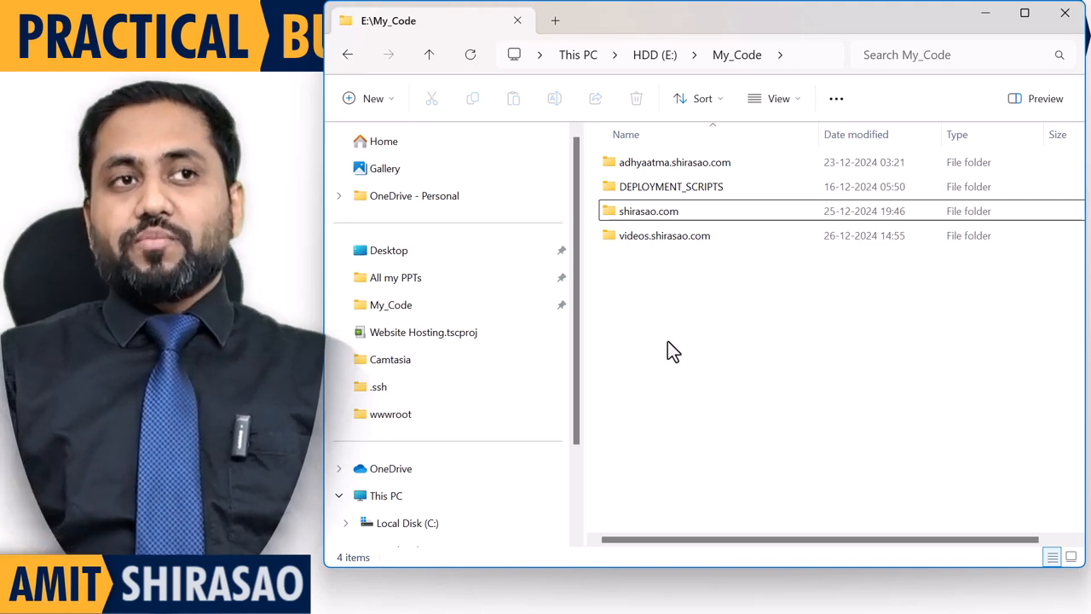
Create a folder named my-website inside E:\My_Code
left_click(372, 99)
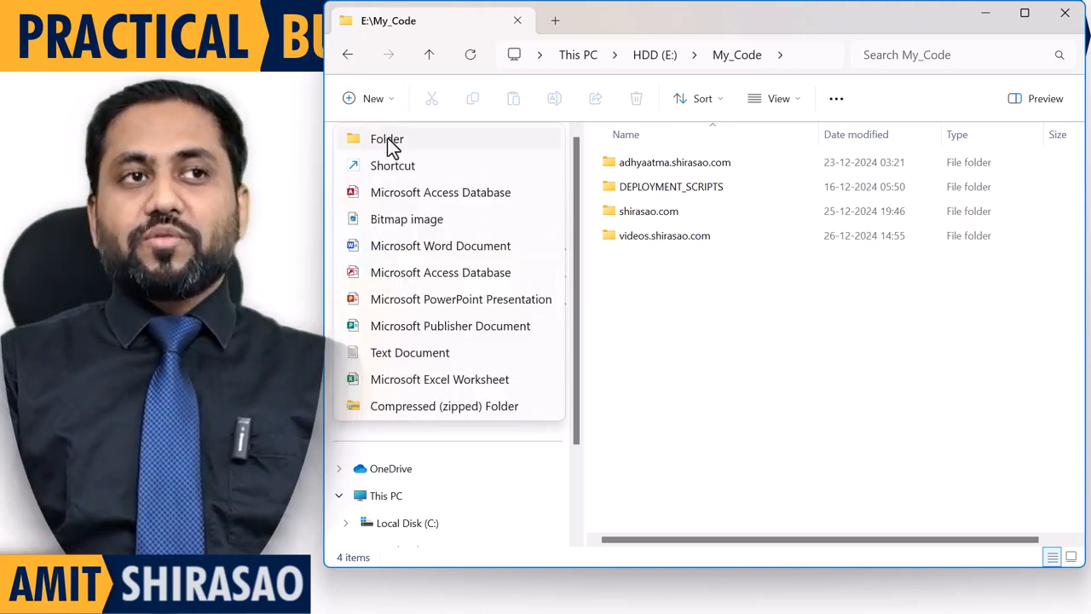
left_click(387, 138)
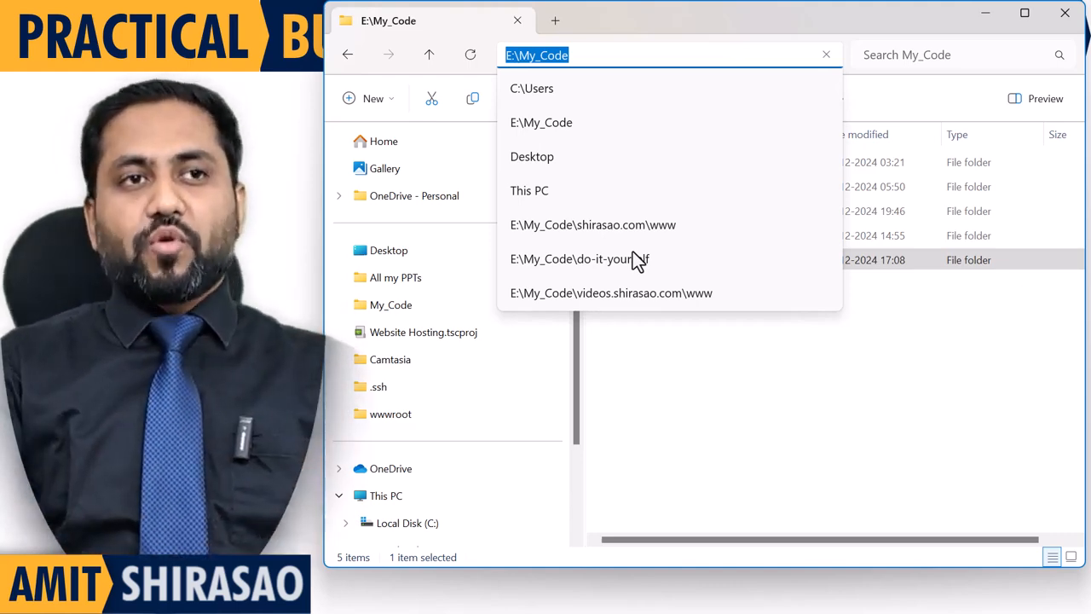
left_click(716, 439)
left_click(645, 264)
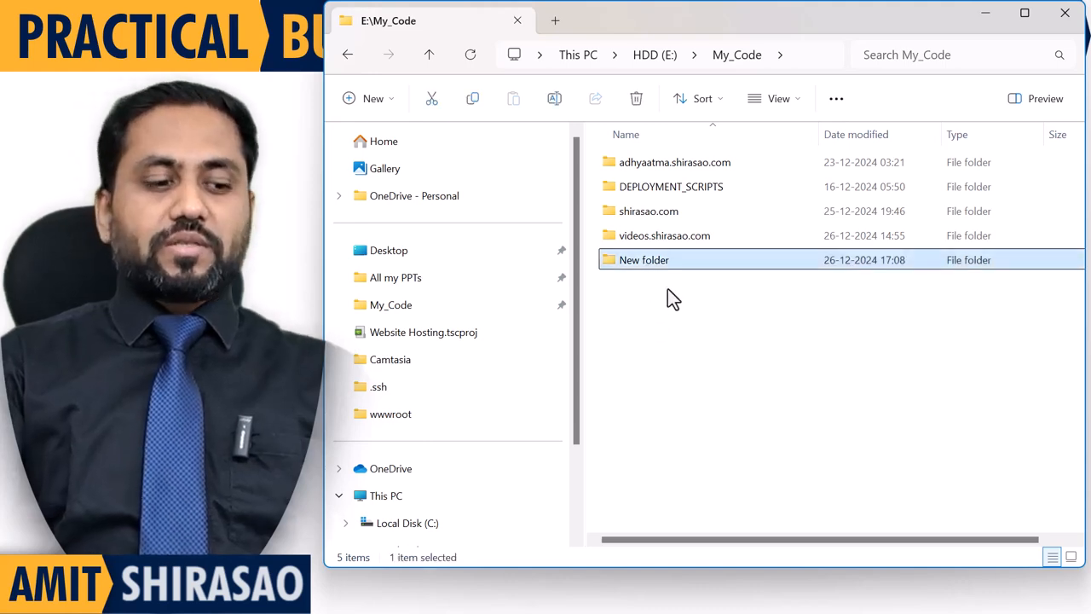
key("F2")
type("My")
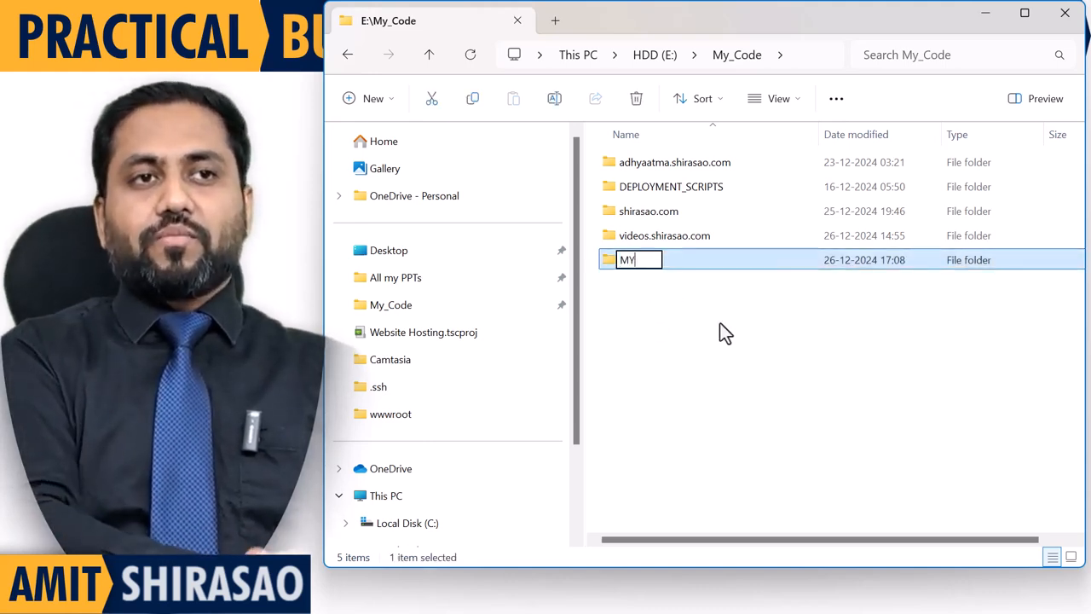
key("BackSpace")
key("BackSpace")
type("my-website")
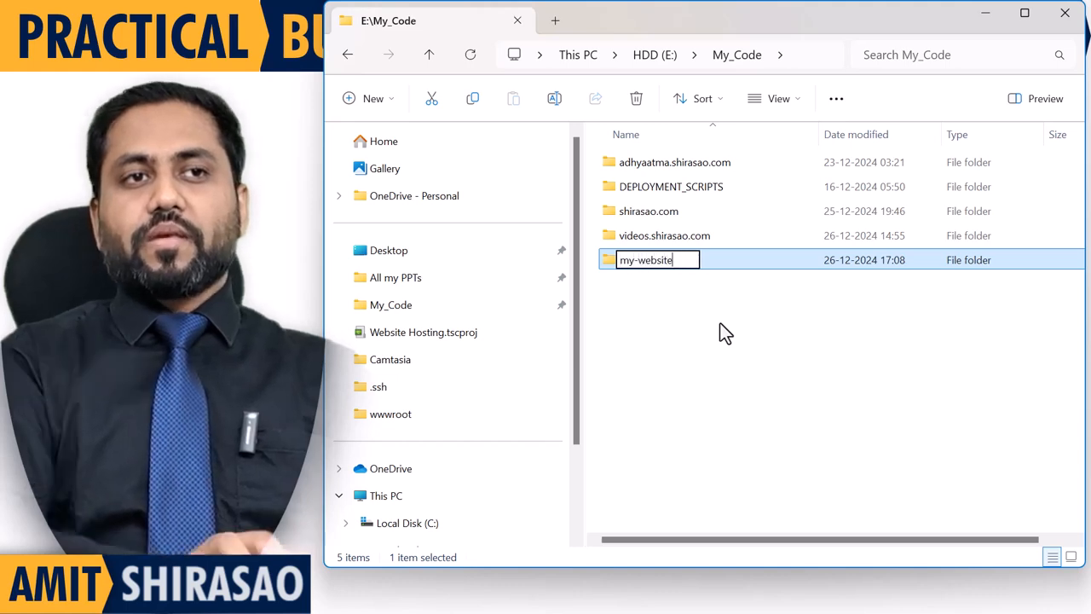
key("Return")
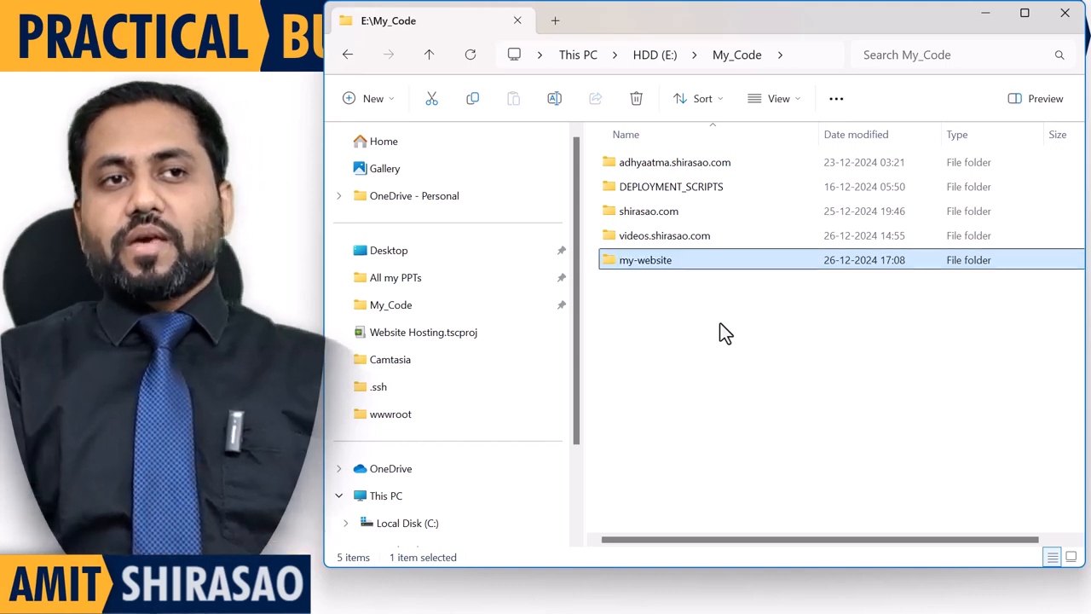
Open the my-website folder and create a new text document in it
key("Return")
right_click(679, 266)
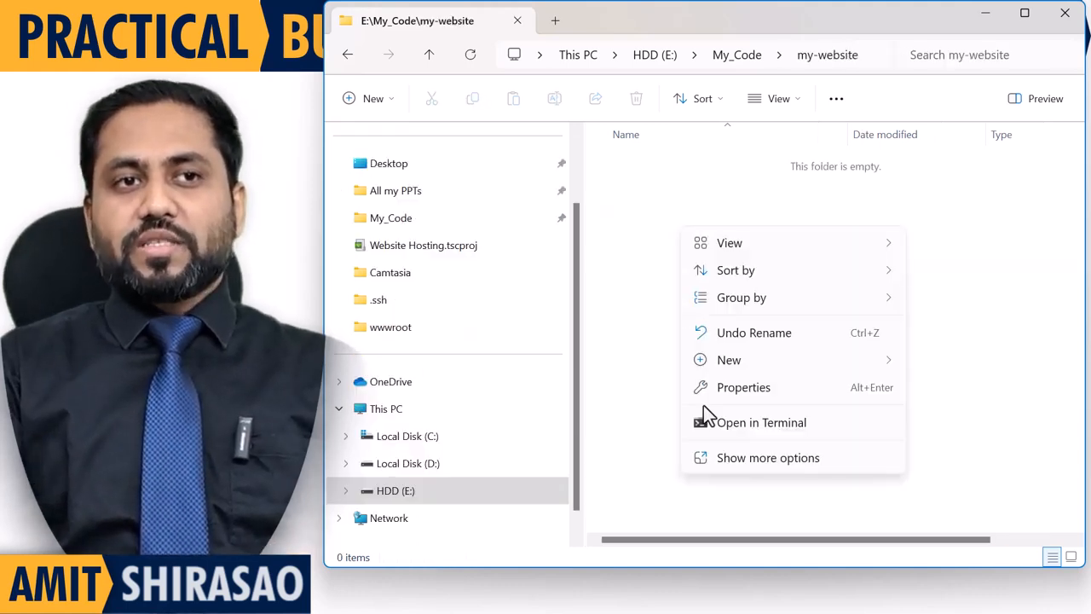
mouse_move(720, 365)
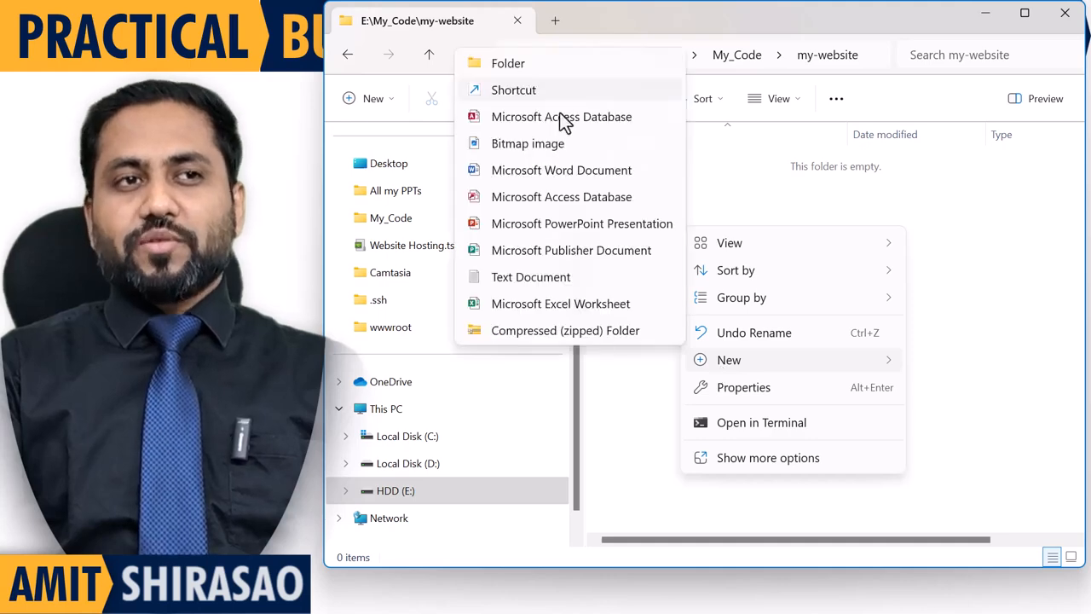
left_click(551, 276)
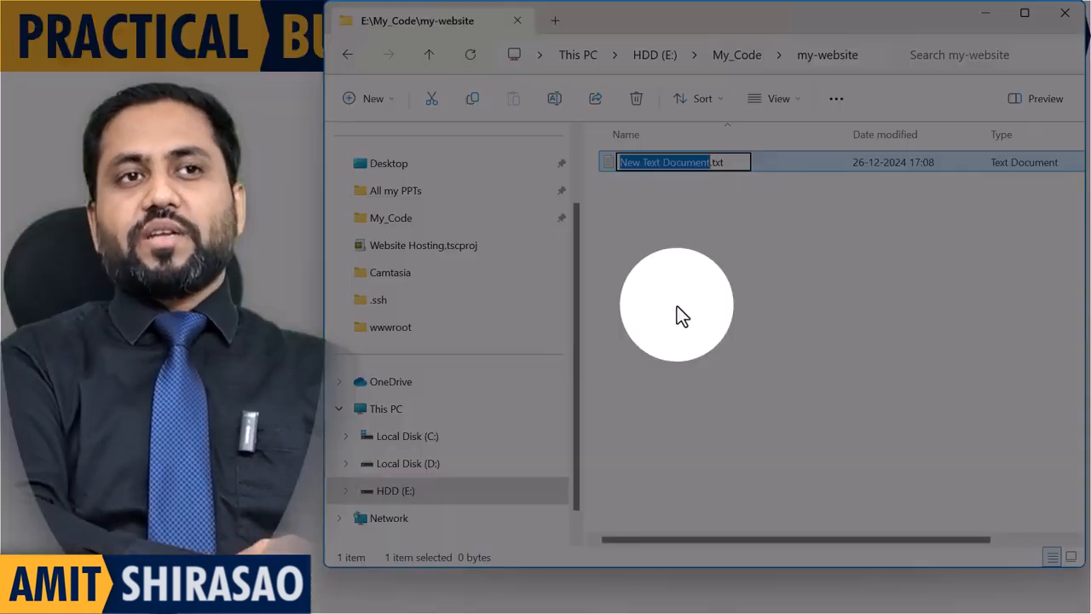
Rename the new text document as amit.html and accept the file extension change
key("ctrl+a")
type("amti.")
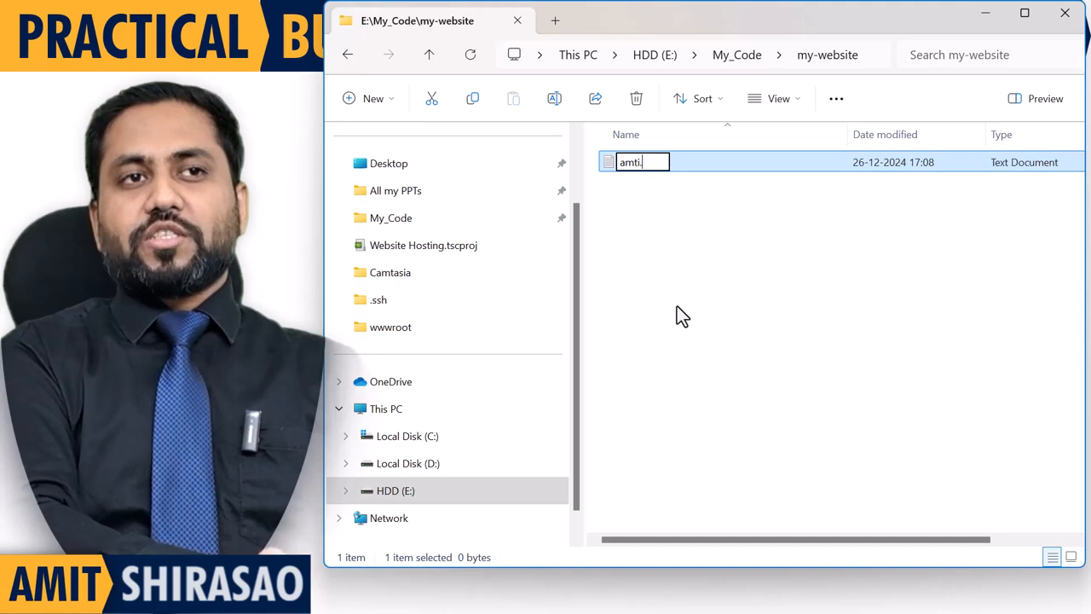
key("BackSpace")
key("BackSpace")
key("BackSpace")
type("it.h")
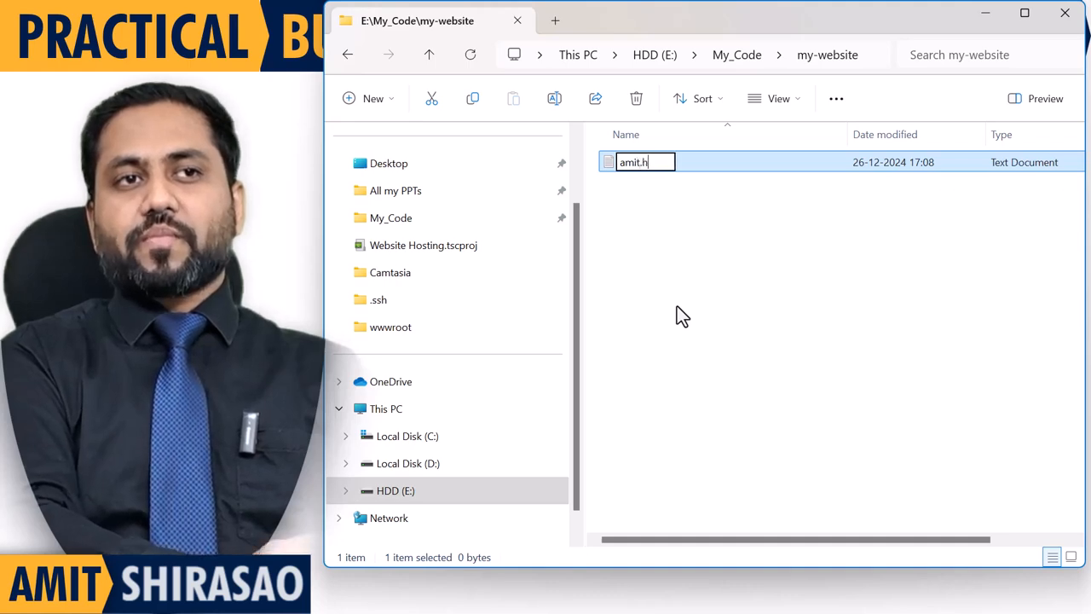
type("tml")
key("Return")
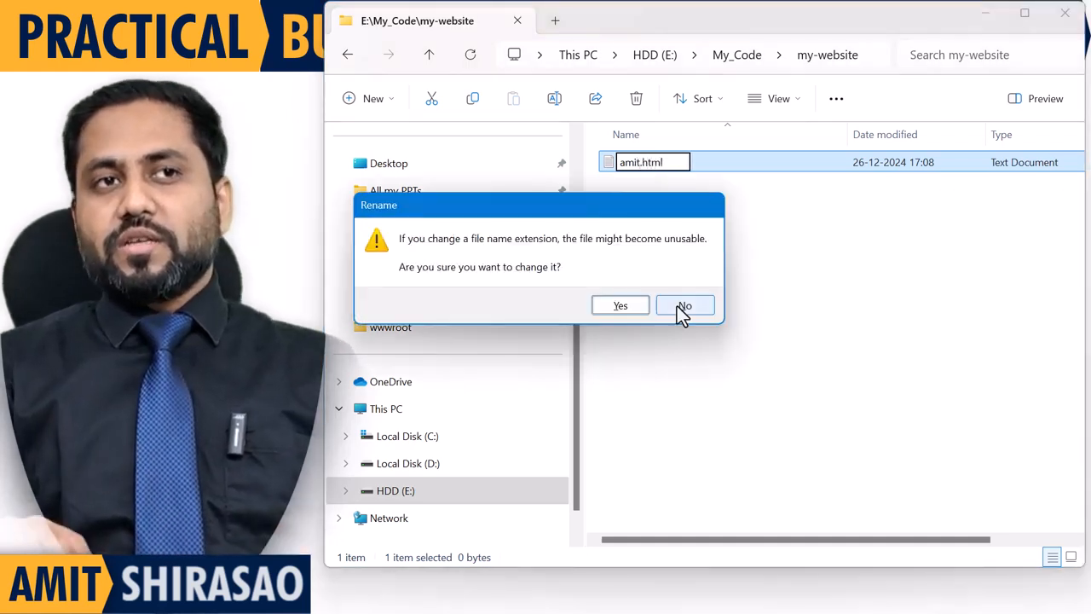
key("Return")
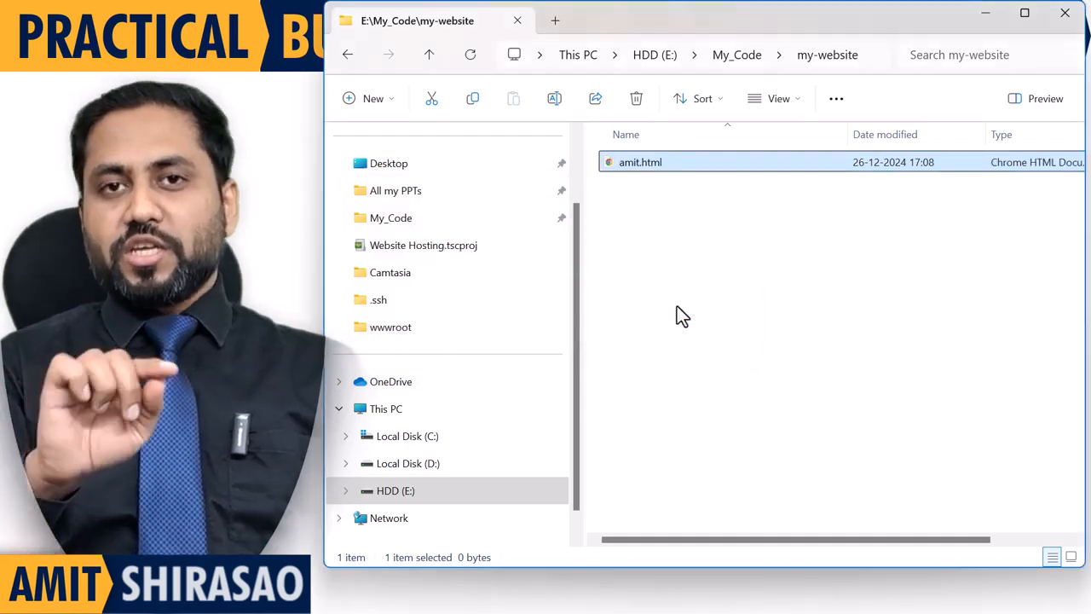
Open amit.html for editing in Notepad and close the known_hosts file there
right_click(646, 167)
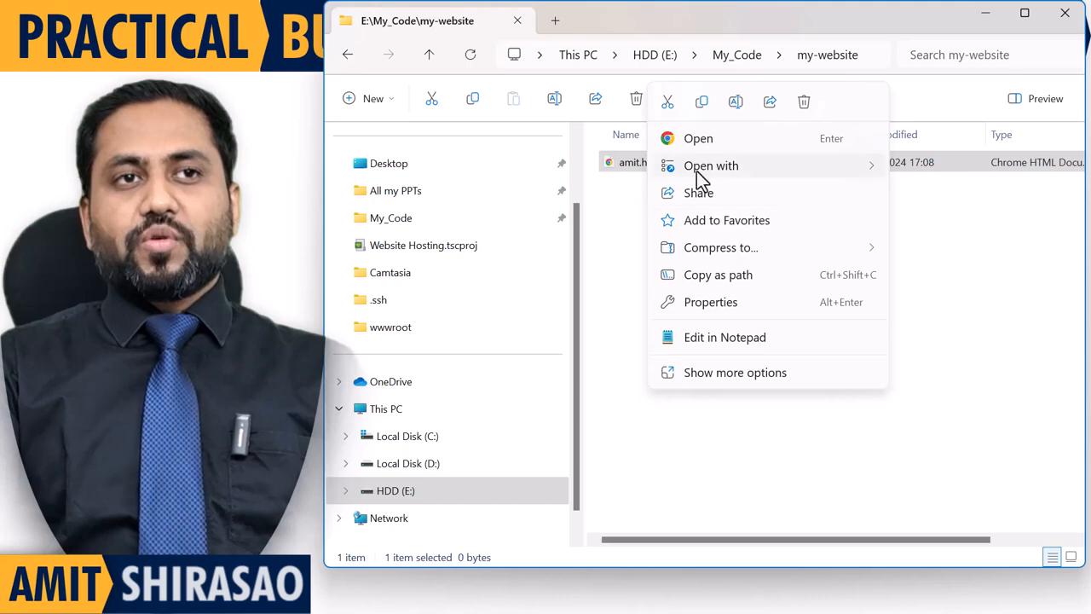
mouse_move(771, 168)
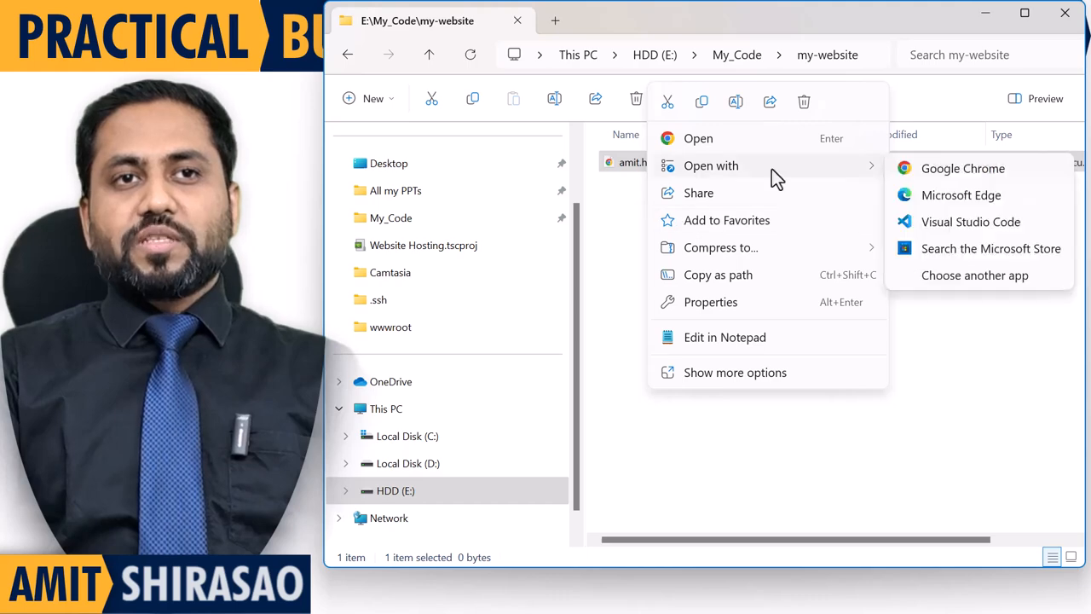
left_click(726, 341)
left_click_drag(779, 56, 862, 70)
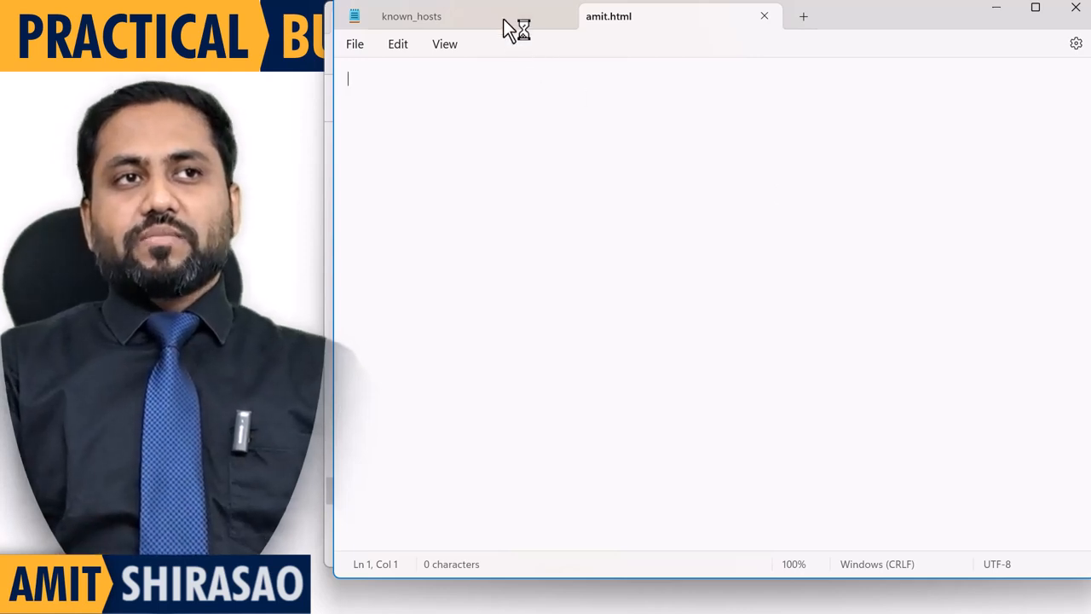
left_click(560, 16)
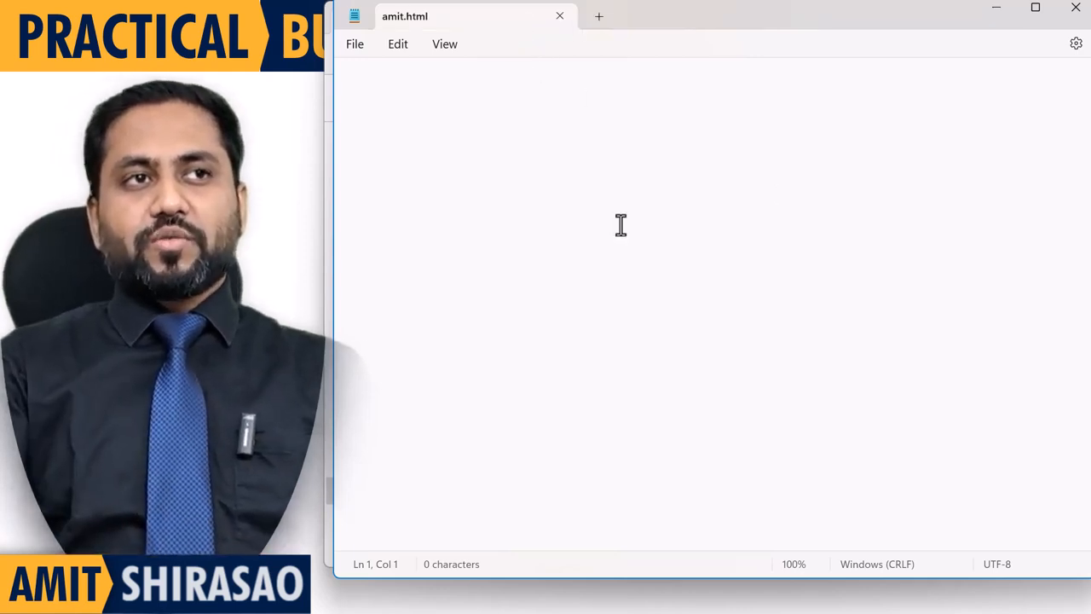
Write three lines in amit.html, "Hello World!", a "My name is" sentence with the author's full name, and "I live in Pune.", and save
type("Hello ")
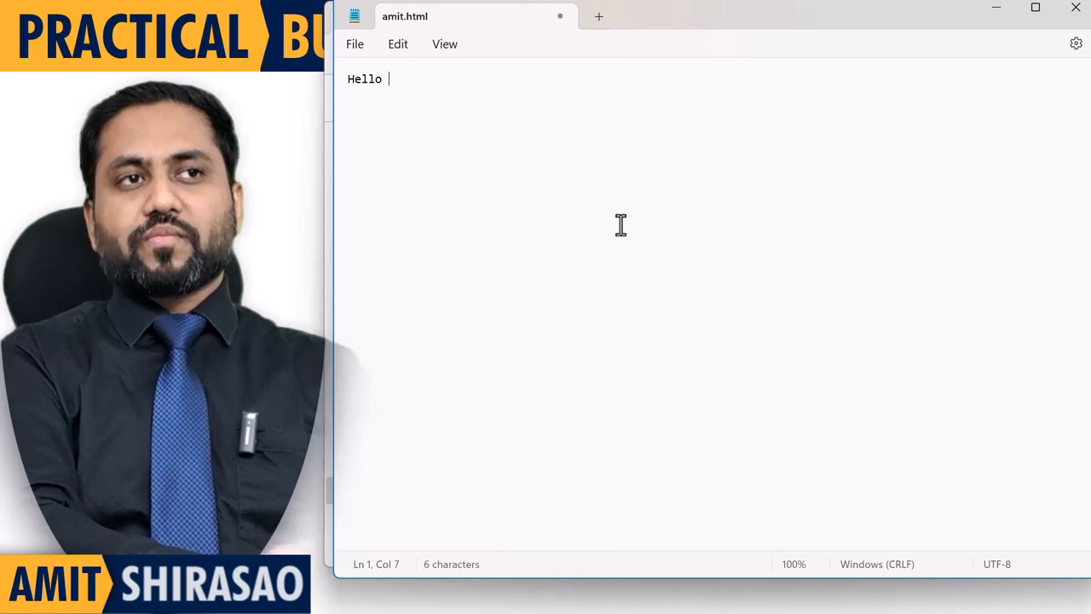
type("WorlD!")
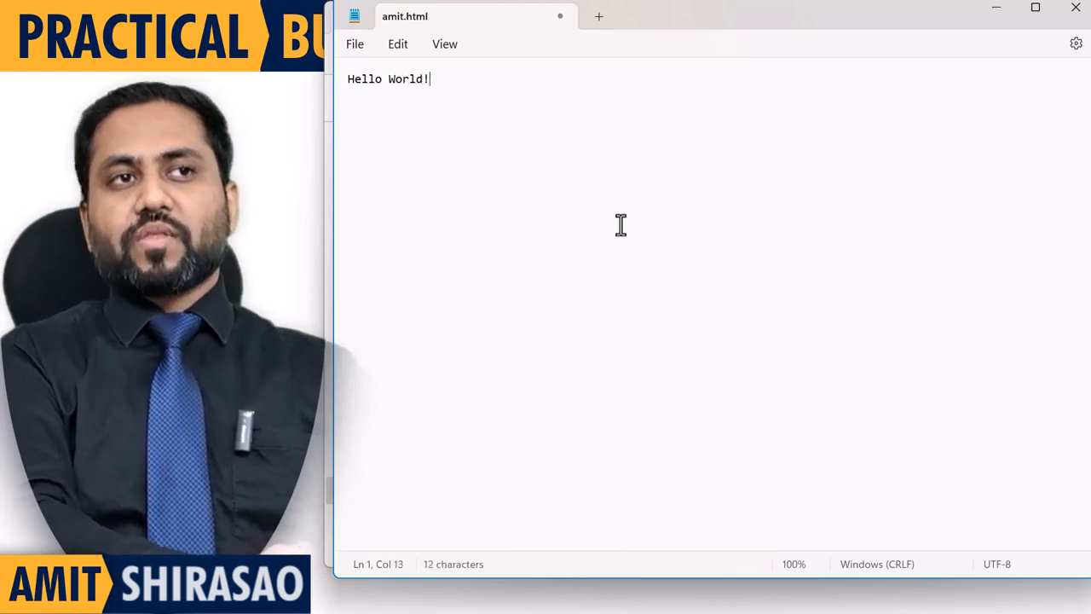
type("My ")
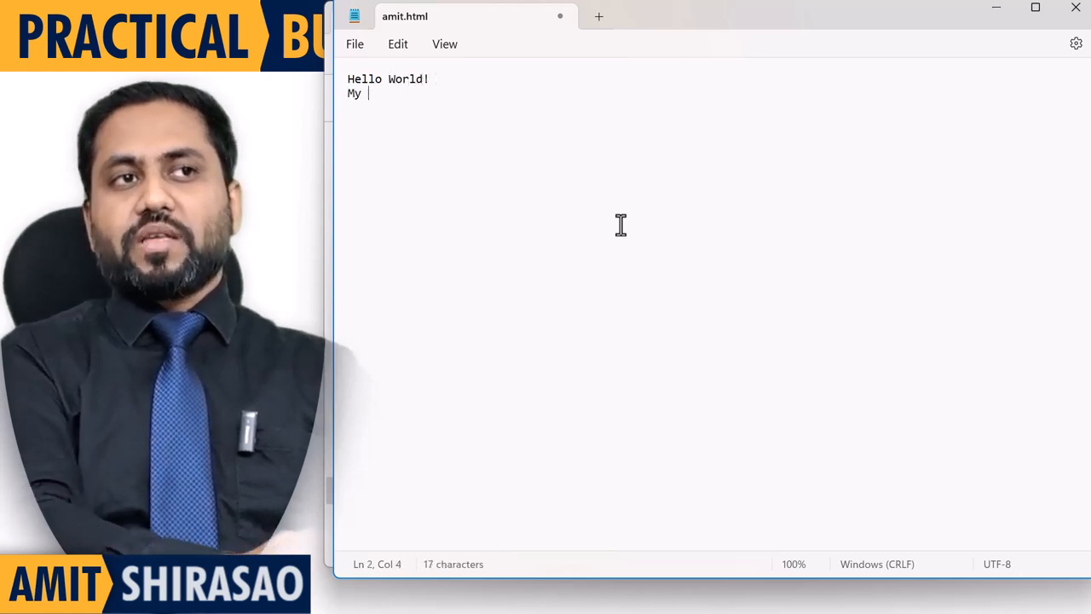
type("name is Amit Shirasao.")
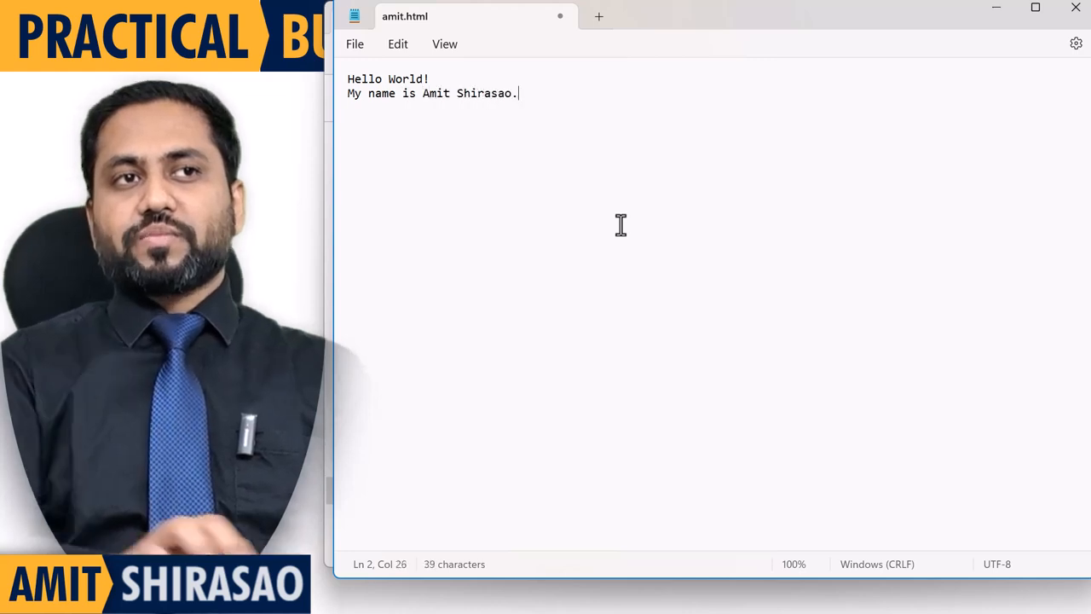
key("Return")
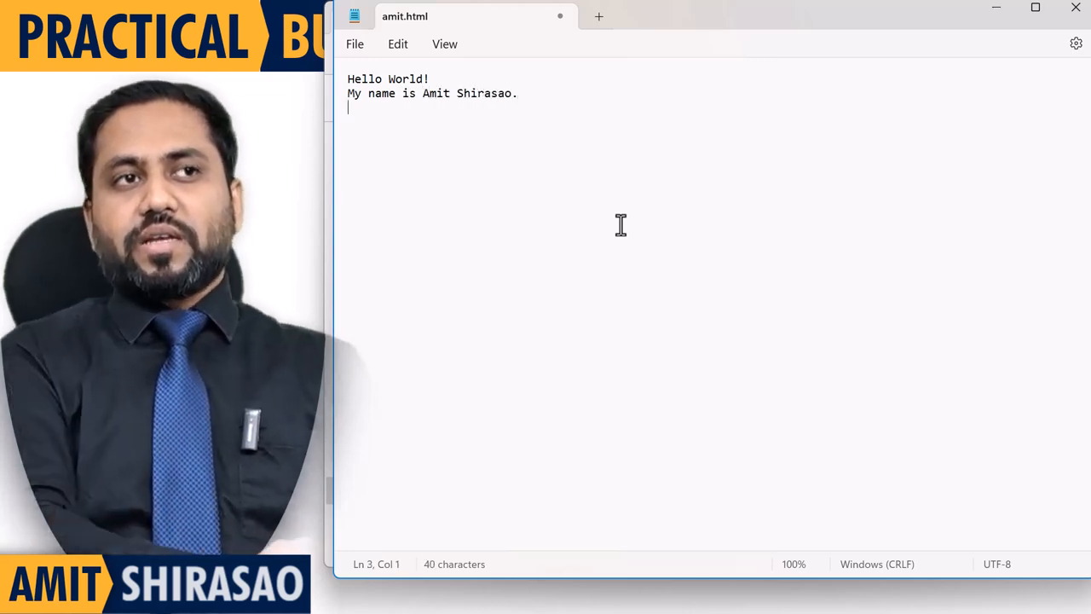
type("I live in Pune.")
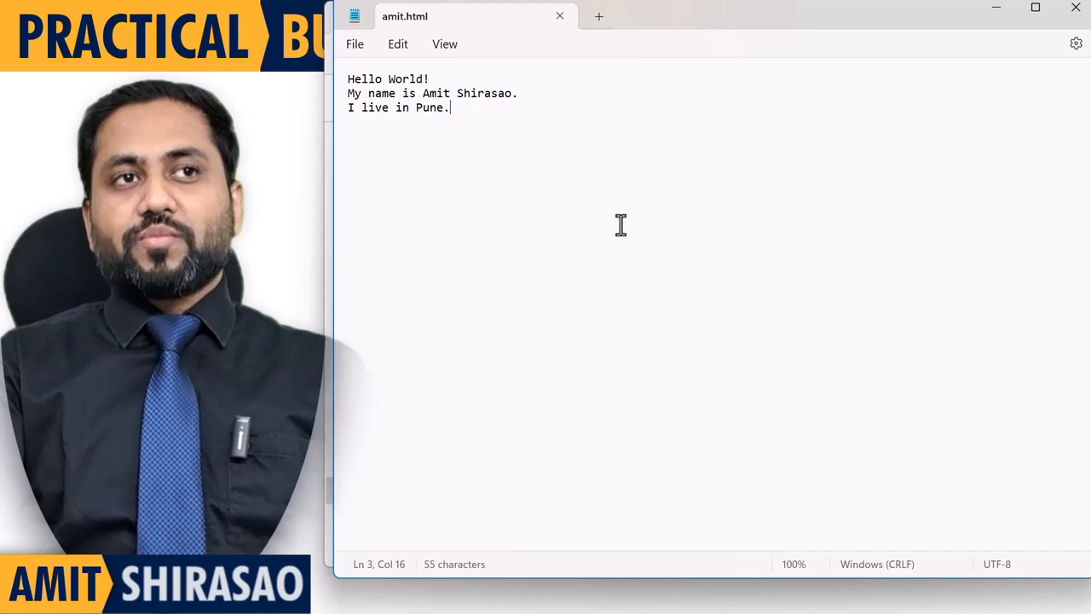
Close the file in Notepad and view amit.html in Chrome at an enlarged zoom
left_click(561, 17)
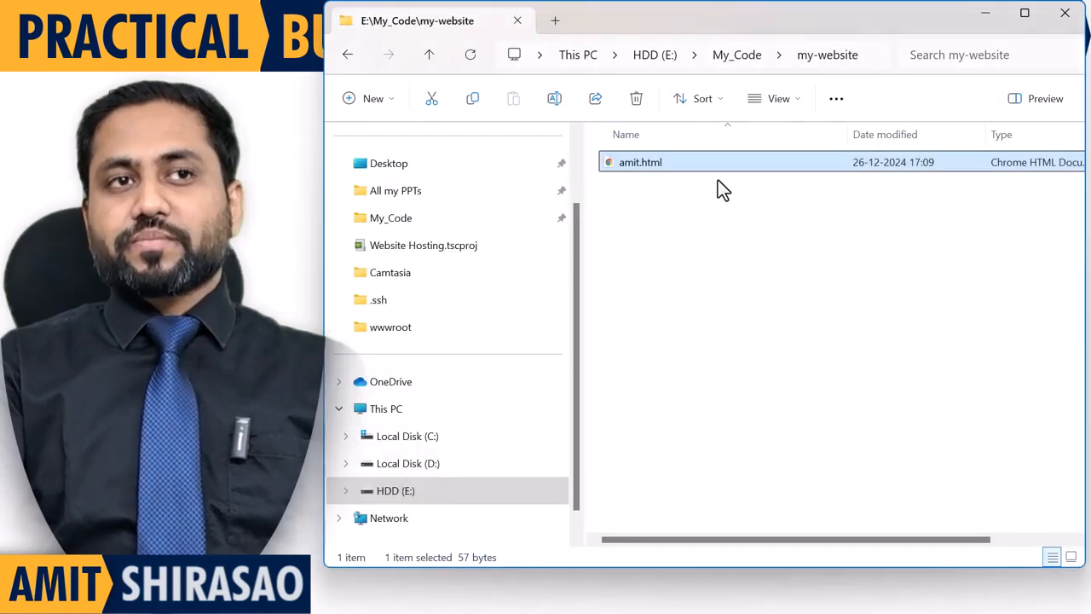
double_click(658, 164)
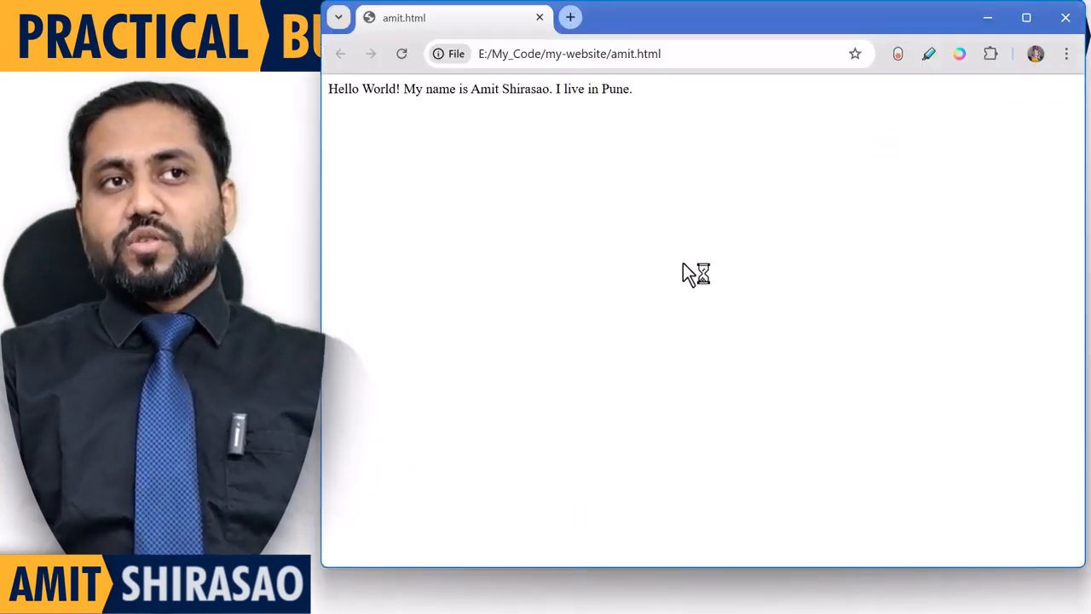
scroll(683, 263, "up", 8, "ctrl")
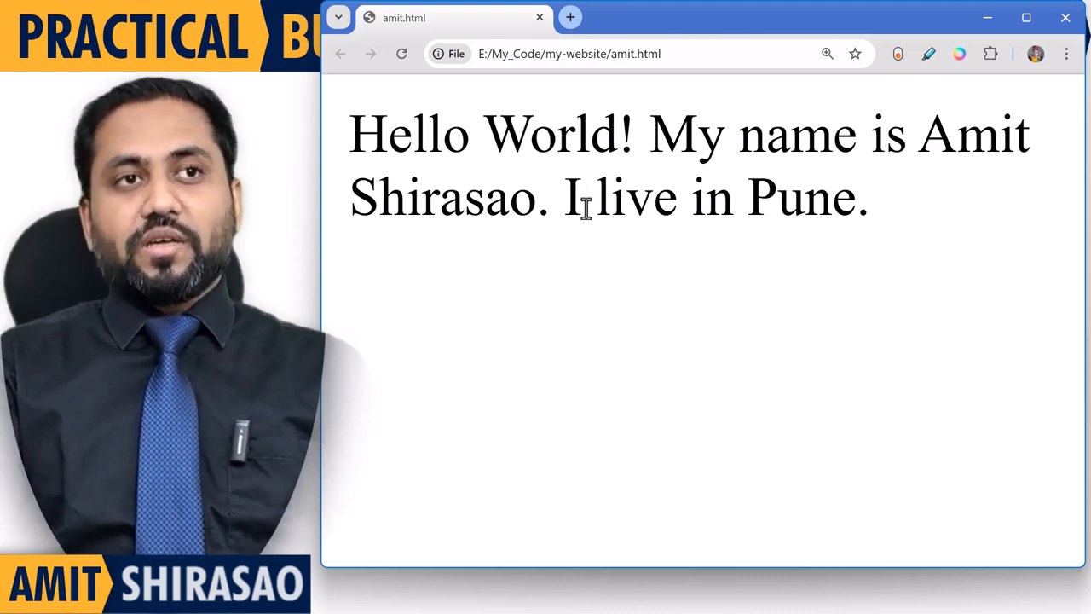
key("alt+Tab")
double_click(643, 162)
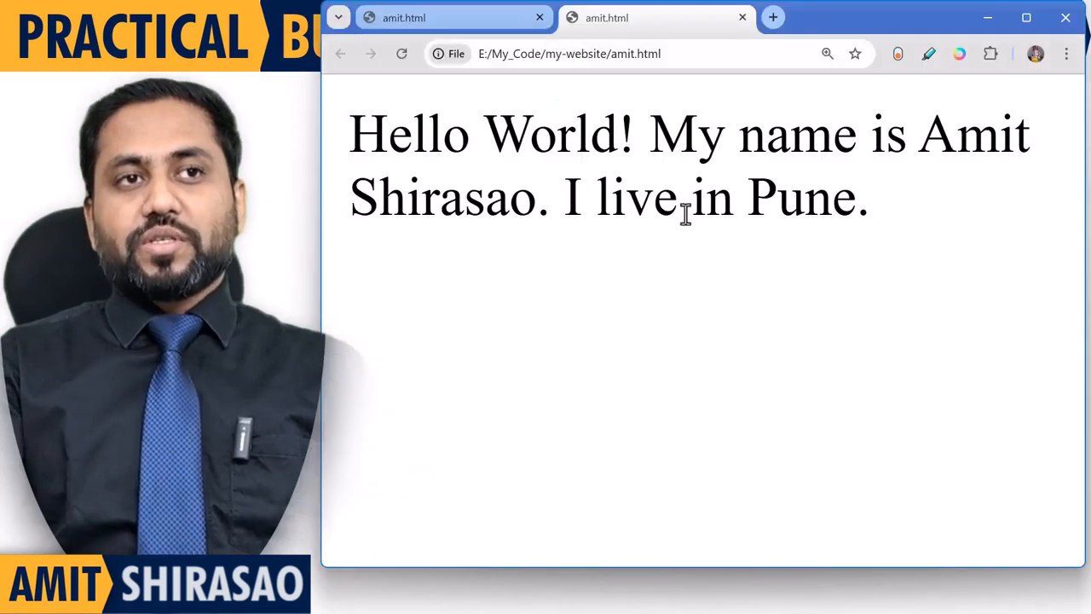
Return to the my-website folder in File Explorer and reopen amit.html in Notepad
key("alt+Tab")
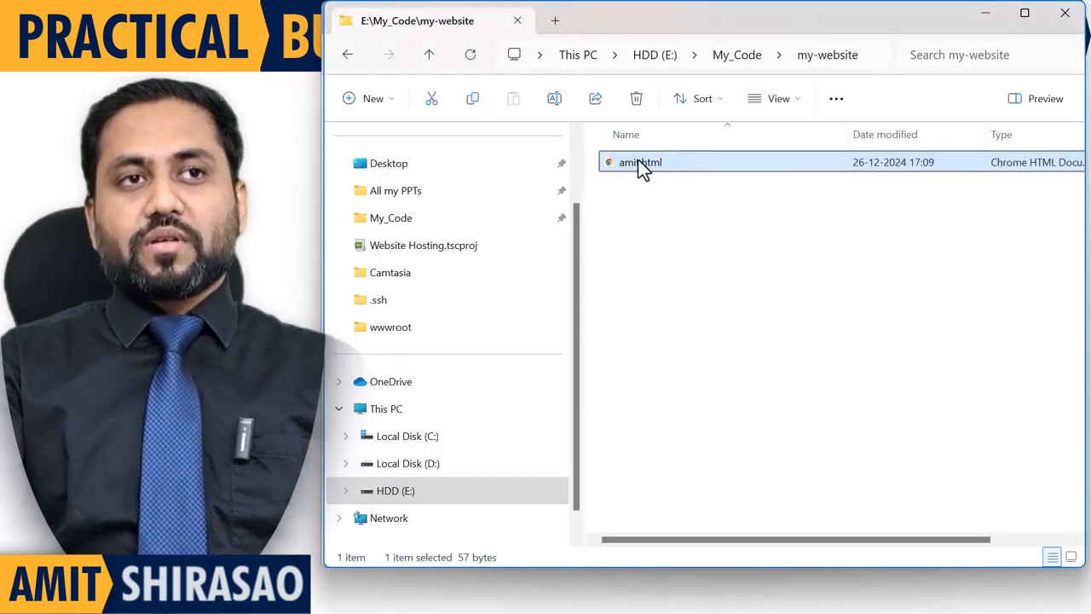
right_click(682, 302)
left_click(689, 339)
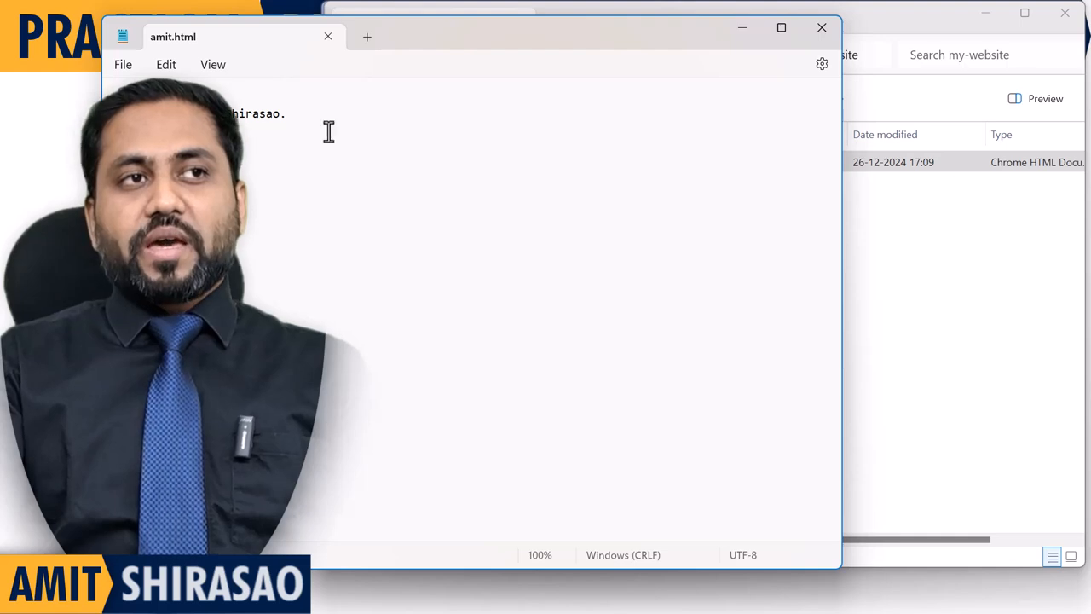
left_click_drag(441, 36, 673, 16)
Add a <br> tag at the end of the "Hello World!" line and the name line, and save amit.html
left_click(548, 77)
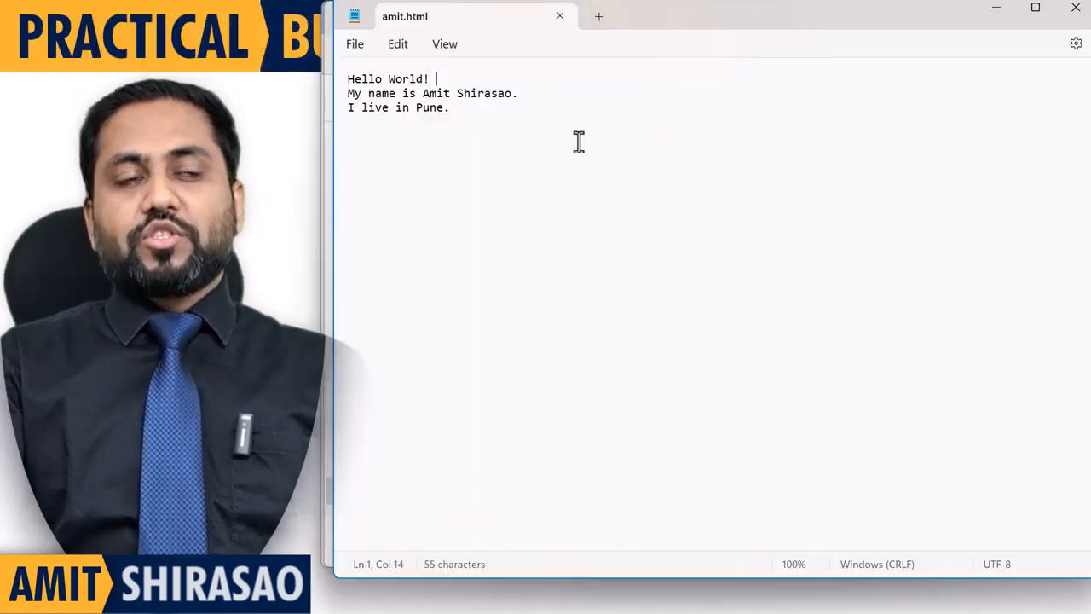
scroll(679, 393, "up", 5)
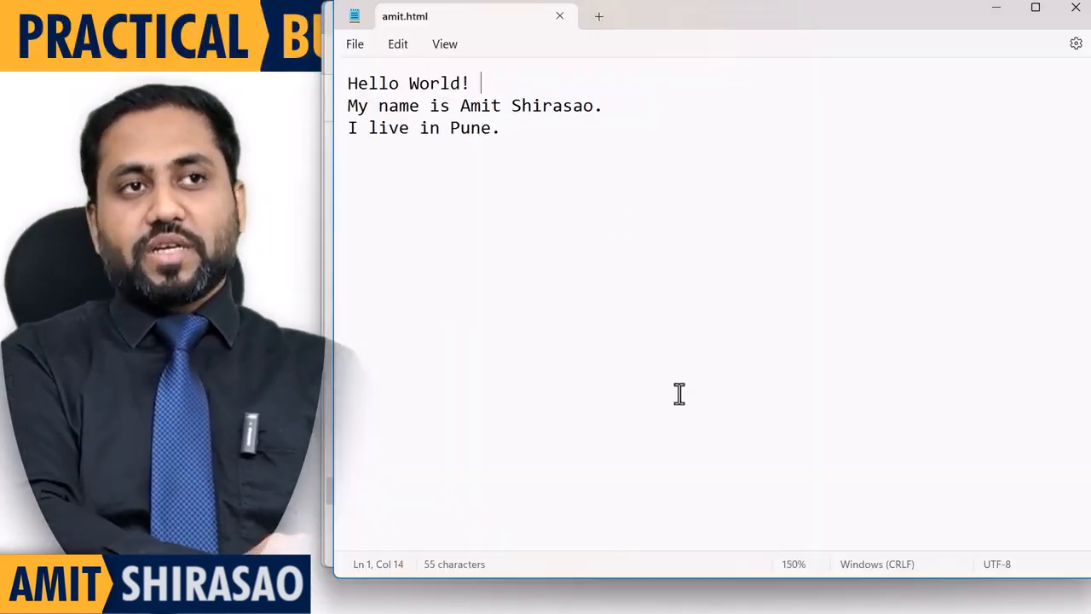
type("<br>")
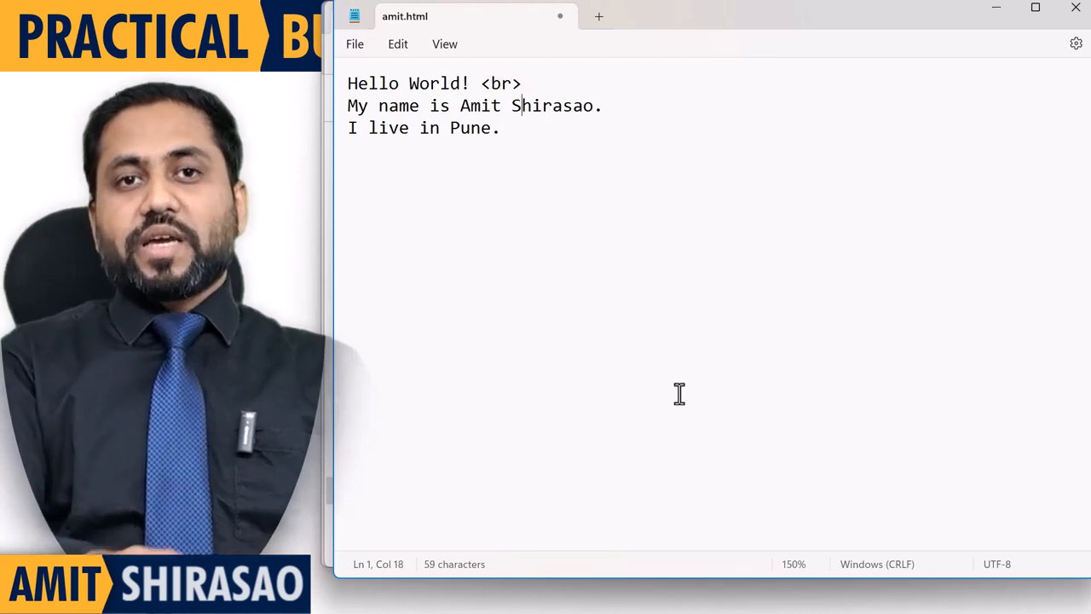
key("End")
type("<br")
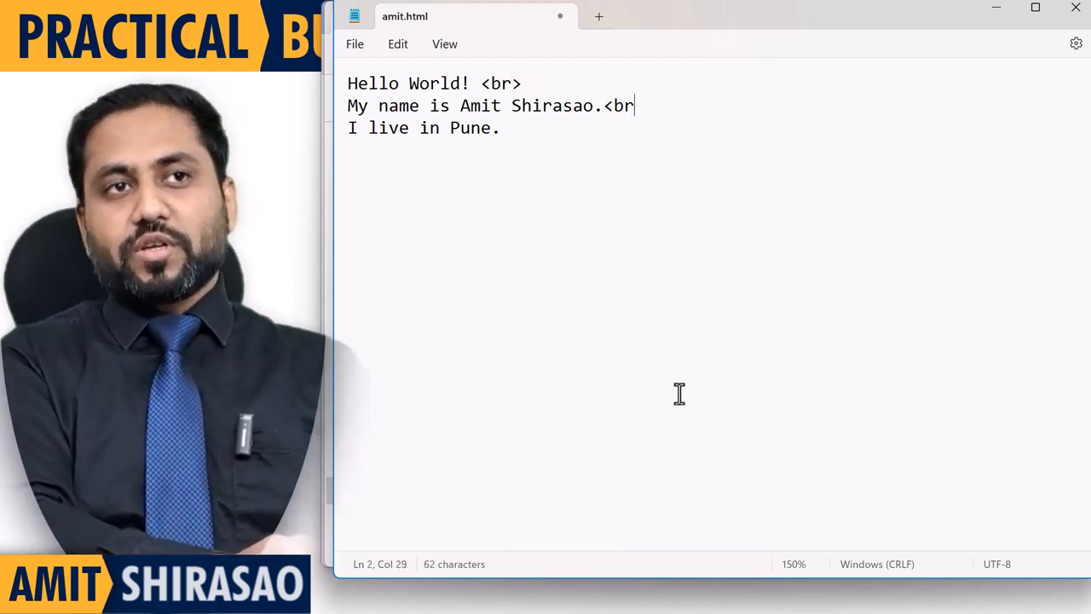
type(">")
key("Down")
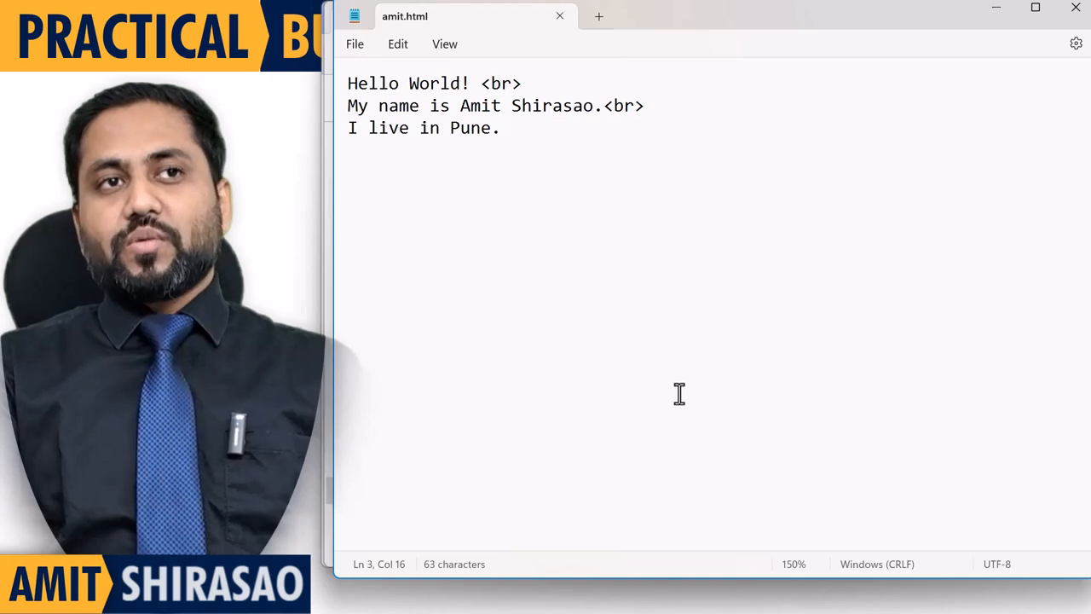
Switch to the amit.html page in Chrome and reload it to view the line breaks
key("alt+Tab")
key("alt+Tab")
key("alt+Tab")
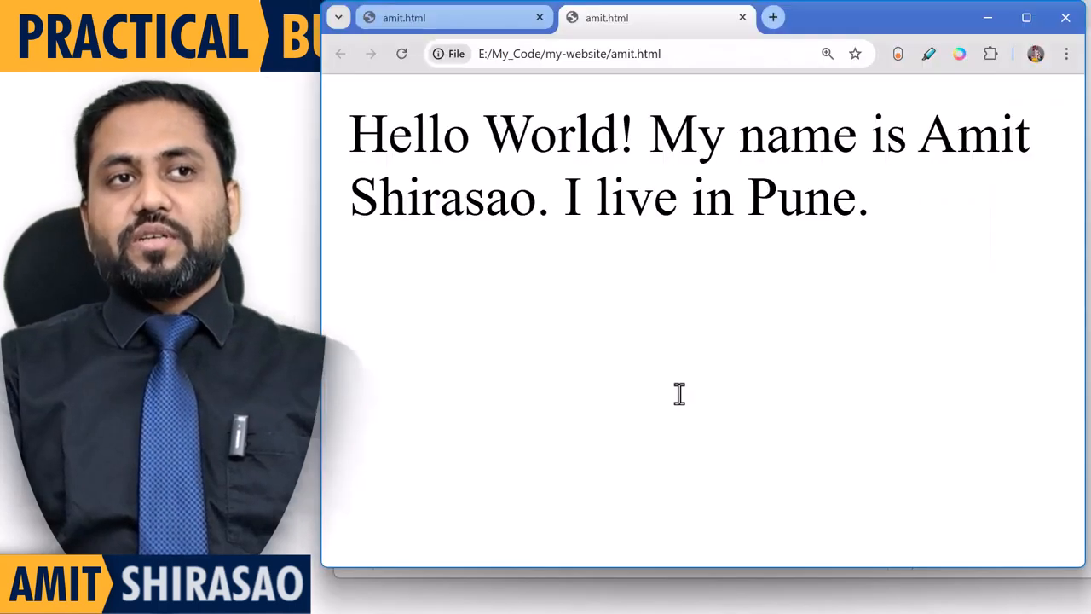
key("F5")
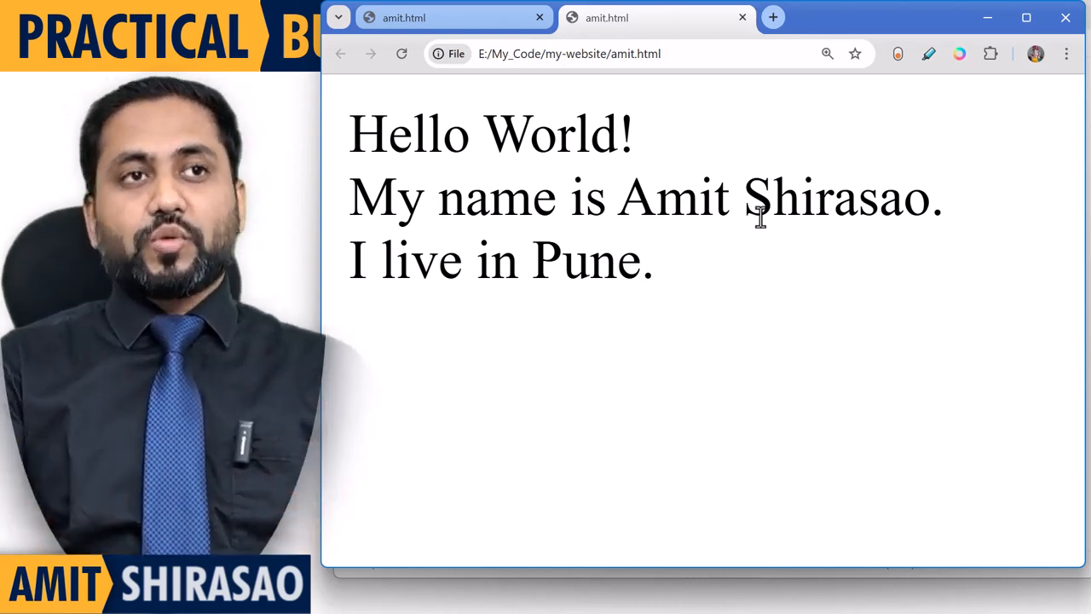
Open amit.html from the my-website folder in Visual Studio Code and dismiss the Git repository notification
key("alt+Tab")
right_click(644, 165)
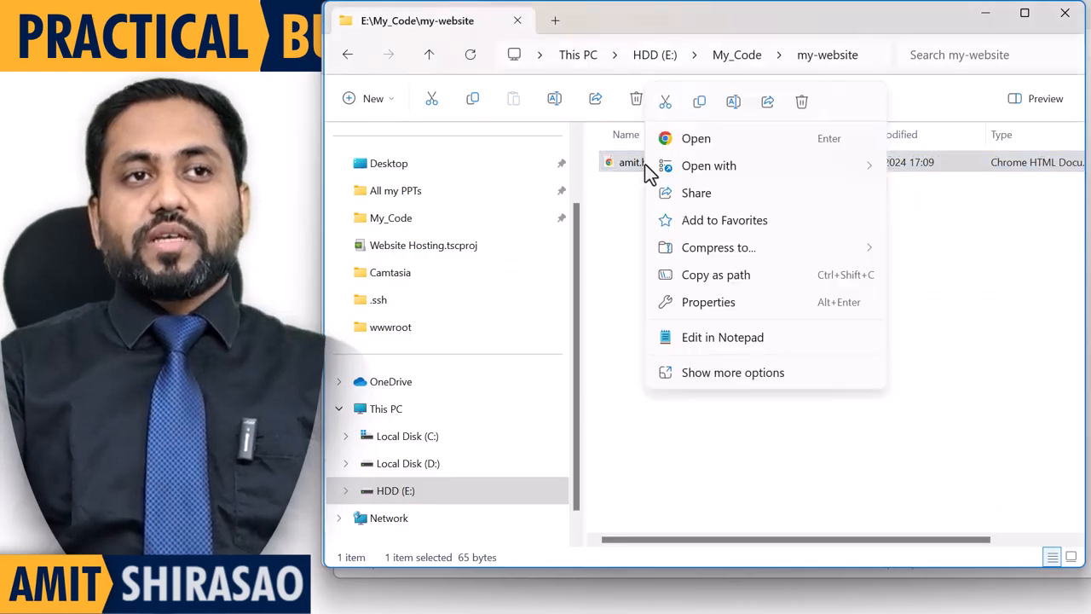
mouse_move(688, 171)
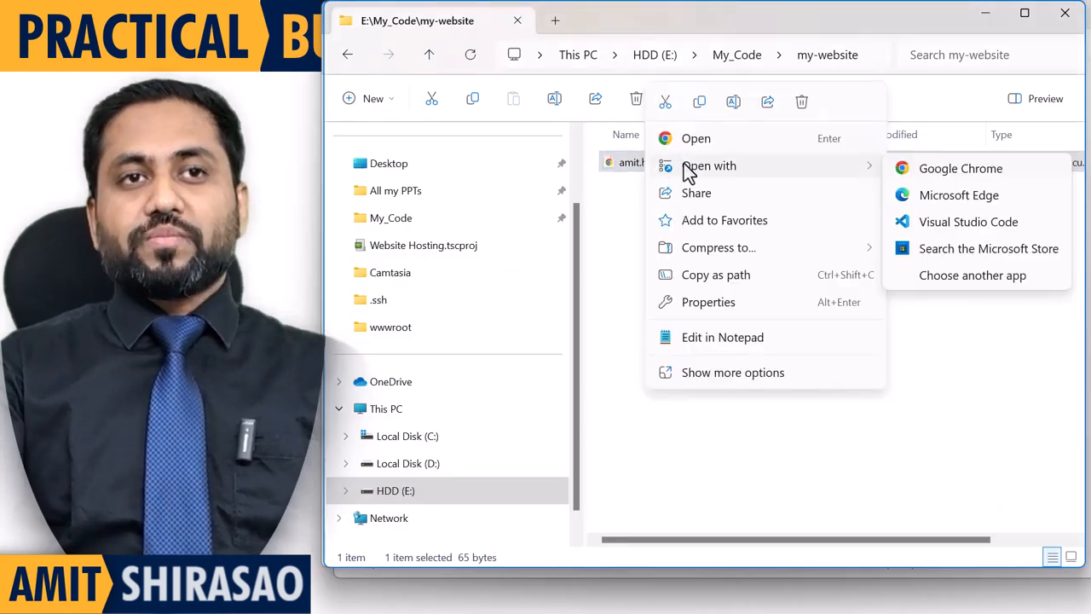
left_click(947, 221)
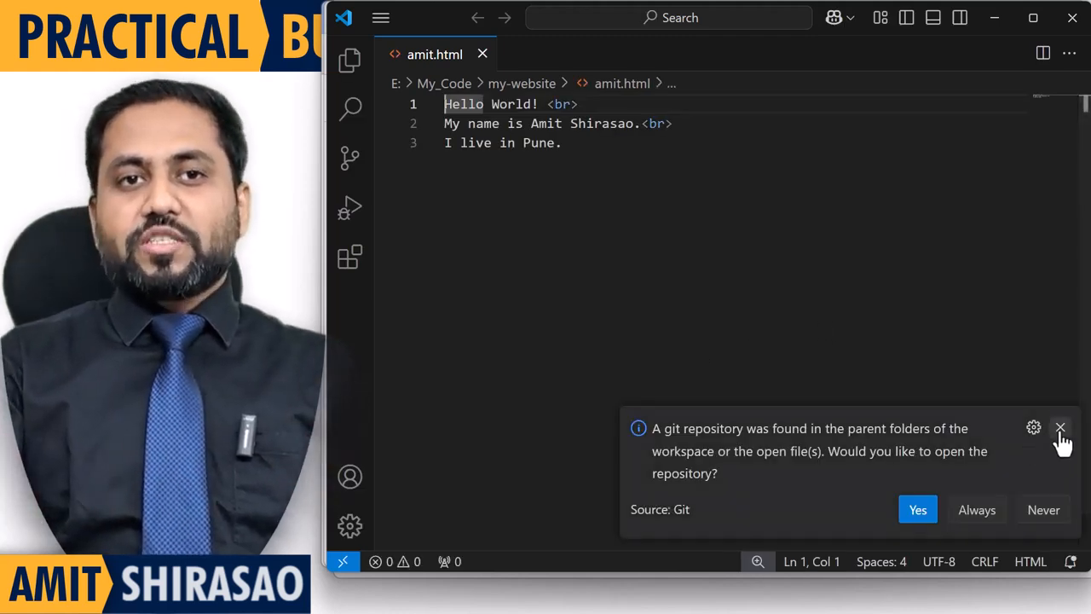
left_click(1061, 428)
Enlarge the editor's zoom and examine the <br> tag on the "Hello World!" line
left_click_drag(547, 103, 570, 104)
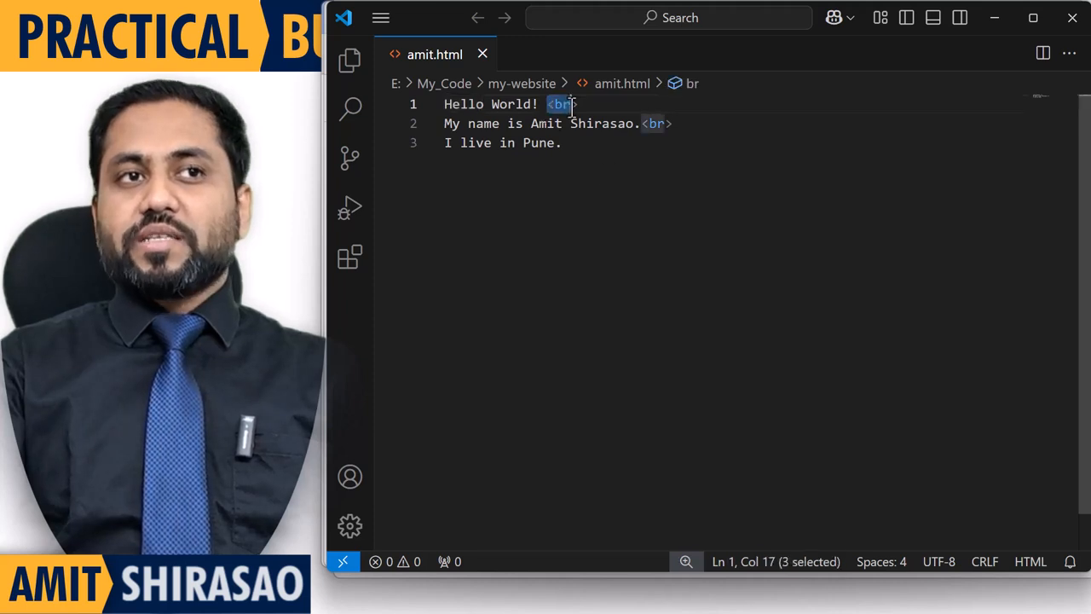
key("ctrl+equal")
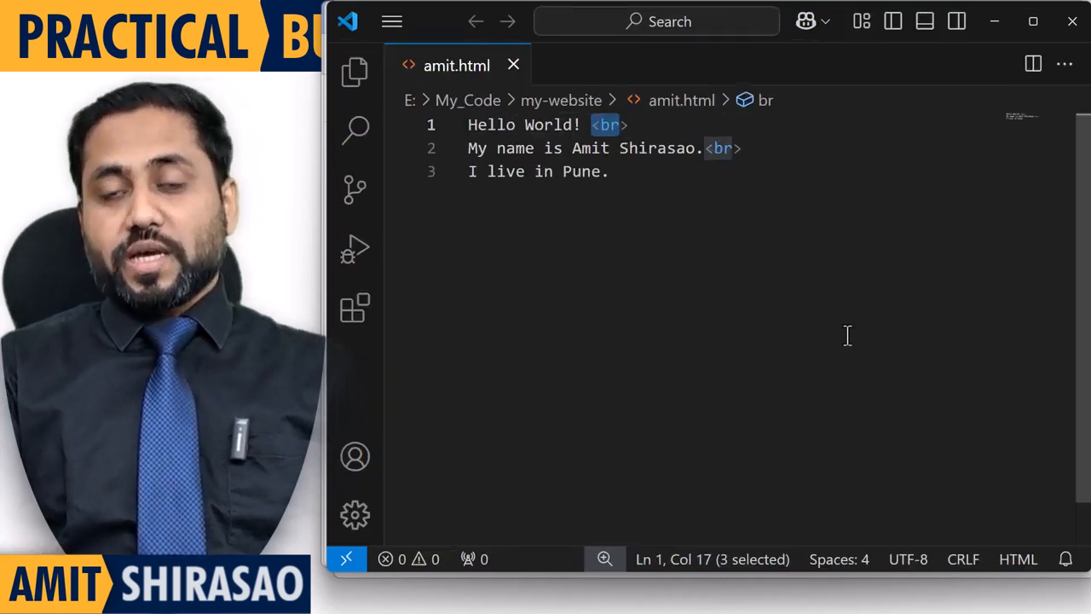
left_click(847, 335)
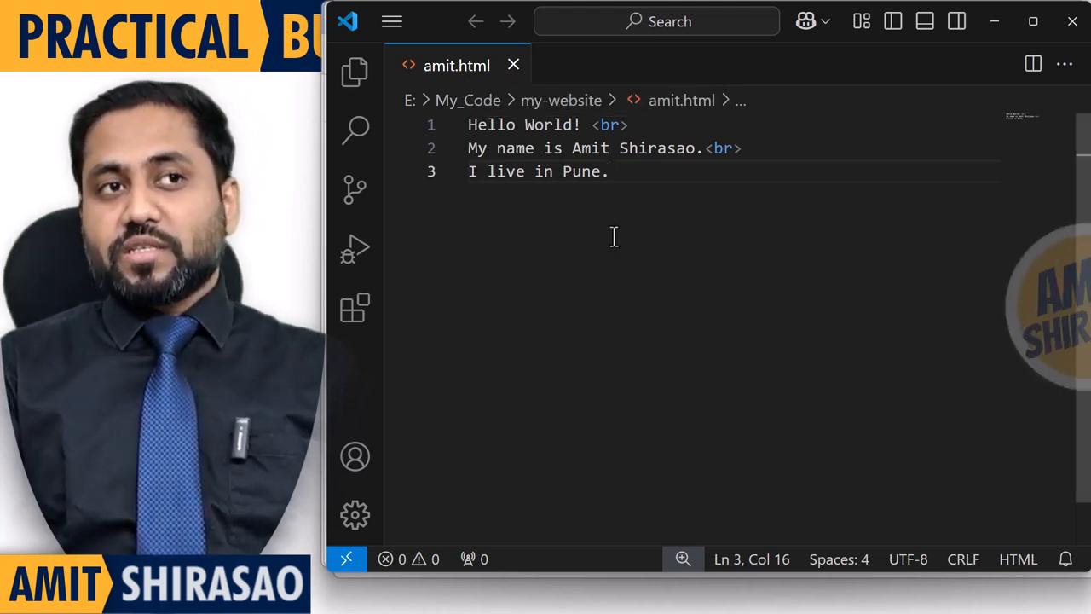
left_click_drag(592, 124, 630, 125)
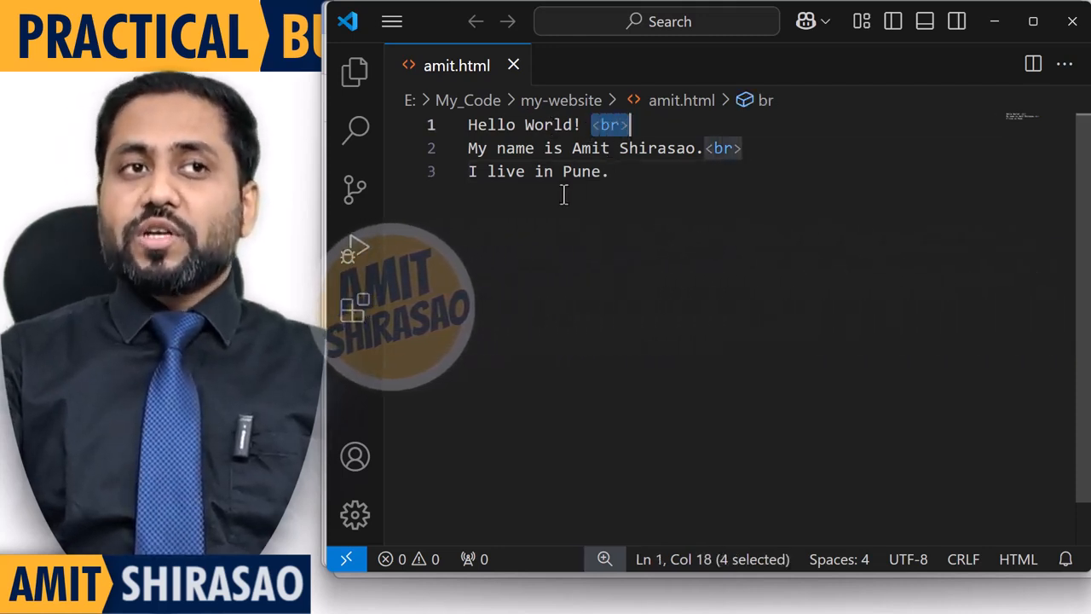
left_click(670, 205)
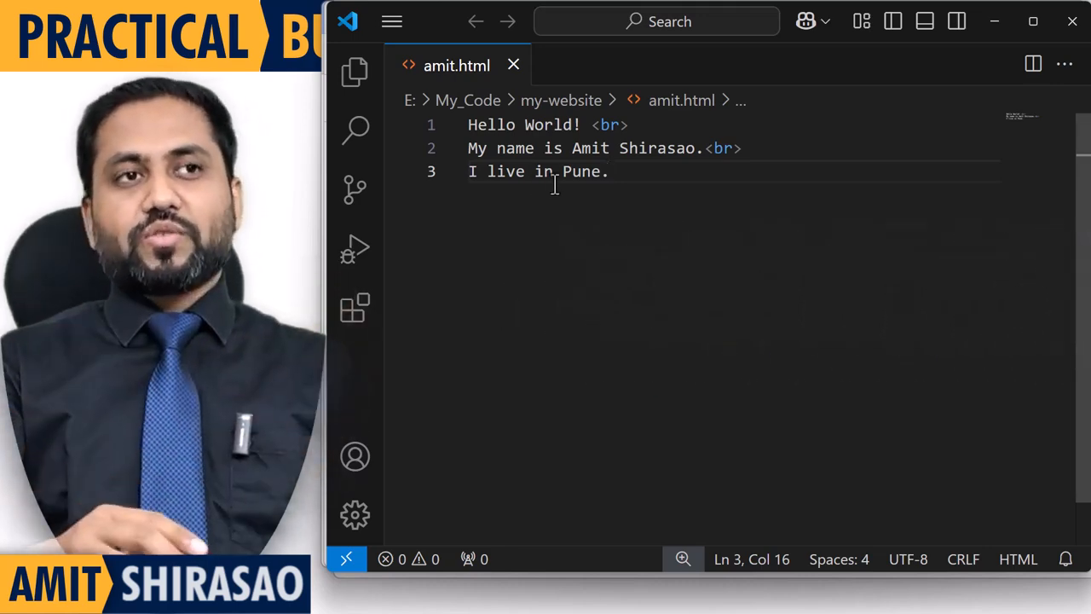
Replace the content of amit.html with the html:5 boilerplate, put the original three lines inside its body, and save
key("ctrl+a")
key("ctrl+c")
key("BackSpace")
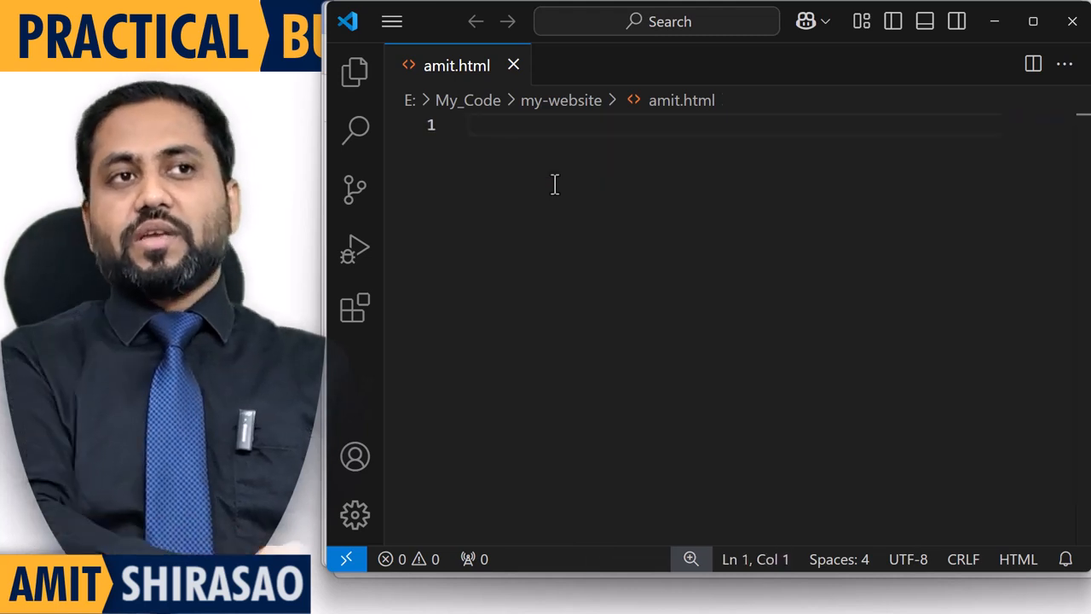
type("html:")
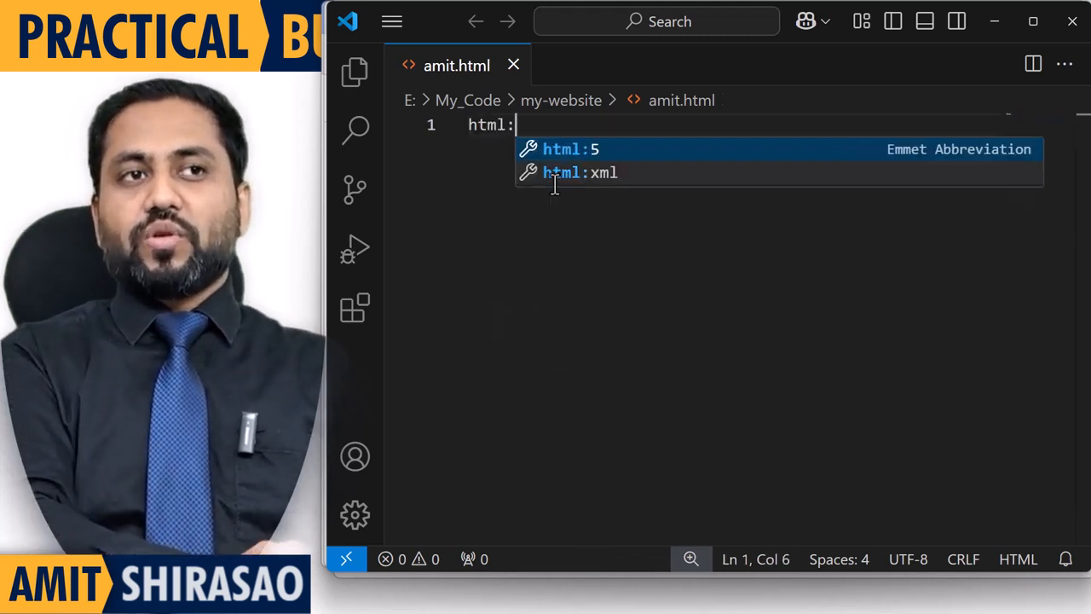
type("5")
key("Return")
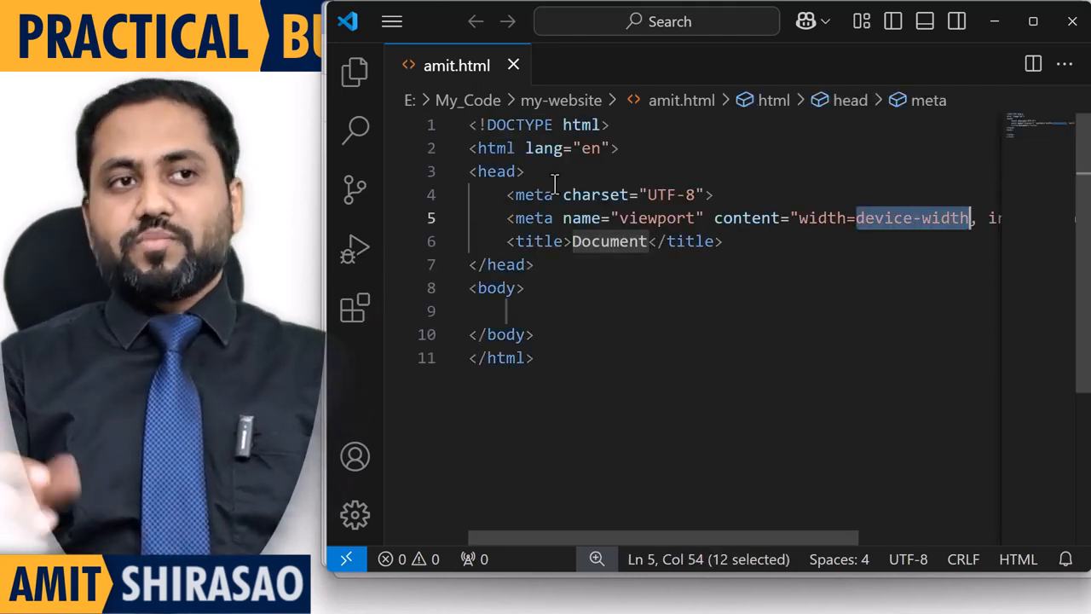
left_click(513, 311)
key("ctrl+v")
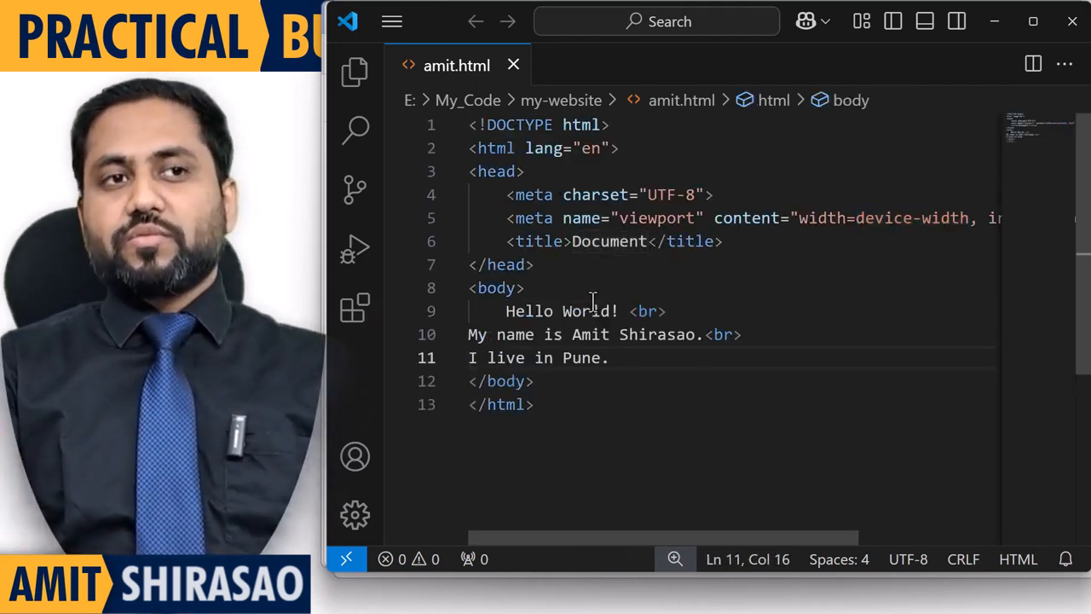
Open the updated amit.html from the my-website folder in Chrome to view the page
key("alt+Tab")
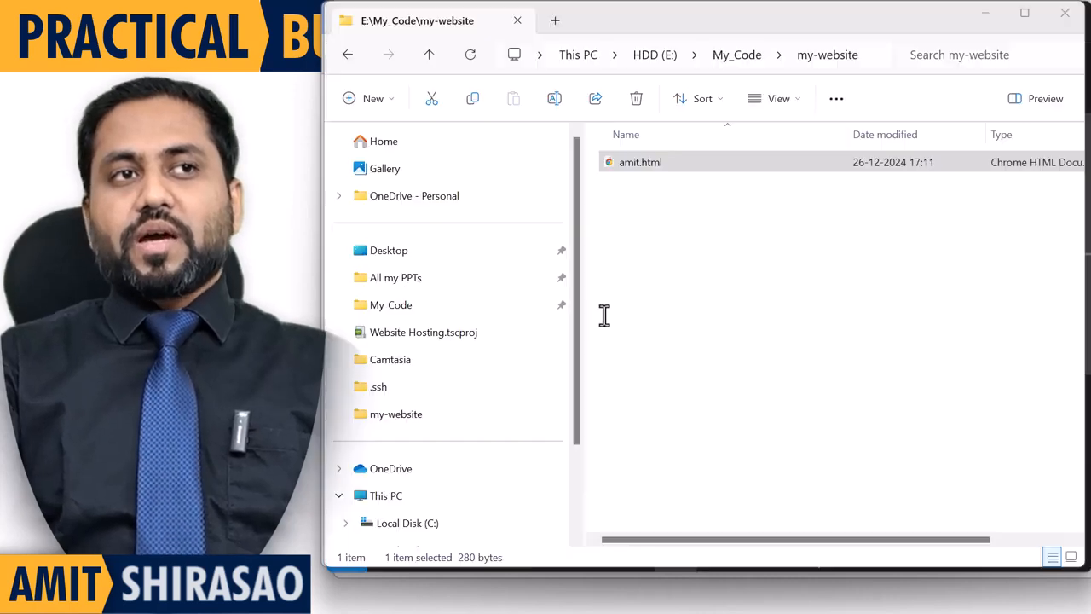
double_click(633, 172)
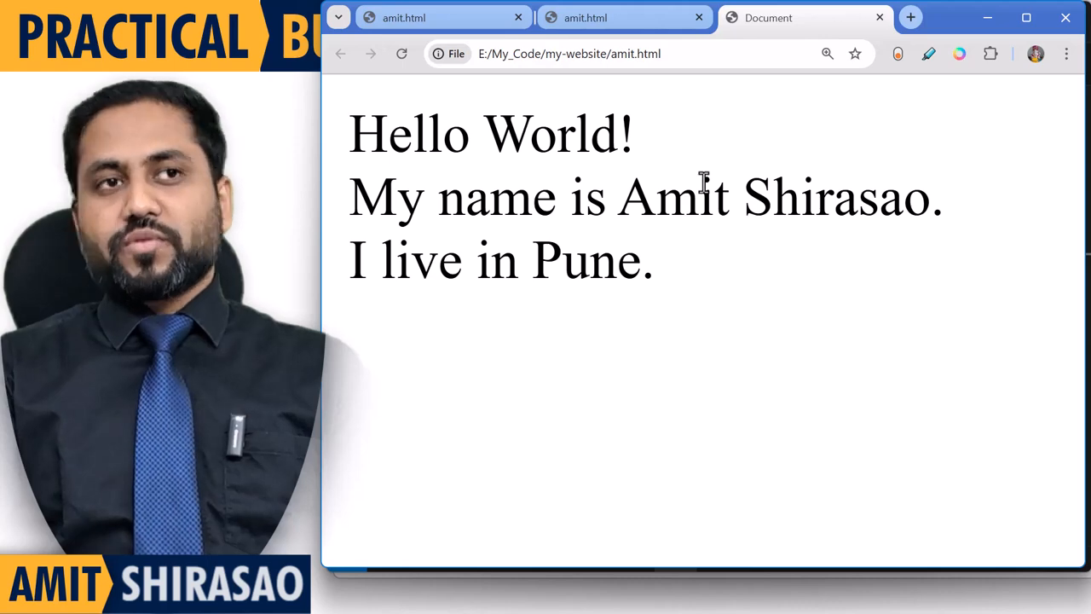
key("alt+Tab")
key("alt+Tab")
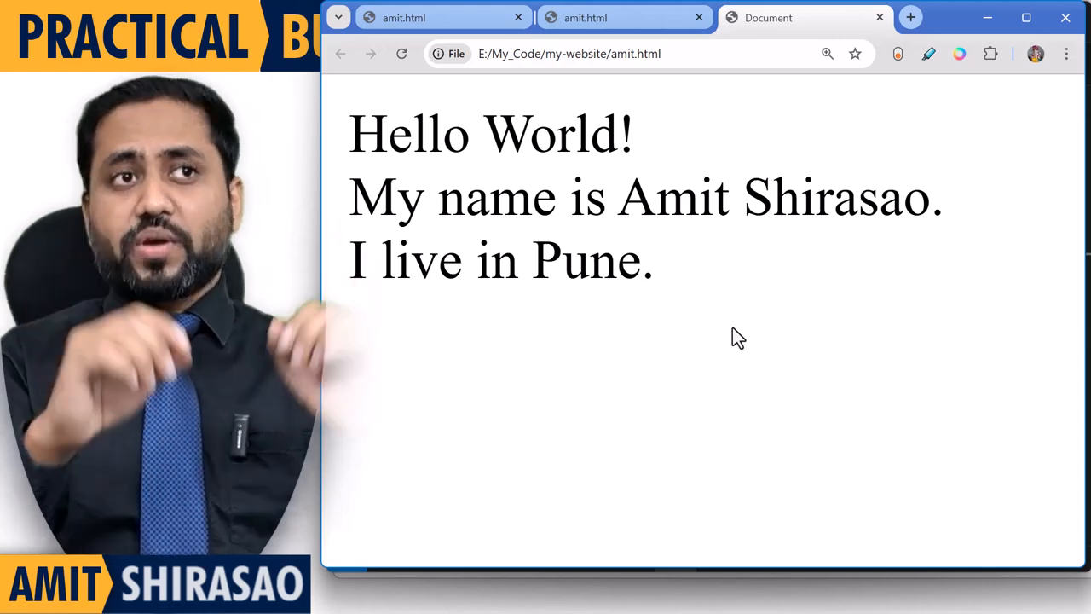
Close the two older amit.html tabs in Chrome and highlight the remaining page's local file path
middle_click(460, 18)
middle_click(460, 19)
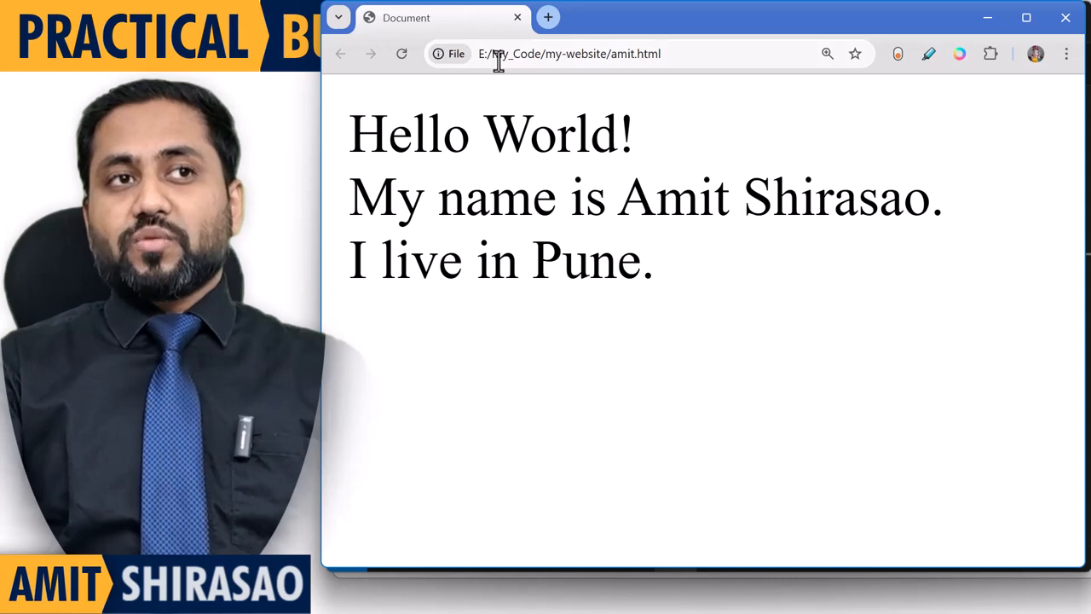
left_click_drag(478, 54, 661, 54)
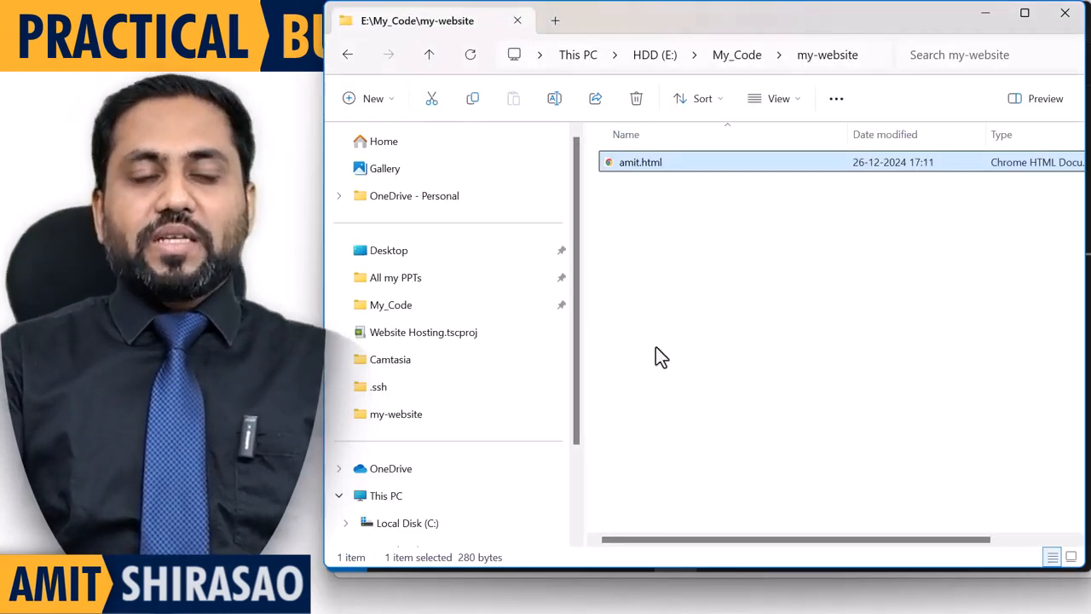
Search Windows for "iis" to check for the IIS Manager app, and clear the search
key("super")
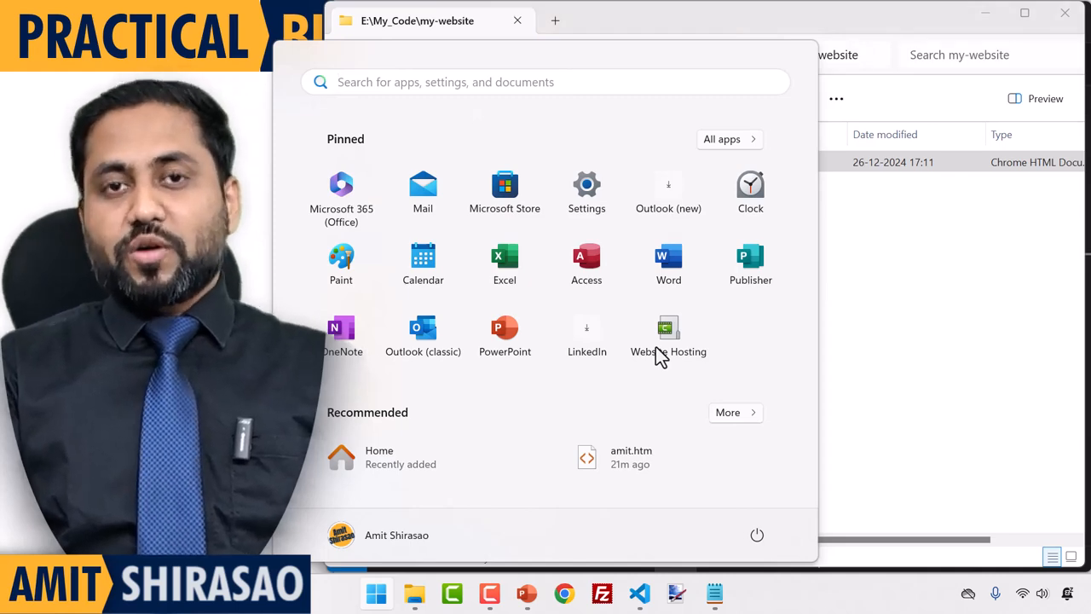
type("iis")
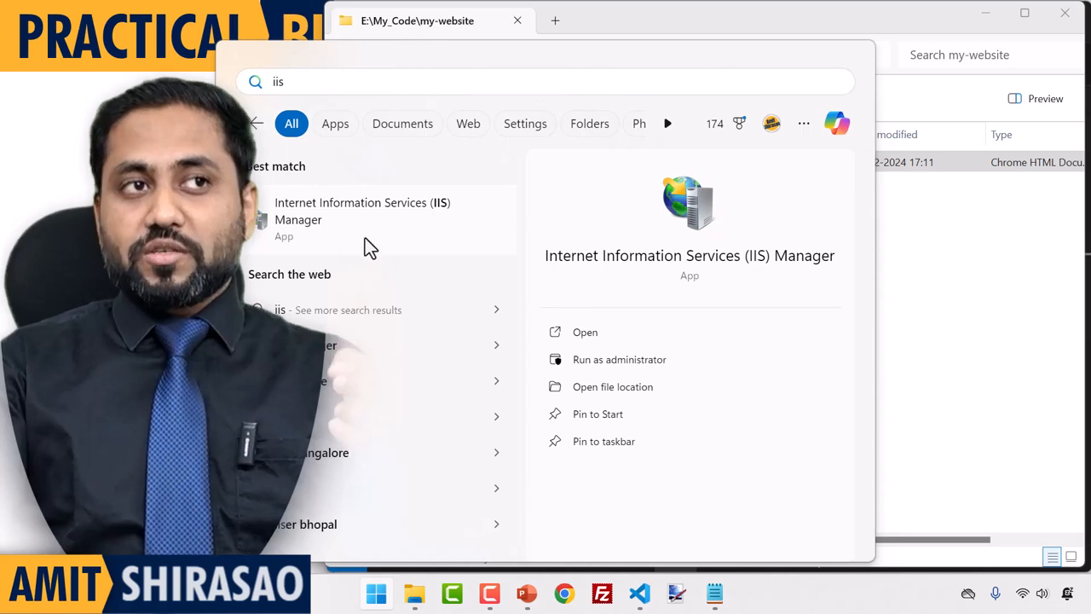
key("BackSpace")
key("BackSpace")
key("BackSpace")
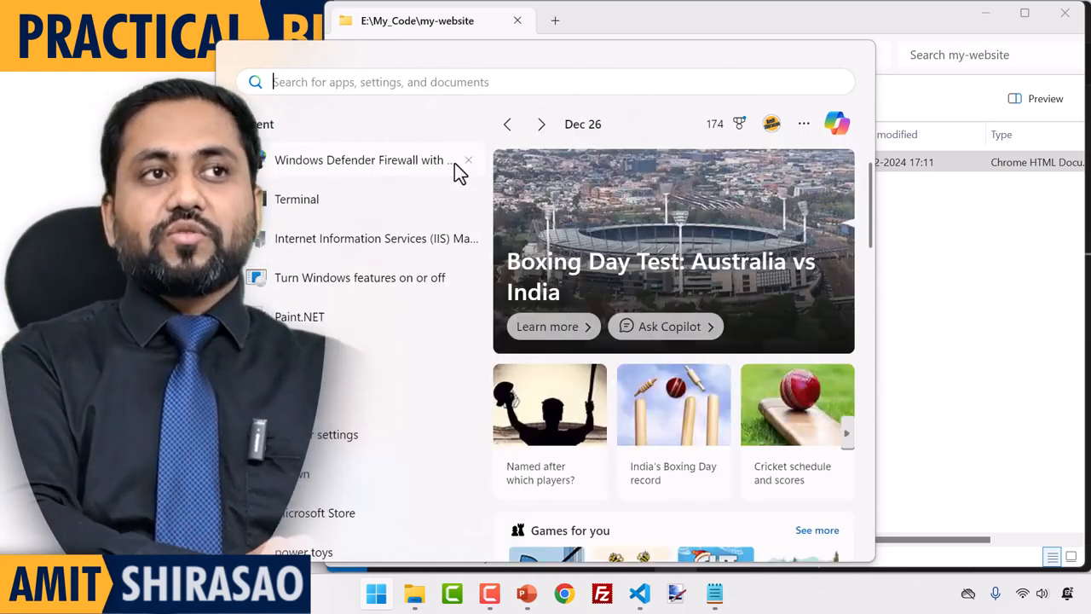
Open "Turn Windows features on or off", examine the Internet Information Services entries, and close the dialog
type("turn")
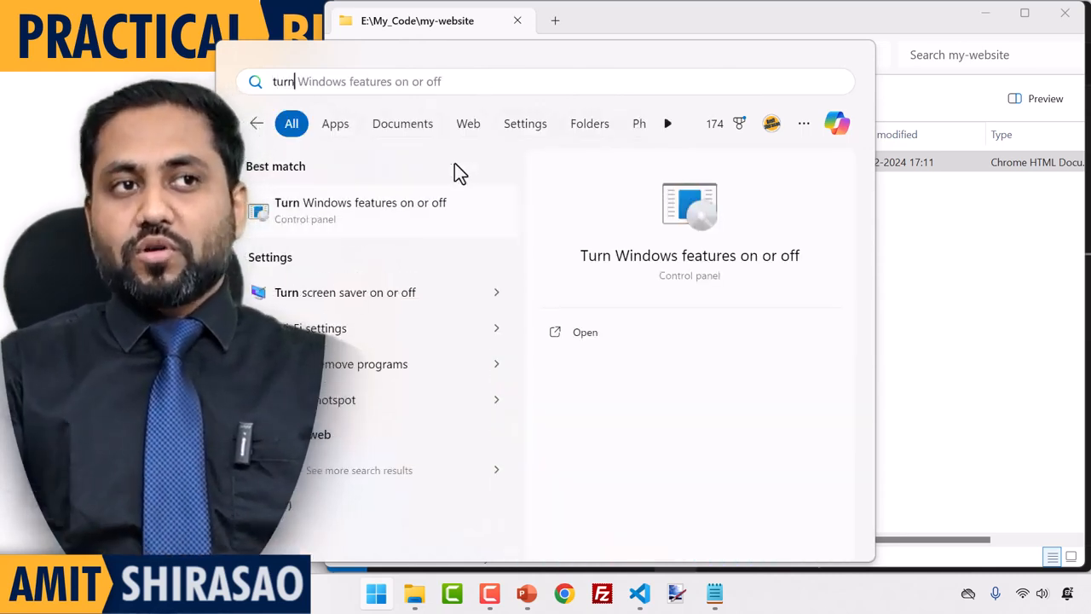
left_click(419, 206)
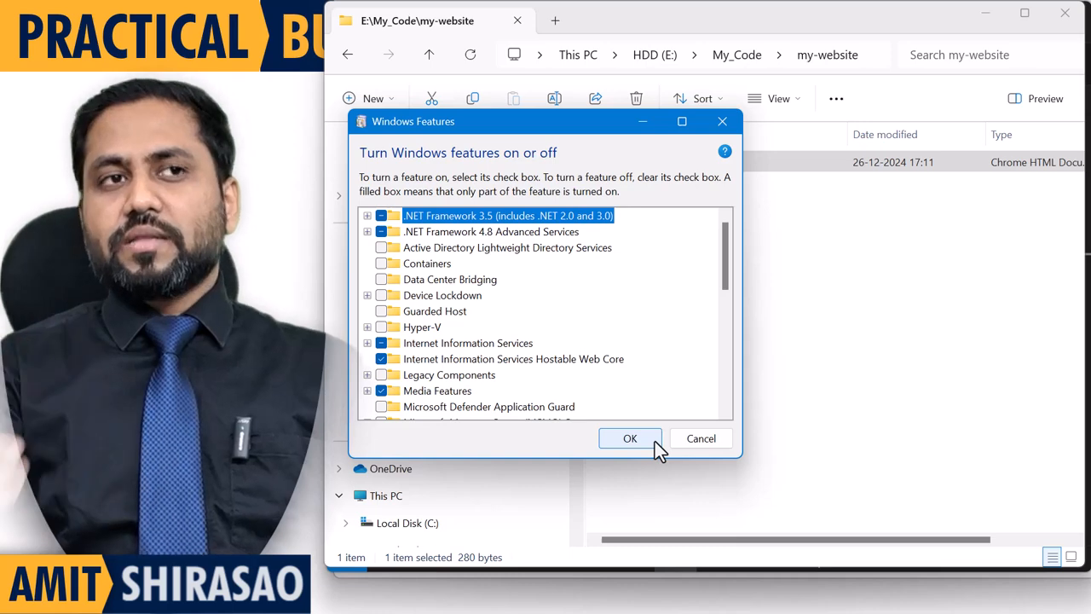
left_click(725, 121)
Open Internet Information Services (IIS) Manager and select Default Web Site under the server's Sites
key("super")
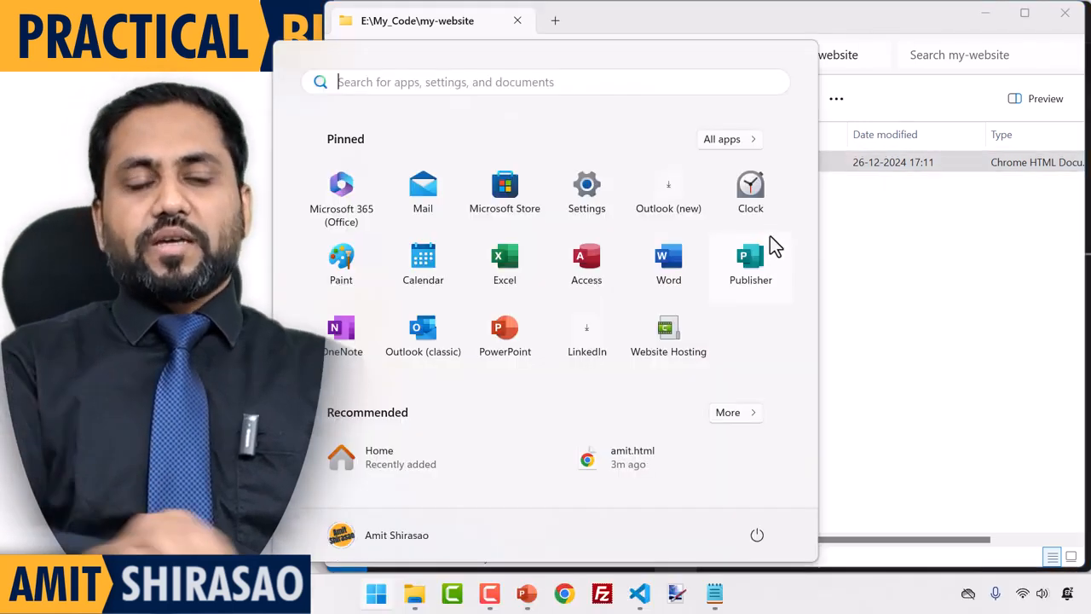
type("iis")
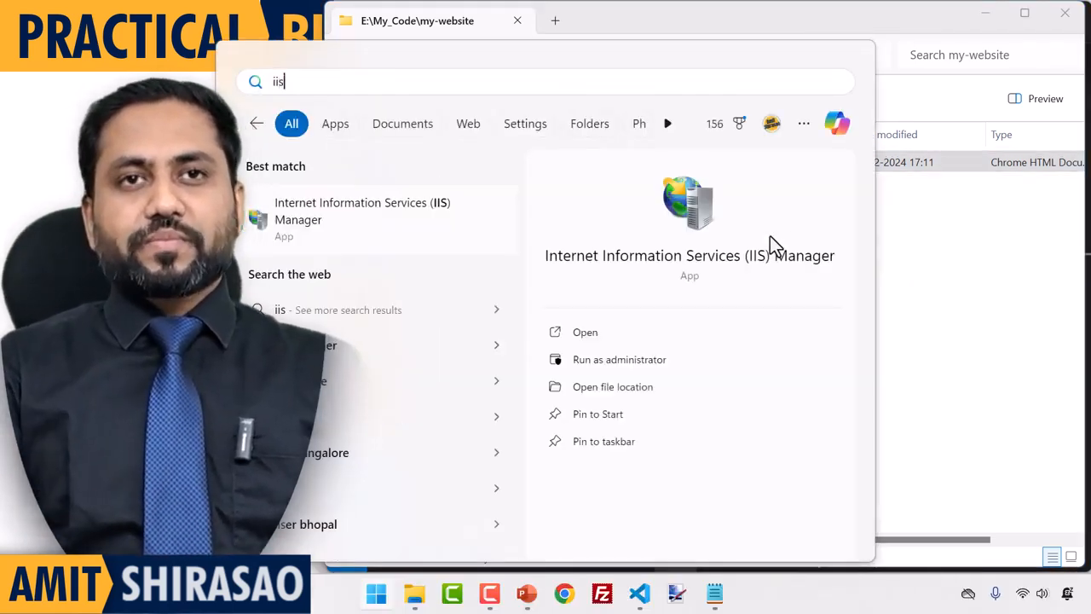
left_click(398, 218)
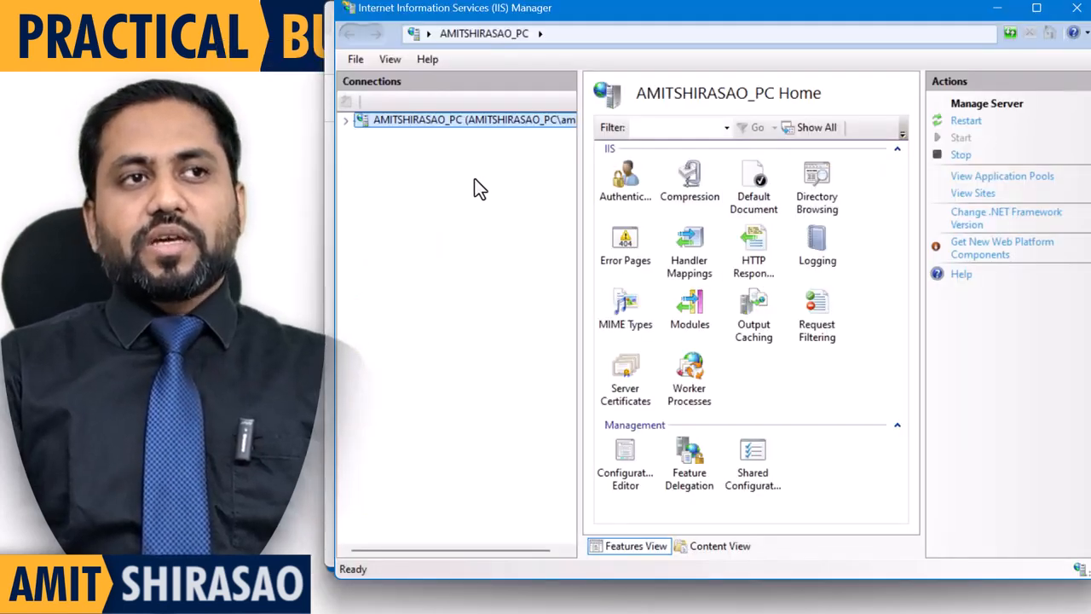
left_click(347, 121)
left_click(361, 151)
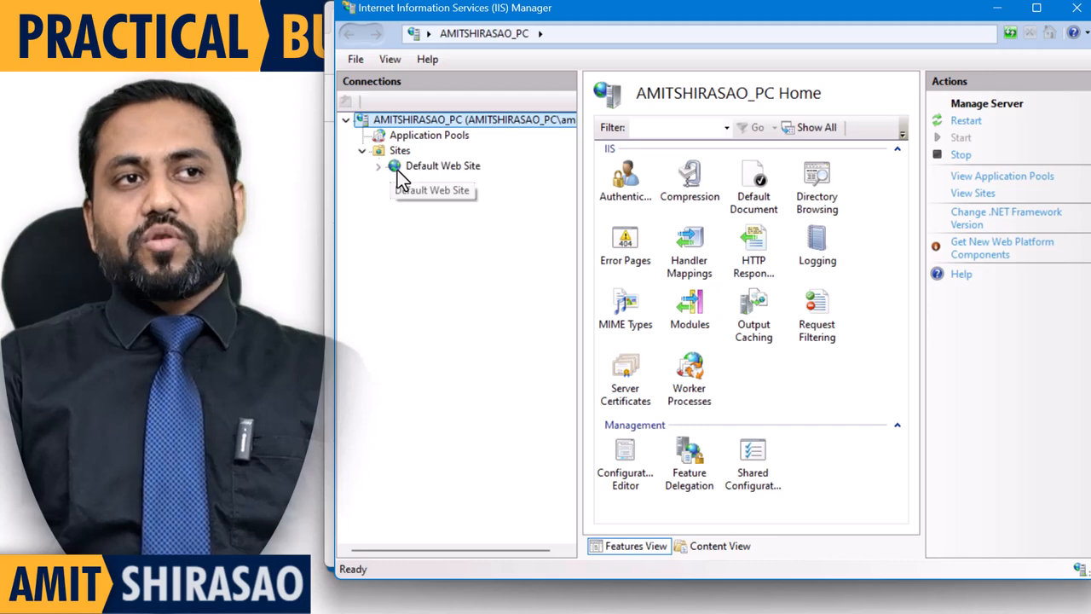
left_click(443, 167)
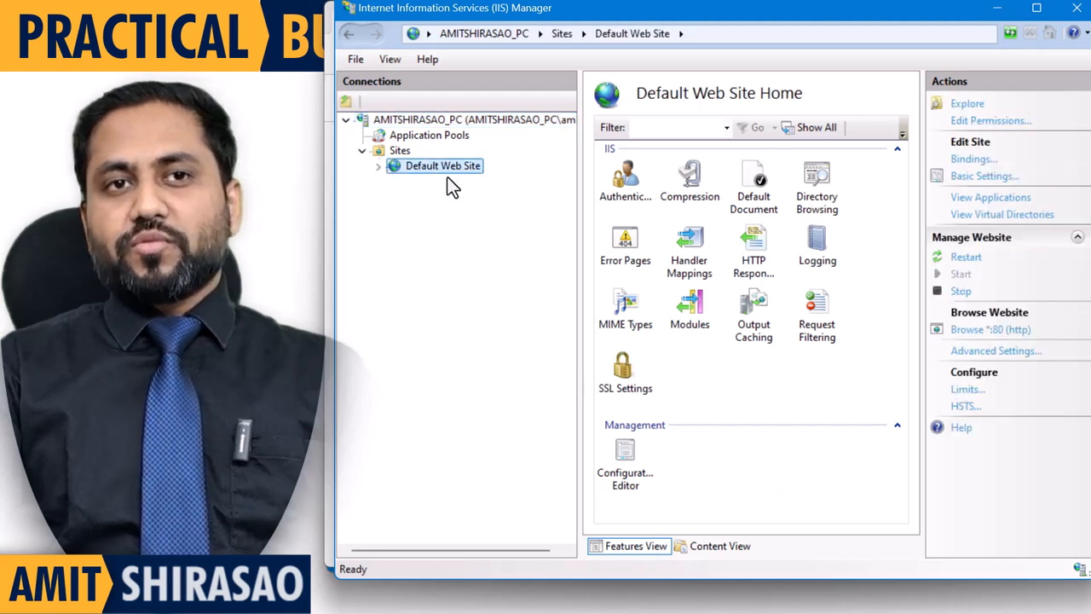
Browse the Default Web Site on *:80 (http) in Chrome at a reduced zoom, and return to IIS Manager
left_click(1006, 330)
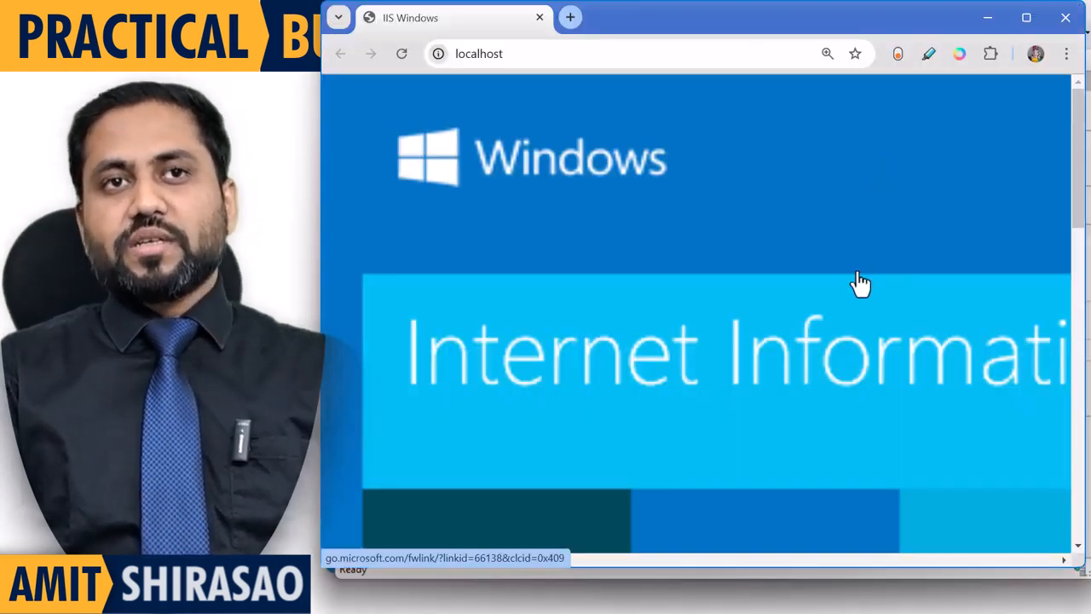
key("ctrl+minus")
key("ctrl+minus")
key("ctrl+minus")
key("ctrl+minus")
key("alt+Tab")
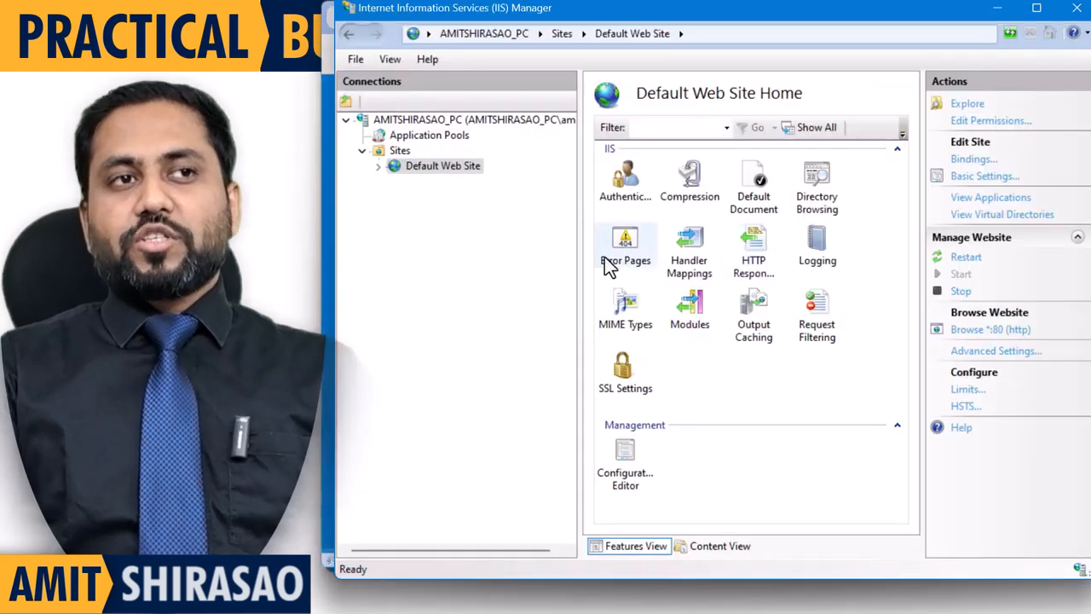
Start adding a new website under the server's Sites node and name it hello
left_click(400, 151)
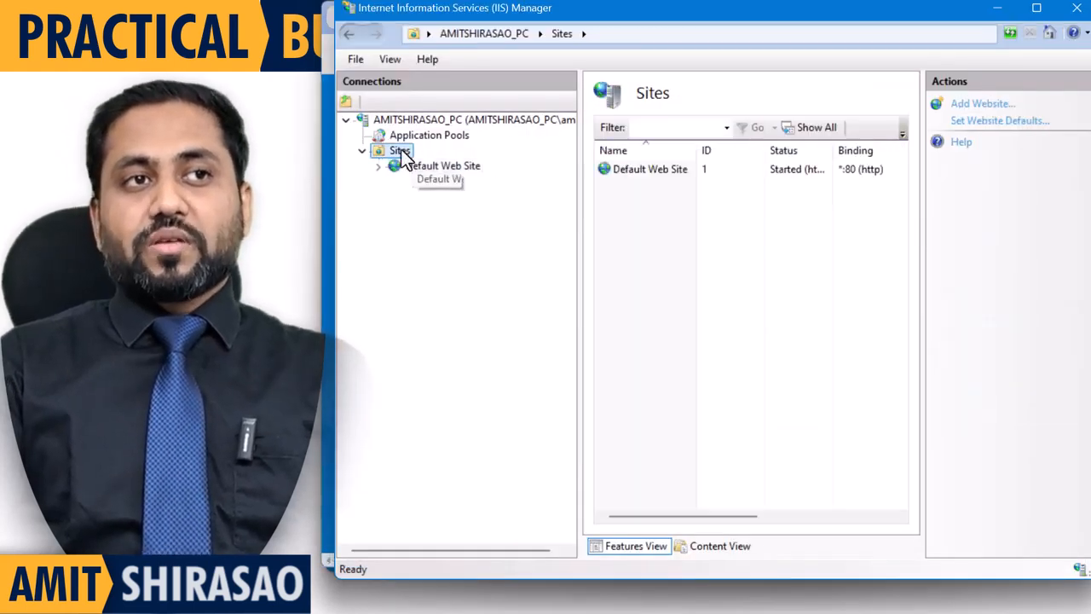
right_click(397, 152)
left_click(460, 161)
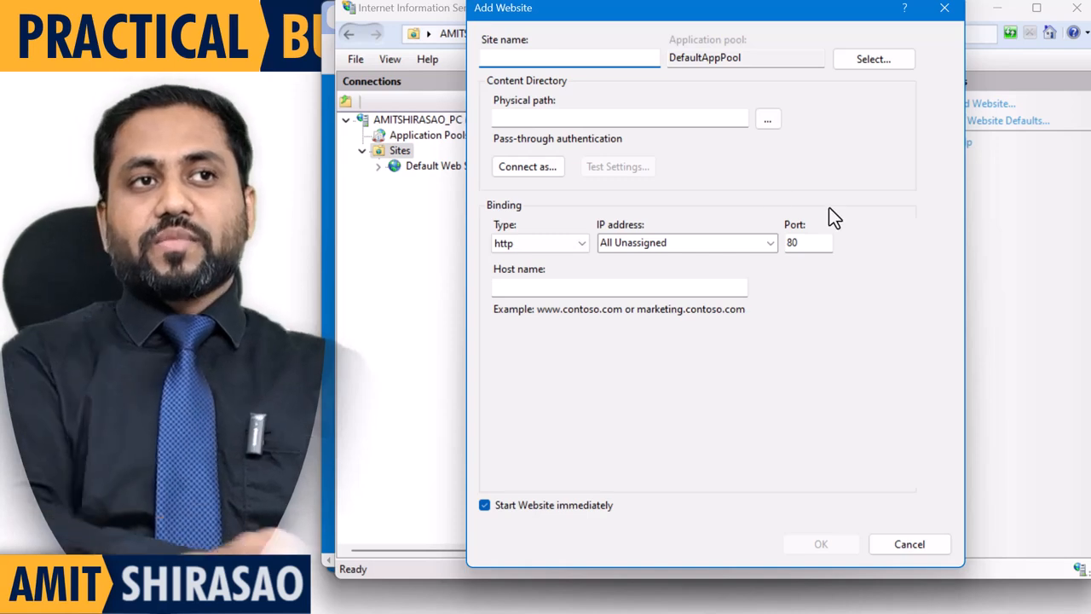
type("hello")
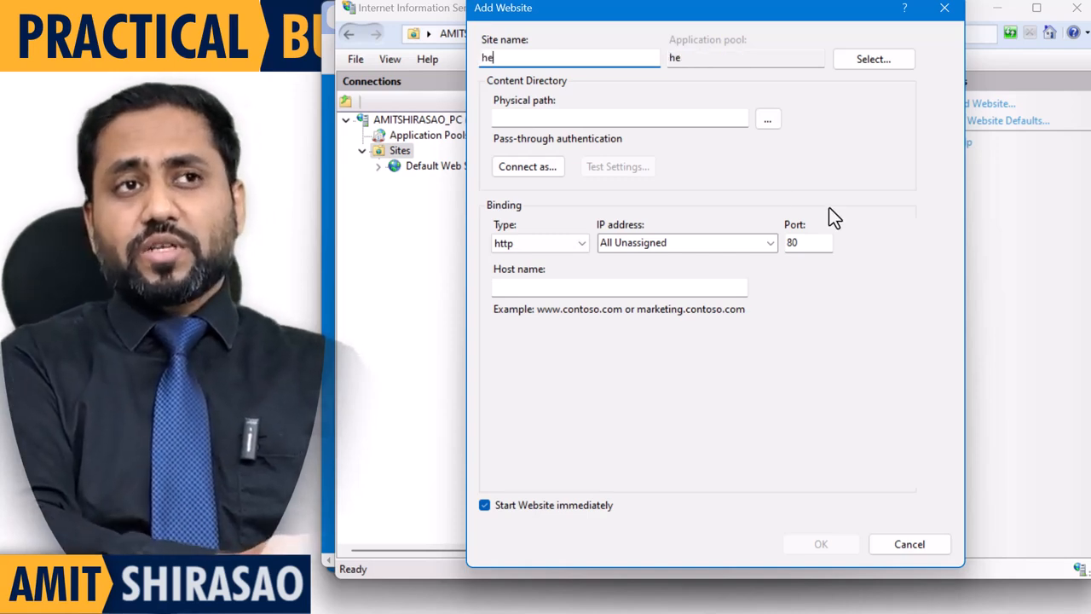
key("Tab")
key("Tab")
key("Tab")
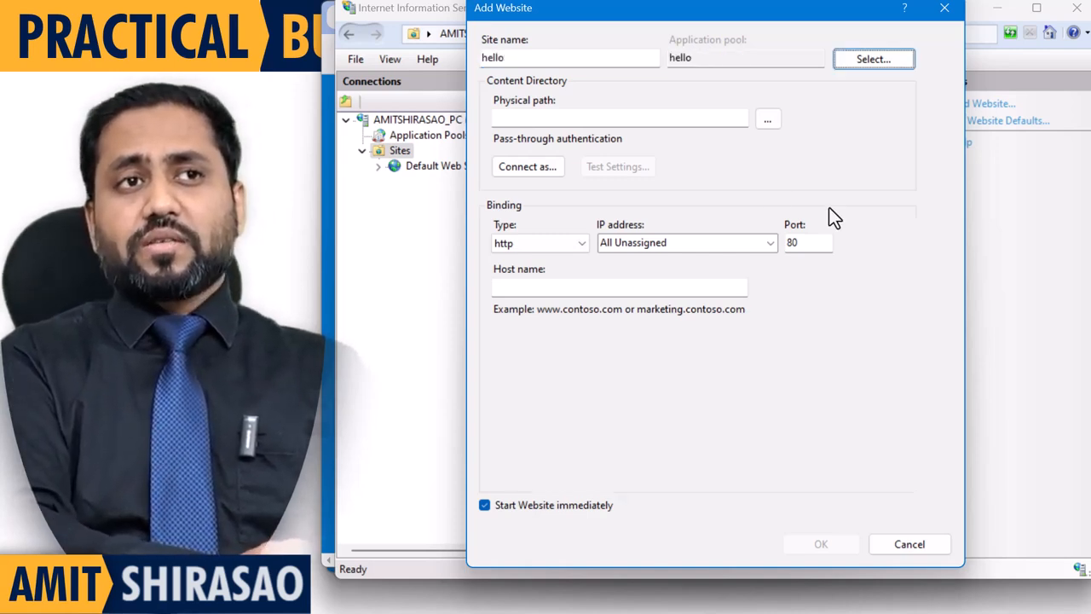
Set the site's physical path to E:\My_Code\my-website, copied from File Explorer, and its binding port to 81
key("alt+Tab")
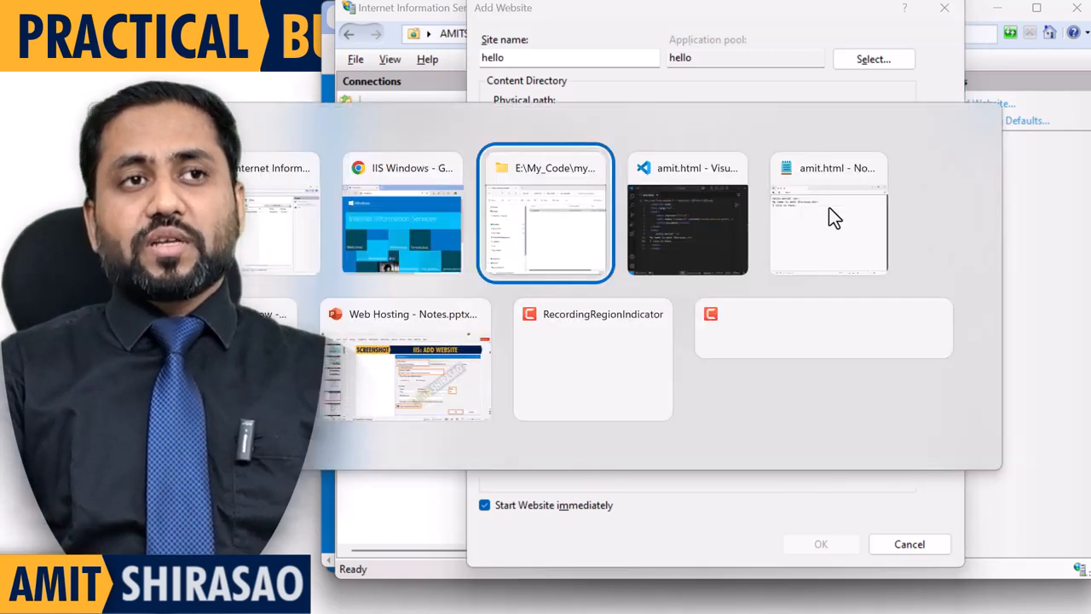
left_click(863, 61)
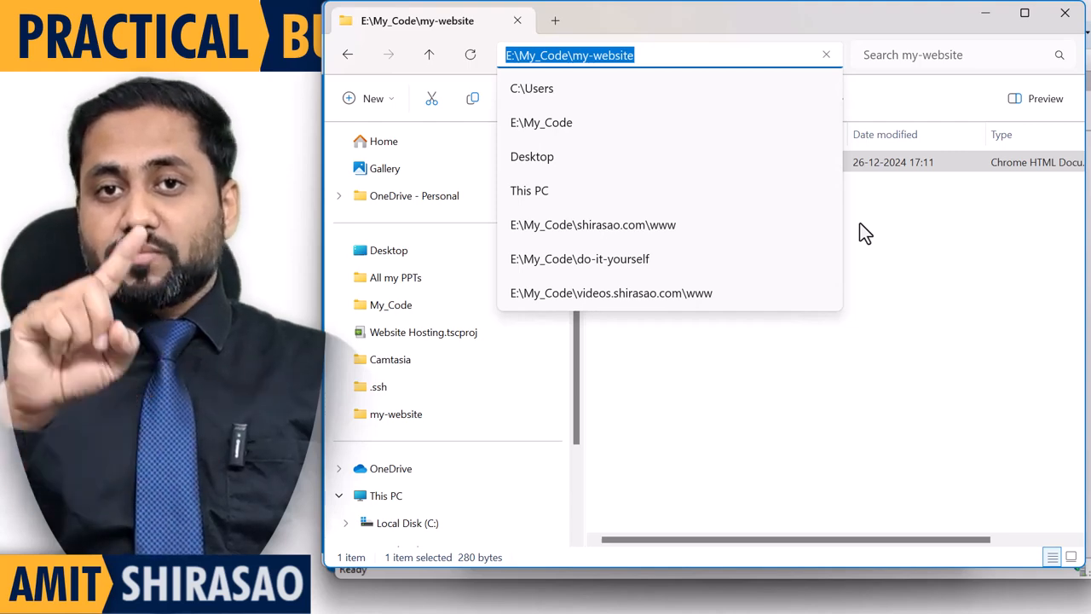
key("ctrl+c")
key("alt+Tab")
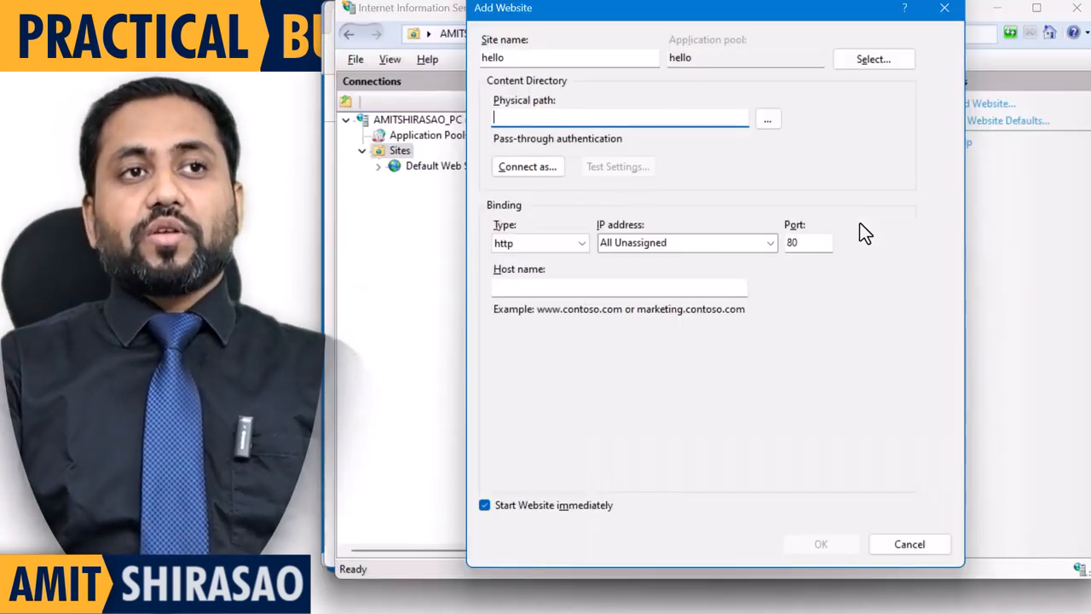
key("ctrl+v")
double_click(816, 244)
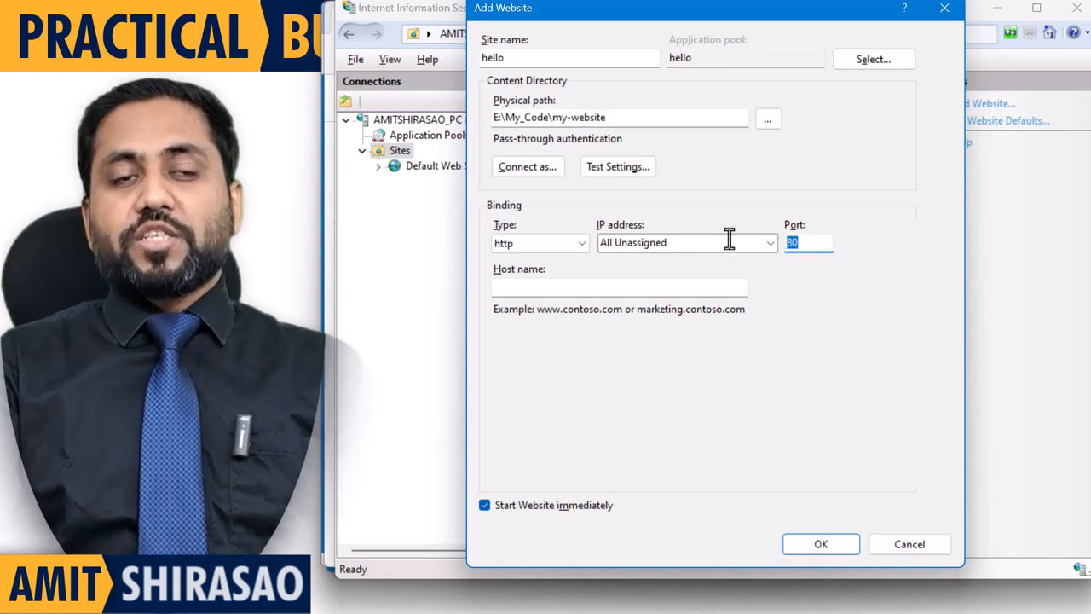
type("81")
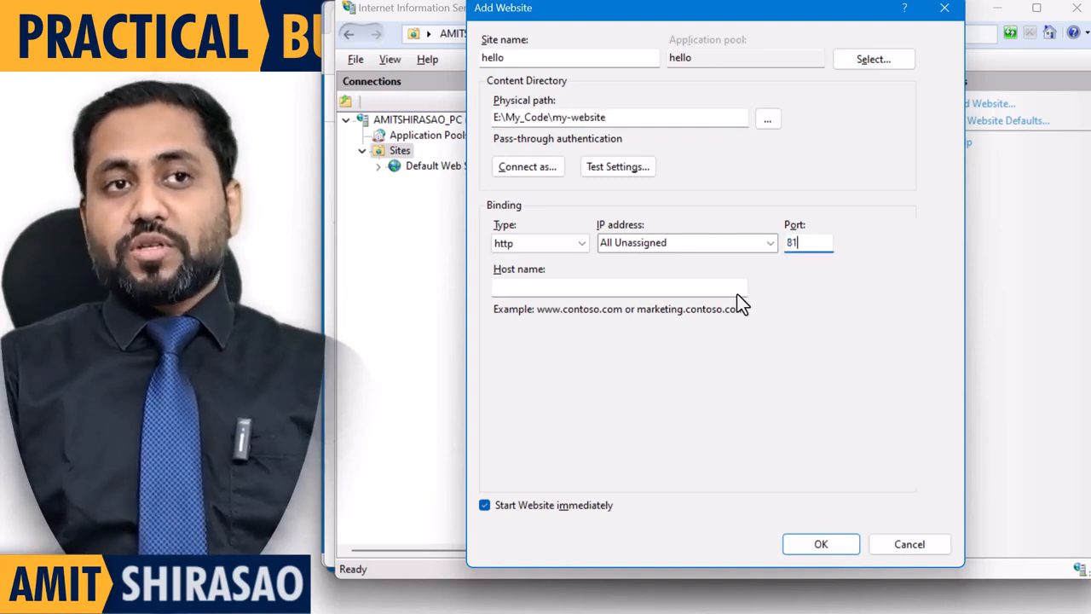
Append :80 to the localhost address in Chrome, discard the edit, and return to the Add Website dialog
key("alt+Tab")
key("alt+Tab")
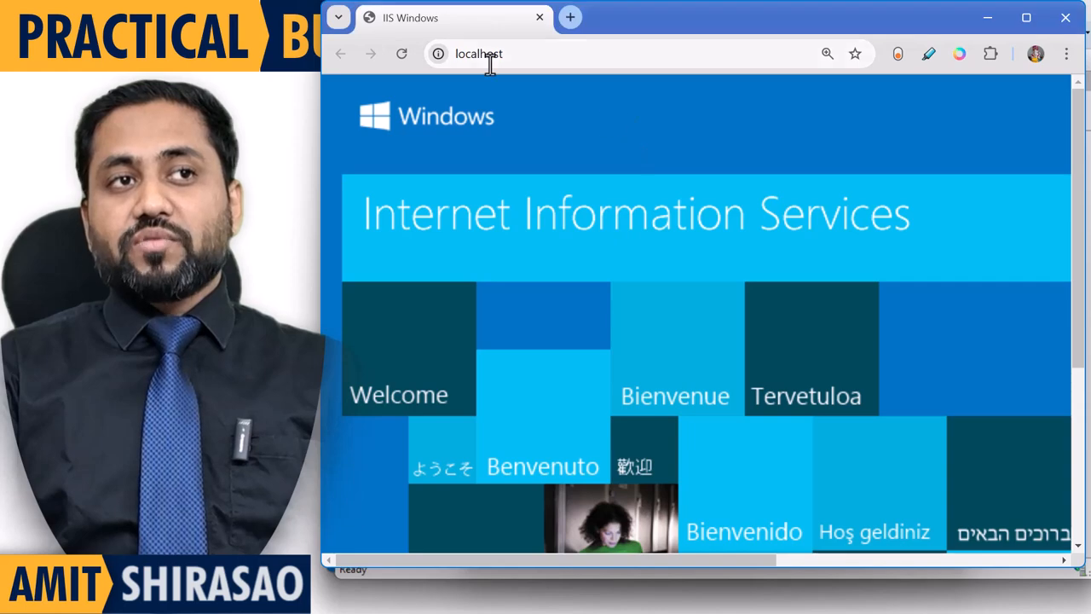
left_click(511, 53)
left_click(545, 54)
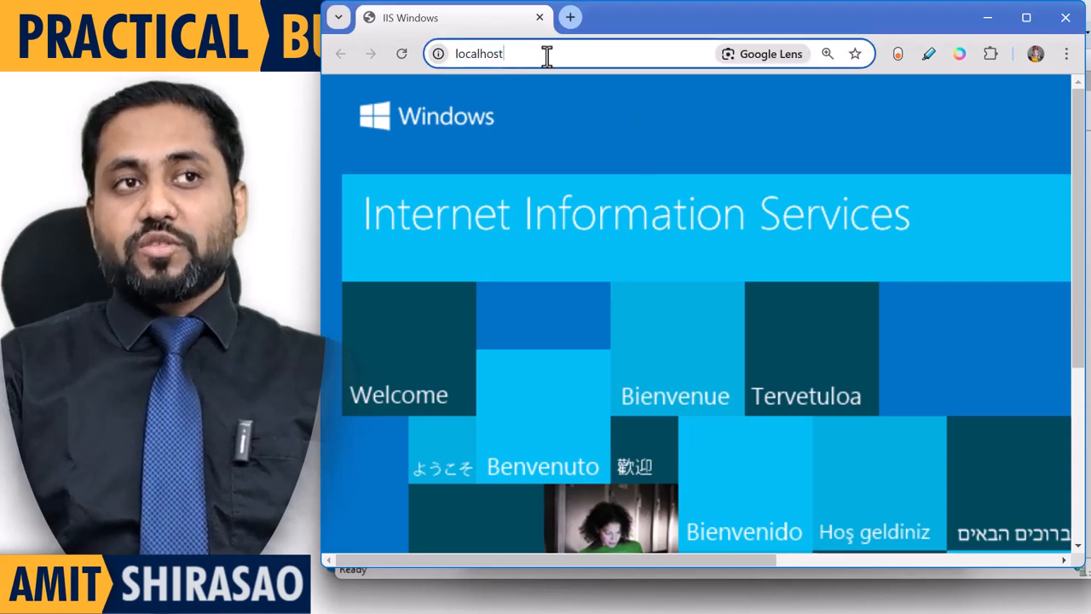
type(":80")
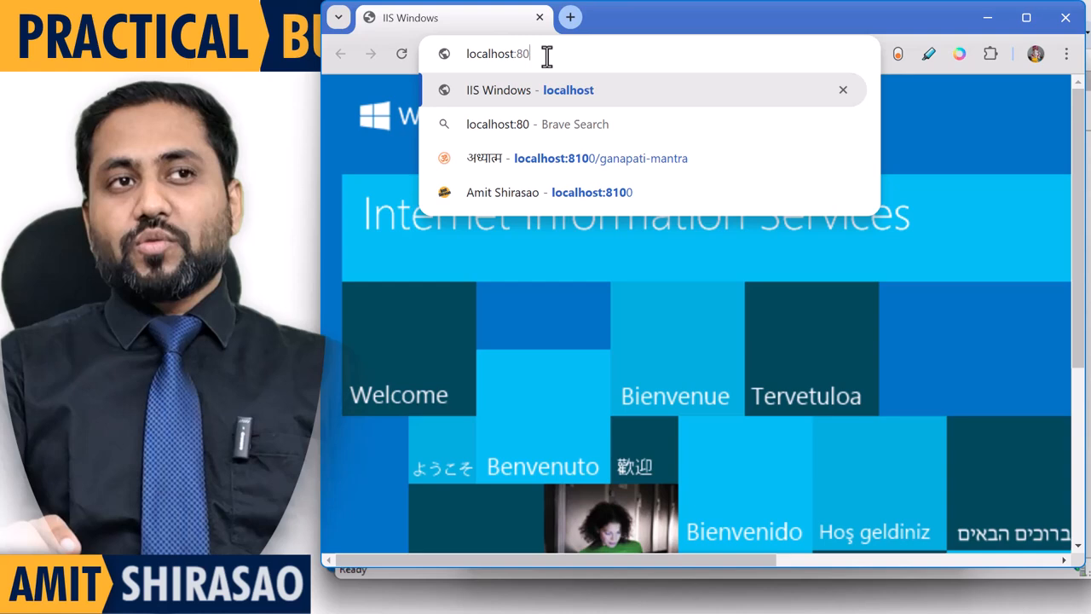
key("Escape")
key("alt+Tab")
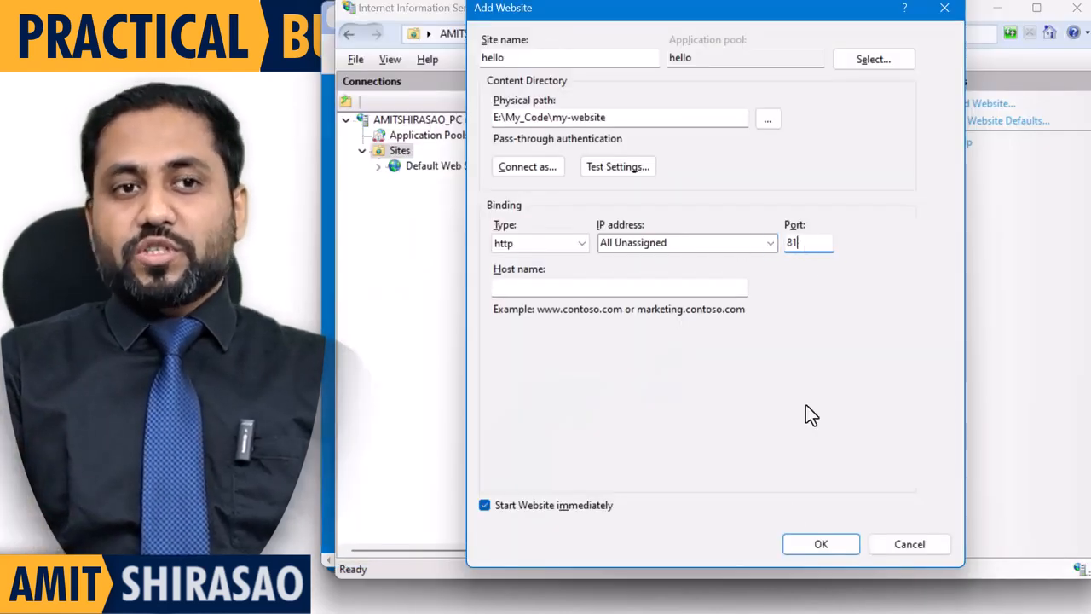
Create the hello website, browse it on *:81 (http) in Chrome, and read the message about listing the directory's contents
left_click(805, 544)
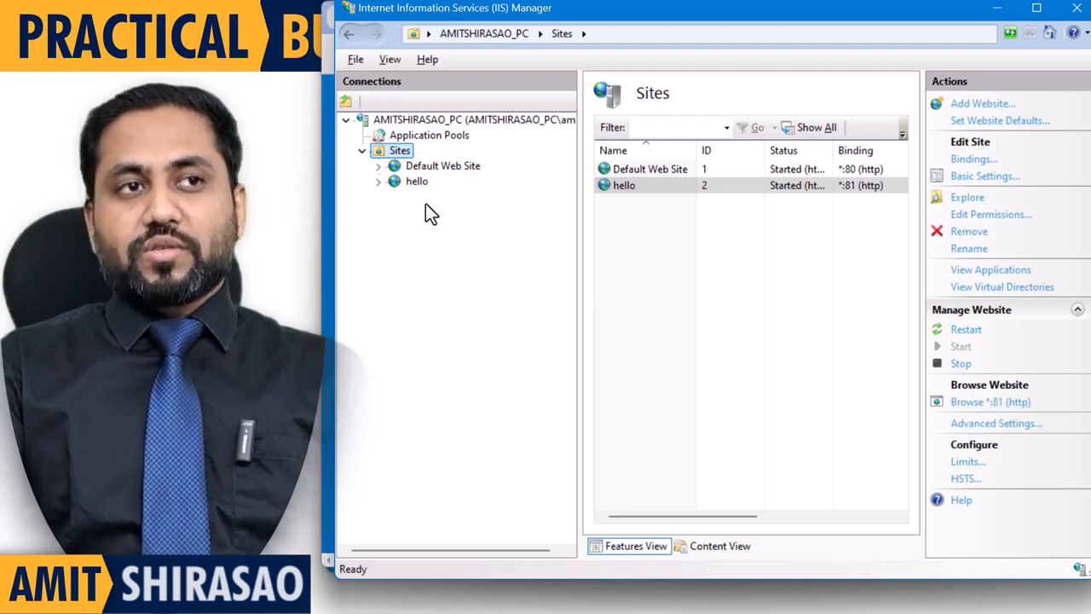
left_click(442, 165)
left_click(416, 180)
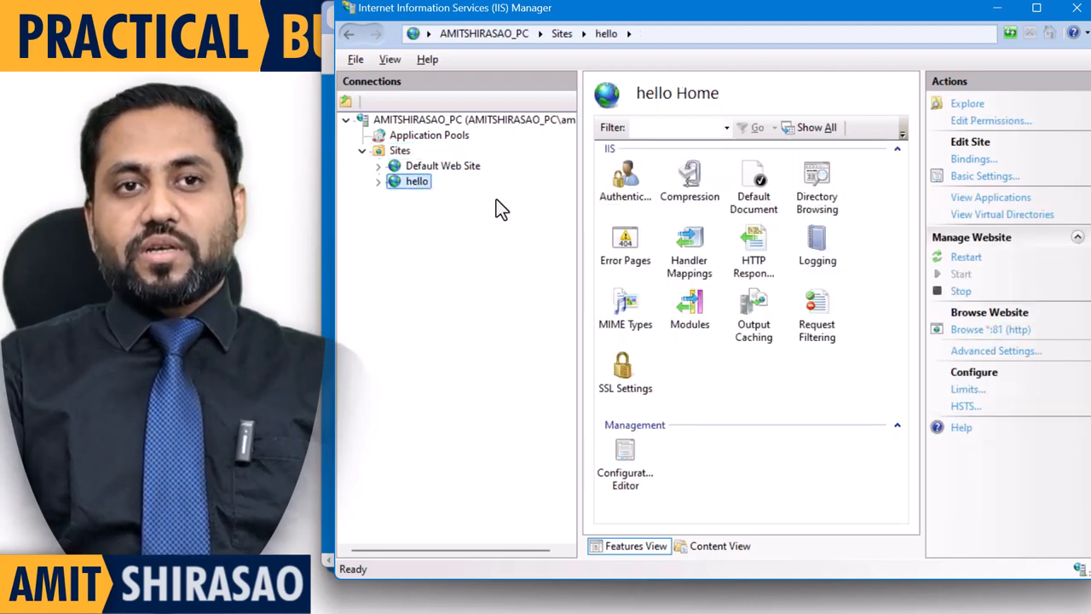
left_click(958, 332)
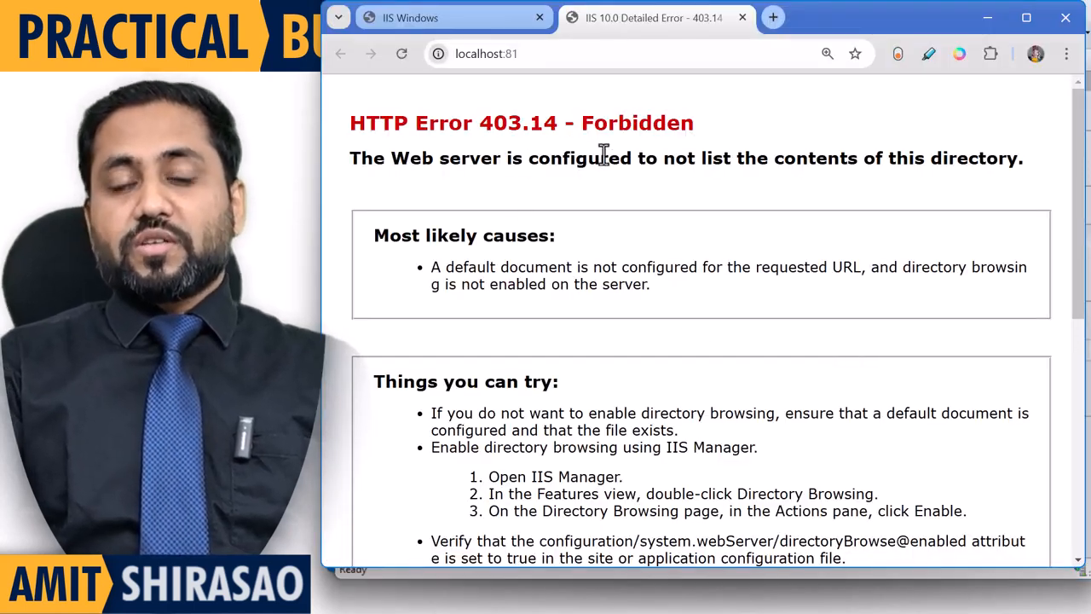
left_click_drag(609, 158, 1011, 162)
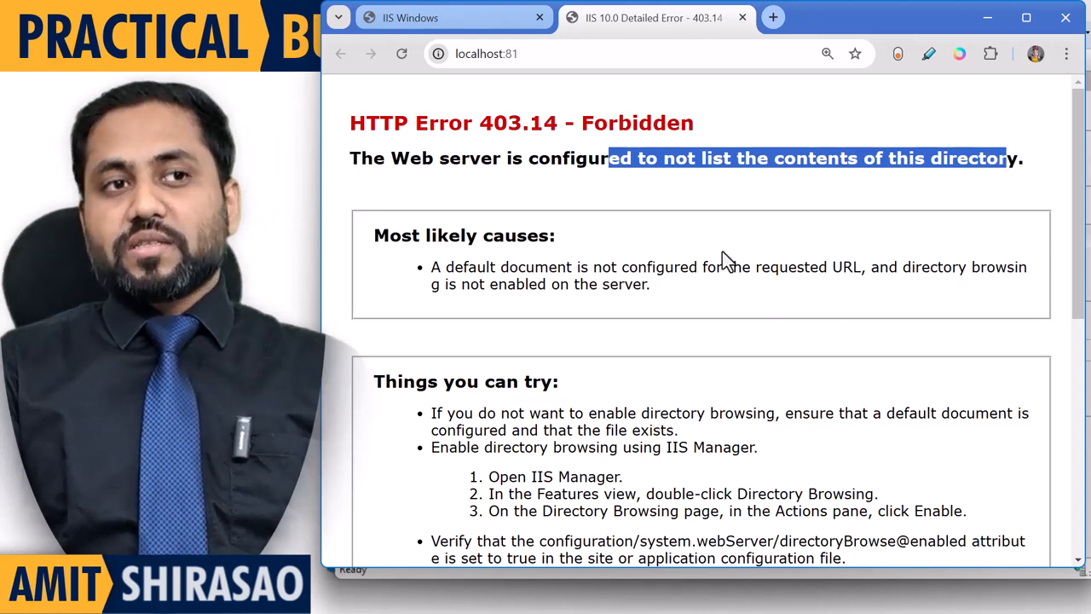
Switch to File Explorer and rename amit.html in the my-website folder to index.html
key("alt+Tab")
key("alt+Tab")
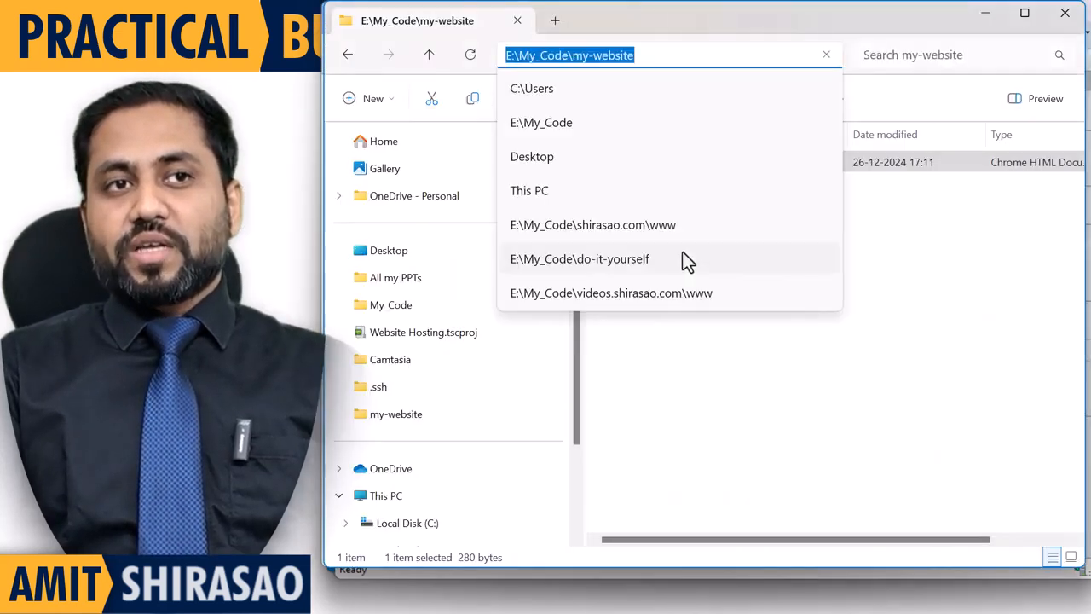
left_click(776, 399)
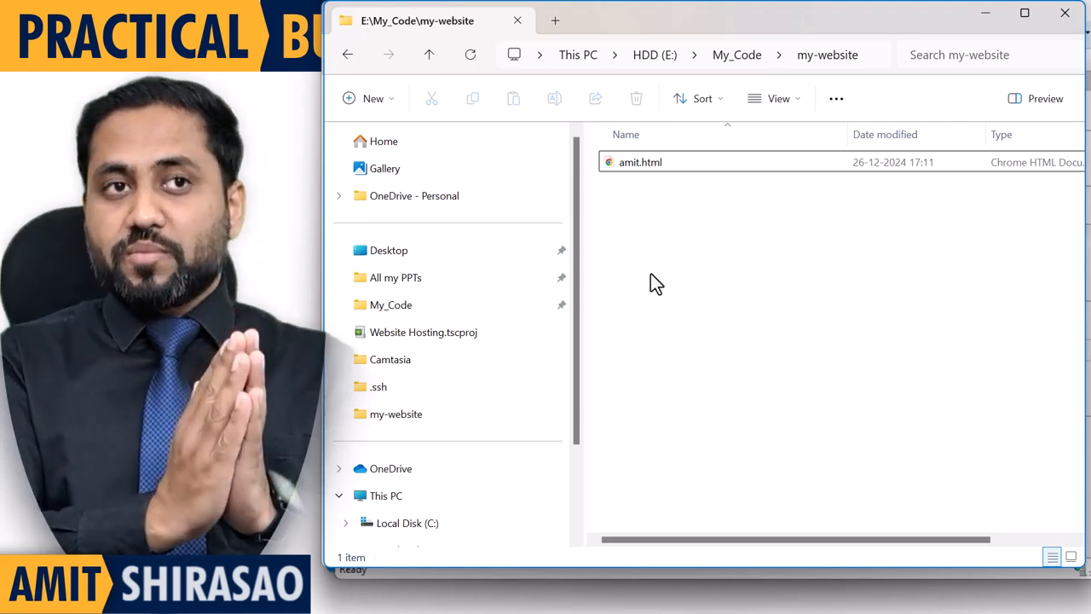
key("alt+Tab")
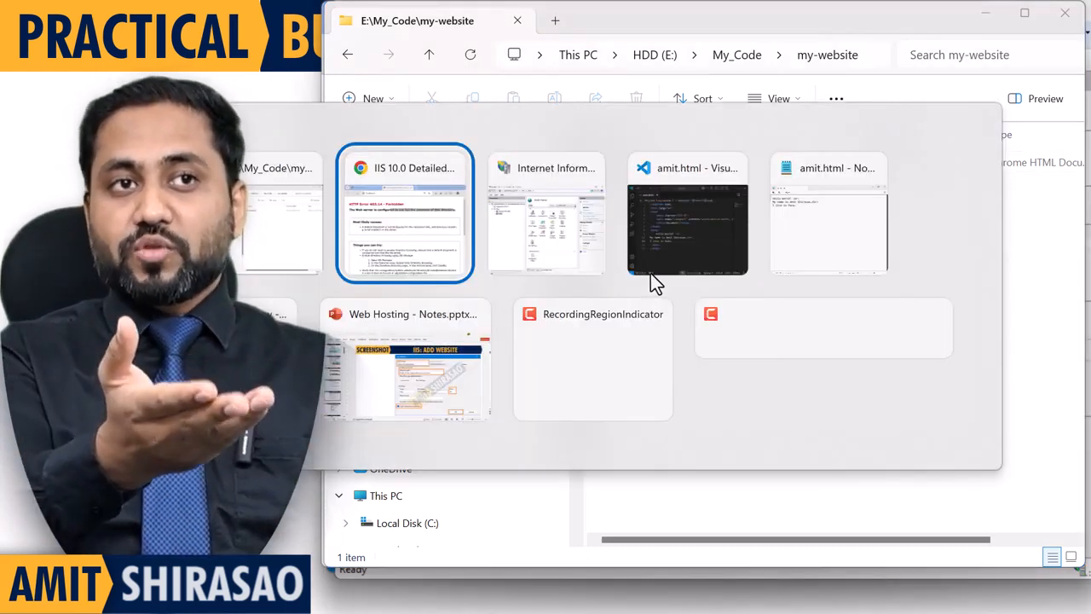
key("alt+Tab")
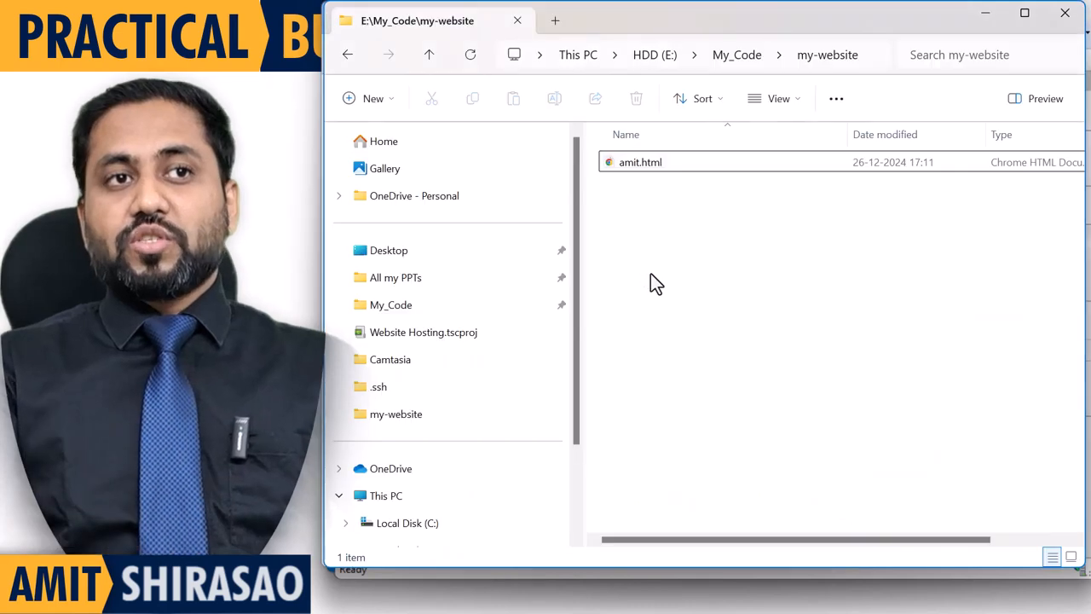
left_click(636, 162)
key("F2")
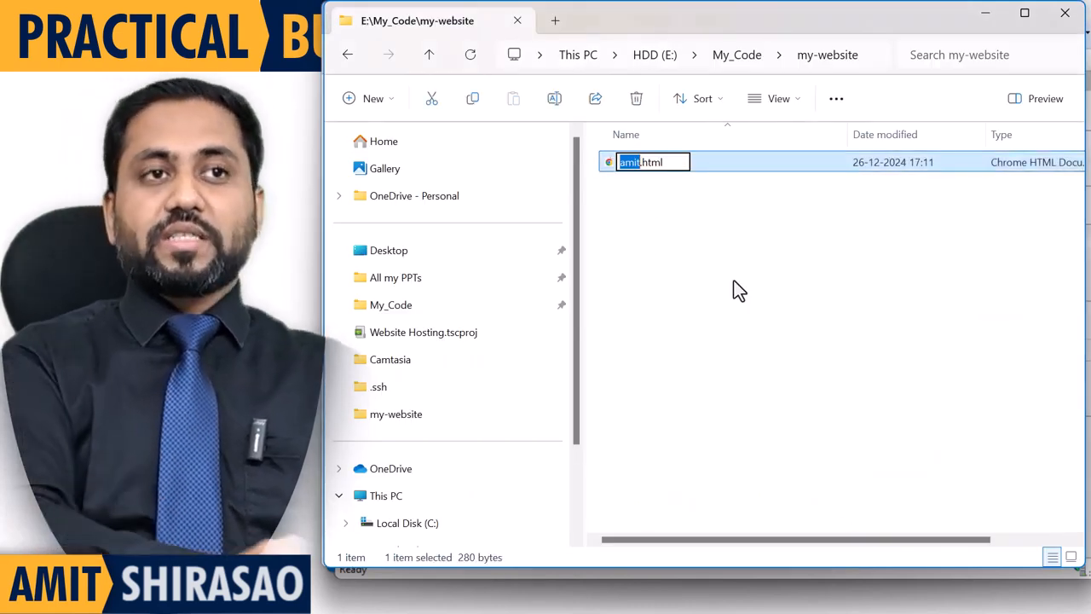
type("index")
key("Return")
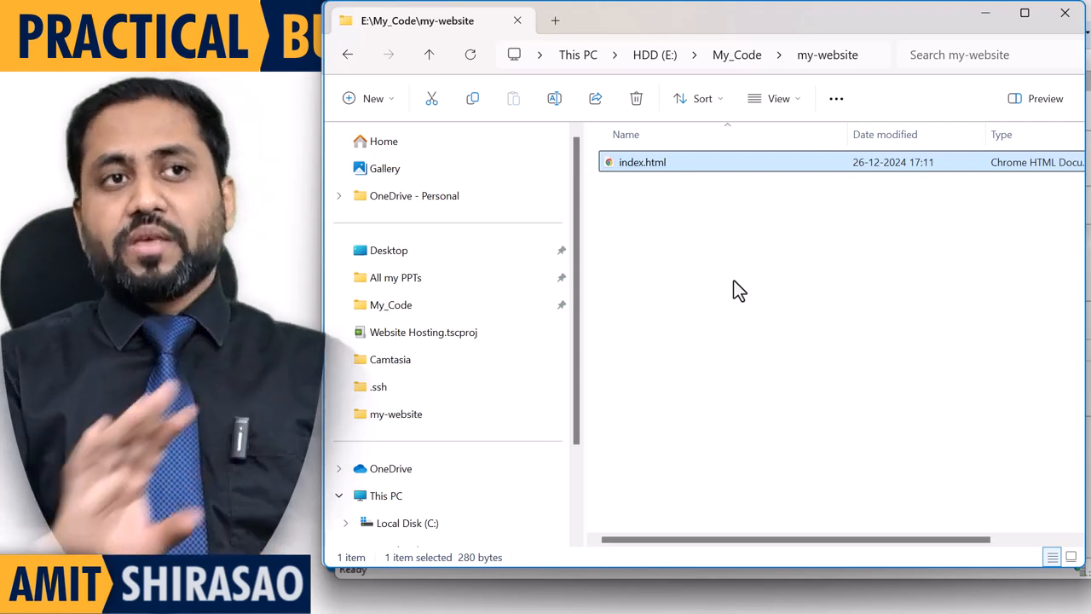
Reload localhost:81 in Chrome and examine the enlarged page and its address
key("alt+Tab")
key("F5")
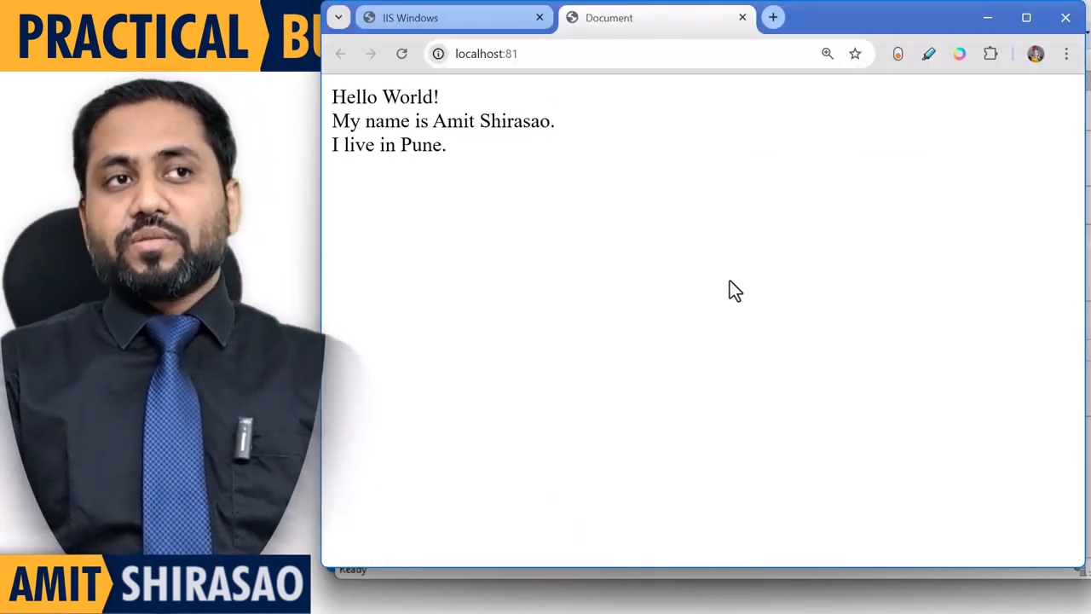
scroll(696, 290, "up", 6)
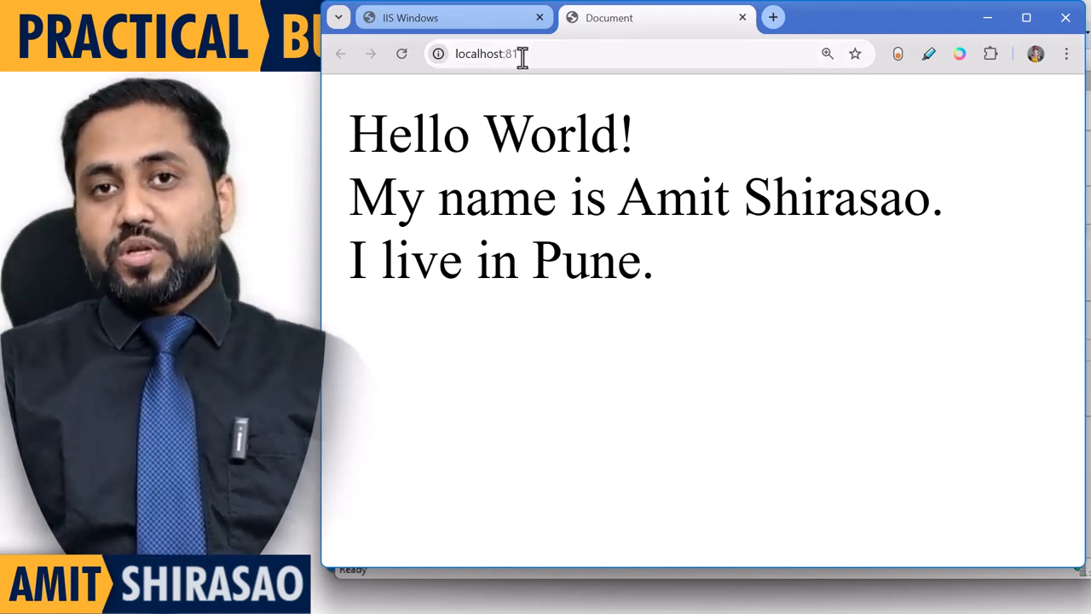
left_click(477, 53)
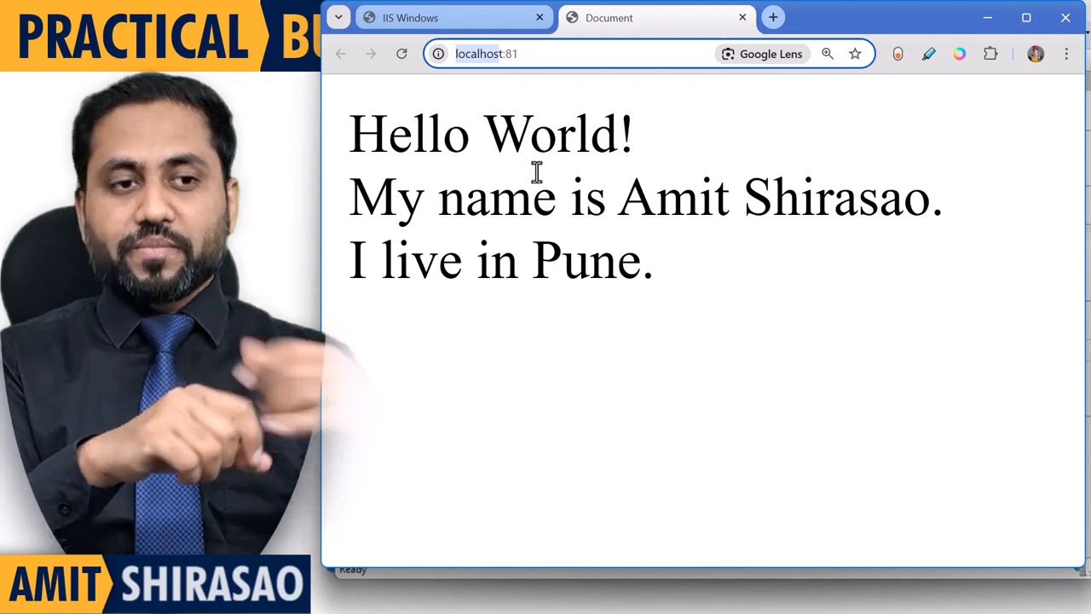
Search Windows for the Terminal app and open it
key("super")
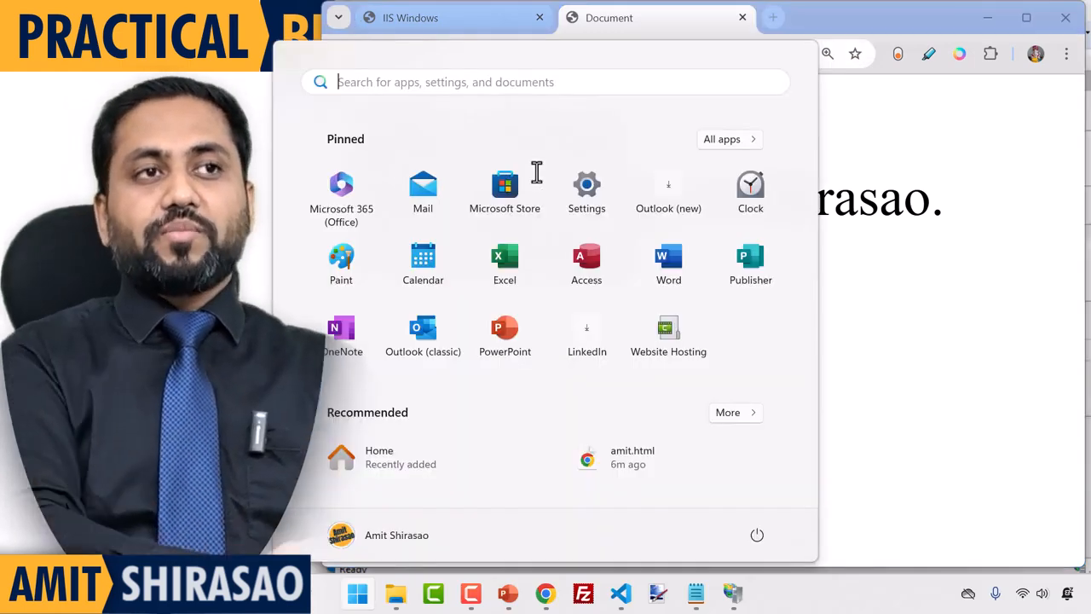
type("ter")
key("Return")
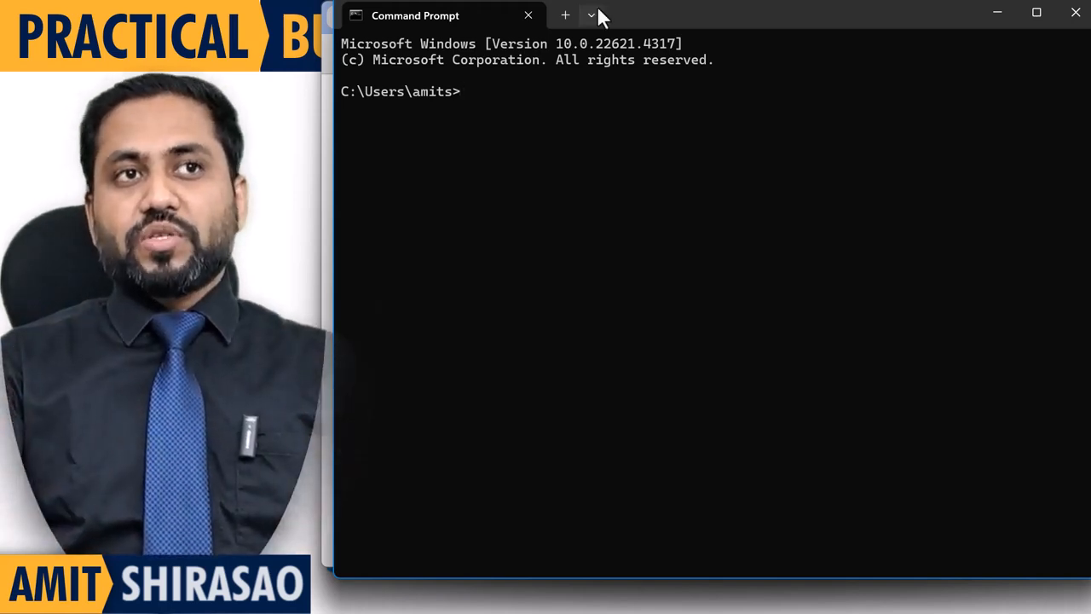
Set the default profile to Windows PowerShell in Terminal's Startup settings and open a new tab with it
left_click(594, 13)
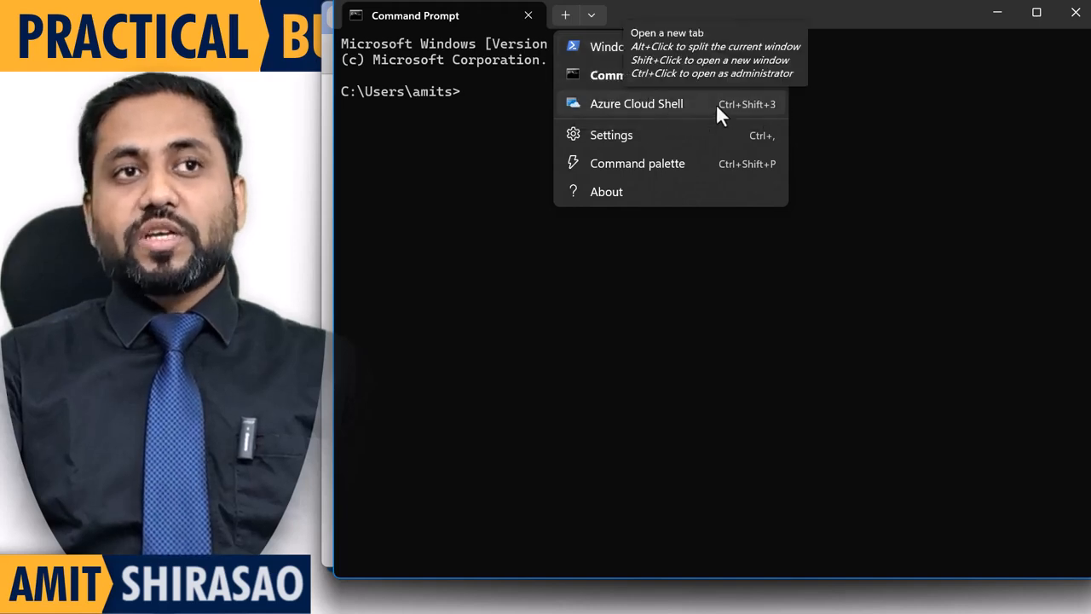
left_click(681, 133)
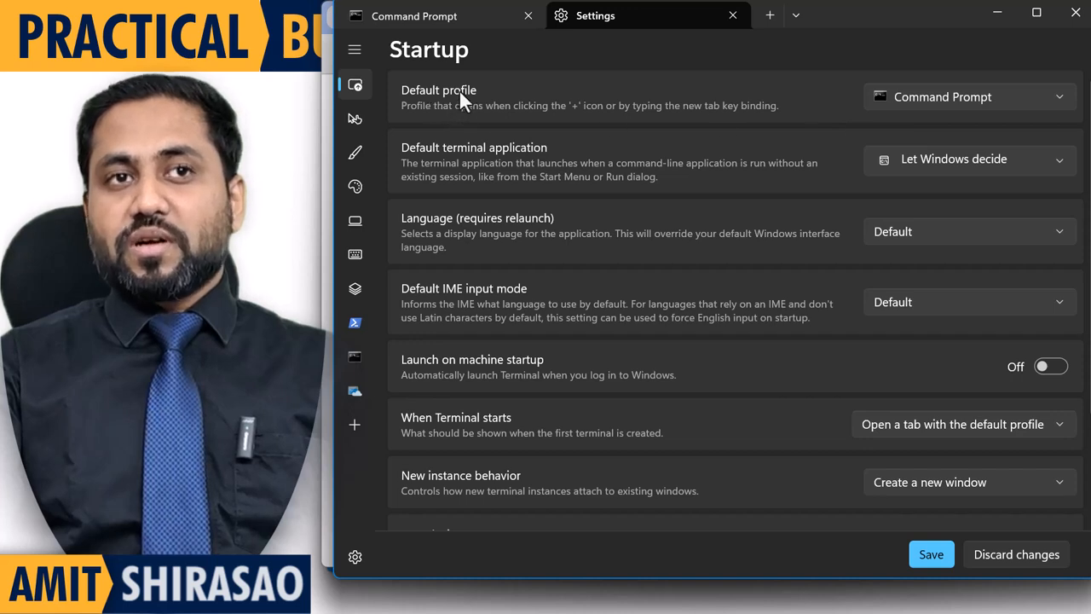
left_click(890, 100)
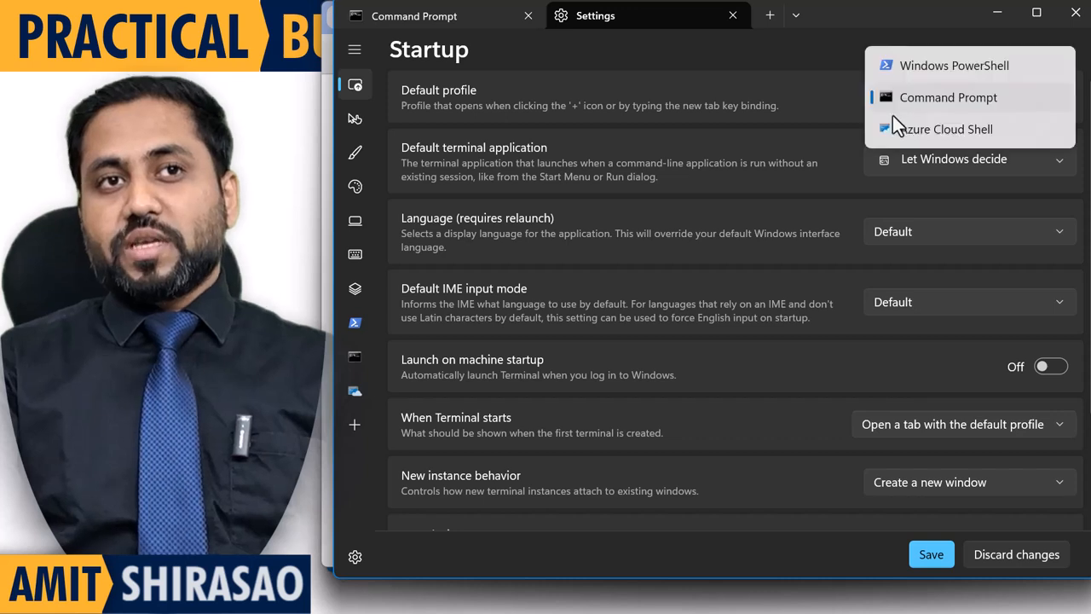
left_click(913, 70)
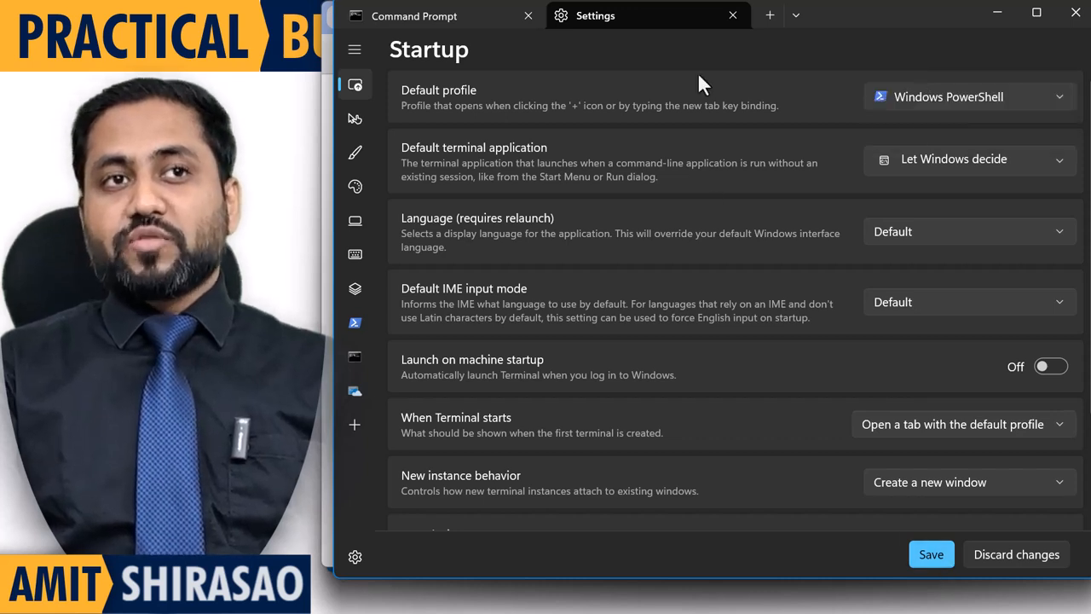
left_click(765, 17)
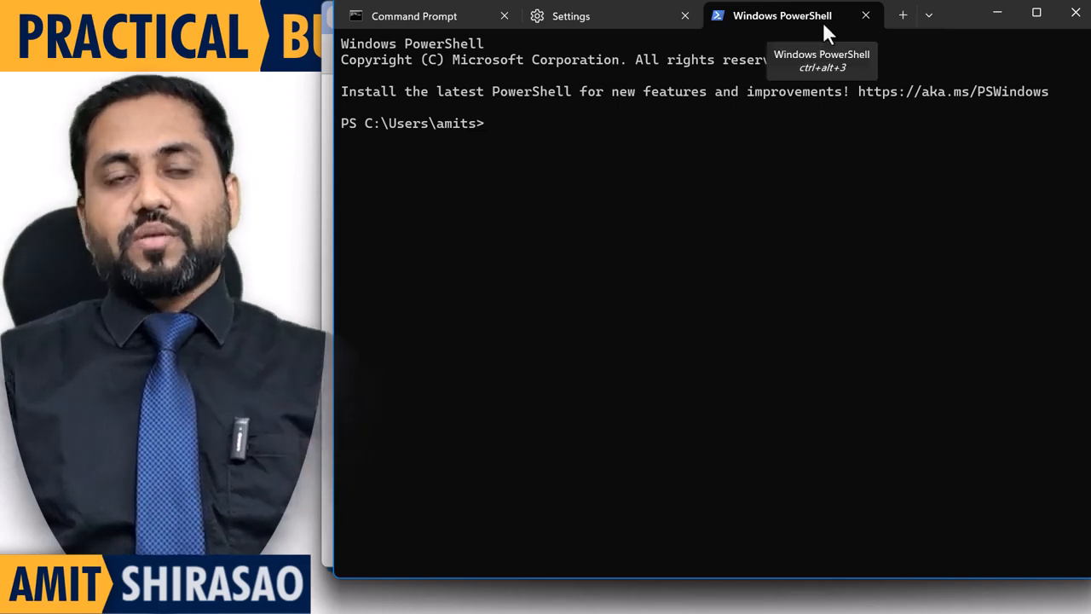
Close the PowerShell and Settings tabs and run hostname in Command Prompt to look up the computer name
left_click(865, 15)
left_click(684, 15)
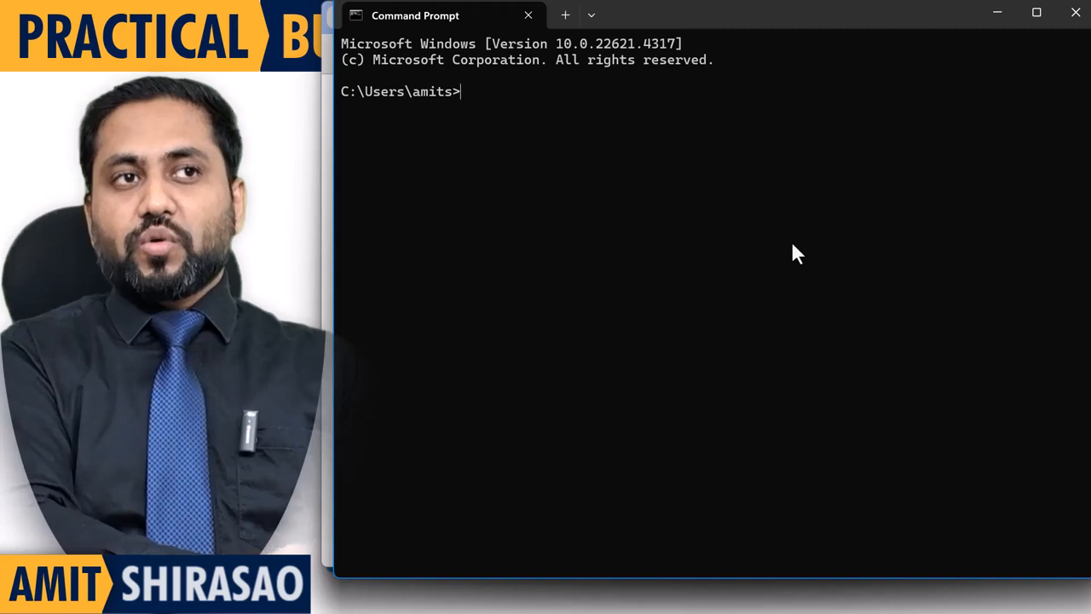
type("hostname")
key("Return")
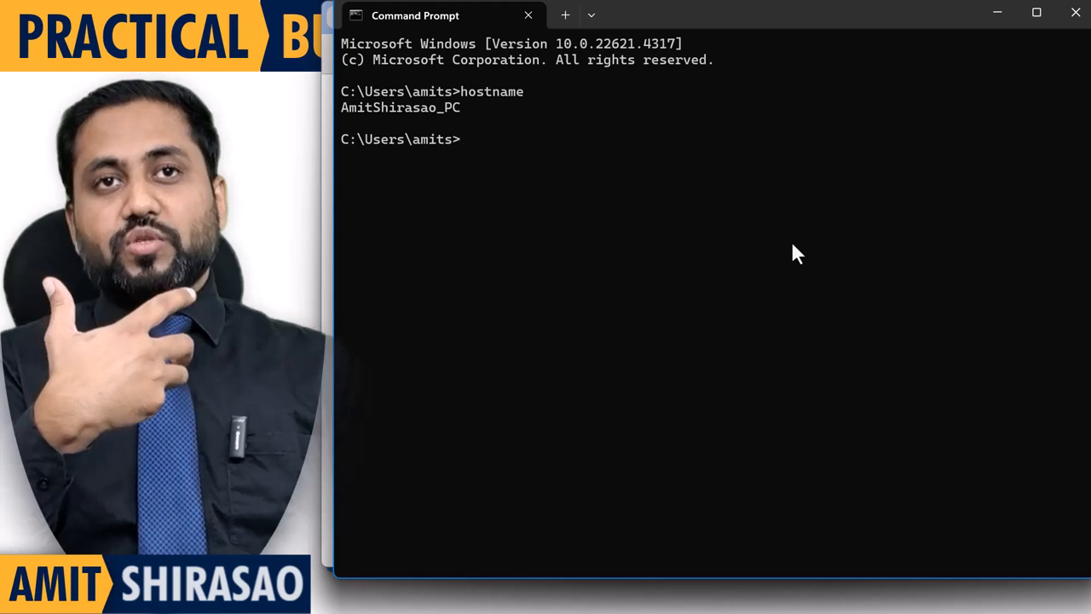
Run ipconfig in Command Prompt to look up the computer's network addresses
type("ip")
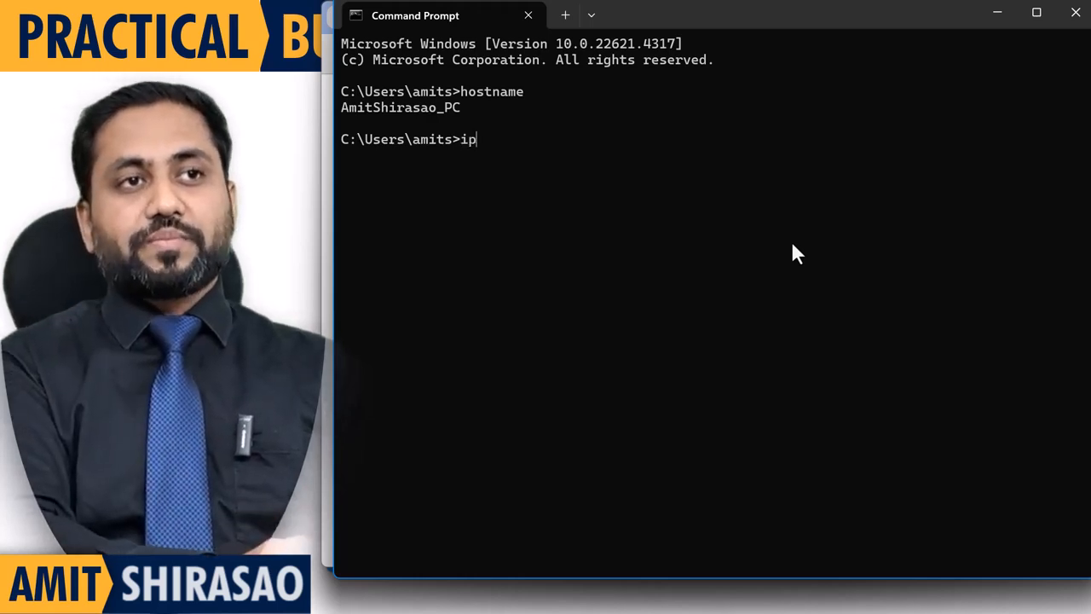
type("config")
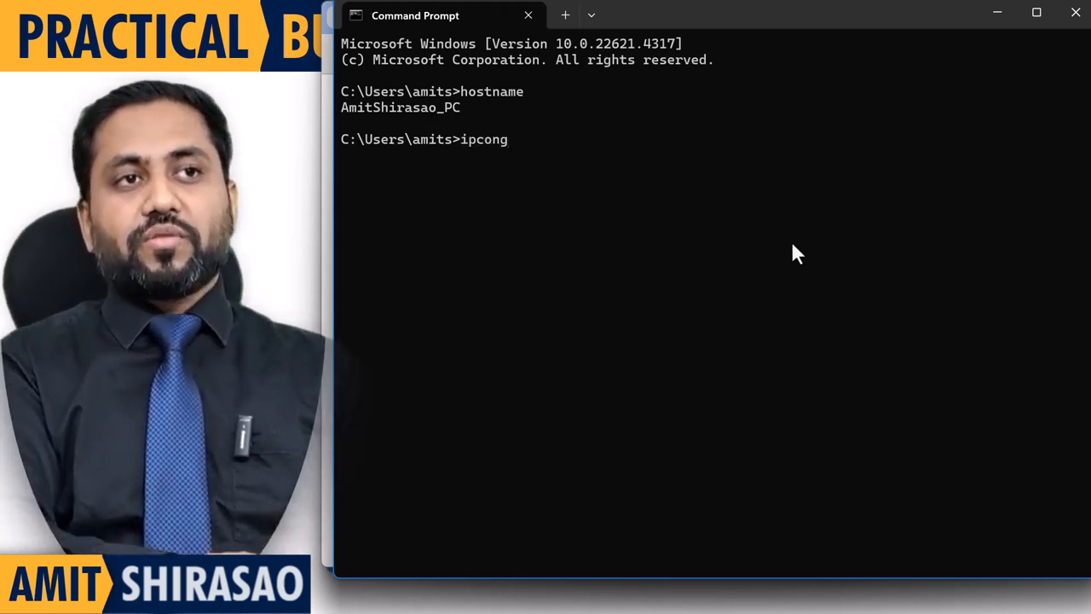
key("BackSpace")
type("fig")
key("Return")
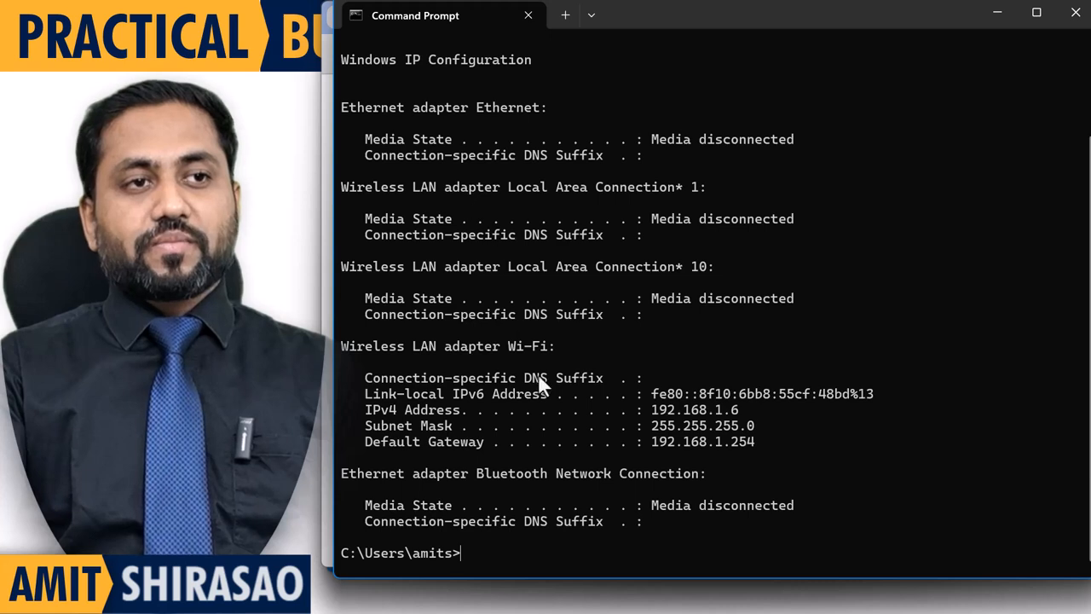
Examine the Wi-Fi adapter's IPv6 and IPv4 addresses and copy the IPv4 address 192.168.1.6
left_click_drag(446, 395, 545, 392)
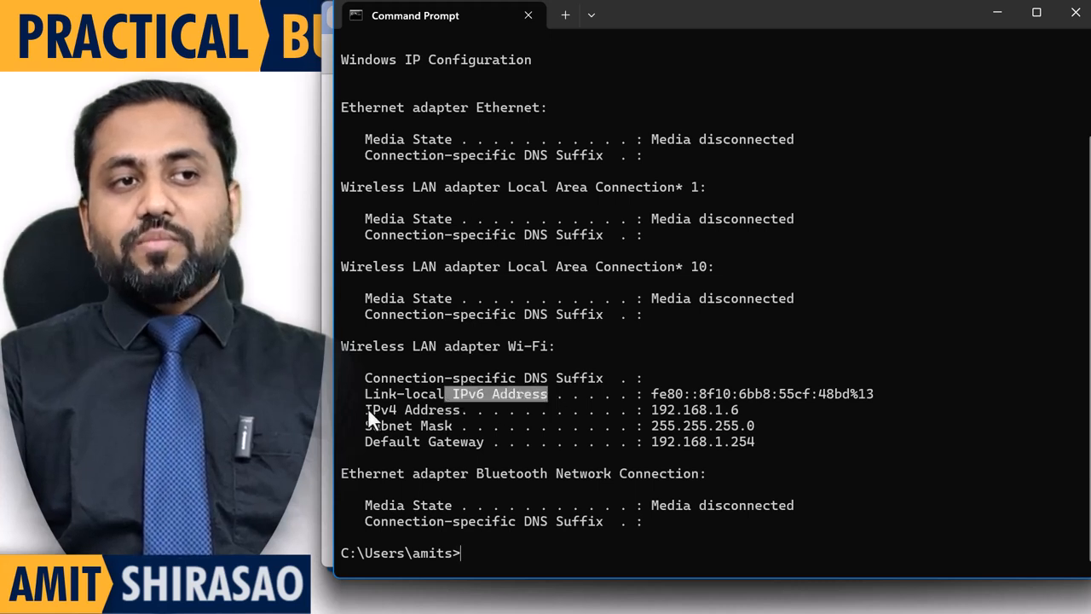
left_click_drag(368, 410, 378, 412)
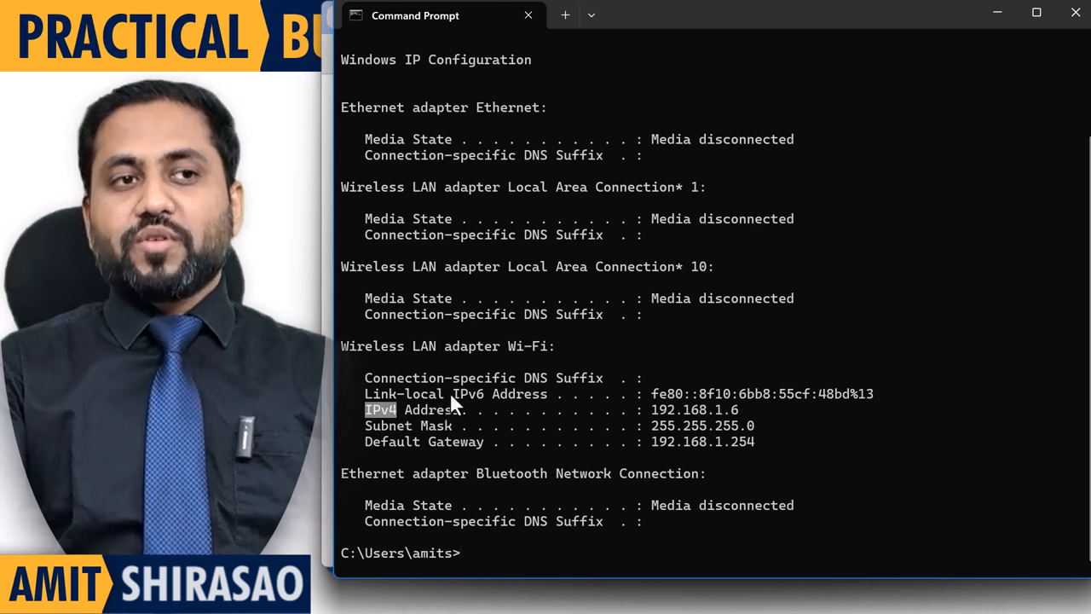
left_click_drag(449, 392, 462, 392)
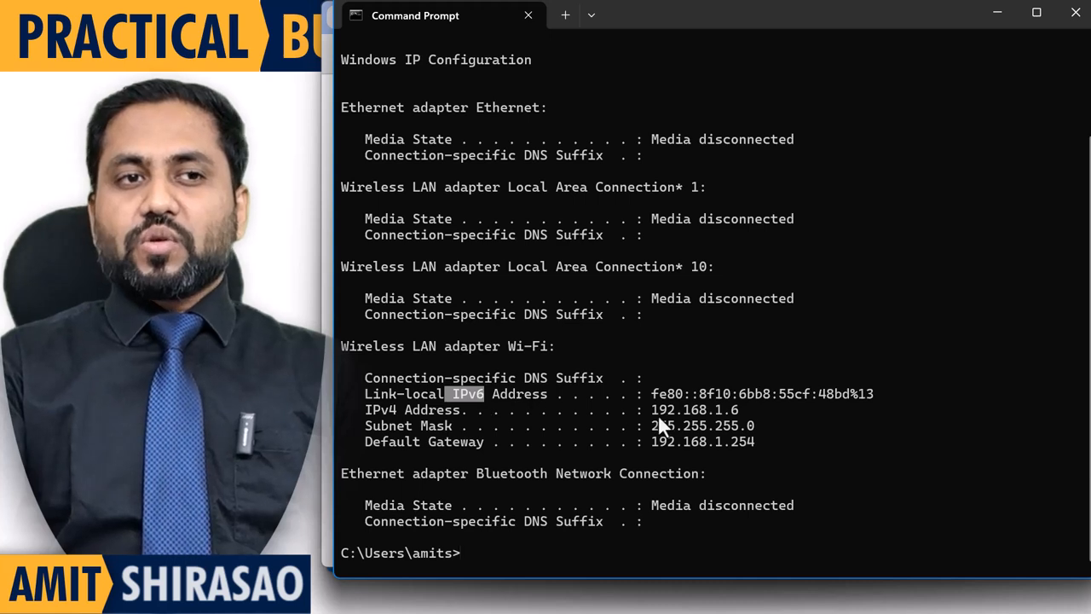
left_click_drag(652, 408, 734, 412)
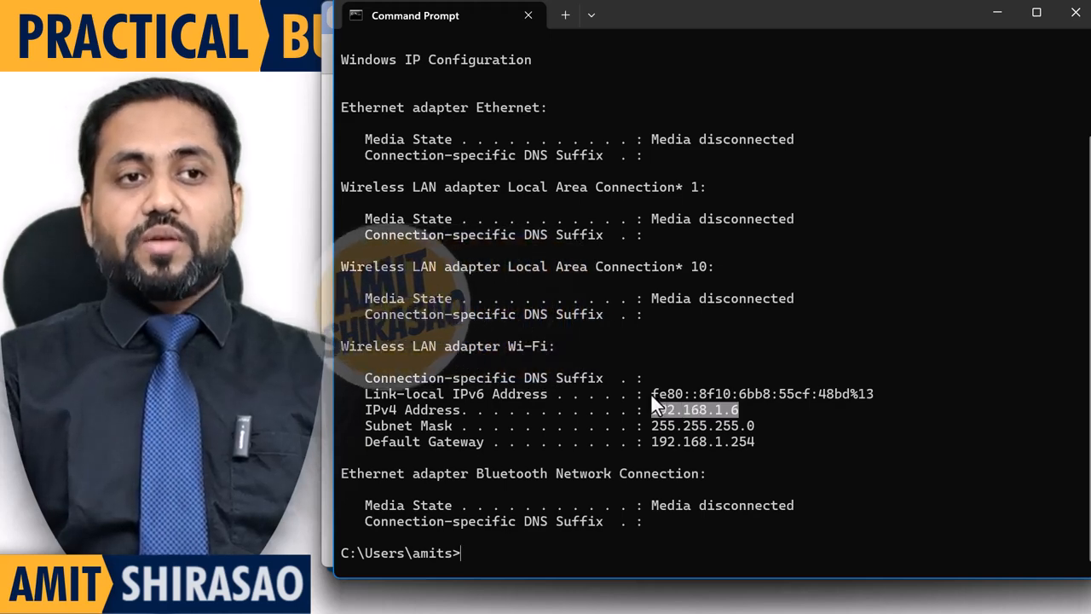
left_click_drag(647, 394, 869, 395)
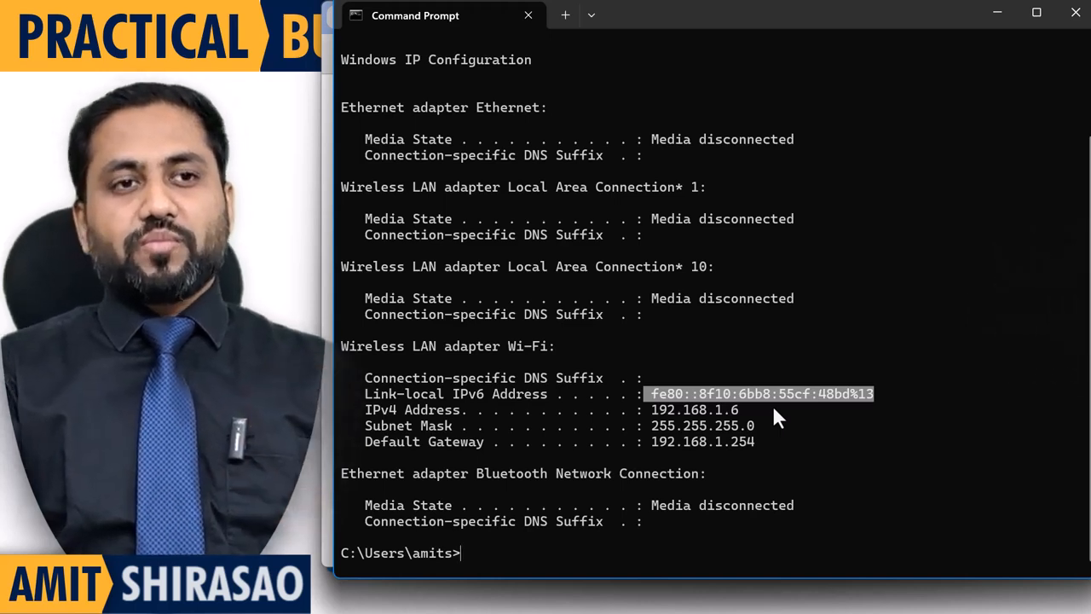
left_click_drag(652, 409, 738, 410)
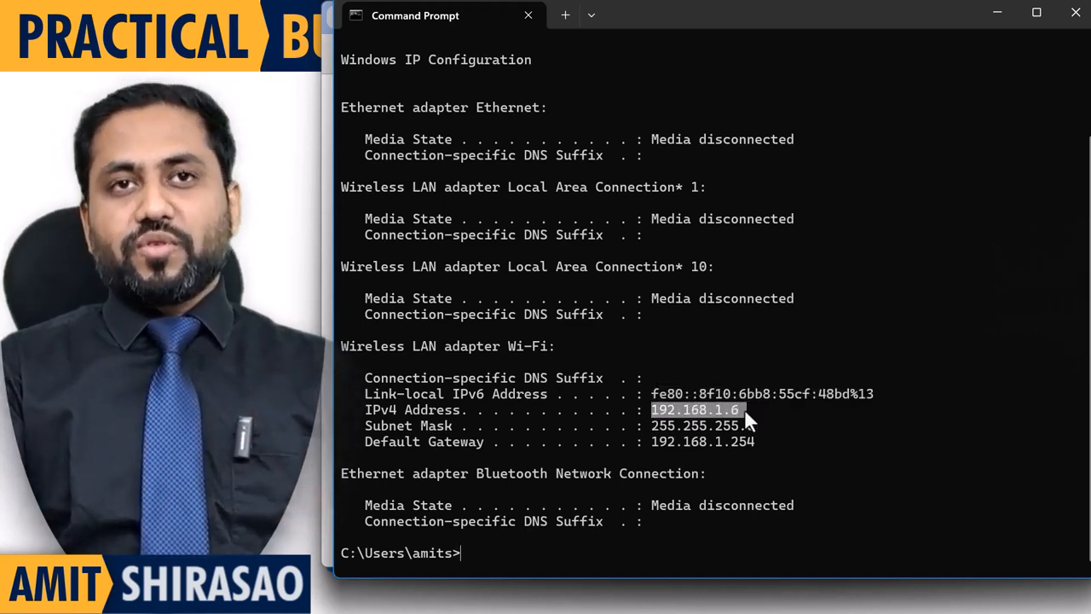
key("ctrl+c")
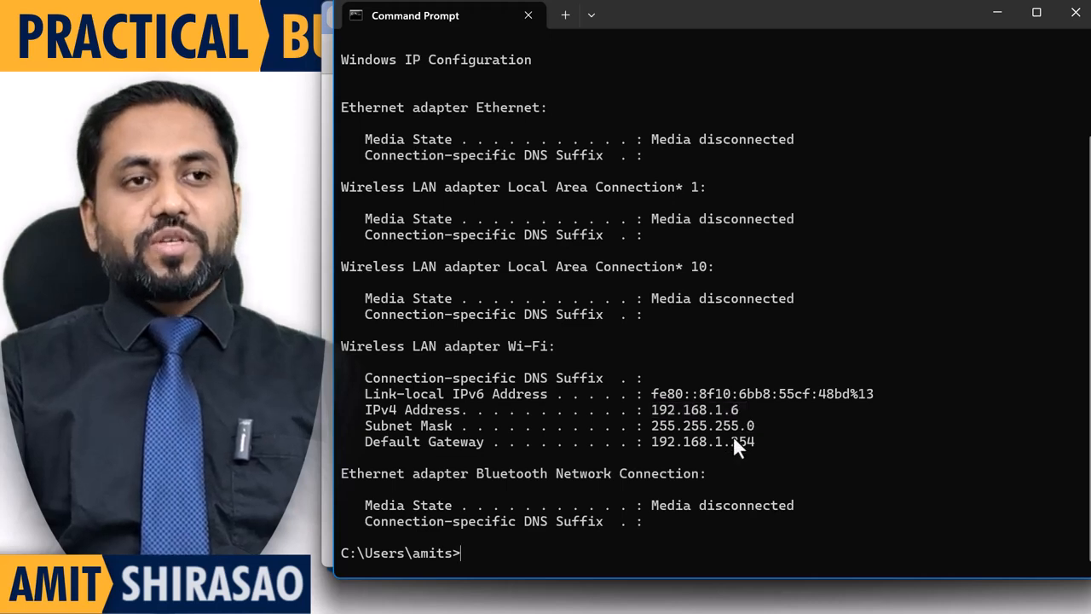
Switch to Chrome and load the site by IP address at 192.168.1.6:81 in place of localhost
key("alt+Tab")
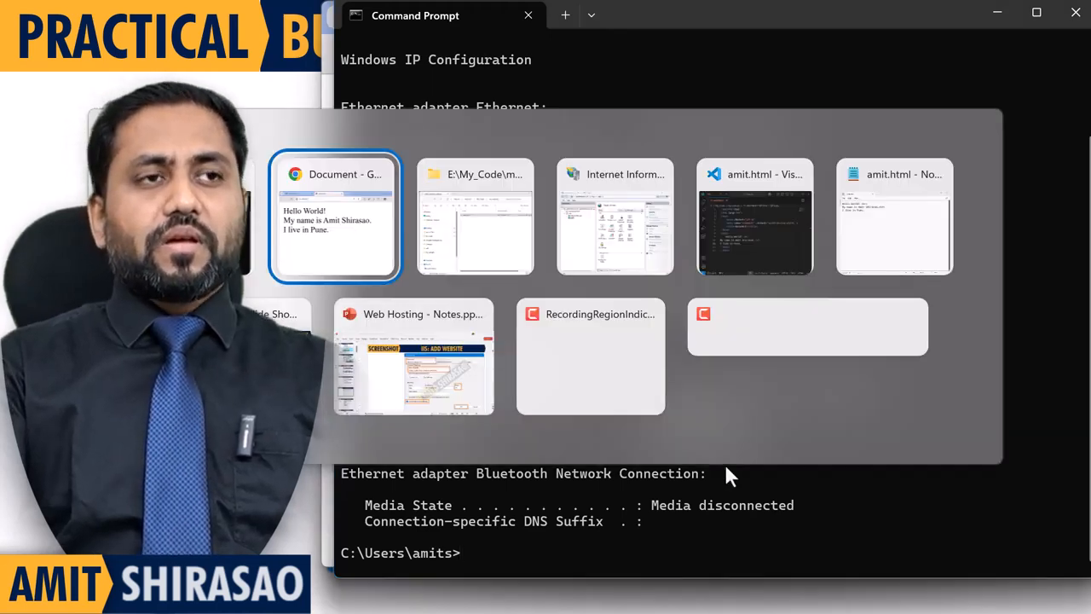
key("Tab")
key("Tab")
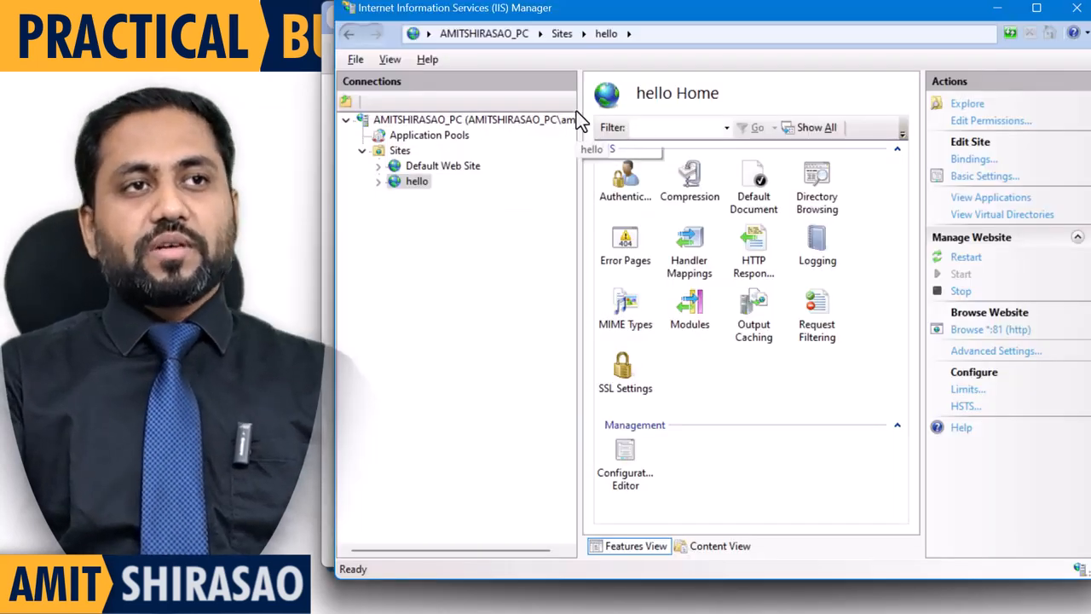
left_click(997, 9)
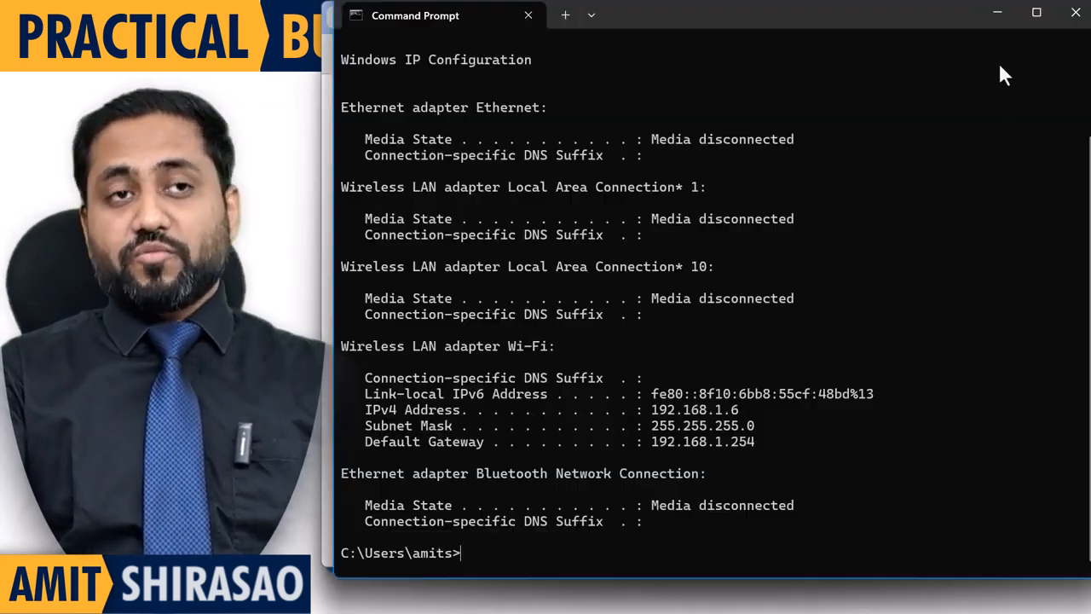
left_click(997, 13)
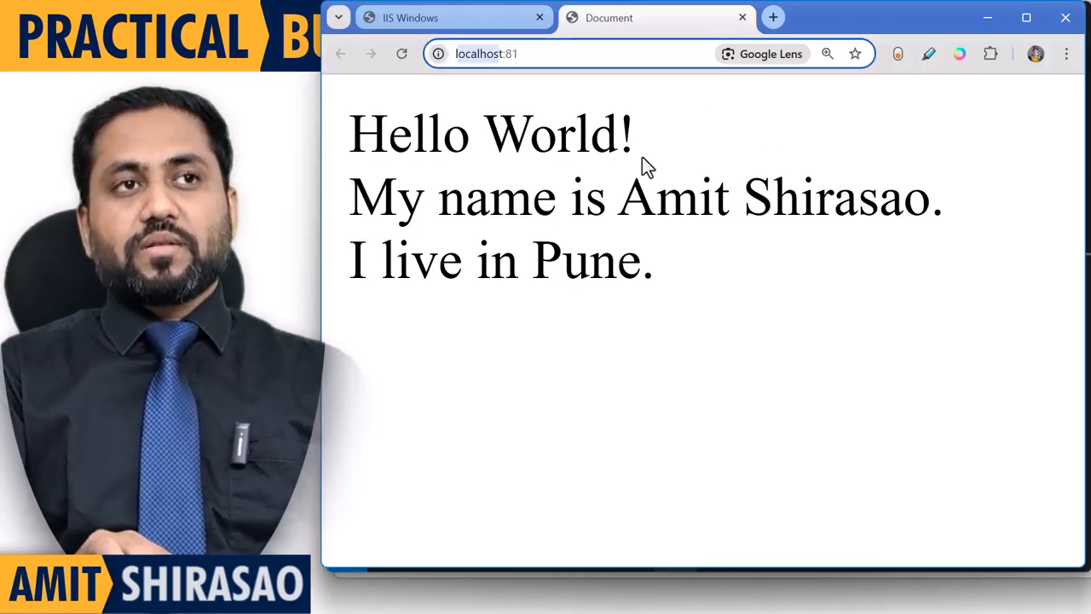
key("BackSpace")
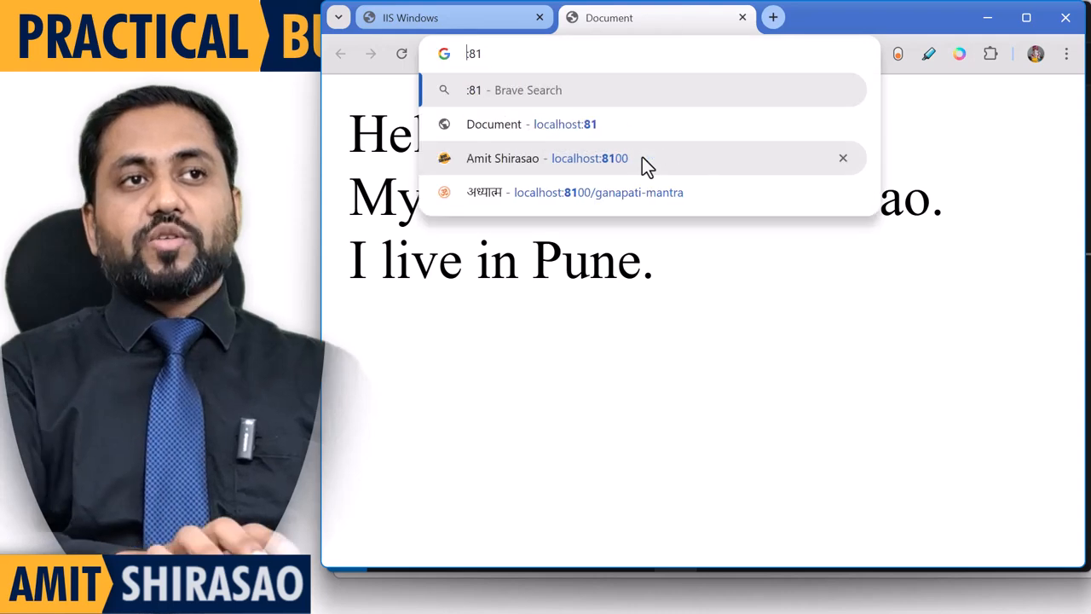
type("192.168.1.6")
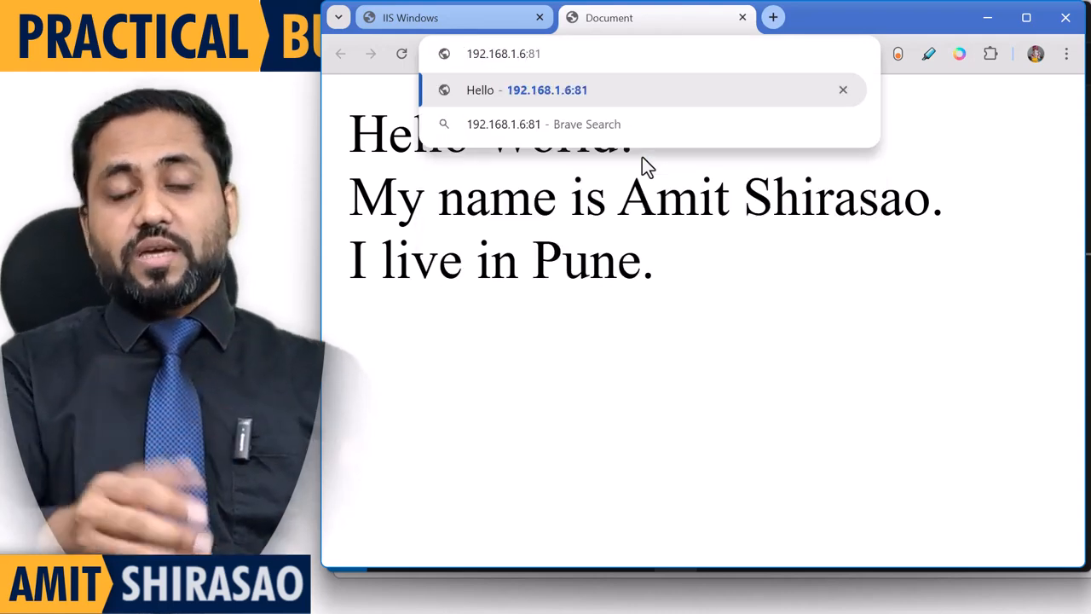
key("Return")
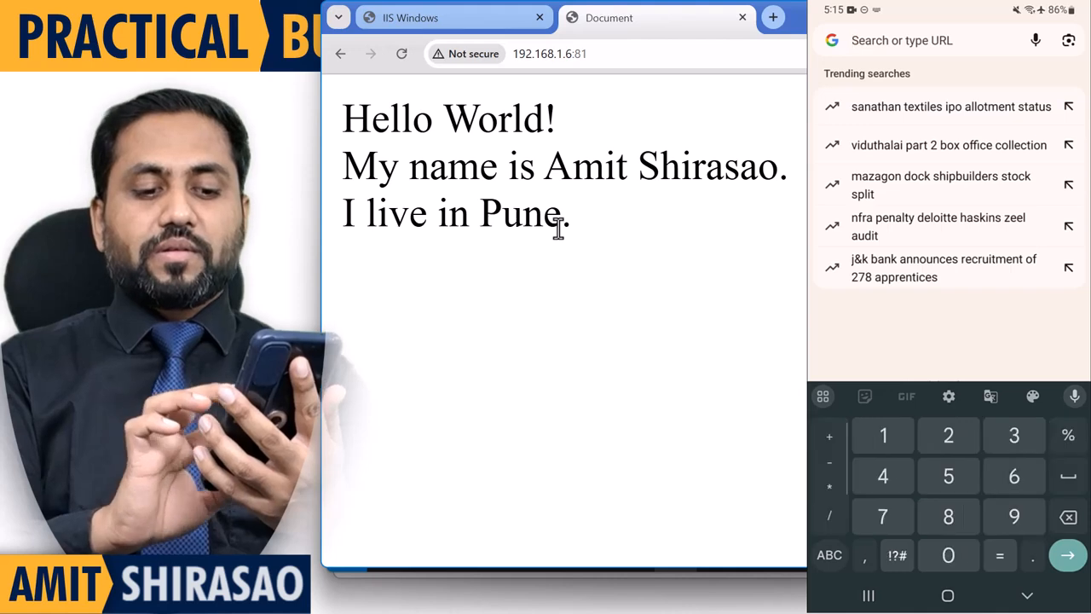
Open 192.168.1.6:81 in the phone's browser to test access from another device
type("1")
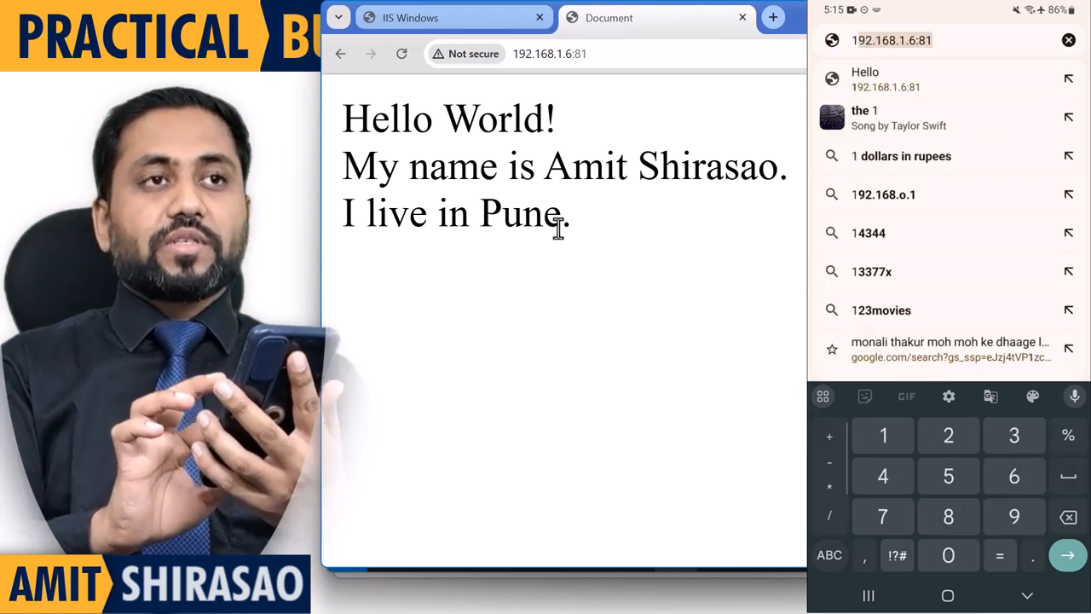
type("9")
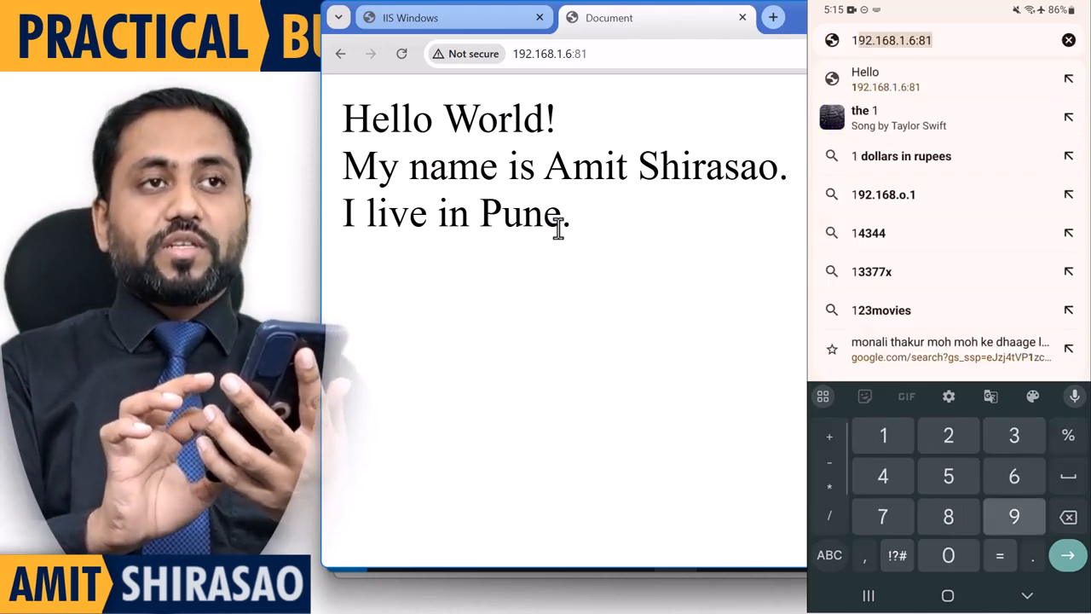
type("2.")
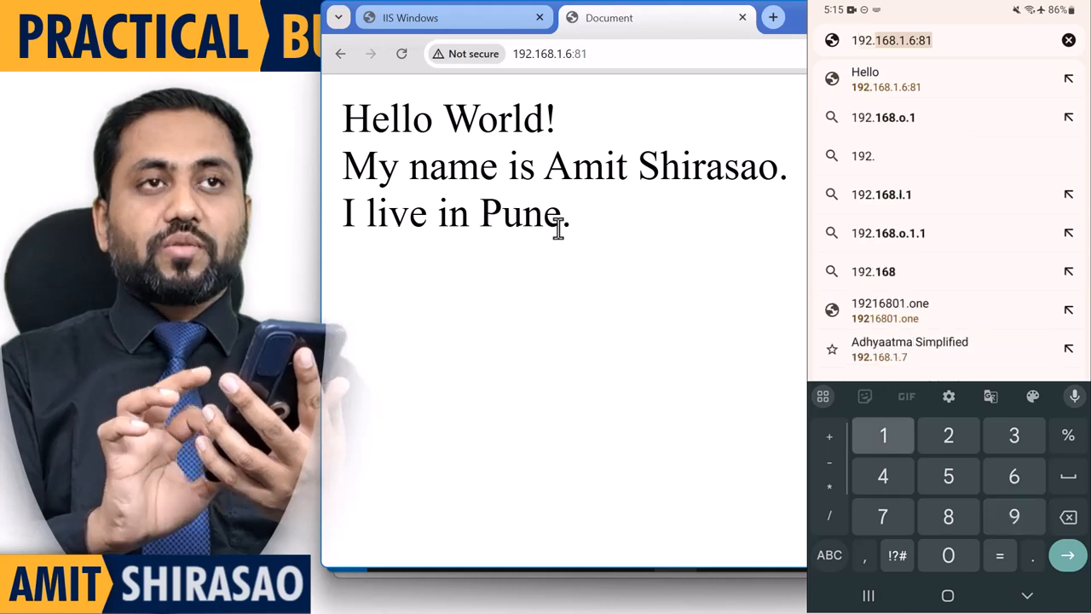
type("168.")
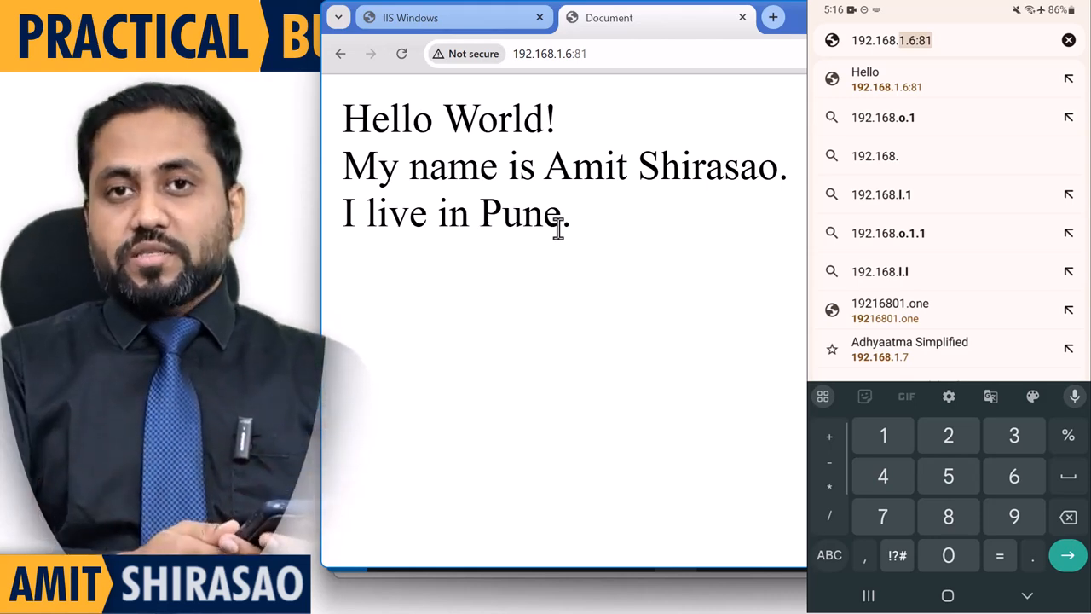
key("Return")
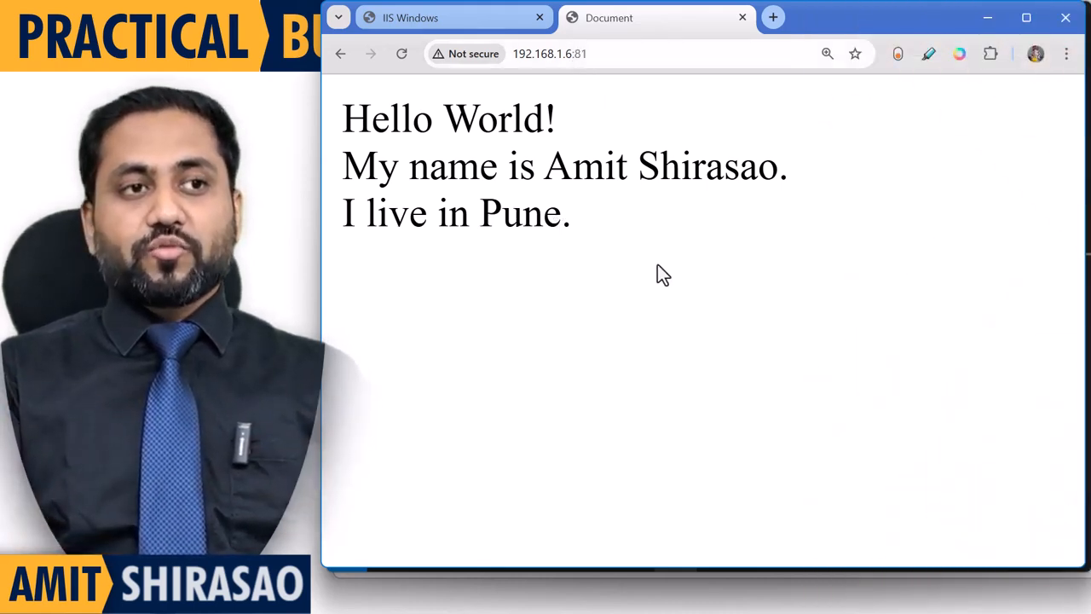
Search Windows for fire, open Windows Defender Firewall with Advanced Security, and move and narrow its window
key("super")
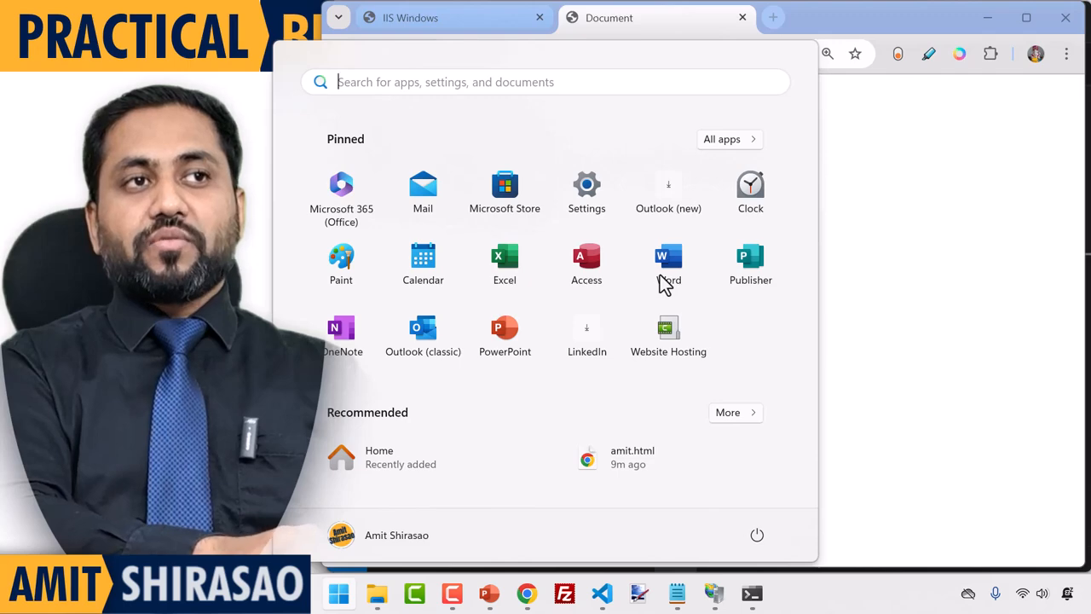
type("fire")
key("Return")
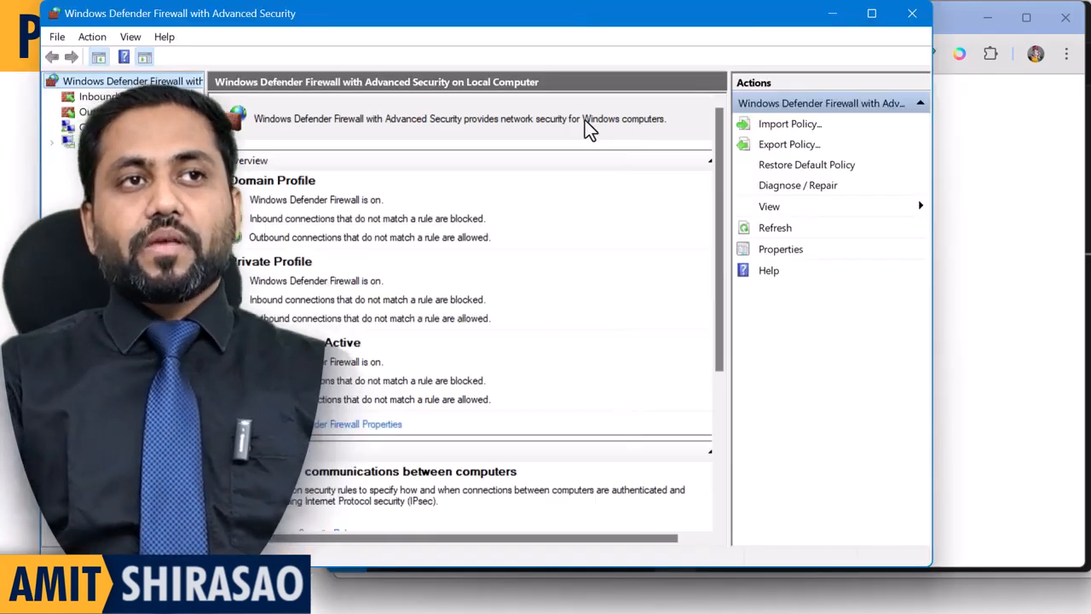
left_click_drag(540, 11, 745, 37)
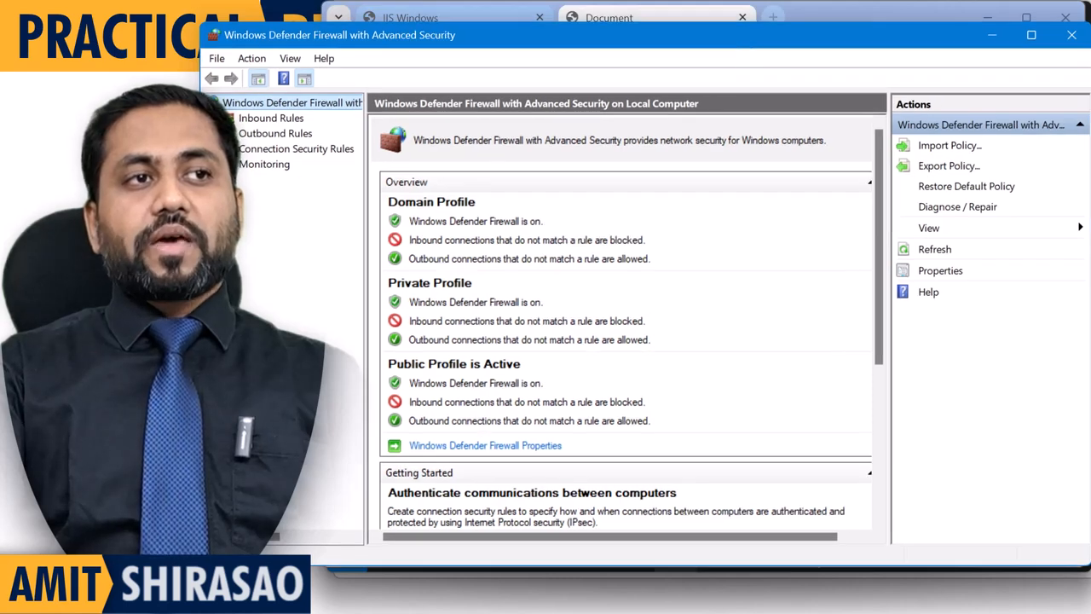
left_click_drag(201, 207, 342, 207)
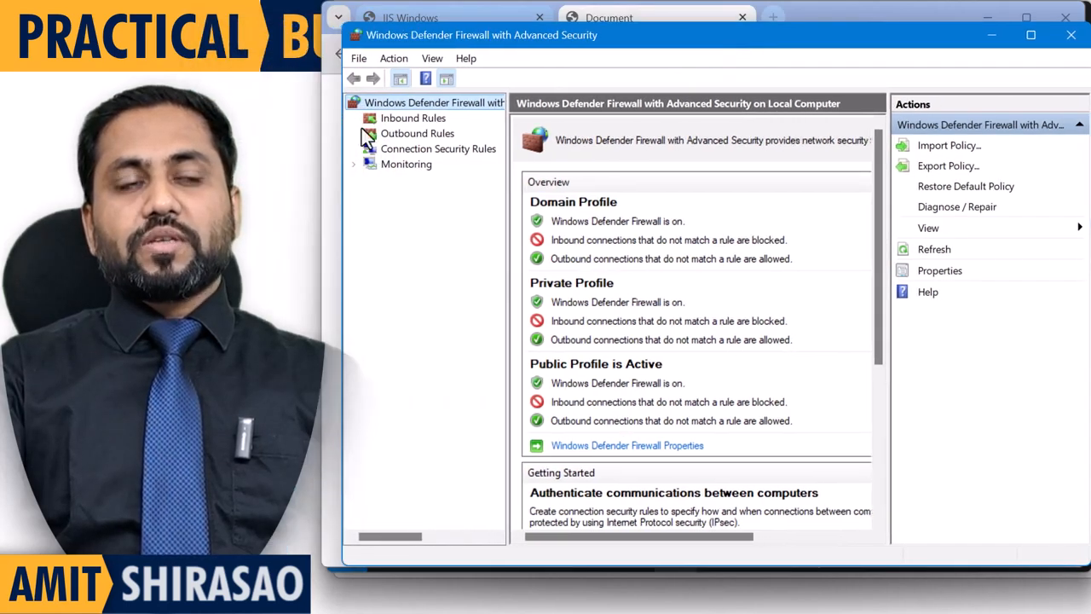
Start a new inbound firewall rule and choose Port as its rule type
right_click(414, 121)
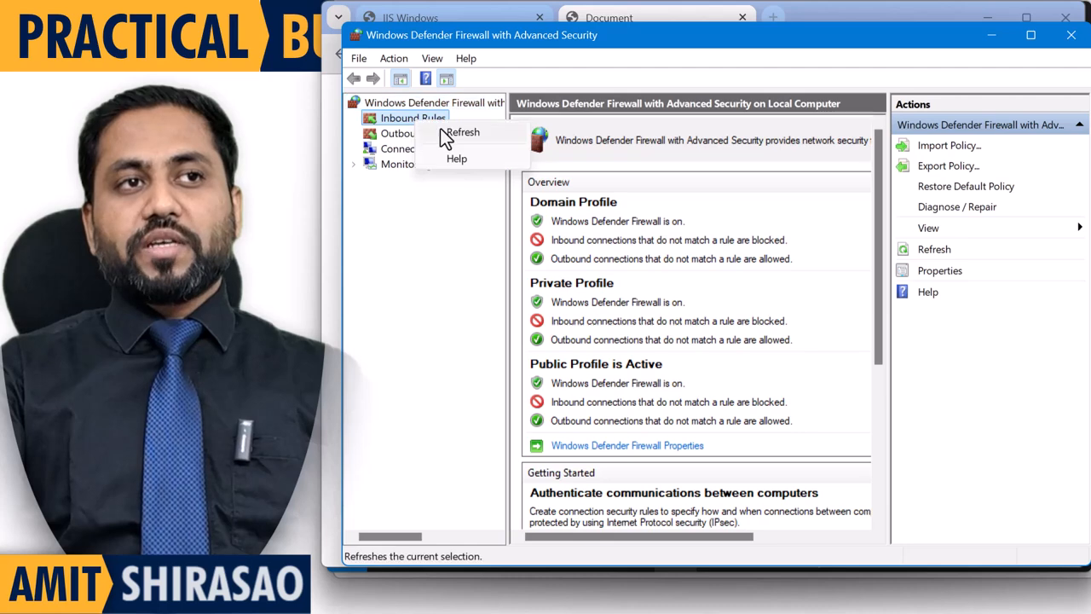
left_click(377, 122)
right_click(382, 120)
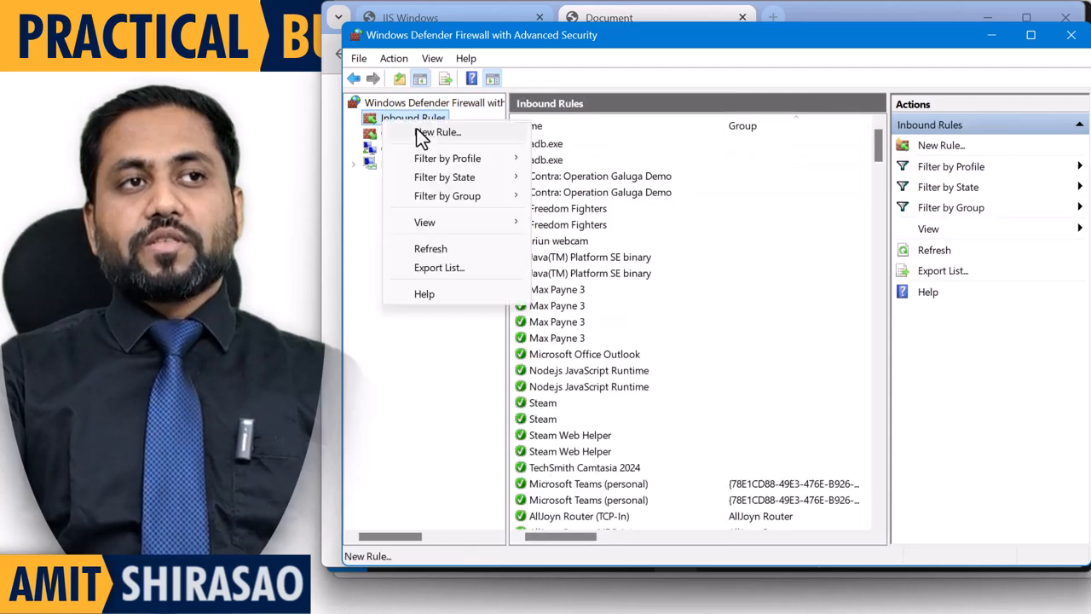
left_click(418, 132)
left_click_drag(322, 46, 675, 58)
left_click(555, 220)
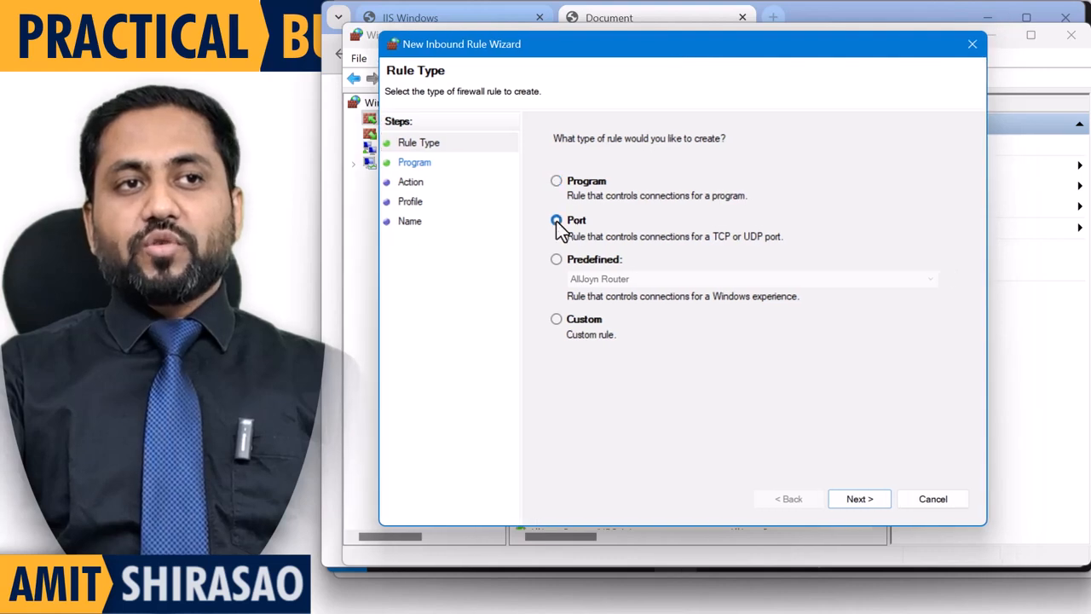
Apply the rule to specific local TCP port 81 and accept its default action
left_click(859, 500)
type("81")
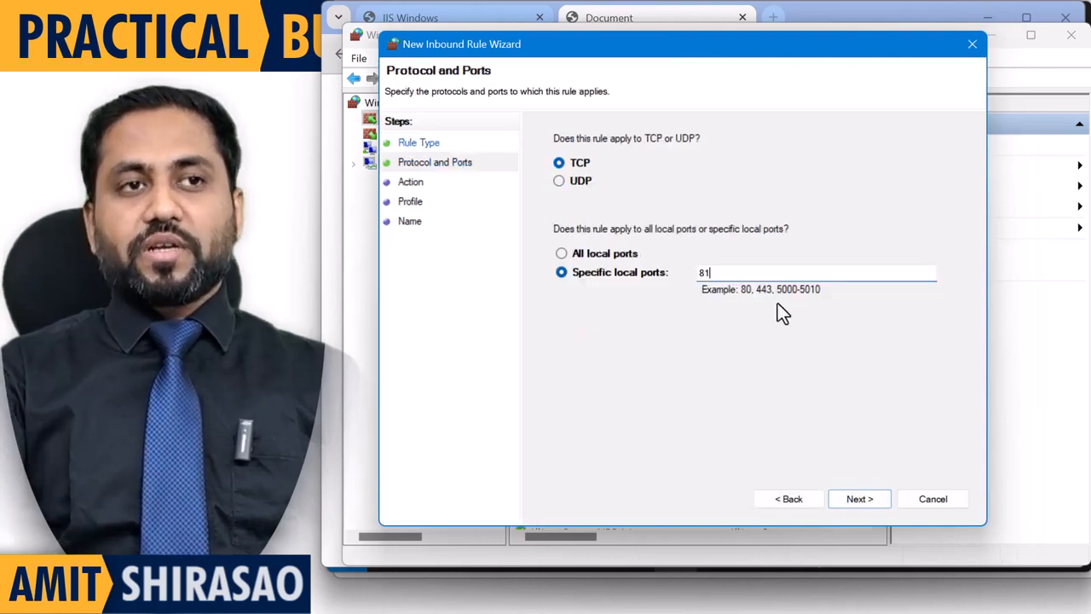
left_click(859, 500)
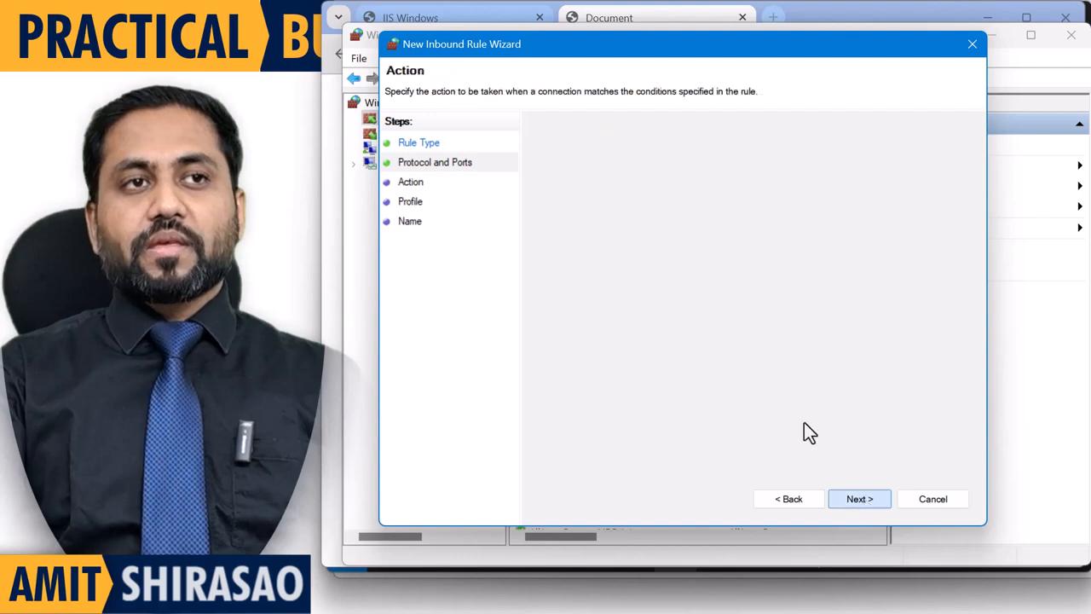
left_click(852, 503)
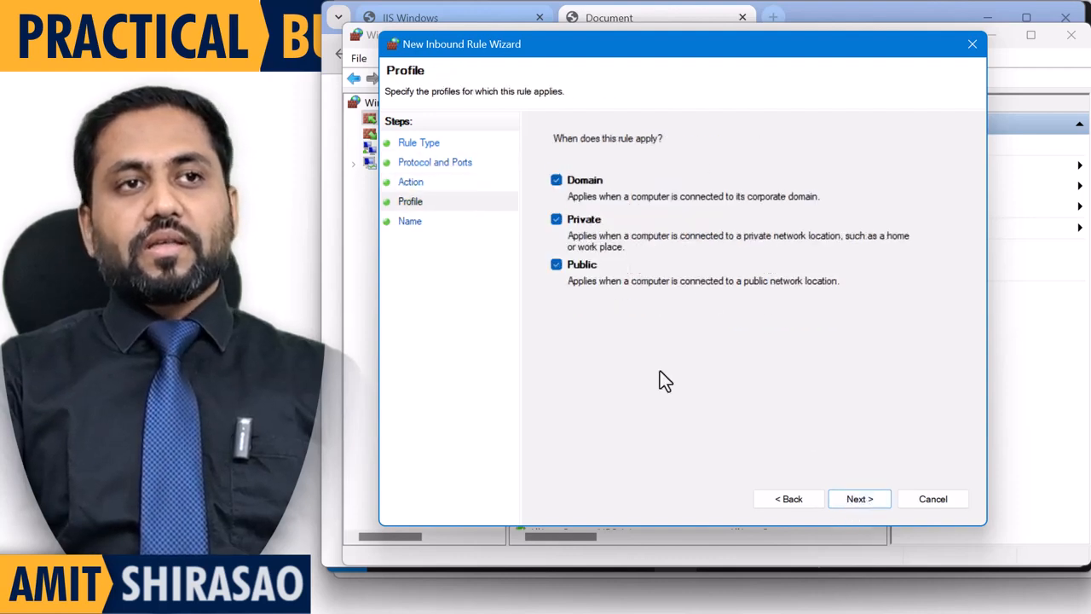
Keep all three profiles for the inbound rule, name it with the owner's first name followed by _81_in, and create it
left_click(856, 499)
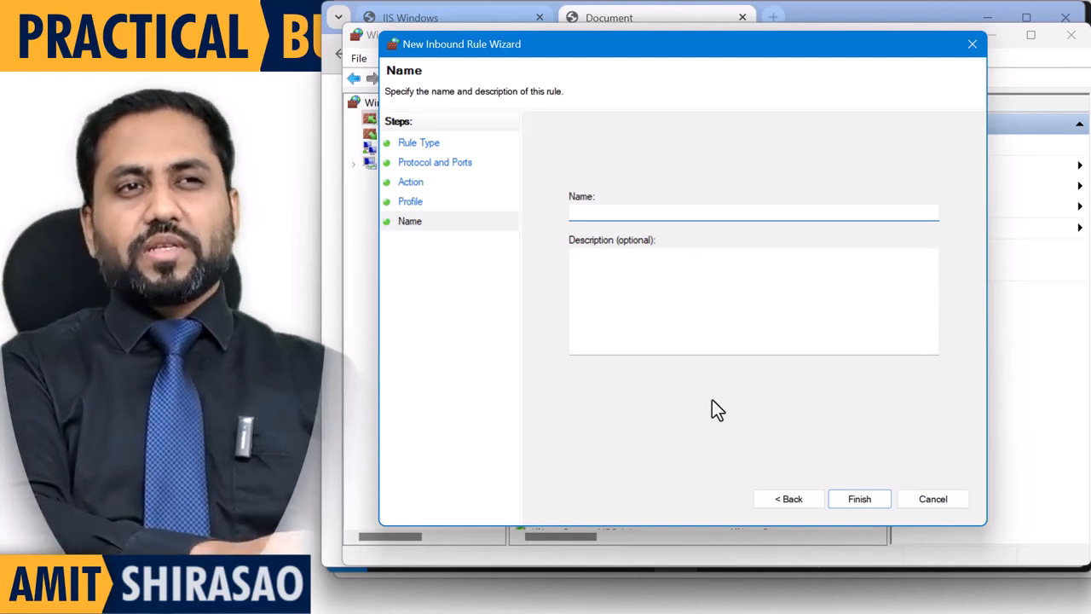
type("AMIT_")
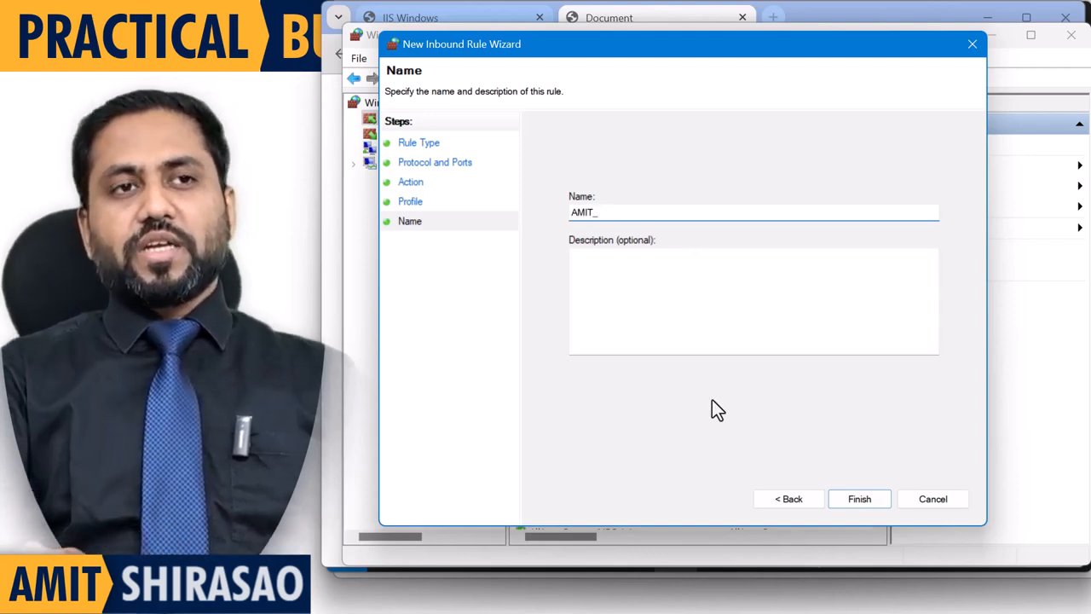
type("81_in")
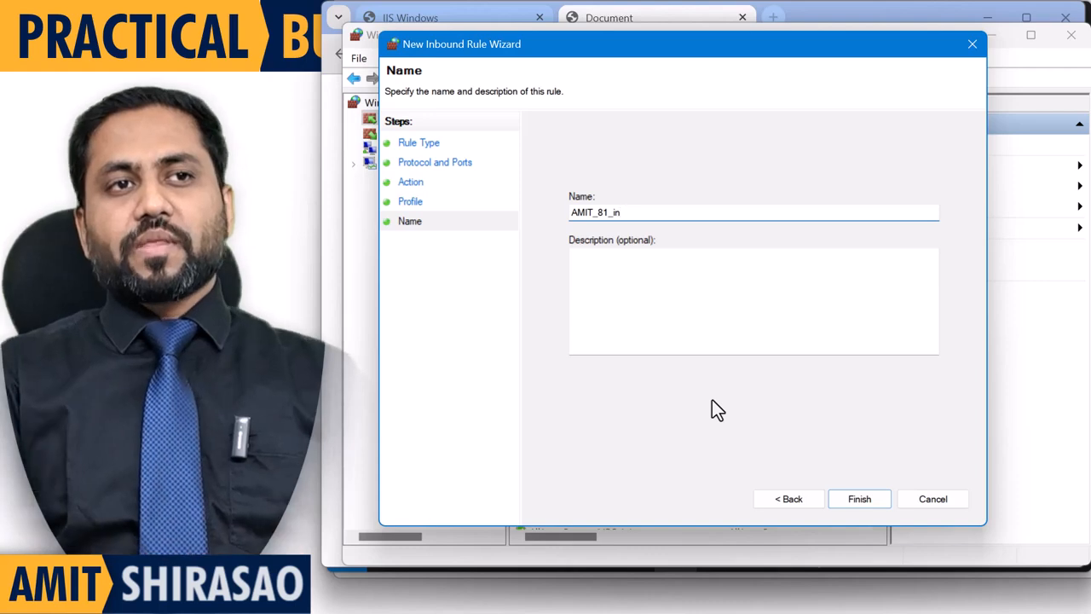
key("BackSpace")
type("n")
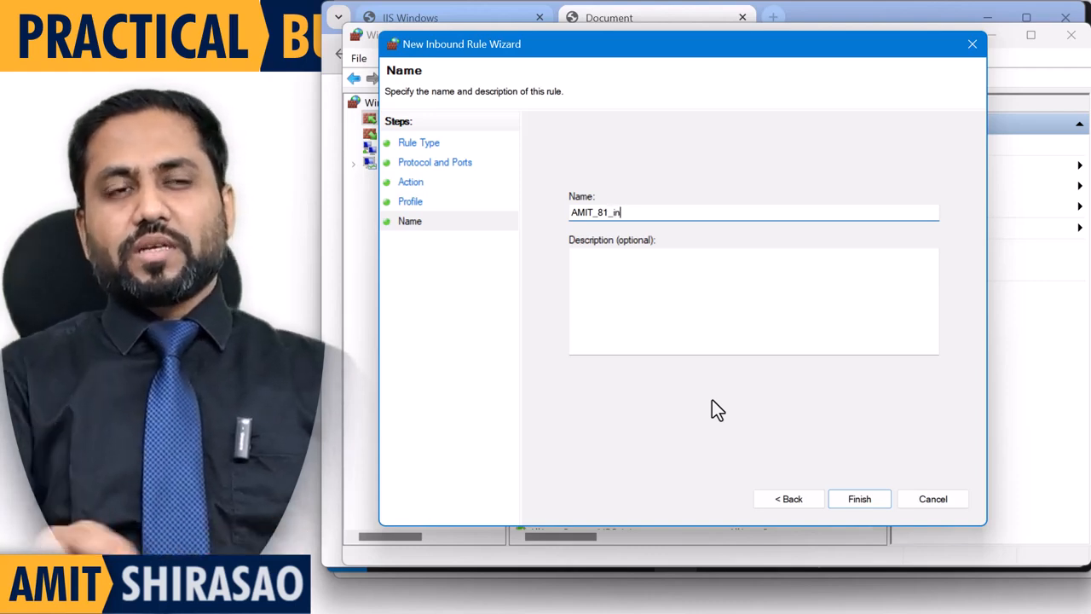
left_click(861, 503)
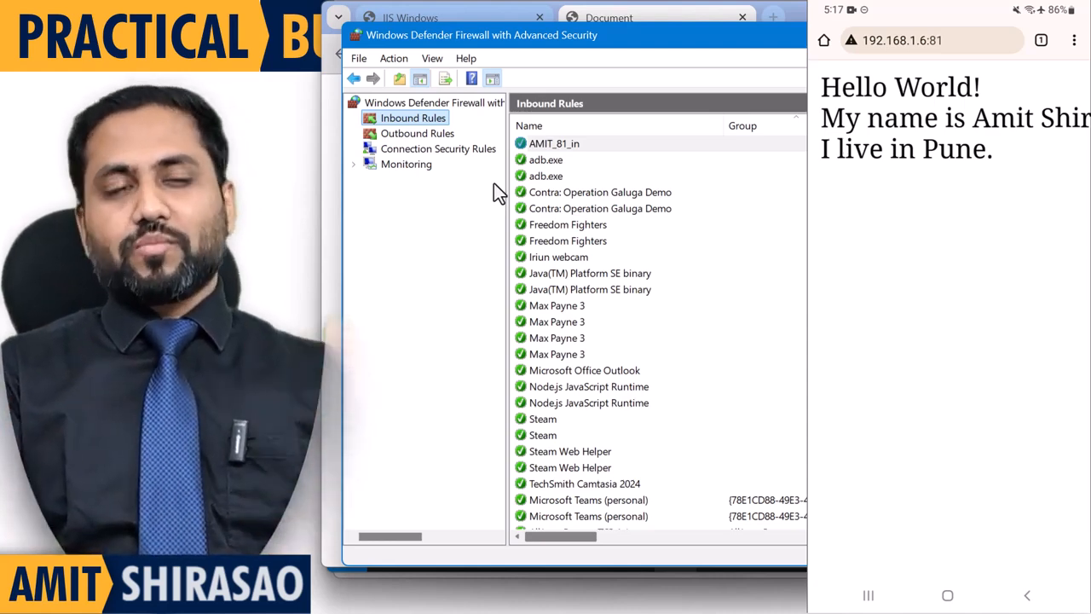
Start a new outbound firewall rule, move its wizard window into view, and choose Port as the rule type
right_click(409, 136)
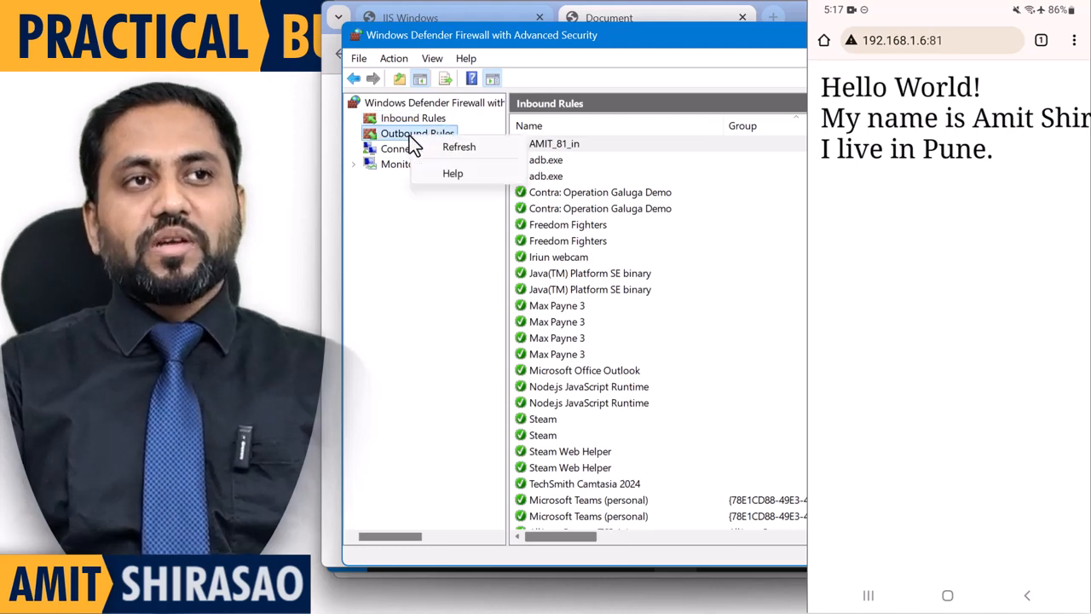
left_click(403, 204)
left_click(420, 137)
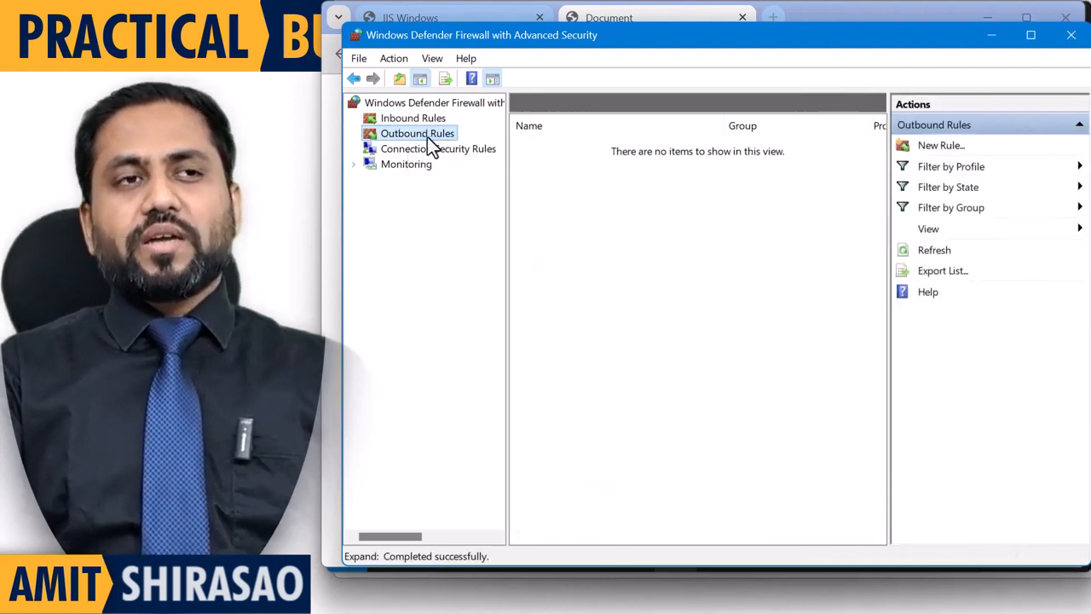
right_click(452, 143)
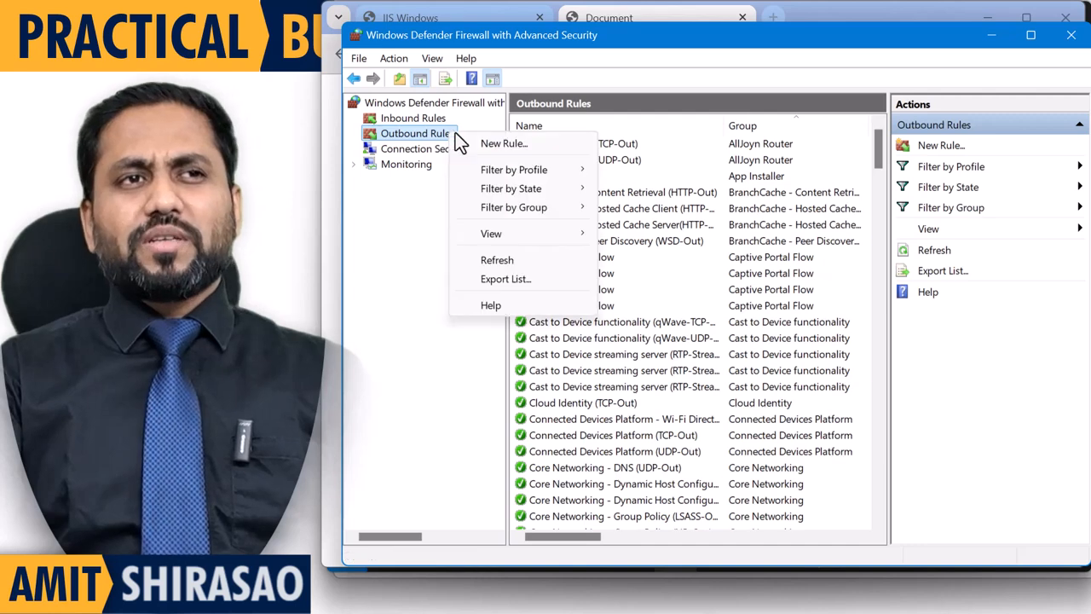
left_click(484, 144)
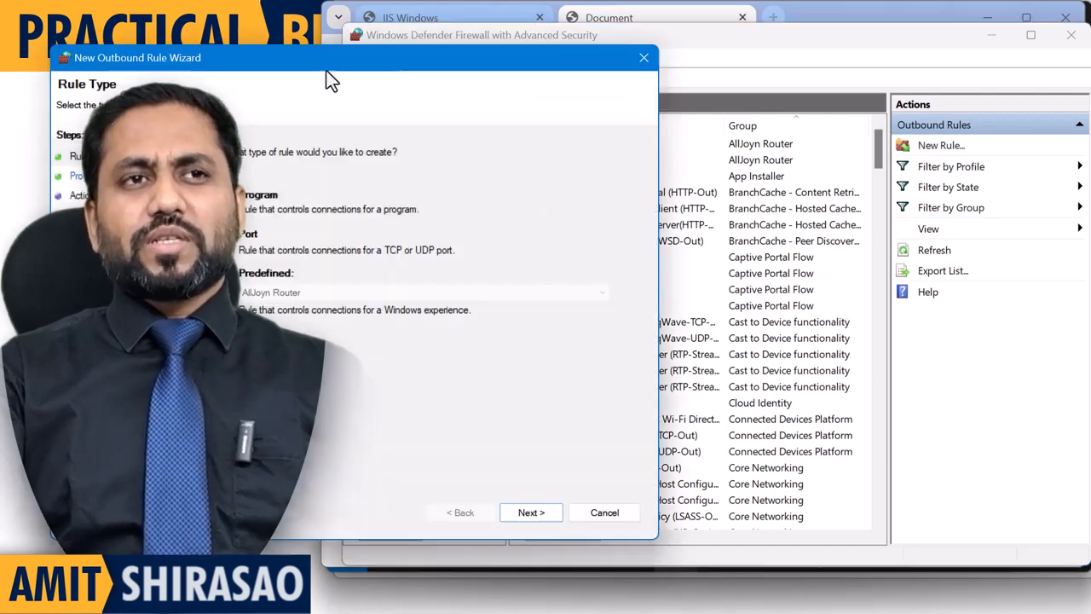
left_click_drag(326, 70, 696, 76)
left_click(633, 242)
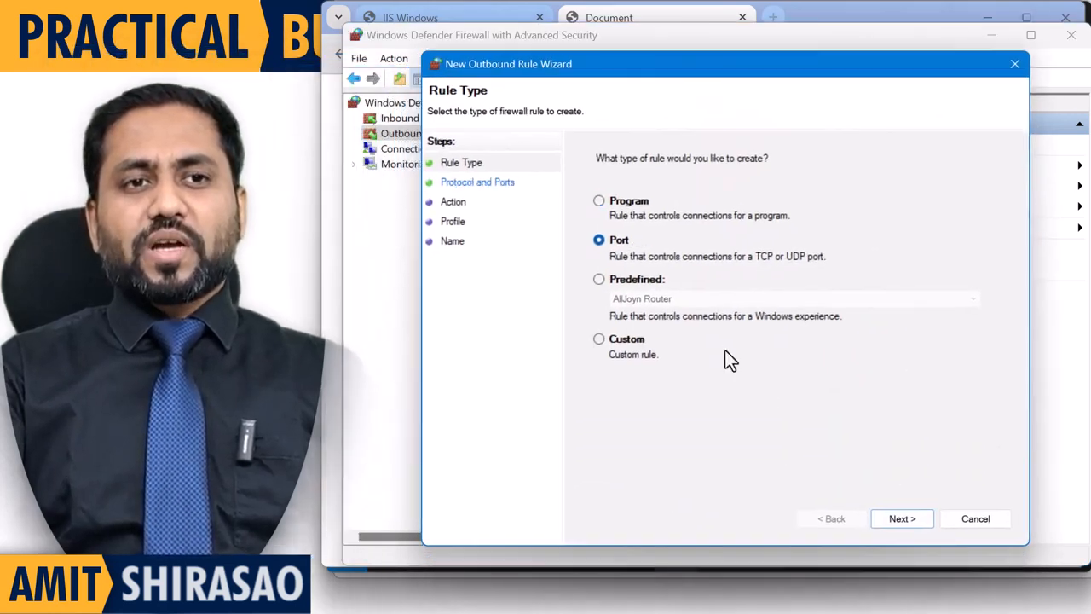
left_click(896, 522)
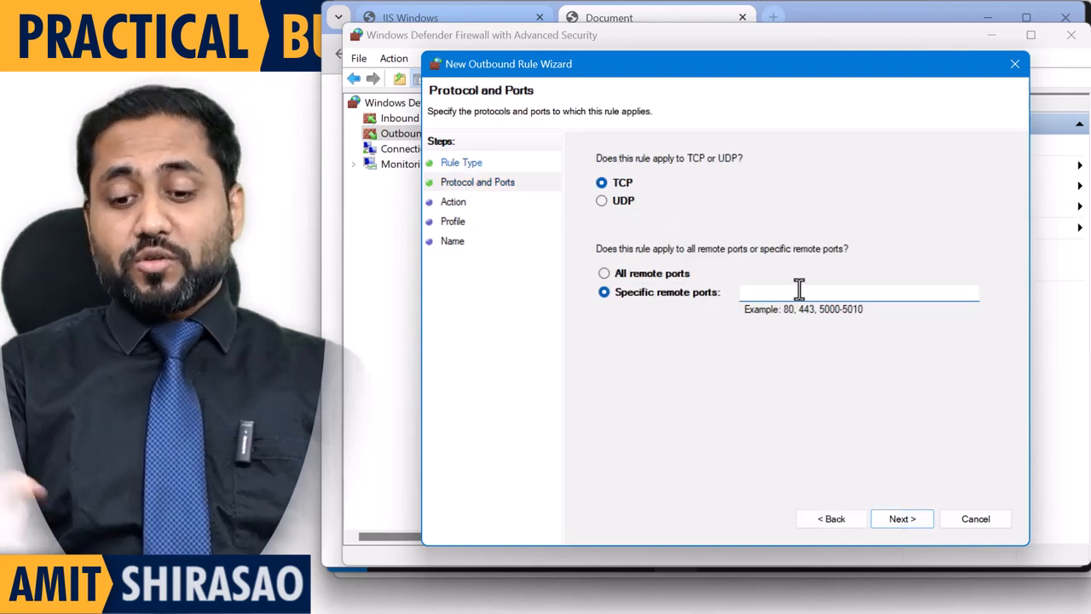
Apply the outbound rule to specific remote TCP port 80 and set its action to Allow the connection
type("80")
key("Return")
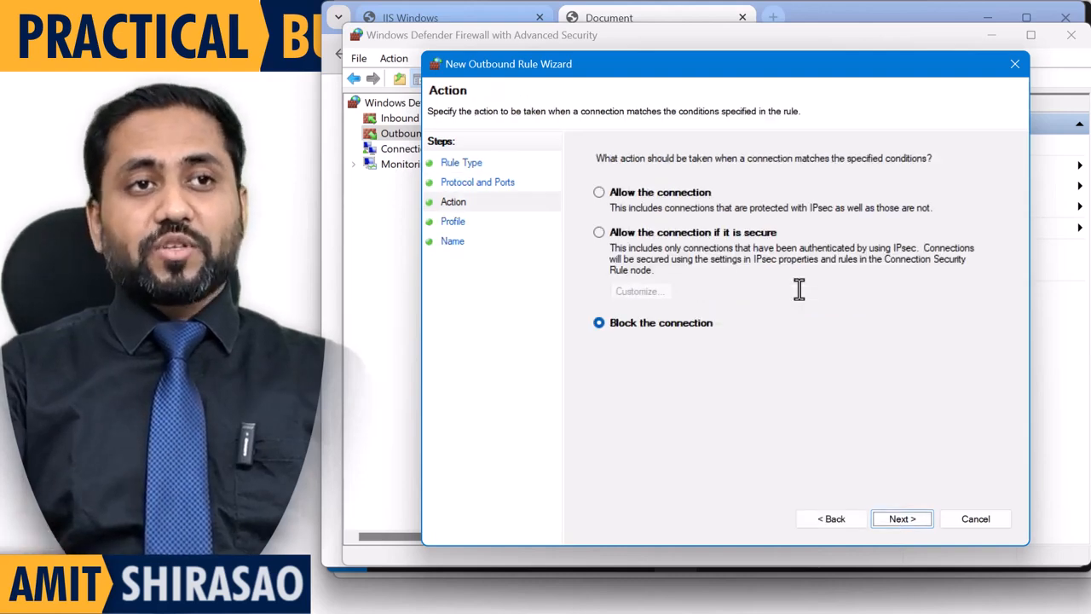
left_click(659, 194)
left_click(891, 516)
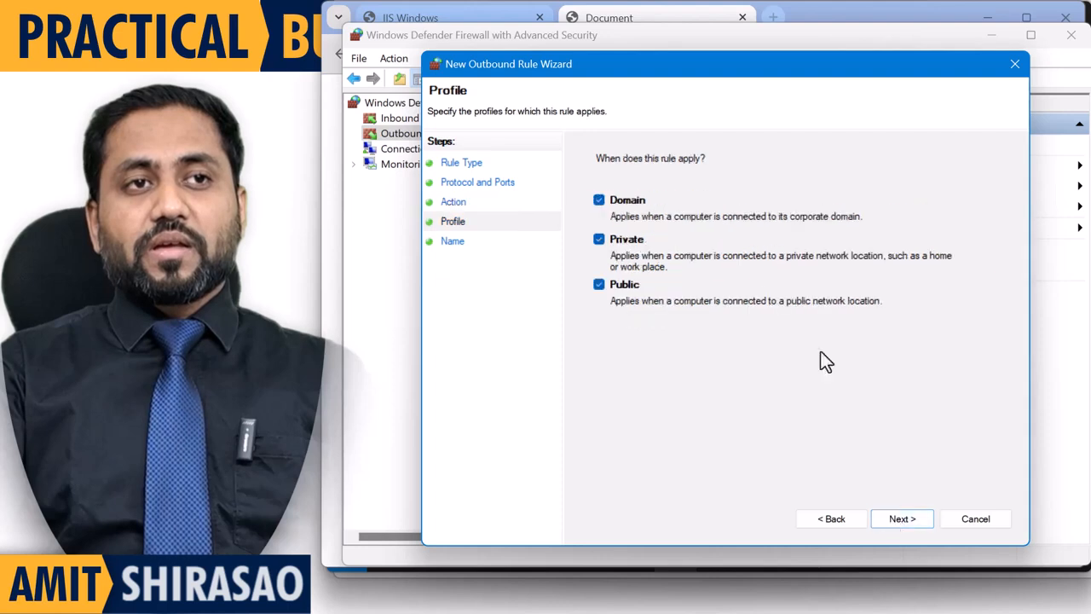
Keep all three profiles for the outbound rule, name it with the owner's first name followed by _Out_81, and create it
left_click(902, 518)
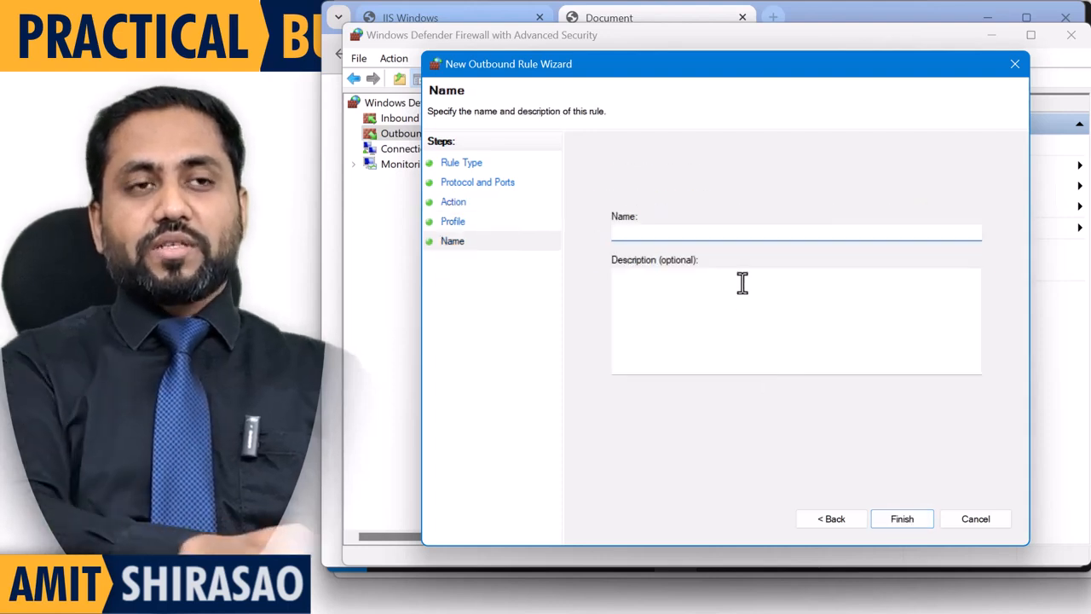
type("Amit ")
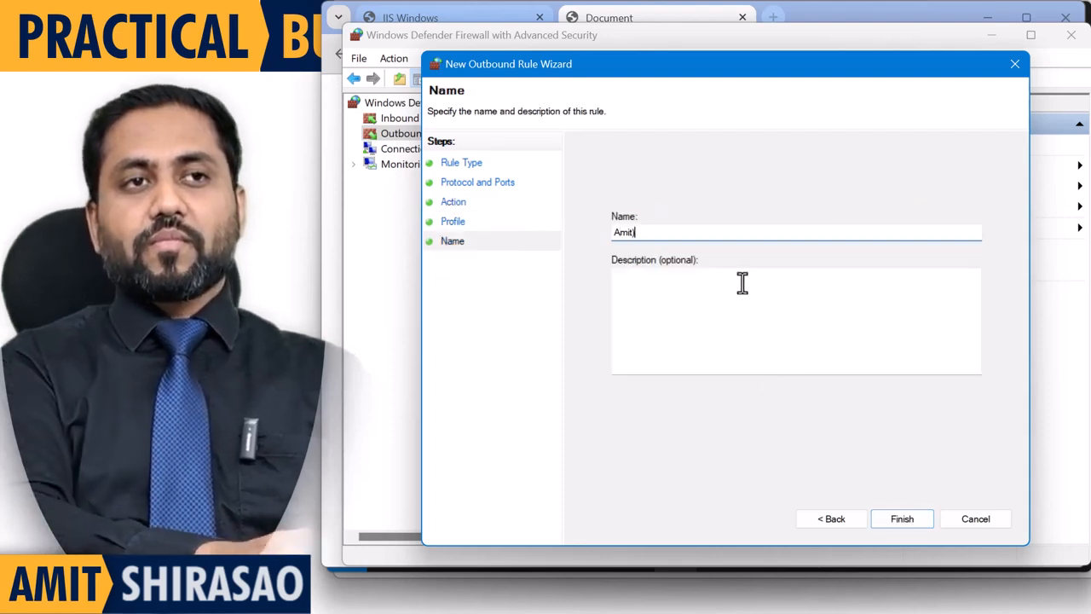
type("_Out")
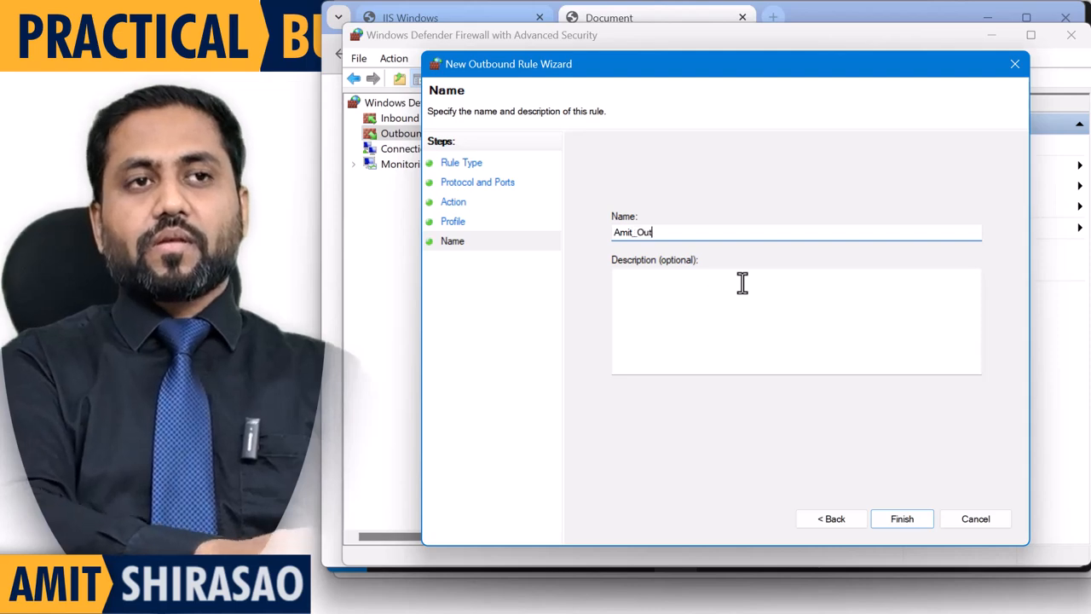
type("_8")
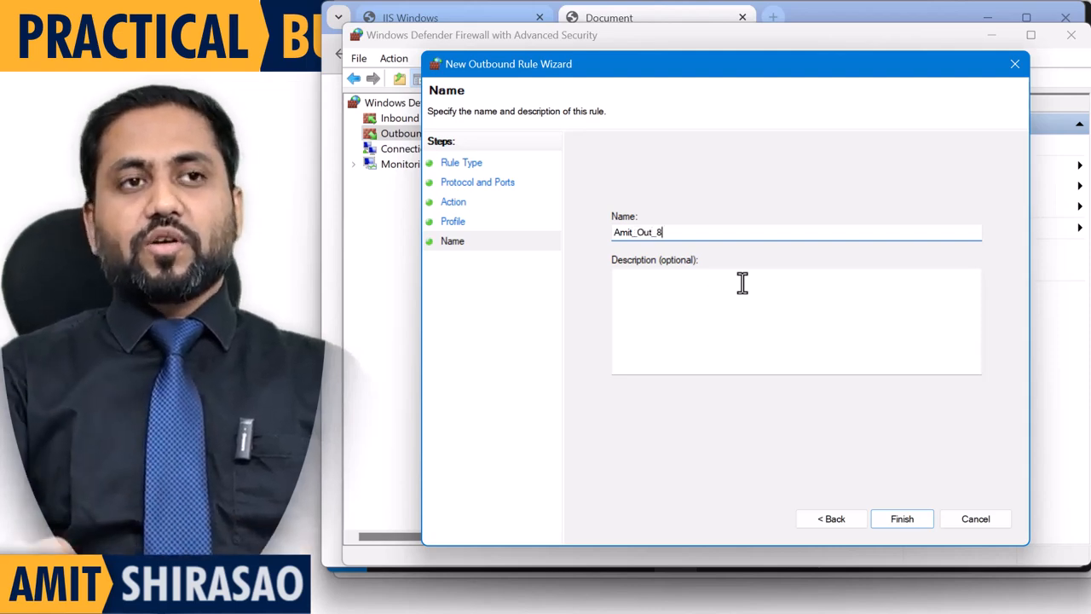
type("1")
key("Return")
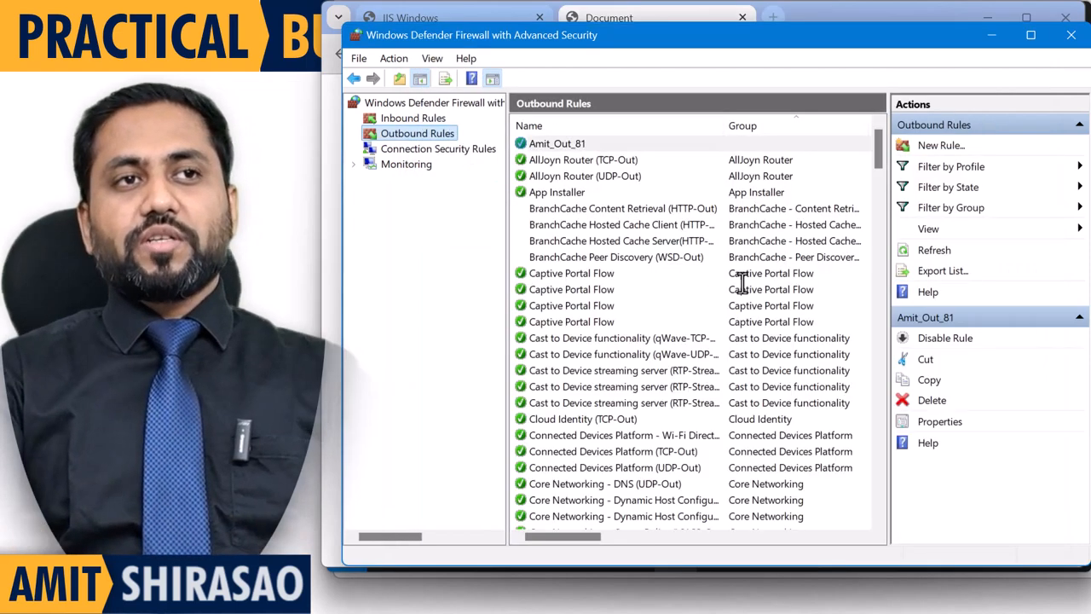
Minimize the firewall window, then close both the firewall and Internet Information Services (IIS) Manager windows
left_click(987, 37)
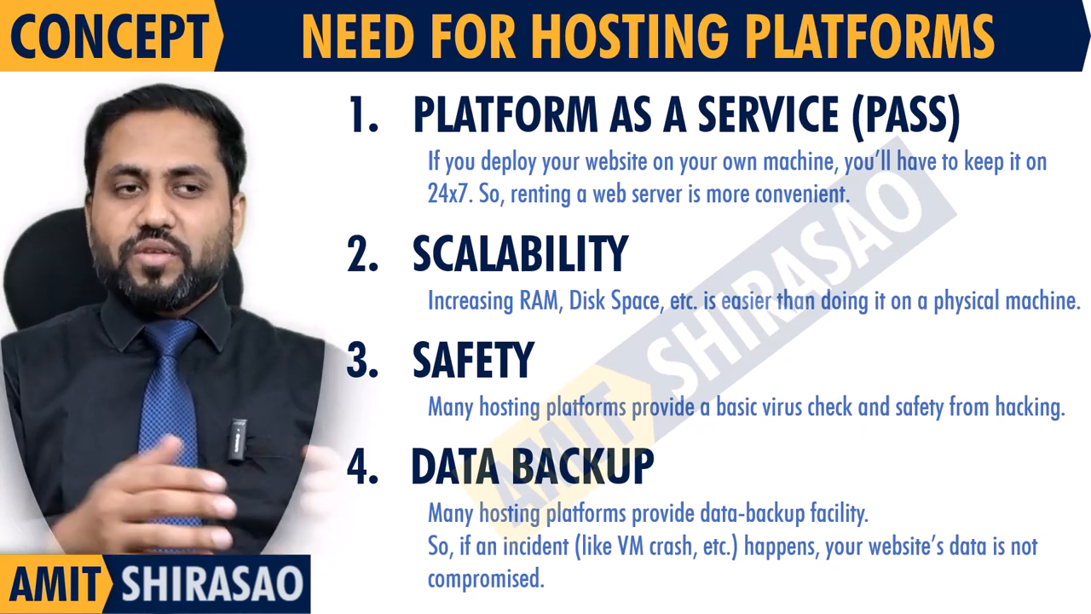
key("super")
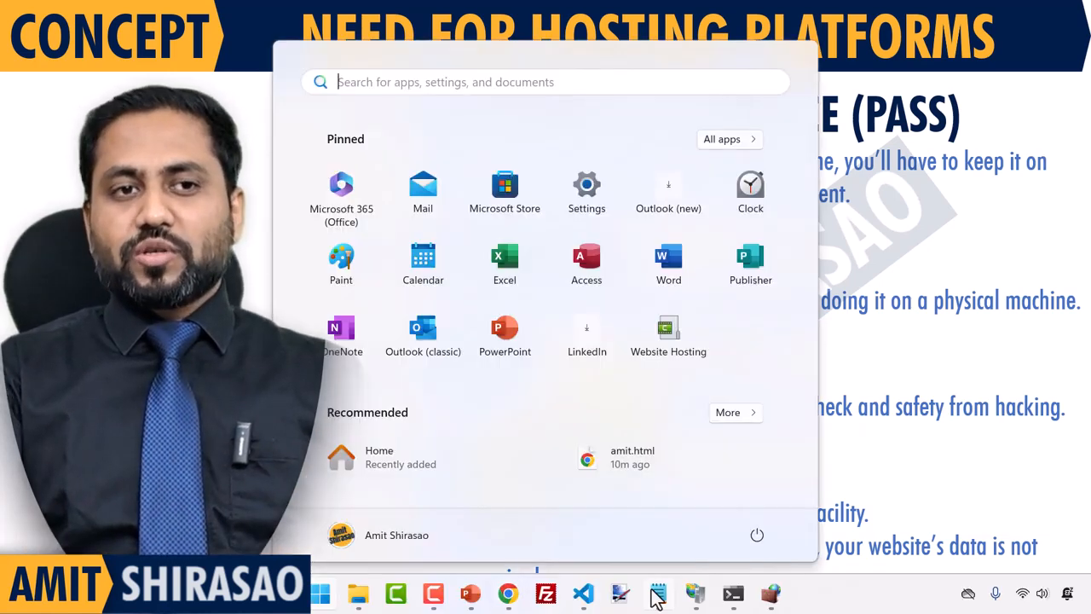
right_click(771, 593)
left_click(789, 552)
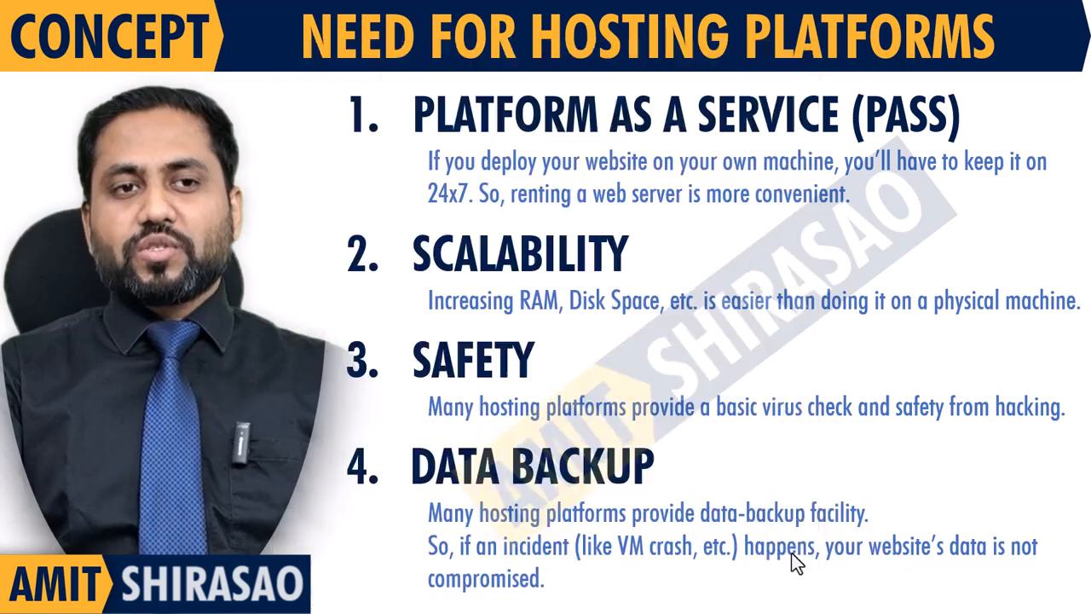
key("super")
right_click(720, 597)
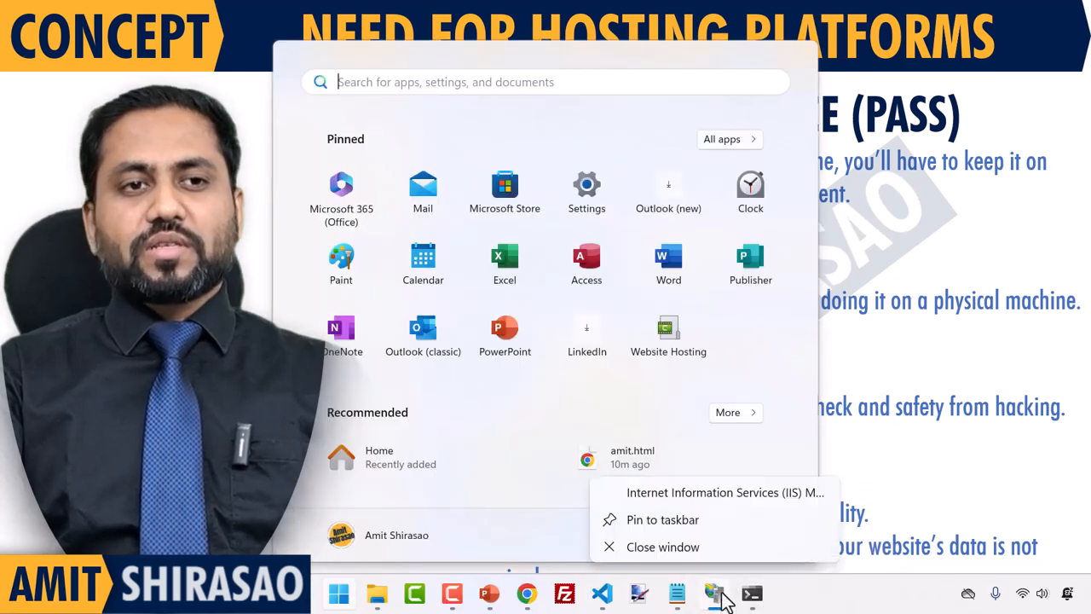
left_click(733, 550)
Switch to Chrome, close the IIS Windows tab, point out the port in the page address, and return to the presentation slide
key("alt+Tab")
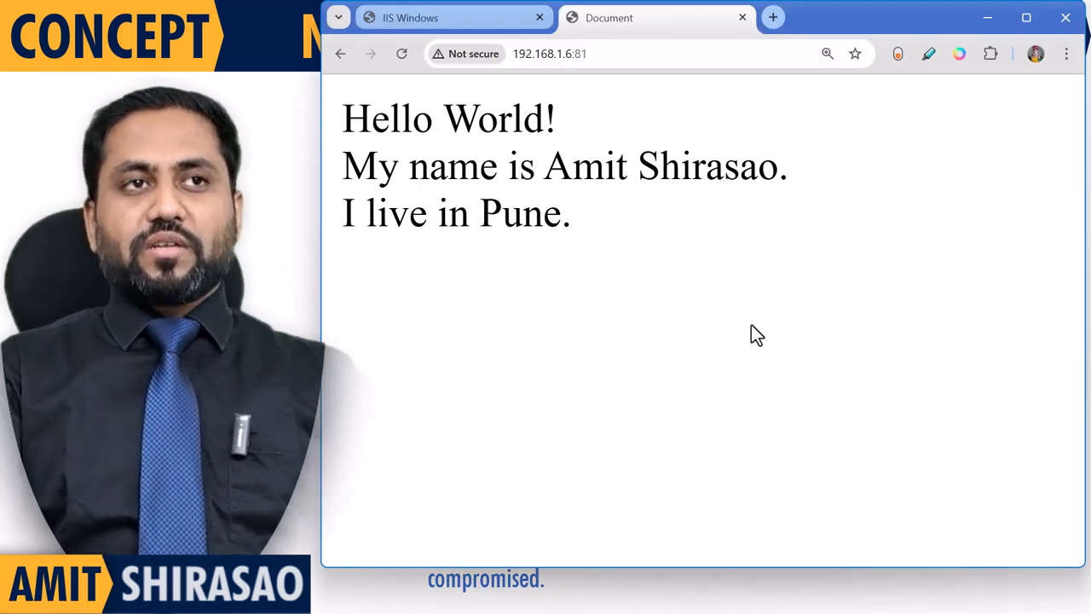
middle_click(436, 19)
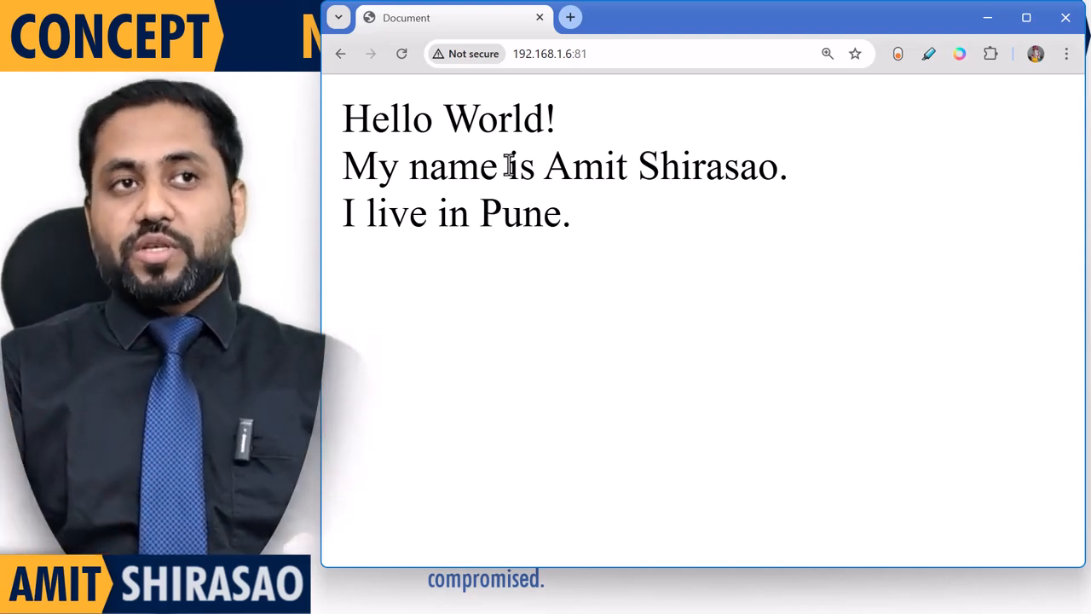
double_click(578, 54)
left_click(518, 363)
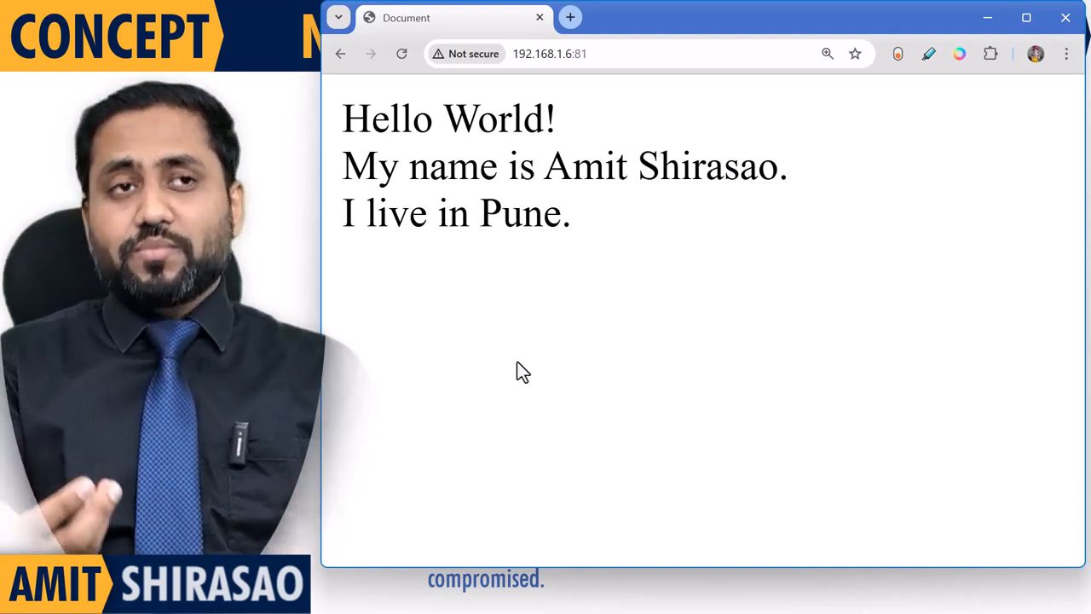
key("alt+Tab")
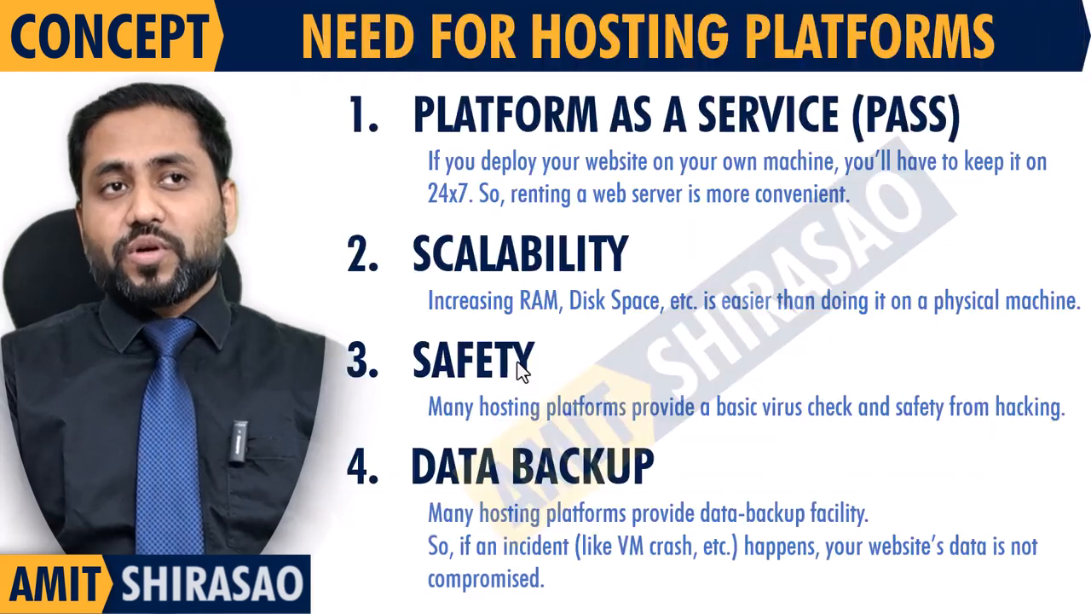
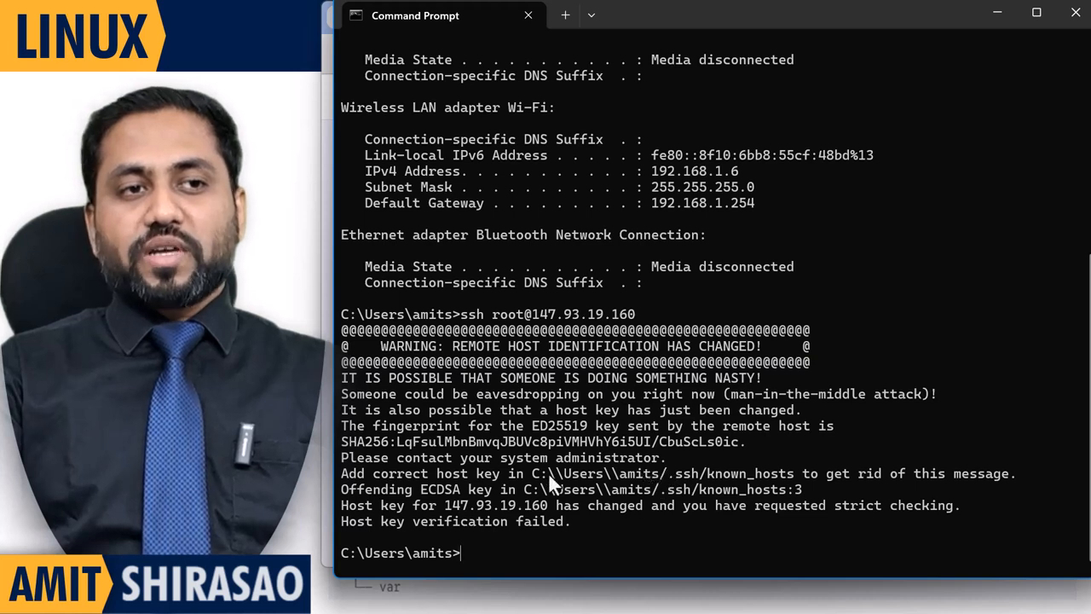
Copy the .ssh folder path from the host key warning and open the .ssh folder in File Explorer
left_click_drag(533, 473, 702, 470)
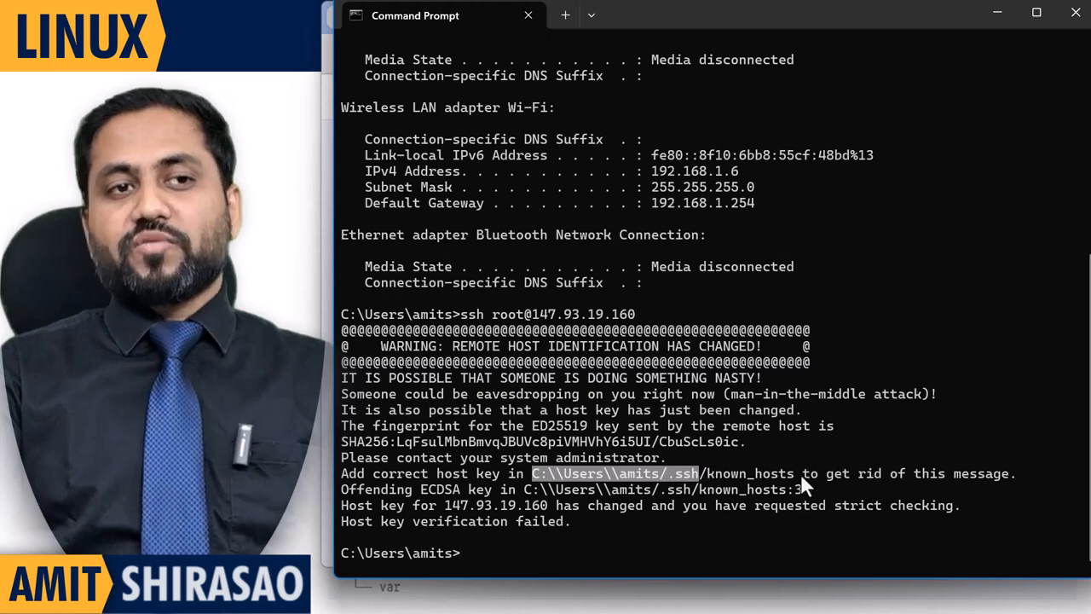
left_click(664, 476)
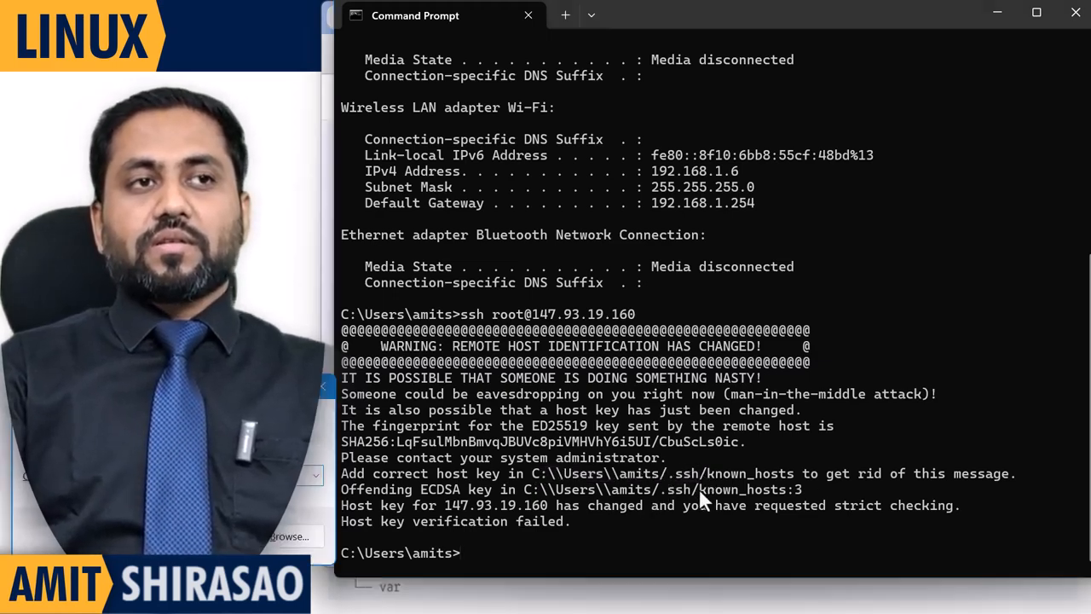
key("Return")
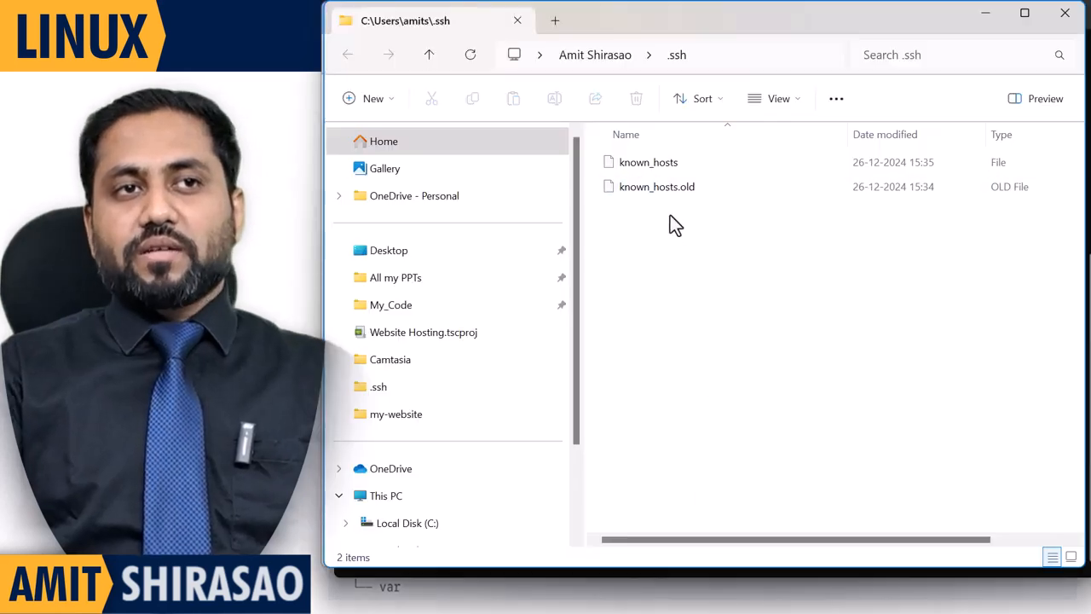
Delete known_hosts.old and known_hosts from the .ssh folder and close its window
left_click_drag(668, 242, 621, 155)
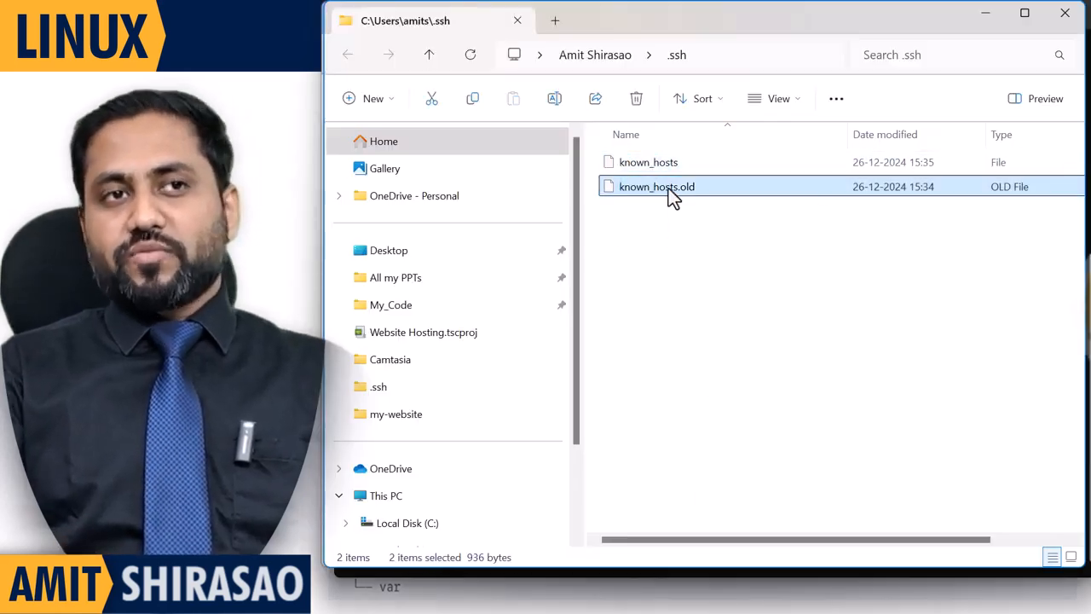
key("Delete")
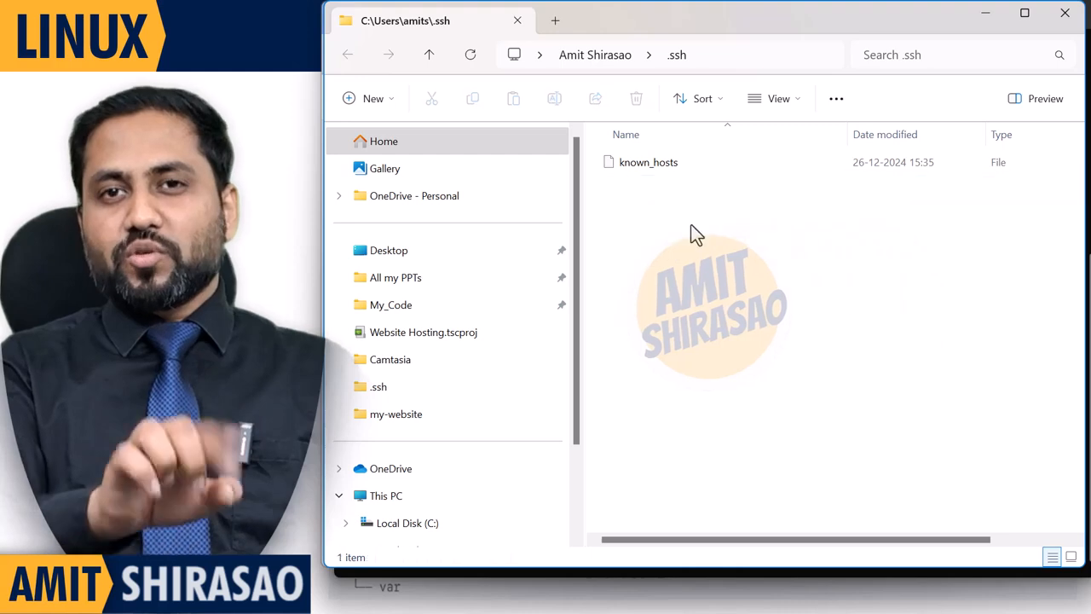
left_click(664, 167)
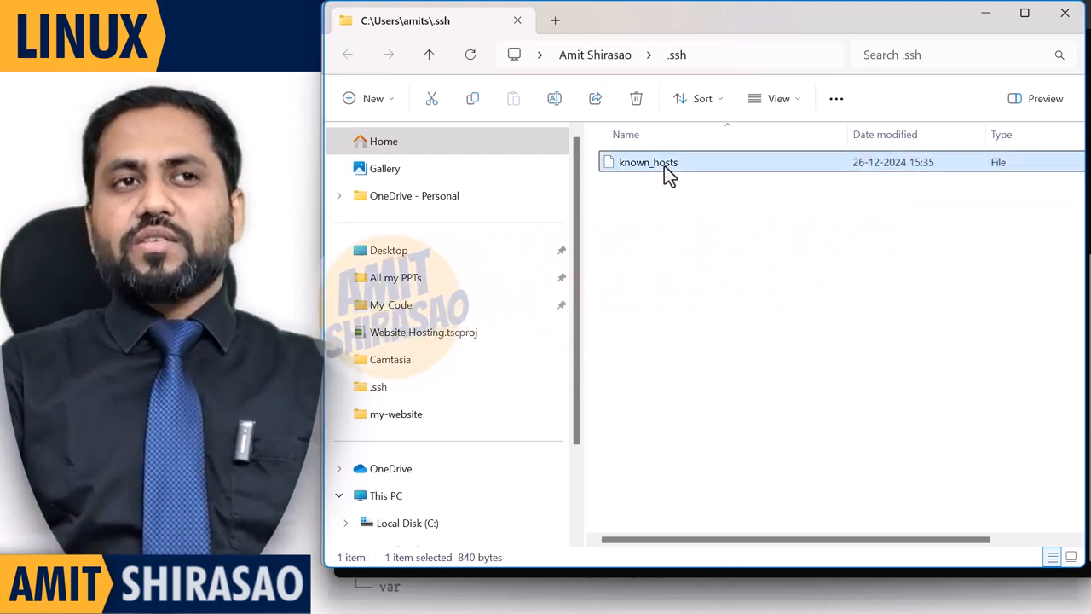
key("Delete")
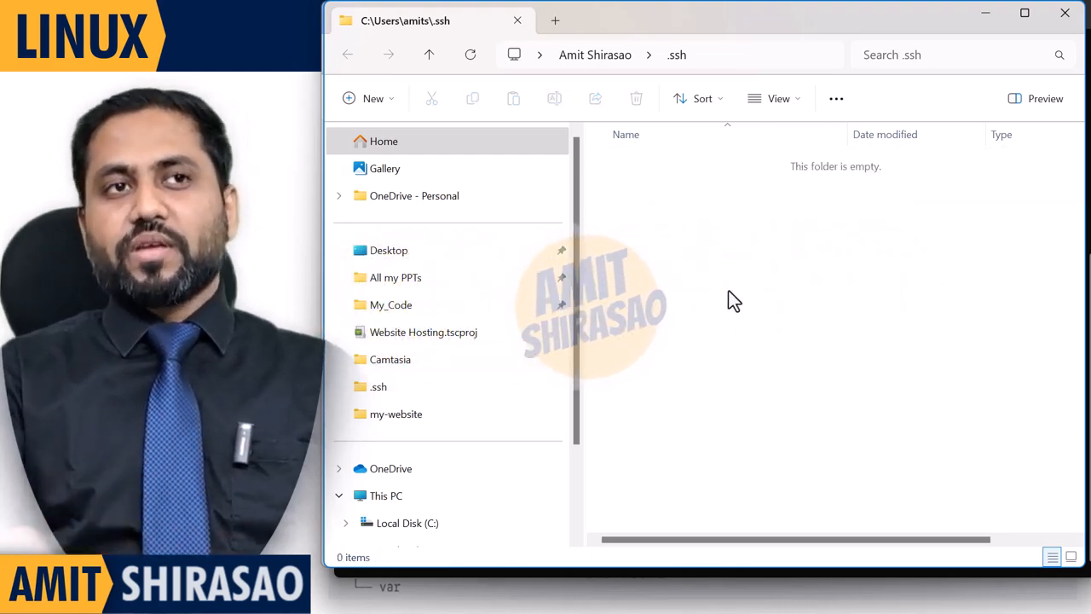
left_click(1065, 12)
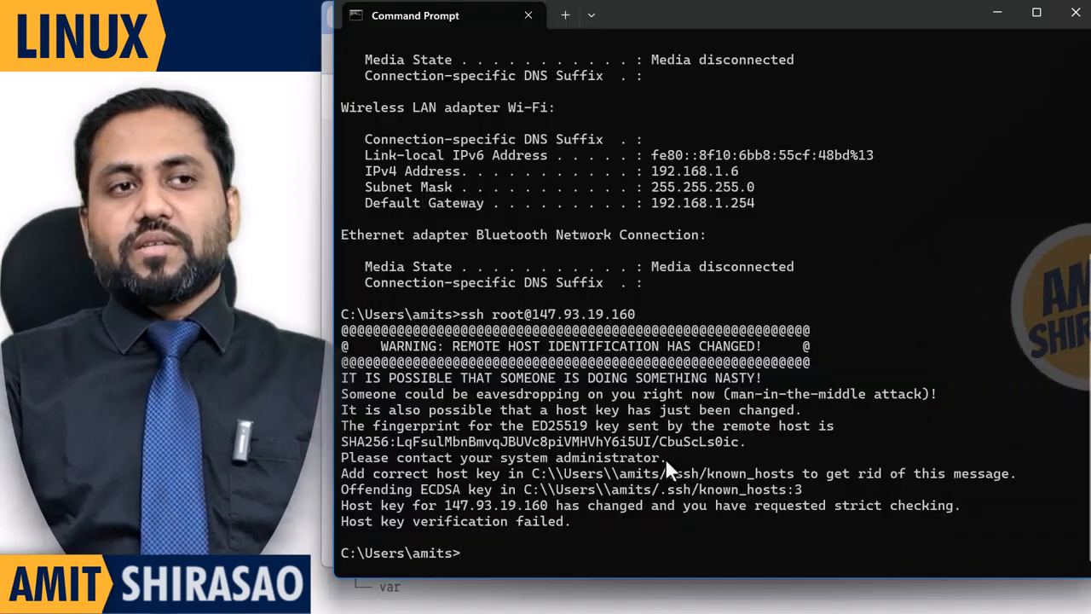
key("Up")
key("Return")
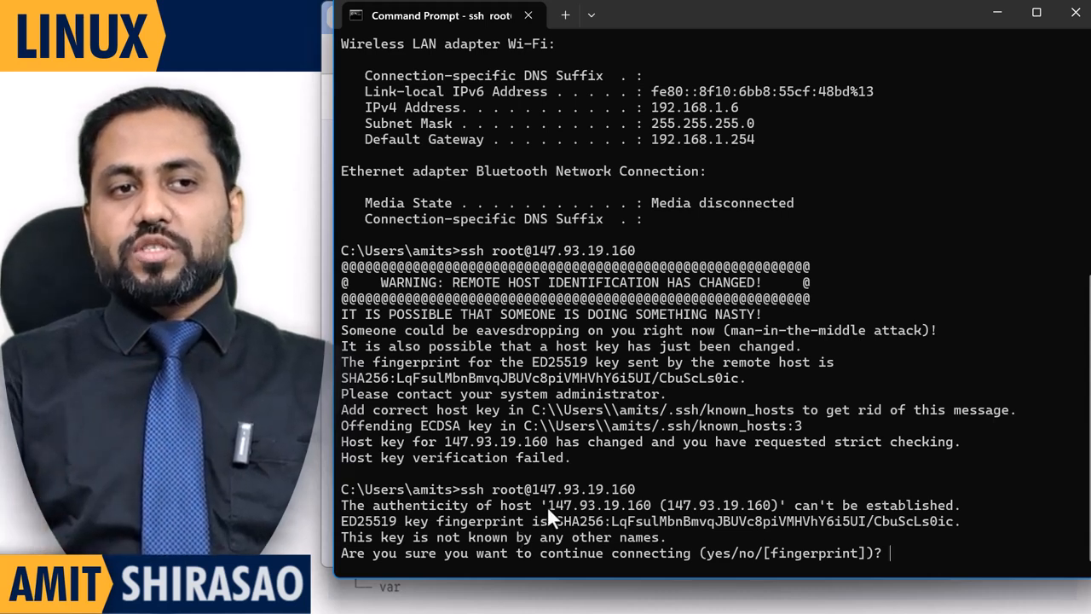
left_click_drag(547, 505, 627, 510)
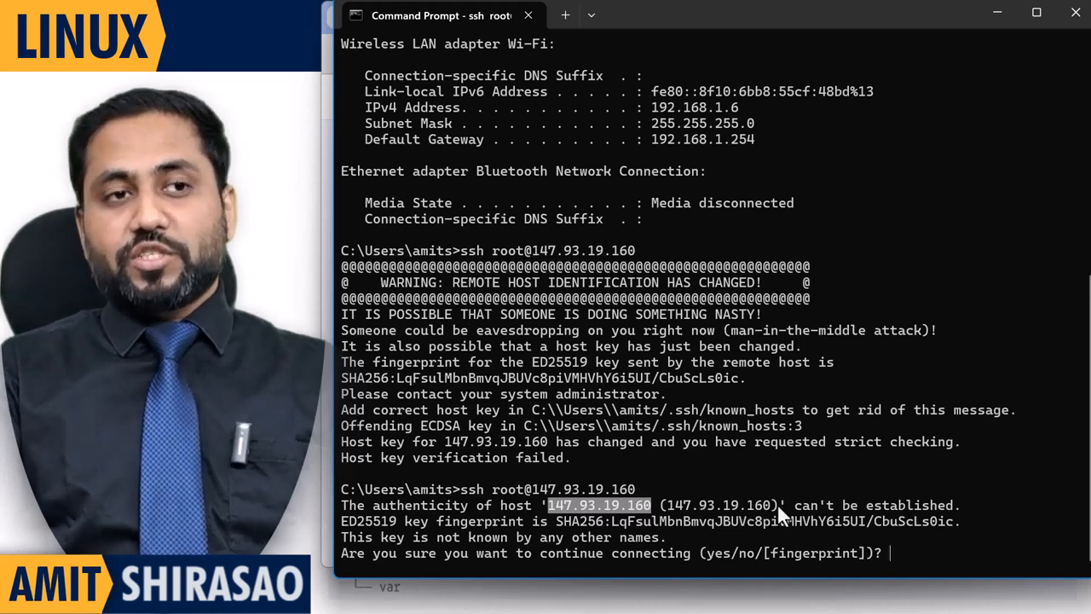
left_click_drag(344, 522, 394, 523)
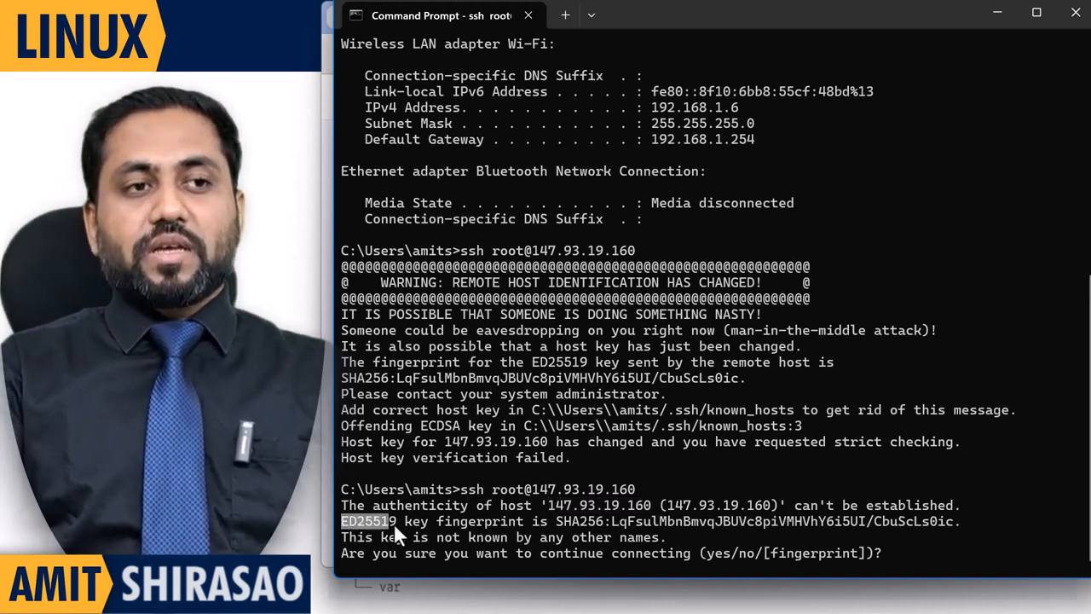
left_click(470, 552)
left_click_drag(469, 553, 651, 553)
left_click(673, 552)
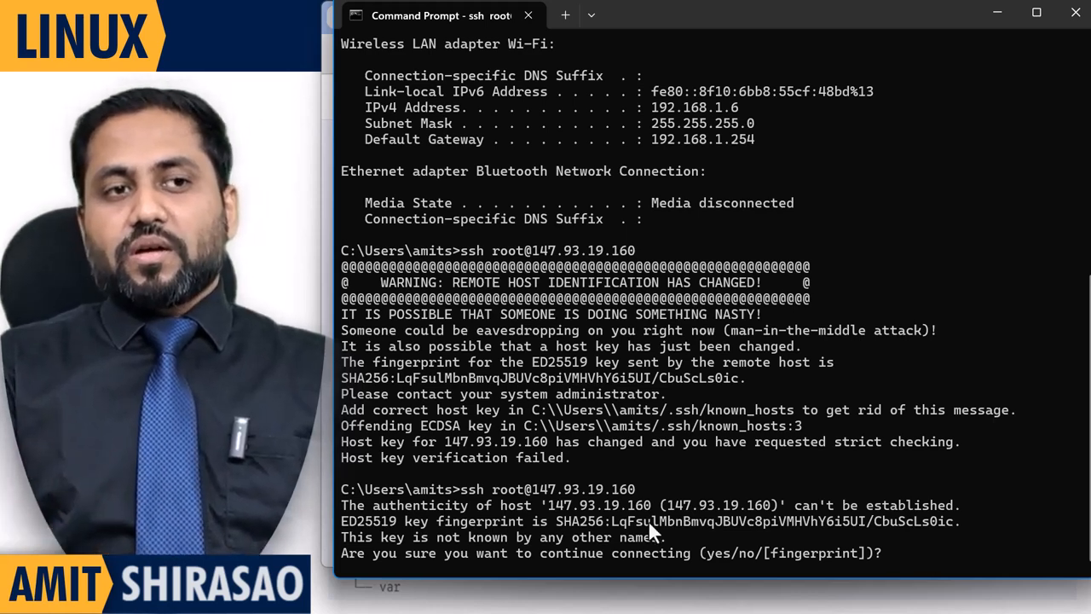
left_click_drag(633, 510, 648, 509)
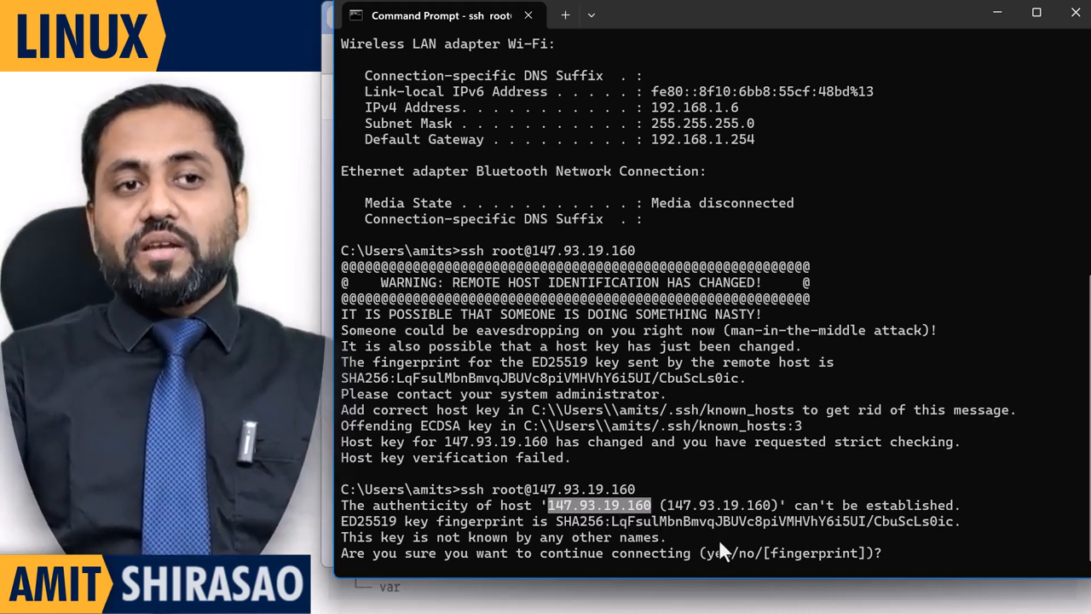
Try to reach the .ssh folder from the C:\Users window using the copied path and the home folder, and close that window
key("alt+Tab")
key("alt+Tab")
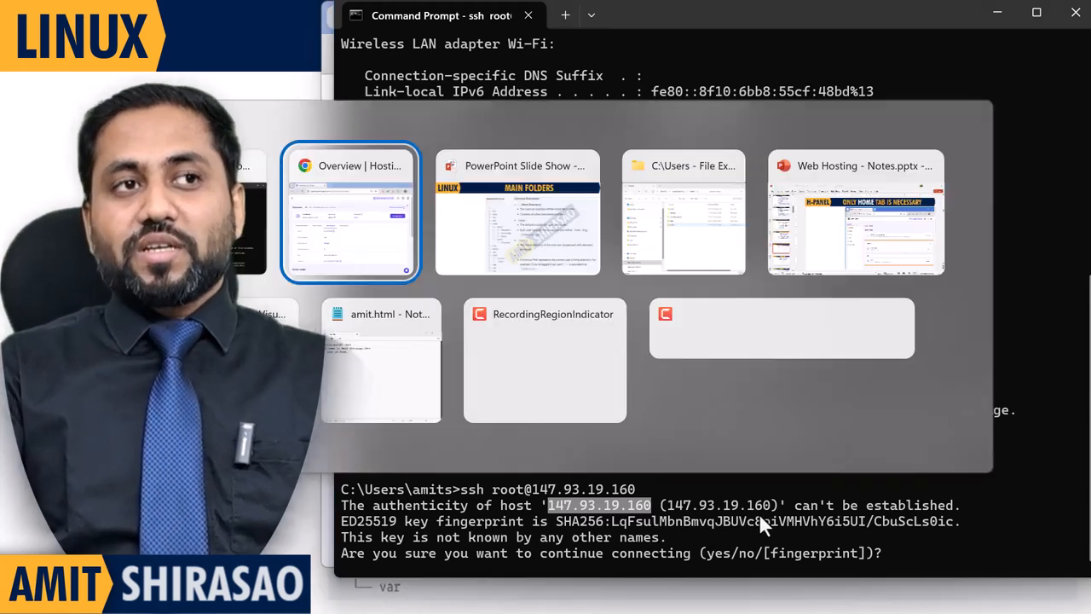
key("alt+Tab")
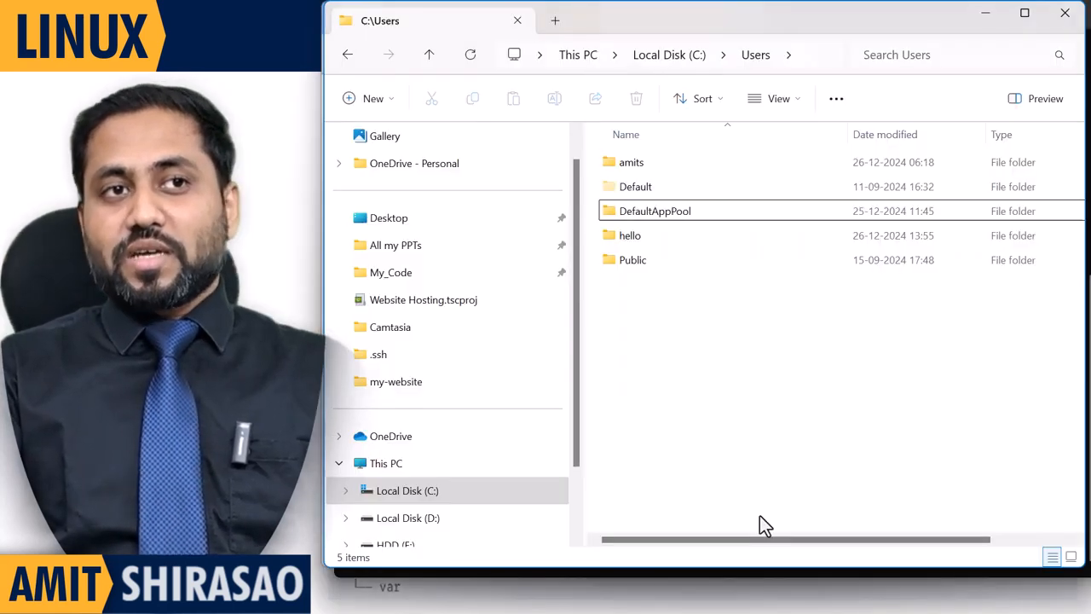
left_click(801, 61)
type("C:\\\\Users\\\\amits/.ssh")
key("Return")
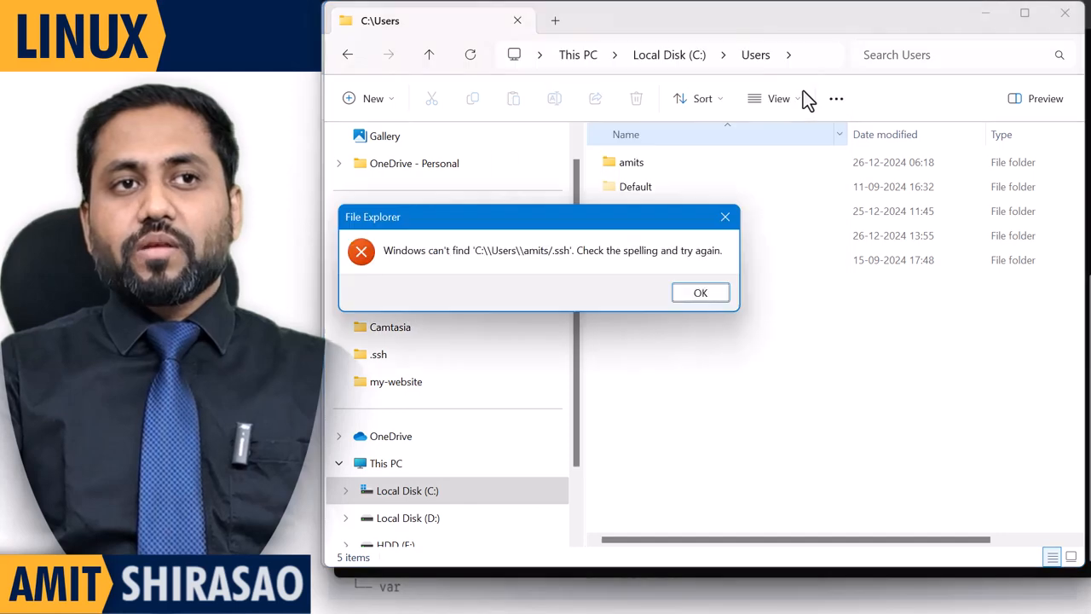
left_click(675, 294)
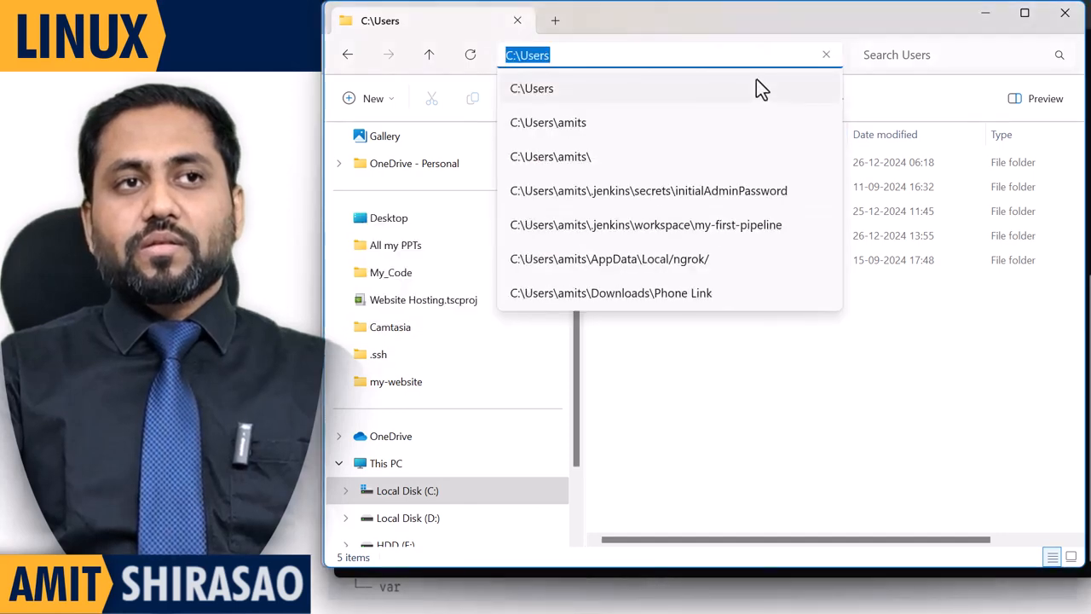
left_click(586, 122)
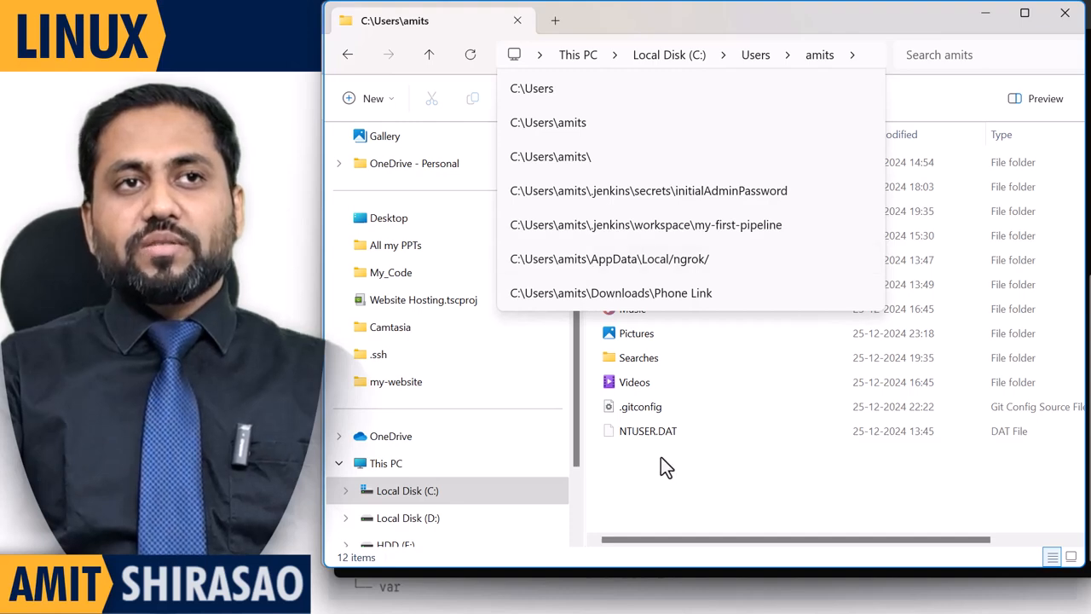
left_click(945, 54)
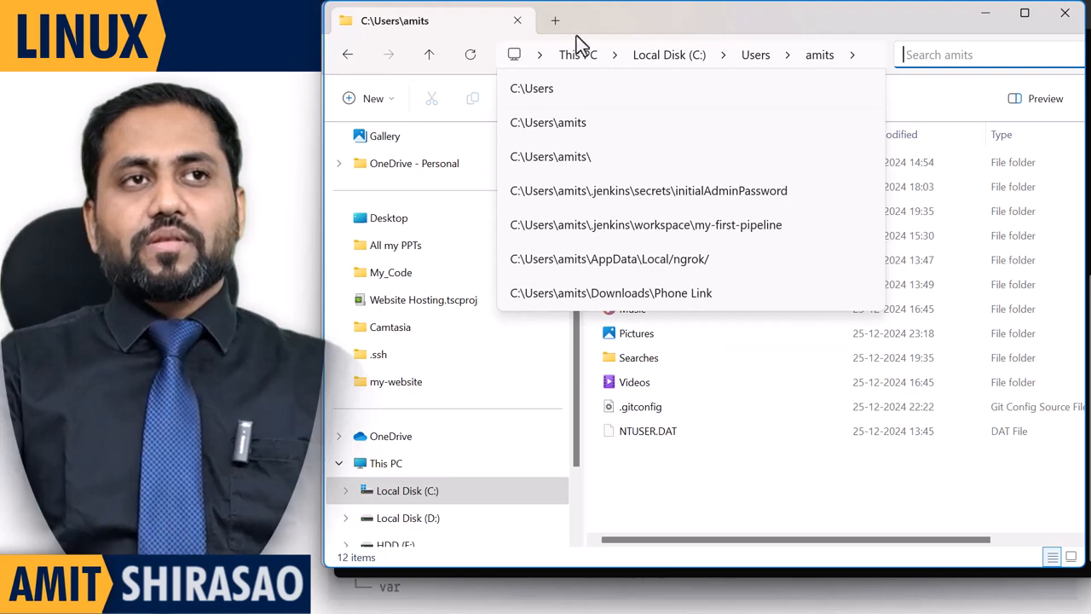
left_click(517, 19)
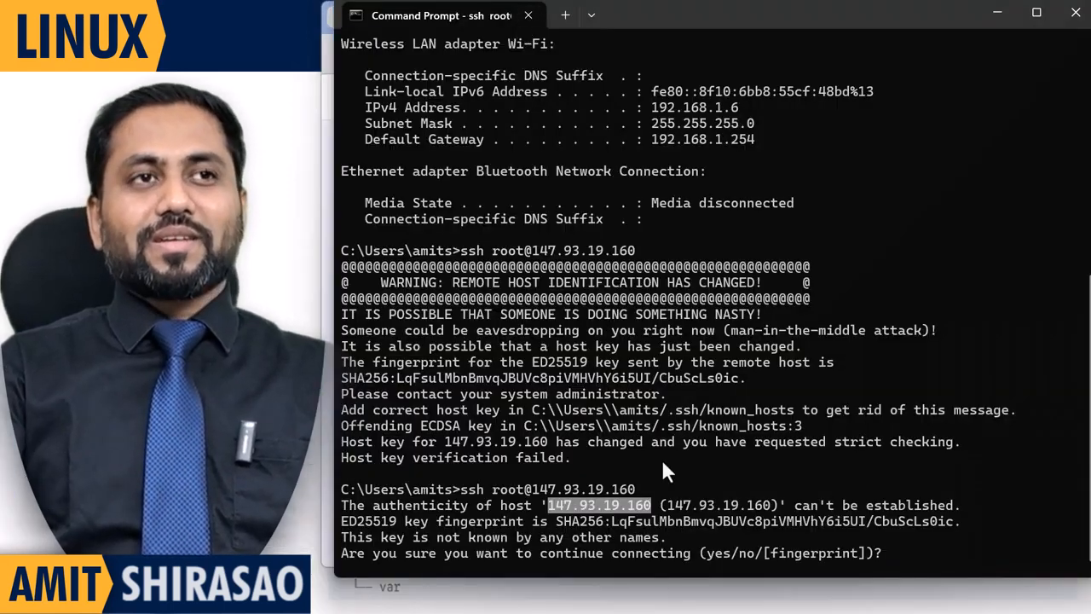
Show the .ssh folder in File Explorer, return to Command Prompt, and answer yes to continue connecting to 147.93.19.160
key("super+e")
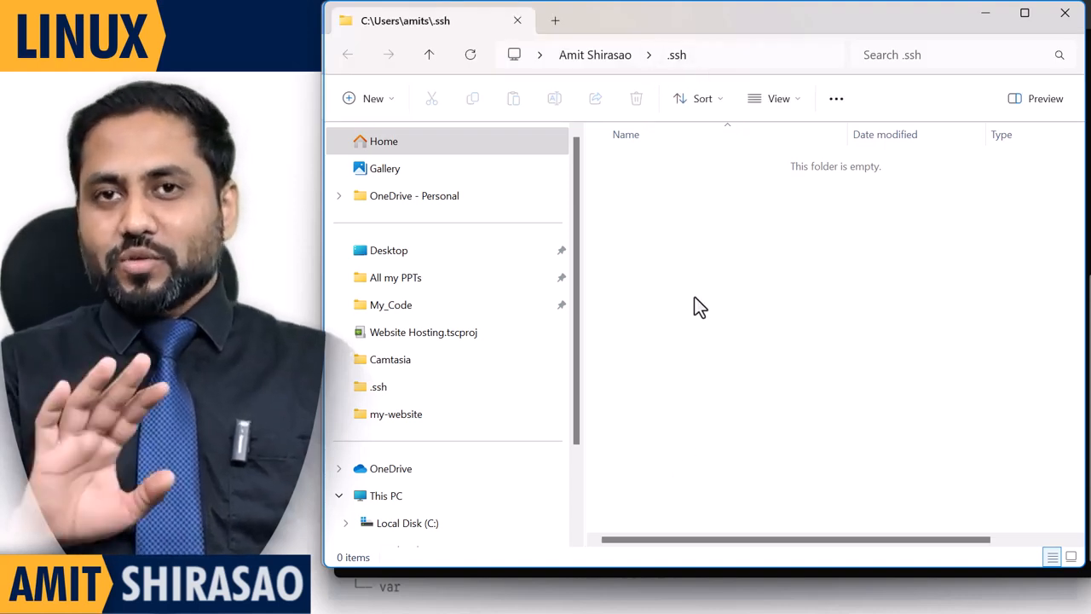
key("alt+Tab")
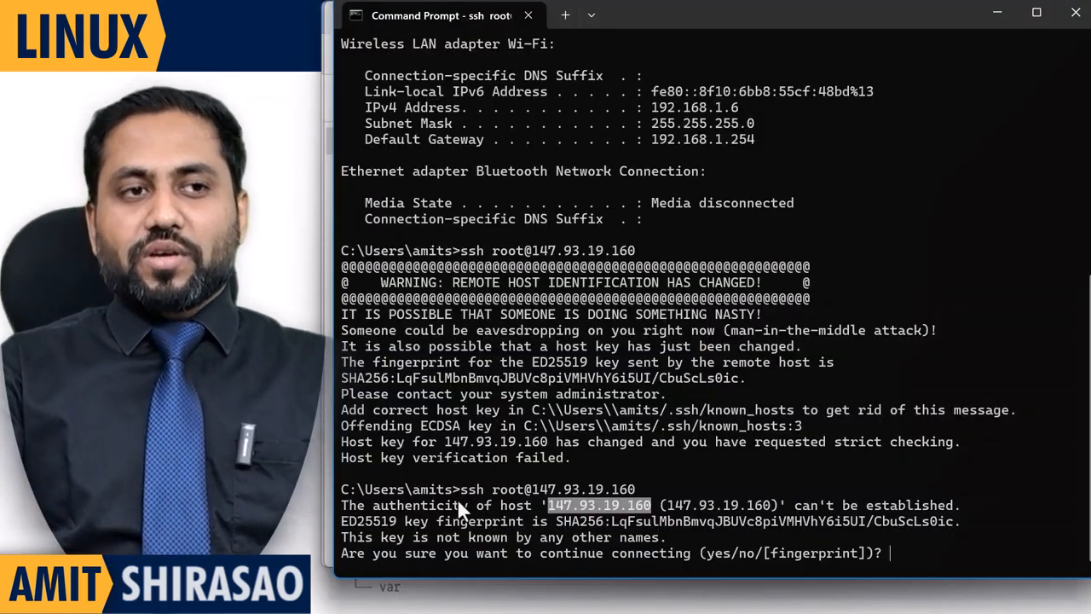
left_click(599, 525)
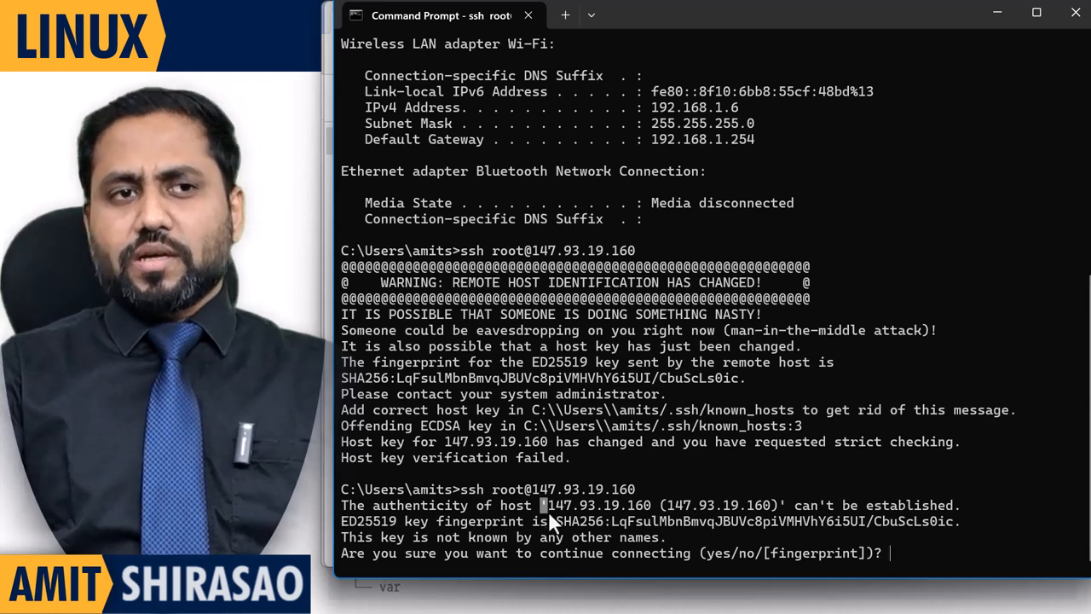
left_click_drag(548, 510, 643, 507)
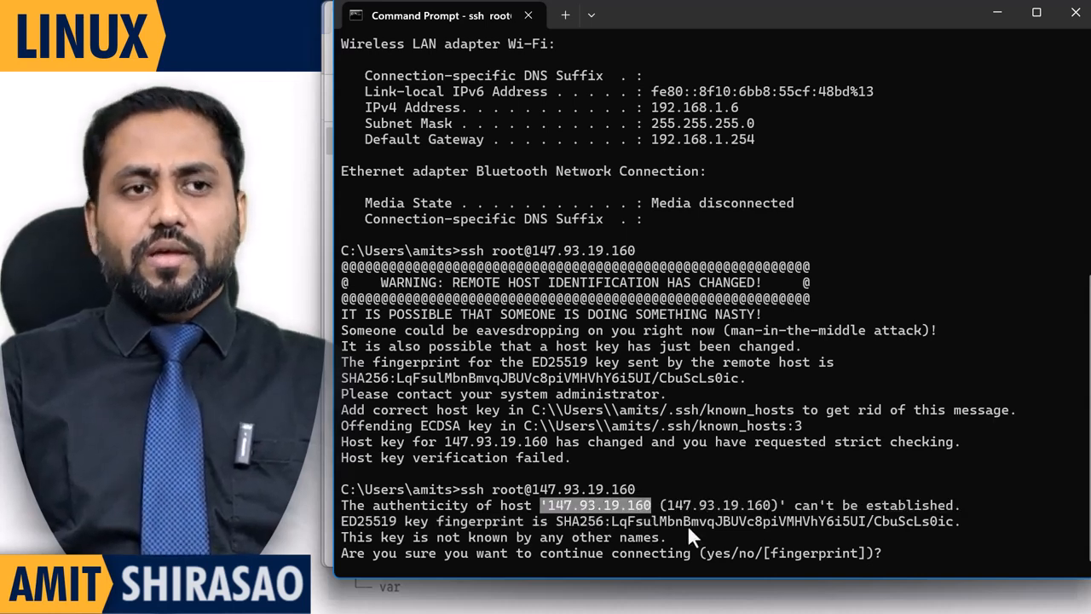
left_click(921, 546)
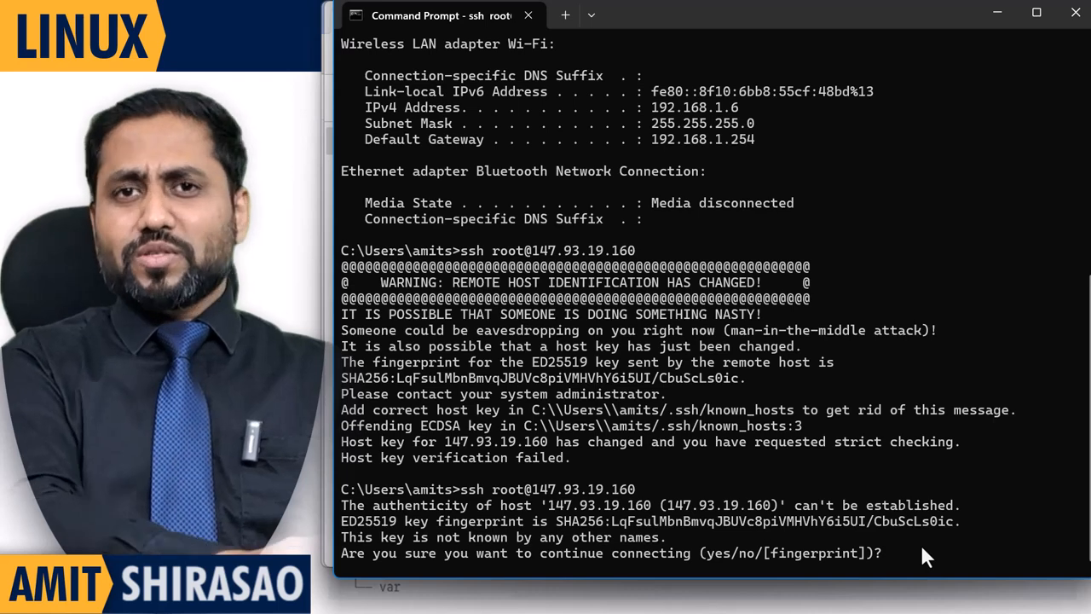
type("yes")
key("Return")
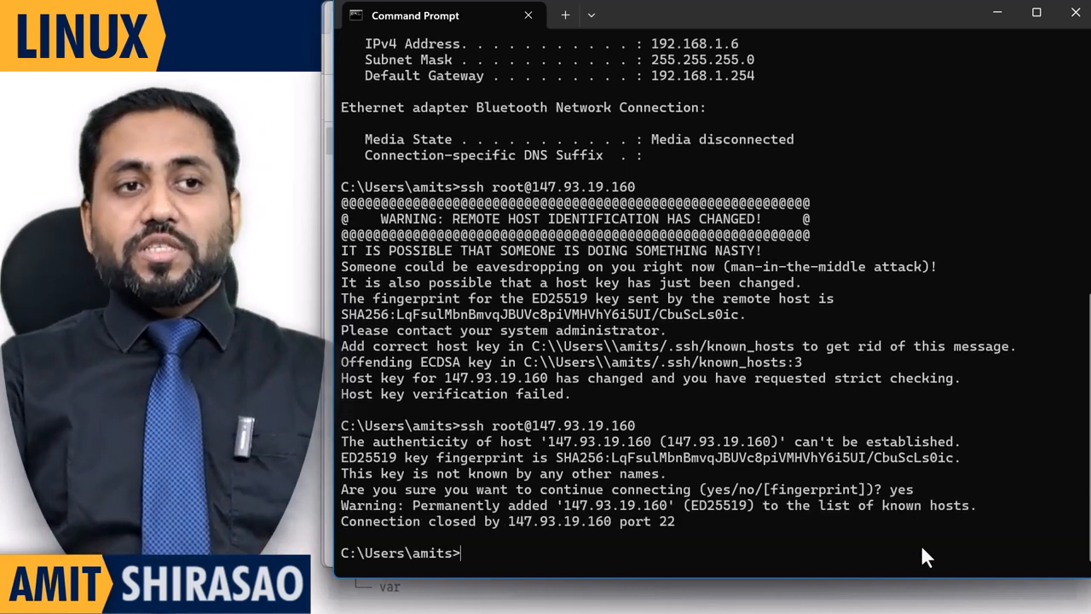
Point out the newly added host address, switch to the .ssh folder, and open known_hosts in Notepad just once
left_click_drag(565, 503, 653, 503)
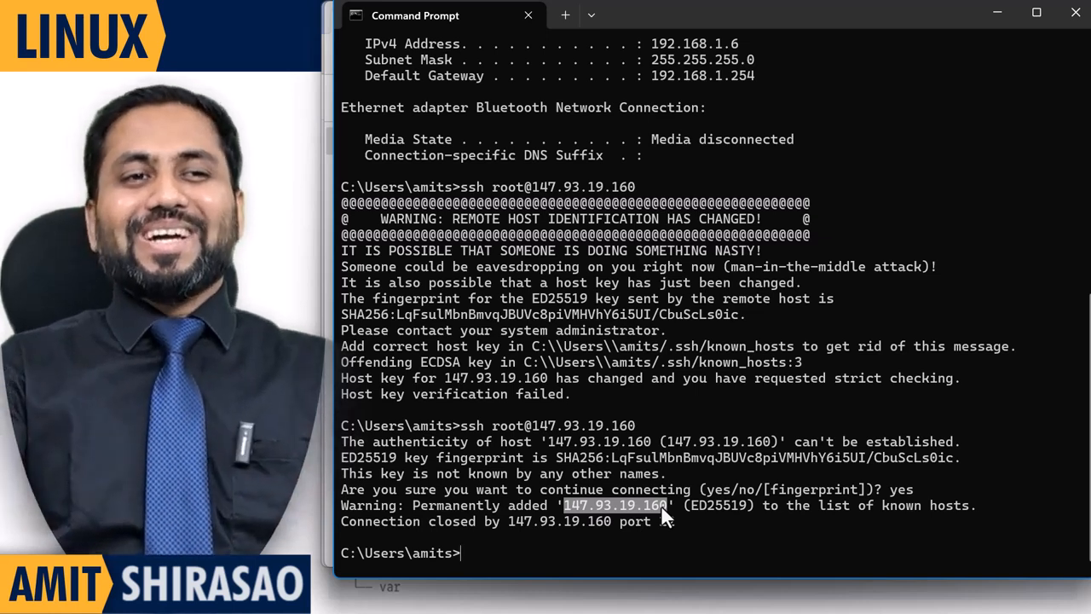
key("alt+Tab")
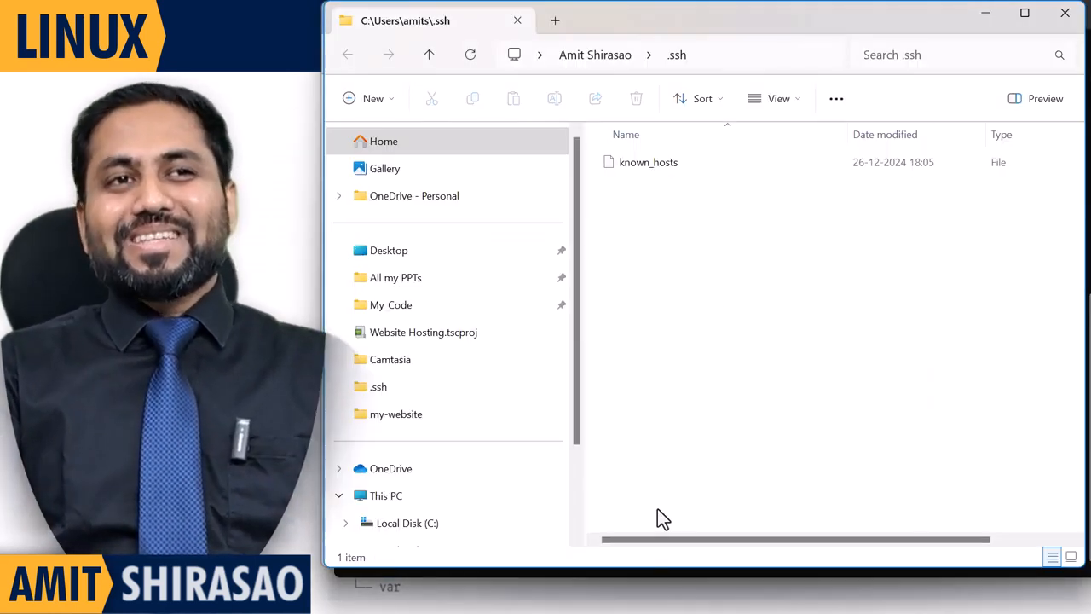
left_click(652, 166)
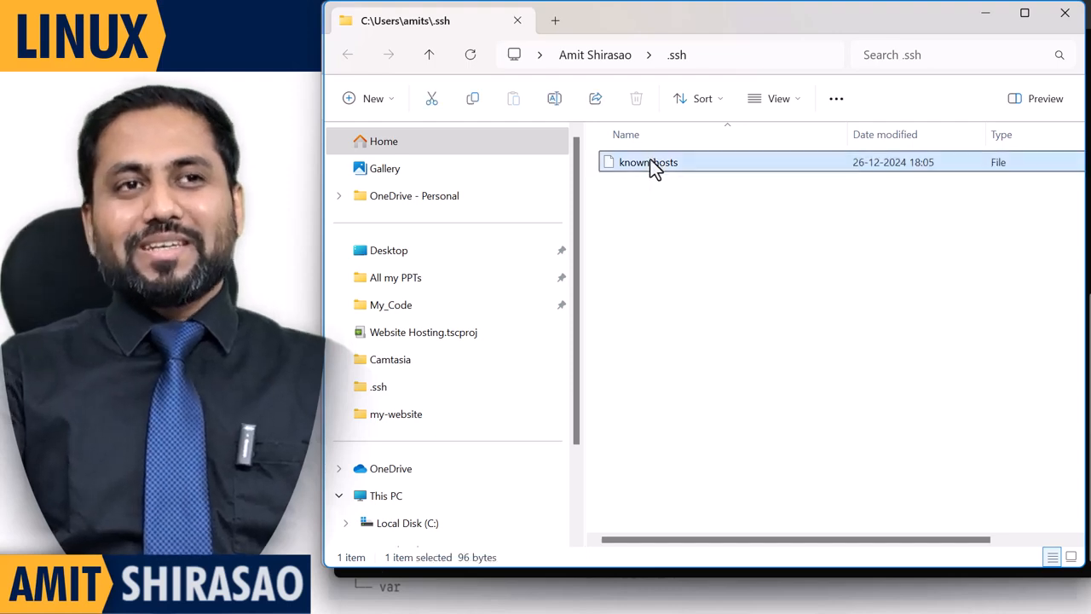
double_click(651, 168)
left_click(597, 206)
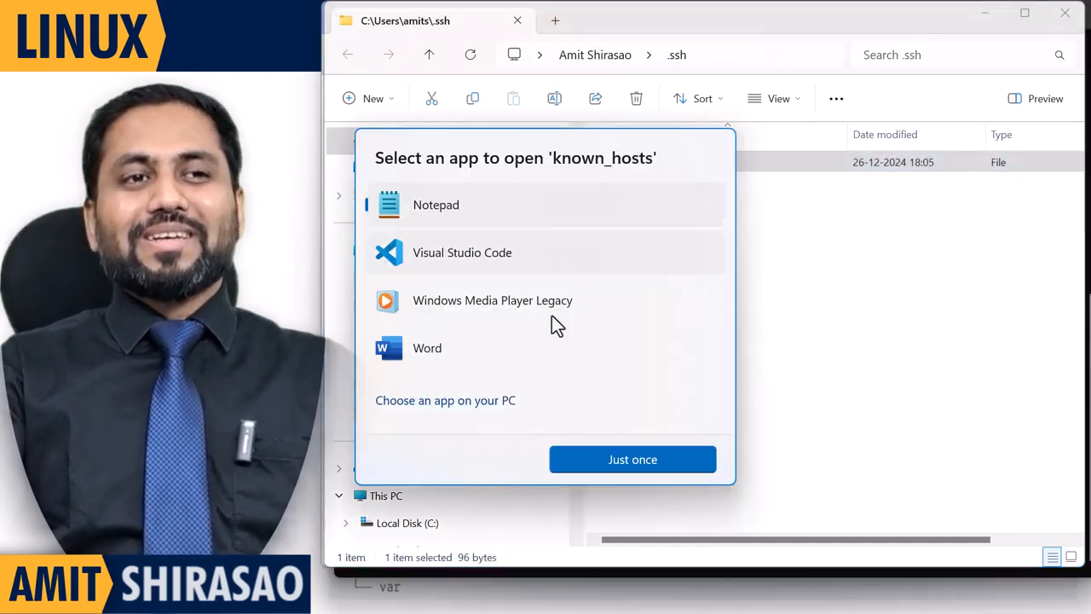
left_click(610, 457)
left_click(771, 341)
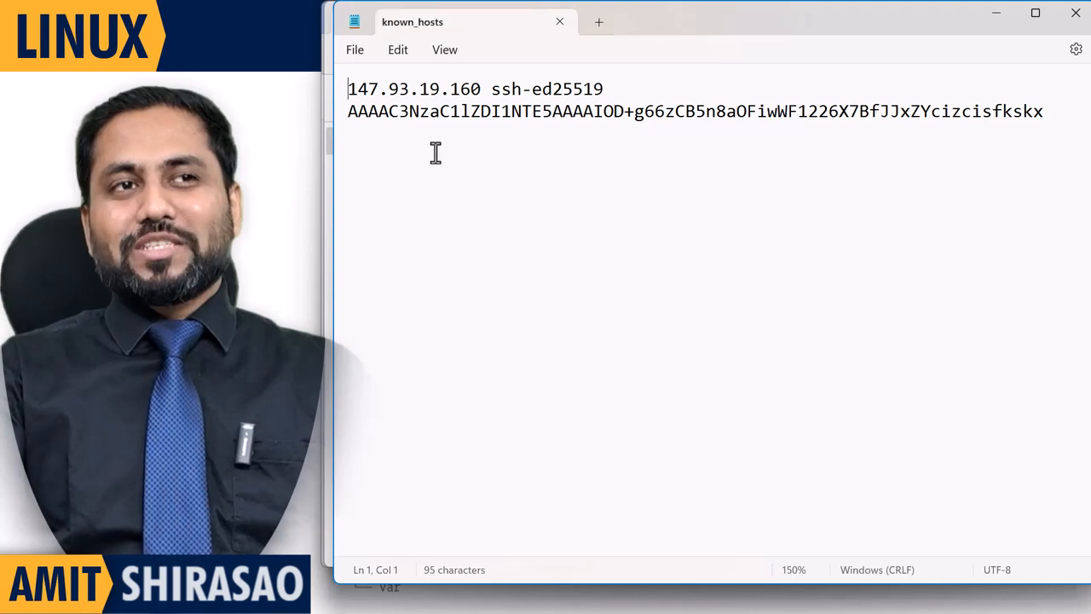
Examine the host address, the key type and the public key string in the known_hosts file, enlarging the text
double_click(478, 89)
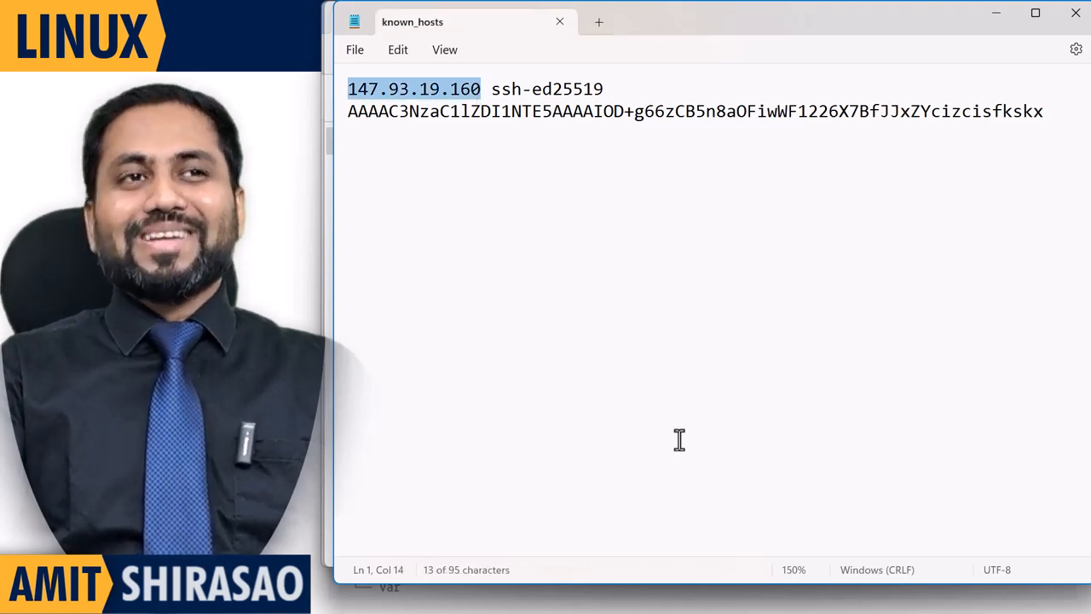
scroll(680, 440, "up", 5)
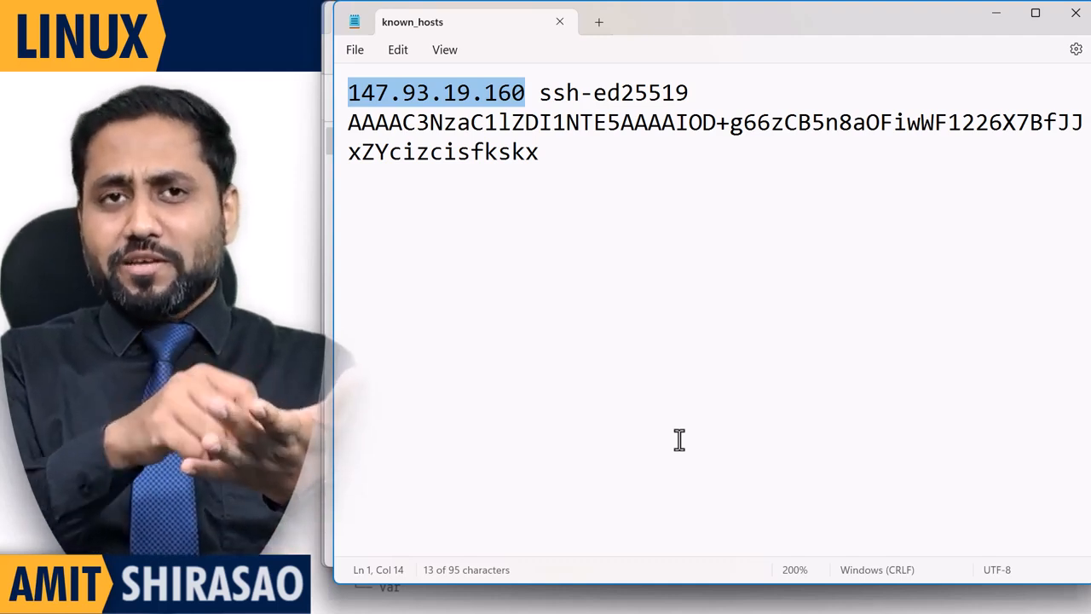
left_click_drag(538, 92, 687, 94)
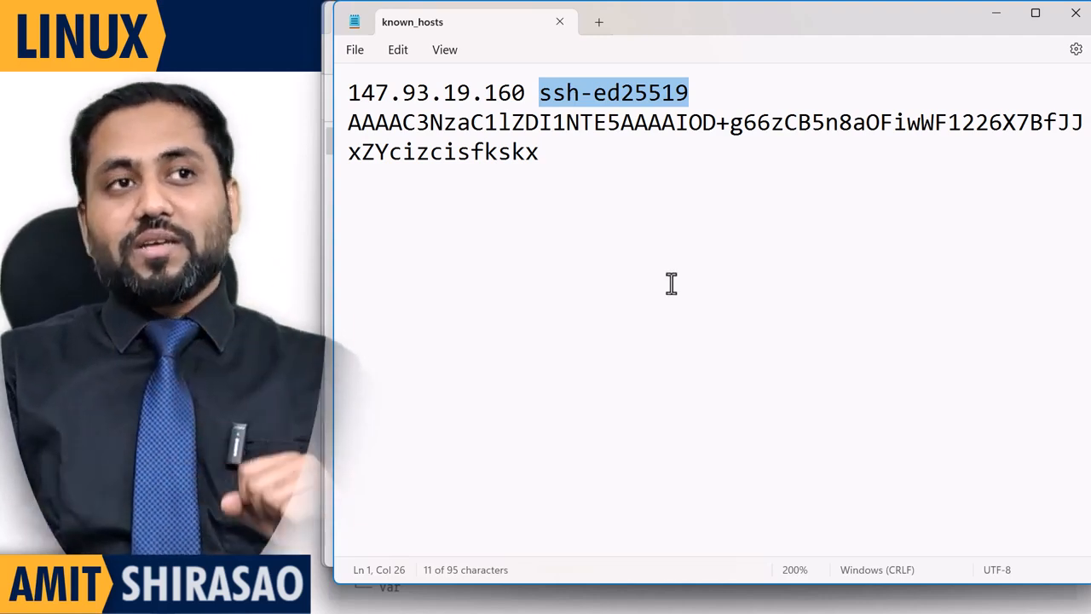
left_click_drag(537, 153, 354, 132)
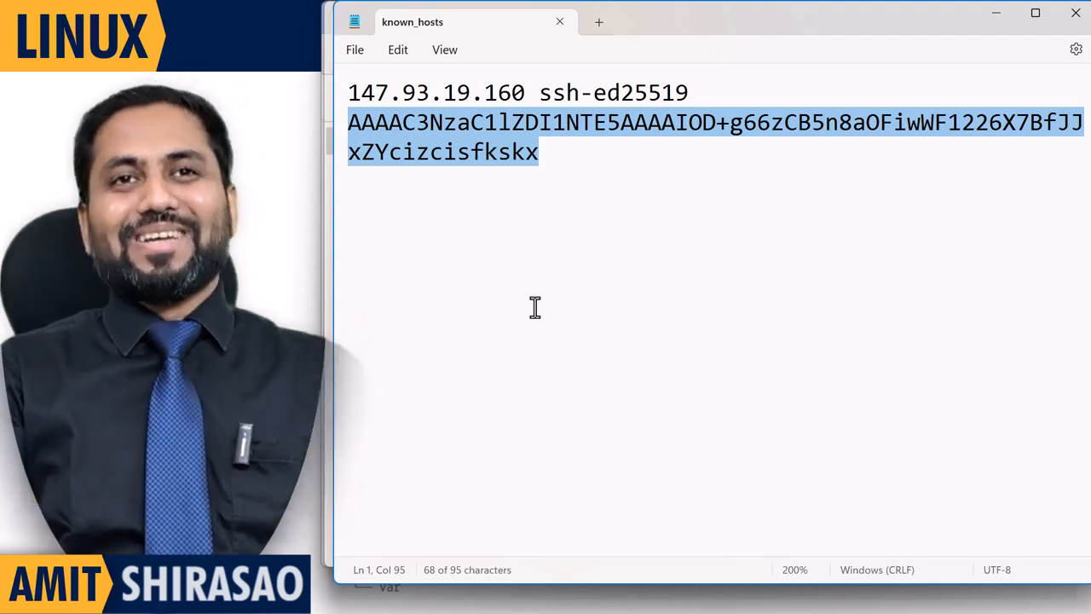
Point out the host address in the known_hosts file, close the file, and return to Command Prompt
left_click(535, 307)
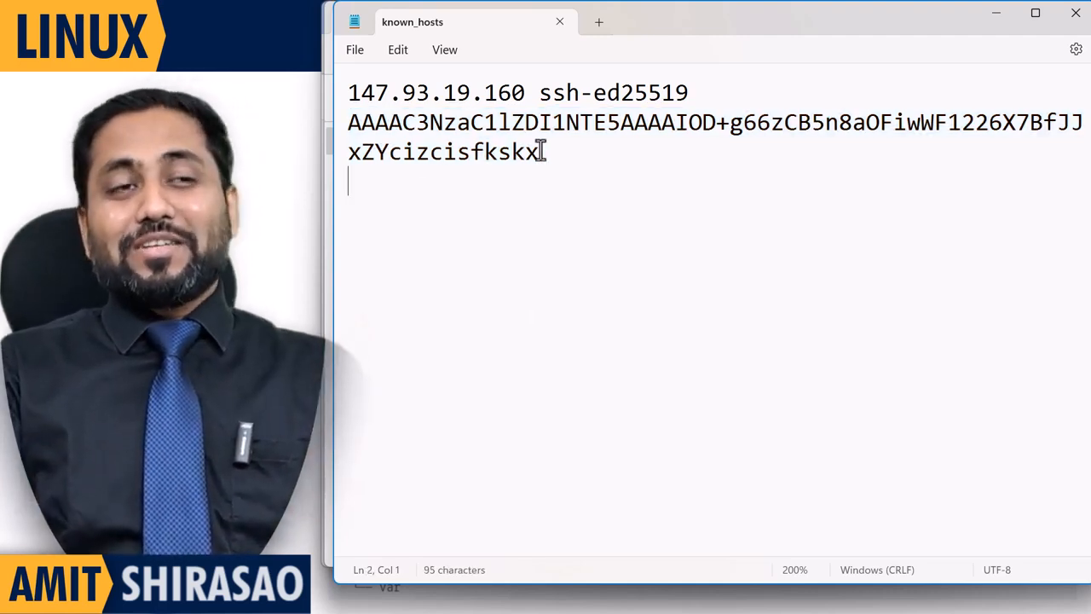
scroll(575, 273, "down", 3)
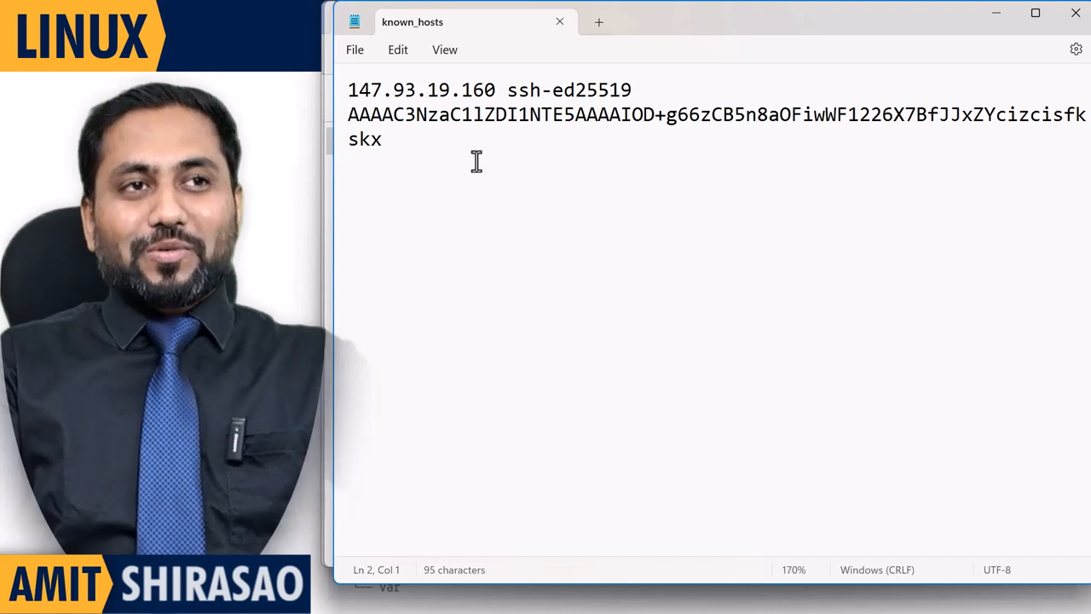
left_click_drag(493, 90, 348, 90)
left_click(534, 478)
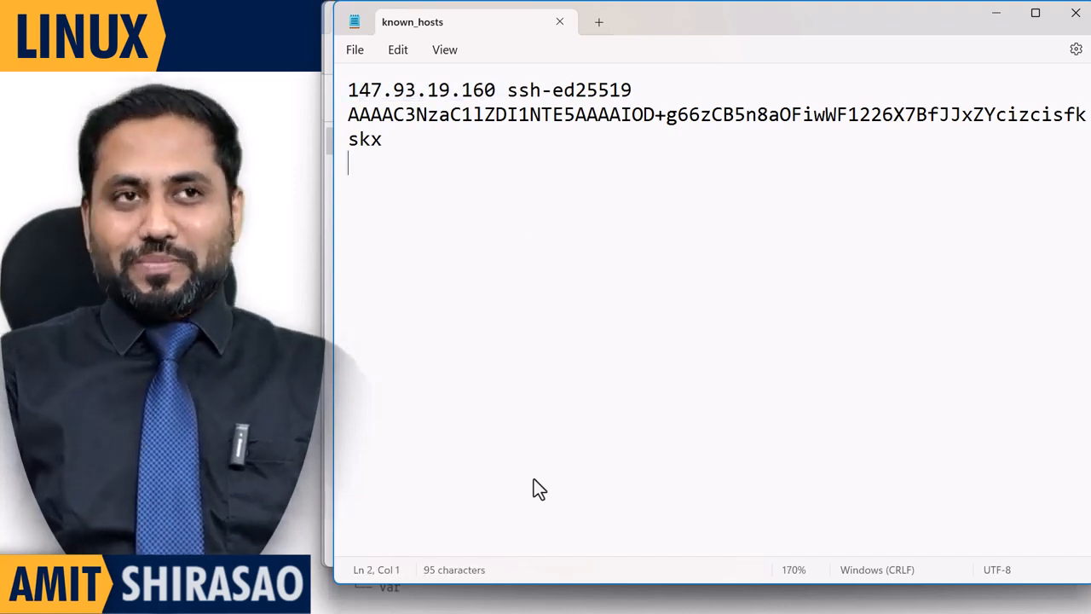
left_click(559, 25)
left_click(734, 232)
key("alt+Tab")
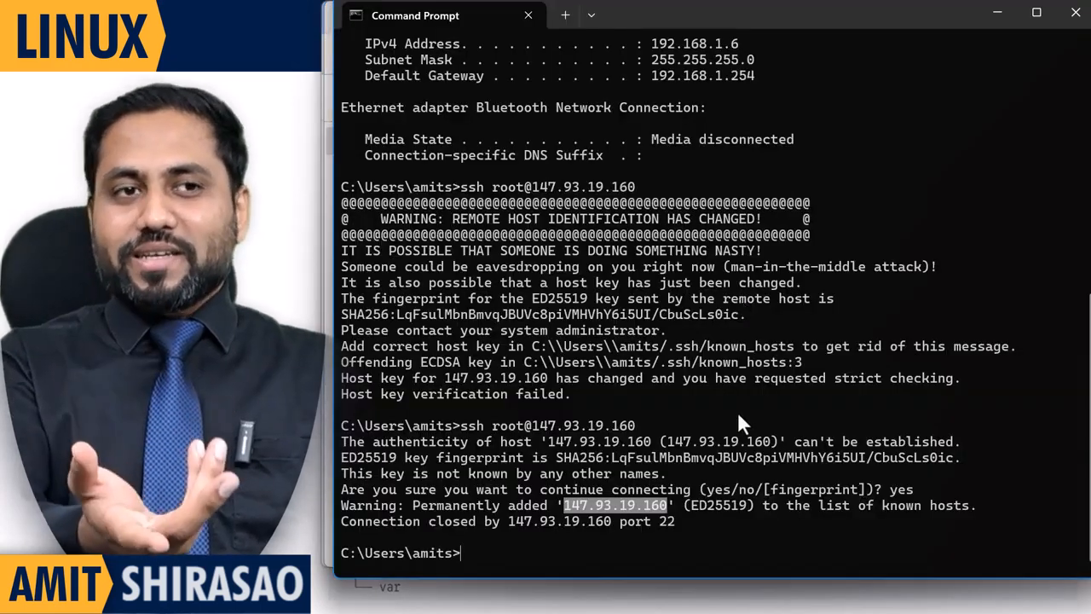
left_click_drag(426, 516, 555, 522)
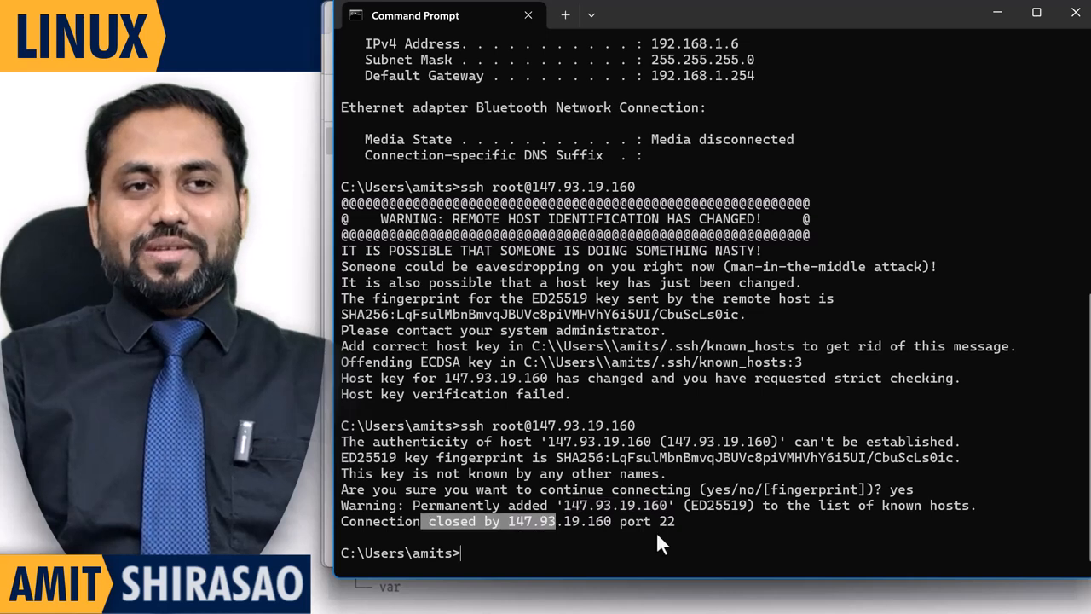
left_click(736, 545)
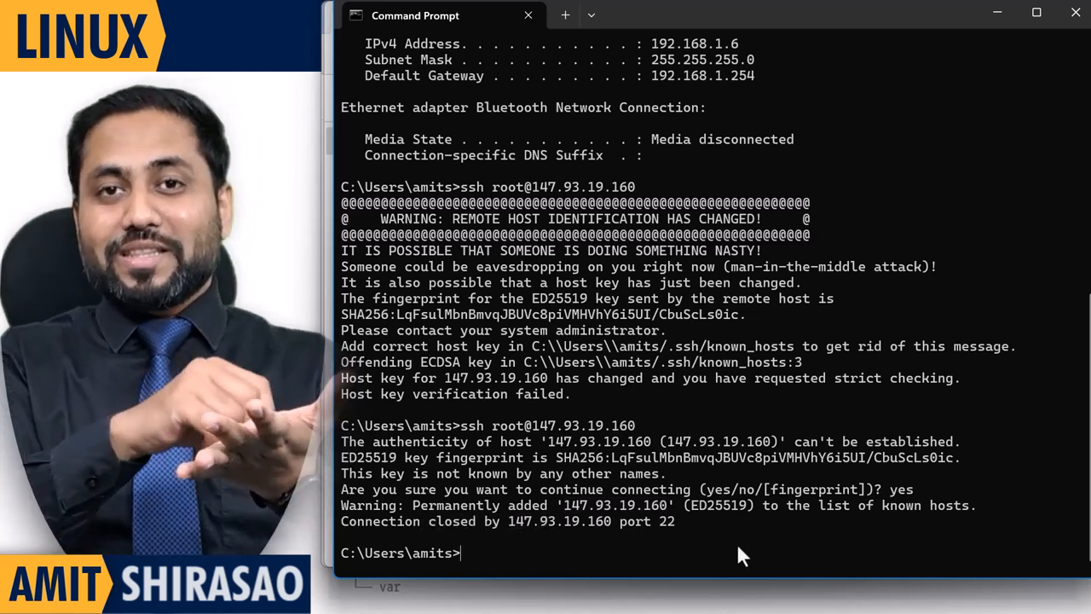
key("Up")
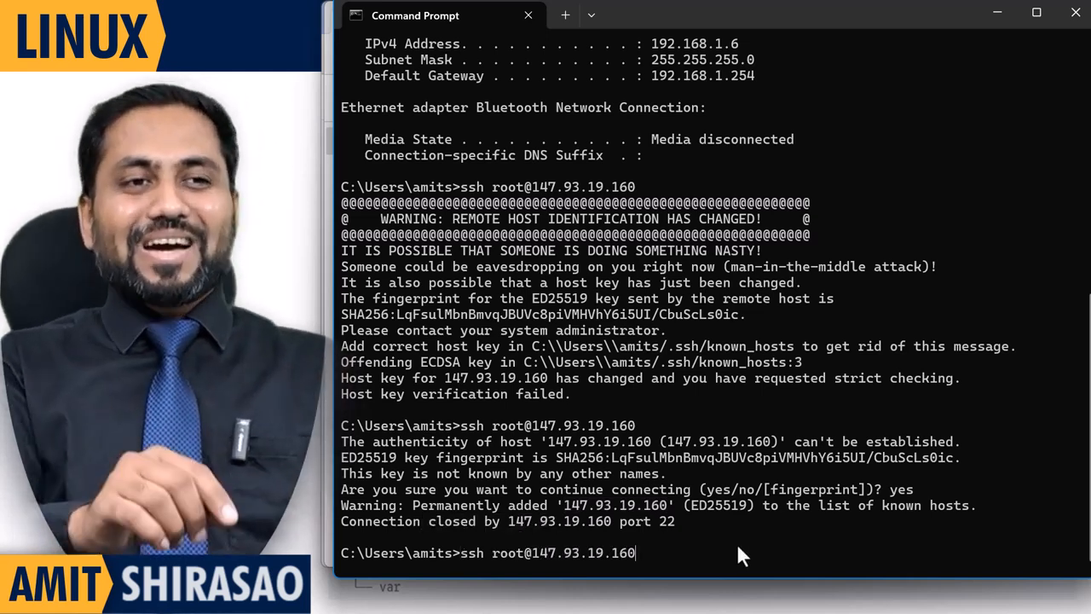
key("Return")
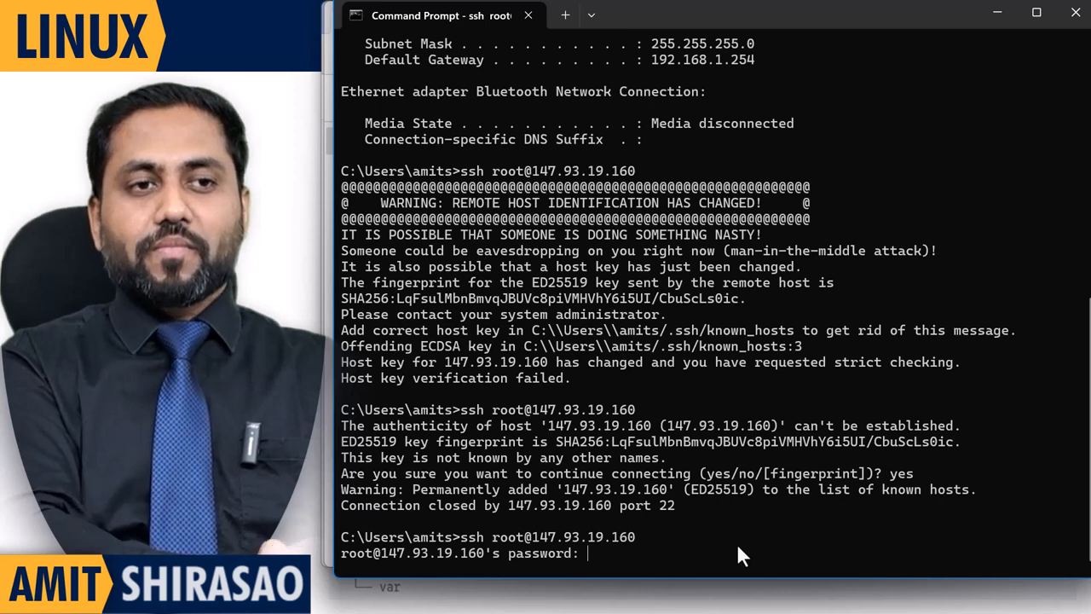
key("Return")
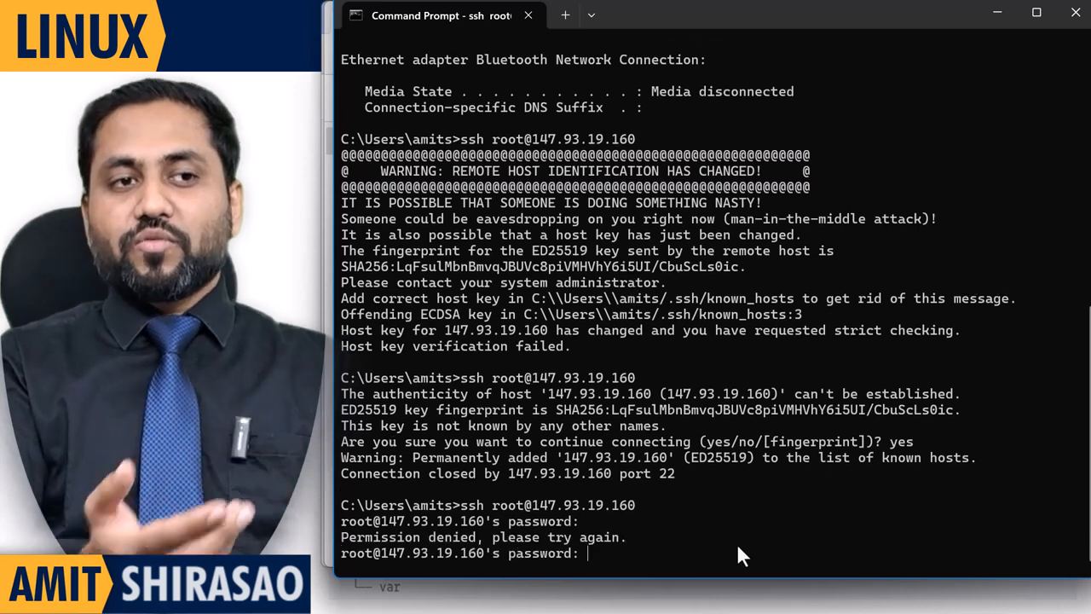
Switch to the Hostinger VPS page in the browser and change the server's SSH root password to a new one
key("alt+Tab")
key("alt+Tab")
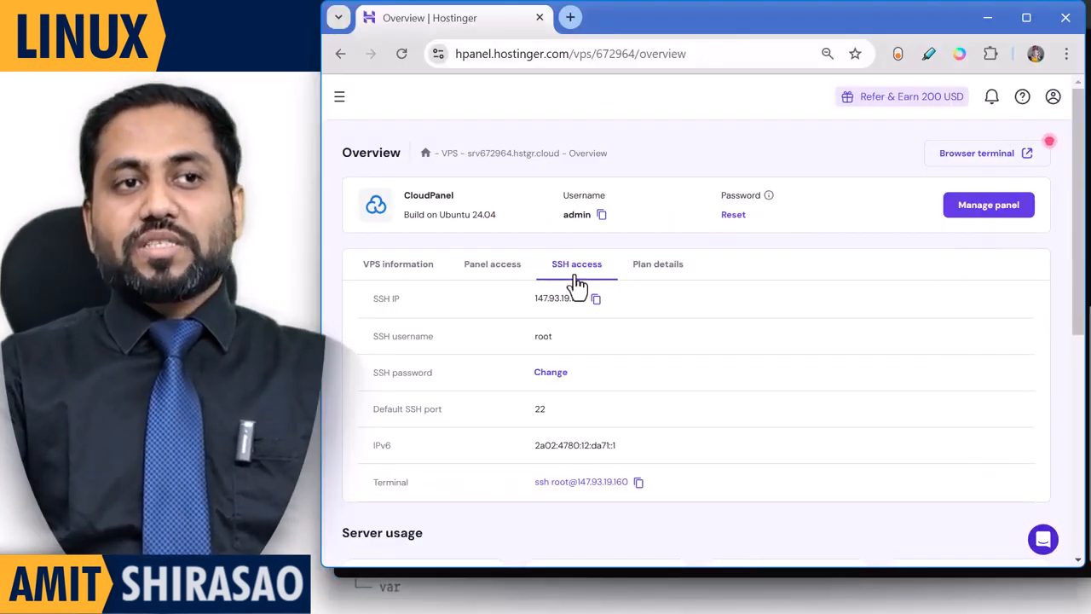
left_click(554, 373)
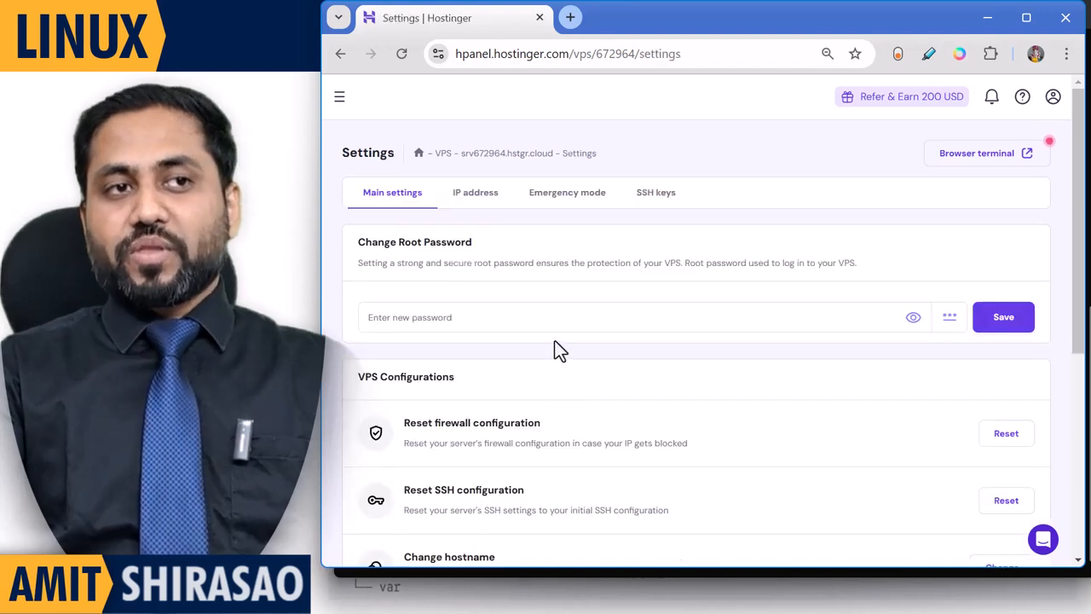
left_click(551, 317)
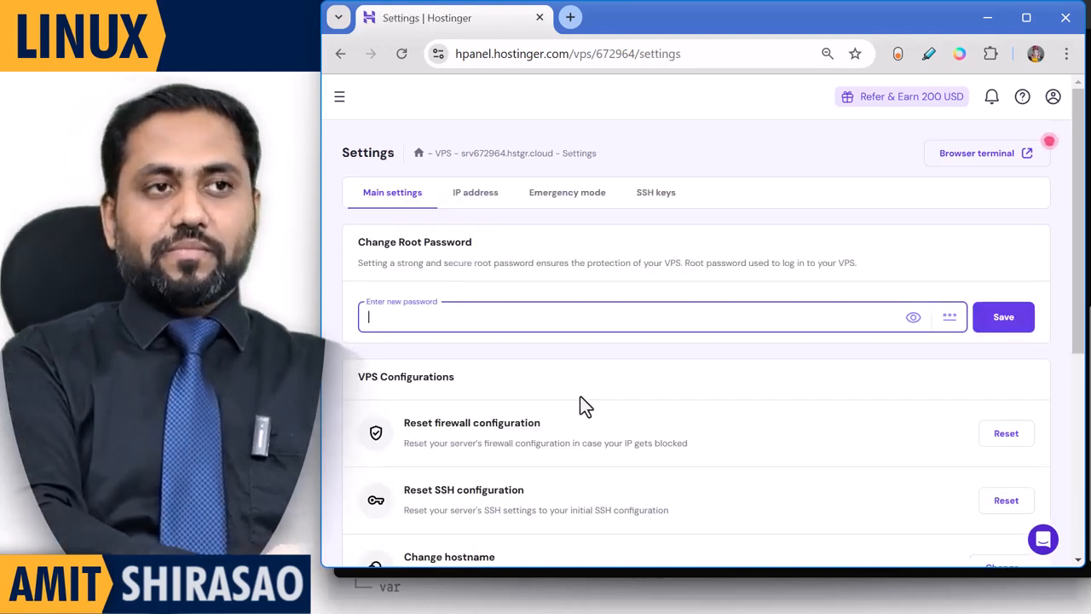
type("•••")
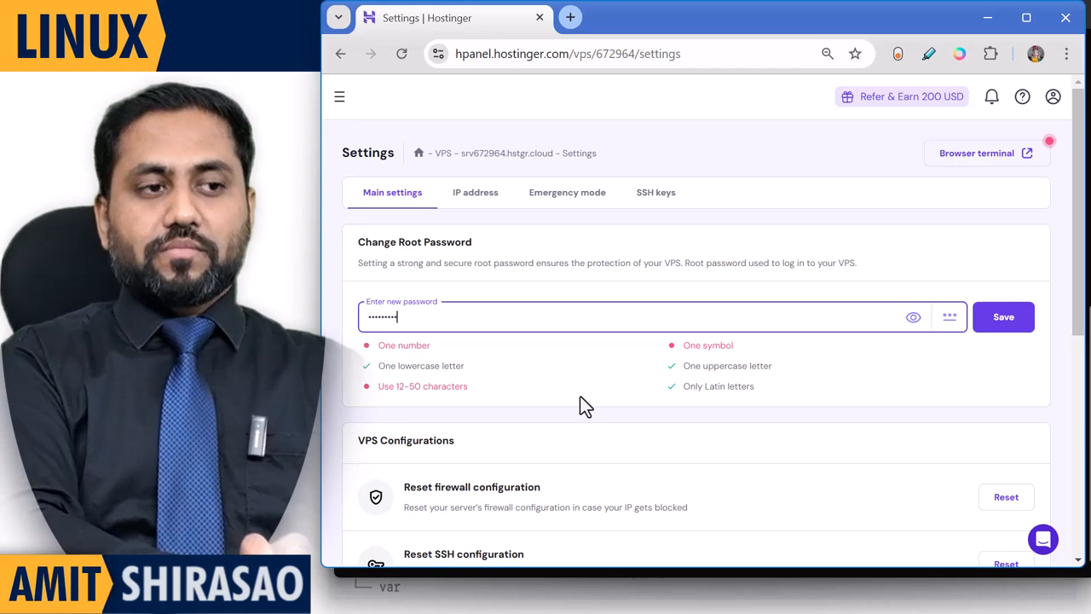
type("•••••••••")
key("Return")
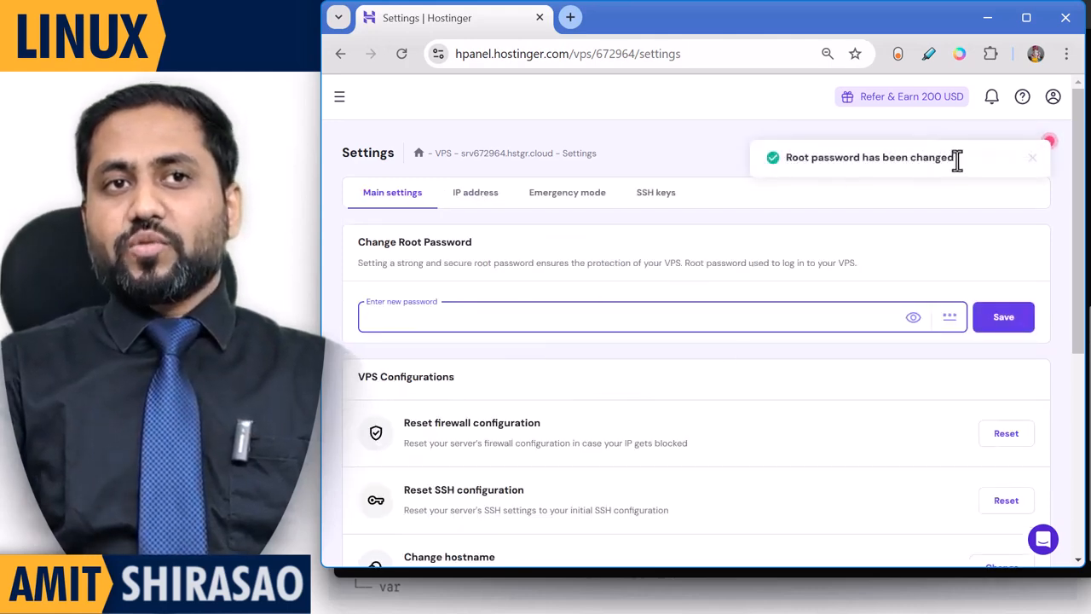
Return to the waiting SSH prompt in Command Prompt and log in as root with the new password
key("alt+Tab")
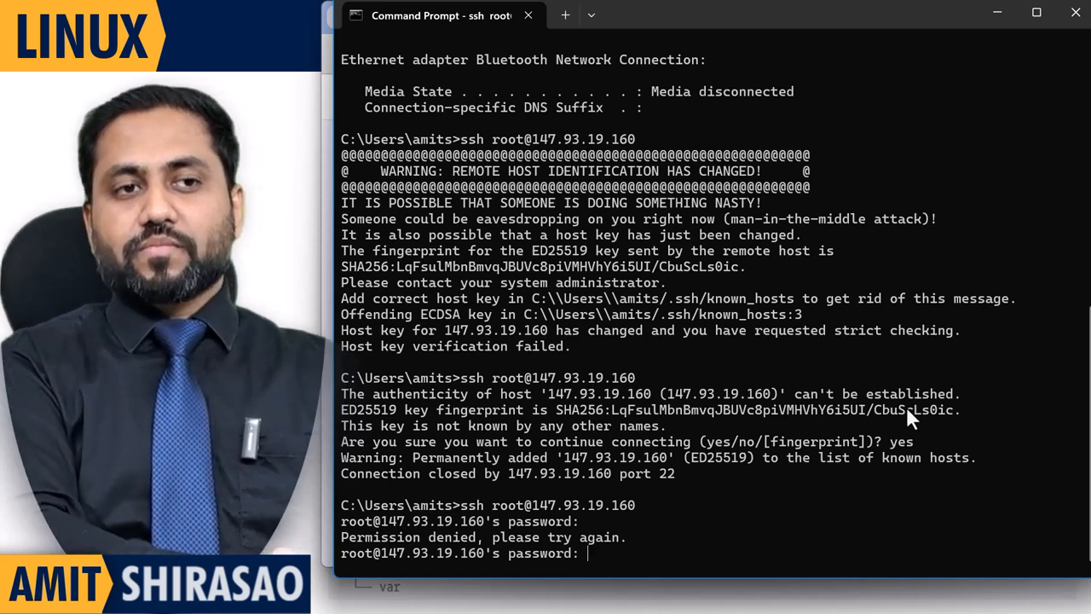
key("Return")
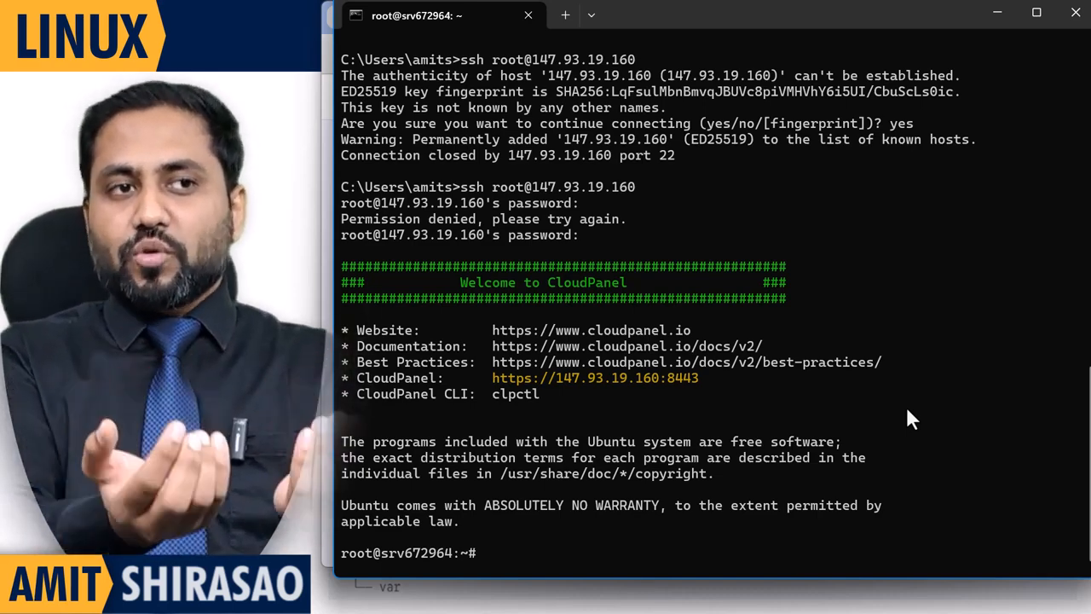
Switch to the .ssh folder, open known_hosts.old in Notepad just once, and highlight its key type and key string
key("alt+Tab")
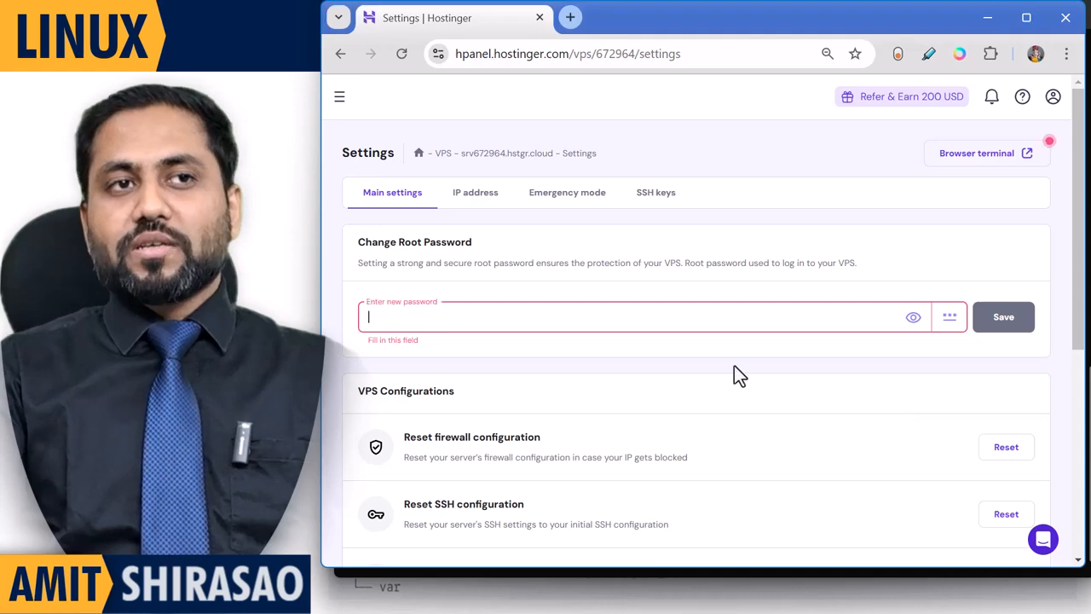
key("alt+Tab")
key("alt+Tab")
key("alt+Tab")
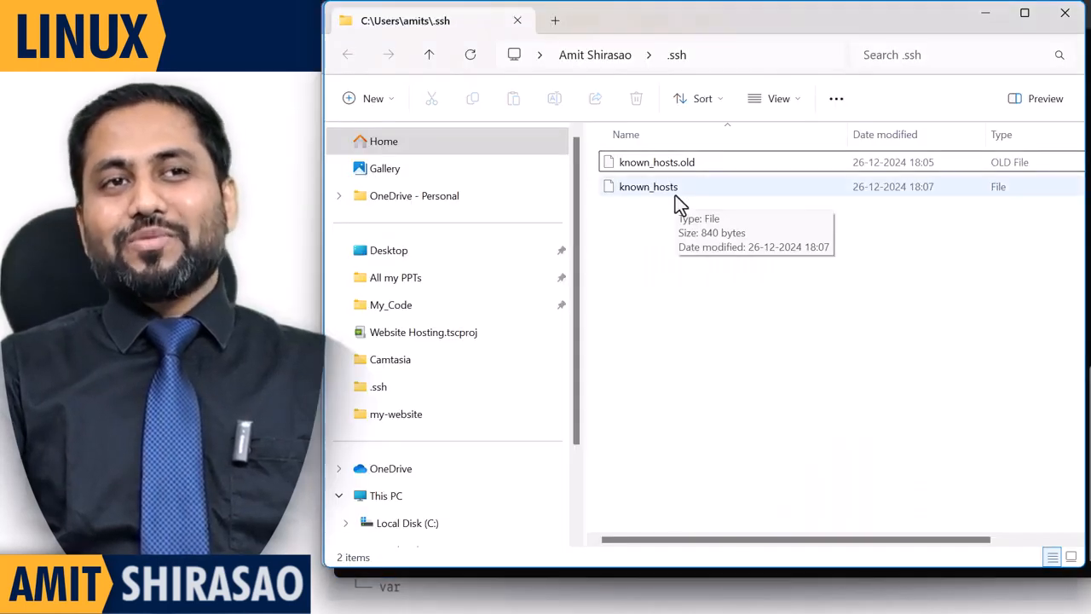
left_click(644, 166)
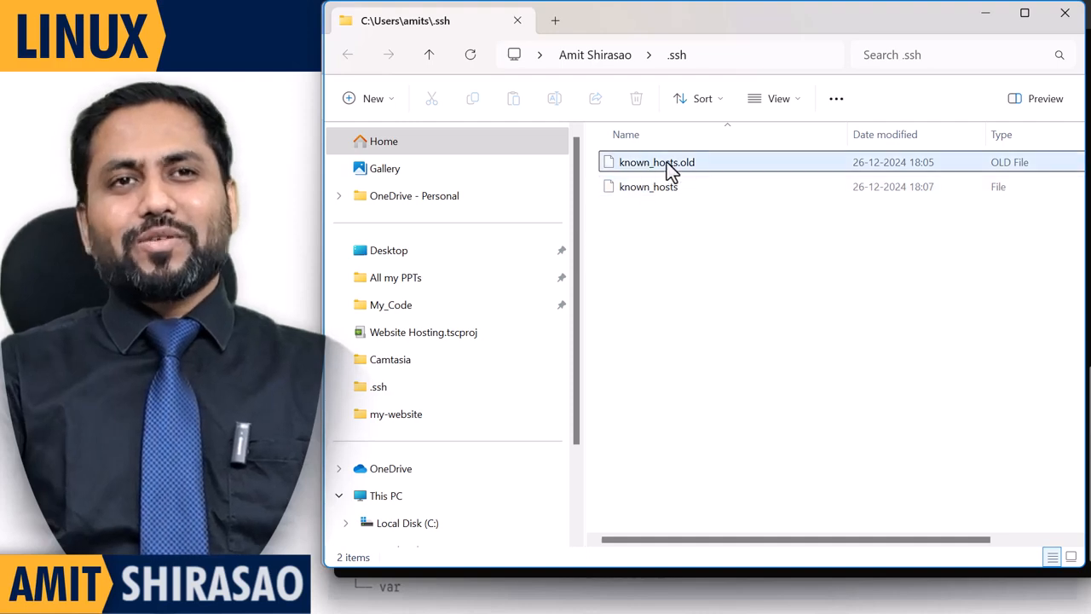
double_click(667, 162)
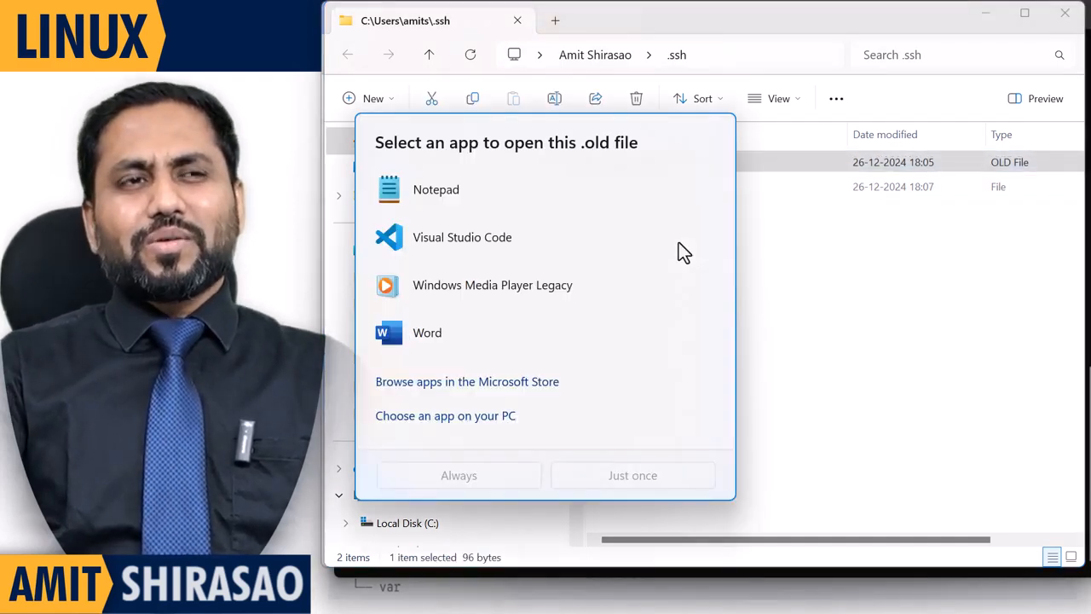
left_click(523, 183)
left_click(491, 472)
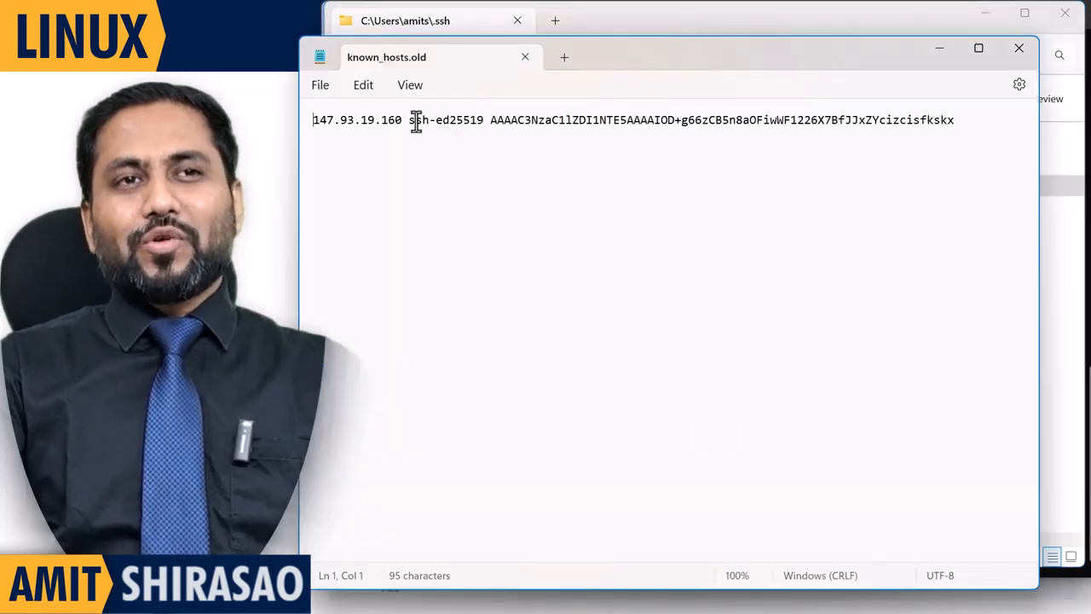
left_click_drag(416, 120, 964, 129)
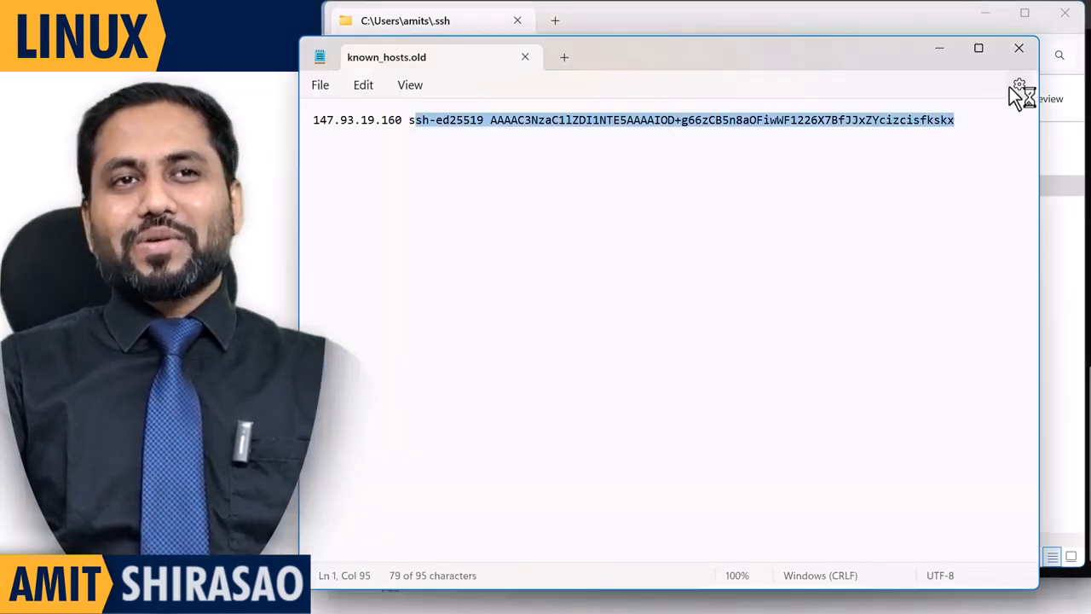
Move the Notepad window clear of the file list, open known_hosts in Notepad just once, and maximize the window
left_click_drag(823, 38, 789, 338)
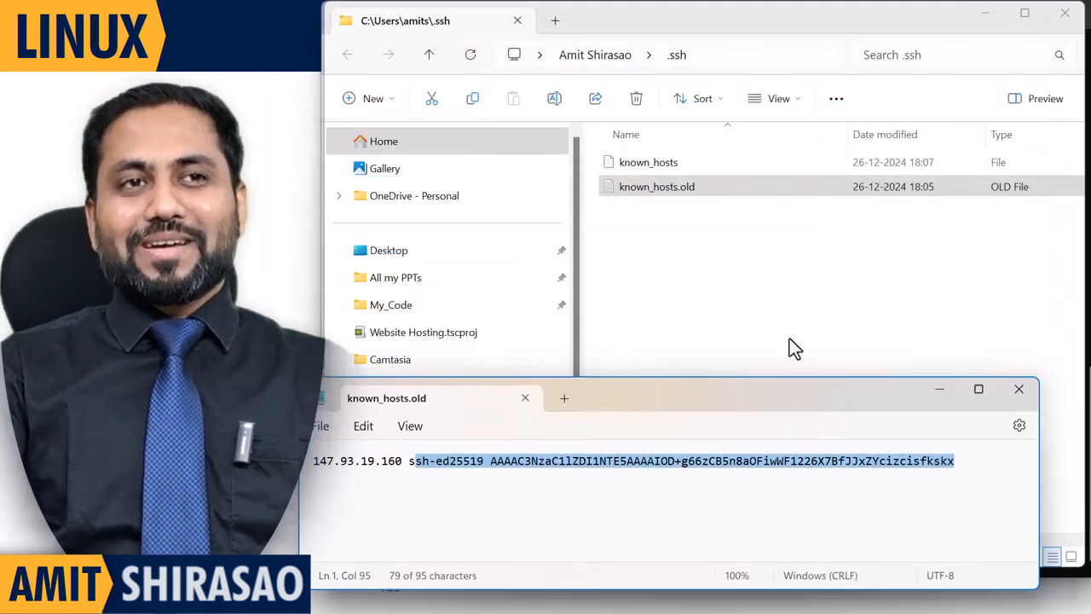
left_click(662, 164)
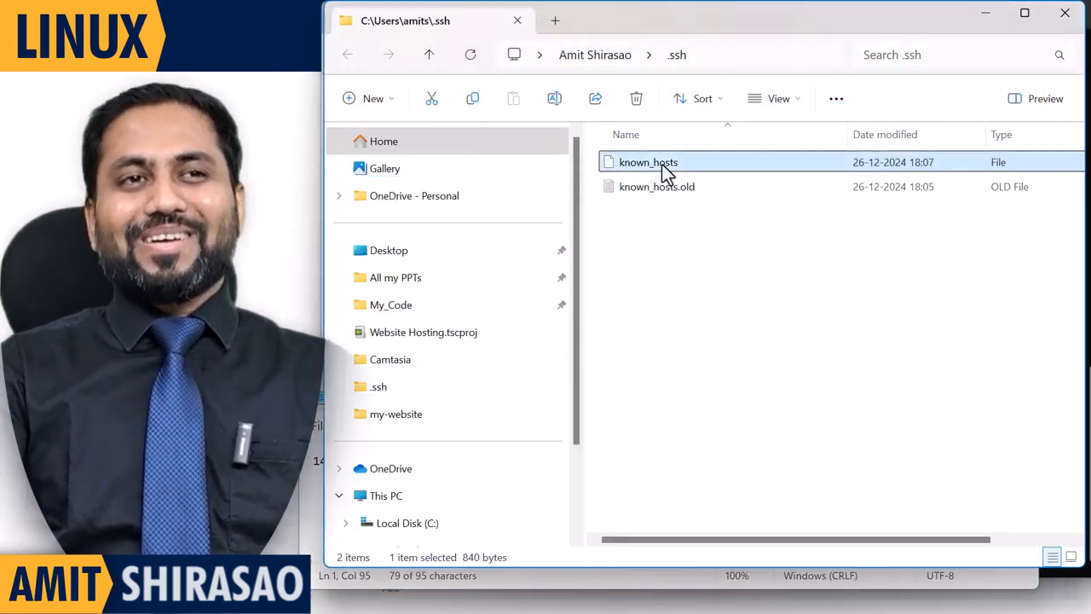
double_click(662, 164)
left_click(457, 225)
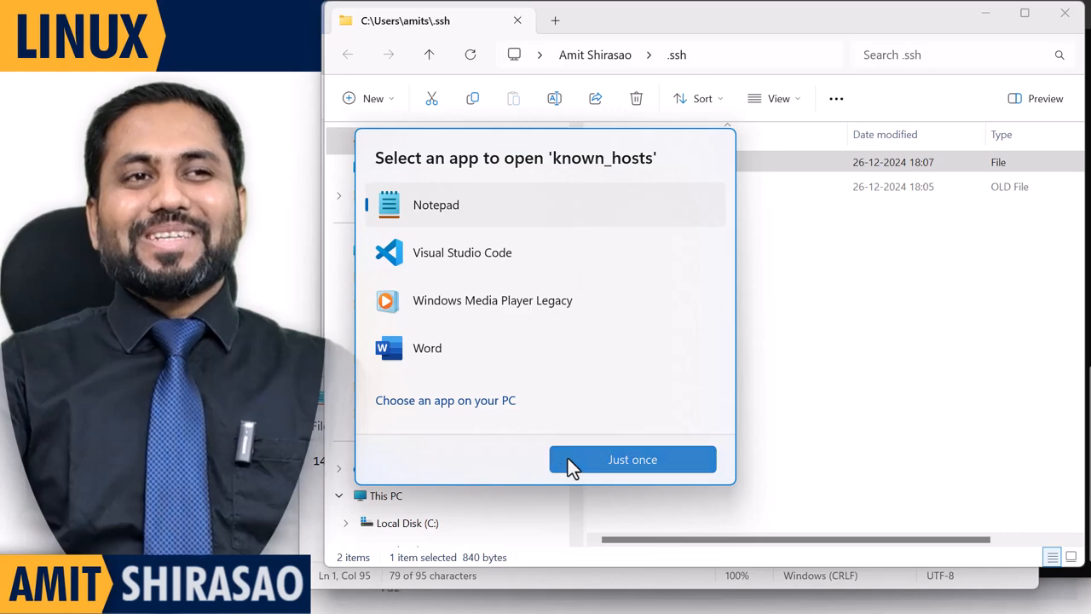
left_click(570, 461)
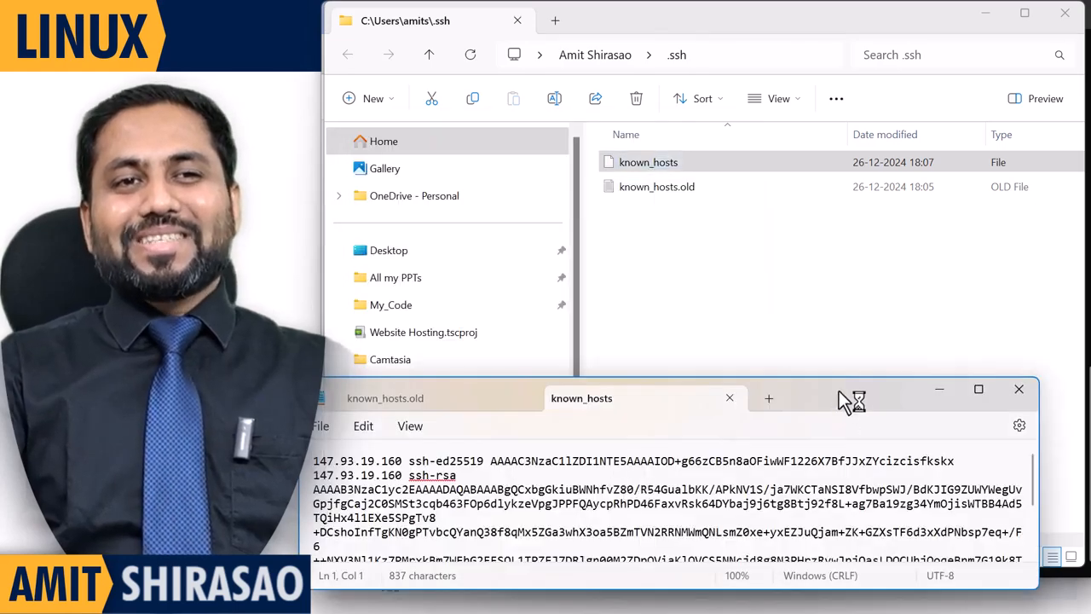
double_click(817, 394)
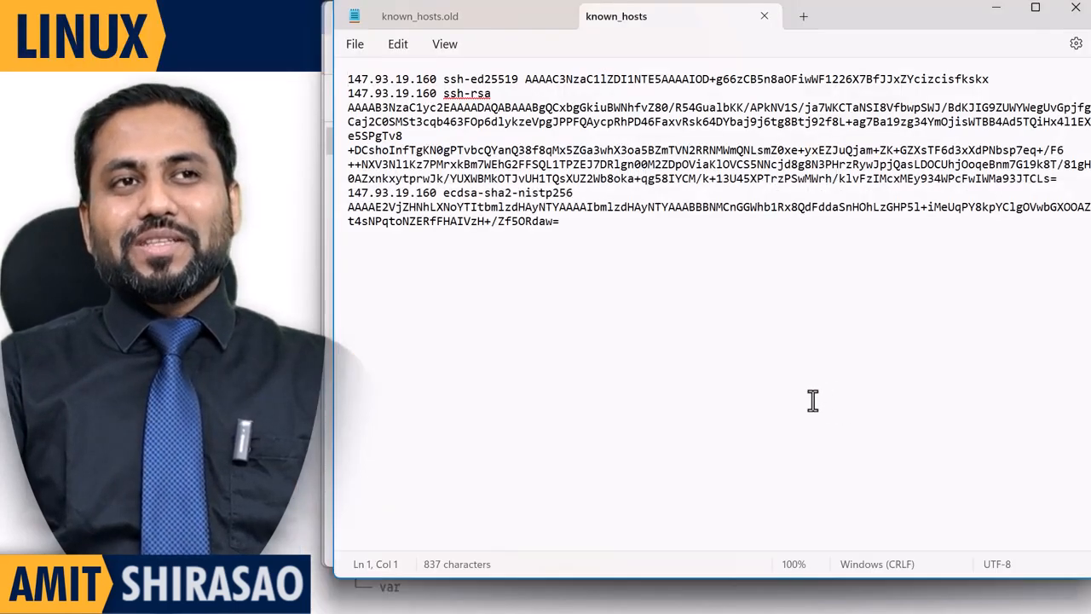
Set the Notepad text zoom to 110% and highlight the start of the ssh-ed25519 key string in known_hosts.old and known_hosts
scroll(602, 302, "up", 2, "ctrl")
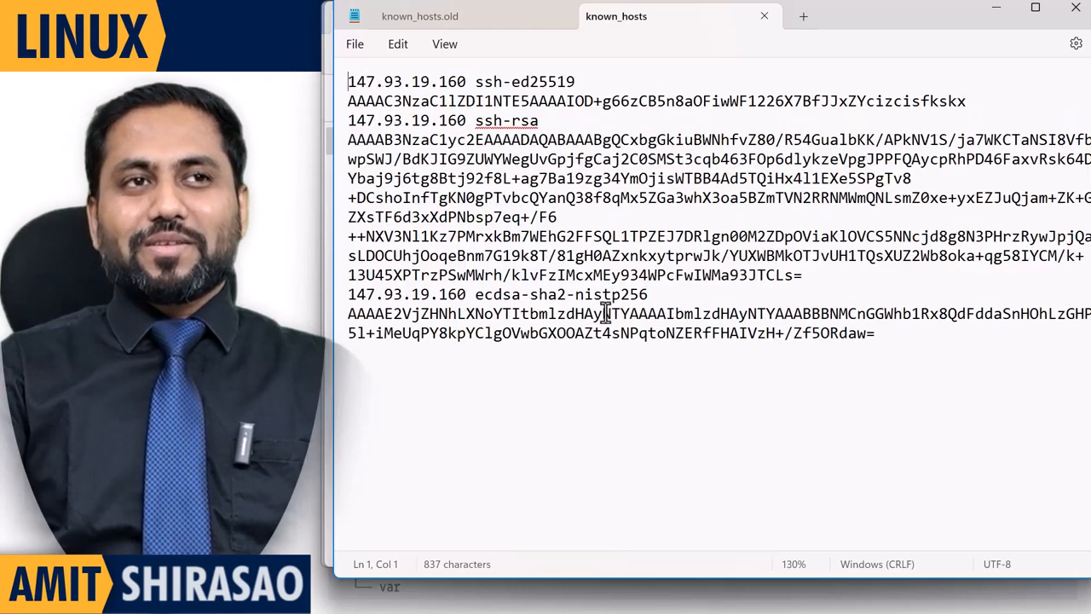
scroll(604, 311, "down", 1, "ctrl")
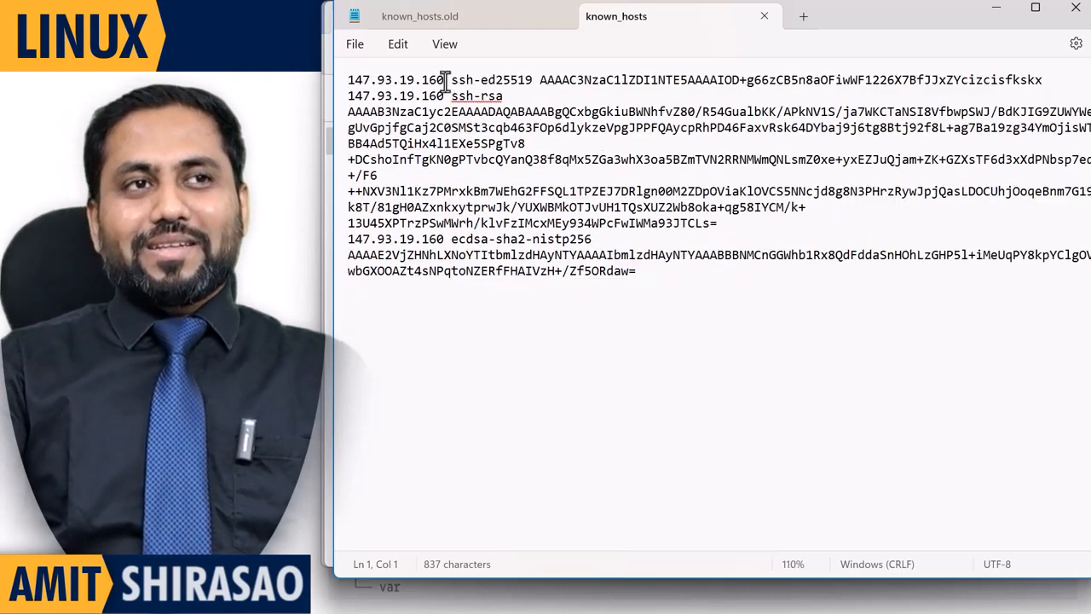
left_click_drag(444, 83, 349, 86)
left_click(454, 19)
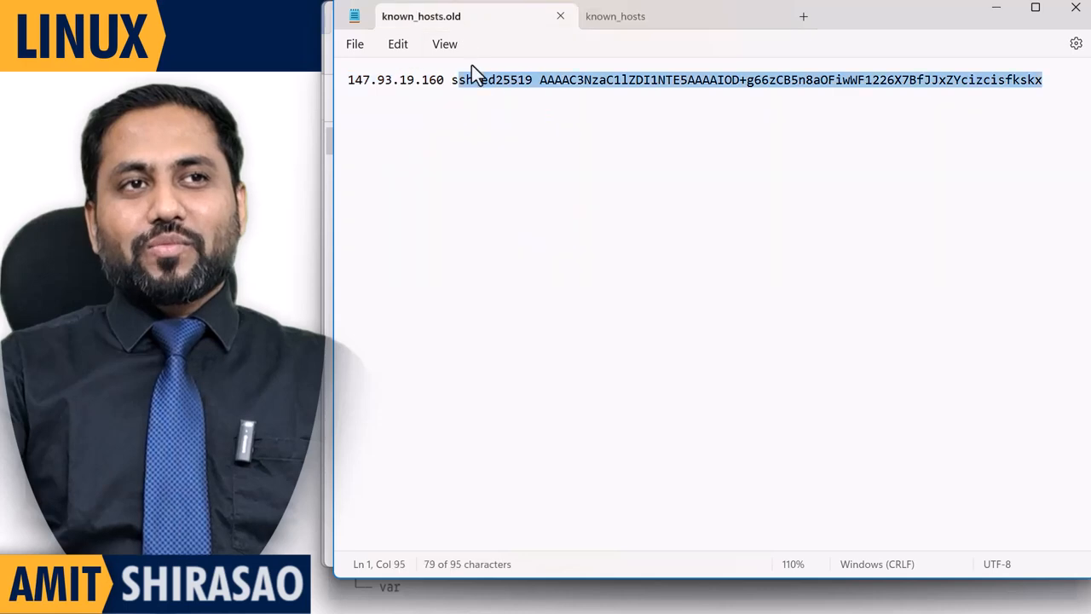
left_click(562, 80)
left_click_drag(540, 80, 669, 79)
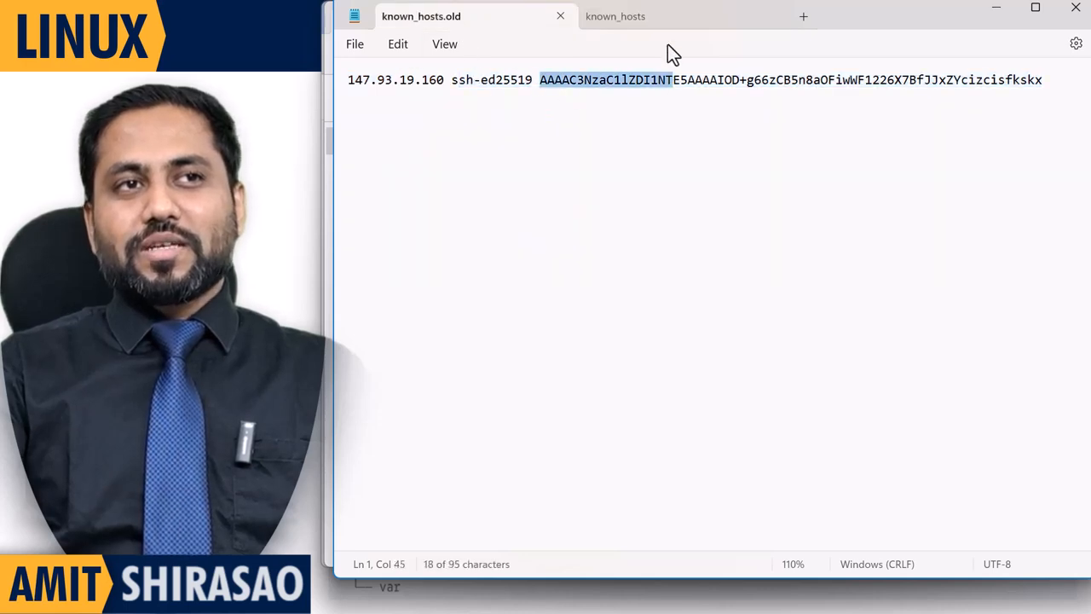
left_click(669, 21)
left_click_drag(541, 80, 638, 80)
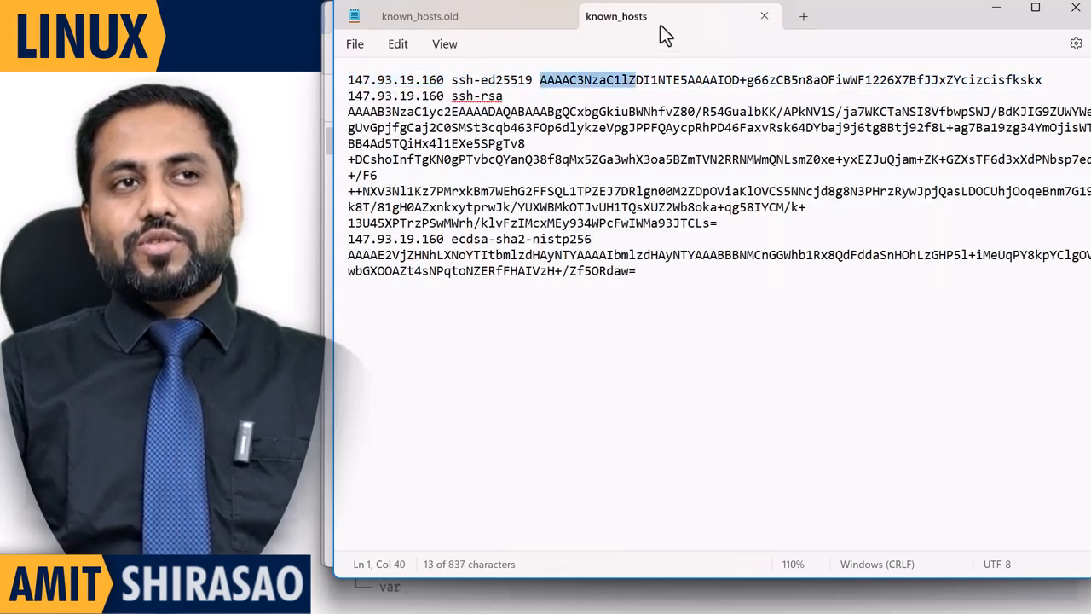
Select the whole ssh-ed25519 entry in known_hosts.old and compare it with the first entry in known_hosts
left_click(473, 19)
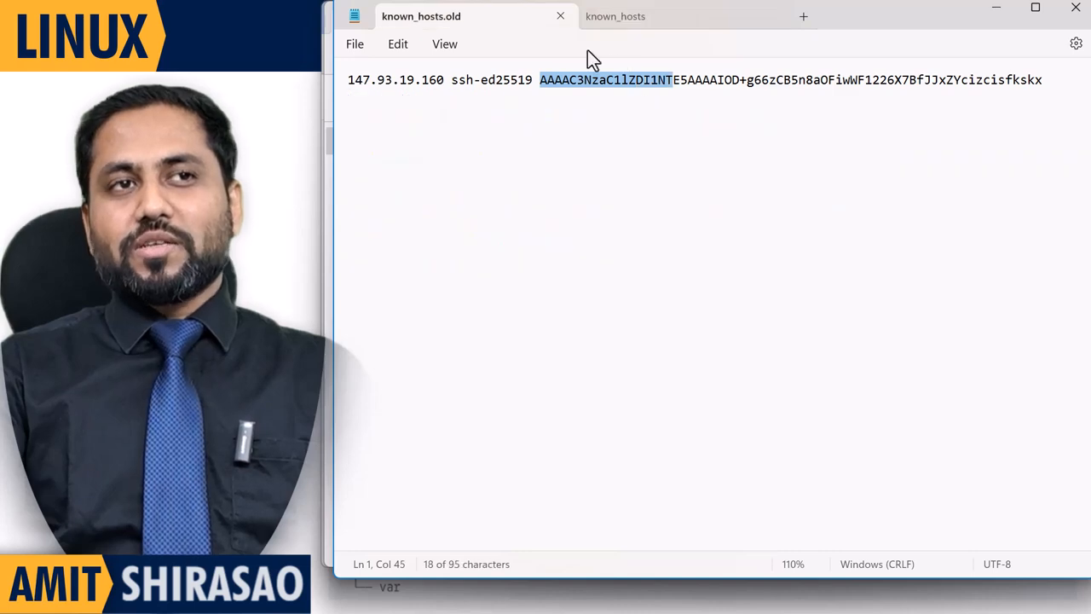
left_click(626, 17)
key("ctrl+Tab")
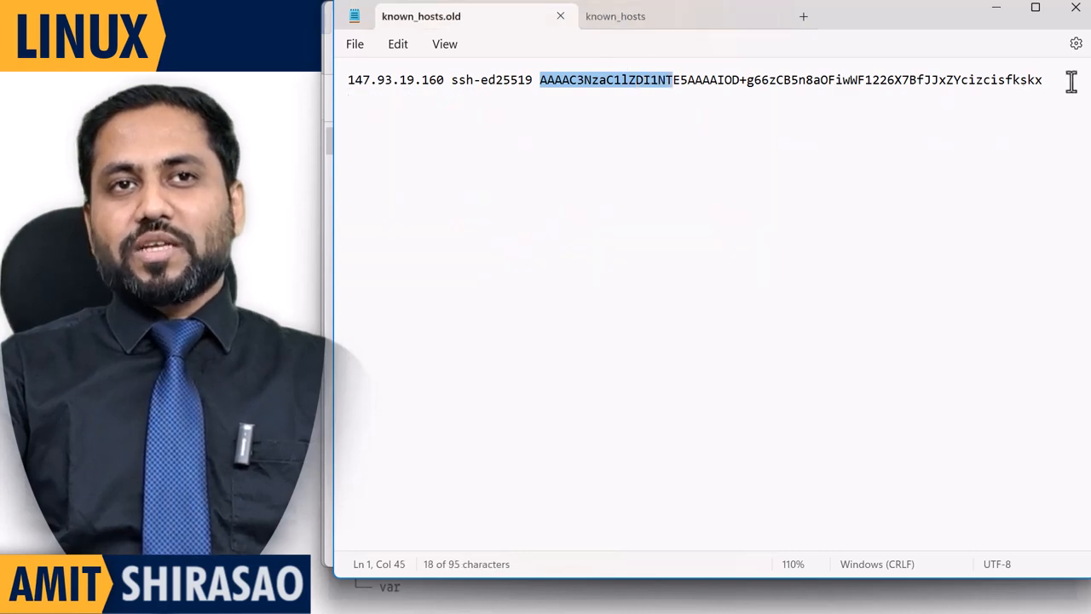
left_click_drag(1071, 81, 345, 80)
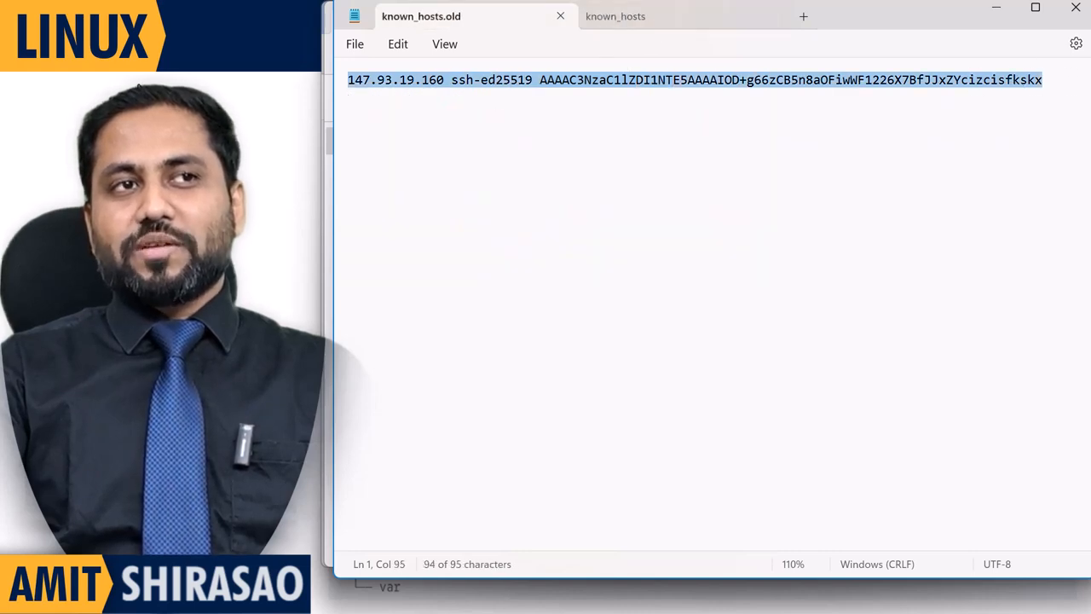
left_click(612, 15)
left_click(472, 22)
left_click(653, 15)
left_click(442, 21)
left_click(620, 17)
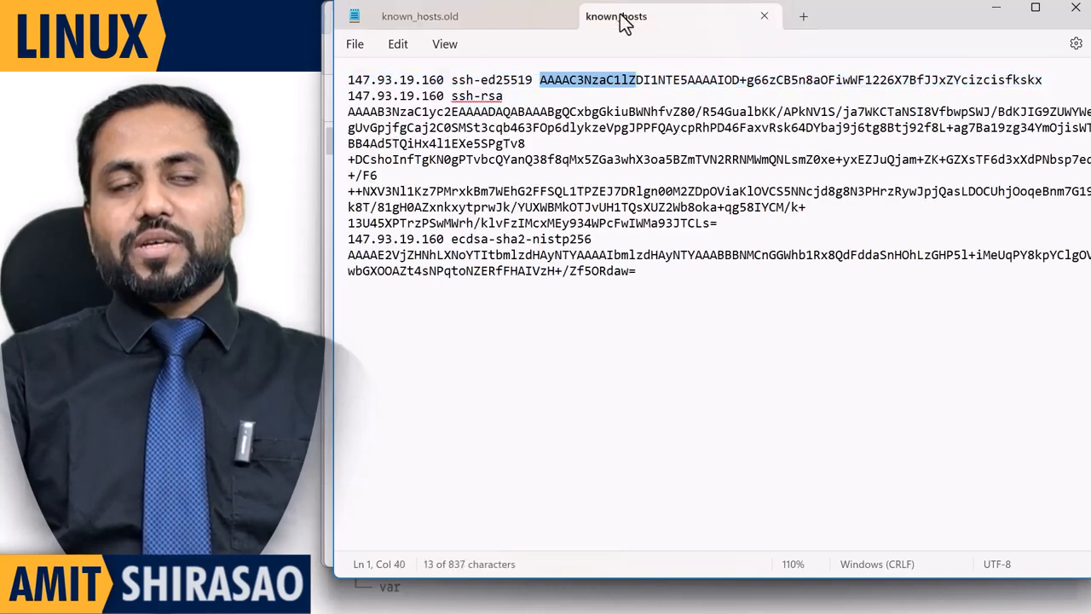
Highlight the ssh-rsa key type in known_hosts, look at the files in the .ssh folder, and return to known_hosts
left_click(520, 96)
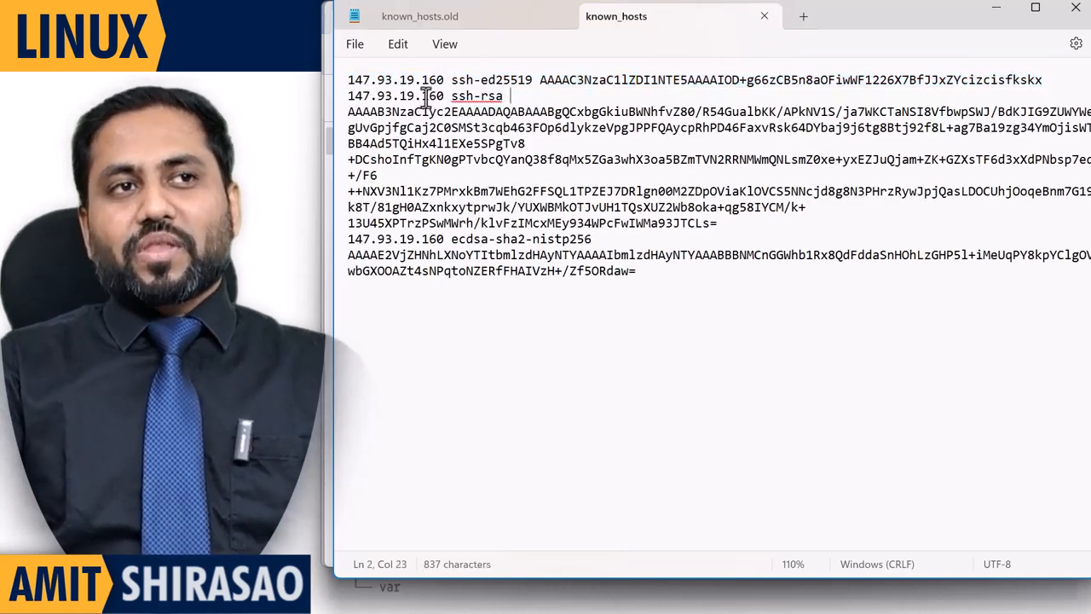
left_click_drag(445, 96, 509, 96)
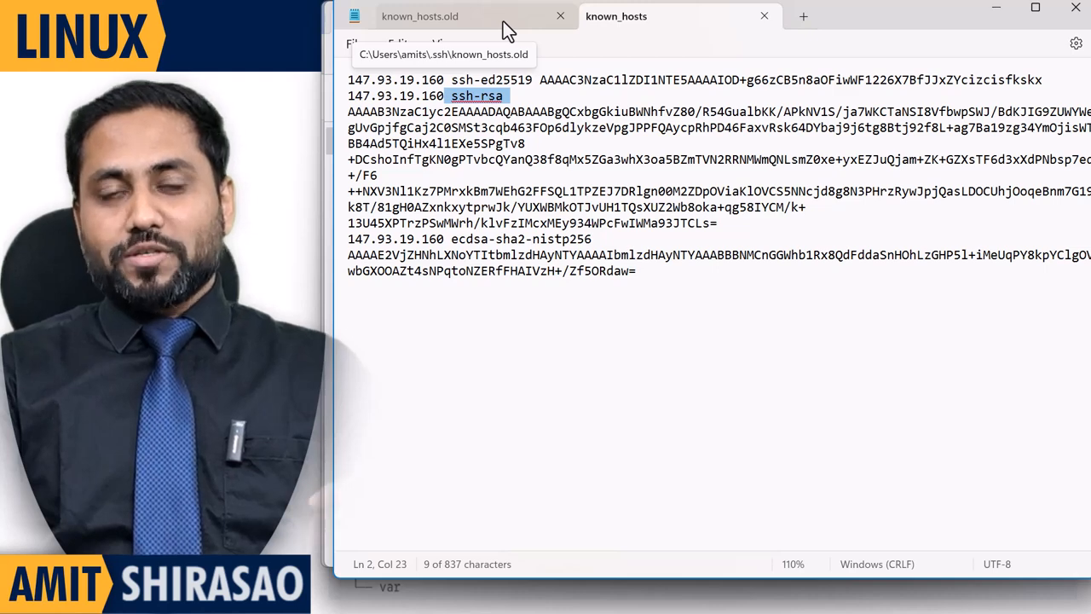
left_click(993, 17)
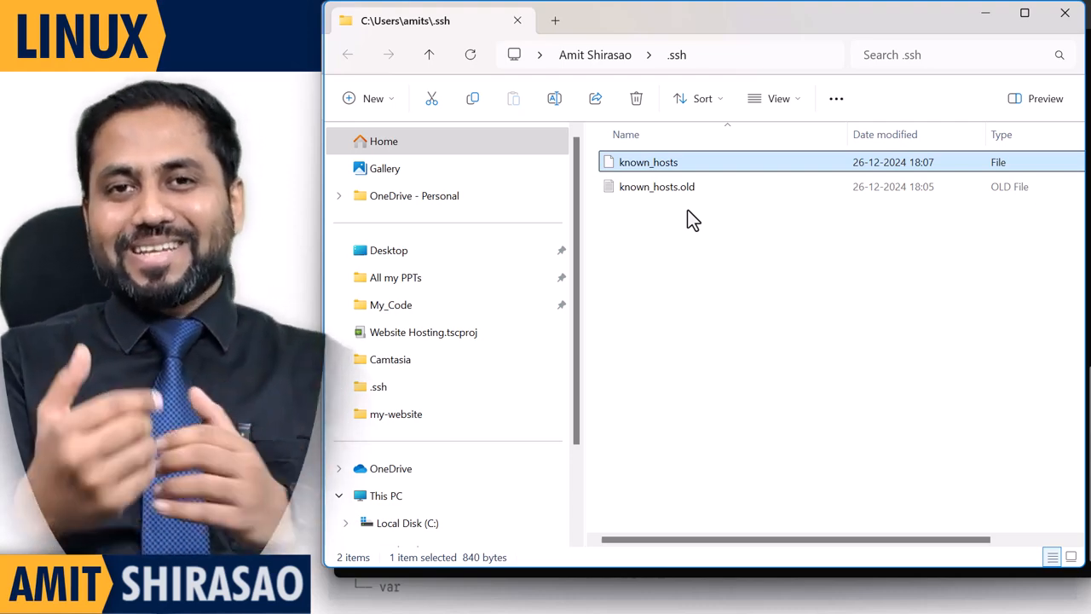
key("Return")
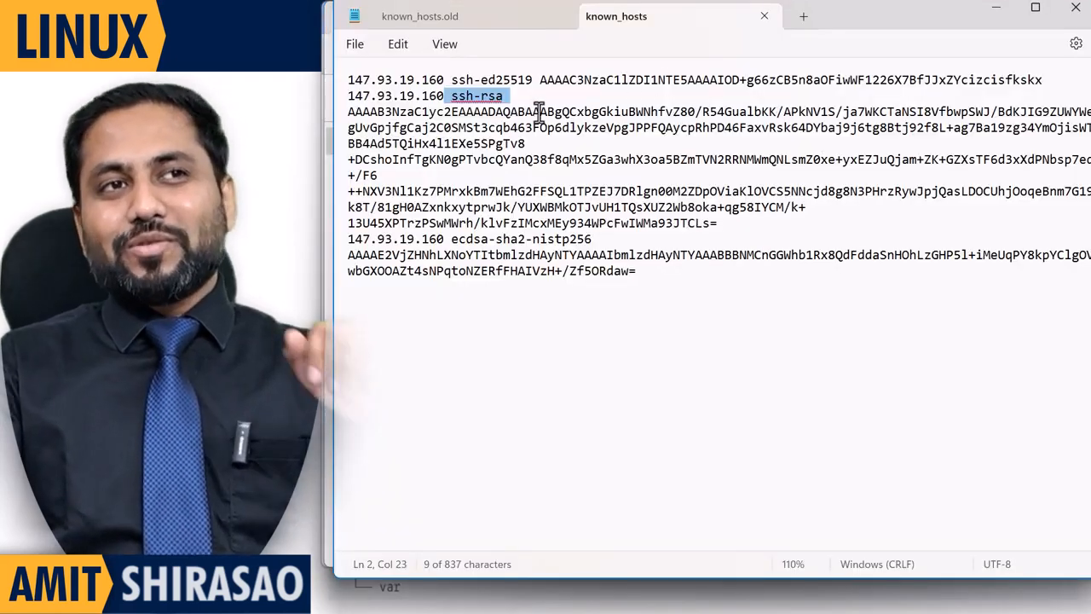
Highlight the key type and key string of the ssh-ed25519, ssh-rsa and ecdsa-sha2-nistp256 entries in turn
left_click_drag(466, 80, 836, 75)
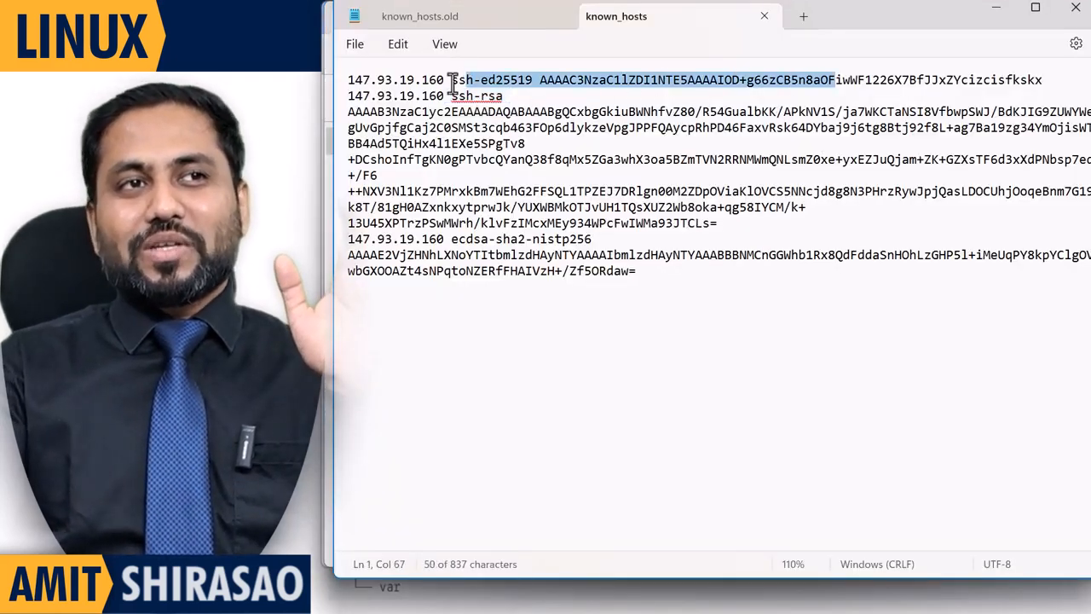
left_click_drag(441, 79, 1054, 81)
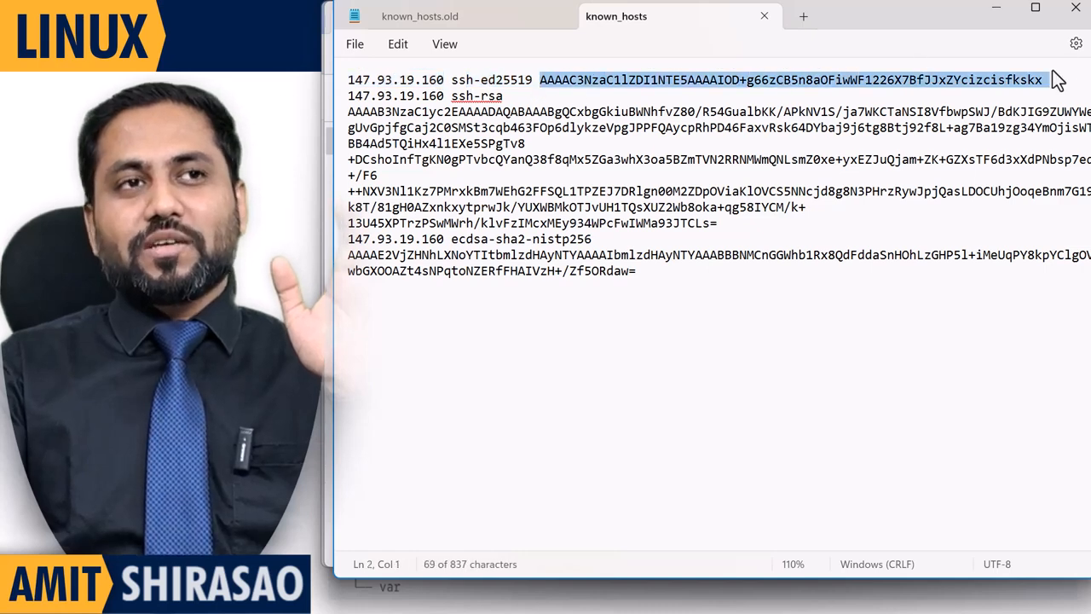
left_click_drag(444, 95, 505, 102)
left_click(443, 107)
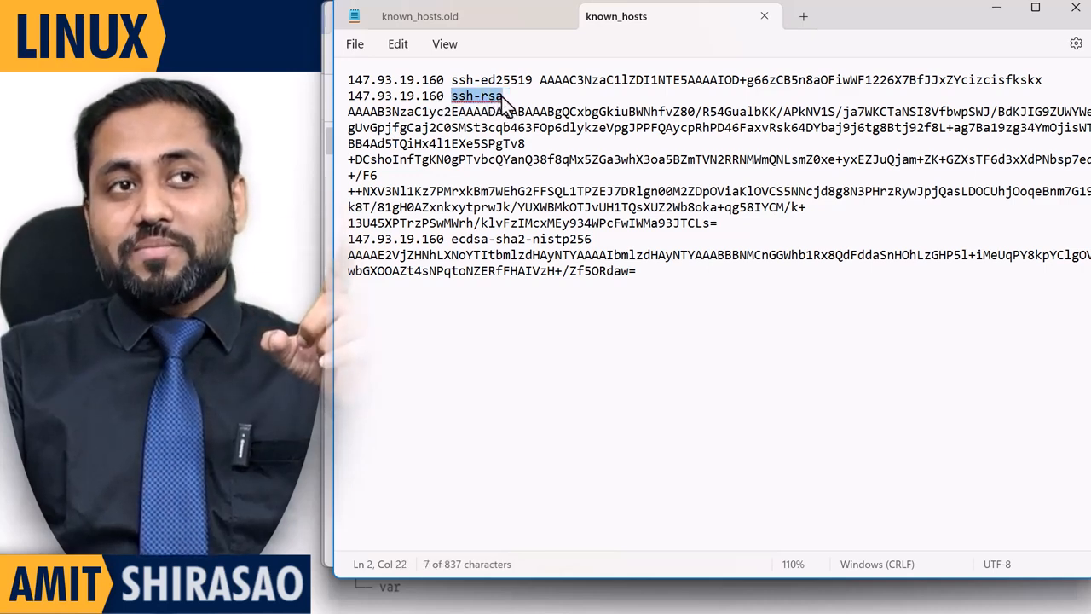
left_click_drag(350, 114, 596, 234)
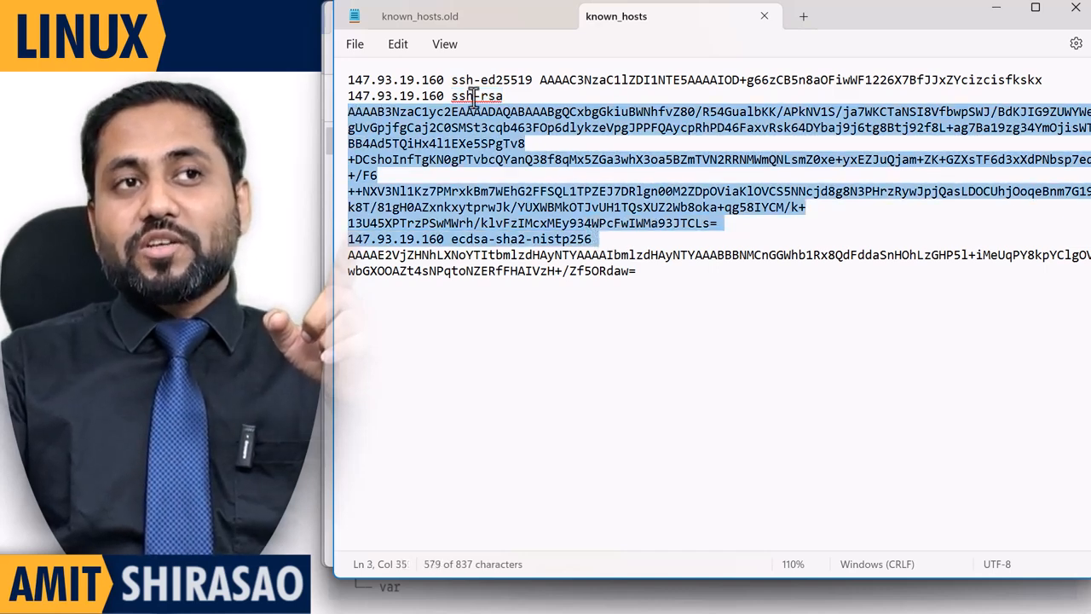
left_click_drag(450, 95, 501, 96)
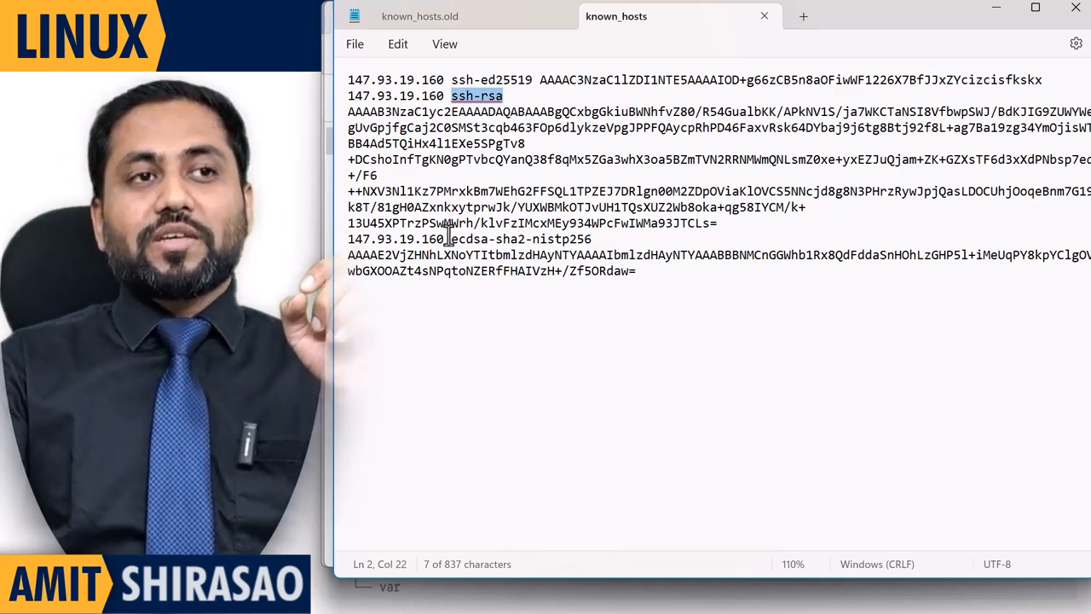
left_click_drag(437, 240, 347, 223)
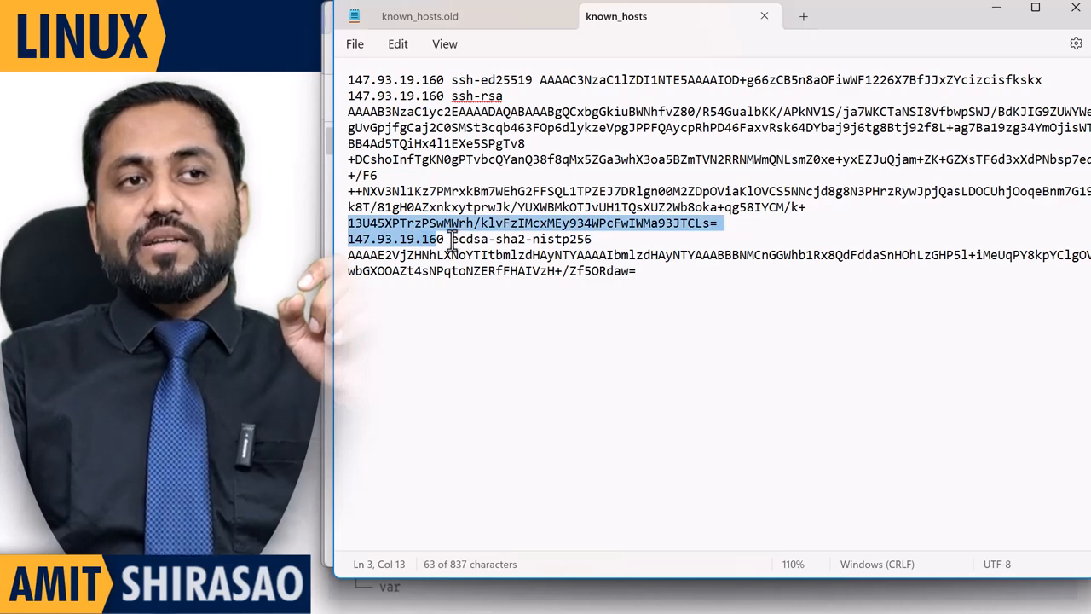
left_click_drag(451, 242, 597, 249)
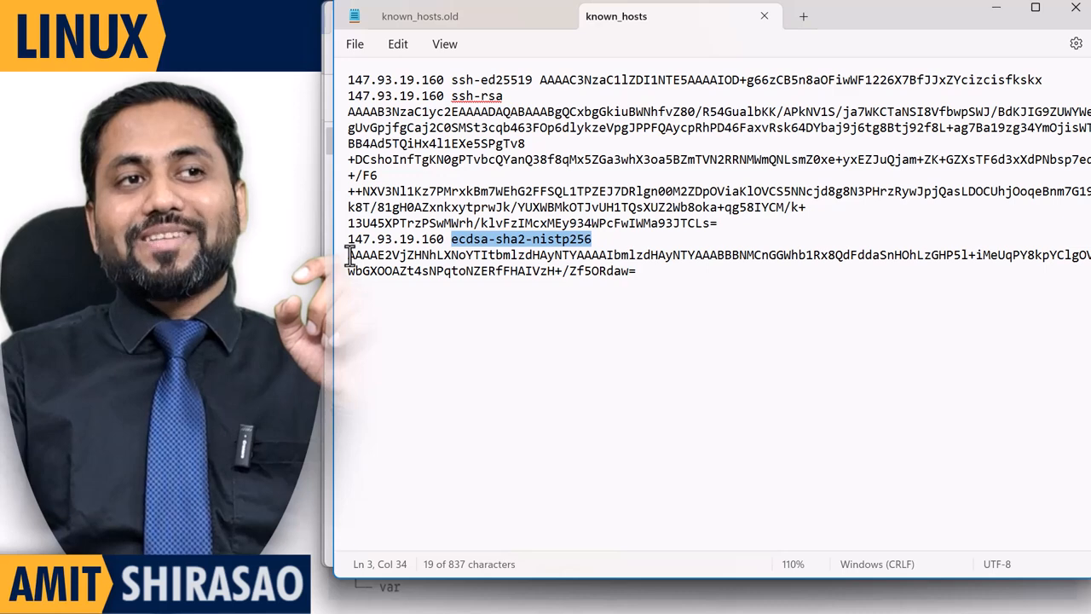
left_click_drag(349, 256, 640, 304)
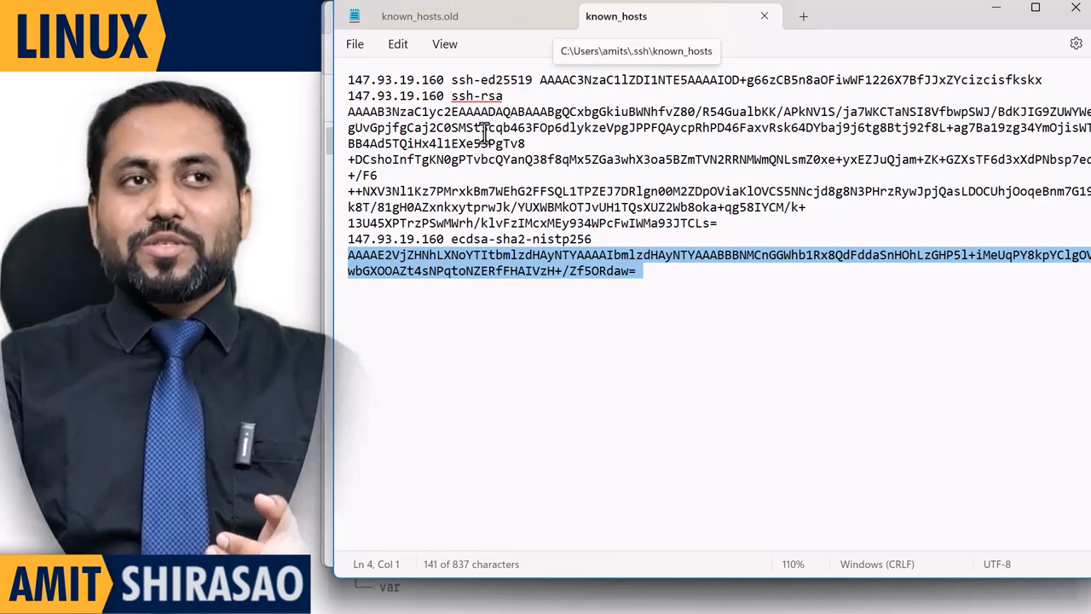
Highlight the three key types in known_hosts once more, followed by their three key strings, and clear the selection
left_click_drag(450, 80, 532, 80)
left_click_drag(449, 96, 507, 95)
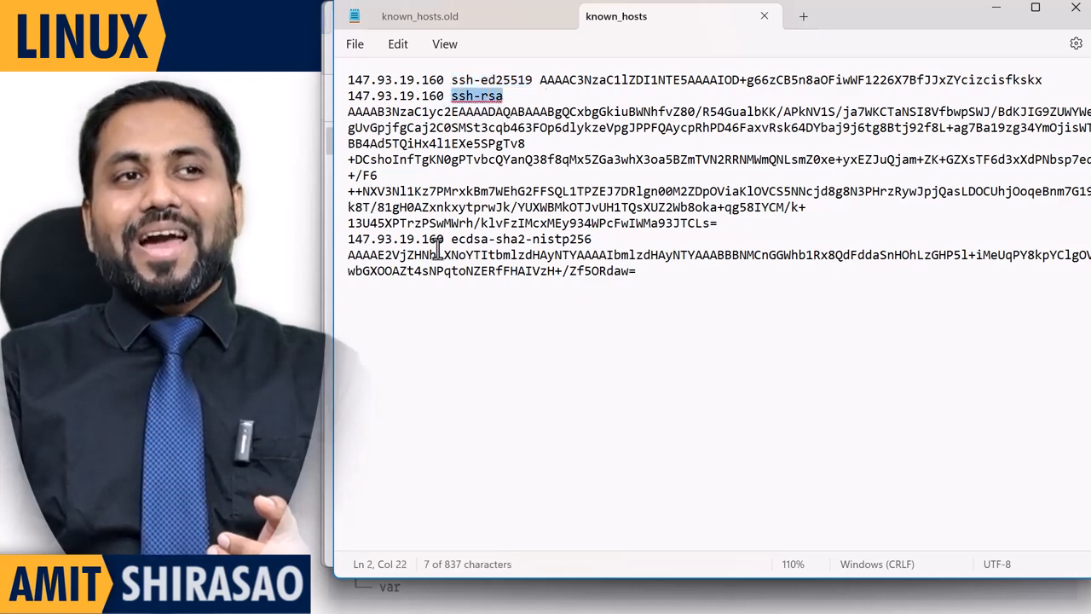
left_click_drag(451, 240, 592, 239)
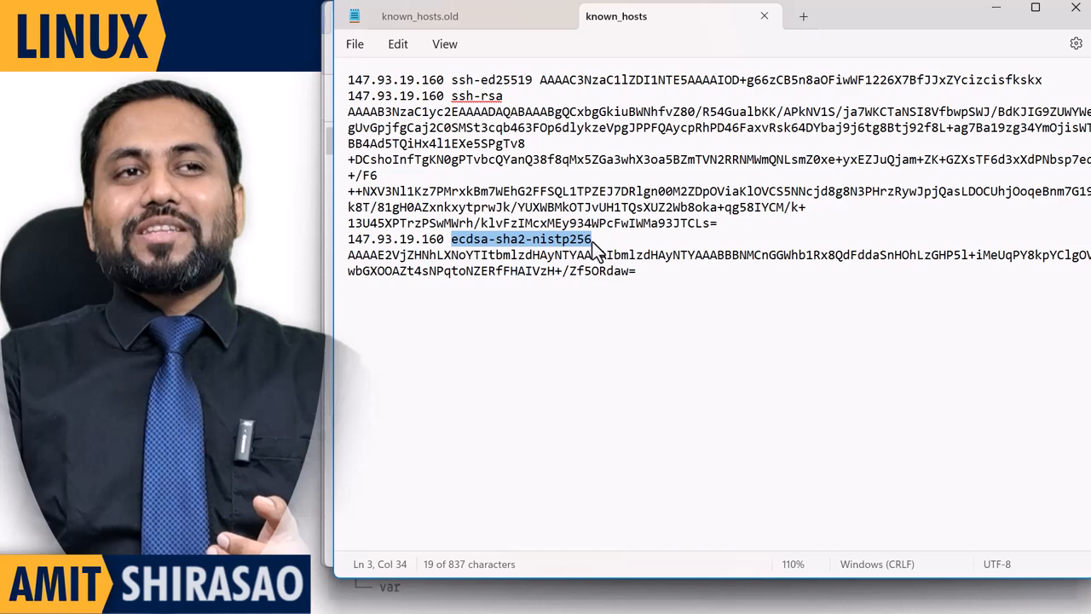
left_click_drag(539, 80, 1084, 89)
left_click(540, 80)
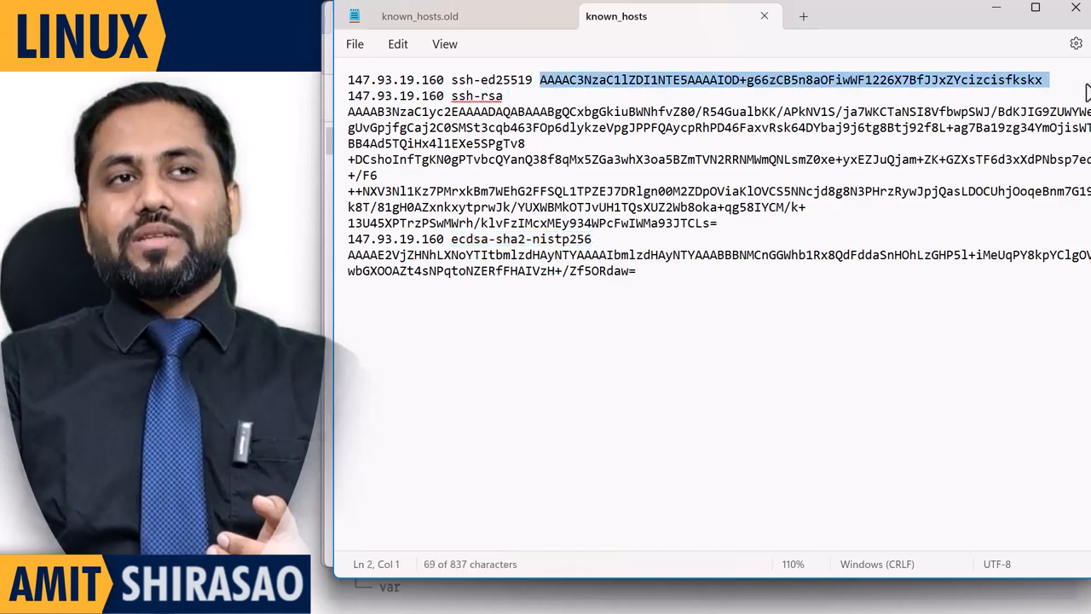
left_click_drag(351, 111, 783, 223)
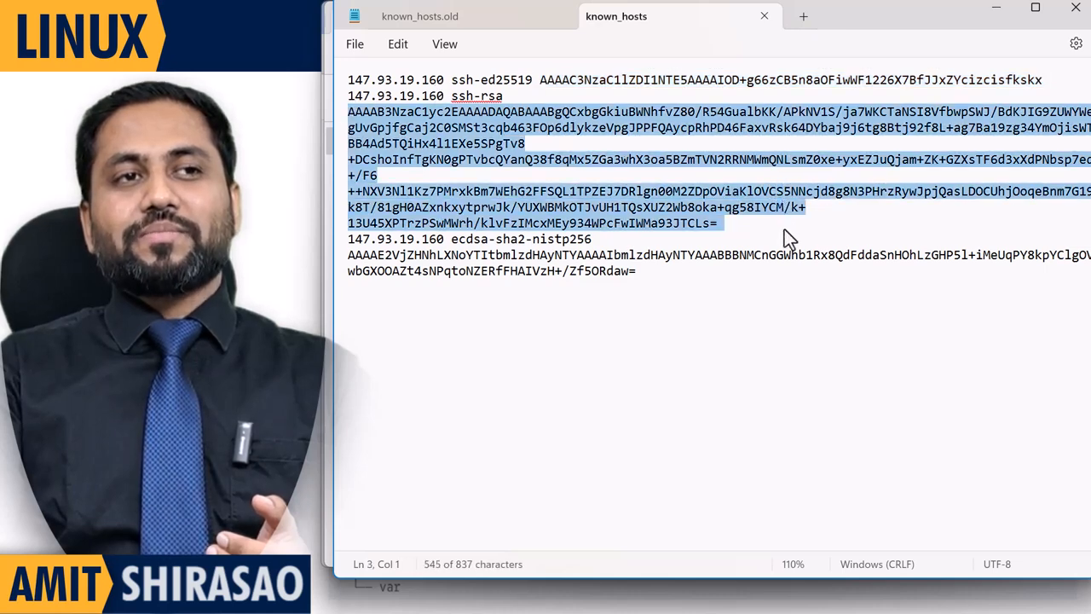
left_click(474, 254)
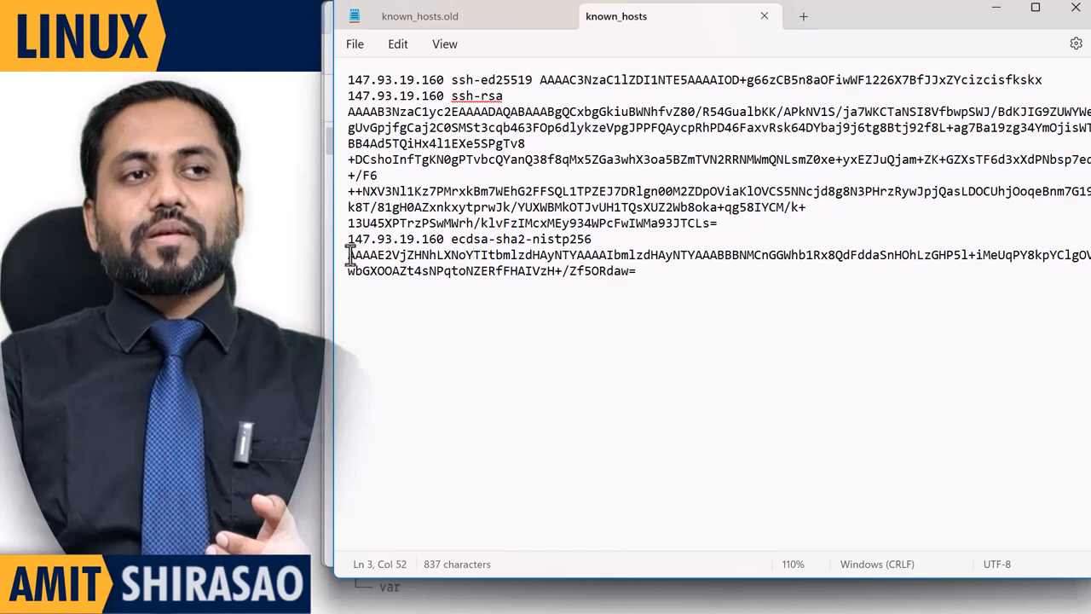
left_click_drag(343, 255, 545, 273)
left_click(695, 317)
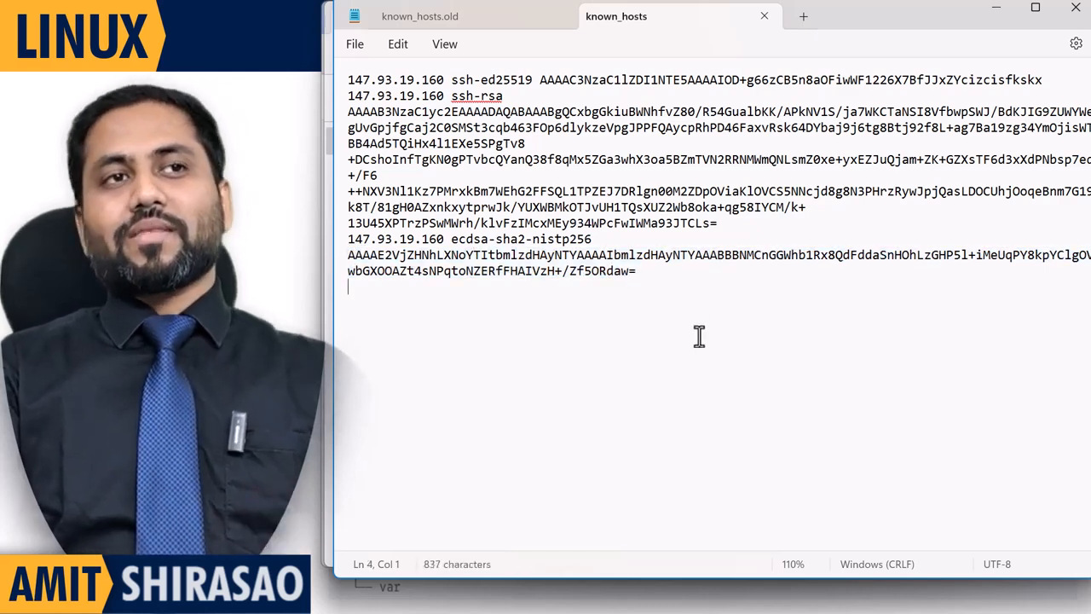
Dismiss Notepad and the .ssh folder window, and move up one directory in the SSH session with cd .
middle_click(484, 17)
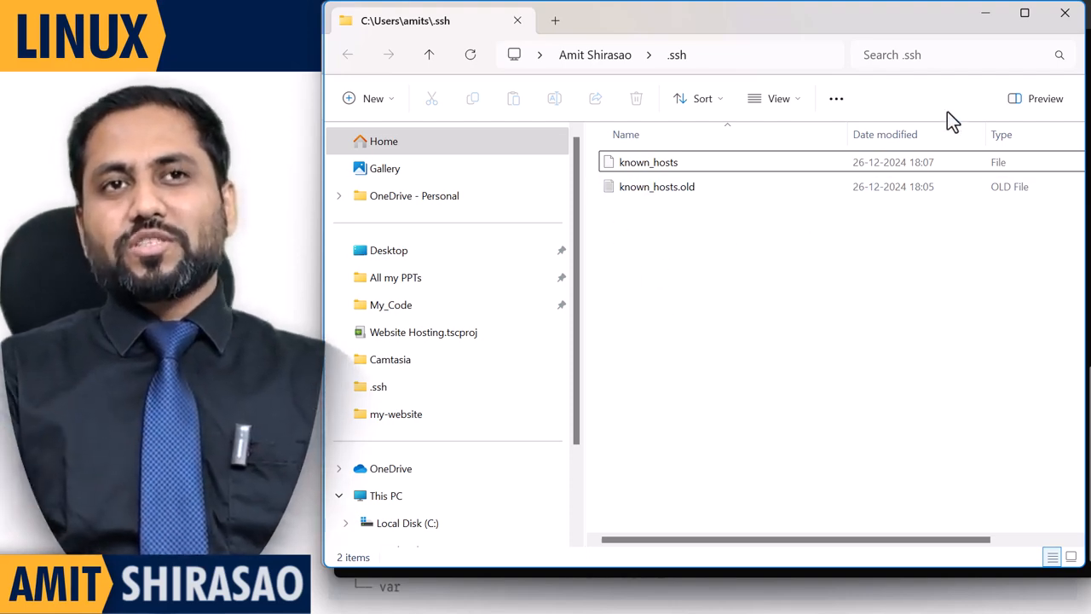
left_click(1064, 13)
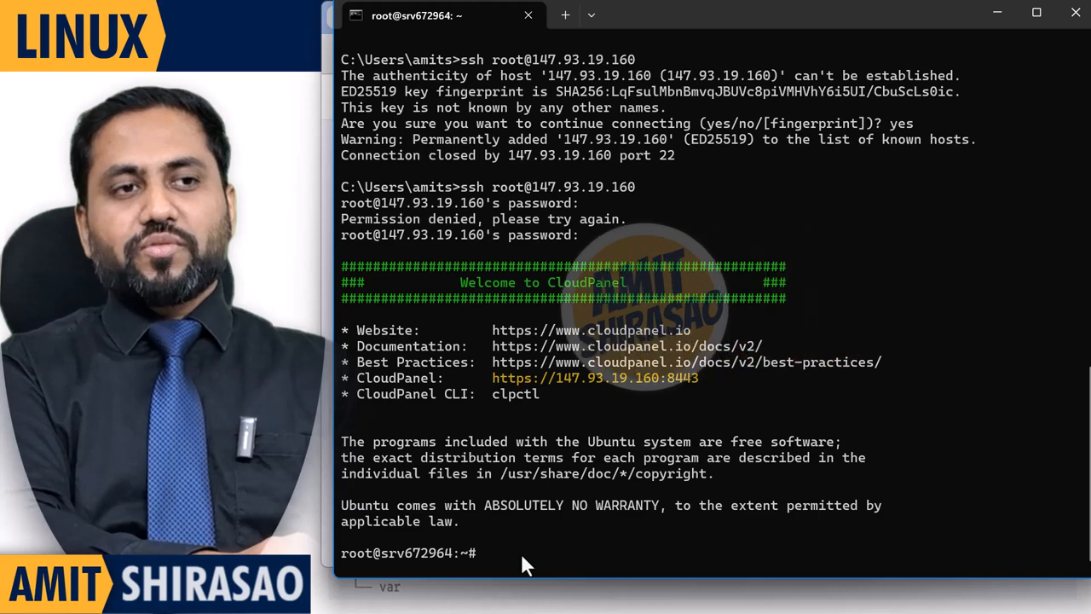
type("cd ..")
key("Return")
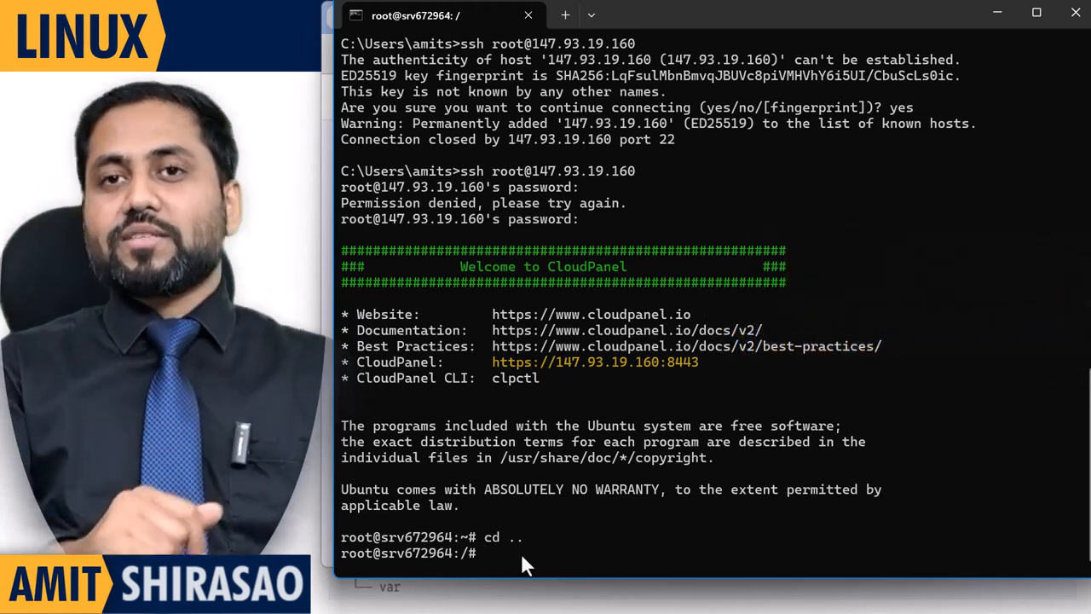
Review the Main Folders slide in the PowerPoint slide show, return to the SSH terminal and list the root directory with ls
key("alt+Tab")
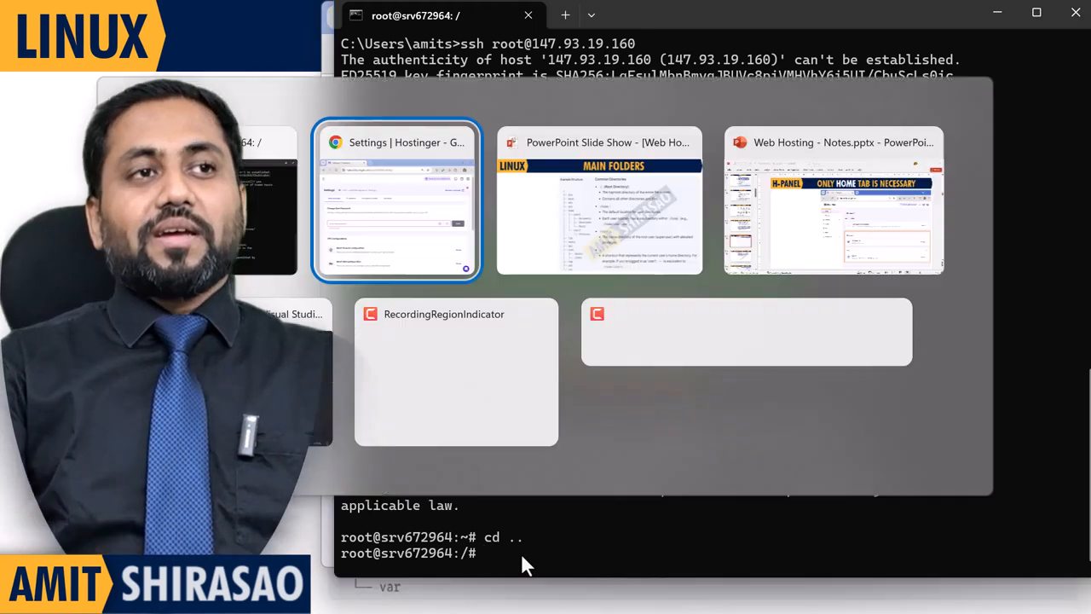
key("Tab")
key("Tab")
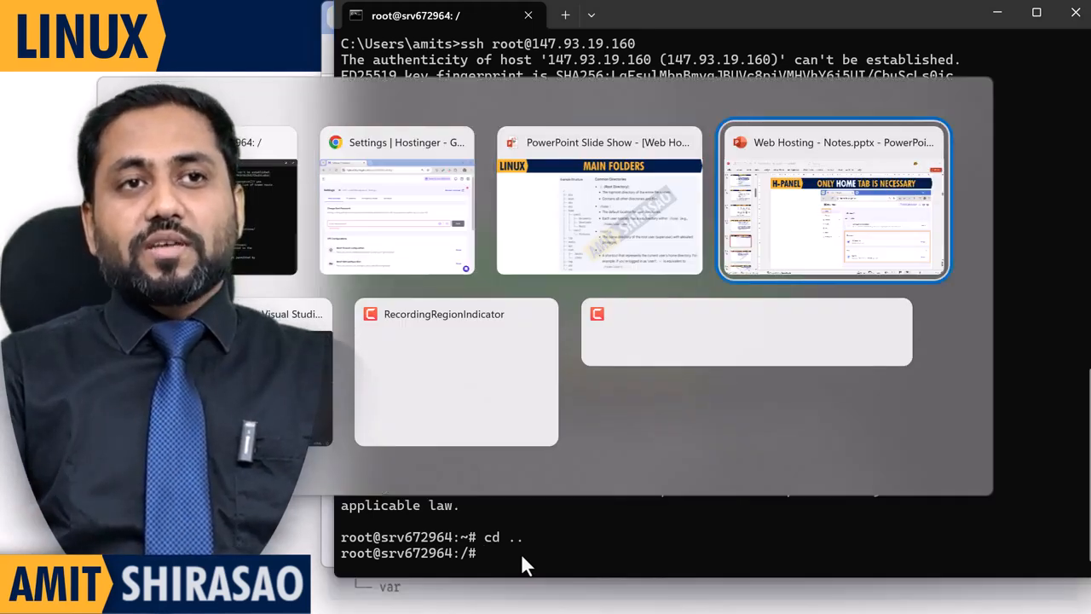
key("shift+Tab")
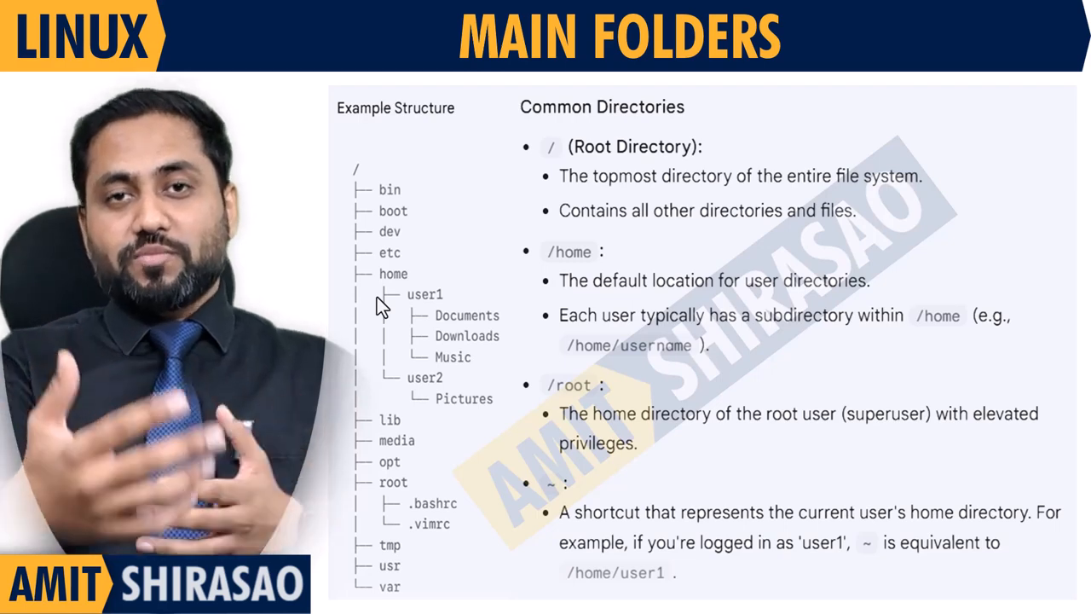
key("alt+Tab")
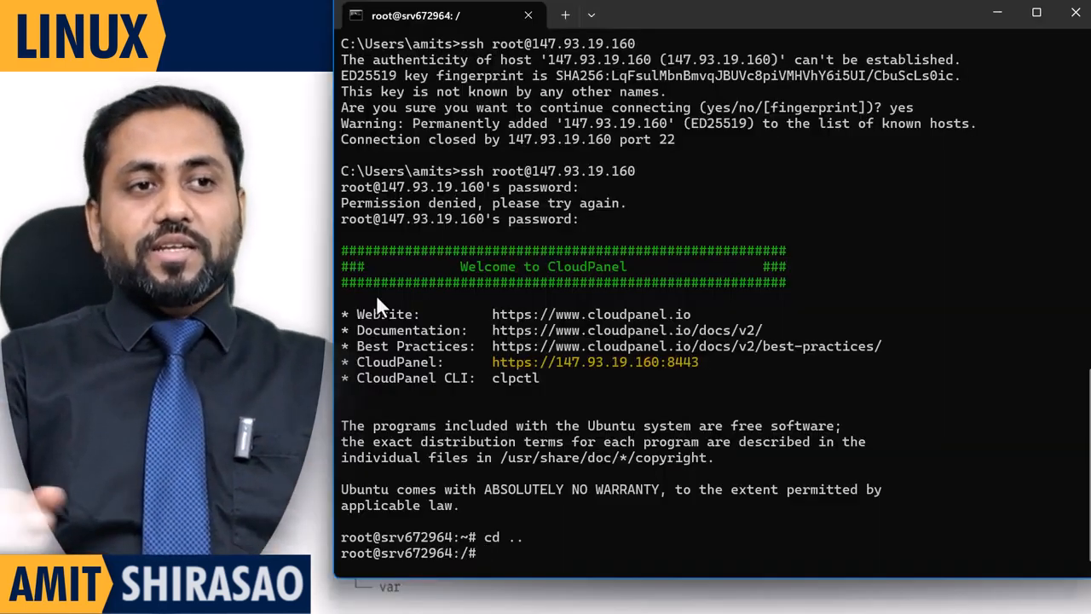
type("ls")
key("Return")
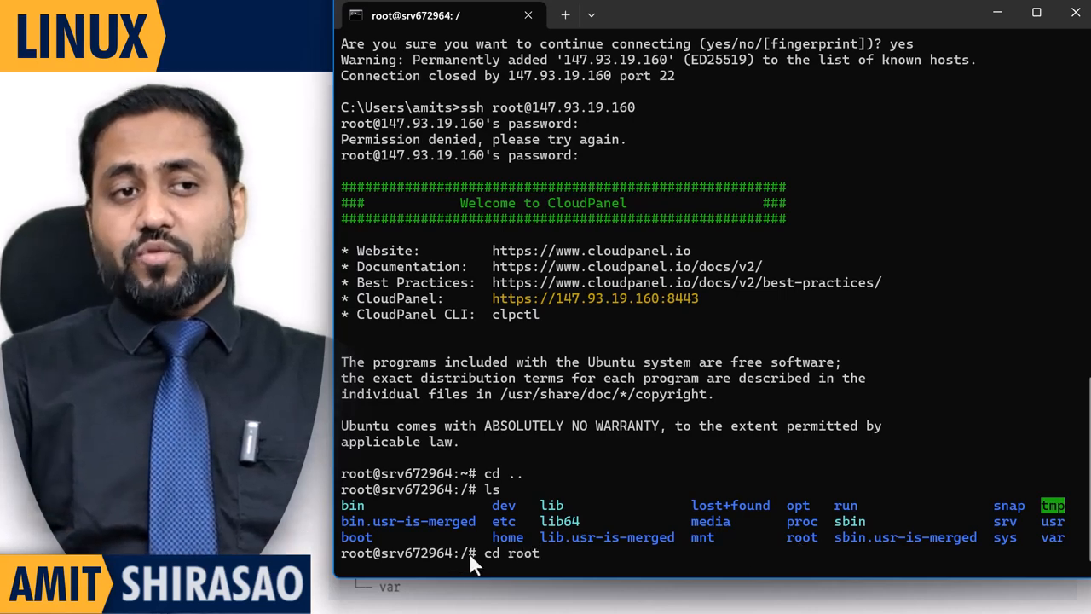
Enter the root user's home folder with cd root, return to the SSH terminal and move back up with cd ..
key("Return")
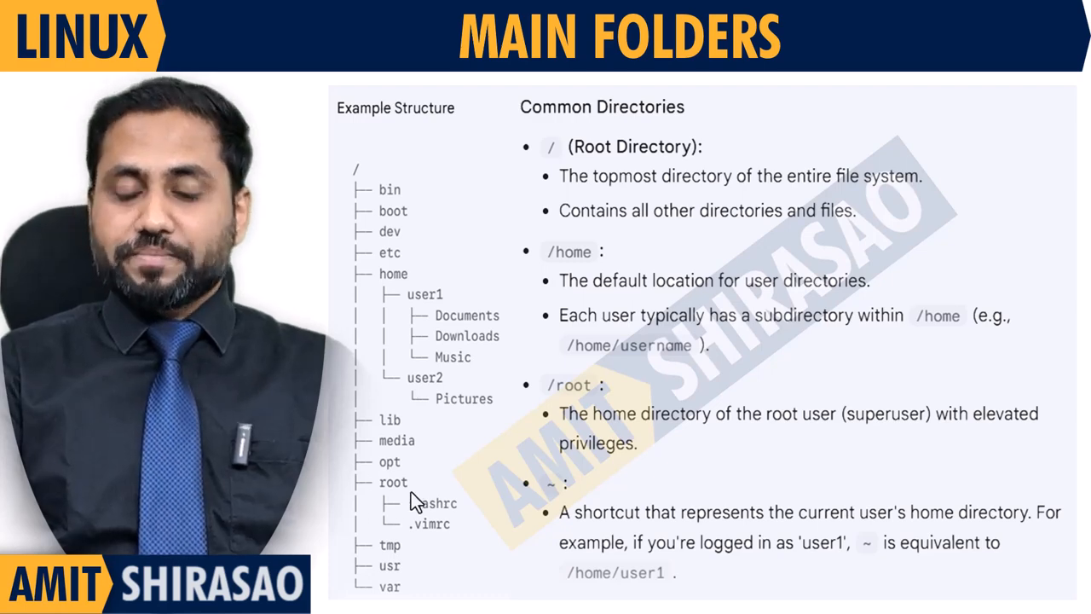
key("alt+Tab")
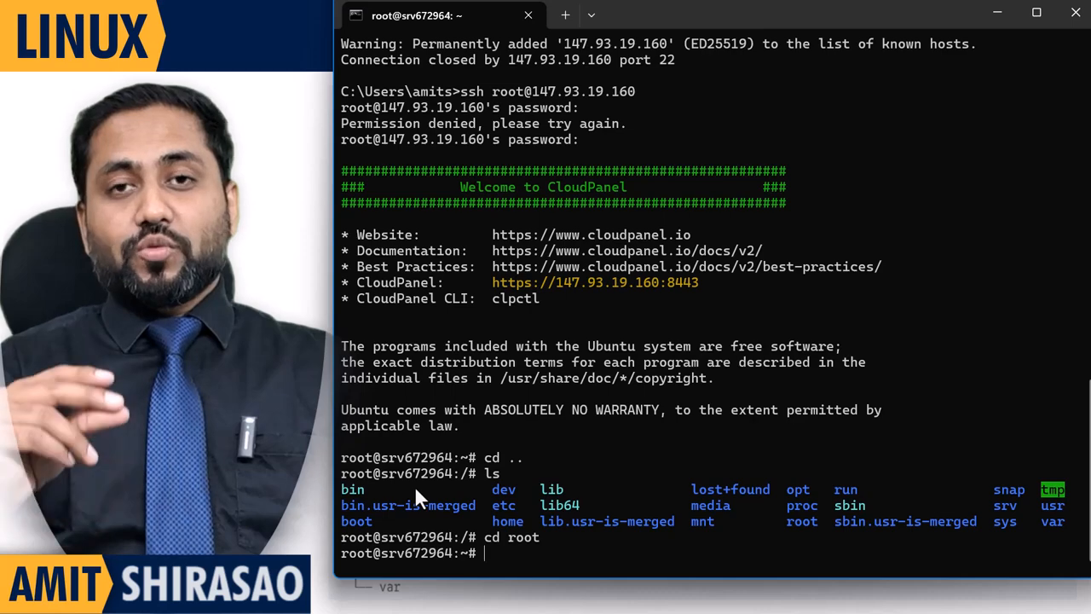
type("cd ..")
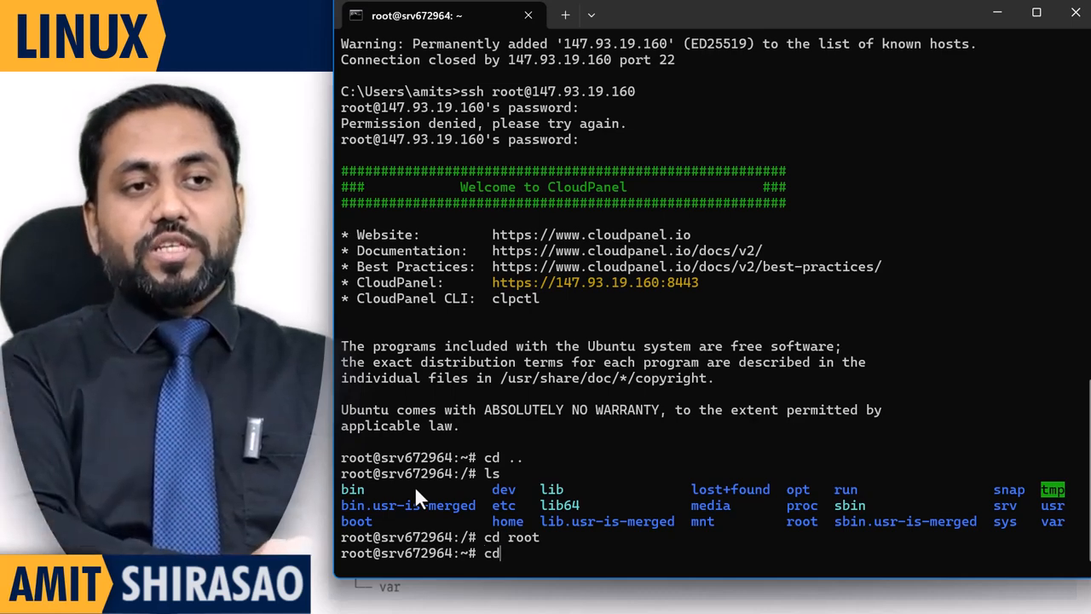
key("Return")
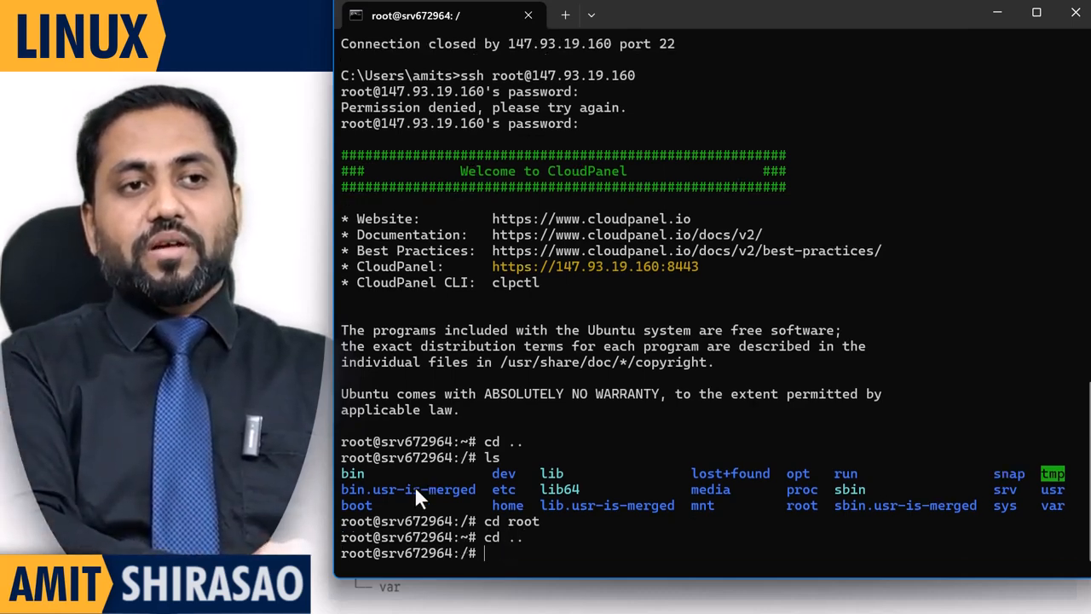
List the top-level directory with ls, and change into home with cd home and list its contents
type("ls")
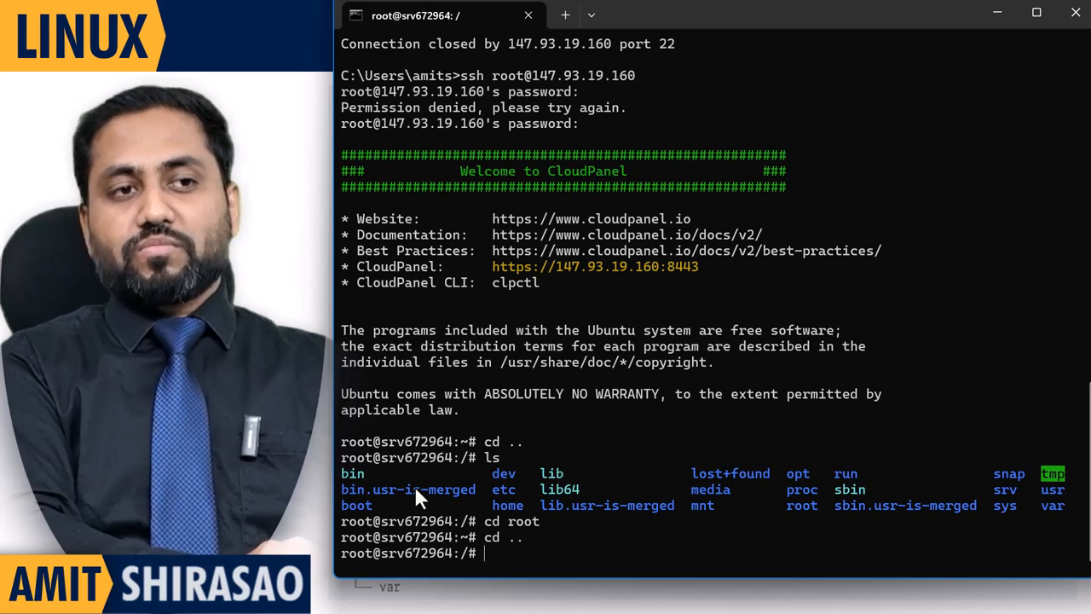
key("Return")
type("cd home")
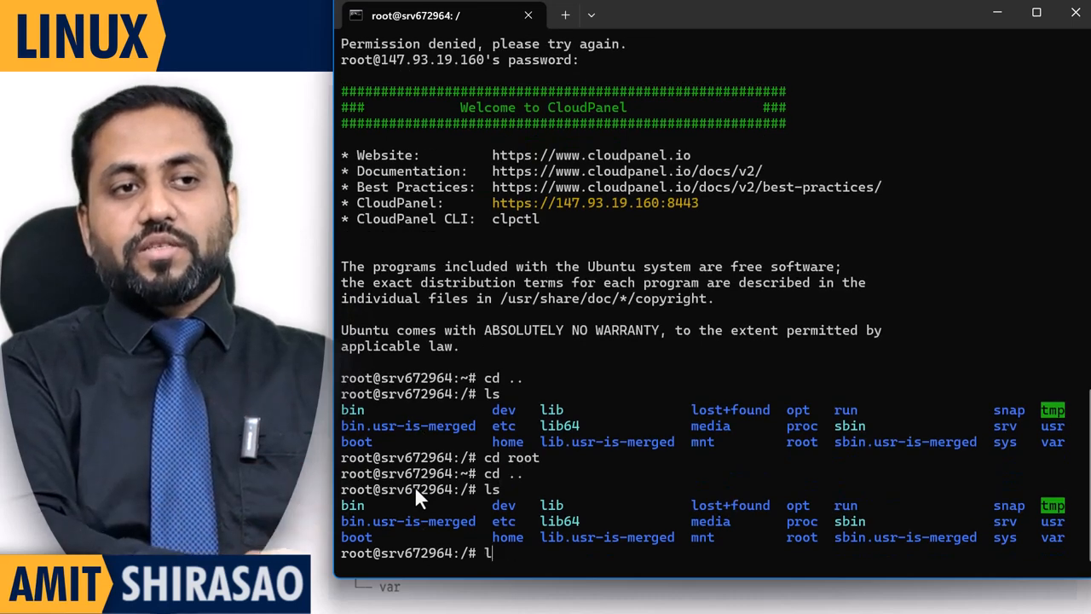
key("Return")
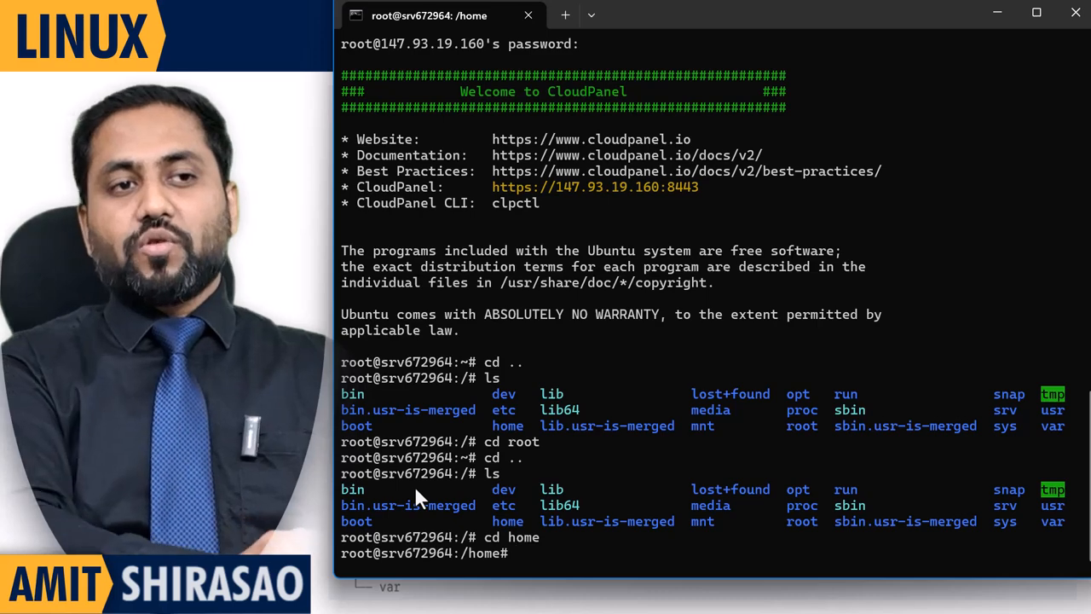
type("ls")
key("Return")
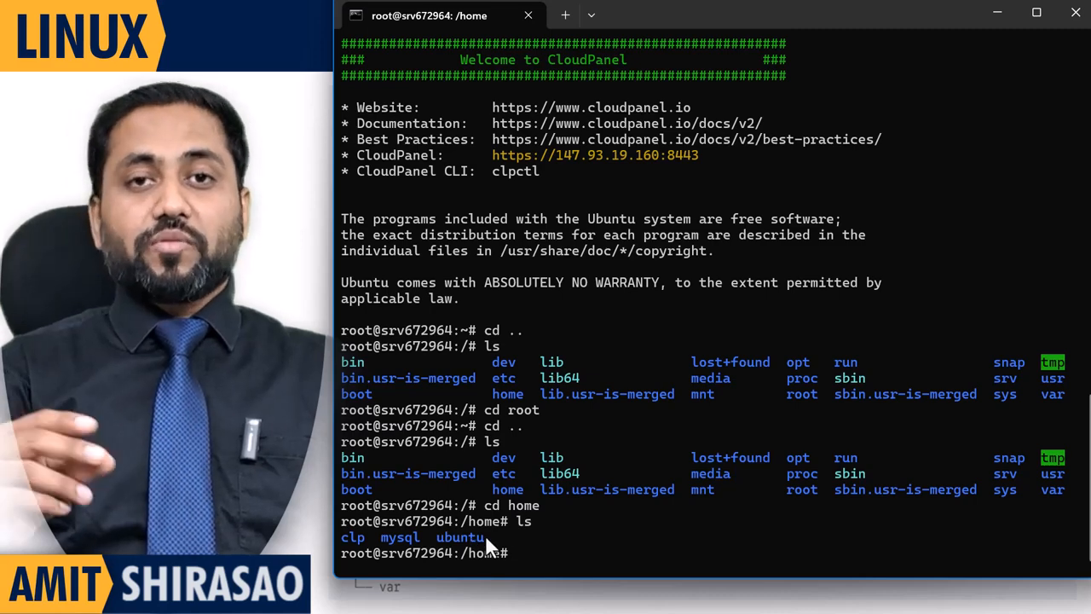
key("alt+Tab")
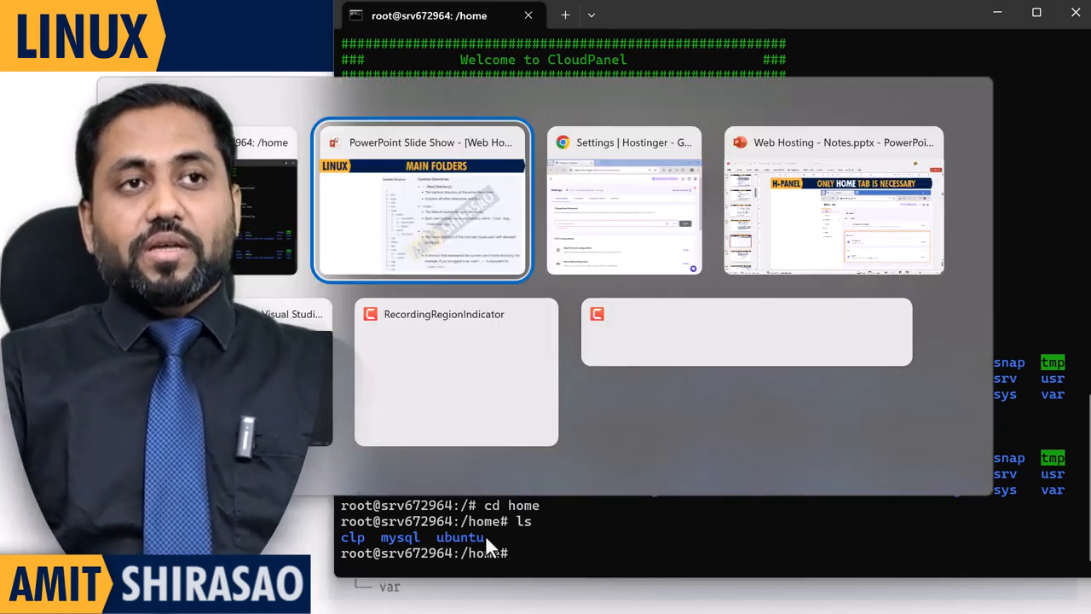
key("Tab")
key("shift+Tab")
key("Escape")
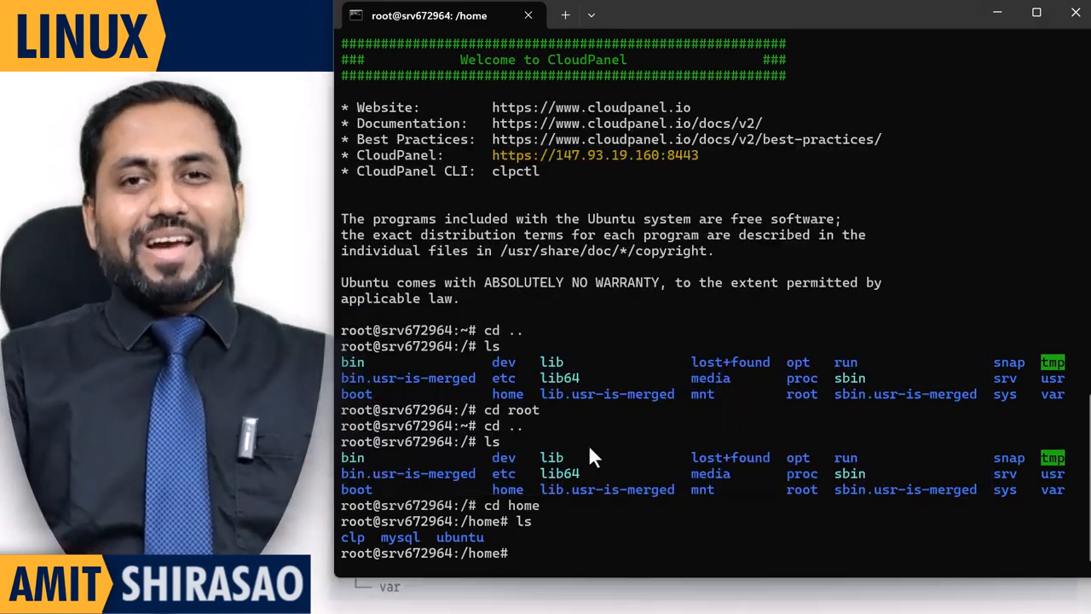
Switch to the Hostinger panel in Chrome and bring up the VPS Overview page in place of Settings
key("alt+Tab")
key("alt+Tab")
key("Tab")
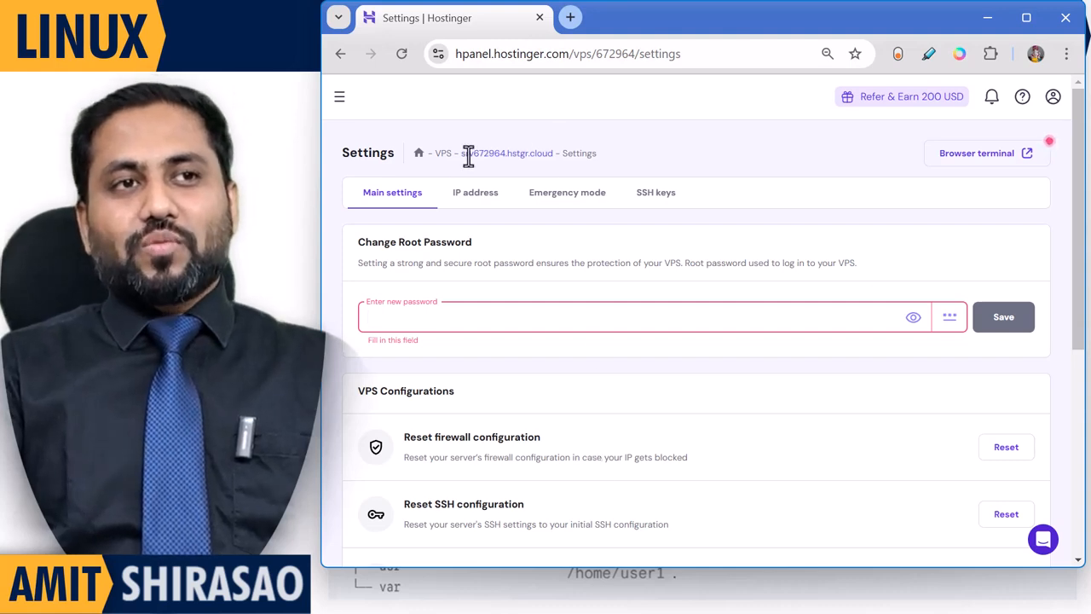
left_click(339, 96)
left_click(383, 203)
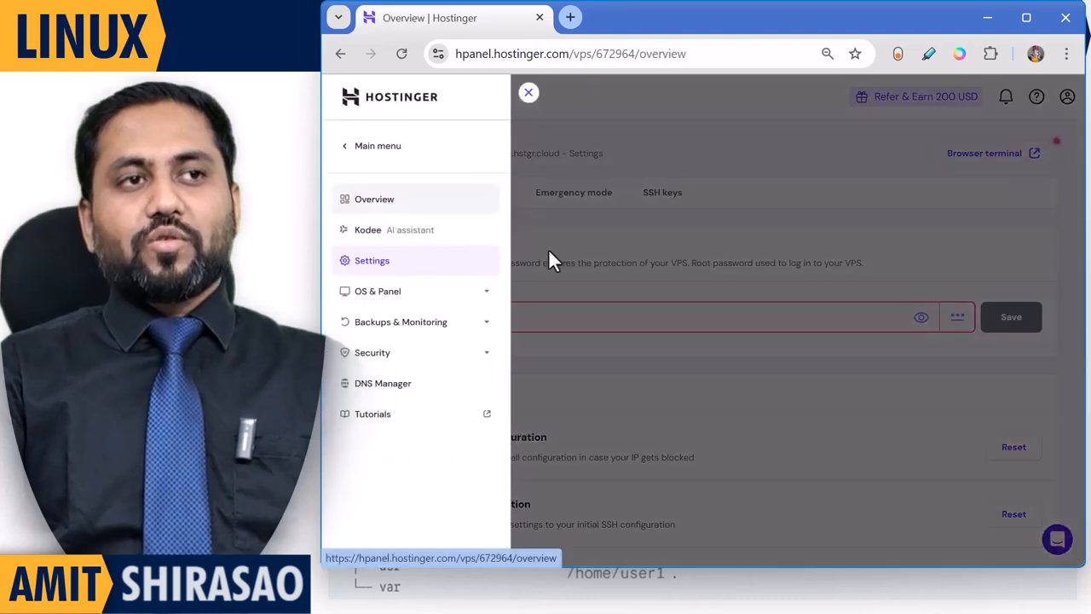
left_click(580, 271)
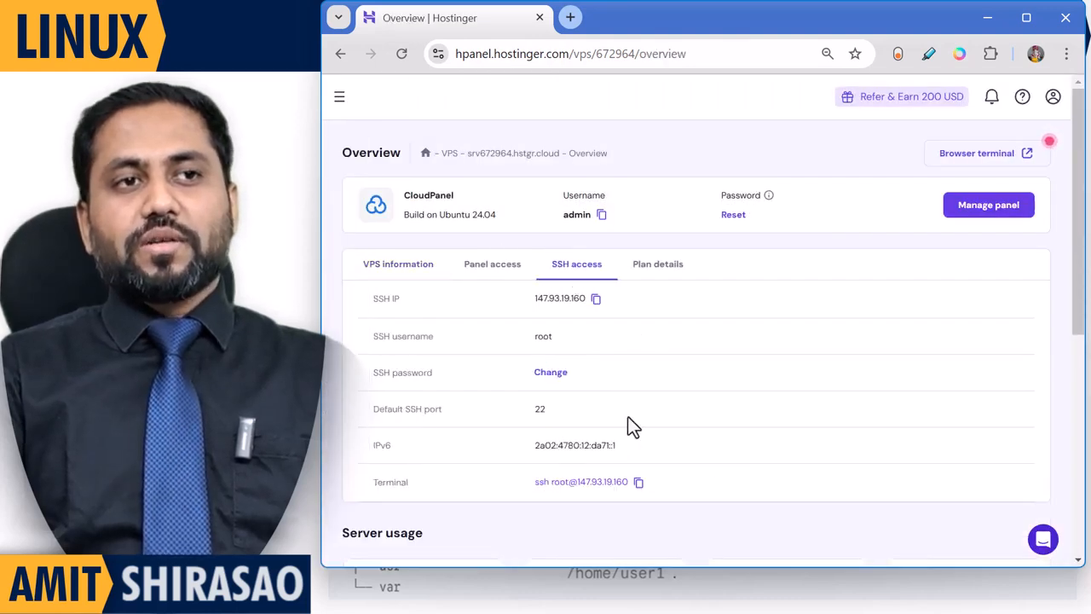
Show the VPS panel access details and open the CloudPanel login URL
left_click(492, 271)
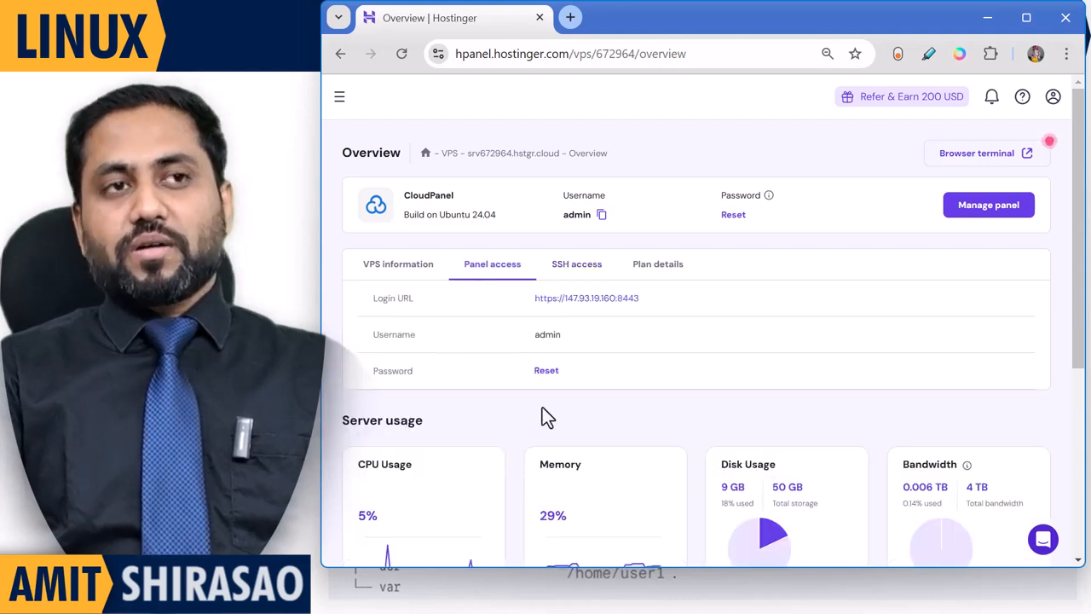
left_click(575, 300)
left_click(606, 291)
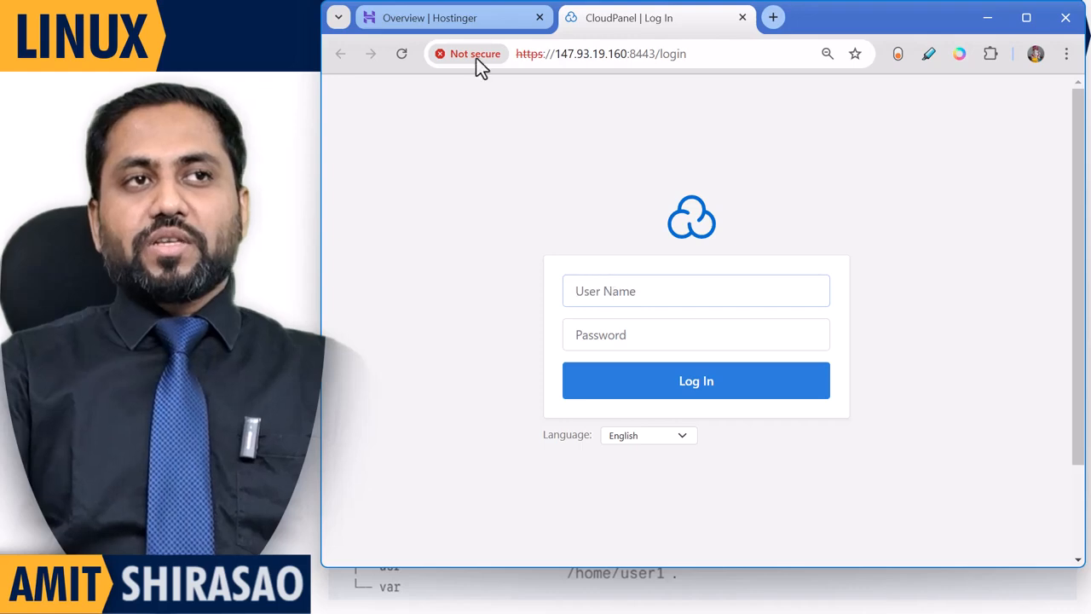
Check the panel credentials on the Hostinger Overview page and log in to CloudPanel as admin with the account password
left_click(430, 17)
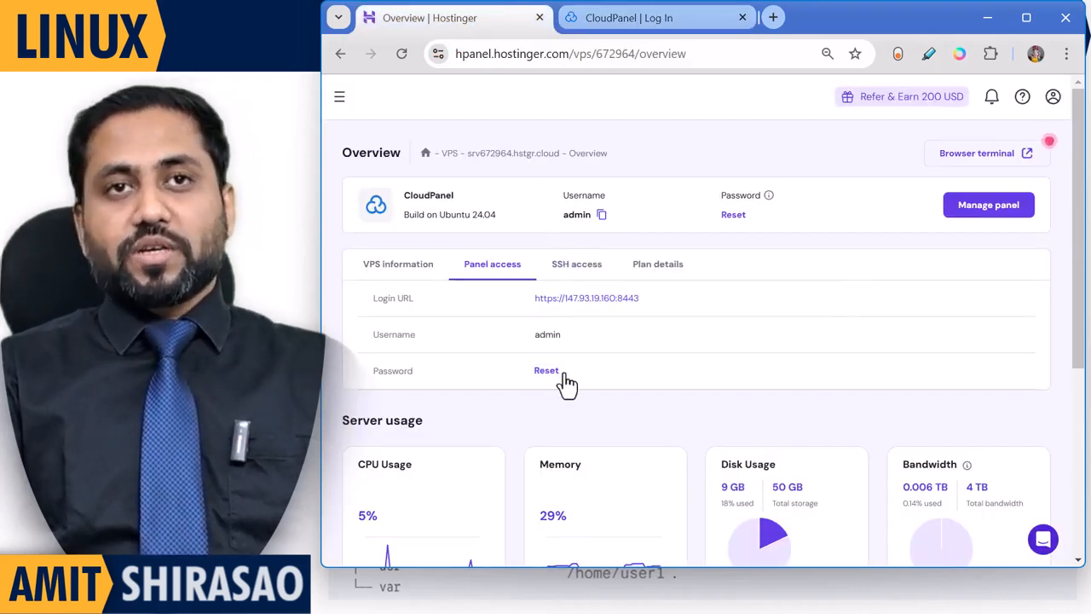
left_click(592, 28)
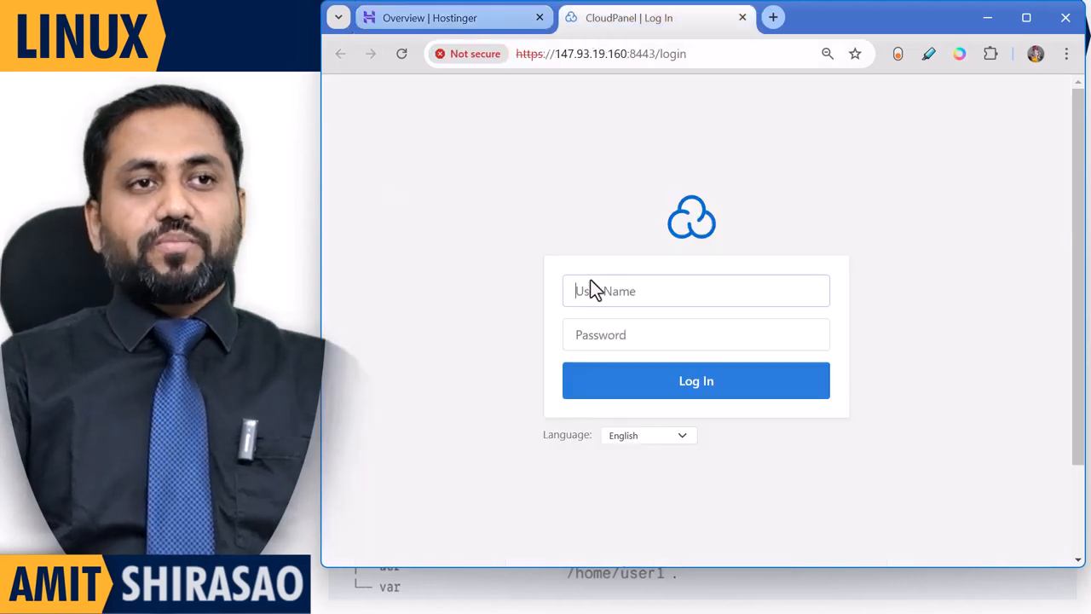
type("admin")
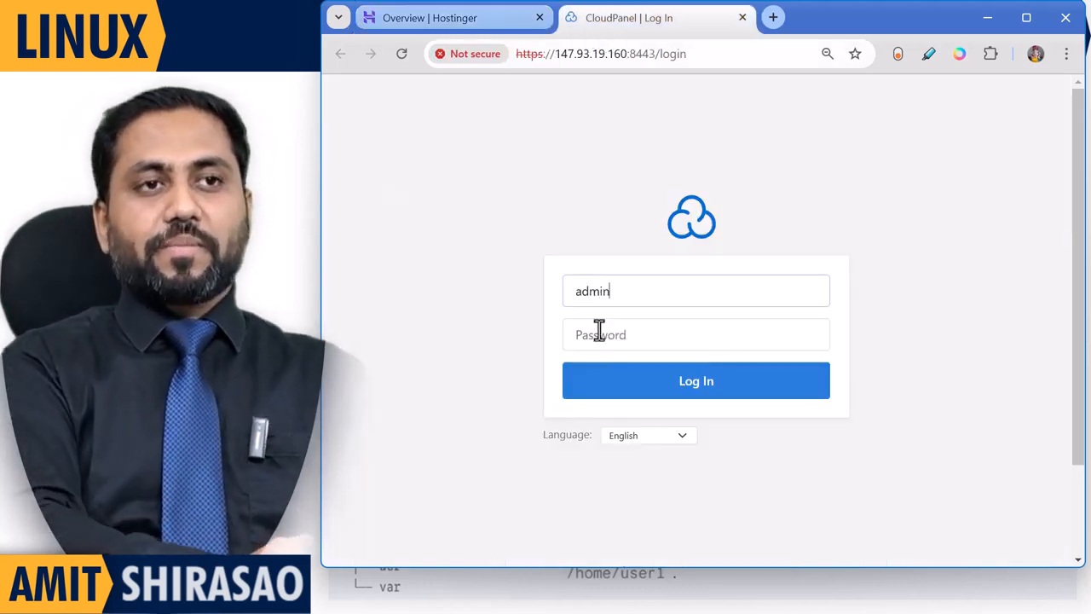
left_click(599, 332)
type("ad")
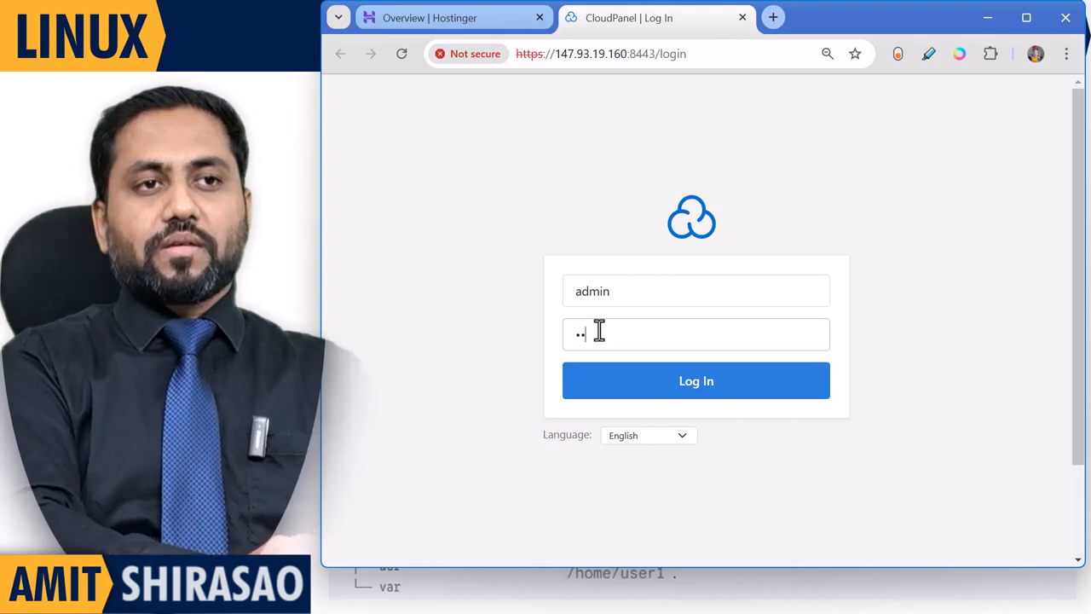
type("*********")
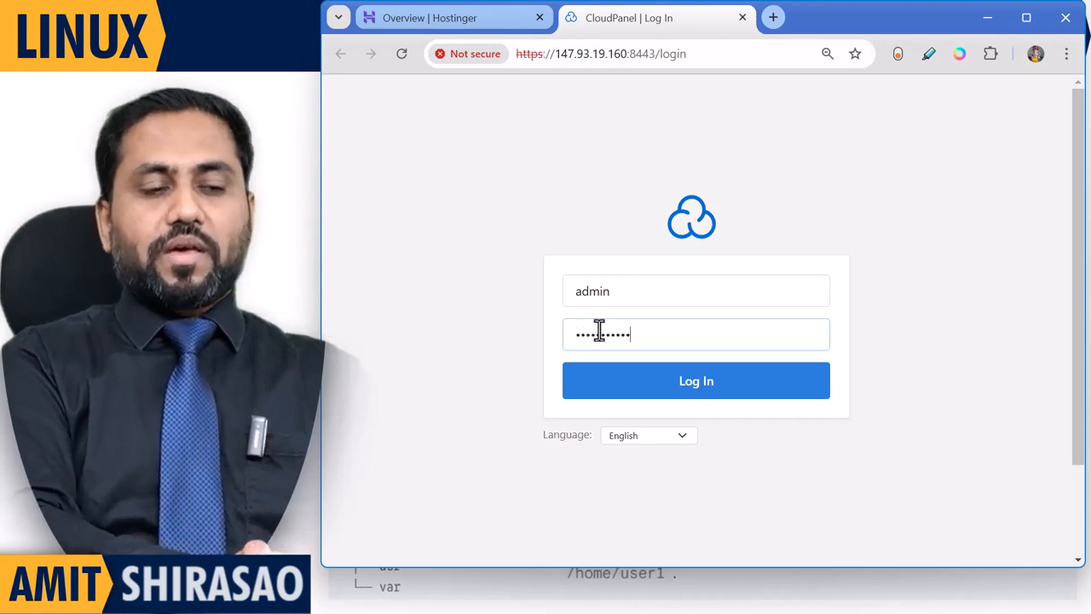
key("Return")
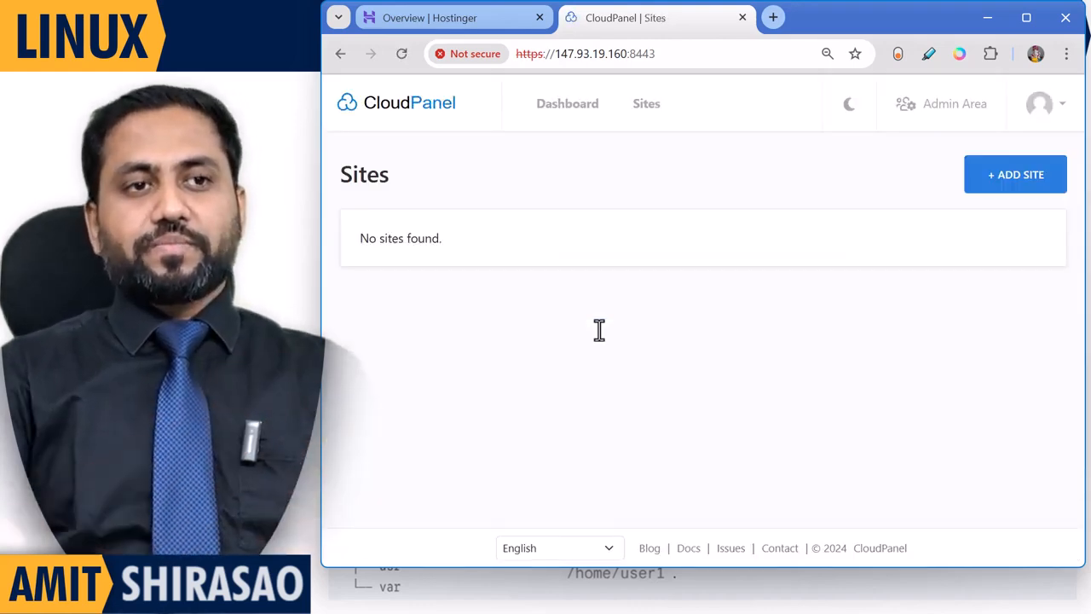
Visit the CloudPanel Dashboard and Sites pages, and highlight the server IP and port in the page address
key("alt+Tab")
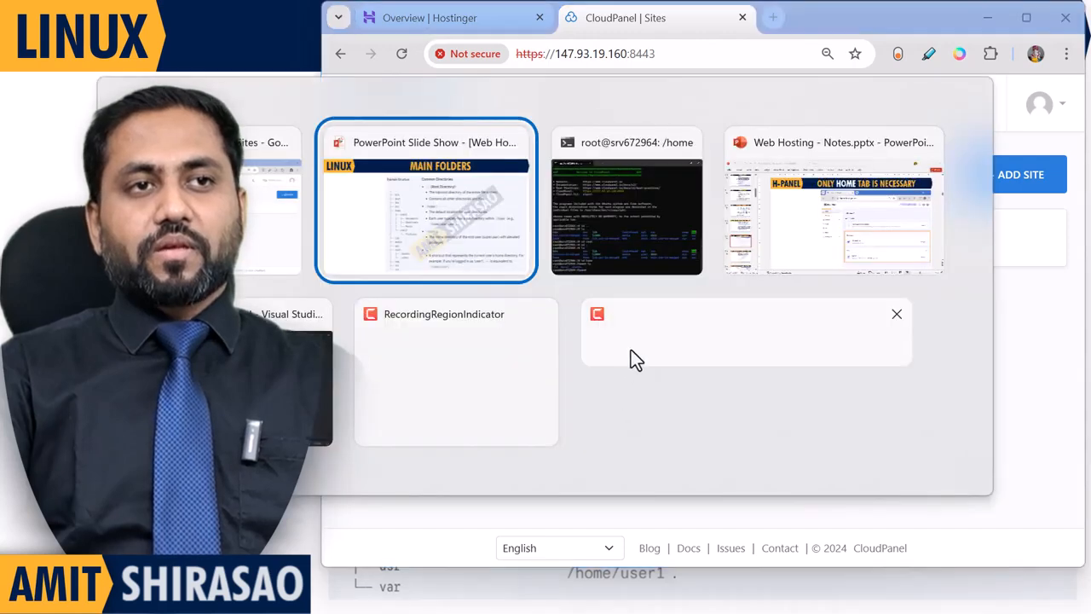
key("alt+Tab")
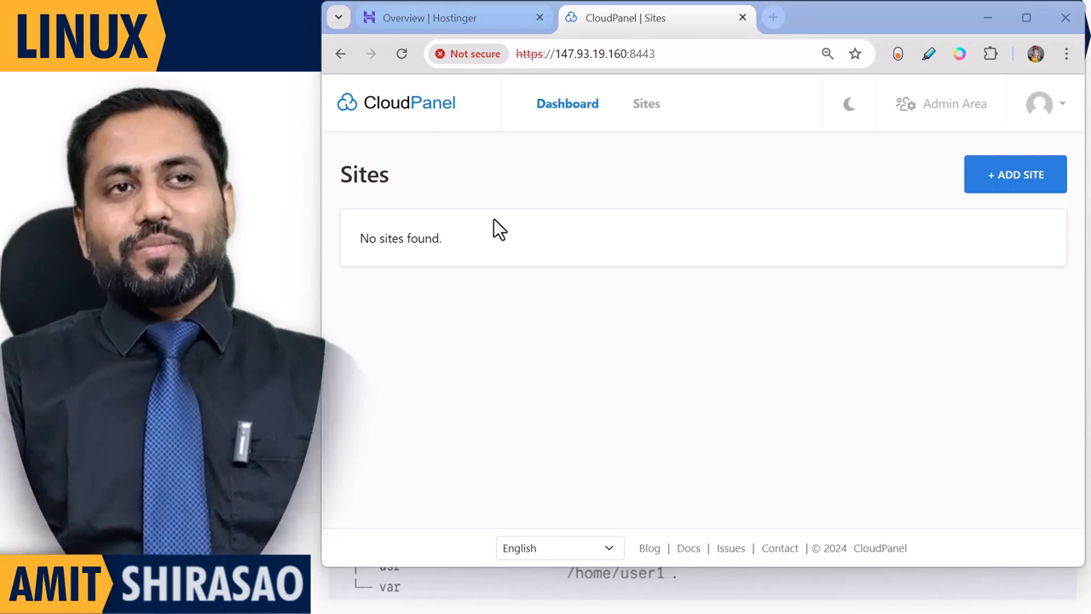
left_click(546, 111)
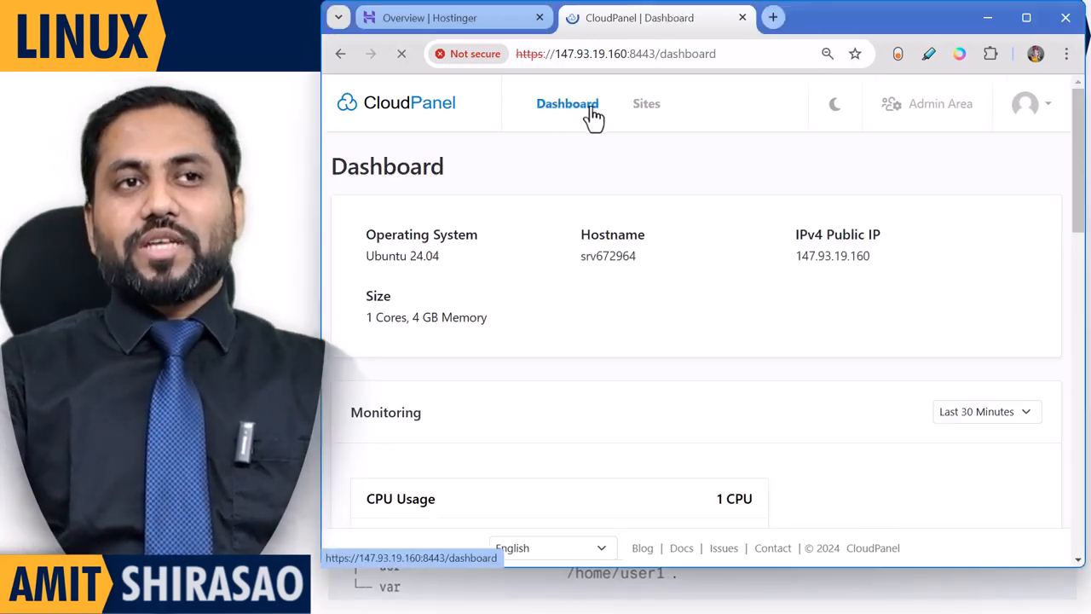
left_click(643, 104)
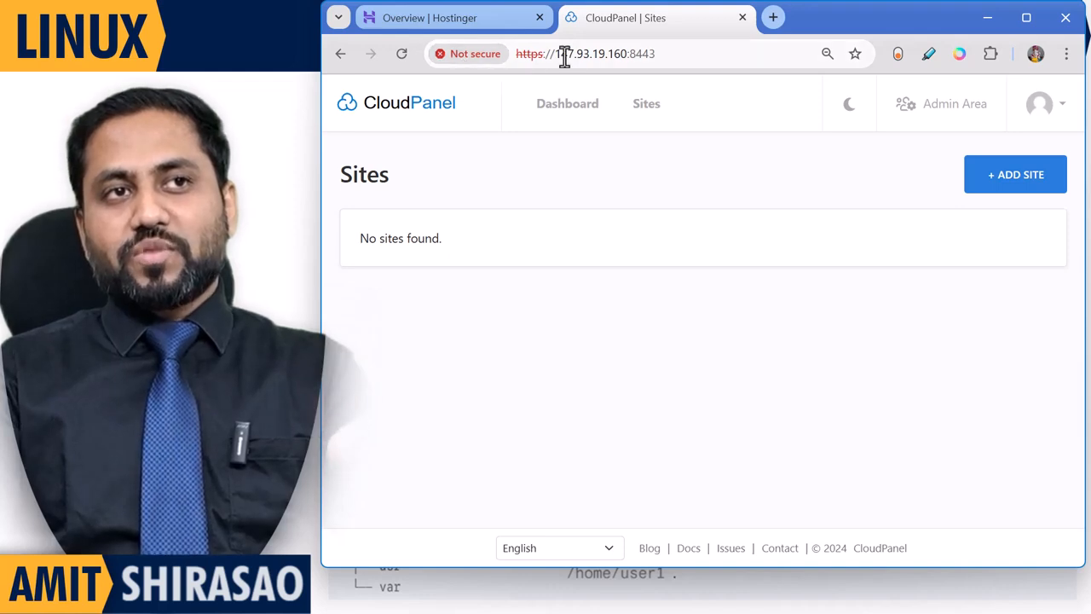
left_click_drag(554, 56, 675, 54)
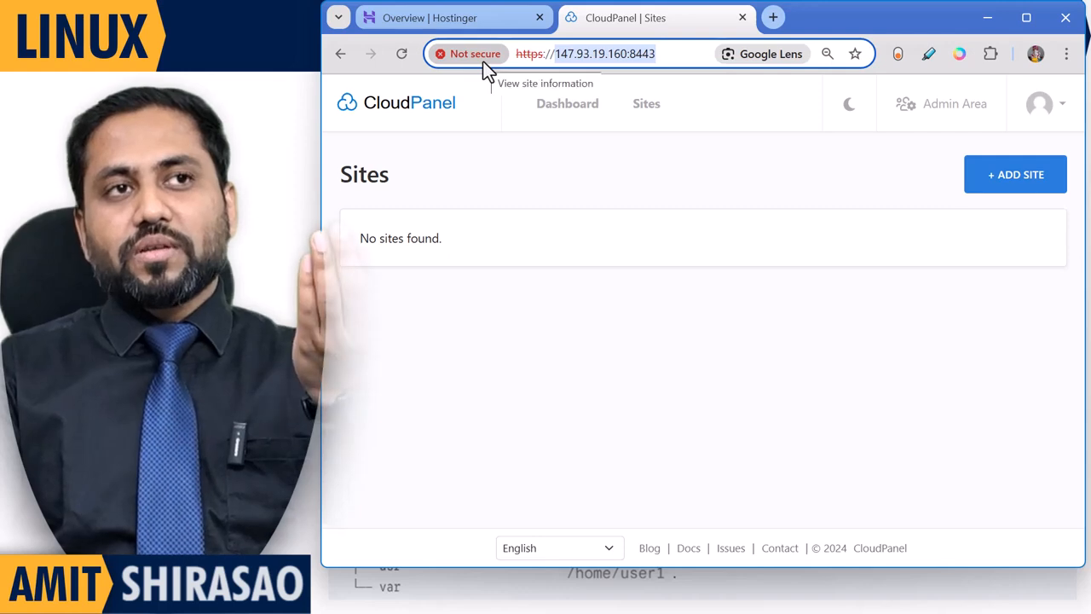
left_click(483, 88)
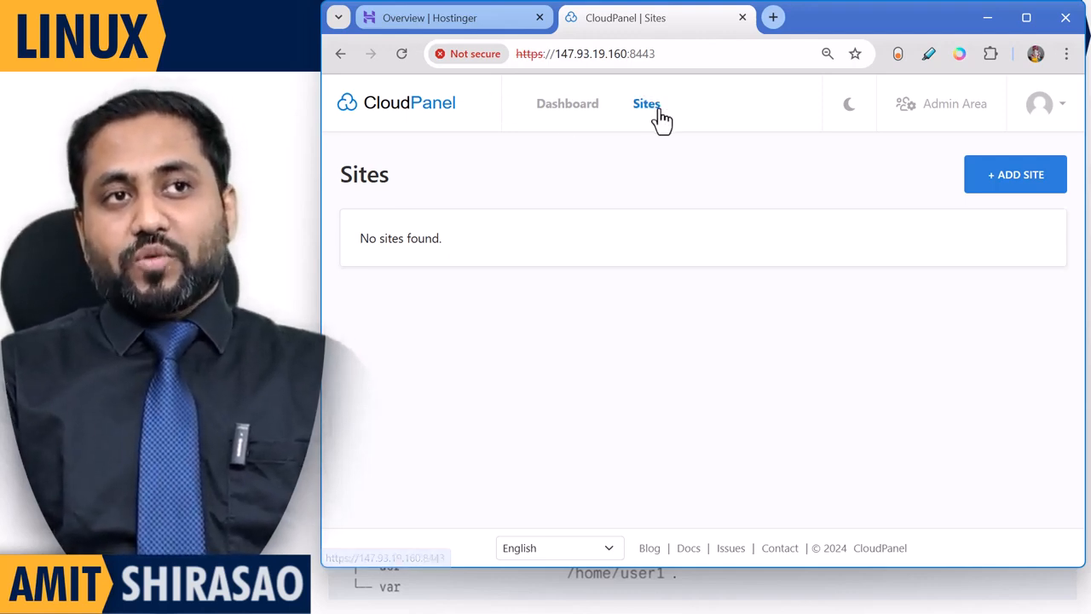
Open the CloudPanel Dashboard, highlight the operating system value and clear the selection
left_click(571, 106)
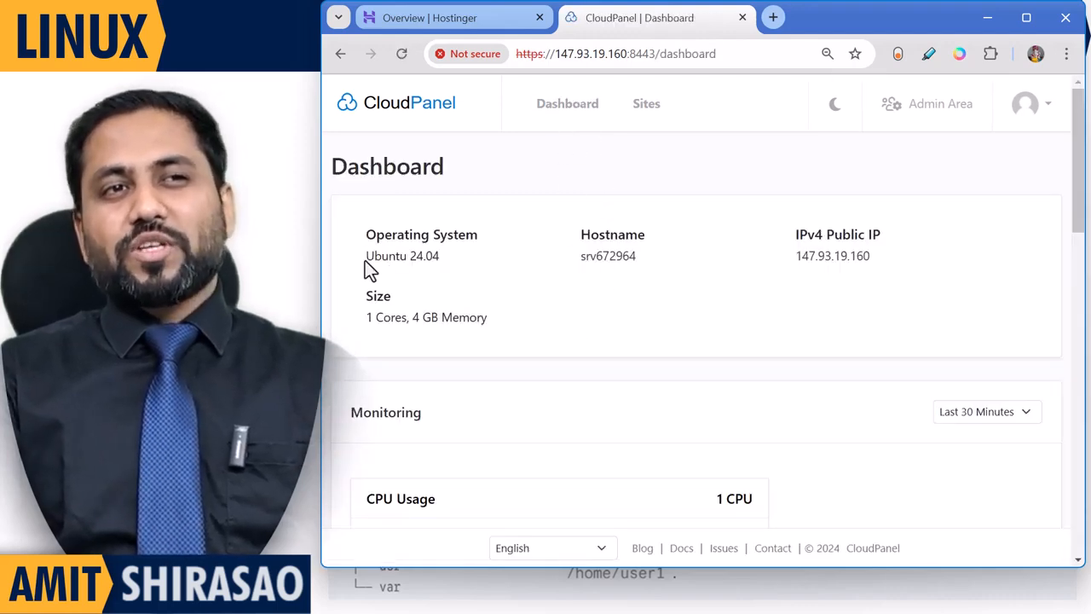
left_click_drag(366, 259, 493, 265)
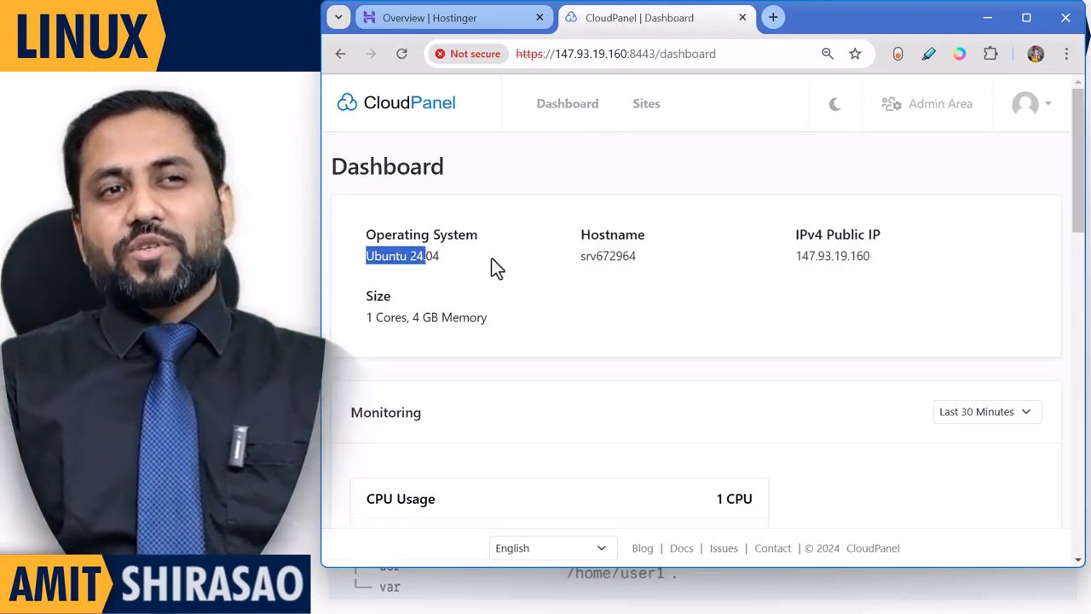
left_click(597, 266)
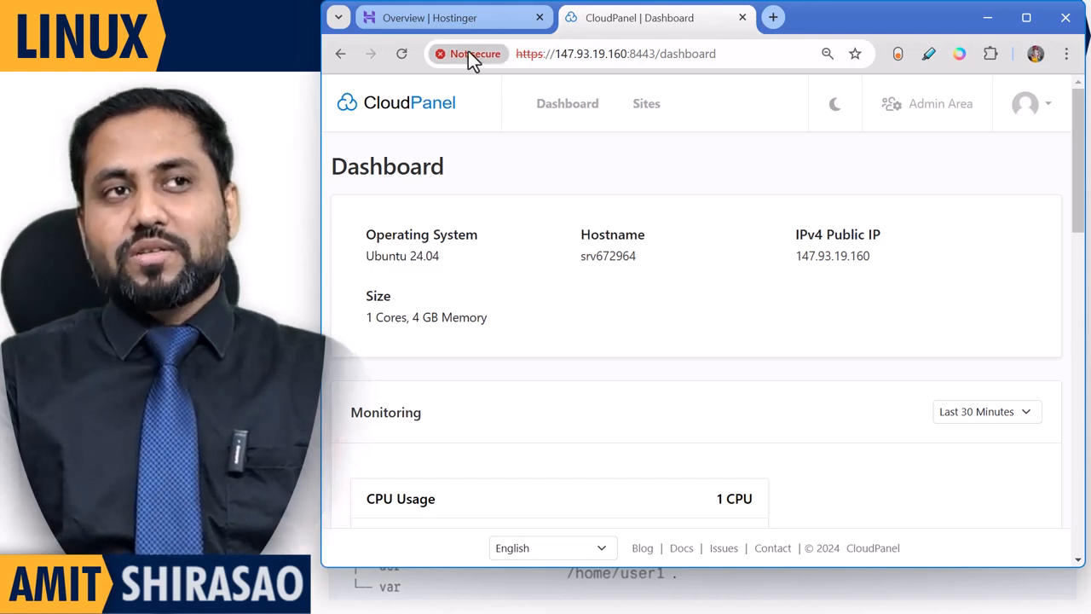
Show the VPS information on the Hostinger Overview page and highlight the hostname
left_click(463, 23)
left_click(393, 273)
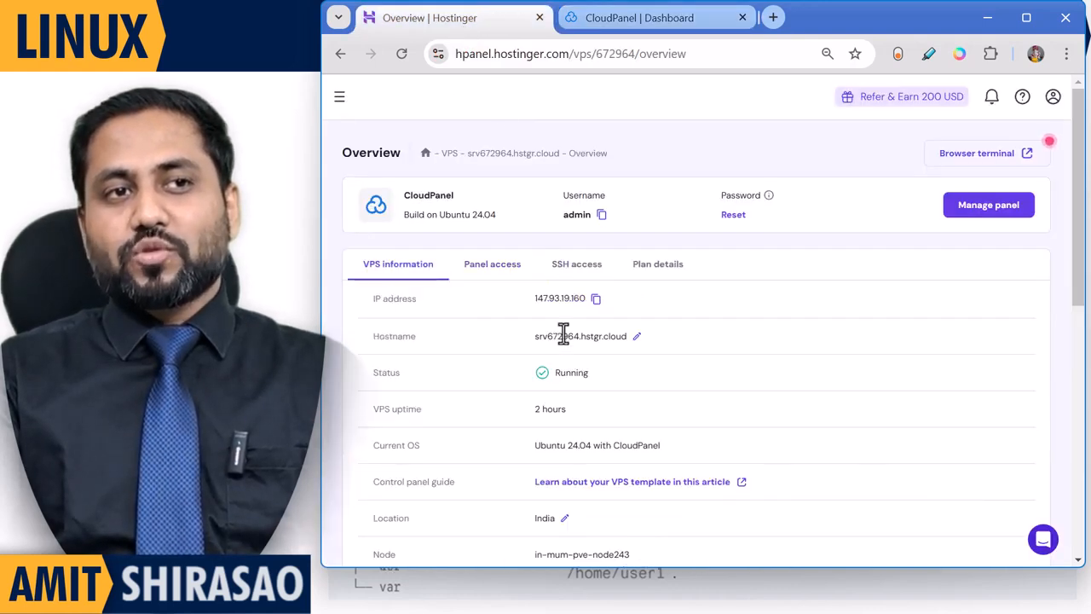
left_click_drag(543, 337, 631, 345)
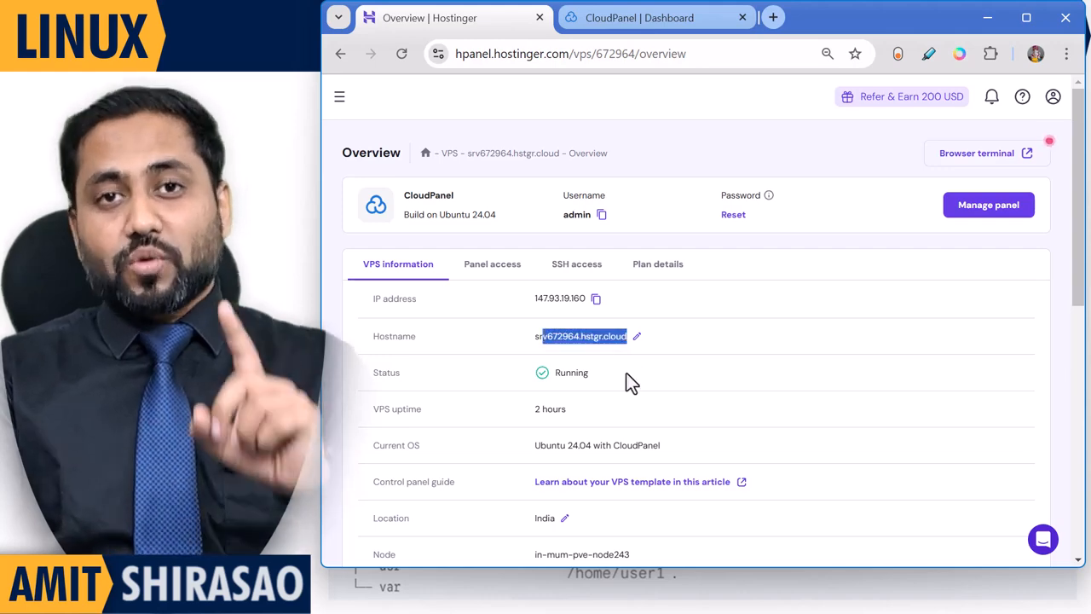
Return to the CloudPanel Dashboard, pick the IPv4 public IP and highlight the memory part of the server size
left_click(599, 20)
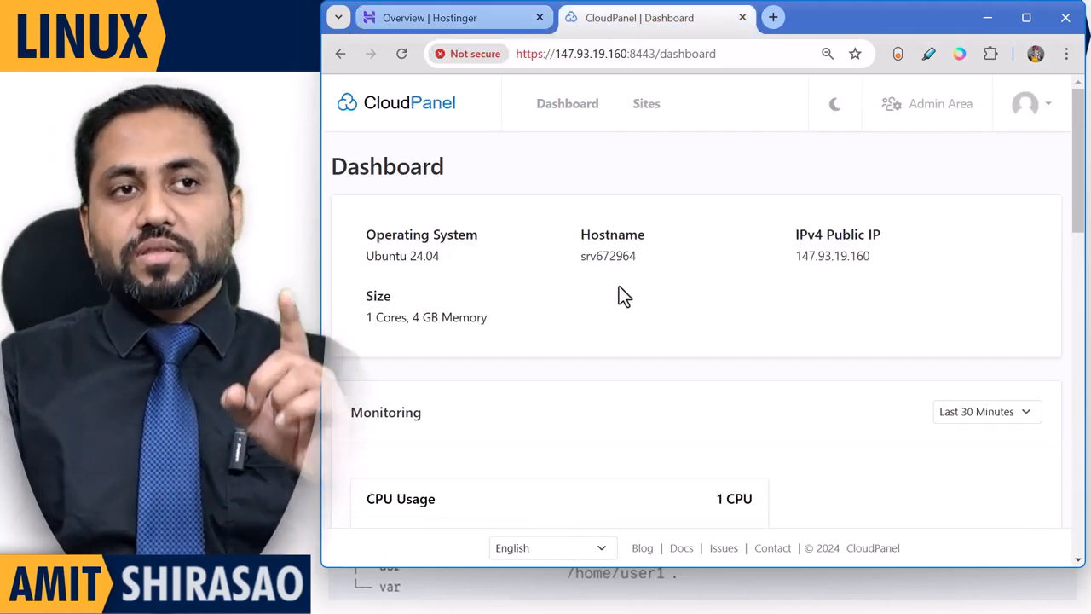
left_click(855, 268)
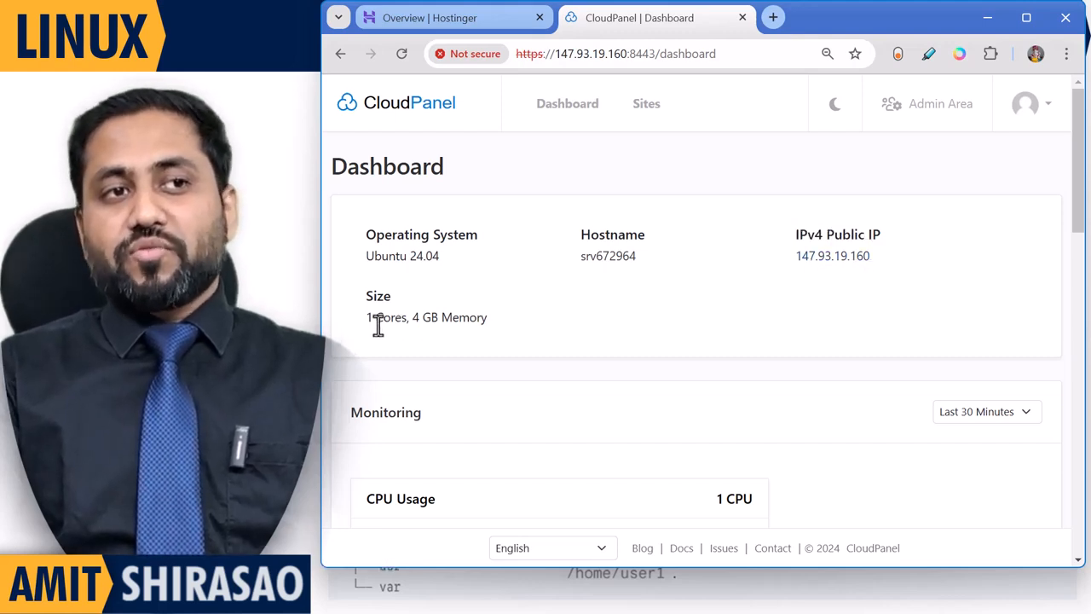
left_click_drag(406, 323, 561, 372)
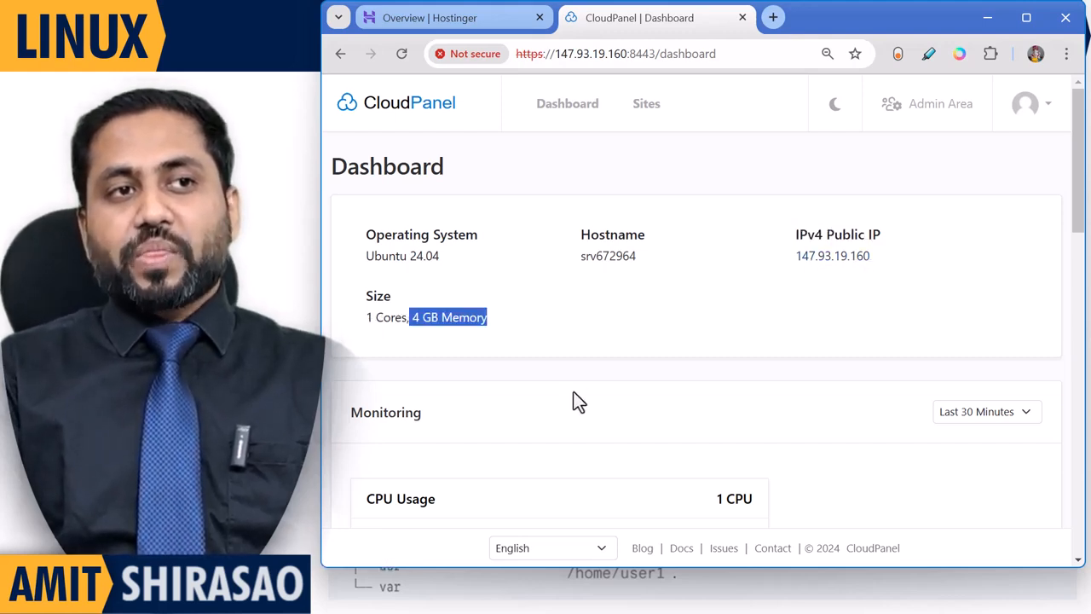
Examine the Dashboard's monitoring charts for CPU usage, disk usage, memory usage and load average
scroll(577, 401, "down", 2)
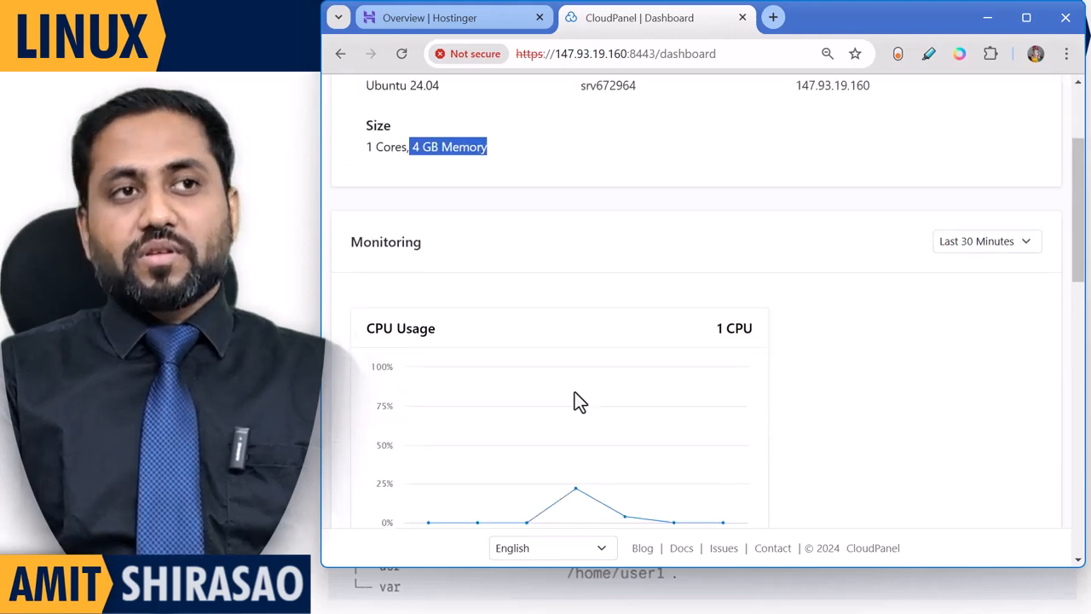
scroll(574, 393, "down", 2)
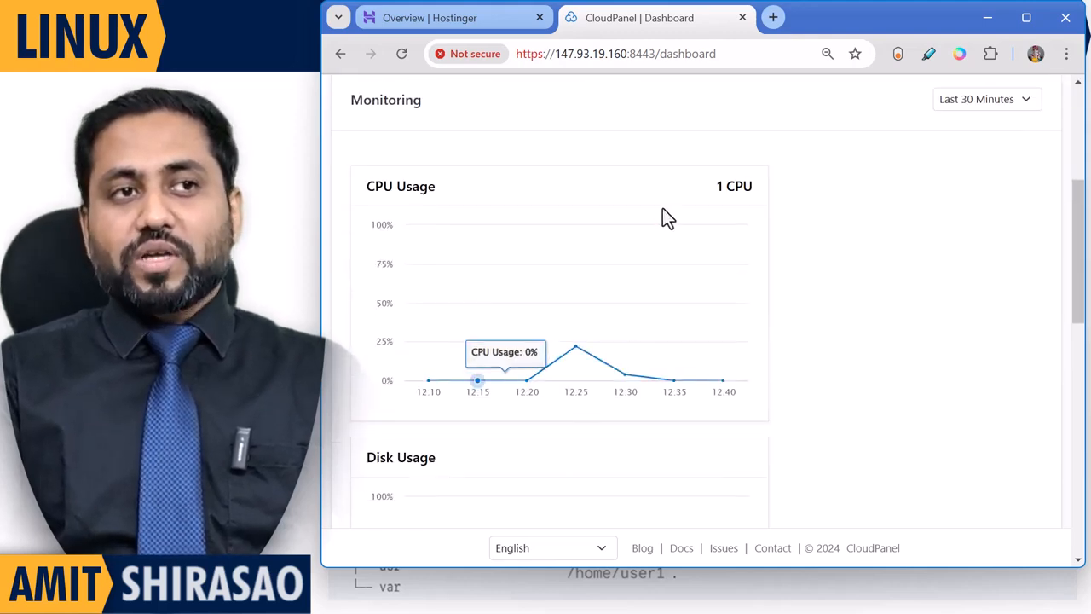
scroll(759, 404, "down", 3)
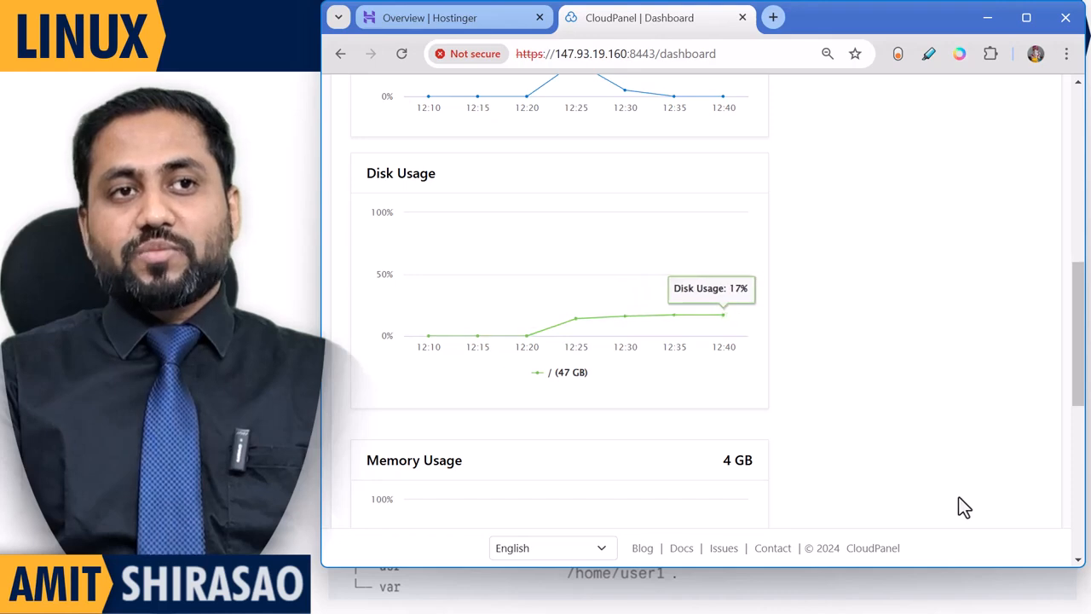
scroll(959, 504, "down", 2)
scroll(957, 504, "down", 2)
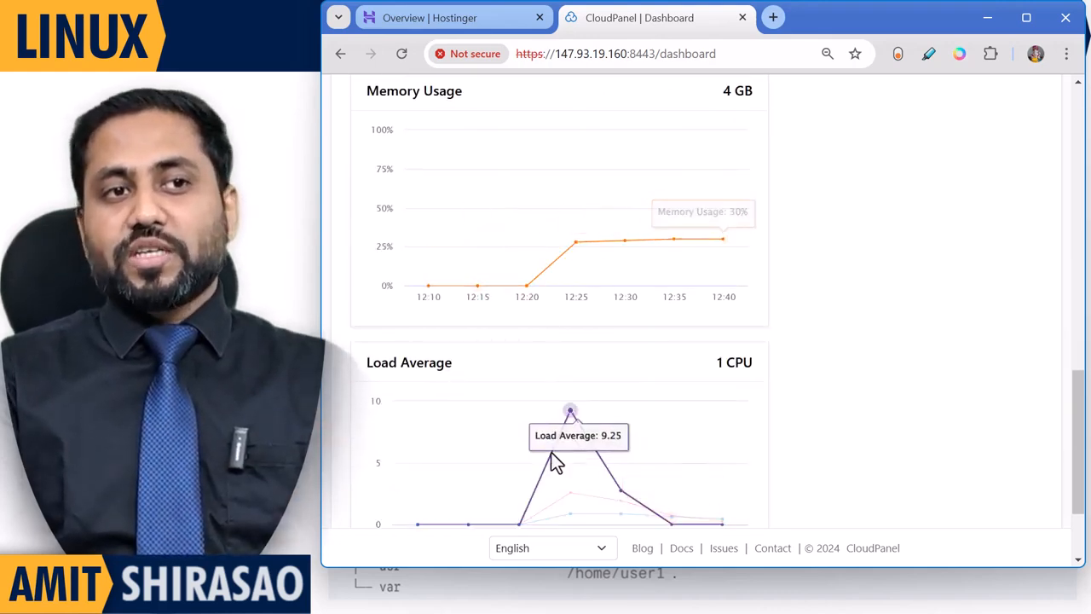
scroll(549, 450, "down", 2)
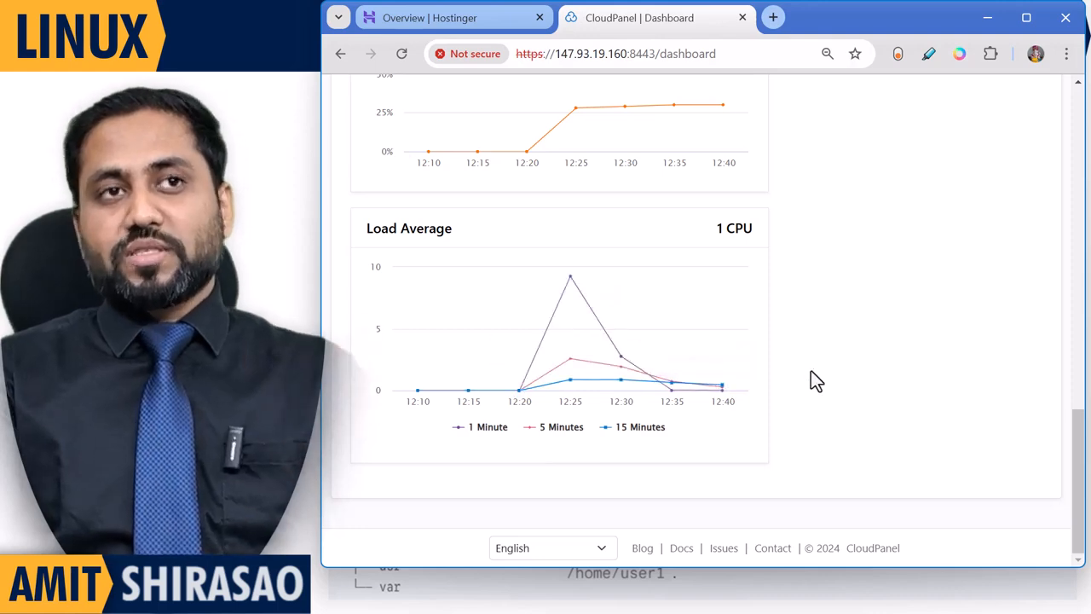
scroll(803, 418, "up", 3)
scroll(799, 409, "up", 10)
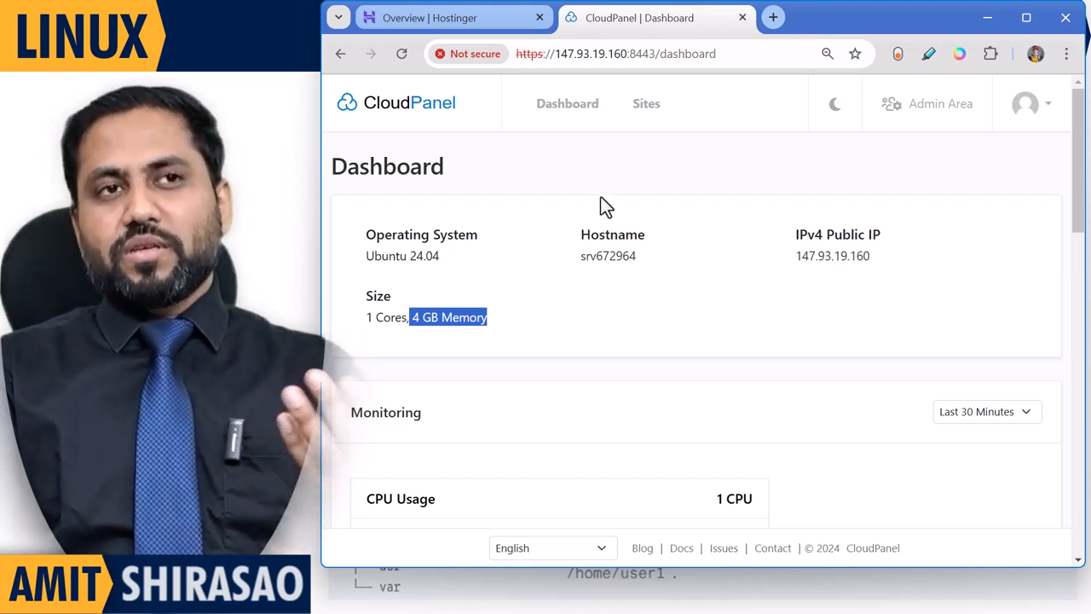
Switch CloudPanel to dark mode and open the Sites page
left_click(832, 105)
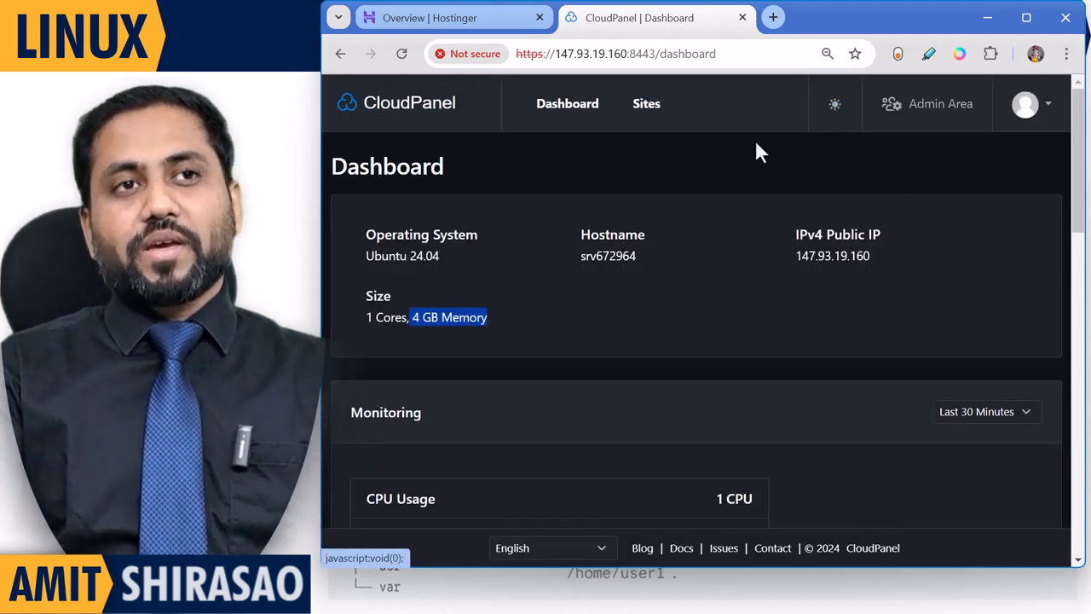
left_click(666, 167)
left_click(648, 106)
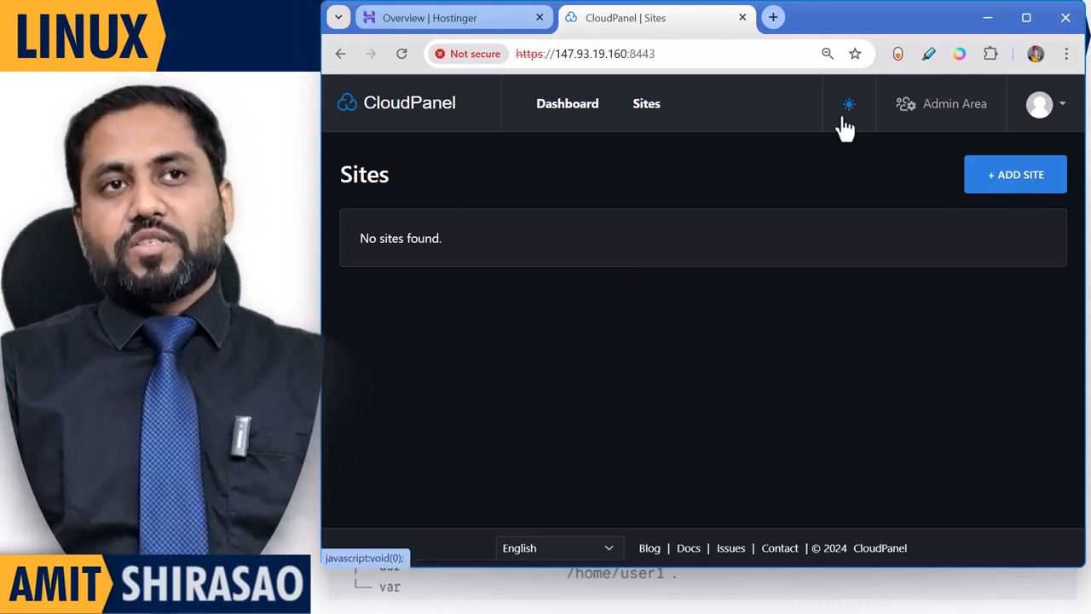
Visit shirasao.com in a new browser tab
left_click(776, 19)
type("shirasao")
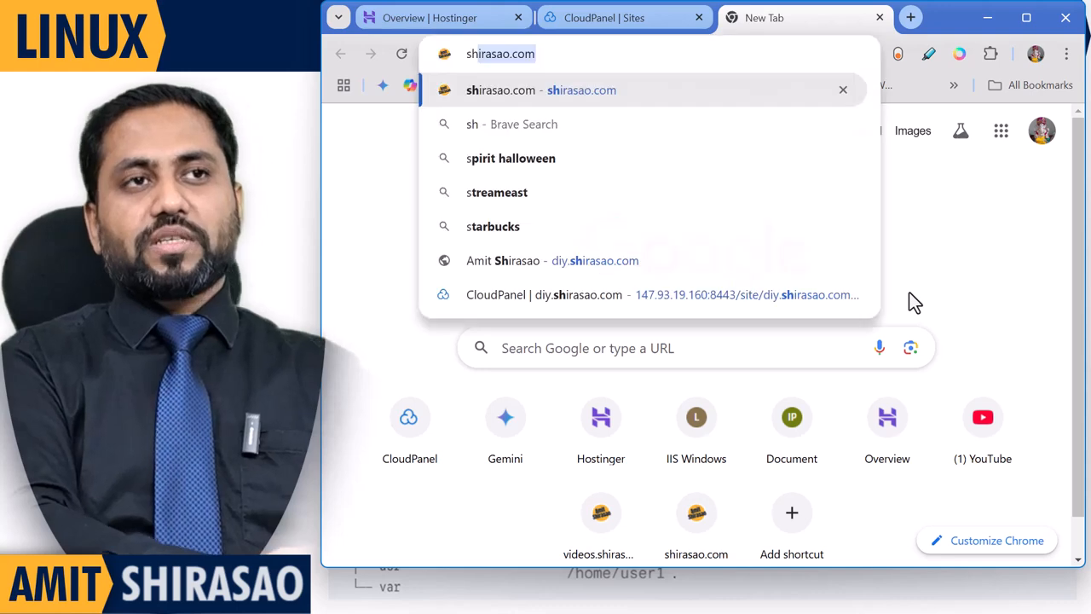
key("Return")
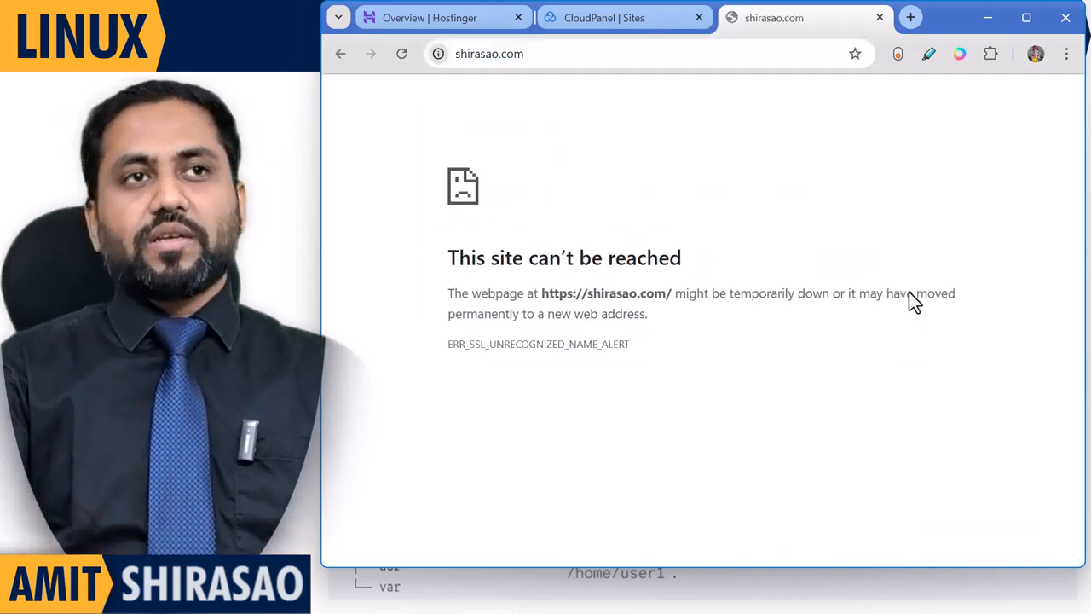
Open the shirasao.com domain overview from the Hostinger home page and highlight the domain's expiry date
left_click(444, 26)
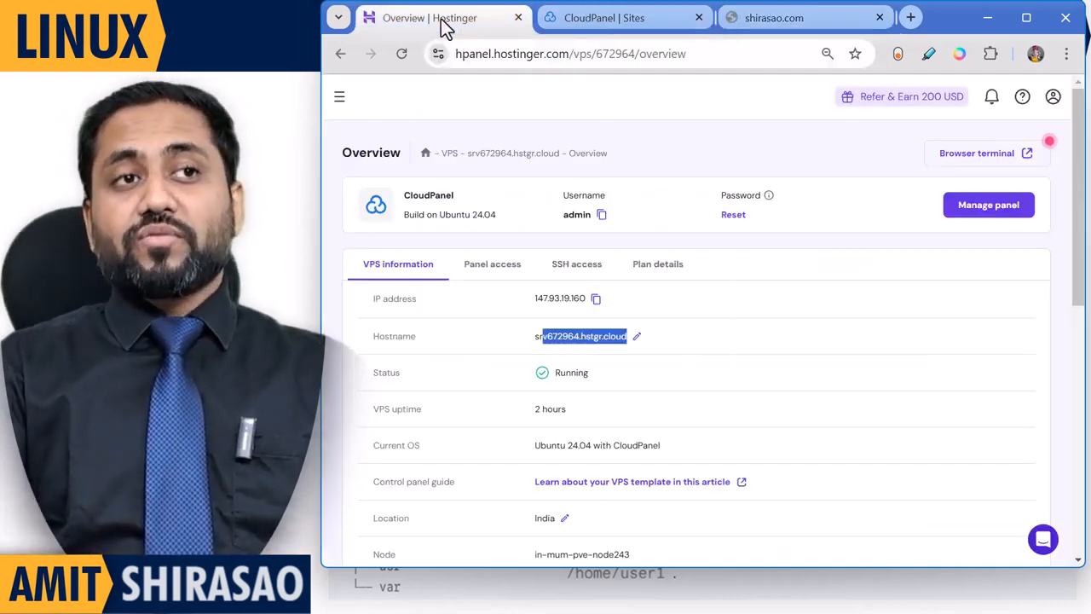
left_click(573, 53)
key("Return")
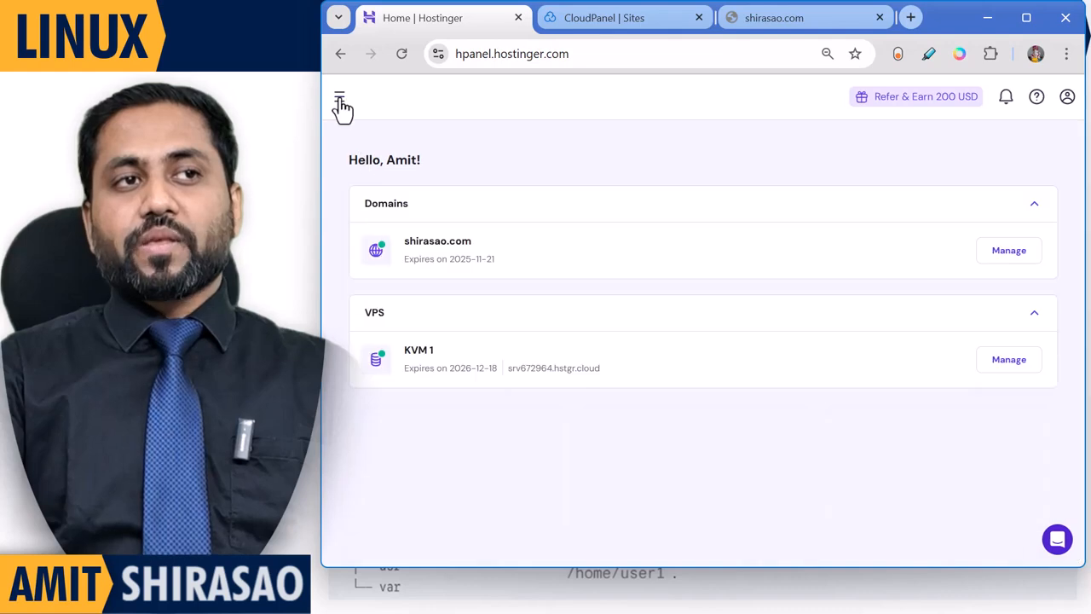
left_click(340, 105)
left_click(376, 150)
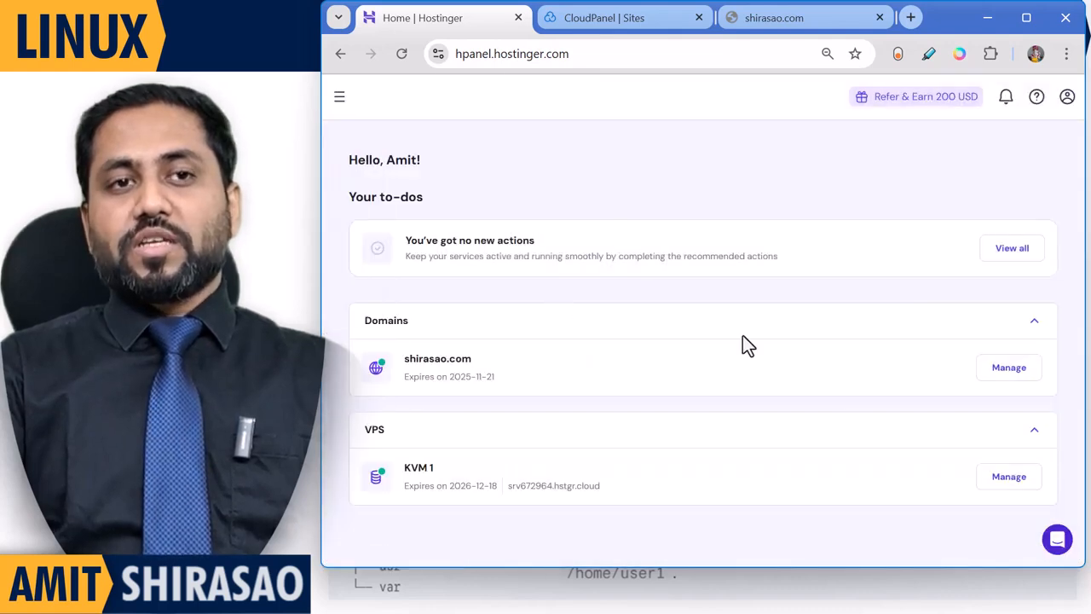
left_click(1009, 375)
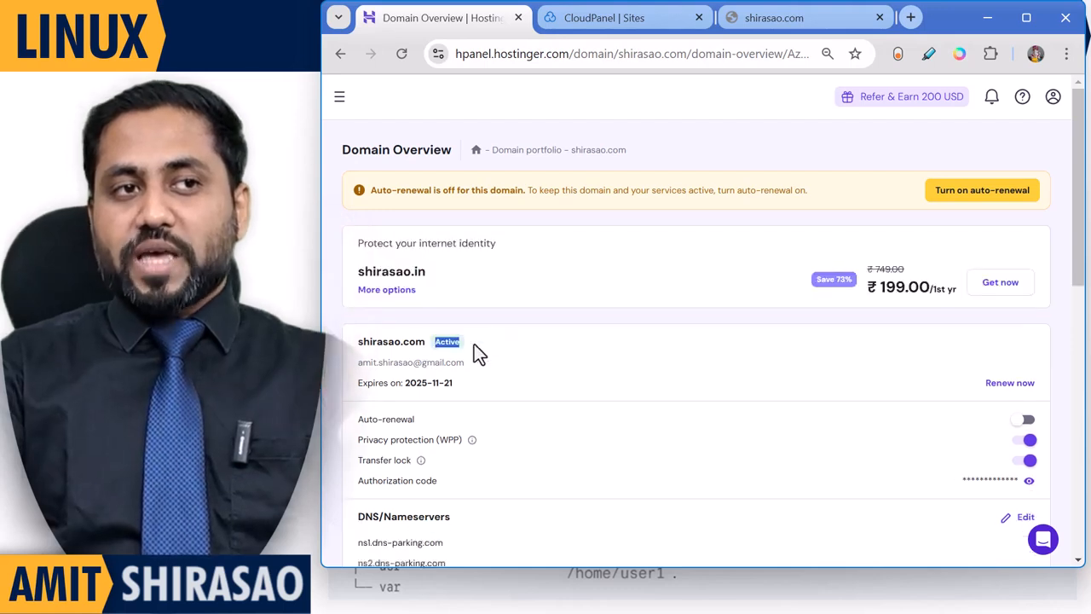
left_click_drag(406, 383, 458, 389)
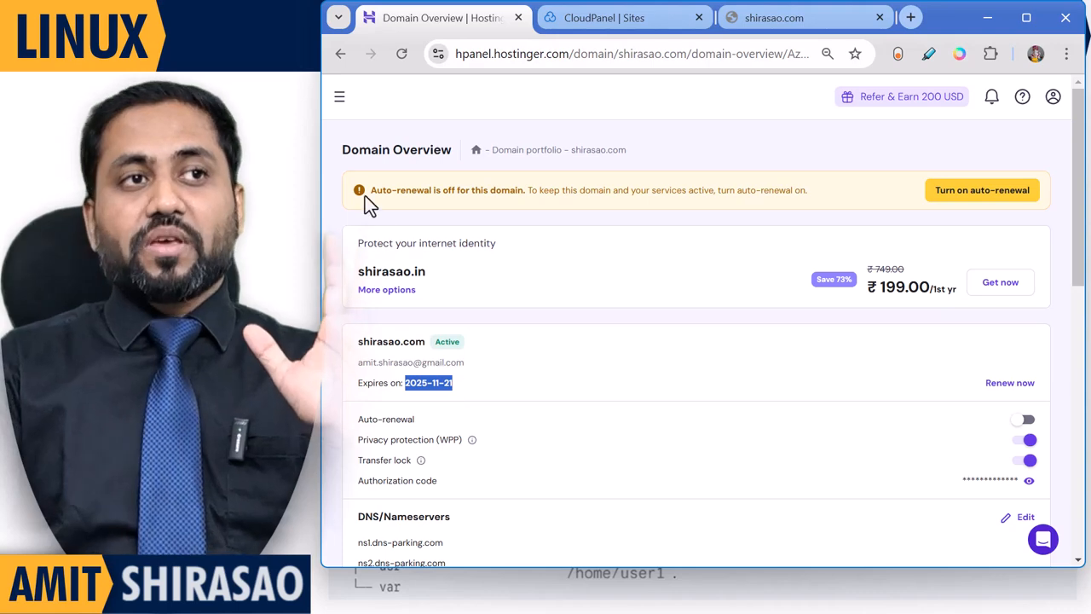
Open the DNS / Nameservers page of shirasao.com and highlight the CNAME record type, the A record type and the A record's IP address
left_click(339, 96)
left_click(367, 230)
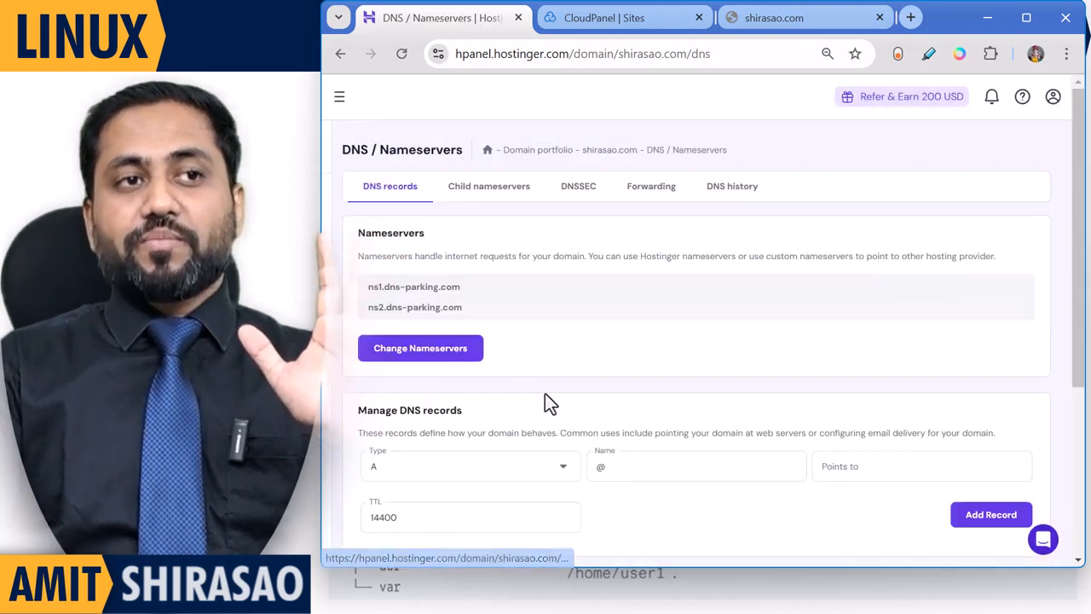
scroll(569, 407, "down", 1)
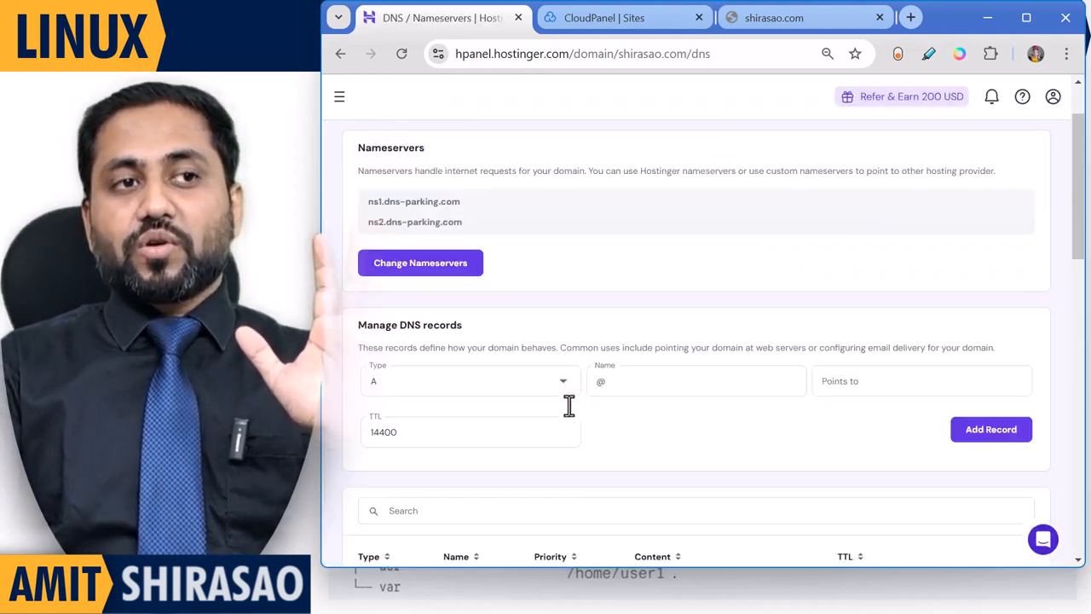
scroll(569, 409, "down", 2)
scroll(541, 388, "down", 2)
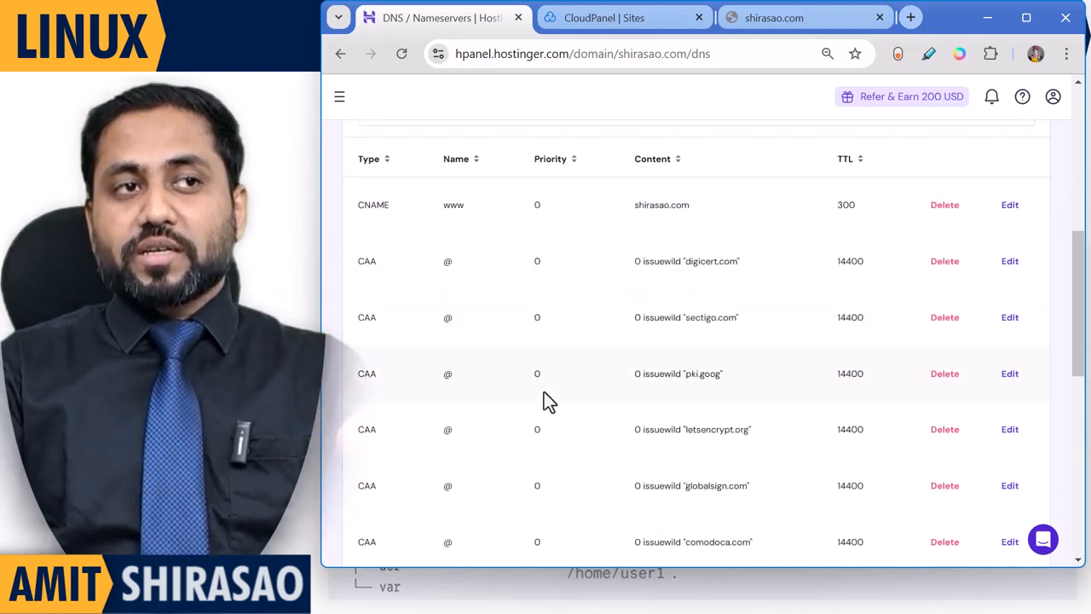
left_click_drag(382, 212, 333, 217)
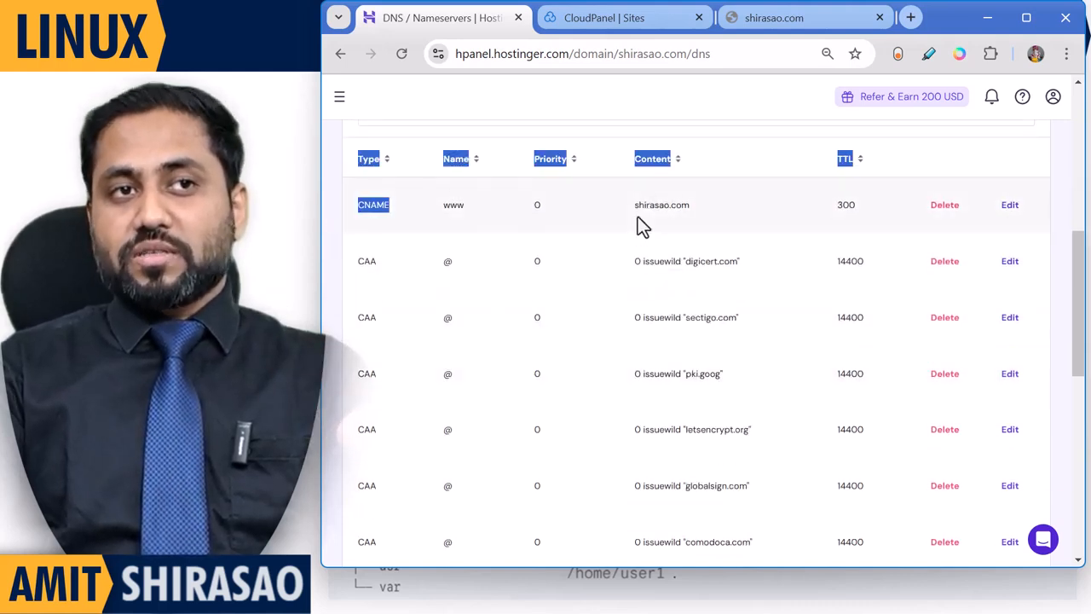
scroll(446, 397, "down", 7)
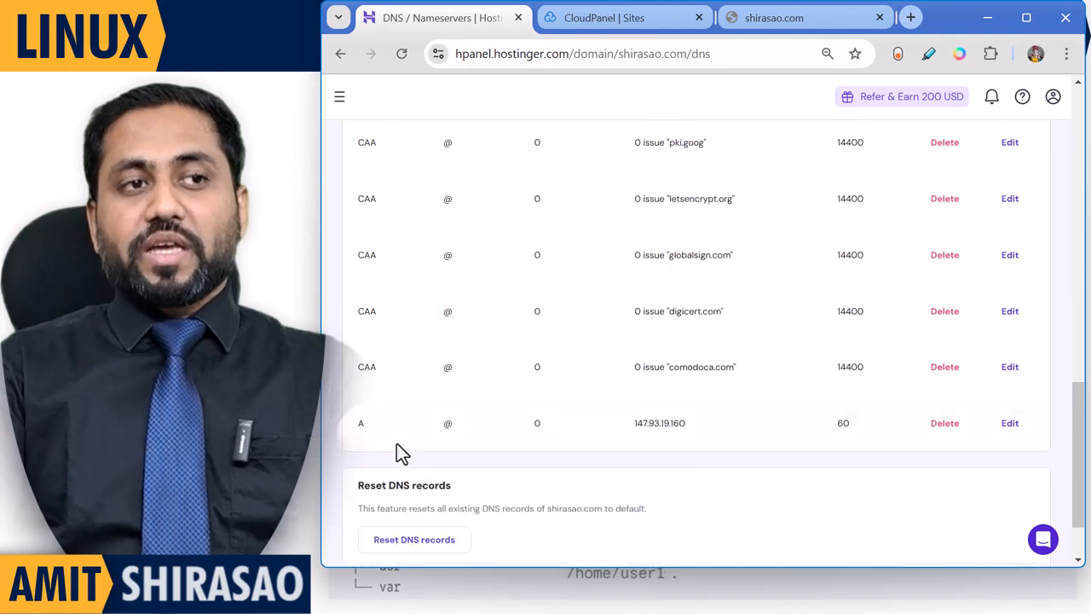
left_click_drag(363, 331, 333, 349)
left_click_drag(635, 338, 731, 349)
scroll(732, 375, "up", 9)
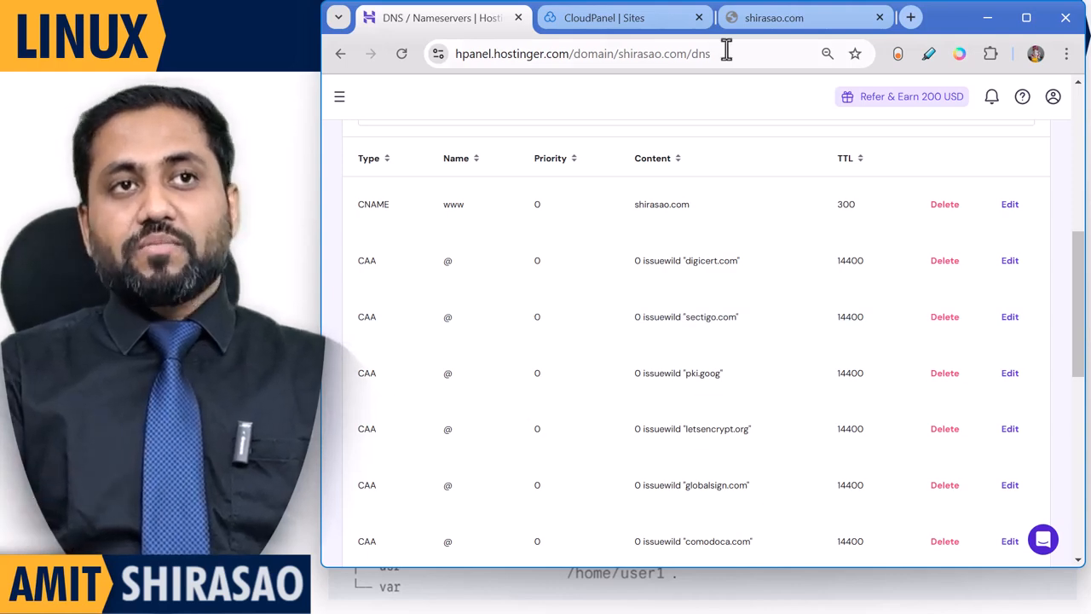
Recheck the shirasao.com page, and start adding a static HTML site in CloudPanel after reviewing the available site types
left_click(761, 18)
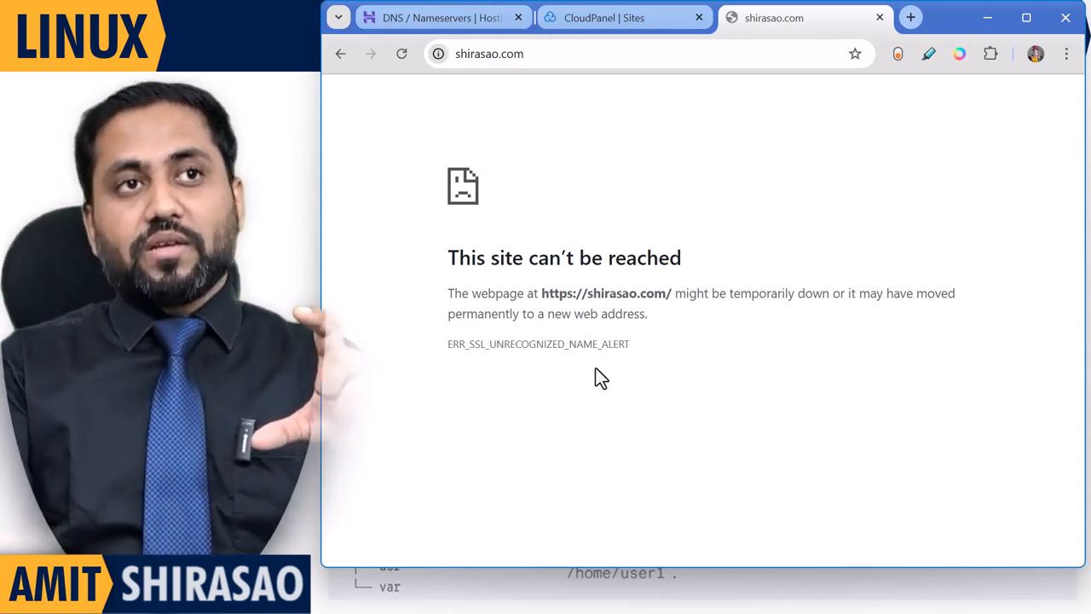
left_click(615, 21)
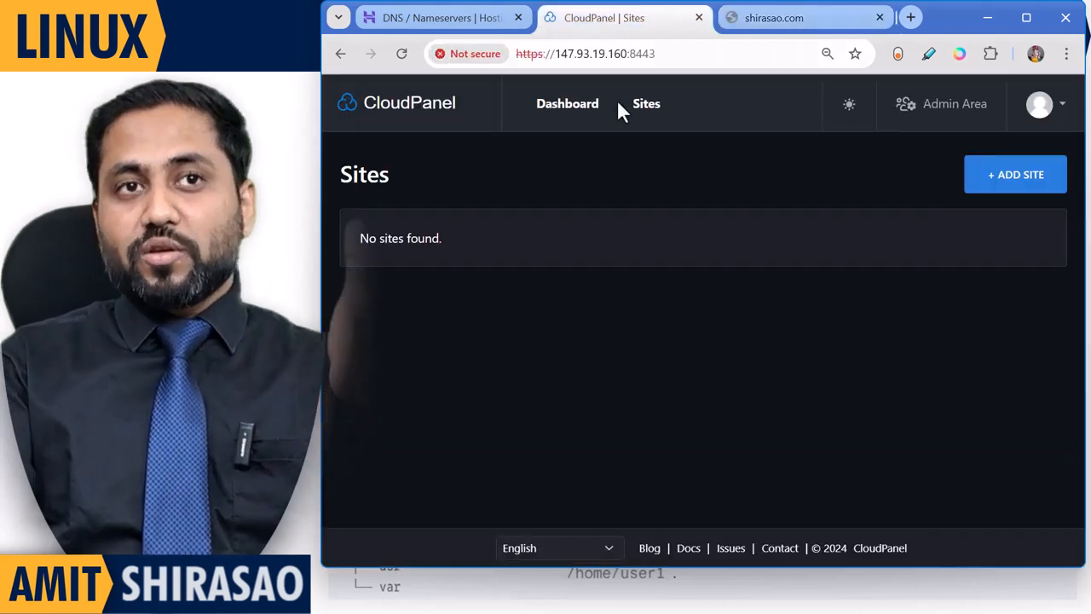
left_click(1008, 179)
scroll(875, 344, "down", 4)
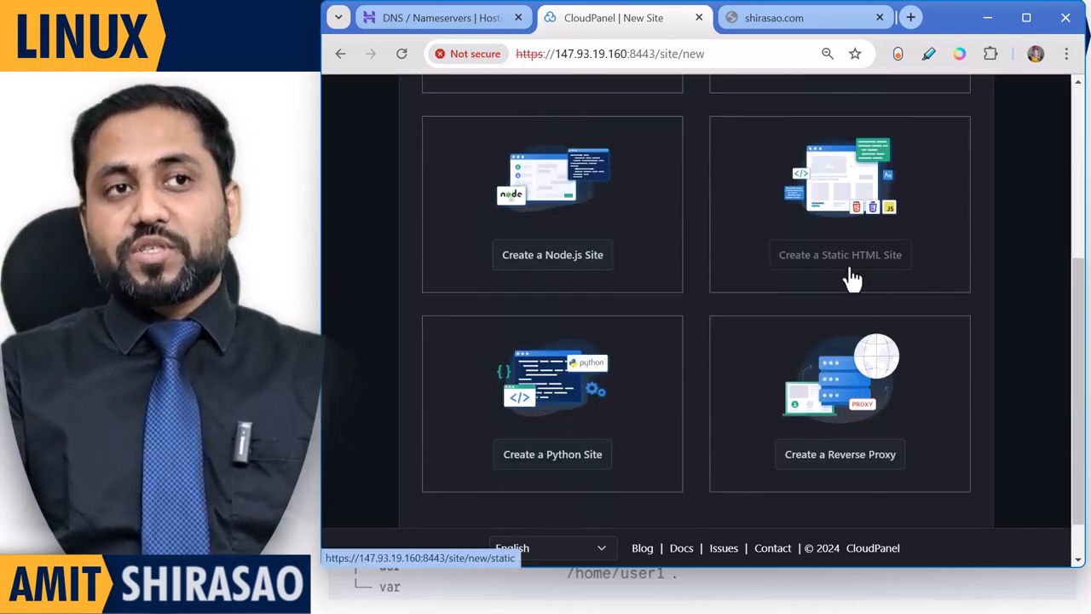
scroll(735, 370, "up", 2)
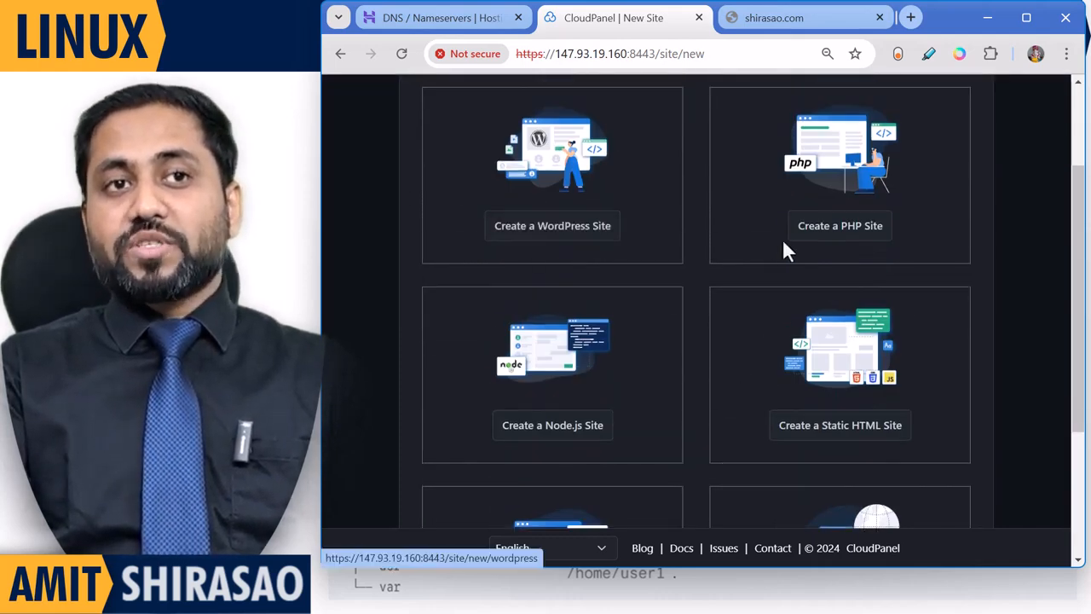
scroll(597, 426, "down", 2)
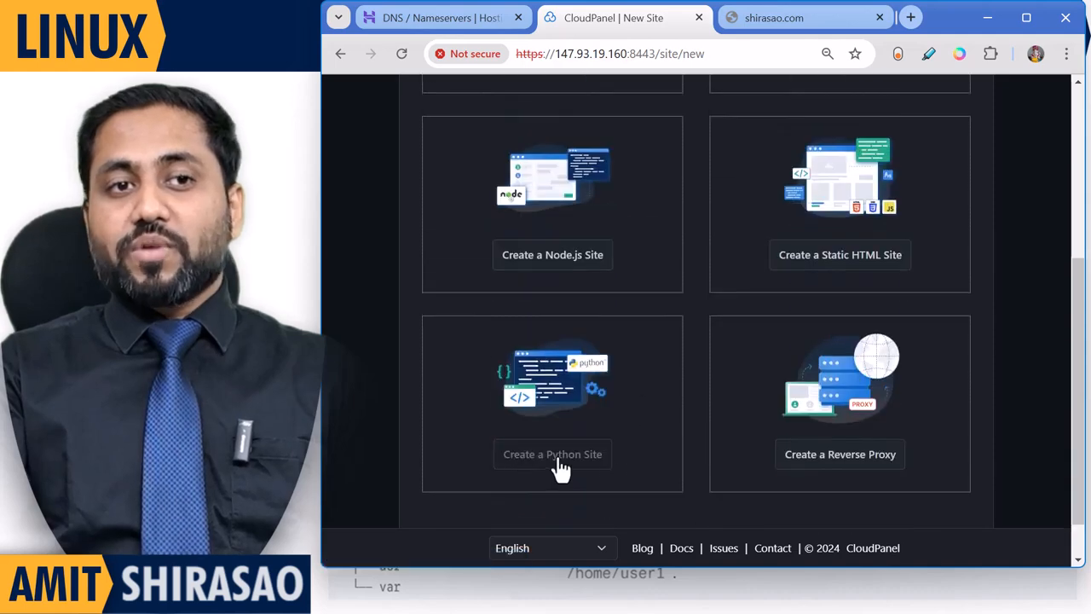
scroll(867, 417, "up", 2)
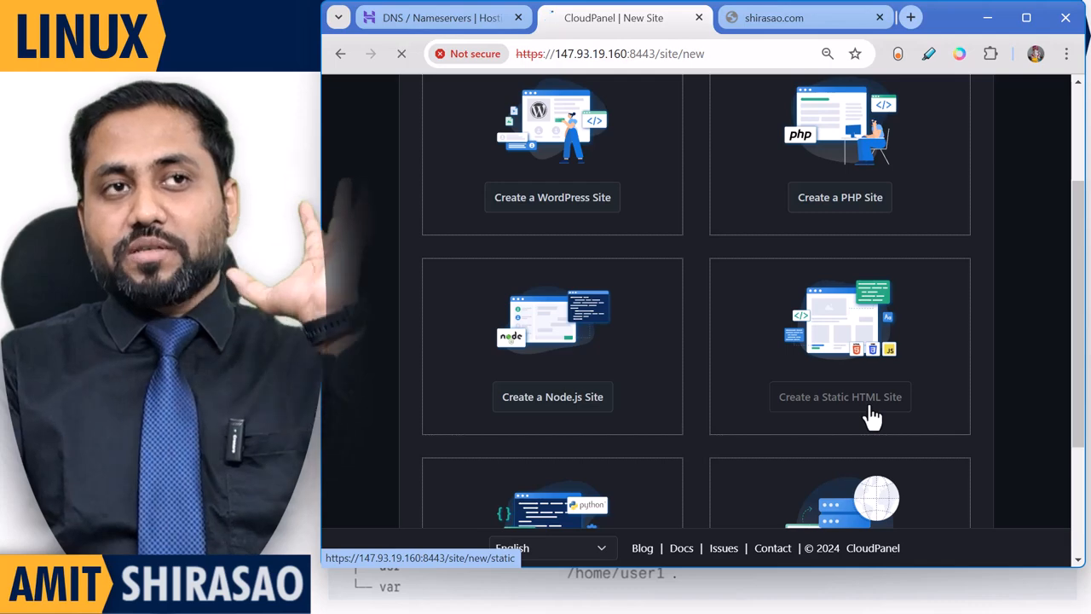
left_click(869, 410)
Enter shirasao.com as the new site's domain name, and highlight the domain and the site user
left_click(522, 262)
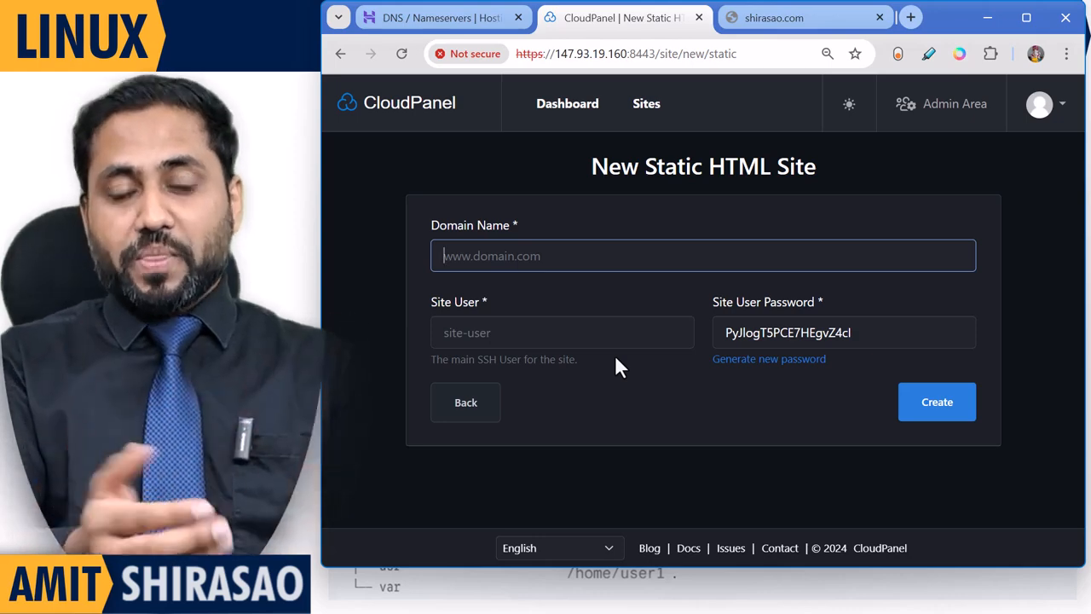
type("shirasao.com")
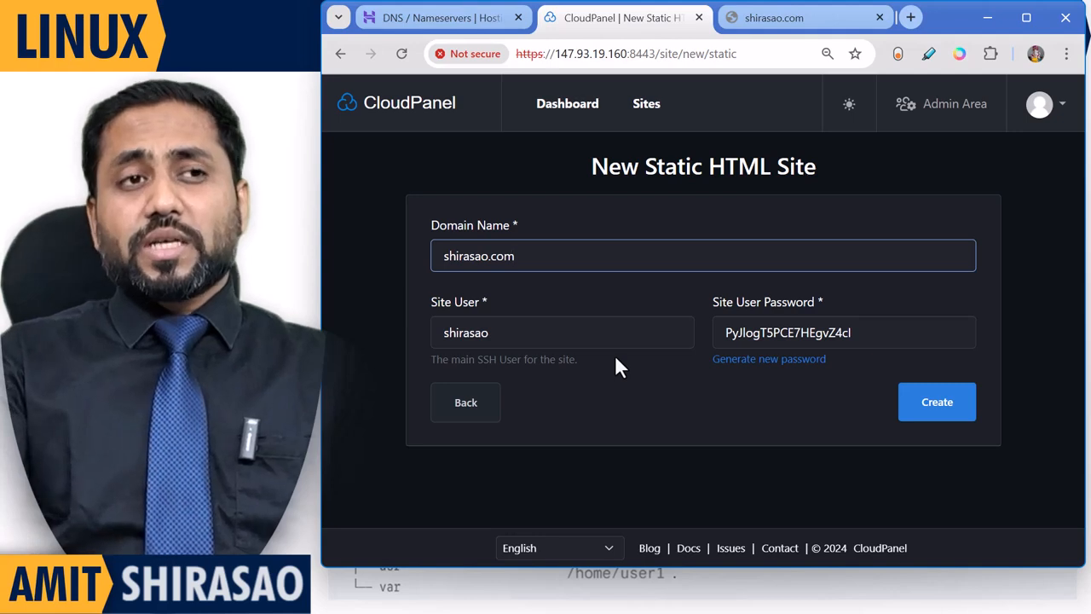
double_click(492, 256)
double_click(486, 336)
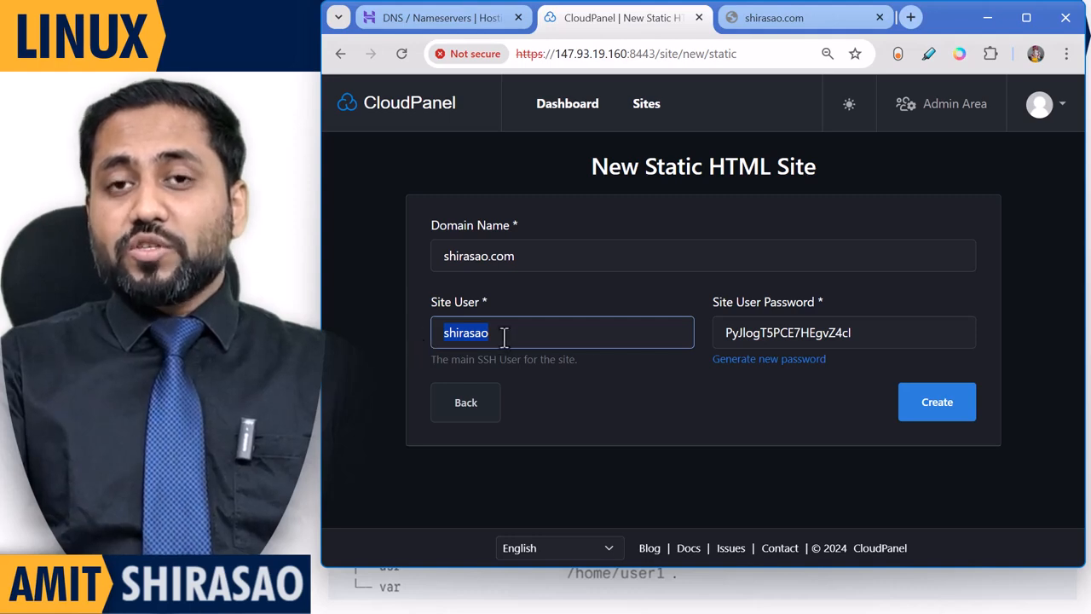
Generate a site user password, replace it with a manually entered password, and generate a fresh one instead
double_click(868, 332)
left_click(746, 365)
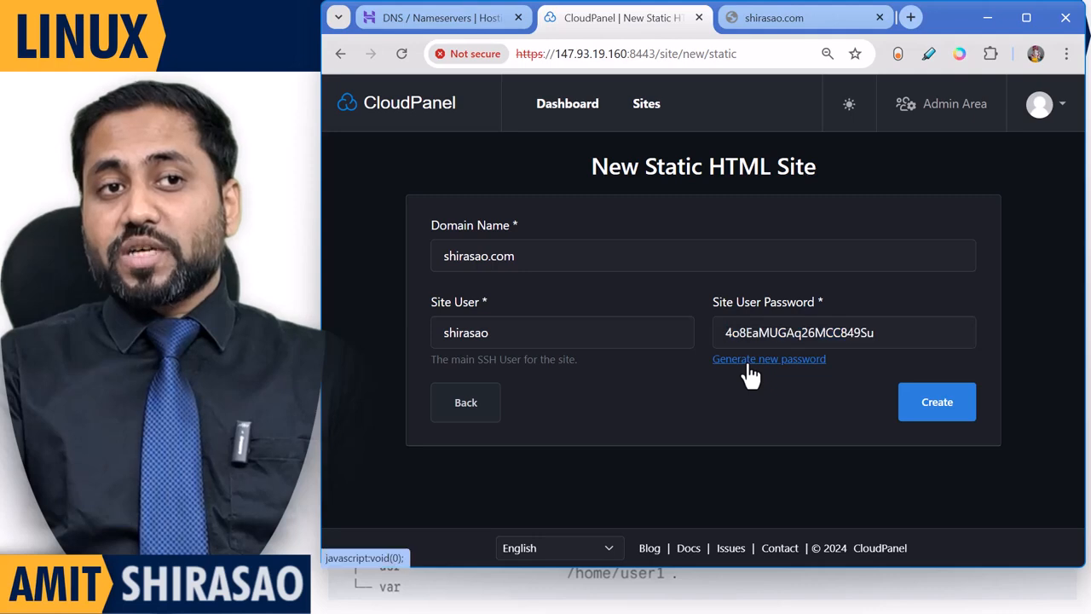
double_click(903, 332)
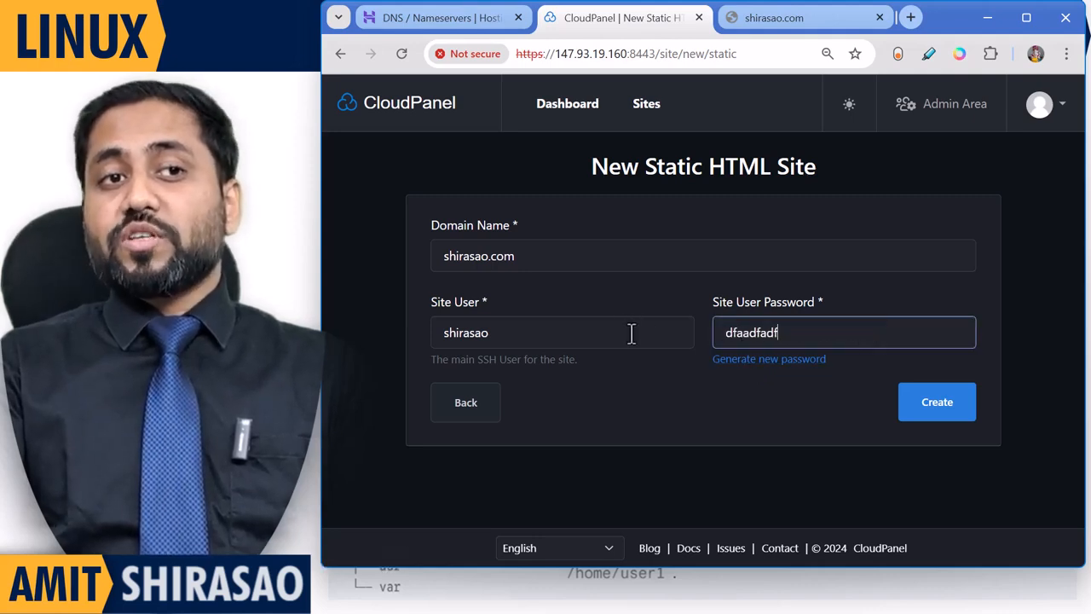
left_click(756, 365)
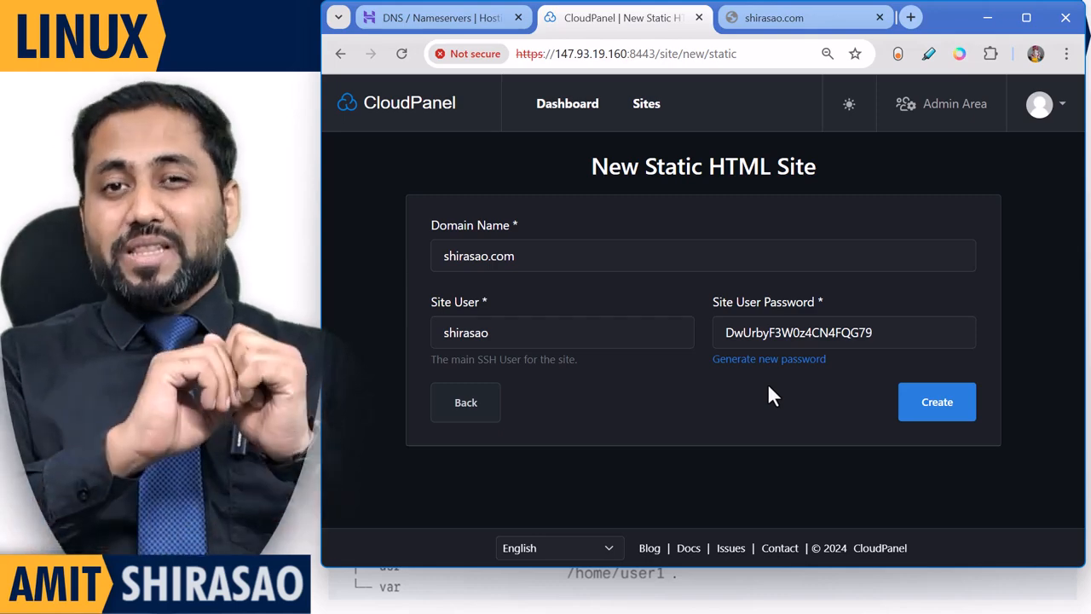
Highlight the site user in the New Static HTML Site form
left_click_drag(544, 326, 417, 334)
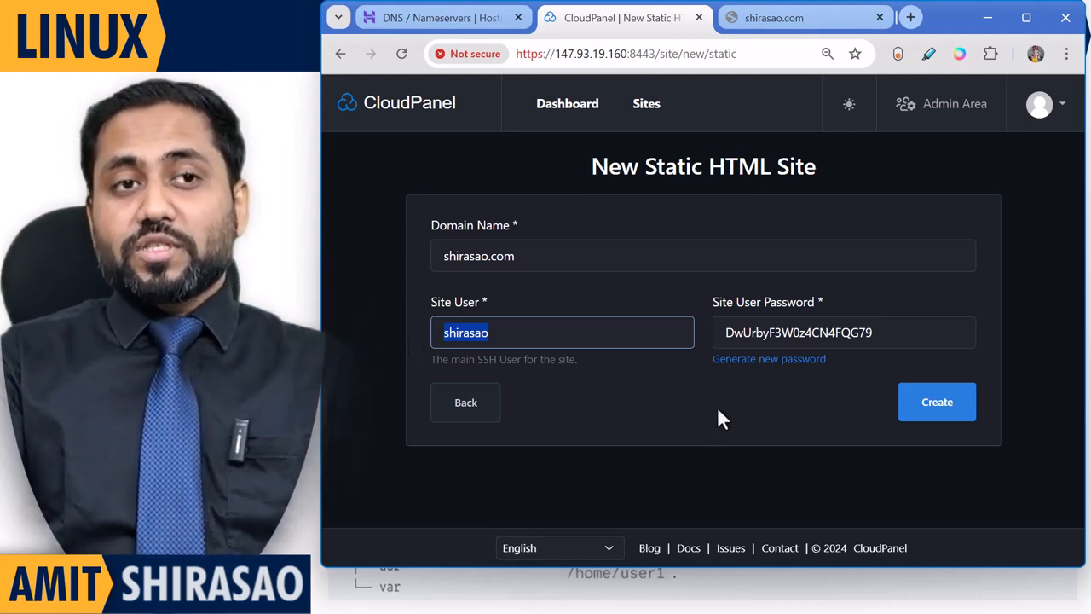
left_click_drag(487, 332, 392, 324)
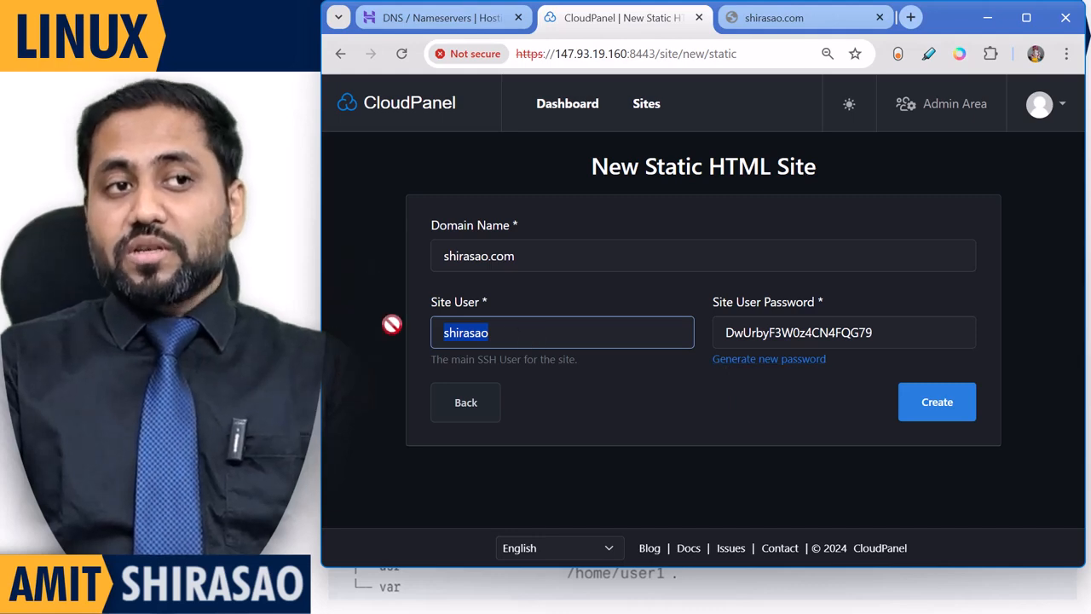
Replace the generated site user password with a manually entered one, and create the static HTML site for shirasao.com
left_click_drag(873, 333, 706, 358)
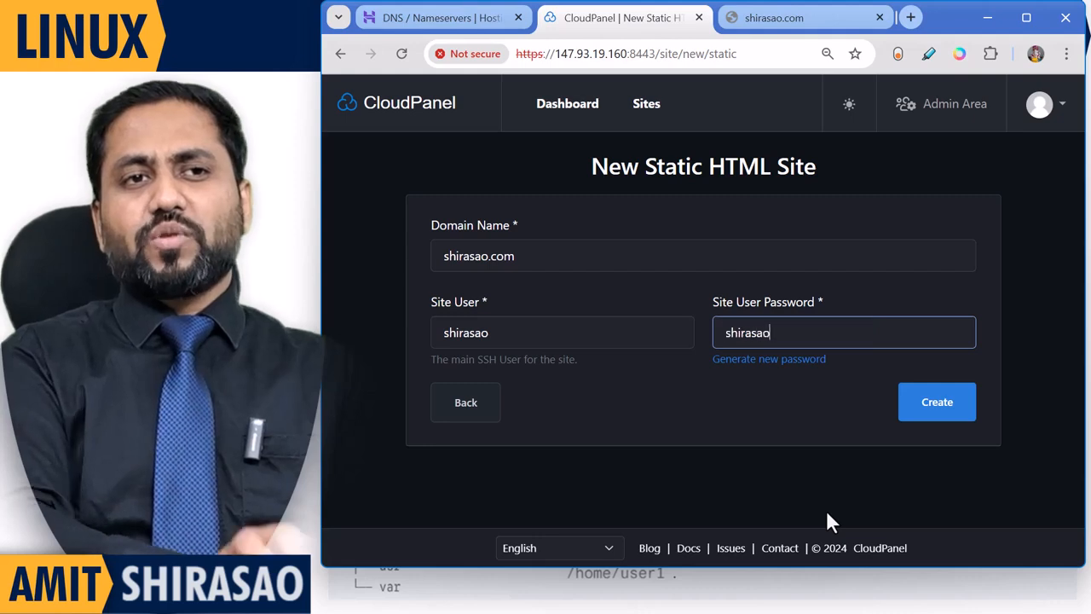
key("Return")
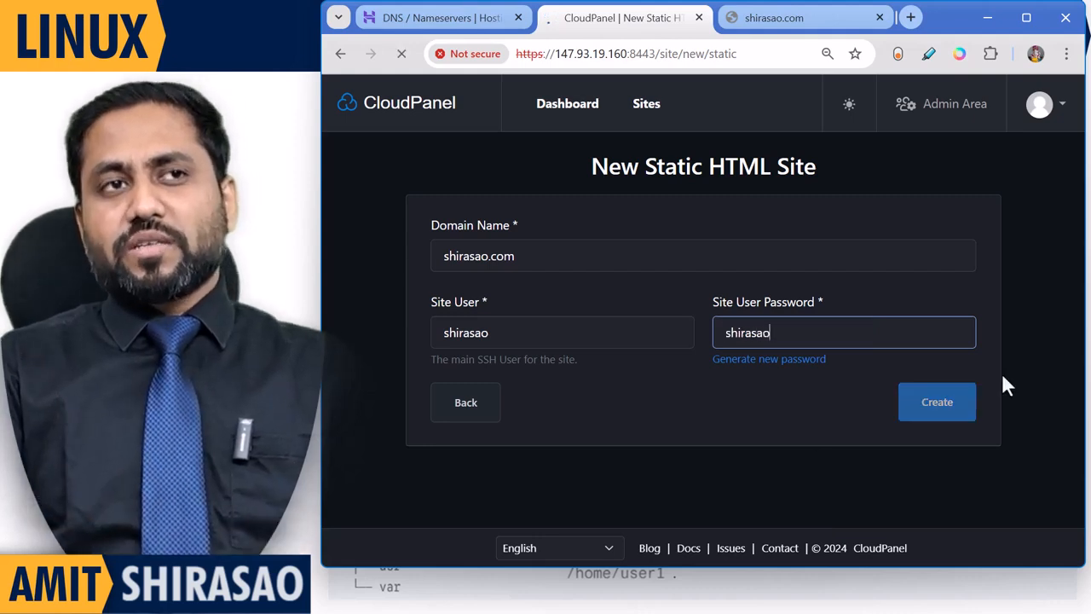
left_click_drag(500, 337, 410, 334)
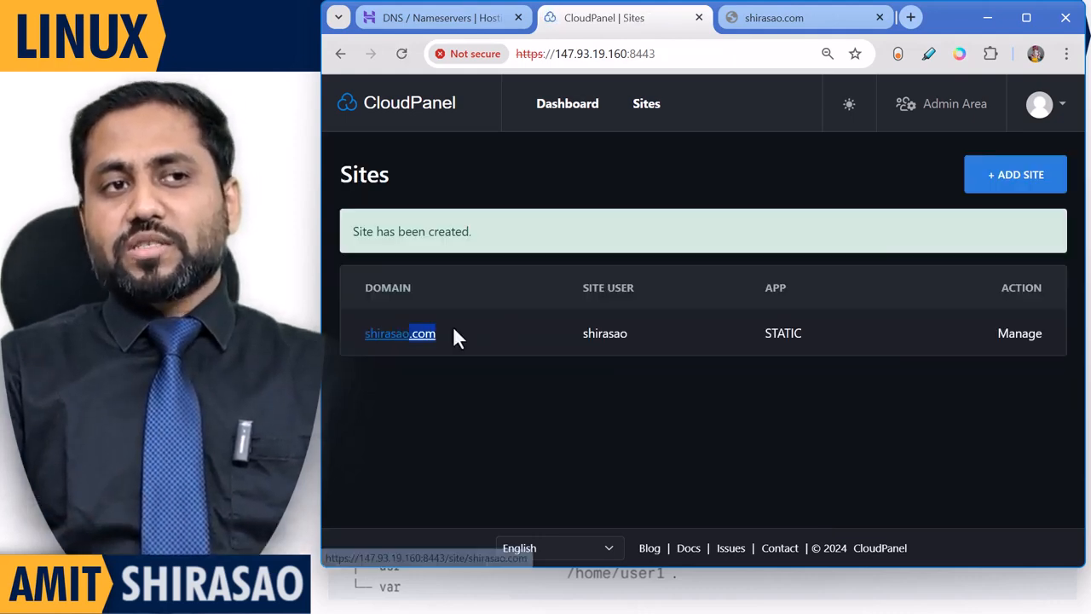
left_click(851, 373)
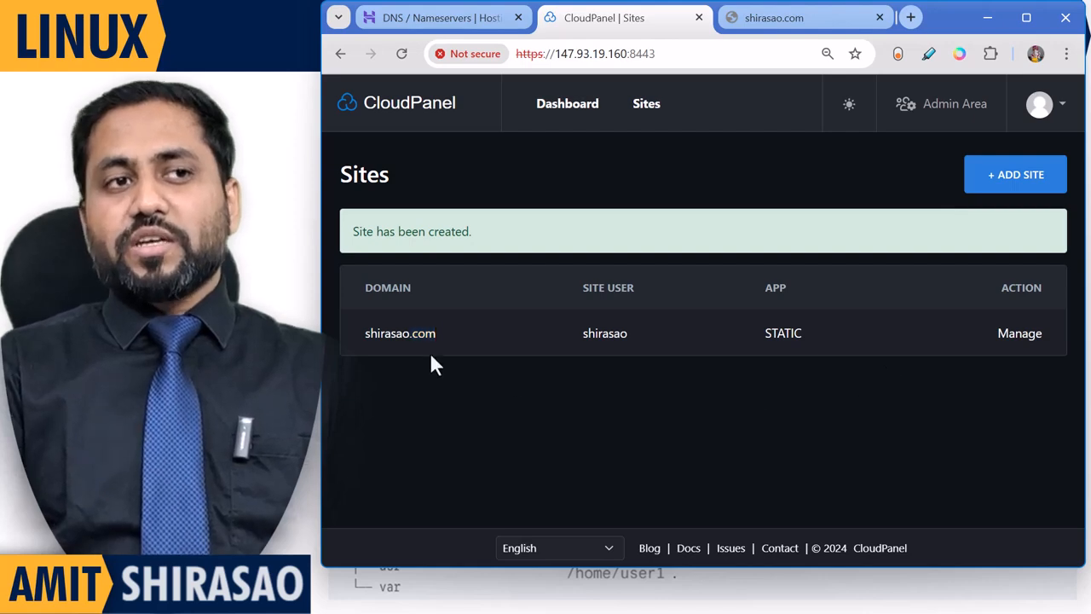
Open the shirasao.com site for management, and review its SSL/TLS certificates, the live page and its File Manager
left_click(1019, 333)
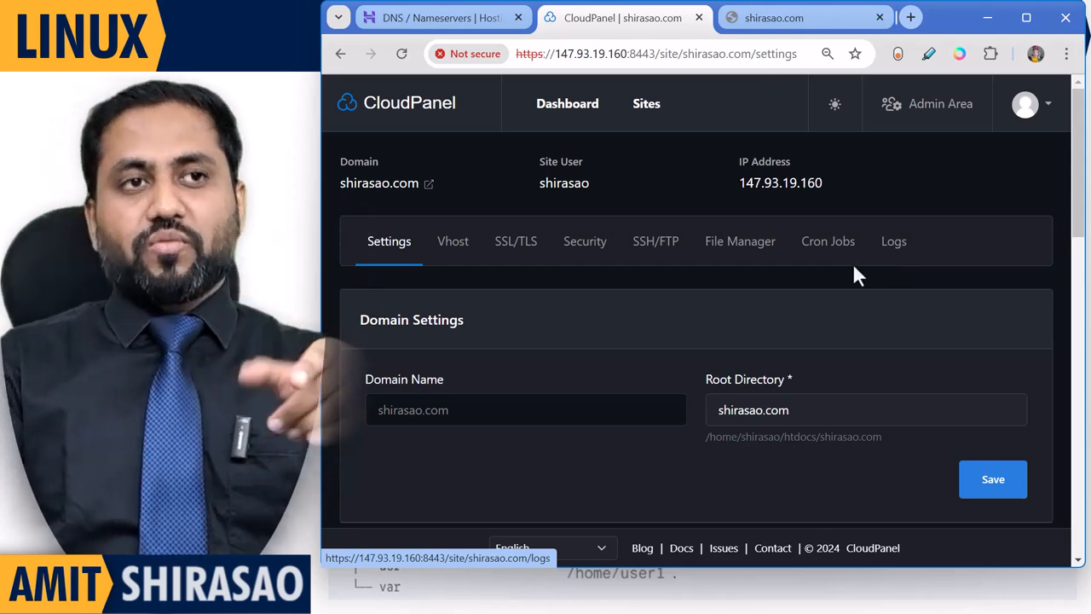
left_click(518, 247)
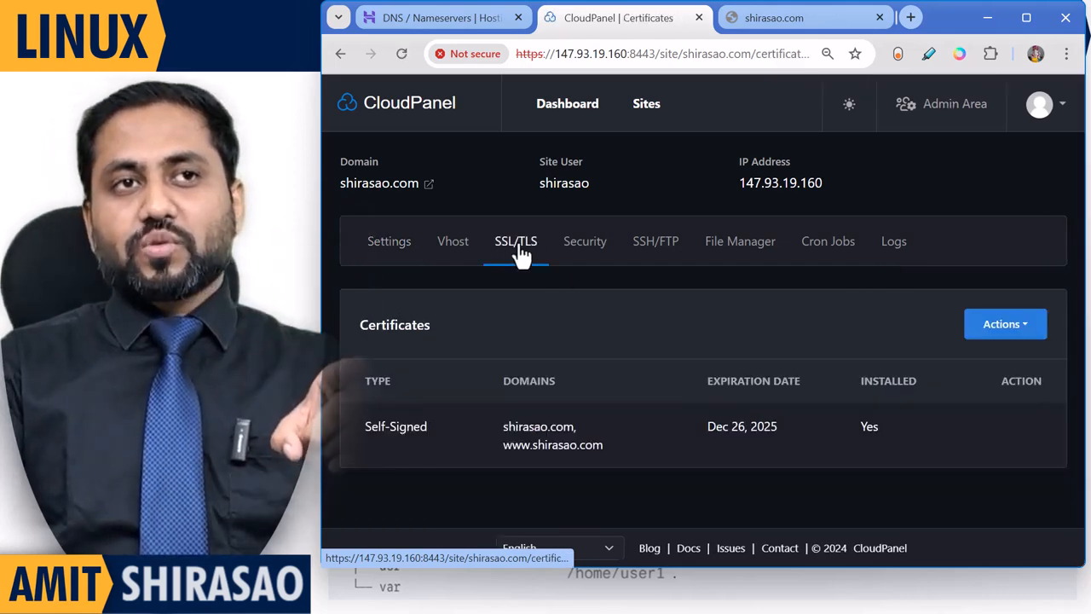
left_click(774, 26)
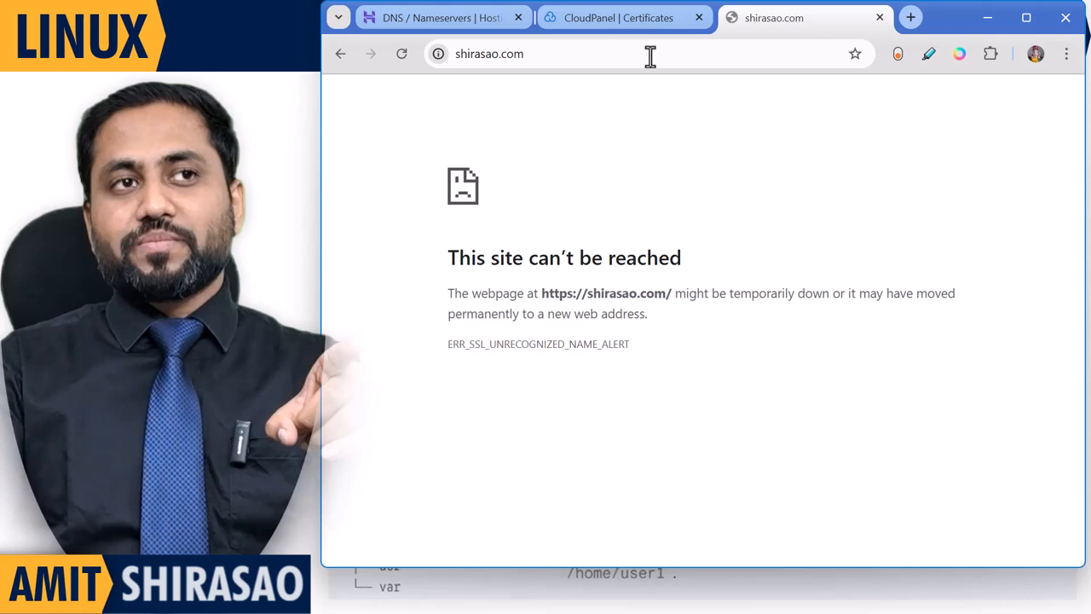
left_click(607, 24)
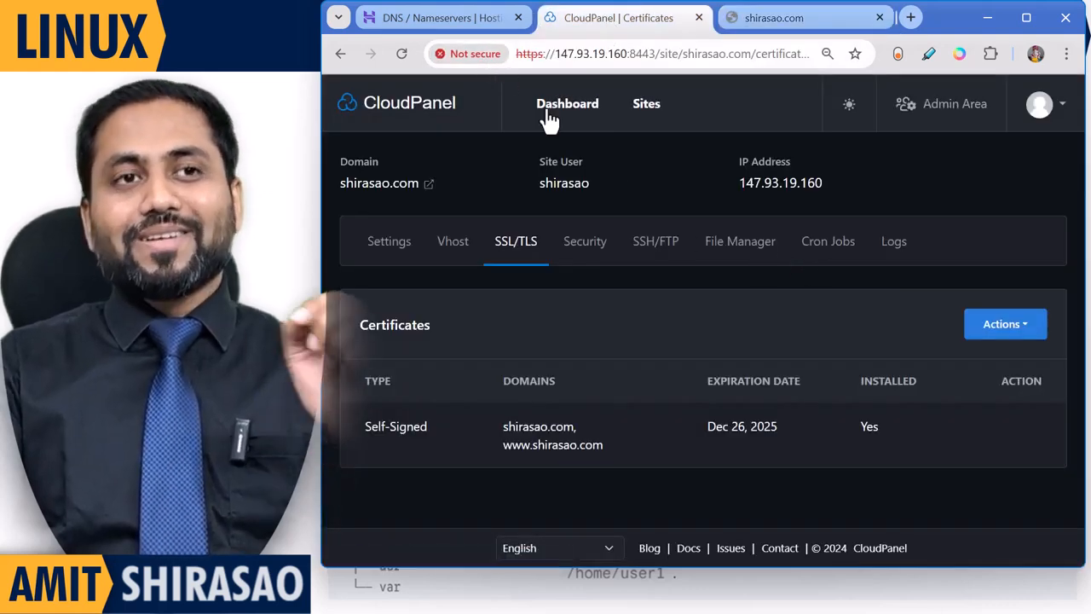
left_click(731, 245)
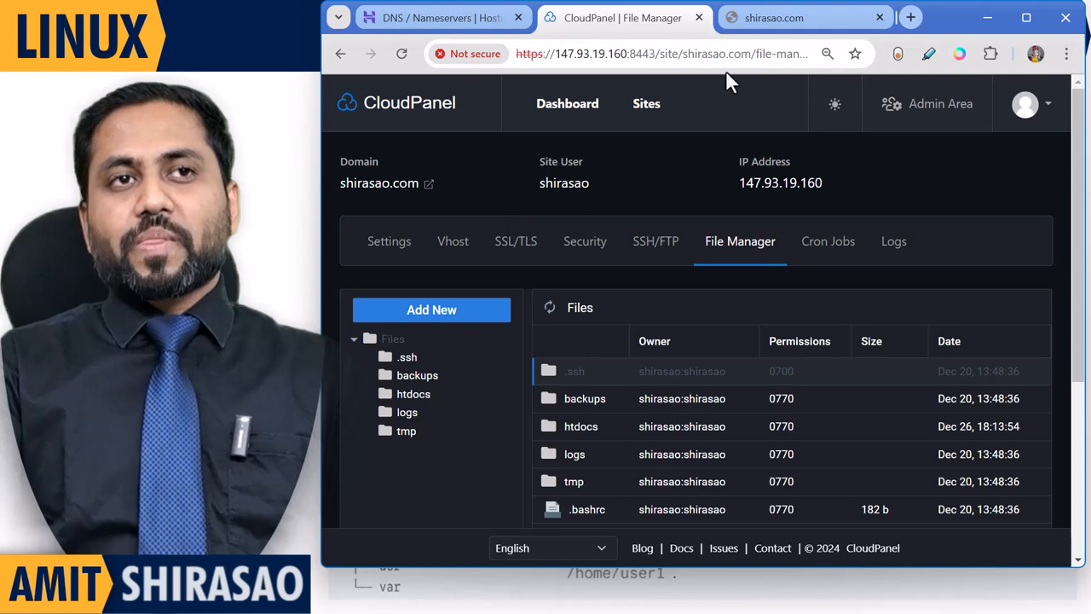
View the live shirasao.com page, proceeding past the browser's privacy warning
left_click(761, 21)
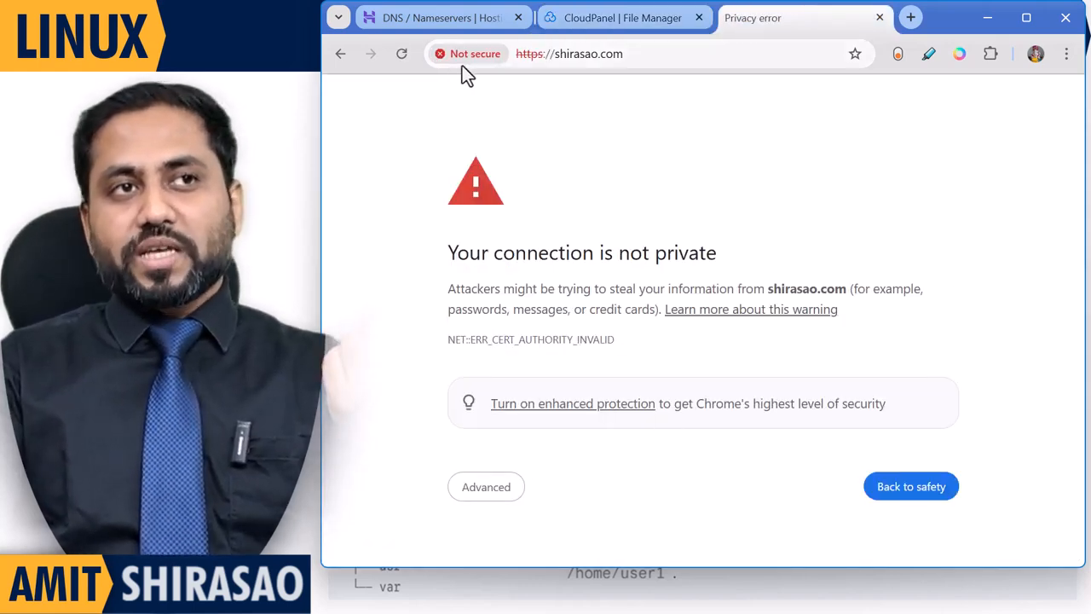
left_click(486, 492)
scroll(573, 477, "down", 1)
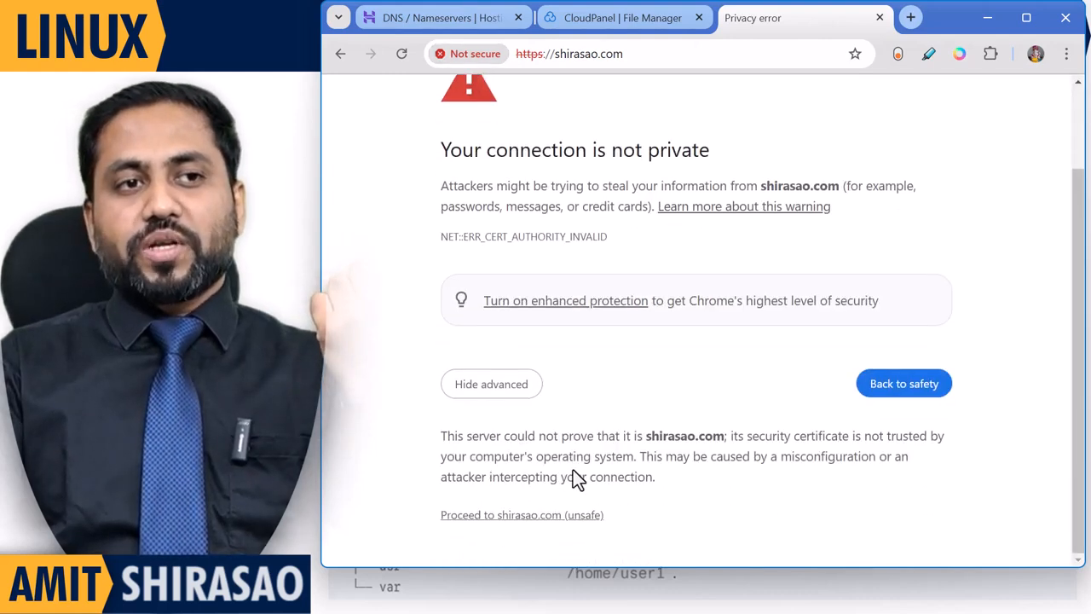
left_click(554, 515)
scroll(674, 352, "up", 6)
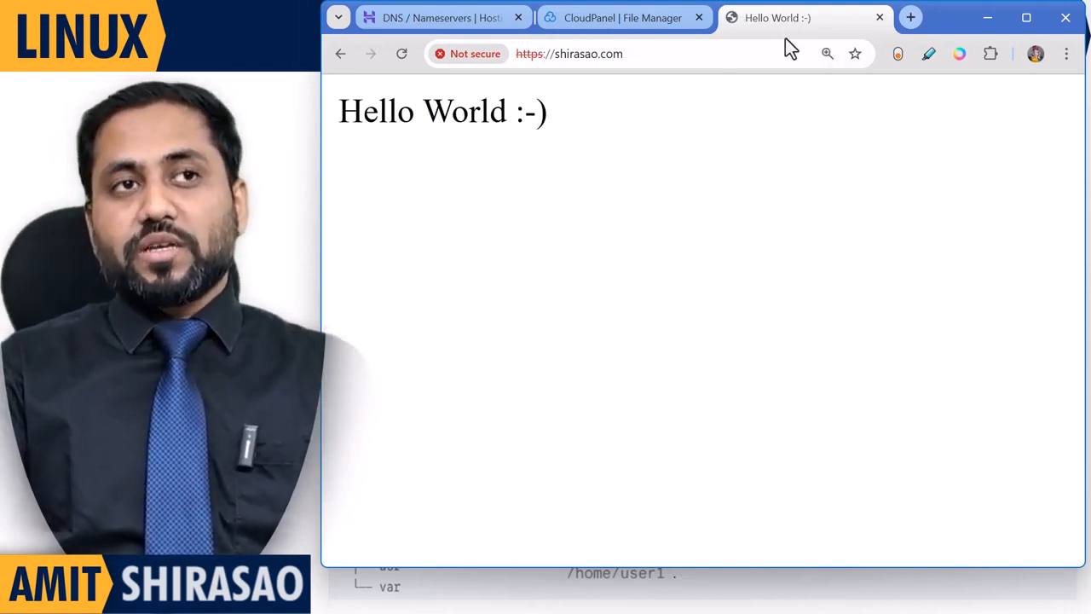
Copy the root directory path /home/shirasao/htdocs/shirasao.com from the site's domain settings in CloudPanel
left_click(608, 18)
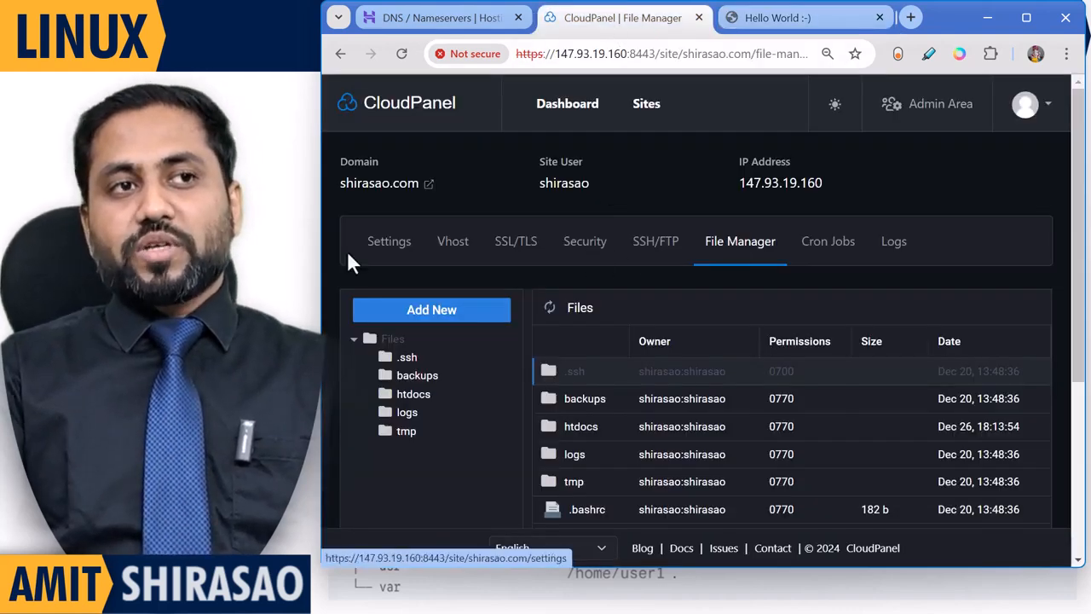
left_click(369, 254)
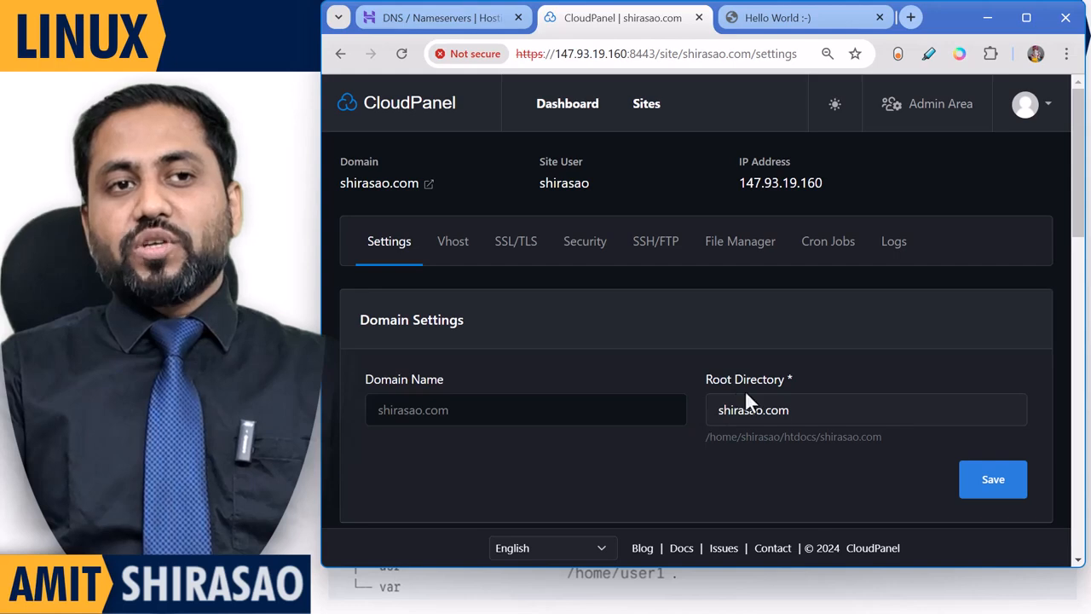
left_click_drag(705, 439, 877, 456)
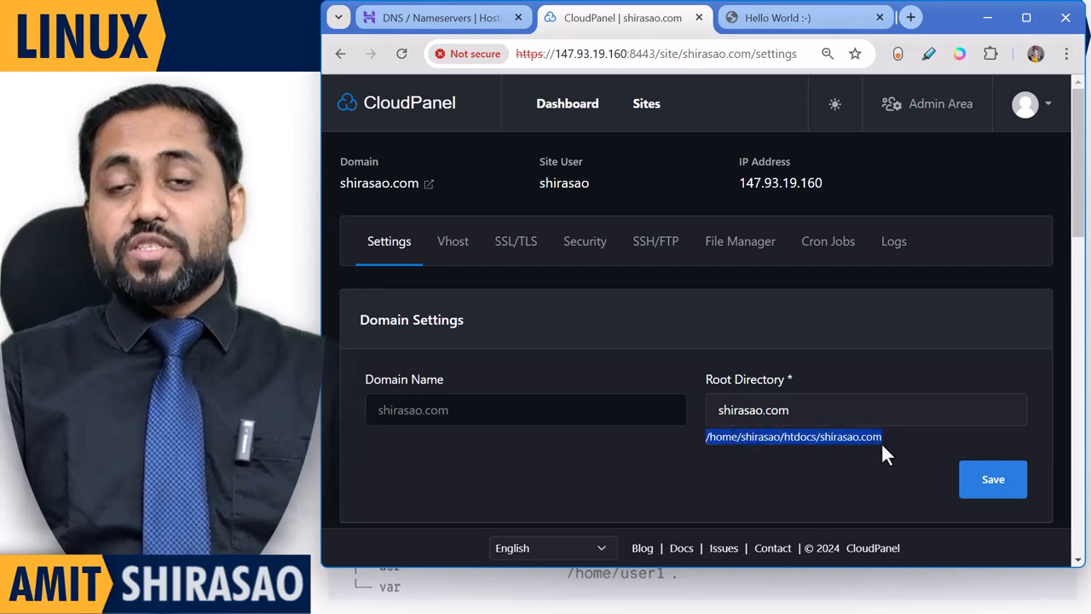
right_click(867, 444)
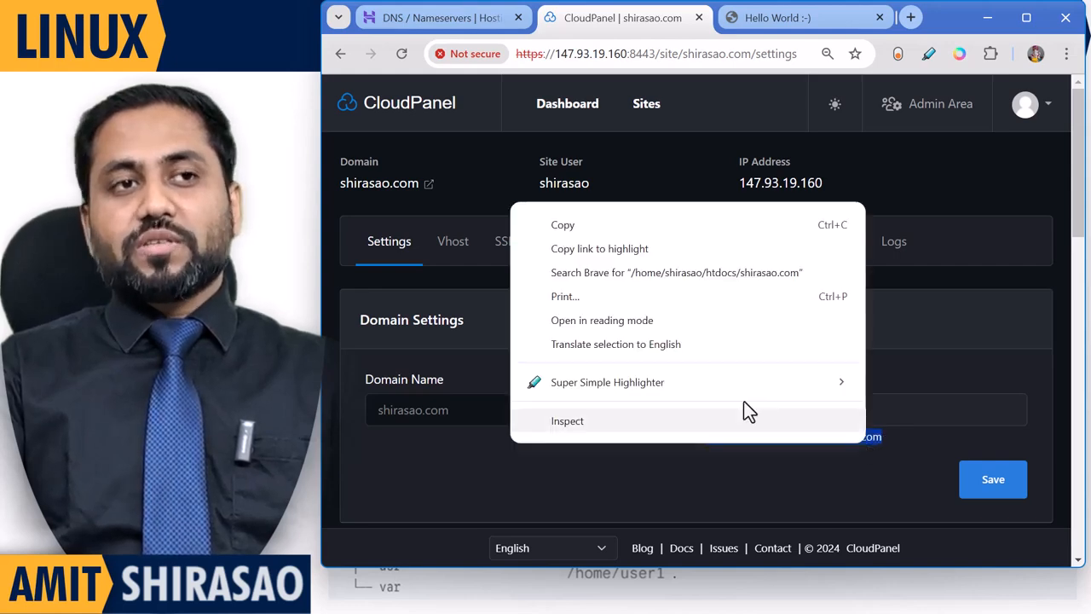
left_click(677, 228)
Switch to the server terminal, change to the directory /home/shirasao/htdocs/shirasao.com, and list its files
key("alt+Tab")
key("alt+Tab")
key("alt+Tab")
key("alt+Tab")
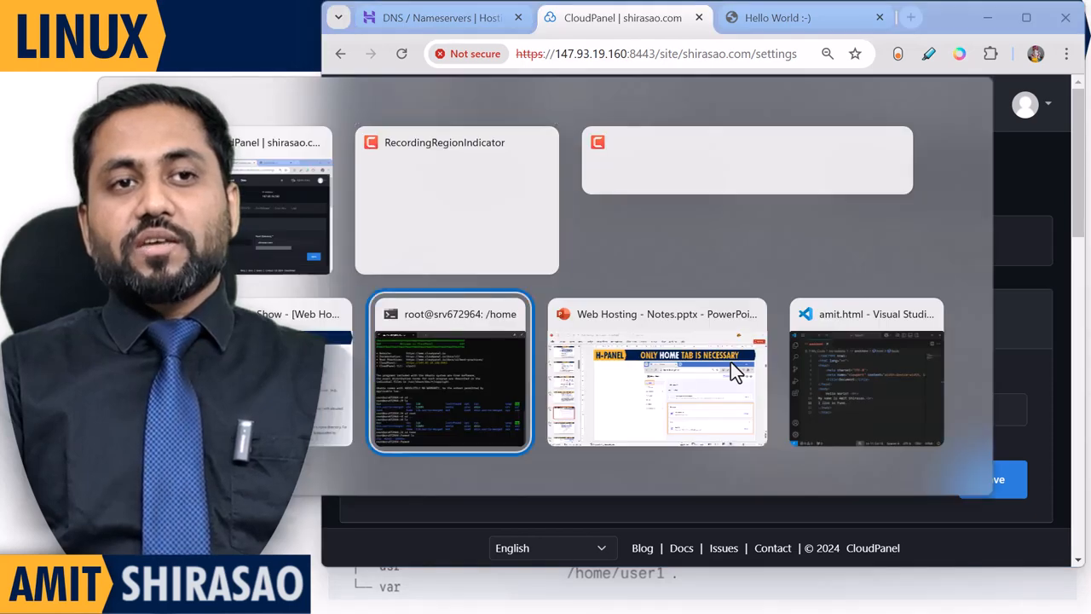
type("cd")
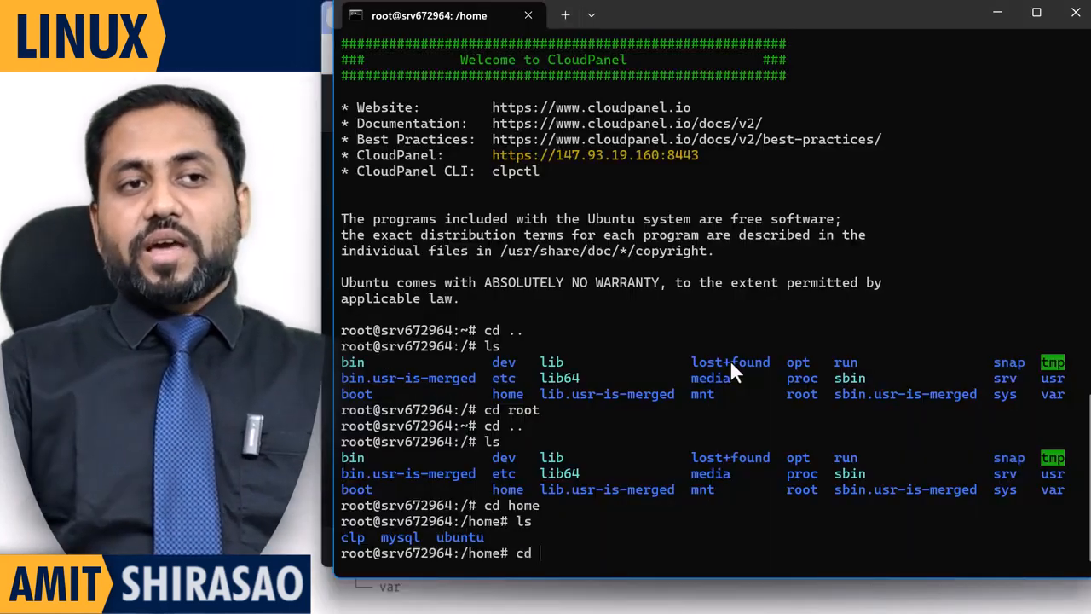
key("ctrl+v")
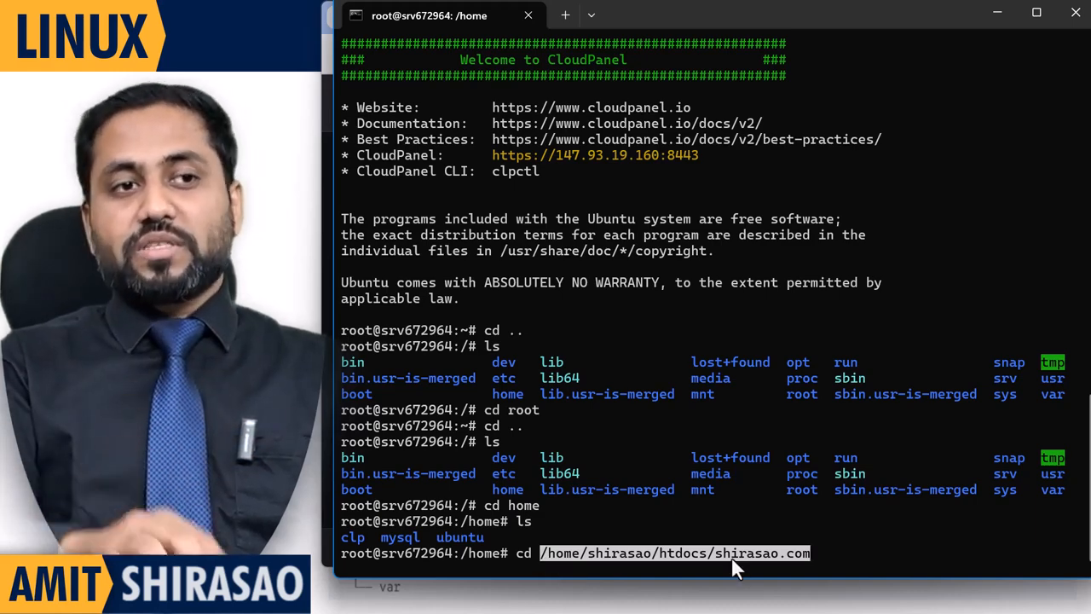
key("Return")
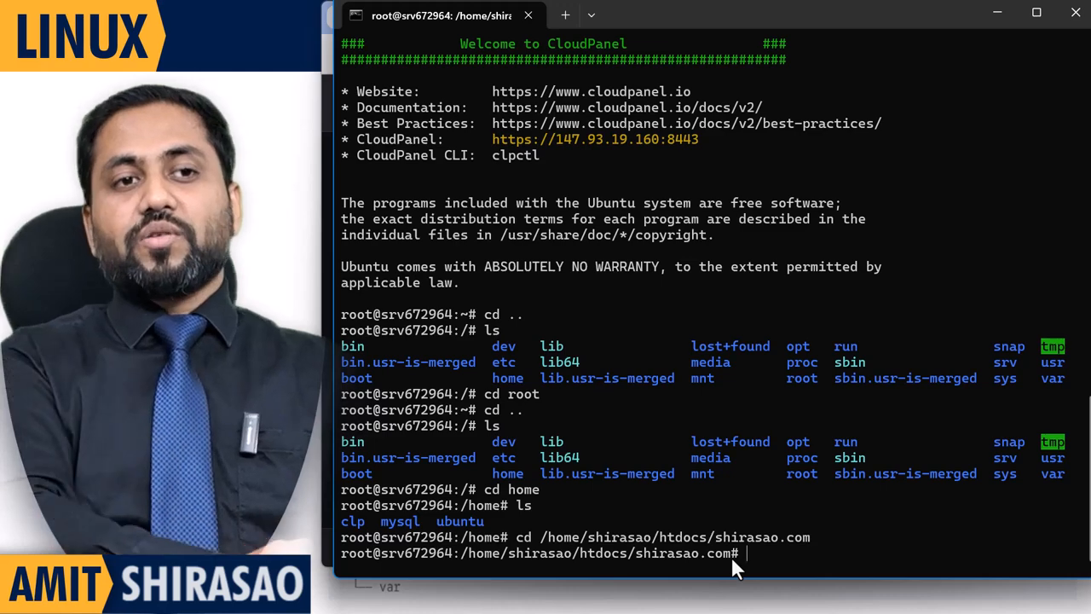
type("ls")
key("Return")
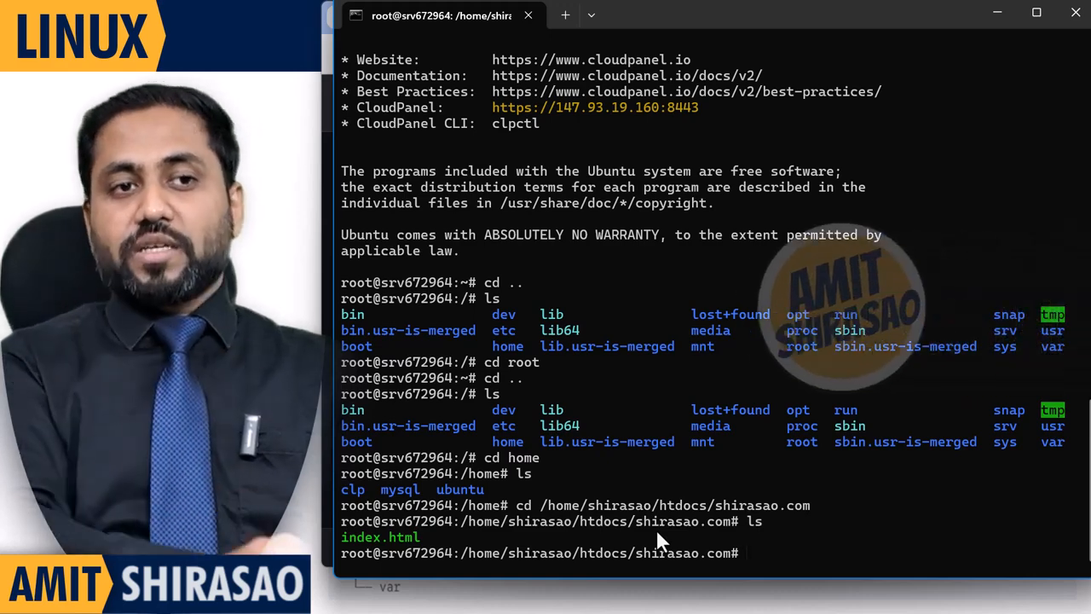
Print the contents of index.html with cat, and highlight its body text, title text and directory path
type("cd")
key("BackSpace")
type("at ")
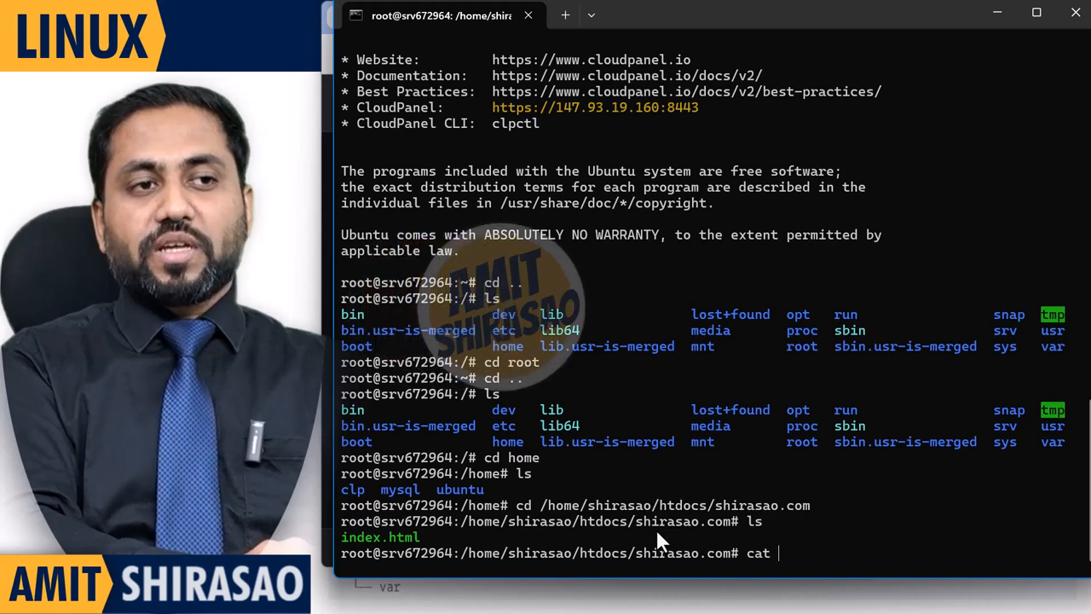
type("index.html")
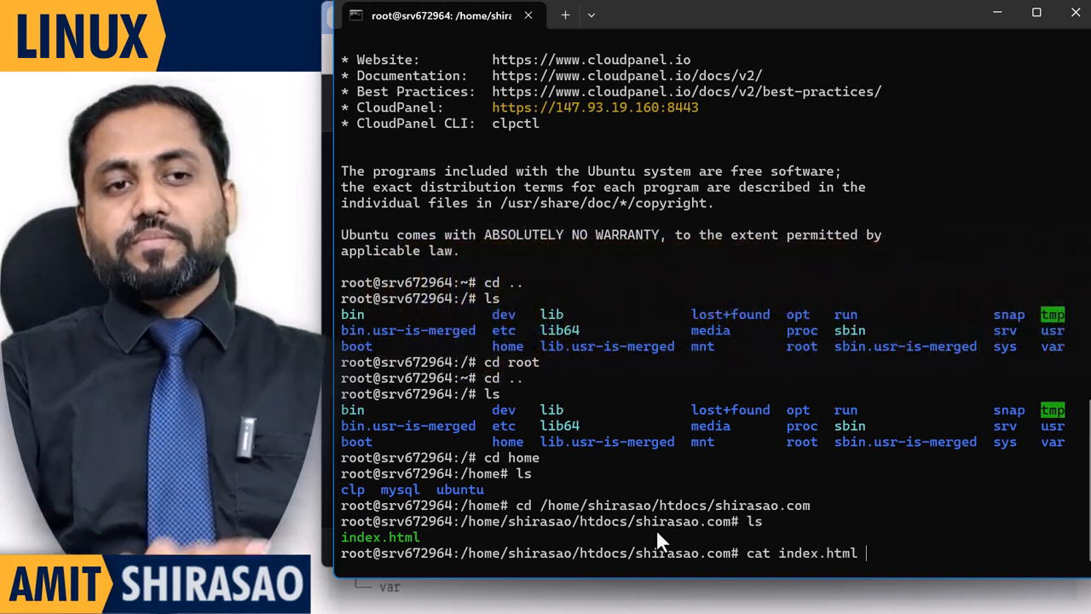
key("Return")
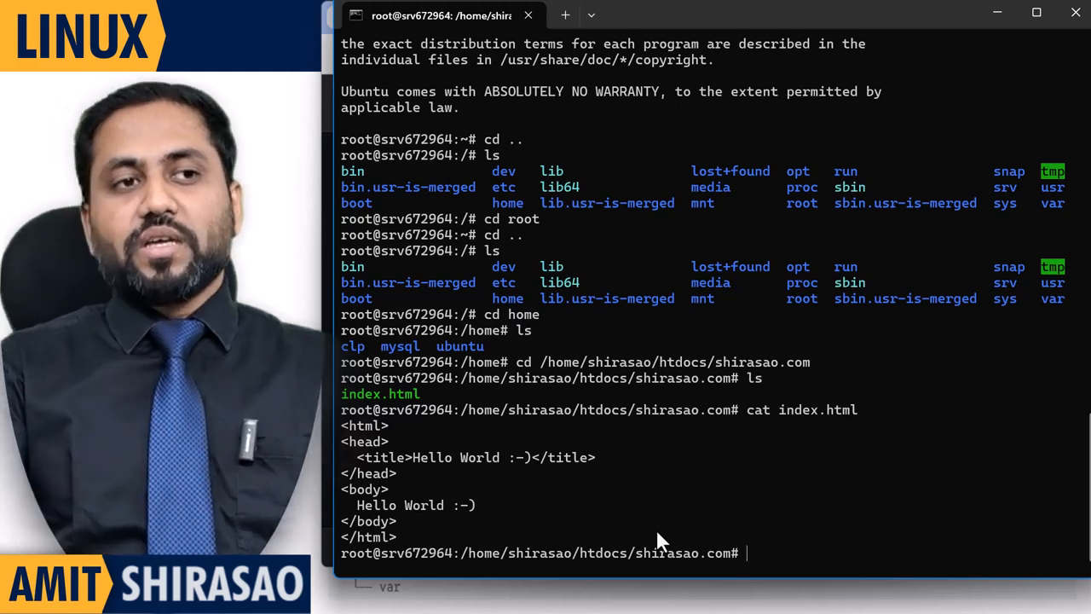
left_click_drag(343, 508, 458, 508)
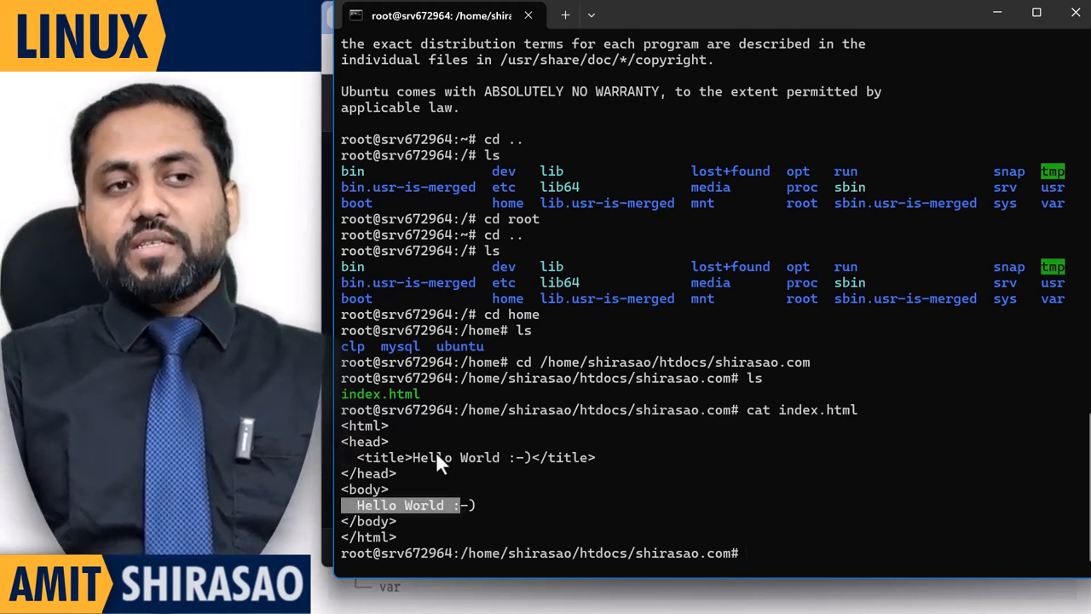
left_click_drag(419, 454, 512, 458)
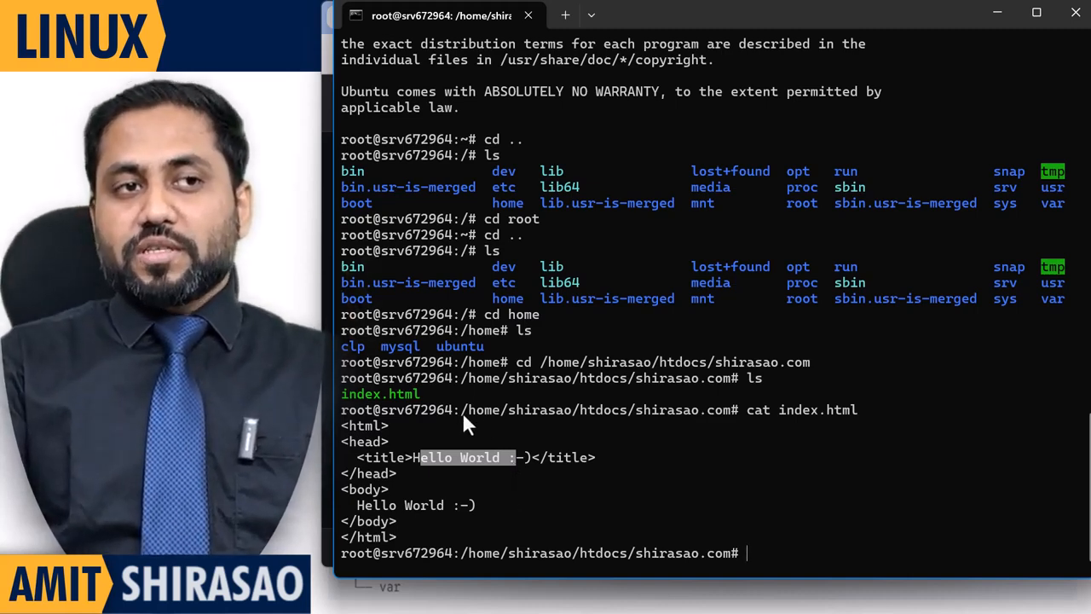
left_click_drag(461, 410, 726, 409)
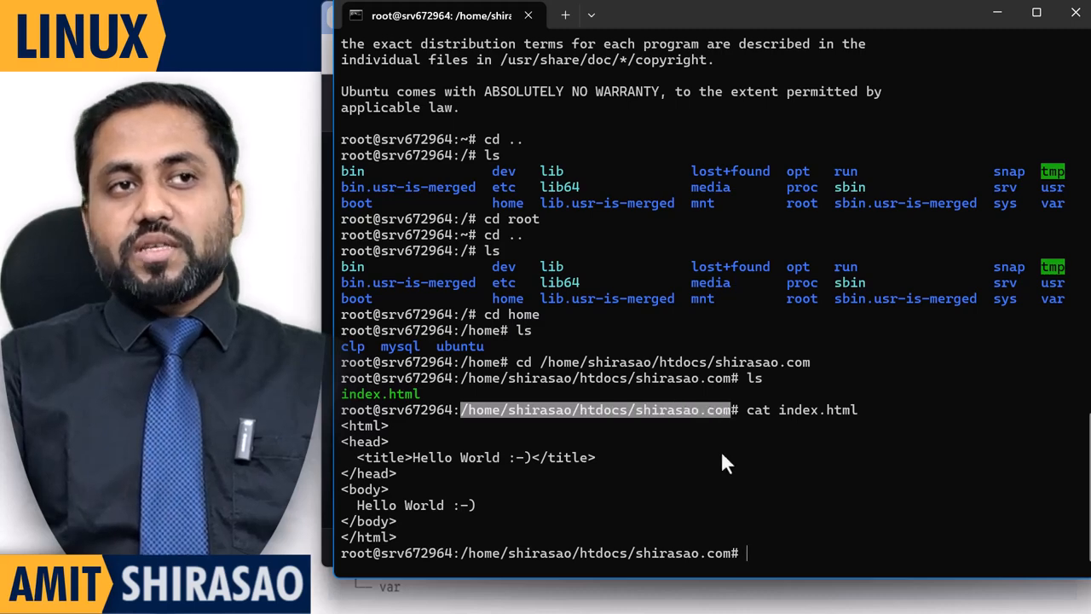
Compare the site's File Manager in CloudPanel with the directory path in the terminal, highlighting the shirasao and /htdocs/shirasao.com parts
key("alt+Tab")
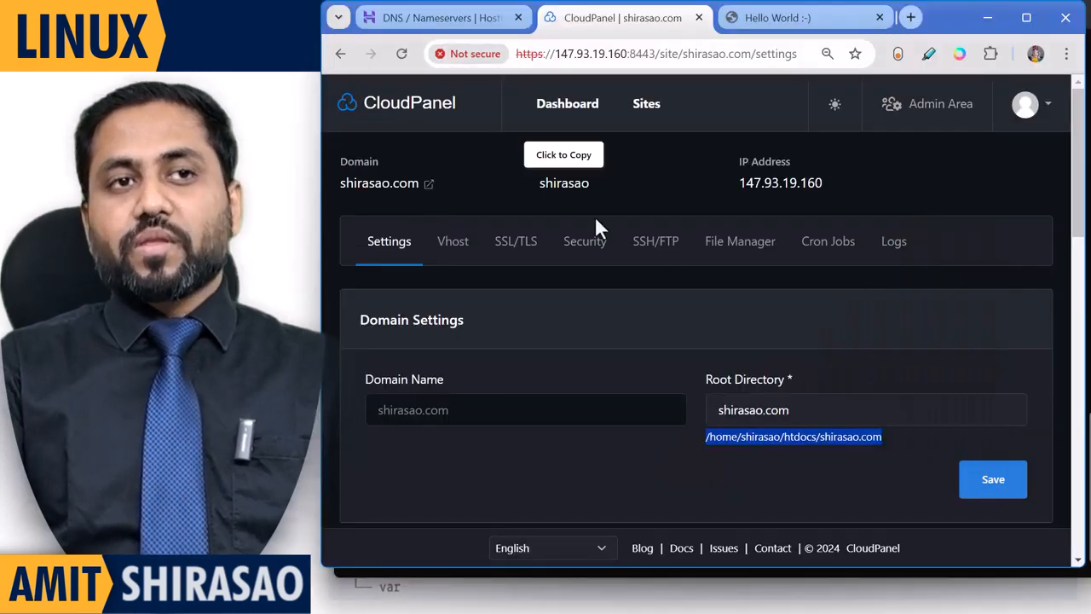
left_click(750, 243)
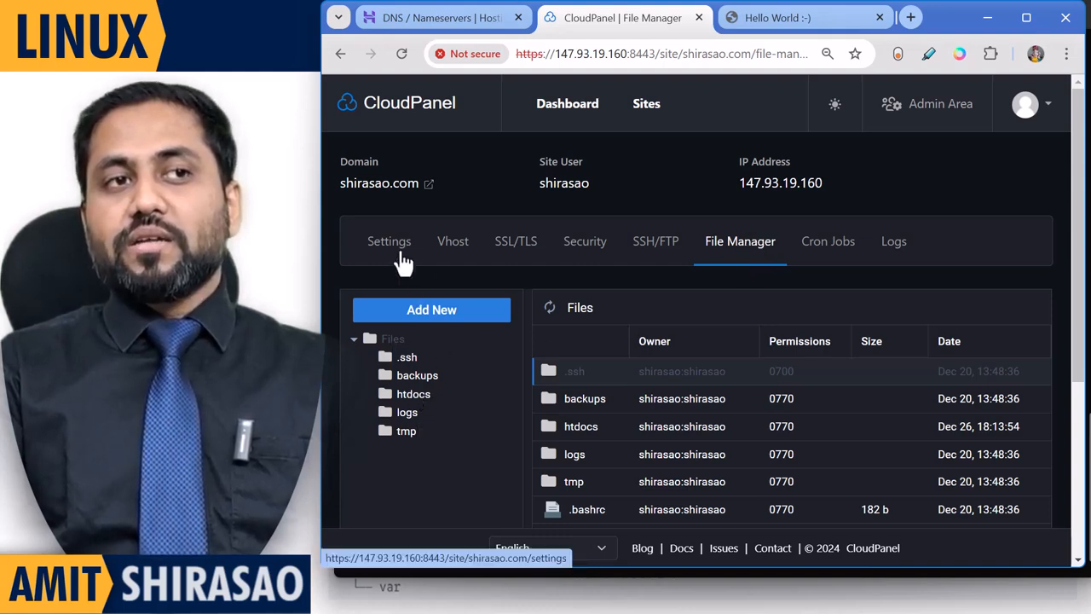
key("alt+Tab")
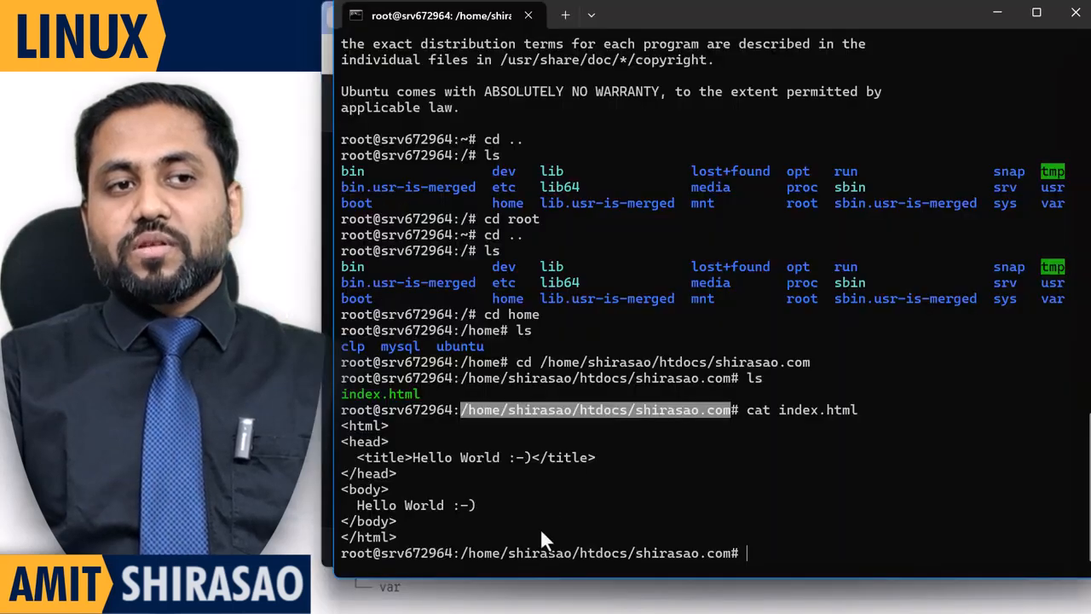
left_click(569, 551)
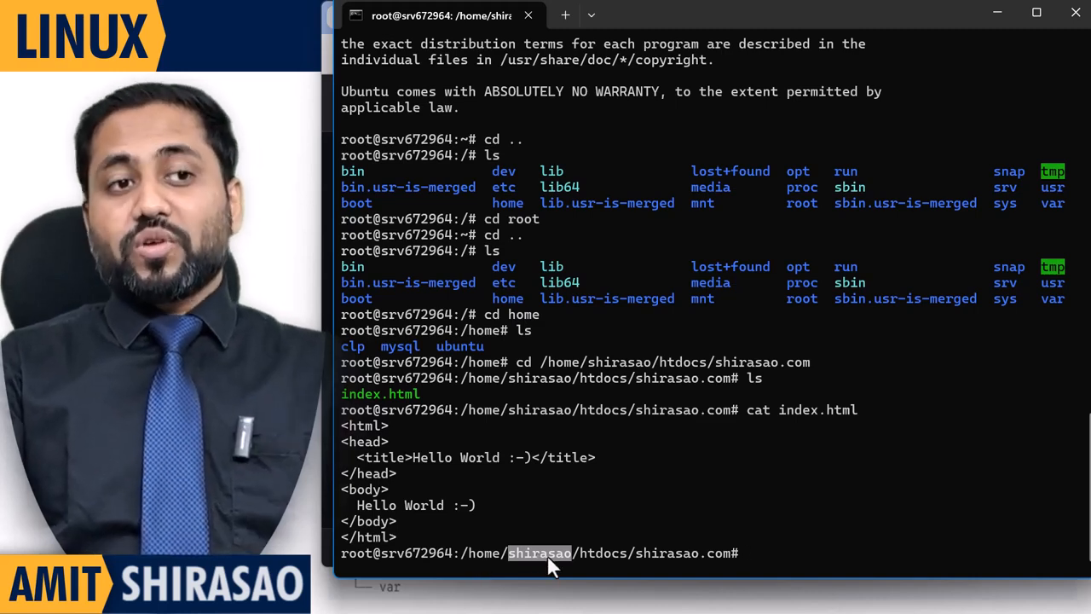
left_click_drag(573, 553, 725, 547)
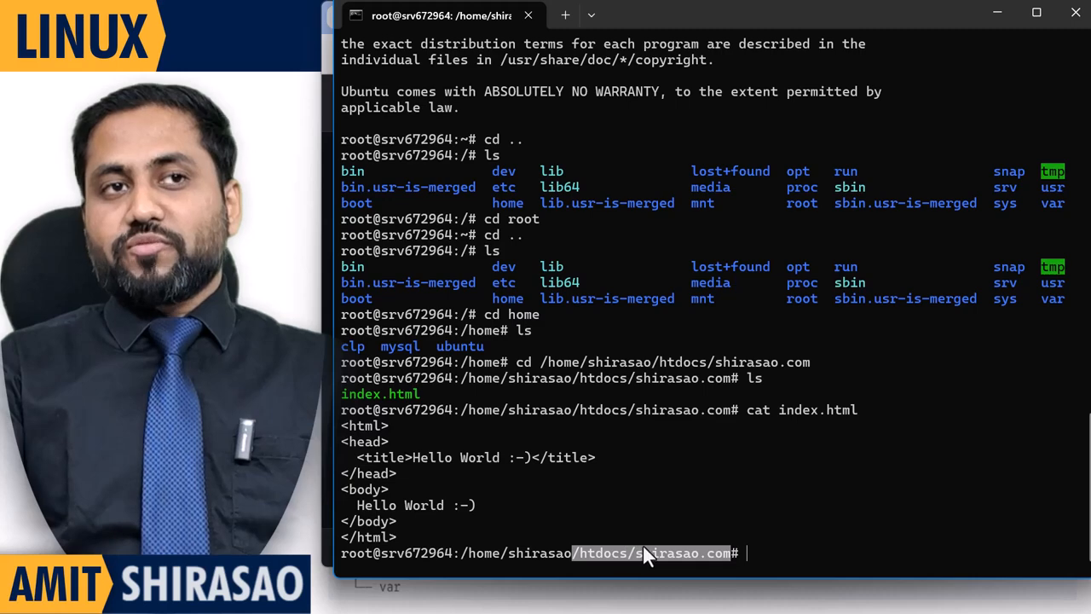
Switch to CloudPanel's File Manager, browse to htdocs/shirasao.com, and open index.html
key("alt+Tab")
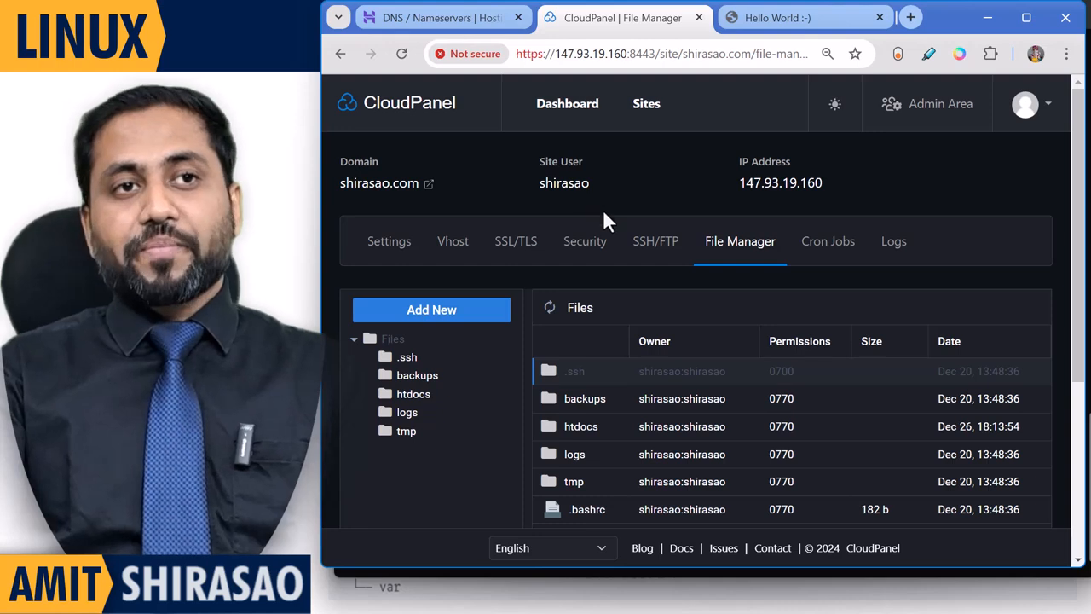
double_click(581, 427)
double_click(591, 403)
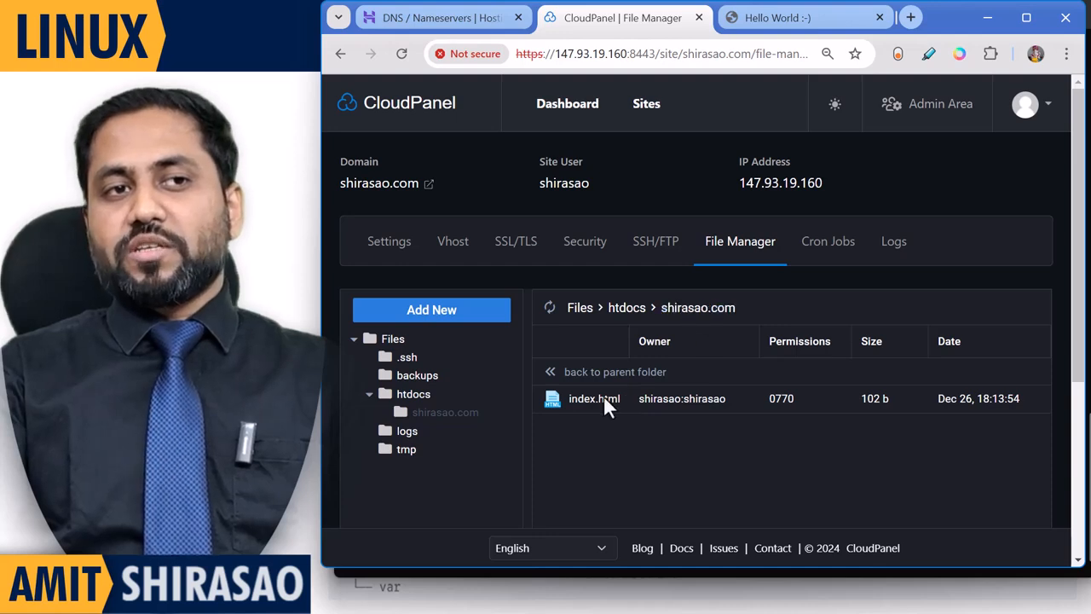
double_click(578, 399)
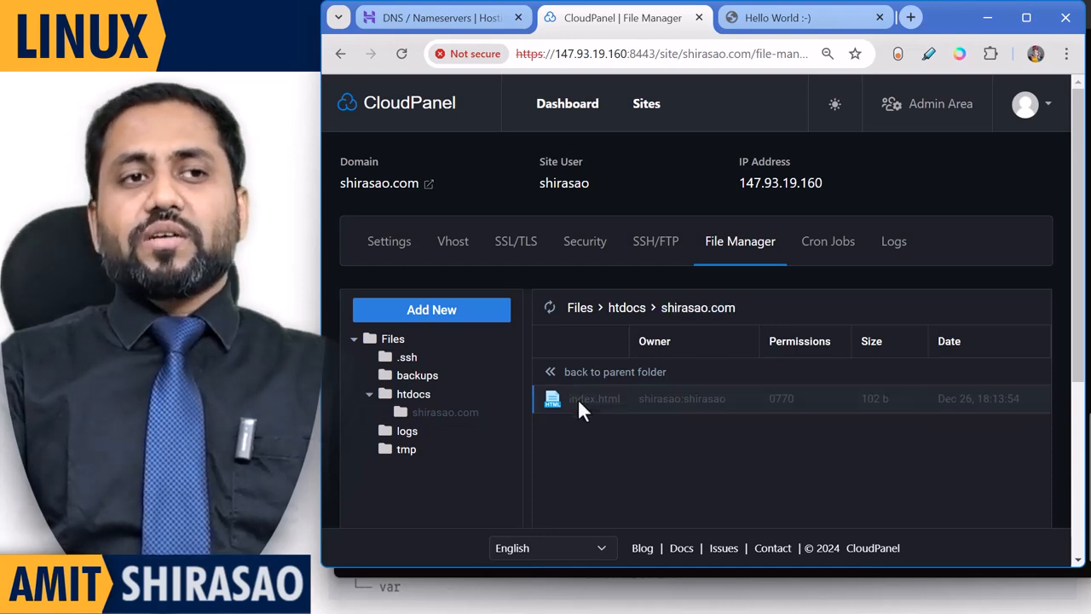
Replace the Hello World body text of index.html with the site owner's full name, save the file and close the editor
left_click_drag(472, 407, 373, 405)
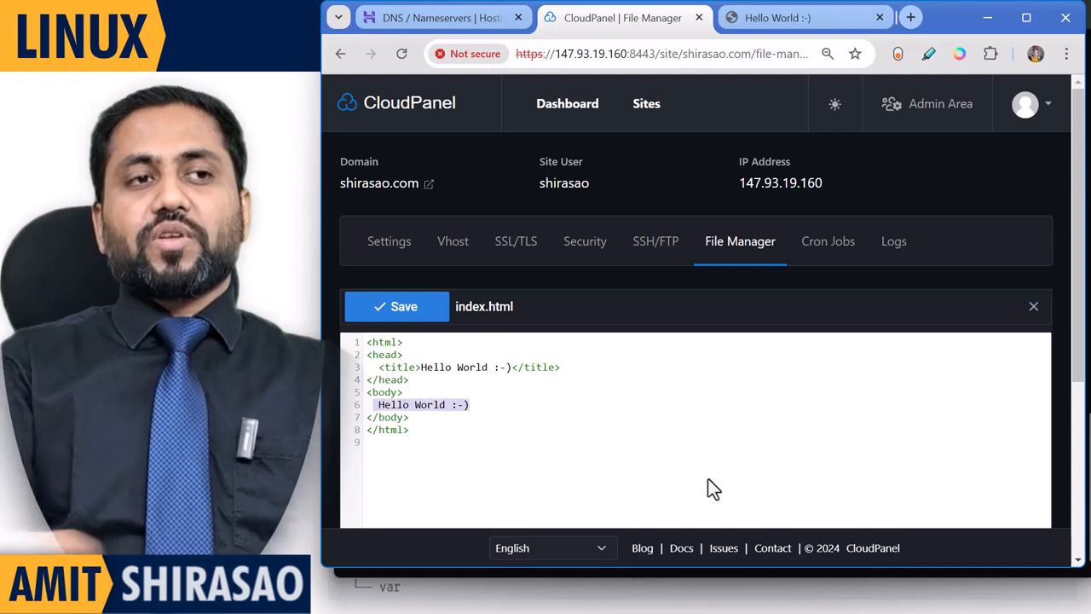
type("Amit Shirasao")
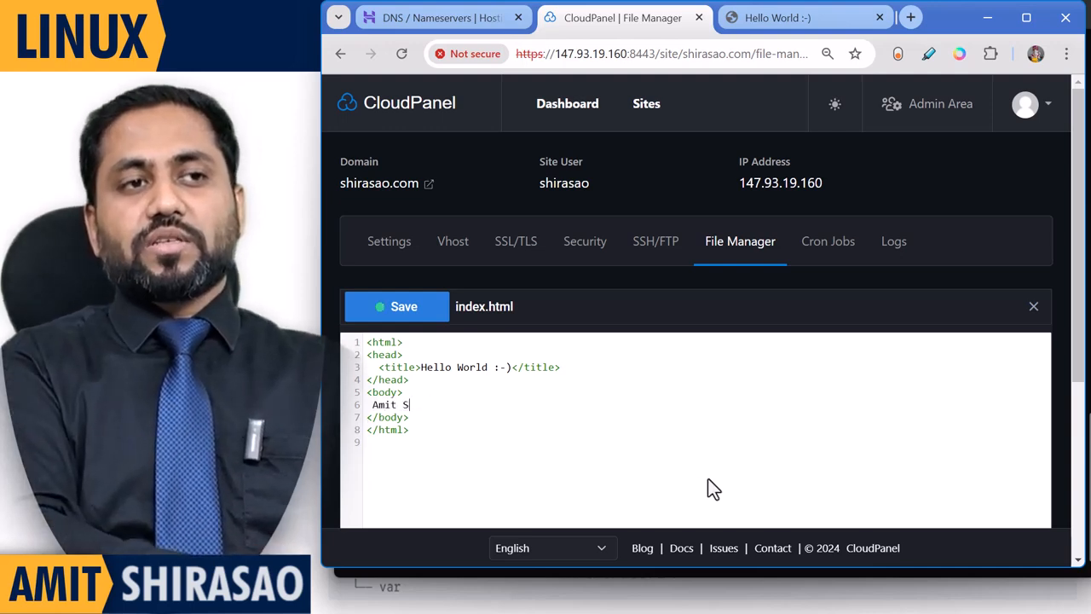
left_click(368, 315)
left_click(1033, 307)
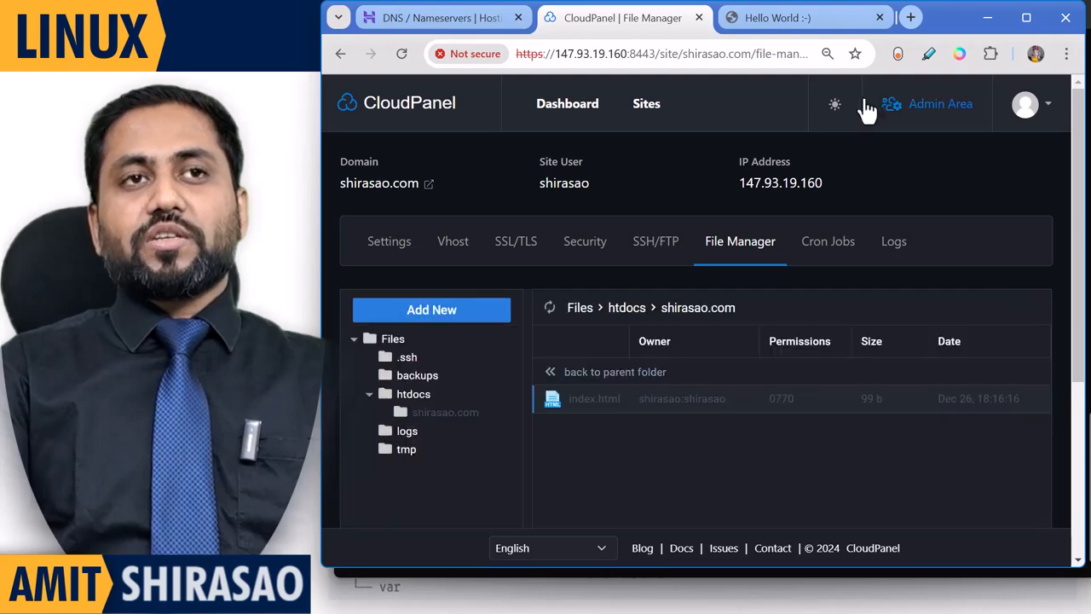
Reload the live shirasao.com page and highlight its body text to check the edit
left_click(808, 21)
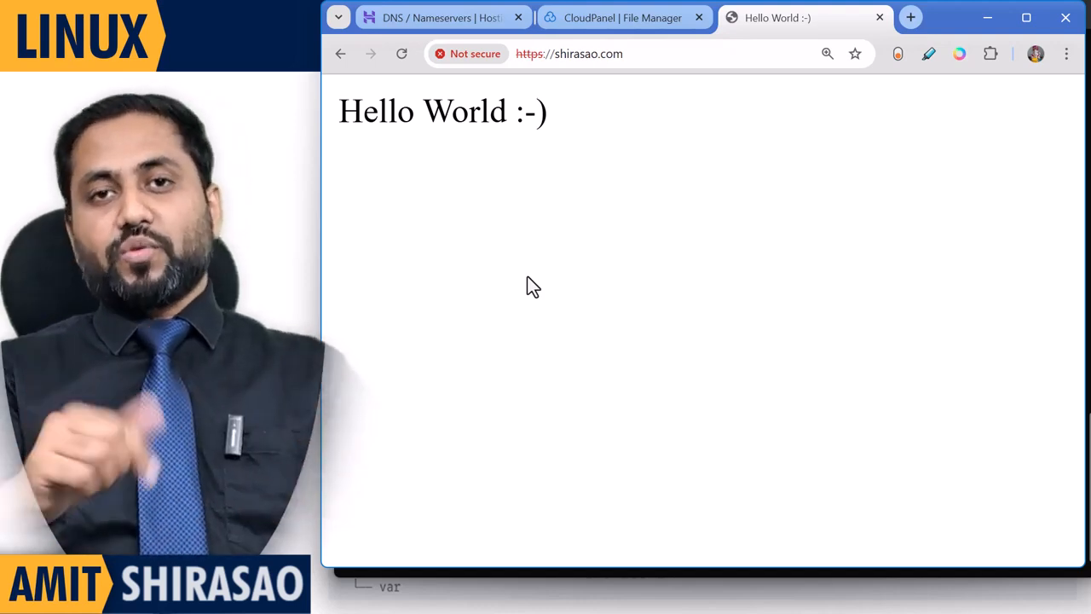
key("F5")
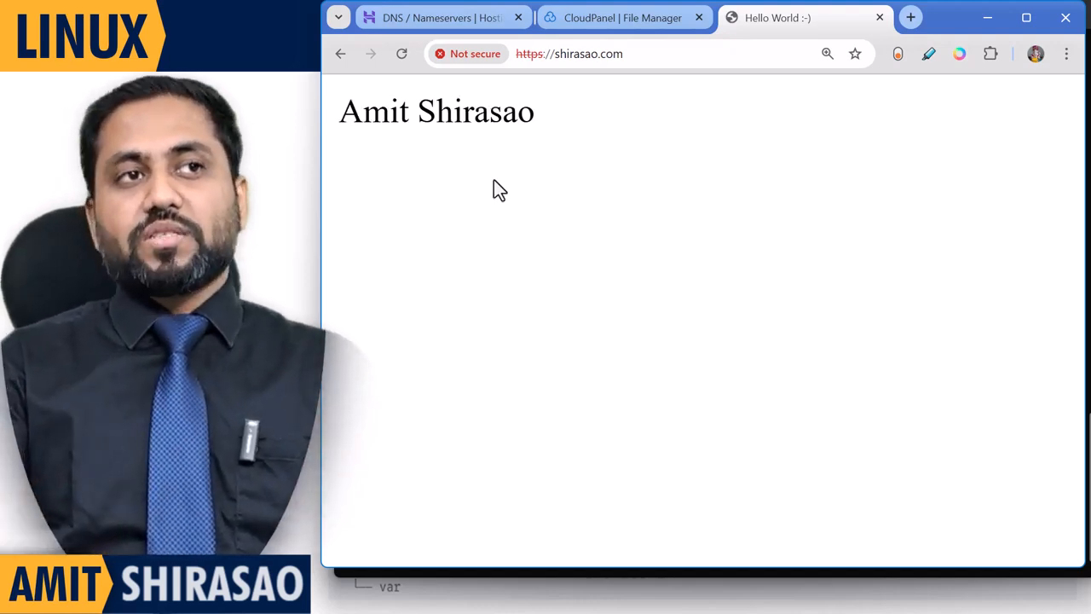
left_click_drag(346, 111, 586, 116)
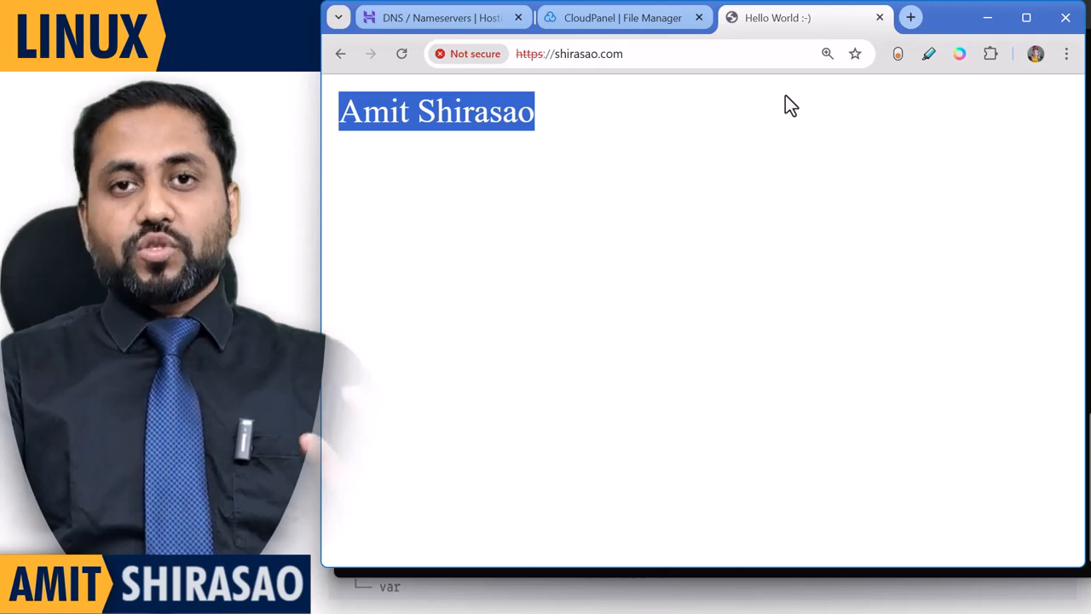
Switch to the server terminal, change to the root directory / and list its contents
left_click(650, 21)
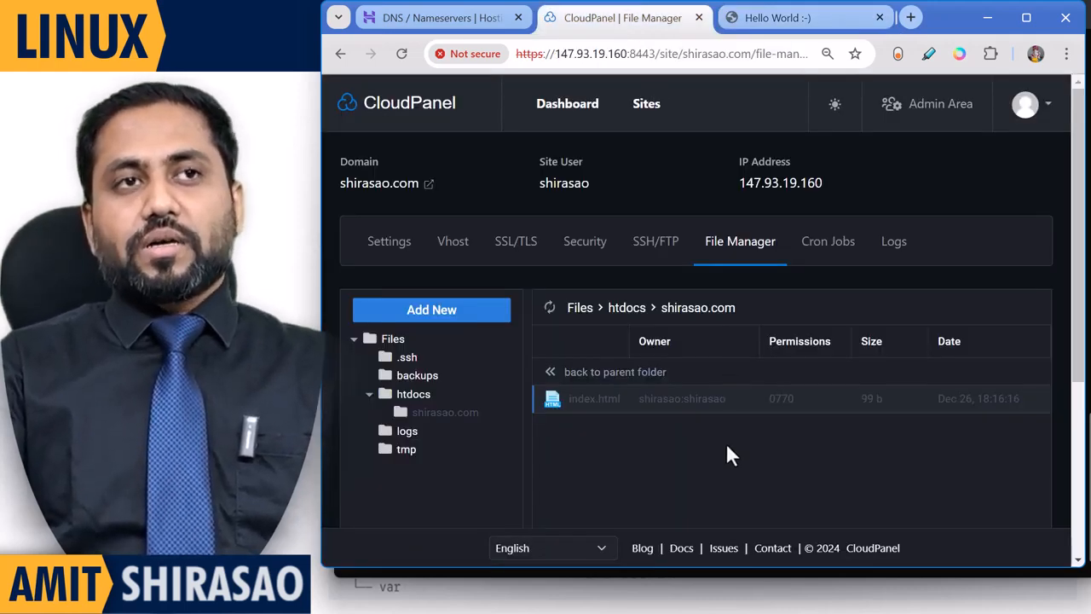
key("alt+Tab")
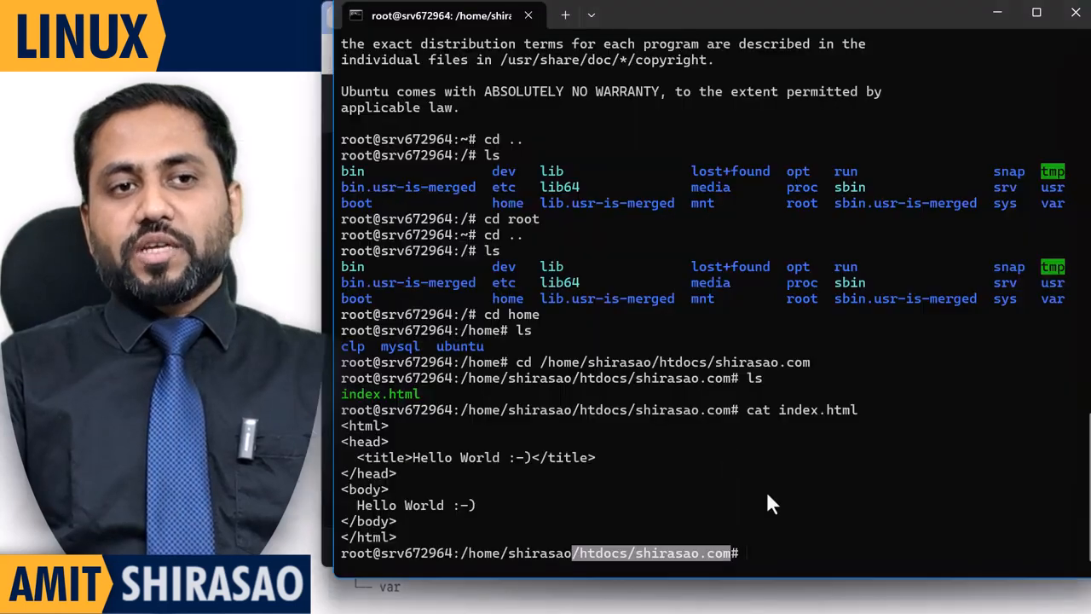
left_click(806, 553)
type("cd")
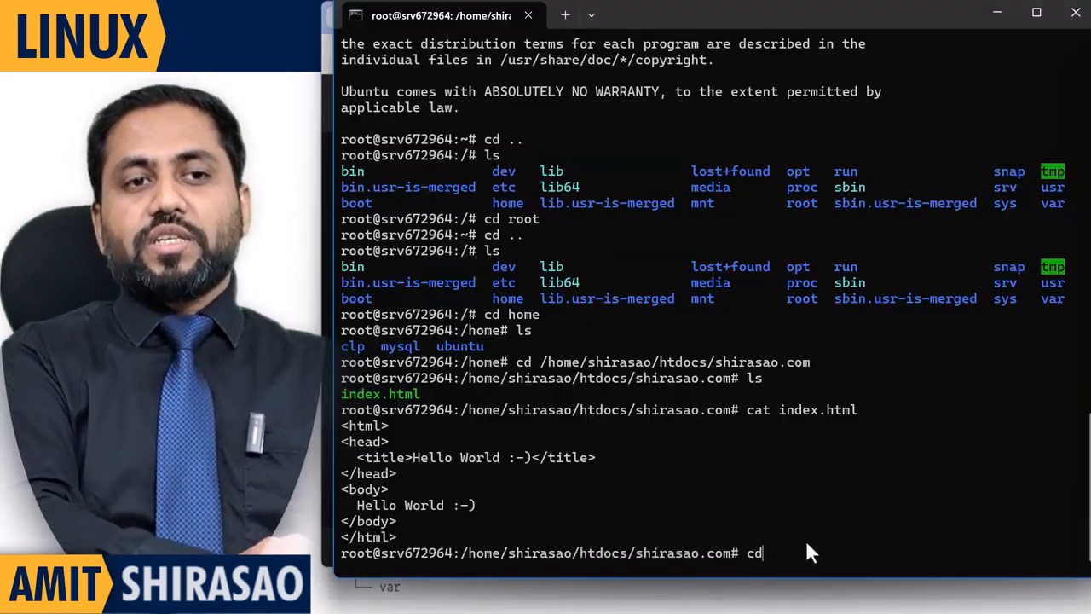
type(" /")
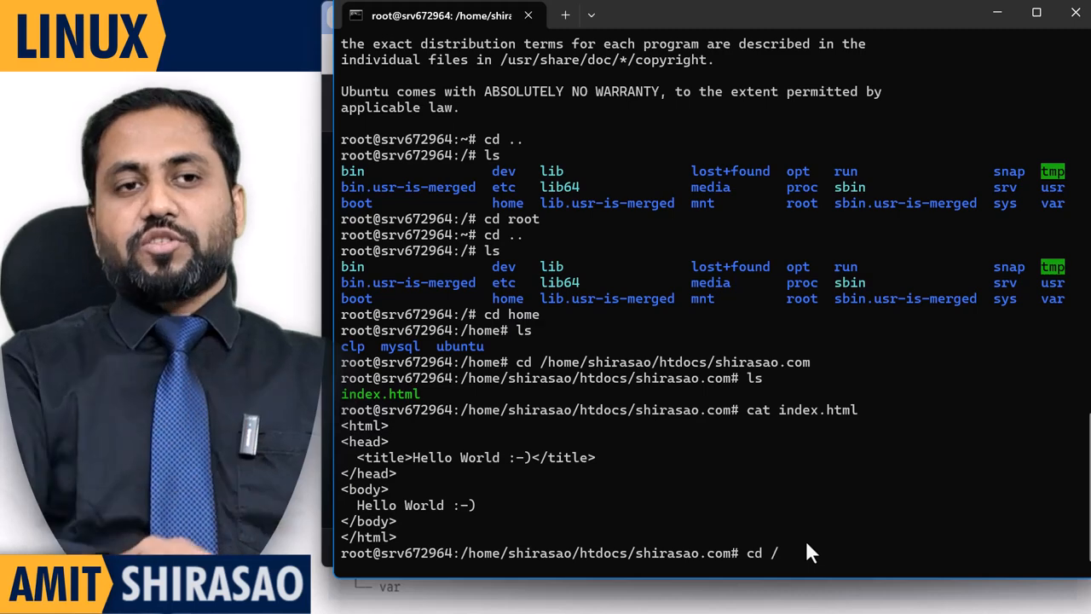
key("Return")
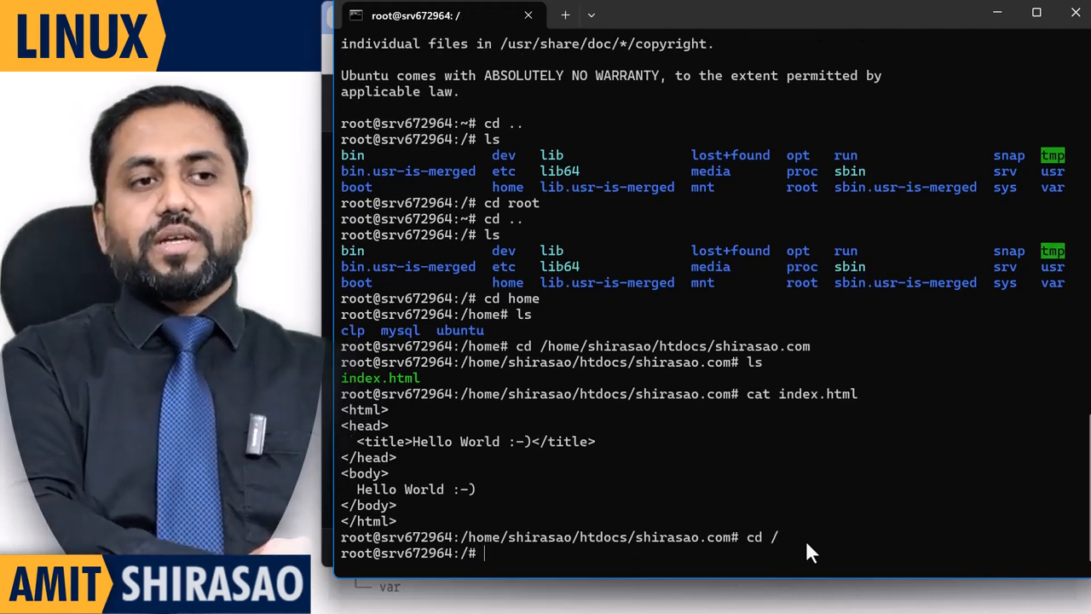
type("ls")
key("Return")
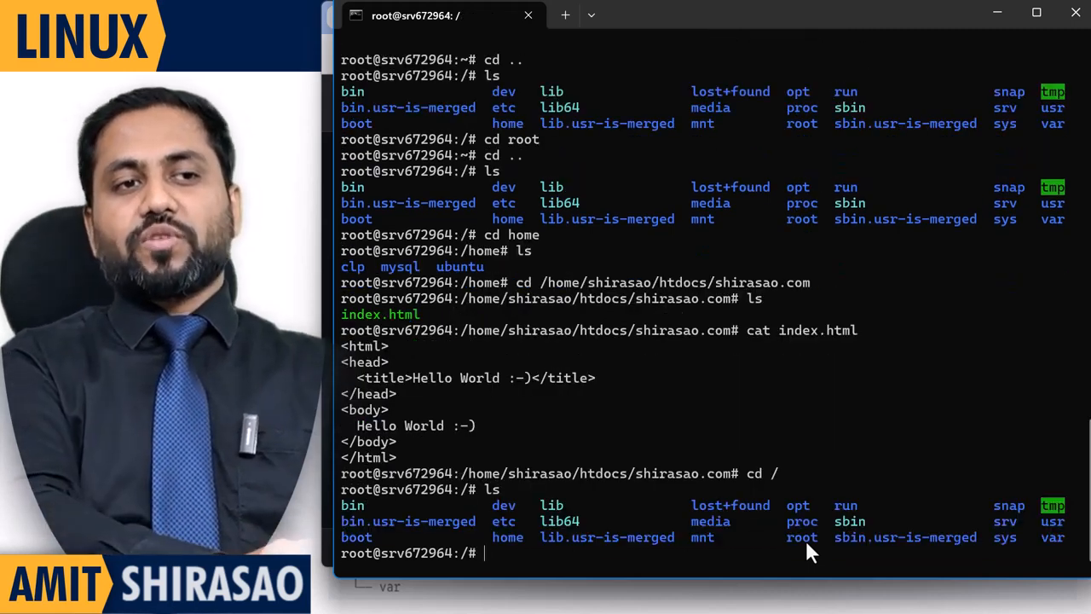
Change to the home directory and list its contents with ls
type("cd home")
key("Return")
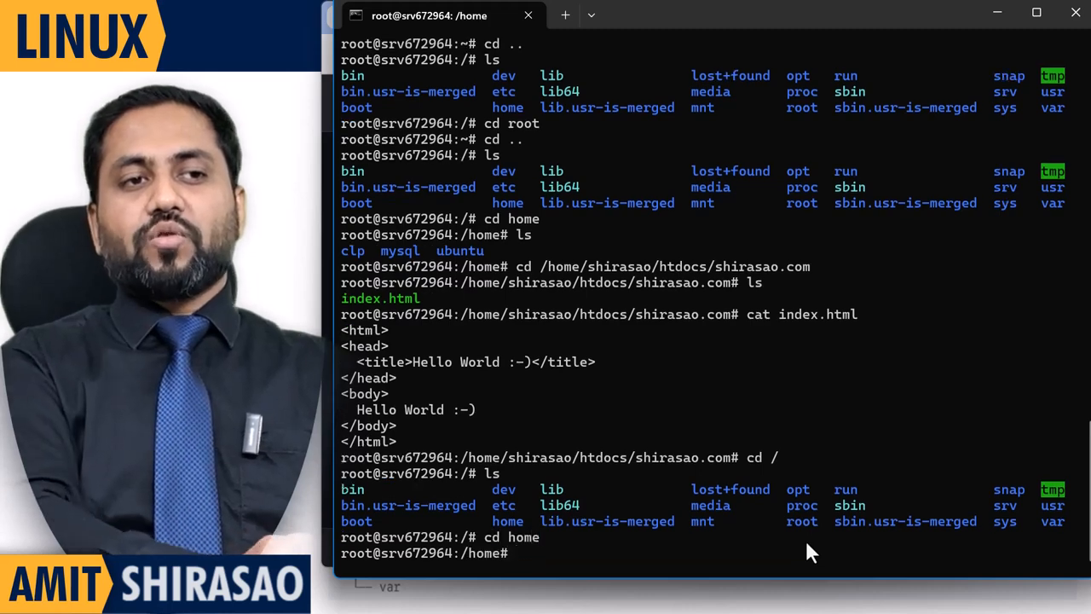
type("s")
type("ls")
key("Return")
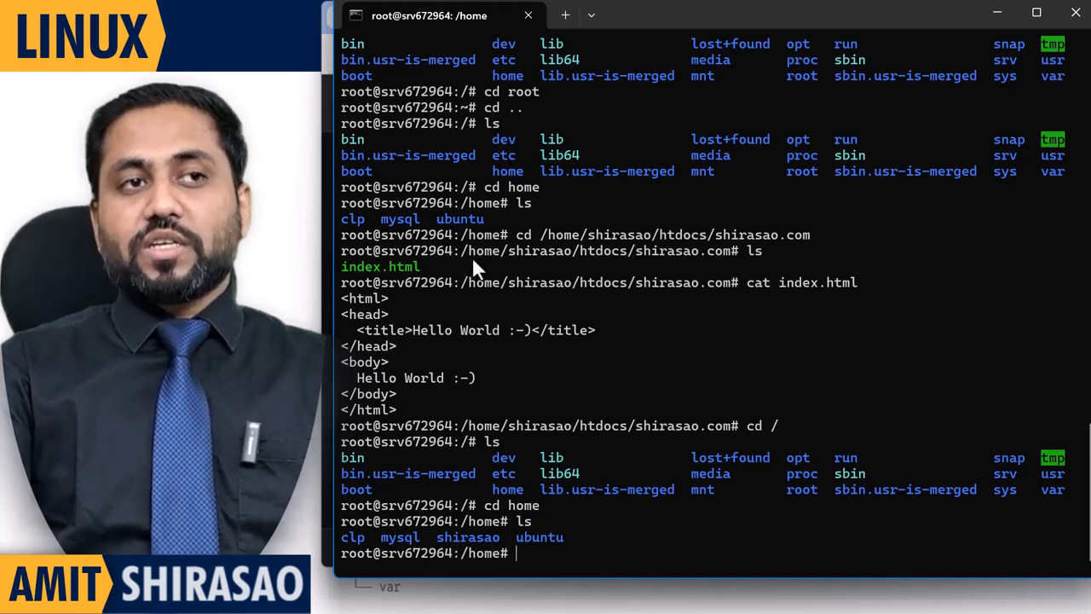
Compare the earlier and latest listings of /home, highlighting mysql and ubuntu in the first and the shirasao folder in the second
left_click_drag(501, 222, 399, 210)
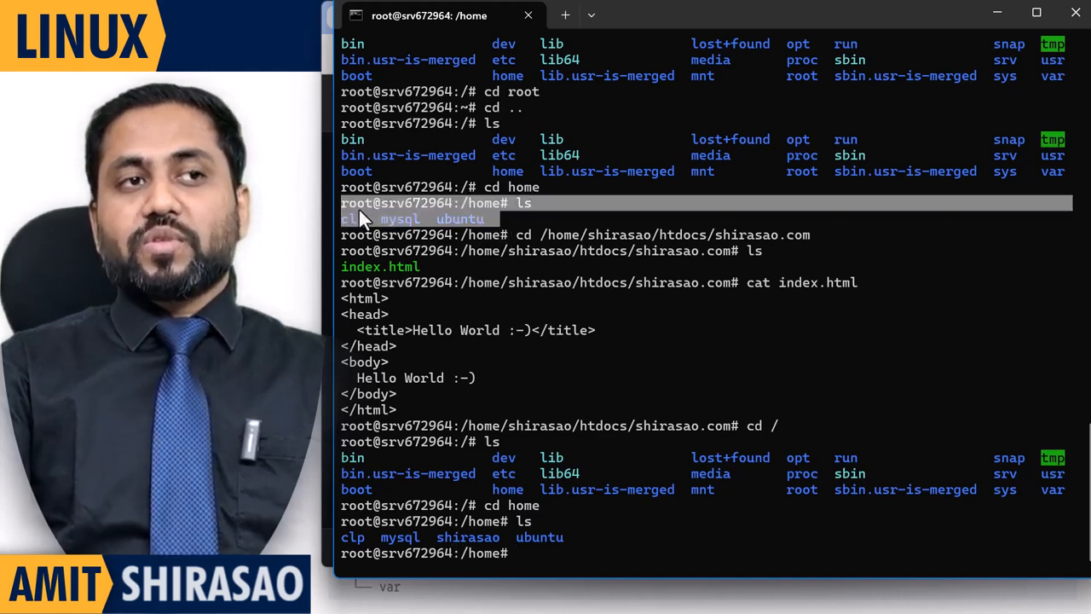
left_click(358, 220)
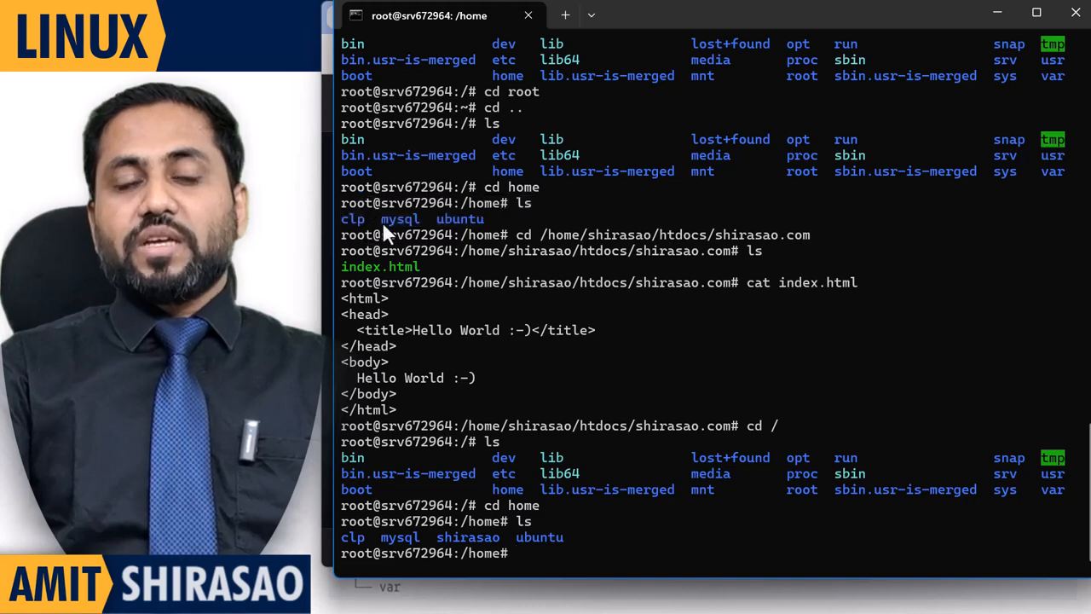
left_click_drag(383, 222, 416, 224)
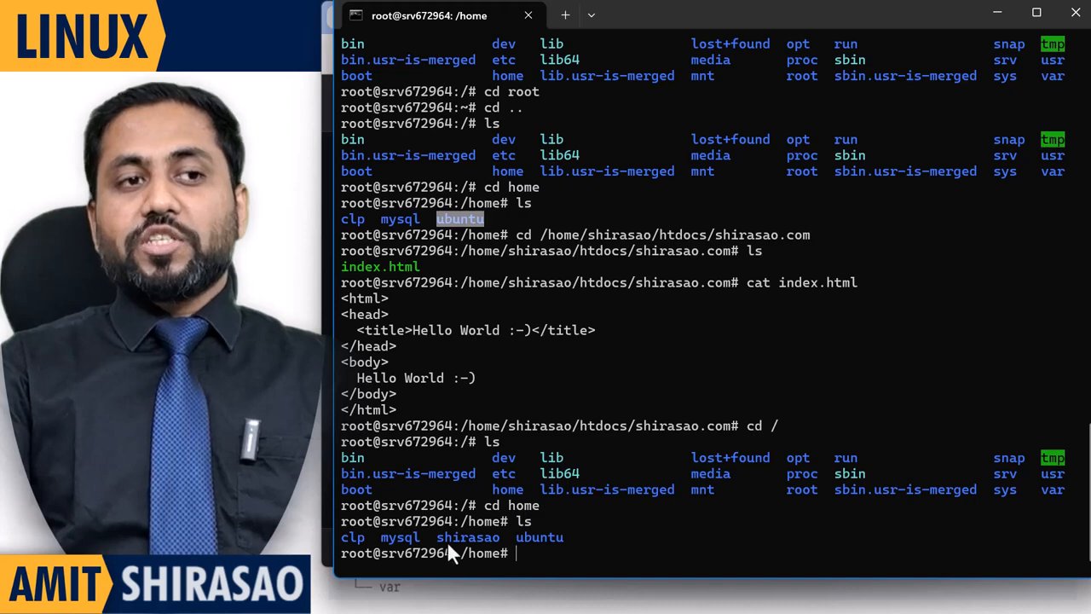
left_click_drag(439, 540, 487, 542)
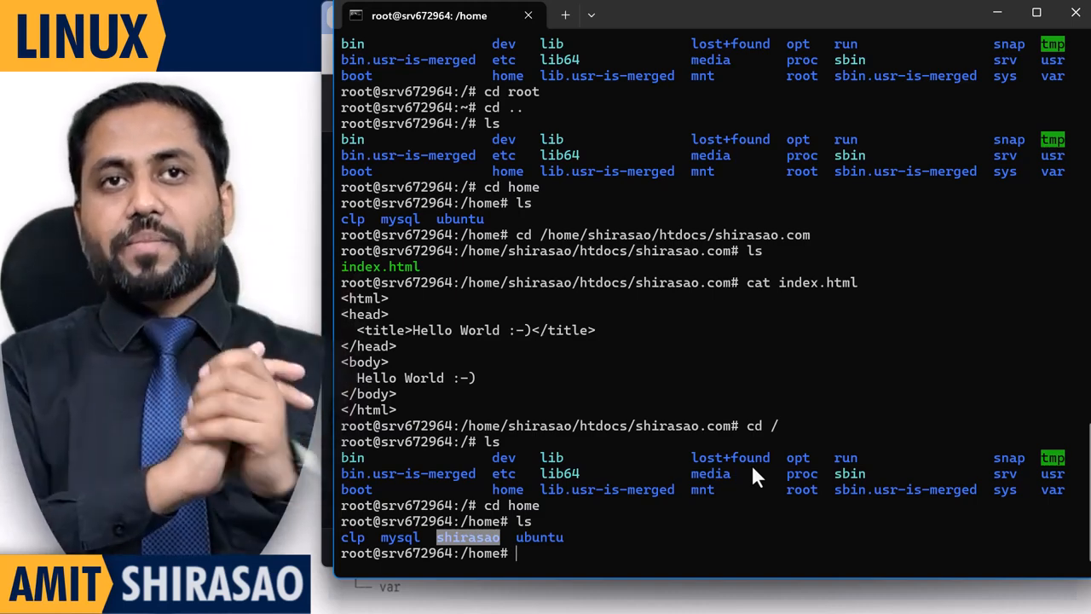
Switch to the Hostinger page in the browser and go to the hPanel home at hpanel.hostinger.com
key("alt+Tab")
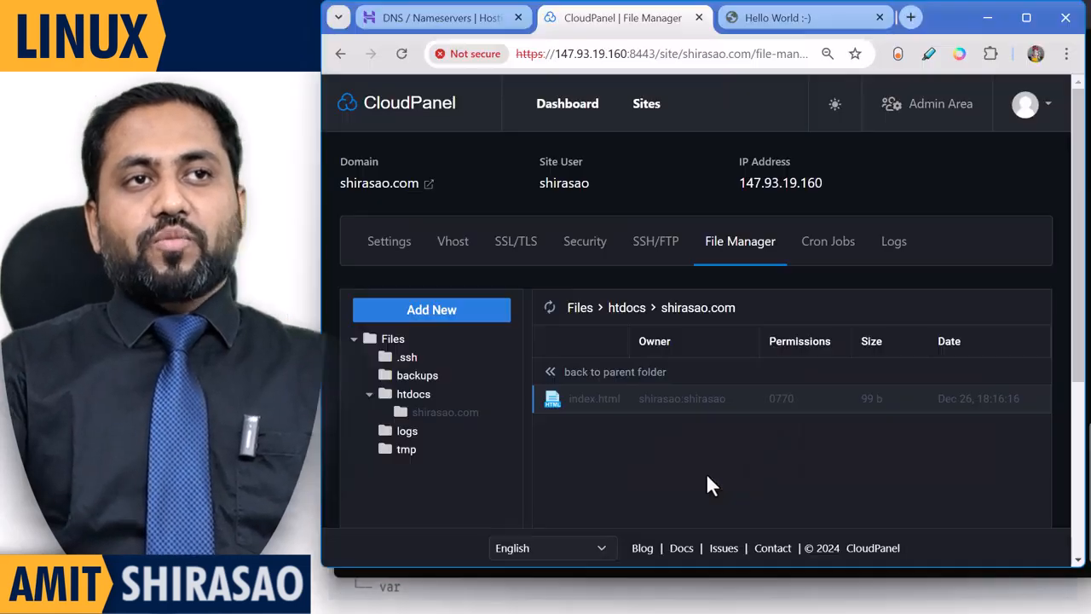
left_click(451, 19)
scroll(499, 256, "up", 5)
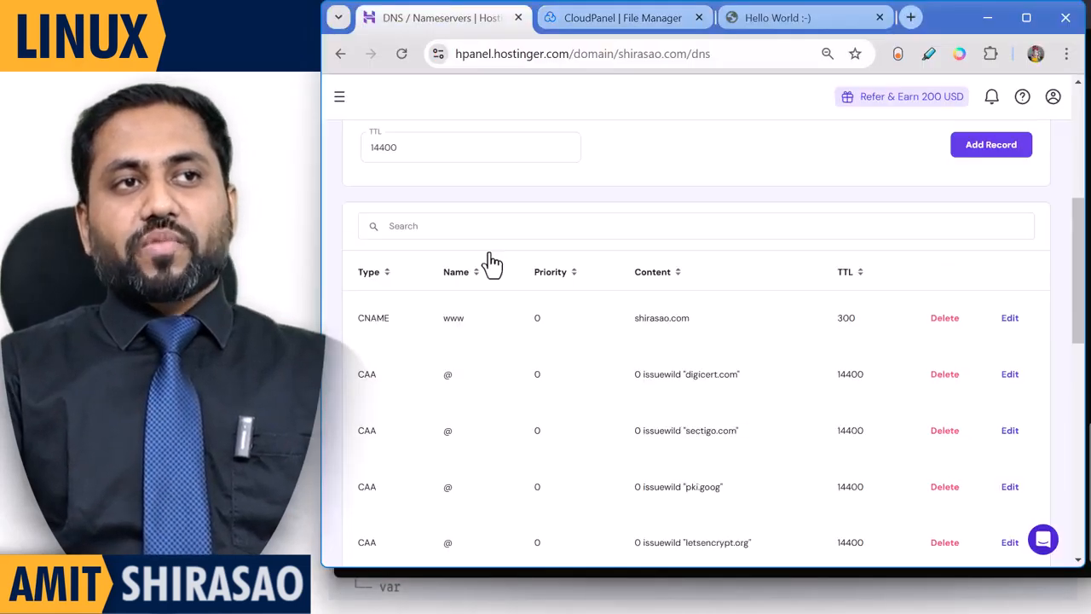
scroll(613, 444, "up", 2)
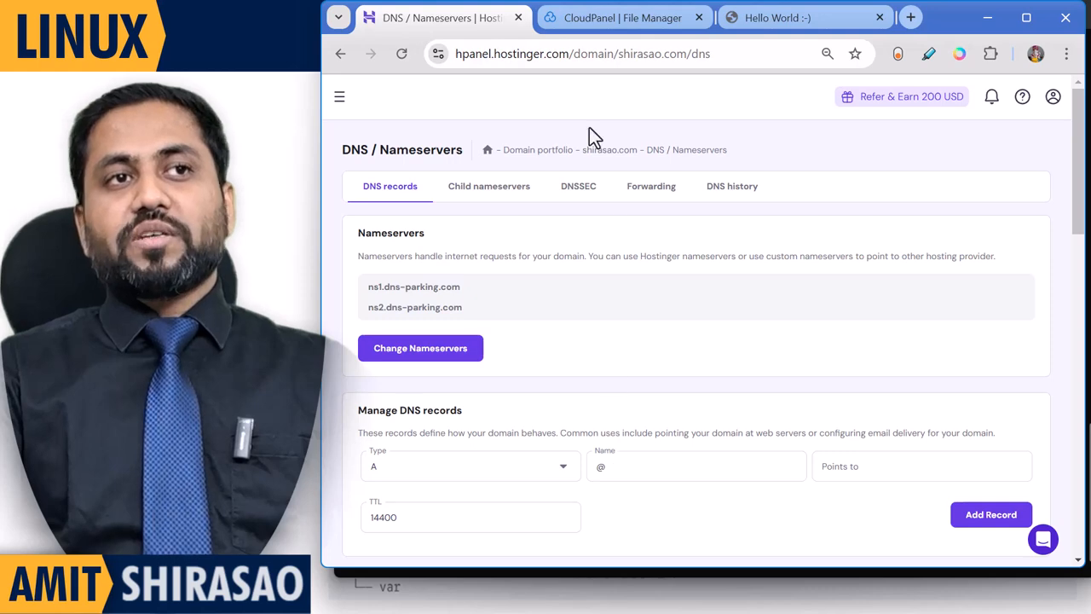
left_click_drag(574, 52, 761, 38)
key("BackSpace")
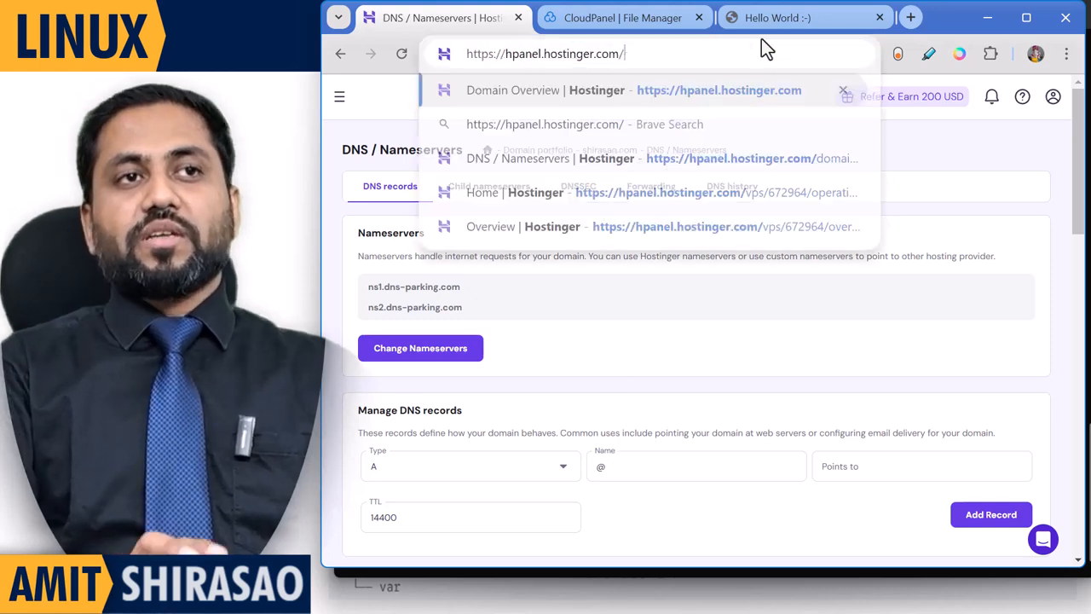
key("Return")
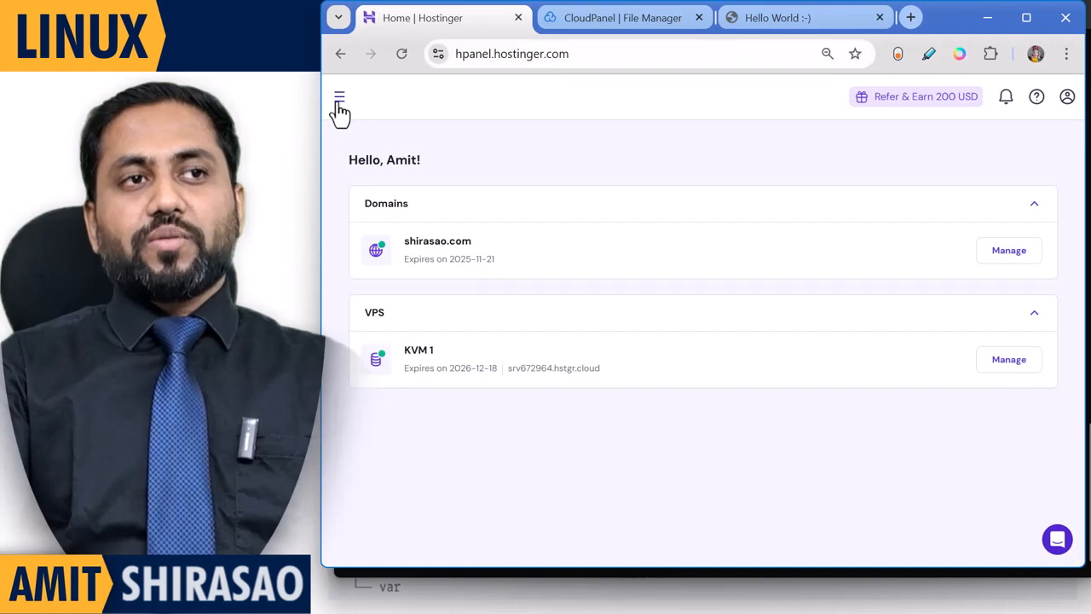
left_click(339, 98)
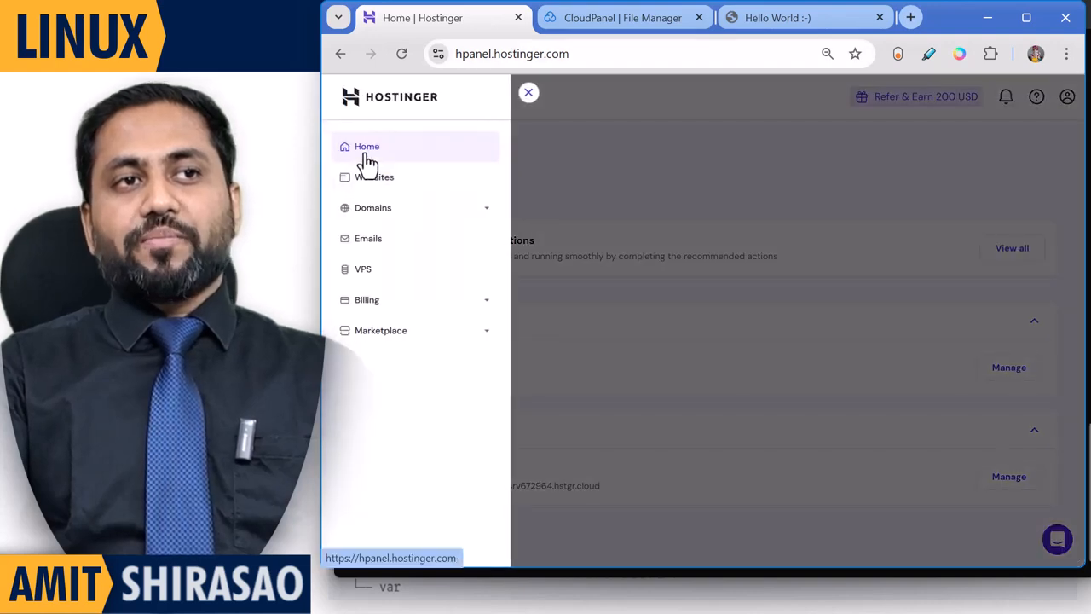
left_click(635, 168)
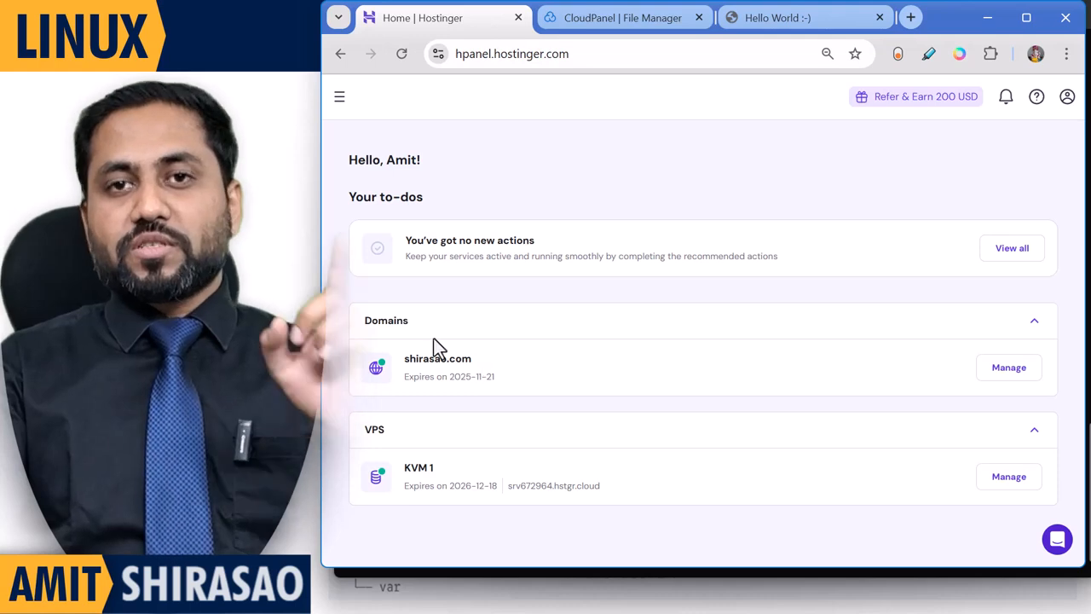
Open the management page of the shirasao.com domain, go to its DNS / Nameservers settings and review the DNS records
left_click(1009, 370)
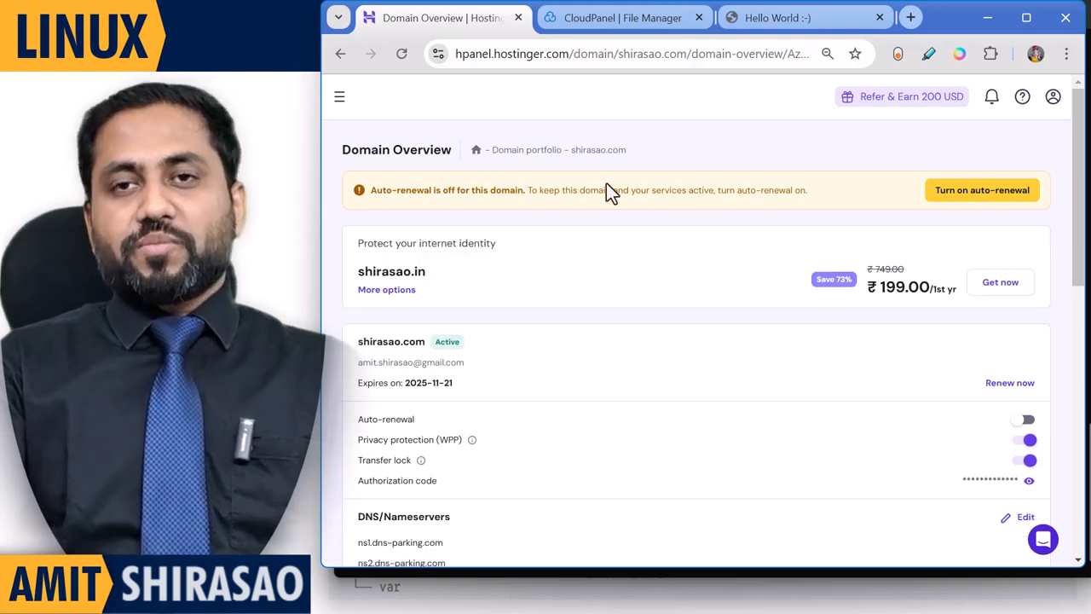
left_click(341, 97)
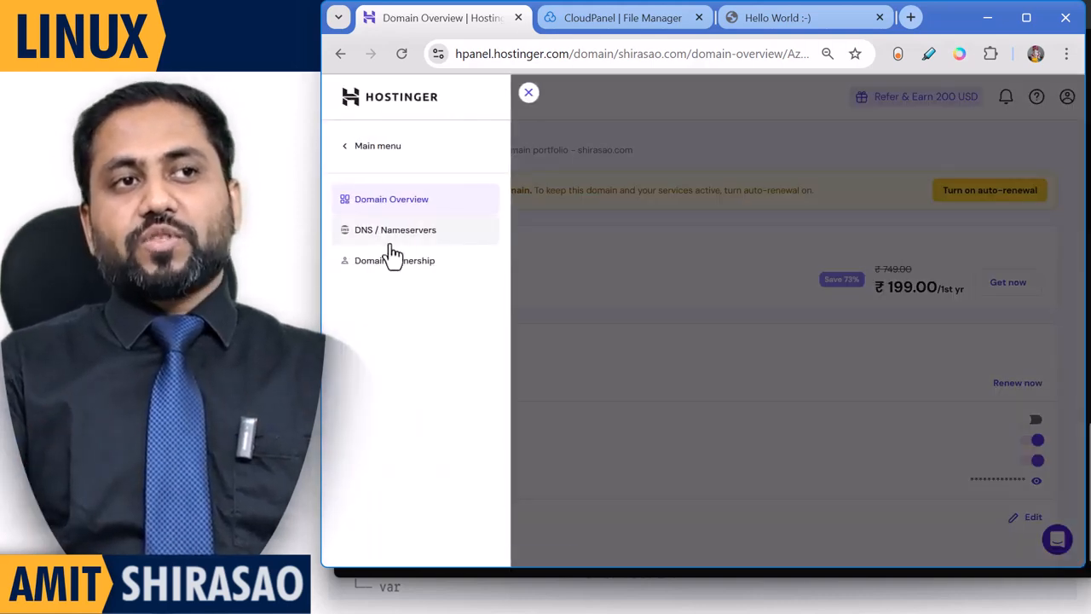
left_click(442, 242)
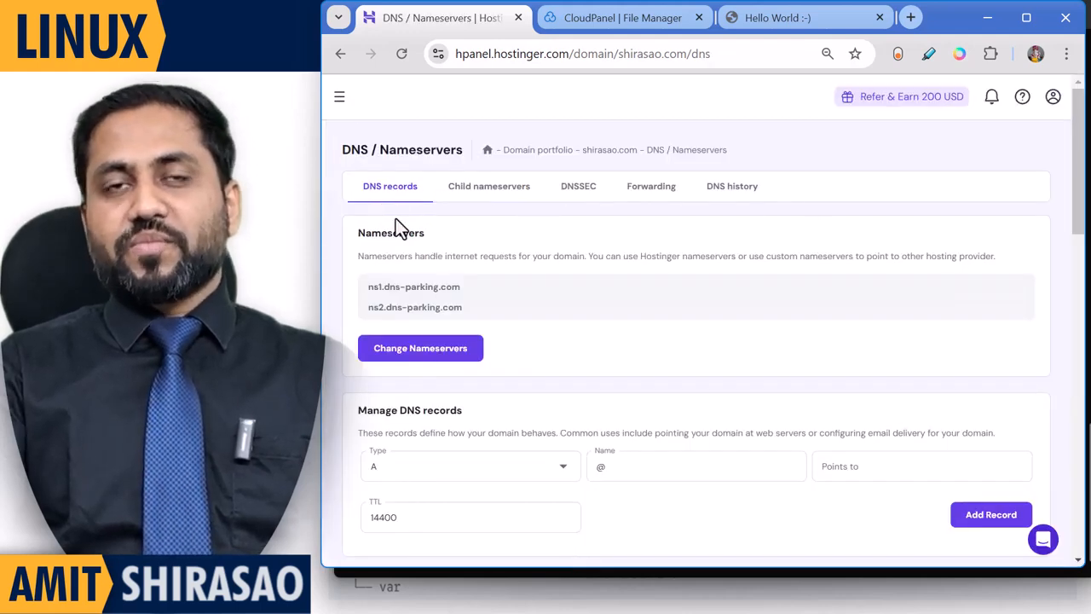
scroll(484, 335, "down", 2)
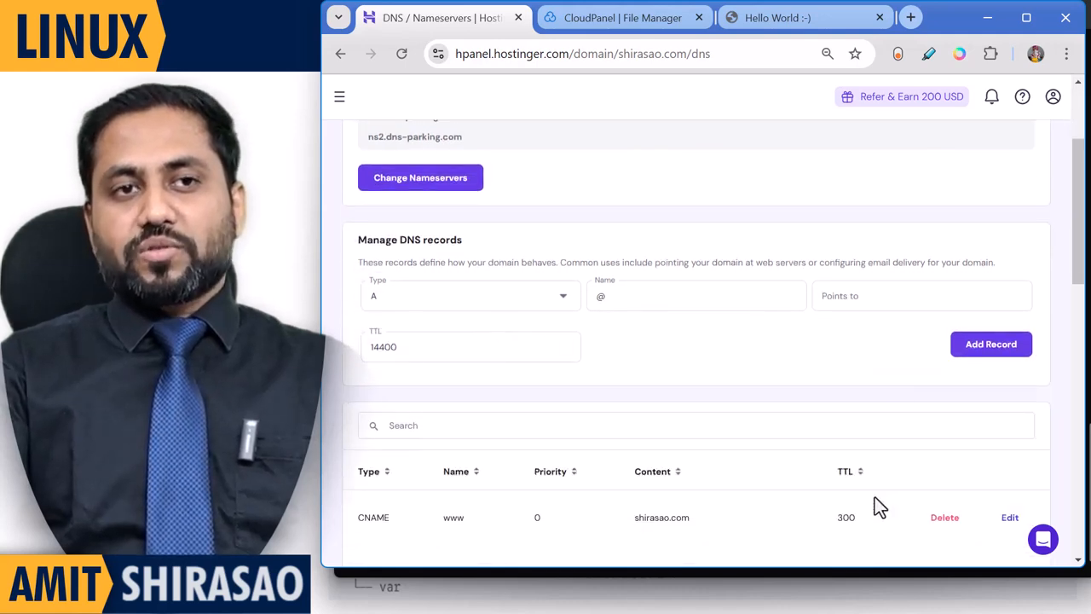
scroll(830, 488, "down", 4)
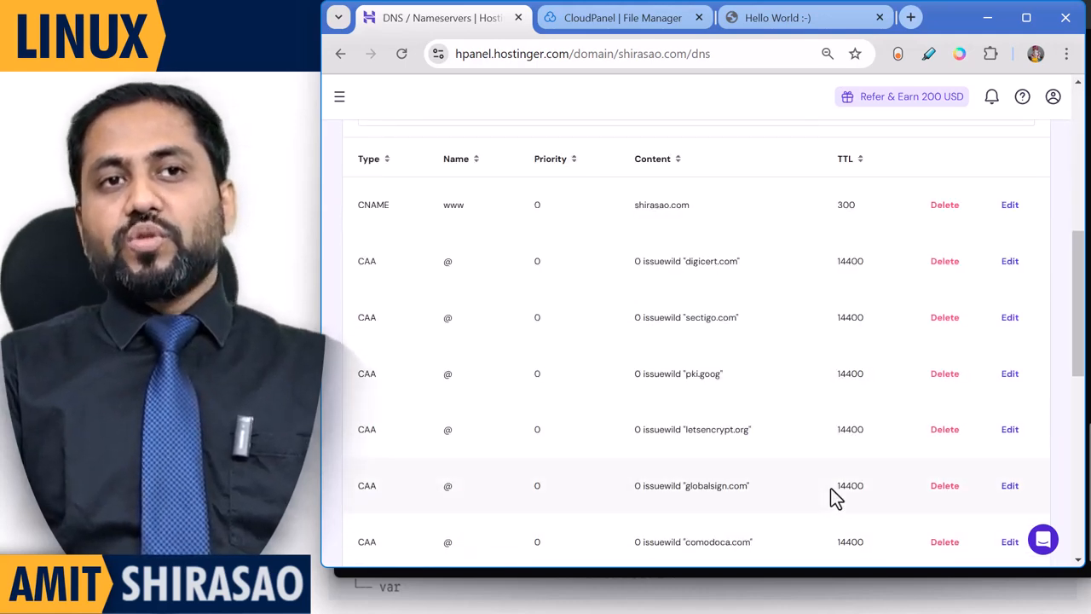
scroll(830, 487, "up", 4)
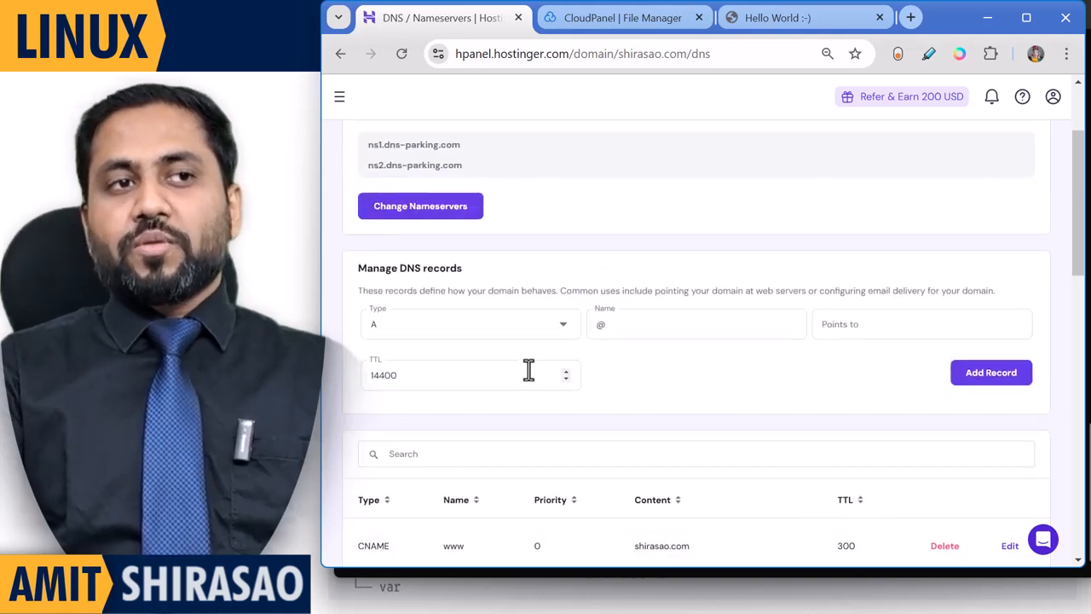
Start a new DNS record for shirasao.com of type A with the name videos
left_click(450, 332)
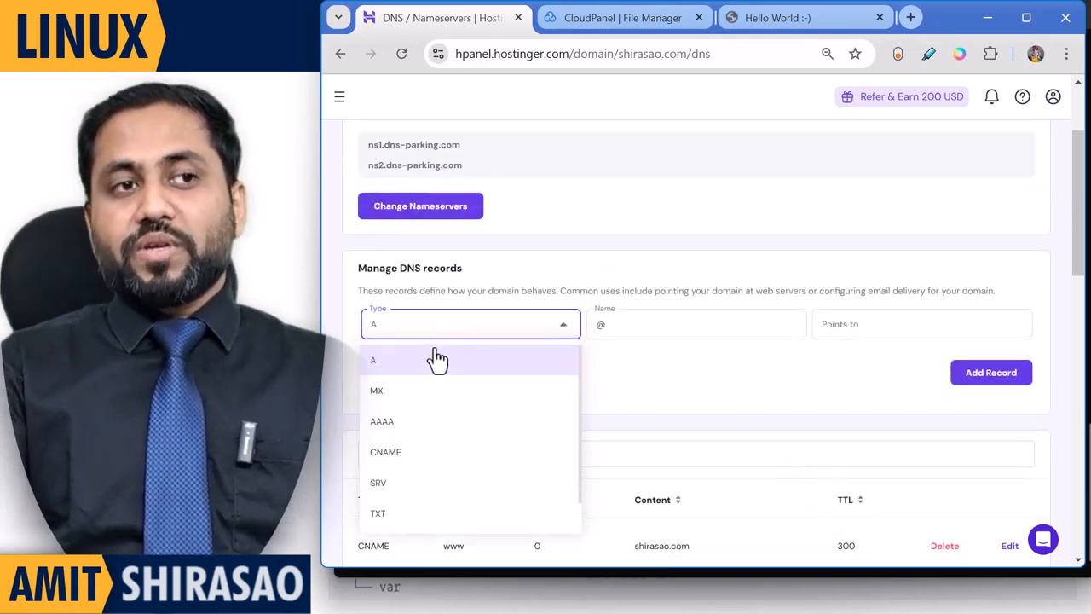
left_click(437, 360)
left_click_drag(625, 329, 576, 340)
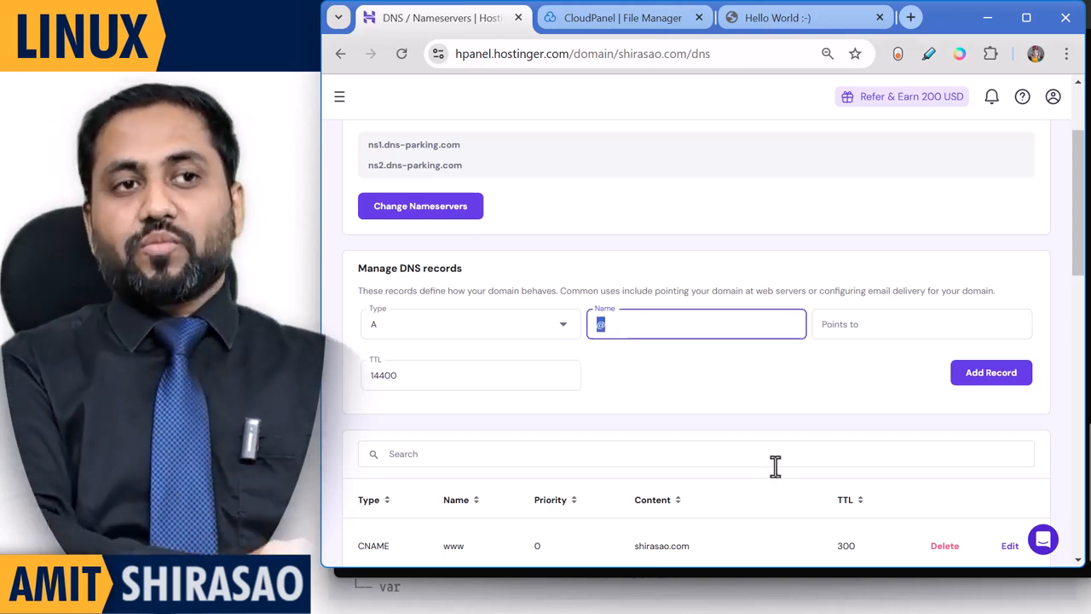
type("videos")
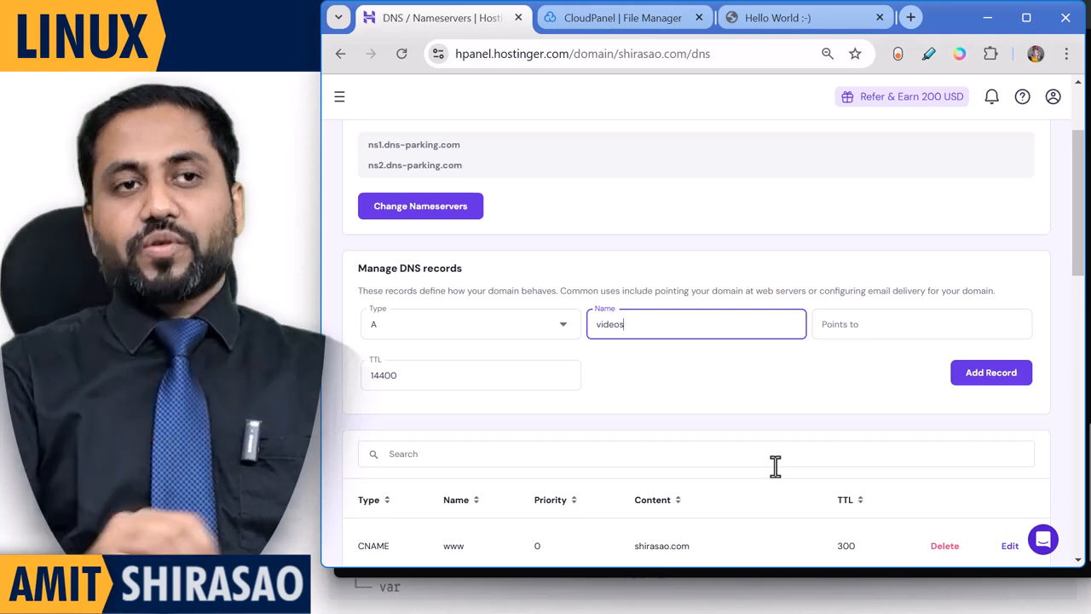
key("Tab")
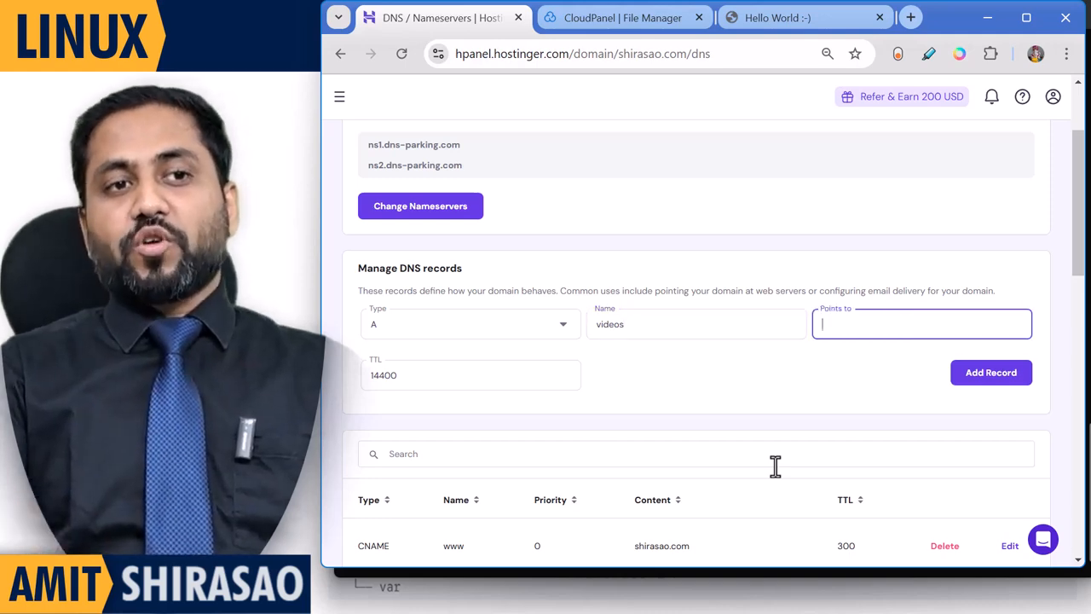
Copy the IP address 147.93.19.160 from the existing @ A record and set it as the target of the videos record
scroll(775, 466, "down", 10)
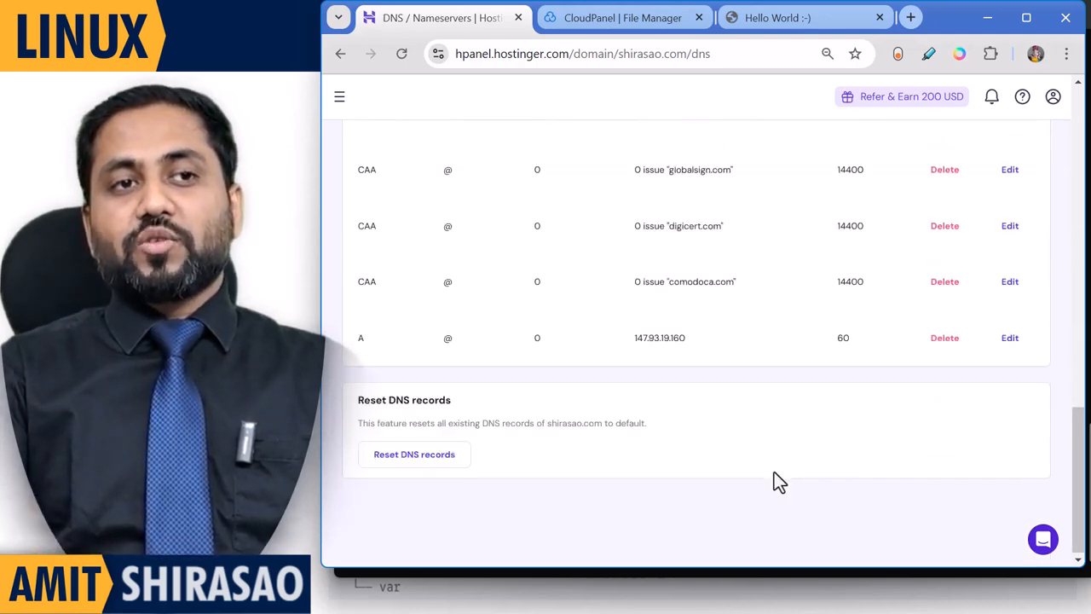
double_click(656, 338)
key("ctrl+c")
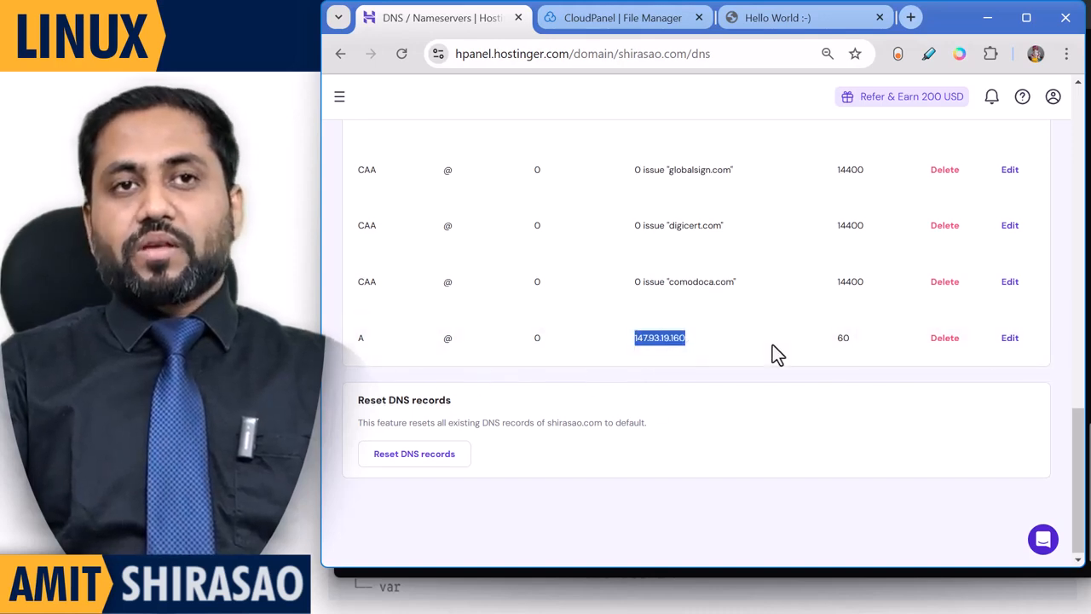
scroll(894, 348, "up", 6)
scroll(891, 345, "up", 5)
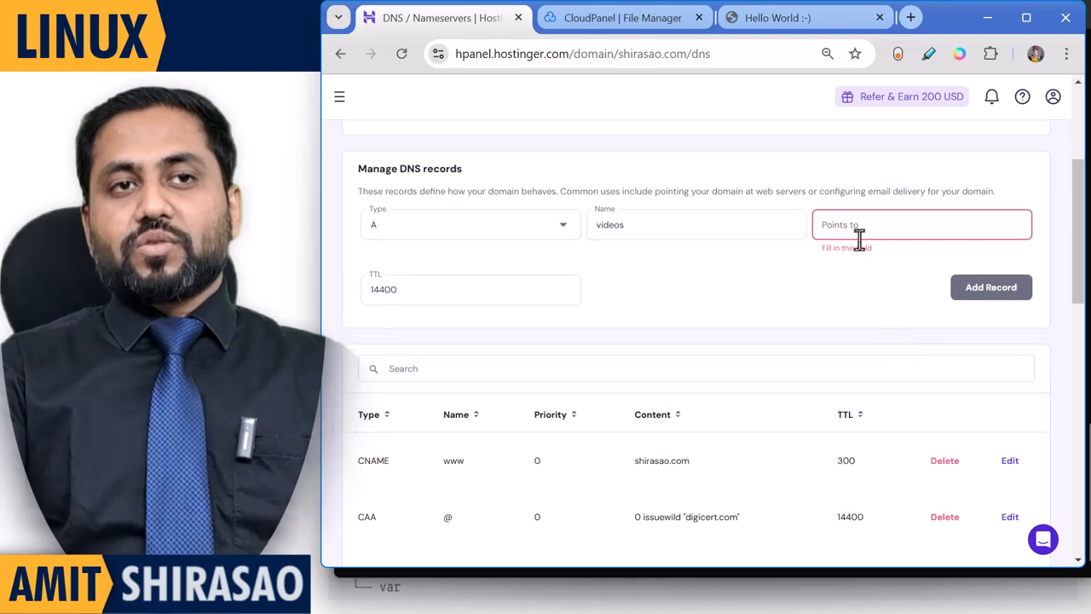
key("ctrl+v")
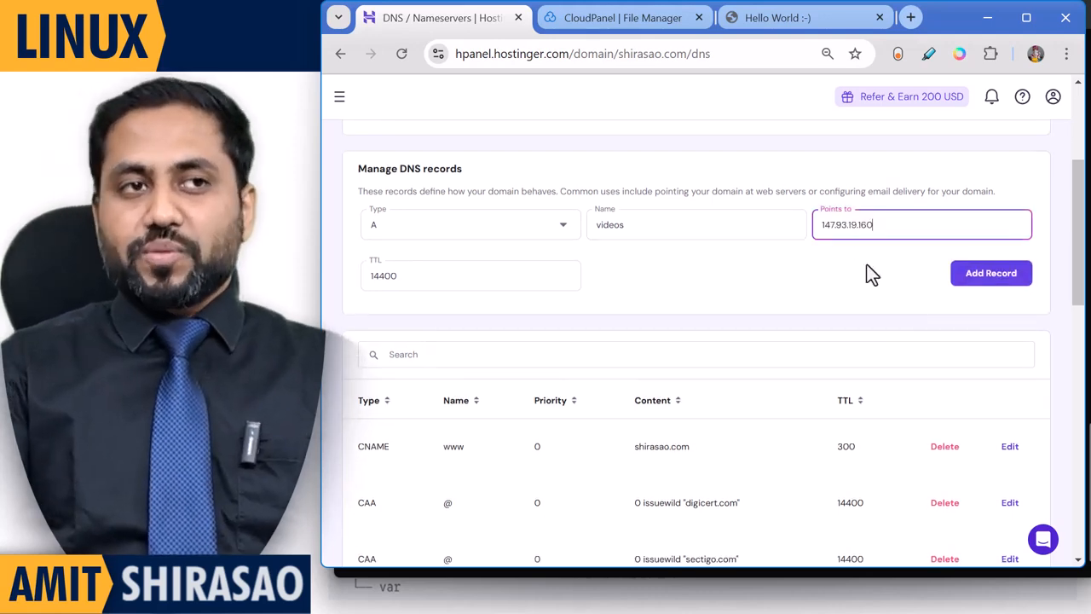
Keep the TTL at 14400, add the videos record and confirm it as an additional A record
left_click_drag(414, 284, 333, 272)
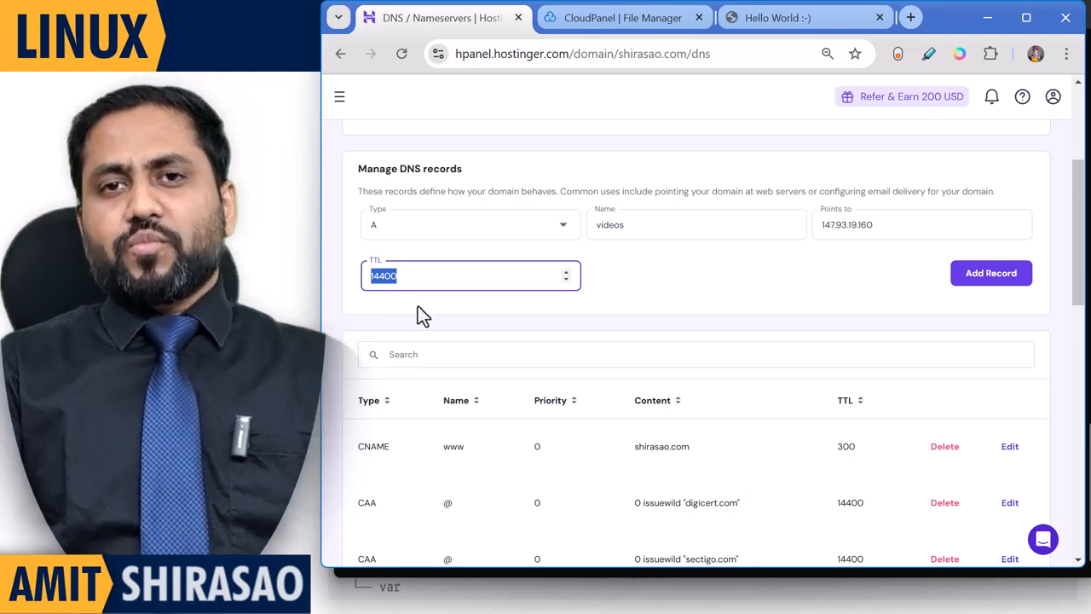
scroll(795, 482, "down", 1)
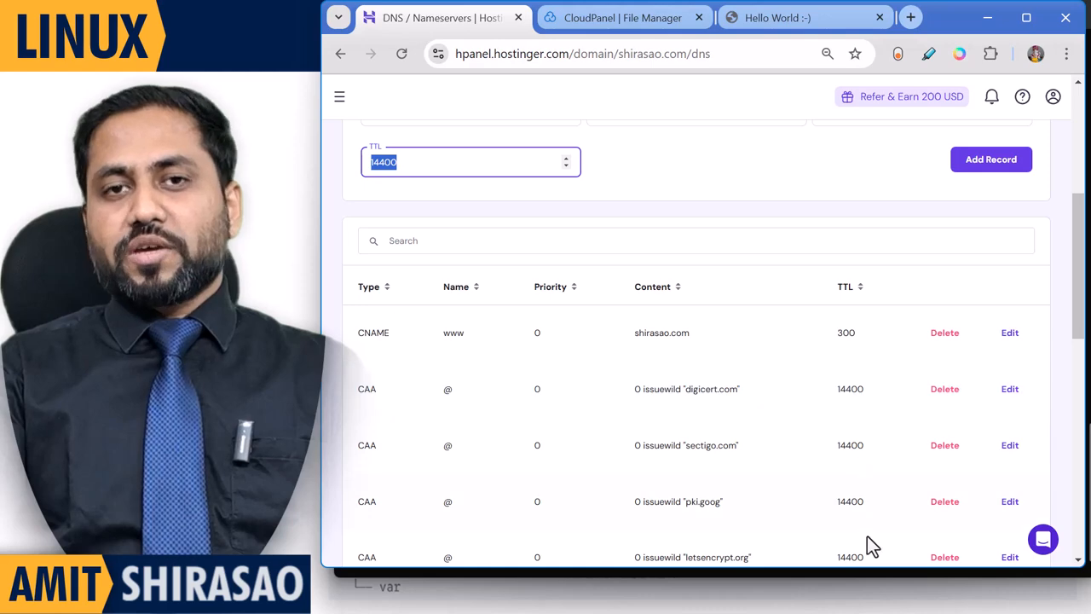
scroll(867, 541, "up", 3)
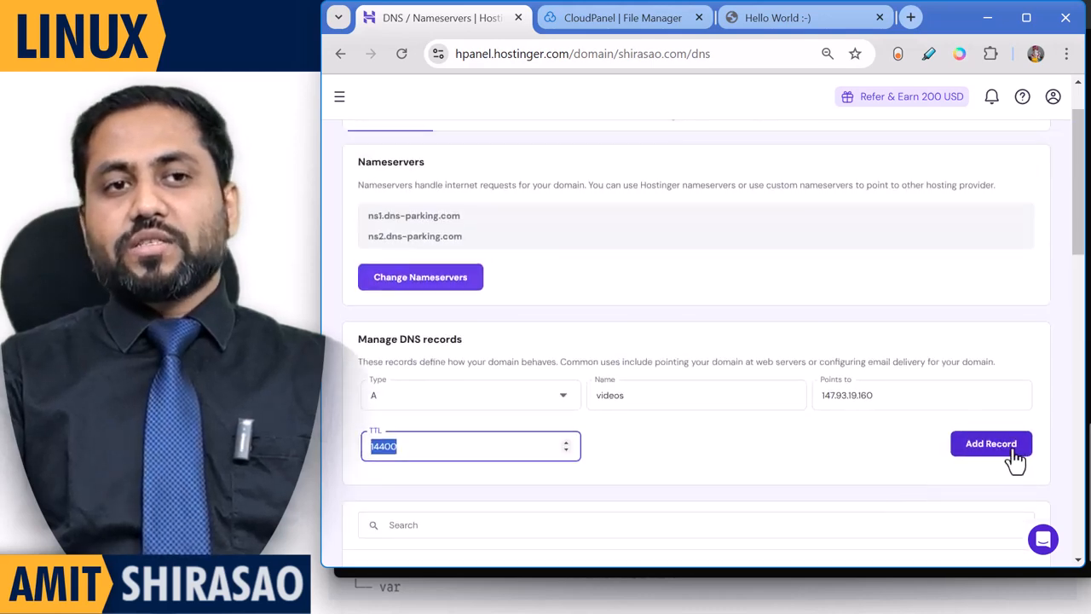
left_click(1014, 454)
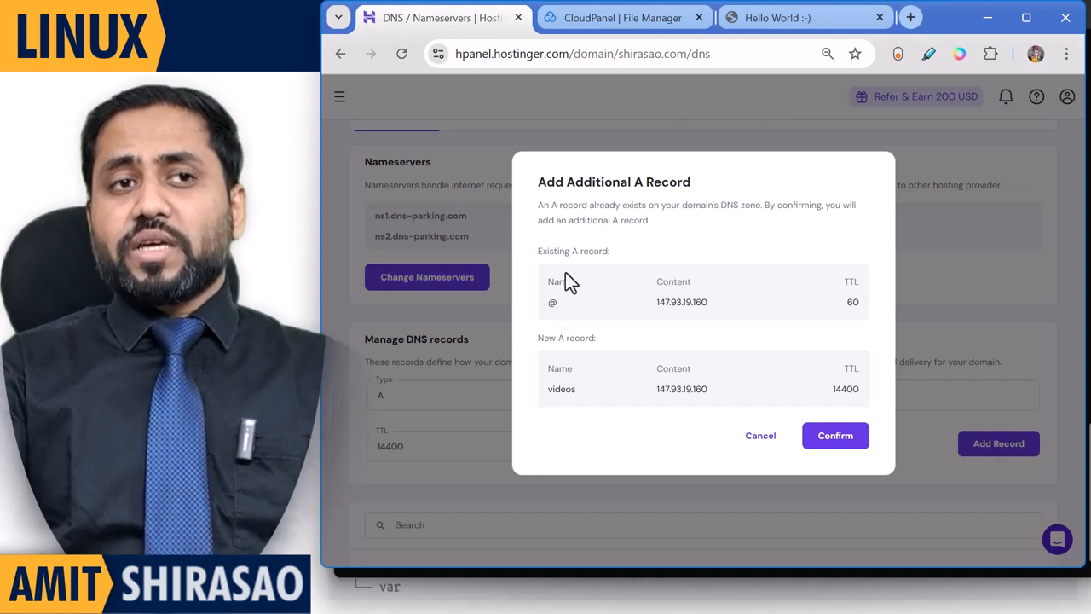
left_click_drag(654, 303, 707, 307)
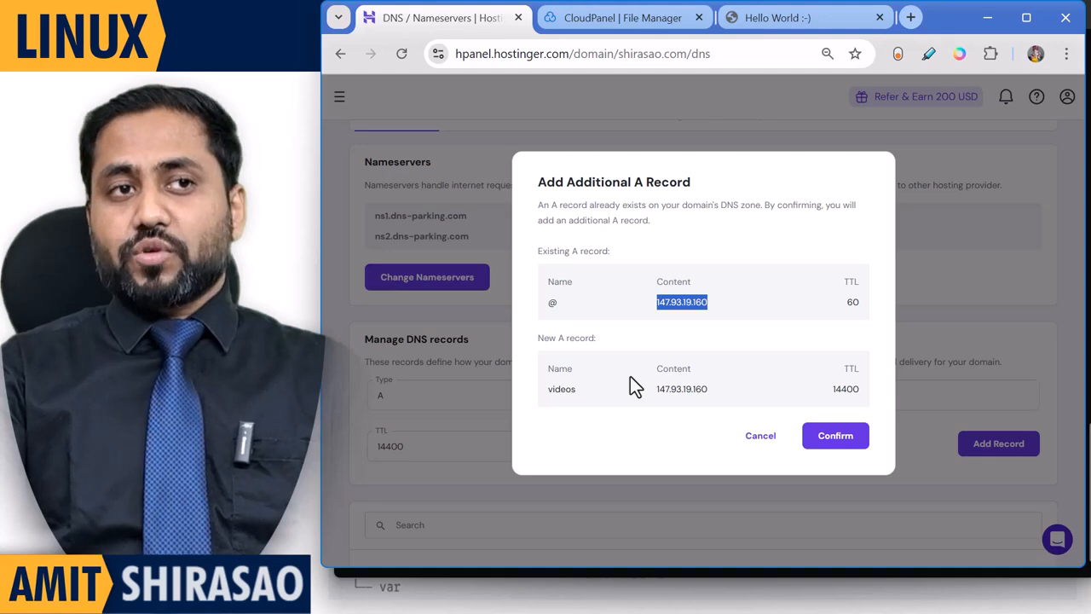
left_click(828, 447)
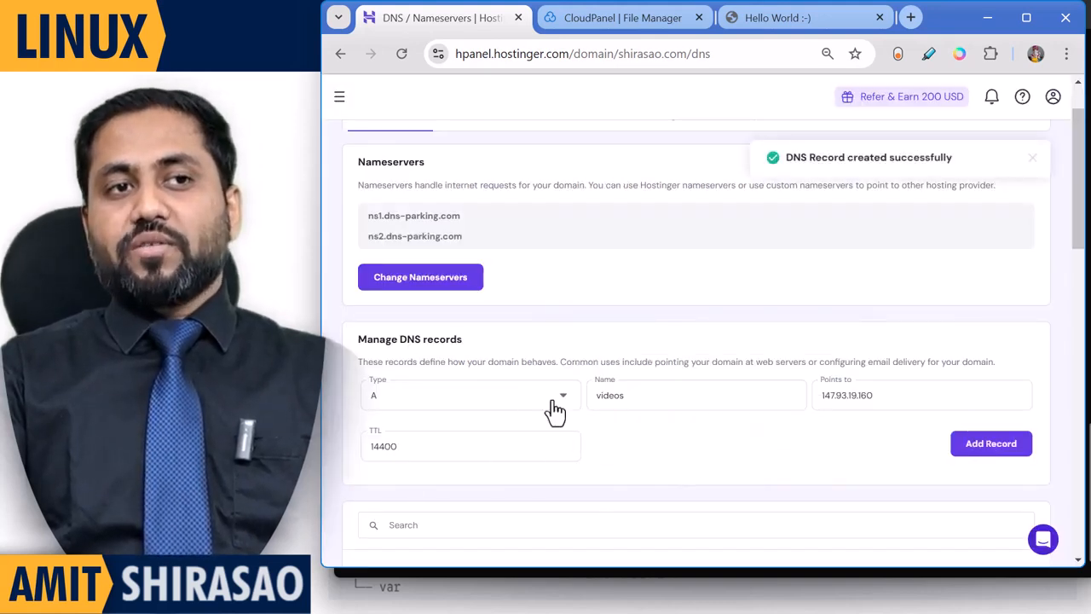
Check the CloudPanel and shirasao.com pages, and load videos.shirasao.com in a new browser tab
left_click(608, 21)
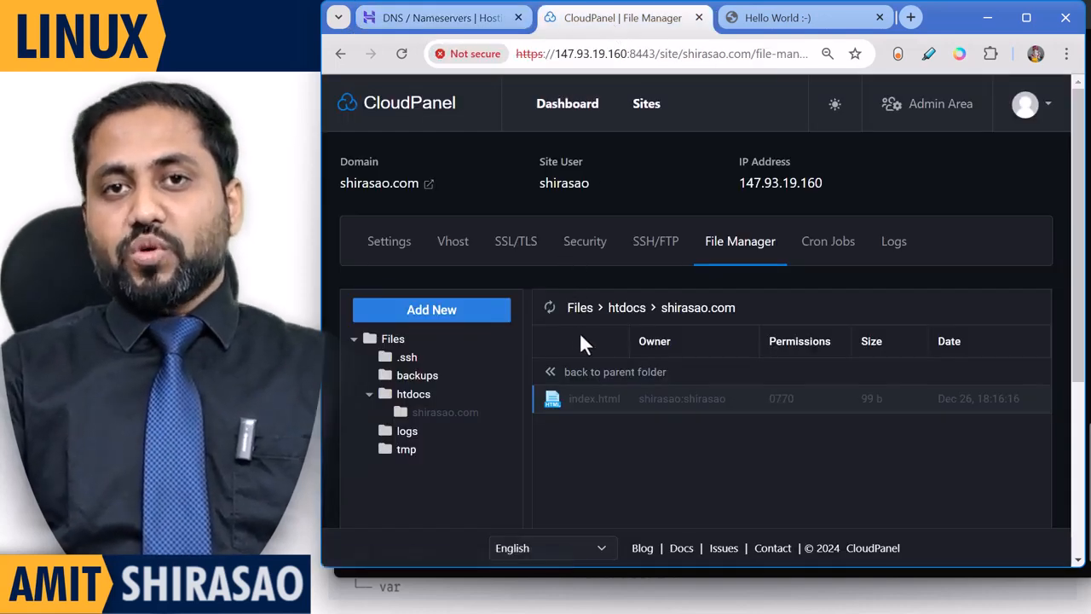
left_click(792, 23)
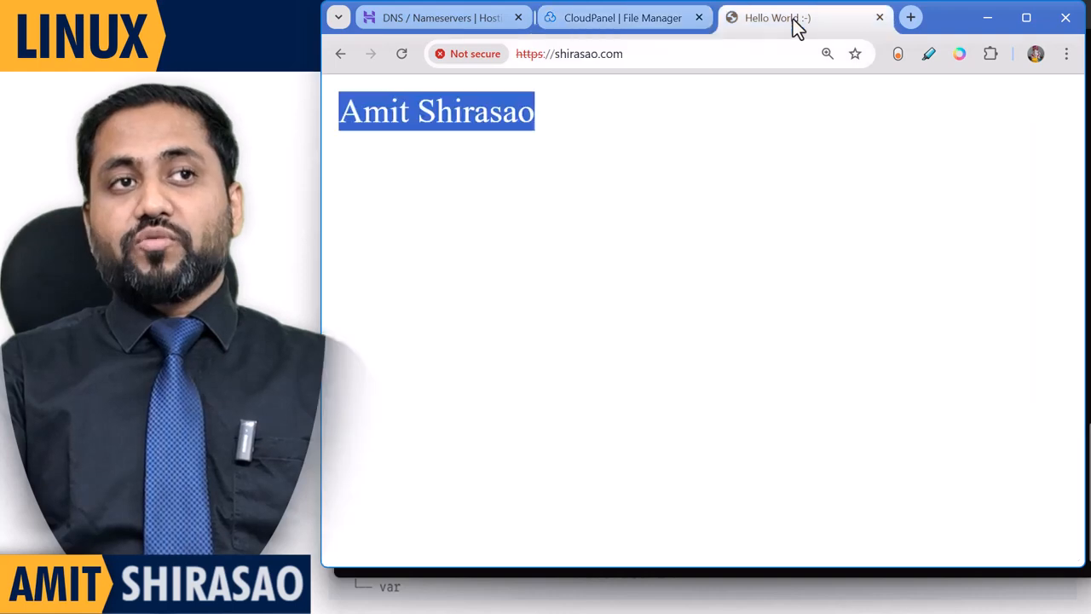
left_click(552, 54)
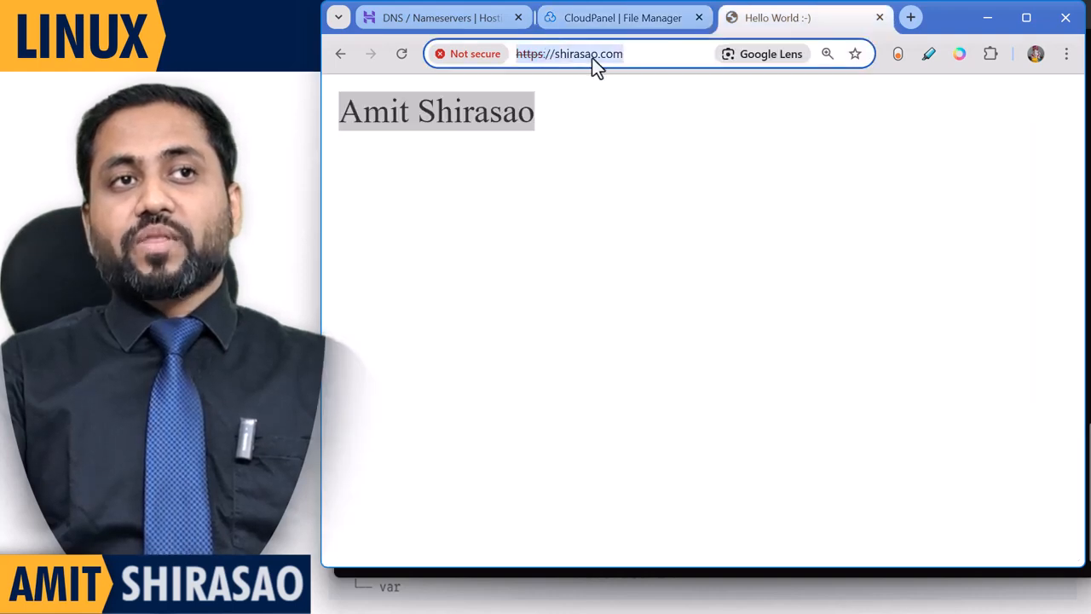
key("ctrl+t")
type("viddo")
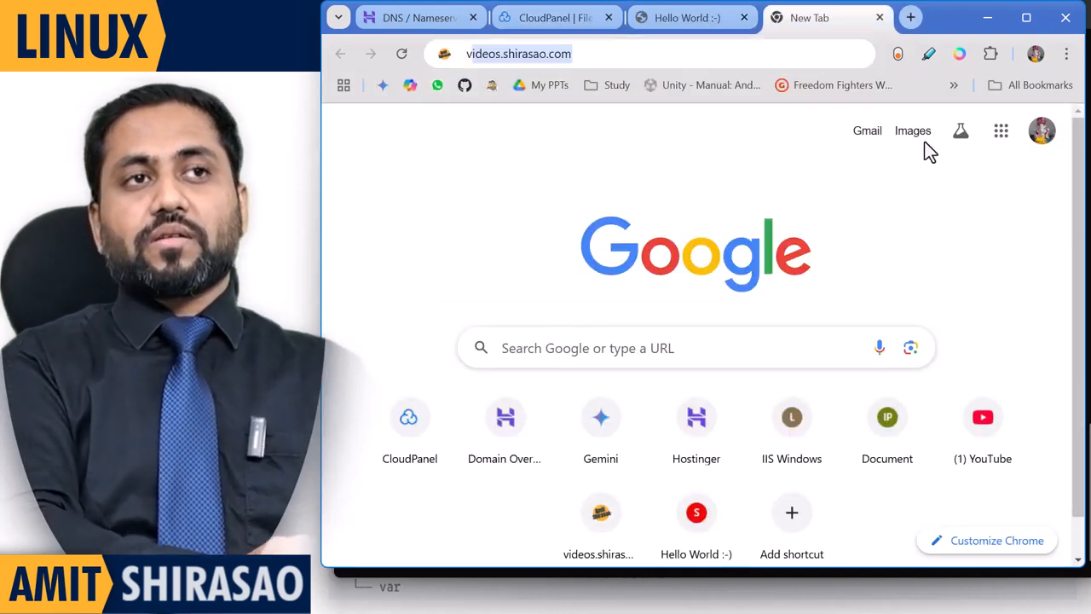
key("BackSpace")
key("BackSpace")
type("eos.")
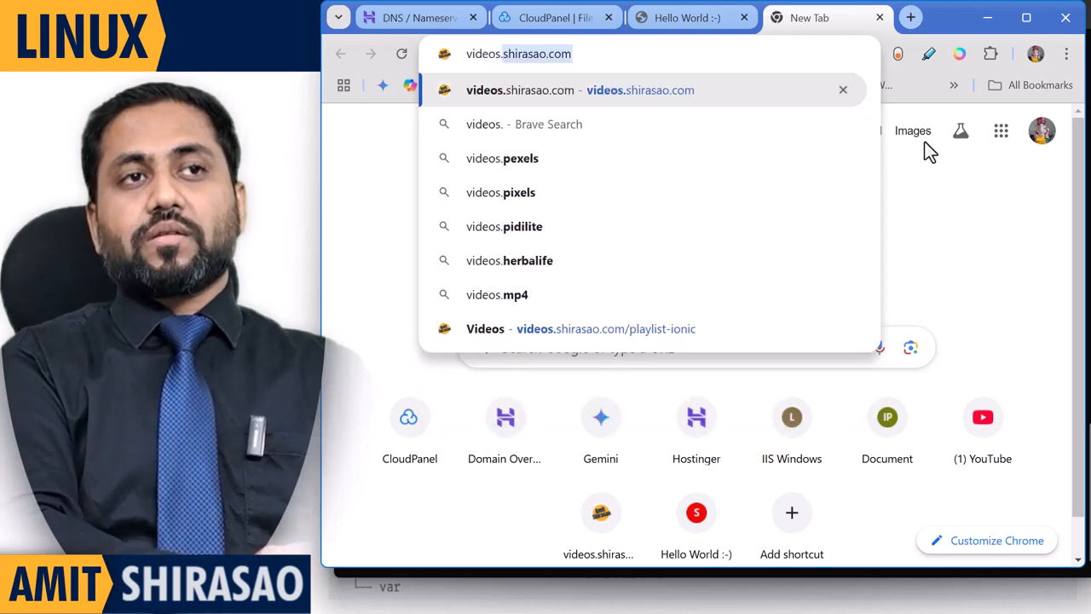
key("Return")
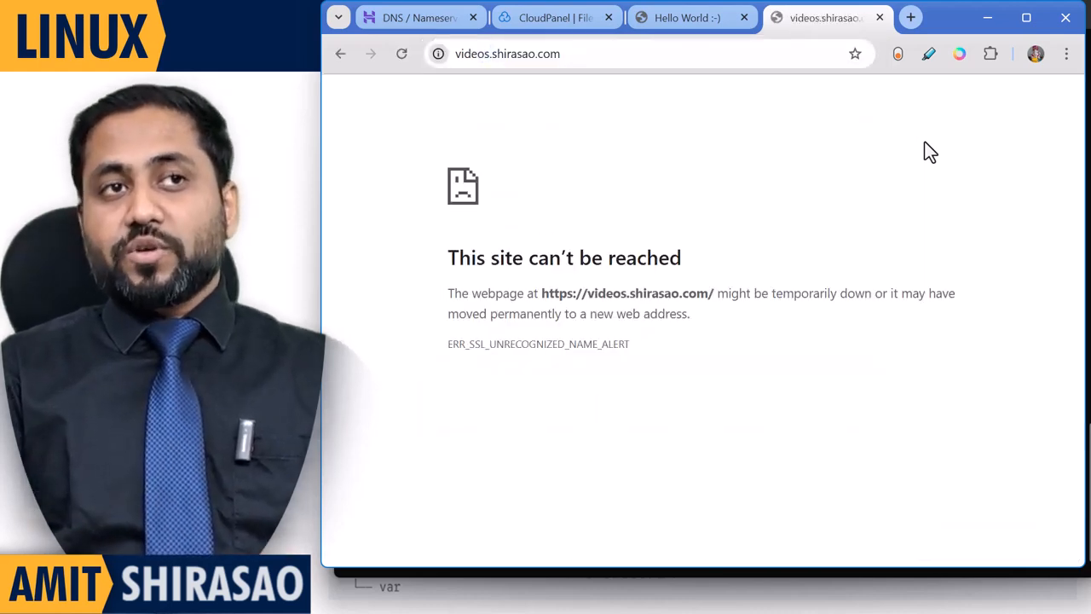
left_click(577, 26)
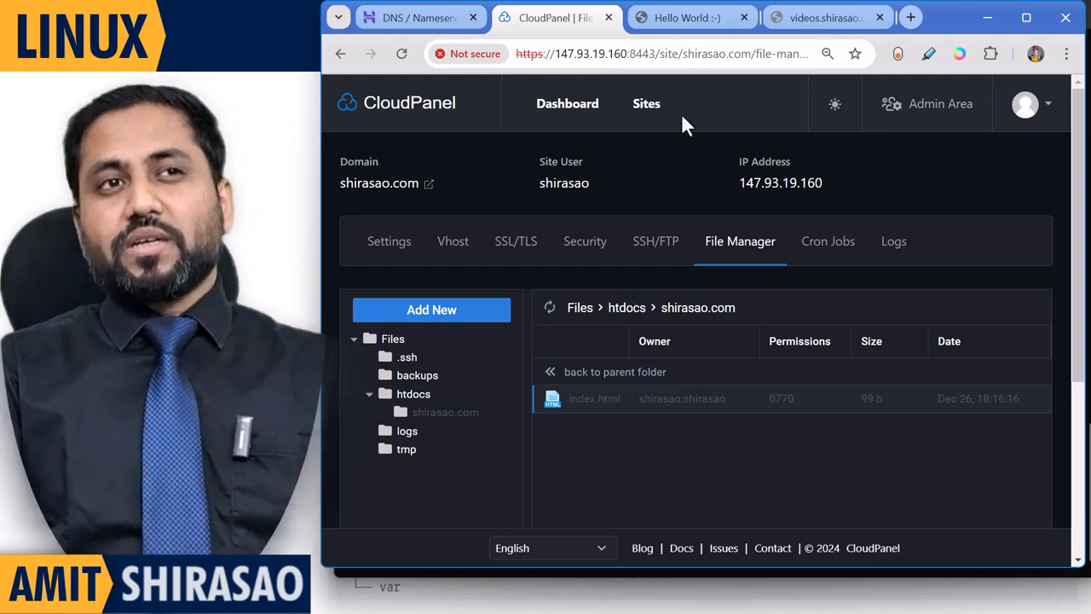
left_click(681, 23)
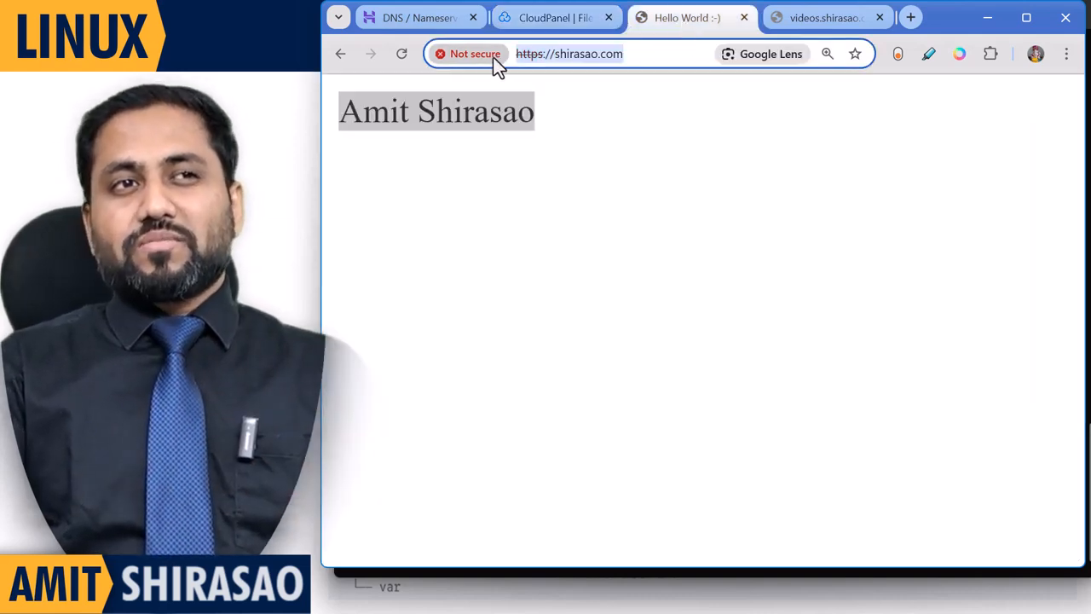
left_click(538, 23)
left_click(514, 245)
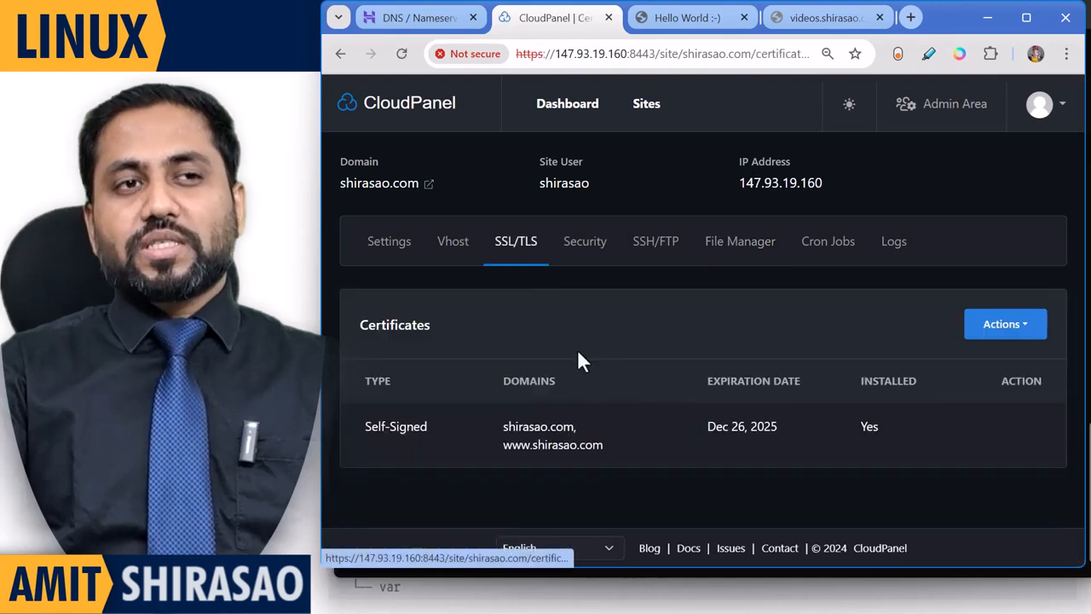
left_click(1004, 334)
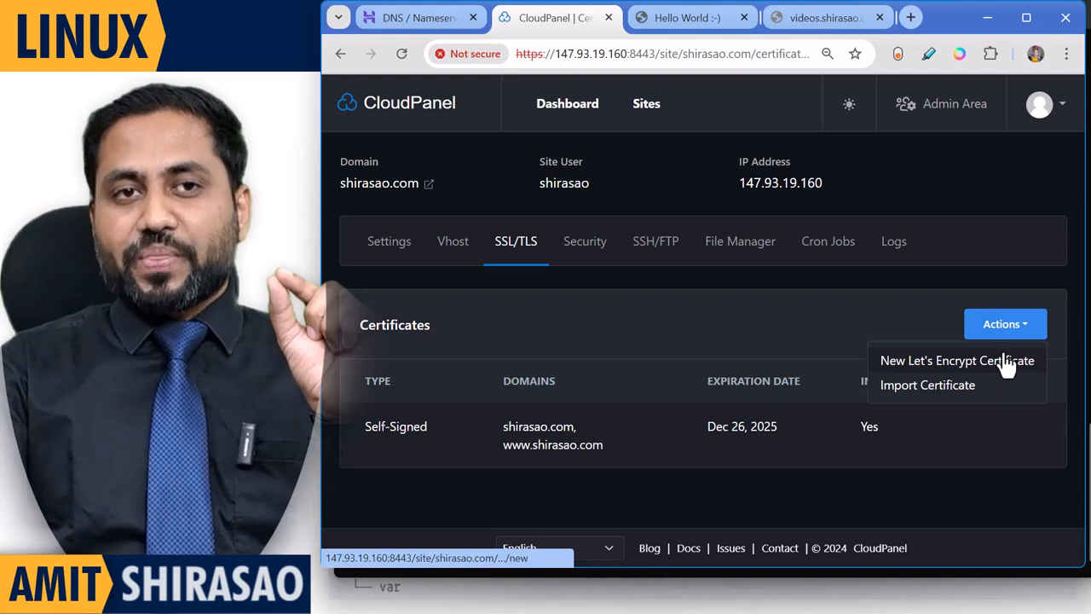
left_click(1008, 362)
scroll(874, 375, "down", 2)
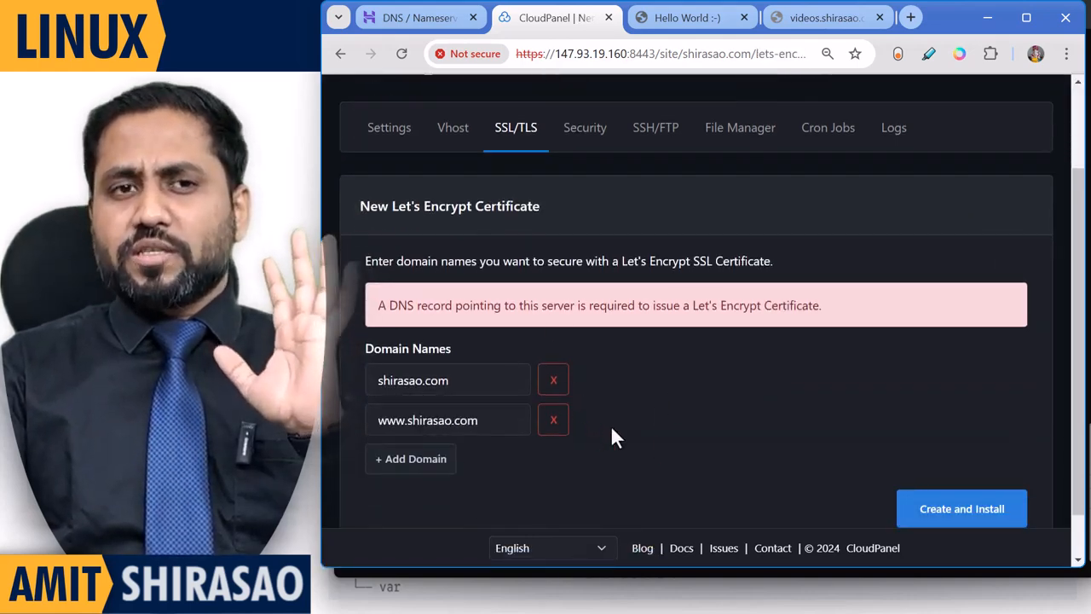
left_click(1013, 515)
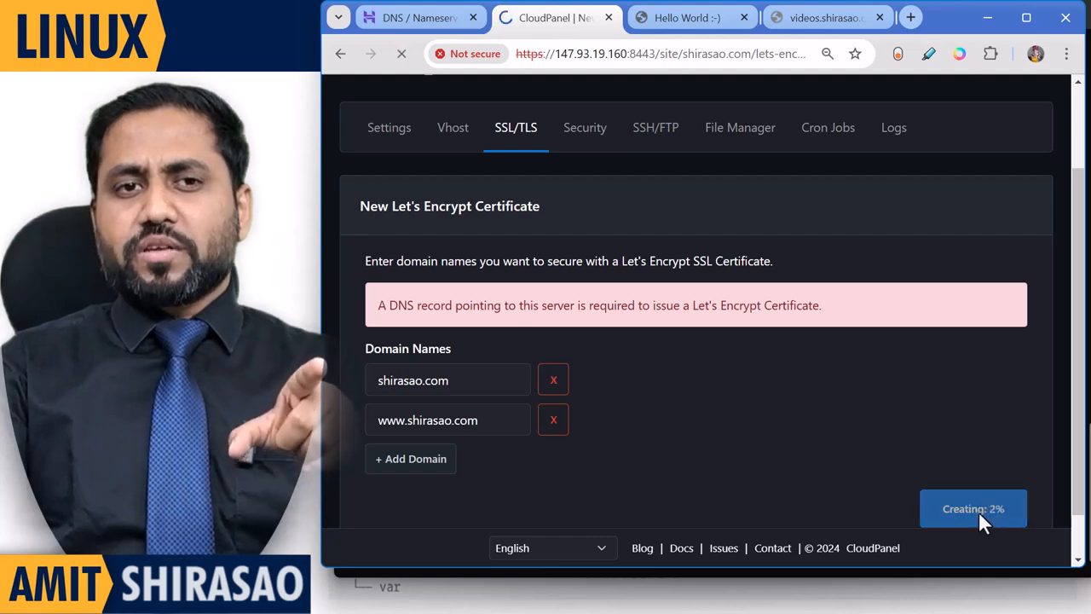
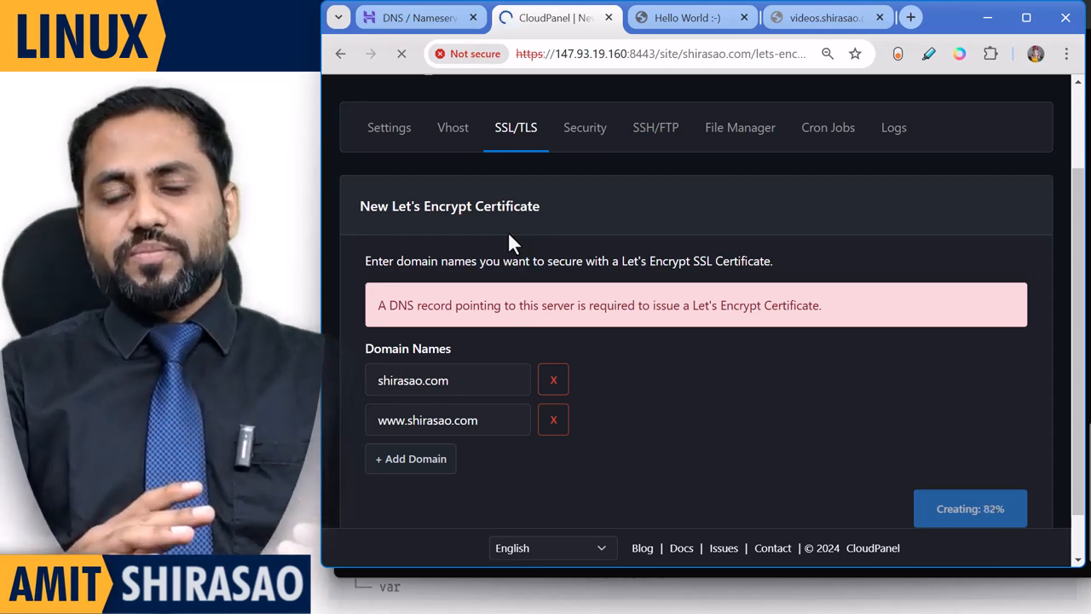
Check the connection security details of the shirasao.com page in the browser
left_click(669, 25)
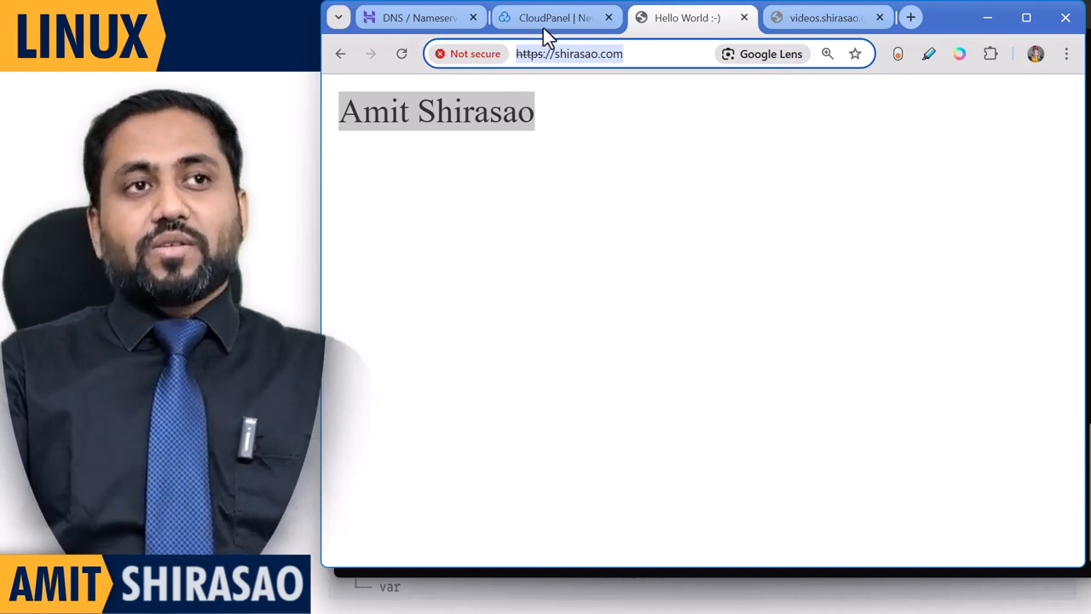
left_click(457, 55)
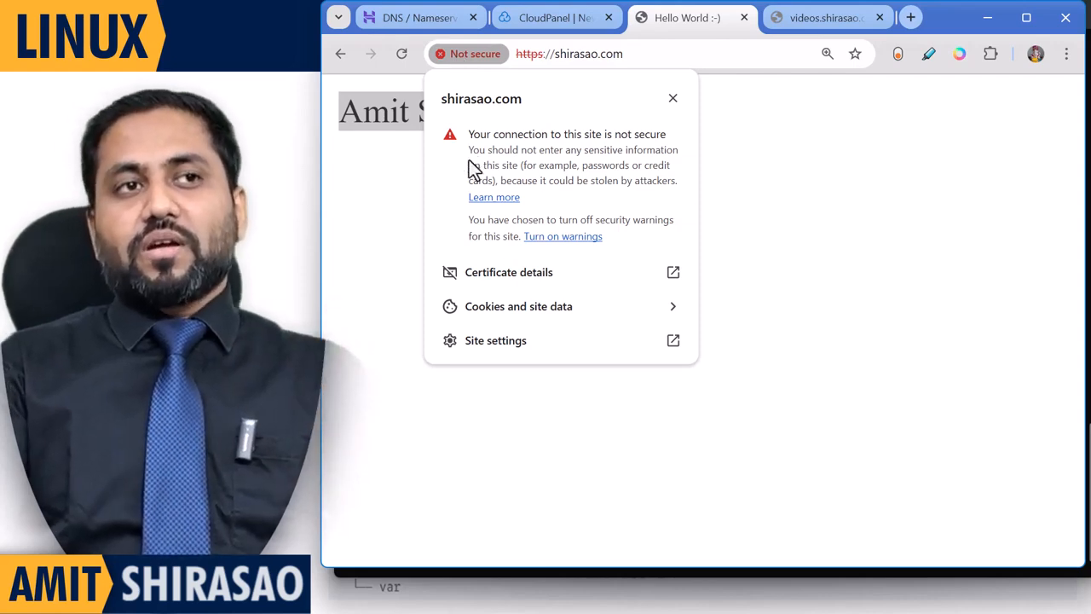
left_click(672, 100)
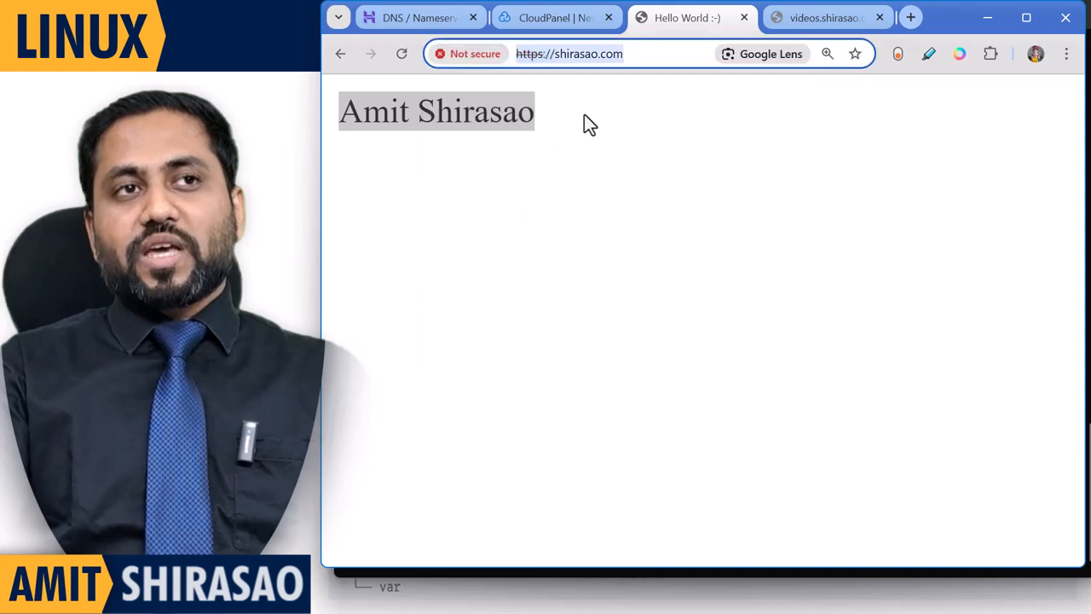
Read the message returned for the shirasao.com certificate request on CloudPanel's New Let's Encrypt Certificate page
left_click(558, 23)
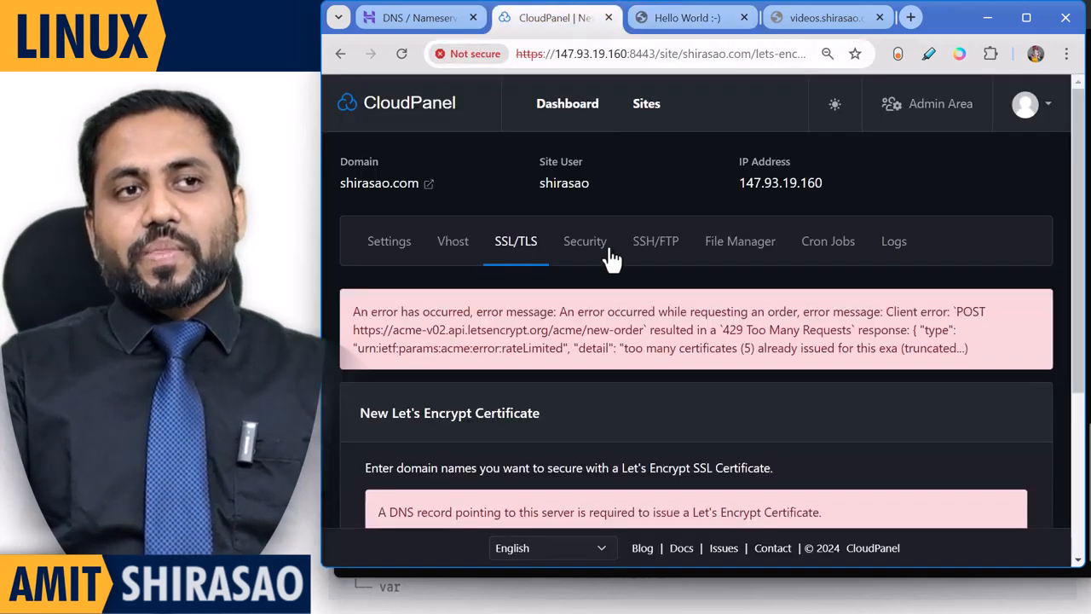
scroll(598, 370, "down", 3)
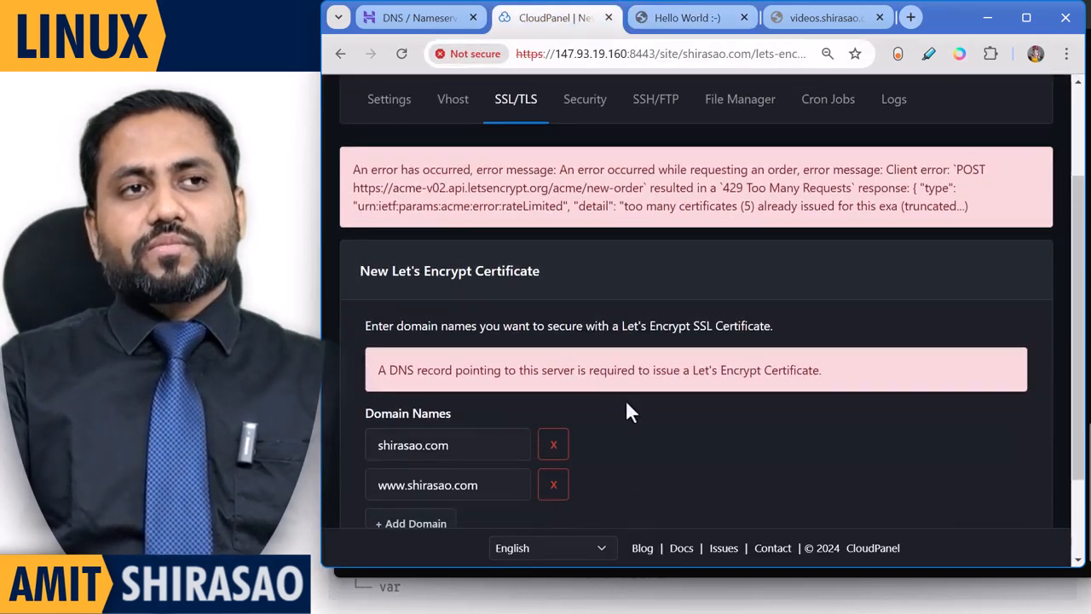
key("ctrl+minus")
key("ctrl+minus")
key("ctrl+minus")
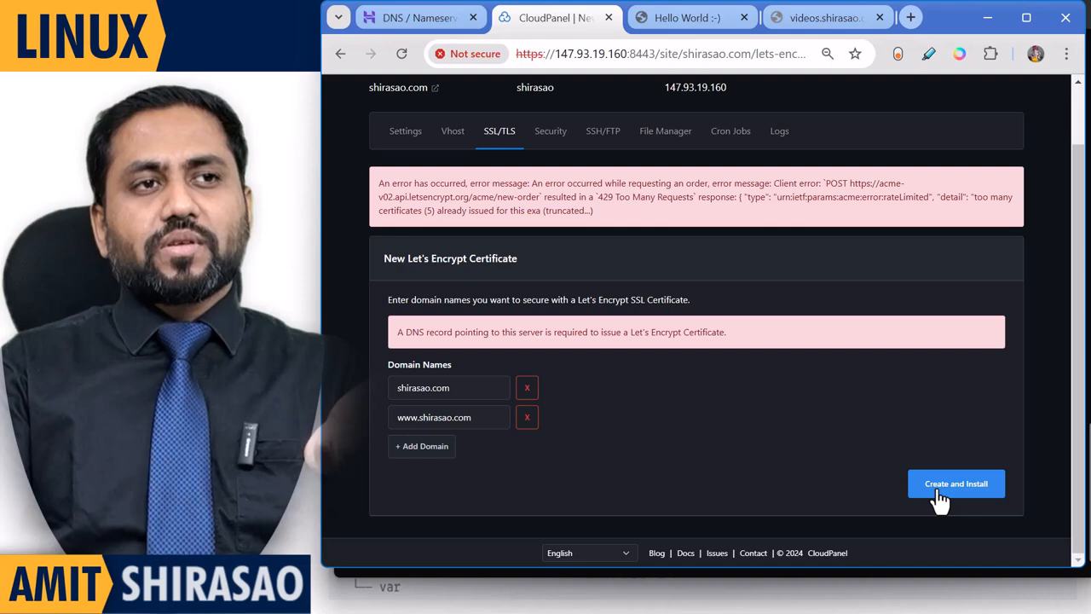
left_click_drag(470, 210, 587, 211)
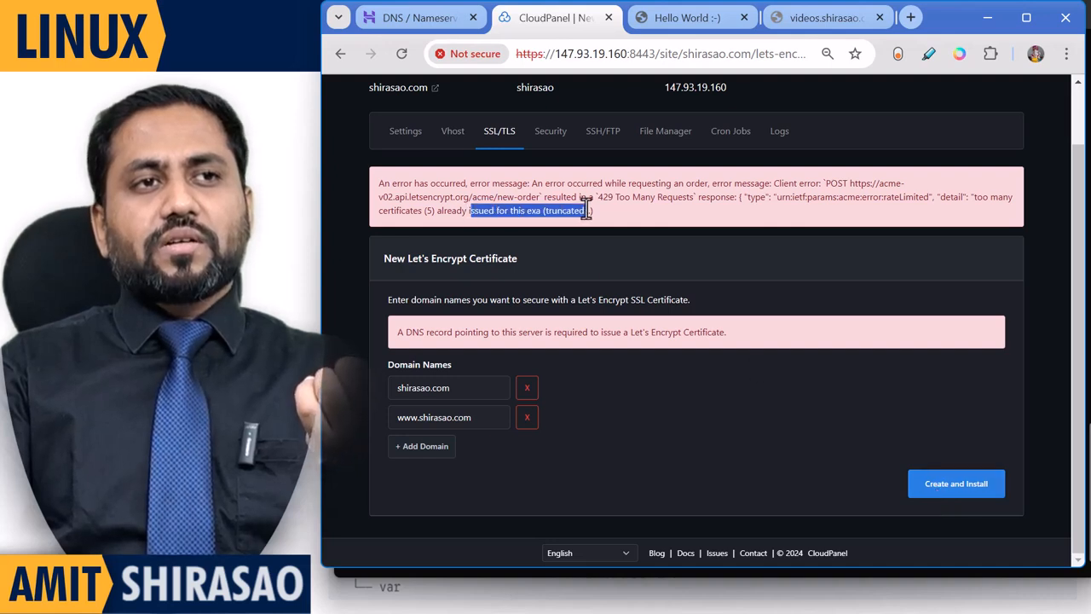
left_click(629, 264)
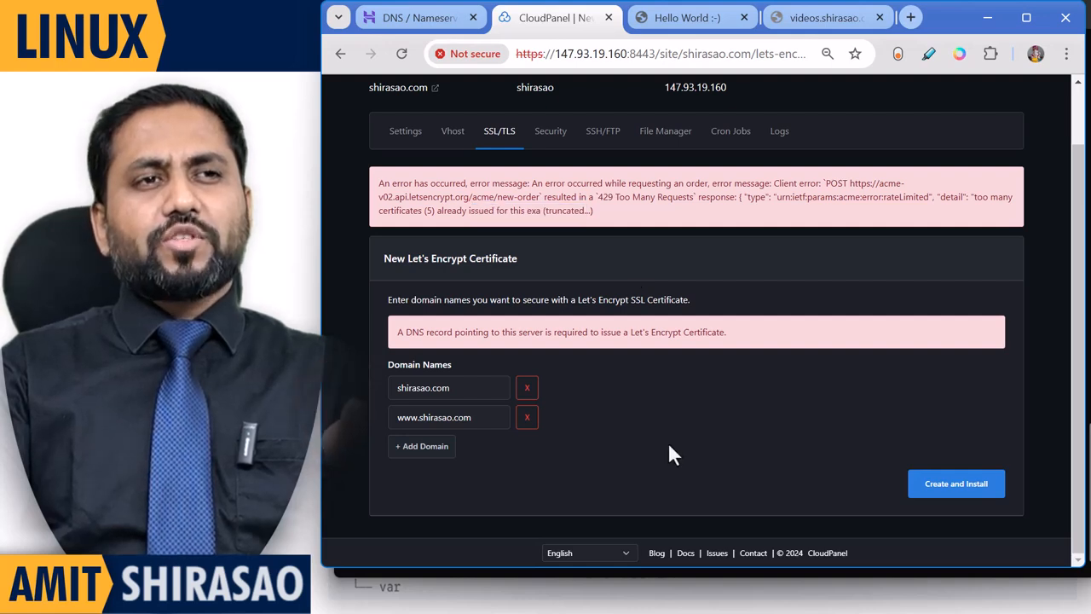
scroll(668, 443, "up", 1)
scroll(668, 445, "down", 1)
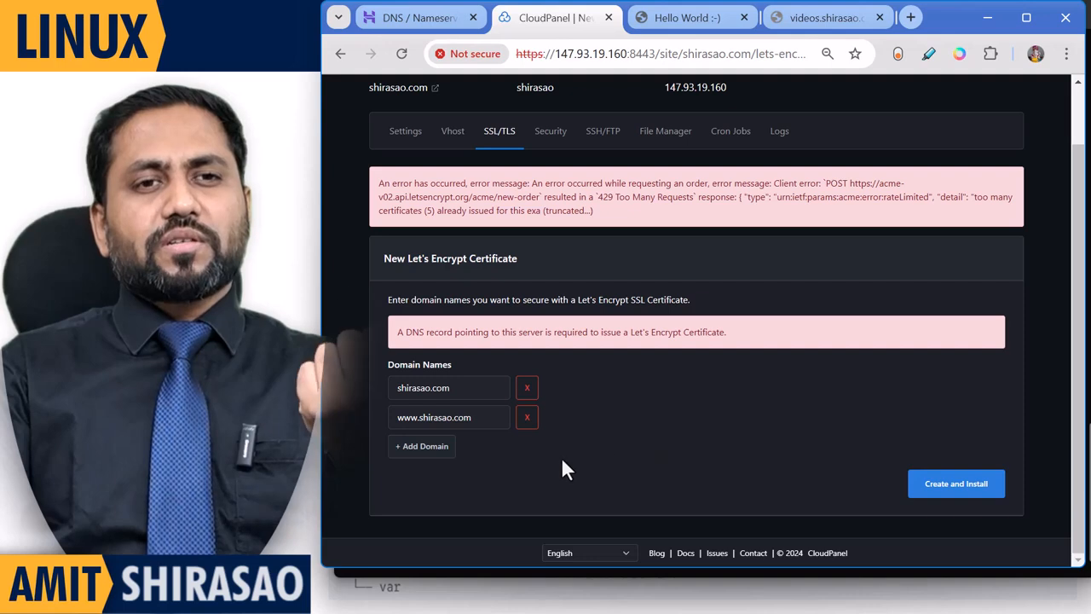
scroll(605, 302, "up", 1)
Return to shirasao.com's certificate list, close the old site page, reopen the site from its CloudPanel link to check it, and close it
left_click(499, 201)
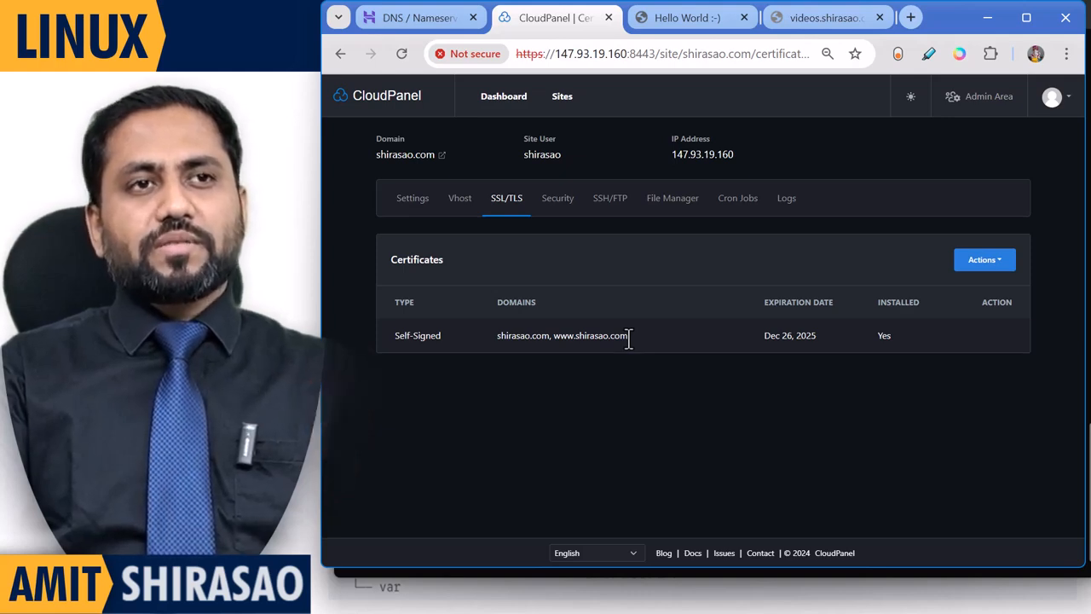
left_click(687, 24)
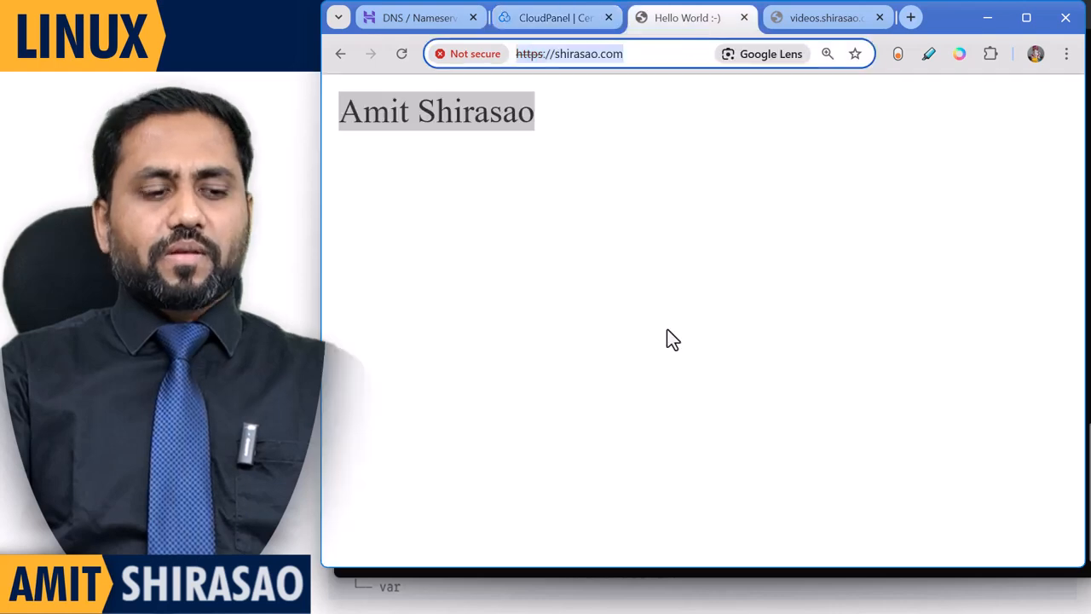
middle_click(672, 24)
left_click(559, 26)
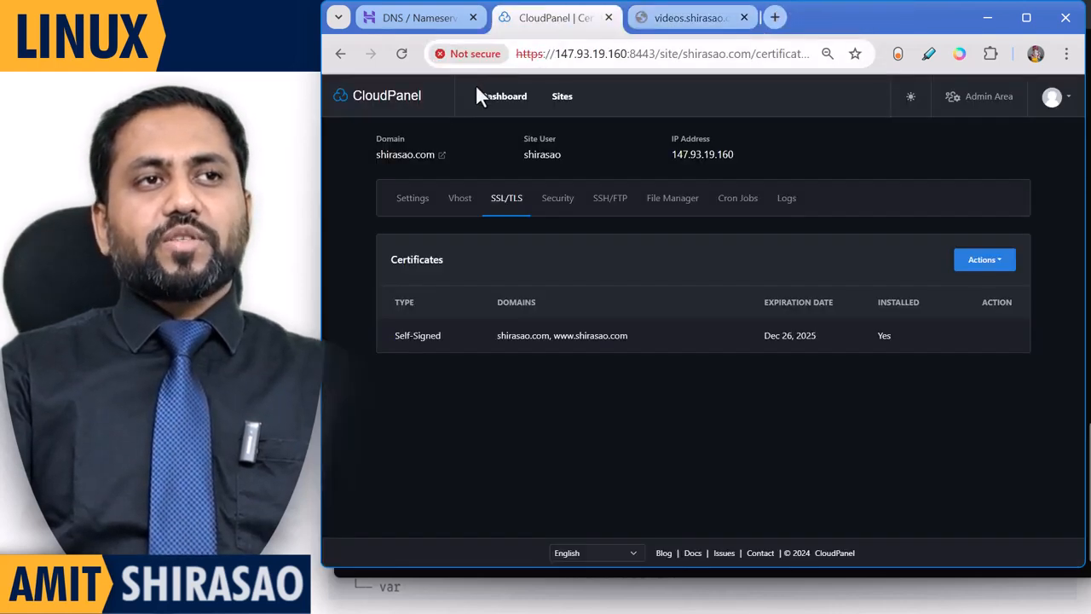
left_click(399, 158)
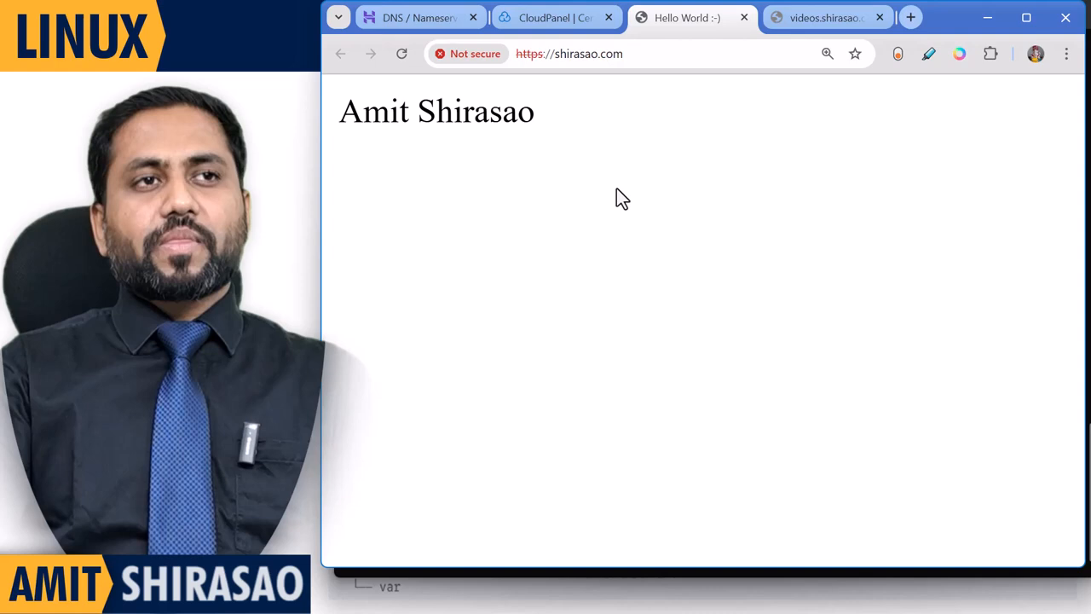
middle_click(710, 20)
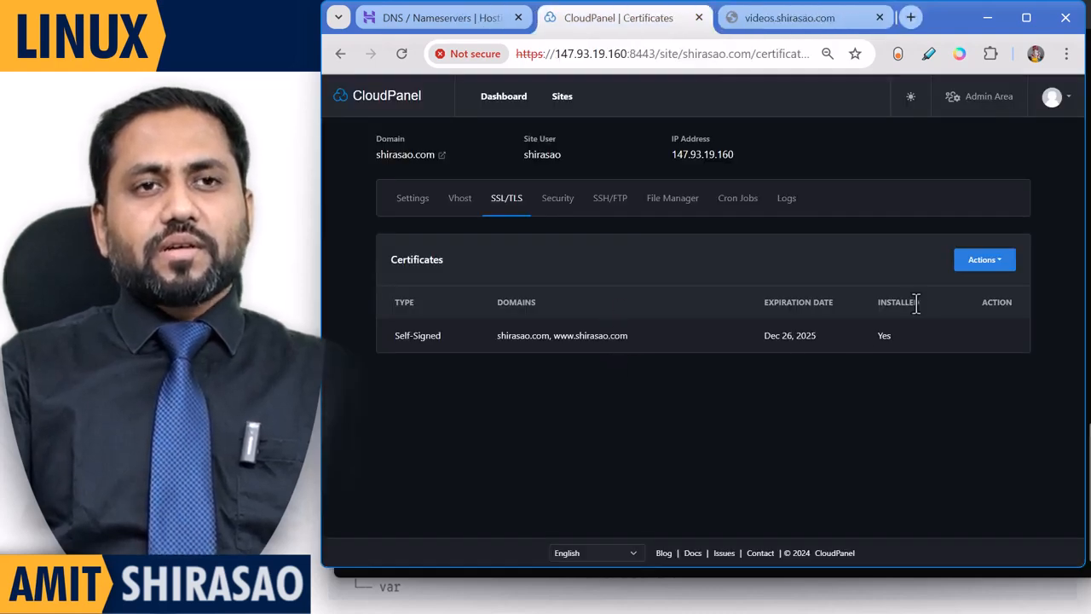
Inspect the available certificate actions and the expiration date of shirasao.com's self-signed certificate
left_click(985, 260)
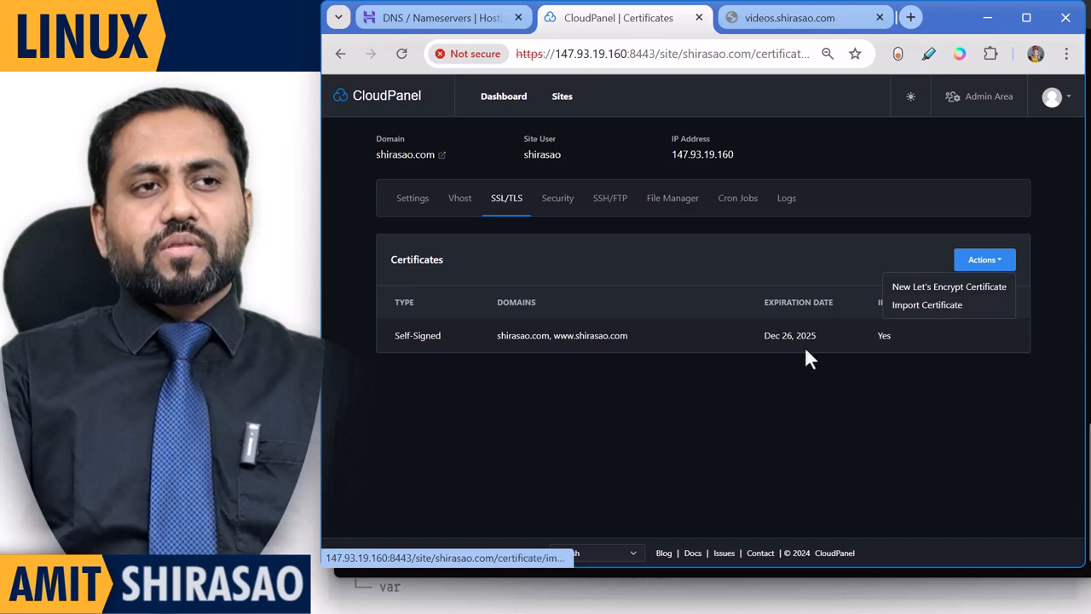
left_click_drag(427, 356, 811, 336)
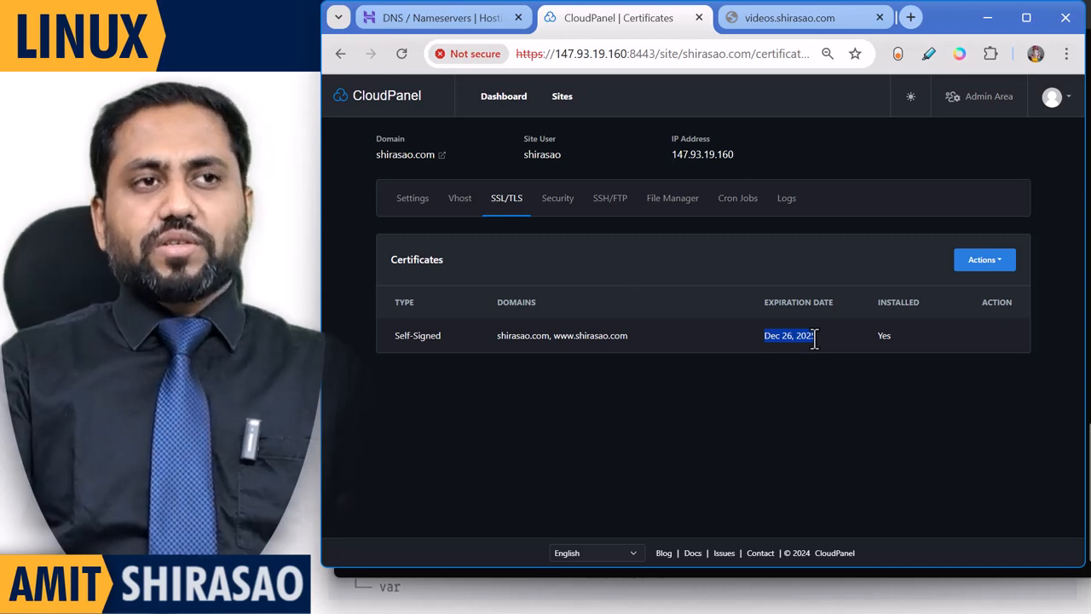
left_click_drag(814, 337, 819, 336)
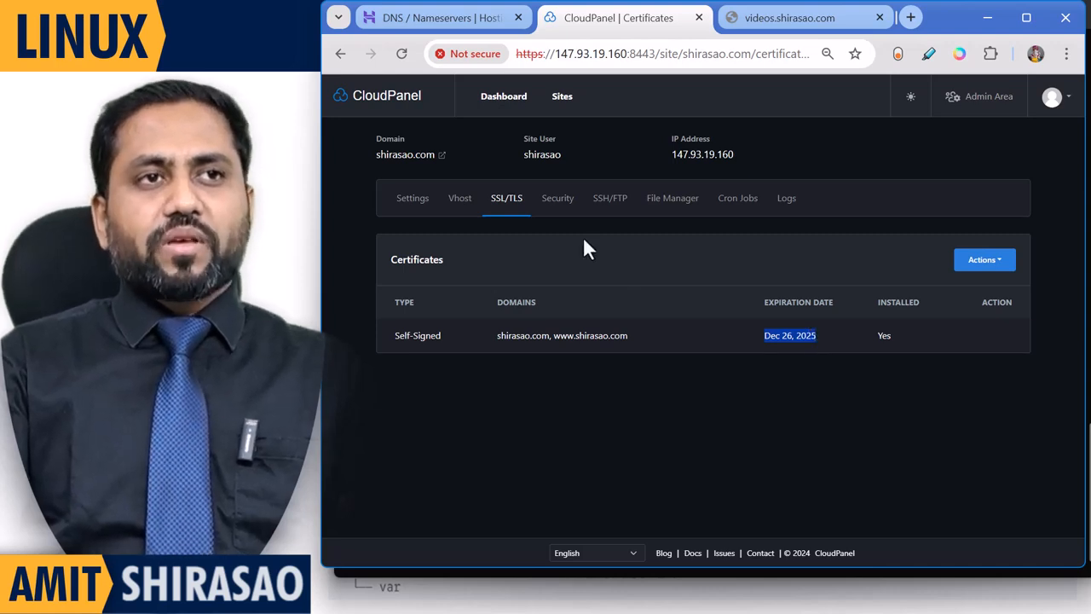
Start a new static HTML site in CloudPanel with the domain name videos.shirasao.com
left_click(559, 112)
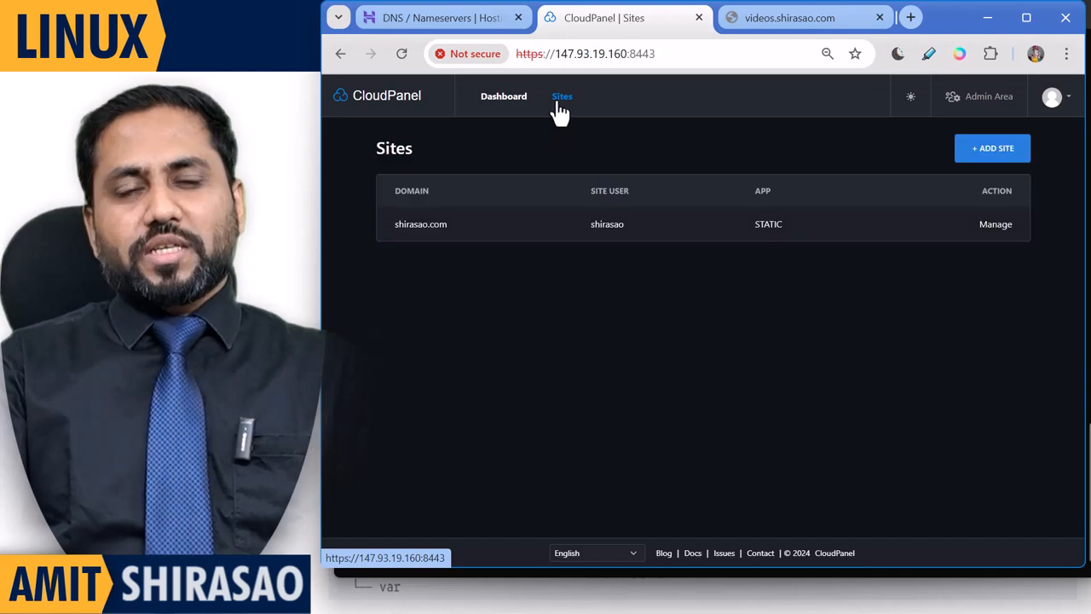
left_click(989, 152)
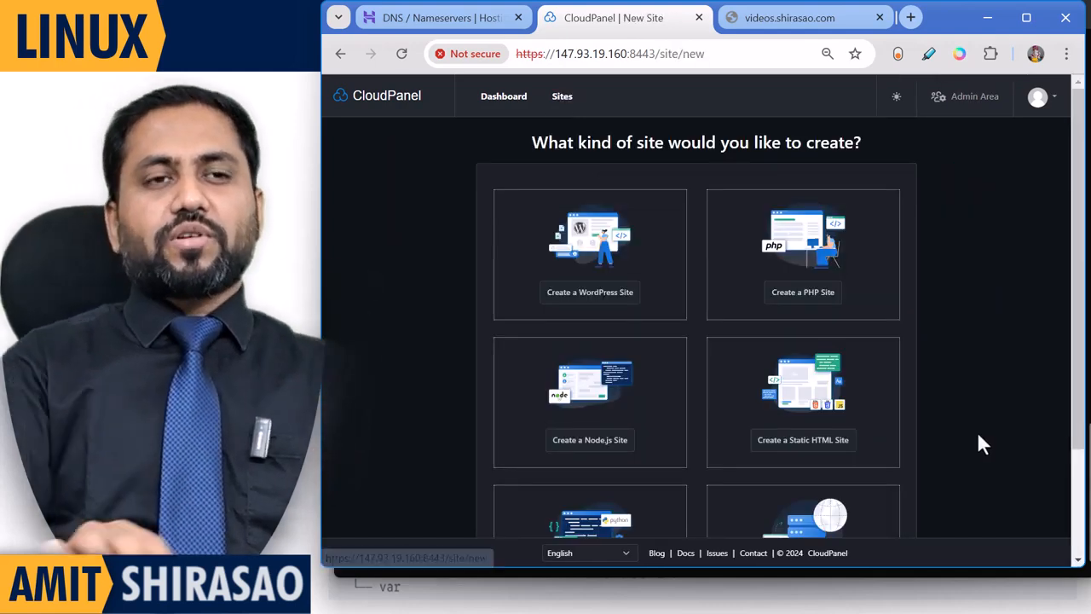
left_click(854, 433)
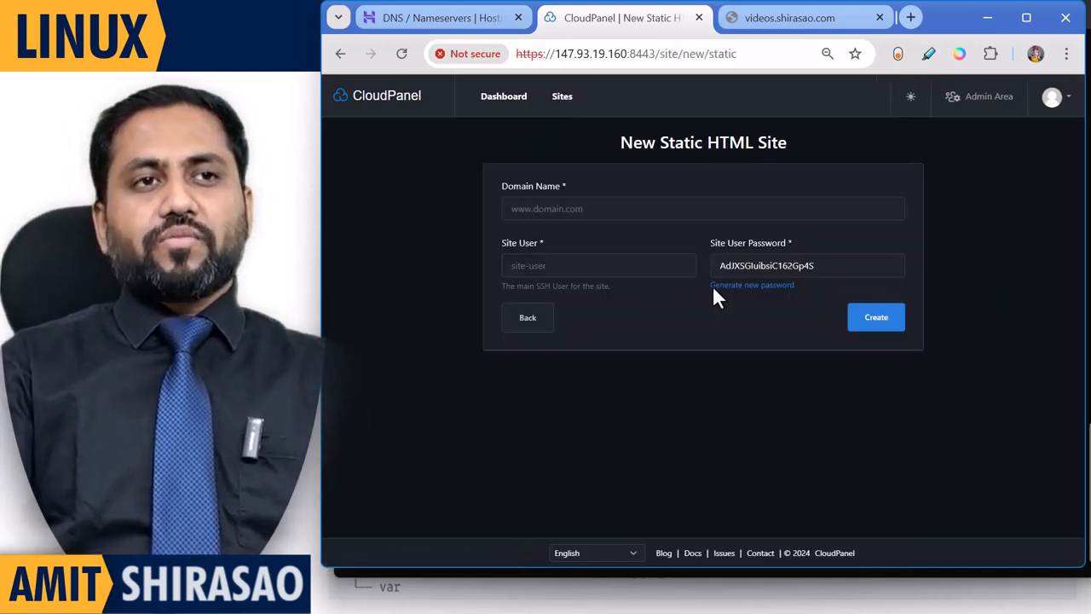
left_click(657, 210)
type("vi")
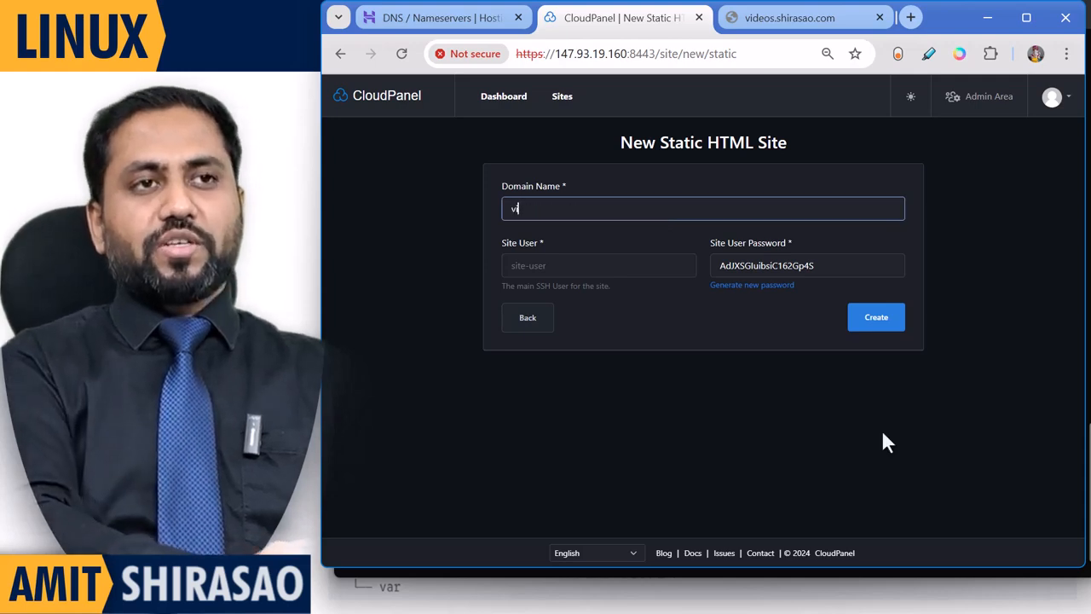
type("deos.shirasao.com")
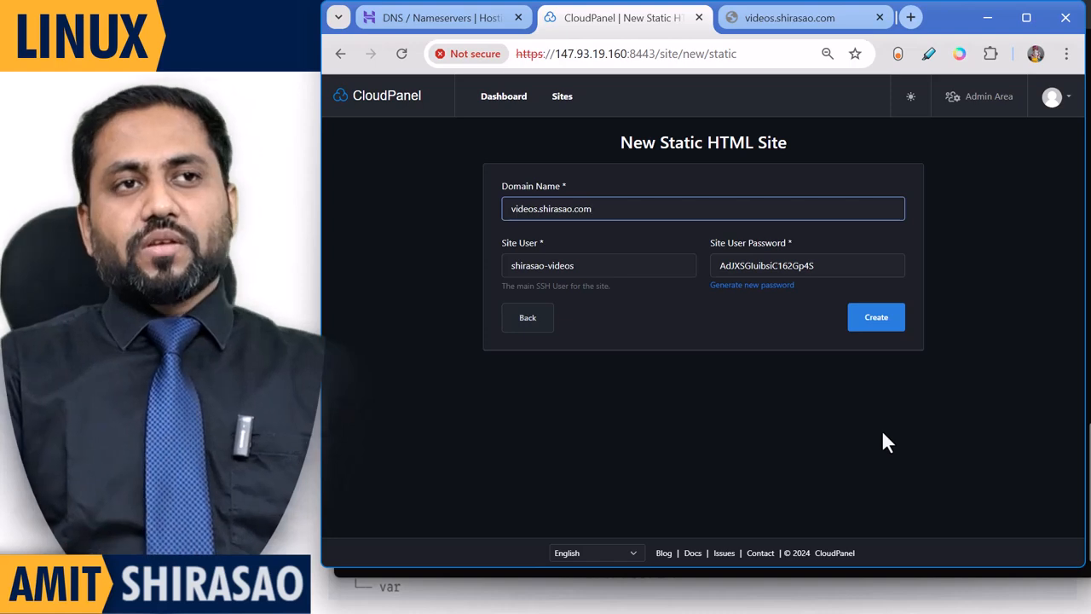
key("ctrl+plus")
key("ctrl+plus")
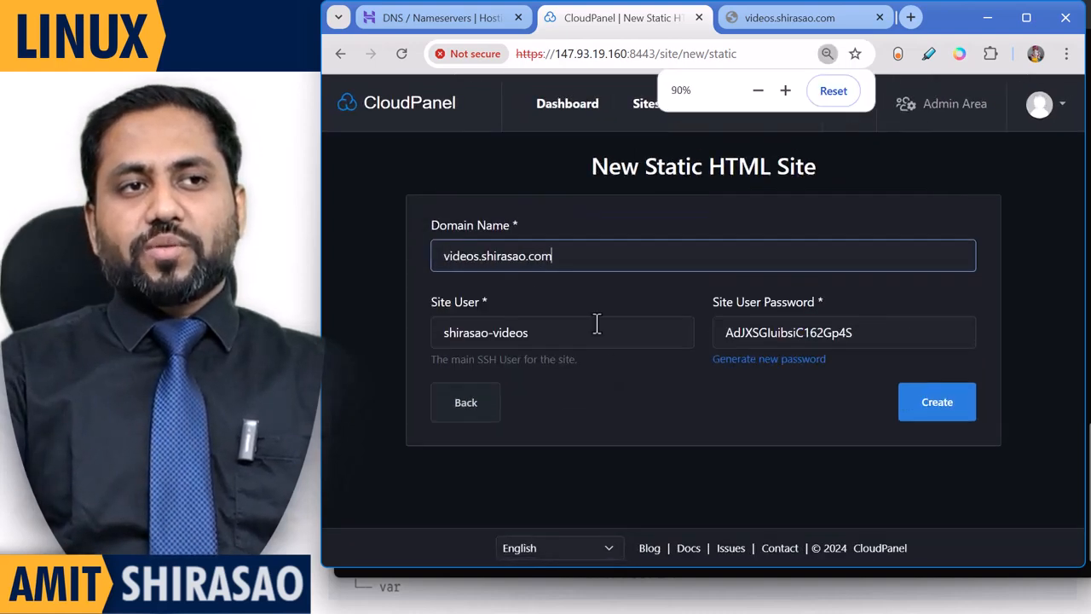
Keep the suggested site user, replace the generated site user password with a custom one, and create the videos.shirasao.com site
left_click_drag(538, 332, 434, 339)
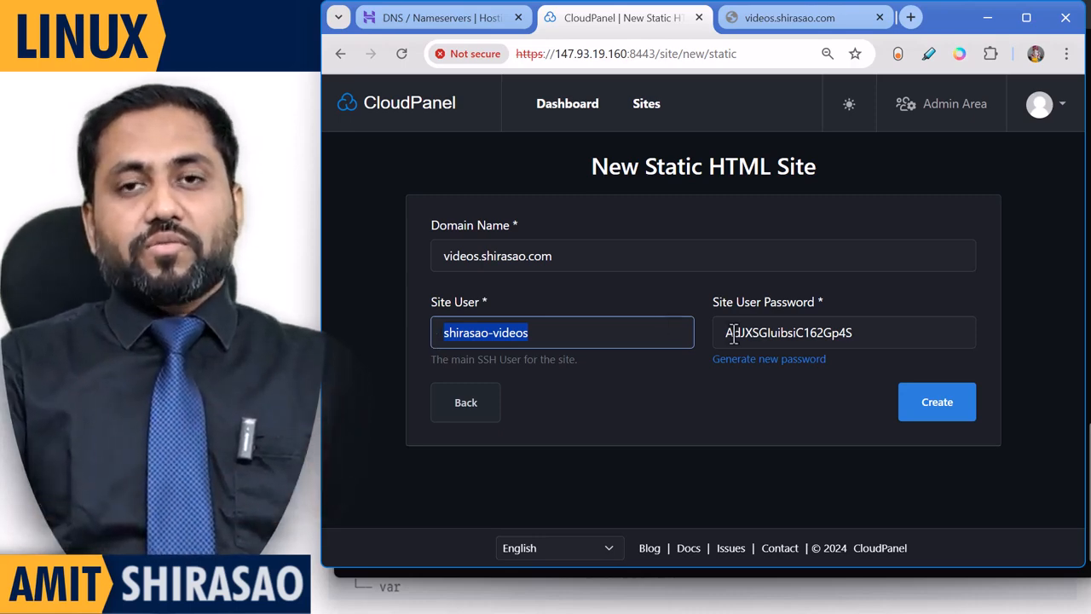
double_click(733, 333)
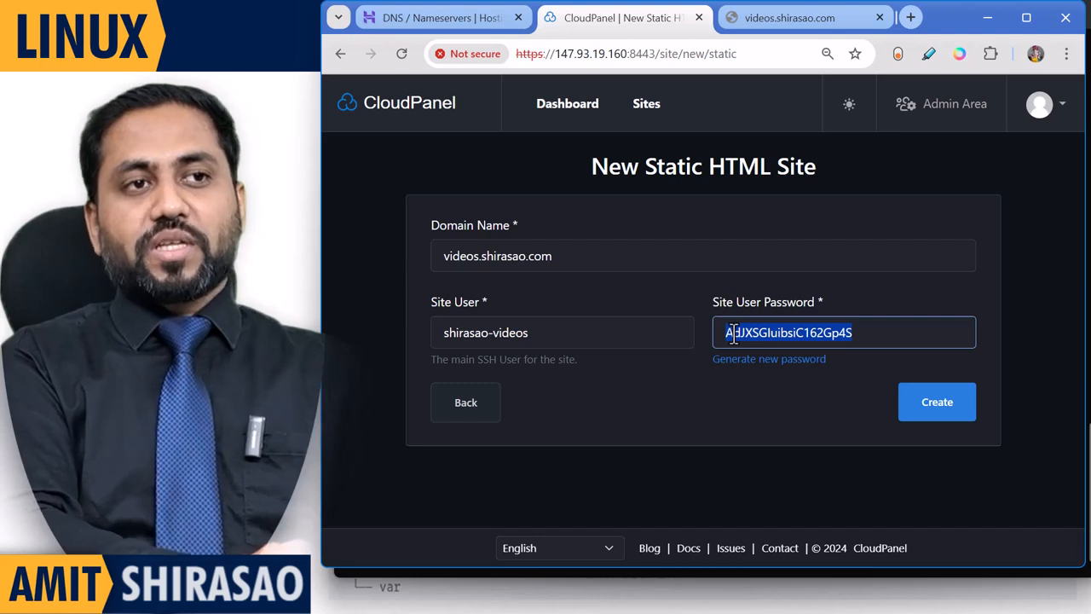
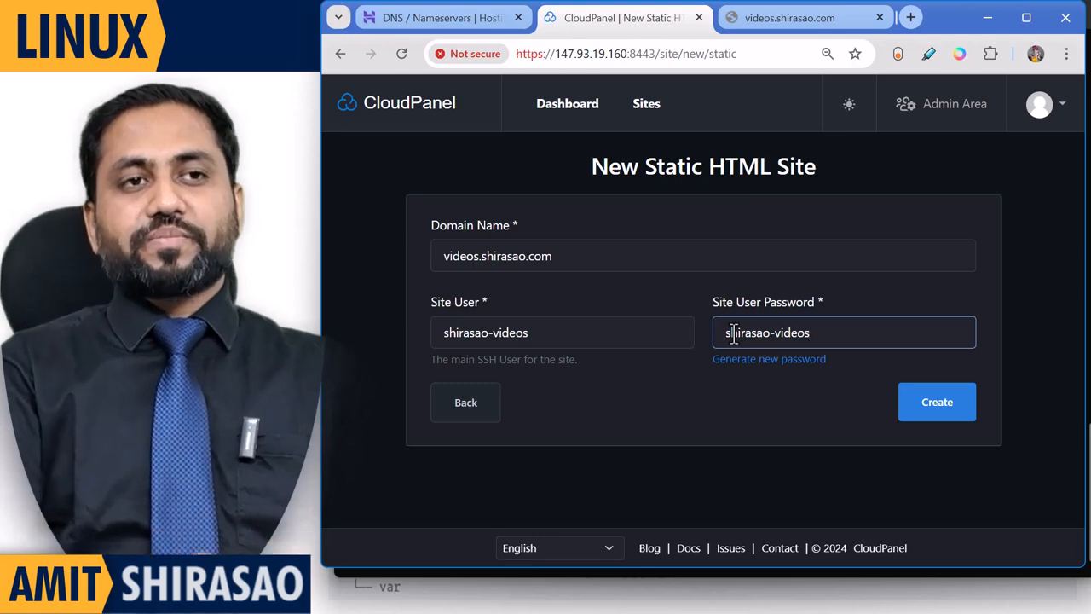
key("Return")
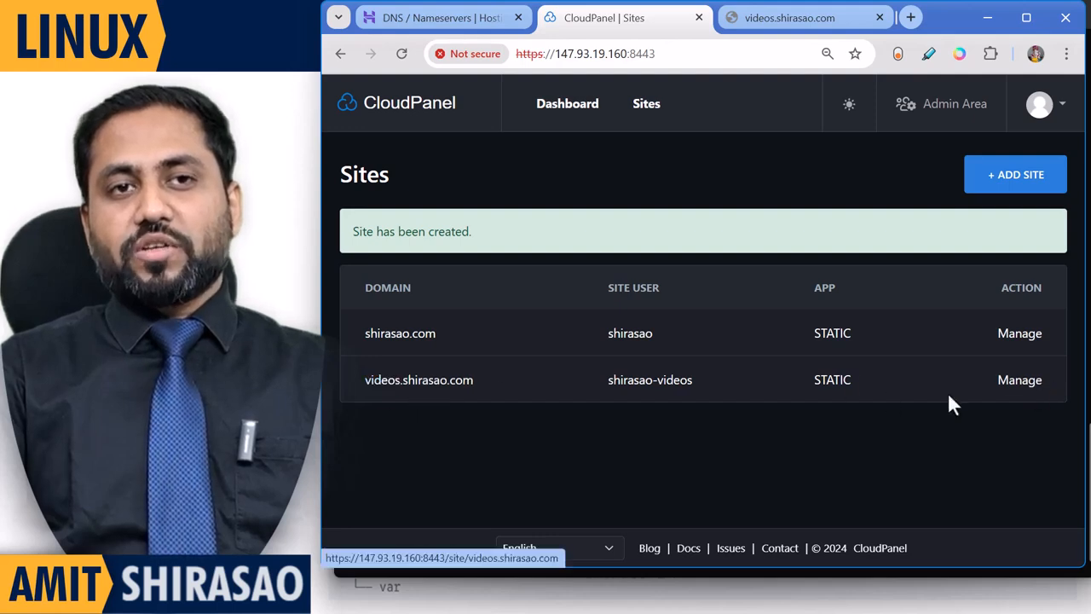
Open the management page of the videos.shirasao.com site, and reload videos.shirasao.com in its own browser tab
left_click(1005, 385)
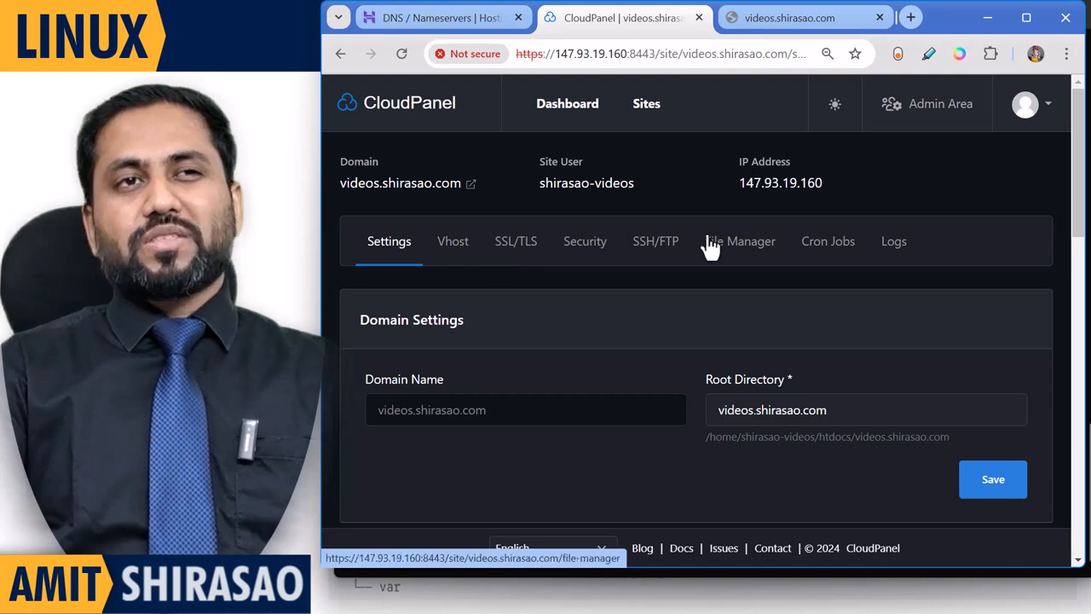
left_click(801, 17)
key("F5")
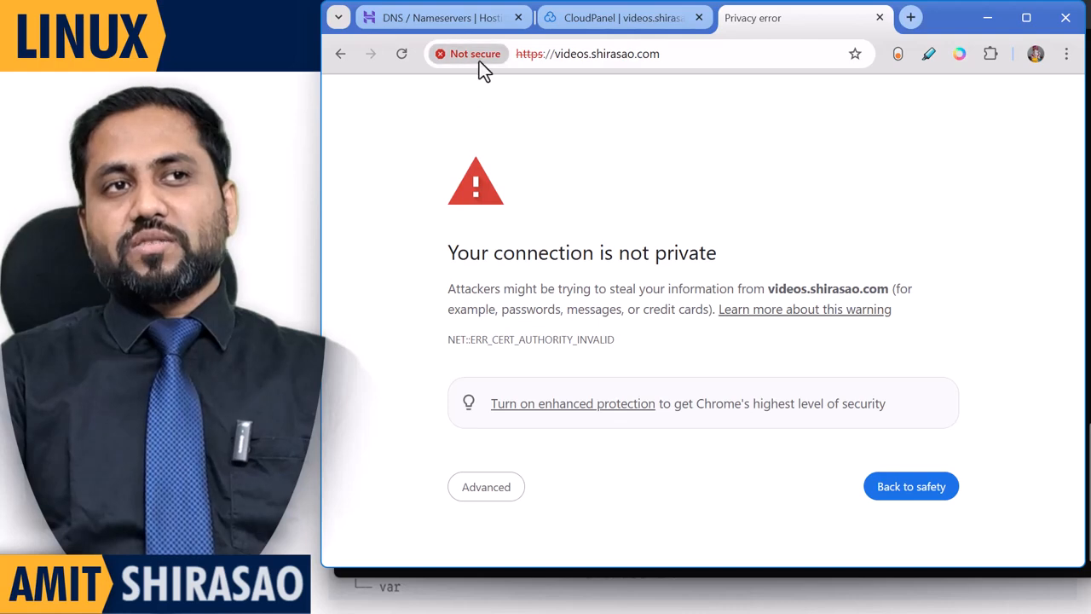
In CloudPanel, start a new Let's Encrypt certificate for videos.shirasao.com and read its DNS record requirement
left_click(625, 19)
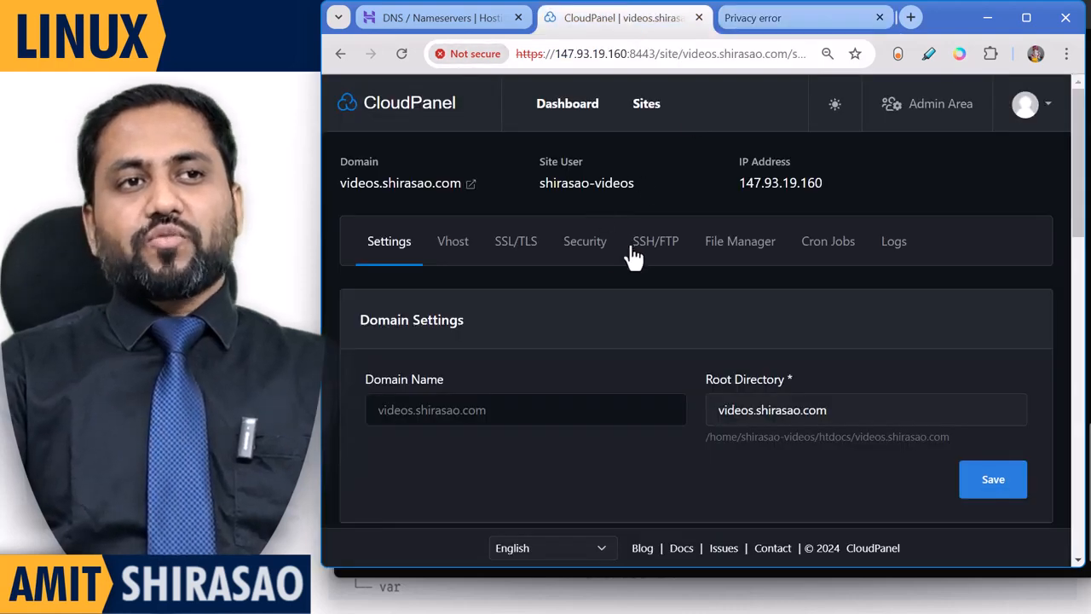
left_click(514, 256)
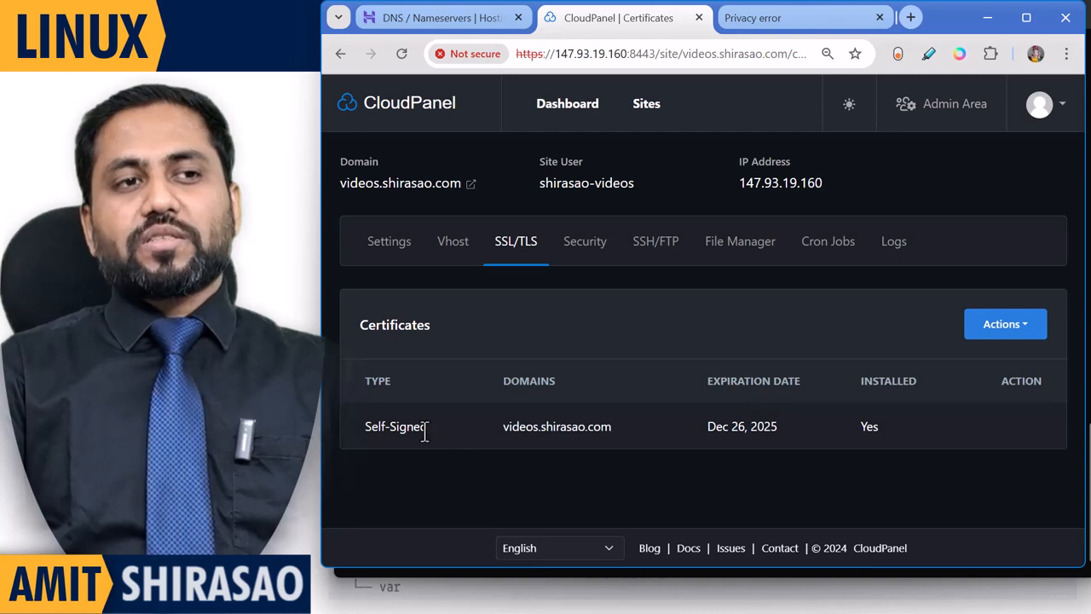
left_click_drag(424, 433, 363, 433)
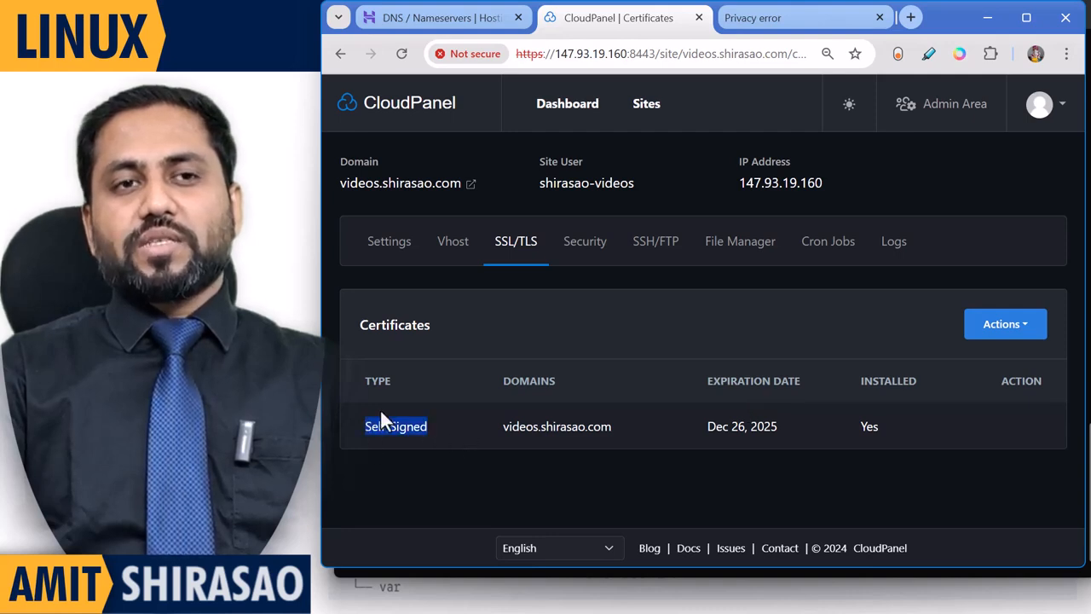
left_click(1018, 329)
left_click(1008, 371)
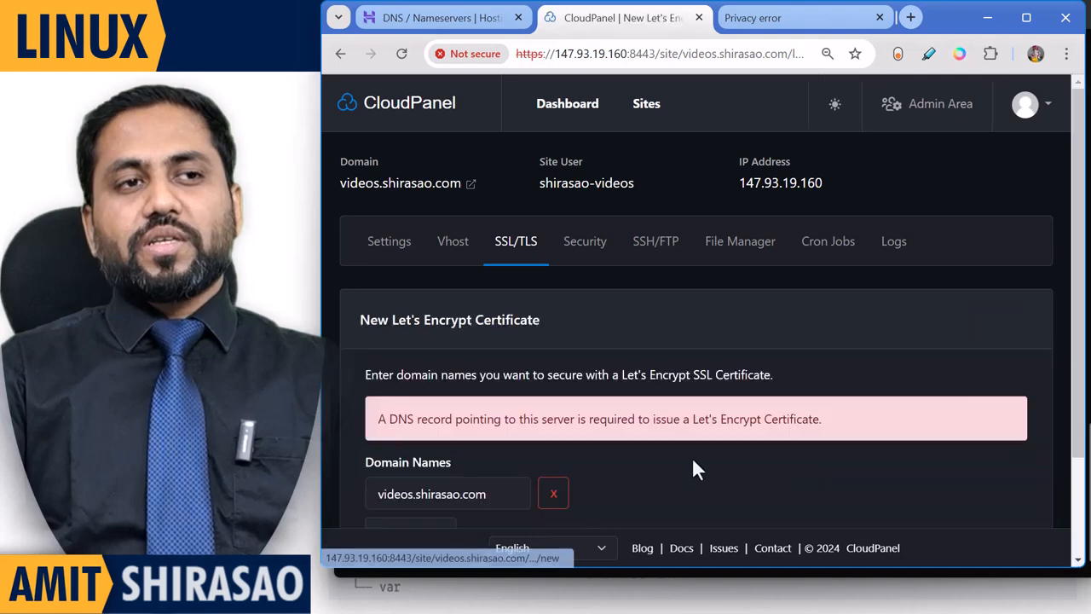
scroll(599, 457, "down", 2)
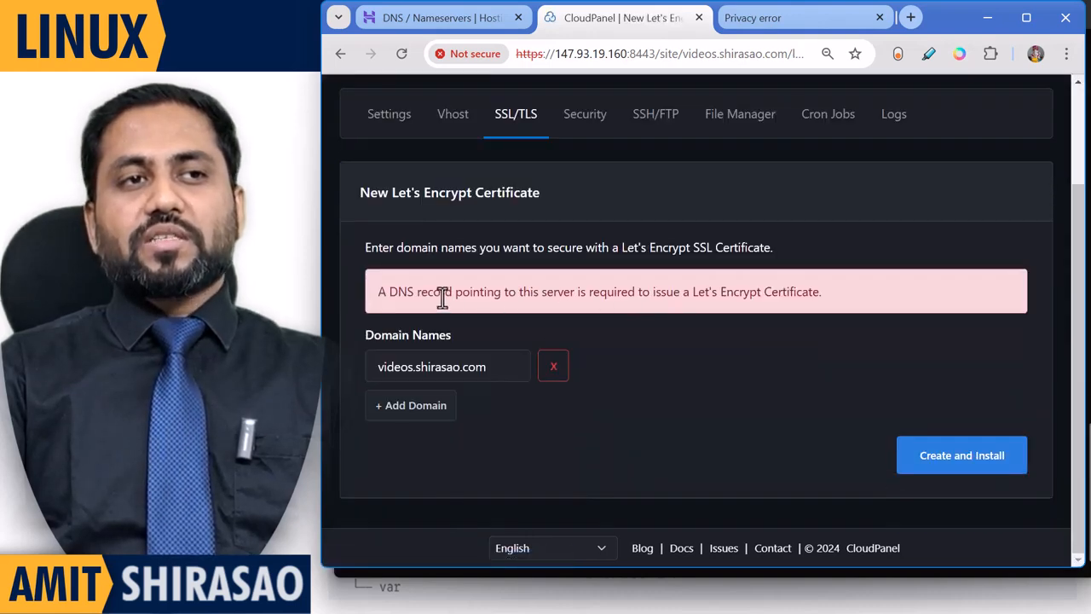
left_click_drag(444, 294, 767, 297)
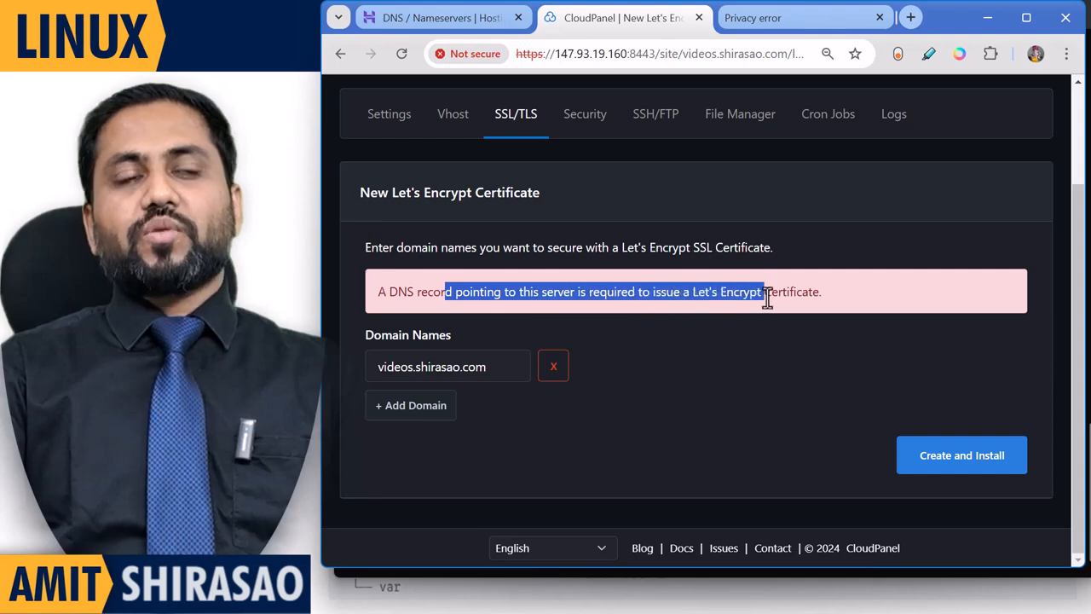
Check in Hostinger's DNS records that the videos A record points to the server IP, and return to the CloudPanel certificate form
left_click(431, 19)
scroll(545, 437, "down", 3)
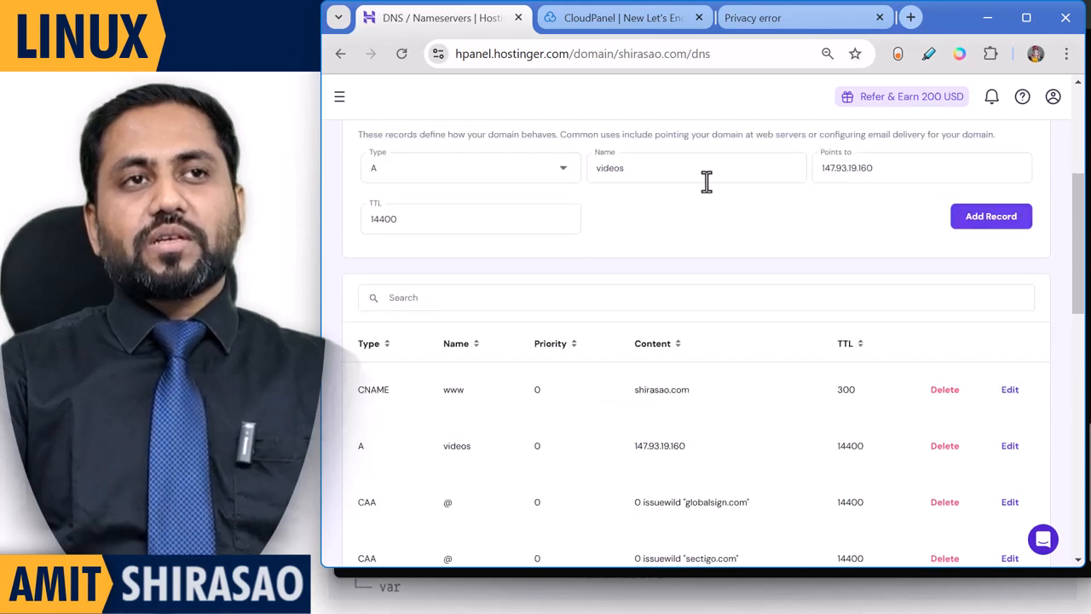
left_click(623, 22)
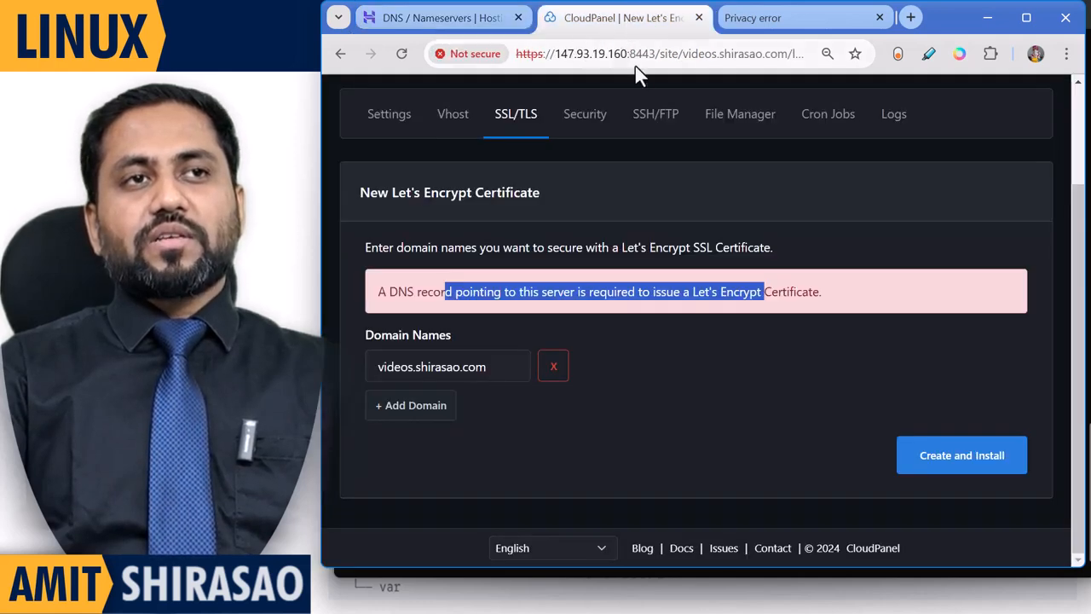
left_click(487, 21)
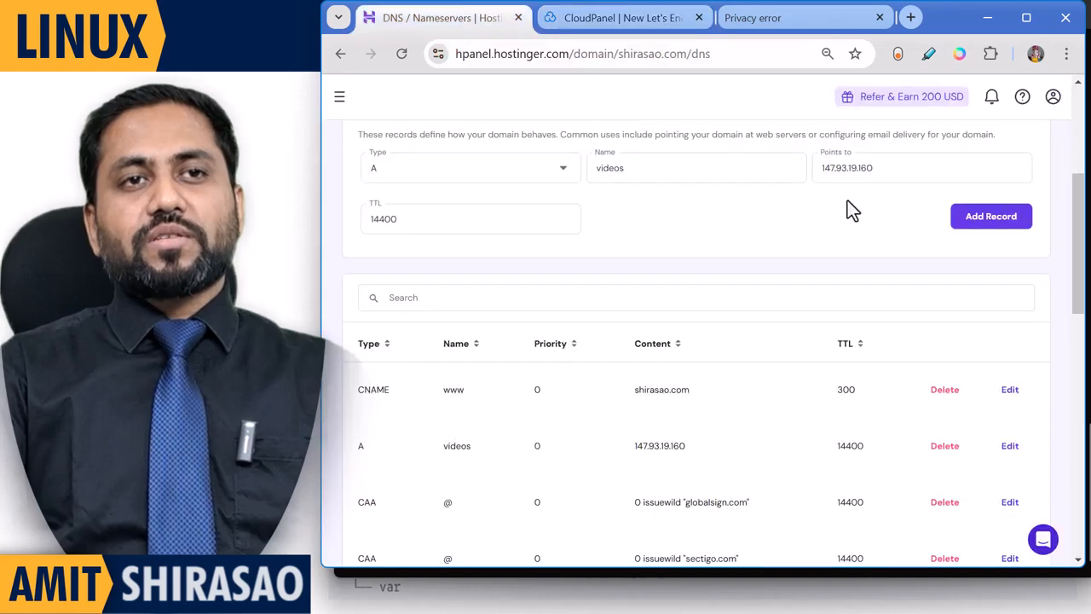
left_click(622, 26)
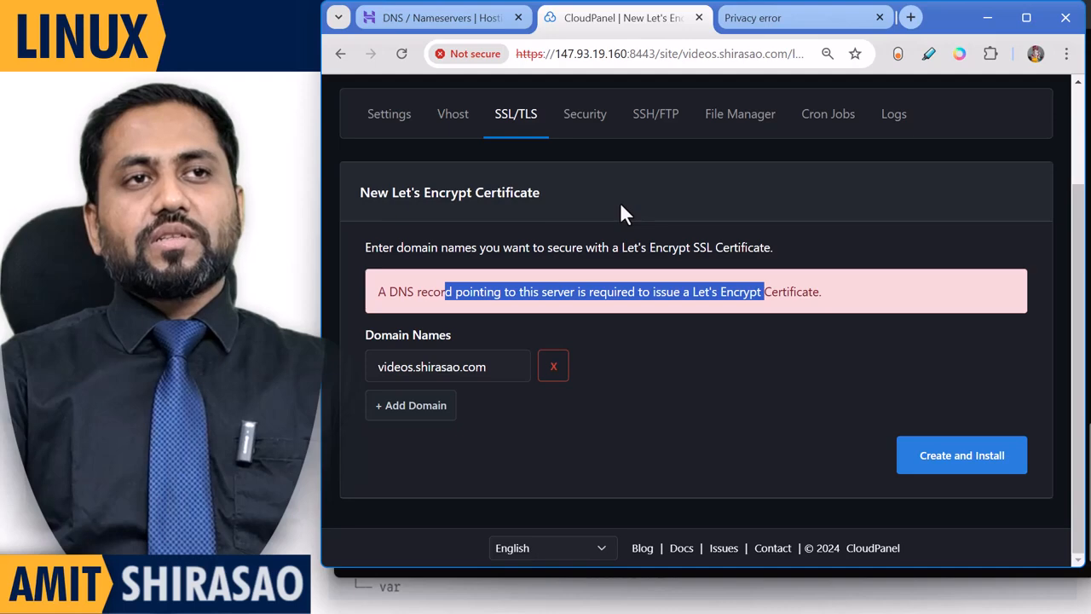
left_click(443, 24)
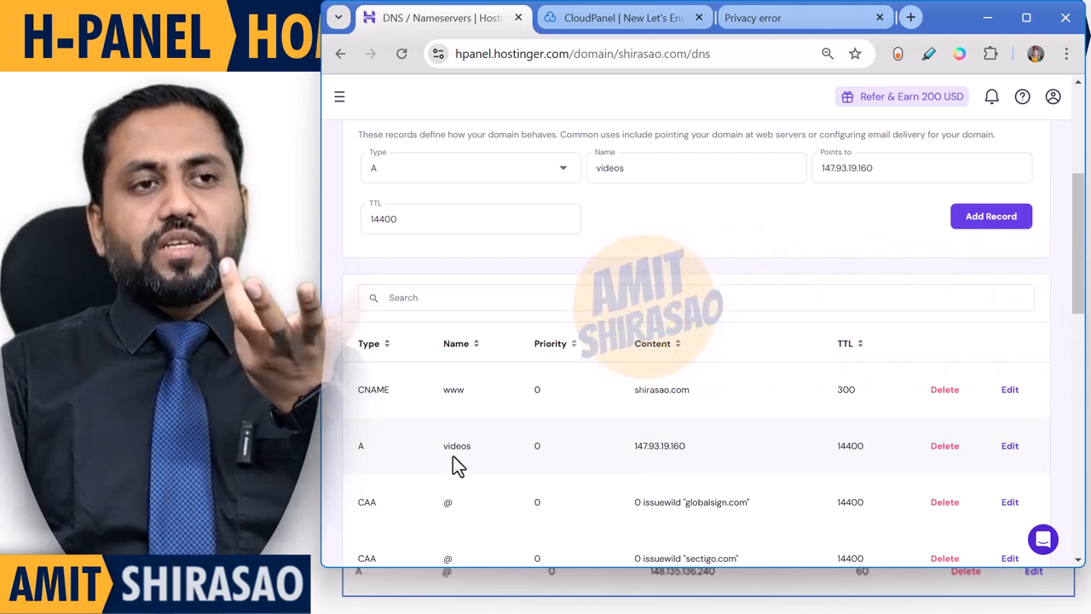
key("alt+Tab")
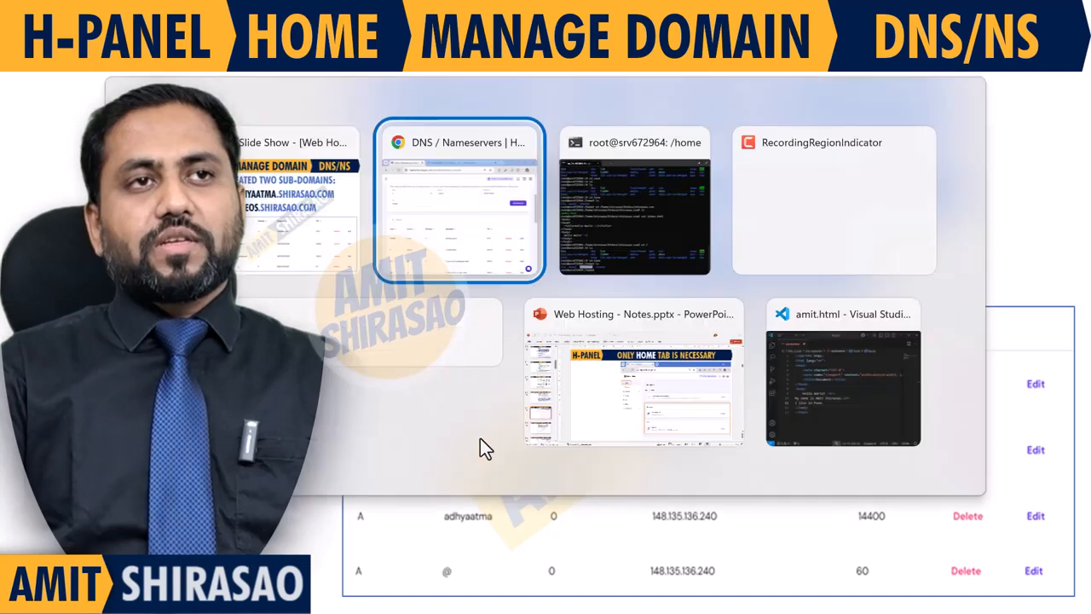
key("ctrl+Tab")
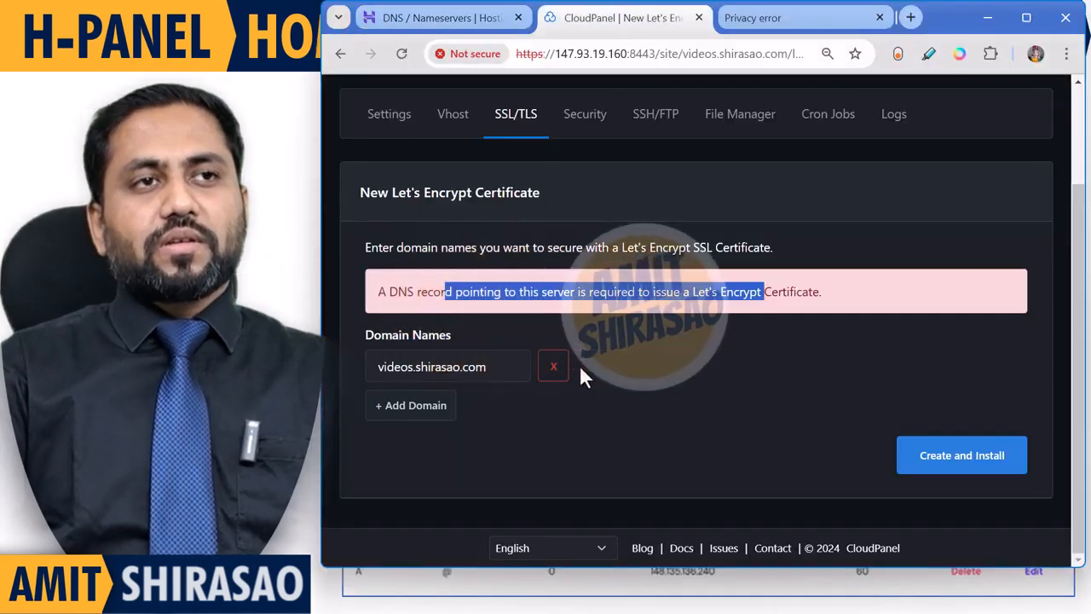
Create and install the Let's Encrypt certificate for videos.shirasao.com
scroll(580, 366, "up", 2)
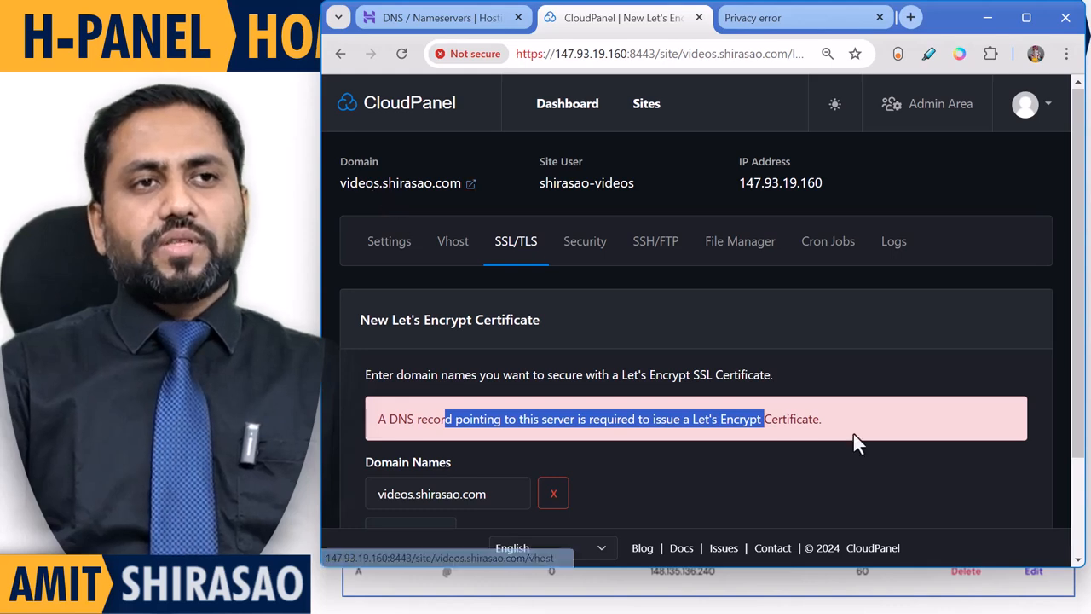
scroll(855, 437, "down", 2)
left_click(961, 458)
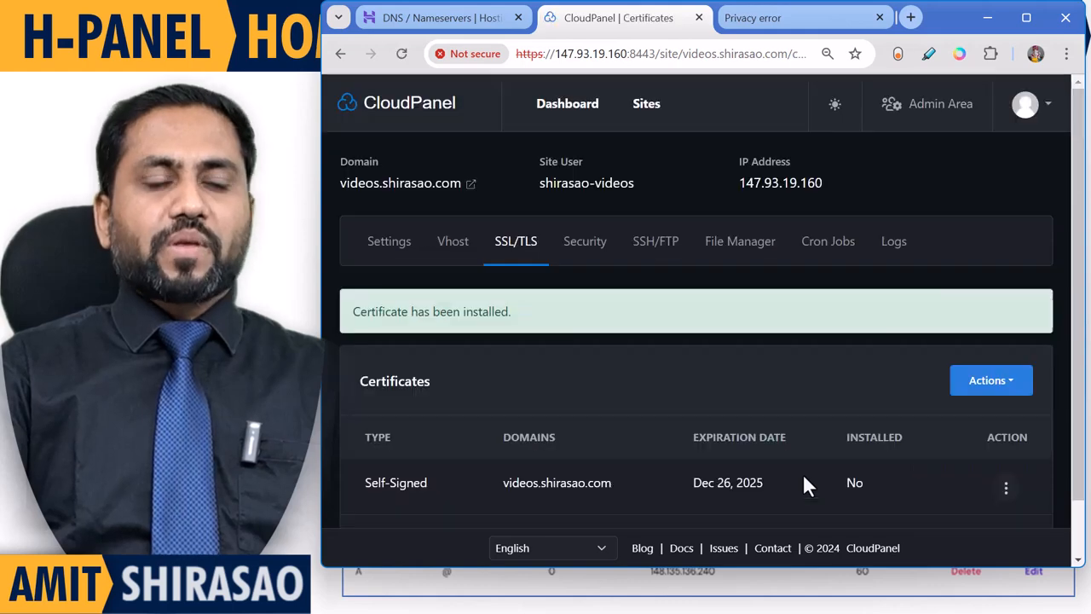
Inspect the Let's Encrypt certificate's type and expiration date for videos.shirasao.com, and the available certificate actions
scroll(666, 431, "down", 1)
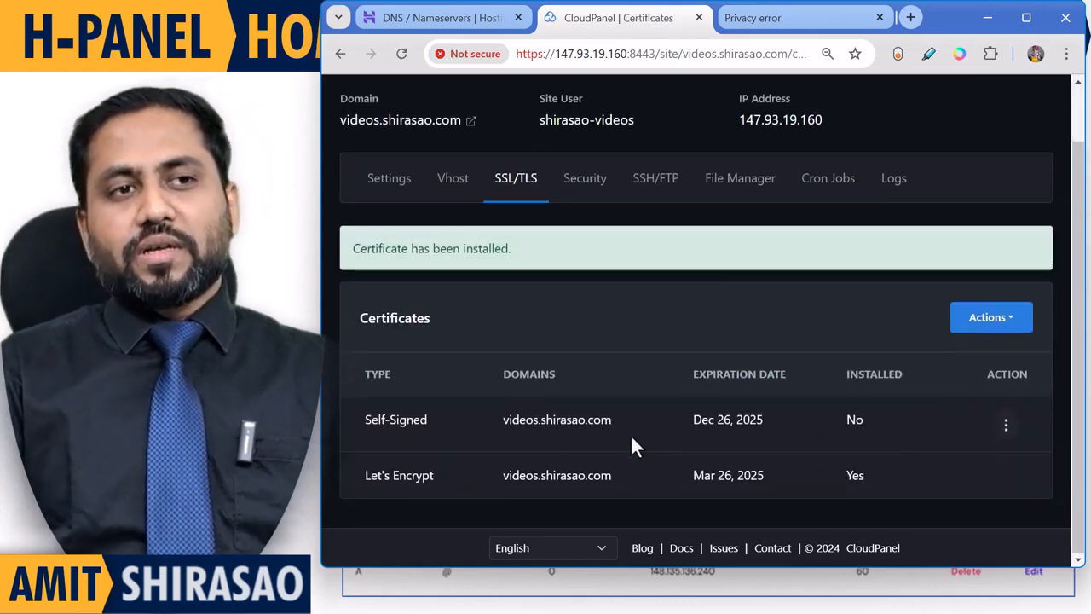
left_click_drag(364, 475, 447, 478)
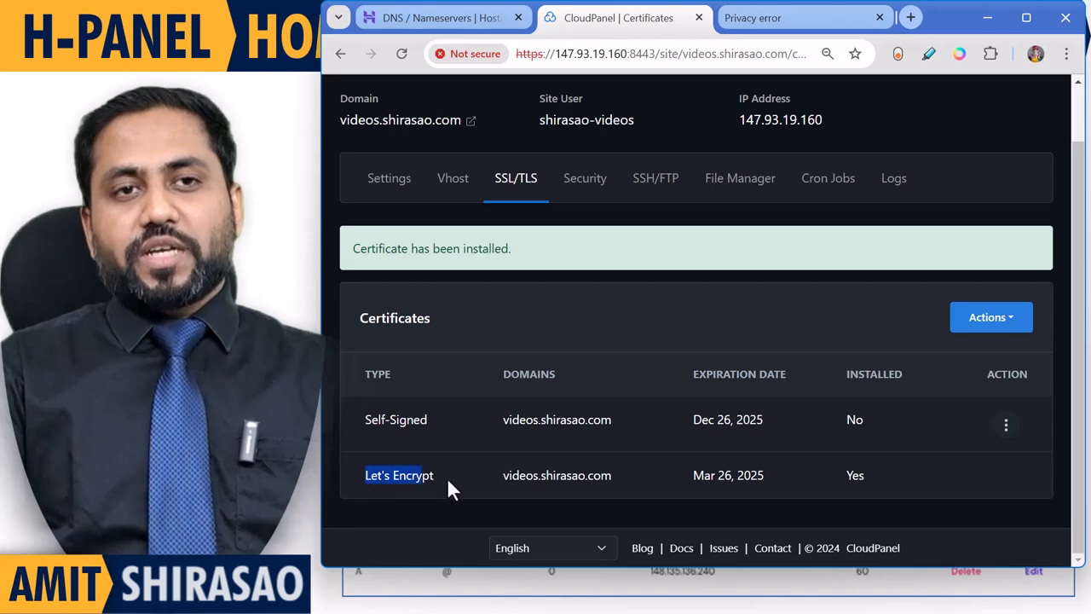
left_click(1018, 318)
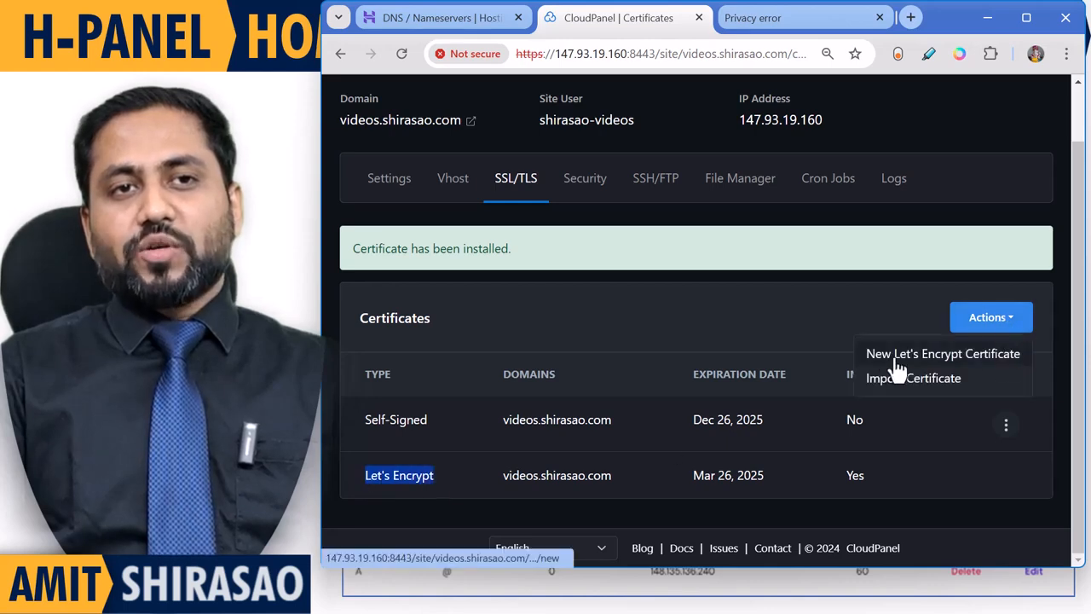
left_click(446, 479)
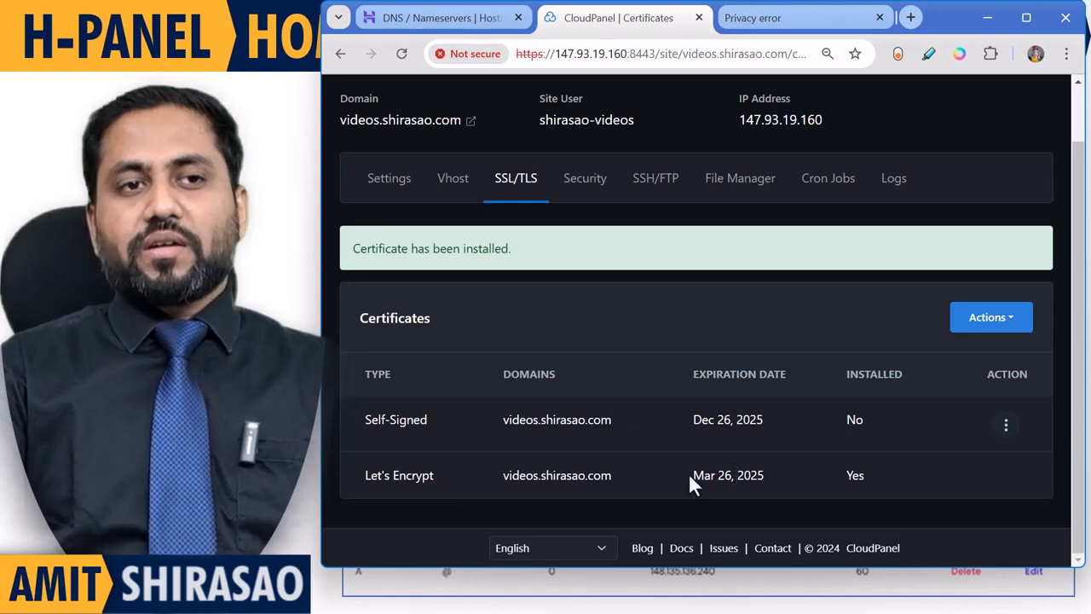
left_click_drag(691, 474, 761, 475)
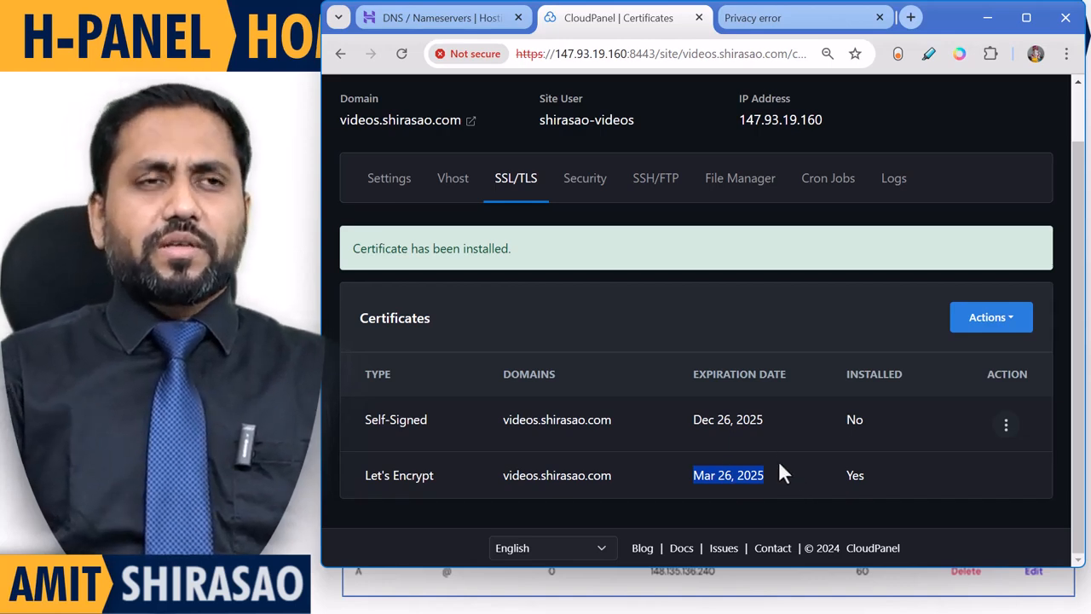
left_click(997, 318)
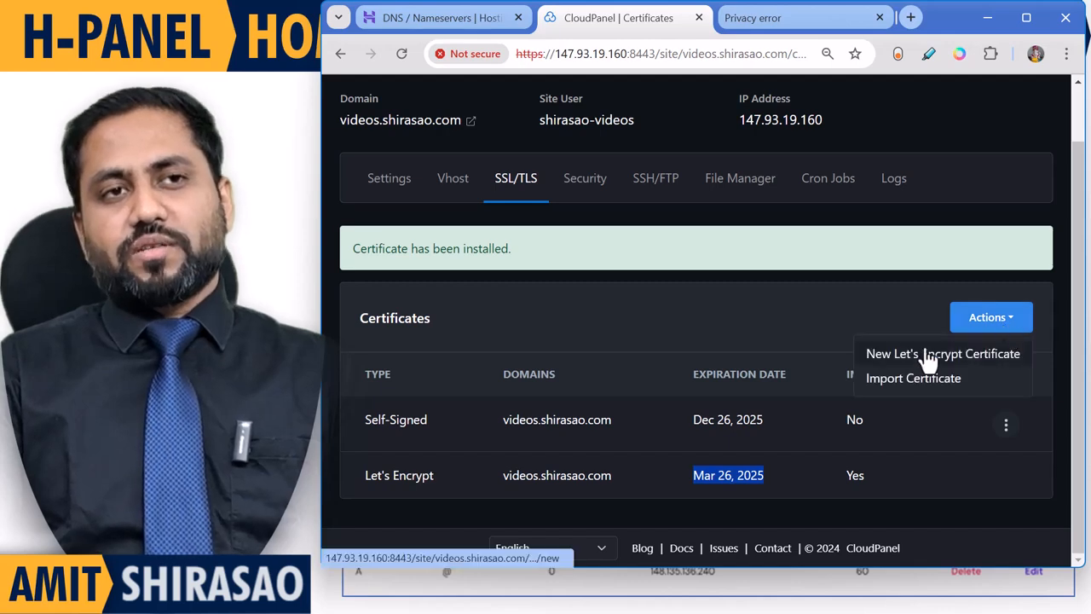
left_click(622, 303)
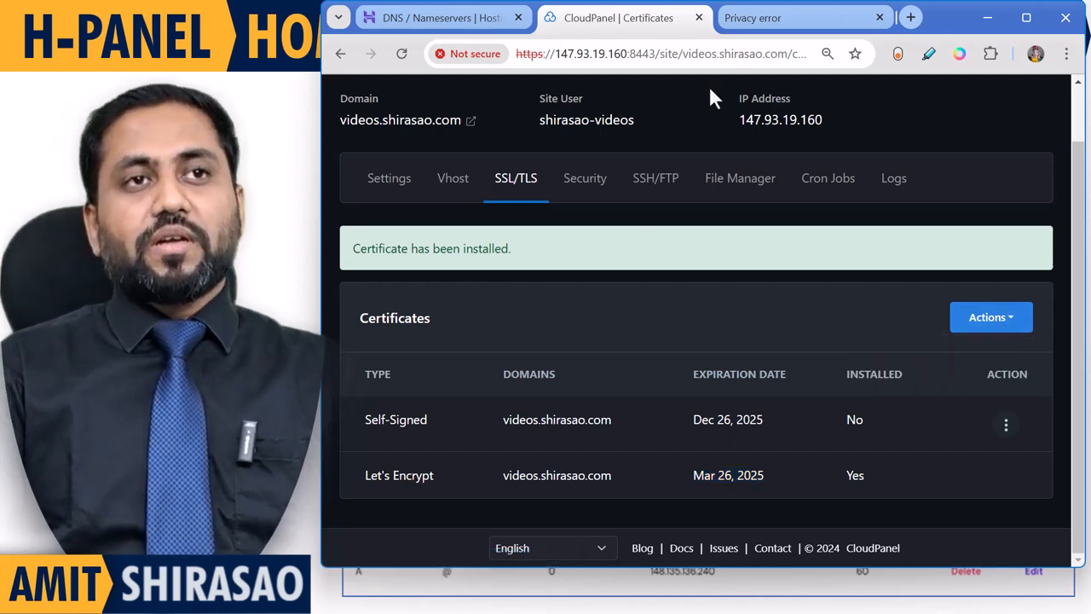
Reload videos.shirasao.com to check its secured page, enlarge the page to 500%, and close its browser tab
left_click(758, 21)
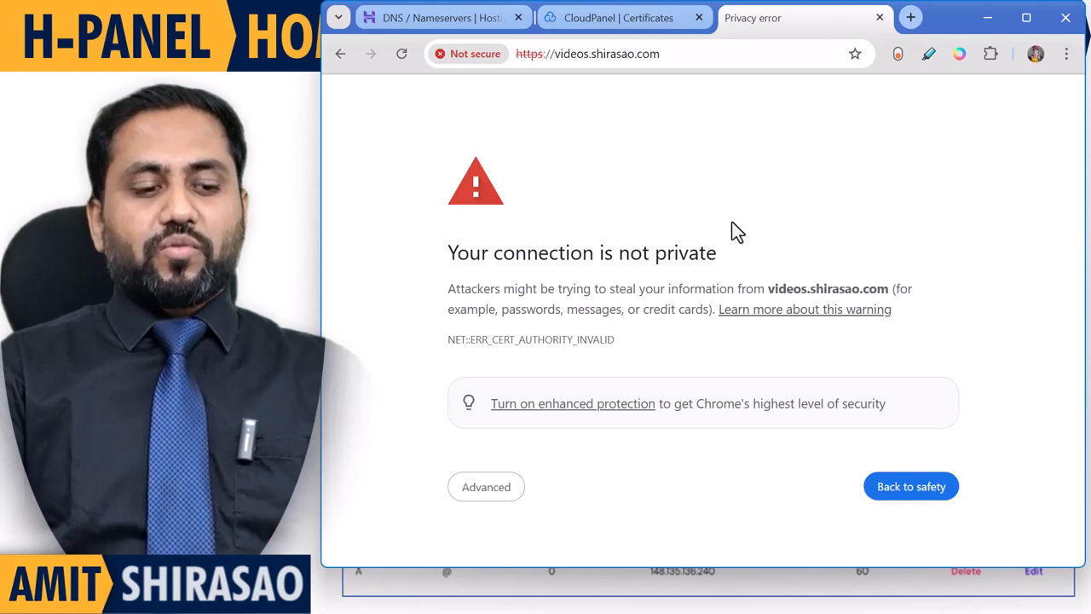
key("F5")
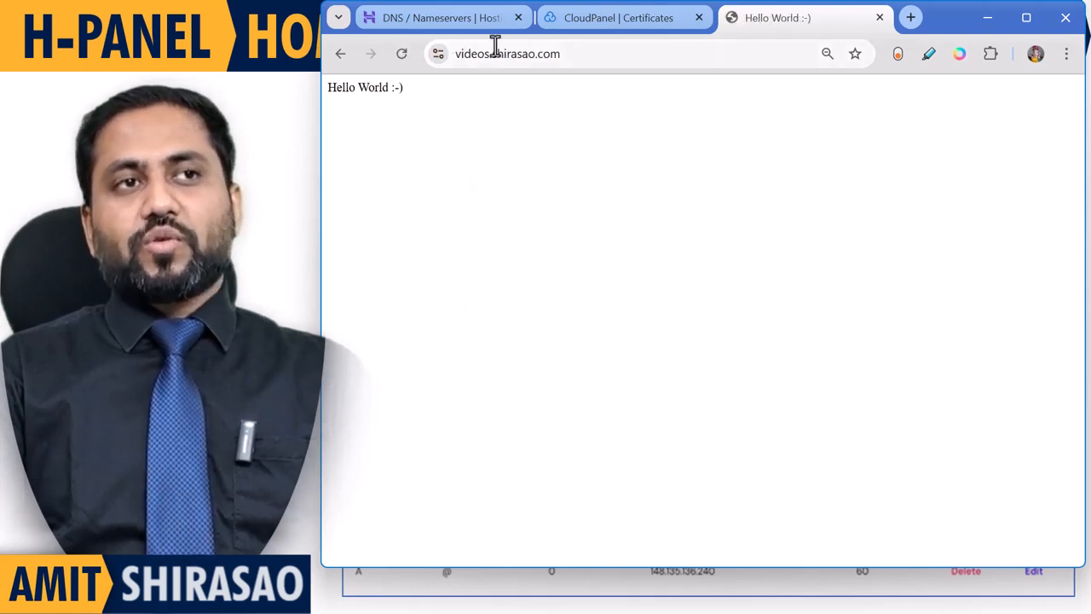
scroll(726, 332, "up", 10)
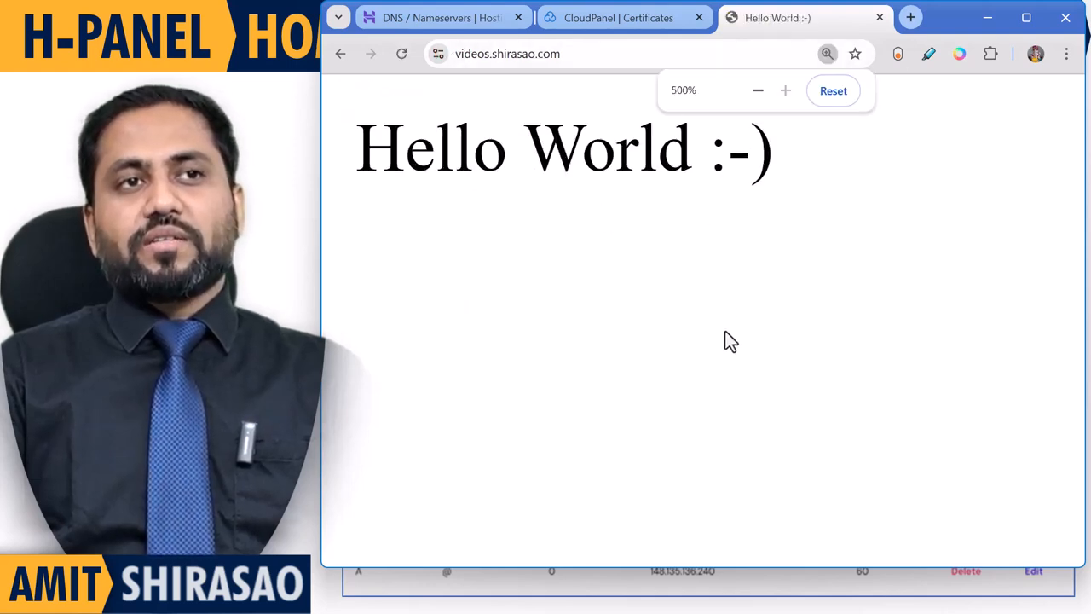
middle_click(800, 23)
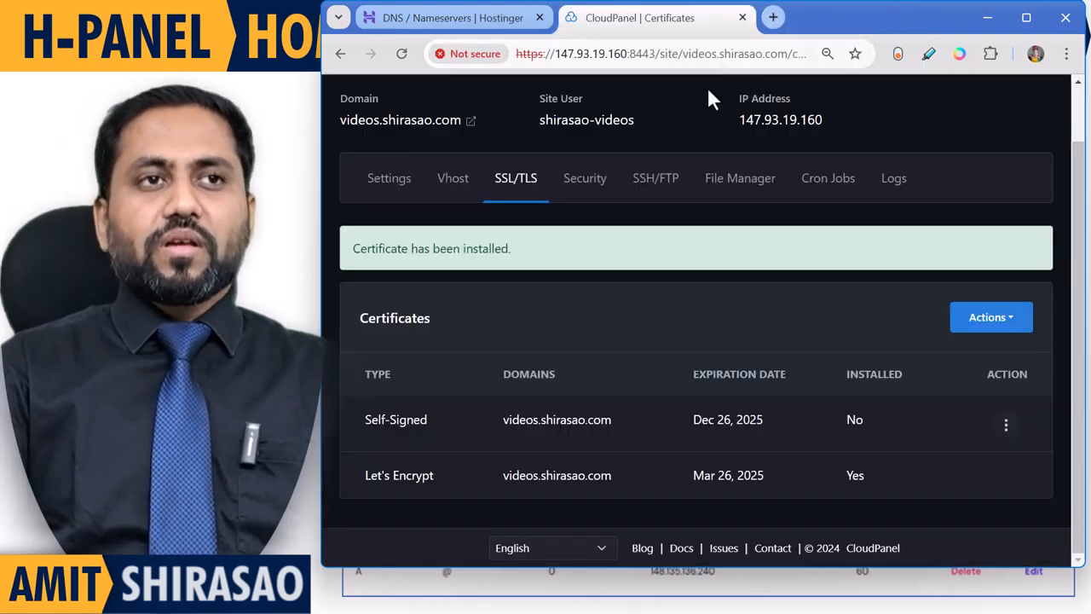
scroll(639, 294, "up", 1)
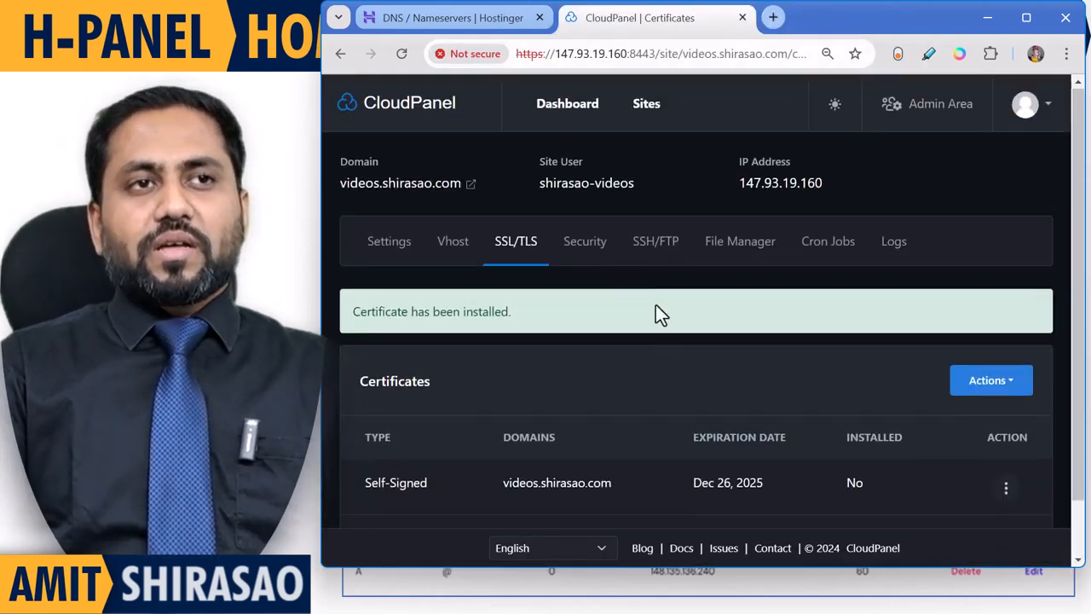
left_click(650, 106)
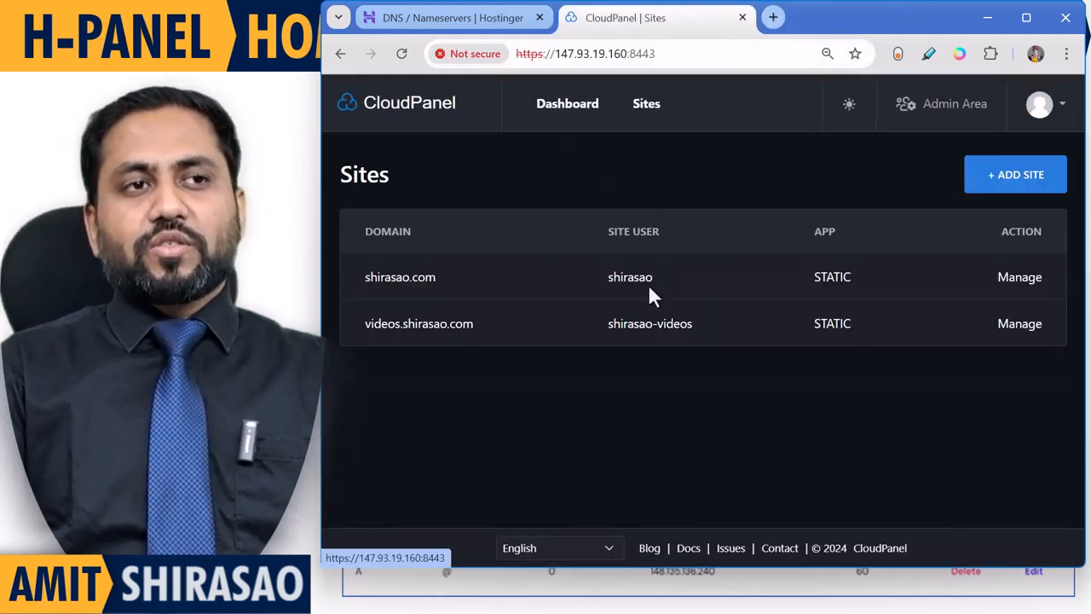
left_click(989, 294)
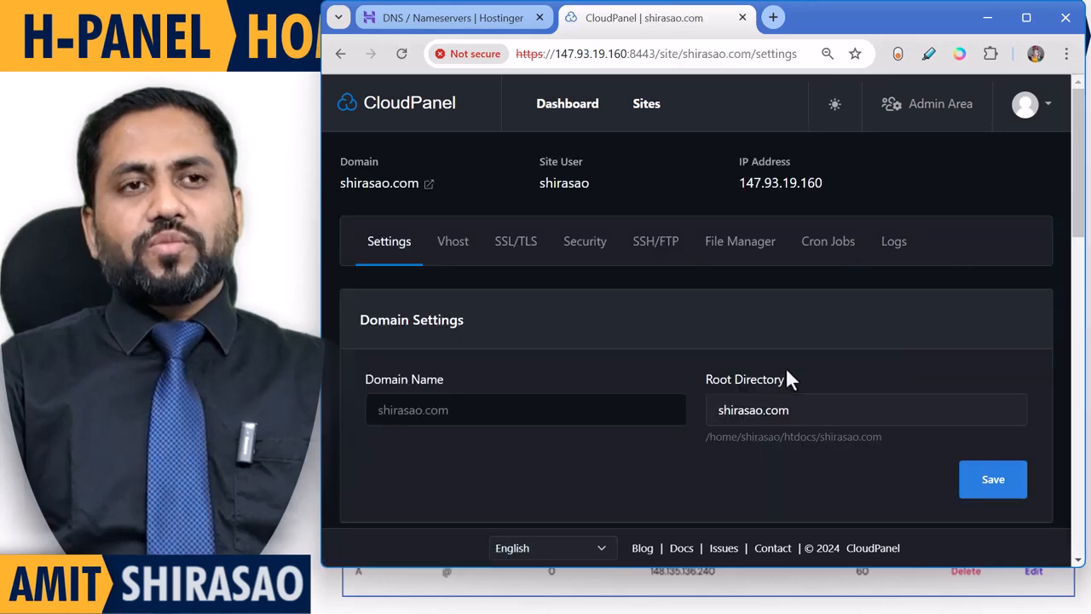
left_click(514, 249)
left_click(1004, 324)
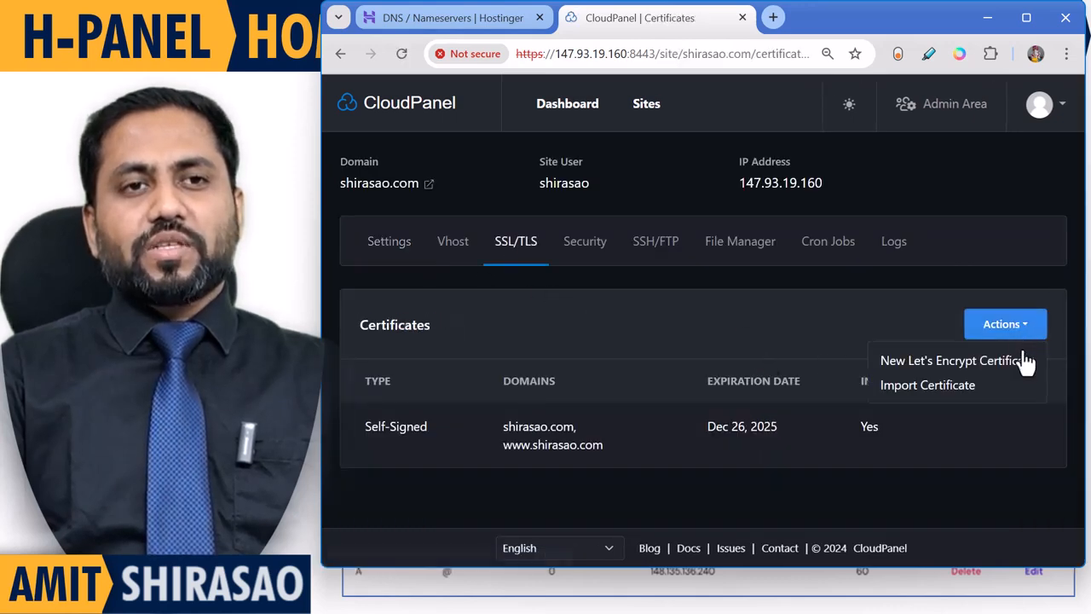
left_click(1021, 358)
scroll(720, 455, "down", 2)
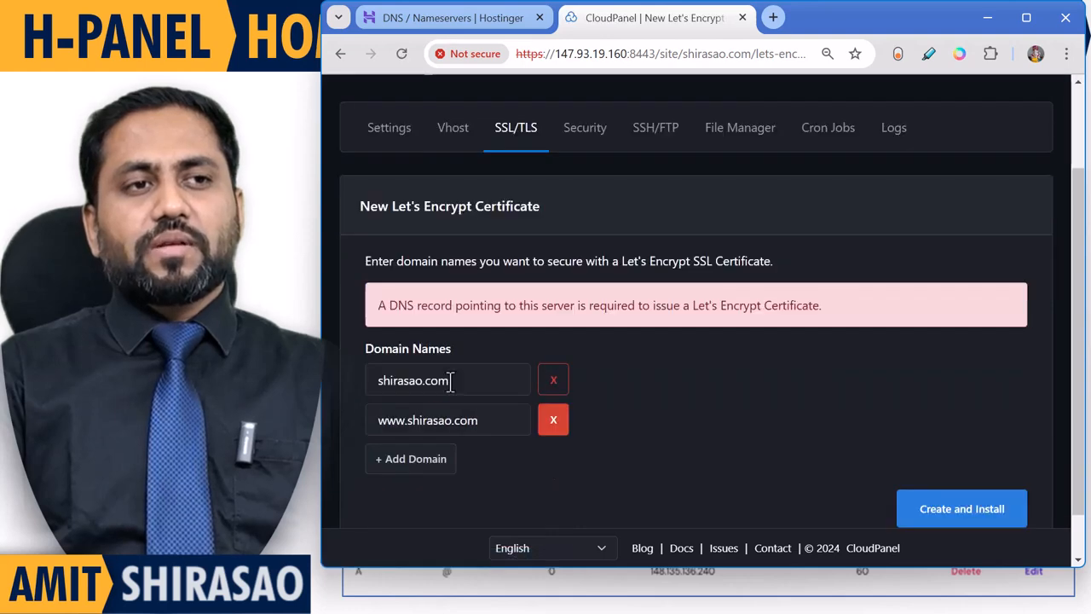
left_click(944, 520)
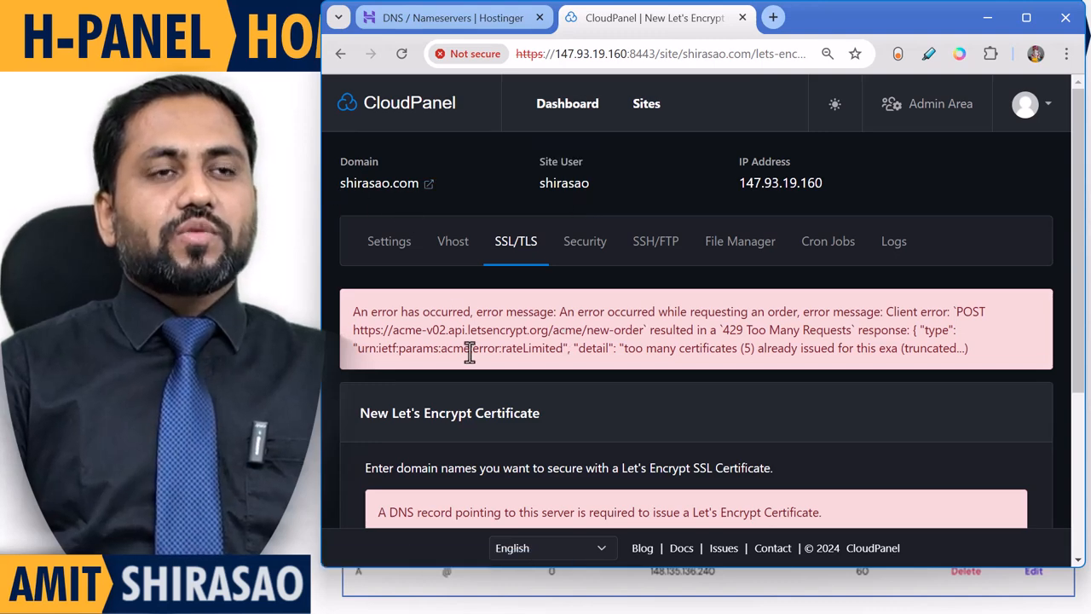
scroll(511, 394, "down", 3)
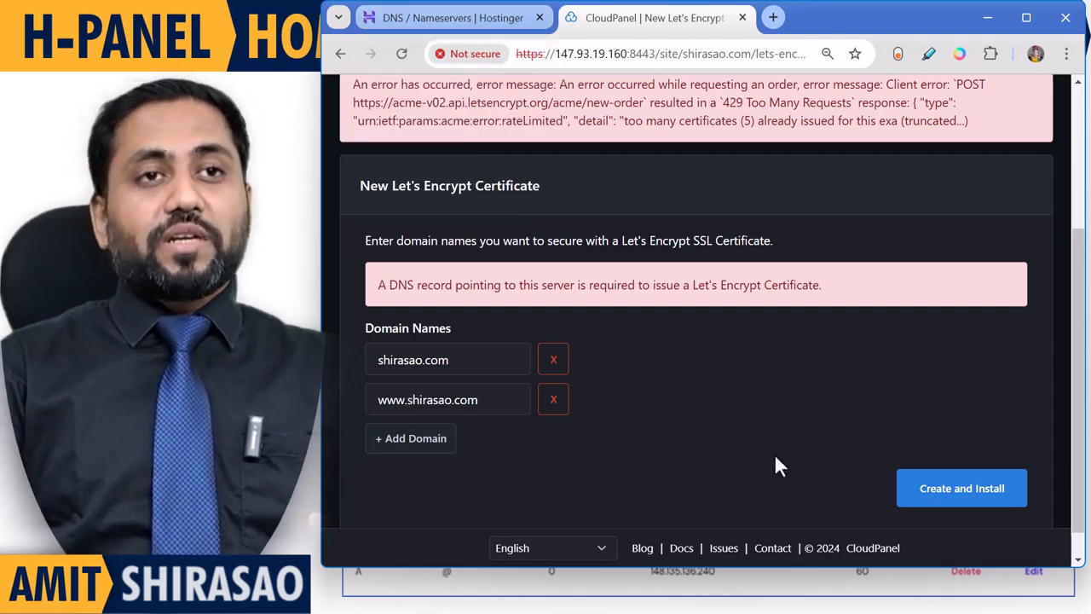
scroll(775, 456, "up", 3)
Open the shirasao.com site's management page from the site list and review its site user settings
left_click(645, 106)
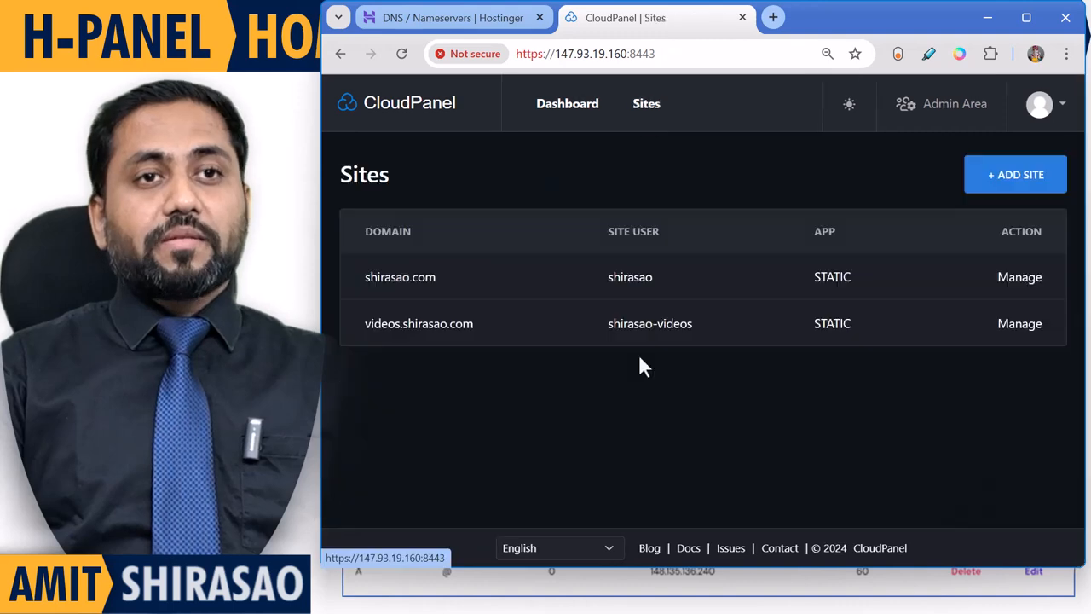
left_click(1020, 281)
scroll(550, 360, "down", 1)
scroll(513, 400, "down", 10)
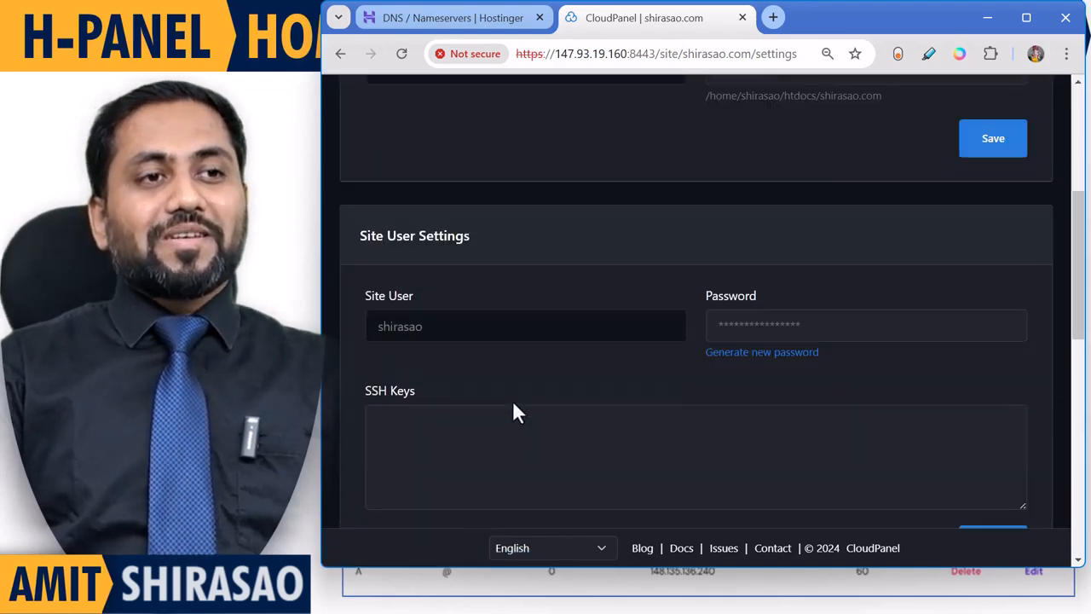
Request deletion of the shirasao.com site from its settings and enter shirasao.com in the confirmation field
scroll(512, 399, "up", 10)
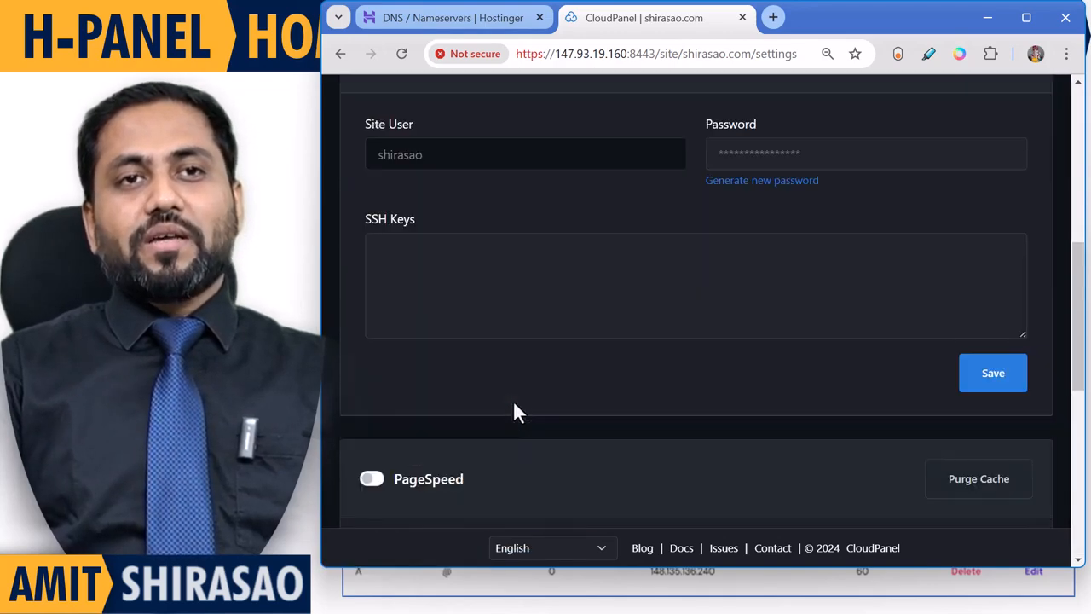
scroll(584, 396, "down", 12)
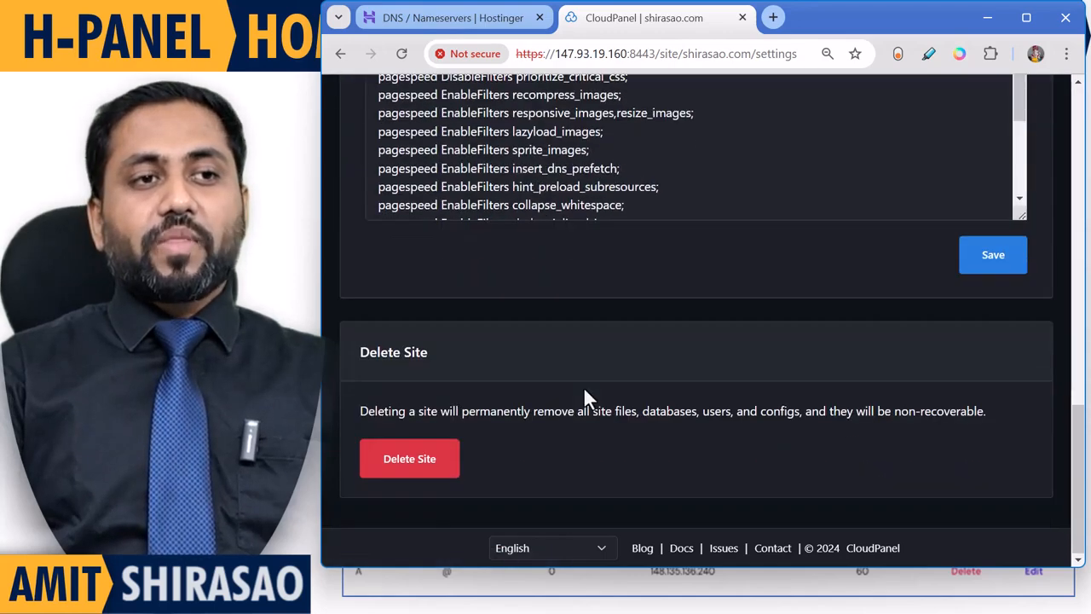
left_click(439, 465)
left_click(627, 252)
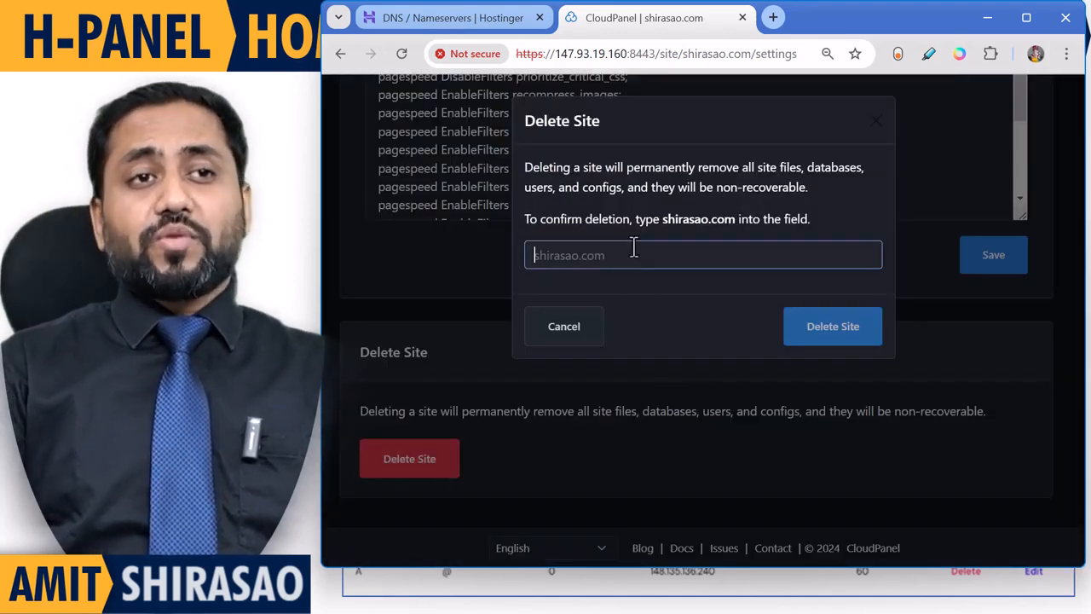
left_click_drag(661, 219, 725, 227)
key("ctrl+c")
left_click(633, 259)
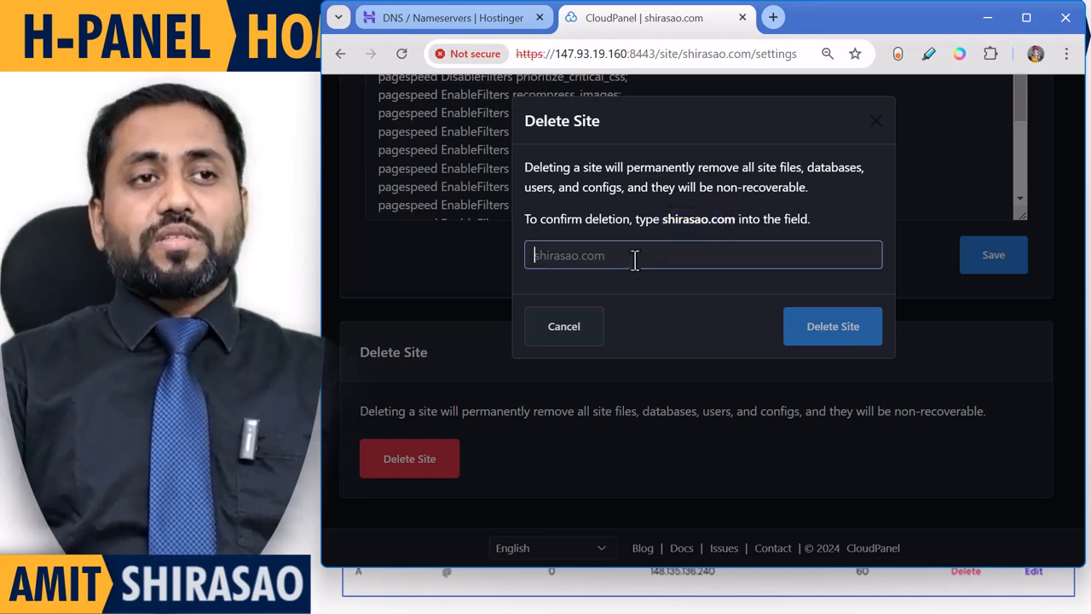
key("ctrl+v")
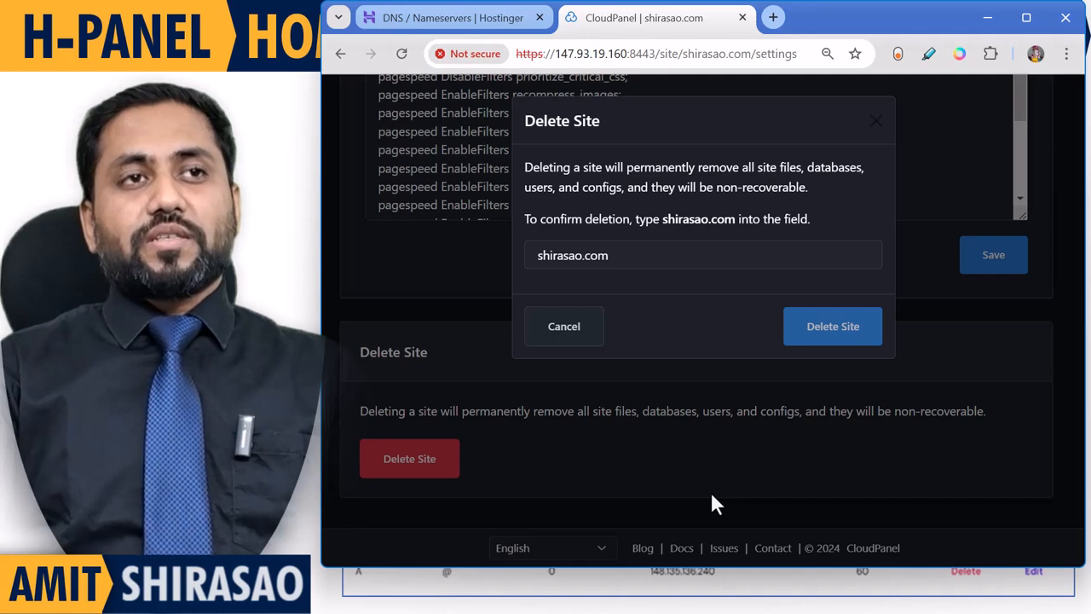
left_click(671, 256)
left_click(801, 324)
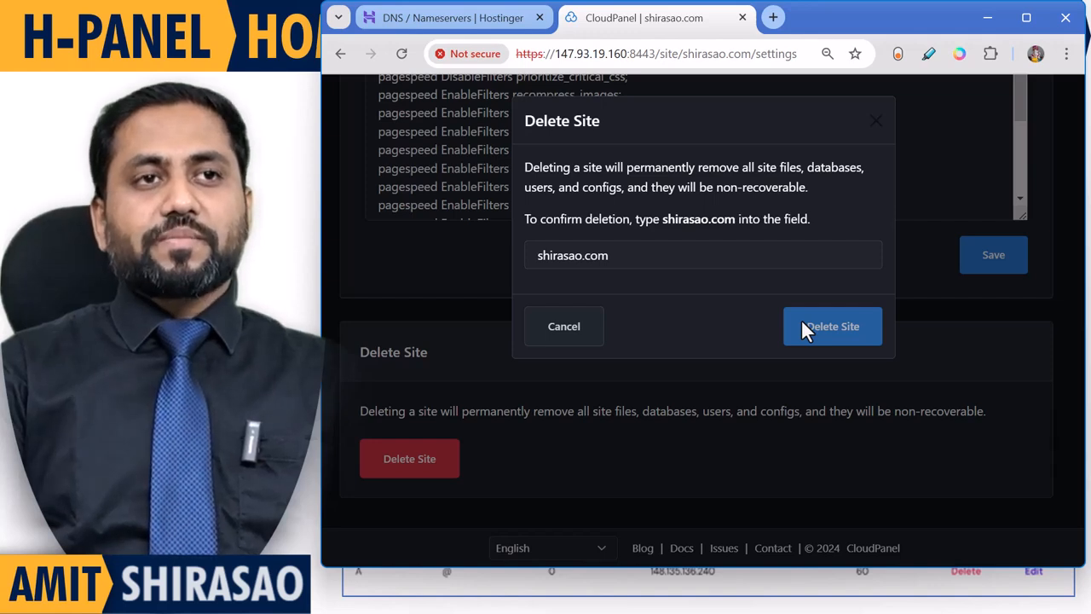
Remove the leading space from the confirmation name and delete the shirasao.com site
left_click(726, 253)
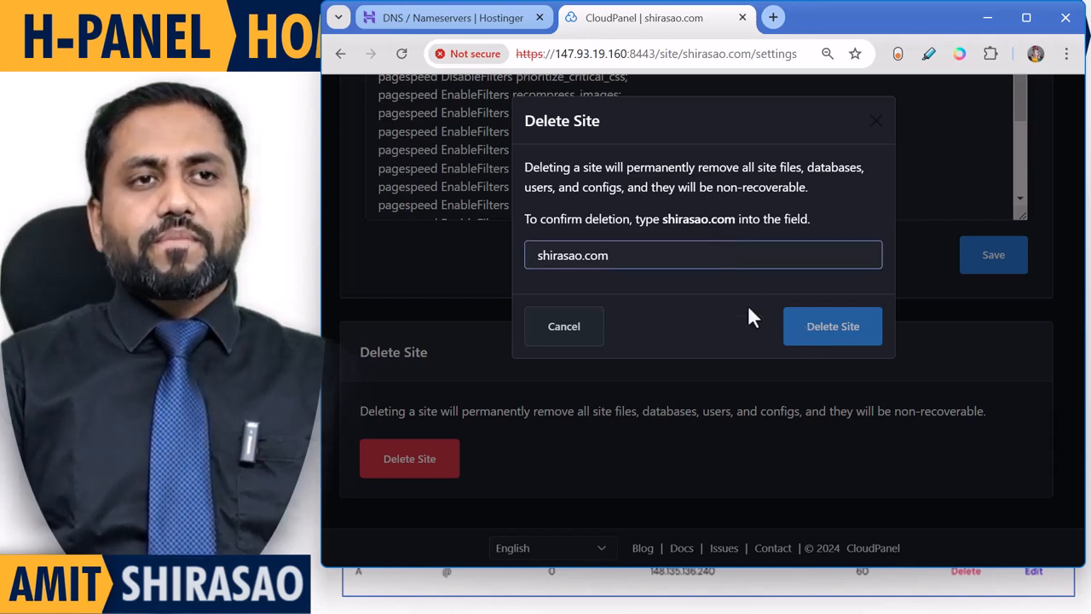
key("ctrl+a")
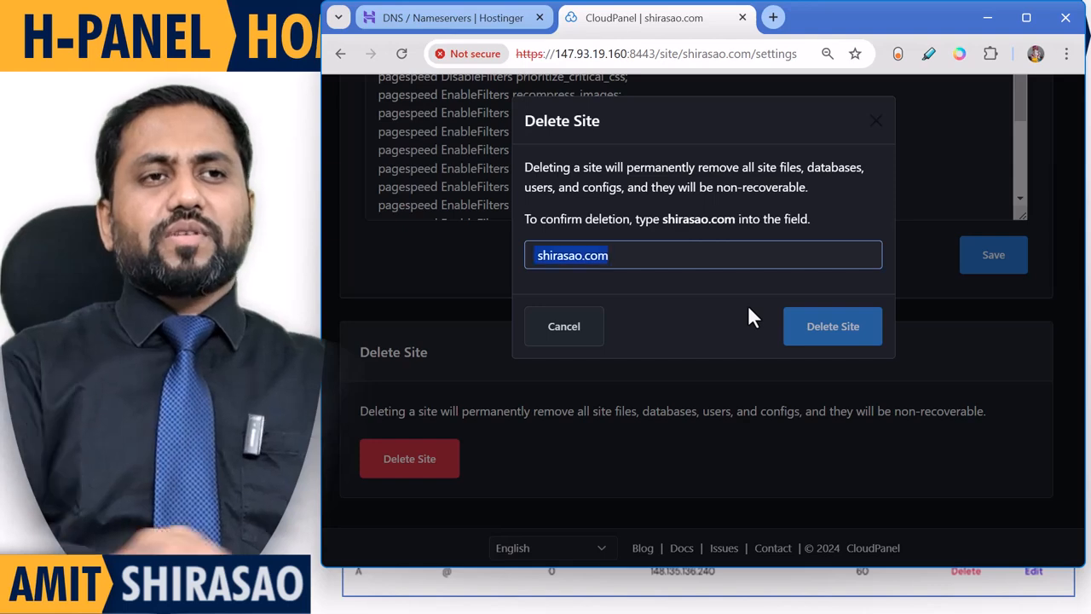
key("Home")
key("Delete")
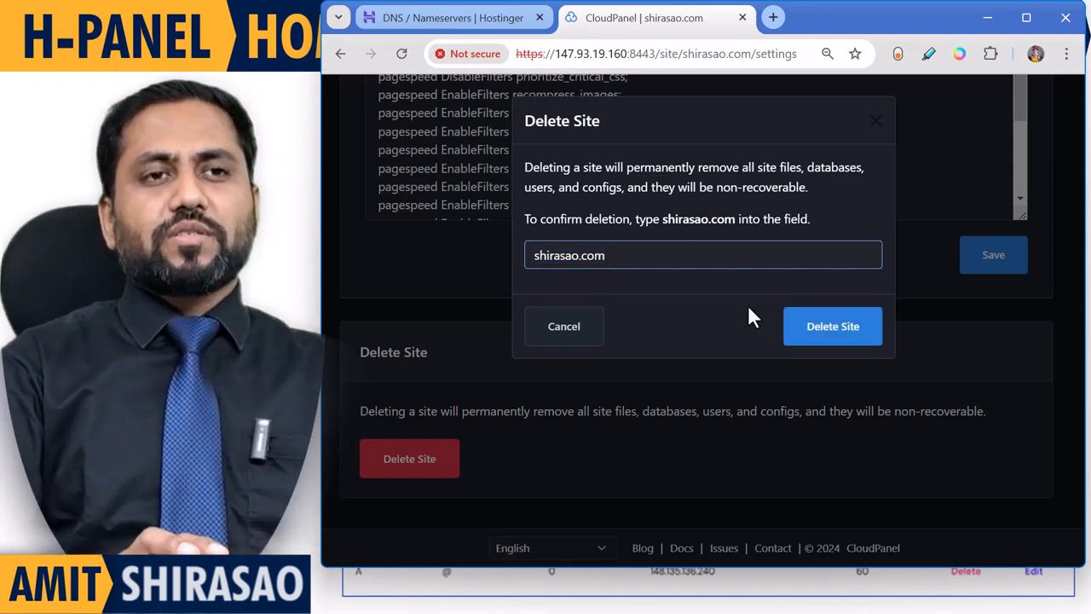
left_click(823, 331)
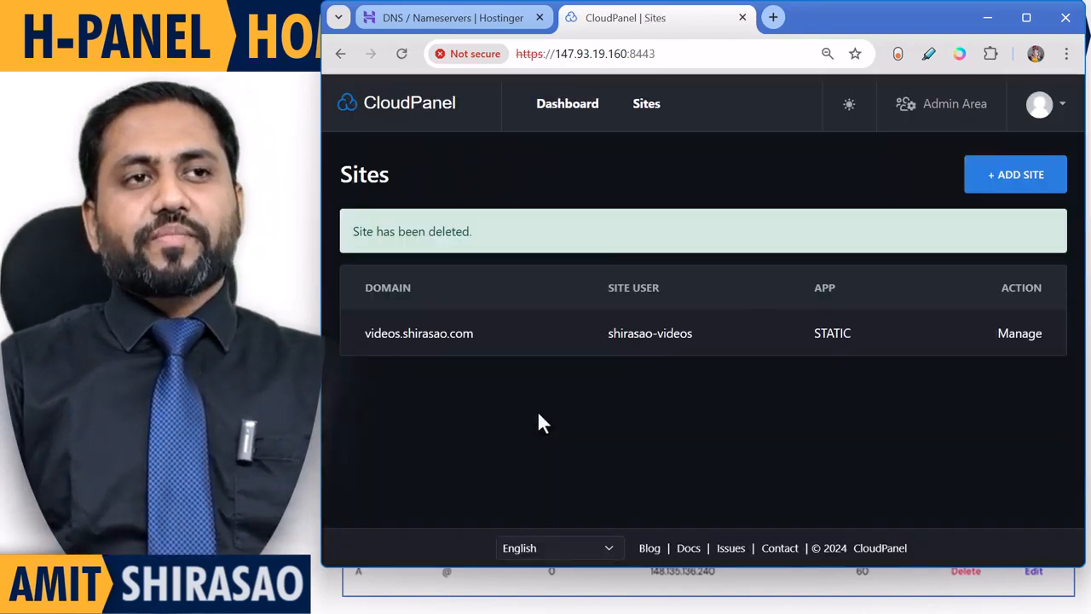
Create a new static HTML site for the domain shirasao.com with site user shirasao and the generated password
left_click(1013, 175)
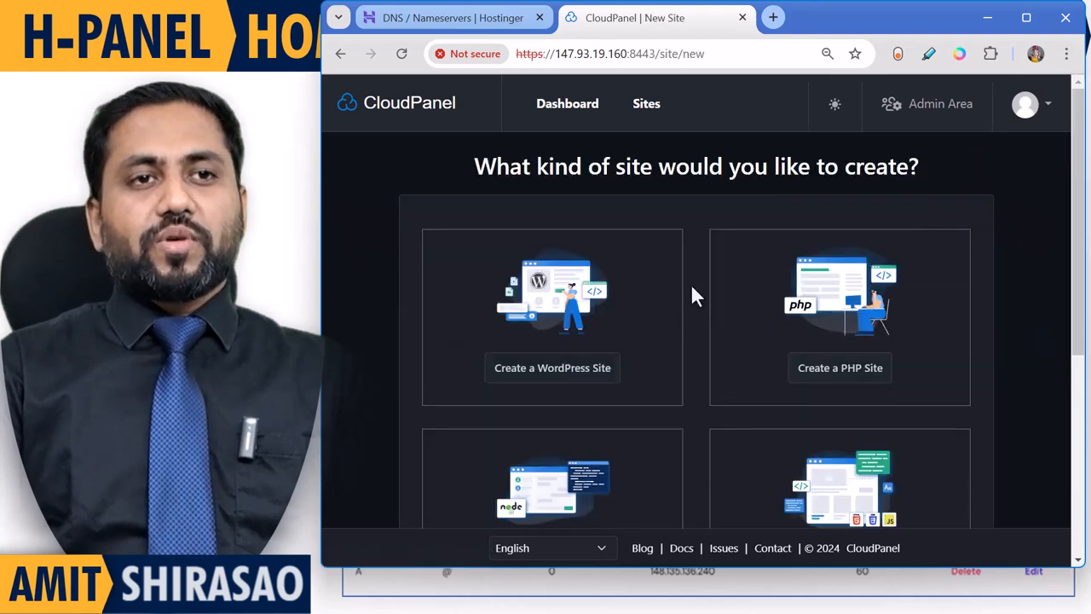
scroll(841, 408, "down", 3)
left_click(776, 434)
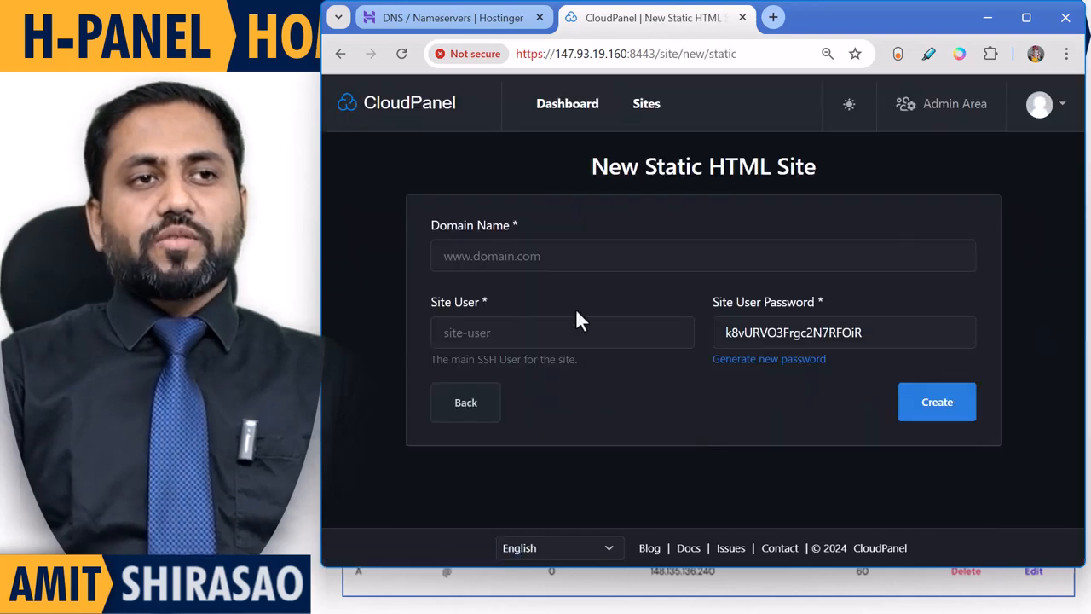
type("sh")
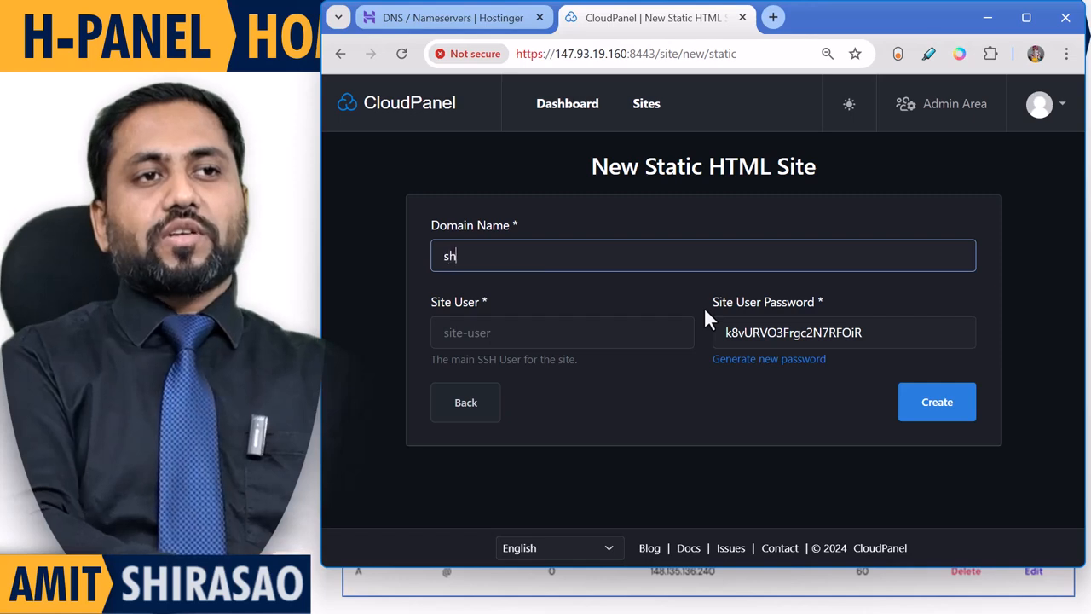
type("irasao.com")
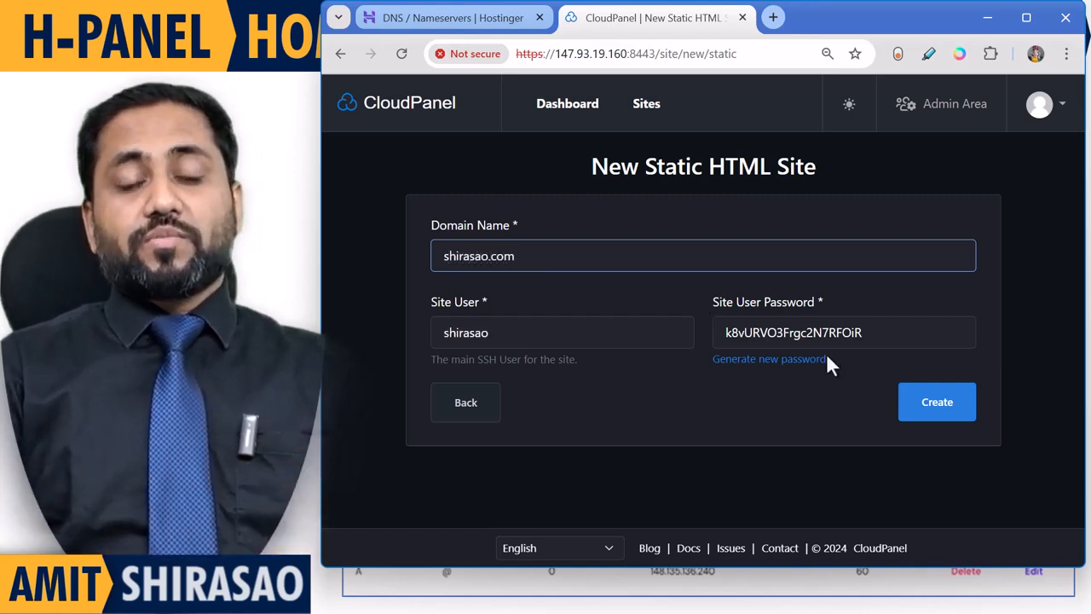
left_click(930, 413)
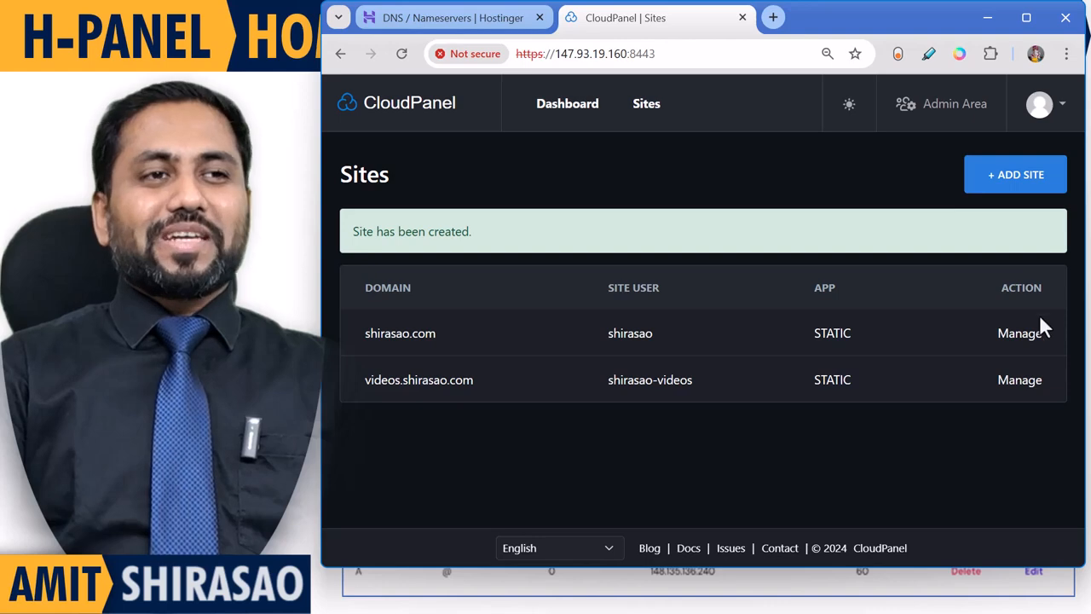
Try to create and install a Let's Encrypt certificate for the recreated shirasao.com site, and return to the site list
left_click(1023, 341)
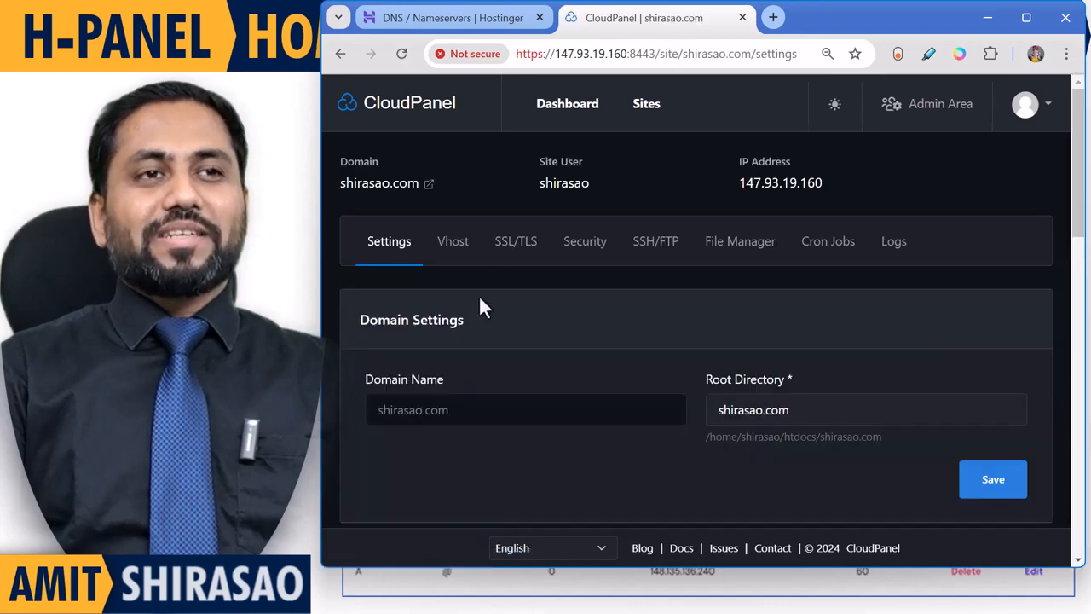
left_click(503, 260)
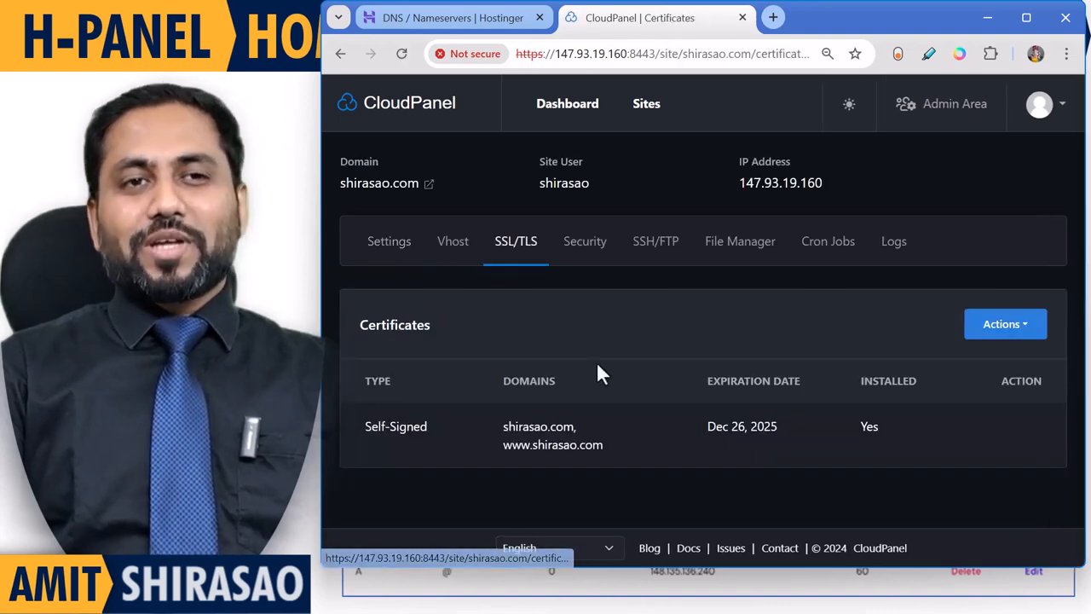
left_click(1029, 332)
left_click(1014, 361)
scroll(767, 443, "down", 2)
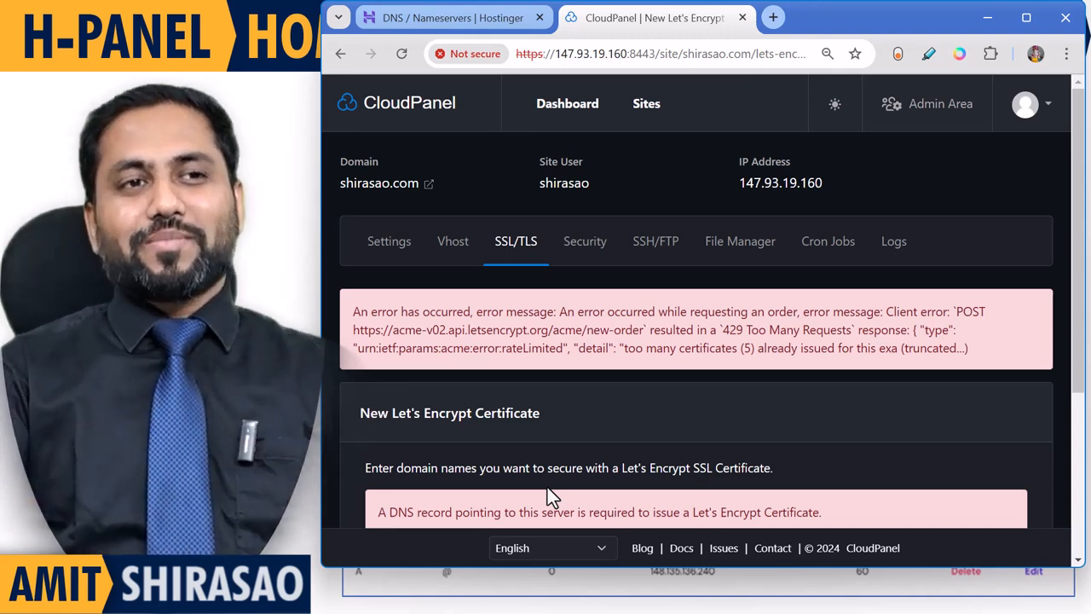
left_click(653, 107)
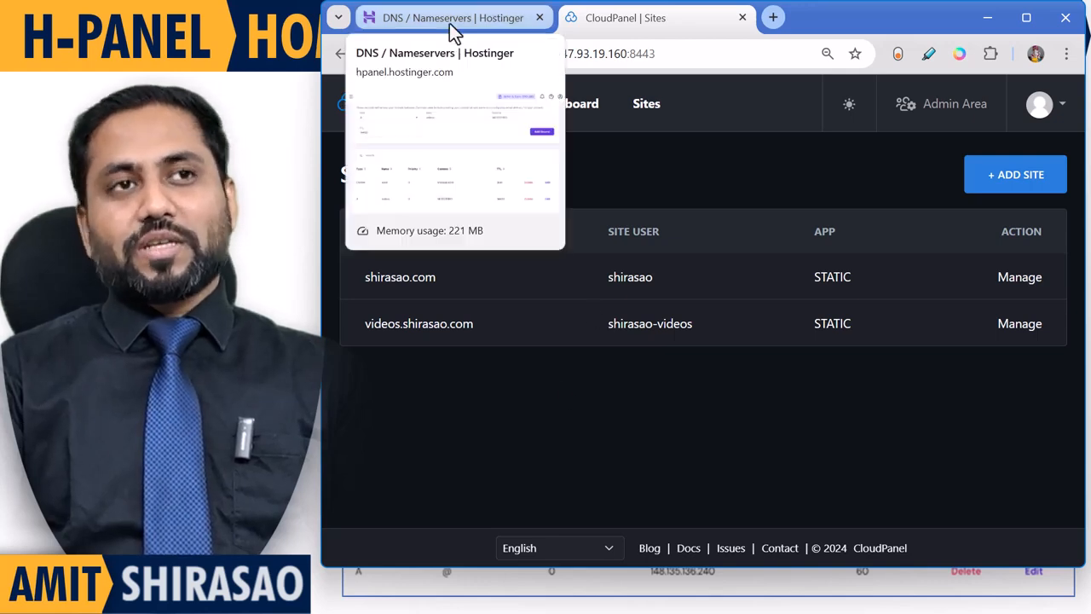
Switch to Hostinger's DNS records and add an A record named adhyaatma pointing to 147.93.19.160 with TTL 14400
left_click(449, 23)
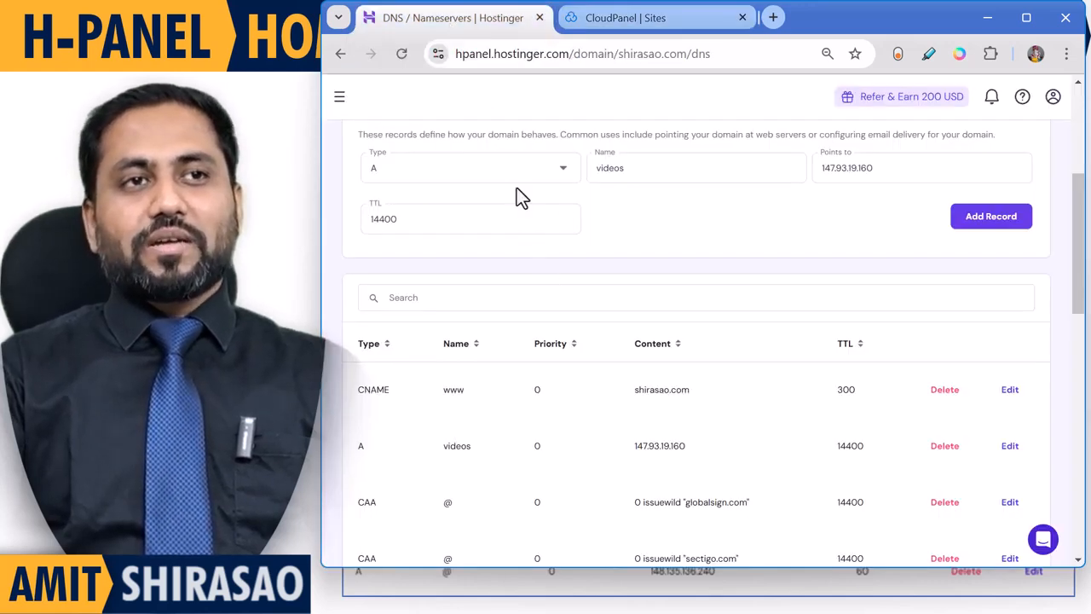
double_click(623, 170)
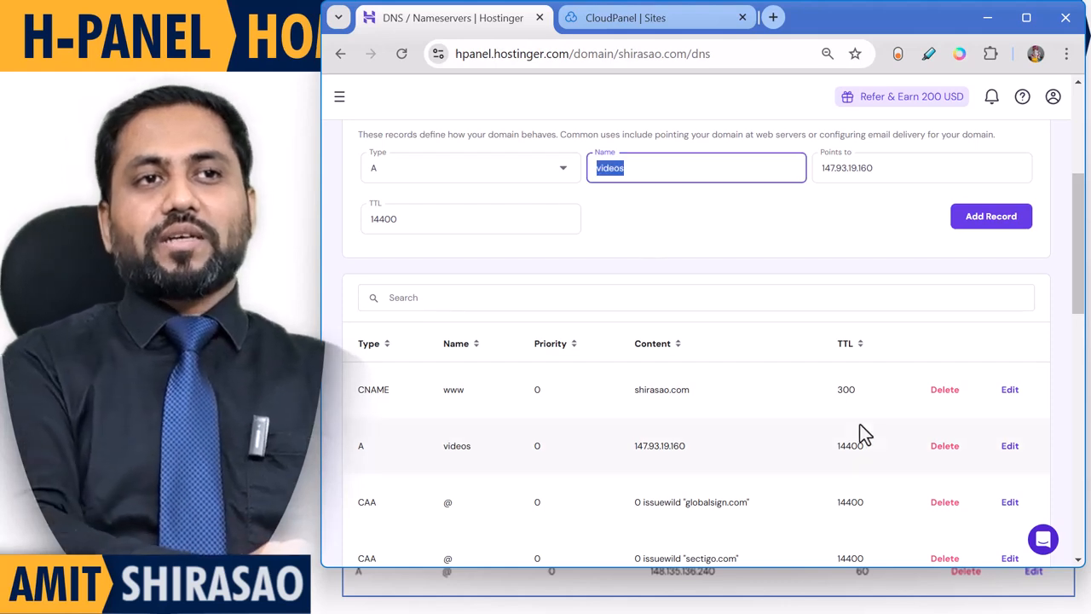
type("adhyaatma")
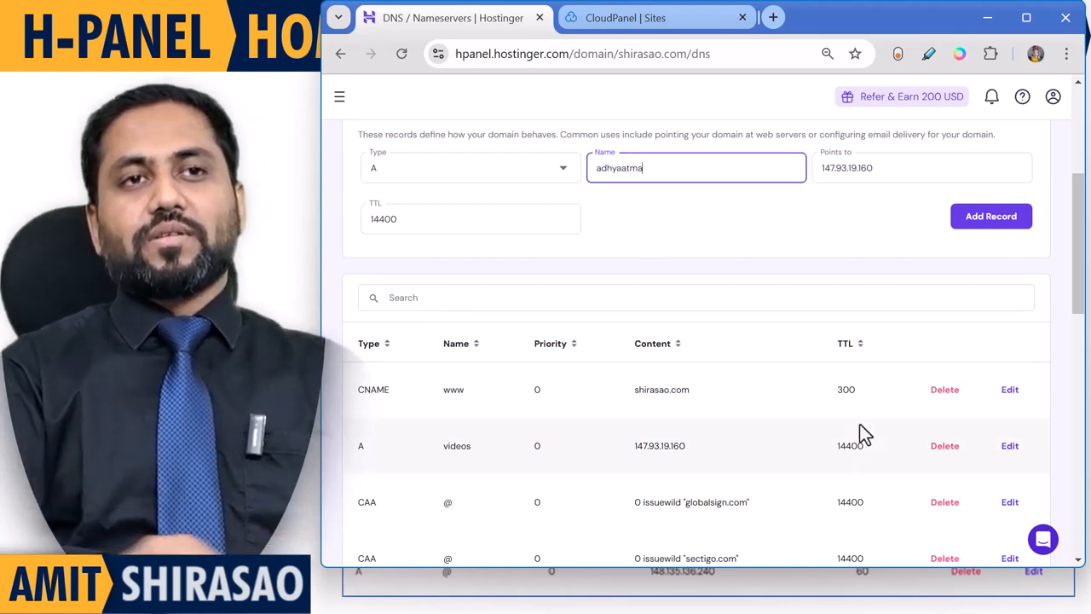
left_click(992, 218)
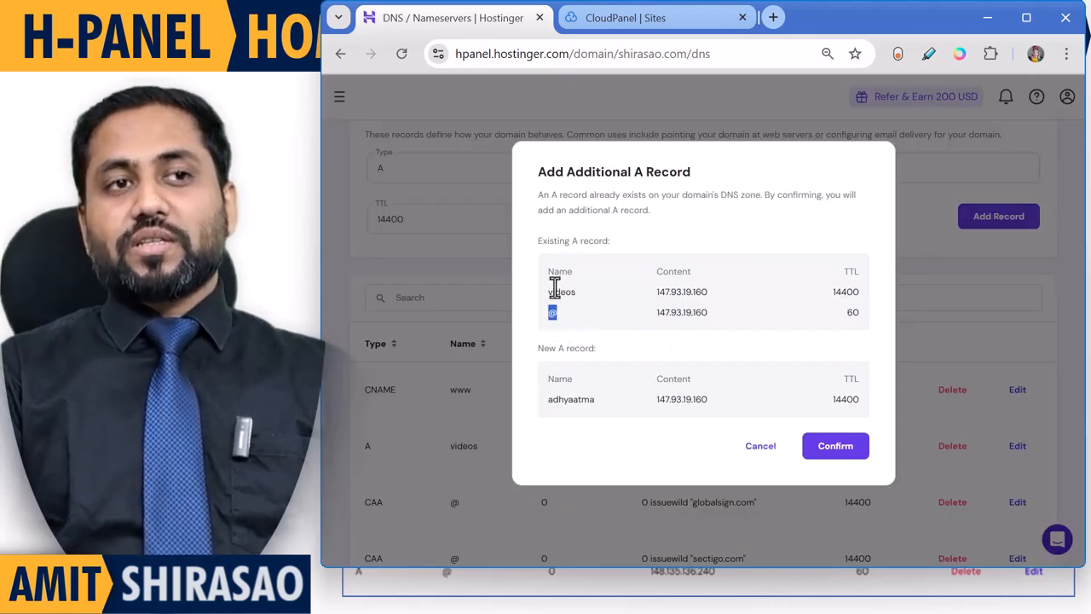
left_click_drag(555, 292, 578, 299)
left_click_drag(557, 403, 594, 406)
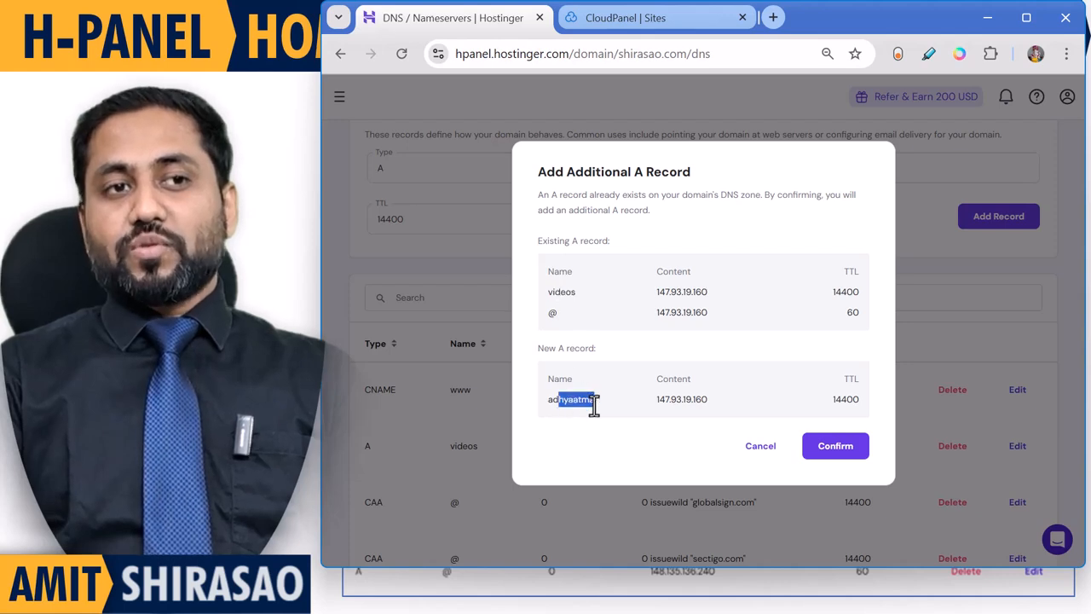
left_click(861, 452)
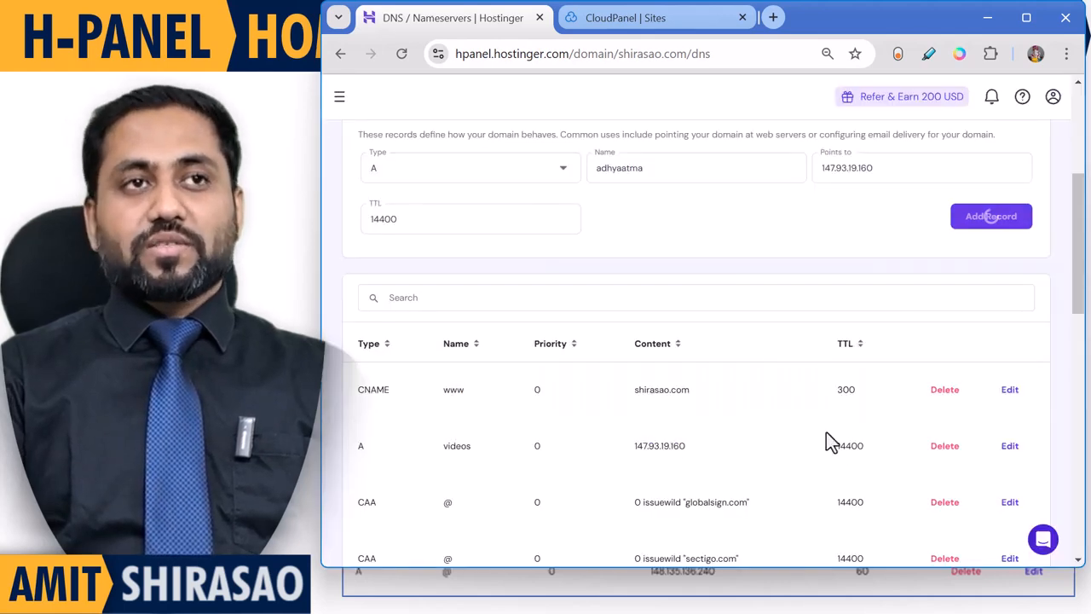
Switch to CloudPanel and create a static HTML site for adhyaatma.shirasao.com with site user shirasao-adhyaatma and the generated password
left_click(638, 24)
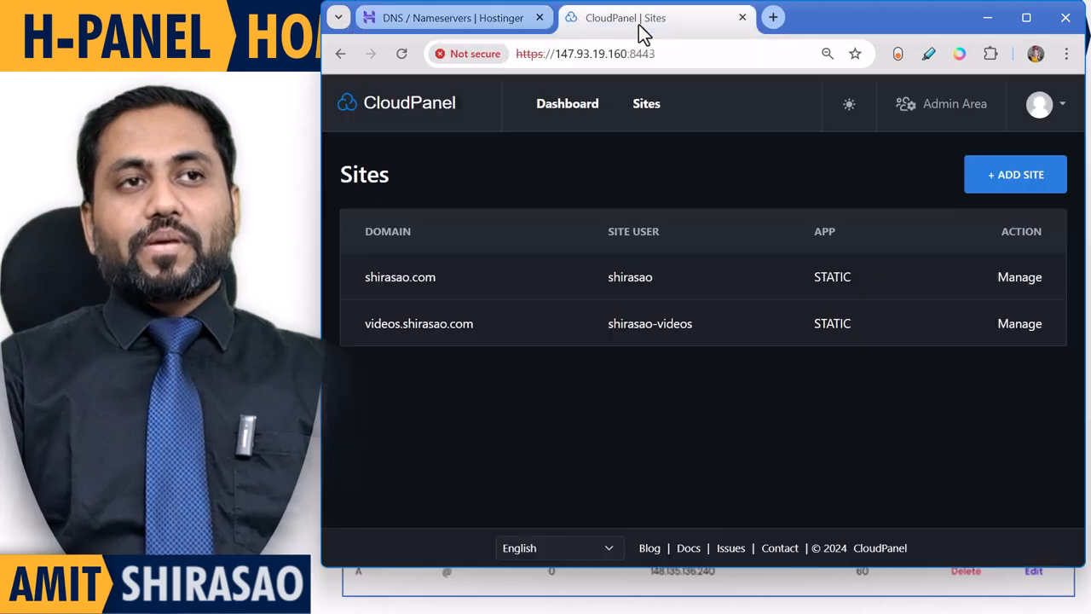
left_click(976, 185)
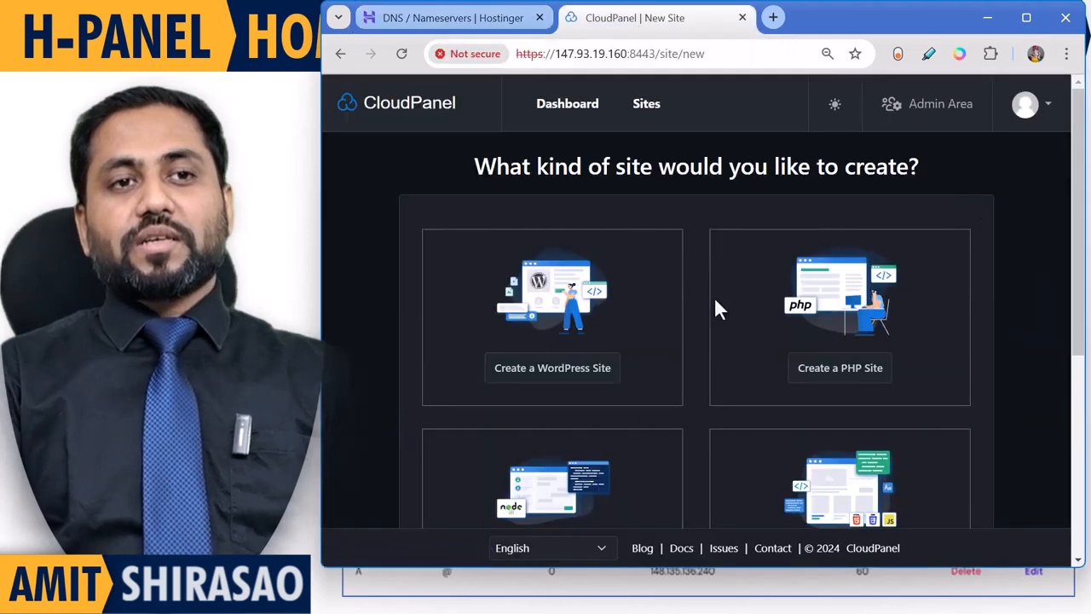
scroll(714, 296, "down", 2)
left_click(811, 427)
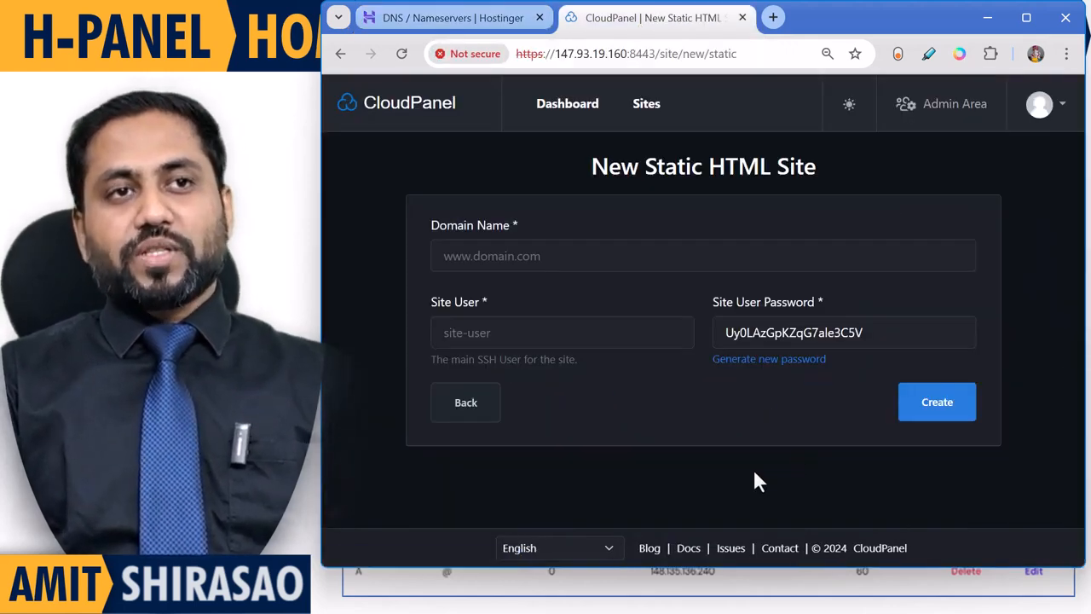
left_click(560, 261)
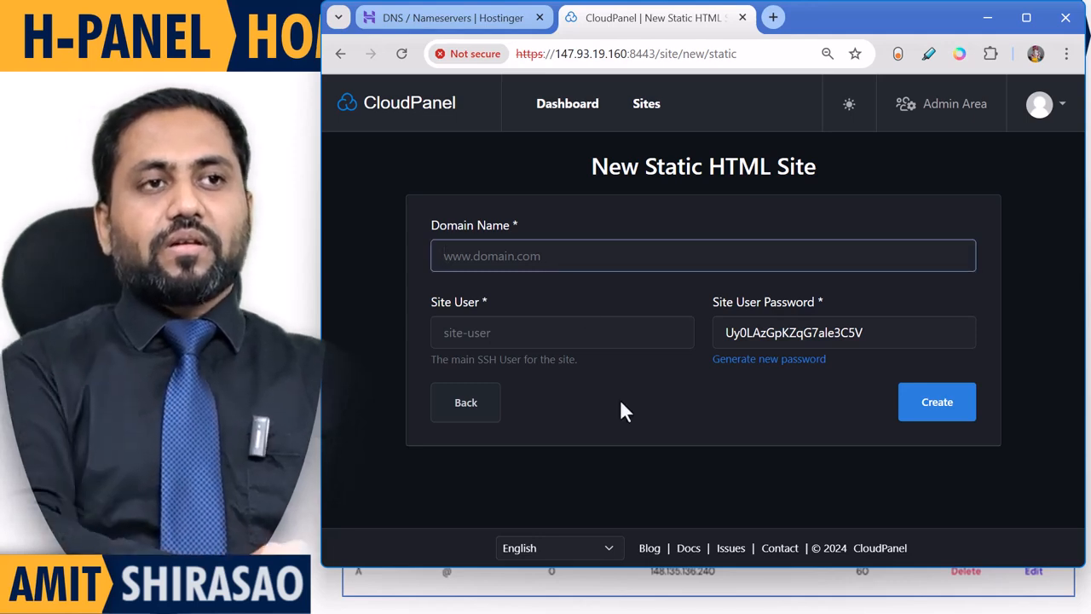
type("adhyaatma")
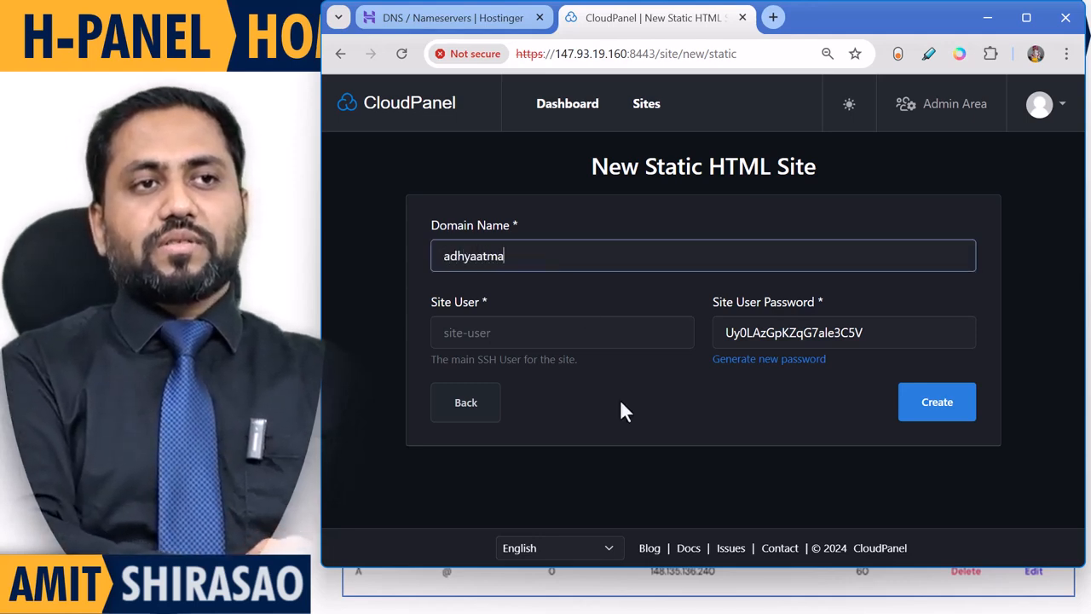
type(".shirasao.com")
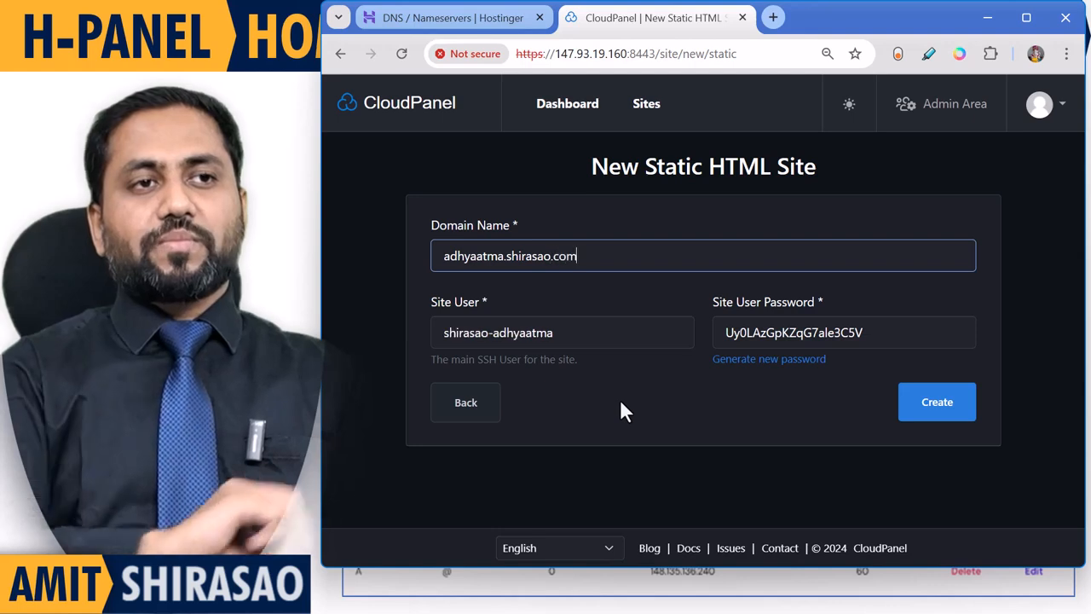
left_click(942, 402)
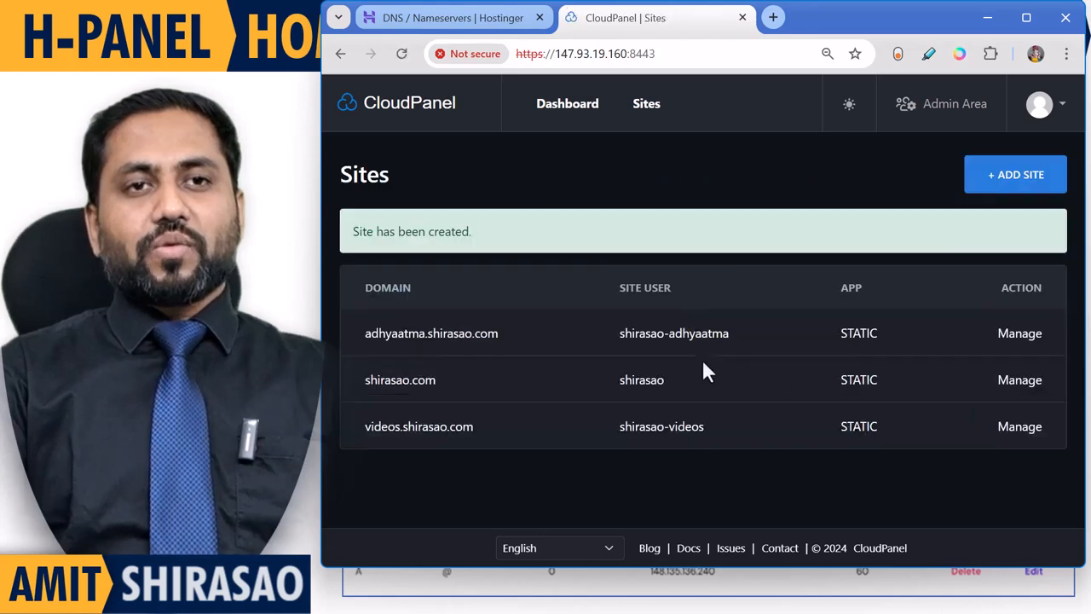
Create and install a Let's Encrypt certificate for the adhyaatma.shirasao.com site
left_click(1011, 340)
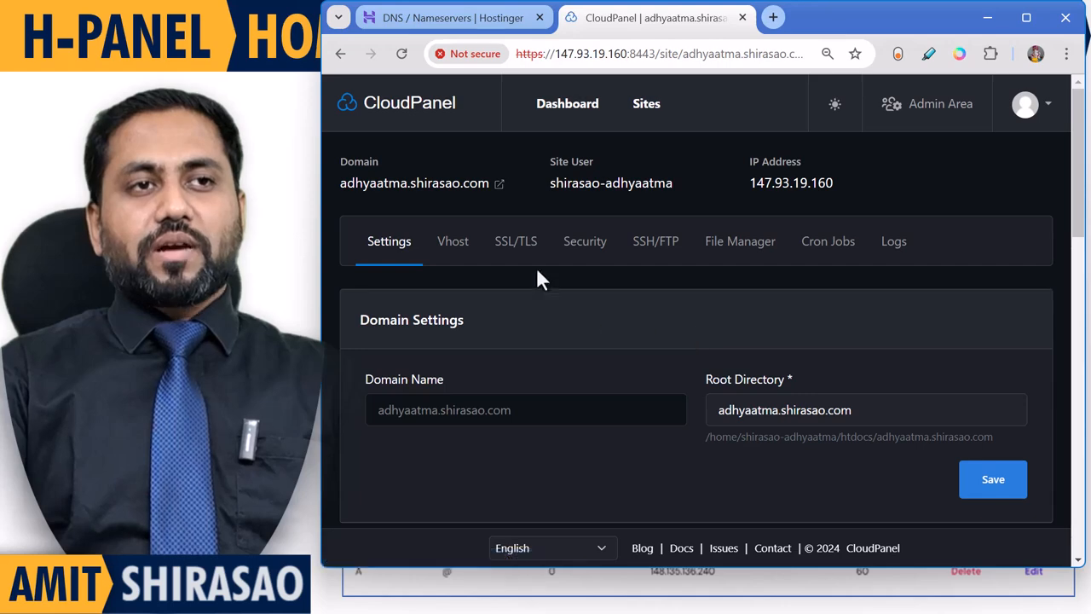
left_click(521, 245)
left_click(993, 331)
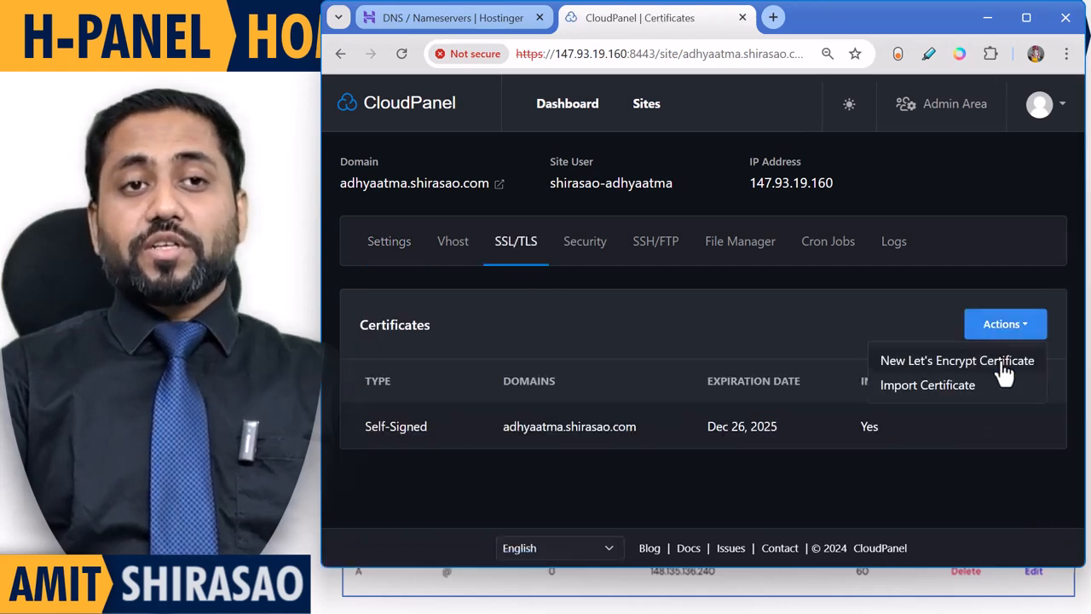
left_click(997, 361)
scroll(762, 430, "down", 2)
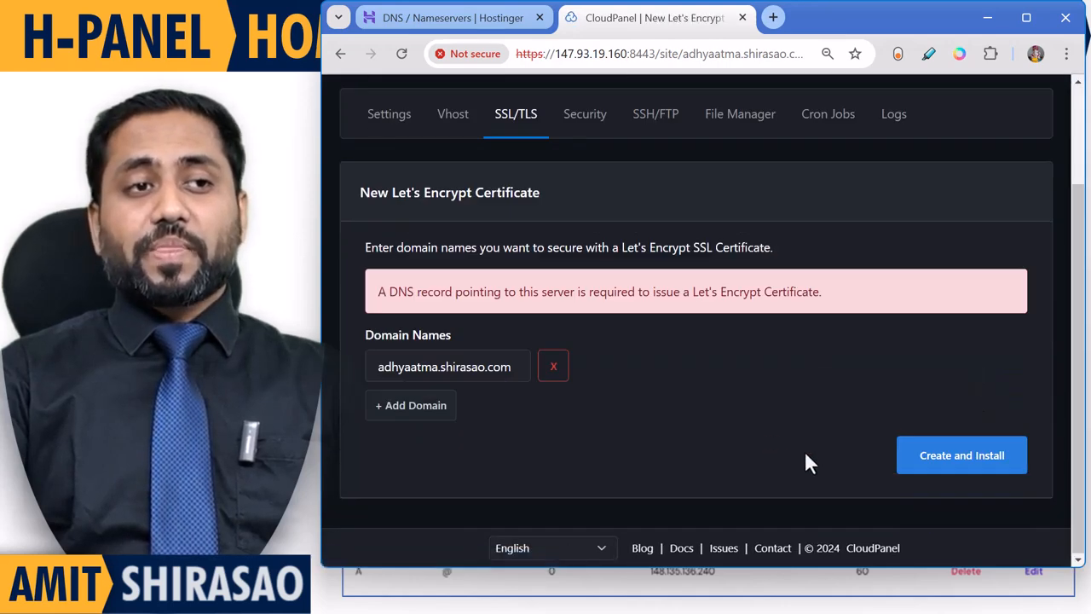
left_click(946, 460)
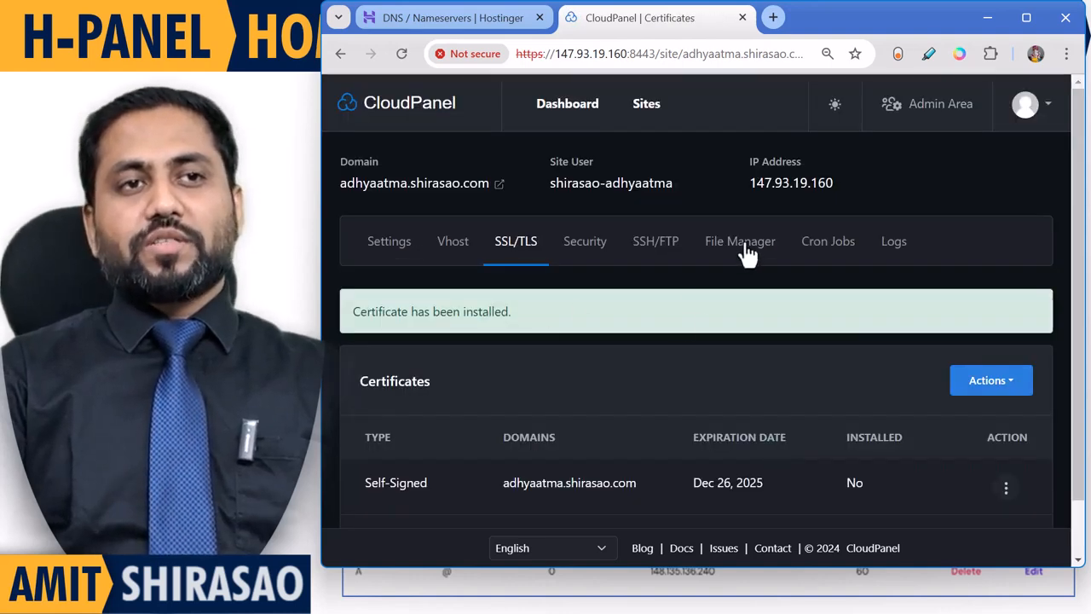
Examine the htdocs/adhyaatma.shirasao.com folder in the site's files and compare it with the root directory path in the domain settings
left_click(743, 245)
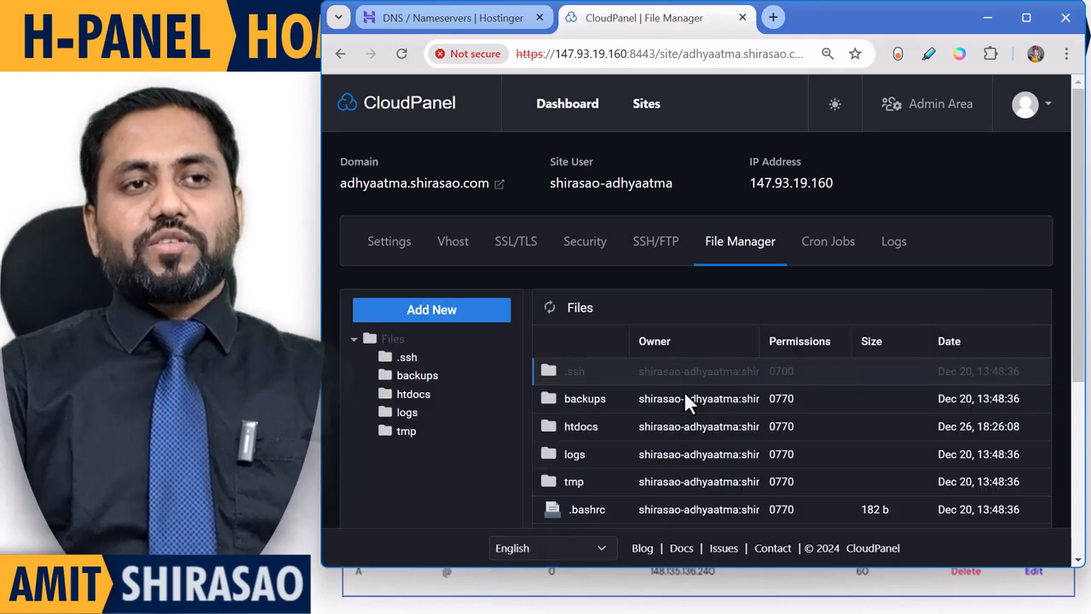
double_click(584, 426)
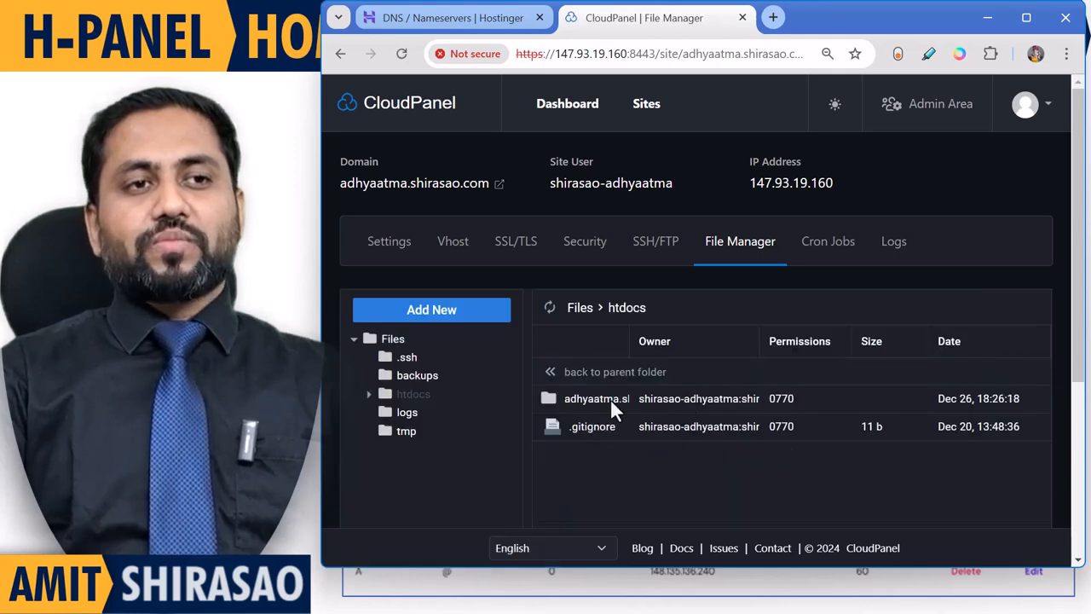
double_click(610, 399)
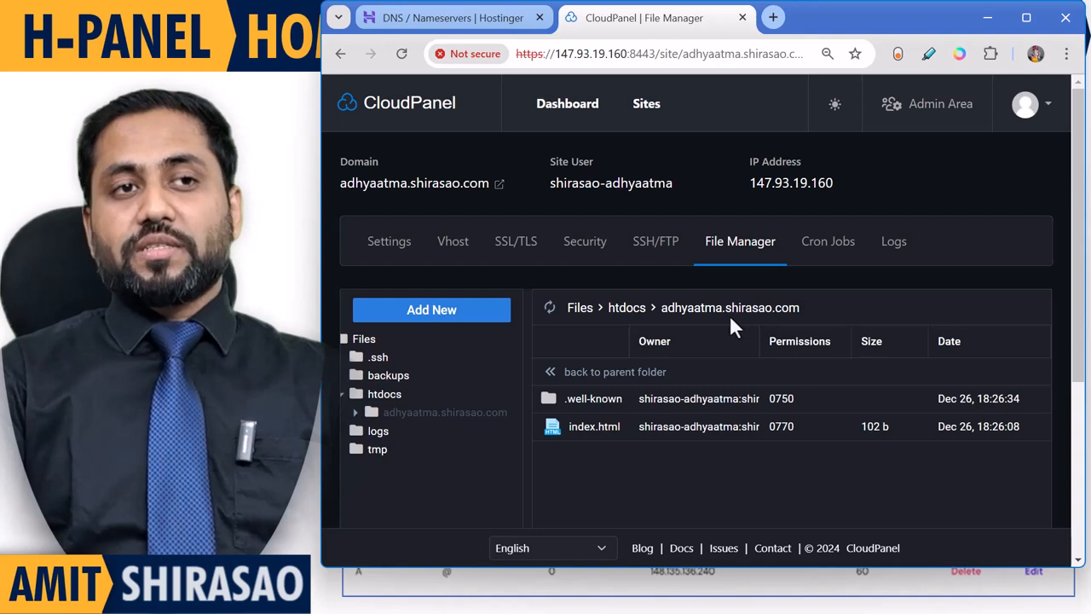
left_click(397, 255)
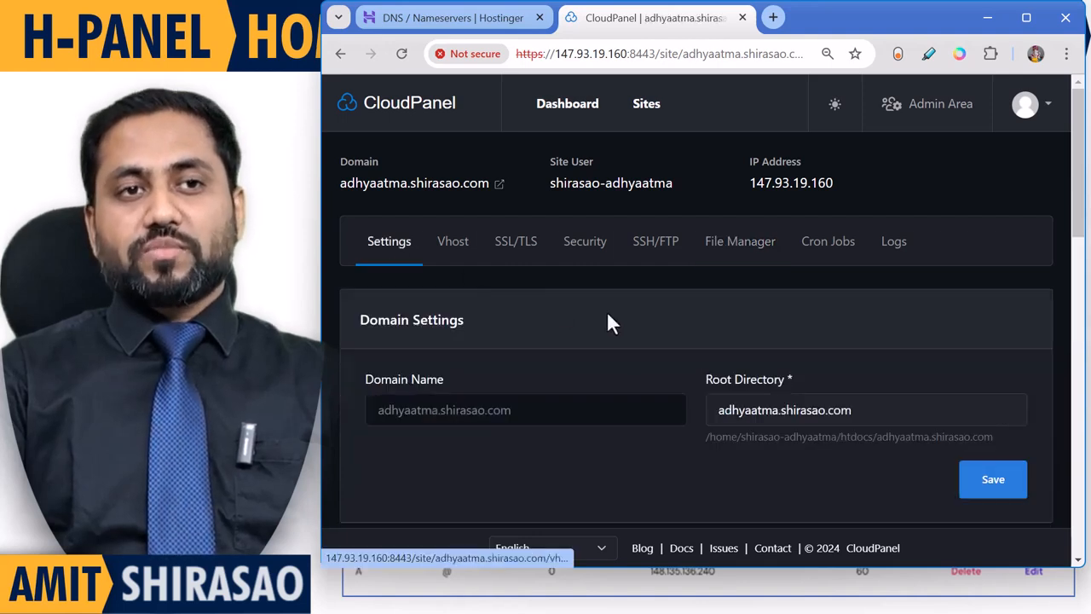
left_click_drag(708, 375, 786, 383)
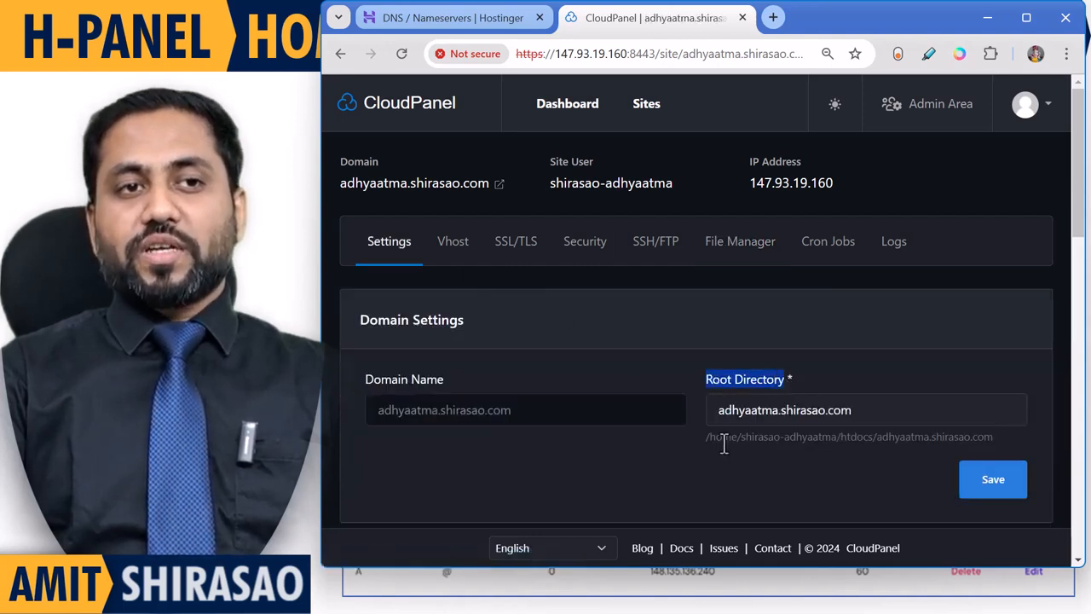
left_click_drag(706, 438, 997, 436)
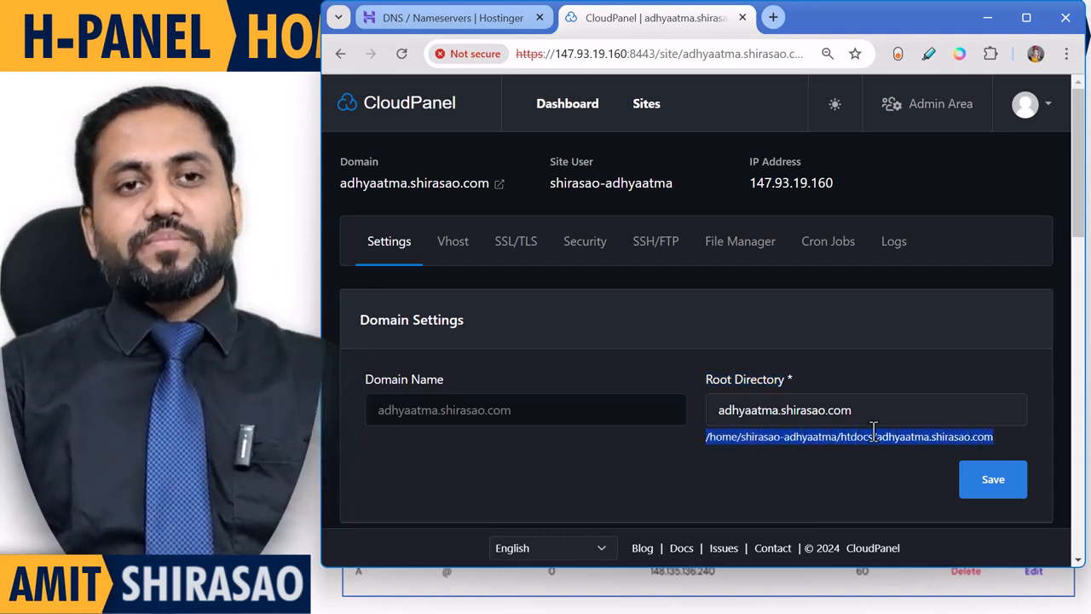
Open index.html from htdocs/adhyaatma.shirasao.com to read its code, and view the live adhyaatma.shirasao.com page enlarged
left_click(731, 256)
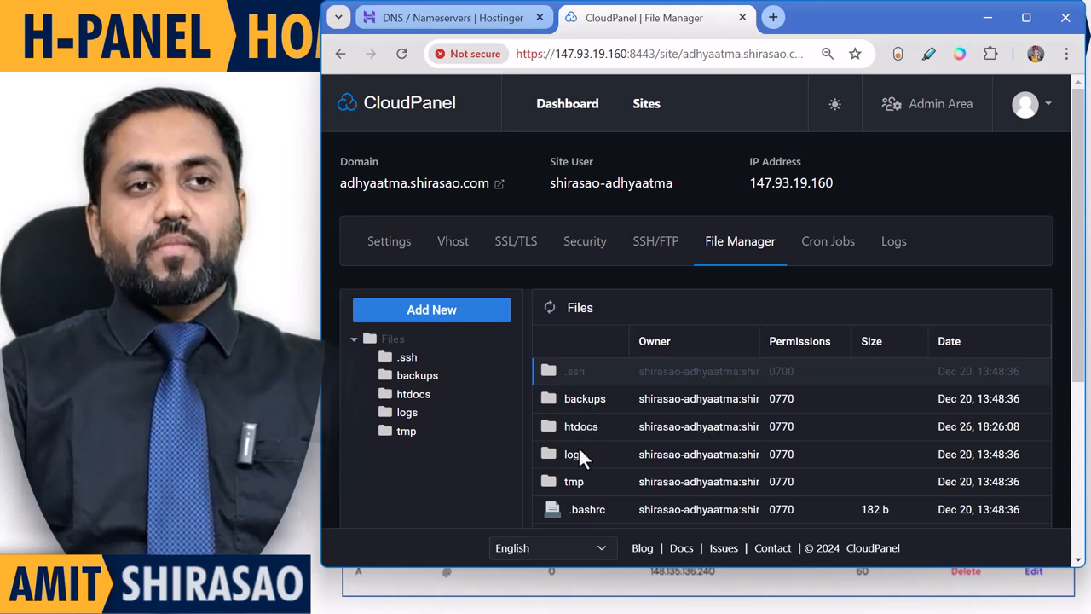
double_click(583, 426)
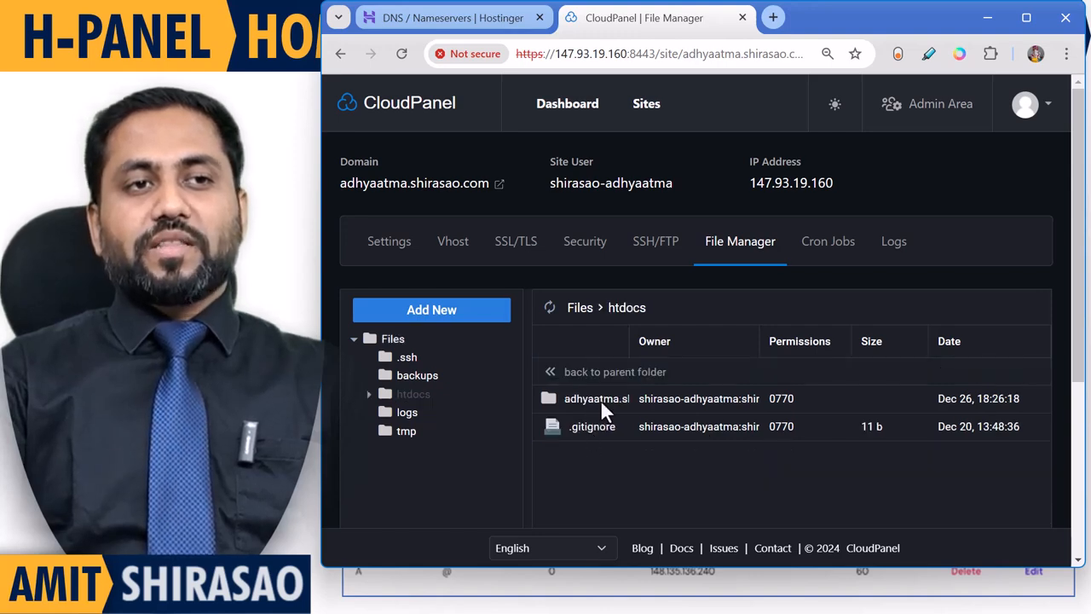
double_click(600, 400)
double_click(596, 424)
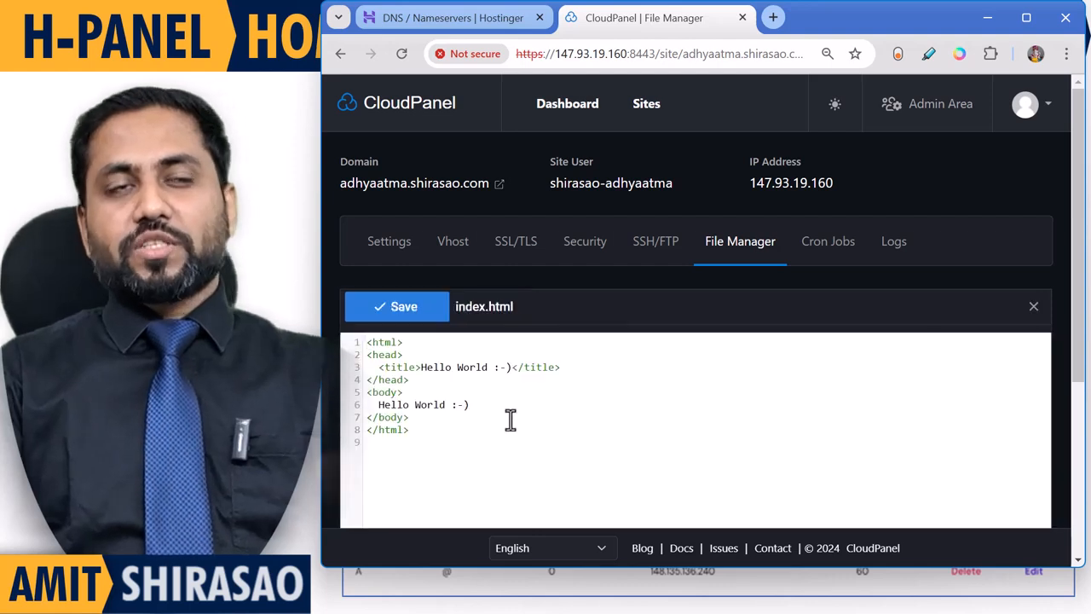
left_click(430, 183)
key("ctrl+plus")
key("ctrl+plus")
key("ctrl+plus")
key("ctrl+plus")
key("ctrl+plus")
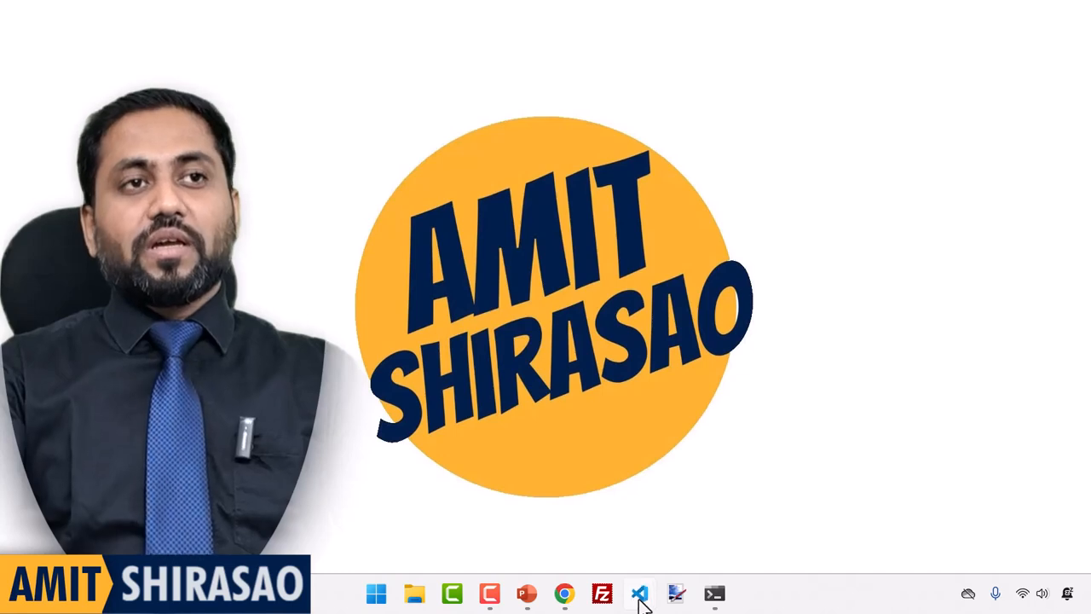
Switch to Visual Studio Code and open the recent shirasao.com project folder in its own window
left_click(640, 594)
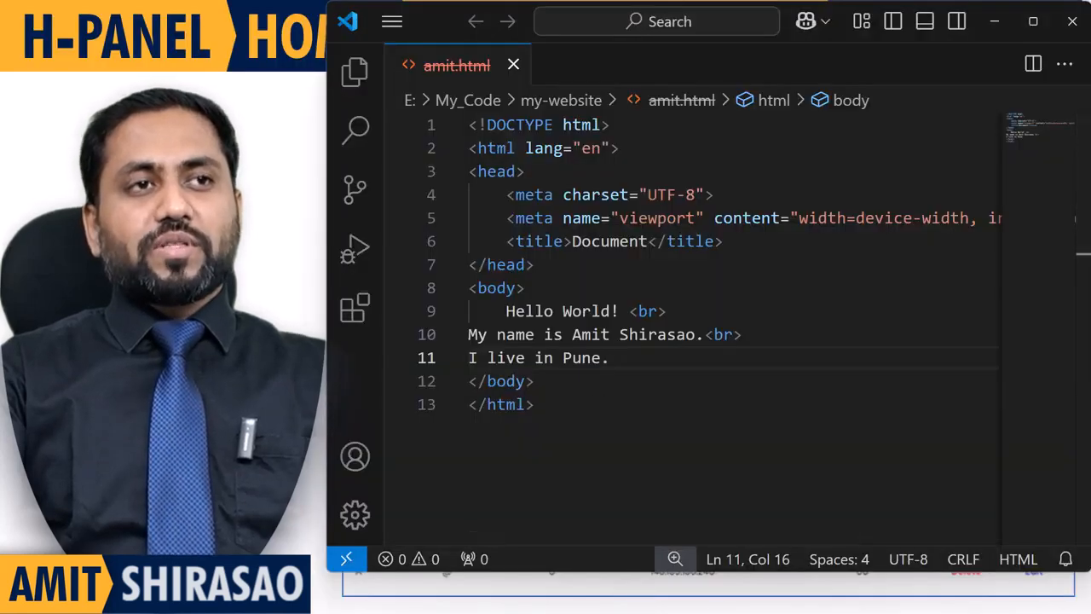
key("super")
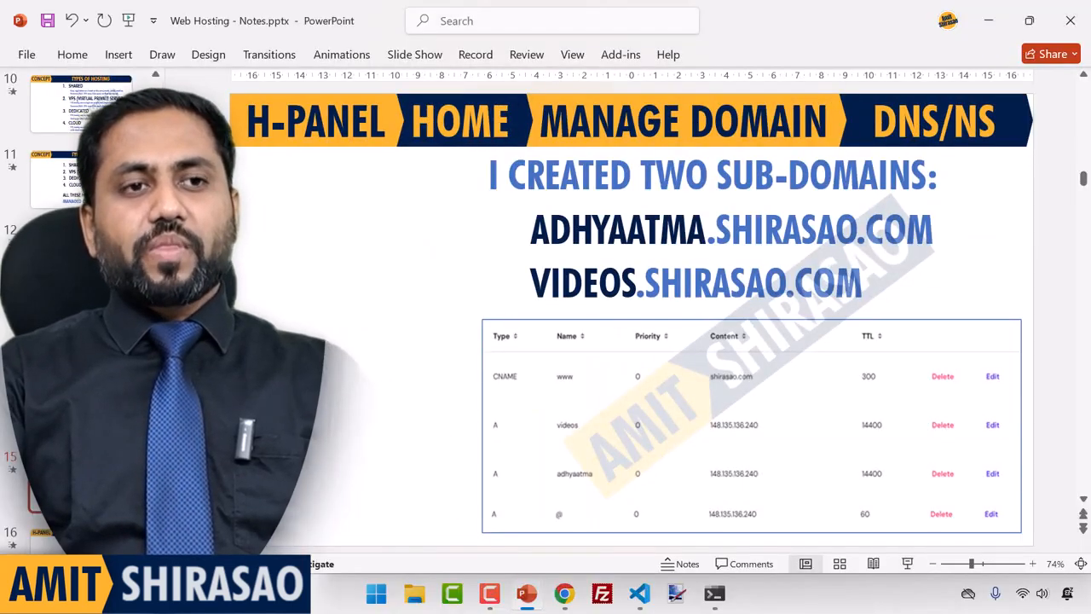
right_click(635, 602)
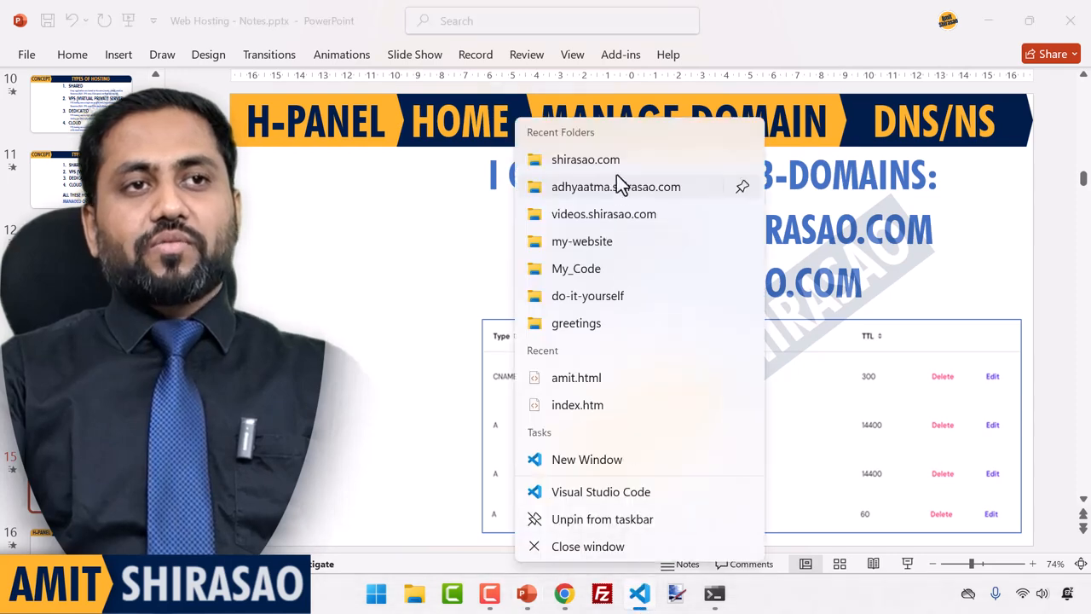
left_click(617, 160)
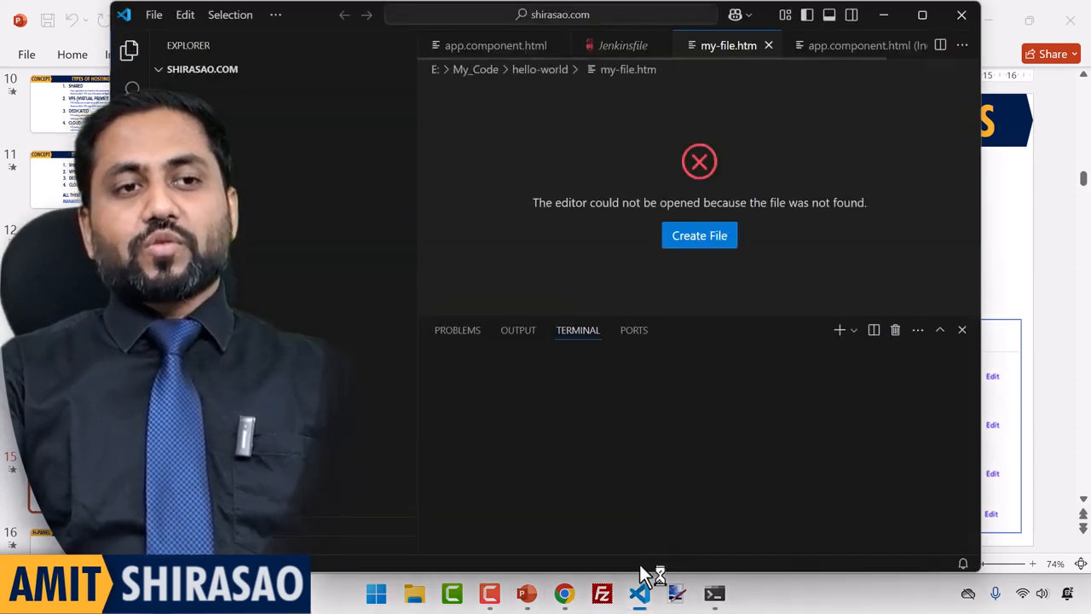
mouse_move(639, 593)
left_click(614, 451)
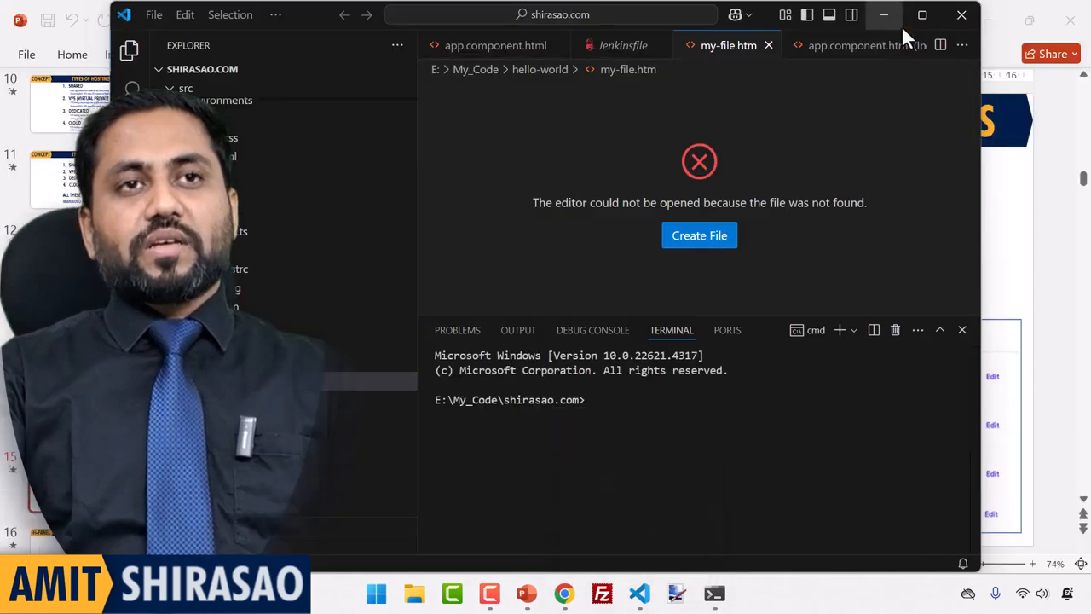
Start the shirasao.com project's local server with ionic serve and dismiss the Ionic extension recommendation
left_click(762, 468)
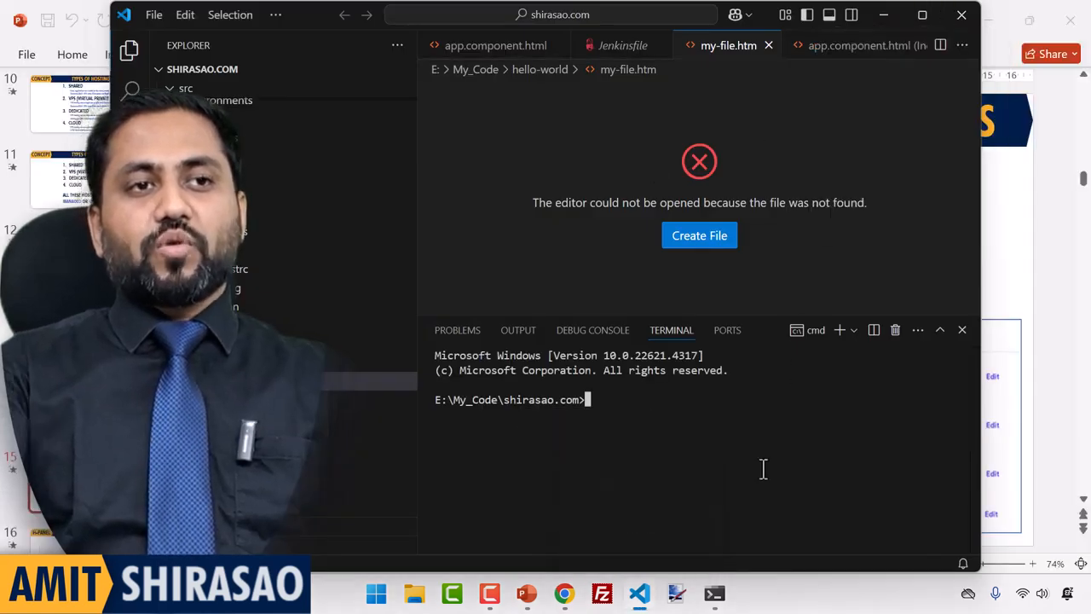
type("ioni")
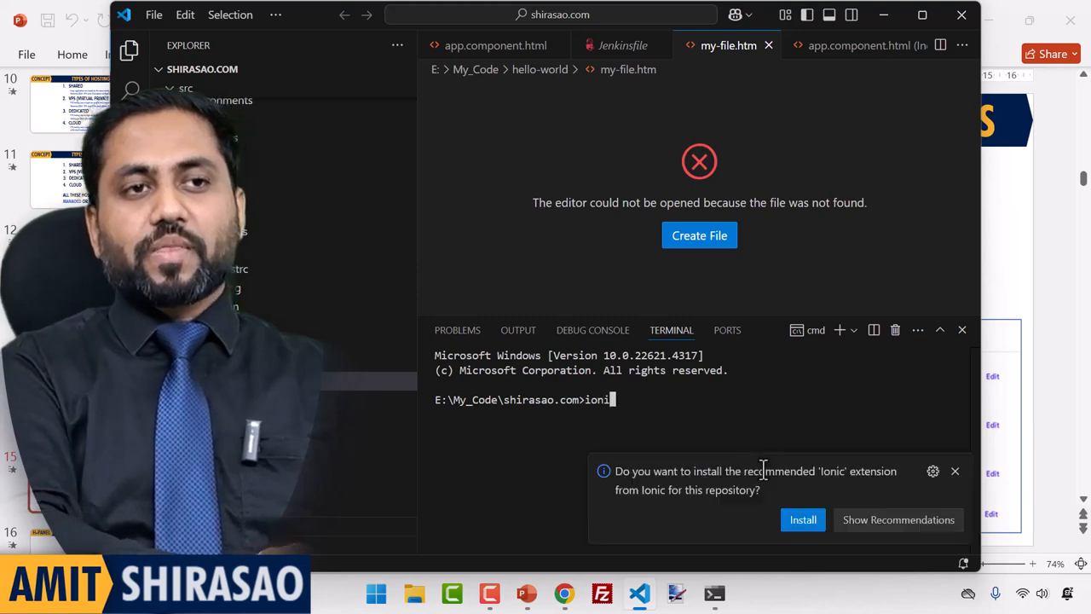
type("c serve")
key("Return")
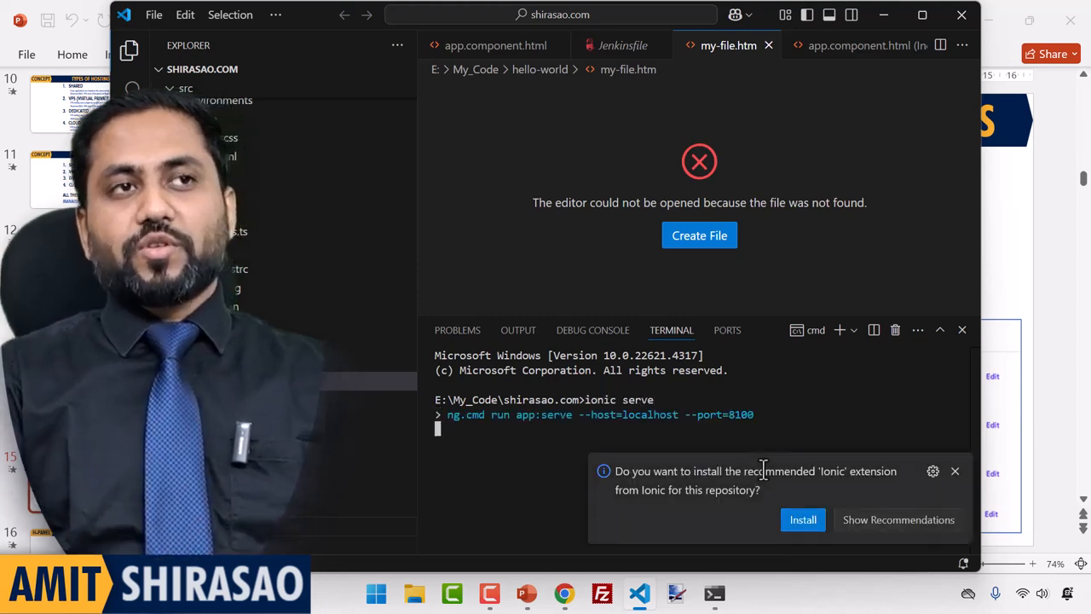
key("super+Right")
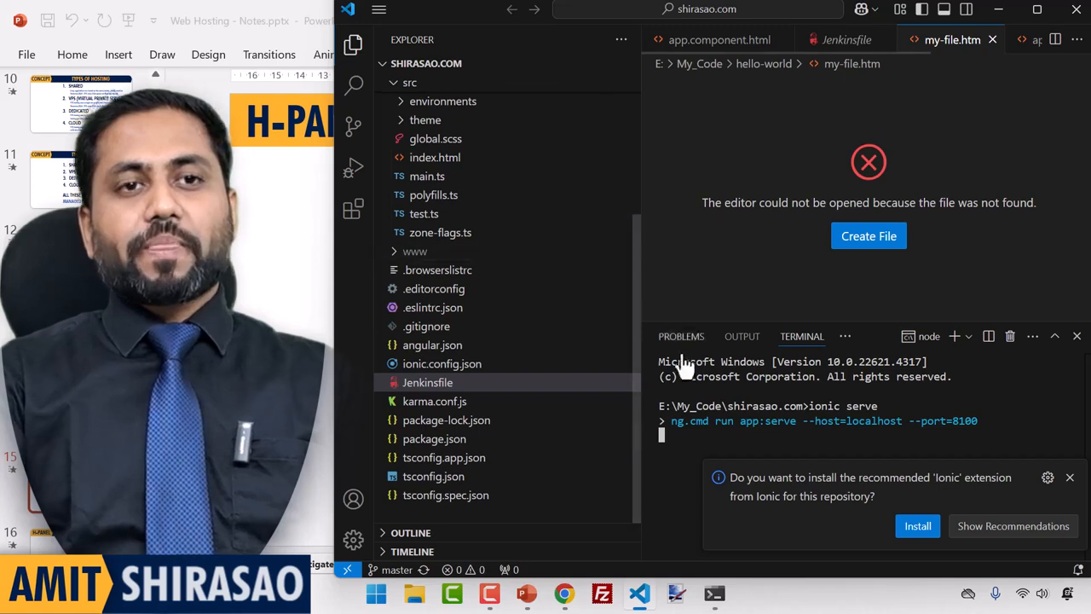
left_click(1068, 478)
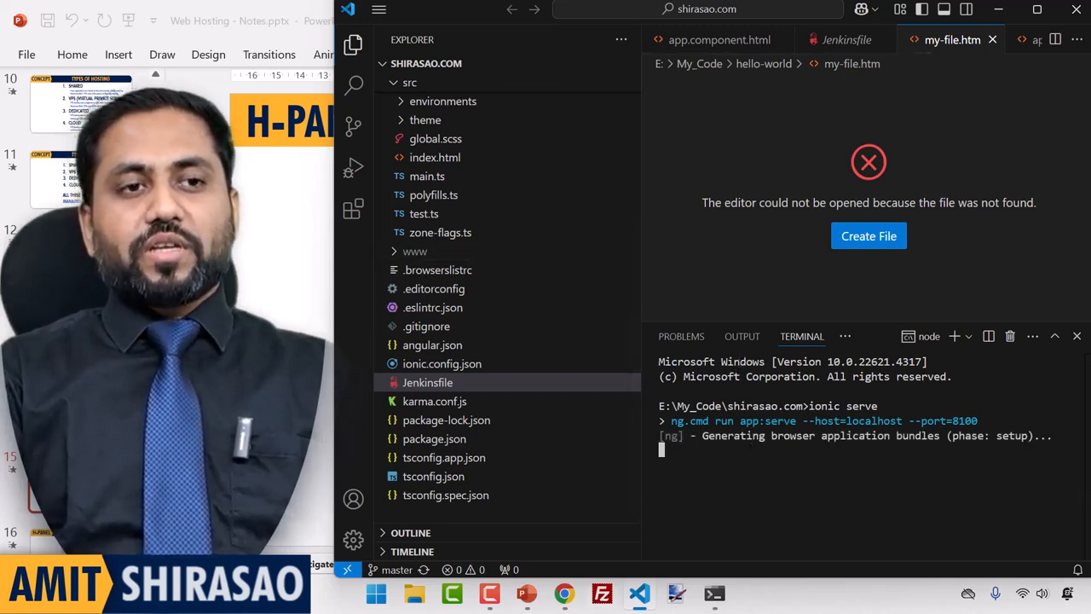
right_click(643, 597)
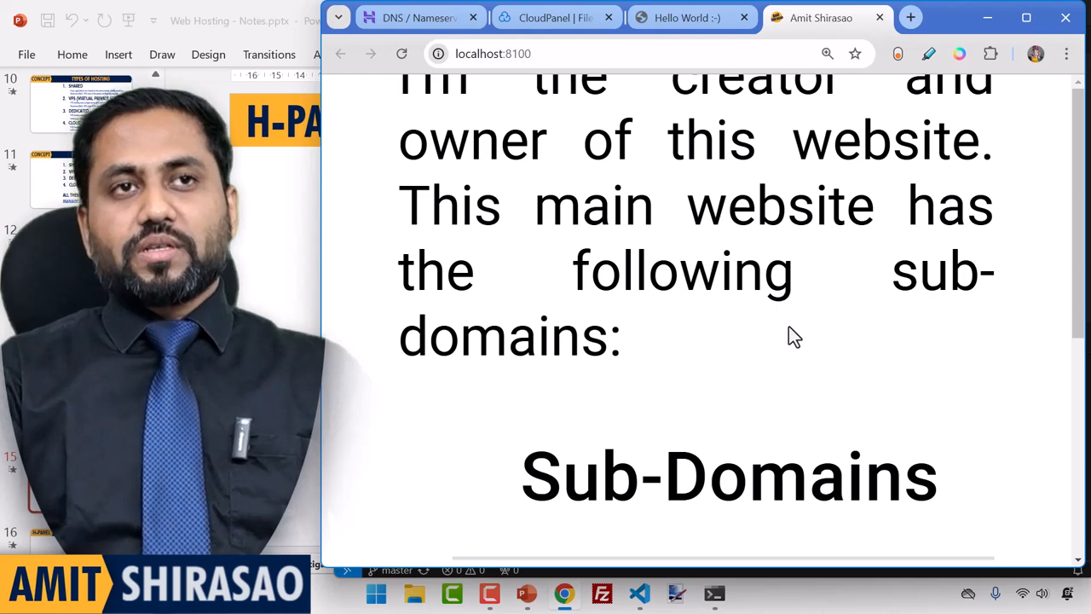
View the local site at localhost:8100 at a smaller zoom, and check its videos and adhyaatma sub-domain links in new tabs
key("ctrl+minus")
key("ctrl+minus")
key("ctrl+minus")
key("ctrl+minus")
key("ctrl+minus")
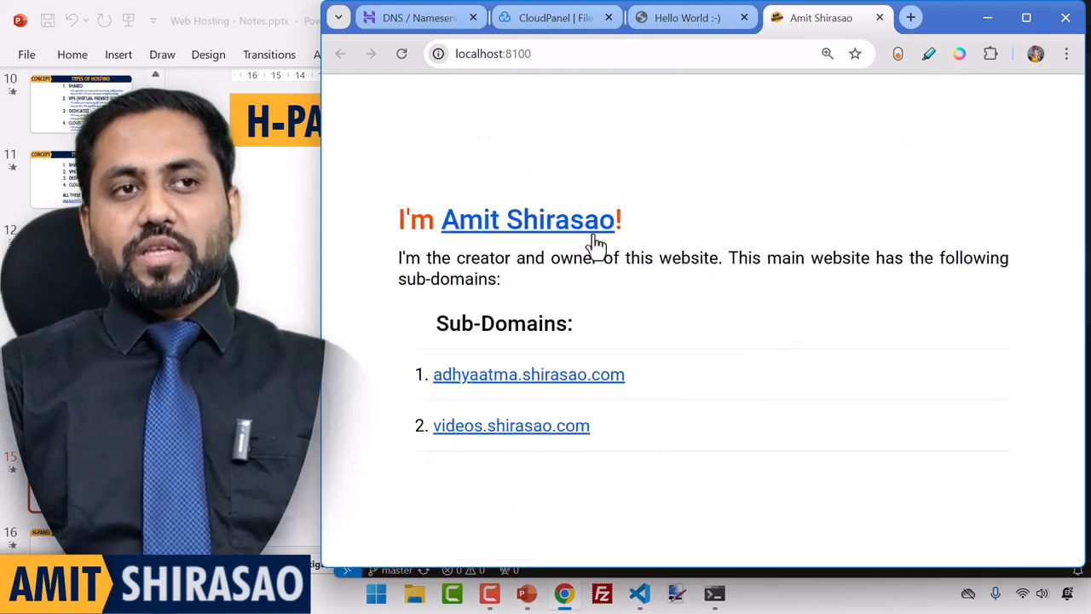
middle_click(529, 425)
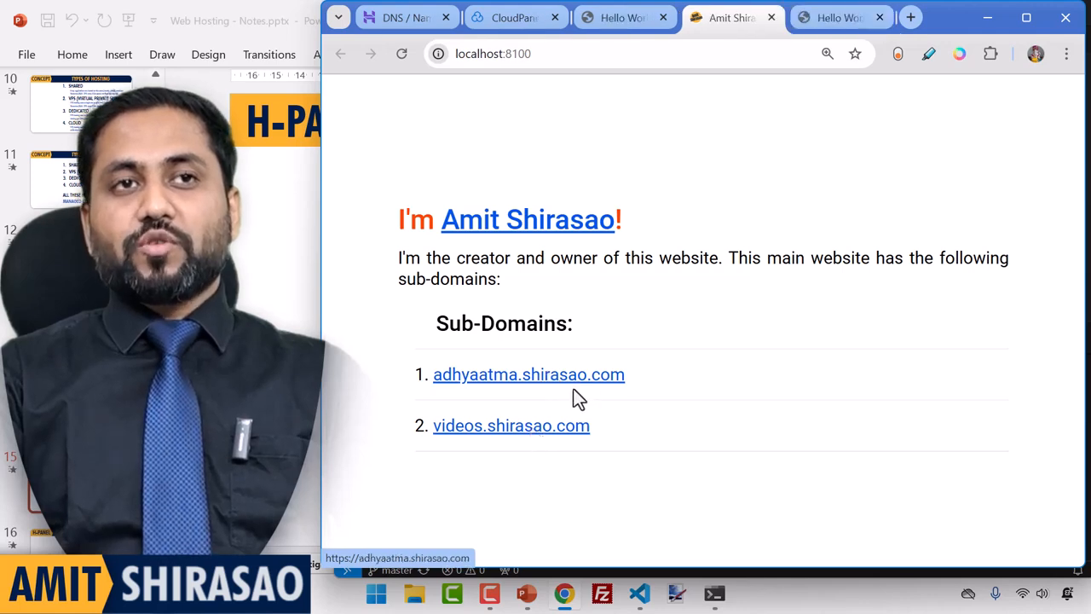
middle_click(576, 390)
left_click(783, 26)
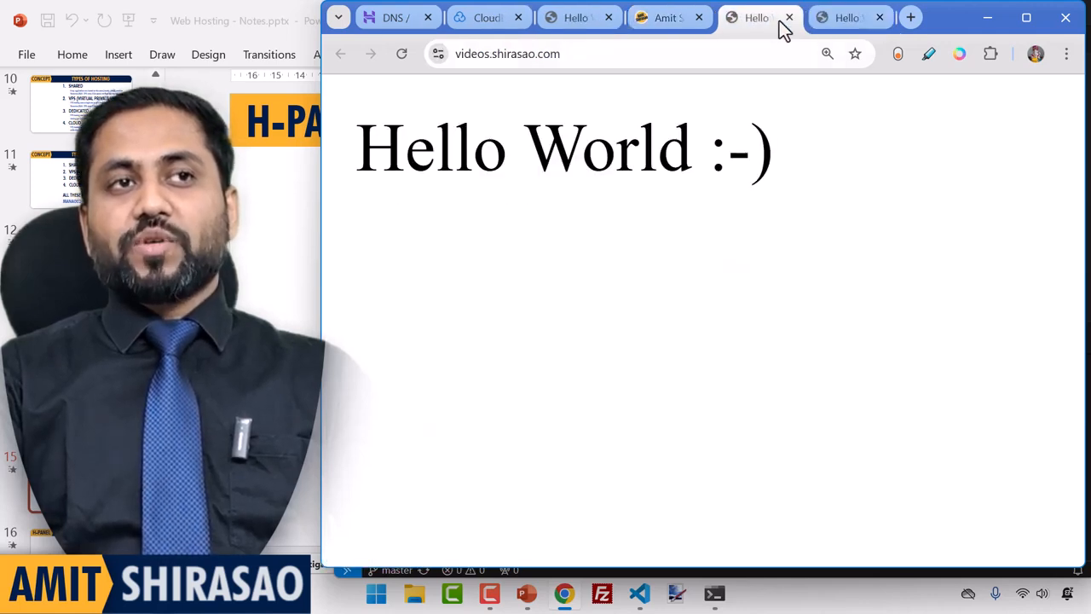
left_click(852, 26)
Load shirasao.com in place of the first adhyaatma page, move its tab after the localhost:8100 tab, and compare it with the local site
left_click(661, 18)
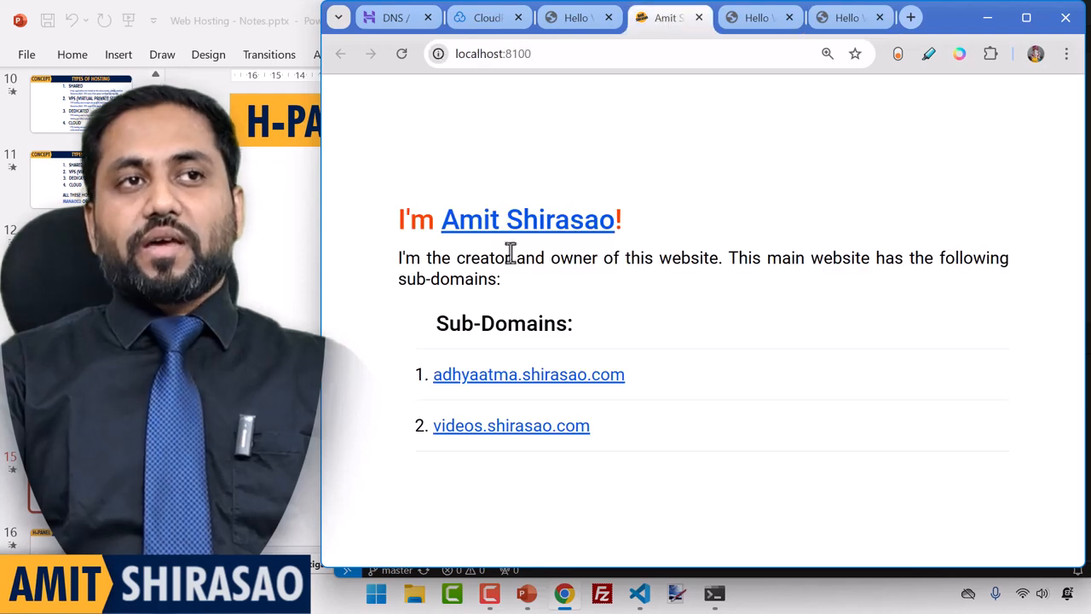
left_click(572, 26)
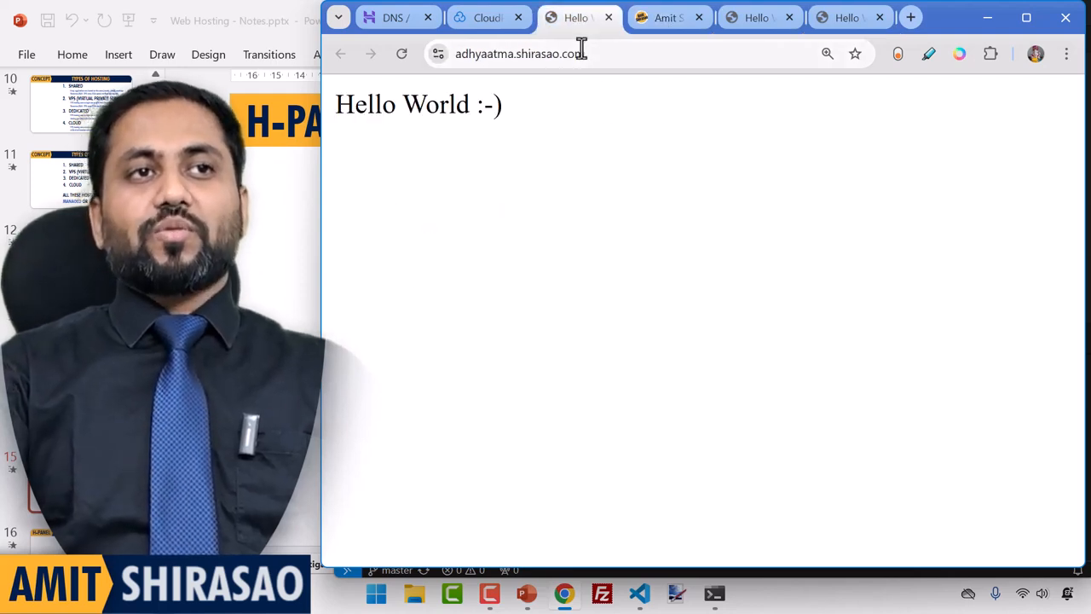
left_click(580, 53)
type("shi")
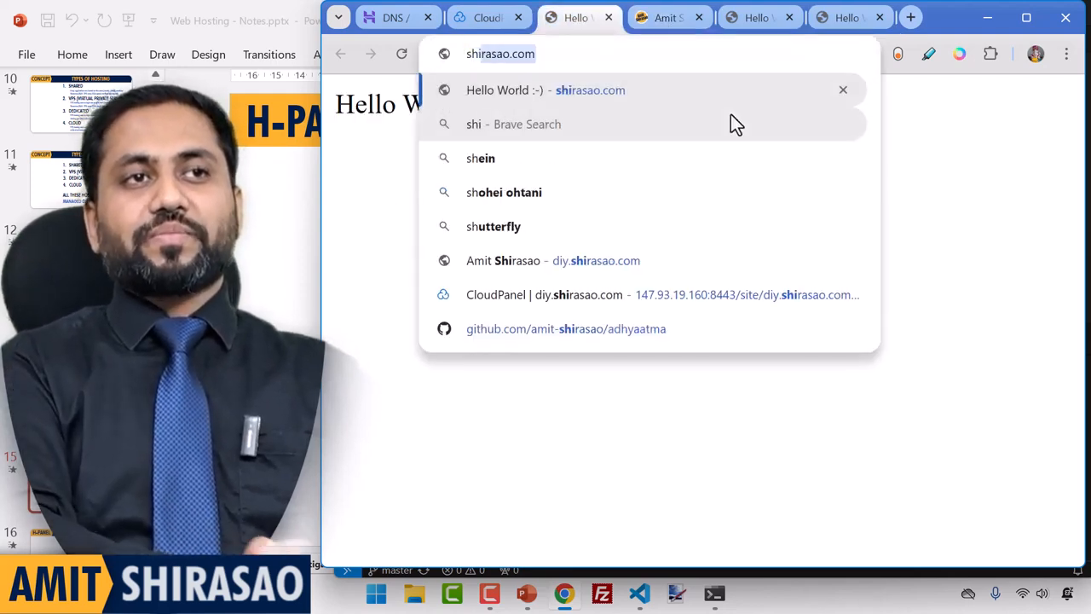
key("Return")
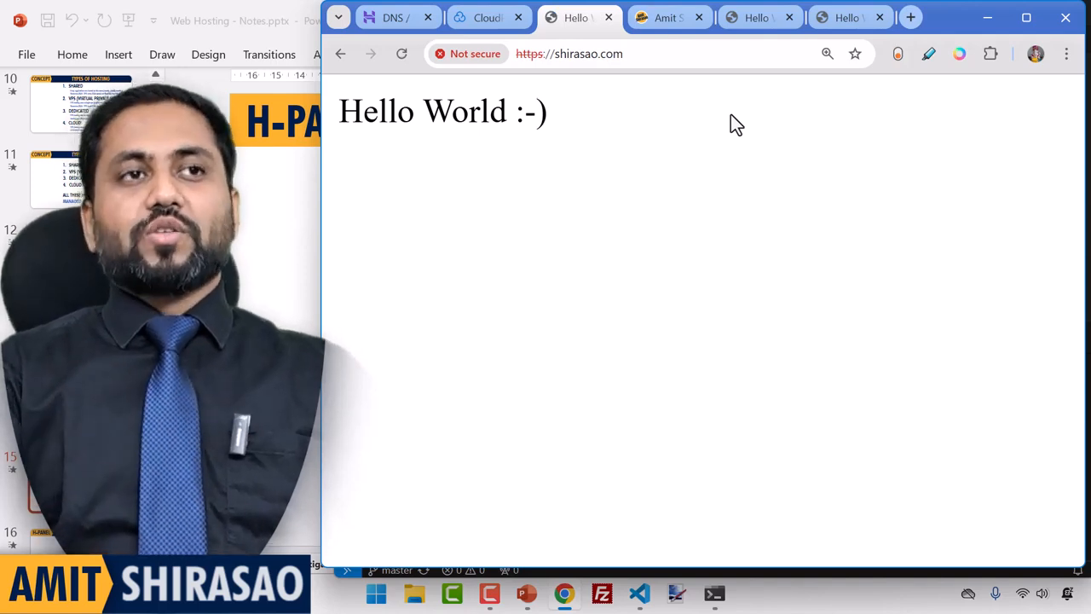
left_click_drag(567, 20, 667, 19)
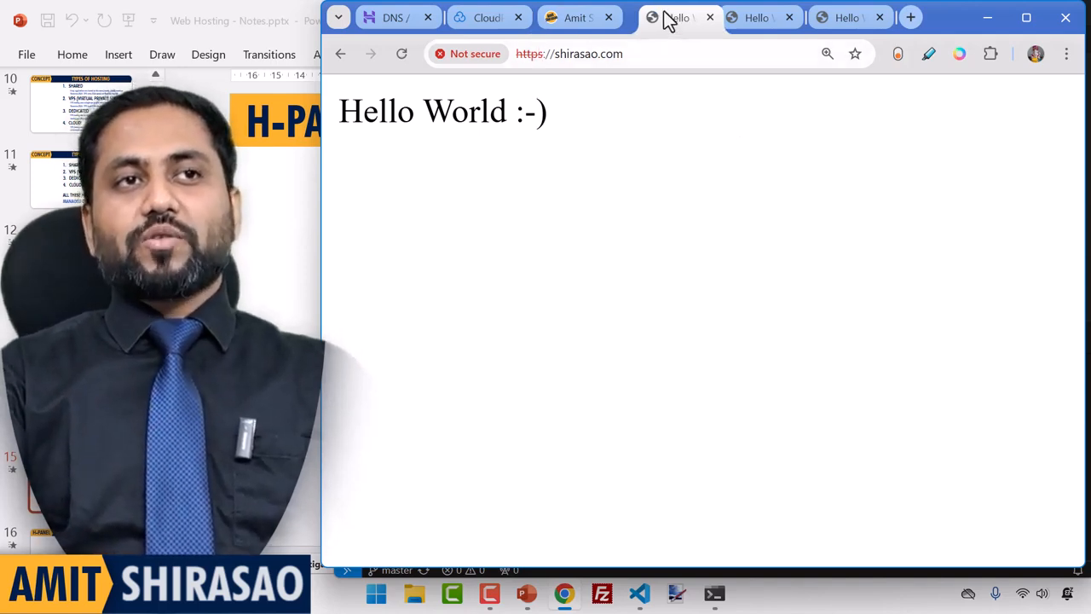
left_click(575, 21)
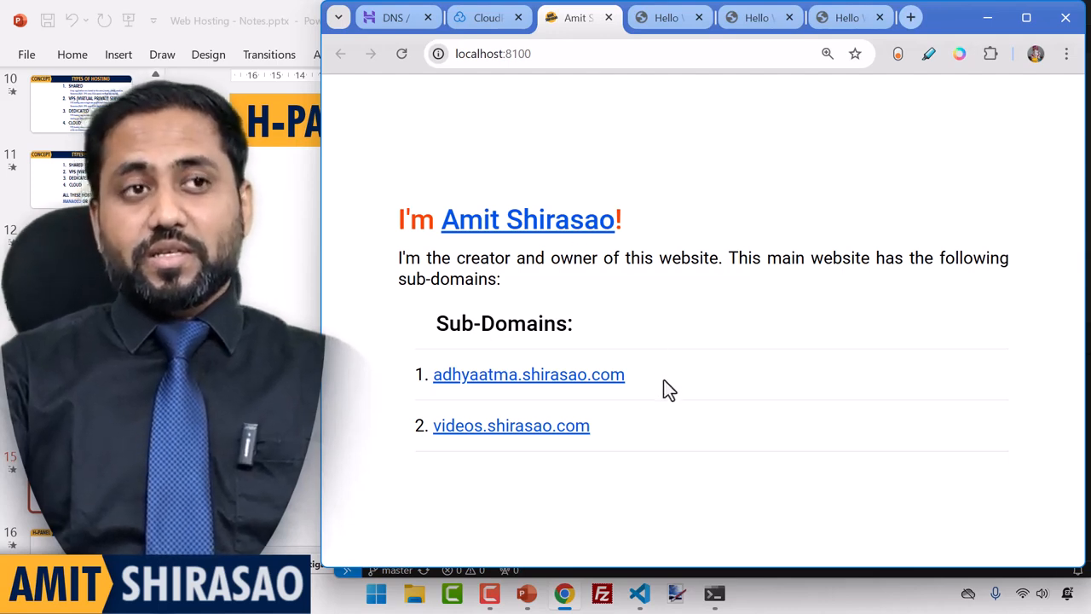
Switch to Visual Studio Code, stop the shirasao.com local server, and run a production build with ionic build --prod
left_click(637, 594)
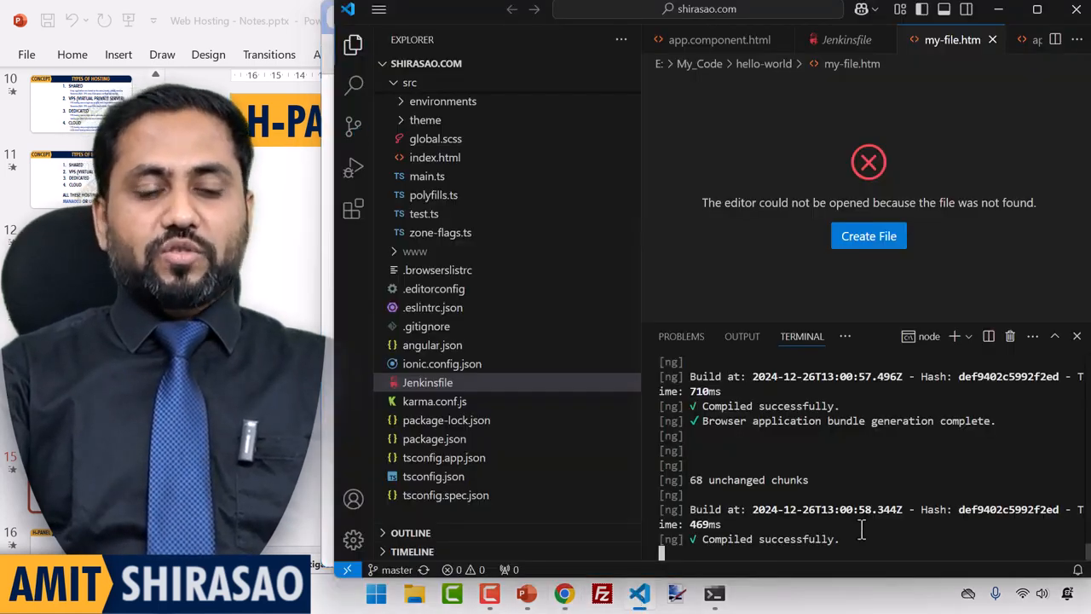
key("ctrl+c")
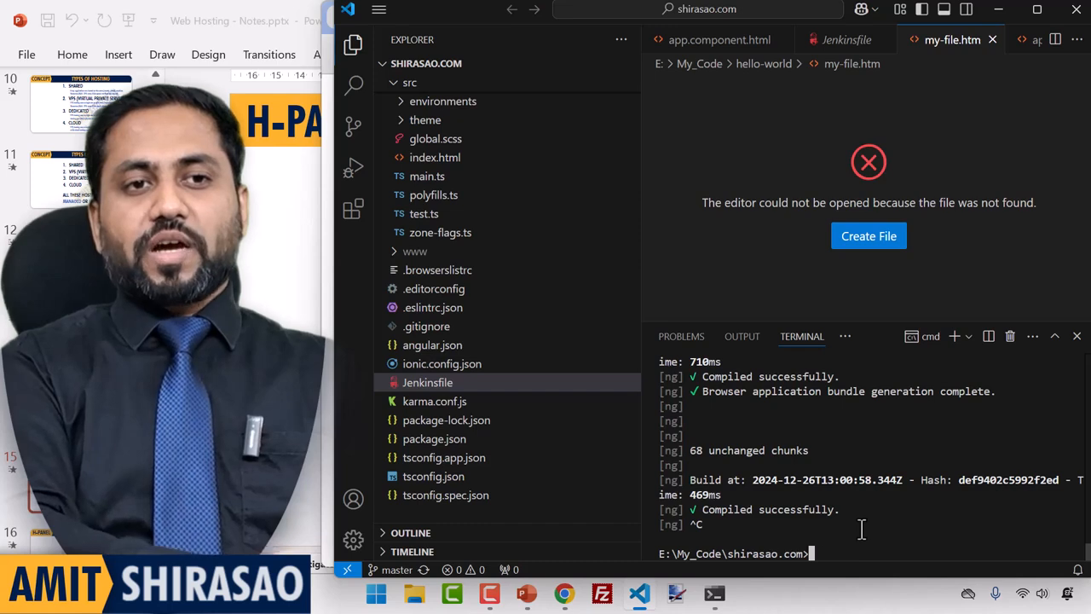
type("ionic")
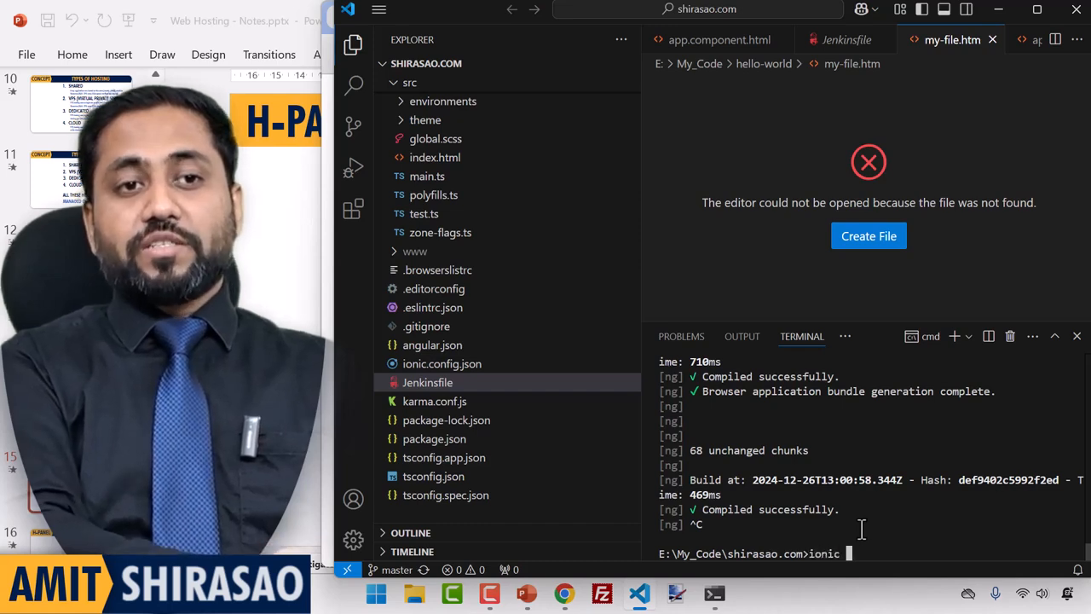
type(" build ")
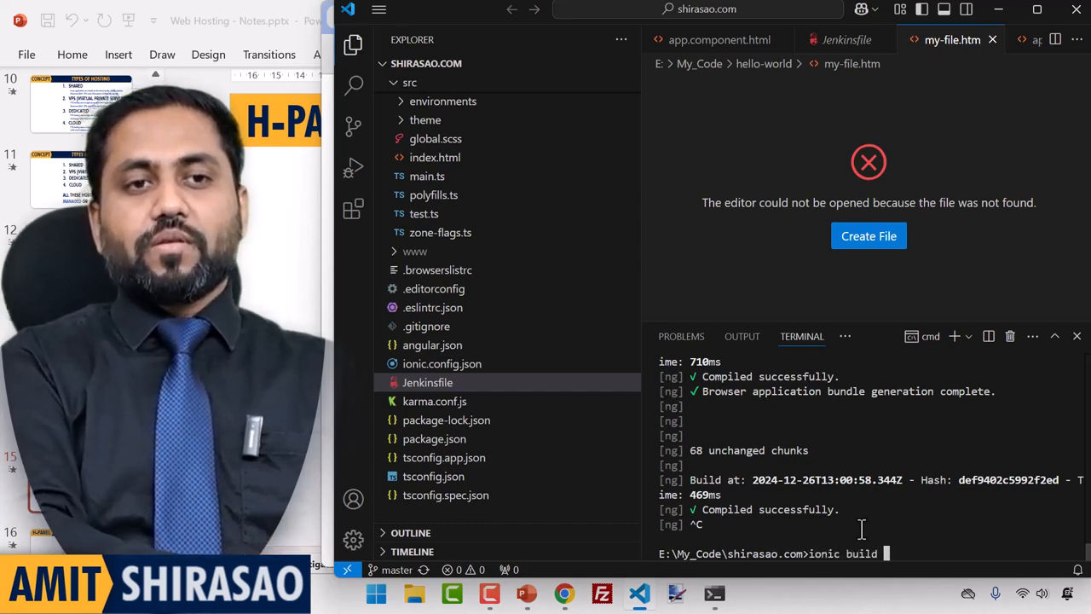
type("--prod")
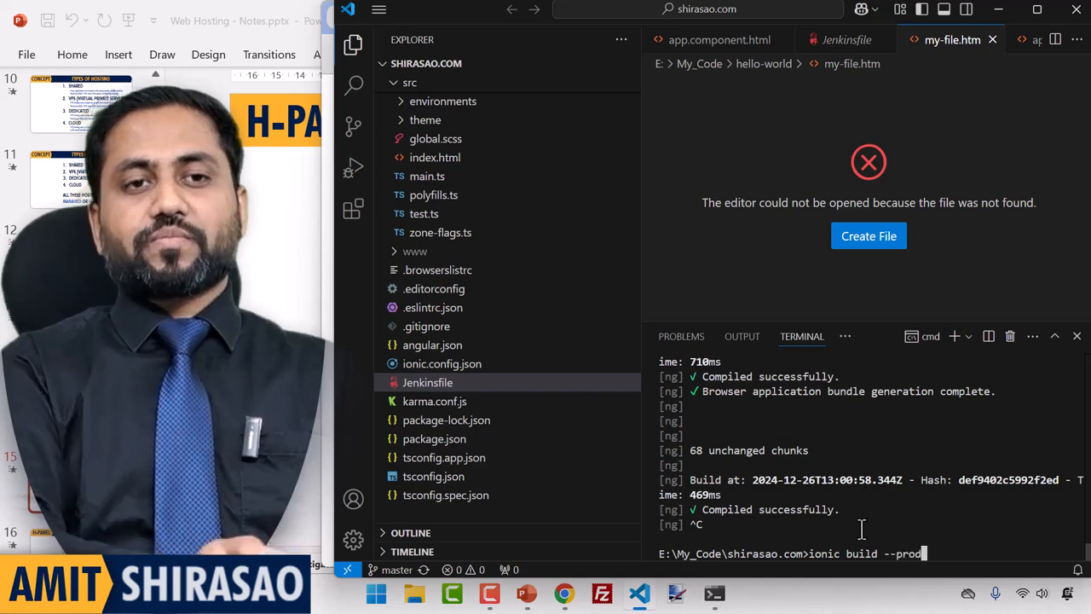
key("Return")
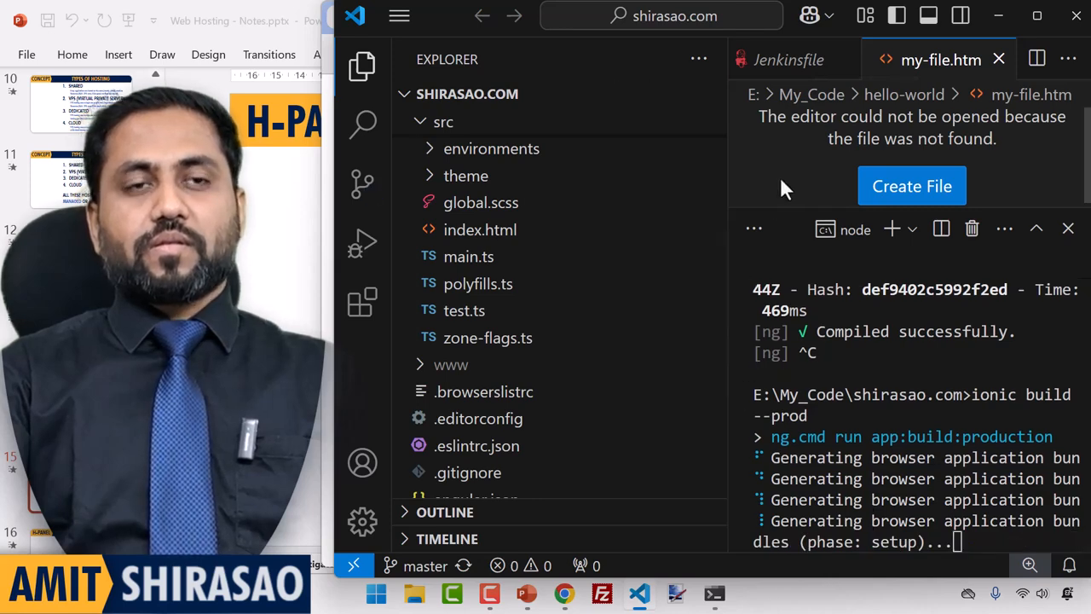
Expand the shirasao.com project's www folder in the file tree and reveal it in File Explorer
key("ctrl+b")
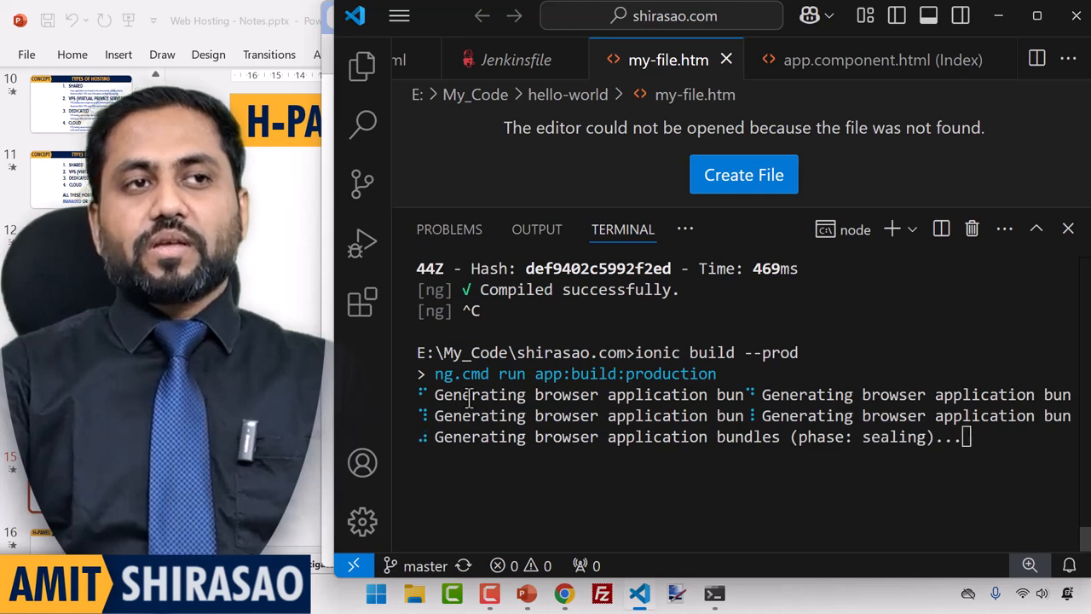
left_click(369, 85)
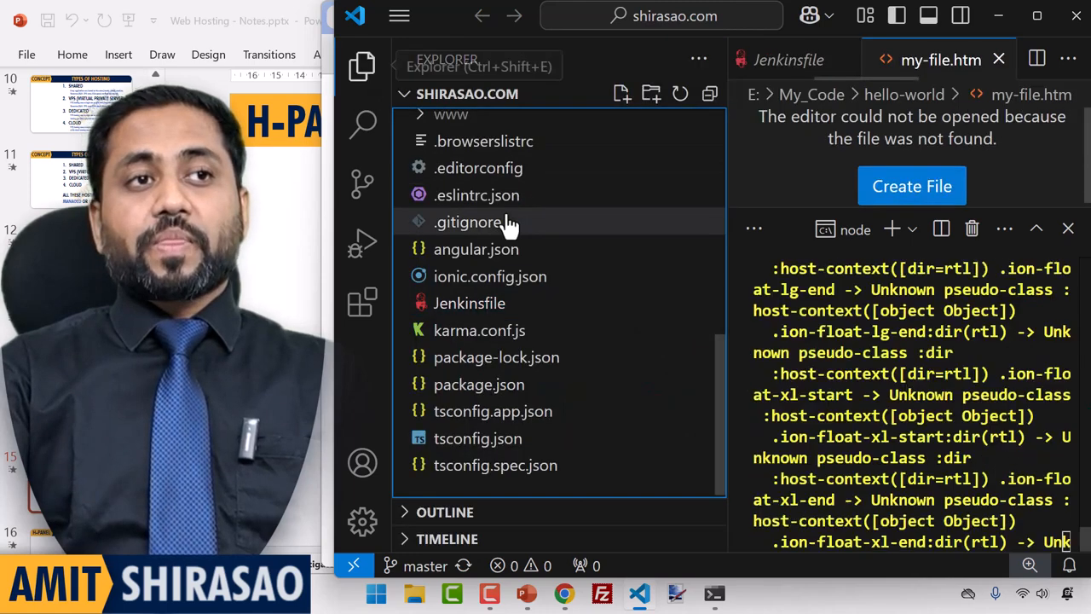
scroll(506, 239, "up", 3)
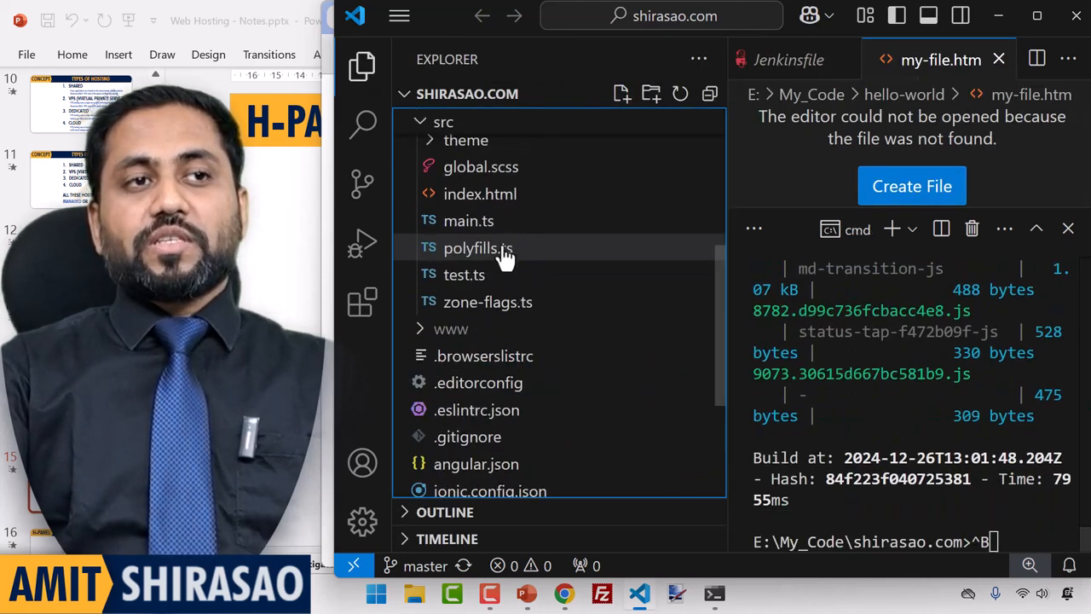
left_click(451, 332)
right_click(449, 339)
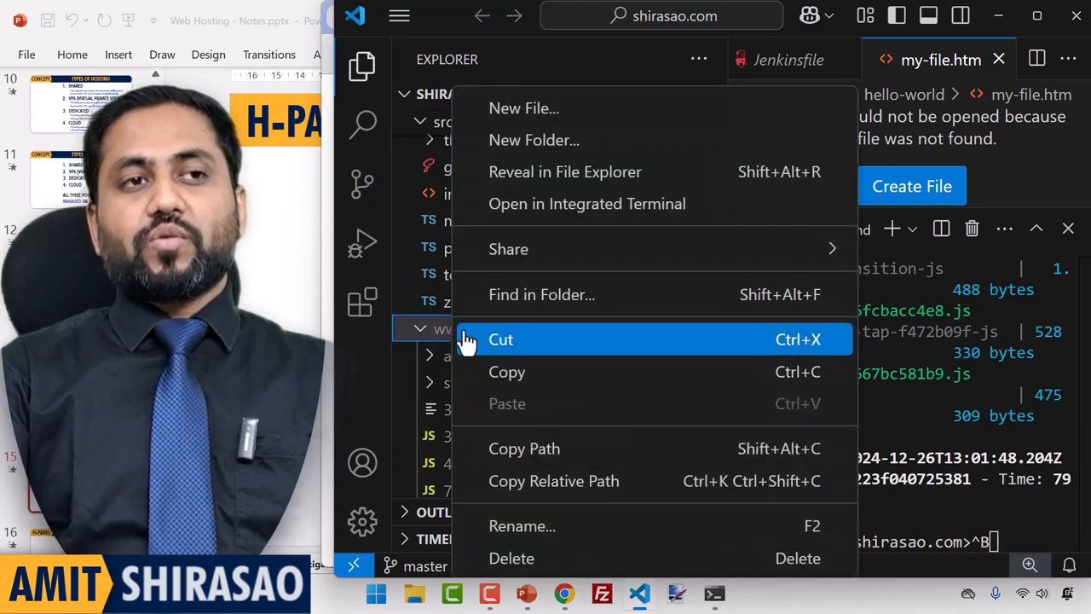
left_click(567, 183)
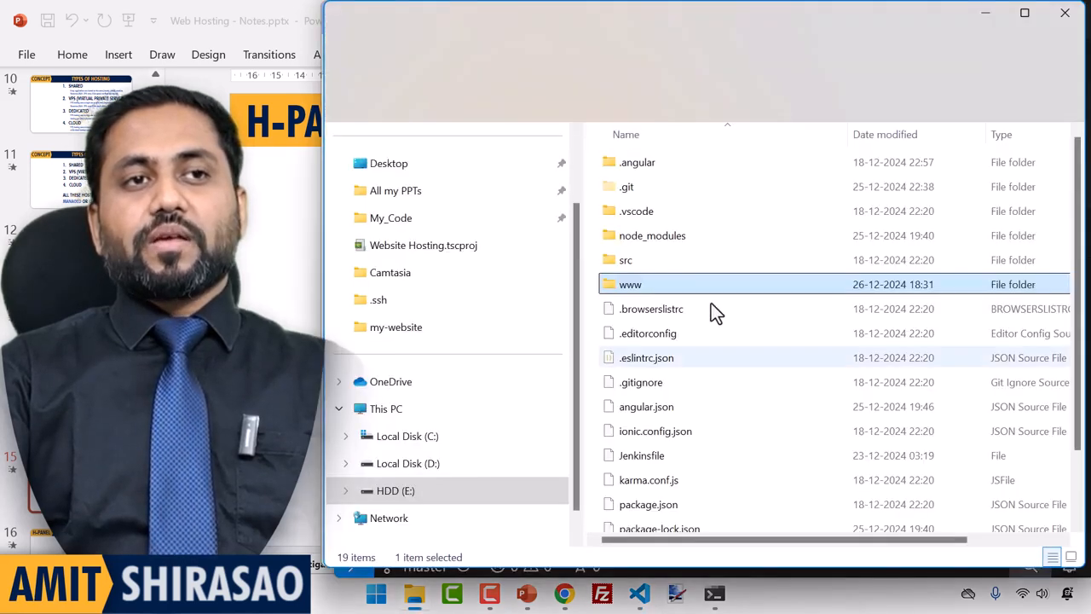
Check the www folder's size in its properties, open the folder, and select everything inside it
right_click(632, 292)
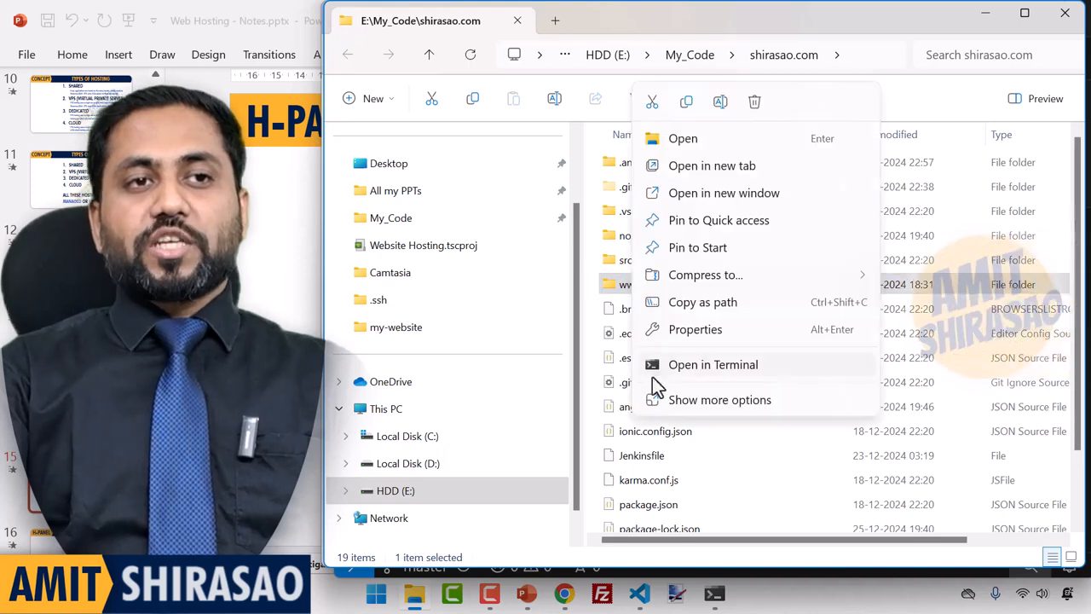
left_click(678, 325)
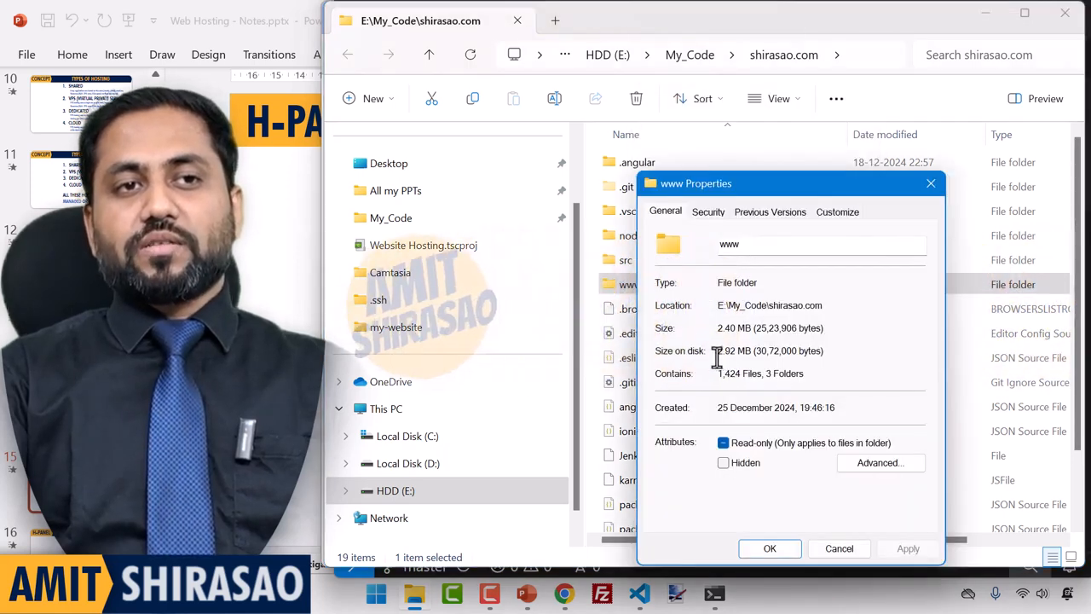
left_click(925, 190)
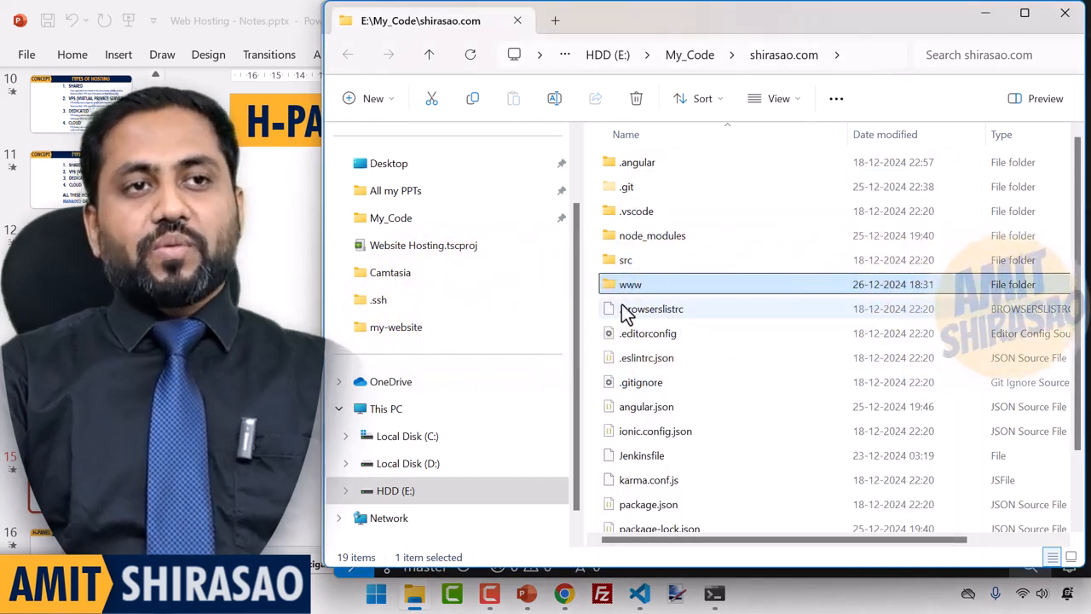
double_click(627, 284)
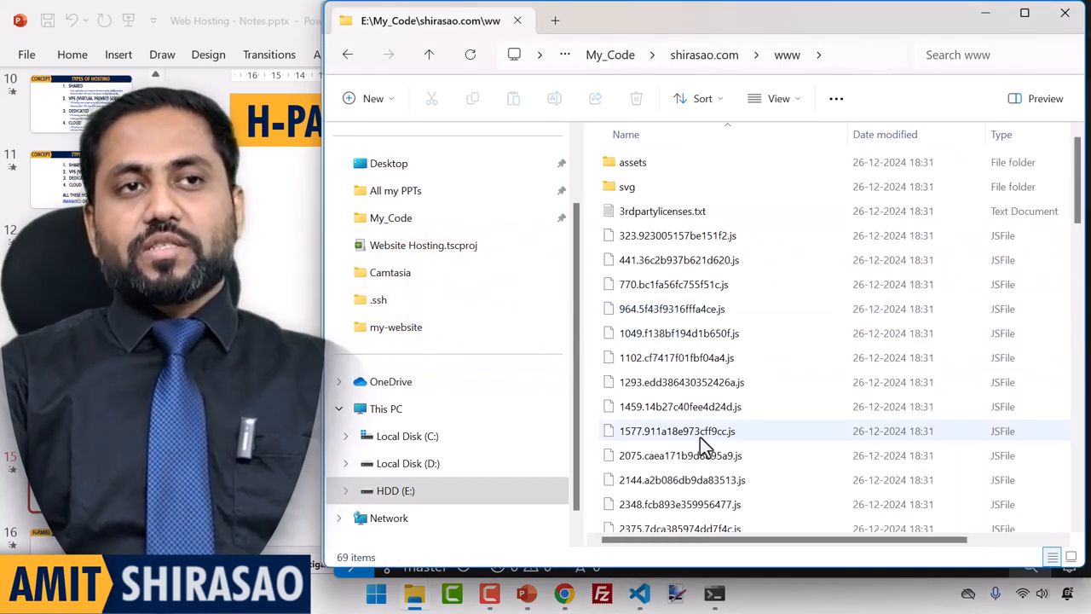
key("ctrl+a")
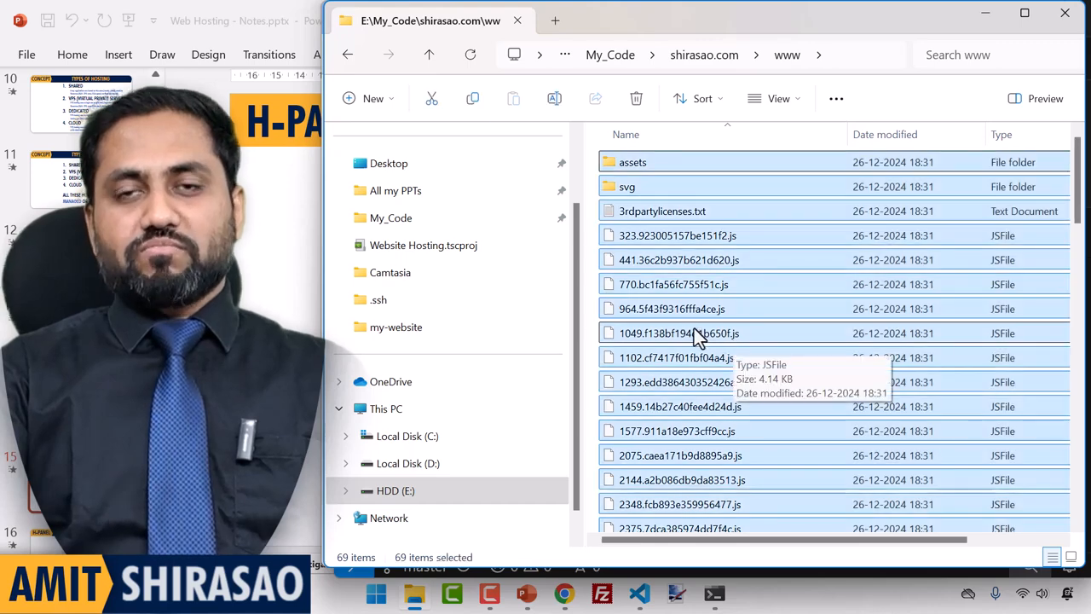
Try to carry the selected www files over to the Chrome window, and bring up the CloudPanel page there
left_click_drag(670, 309, 722, 406)
key("alt+Tab")
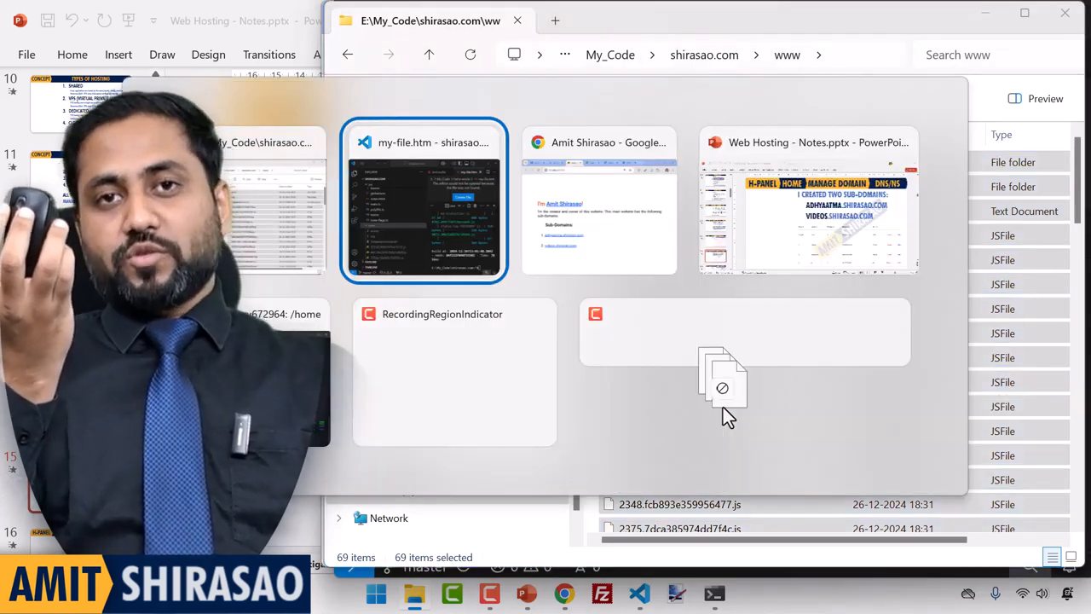
key("alt+Tab")
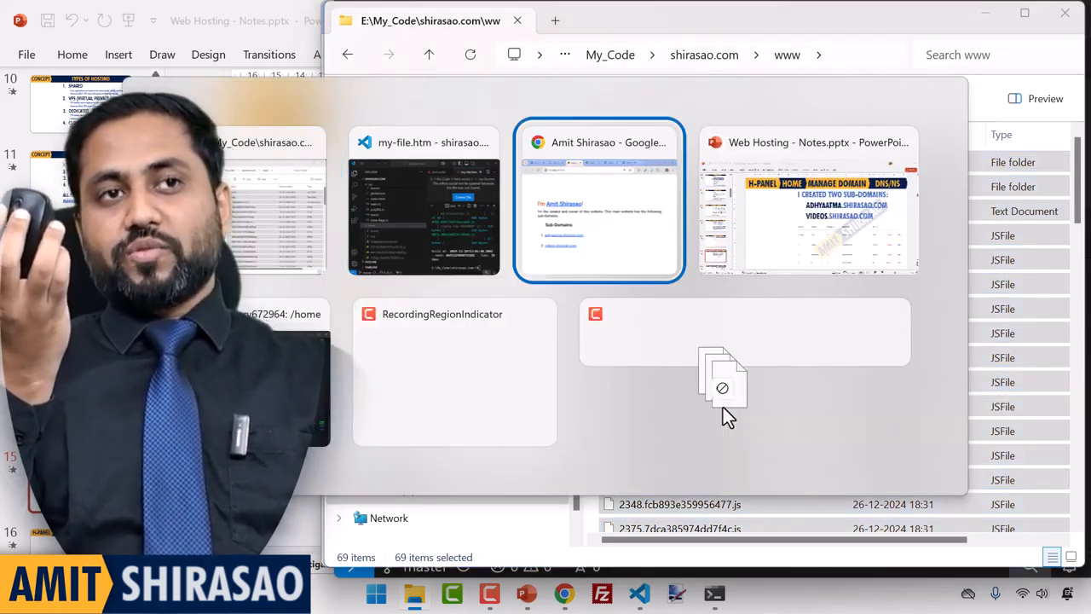
key("alt+Tab")
left_click_drag(723, 407, 526, 309)
key("alt+Tab")
key("alt+shift+Tab")
key("alt+shift+Tab")
key("alt+shift+Tab")
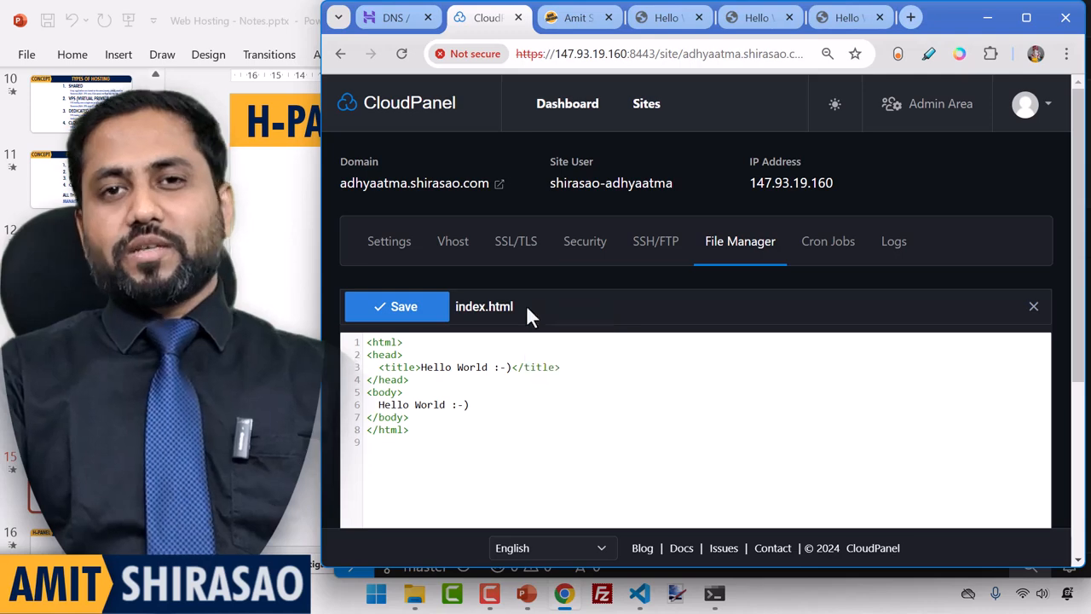
Close the index.html editor and open the htdocs/shirasao.com folder in the shirasao.com site's file manager
left_click(1032, 308)
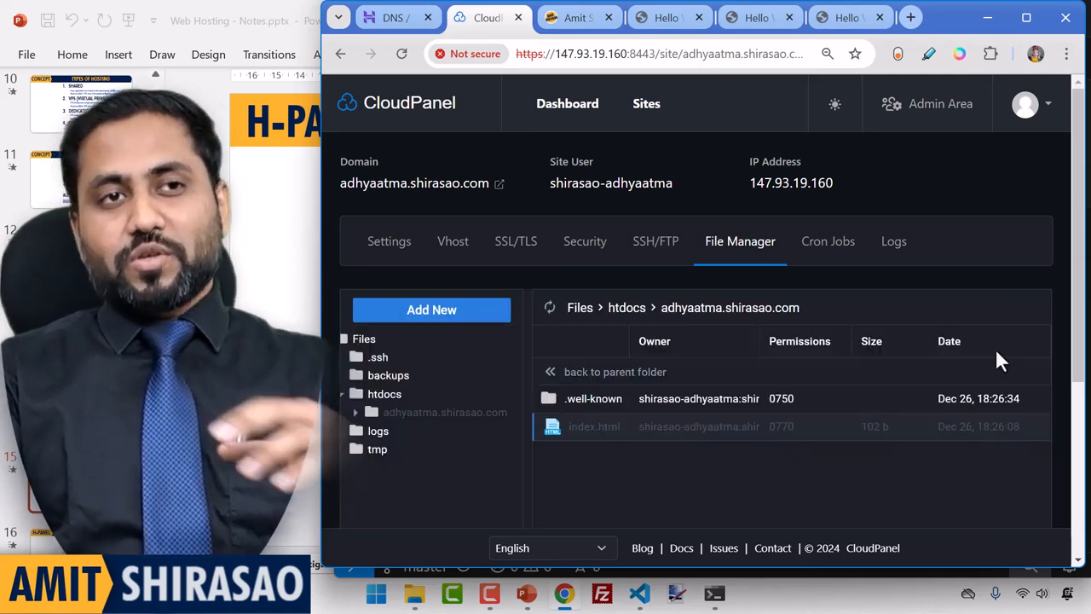
left_click(645, 104)
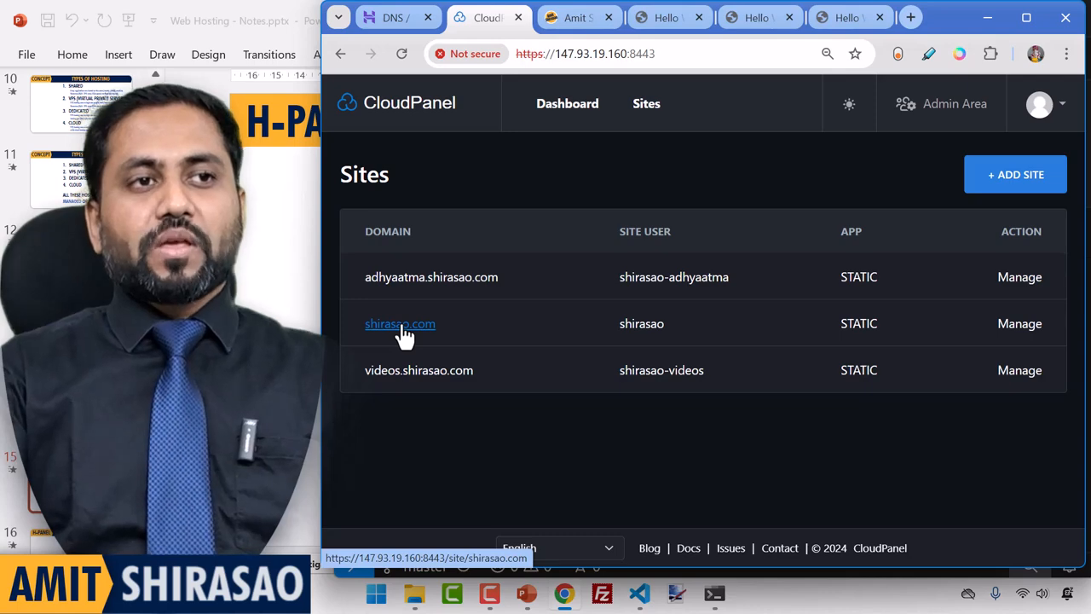
left_click(401, 326)
left_click(741, 245)
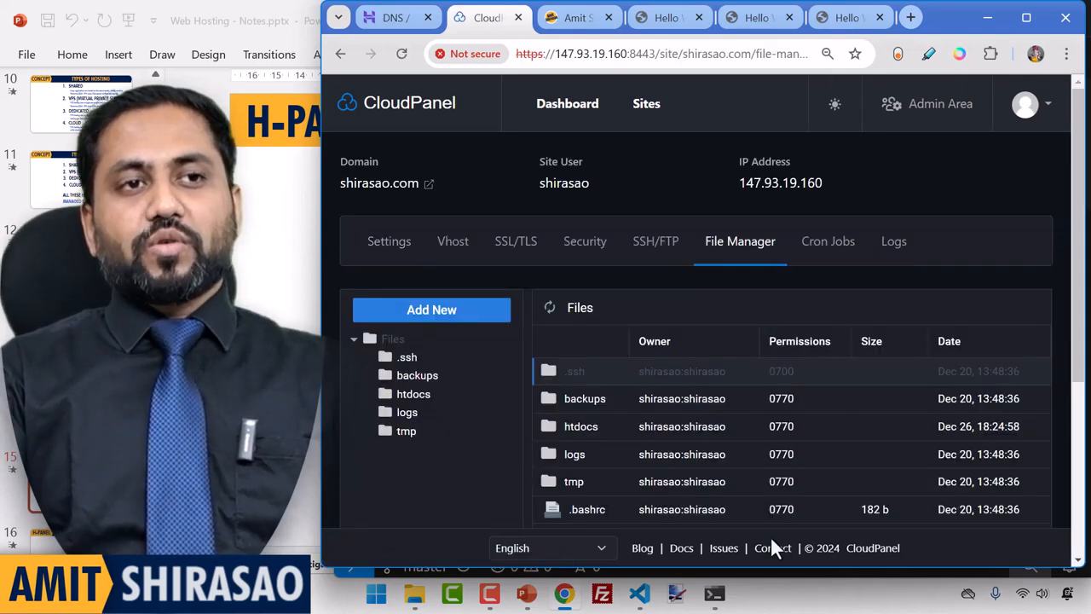
double_click(586, 421)
double_click(589, 397)
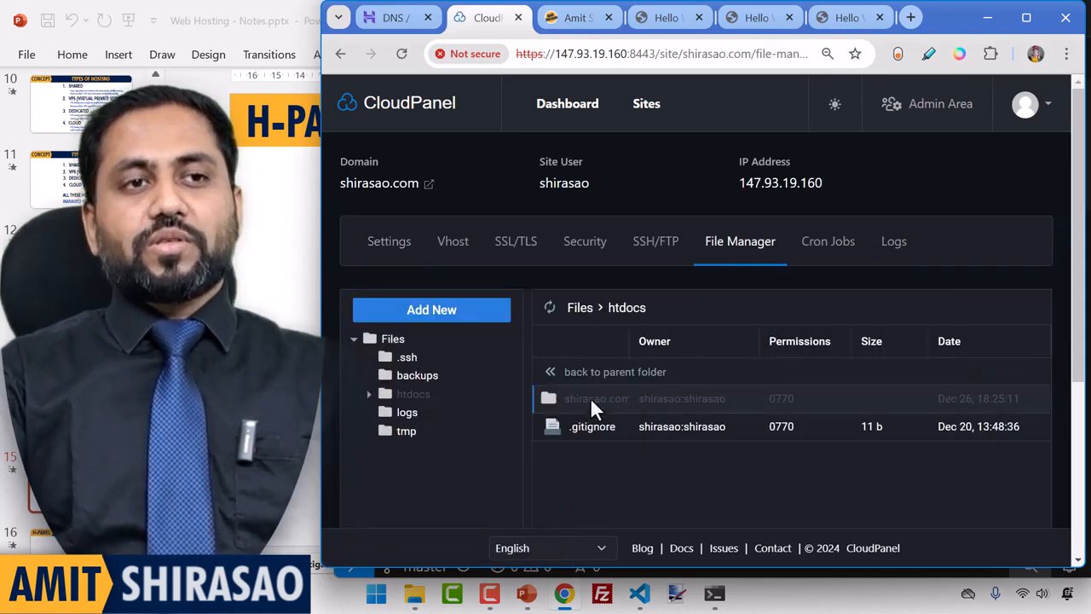
Delete all contents of the htdocs/shirasao.com folder, including .well-known and index.html
left_click(621, 432)
key("ctrl+a")
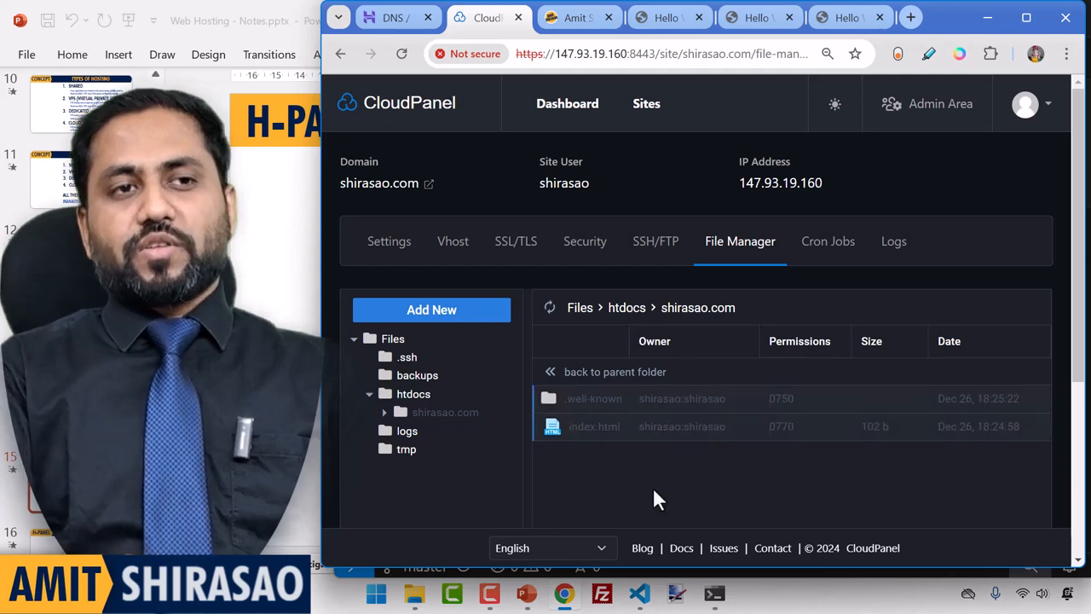
key("Delete")
key("Return")
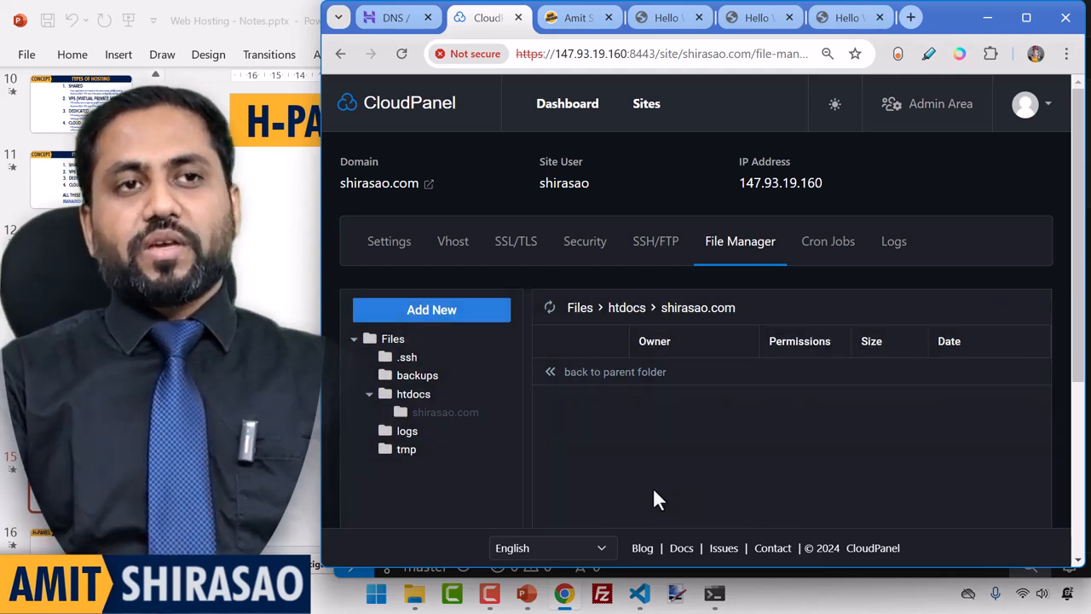
Upload the contents of the local www folder into the site's htdocs/shirasao.com folder and dismiss the alert
key("alt+Tab")
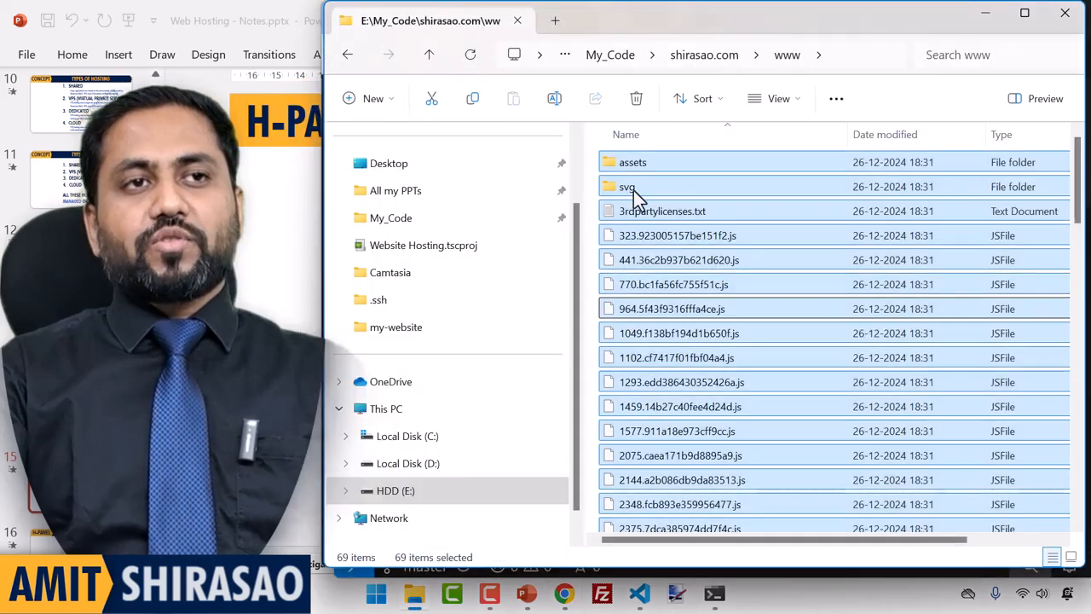
left_click_drag(633, 187, 735, 449)
key("alt+Tab")
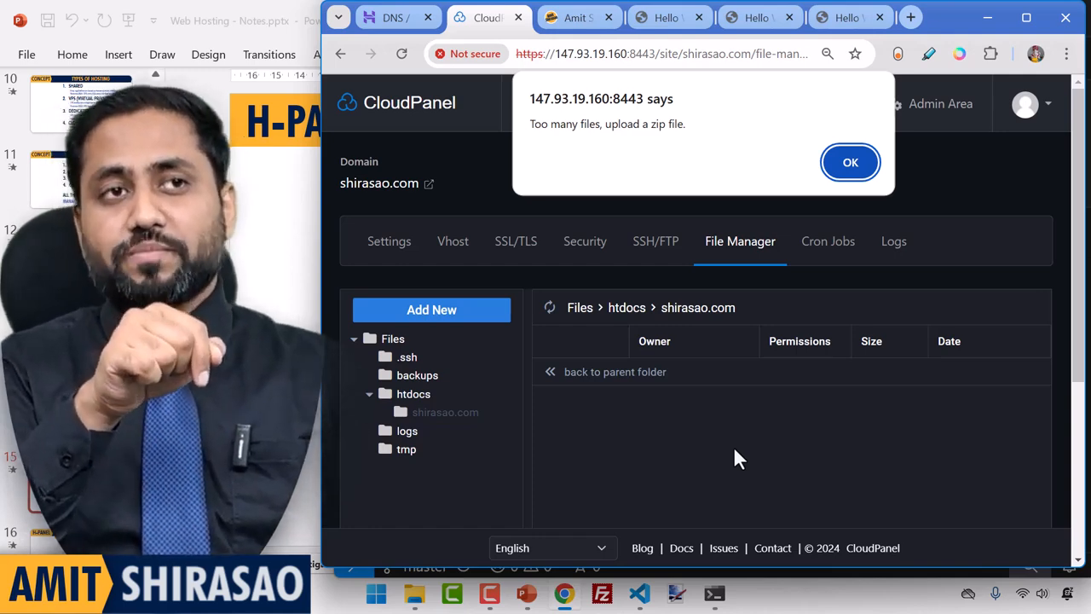
key("Return")
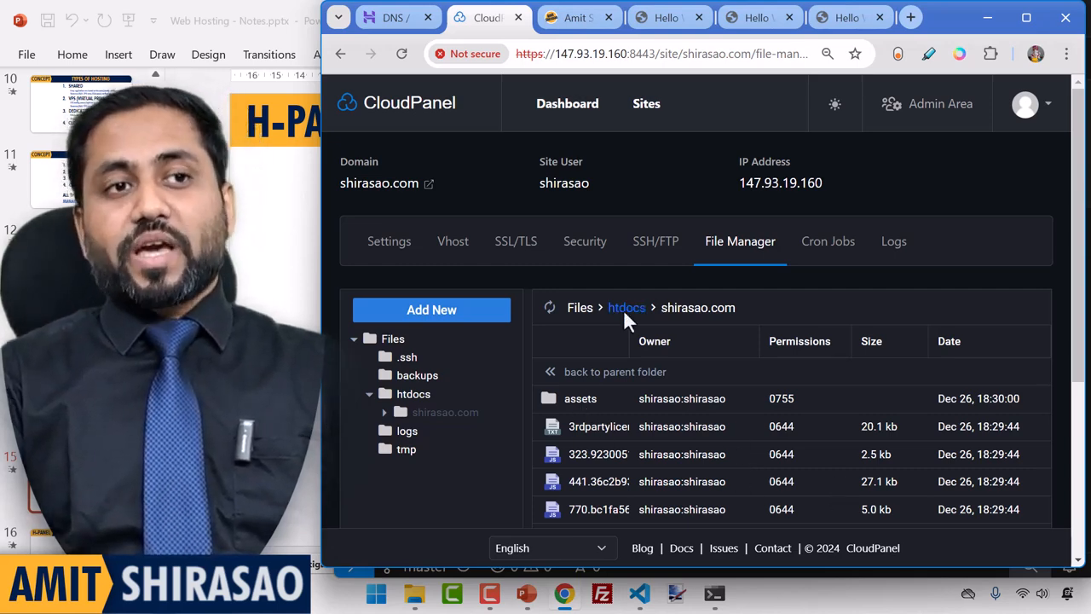
Inspect the uploaded assets folder and its icons subfolder, and return to the shirasao.com folder
double_click(556, 396)
double_click(584, 401)
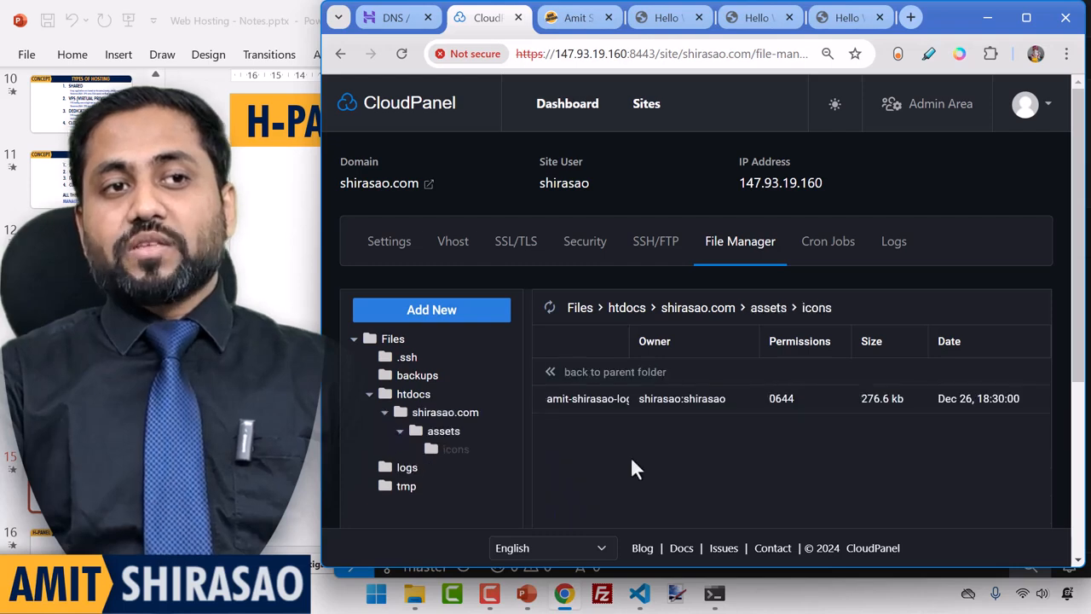
left_click(697, 308)
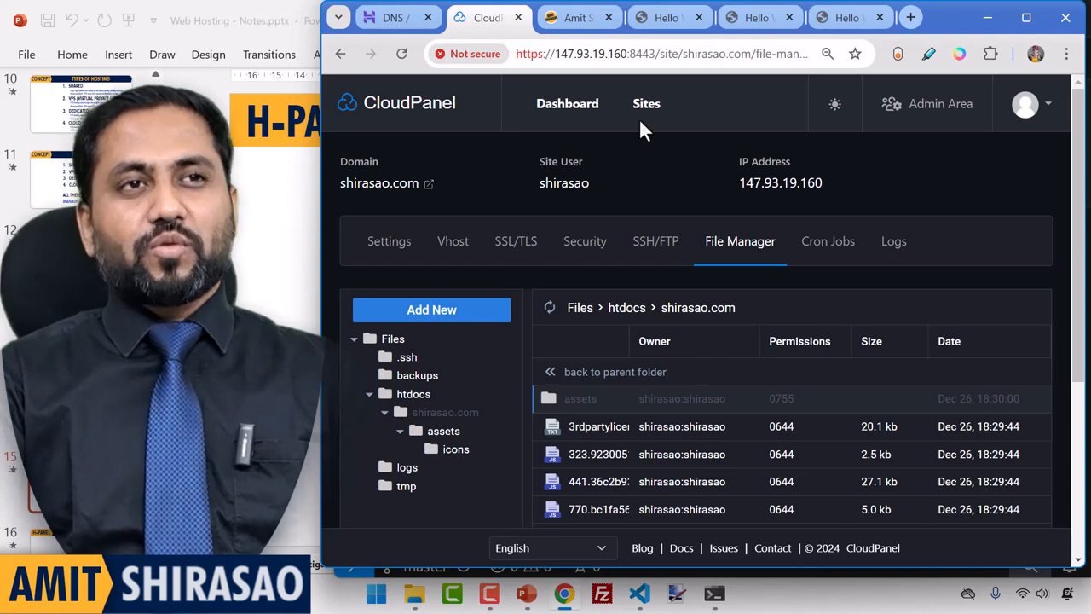
Reload shirasao.com in its tab, proceed past the privacy warning, and view the deployed page at a smaller zoom
left_click(575, 17)
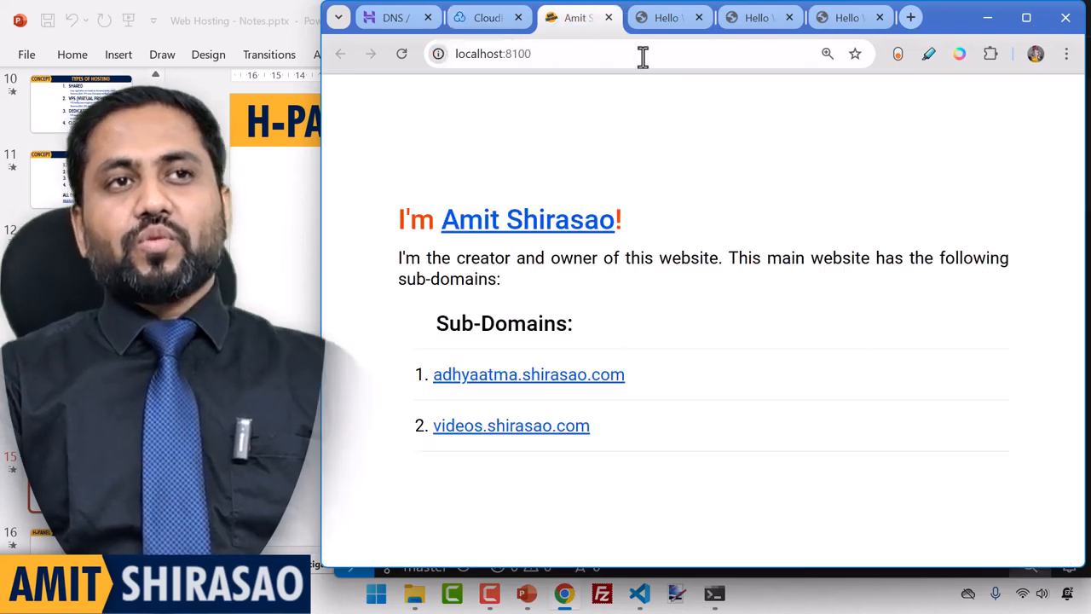
left_click(673, 18)
key("F5")
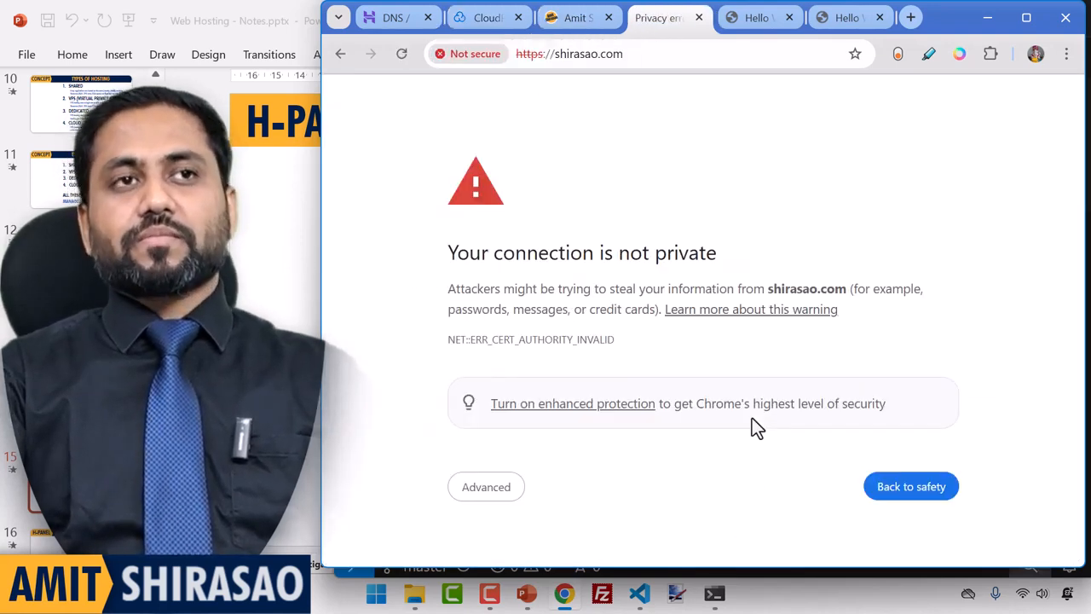
left_click(499, 489)
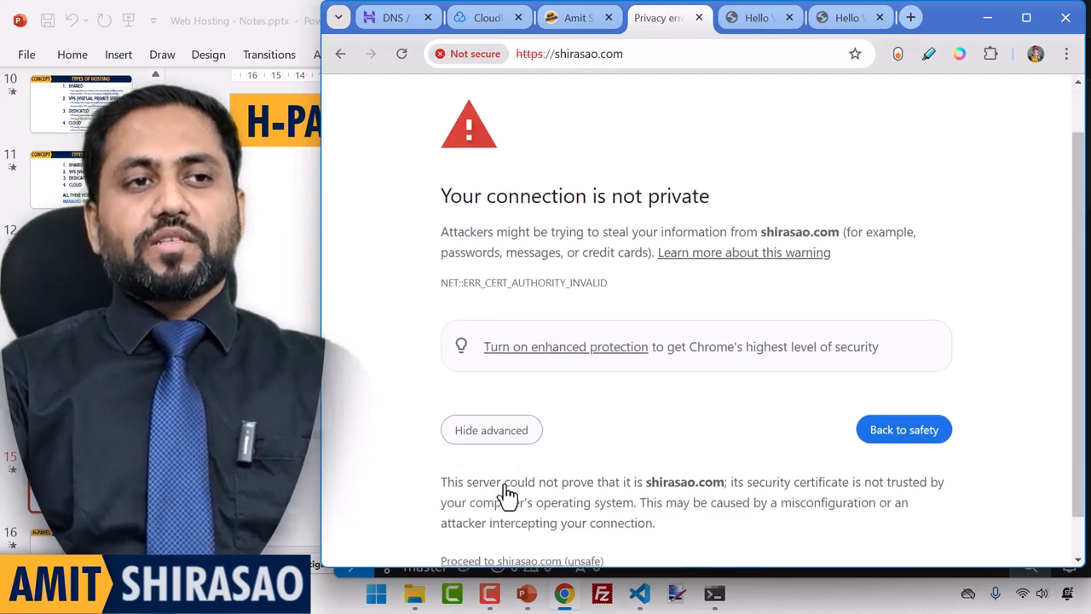
scroll(503, 503, "down", 2)
left_click(502, 522)
scroll(588, 494, "down", 2)
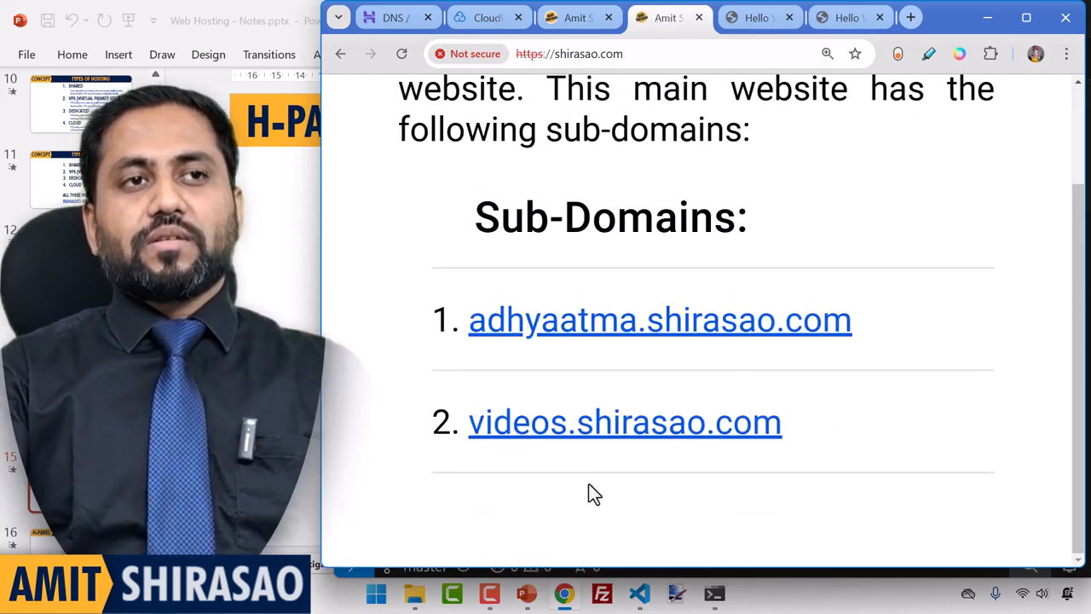
scroll(588, 494, "down", 2, "ctrl")
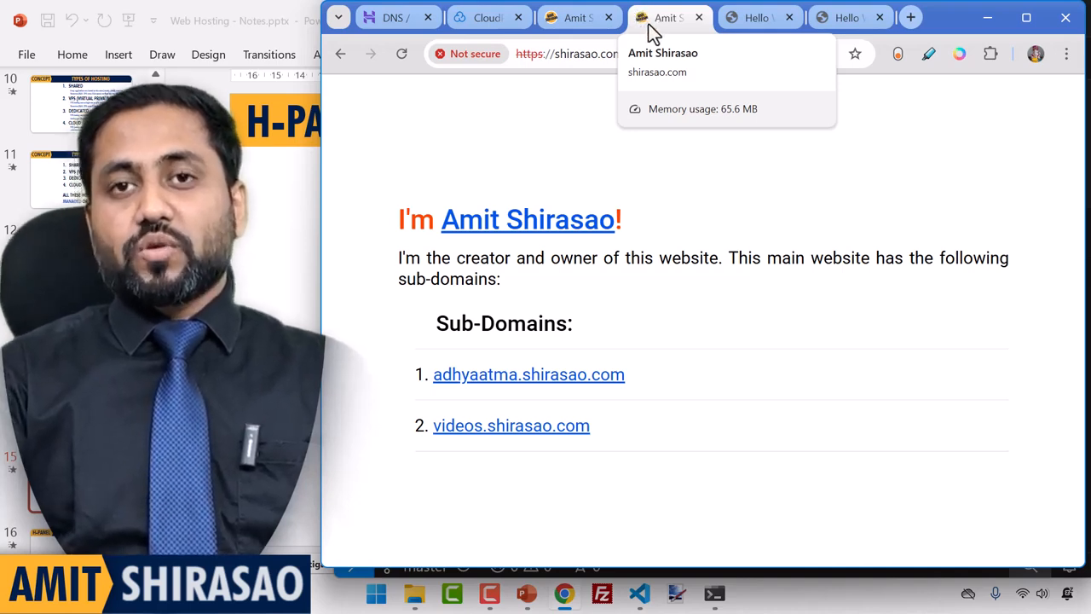
Inspect the logo file in CloudPanel's uploaded assets/icons folder, and view the live shirasao.com and videos.shirasao.com pages
left_click(487, 17)
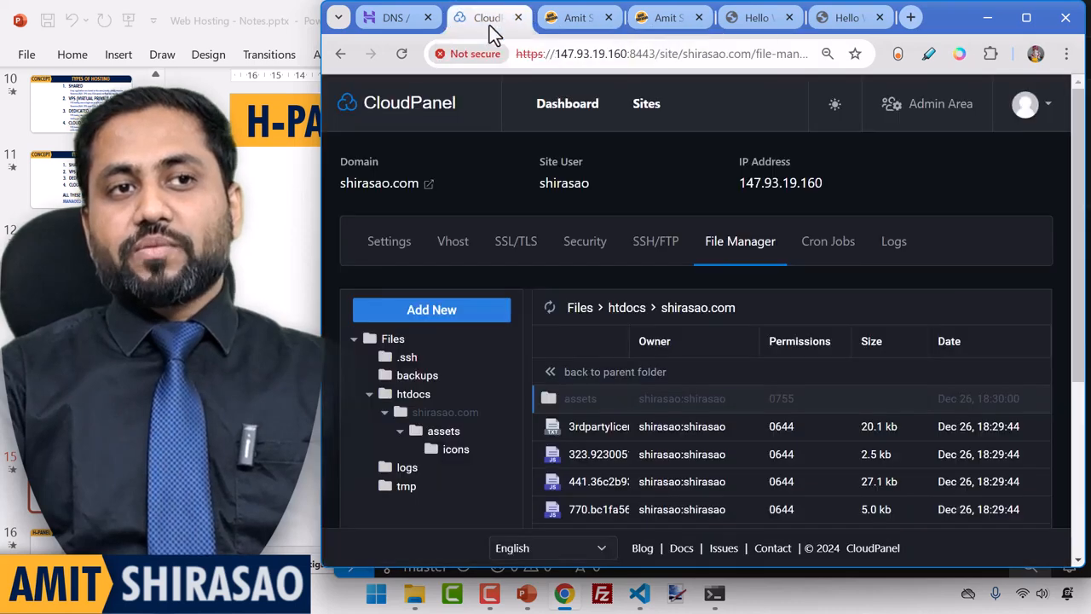
left_click(588, 398)
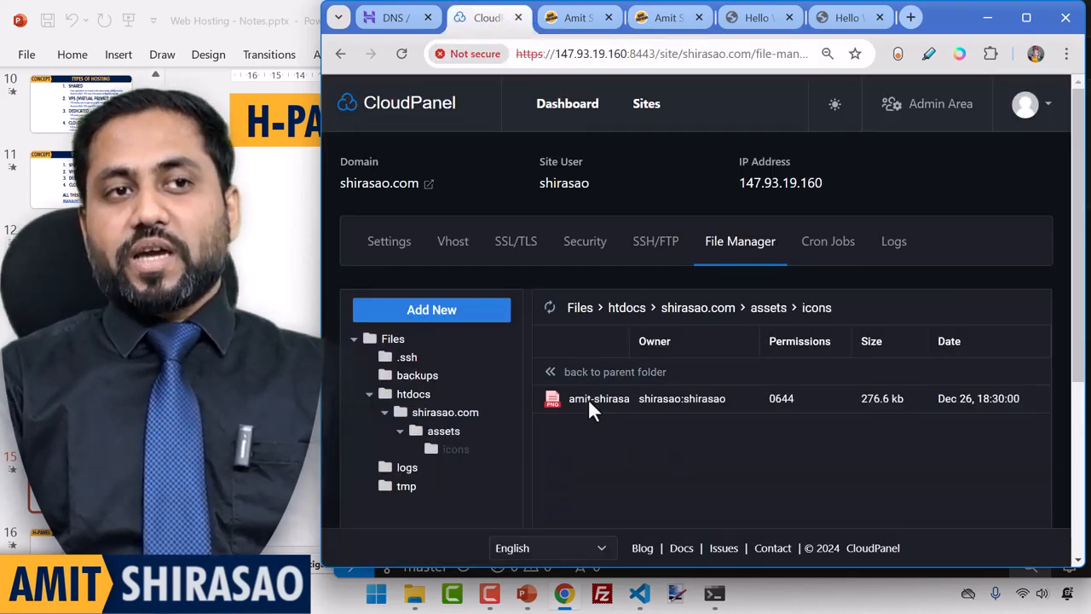
left_click_drag(631, 341, 738, 341)
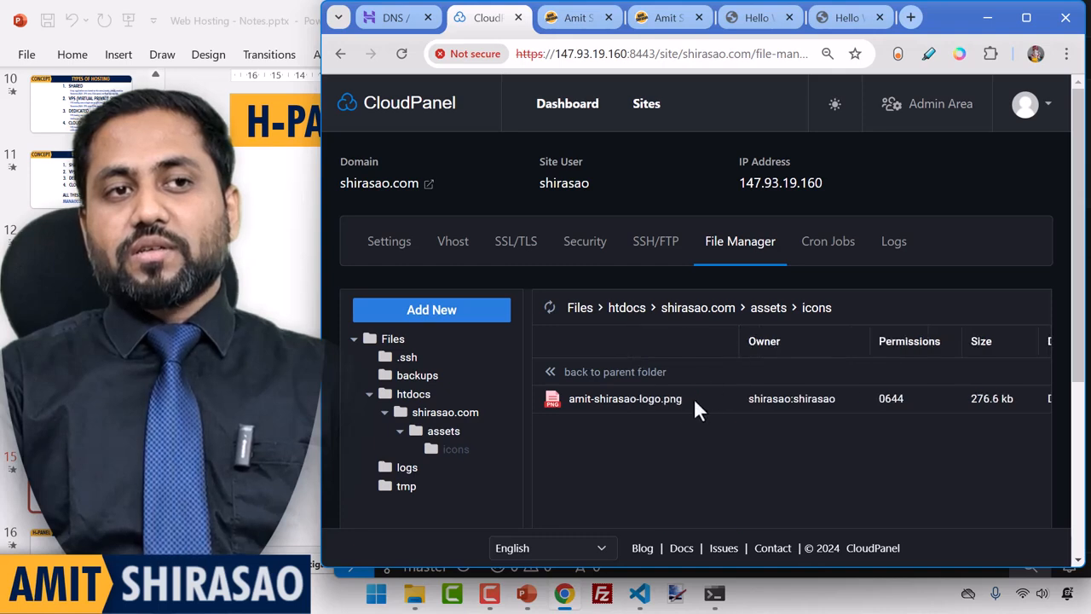
left_click(621, 406)
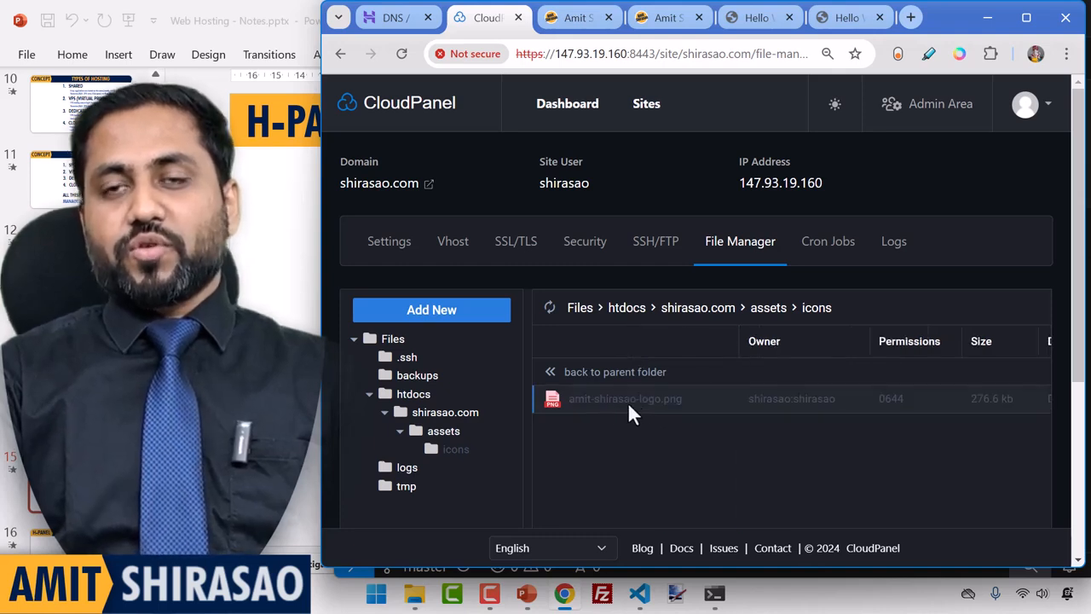
left_click(658, 21)
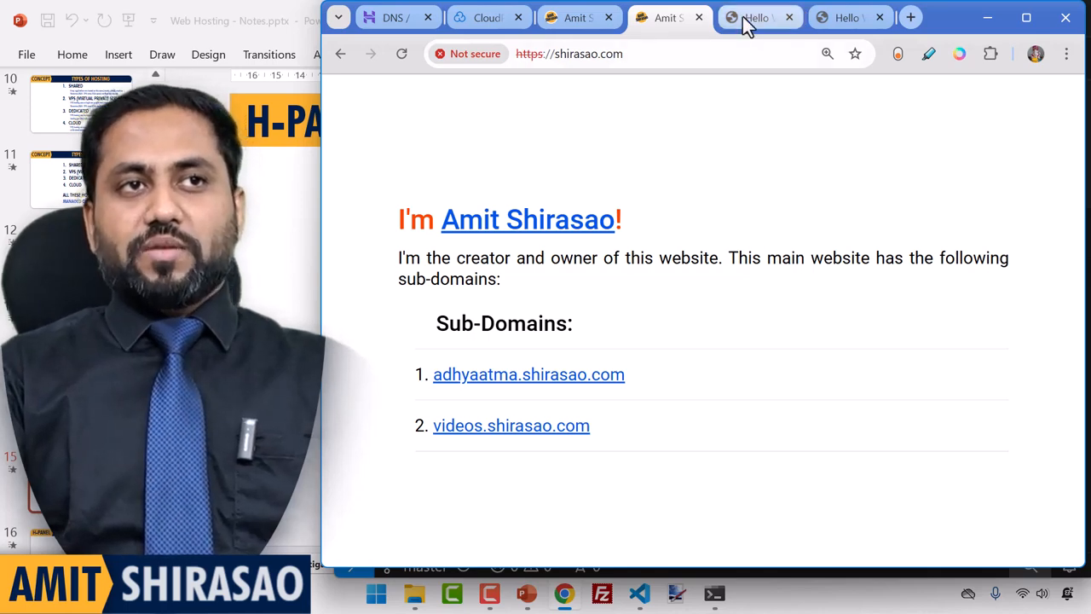
left_click(745, 21)
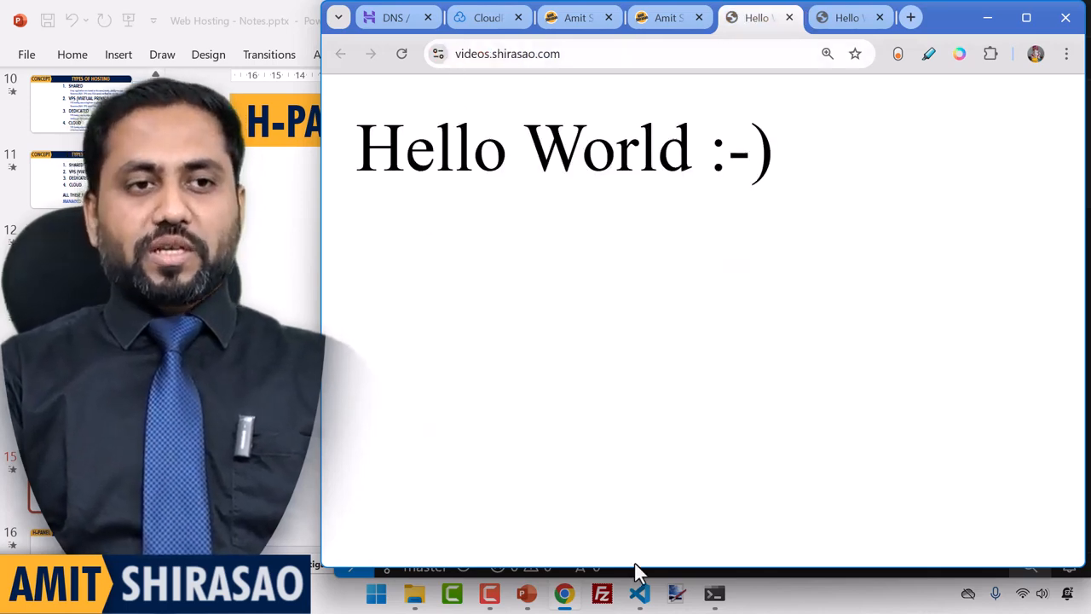
Switch to VS Code and open the recent project folder E:\My_Code\videos.shirasao.com
left_click(640, 594)
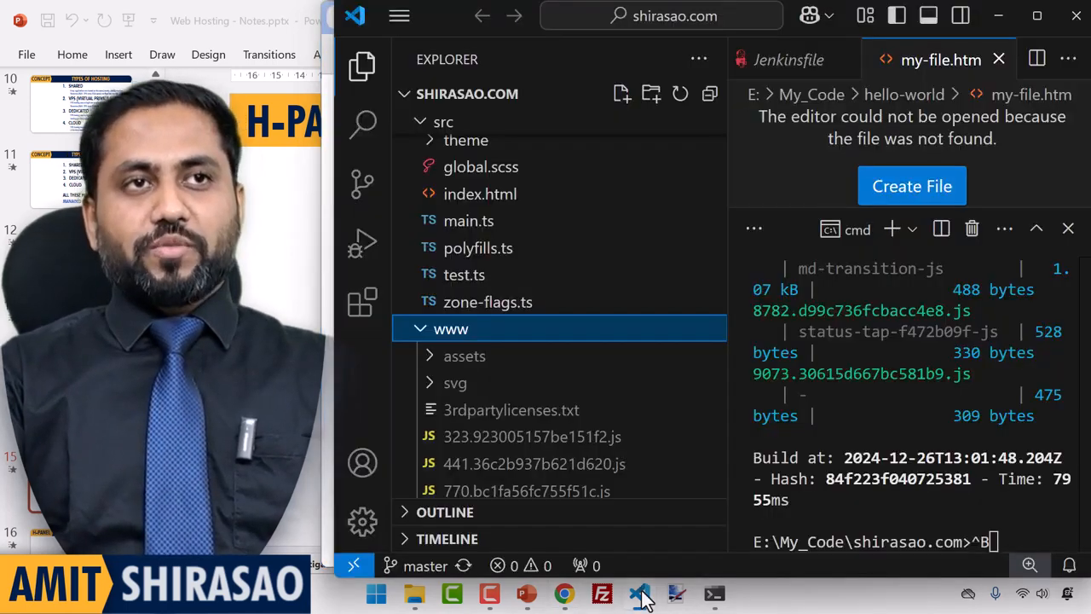
left_click(399, 16)
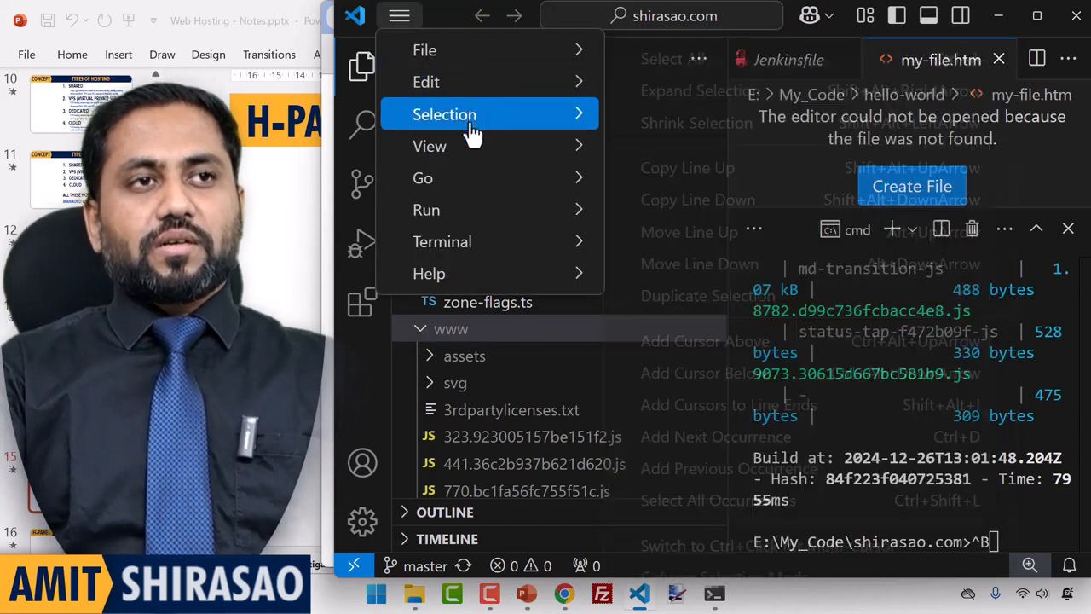
mouse_move(476, 58)
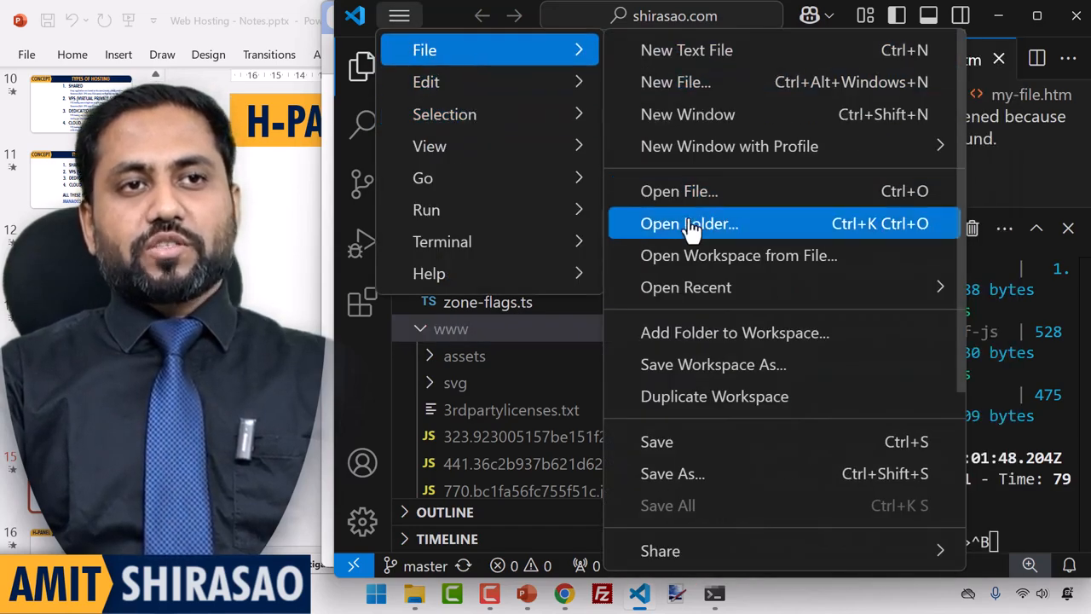
mouse_move(698, 287)
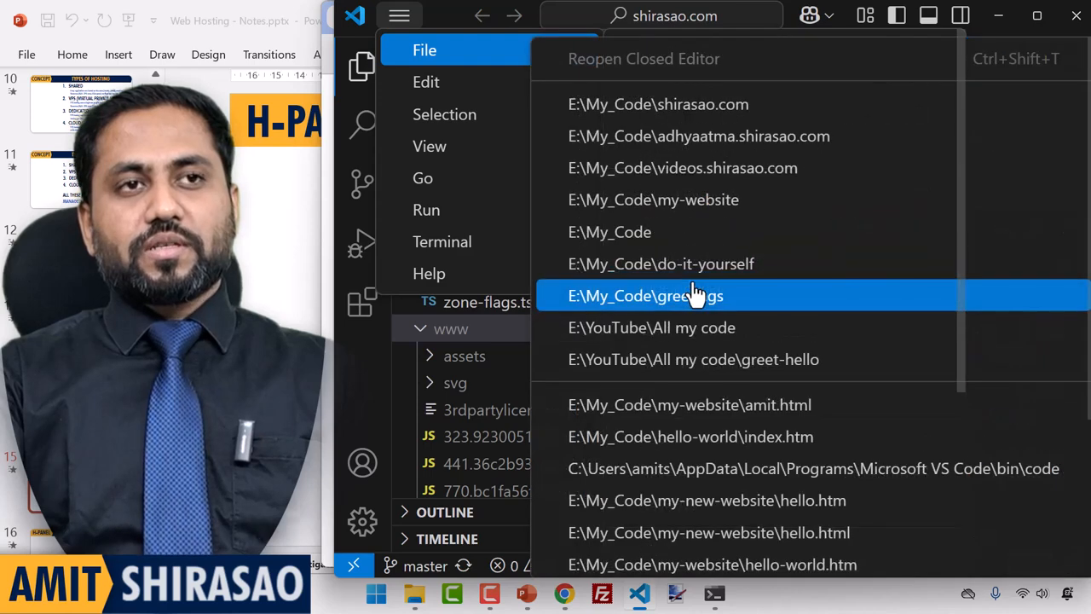
left_click(704, 169)
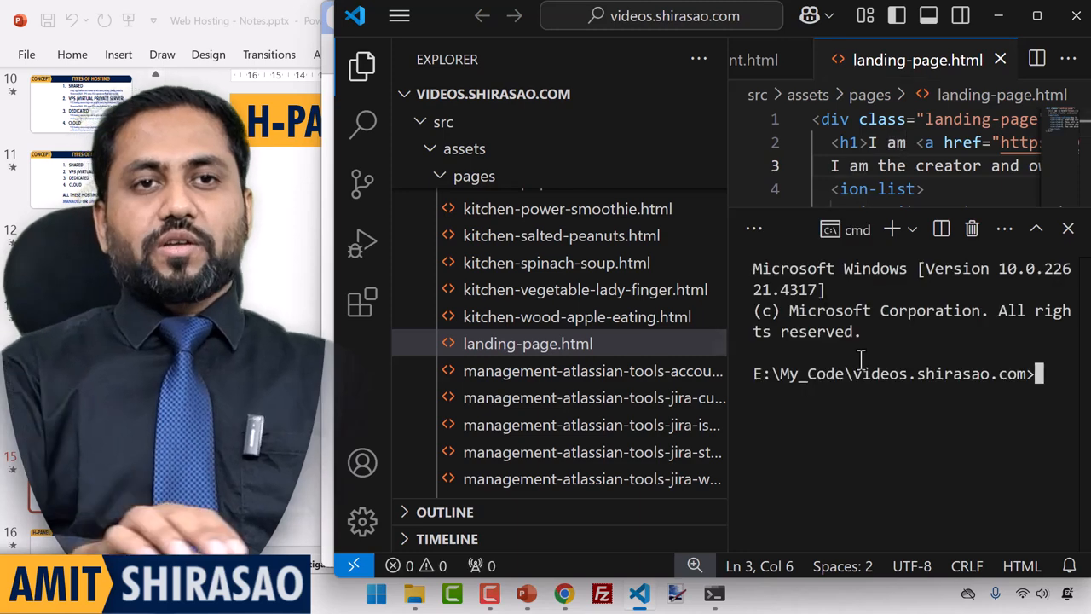
Run ionic build --prod in the videos.shirasao.com project's terminal and dismiss the Ionic extension recommendation
left_click(888, 166)
key("ctrl+b")
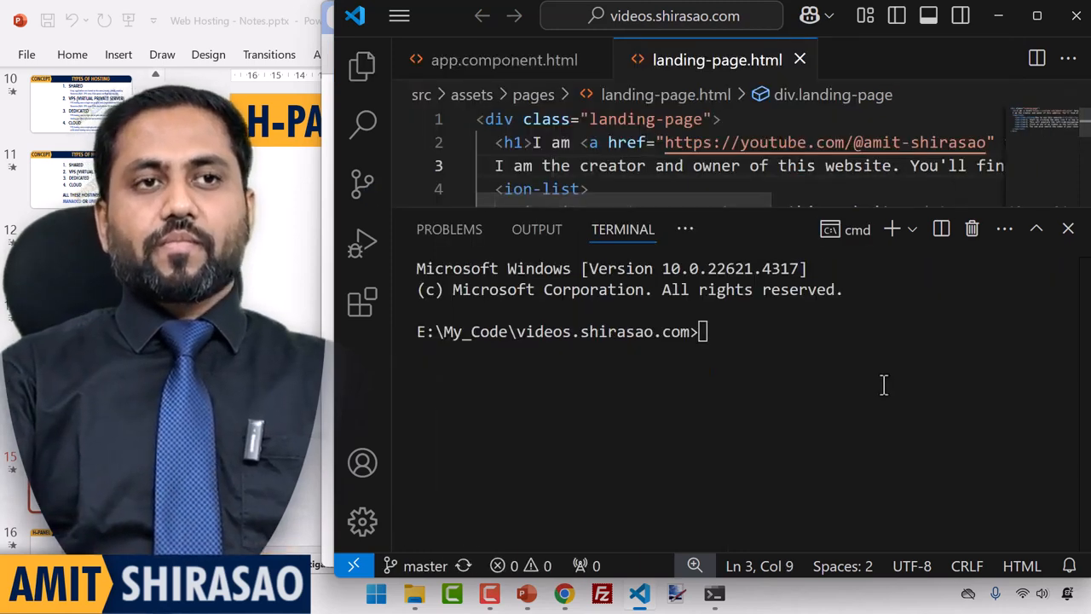
left_click(883, 385)
type("ionic bui")
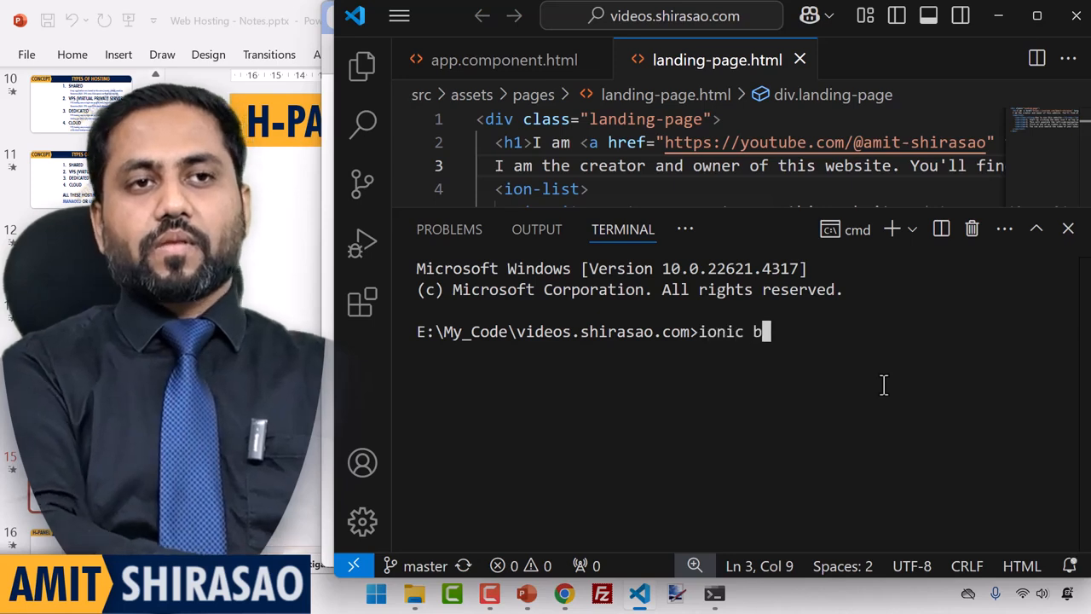
key("BackSpace")
key("BackSpace")
key("BackSpace")
type("buil")
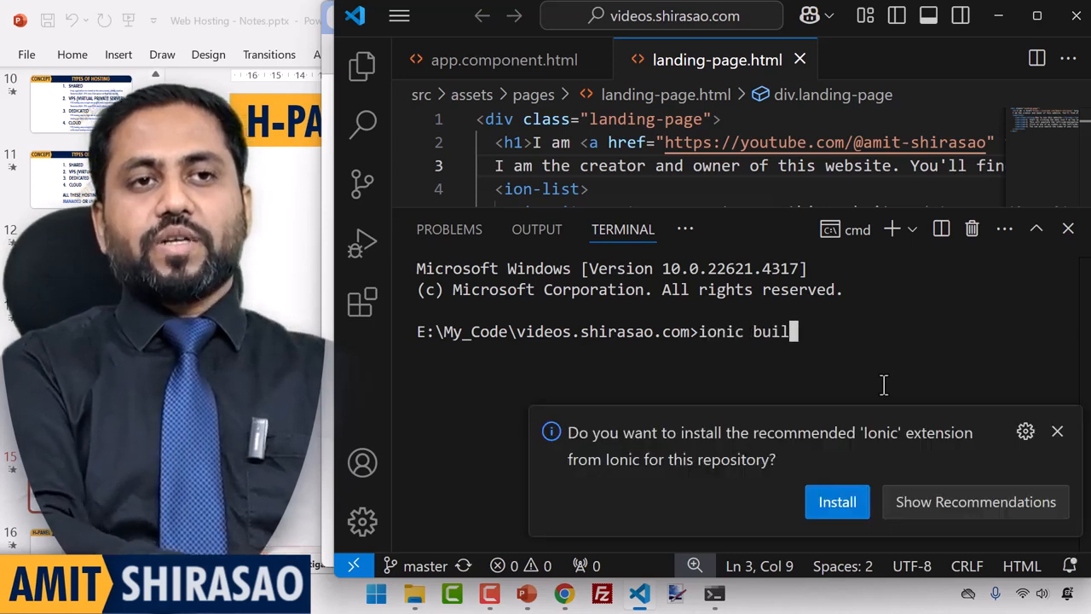
type("d --prod")
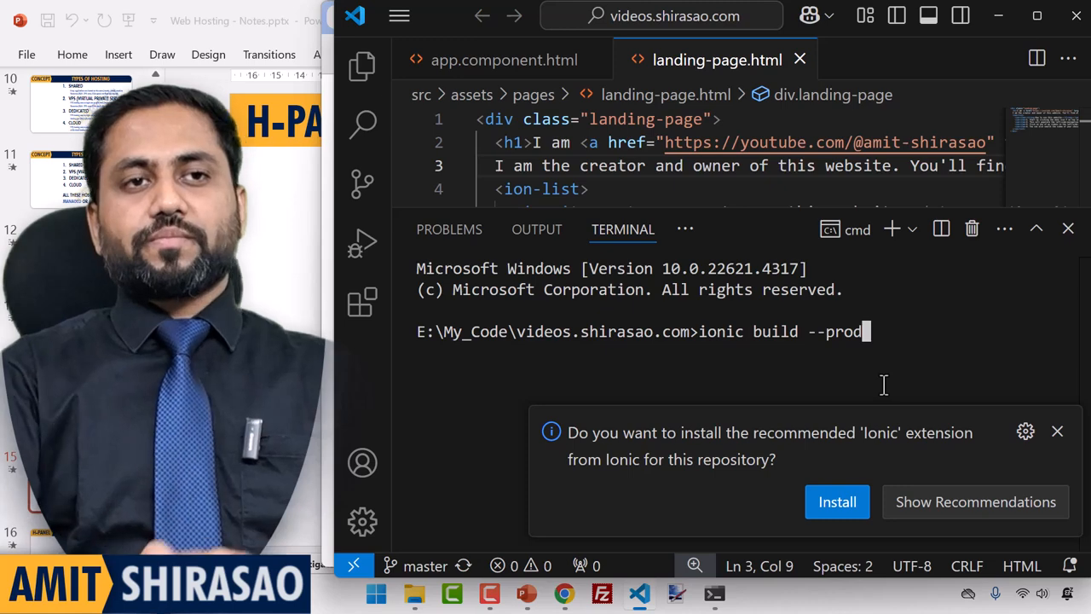
key("Return")
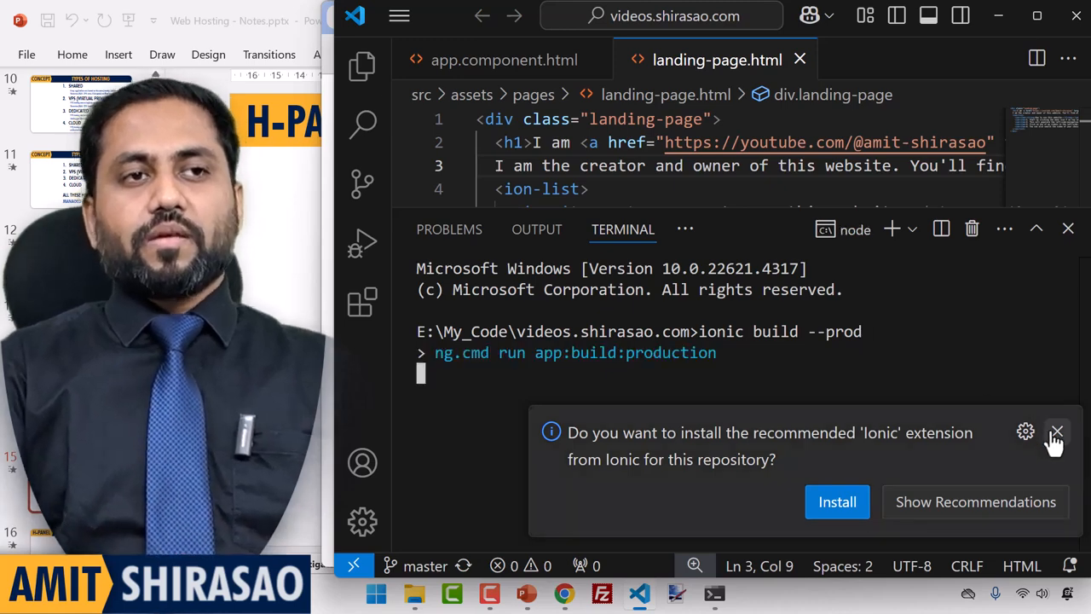
left_click(1056, 433)
Collapse the project tree, expand the built www folder and reveal it in File Explorer, moving that window aside
left_click(360, 85)
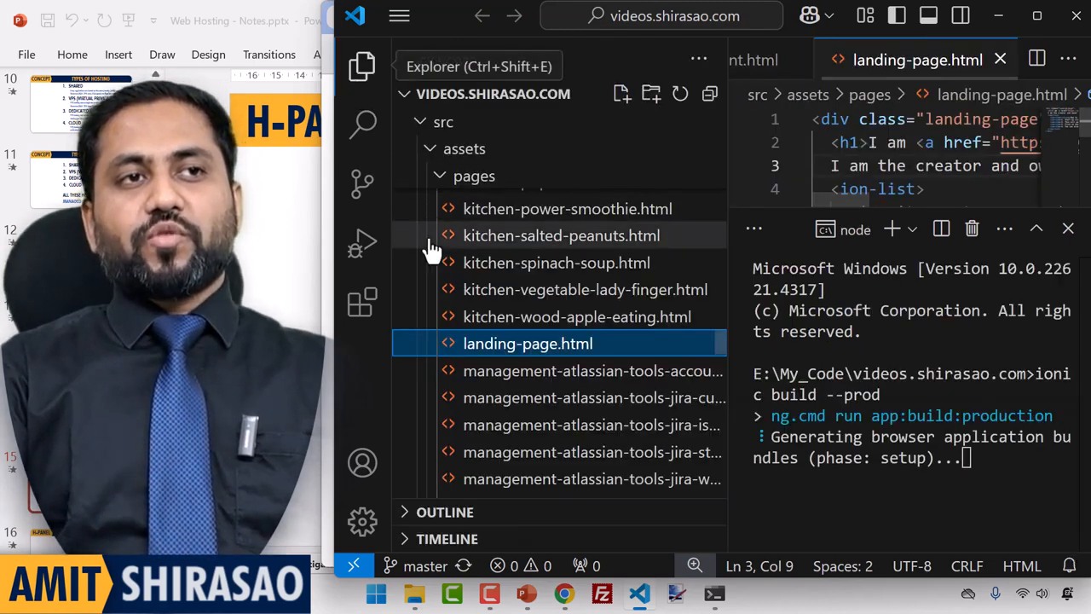
left_click(705, 105)
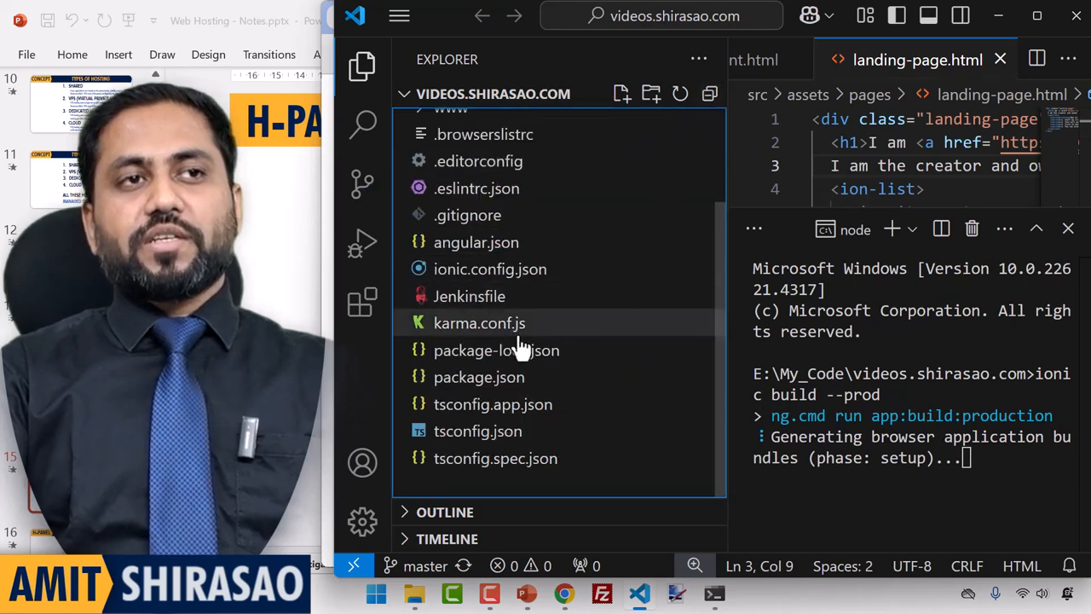
scroll(526, 344, "up", 4)
left_click(500, 234)
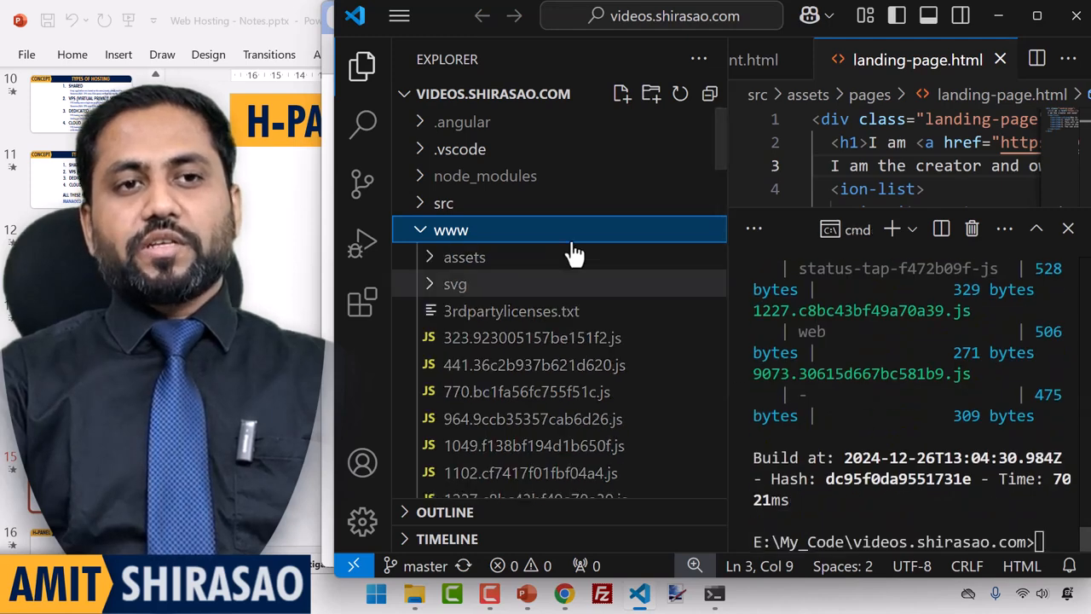
right_click(461, 234)
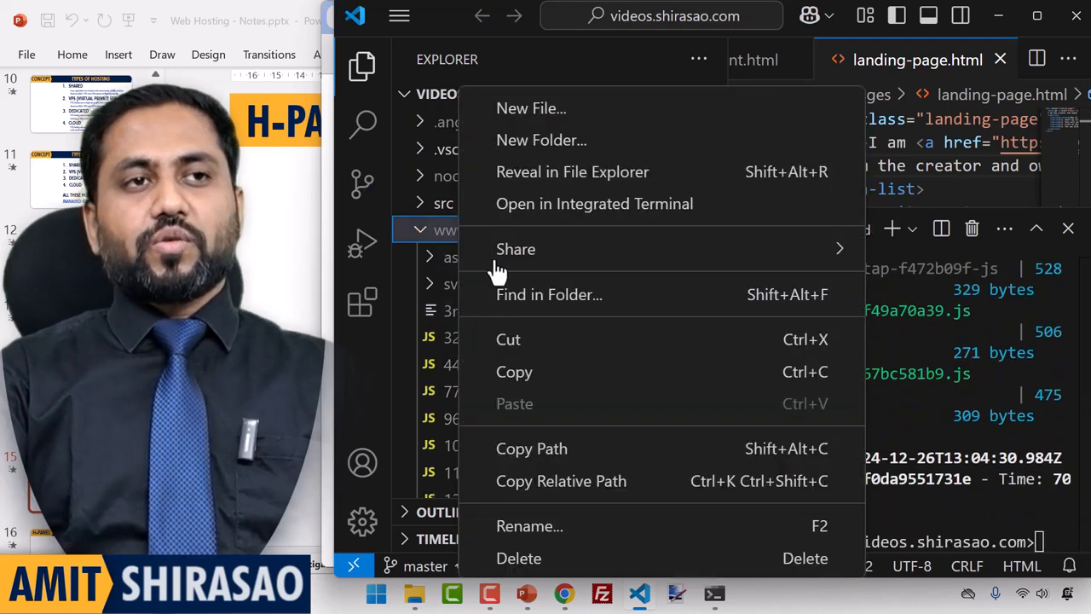
left_click(568, 181)
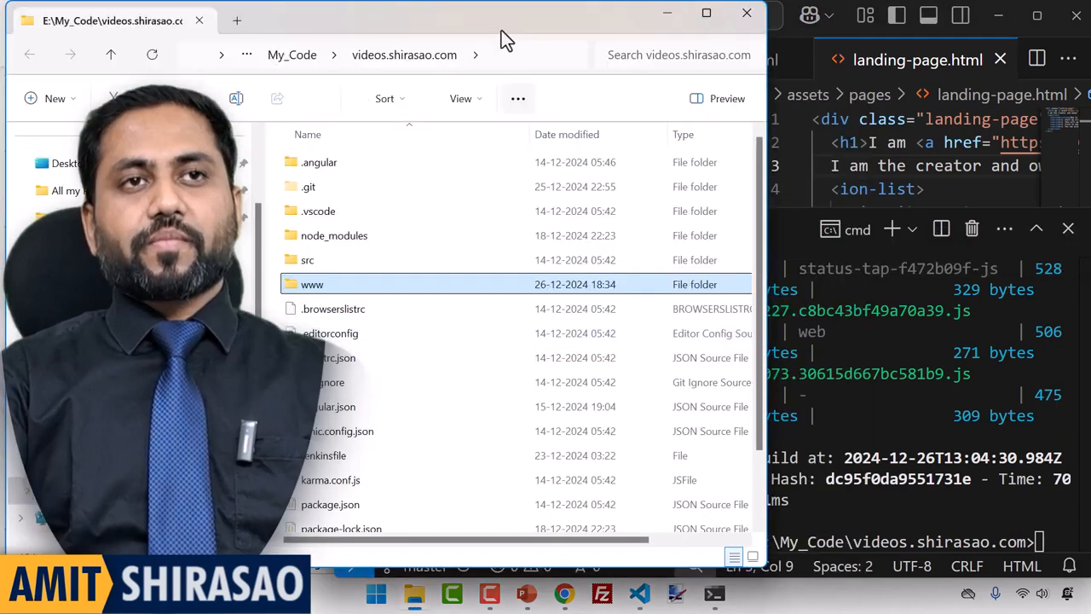
left_click_drag(501, 30, 835, 30)
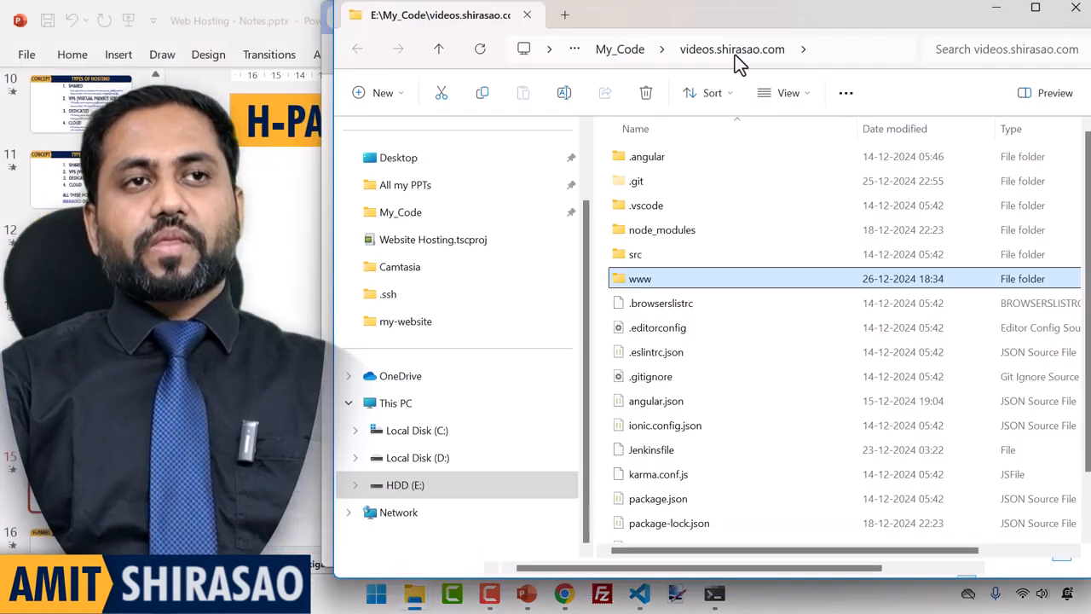
Check the size and file count of the videos.shirasao.com www folder in its properties, and close them
right_click(641, 287)
left_click(664, 328)
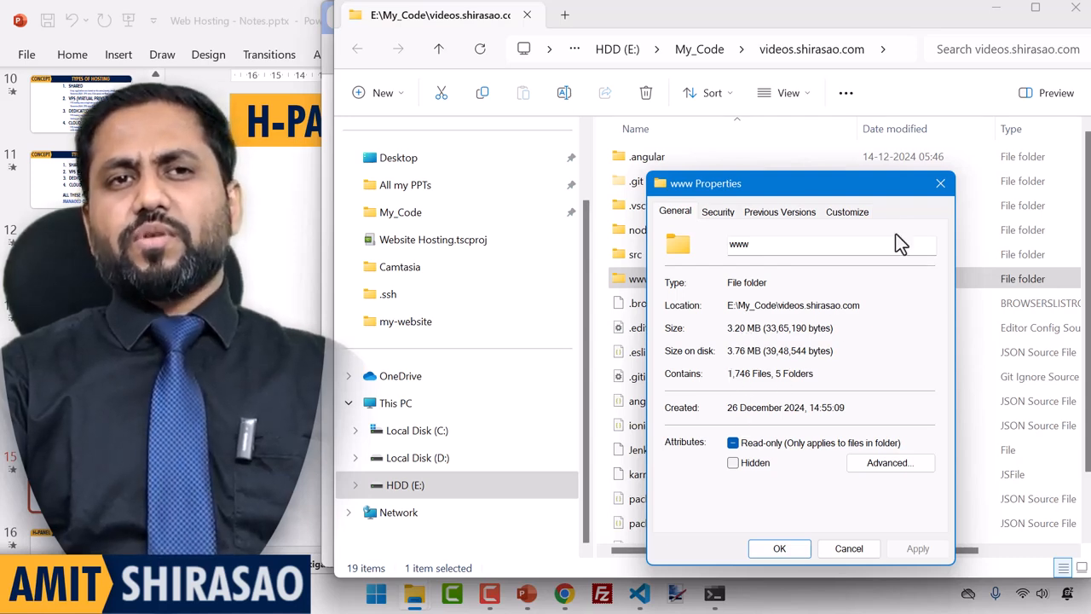
left_click(938, 188)
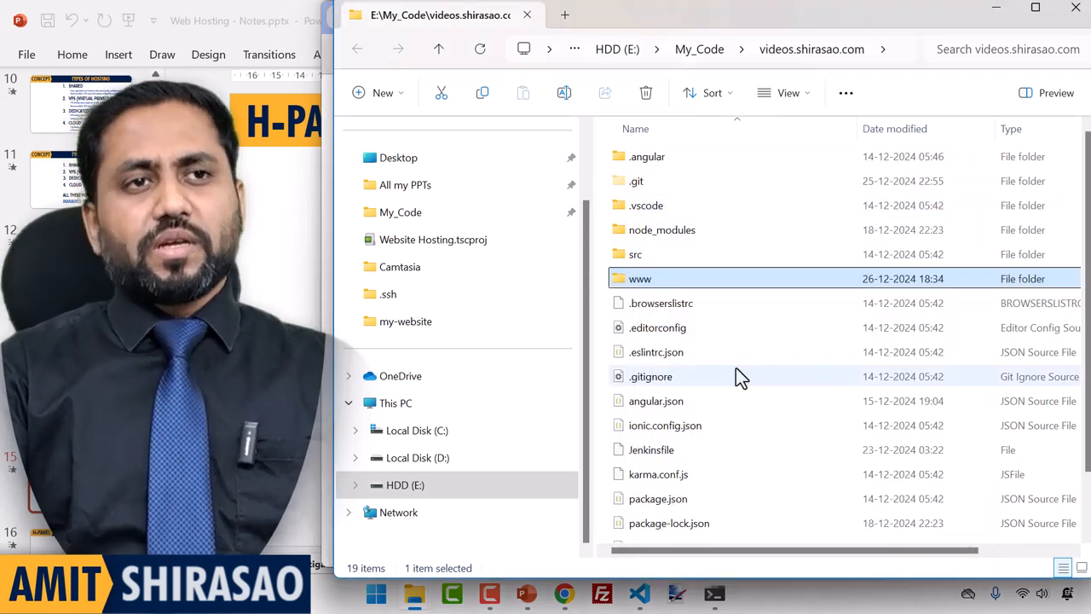
Open the local www folder of videos.shirasao.com and select all of its contents
double_click(632, 281)
key("ctrl+a")
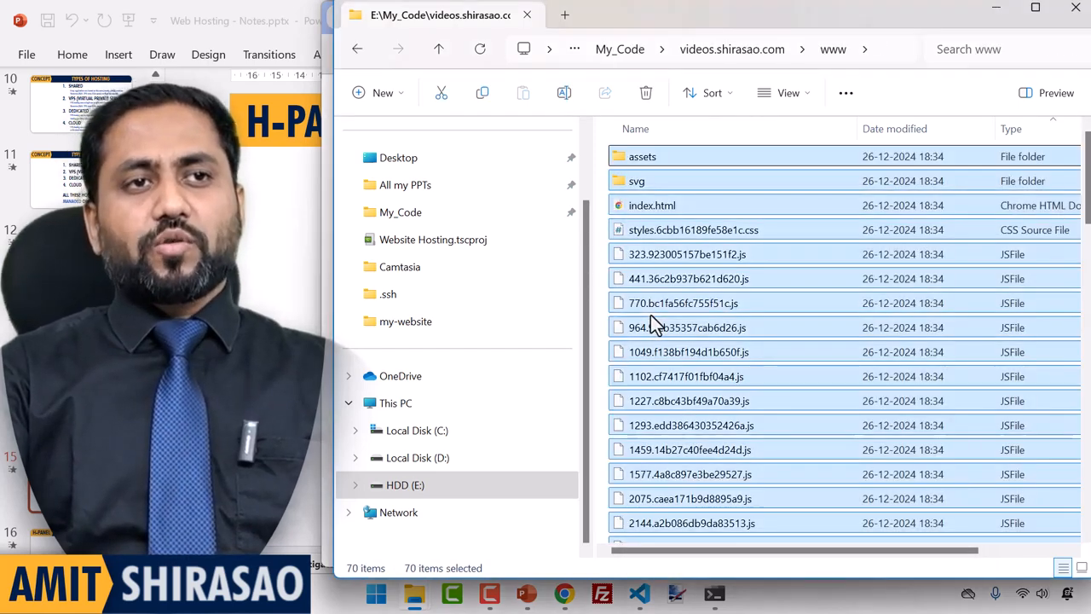
left_click_drag(651, 315, 688, 346)
Switch to CloudPanel in Chrome and open the htdocs/videos.shirasao.com folder in the File Manager of the videos.shirasao.com site
key("alt+Tab")
key("Tab")
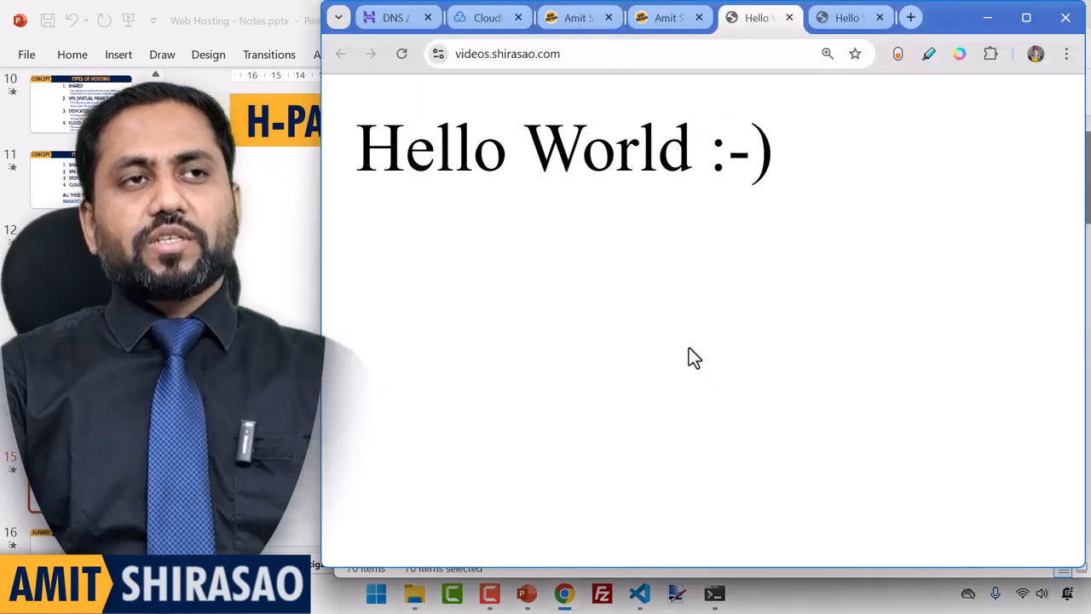
left_click(464, 28)
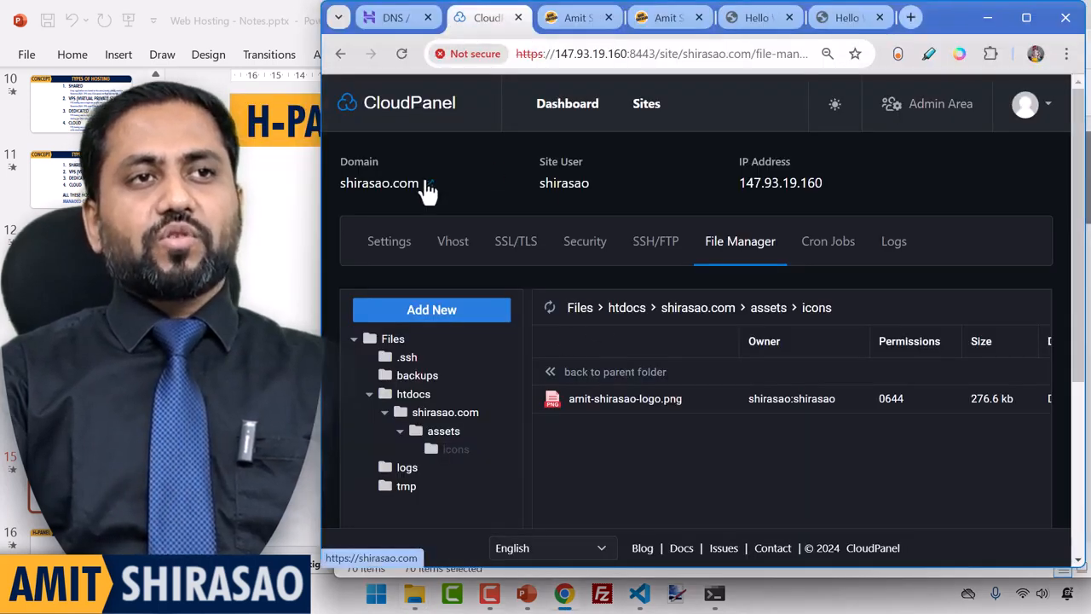
left_click(631, 109)
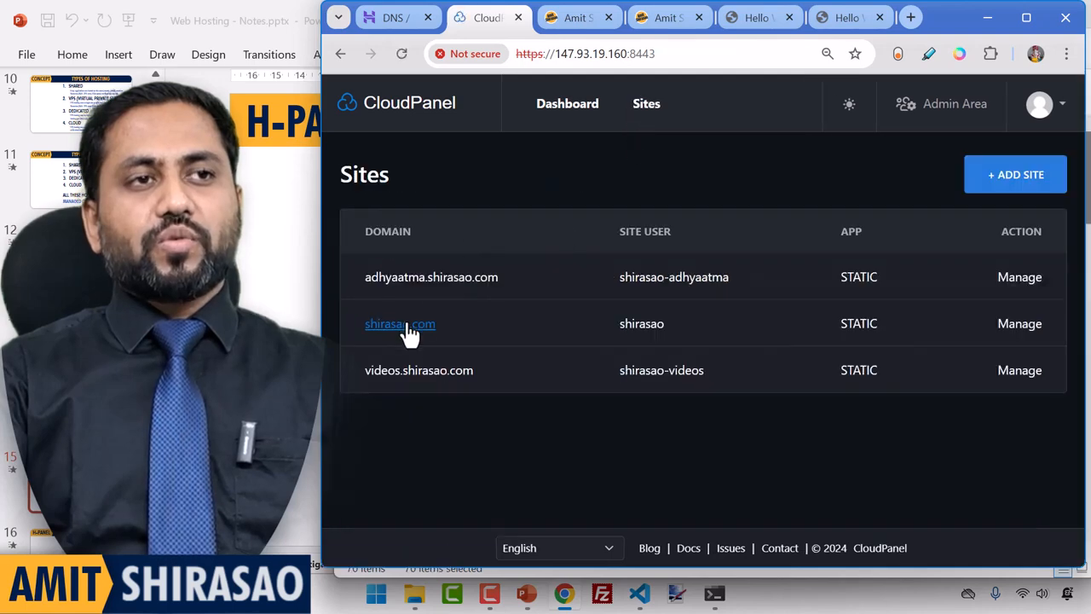
left_click(415, 373)
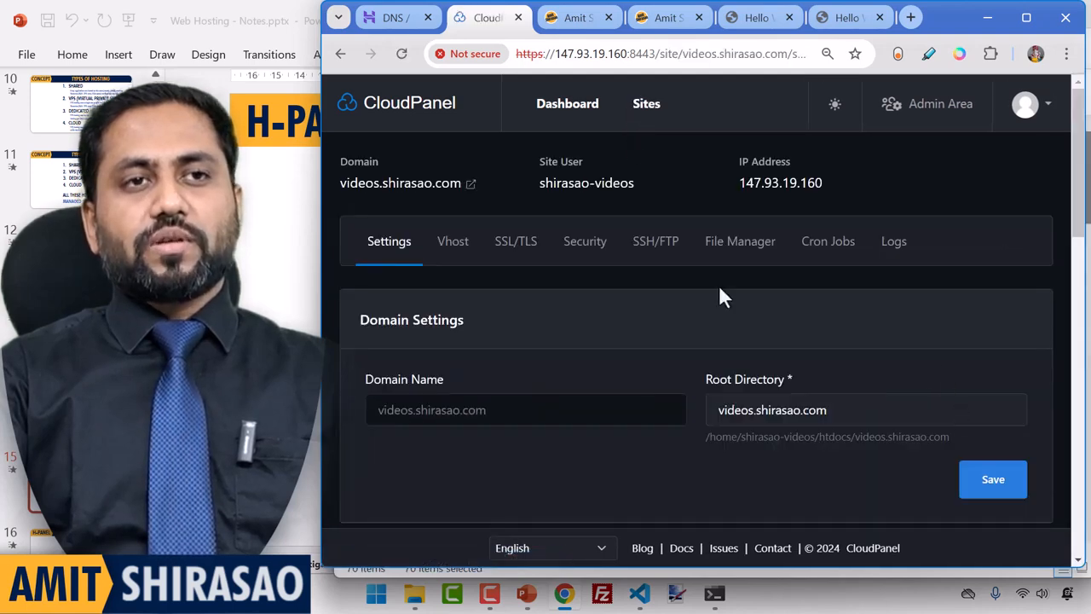
left_click(731, 253)
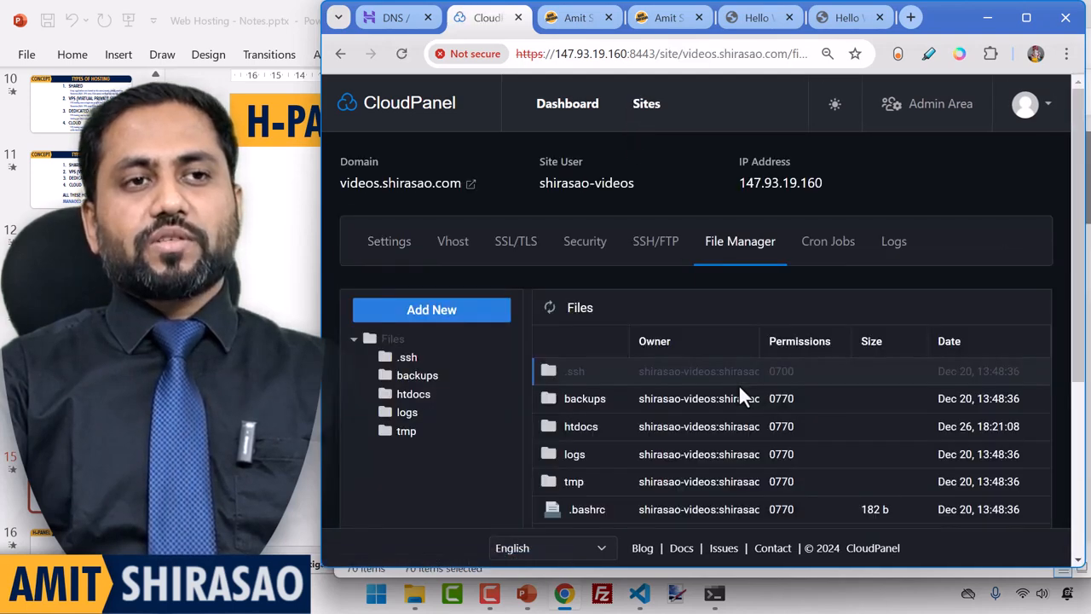
double_click(576, 418)
double_click(591, 397)
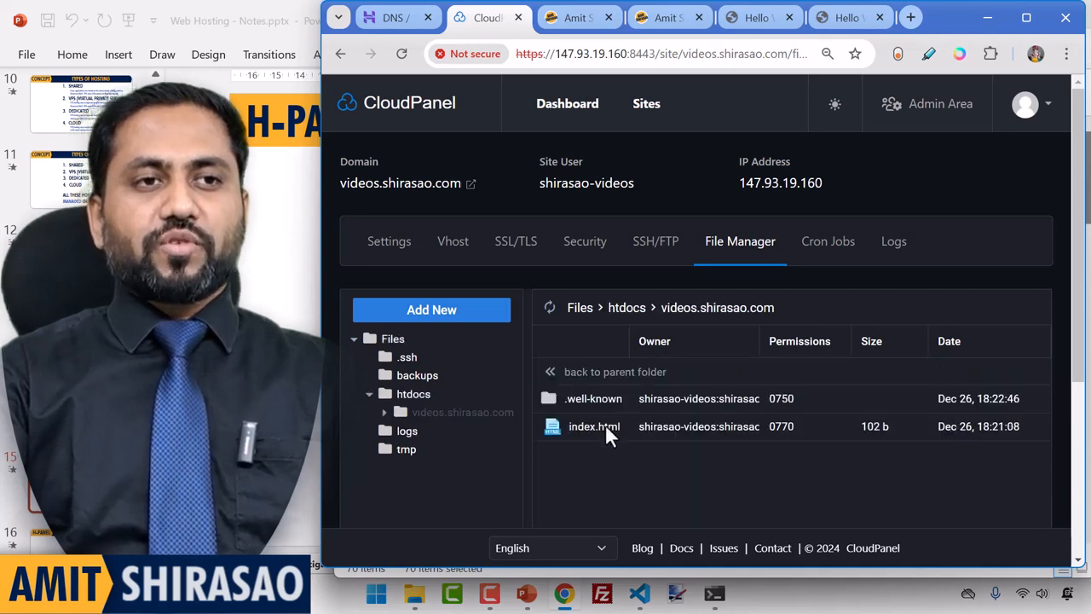
Delete all contents of the htdocs/videos.shirasao.com folder, including .well-known and index.html
key("ctrl+a")
key("Delete")
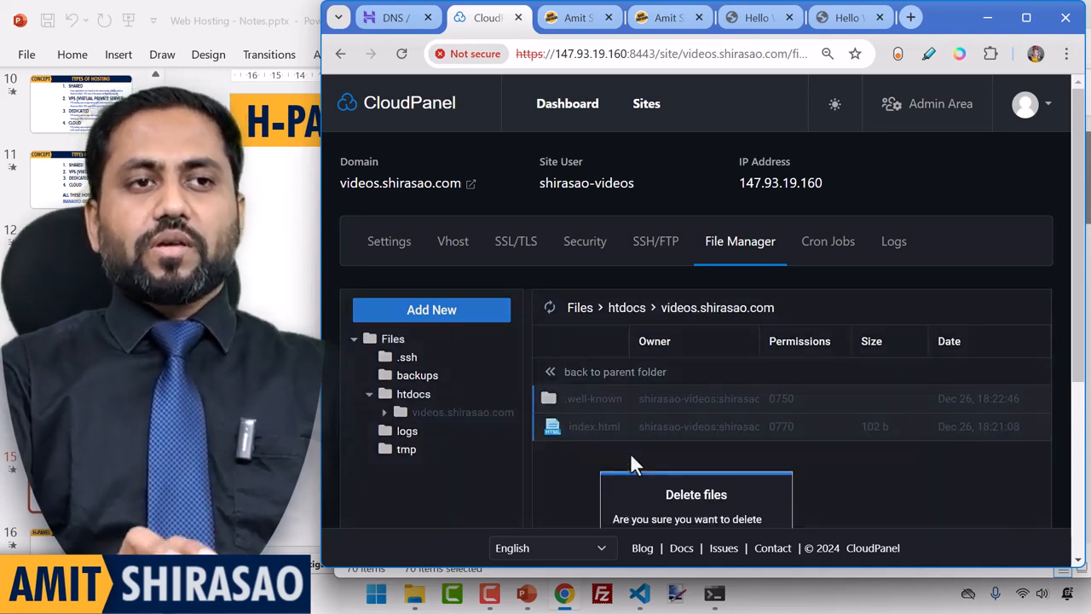
key("Return")
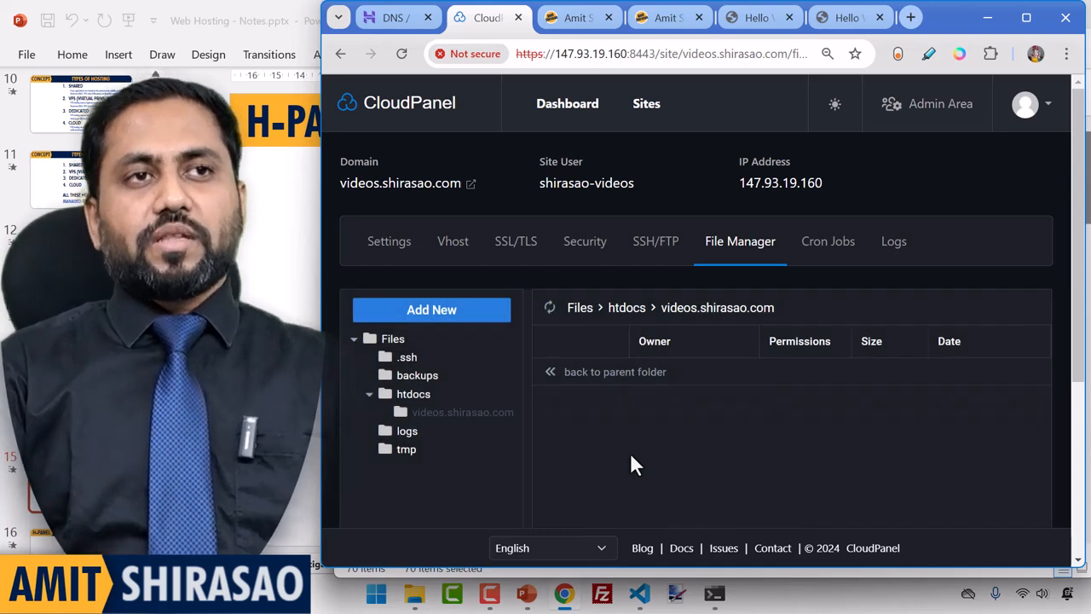
Upload all contents of the local videos.shirasao.com www folder into htdocs/videos.shirasao.com, dismiss the alert, and look through the uploaded files
key("alt+Tab")
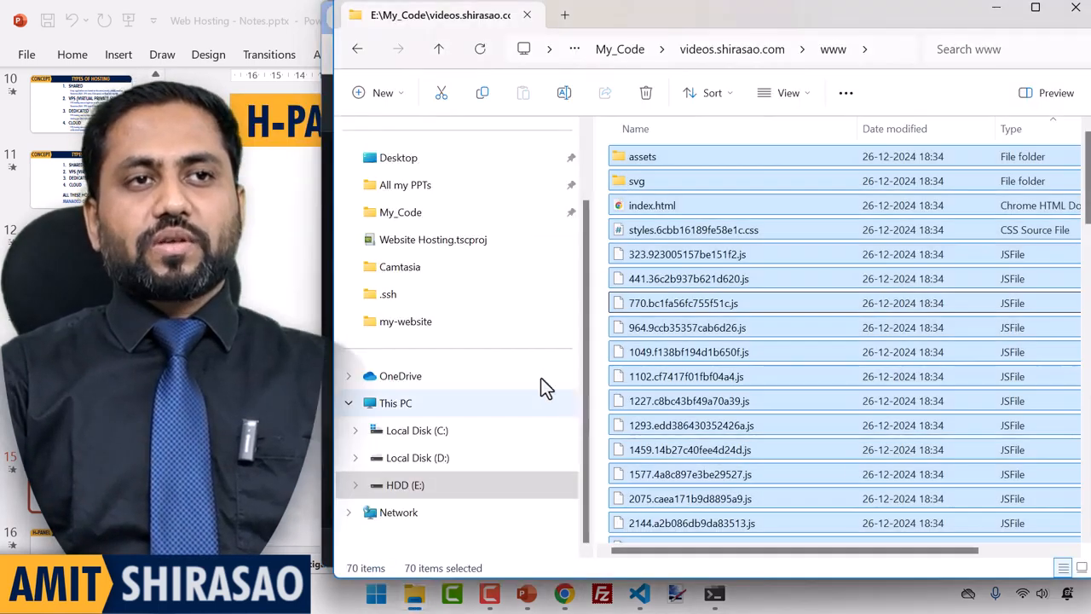
left_click_drag(677, 267, 720, 333)
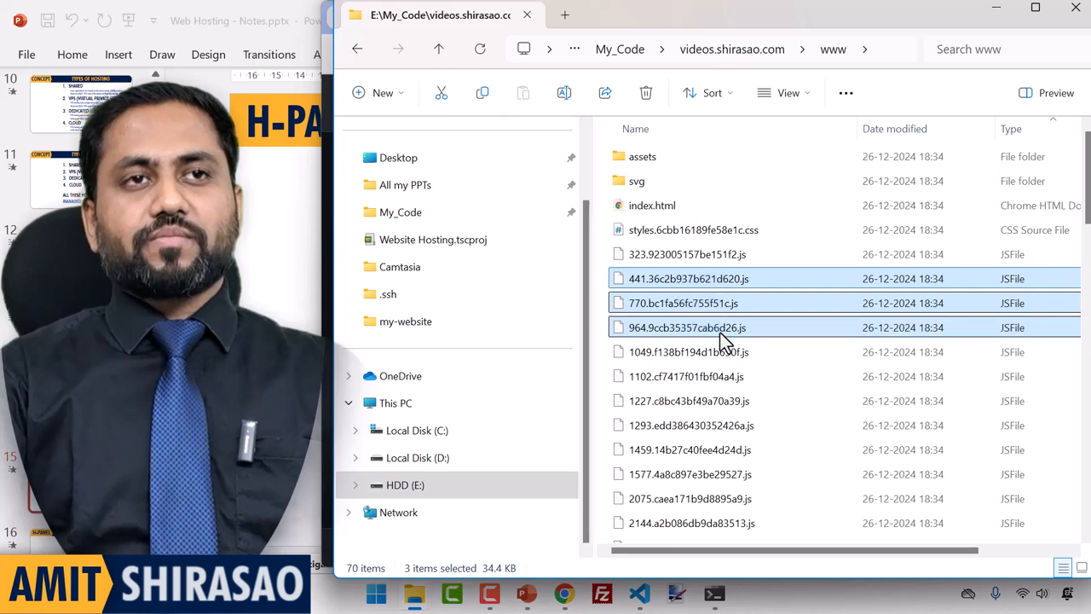
key("ctrl+a")
left_click_drag(646, 163, 682, 453)
key("alt+Tab")
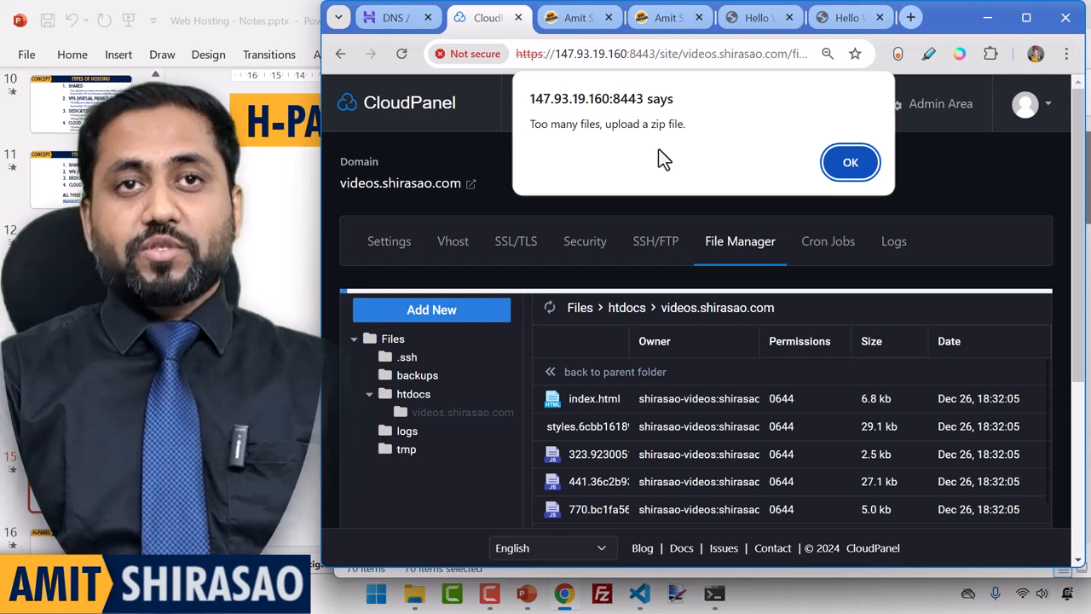
key("Return")
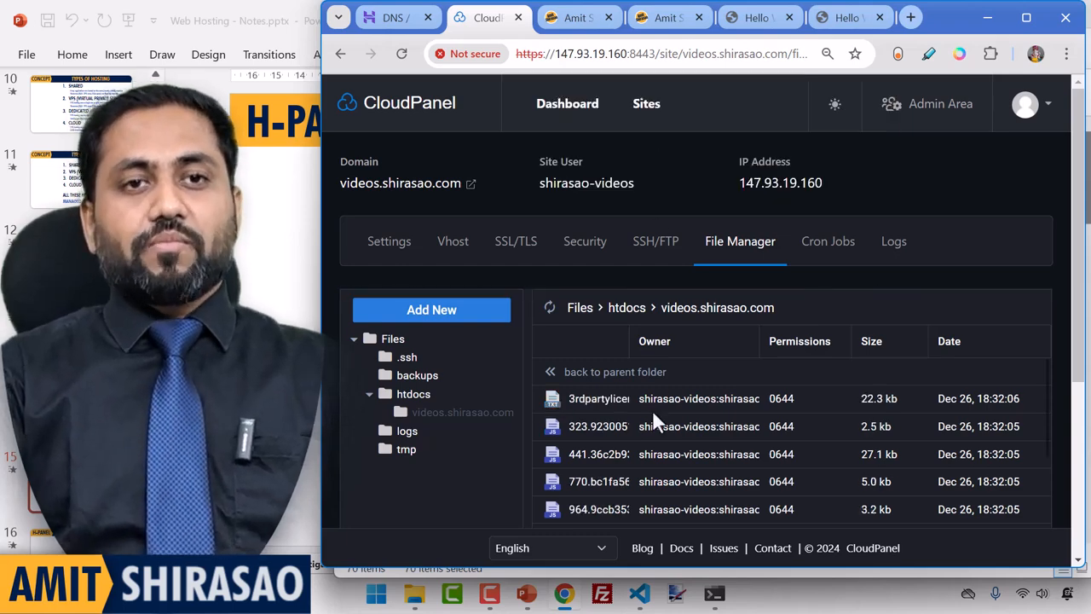
scroll(650, 427, "down", 10)
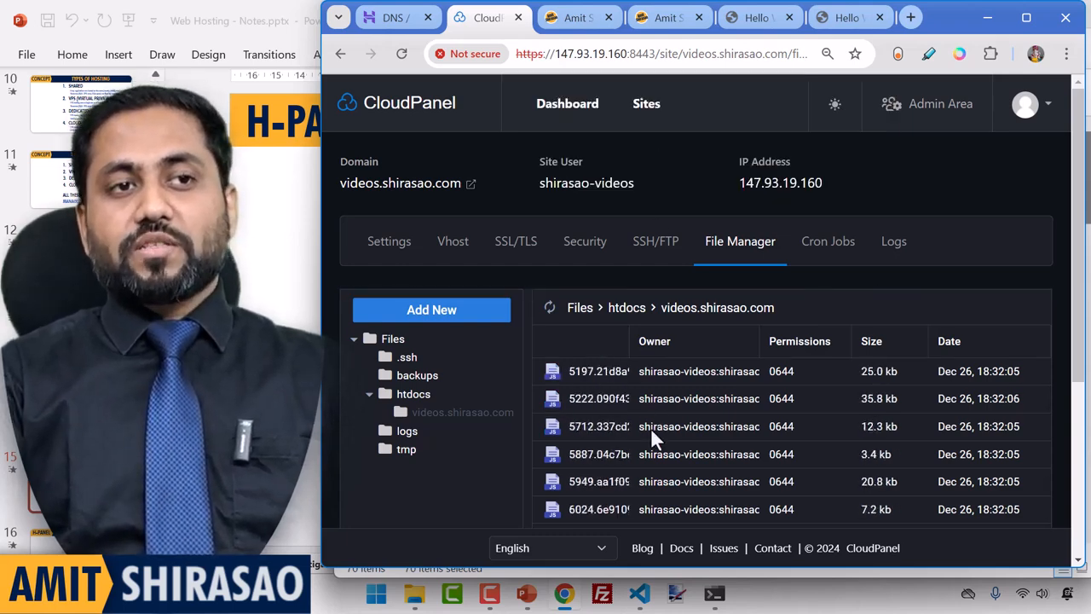
scroll(650, 427, "down", 5)
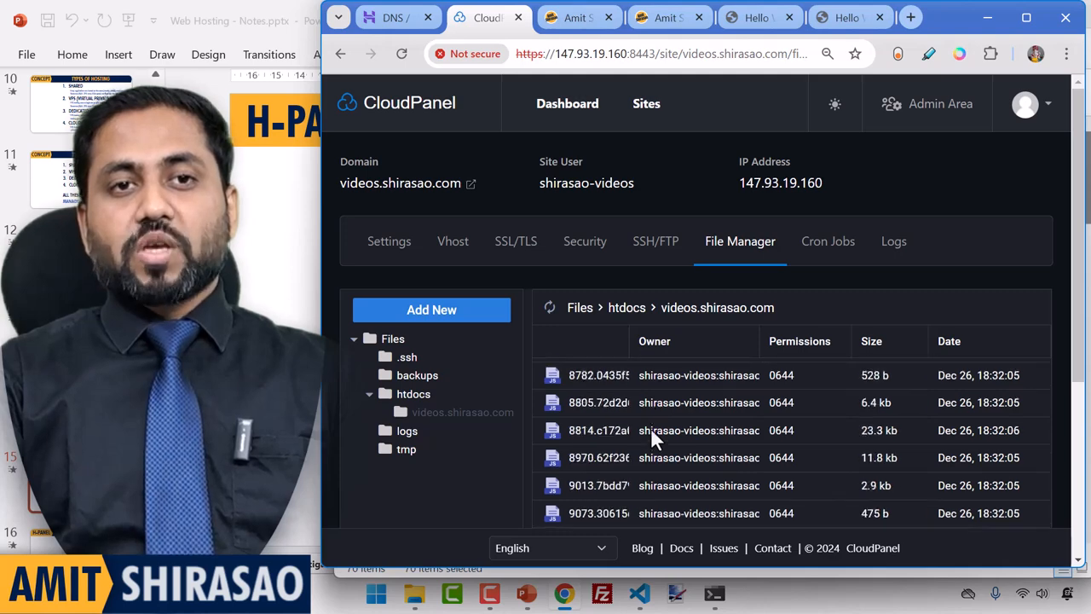
scroll(650, 427, "up", 10)
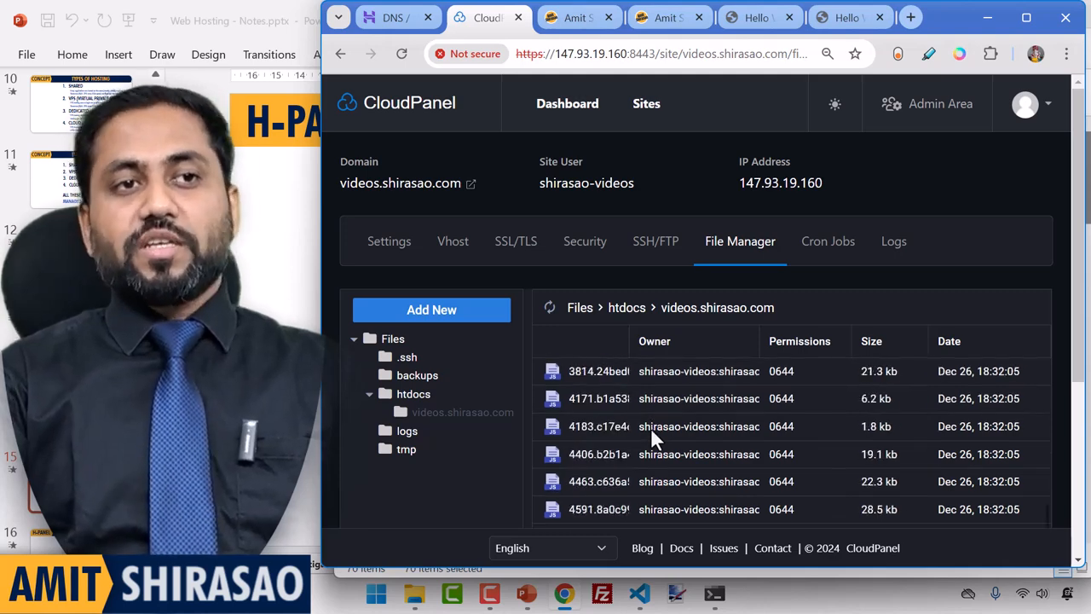
scroll(650, 427, "up", 6)
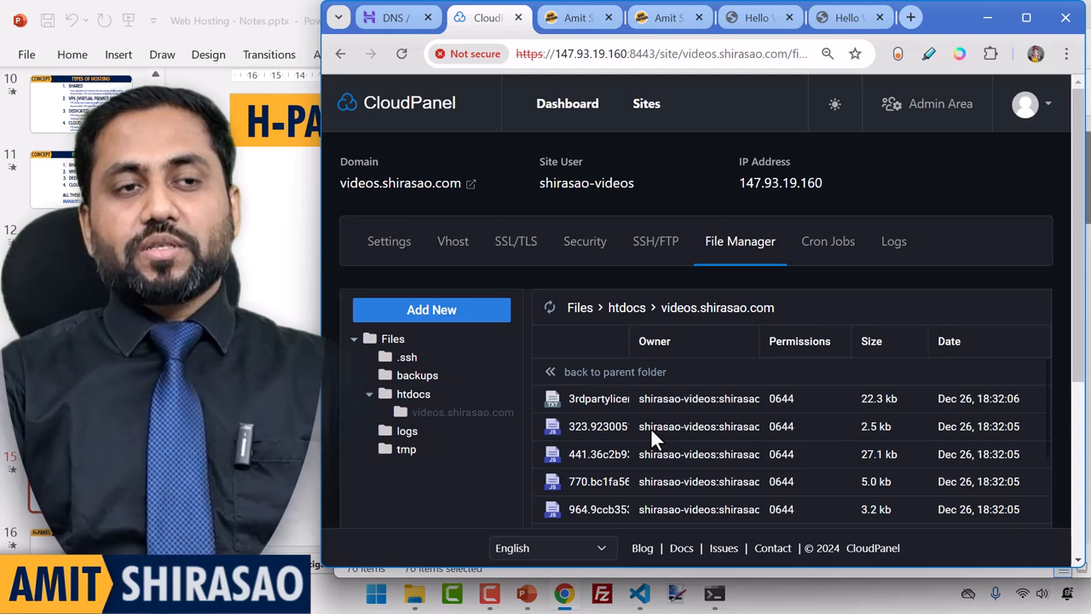
Reload videos.shirasao.com in the browser and check the video search side menu, then close that menu
left_click(575, 18)
left_click(668, 21)
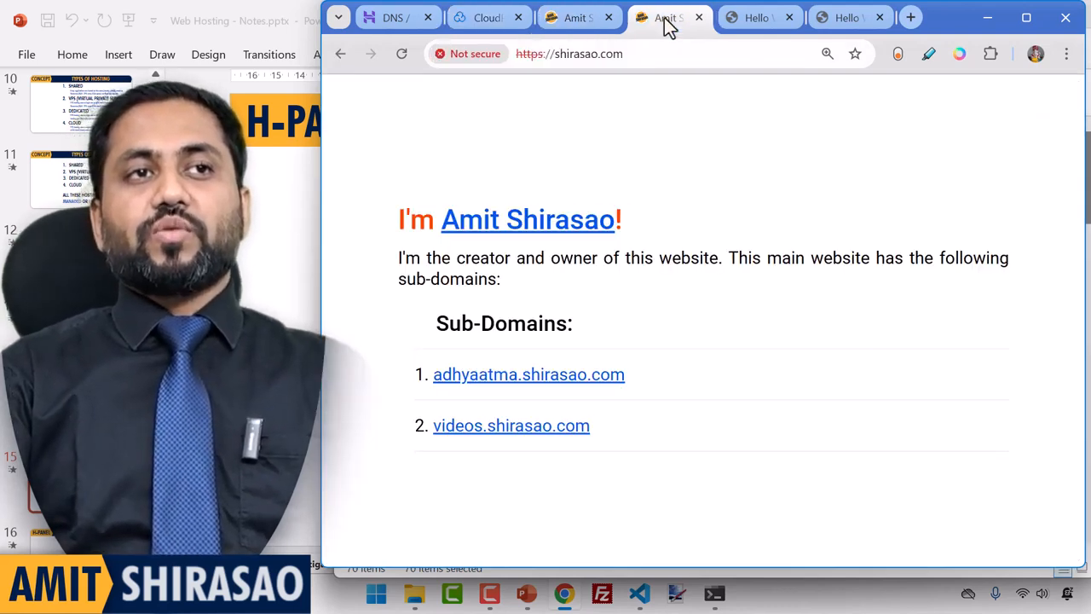
left_click(726, 21)
key("F5")
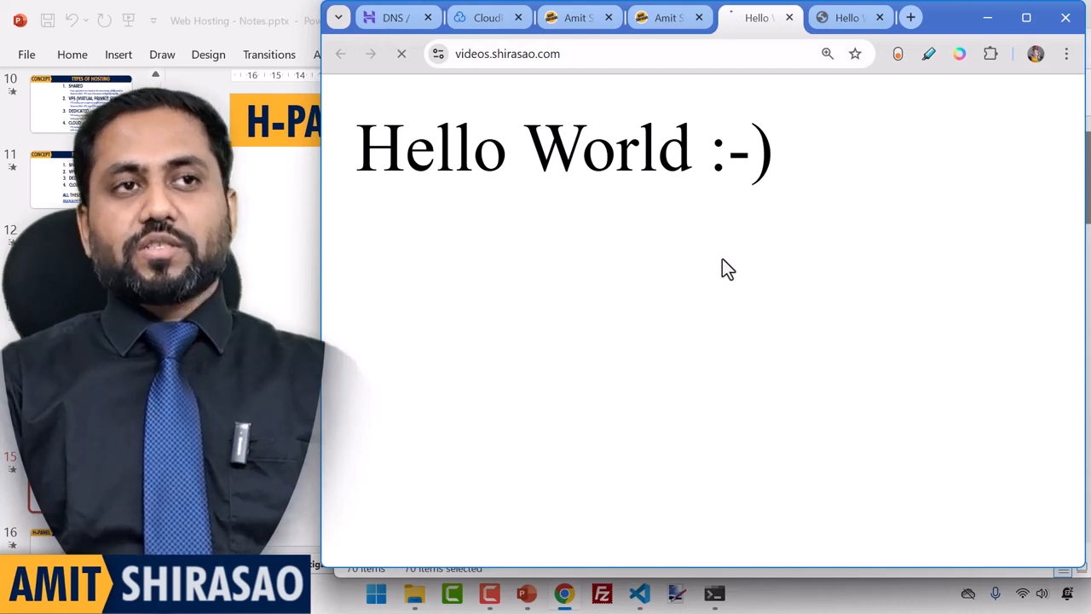
key("ctrl+minus")
key("ctrl+minus")
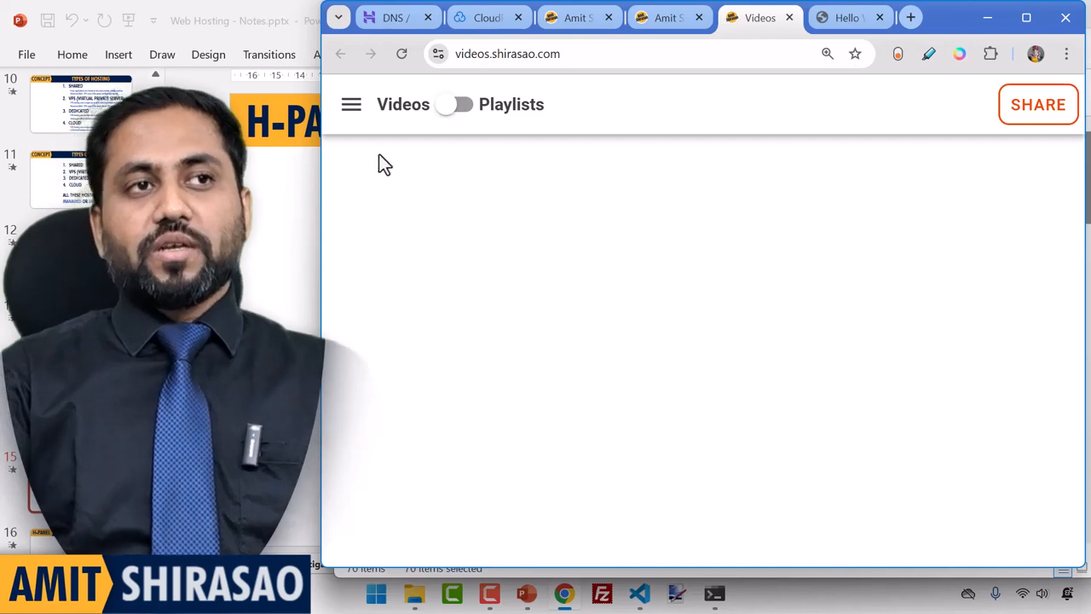
left_click(351, 105)
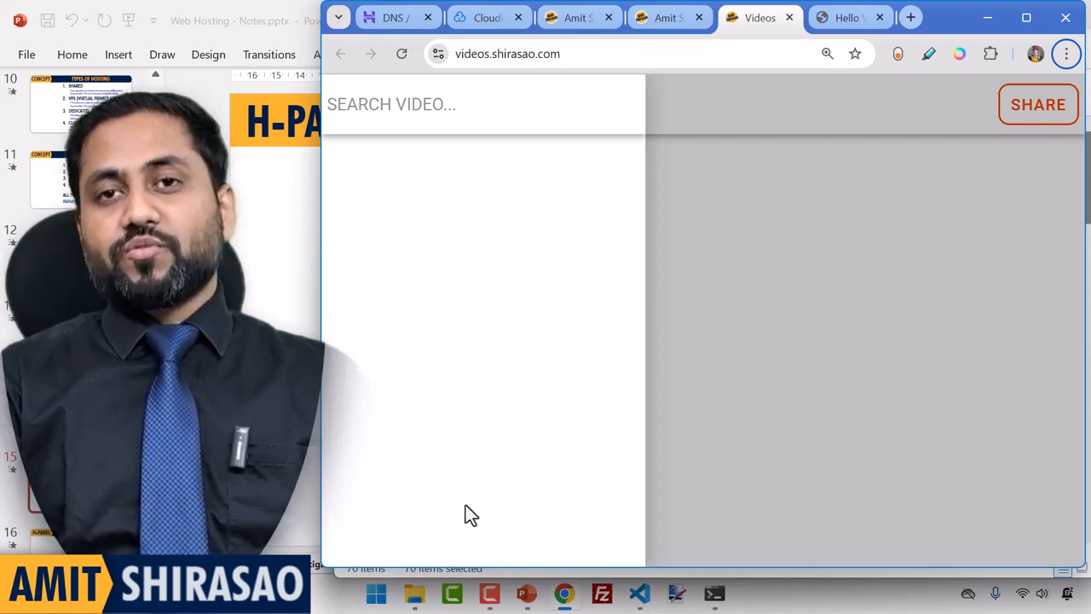
left_click(713, 346)
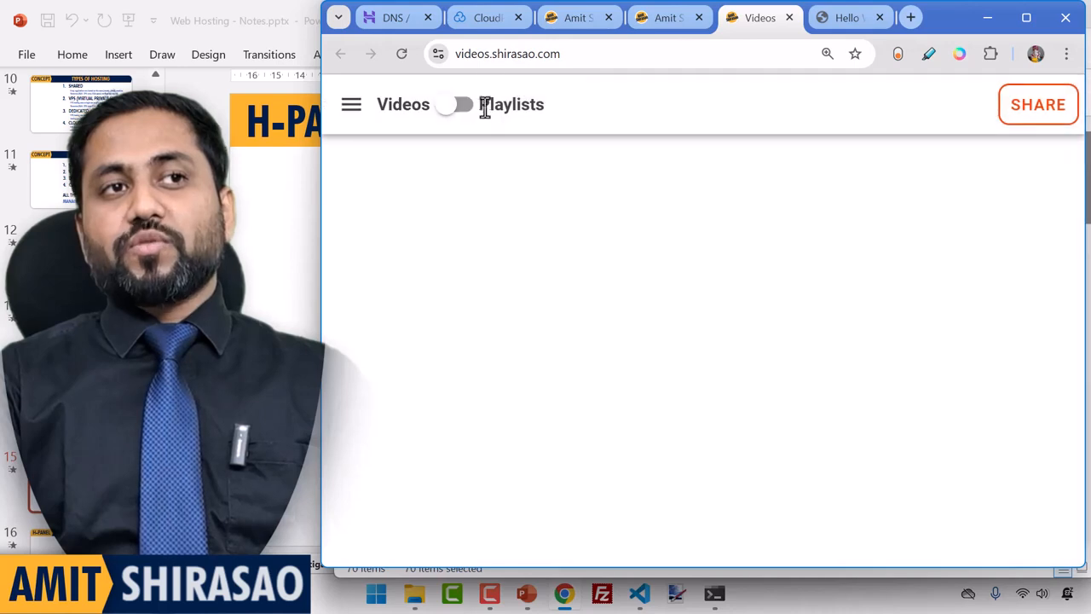
Switch the site to Playlists, test the playlist search with "adfa", clear it, and close the side menu
left_click(460, 107)
left_click(353, 106)
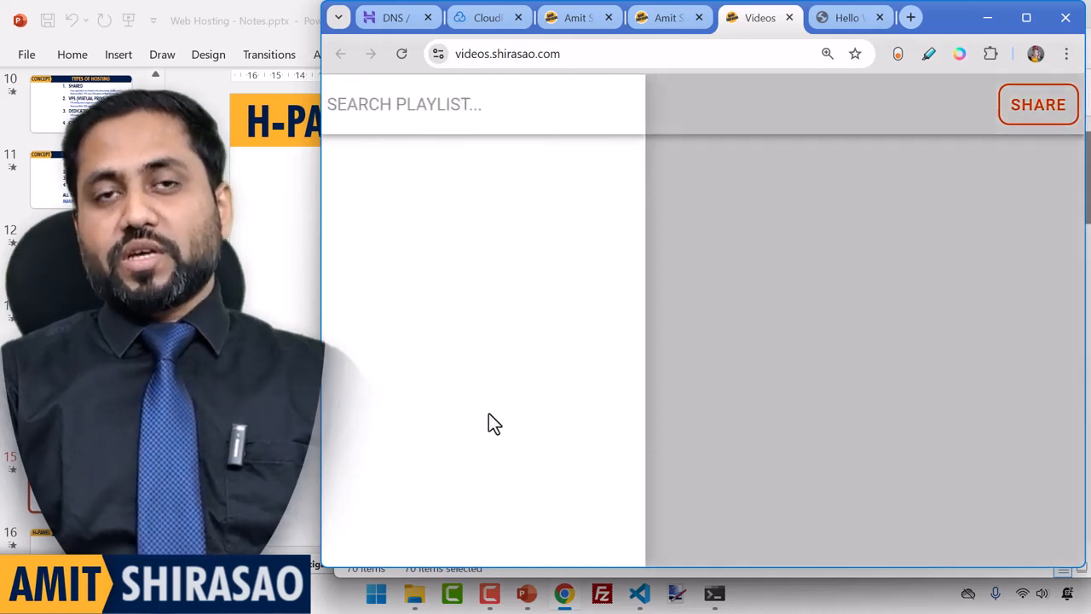
left_click(414, 111)
type("adfa")
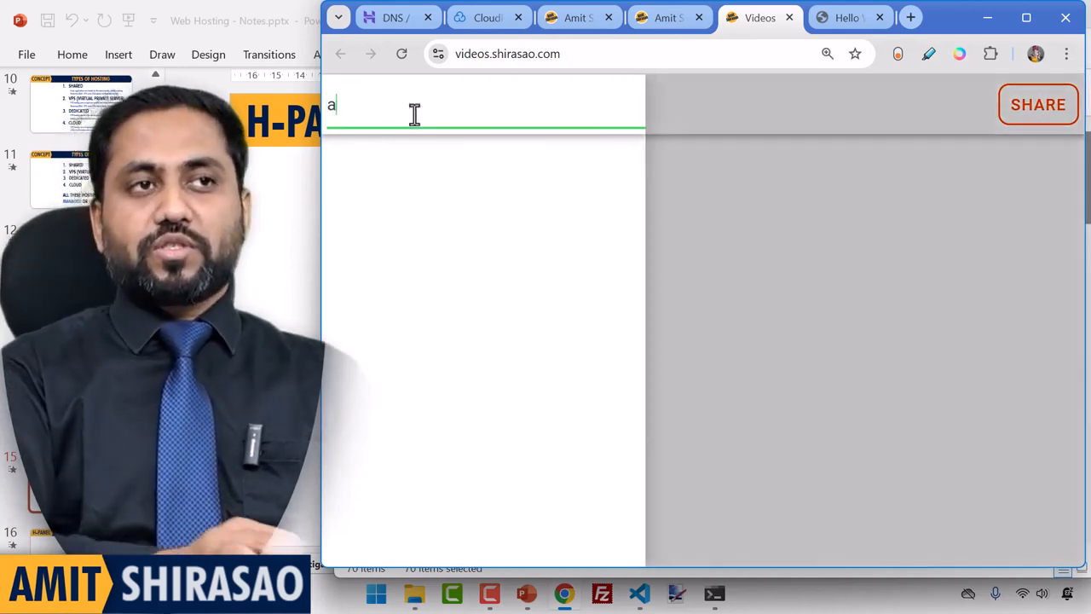
key("BackSpace")
key("BackSpace")
key("BackSpace")
key("BackSpace")
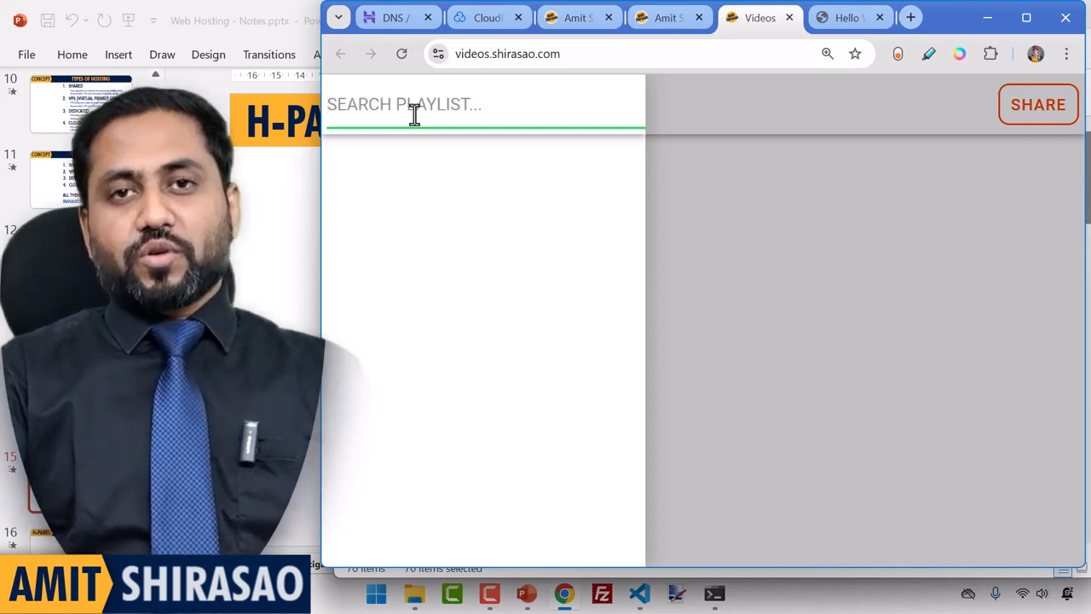
left_click(762, 397)
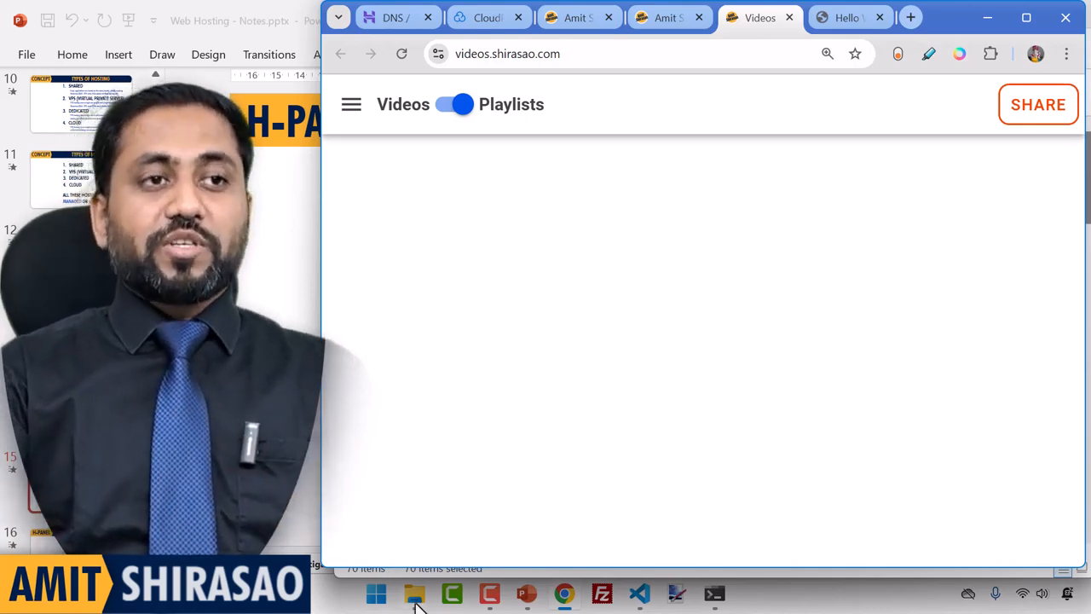
Close the local shirasao.com www folder window and bring up the videos.shirasao.com www folder in File Explorer
mouse_move(417, 603)
left_click(455, 535)
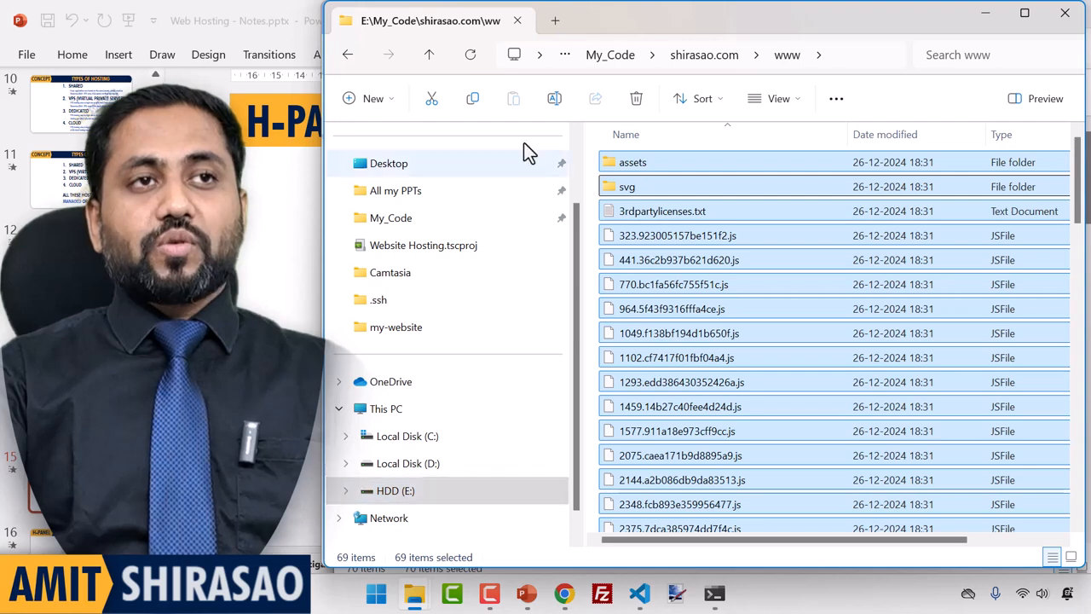
left_click(517, 20)
left_click(416, 597)
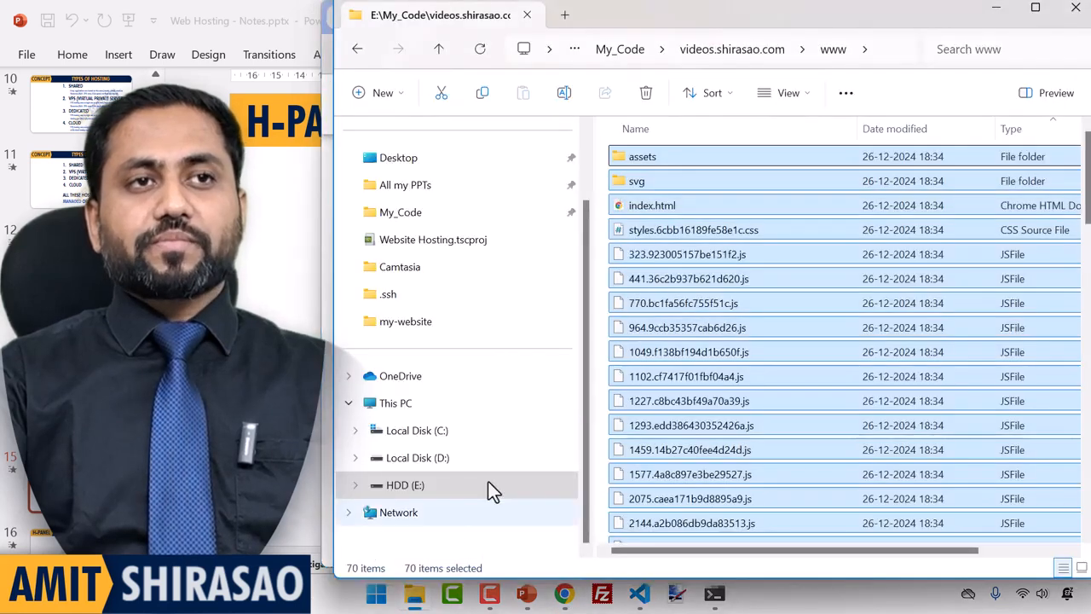
Try to upload the local assets and svg folders into htdocs/videos.shirasao.com, and check the remote file list for them
left_click(673, 155)
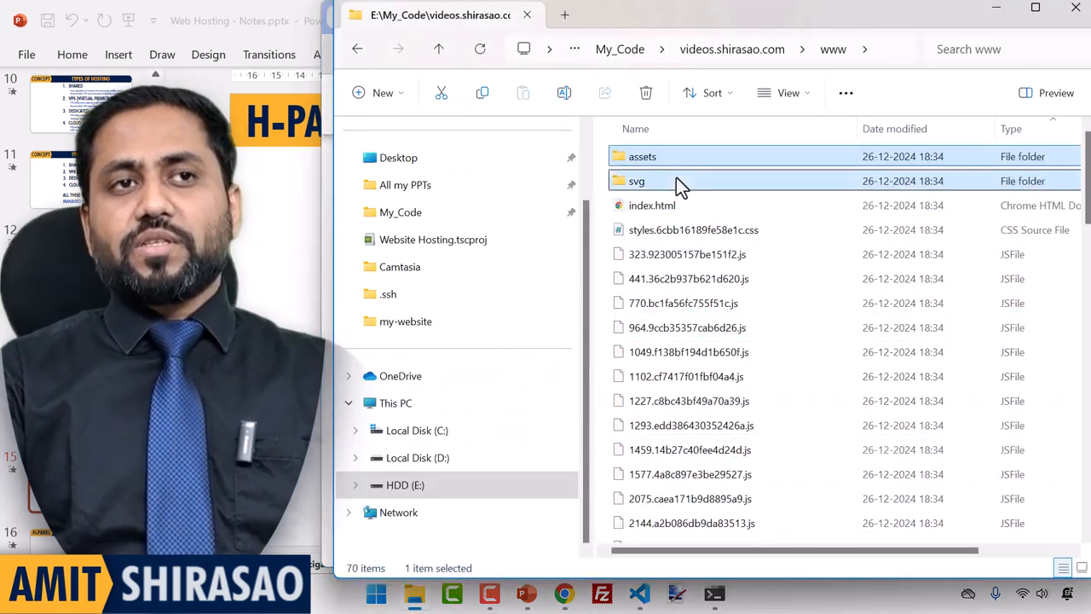
left_click(675, 181, "ctrl")
left_click_drag(680, 158, 662, 465)
key("alt+Tab")
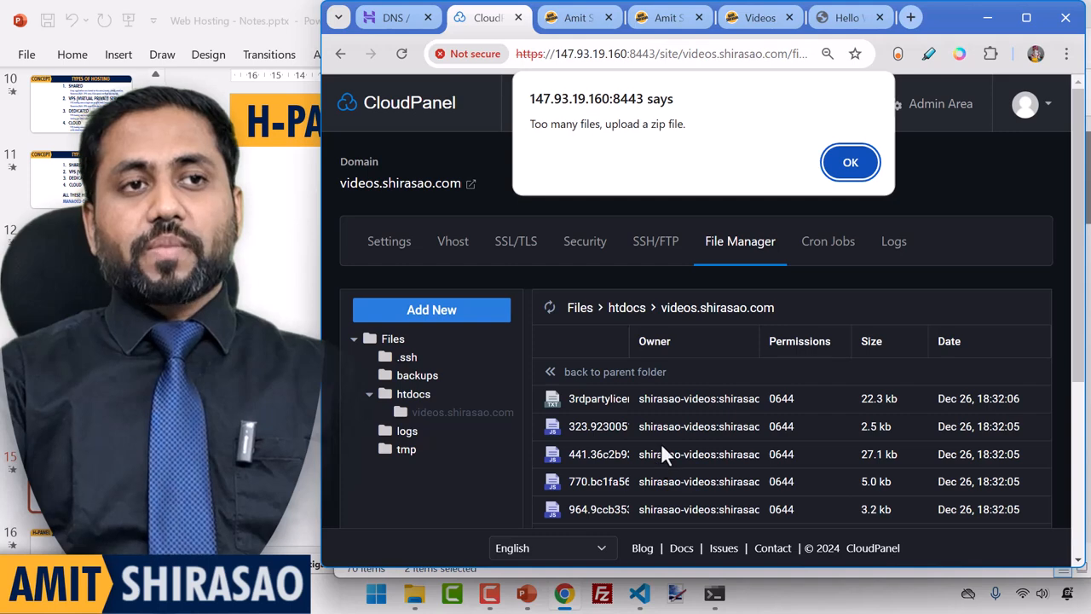
key("Return")
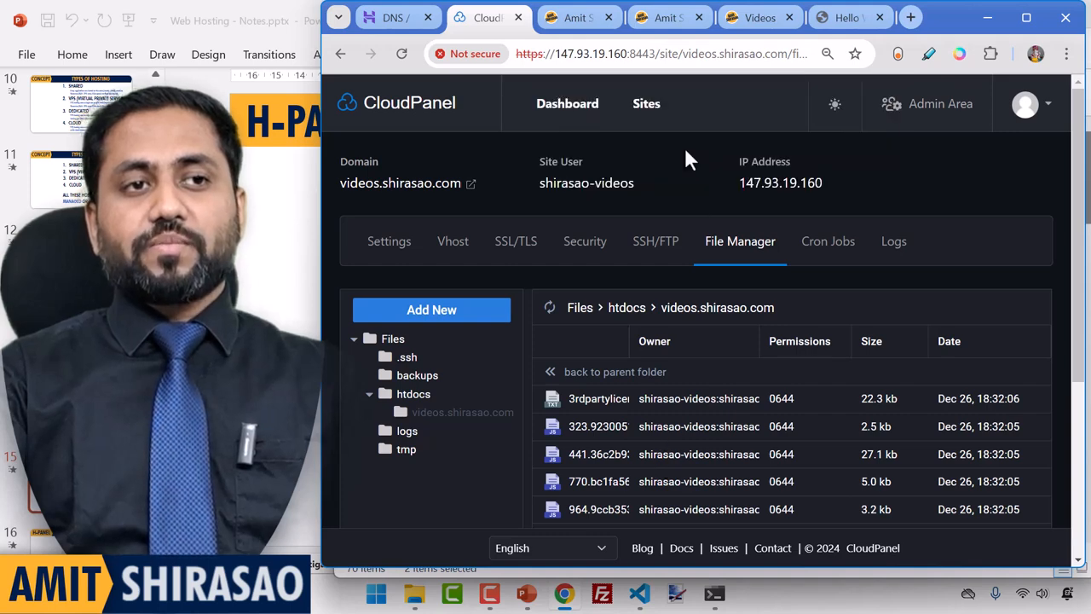
scroll(681, 452, "down", 2)
scroll(682, 446, "down", 10)
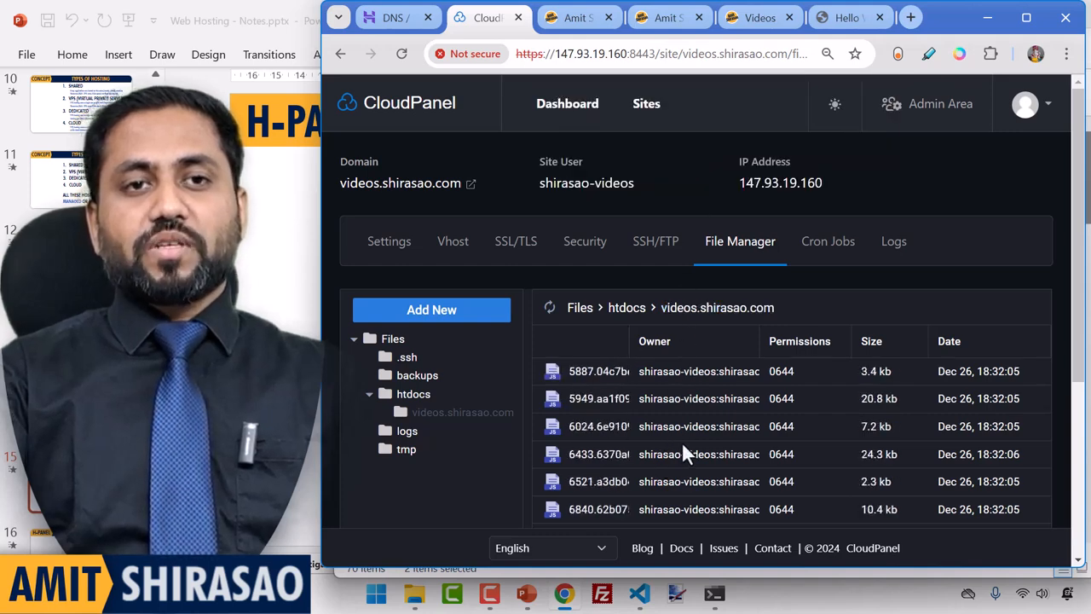
left_click_drag(1077, 323, 1074, 591)
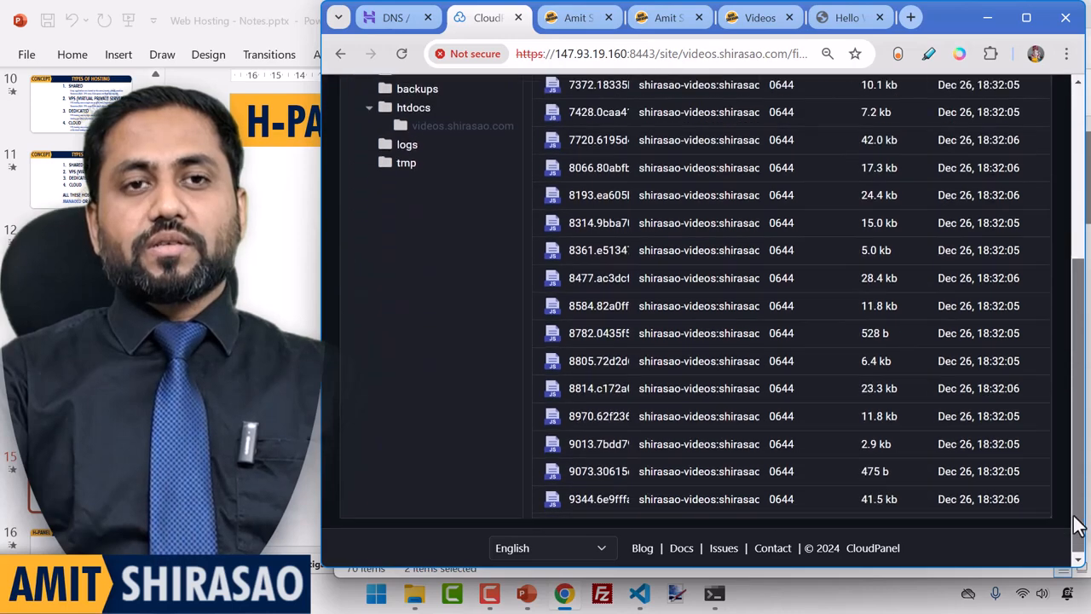
scroll(929, 413, "down", 3)
scroll(929, 410, "up", 15)
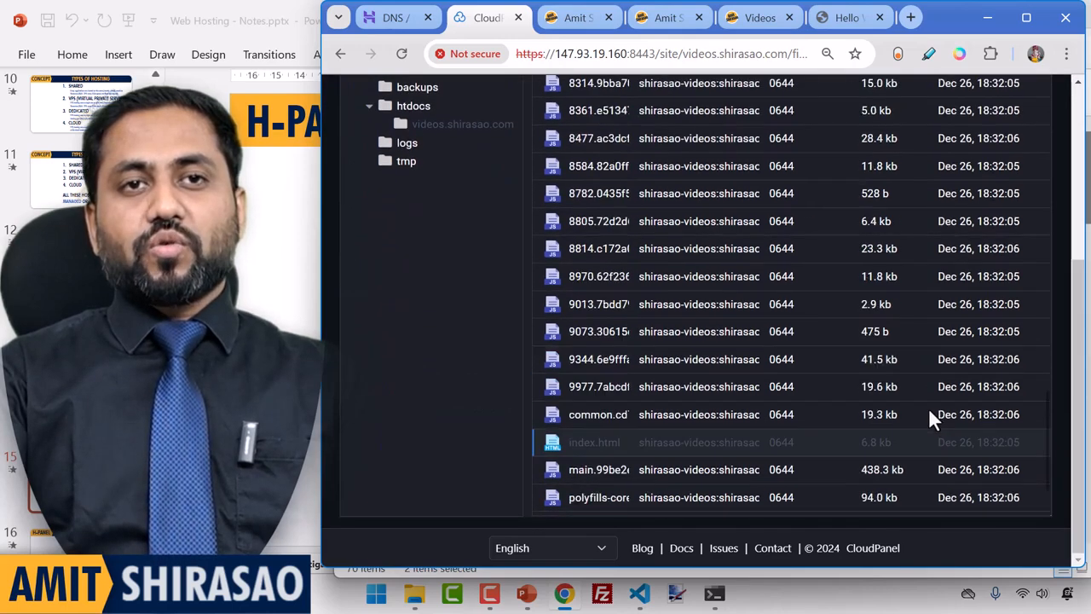
scroll(929, 409, "up", 8)
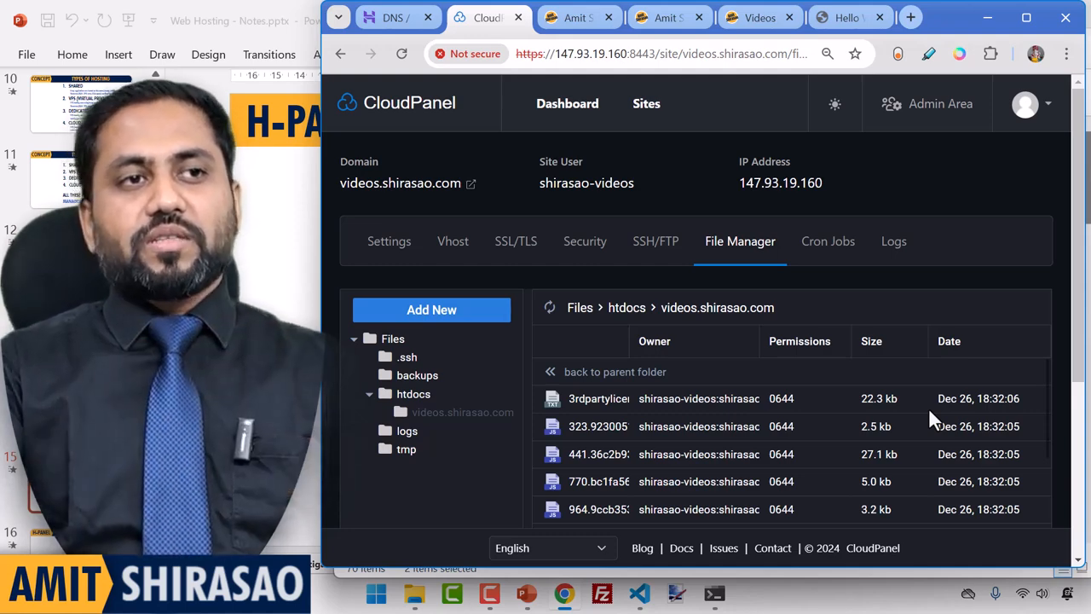
left_click(488, 315)
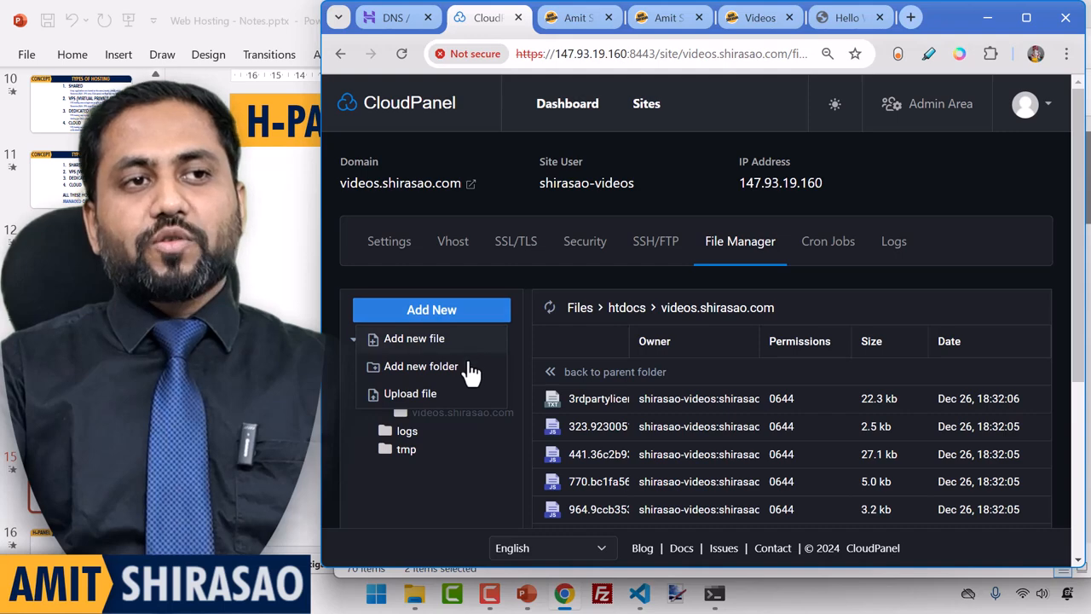
left_click(460, 395)
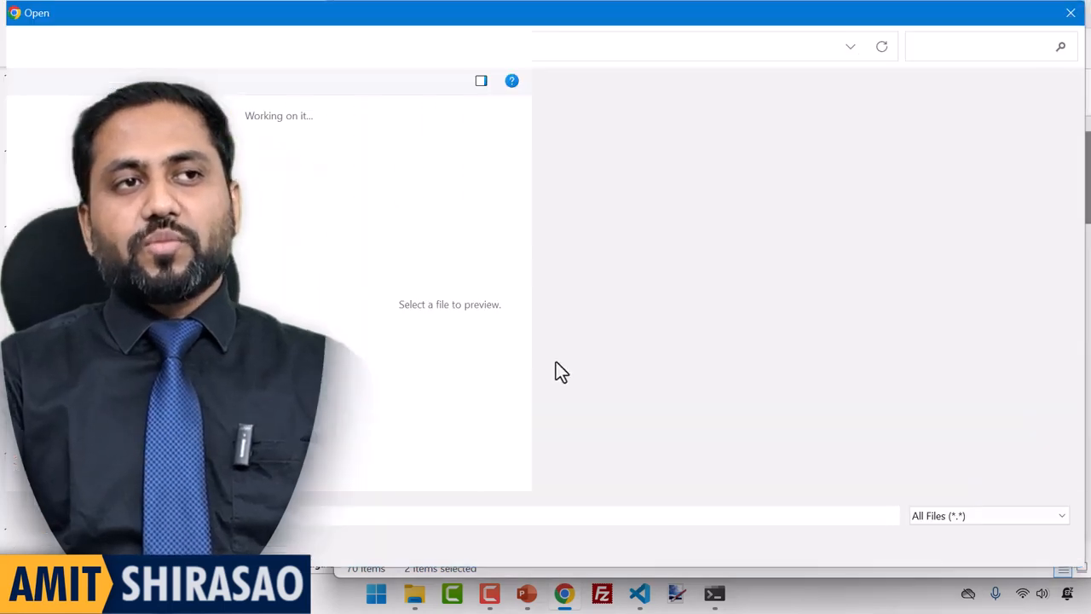
left_click(85, 316)
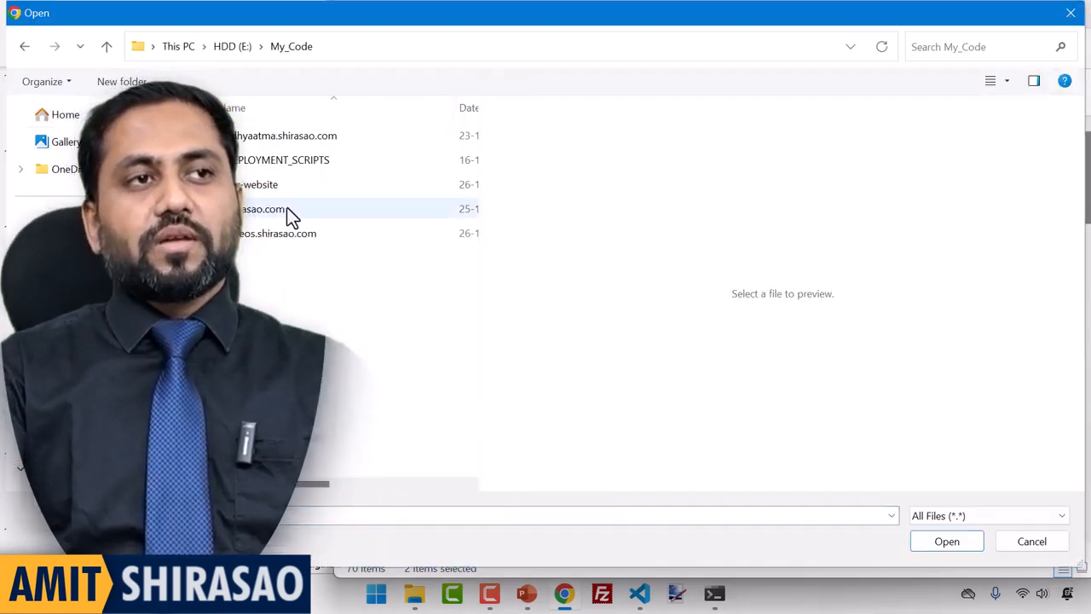
double_click(285, 230)
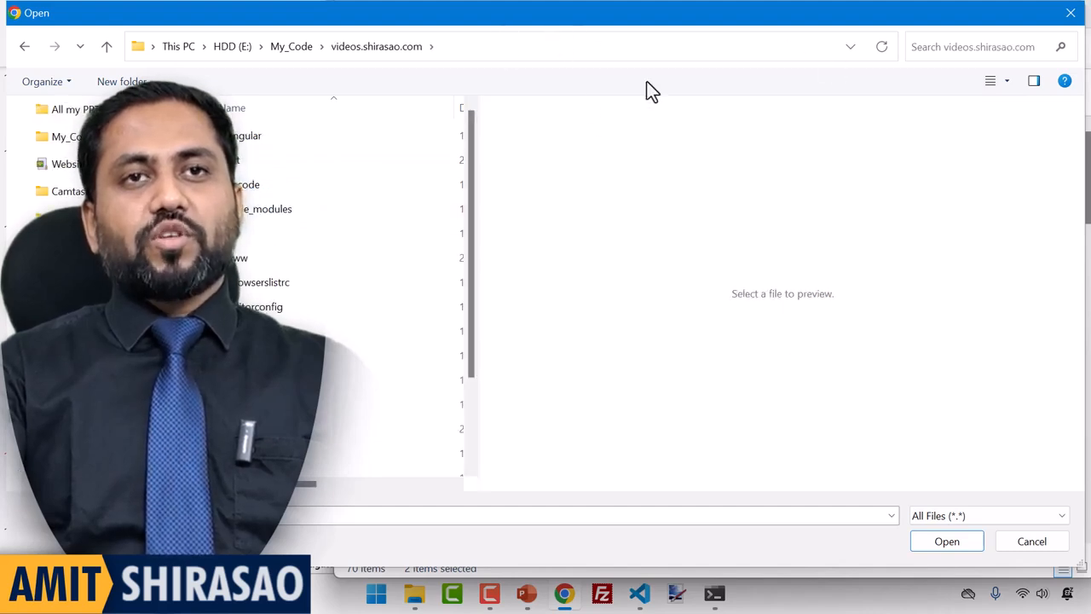
double_click(804, 23)
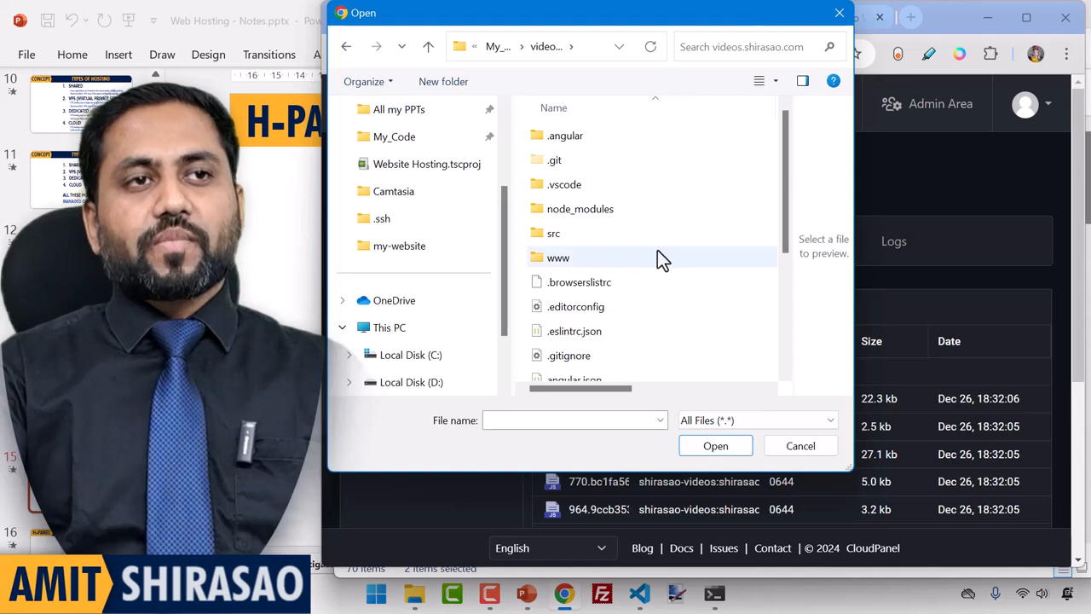
double_click(585, 258)
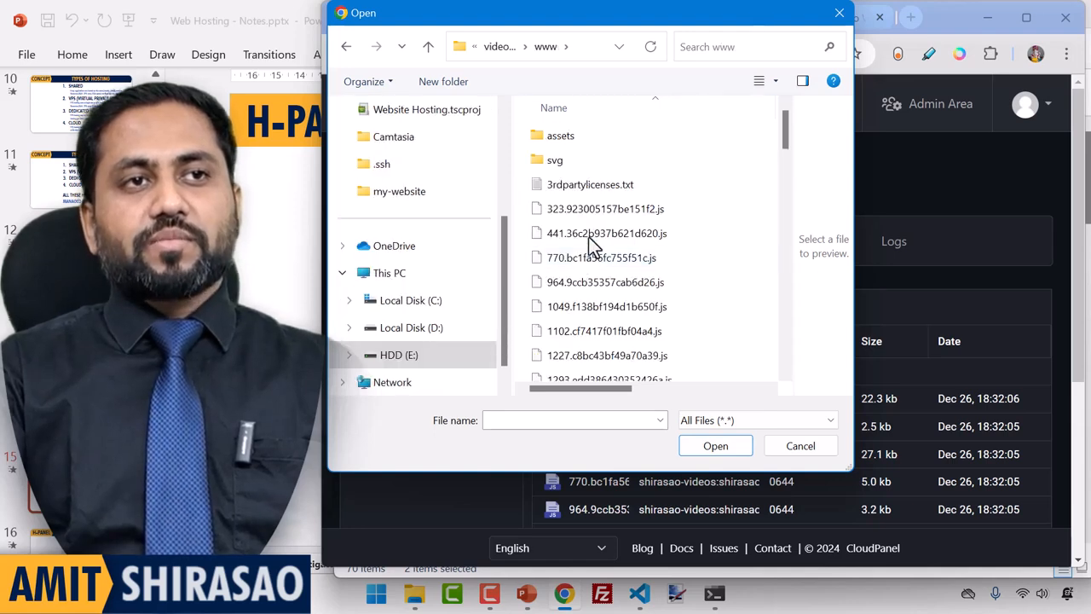
left_click(567, 139)
left_click(705, 447)
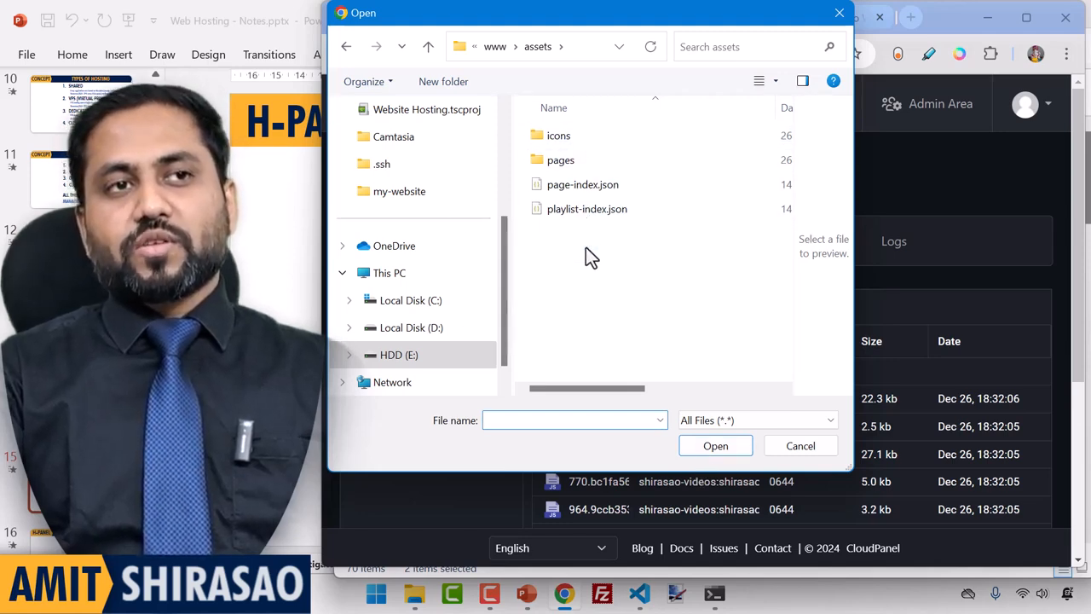
Upload page-index.json and playlist-index.json from the assets folder, and look through the remote file list
left_click_drag(585, 223, 565, 183)
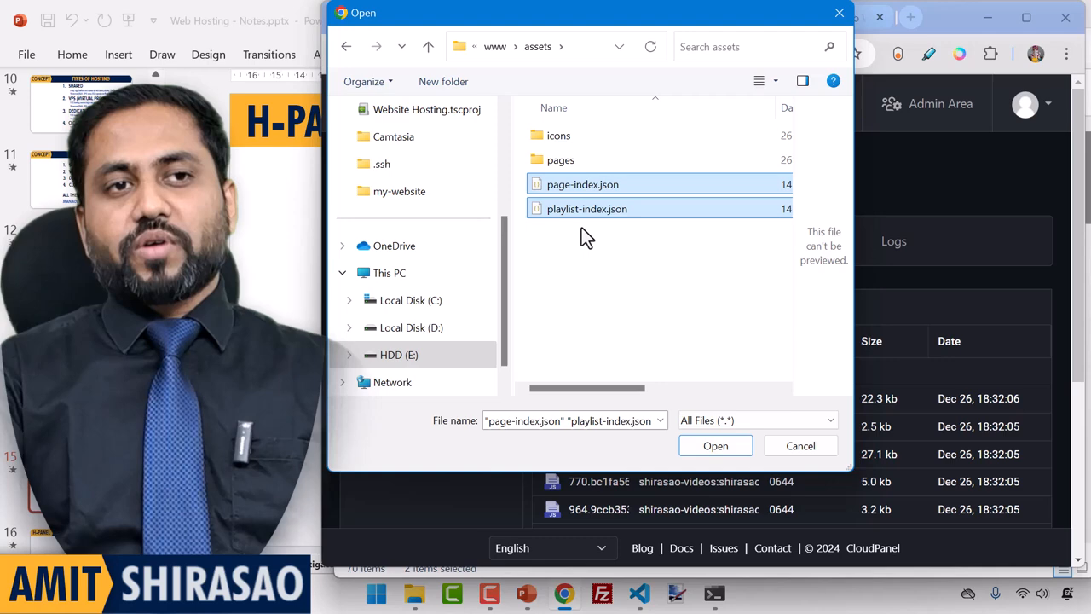
left_click(711, 446)
scroll(792, 476, "down", 2)
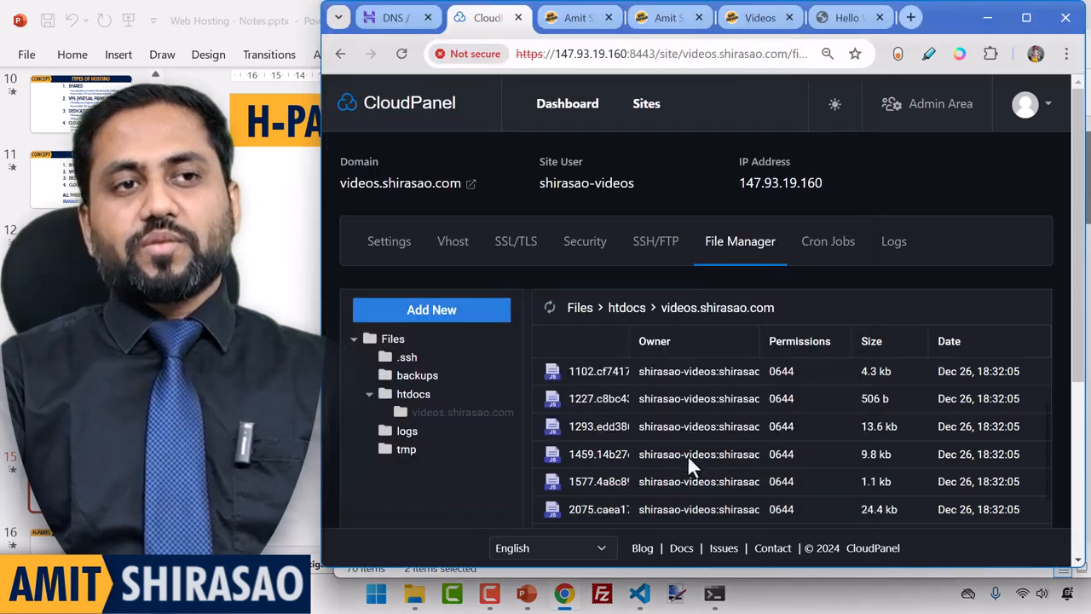
Review the full remote file list in htdocs/videos.shirasao.com to check which files and folders were uploaded
scroll(687, 454, "down", 2)
scroll(689, 454, "up", 5)
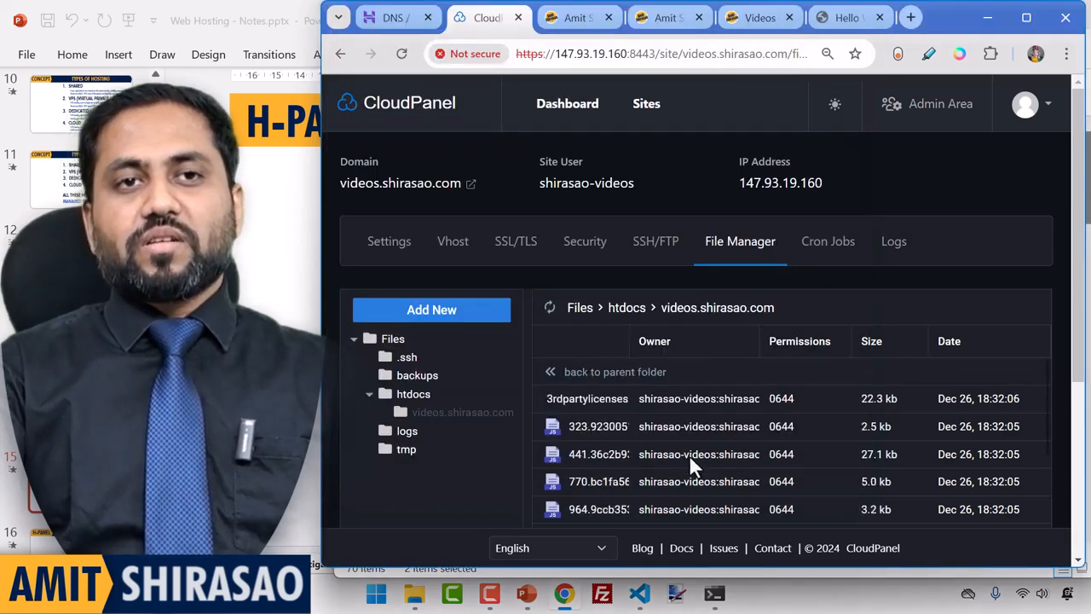
scroll(1075, 241, "down", 3)
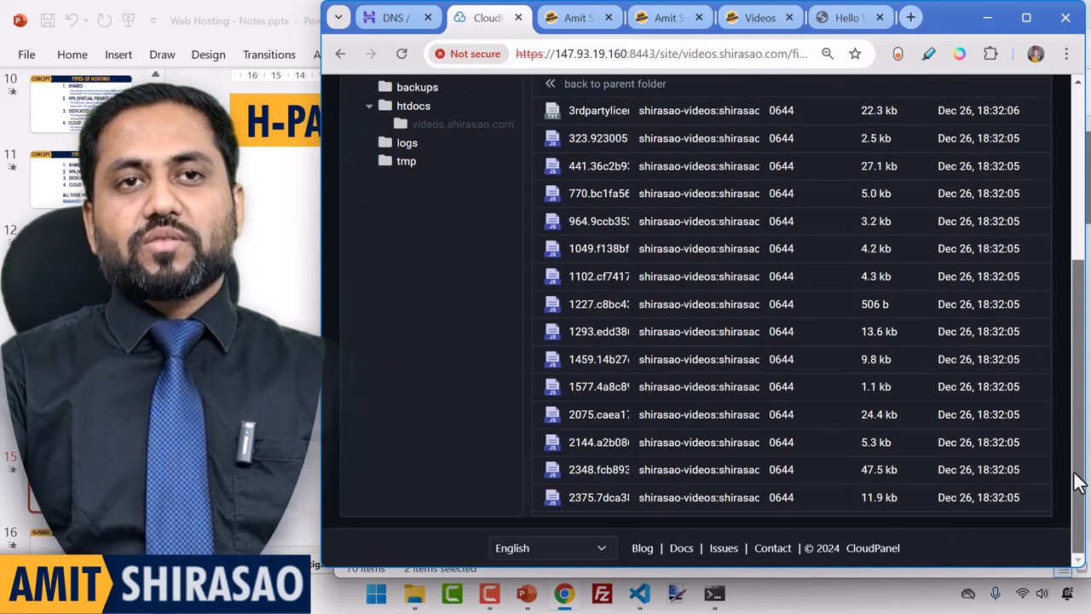
scroll(919, 358, "down", 17)
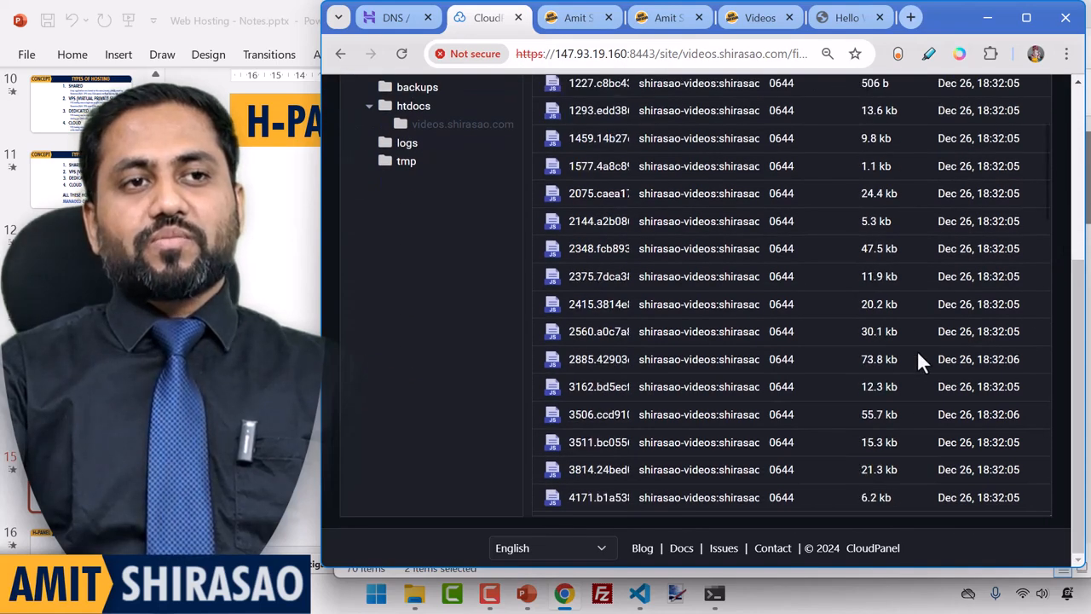
scroll(917, 358, "down", 1)
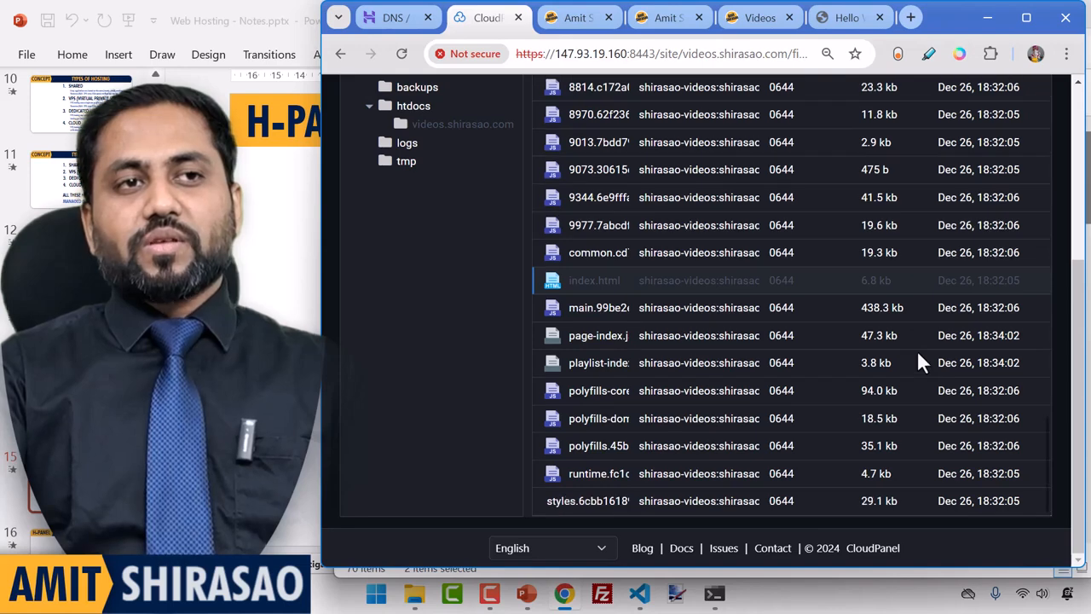
scroll(919, 358, "up", 20)
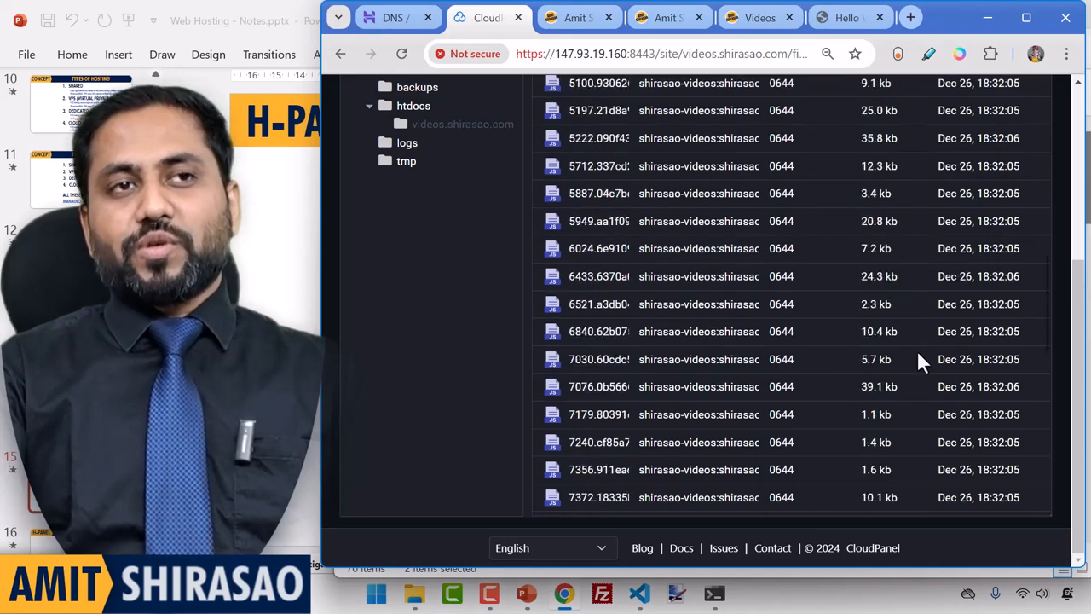
scroll(919, 352, "up", 5)
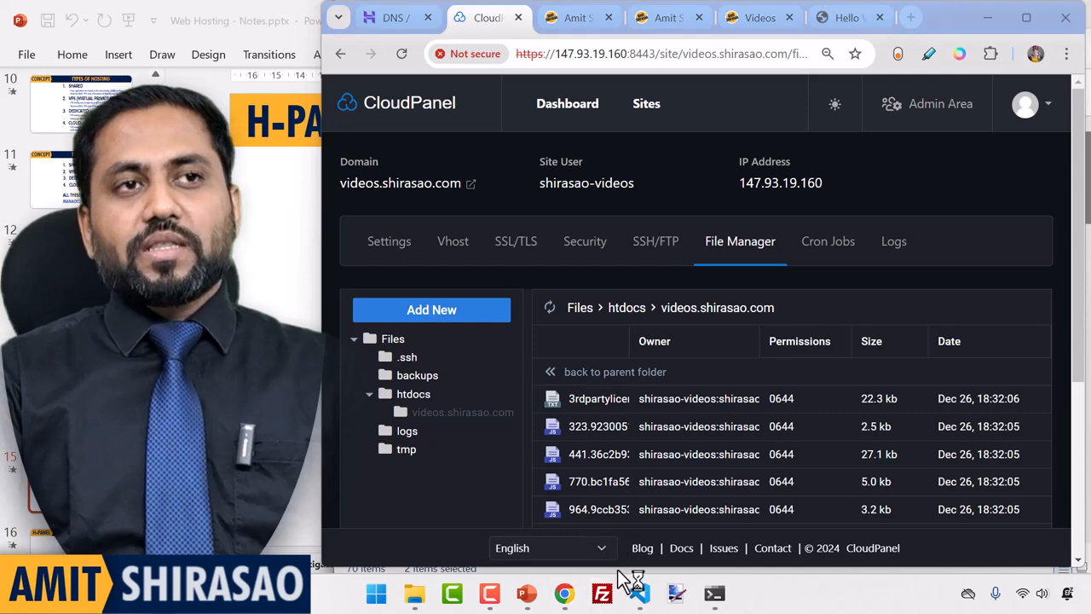
Switch to FileZilla to transfer the videos.shirasao.com site files
left_click(602, 595)
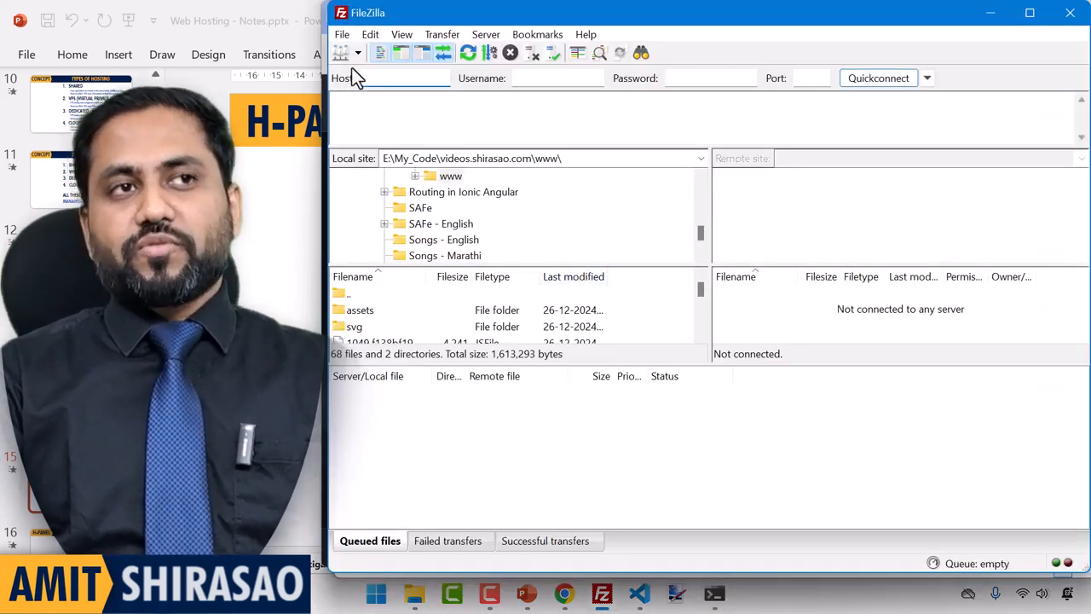
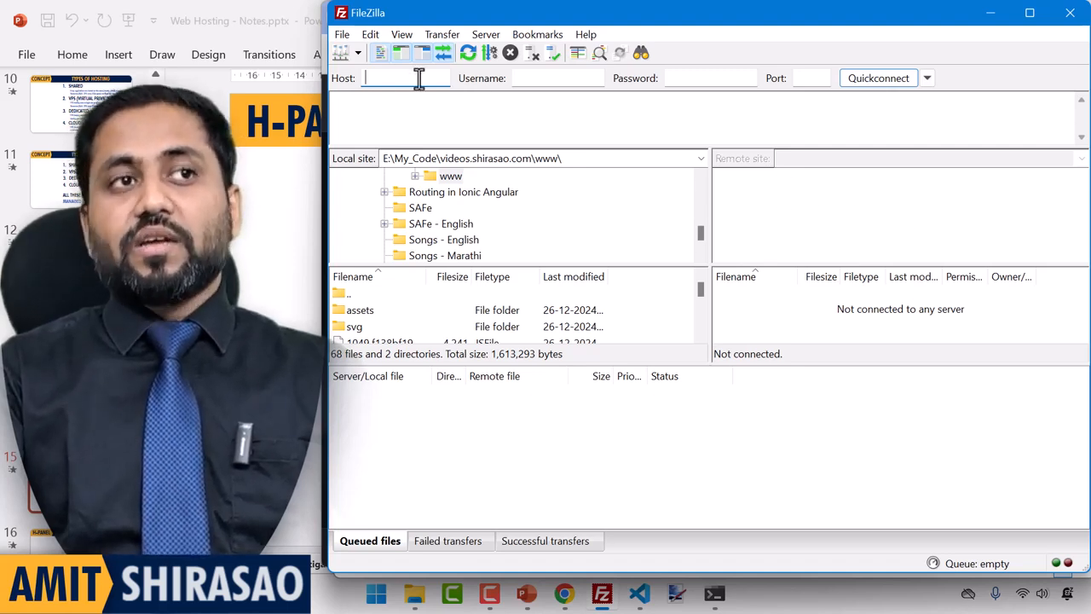
Copy the server's IP address 147.93.19.160 from CloudPanel into FileZilla's host setting and enter root as the username
key("alt+Tab")
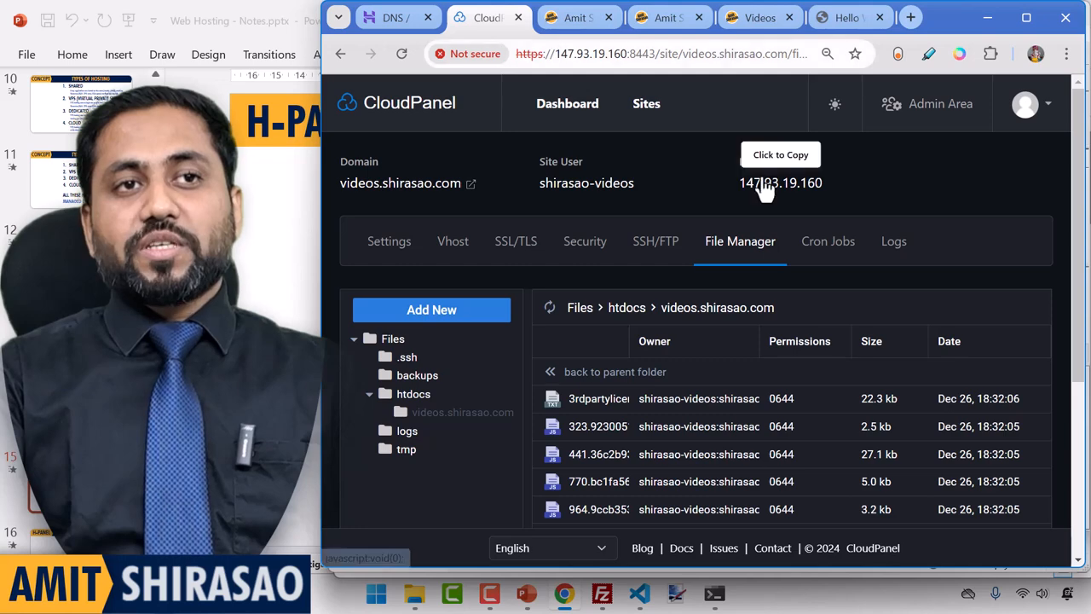
key("alt+Tab")
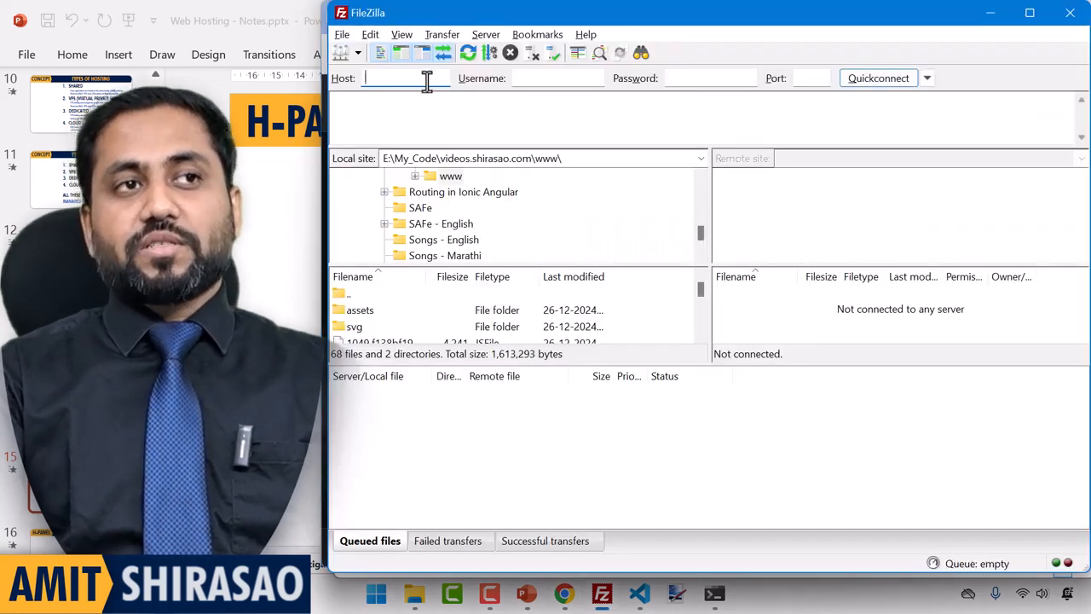
left_click(578, 85)
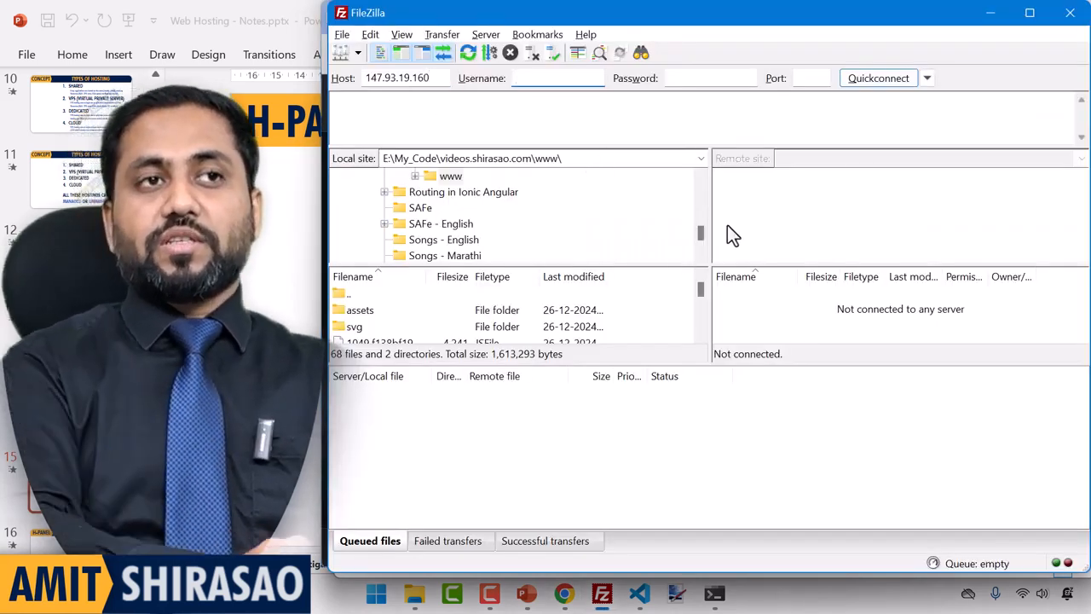
type("ro")
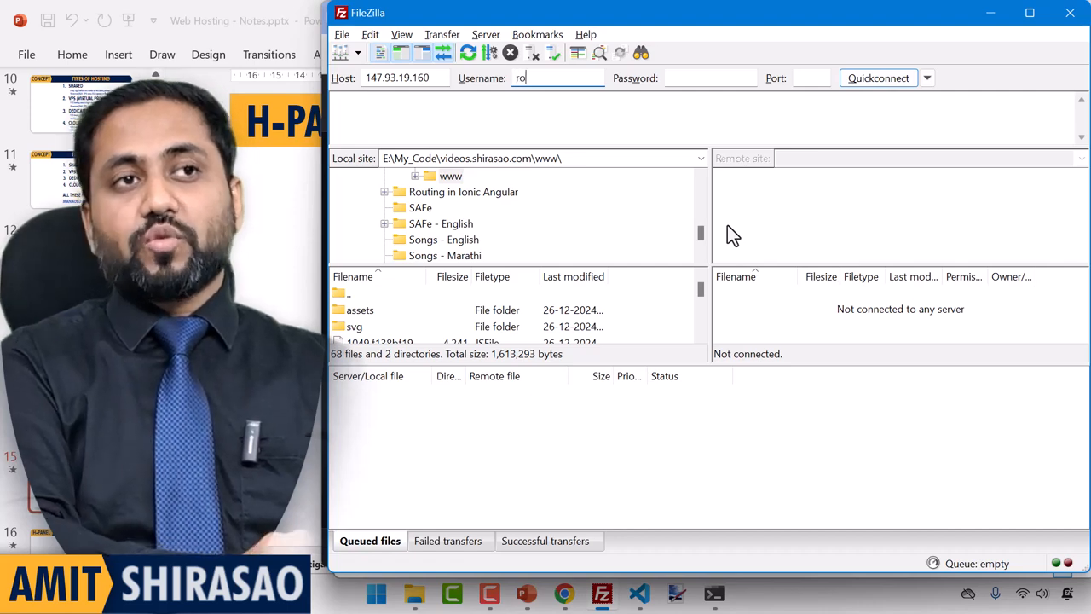
type("ot")
Enter the root password and port 22, connect to the server, and trust its new host key, updating the cached key
key("Tab")
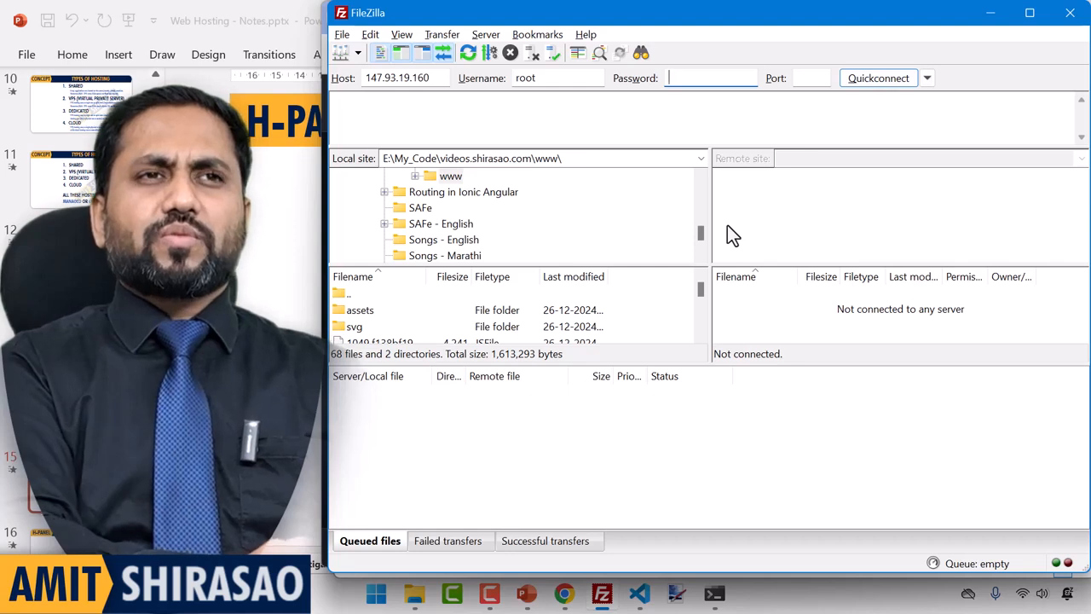
type("•••••••")
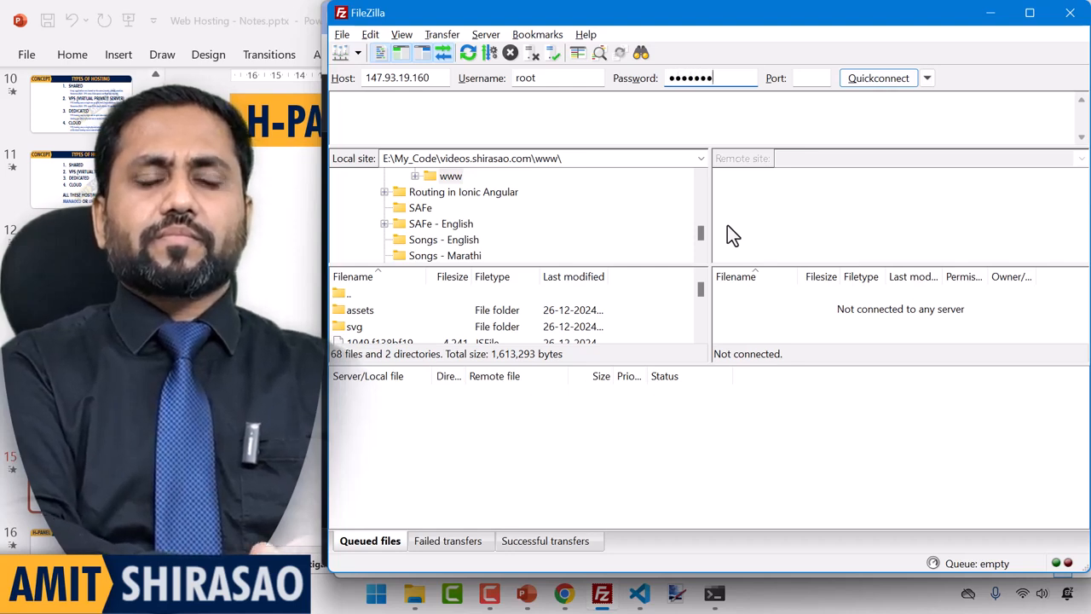
type("•••••")
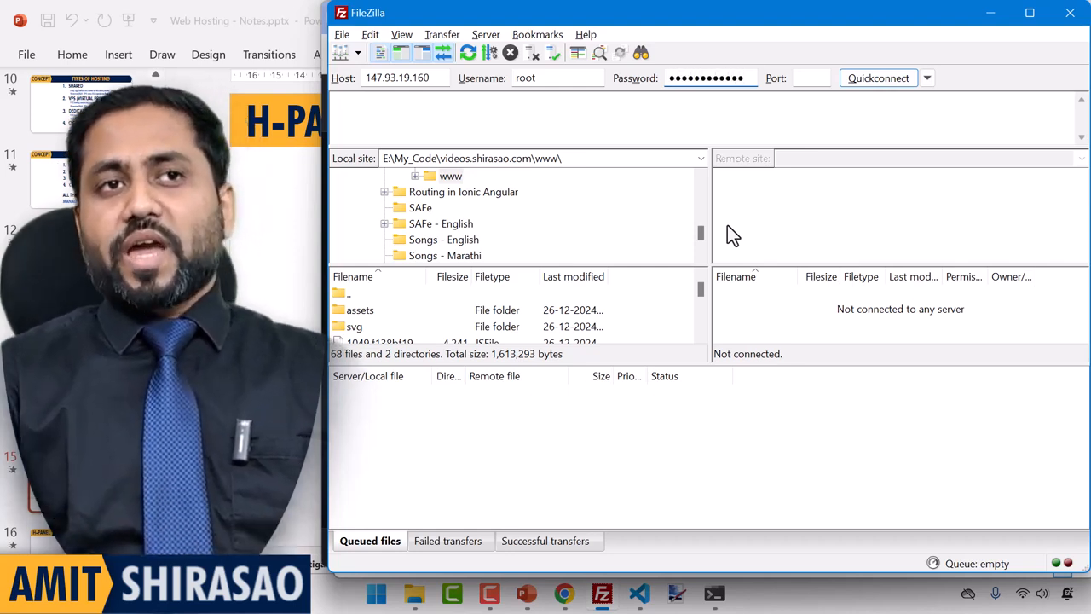
key("Tab")
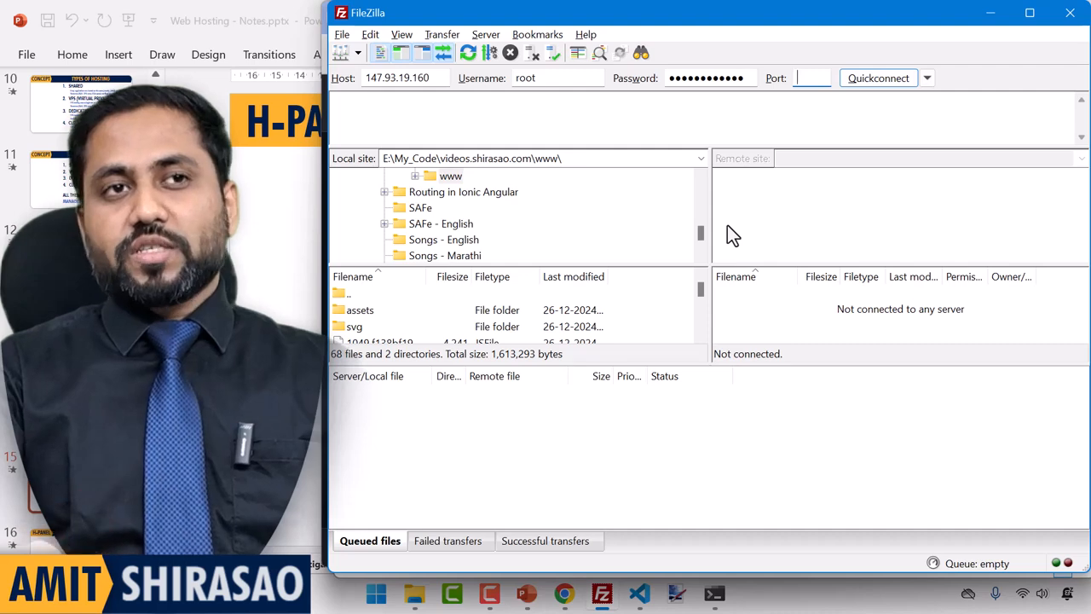
type("22")
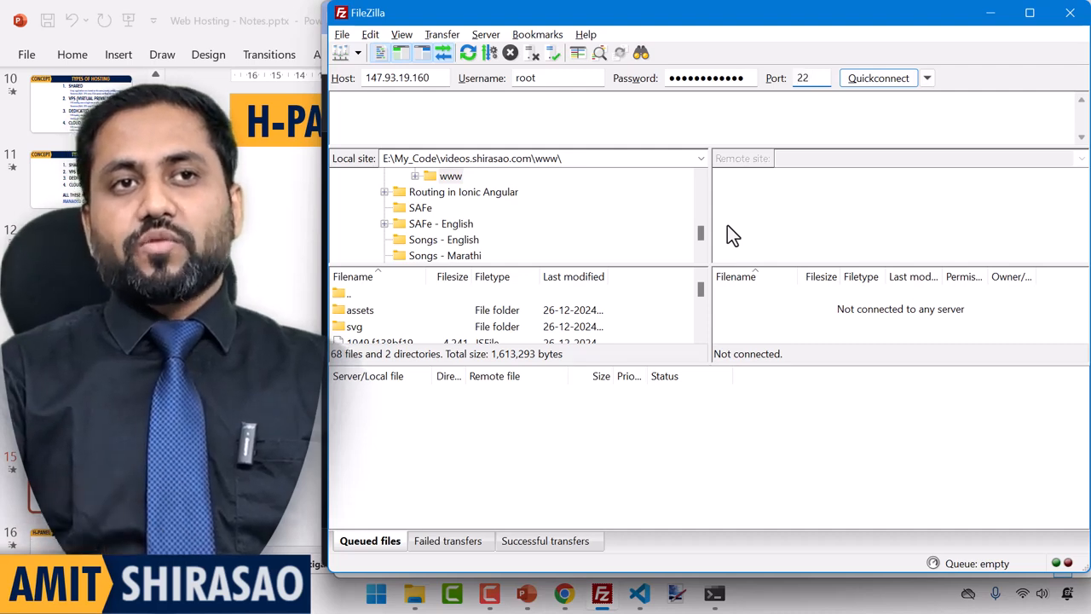
left_click(843, 79)
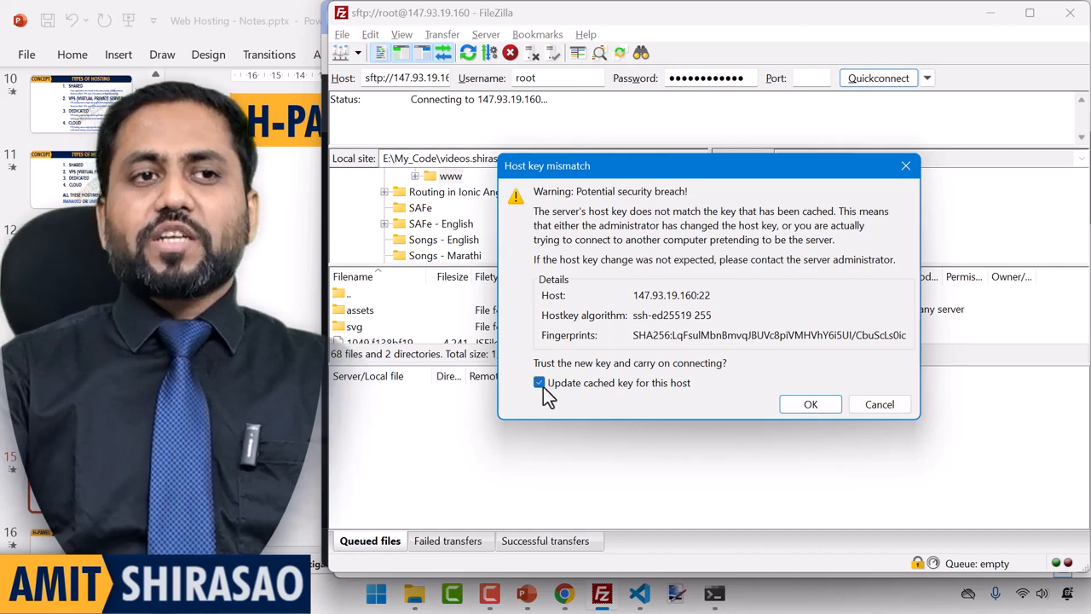
left_click(805, 404)
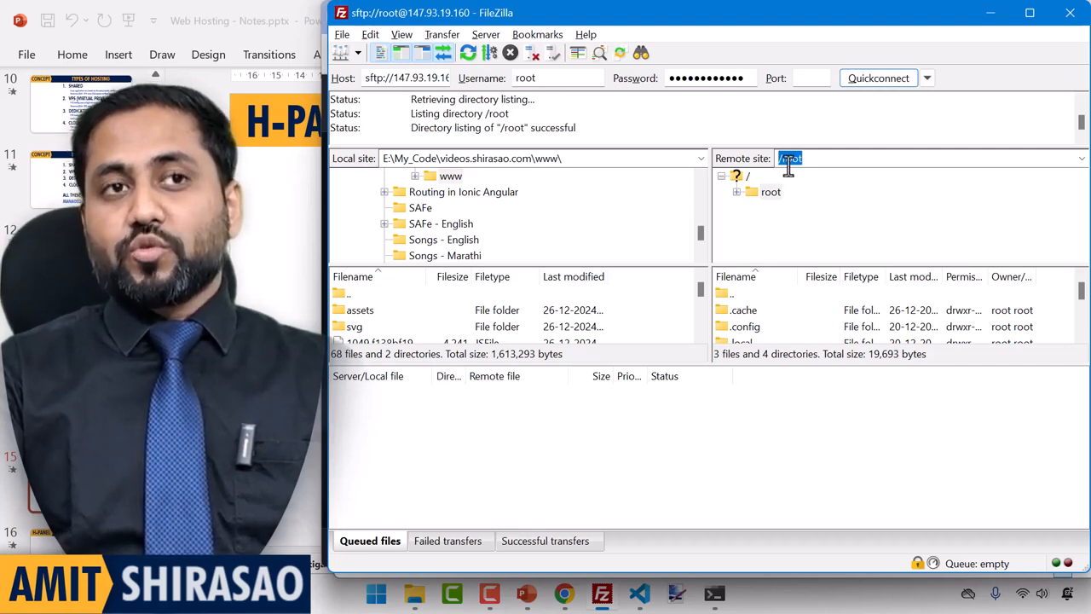
Expand the remote root folder and list the server's top-level / directory to look through its folders
left_click(736, 192)
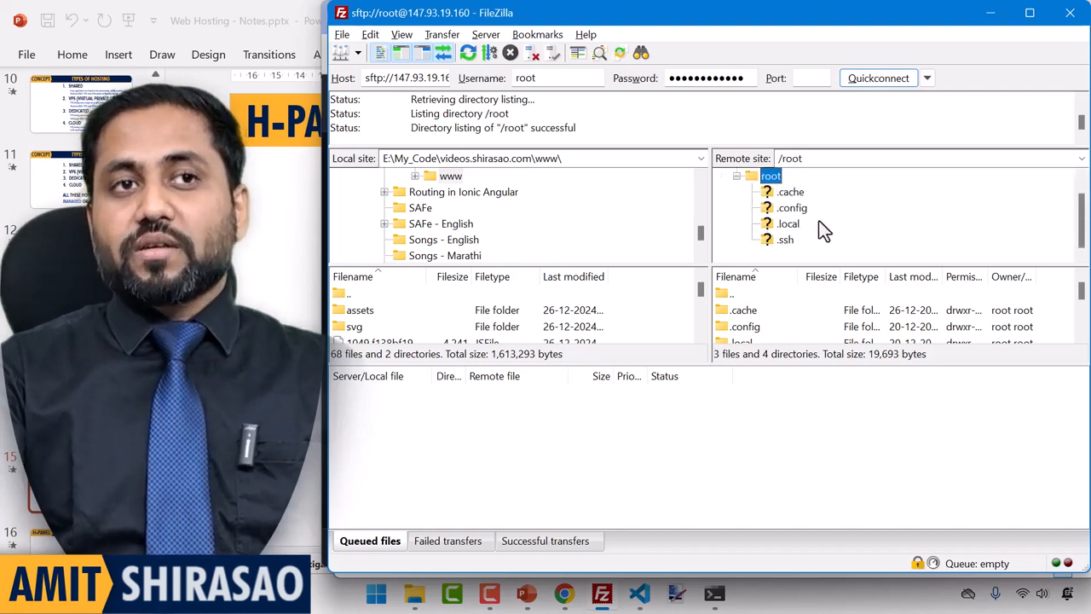
scroll(818, 220, "up", 1)
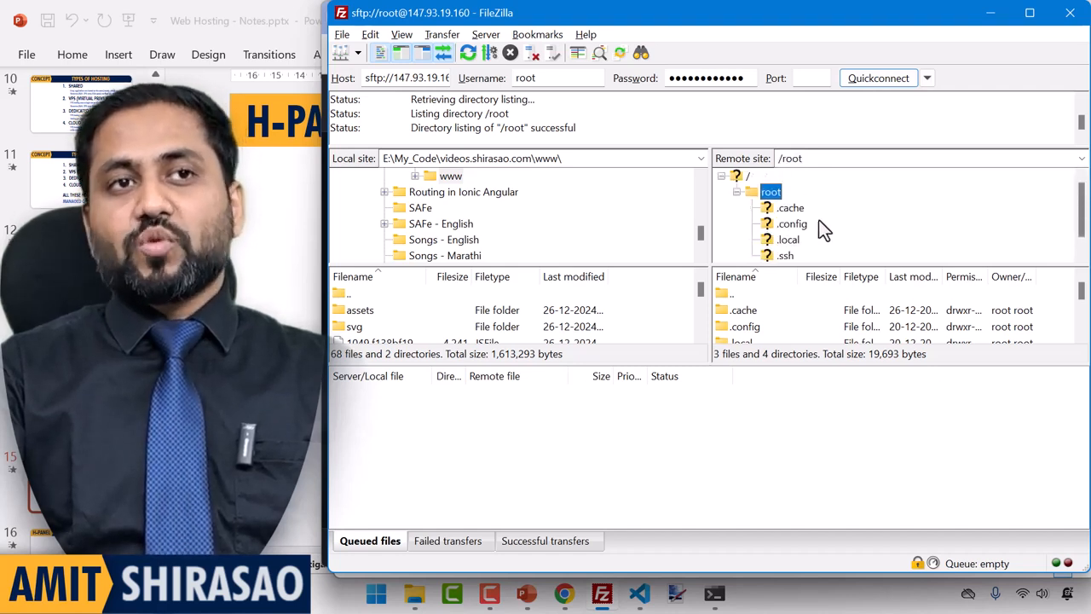
left_click(746, 178)
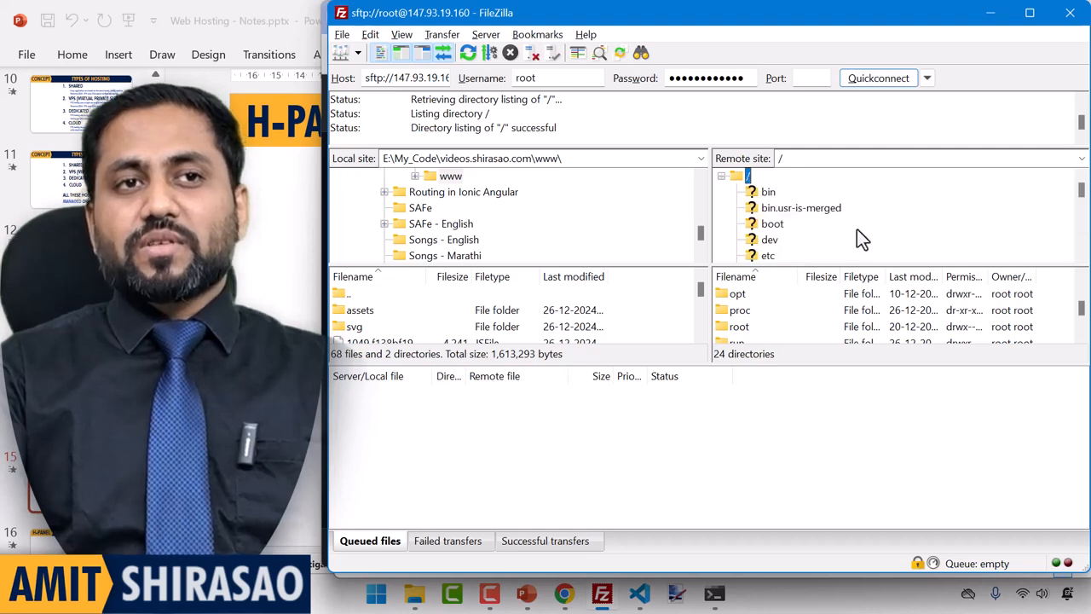
scroll(861, 238, "down", 2)
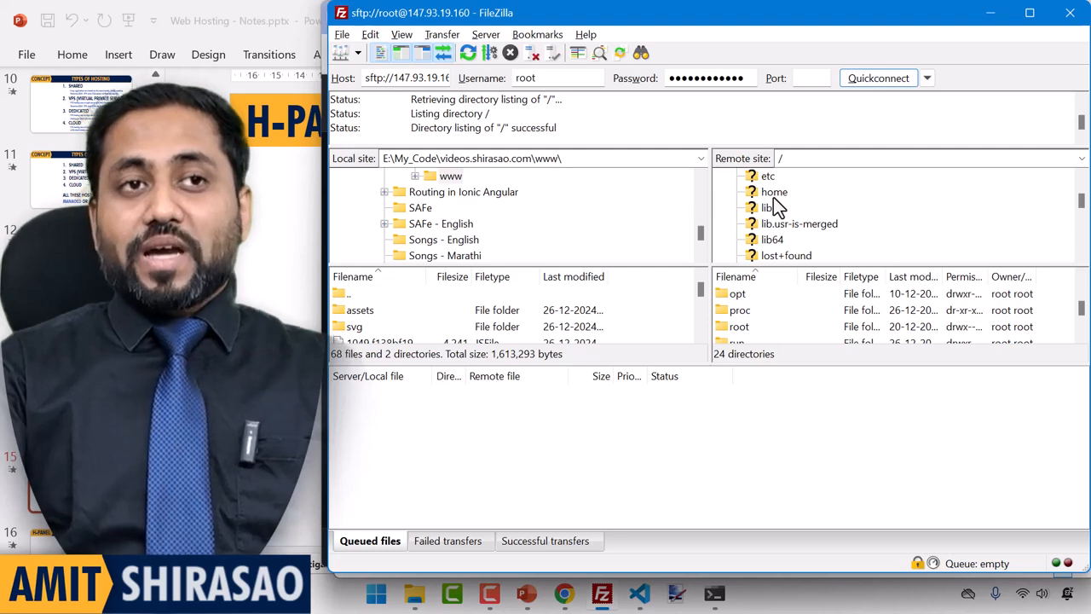
scroll(775, 207, "up", 2)
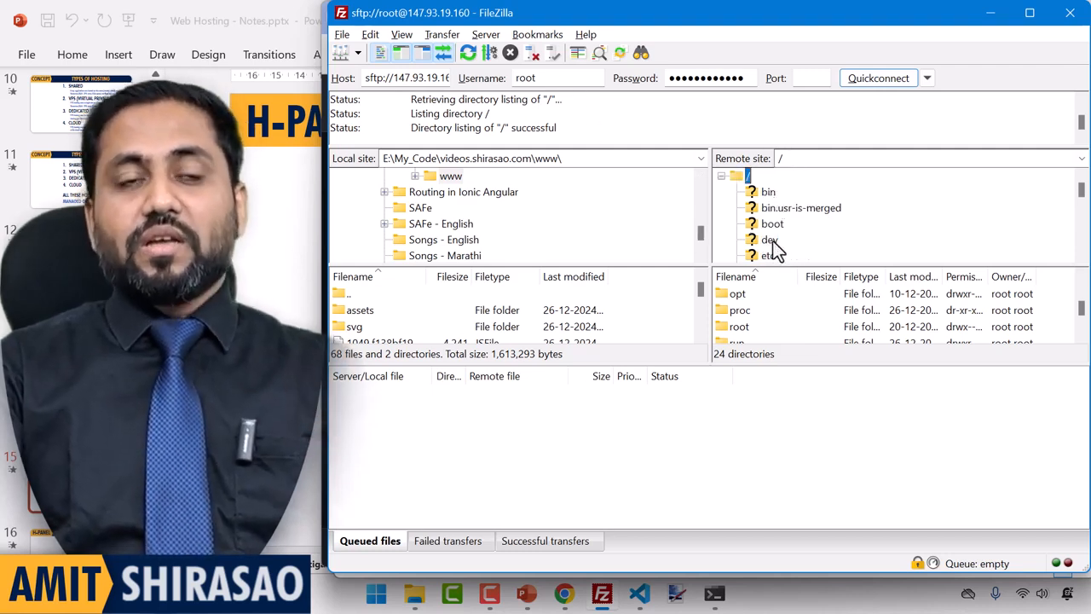
Connect to the same server as shirasao-videos with that site user's password, establishing the connection in a new tab
double_click(547, 78)
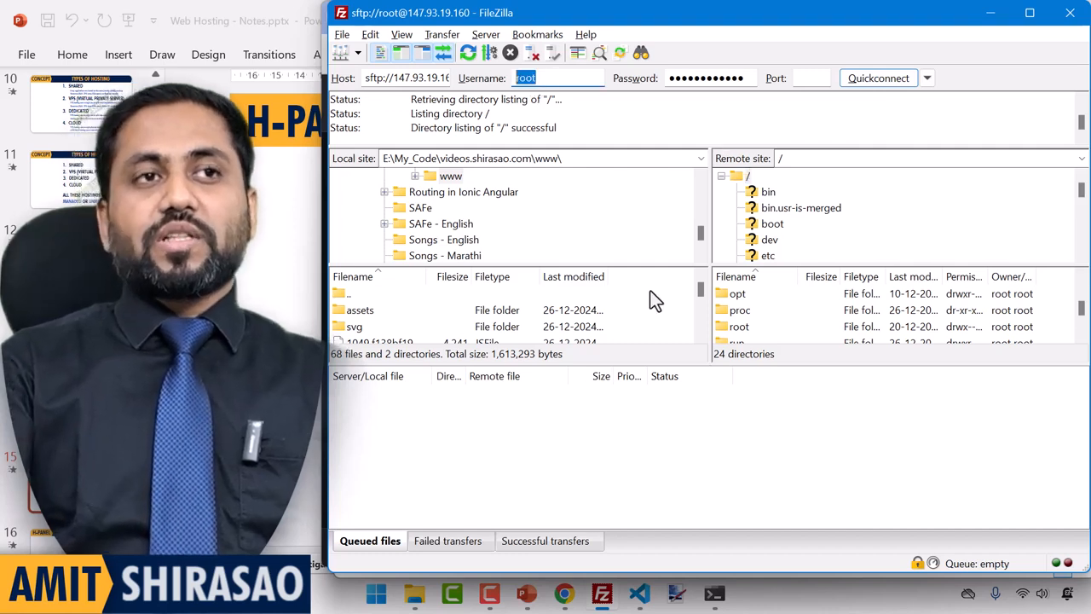
type("shirasao")
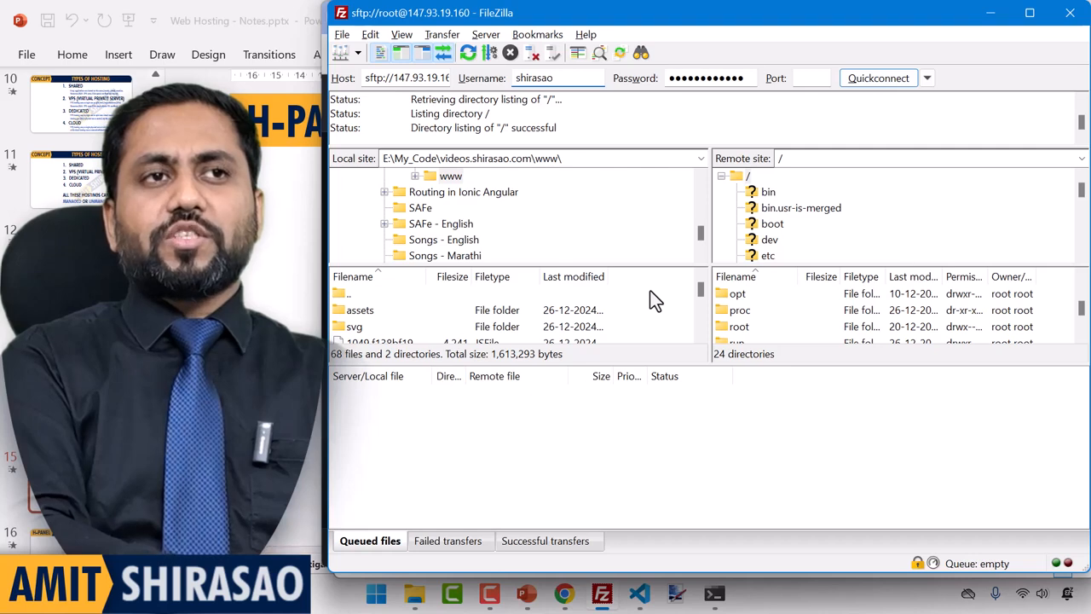
type(".-videos")
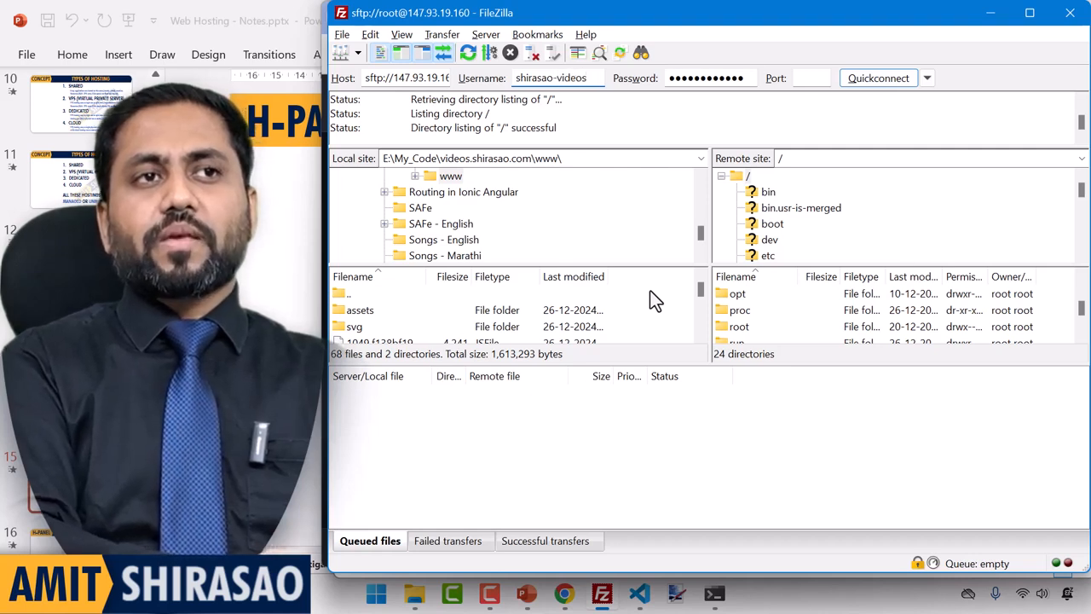
key("Tab")
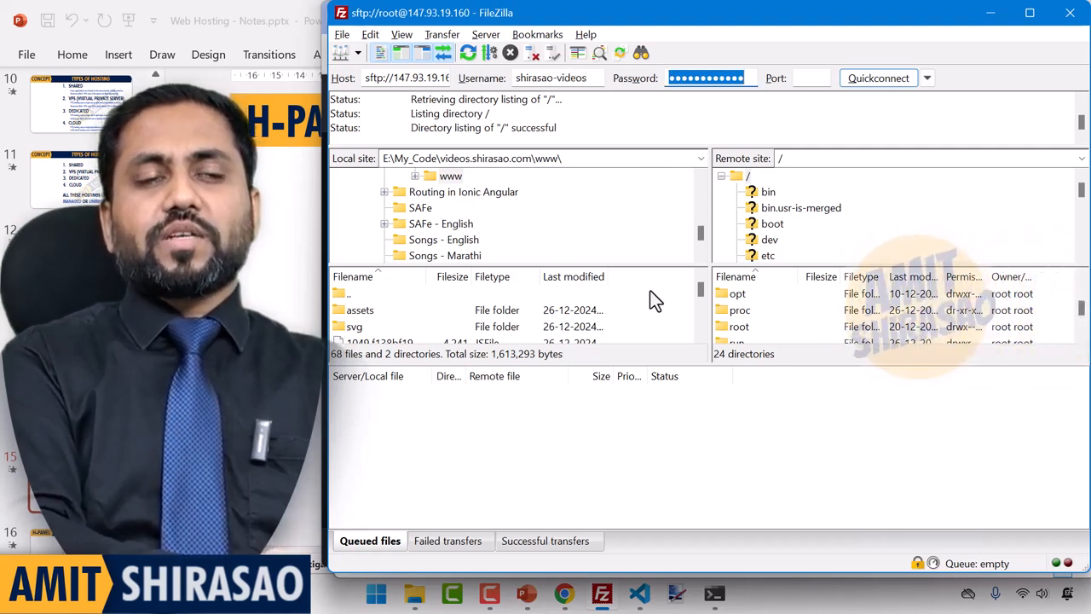
type("●●●●●●●●●")
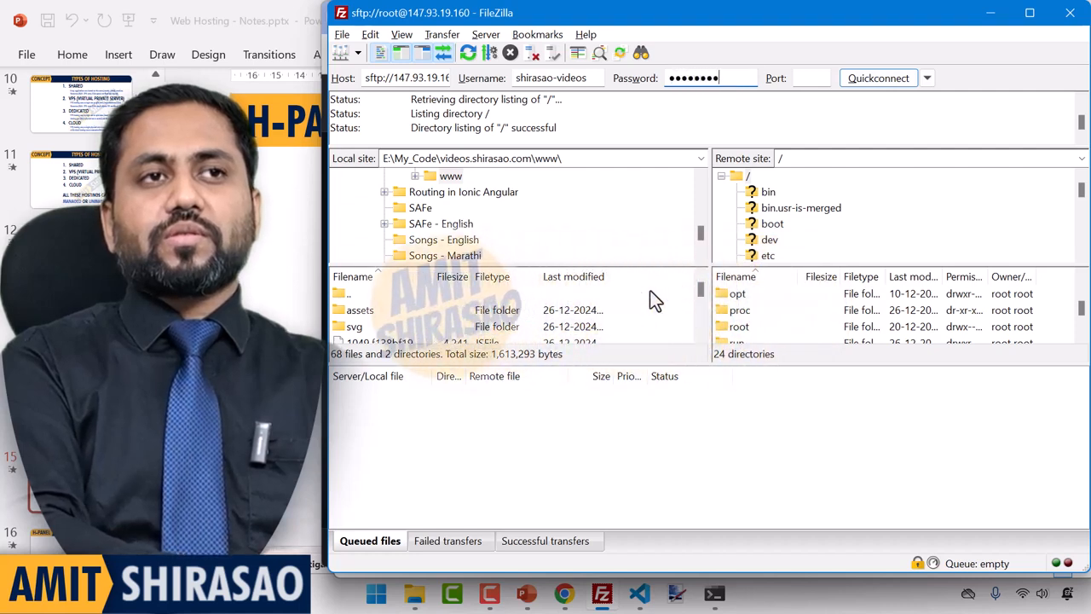
type("●●●")
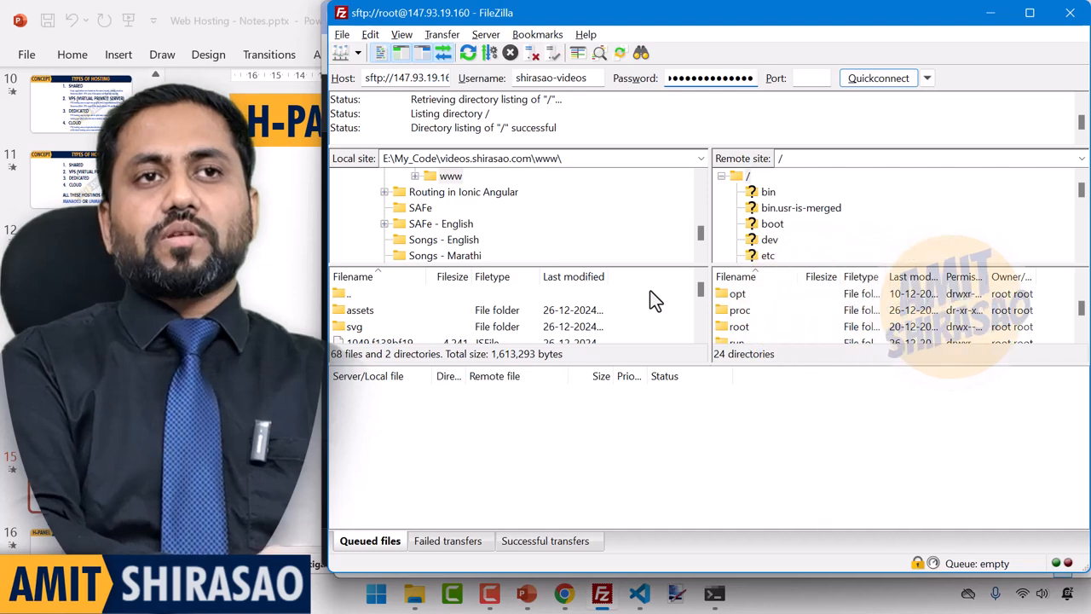
key("Return")
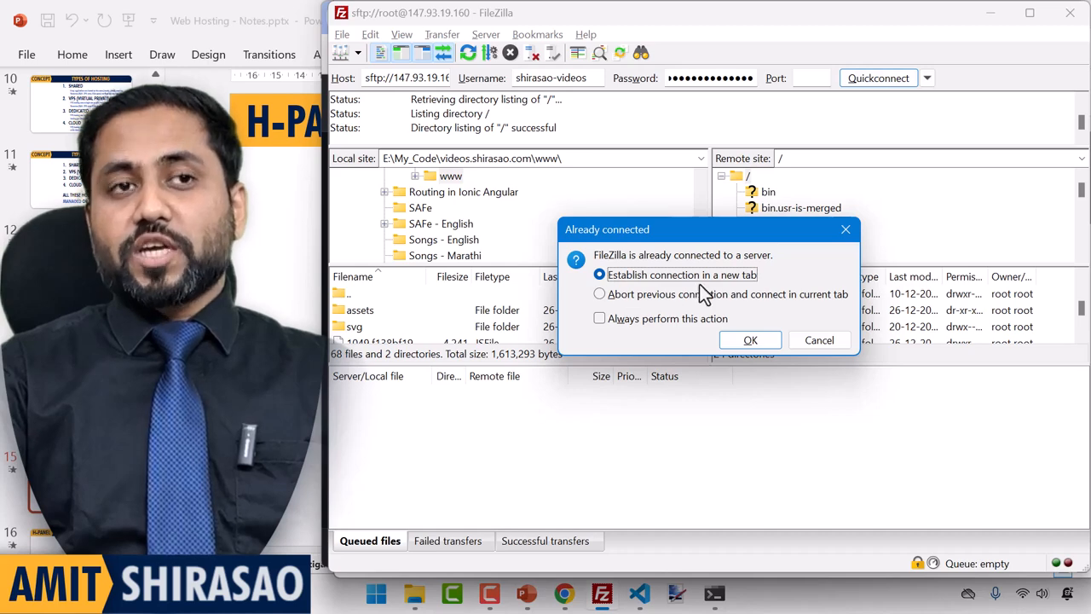
left_click(733, 340)
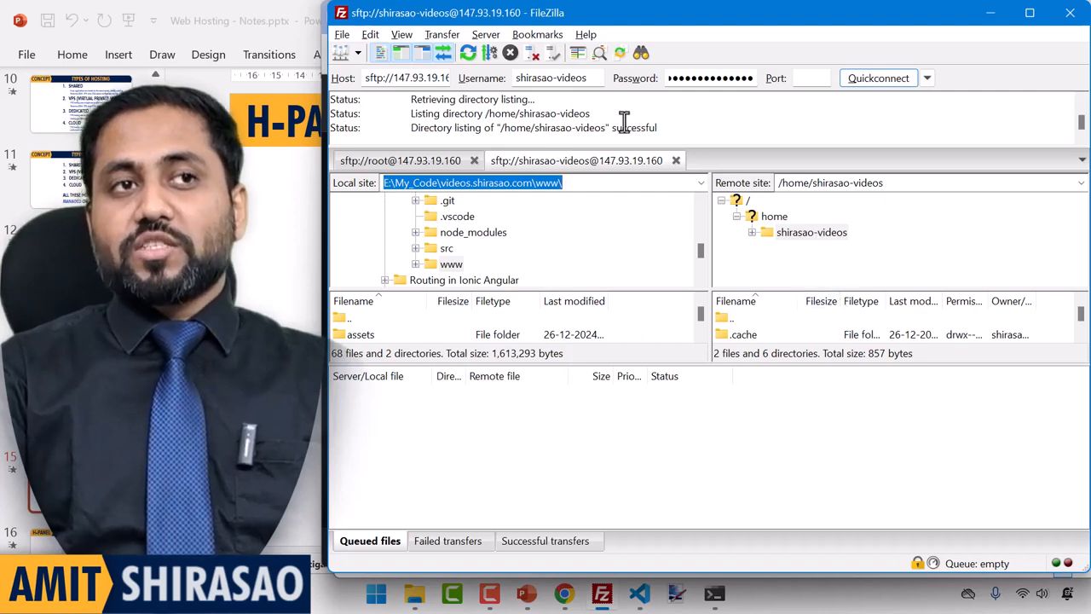
List the server's / directory as shirasao-videos and try to open the /root folder
left_click(745, 203)
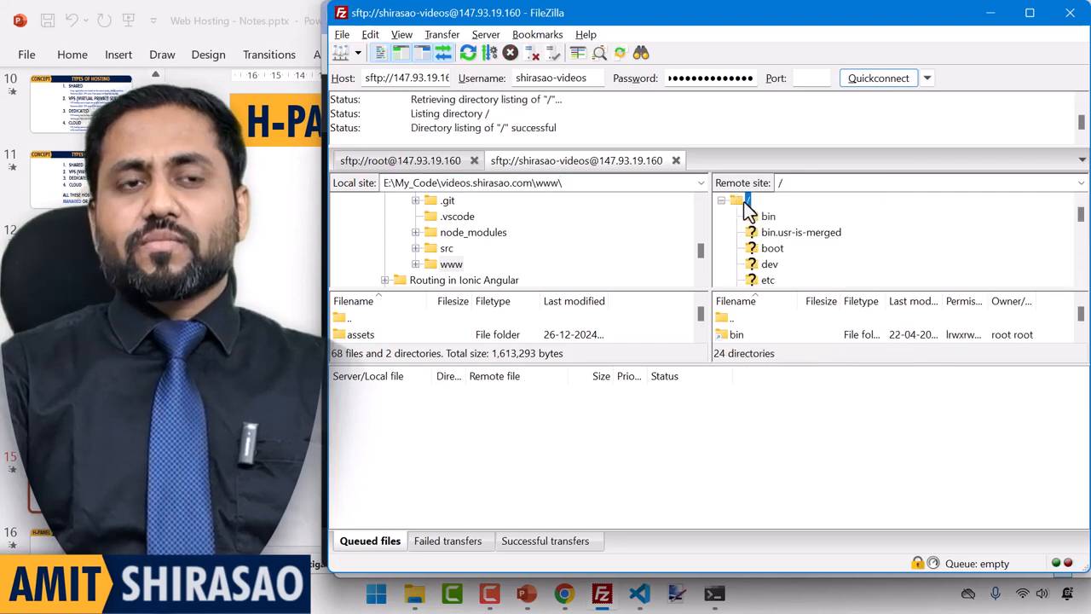
scroll(820, 262, "down", 1)
scroll(820, 263, "down", 2)
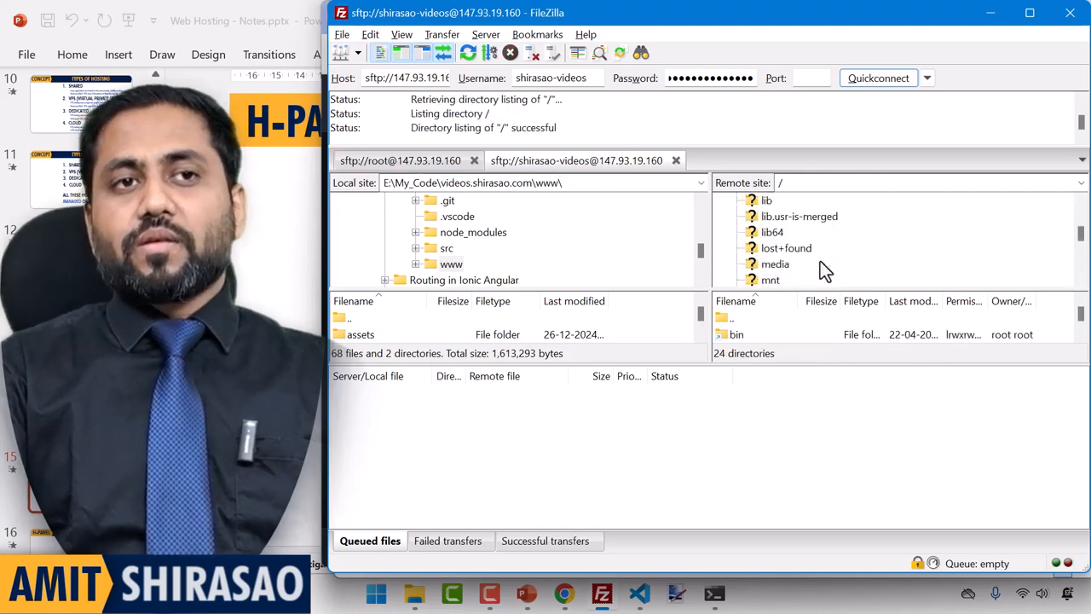
scroll(820, 260, "down", 2)
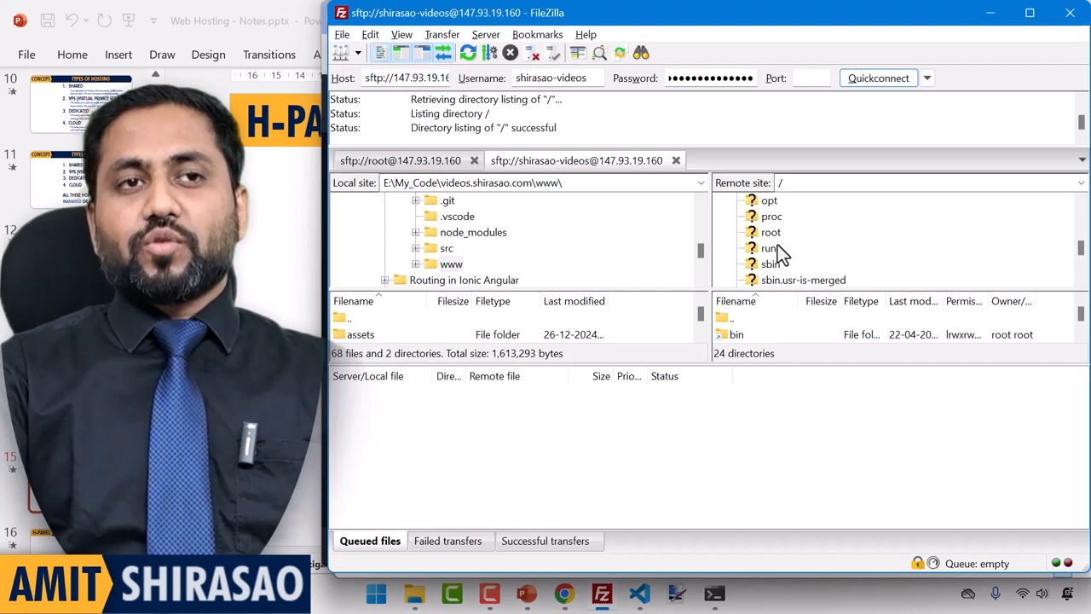
left_click(775, 235)
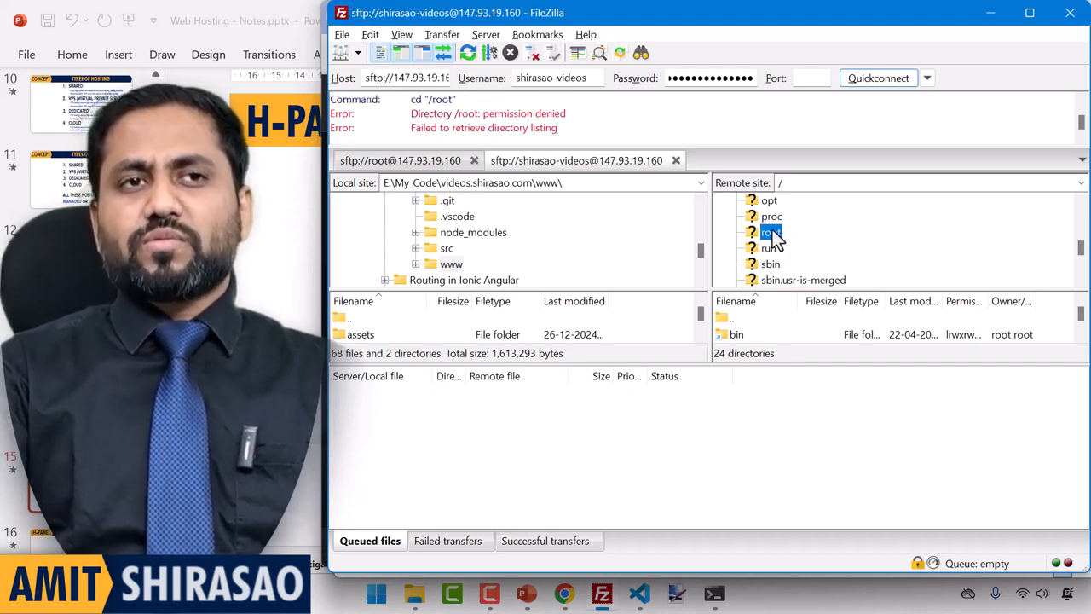
left_click(773, 234)
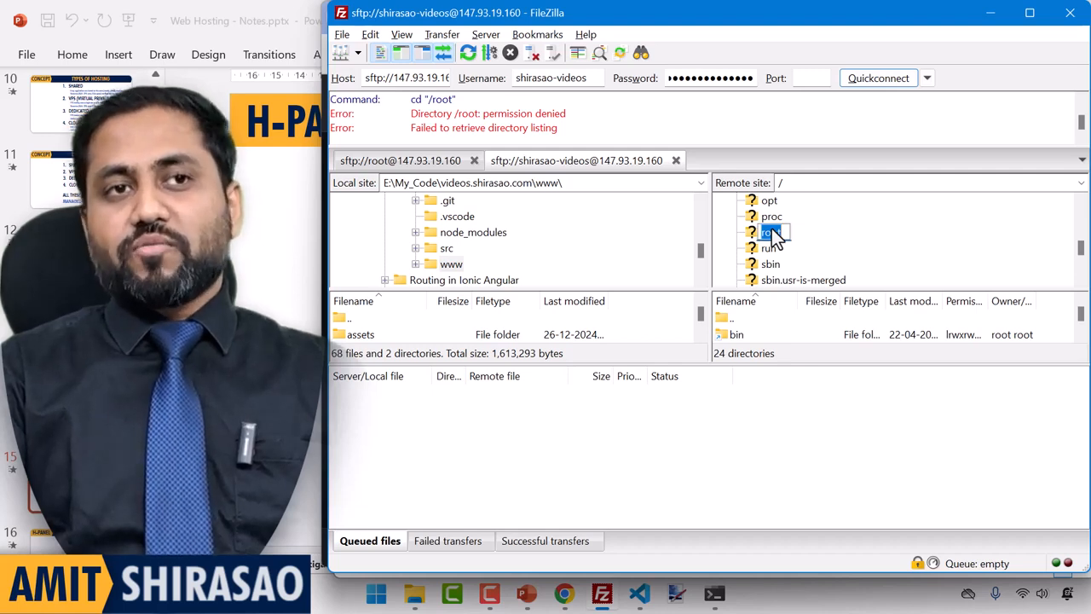
key("Escape")
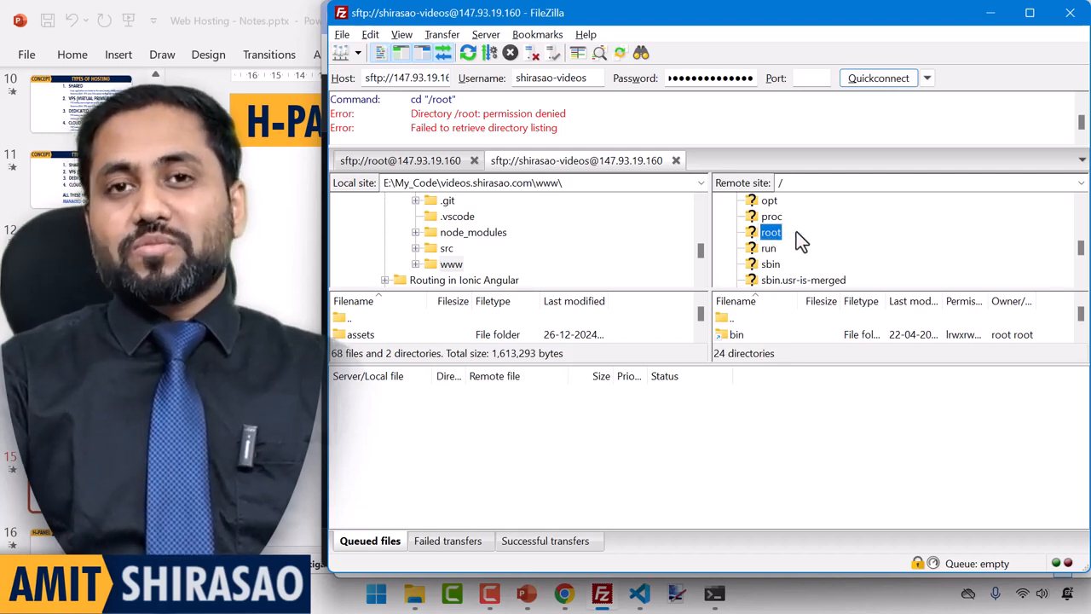
Open the remote home folder and try to access the mysql and shirasao-adhyaatma folders as the videos site user
scroll(796, 231, "up", 3)
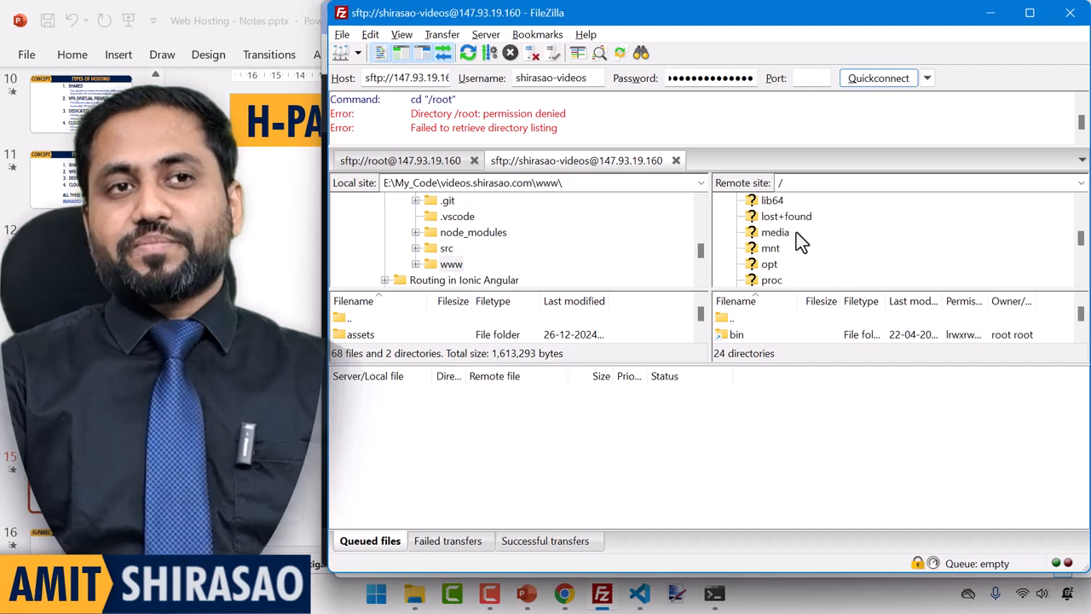
scroll(796, 232, "down", 1)
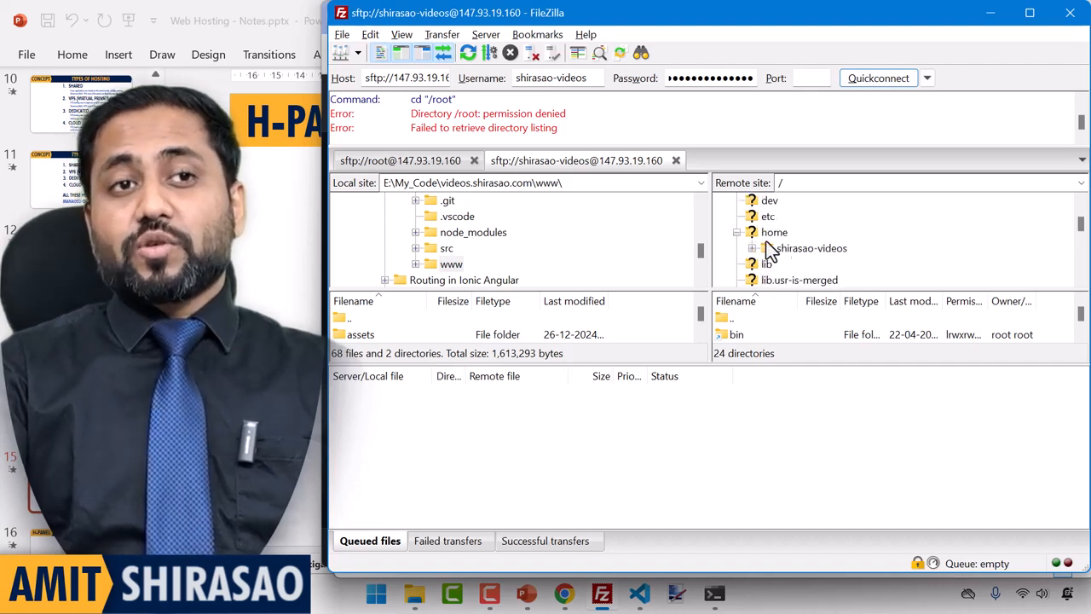
left_click(773, 235)
left_click(774, 237)
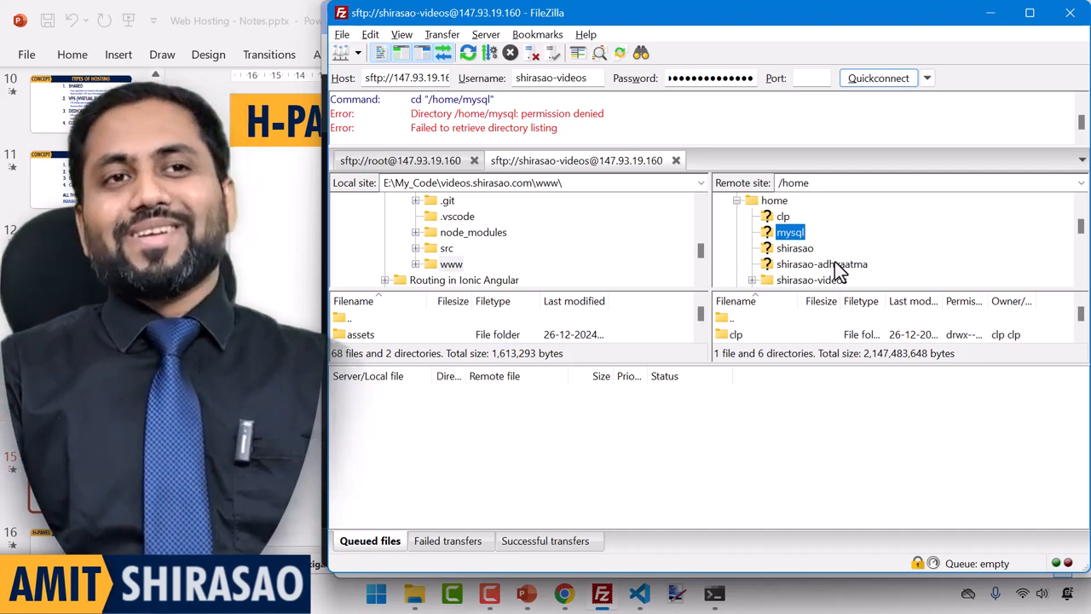
scroll(835, 266, "up", 1)
scroll(831, 260, "down", 2)
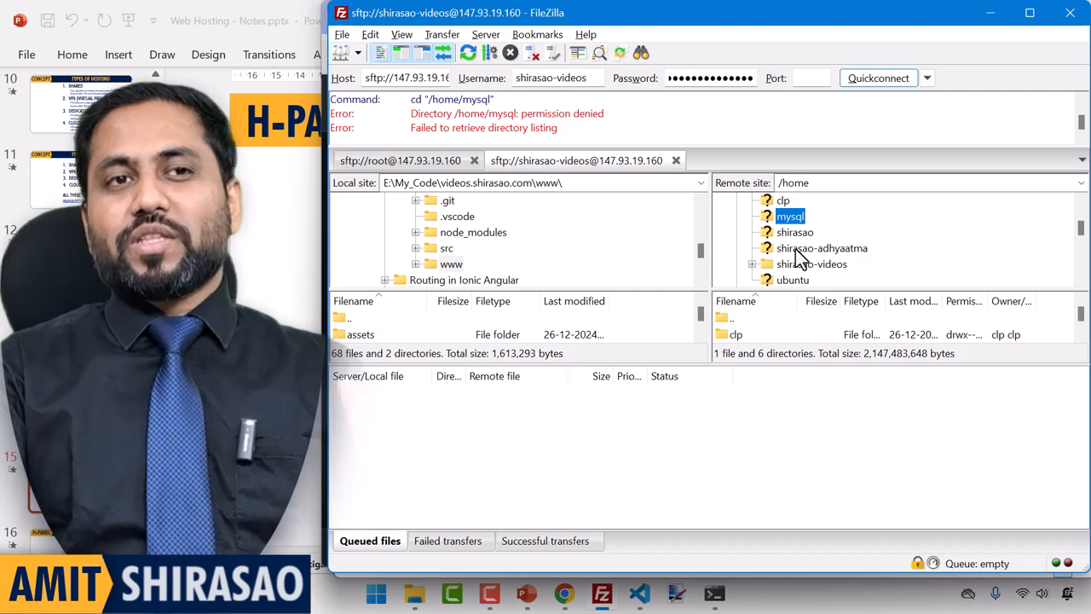
left_click(796, 250)
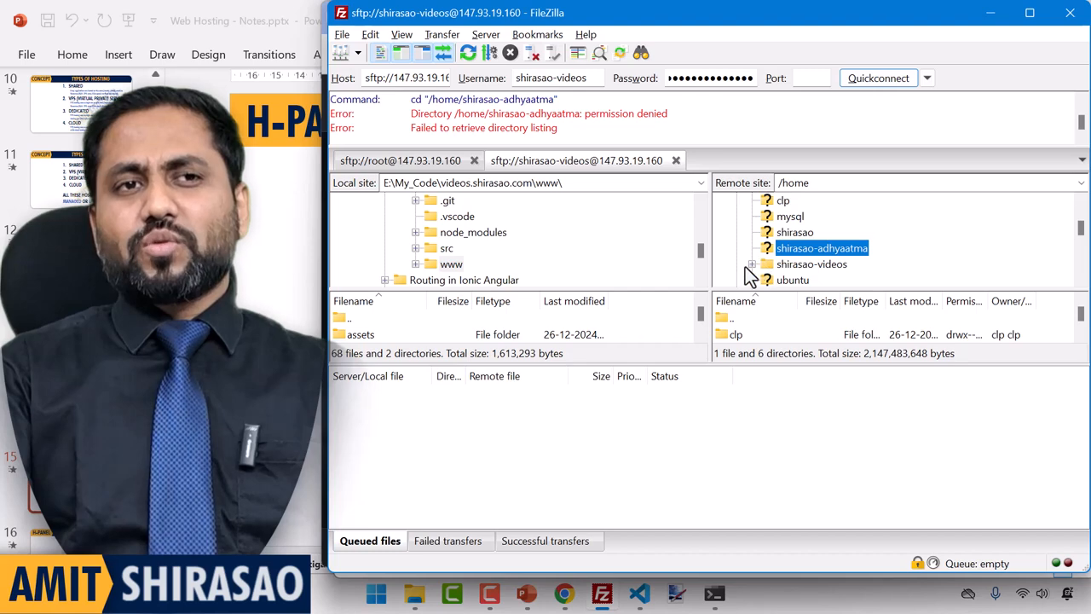
Browse the remote shirasao-videos home folder through htdocs to videos.shirasao.com and examine its full remote path
left_click(775, 266)
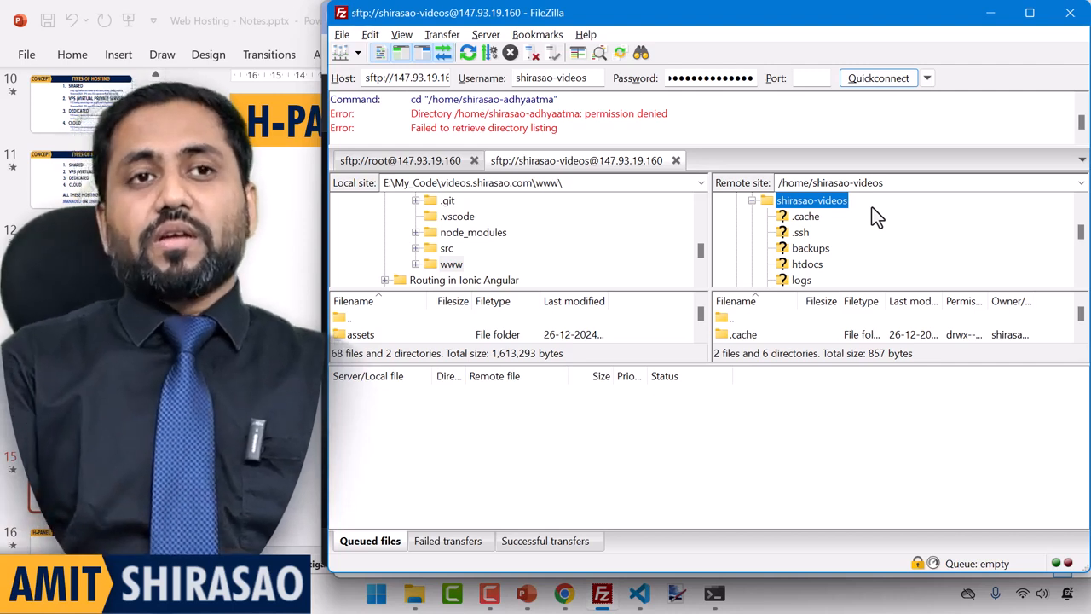
left_click(905, 184)
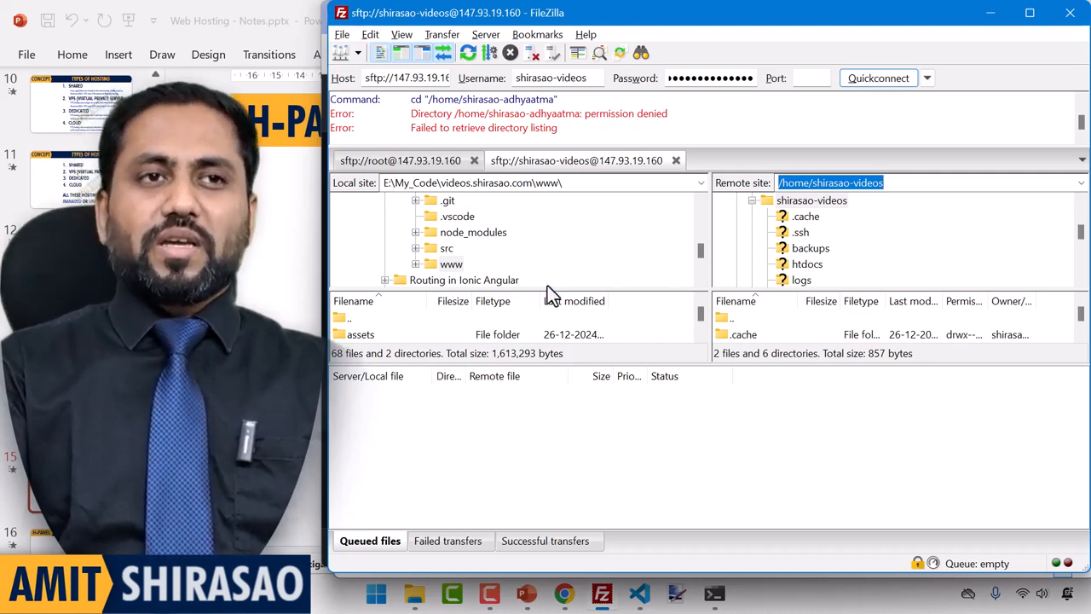
scroll(839, 252, "down", 1)
left_click(822, 219)
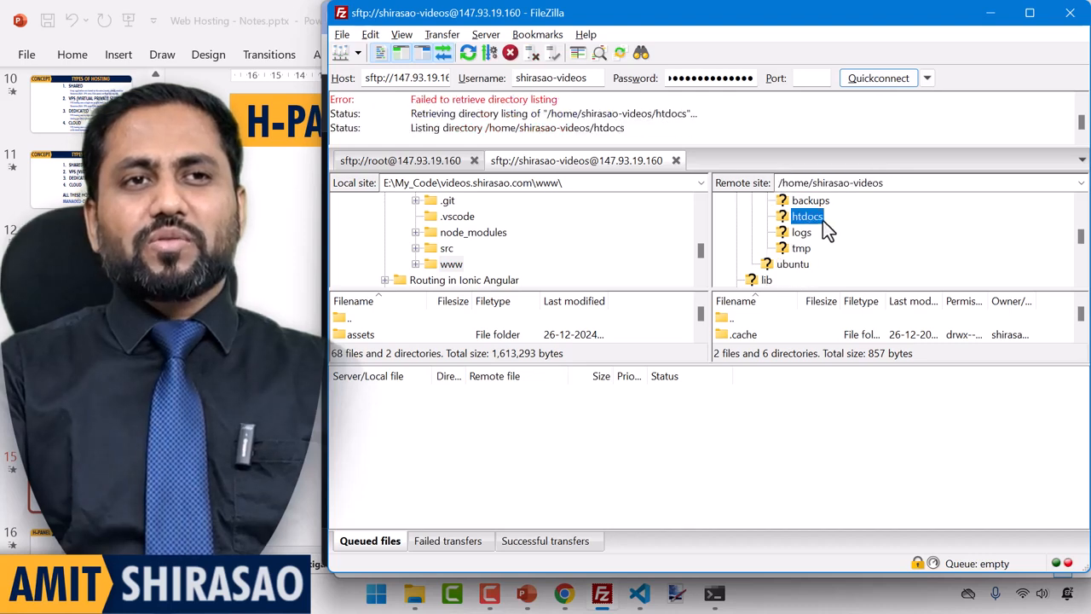
left_click(842, 235)
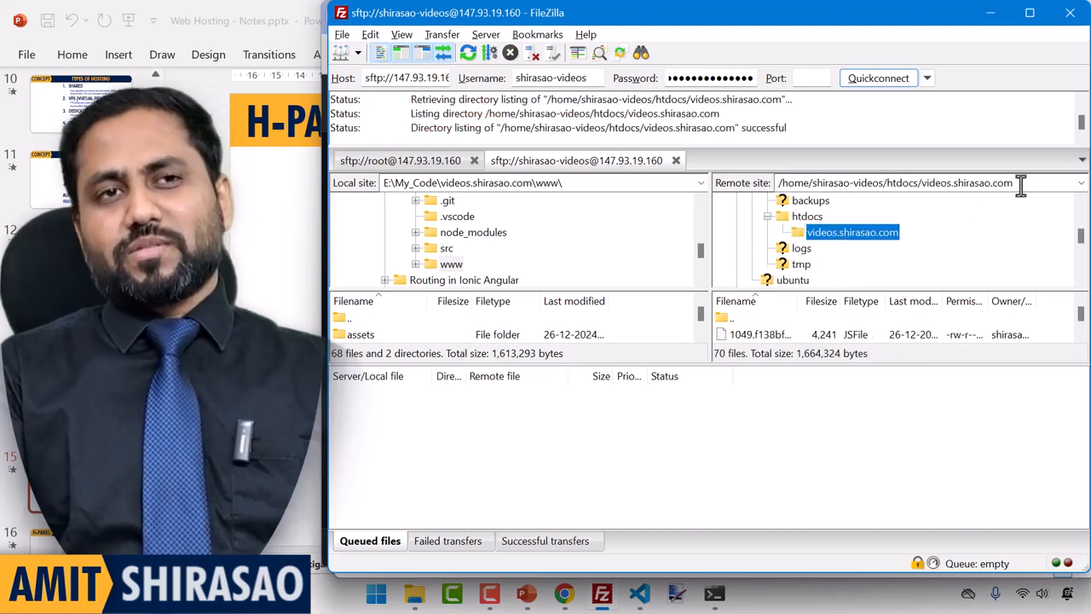
left_click_drag(1016, 184, 738, 189)
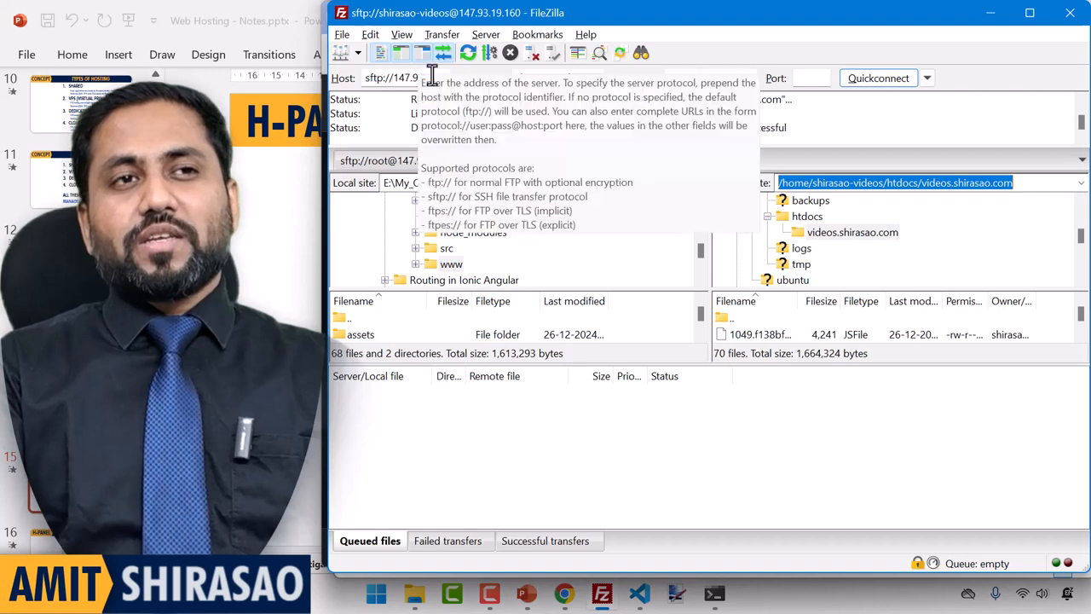
Delete the saved adhyaatma.shirasao.com, diy.shirasao.com and shirasao.com entries from the Site Manager
left_click(341, 58)
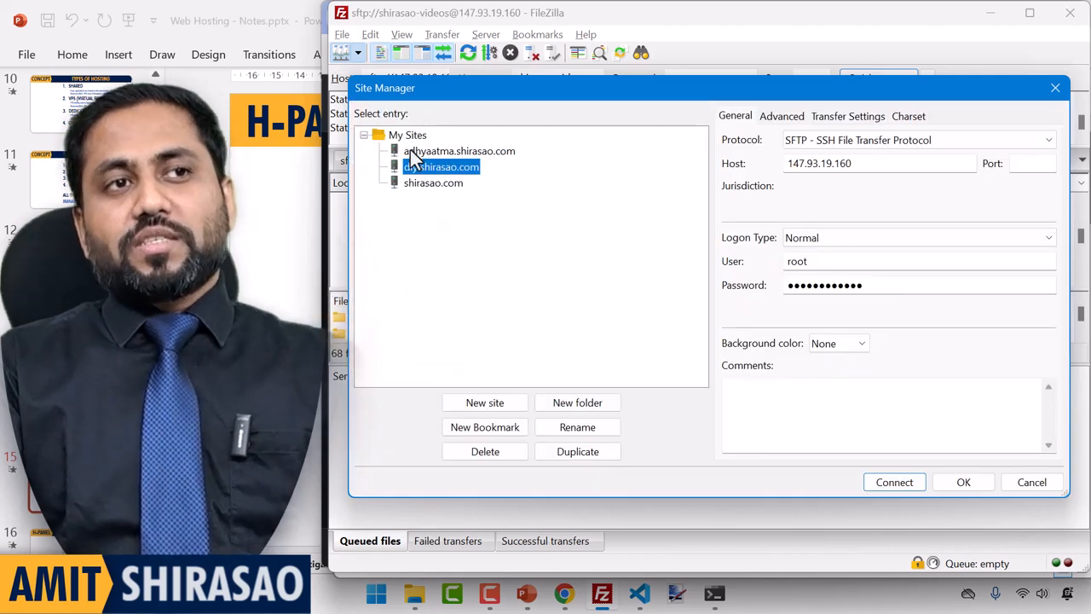
left_click(410, 150)
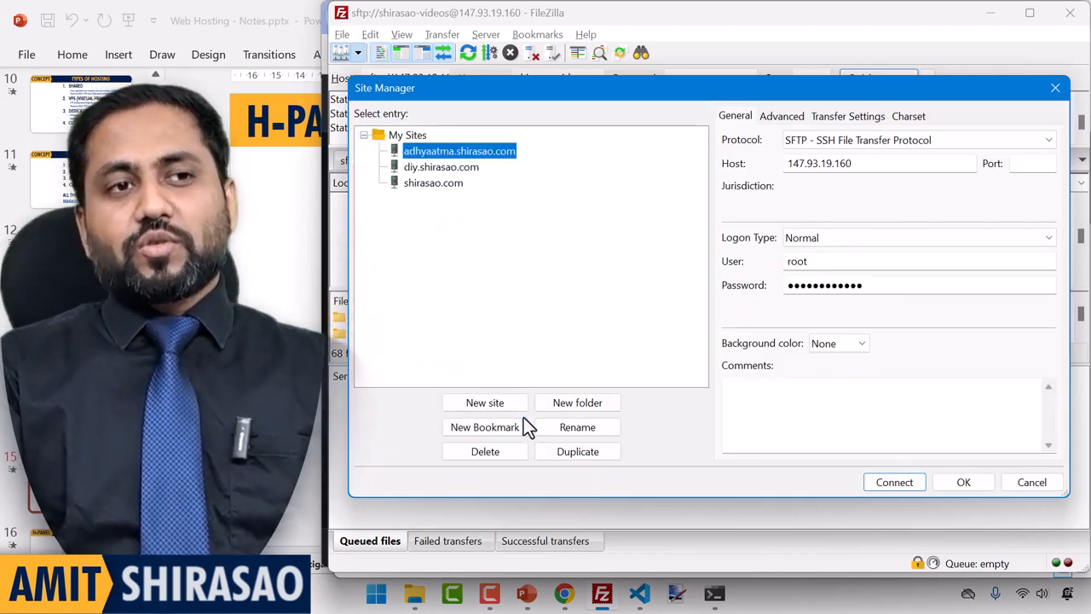
left_click(513, 453)
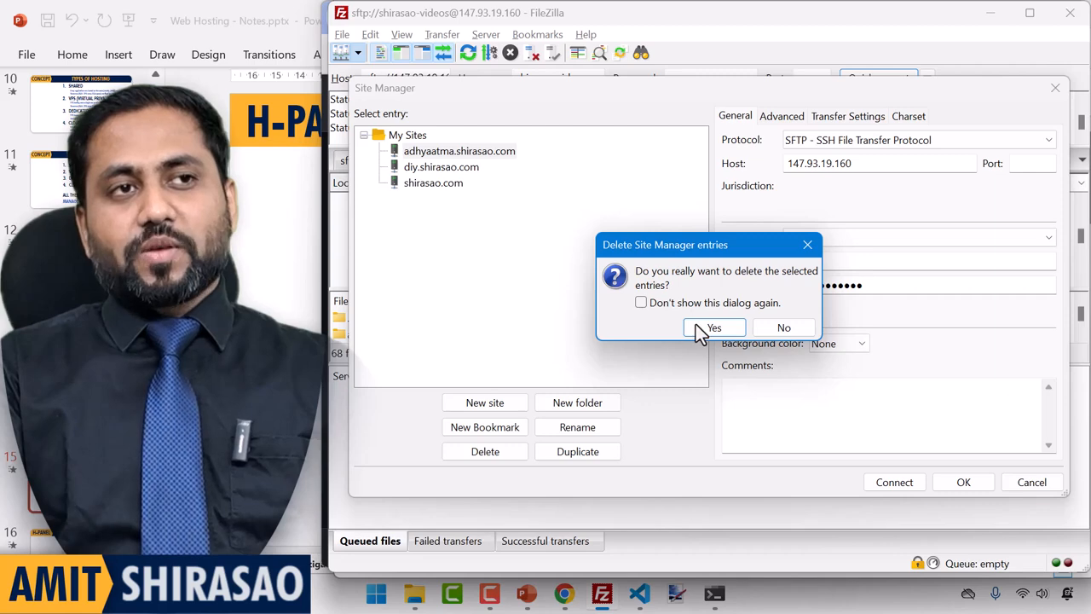
left_click(697, 326)
left_click(478, 457)
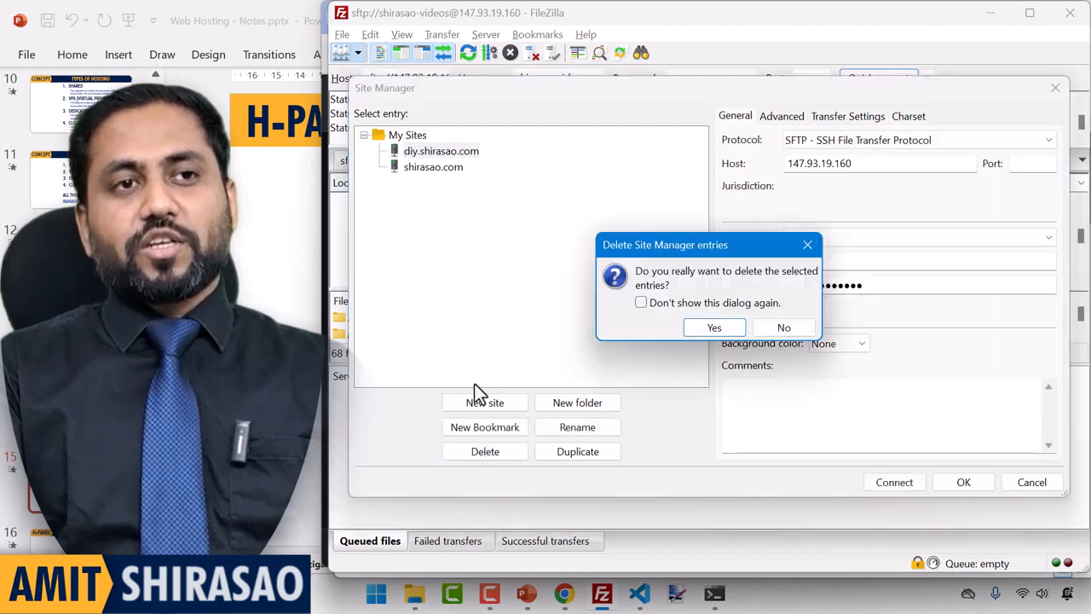
left_click(708, 327)
left_click(443, 154)
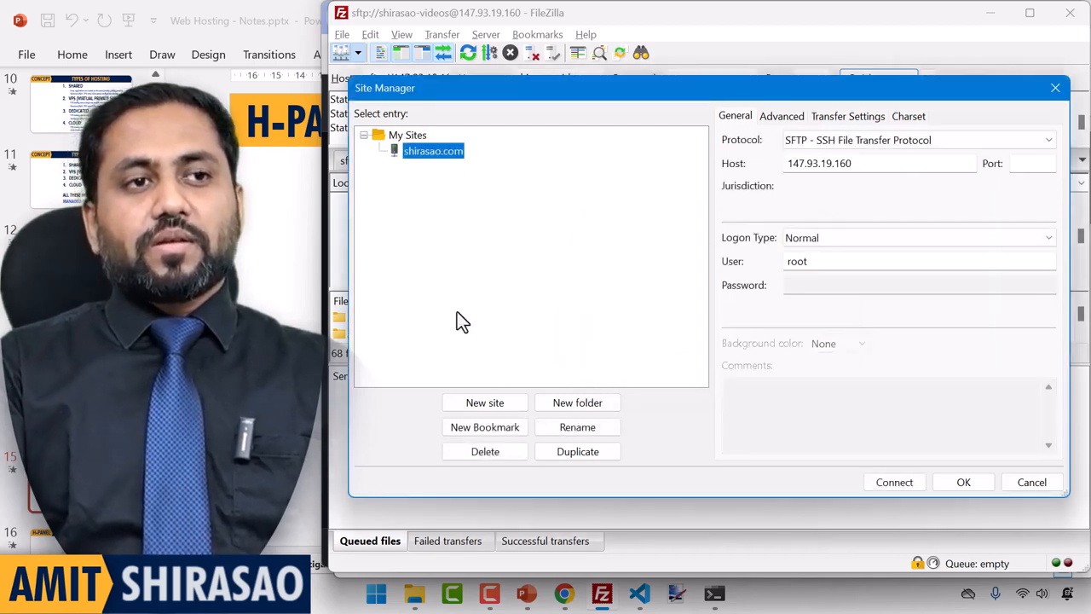
left_click(482, 453)
left_click(714, 329)
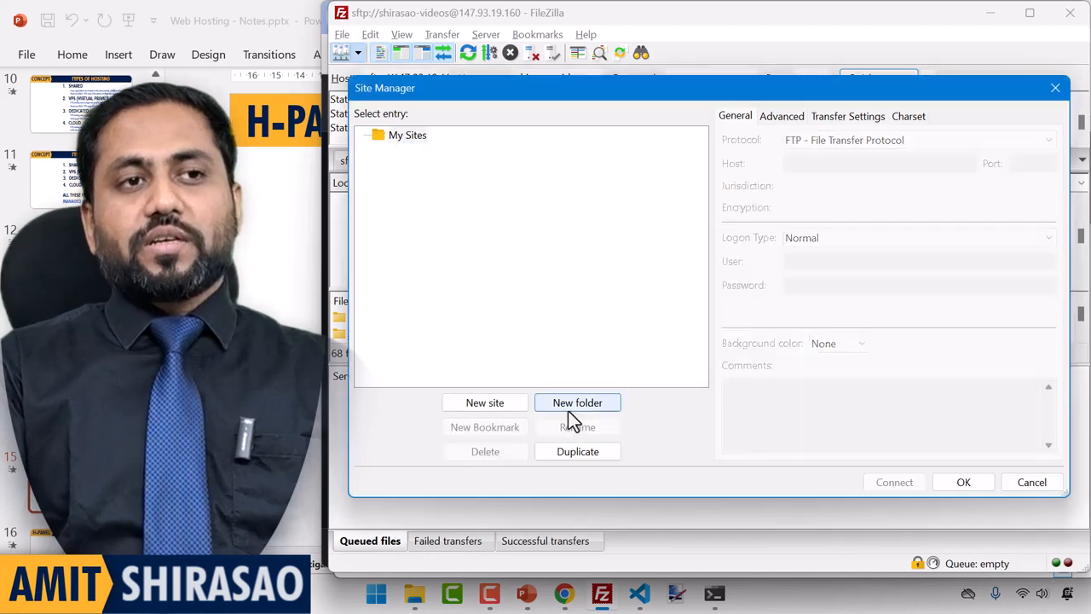
Add a Site Manager entry named shirasao.com with host 147.93.19.160, port 22 and the SFTP - SSH File Transfer Protocol
left_click(488, 405)
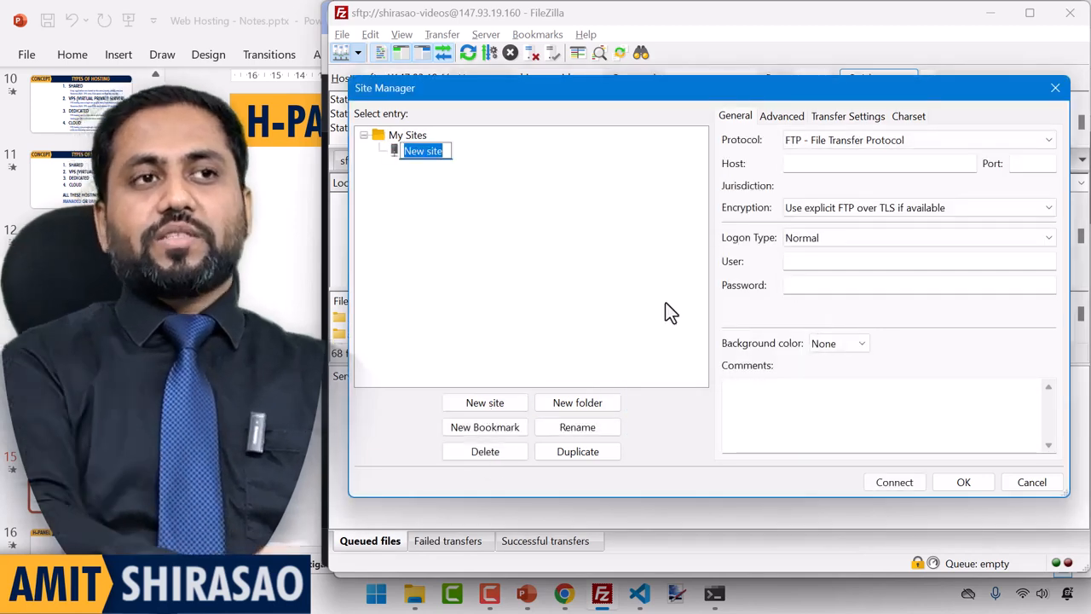
type("shirasao.com")
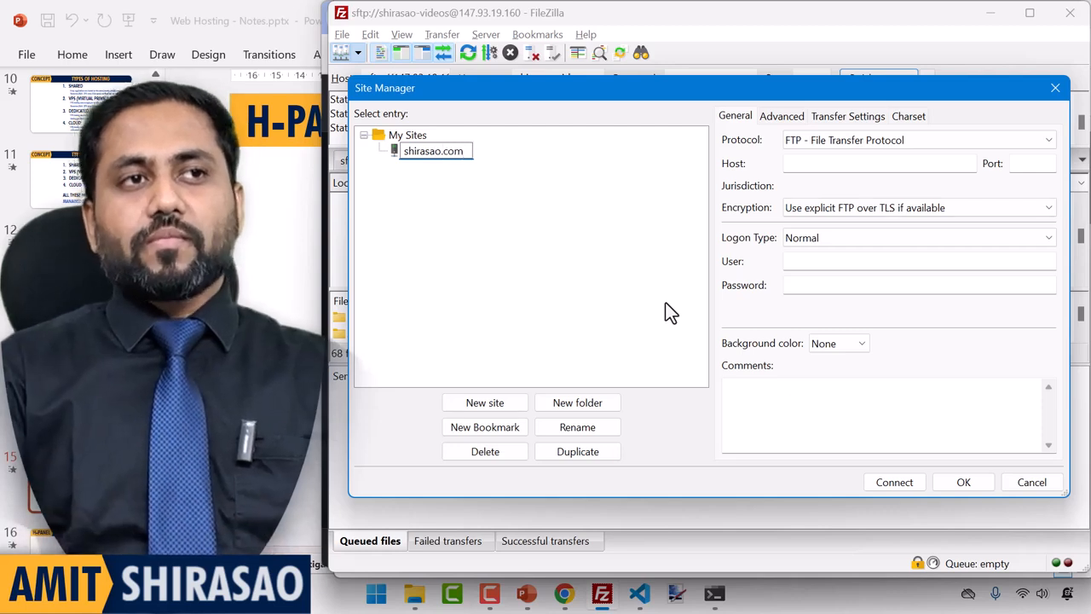
key("Return")
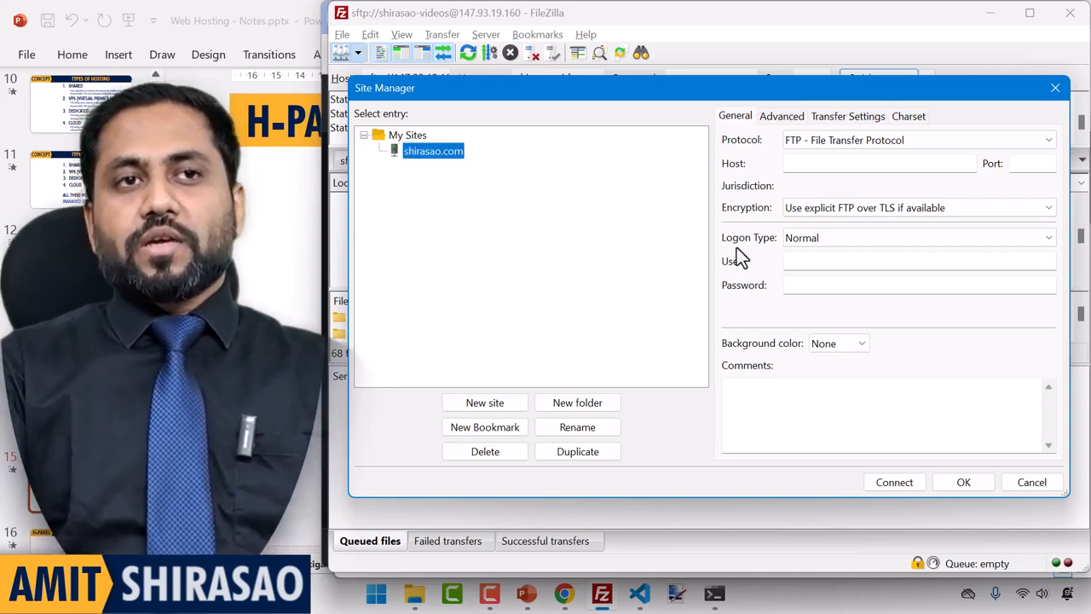
left_click(805, 167)
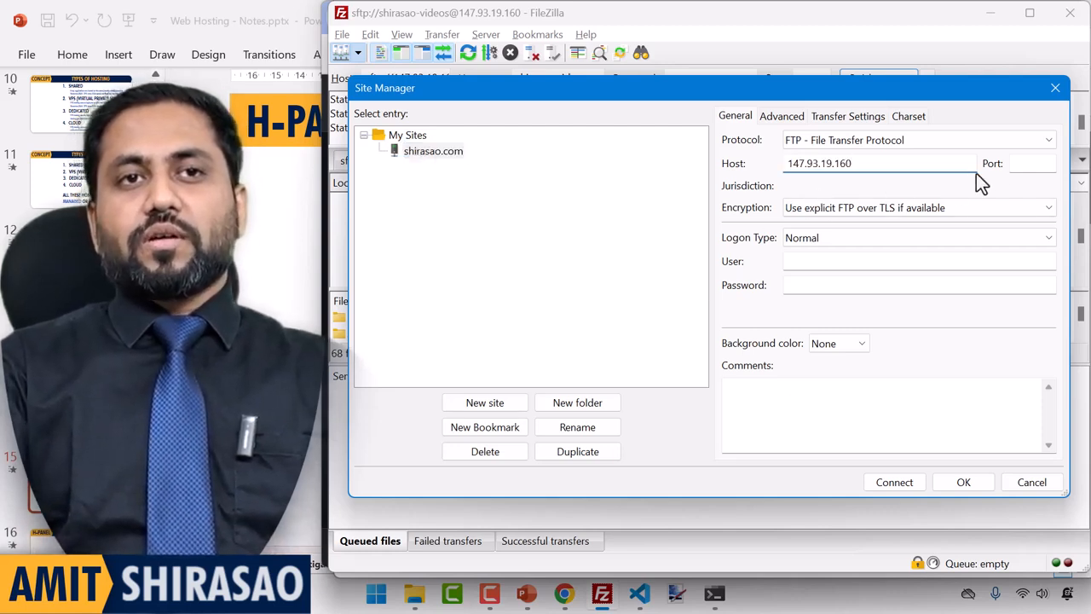
left_click(1016, 168)
type("22")
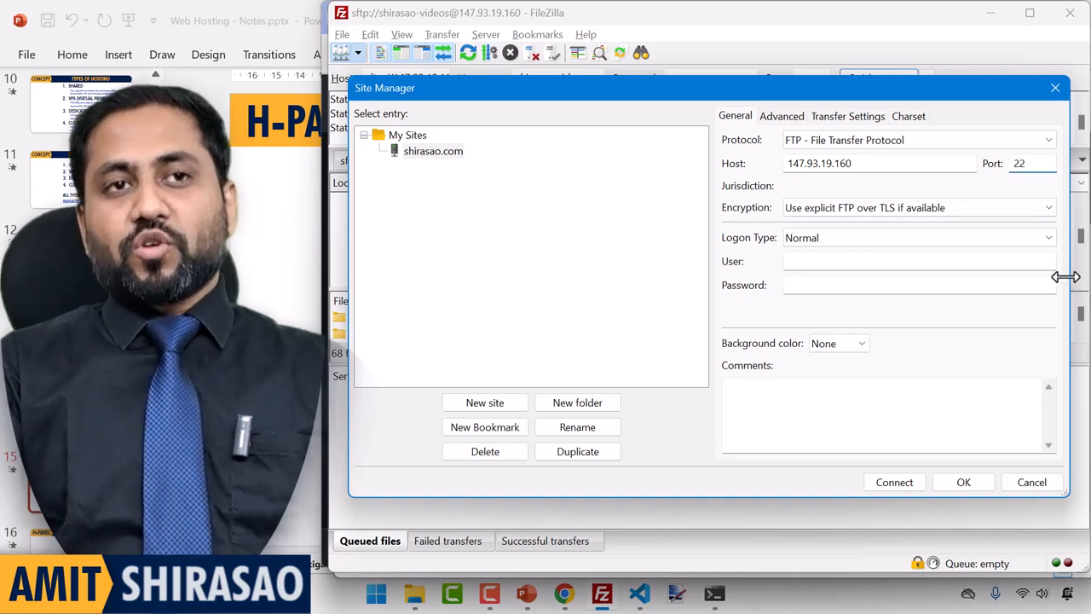
left_click(914, 138)
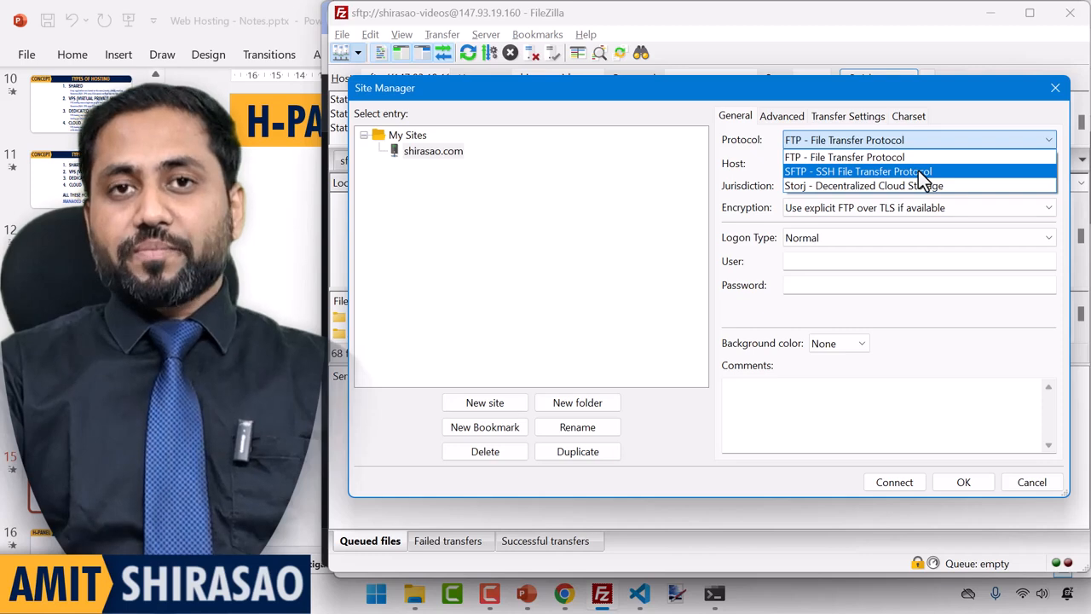
left_click(919, 171)
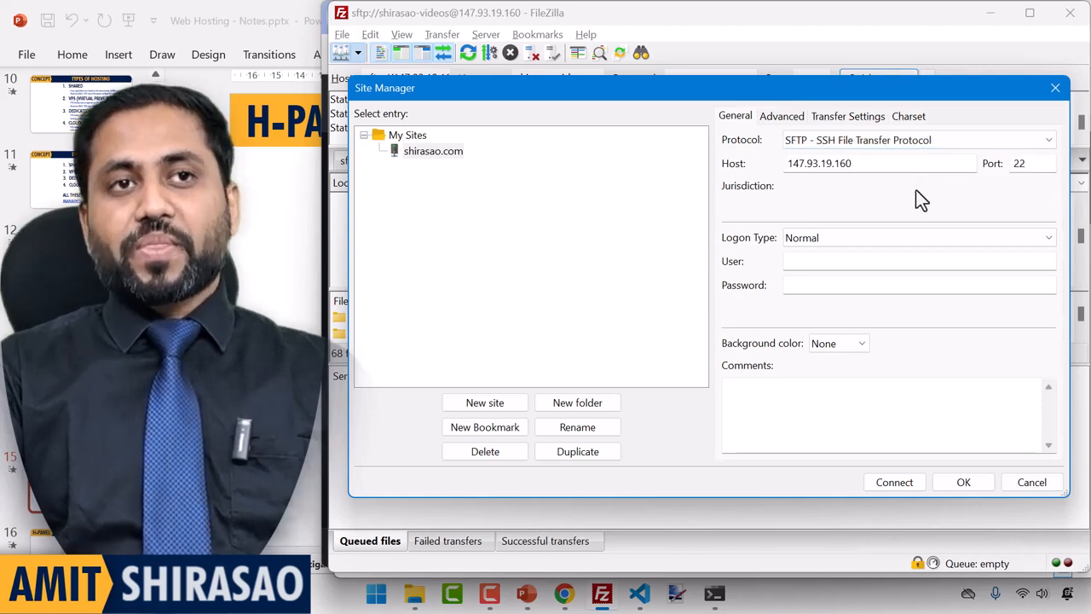
Set the shirasao.com entry's user to root and enter the root account password
left_click(837, 261)
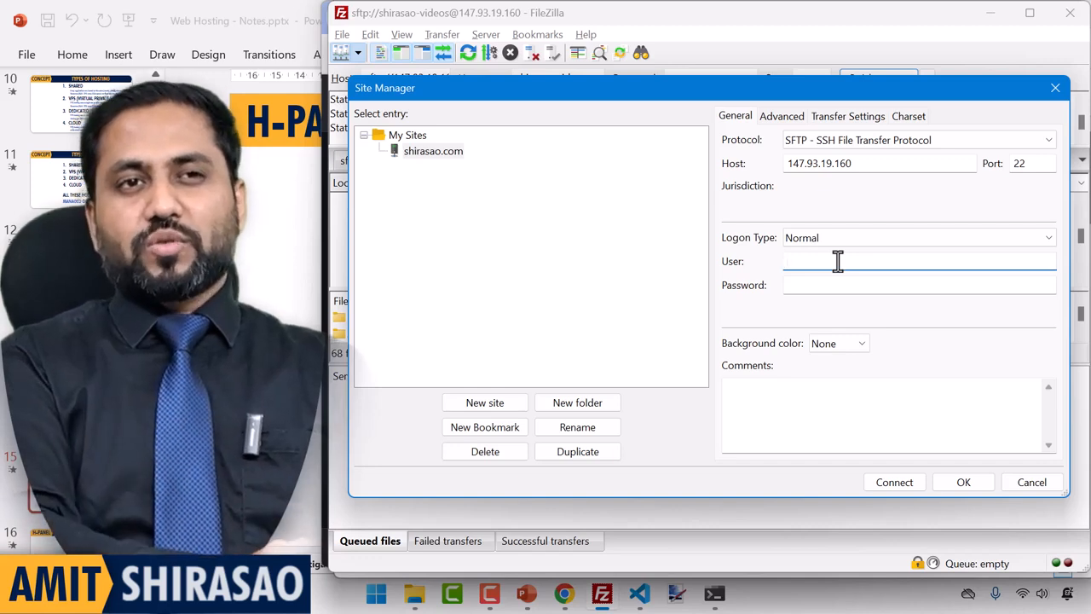
type("root")
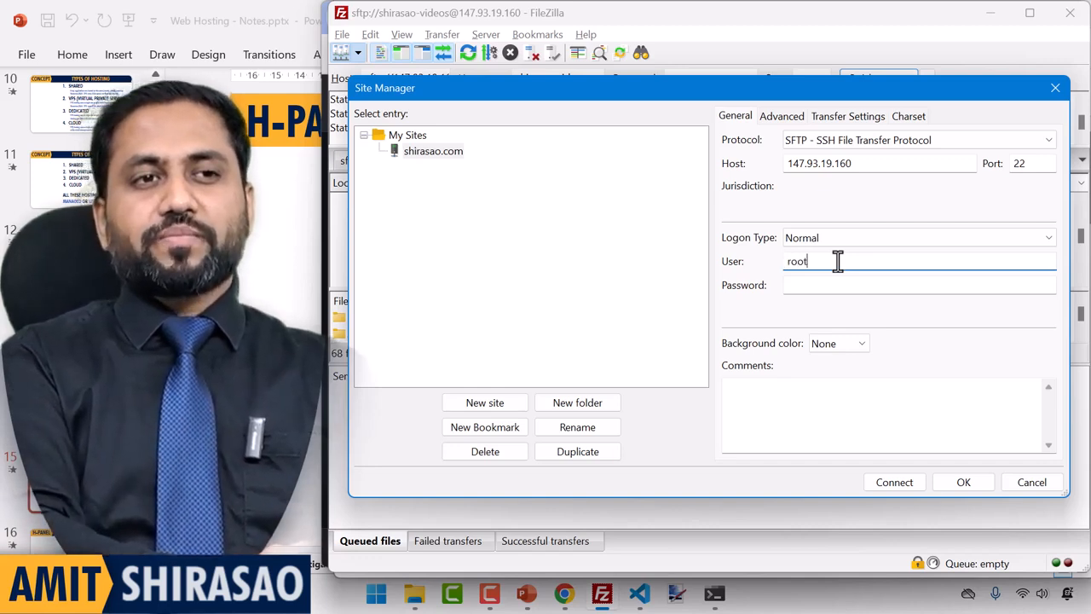
key("Tab")
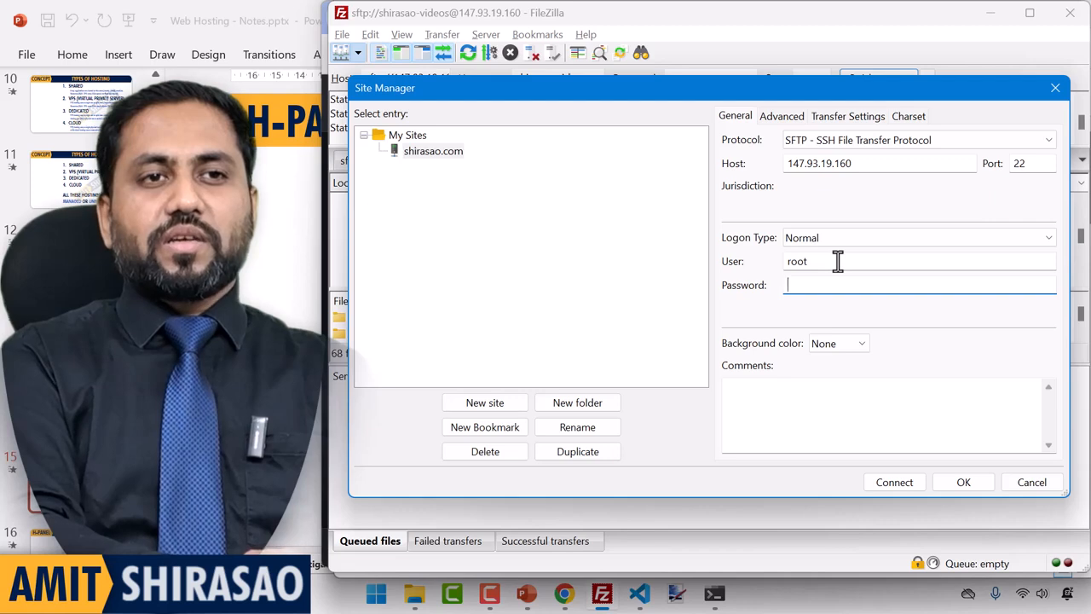
type("••")
key("BackSpace")
key("BackSpace")
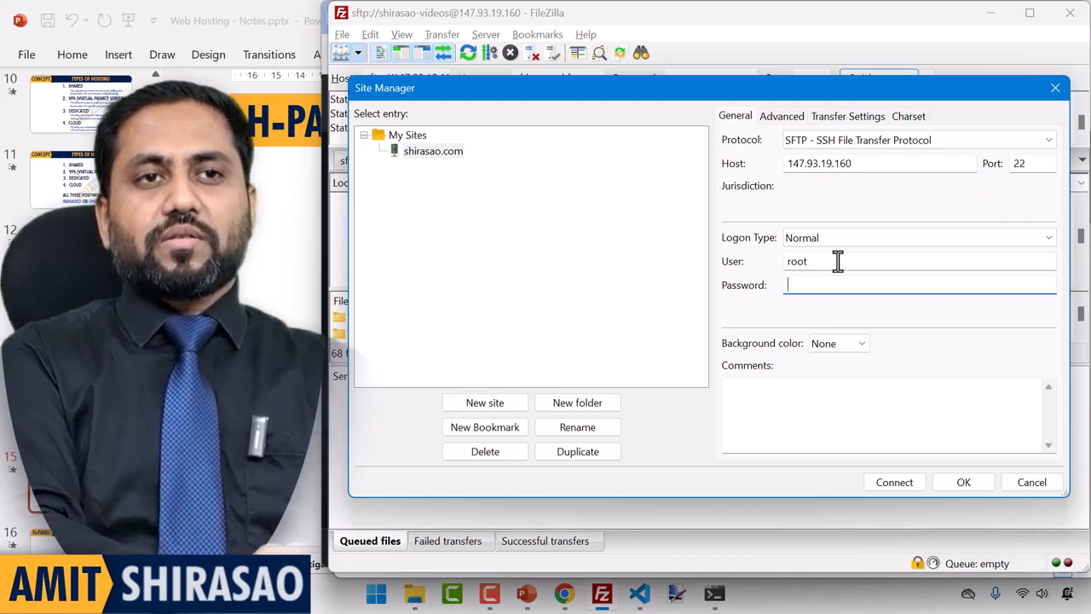
type("••••••••••••")
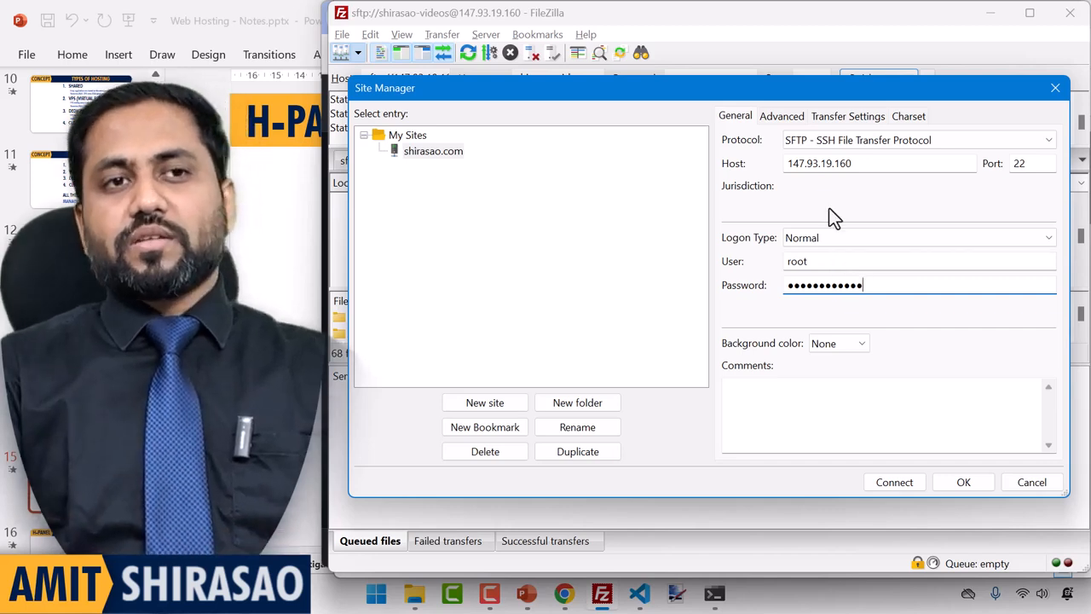
Set the shirasao.com entry's default local directory to E:\My_Code\shirasao.com\www, copying the folder path from File Explorer
left_click(782, 119)
left_click(772, 215)
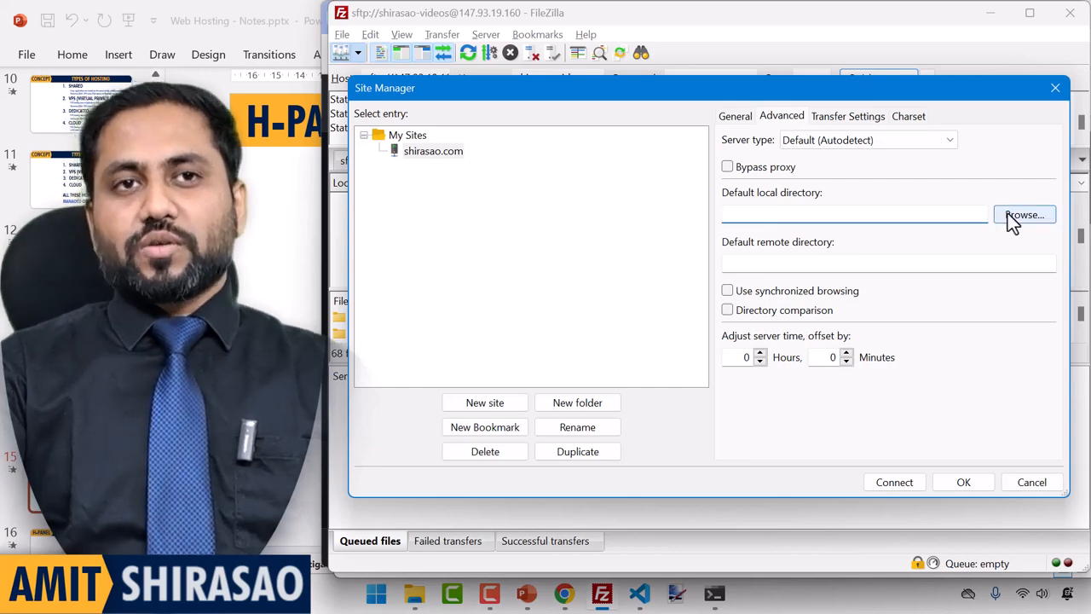
left_click(416, 594)
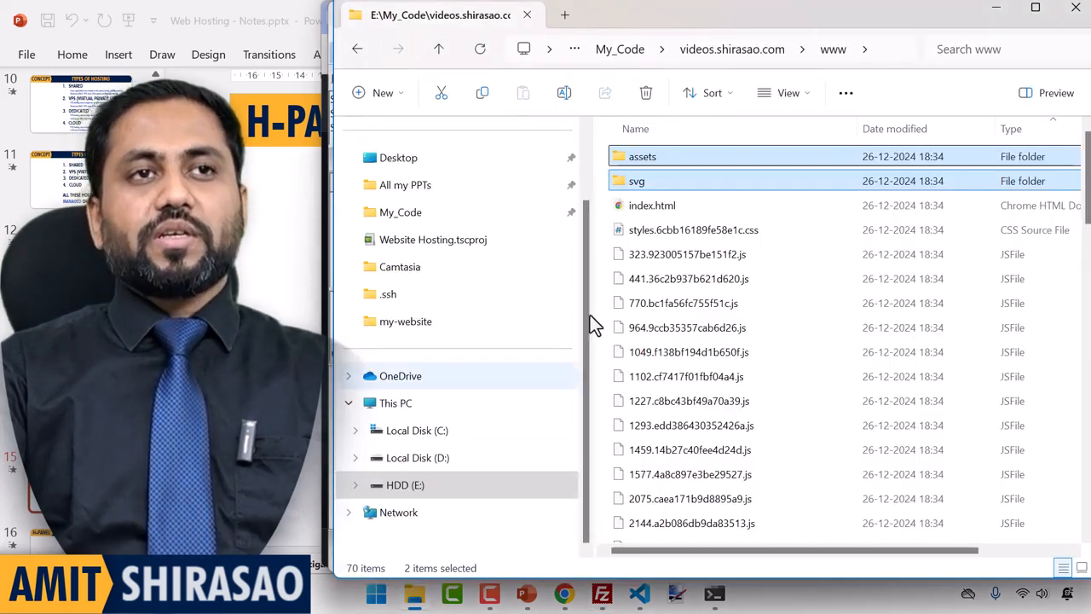
left_click(639, 54)
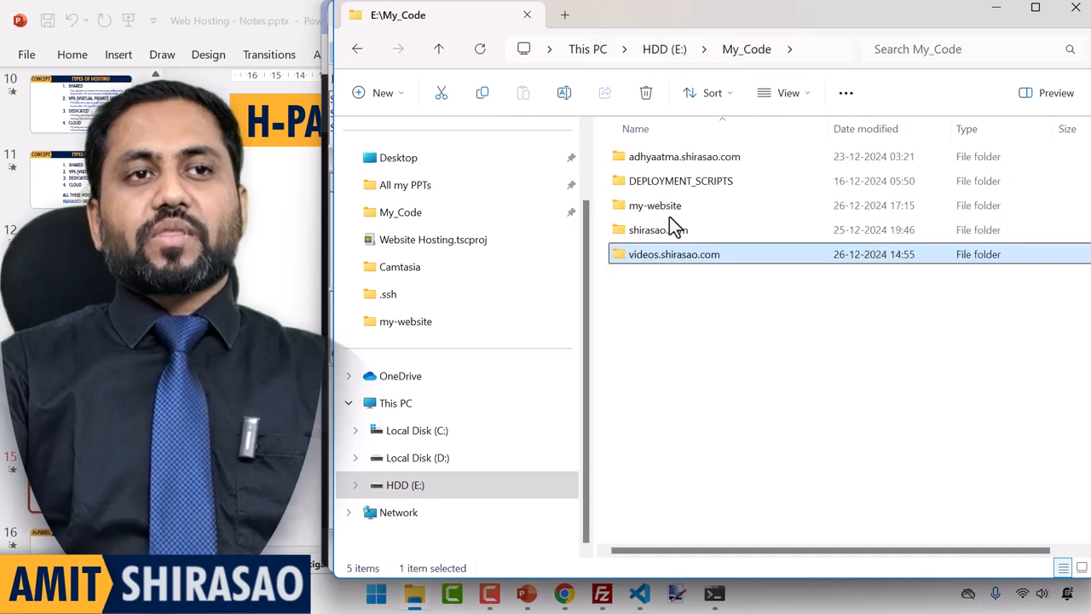
double_click(670, 228)
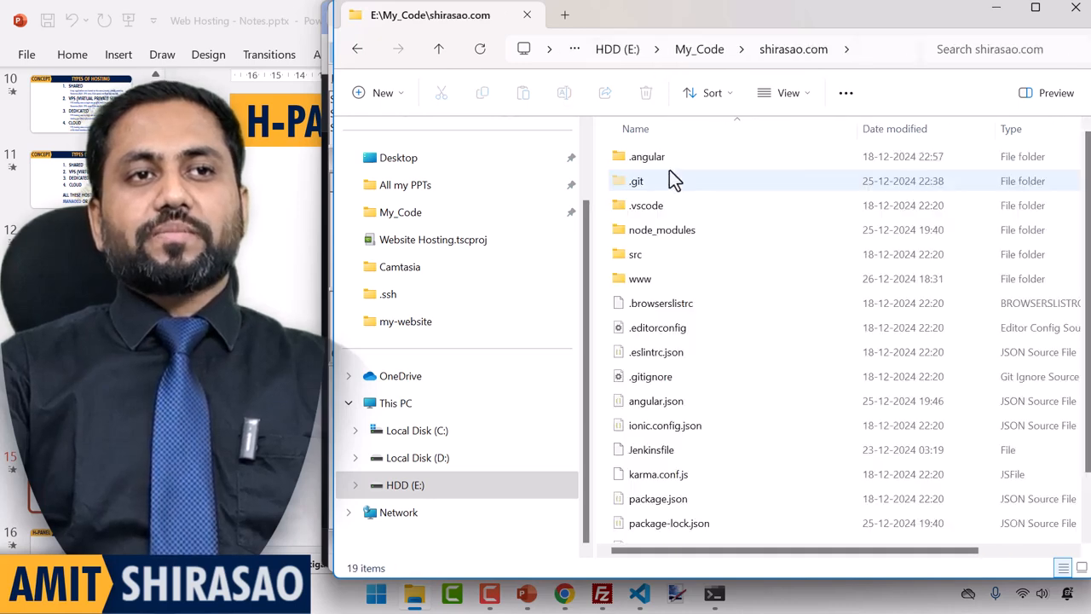
double_click(659, 280)
left_click(854, 61)
key("ctrl+c")
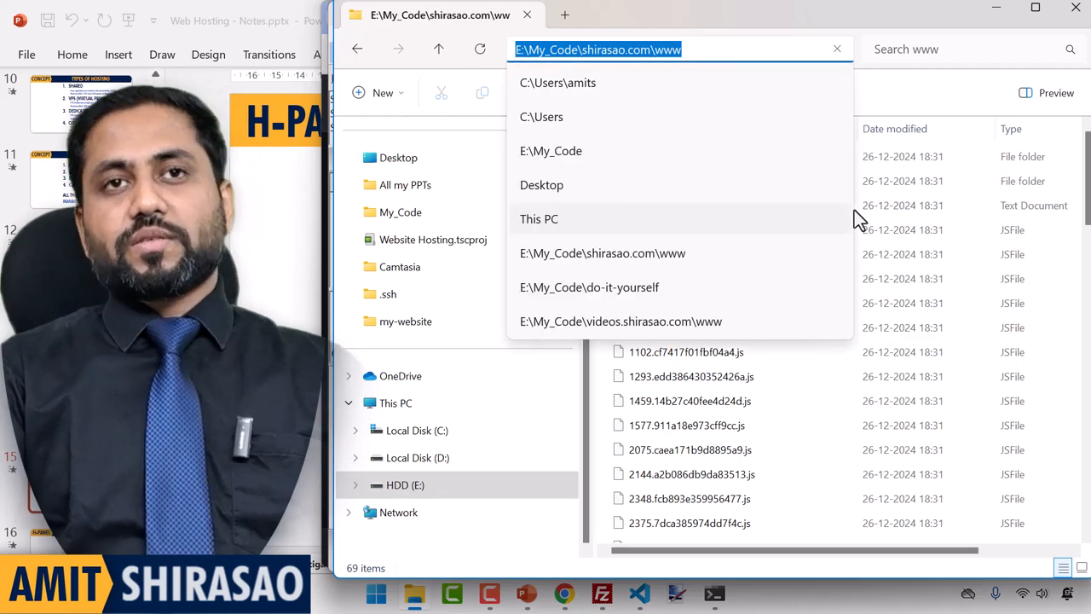
key("alt+Tab")
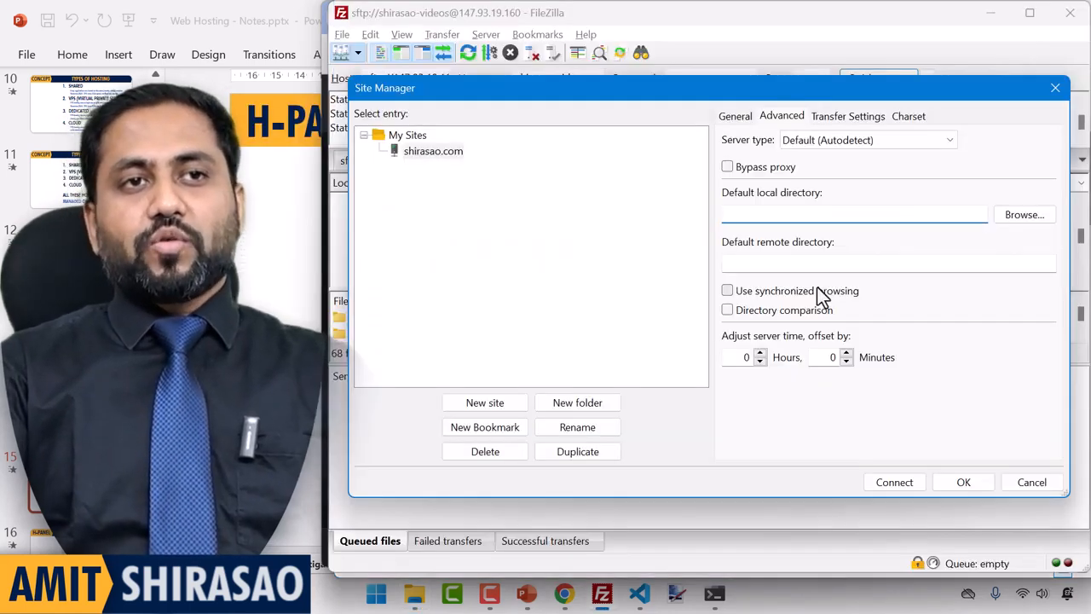
key("ctrl+v")
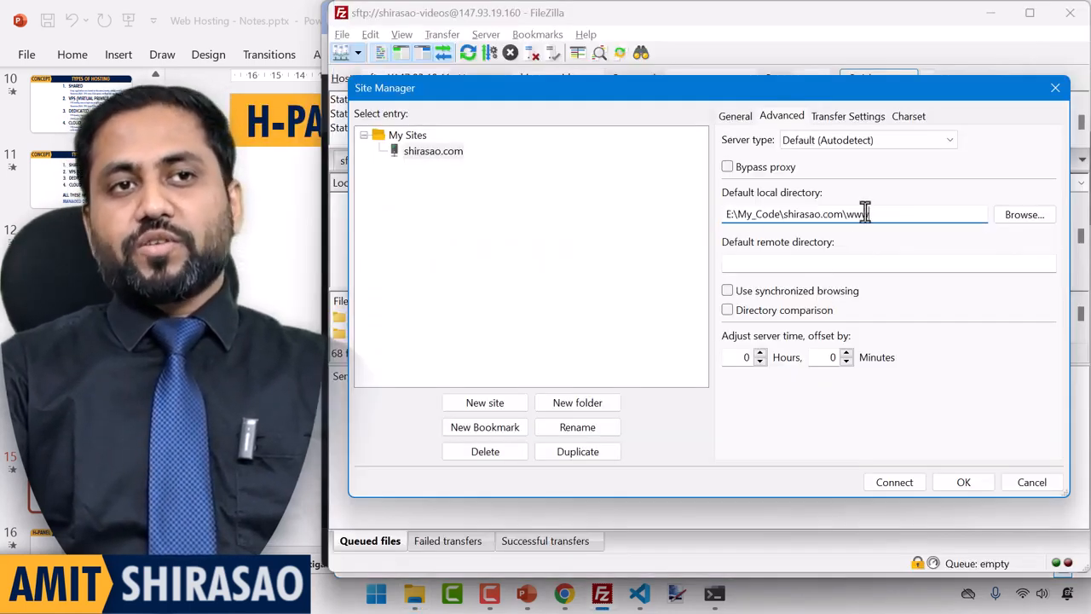
Set the shirasao.com entry's default remote directory to /home/shirasao/htdocs/shirasao.com, copying the root path from the site's CloudPanel settings, and save the entry
left_click(824, 264)
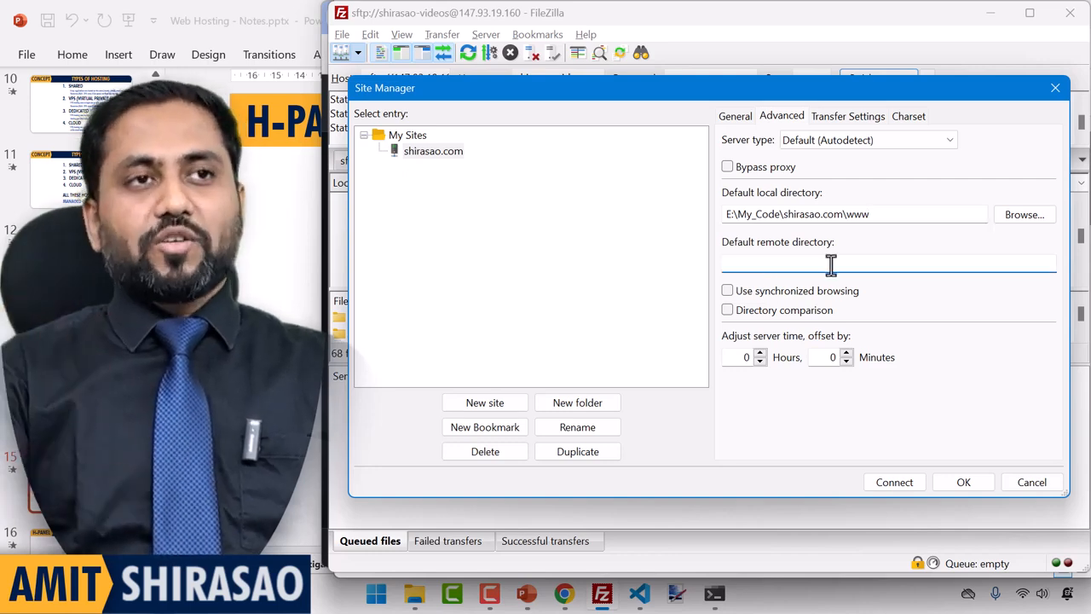
key("alt+Tab")
key("alt+Tab")
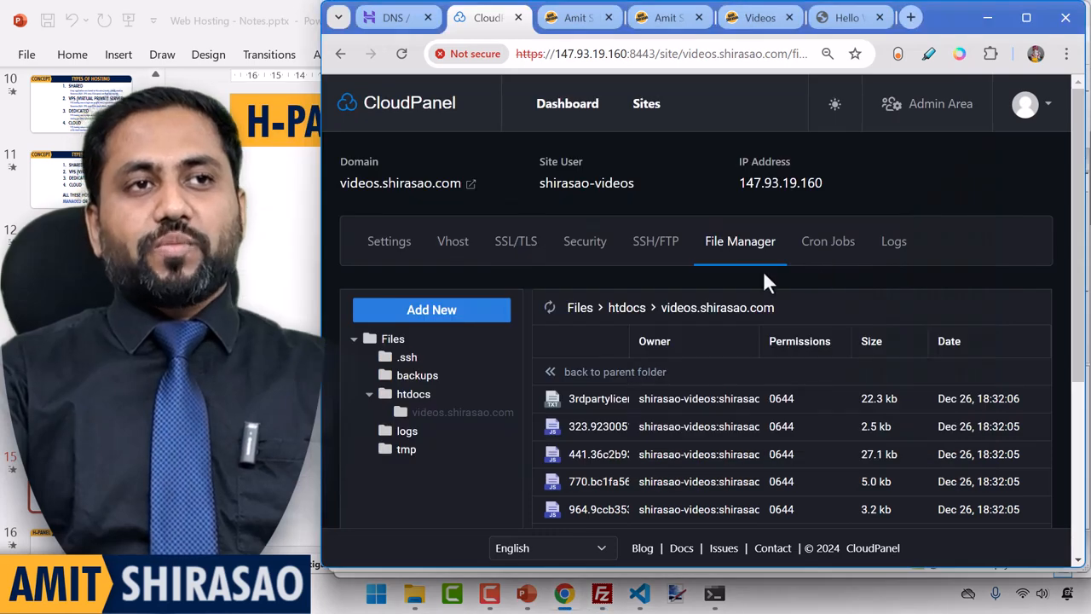
left_click(649, 106)
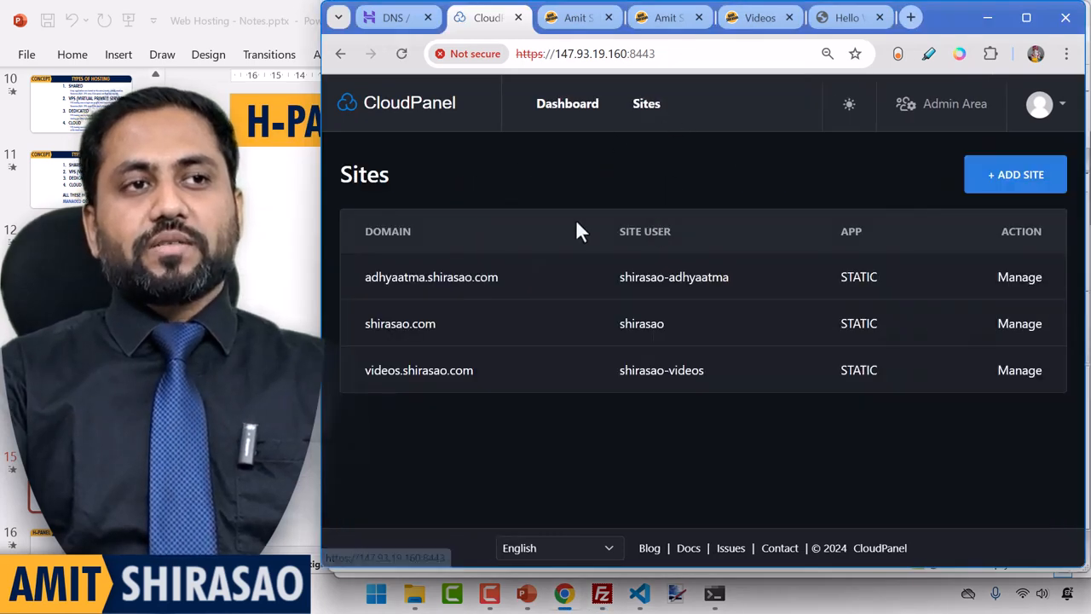
left_click(1020, 324)
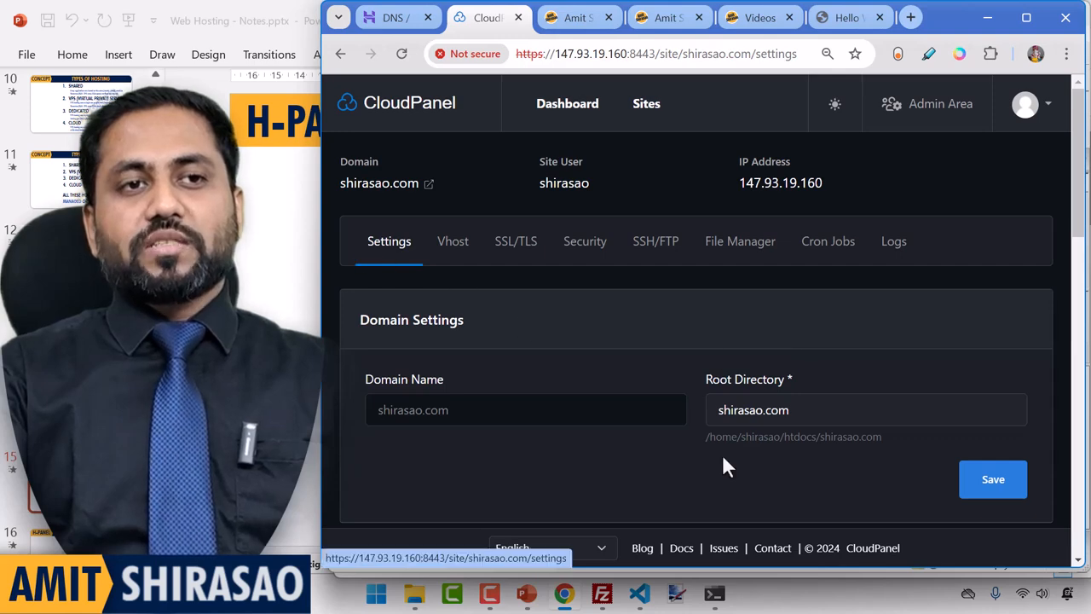
left_click_drag(704, 437, 879, 441)
key("ctrl+c")
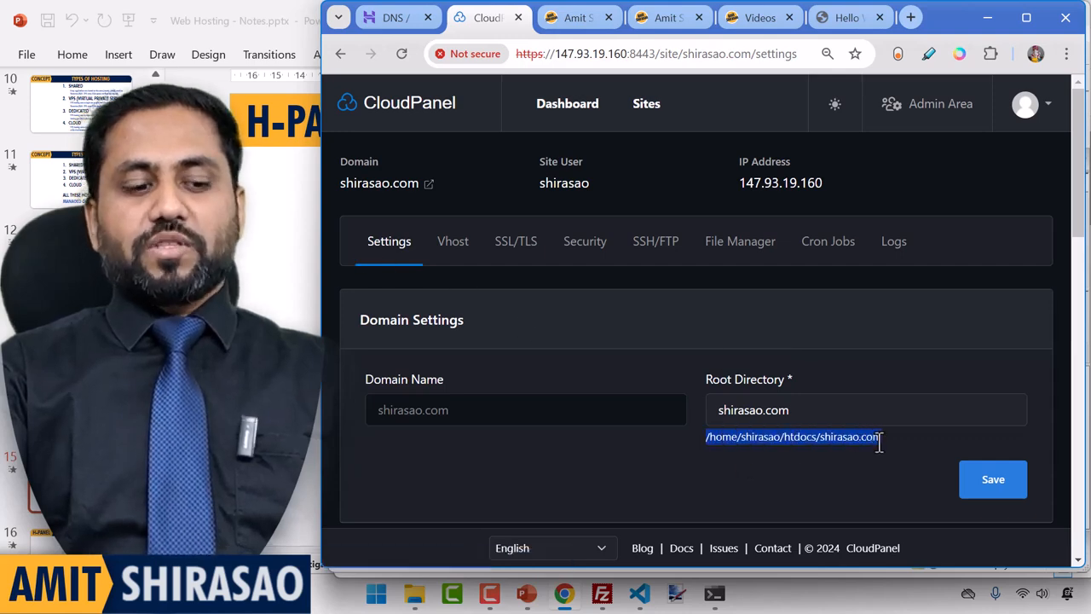
key("alt+Tab")
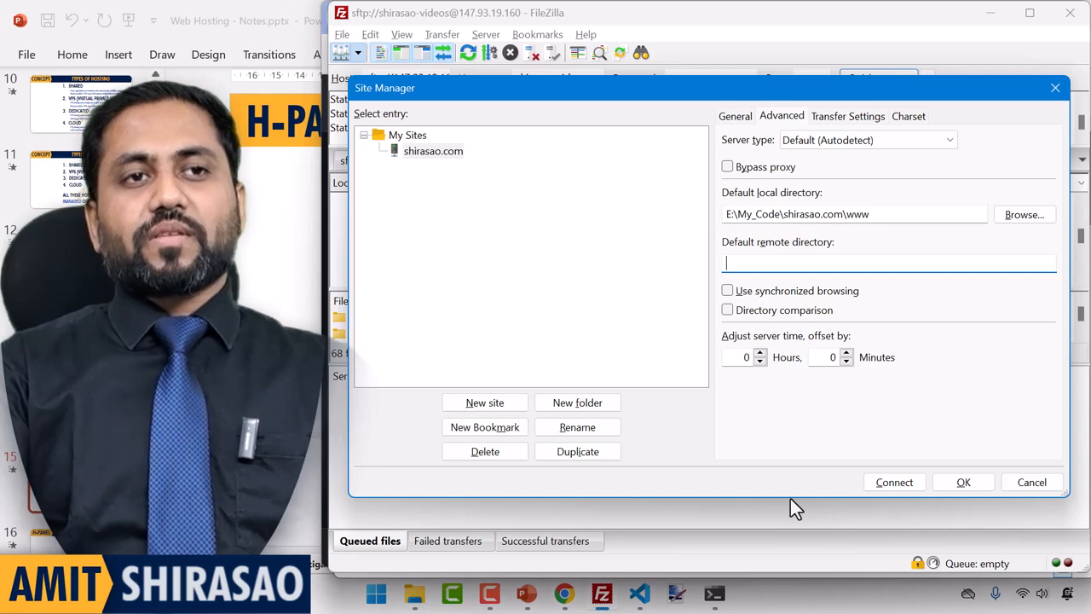
key("ctrl+v")
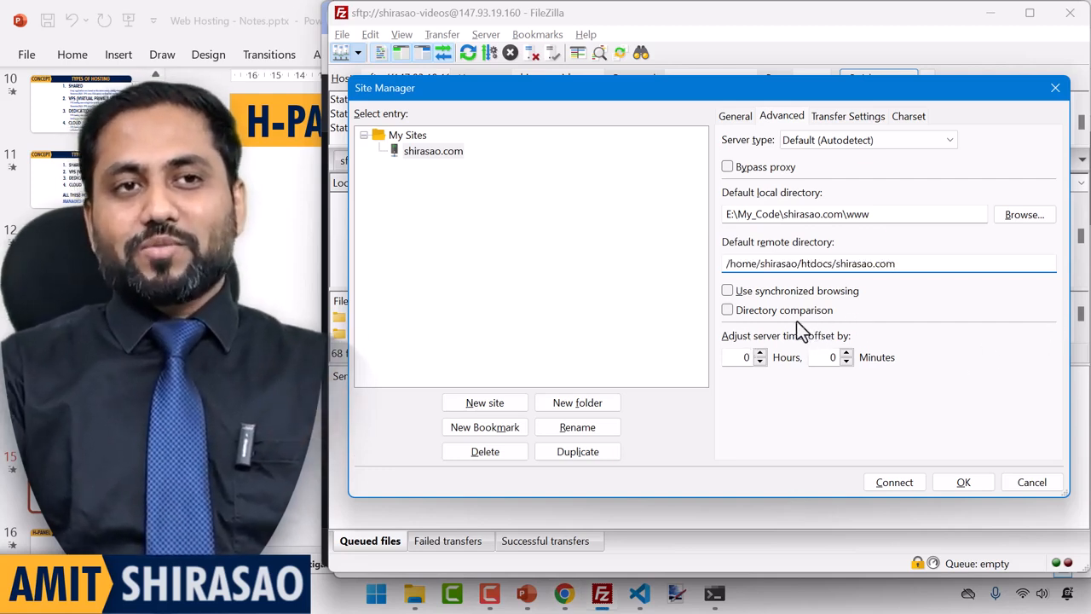
left_click(959, 482)
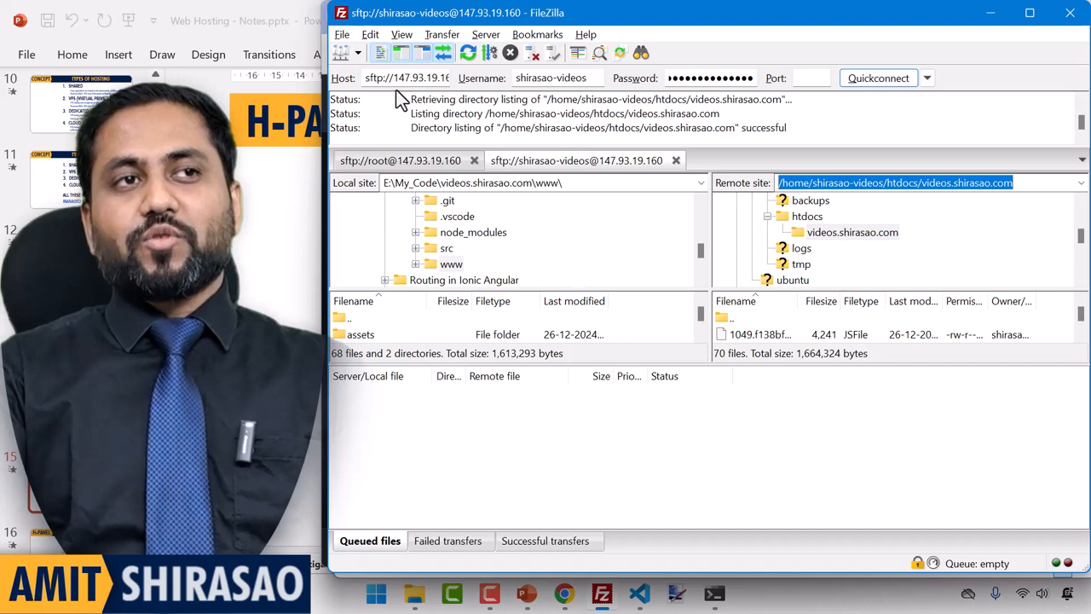
Connect to the saved shirasao.com site in a new tab
left_click(359, 54)
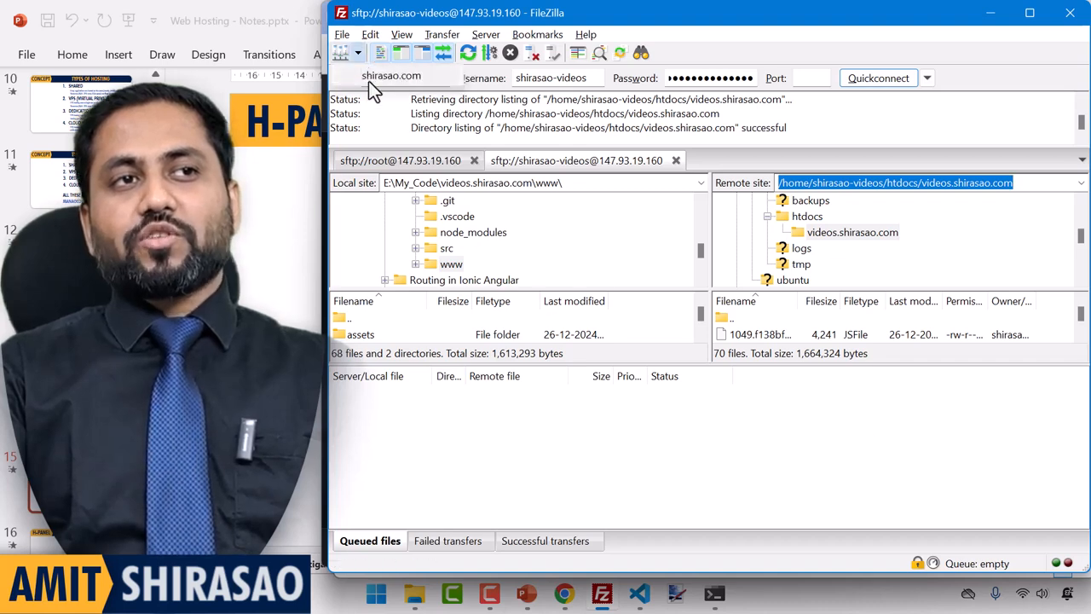
left_click(374, 78)
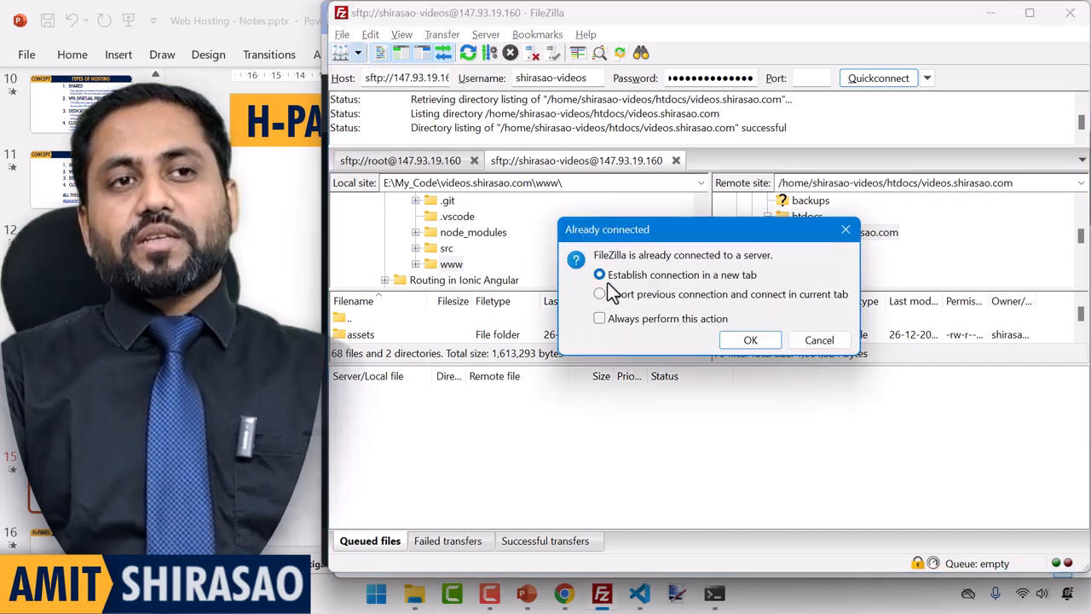
left_click(747, 340)
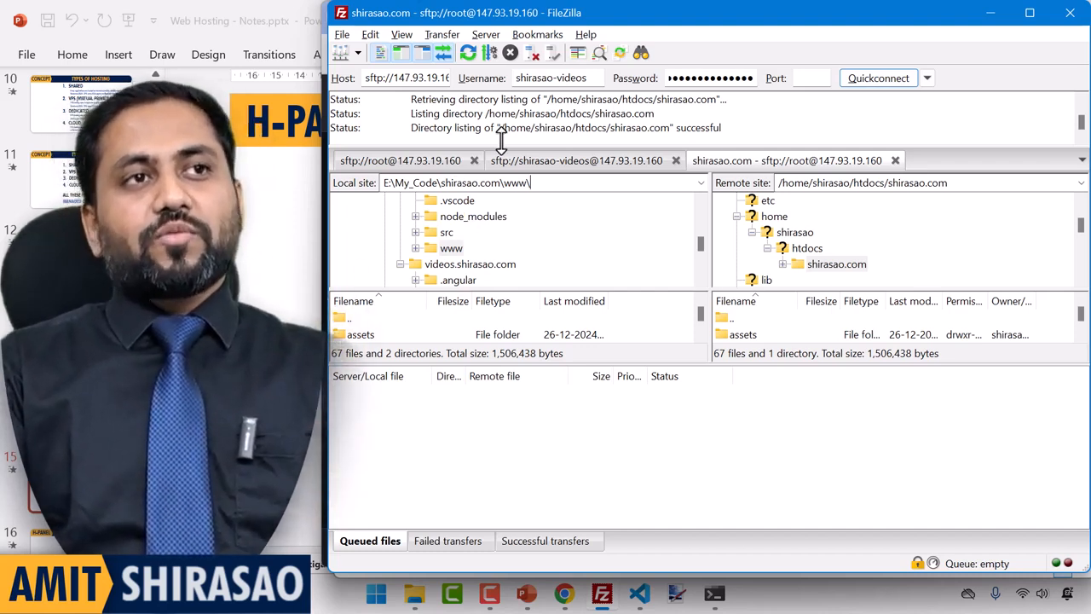
Duplicate the shirasao.com entry in the Site Manager and name the copy videos.shirasao.com
left_click(340, 54)
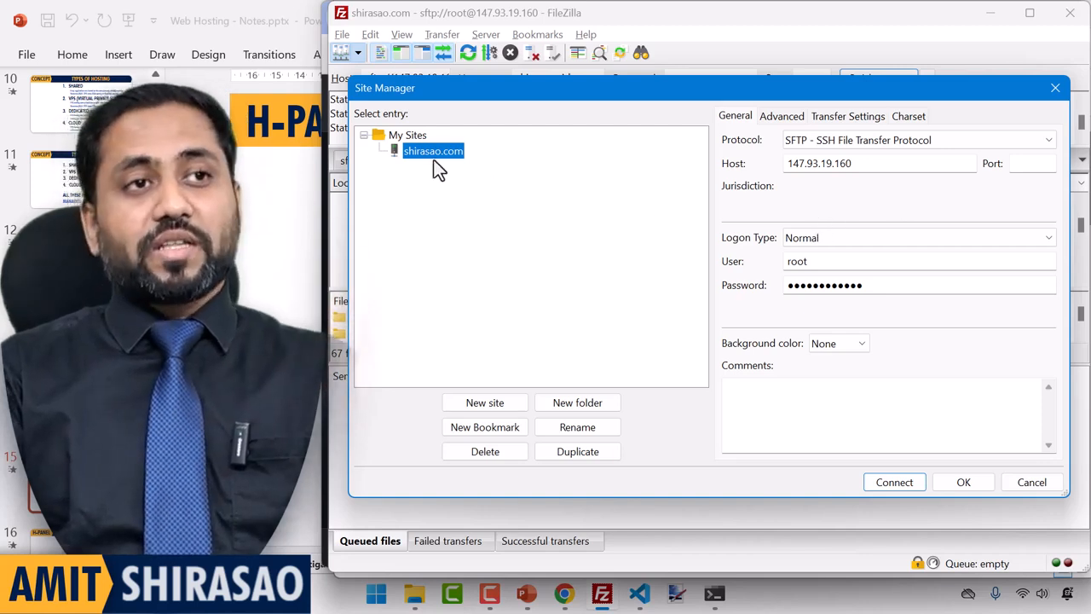
left_click(563, 454)
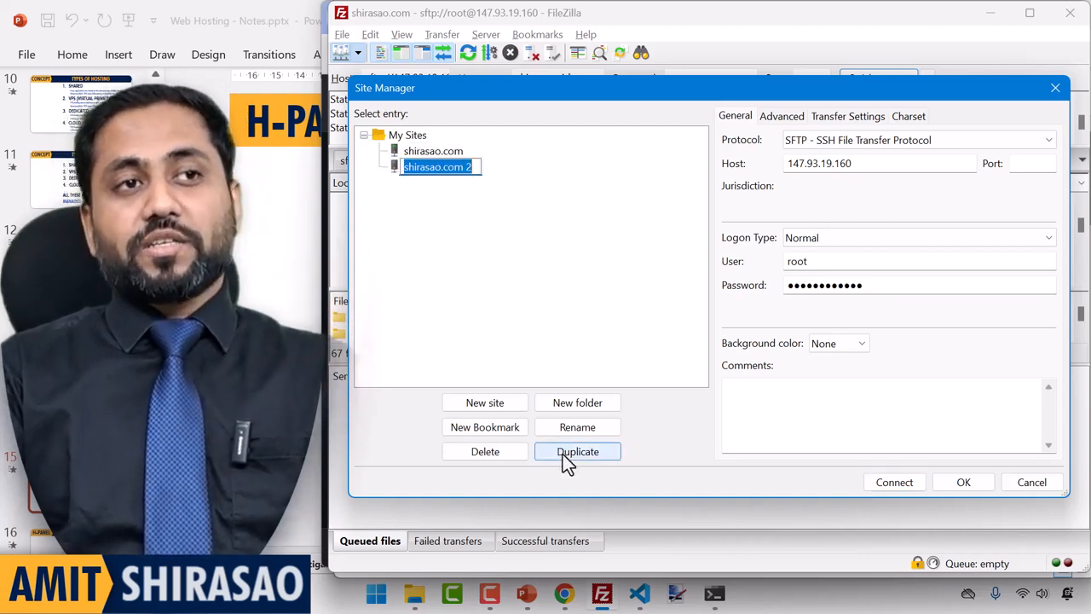
key("End")
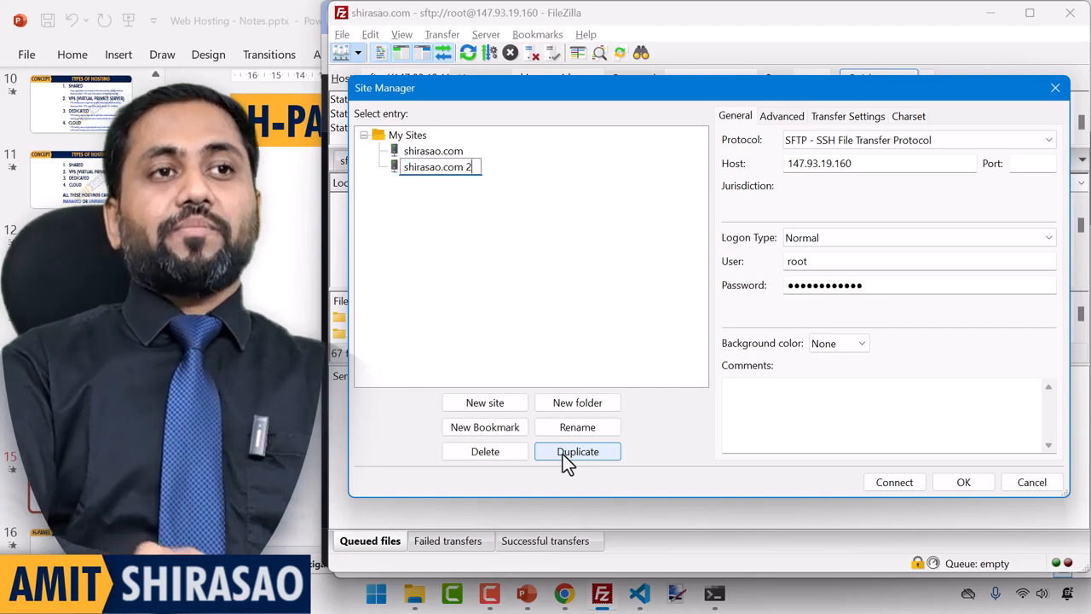
key("BackSpace")
key("BackSpace")
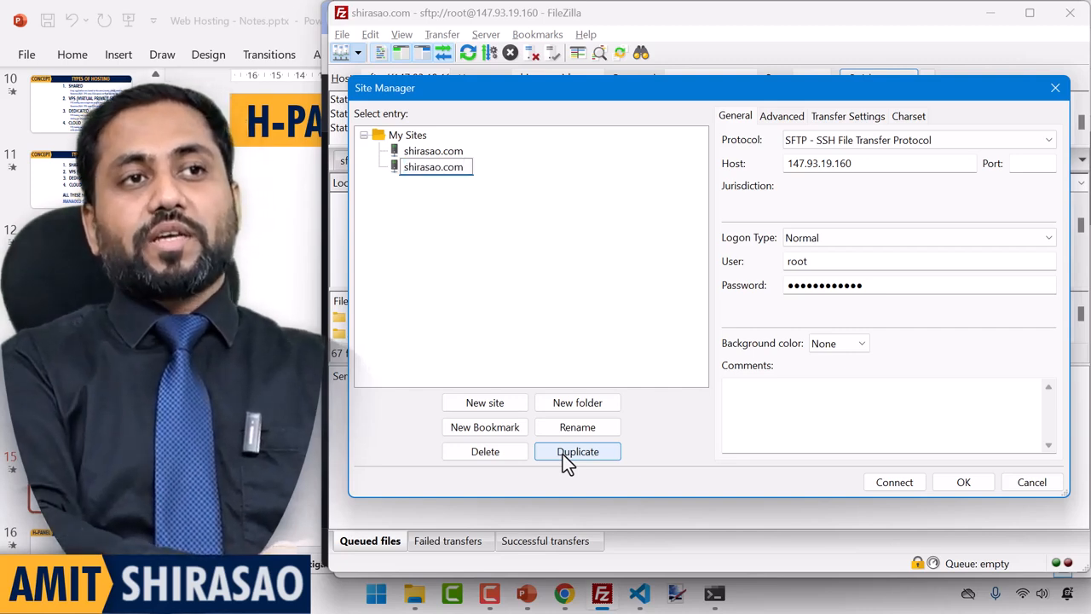
key("Home")
type("videos.")
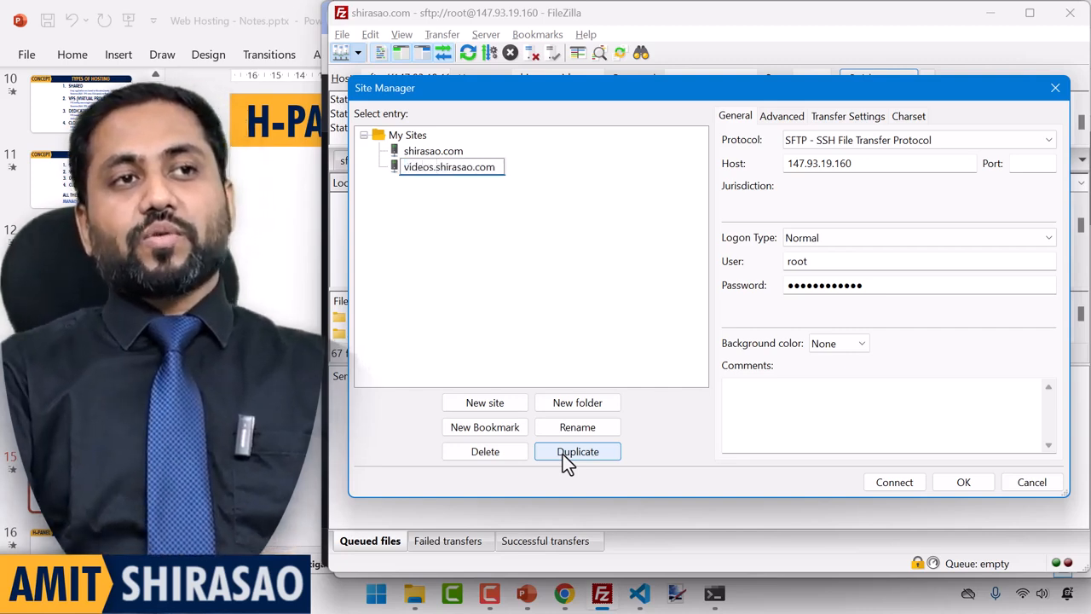
key("Return")
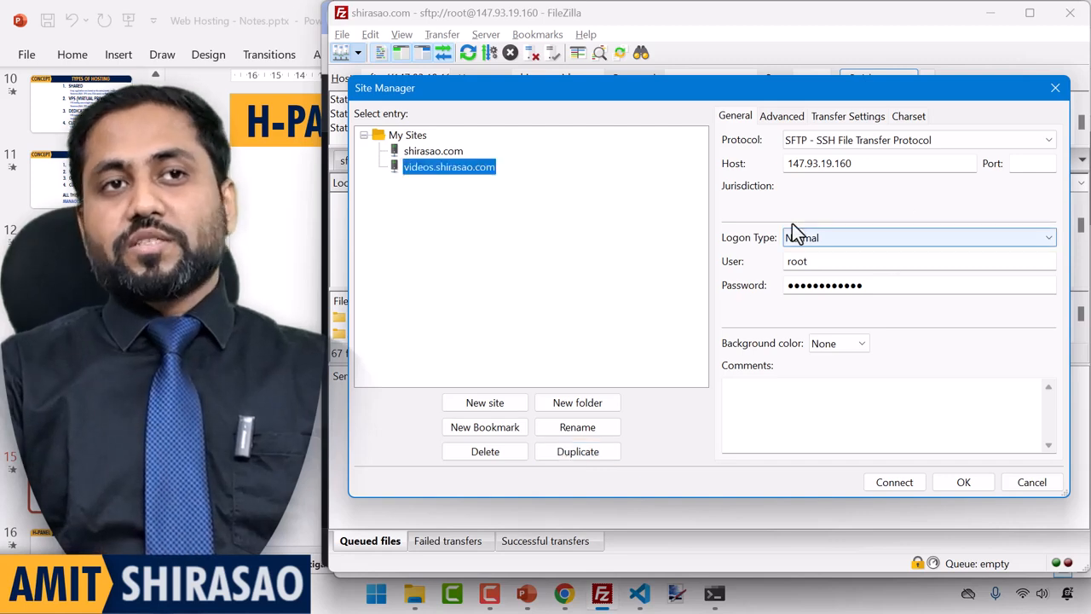
left_click(782, 118)
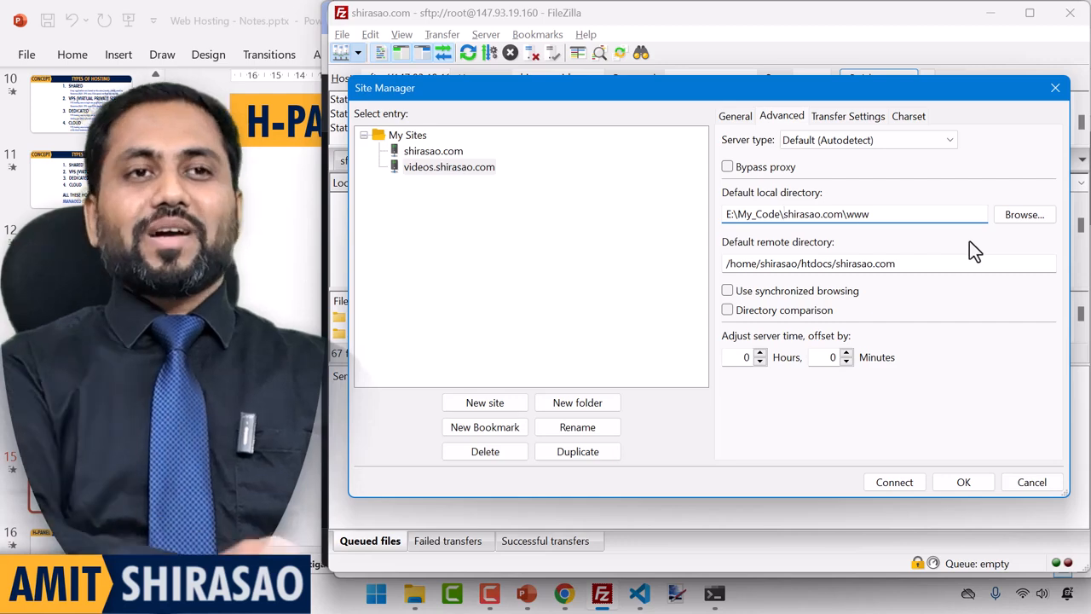
type("videos")
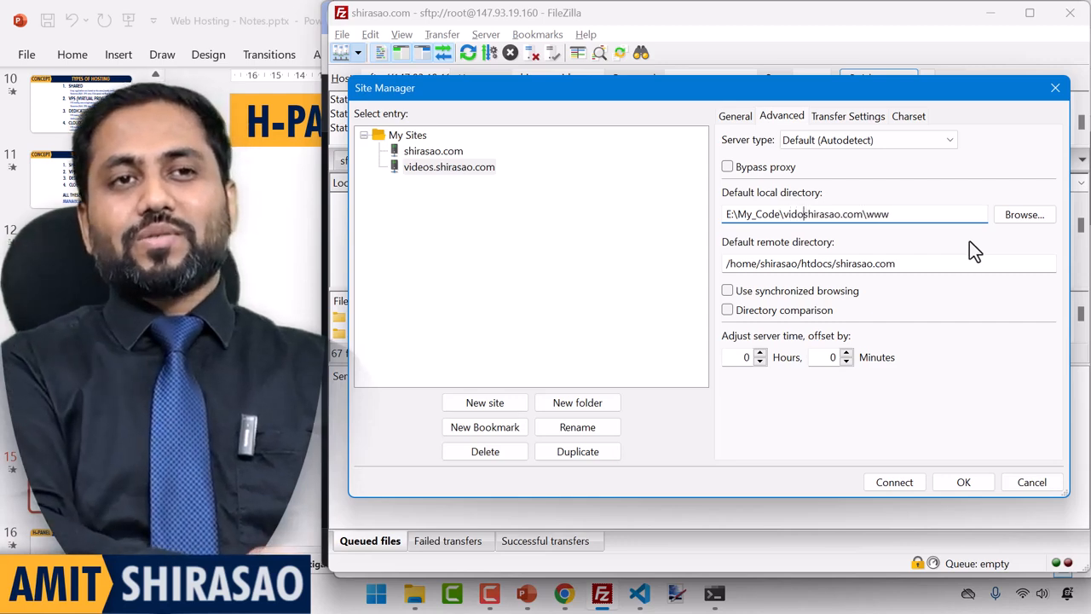
type(".")
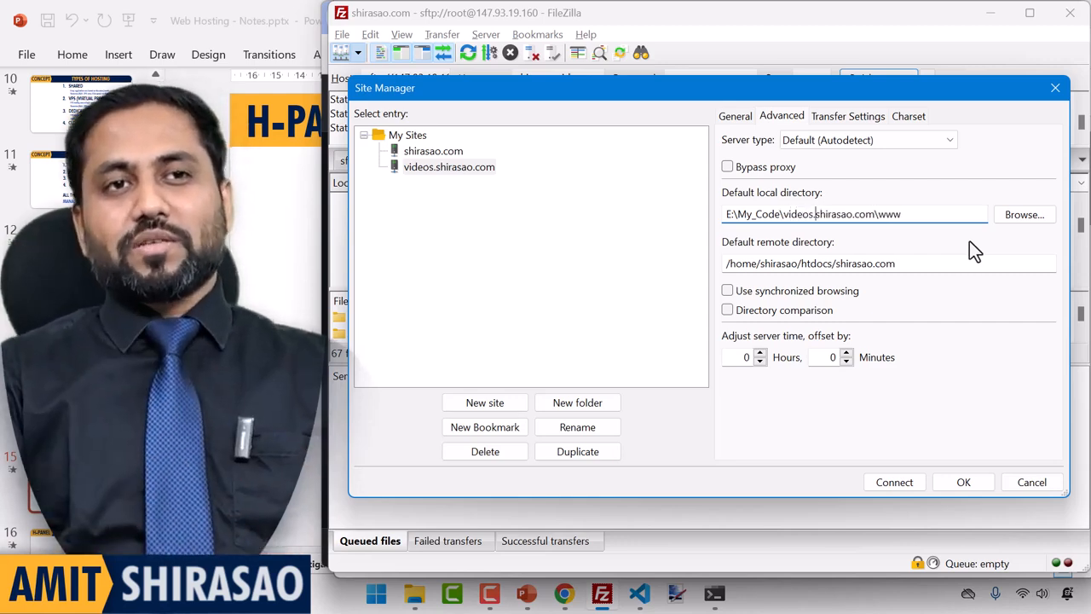
Set the videos.shirasao.com entry's default remote directory to /home/shirasao-videos/htdocs/videos.shirasao.com and save the entry
left_click(794, 264)
type("-")
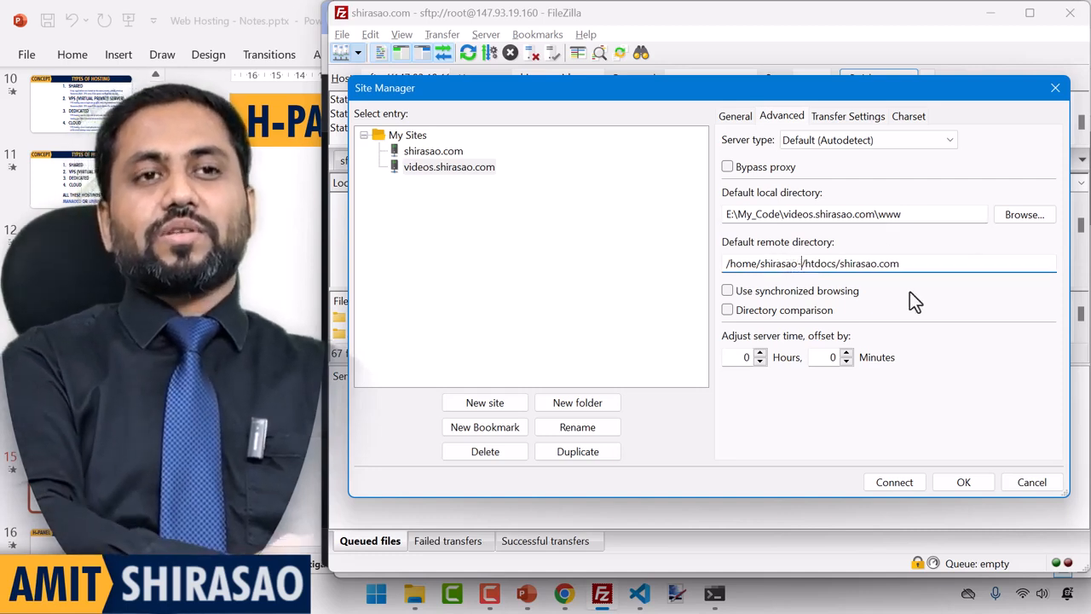
type("video")
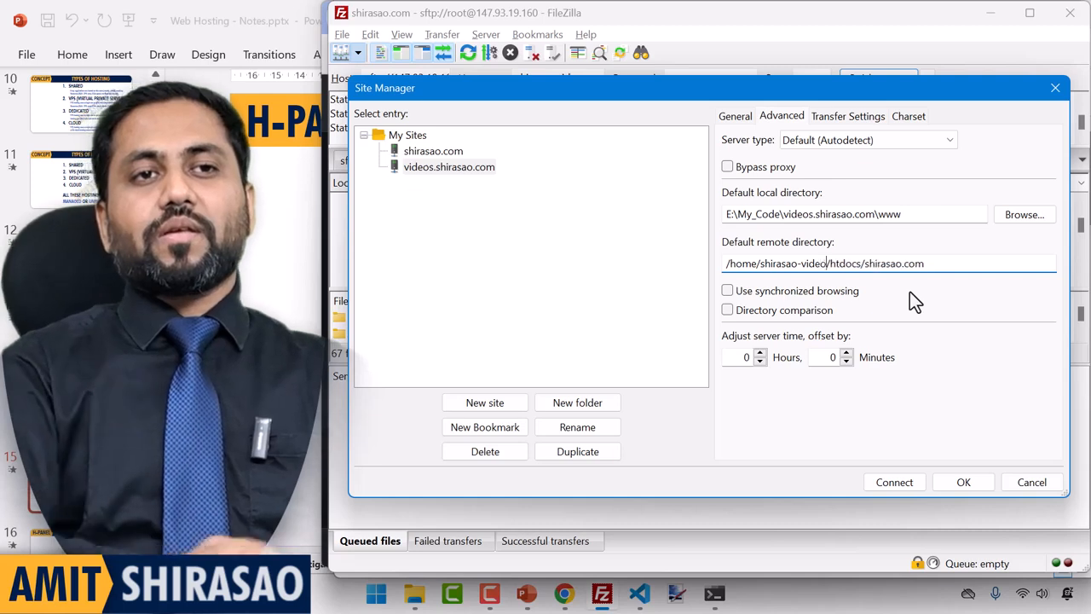
type("s")
key("End")
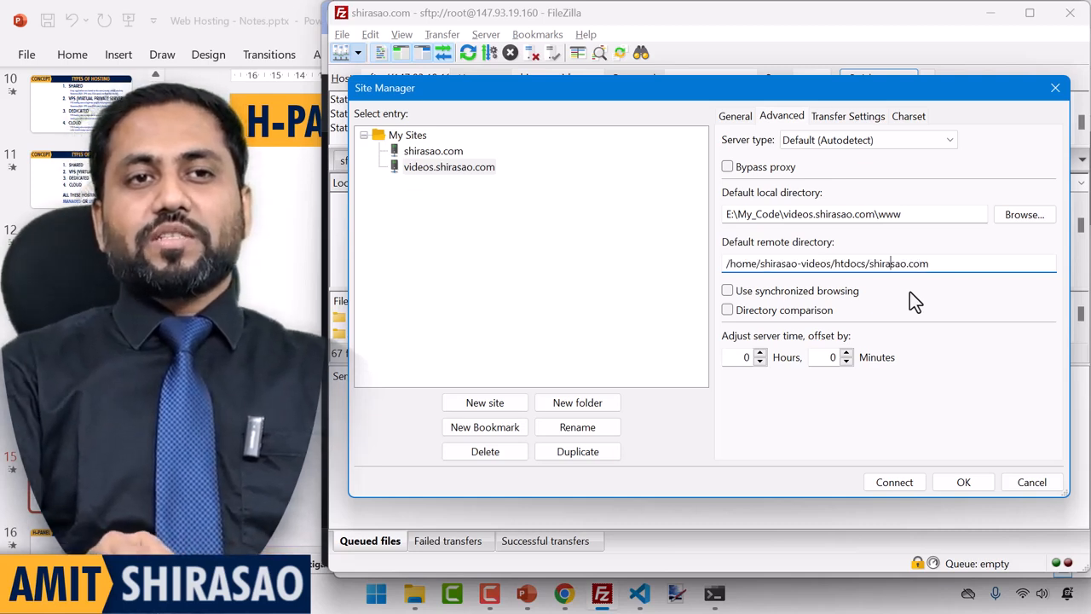
key("ctrl+Left")
type("vide")
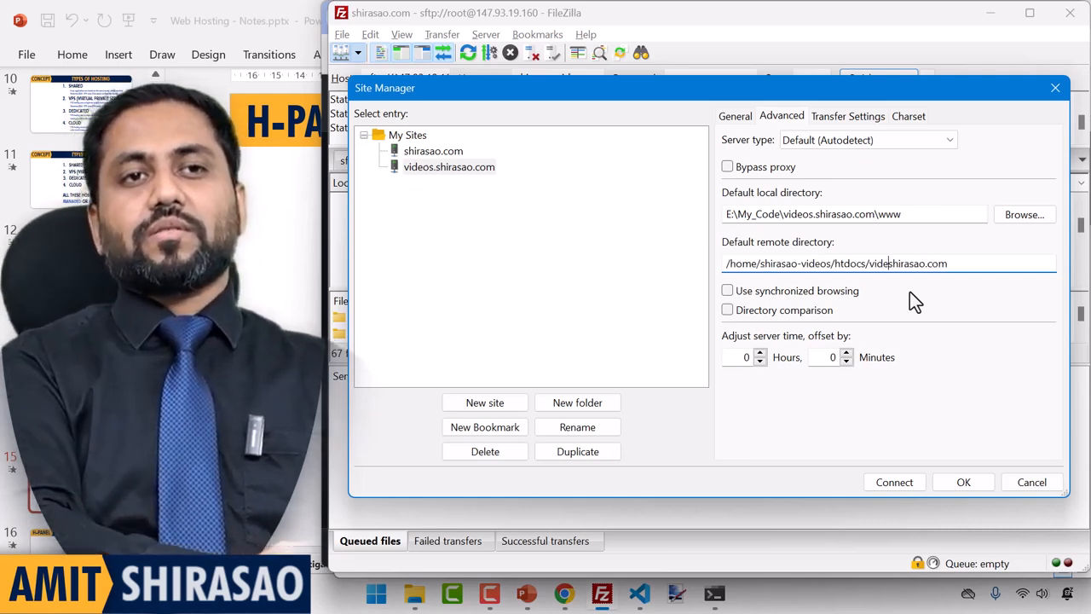
type("os.")
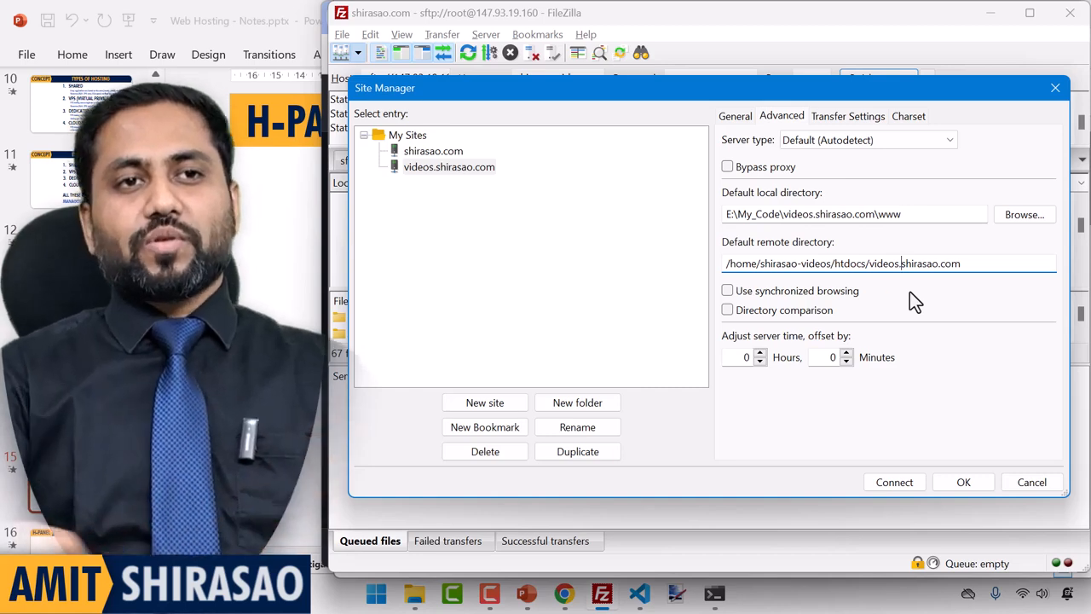
left_click(961, 482)
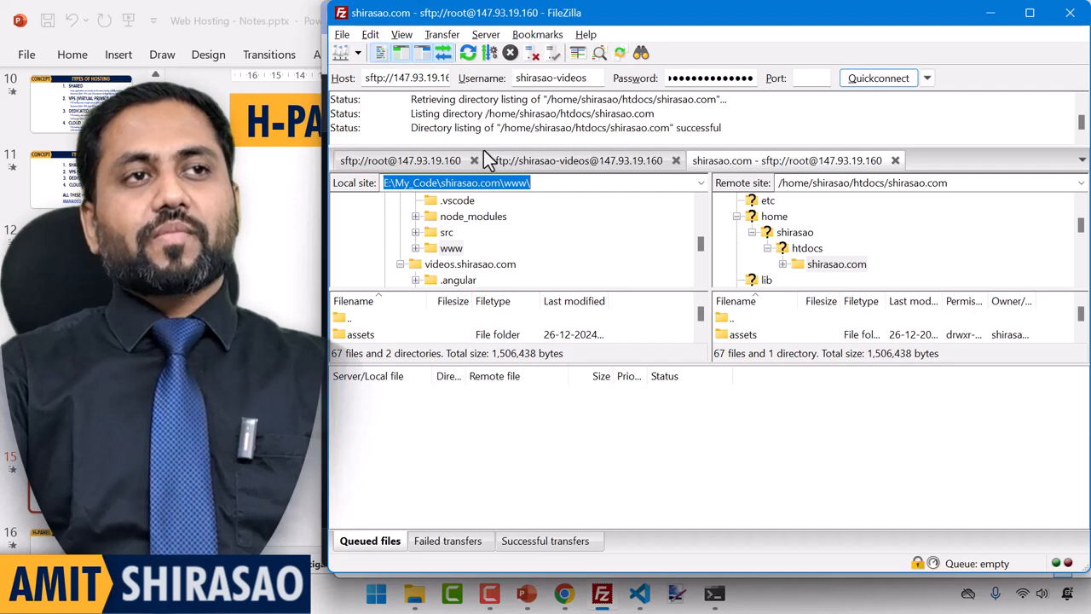
Connect to the saved videos.shirasao.com site in a new tab, leaving the always-perform option off
left_click(357, 54)
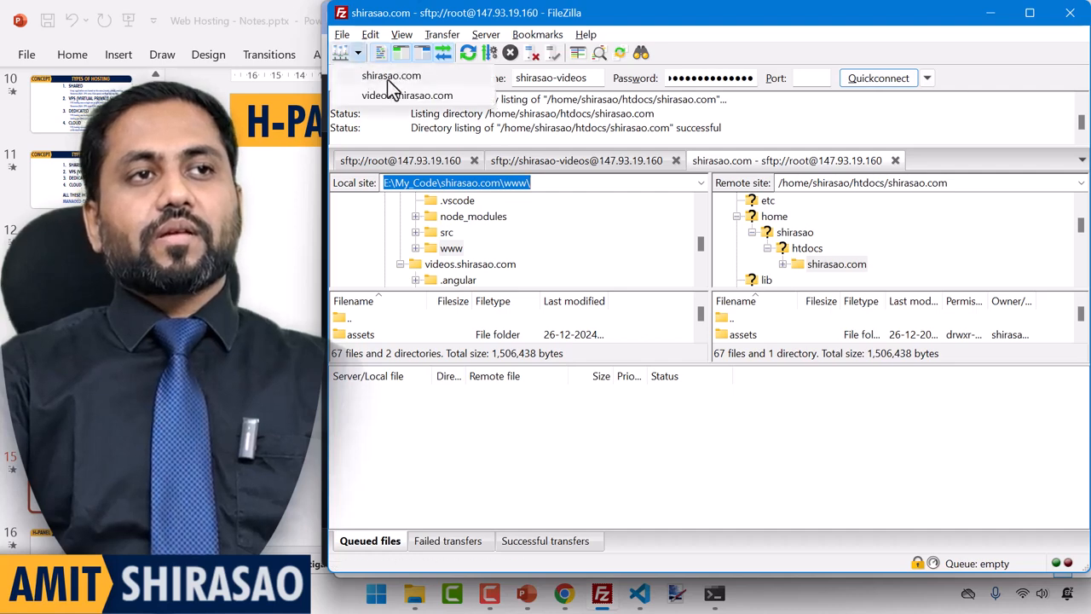
left_click(387, 95)
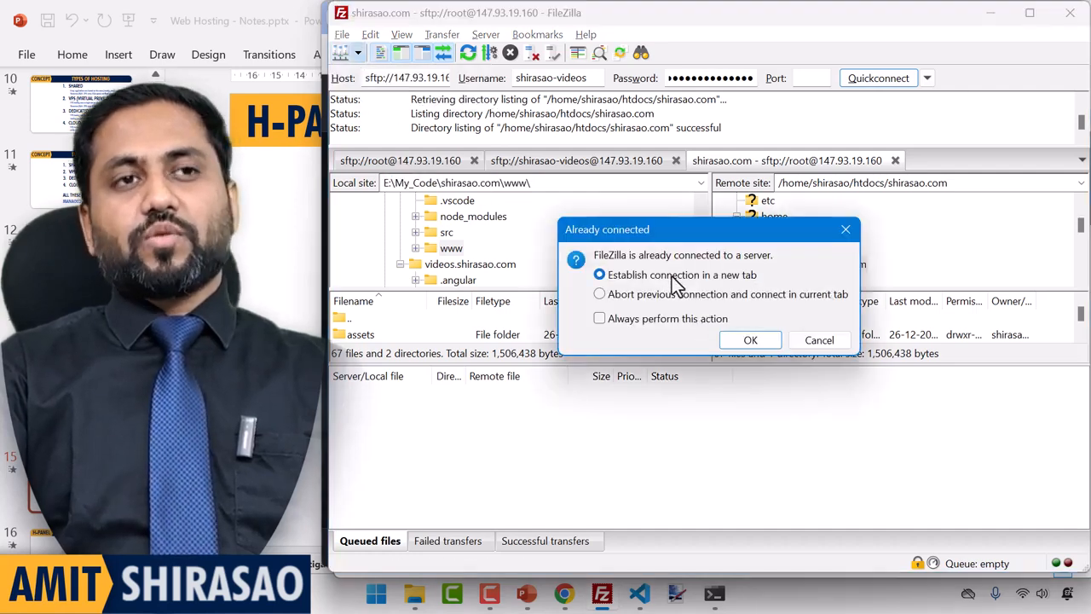
left_click(634, 321)
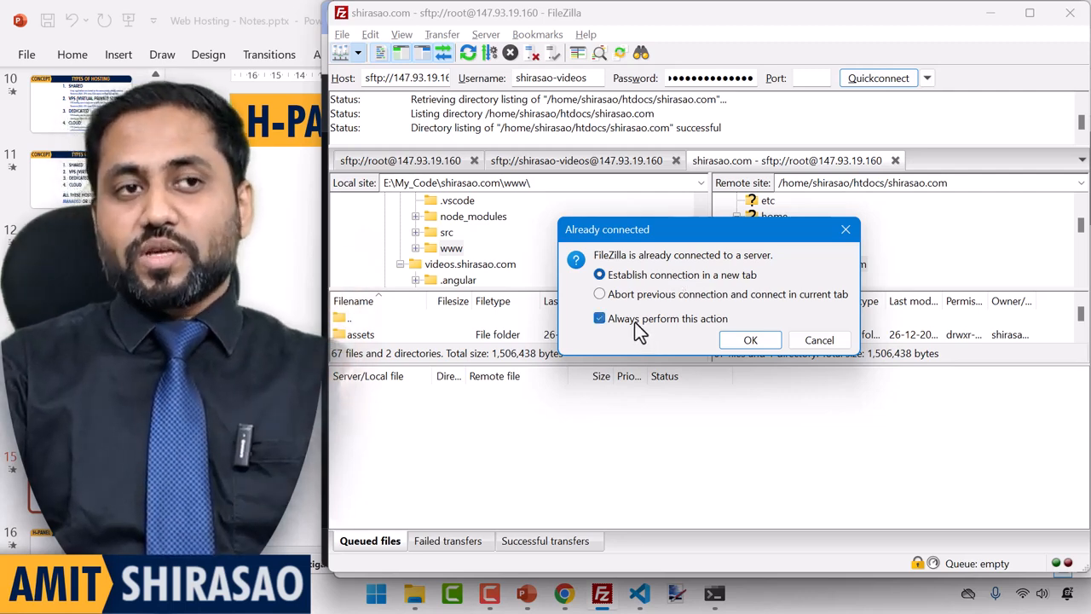
left_click(634, 321)
left_click(738, 342)
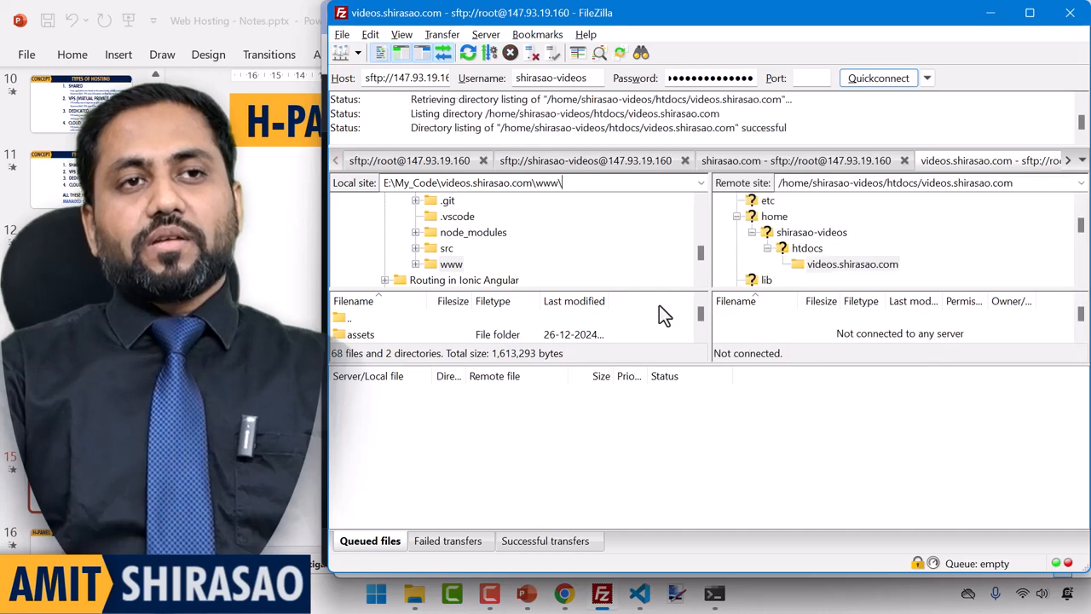
left_click(621, 183)
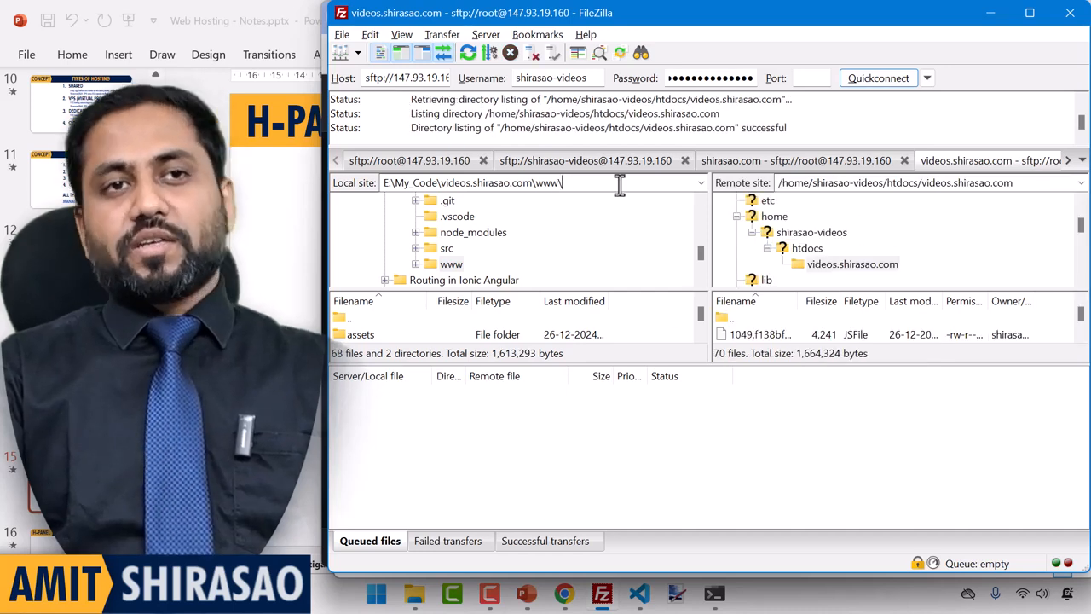
Open the Site Manager
left_click(353, 52)
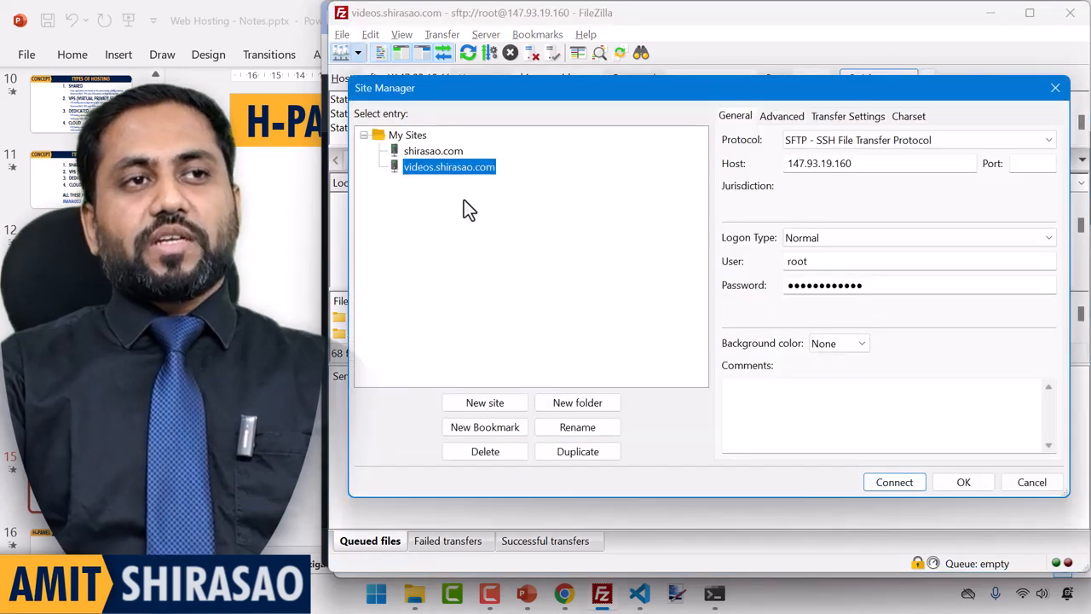
left_click(480, 406)
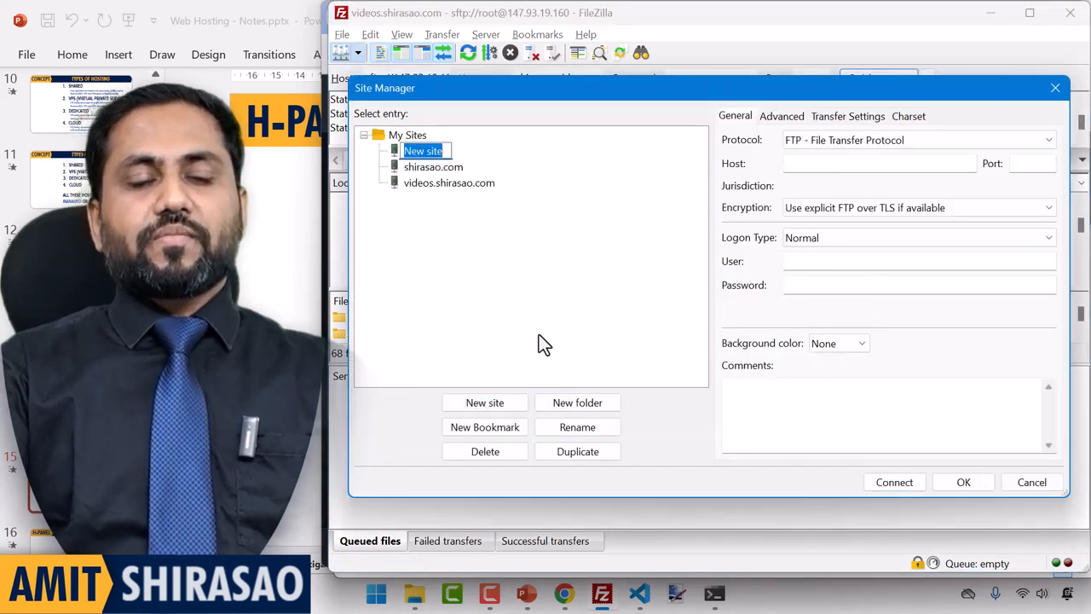
type("a")
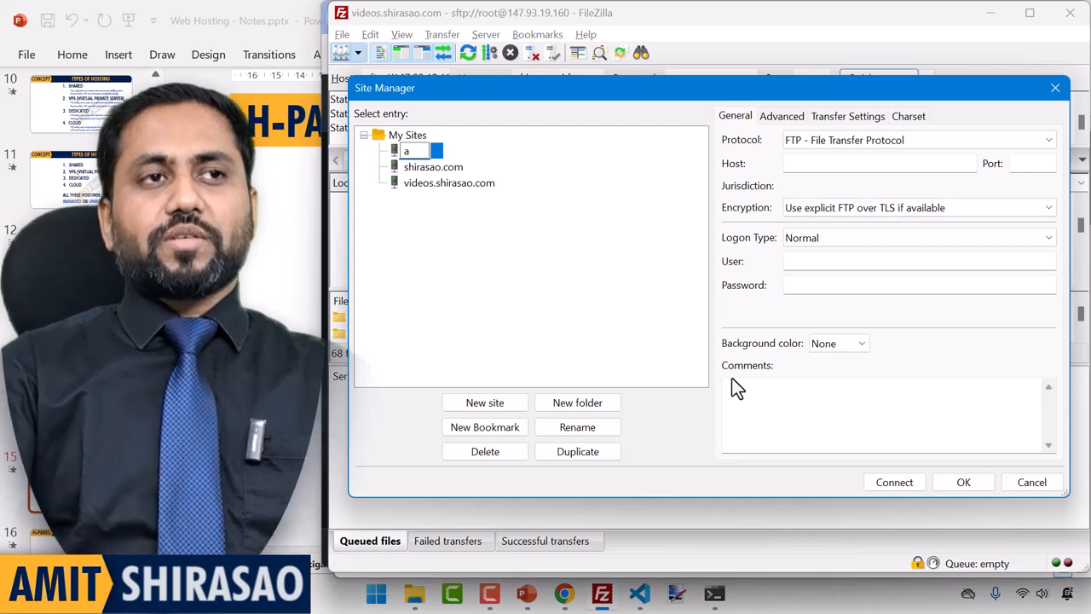
key("Escape")
left_click(488, 452)
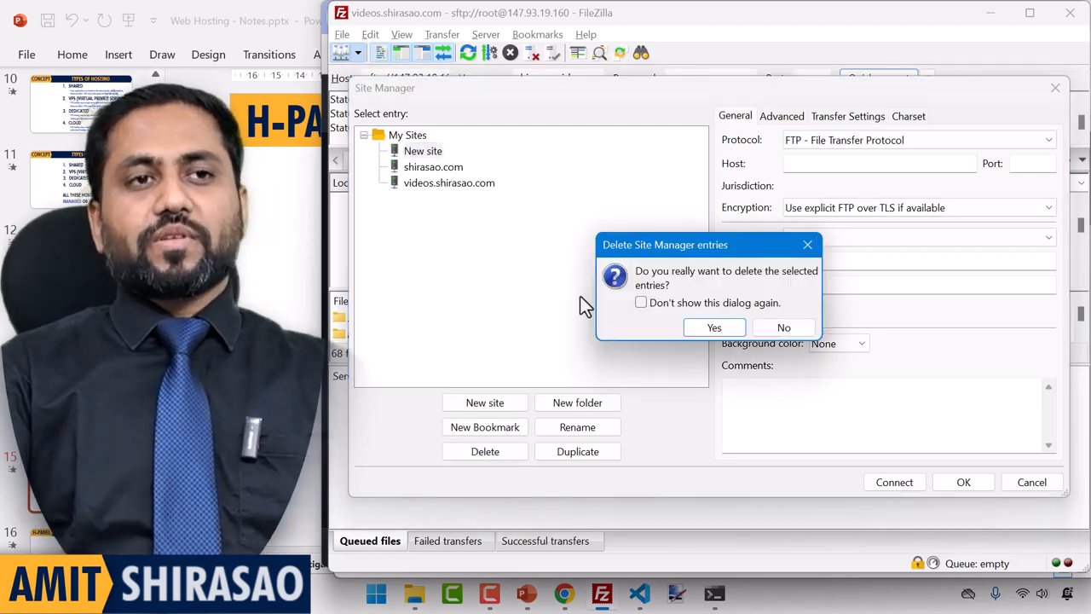
left_click(708, 325)
Duplicate the videos.shirasao.com entry in the Site Manager and name the copy adhyaatma.shirasao.com
left_click(460, 168)
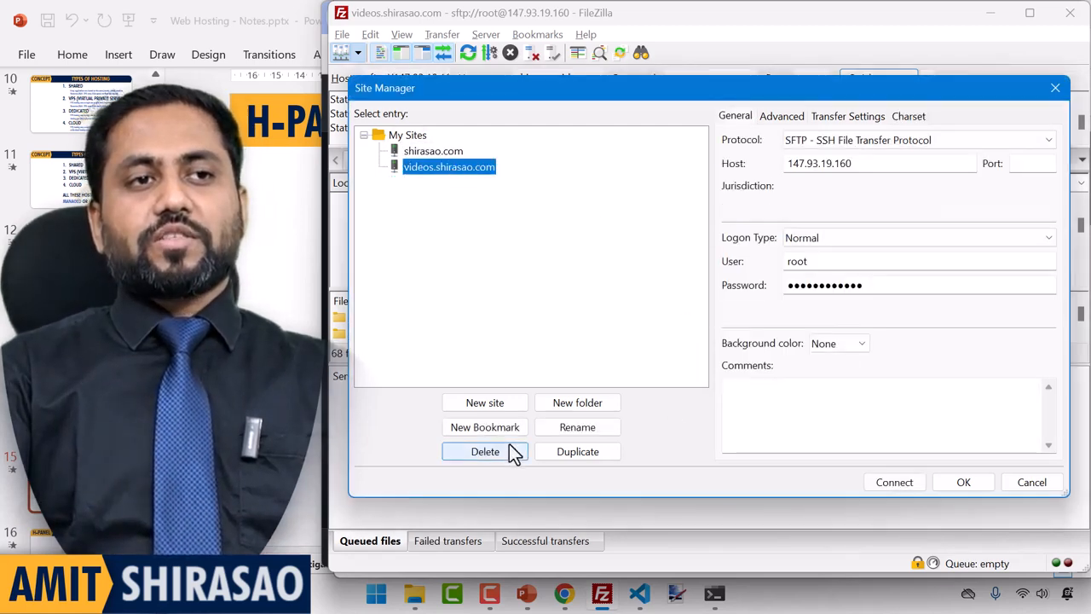
left_click(578, 451)
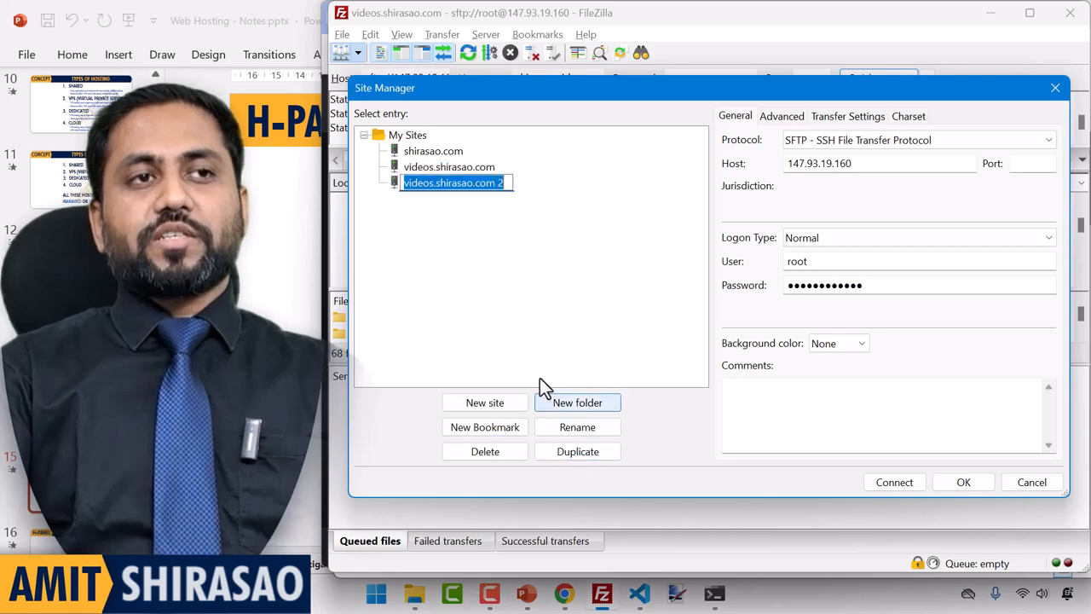
key("End")
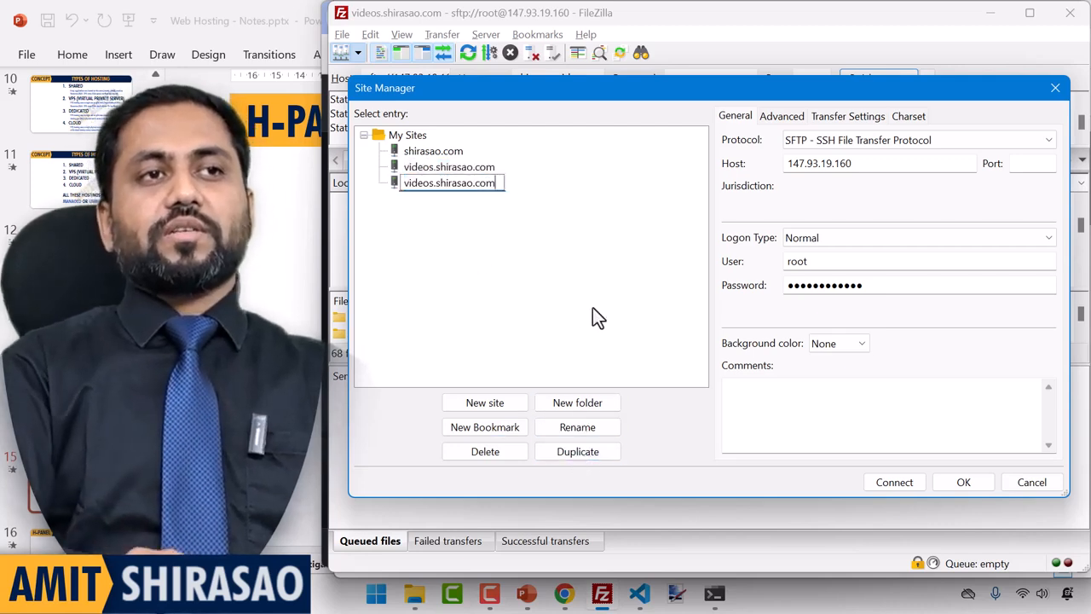
key("BackSpace")
key("BackSpace")
key("Home")
key("Delete")
key("Delete")
key("Delete")
key("Delete")
key("Delete")
key("Delete")
type("adhyaat")
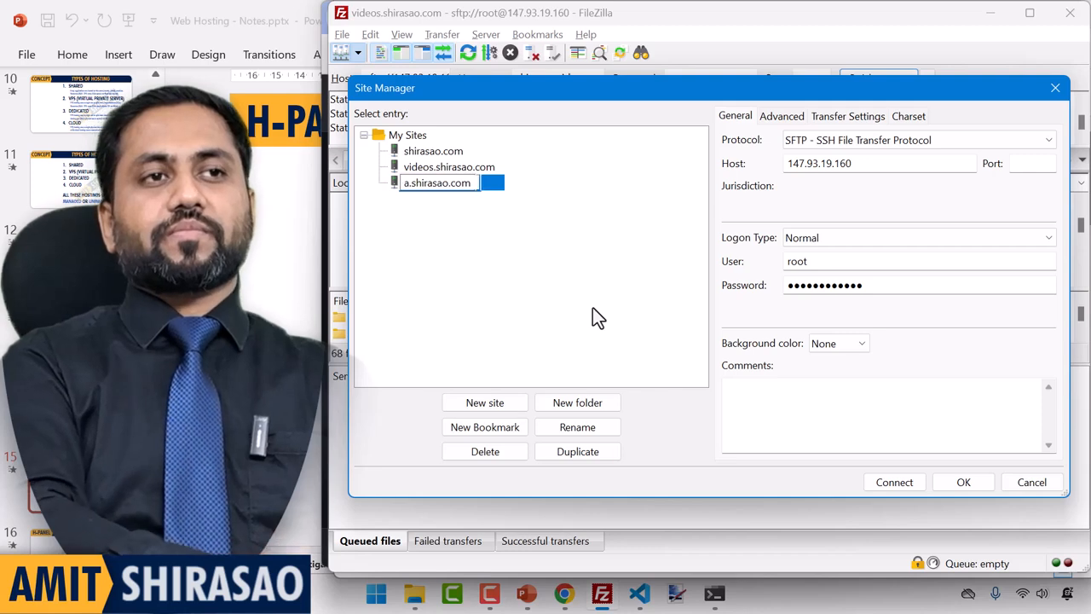
type("ma")
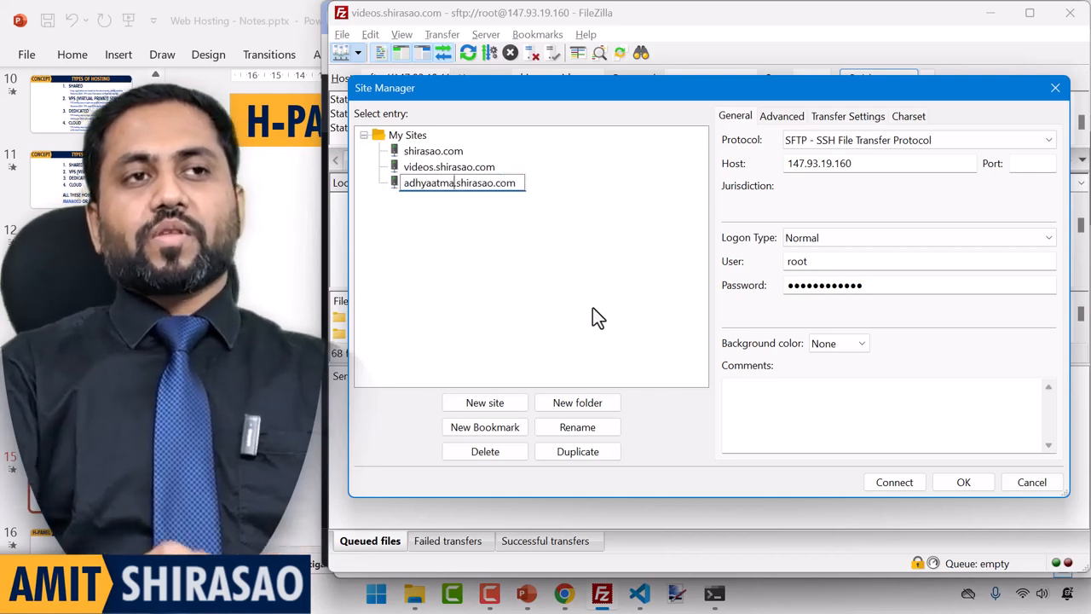
key("Return")
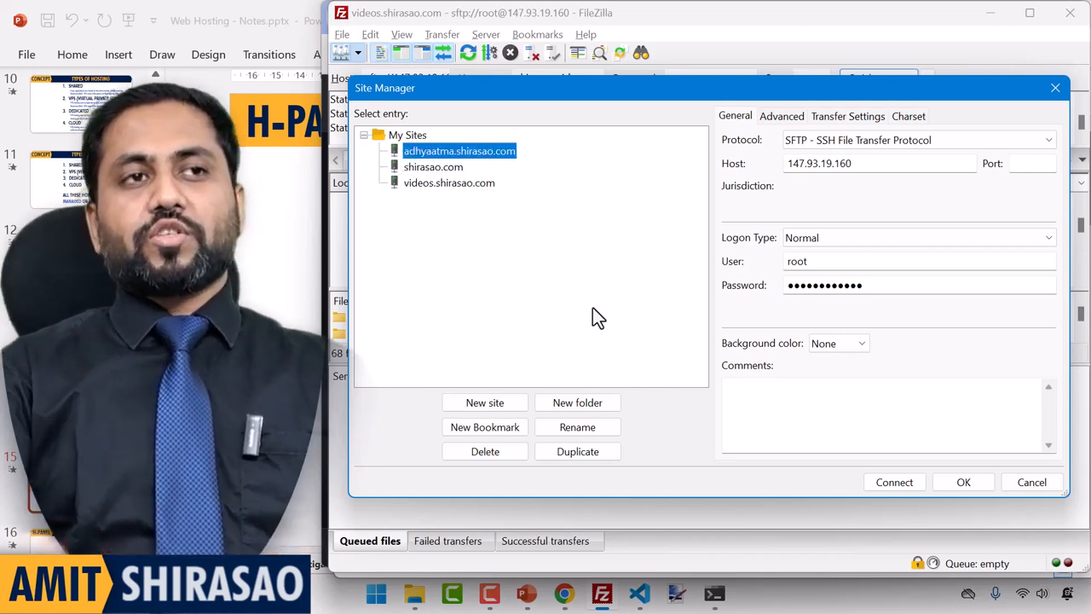
left_click(783, 117)
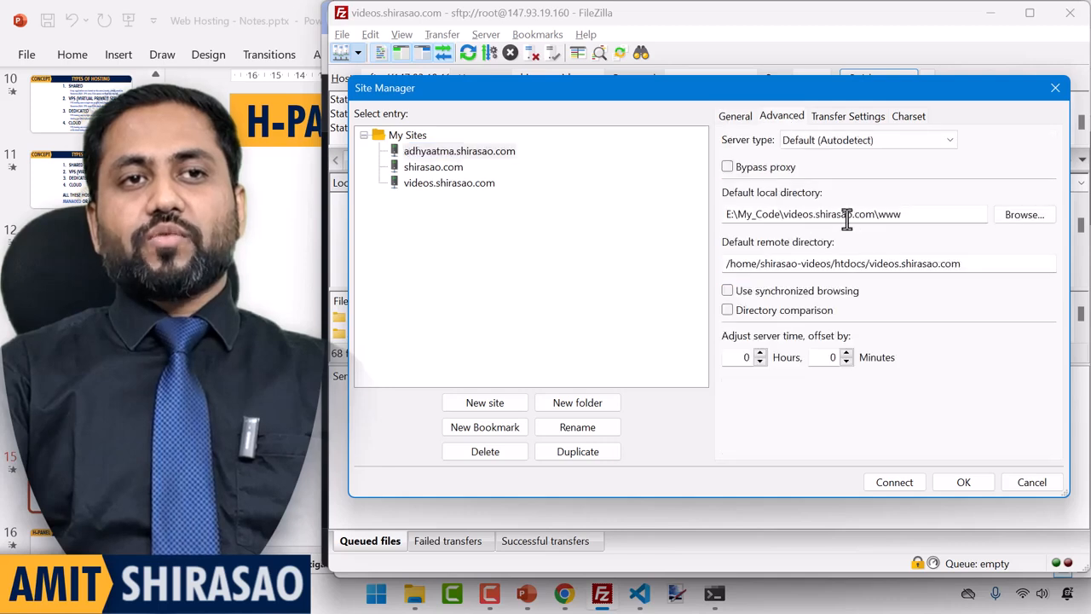
left_click_drag(810, 214, 779, 214)
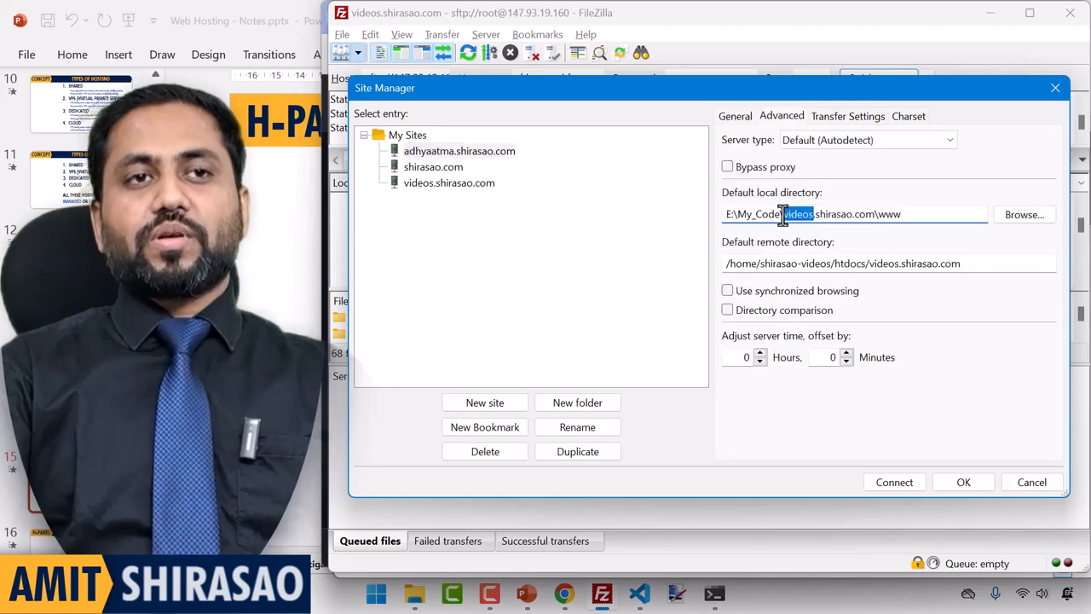
type("adhyaatma.")
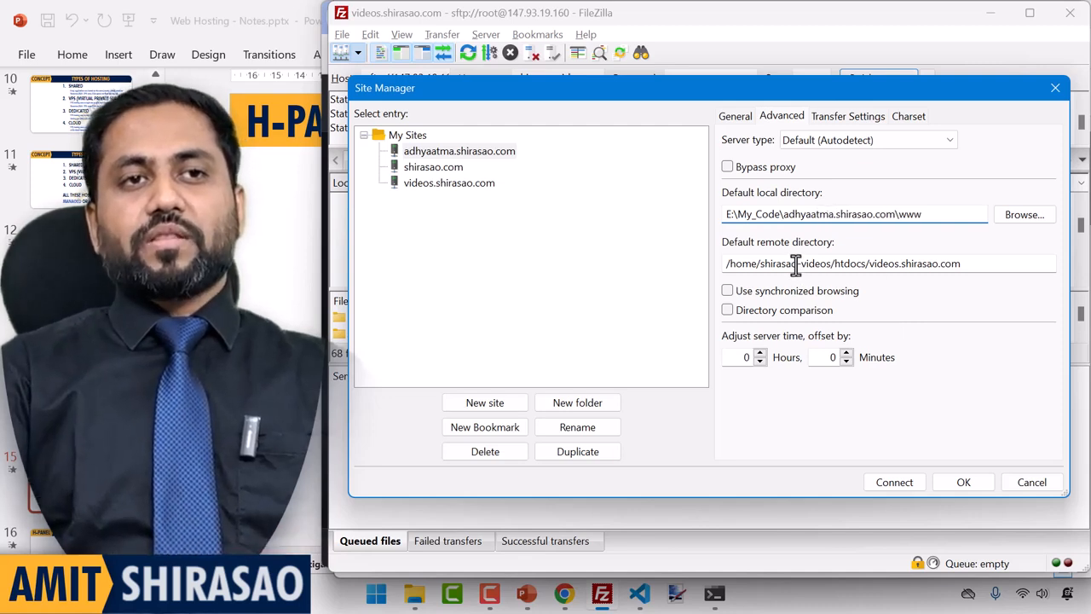
Set the adhyaatma.shirasao.com entry's default remote directory to /home/shirasao-adhyaatma/htdocs/adhyaatma.shirasao.com
left_click_drag(800, 263, 823, 264)
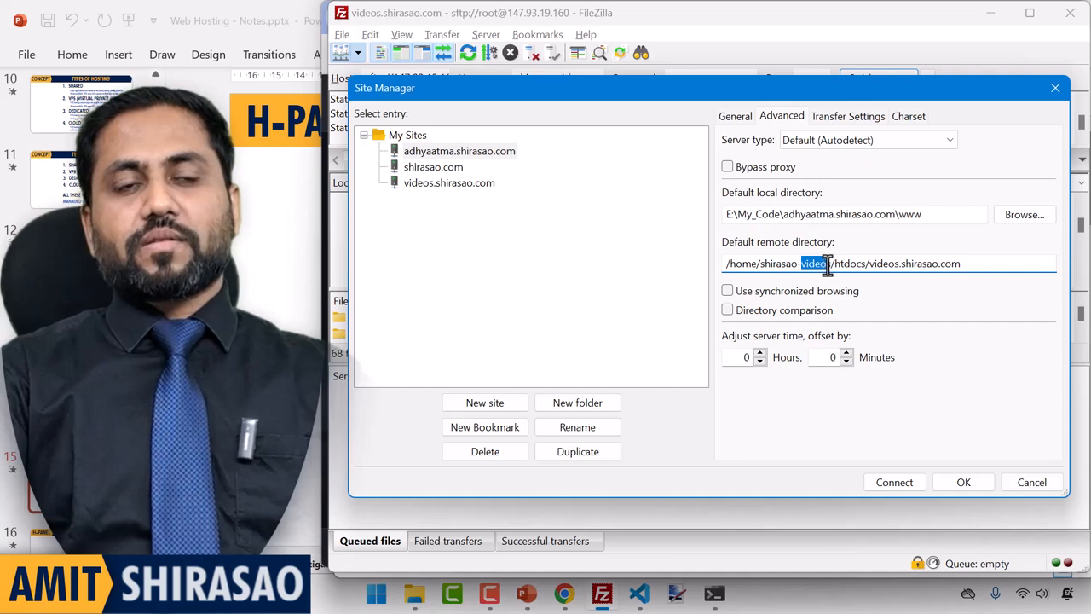
key("Delete")
key("Delete")
type("adhyaa")
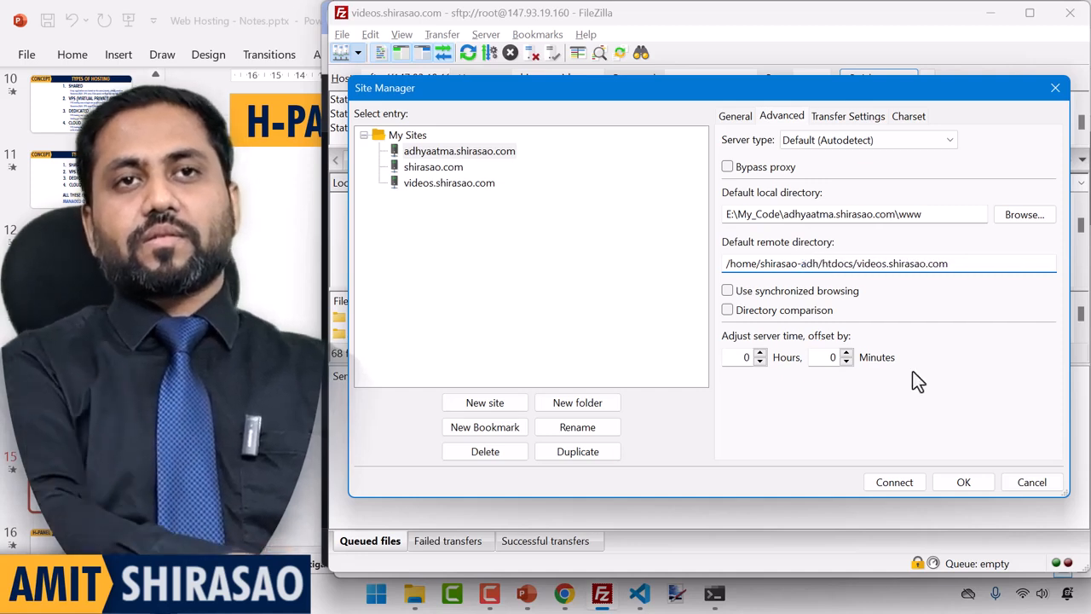
type("tma")
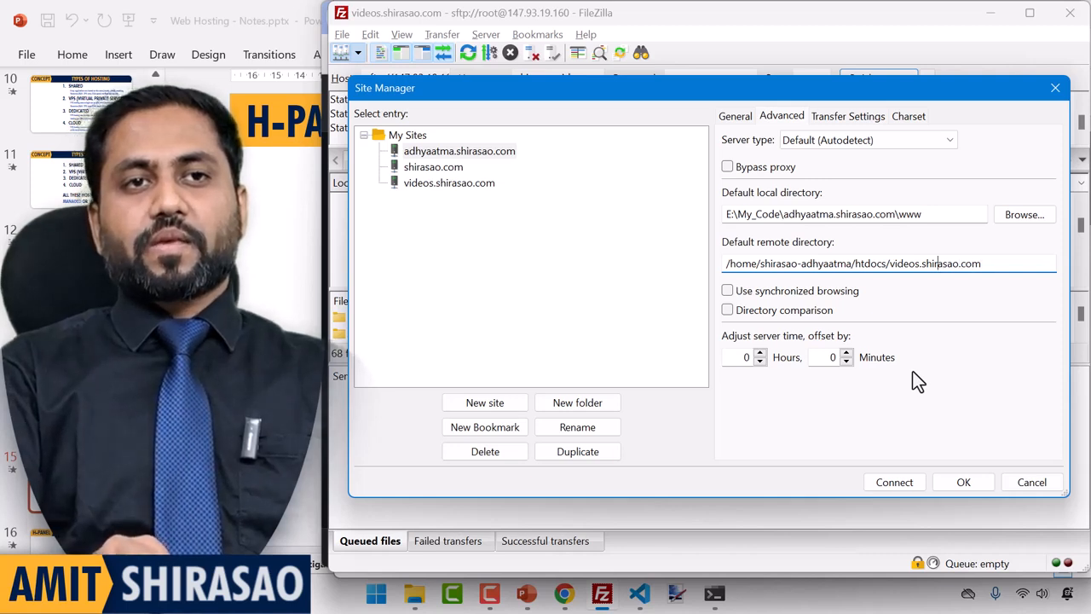
key("ctrl+shift+Left")
key("ctrl+shift+Left")
key("ctrl+shift+Left")
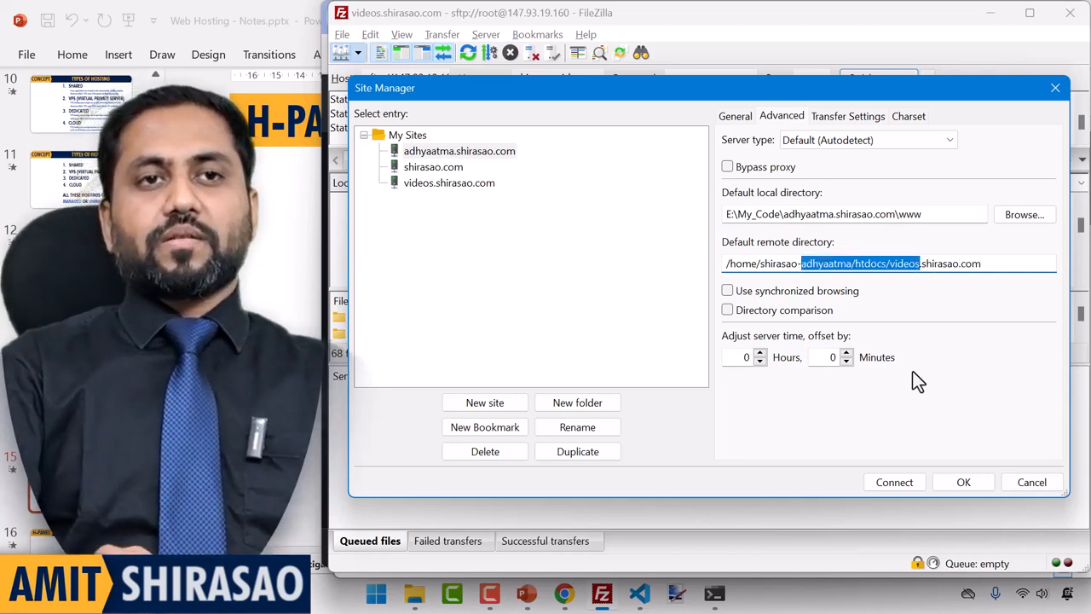
key("Right")
key("Delete")
key("BackSpace")
key("BackSpace")
key("BackSpace")
key("BackSpace")
key("BackSpace")
key("BackSpace")
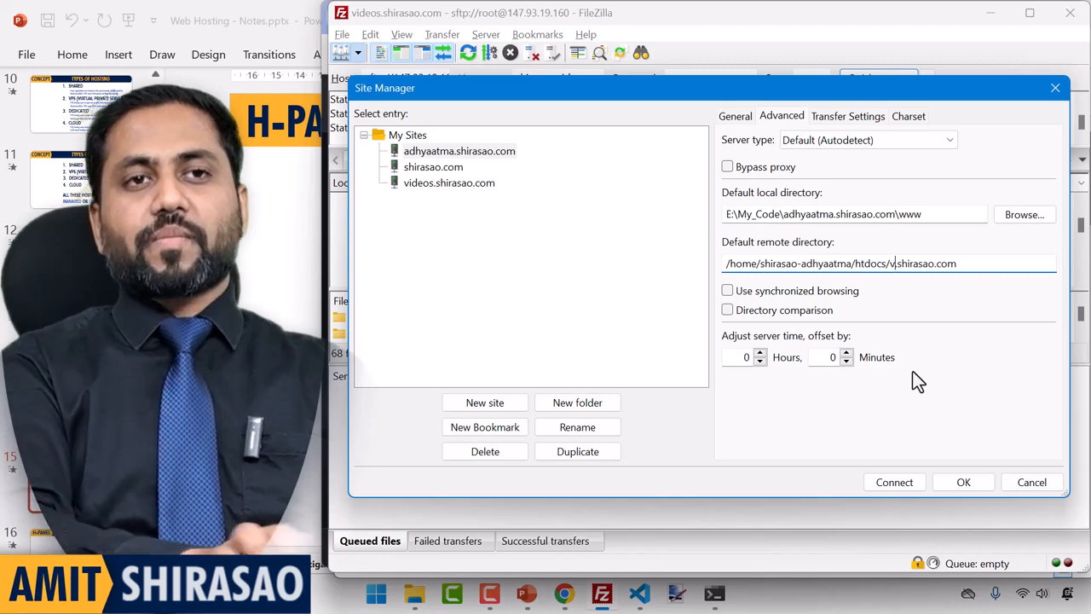
type("adhyaatma.")
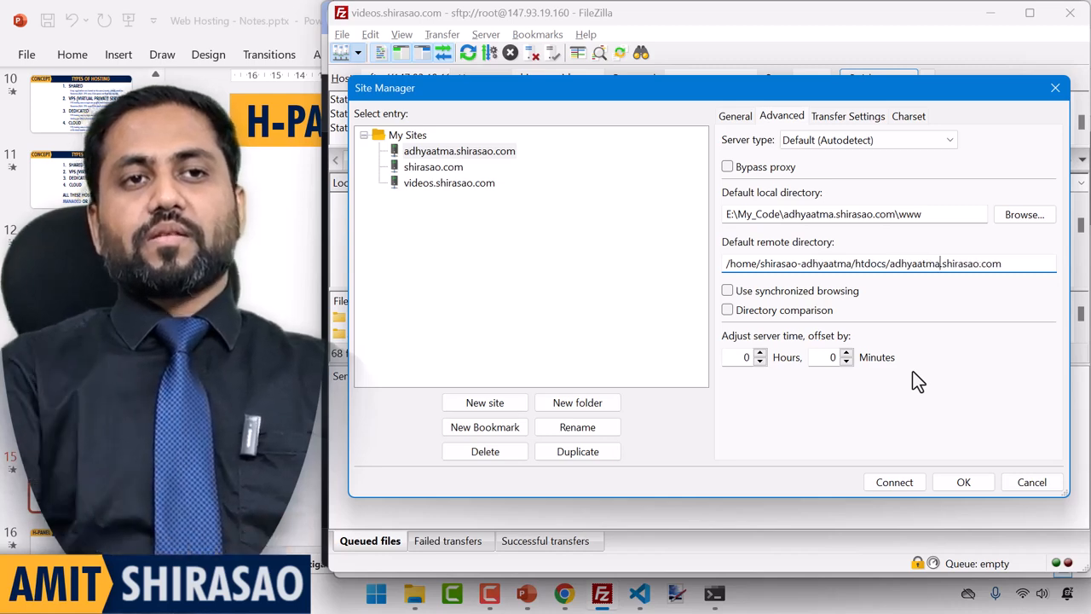
Connect to the adhyaatma.shirasao.com site in a new tab and close all other connection tabs
key("Return")
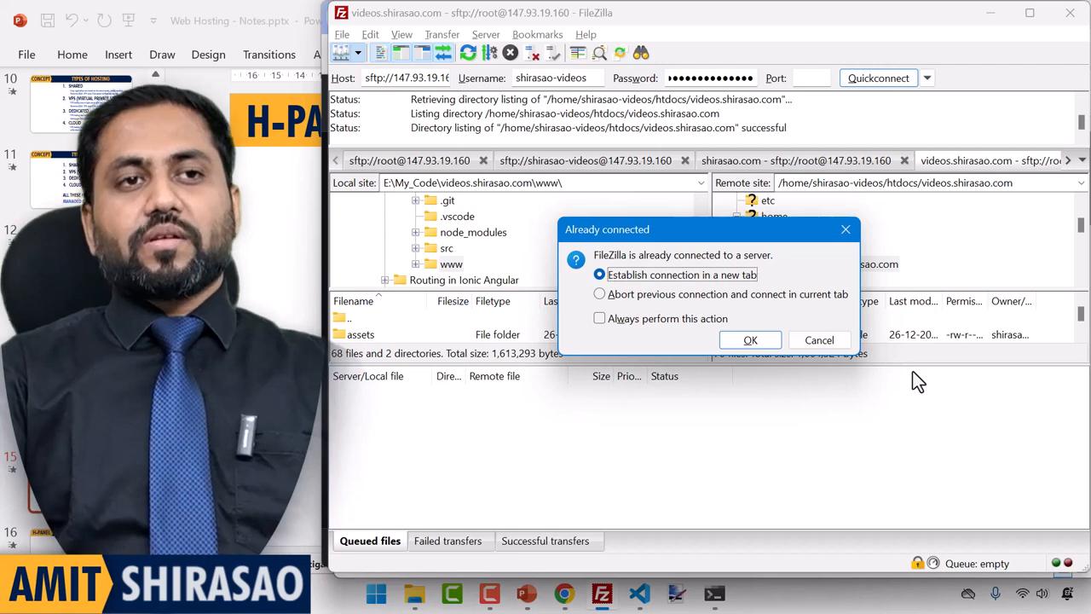
left_click(767, 340)
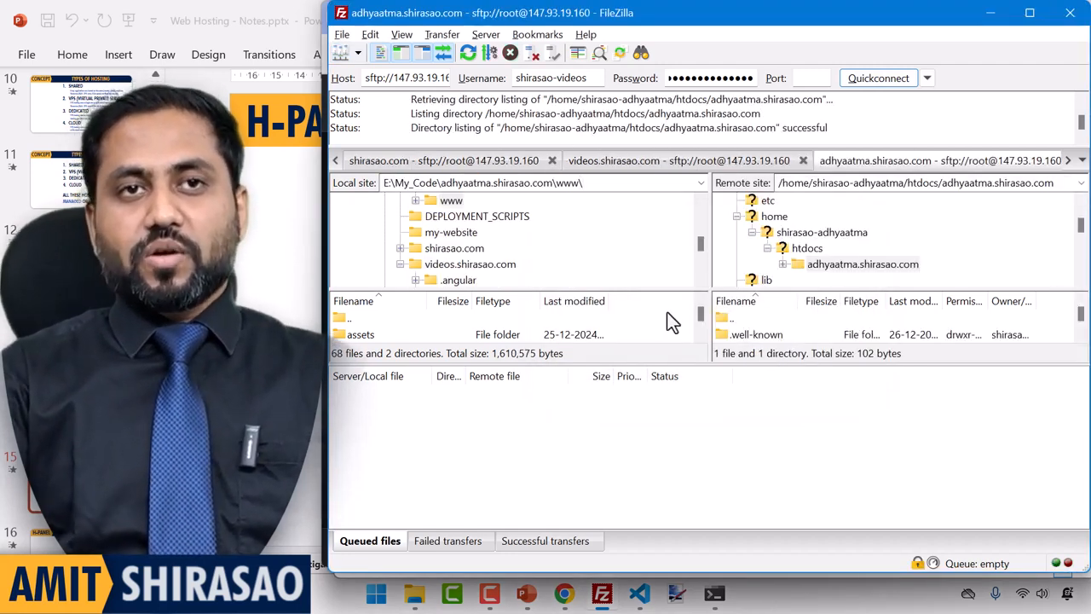
right_click(860, 165)
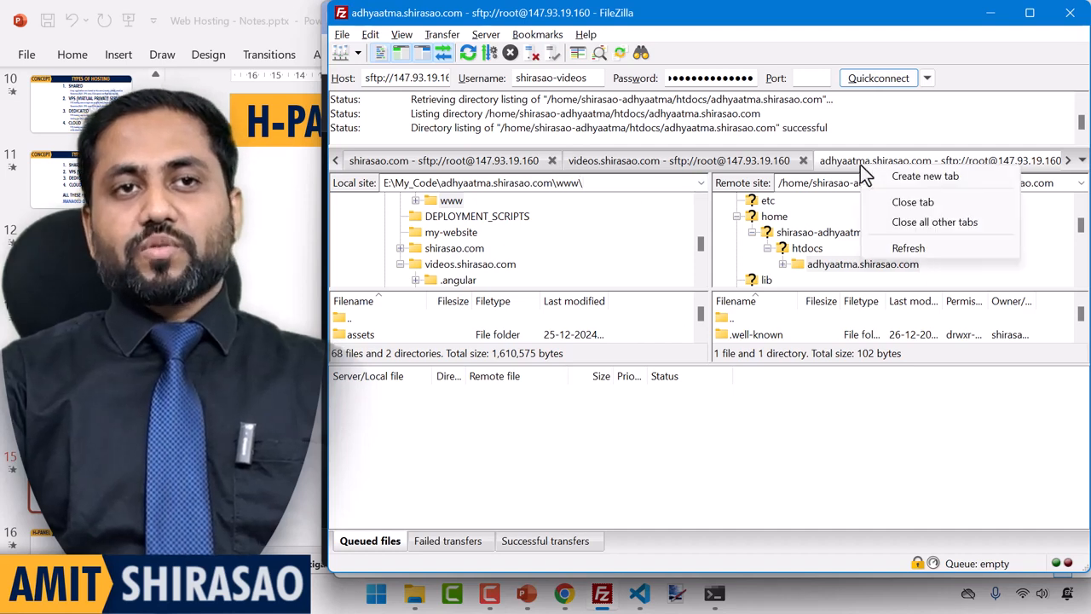
left_click(913, 224)
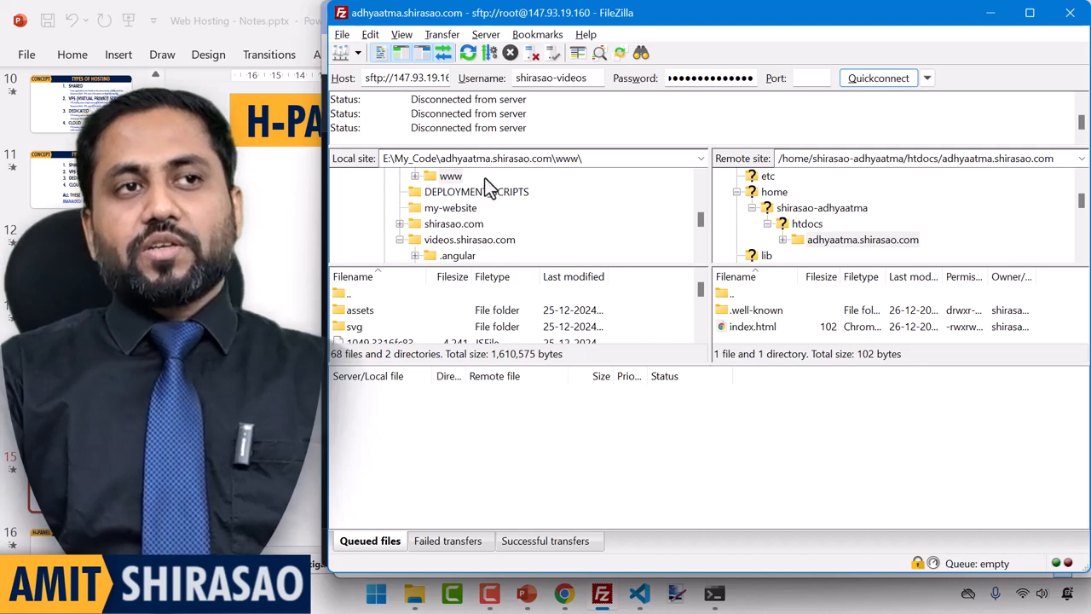
Check the local www folder of adhyaatma.shirasao.com and enlarge the local and remote file lists above the transfer queue
double_click(580, 158)
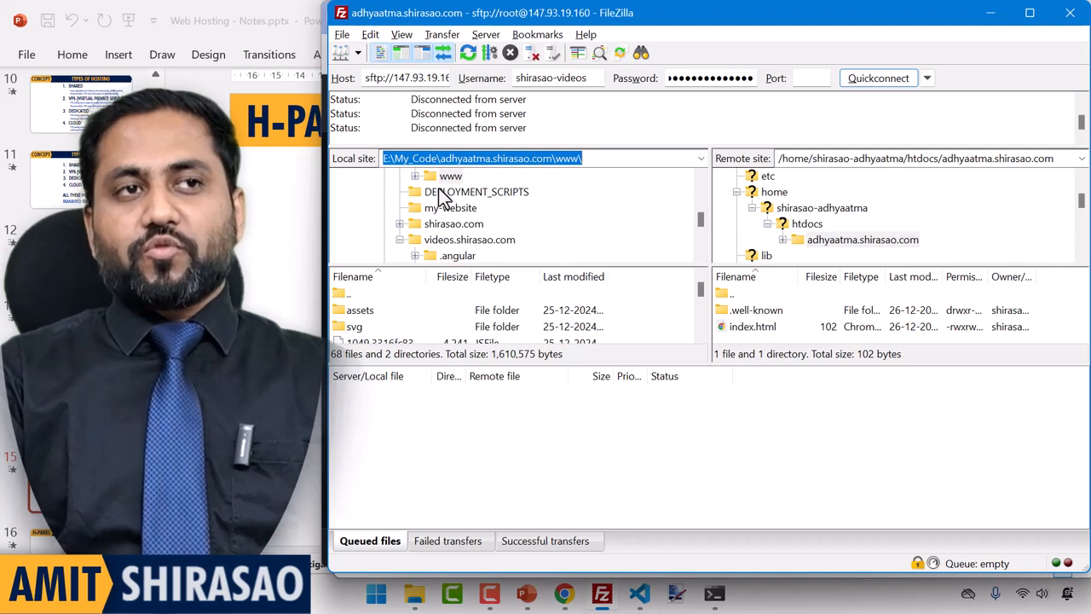
scroll(448, 206, "down", 2)
scroll(444, 204, "up", 2)
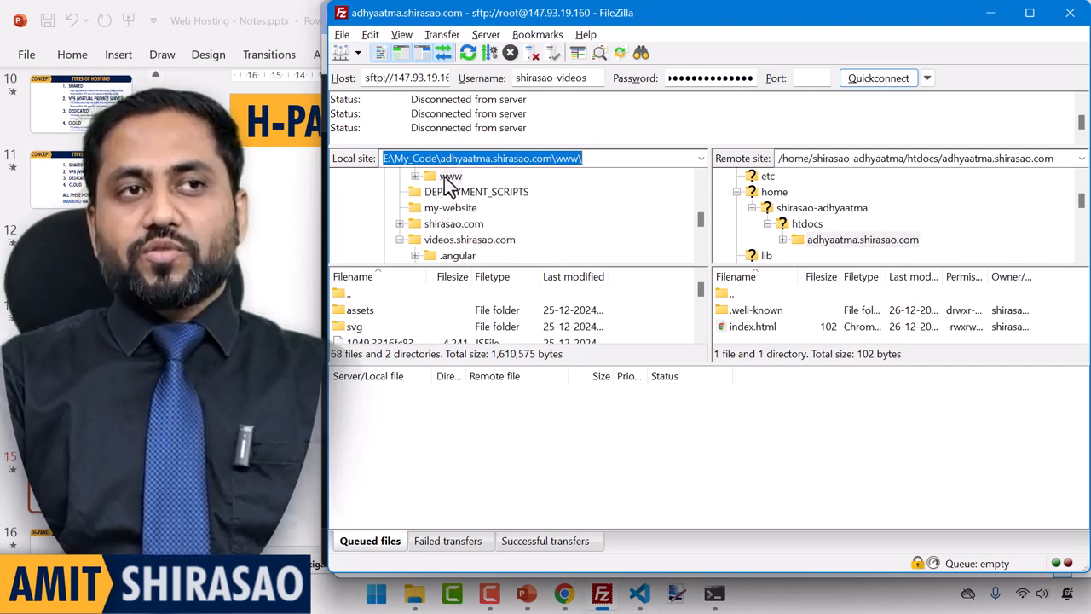
left_click(446, 177)
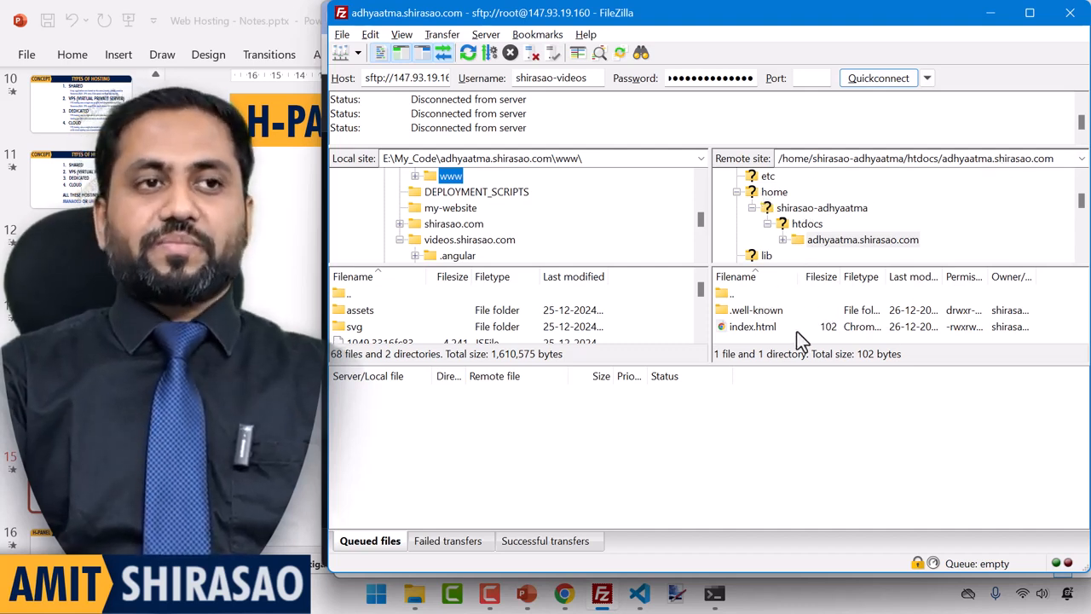
left_click(472, 445)
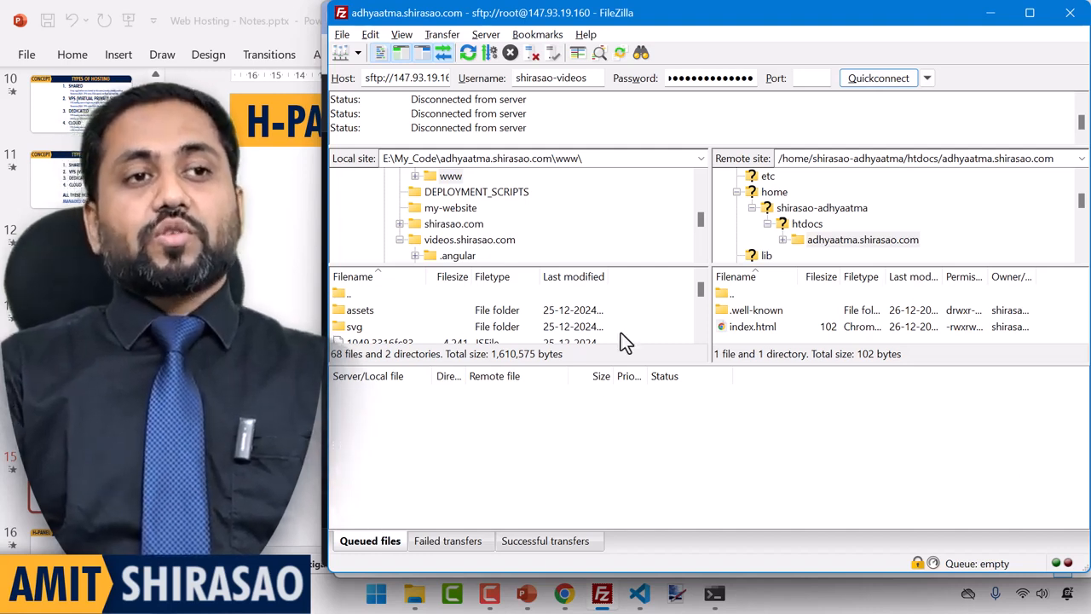
left_click_drag(619, 366, 620, 431)
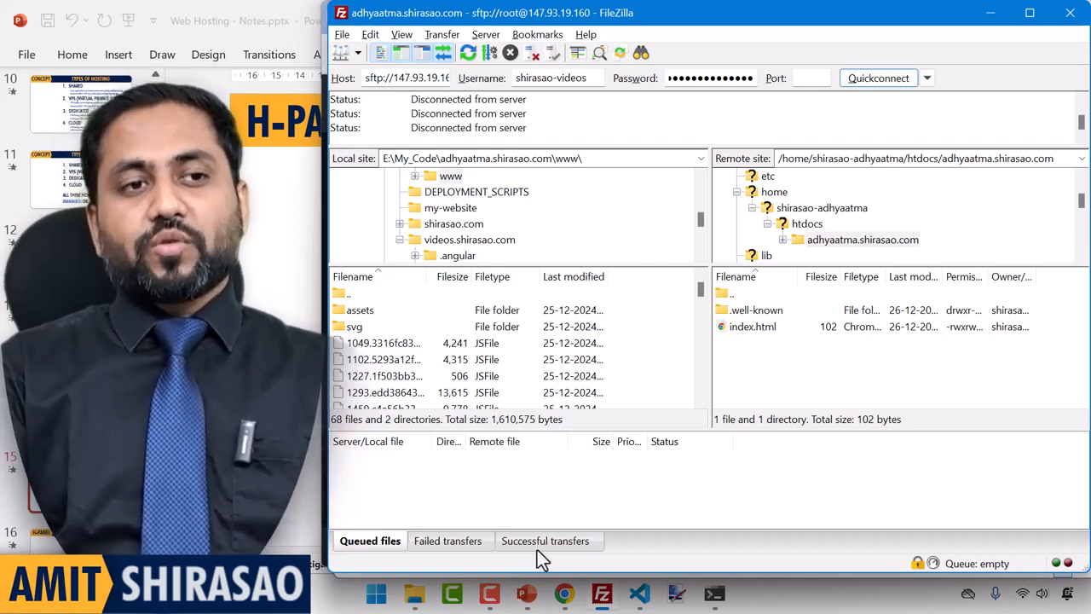
Review the successful, failed and queued transfer lists, ending on the successful transfers
left_click(536, 549)
left_click(465, 548)
left_click(375, 548)
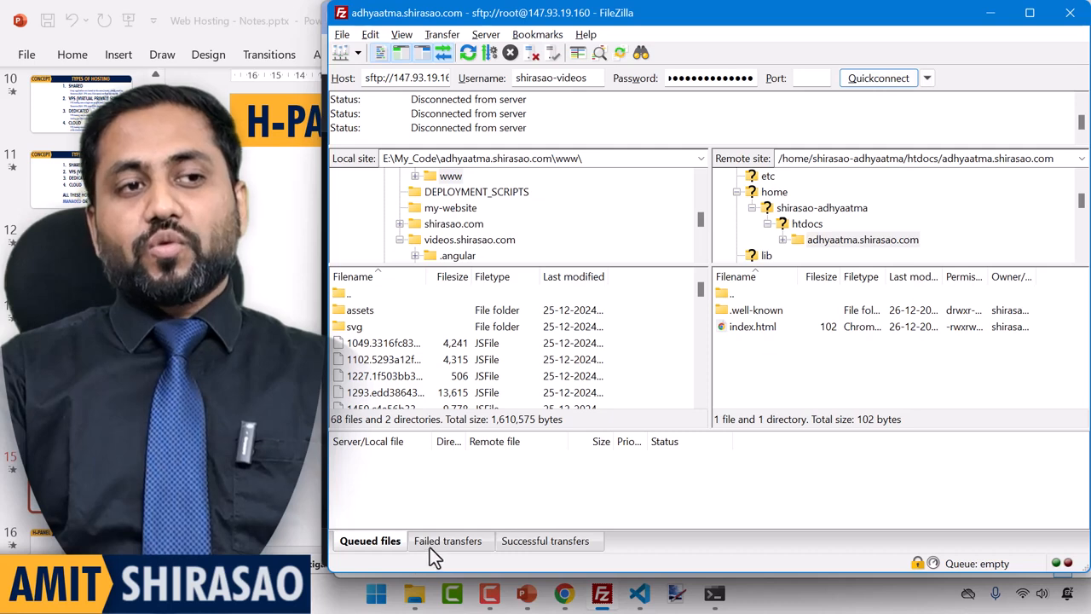
left_click(424, 541)
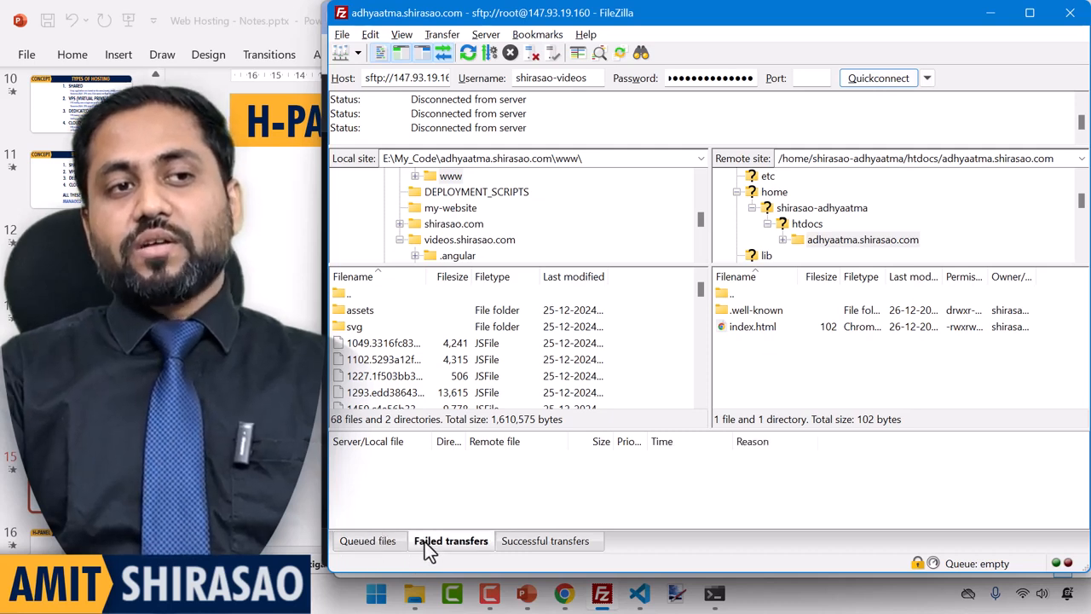
left_click(524, 542)
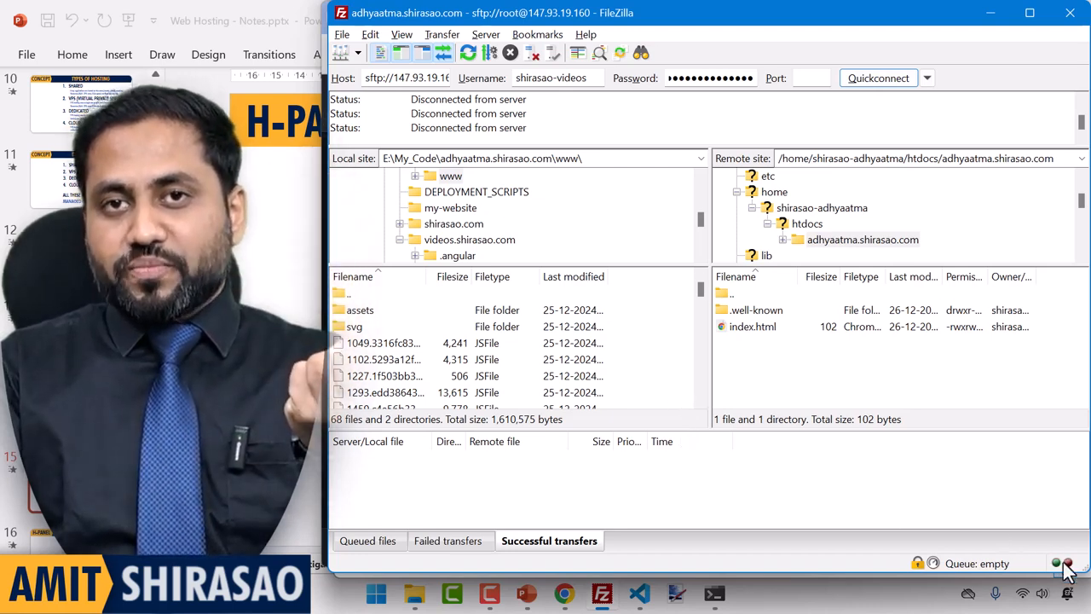
mouse_move(1076, 576)
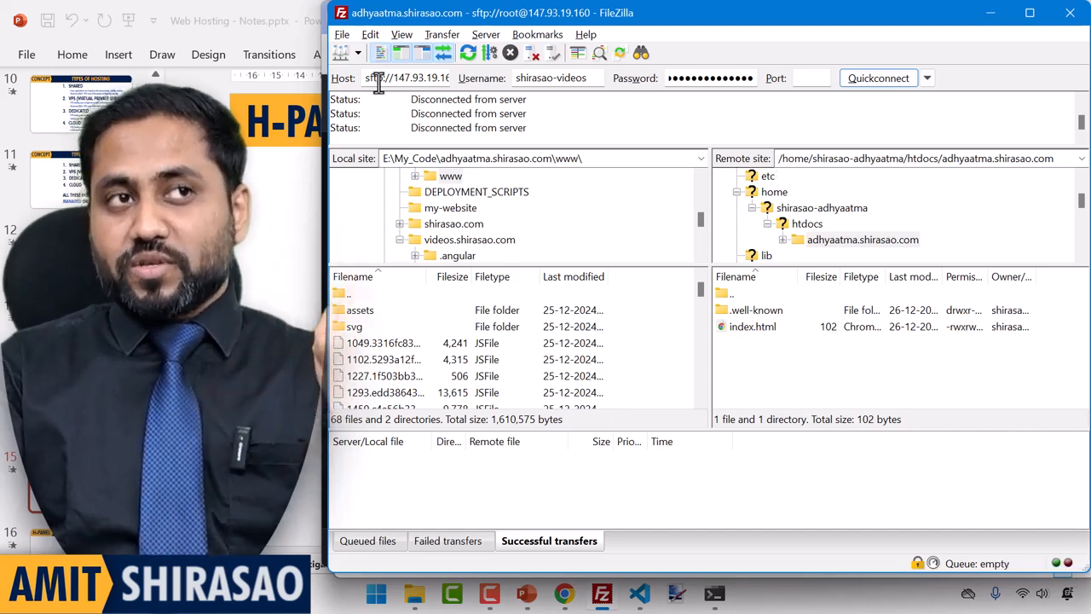
mouse_move(378, 86)
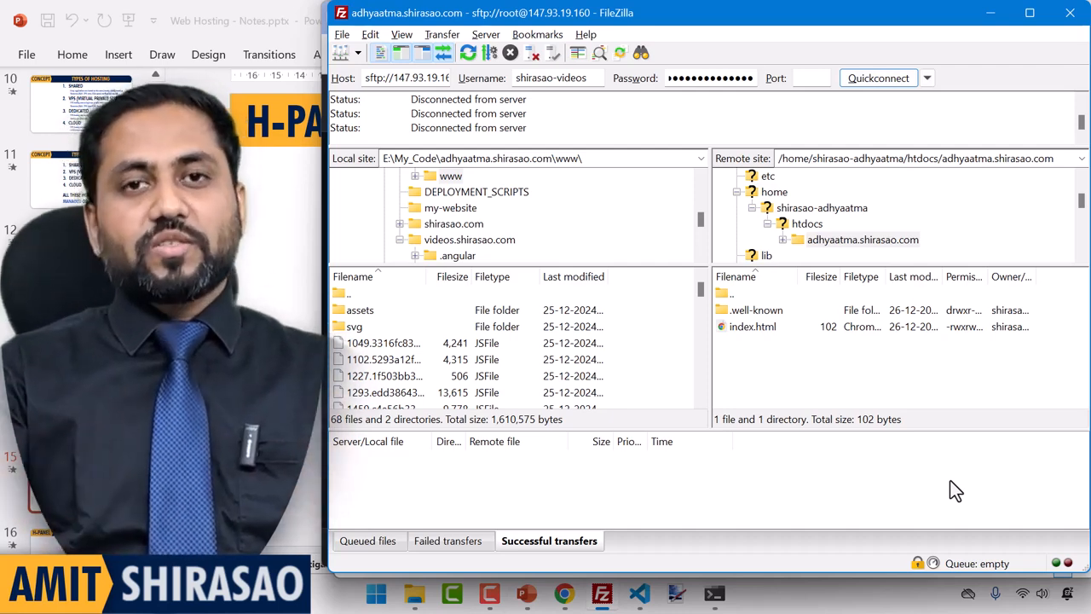
Select the .well-known folder and index.html together in the remote adhyaatma.shirasao.com directory
left_click(426, 328)
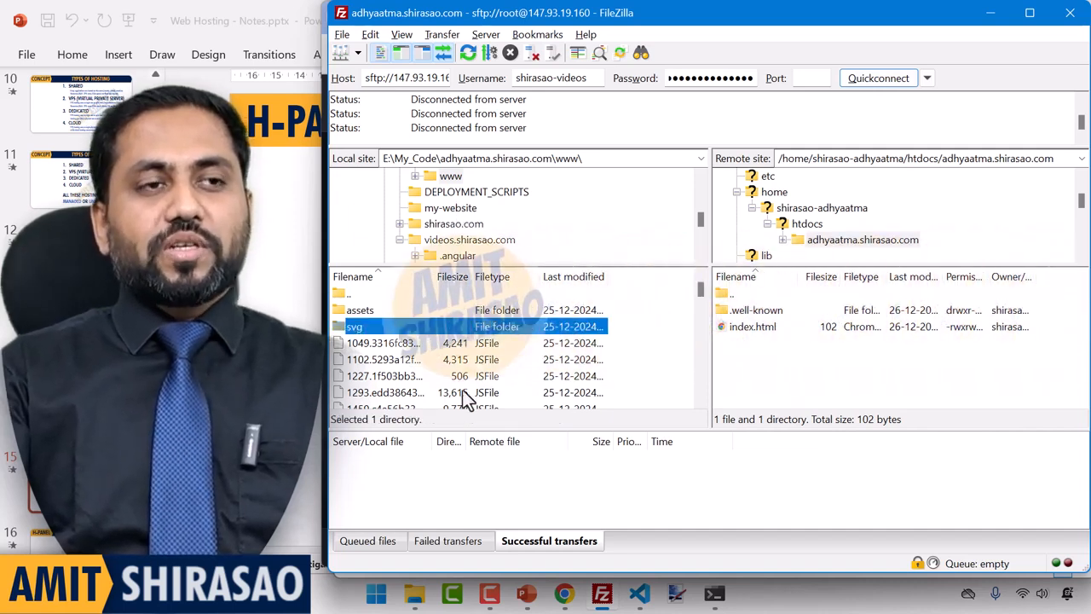
left_click(771, 312)
left_click(780, 328, "shift")
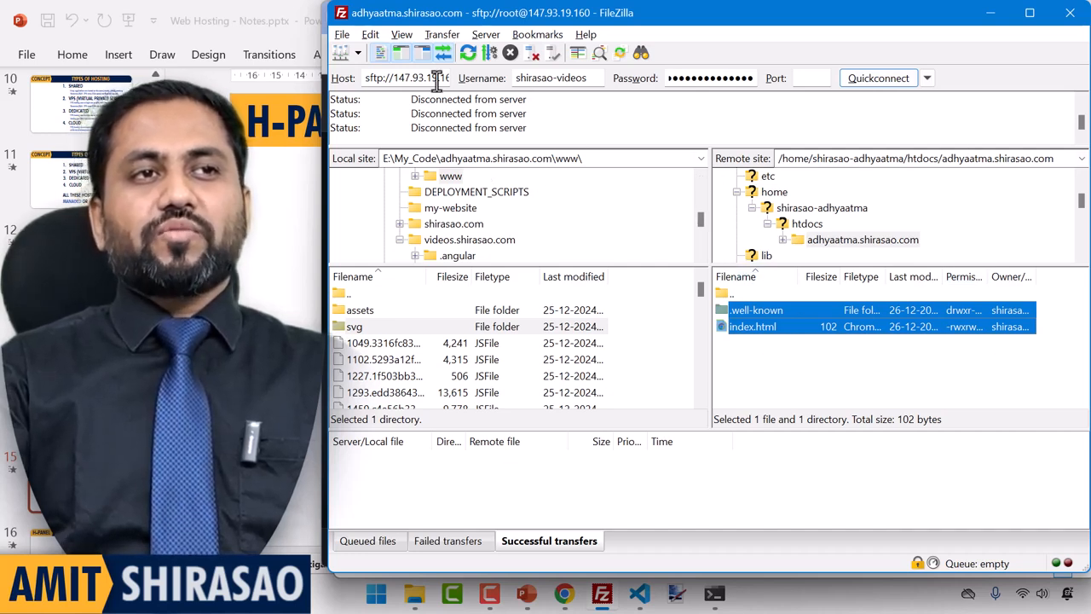
Clear the host, username and password fields of the Quickconnect bar
left_click(928, 77)
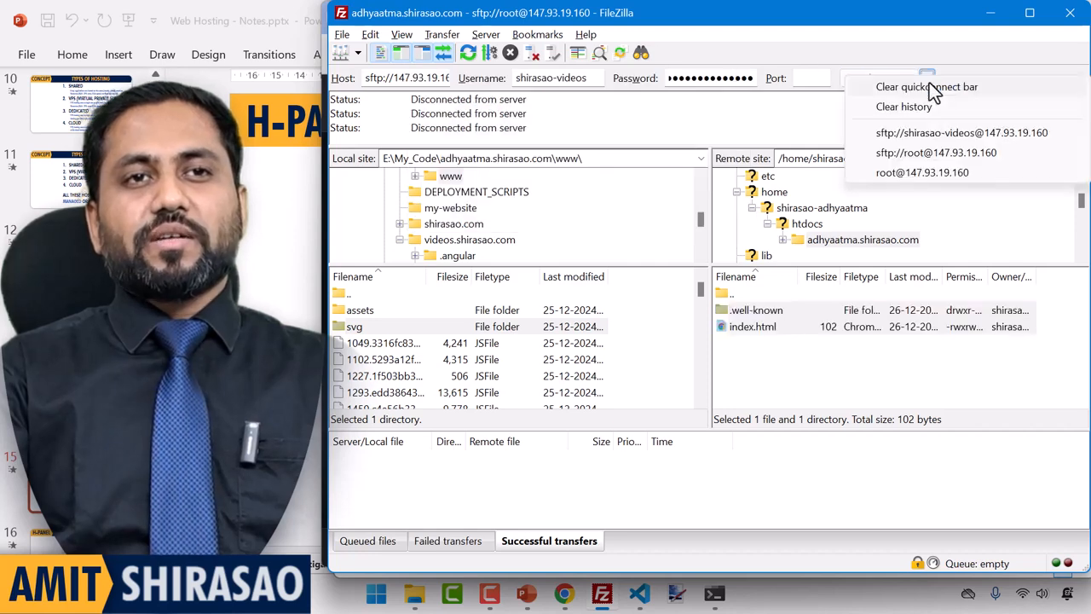
left_click(934, 111)
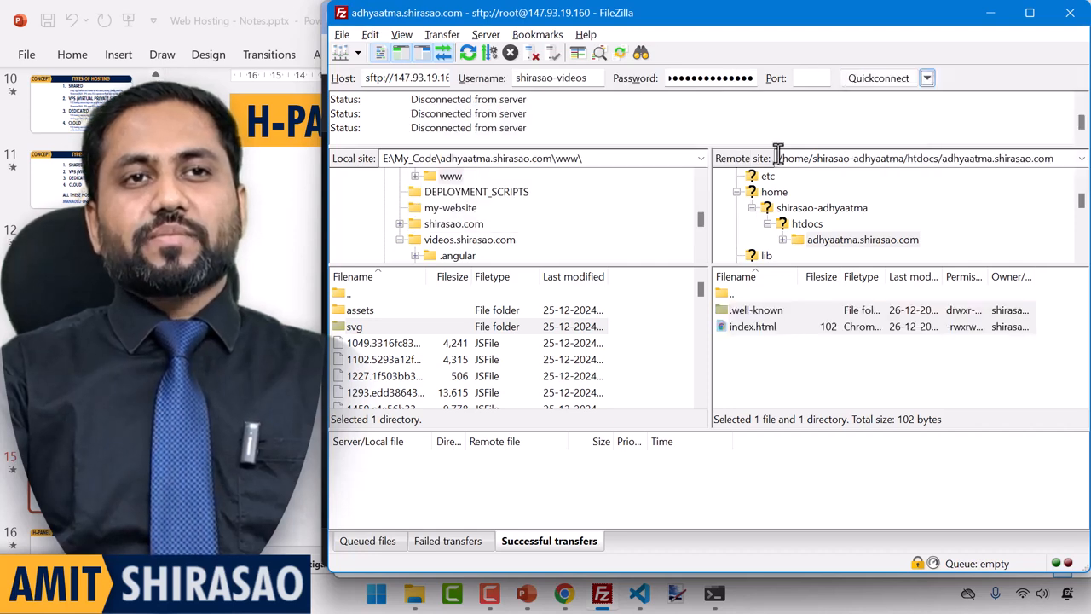
left_click(928, 78)
left_click(955, 92)
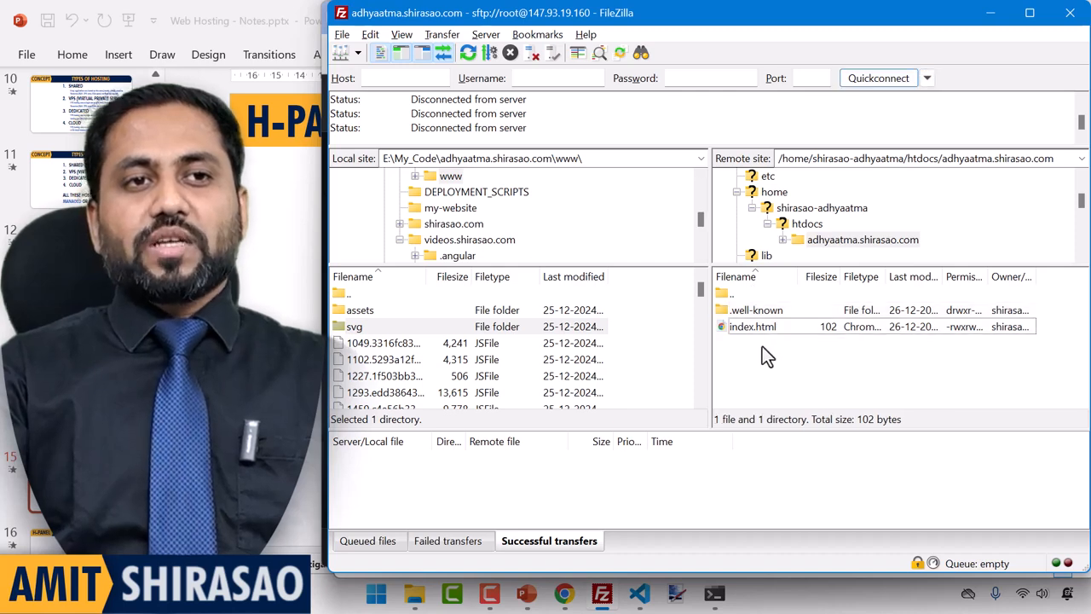
Delete the .well-known folder and index.html from the remote adhyaatma.shirasao.com directory
left_click_drag(762, 346, 745, 300)
key("Delete")
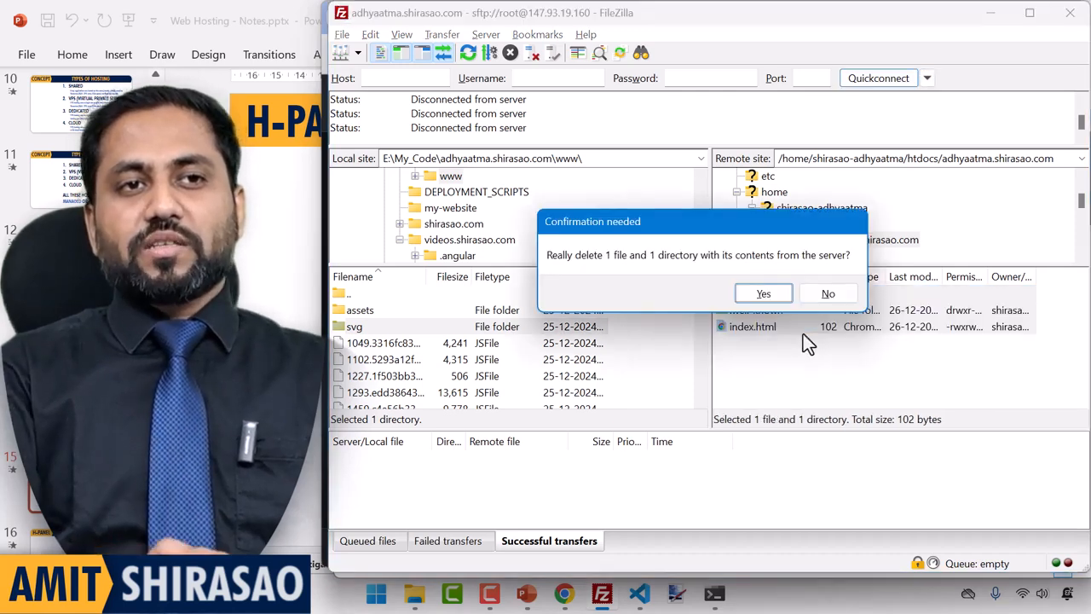
key("Return")
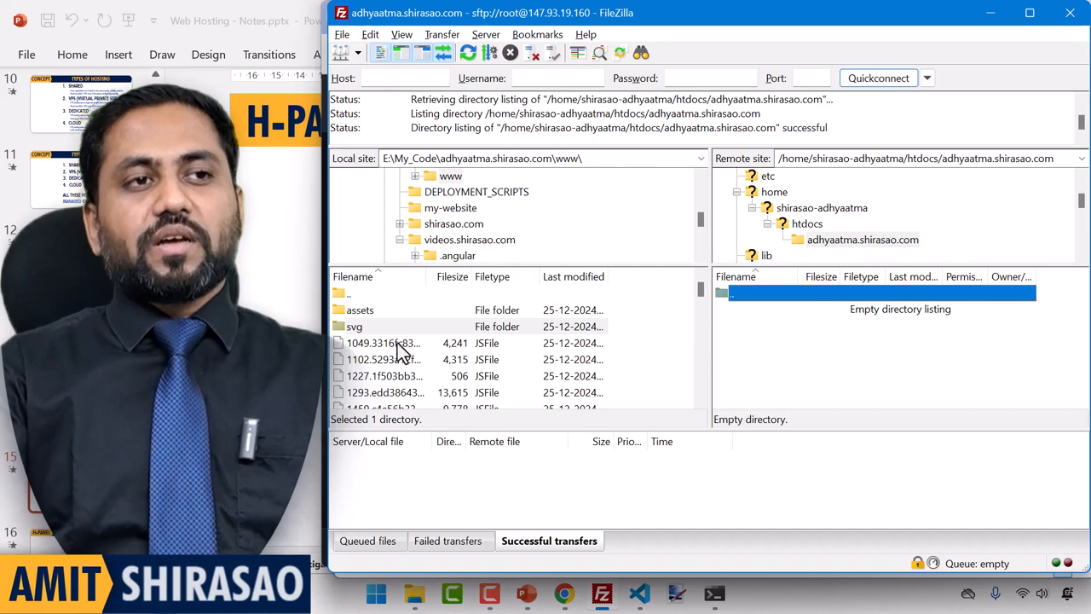
Upload all files and folders from the local adhyaatma.shirasao.com www folder to the emptied remote site directory
left_click(389, 331)
key("ctrl+a")
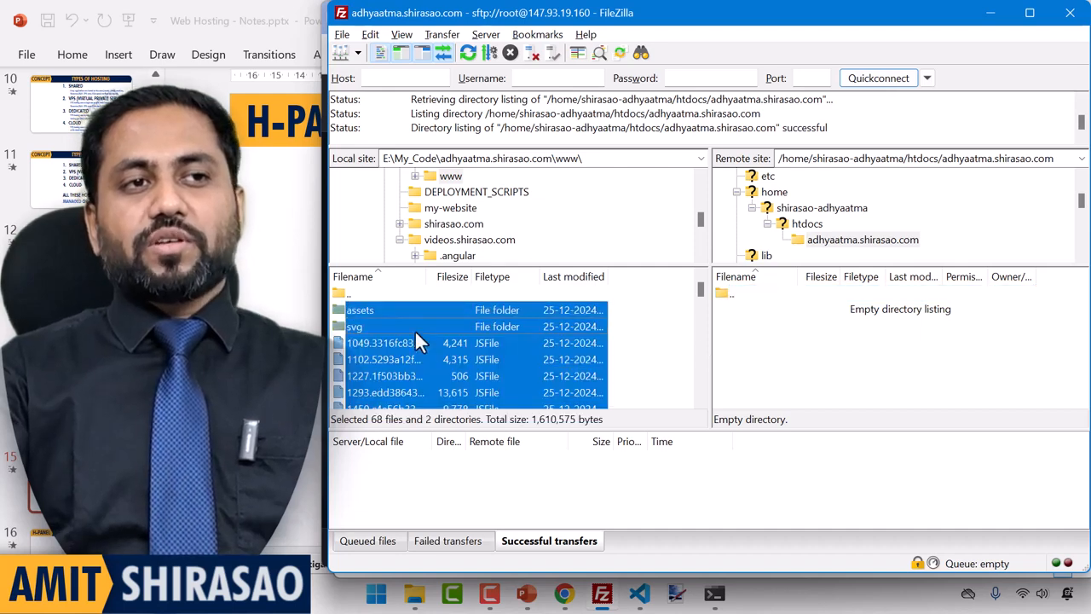
left_click_drag(588, 361, 782, 362)
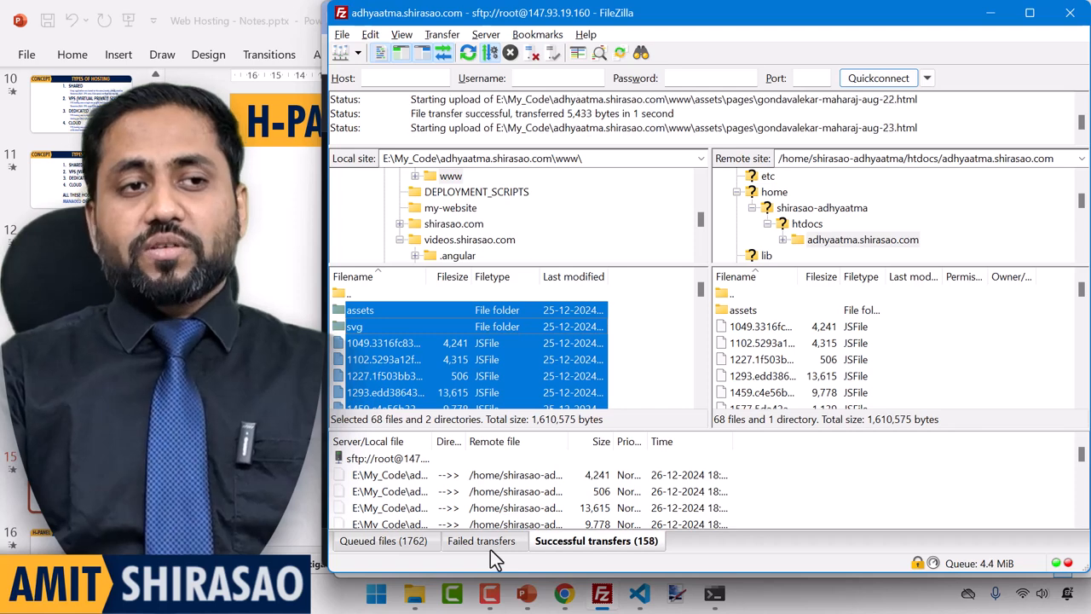
Check the queued files, return to the successful transfers, and widen that list's Priority and Size columns
left_click(383, 547)
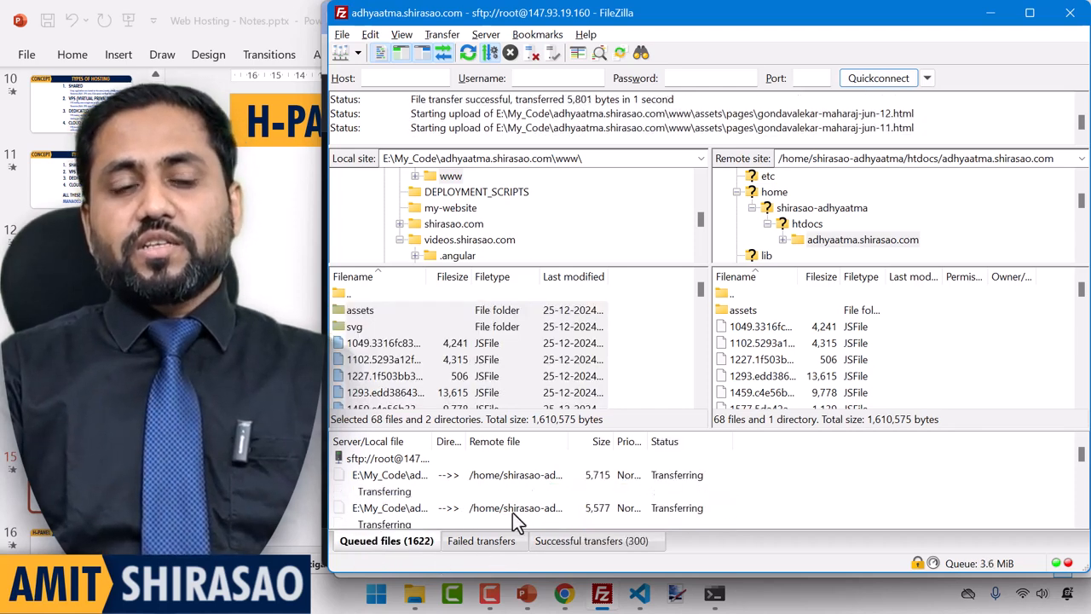
left_click(580, 542)
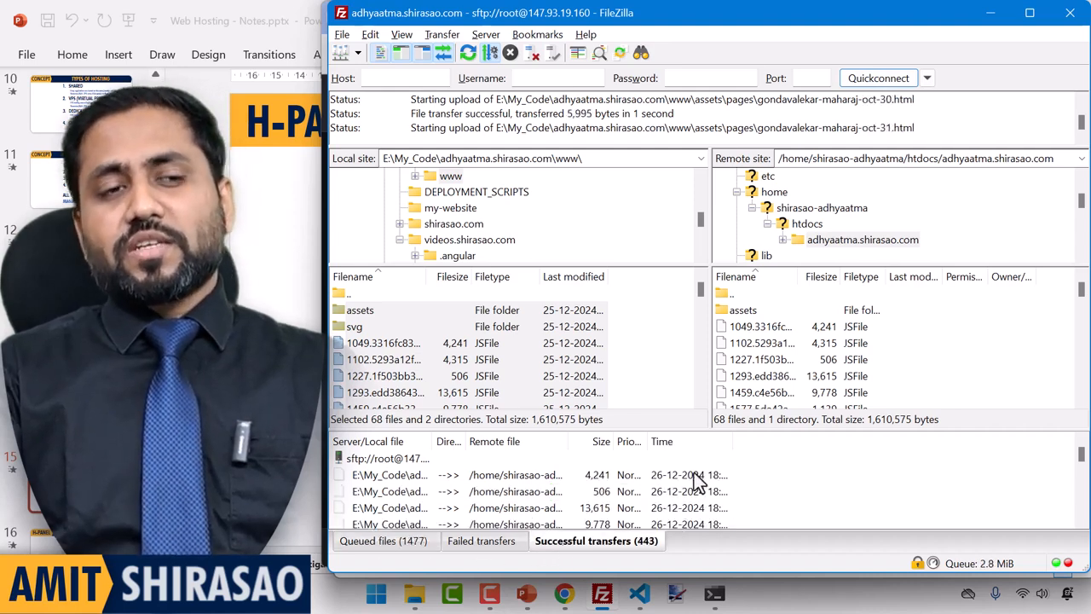
left_click_drag(646, 447, 733, 452)
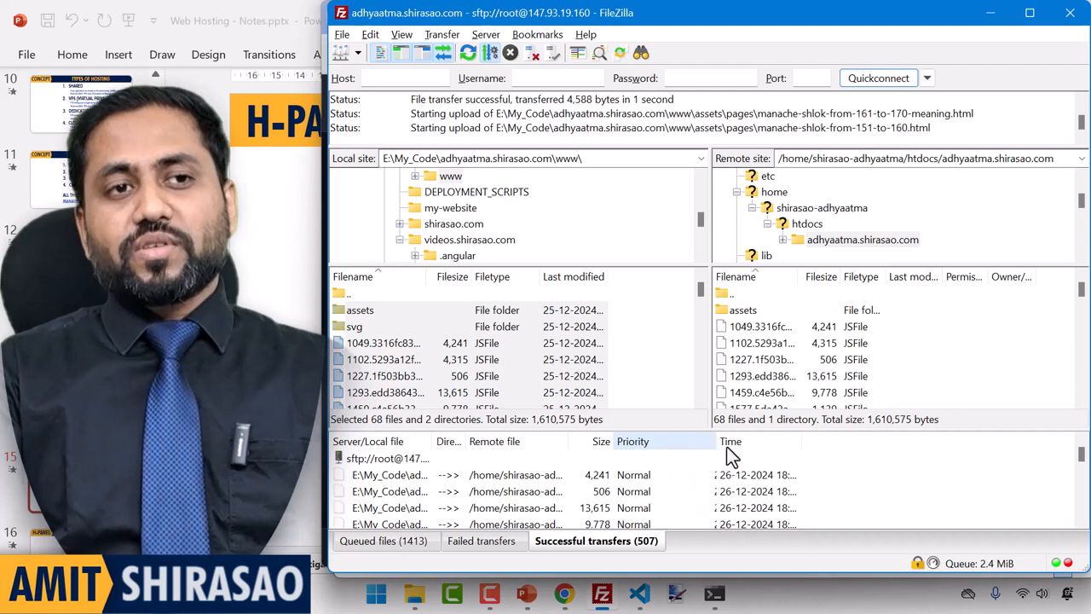
left_click_drag(617, 440, 703, 442)
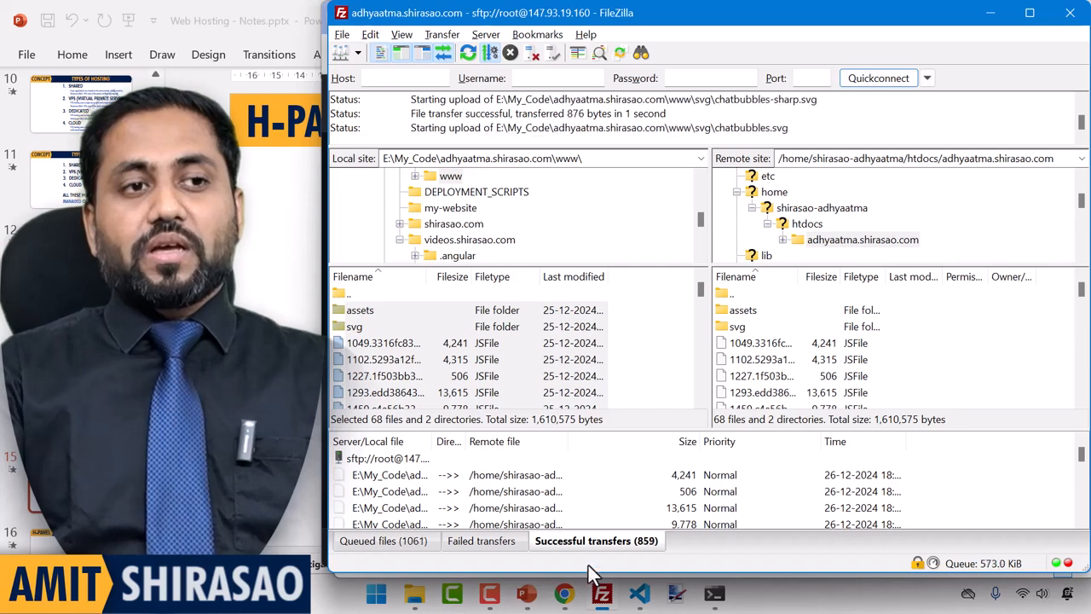
Open the adhyaatma.shirasao.com page in Chrome and check the upload progress in FileZilla
mouse_move(426, 604)
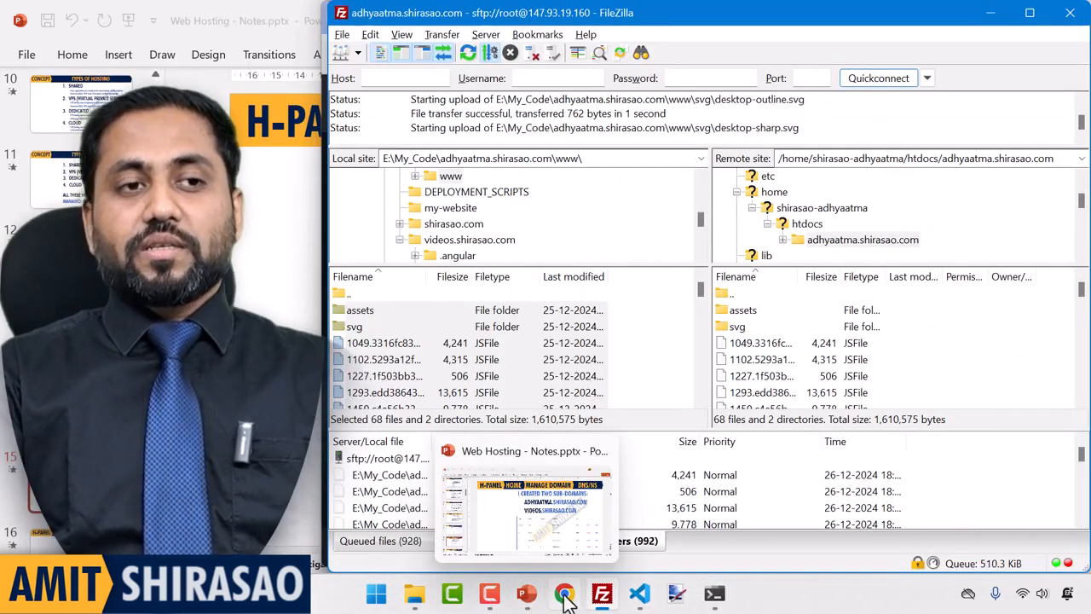
left_click(565, 597)
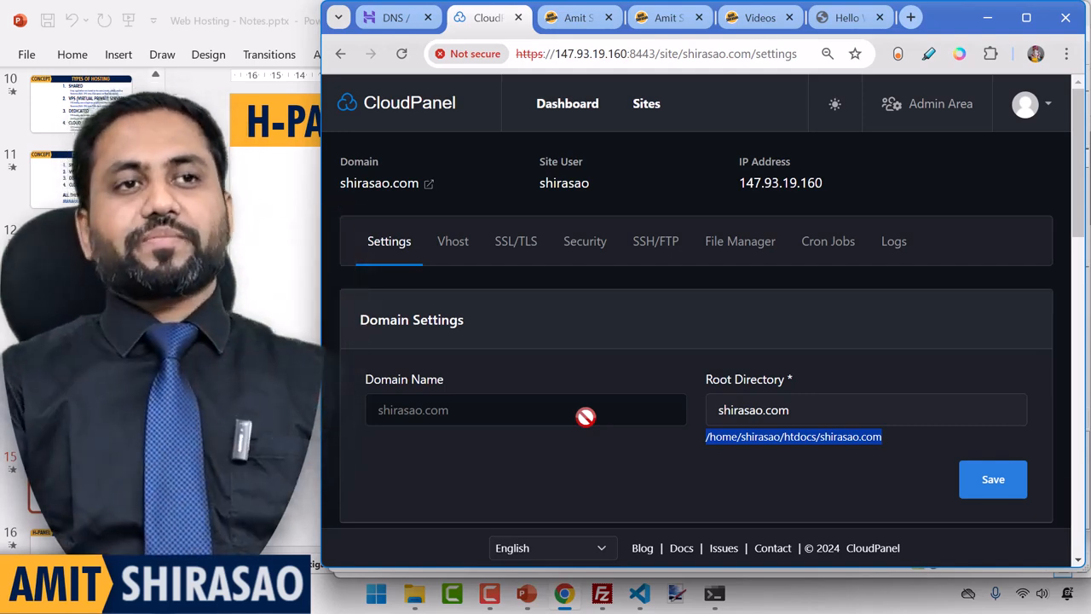
key("alt+Tab")
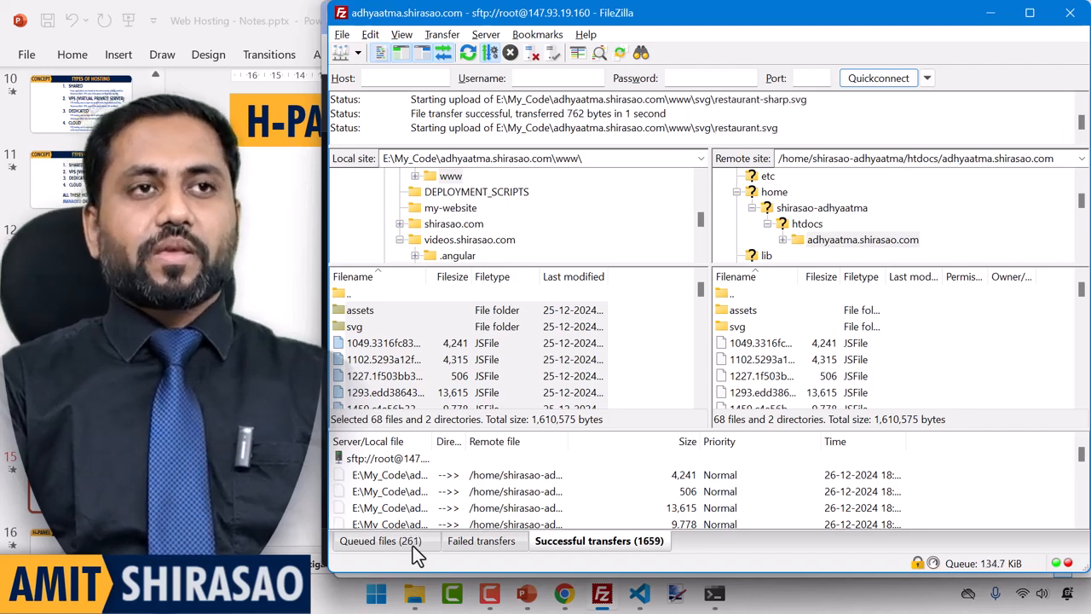
key("alt+Tab")
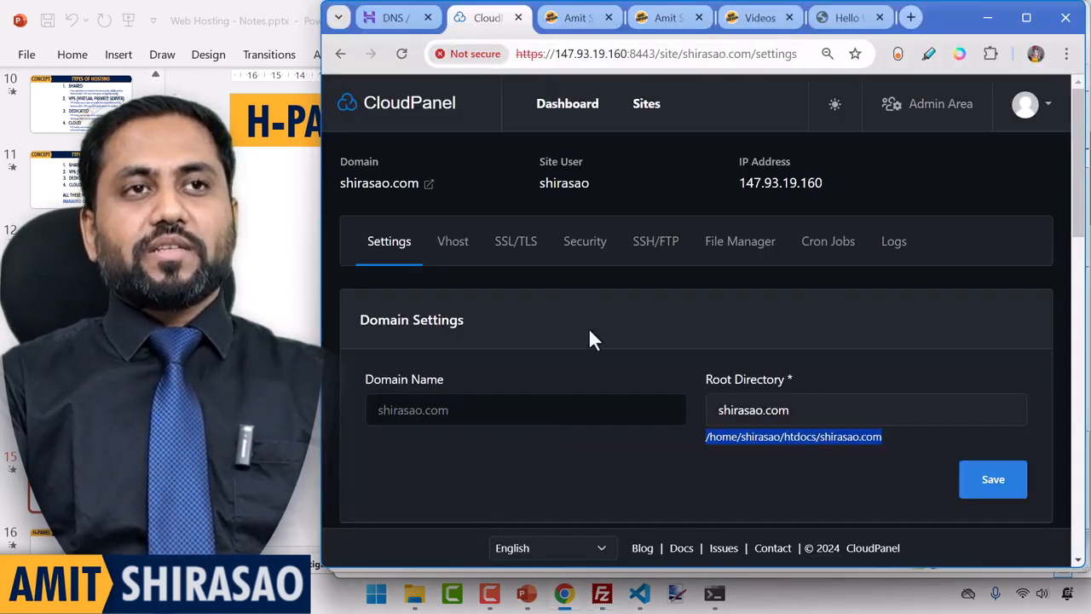
left_click(667, 18)
left_click(761, 22)
left_click(852, 32)
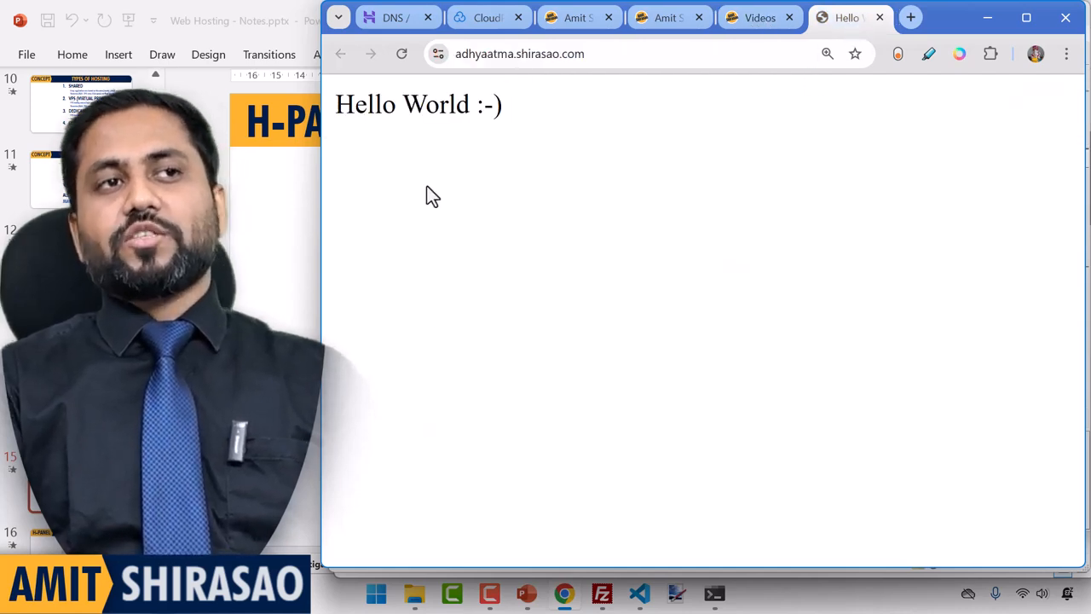
key("alt+Tab")
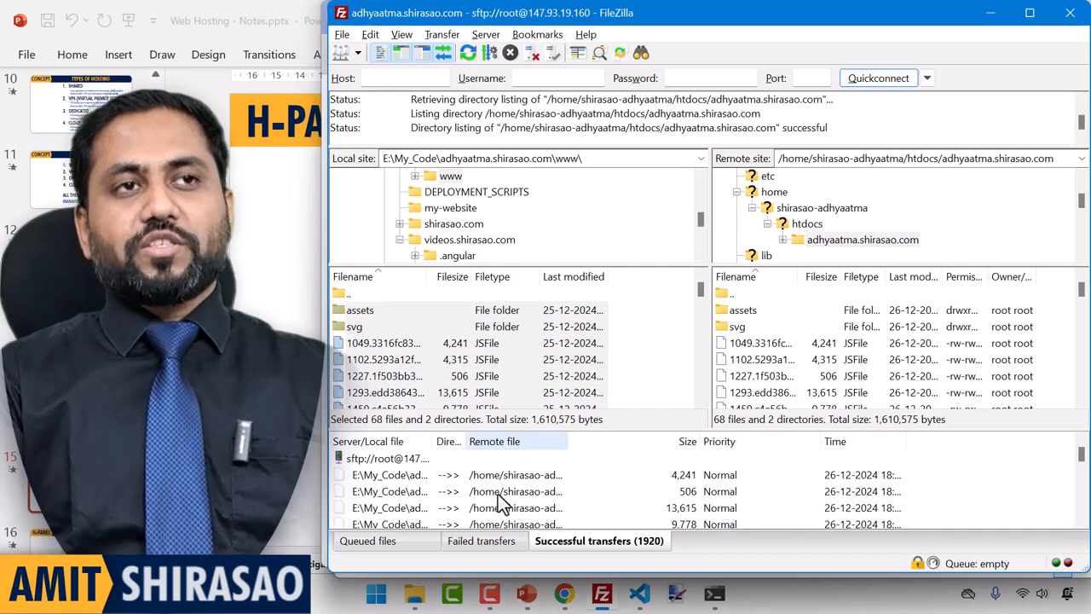
Reload the adhyaatma.shirasao.com page in Chrome and reset its zoom to the default level
key("alt+Tab")
key("F5")
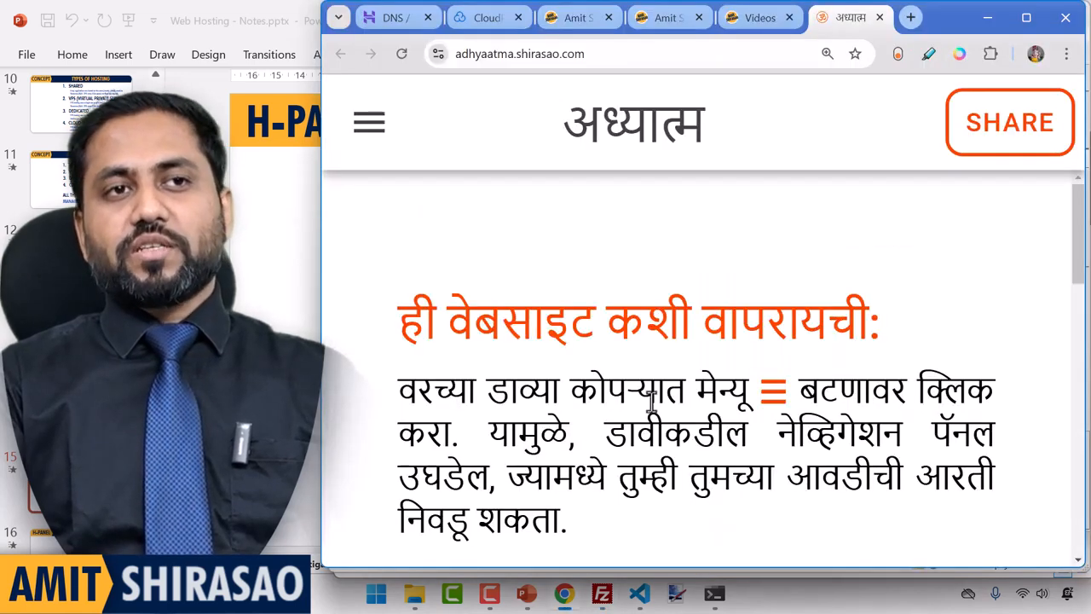
key("ctrl+0")
Search the site's navigation list for "dutta", open दत्त आरती, and view the page's share options before closing them
left_click(350, 106)
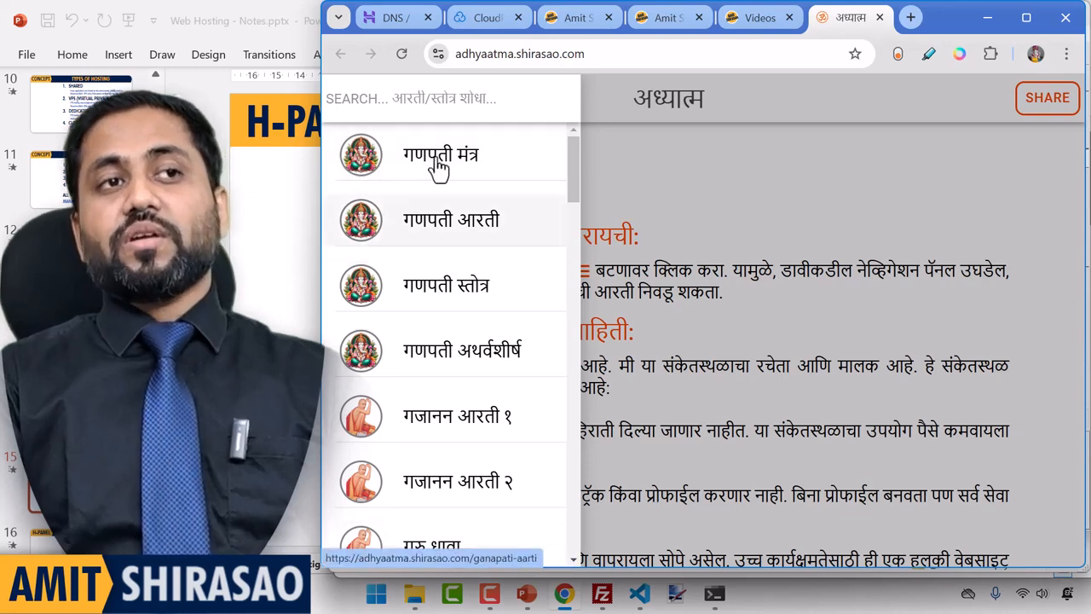
left_click(442, 95)
type("dutta")
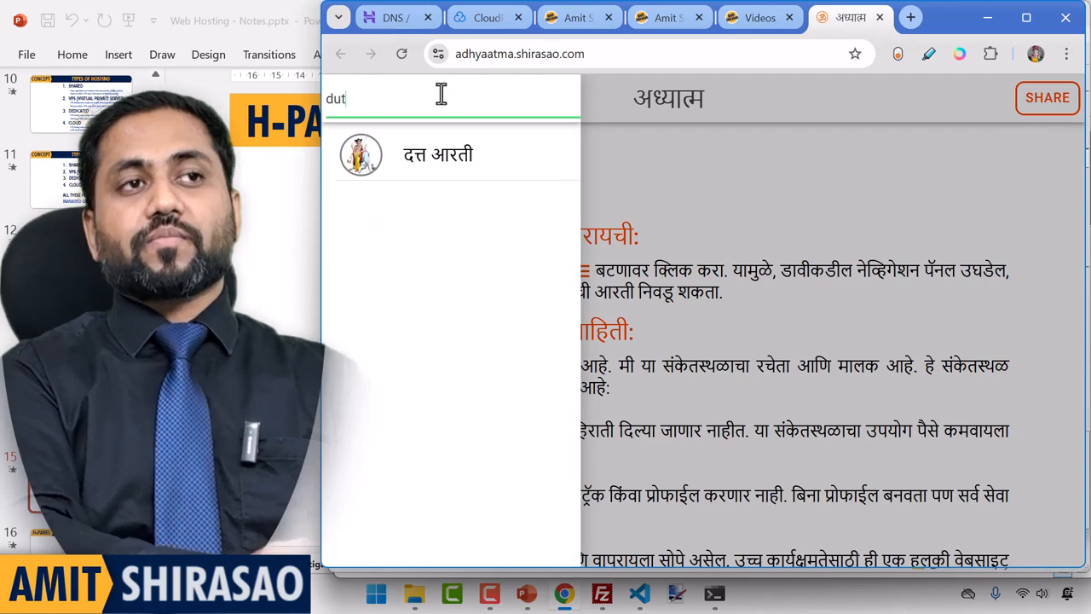
left_click(432, 157)
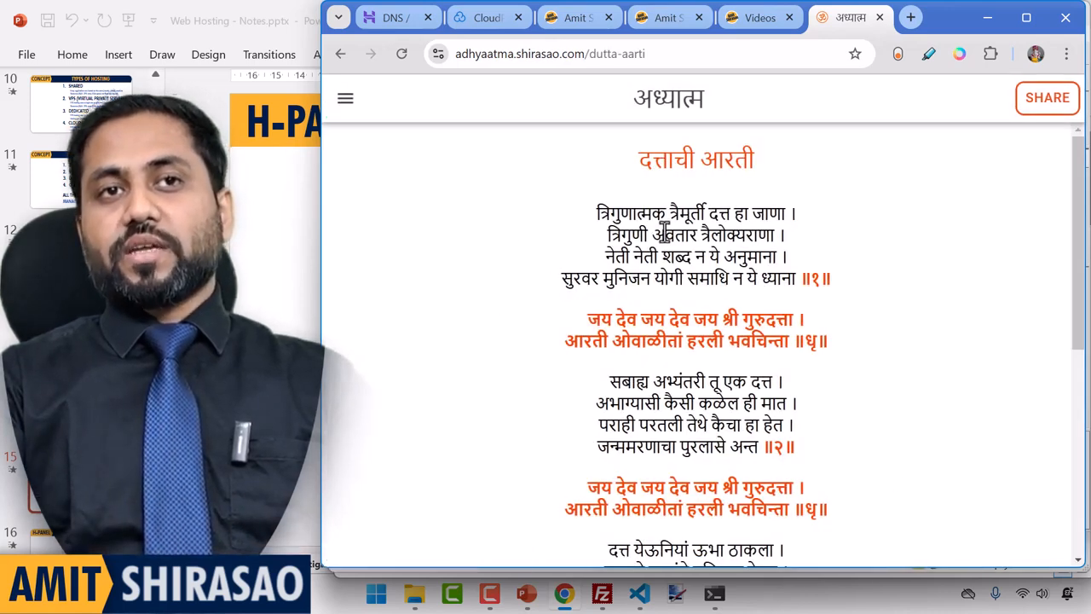
left_click(1033, 100)
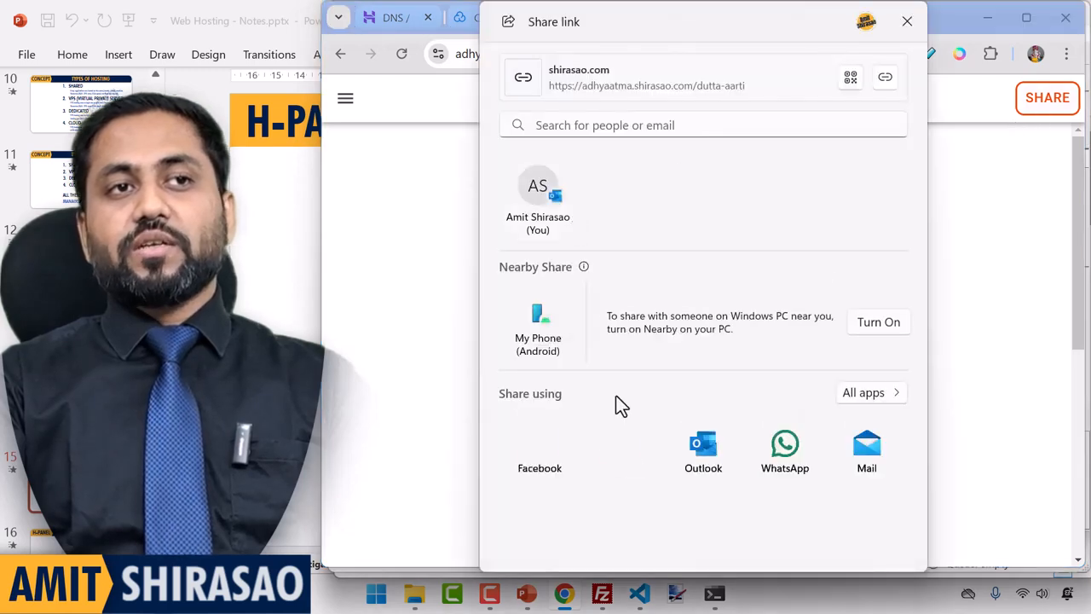
left_click(907, 23)
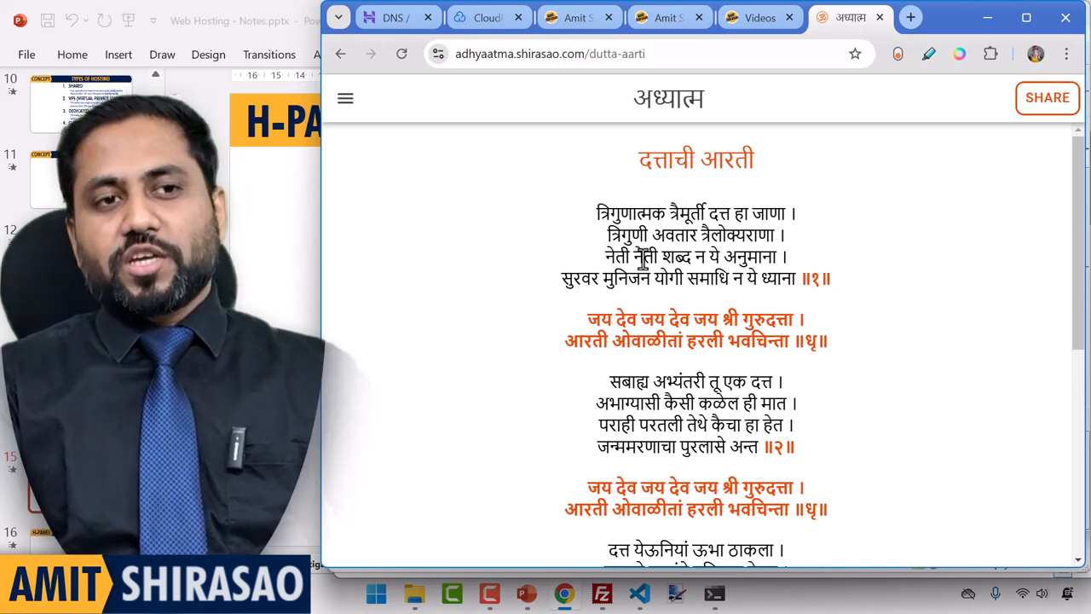
Examine the www build folder of videos.shirasao.com in VS Code and the remote adhyaatma.shirasao.com folder in FileZilla
left_click(639, 594)
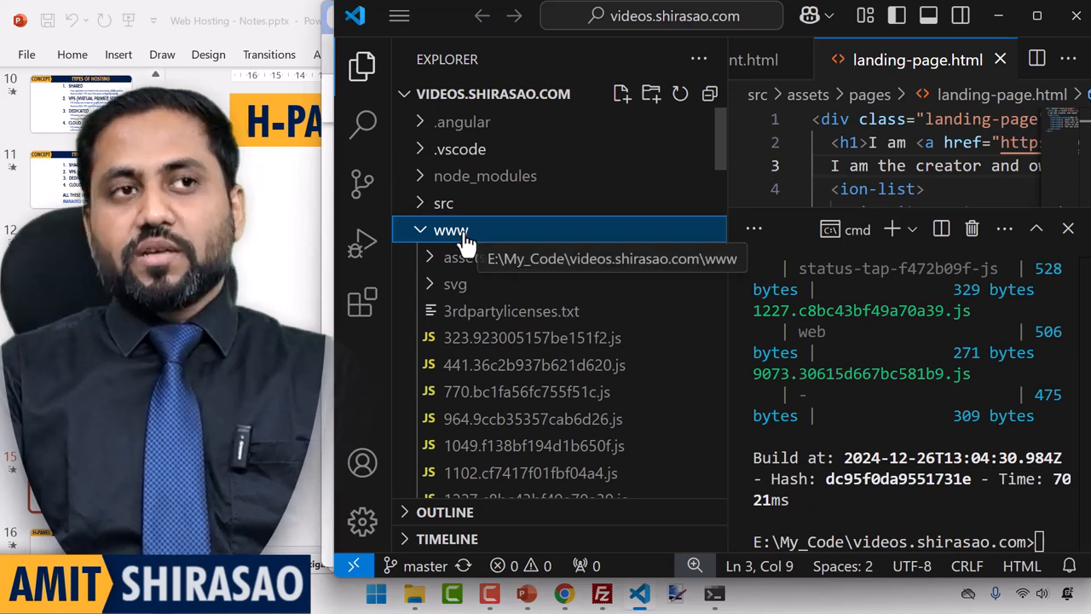
key("alt+Tab")
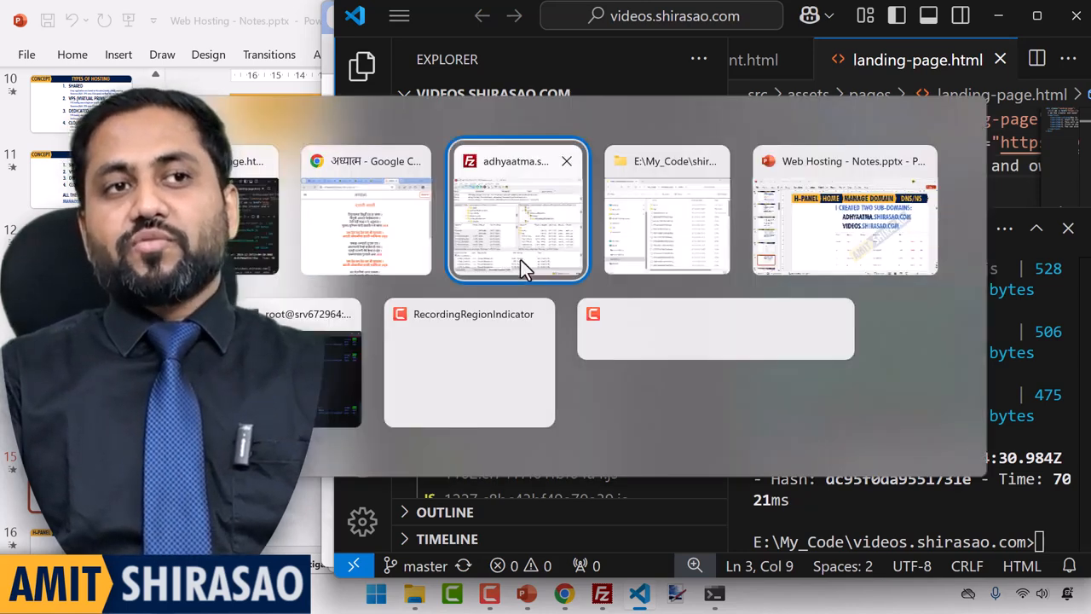
left_click(521, 260)
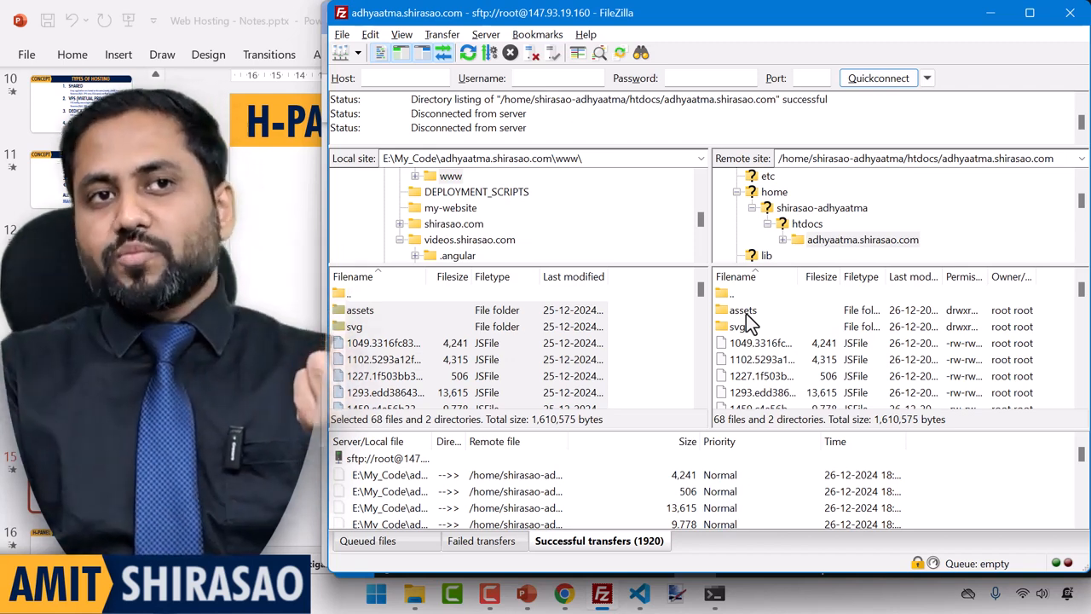
left_click(843, 244)
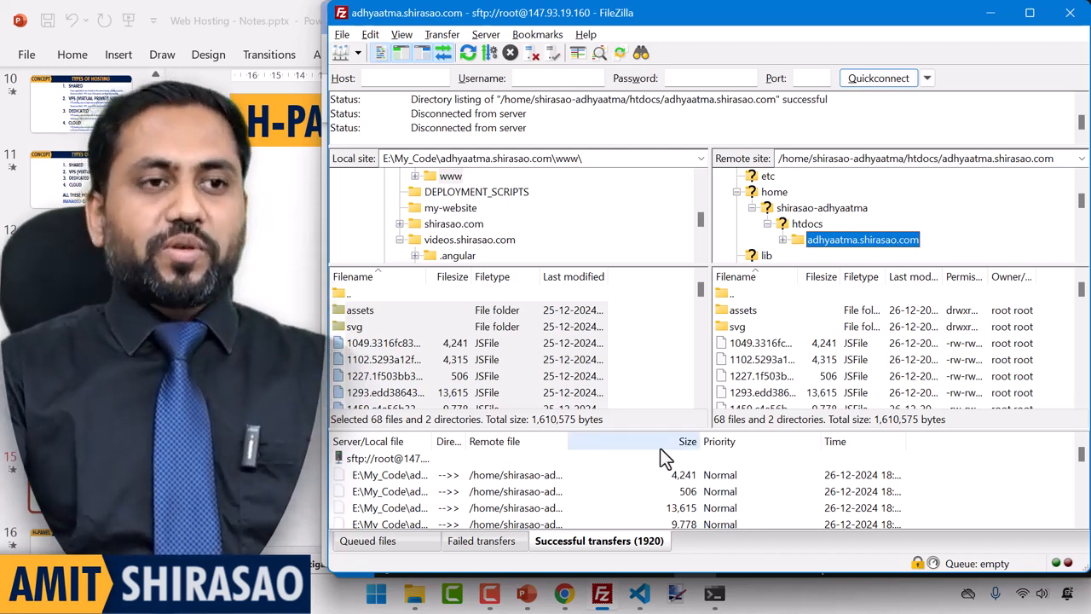
Switch to Chrome and view the shirasao.com site settings in CloudPanel
left_click(563, 592)
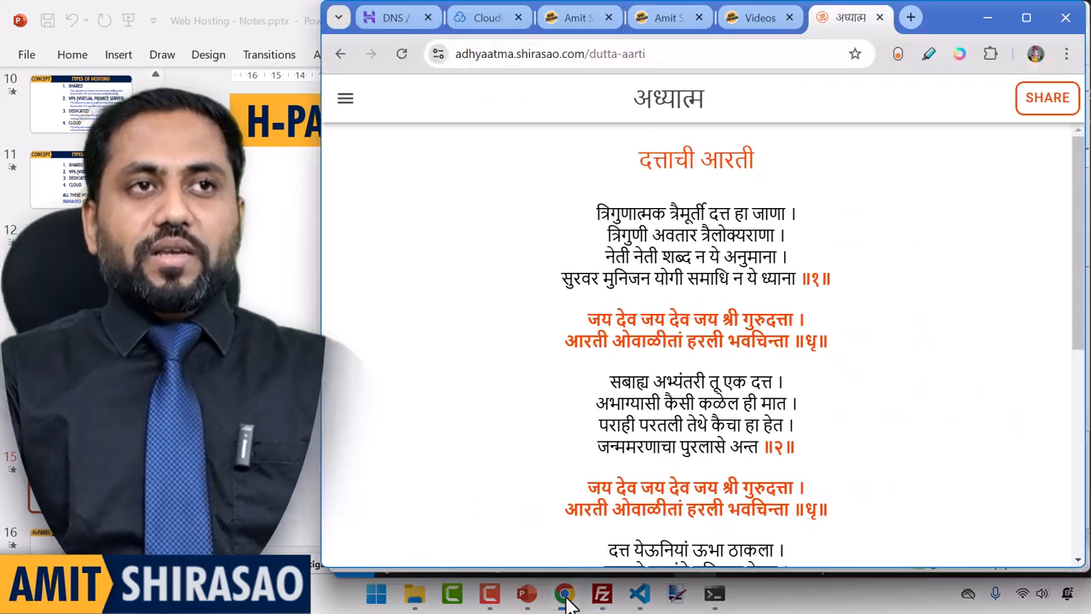
left_click(474, 22)
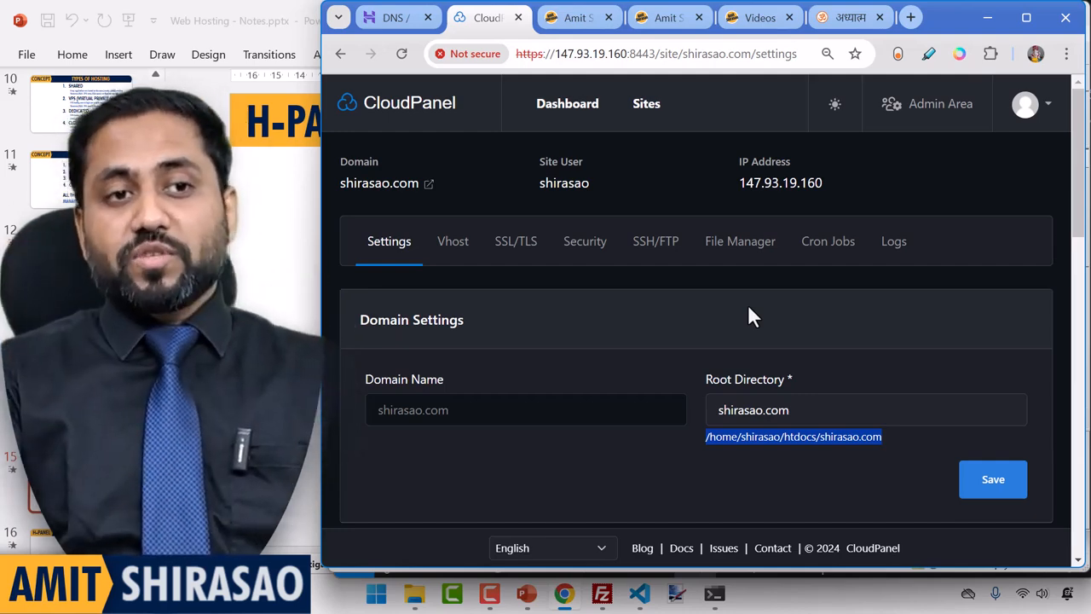
Switch to the server's SSH terminal, go up one directory from /home, and change to /root
left_click(716, 593)
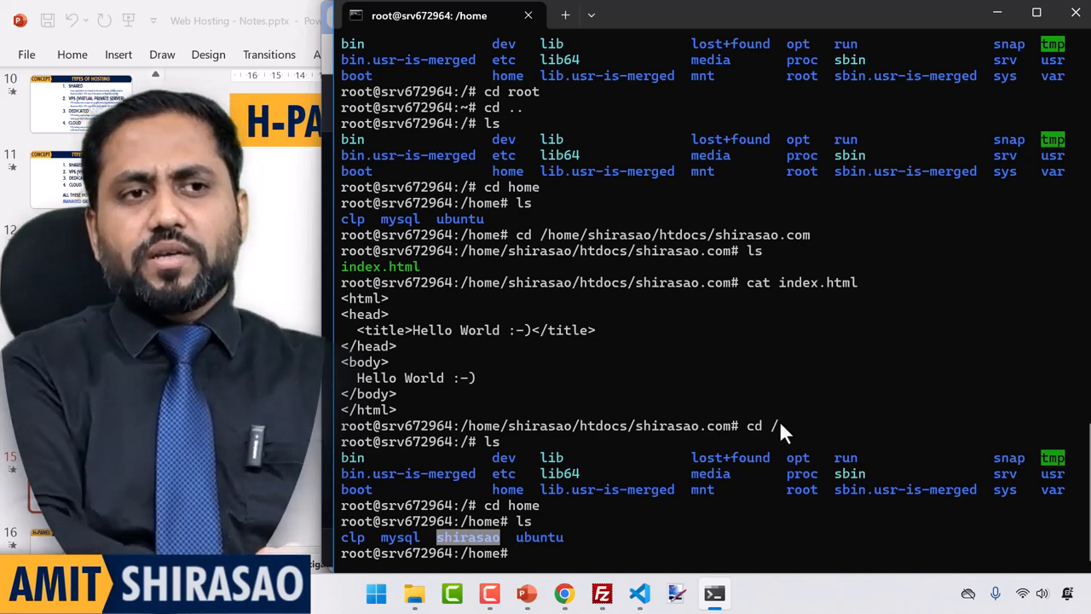
type("cd ..")
key("Return")
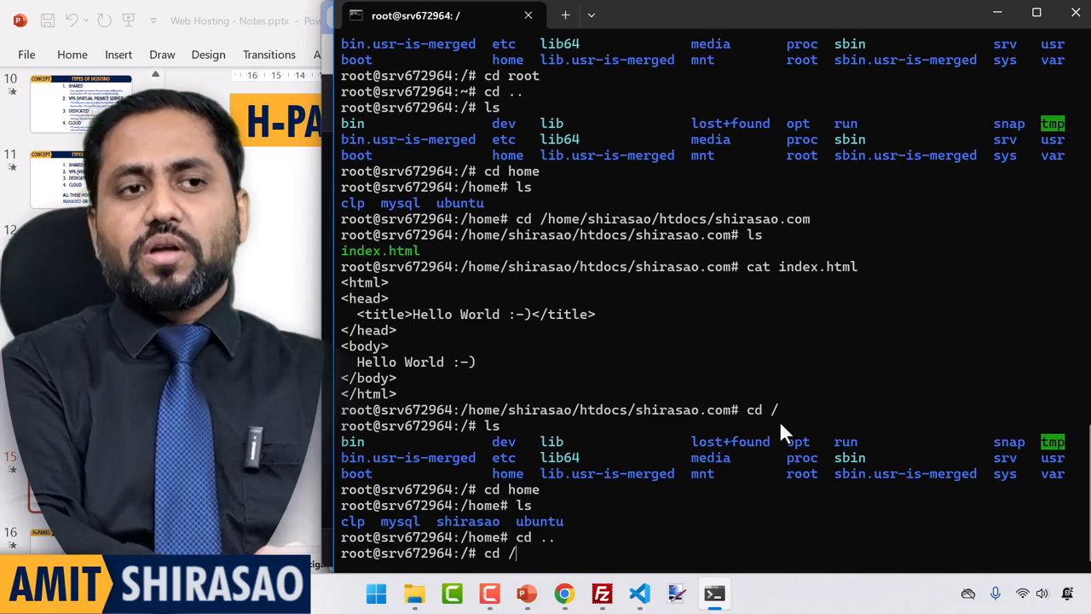
type("cd /root")
key("Return")
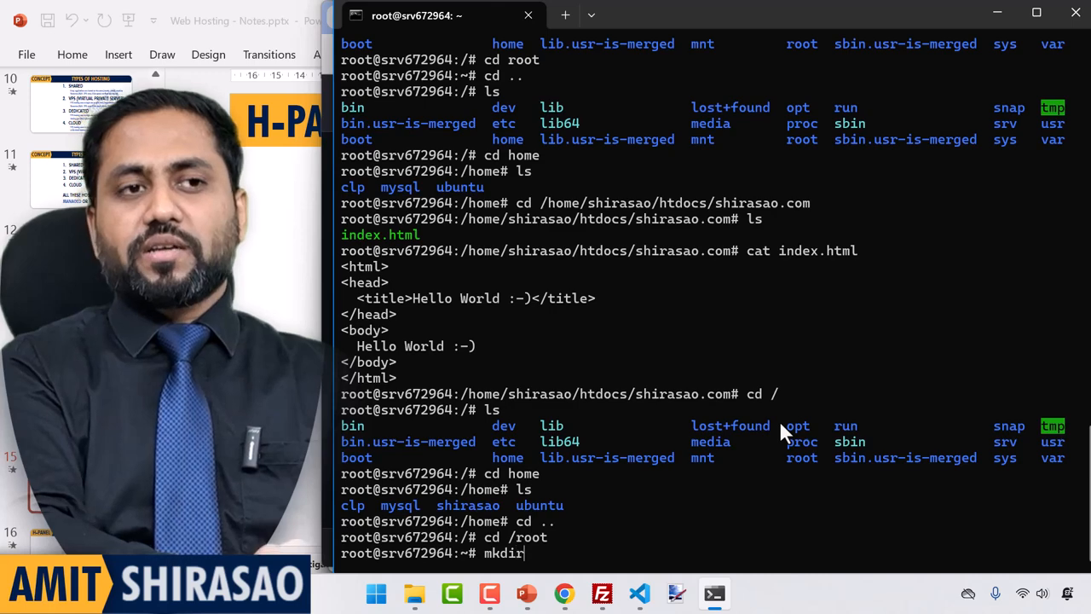
Create a directory named CODE in /root and change into it
type("mkdir CODE")
key("Return")
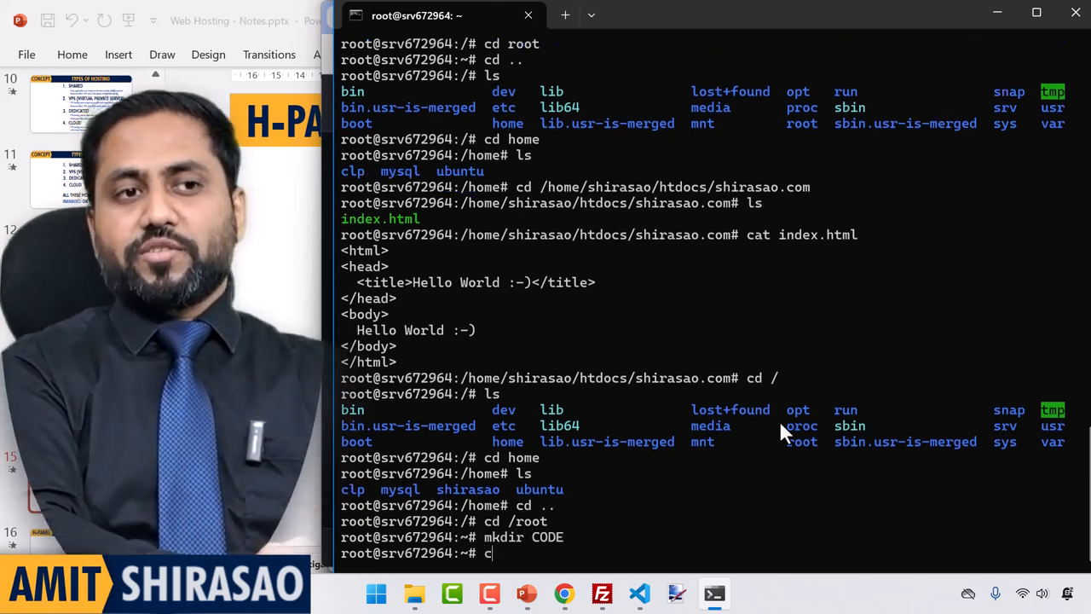
type("cd CODE")
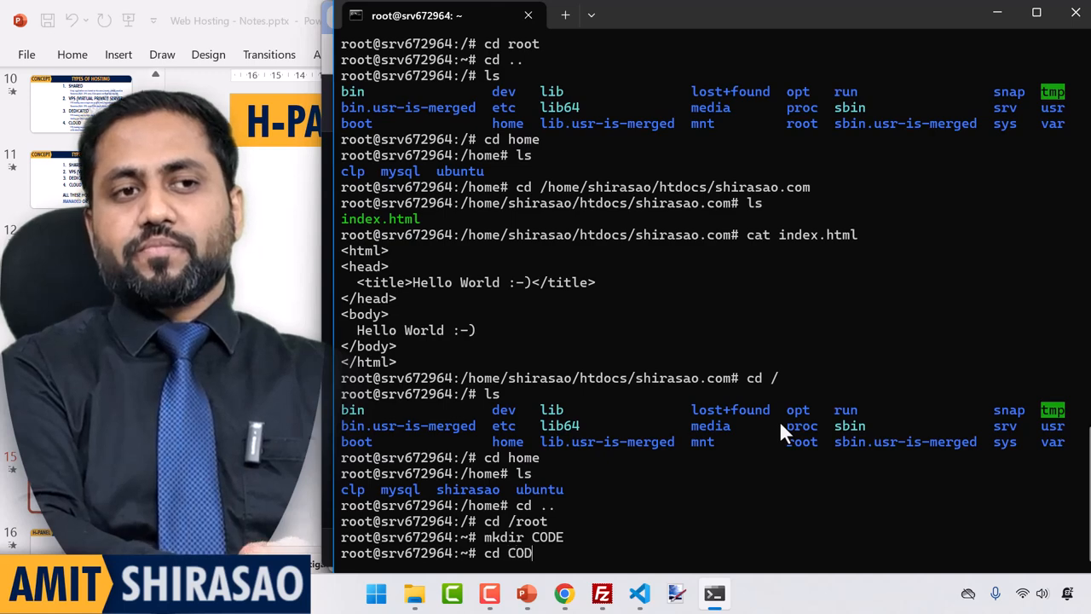
key("Return")
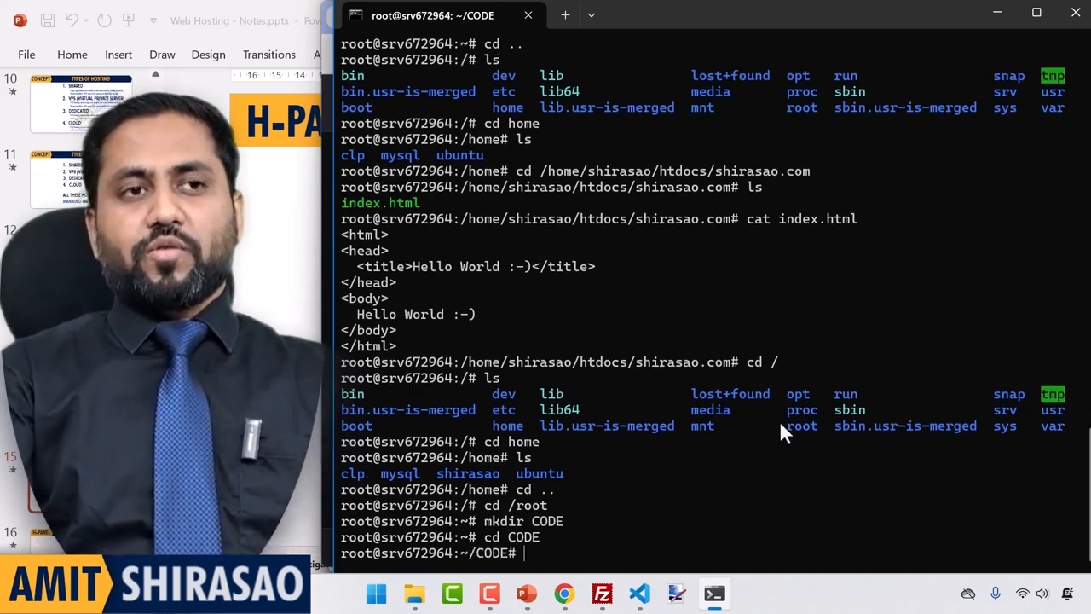
Enlarge the terminal text and clear the terminal screen
scroll(779, 420, "up", 3)
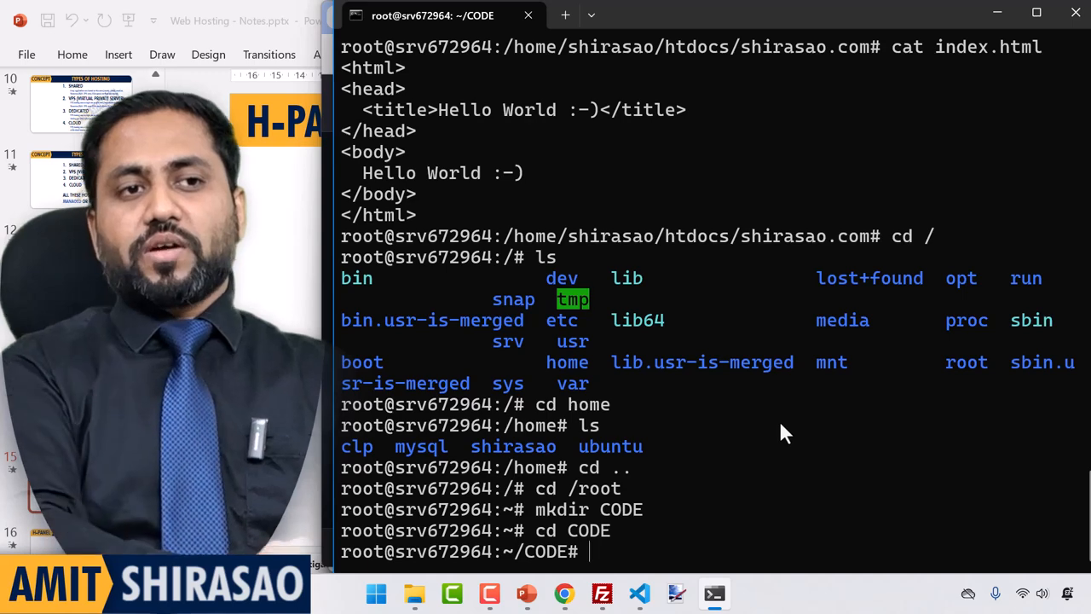
type("CLEAR")
key("BackSpace")
key("BackSpace")
key("BackSpace")
key("BackSpace")
key("BackSpace")
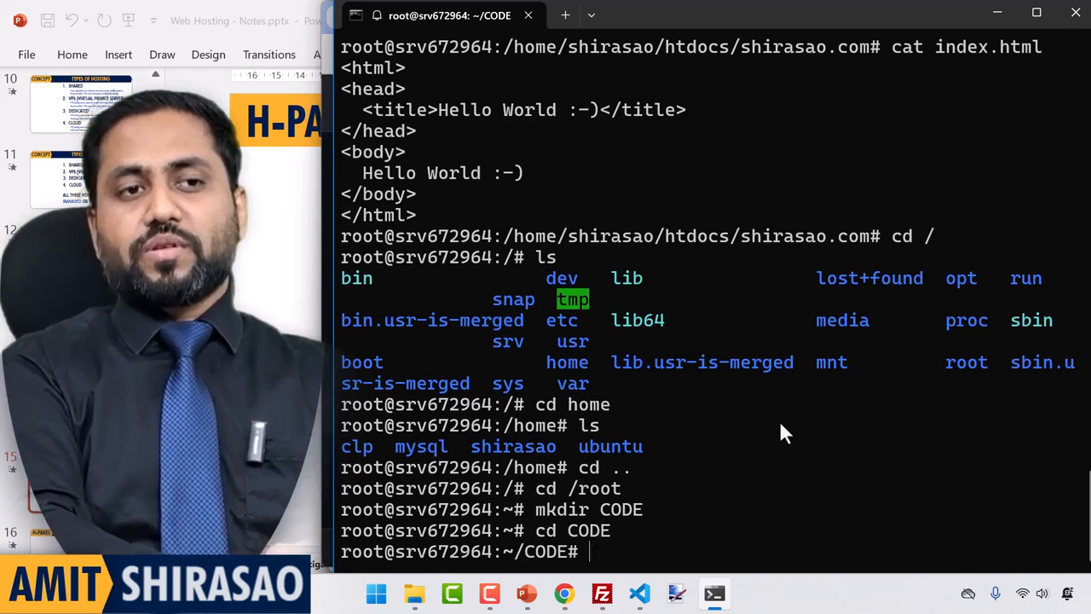
type("claer")
key("Return")
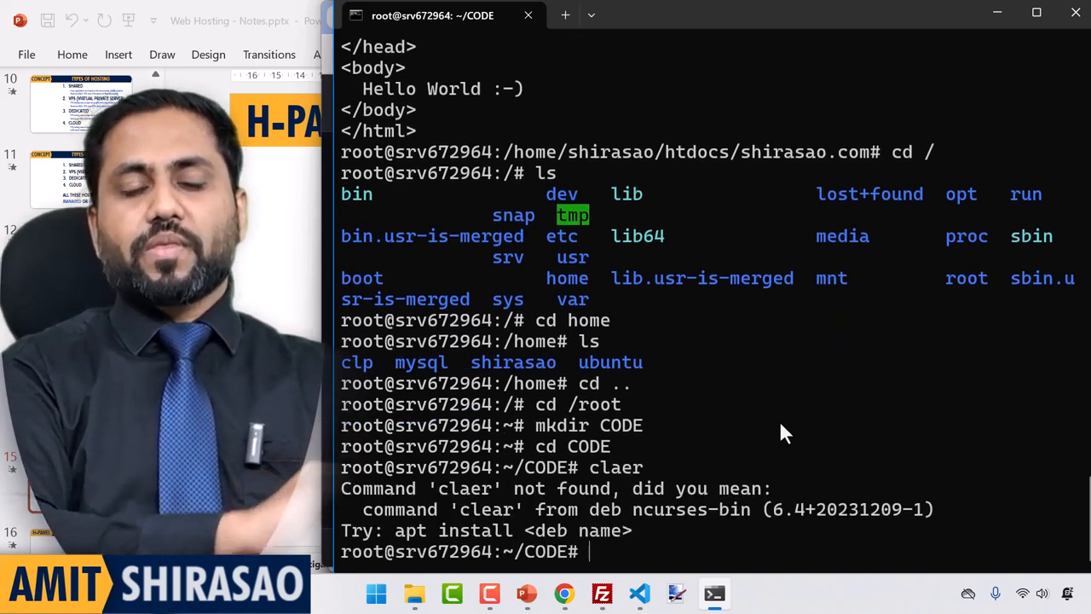
type("clear")
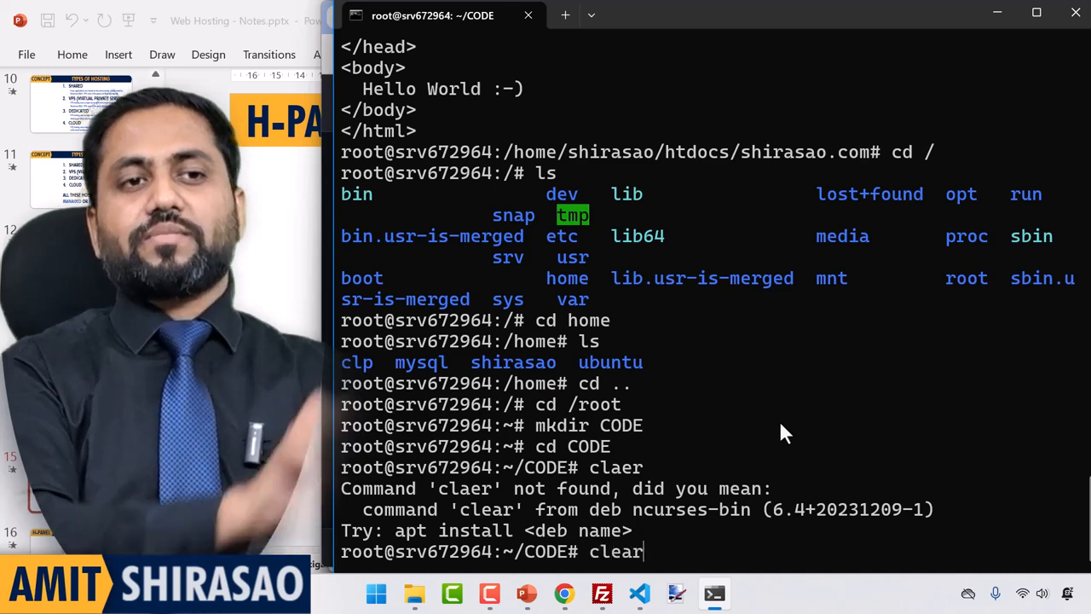
key("Return")
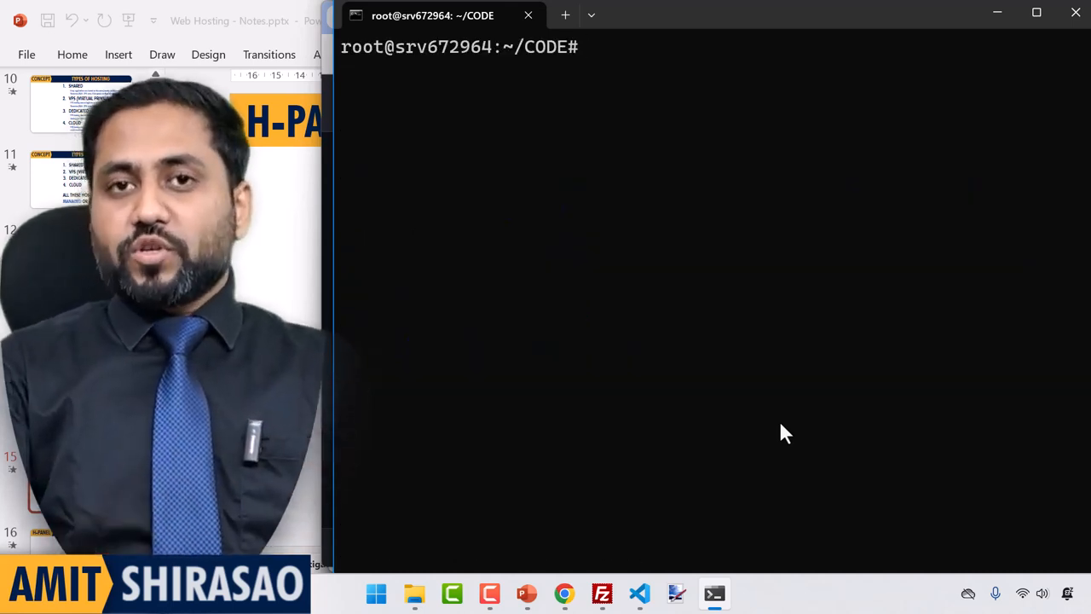
Enter git clone at the CODE prompt without running it, and open github.com in a new Chrome tab
type("git clone")
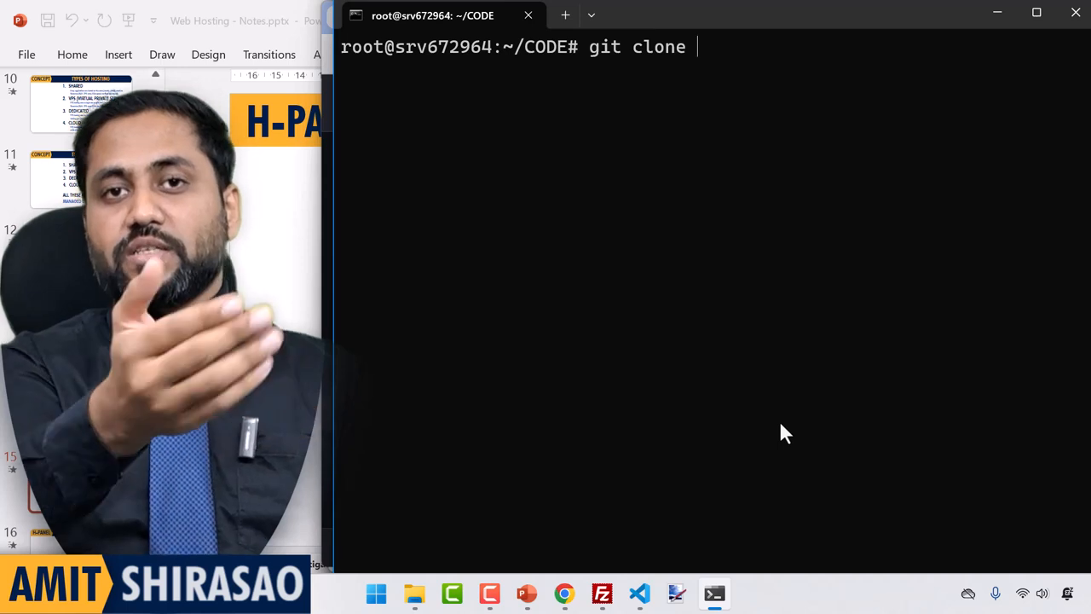
key("alt+Tab")
key("alt+Tab")
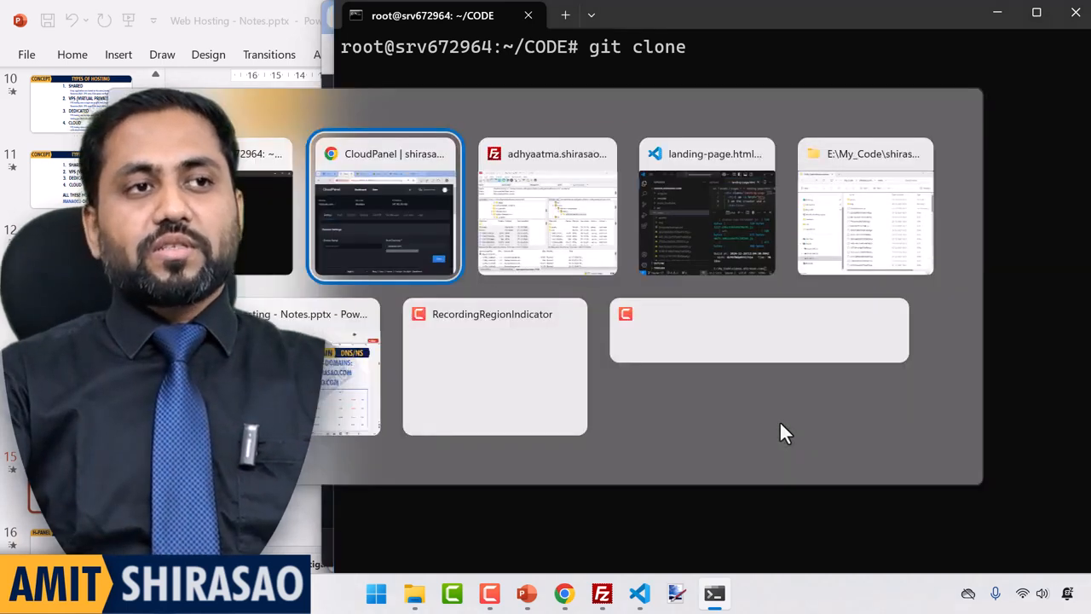
left_click(833, 348)
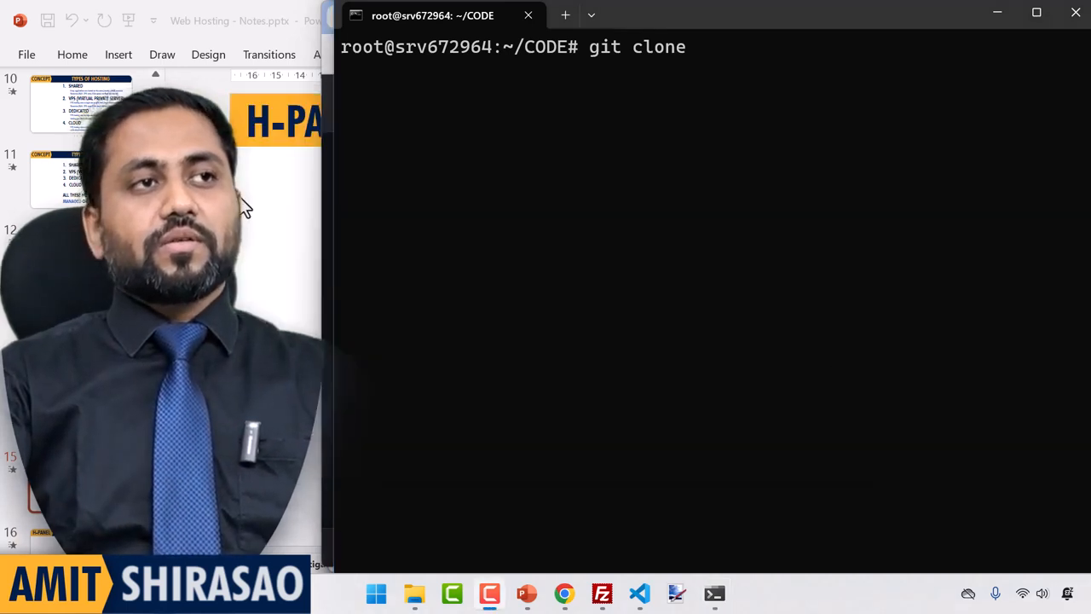
left_click(534, 250)
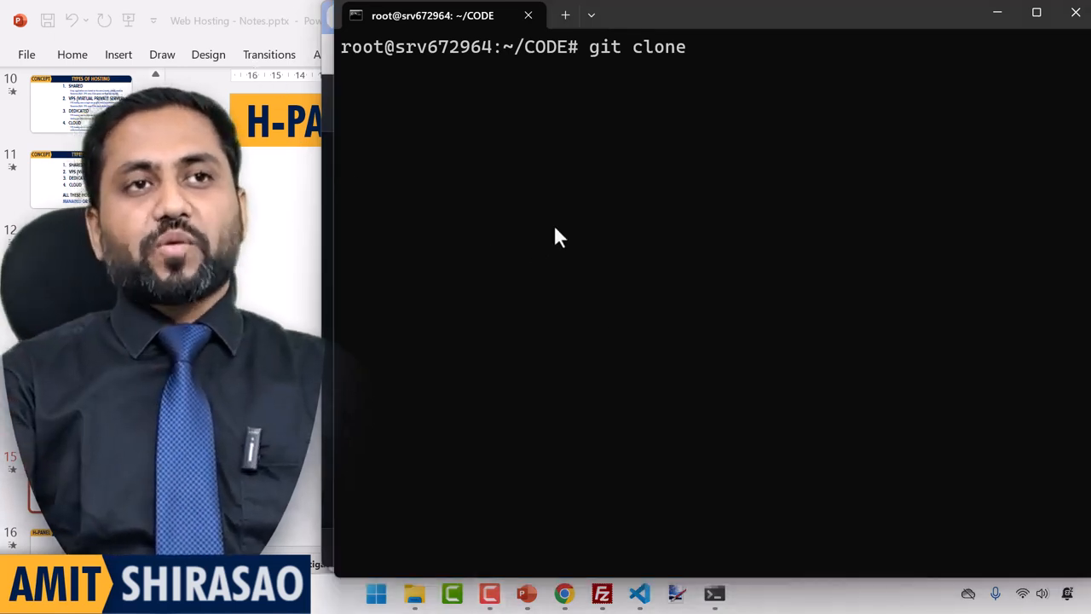
left_click(561, 598)
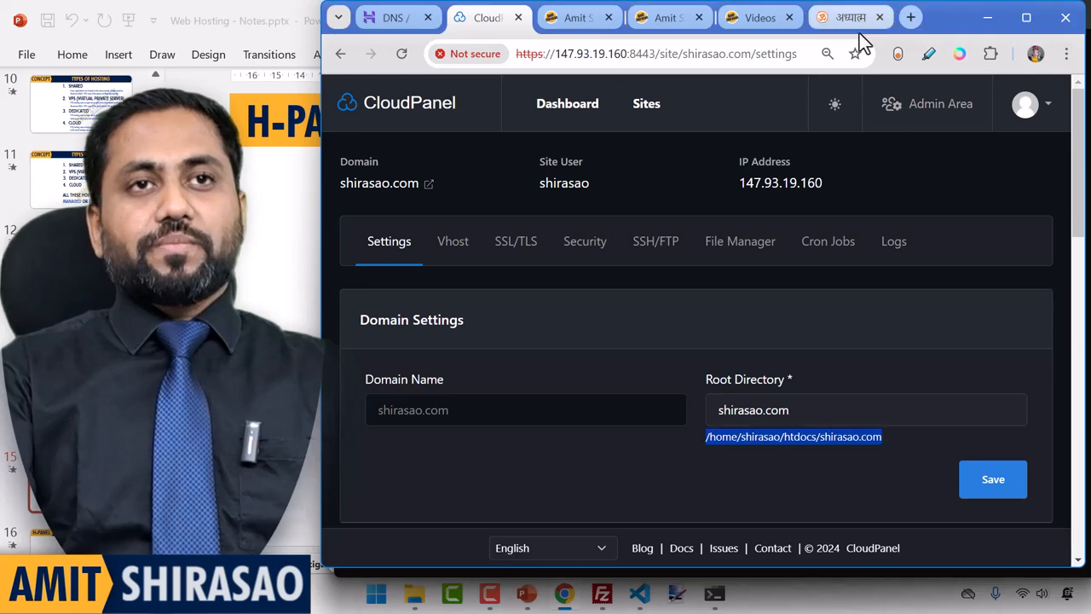
left_click(908, 20)
type("git")
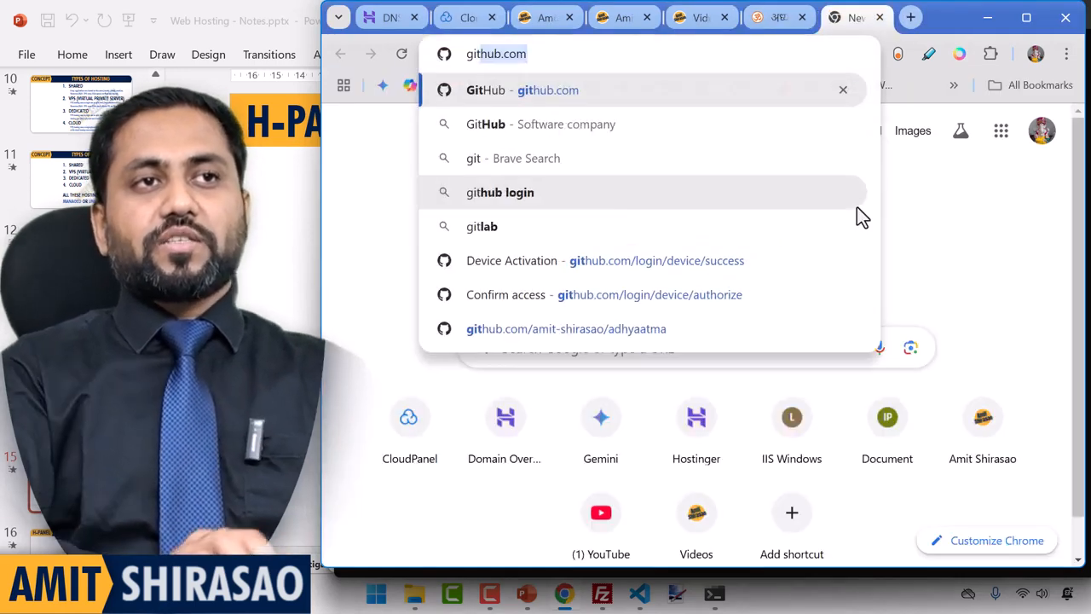
key("Return")
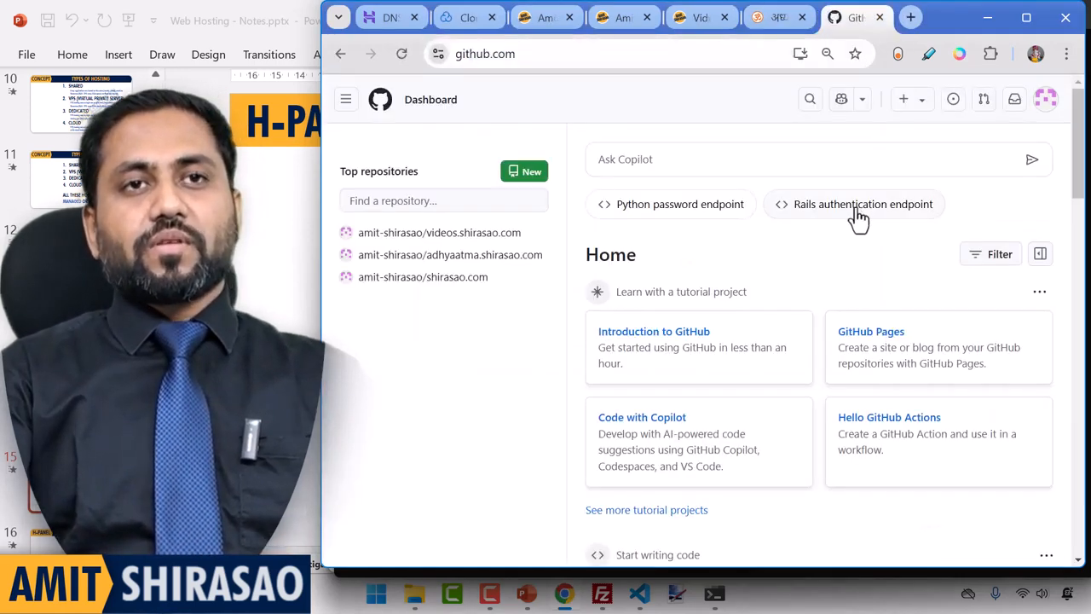
Open the shirasao.com repository on GitHub and copy its HTTPS clone URL
left_click(469, 281)
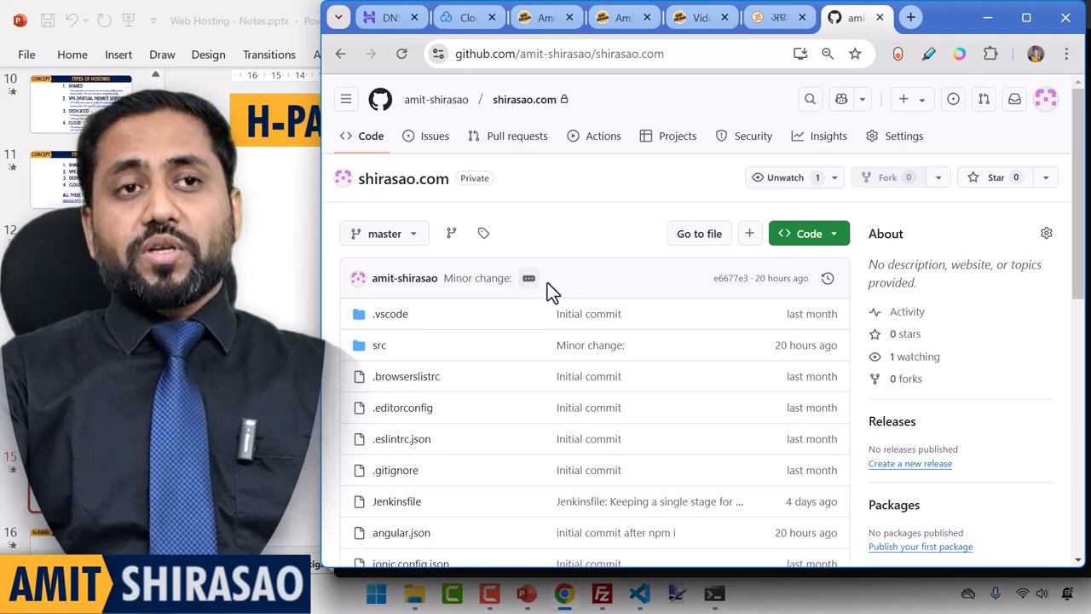
left_click(832, 239)
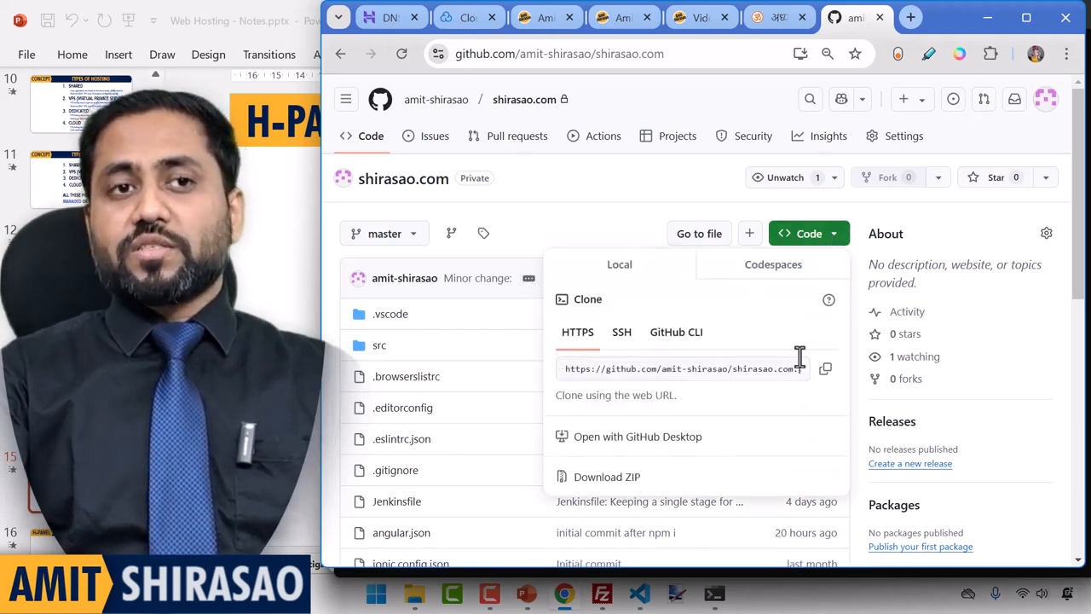
left_click(825, 371)
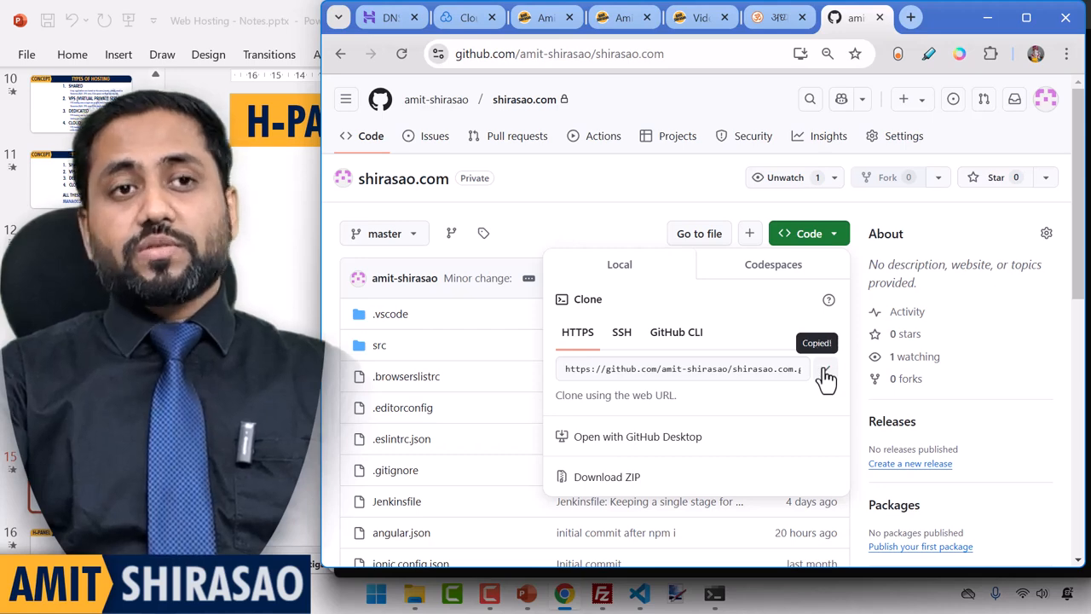
Switch to the SSH terminal and try to clone the shirasao.com repository over HTTPS with the GitHub username and account password
key("alt+Tab")
left_click(419, 367)
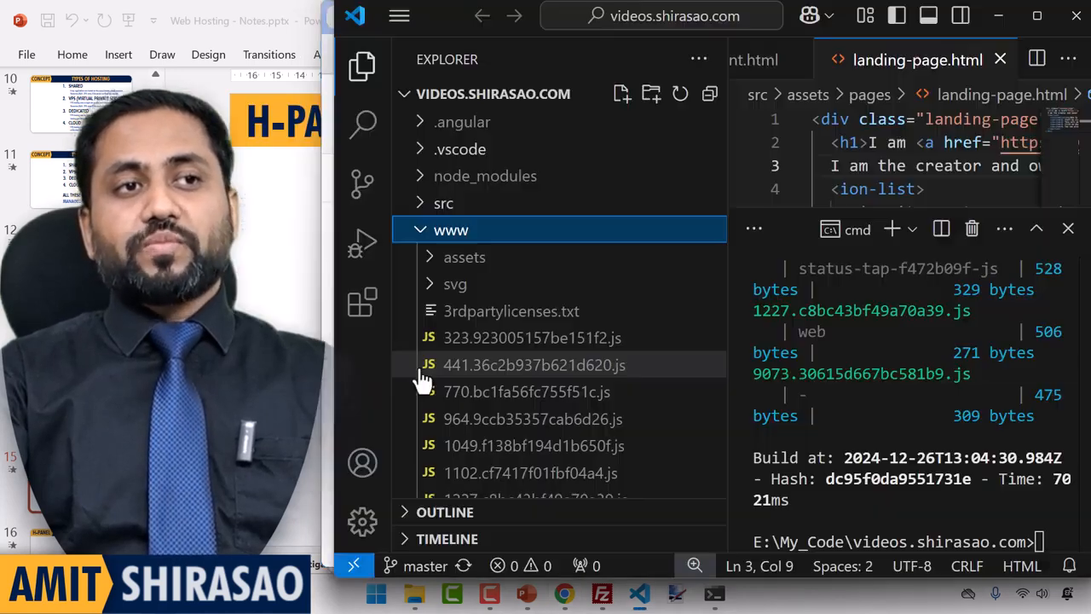
key("alt+Tab")
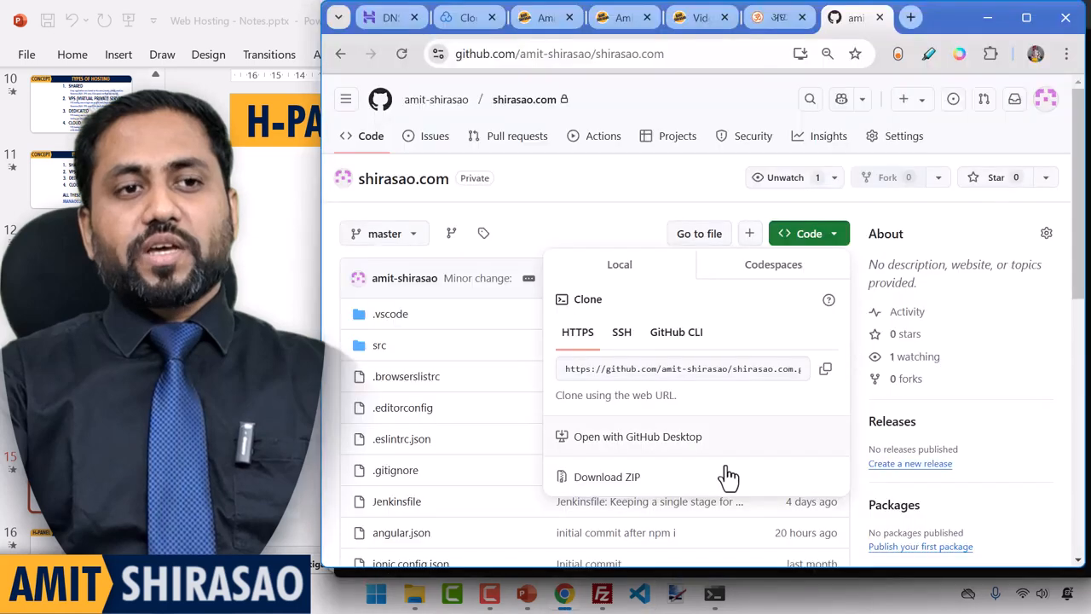
left_click(714, 594)
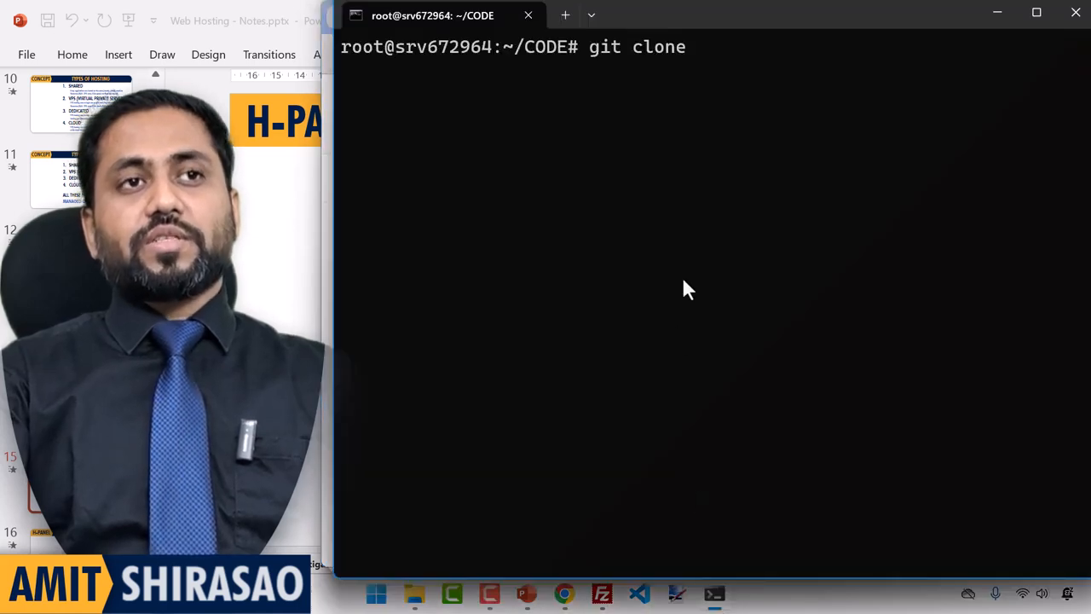
key("ctrl+v")
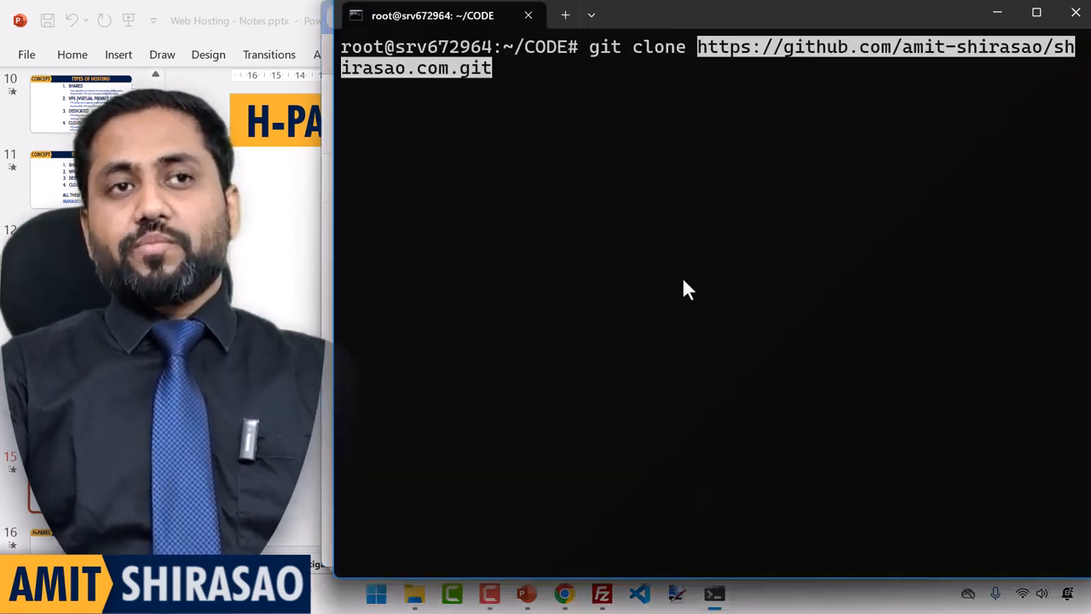
key("Return")
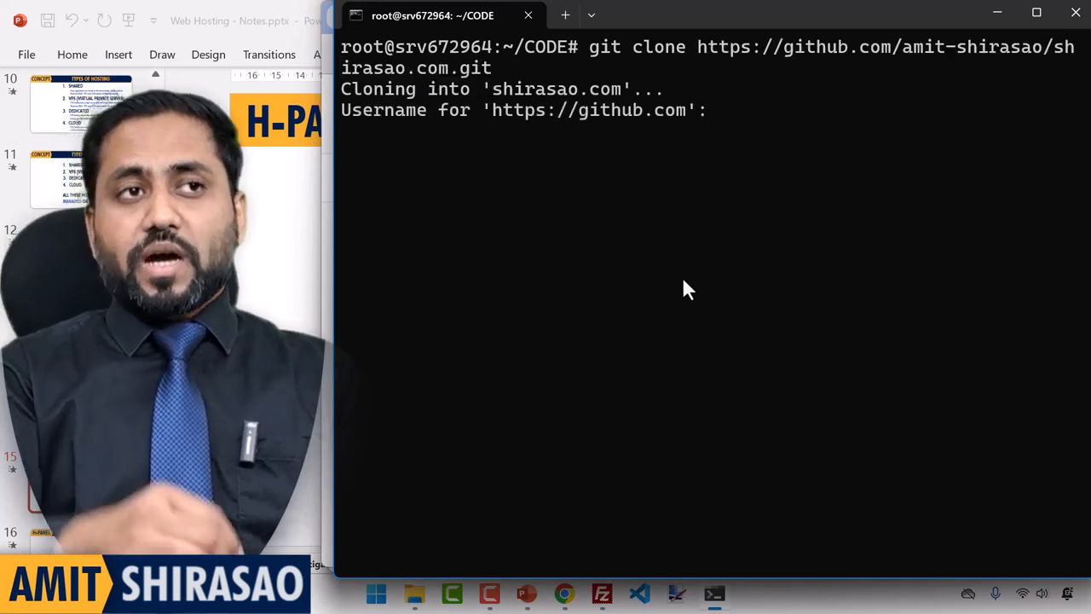
type("amit-shirasao")
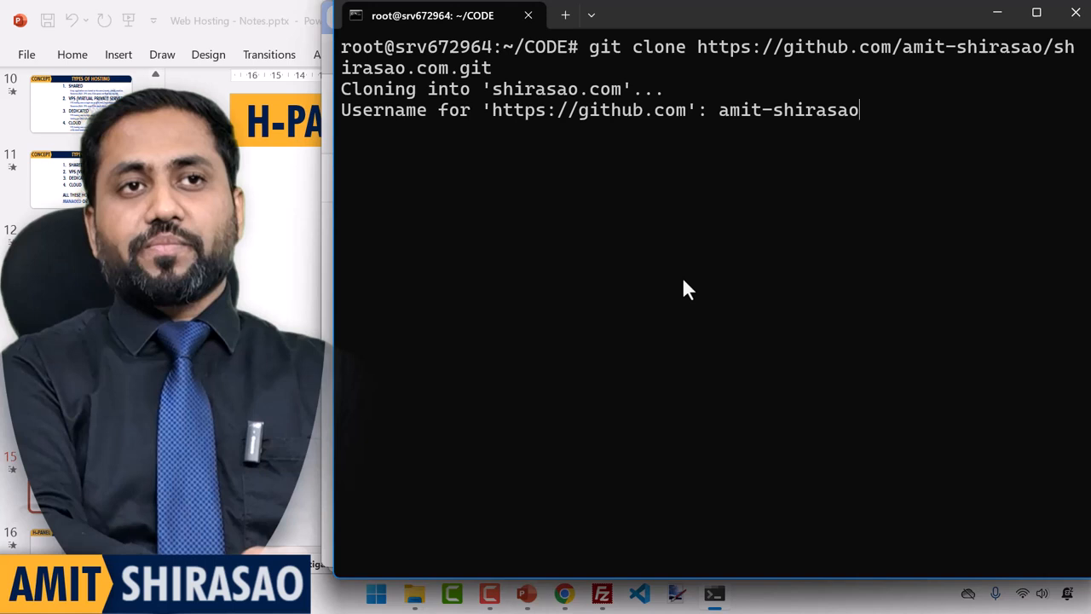
key("Return")
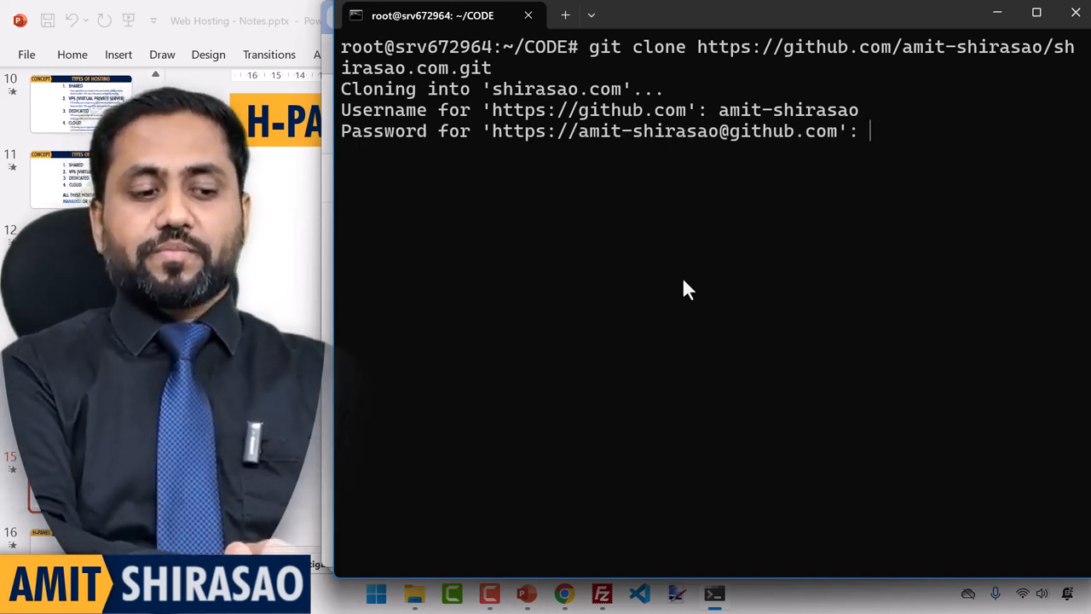
key("Return")
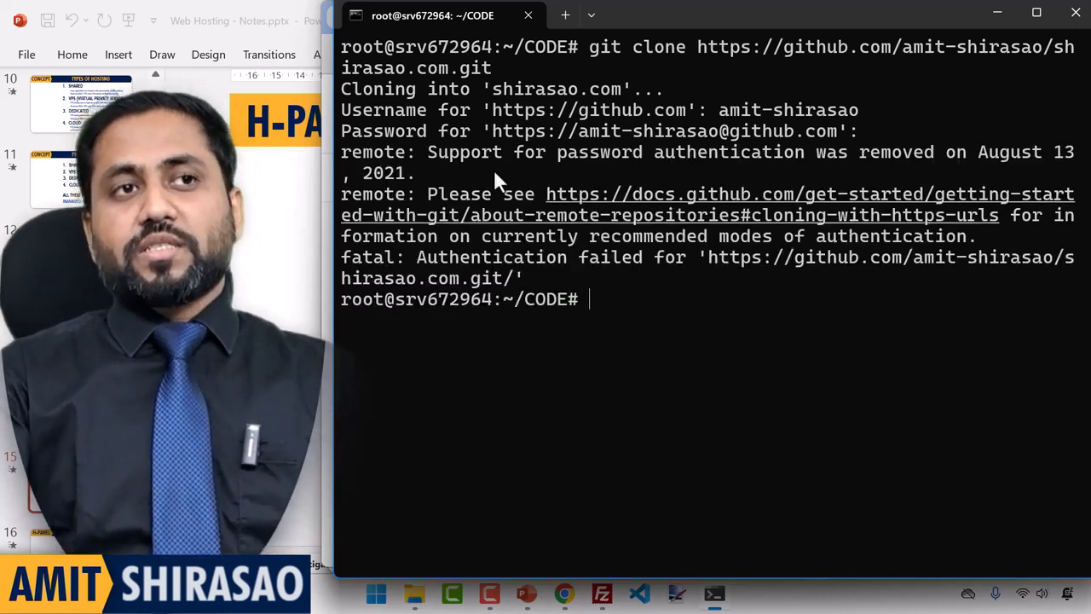
Highlight the password authentication message in the terminal and open its GitHub Docs link about cloning with HTTPS URLs
left_click_drag(458, 174, 602, 155)
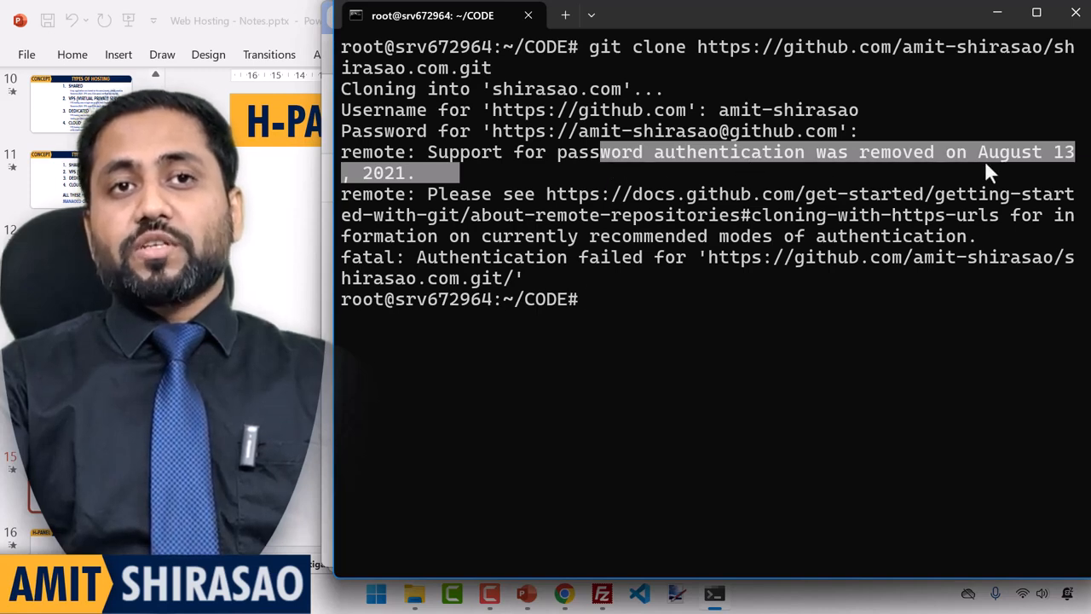
left_click(400, 180)
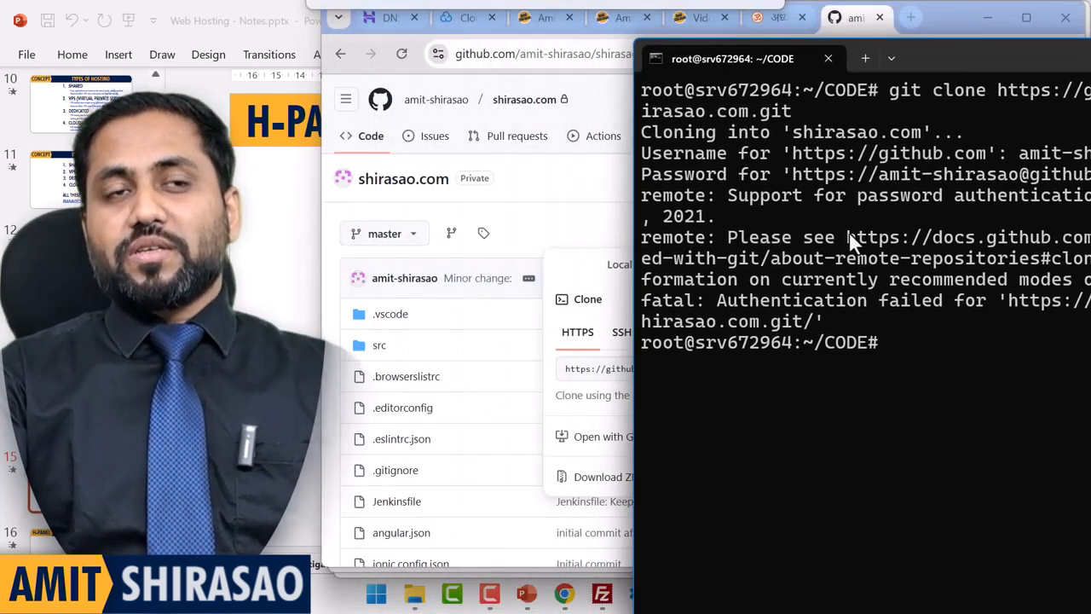
left_click_drag(903, 53, 607, 35)
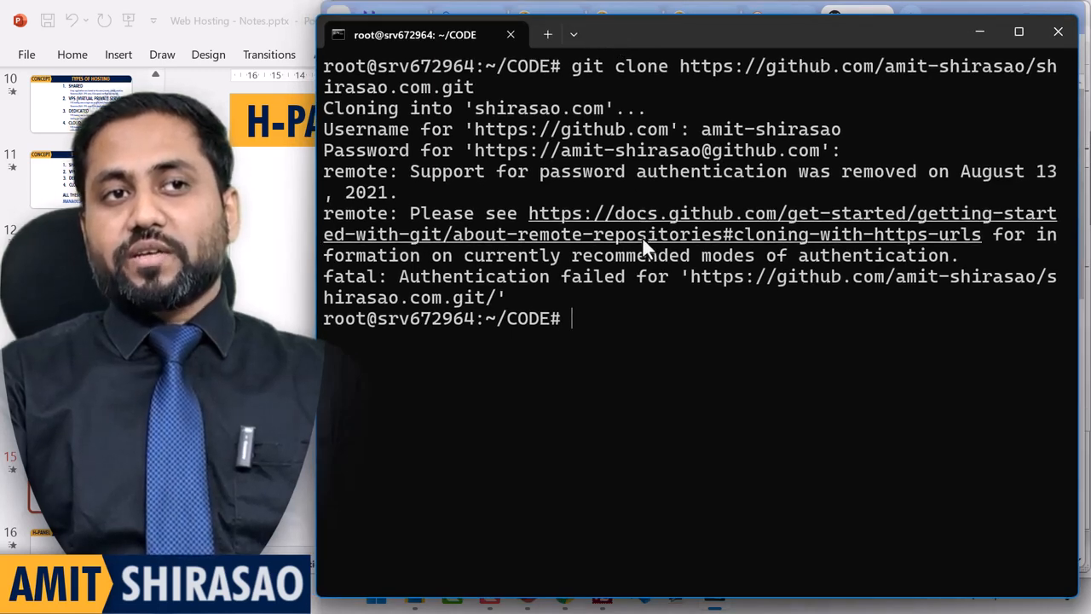
left_click(643, 239, "ctrl")
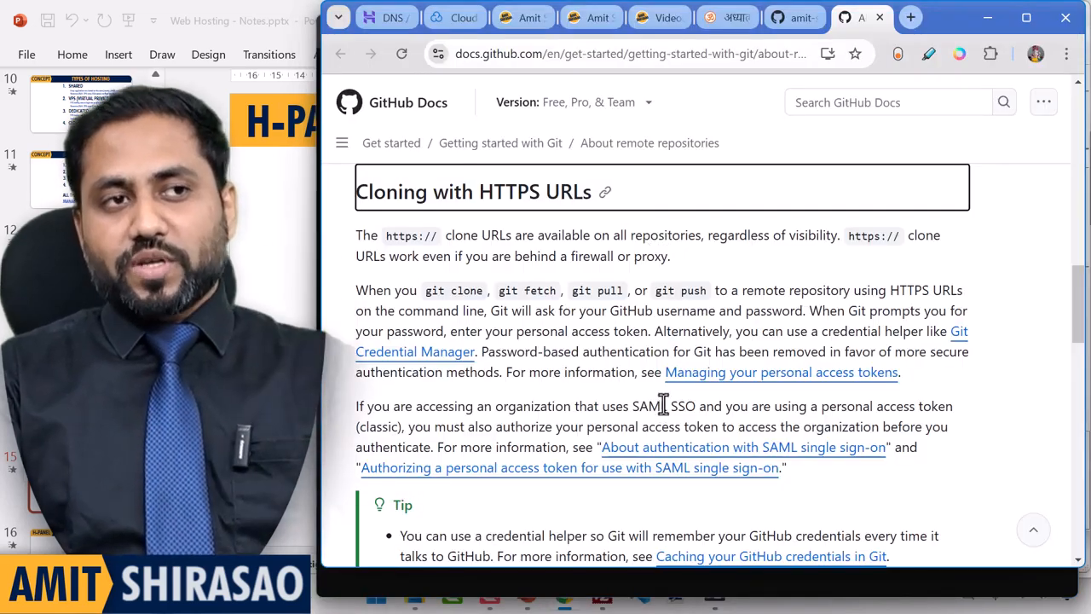
Examine the About remote repositories page in GitHub Docs for the available cloning and authentication methods, and close the page
scroll(678, 393, "down", 7)
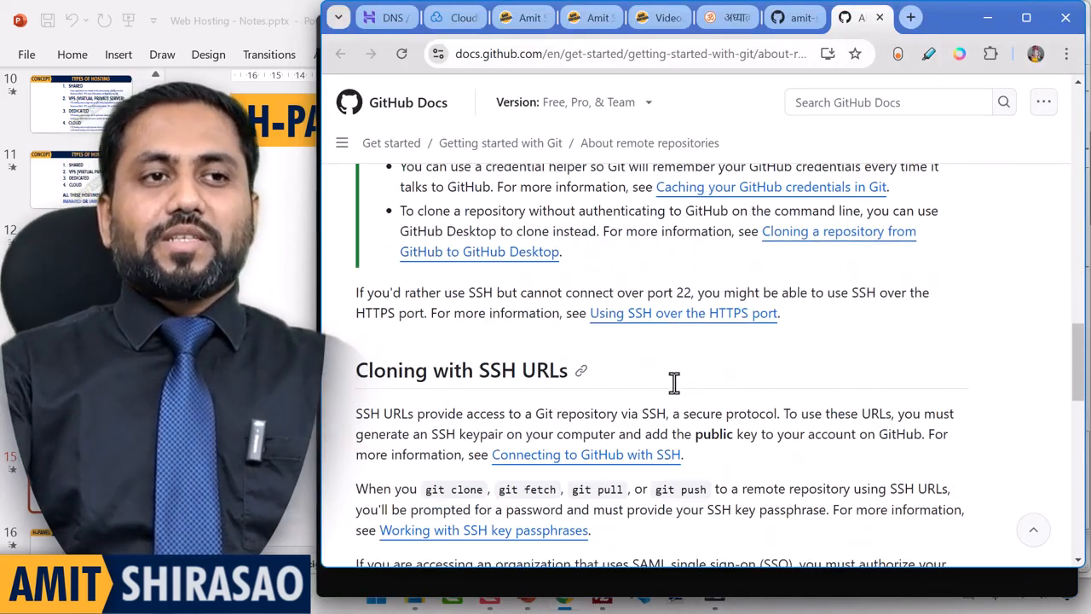
scroll(675, 392, "down", 9)
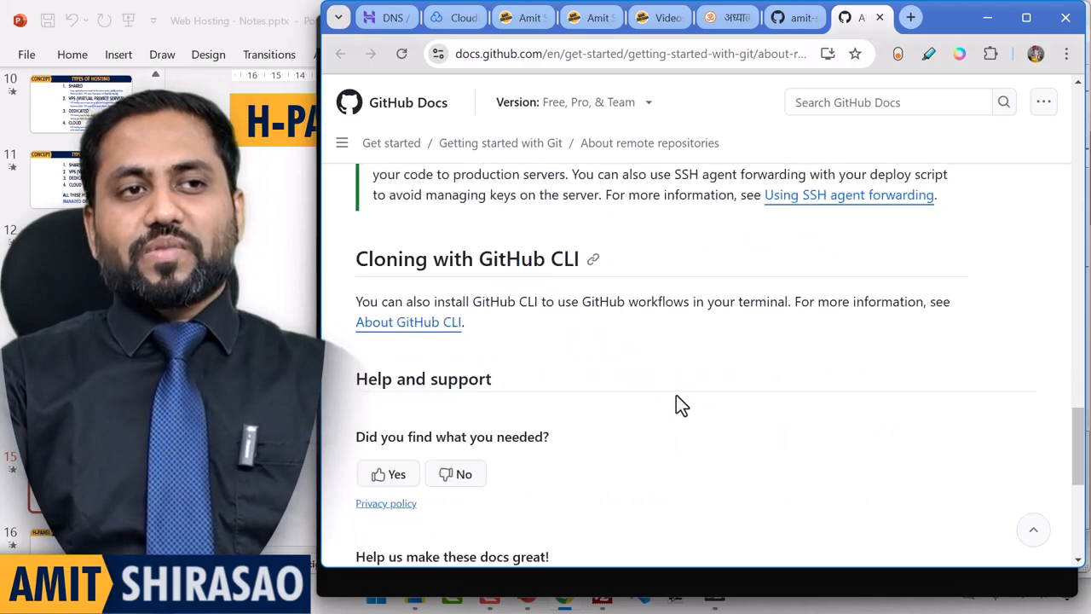
scroll(823, 379, "up", 10)
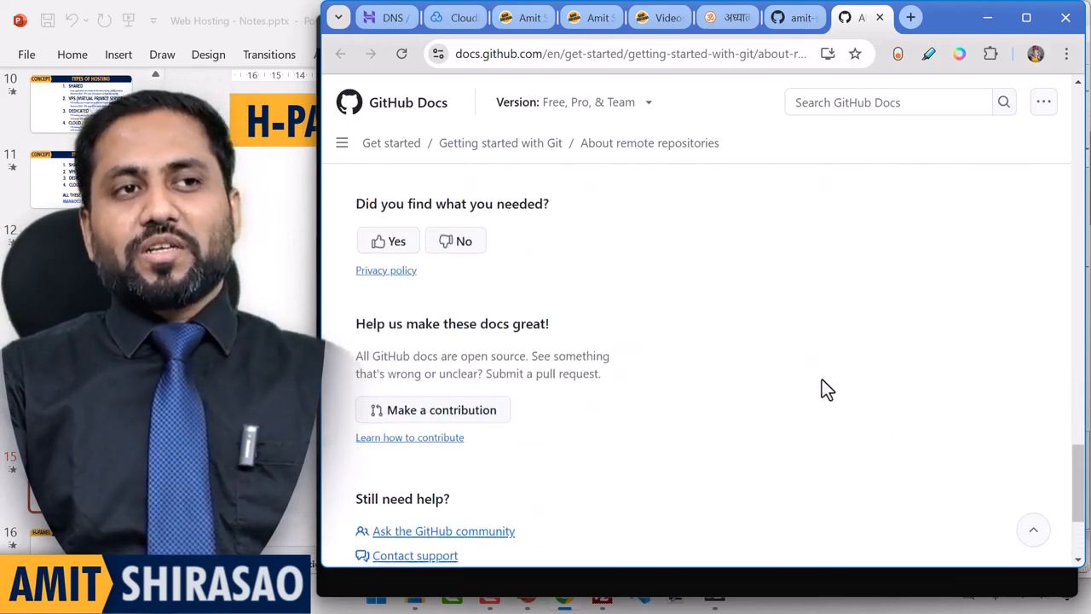
scroll(823, 378, "up", 2)
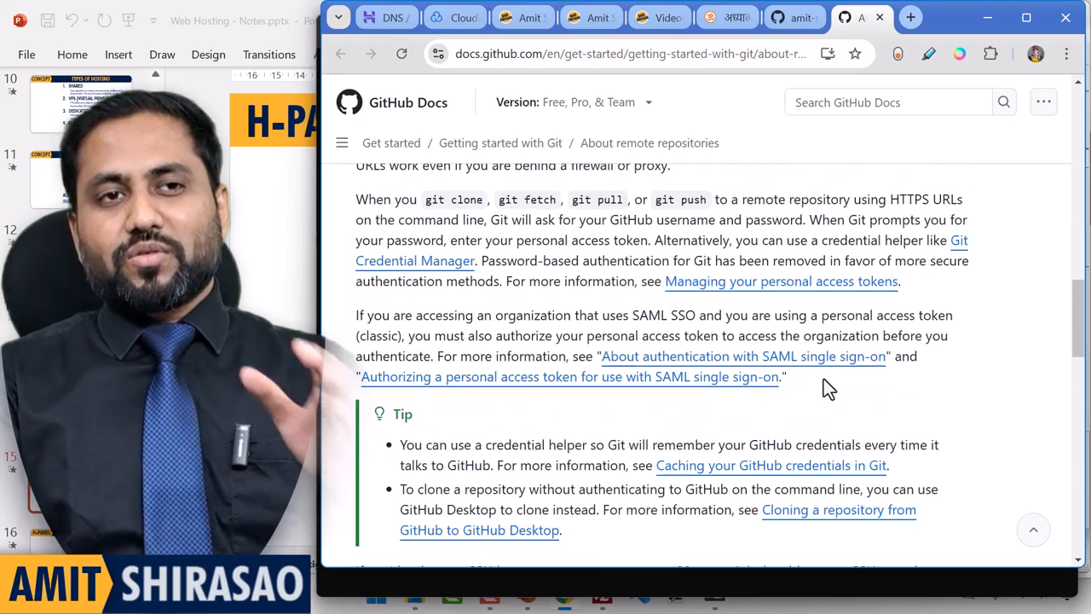
scroll(824, 378, "up", 4)
scroll(823, 380, "up", 4)
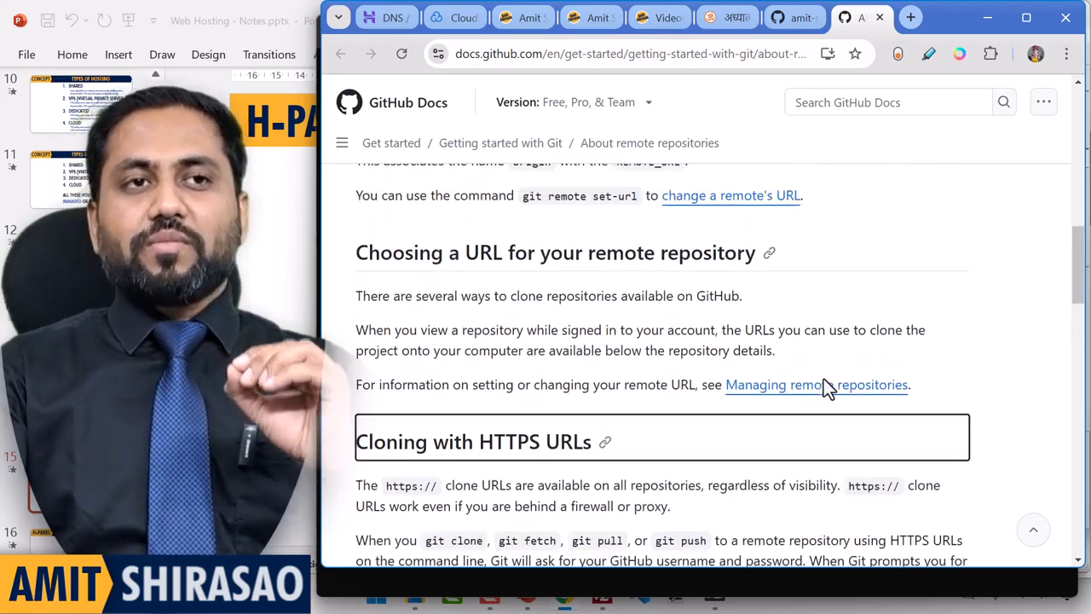
scroll(823, 379, "up", 3)
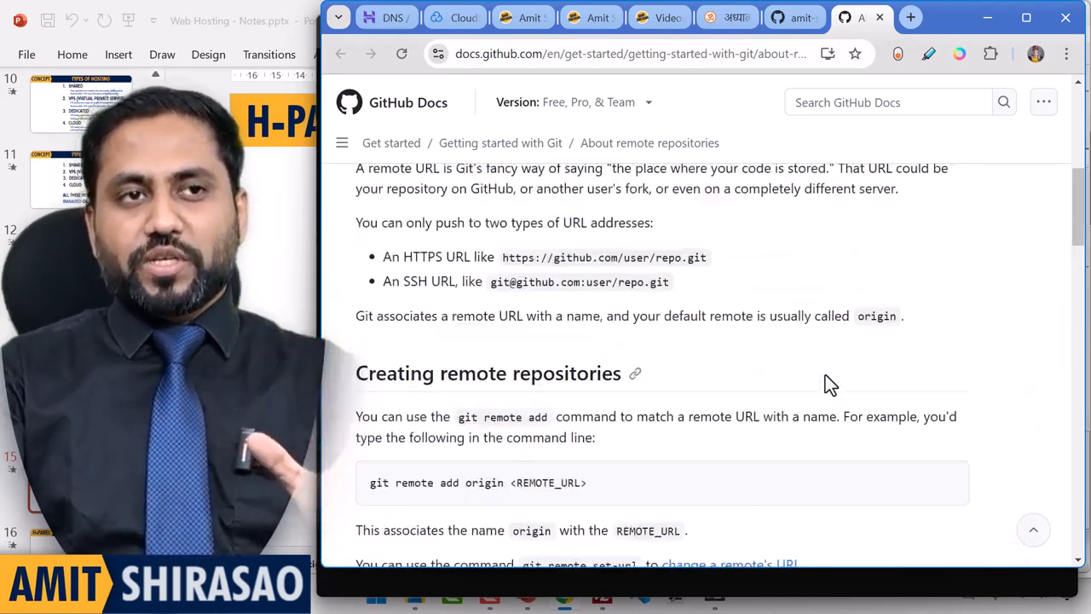
left_click(879, 17)
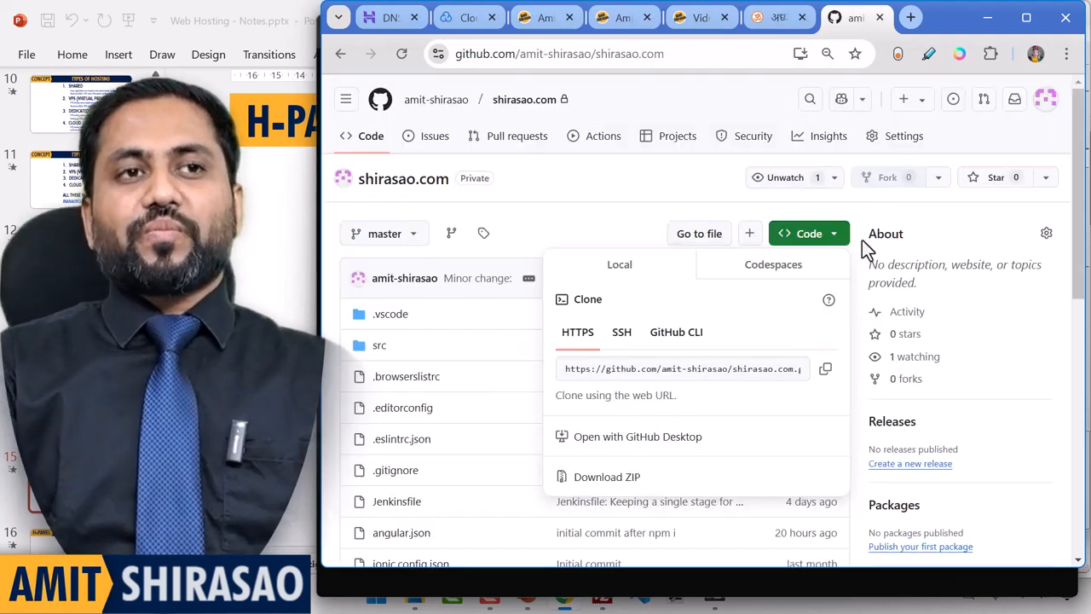
Switch to the Web Hosting - Notes.pptx presentation in PowerPoint and search its slides for "ssh"
key("alt+Tab")
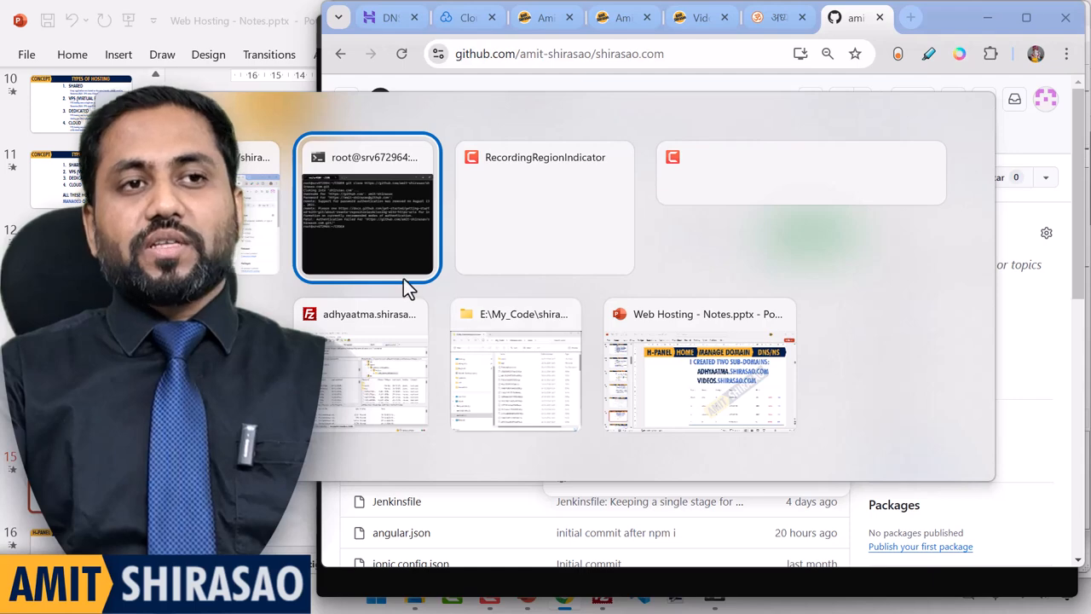
left_click(685, 383)
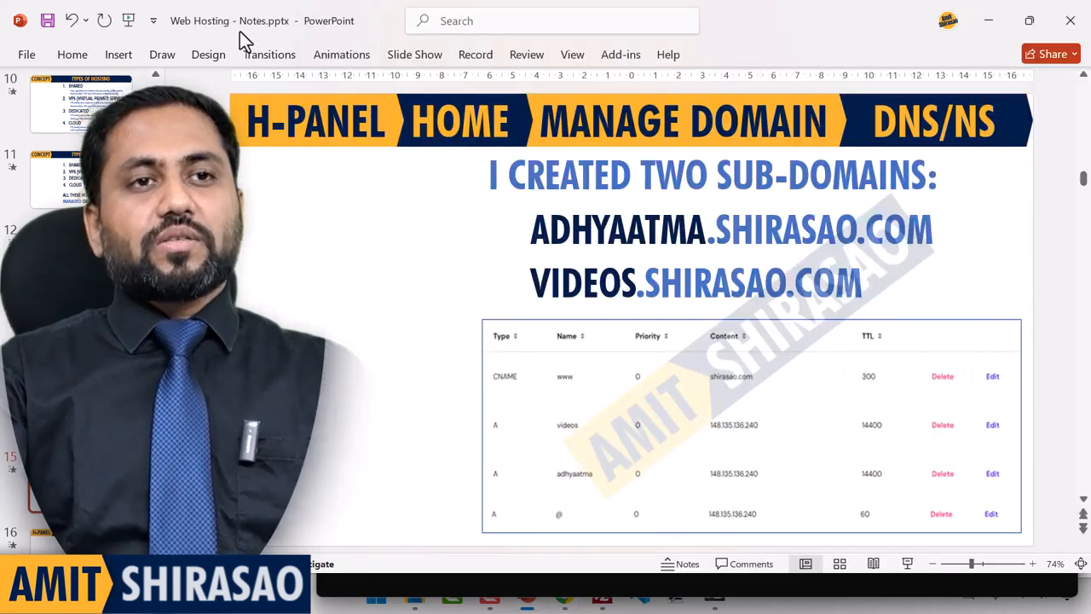
scroll(80, 307, "down", 3)
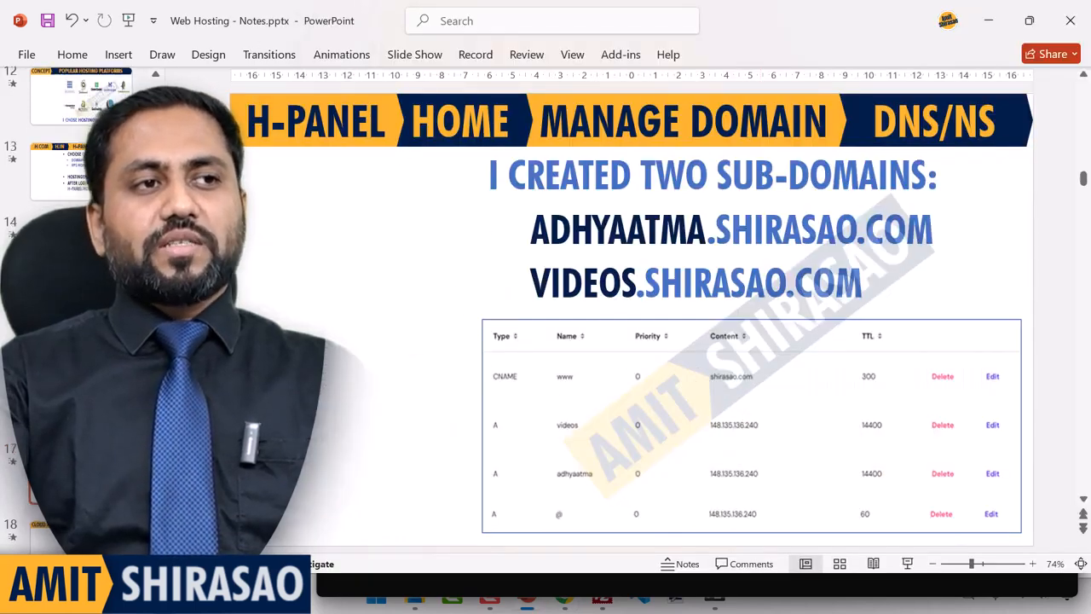
key("ctrl+f")
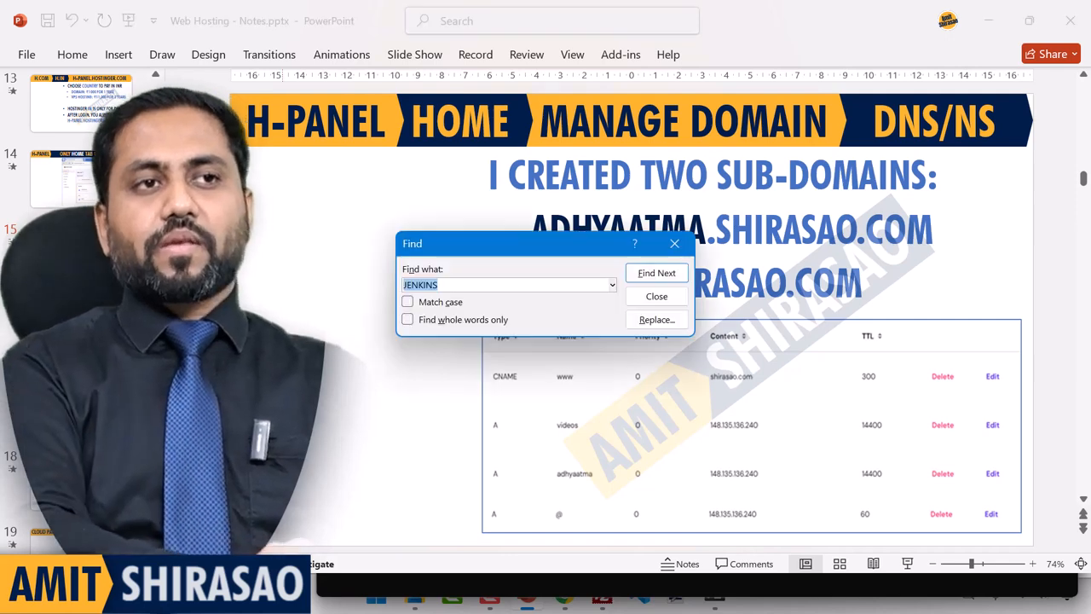
type("ssh")
key("Return")
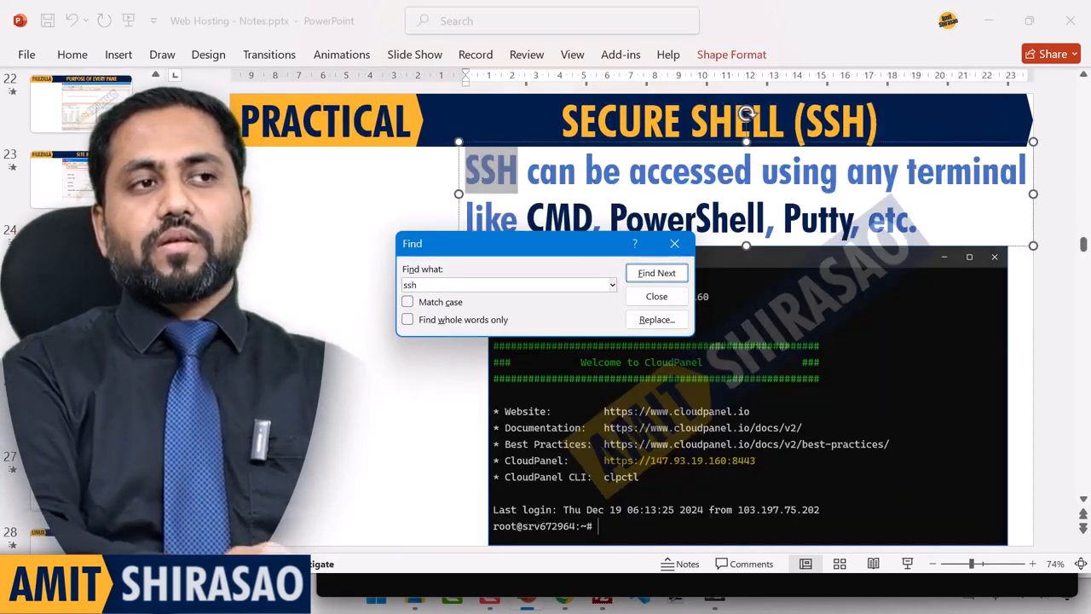
key("Escape")
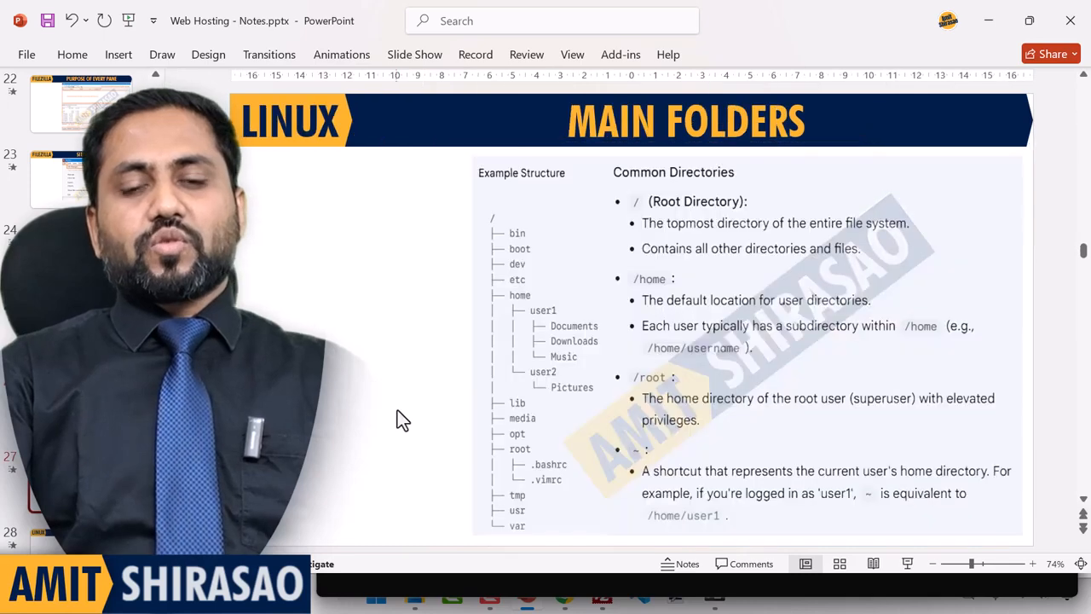
Start the slide show from the Linux Main Folders slide and advance to the Other Folders slide
left_click(905, 564)
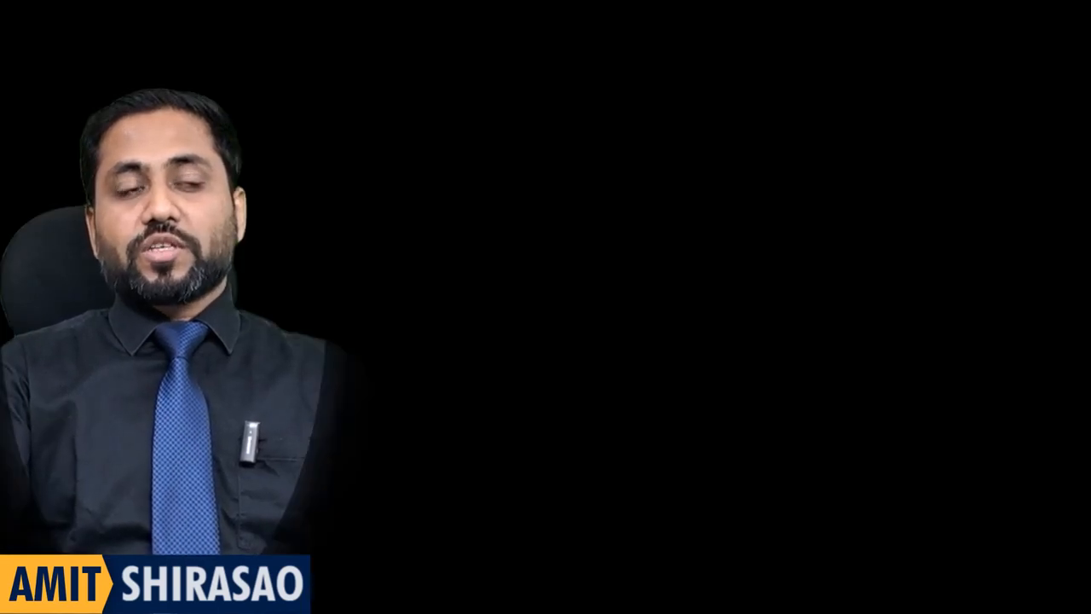
key("Right")
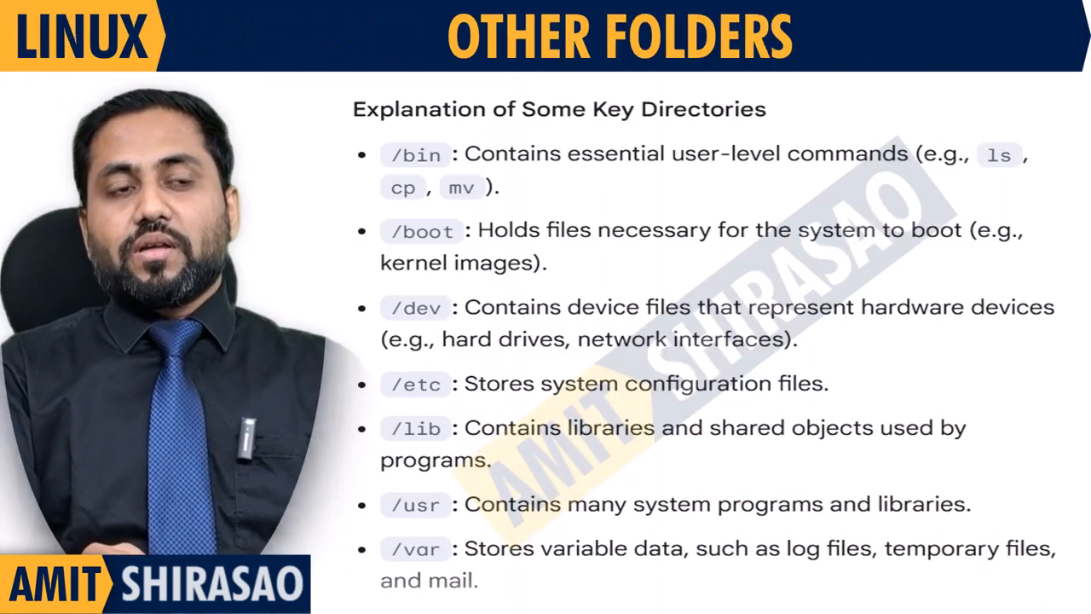
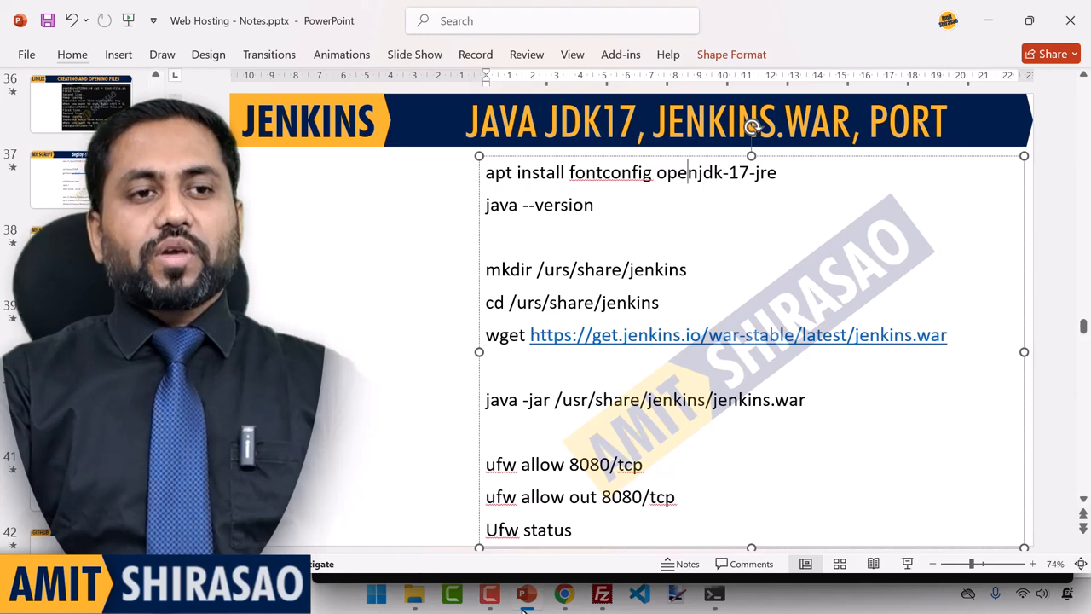
left_click(713, 594)
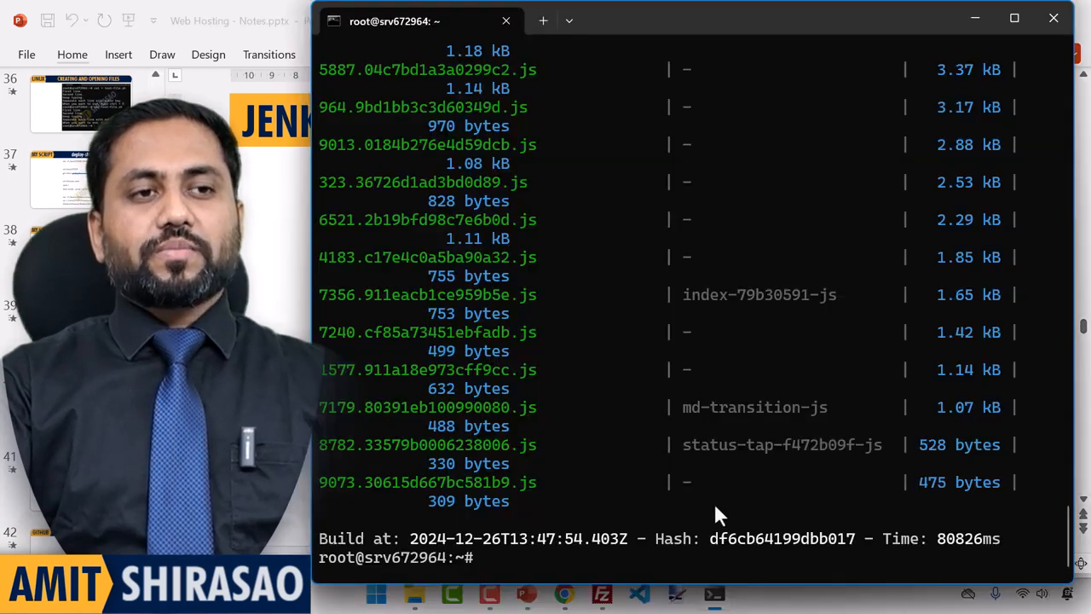
type("run app:build:production")
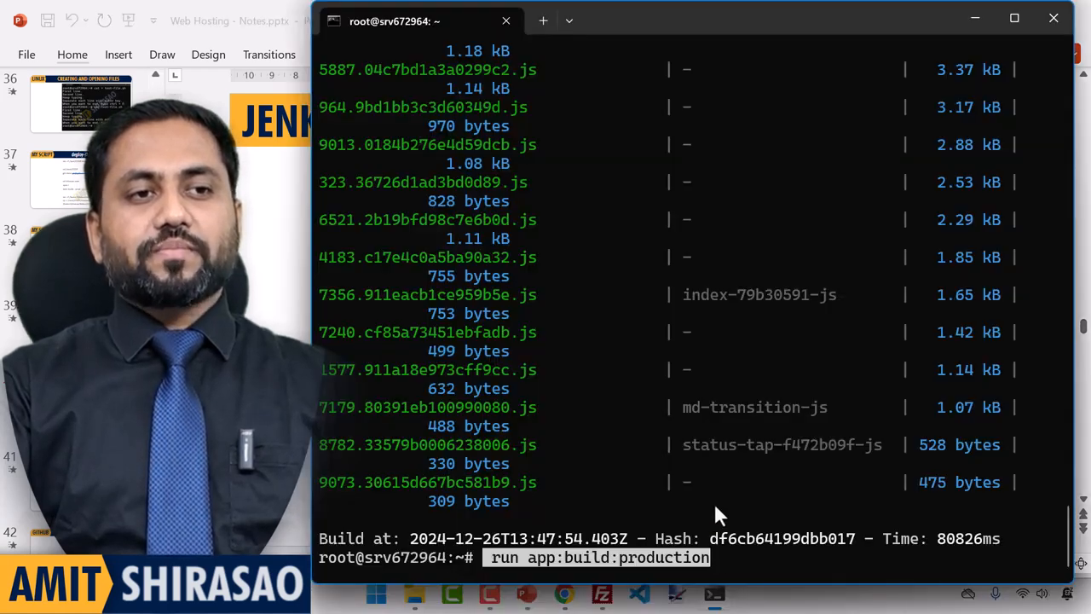
key("BackSpace")
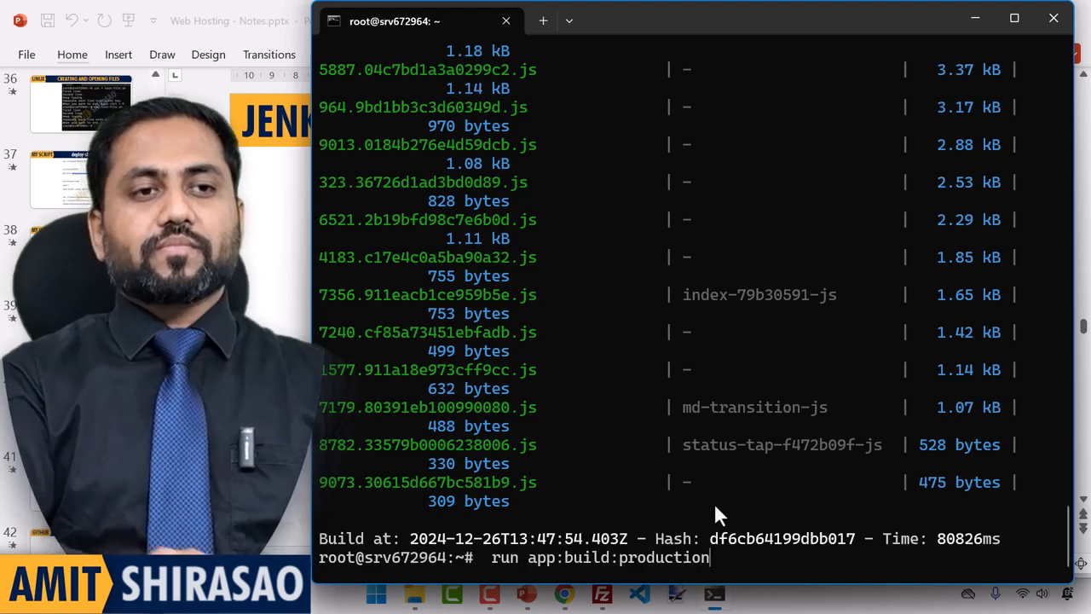
key("BackSpace")
key("BackSpace")
key("BackSpace")
key("BackSpace")
key("BackSpace")
key("BackSpace")
key("BackSpace")
key("BackSpace")
key("BackSpace")
key("BackSpace")
key("BackSpace")
key("BackSpace")
key("BackSpace")
key("BackSpace")
key("BackSpace")
key("BackSpace")
key("BackSpace")
key("BackSpace")
key("BackSpace")
key("BackSpace")
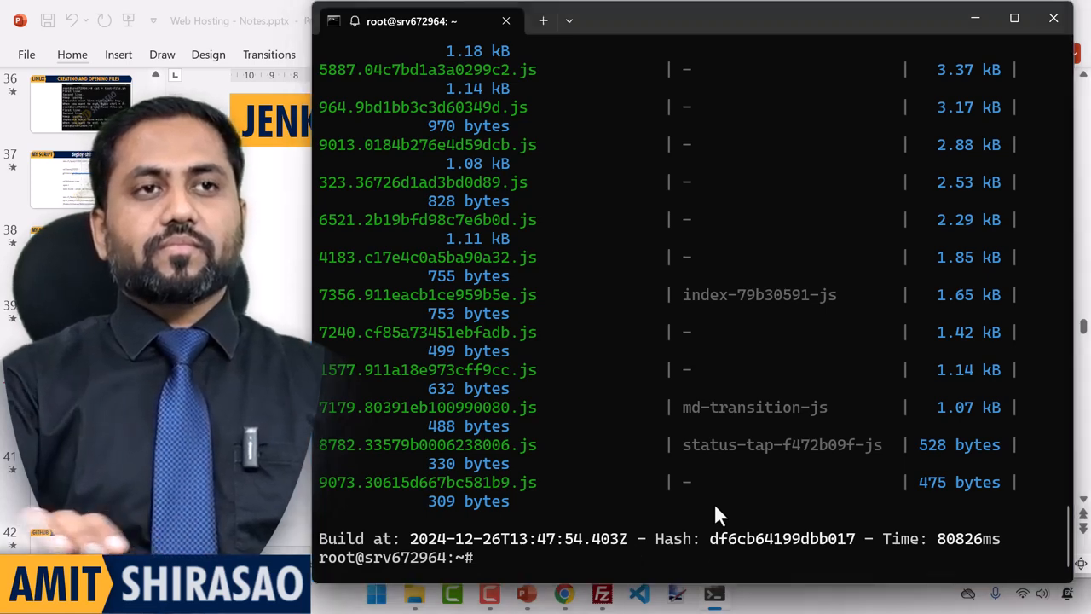
Copy the fontconfig and openjdk-17-jre apt install command from the PowerPoint notes, run it in the terminal and accept the installation
key("alt+Tab")
triple_click(619, 173)
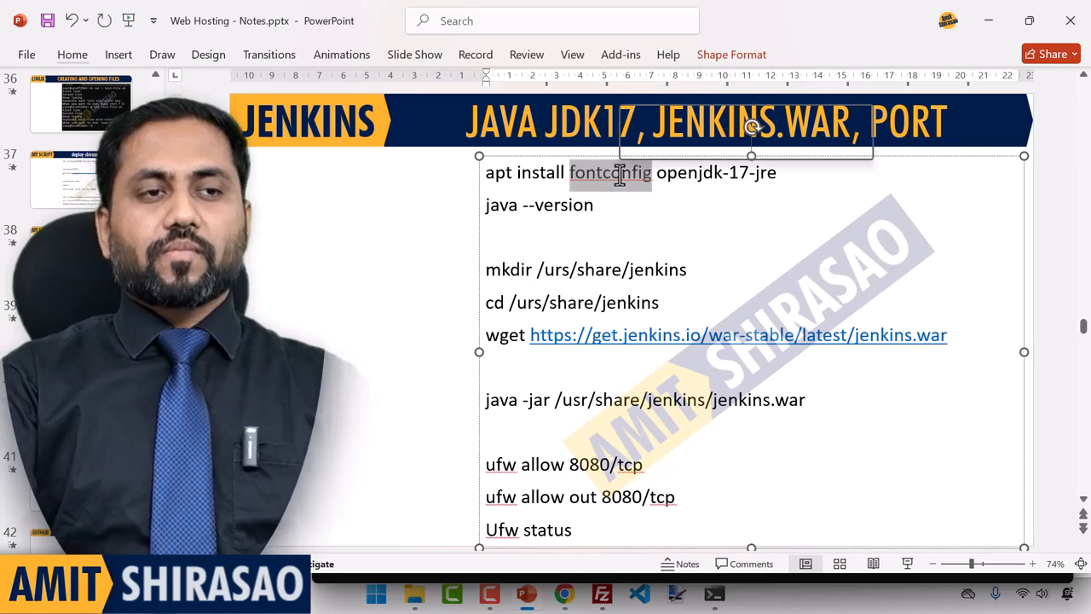
key("ctrl+c")
key("alt+Tab")
key("ctrl+v")
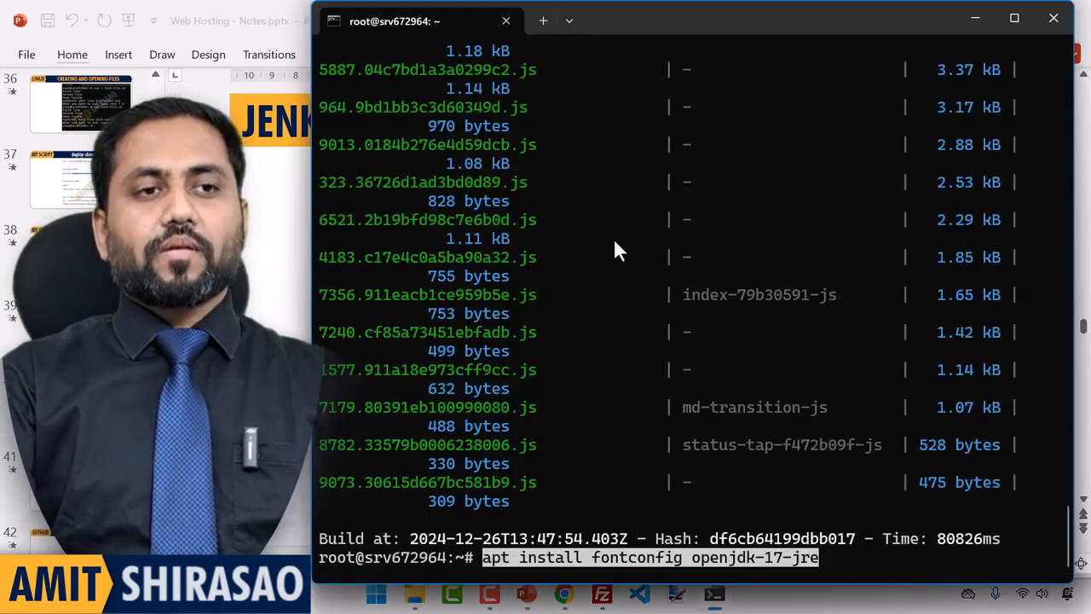
key("Return")
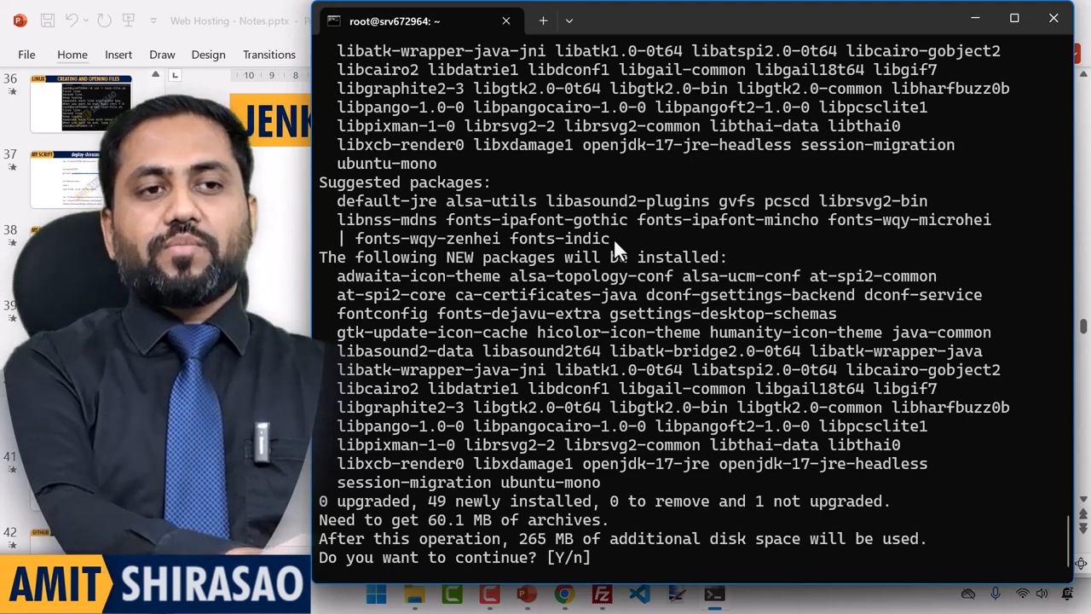
type("y")
key("Return")
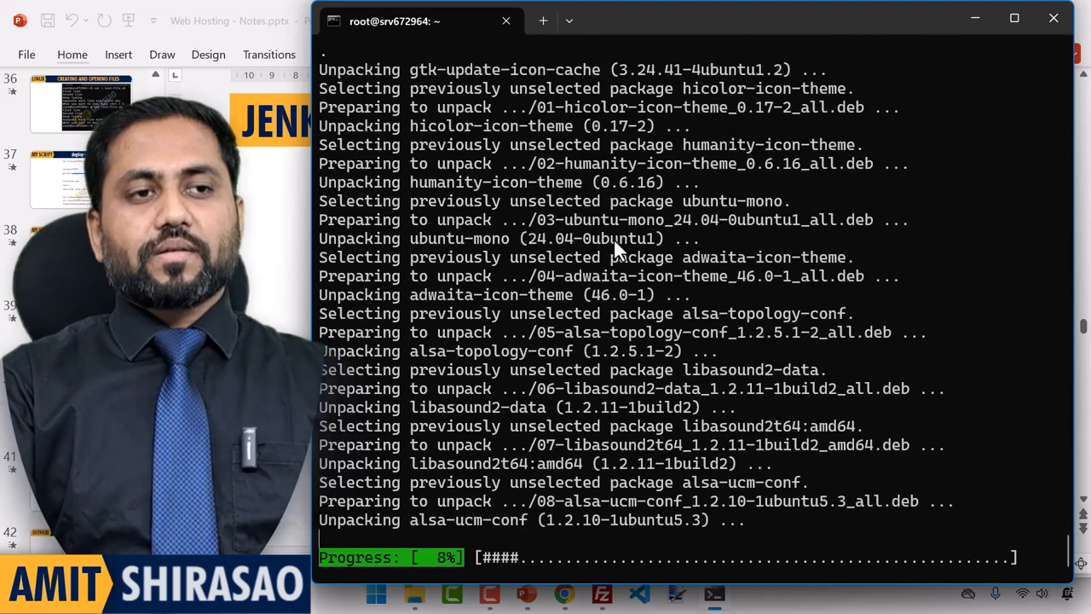
key("alt+Tab")
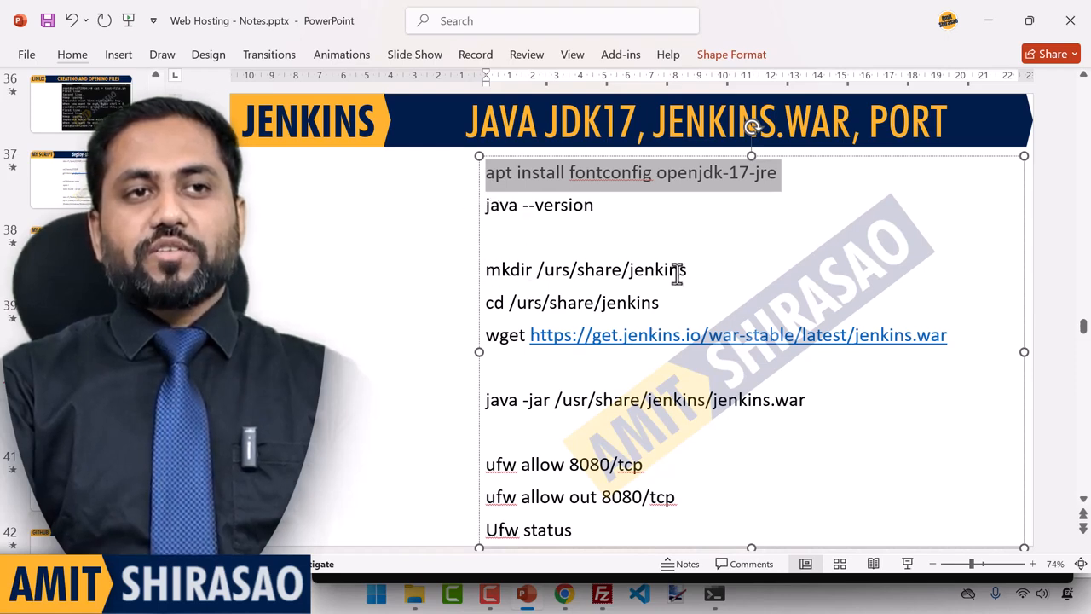
left_click_drag(684, 271, 487, 273)
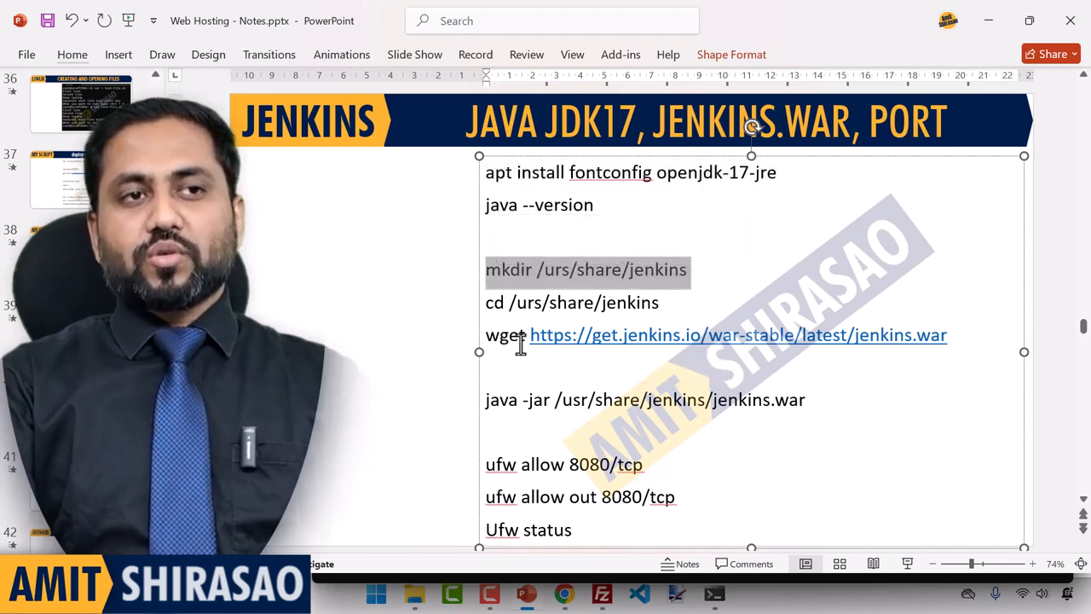
left_click_drag(521, 341, 487, 341)
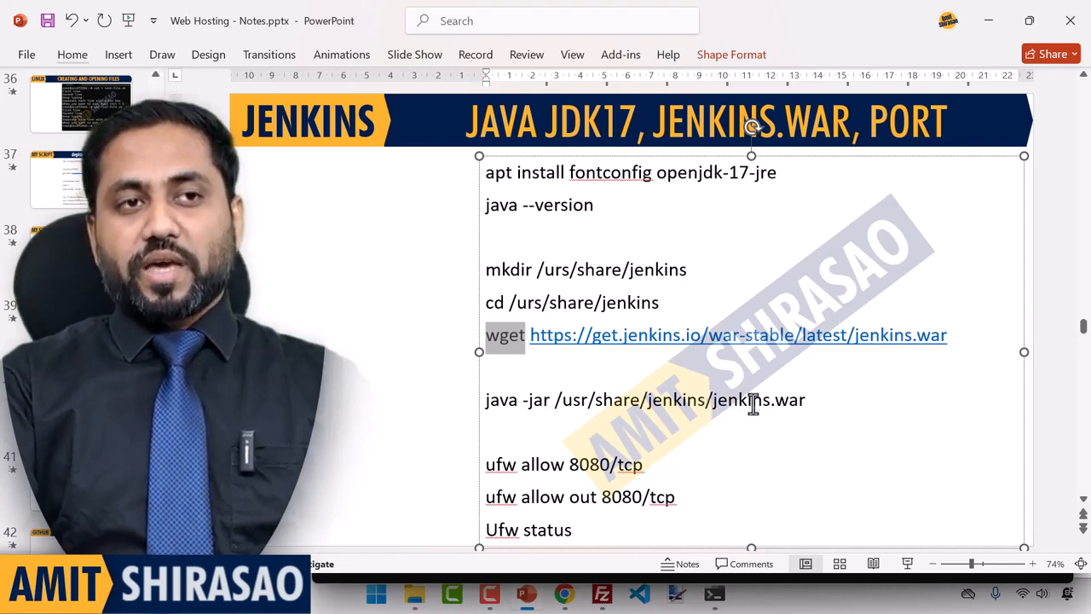
Switch back to the terminal and check the installed Java version with java --version
key("alt+Tab")
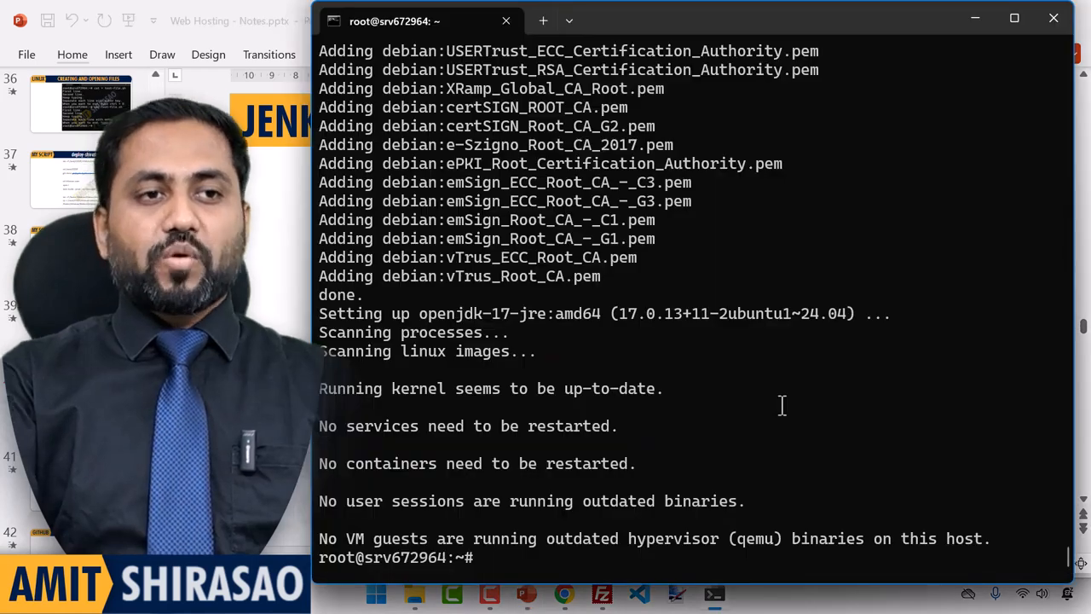
type("java --version")
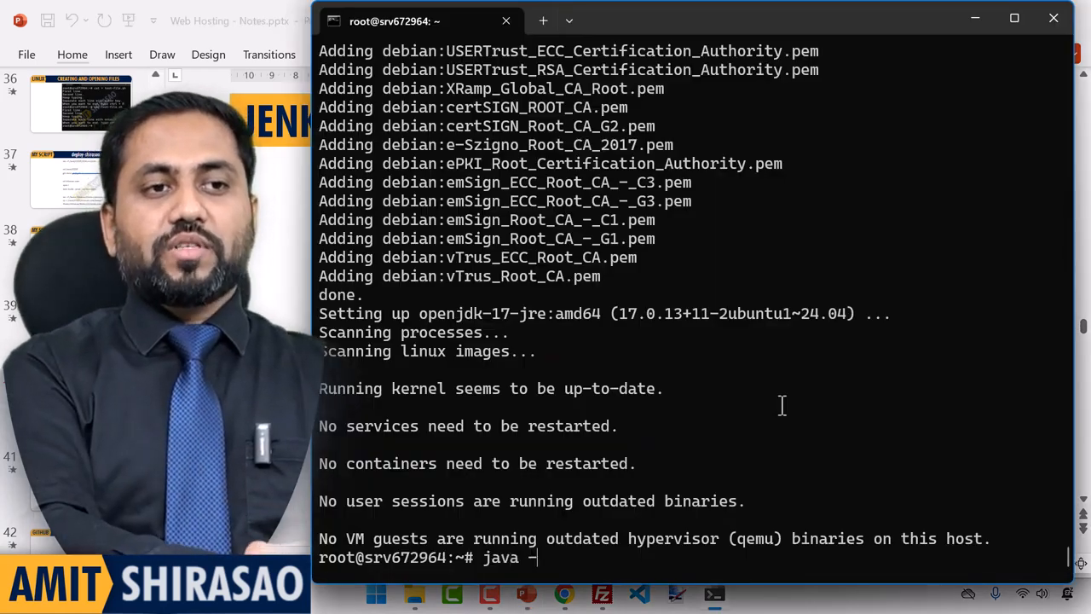
key("Return")
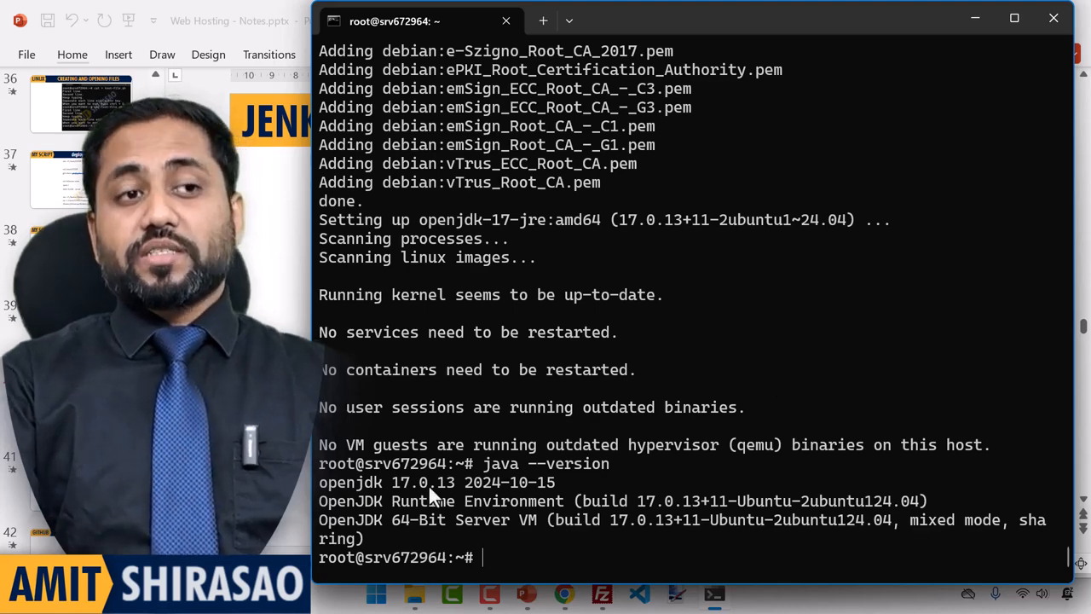
Correct the path in the PowerPoint notes' mkdir command to /usr/share/jenkins
key("alt+Tab")
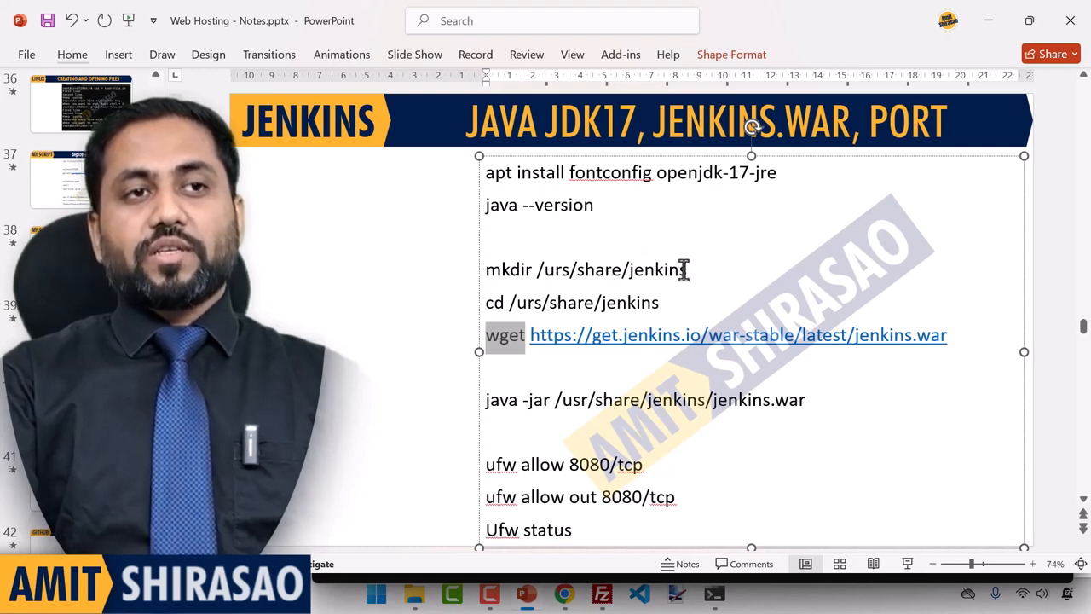
left_click_drag(684, 269, 494, 269)
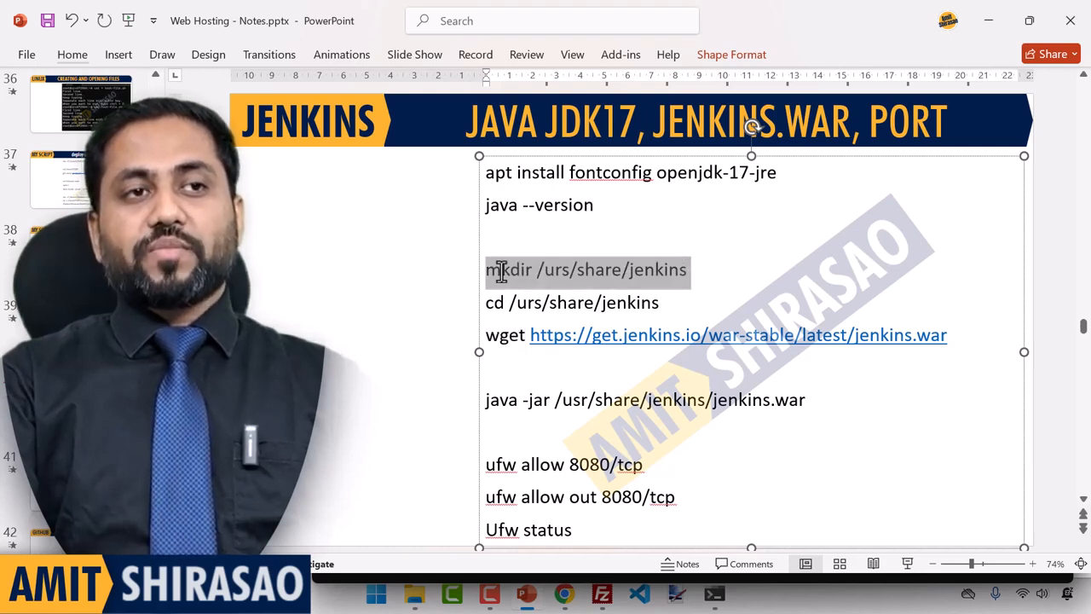
left_click(563, 271)
key("BackSpace")
key("Right")
type("r")
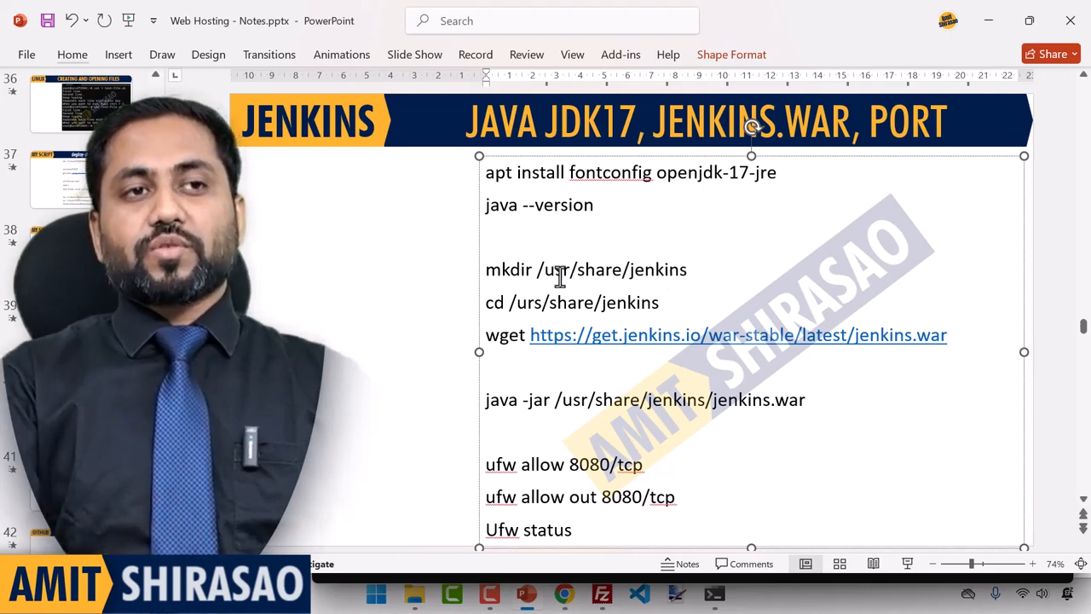
Copy the corrected mkdir command into the terminal and create the /usr/share/jenkins directory
left_click_drag(688, 271, 493, 273)
key("alt+Tab")
key("ctrl+v")
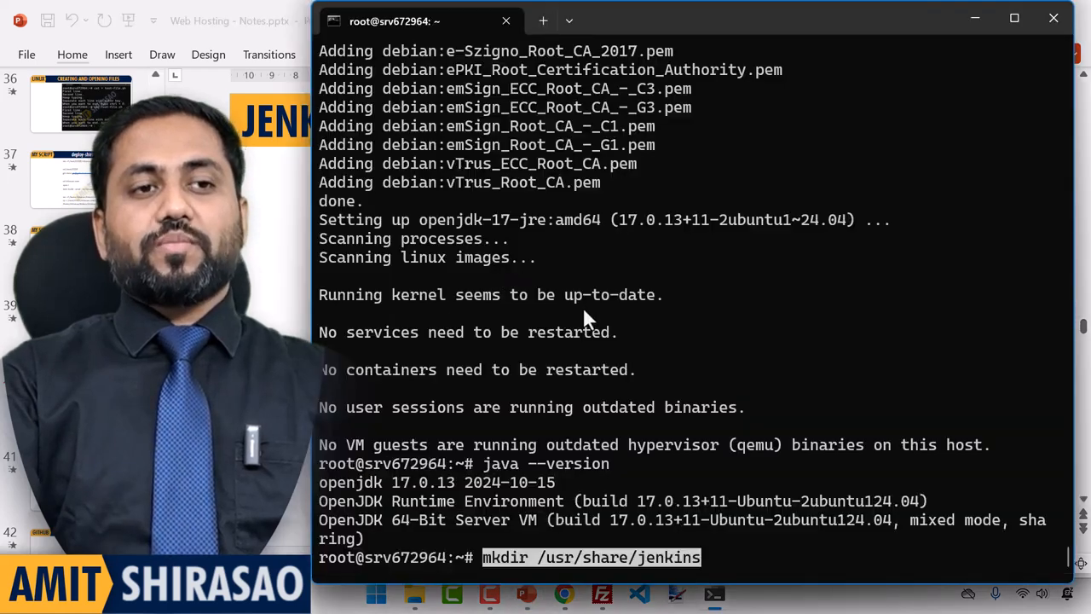
key("Return")
Try to change into /urs/share/jenkins in the terminal with the cd command copied from the PowerPoint notes
key("alt+Tab")
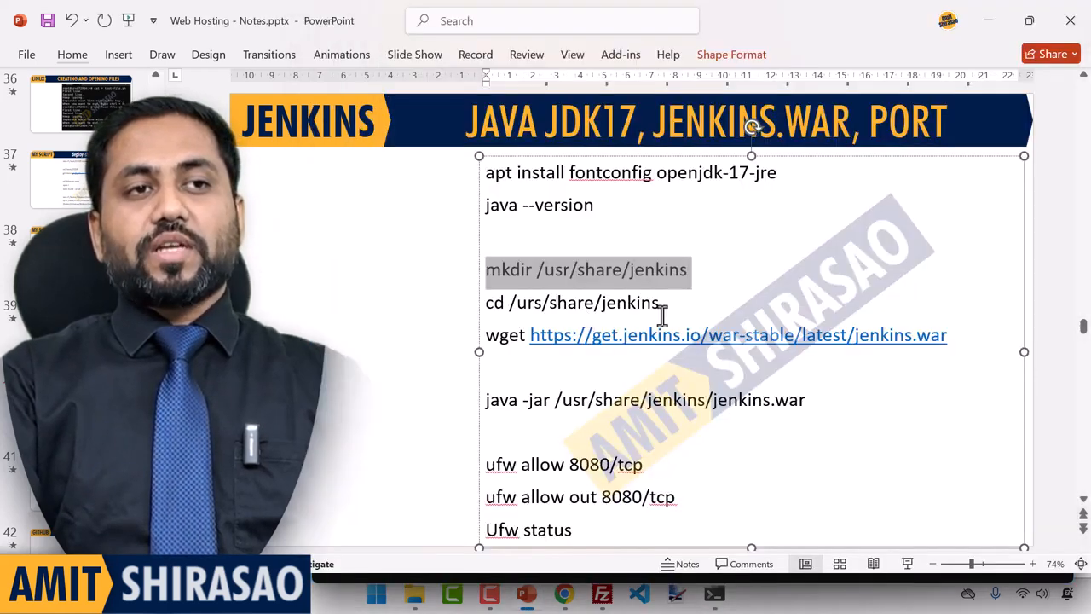
left_click_drag(662, 305, 479, 305)
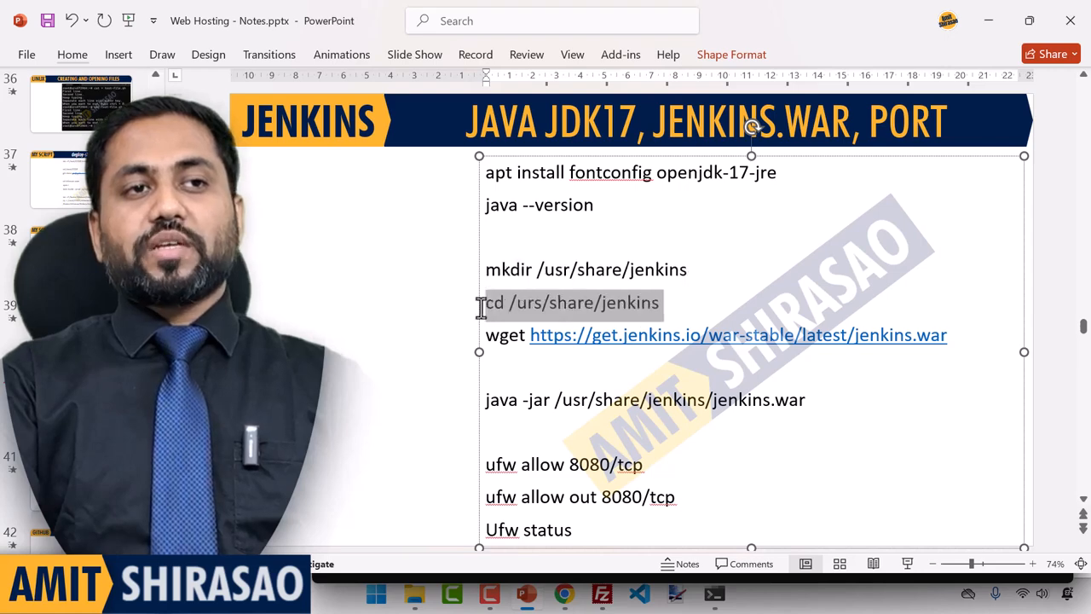
key("alt+Tab")
key("ctrl+v")
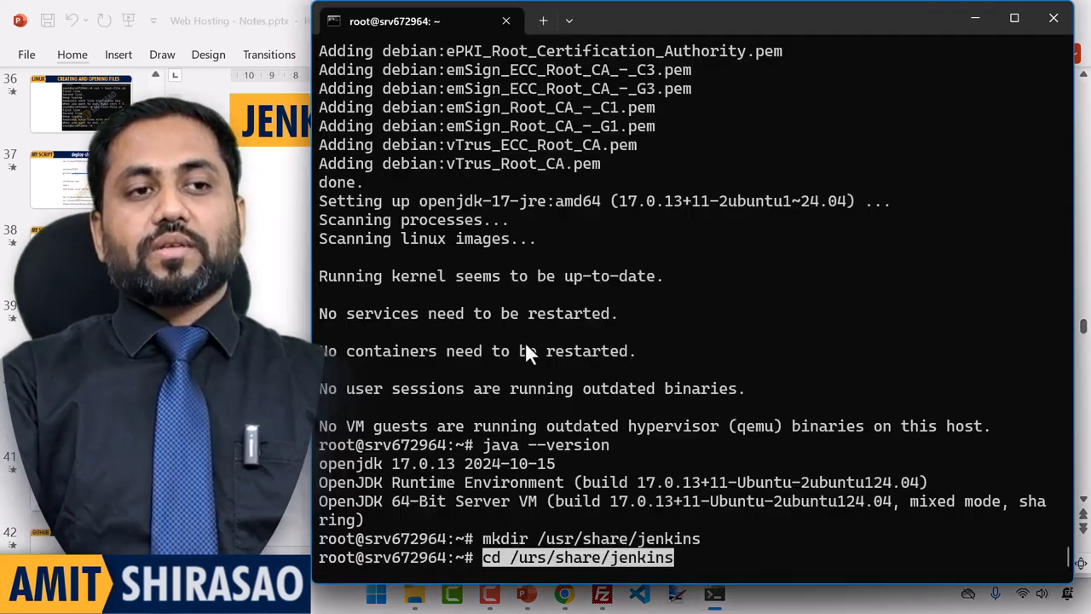
key("Return")
key("alt+Tab")
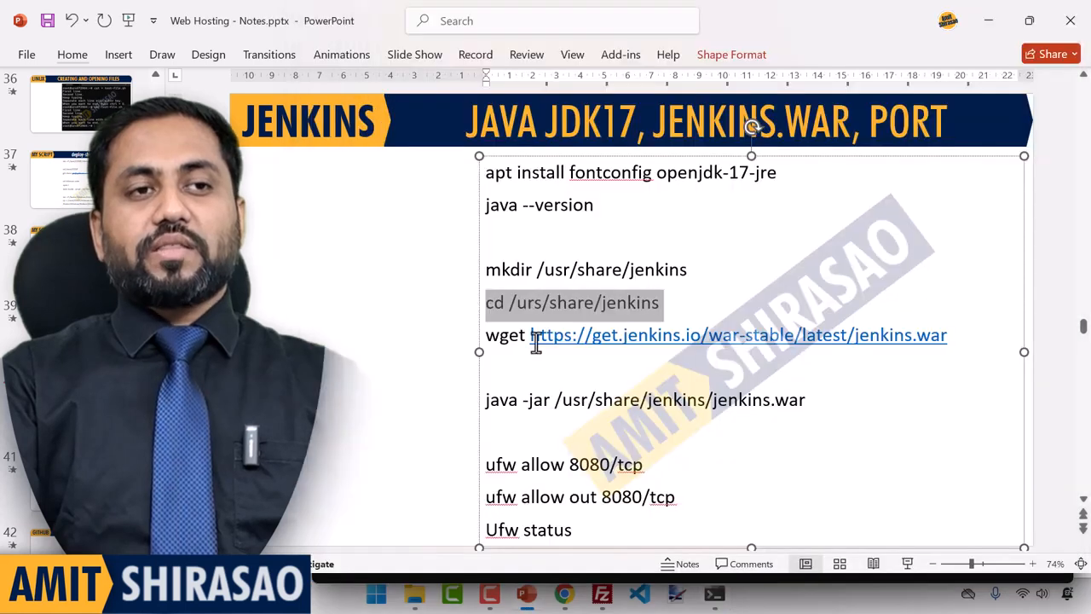
left_click_drag(946, 339, 493, 341)
key("ctrl+c")
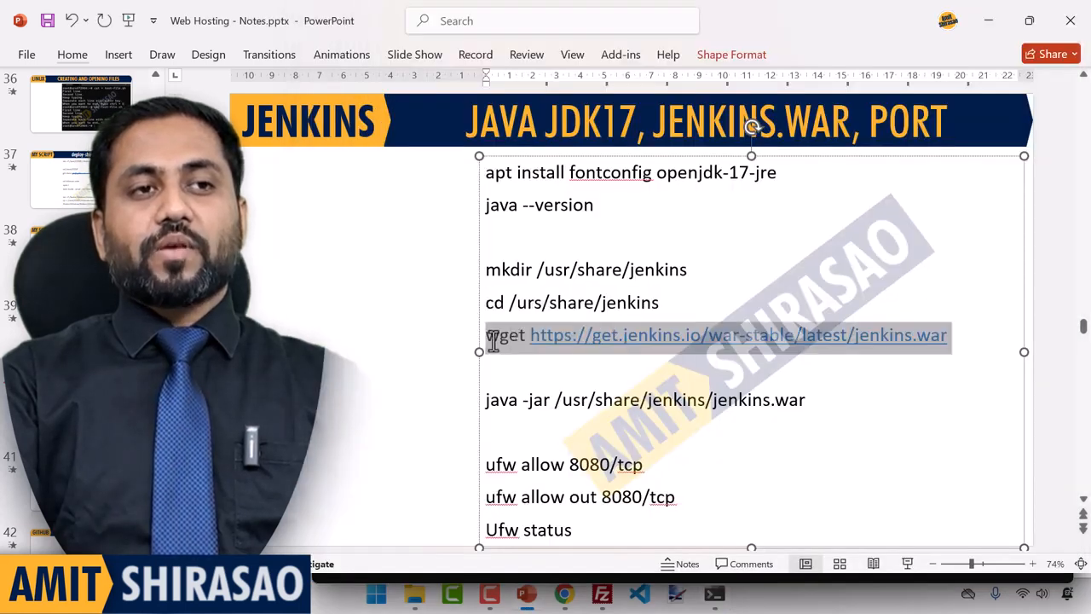
key("alt+Tab")
key("ctrl+v")
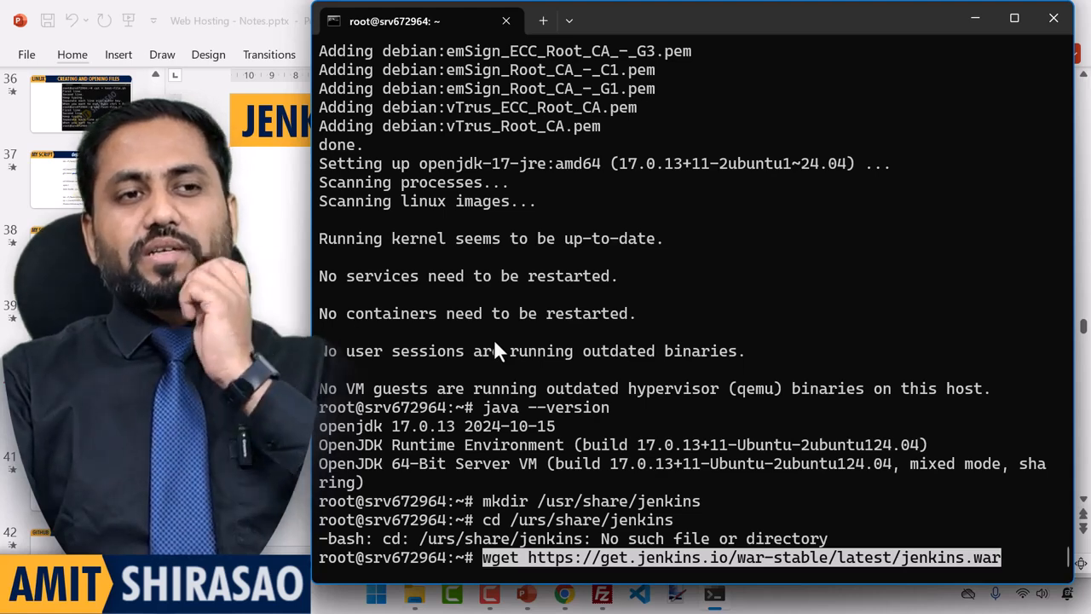
key("Return")
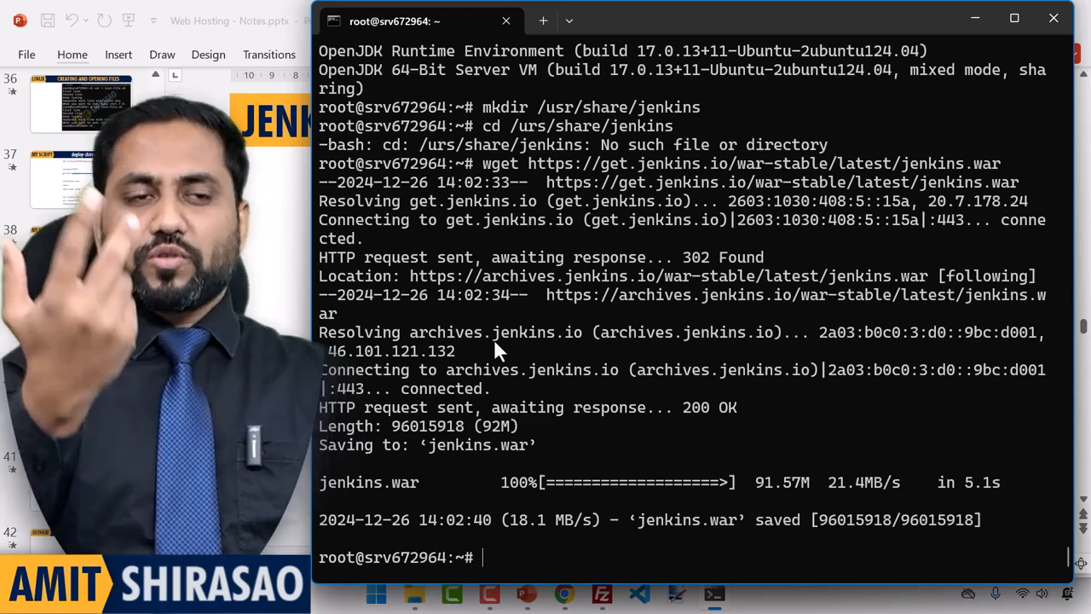
key("alt+Tab")
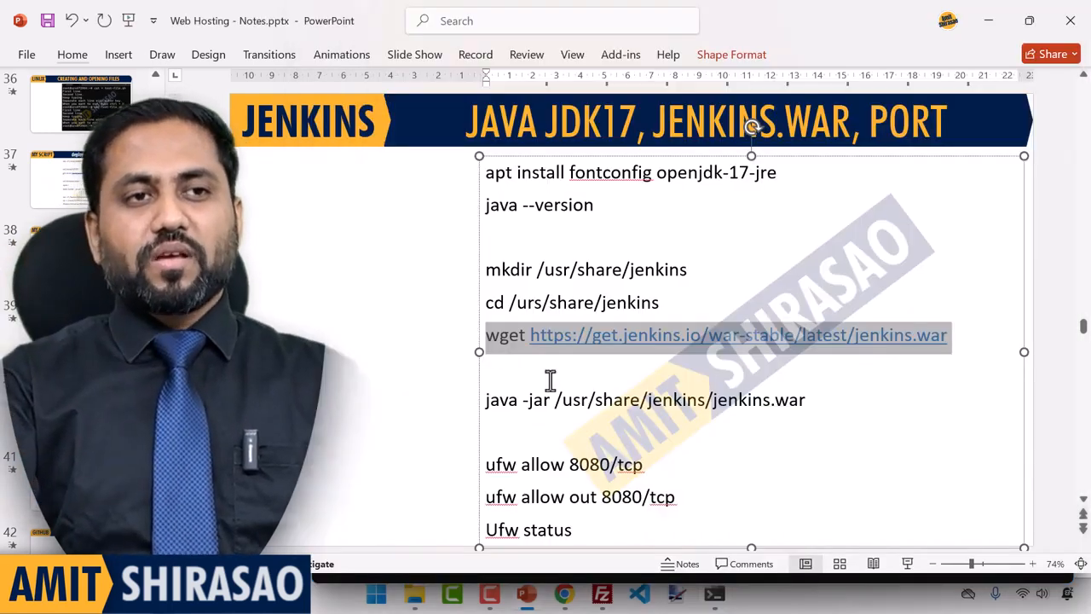
left_click_drag(815, 402, 489, 392)
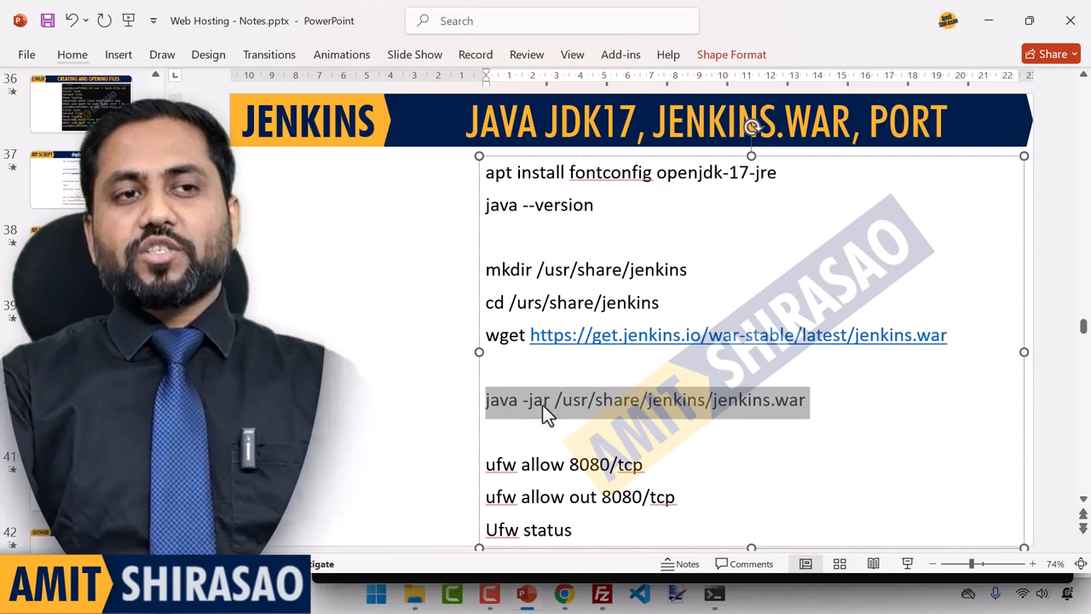
key("alt+Tab")
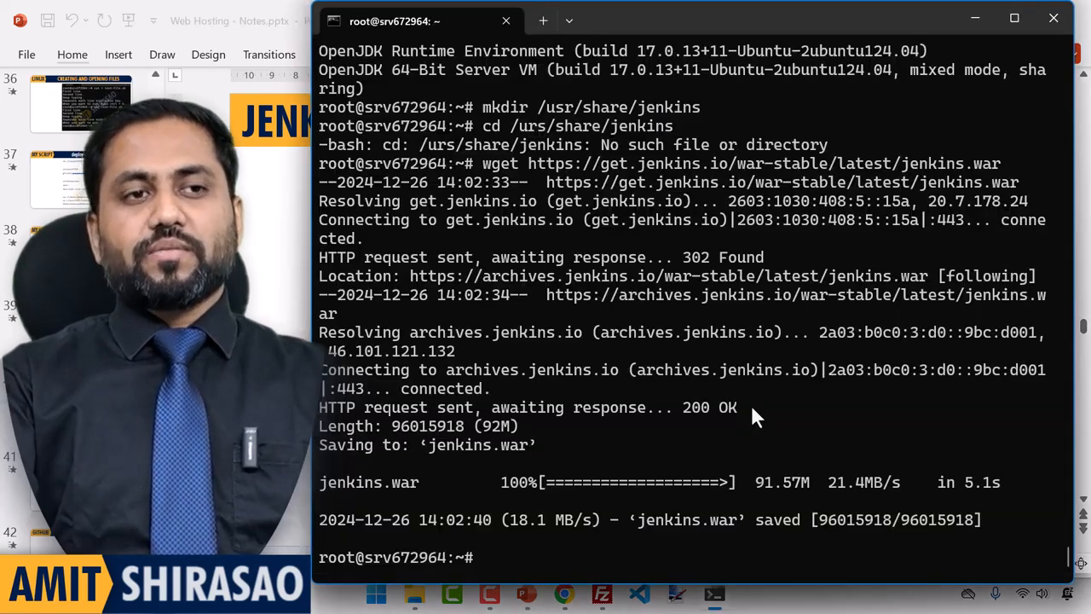
key("alt+Tab")
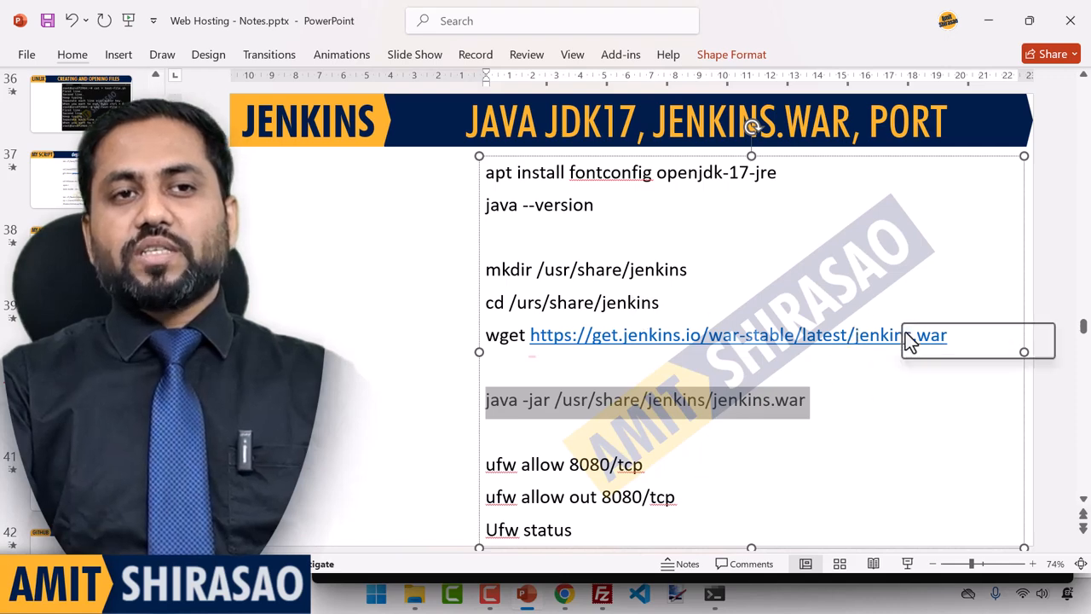
key("alt+Tab")
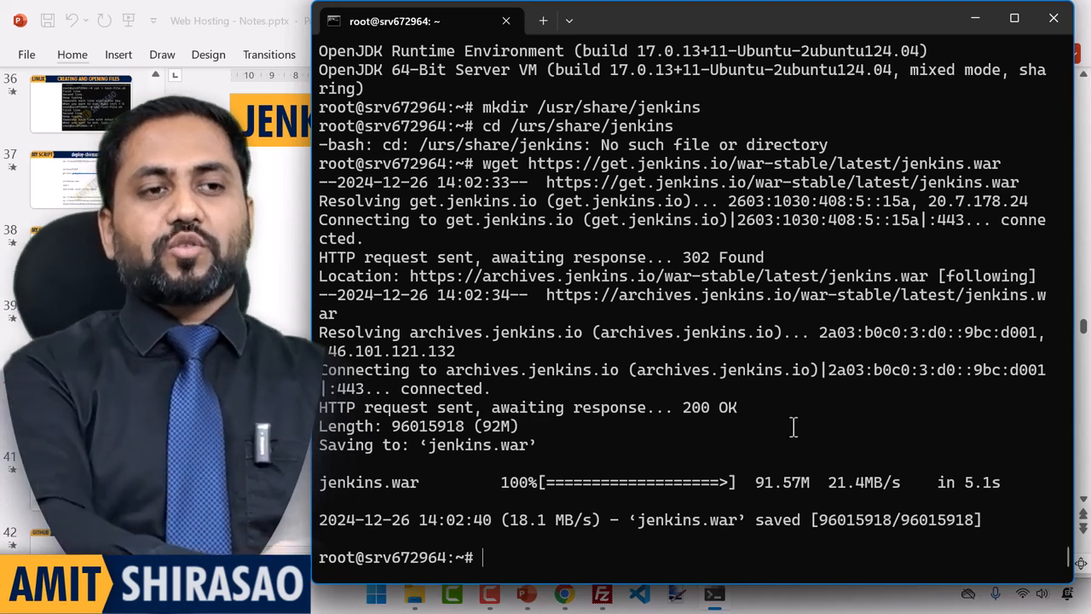
Change the terminal's working directory to /usr/share/jenkins and list its contents
type("cd")
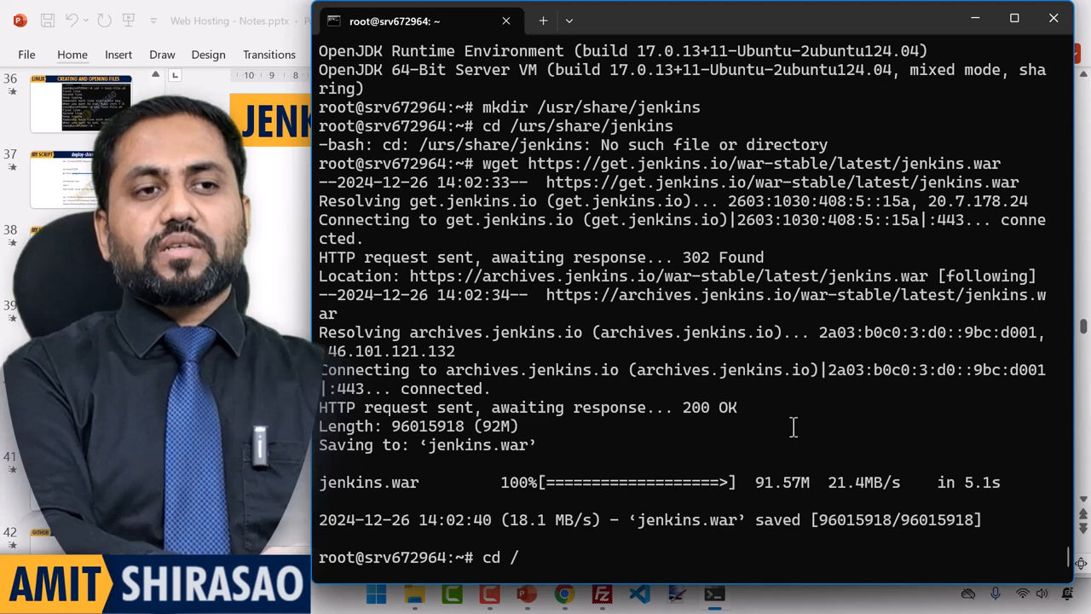
type(" /usr")
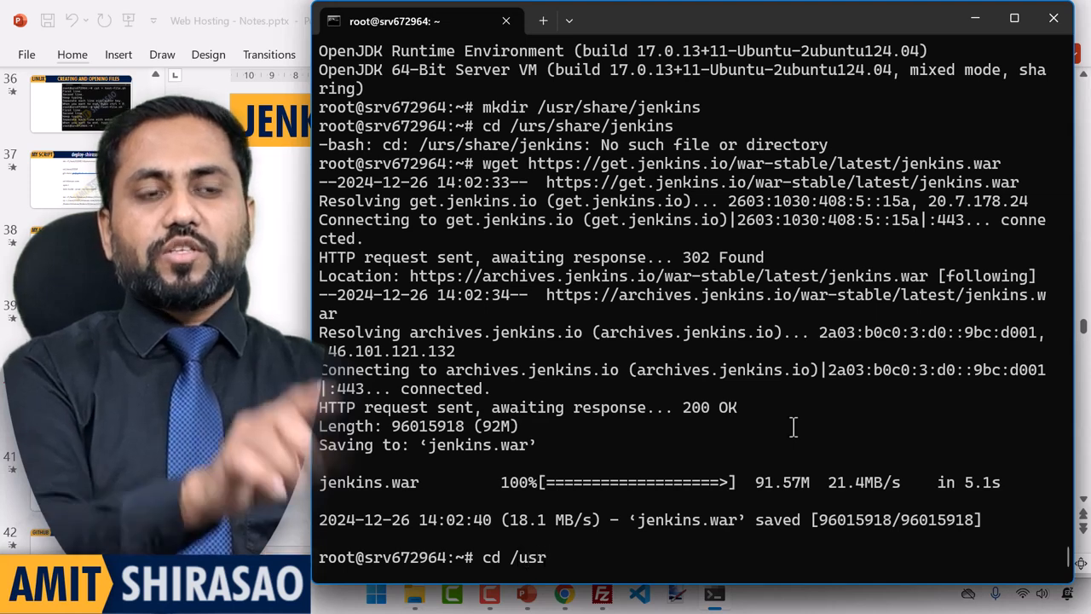
type("/share")
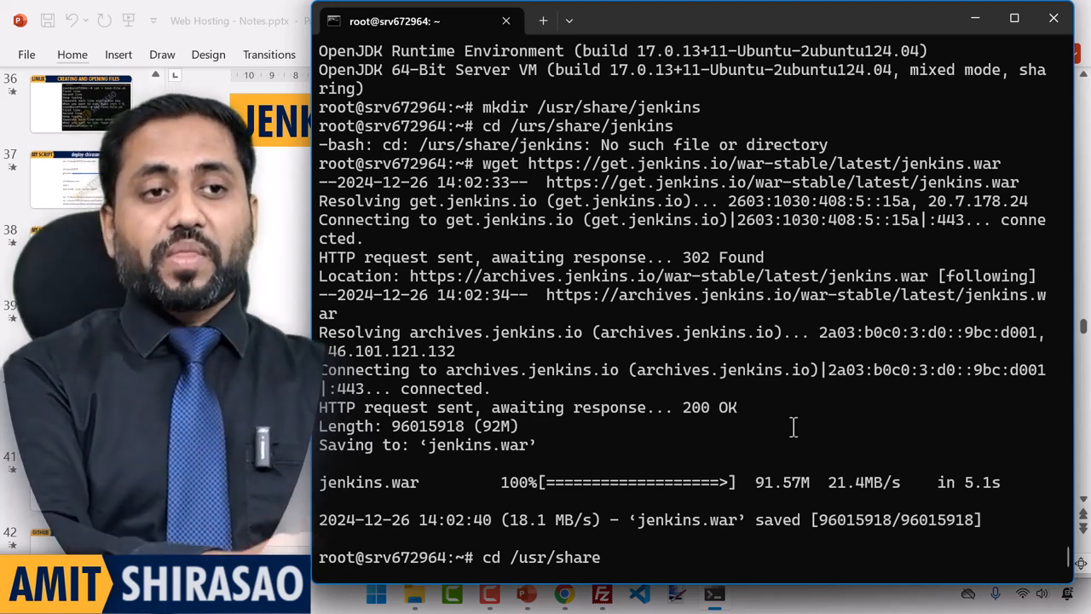
type("/")
type("jenkins")
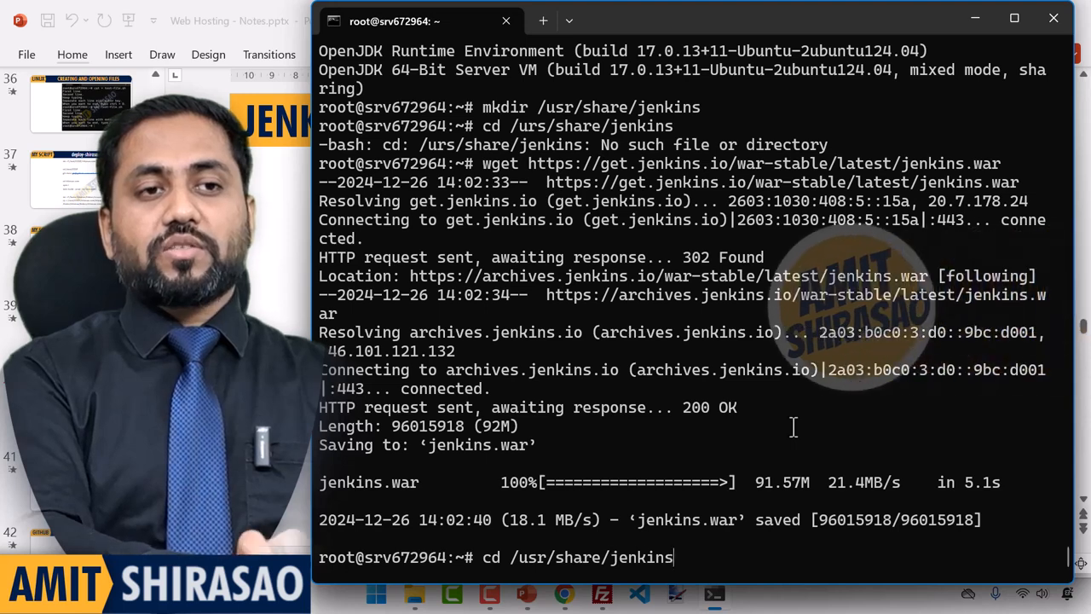
key("Return")
type("ls")
key("Return")
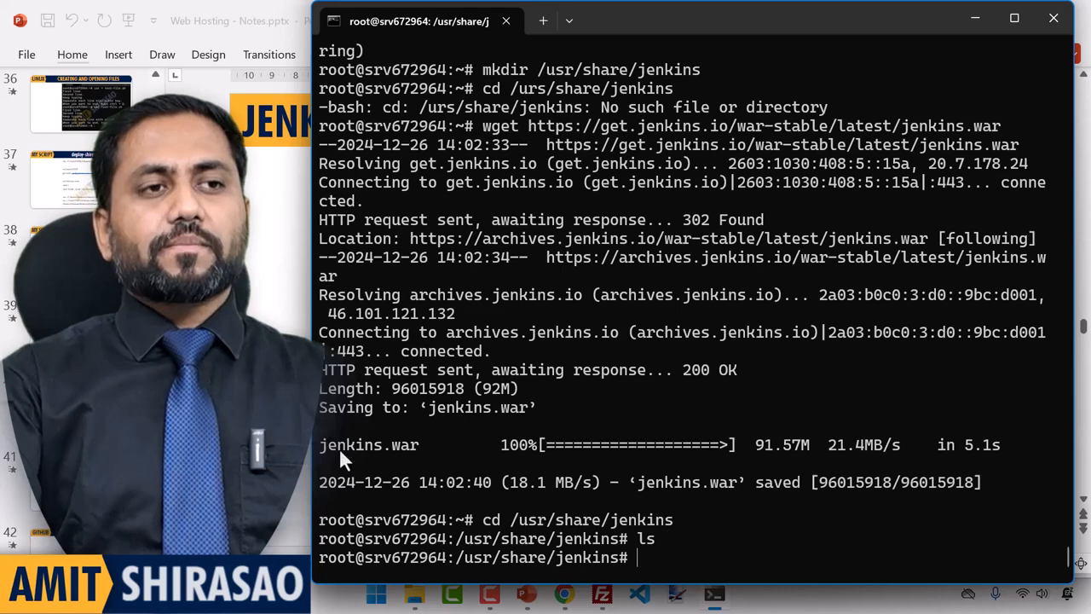
key("alt+Tab")
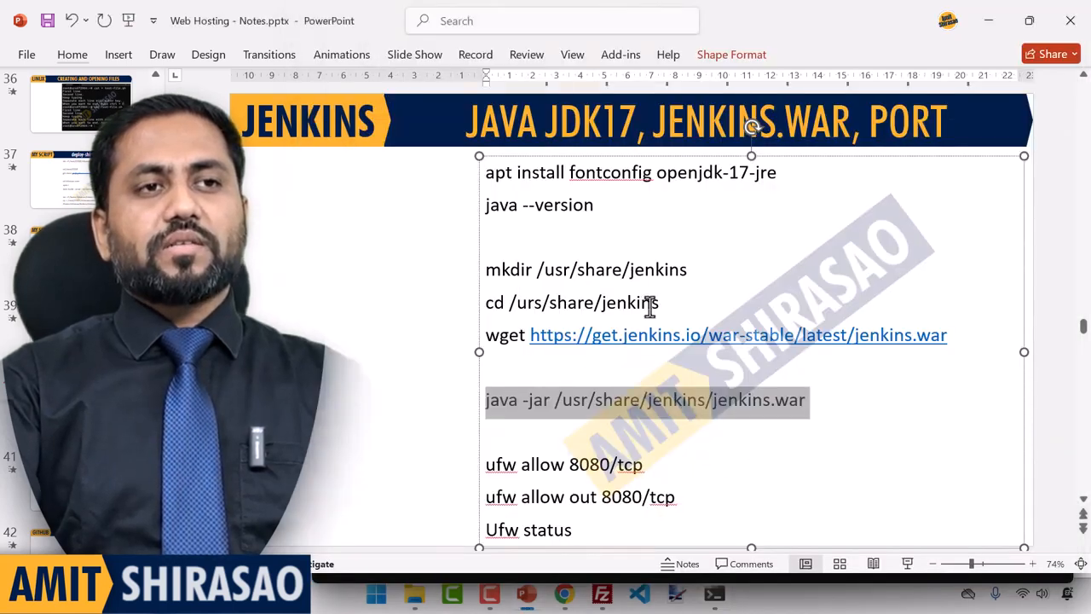
key("alt+Tab")
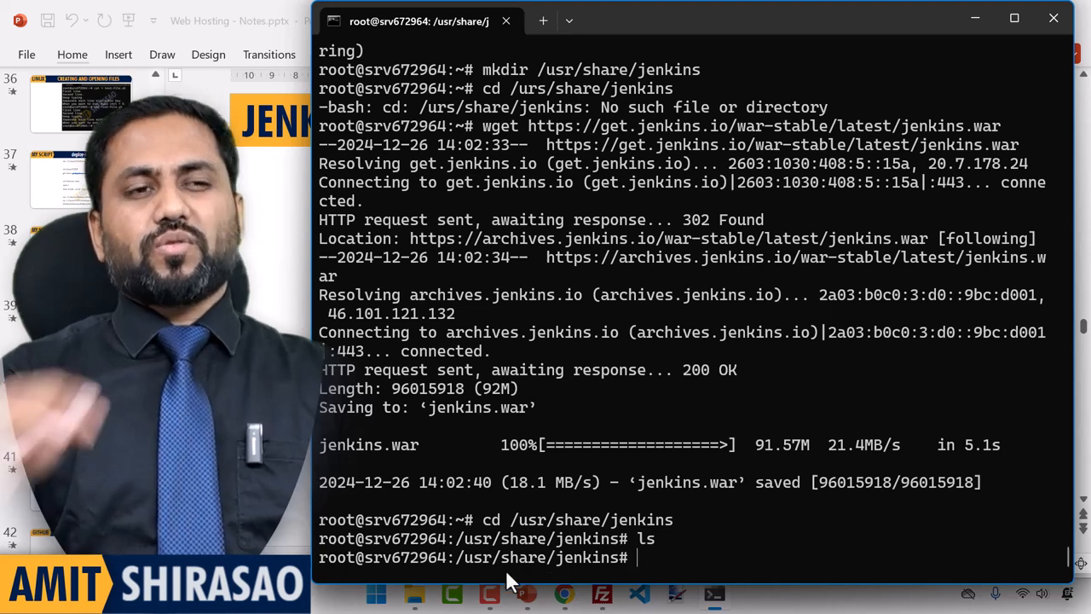
key("alt+Tab")
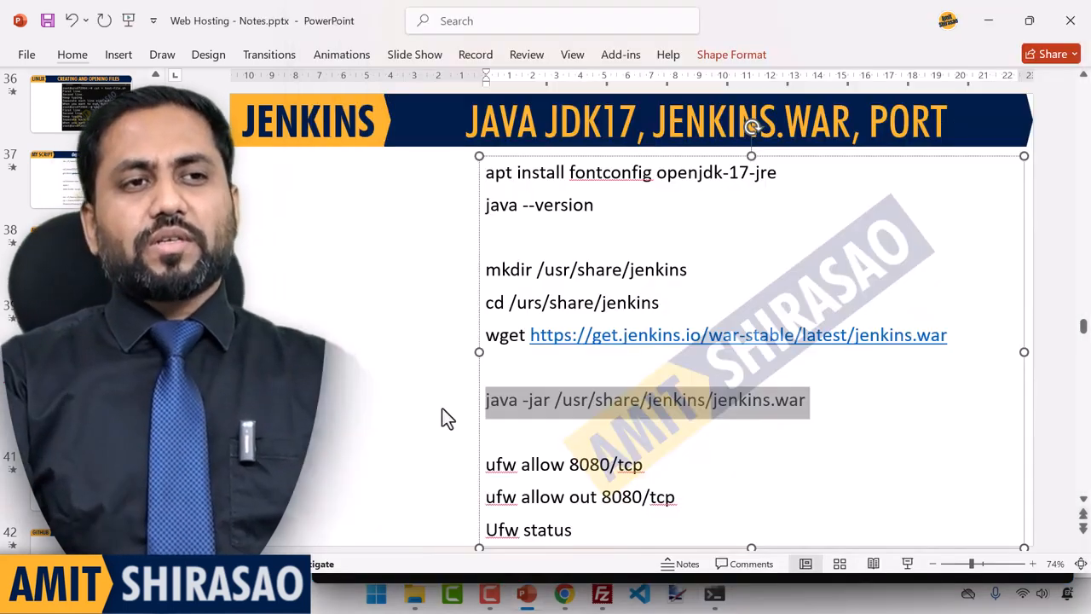
left_click_drag(485, 304, 636, 304)
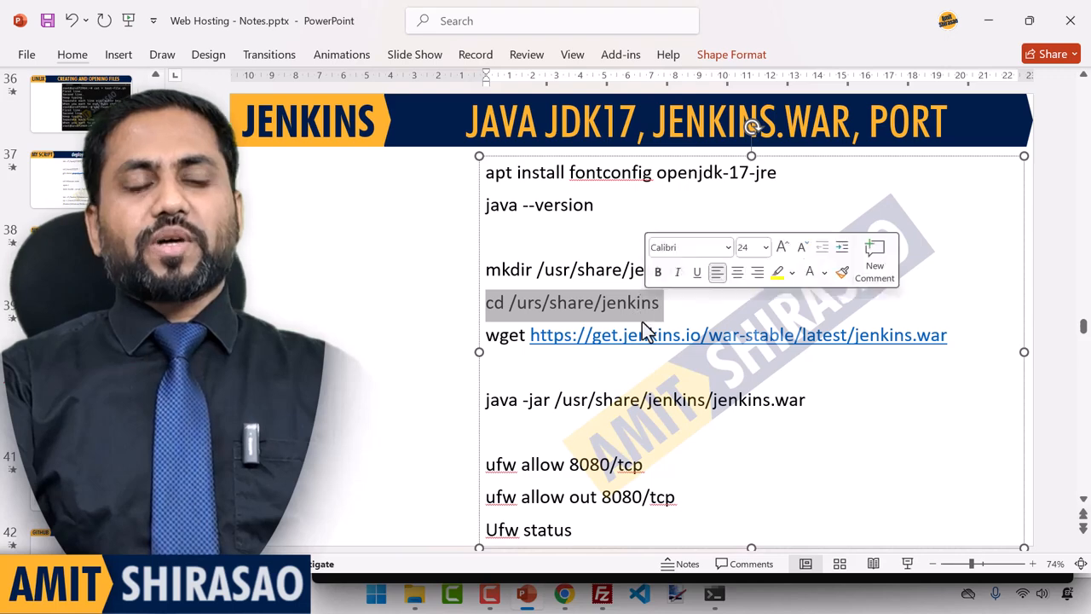
key("alt+Tab")
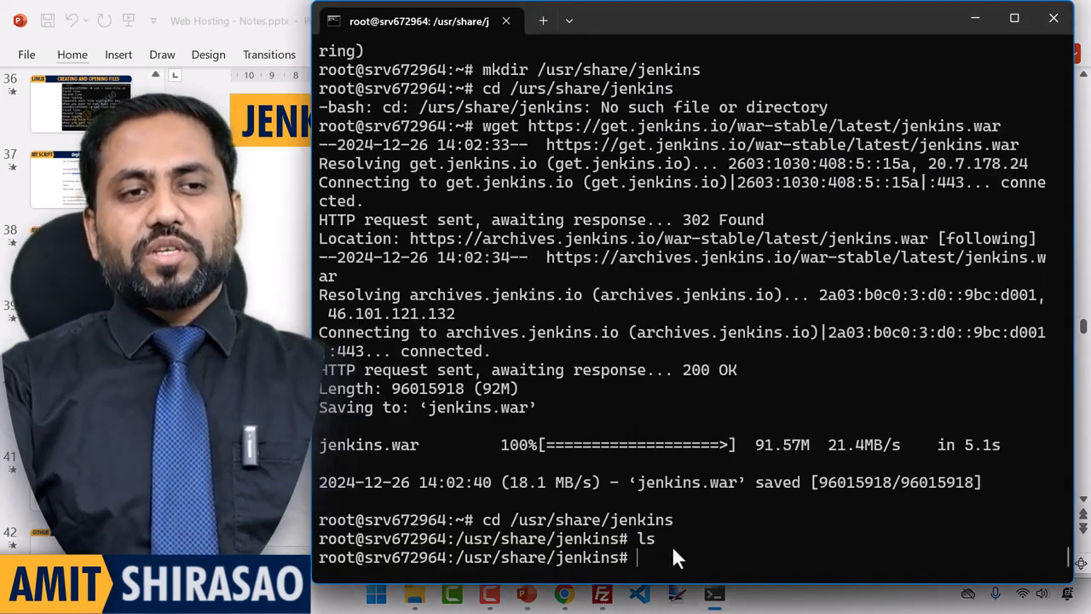
key("Up")
key("Up")
key("Up")
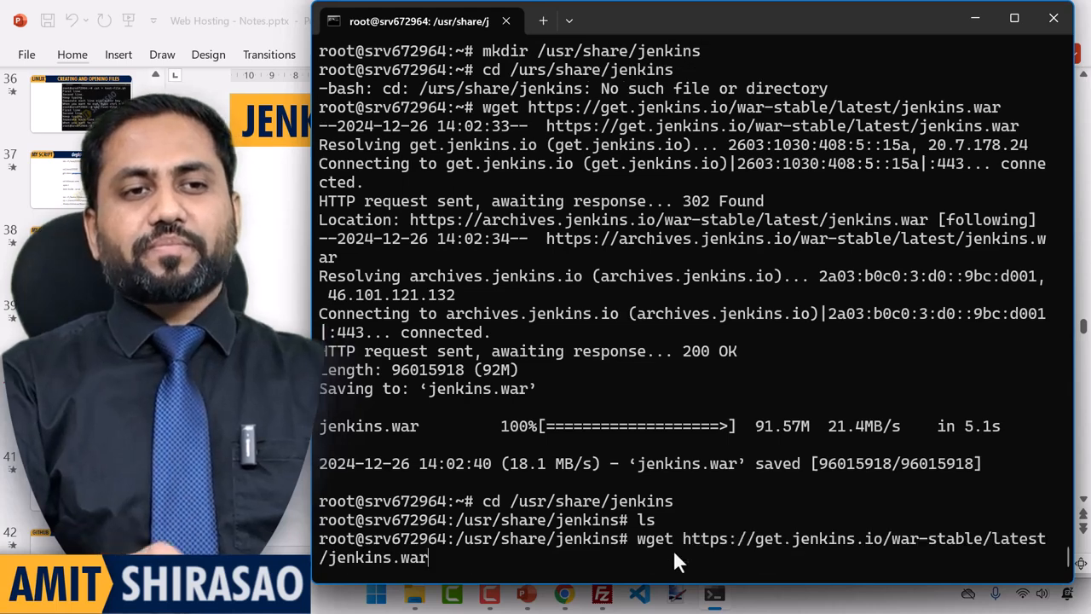
key("Return")
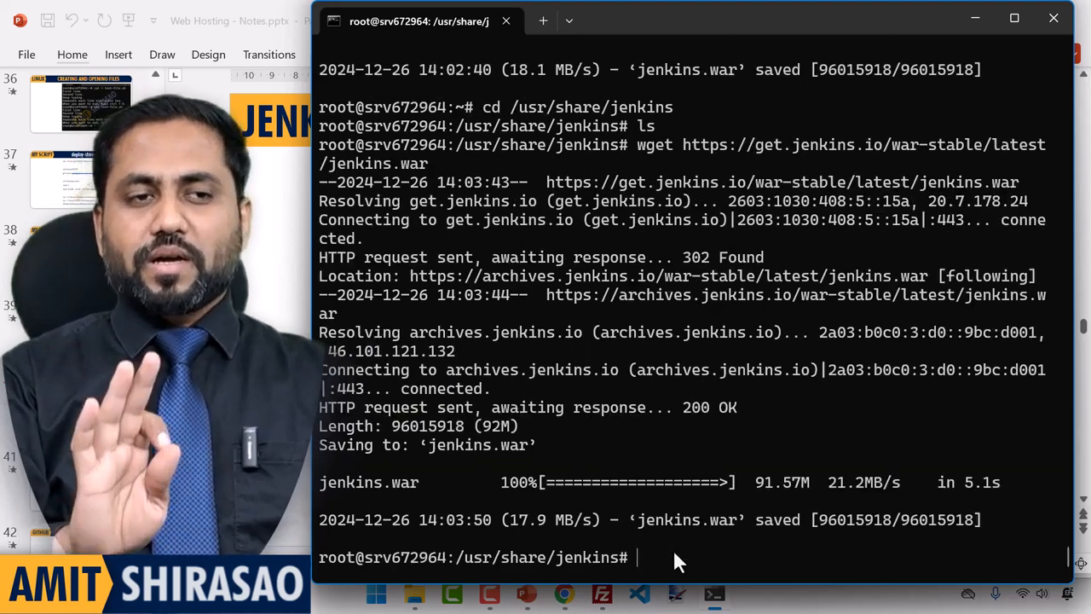
type("ls")
key("Return")
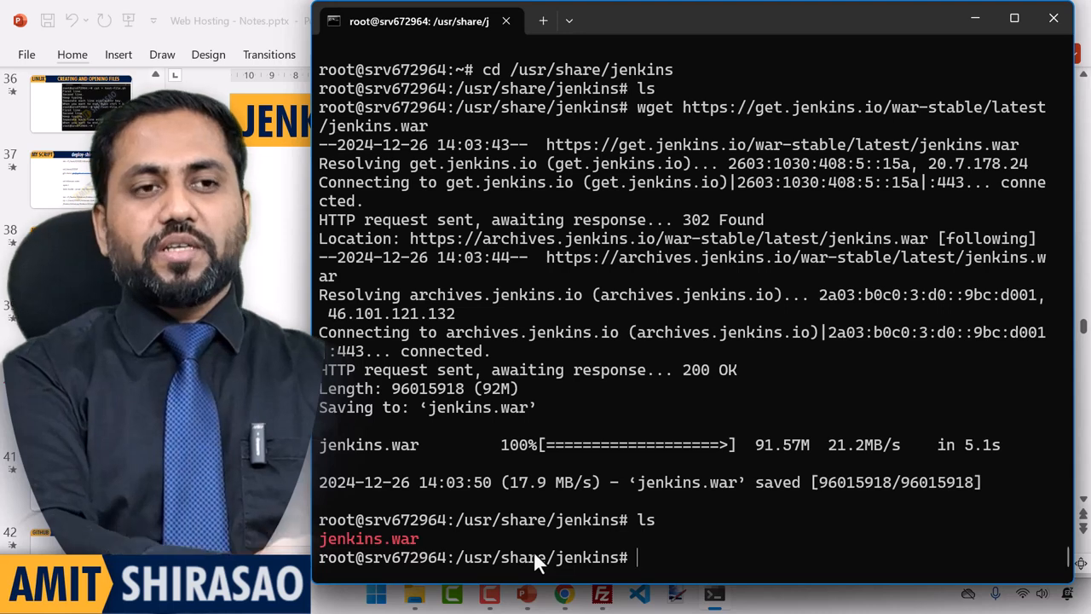
Change the terminal's working directory to /root and list its contents
type("cd /root")
key("Return")
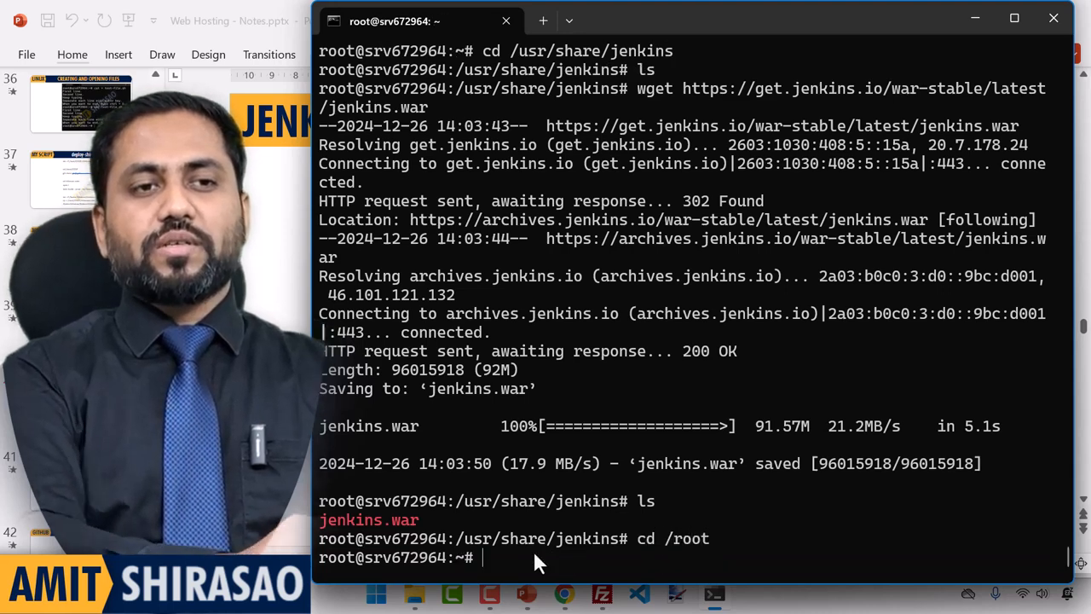
type("ls")
key("Return")
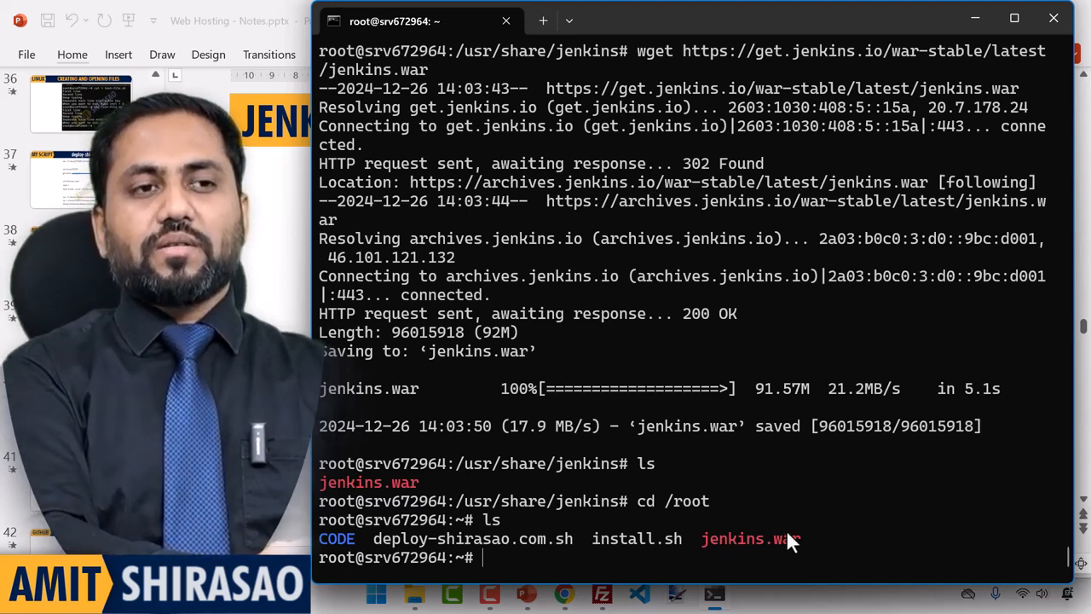
Delete the misplaced jenkins.war file from /root and list the directory again
type("rm")
type("jenk")
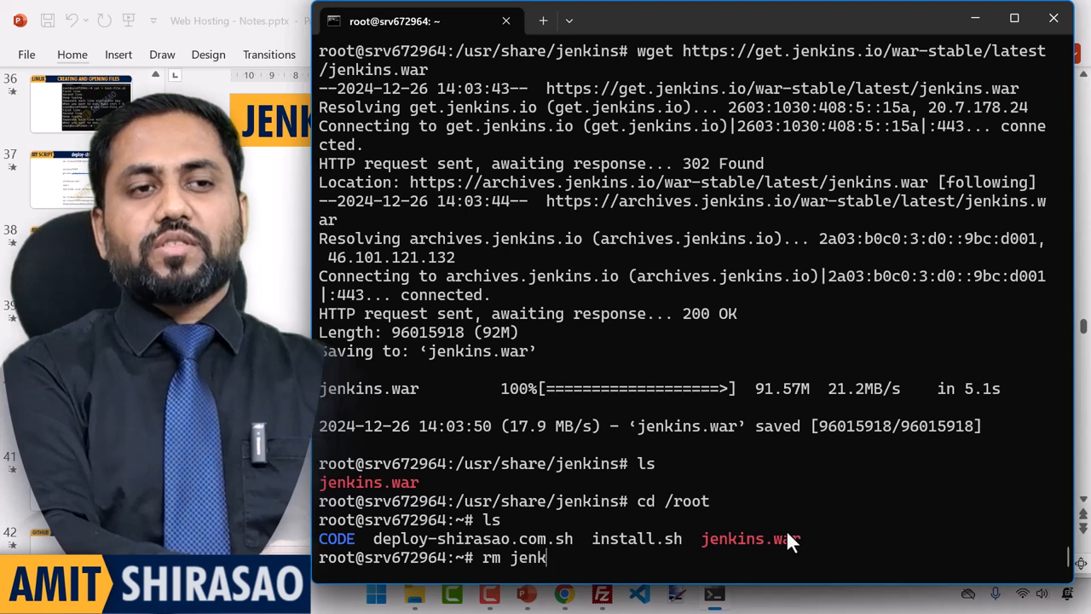
key("Tab")
key("Return")
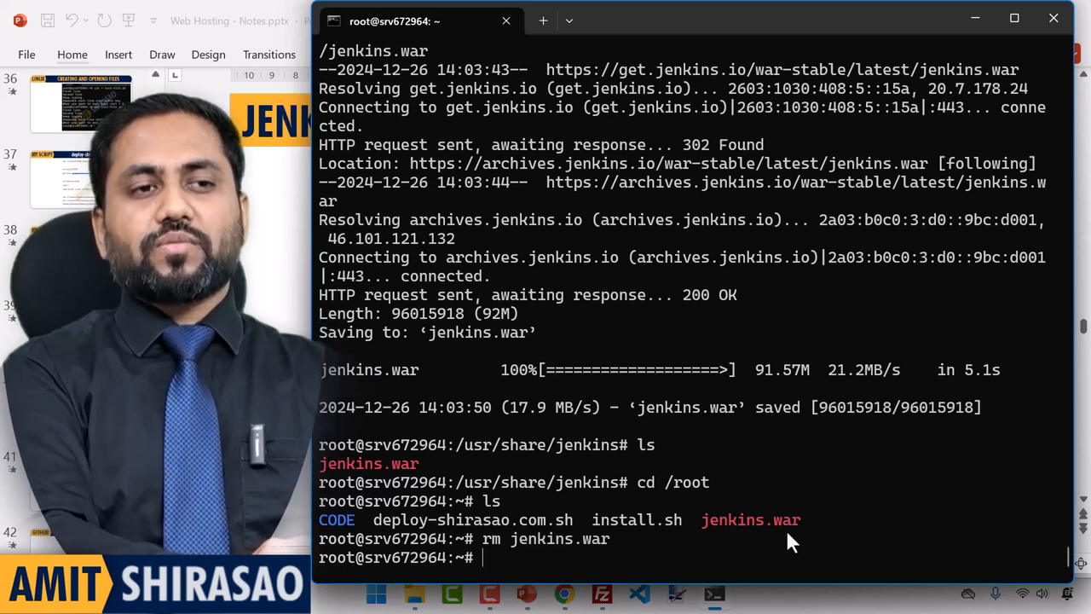
type("ls")
key("Return")
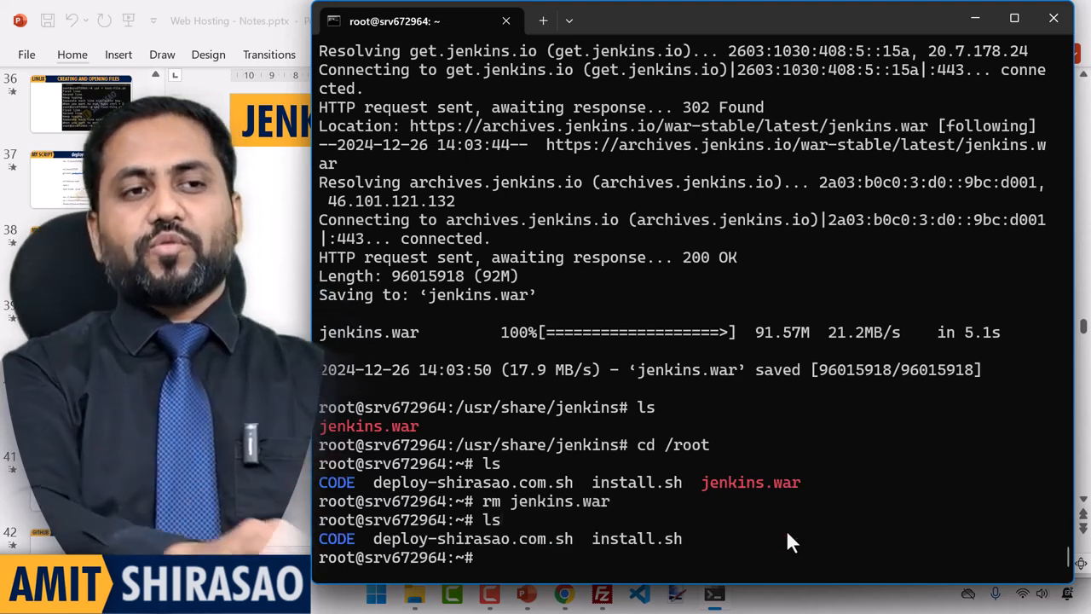
Copy the java -jar /usr/share/jenkins/jenkins.war command from the PowerPoint notes to the terminal's command line
key("Up")
key("Up")
key("Up")
key("Up")
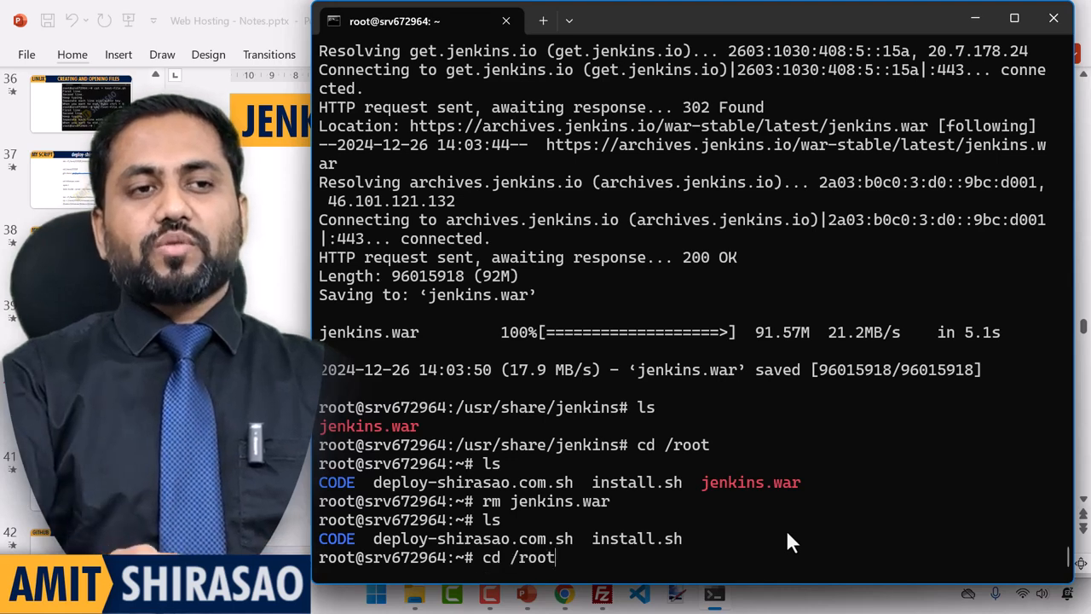
key("alt+Tab")
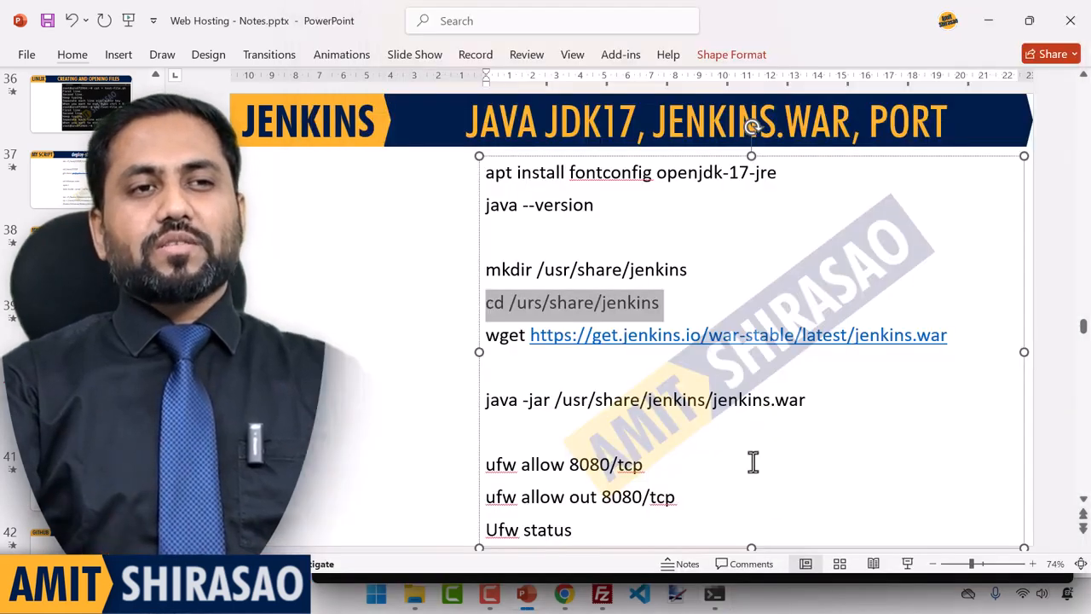
triple_click(487, 400)
key("ctrl+c")
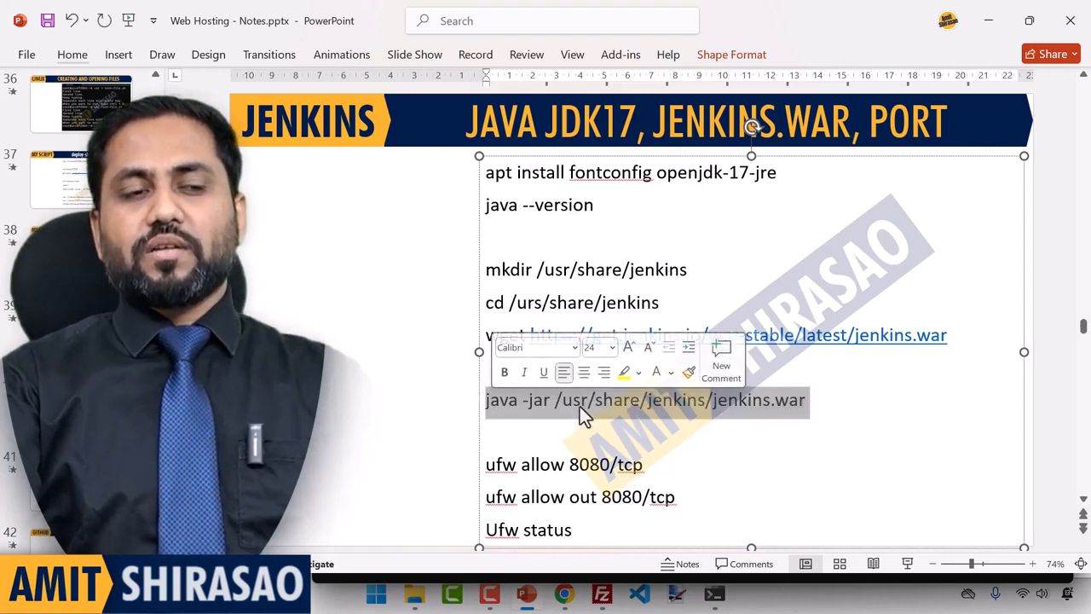
key("alt+Tab")
key("ctrl+v")
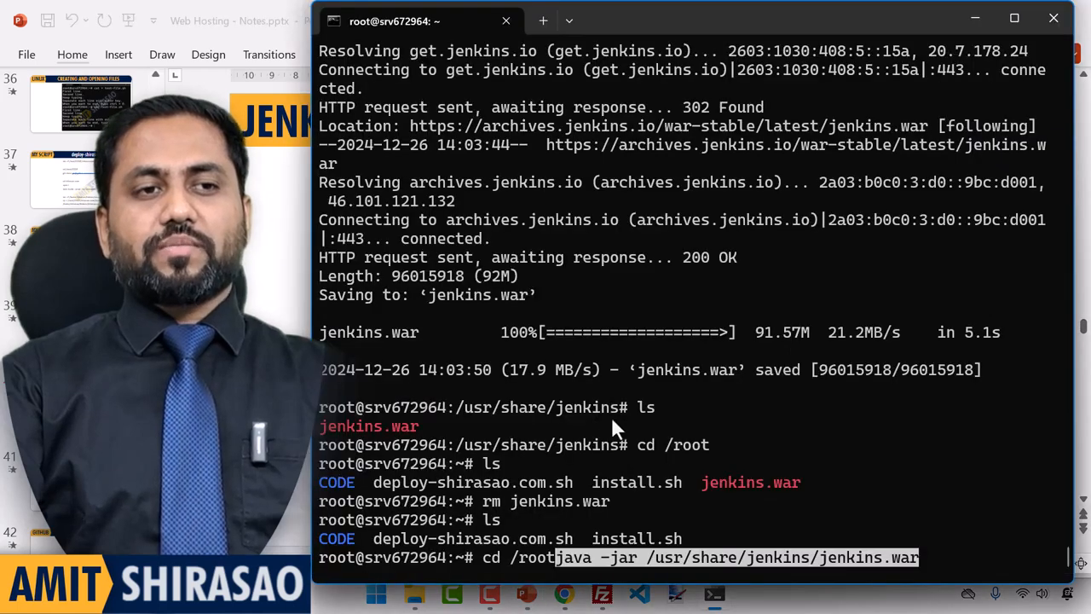
Remove the leftover cd /root text from the command line and run java -jar /usr/share/jenkins/jenkins.war
key("Left")
key("Left")
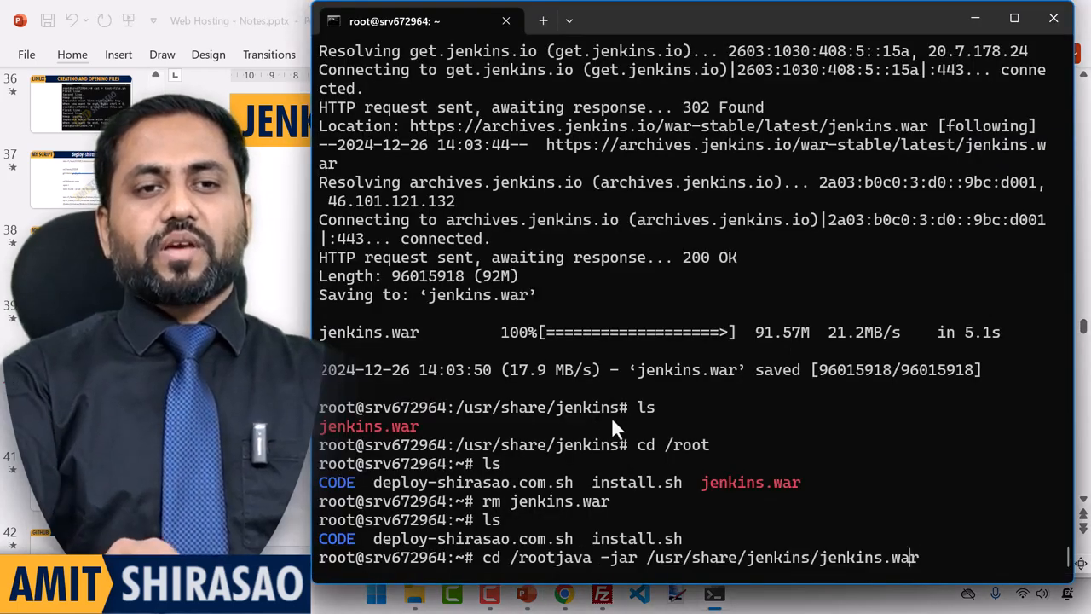
key("Left")
key("Left")
key("Left")
key("Left")
key("Left")
key("Left")
key("Left")
key("Left")
key("Left")
key("Left")
key("Left")
key("Left")
key("Left")
key("Left")
key("Left")
key("Left")
key("Left")
key("Left")
key("Left")
key("Left")
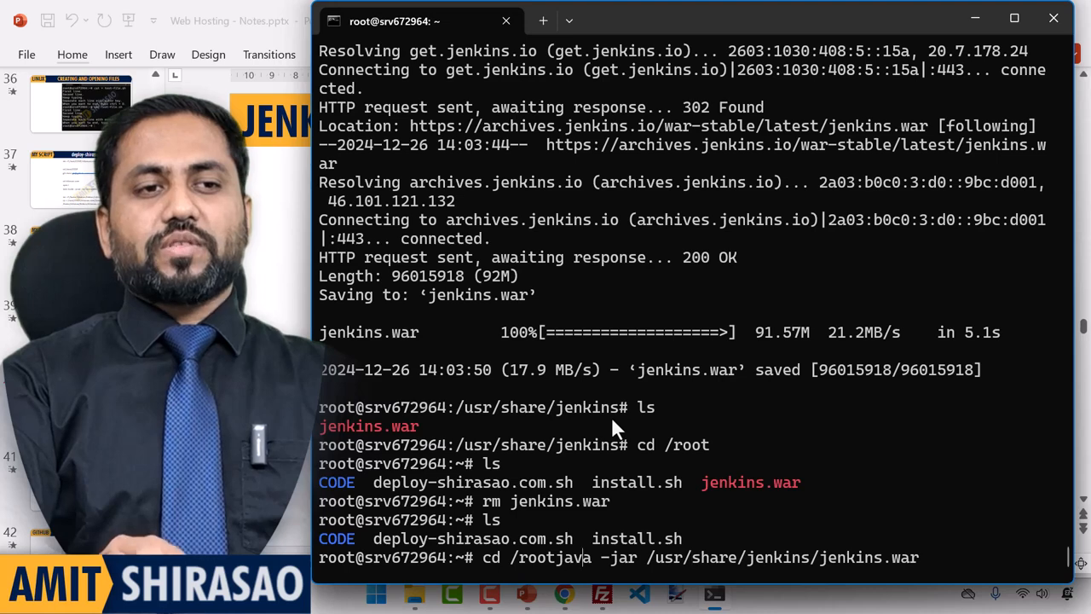
key("BackSpace")
key("BackSpace")
key("BackSpace")
key("BackSpace")
key("BackSpace")
key("BackSpace")
key("BackSpace")
key("BackSpace")
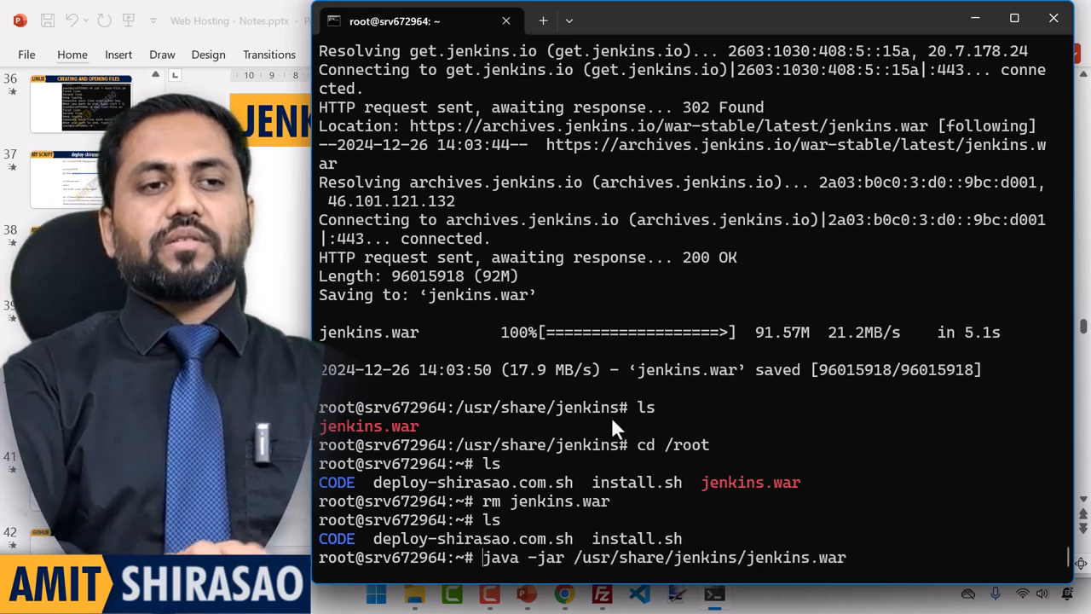
key("Return")
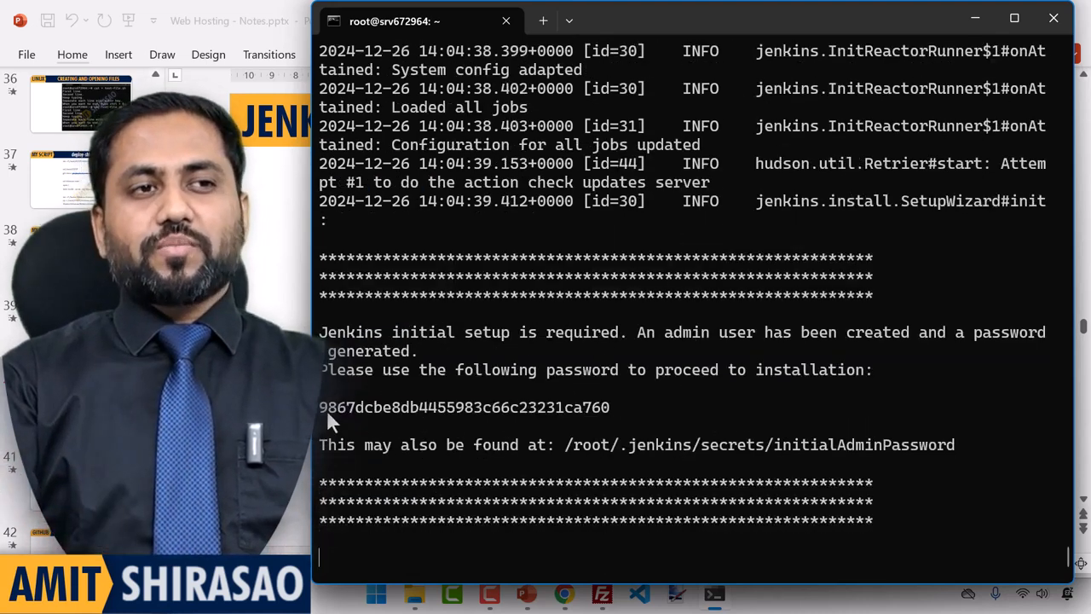
Copy the generated Jenkins initial admin password from the terminal output
left_click_drag(321, 407, 602, 412)
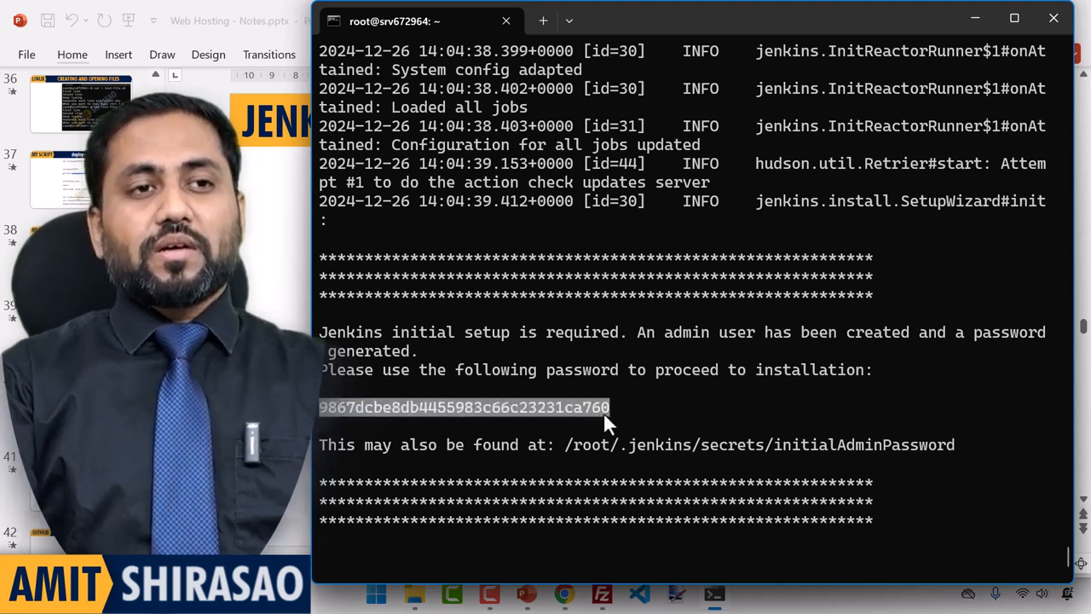
right_click(593, 413)
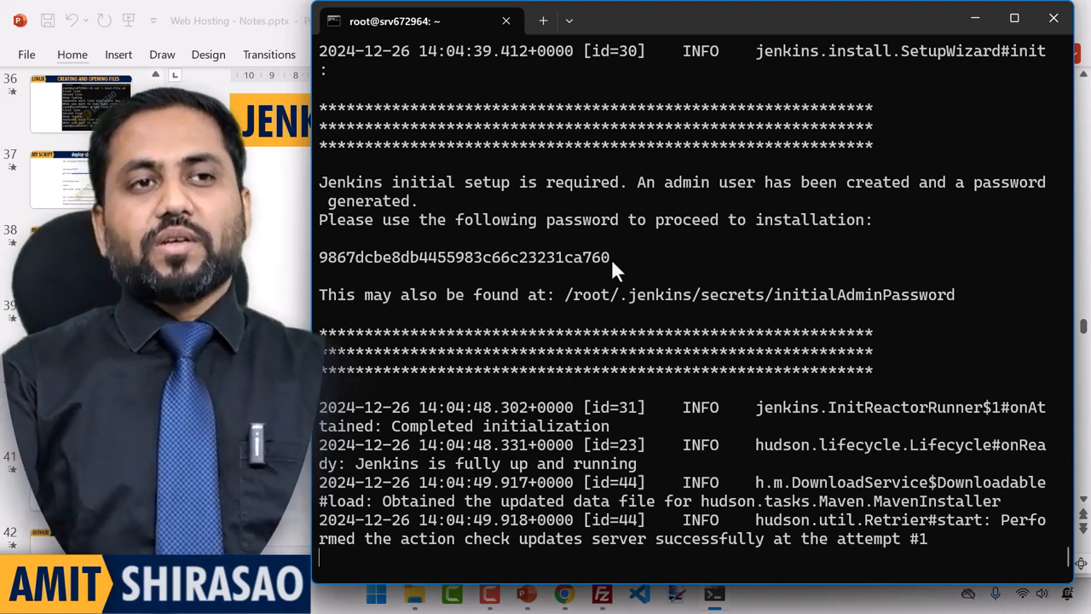
left_click_drag(610, 257, 430, 260)
left_click_drag(328, 258, 321, 258)
right_click(345, 257)
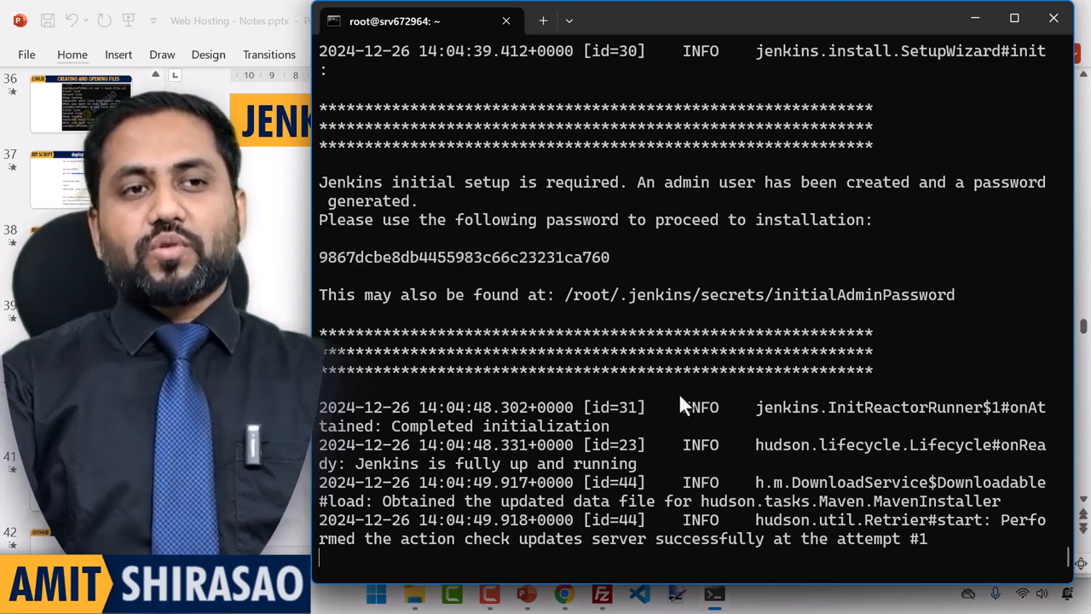
Review the Jenkins startup log in the terminal, from the java -jar command down to the final initialization messages
scroll(597, 501, "up", 5)
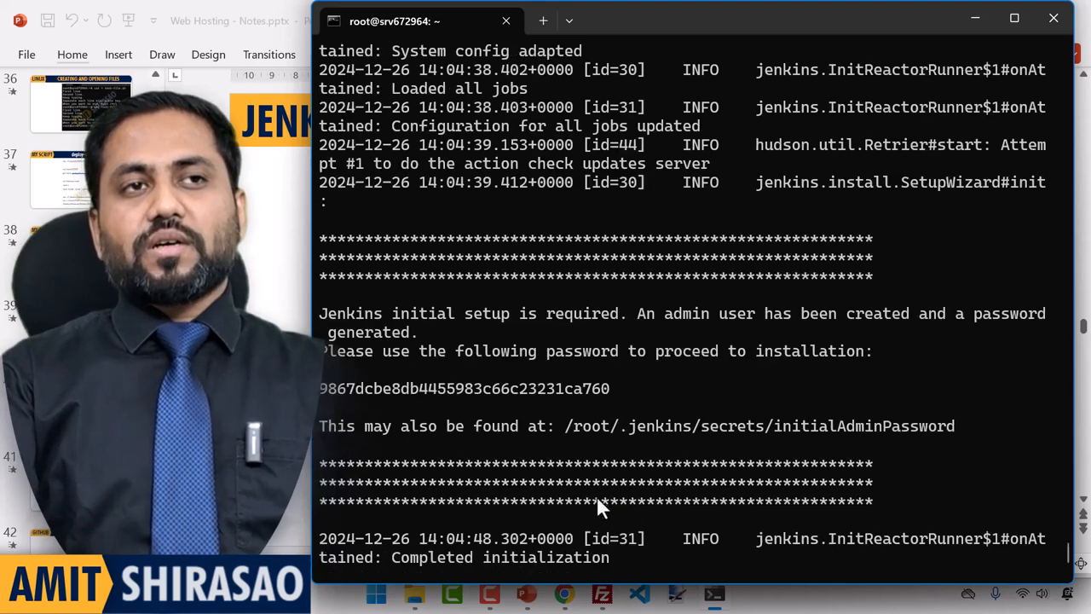
scroll(597, 501, "up", 12)
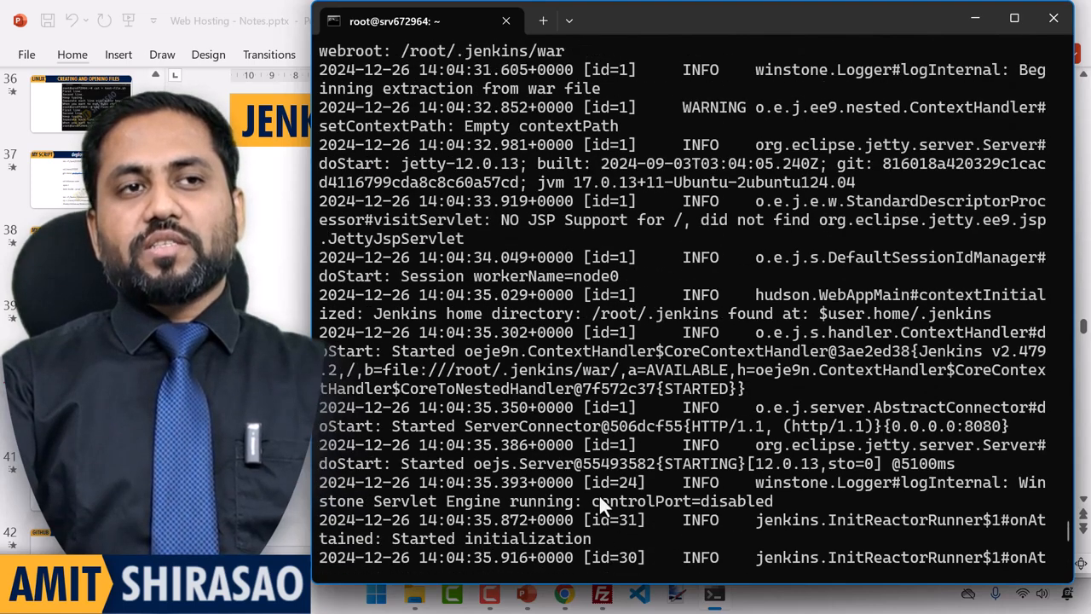
scroll(599, 496, "up", 2)
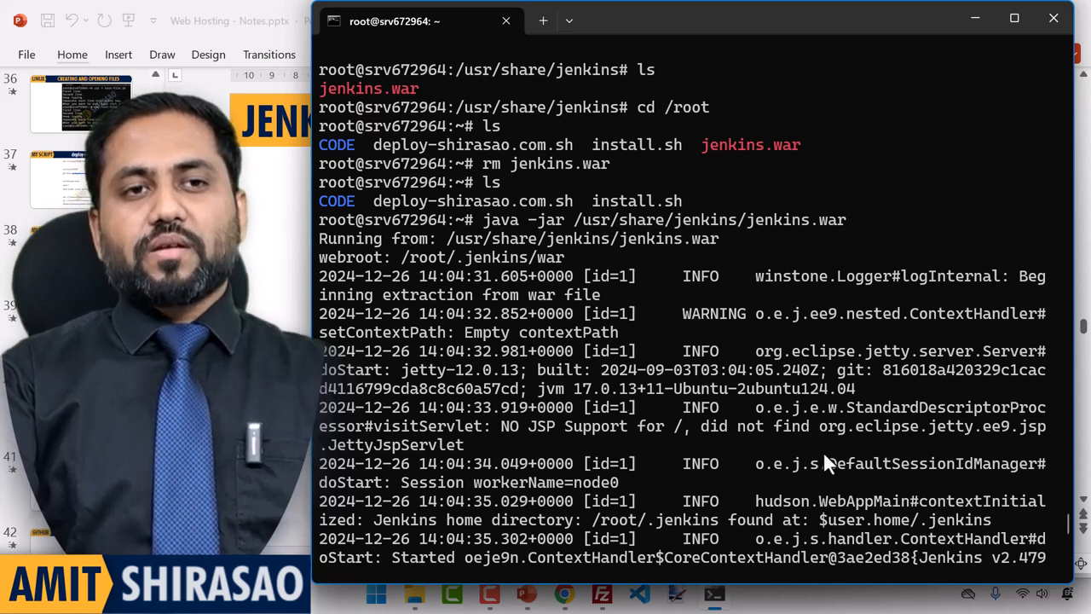
scroll(823, 460, "down", 2)
scroll(823, 451, "down", 6)
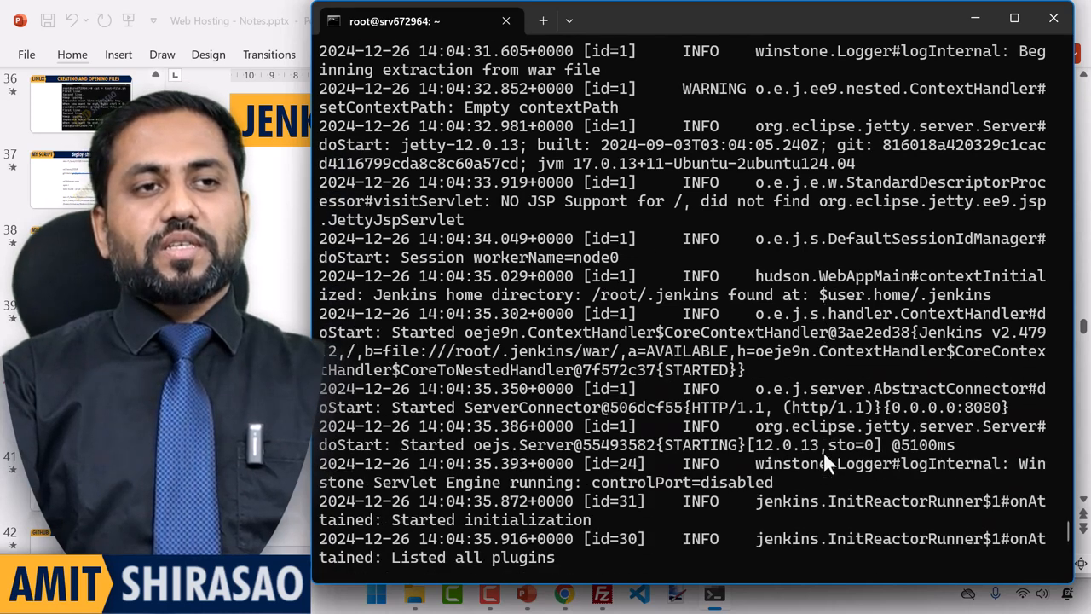
scroll(823, 450, "down", 8)
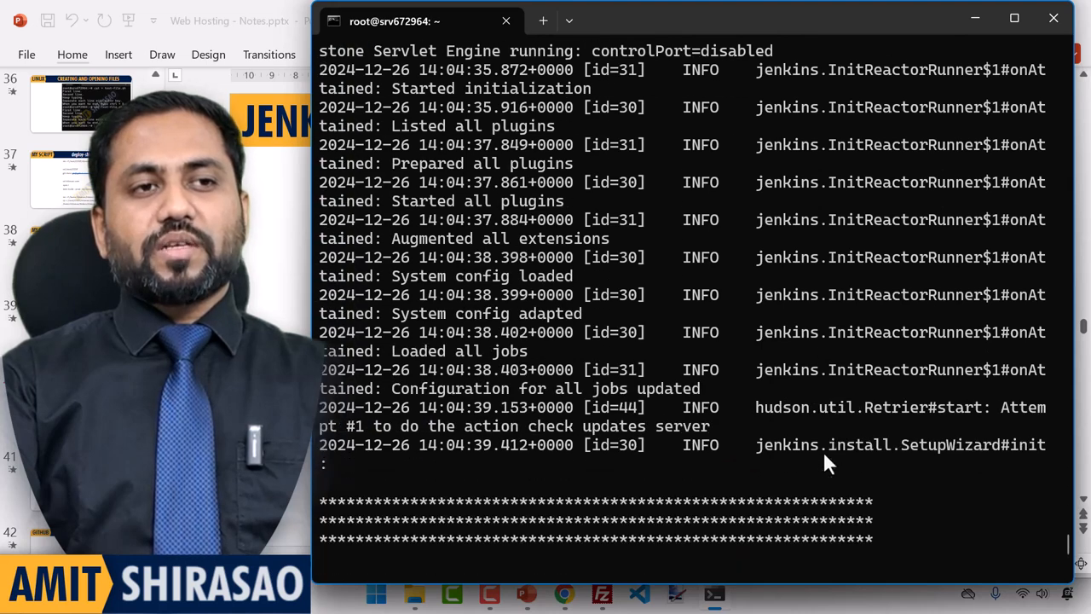
scroll(824, 451, "down", 3)
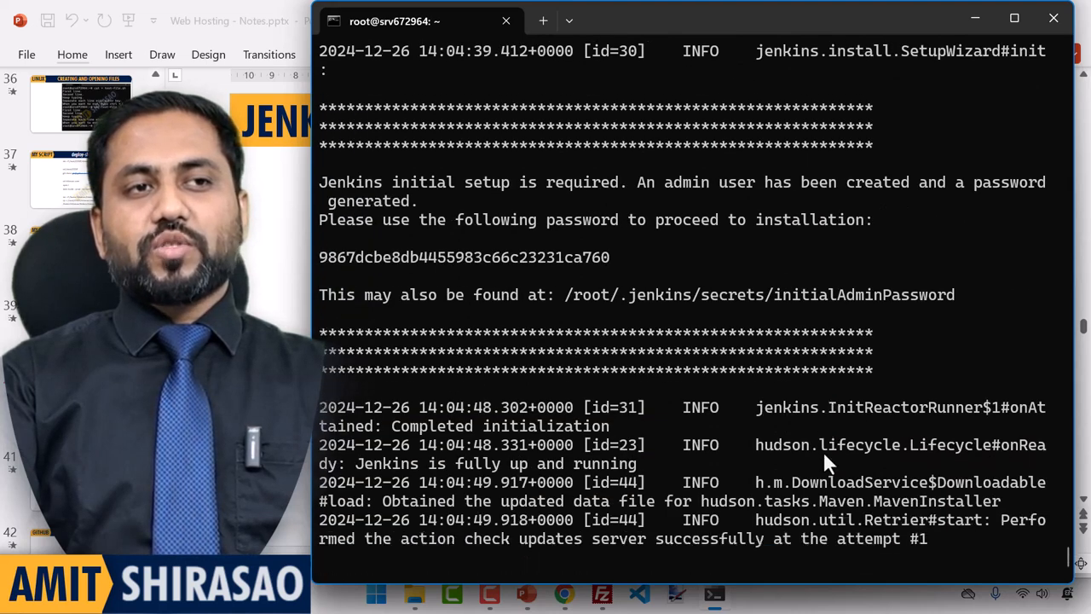
Switch to Chrome, load 147.93.19.160:8080 without the https prefix in the CloudPanel tab, and move that tab to a new window
left_click(565, 598)
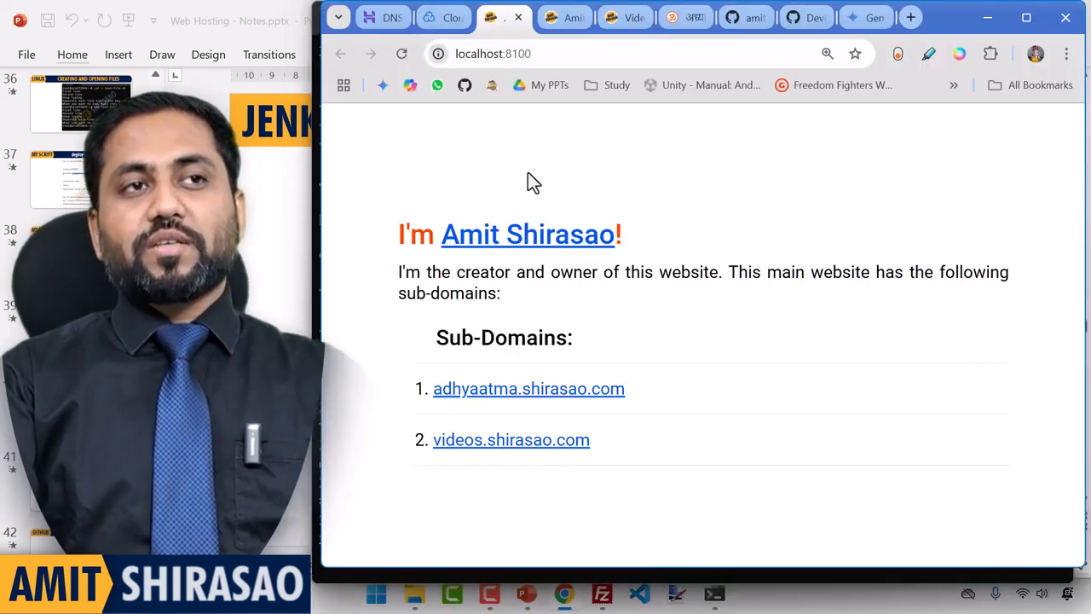
left_click(434, 18)
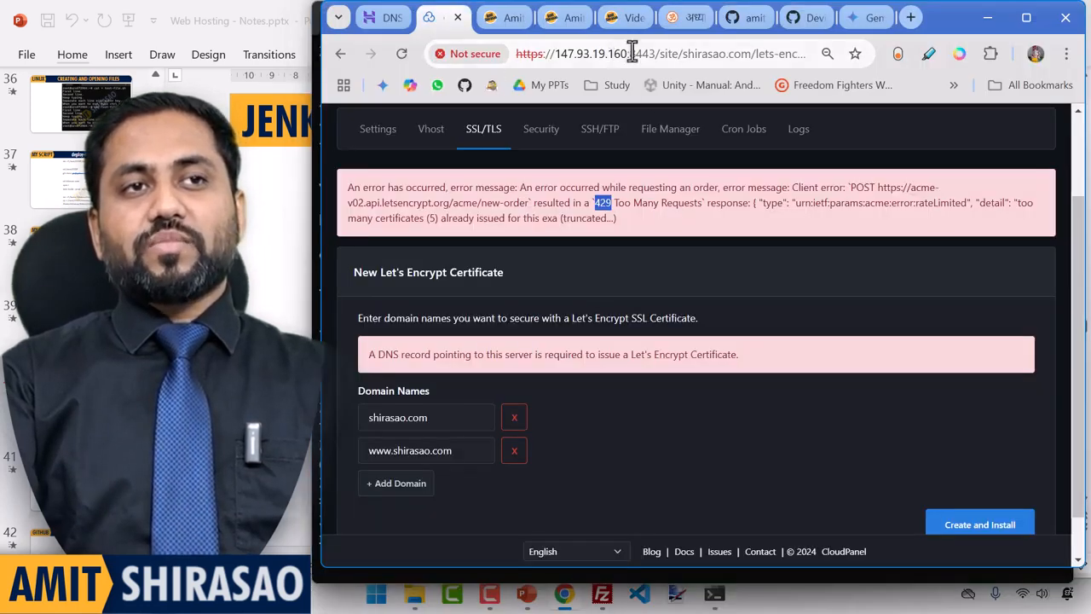
left_click_drag(555, 54, 968, 121)
type("080")
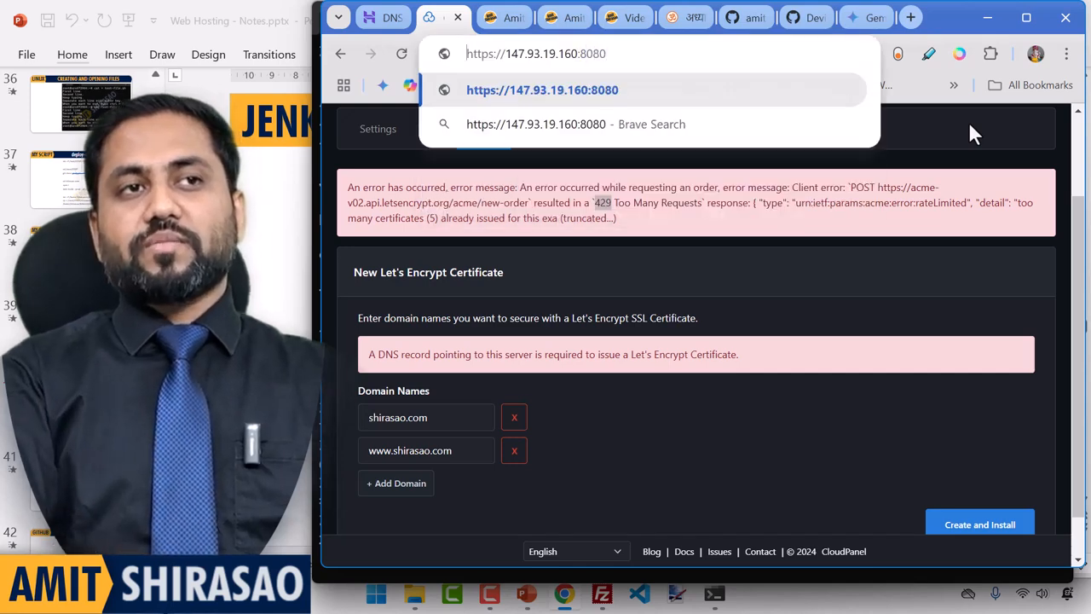
key("Delete")
key("Delete")
key("Delete")
key("Delete")
key("Delete")
key("Delete")
key("Delete")
key("Delete")
key("Return")
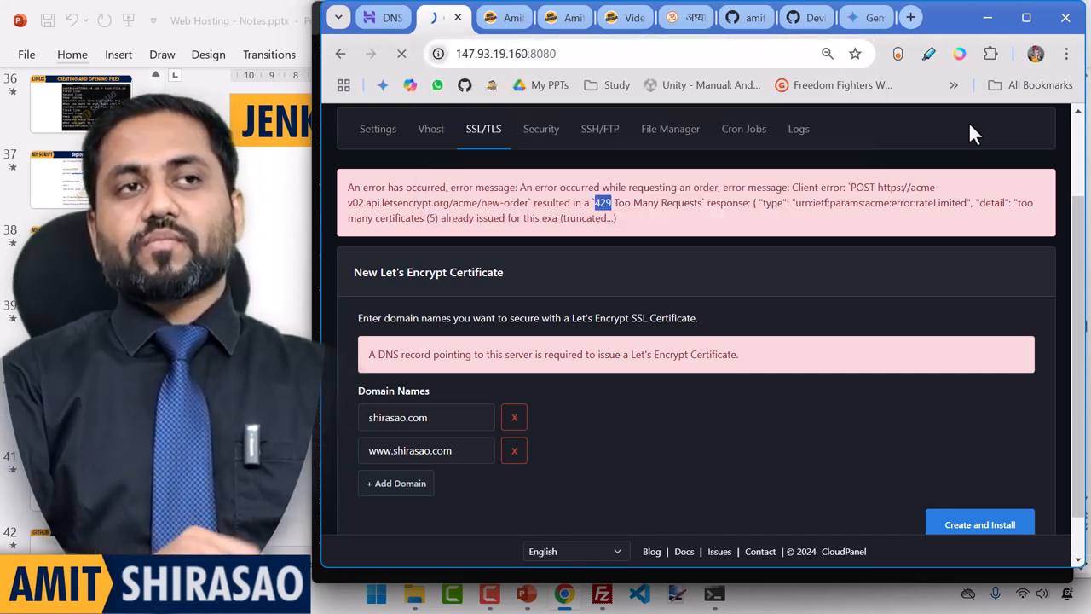
right_click(440, 24)
left_click(555, 324)
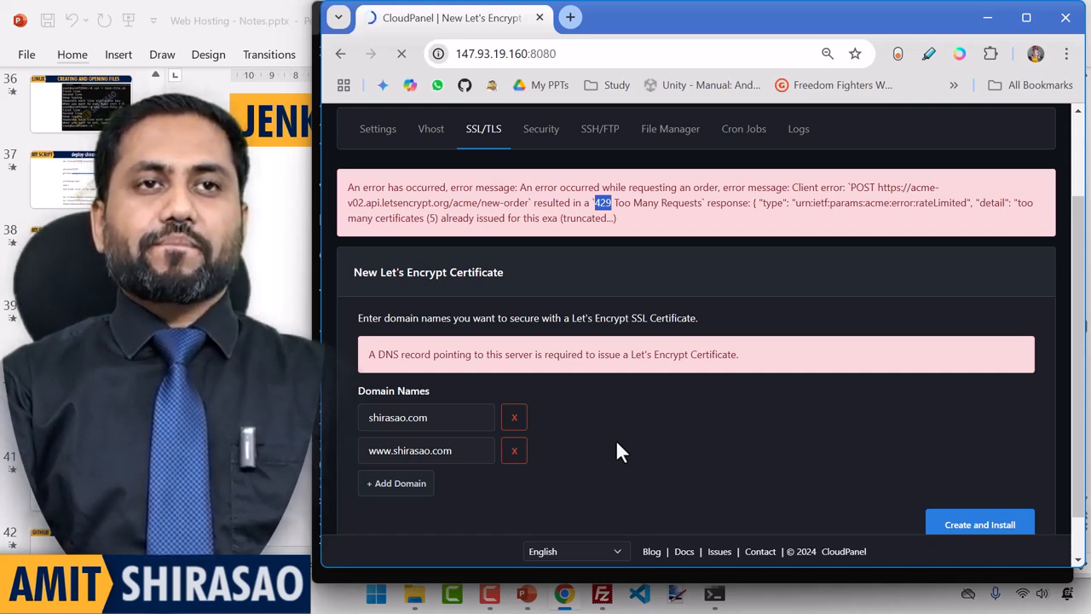
Switch to PowerPoint and review the ufw allow 8080/tcp, ufw allow out 8080/tcp and ufw status commands on the Jenkins slide
key("alt+Tab")
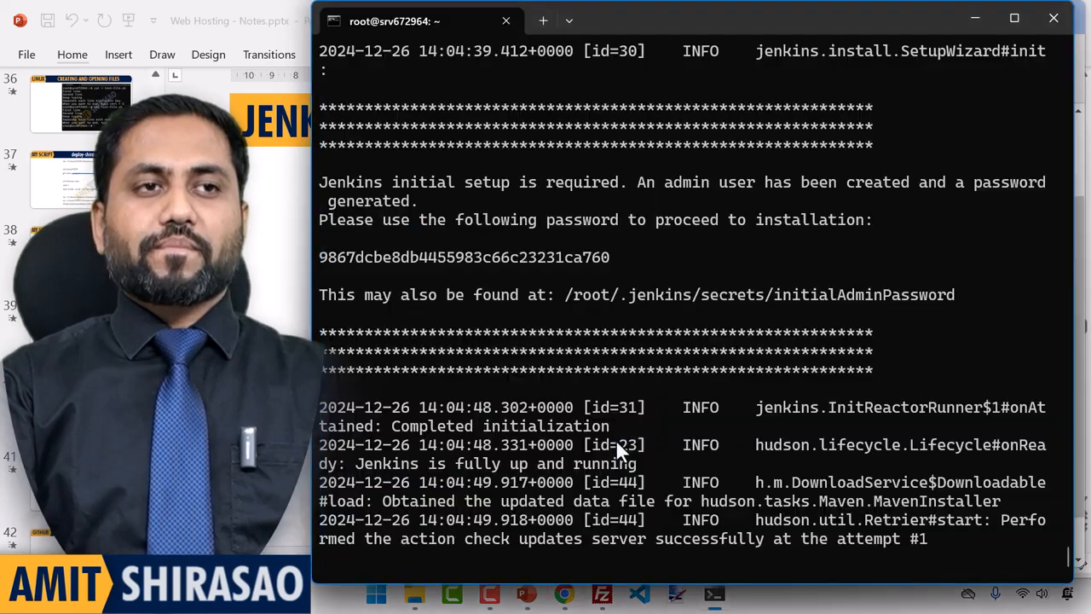
key("alt+Tab")
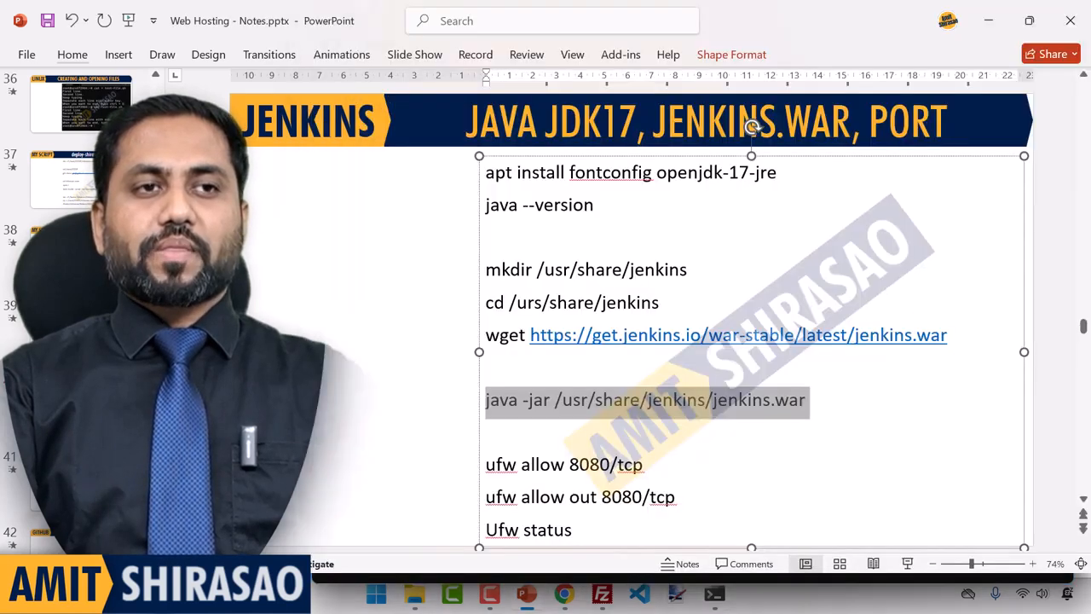
left_click(410, 434)
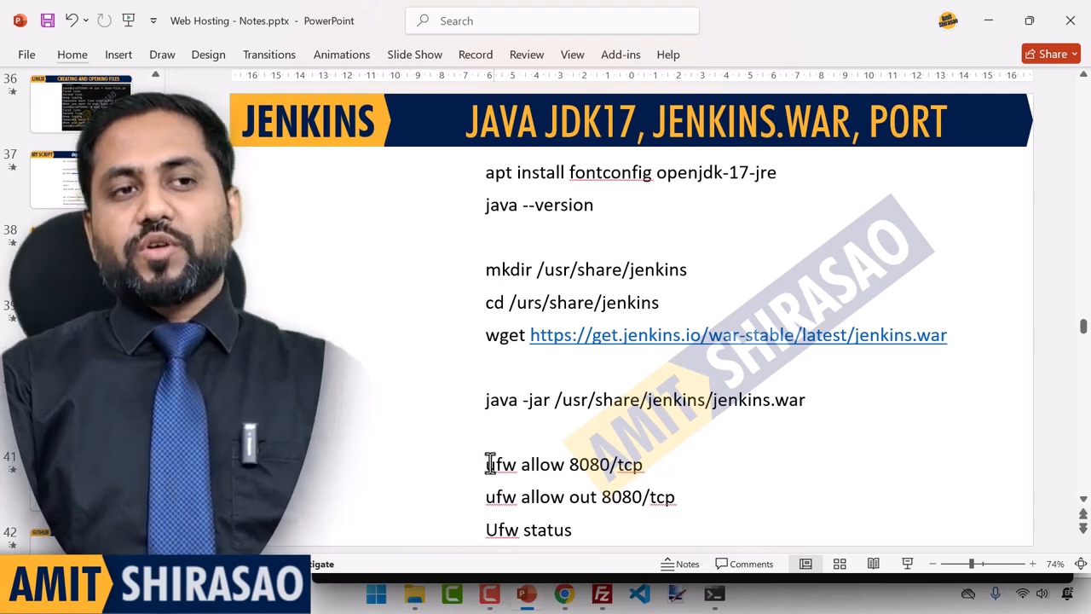
left_click_drag(488, 464, 609, 521)
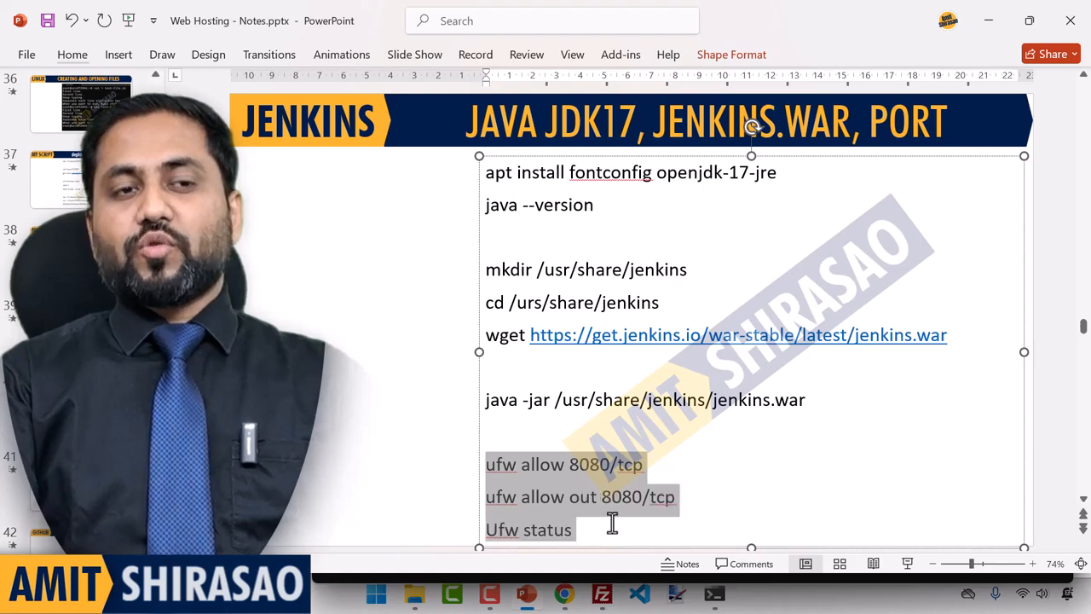
left_click(562, 481)
left_click(512, 465)
left_click_drag(509, 467, 490, 468)
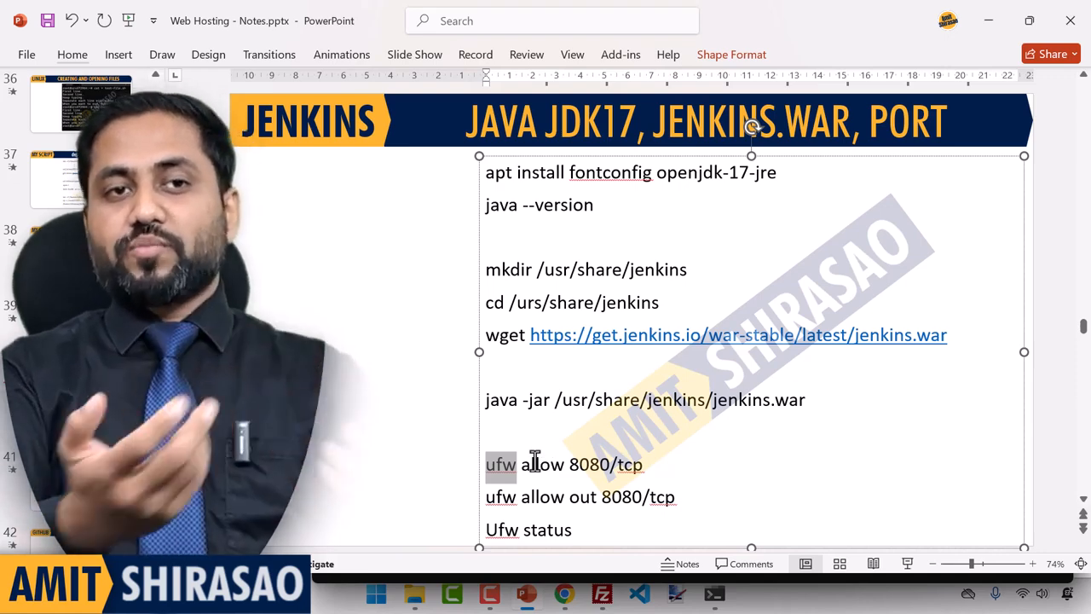
left_click_drag(570, 465, 642, 463)
left_click(648, 461)
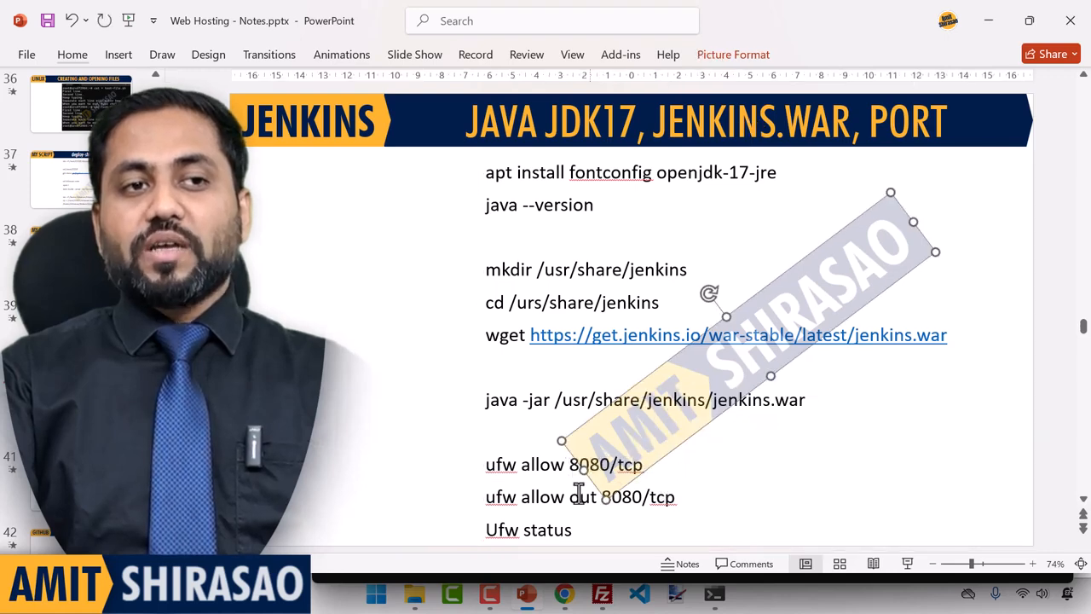
left_click(523, 494)
left_click_drag(563, 496, 675, 496)
Switch to the terminal, stop the running Jenkins process and clear the screen
key("alt+Tab")
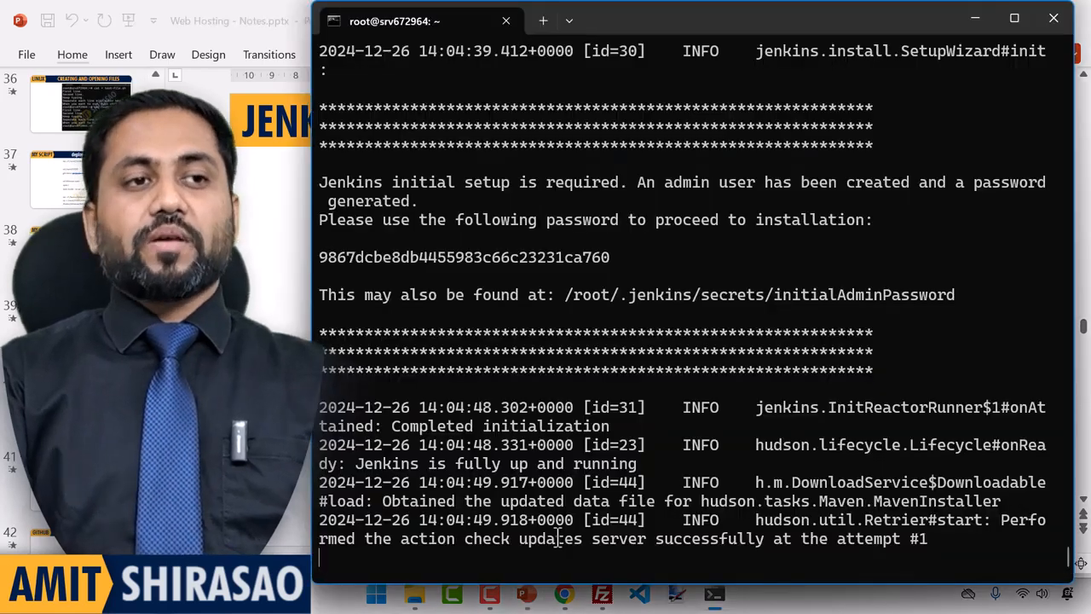
key("ctrl+c")
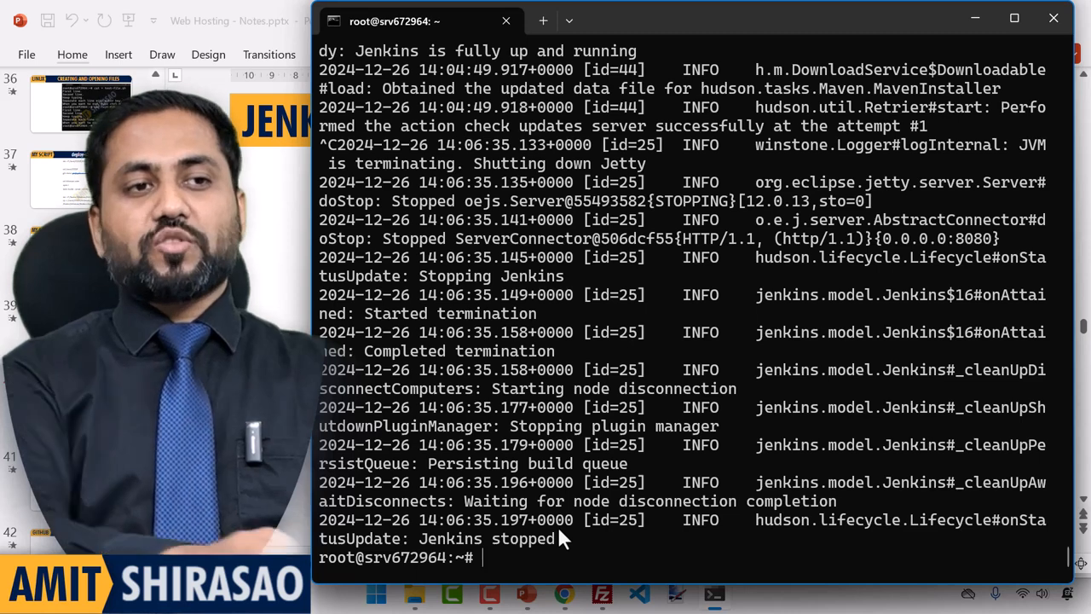
type("clear")
key("Return")
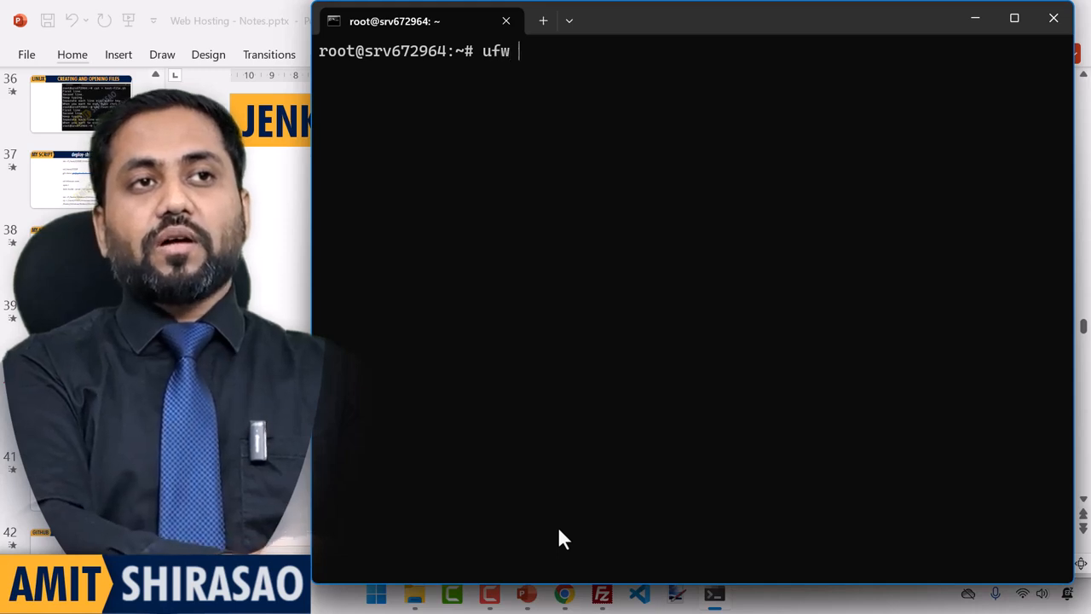
Allow incoming traffic on port 8080 by running ufw allow 8080/tcp
type("ufw allow 8")
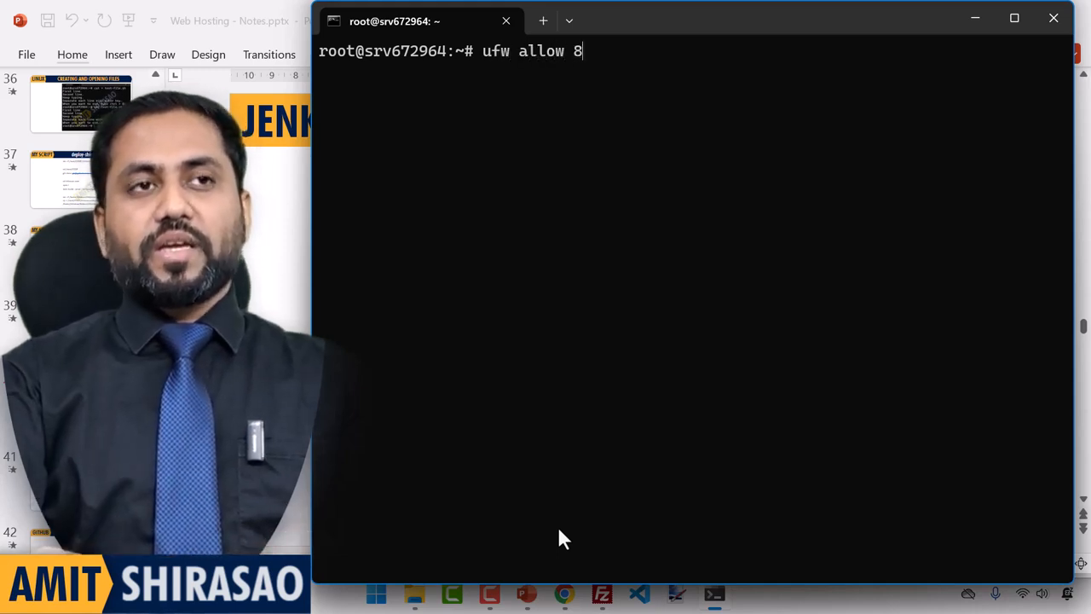
type("080/tcp")
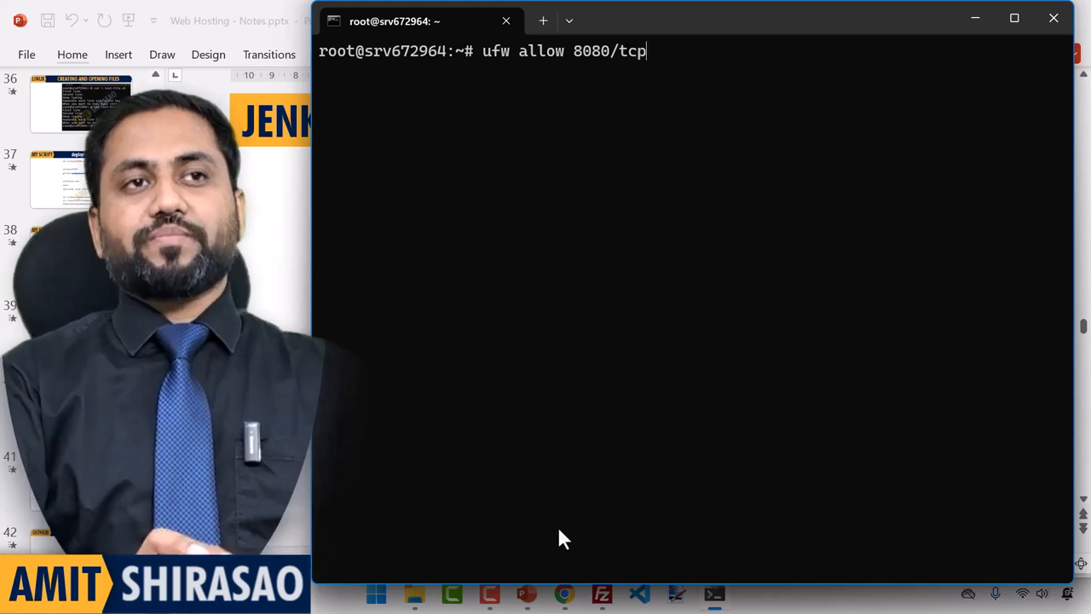
key("Return")
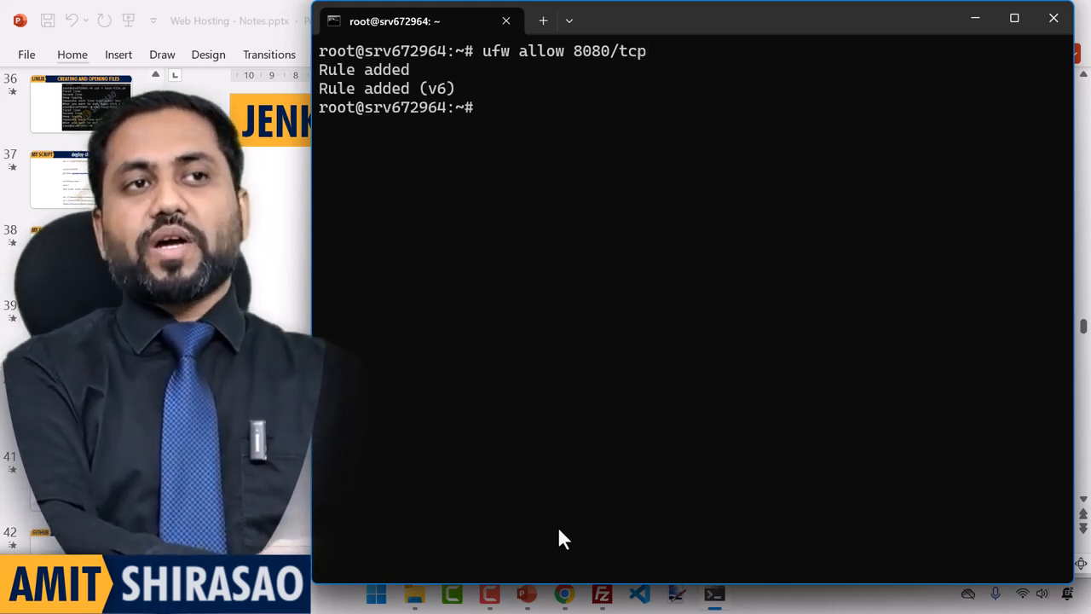
Run ufw status and check the 8080/tcp and 8080/tcp (v6) entries in the rule list
type("s")
key("BackSpace")
type("u")
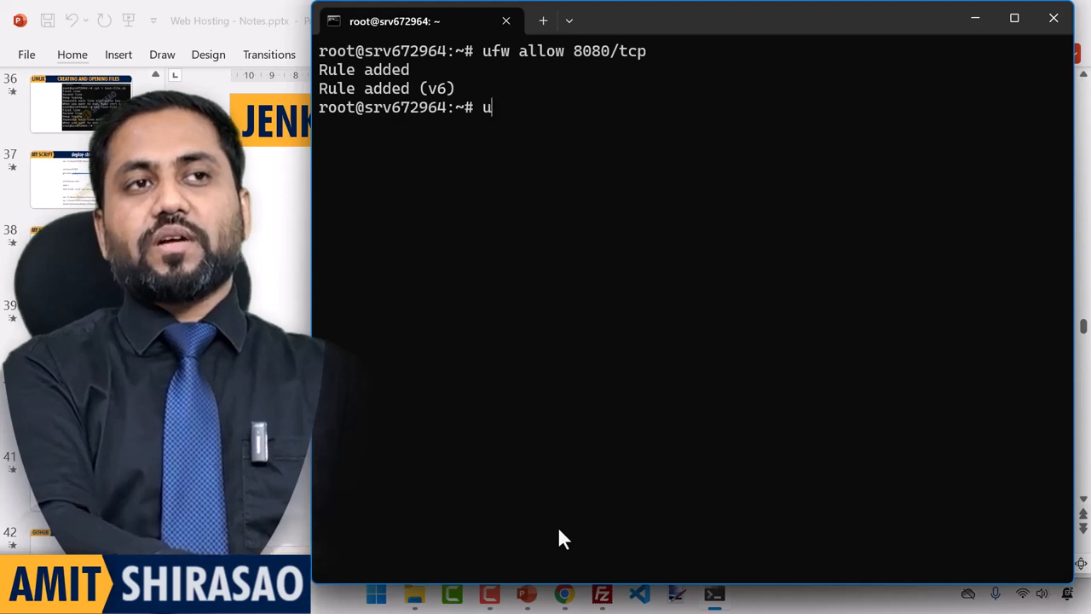
type("fw stata")
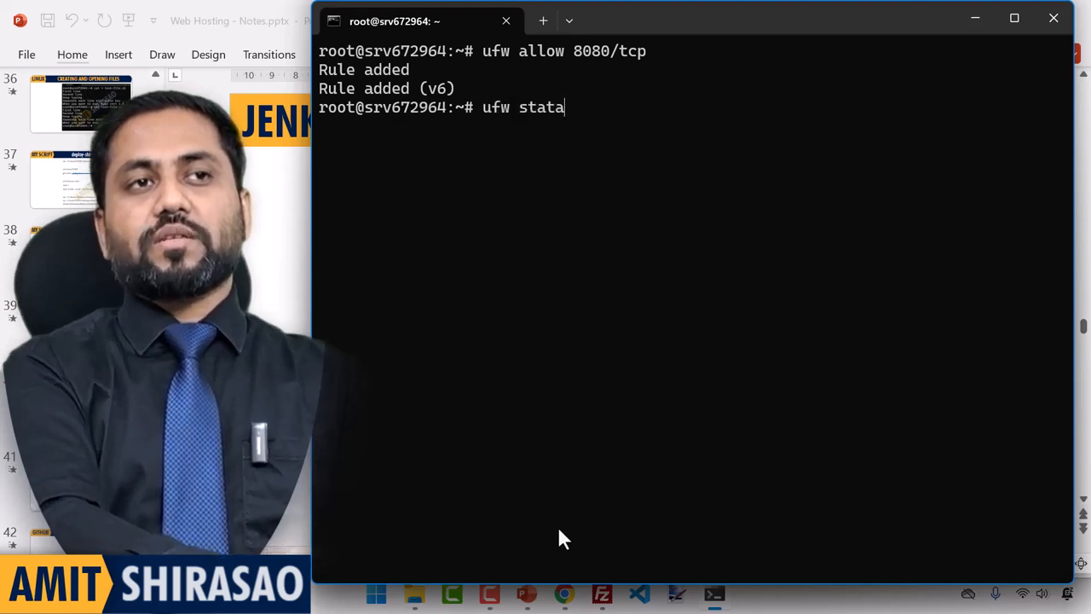
key("BackSpace")
type("us")
key("Return")
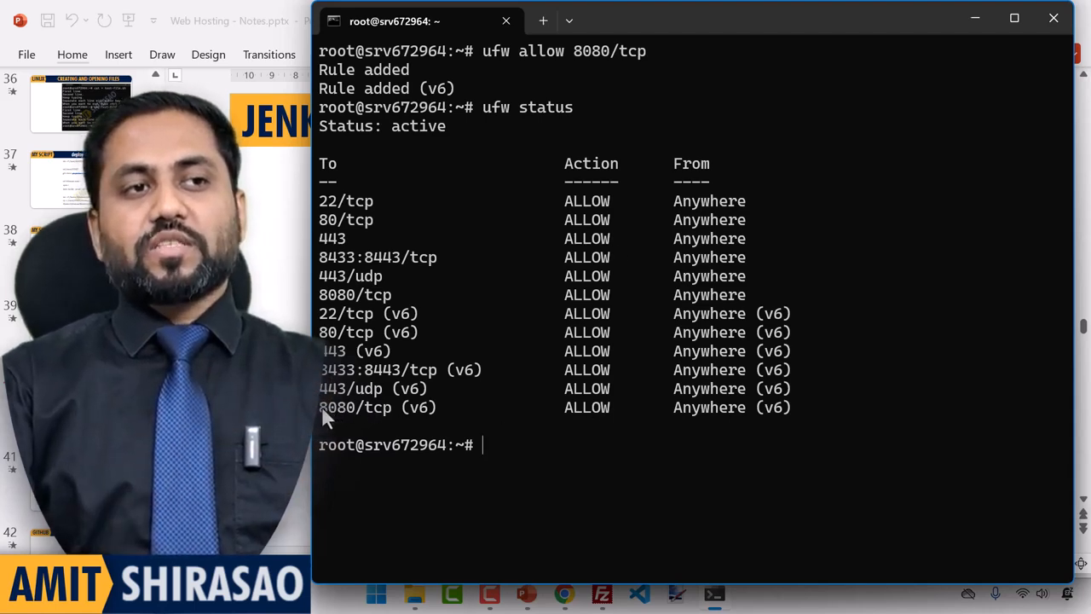
left_click_drag(321, 405, 431, 406)
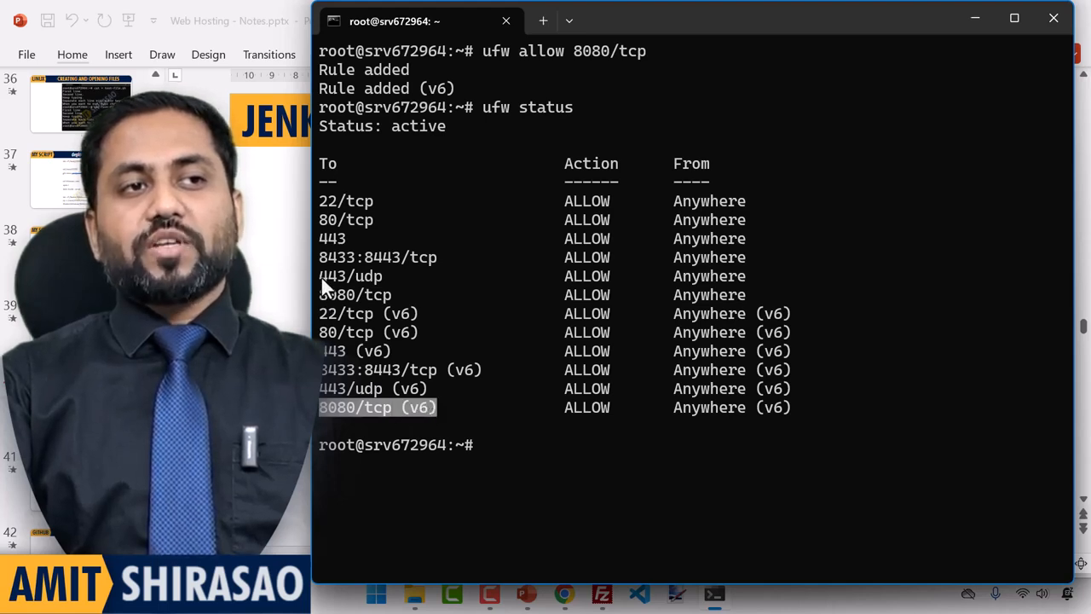
left_click_drag(320, 294, 389, 295)
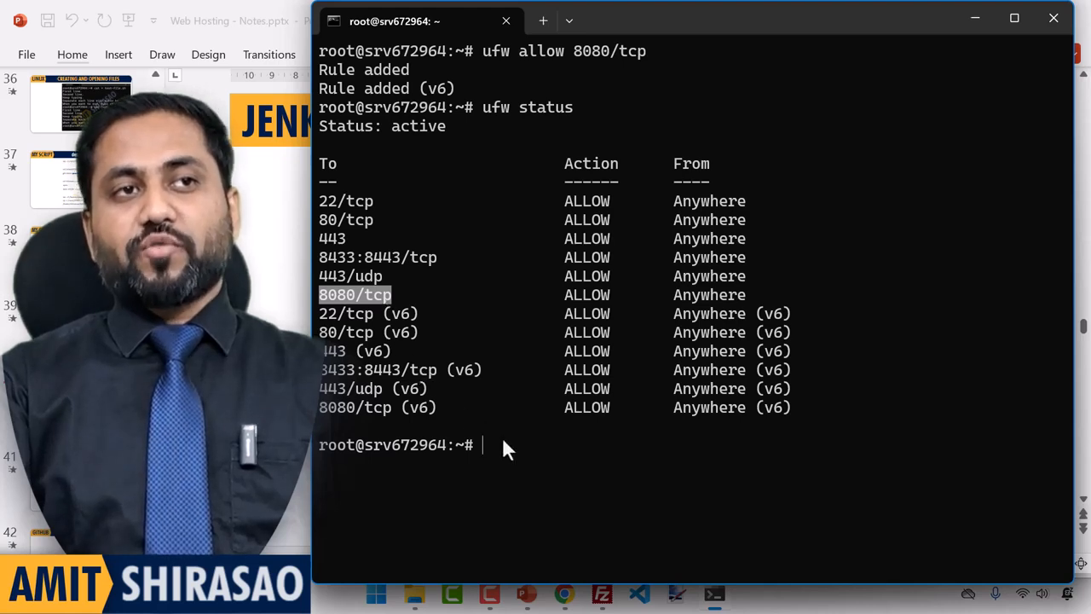
Reuse the earlier ufw allow 8080/tcp command, adding out to run ufw allow out 8080/tcp for outgoing traffic
left_click(663, 510)
key("Up")
key("Up")
key("Left")
key("Left")
key("Left")
key("Left")
key("Left")
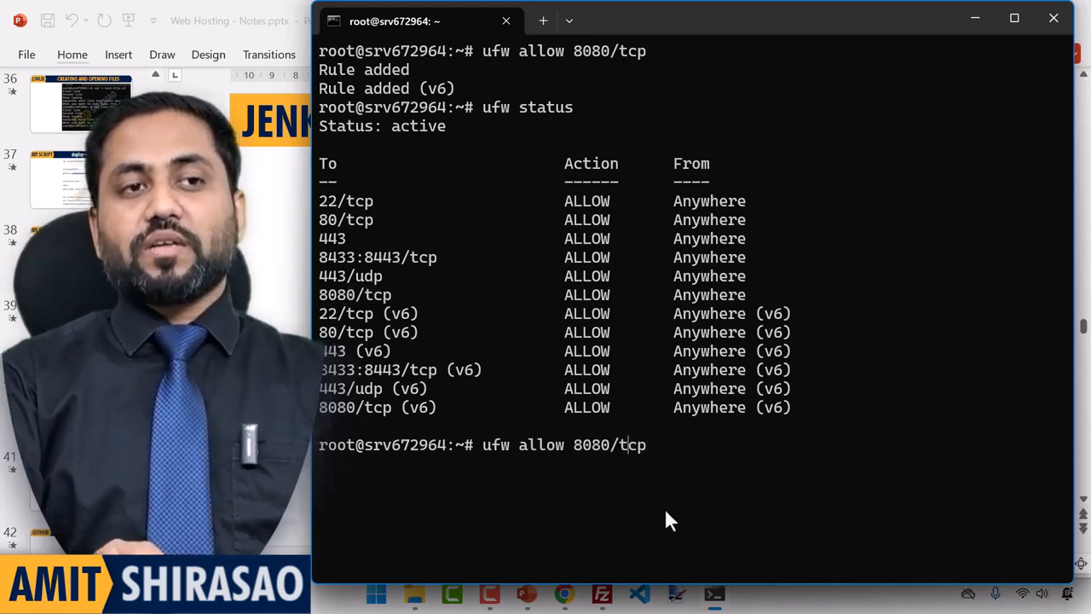
key("Left")
key("Left")
key("Left")
type("out")
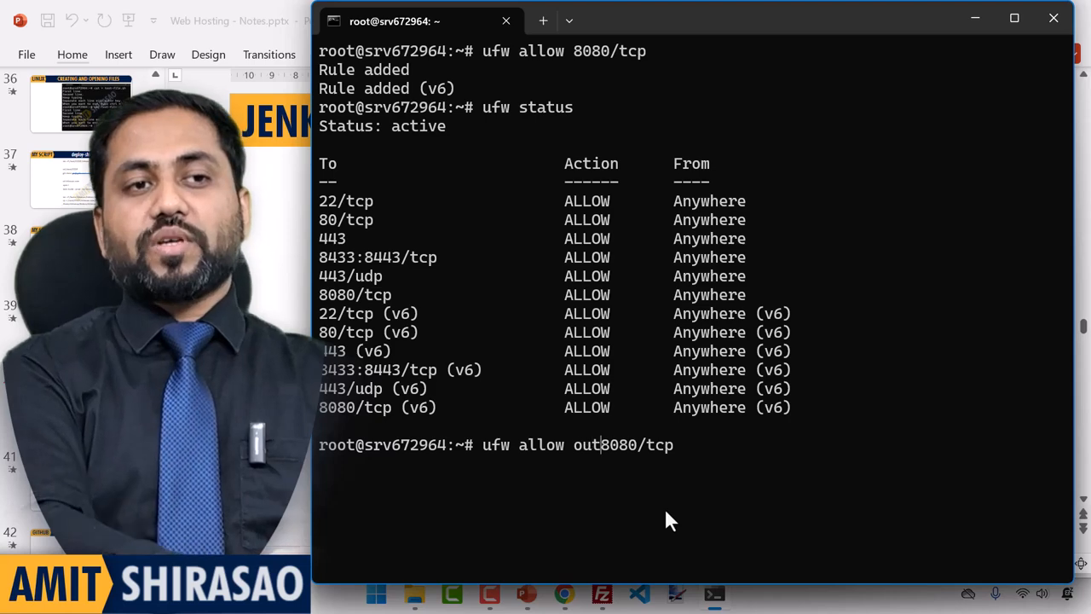
key("Return")
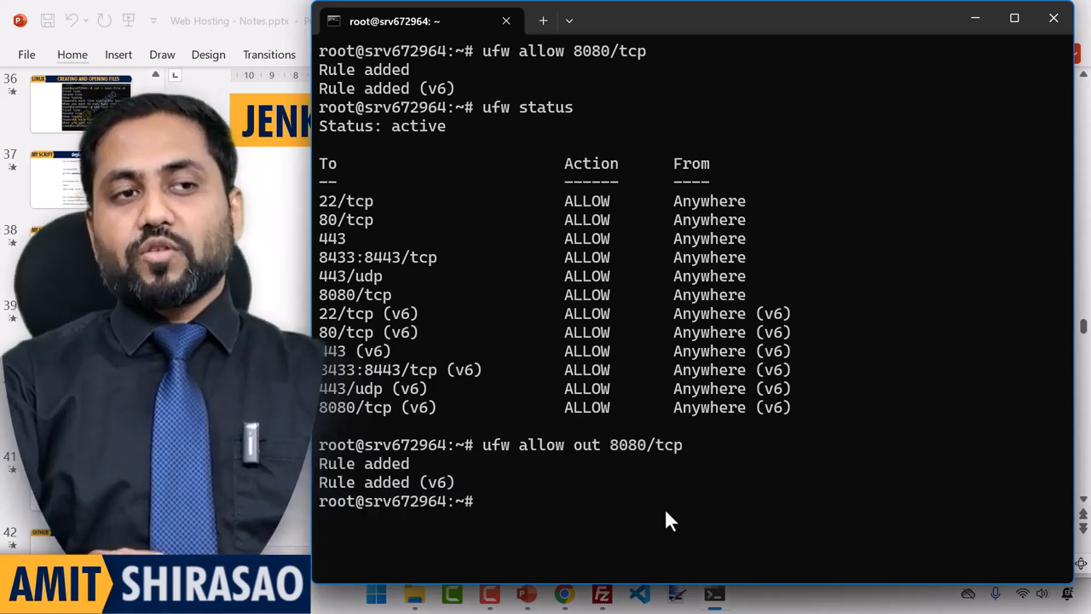
Run ufw status again and examine the outgoing rules for port 8080, both the regular and v6 entries
key("Up")
key("Up")
key("Return")
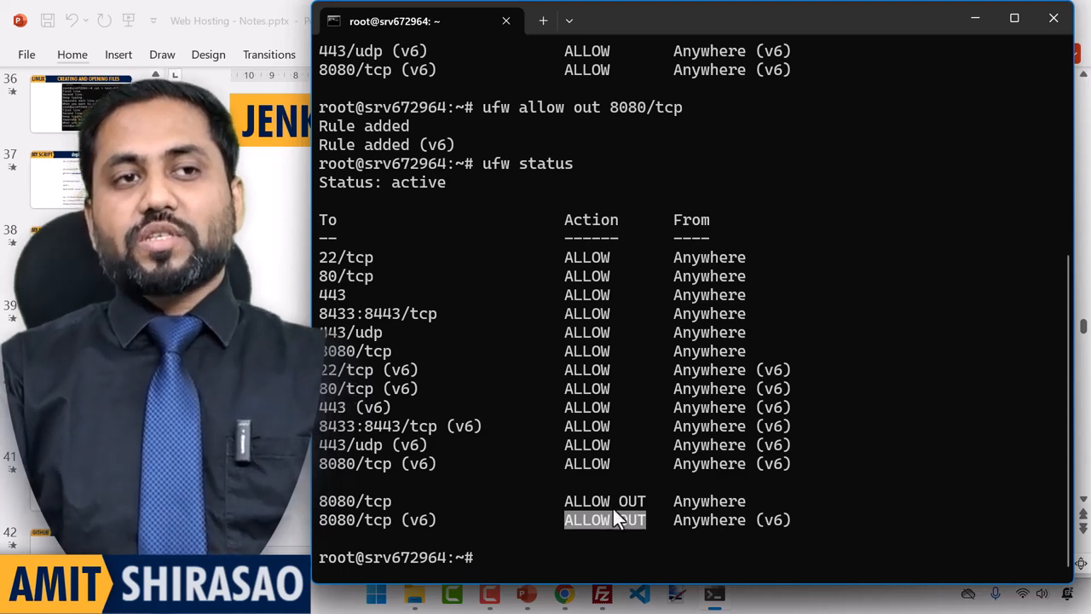
left_click_drag(436, 520, 288, 516)
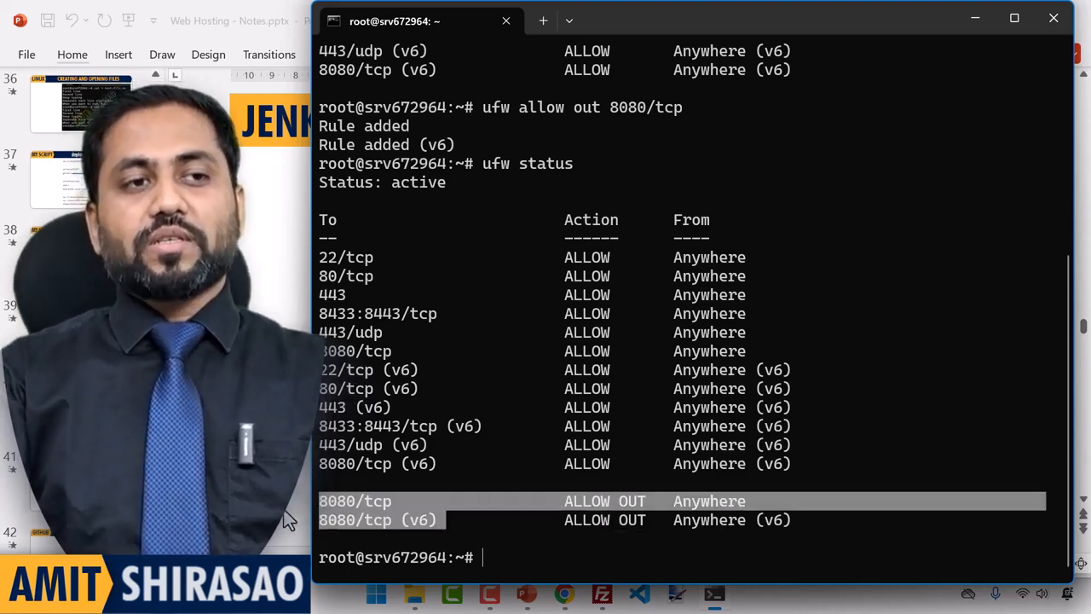
left_click(352, 504)
left_click_drag(392, 501, 307, 501)
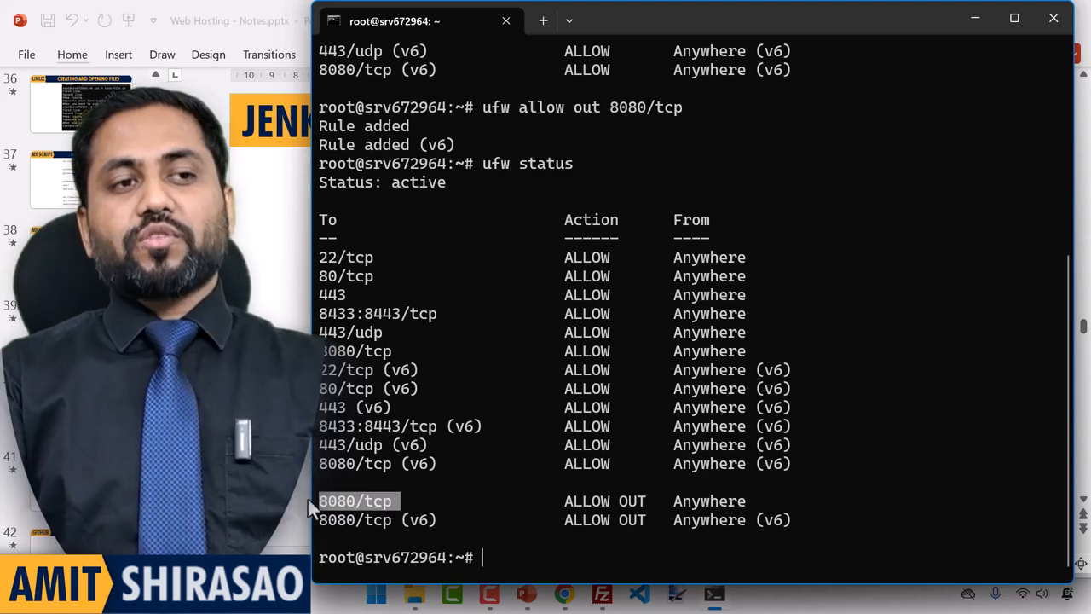
left_click_drag(398, 520, 317, 520)
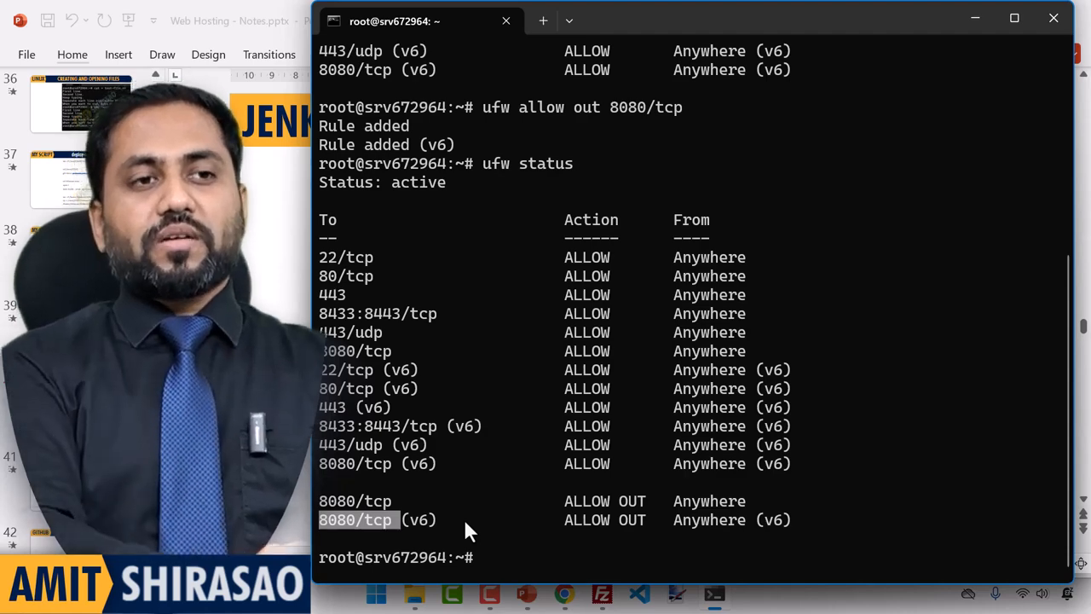
Run ufw enable and answer y to proceed with activating the firewall
type("ufw en")
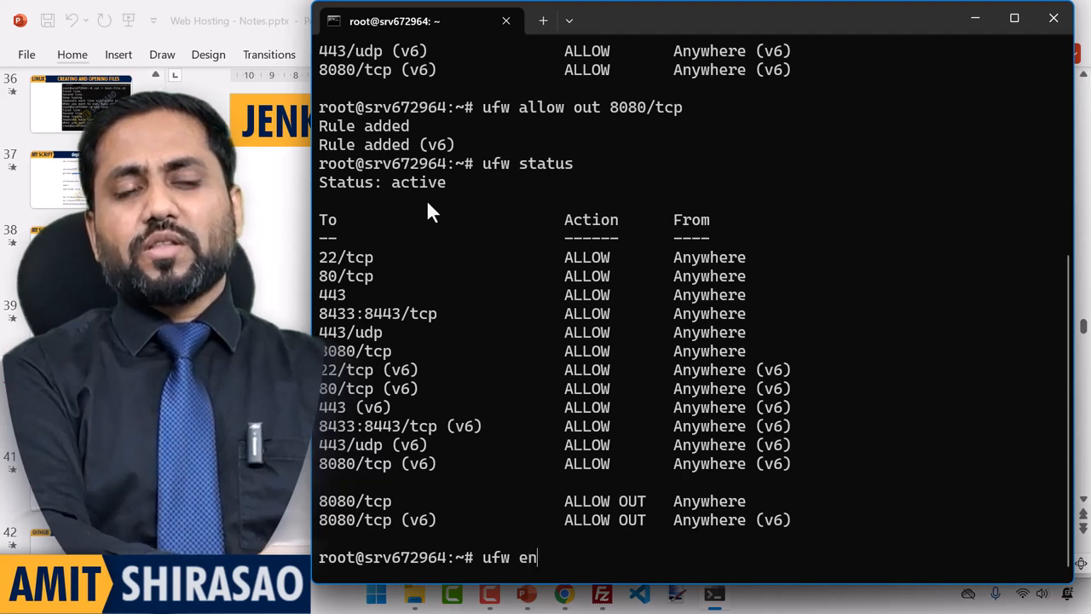
type("le")
key("Return")
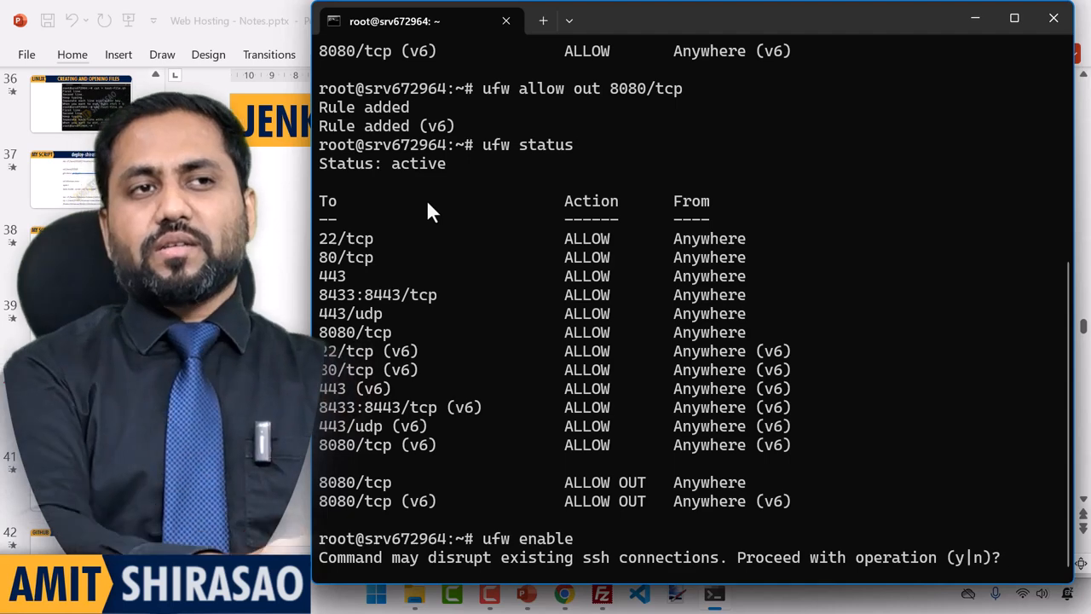
type("y")
key("Return")
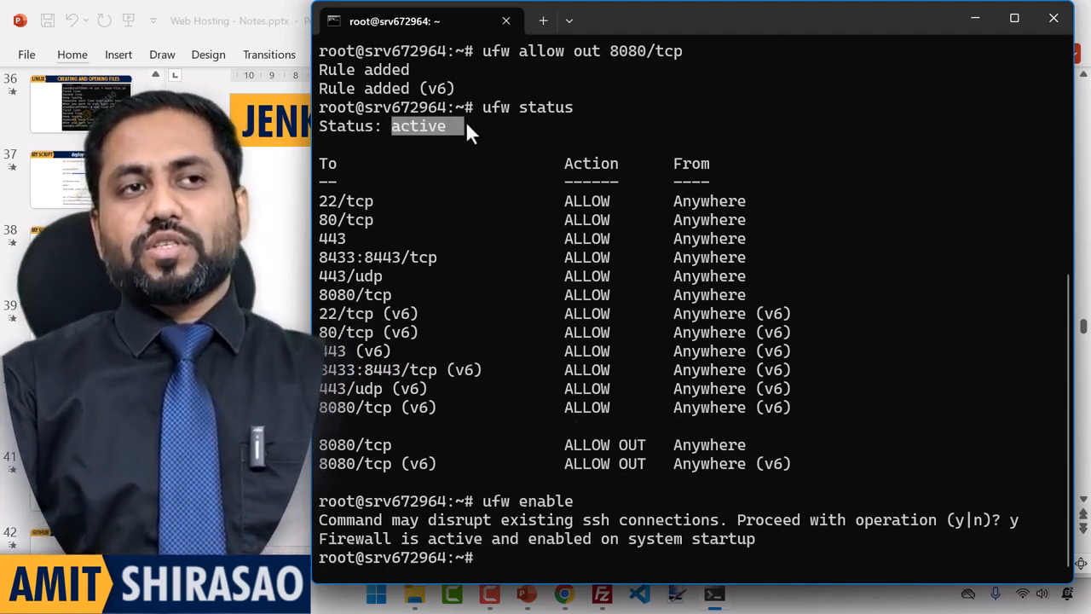
Recheck the firewall with ufw status and review the ufw enable command in the output above
left_click(631, 268)
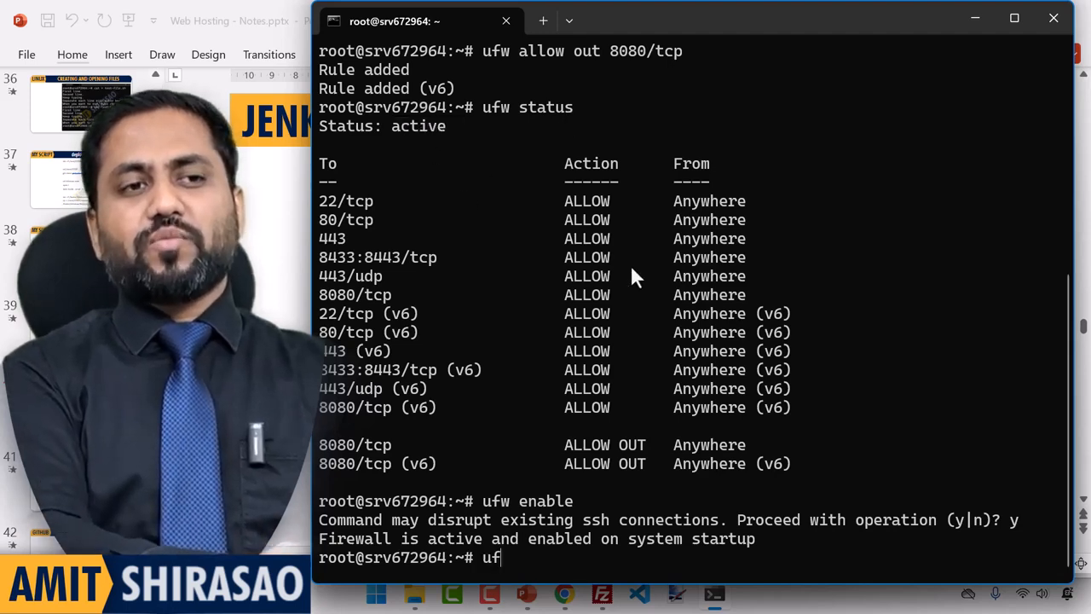
type("ufw status")
key("Return")
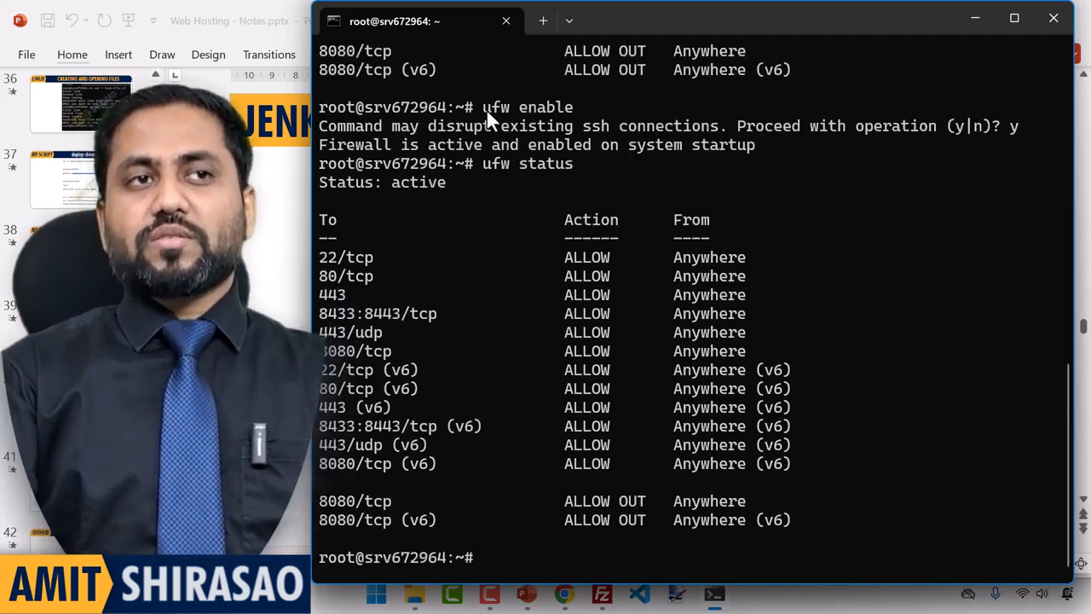
left_click_drag(484, 108, 571, 112)
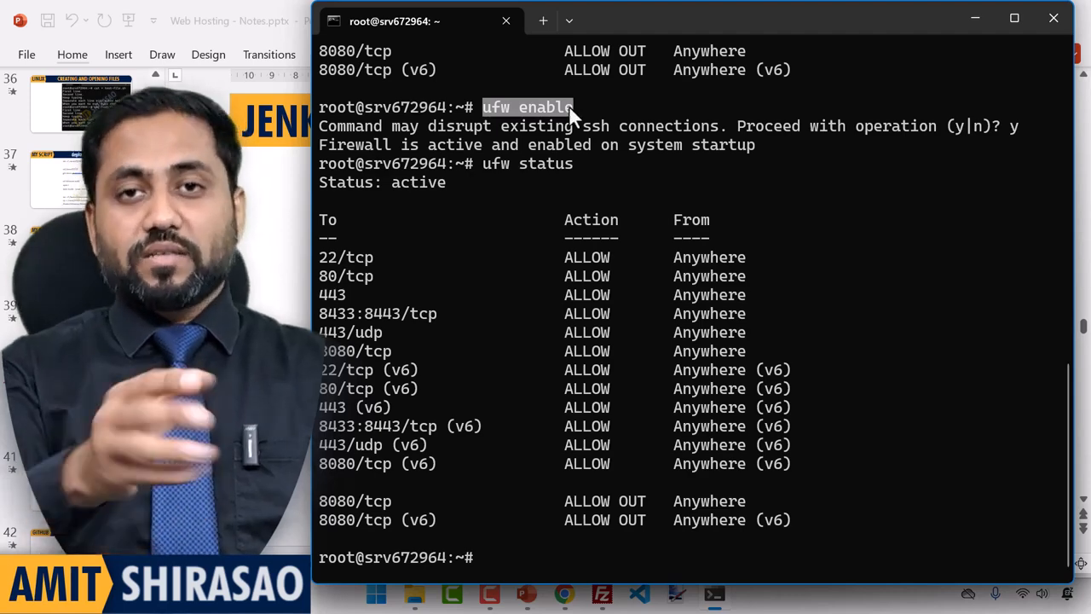
Recall and rerun java -jar /usr/share/jenkins/jenkins.war to start Jenkins on the server
key("Up")
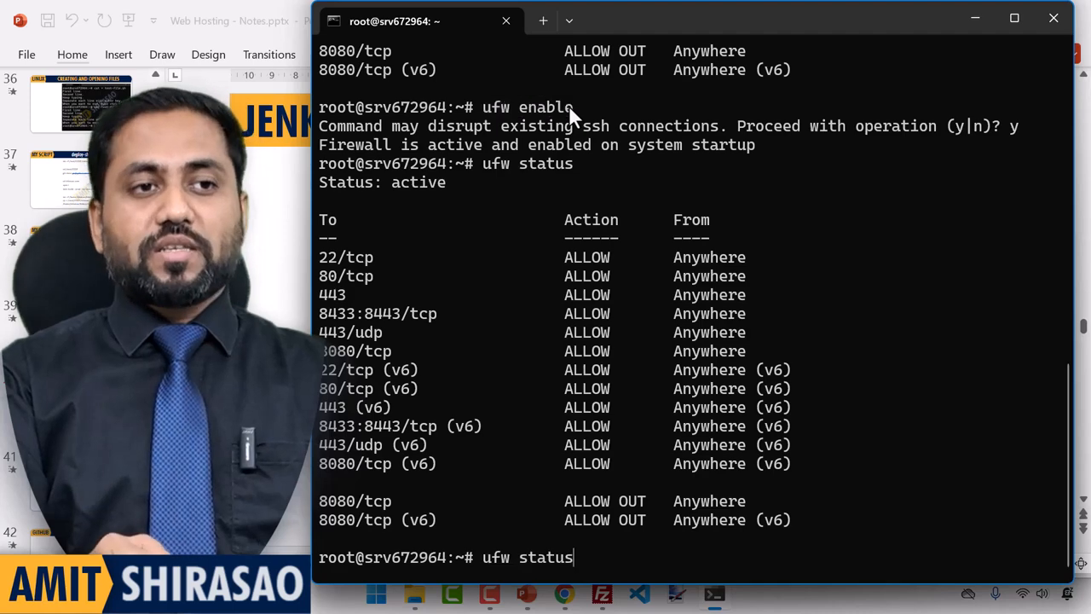
key("Up")
key("Up")
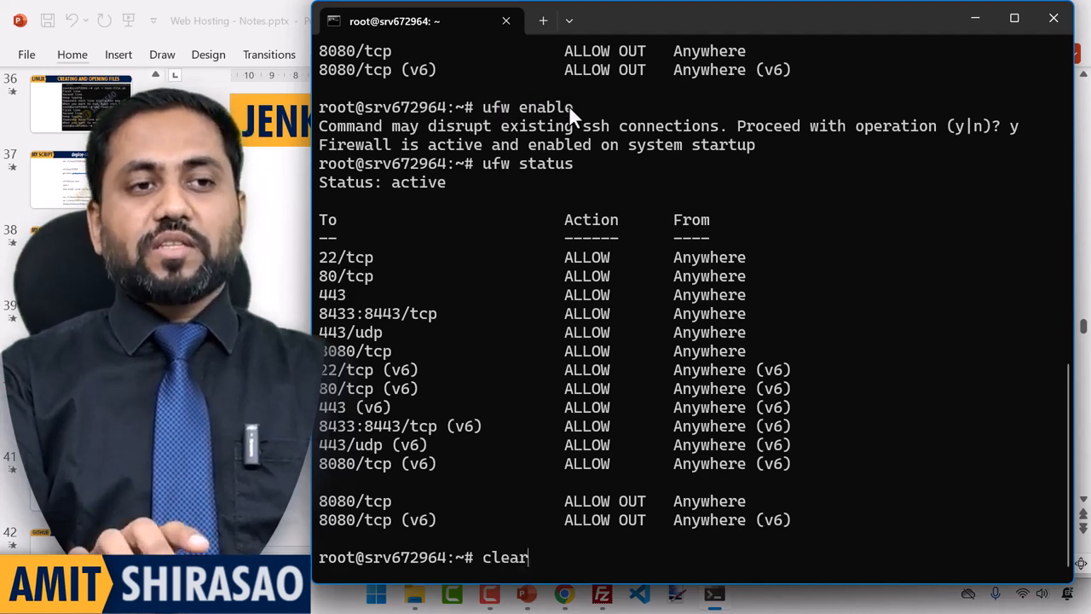
key("Up")
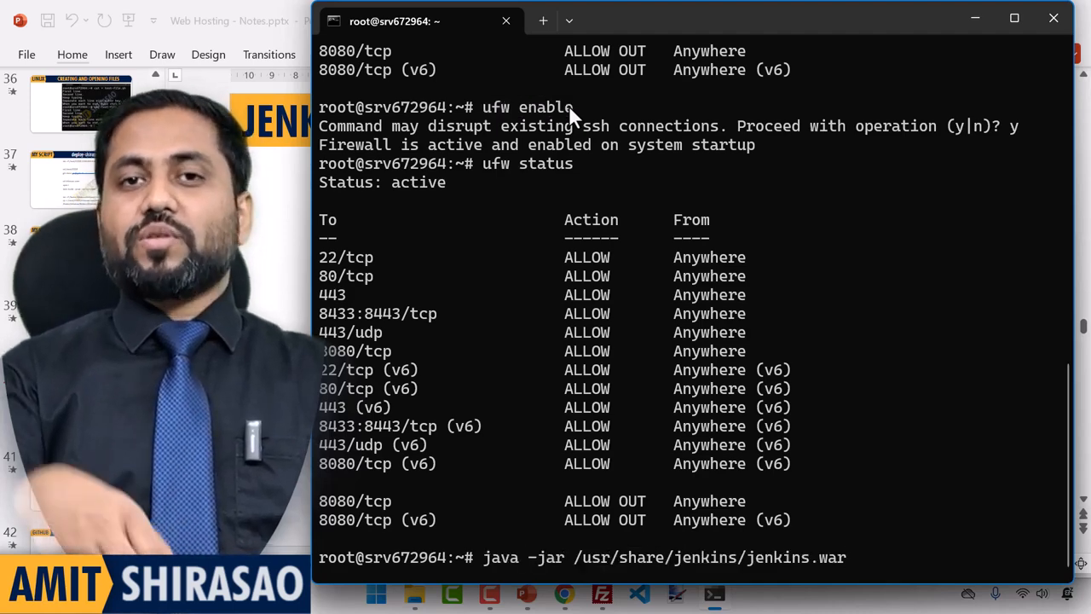
key("Down")
key("Down")
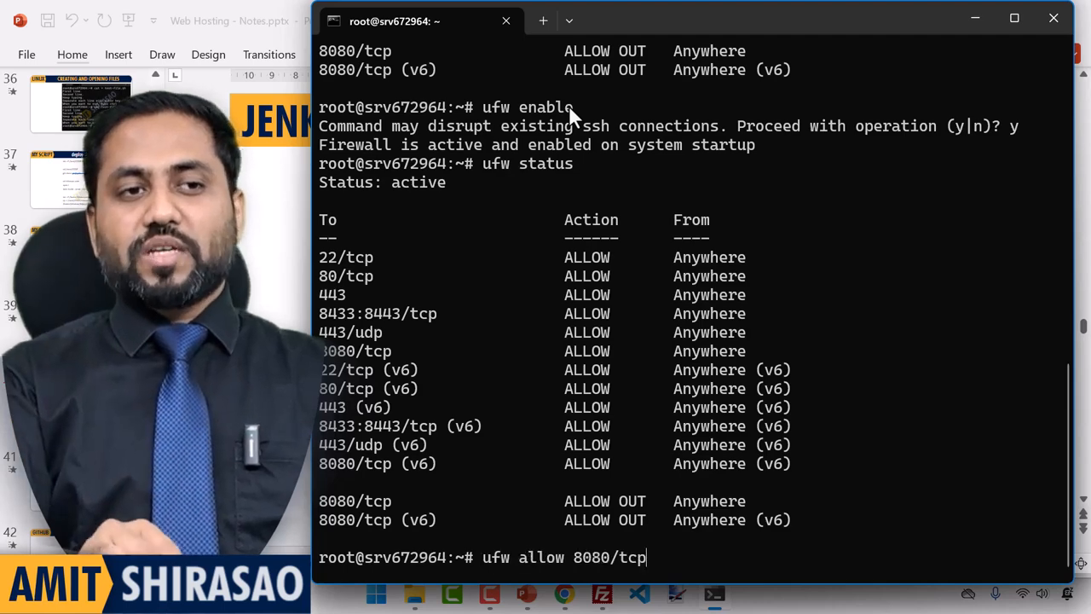
key("Down")
key("Down")
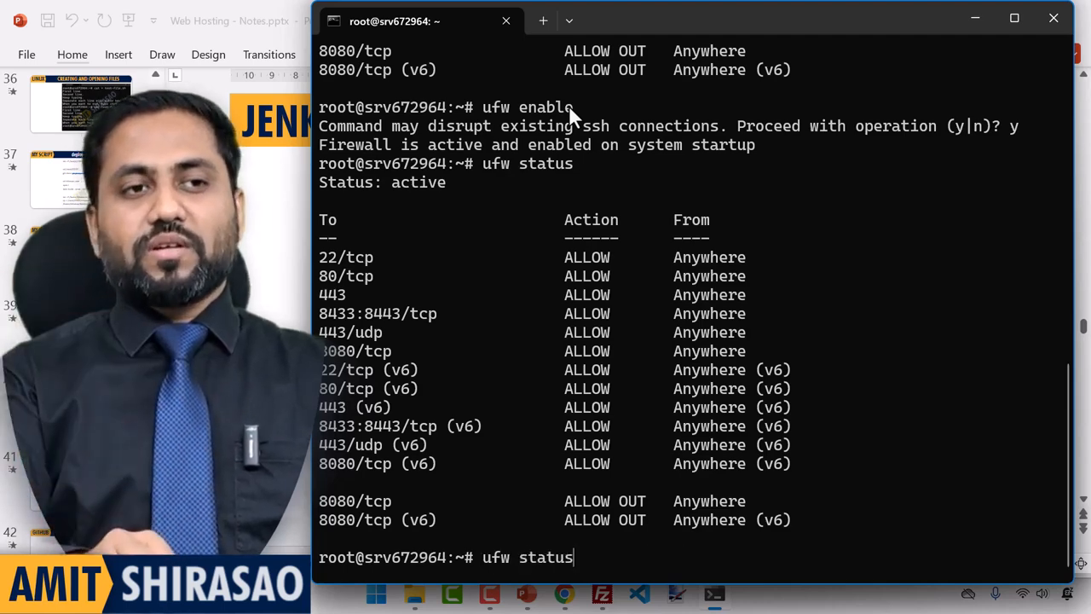
key("Down")
key("Down")
key("Up")
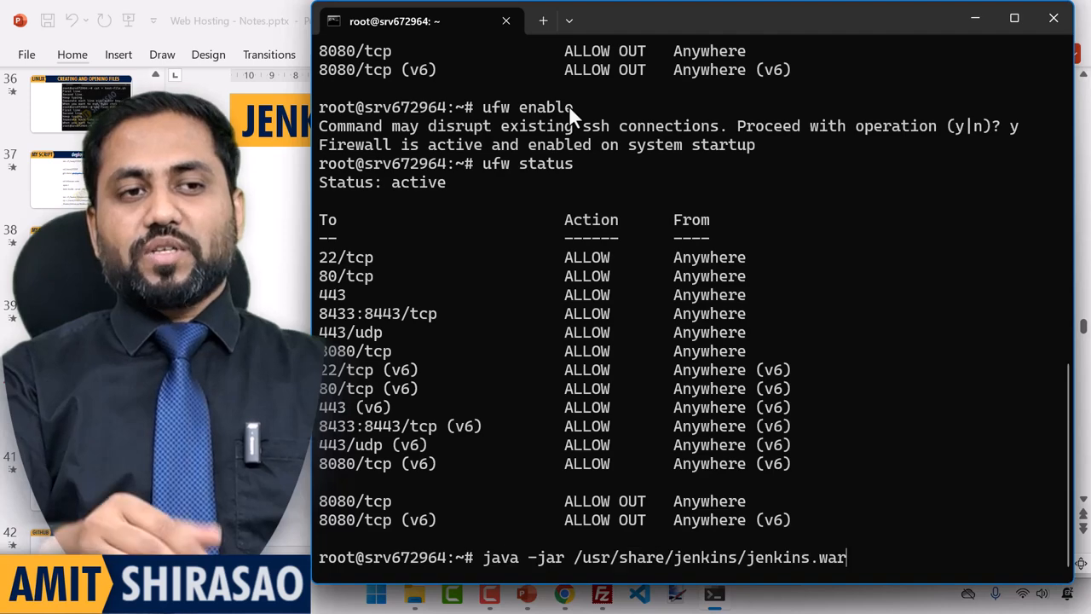
key("Return")
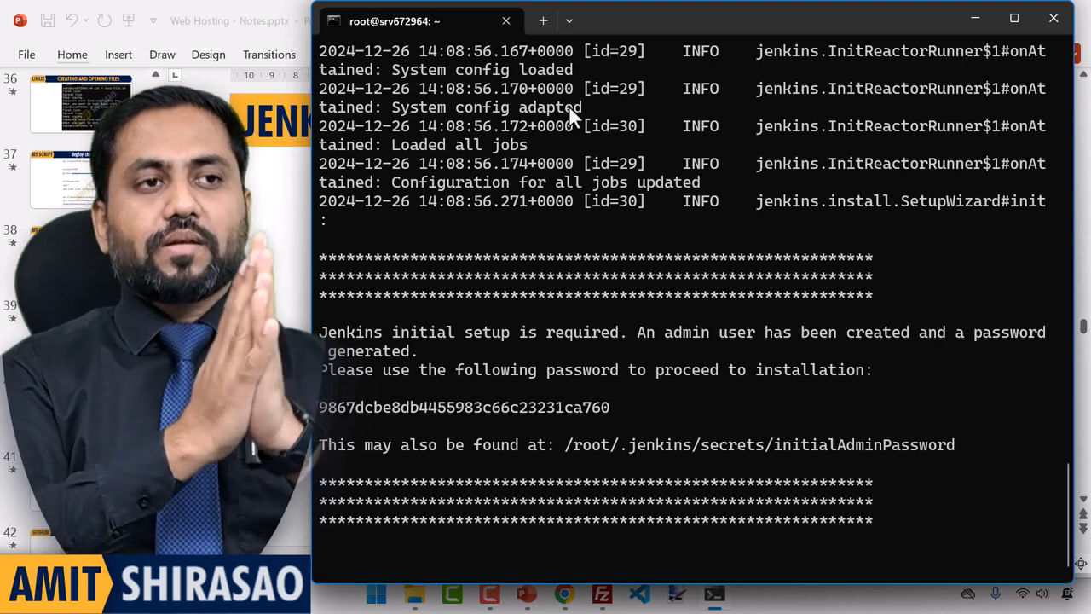
Copy the generated initial admin password from the Jenkins startup log and submit it as the administrator password on the Unlock Jenkins page in Chrome
key("alt+Tab")
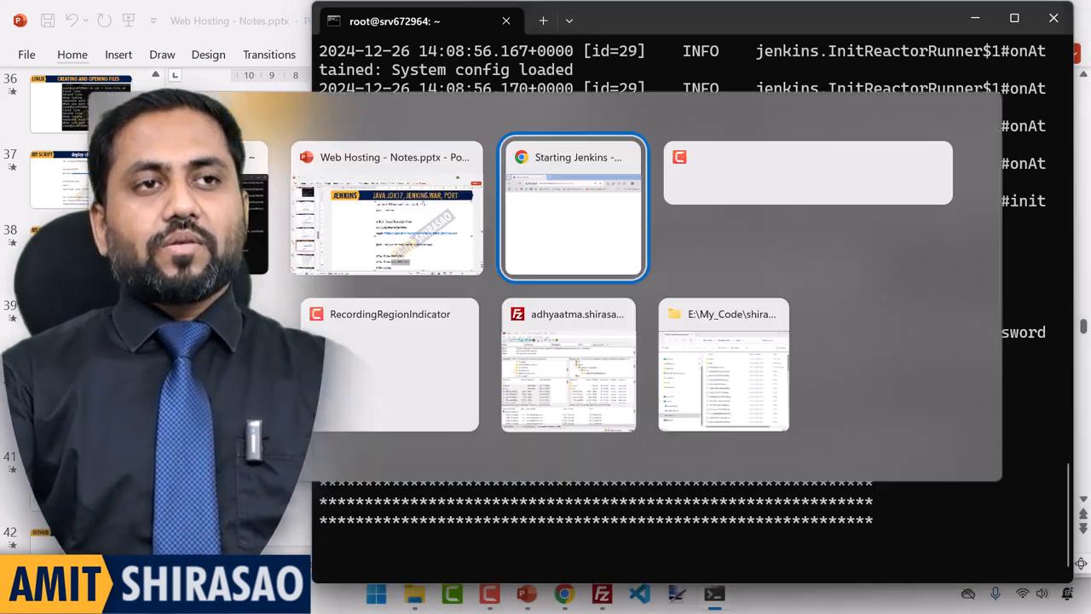
key("alt+Tab")
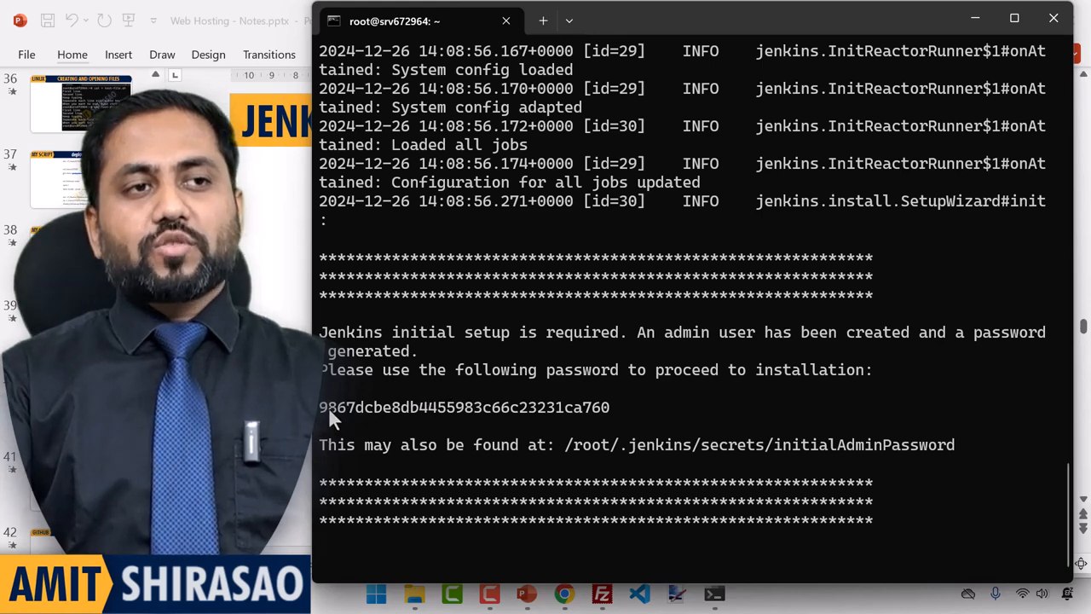
left_click_drag(324, 407, 605, 409)
right_click(602, 410)
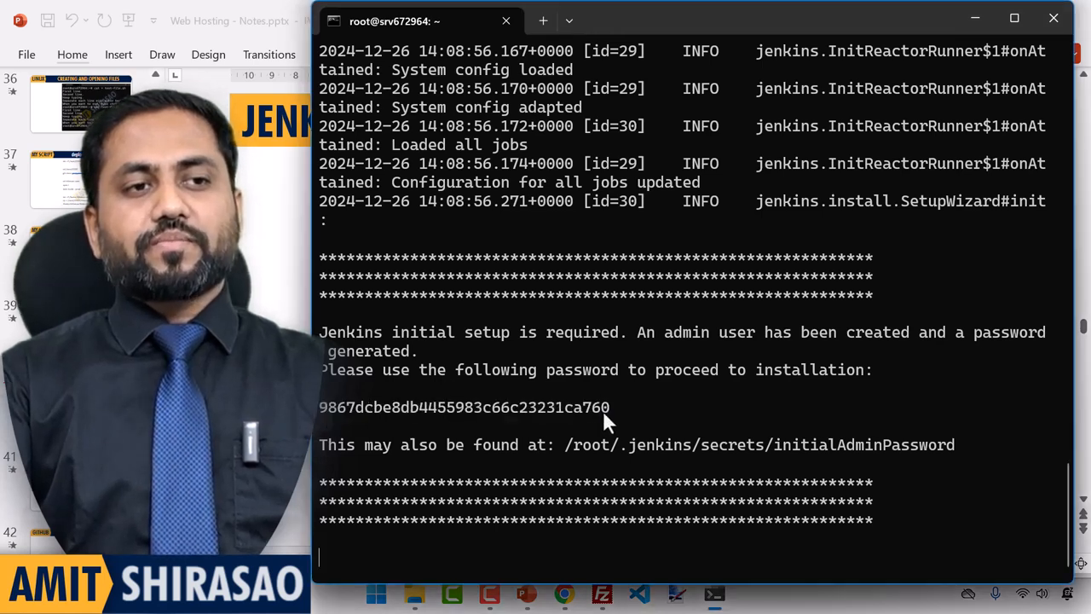
left_click(563, 601)
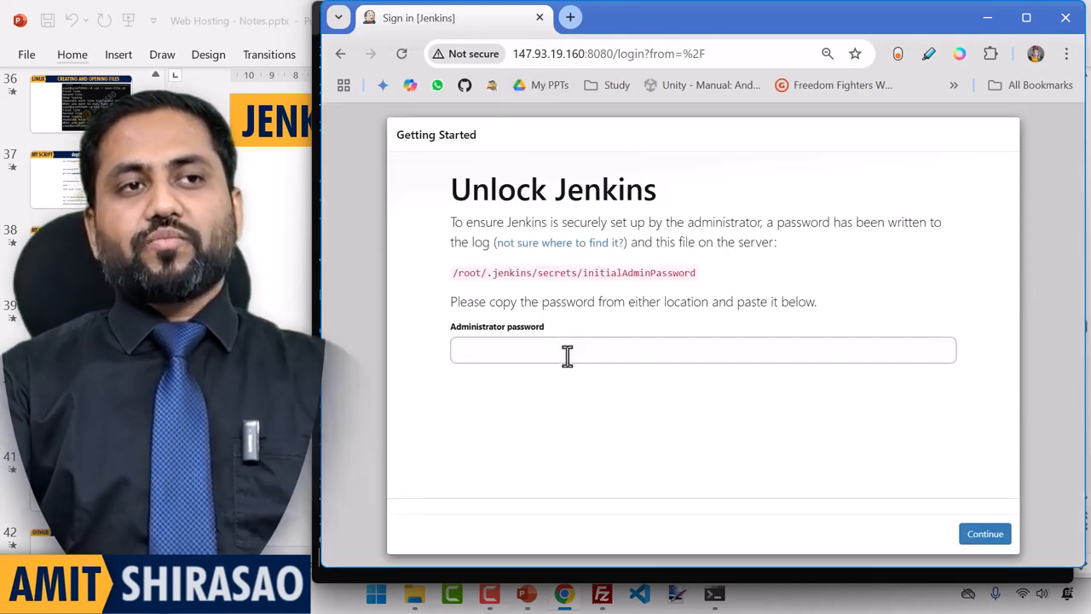
left_click(548, 344)
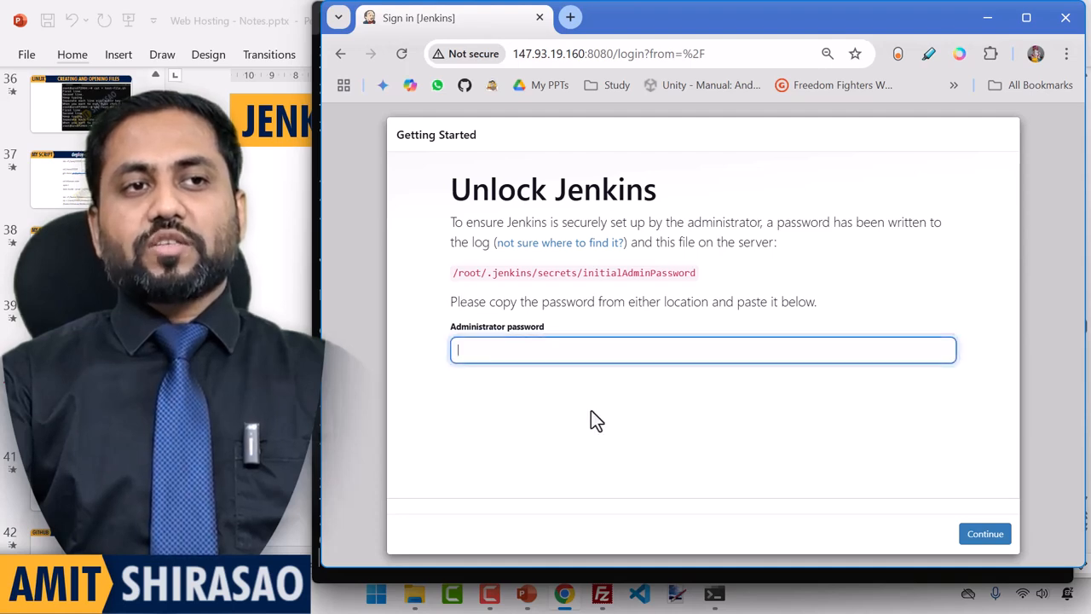
key("ctrl+v")
left_click(982, 534)
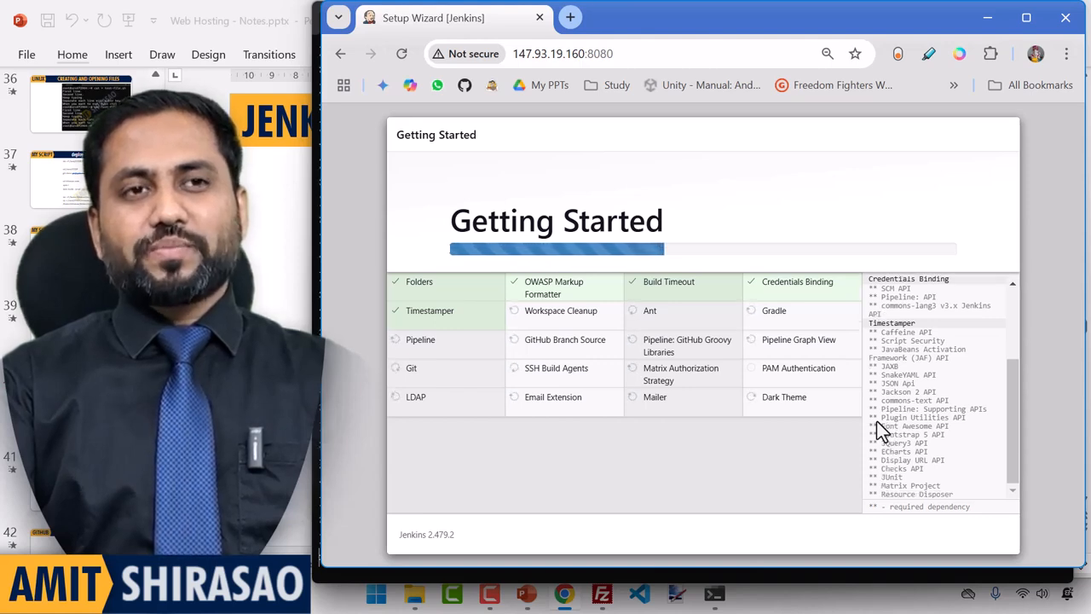
Open github.com in a new browser tab and go to the account's developer settings
left_click(570, 18)
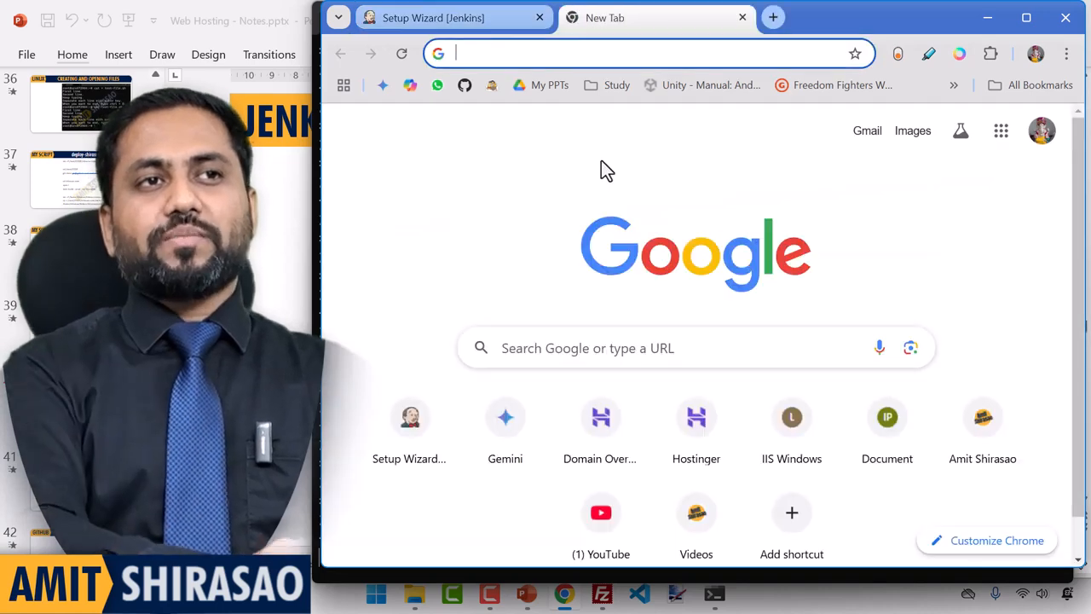
type("gi")
key("Return")
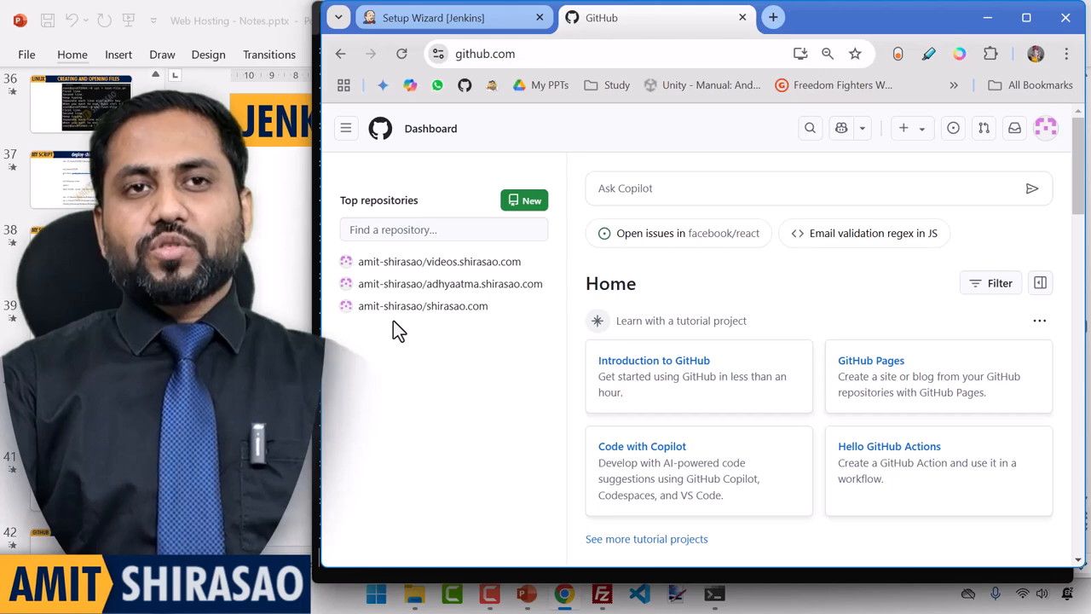
left_click(1046, 127)
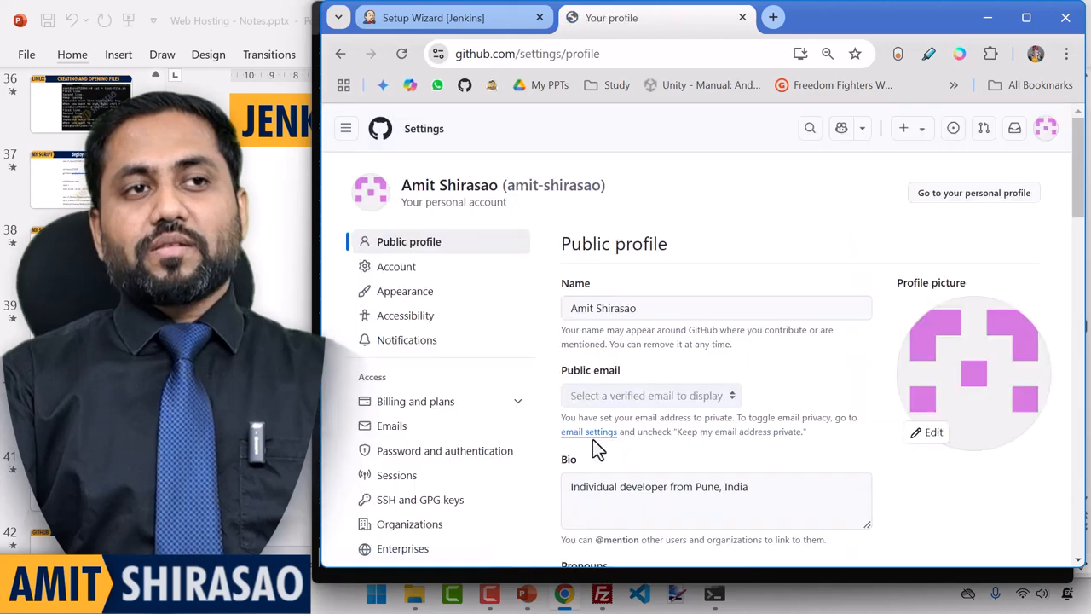
scroll(461, 464, "down", 6)
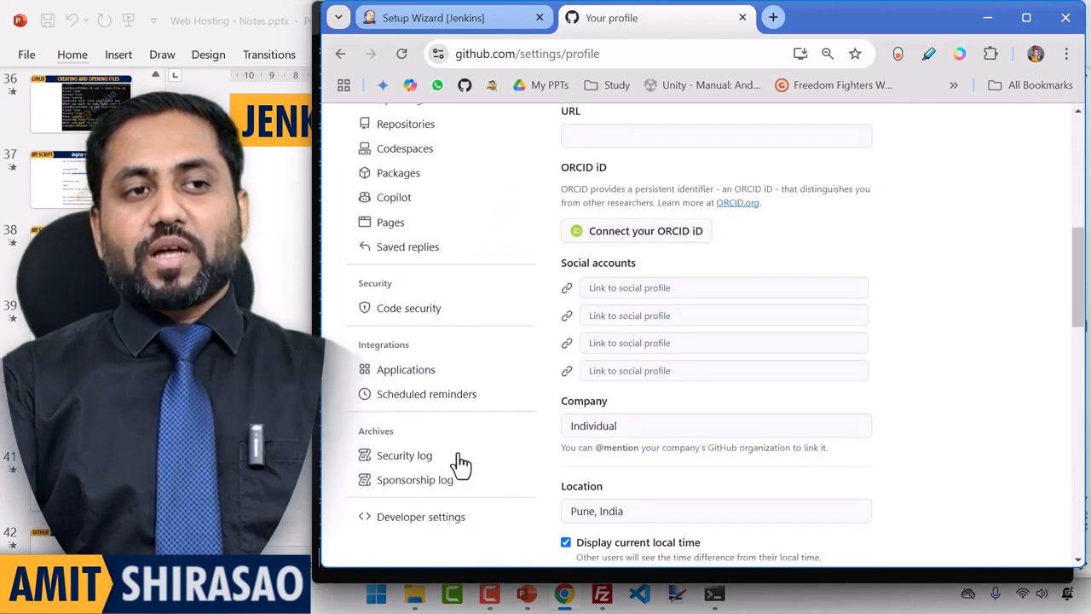
scroll(452, 466, "down", 1)
left_click(397, 467)
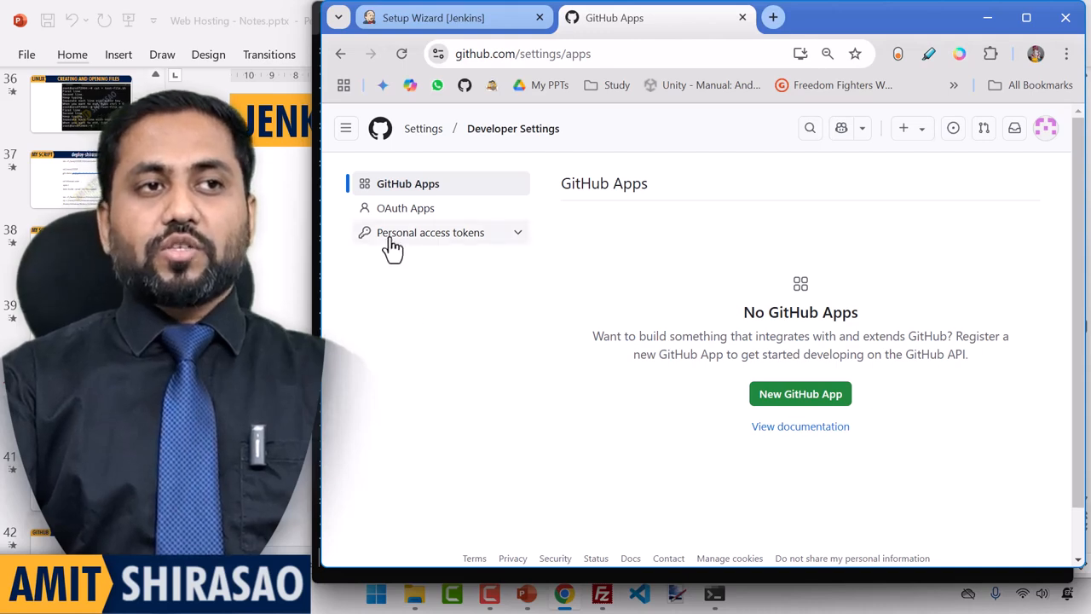
Delete the existing GH_PAT token from the fine-grained personal access tokens
left_click(390, 240)
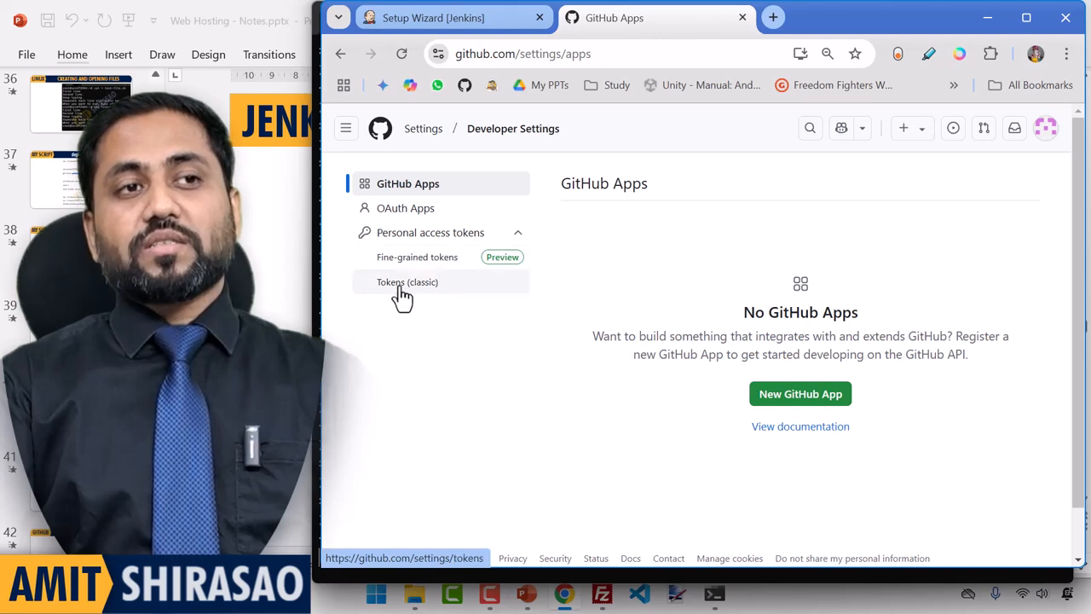
left_click(444, 271)
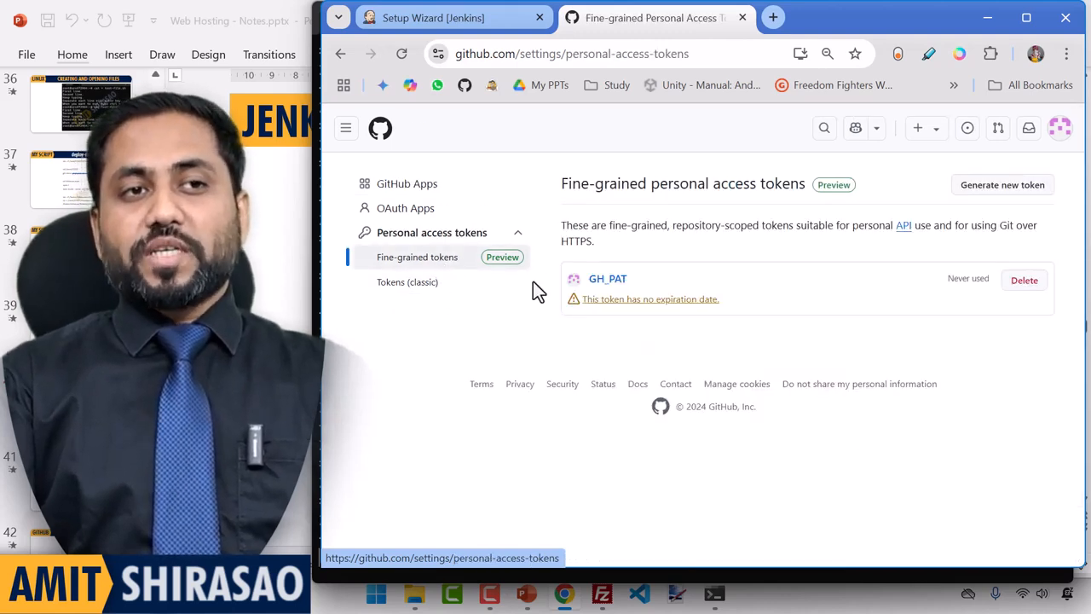
left_click(1024, 298)
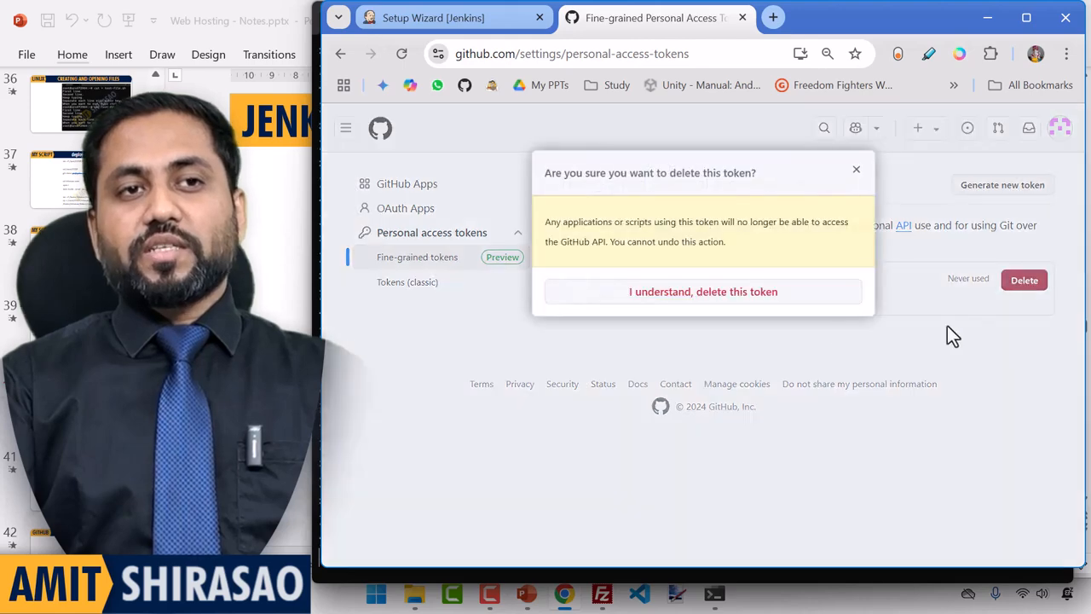
left_click(713, 310)
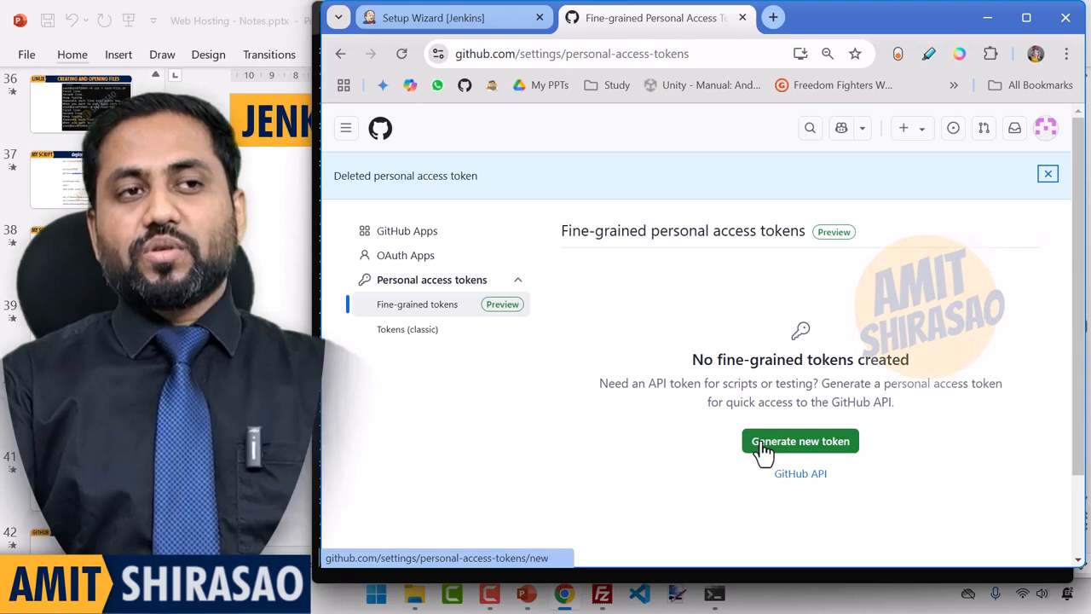
Return to the fine-grained tokens through the account's developer settings and start generating a new token
left_click(1044, 132)
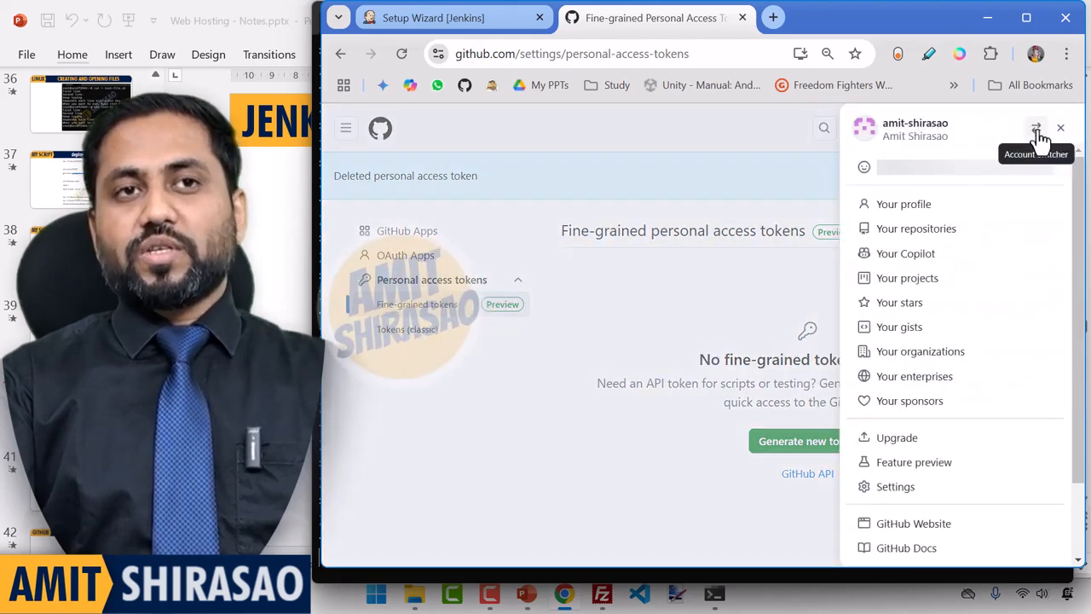
left_click(916, 487)
scroll(452, 452, "down", 10)
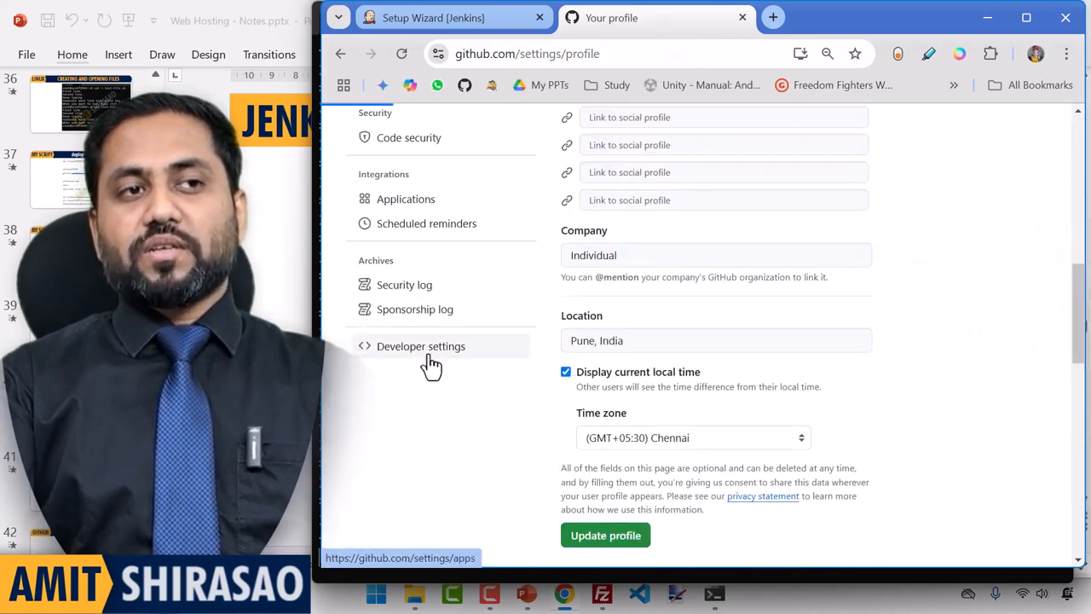
left_click(430, 350)
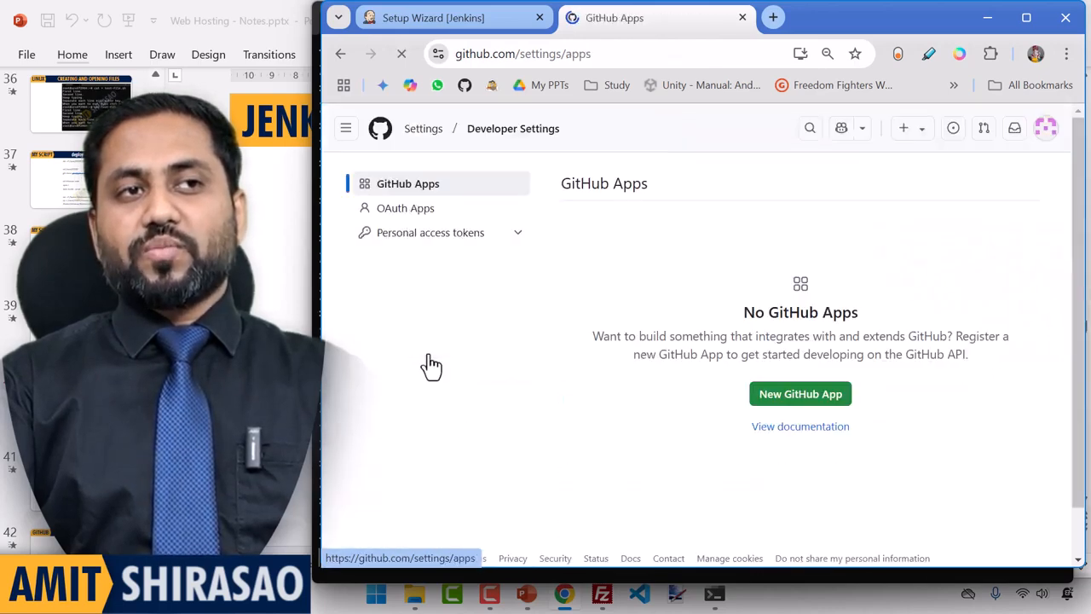
left_click(399, 240)
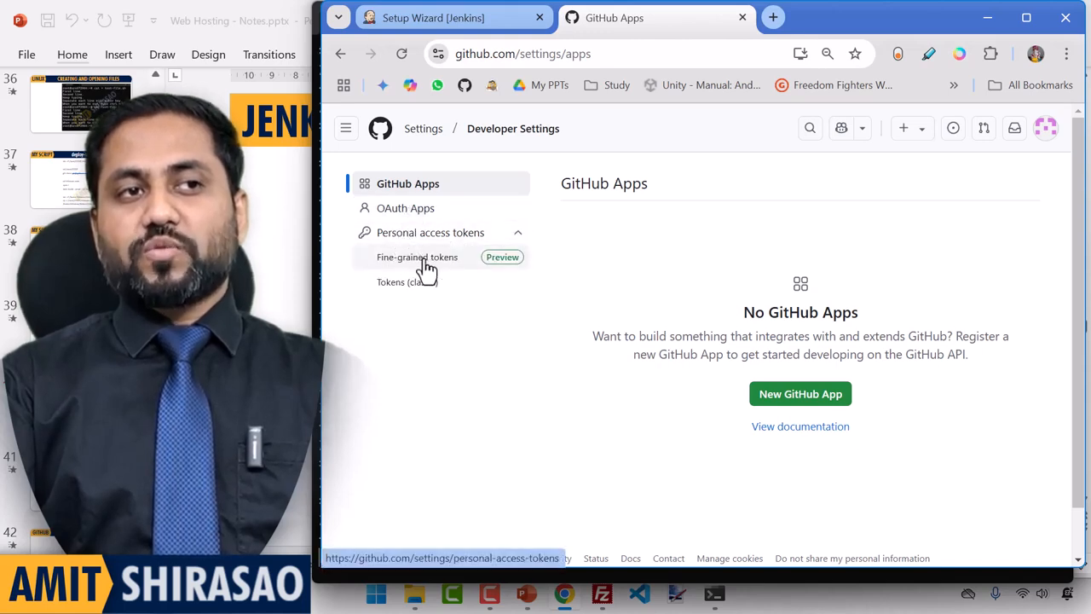
left_click(453, 262)
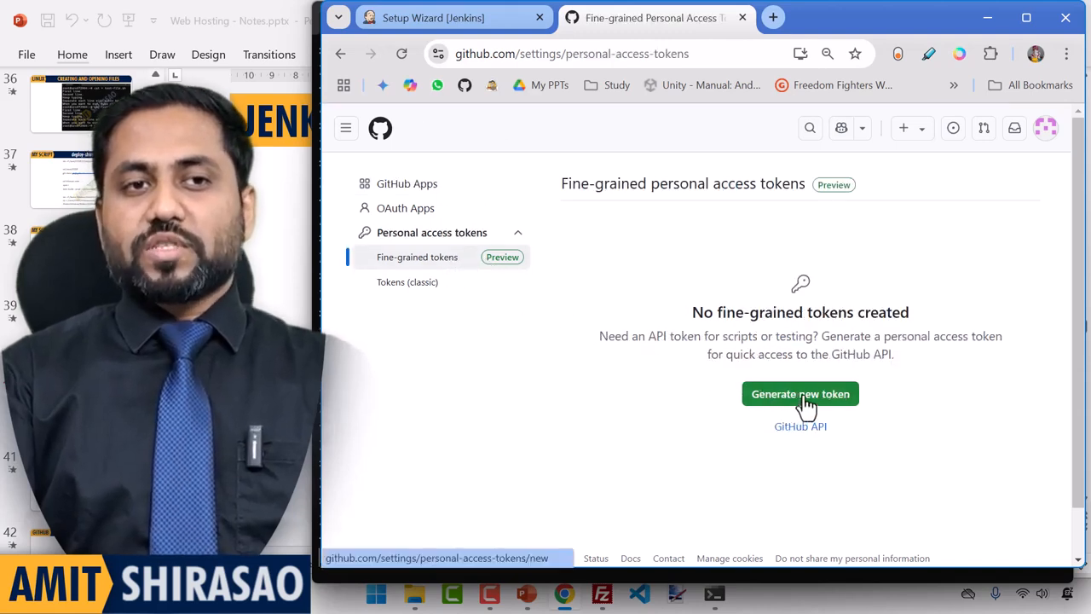
left_click(806, 401)
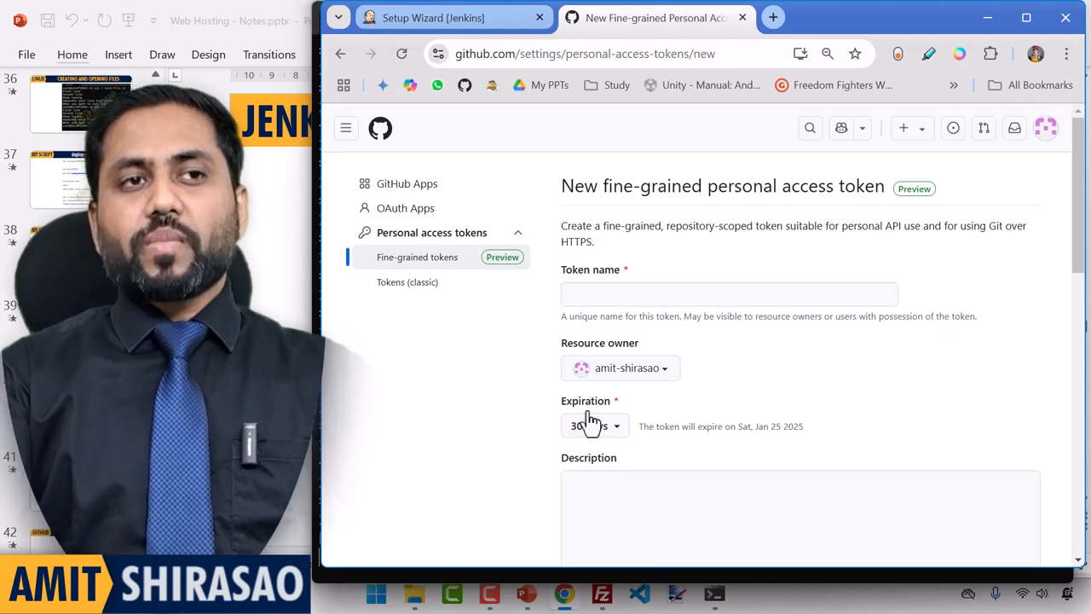
Name the new fine-grained personal access token GH_PAT
left_click(605, 296)
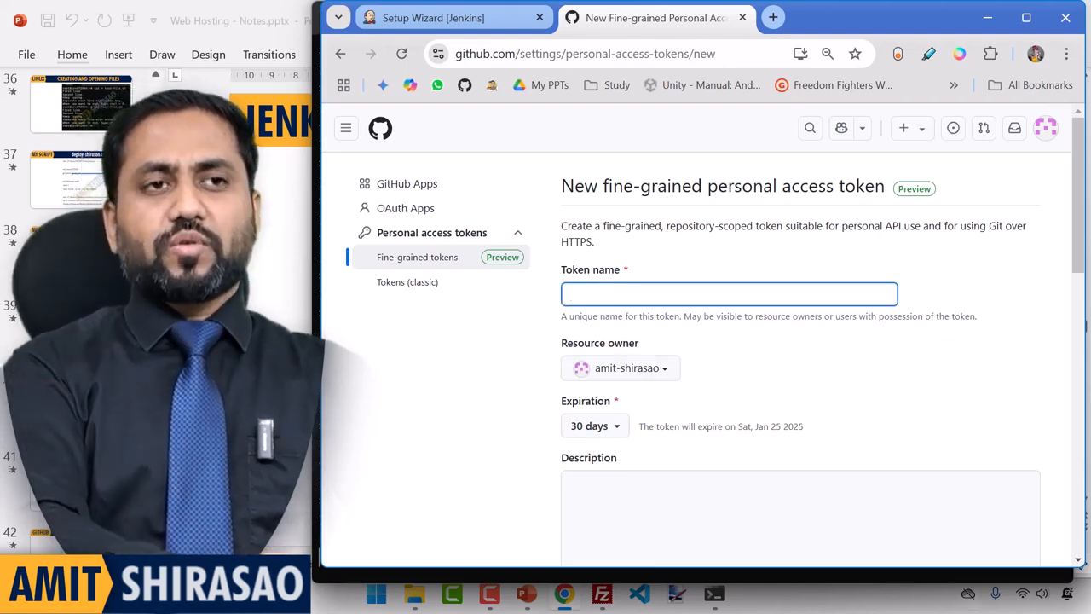
type("GA_")
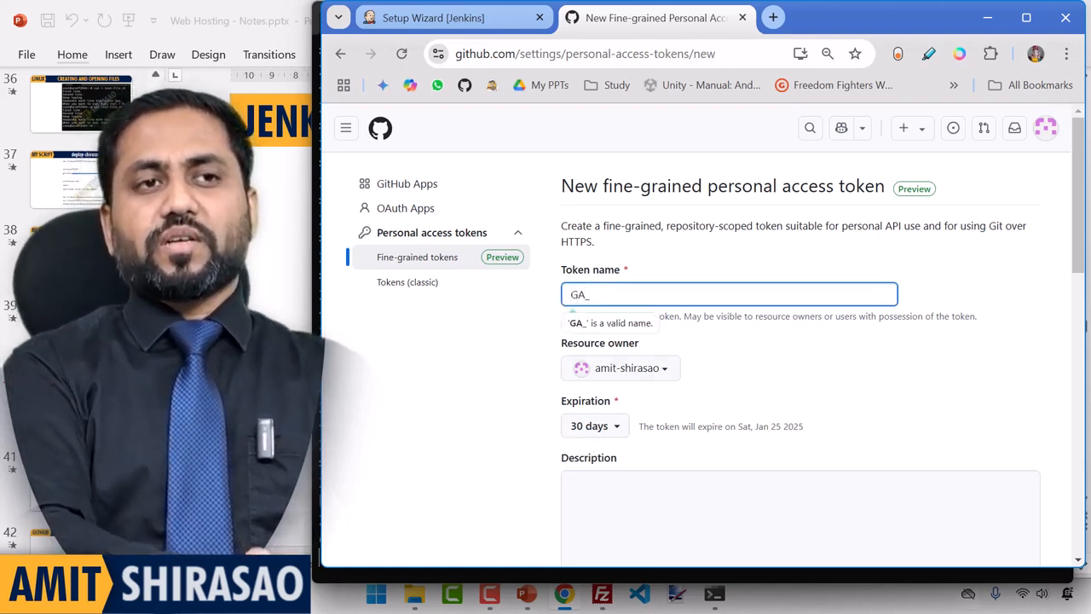
key("BackSpace")
key("BackSpace")
type("H_PAT")
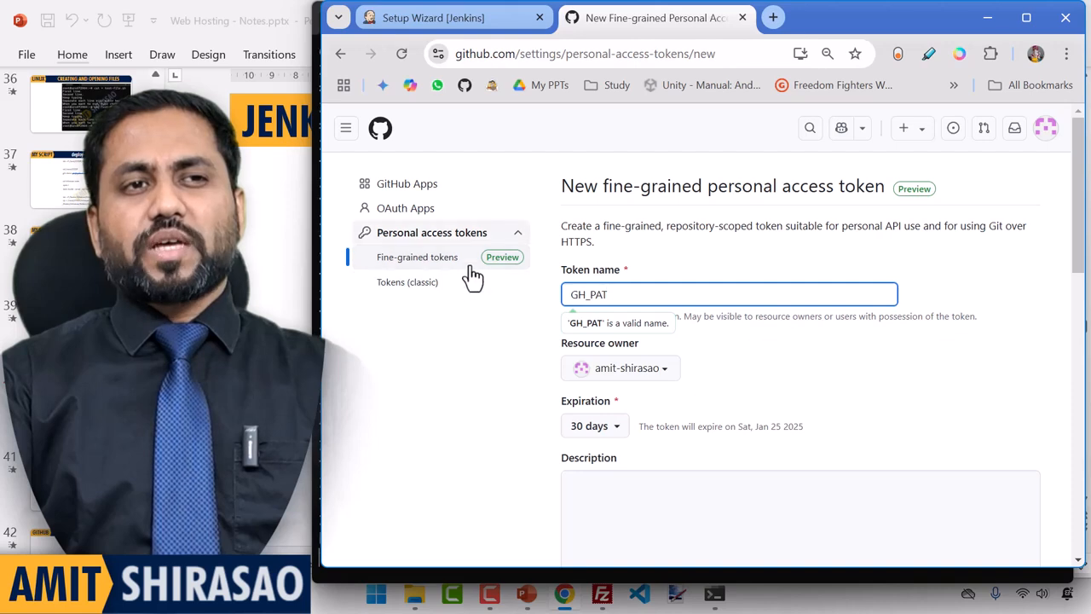
left_click(903, 306)
Set the new token's expiration to 7 days and bring up its repository access options
scroll(847, 374, "down", 2)
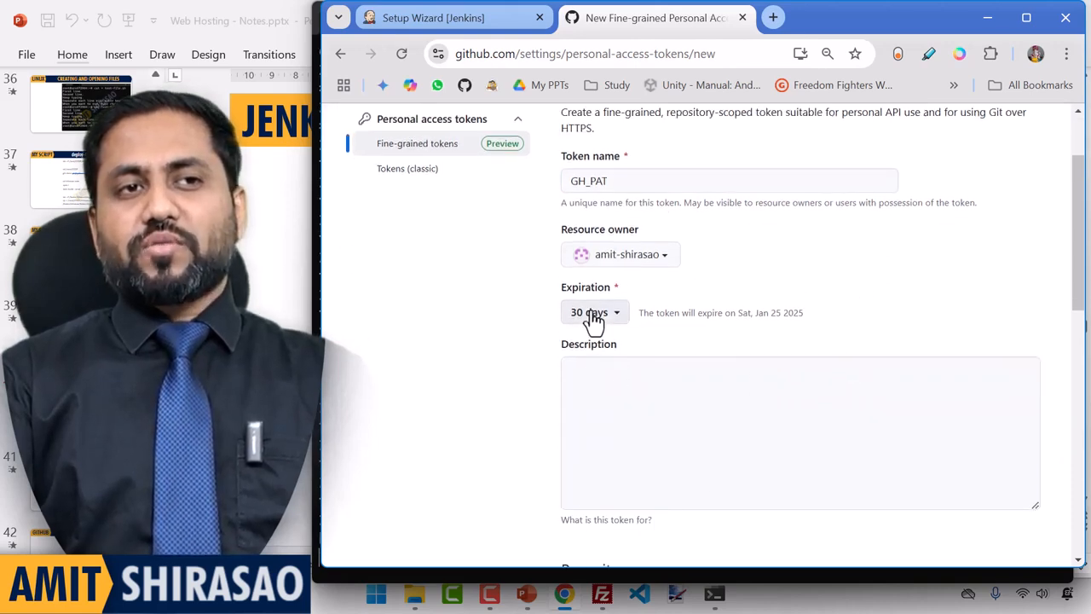
left_click(594, 315)
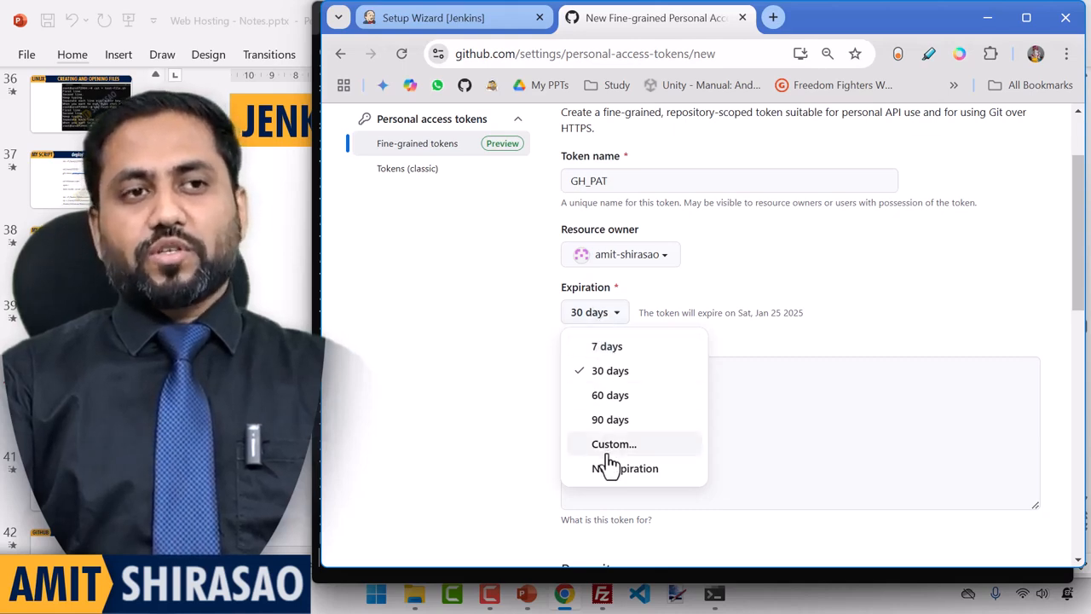
left_click(641, 349)
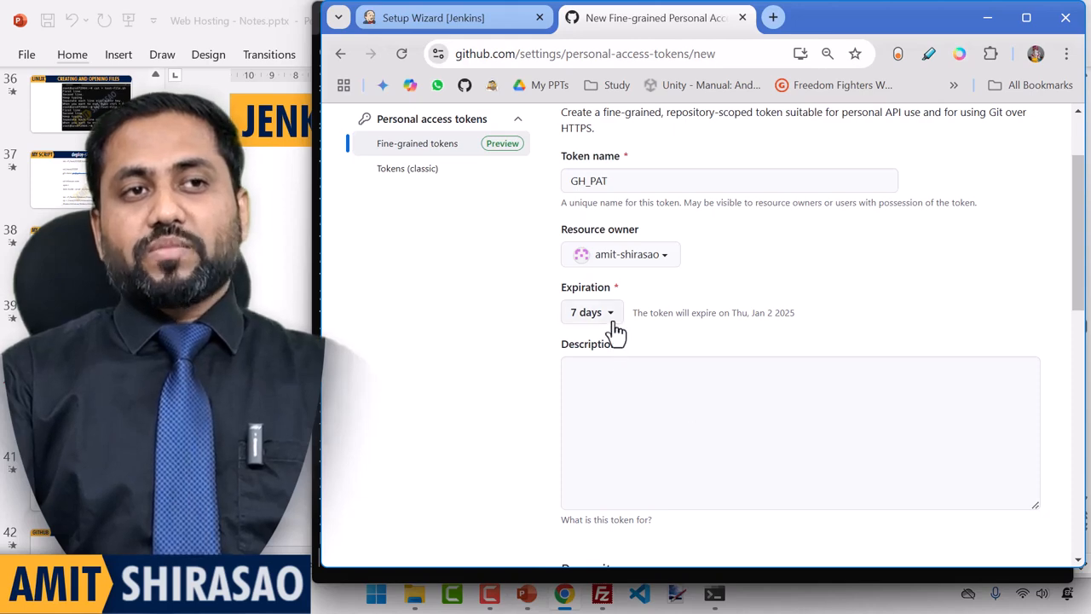
scroll(623, 358, "down", 3)
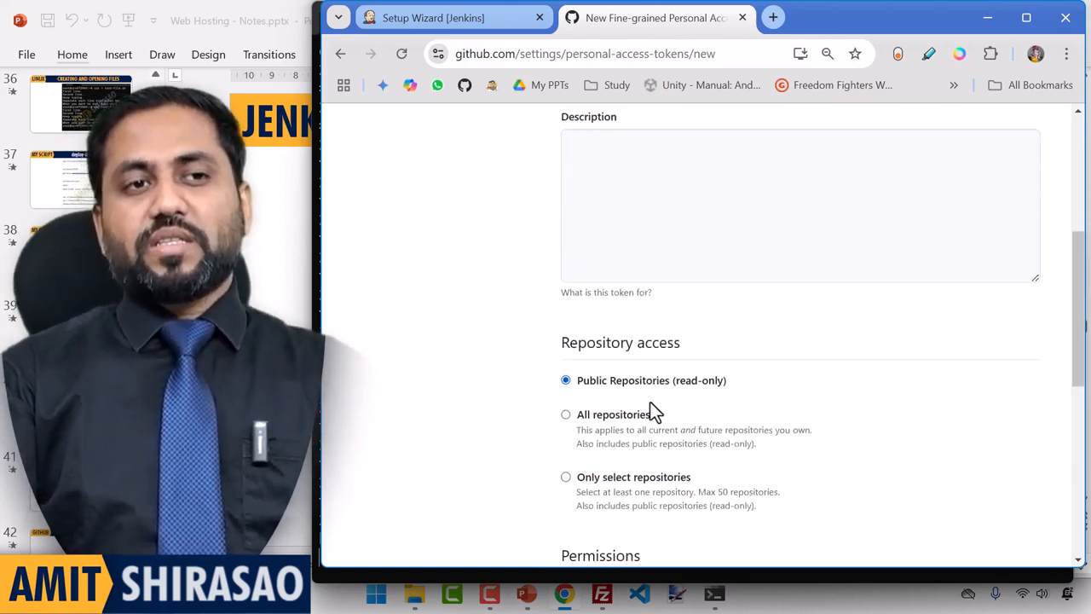
Change the GH_PAT token's expiration to No expiration
scroll(652, 412, "down", 5)
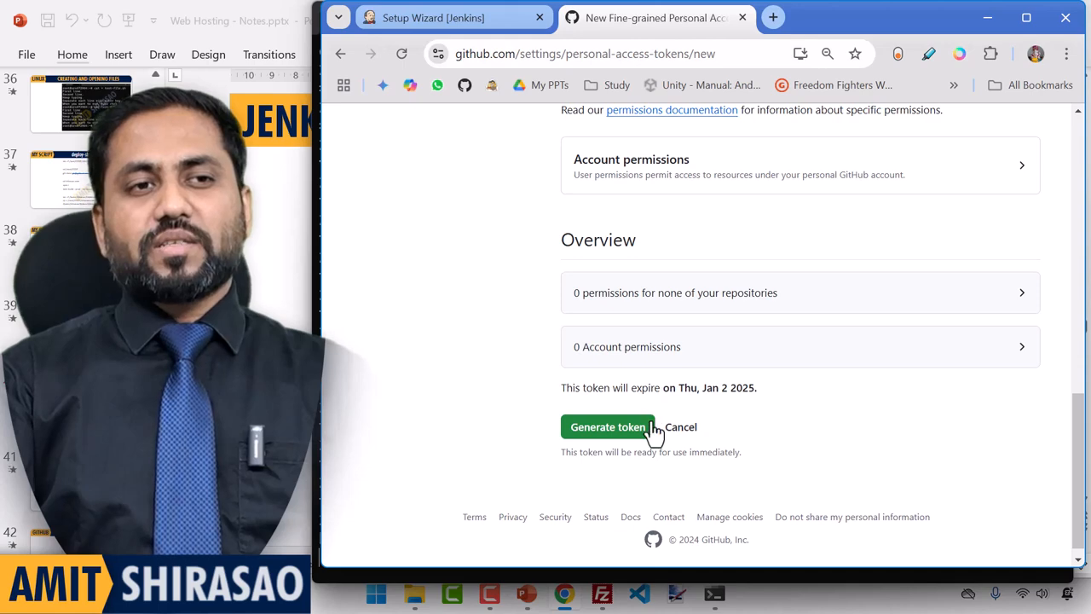
scroll(743, 451, "up", 2)
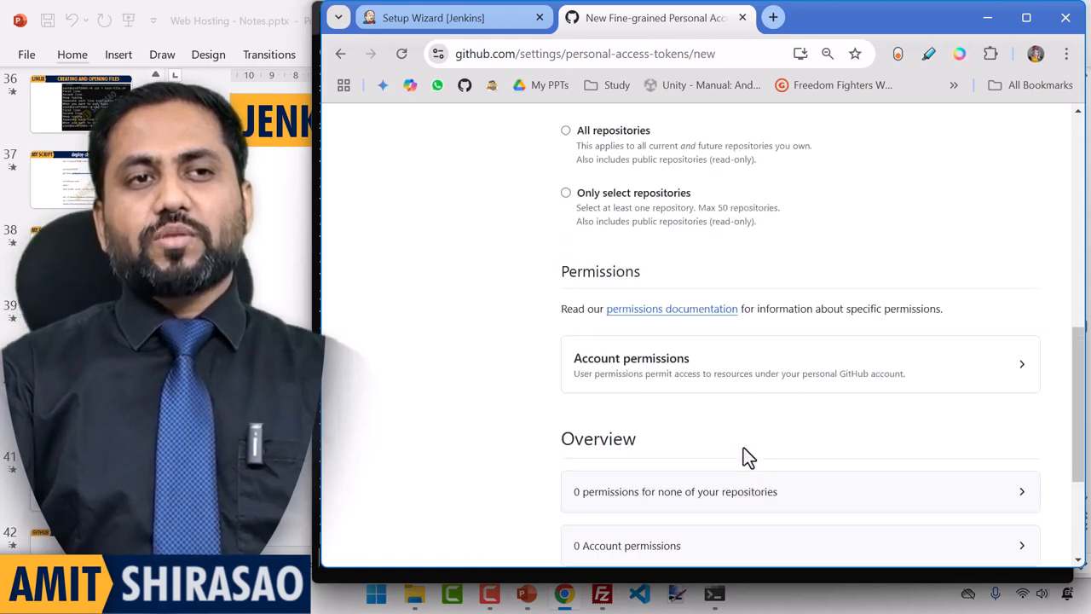
scroll(743, 452, "up", 8)
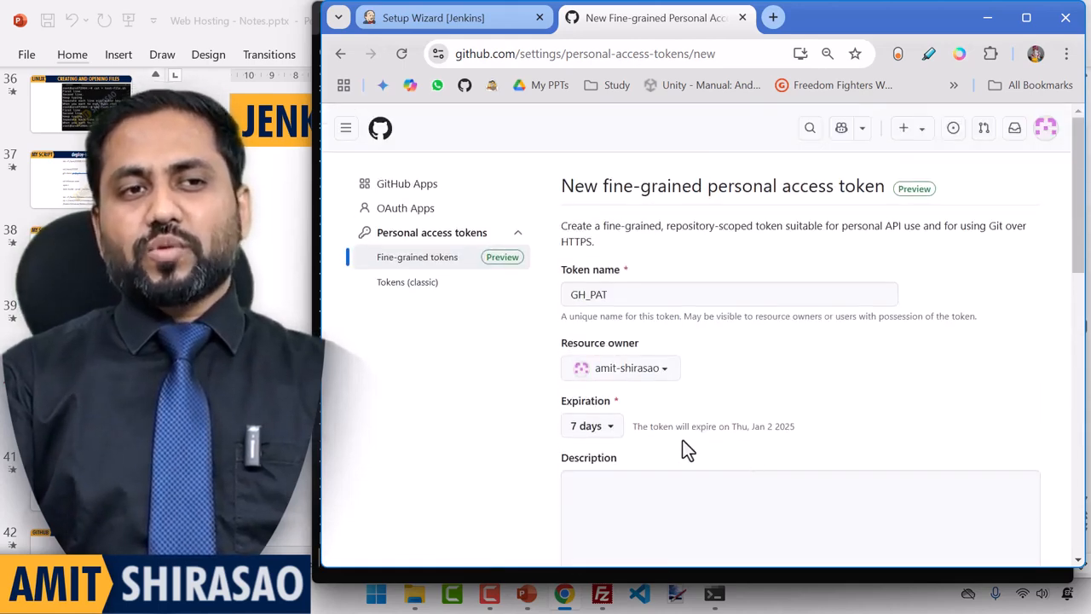
left_click(612, 438)
scroll(648, 486, "down", 1)
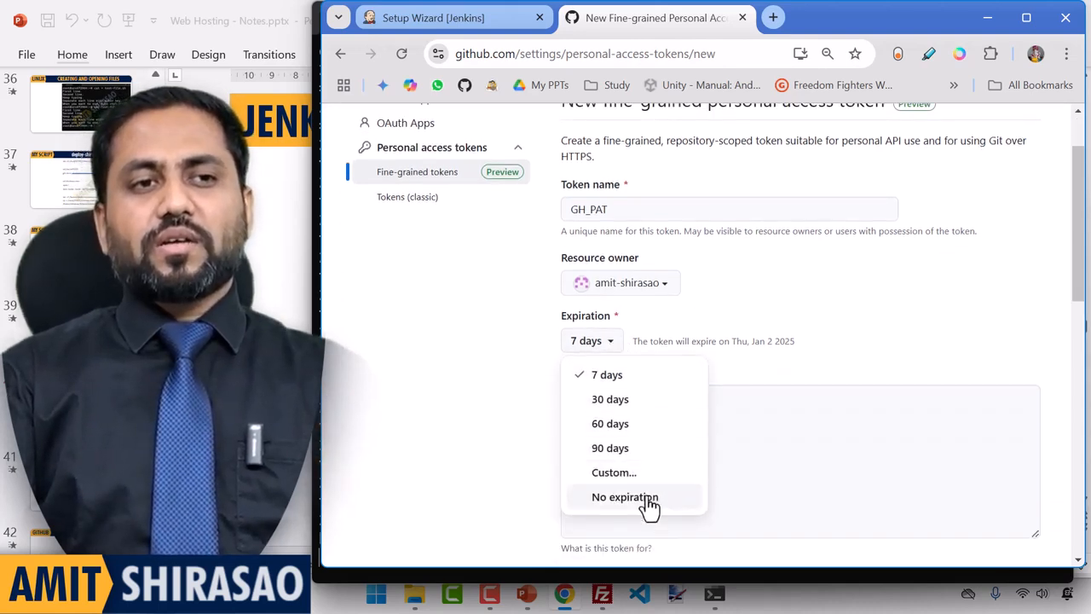
left_click(648, 497)
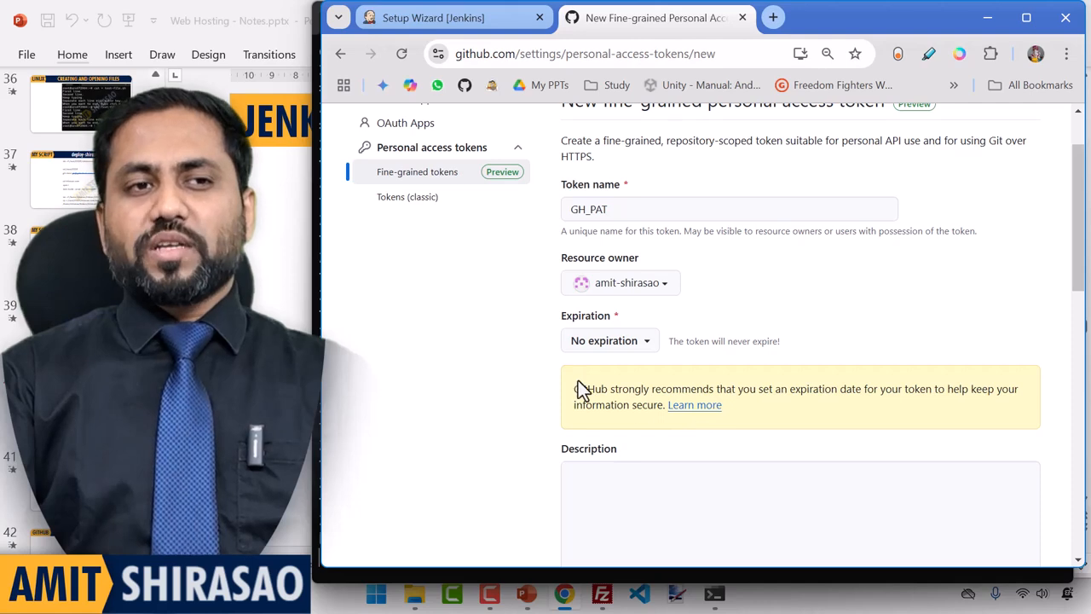
left_click_drag(574, 387, 734, 409)
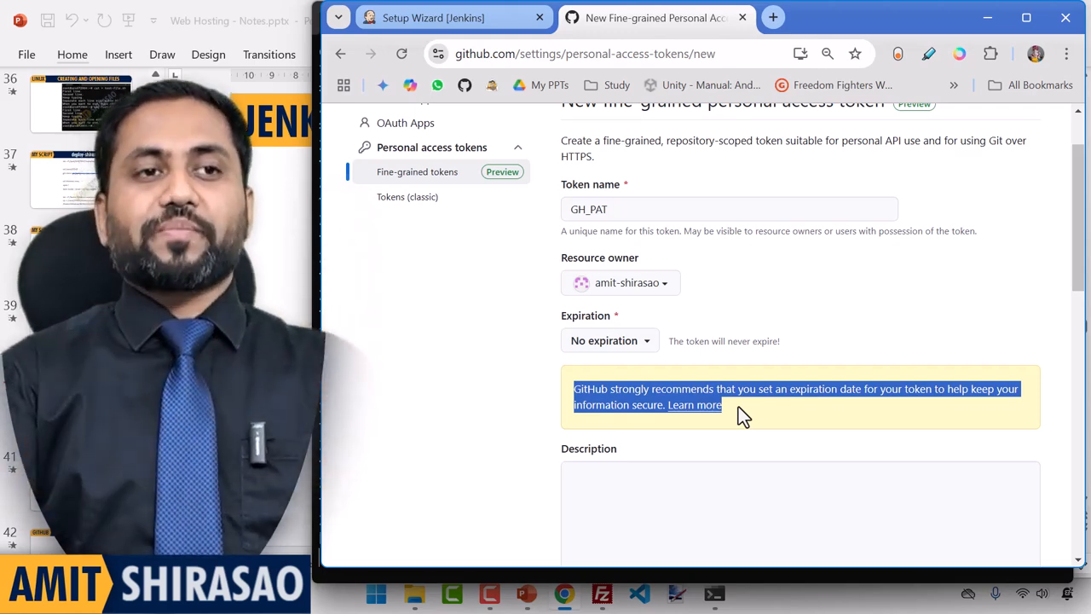
left_click(738, 407)
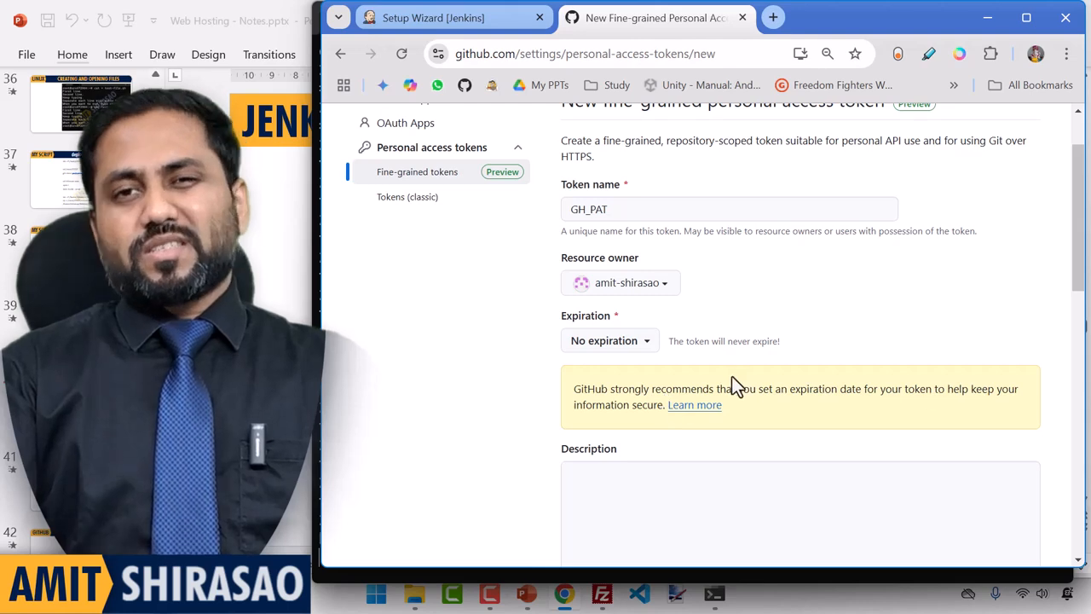
double_click(587, 210)
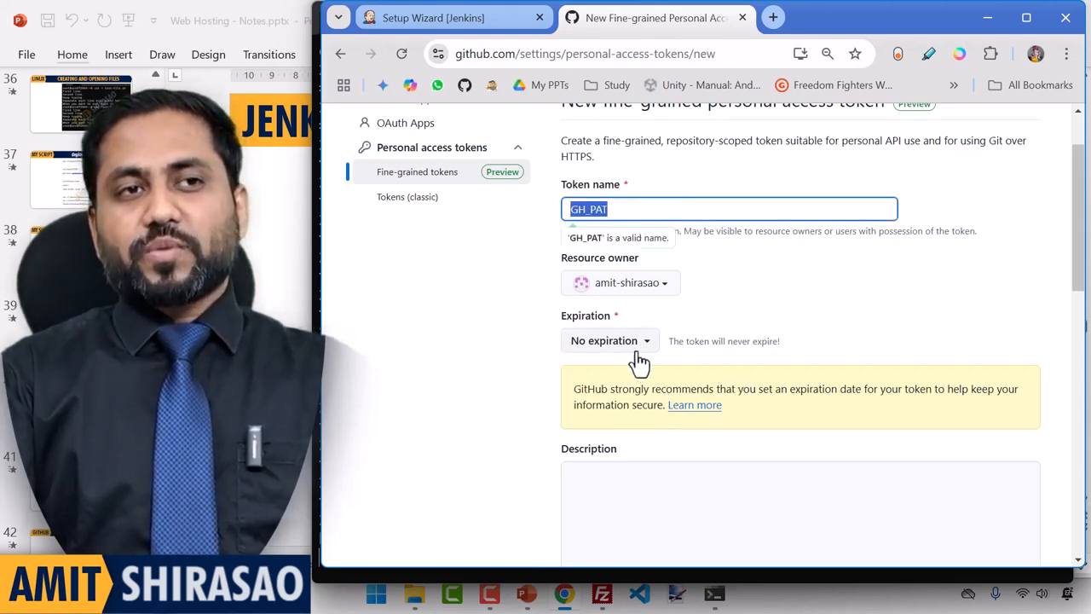
Restrict the token's repository access to only select repositories and add all three listed website repositories
scroll(640, 362, "down", 2)
scroll(641, 362, "down", 3)
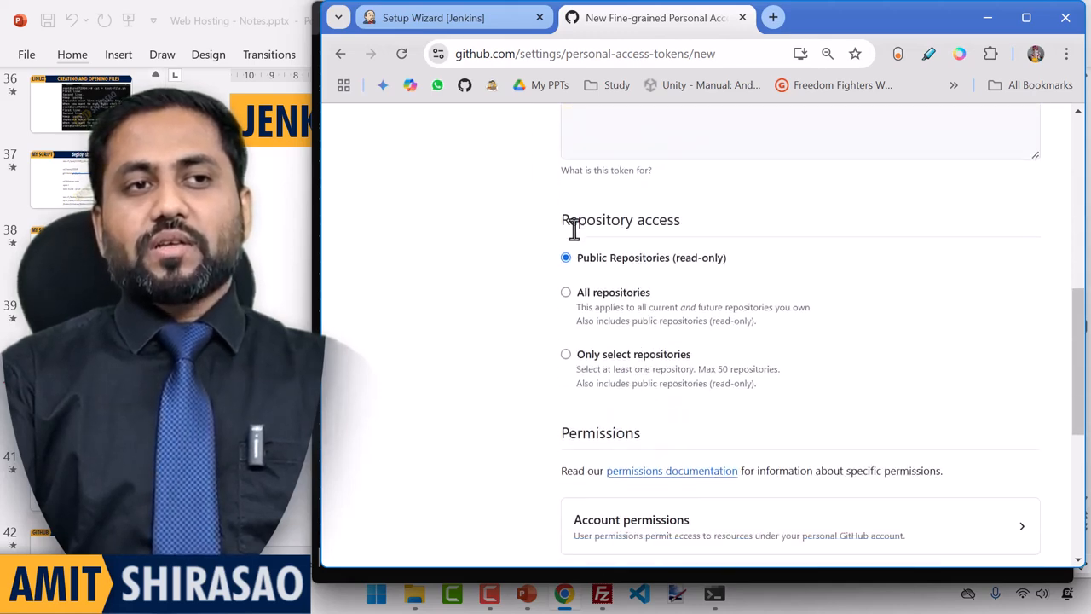
left_click_drag(570, 220, 680, 220)
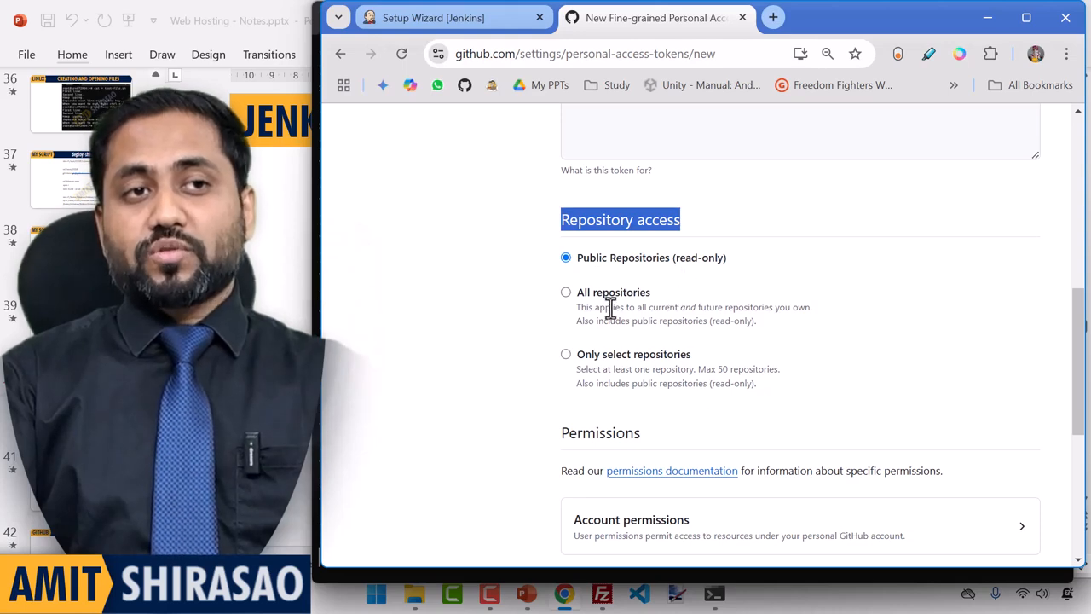
left_click(566, 354)
scroll(650, 372, "down", 1)
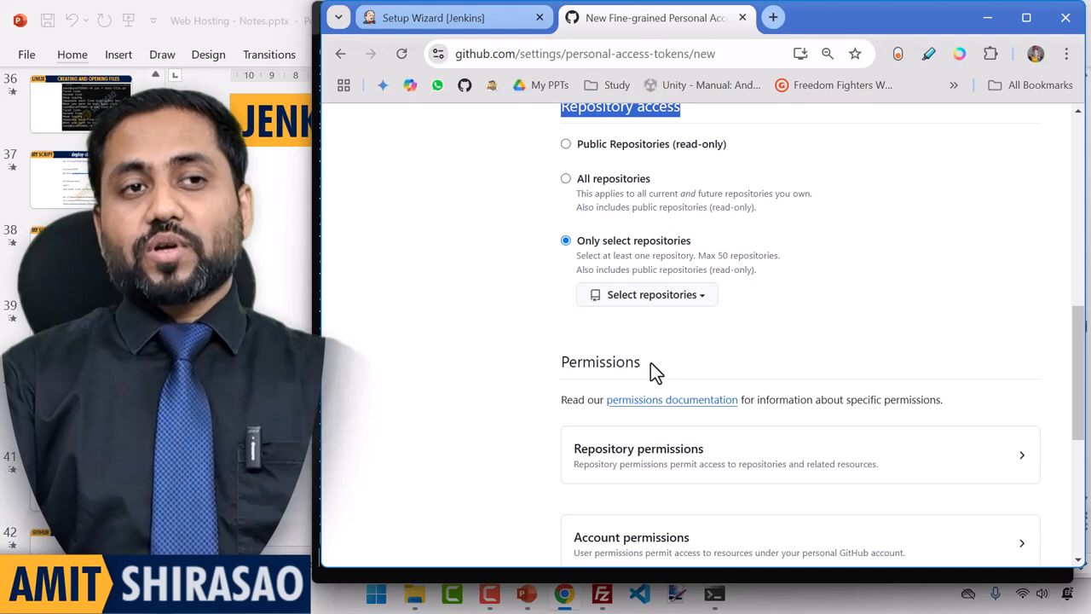
left_click(645, 298)
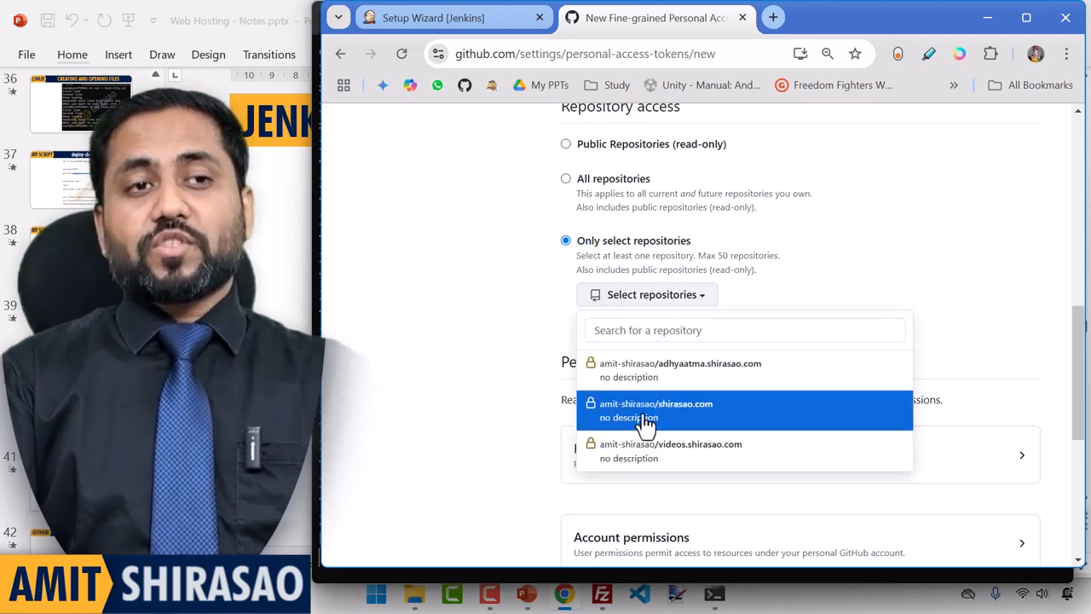
left_click(646, 417)
left_click(647, 293)
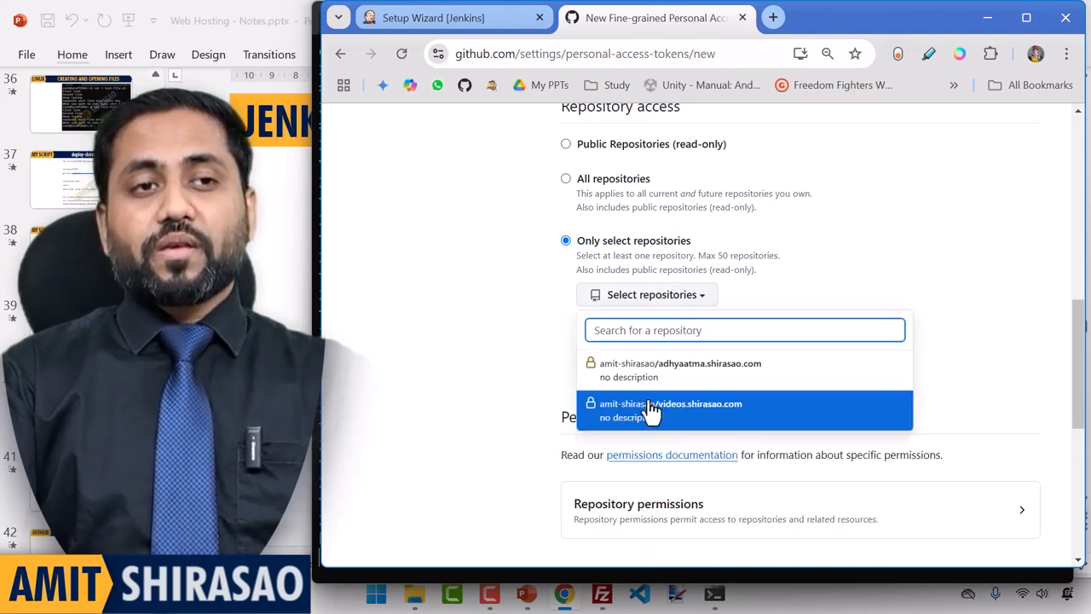
left_click(650, 409)
left_click(653, 297)
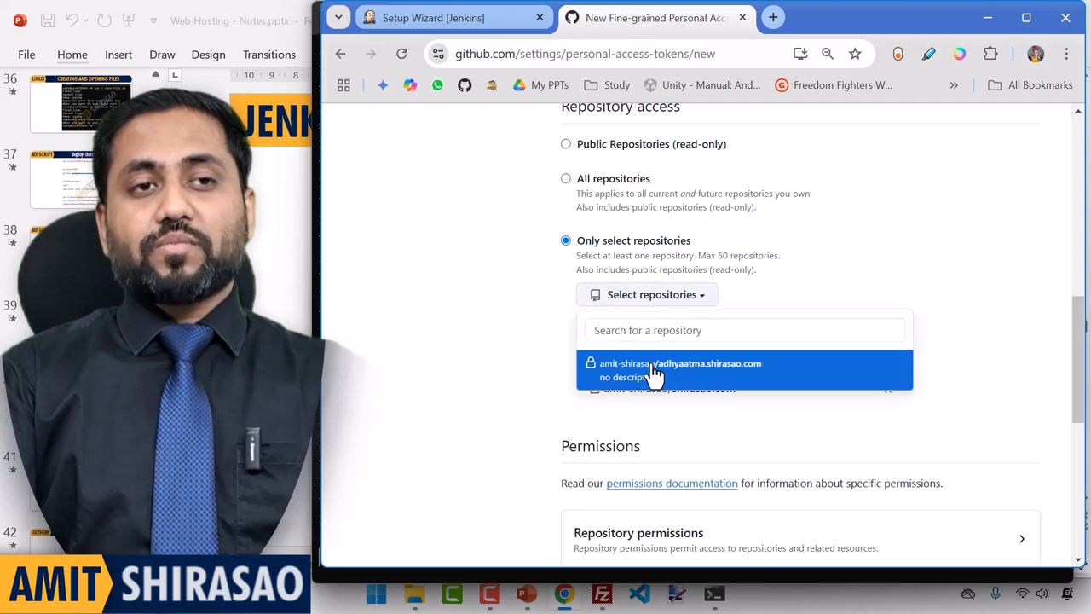
left_click(652, 373)
Set the token's Contents repository permission to Read-only access
scroll(719, 439, "down", 2)
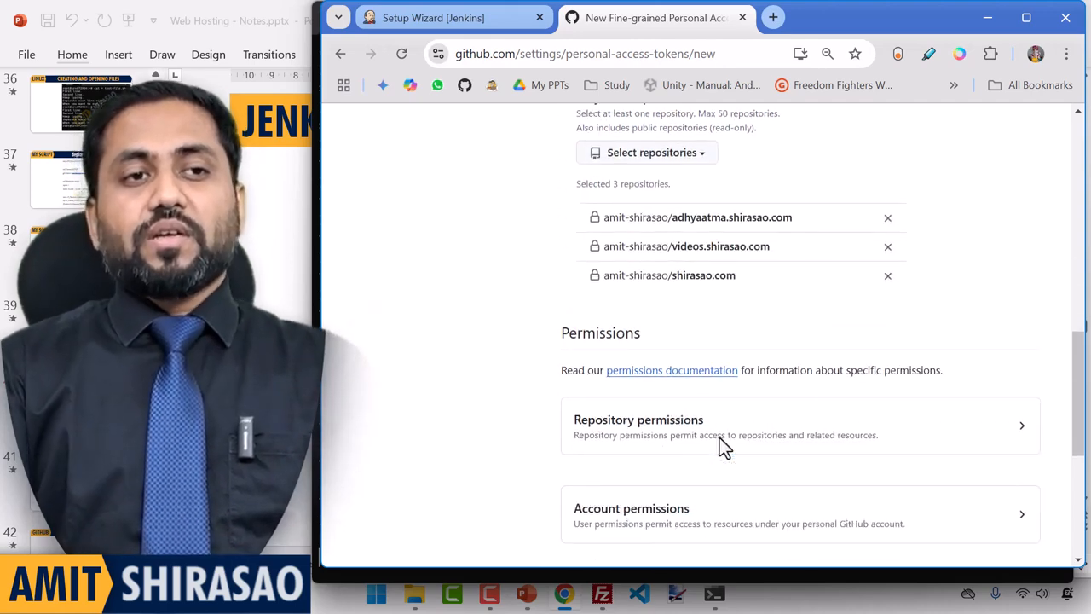
scroll(720, 445, "down", 1)
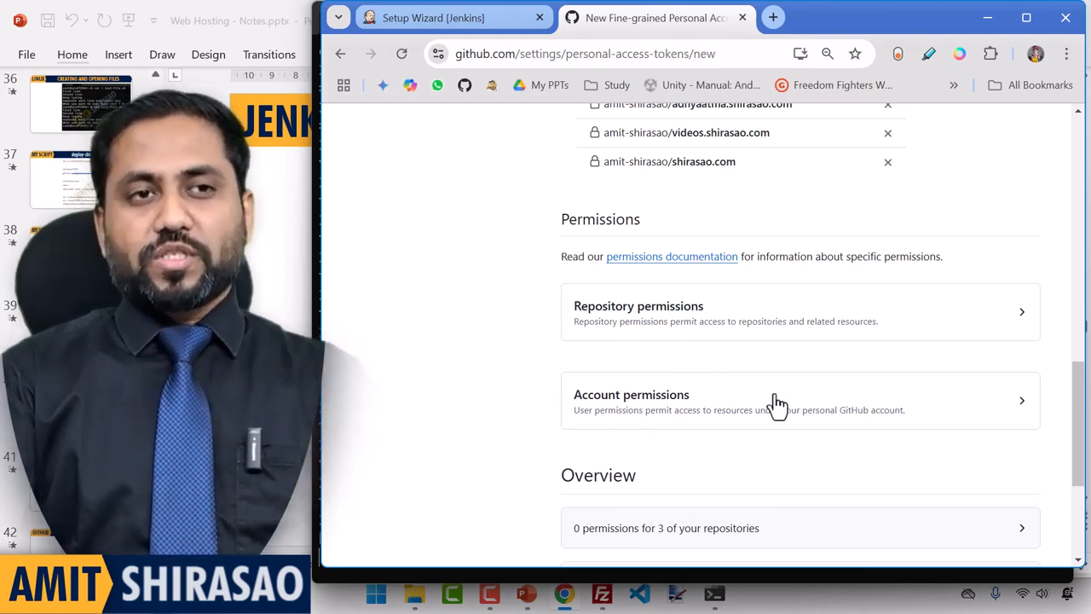
left_click(793, 316)
scroll(794, 360, "down", 2)
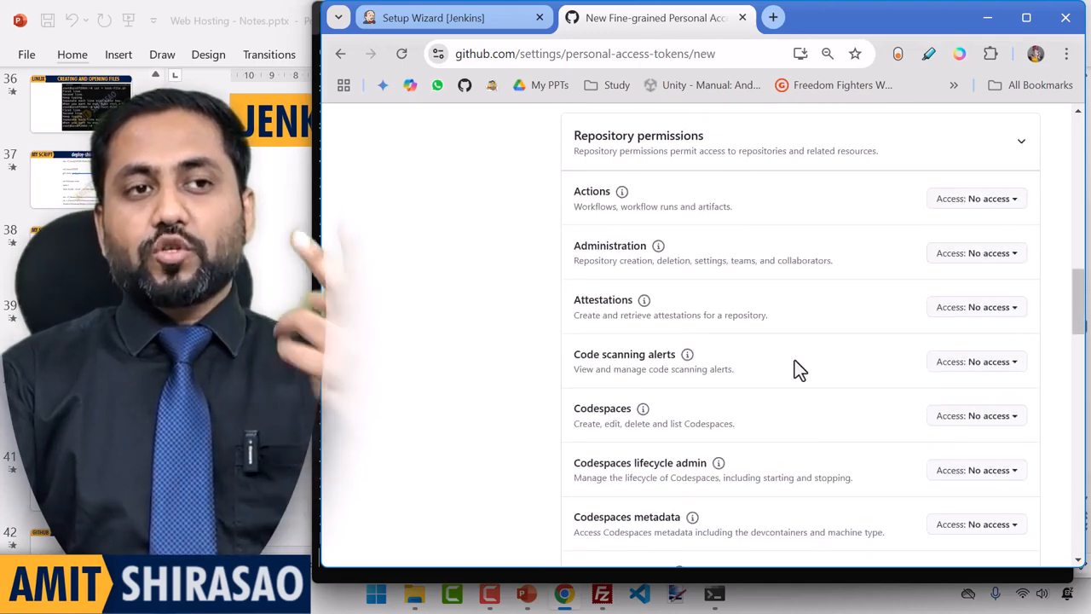
scroll(794, 360, "down", 3)
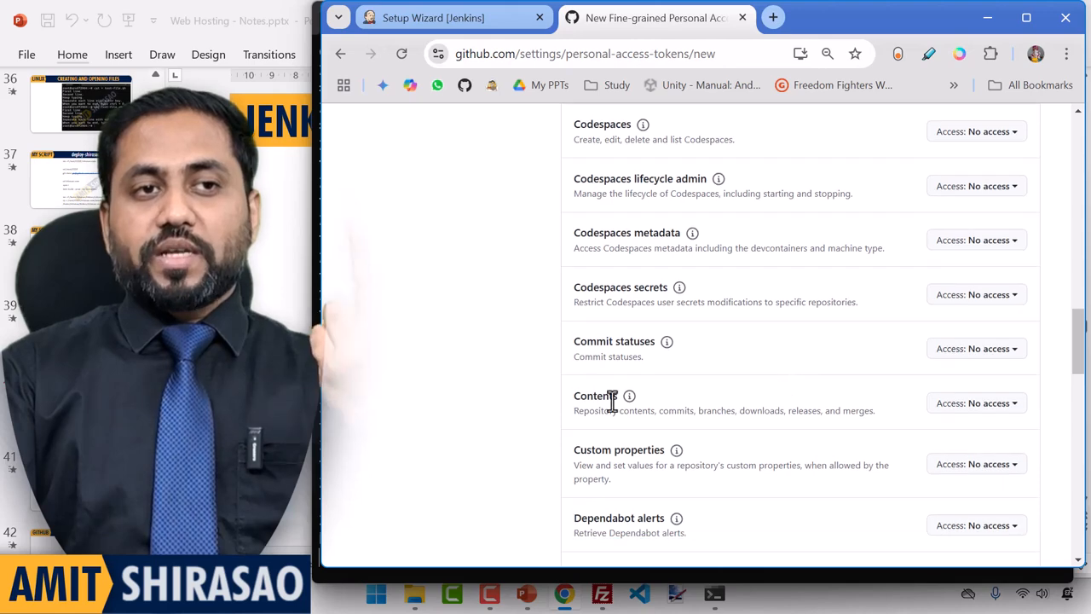
left_click(972, 407)
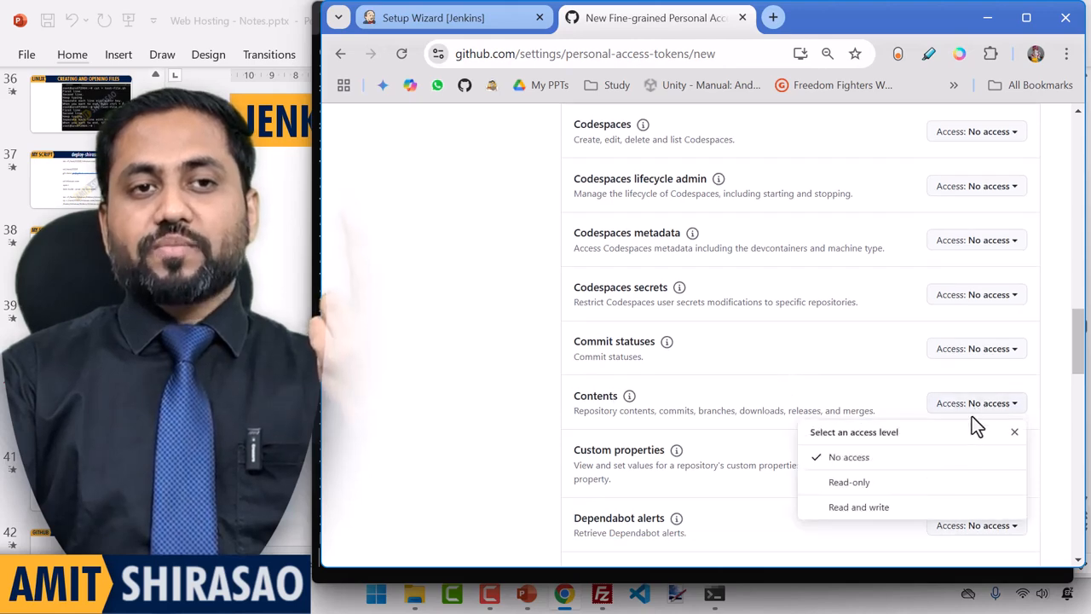
left_click(893, 483)
Generate the GH_PAT token after reviewing its permissions overview and copy the token value to the clipboard
scroll(773, 435, "down", 5)
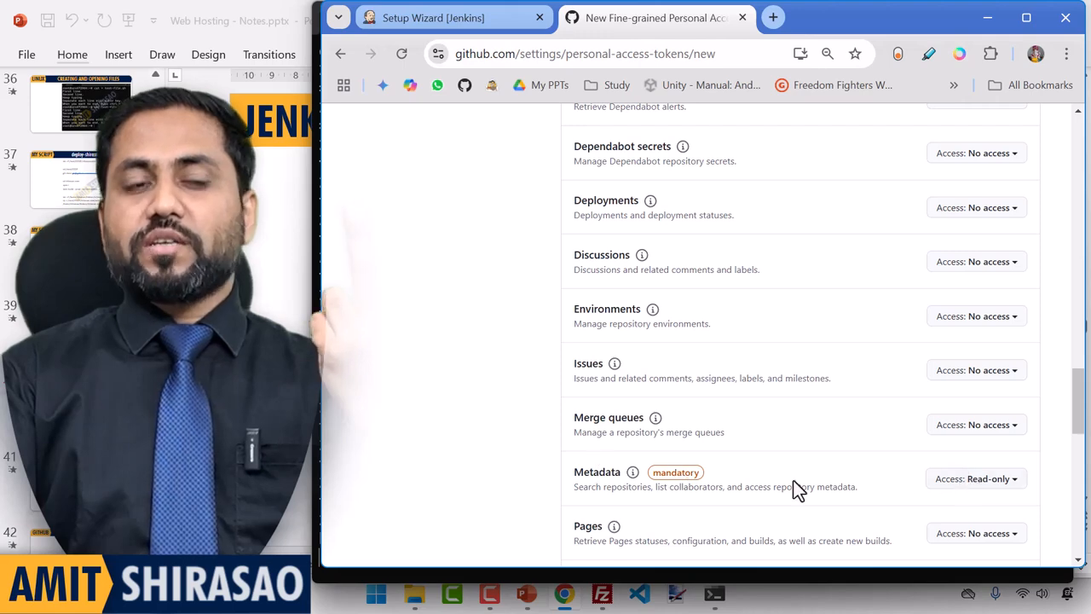
scroll(698, 458, "down", 1)
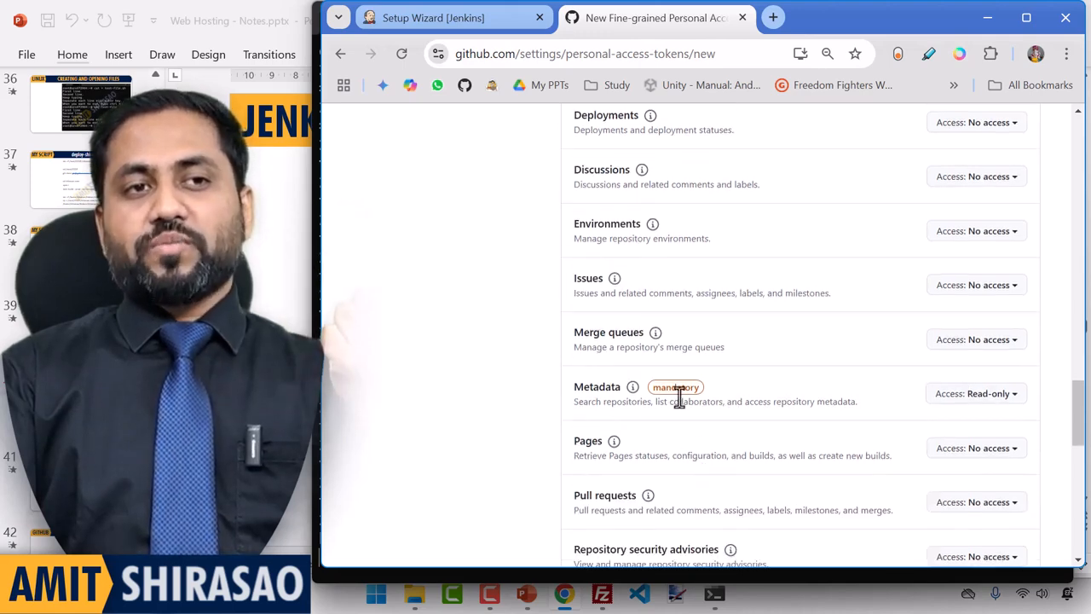
scroll(501, 440, "down", 9)
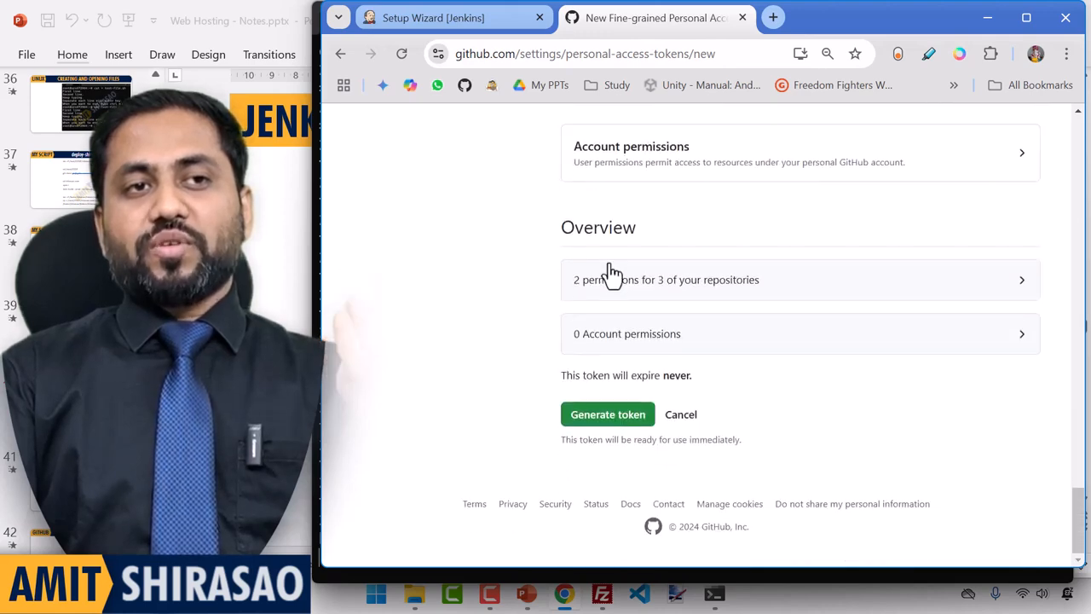
left_click(998, 287)
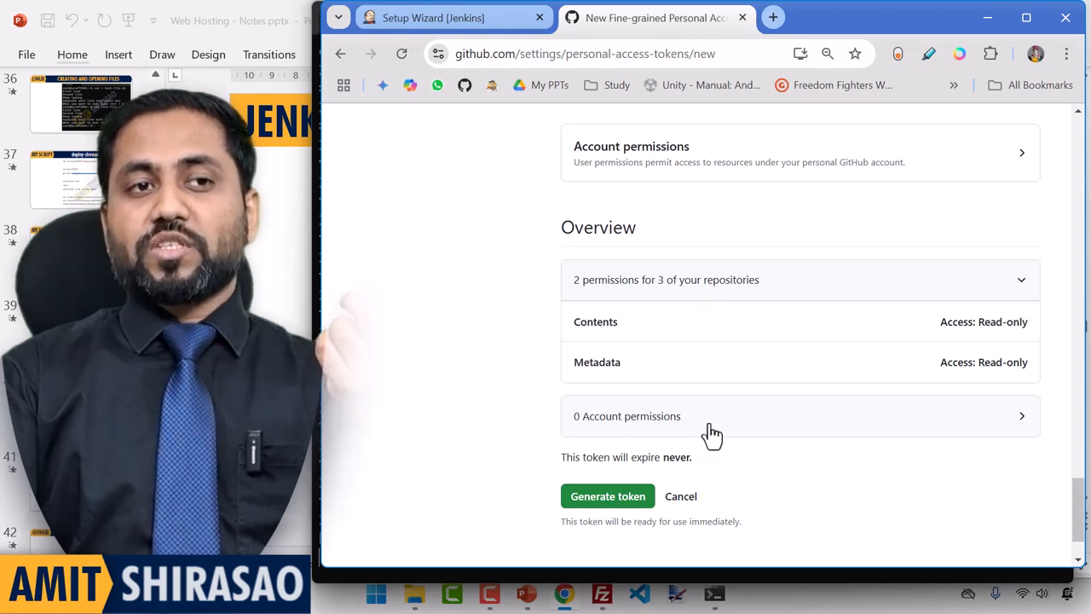
scroll(750, 435, "down", 1)
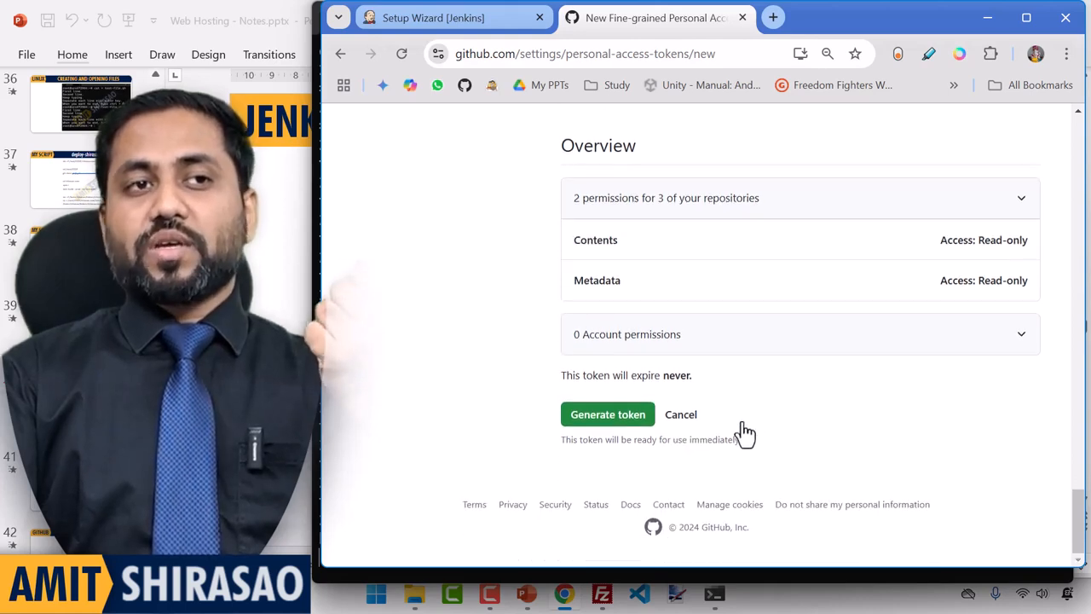
left_click(594, 416)
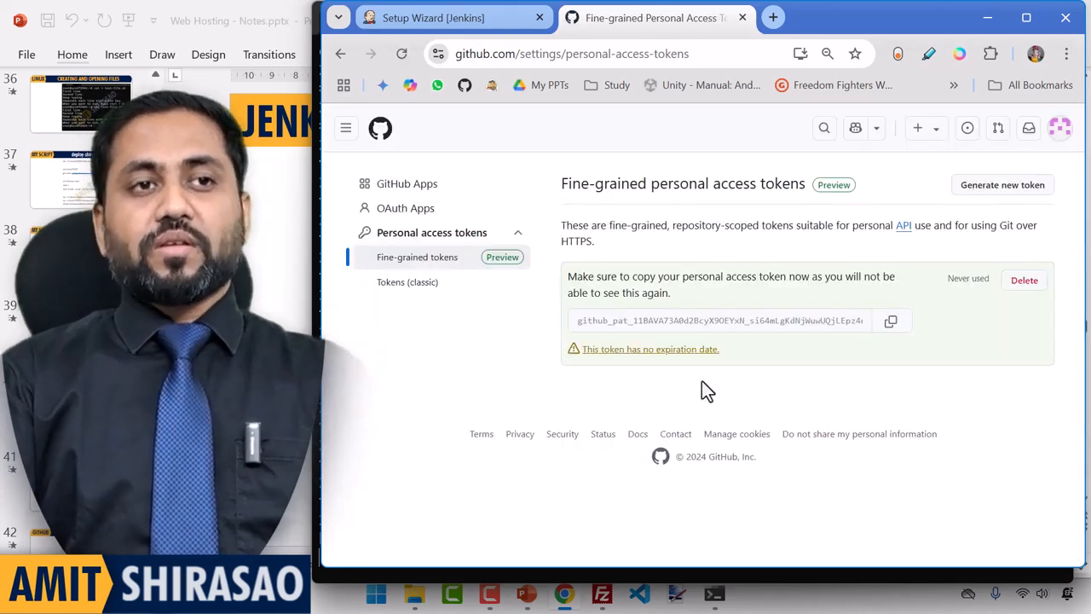
mouse_move(677, 364)
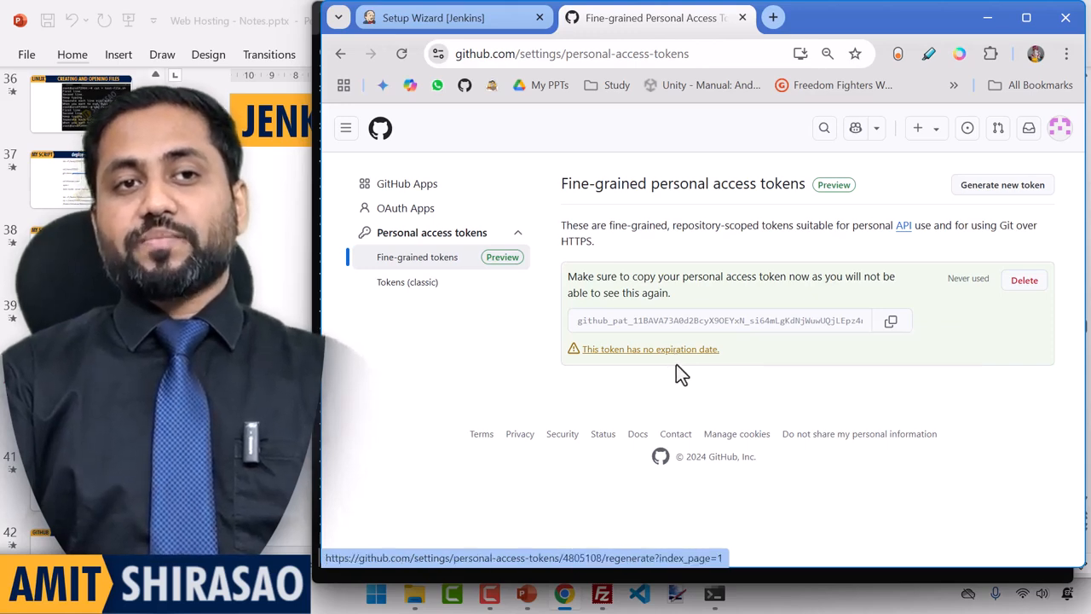
left_click(889, 323)
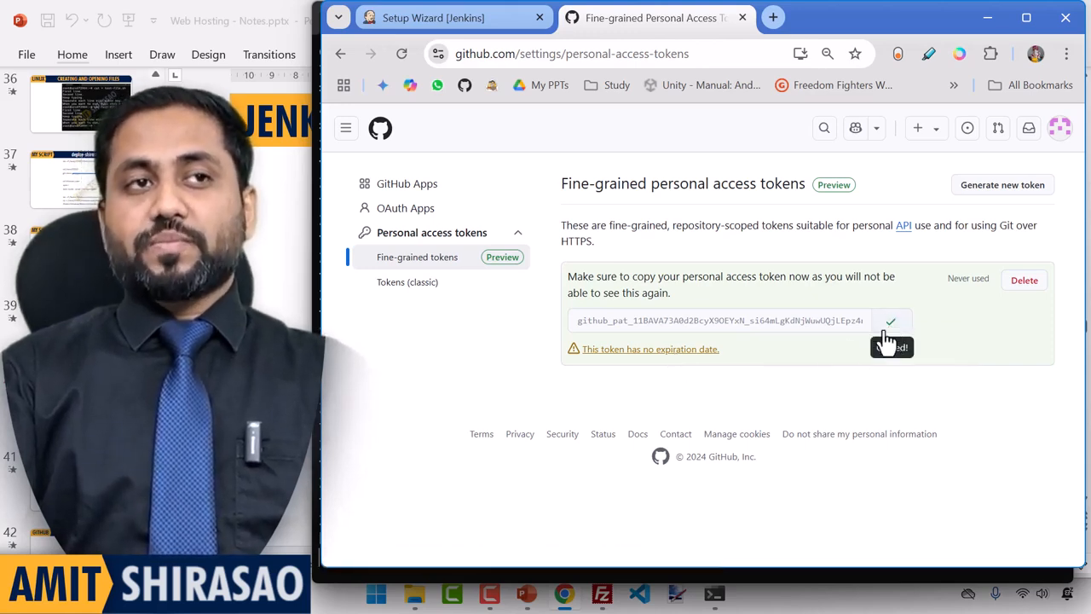
Return to the Jenkins setup wizard and enter the first admin user's username, password and password confirmation
left_click(461, 22)
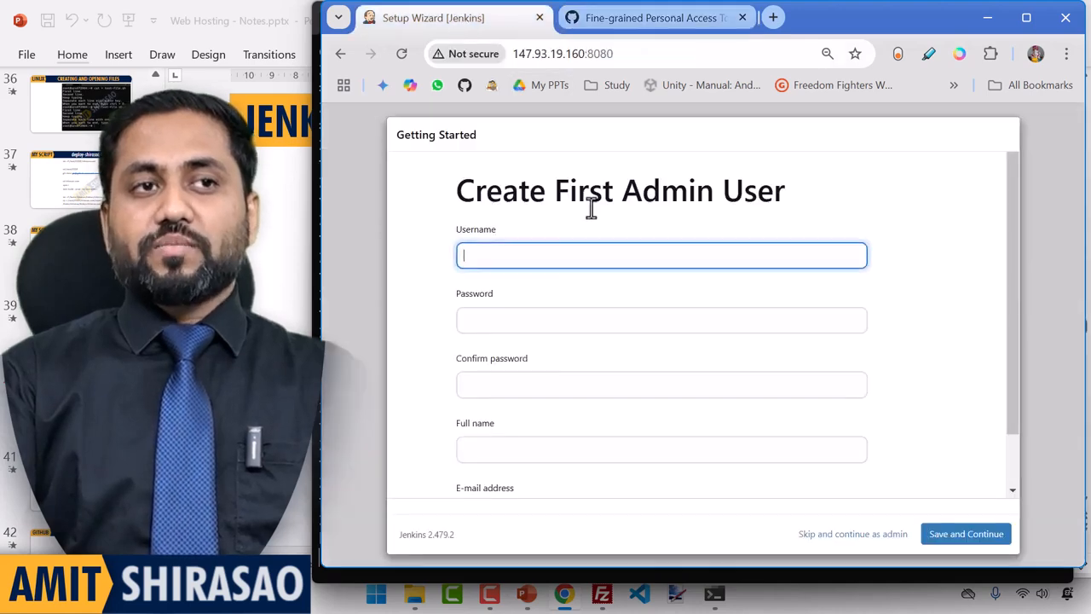
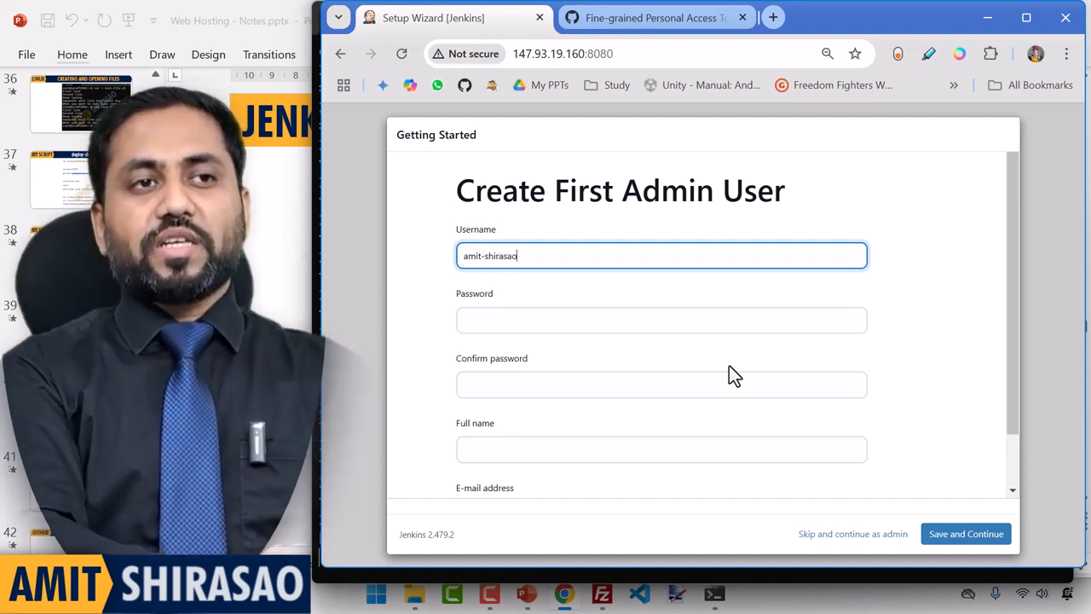
key("Tab")
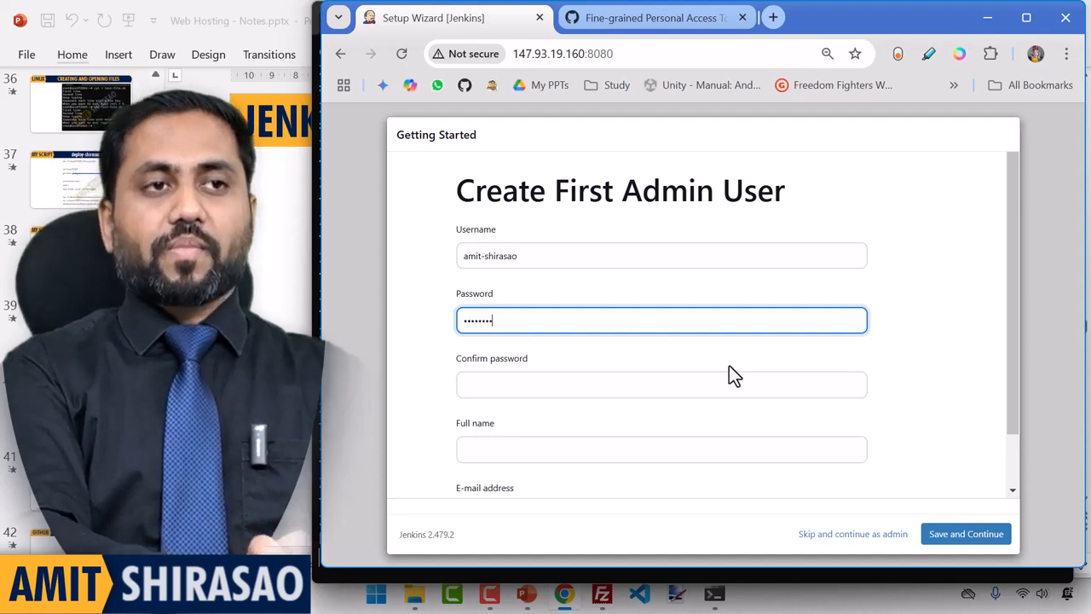
key("Tab")
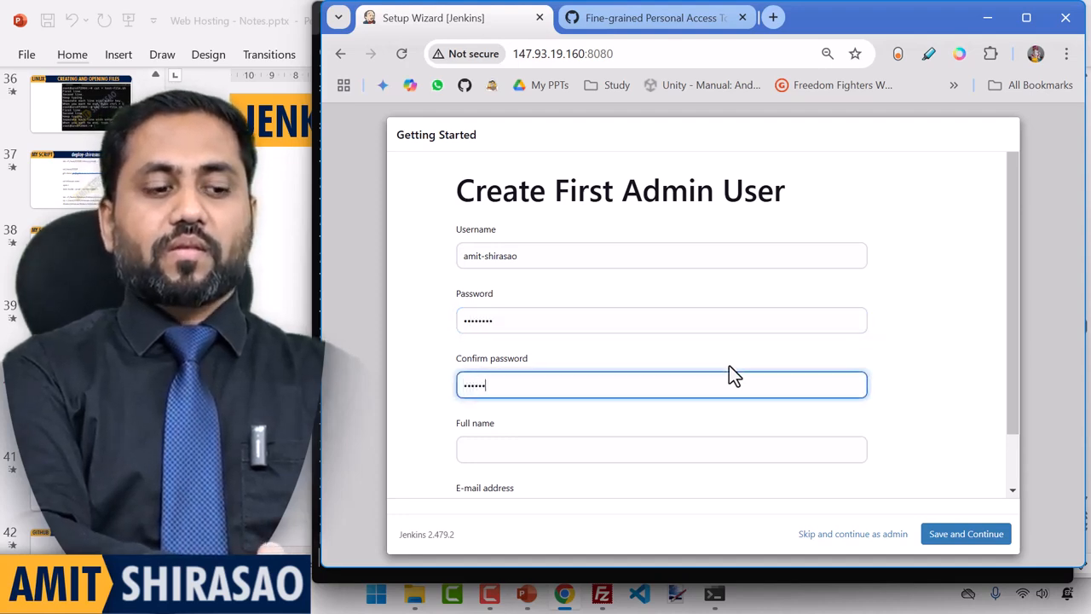
Fill in the admin user's full name and e-mail address, and save the account to continue the Jenkins setup
key("Tab")
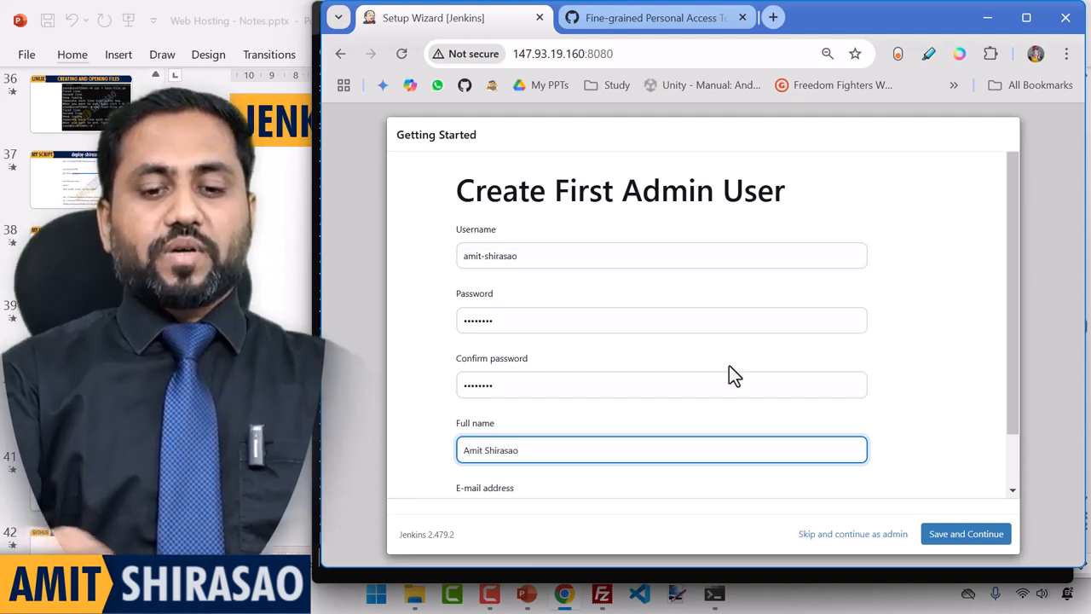
scroll(729, 365, "down", 1)
key("Tab")
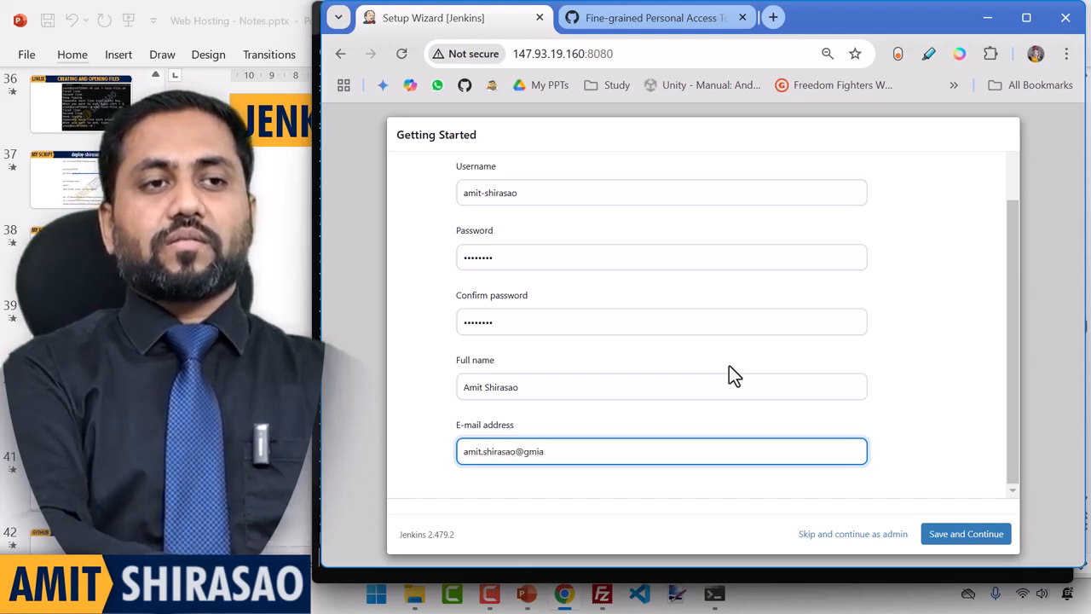
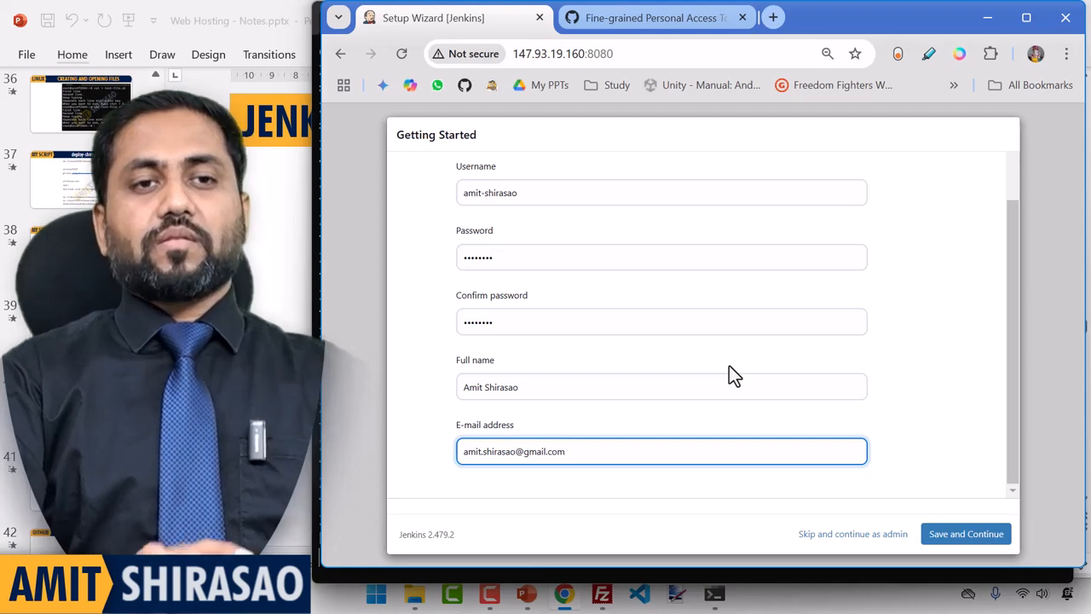
left_click(967, 533)
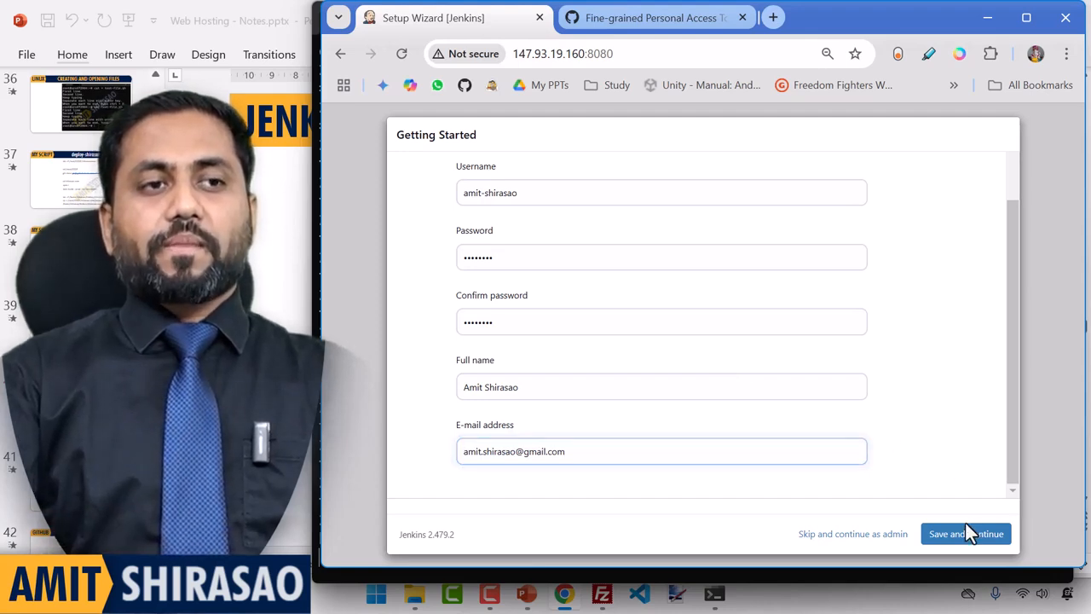
Review the first admin user's details and save the account to continue the setup
scroll(873, 384, "up", 1)
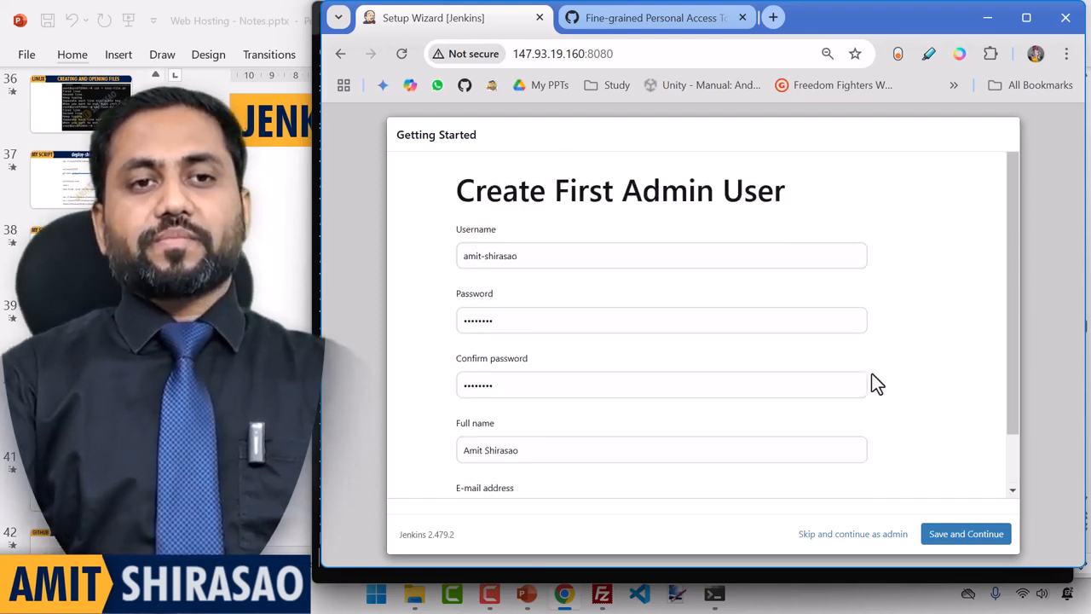
scroll(880, 396, "down", 1)
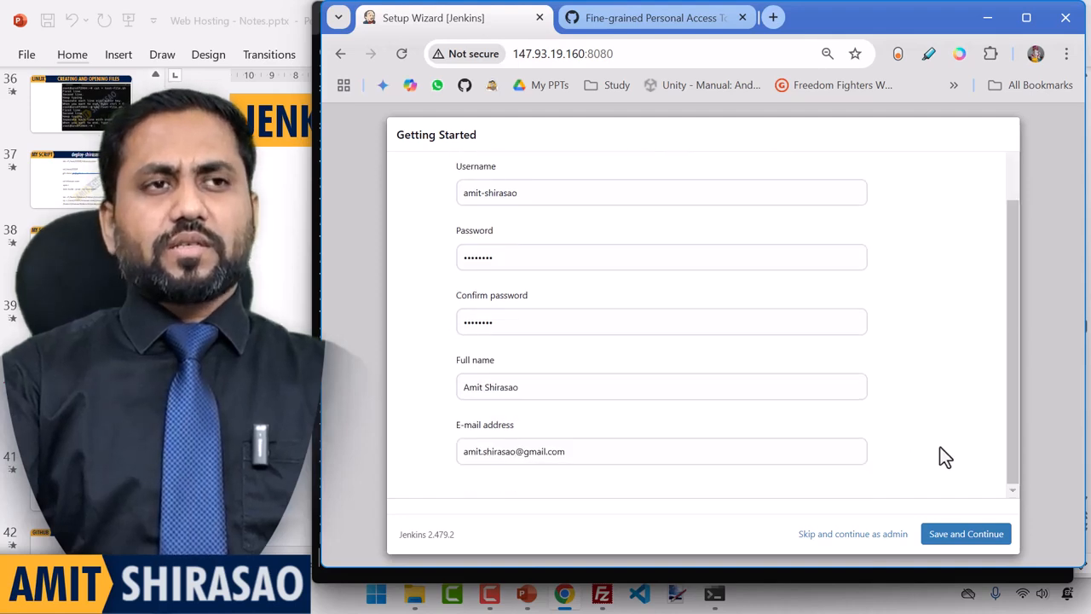
left_click(963, 535)
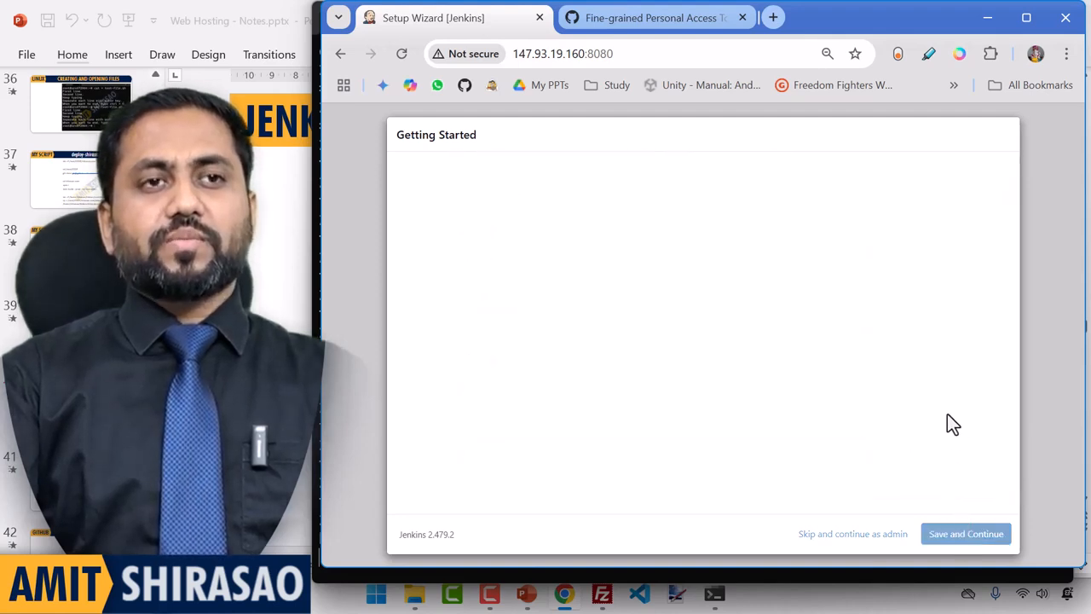
Accept the proposed Jenkins URL with port 8080, finish the instance configuration and start using Jenkins
left_click_drag(714, 242, 518, 238)
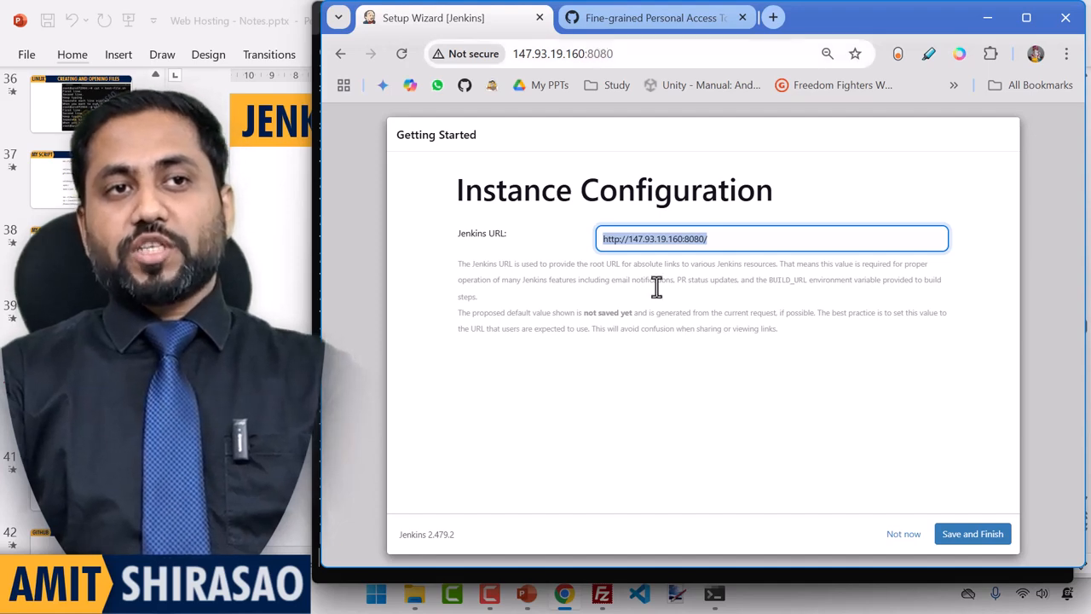
left_click(583, 53)
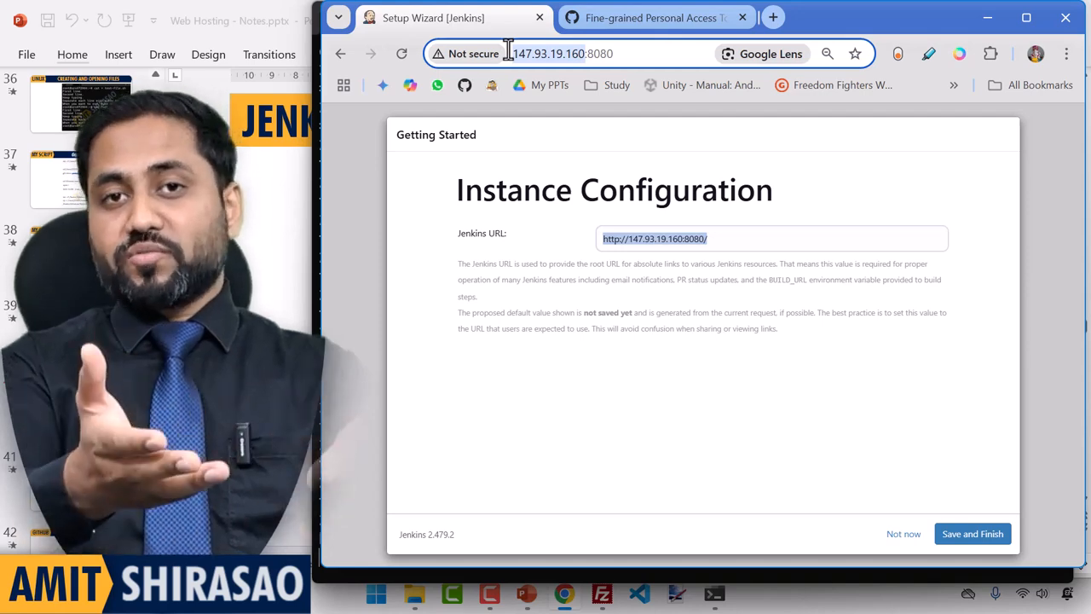
left_click_drag(509, 53, 611, 54)
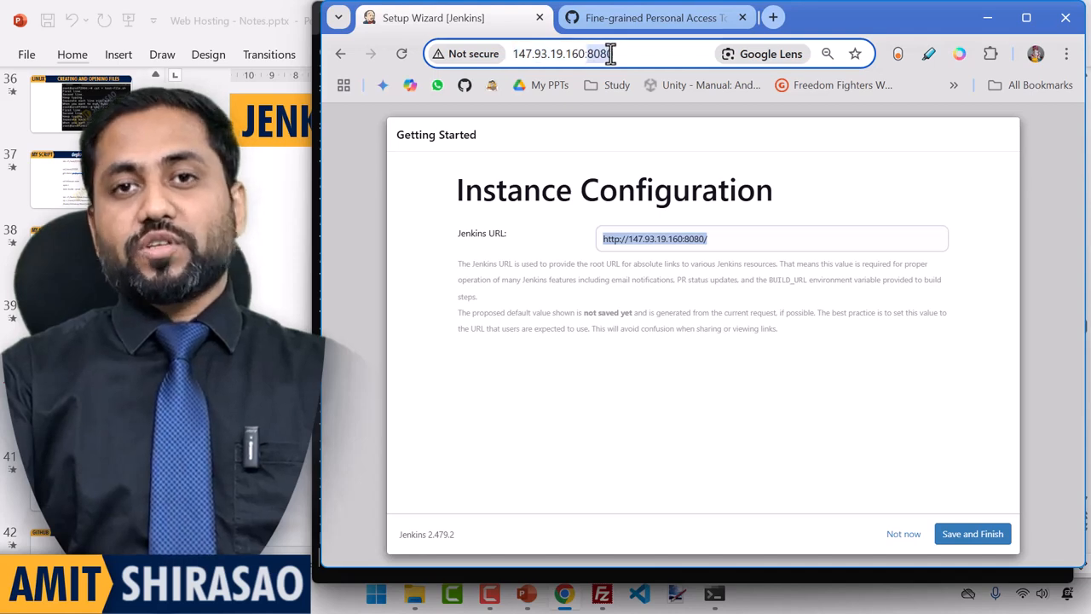
left_click(724, 346)
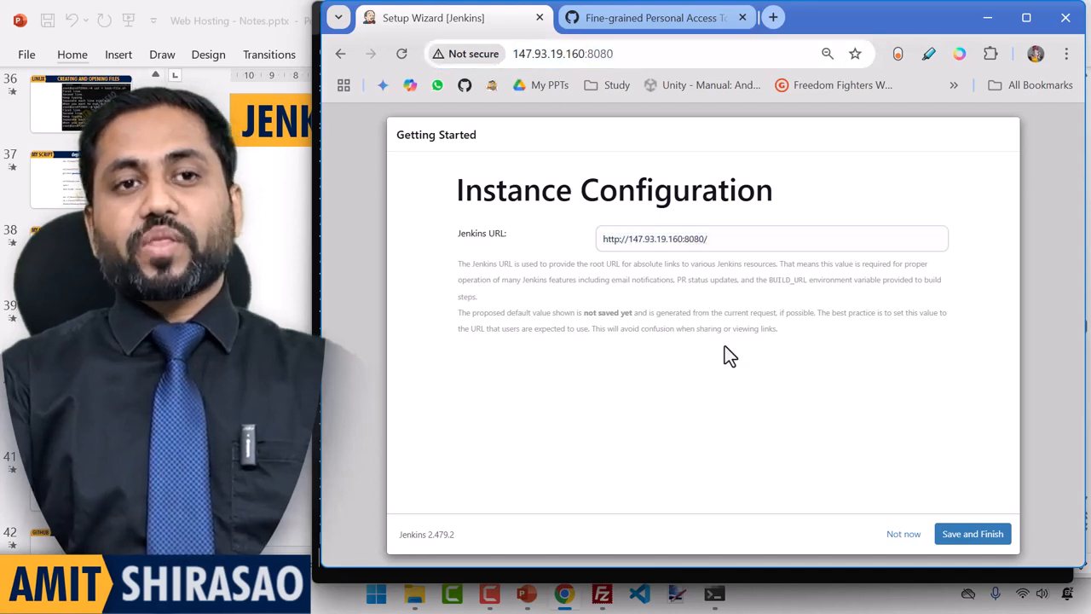
left_click(961, 532)
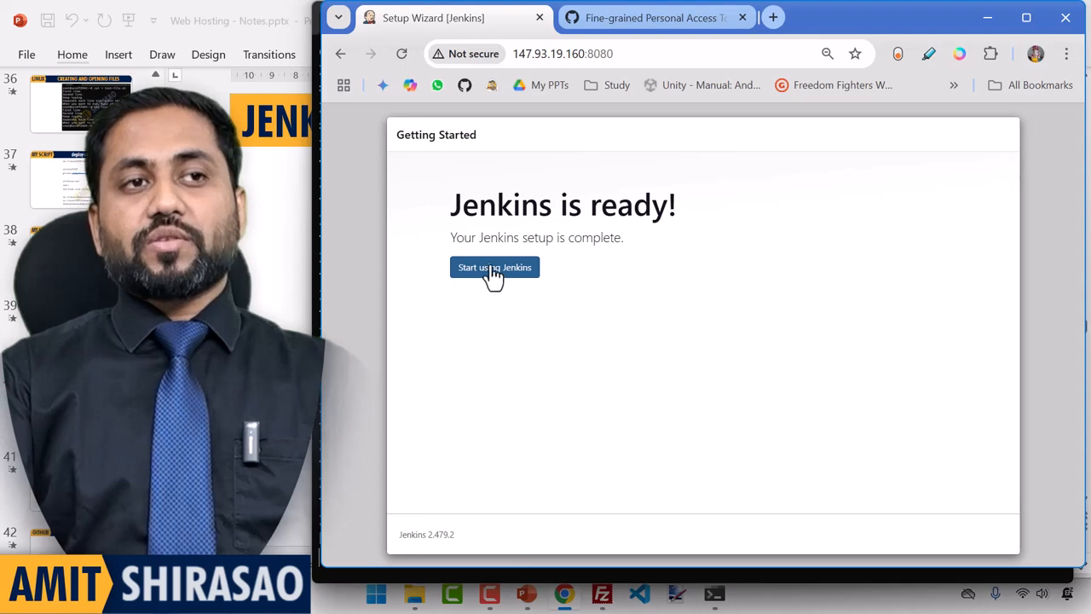
left_click(496, 274)
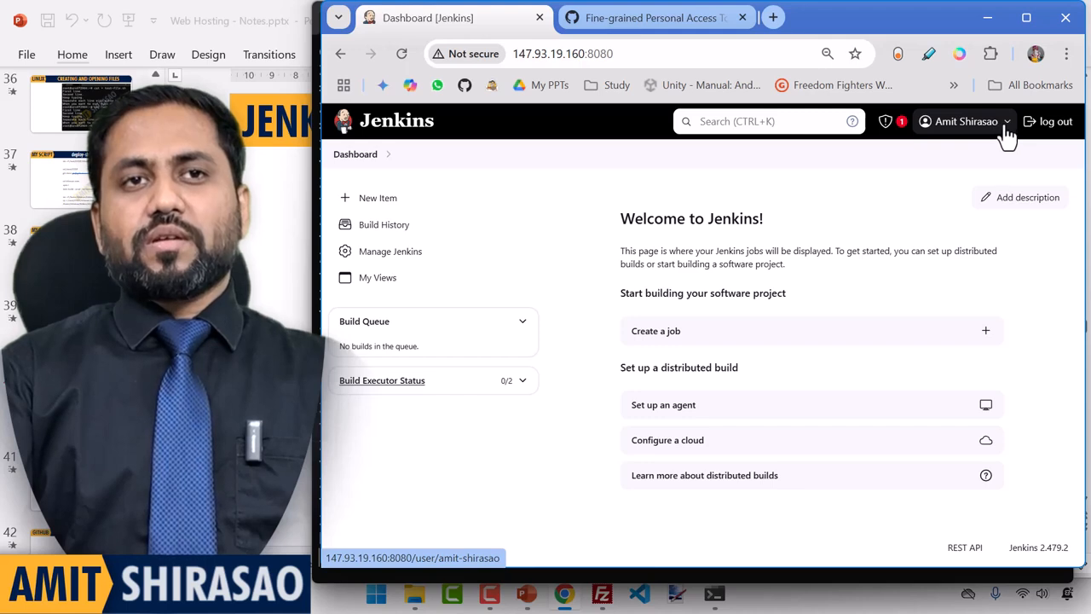
Open the Jenkins management page and copy the personal access token from GitHub's fine-grained tokens page
left_click(377, 256)
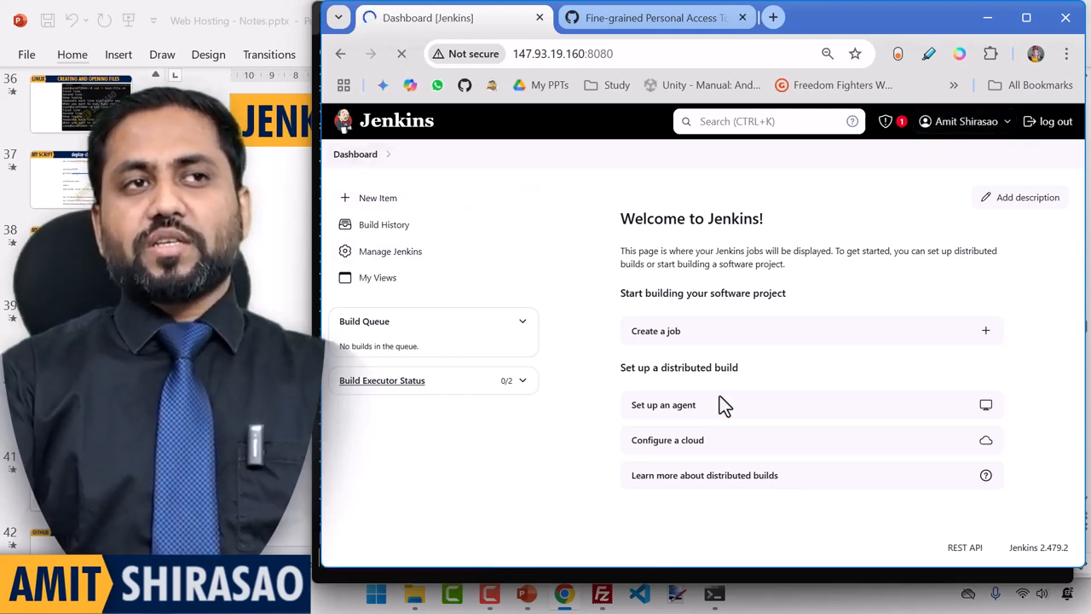
left_click(615, 19)
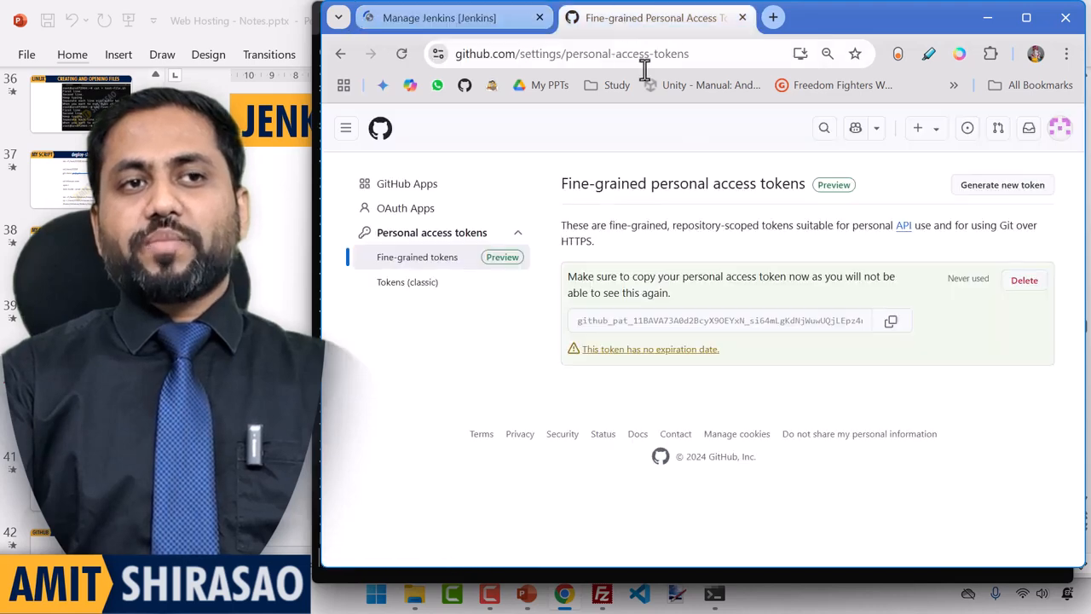
left_click(889, 324)
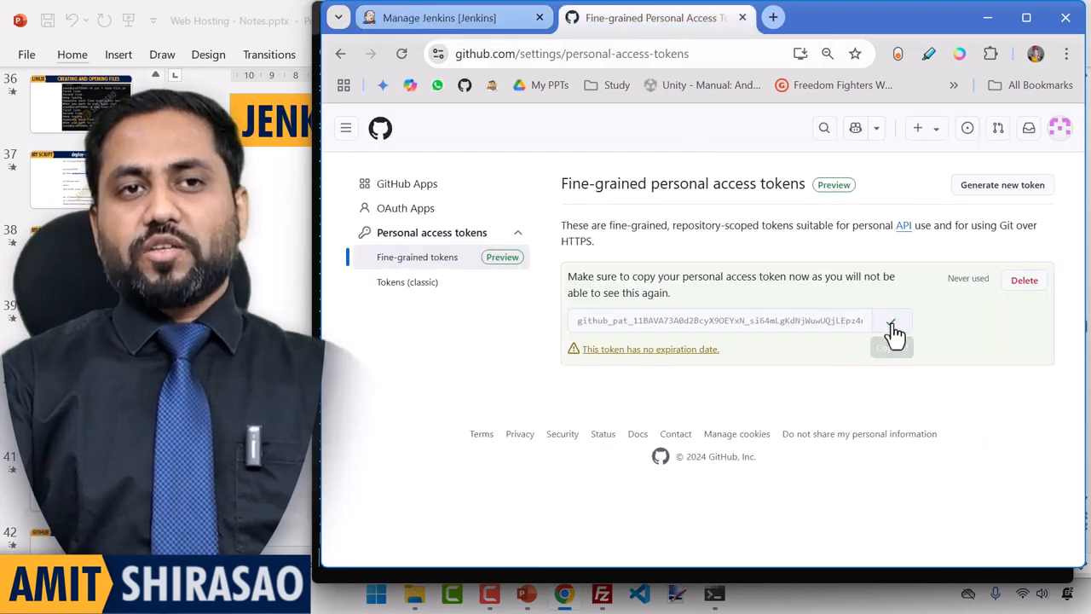
left_click(445, 18)
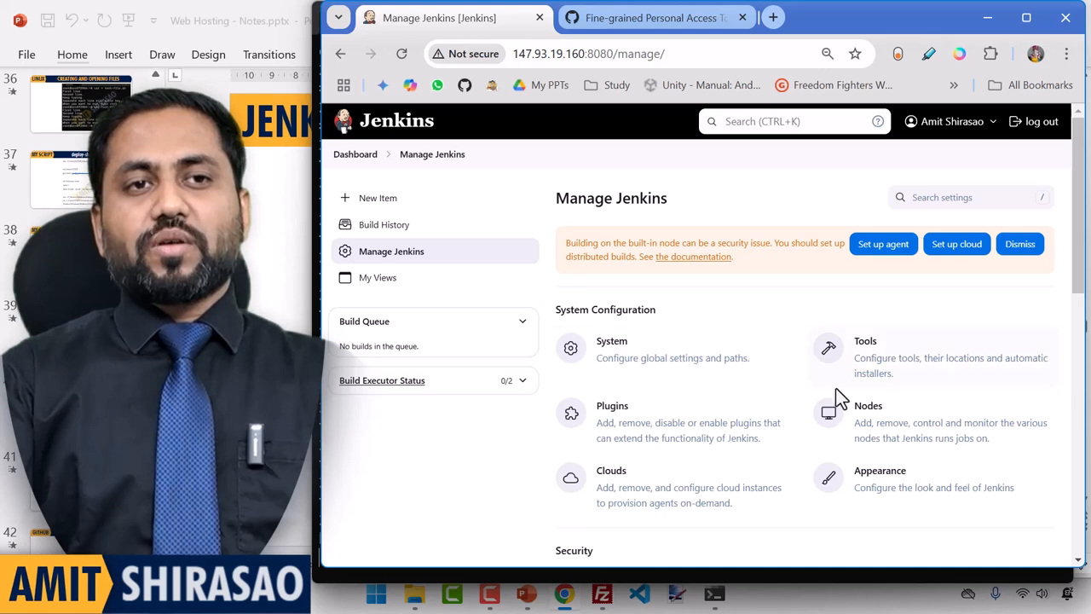
Open the System store's Global credentials (unrestricted) domain in the credentials settings and start a new credential
scroll(774, 341, "down", 2)
scroll(749, 399, "up", 2)
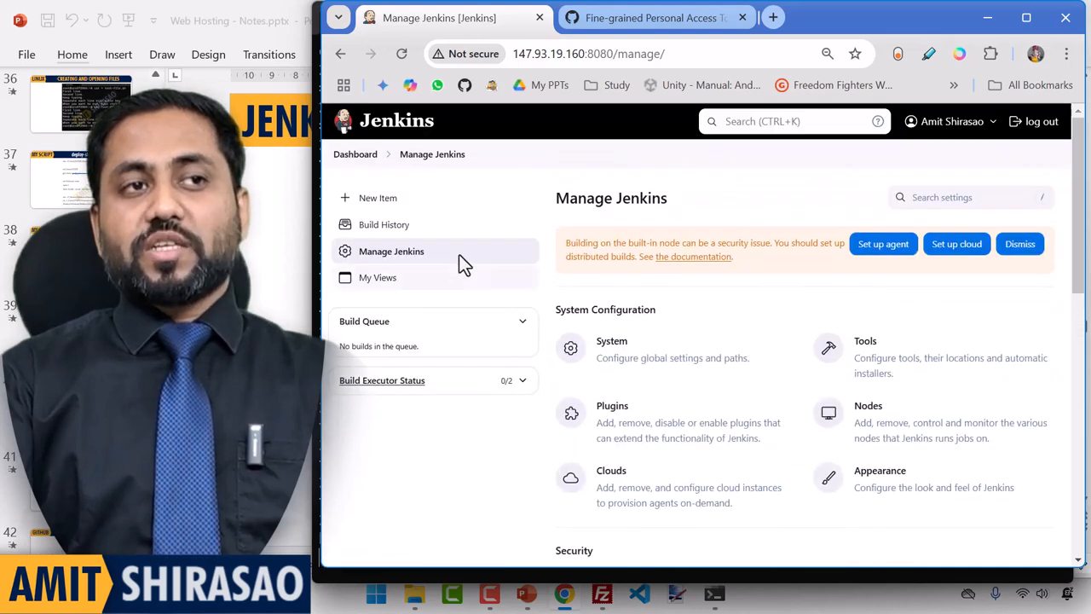
scroll(814, 469, "down", 4)
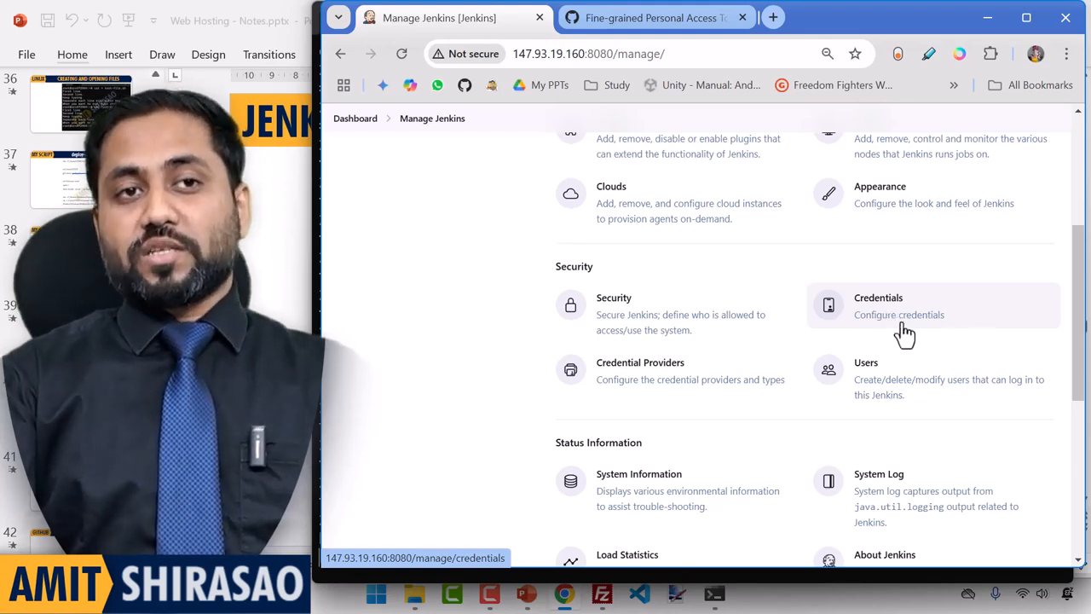
left_click(941, 327)
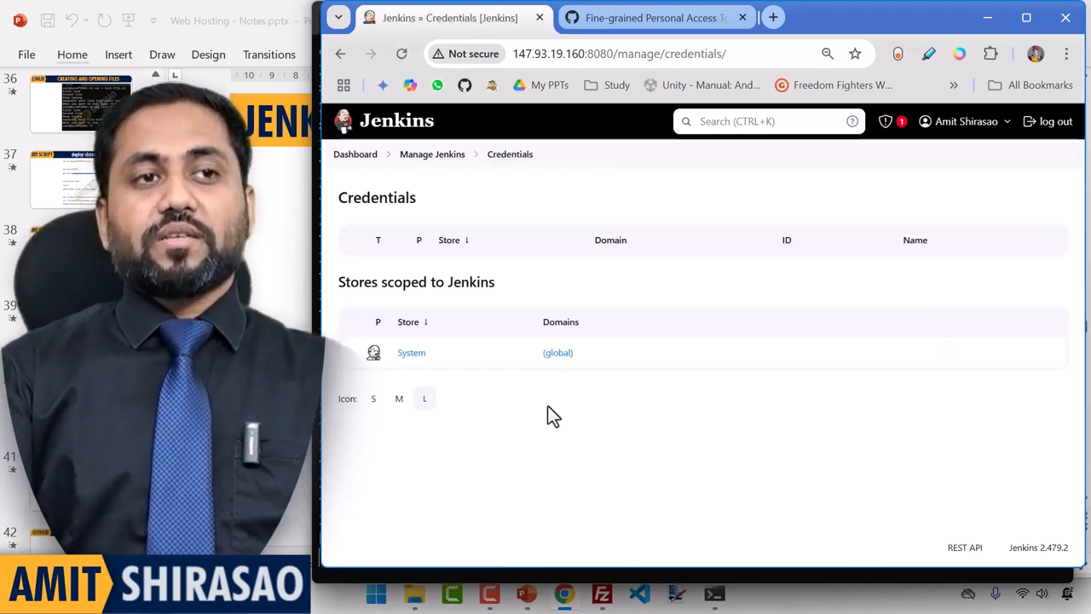
left_click(416, 357)
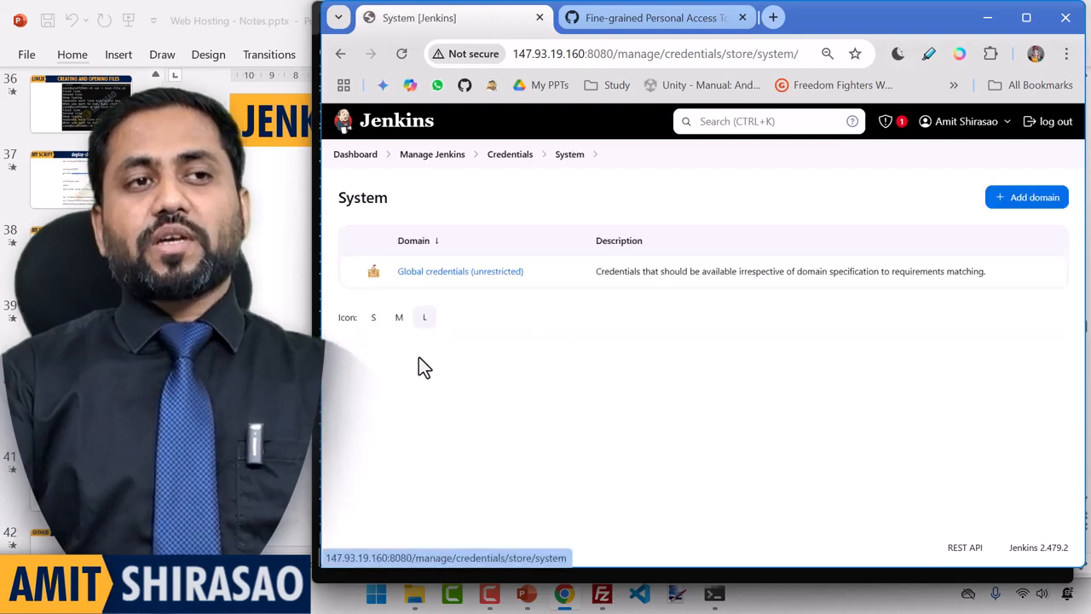
left_click(460, 271)
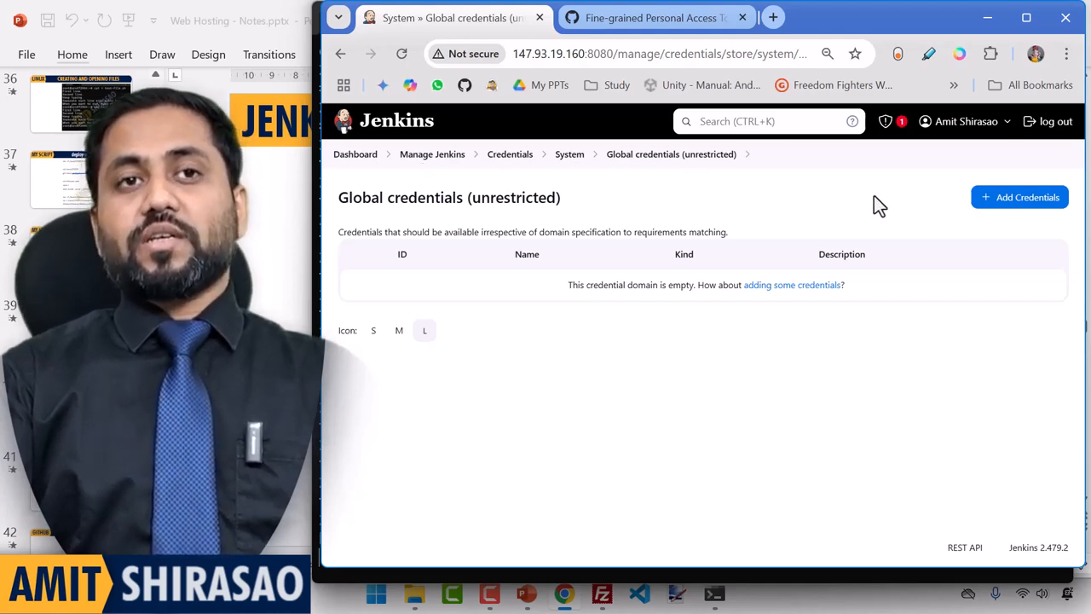
left_click(1021, 205)
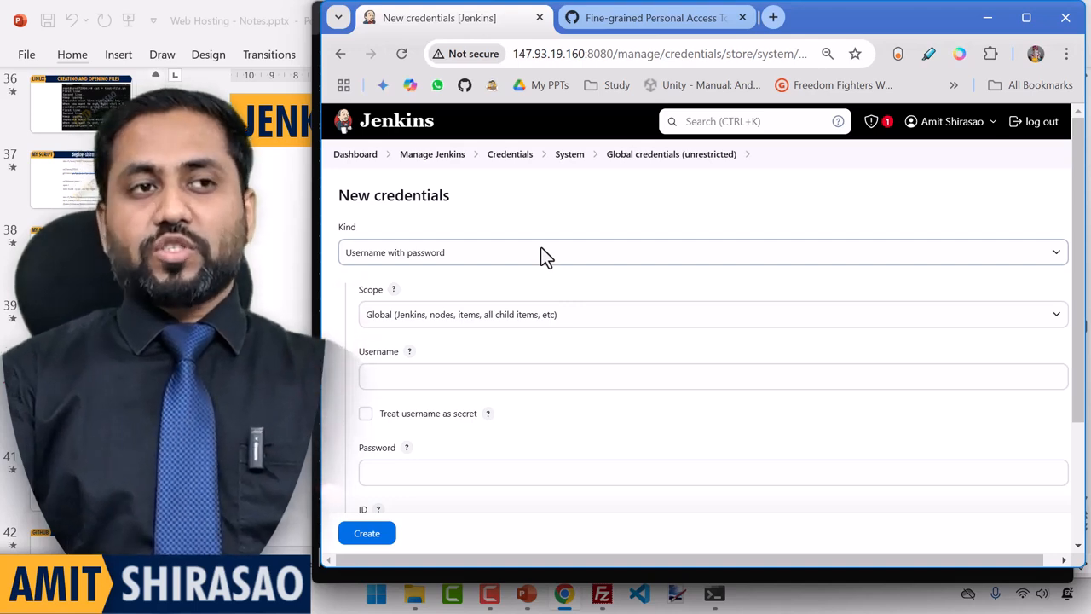
Set the new credential's username to My Github PAT
scroll(541, 246, "down", 2)
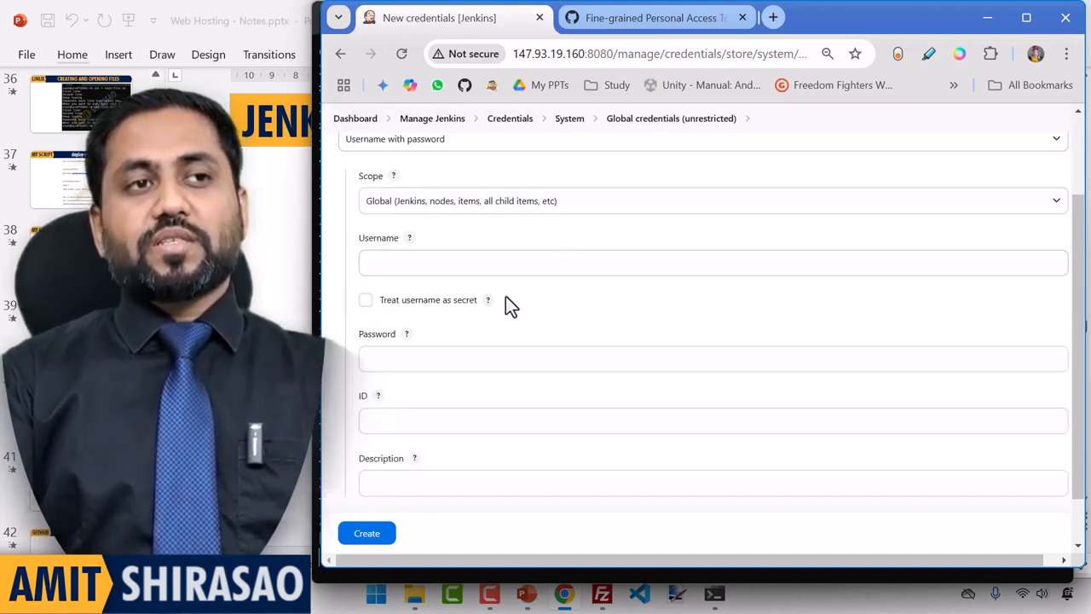
left_click(401, 266)
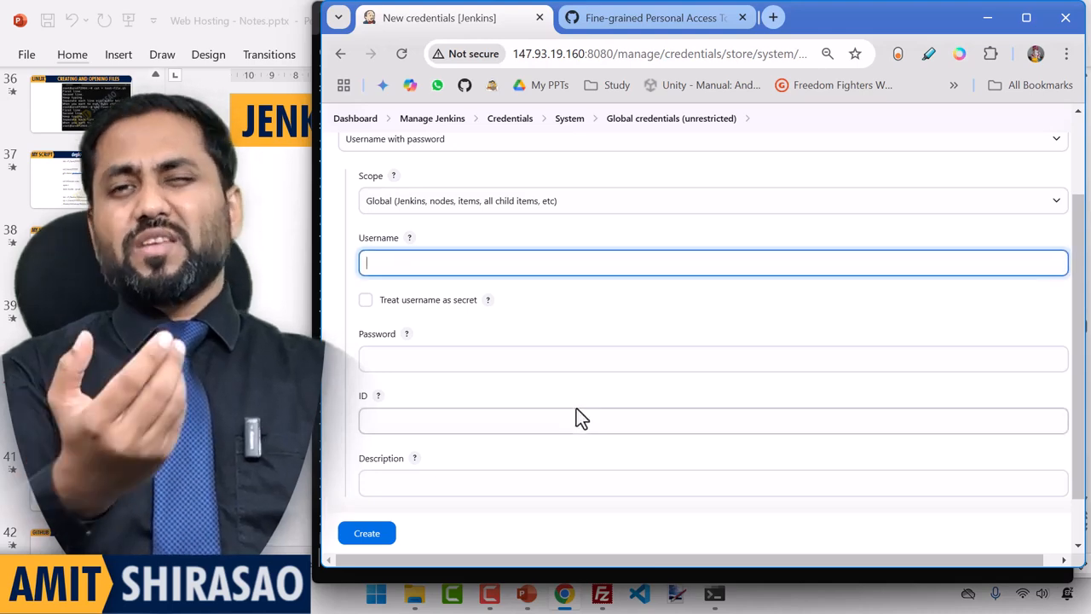
type("My ")
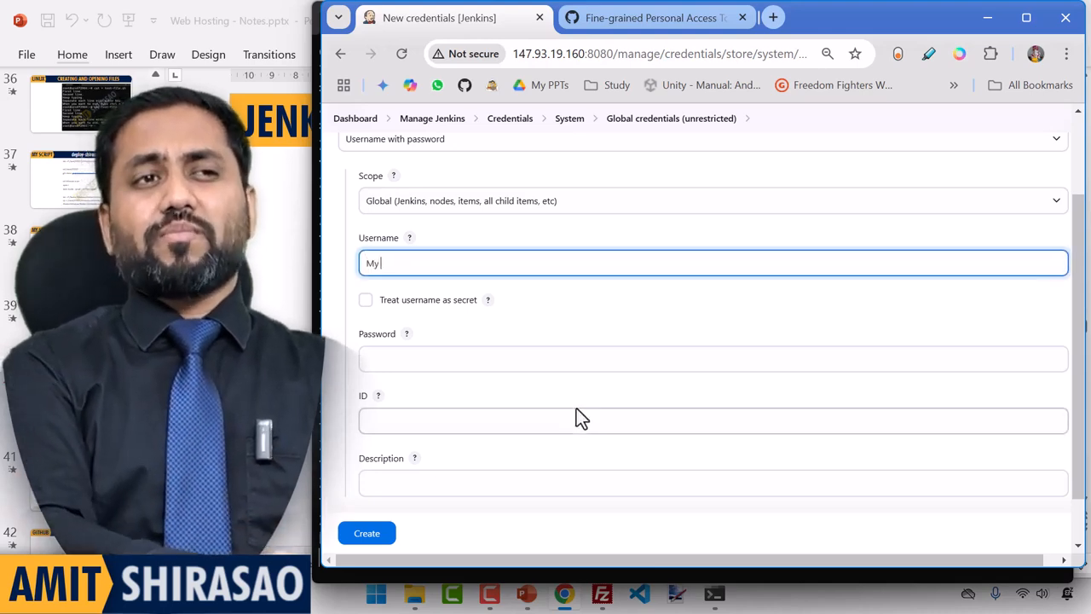
type("Git")
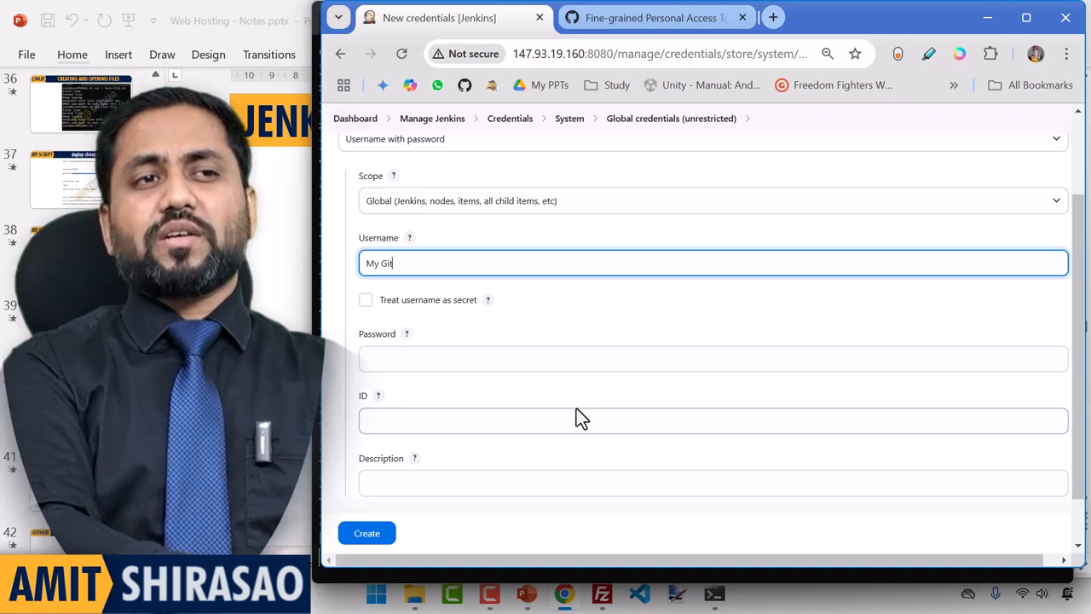
type("hub PAT")
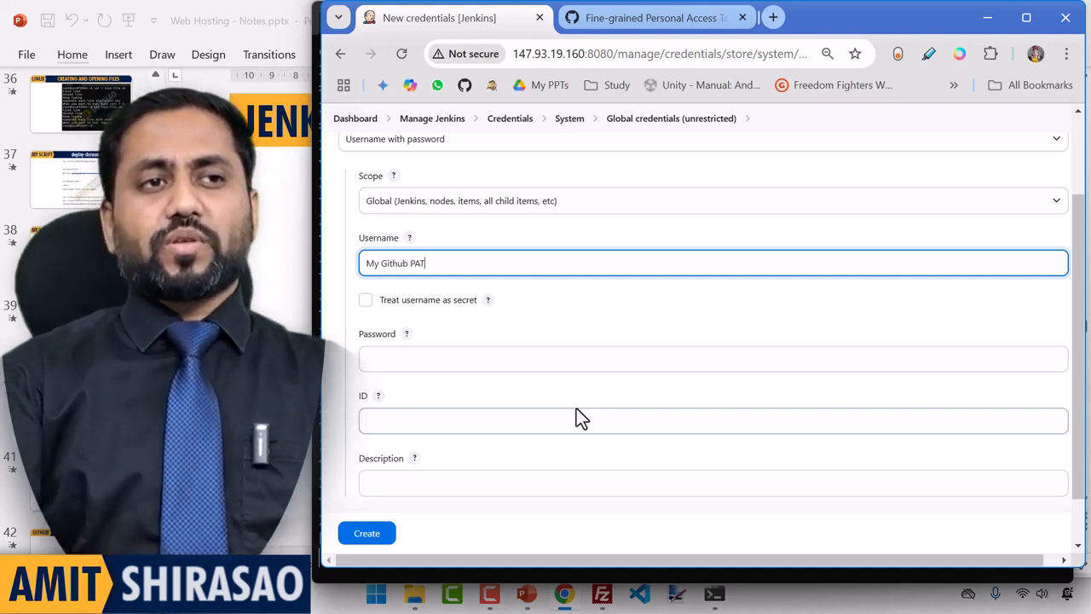
Paste the personal access token copied from GitHub as the credential's password and create the credential
left_click(522, 362)
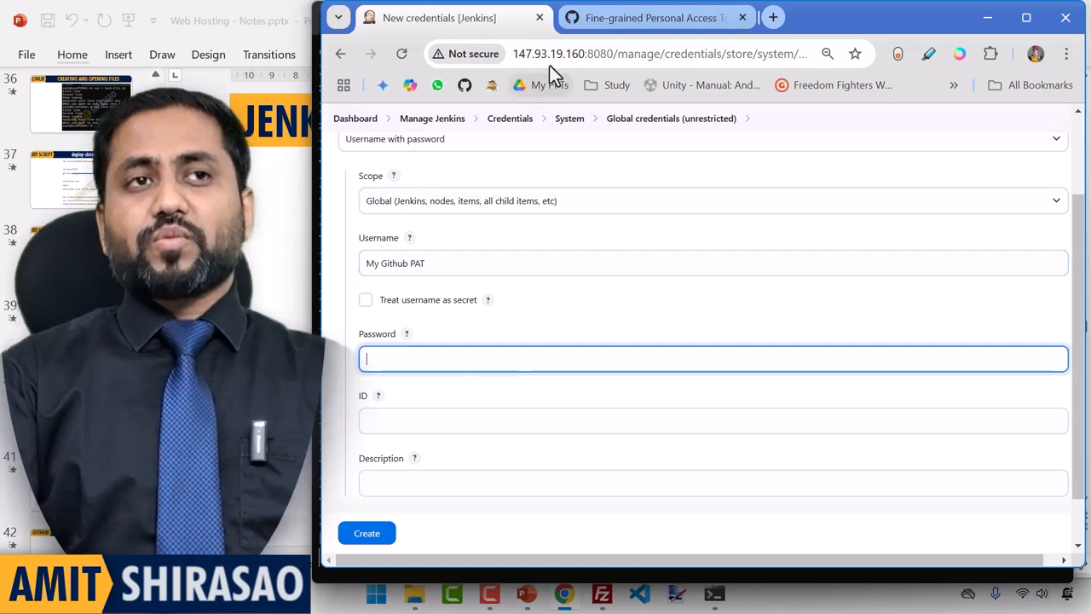
left_click(614, 18)
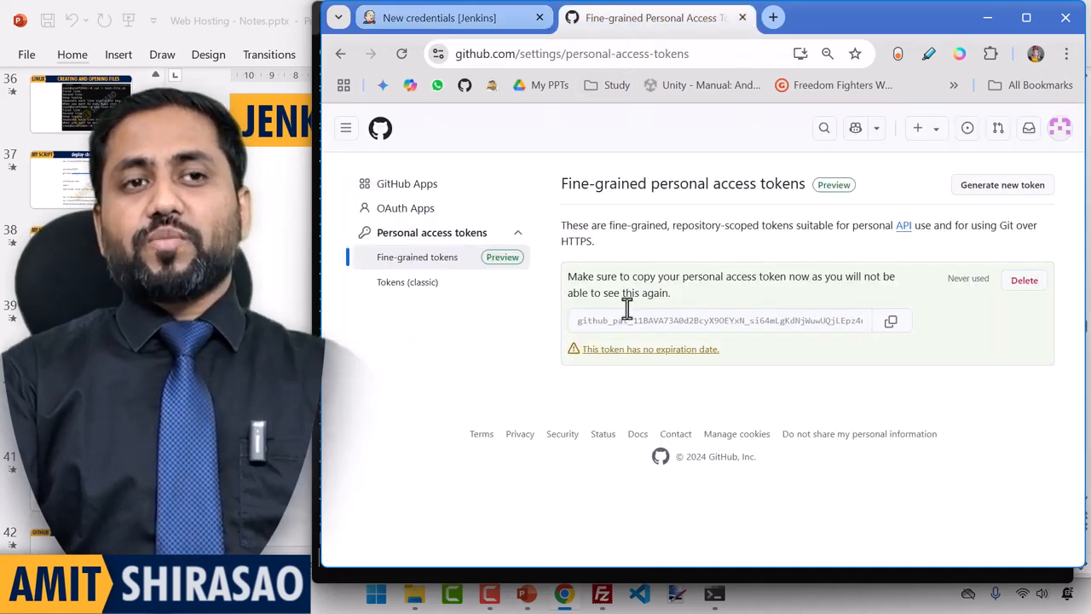
left_click(891, 323)
left_click(438, 18)
key("ctrl+v")
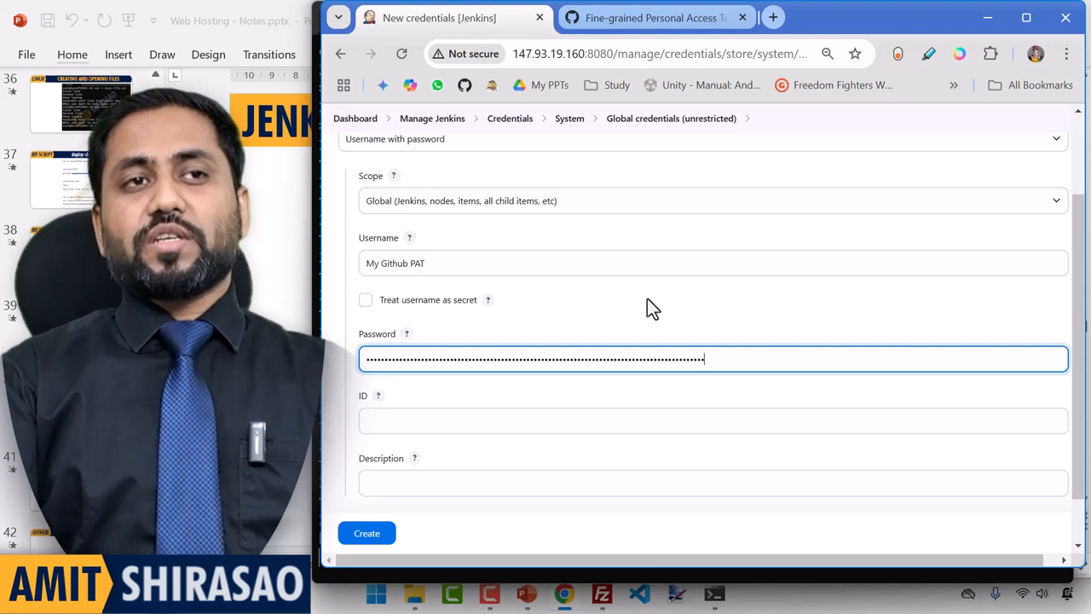
left_click(683, 21)
left_click(889, 321)
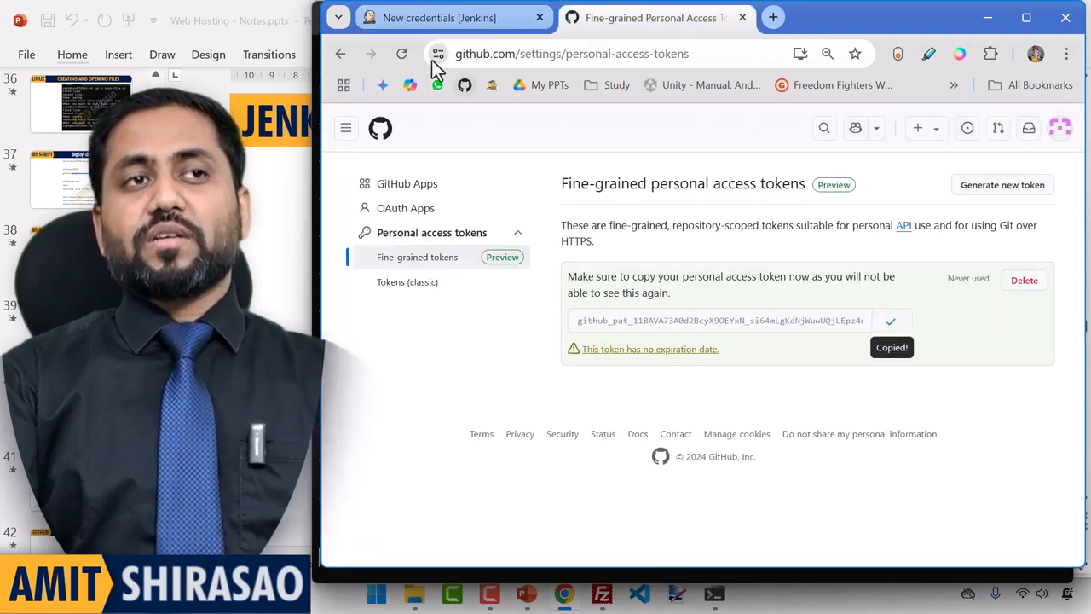
left_click(430, 18)
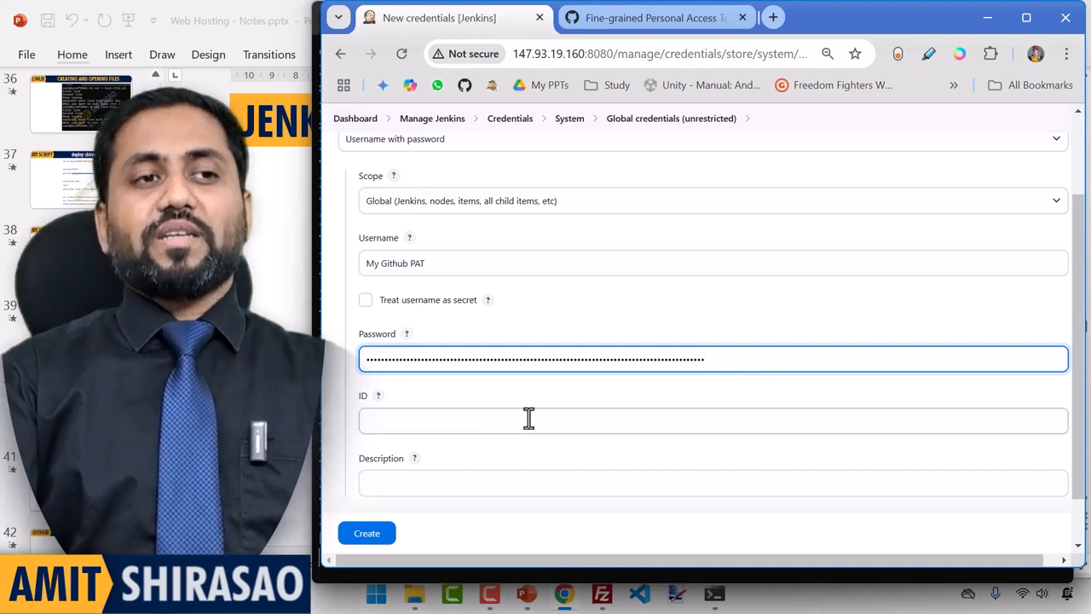
scroll(529, 417, "down", 1)
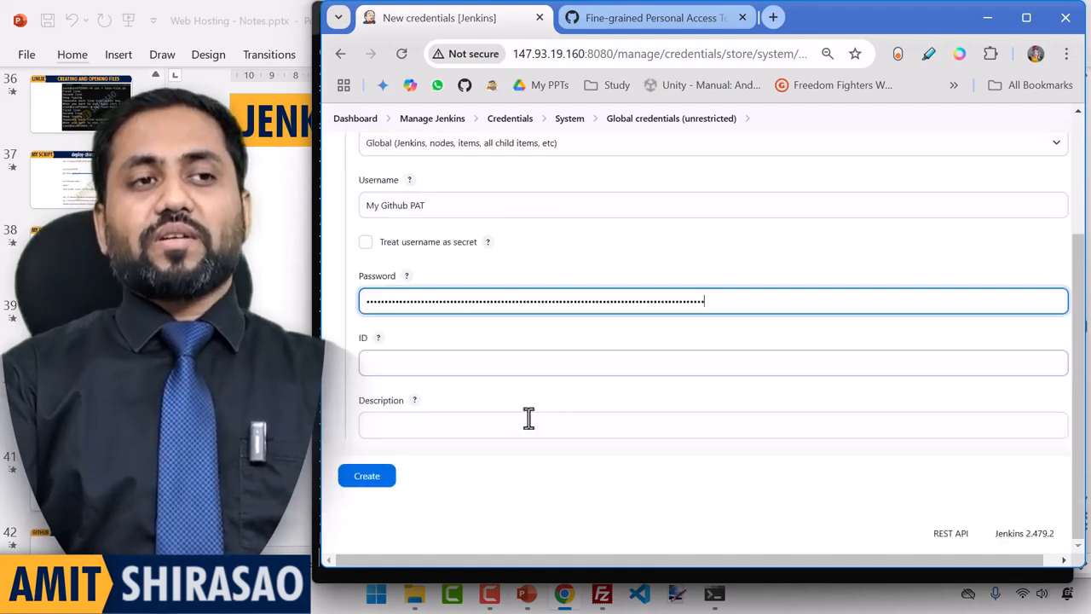
left_click(369, 480)
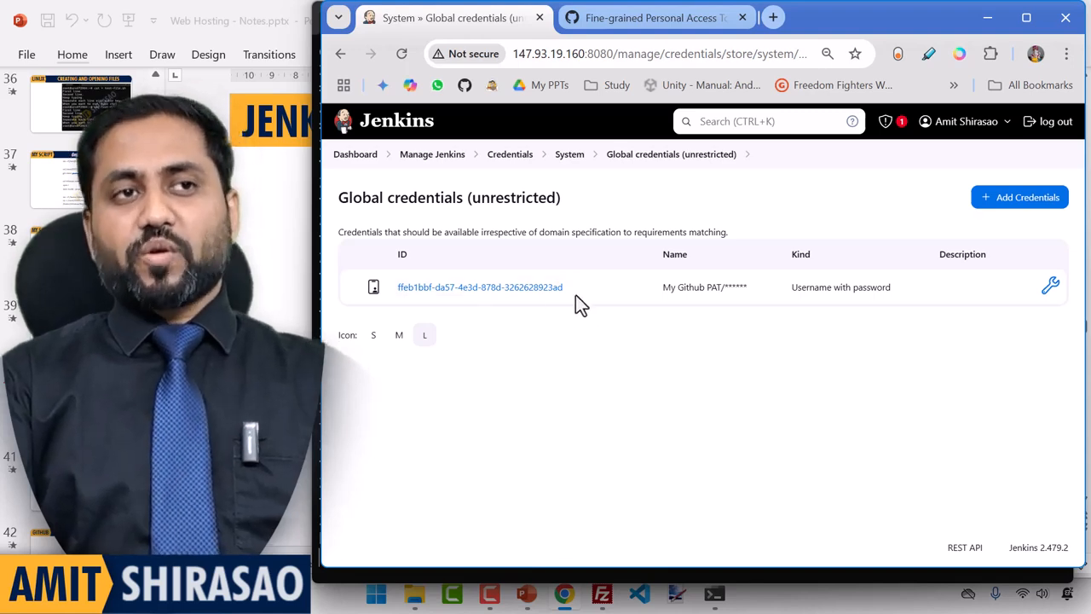
Create a new Pipeline item named shirasao.com from the Jenkins dashboard
left_click(342, 158)
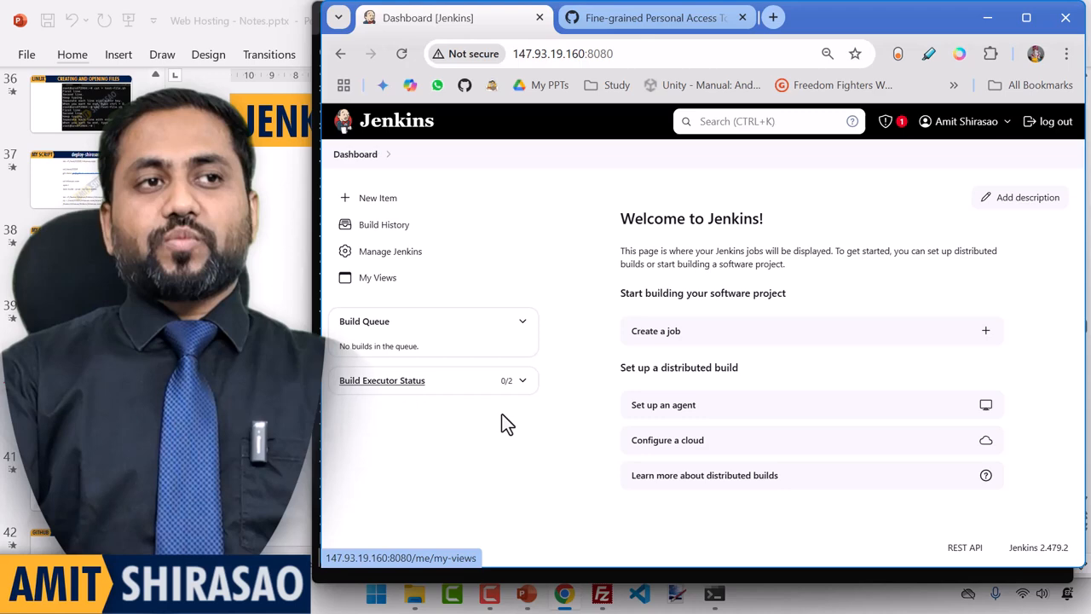
left_click(362, 198)
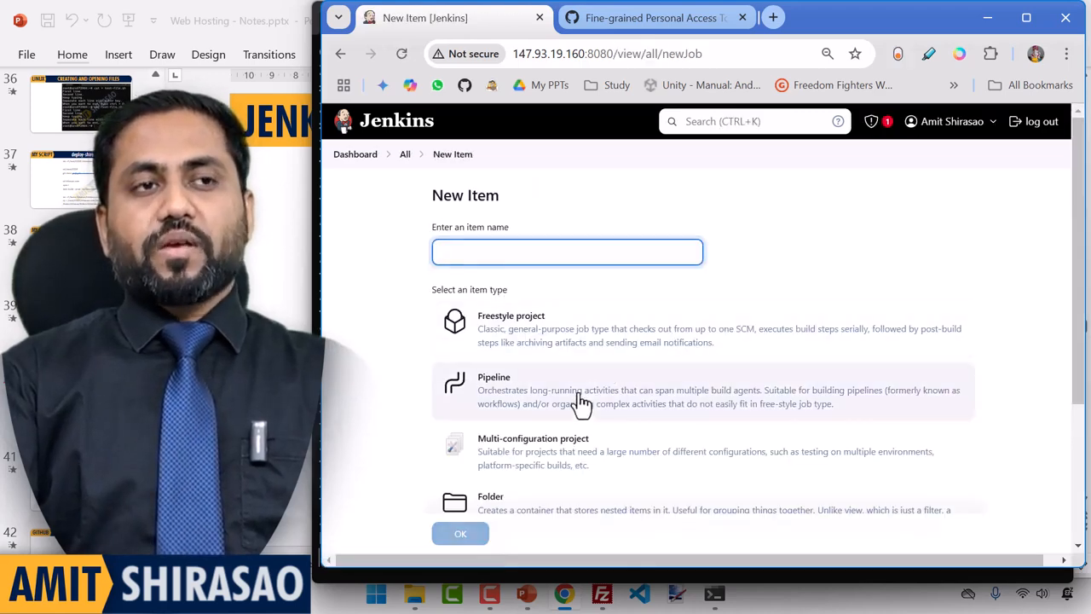
type("shirasao.c")
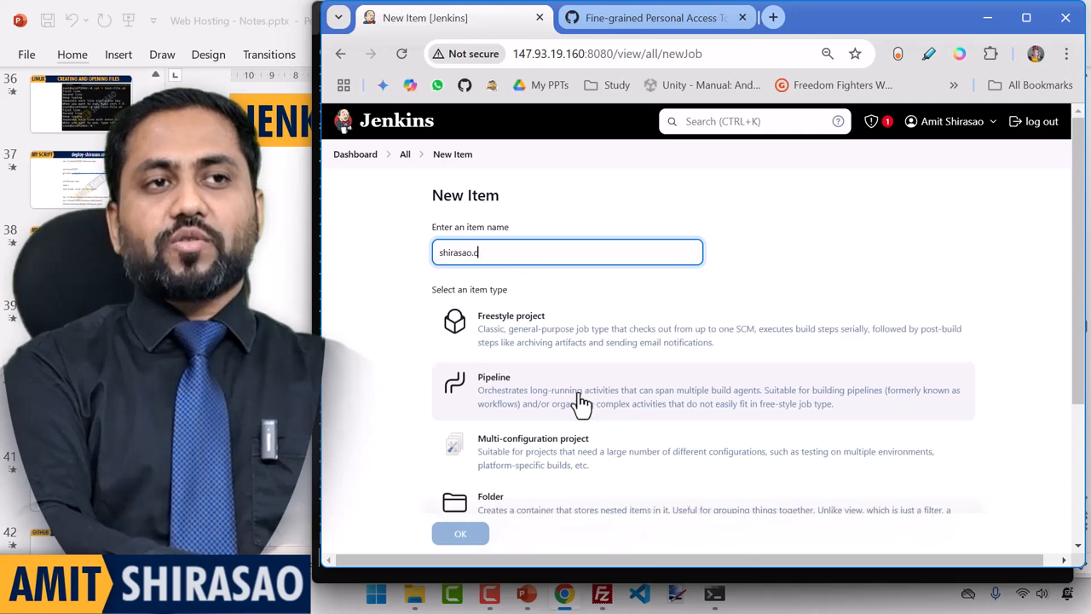
type("om")
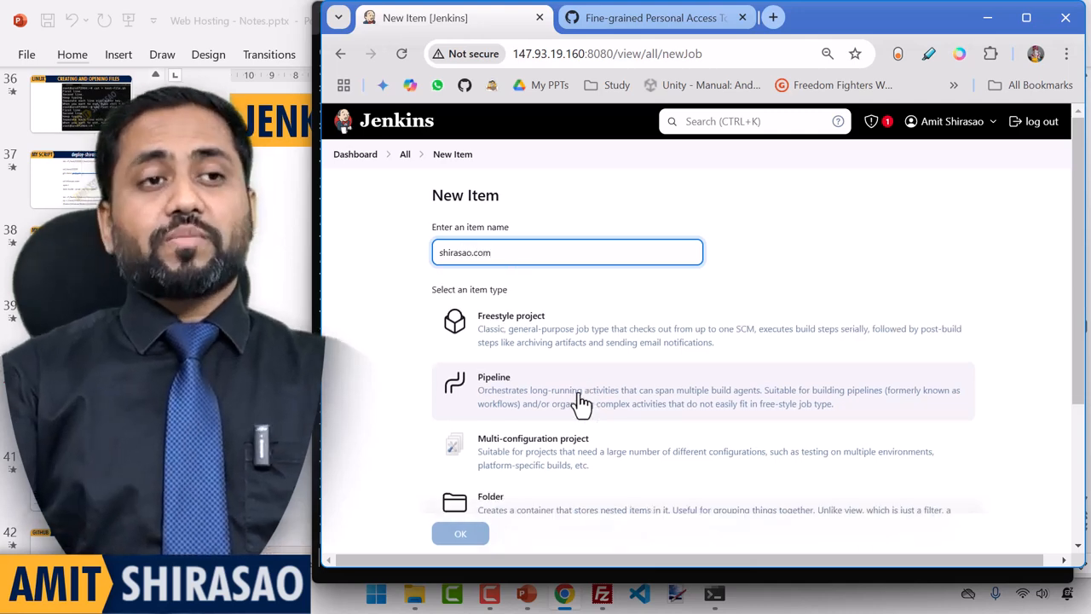
left_click(580, 402)
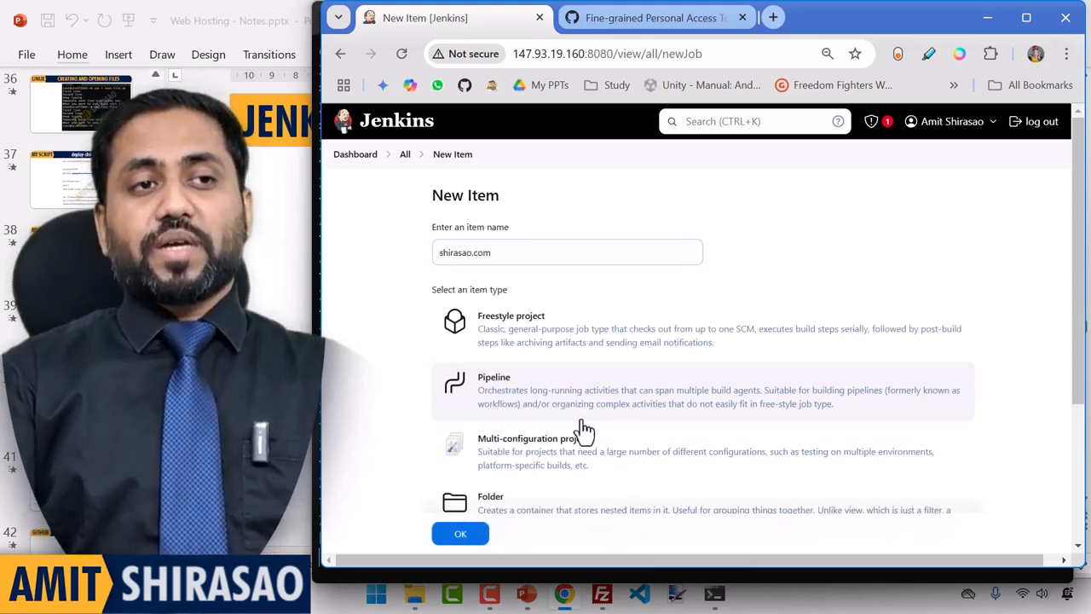
scroll(585, 433, "down", 1)
left_click(458, 535)
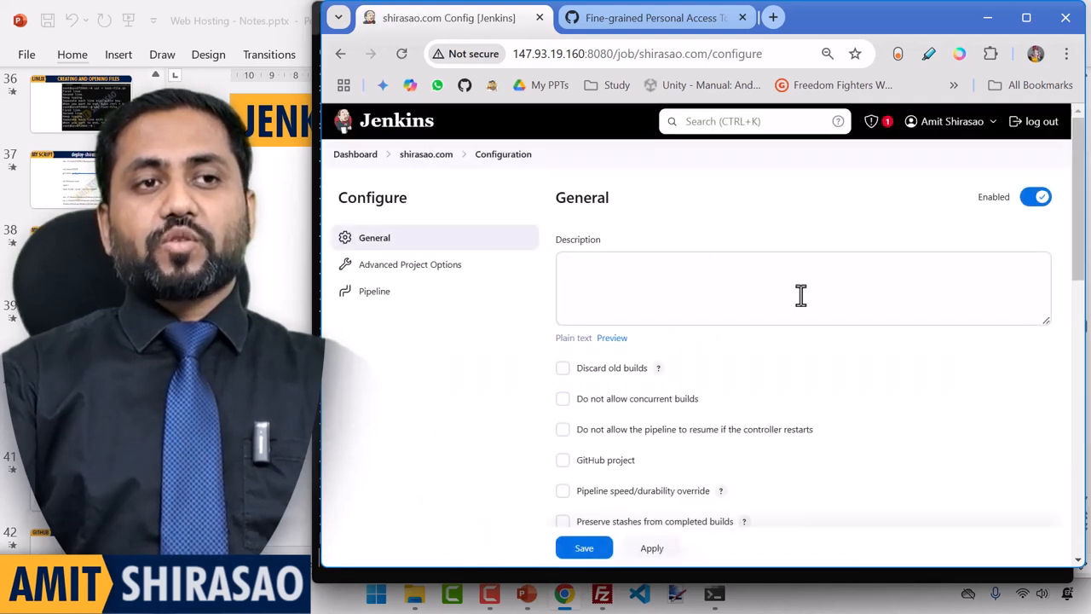
Set the pipeline definition to Pipeline script from SCM and choose Git as the SCM
scroll(927, 418, "down", 10)
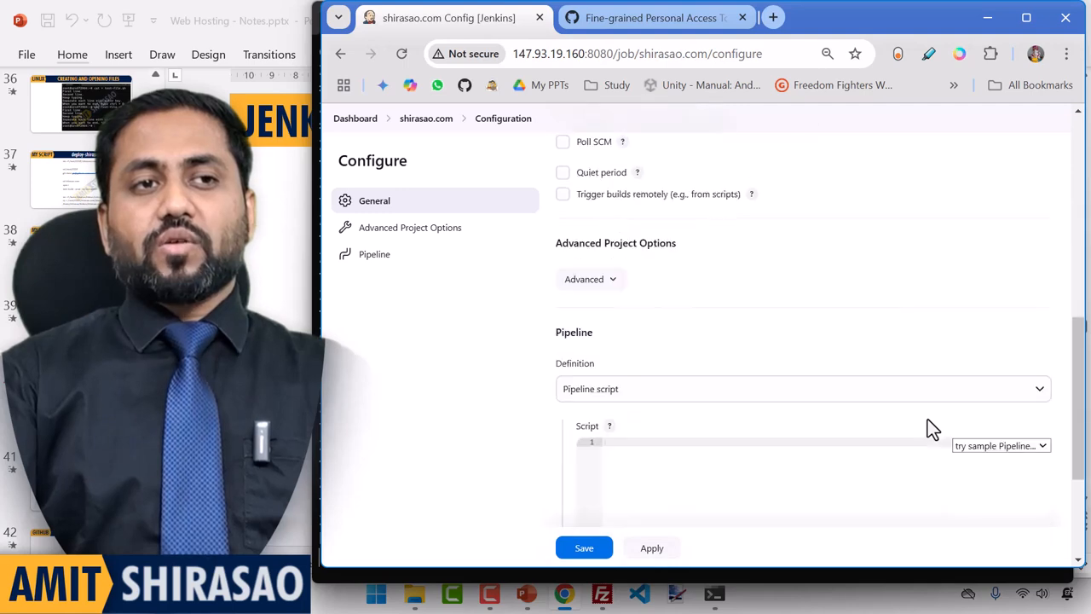
scroll(927, 419, "down", 1)
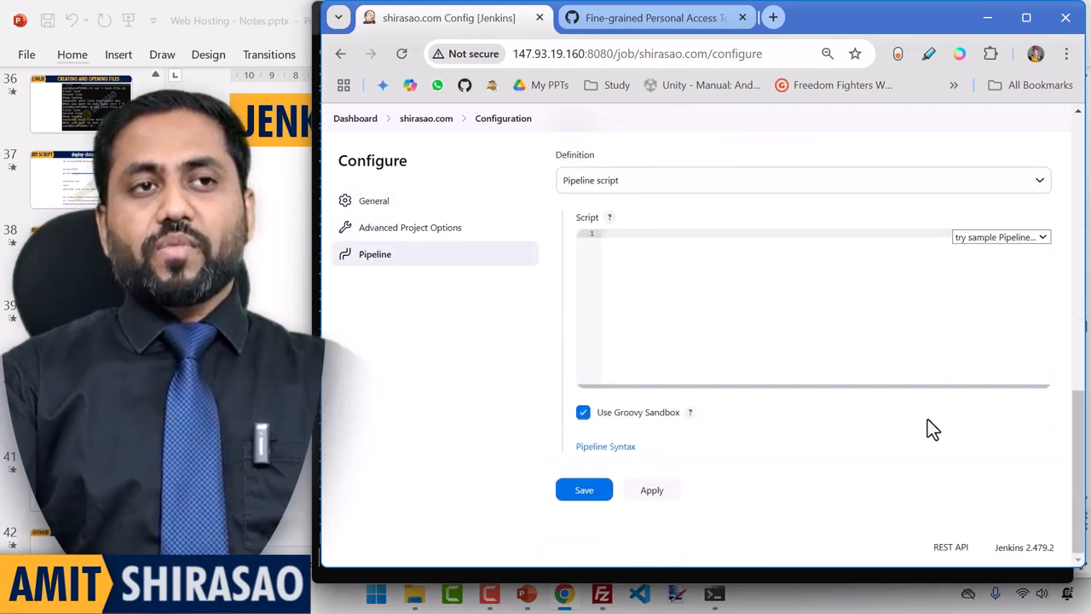
scroll(648, 277, "up", 1)
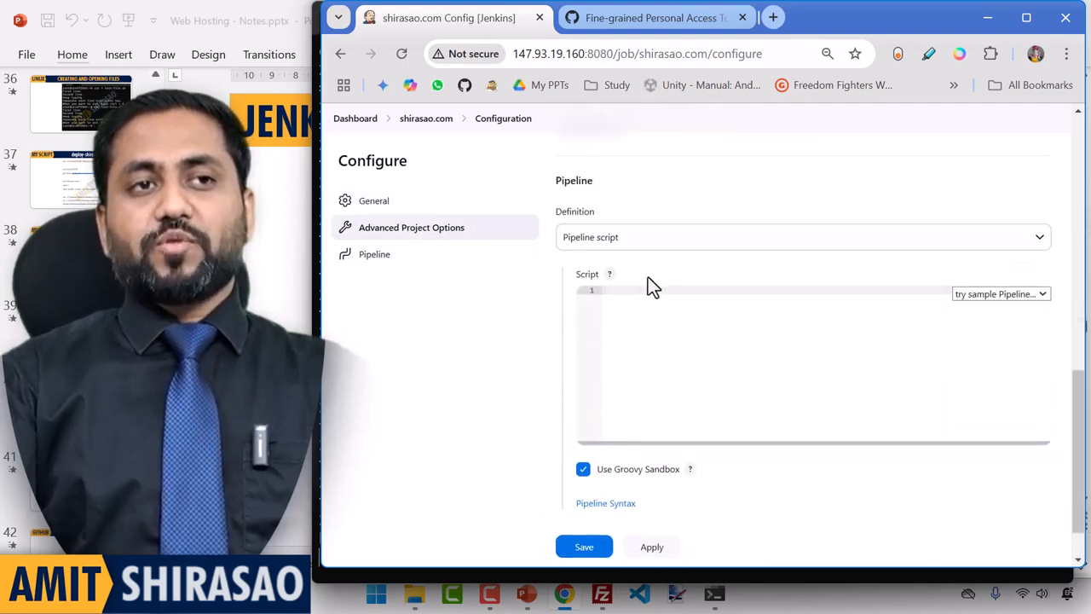
left_click(628, 237)
left_click(636, 286)
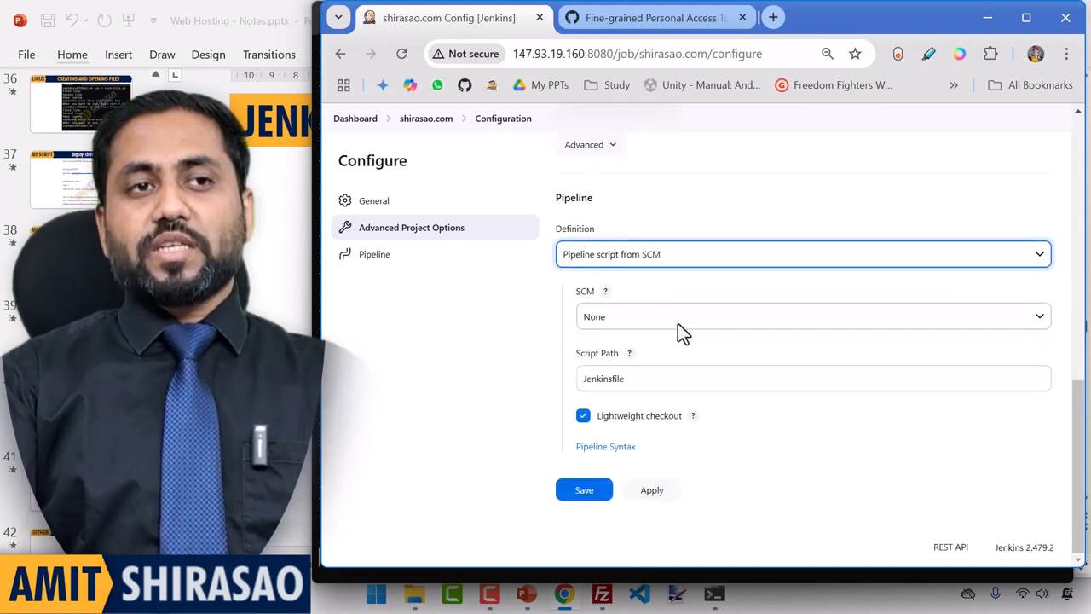
left_click(679, 322)
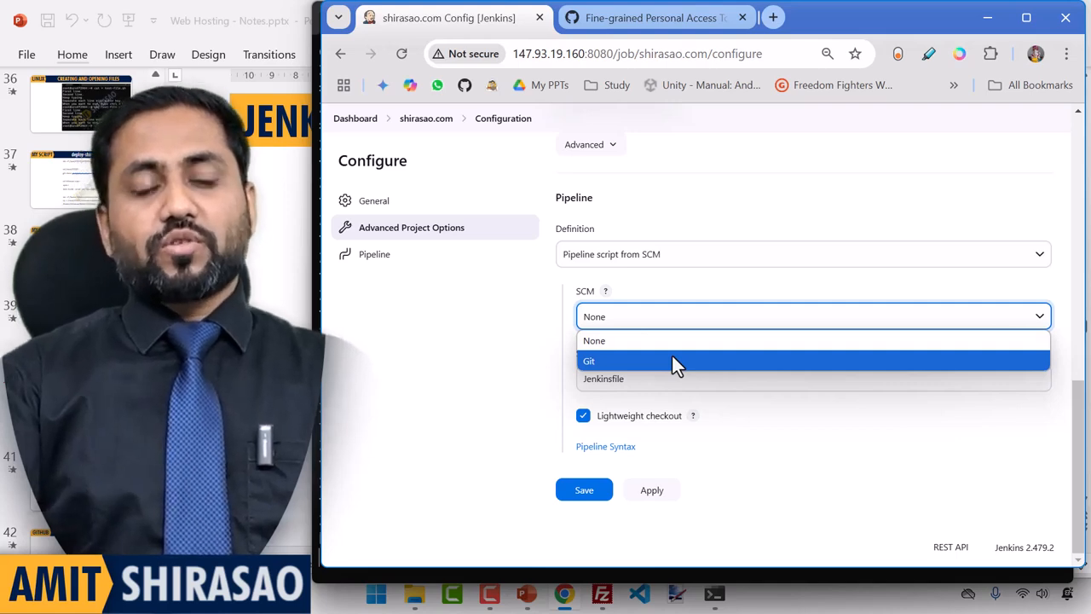
left_click(672, 354)
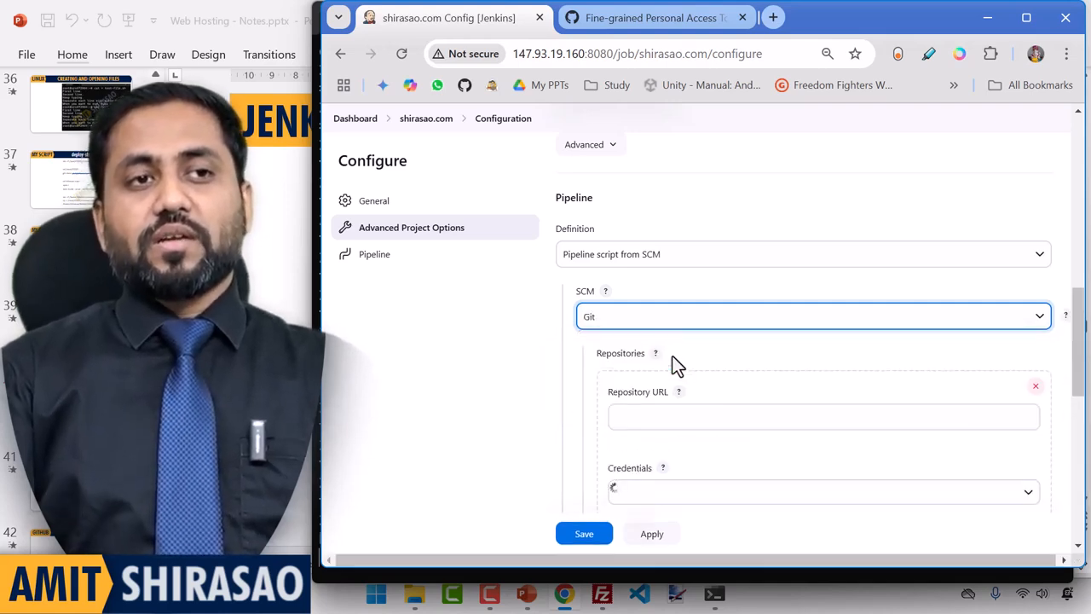
Open the shirasao.com repository on GitHub and copy its HTTPS clone URL
scroll(673, 364, "down", 1)
left_click(670, 362)
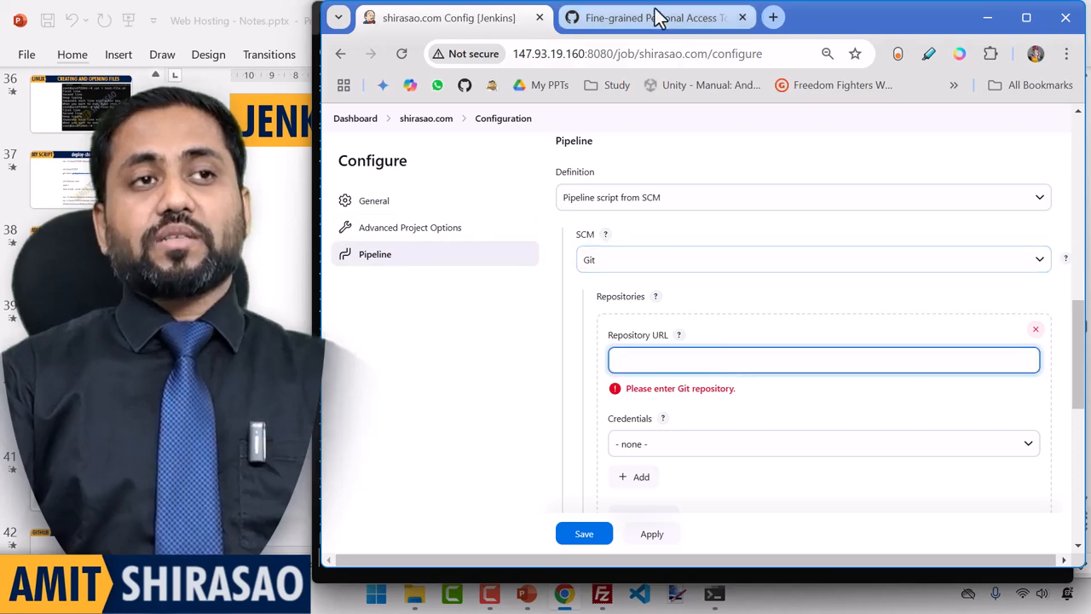
left_click(631, 18)
left_click(348, 130)
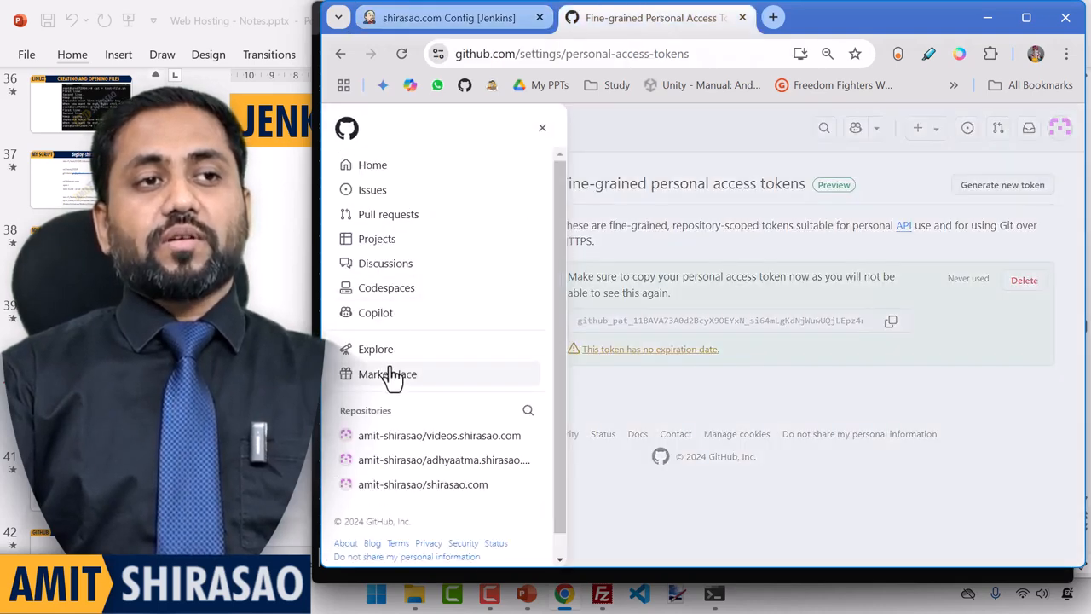
left_click(394, 486)
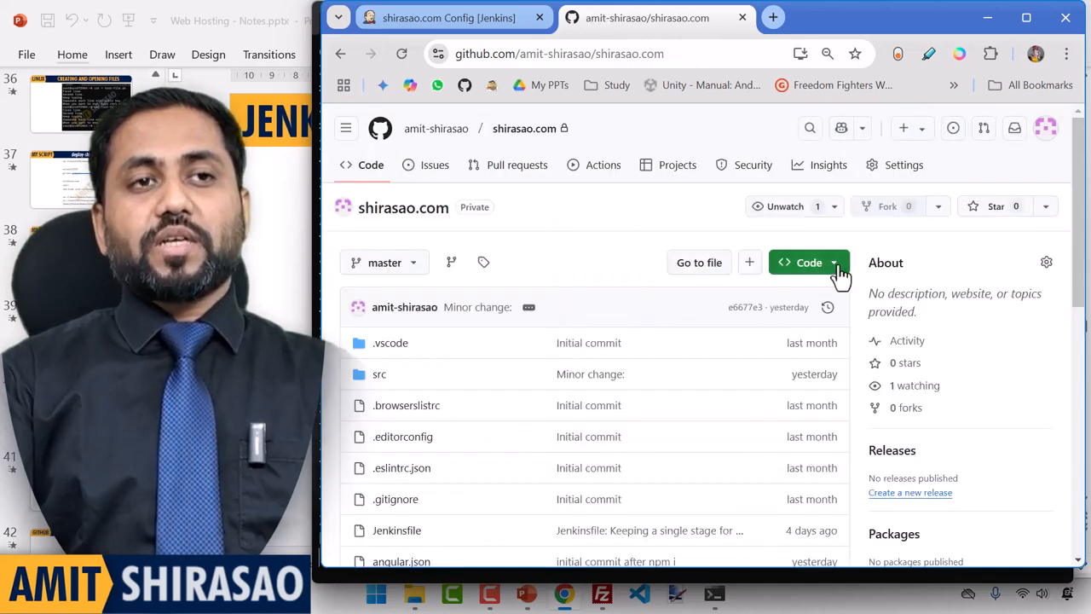
left_click(839, 271)
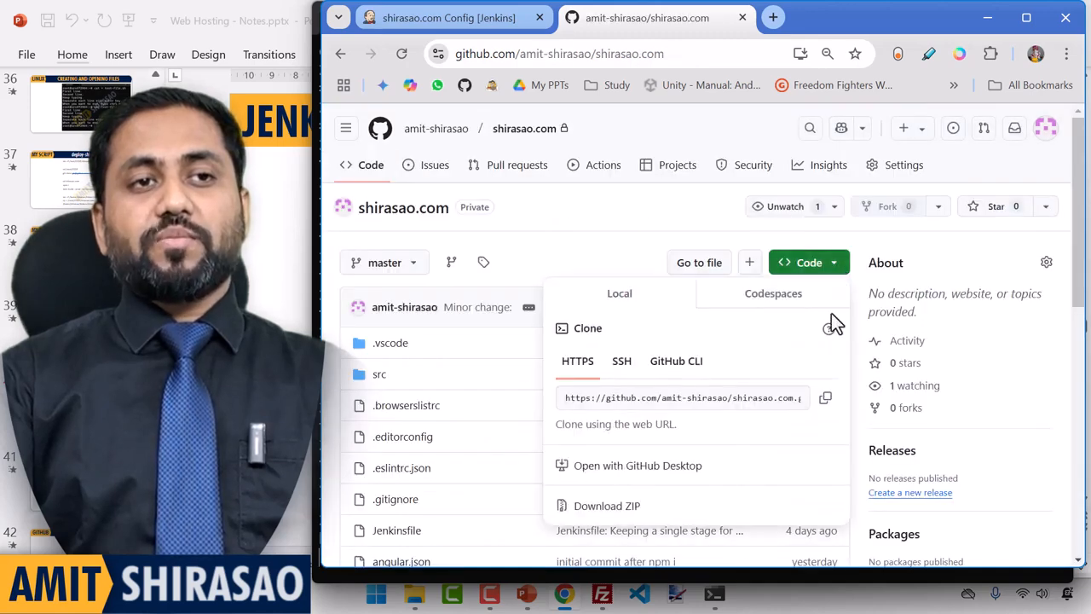
left_click(825, 398)
Paste the copied clone URL as the Repository URL in the shirasao.com Jenkins configuration
left_click(409, 17)
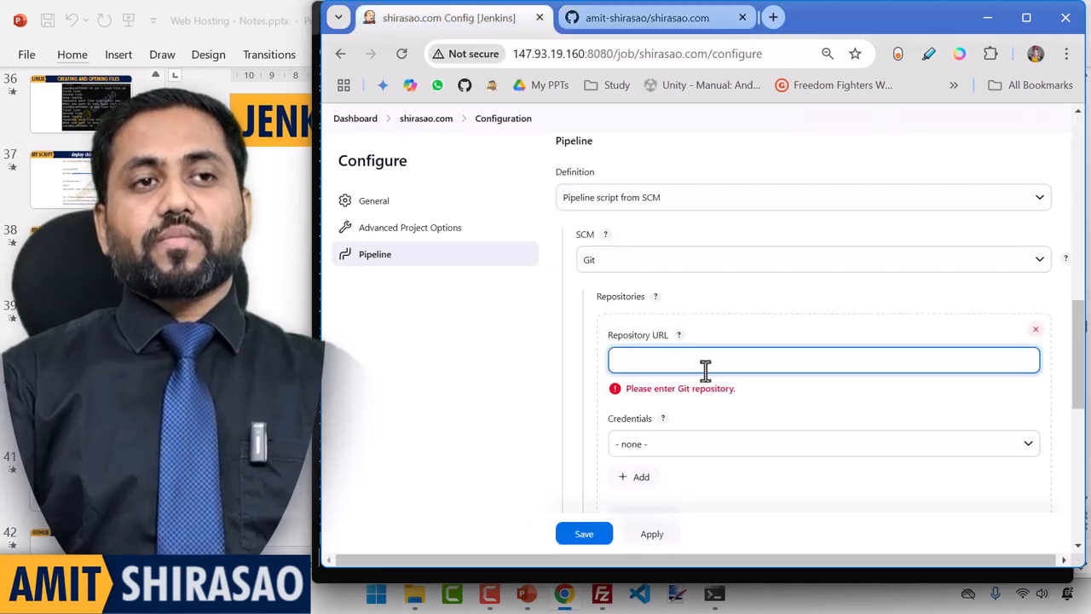
key("ctrl+v")
scroll(718, 430, "down", 1)
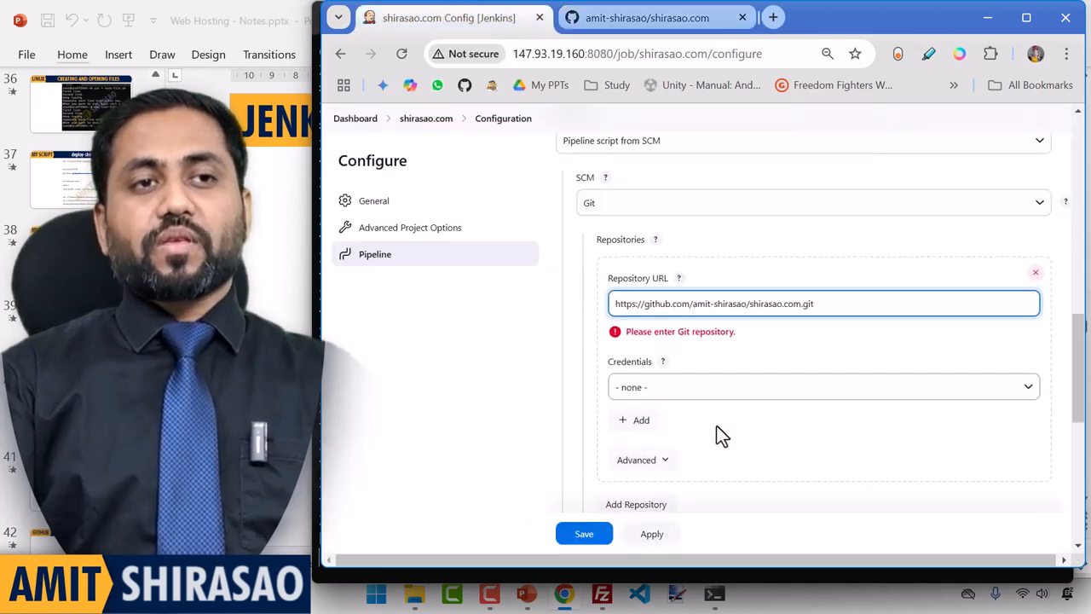
scroll(699, 358, "down", 1)
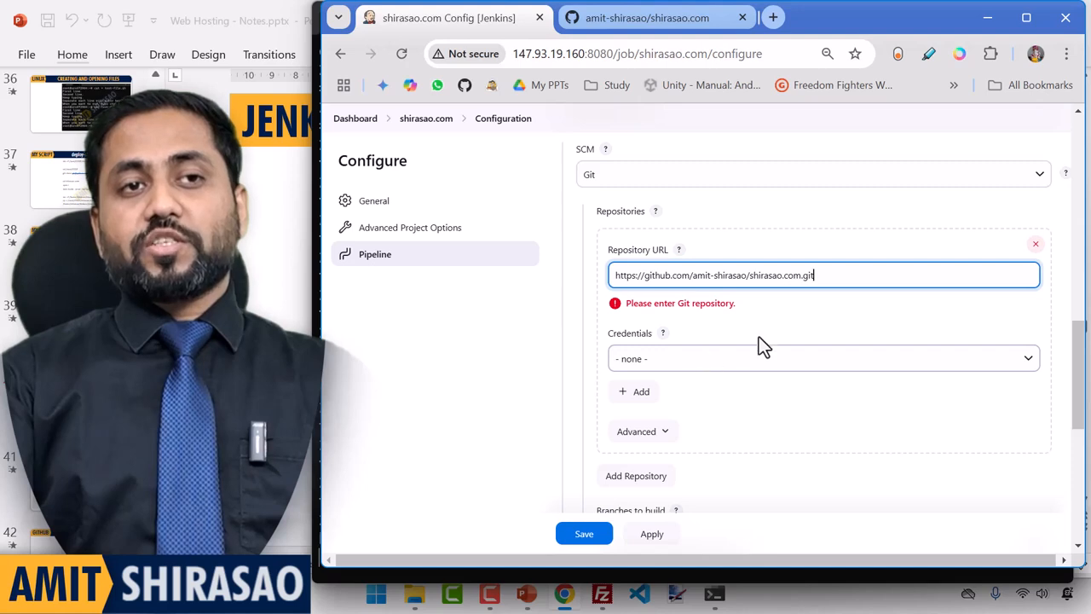
left_click(799, 341)
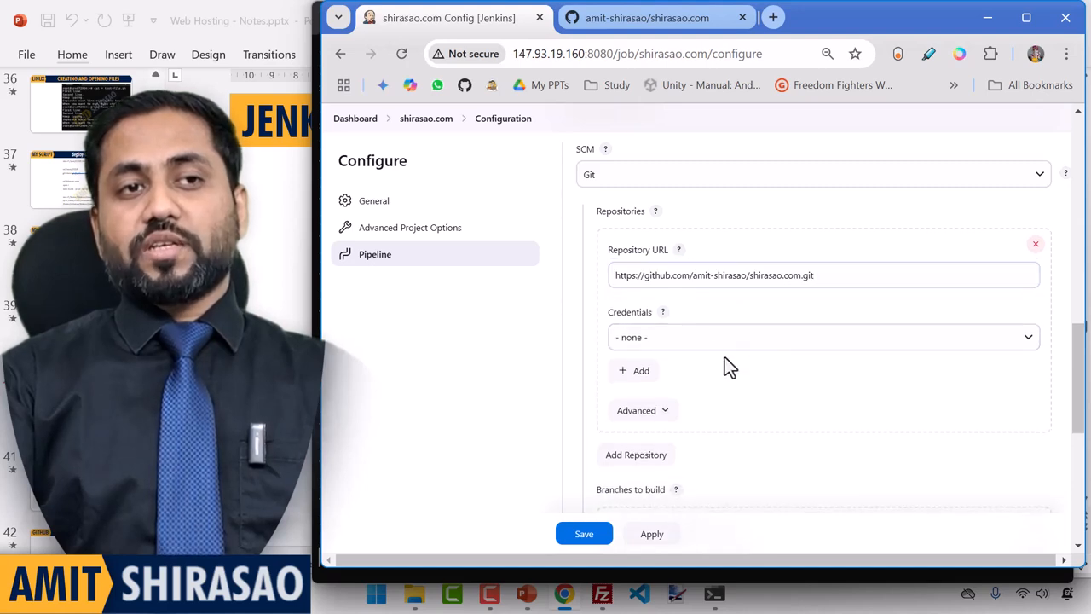
Select the My Github PAT entry as the credentials for the Git repository
left_click(856, 278)
key("Tab")
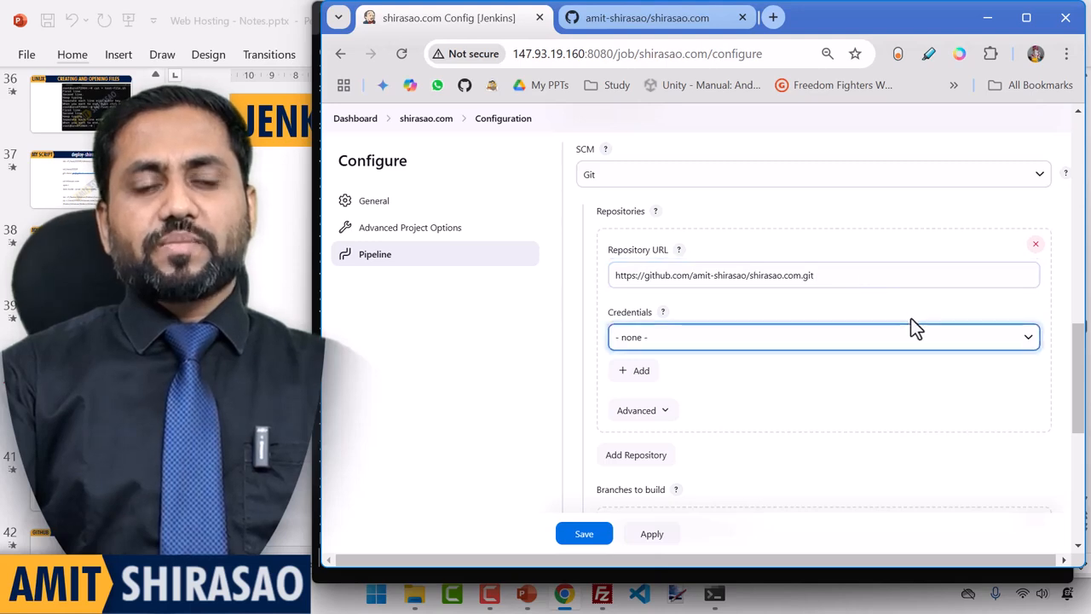
left_click(867, 337)
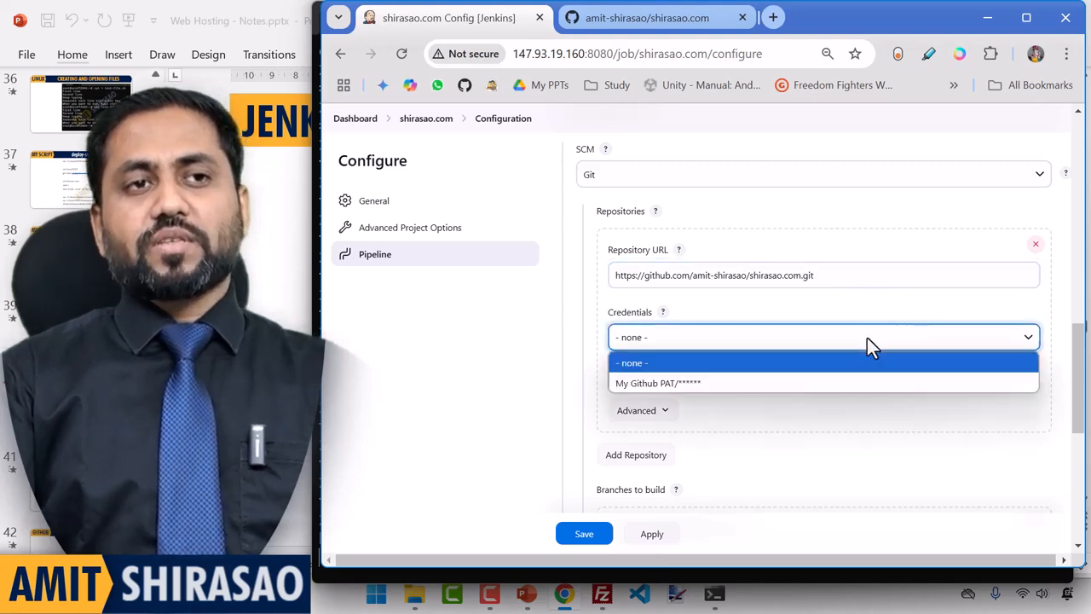
left_click(681, 382)
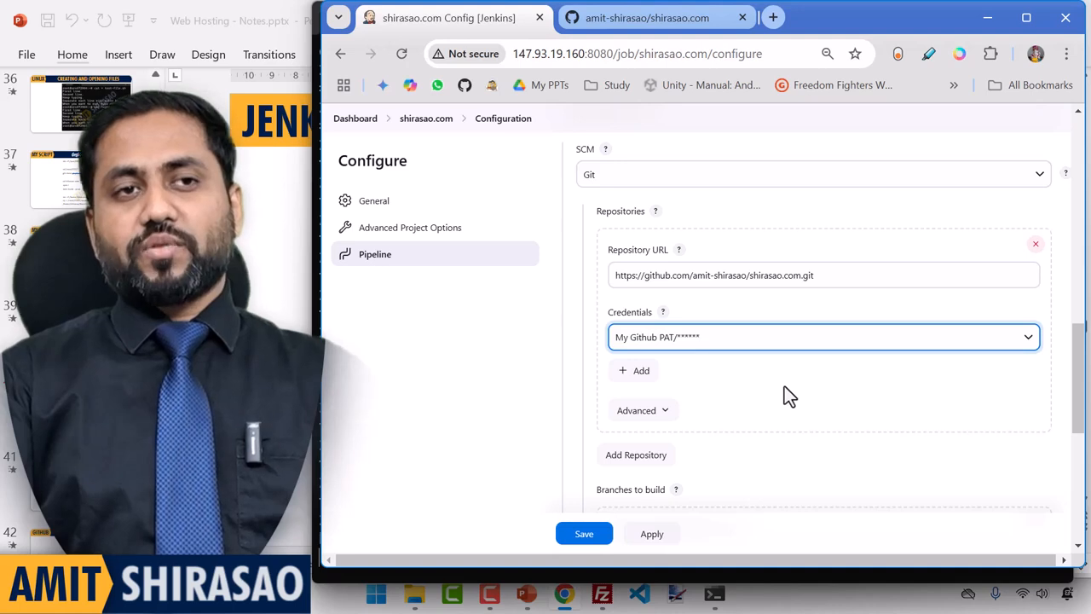
Review the branch specifier and the script path in the pipeline configuration
scroll(782, 389, "down", 3)
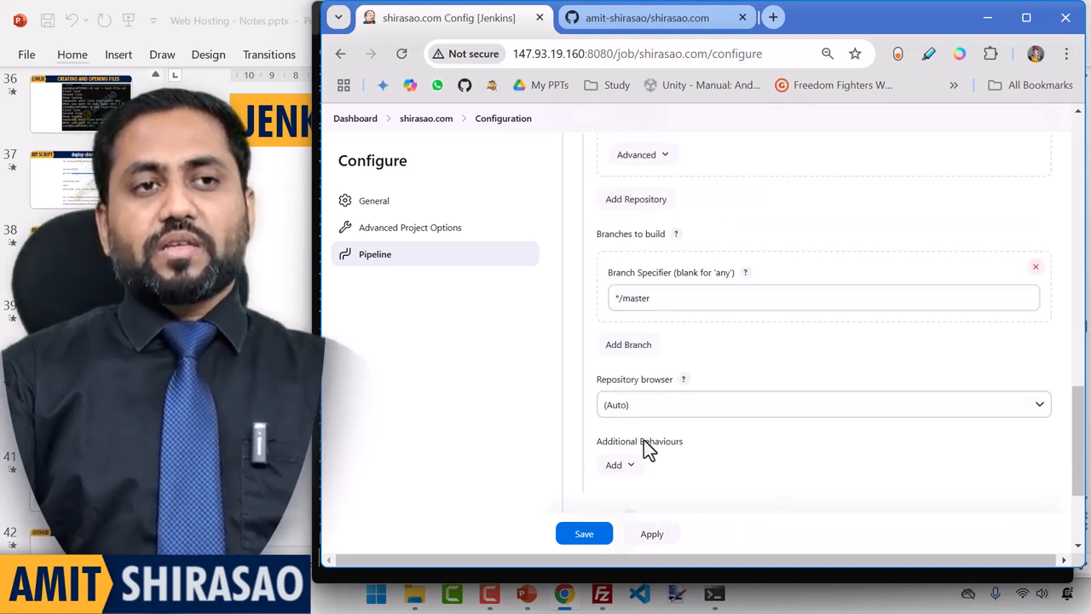
scroll(646, 447, "down", 1)
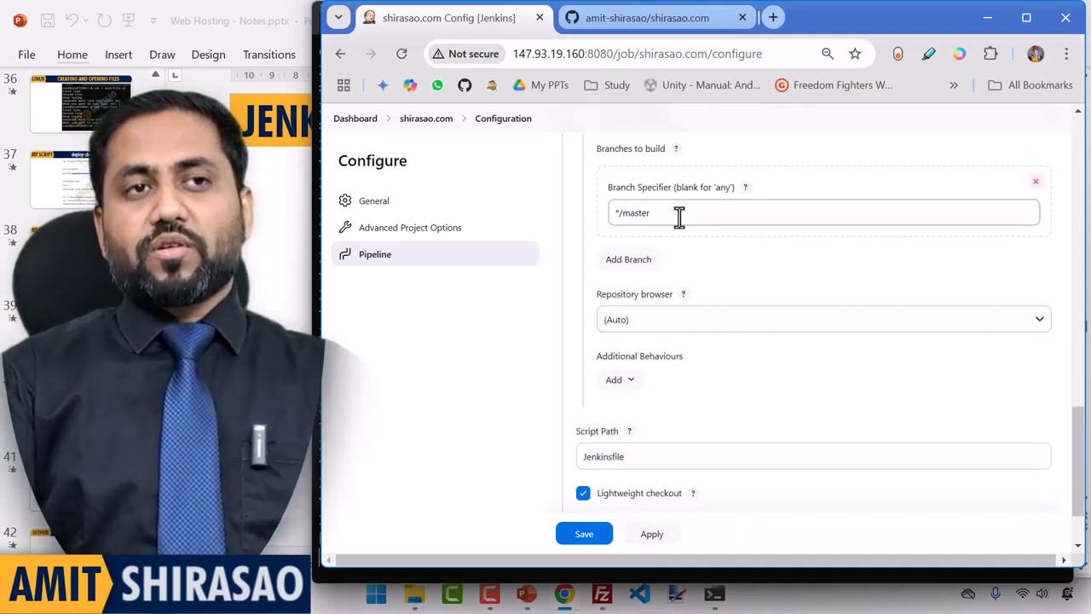
scroll(665, 341, "down", 1)
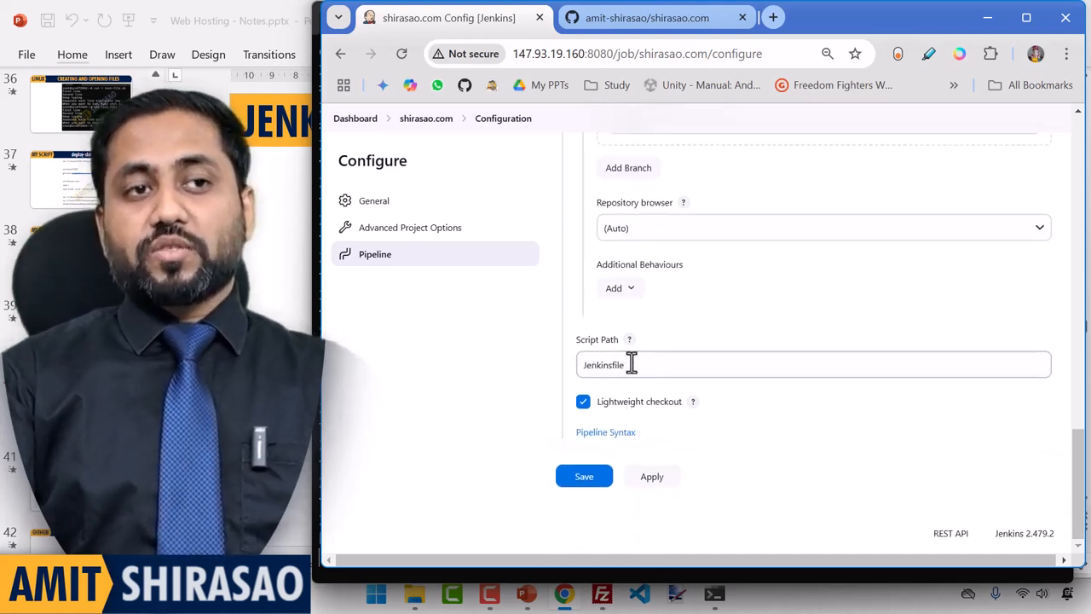
left_click_drag(631, 364, 555, 372)
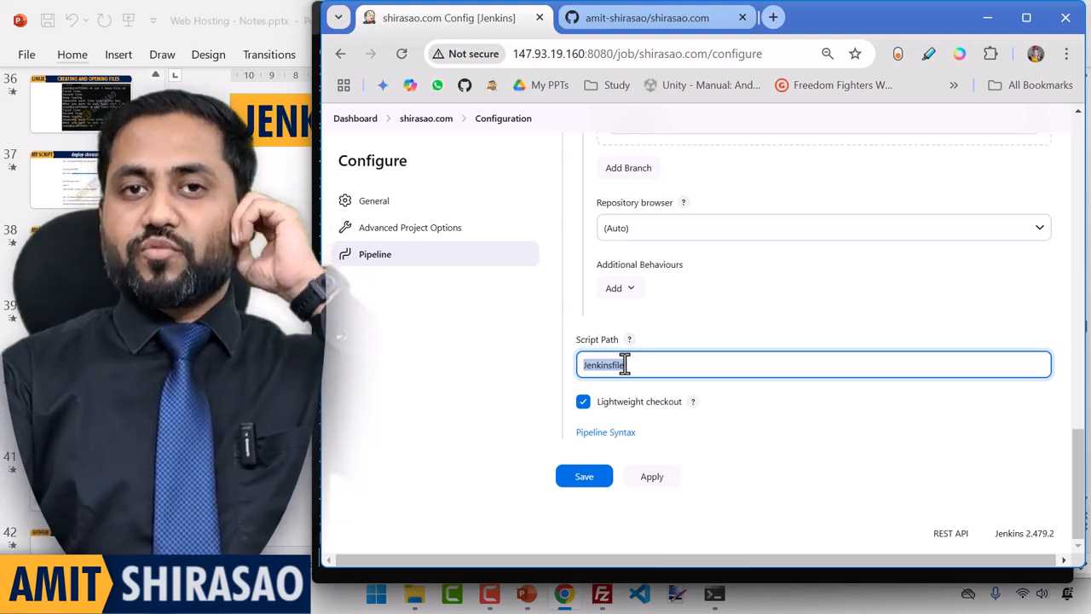
Open the shirasao.com folder in Visual Studio Code and view its Jenkinsfile in an enlarged editor area
right_click(646, 596)
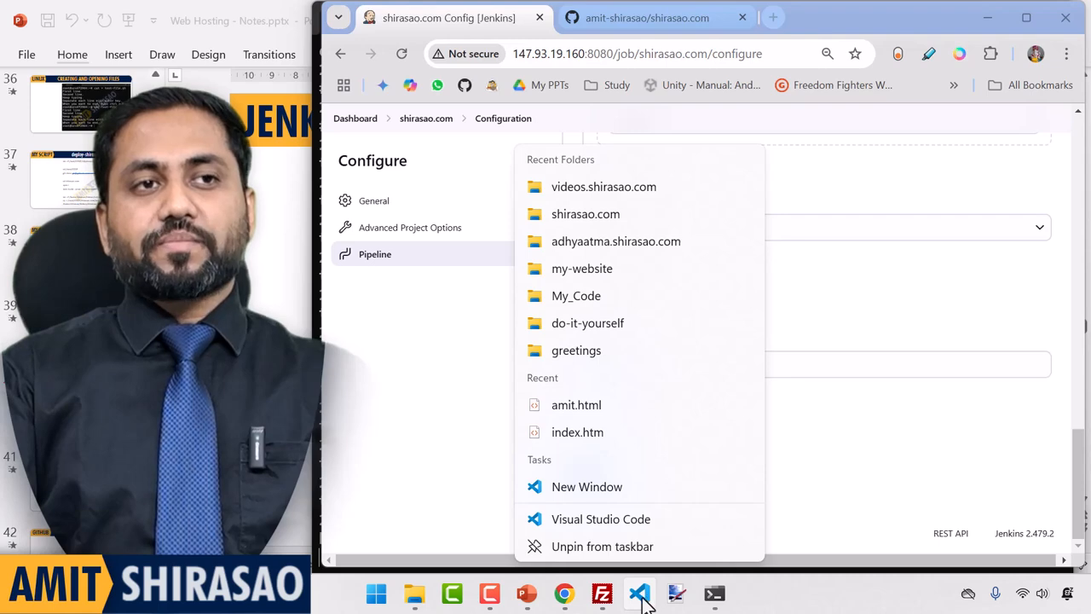
left_click(645, 214)
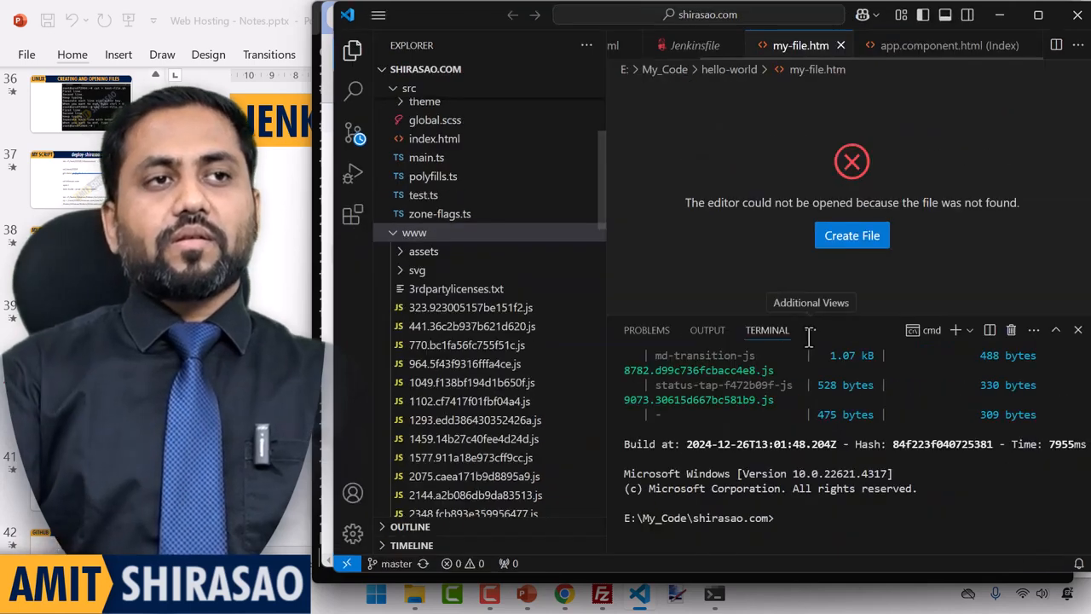
scroll(545, 170, "up", 5)
left_click(593, 70)
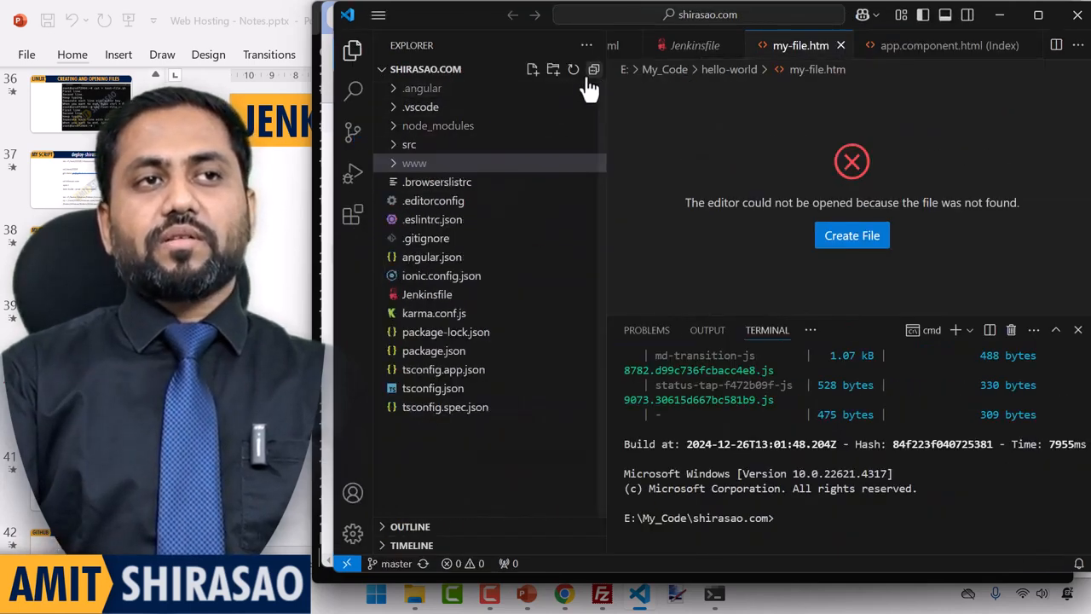
left_click(427, 295)
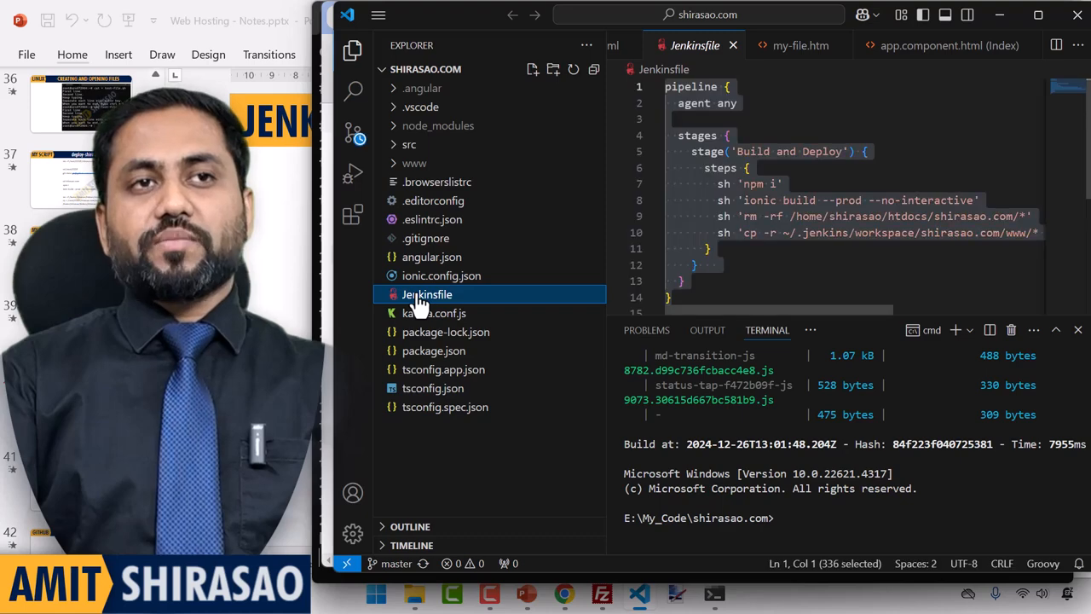
left_click_drag(730, 314, 728, 448)
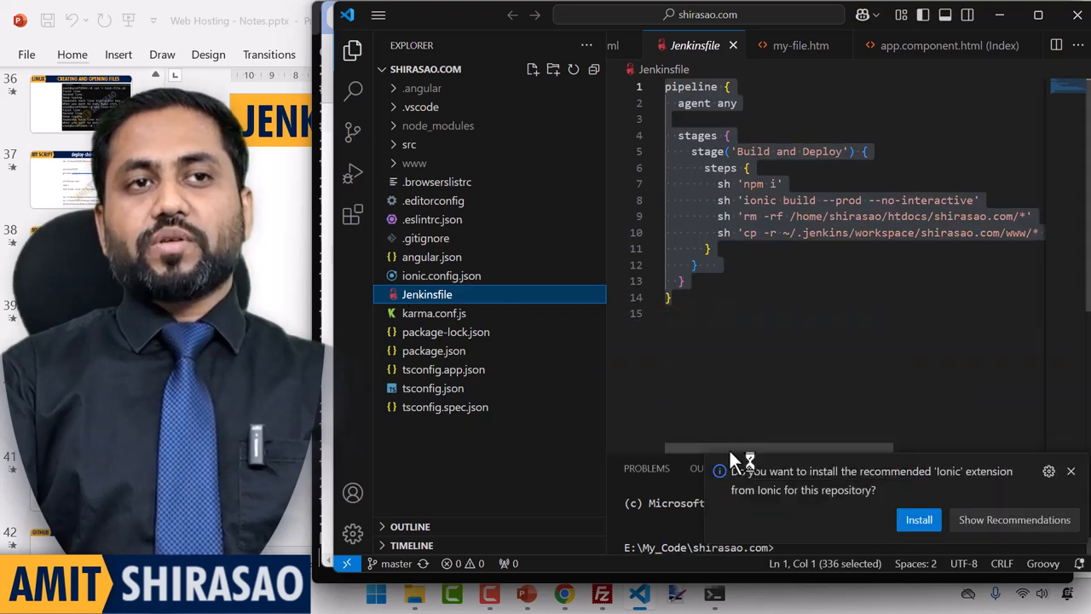
Switch to the Web Hosting - Notes.pptx presentation in PowerPoint and go to the GitHub Webhooks slide
key("alt+Tab")
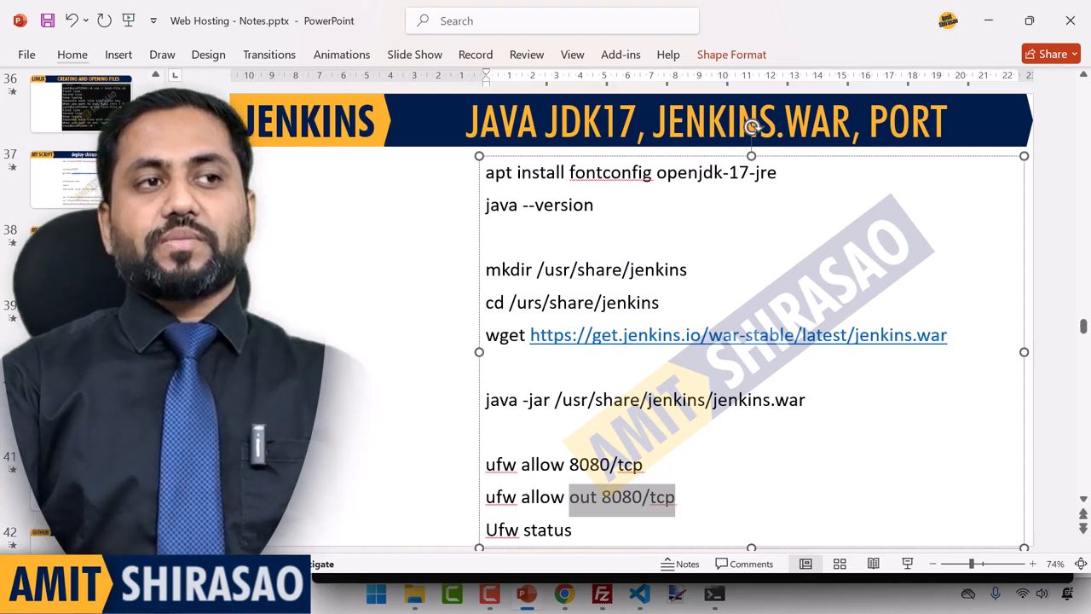
left_click_drag(155, 271, 155, 368)
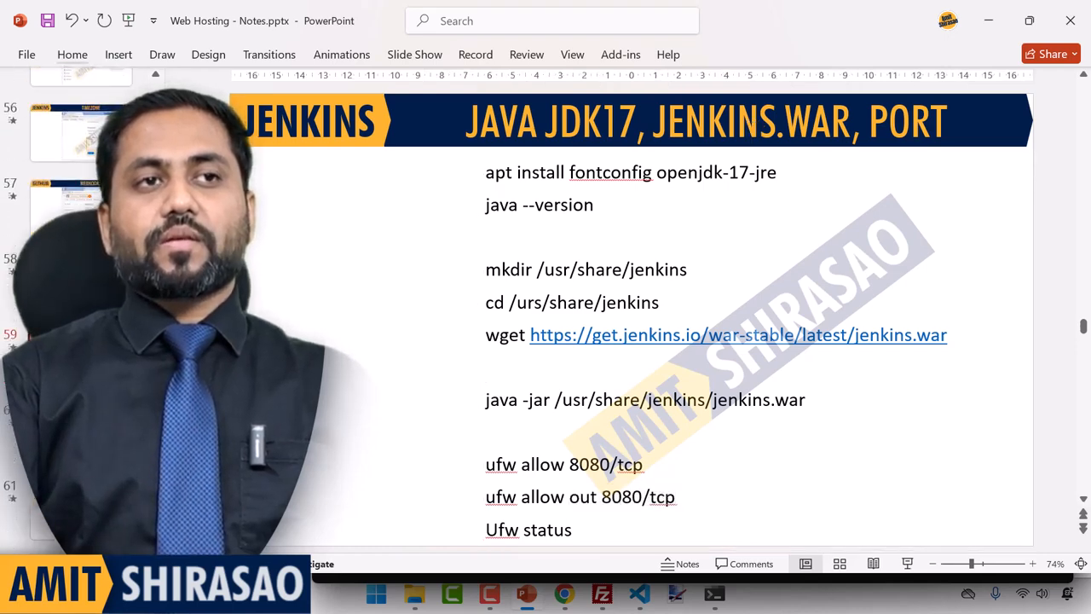
left_click(81, 359)
key("Up")
key("Up")
key("Up")
key("Up")
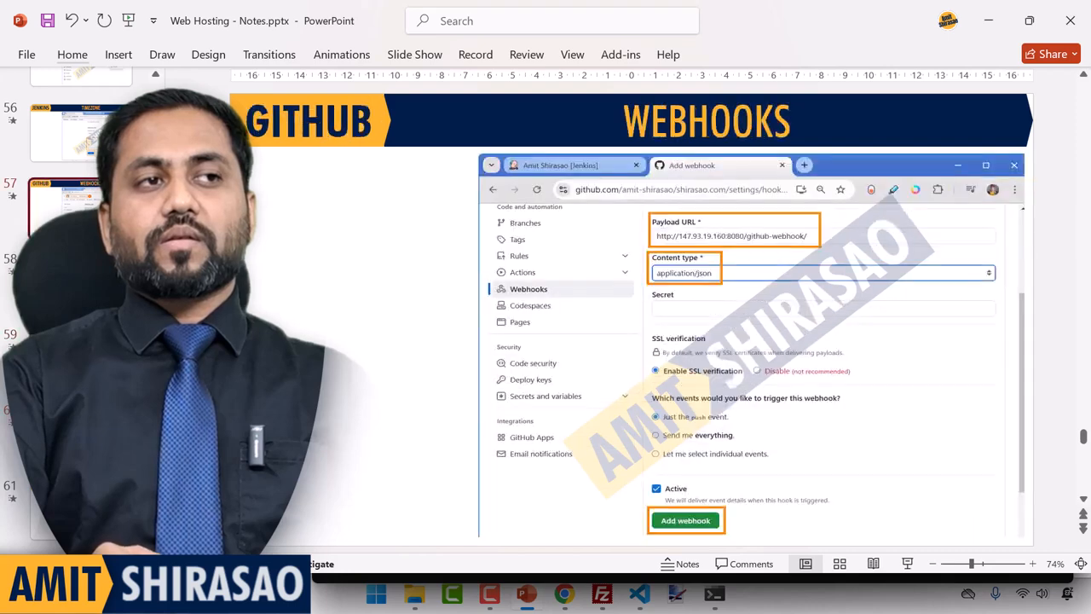
Browse the presentation's slides to find the Git Repo slide containing the Jenkinsfile script
key("Up")
key("Up")
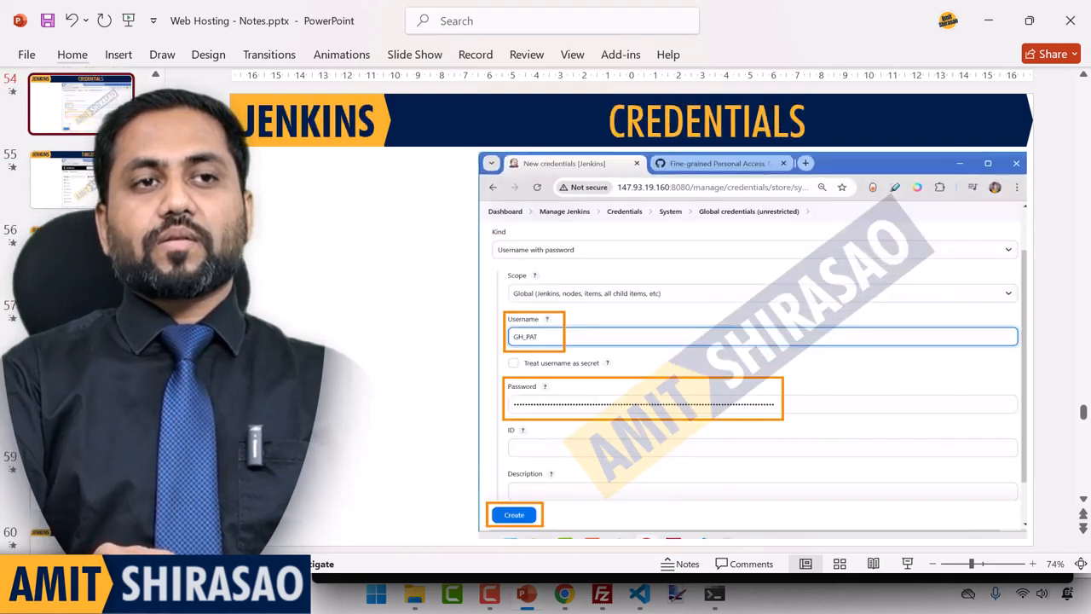
key("Up")
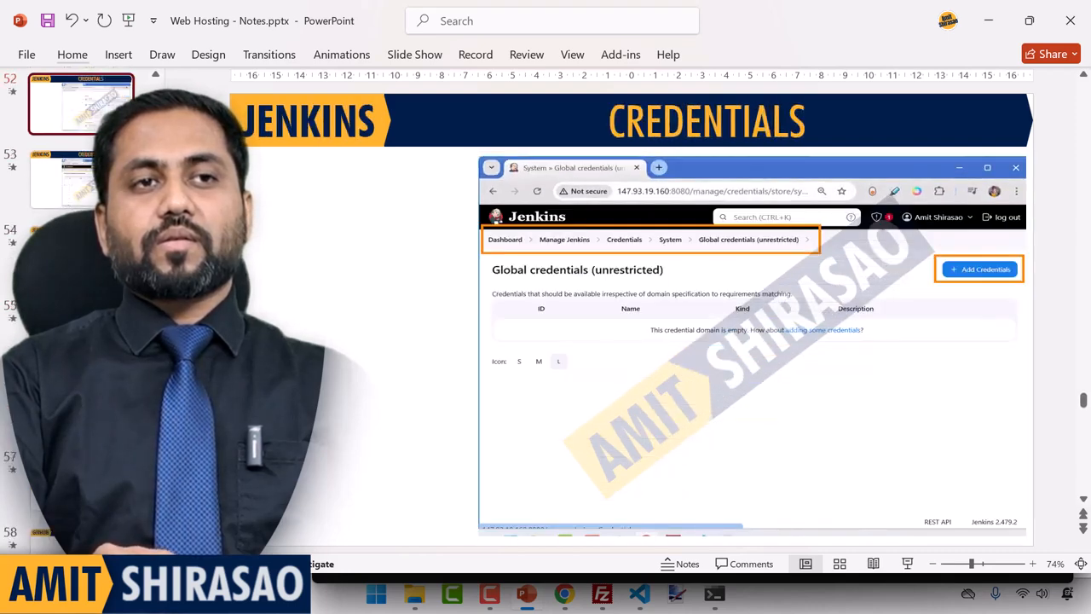
key("Down")
key("Down")
key("Down")
key("Down")
key("Down")
key("Down")
key("Down")
key("Down")
key("Down")
key("Down")
key("Down")
key("Down")
key("Down")
key("Down")
key("Up")
key("Up")
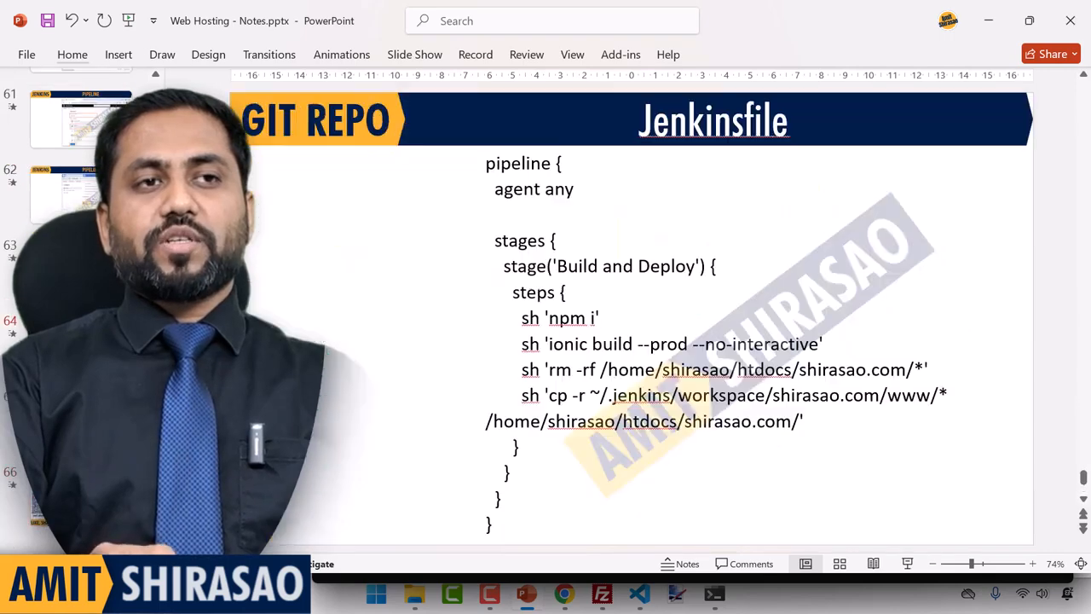
key("Up")
key("Up")
key("Down")
key("Down")
key("Down")
key("Down")
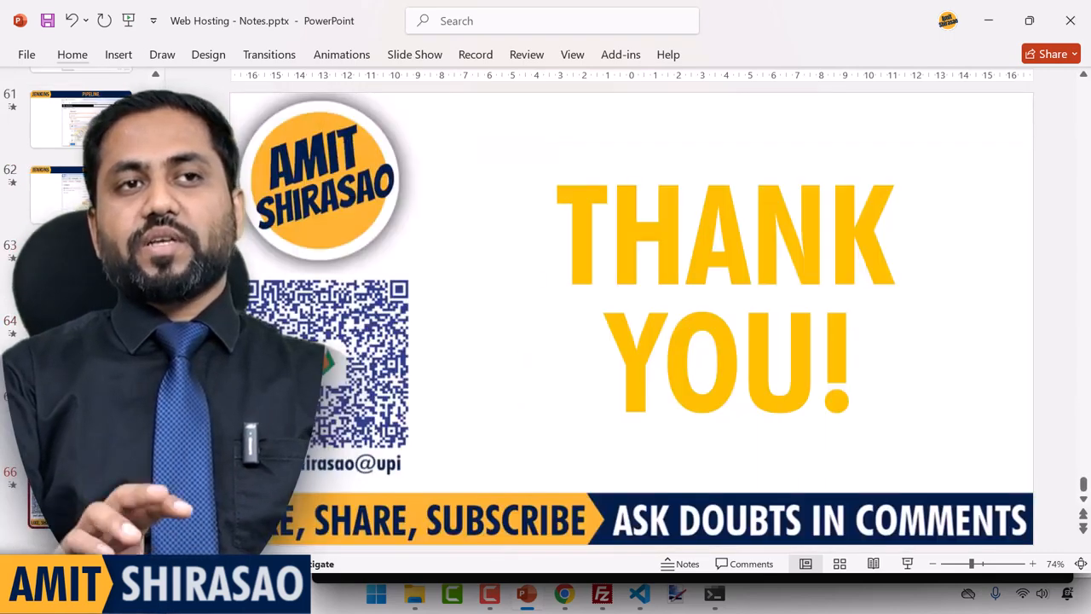
key("Up")
key("Up")
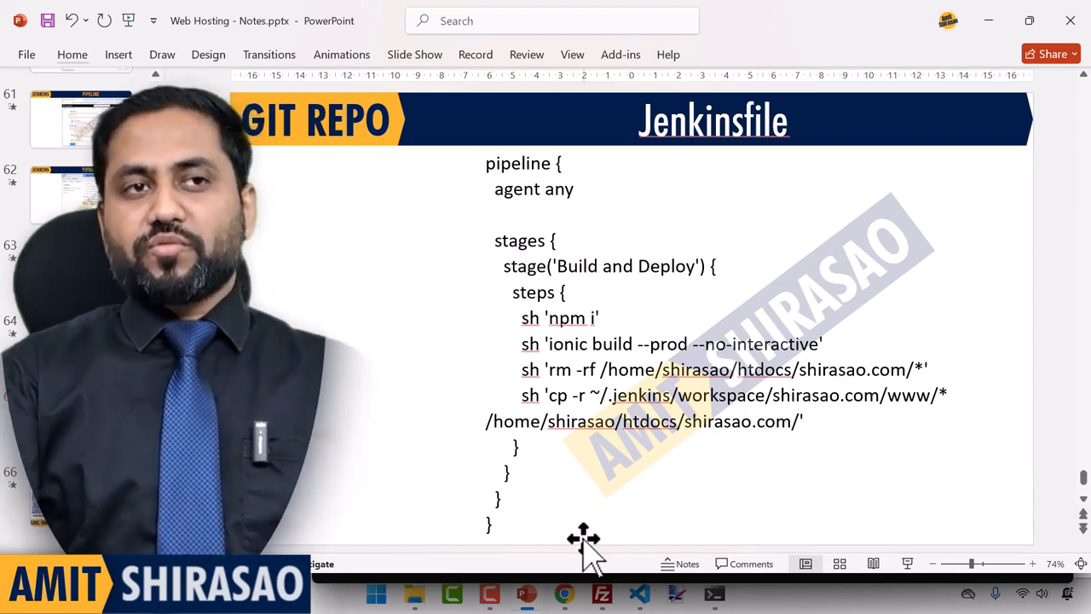
Compare the slide's Jenkinsfile script with the Jenkinsfile in Visual Studio Code and clear the text selection there
key("alt")
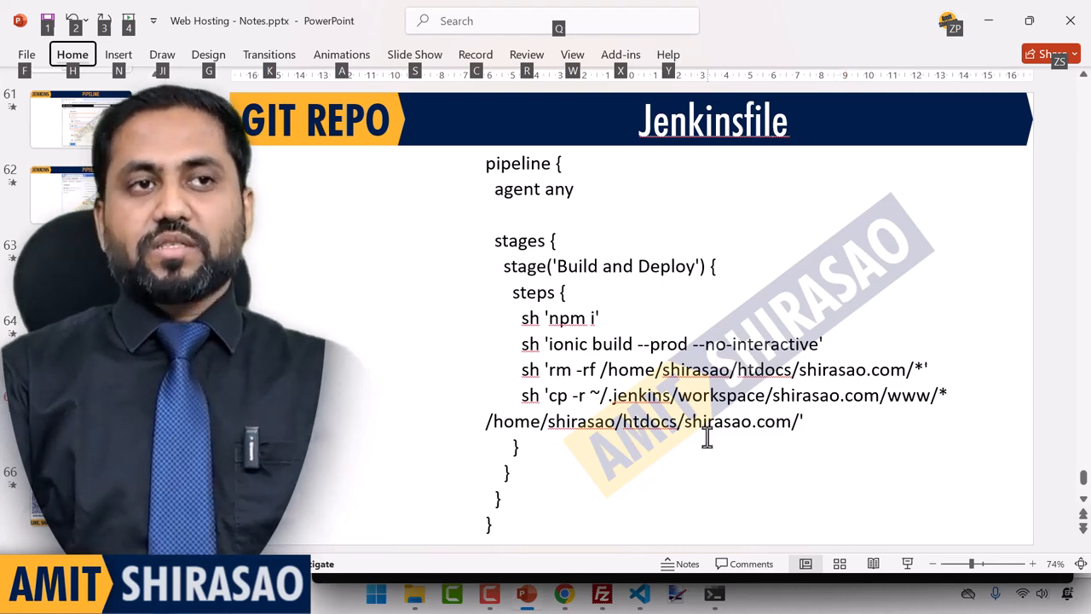
key("alt+Tab")
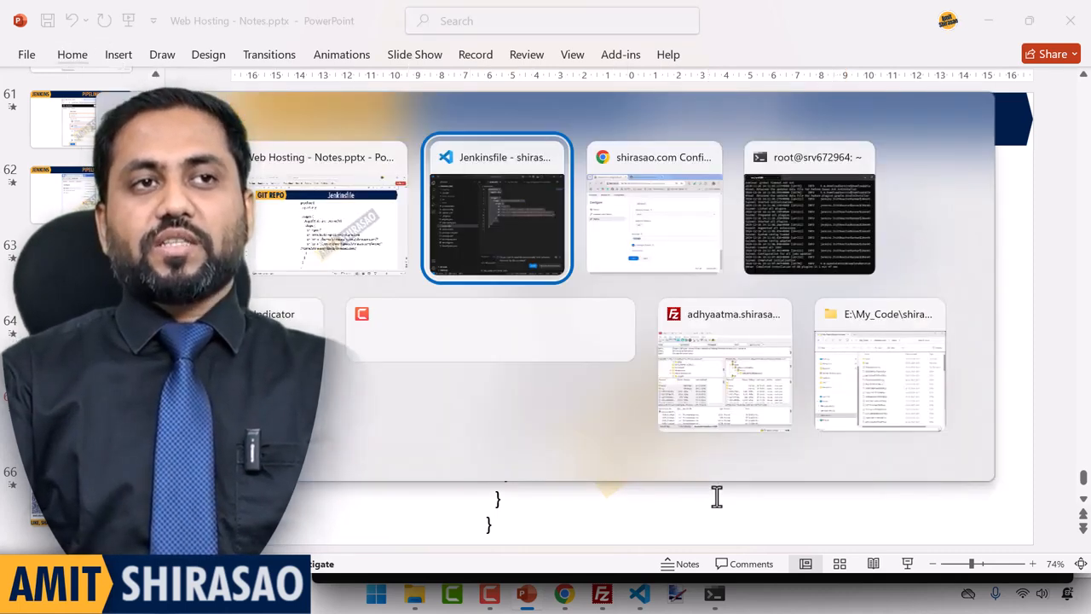
key("alt+Tab")
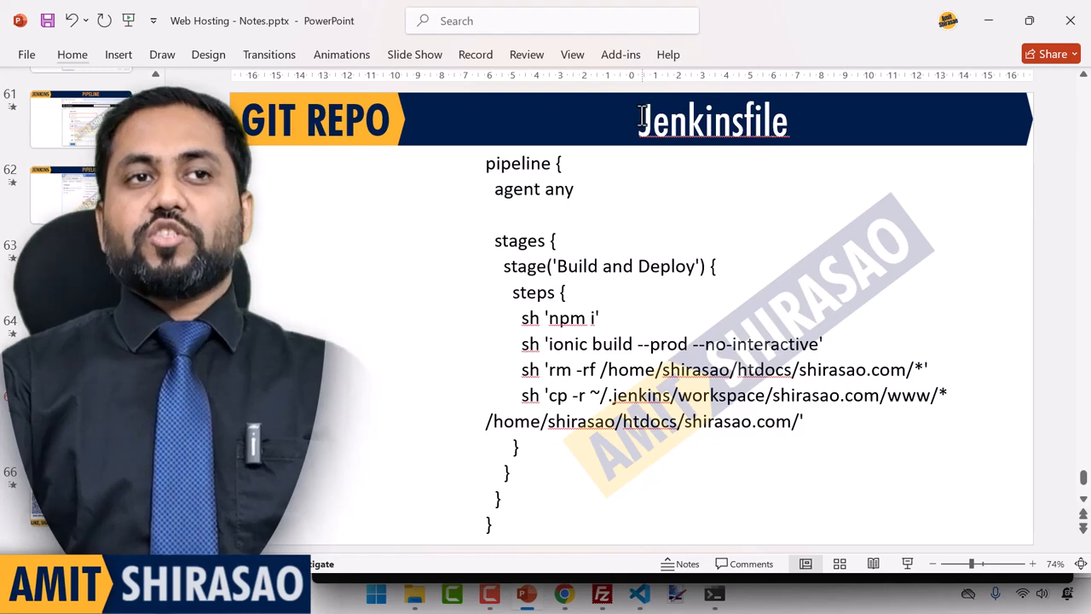
key("alt+Tab")
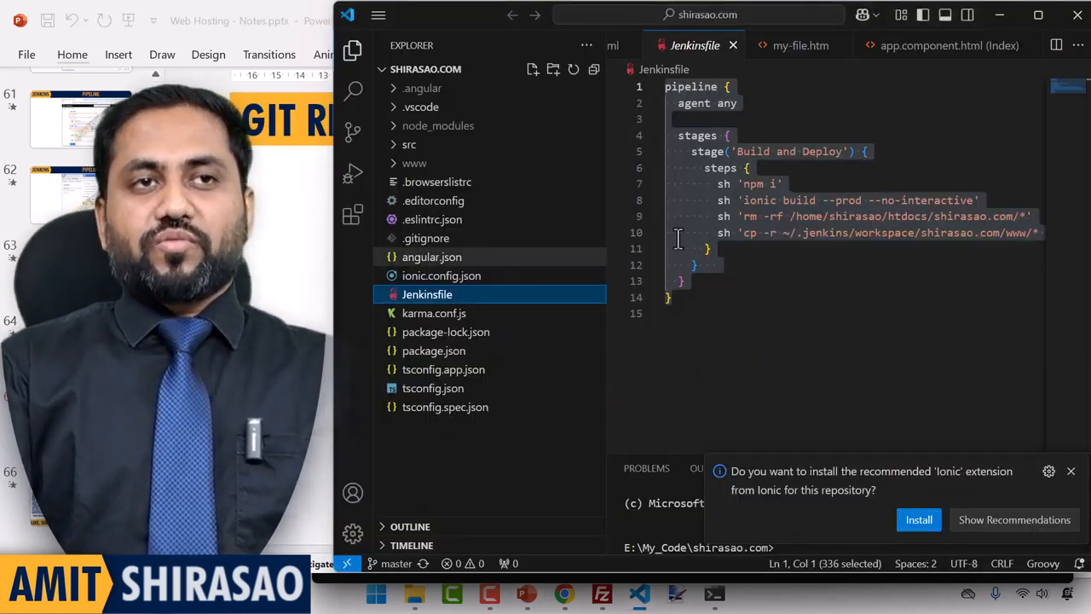
left_click(764, 297)
Switch to Jenkins in Chrome, save the shirasao.com pipeline configuration and start a build
key("alt+Tab")
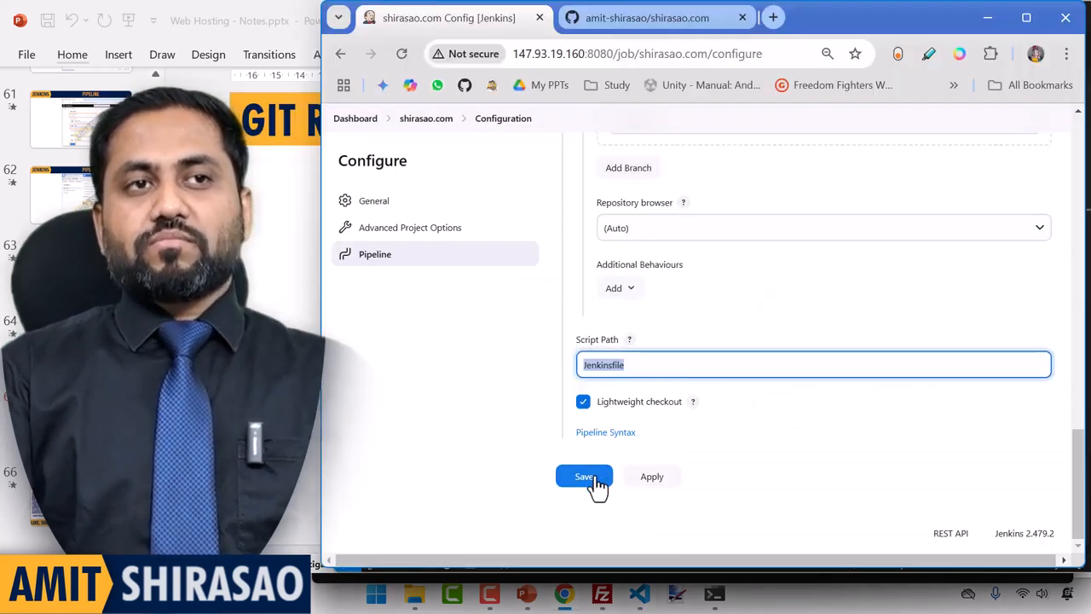
left_click(579, 481)
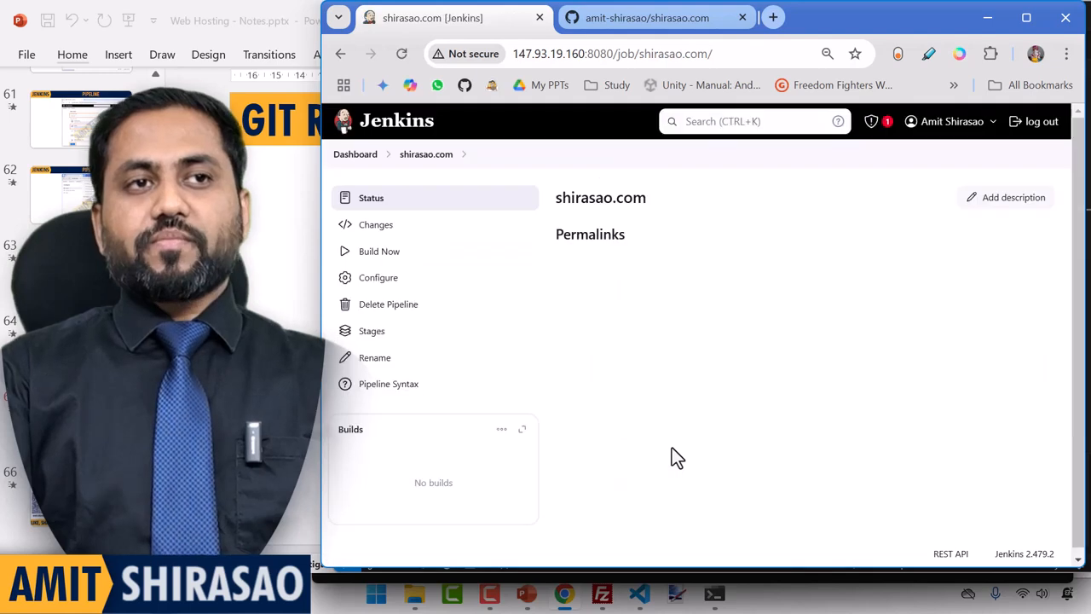
left_click(383, 252)
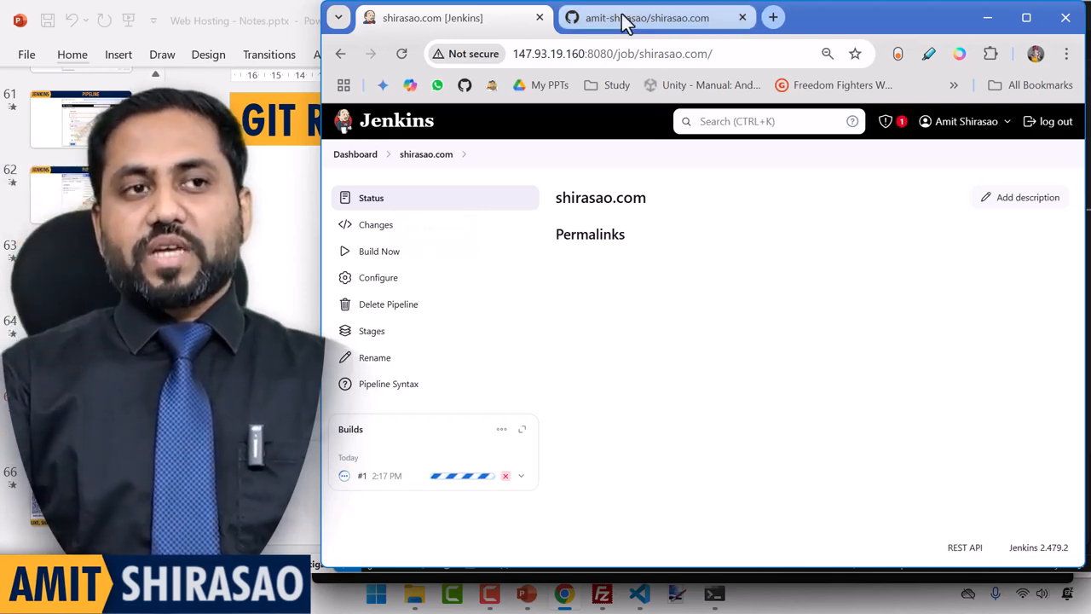
Open the console output of build #1 and enlarge the page to 100% zoom
left_click(362, 479)
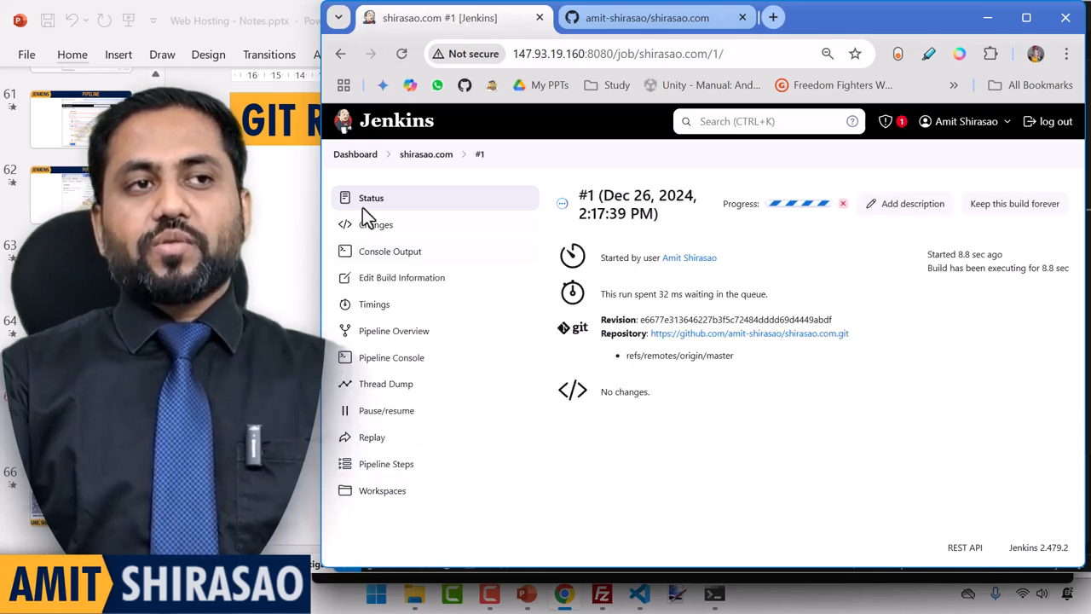
left_click(375, 255)
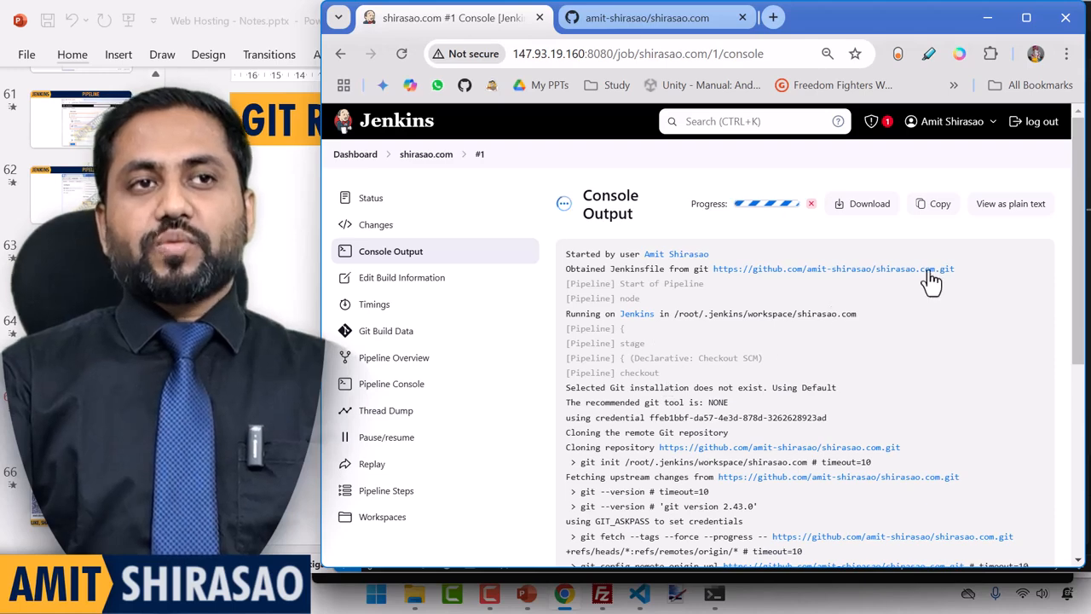
scroll(923, 370, "up", 3)
scroll(922, 370, "down", 4)
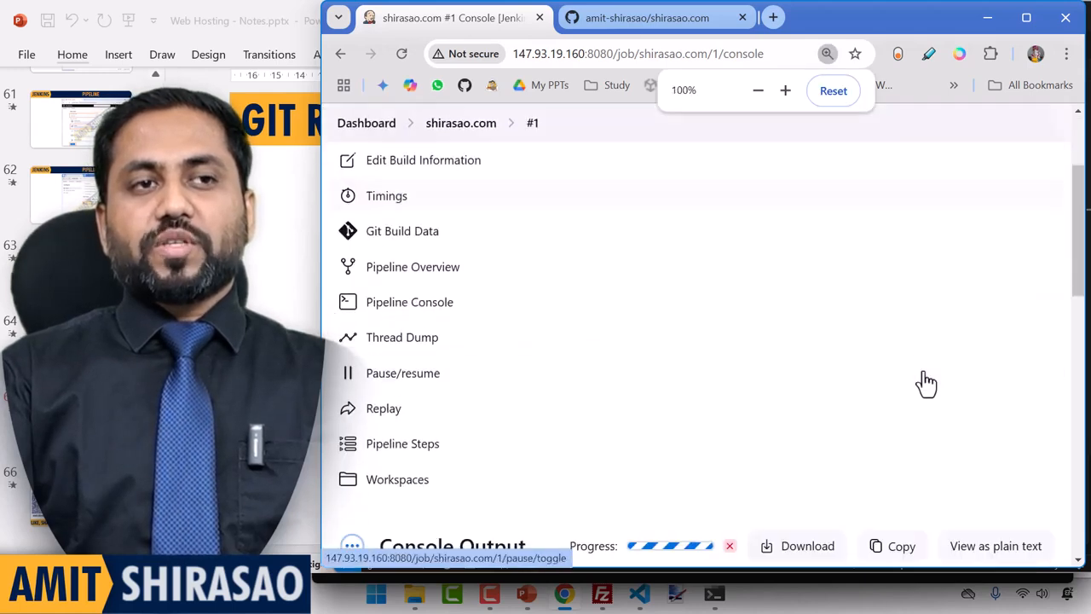
scroll(926, 381, "down", 3)
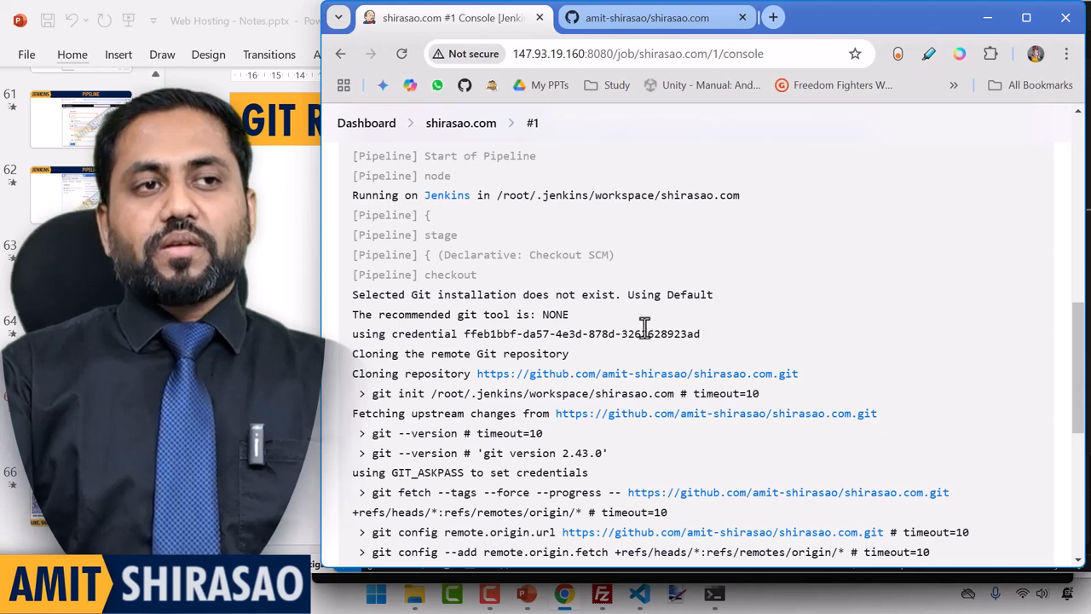
Examine the console output's repository cloning, workspace path and commit message lines, checking the source repository on GitHub
left_click_drag(378, 354, 565, 356)
left_click(643, 17)
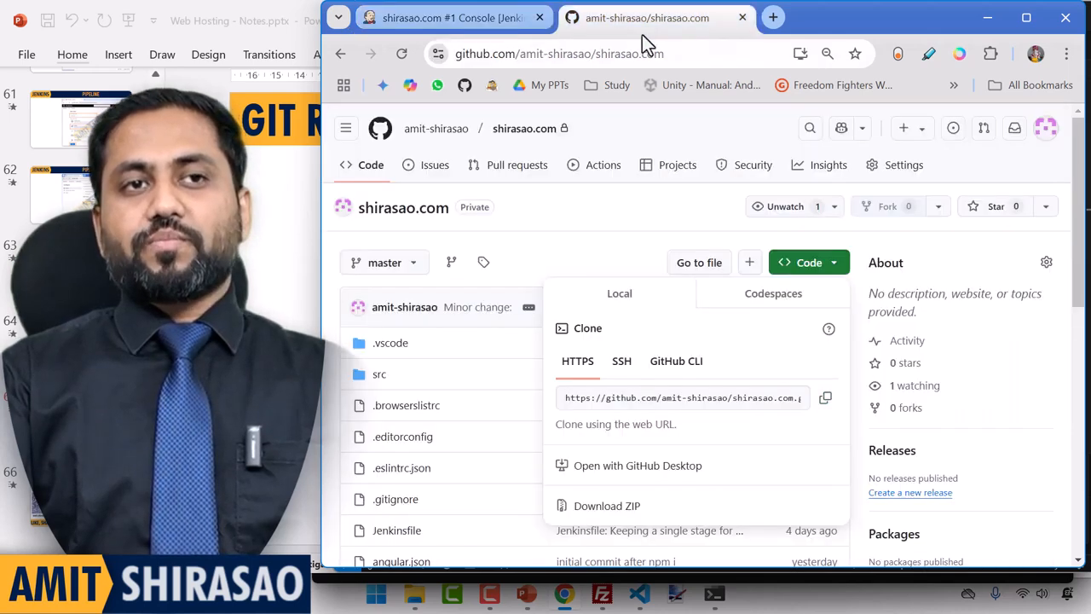
left_click(462, 18)
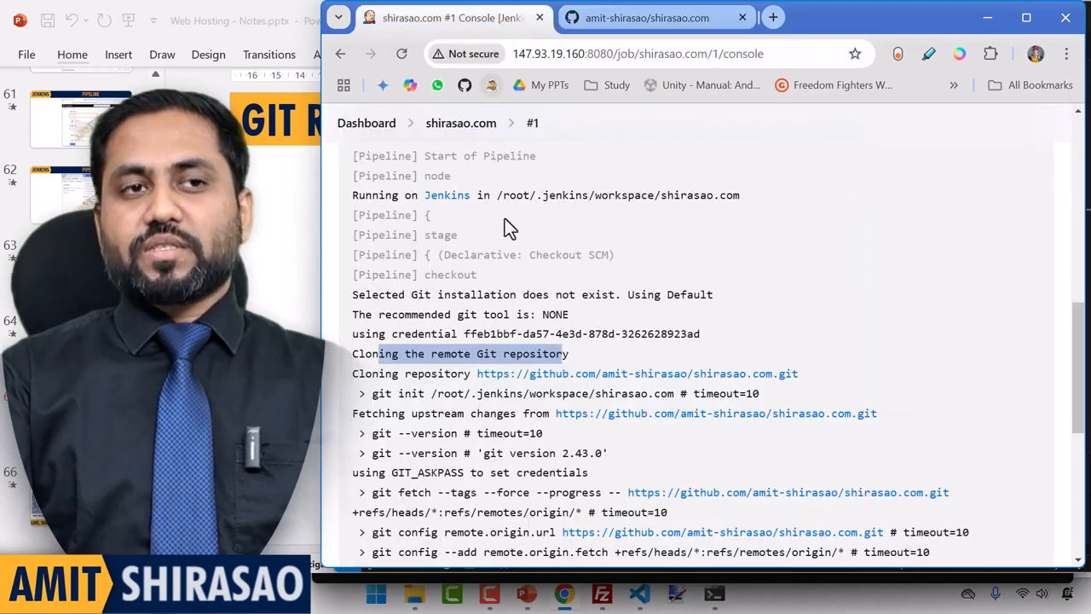
scroll(607, 362, "down", 3)
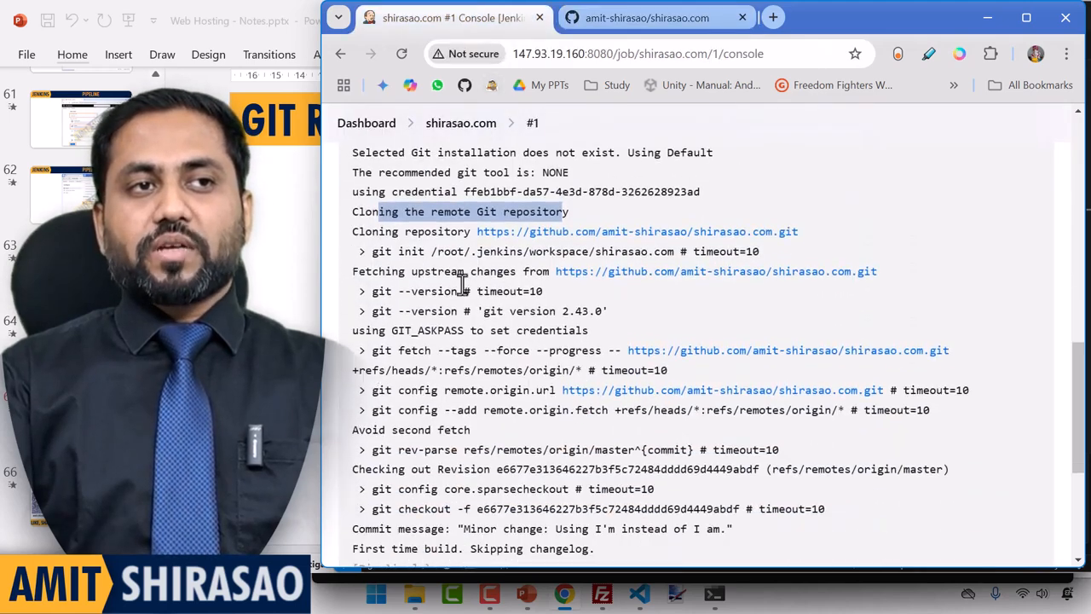
left_click_drag(398, 252, 592, 252)
scroll(434, 443, "down", 3)
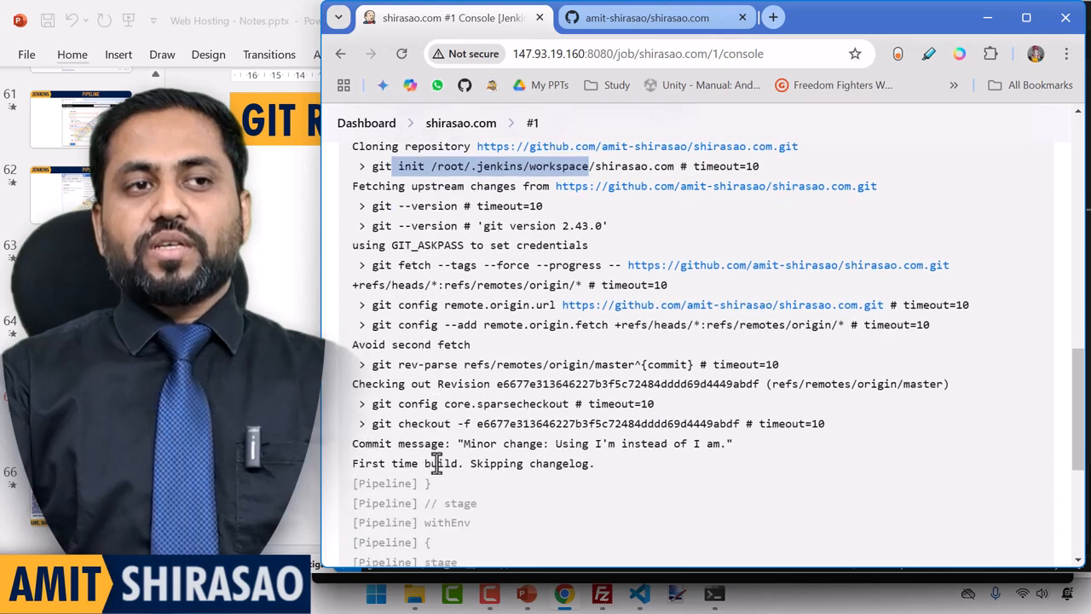
left_click_drag(463, 388, 717, 390)
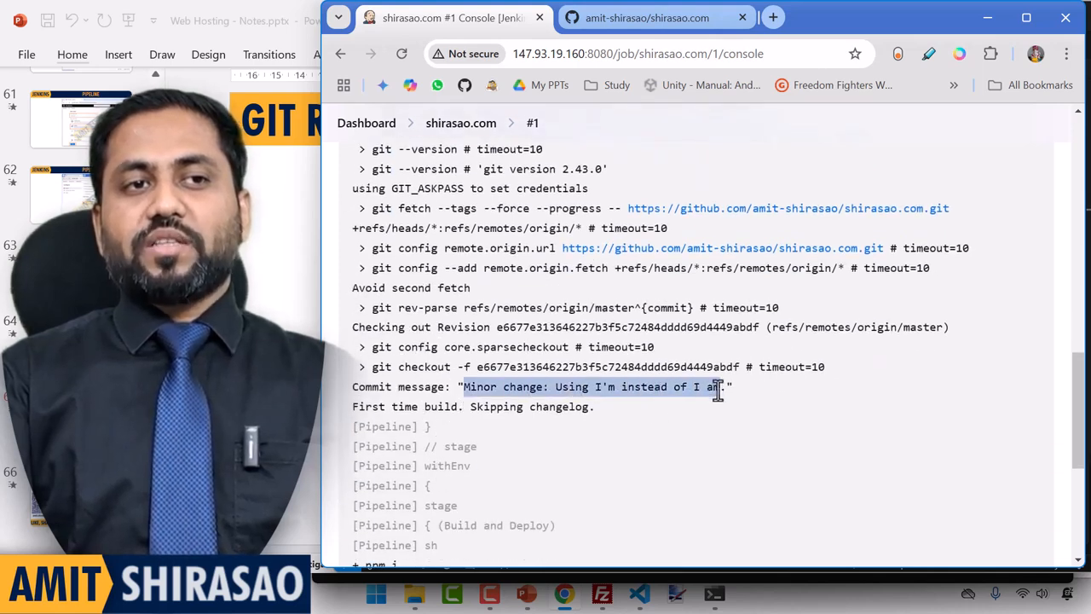
Compare the build's commit message and hash with the latest commit in Visual Studio Code's source control history
key("alt+Tab")
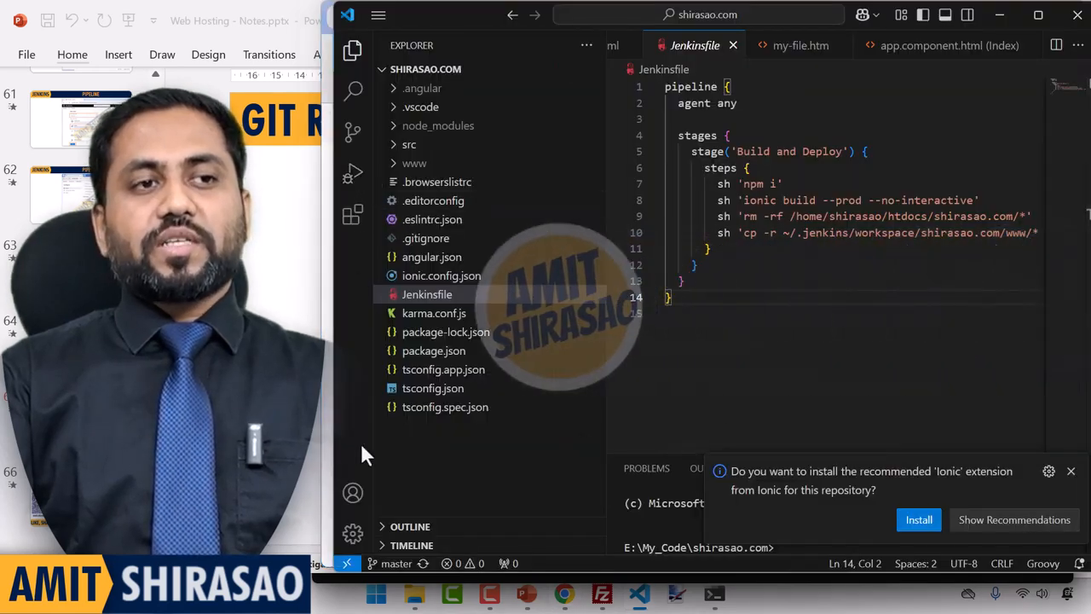
left_click(351, 144)
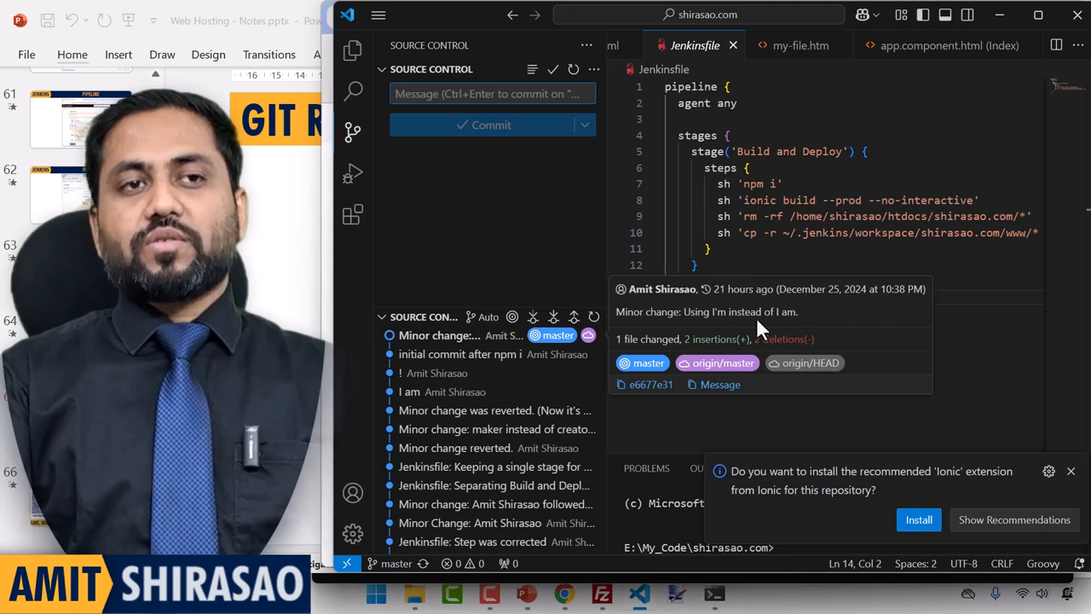
key("alt+Tab")
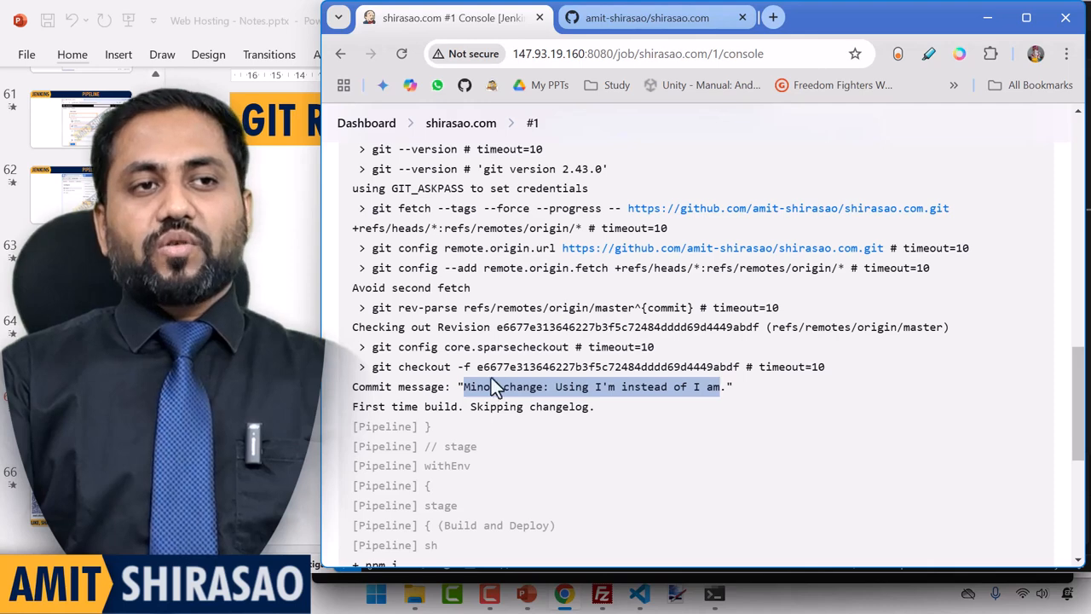
left_click_drag(478, 368, 594, 368)
key("alt+Tab")
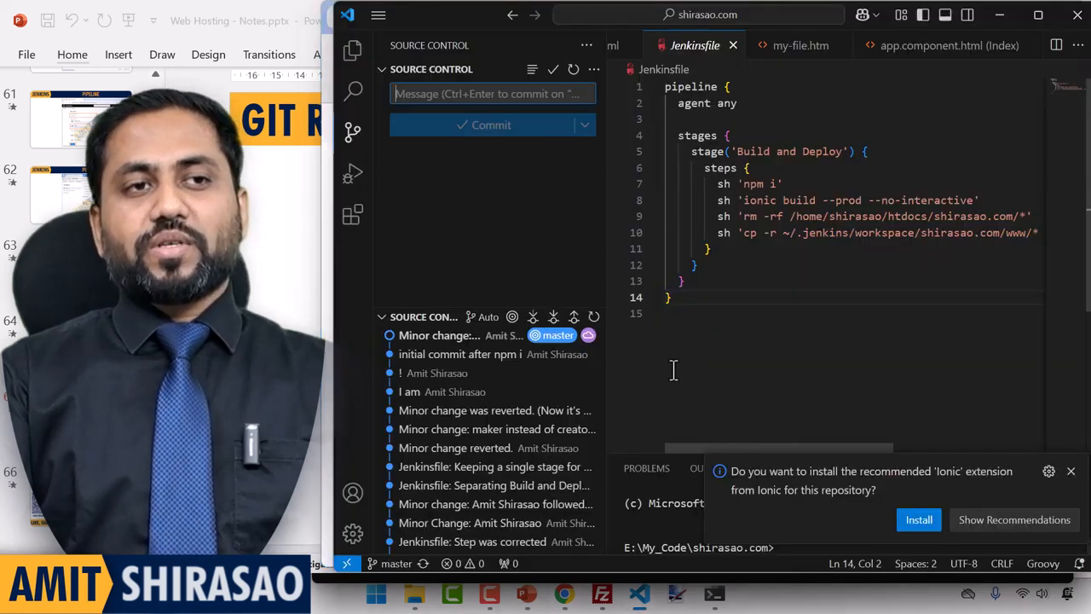
mouse_move(608, 339)
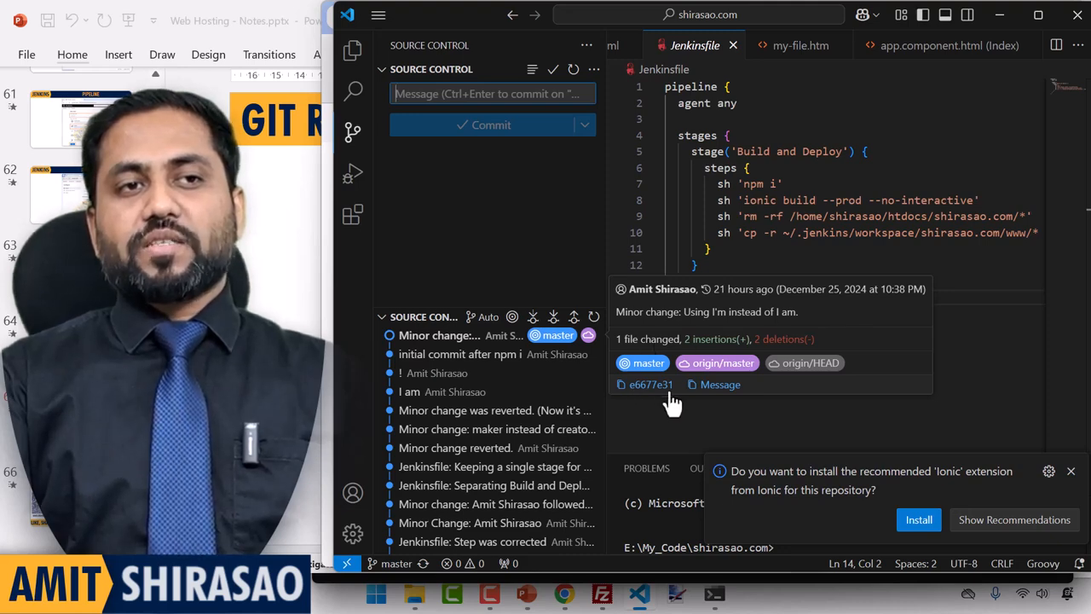
key("alt+Tab")
Examine the console output's changelog line and the pipeline lines leading into the Build and Deploy stage
scroll(495, 434, "down", 3)
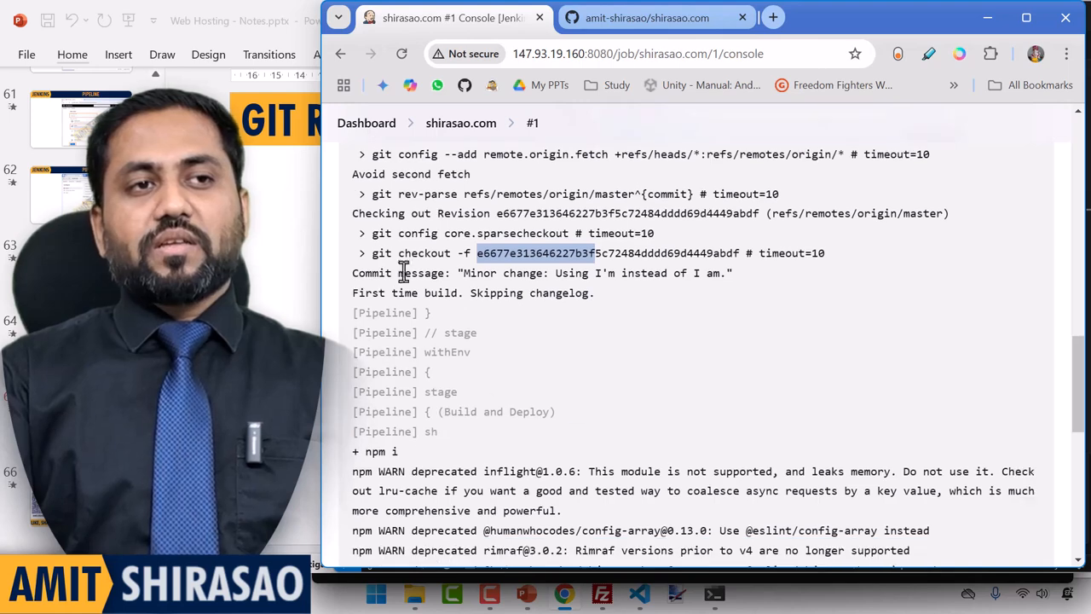
left_click_drag(393, 296, 560, 298)
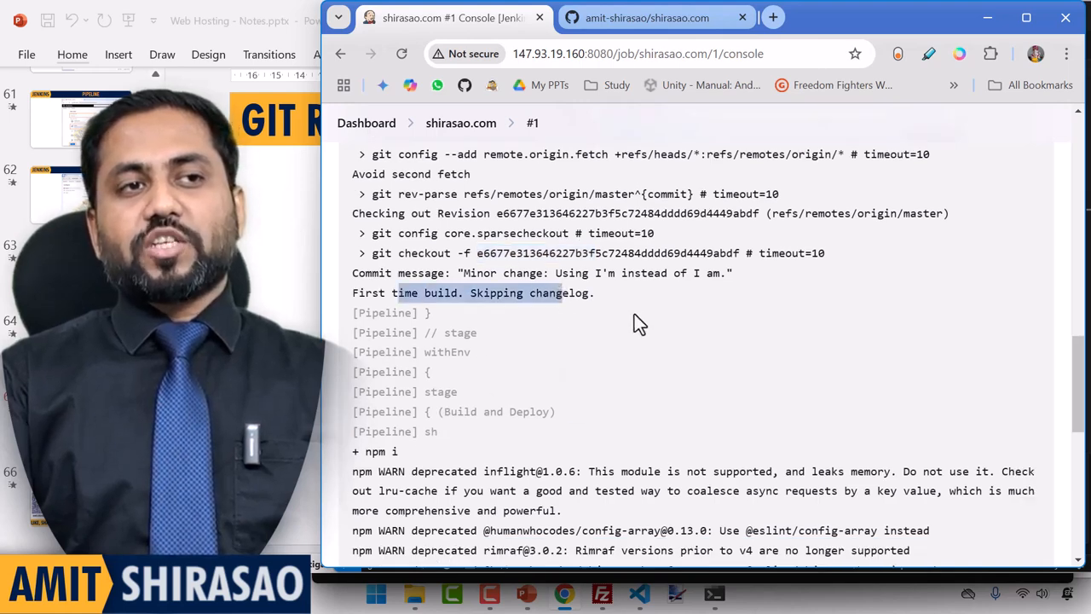
scroll(569, 435, "down", 1)
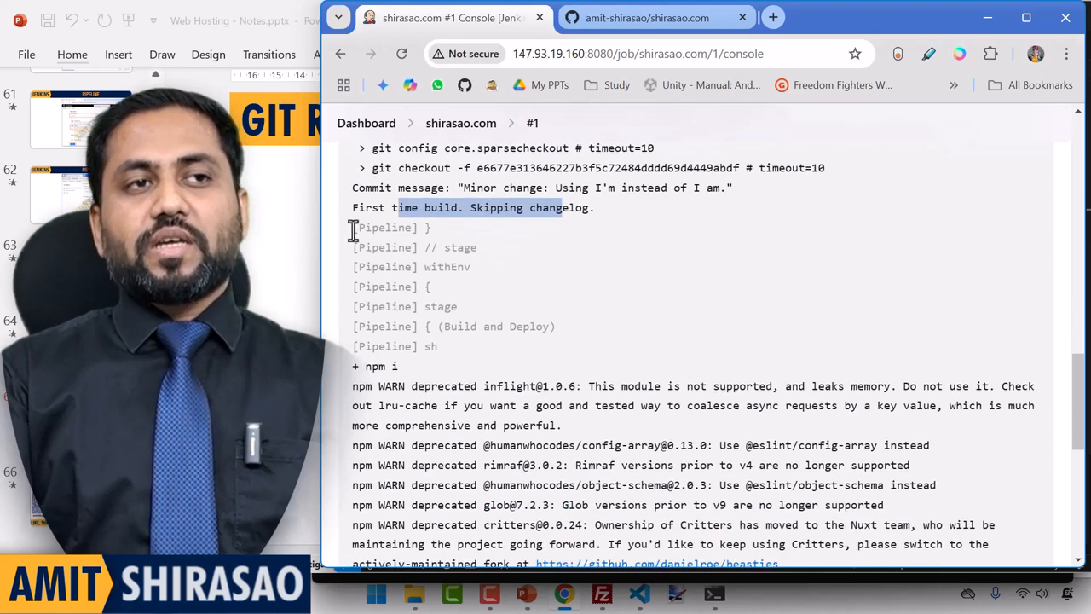
left_click_drag(353, 230, 443, 344)
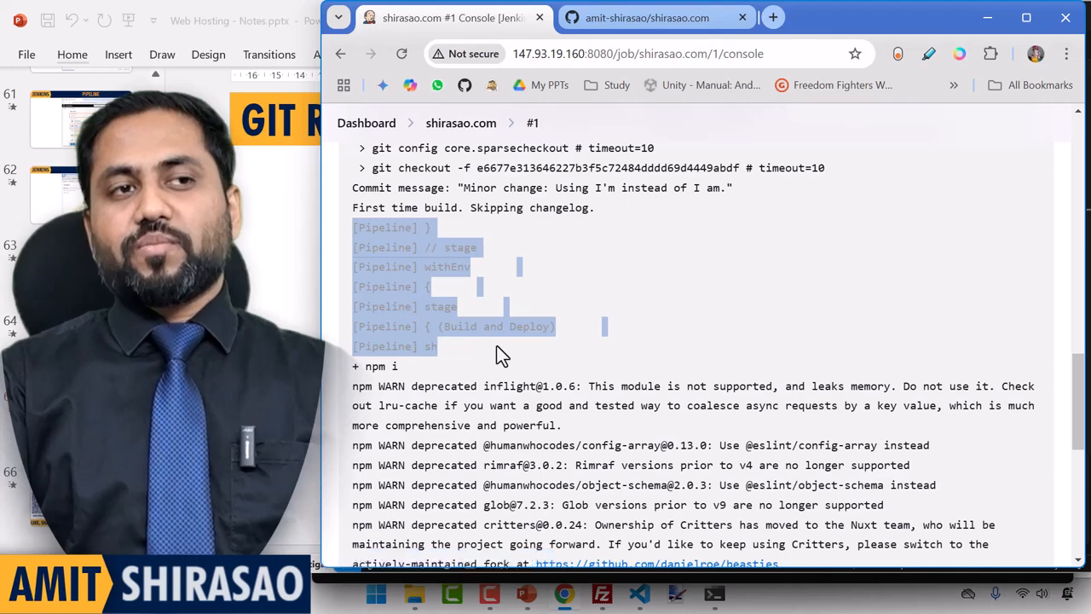
scroll(497, 348, "down", 1)
key("alt+Tab")
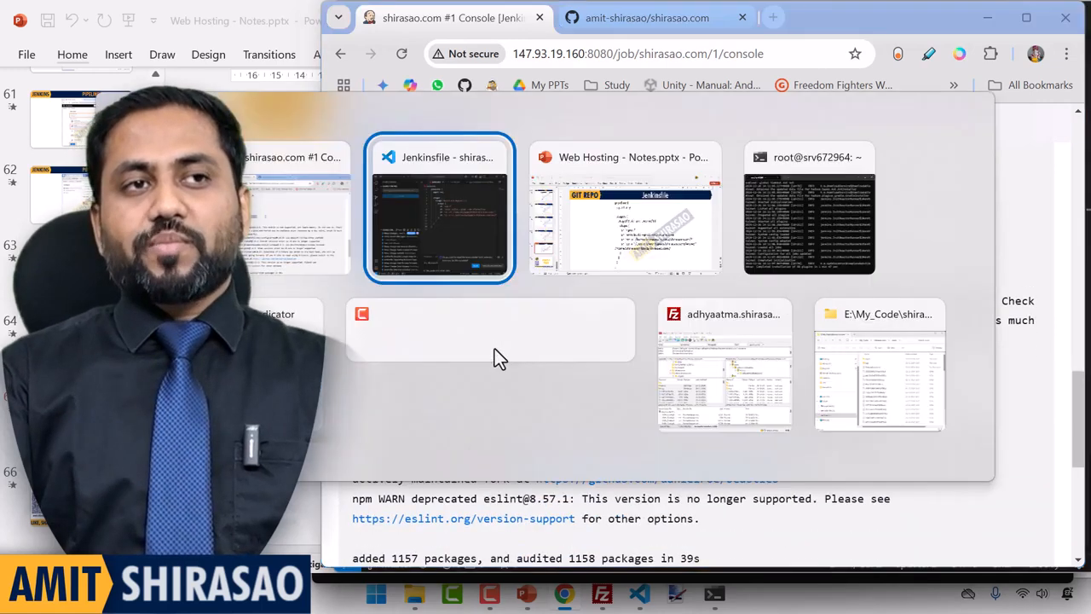
key("alt+Tab")
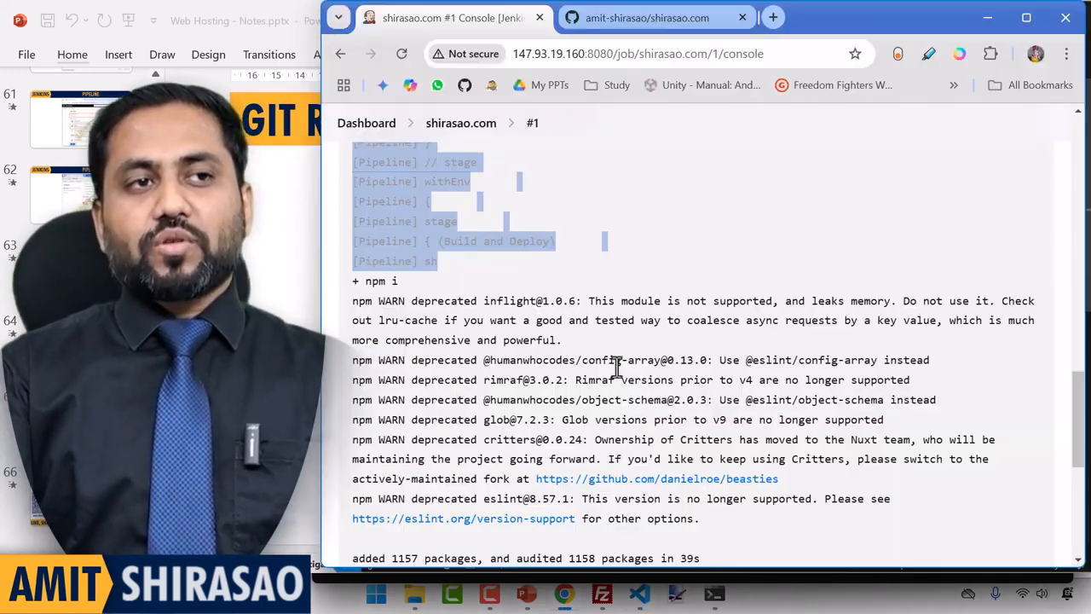
Match the npm i command in the console output to the Jenkinsfile and follow the log to the ionic build command
left_click_drag(365, 281, 414, 284)
key("alt+Tab")
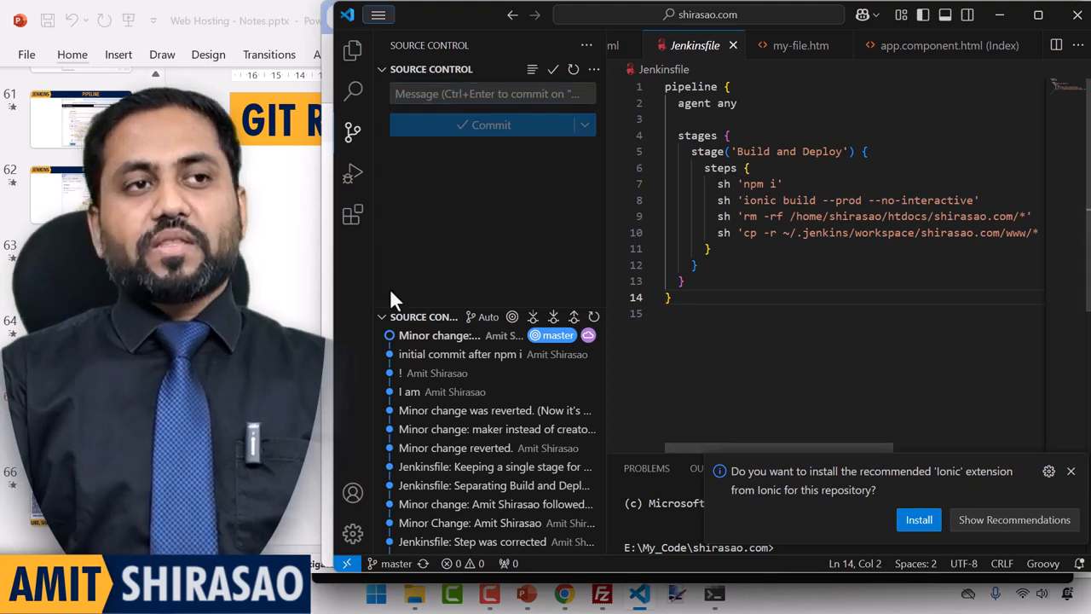
key("alt+Tab")
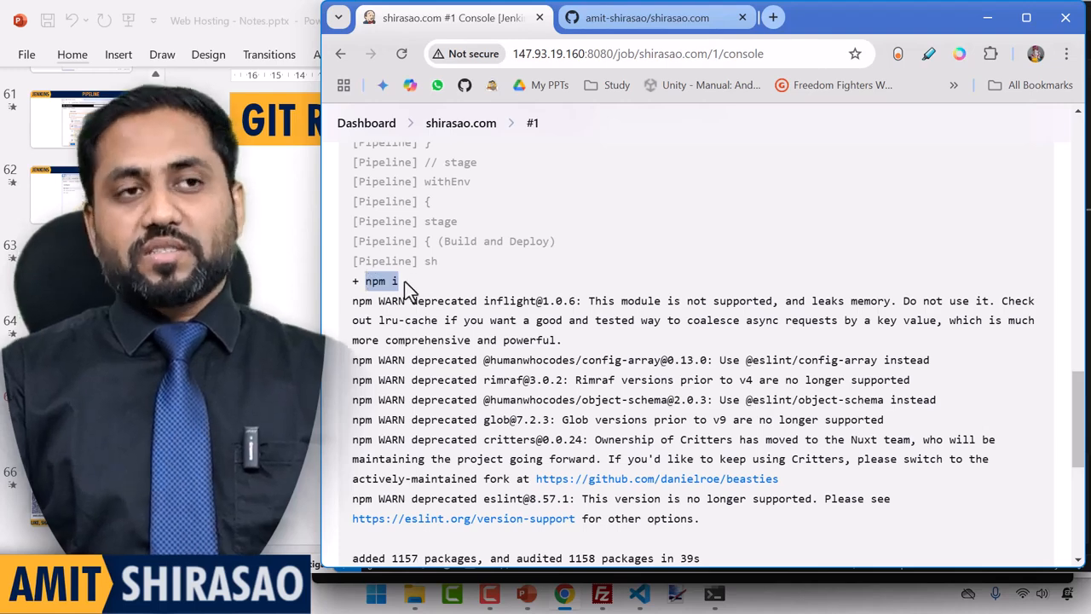
scroll(409, 330, "down", 1)
scroll(409, 330, "down", 5)
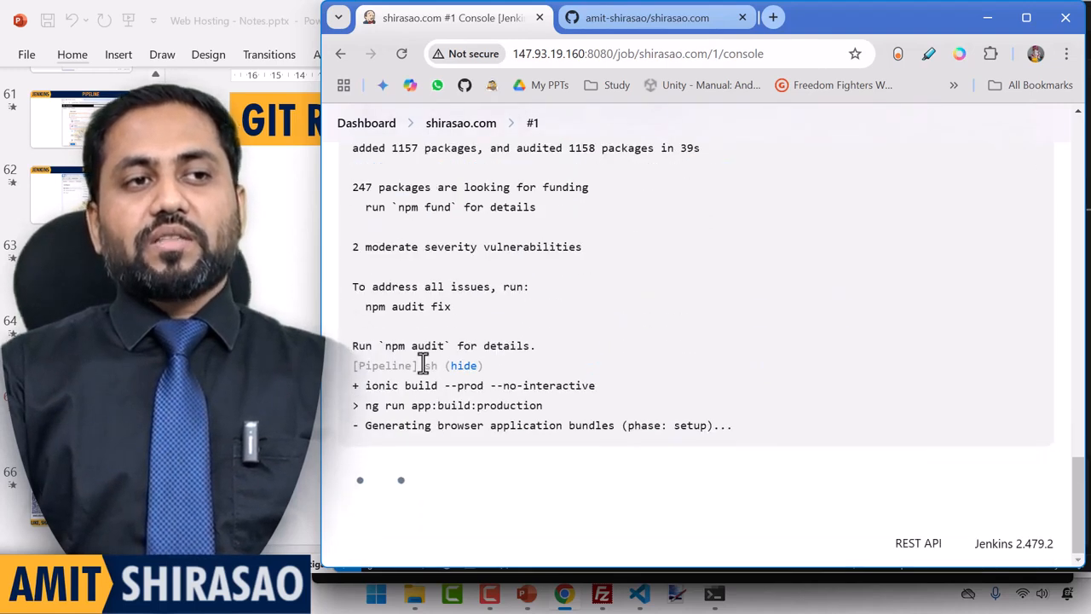
Match the ionic build --prod --no-interactive command in the console output to its line in the Jenkinsfile in Visual Studio Code
left_click_drag(364, 385, 592, 385)
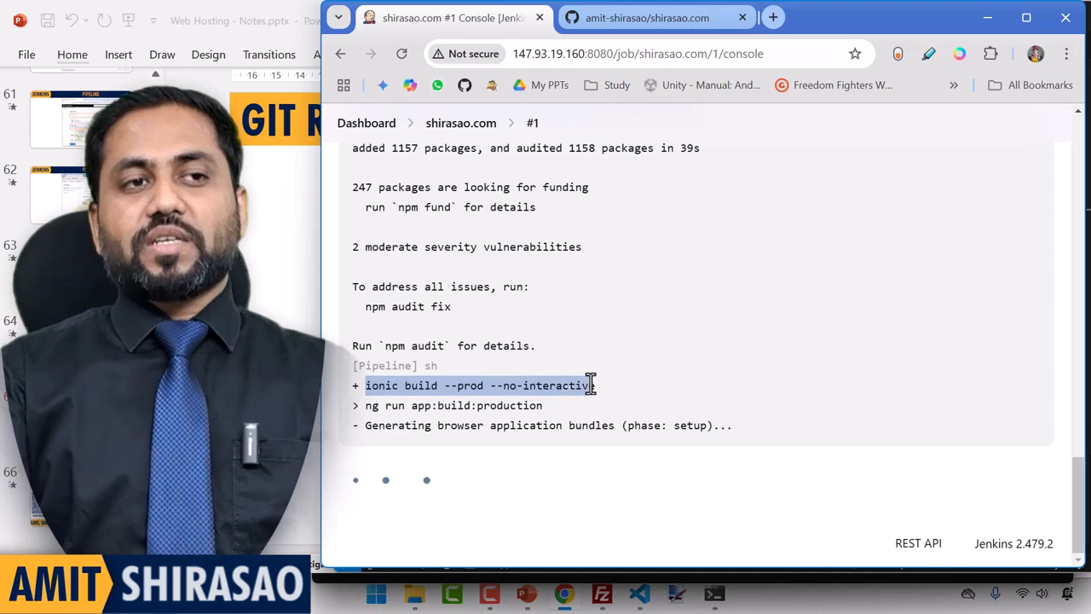
key("alt+Tab")
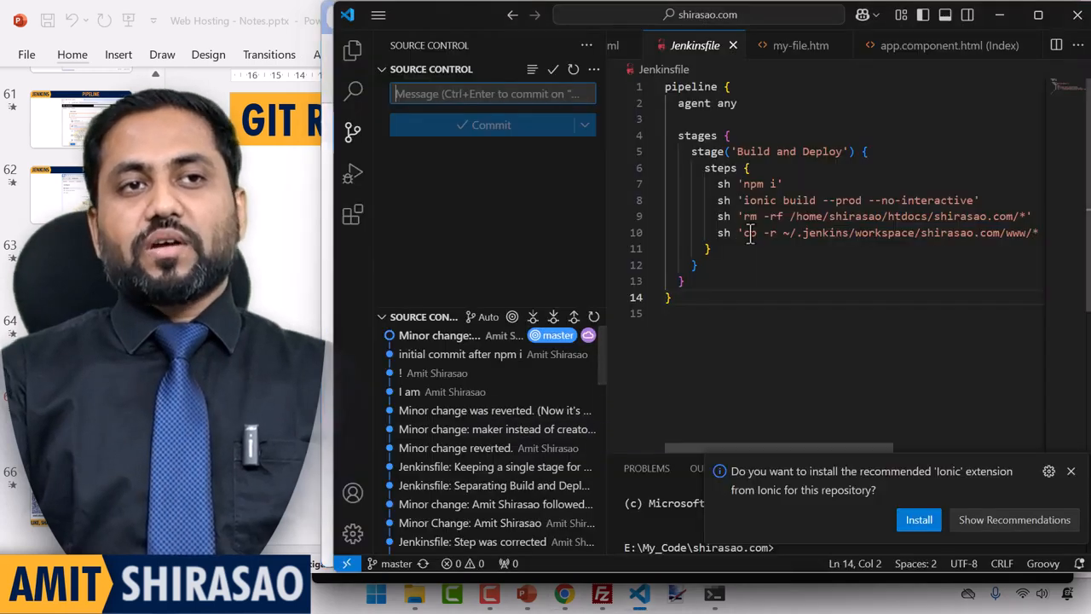
left_click_drag(744, 200, 956, 201)
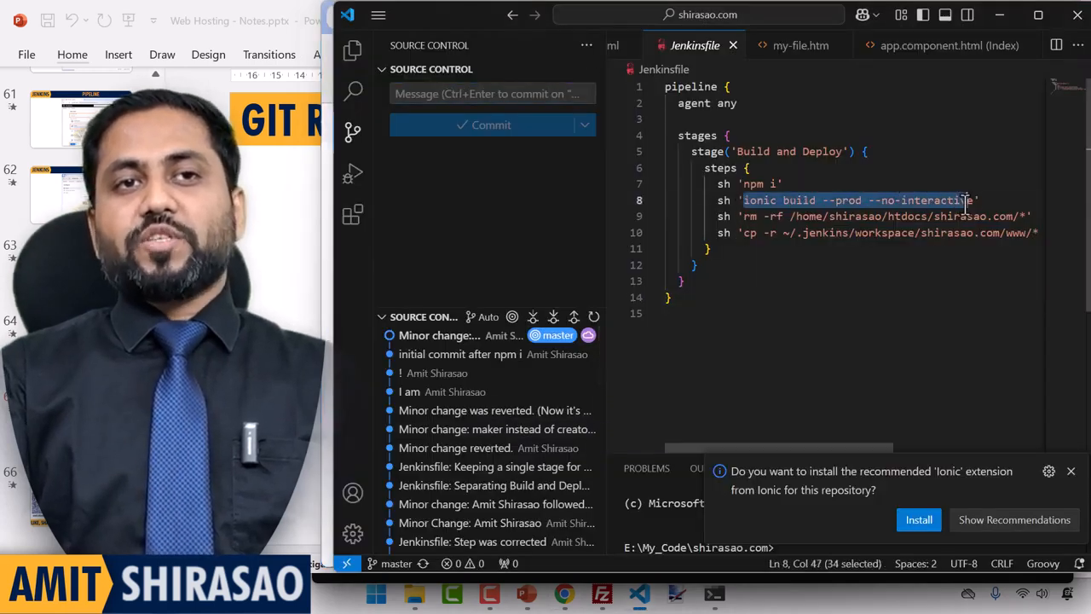
left_click(906, 338)
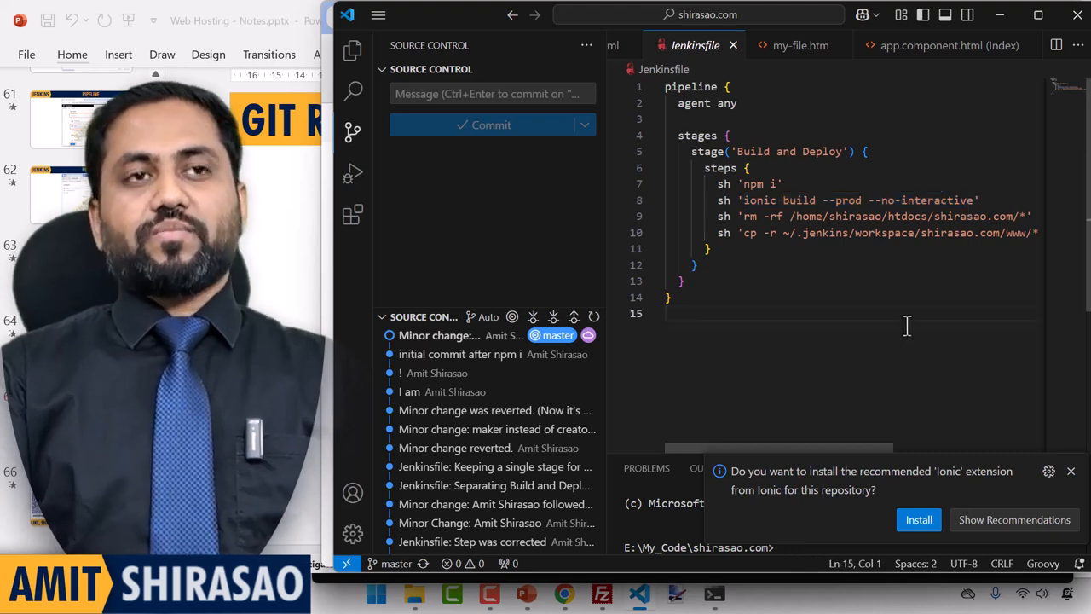
Hide the source control view and examine the Jenkinsfile's structure, from the pipeline block and agent line to the stages and steps blocks
key("ctrl+b")
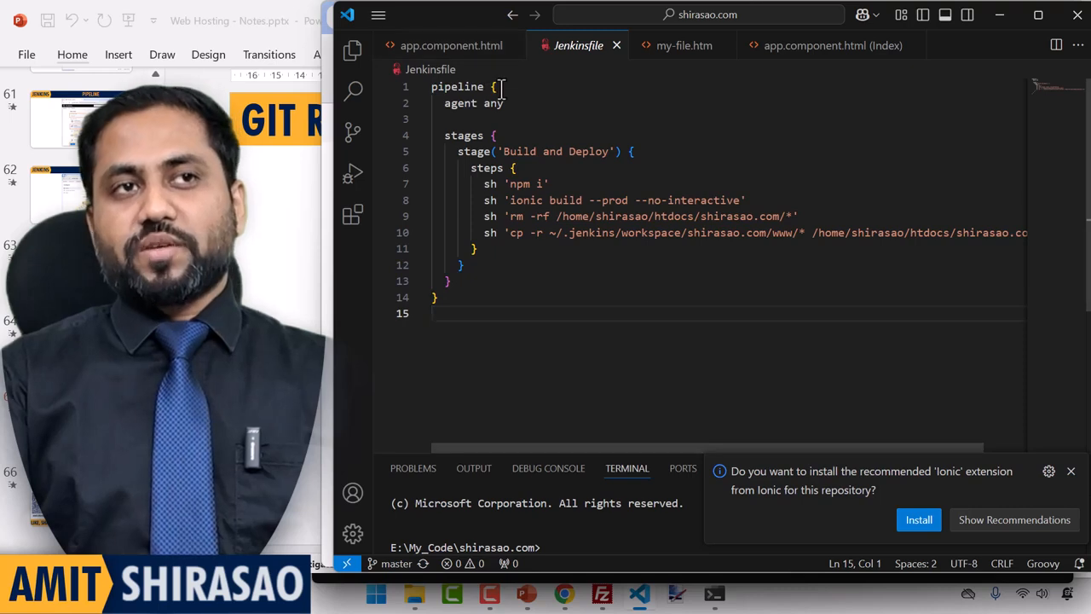
left_click_drag(490, 86, 433, 298)
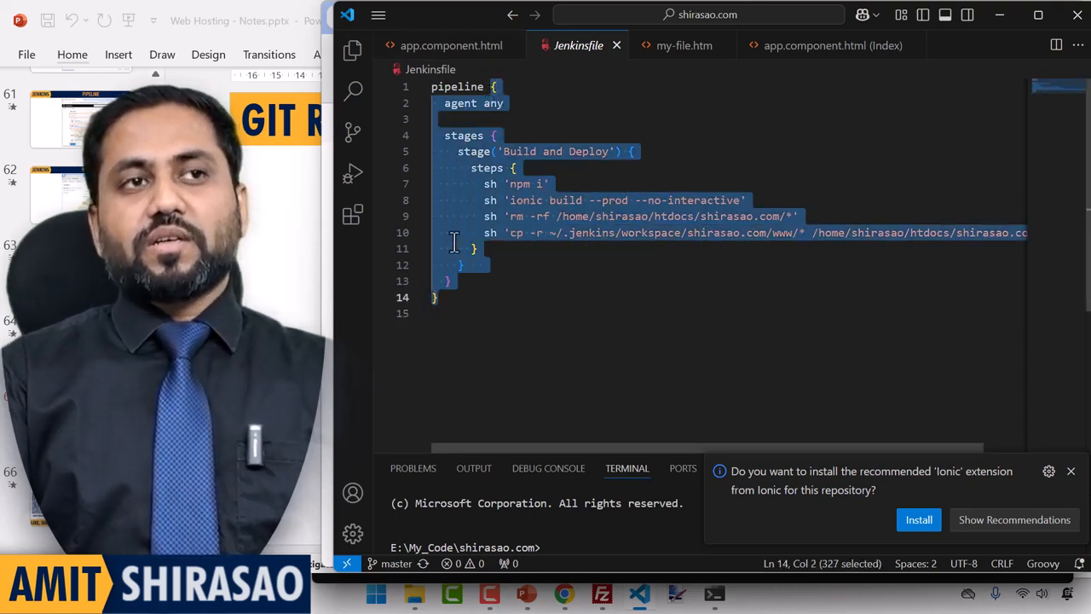
left_click(471, 104)
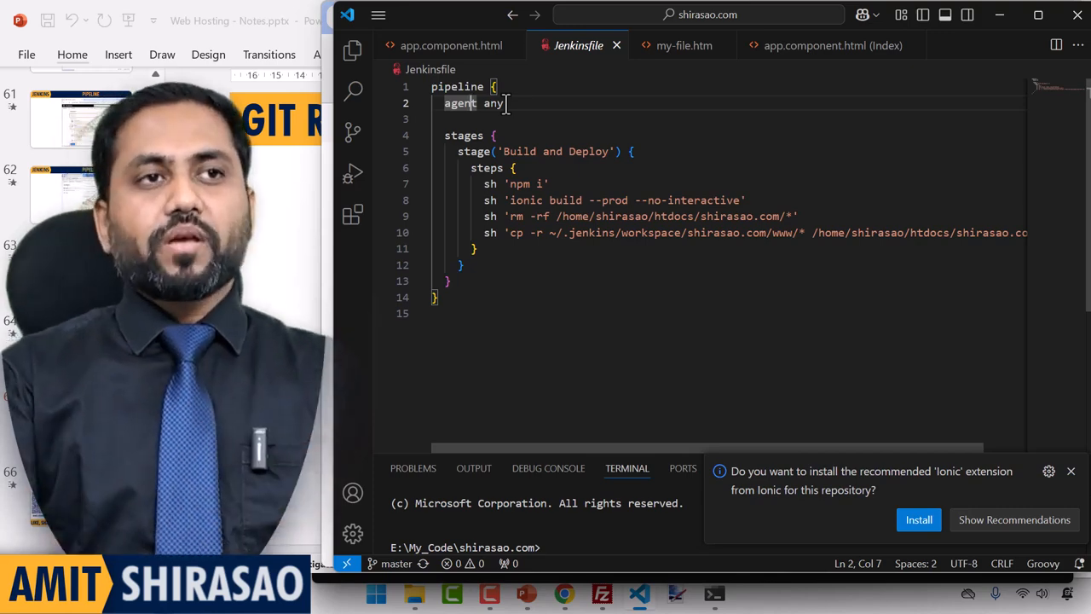
left_click_drag(445, 136, 485, 152)
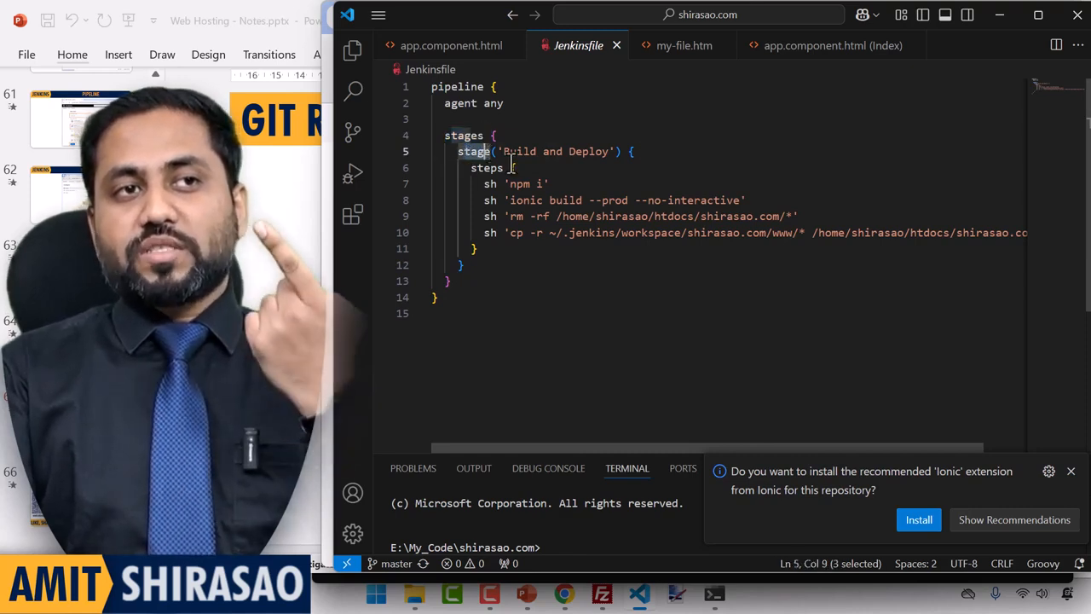
left_click_drag(471, 167, 479, 248)
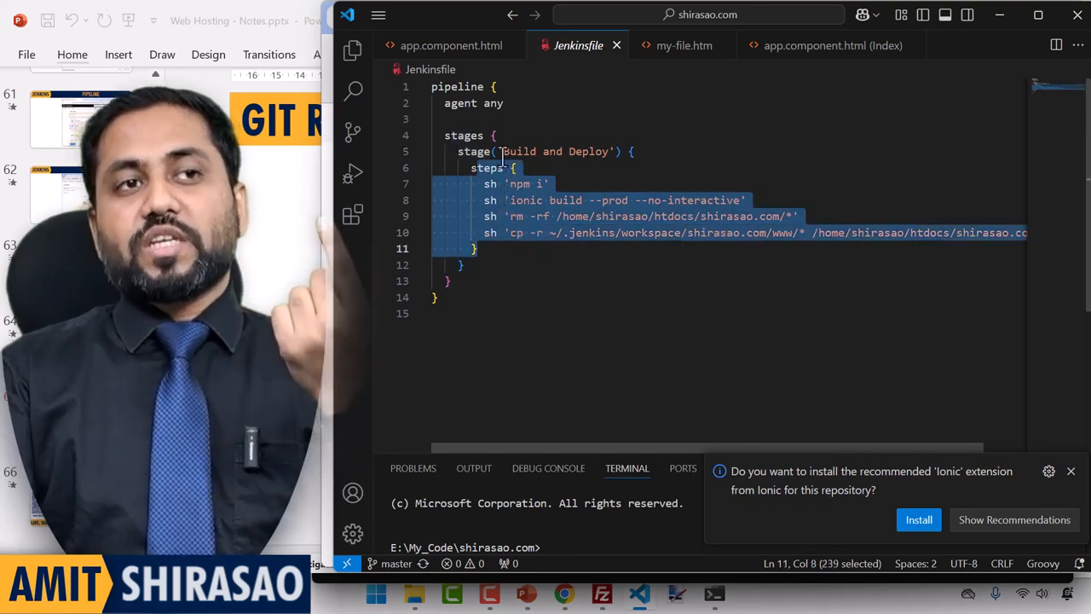
Examine the Build and Deploy stage name and its sh commands npm i and ionic build in the Jenkinsfile
left_click_drag(503, 152, 599, 159)
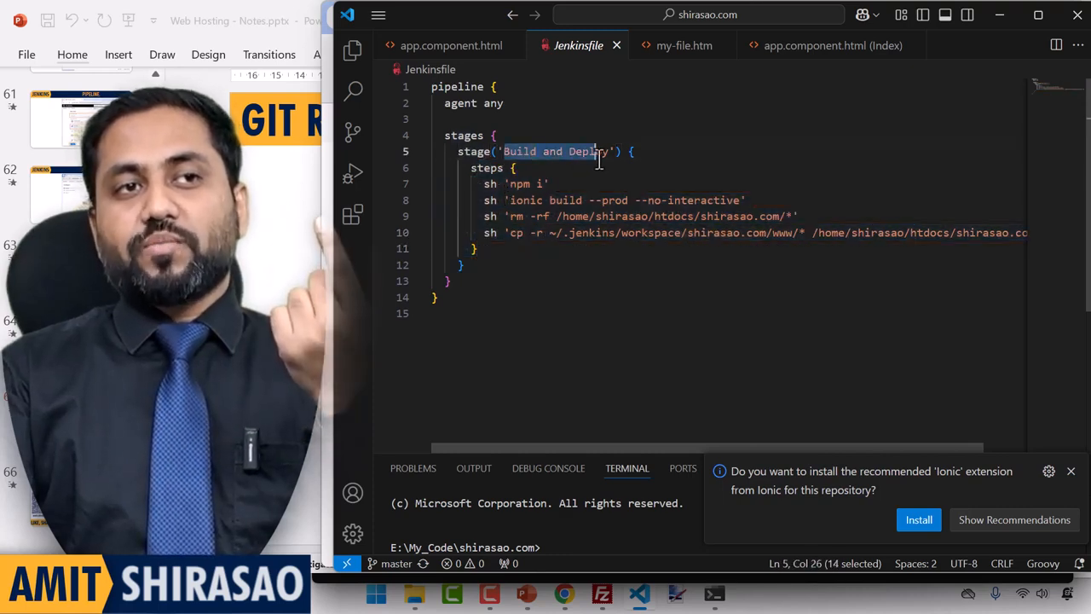
left_click(503, 184)
double_click(485, 184)
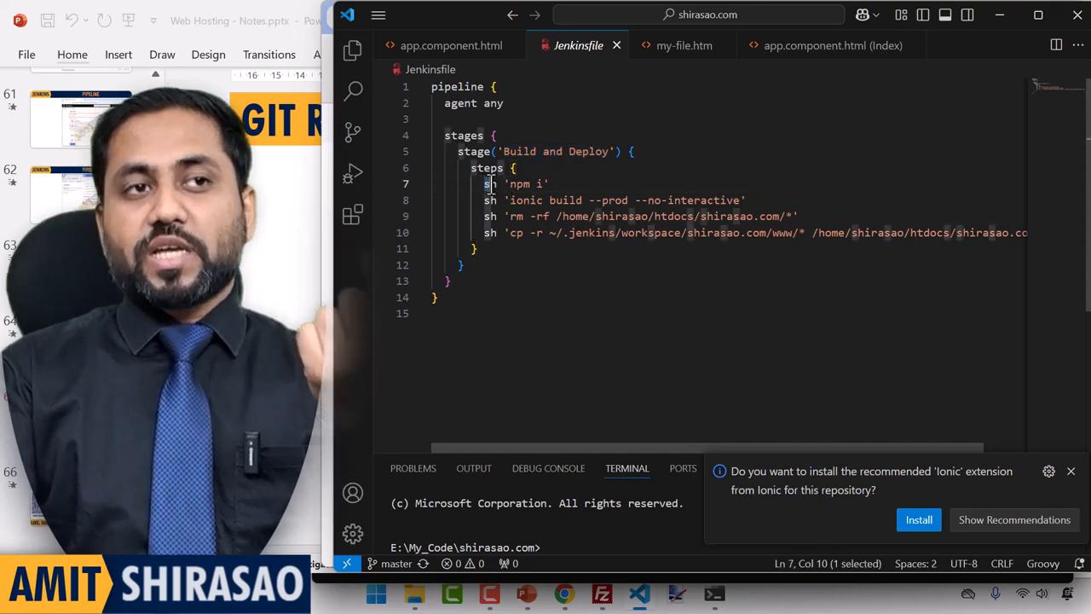
left_click_drag(504, 184, 736, 200)
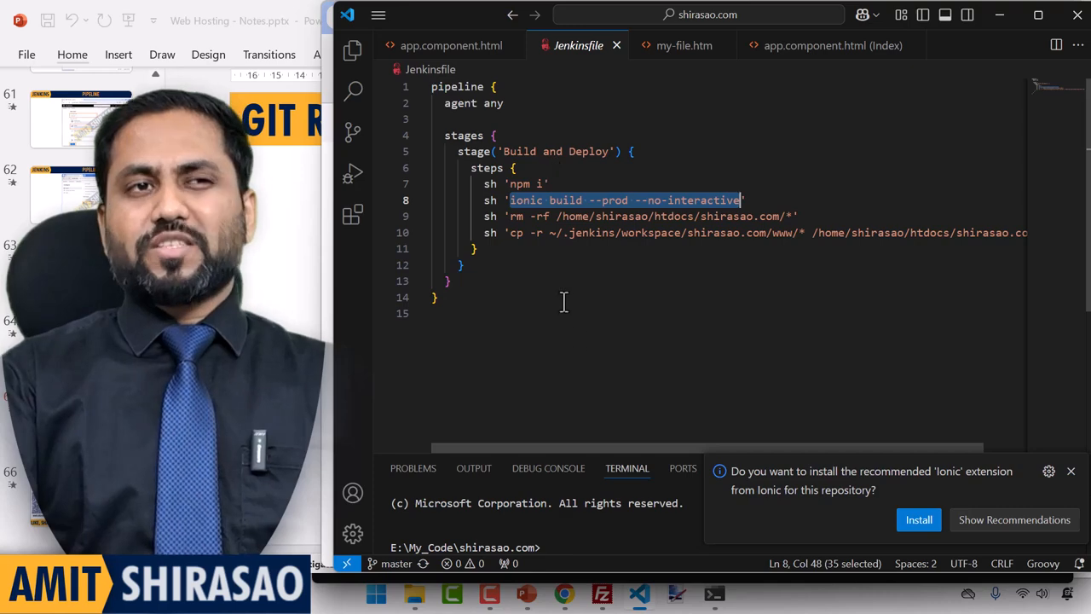
left_click(529, 395)
Compare the end of the Jenkins console output with the Jenkinsfile's closing braces and trace the log back to the Build and Deploy stage's start
key("alt+Tab")
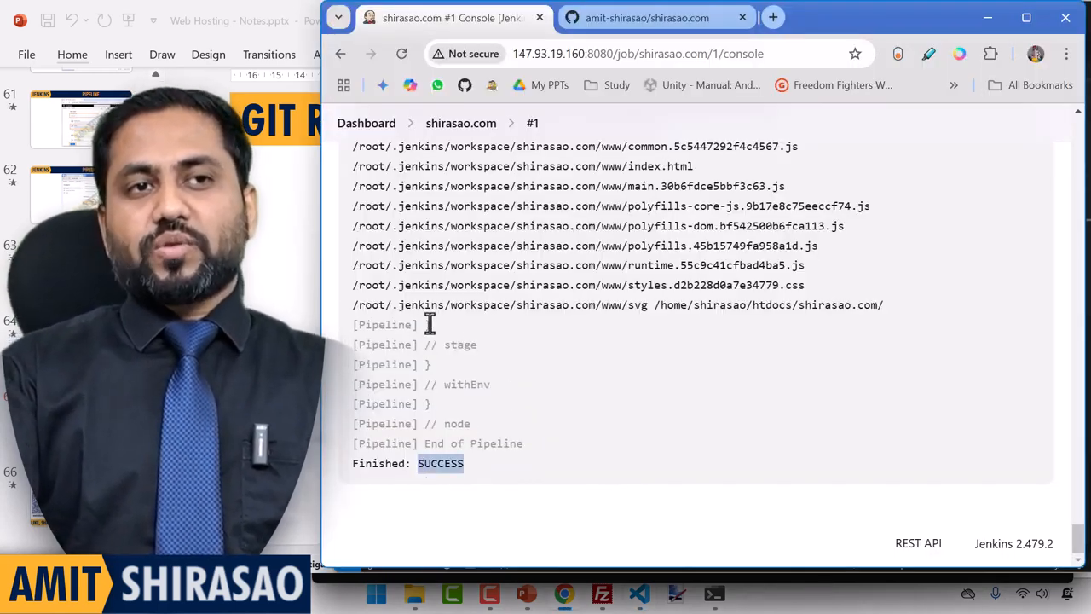
key("alt+Tab")
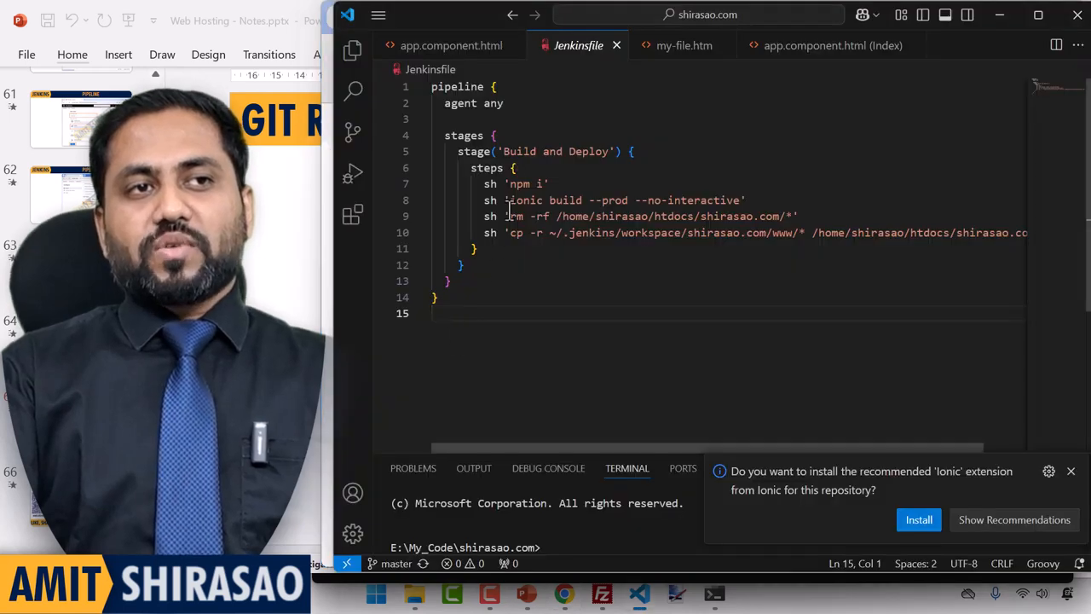
left_click_drag(468, 247, 470, 301)
key("alt+Tab")
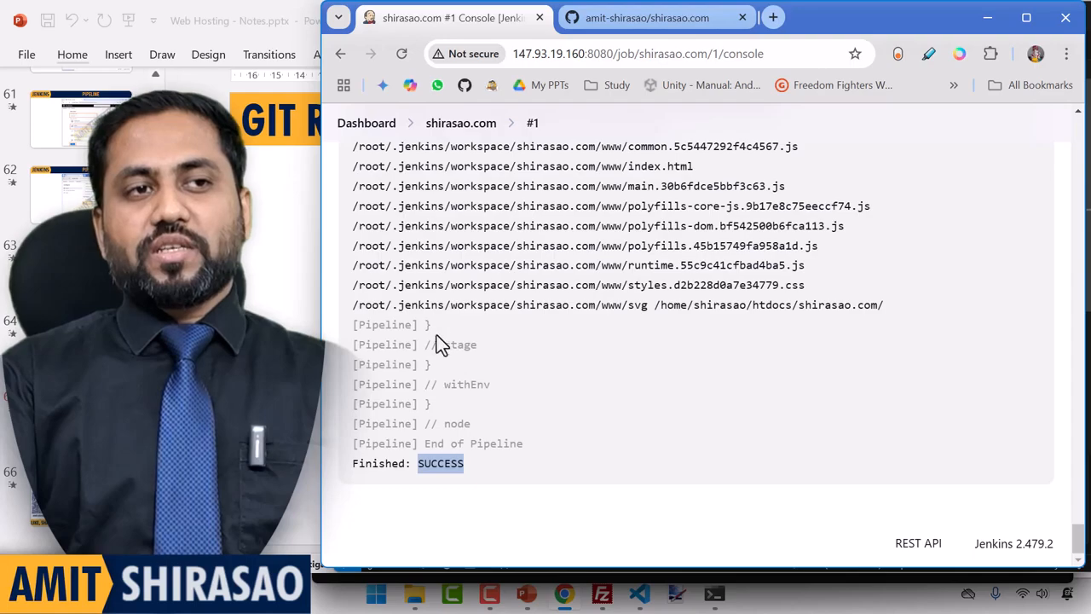
scroll(626, 443, "up", 15)
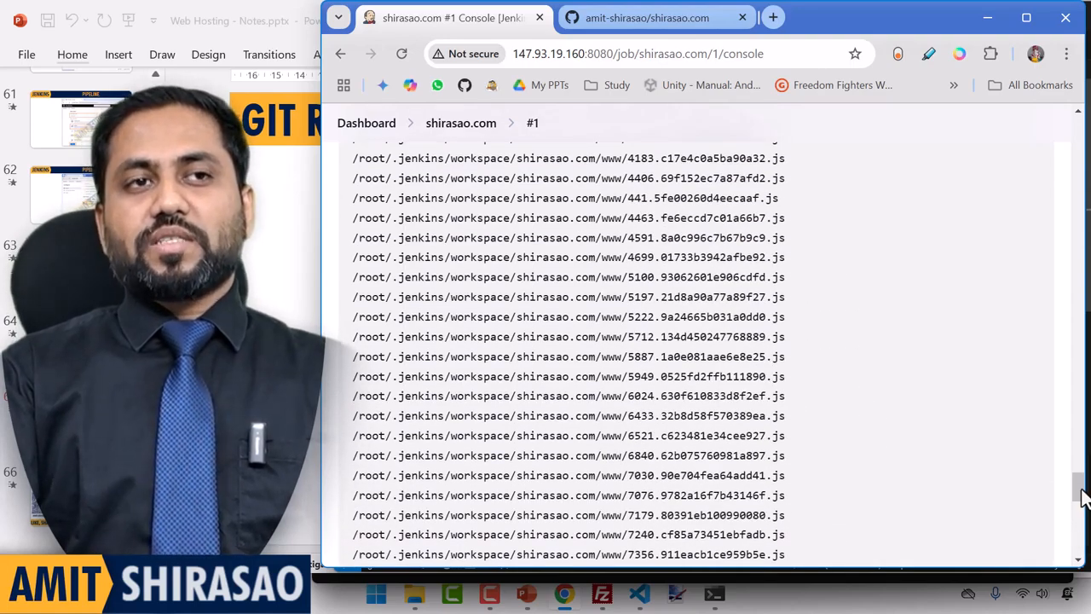
left_click_drag(1080, 489, 1080, 201)
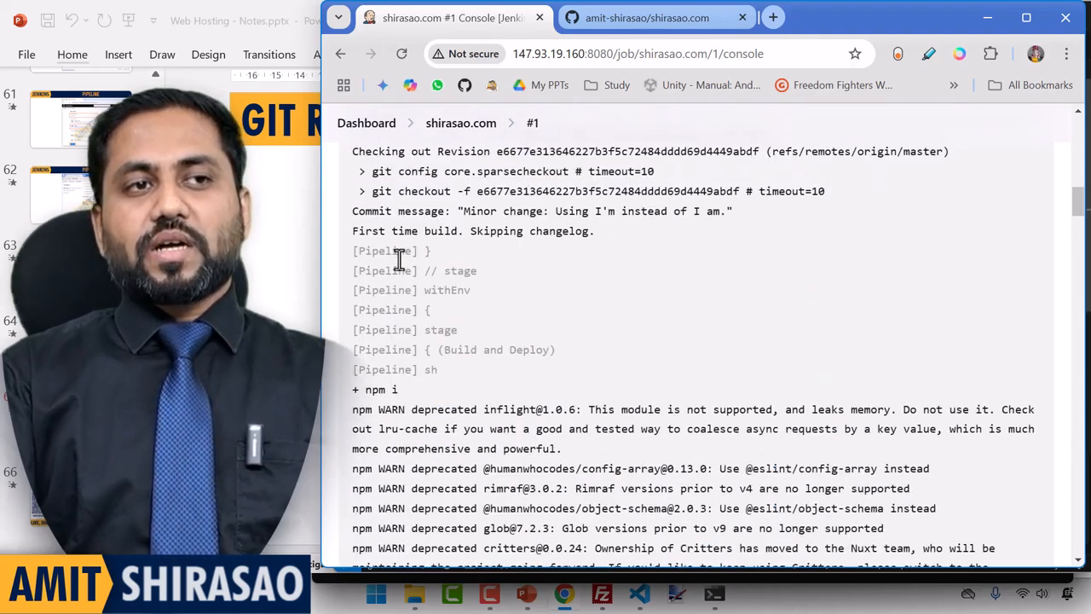
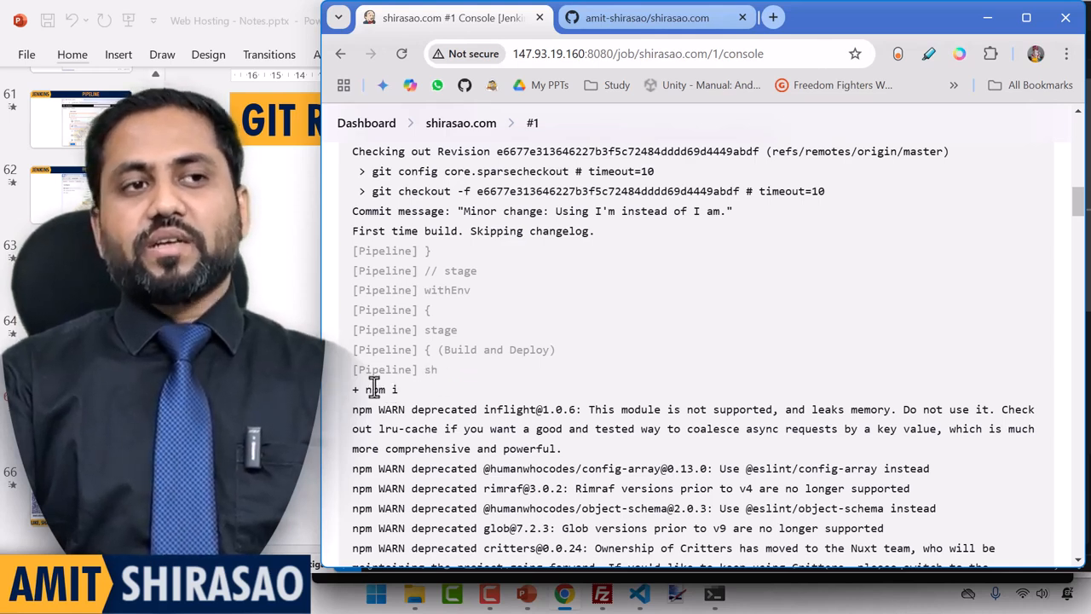
Follow the Build and Deploy stage in the console output from npm i through the ionic build --prod --no-interactive command and its generated files
scroll(454, 459, "down", 8)
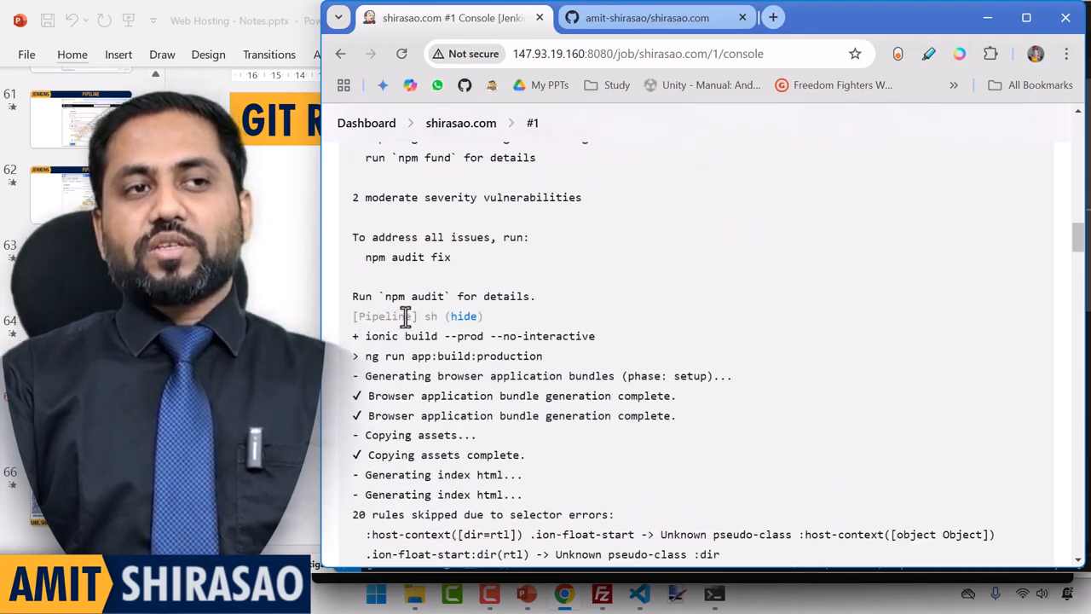
left_click_drag(399, 316, 437, 316)
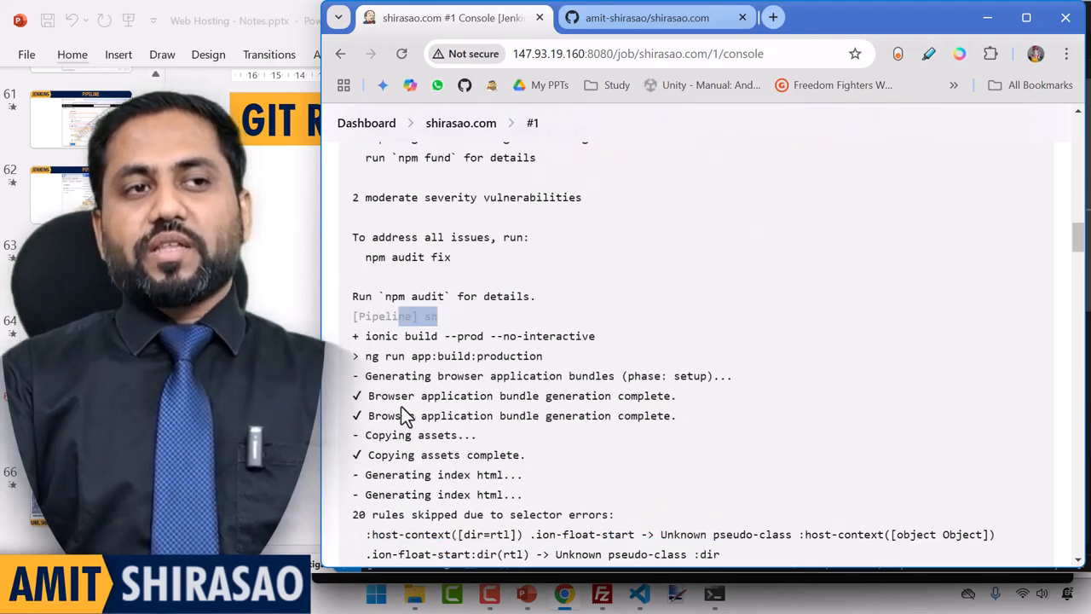
double_click(382, 316)
left_click_drag(363, 336, 610, 338)
scroll(566, 421, "down", 3)
scroll(554, 420, "up", 2)
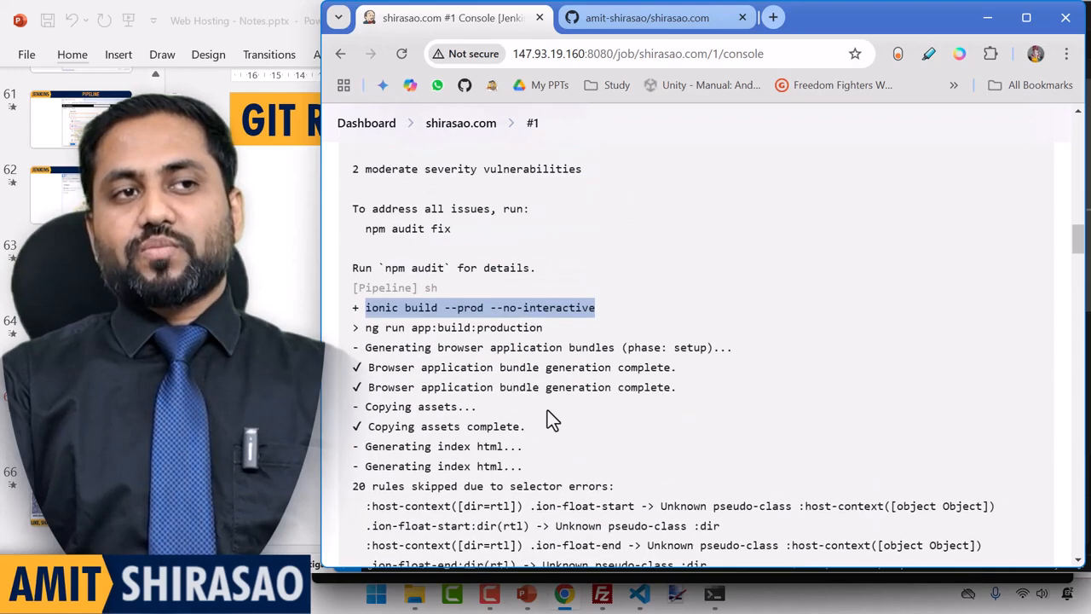
scroll(426, 409, "down", 7)
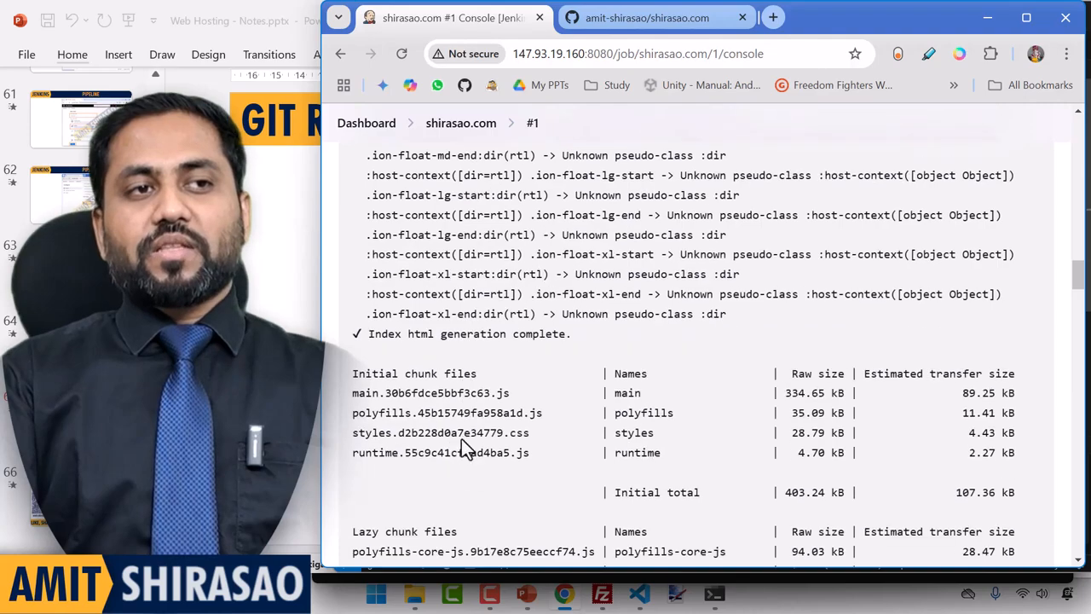
scroll(438, 414, "down", 10)
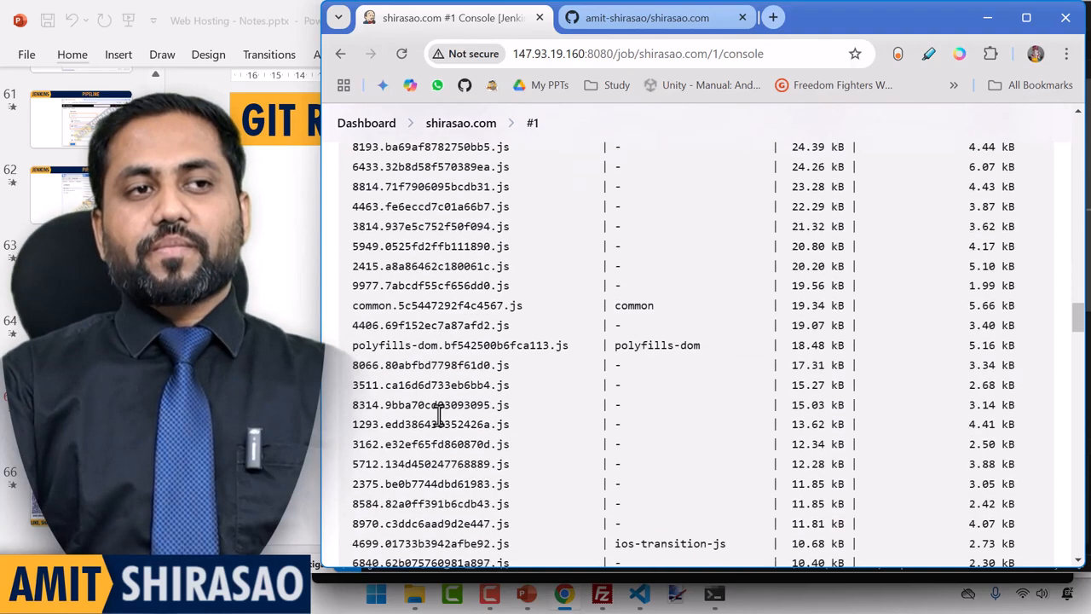
scroll(438, 415, "down", 6)
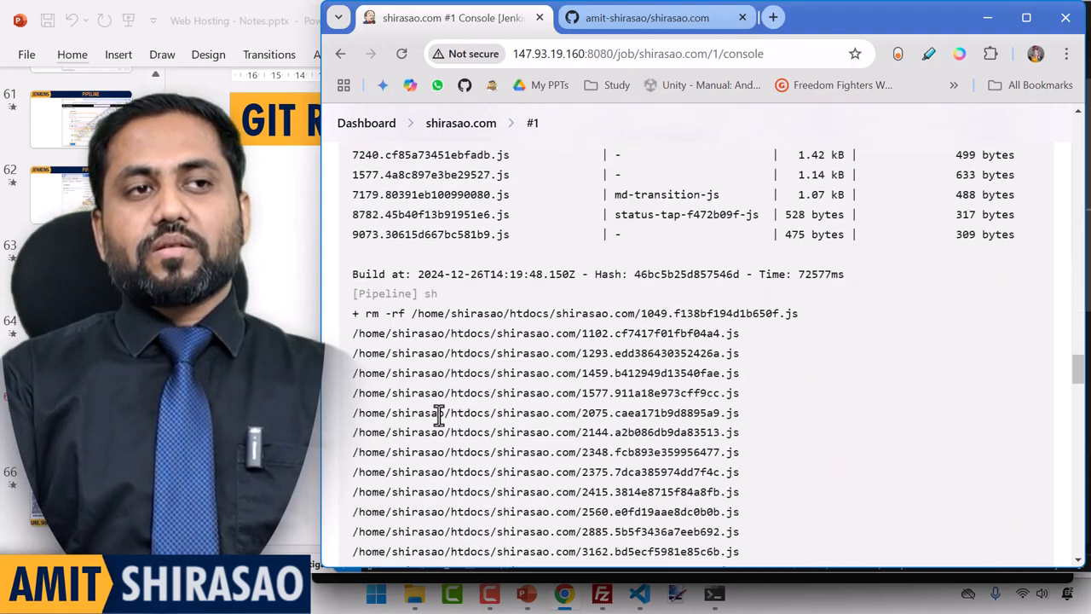
Examine the rm -rf and cp -r commands in the console output, through to the closing pipeline lines at the log's end
left_click_drag(388, 294, 802, 322)
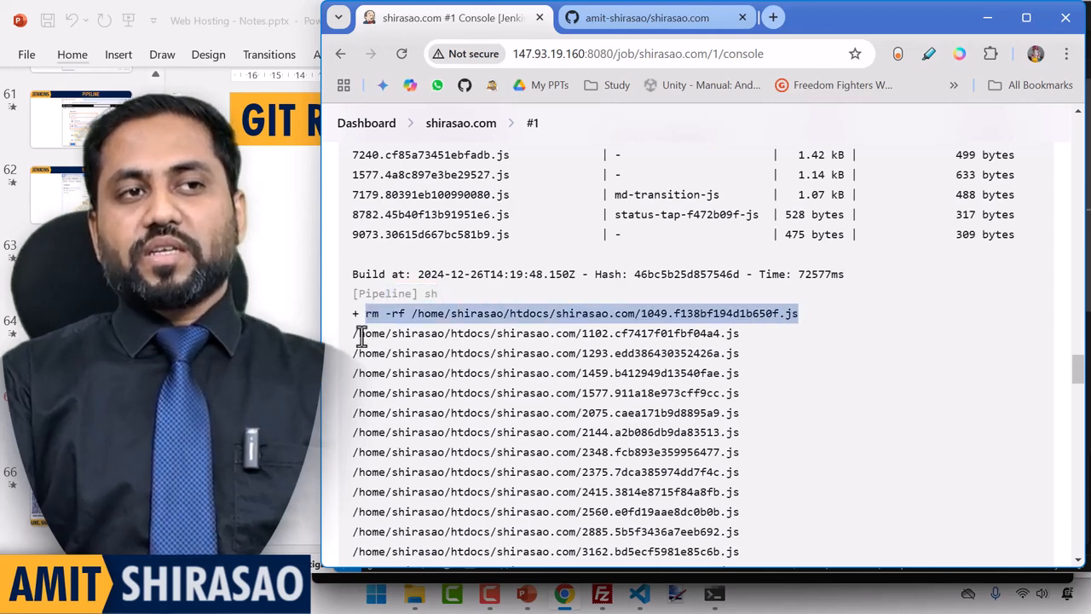
scroll(509, 436, "down", 2)
scroll(510, 434, "down", 11)
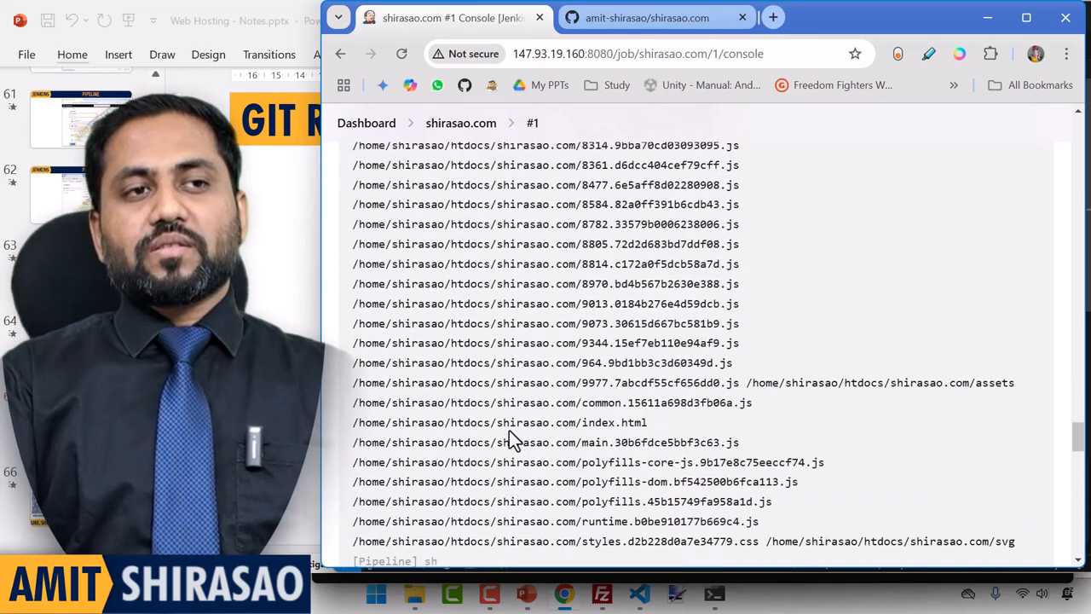
scroll(511, 439, "down", 4)
left_click_drag(385, 240, 810, 249)
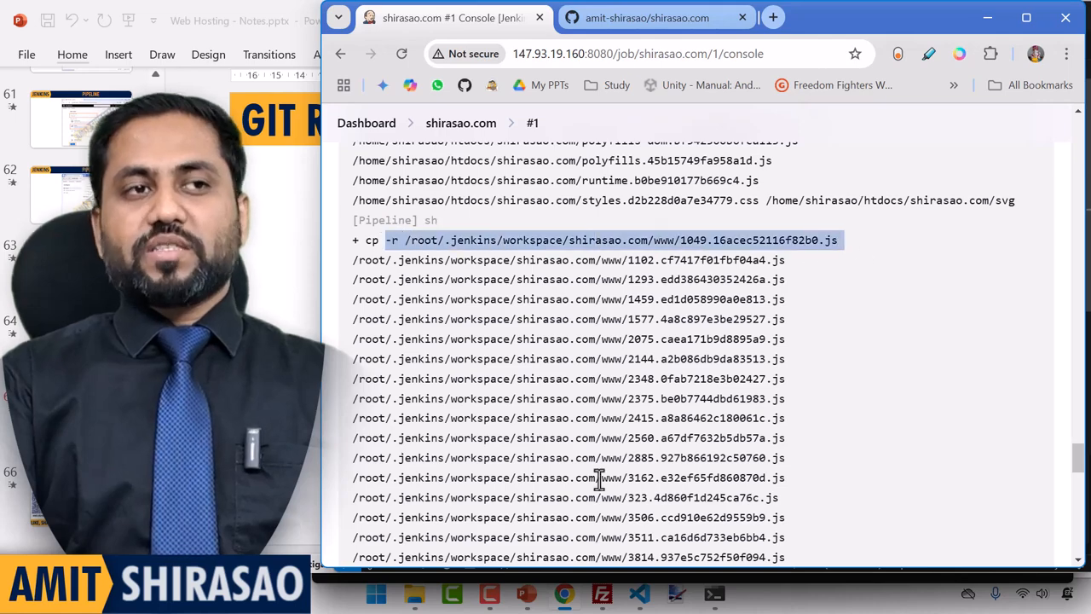
scroll(599, 477, "down", 10)
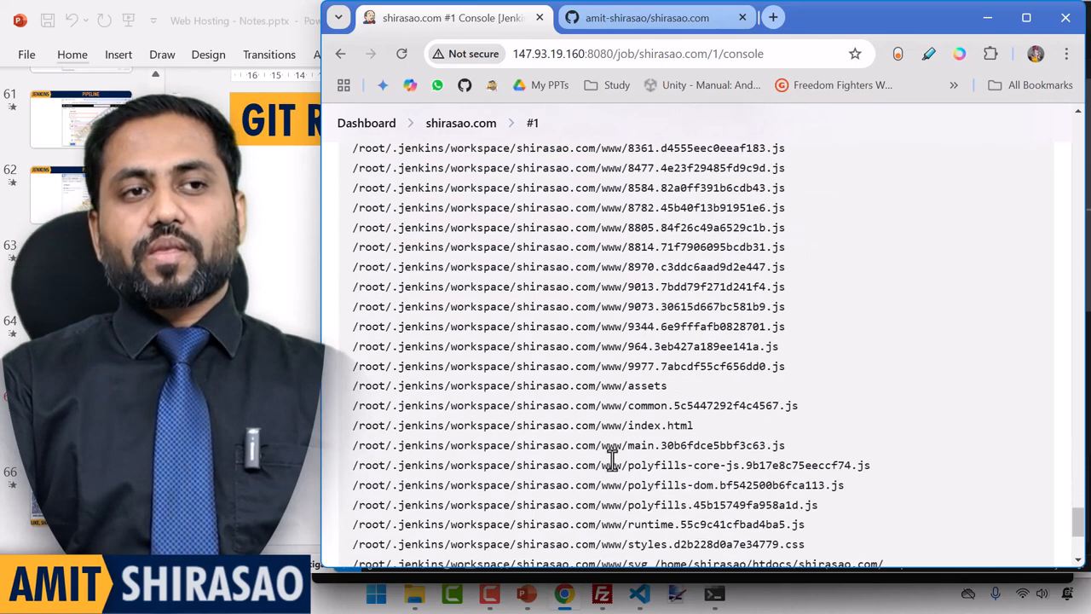
scroll(611, 460, "down", 4)
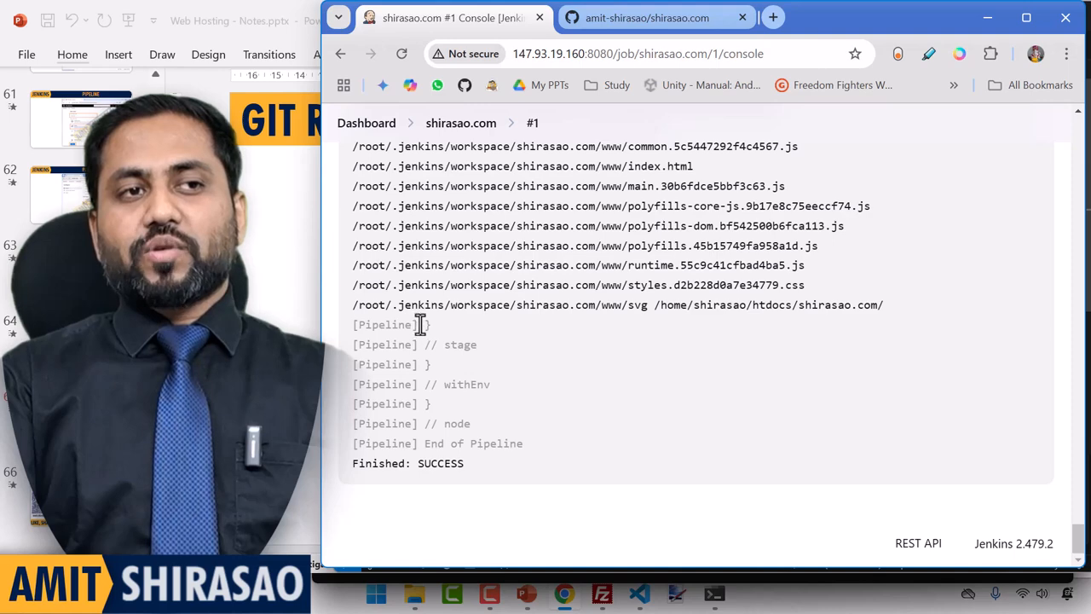
left_click_drag(420, 324, 547, 443)
left_click(544, 452)
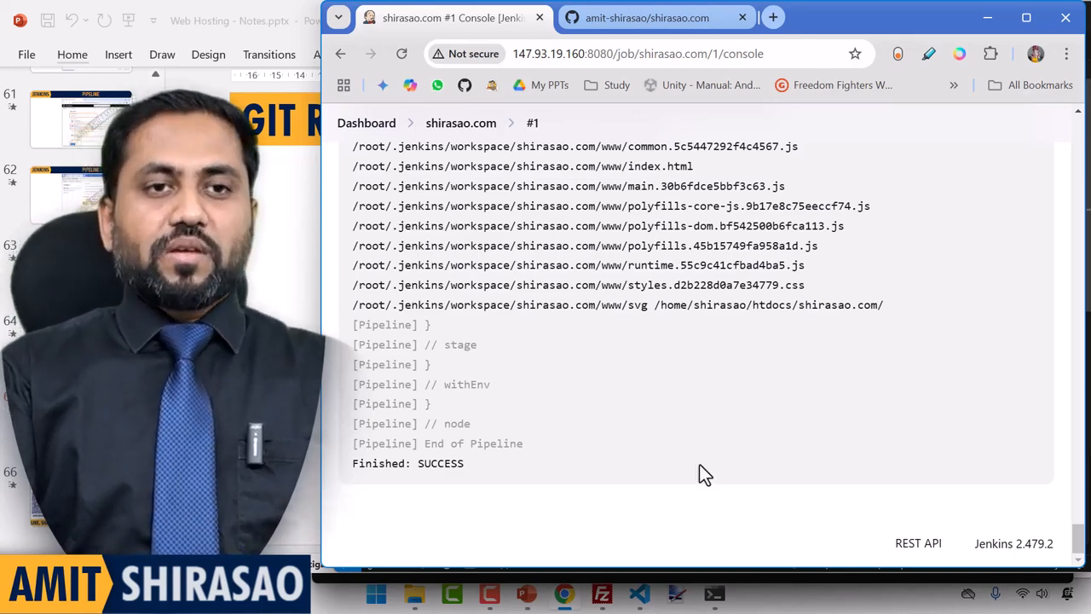
Go back to the shirasao.com pipeline page, open build #1's status and check the date and time in its heading
scroll(745, 460, "up", 4)
key("ctrl+minus")
key("ctrl+minus")
key("ctrl+minus")
scroll(745, 461, "up", 10)
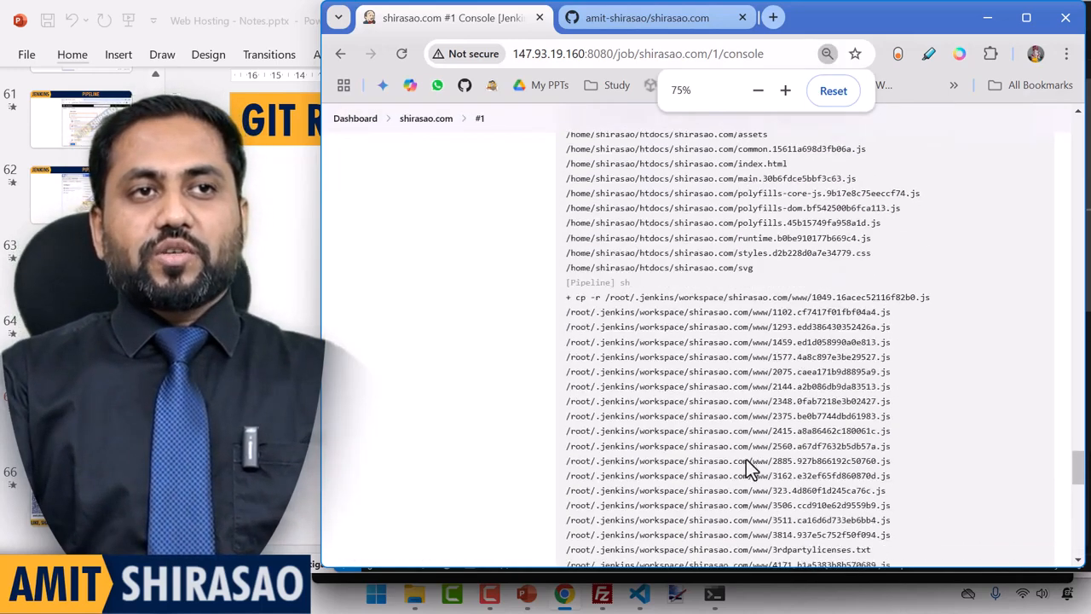
scroll(745, 461, "up", 10)
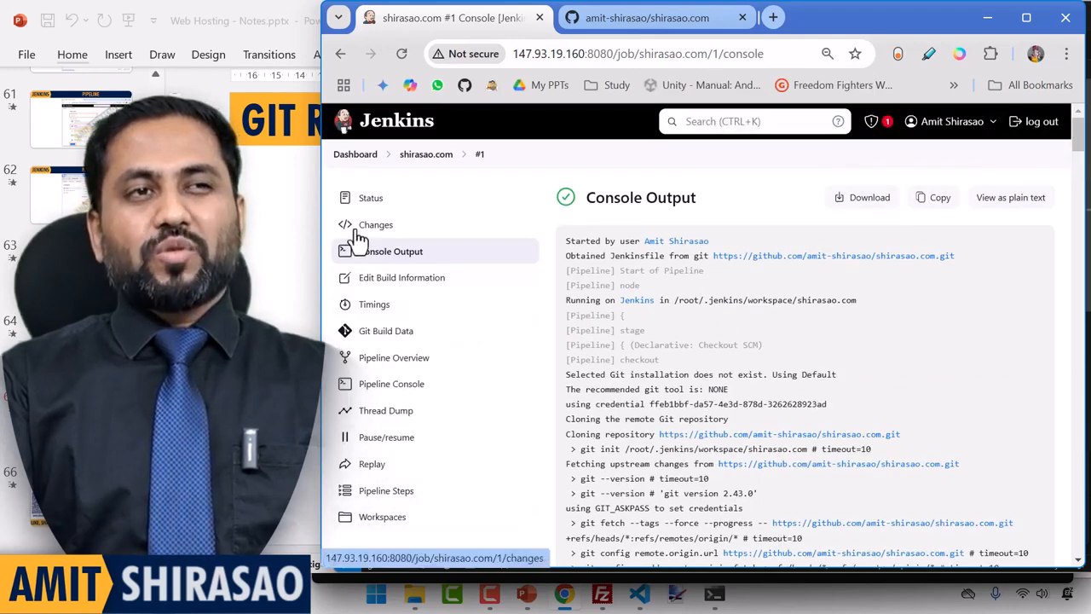
left_click(426, 156)
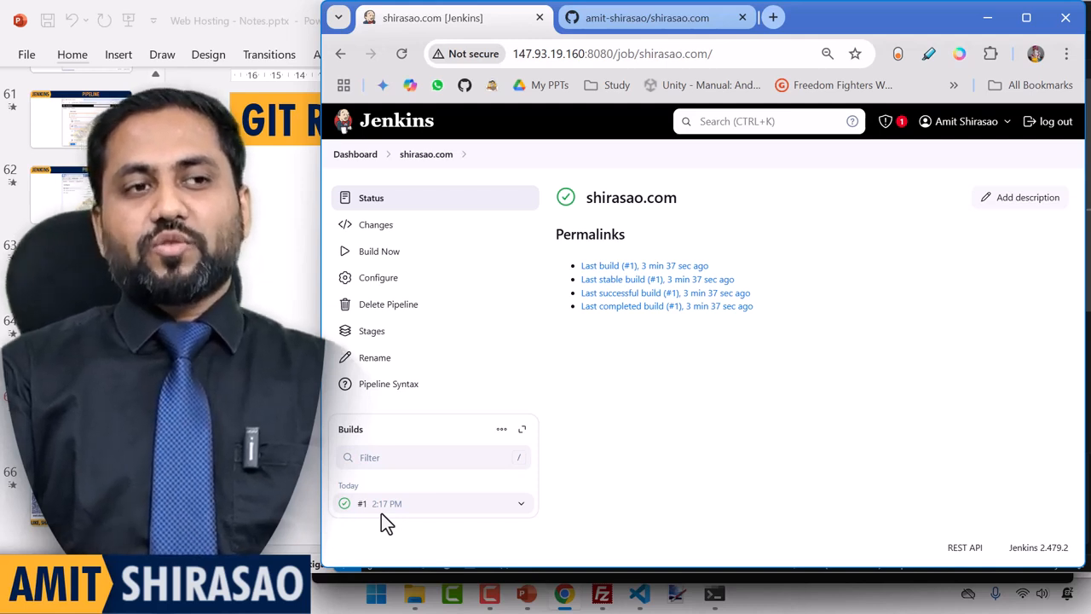
left_click(438, 496)
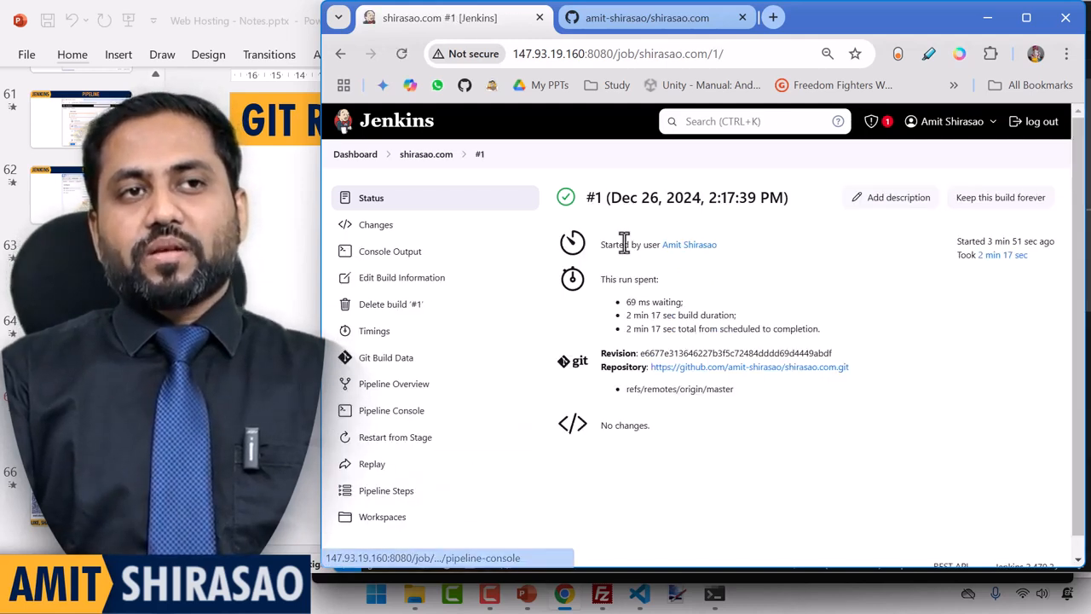
left_click_drag(608, 198, 767, 200)
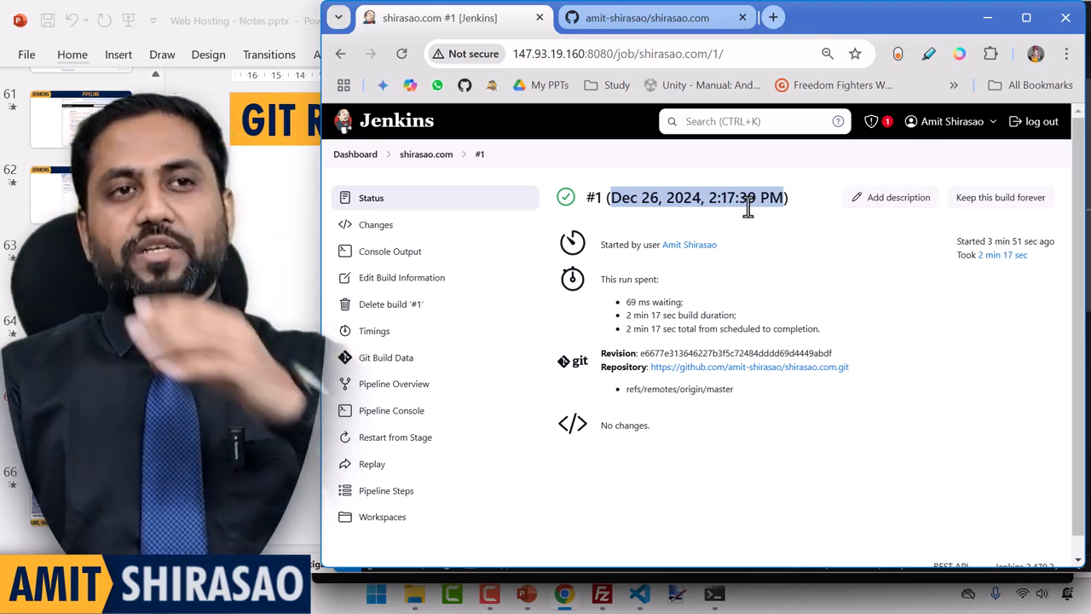
Open the account settings of the signed-in Jenkins user
left_click(994, 126)
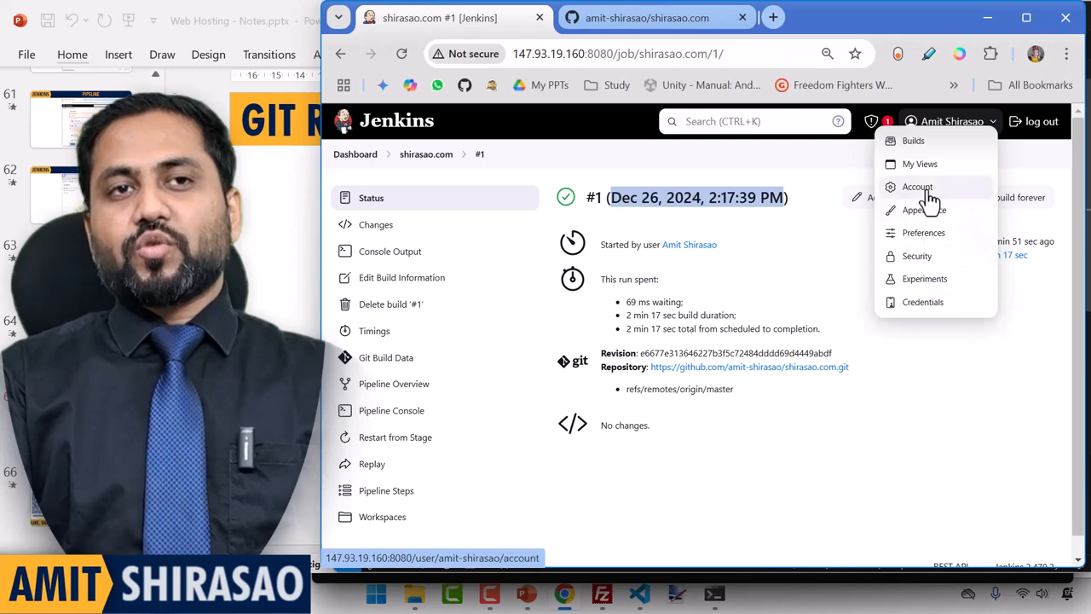
left_click(993, 125)
left_click(992, 126)
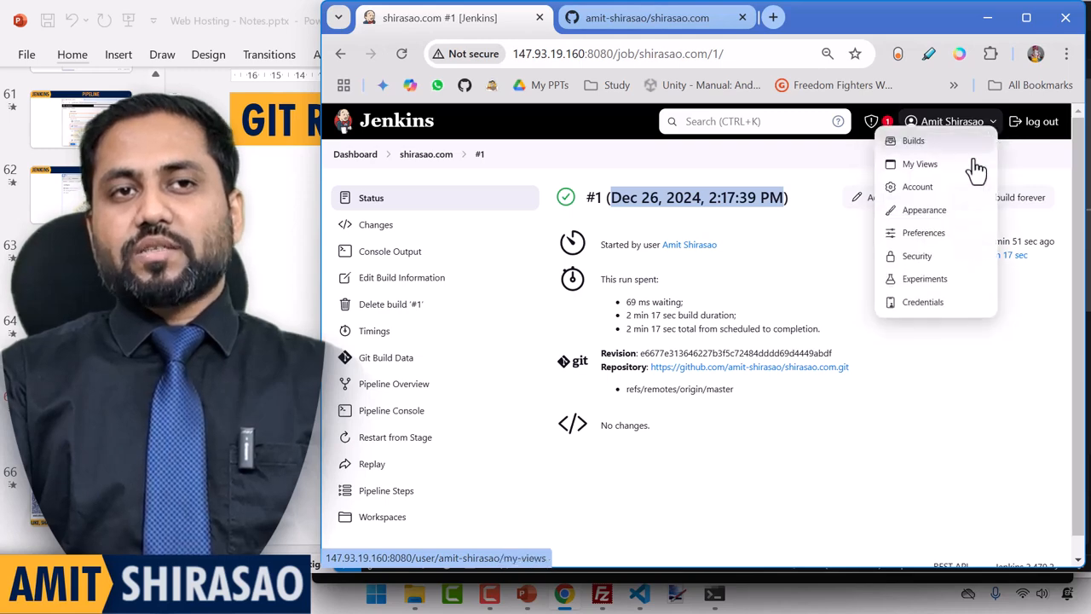
left_click(953, 190)
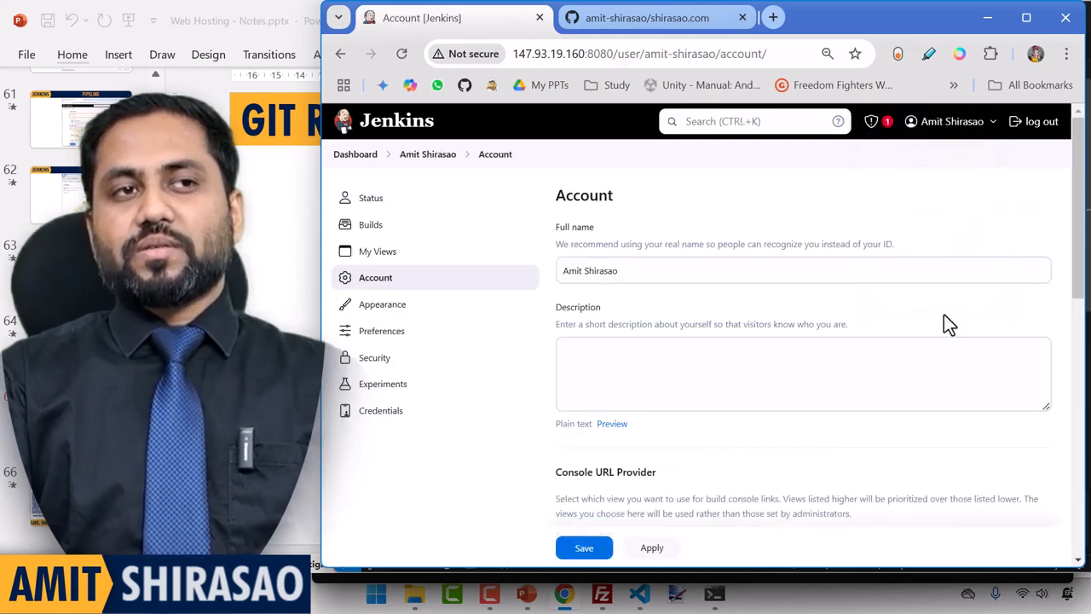
Set the account's time zone to IST and save the account settings
scroll(750, 463, "down", 10)
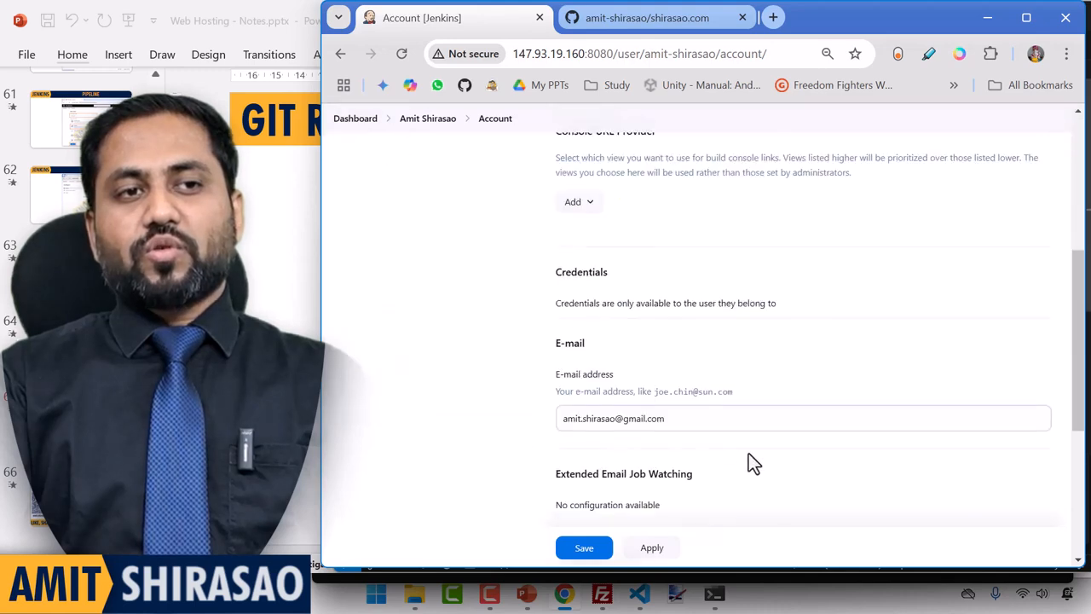
left_click(620, 419)
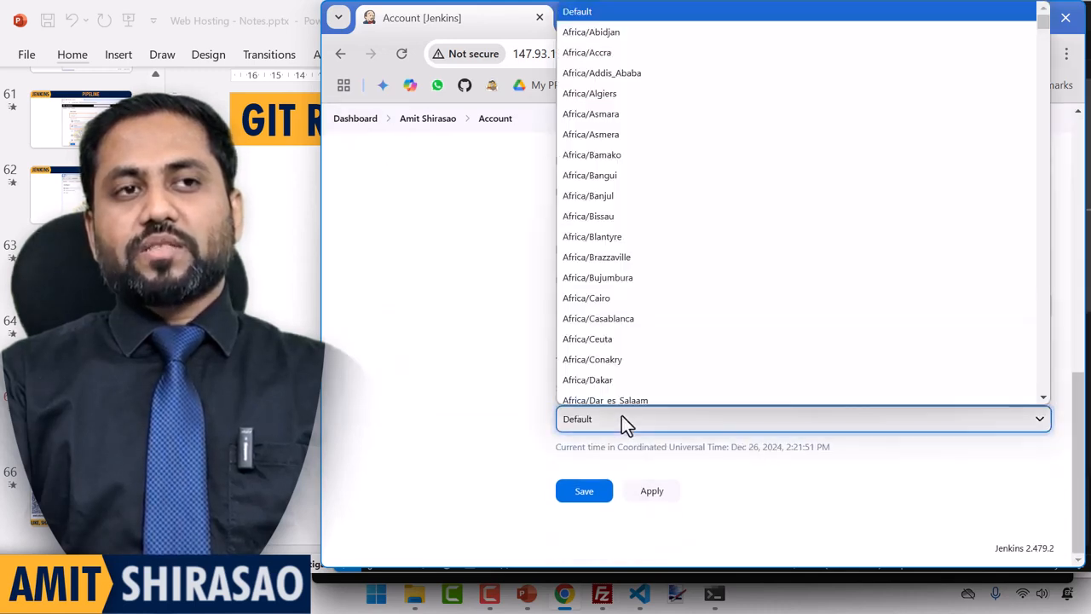
type("in")
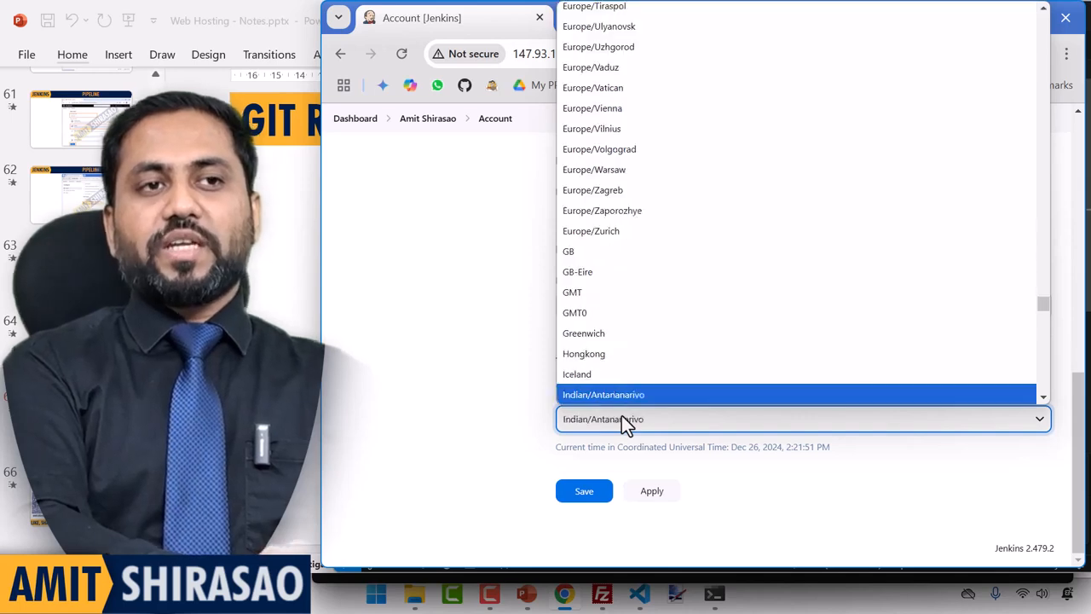
scroll(679, 294, "down", 3)
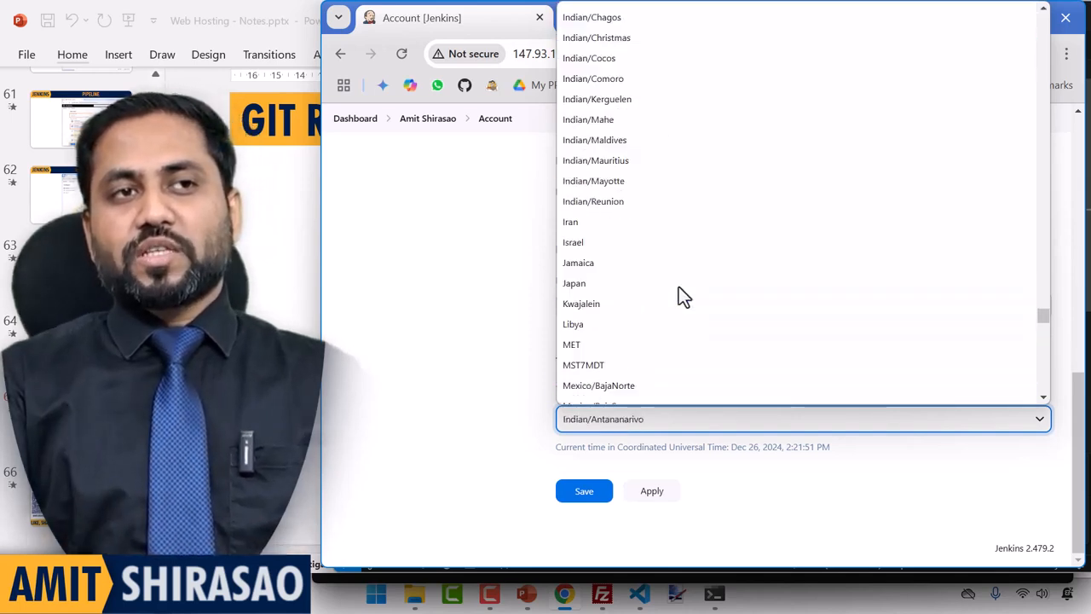
scroll(673, 290, "up", 1)
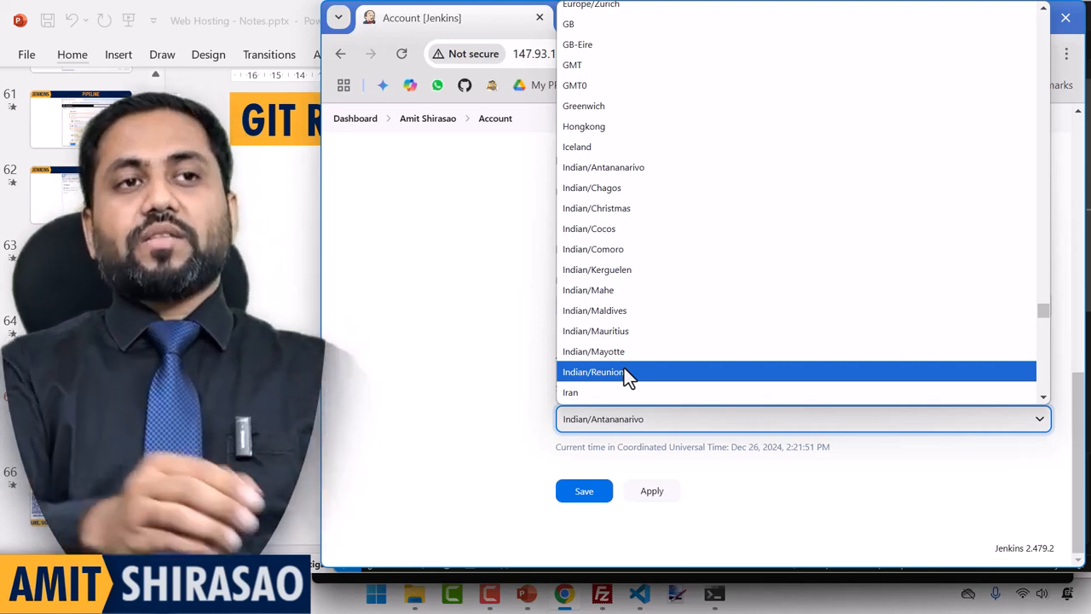
type("ist")
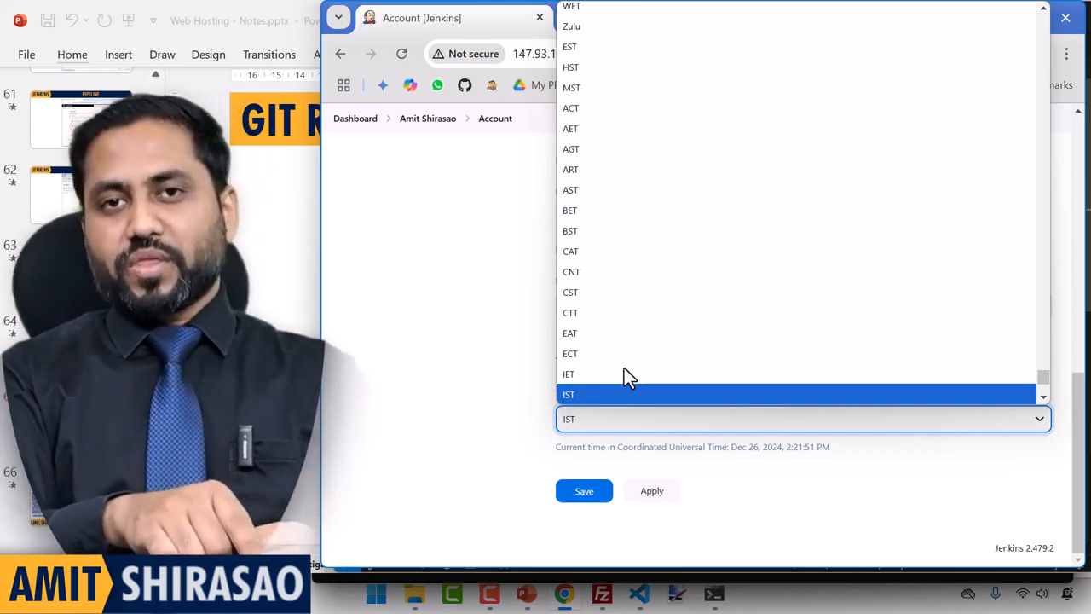
key("Return")
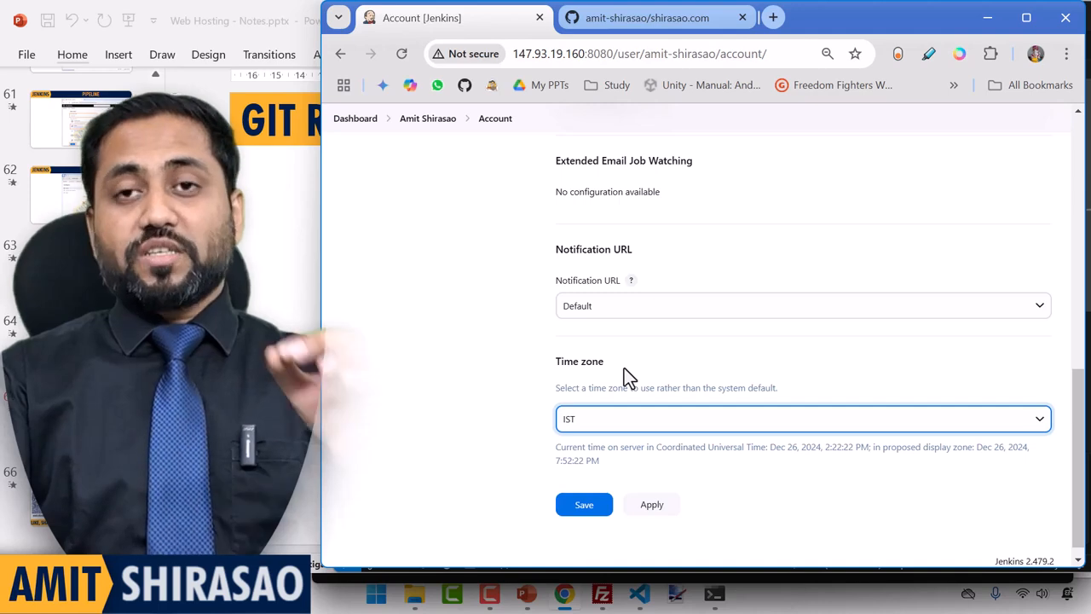
scroll(624, 368, "down", 1)
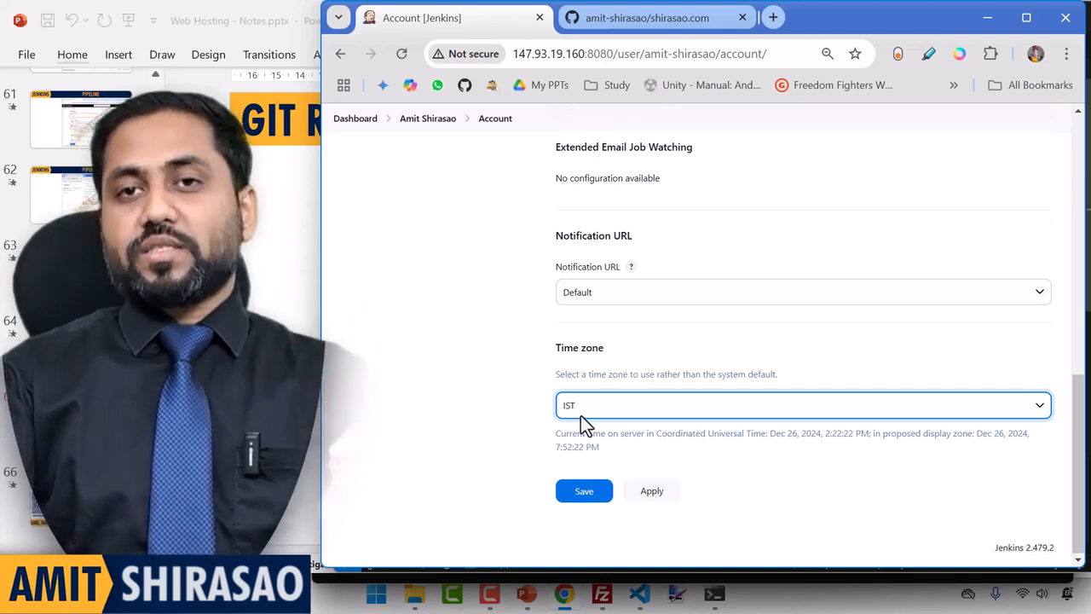
left_click(583, 491)
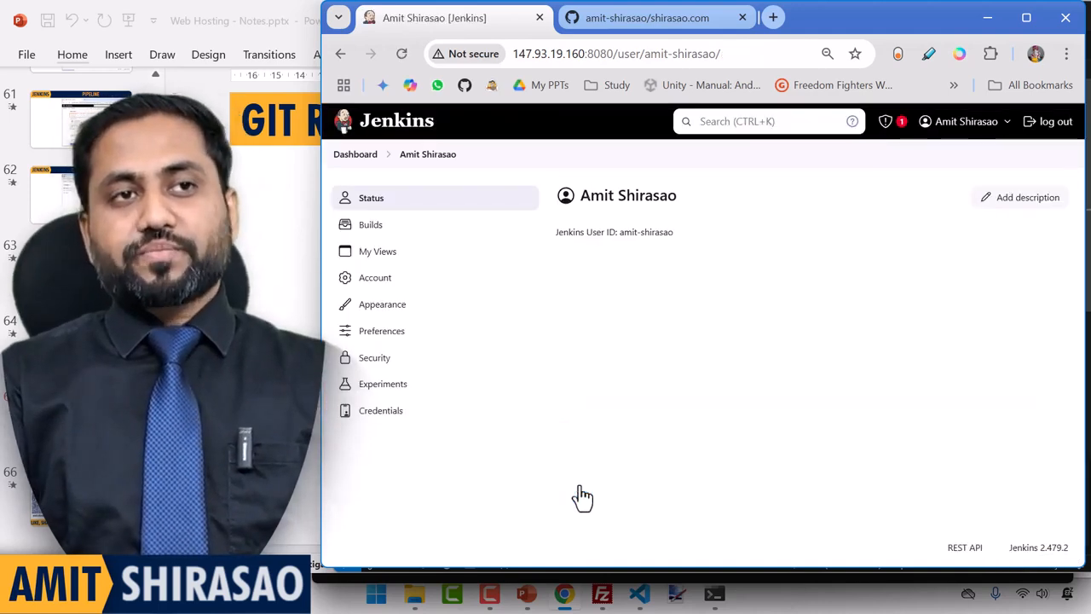
Open build #1 of shirasao.com from the dashboard, check its start time and build duration, and return to the pipeline page
left_click(362, 156)
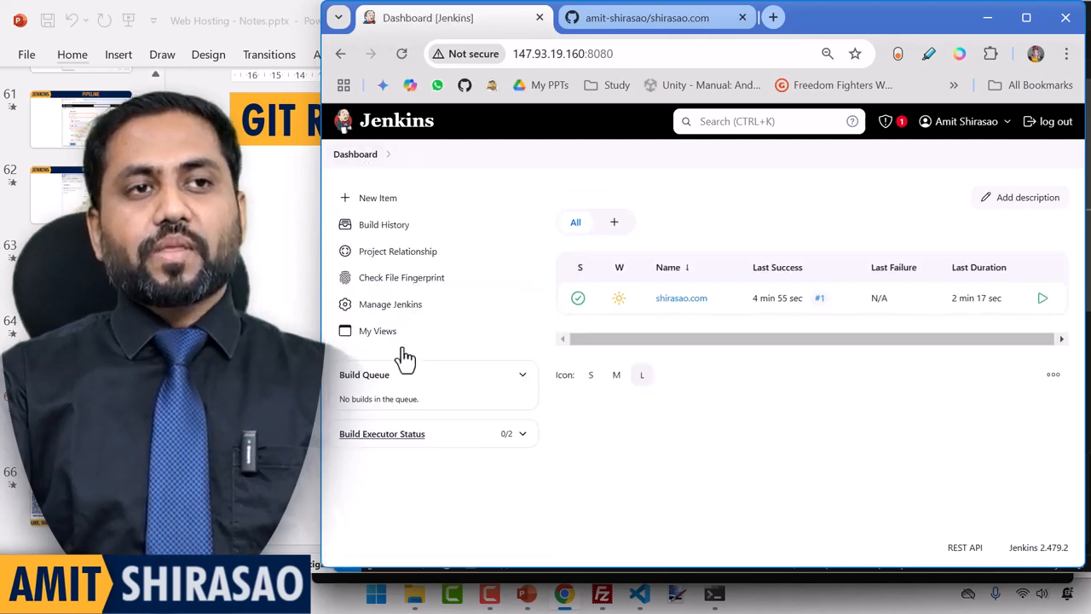
left_click(677, 299)
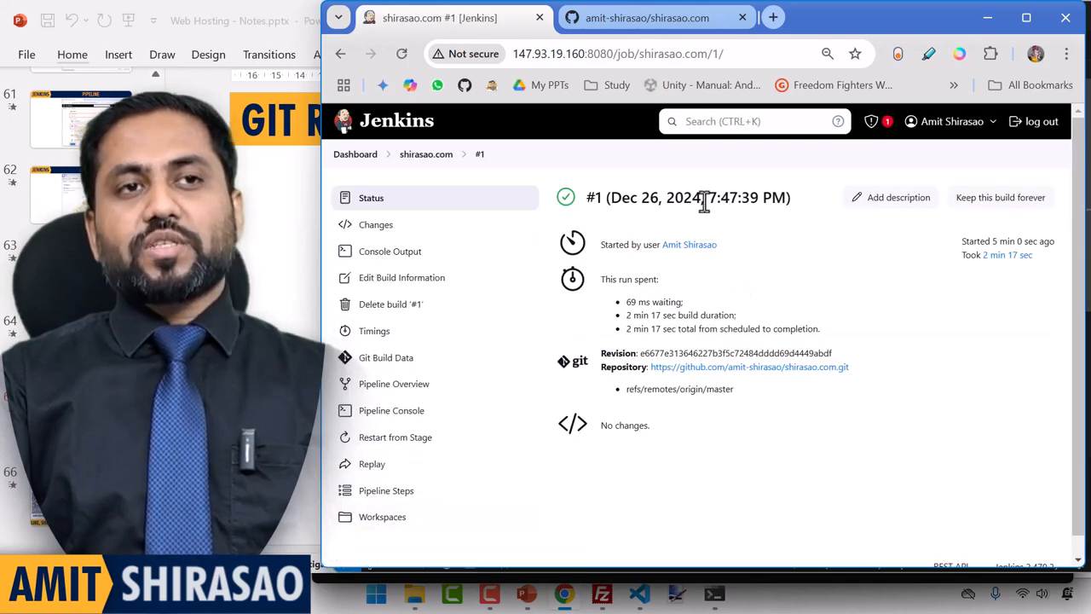
left_click_drag(704, 199, 747, 200)
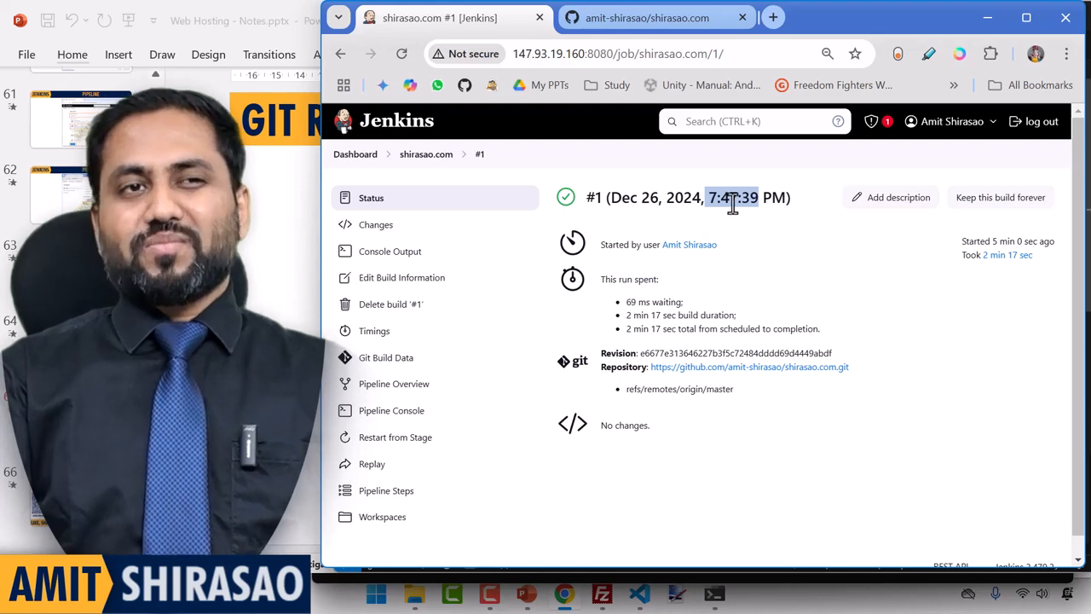
left_click(740, 460)
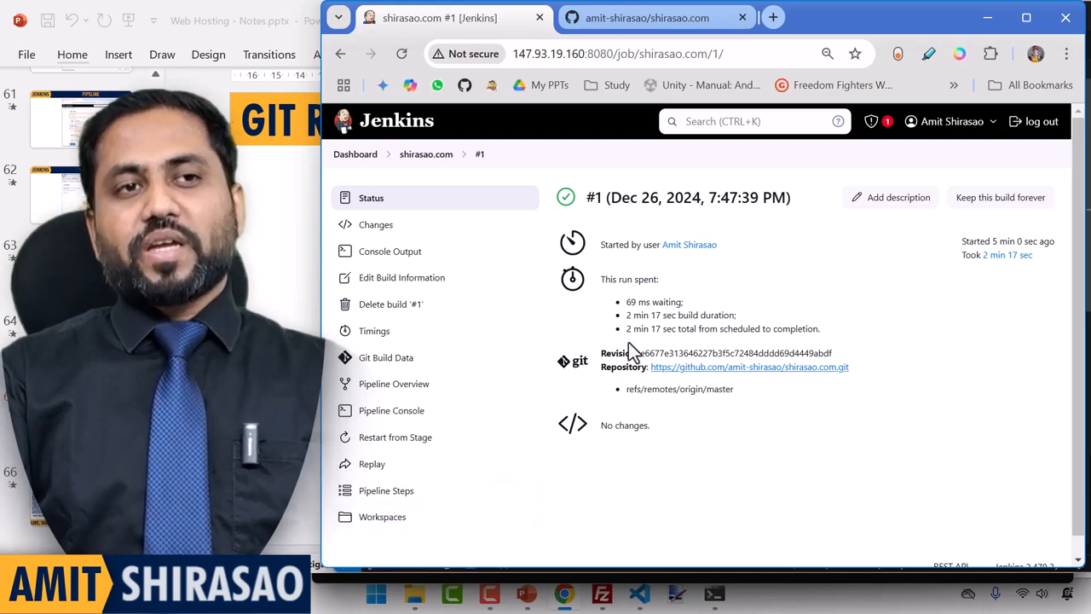
left_click_drag(628, 317, 664, 317)
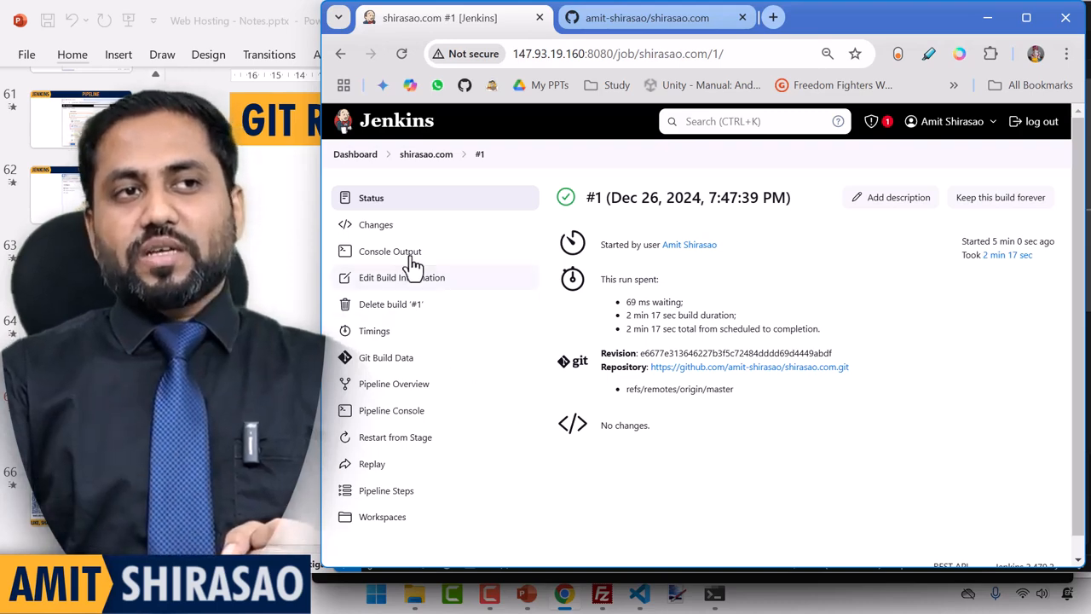
left_click(413, 154)
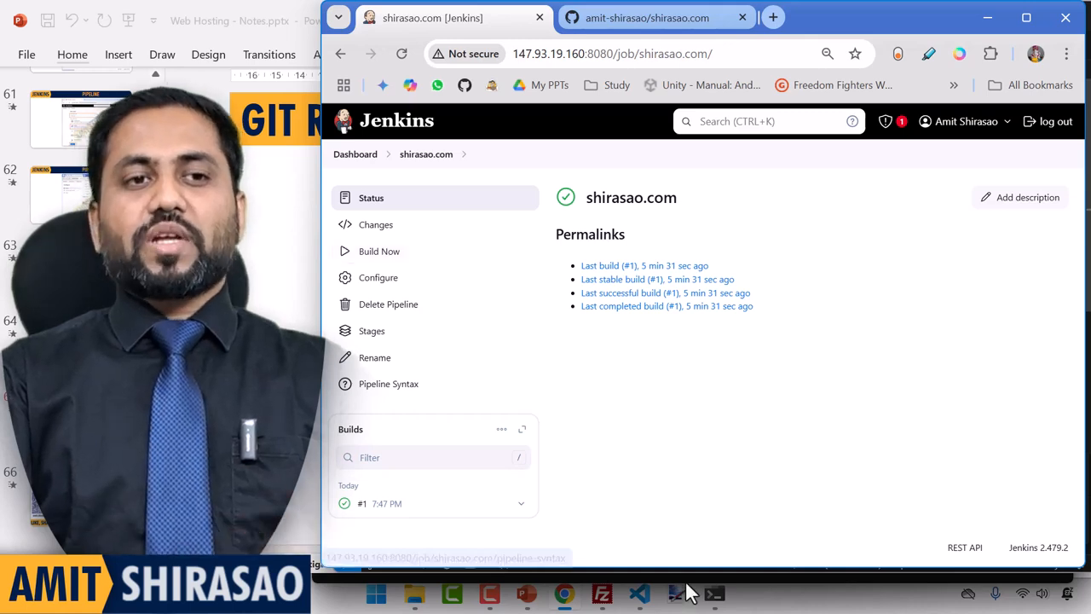
left_click(713, 593)
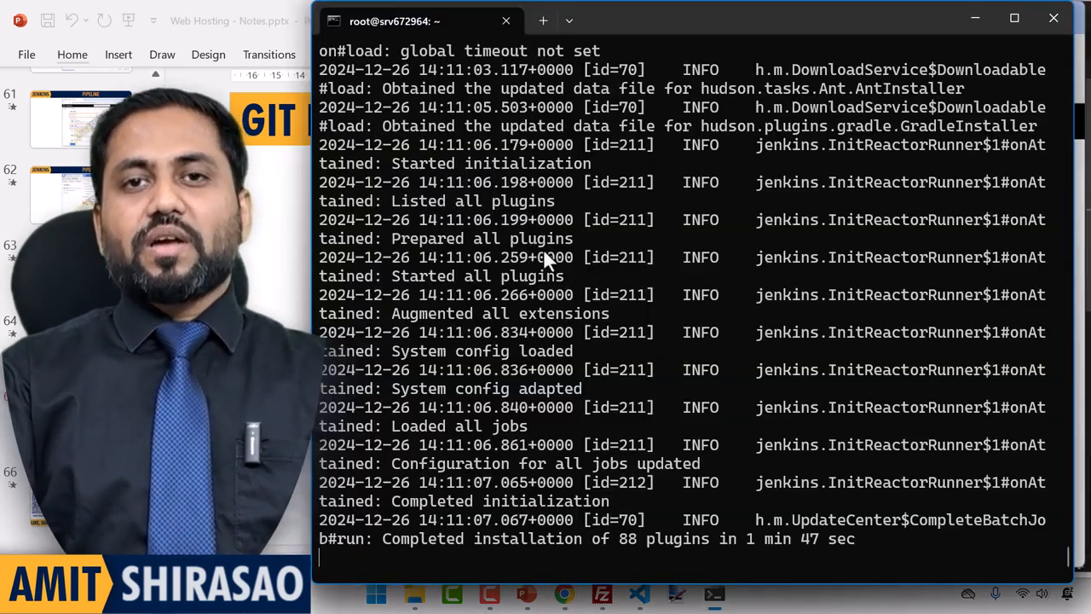
key("alt+Tab")
key("alt+Tab")
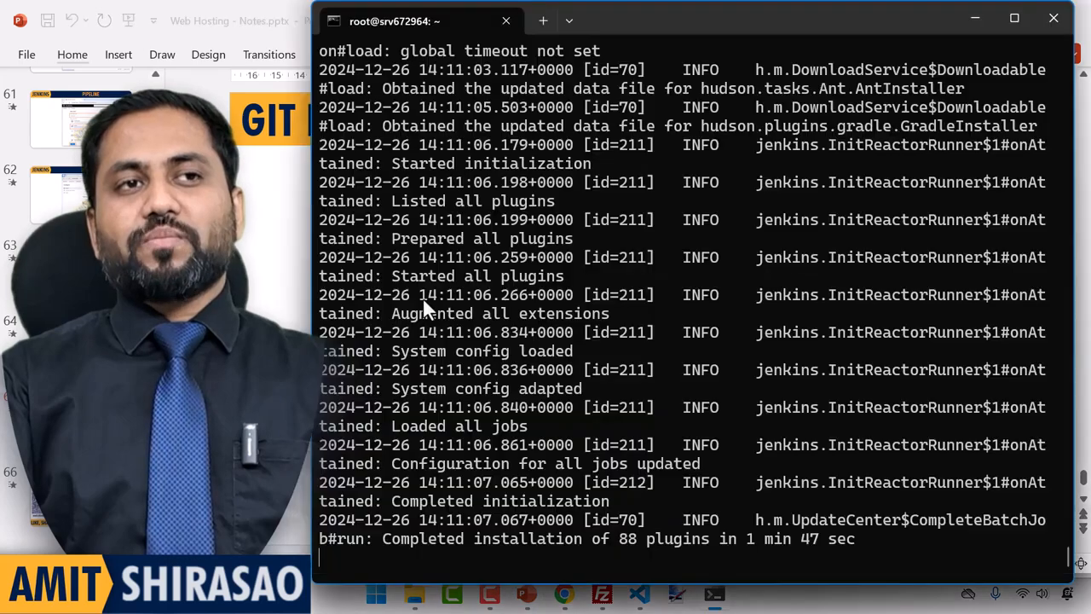
key("alt+Tab")
key("Tab")
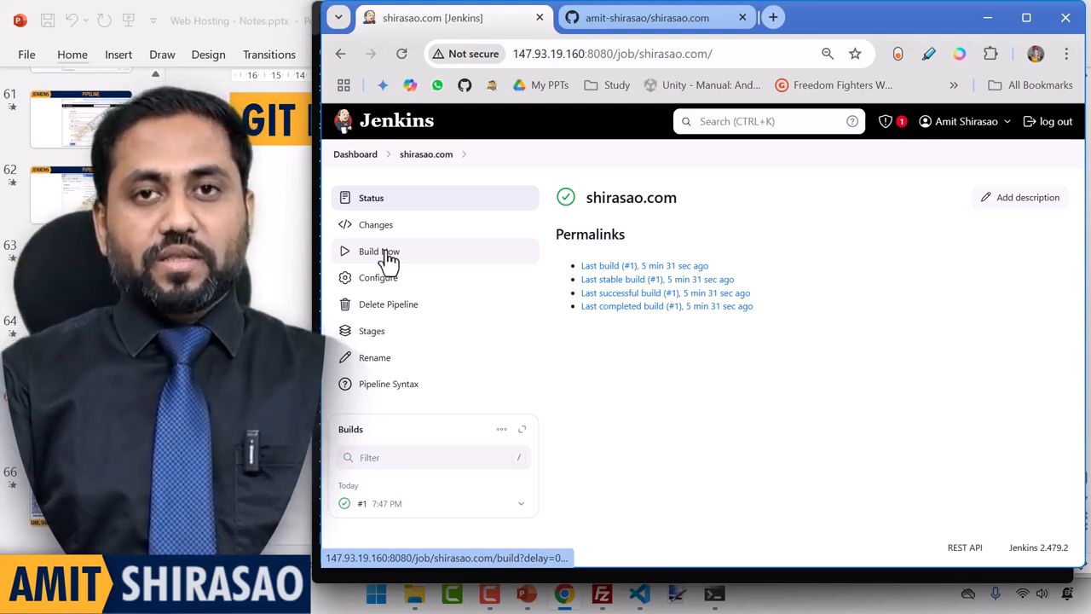
Delete the existing Jenkins webhook from the shirasao.com repository's settings on GitHub
left_click(639, 20)
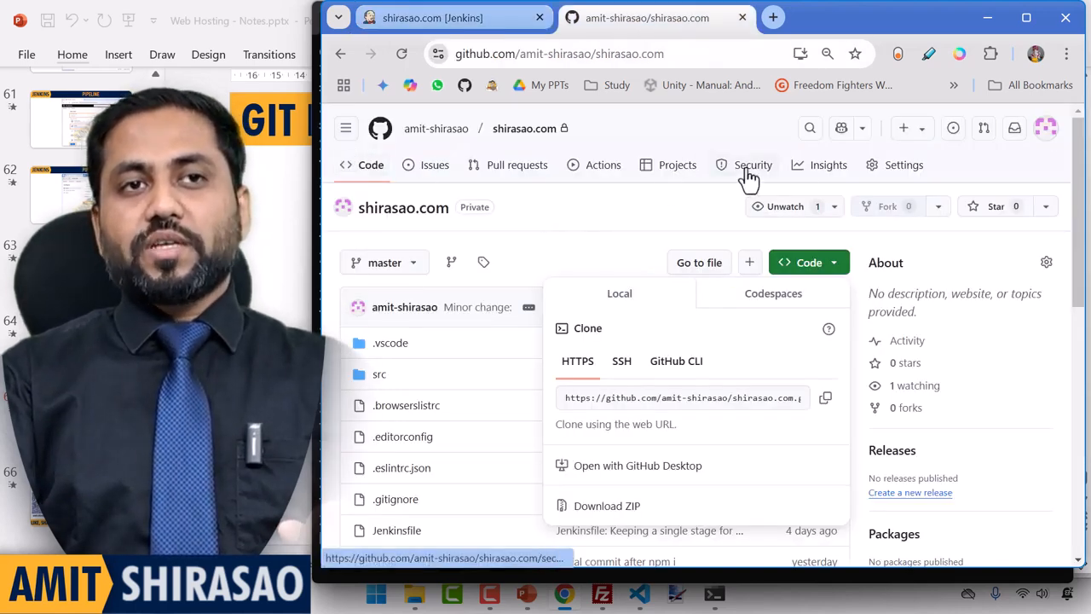
left_click(886, 169)
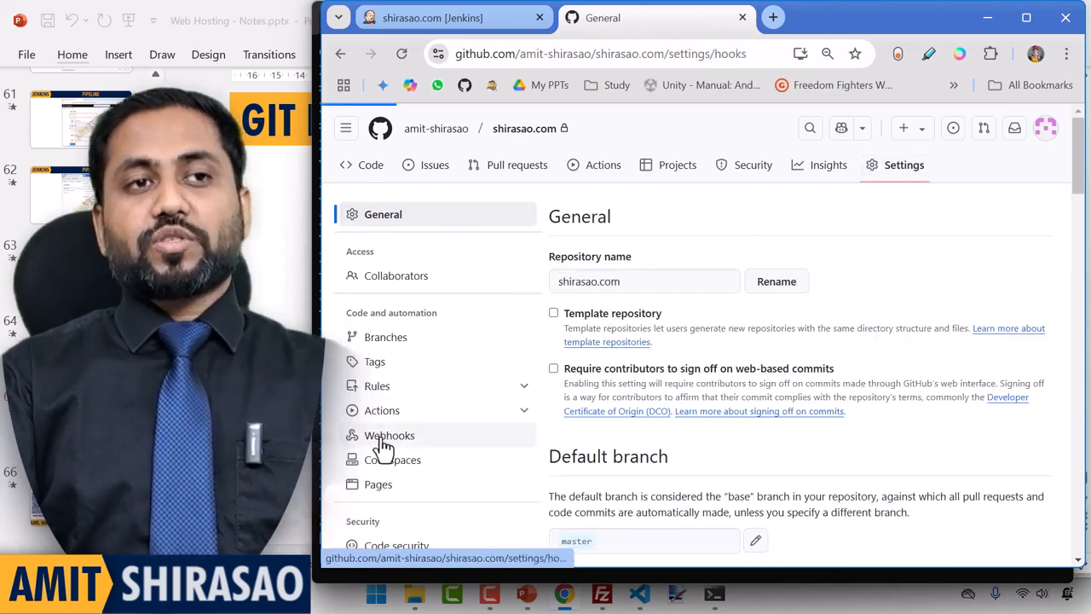
left_click(382, 436)
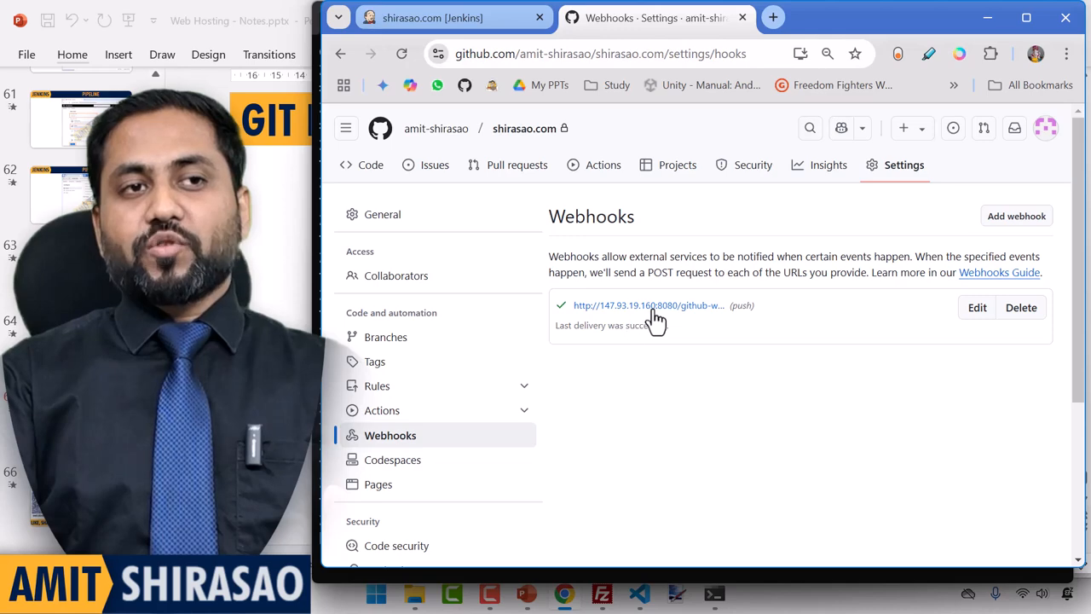
left_click(1020, 315)
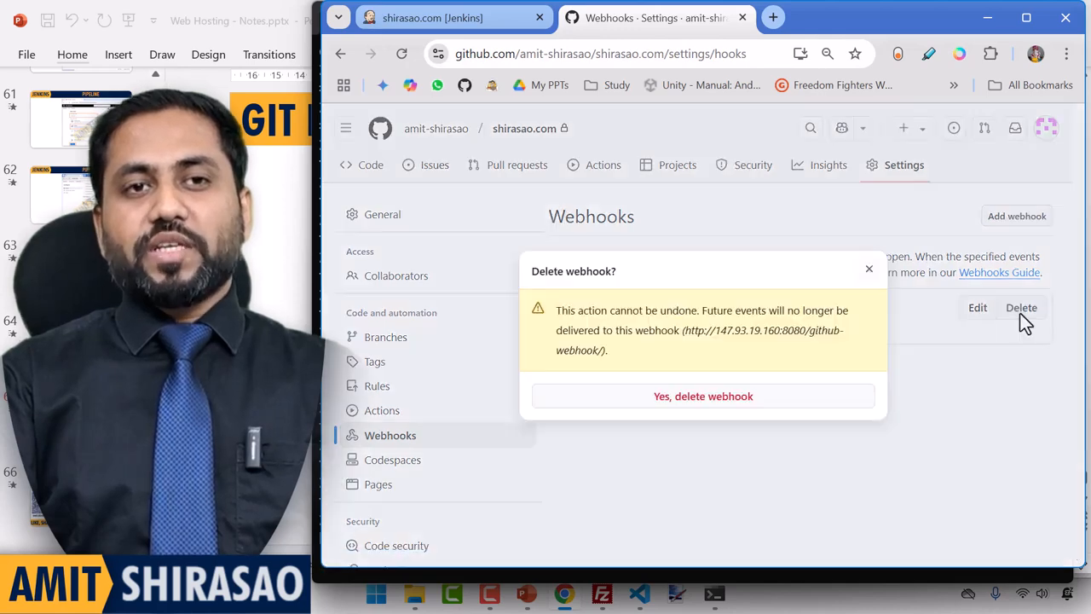
left_click(748, 399)
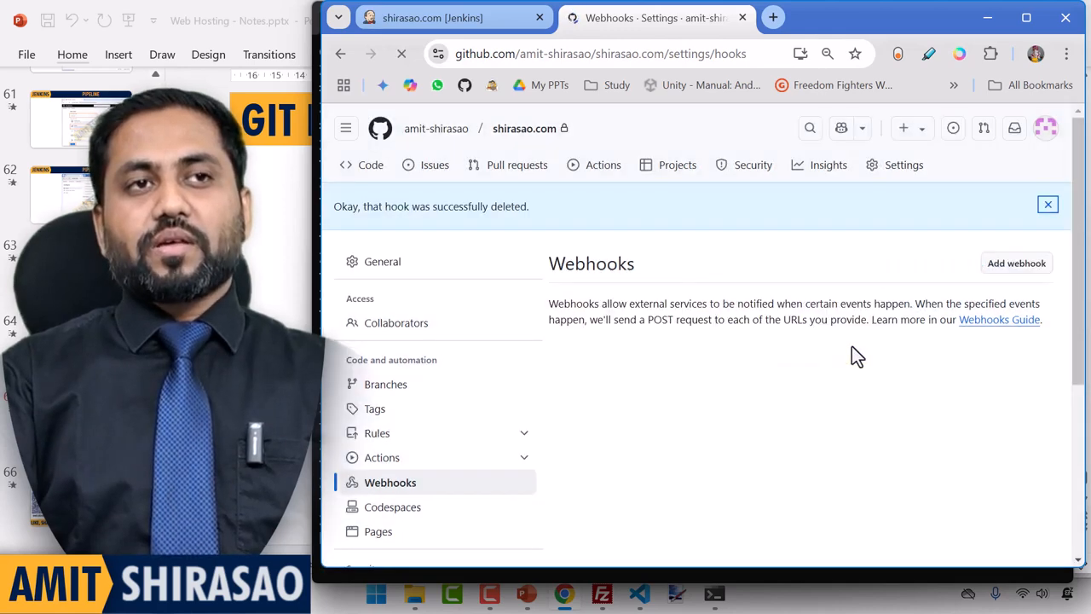
left_click(1011, 268)
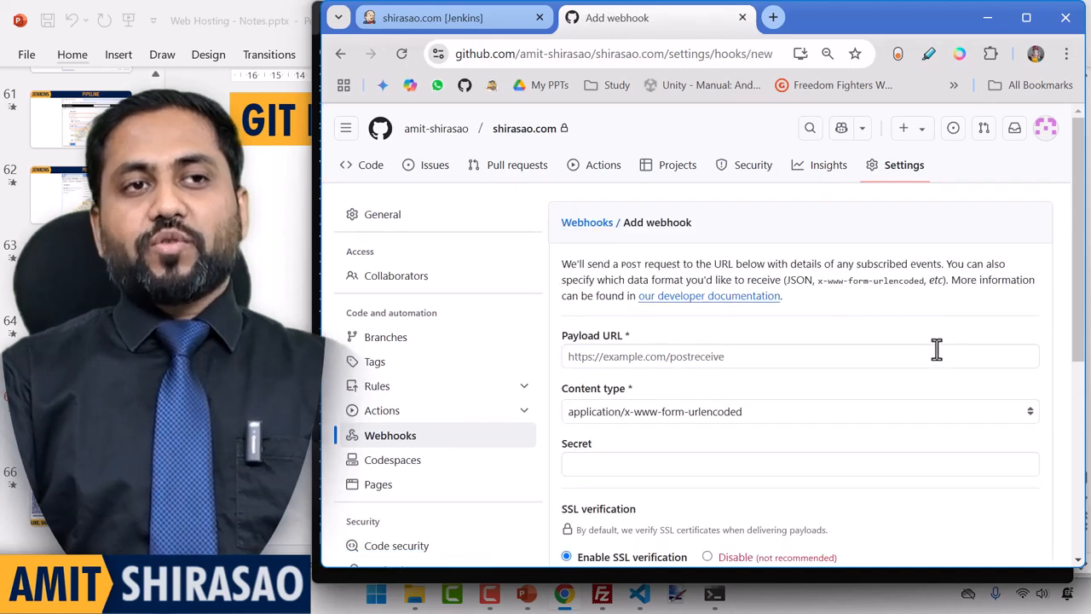
left_click(724, 355)
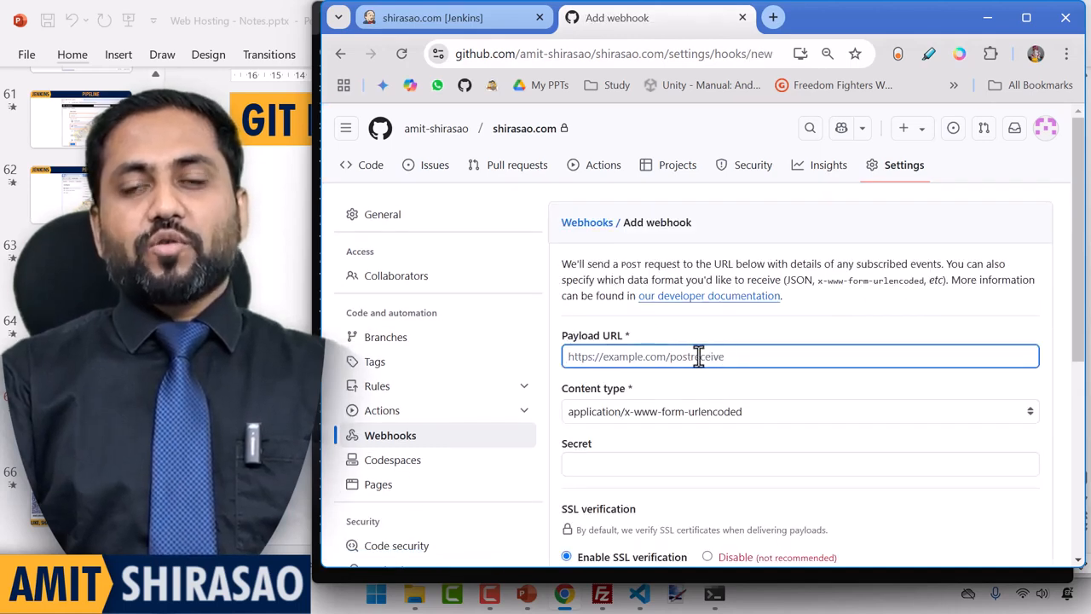
left_click(434, 28)
left_click_drag(604, 53, 480, 54)
key("ctrl+c")
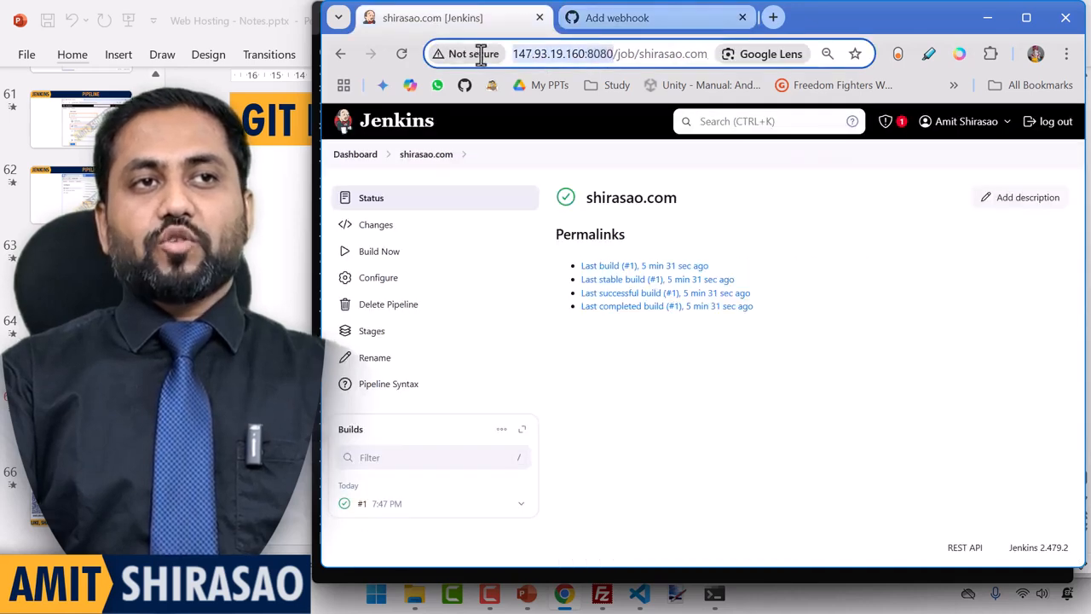
left_click(638, 28)
key("ctrl+v")
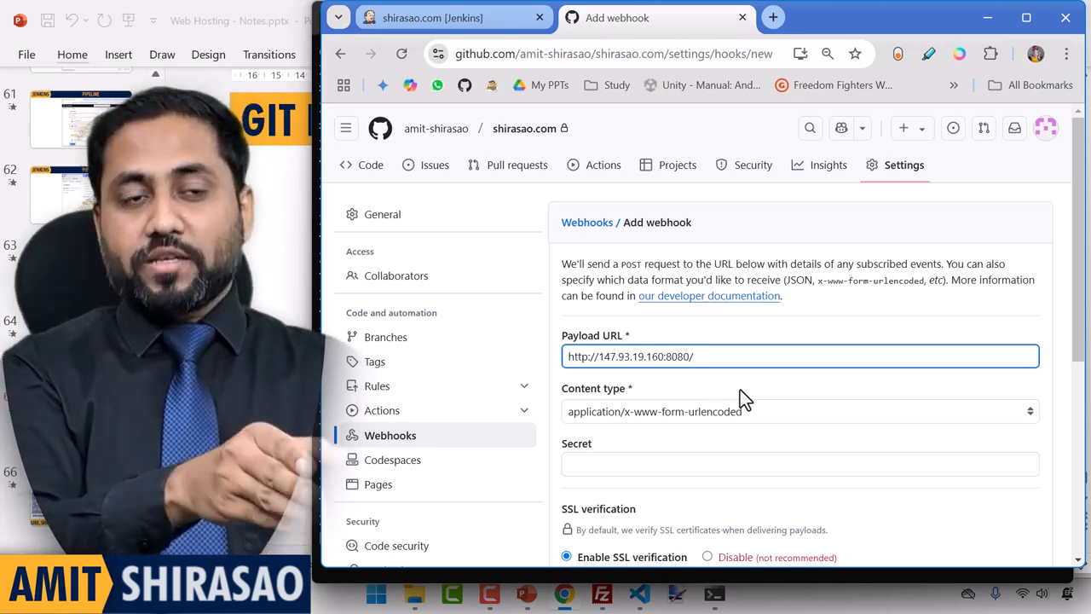
Complete the webhook's payload URL with the path github-webhook/, including the trailing slash
type("o")
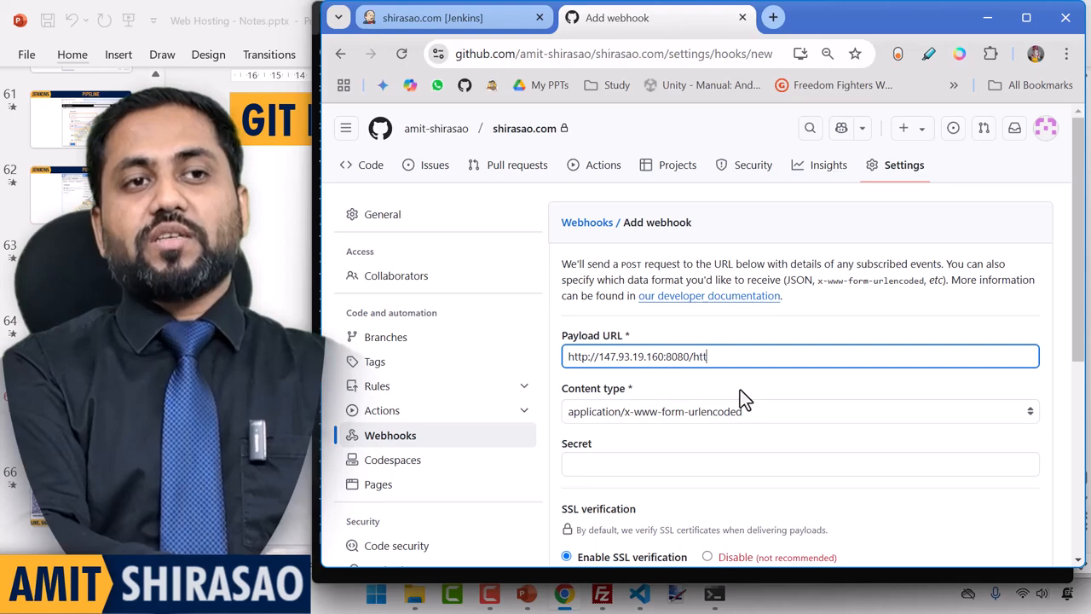
key("BackSpace")
key("BackSpace")
type("w")
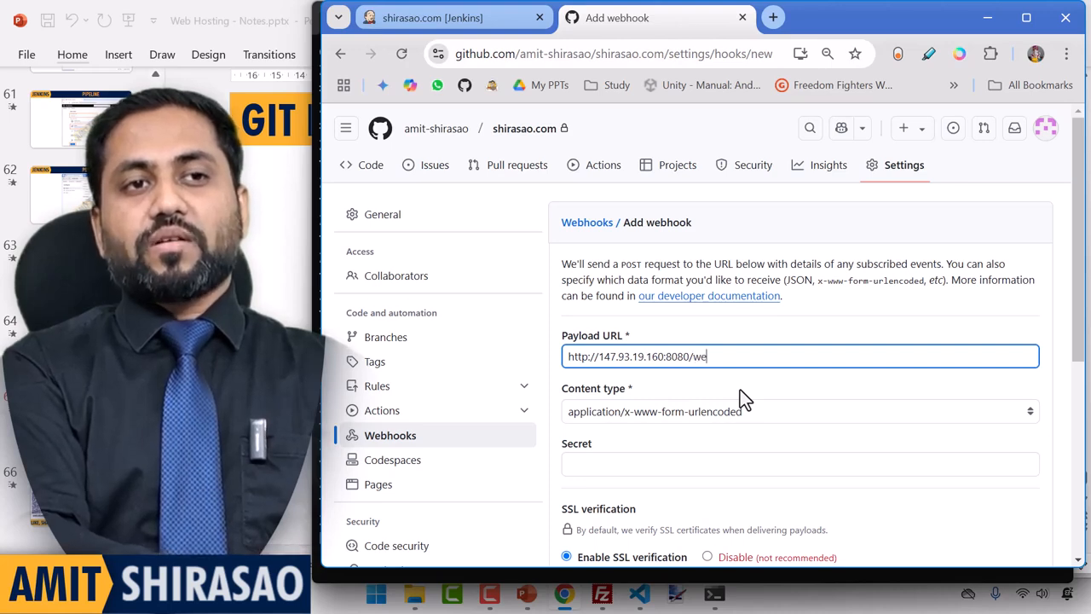
key("BackSpace")
type("git")
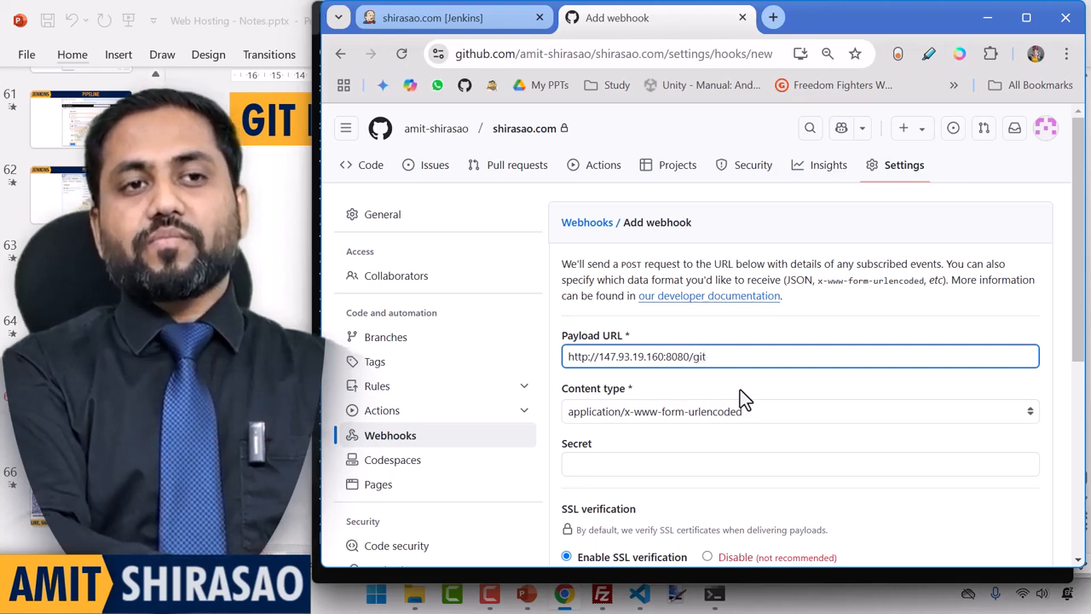
type("hub")
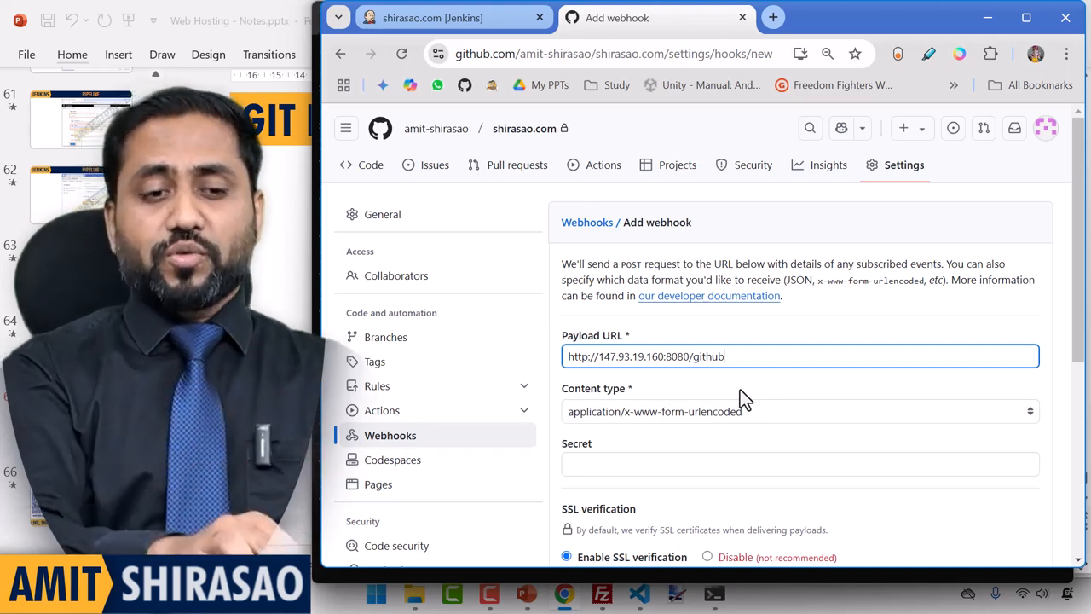
type("-")
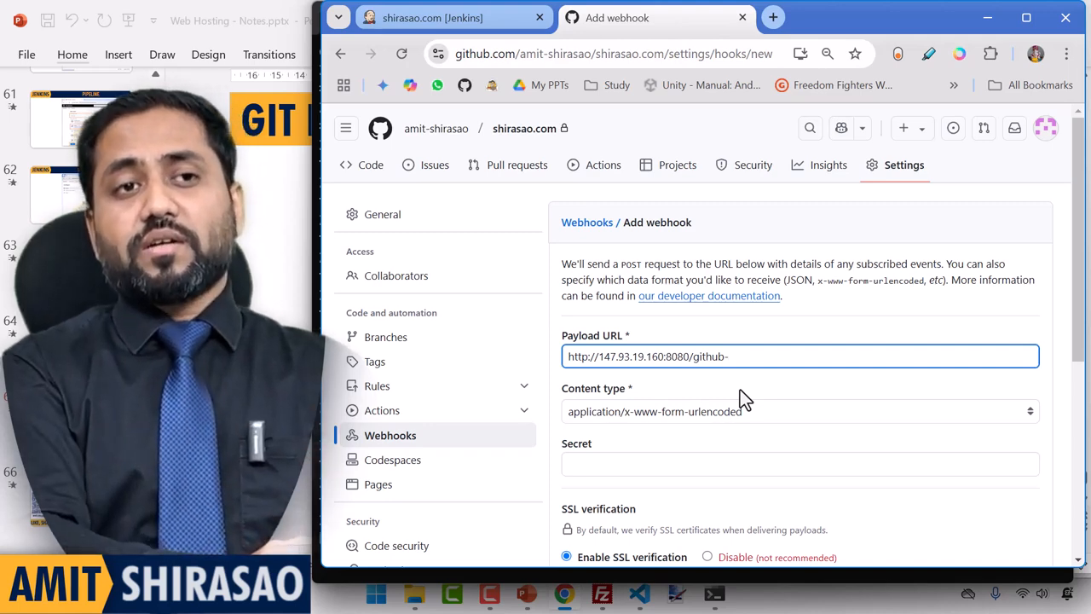
type("webhook")
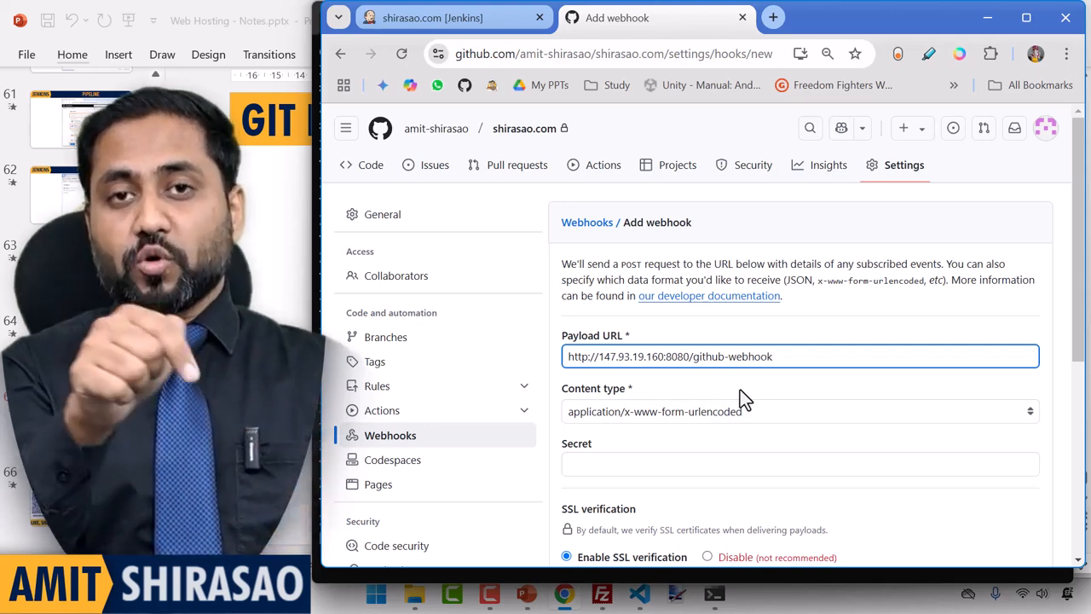
type("/")
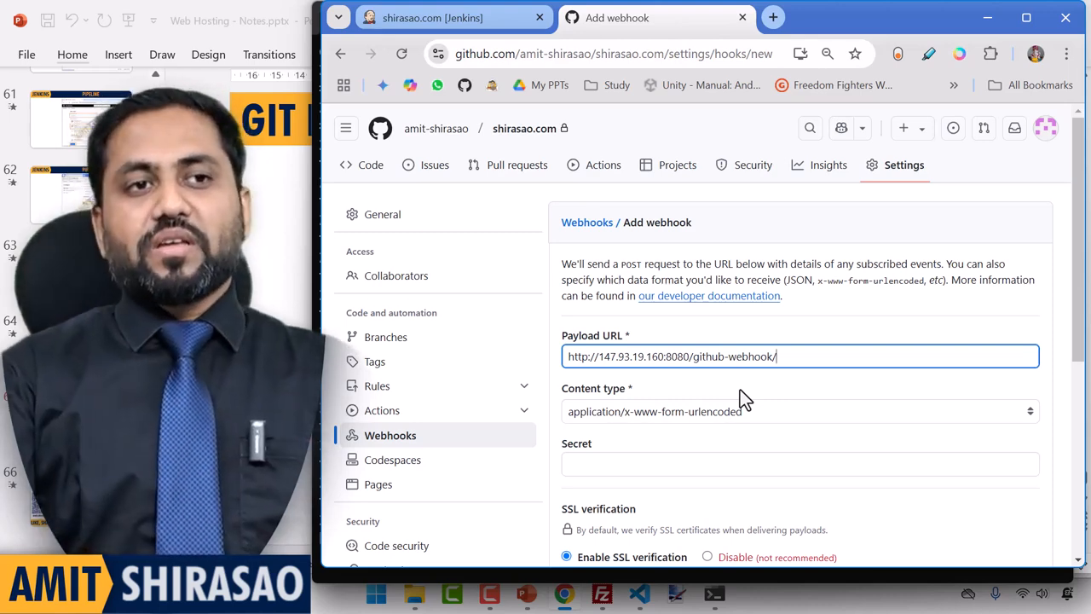
Set the webhook's content type to application/json and add the webhook
scroll(740, 389, "down", 4)
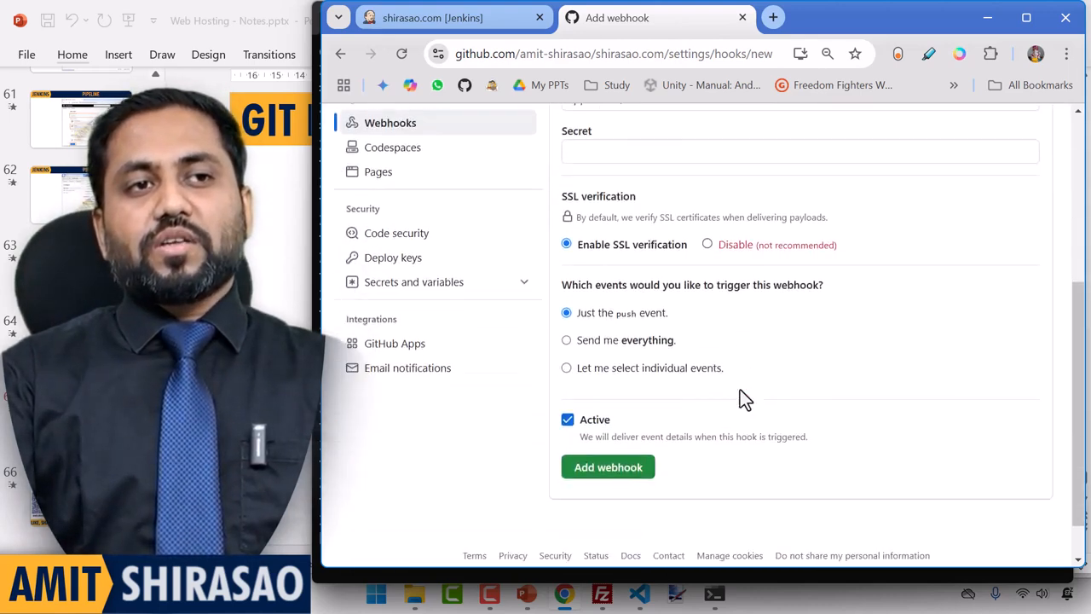
scroll(660, 409, "up", 2)
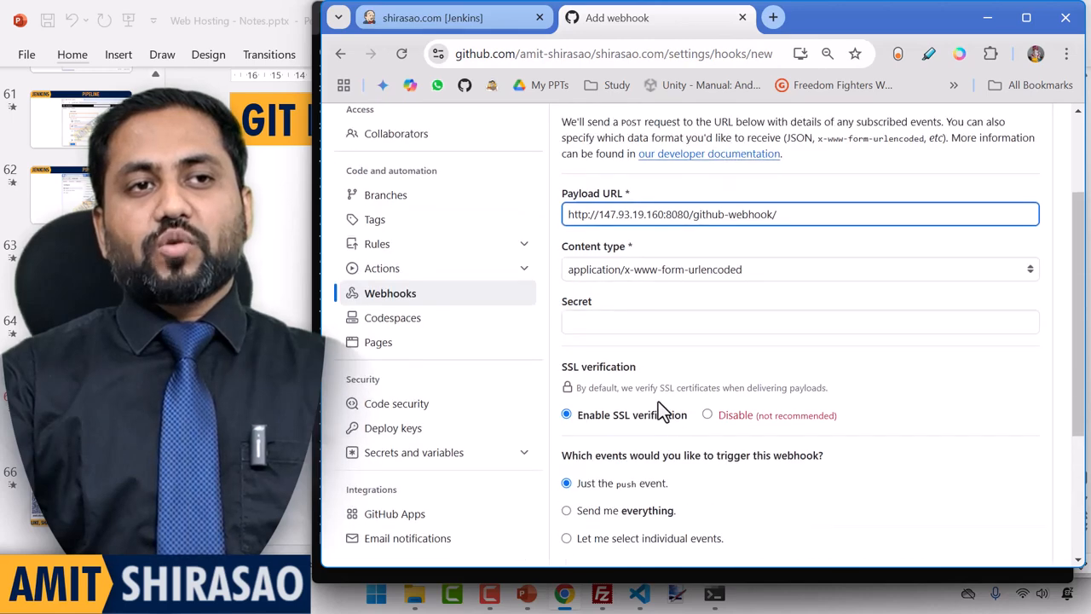
left_click(678, 269)
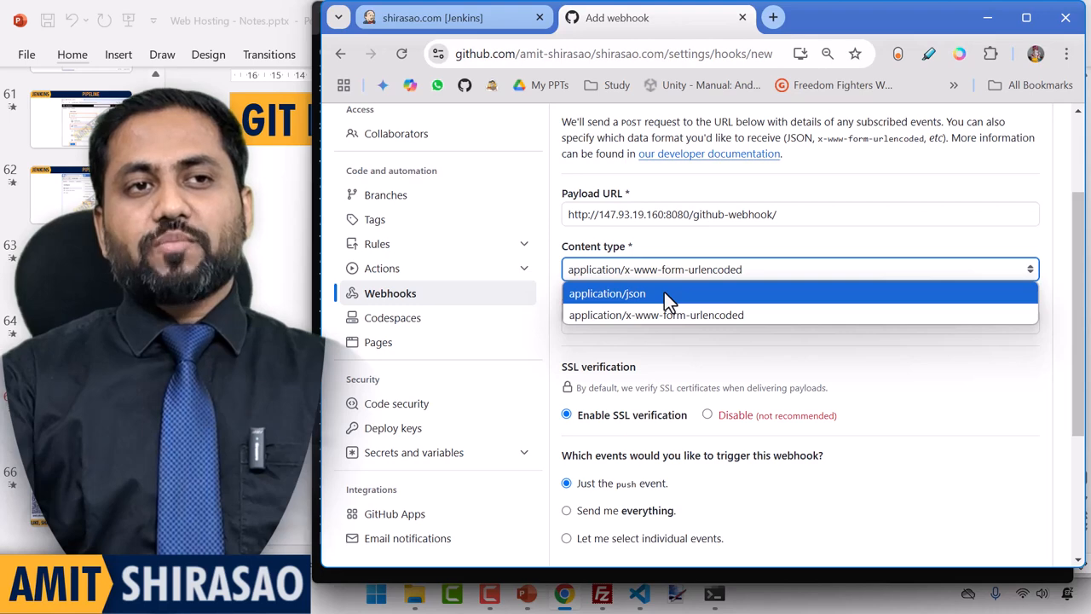
left_click(663, 292)
scroll(712, 382, "down", 2)
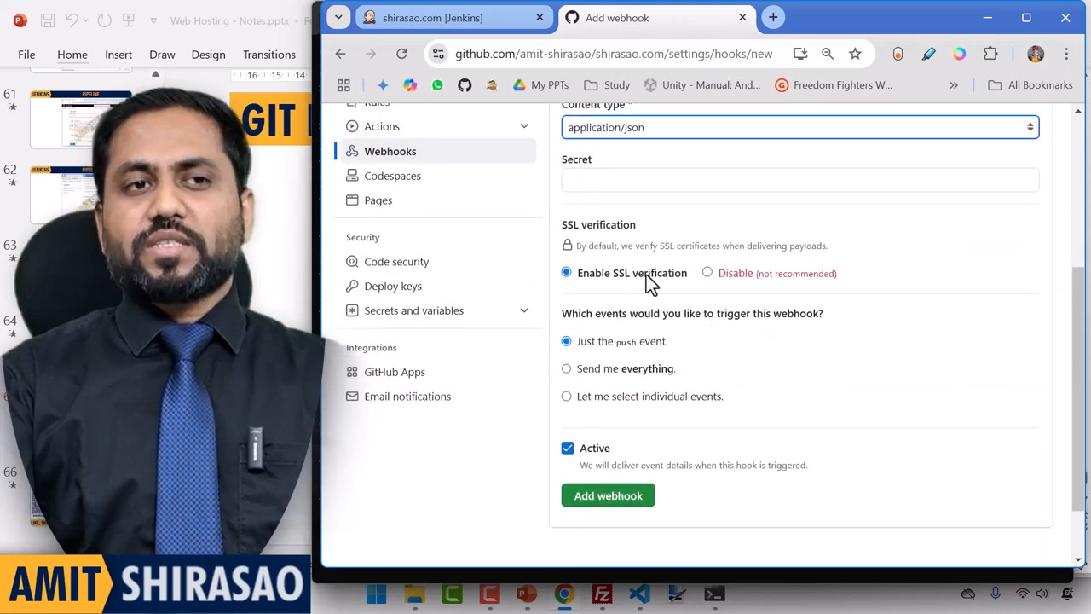
left_click(615, 496)
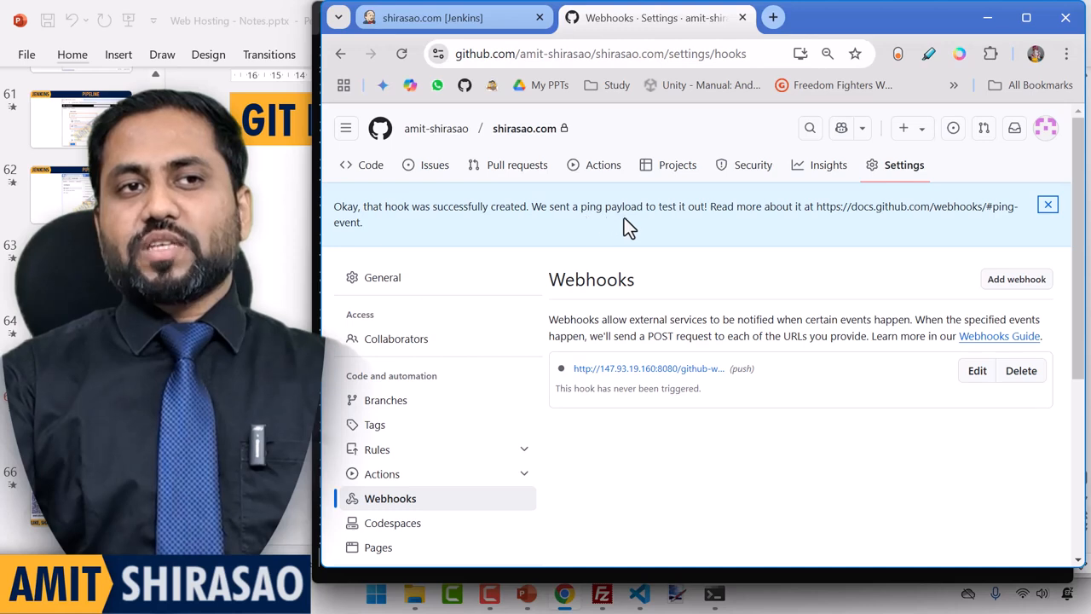
Dismiss the creation notice, reload the webhook list to check the delivery status, and review the new webhook's settings before returning to the list
left_click(1047, 206)
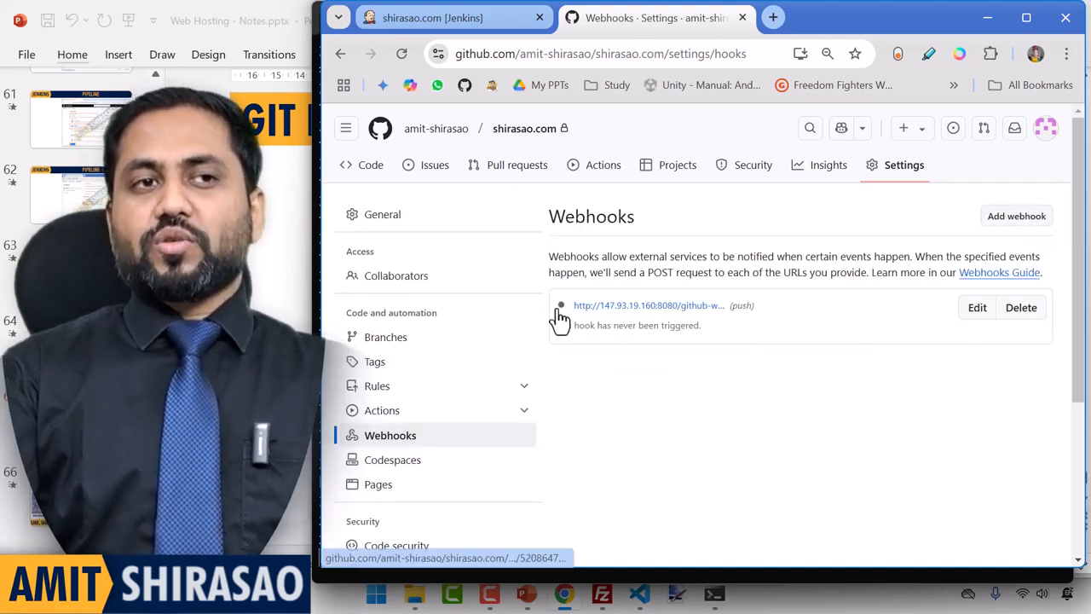
left_click(401, 53)
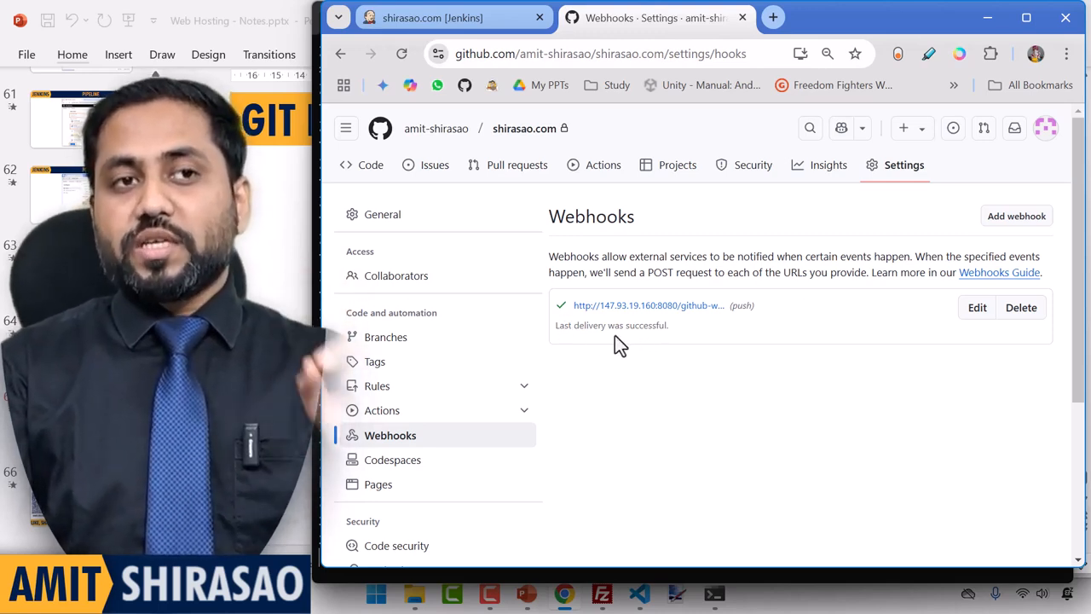
left_click(653, 315)
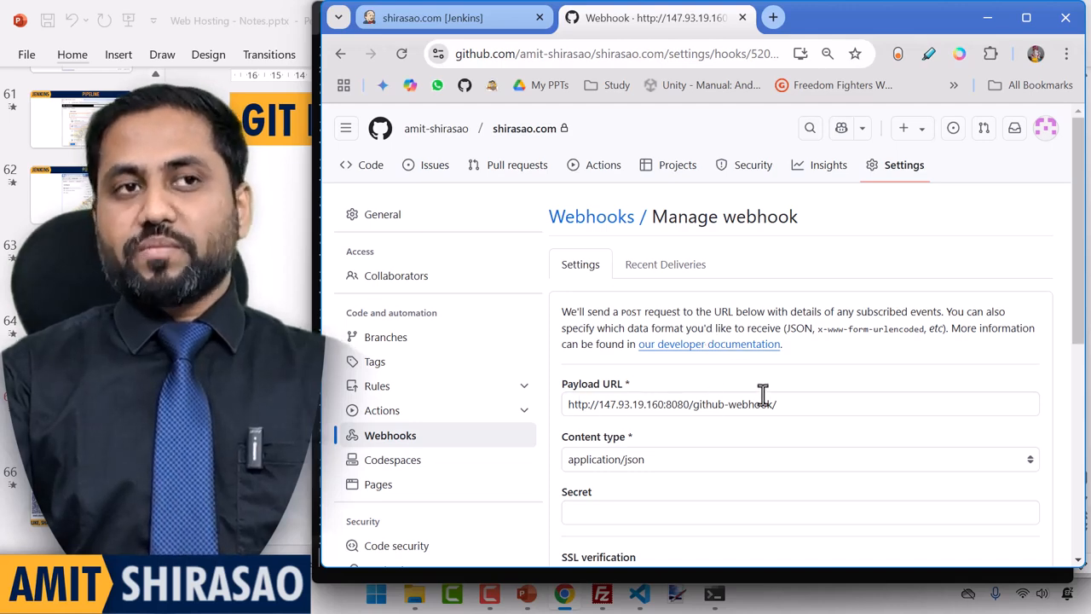
left_click(344, 54)
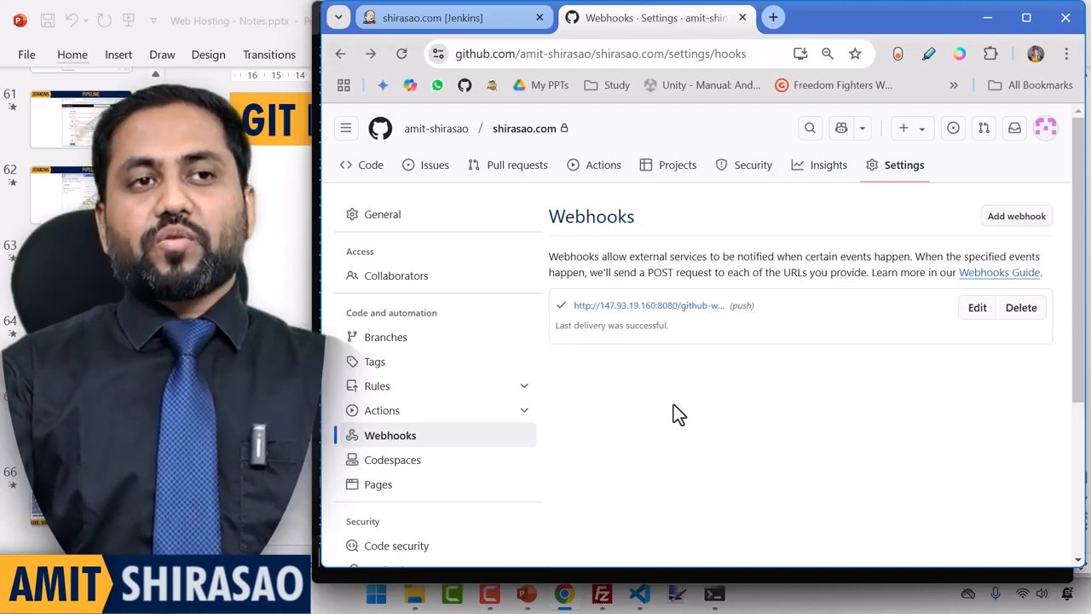
In Jenkins, enable GitHub hook trigger for GITScm polling in the shirasao.com pipeline's configuration and save it
left_click(430, 19)
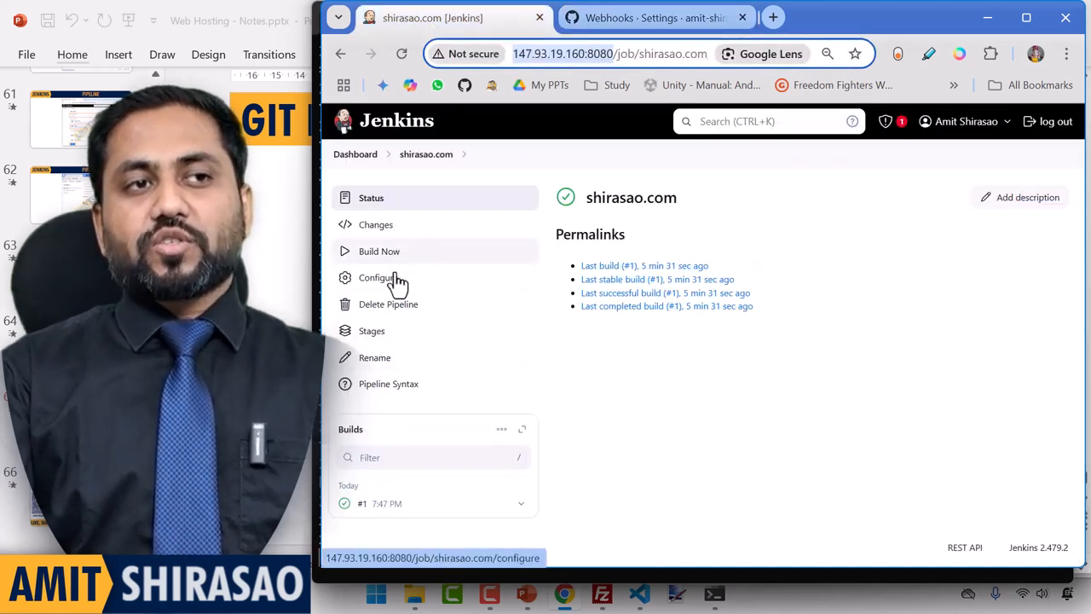
left_click(358, 156)
left_click(677, 300)
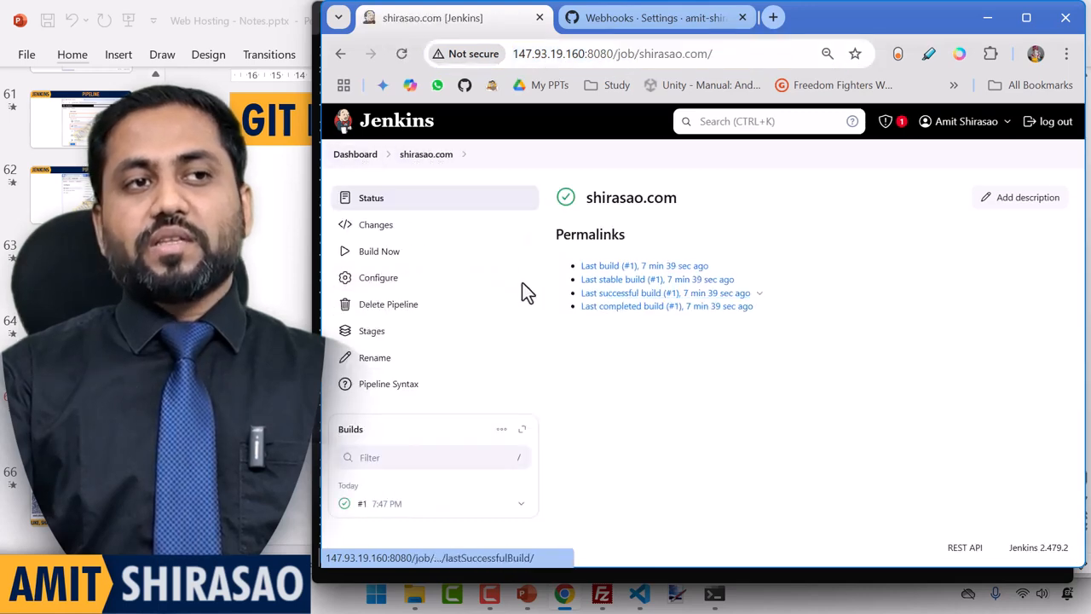
left_click(381, 288)
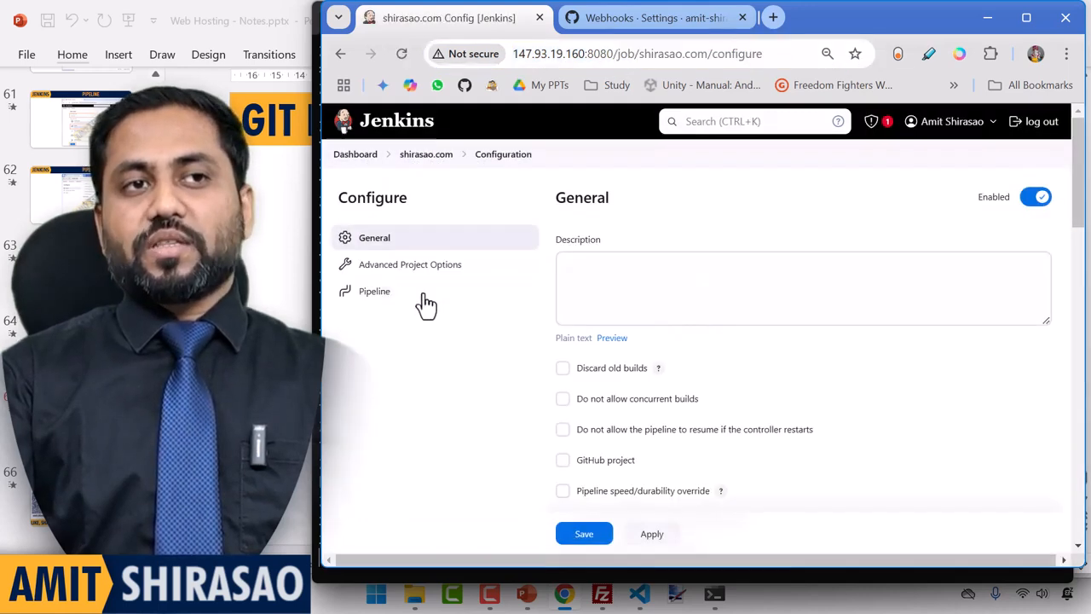
scroll(697, 431, "down", 2)
scroll(701, 434, "down", 4)
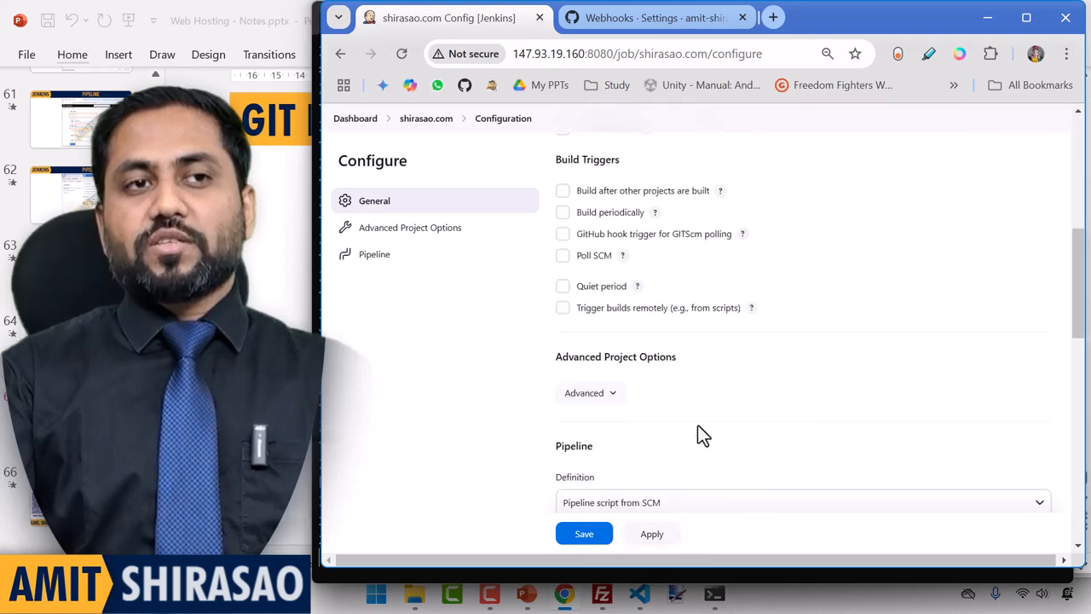
scroll(597, 324, "up", 1)
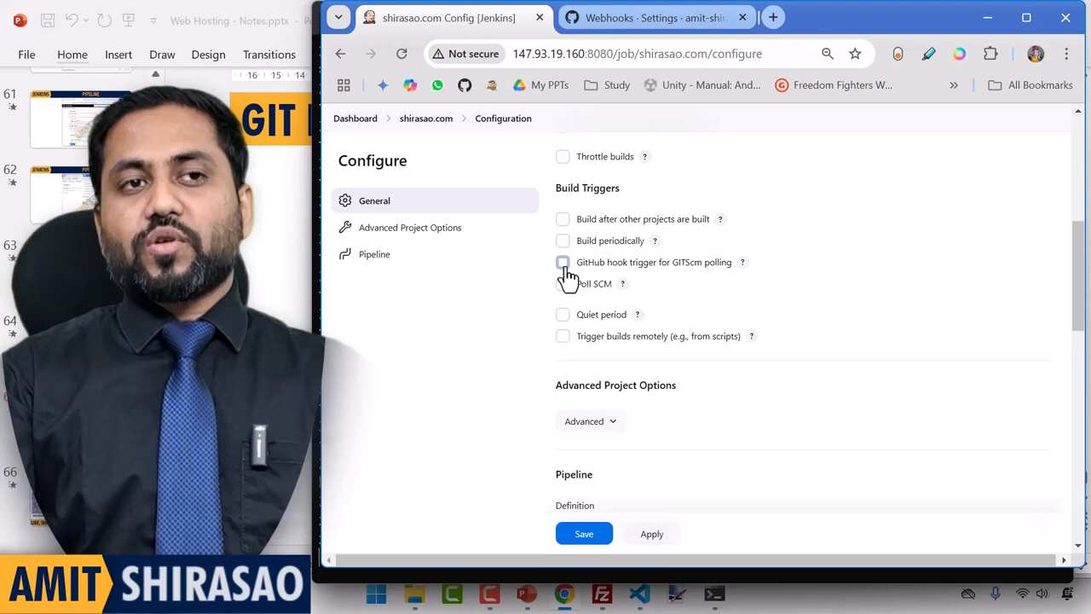
left_click(563, 263)
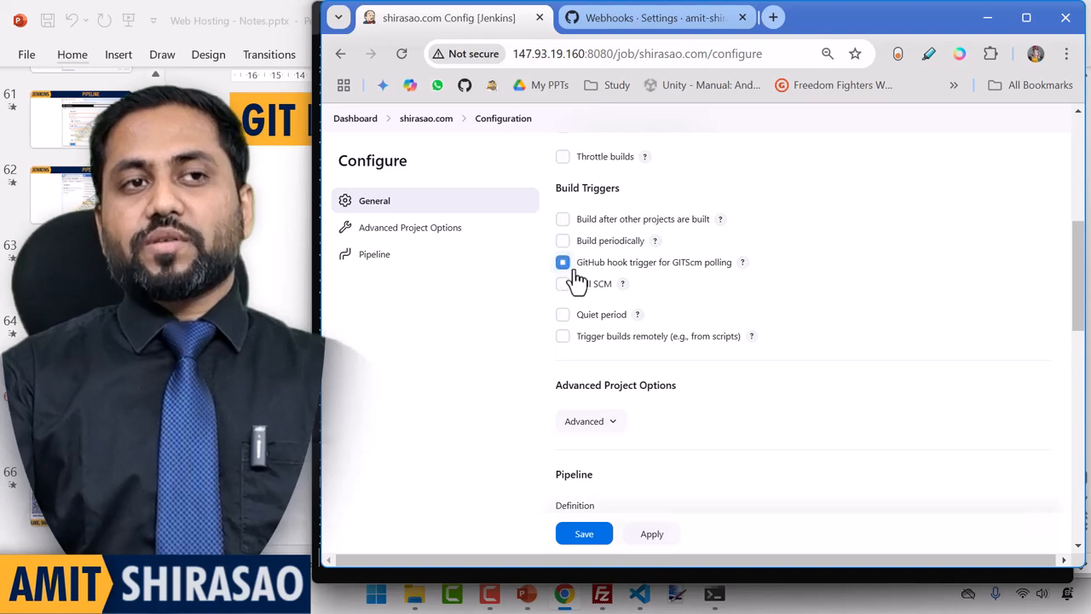
left_click(585, 534)
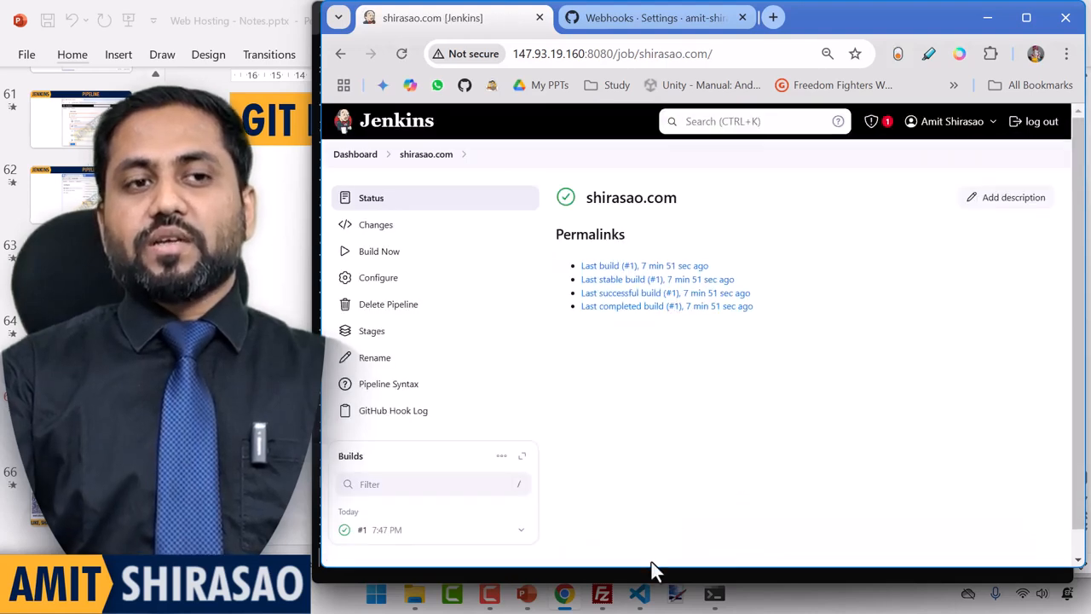
Switch to VS Code and bring up app.component.html with the repository's source control view alongside it
scroll(438, 470, "down", 1)
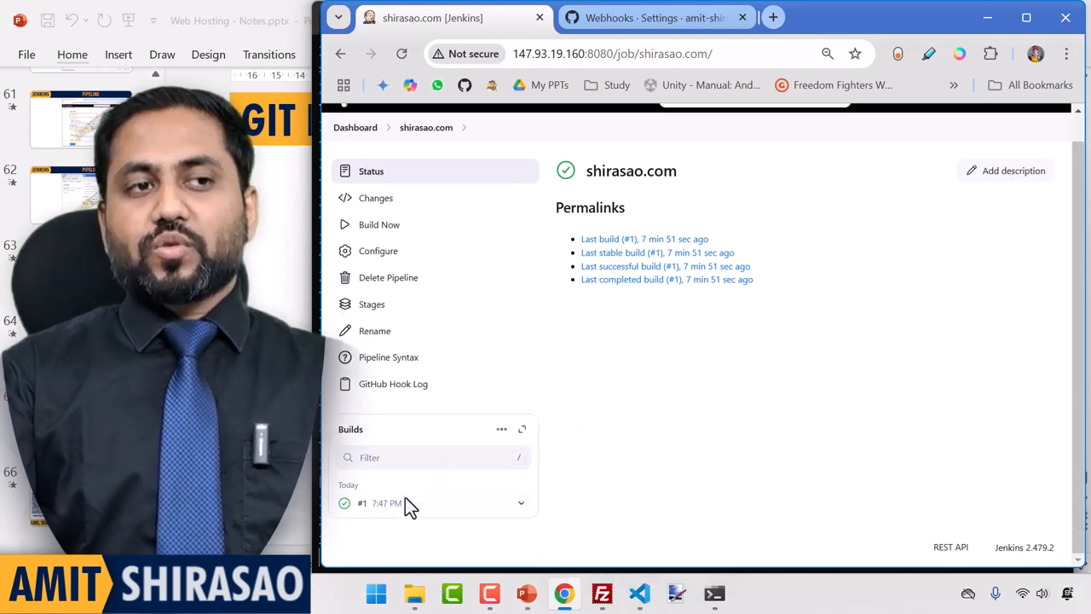
left_click(643, 598)
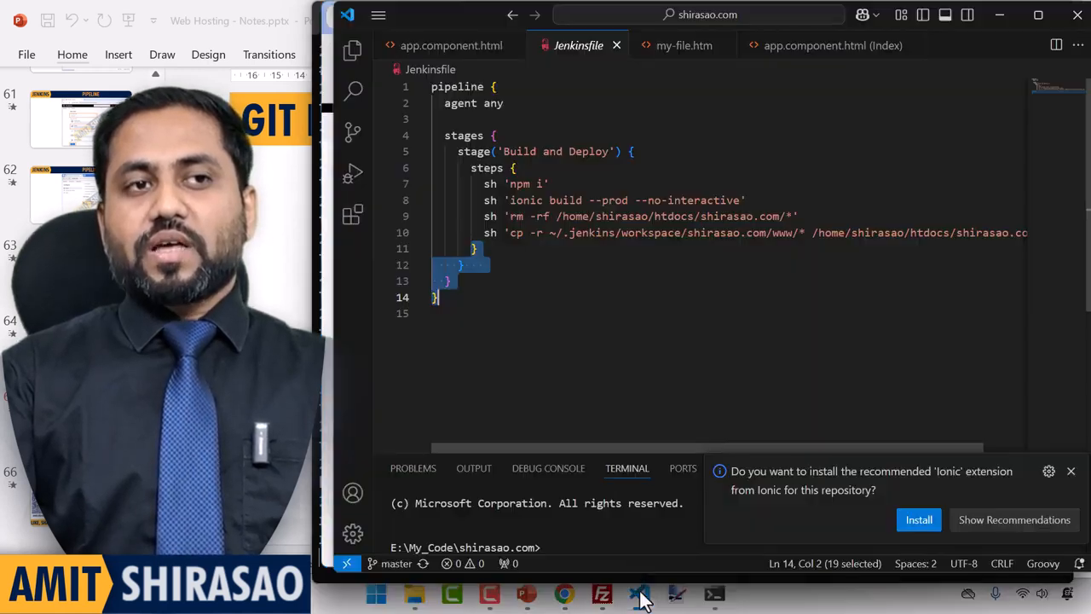
left_click(586, 317)
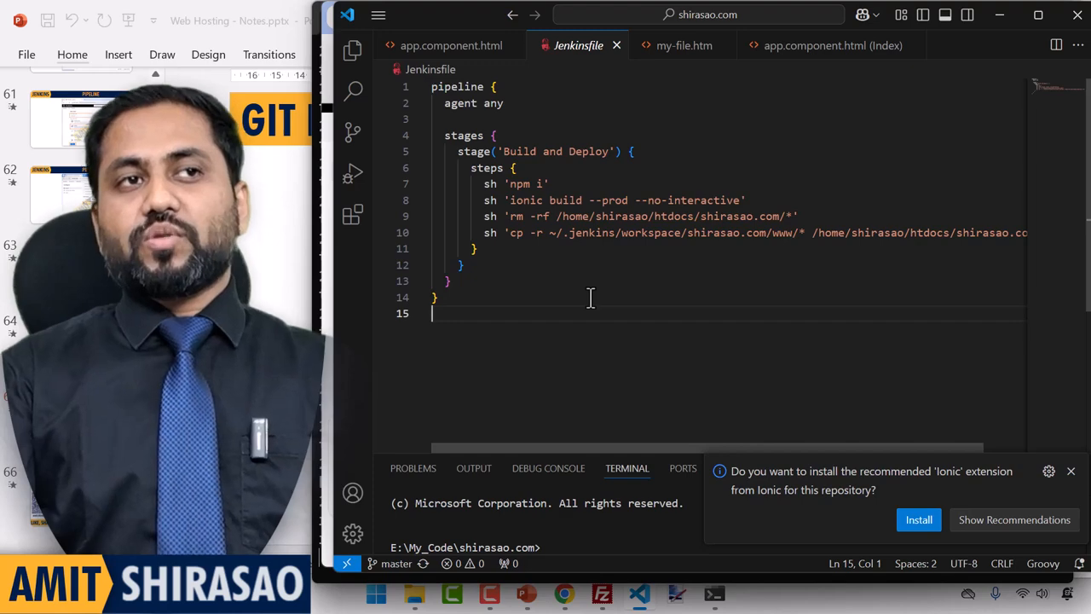
left_click(417, 56)
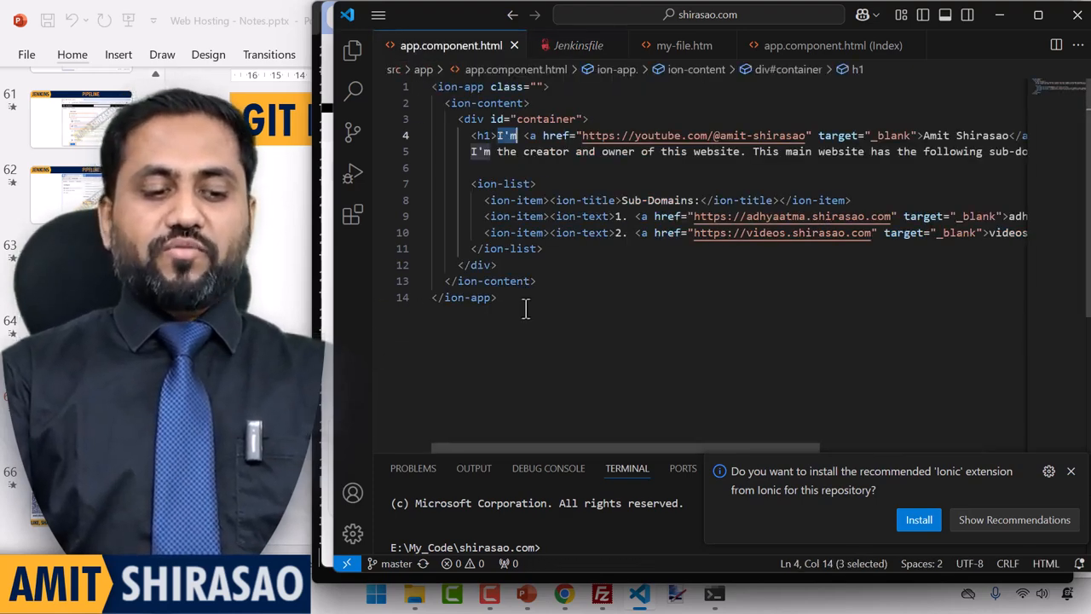
key("ctrl+shift+g")
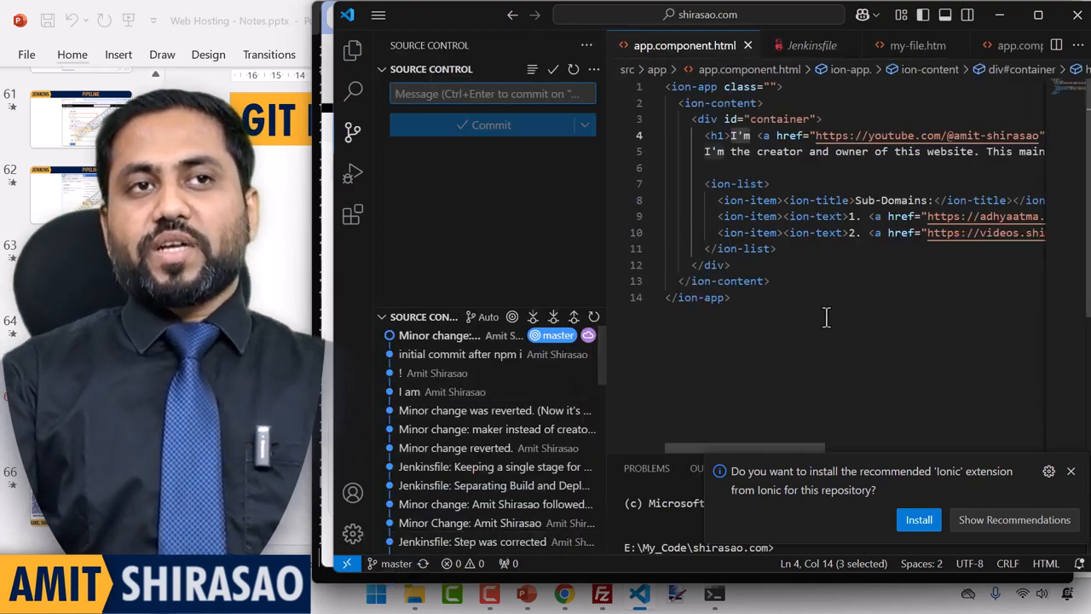
Change "I'm" to "I am" in the heading on line 4 and in the sentence on line 5 of app.component.html
left_click(738, 135)
type("a")
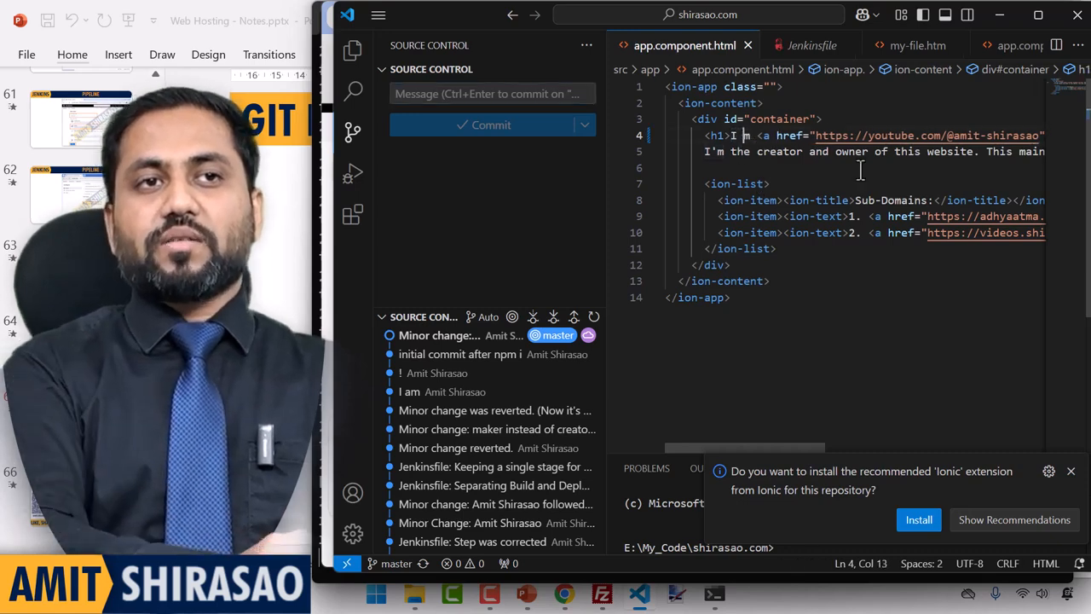
key("Delete")
key("Down")
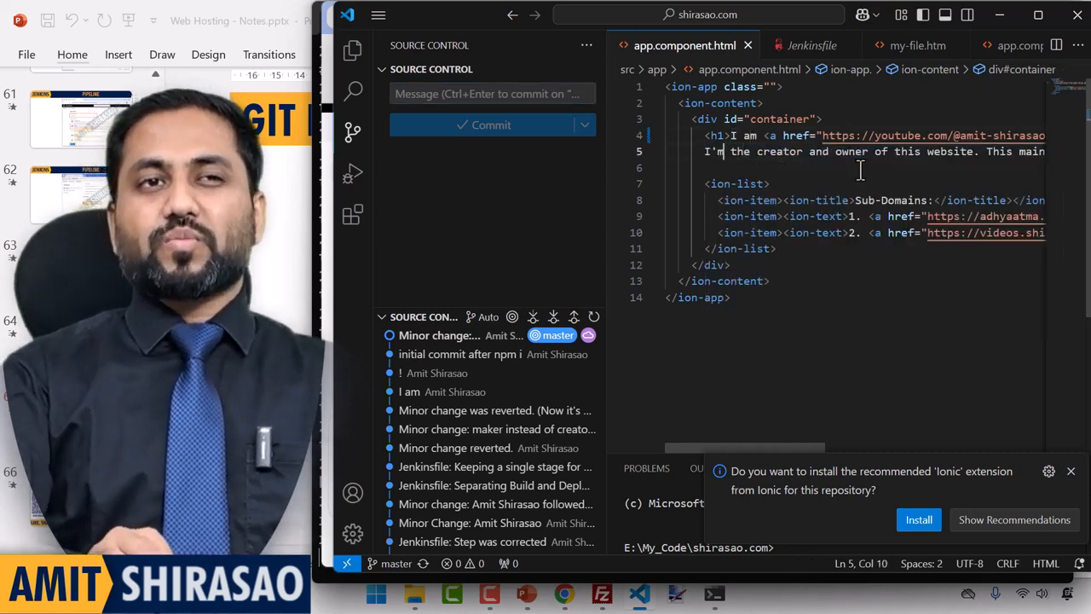
key("Delete")
type("a")
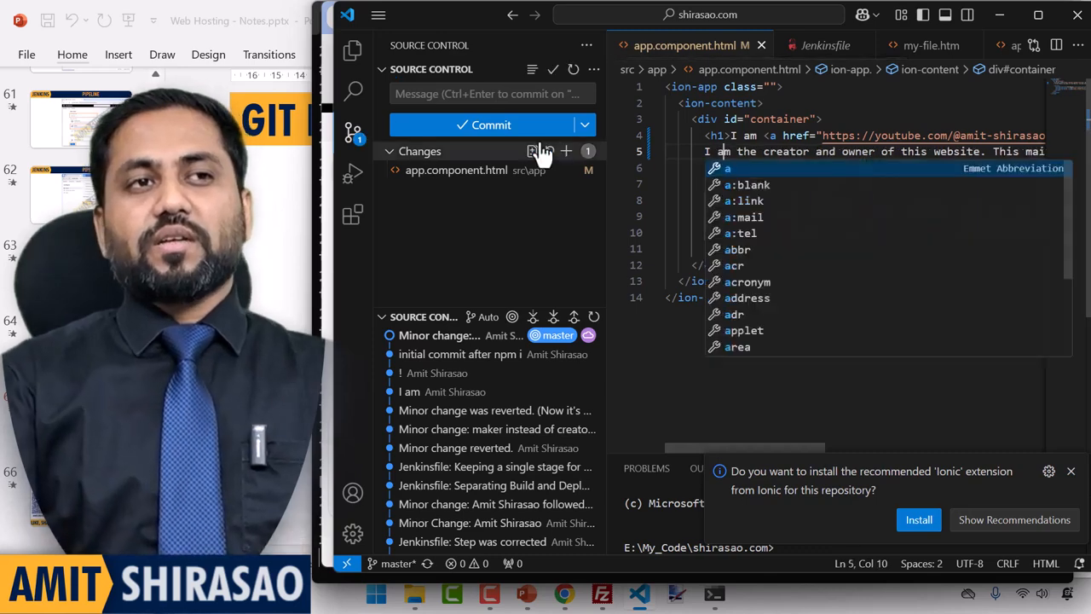
Commit the app.component.html change with the message "[Minor] Test change to trigger pipeline."
left_click(507, 95)
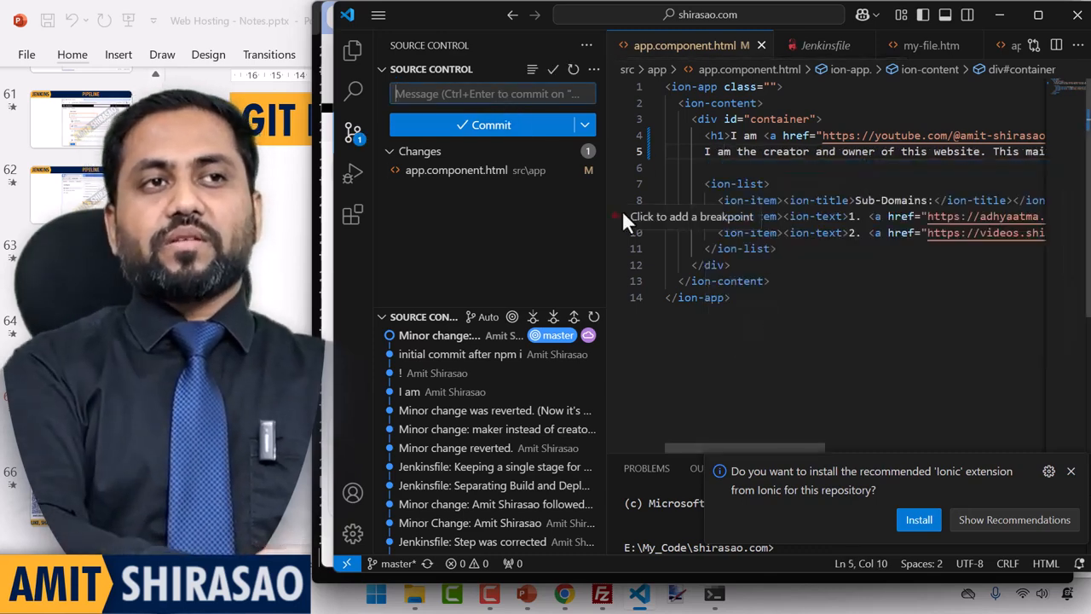
type("Test change to")
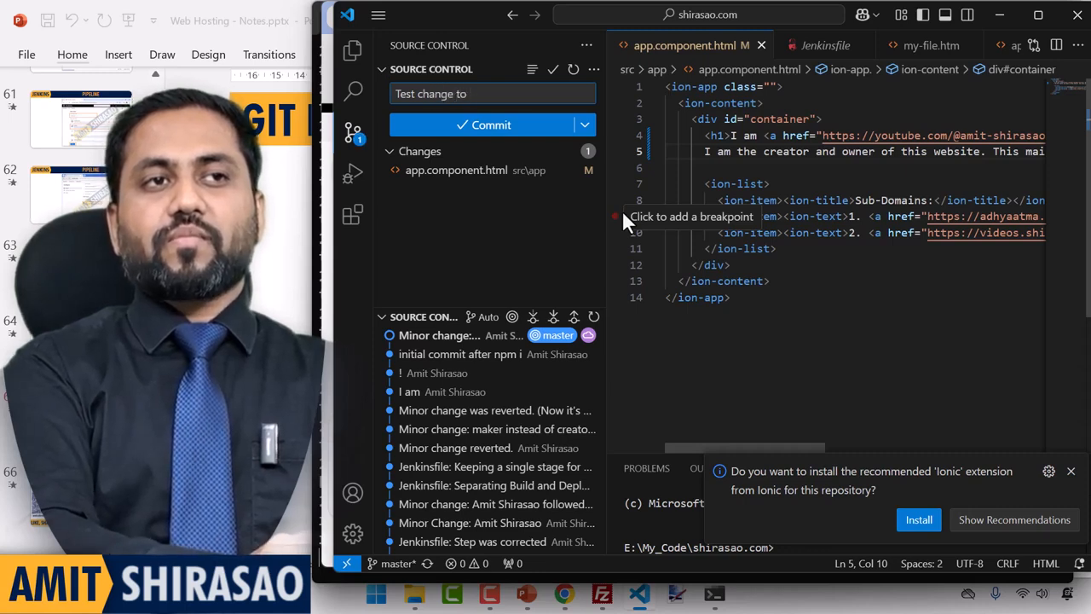
type(" trigger p")
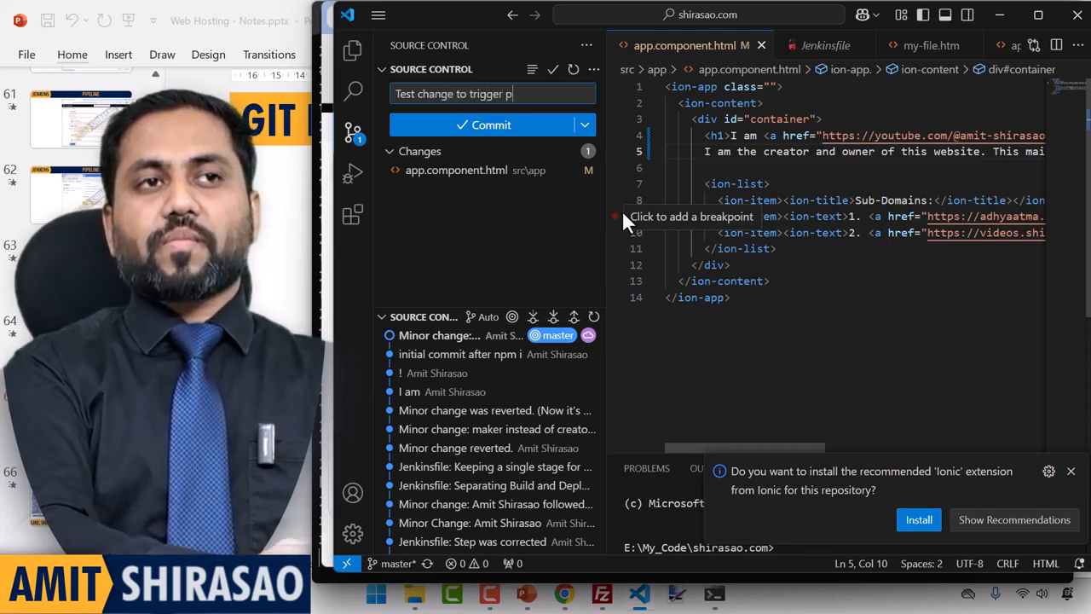
type("ipeline. ")
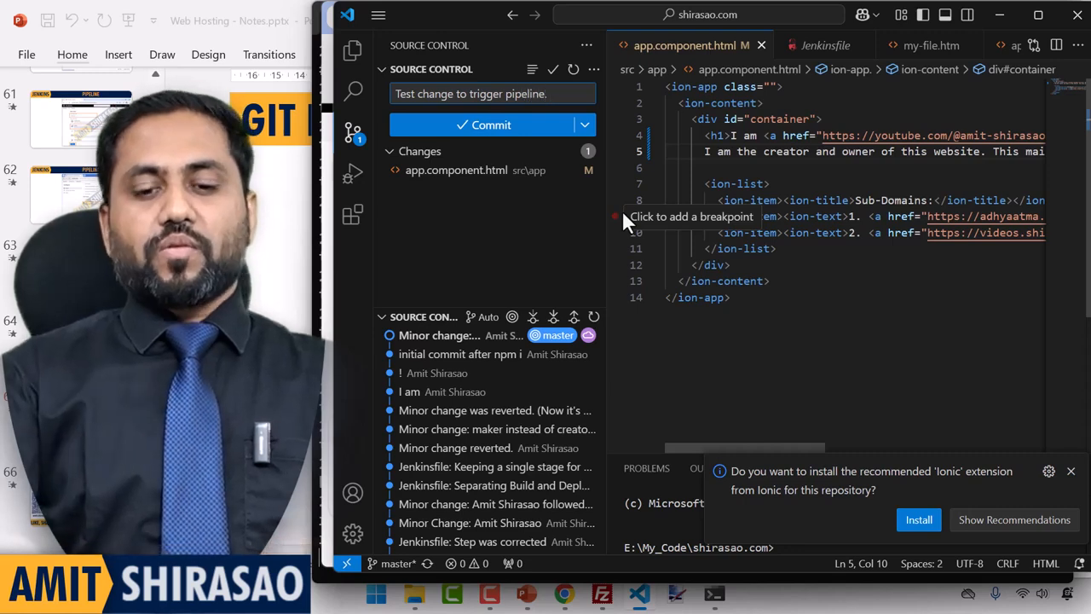
type("[]")
key("Left")
type("t")
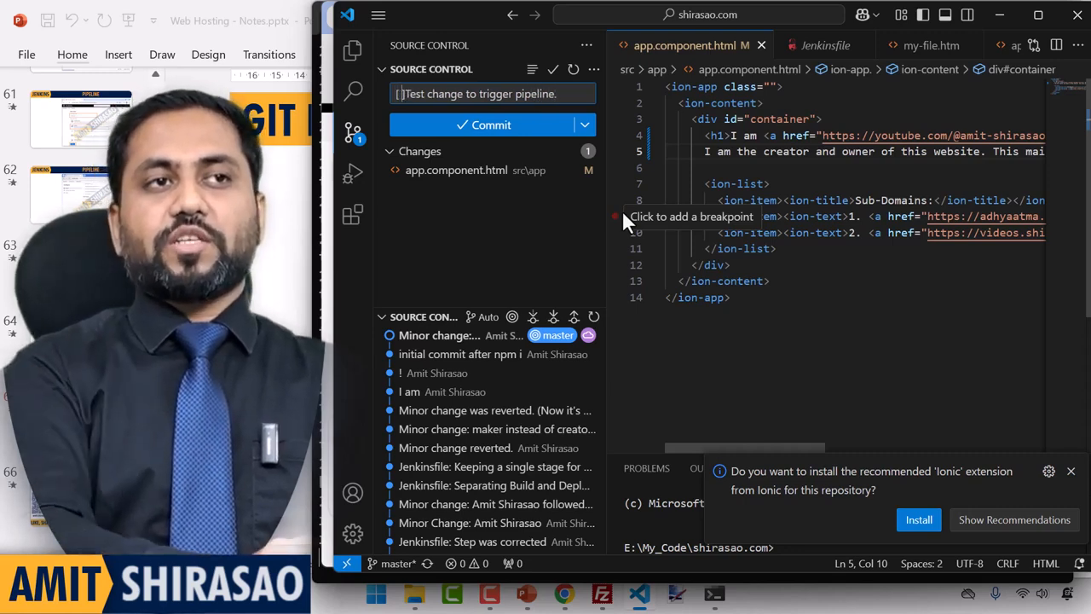
key("BackSpace")
type("Minor")
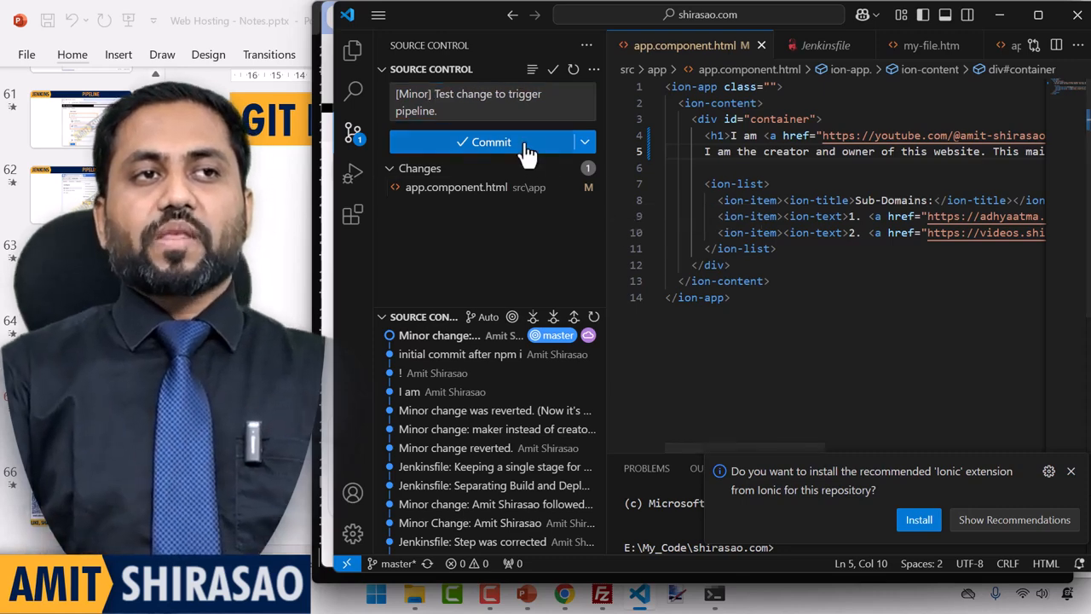
left_click(490, 142)
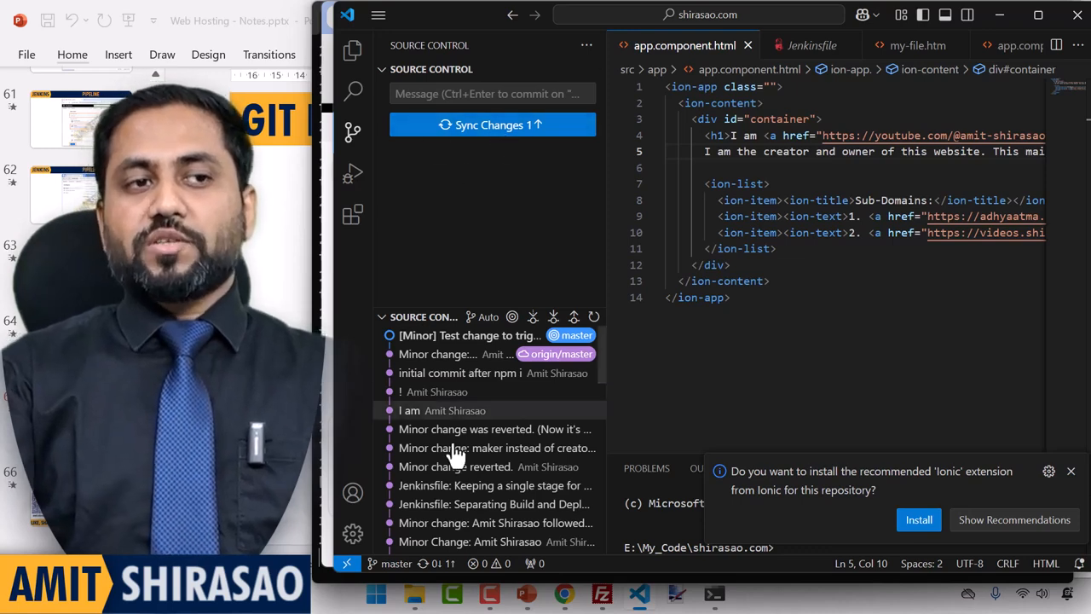
Check the available branches without switching, and sync the master branch to push the new commit to GitHub
left_click(393, 563)
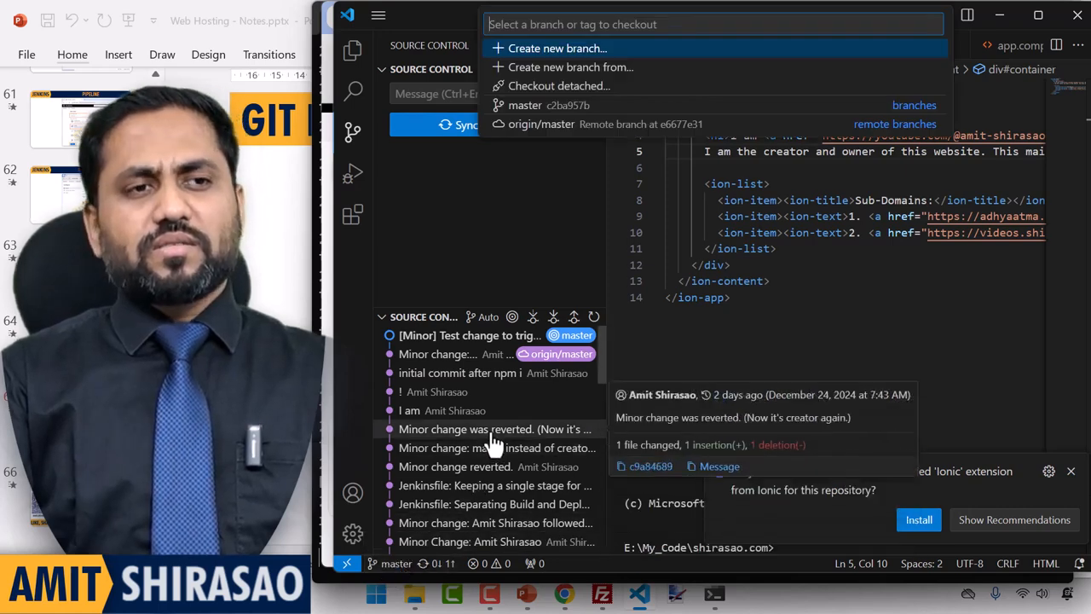
left_click(543, 194)
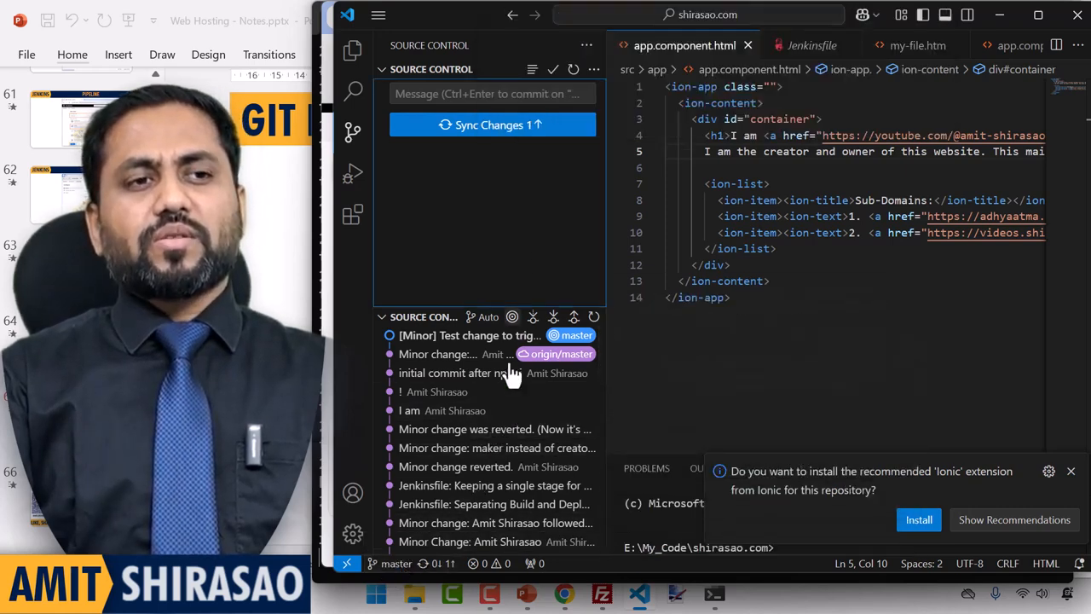
left_click(432, 565)
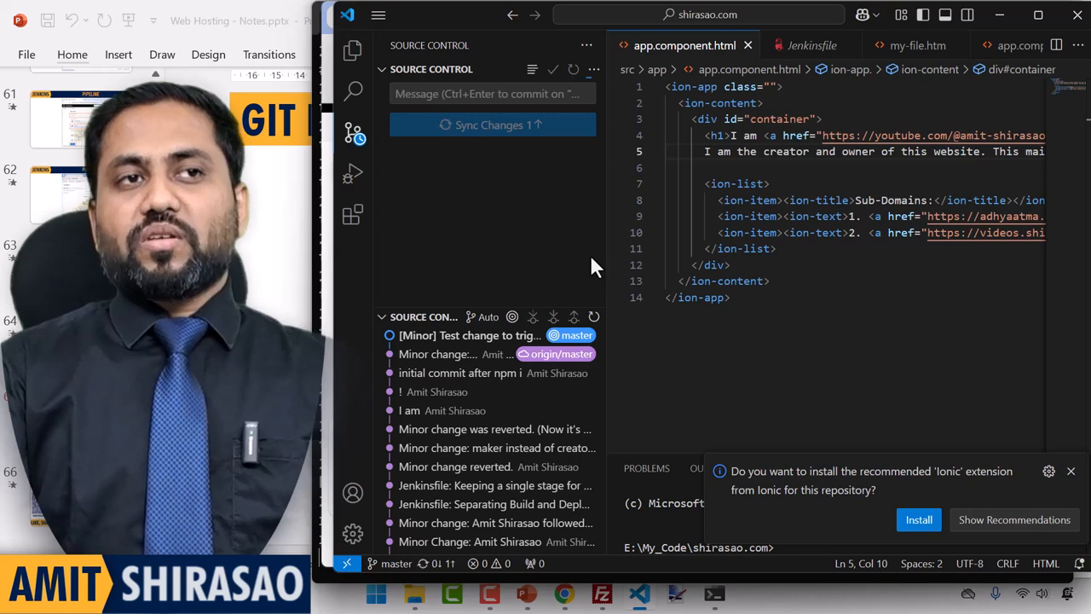
Switch back to Jenkins in Chrome and open the console output of the shirasao.com pipeline's build #2
key("alt+Tab")
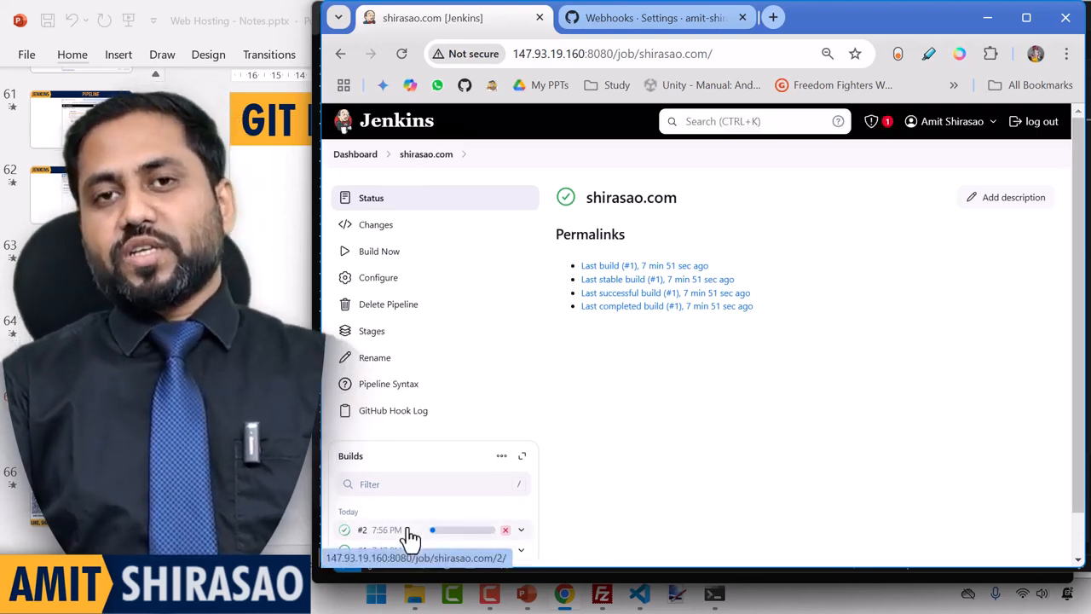
scroll(409, 535, "down", 1)
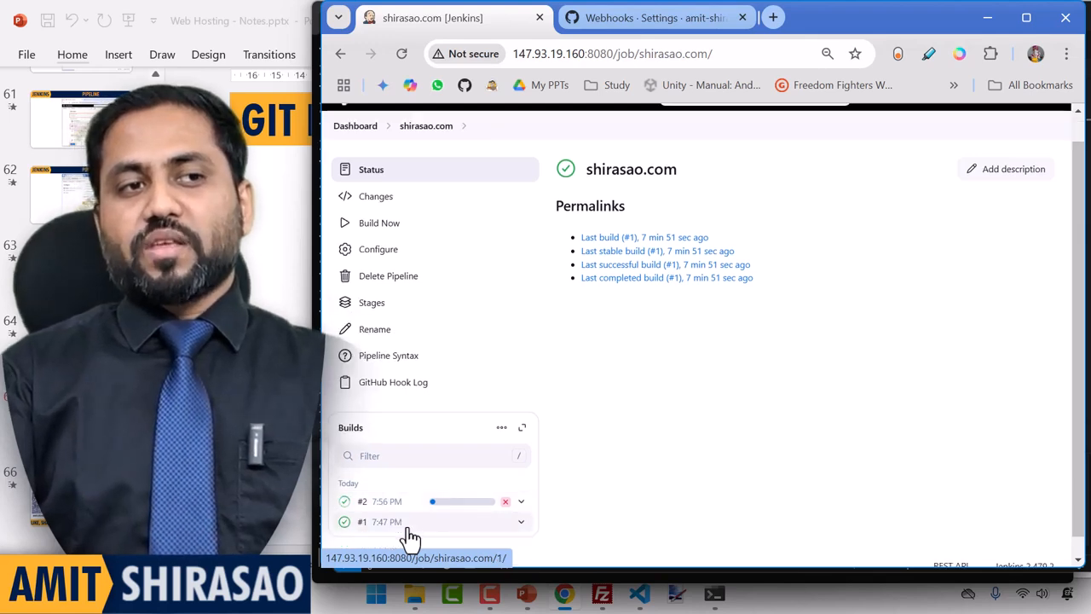
scroll(409, 535, "down", 1)
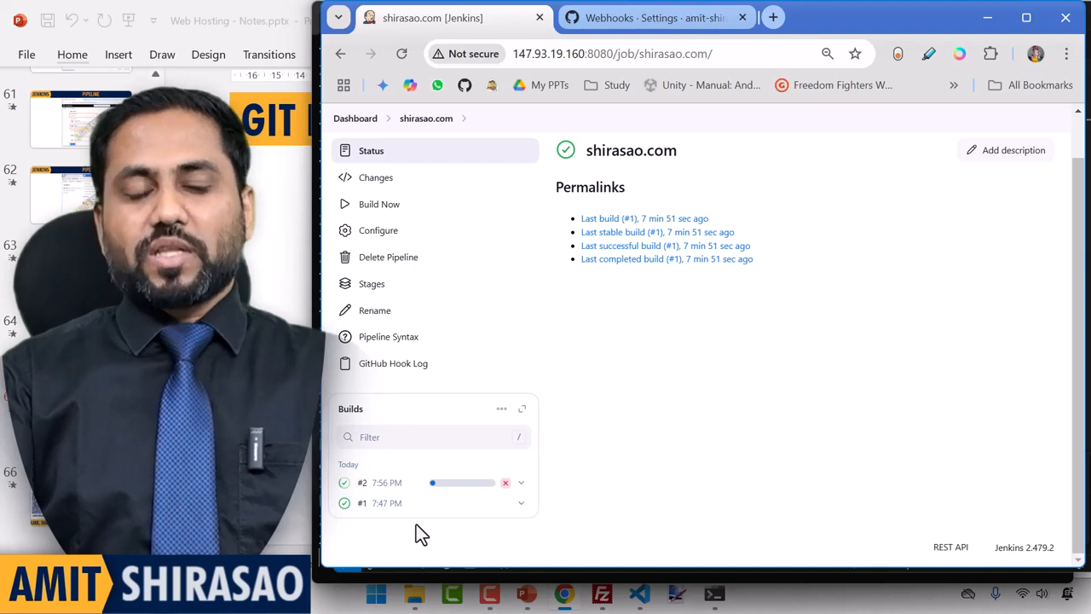
left_click(362, 490)
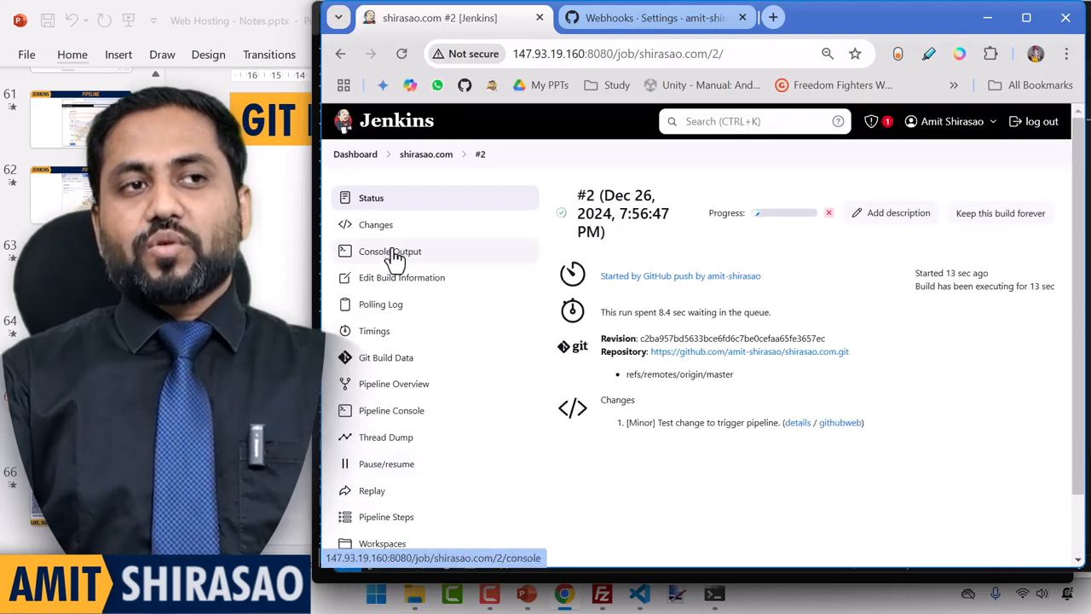
left_click(392, 253)
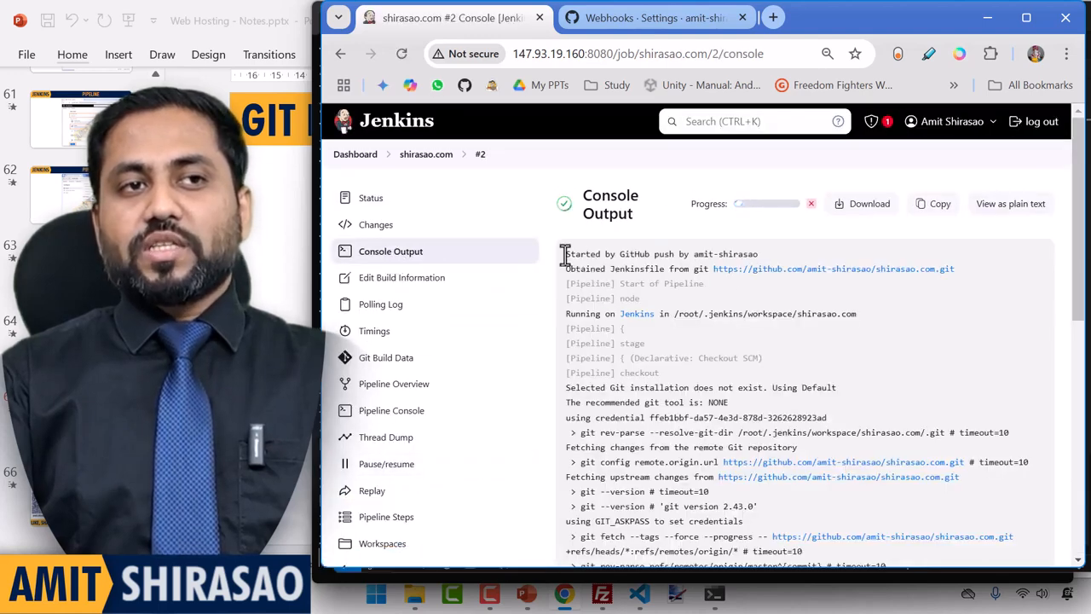
Enlarge build #2's console output and examine its first line for the build's trigger and the pushing account
left_click_drag(565, 254, 775, 257)
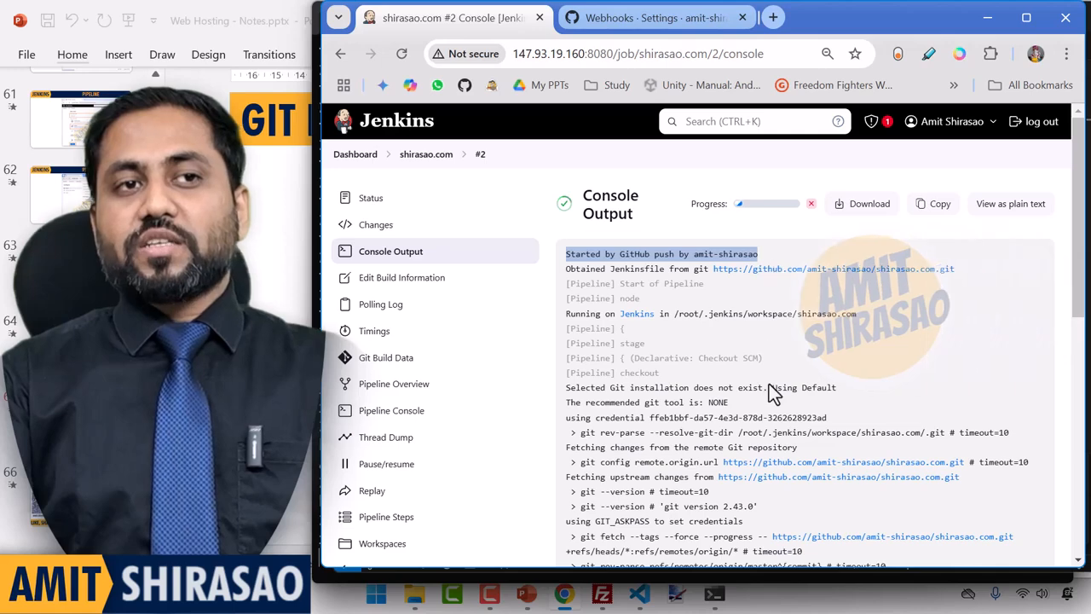
scroll(771, 410, "up", 4)
scroll(771, 410, "down", 4)
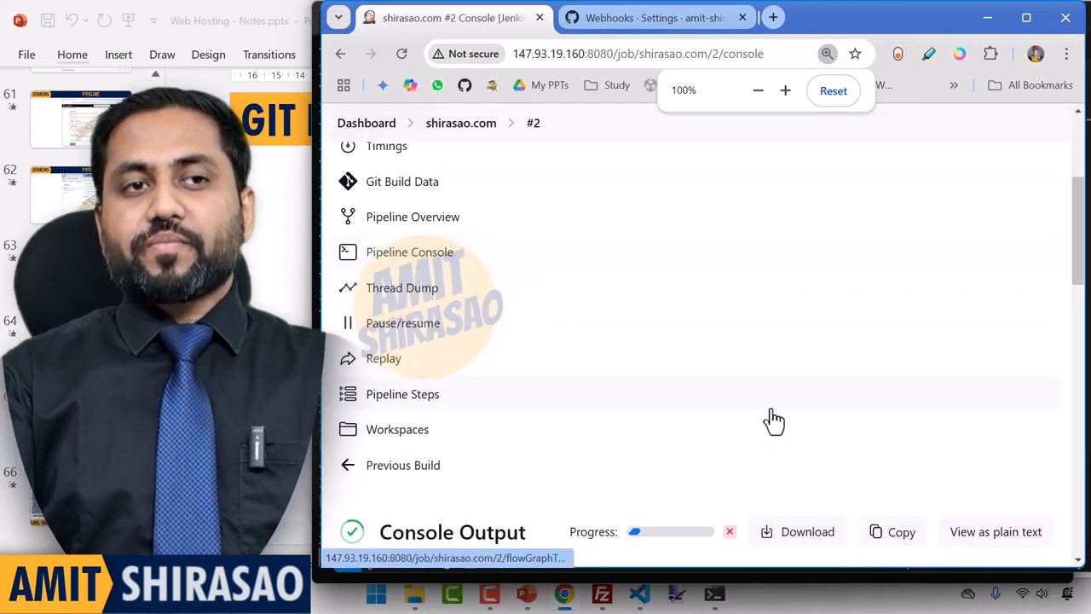
scroll(773, 416, "down", 4)
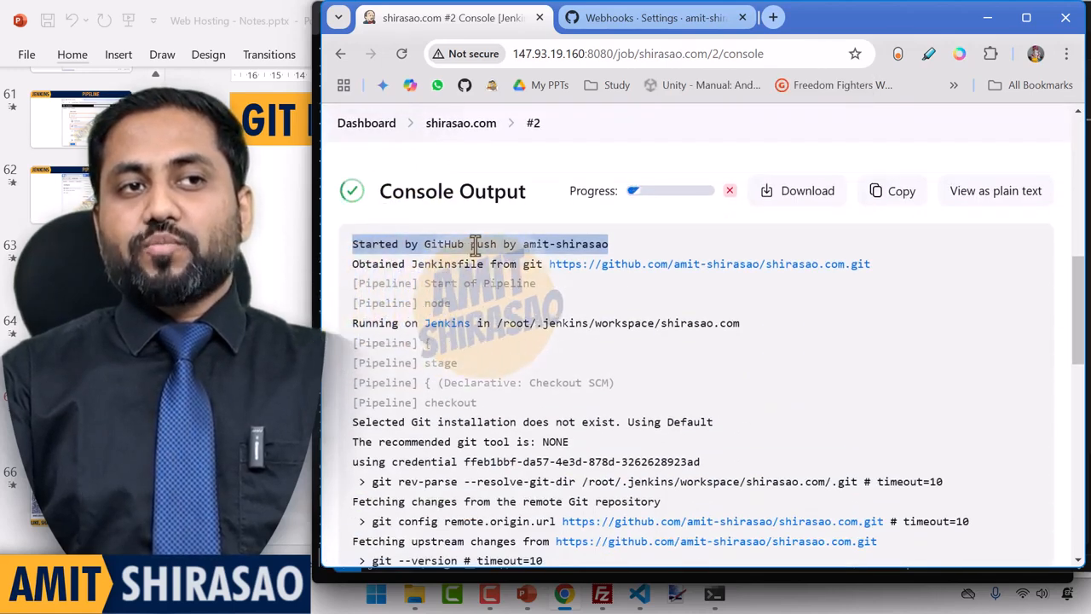
double_click(525, 243)
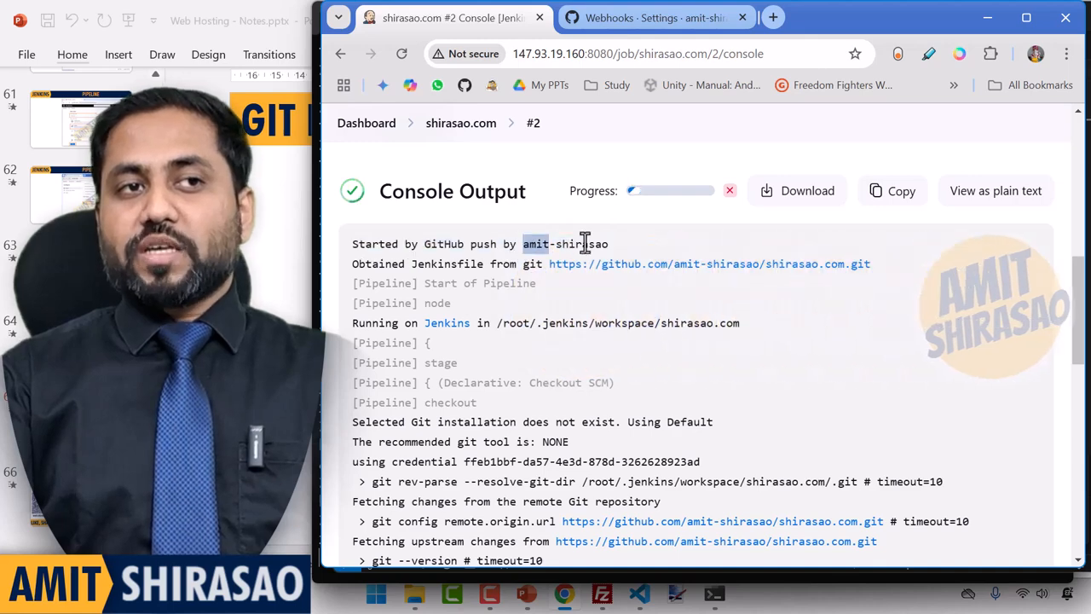
left_click_drag(585, 243, 607, 244)
Check which account is signed in to GitHub, and return to build #2's console output to examine the Jenkinsfile line
left_click(629, 17)
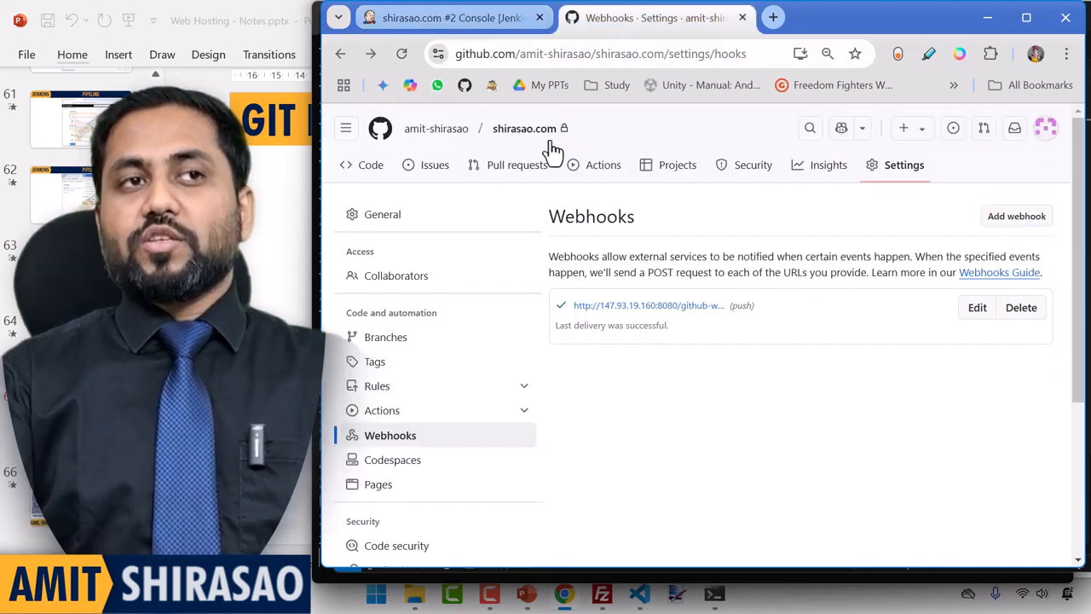
left_click(1048, 136)
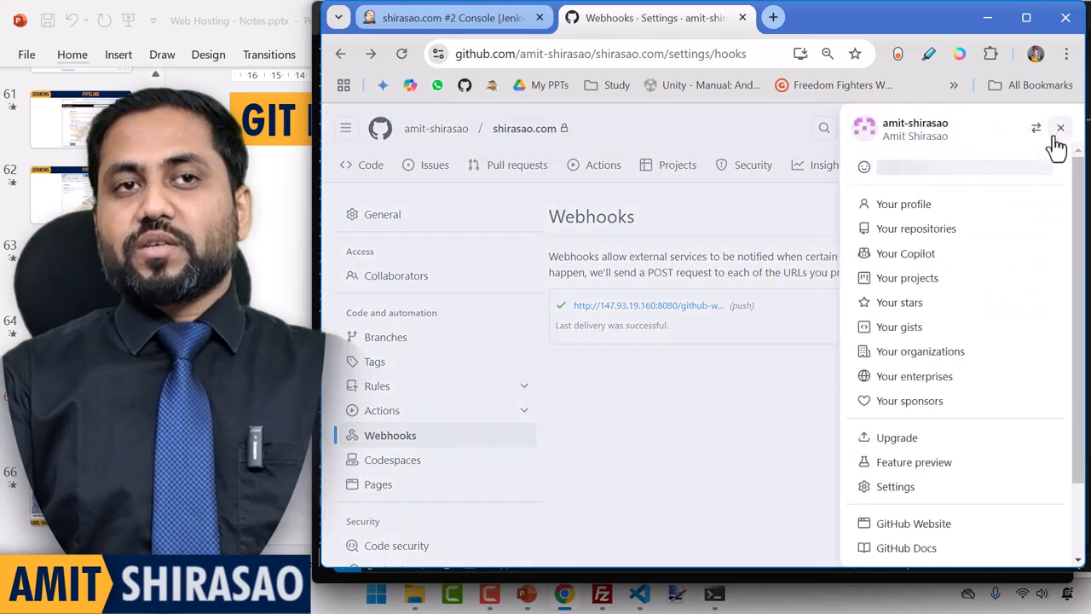
left_click(443, 19)
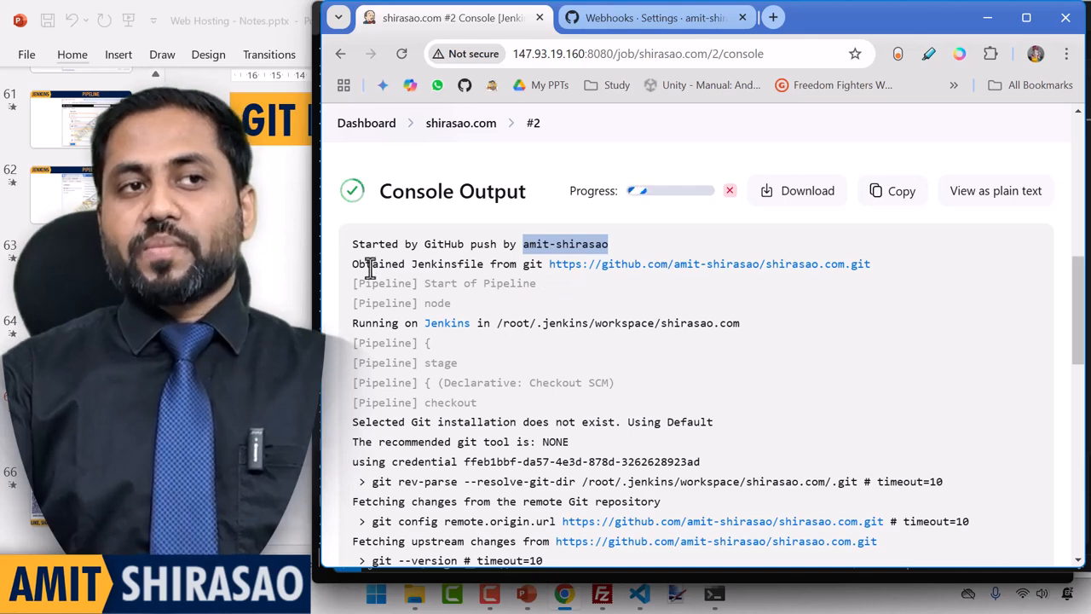
left_click_drag(404, 263, 477, 266)
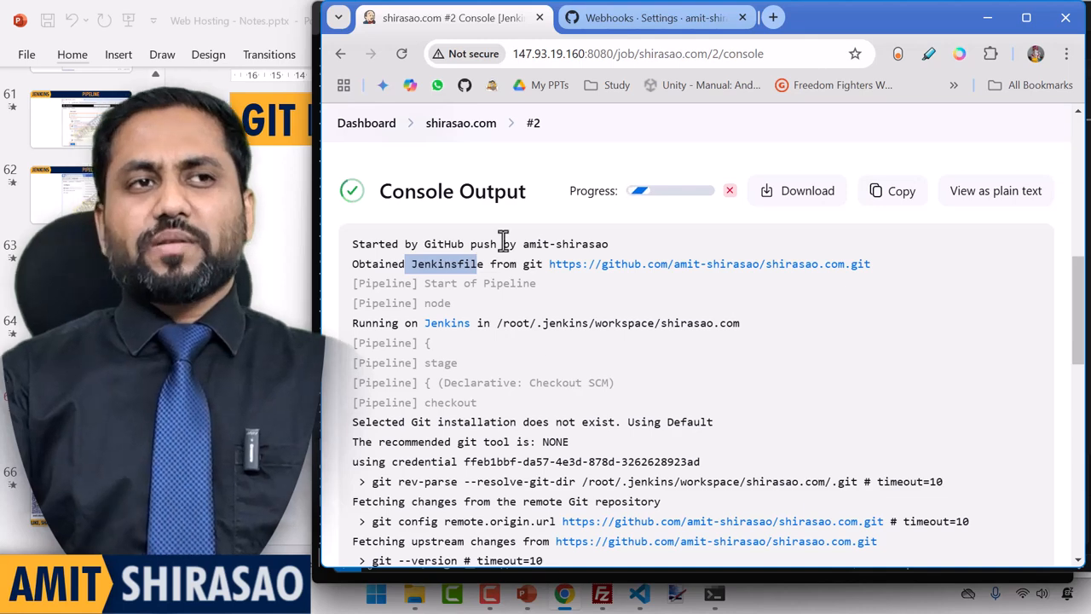
Go back to the shirasao.com pipeline page and open the console output of build #1
left_click(452, 124)
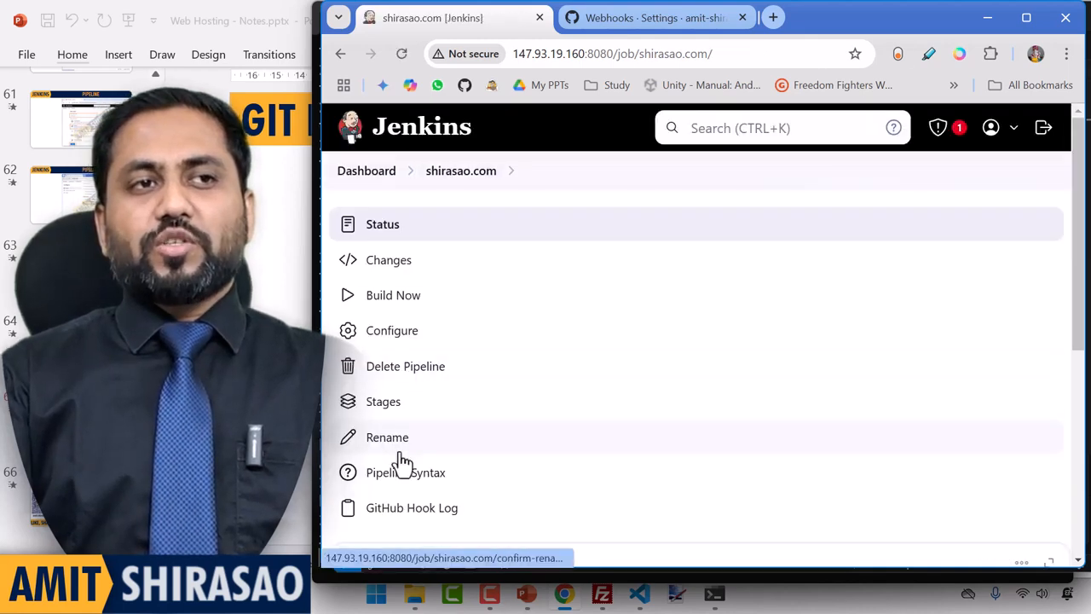
scroll(402, 460, "down", 3)
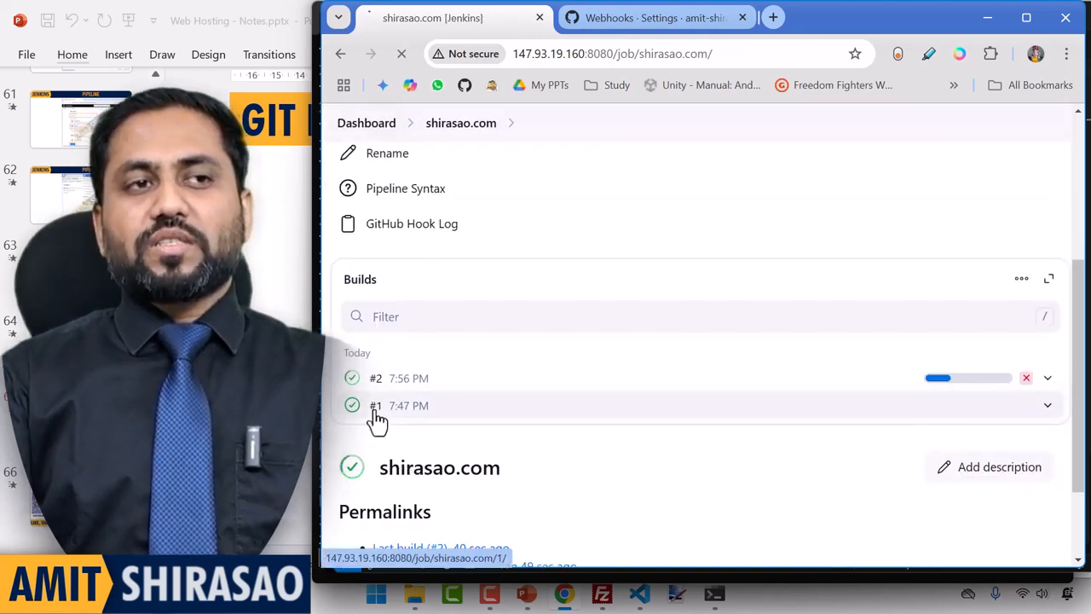
left_click(375, 407)
scroll(538, 438, "down", 2)
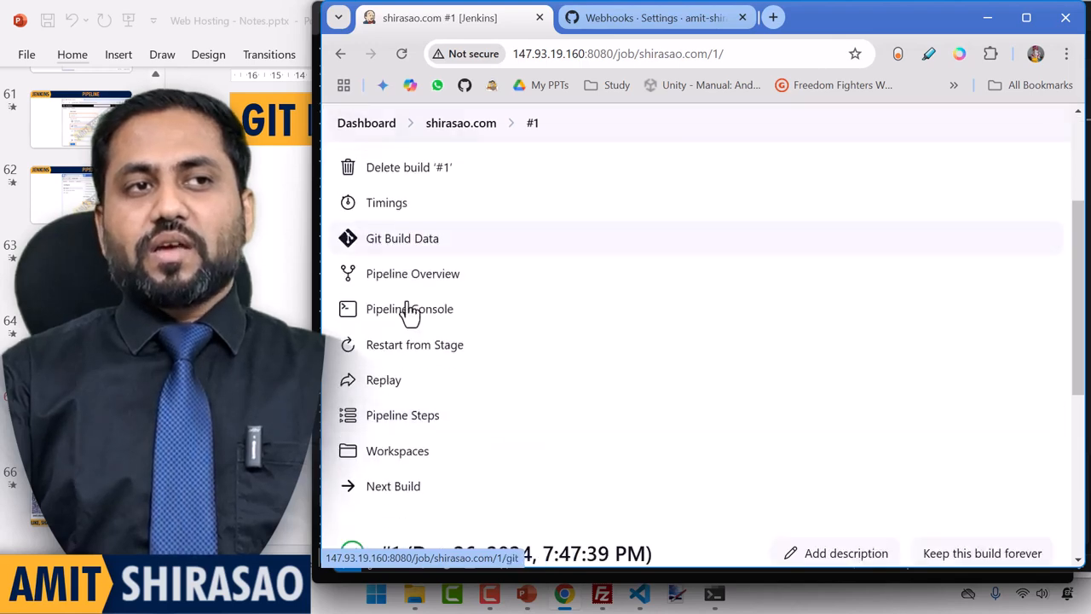
scroll(409, 308, "up", 3)
left_click(408, 247)
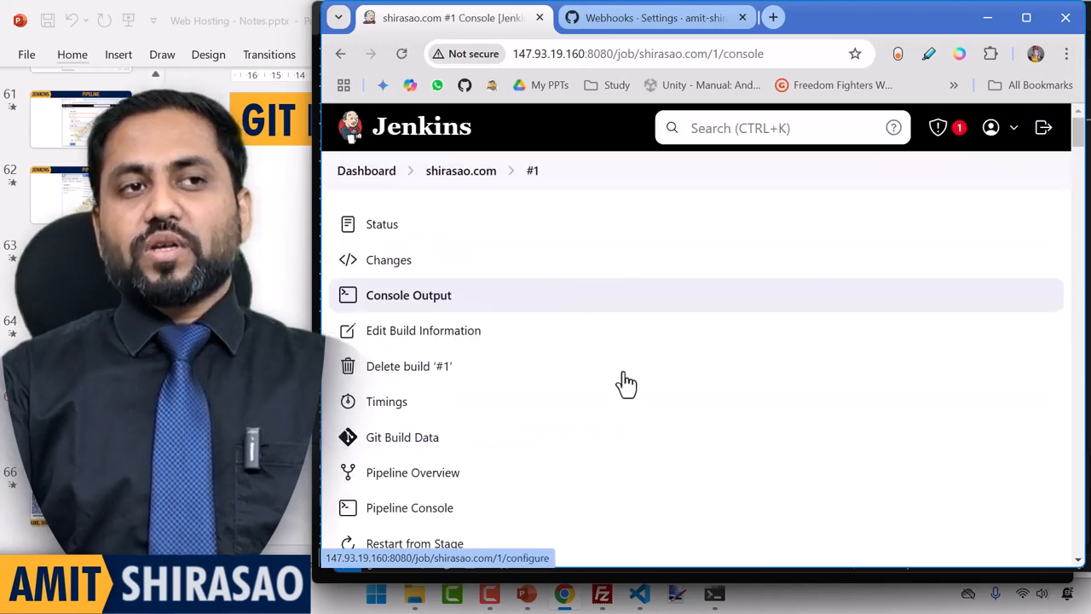
Examine the first line of build #1's console output to see which user started the build
scroll(621, 383, "down", 5)
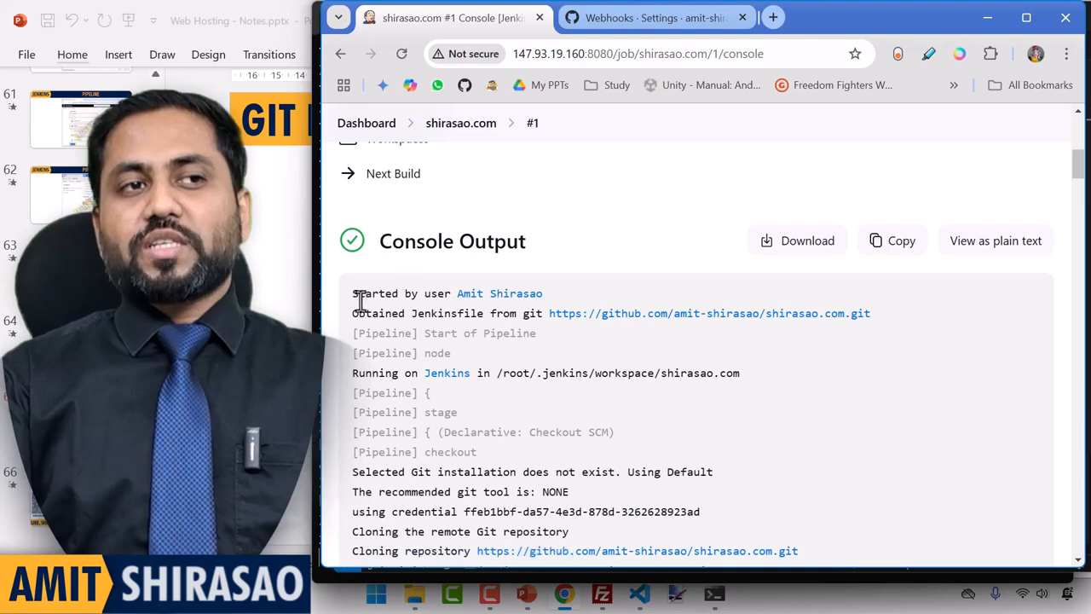
left_click_drag(352, 293, 573, 305)
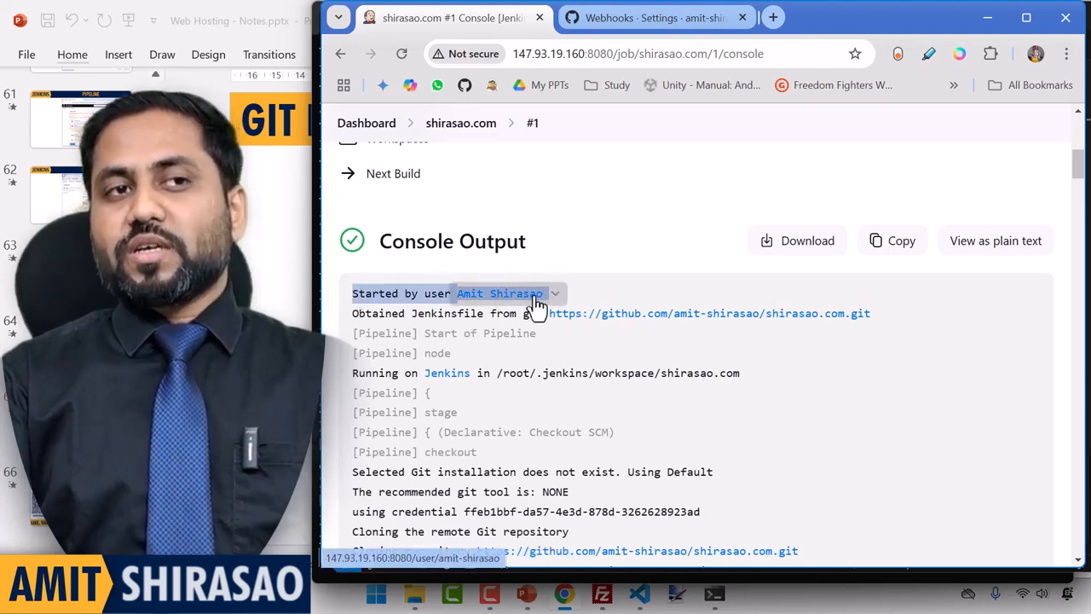
left_click(554, 294)
left_click(987, 328)
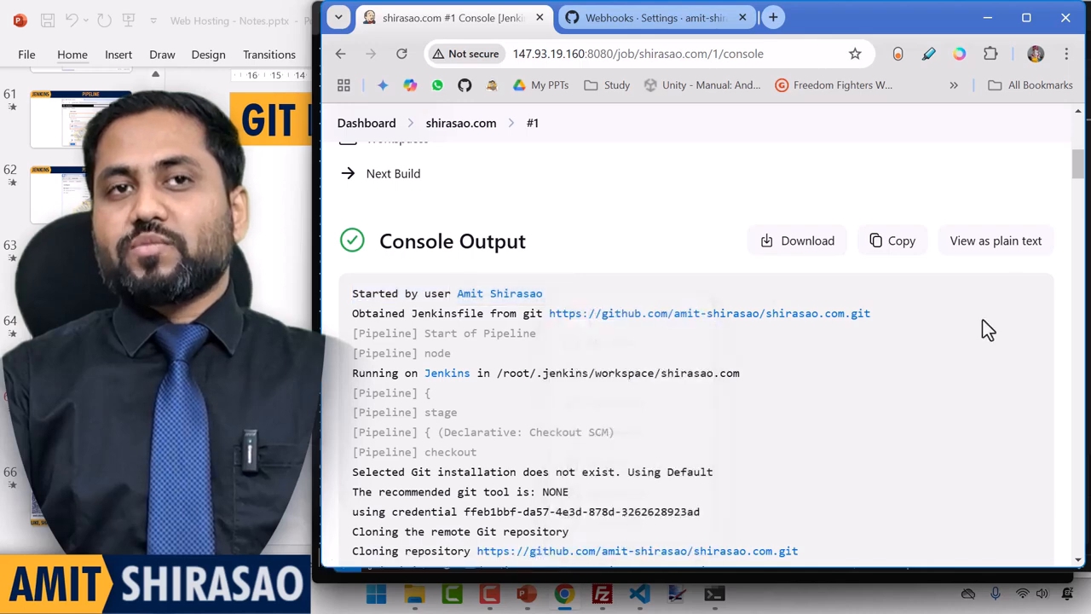
Check which account is signed in to Jenkins, shrinking the page until the account name shows in the header
scroll(937, 417, "up", 5)
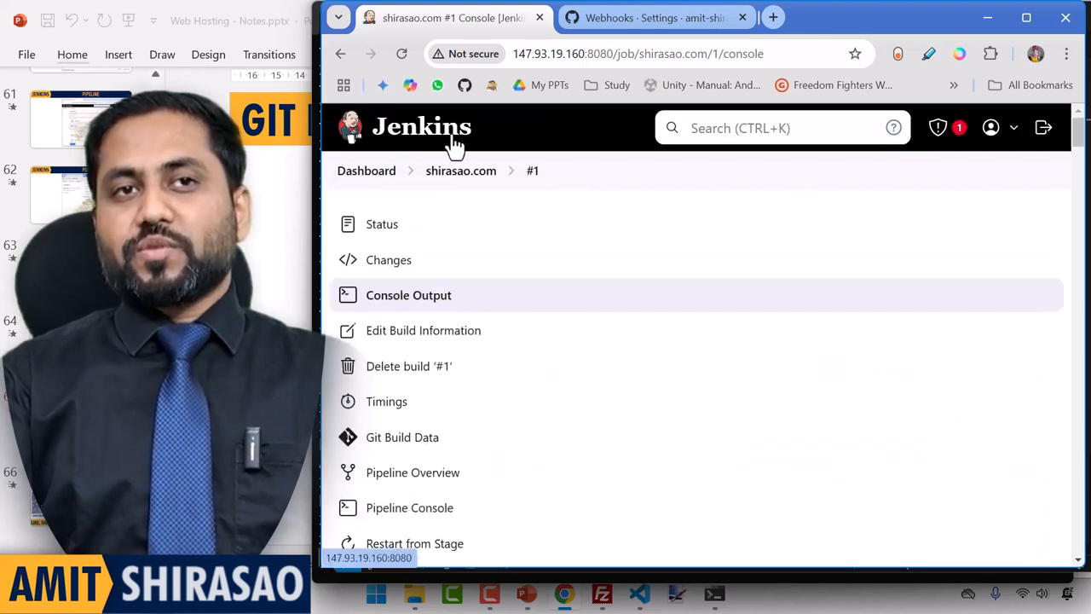
left_click(1016, 142)
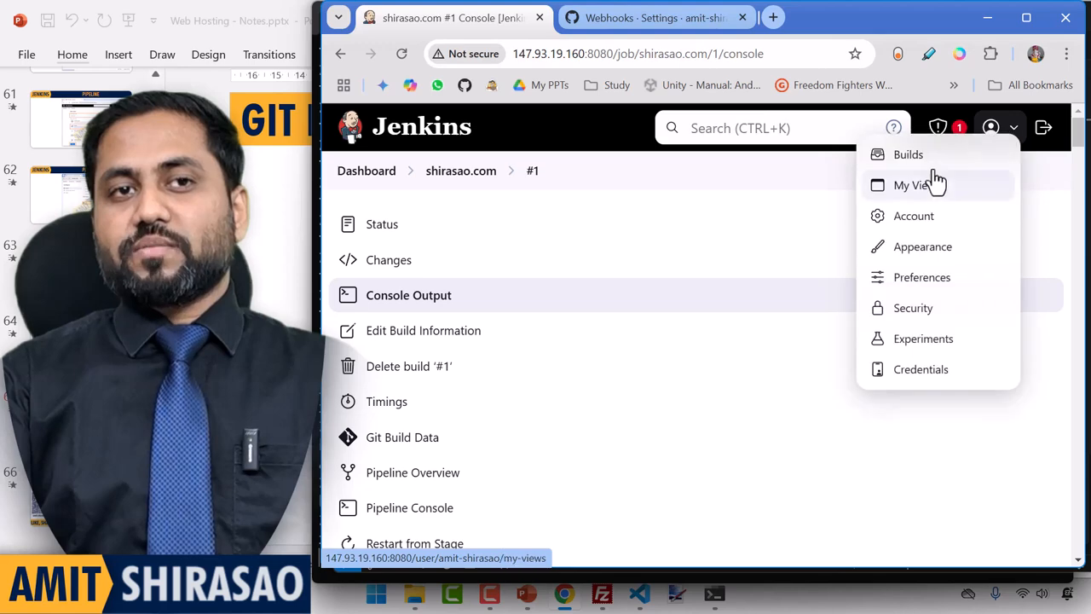
key("ctrl+minus")
key("ctrl+minus")
key("ctrl+minus")
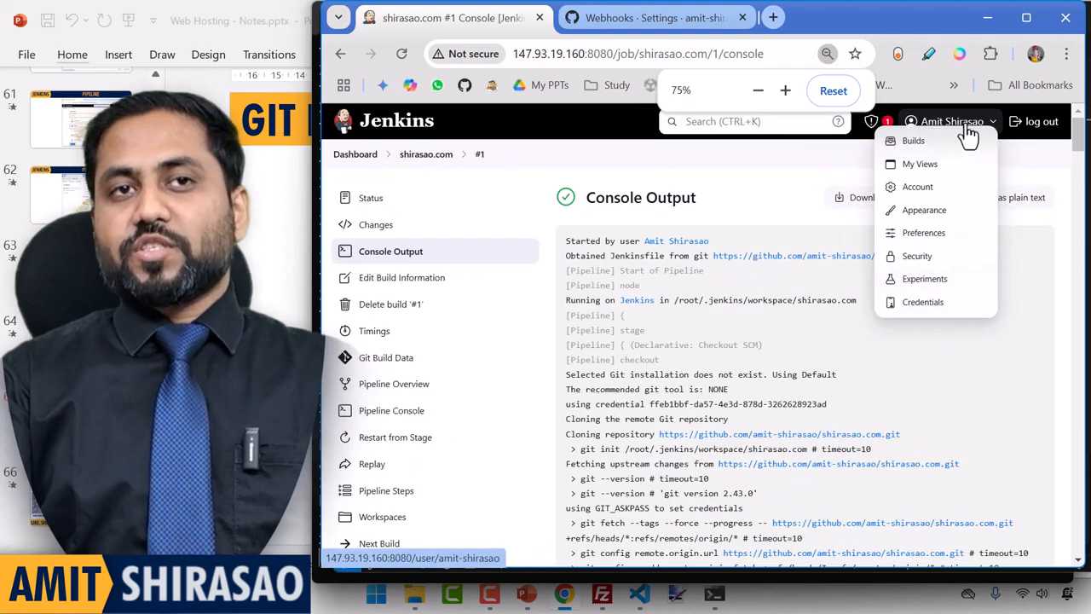
left_click(740, 344)
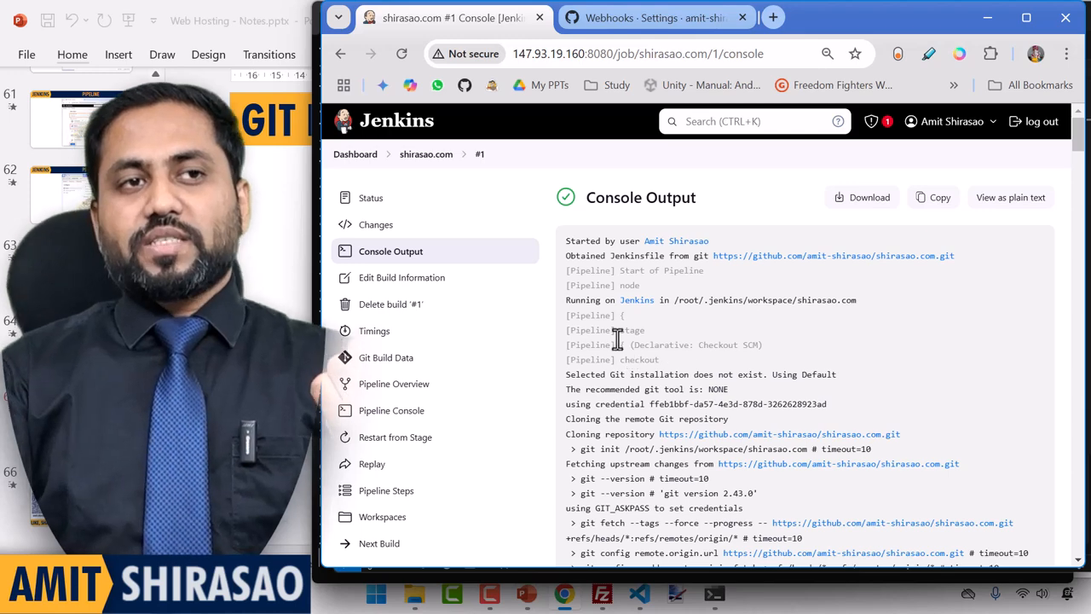
Enlarge build #1's console output and examine the line naming the Git repository that supplied the Jenkinsfile
key("ctrl+plus")
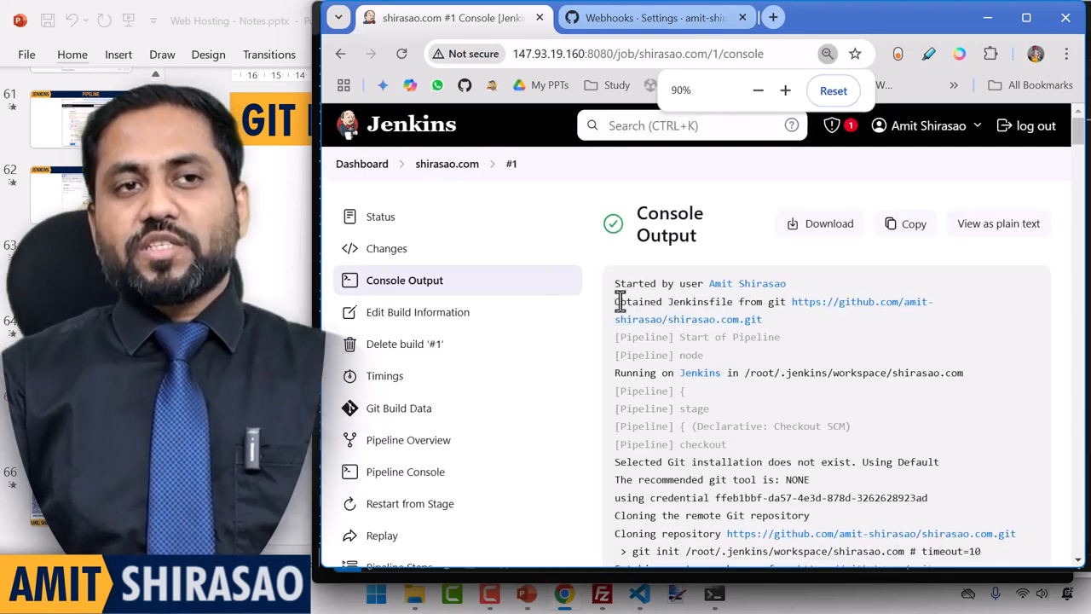
left_click_drag(620, 302, 936, 302)
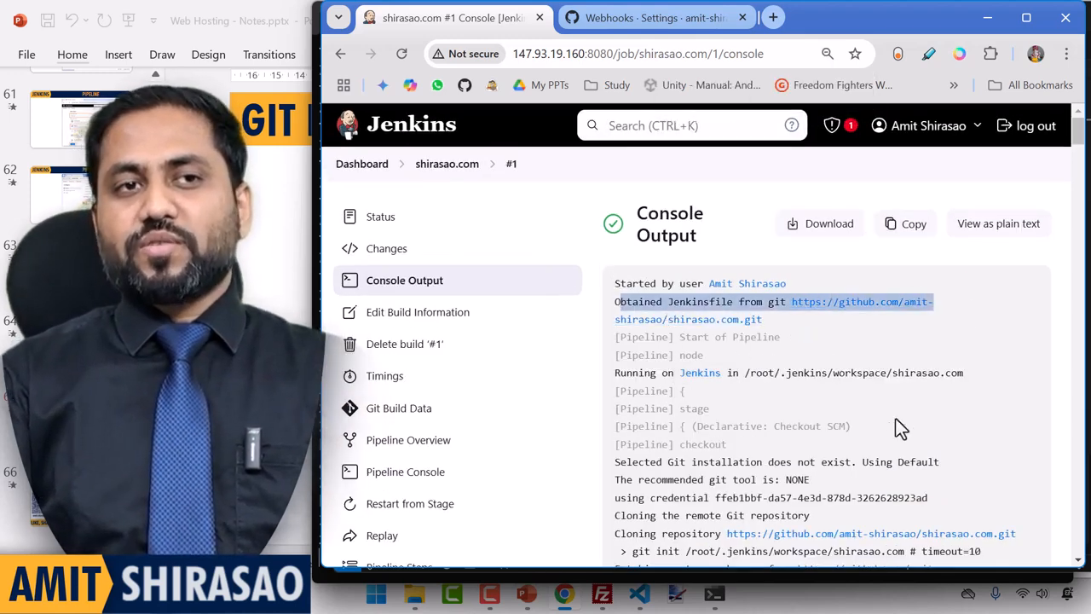
left_click(893, 440)
key("ctrl+minus")
key("ctrl+minus")
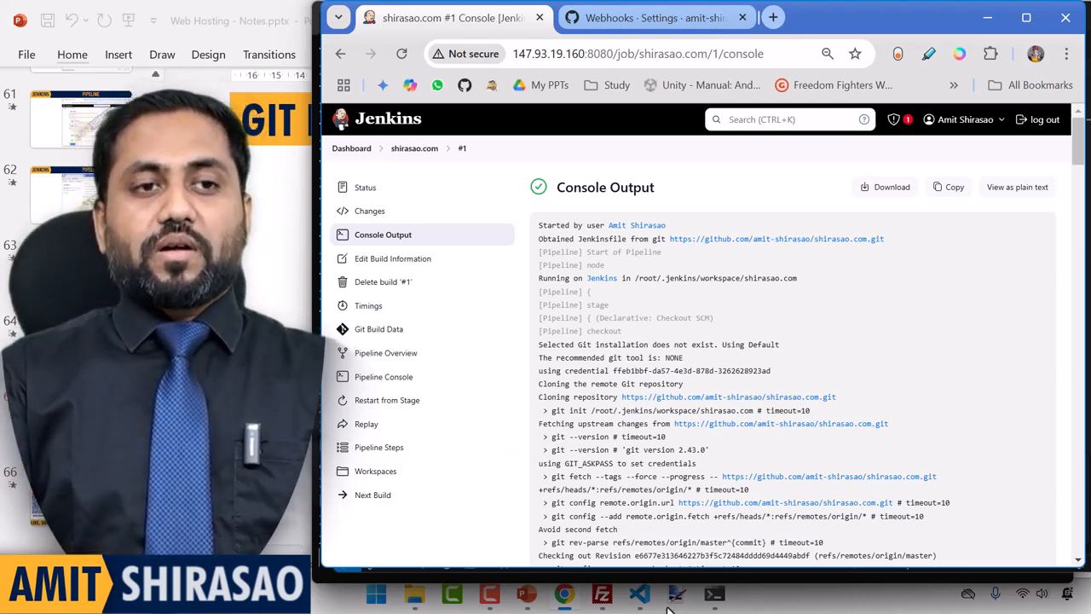
Close the terminal session in which Jenkins is running, and try to reload Jenkins at 147.93.19.160:8080 in Chrome
left_click(714, 595)
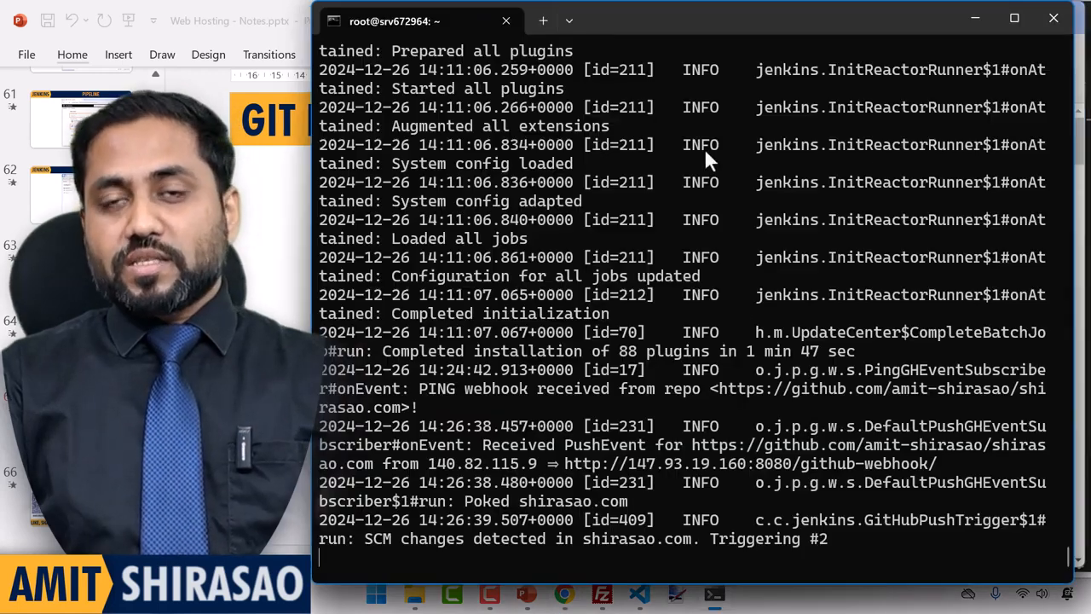
left_click(505, 21)
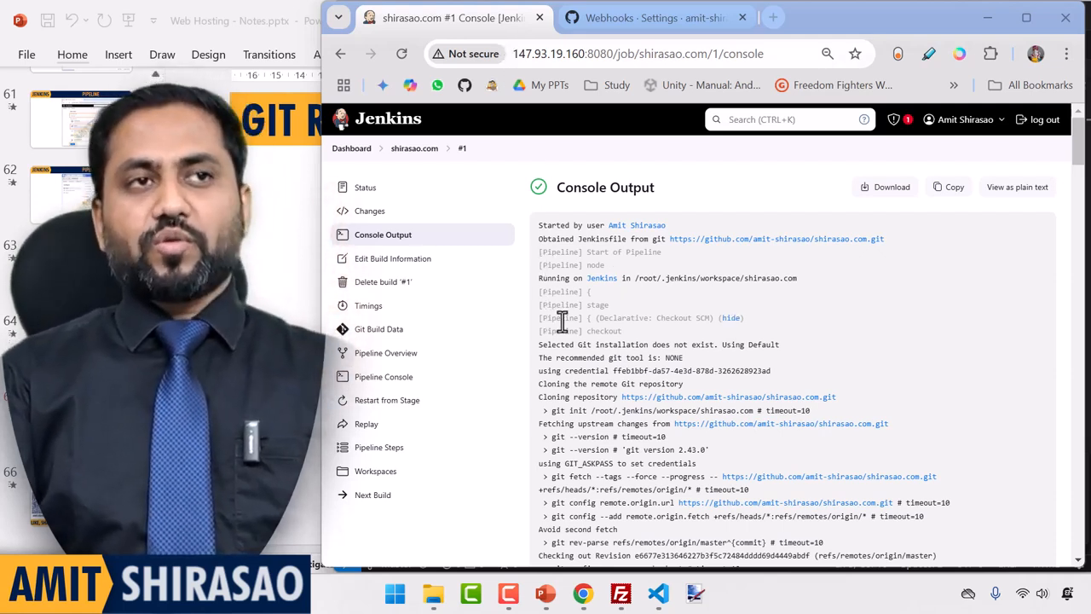
left_click(628, 54)
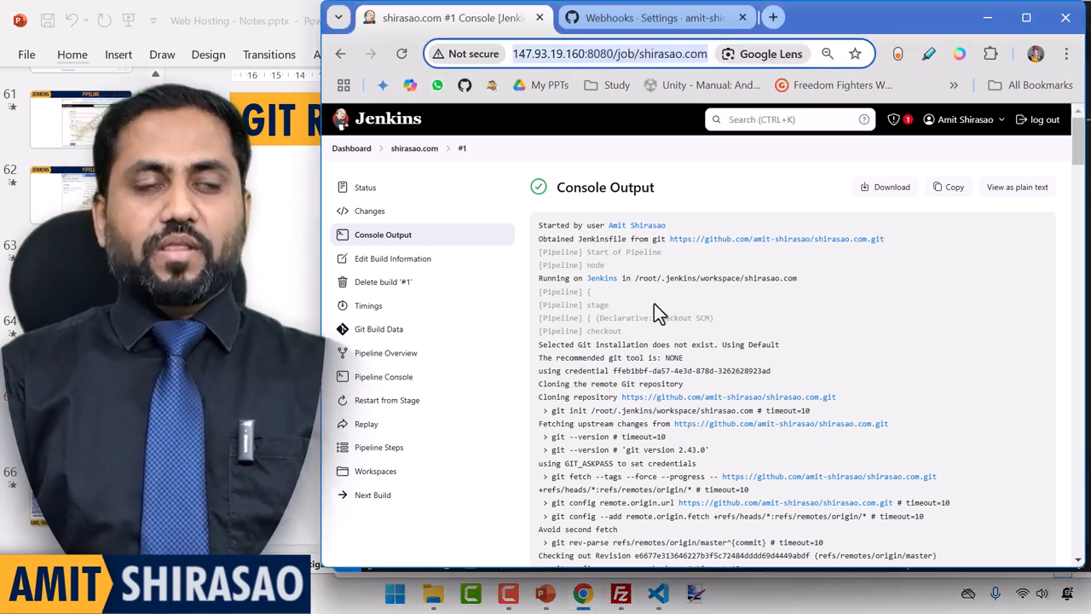
key("Return")
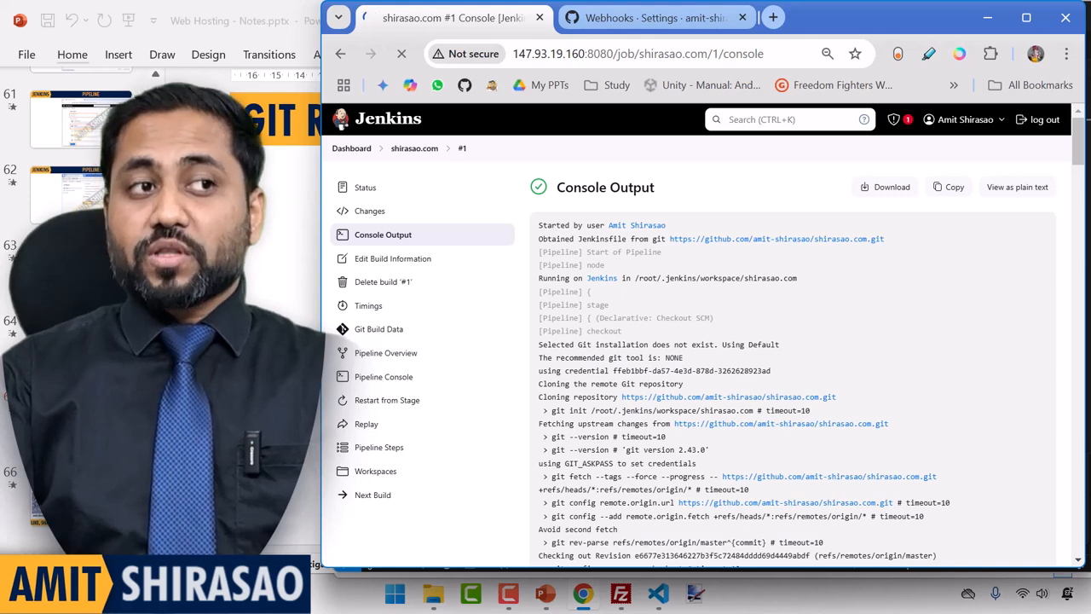
Switch to PowerPoint, close Web Hosting - Notes.pptx, and open the recent presentation Web Hosting.pptx
key("alt+Tab")
key("Up")
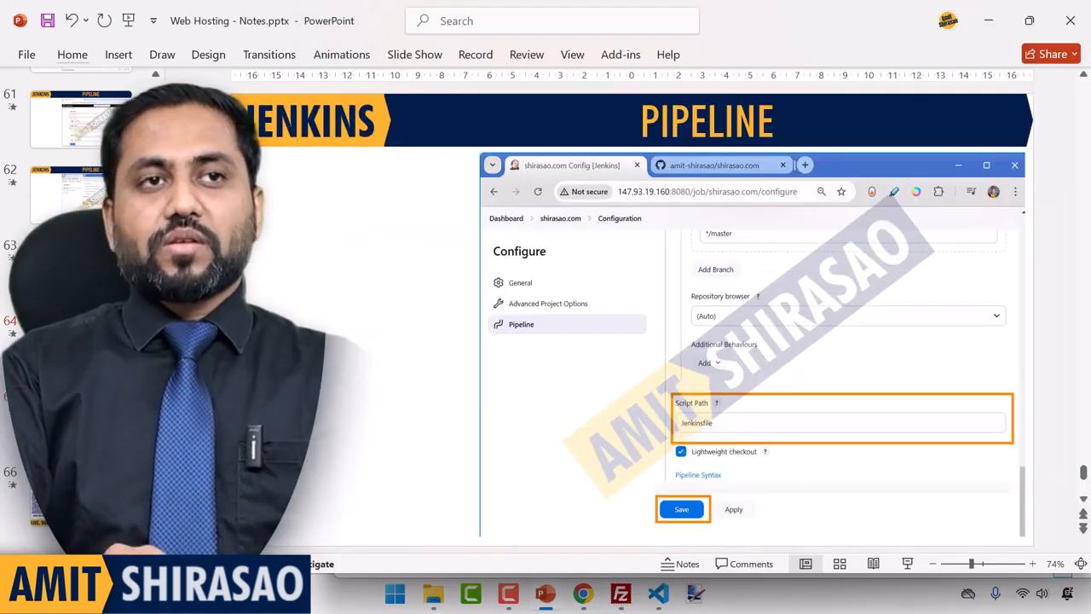
key("Down")
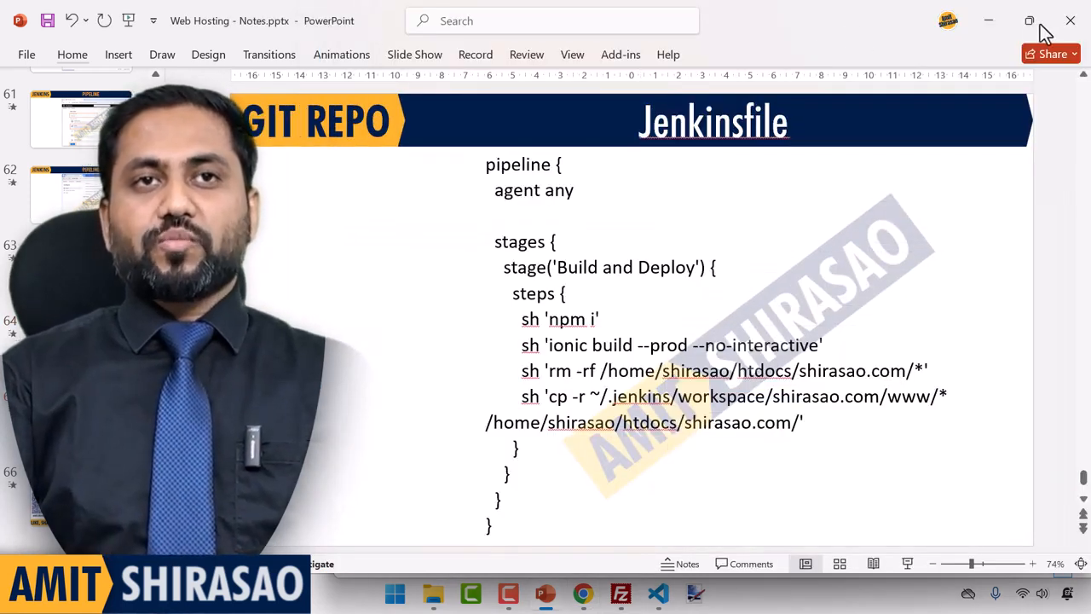
left_click(1067, 22)
left_click(548, 417)
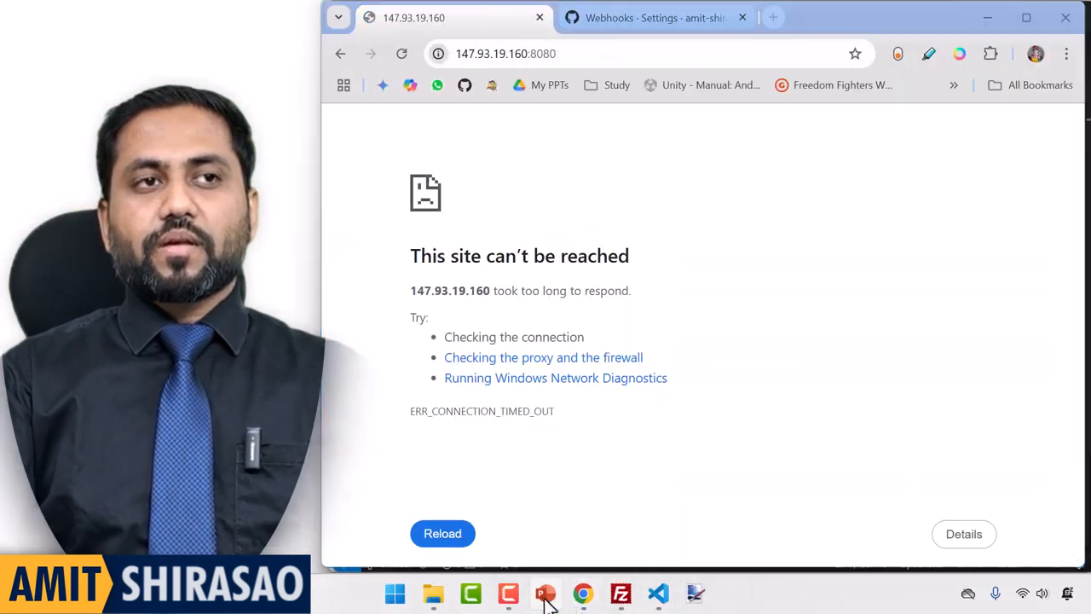
right_click(545, 597)
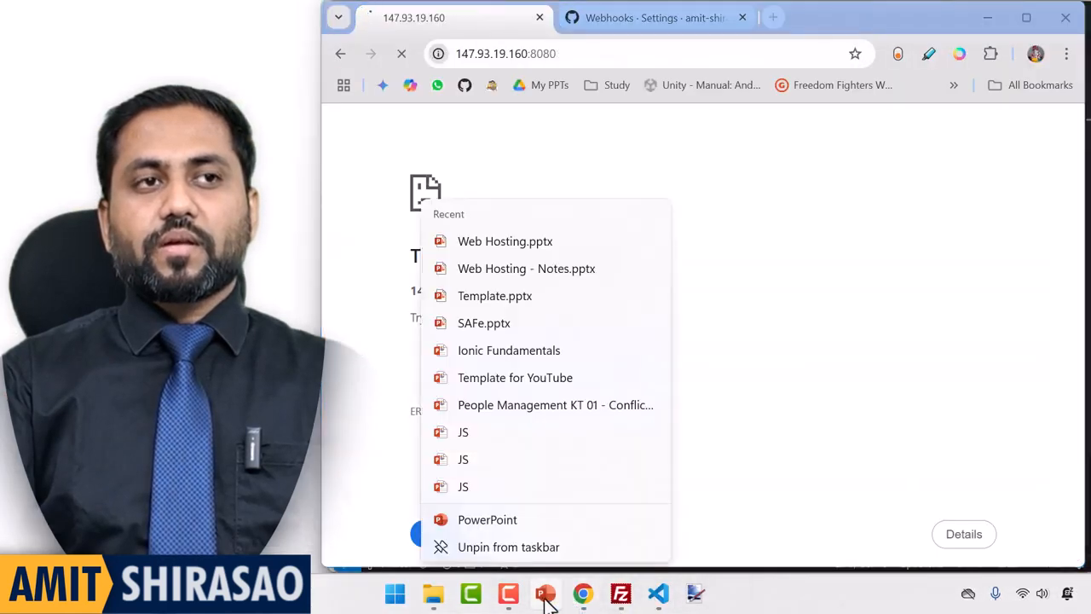
left_click(554, 244)
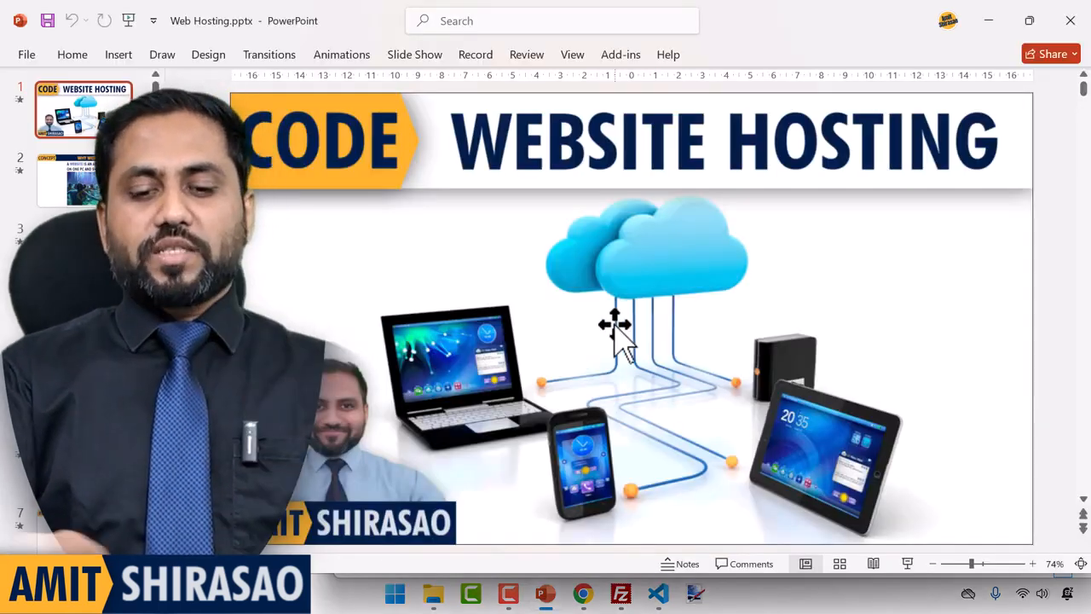
Find the "Keep Jenkins running all the time" slide with the jenkins.service terminal screenshot and start the slide show from it
key("End")
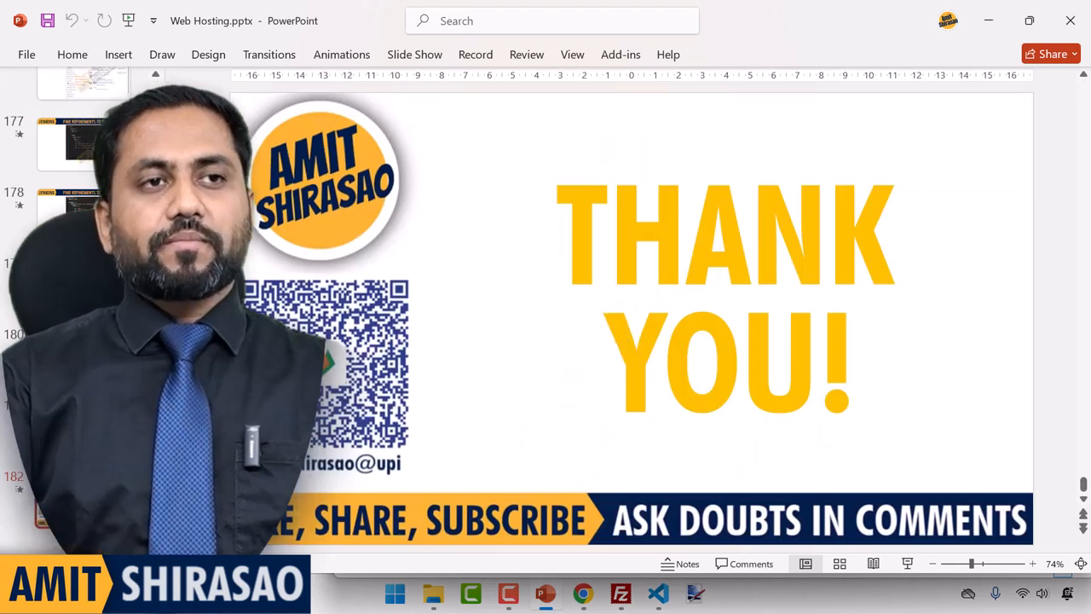
scroll(618, 356, "up", 2)
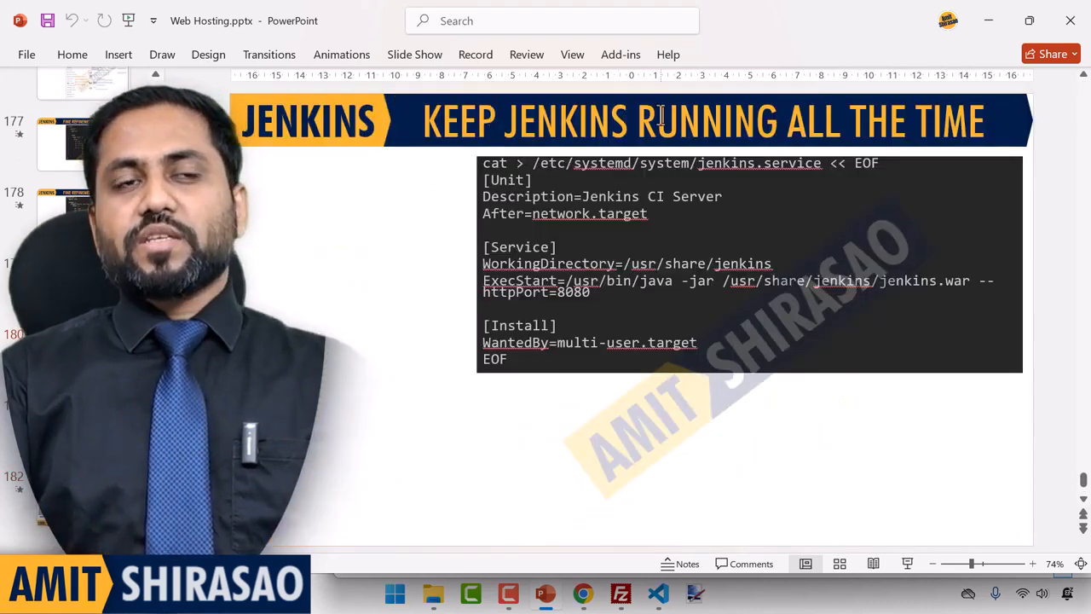
left_click(109, 214)
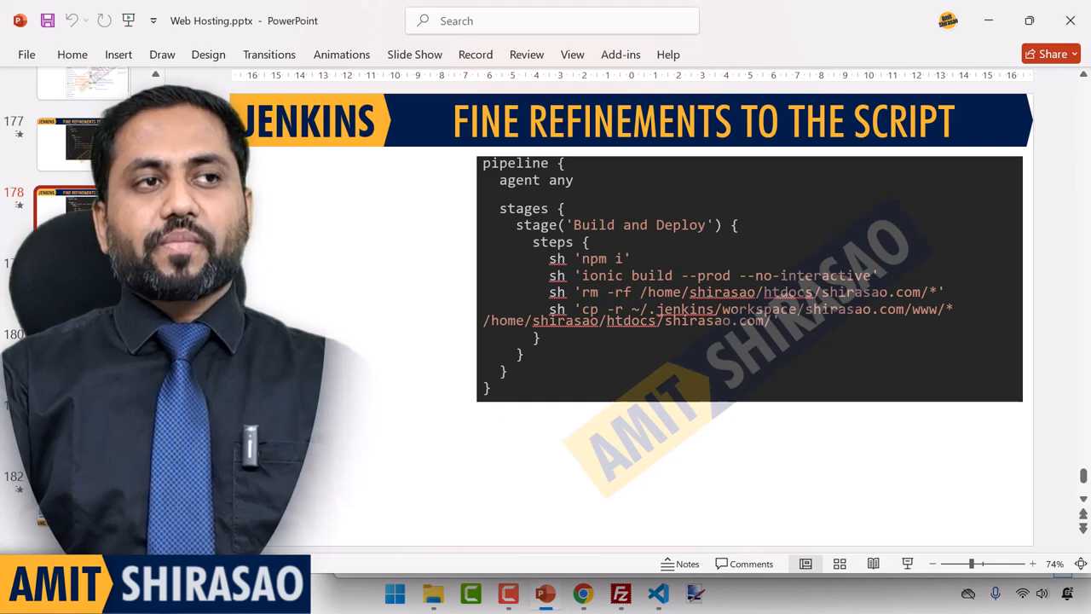
scroll(585, 502, "down", 2)
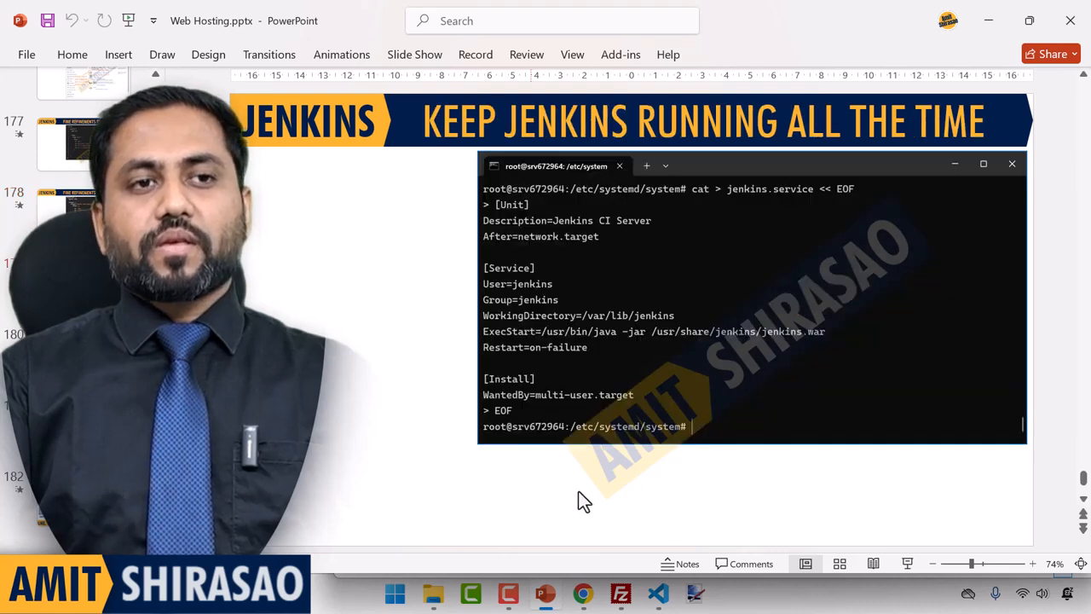
left_click(909, 565)
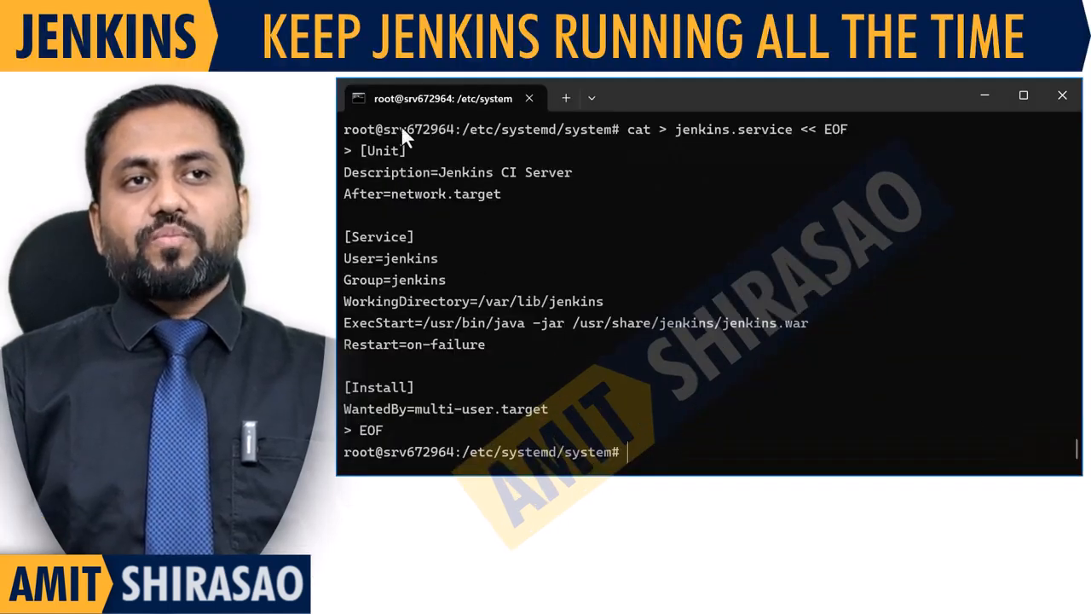
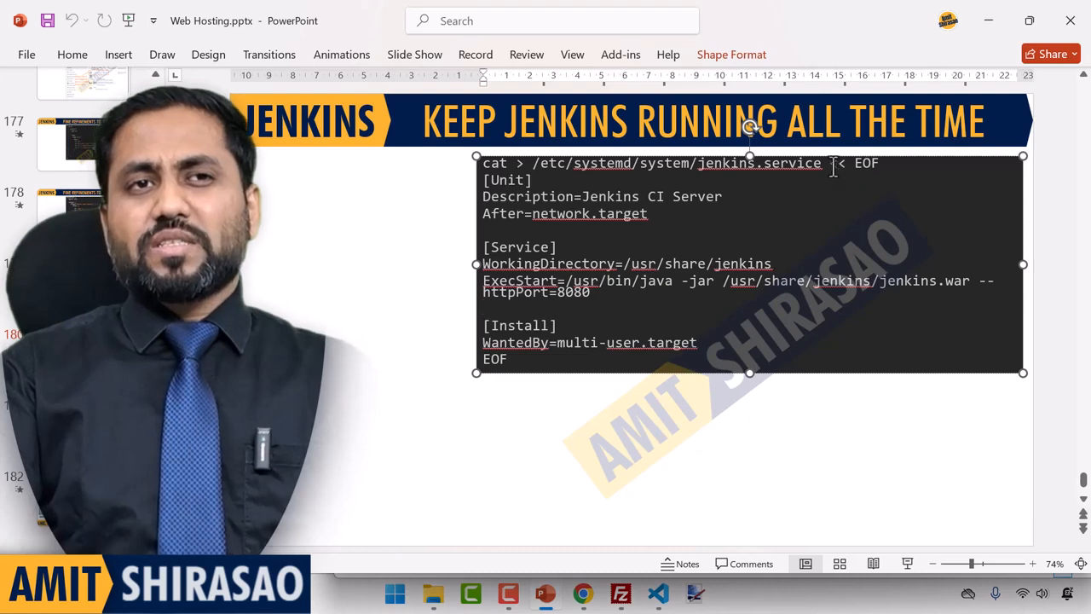
Delete "<< EOF" from the cat line in the slide's code box, select the remaining line, and undo the deletion
left_click_drag(822, 168, 877, 163)
left_click(897, 171)
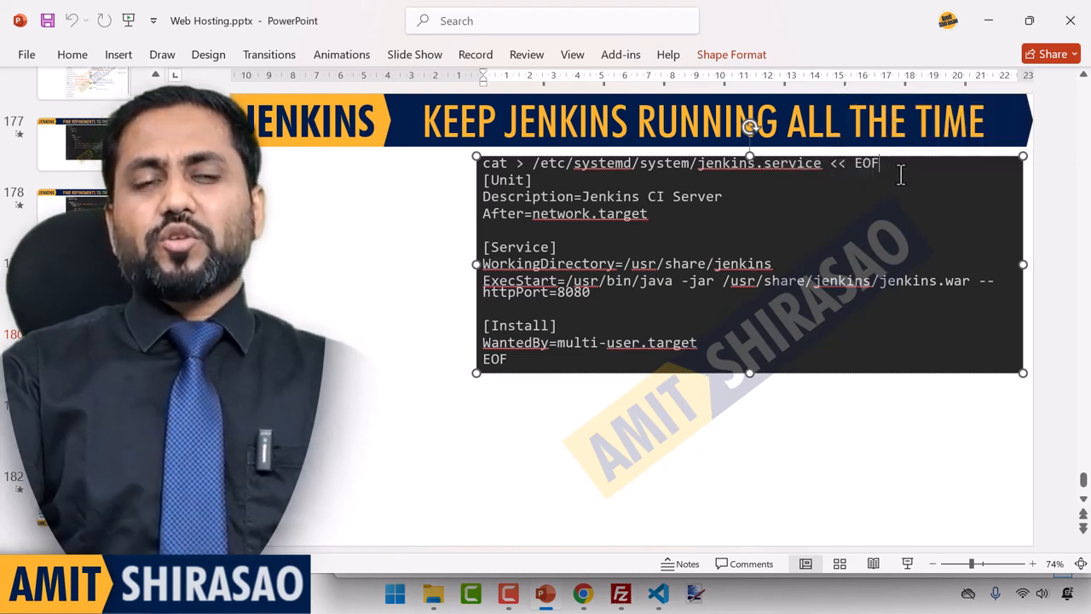
key("BackSpace")
key("BackSpace")
key("BackSpace")
key("BackSpace")
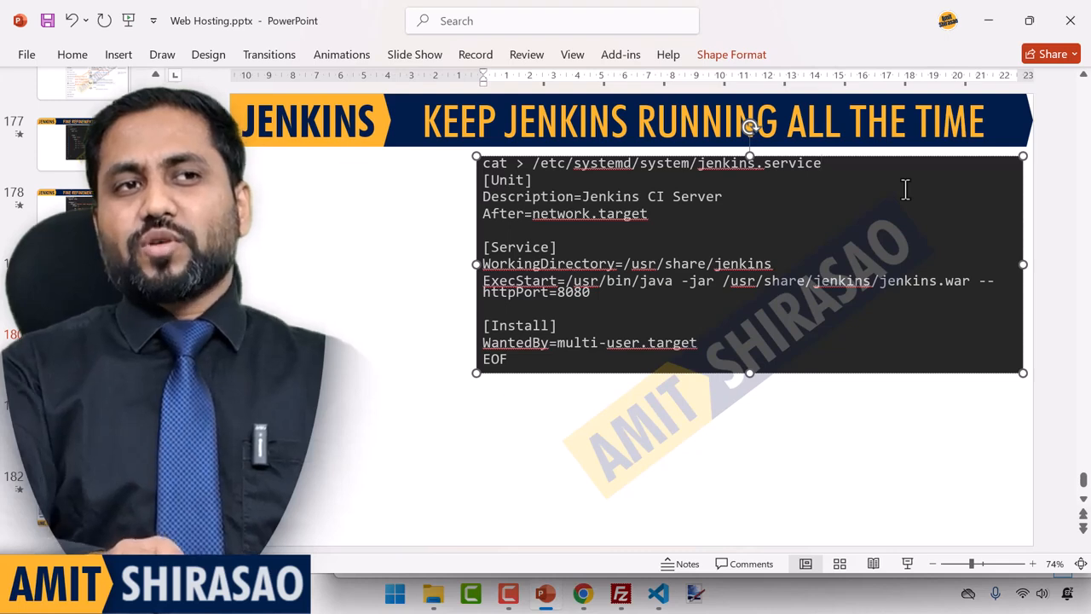
key("shift+Home")
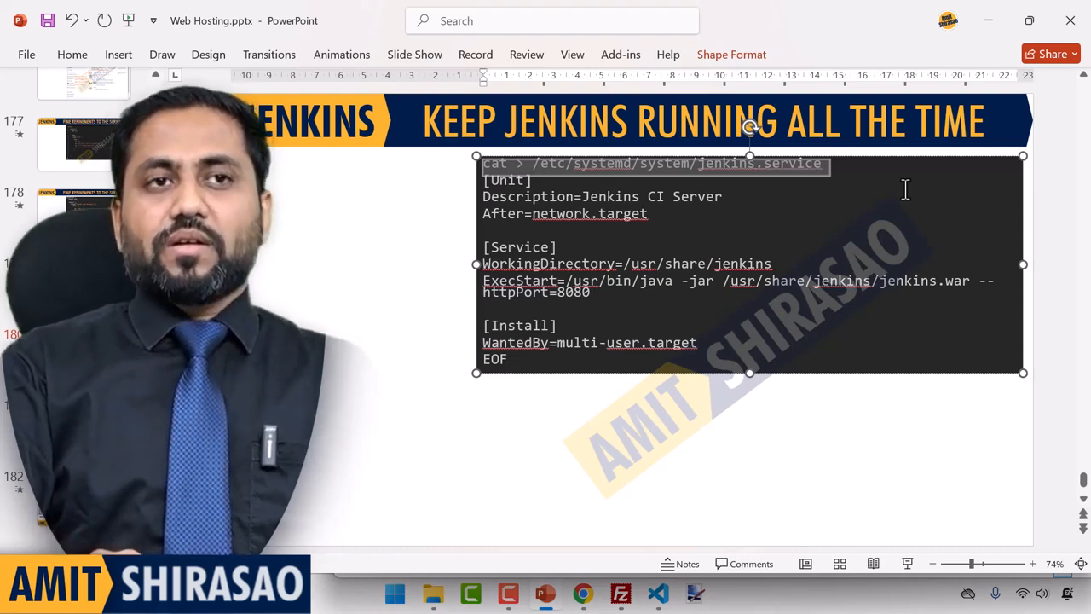
key("ctrl+z")
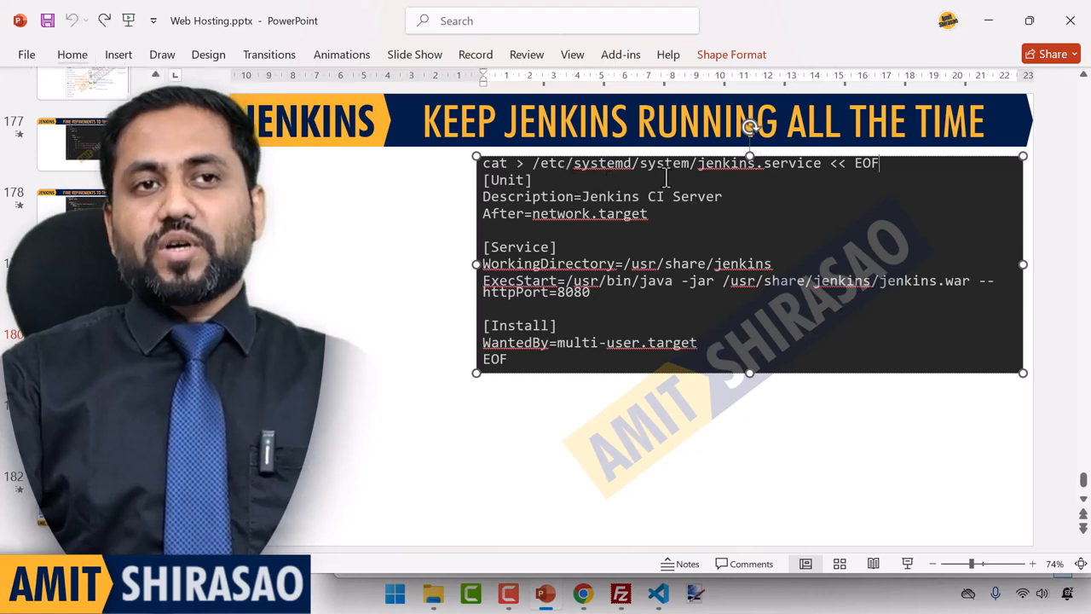
Examine the jenkins.service file name, the WorkingDirectory path, the jenkins.war path and the httpPort value in the slide's service definition
left_click_drag(696, 168, 825, 168)
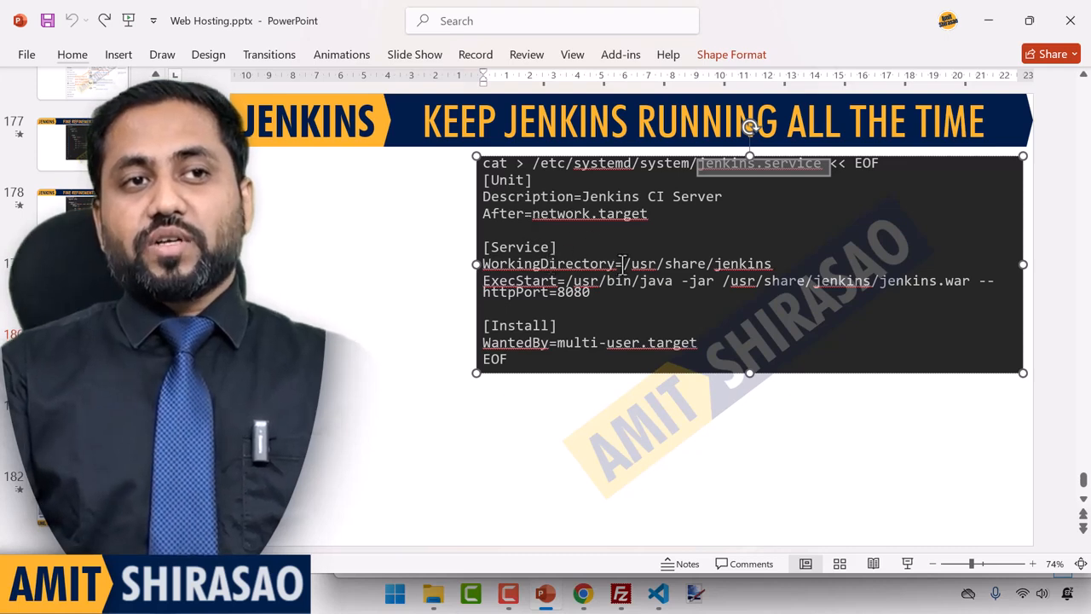
left_click_drag(616, 264, 778, 265)
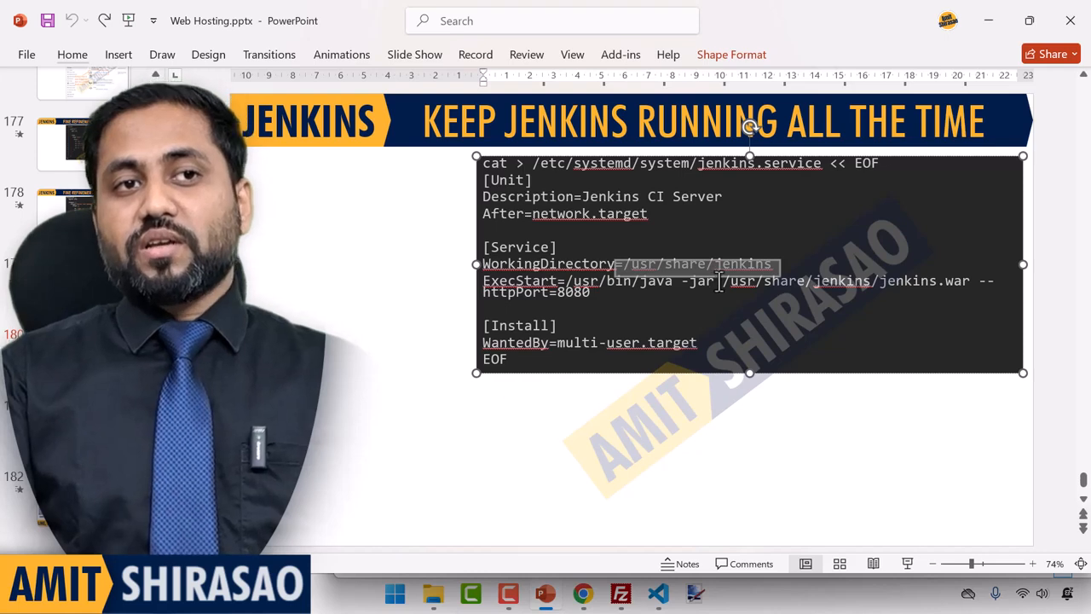
left_click_drag(719, 281, 957, 281)
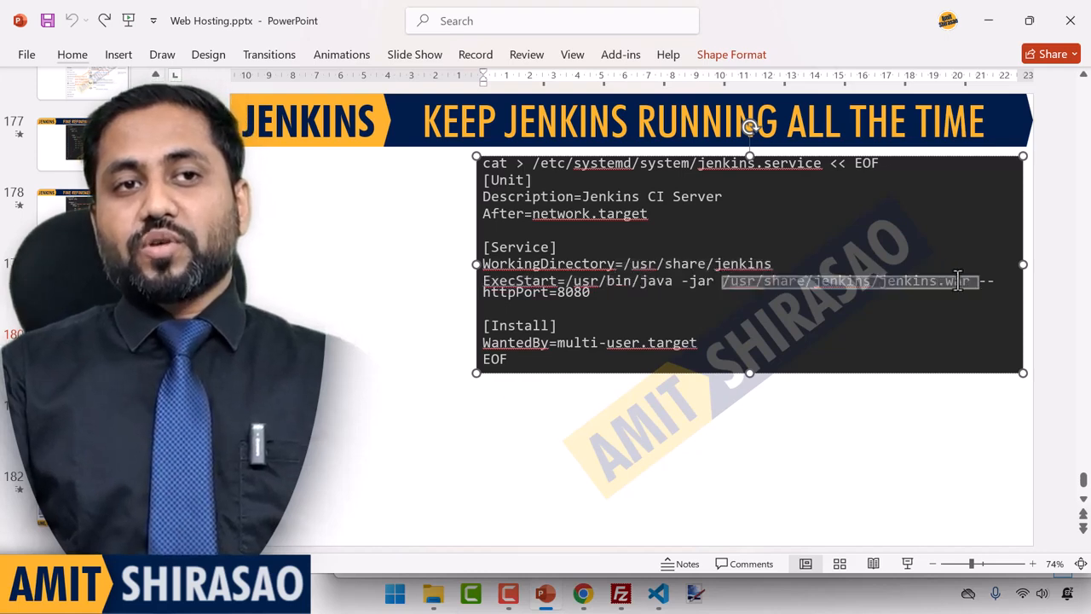
double_click(565, 295)
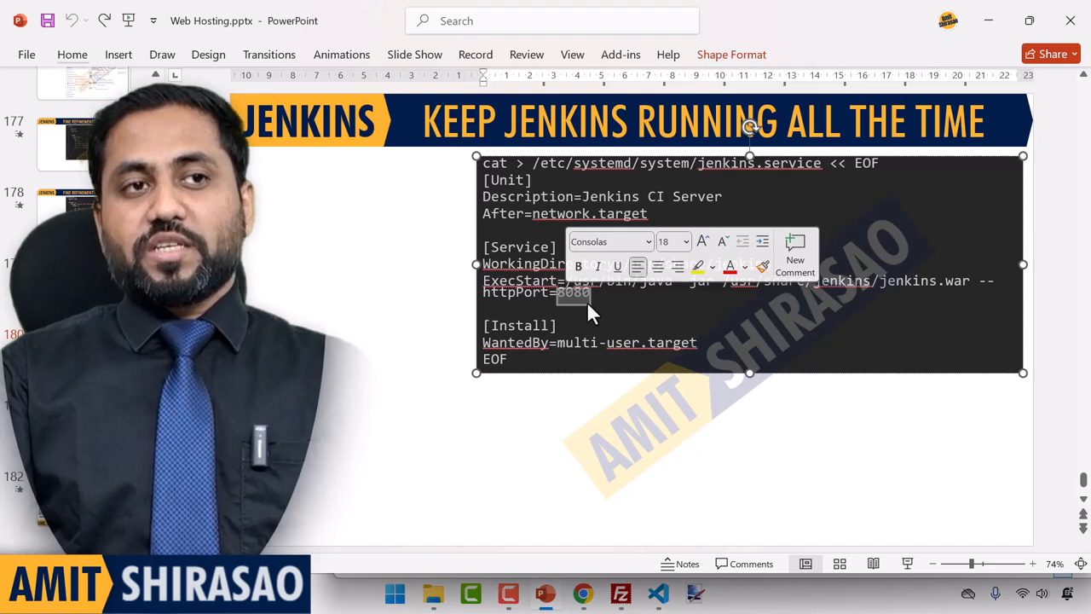
left_click(595, 295)
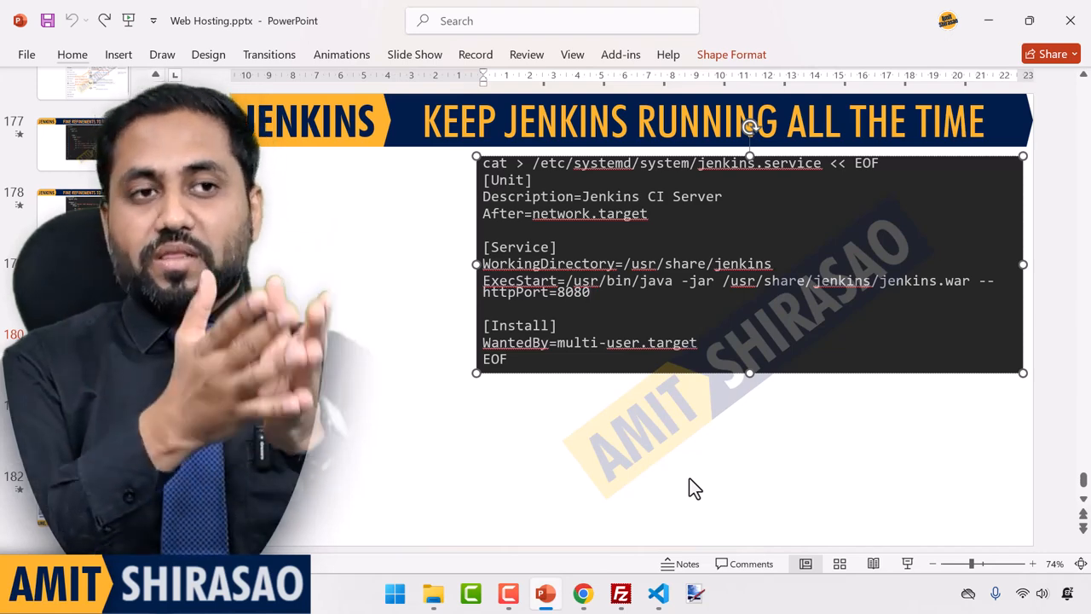
Switch to VS Code, change "I am" to "I'm" on line 5 of app.component.html, and save the file
left_click(658, 593)
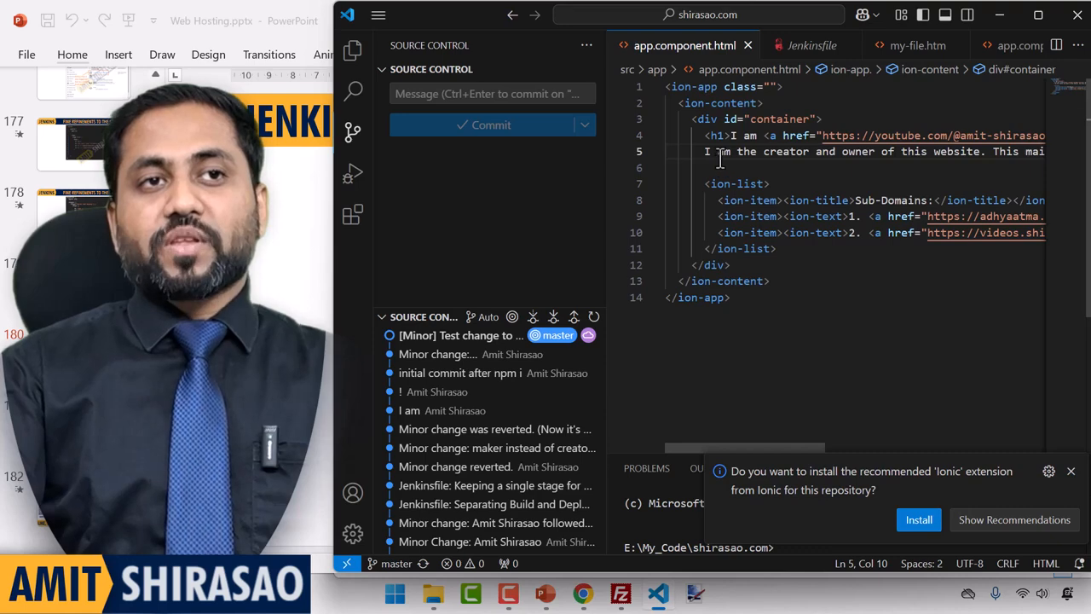
key("BackSpace")
key("BackSpace")
key("Delete")
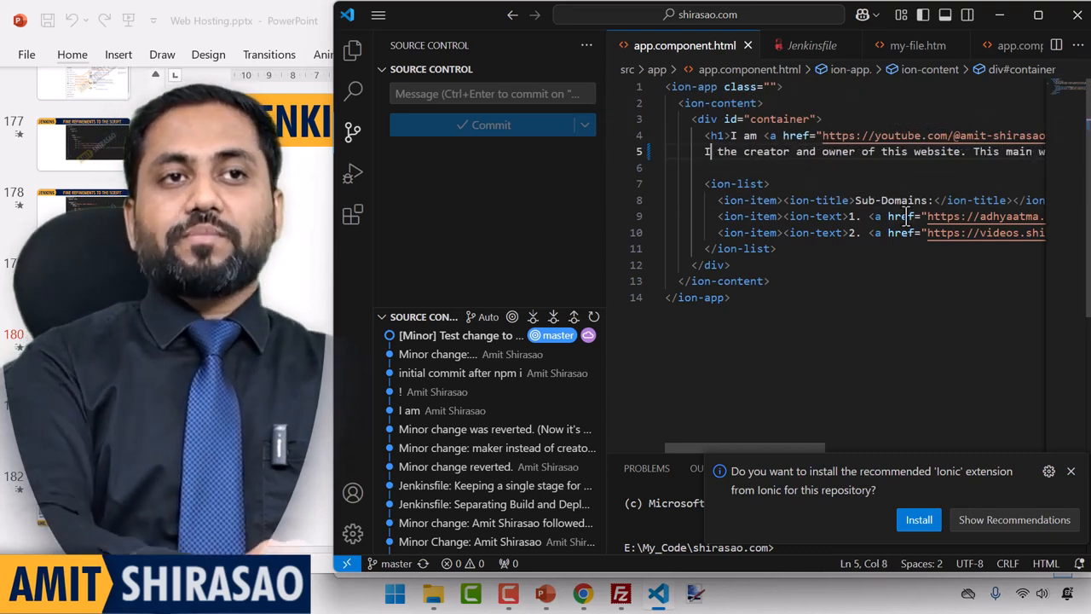
type("',")
key("BackSpace")
key("BackSpace")
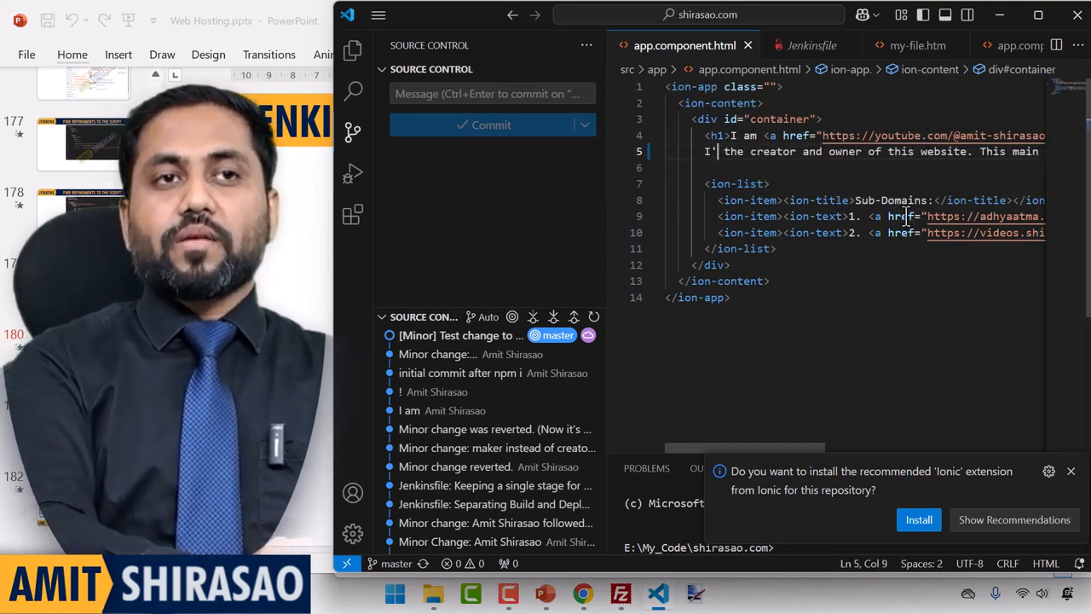
type("'m")
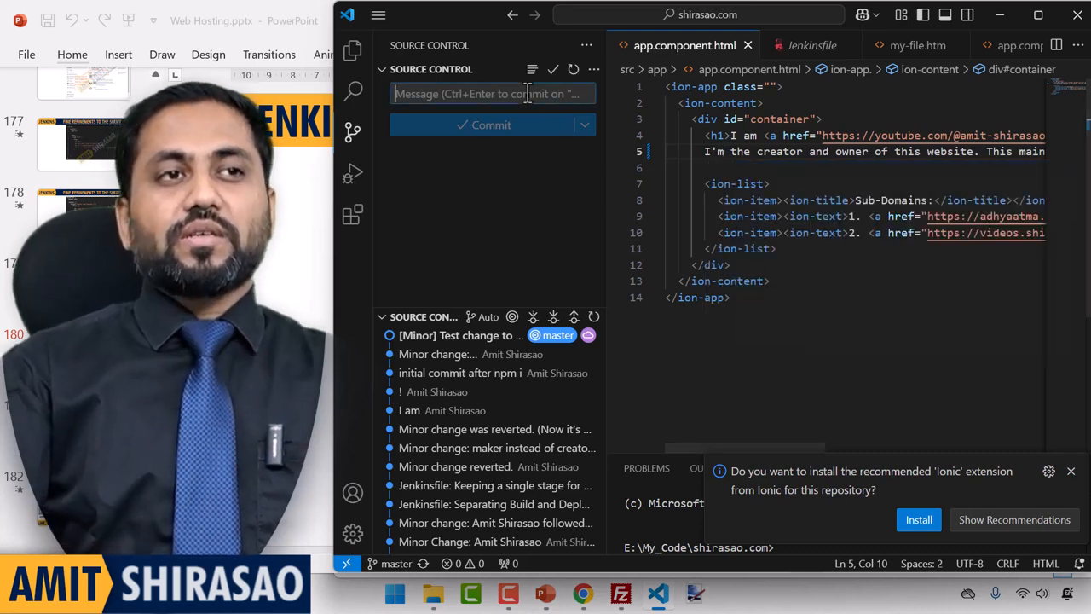
key("Escape")
key("ctrl+s")
Commit the app.component.html change with the message "test change 1" and sync it to the remote repository
key("ctrl+shift+g")
type("test")
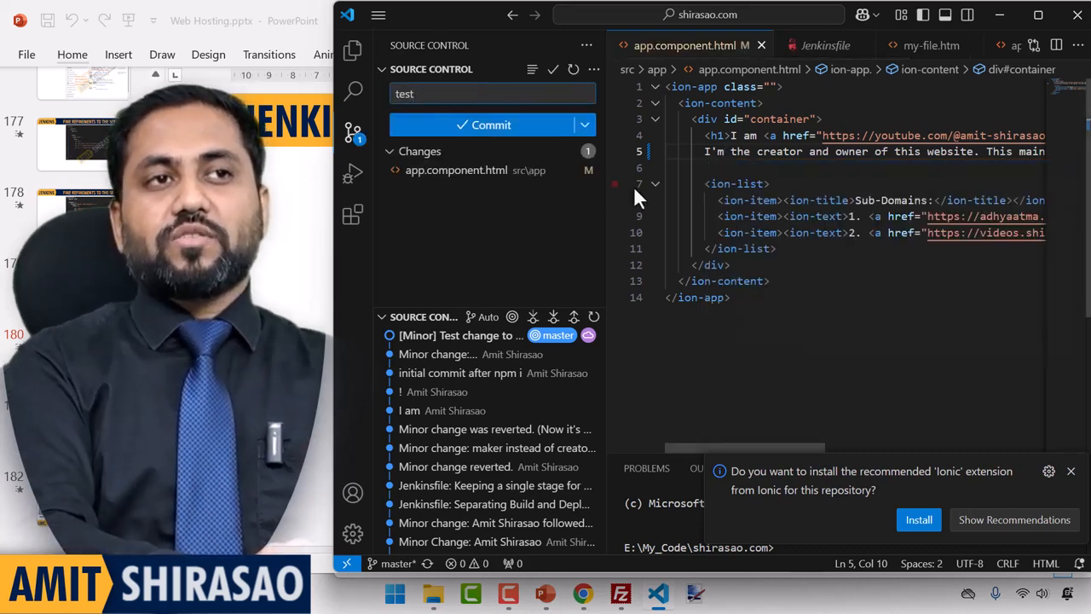
type(" change 1")
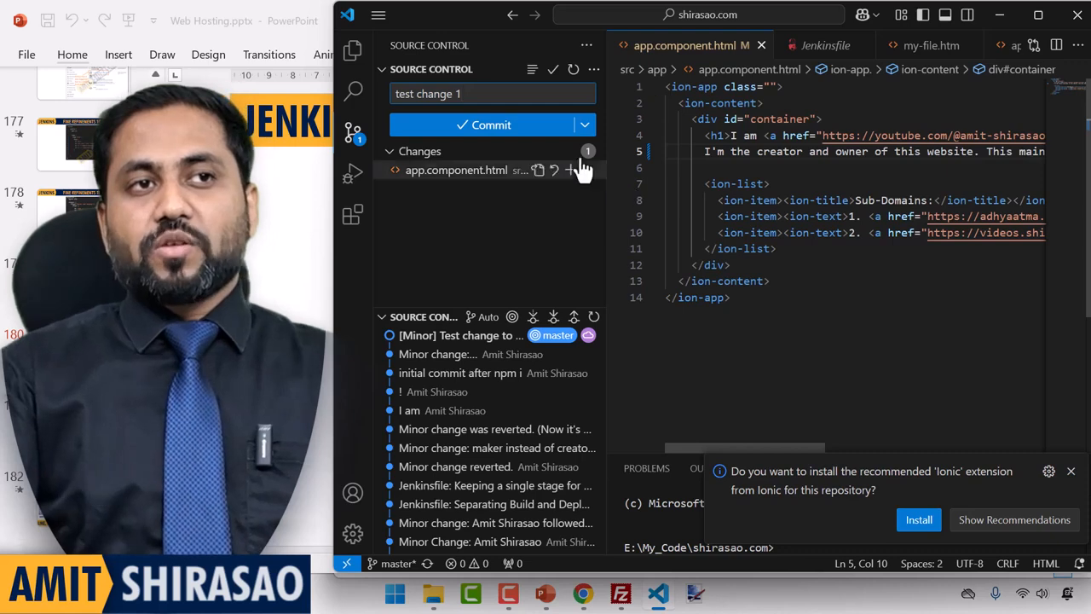
left_click(503, 125)
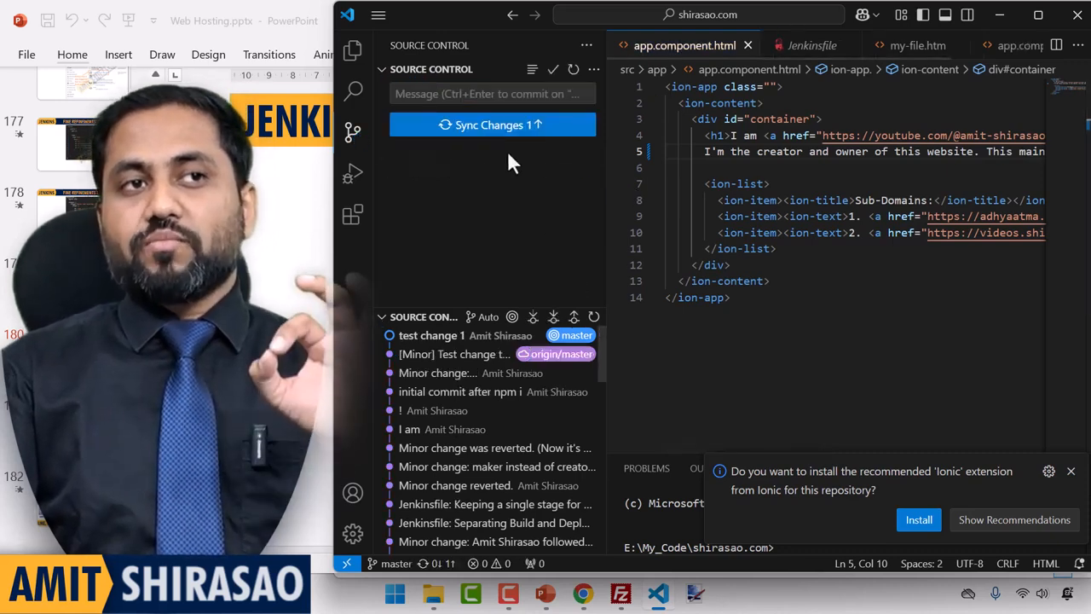
left_click(504, 127)
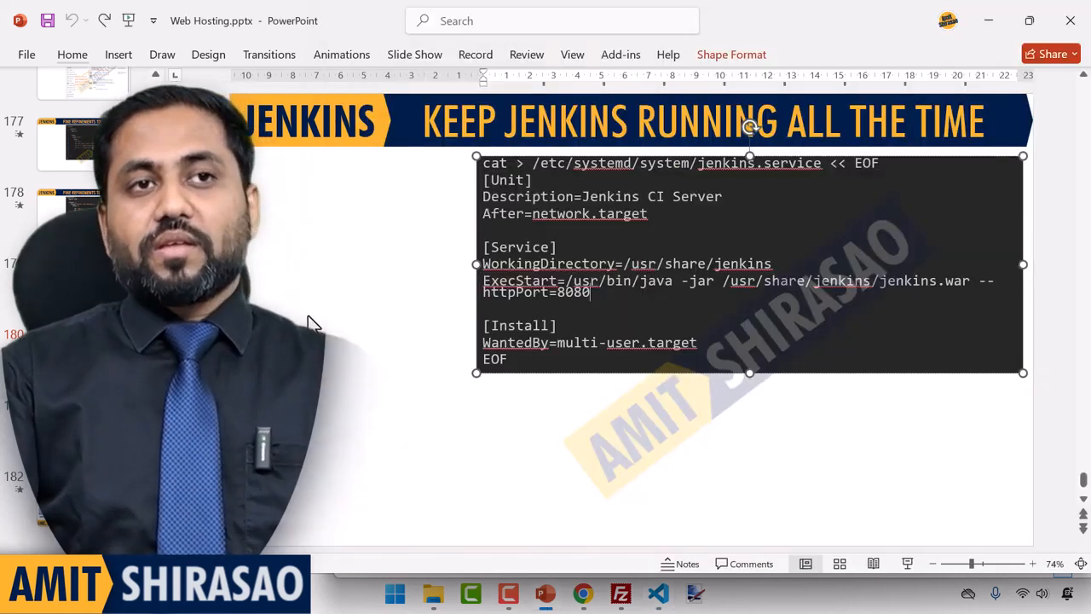
Highlight the path /etc/systemd/system/jenkins.service on the PowerPoint slide and open a Terminal window
left_click(312, 319)
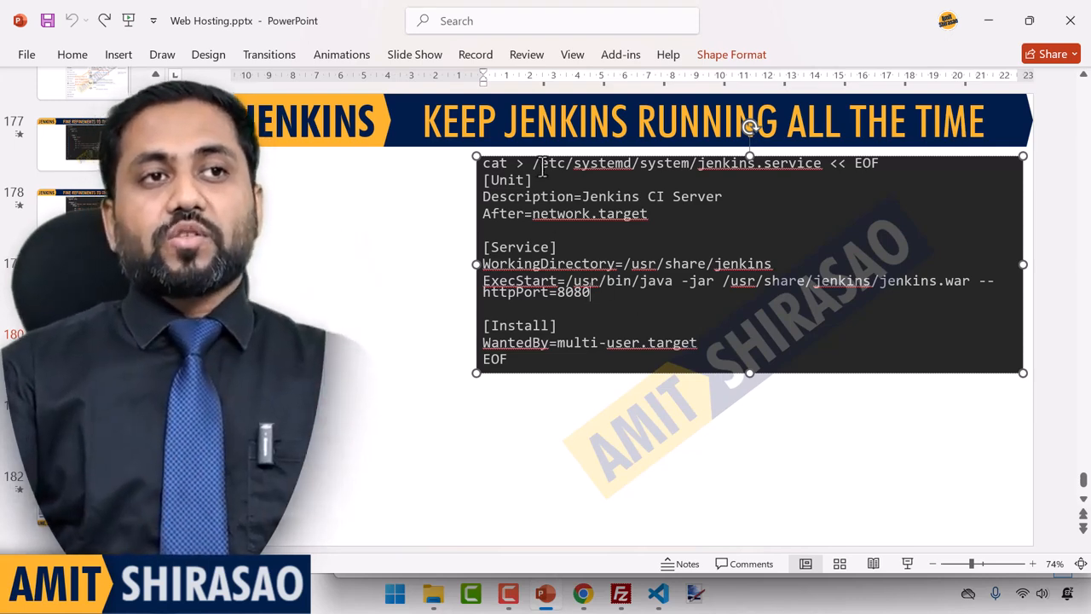
left_click_drag(535, 162, 792, 162)
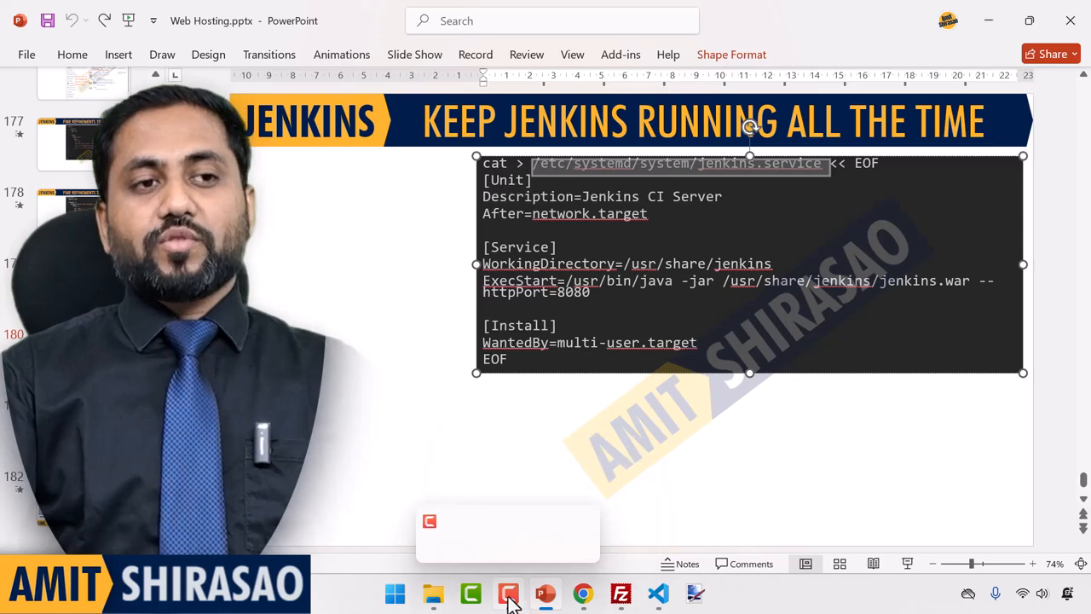
key("super")
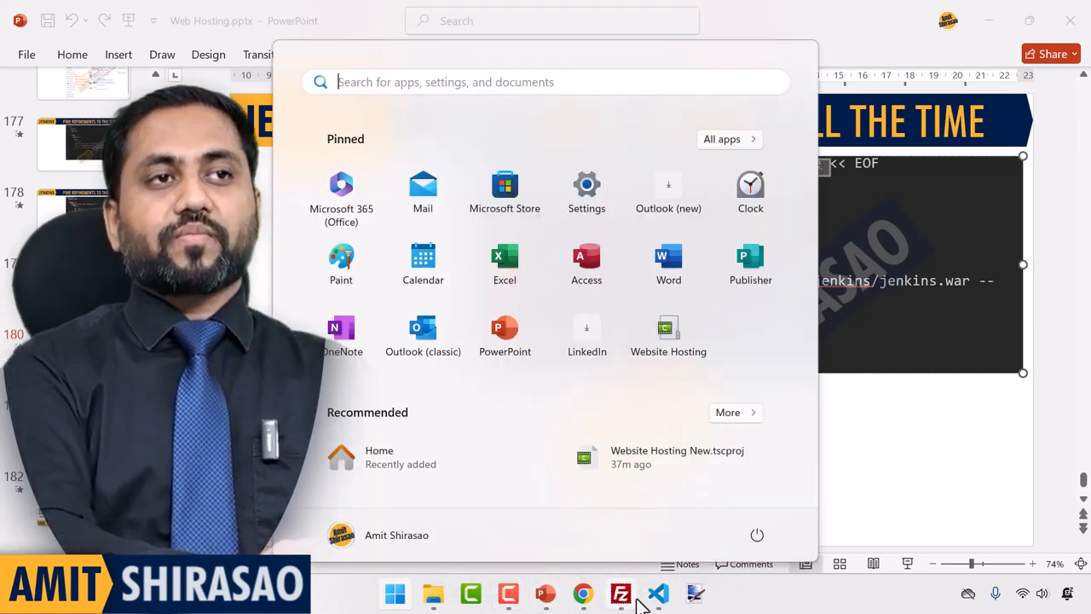
key("super")
type("term")
key("Return")
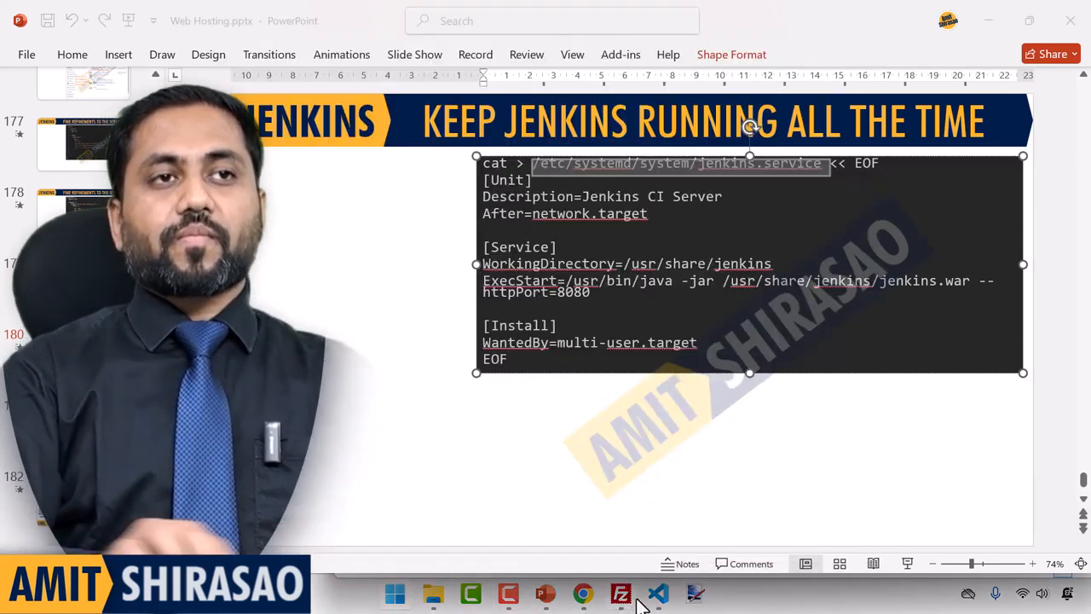
left_click_drag(645, 85, 735, 222)
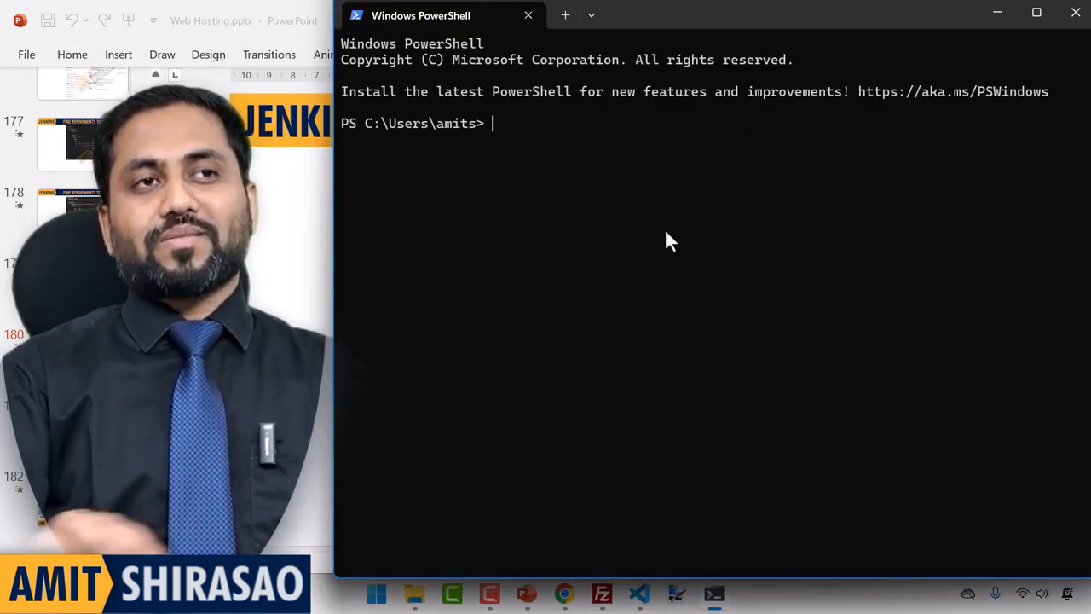
Try to make Command Prompt the default profile in Terminal's startup settings, and reopen Terminal
left_click(595, 17)
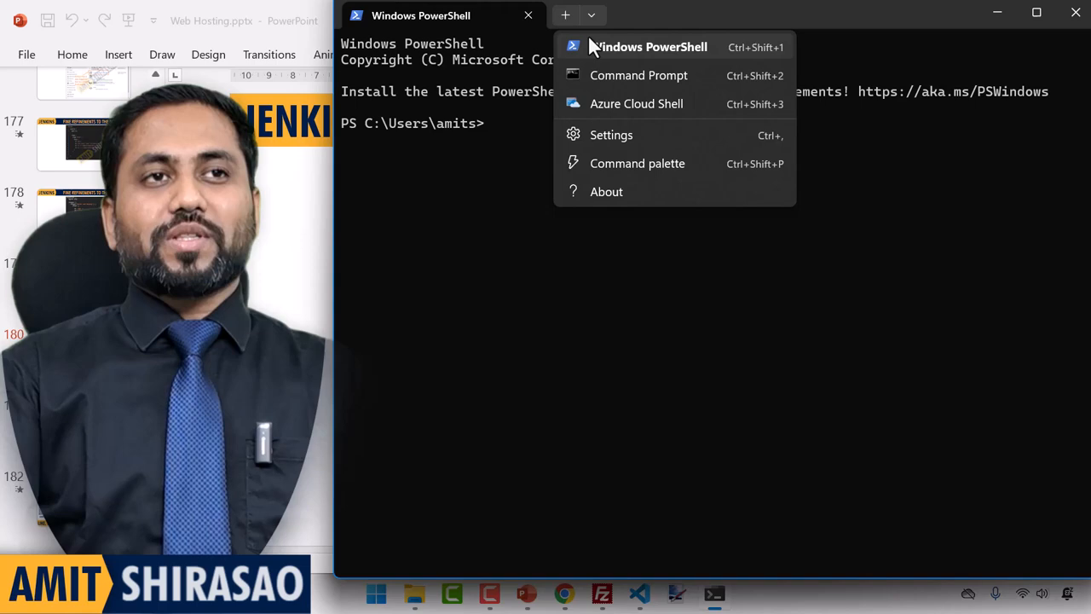
left_click(624, 141)
left_click(936, 95)
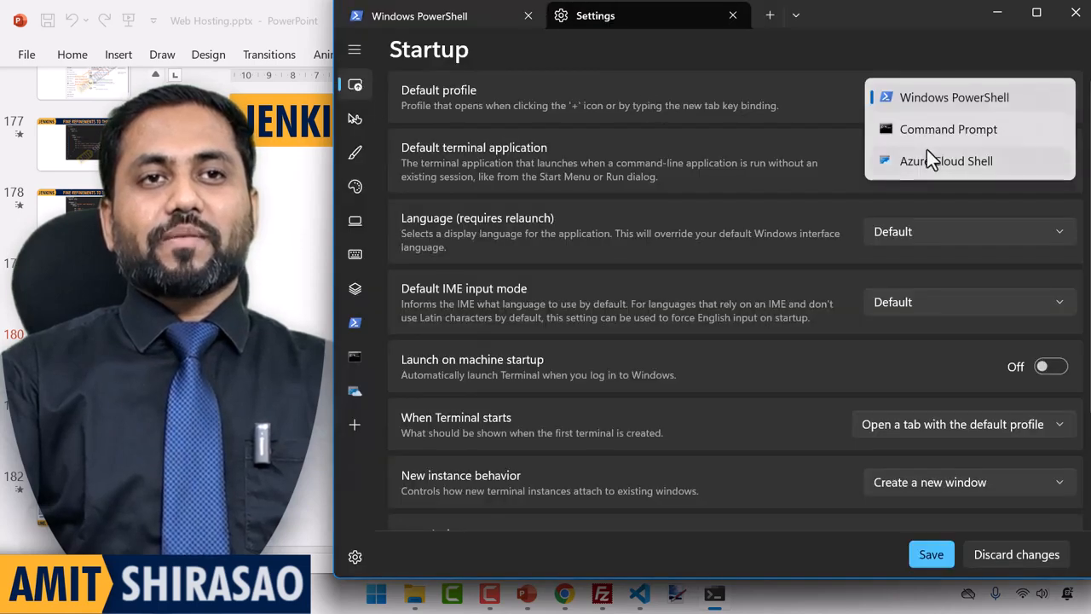
left_click(931, 136)
middle_click(618, 17)
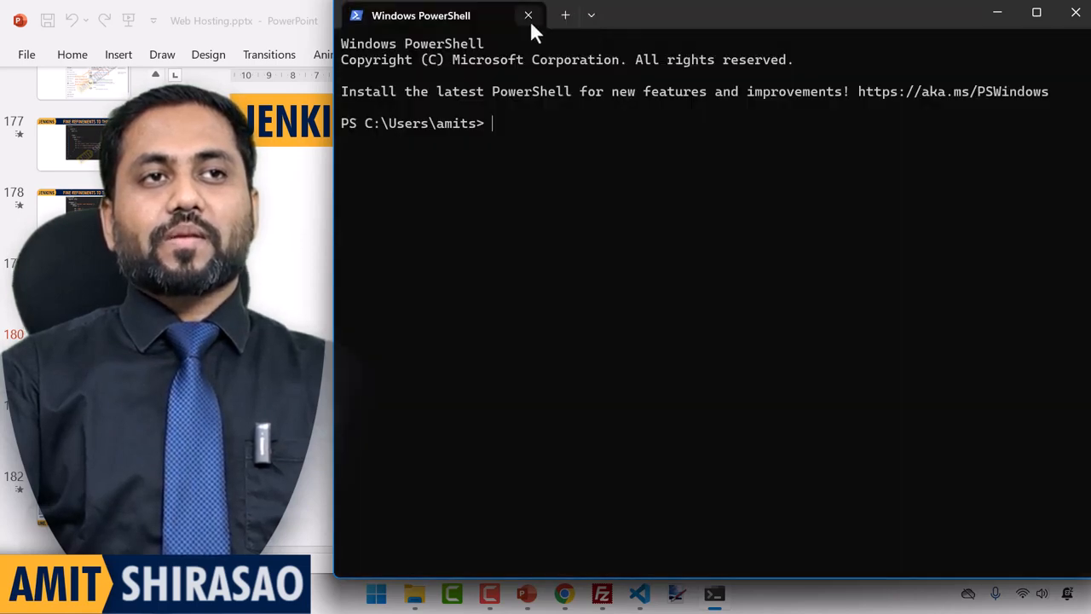
middle_click(530, 19)
key("super")
type("ter")
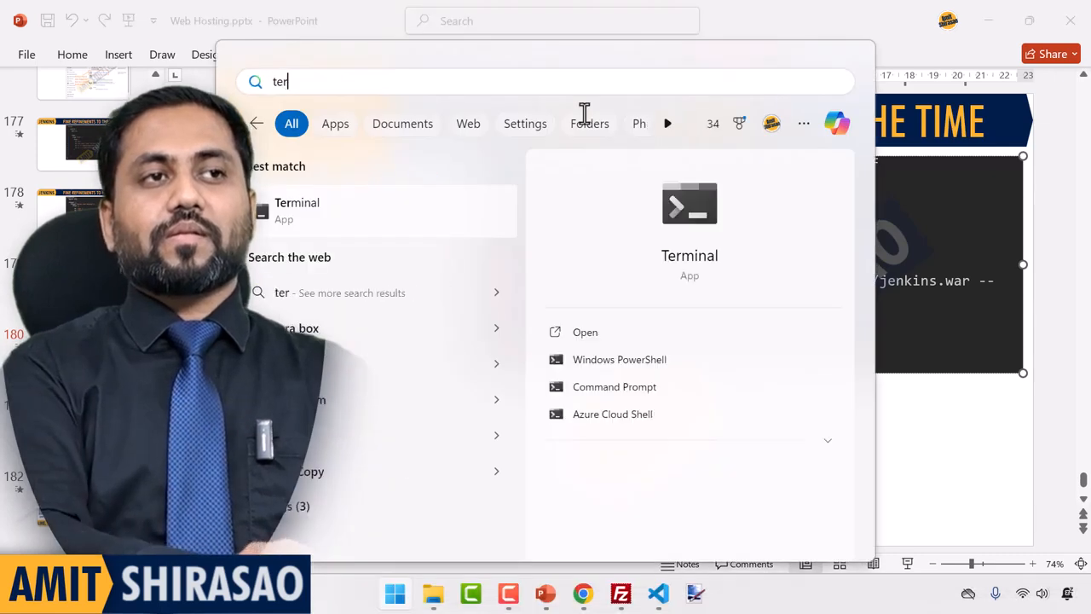
key("Return")
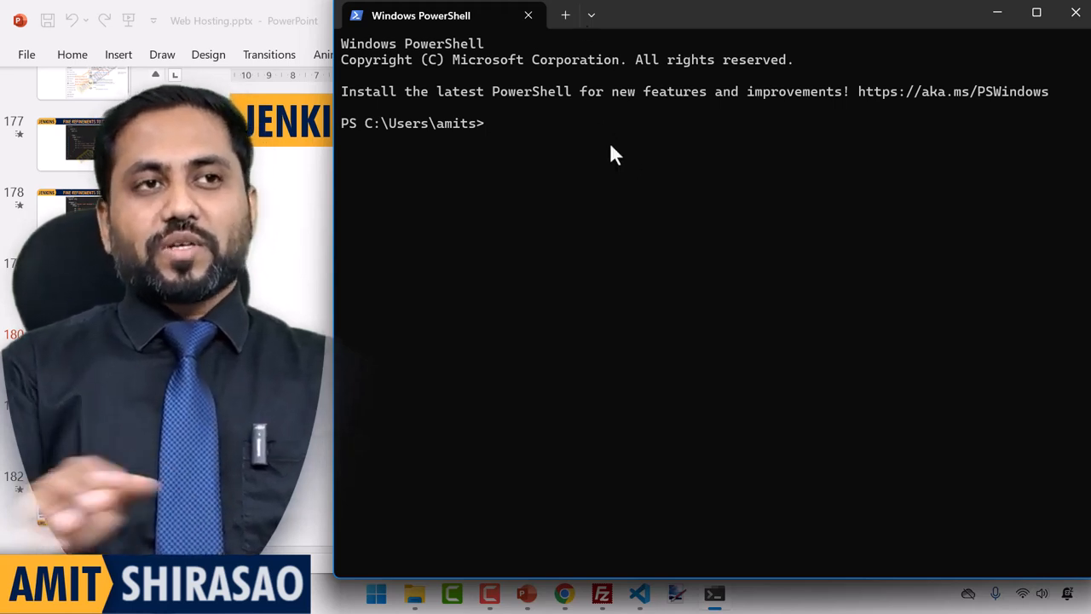
type("cat")
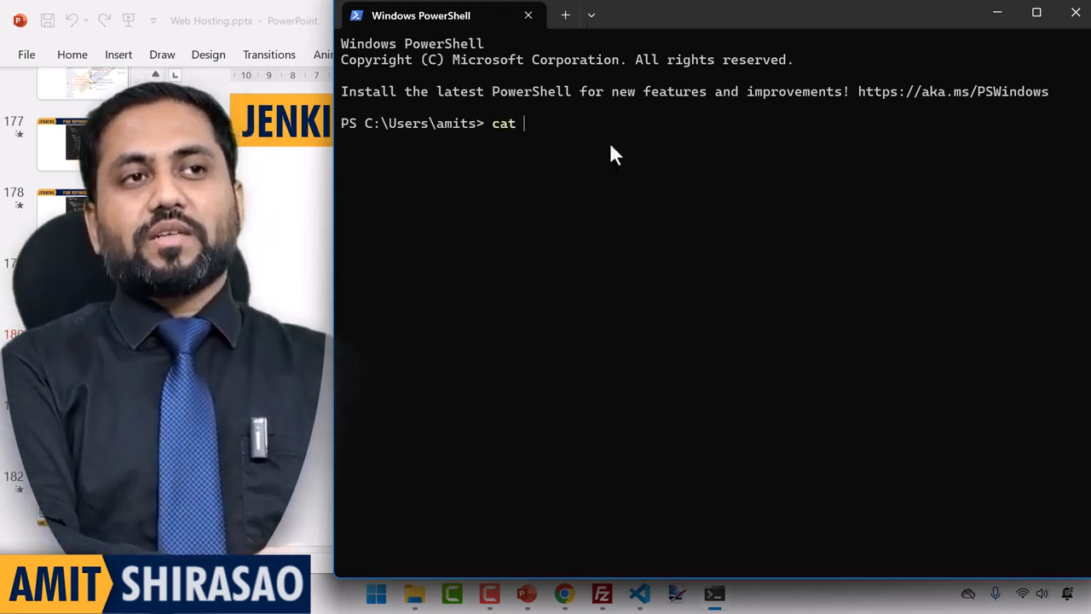
key("BackSpace")
key("BackSpace")
key("BackSpace")
Begin an ssh command for root@ in the terminal and append the server address 147.93.19.160 copied from Chrome
type("ssh root")
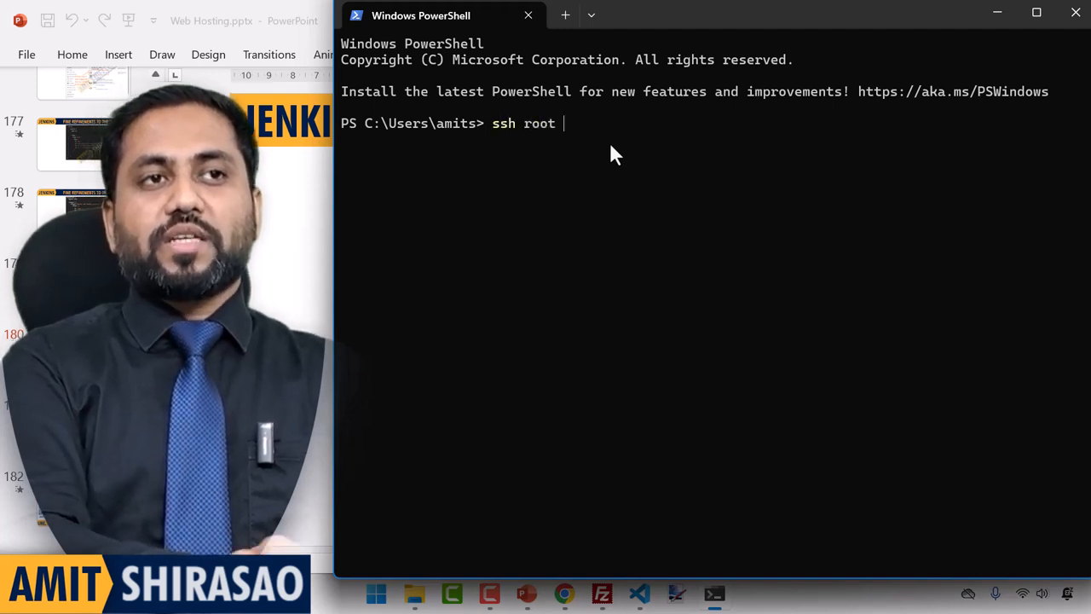
key("BackSpace")
type("@")
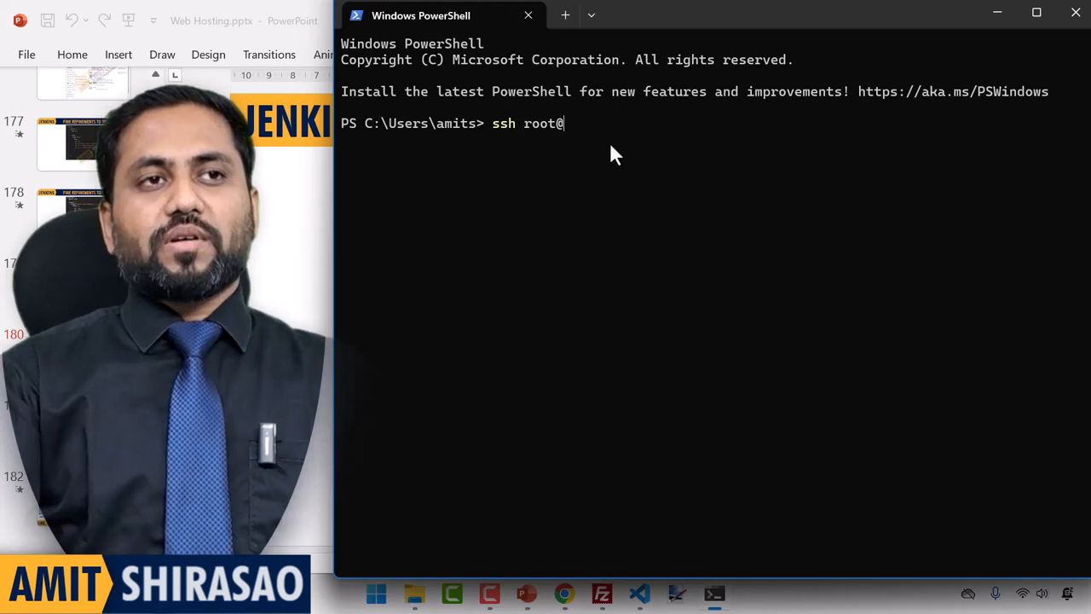
key("alt+Tab")
key("alt+Tab")
key("alt+Tab")
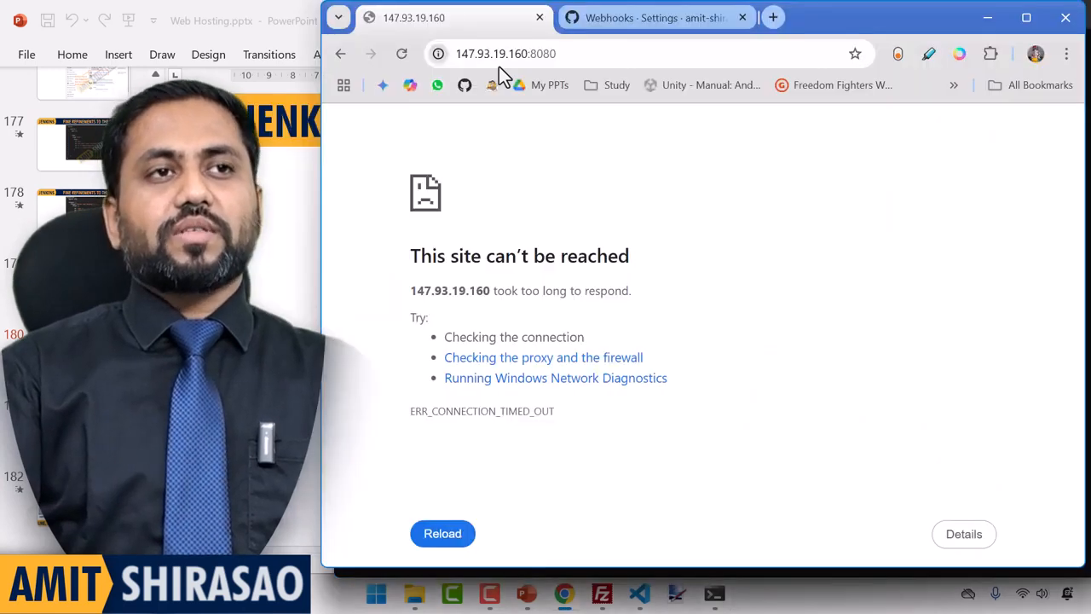
left_click_drag(525, 52, 421, 49)
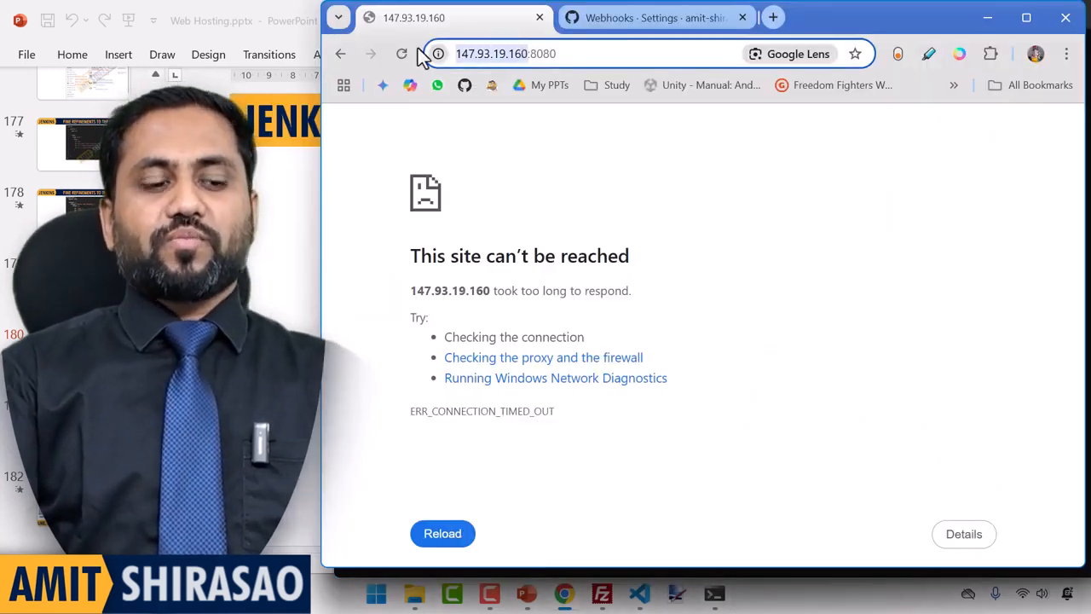
key("alt+Tab")
type("http://147.93.19.160/")
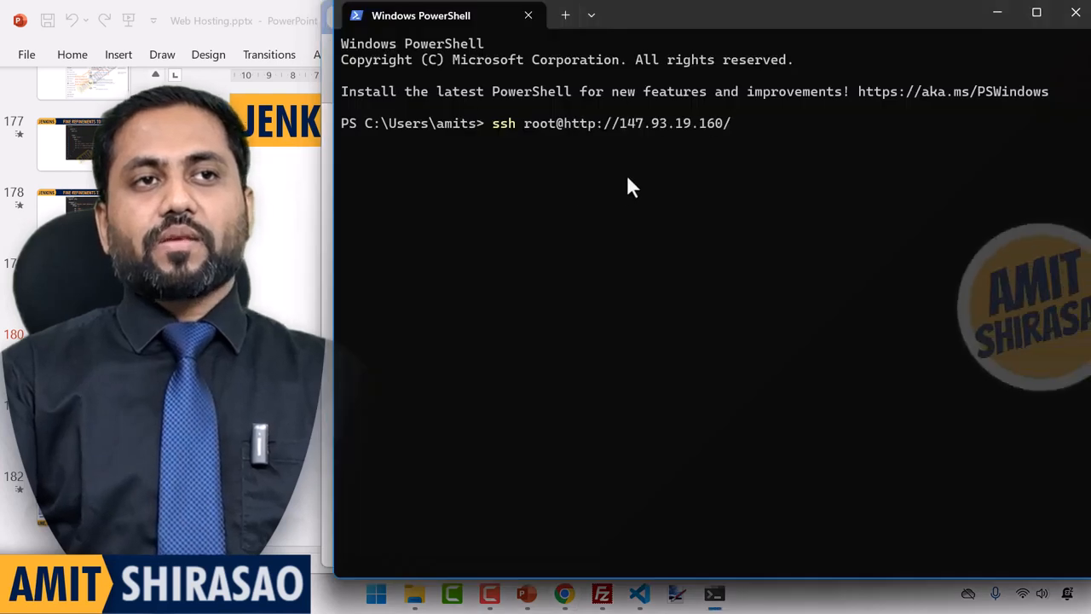
key("BackSpace")
key("Left")
key("Left")
key("Left")
key("Left")
key("Left")
key("Left")
key("Left")
key("Left")
key("Left")
key("Left")
key("Left")
key("Left")
key("Left")
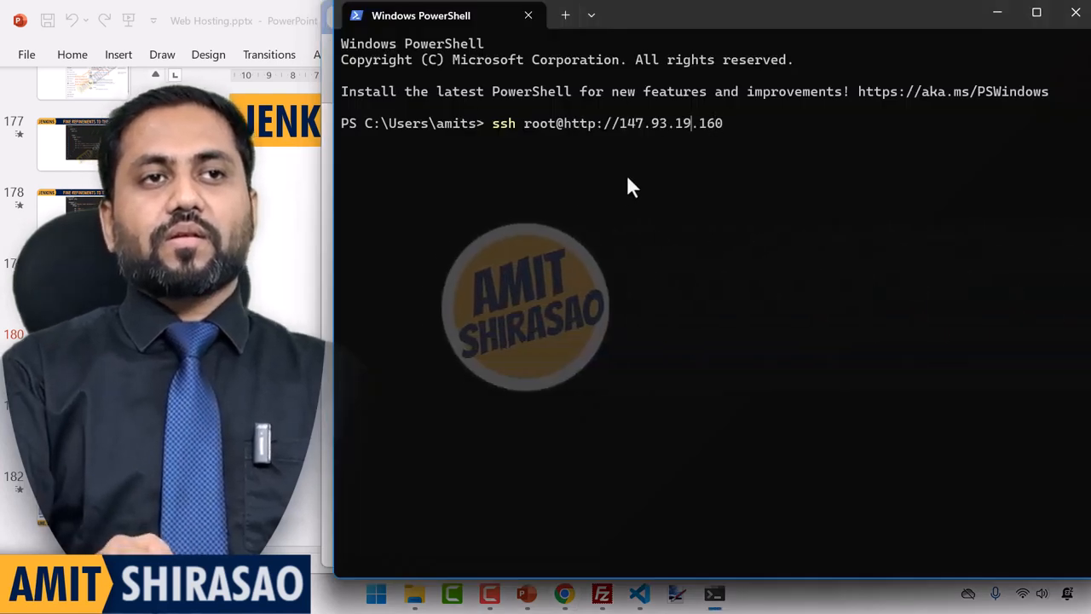
key("BackSpace")
key("BackSpace")
key("BackSpace")
key("BackSpace")
key("BackSpace")
key("BackSpace")
key("BackSpace")
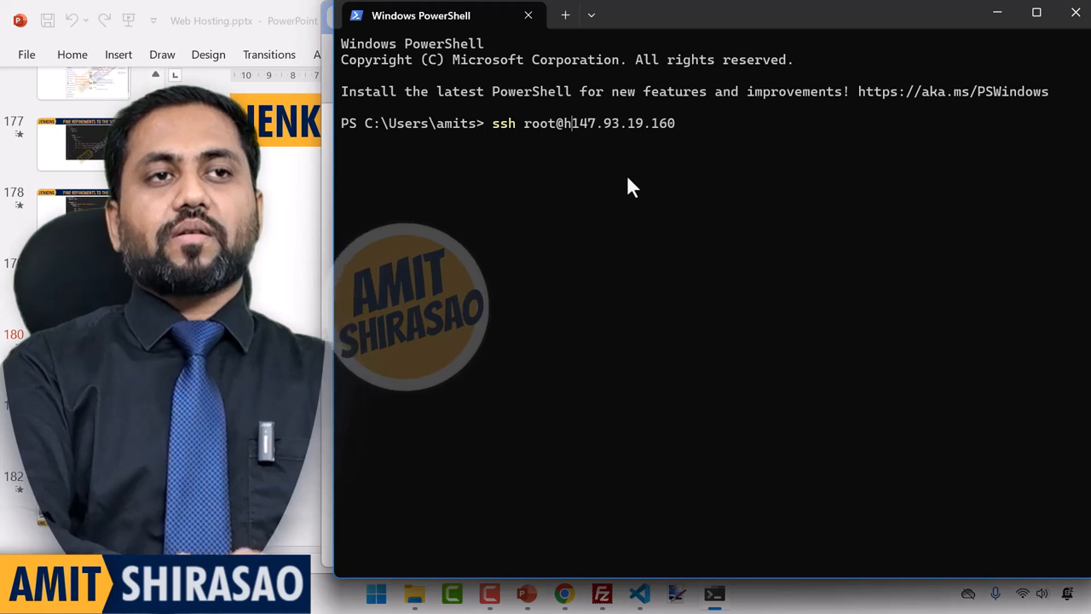
key("Return")
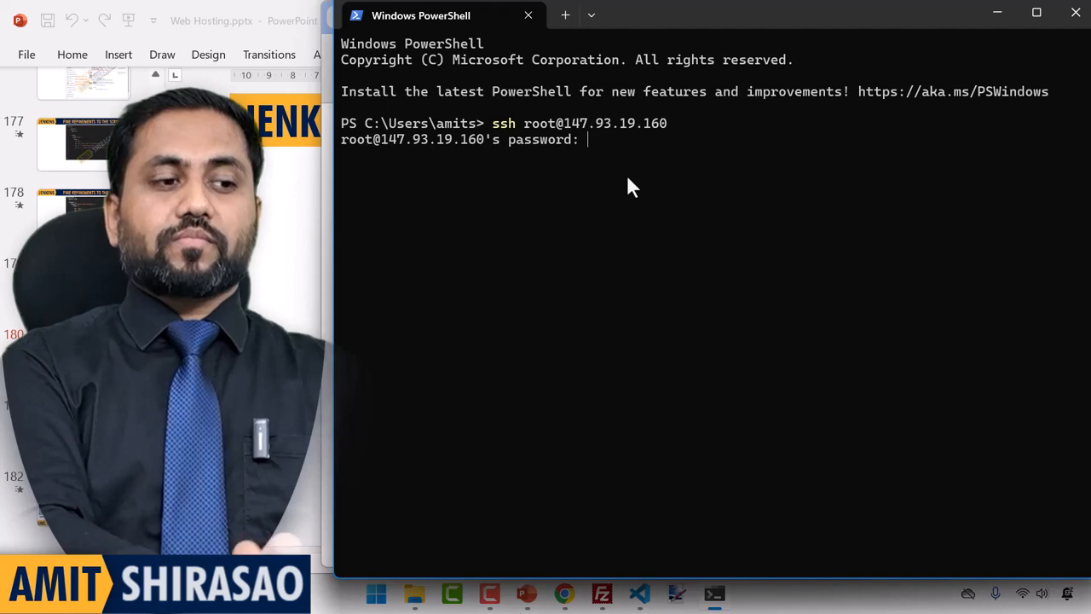
key("Return")
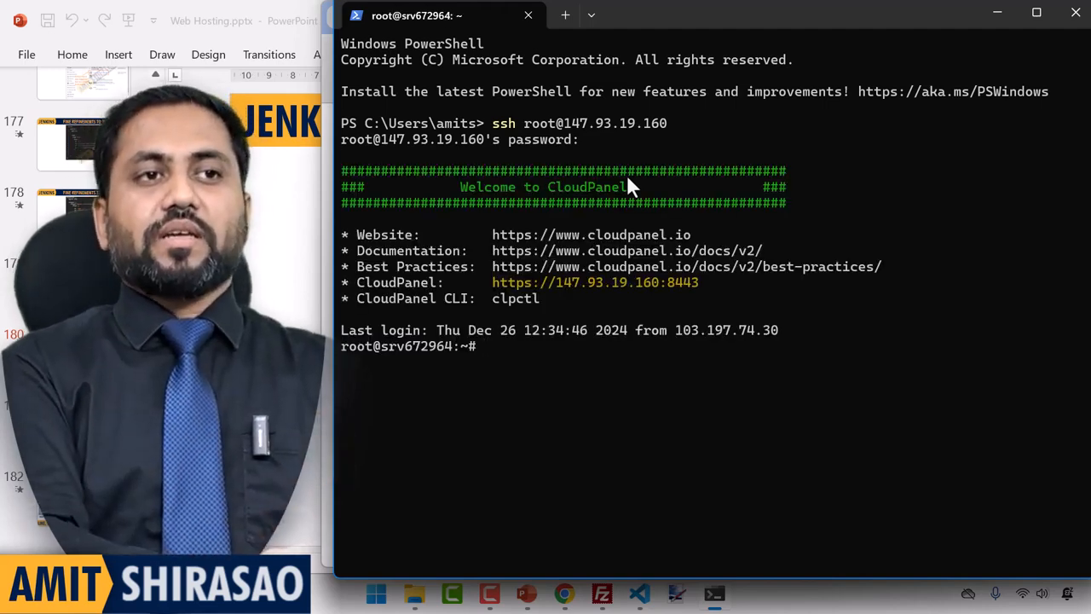
Switch to the PowerPoint slide, copy the path /etc/systemd/system/jenkins.service, and return to the terminal
type("ca")
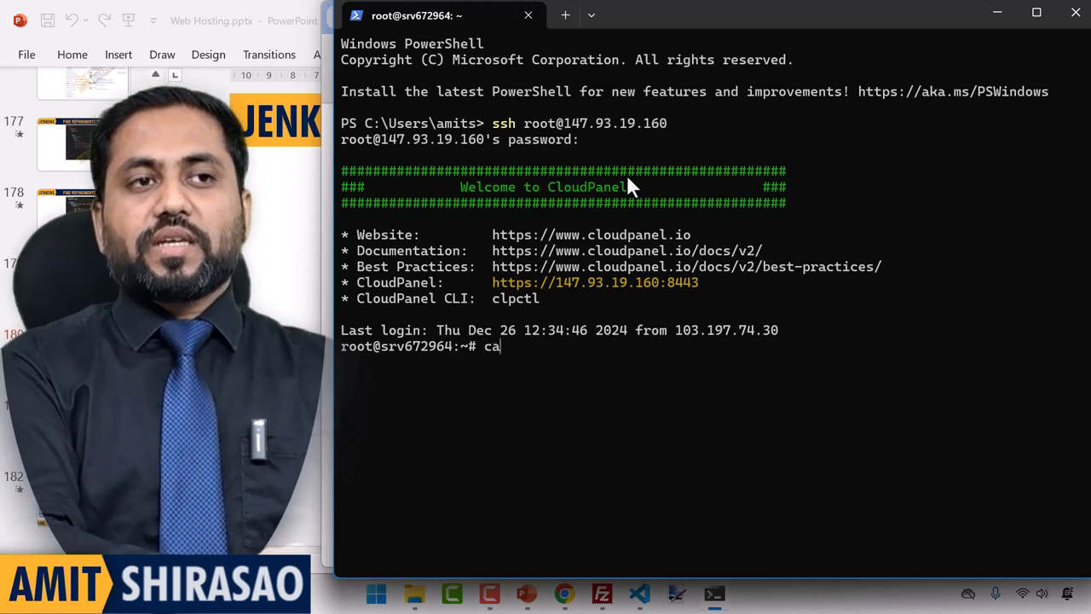
type("t")
key("alt+Tab")
key("alt+Tab")
key("alt+Tab")
key("alt+Tab")
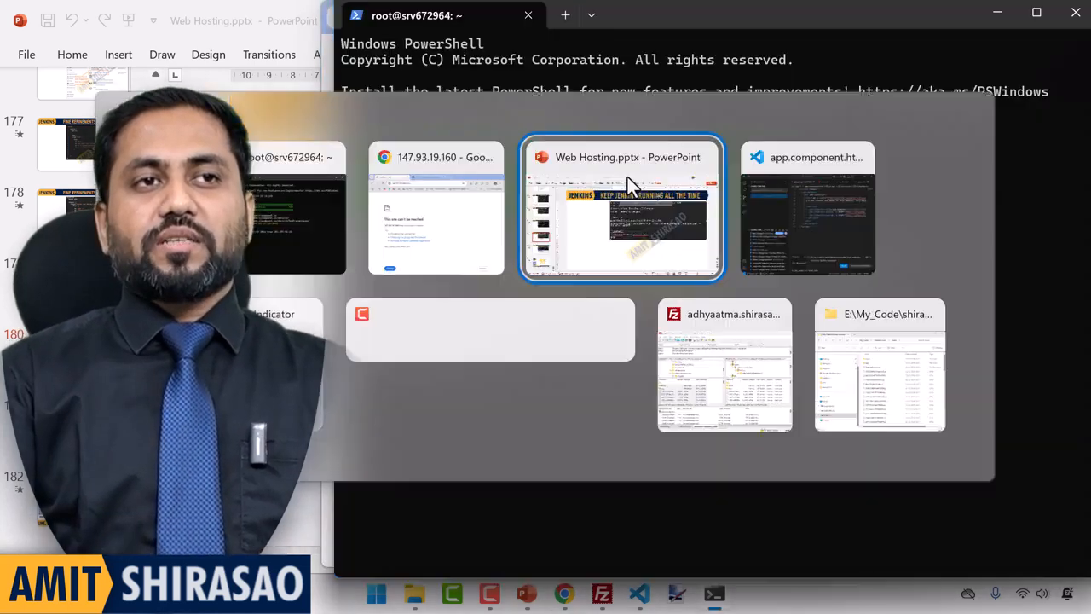
key("alt+Tab")
key("alt+Tab")
key("alt+Tab")
key("alt+Tab")
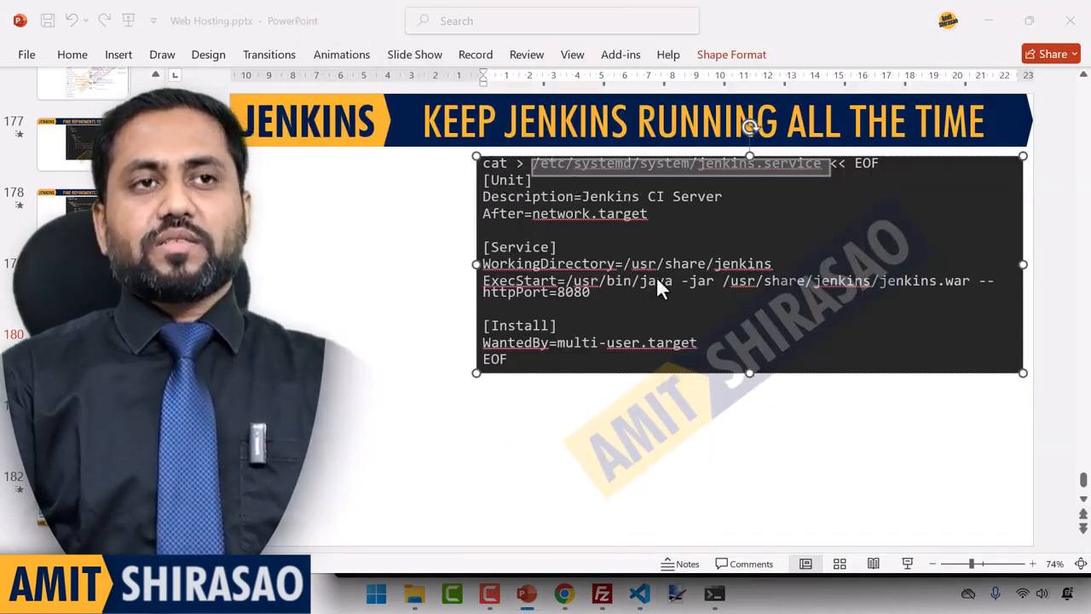
key("alt+Tab")
key("alt+Tab")
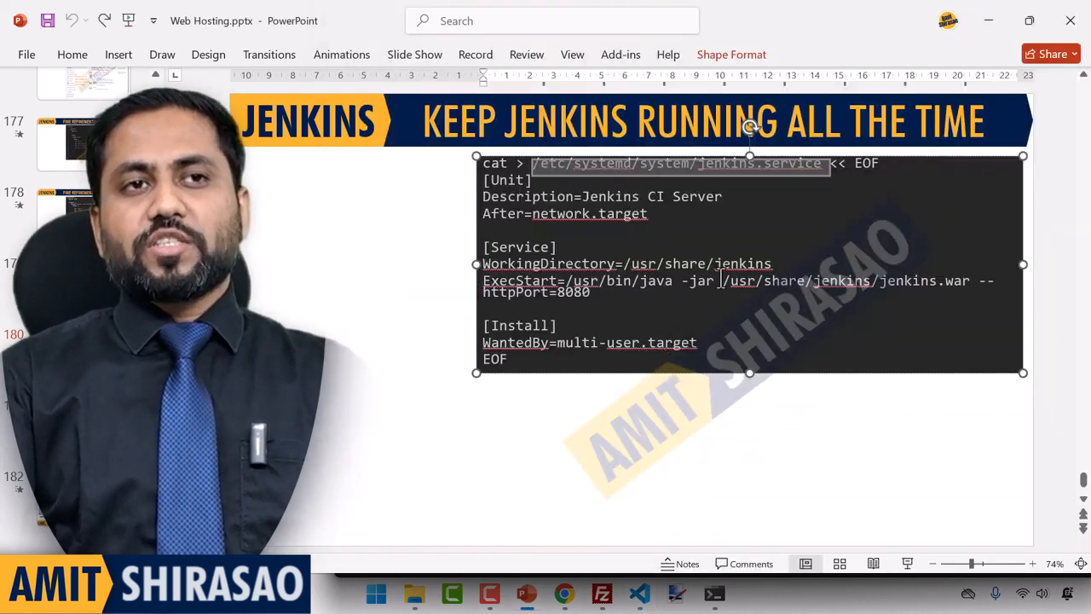
key("alt+Tab")
key("alt+Tab")
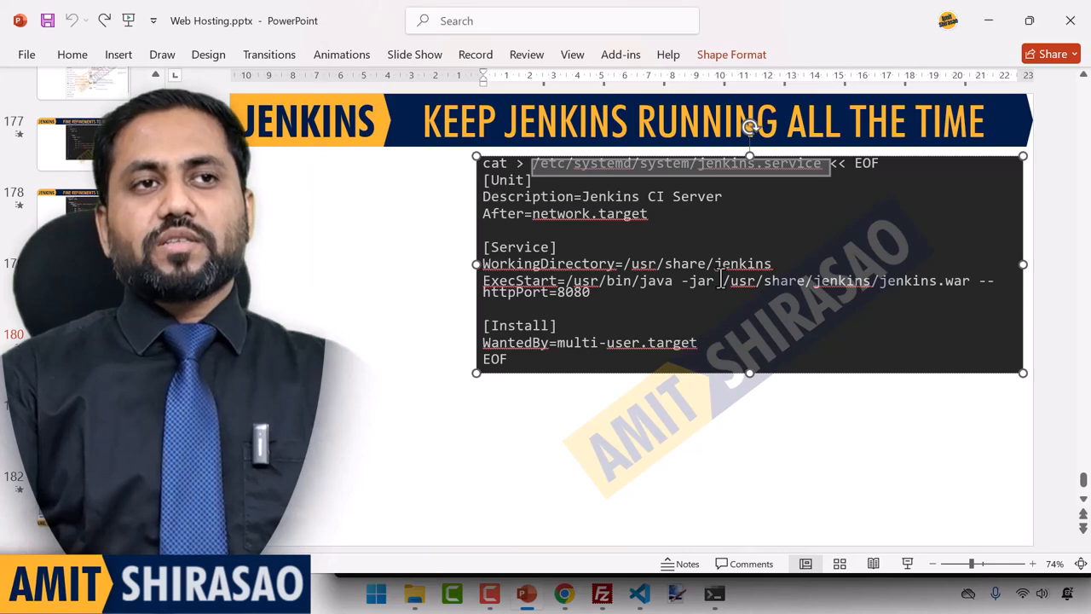
key("alt+Tab")
key("alt+Tab")
key("alt+Tab")
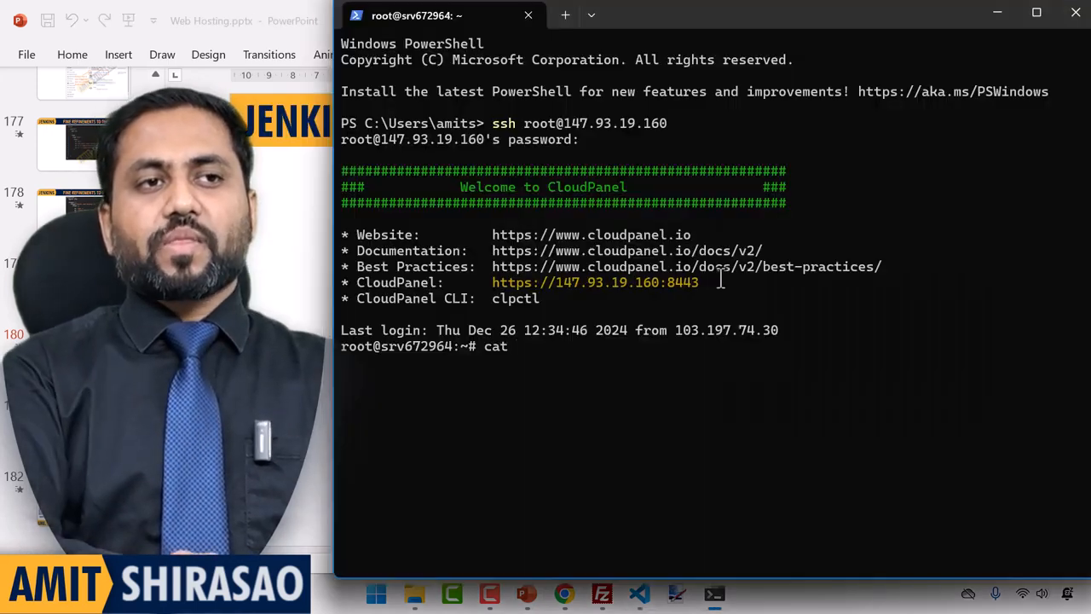
Replace the started cat command with cd and try to enter the copied path /etc/systemd/system/jenkins.service
key("BackSpace")
key("BackSpace")
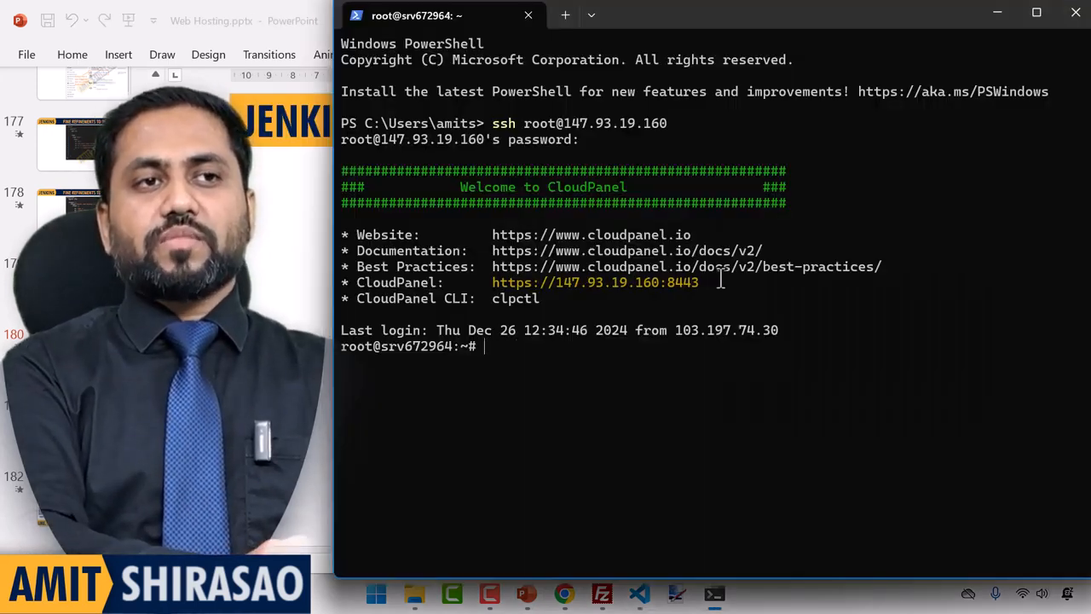
type("cd")
type("/etc/systemd/system/jenkins.service")
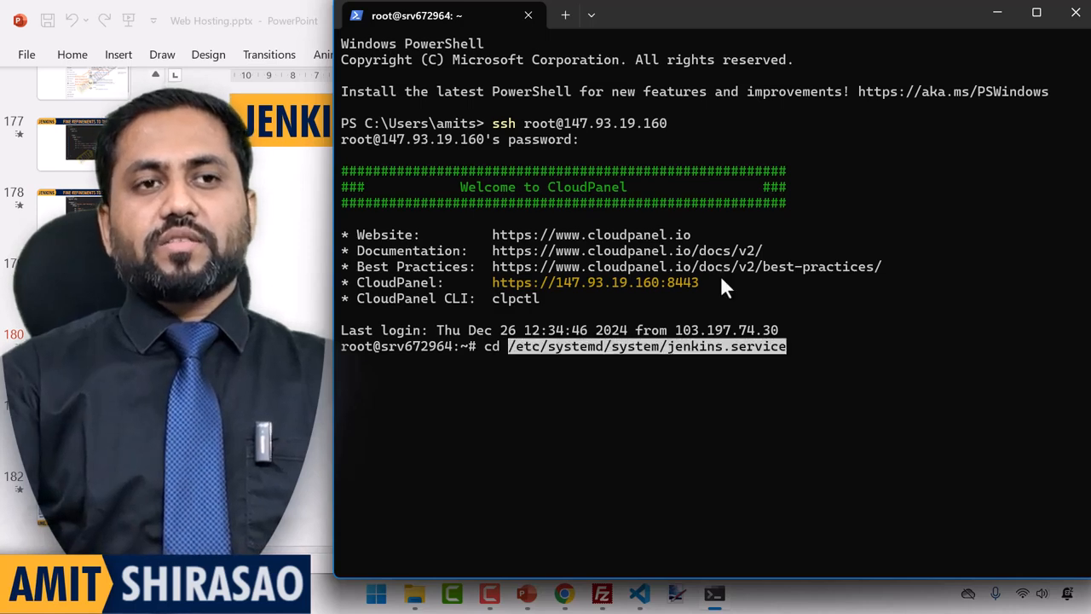
key("Return")
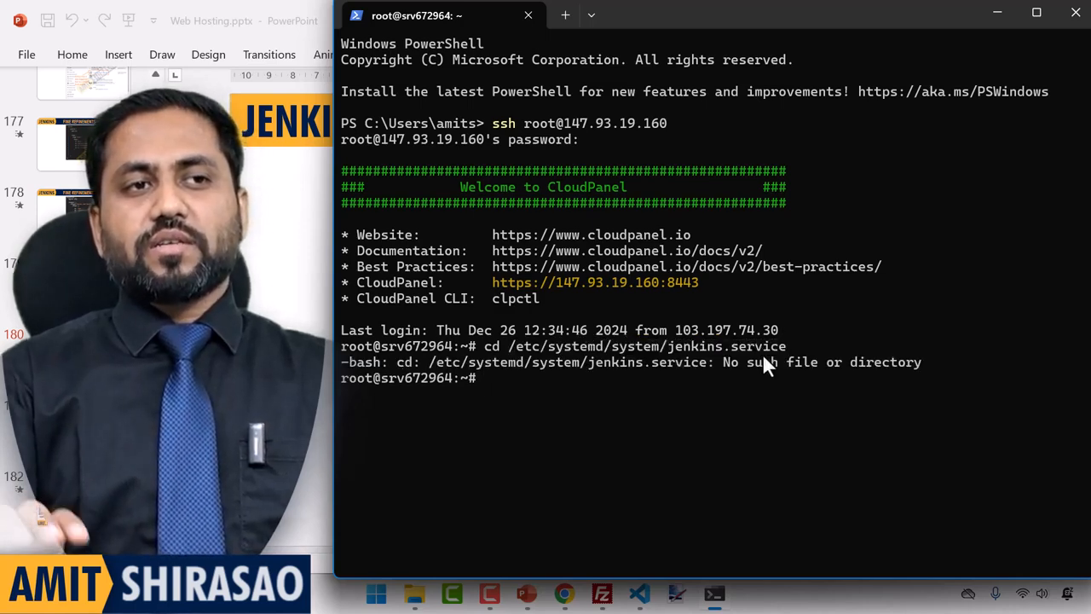
Shorten the previous path to change into /etc/systemd/system/ and list the directory's contents
key("Up")
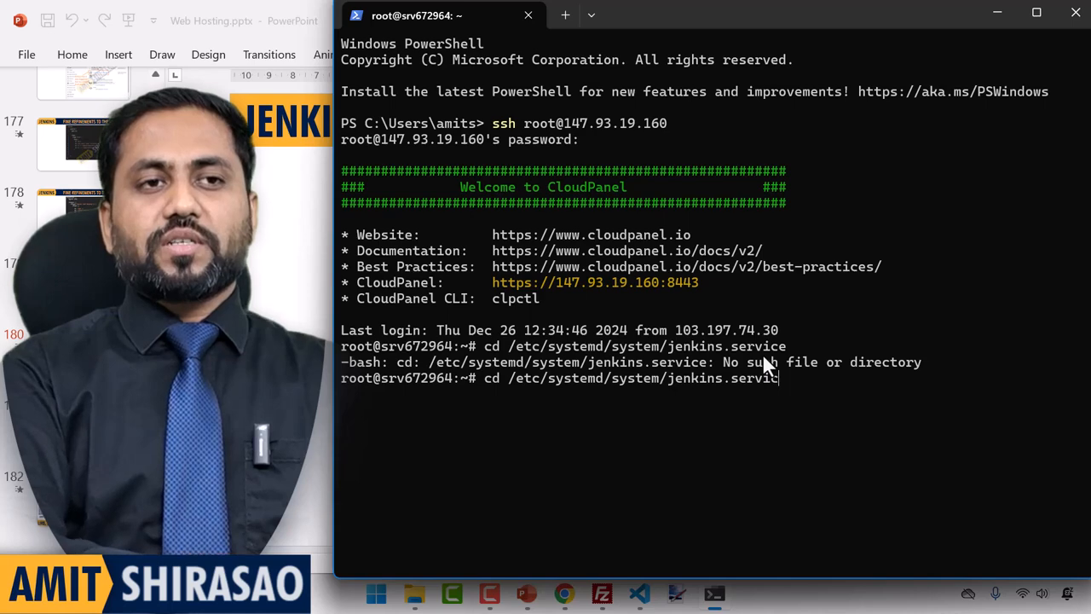
key("BackSpace")
key("BackSpace")
key("BackSpace")
key("BackSpace")
key("BackSpace")
key("BackSpace")
key("BackSpace")
key("BackSpace")
key("BackSpace")
key("BackSpace")
key("BackSpace")
key("BackSpace")
key("BackSpace")
key("BackSpace")
key("Return")
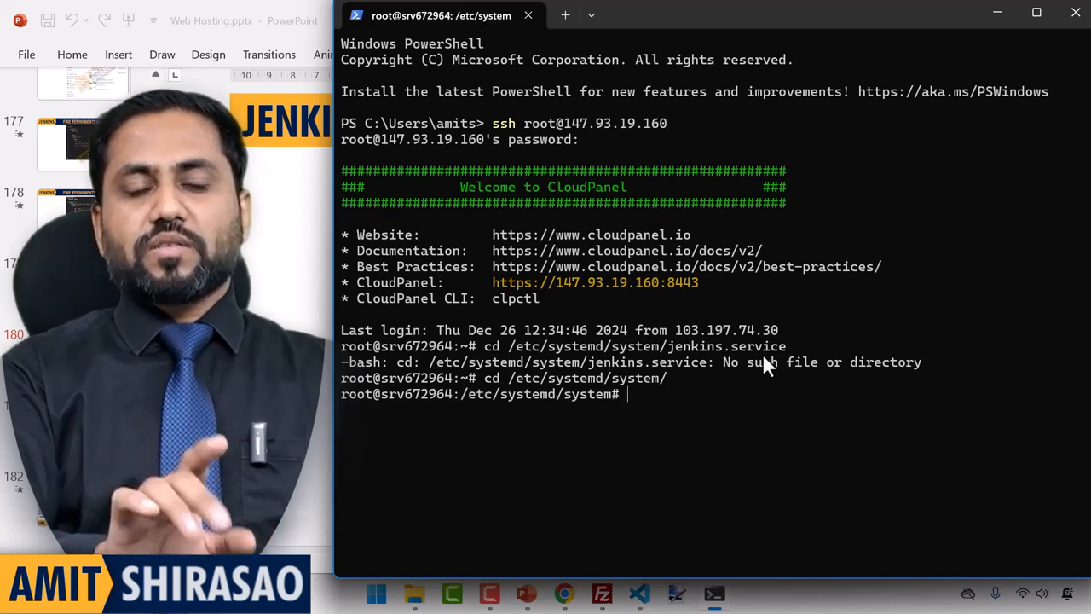
type("ls")
key("Return")
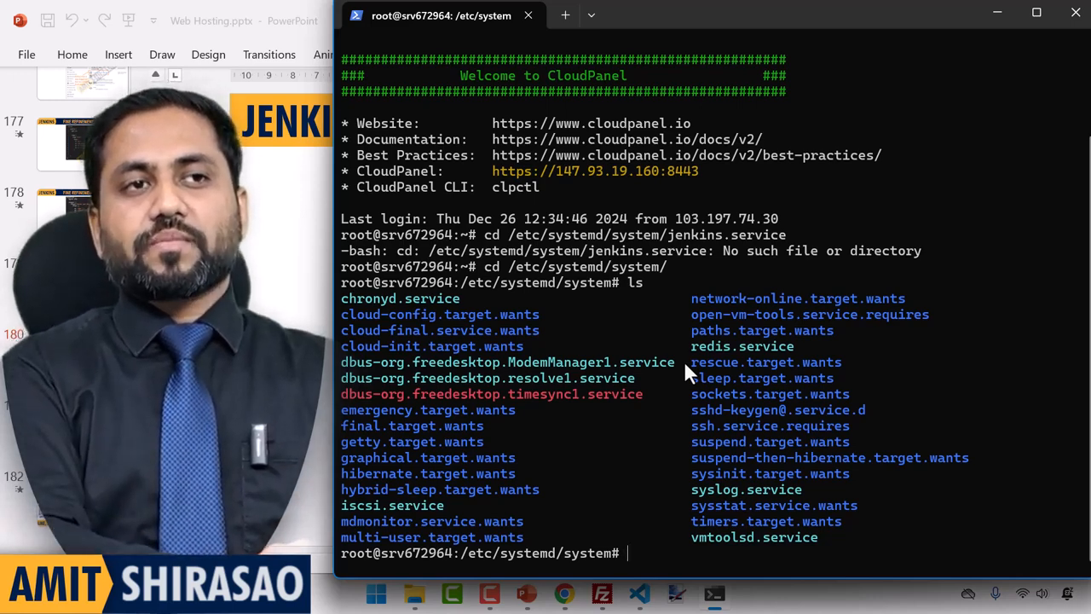
type("mkdir")
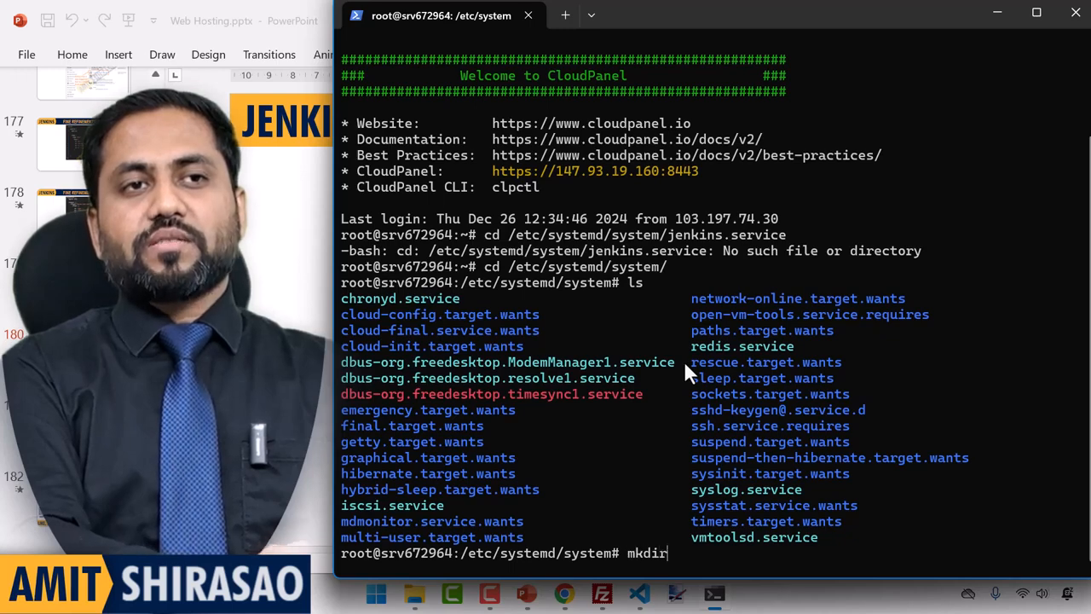
key("alt+Tab")
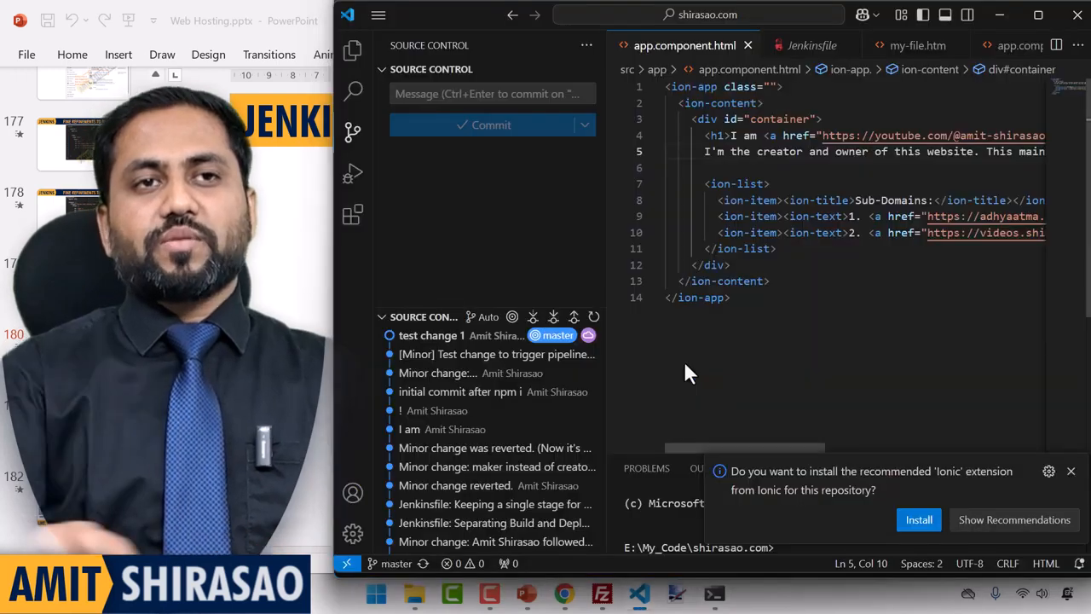
key("alt+Tab")
key("alt+Tab")
key("alt+Tab")
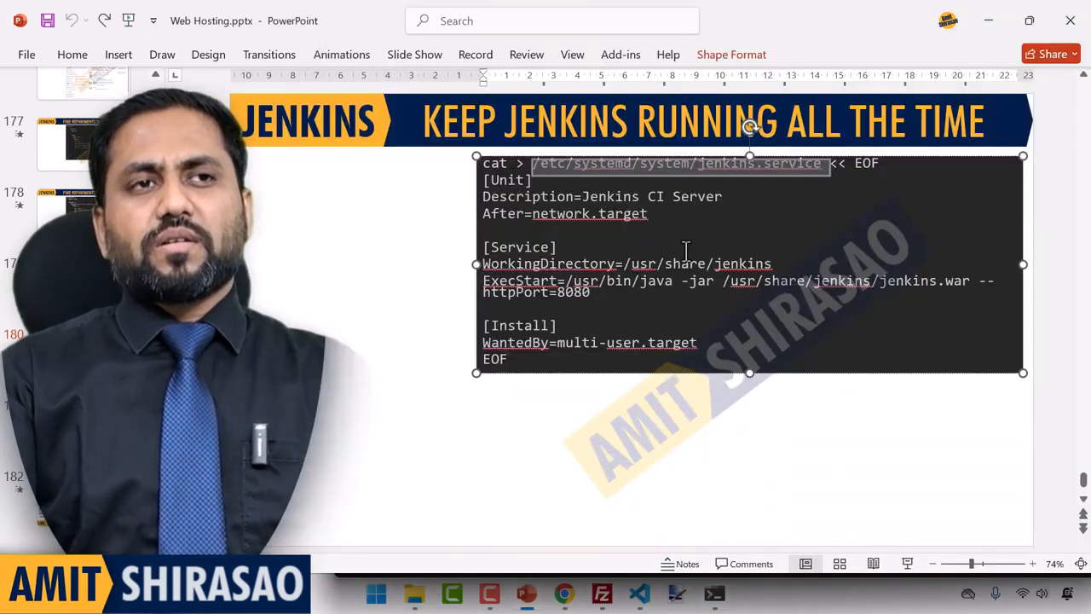
key("alt+Tab")
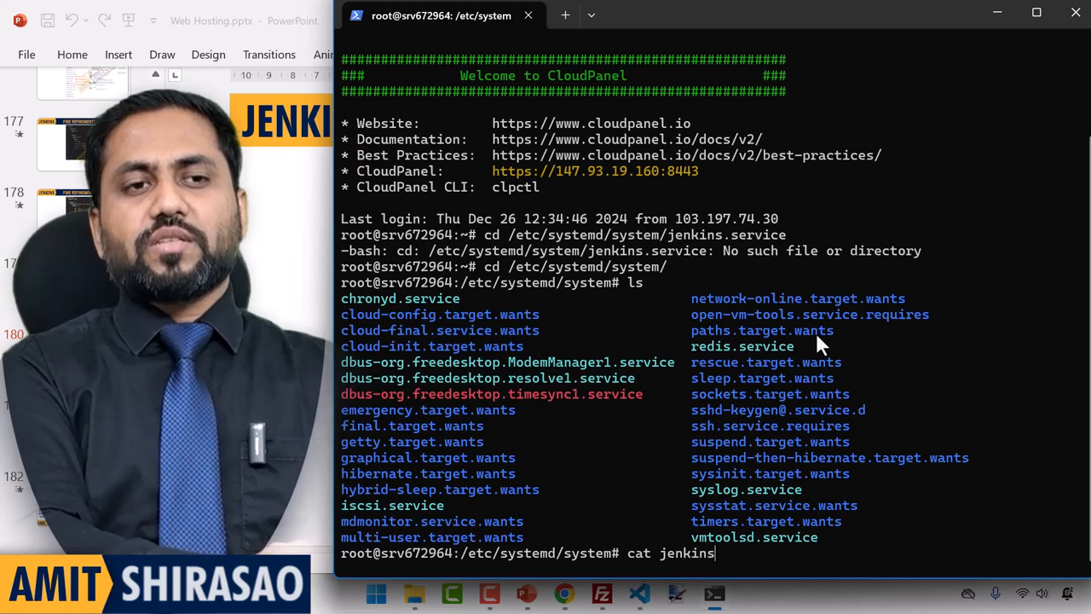
Run cat > jenkins.service to start writing a new service file in /etc/systemd/system
type(".s")
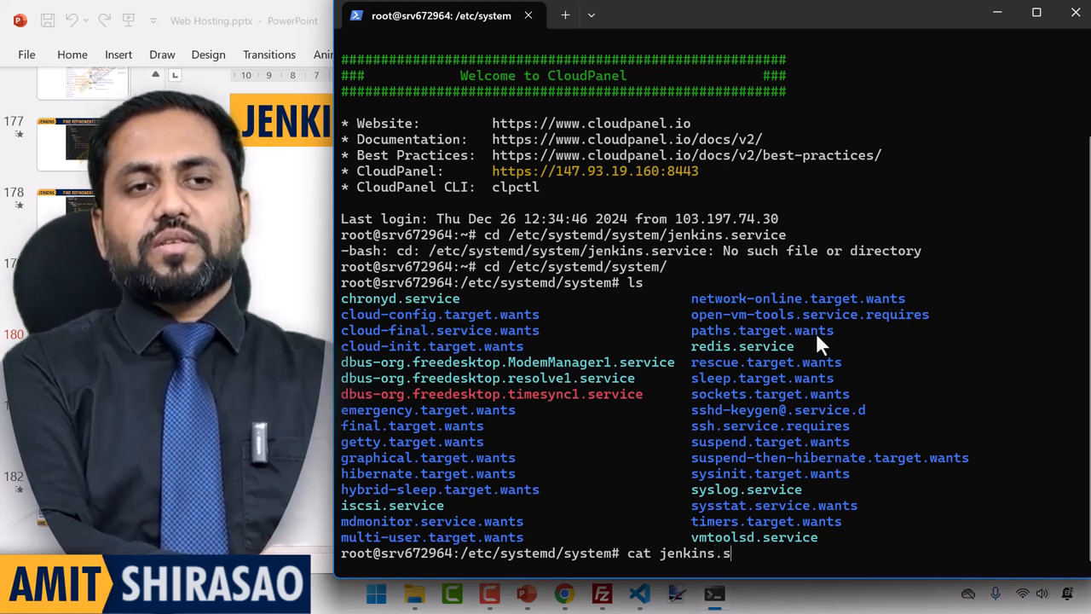
type("ervice")
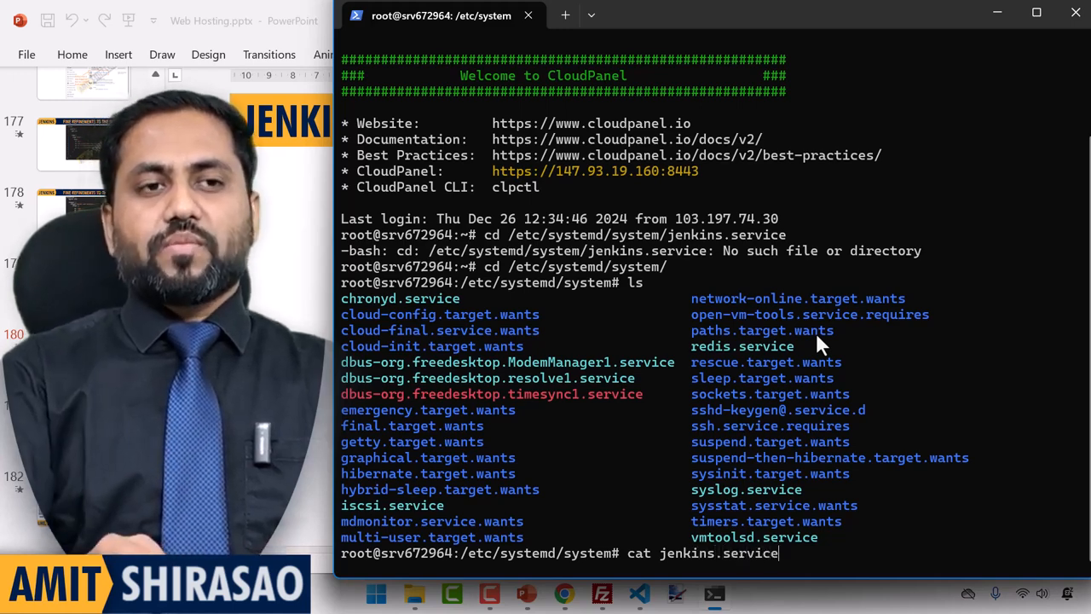
key("Left")
key("Left")
key("Left")
key("Left")
key("Left")
key("Left")
key("Left")
key("Left")
key("Left")
key("Left")
key("Left")
key("Left")
key("Left")
key("Left")
key("Left")
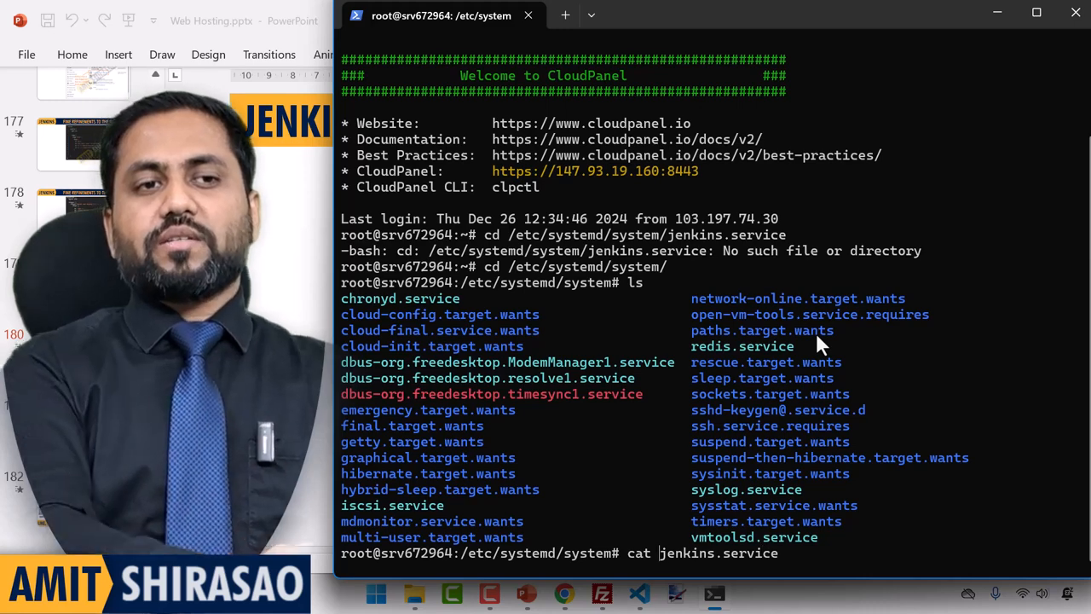
type(">")
key("Return")
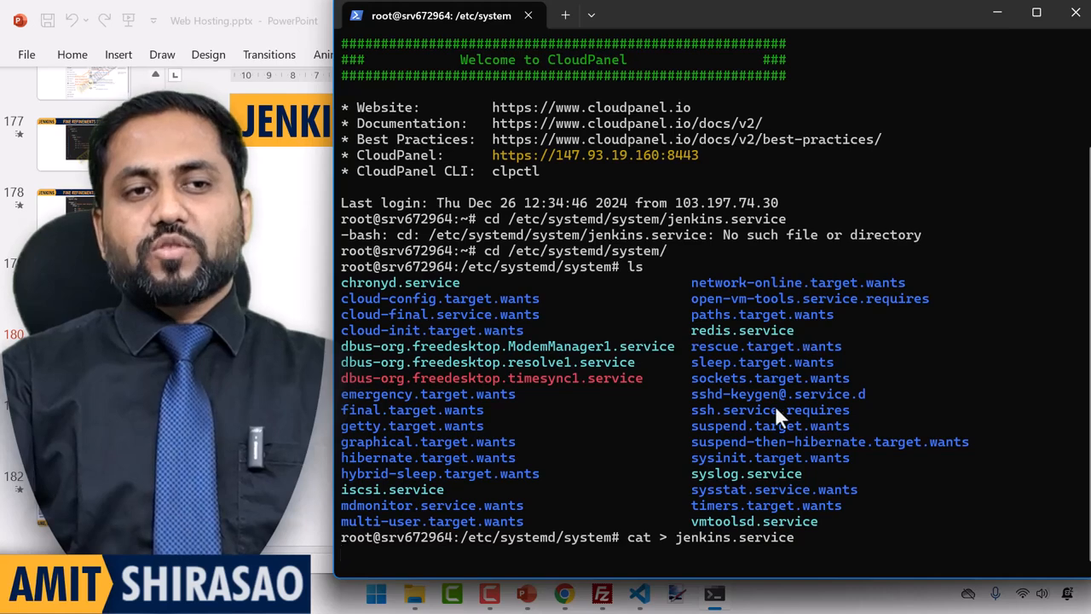
key("alt+Tab")
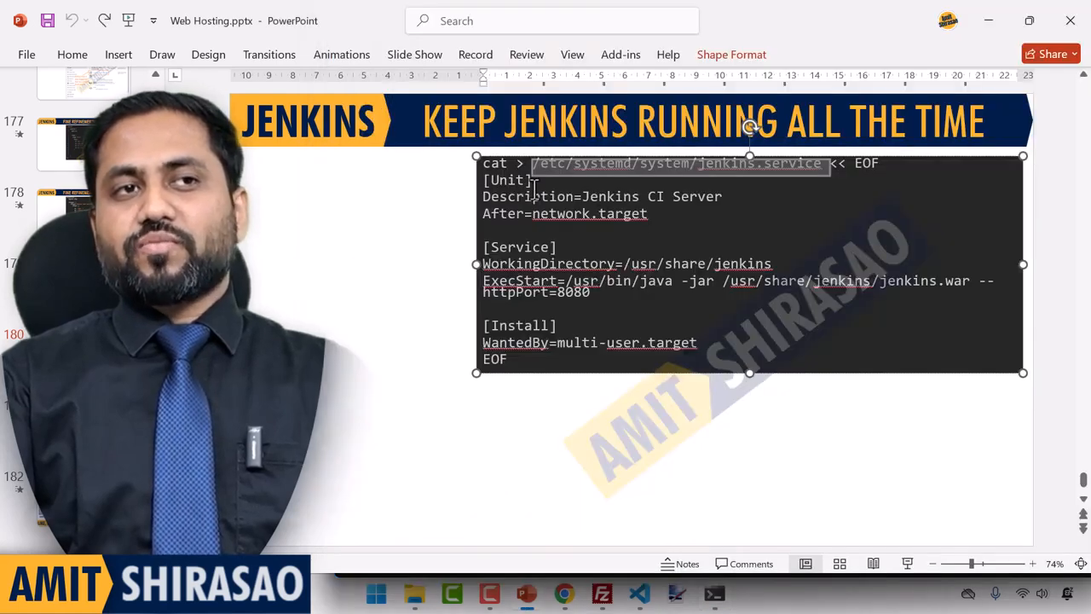
key("alt+Tab")
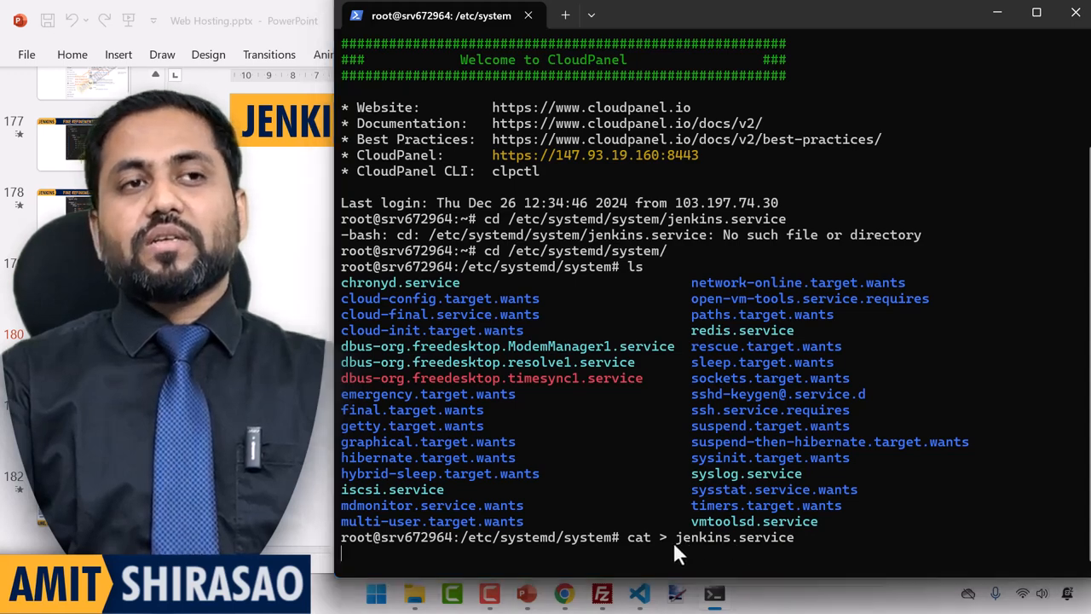
key("alt+Tab")
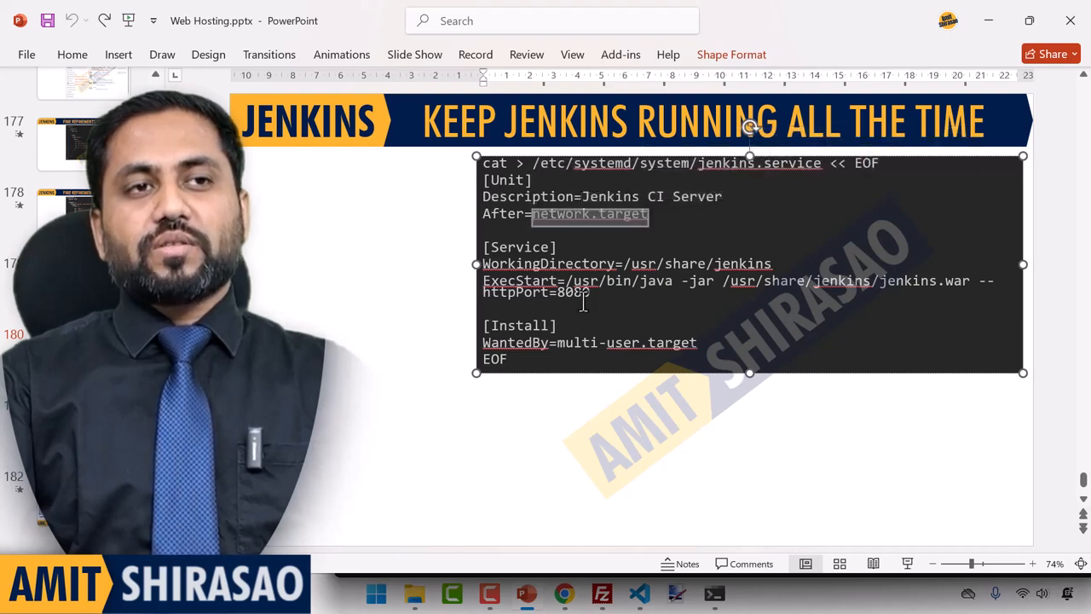
left_click_drag(518, 359, 482, 342)
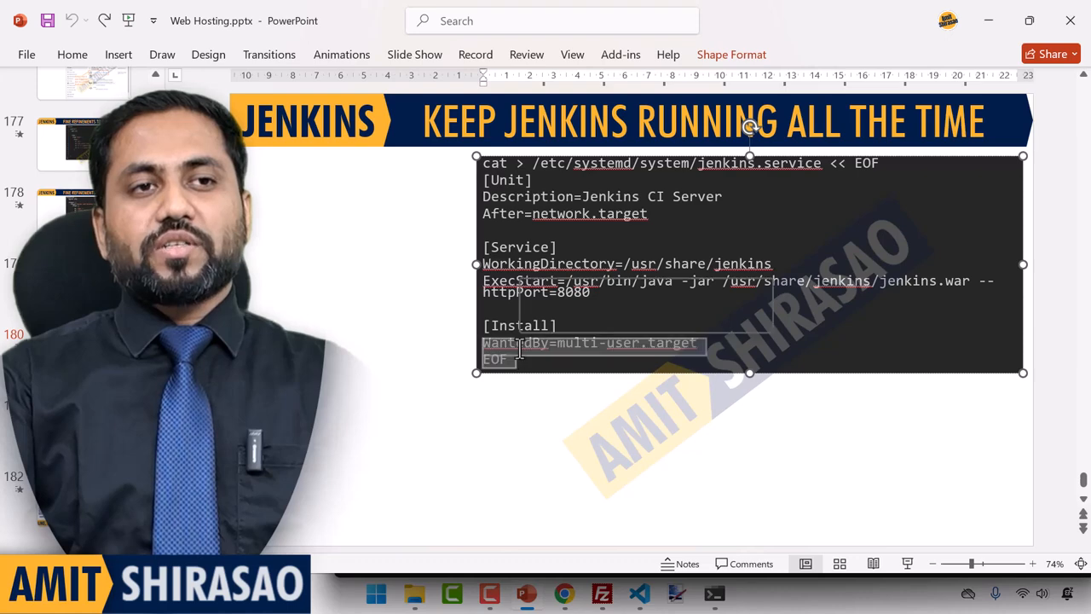
left_click(483, 179, "shift")
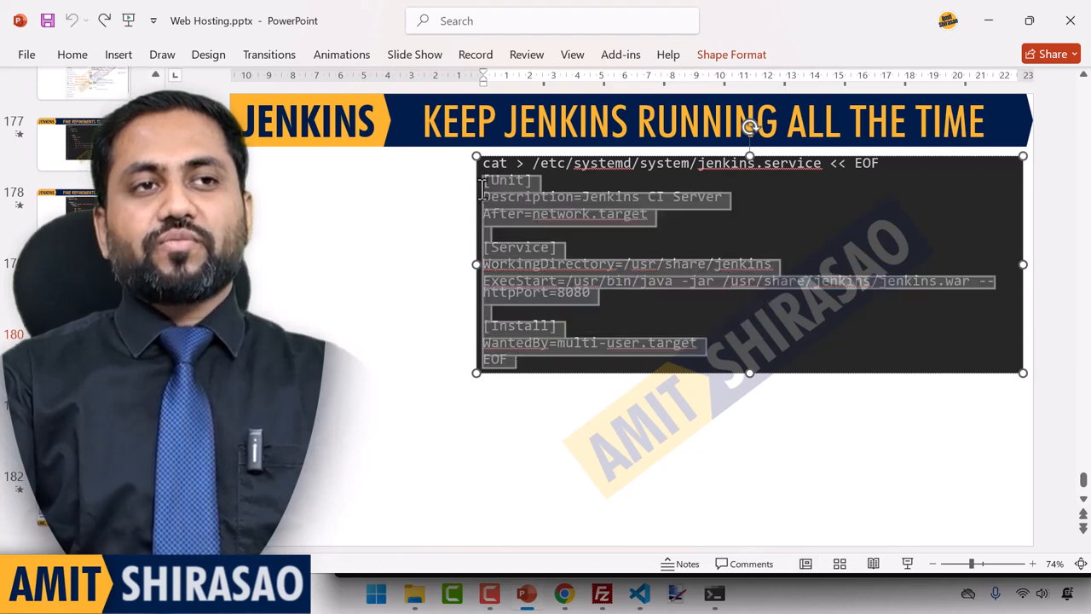
key("alt+Tab")
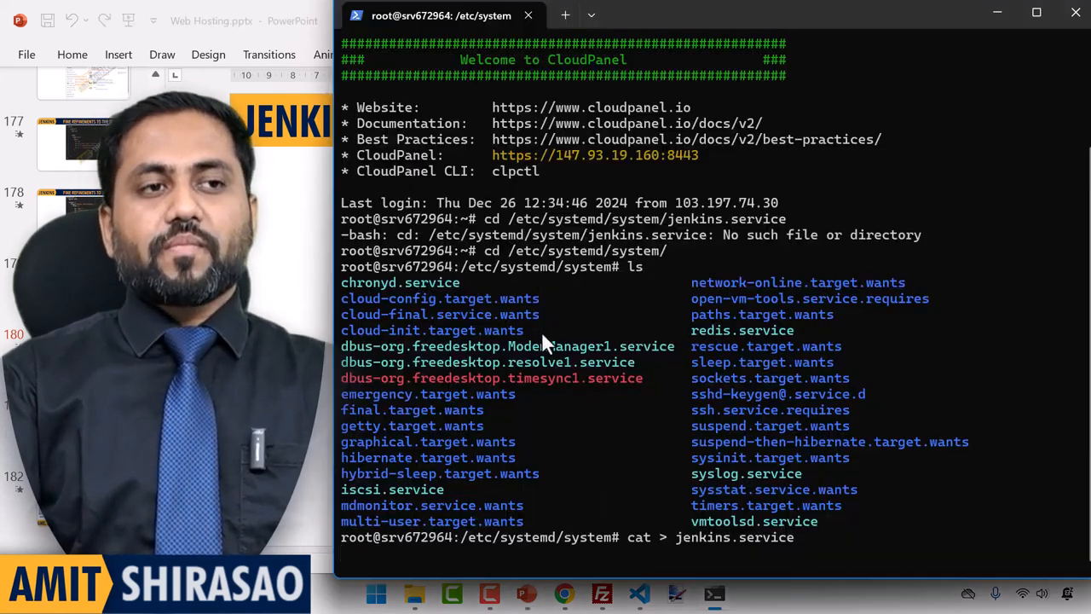
Copy the PowerPoint slide's lines from [Unit] through WantedBy=multi-user.target, without EOF, and paste them into jenkins.service in the terminal
key("alt+Tab")
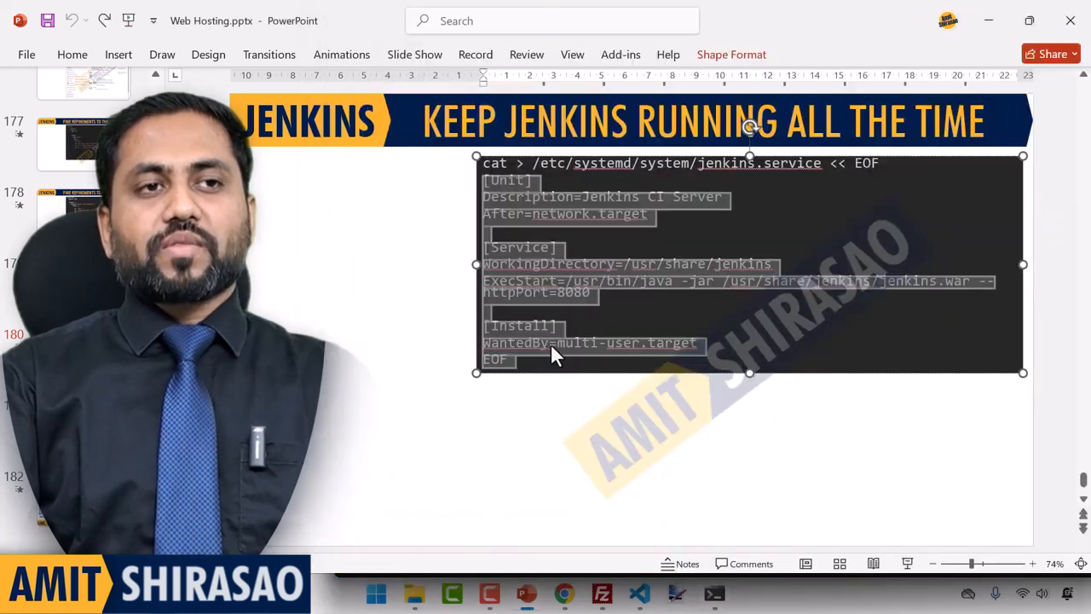
left_click(551, 343)
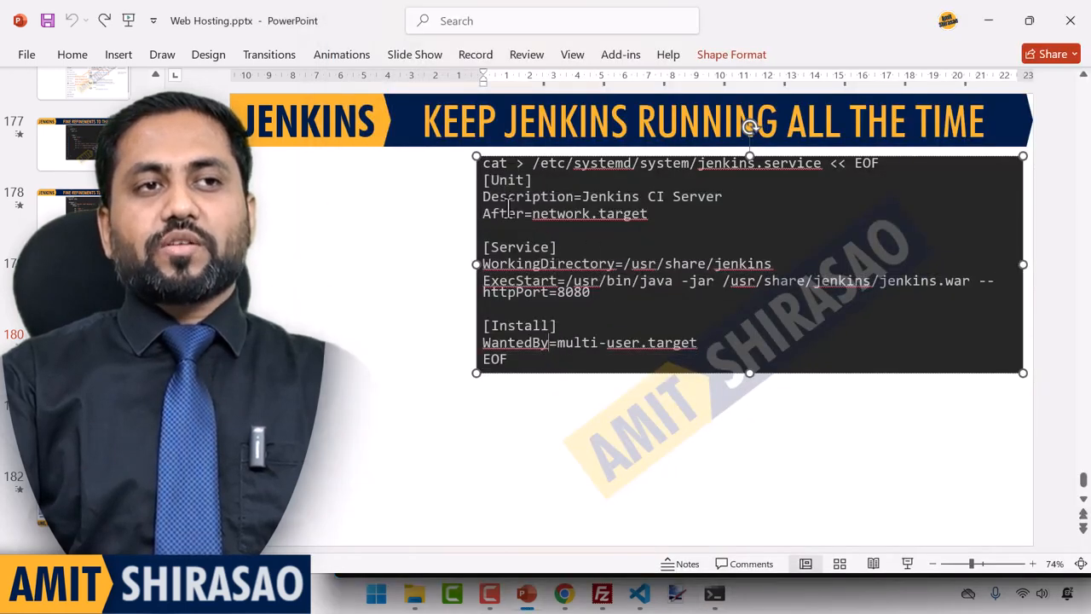
left_click_drag(482, 181, 697, 344)
key("ctrl+c")
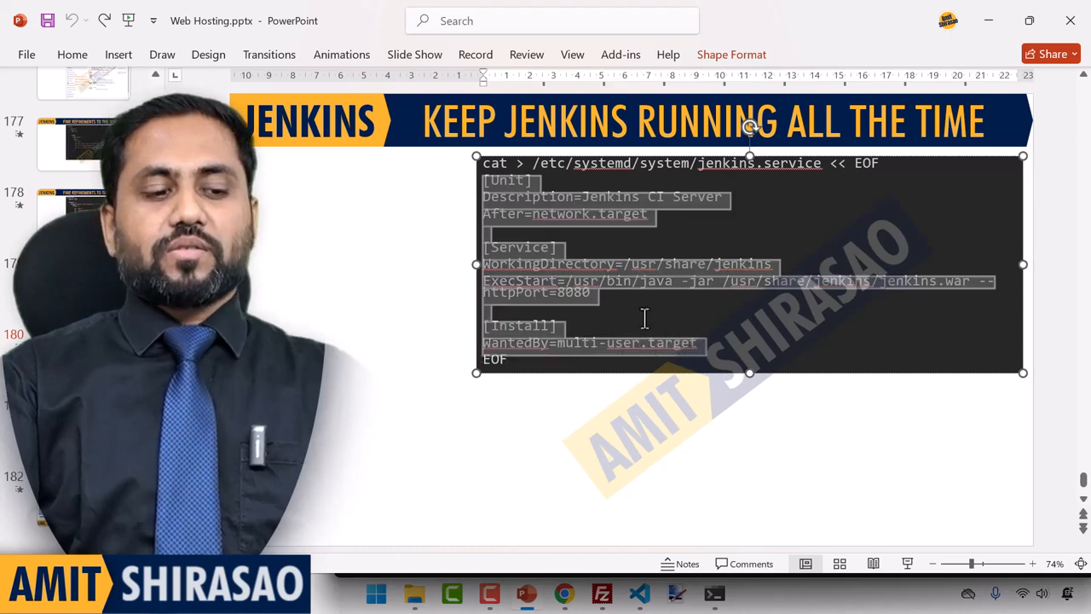
key("alt+Tab")
key("ctrl+v")
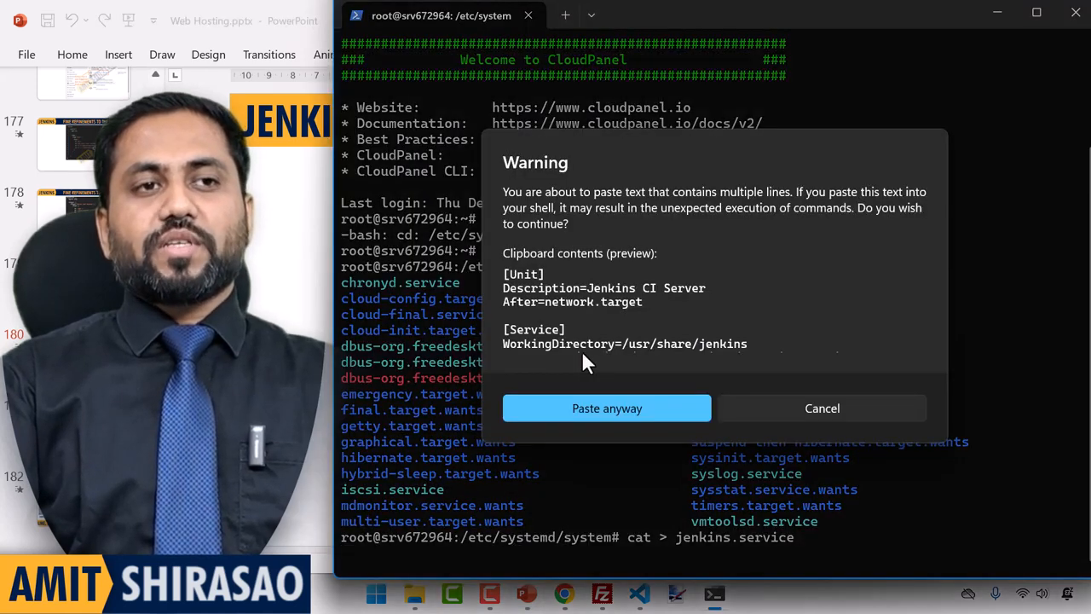
left_click(585, 402)
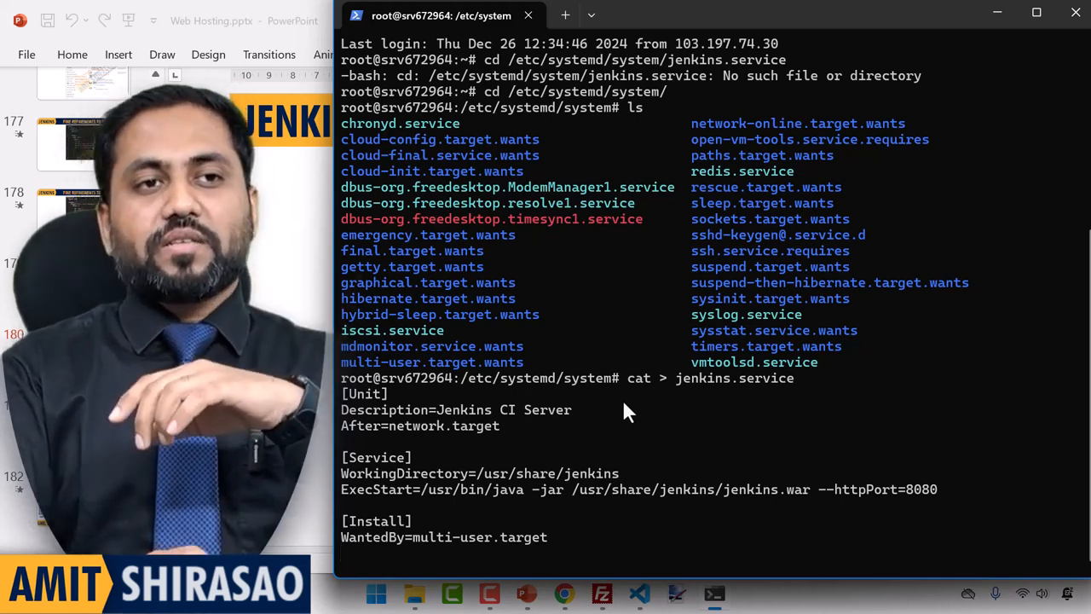
Finish writing jenkins.service and display its contents with cat jenkins.service
key("Return")
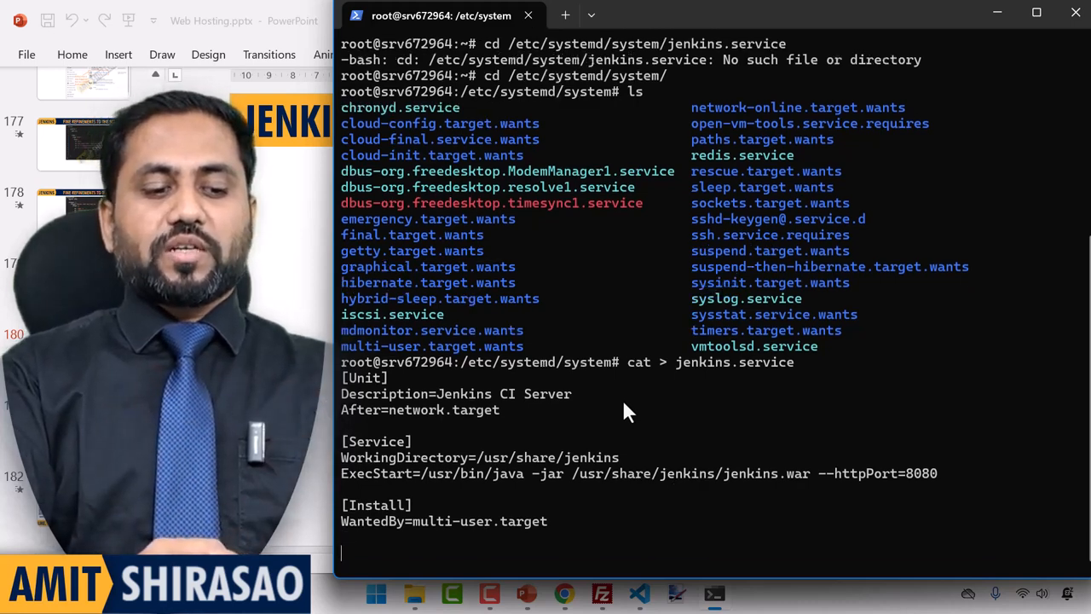
key("ctrl+d")
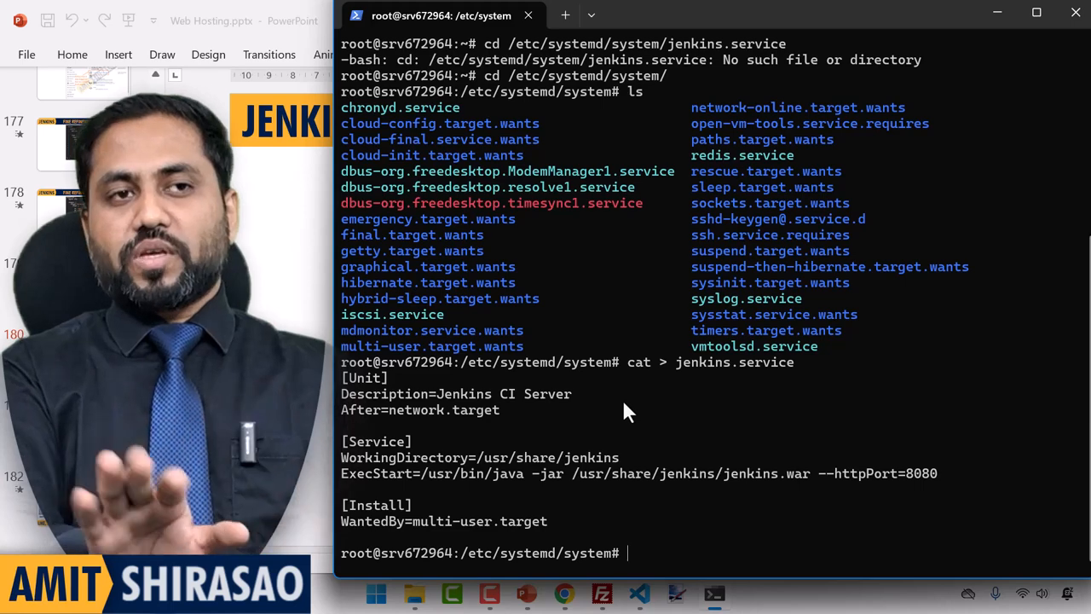
type("cat ")
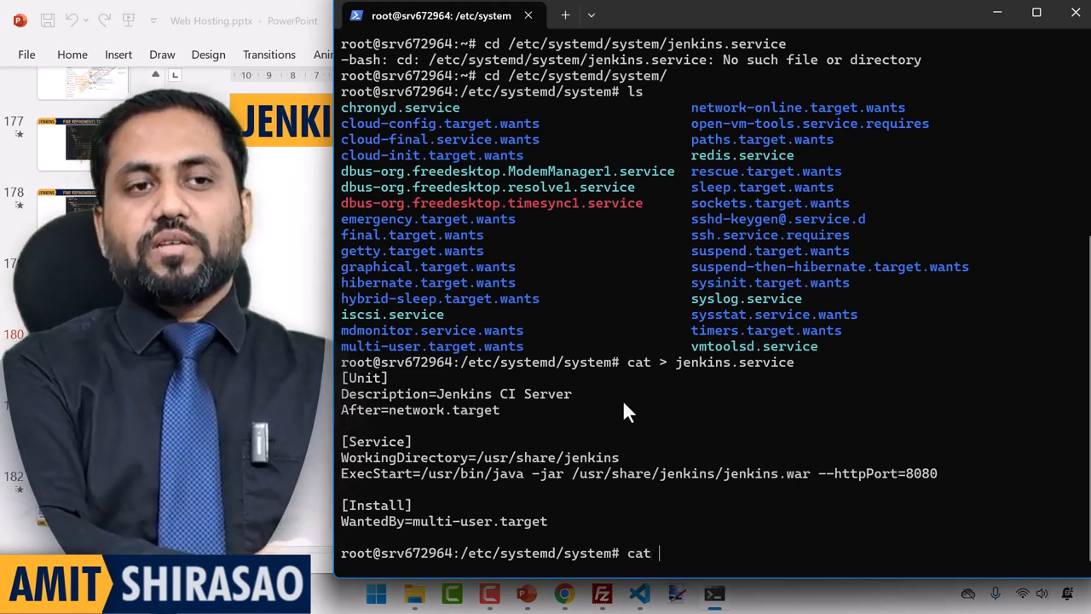
type("jenkins.service")
key("Return")
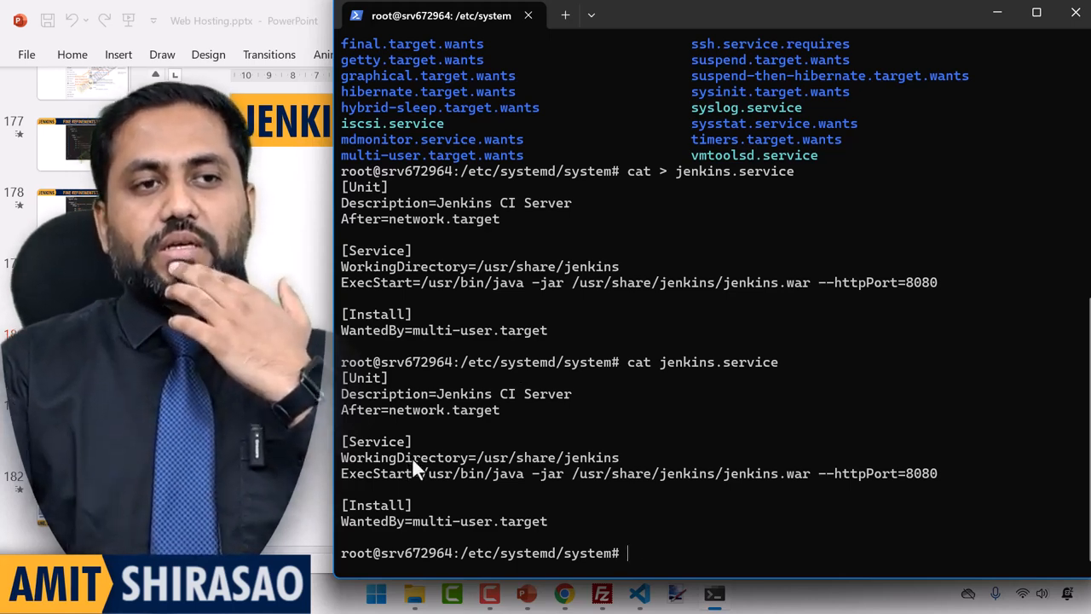
Copy the ExecStart command /usr/bin/java -jar /usr/share/jenkins/jenkins.war --httpPort=8080 from the displayed file and run it at the prompt
left_click_drag(566, 474, 718, 475)
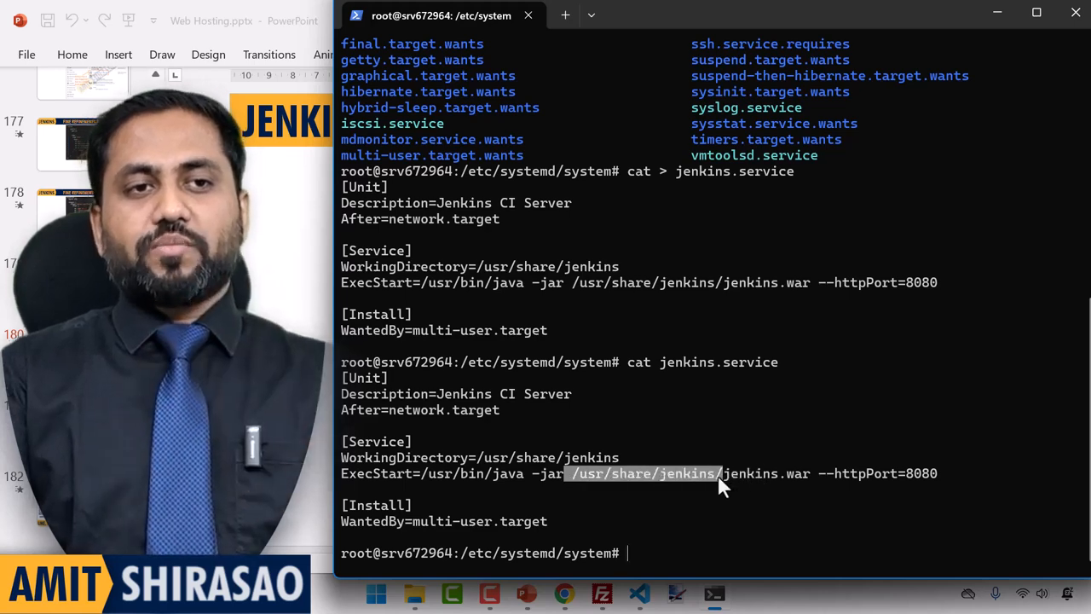
left_click(718, 474)
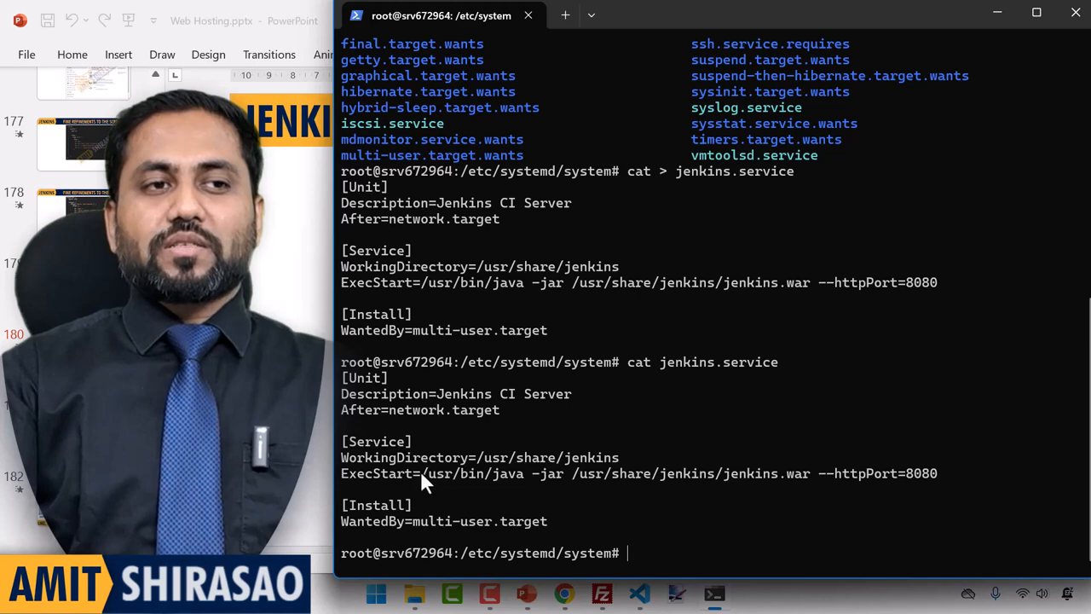
left_click_drag(420, 470, 844, 462)
left_click_drag(935, 467, 934, 473)
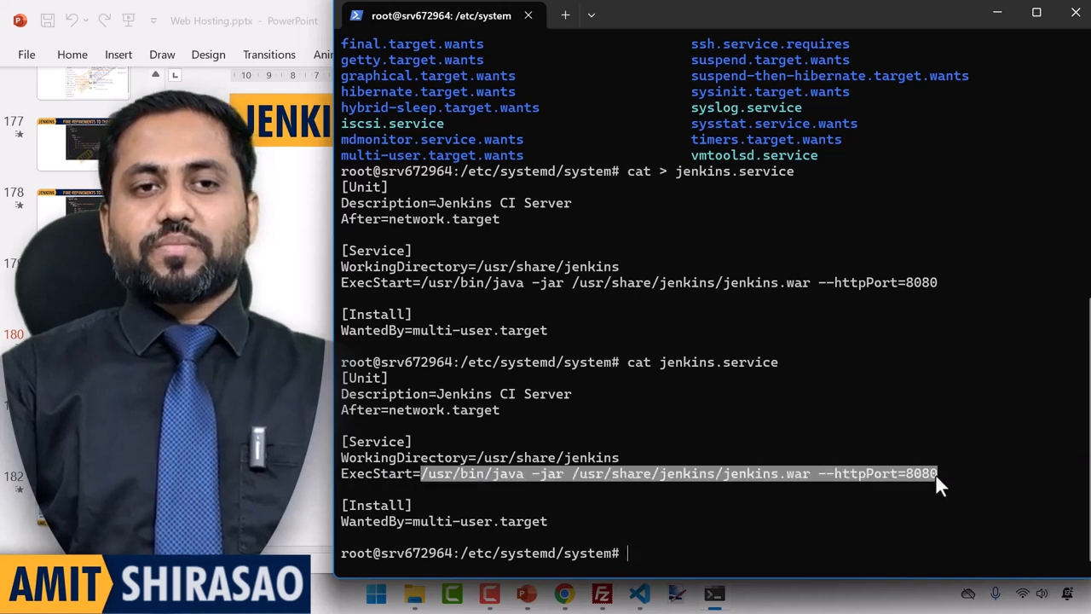
right_click(923, 475)
right_click(765, 554)
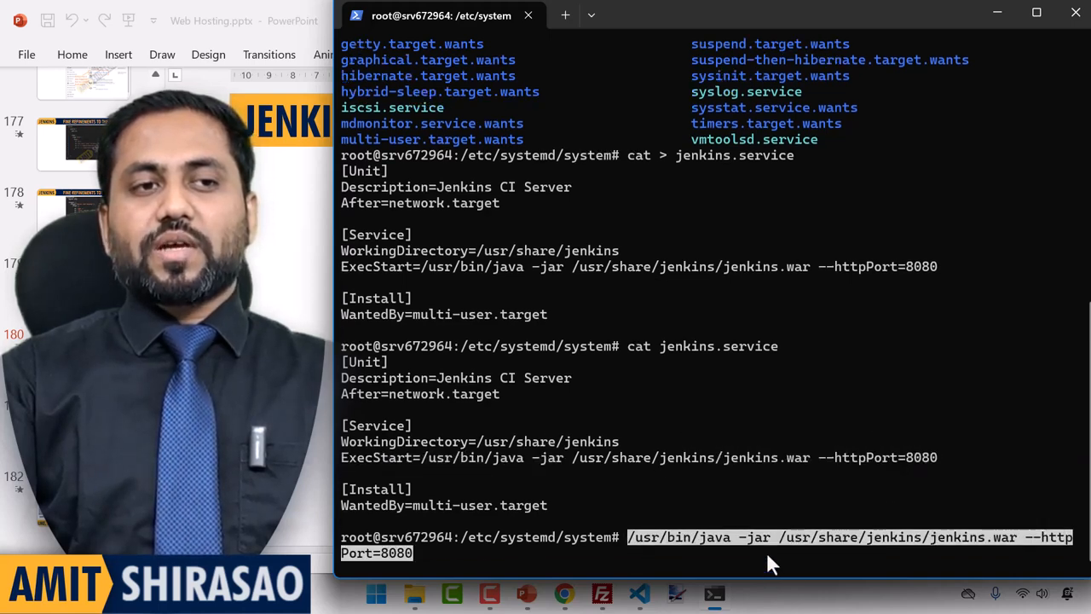
key("Return")
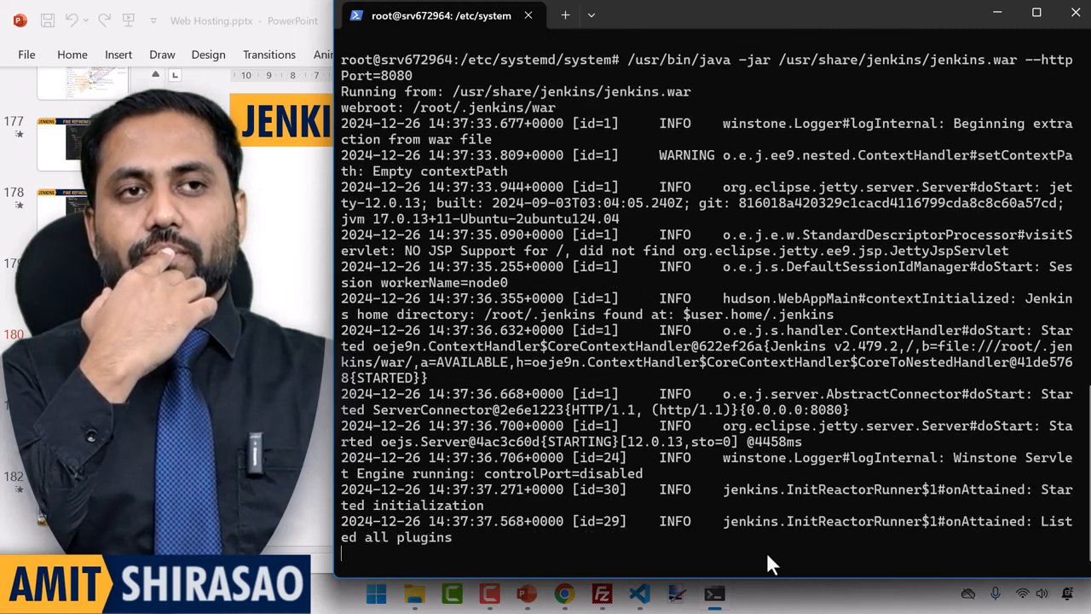
Switch to Chrome to check the Jenkins page on port 8080, comparing its startup with the terminal log
key("alt+Tab")
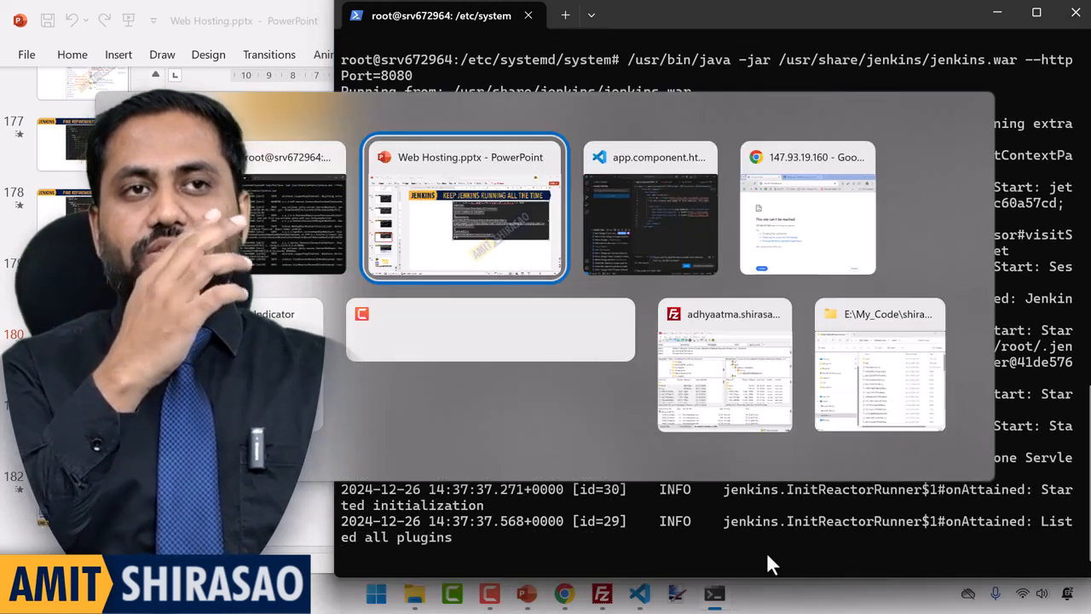
key("alt+Tab")
key("alt+Tab")
key("Return")
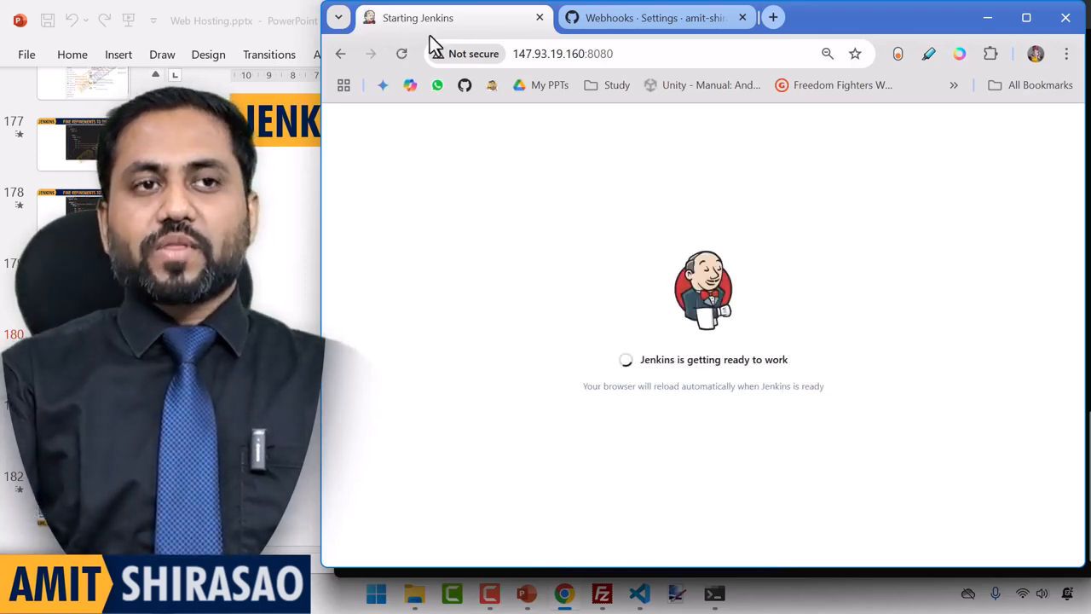
key("alt+Tab")
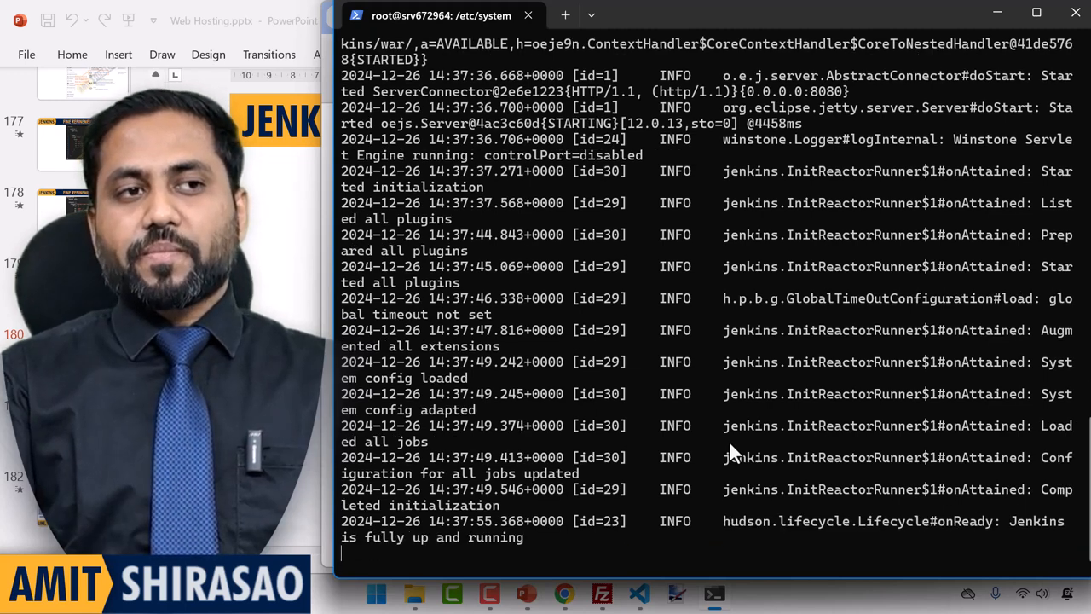
key("alt+Tab")
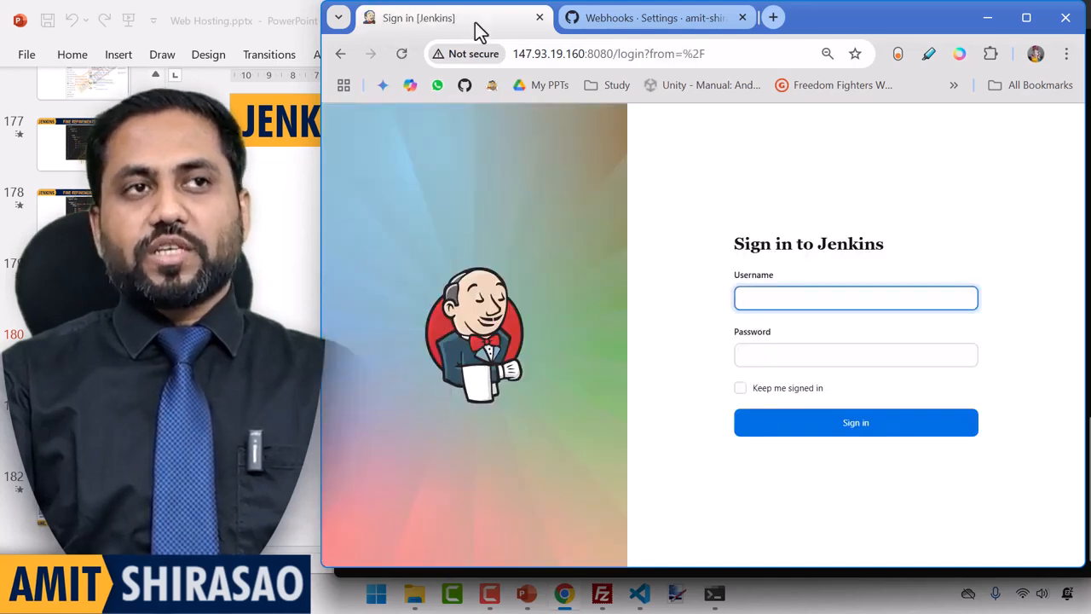
Return to the terminal, stop the manually started Jenkins process and clear the screen
key("alt+Tab")
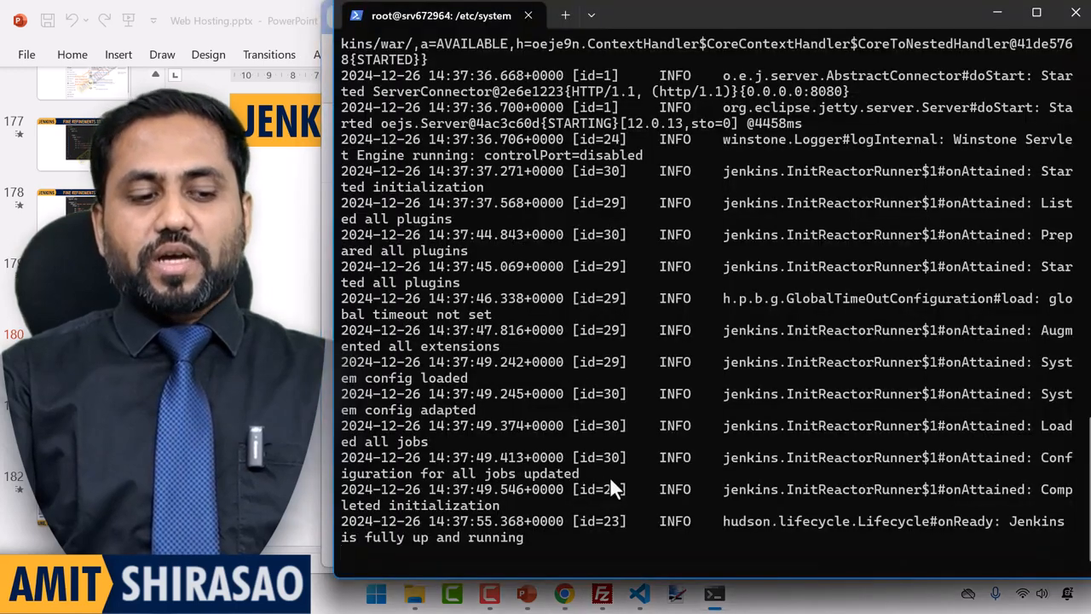
key("ctrl+c")
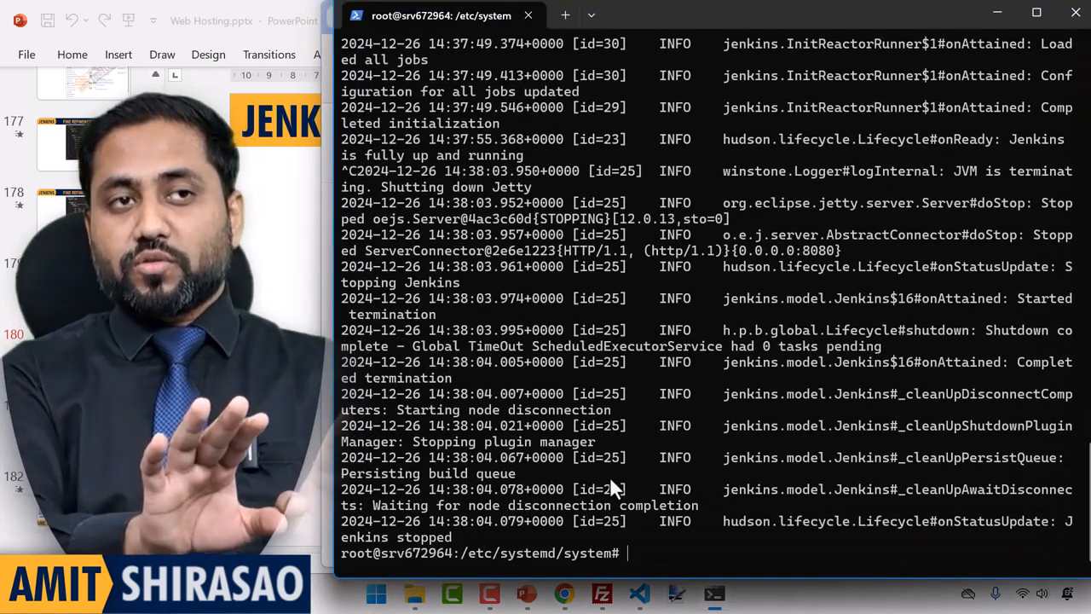
type("cla")
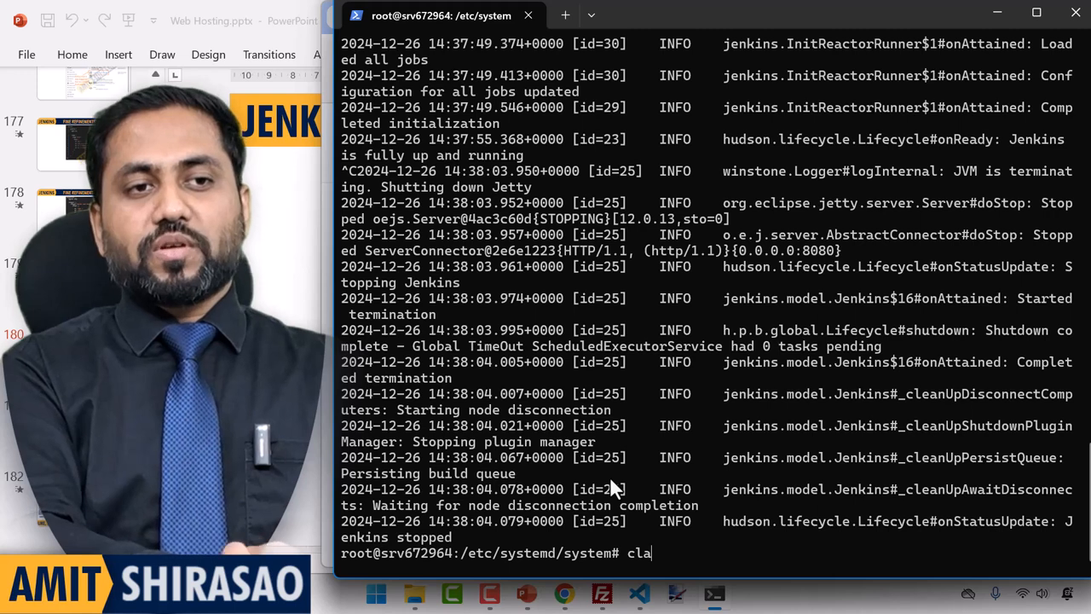
key("BackSpace")
type("ear")
key("Return")
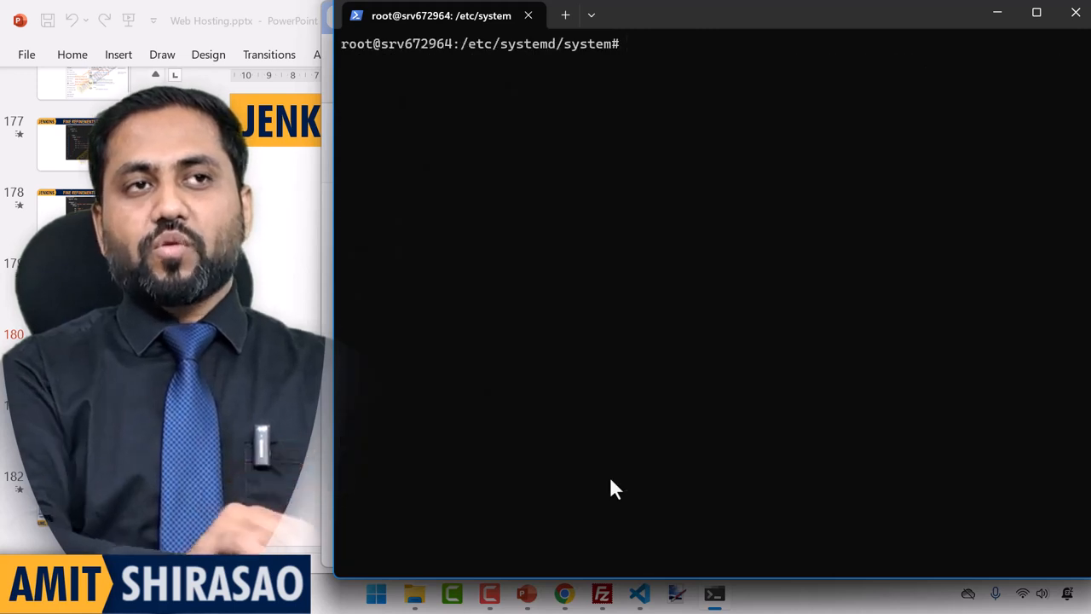
Change the working directory to /root
type("c")
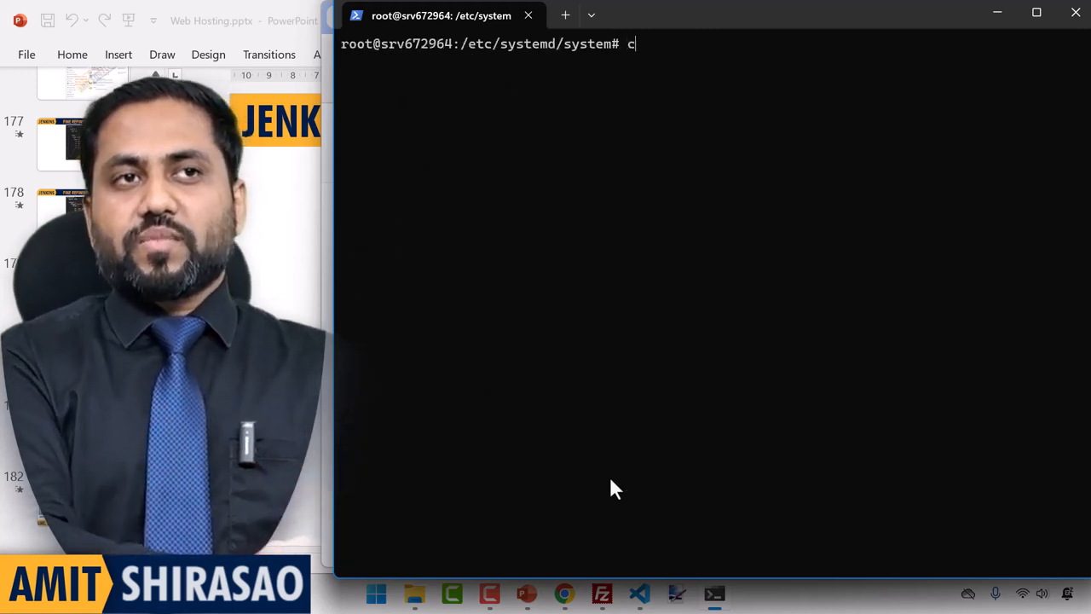
type("d /roo")
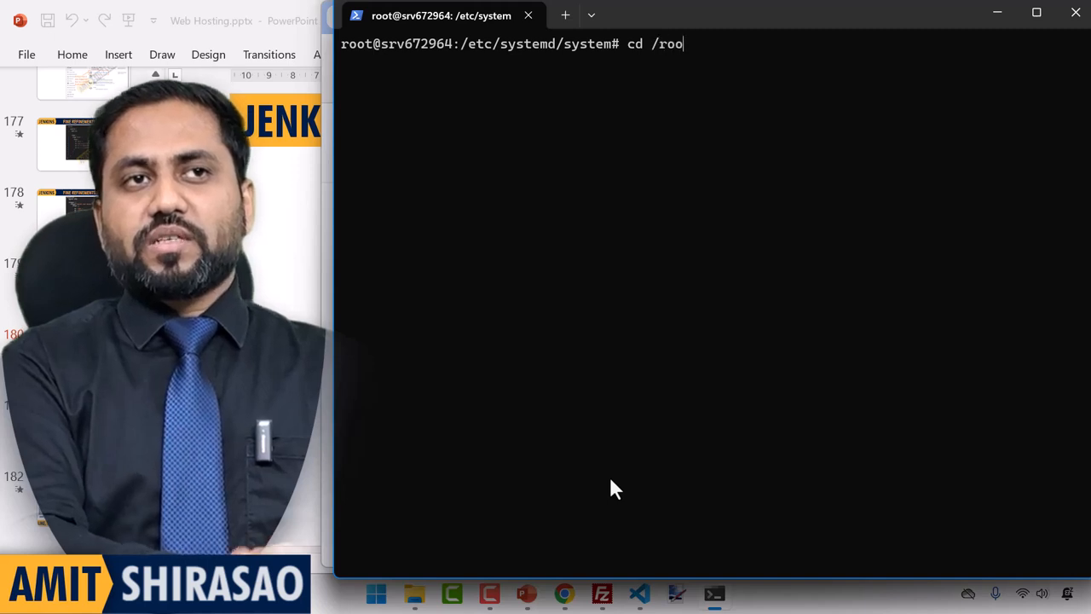
type("t")
key("Return")
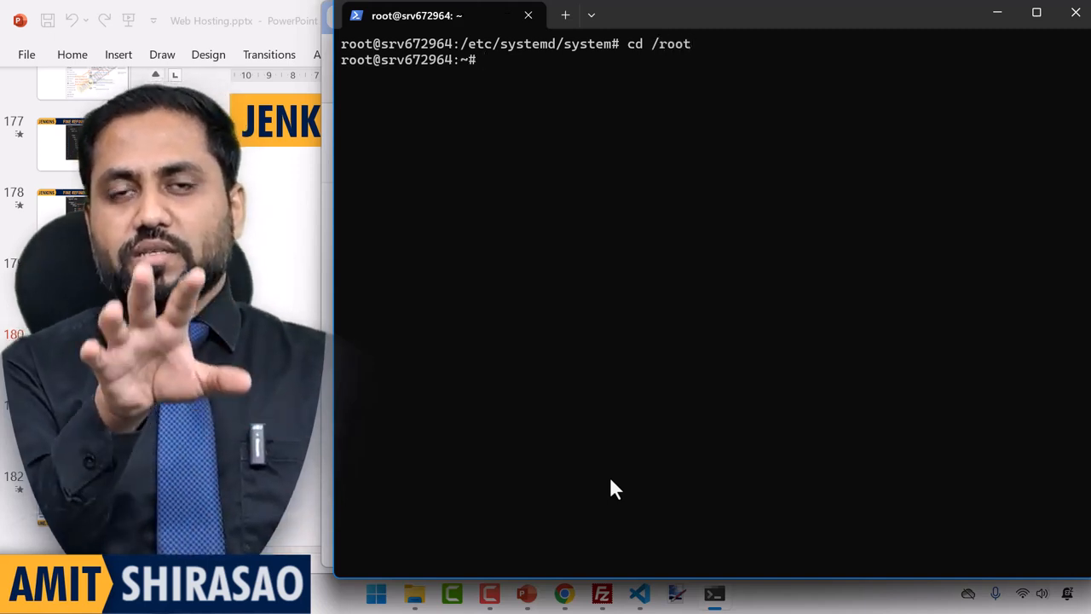
Copy journalctl --rotate --vacuum-time=1s from the next PowerPoint slide and run it in the terminal to delete old journal entries
key("alt+Tab")
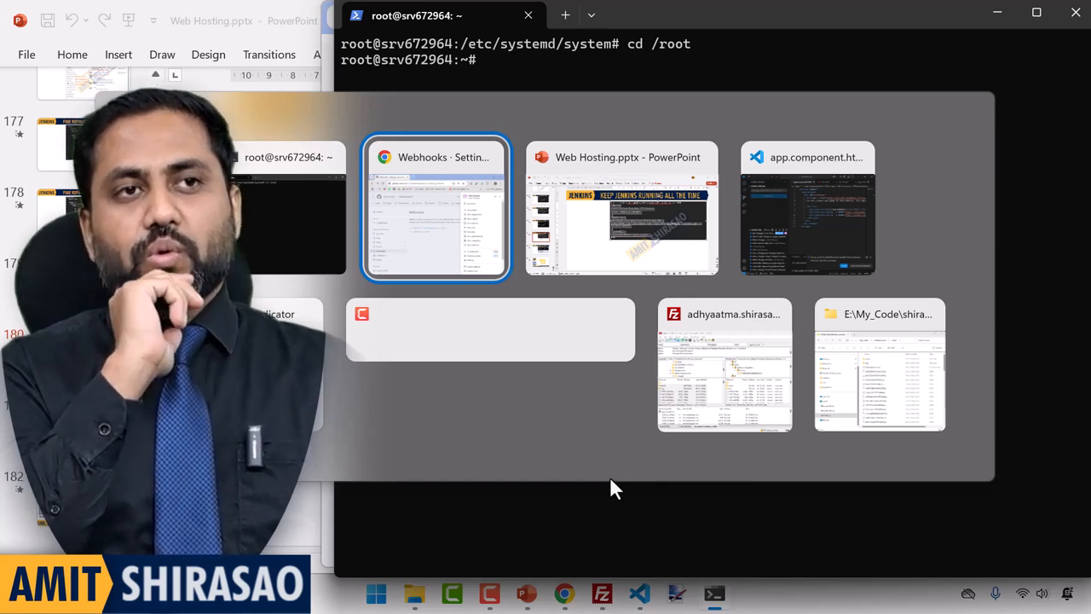
key("alt+Tab")
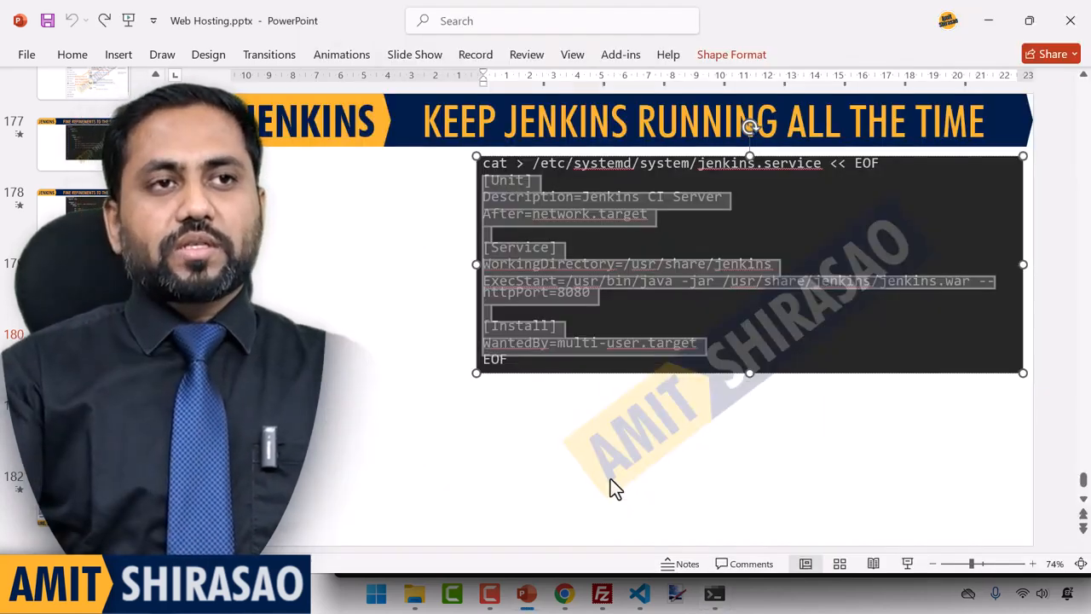
left_click(397, 486)
scroll(396, 493, "down", 1)
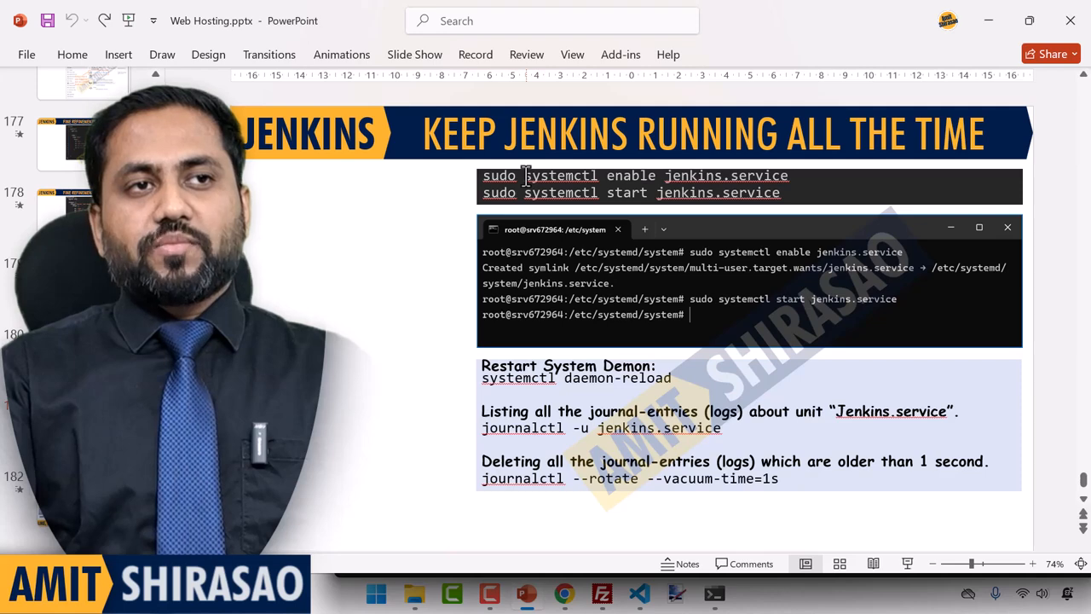
left_click_drag(526, 175, 771, 173)
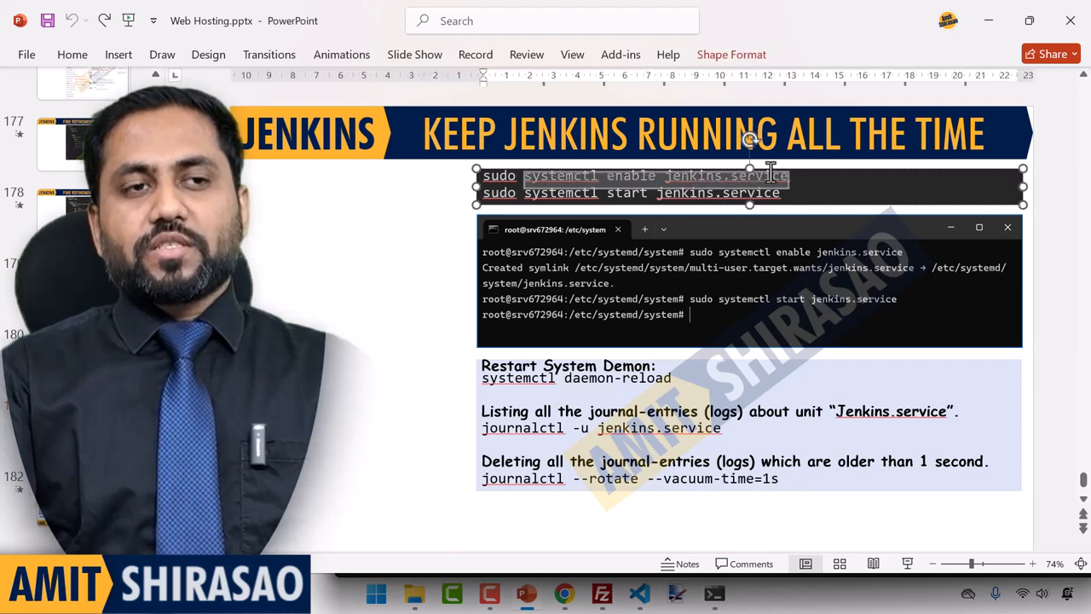
triple_click(536, 477)
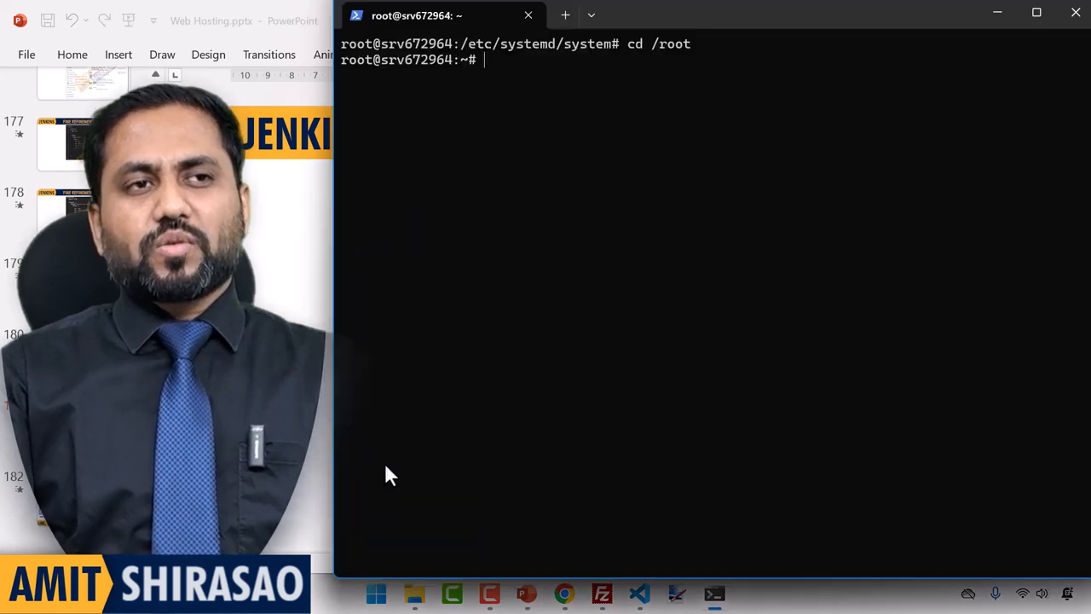
key("alt+Tab")
right_click(517, 399)
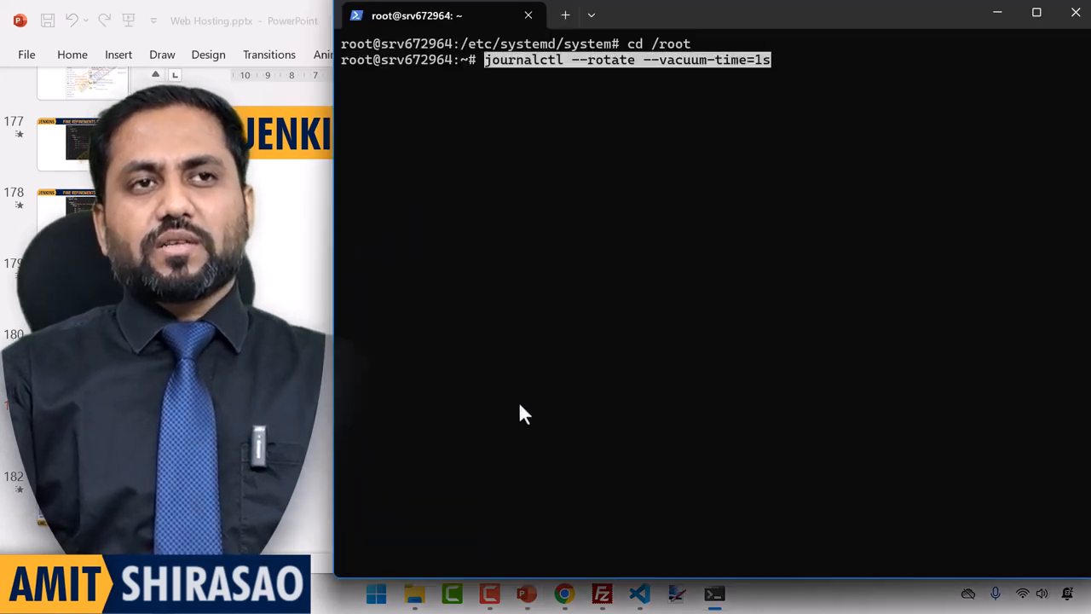
key("Return")
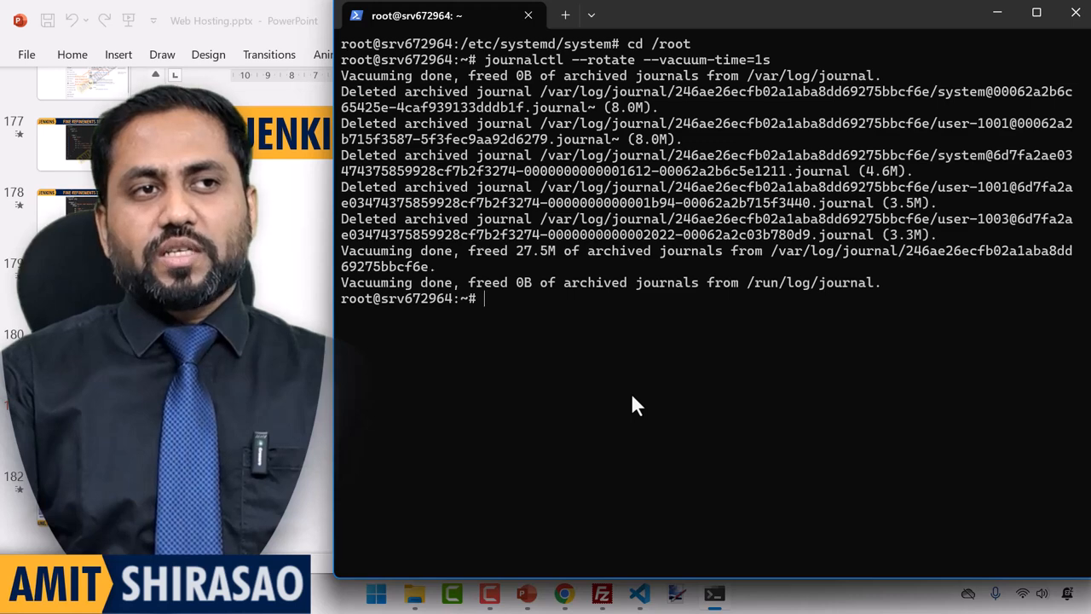
Copy only the word journalctl from the slide, run it in the terminal to view the remaining journal, and quit the log view
key("alt+Tab")
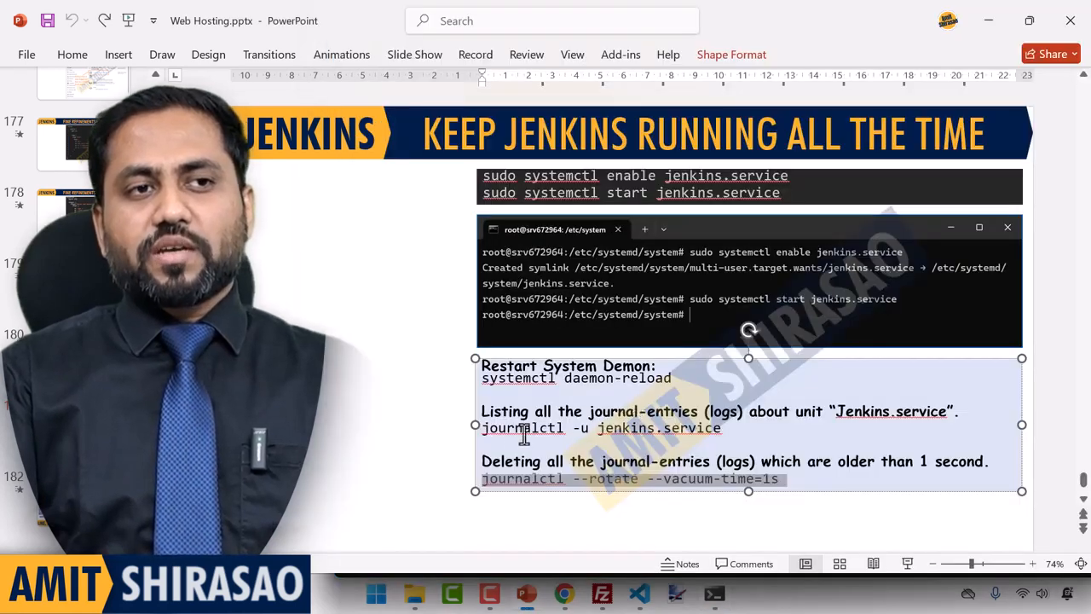
left_click_drag(481, 430, 565, 432)
key("alt+Tab")
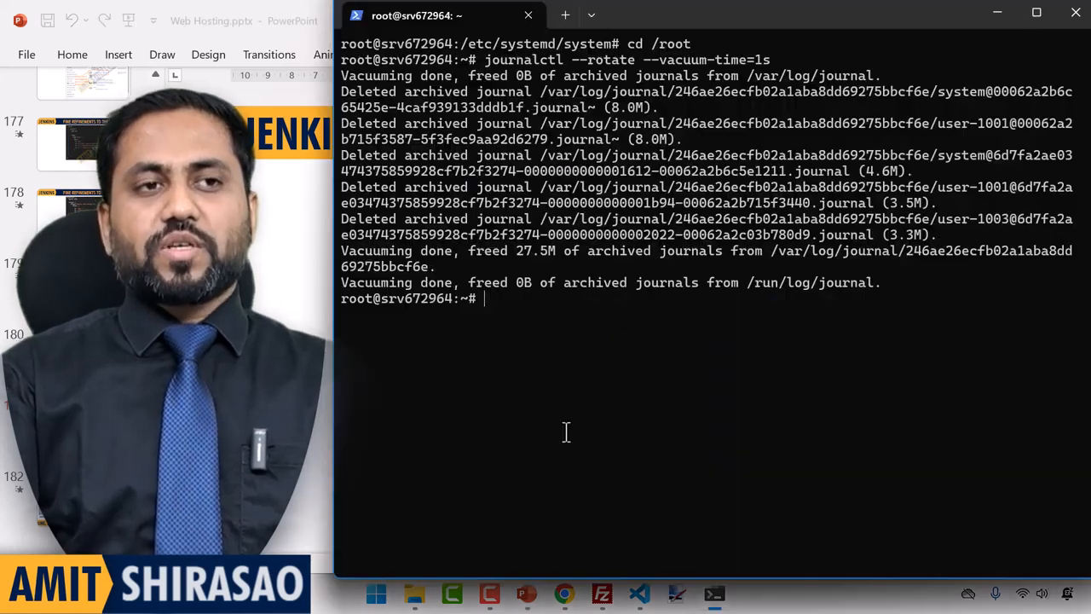
key("ctrl+v")
key("Return")
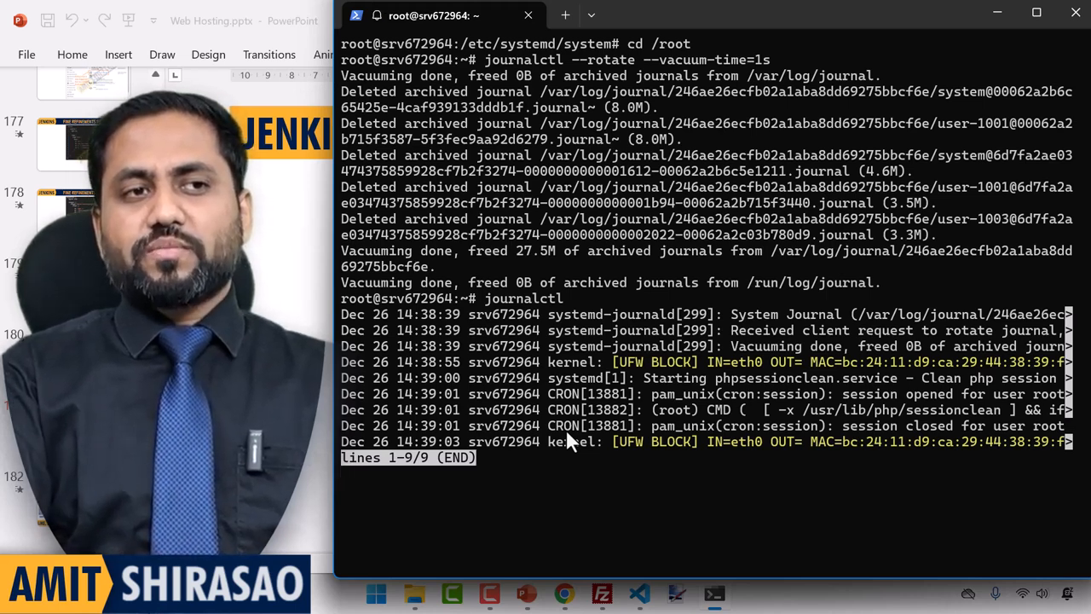
key("q")
Copy journalctl -u jenkins.service from the slide and run it in the terminal to list the Jenkins service's log entries
key("alt+Tab")
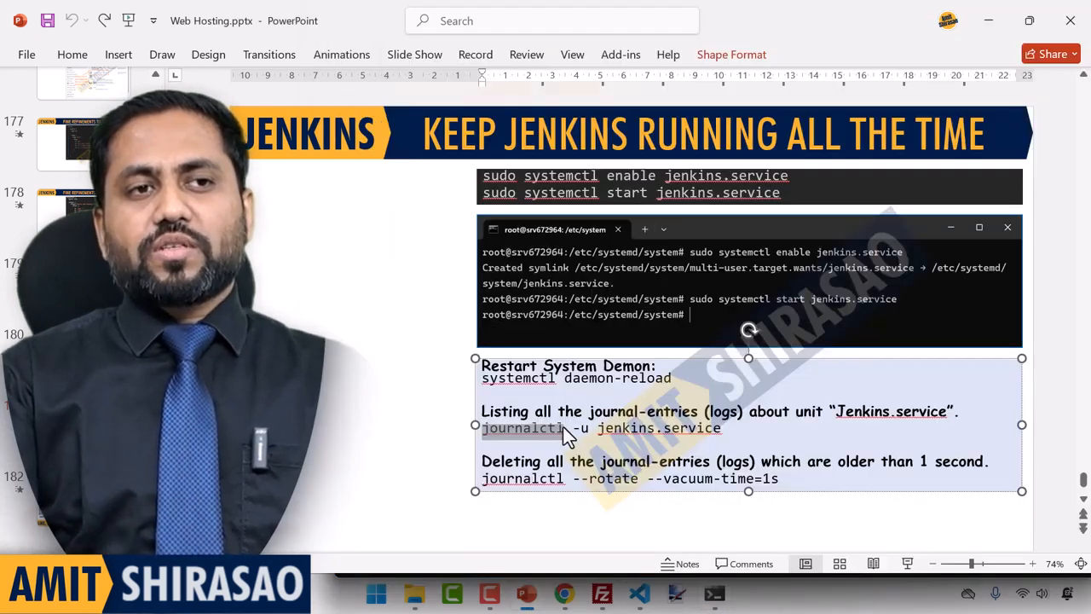
left_click_drag(725, 428, 506, 432)
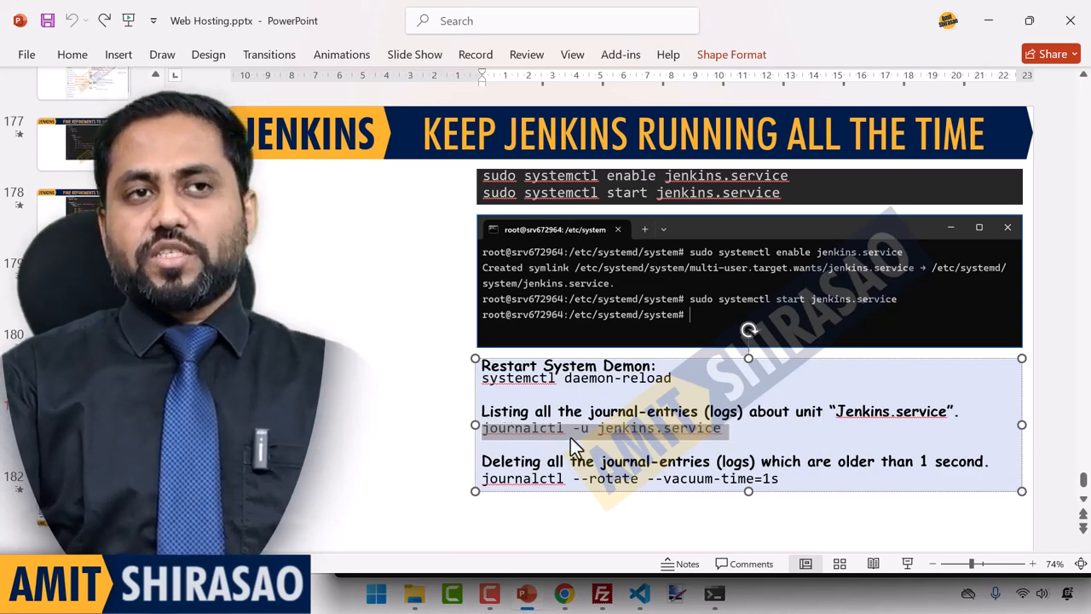
key("ctrl+c")
key("alt+Tab")
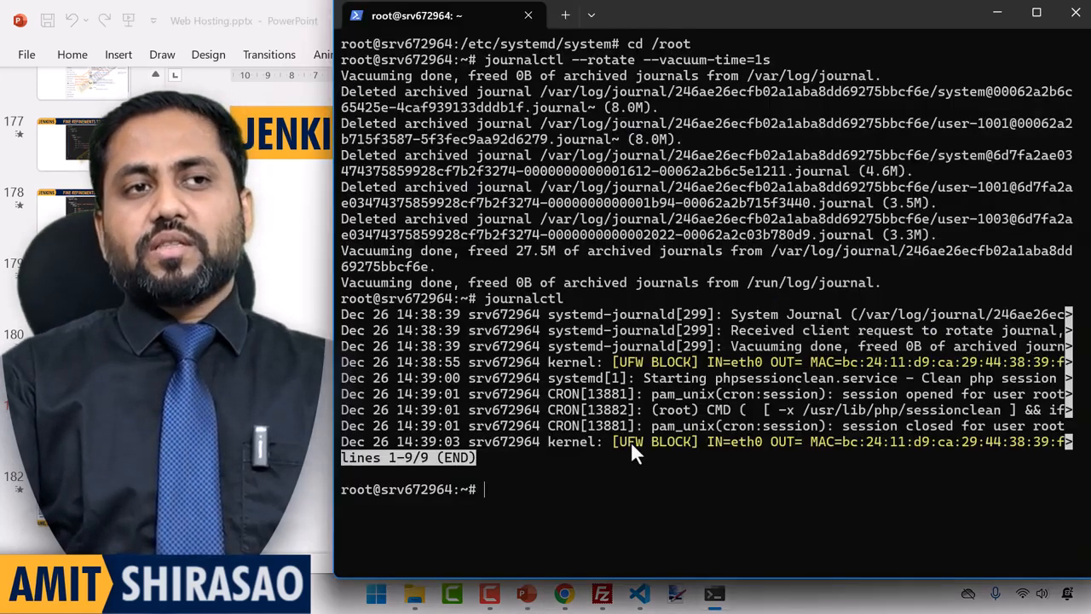
key("ctrl+v")
key("Return")
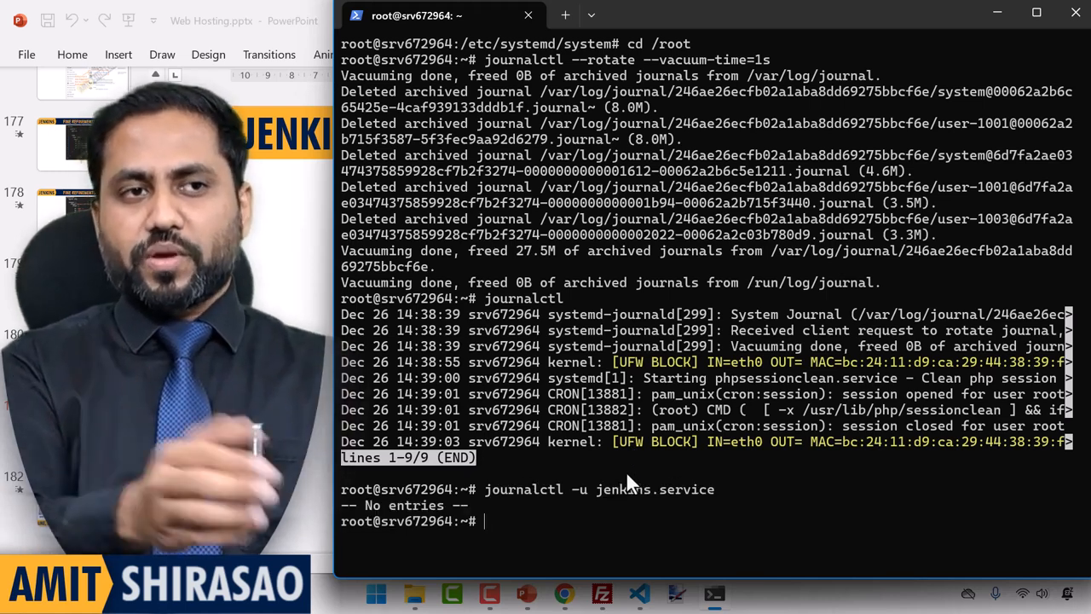
Clear the terminal and run systemctl enable jenkins.service, copied from the slide without sudo, so Jenkins starts at boot
type("clear")
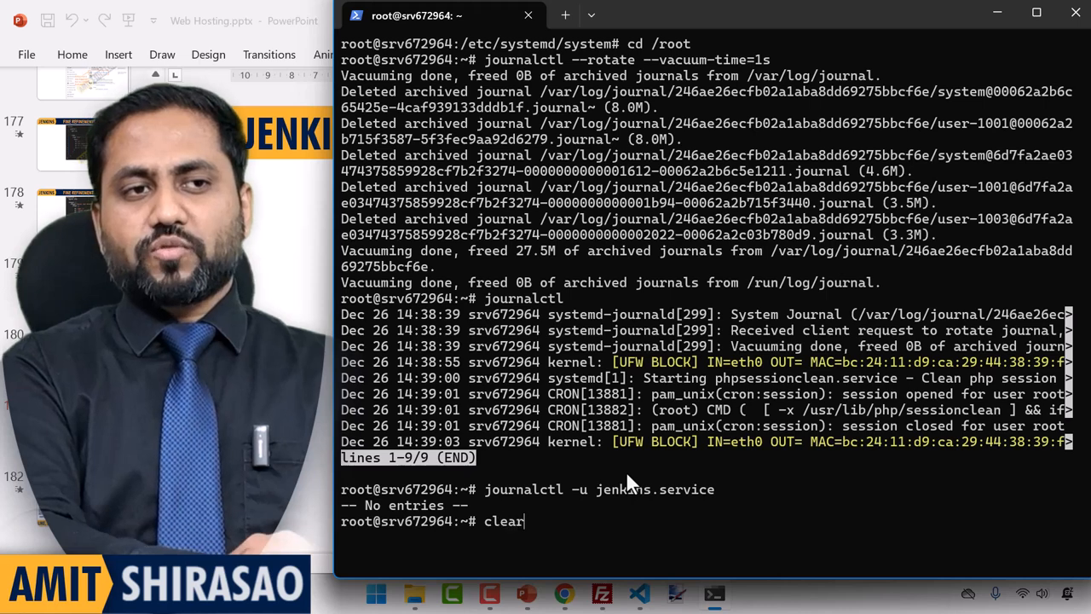
key("Return")
key("alt+Tab")
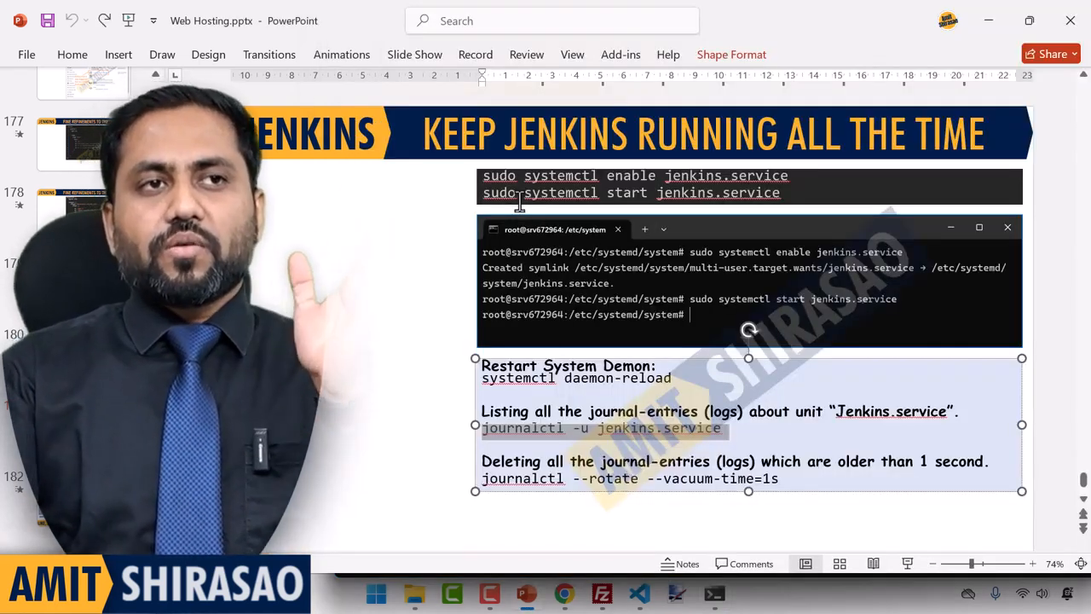
left_click_drag(523, 175, 788, 176)
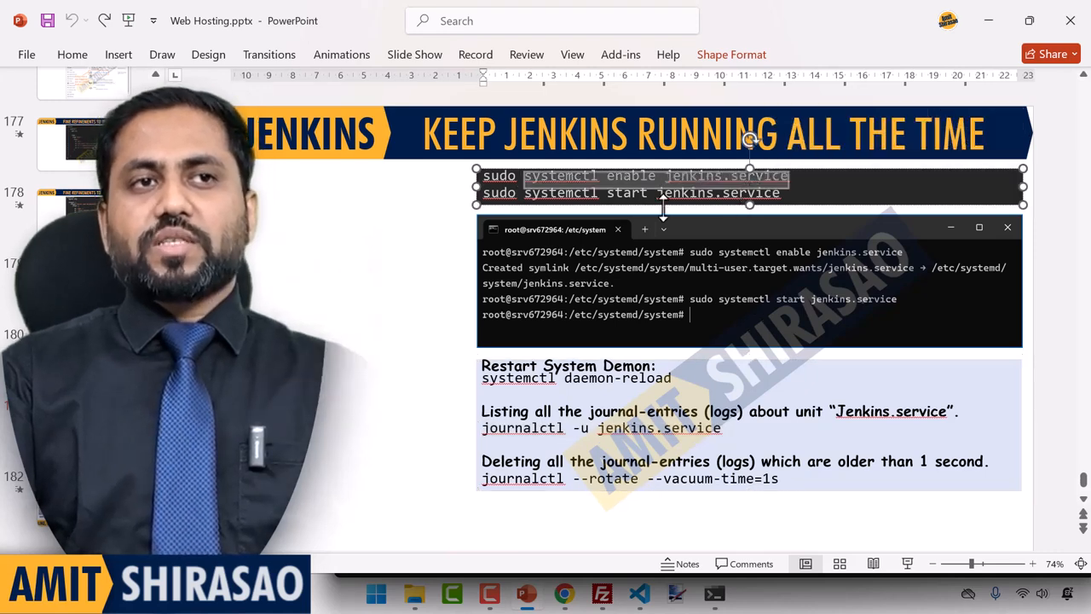
key("alt+Tab")
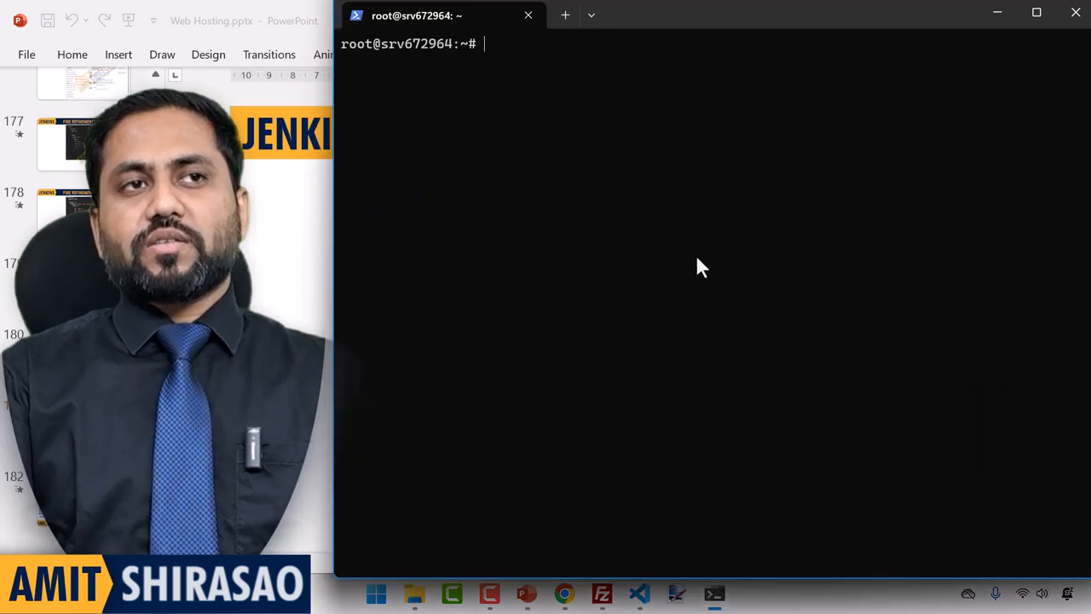
key("ctrl+v")
key("Return")
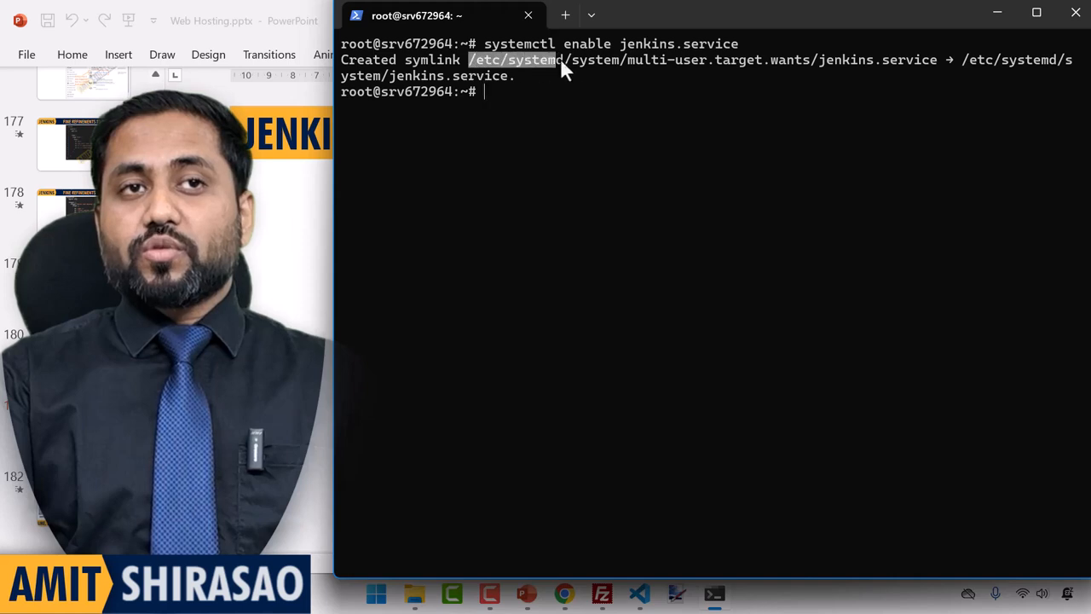
left_click_drag(626, 61, 747, 59)
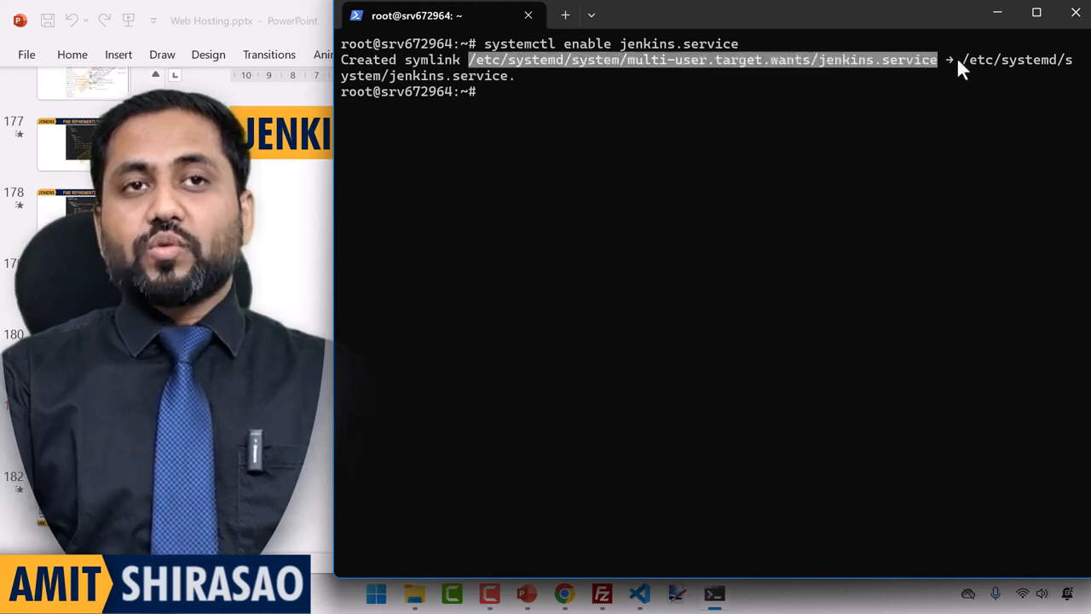
left_click_drag(966, 63, 505, 85)
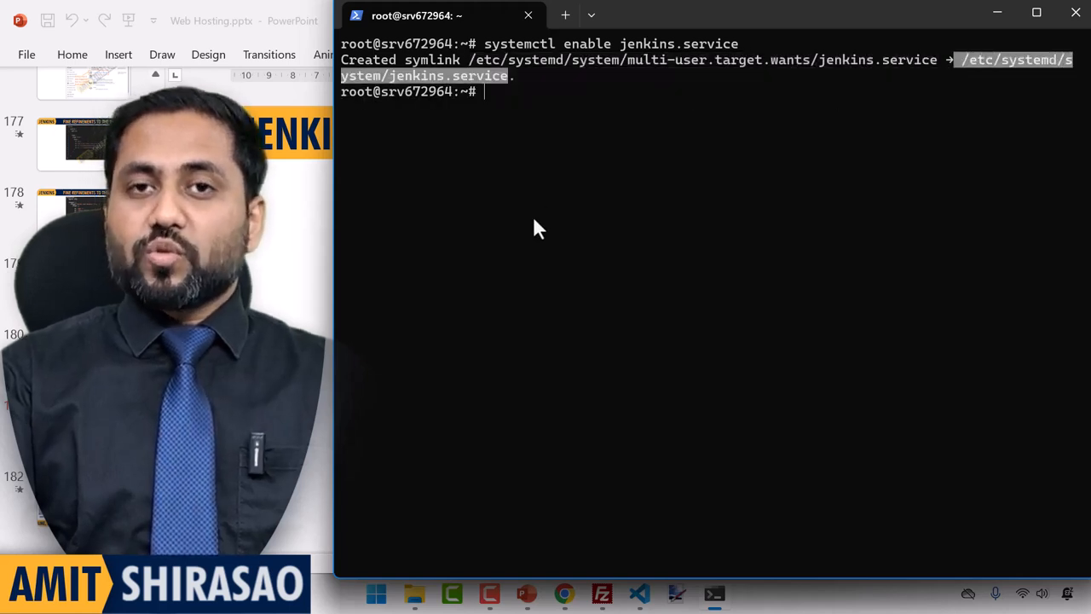
left_click(582, 234)
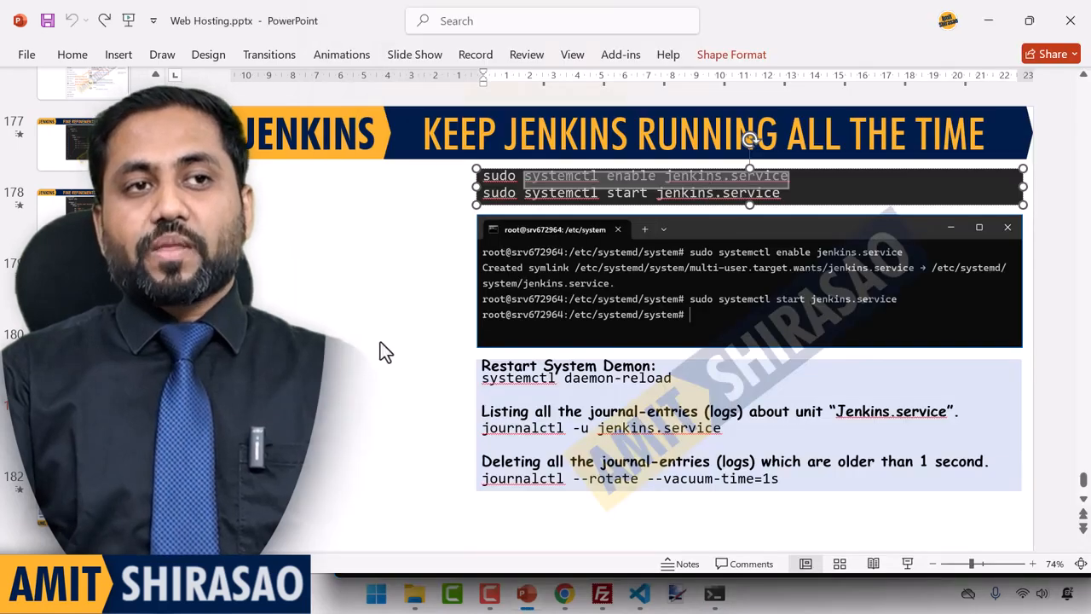
Copy systemctl start jenkins.service from the slide without sudo and run it in the terminal to start Jenkins
left_click(380, 341)
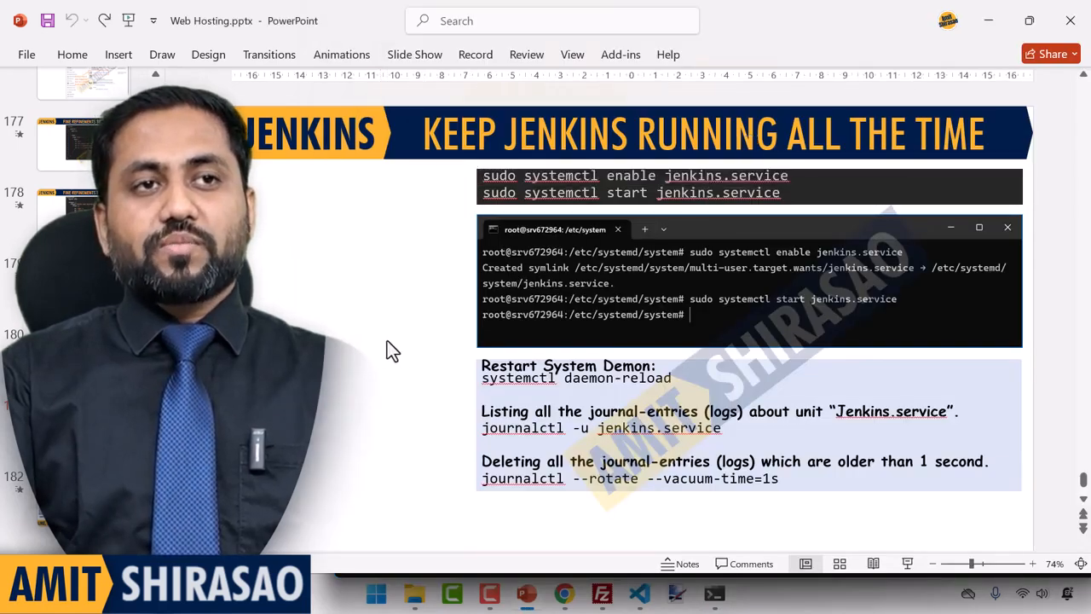
scroll(387, 340, "up", 1)
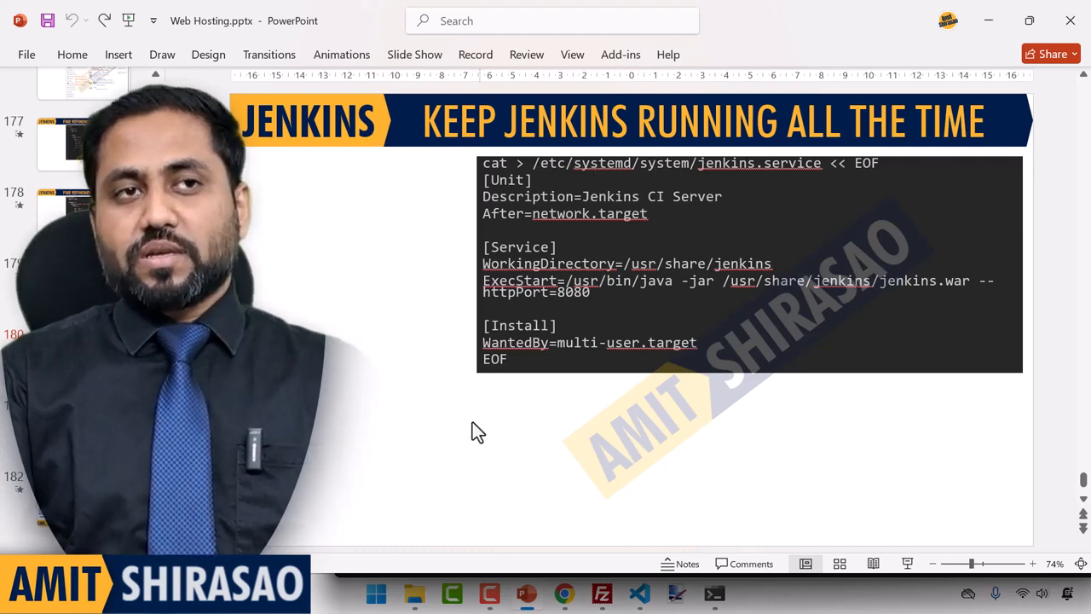
key("alt+Tab")
key("alt+Tab")
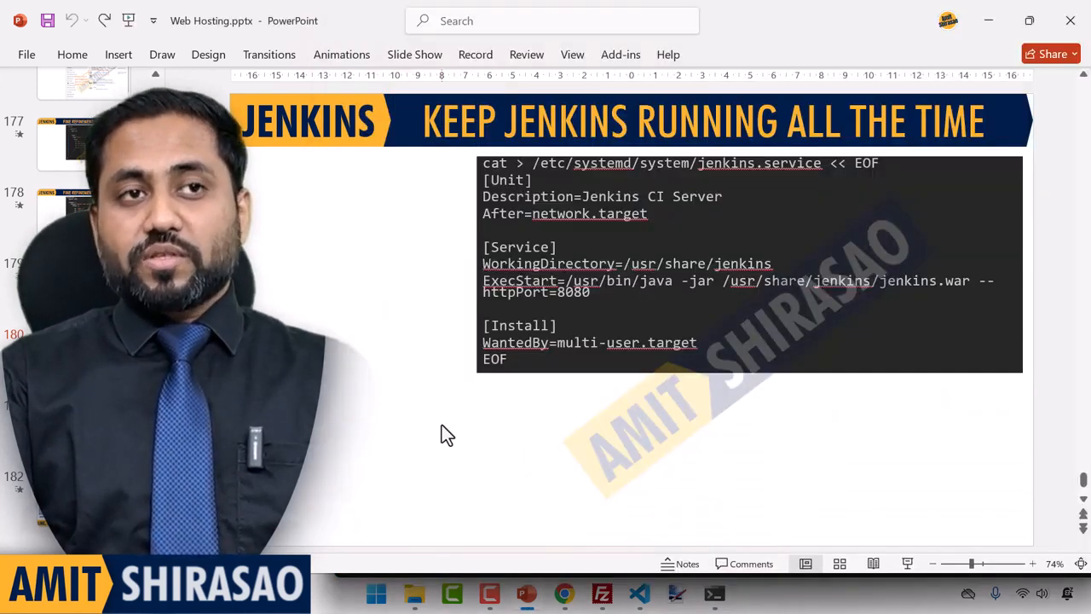
scroll(441, 425, "down", 1)
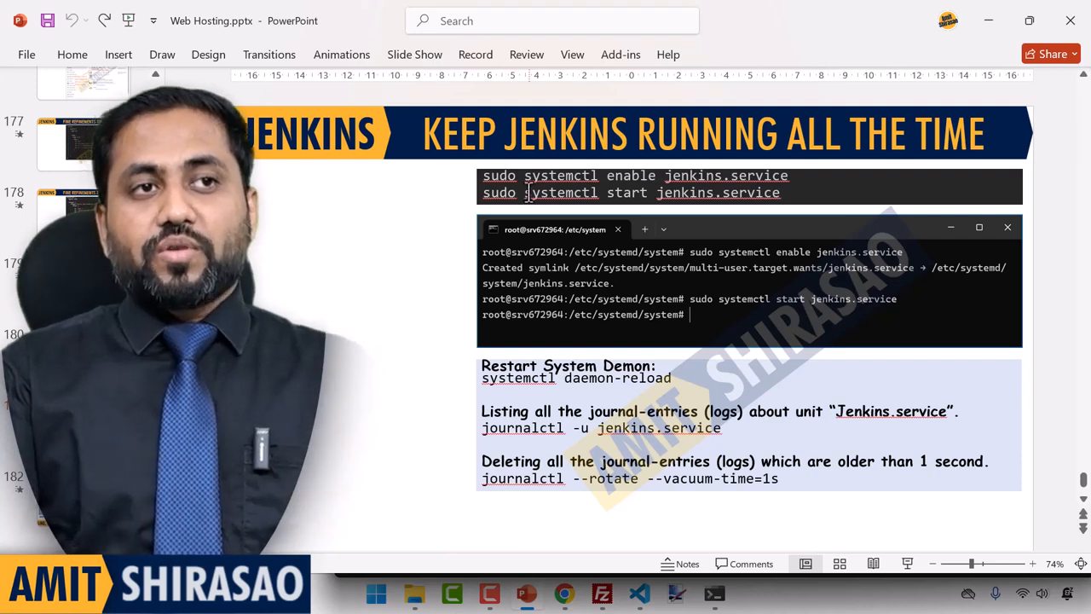
left_click_drag(523, 193, 766, 193)
key("ctrl+c")
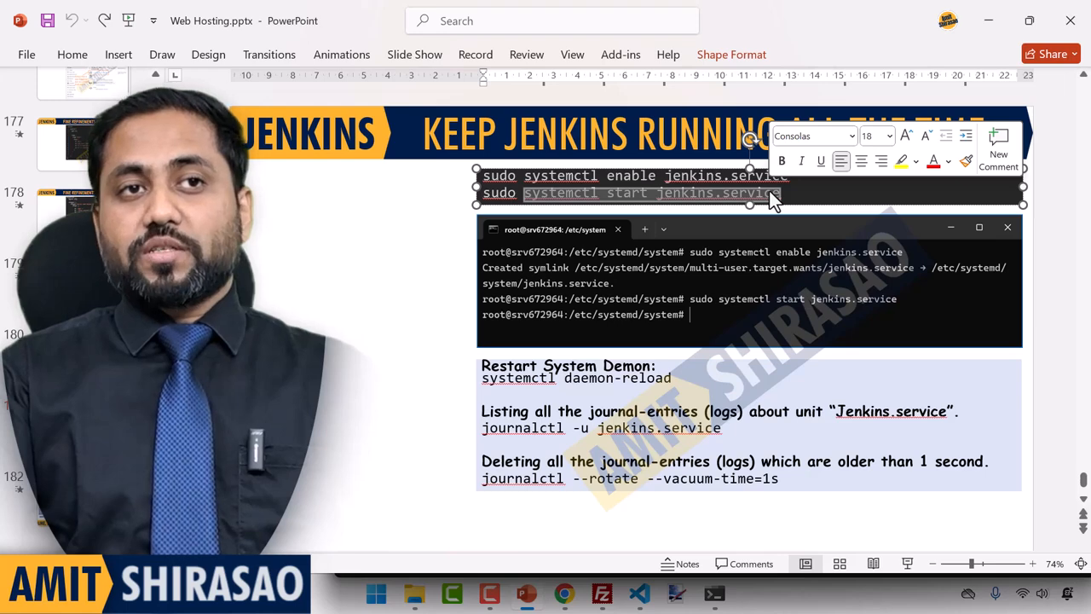
right_click(769, 193)
key("Escape")
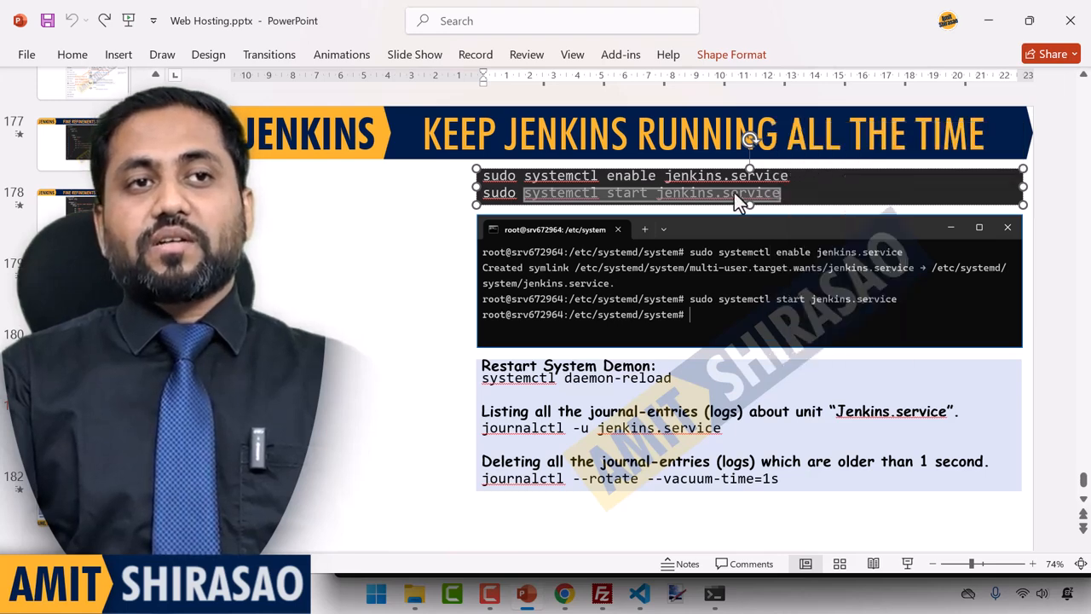
key("alt+Tab")
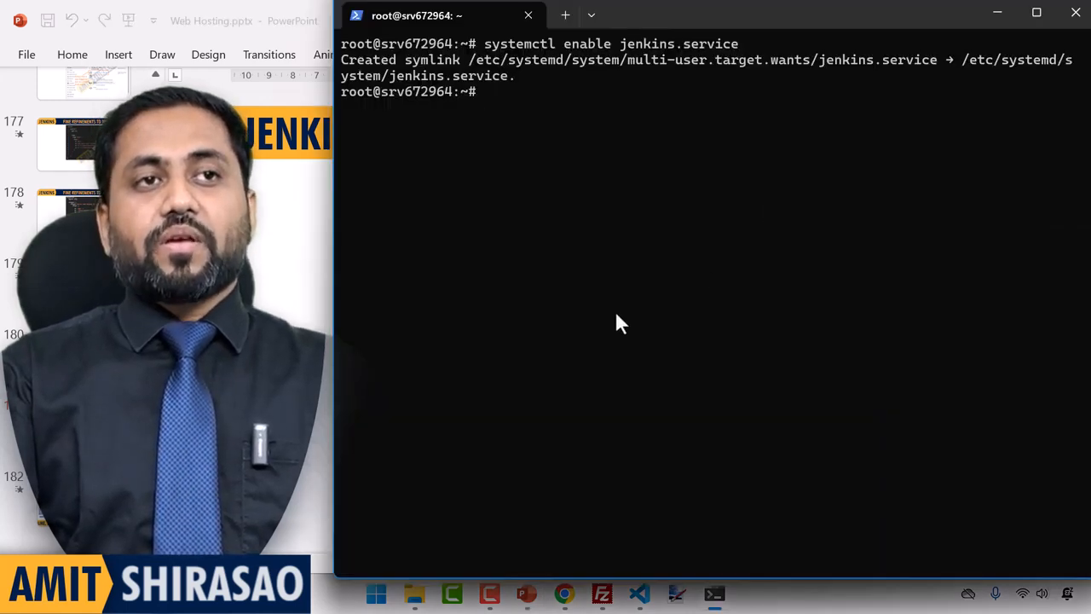
key("ctrl+v")
key("Return")
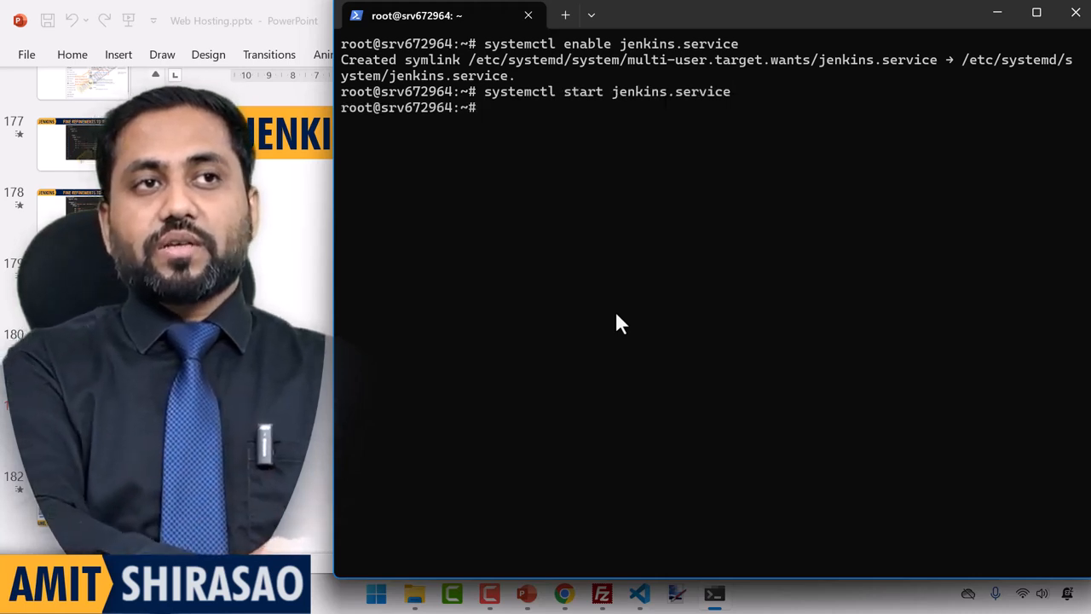
Run systemctl status and locate the jenkins.service entry with its java launch command in the service tree
type("system")
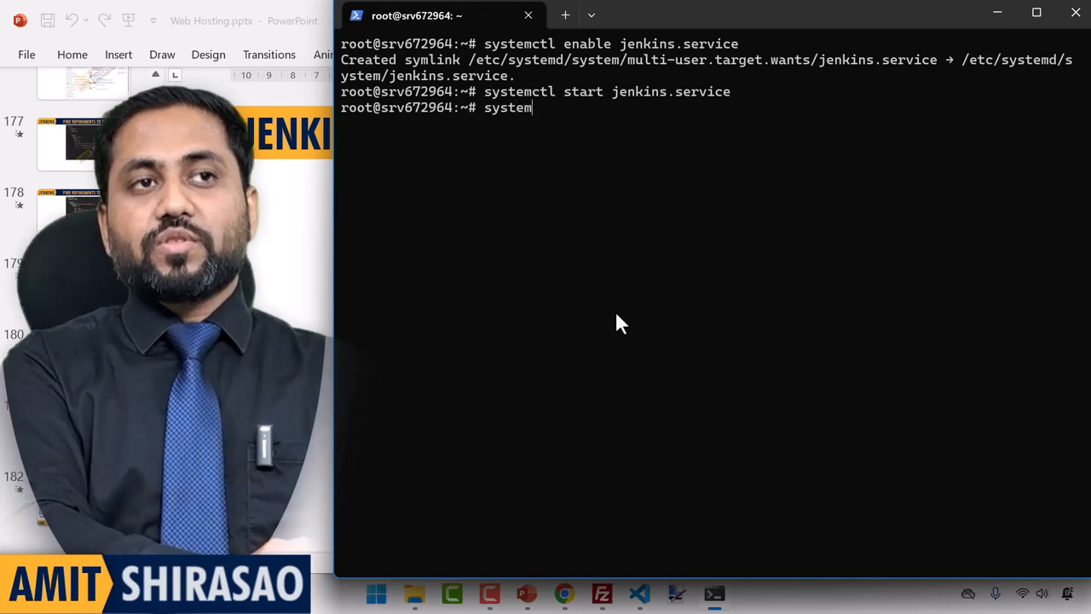
type("ctl s")
key("BackSpace")
type("ctl")
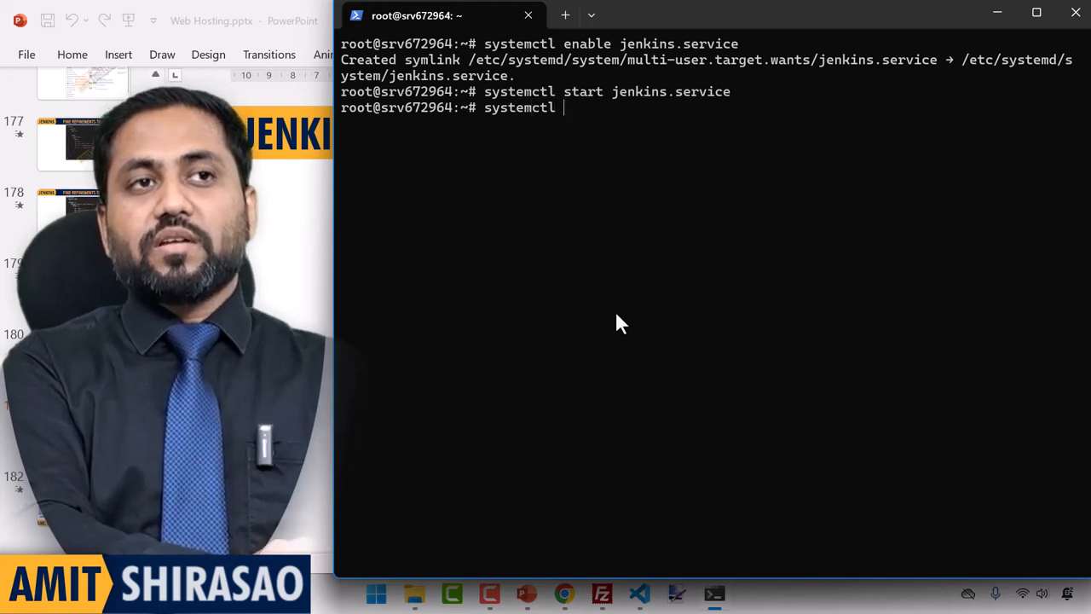
type(" status")
key("Return")
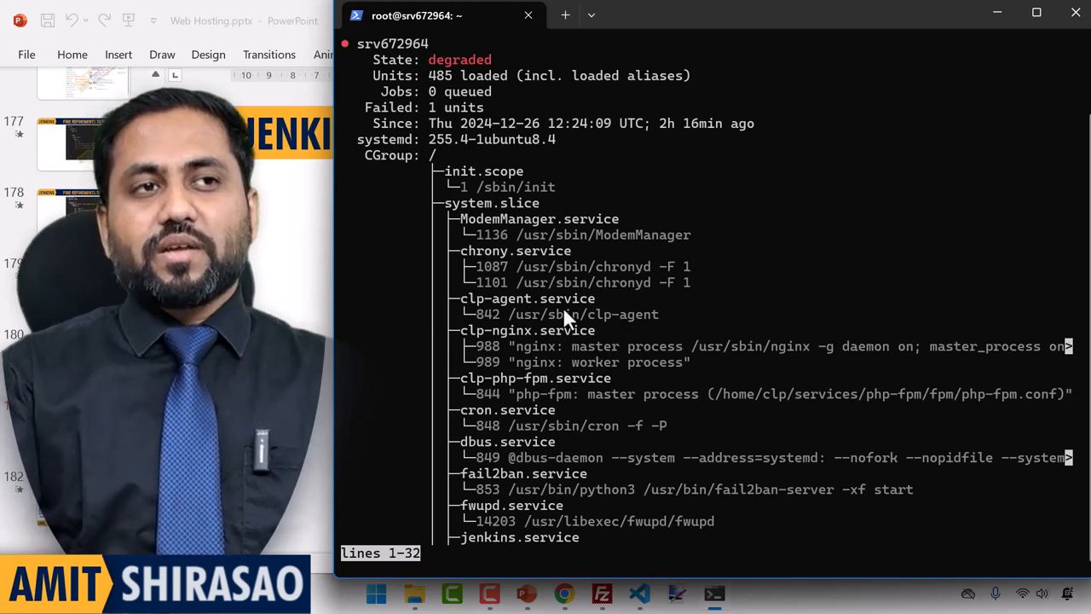
scroll(542, 299, "up", 2)
scroll(542, 298, "down", 2)
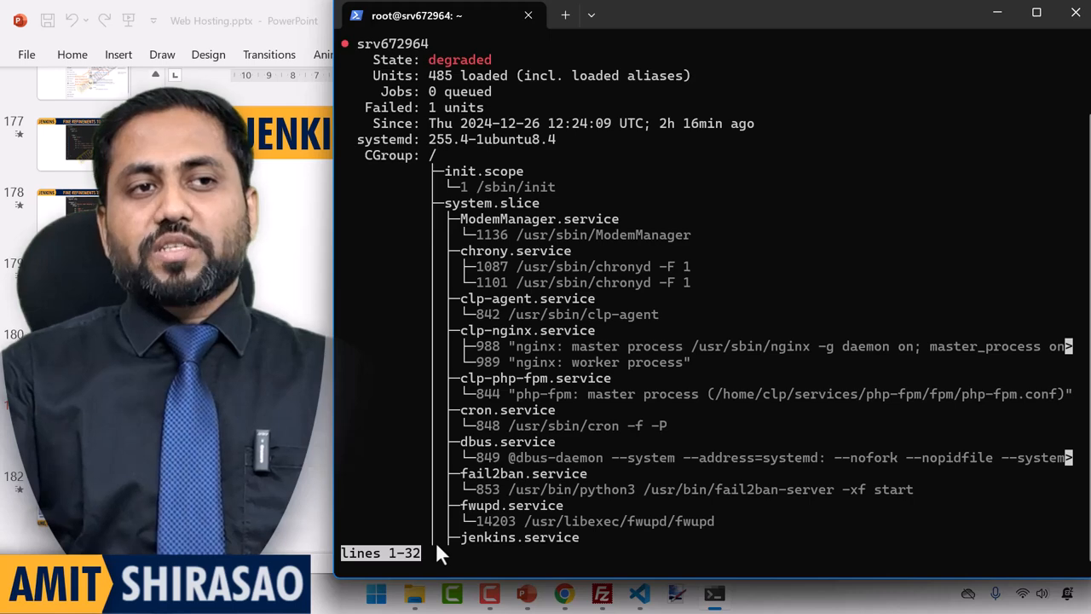
scroll(438, 546, "down", 3)
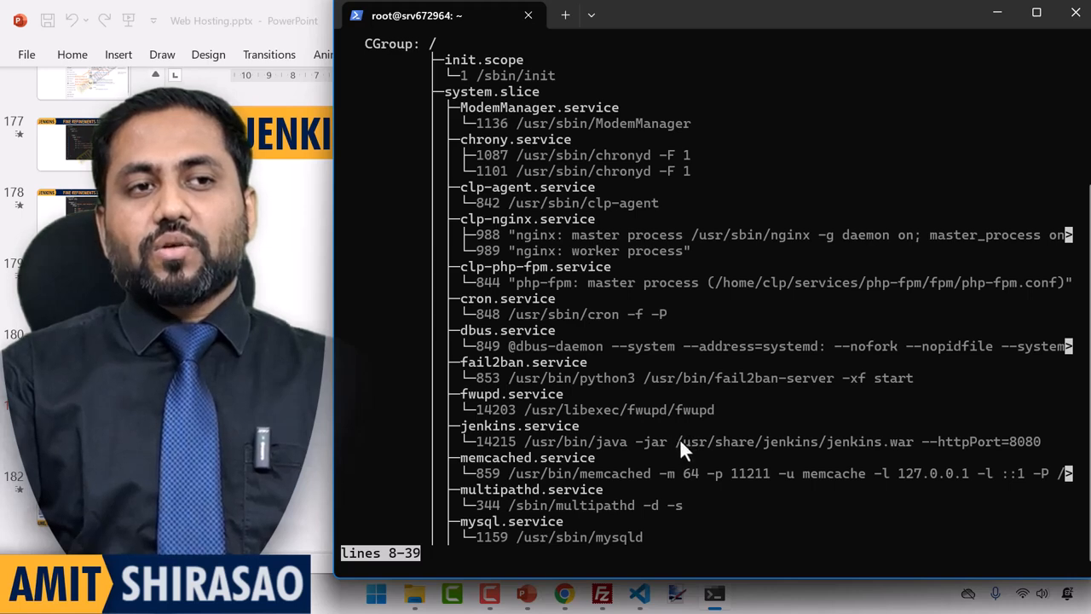
left_click_drag(522, 442, 1036, 439)
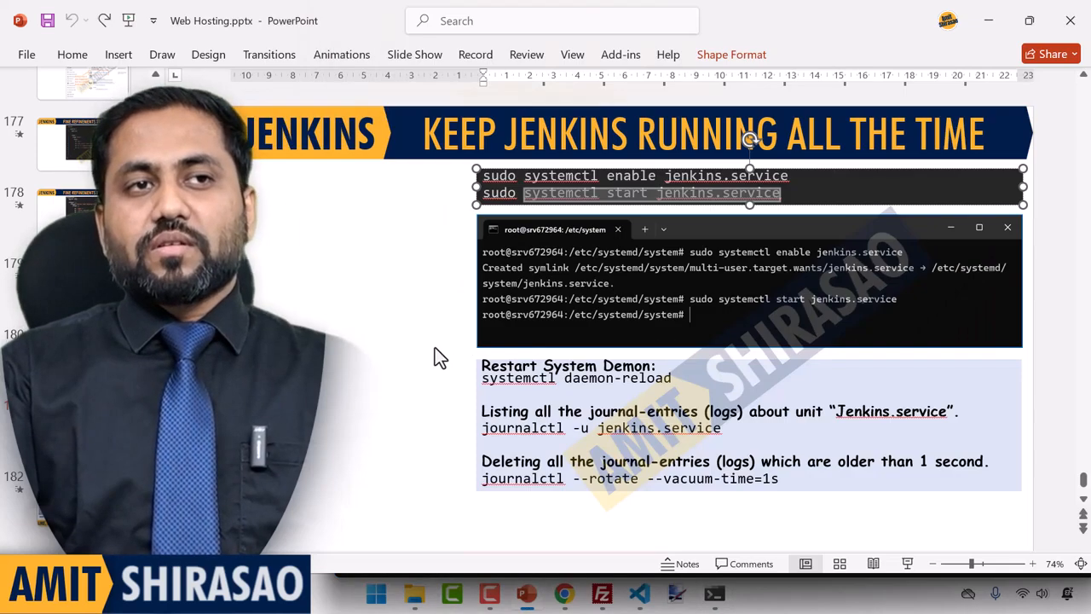
Compare the ExecStart line on the previous slide with the jenkins.service process, review the remaining services, and quit the status view
key("Page_Up")
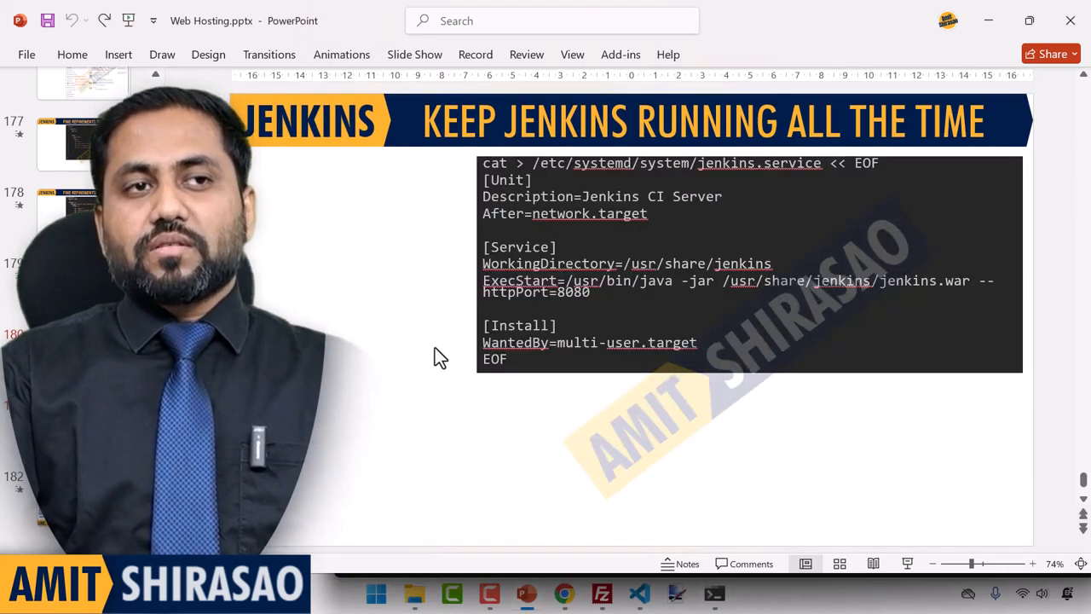
left_click_drag(563, 280, 589, 292)
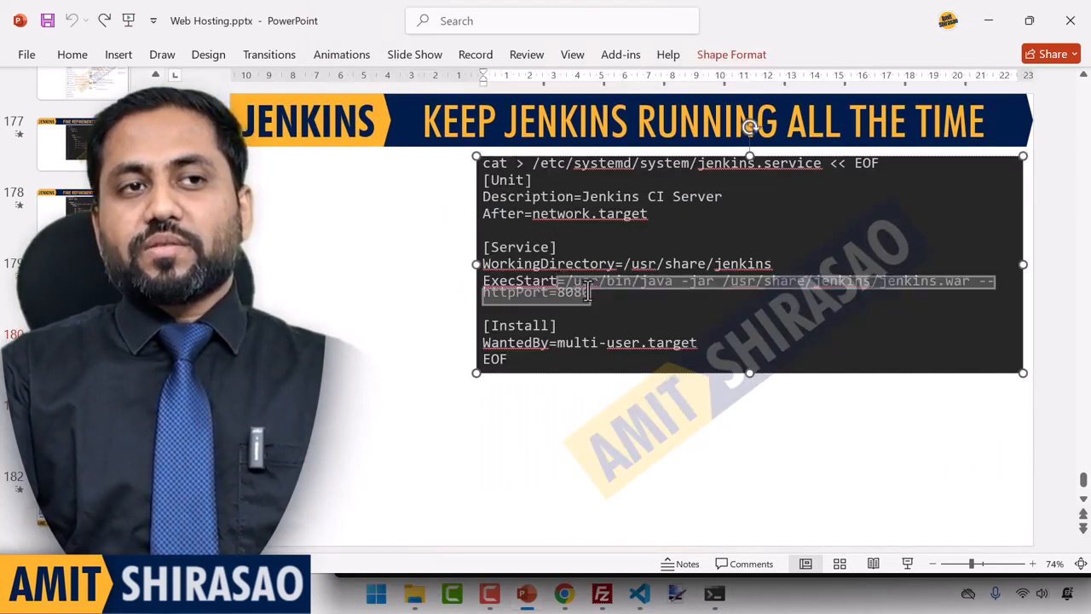
left_click(411, 355)
key("alt+Tab")
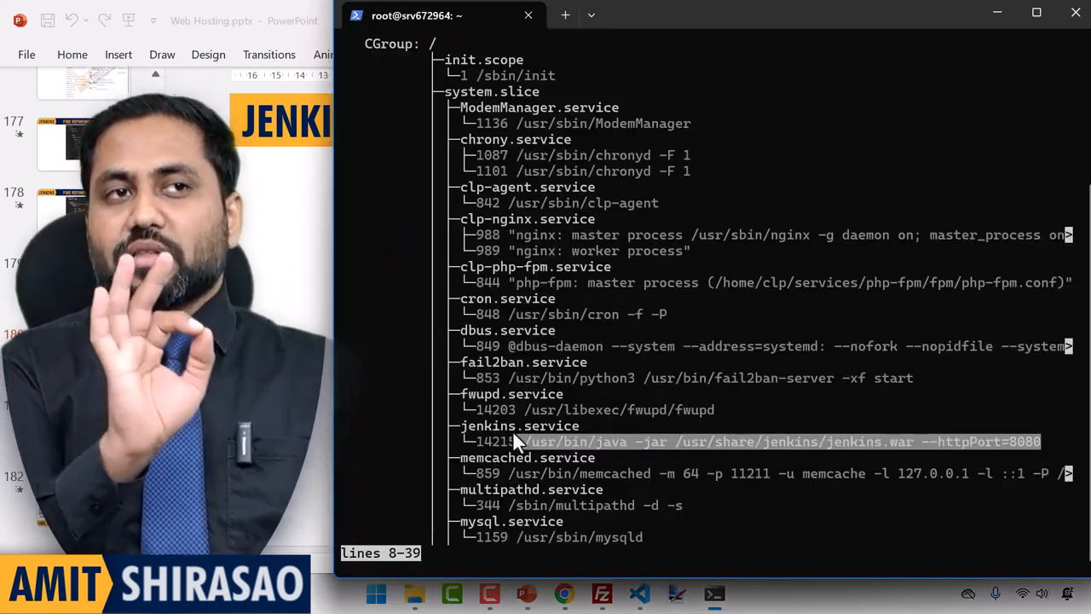
scroll(555, 427, "up", 2)
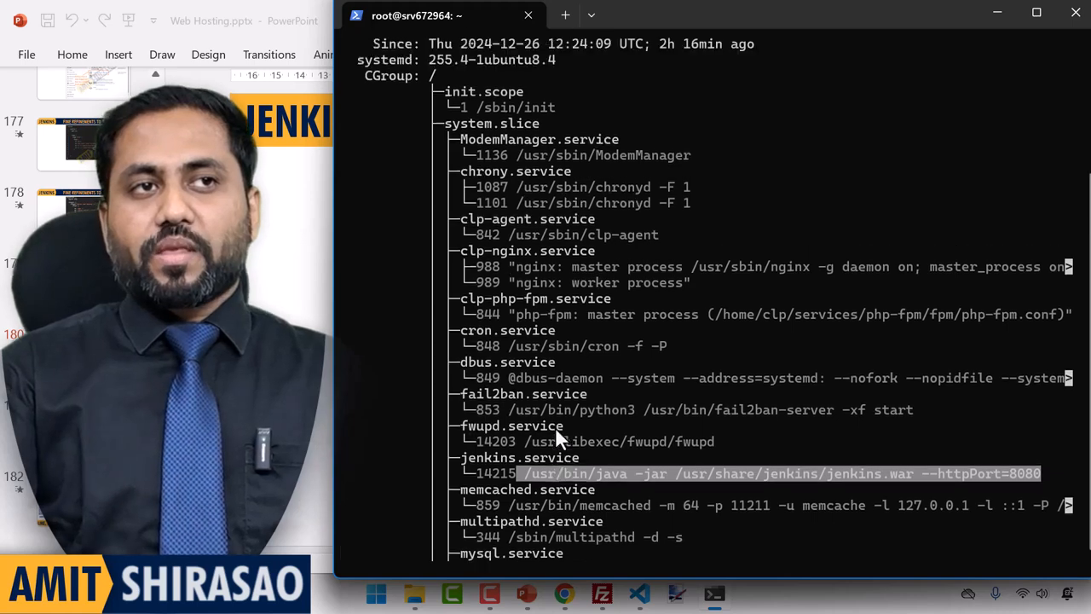
scroll(555, 427, "down", 2)
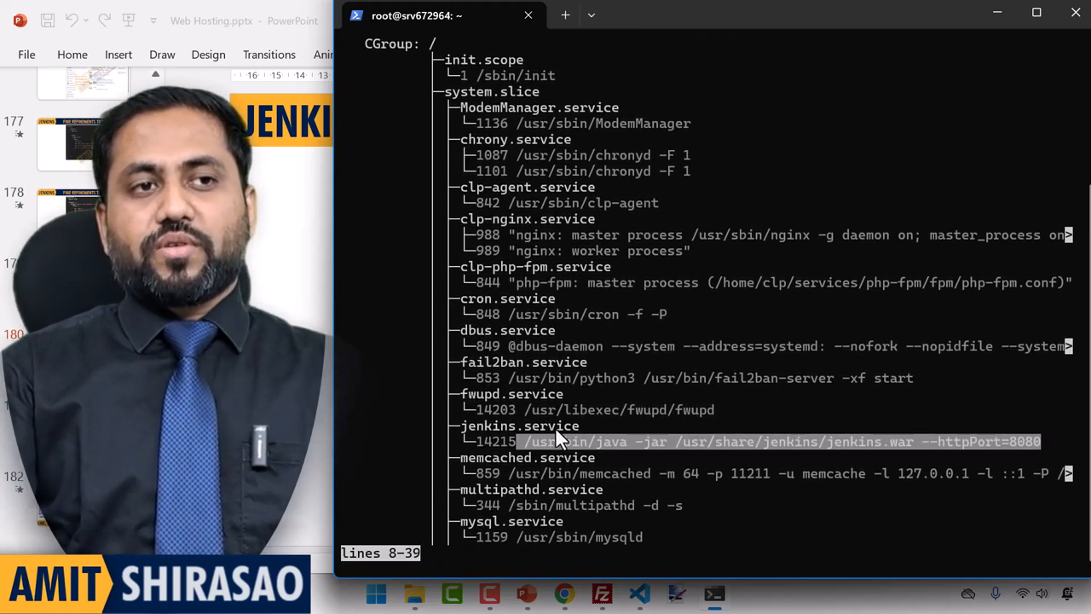
left_click(554, 427)
scroll(555, 426, "down", 5)
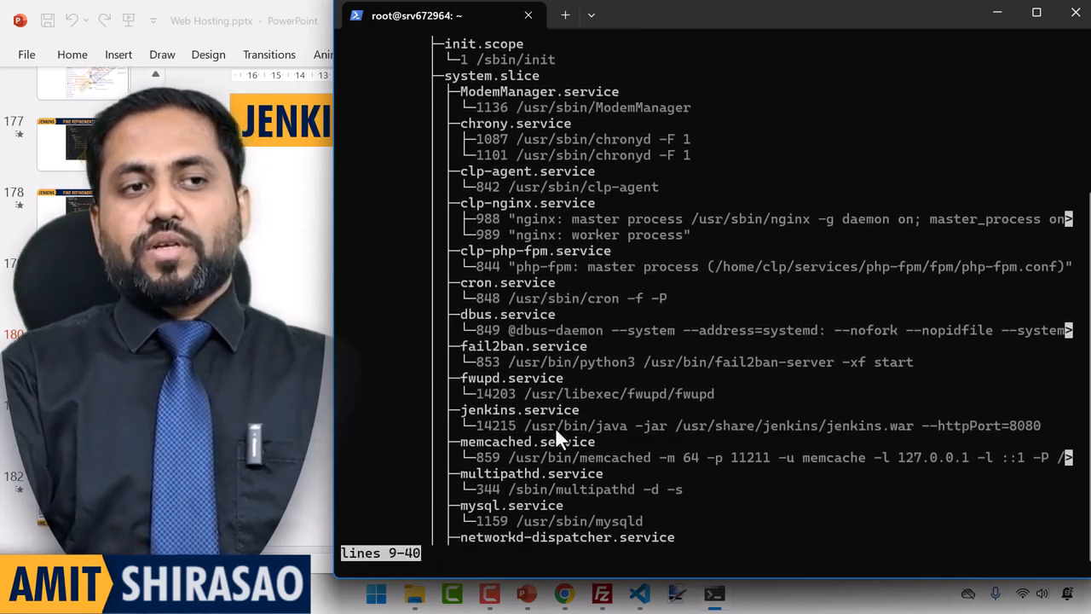
scroll(554, 427, "down", 10)
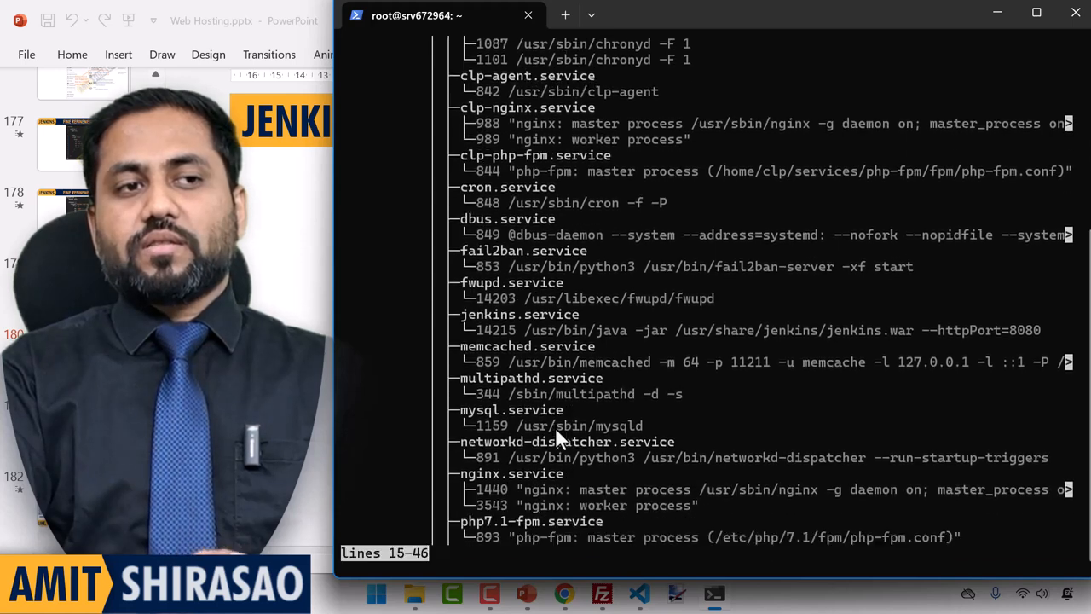
scroll(555, 430, "down", 4)
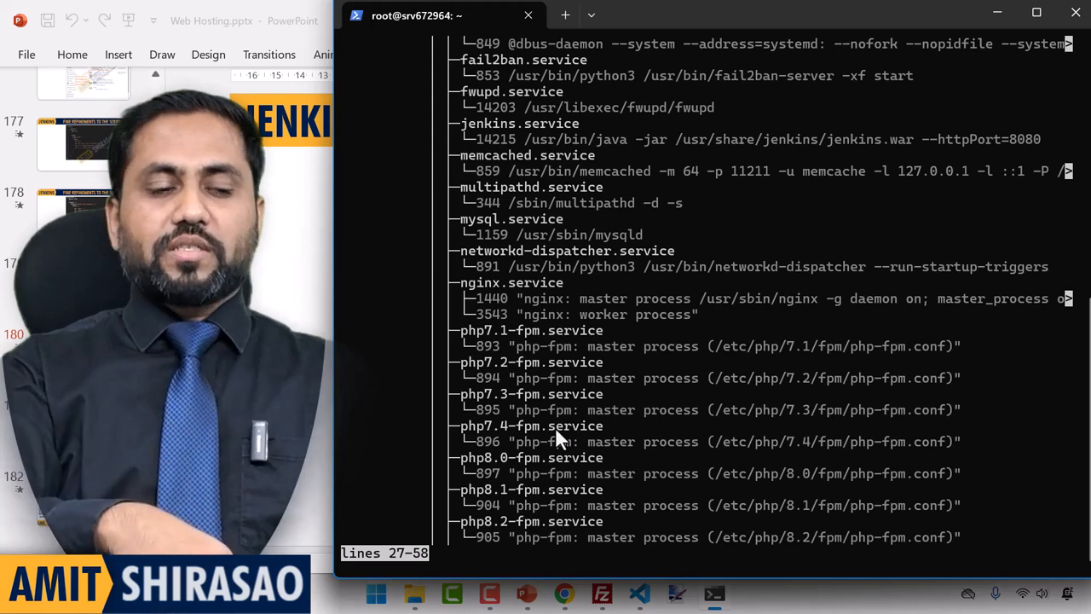
key("q")
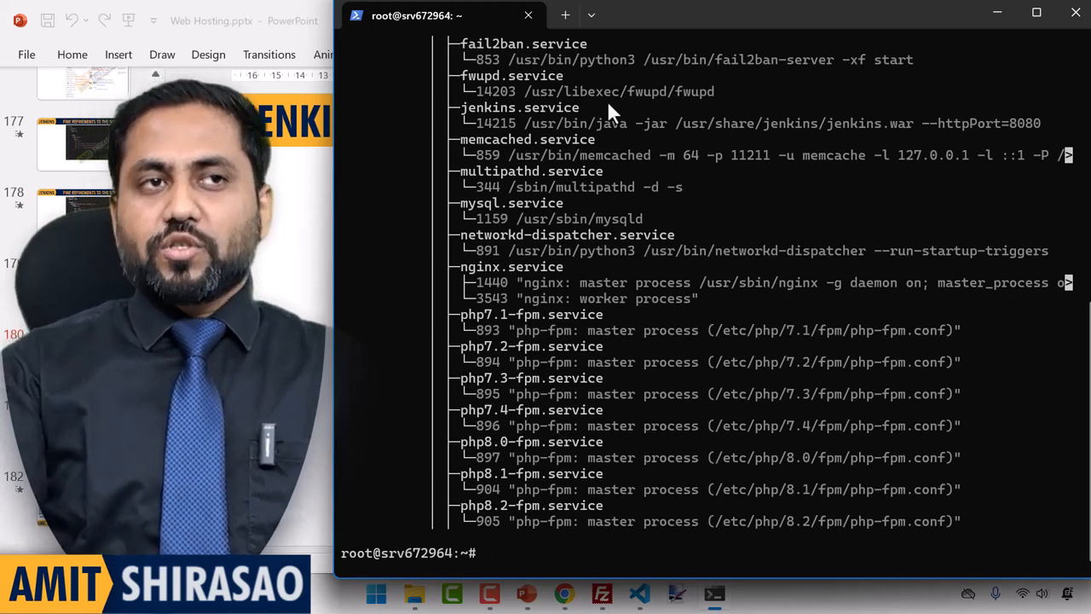
Copy journalctl -u jenkins.service from the next slide and run it in the terminal to check the started service's log
key("alt+Tab")
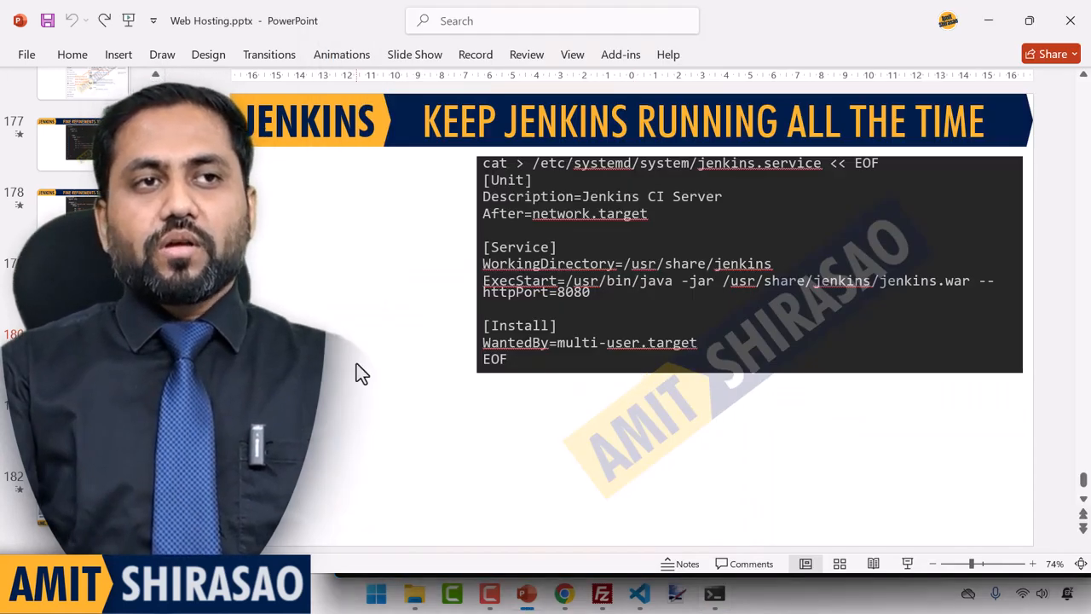
scroll(356, 372, "down", 1)
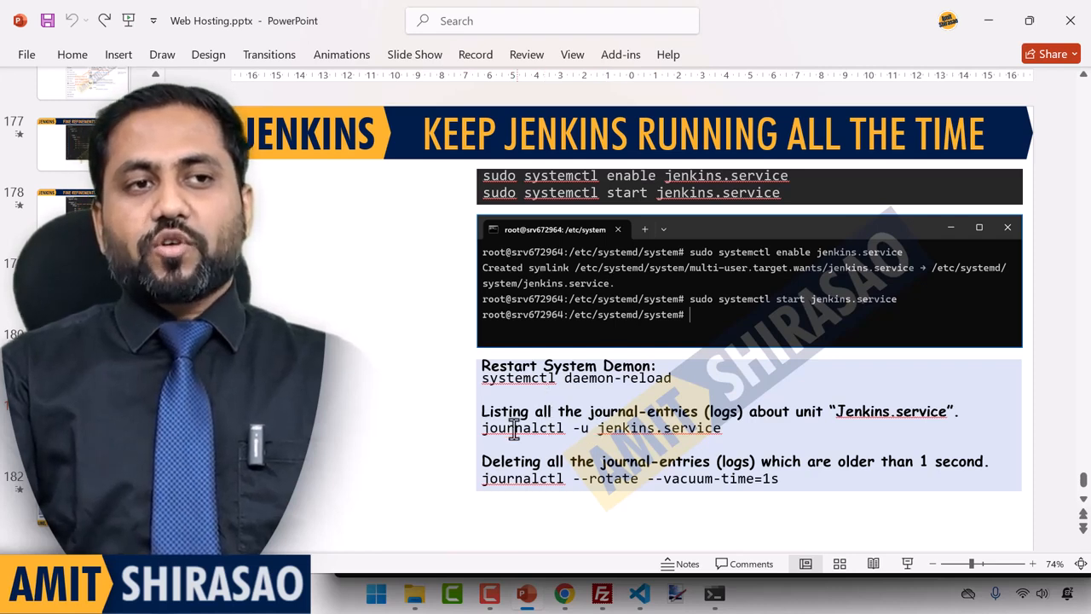
left_click_drag(481, 427, 715, 432)
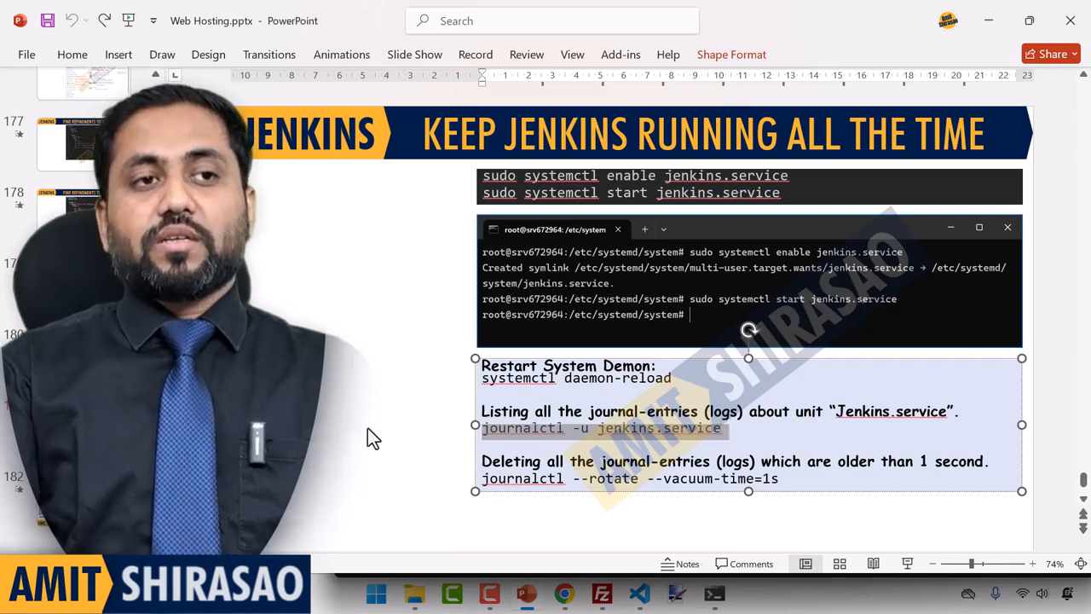
key("ctrl+c")
key("alt+Tab")
key("ctrl+v")
key("Return")
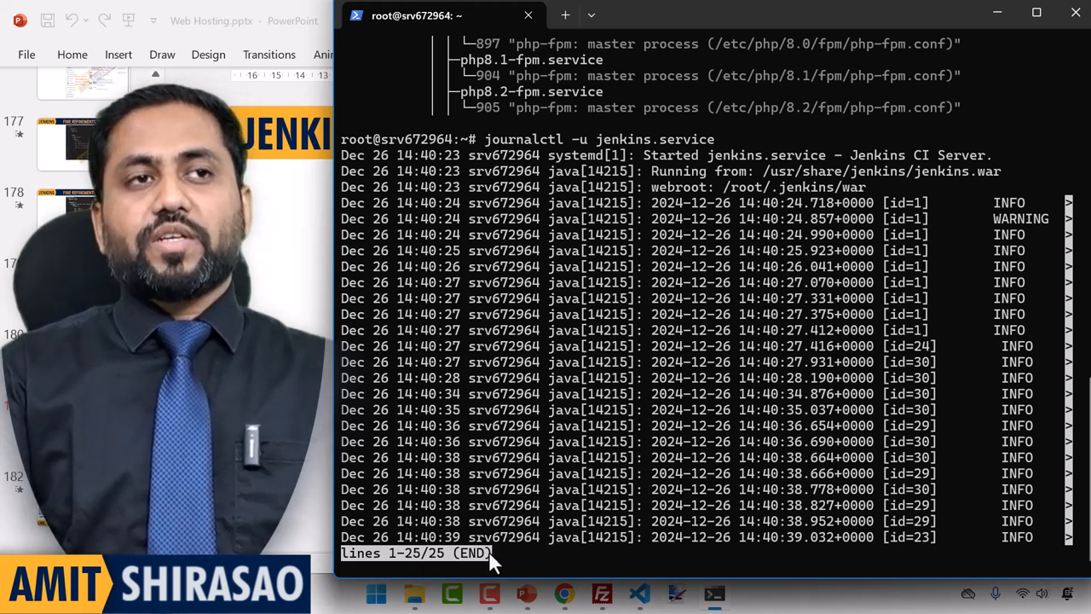
Quit the journal view, run journalctl -u jenkins.service again to recheck the log, and return to the shell prompt
key("alt+Tab")
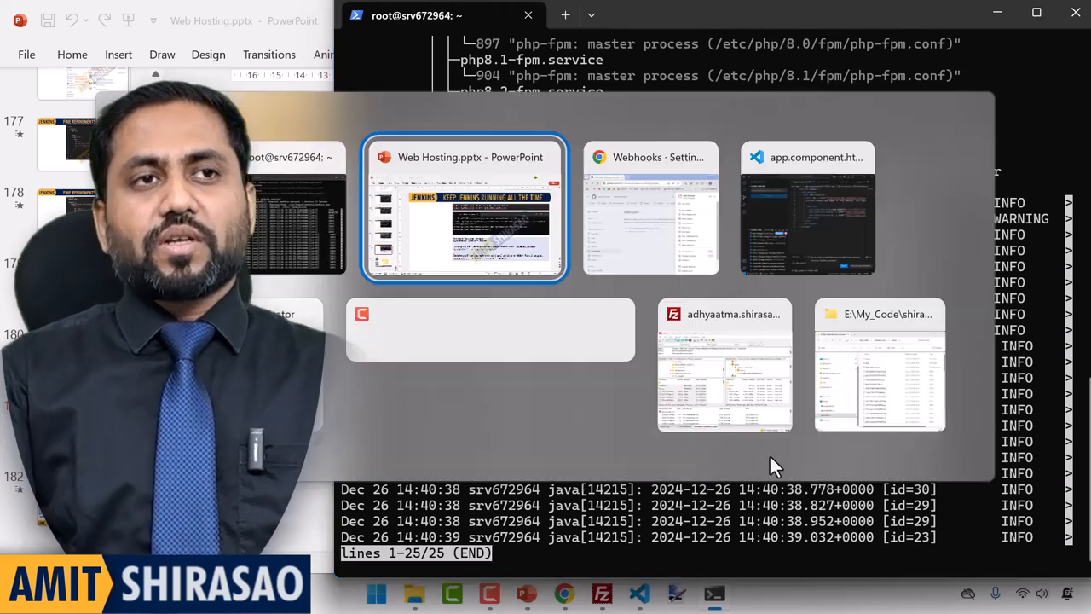
key("alt+Tab")
scroll(770, 456, "down", 2)
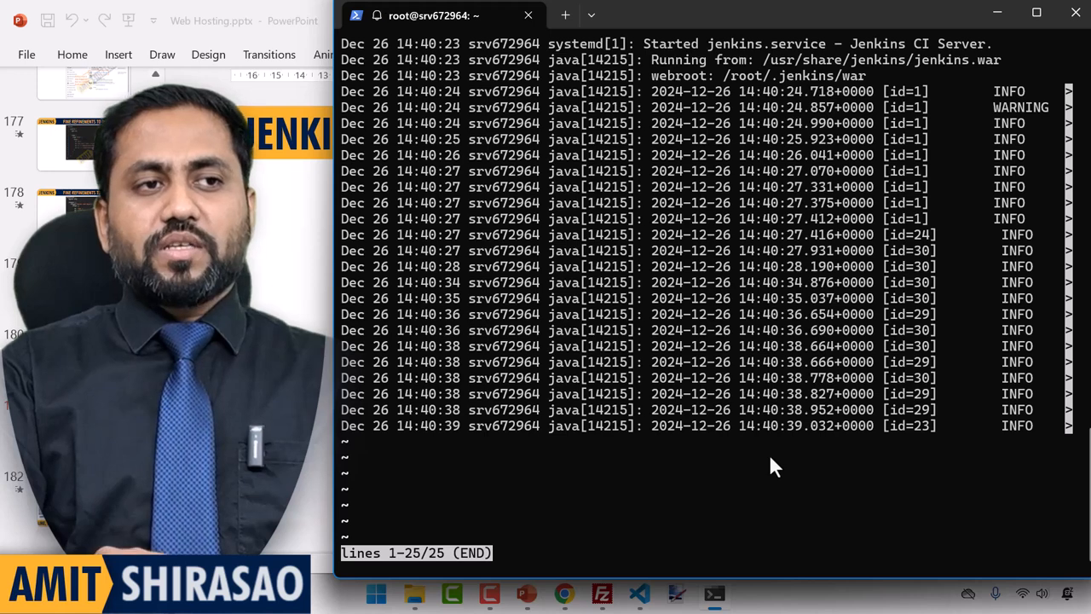
key("q")
key("Up")
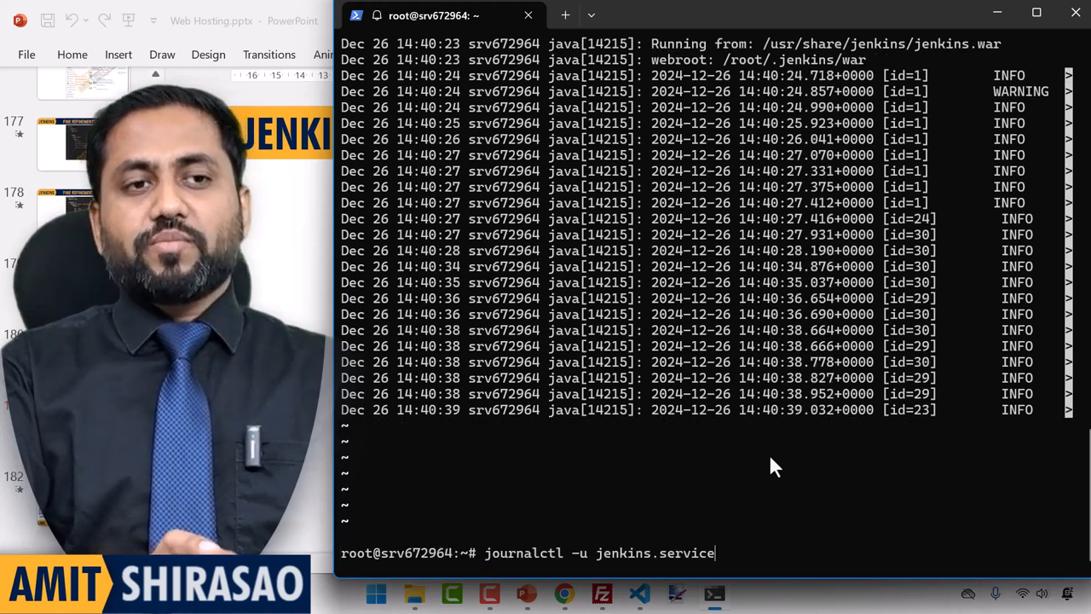
key("Return")
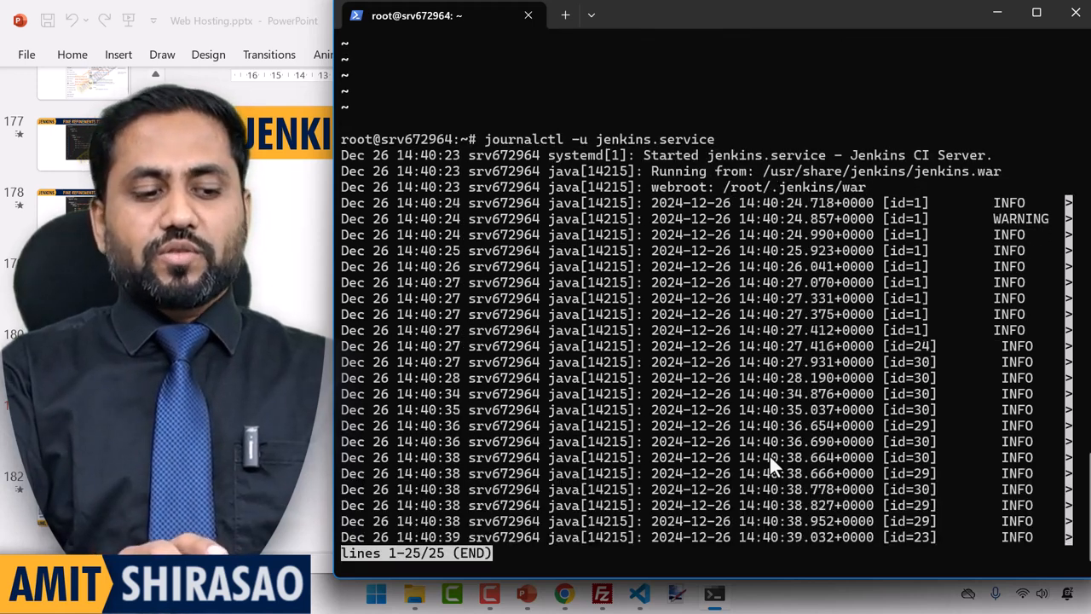
key("q")
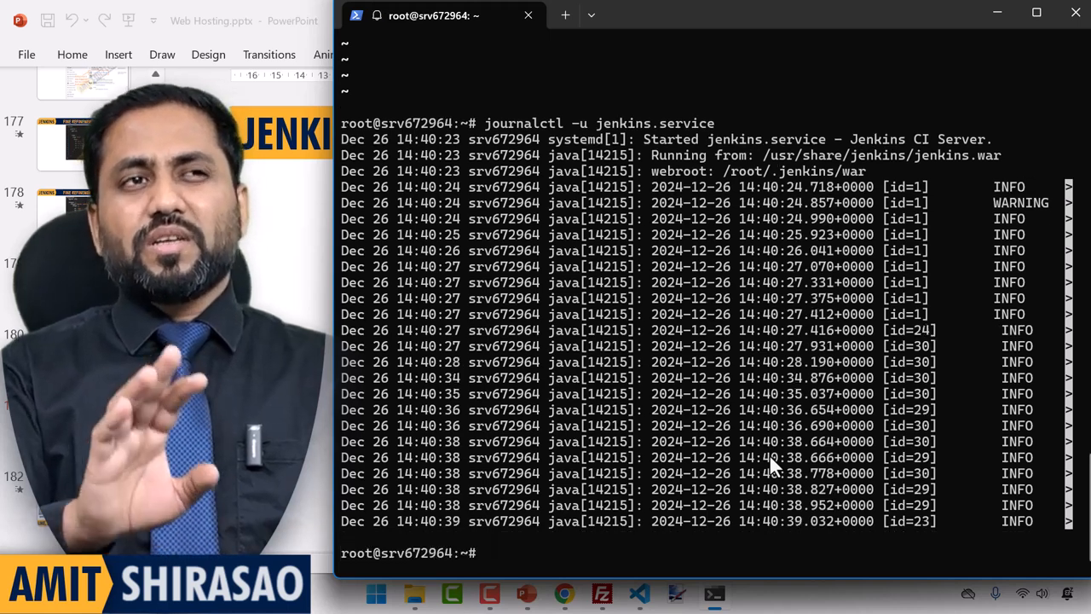
Switch to Chrome, load 147.93.19.160:8080 in a new tab to check that Jenkins responds, and close that tab
key("alt+Tab")
key("alt+Tab")
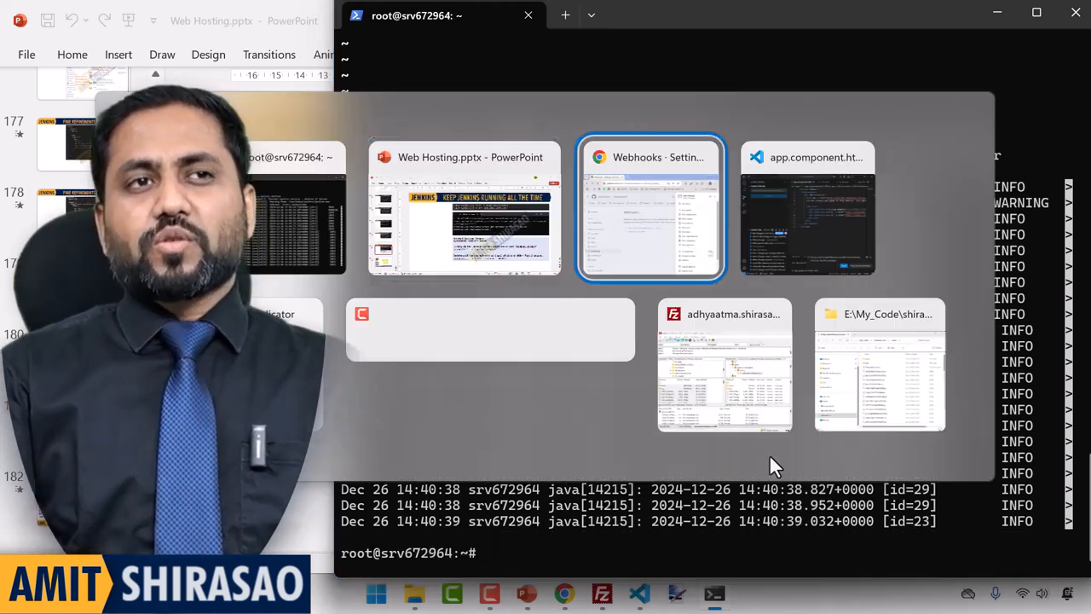
left_click(571, 18)
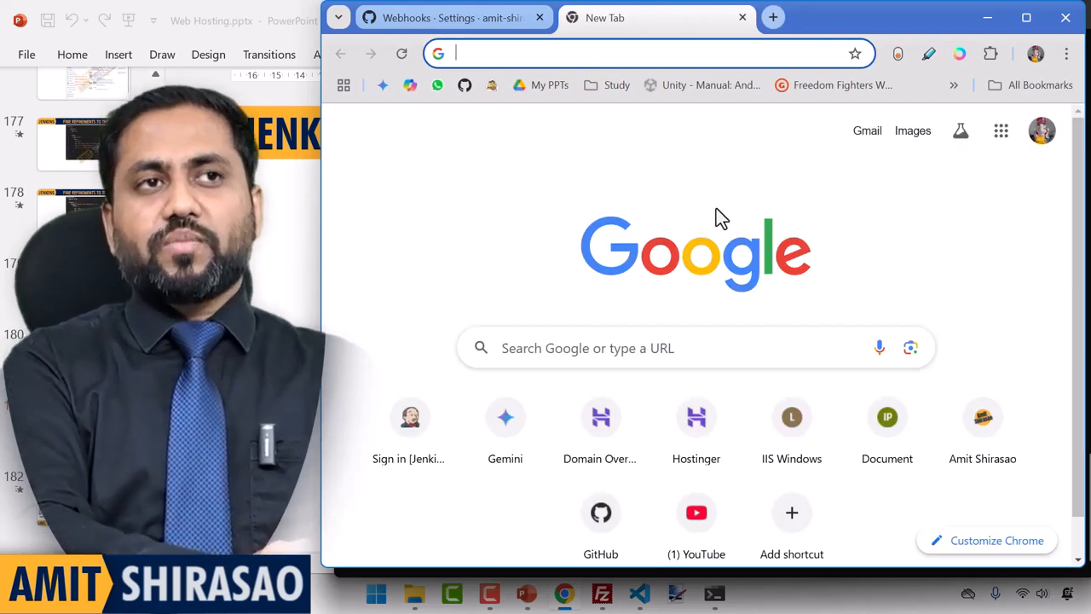
type("147.93.19.160:8080")
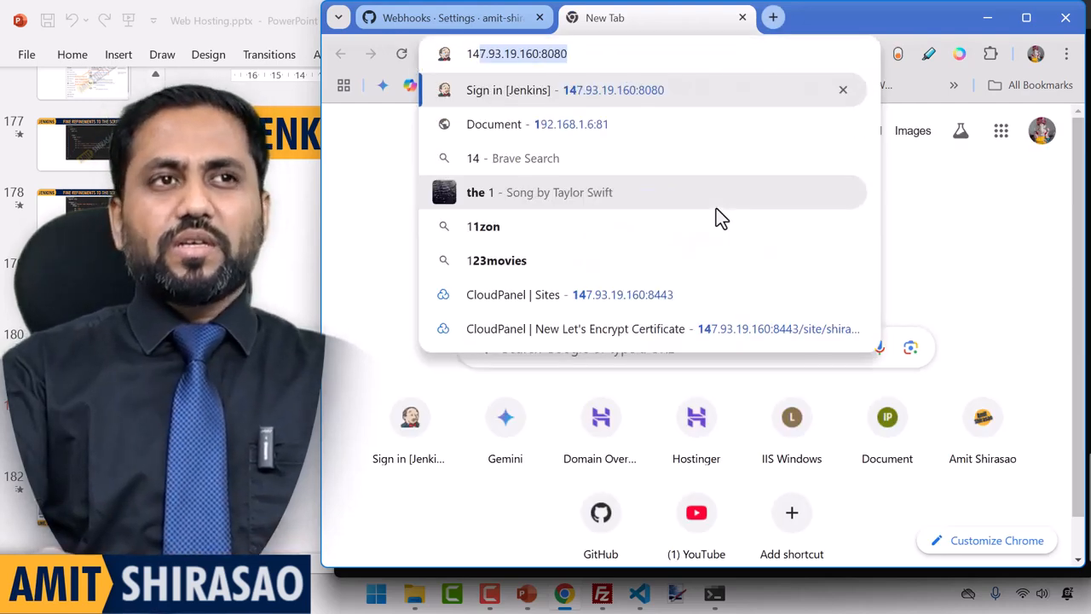
key("Return")
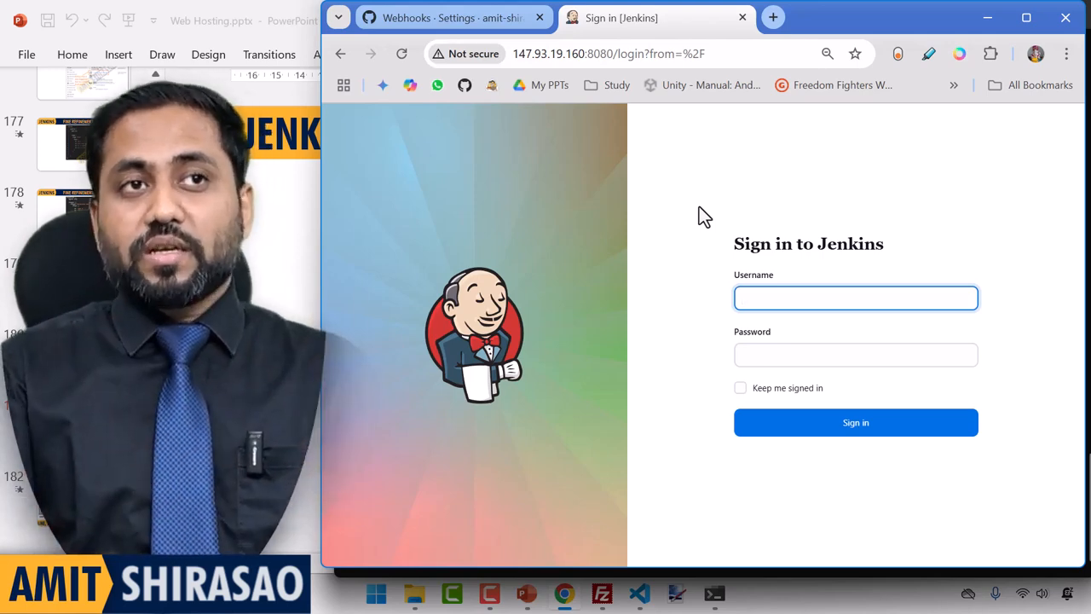
middle_click(650, 21)
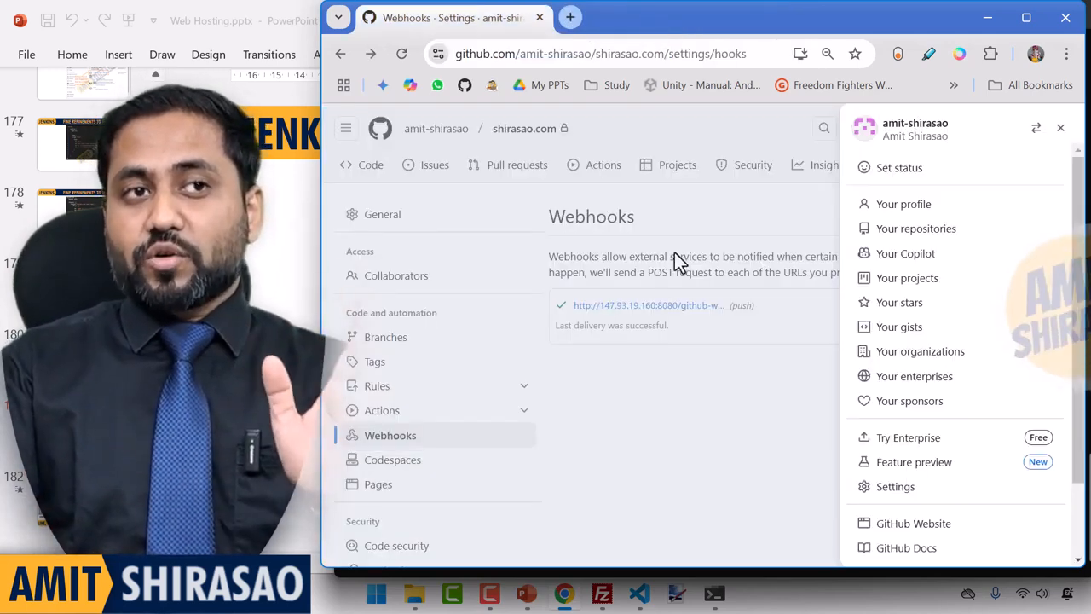
Switch to VS Code and enter "test change 2" as the commit message for the shirasao.com repository
left_click(641, 595)
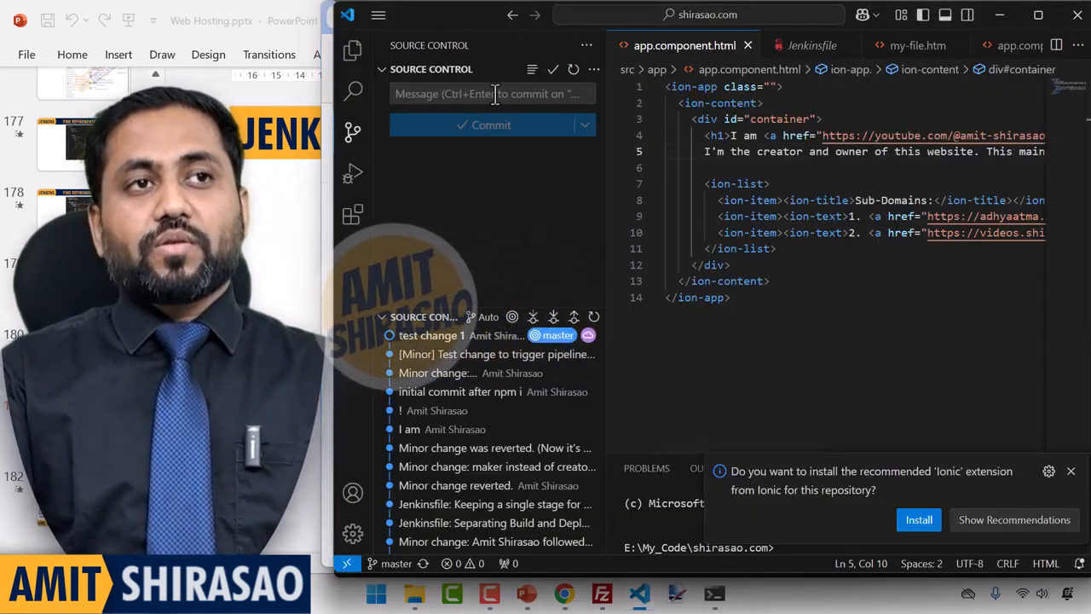
left_click(495, 94)
type("tes")
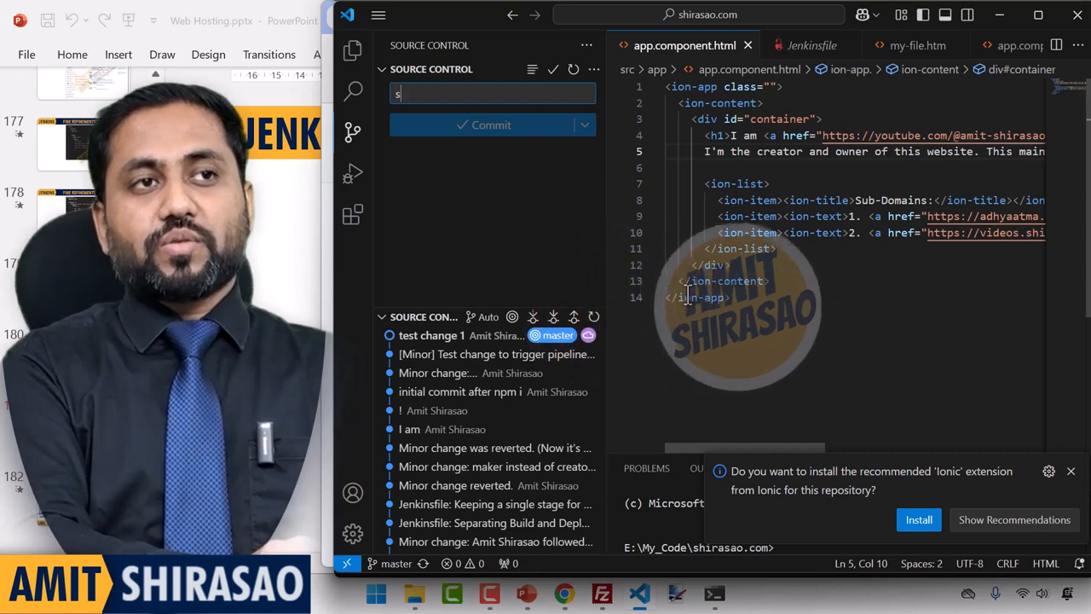
type("t commit 2")
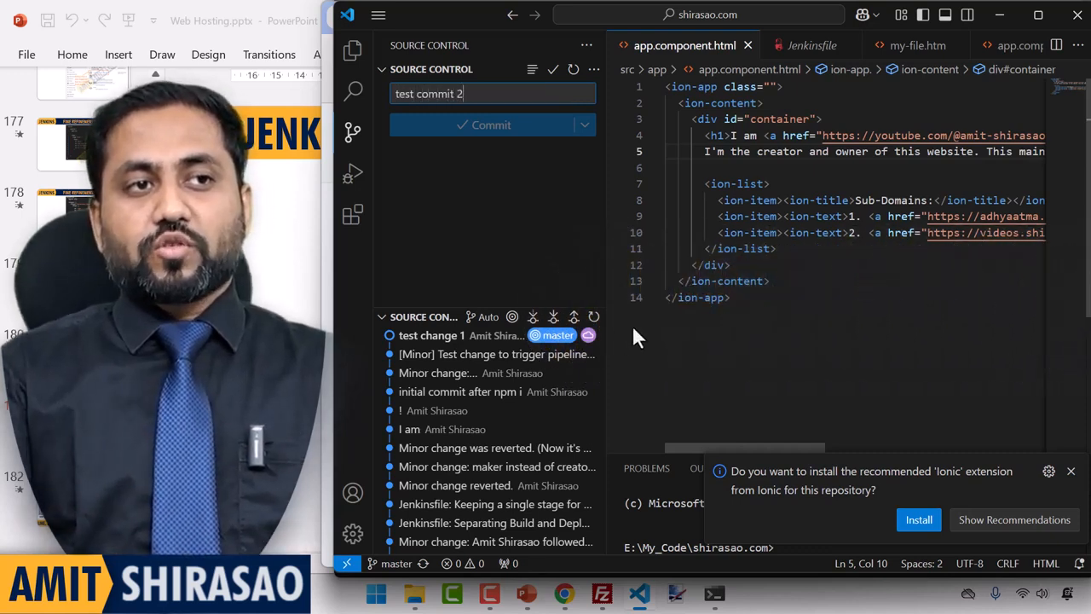
double_click(436, 94)
type("chang")
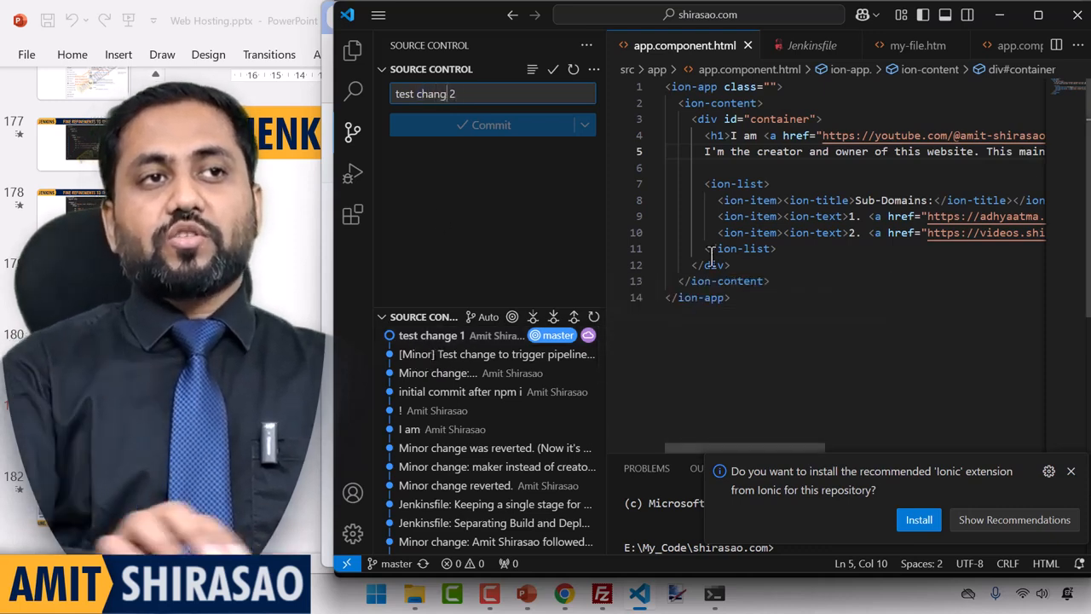
type("e")
Change "I'm" to "I am" before "the creator and owner of this website" on line 5 of app.component.html
left_click(720, 153)
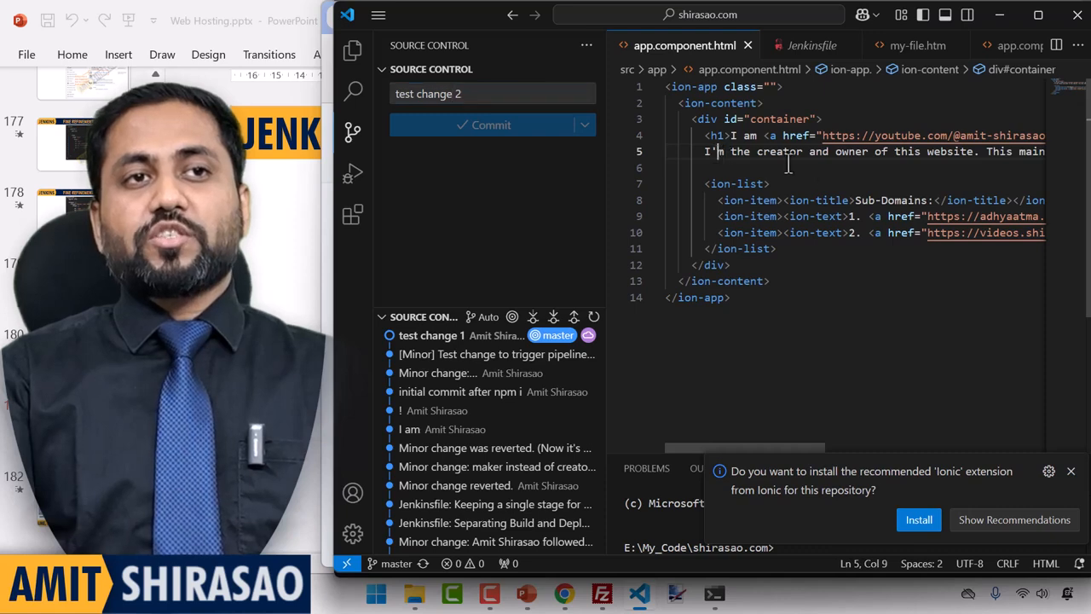
key("BackSpace")
key("Delete")
type("am")
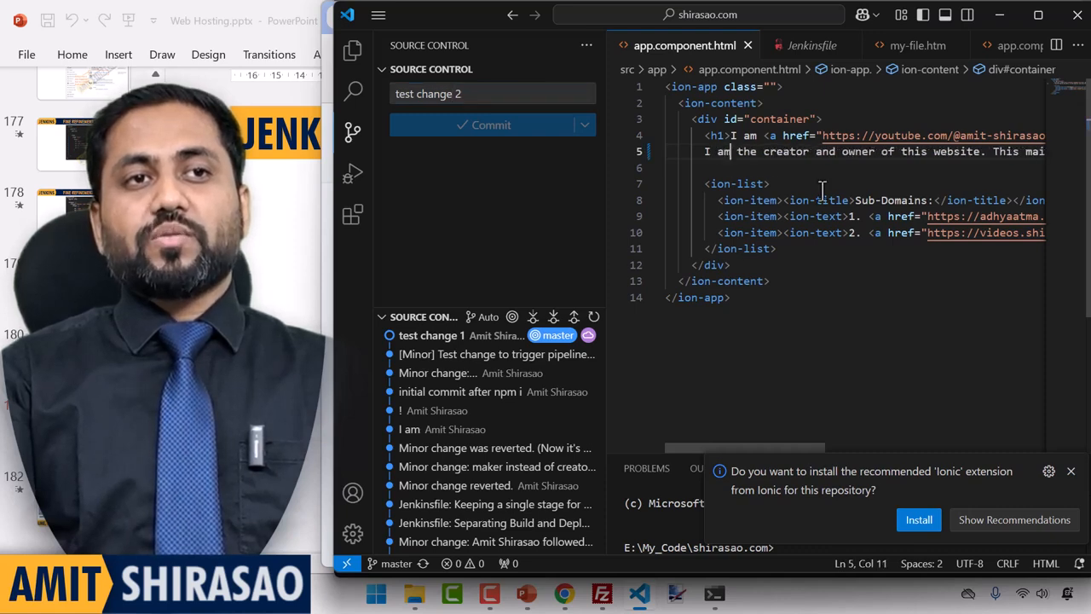
Commit the edit on master, sync it with the remote repository, and dismiss the Ionic extension recommendation
left_click(573, 70)
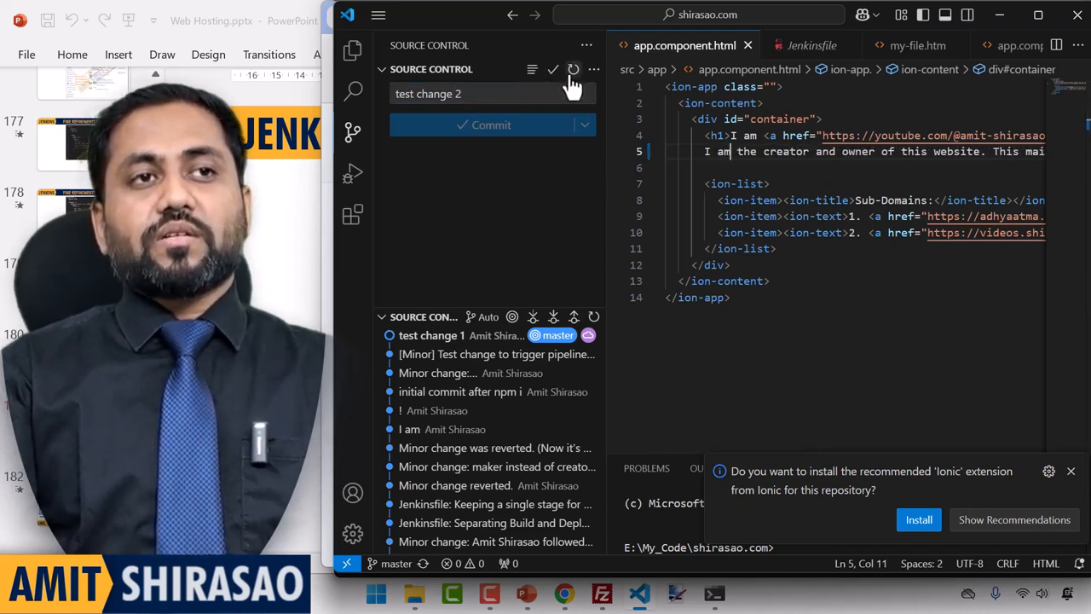
left_click(452, 133)
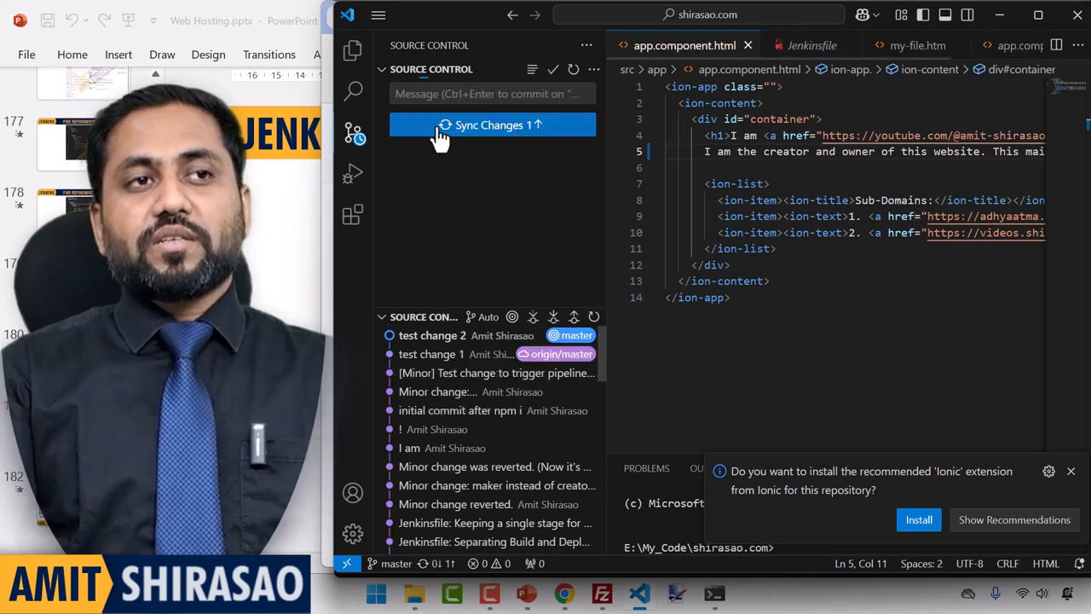
left_click(440, 135)
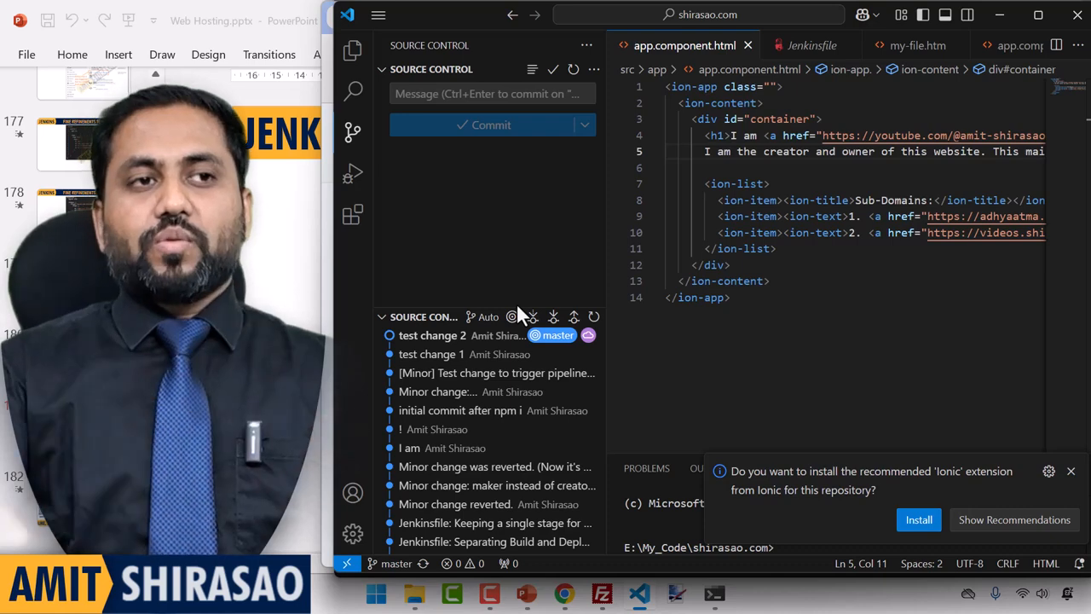
left_click(1070, 471)
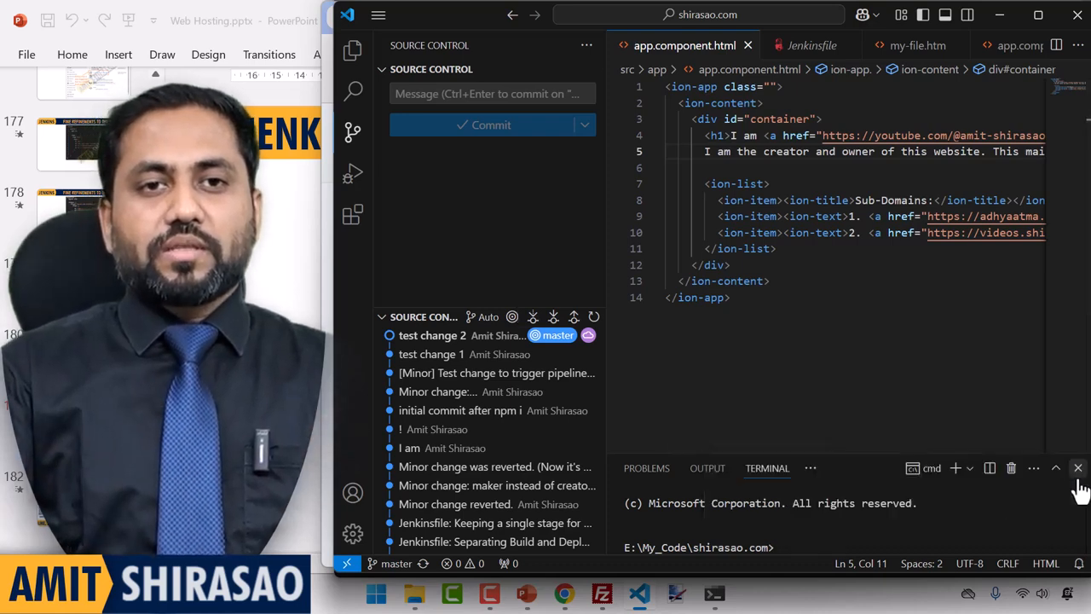
Switch to the terminal and log out of the server's SSH session with exit
left_click(723, 597)
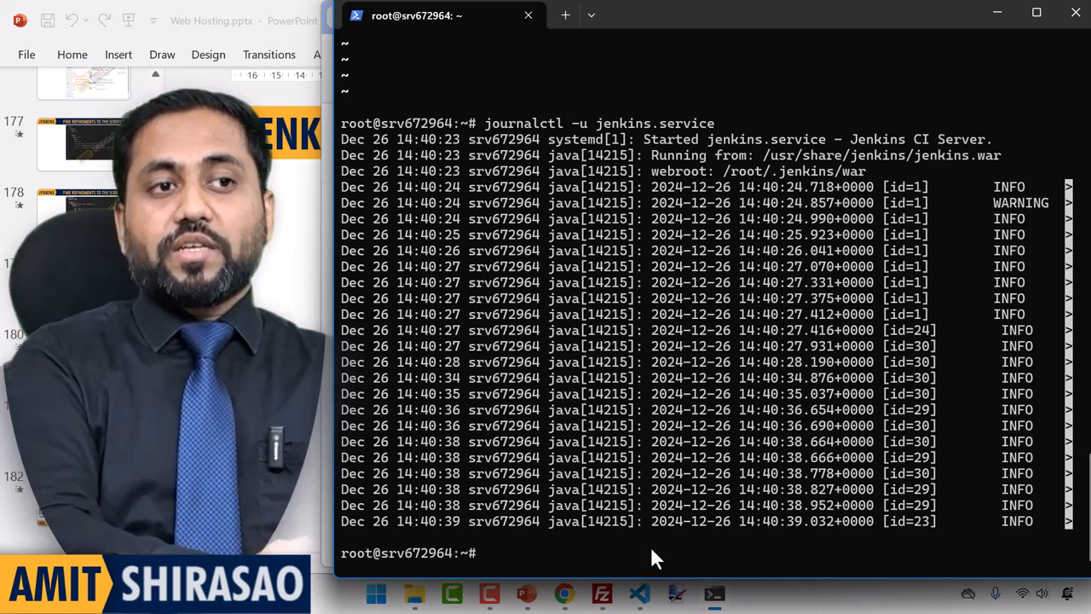
type("exit")
key("Return")
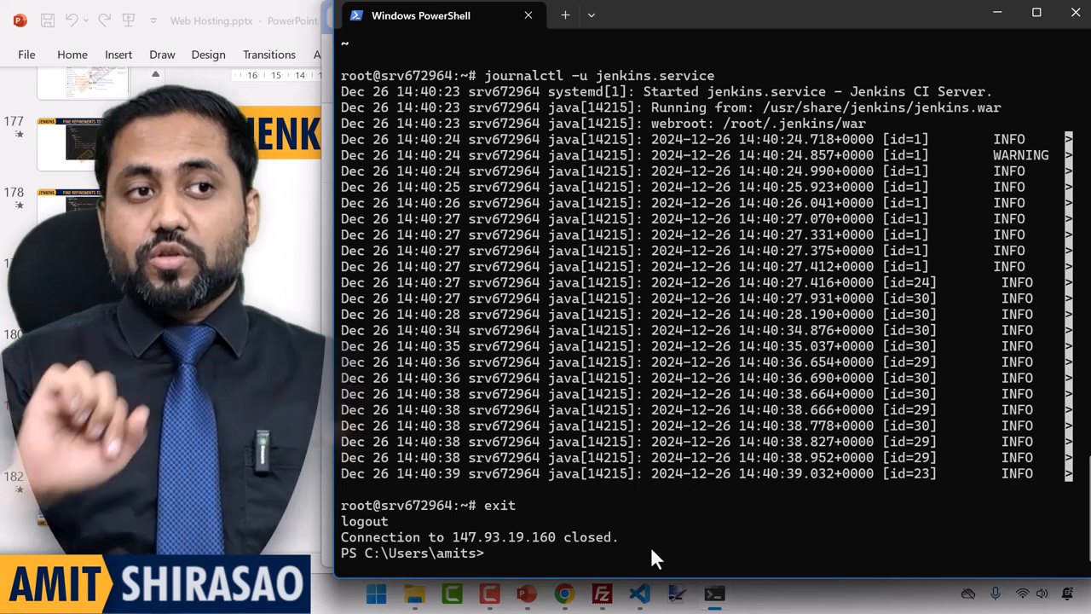
Switch to Chrome and open the Jenkins sign-in page at 147.93.19.160:8080 in a new tab
key("alt+Tab")
key("alt+Tab")
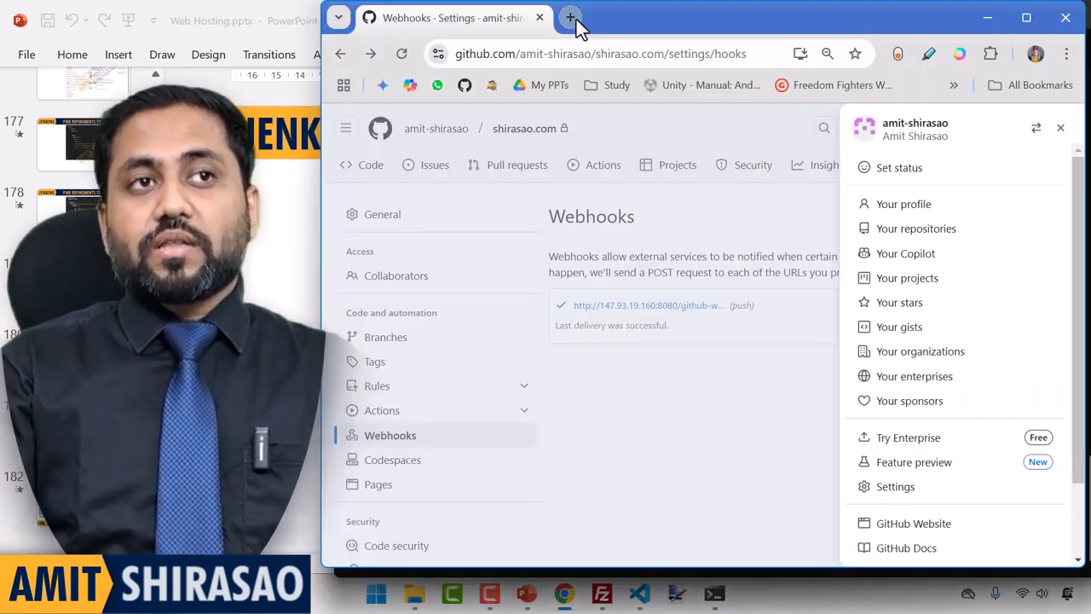
left_click(570, 18)
type("14")
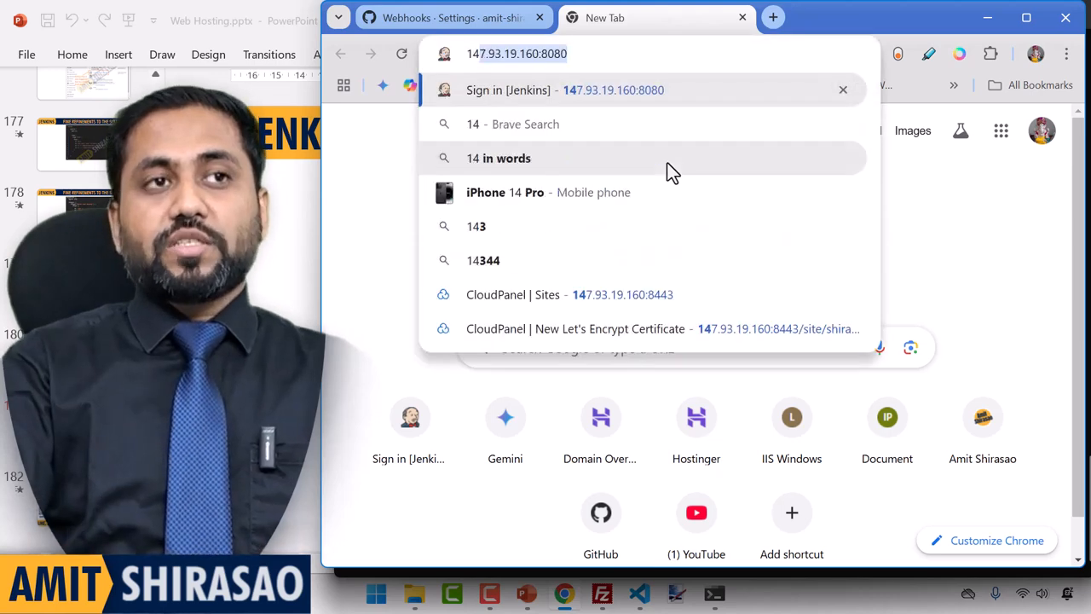
key("Return")
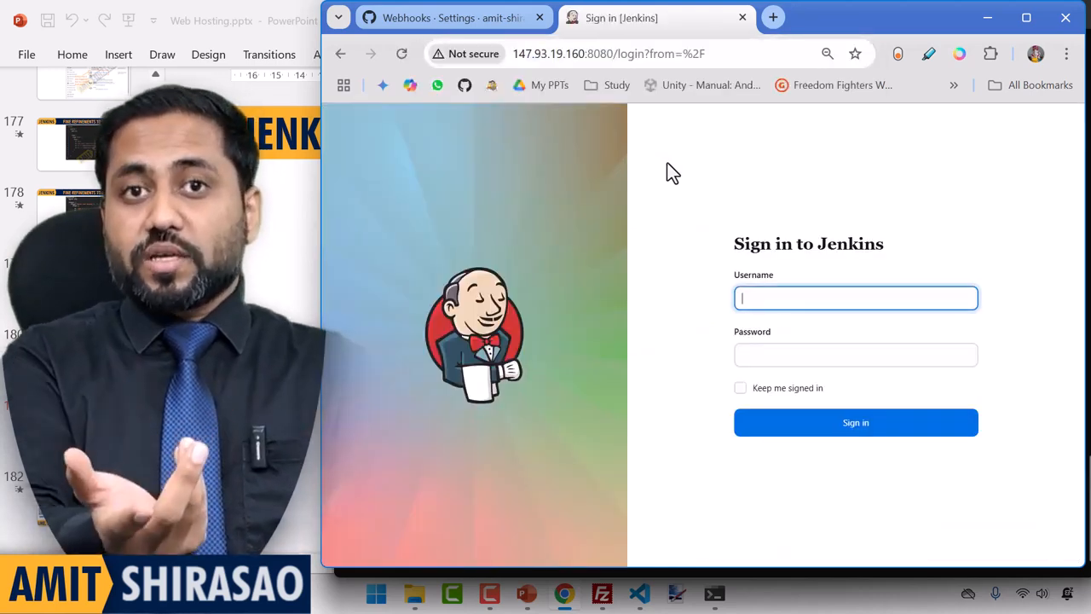
Sign in to Jenkins with the account username and password
type("a")
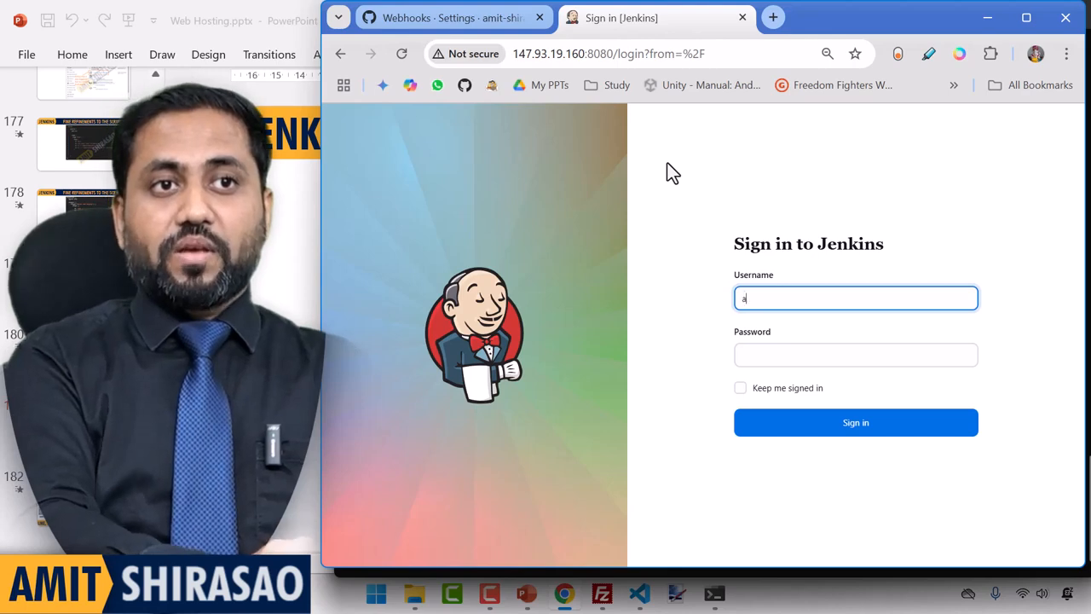
type("mit-shirasao")
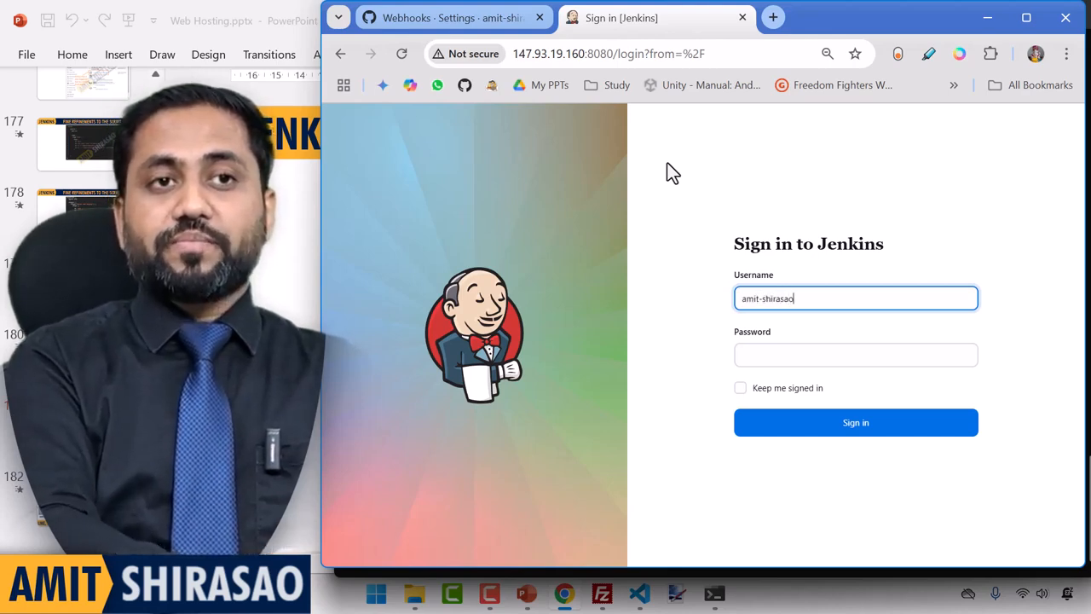
key("Tab")
type("•••")
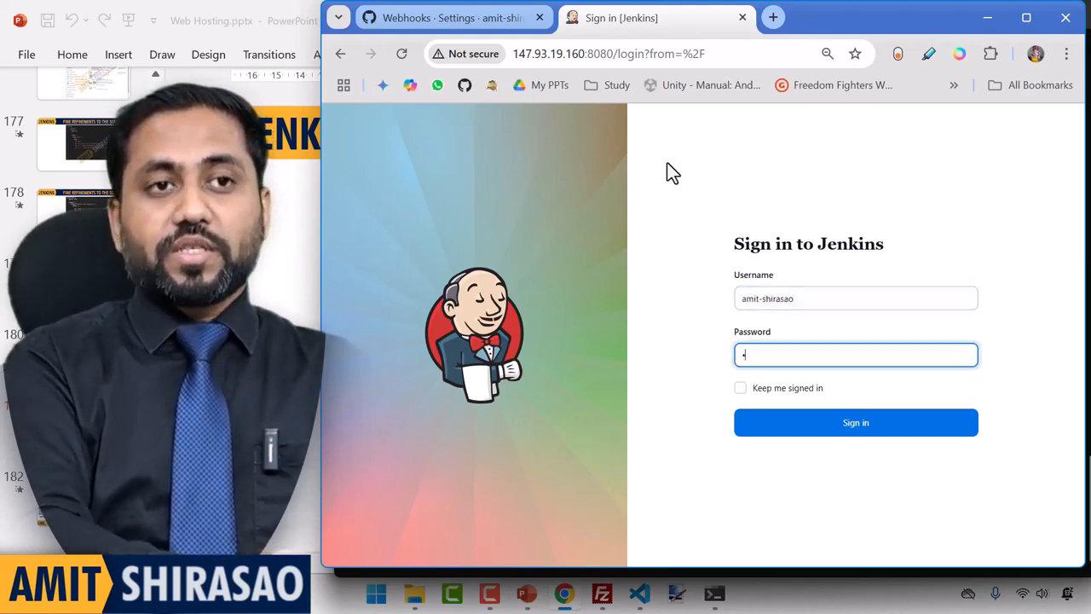
type("•••••")
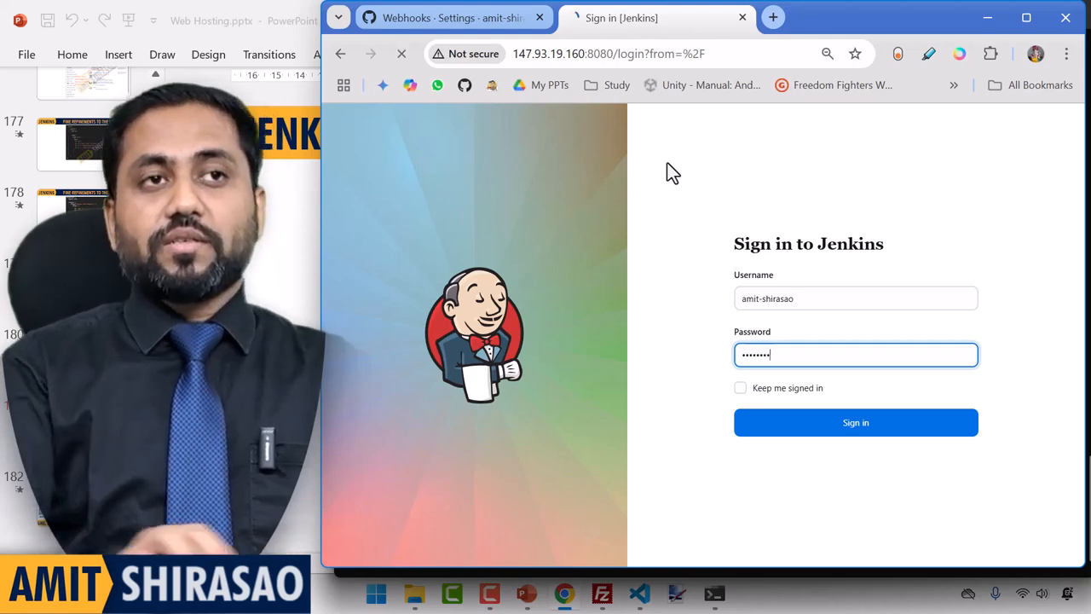
key("Return")
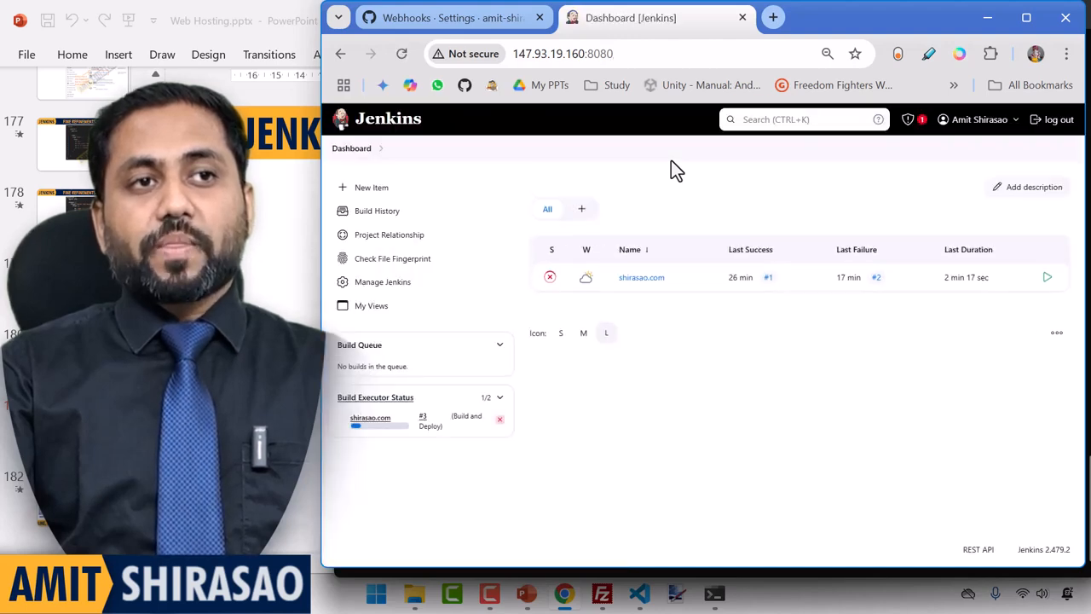
Check the running shirasao.com build, open the job page, and examine build #2's console output through to its end
mouse_move(375, 430)
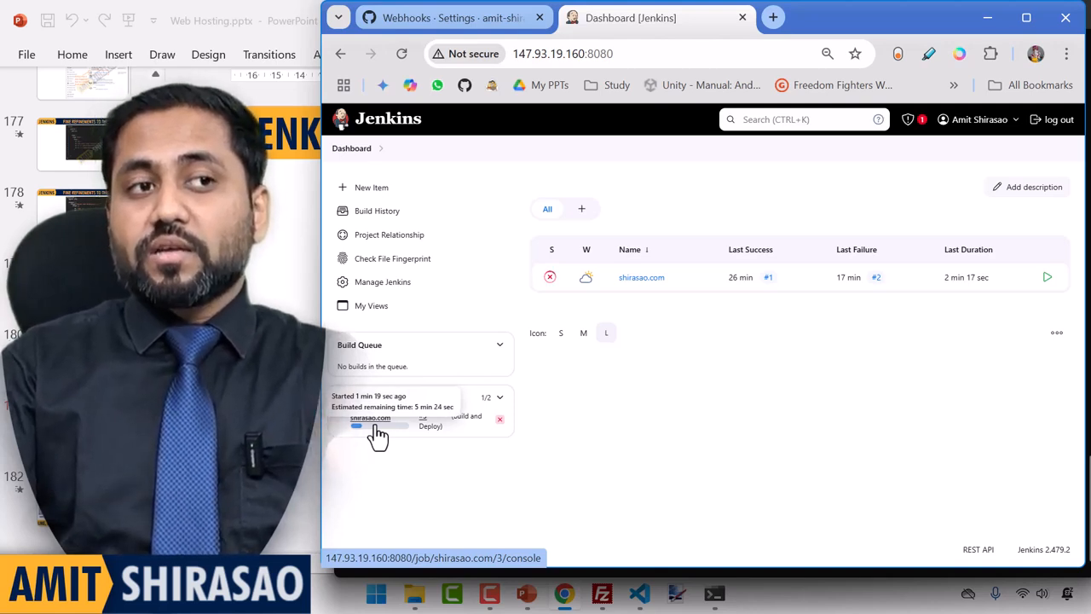
left_click(377, 432)
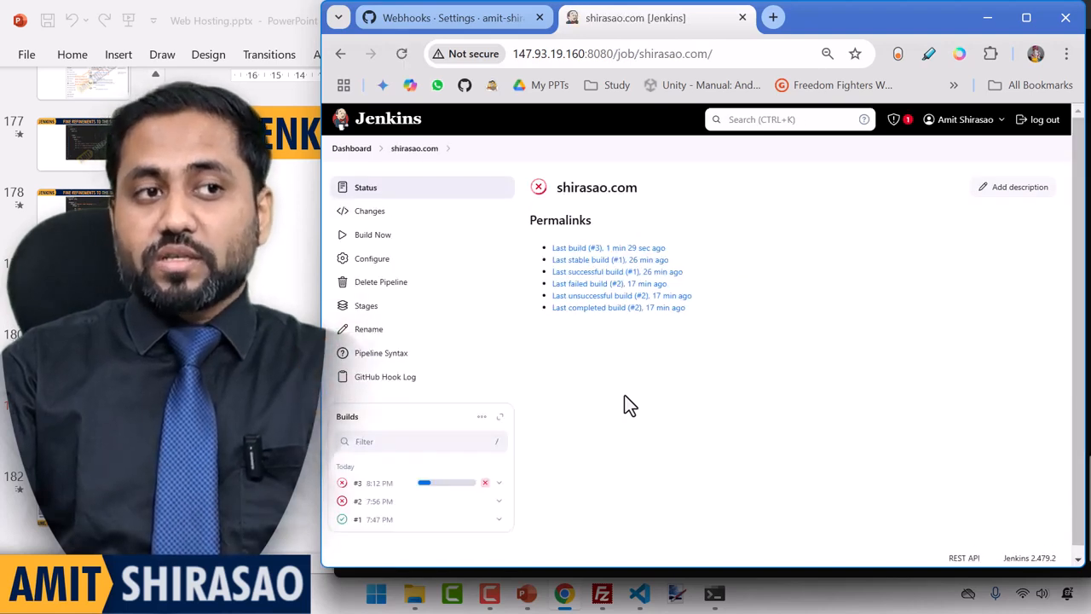
scroll(512, 461, "down", 1)
left_click(359, 495)
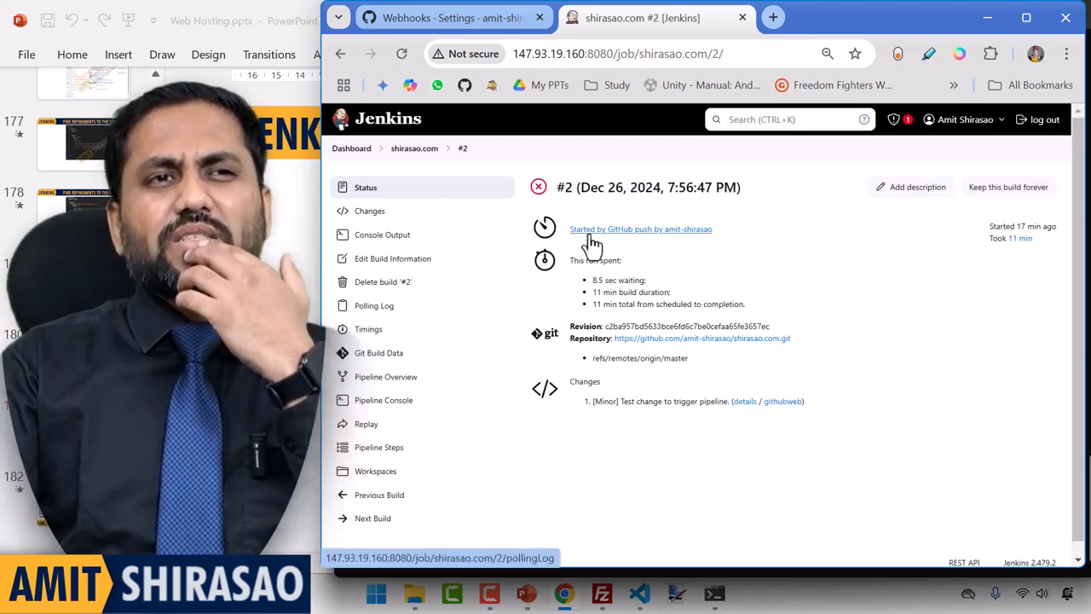
left_click(437, 242)
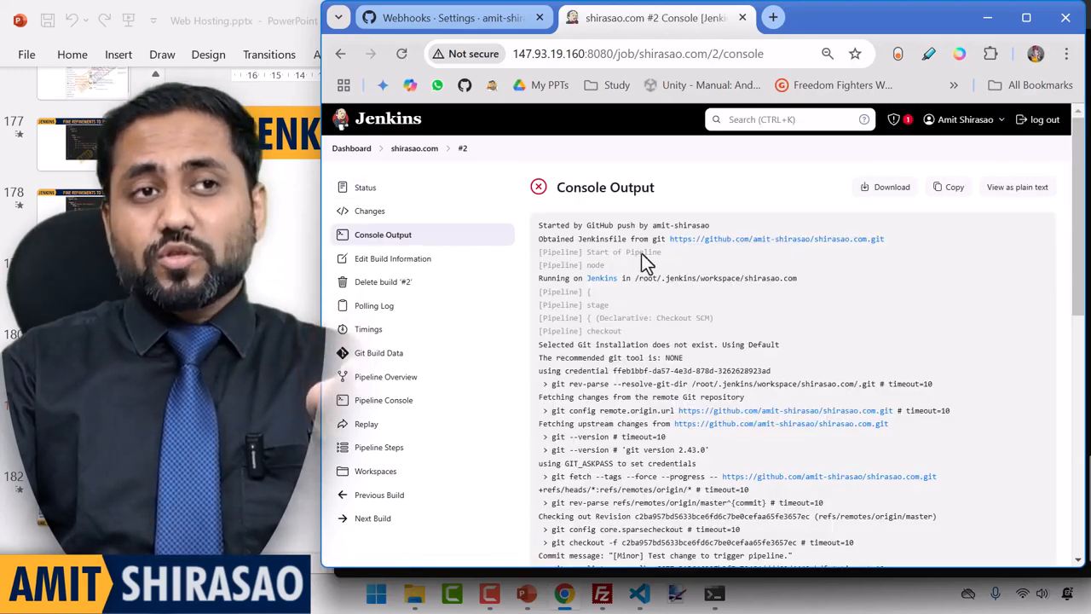
left_click_drag(1079, 254, 1075, 520)
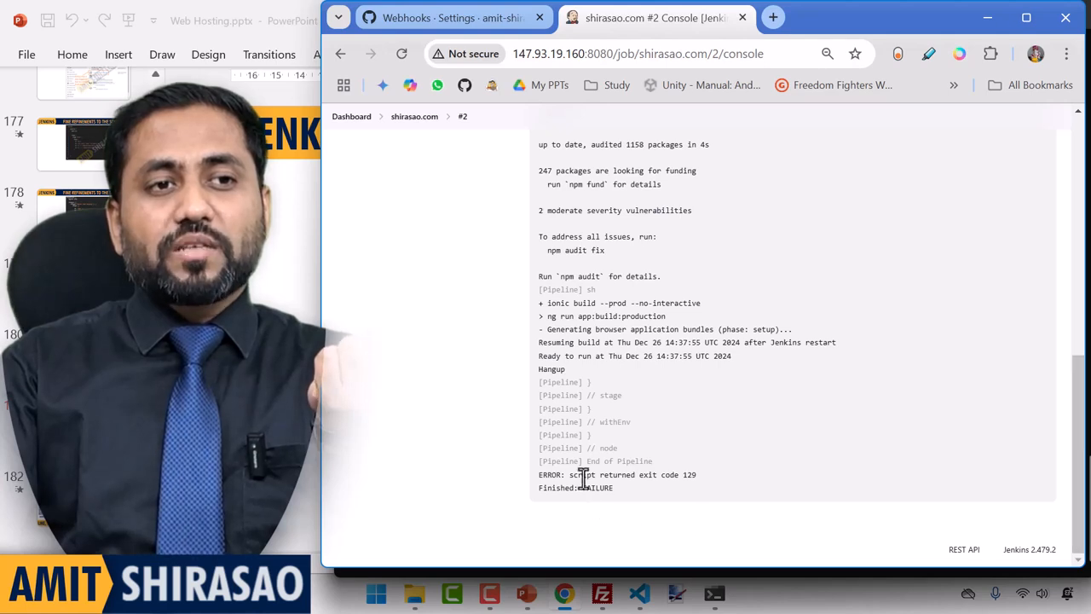
Examine the exit code error and the Hangup line in build #2's console output
left_click_drag(582, 473, 734, 479)
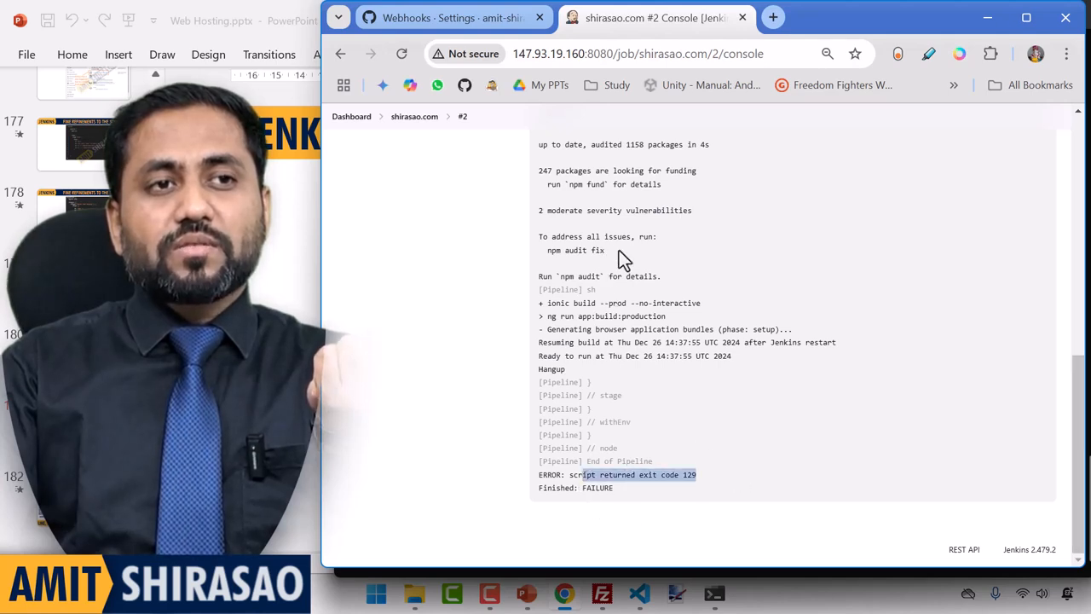
scroll(761, 407, "up", 5)
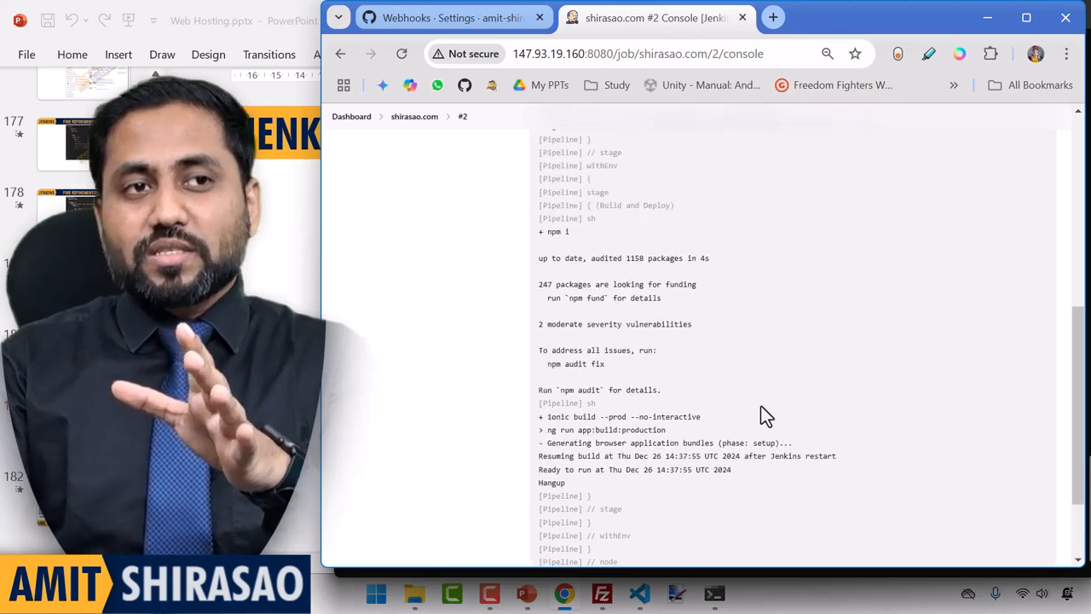
scroll(762, 415, "up", 1)
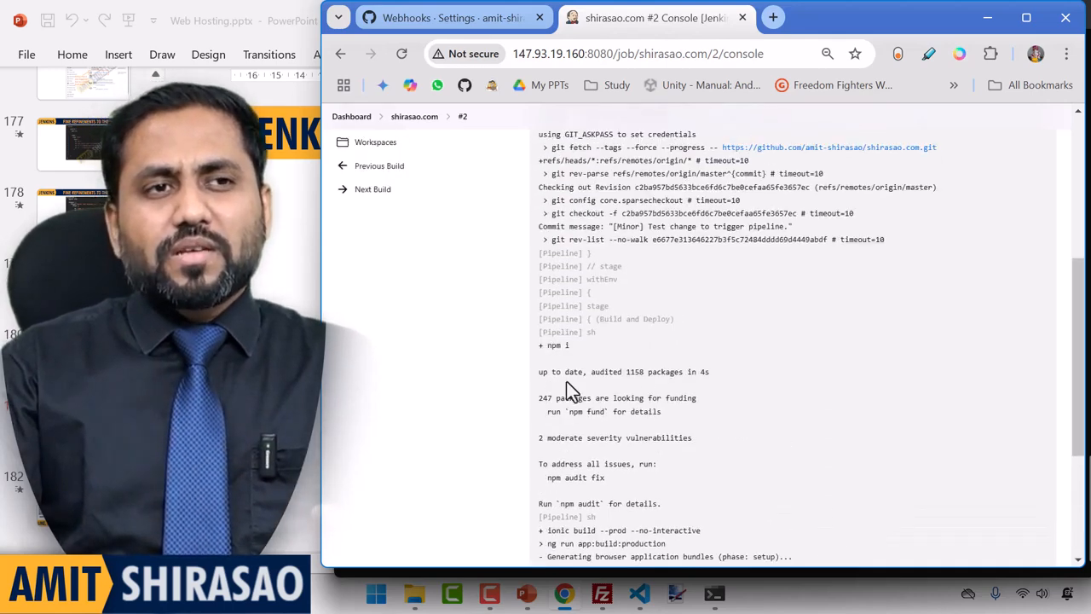
scroll(637, 437, "down", 2)
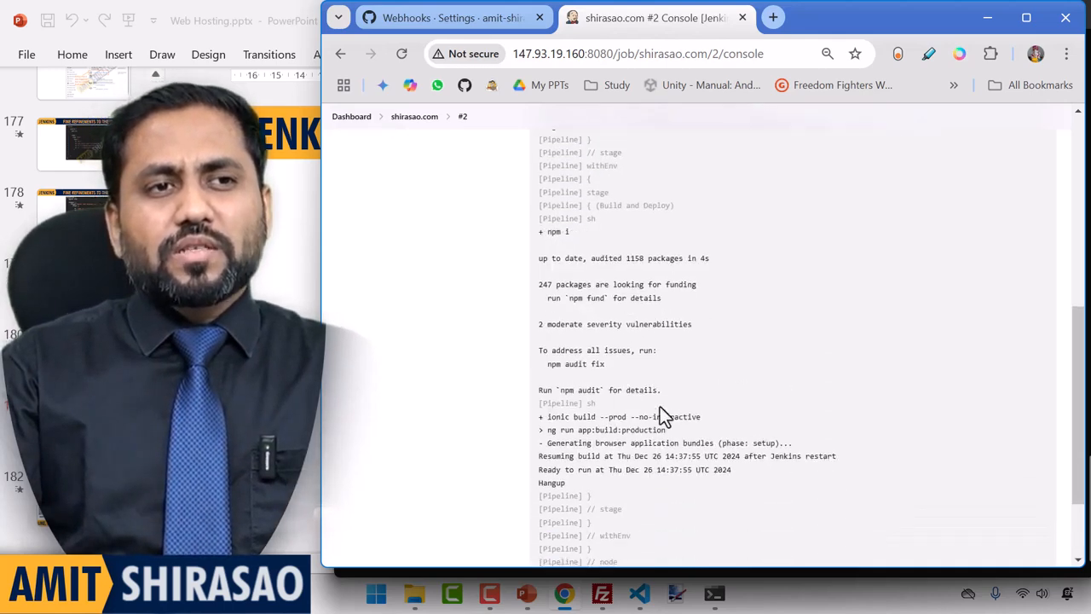
scroll(657, 414, "down", 2)
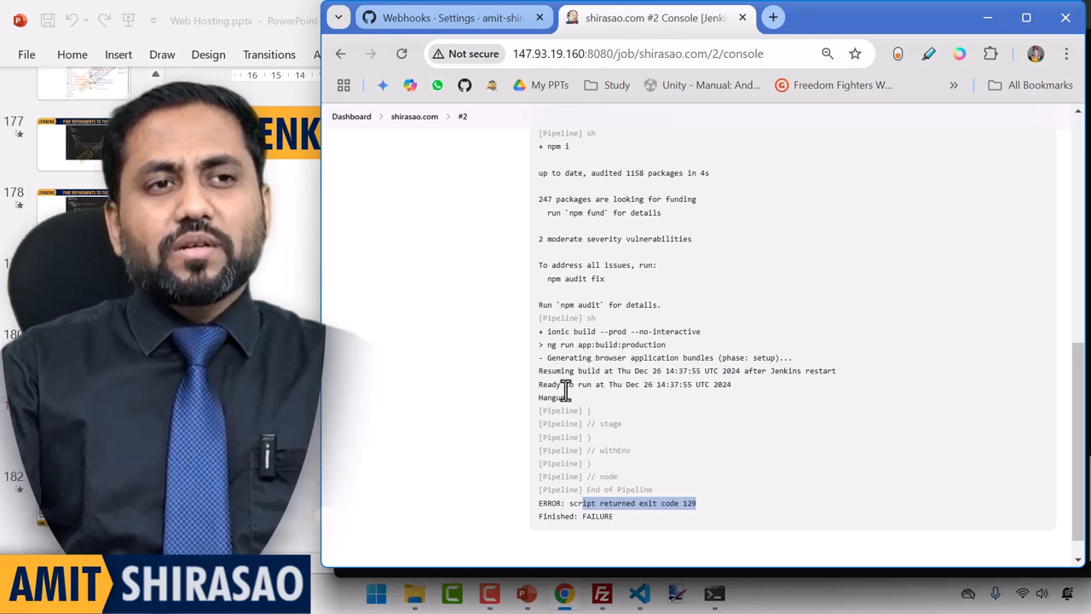
double_click(554, 397)
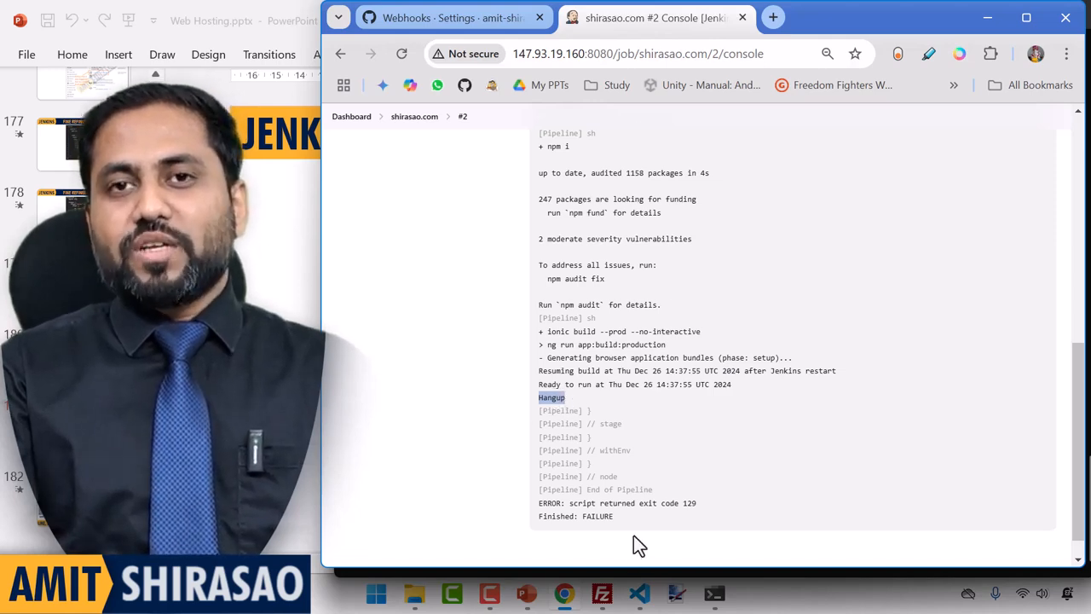
scroll(645, 508, "up", 15)
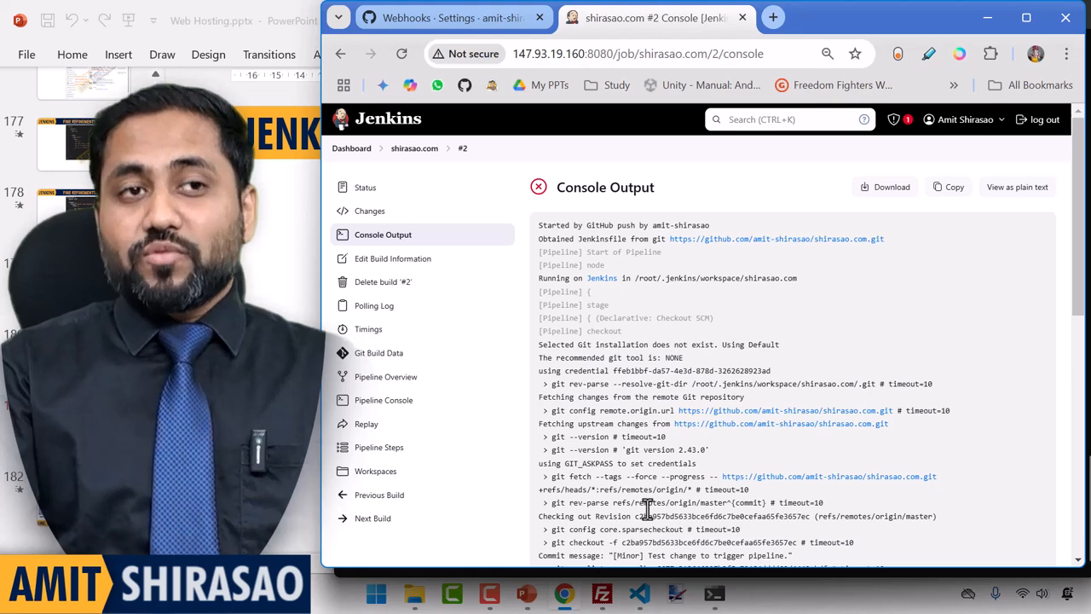
Open build #3 of the shirasao.com job and examine the failing cp command at the end of its console output
left_click(414, 149)
scroll(486, 446, "down", 1)
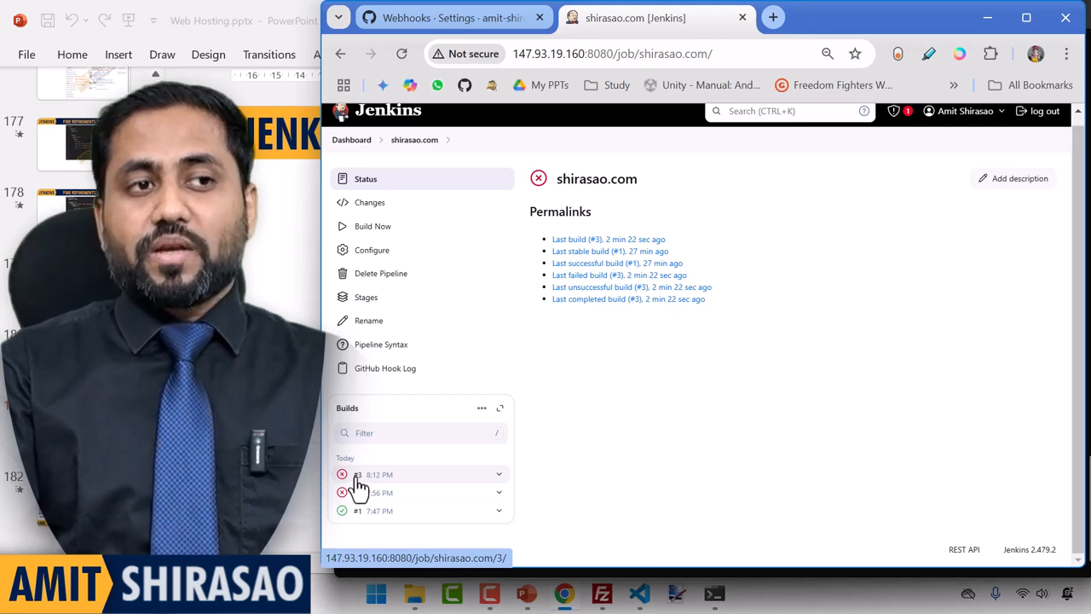
left_click(358, 482)
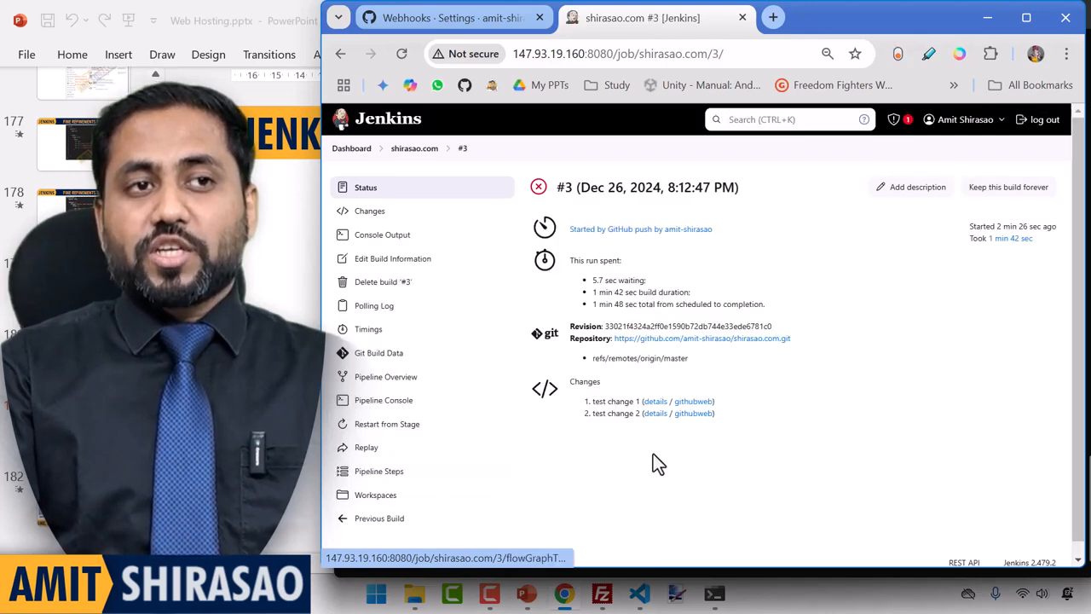
left_click(408, 237)
left_click_drag(1080, 158, 1053, 540)
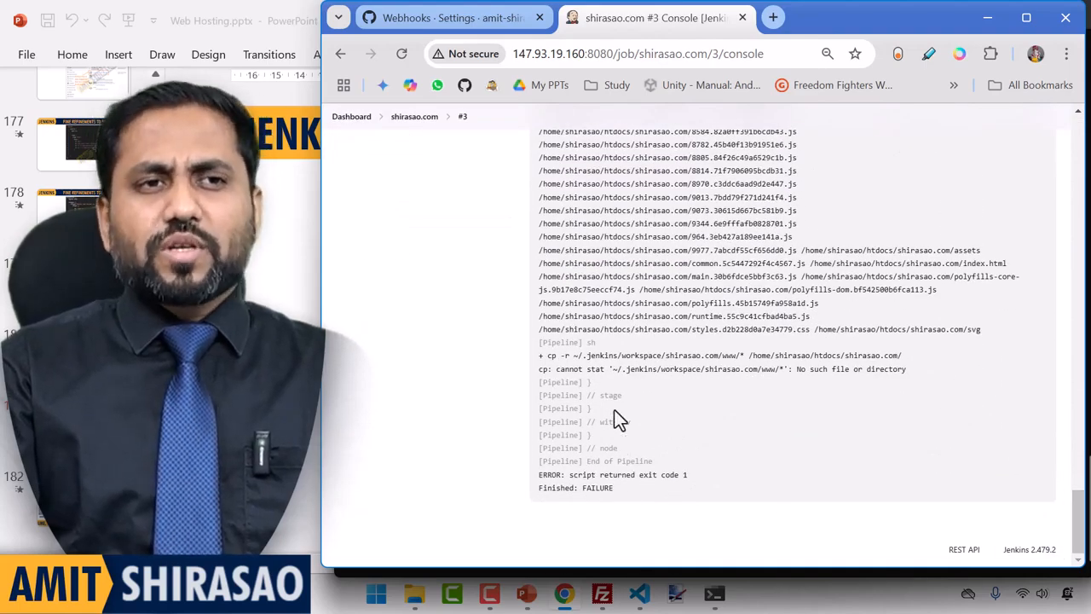
left_click_drag(614, 369, 772, 369)
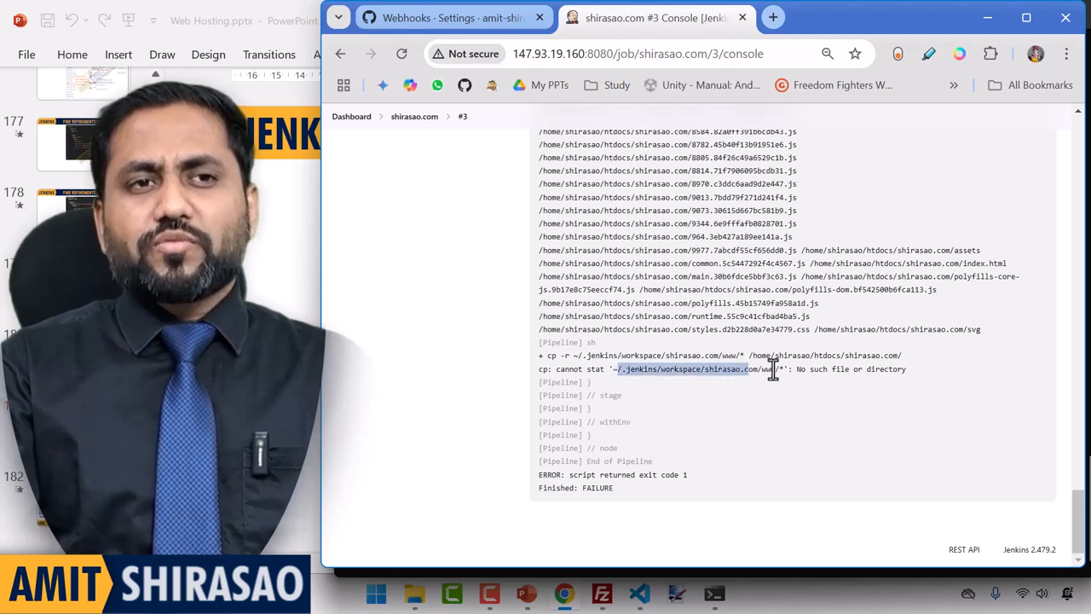
left_click(810, 369)
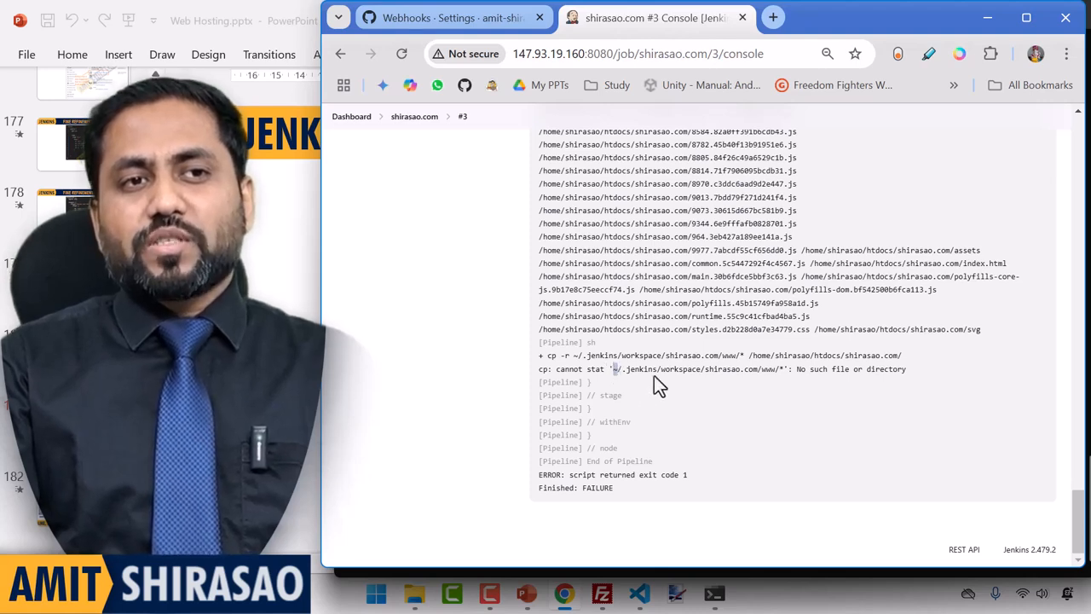
left_click_drag(723, 375, 755, 375)
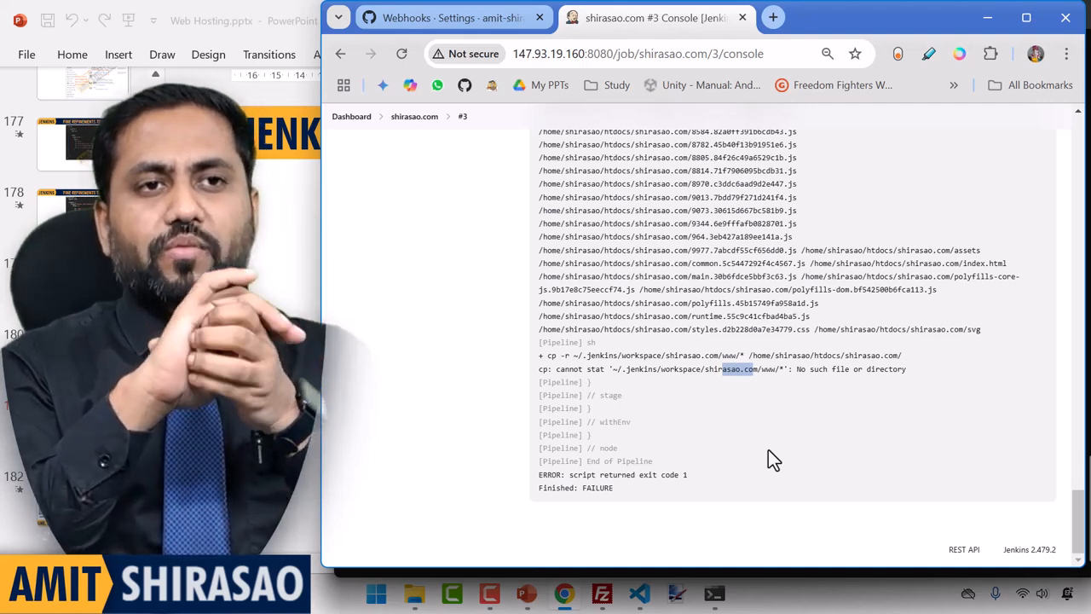
Switch to VS Code, open the Jenkinsfile and hide the source control sidebar
key("alt+Tab")
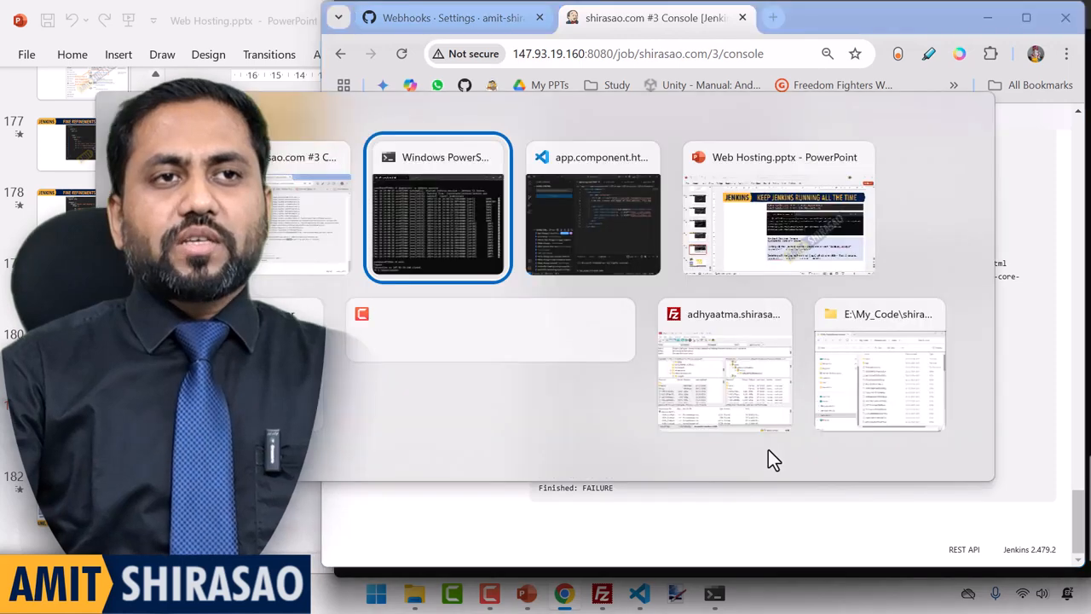
key("alt+Tab")
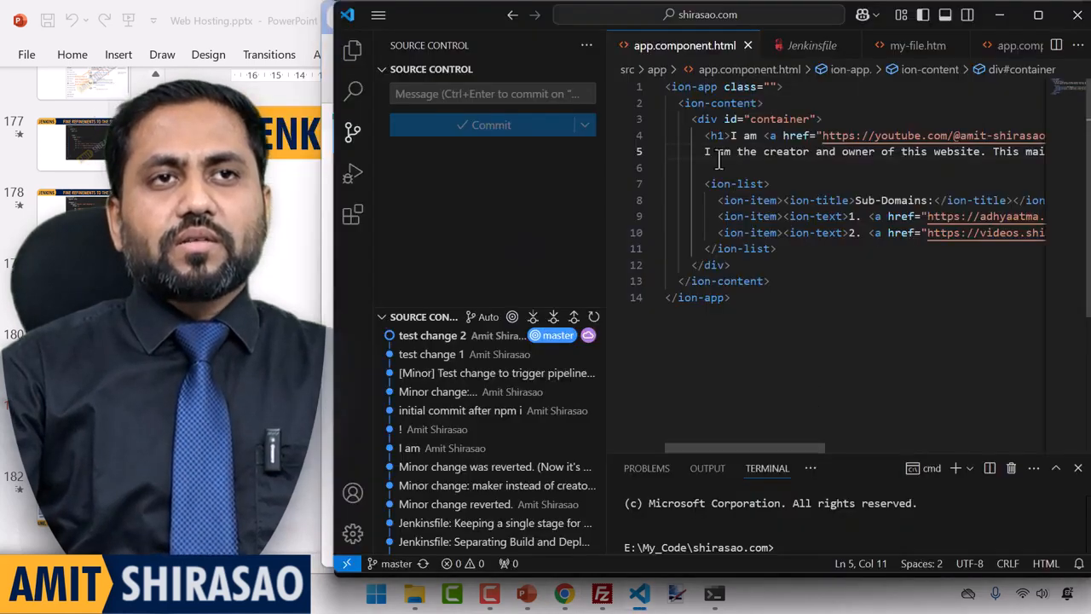
left_click(808, 47)
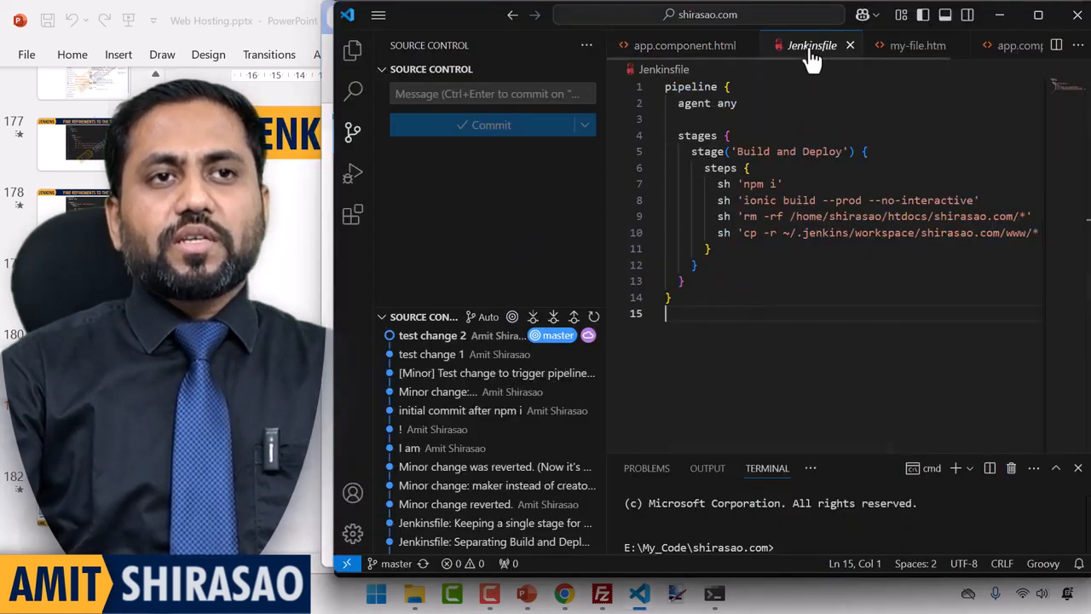
key("ctrl+b")
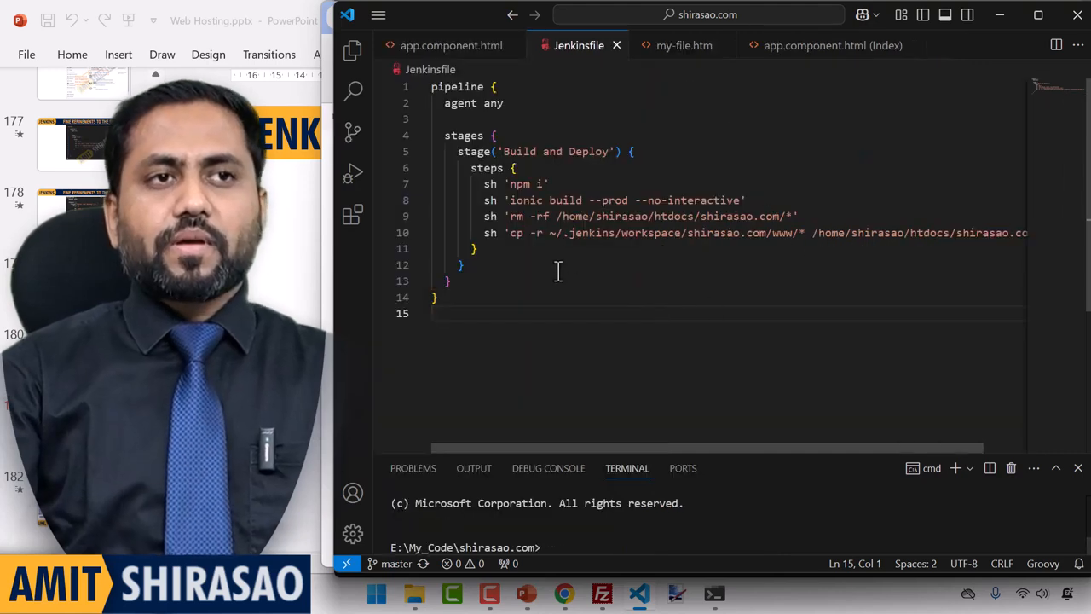
Replace the ~ in the source path of the Jenkinsfile's cp command with /root
left_click(550, 234)
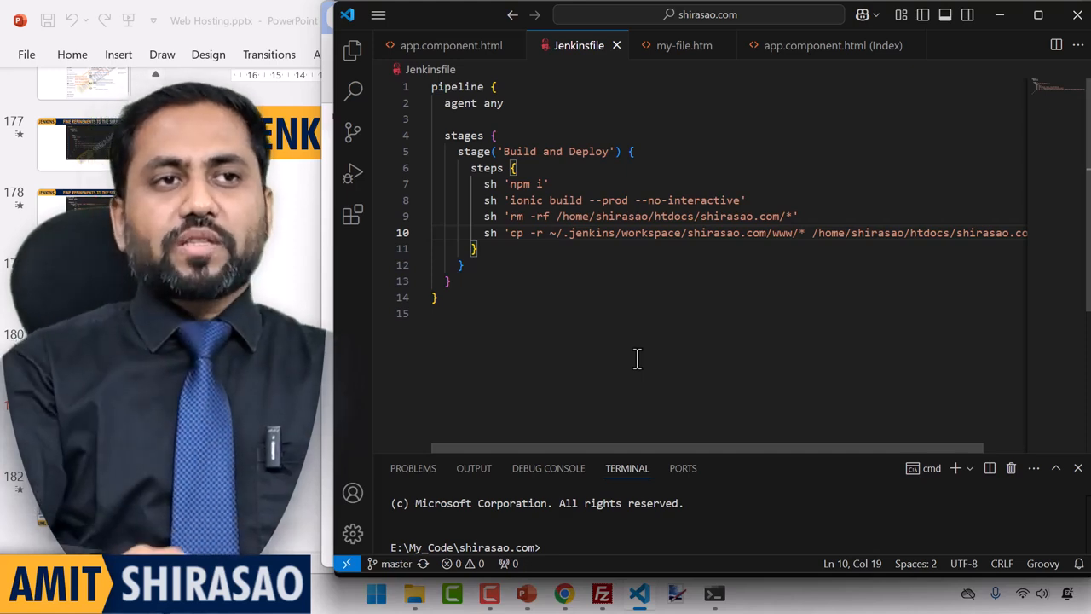
key("Delete")
type("root")
key("Left")
key("Left")
key("Left")
key("Left")
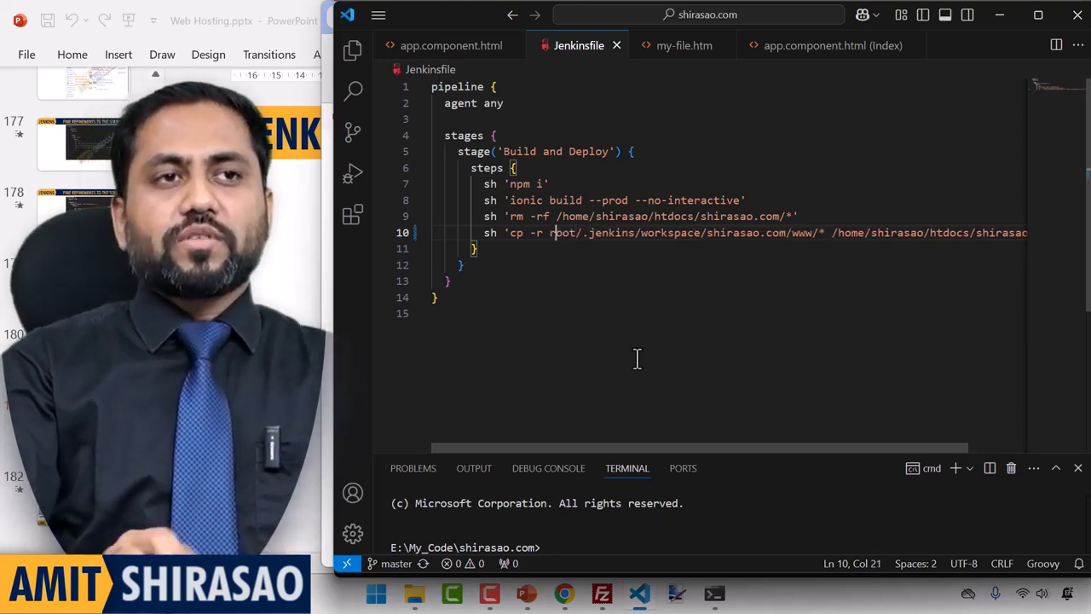
type("/")
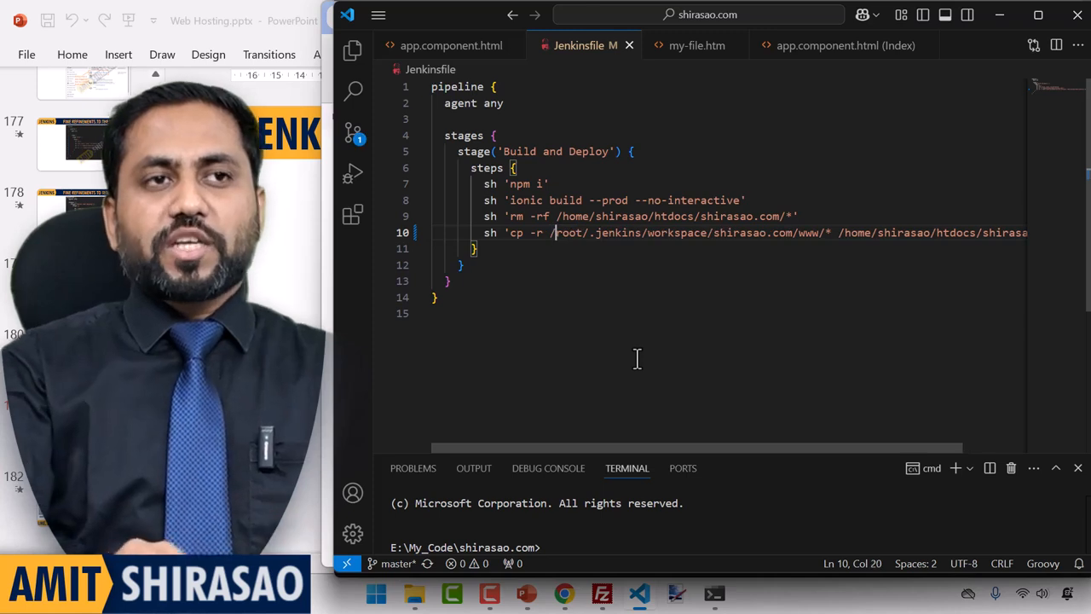
Highlight and check the /root/.jenkins part of the cp command's source path
key("Left")
key("shift+Right")
key("shift+Right")
key("shift+Right")
key("shift+Right")
key("shift+Right")
key("shift+Right")
key("shift+Right")
key("shift+Right")
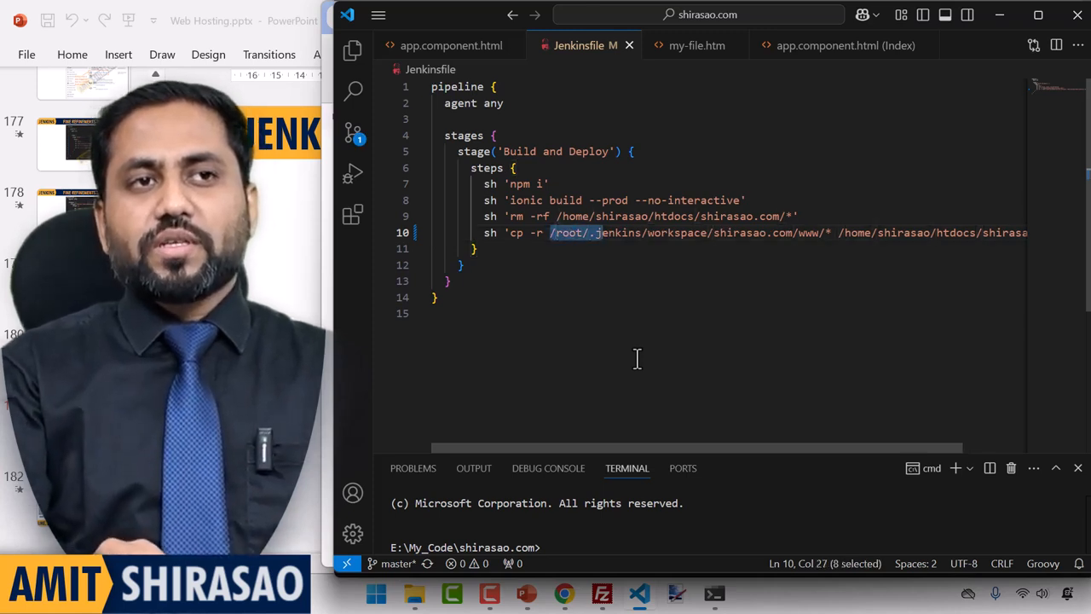
key("shift+Right")
key("shift+Right")
key("shift+Right")
key("shift+Right")
key("shift+Right")
key("shift+Right")
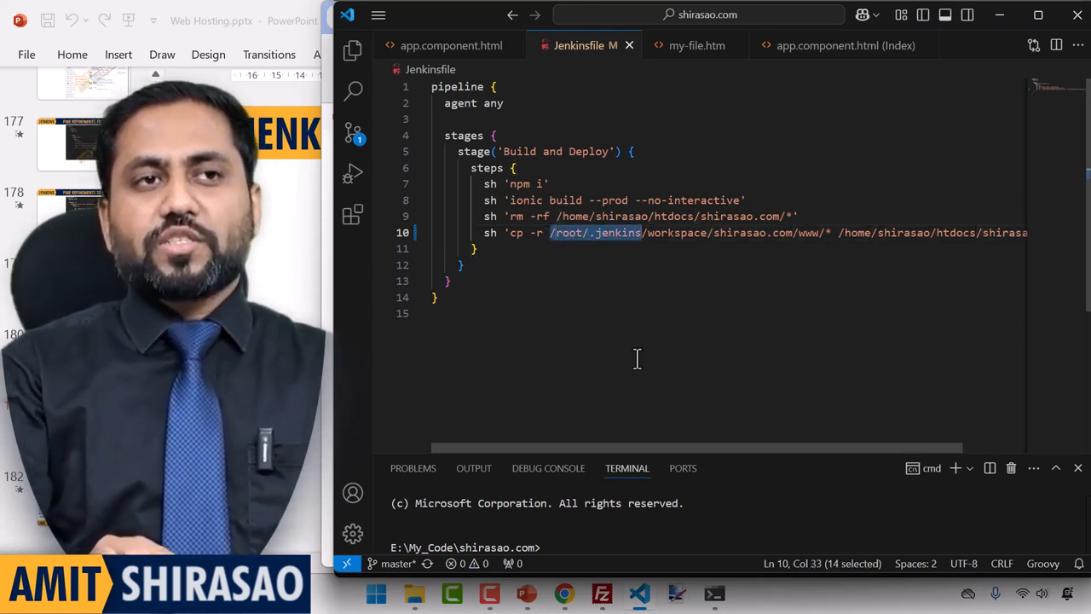
left_click(637, 358)
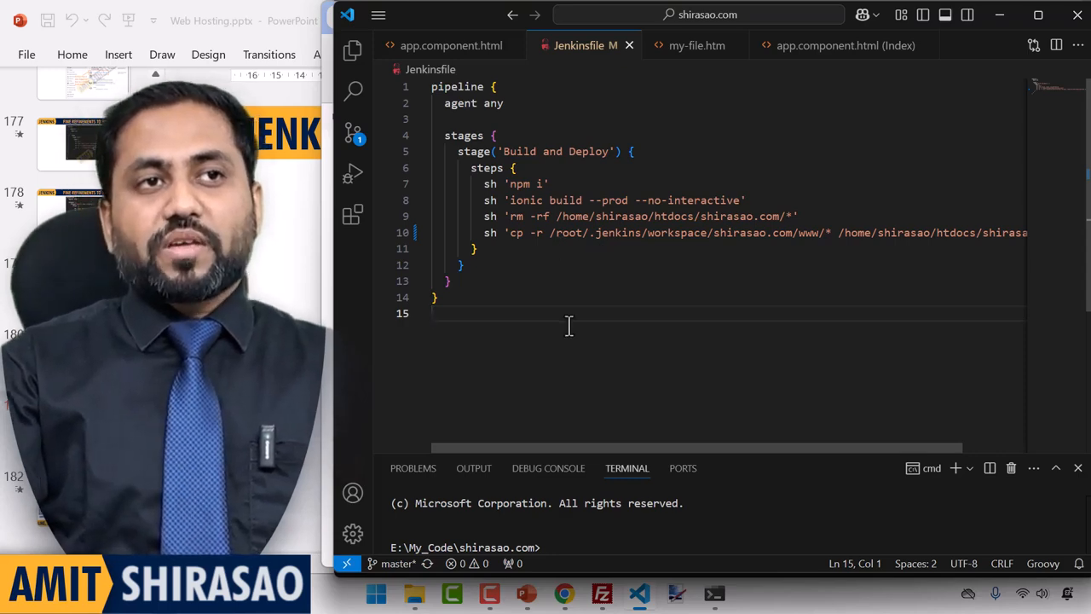
Compare build #3's console output in Chrome with the jenkins.service file definition on the PowerPoint slide
key("alt+Tab")
key("alt+Tab")
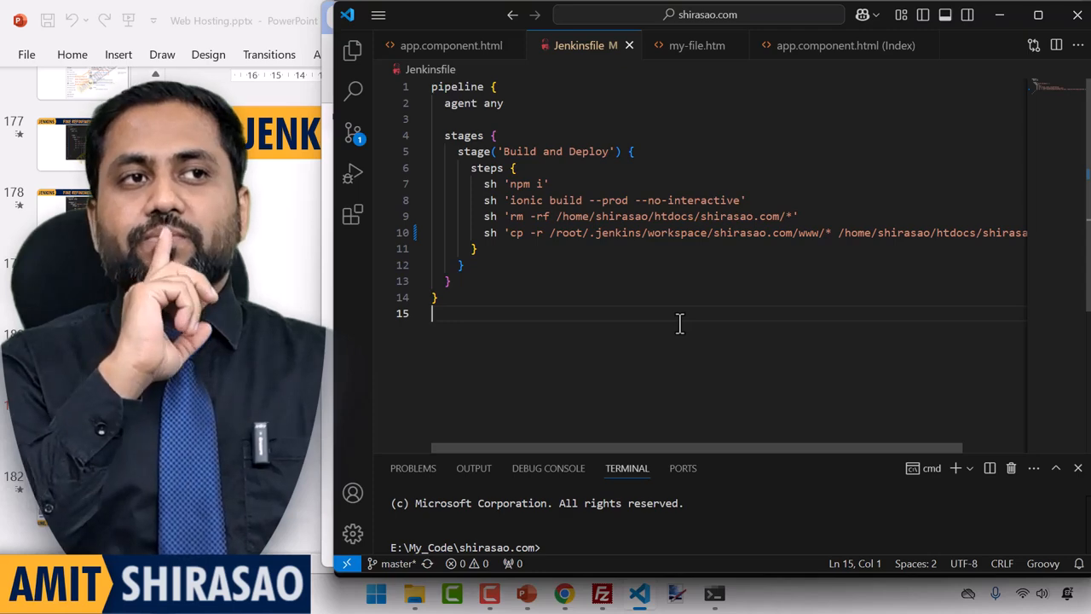
key("alt+Tab")
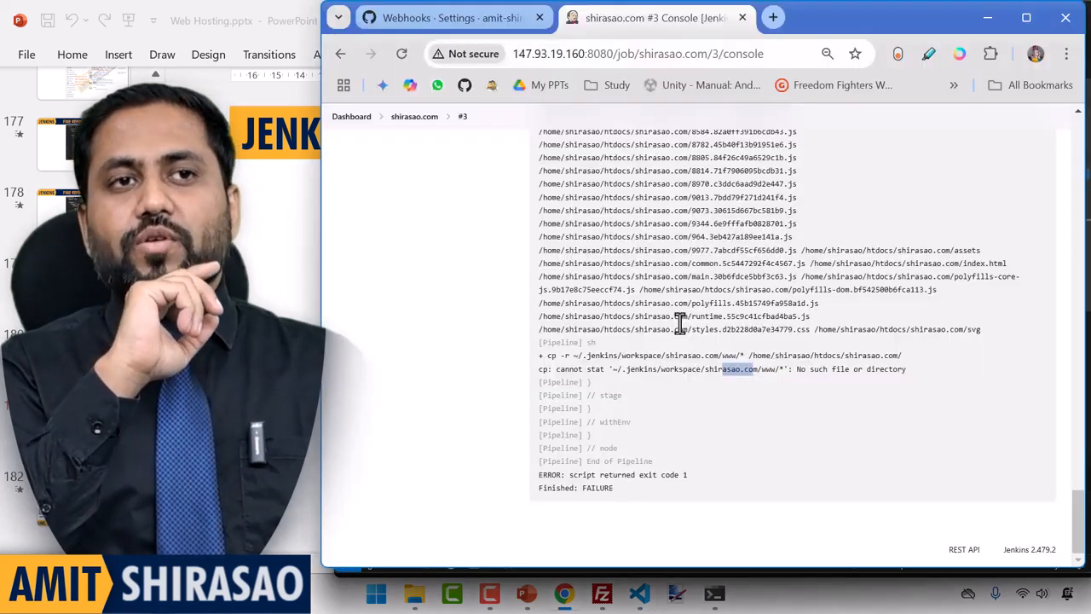
key("alt+Tab")
key("alt+Tab")
key("alt+Tab")
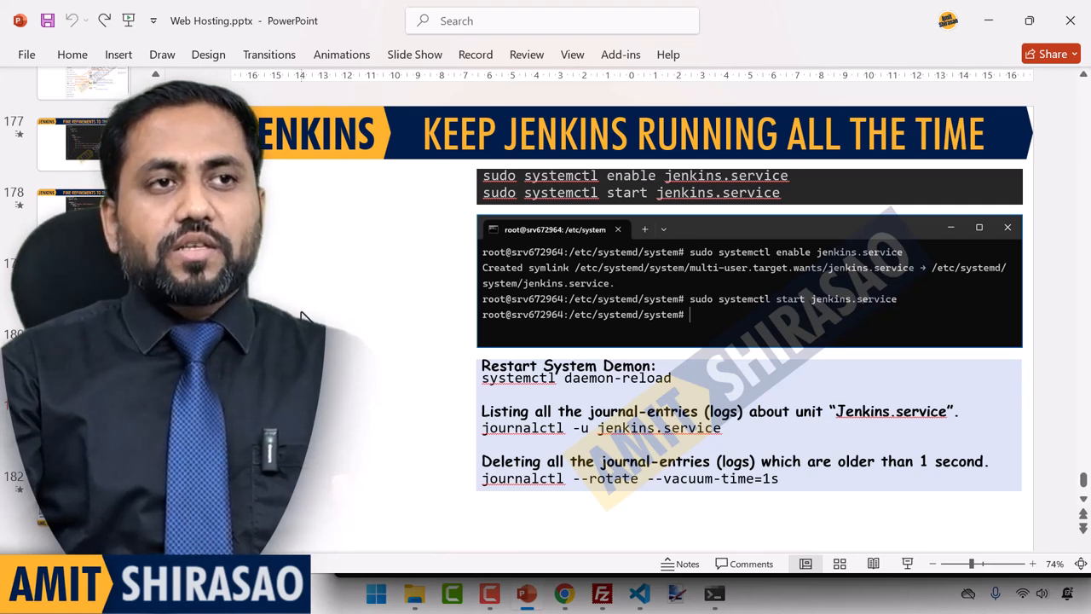
scroll(378, 310, "down", 3)
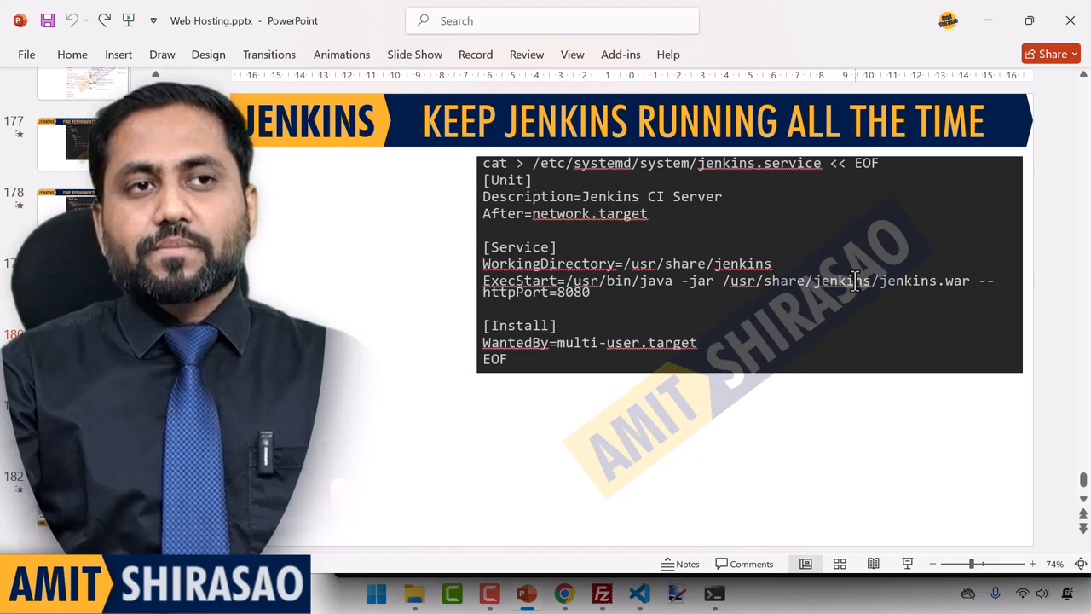
key("alt+Tab")
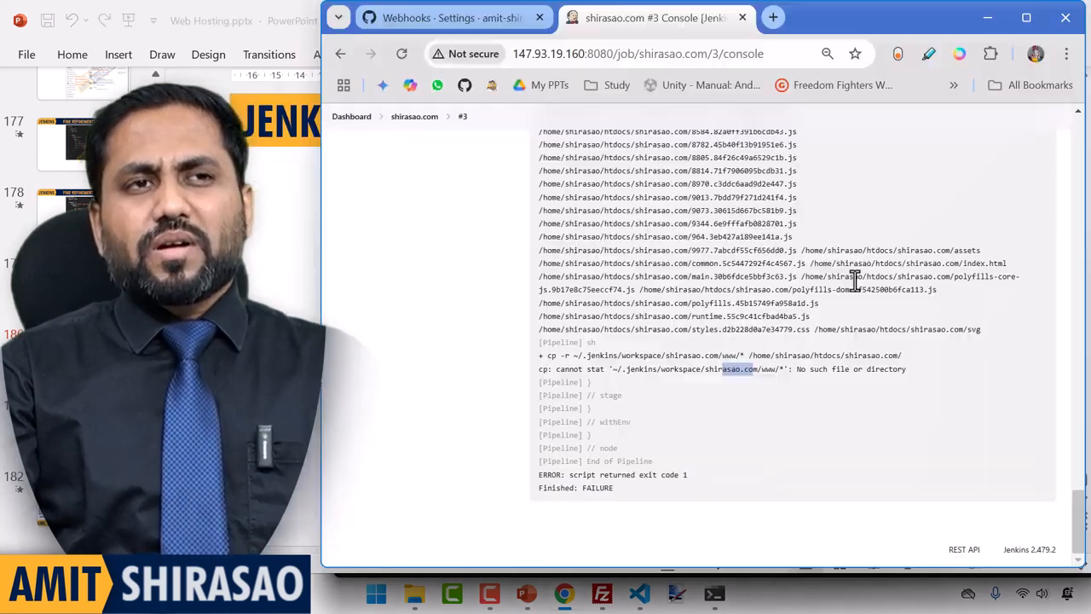
key("alt+Tab")
key("alt+Tab")
key("alt+Tab")
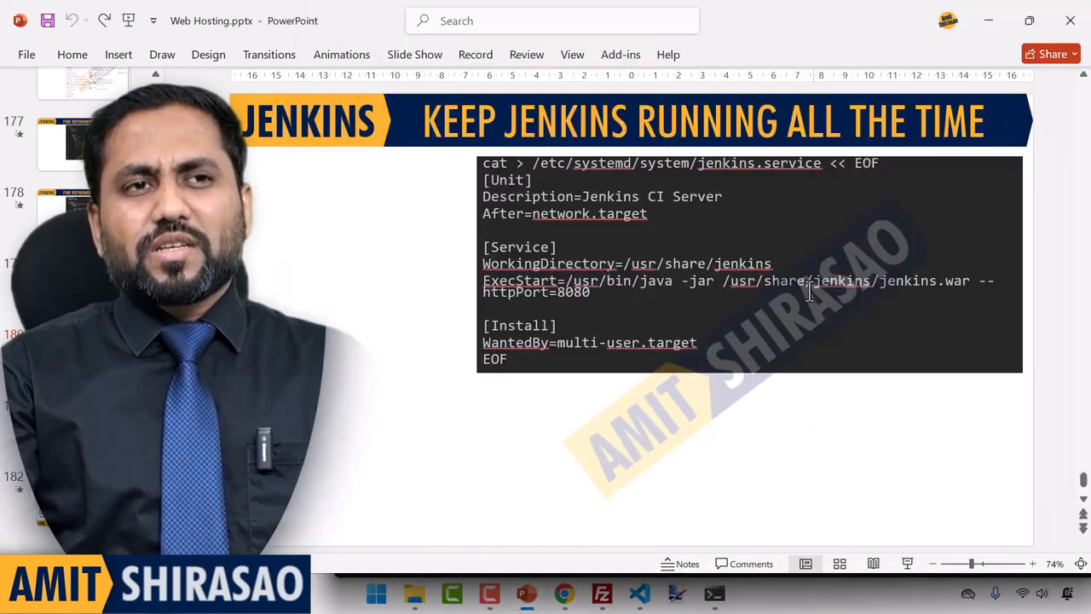
key("alt+Tab")
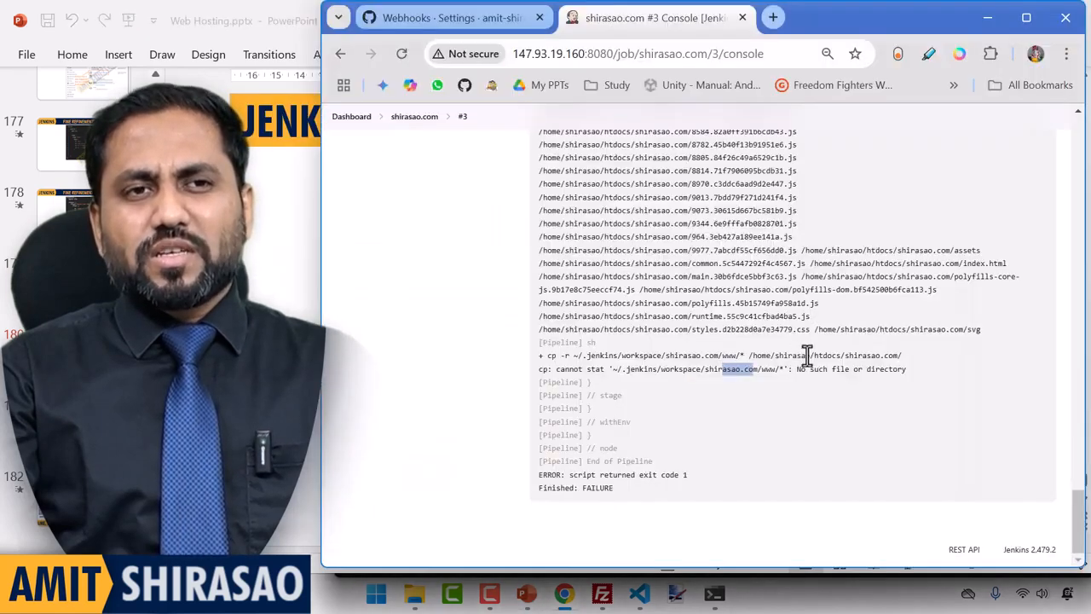
key("alt+Tab")
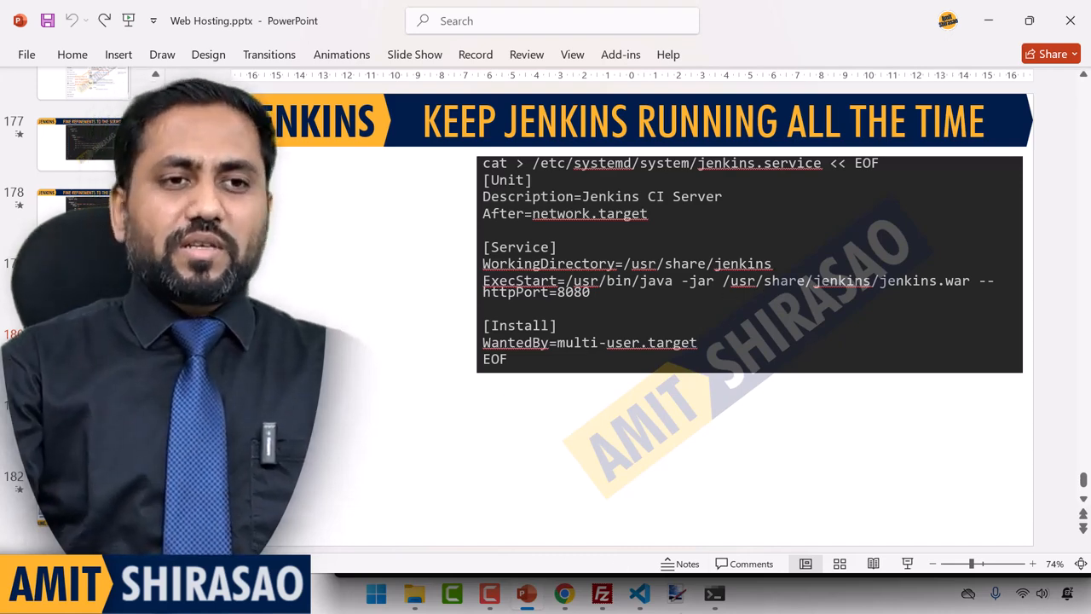
Switch to the terminal and reconnect to the server at 147.93.19.160 over SSH as root, entering the account password
left_click(710, 594)
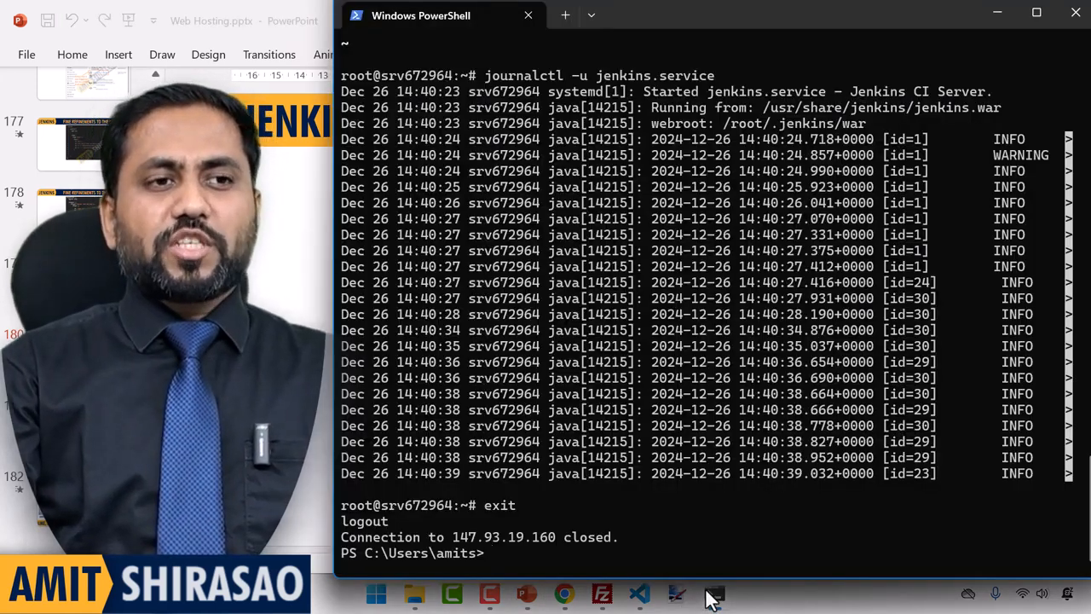
key("Up")
key("Return")
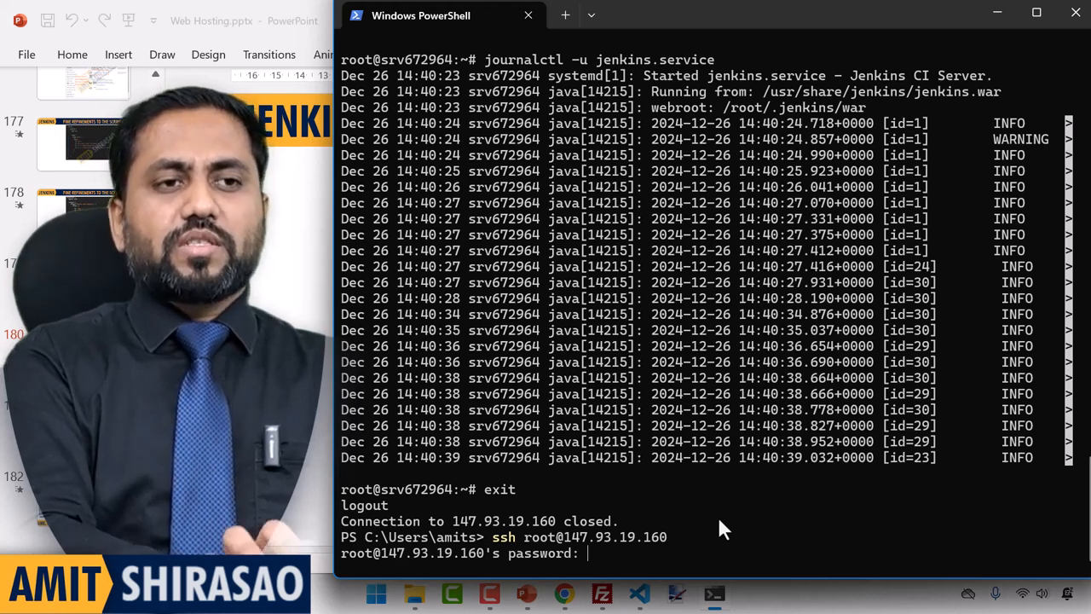
key("Return")
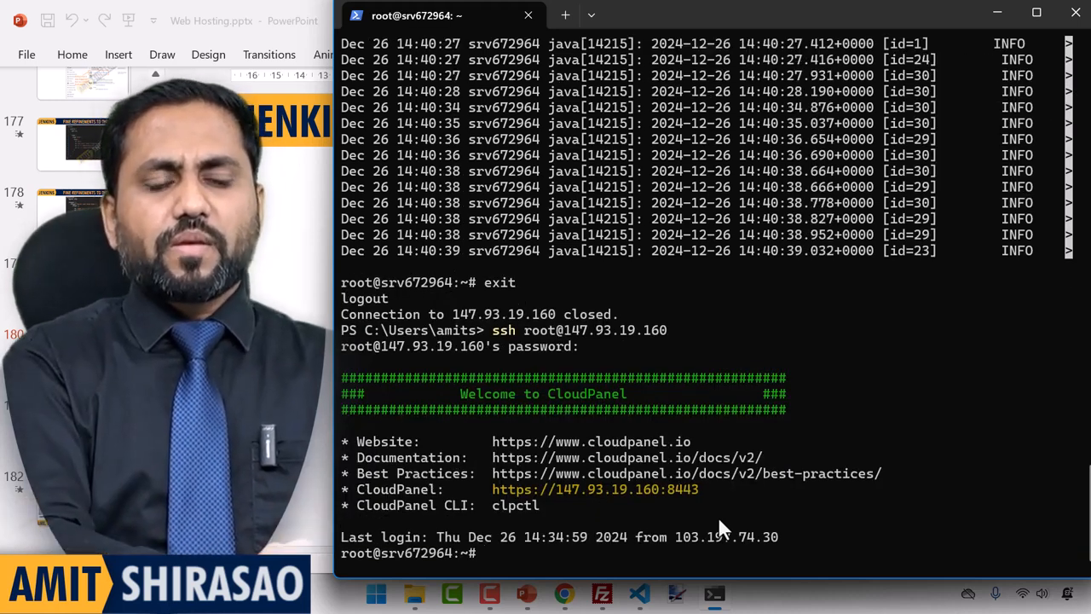
Change to the /root/ directory on the server and list its contents
type("cd")
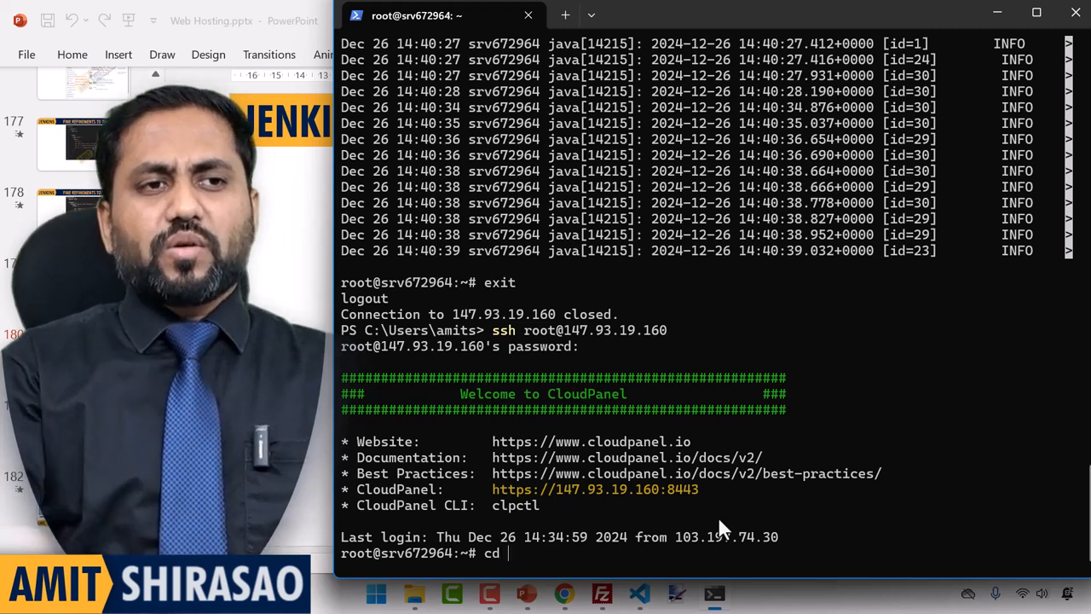
type(" /r")
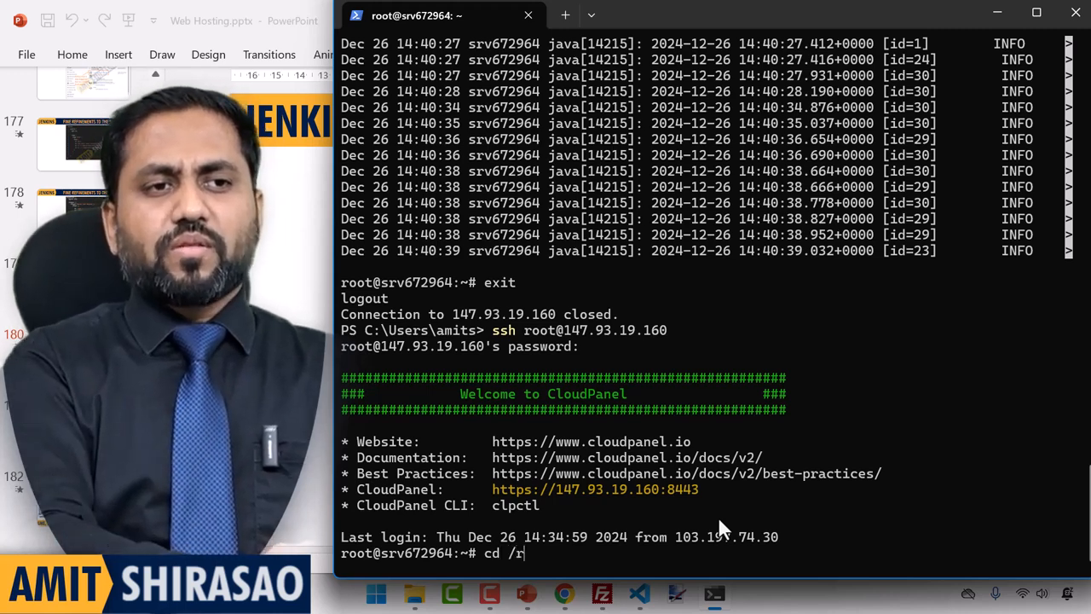
type("oot/")
key("Return")
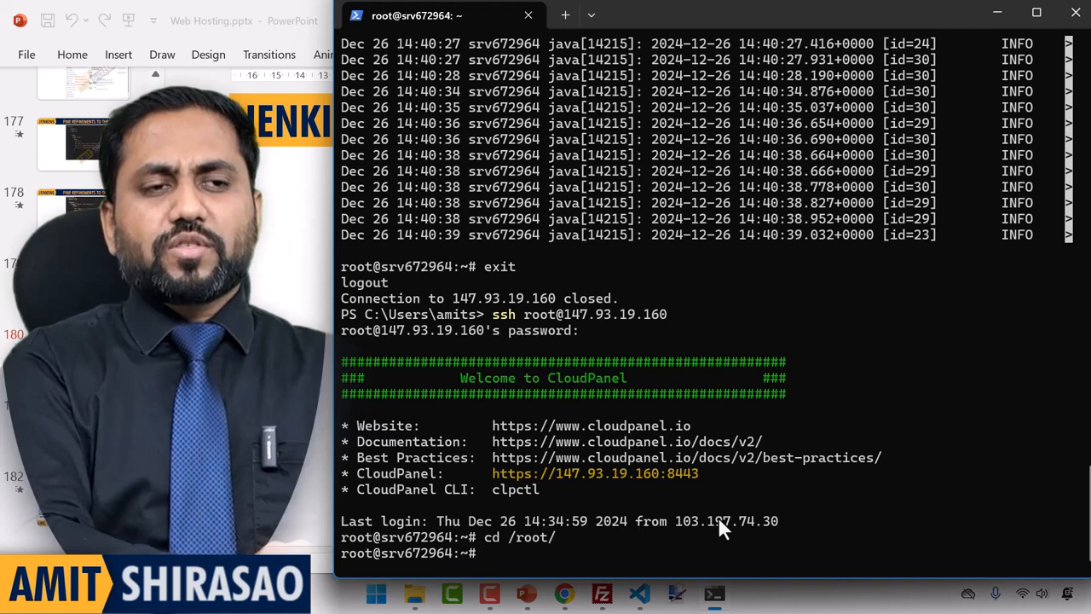
type("ls")
key("Return")
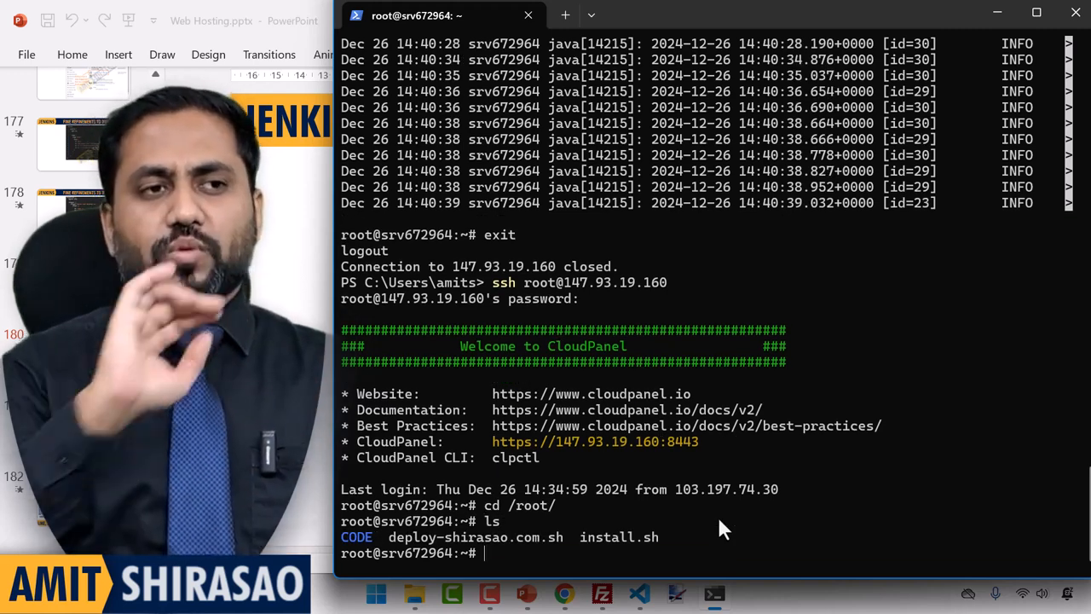
Check the service definition on the PowerPoint slide, then change to /usr/share in the terminal and list its contents
key("alt+Tab")
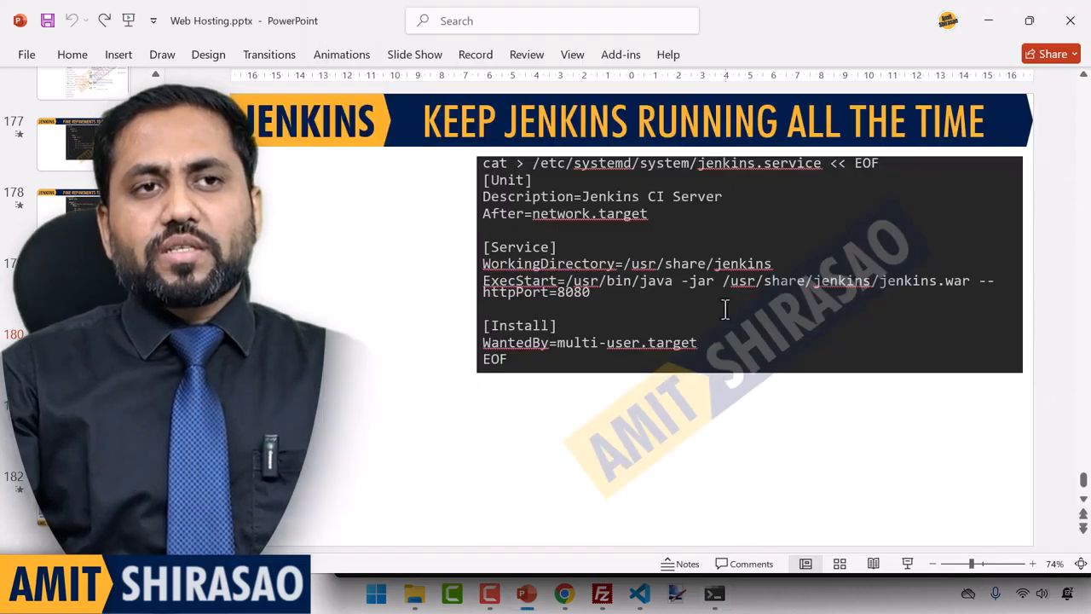
key("alt+Tab")
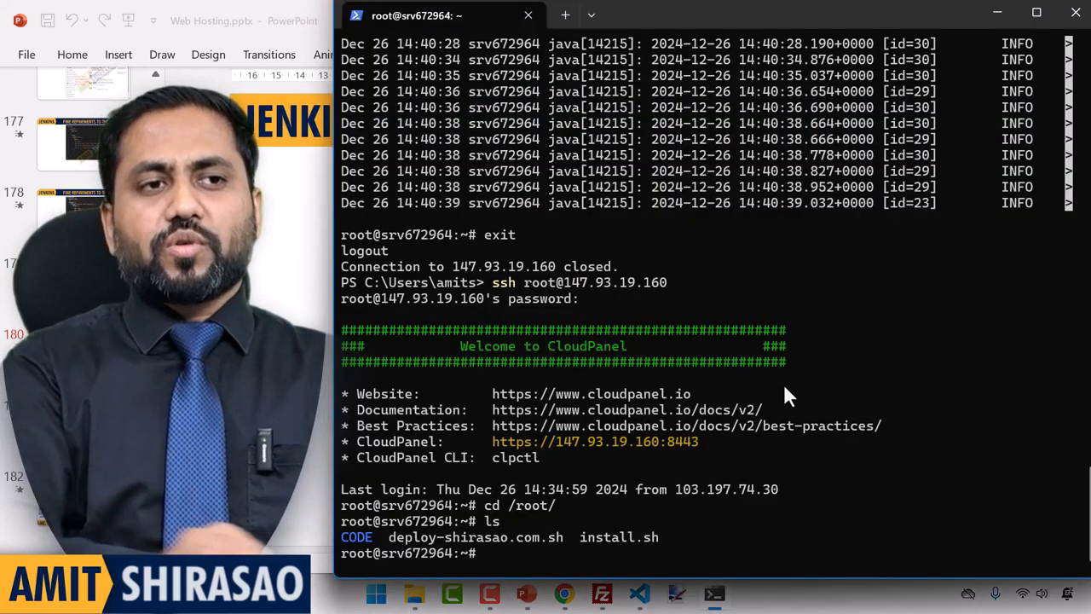
type("cd /user")
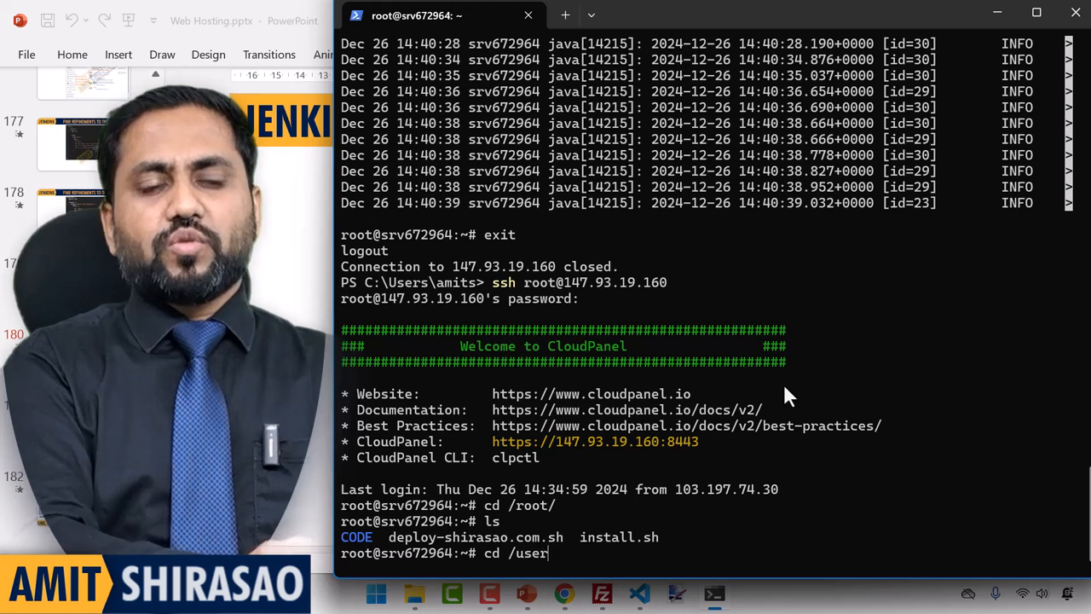
key("BackSpace")
key("BackSpace")
type("s")
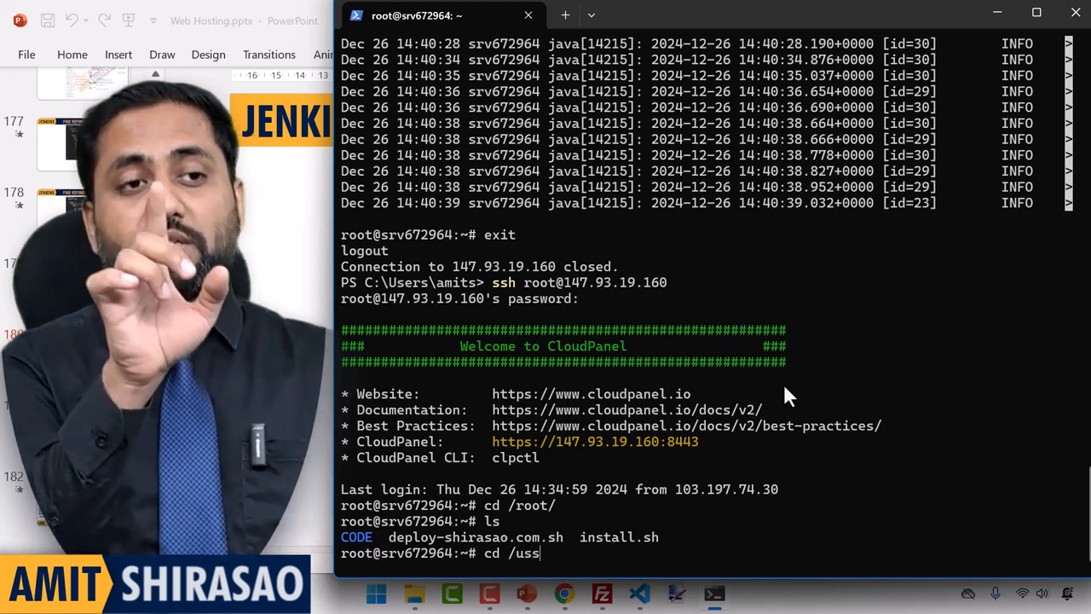
key("BackSpace")
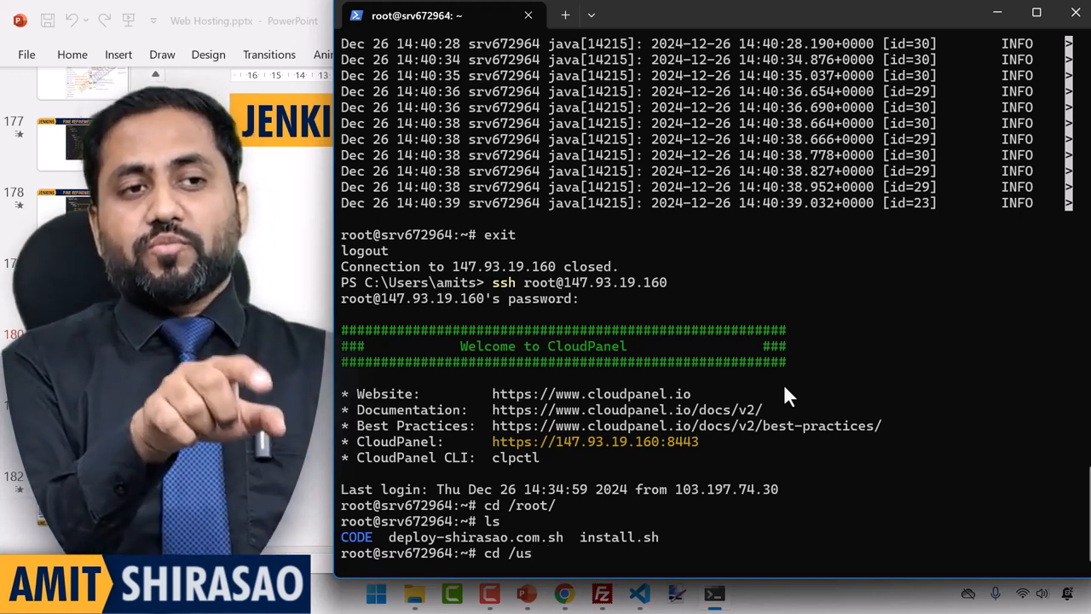
type("r/")
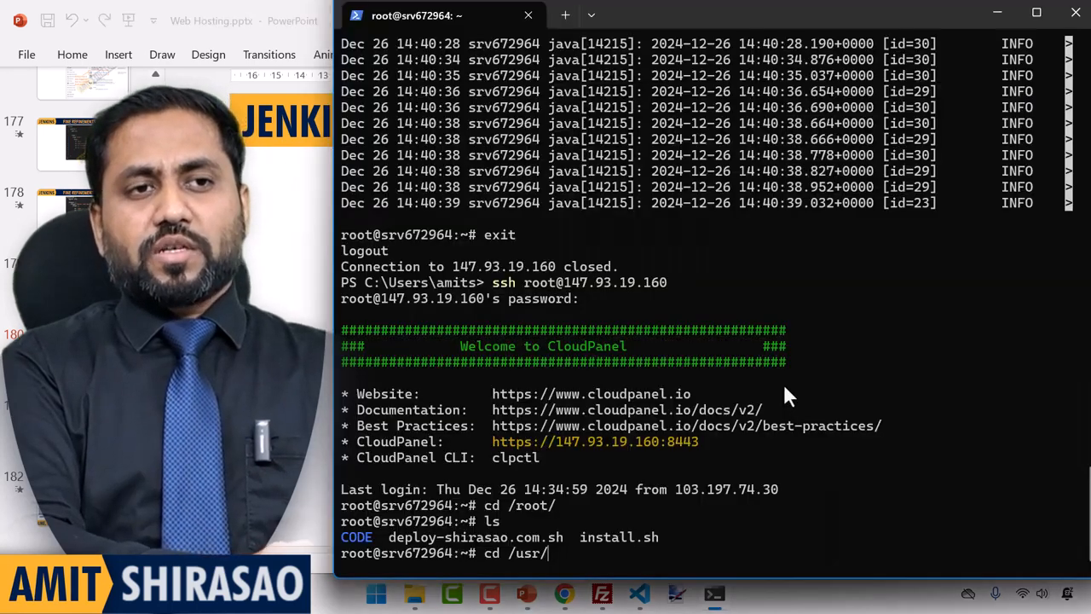
type("share")
key("Return")
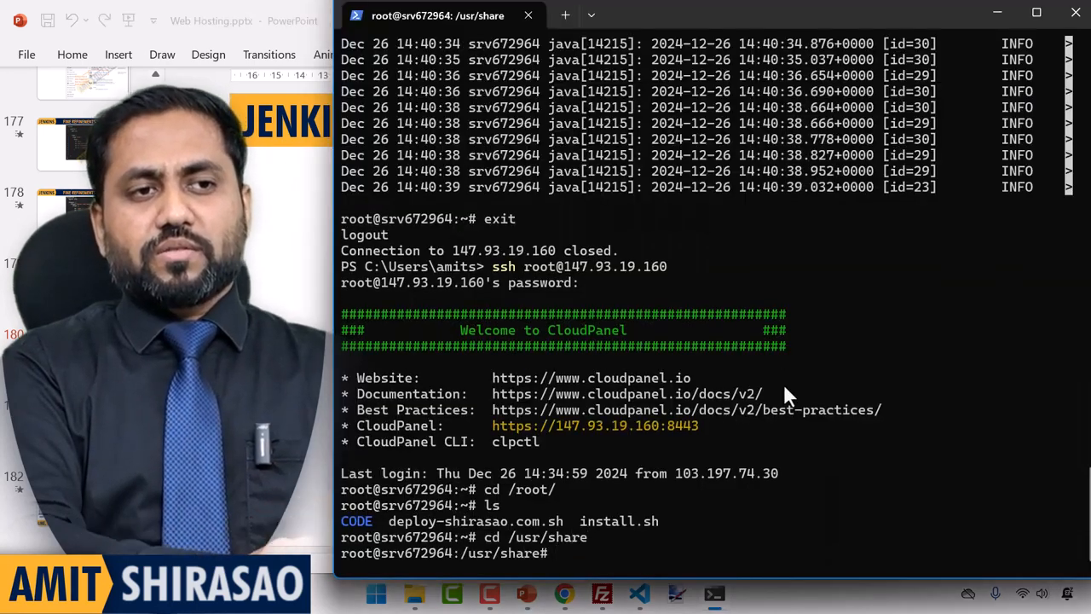
type("ls")
key("Return")
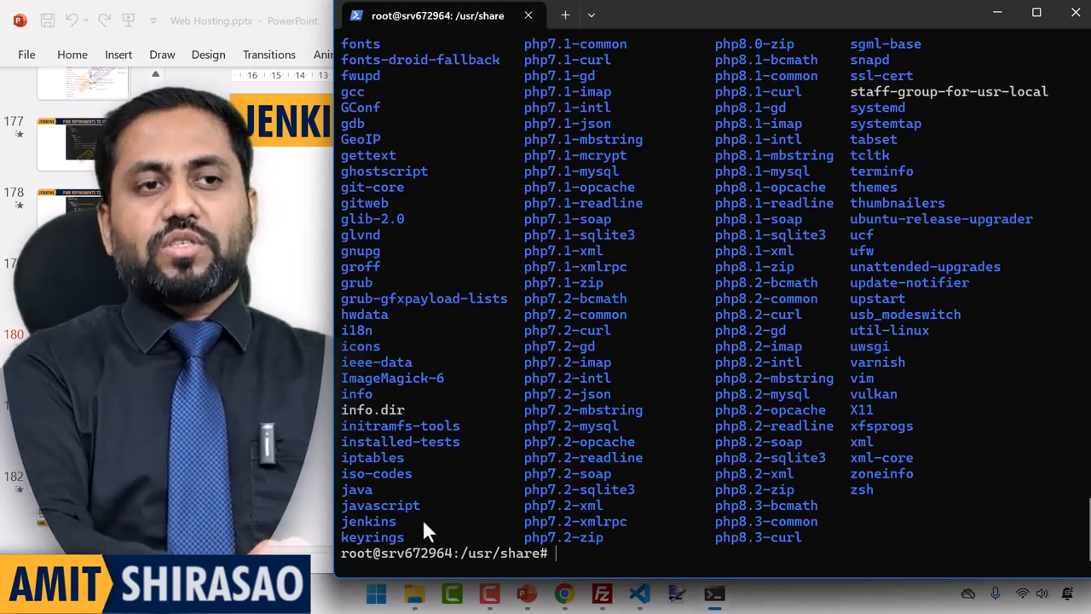
Enter the jenkins folder inside /usr/share and list its files
type("cd je")
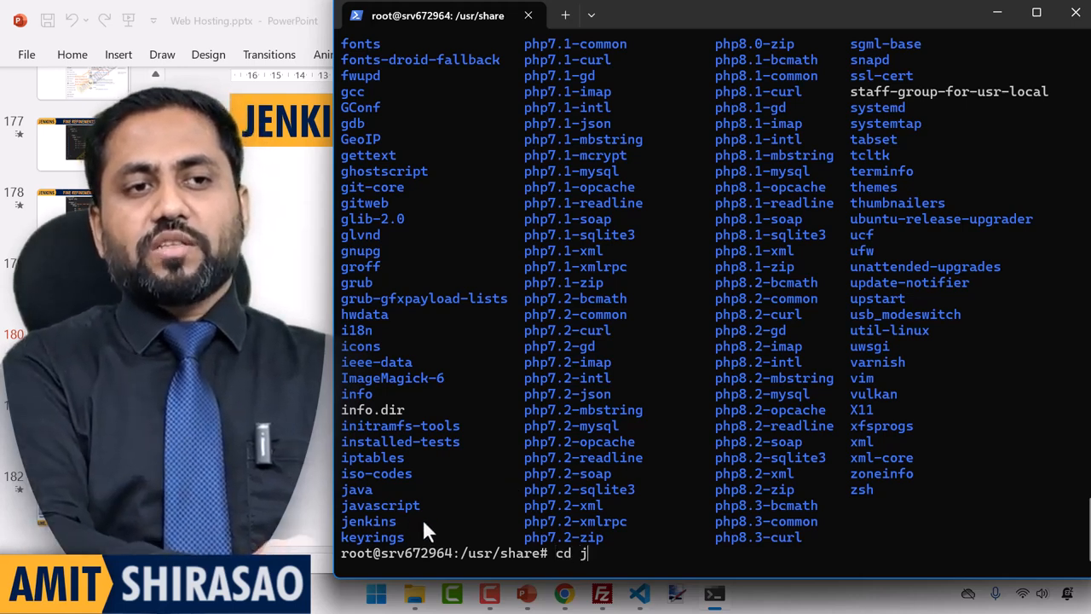
key("Tab")
key("Return")
type("ls")
key("Return")
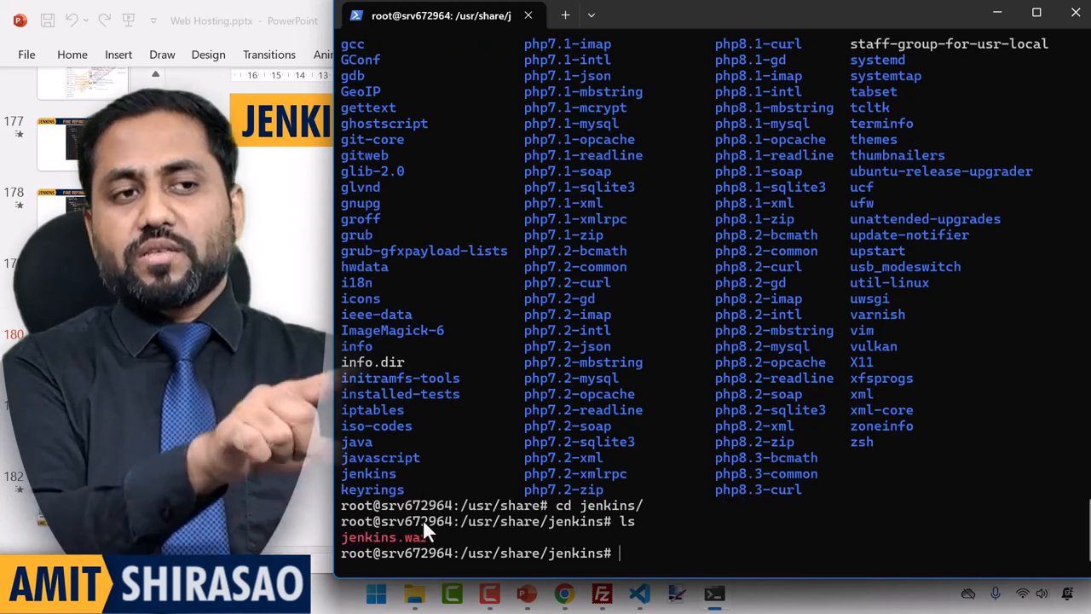
Compare the slide's service paths with the Jenkinsfile in VS Code, highlighting jenkins in the cp command's source path
key("alt+Tab")
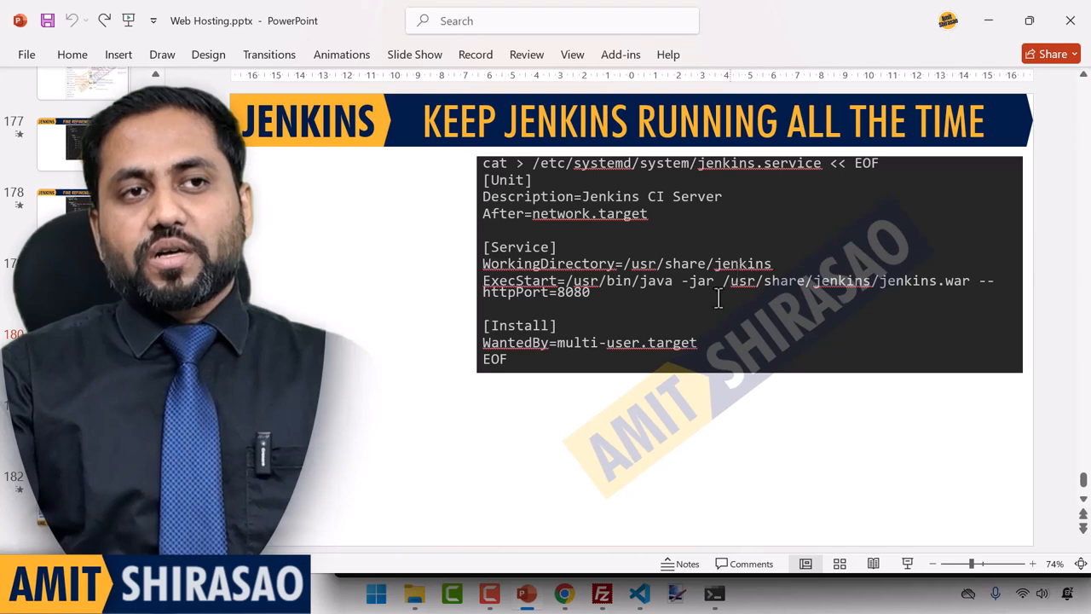
key("alt+Tab")
key("alt+Tab")
key("alt+Tab")
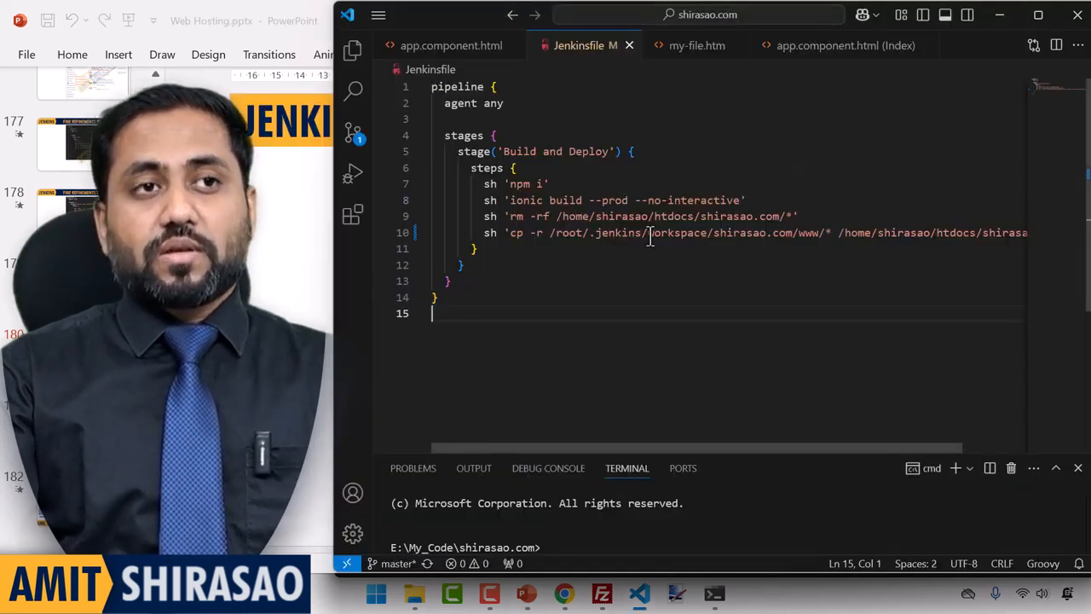
key("alt+Tab")
key("alt+Tab")
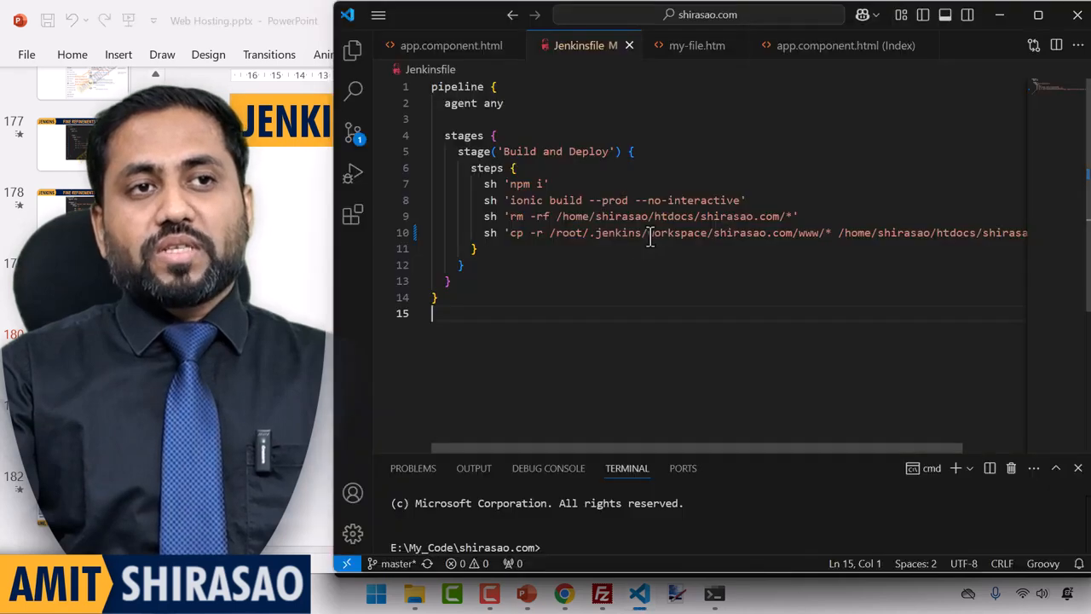
double_click(614, 237)
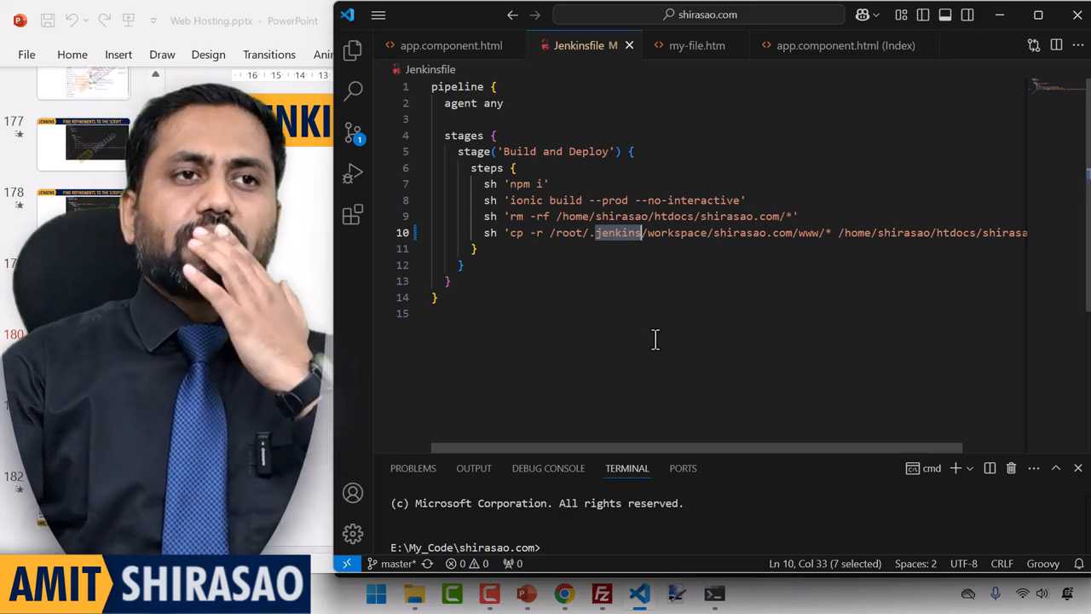
Switch back to the server terminal, return to /root from /usr/share/jenkins and list its contents again
key("alt+Tab")
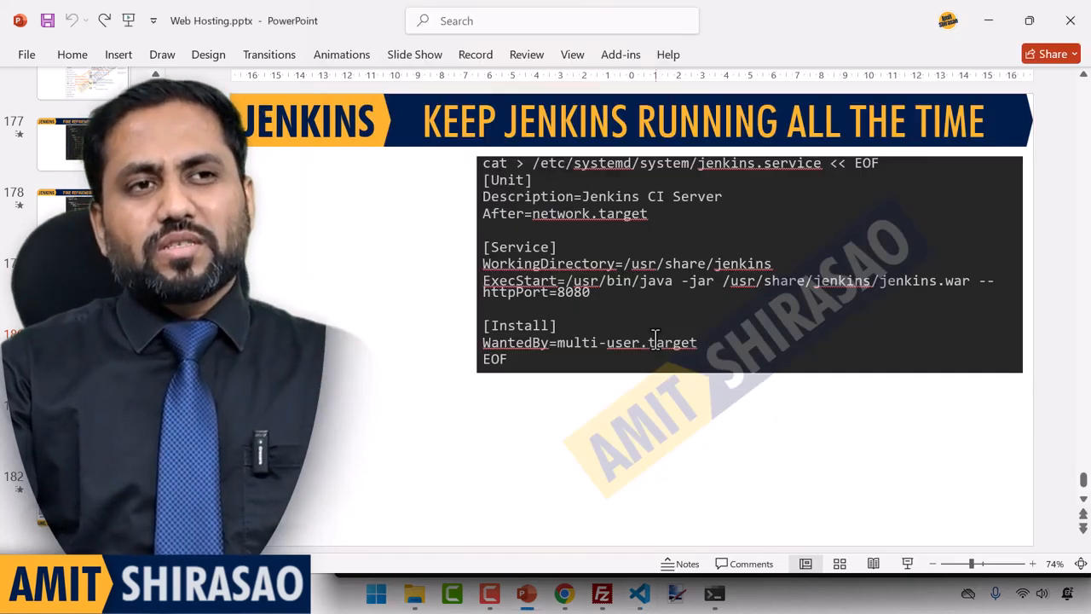
key("alt+Tab")
key("Tab")
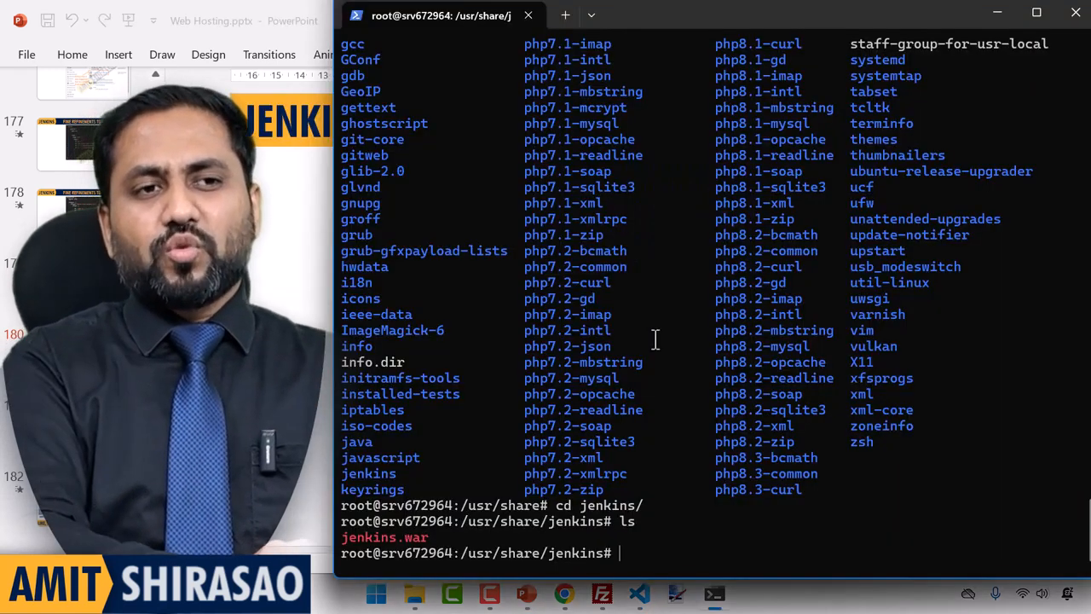
key("BackSpace")
type("cd /")
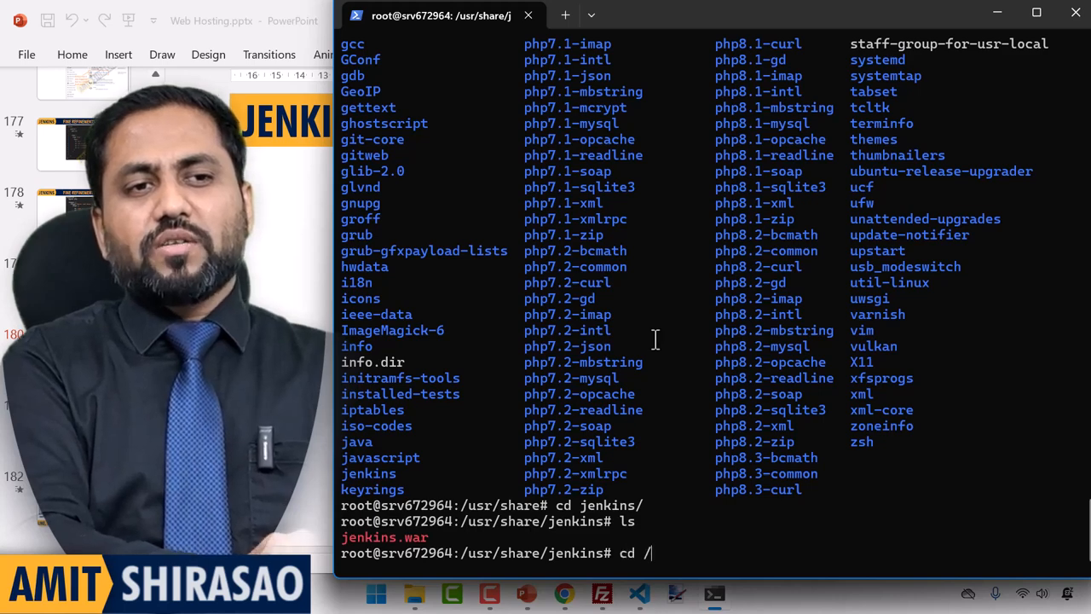
type("root")
key("Return")
type("ls")
key("Return")
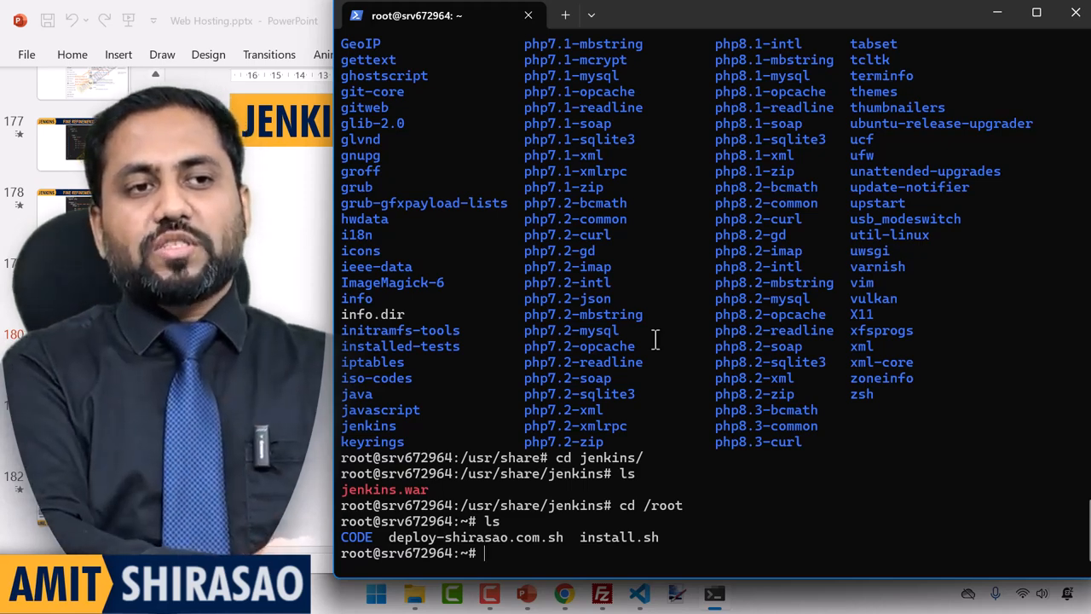
Enter the hidden .jenkins folder, list its contents and change into its workspace folder
type("cd .jenkins")
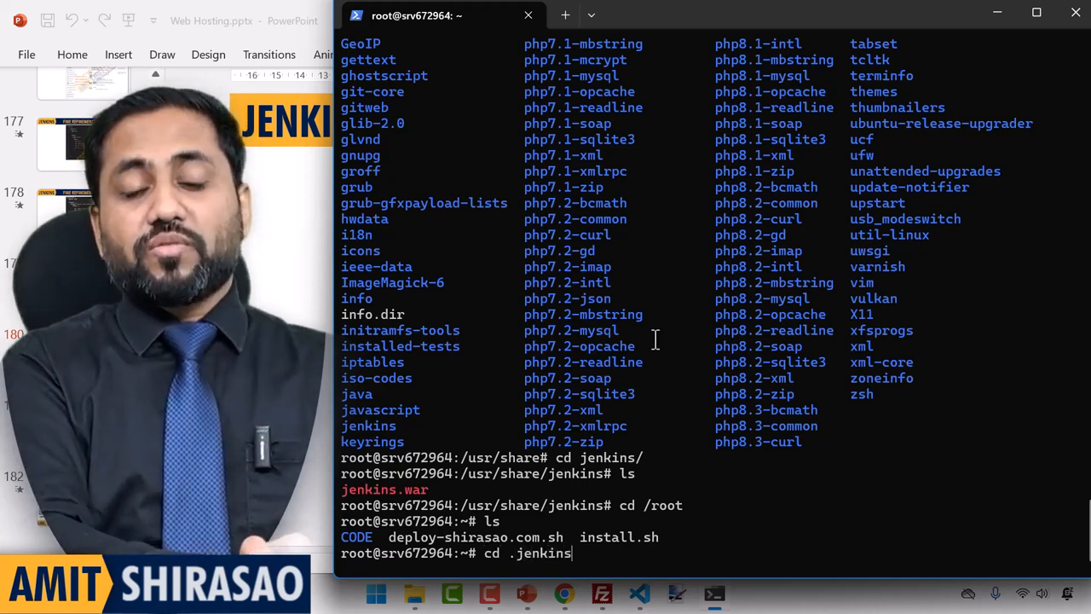
key("Return")
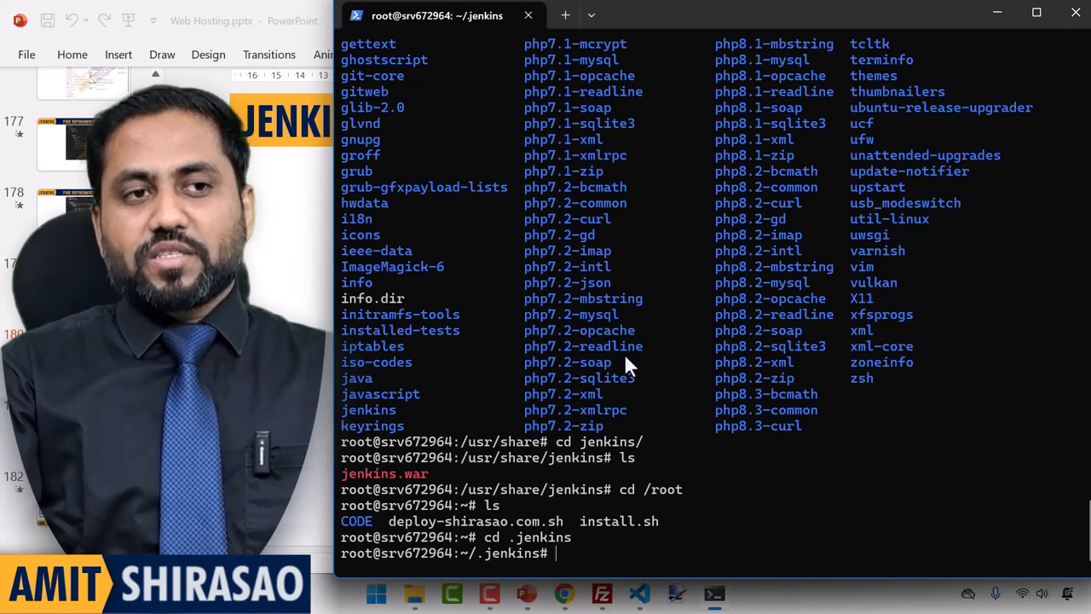
type("ls")
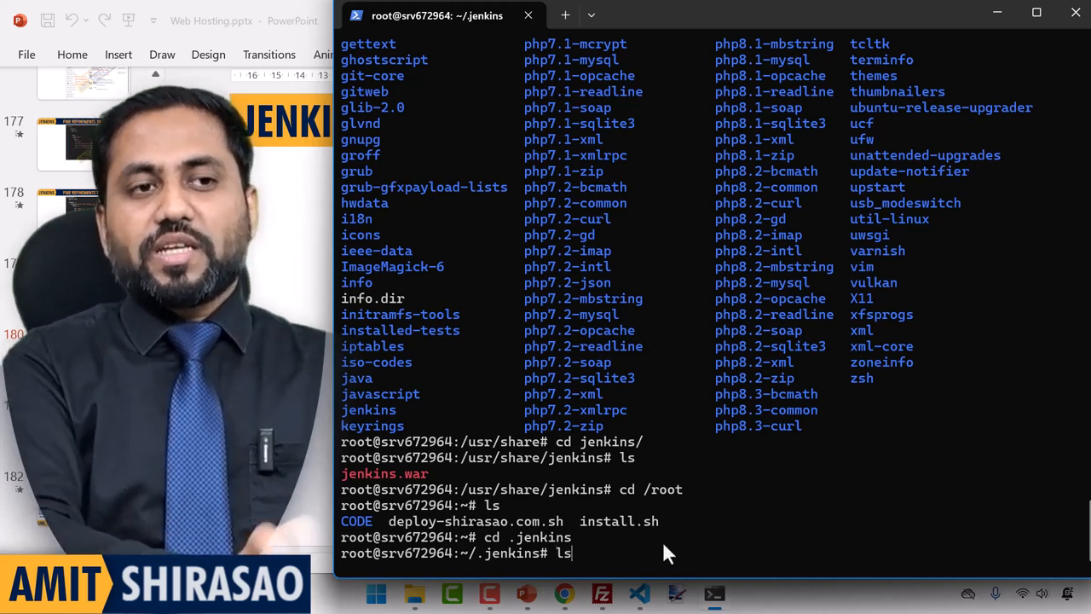
key("Return")
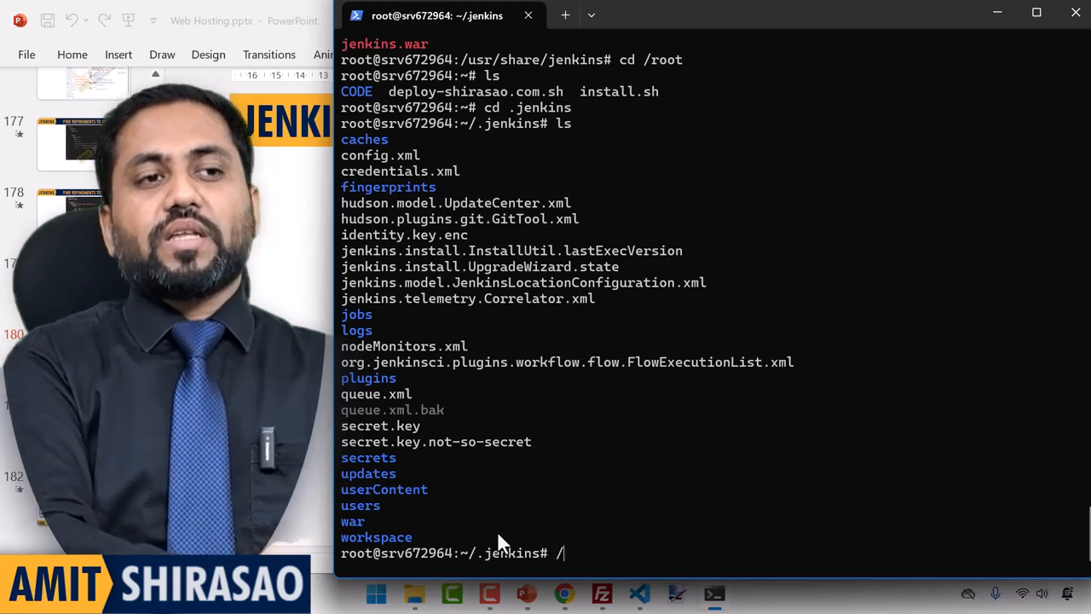
type("cd wo")
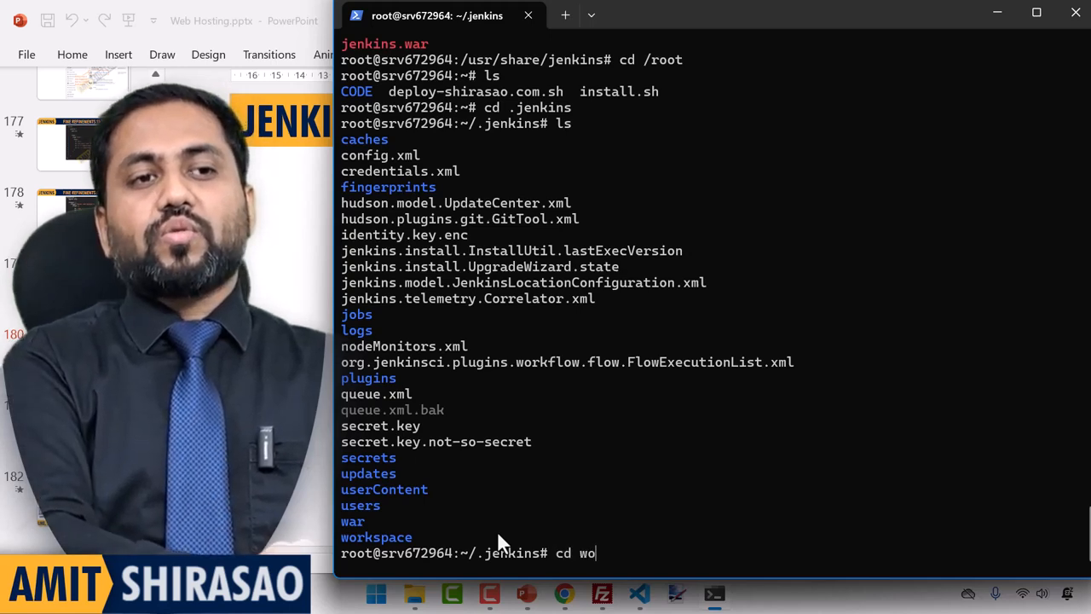
type("rkspace")
key("Return")
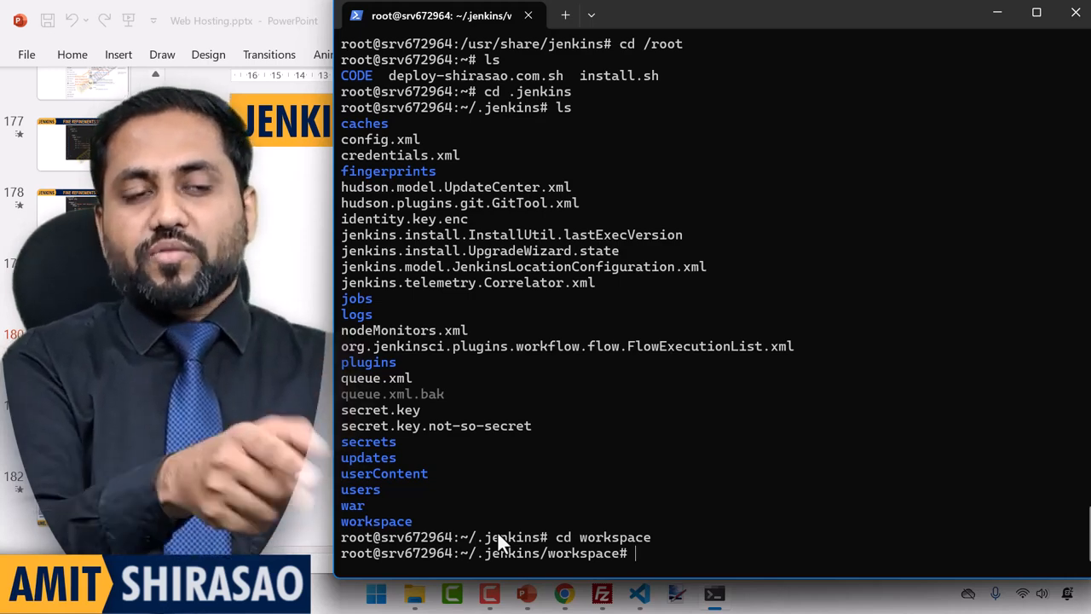
Switch to VS Code and commit the Jenkinsfile change with the message "Jenkins file corrected to keep jenkins service running from systemd."
key("alt+Tab")
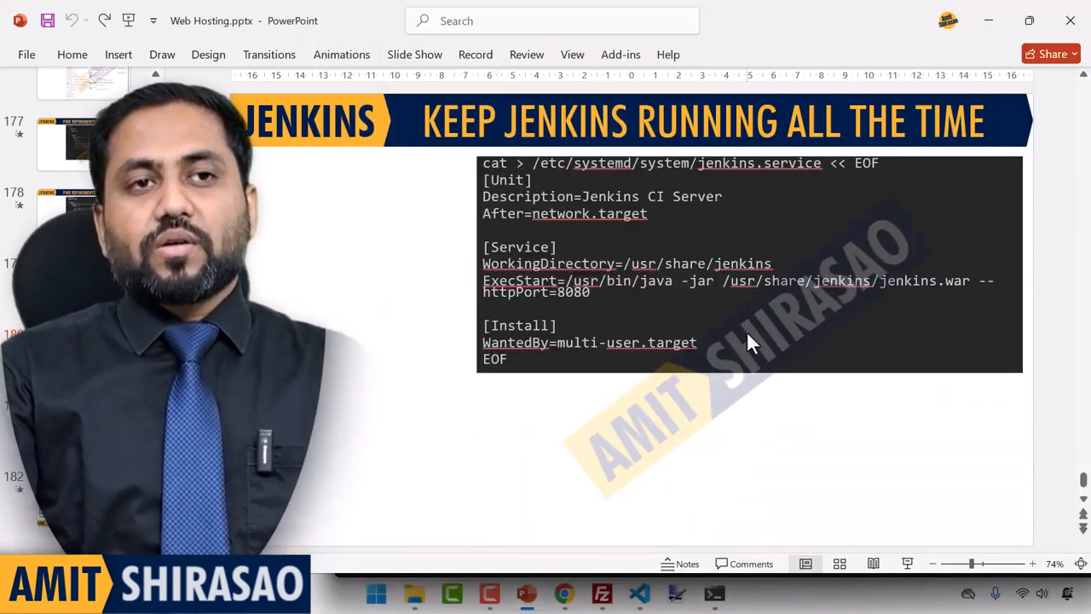
key("alt+Tab")
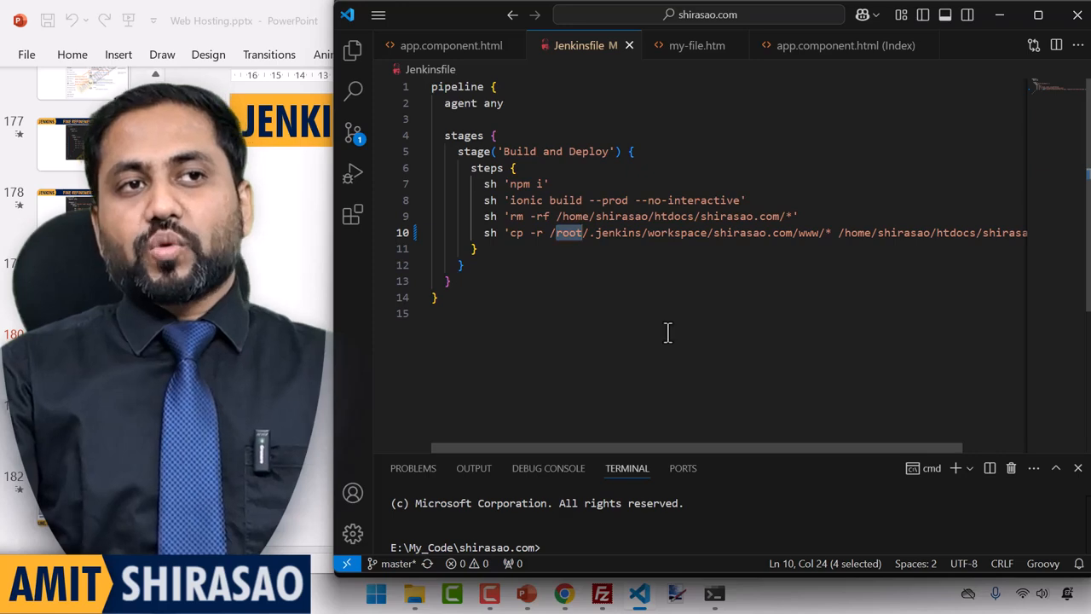
left_click(360, 149)
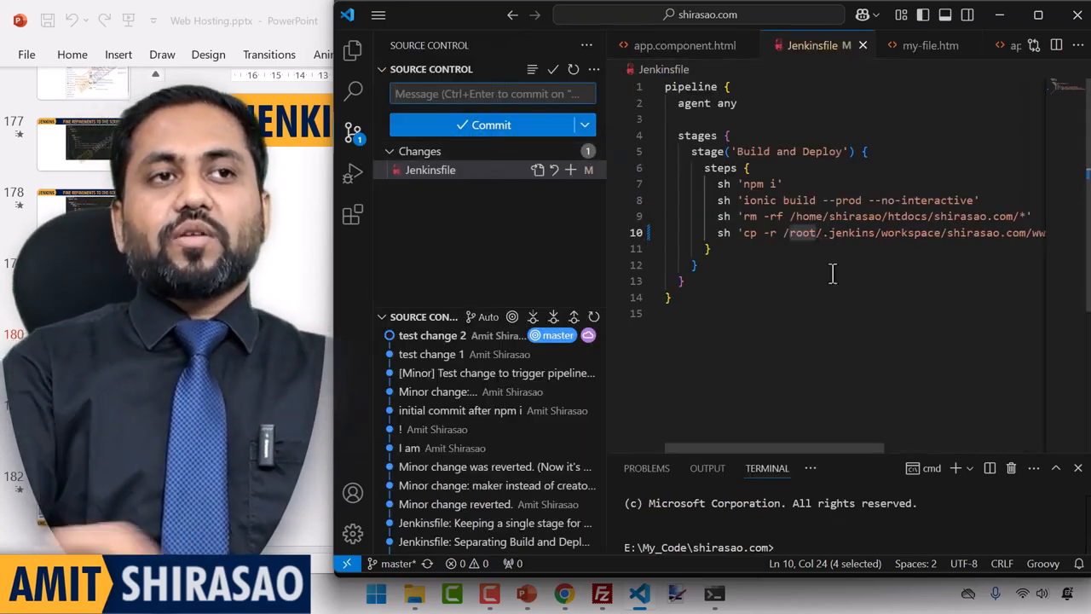
type("Jenkins file corrected to keep")
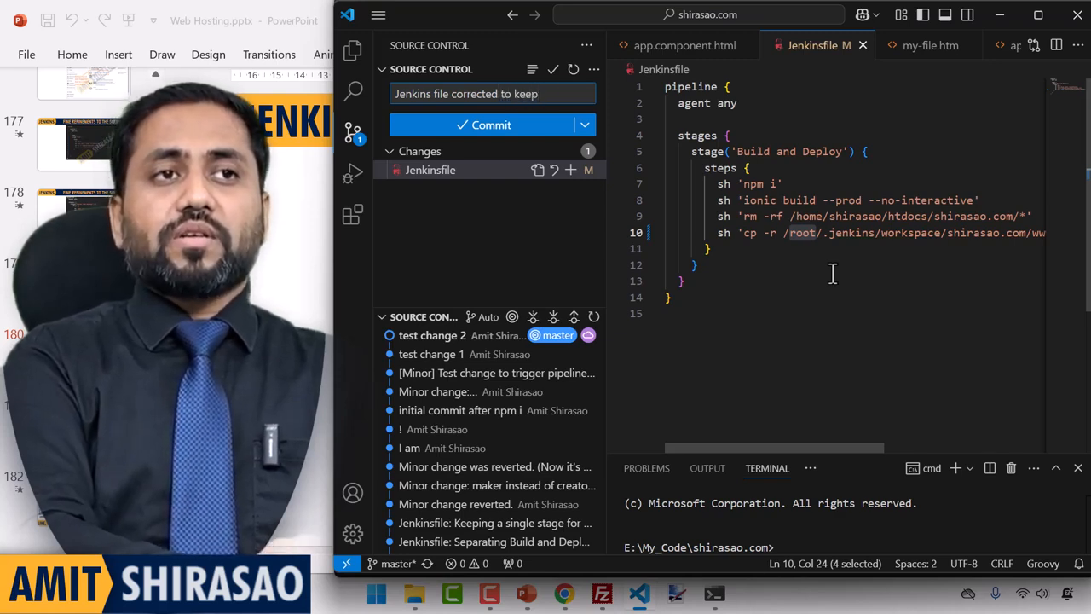
type("service running from system")
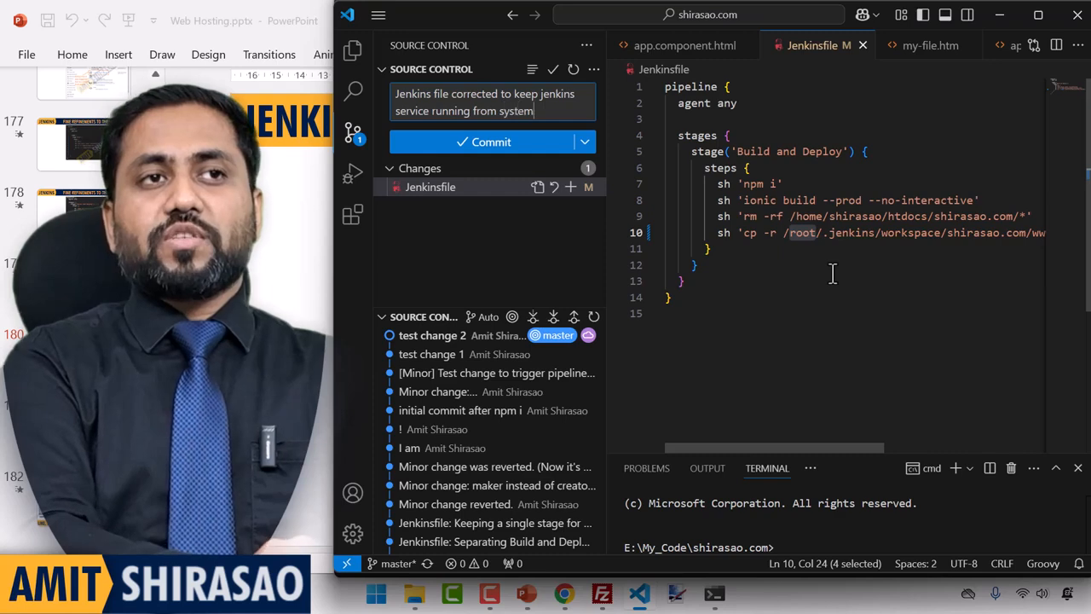
type(".")
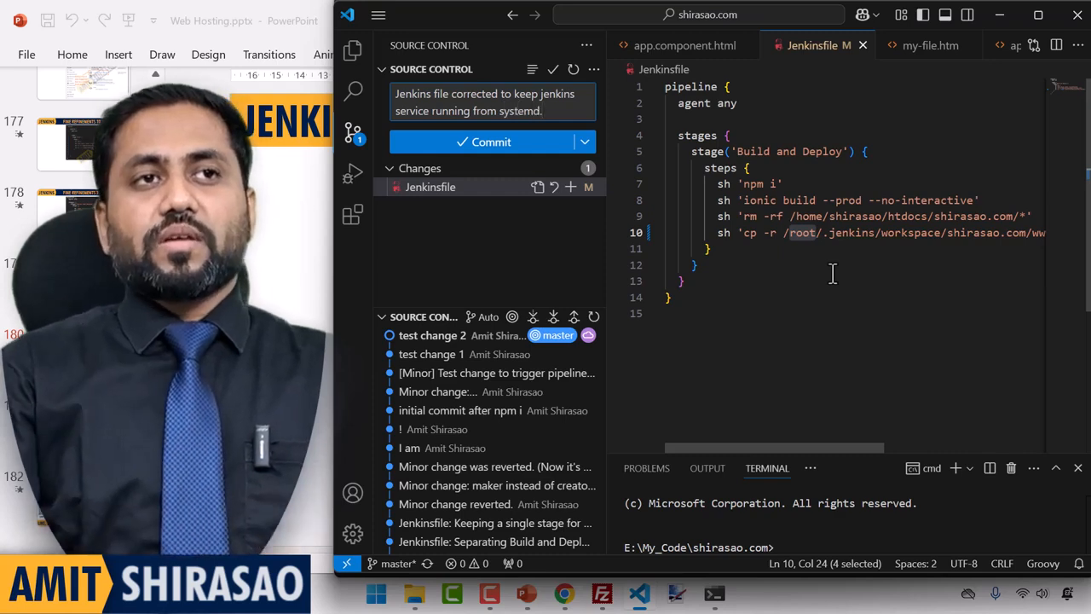
key("ctrl+Return")
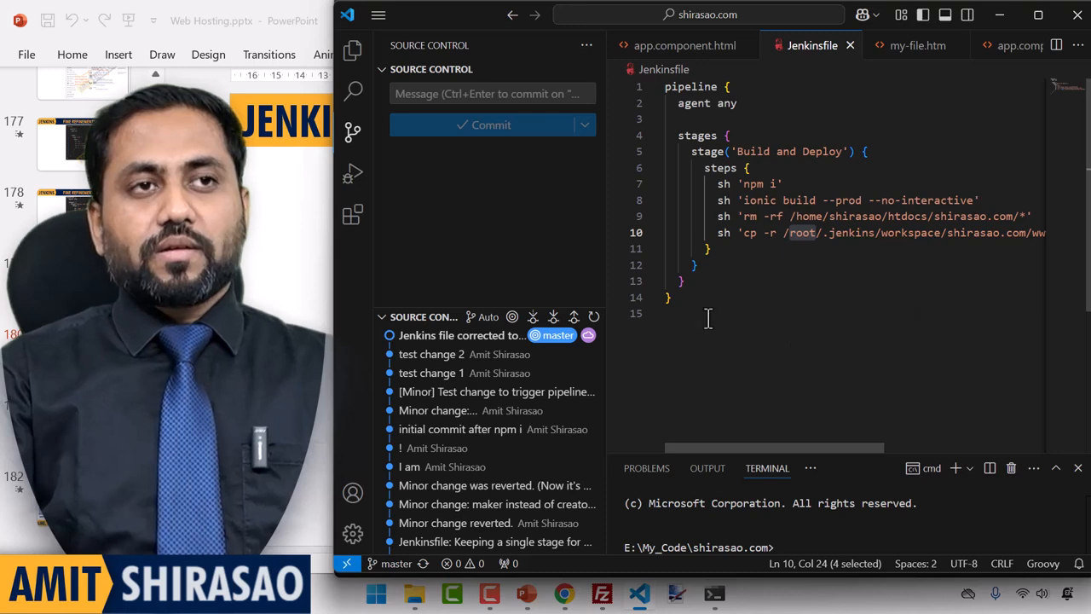
Switch to Jenkins in the browser, return to the shirasao.com job and open its build #4
key("alt+Tab")
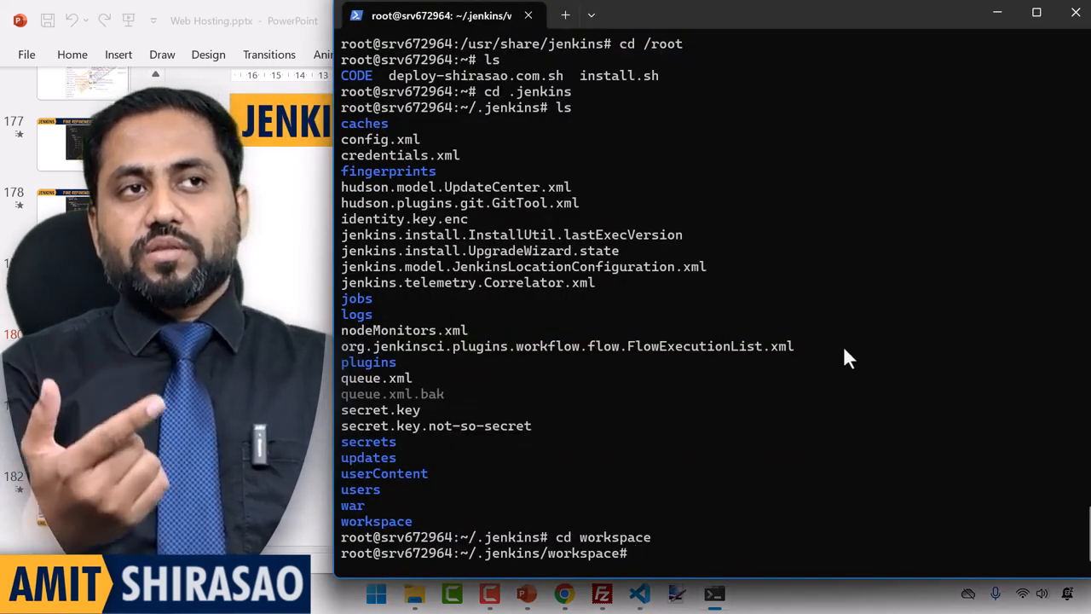
key("alt+Tab")
key("alt+Tab")
key("alt+Tab")
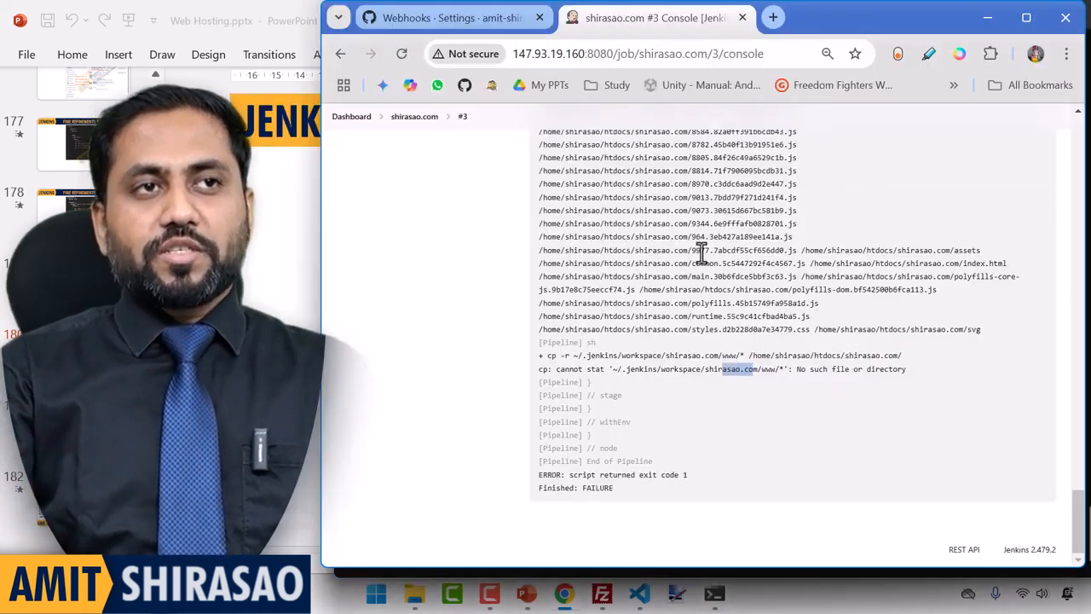
scroll(701, 250, "up", 2)
left_click(412, 124)
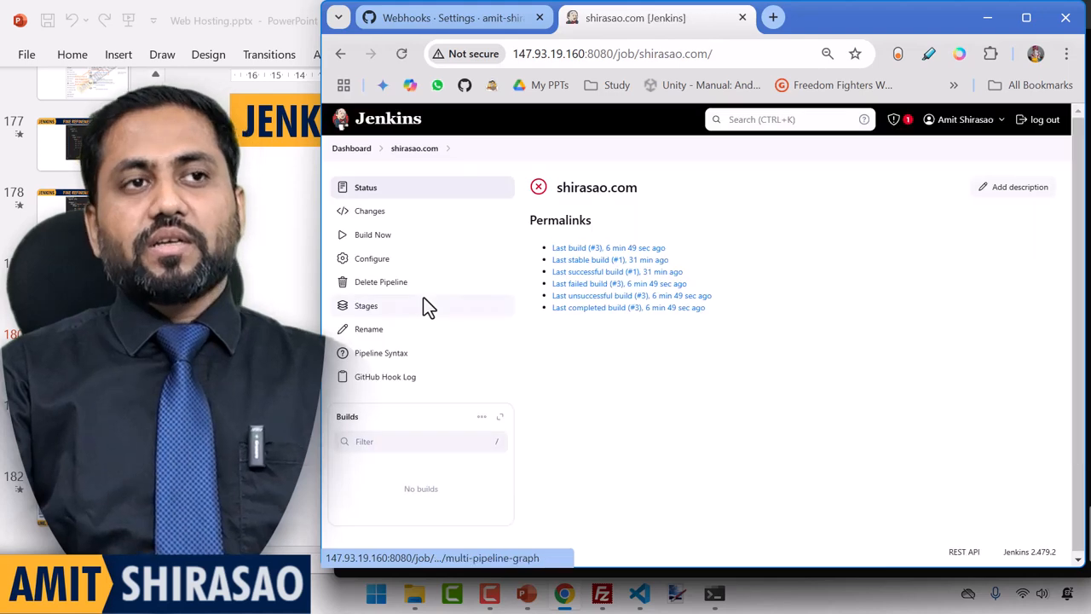
scroll(389, 468, "down", 1)
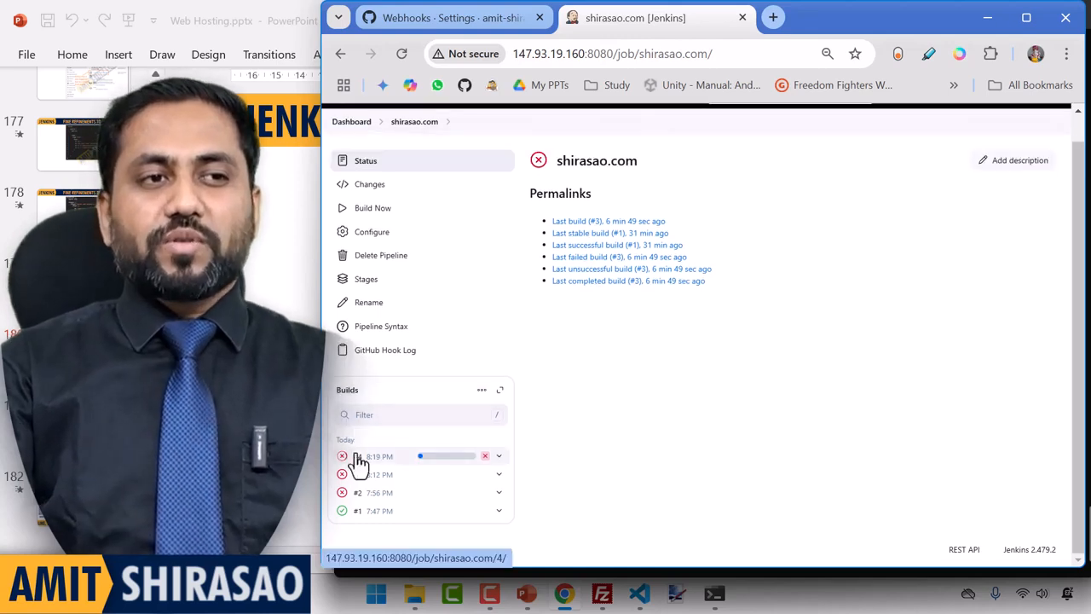
left_click(357, 456)
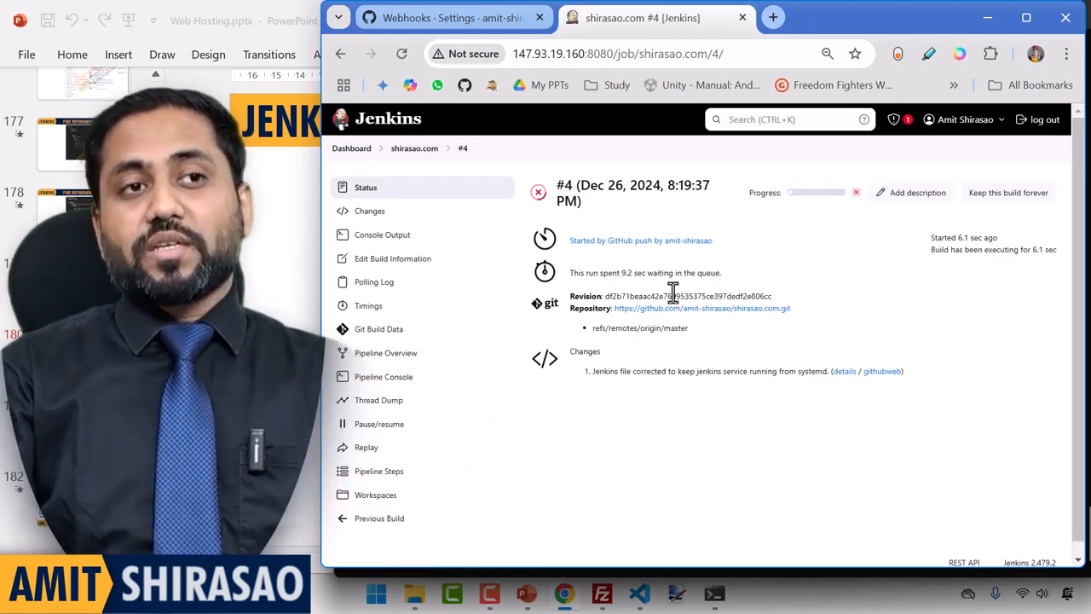
Review build #4's console output and open its Pipeline Overview to check the stage progress
left_click(356, 245)
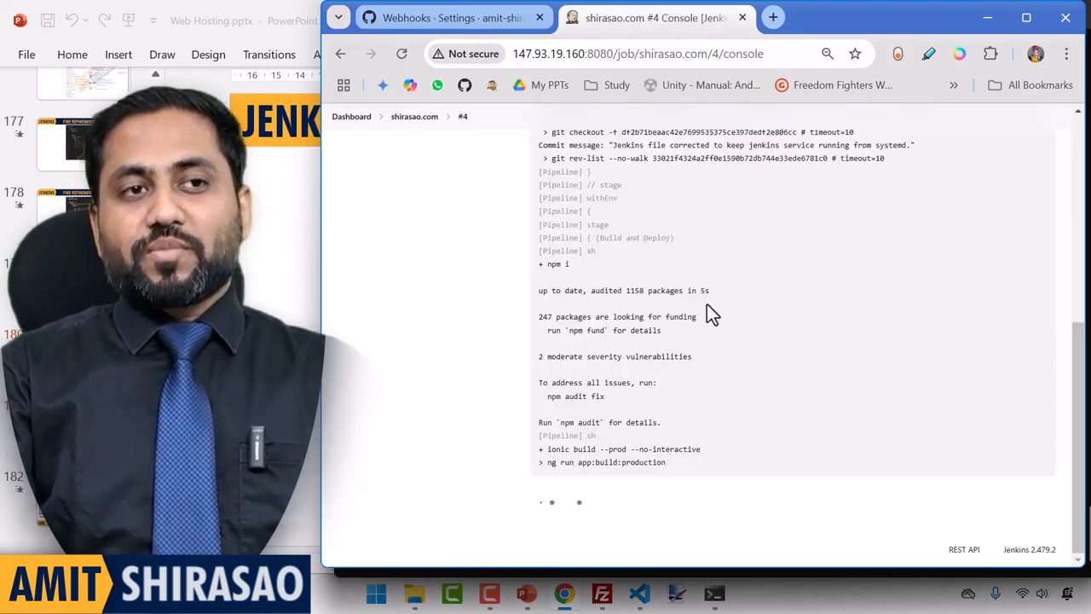
scroll(468, 318, "up", 5)
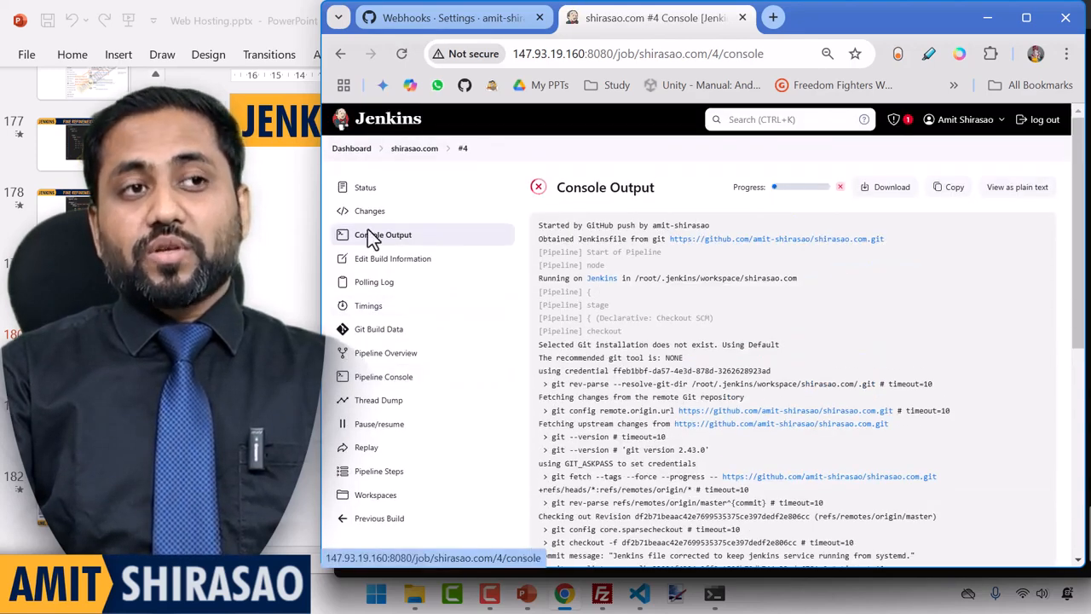
left_click(386, 358)
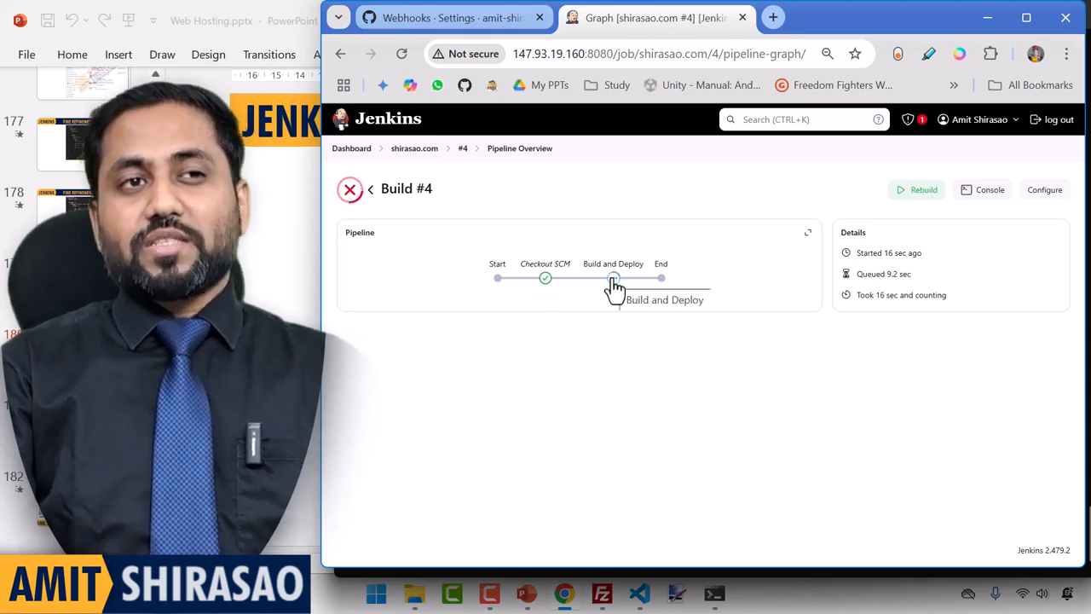
In VS Code, highlight the Jenkinsfile's Build and Deploy stage name, its npm/ionic commands and its rm/cp commands, and return to Jenkins' build #4 overview
key("alt+Tab")
key("alt+Tab")
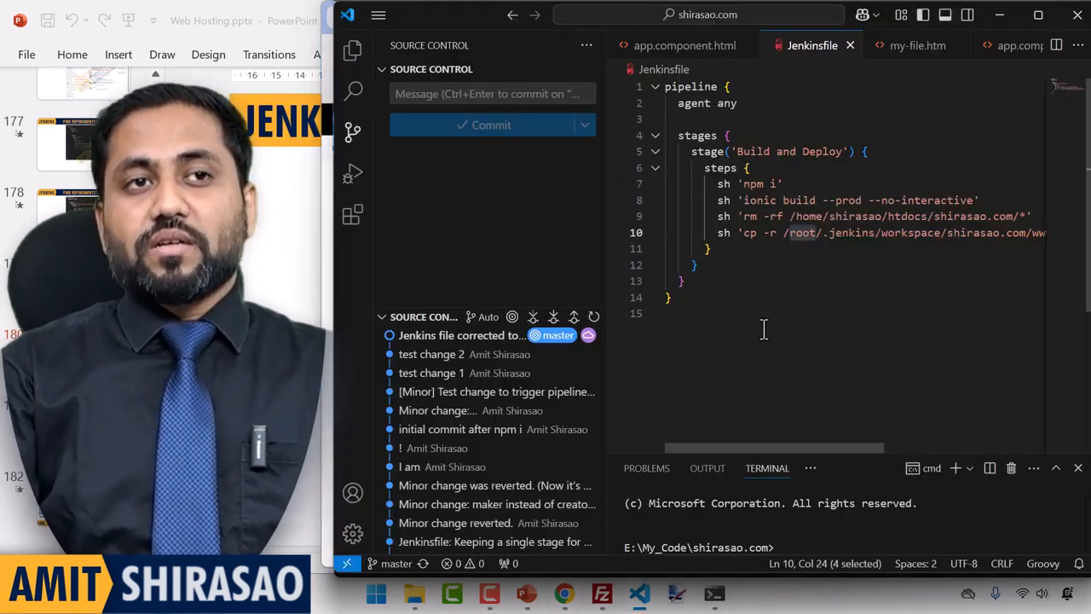
left_click_drag(736, 158, 844, 152)
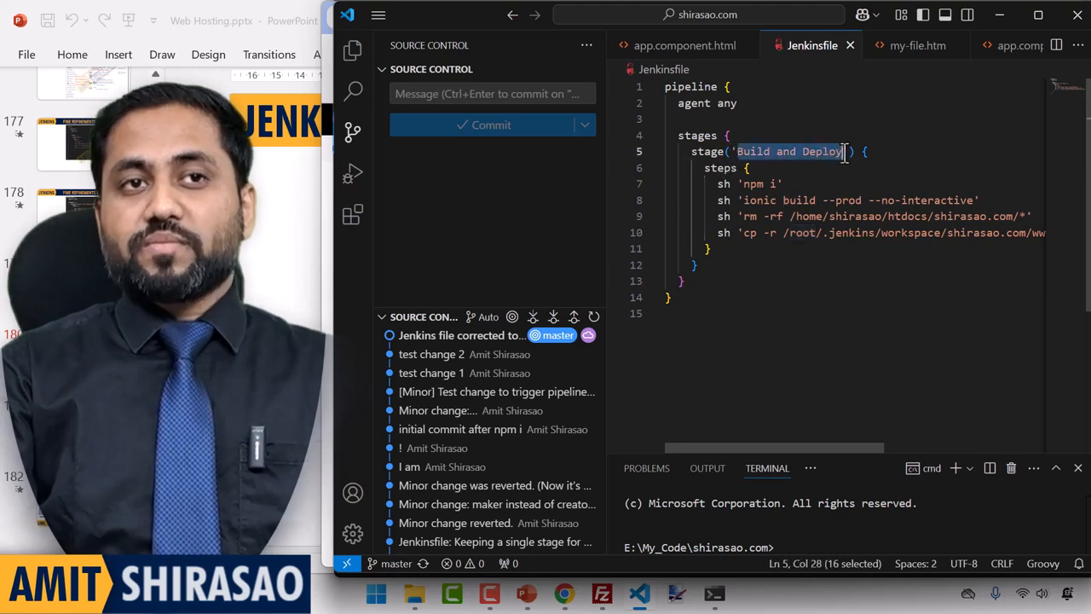
left_click(738, 201)
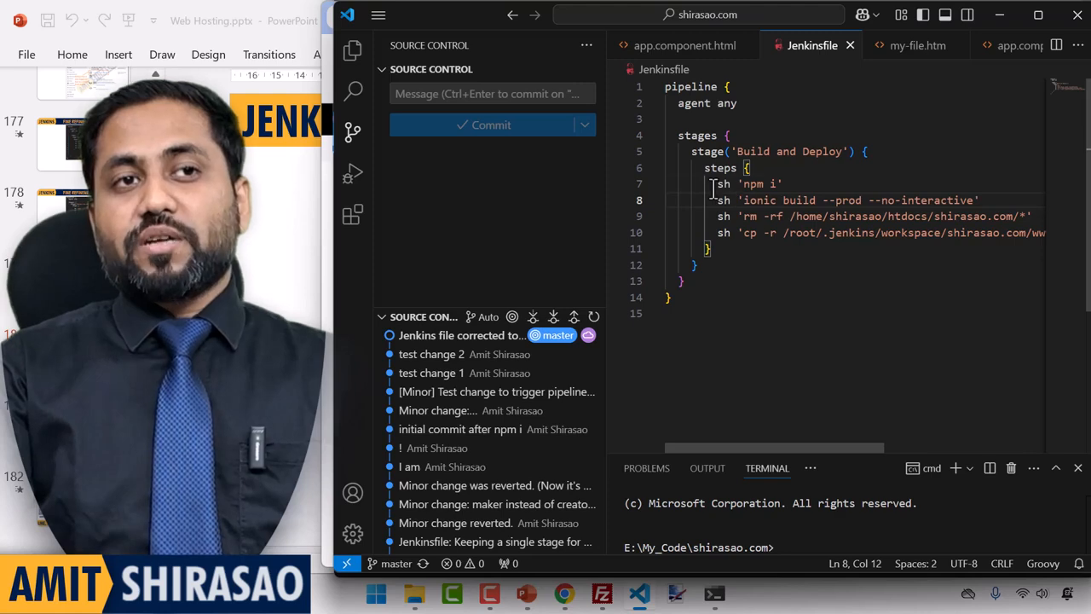
left_click_drag(712, 187, 978, 199)
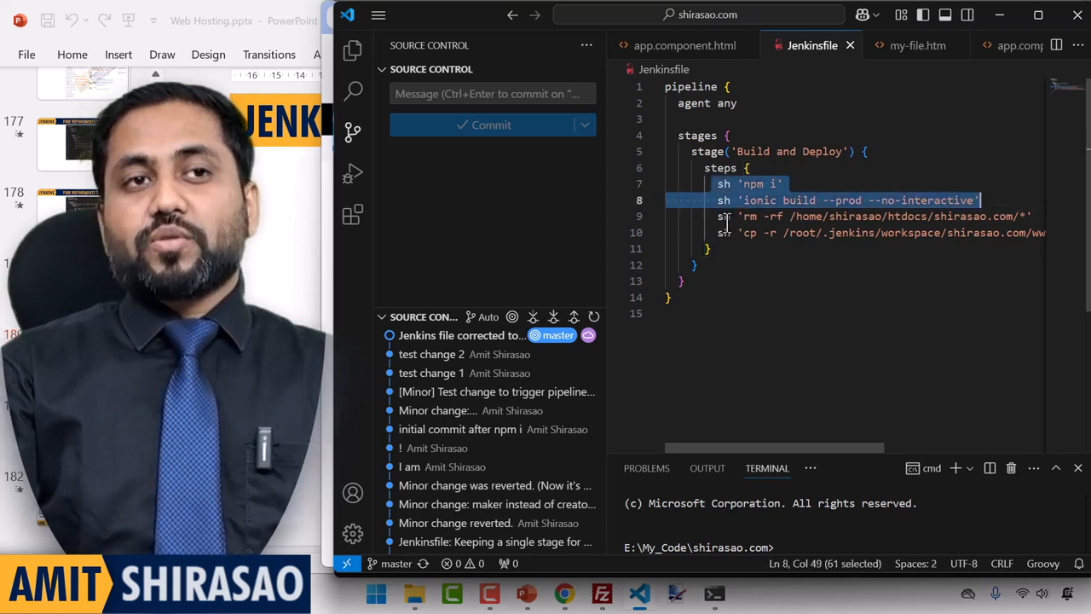
left_click_drag(712, 217, 958, 239)
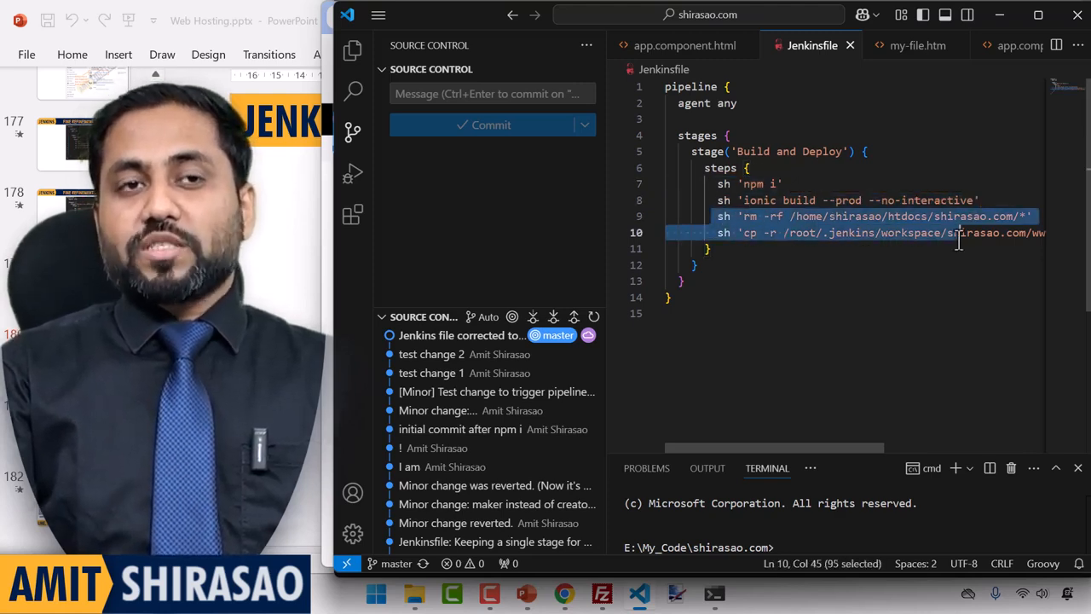
left_click(914, 314)
key("alt+Tab")
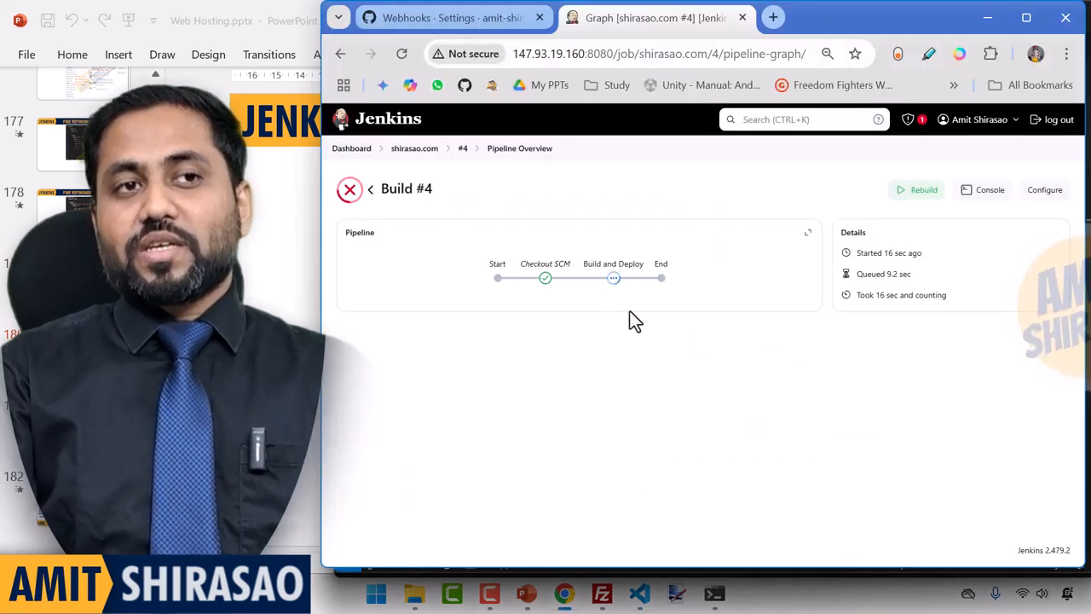
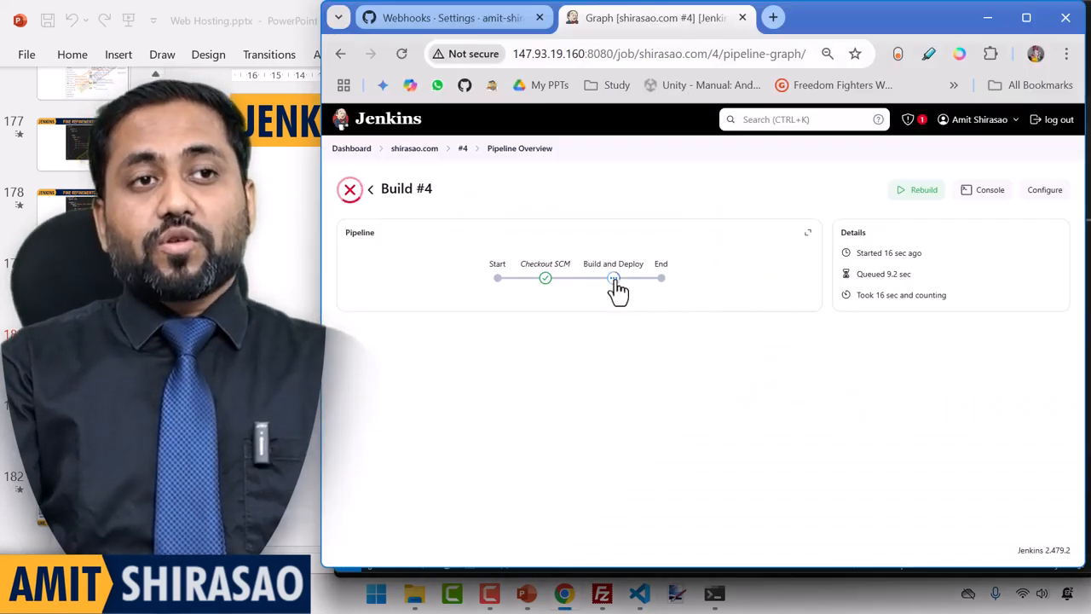
Inspect the ionic build --prod --no-interactive log in build #4's Pipeline Console, comparing the running stage with the Jenkinsfile in VS Code
left_click(613, 280)
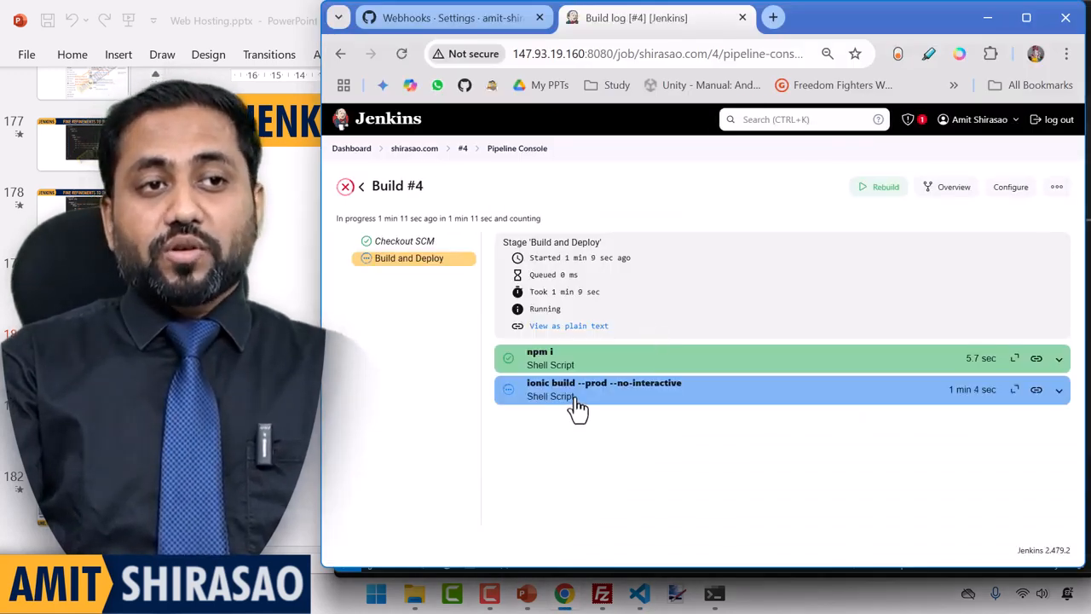
left_click(631, 397)
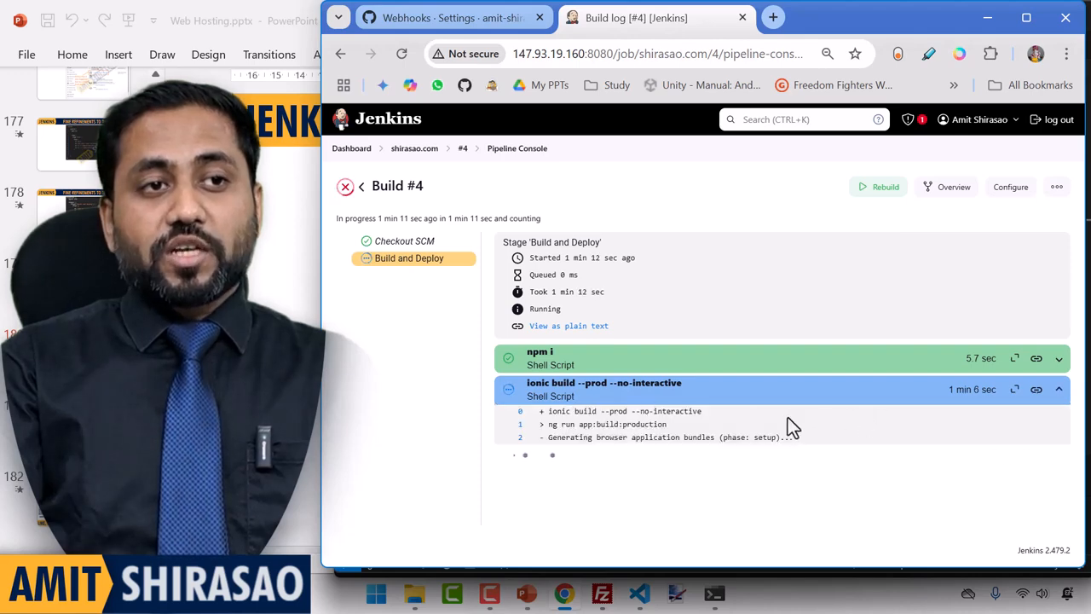
left_click(618, 397)
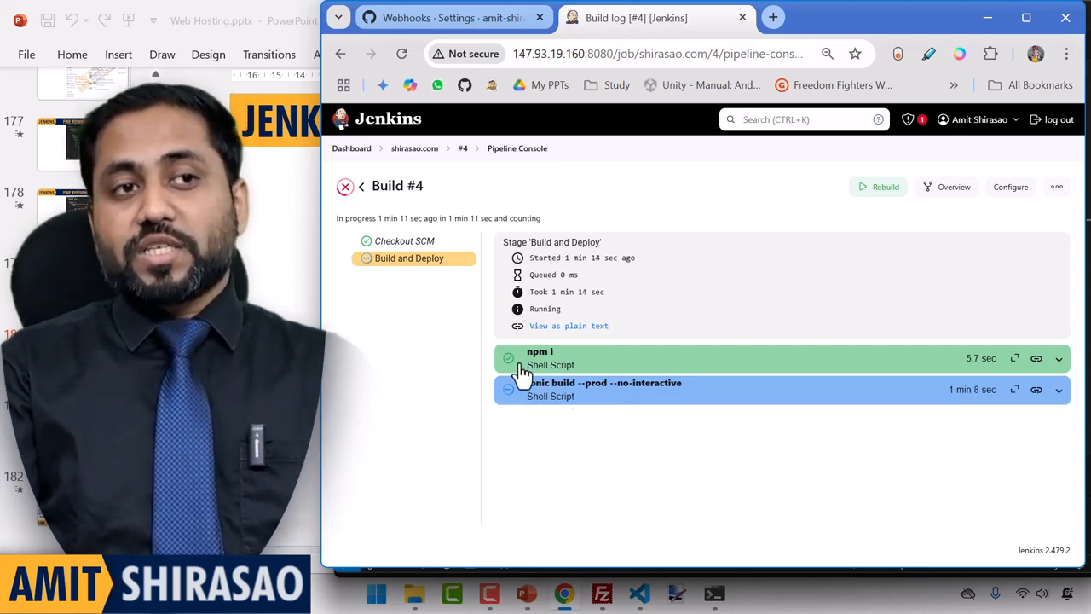
key("alt+Tab")
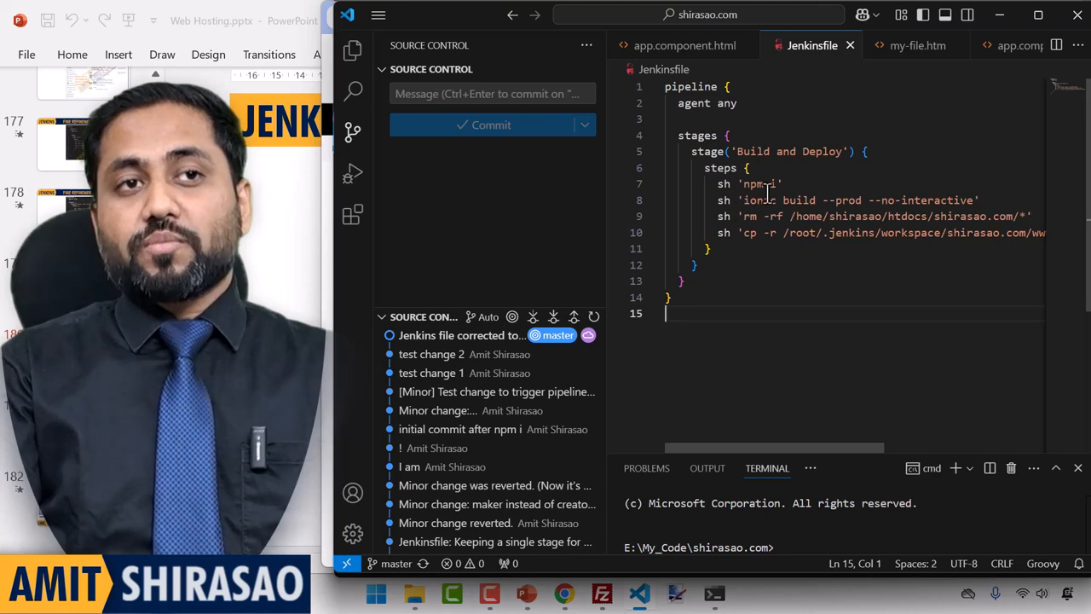
key("alt+Tab")
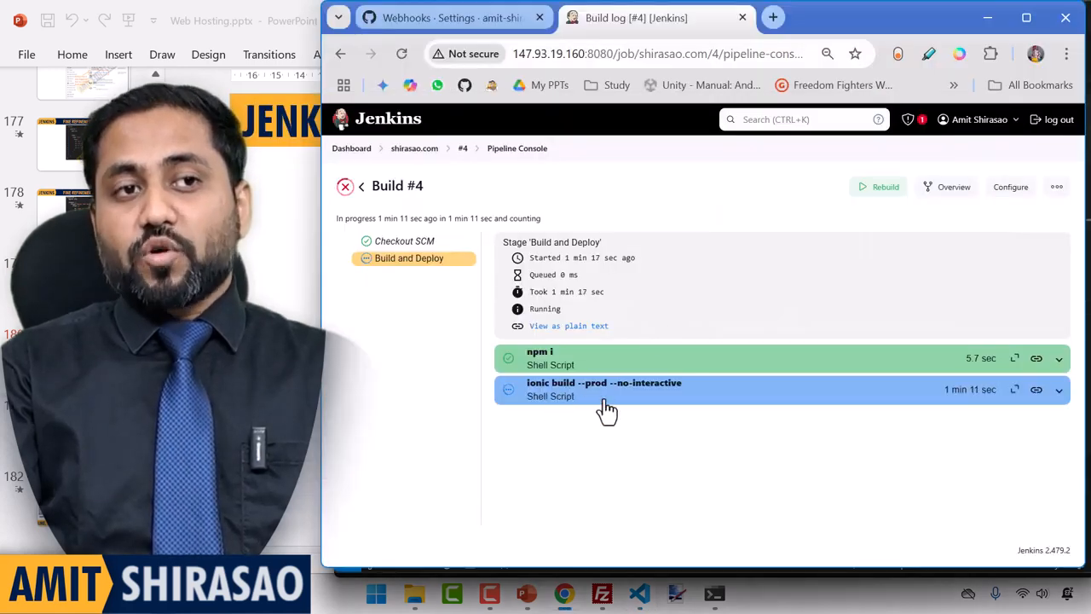
left_click(606, 411)
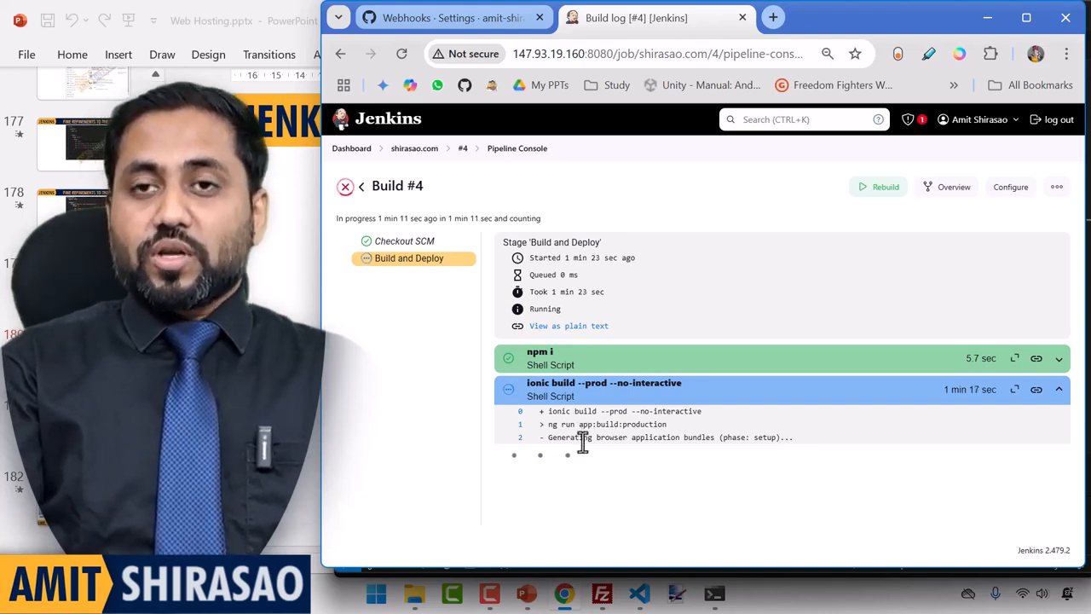
Review the npm i log and the Build and Deploy shell scripts, check build #4's status and return to the shirasao.com job page
left_click(607, 365)
scroll(669, 419, "down", 3)
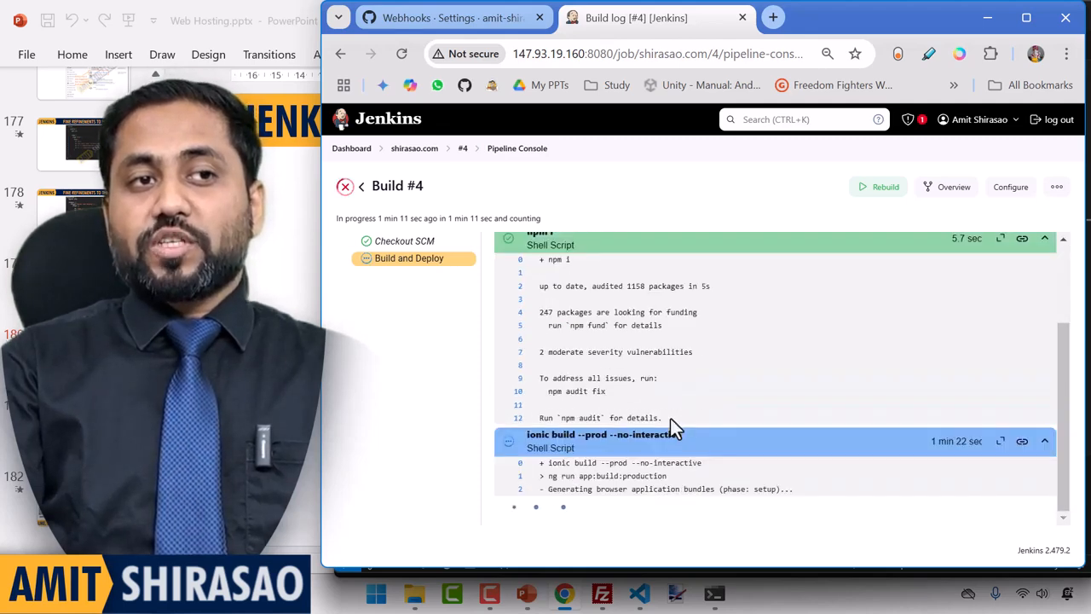
scroll(671, 419, "up", 3)
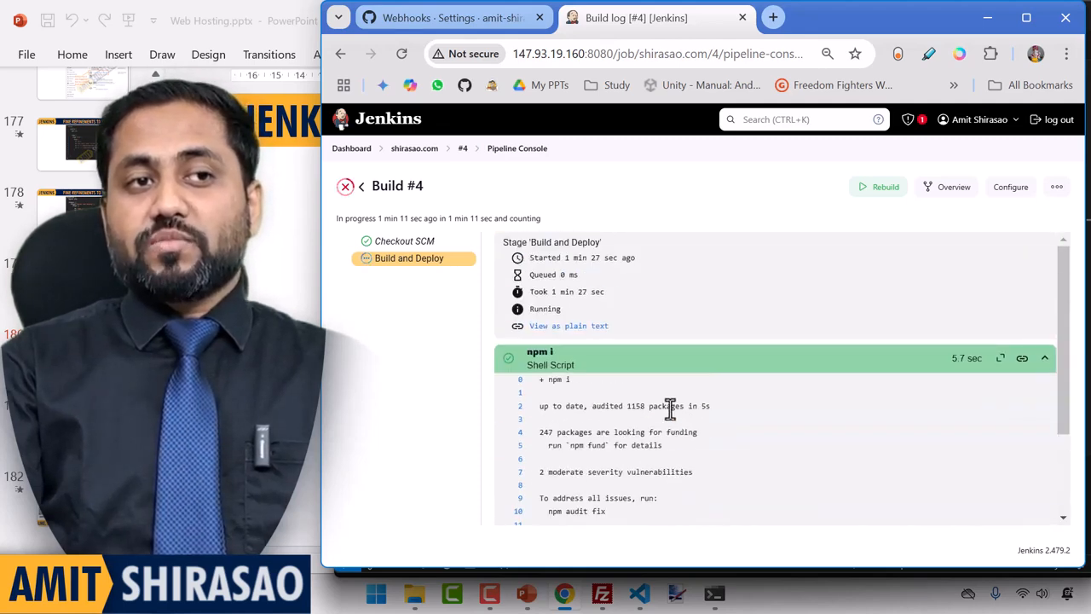
left_click(602, 368)
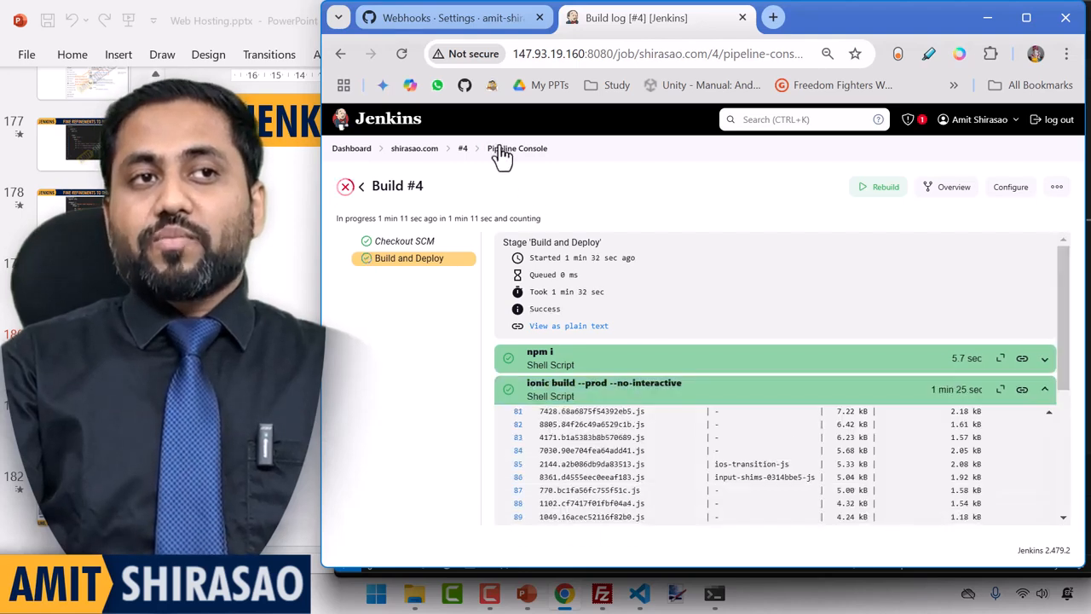
left_click(608, 397)
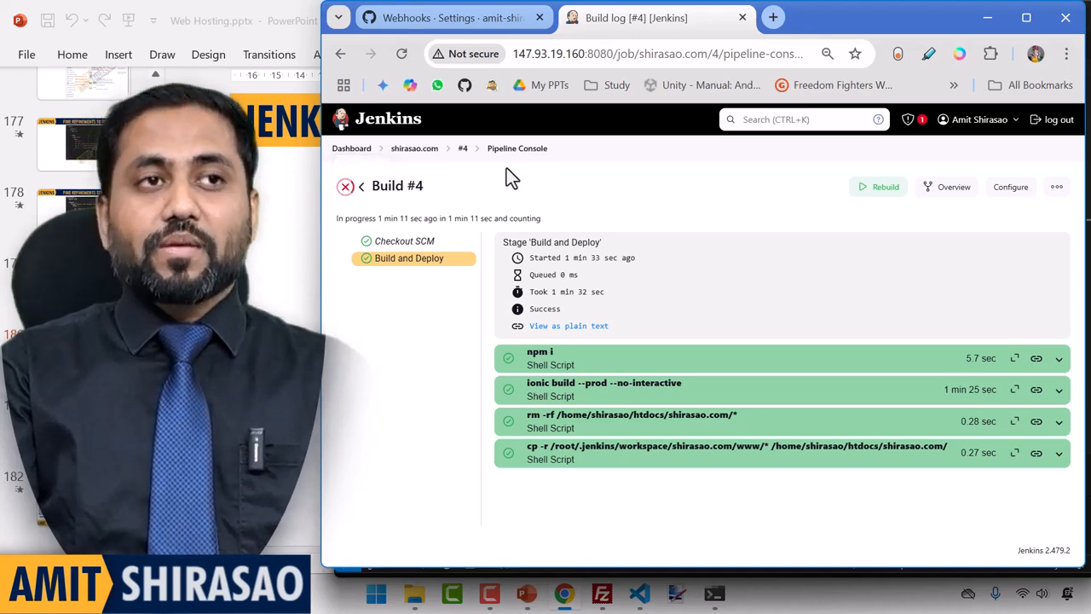
left_click(462, 150)
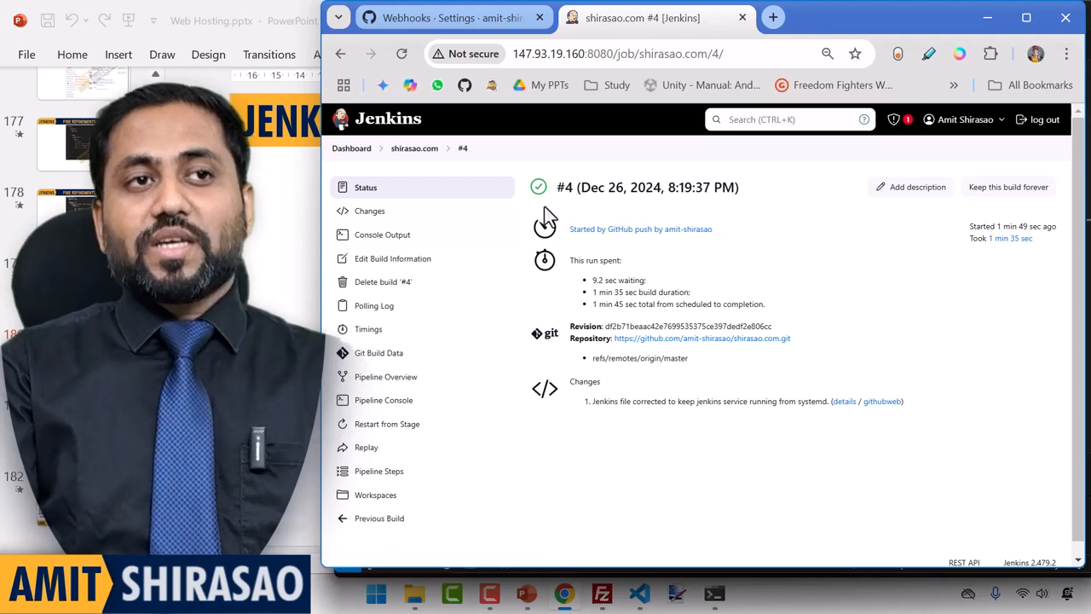
left_click(413, 149)
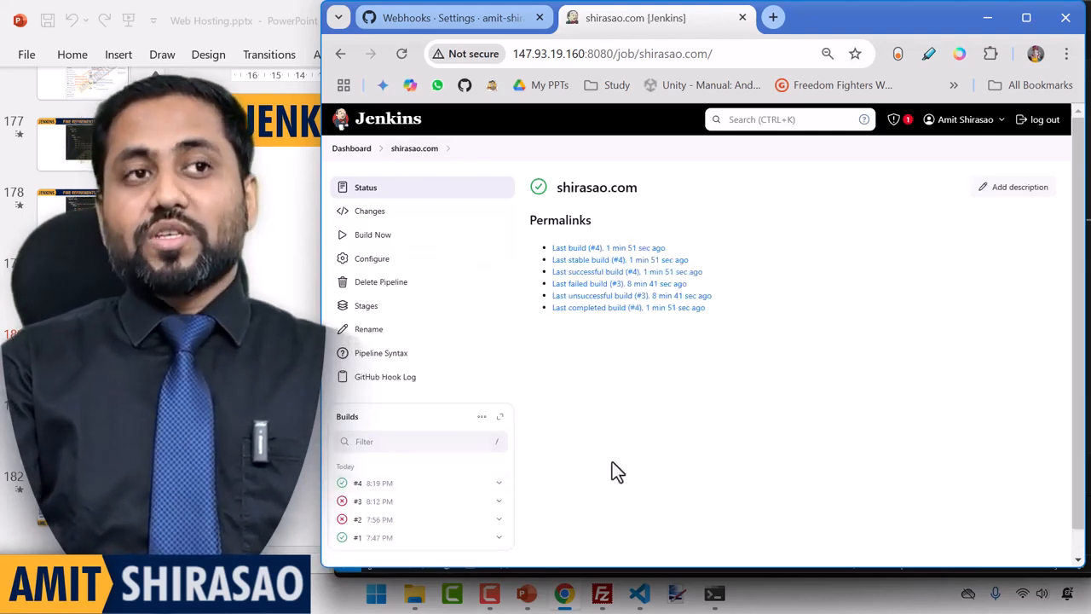
Switch to the terminal and close the root session tab
key("alt+Tab")
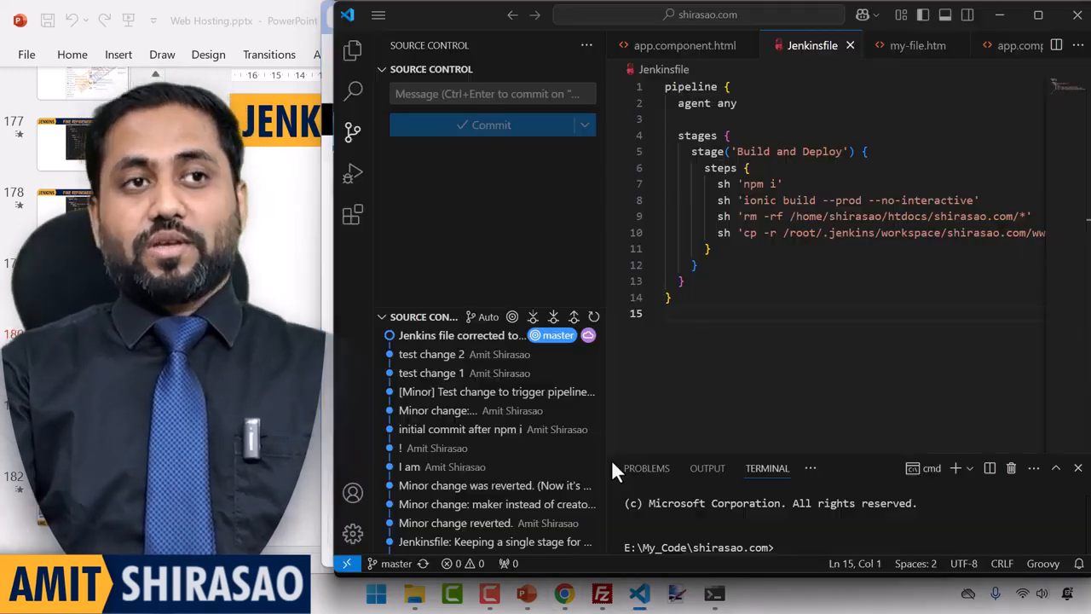
key("alt+Tab")
key("alt+Tab")
key("alt+Tab")
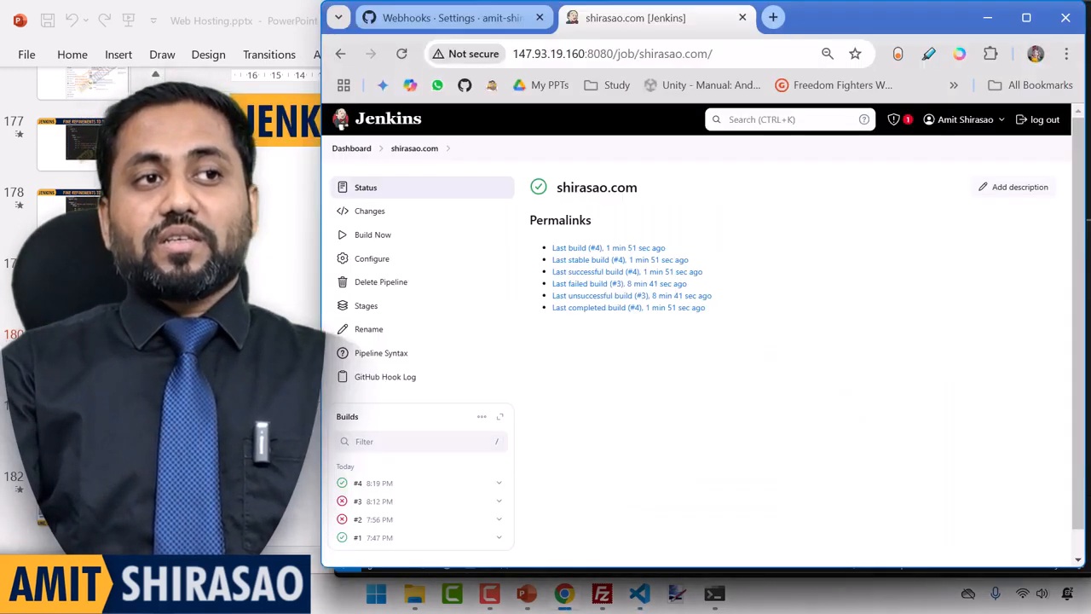
key("alt+Tab")
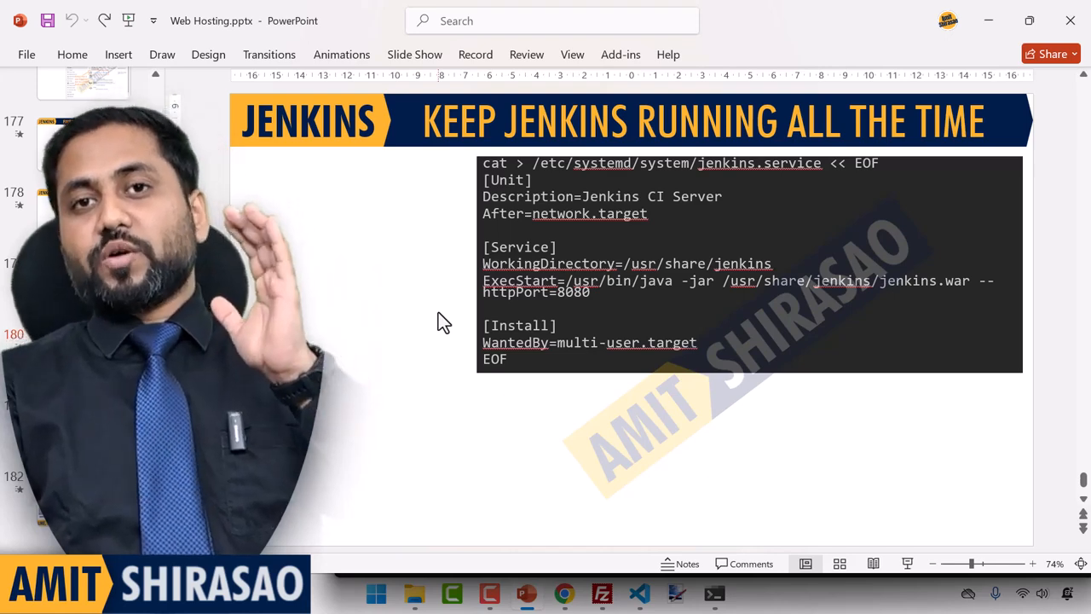
left_click(713, 593)
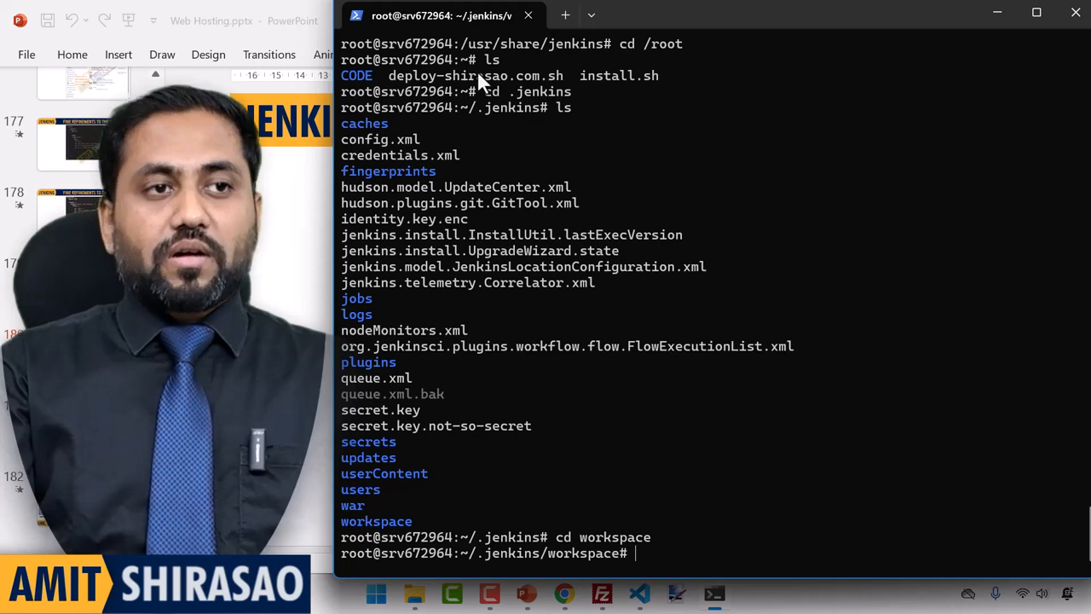
middle_click(440, 15)
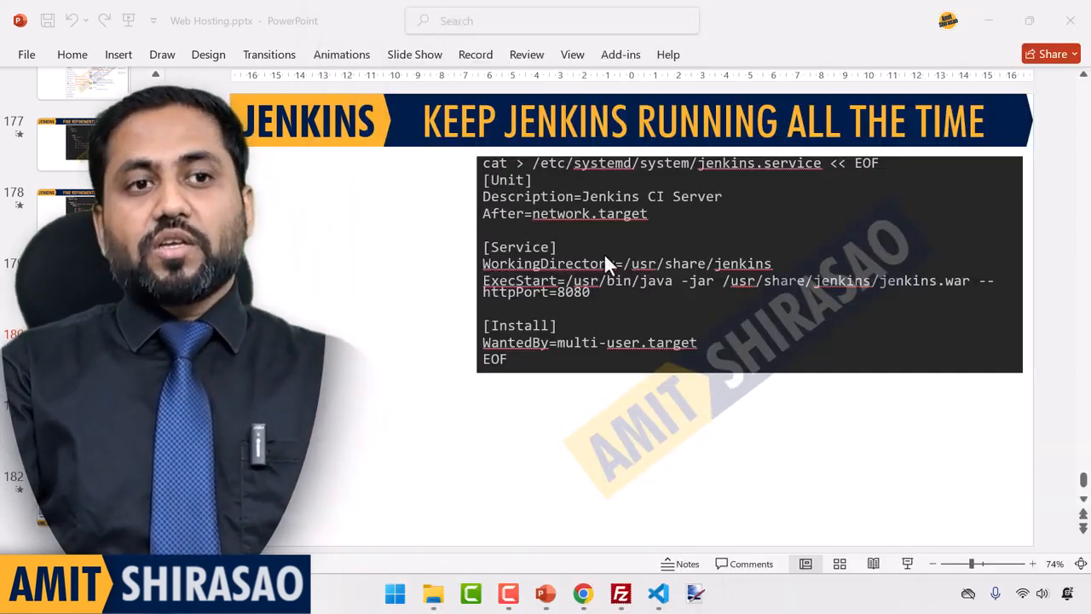
Switch to VS Code, open the recent folder E:\My_Code\videos.shirasao.com and close its app.component.html and landing-page.html editors
left_click(657, 594)
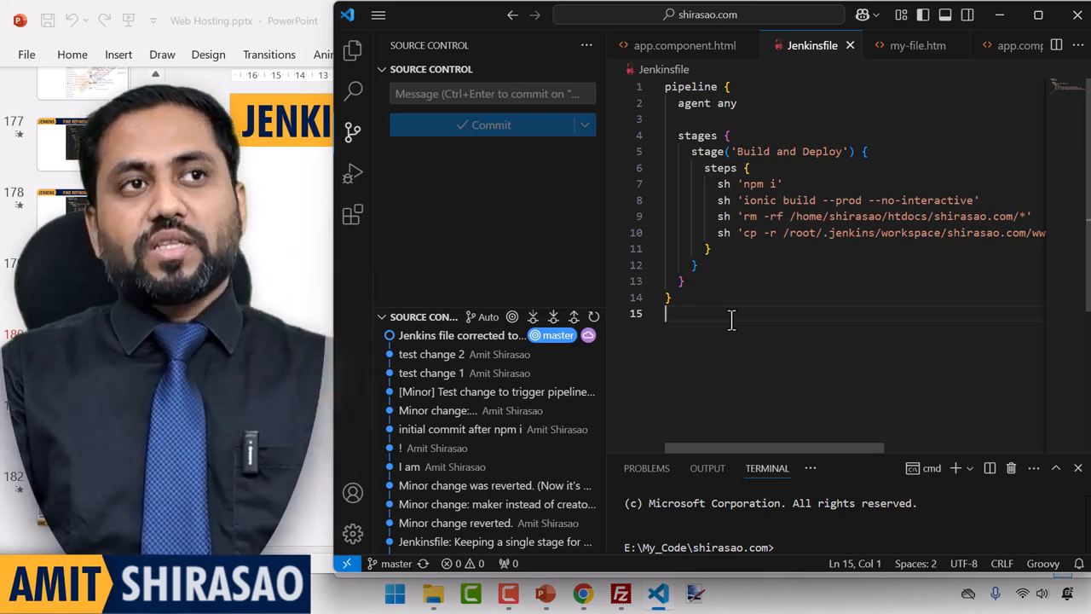
left_click(377, 15)
mouse_move(434, 49)
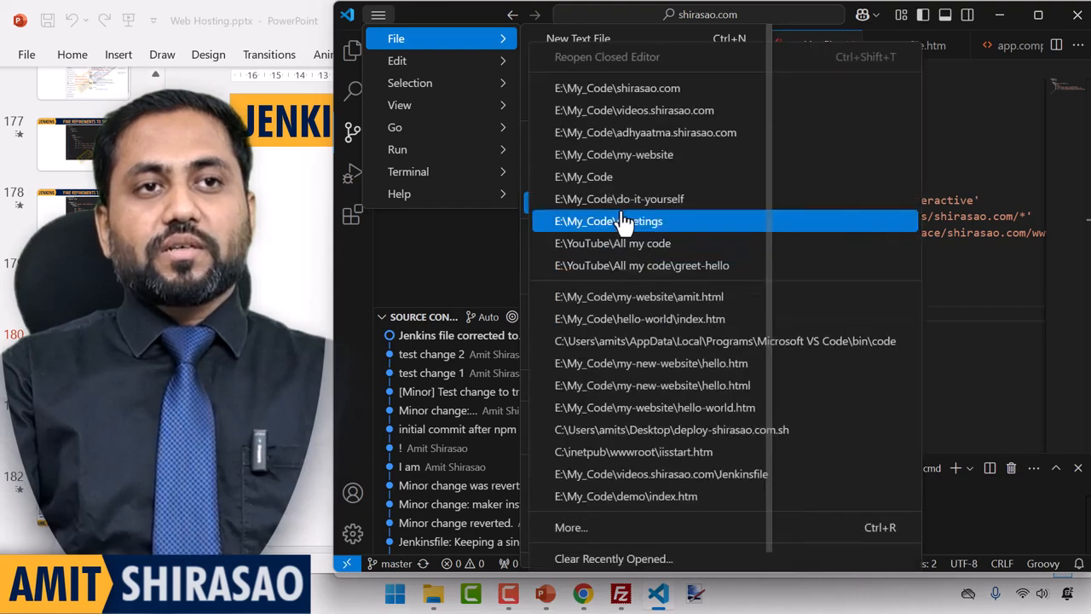
mouse_move(613, 203)
left_click(648, 110)
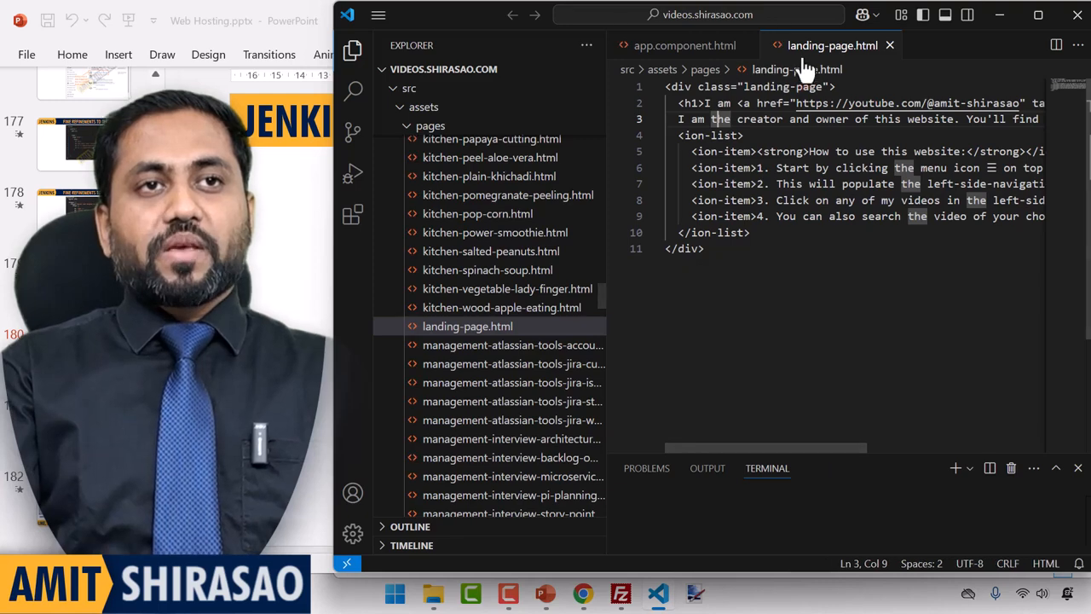
middle_click(805, 53)
middle_click(713, 47)
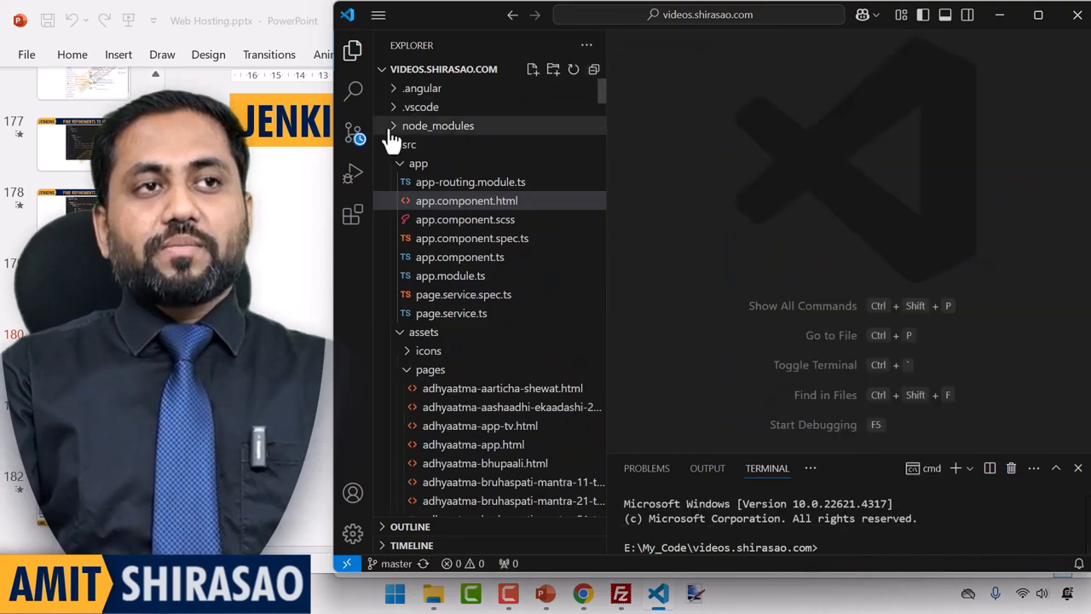
Open the videos.shirasao.com Jenkinsfile and replace ~ with /root in the cp command's .jenkins/workspace path
left_click(351, 132)
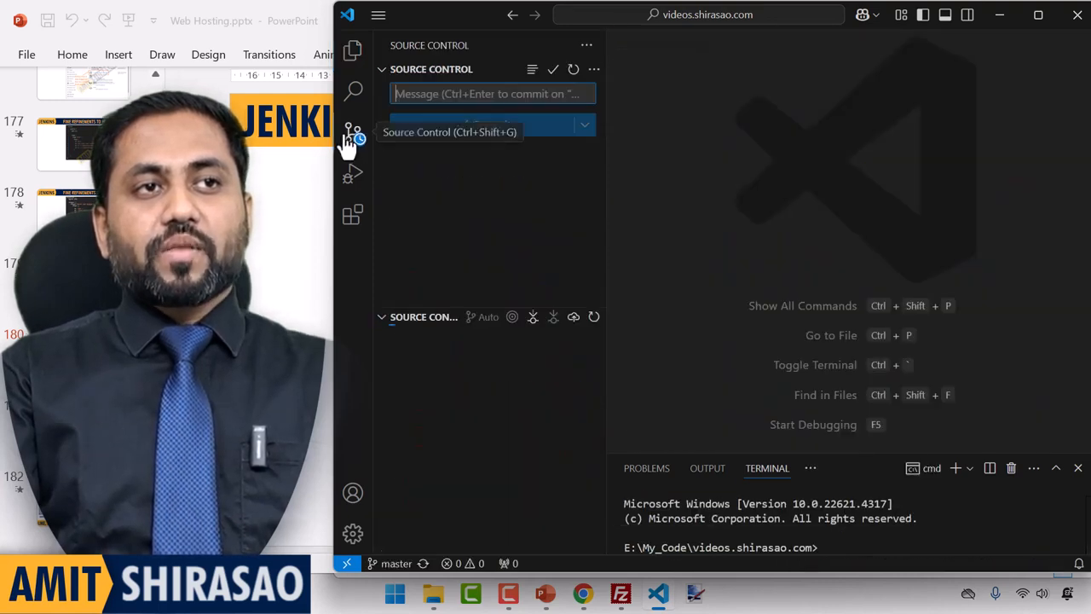
left_click(353, 52)
left_click(594, 69)
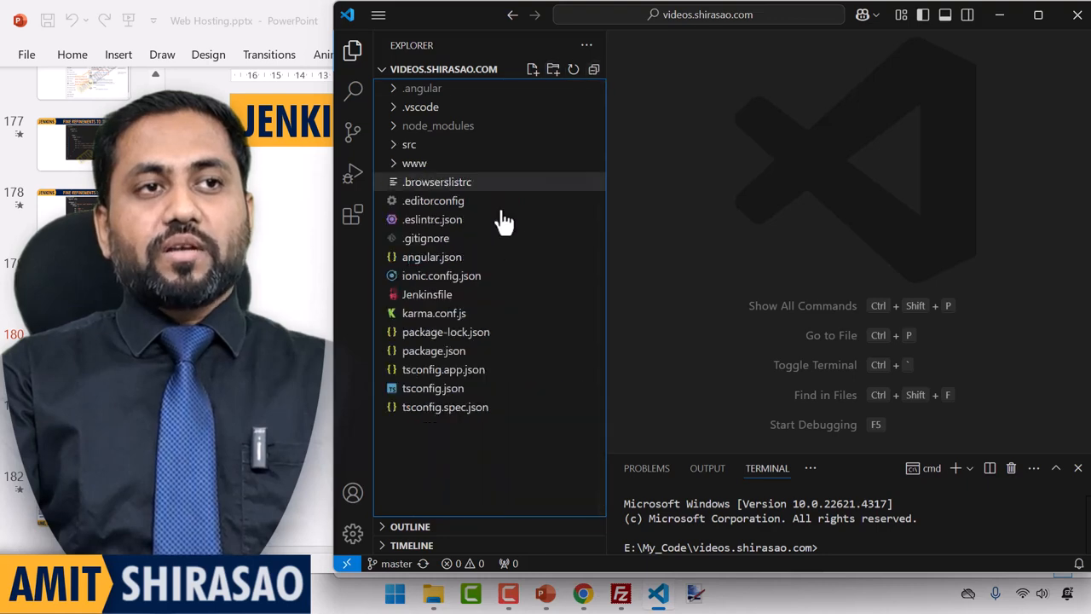
left_click(454, 294)
left_click(784, 233)
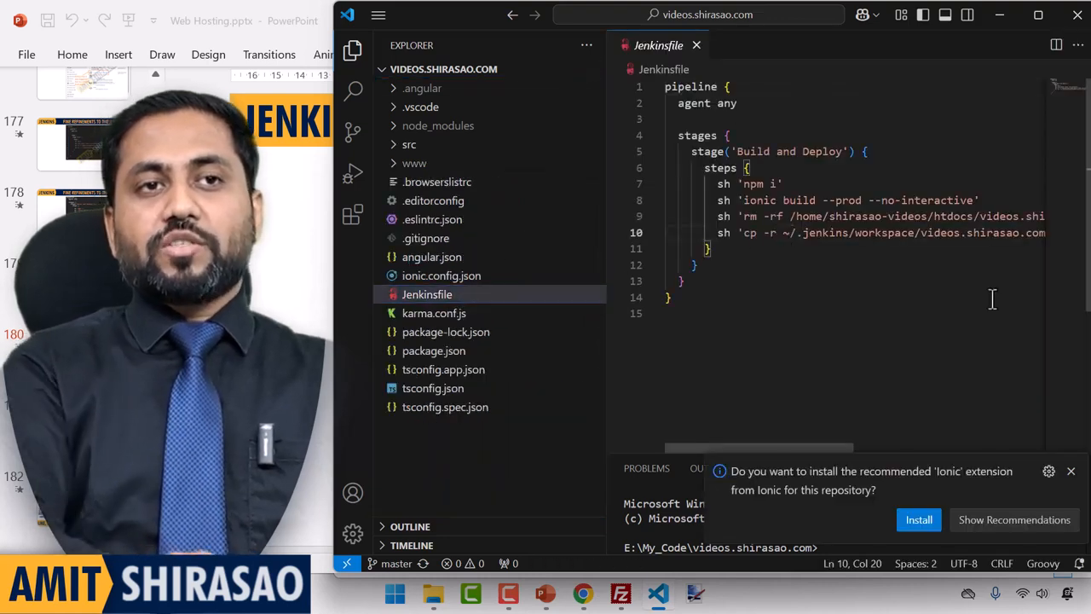
type("root")
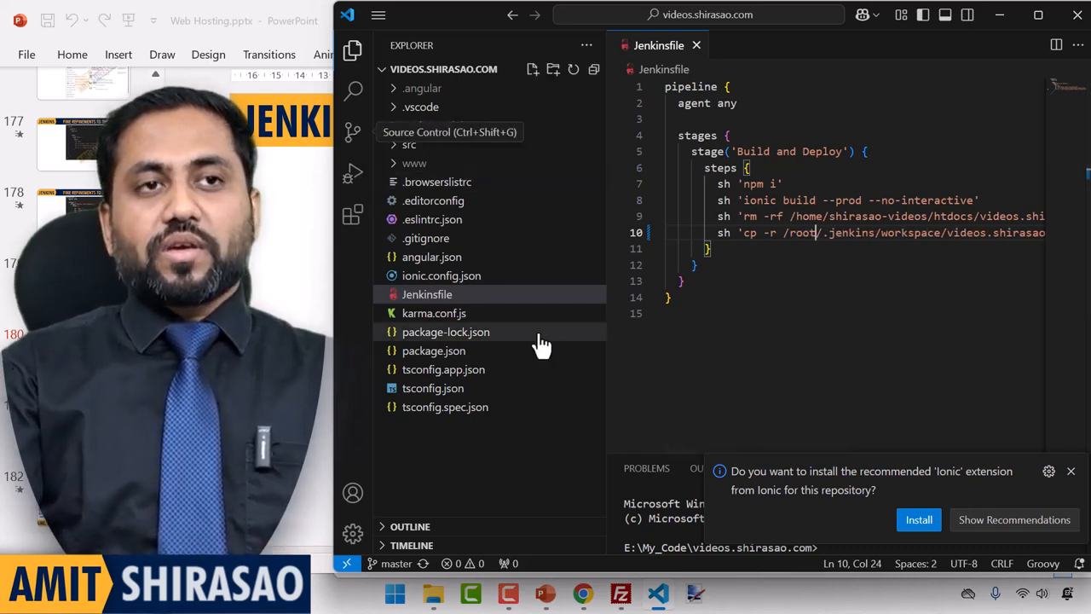
Switch to GitHub in the browser, open the videos.shirasao.com repository's webhook settings and start adding a webhook
left_click(581, 594)
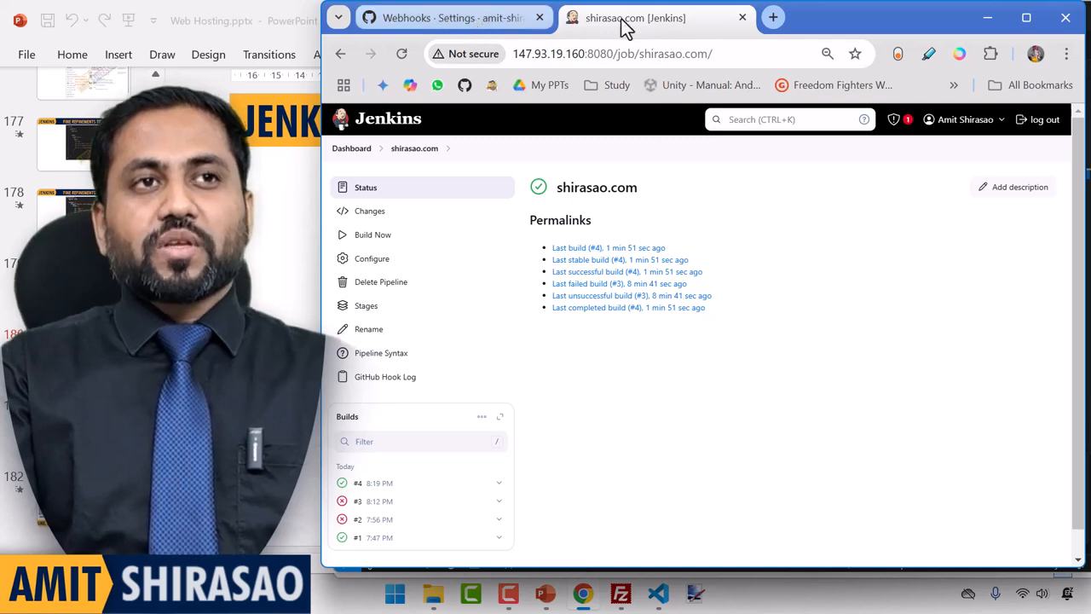
left_click(506, 18)
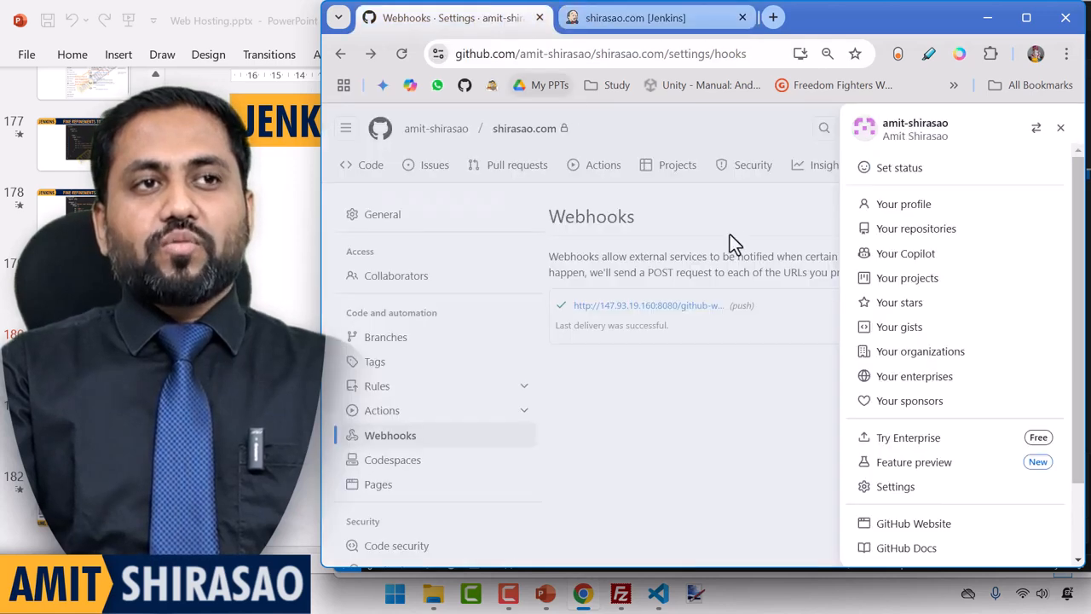
left_click(354, 131)
left_click(350, 129)
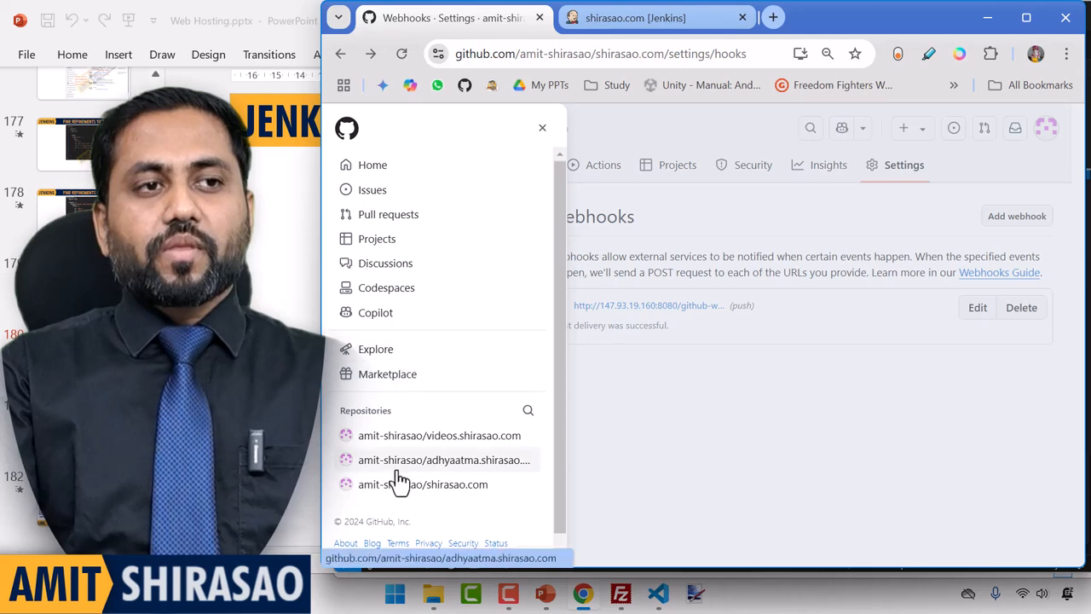
left_click(428, 437)
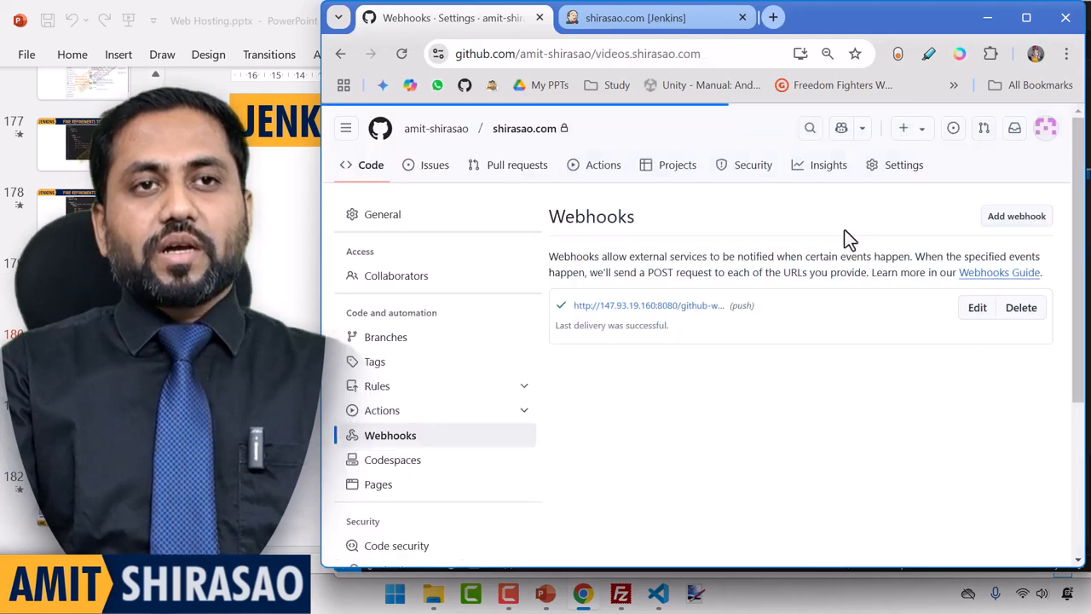
left_click(902, 175)
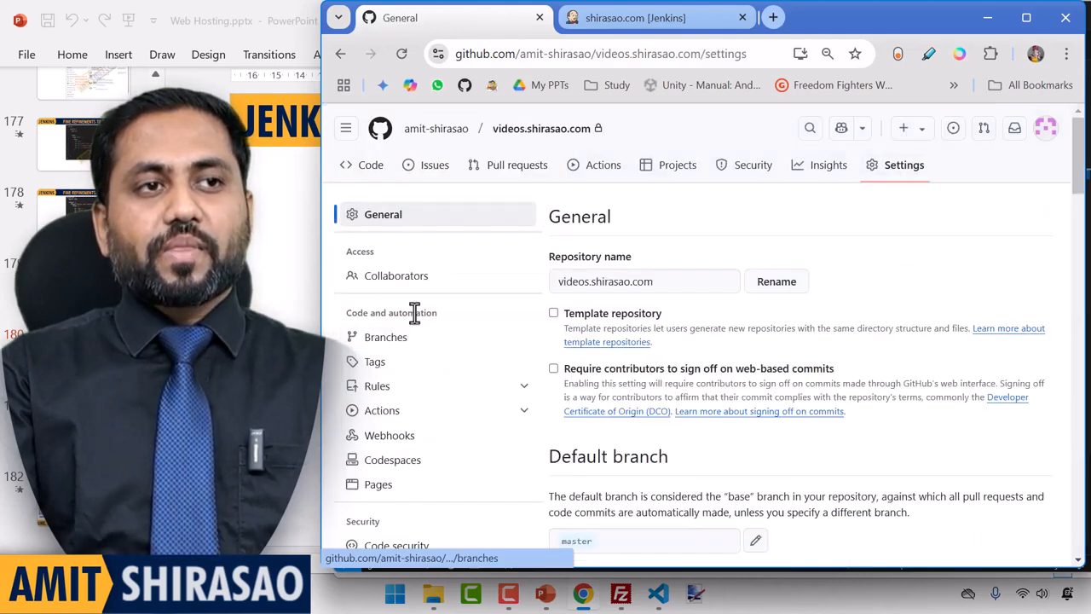
left_click(439, 436)
left_click(999, 224)
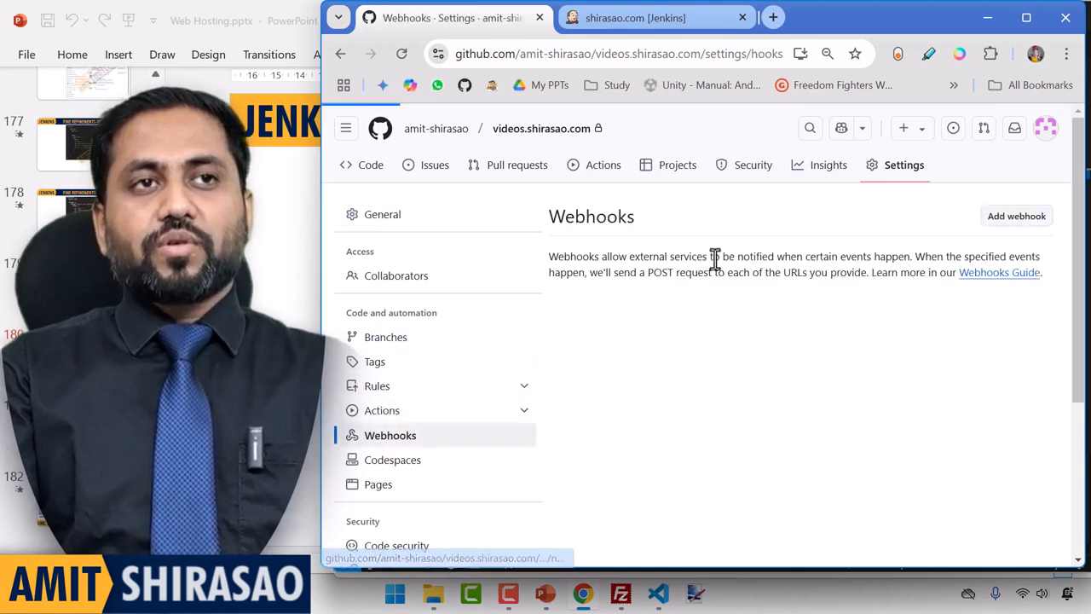
left_click(632, 28)
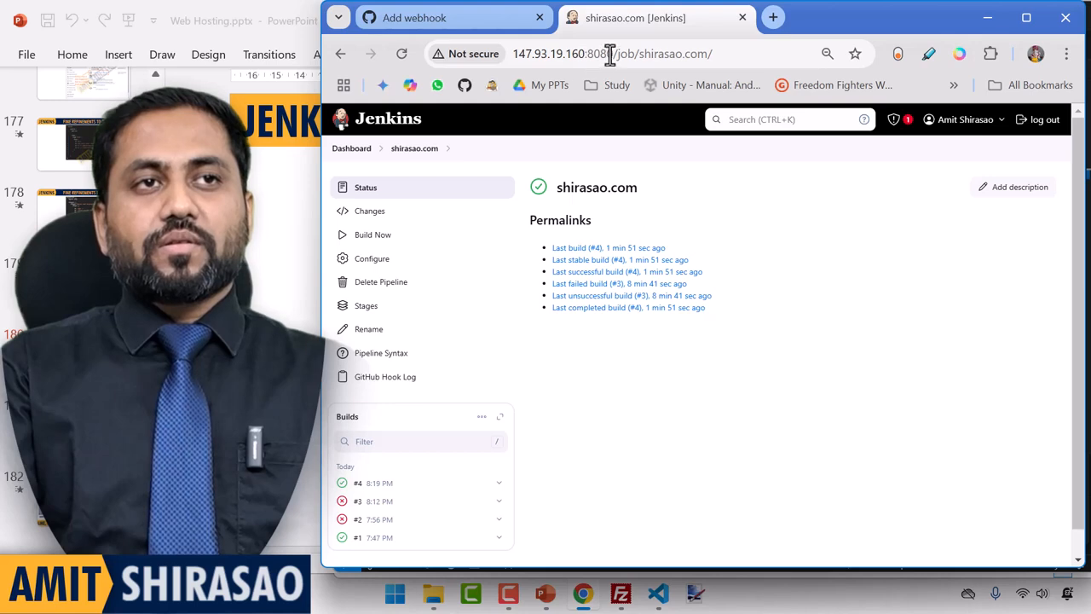
left_click_drag(607, 54, 509, 59)
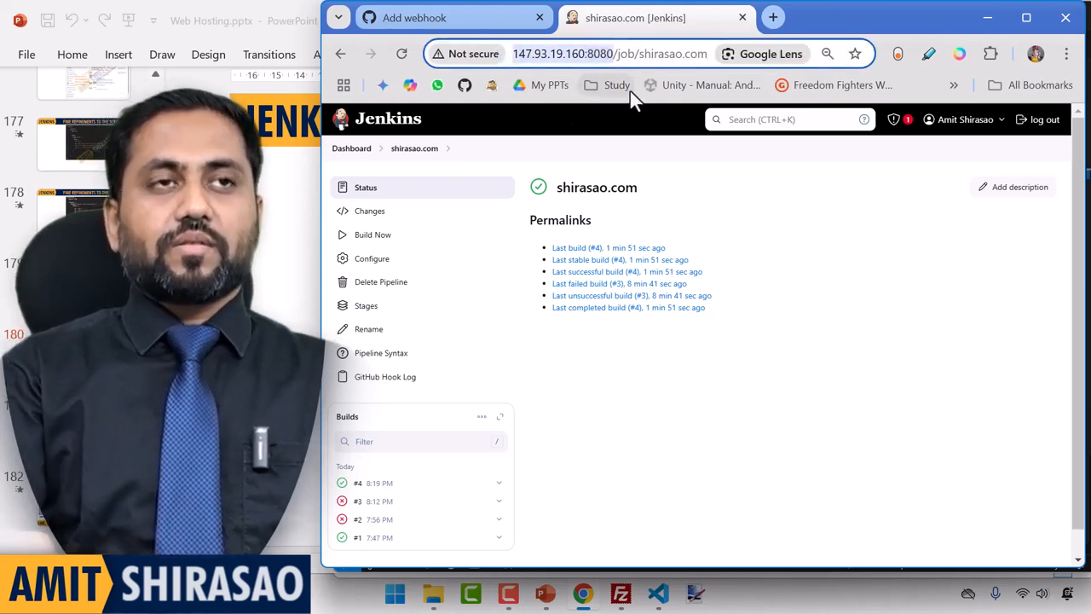
left_click(492, 19)
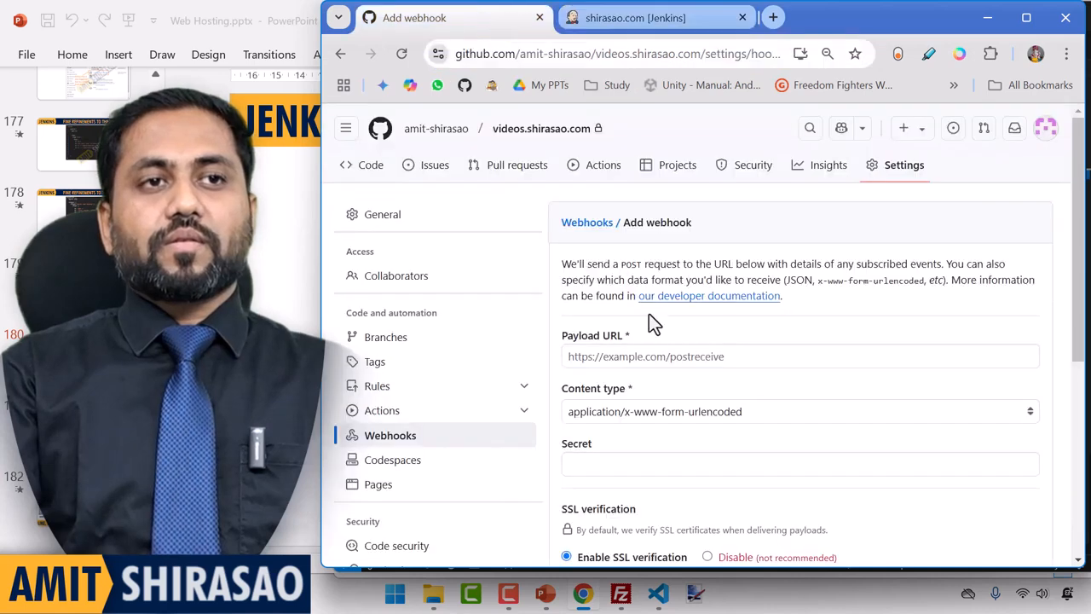
left_click(634, 362)
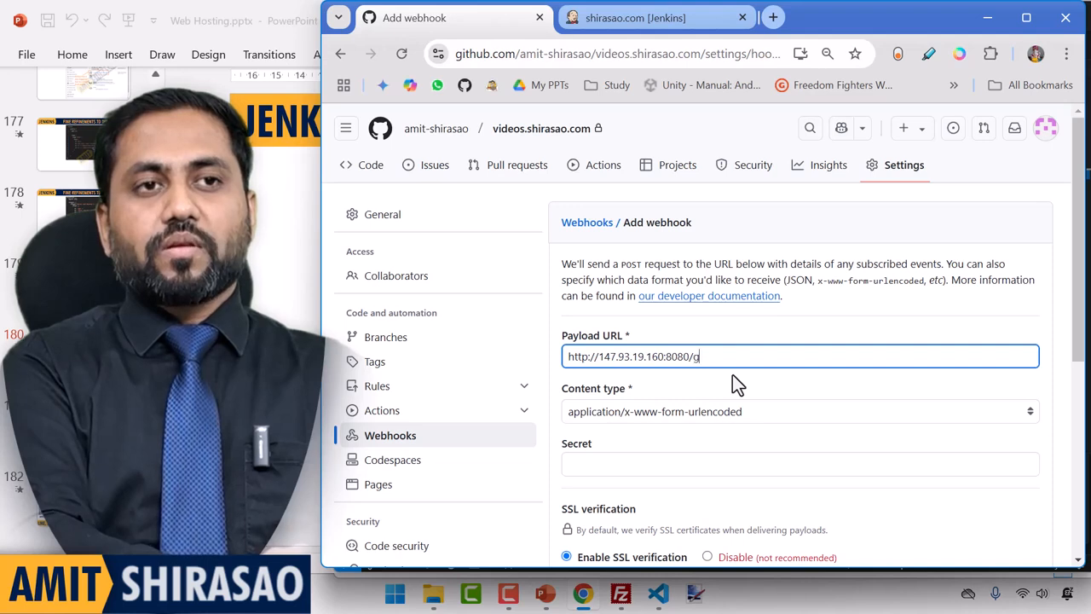
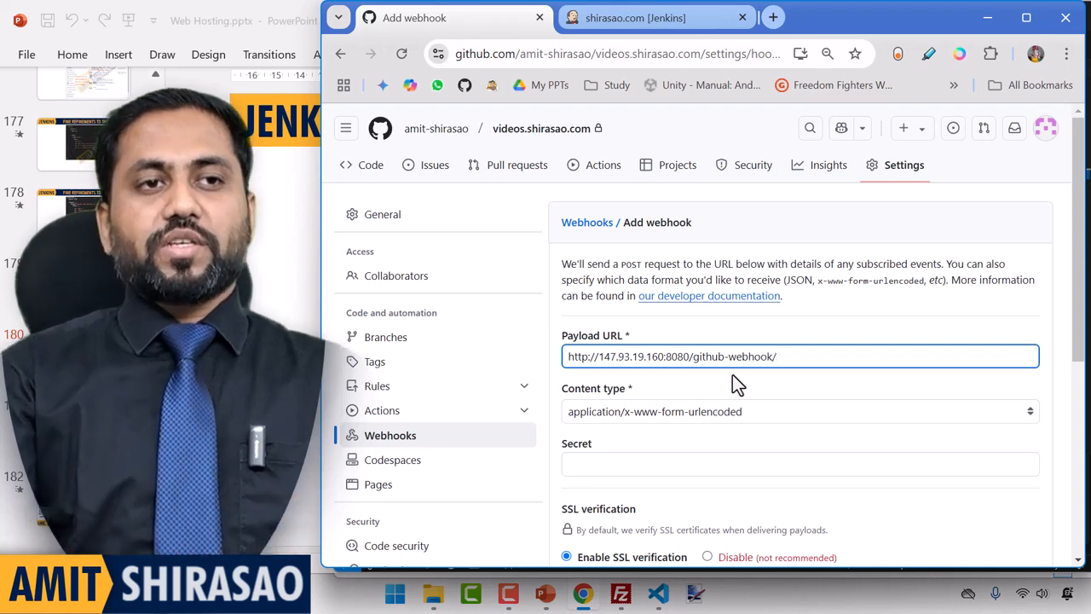
Set the content type to application/json and add the webhook to the videos.shirasao.com repository
scroll(732, 374, "down", 2)
left_click(665, 297)
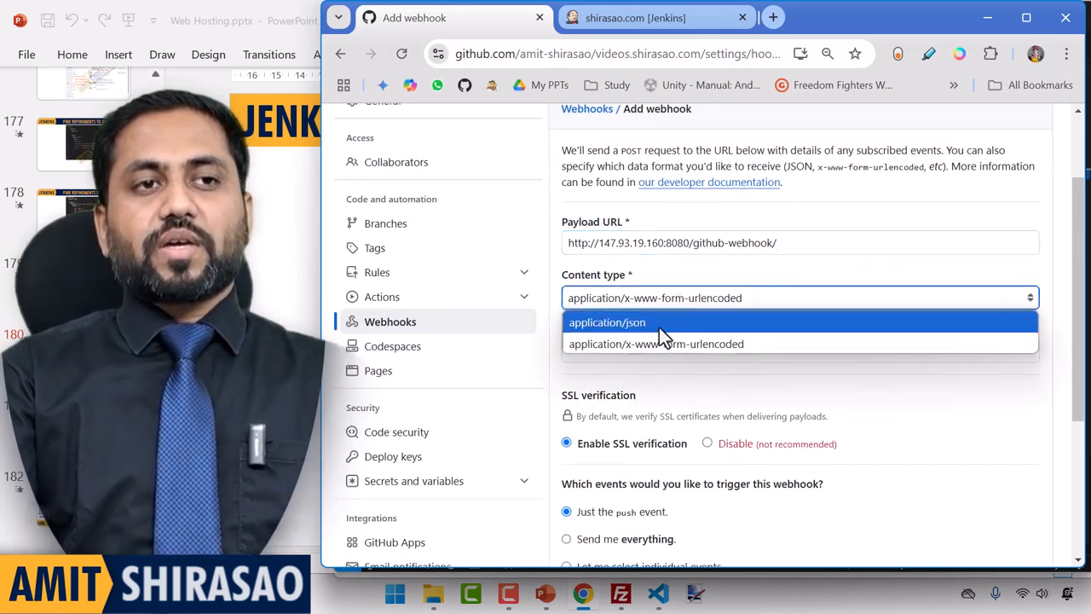
left_click(659, 324)
scroll(689, 406, "down", 3)
left_click(623, 498)
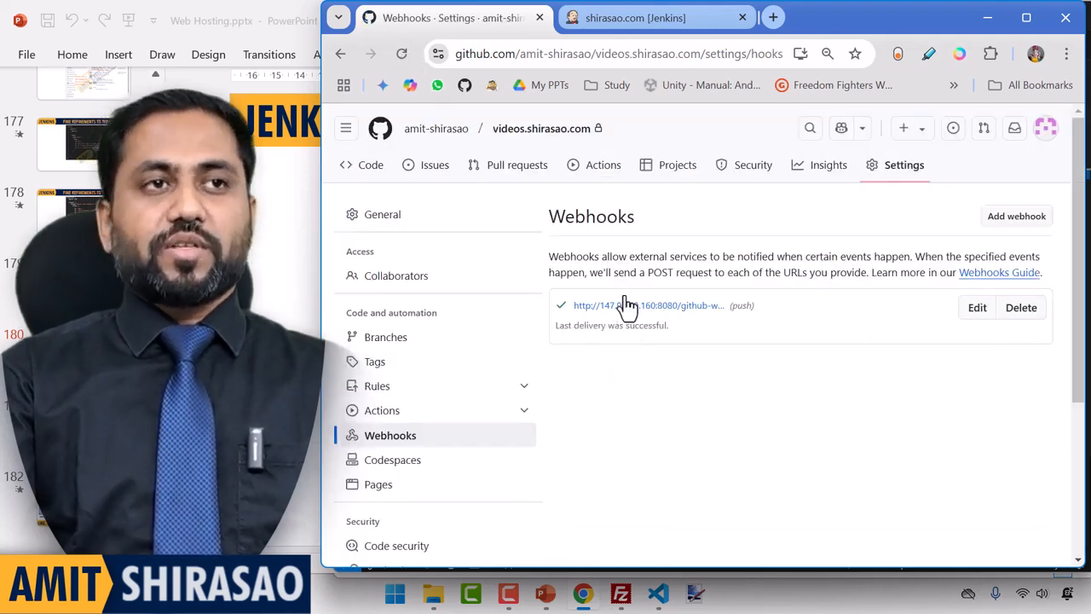
Open the adhyaatma.shirasao.com repository's webhook settings and start adding a webhook
left_click(348, 127)
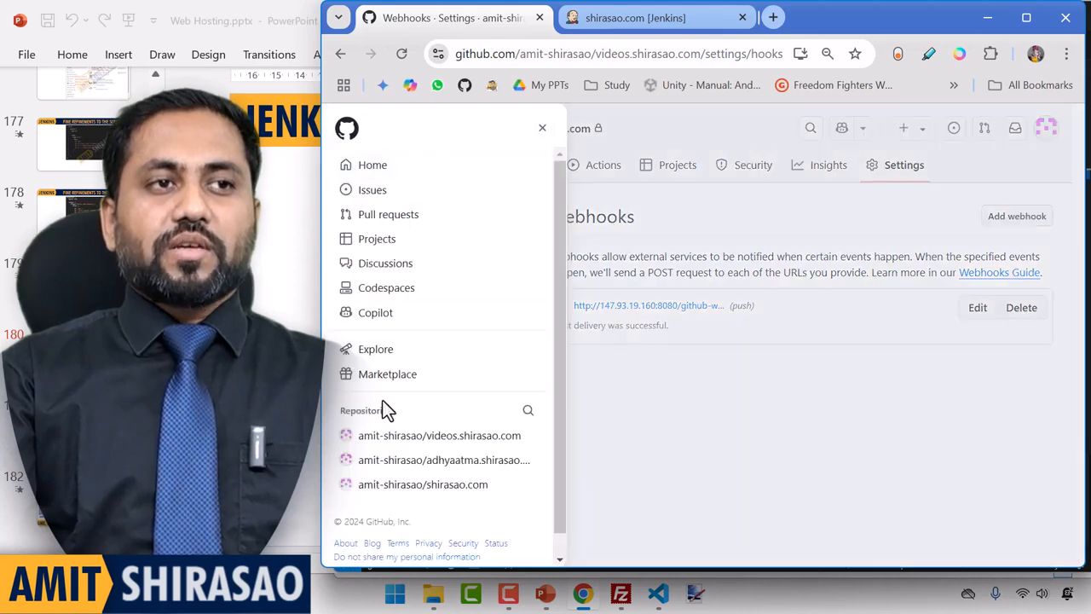
left_click(391, 465)
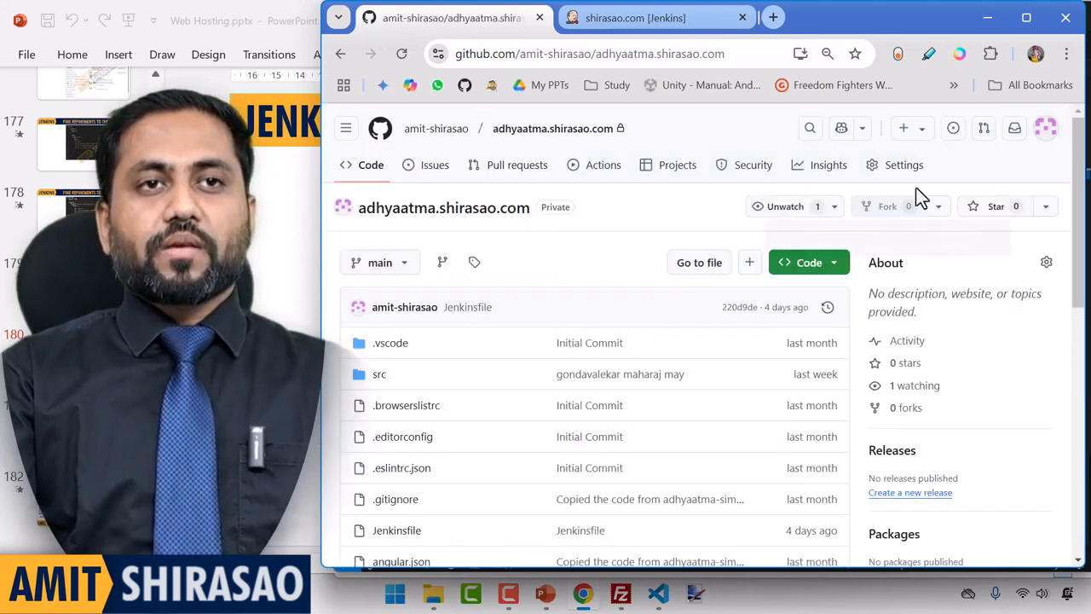
left_click(903, 165)
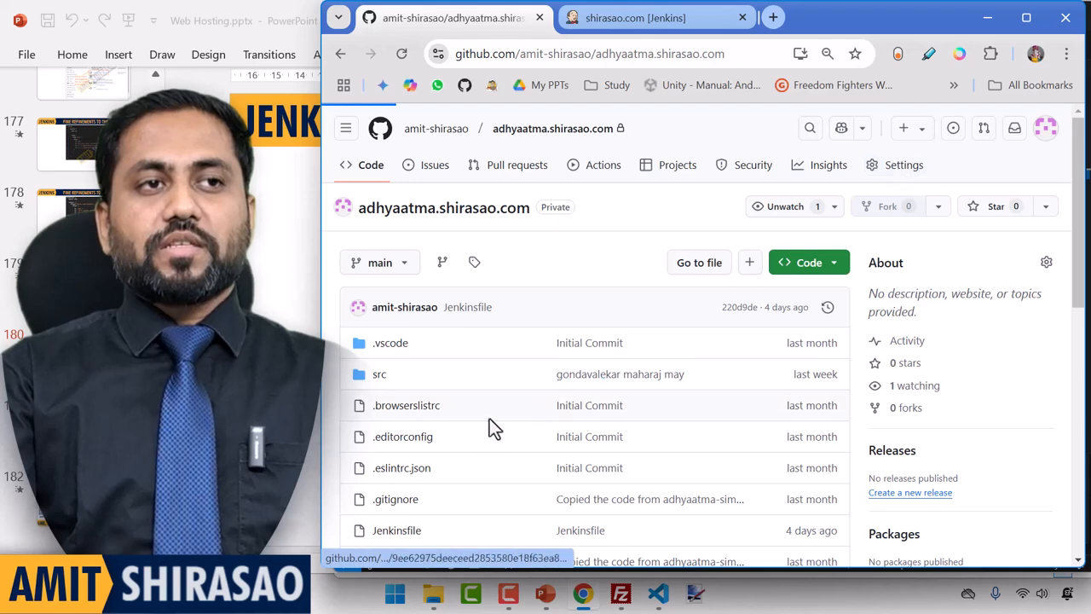
left_click(394, 439)
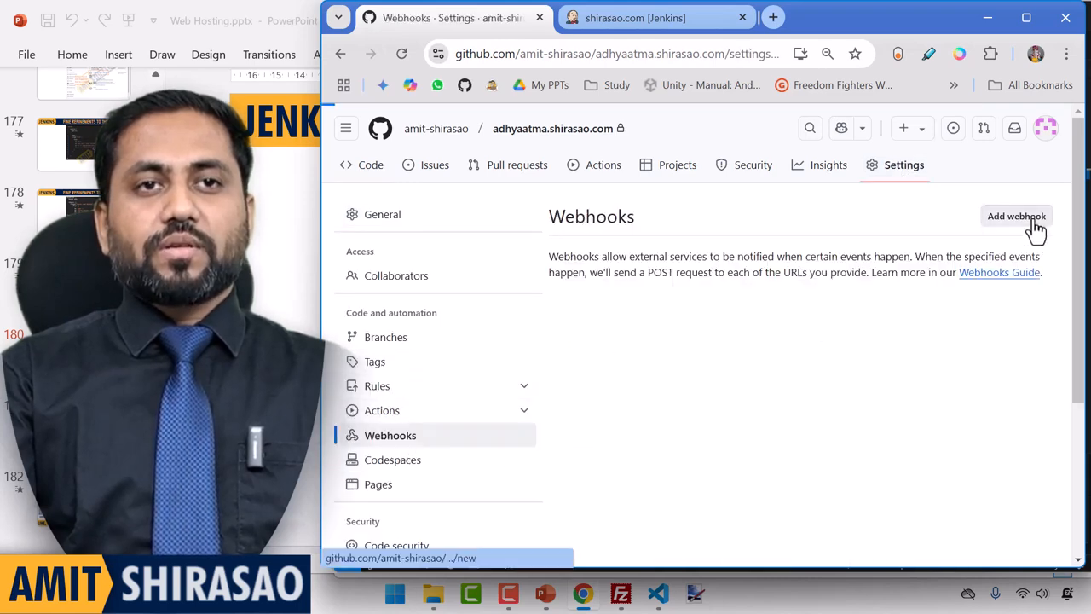
left_click(1032, 222)
left_click(666, 358)
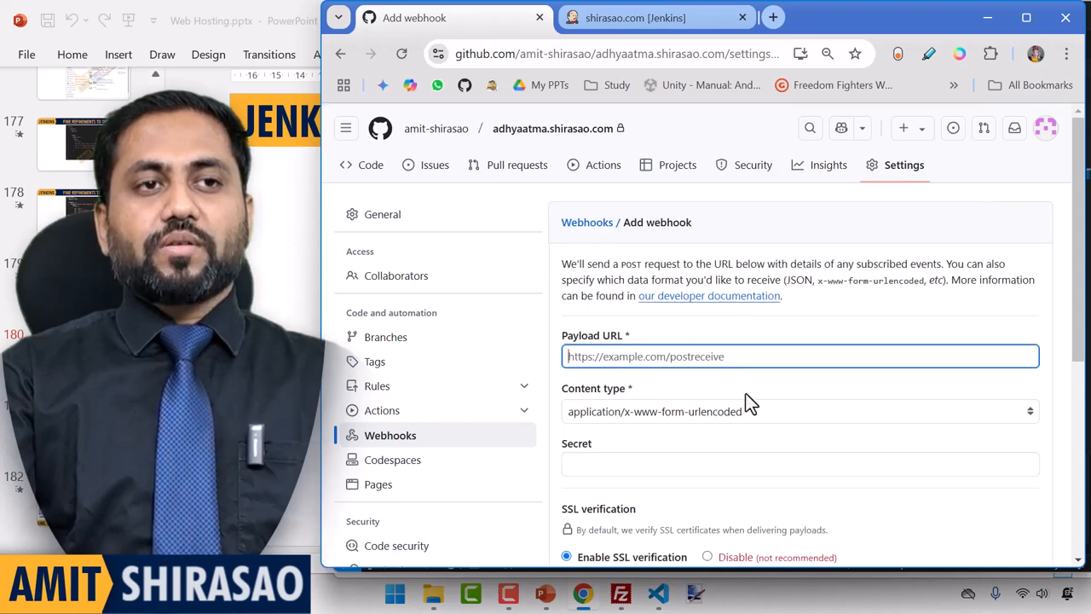
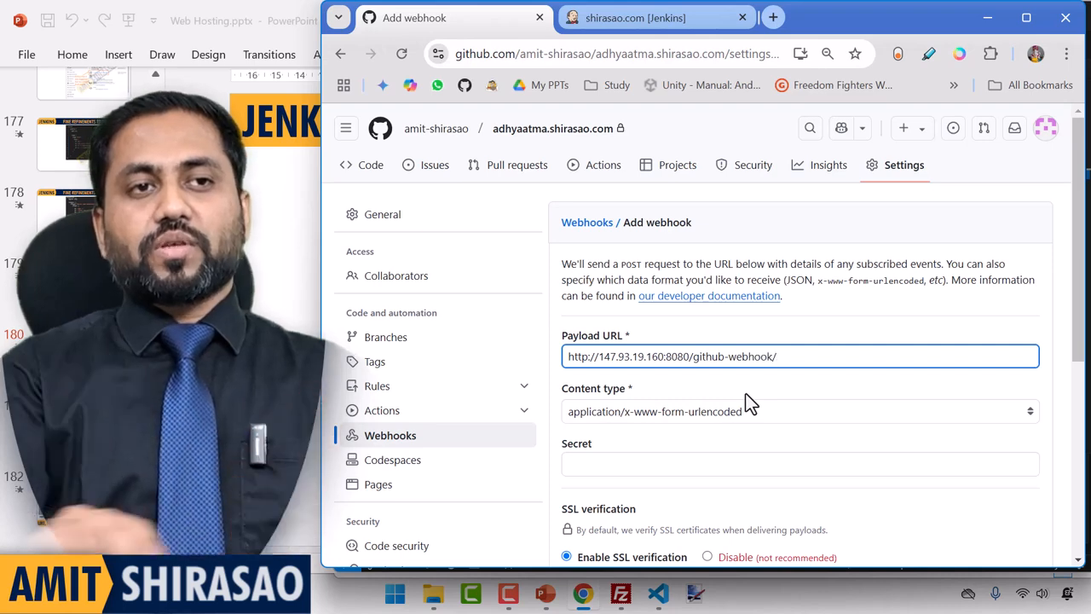
Choose application/json as the content type and add the webhook to the adhyaatma.shirasao.com repository
scroll(750, 401, "down", 2)
left_click(738, 300)
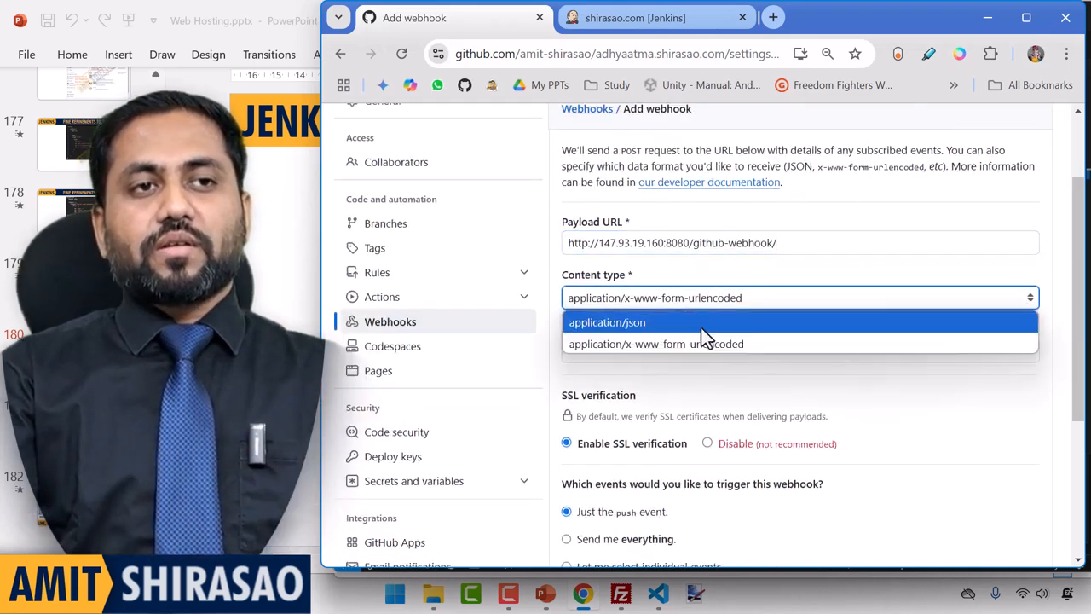
left_click(701, 328)
scroll(663, 415, "down", 3)
left_click(606, 492)
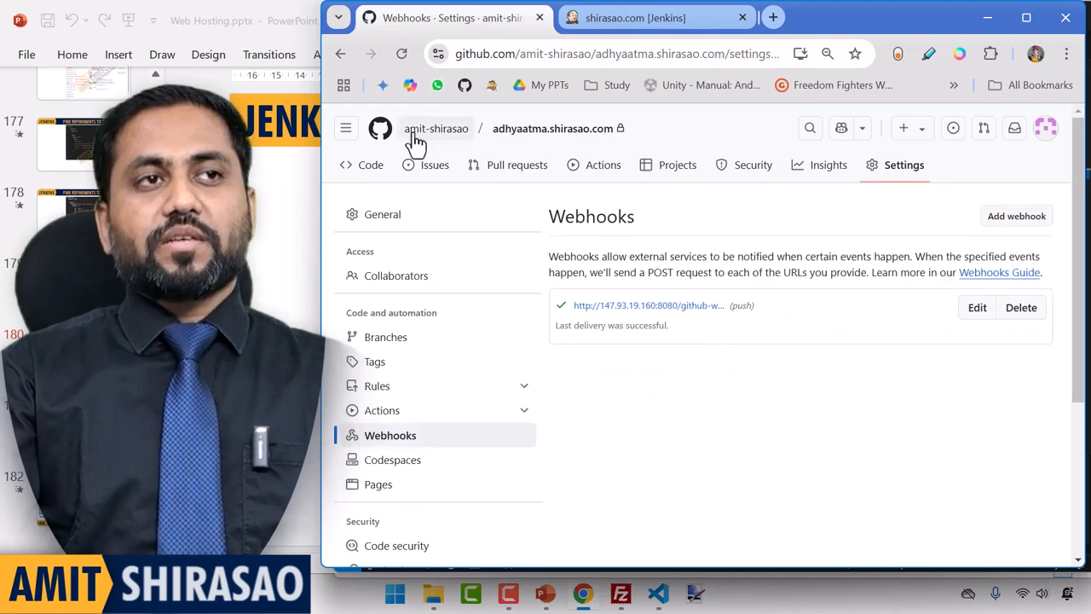
Switch to Jenkins and go from the shirasao.com job to the dashboard
left_click(611, 20)
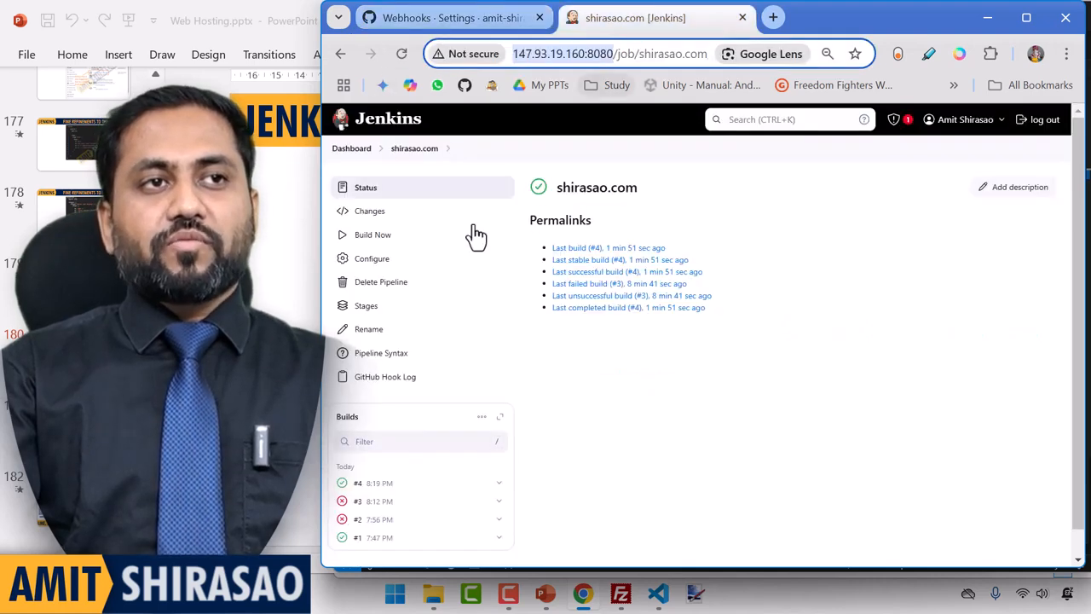
left_click(447, 150)
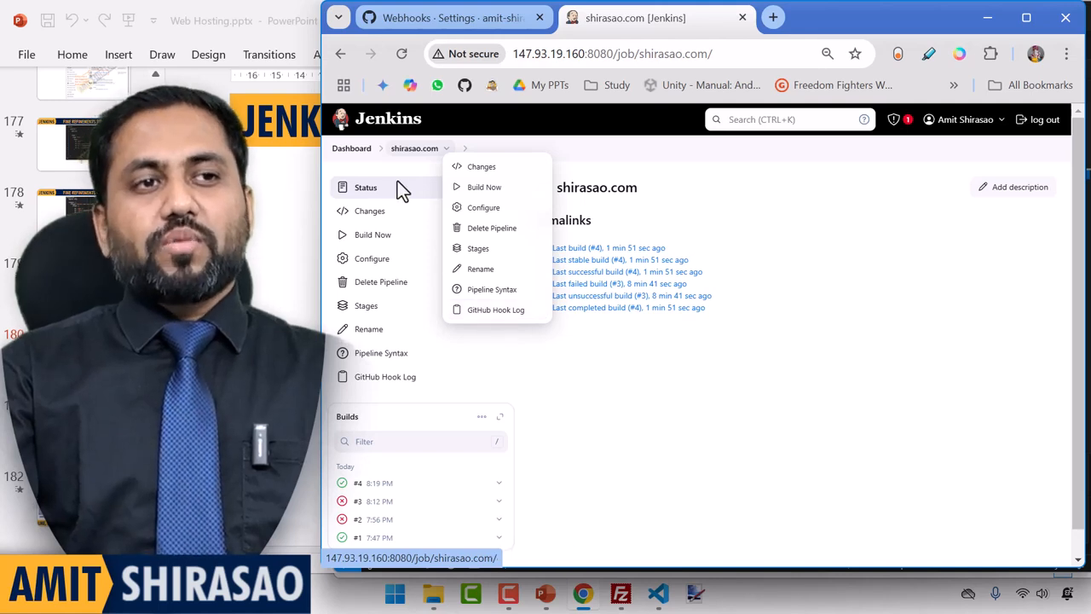
left_click(350, 152)
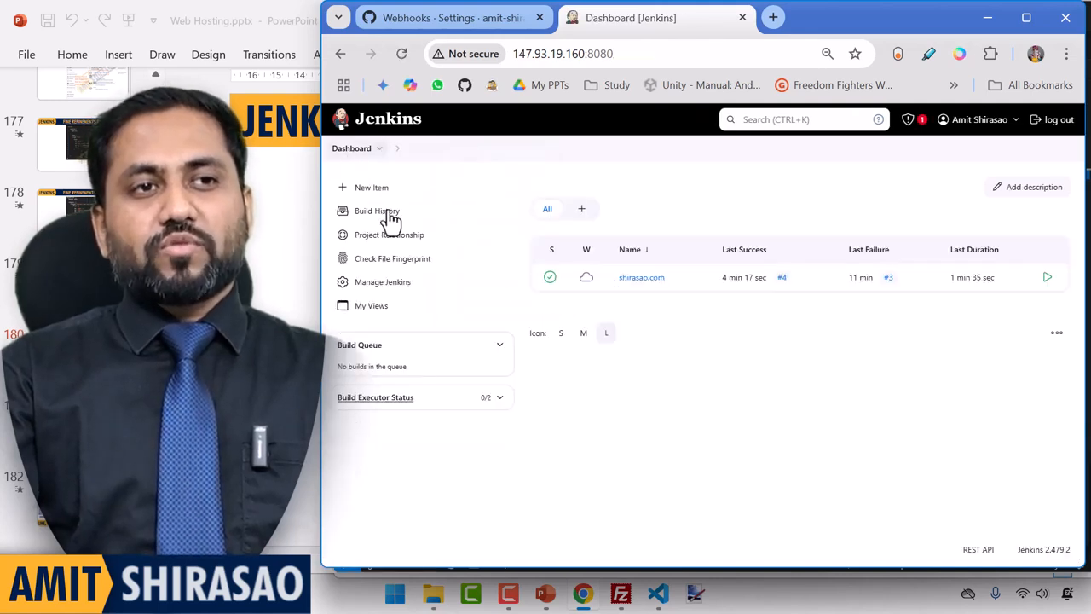
Switch to VS Code, open the adhyaatma.shirasao.com folder in a second window and move that window over the first one
left_click(658, 594)
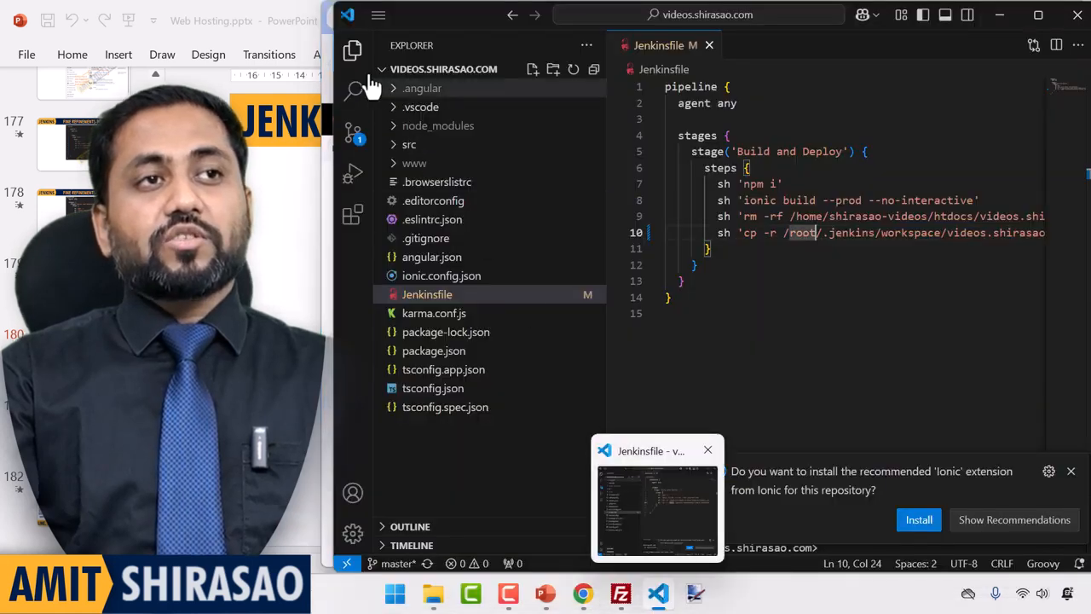
left_click(375, 16)
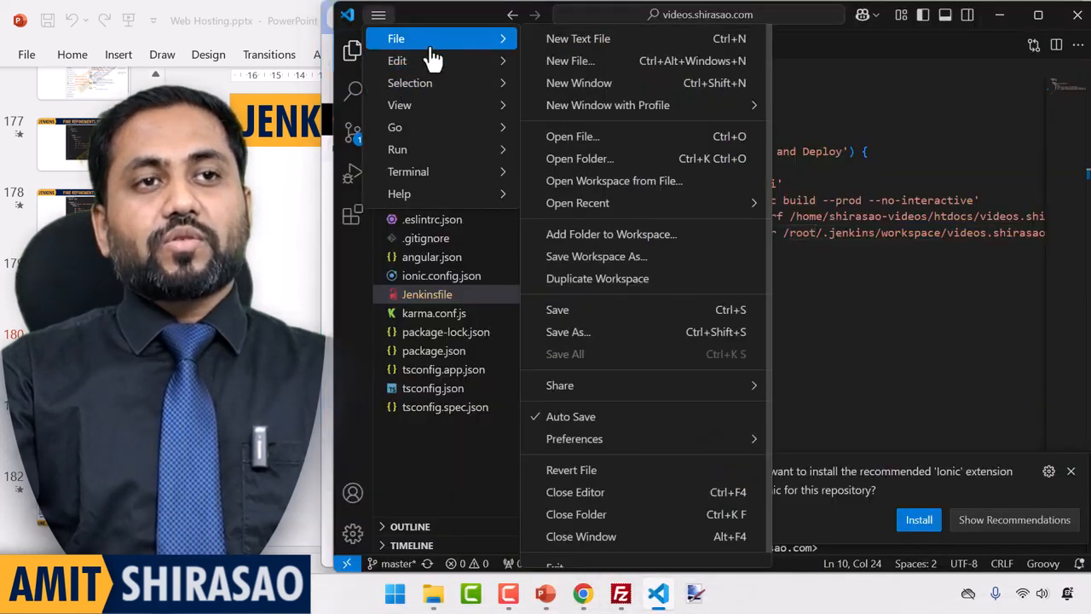
left_click(884, 348)
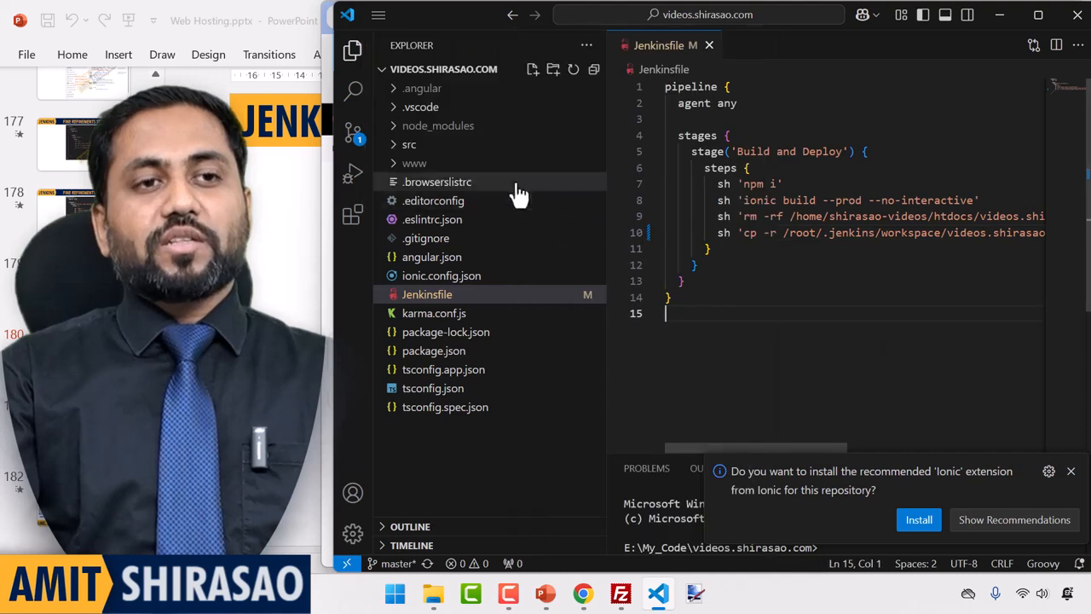
right_click(658, 593)
left_click(630, 219)
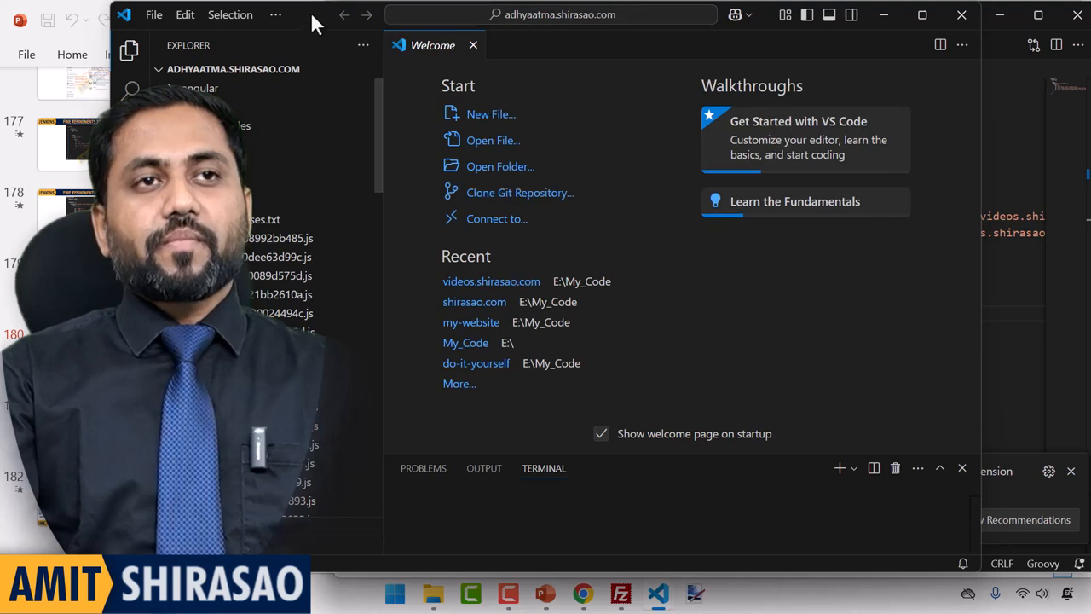
left_click_drag(311, 14, 461, 46)
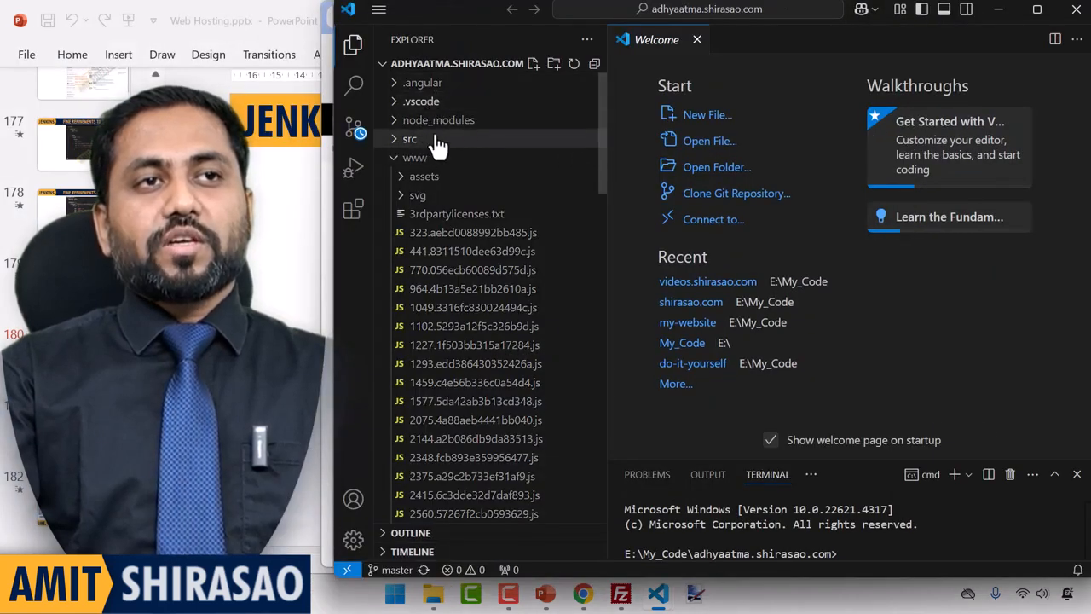
Collapse the explorer folders, open the adhyaatma.shirasao.com Jenkinsfile and replace ~ with /root in the cp command's .jenkins/workspace path
left_click(595, 65)
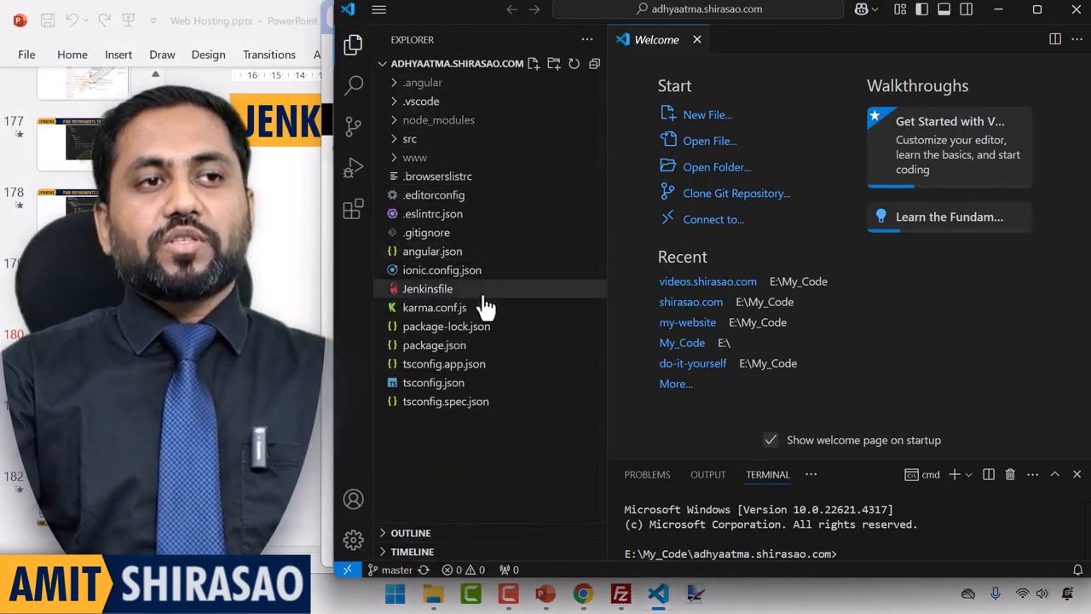
left_click(488, 289)
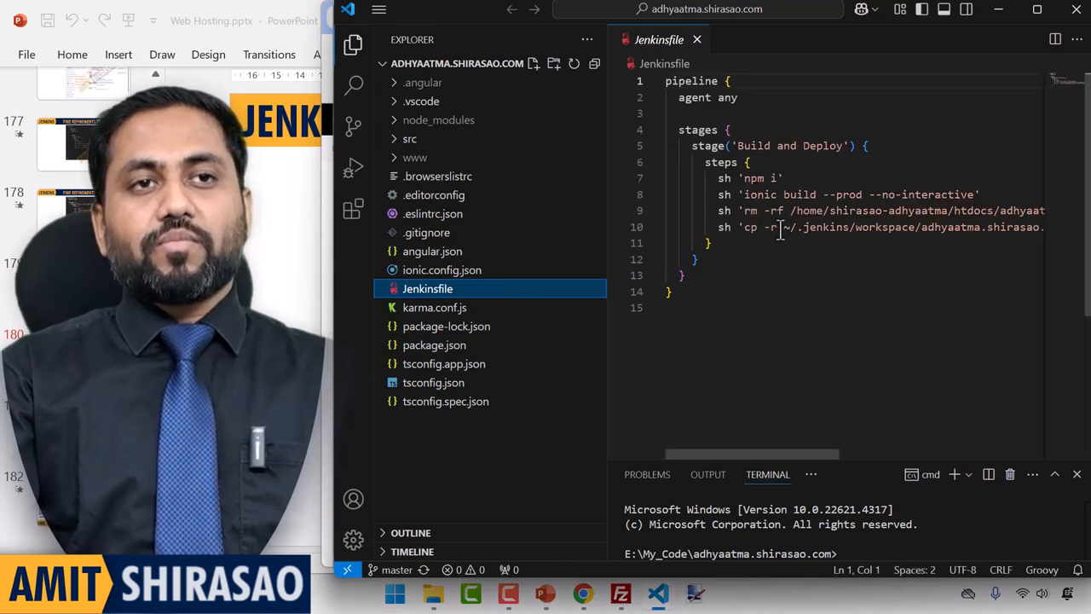
left_click(780, 227)
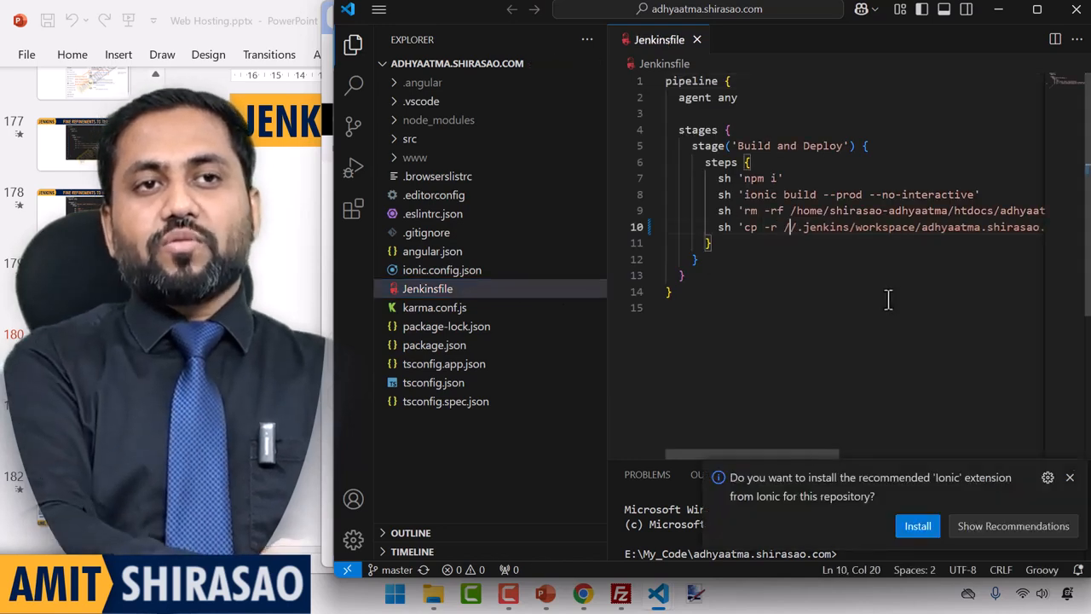
type("root")
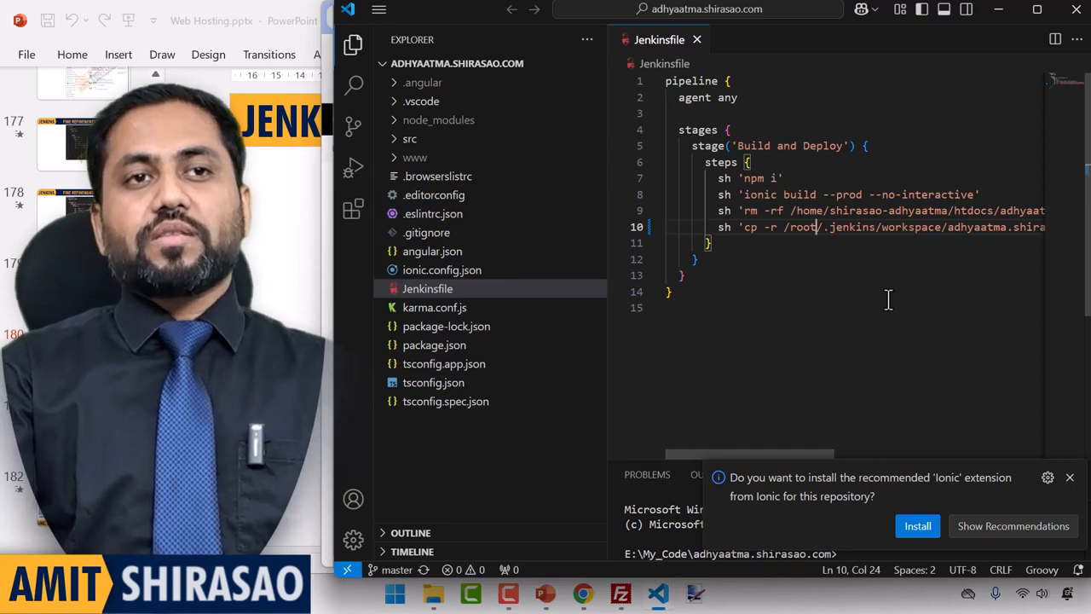
left_click(889, 298)
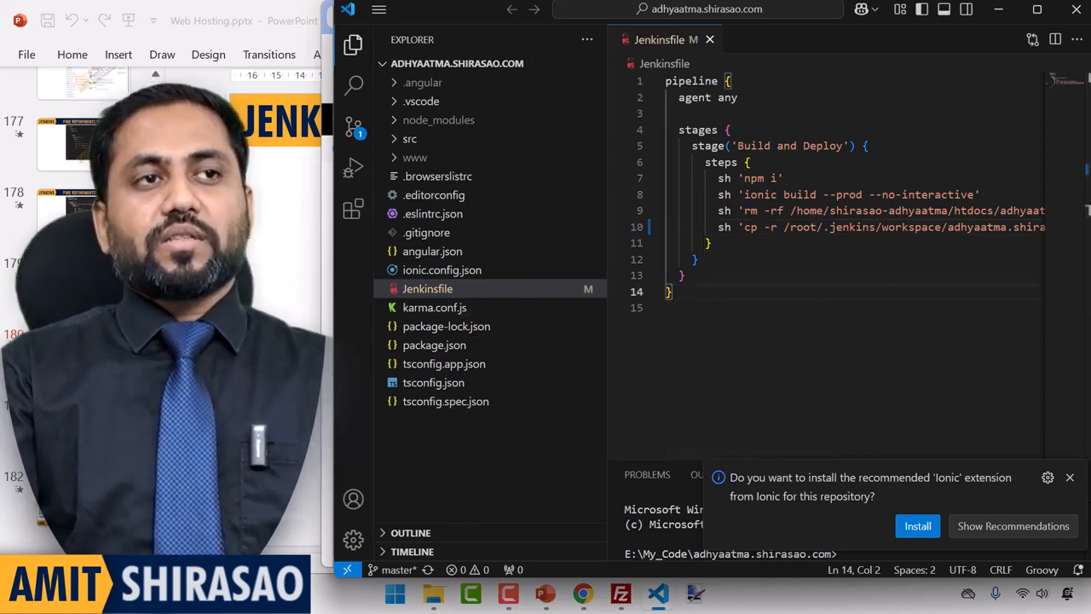
Switch back to the Jenkins dashboard in the browser
left_click(285, 379)
key("alt+Tab")
key("alt+Tab")
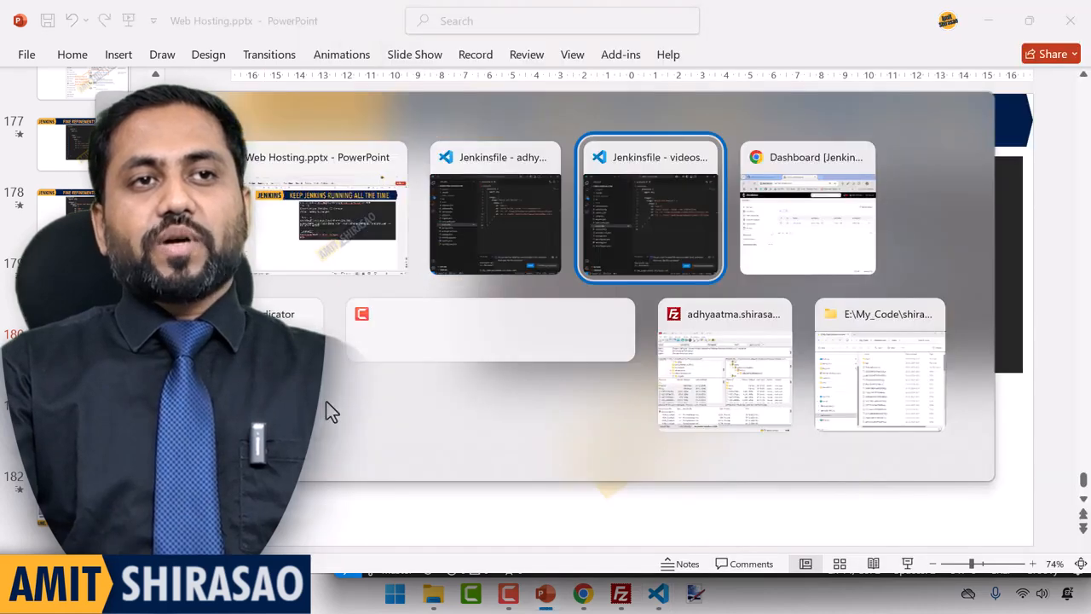
key("alt+Tab")
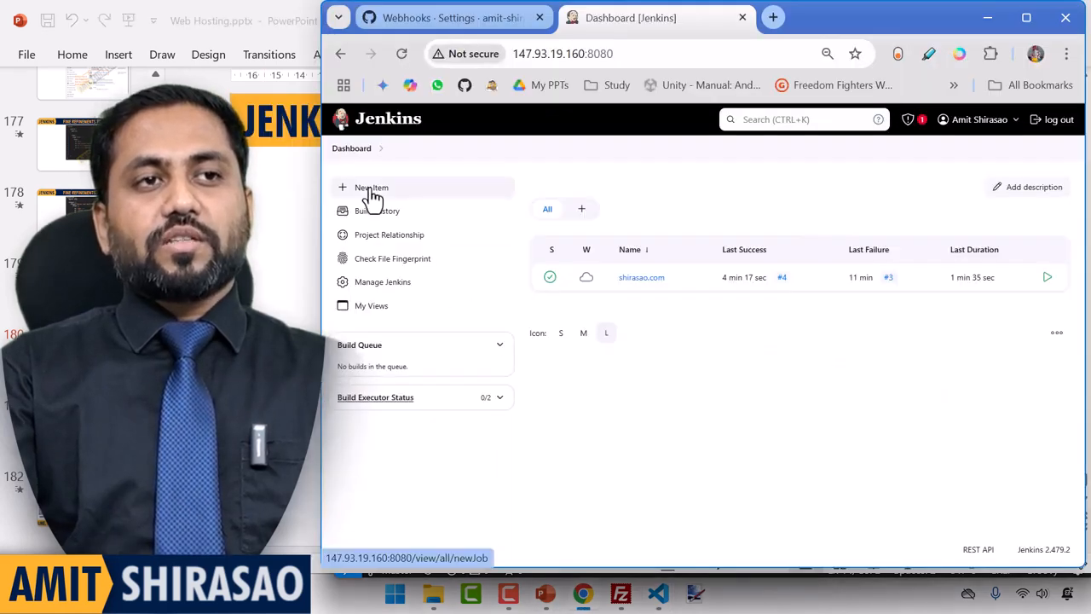
Create a new Jenkins item of type Pipeline named videos.shirasao.com
left_click(369, 188)
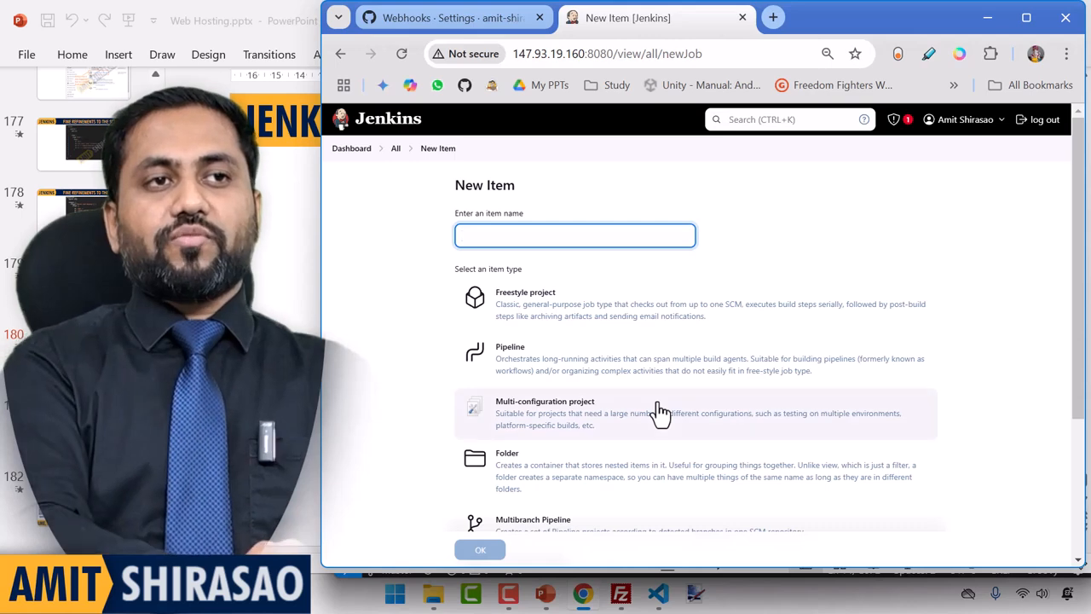
type("videos")
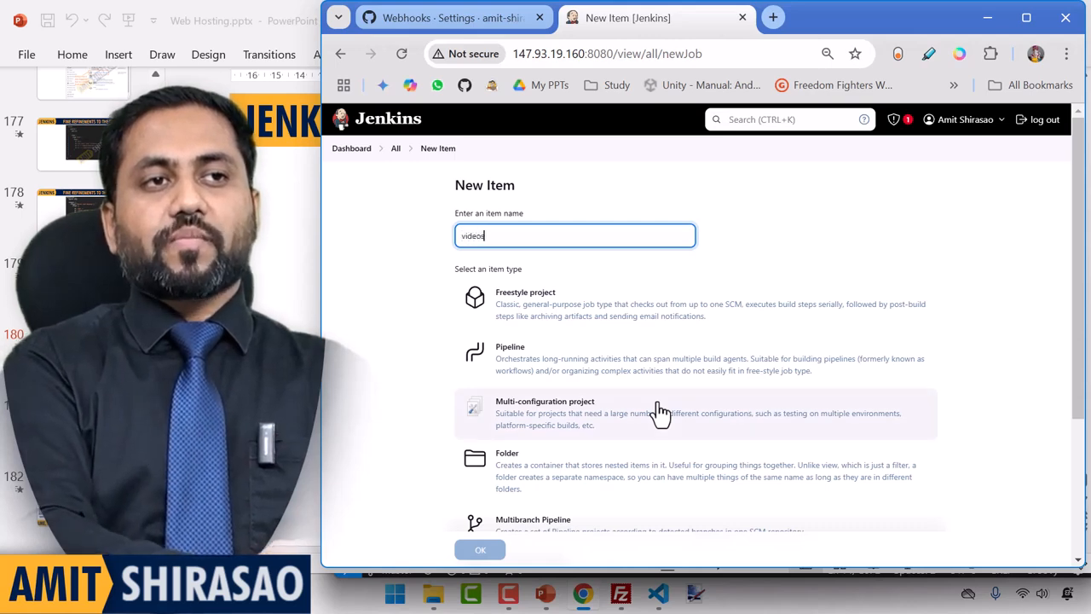
type(".shirasao.com")
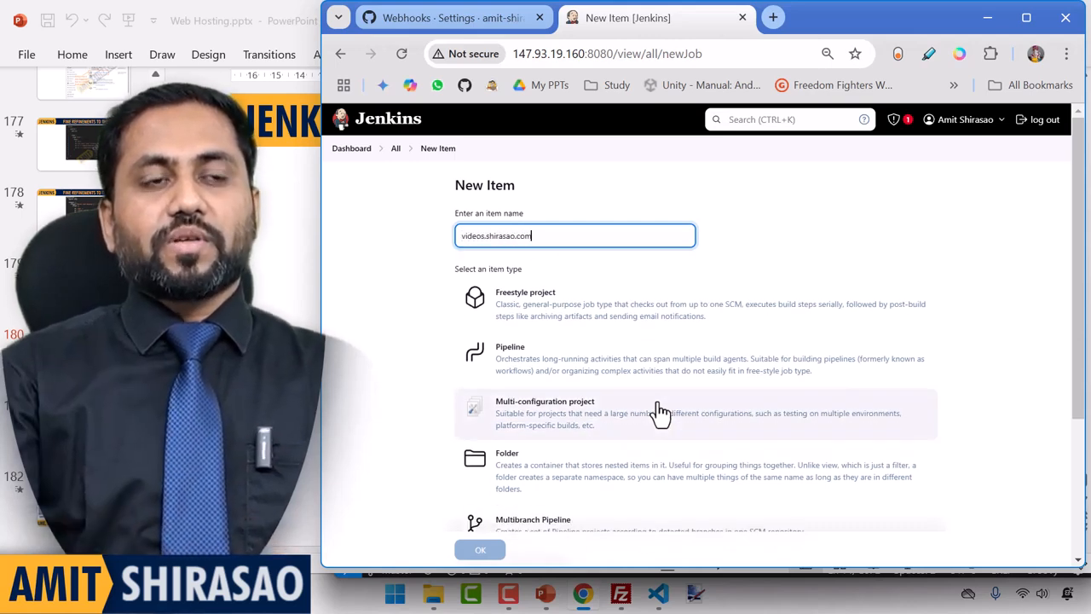
key("ctrl+plus")
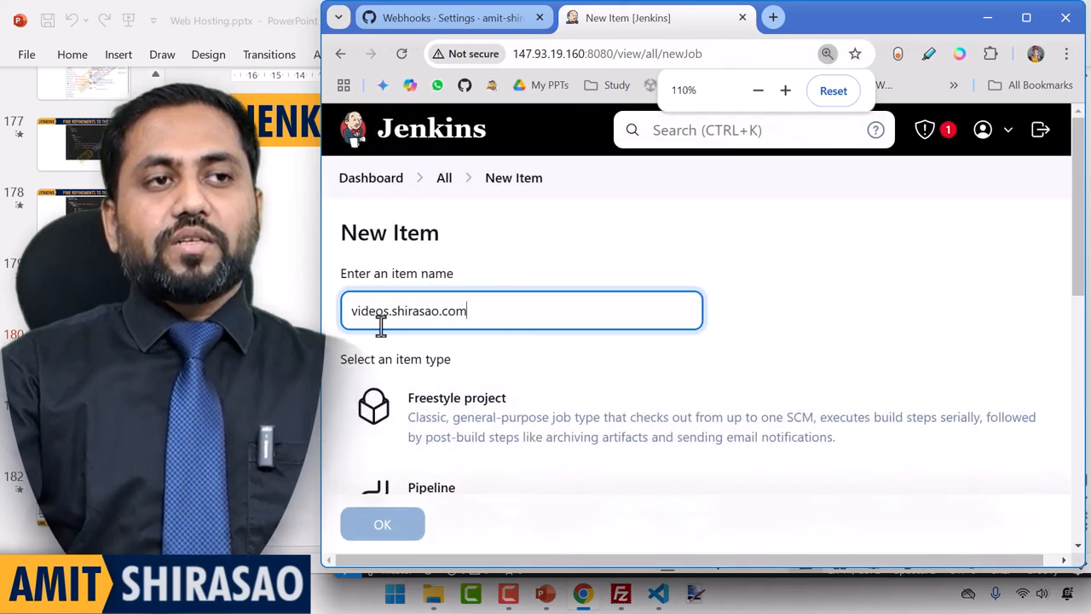
scroll(528, 366, "down", 2)
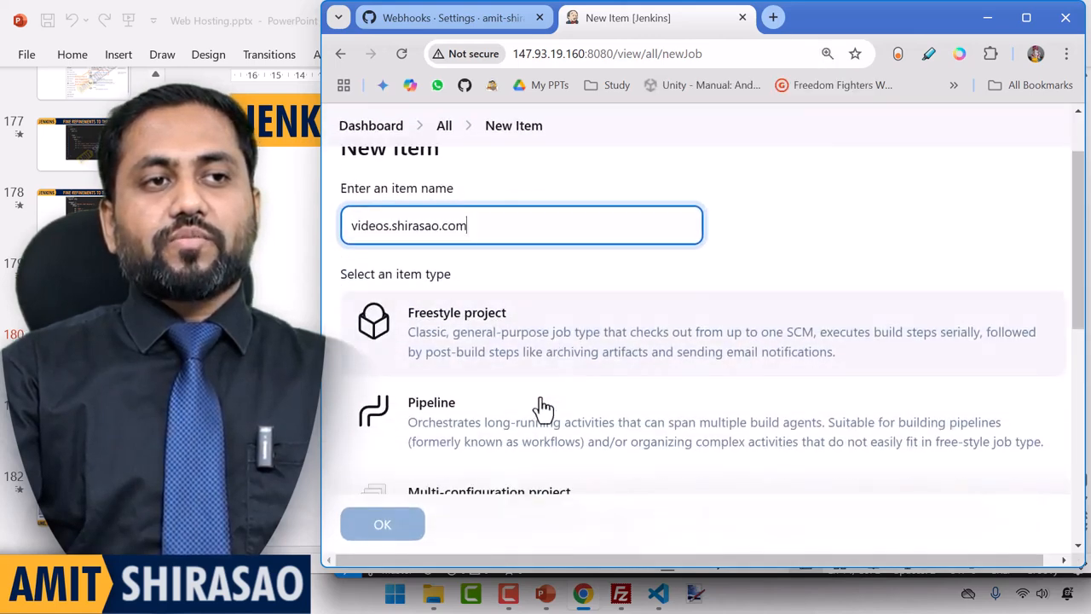
left_click(546, 422)
scroll(545, 435, "down", 2)
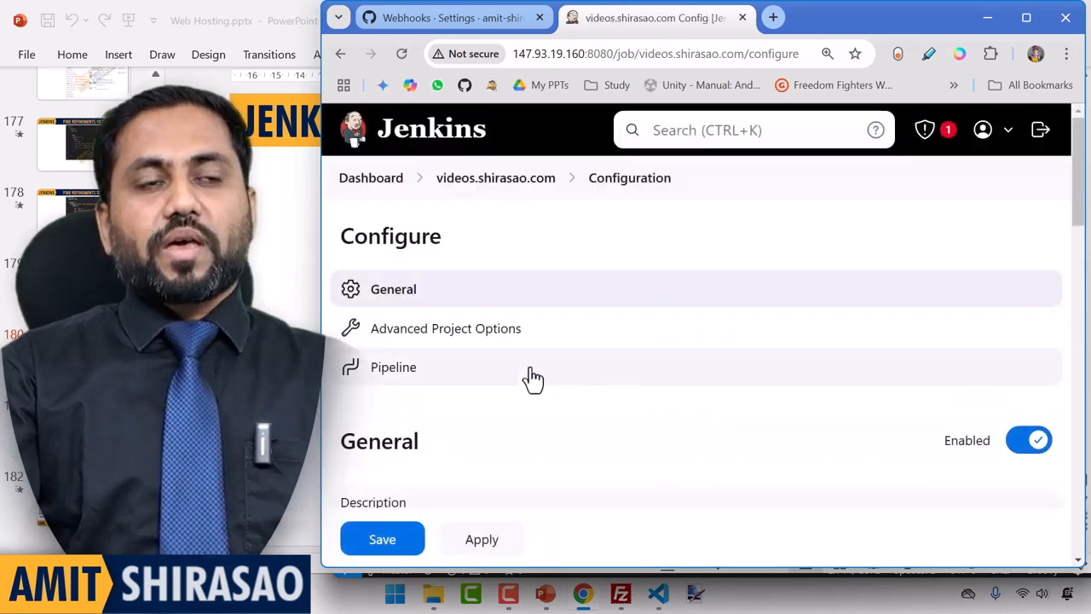
Set the videos.shirasao.com job's pipeline definition to Pipeline script from SCM and choose Git as the SCM
key("ctrl+minus")
key("ctrl+minus")
key("ctrl+minus")
key("ctrl+minus")
key("ctrl+minus")
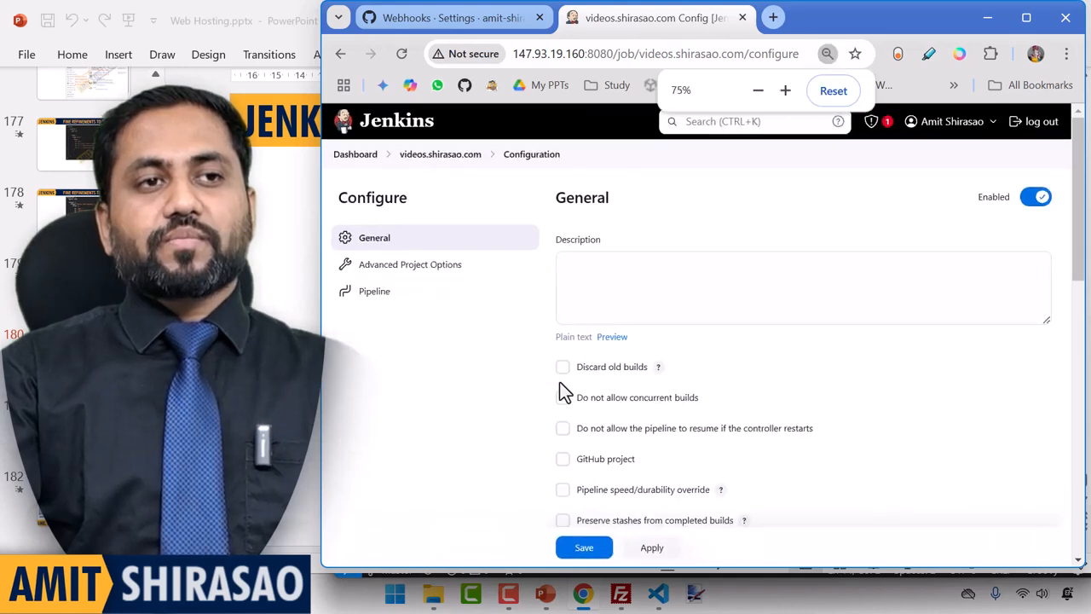
key("ctrl+plus")
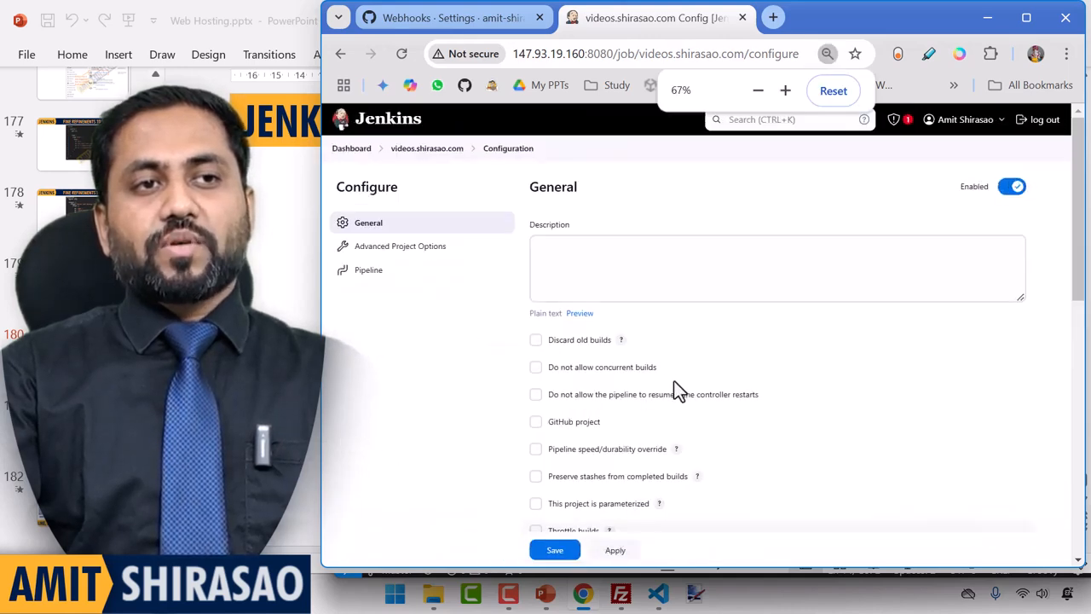
scroll(675, 380, "down", 5)
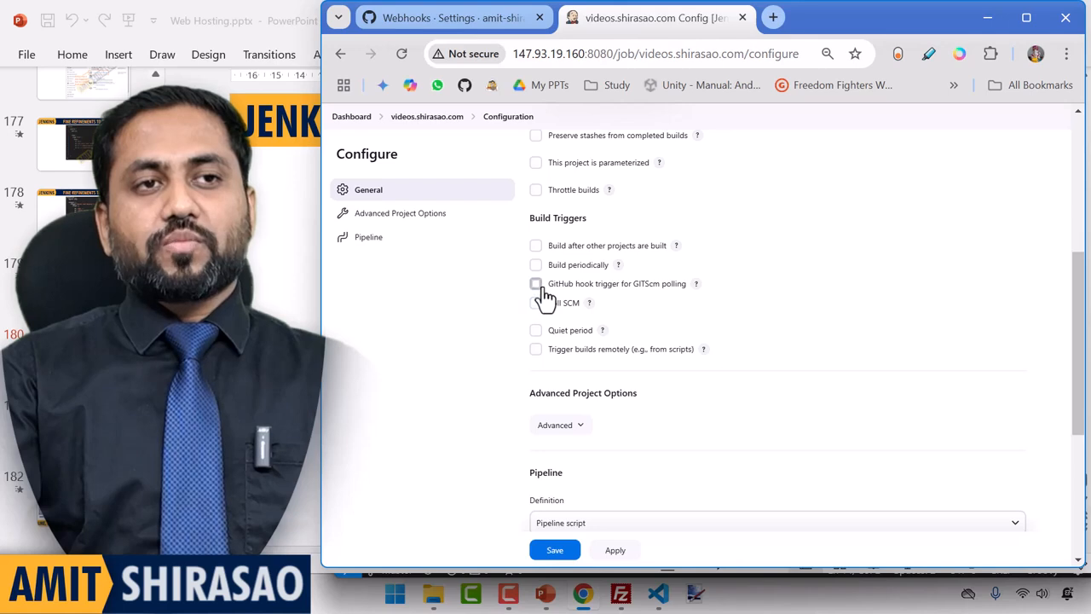
scroll(727, 412, "down", 4)
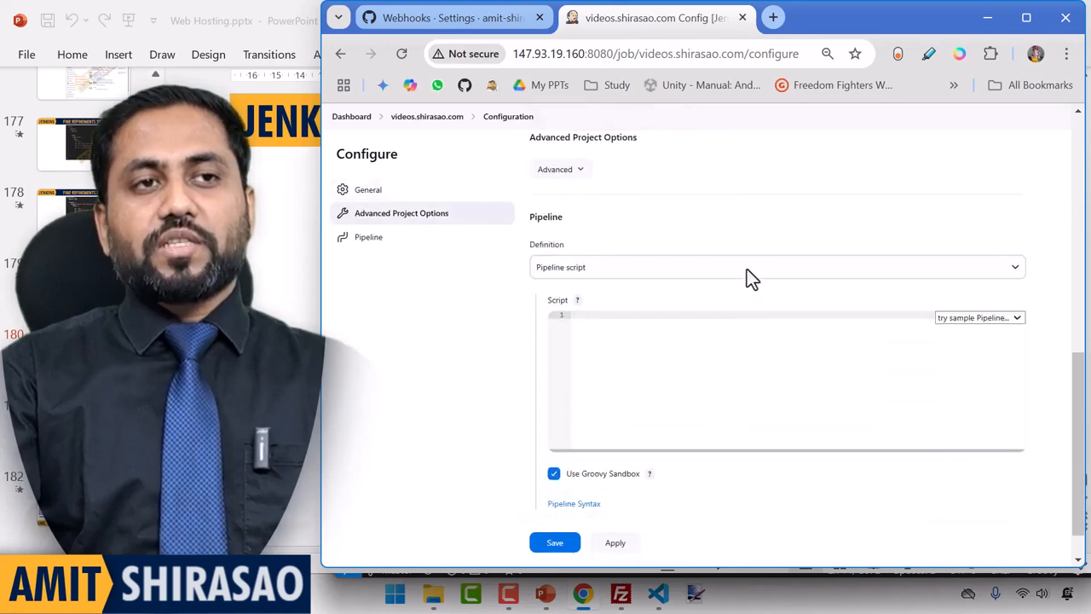
left_click(747, 268)
left_click(734, 311)
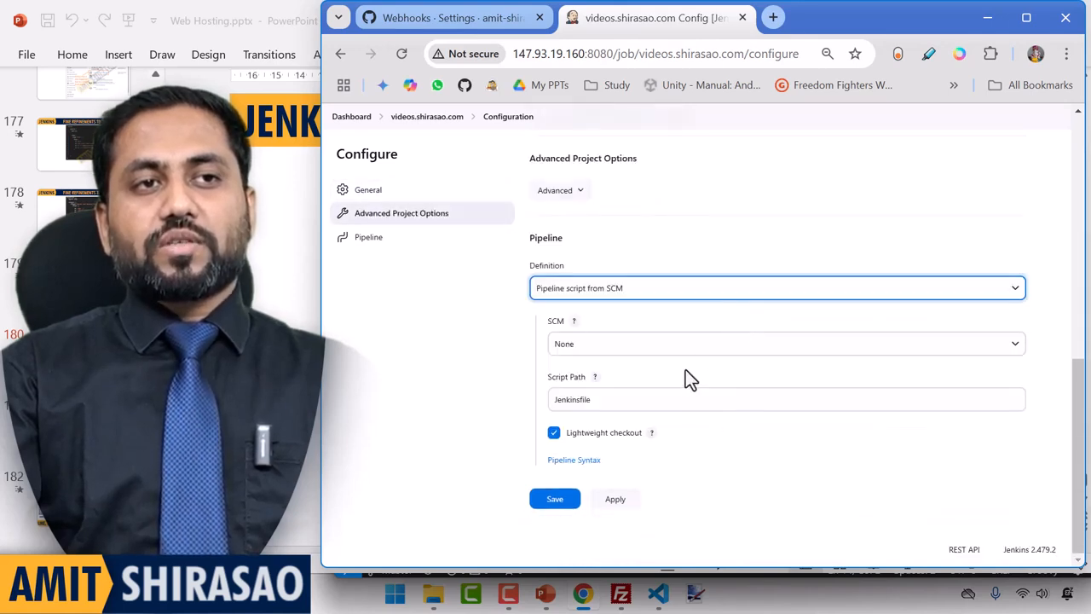
left_click(621, 346)
left_click(616, 385)
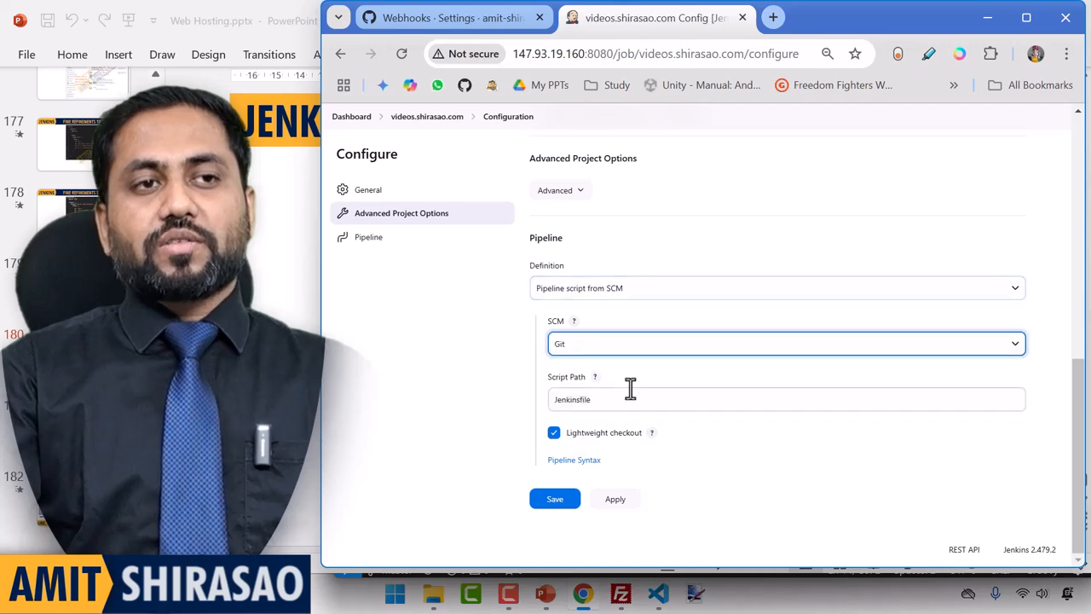
Switch to GitHub, open the videos.shirasao.com repository and copy its HTTPS clone URL
scroll(709, 383, "down", 2)
left_click(698, 321)
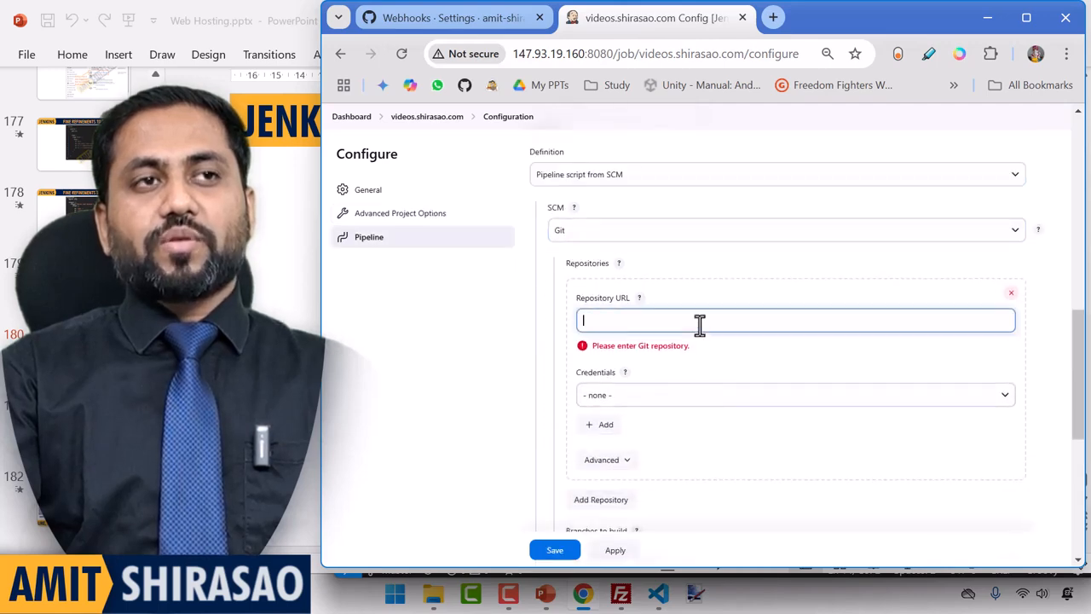
left_click(448, 22)
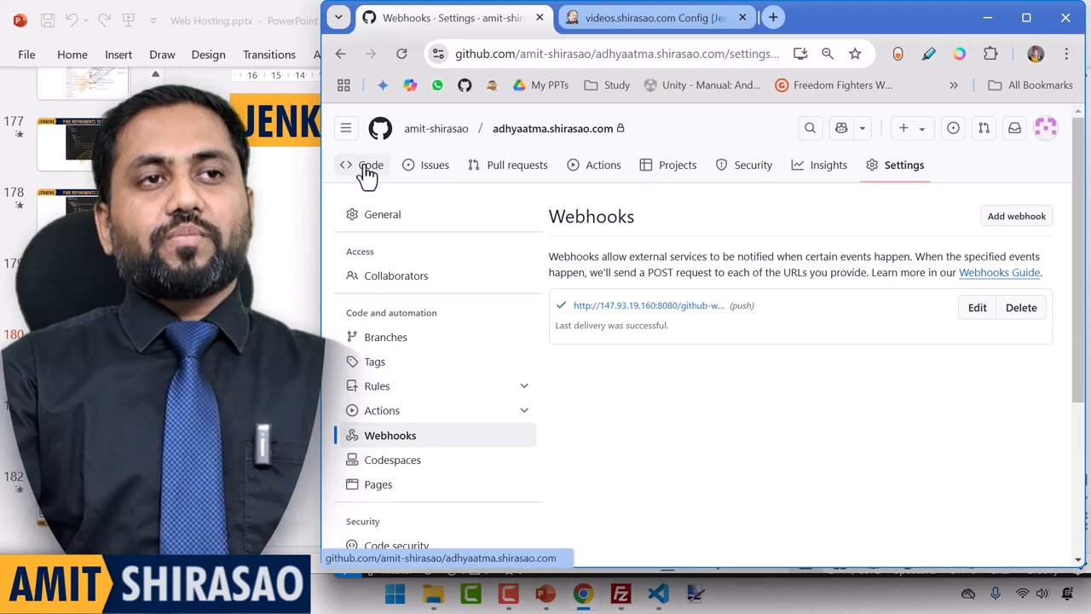
mouse_move(434, 137)
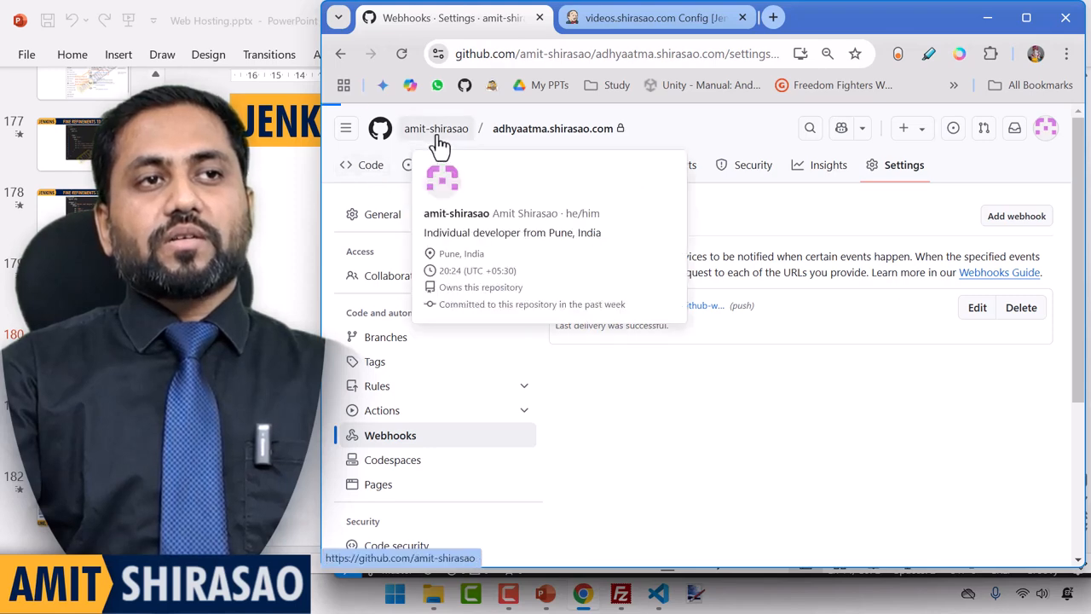
left_click(461, 186)
scroll(424, 426, "down", 3)
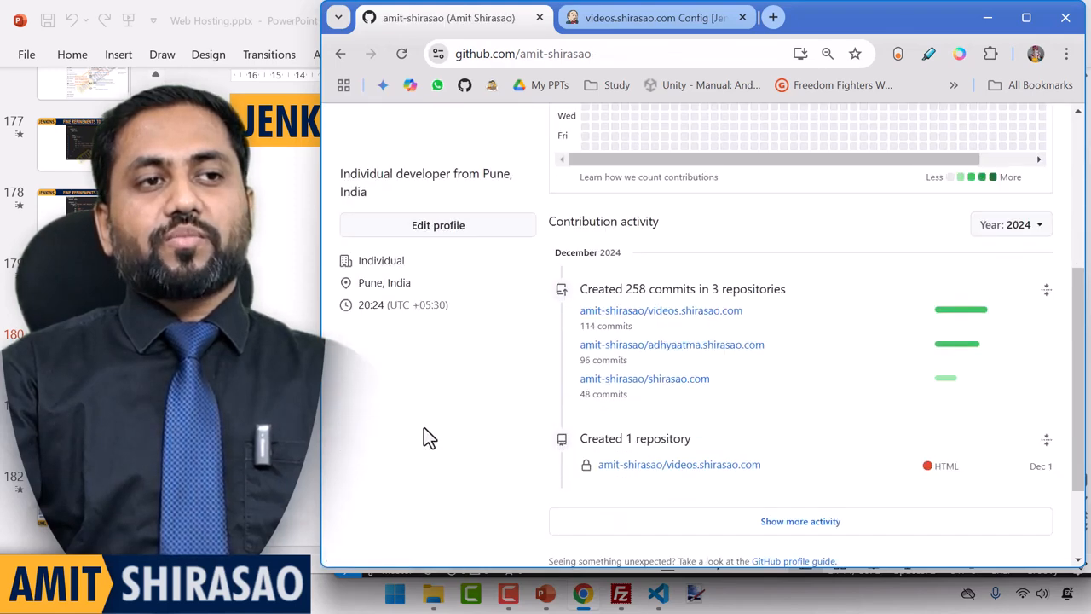
scroll(423, 428, "up", 4)
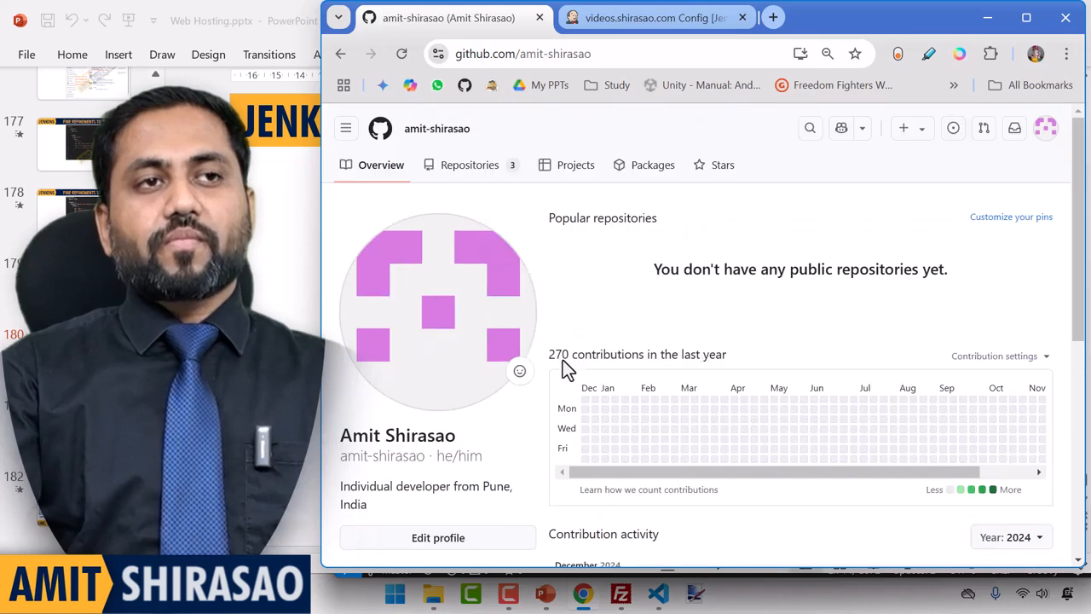
left_click(469, 170)
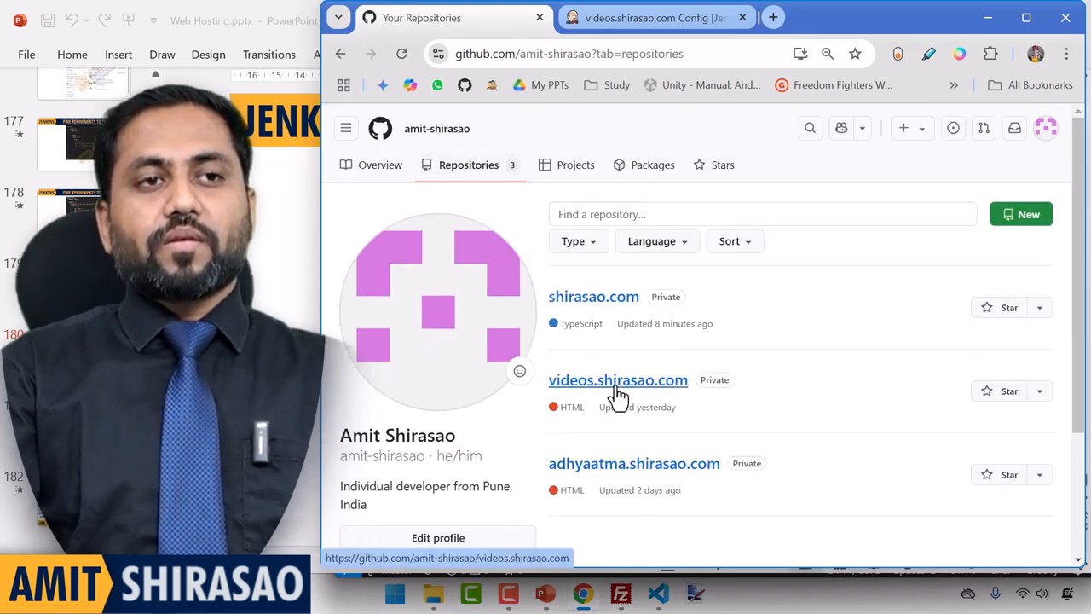
left_click(613, 380)
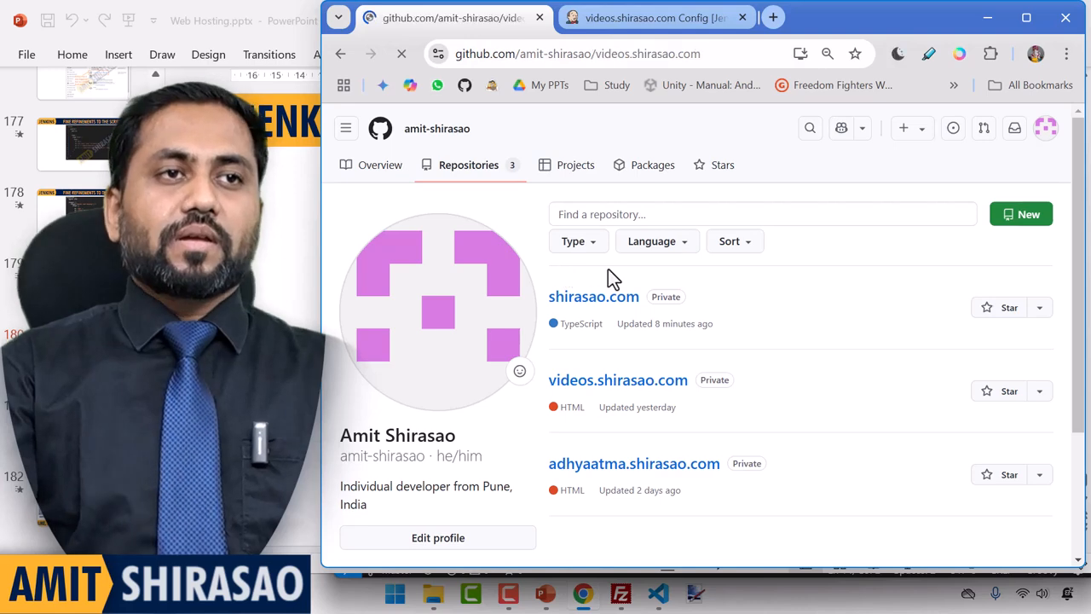
left_click(842, 269)
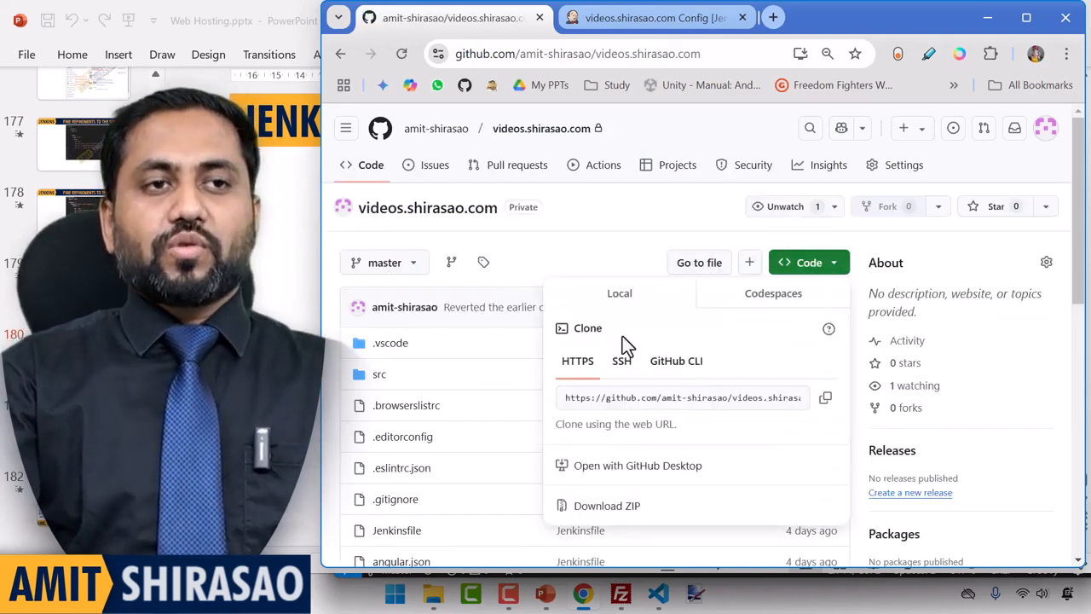
left_click(825, 397)
Switch back to the Jenkins job configuration, paste the copied clone URL as the repository URL and select the My Github PAT credentials
left_click(628, 19)
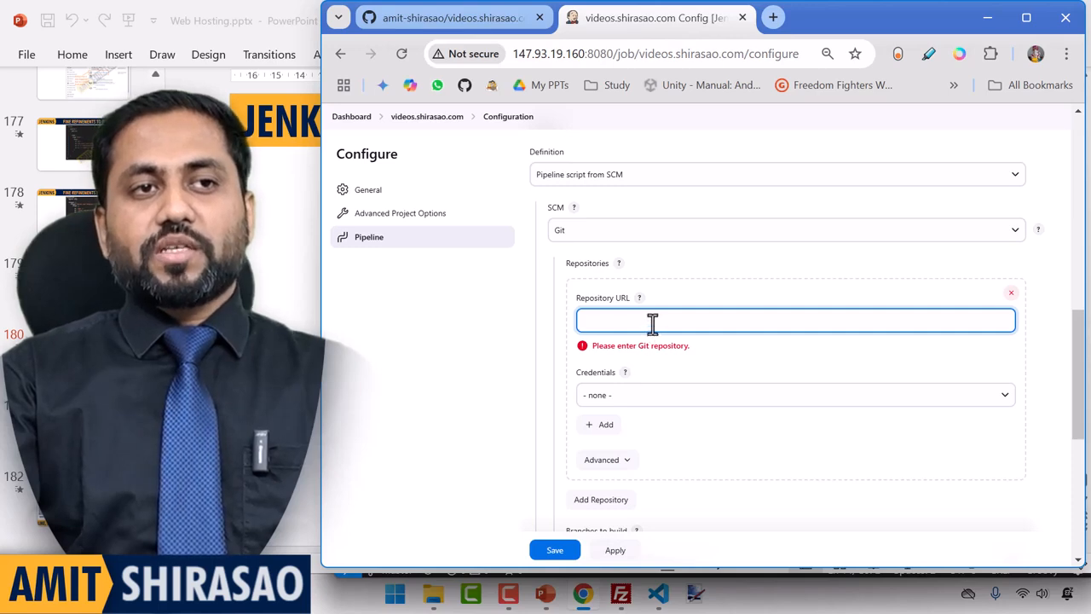
left_click(634, 401)
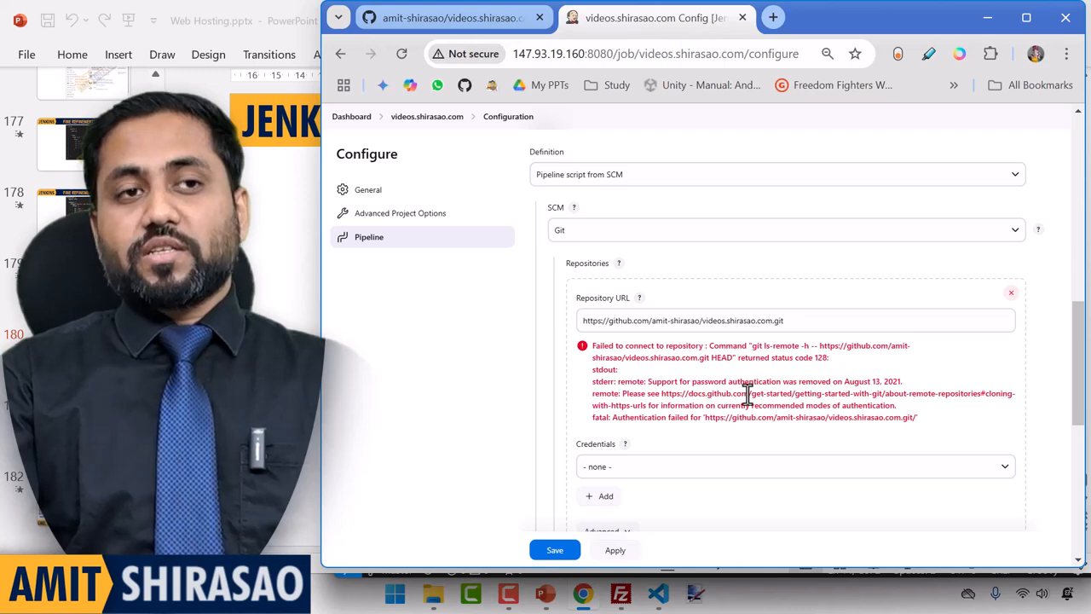
scroll(748, 394, "down", 1)
left_click(704, 385)
left_click(689, 423)
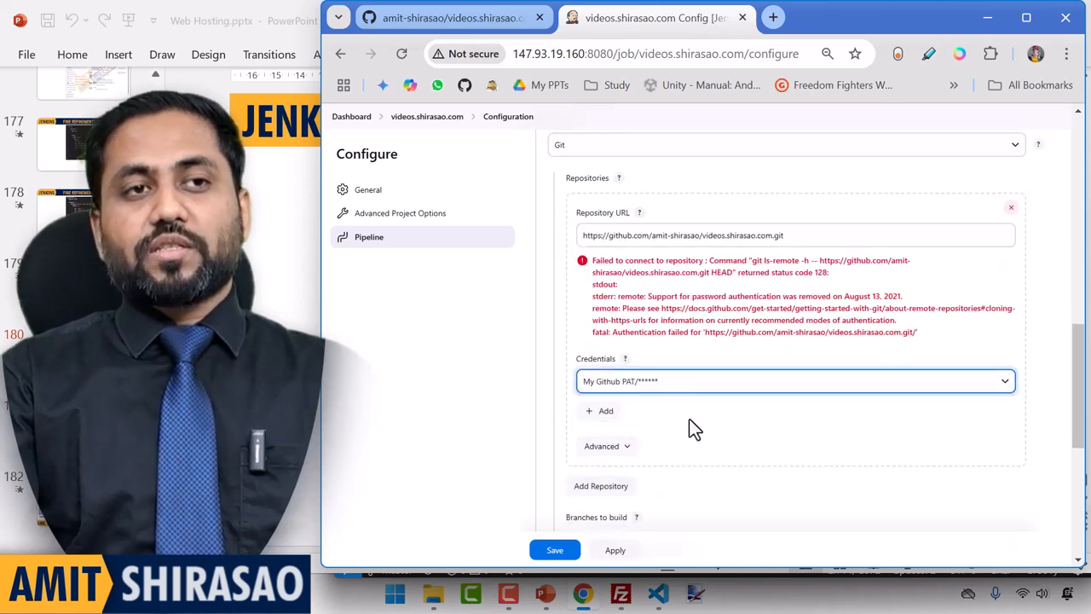
Keep the */master branch specifier, save the videos.shirasao.com job configuration and return to the Jenkins dashboard
scroll(498, 406, "down", 3)
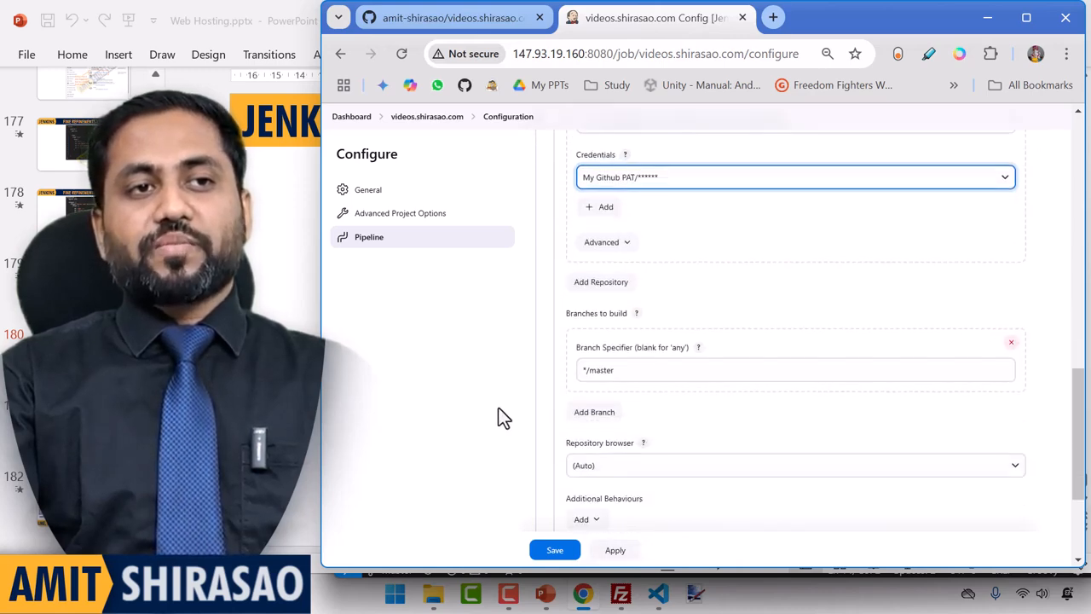
scroll(588, 375, "down", 1)
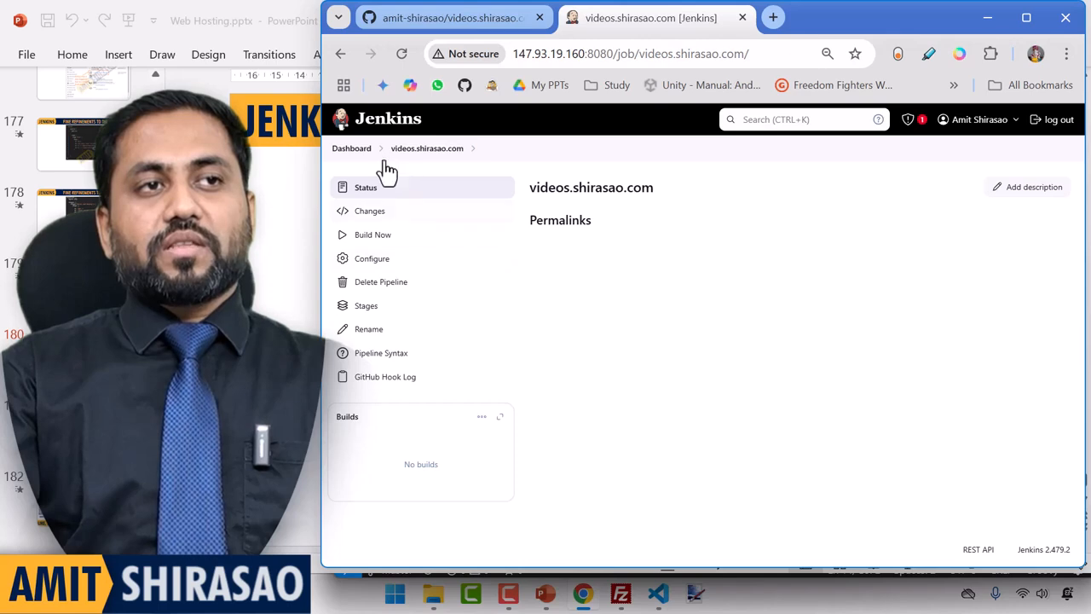
left_click(357, 151)
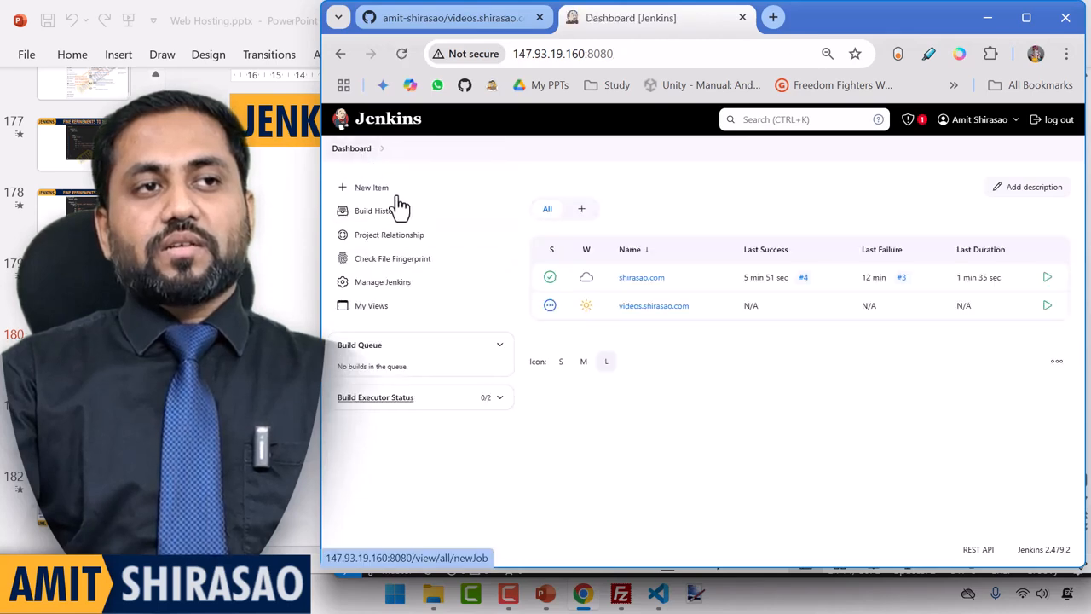
Create a new Jenkins item of type Pipeline named adhyaatma.shirasao.com
left_click(373, 188)
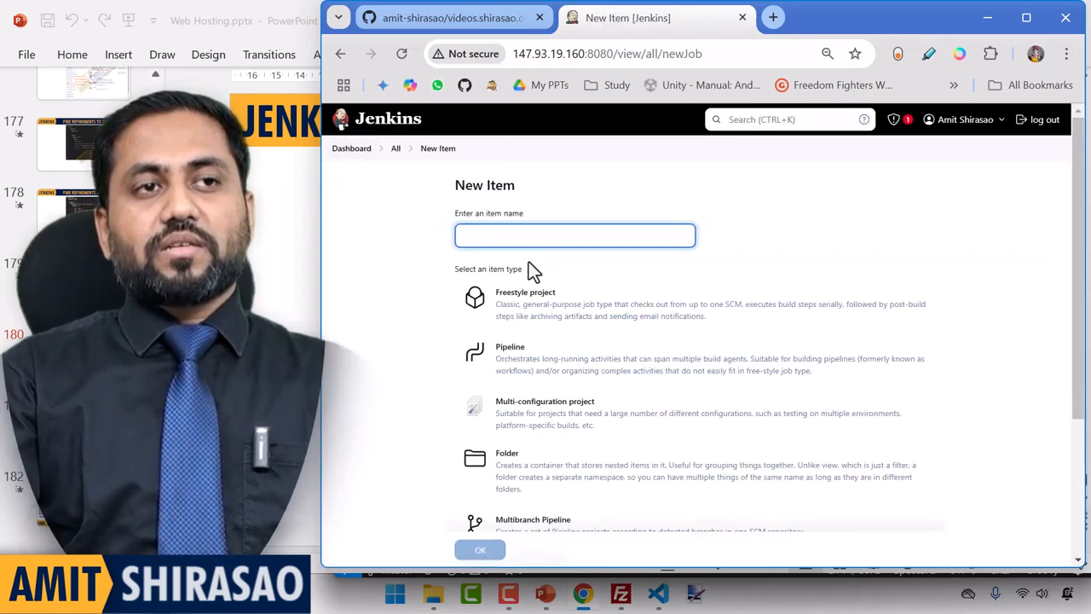
left_click(535, 236)
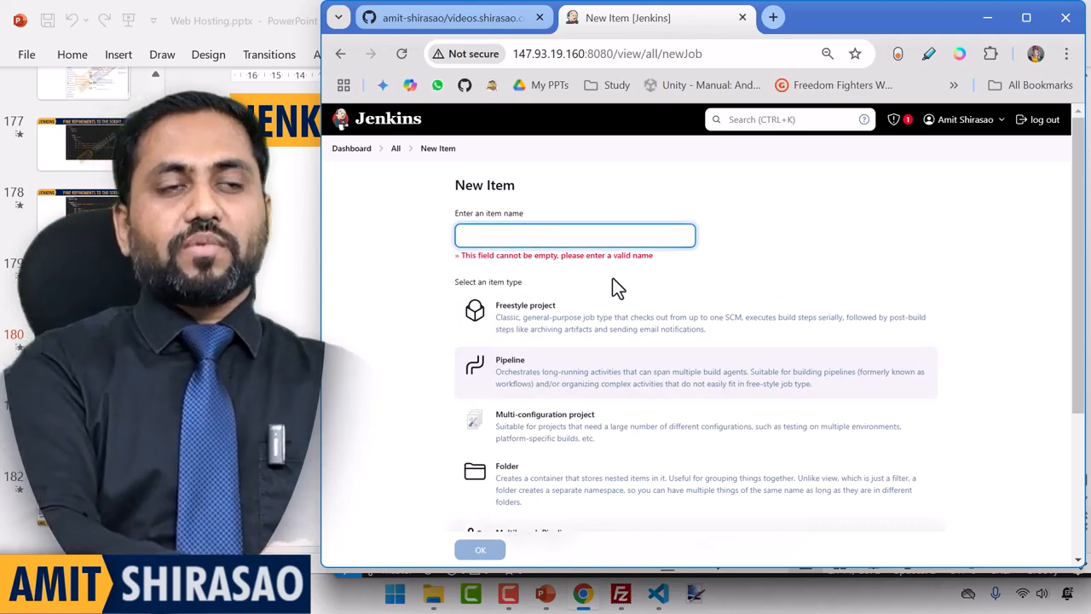
type("adhyaatma.shirasa")
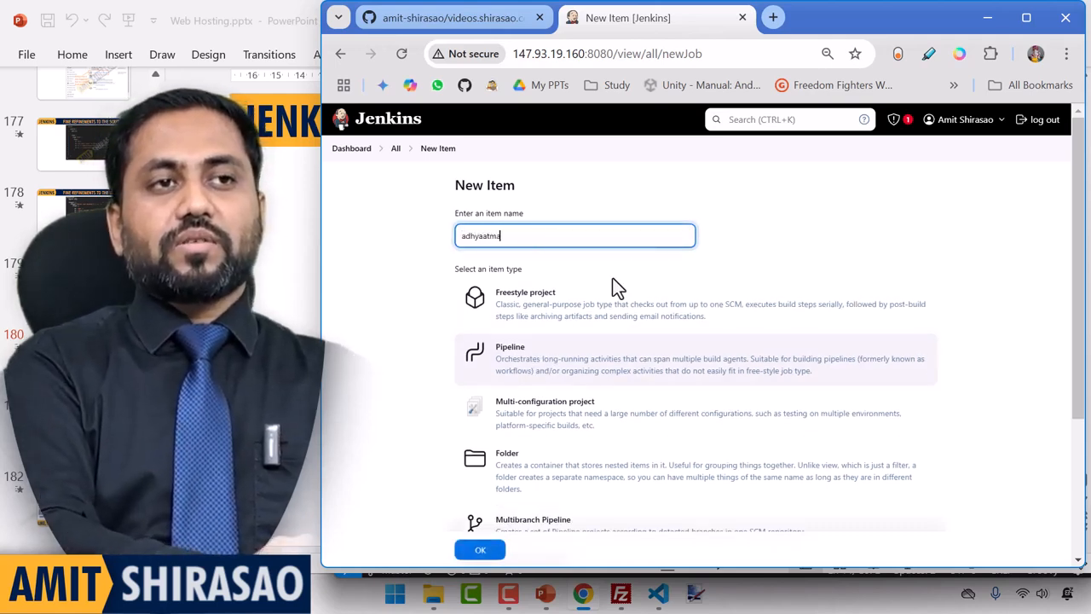
type(".com")
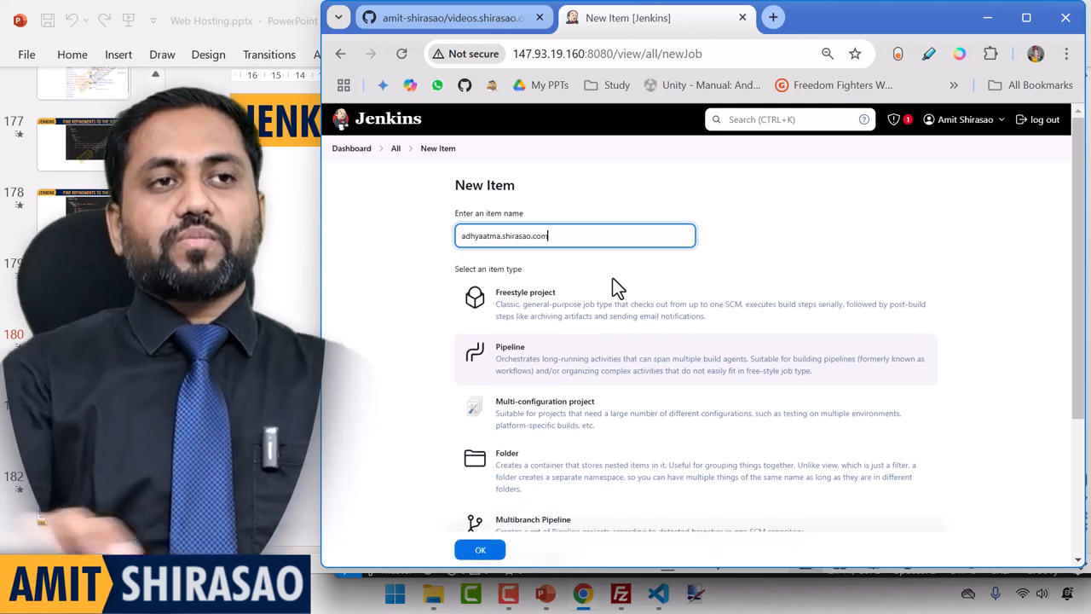
key("ctrl+plus")
key("ctrl+plus")
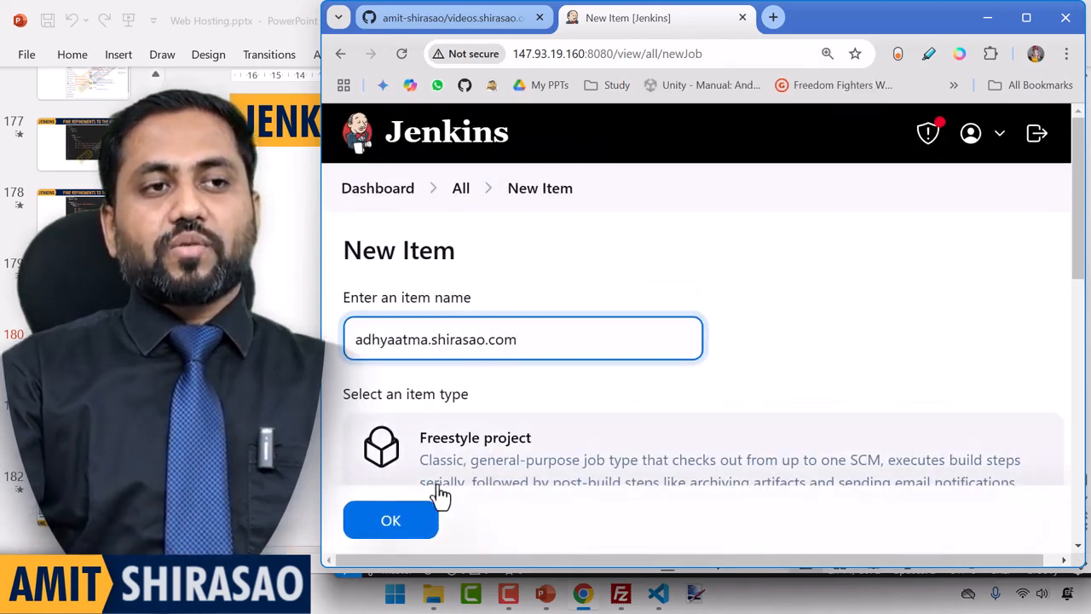
scroll(568, 409, "down", 2)
scroll(562, 418, "down", 2)
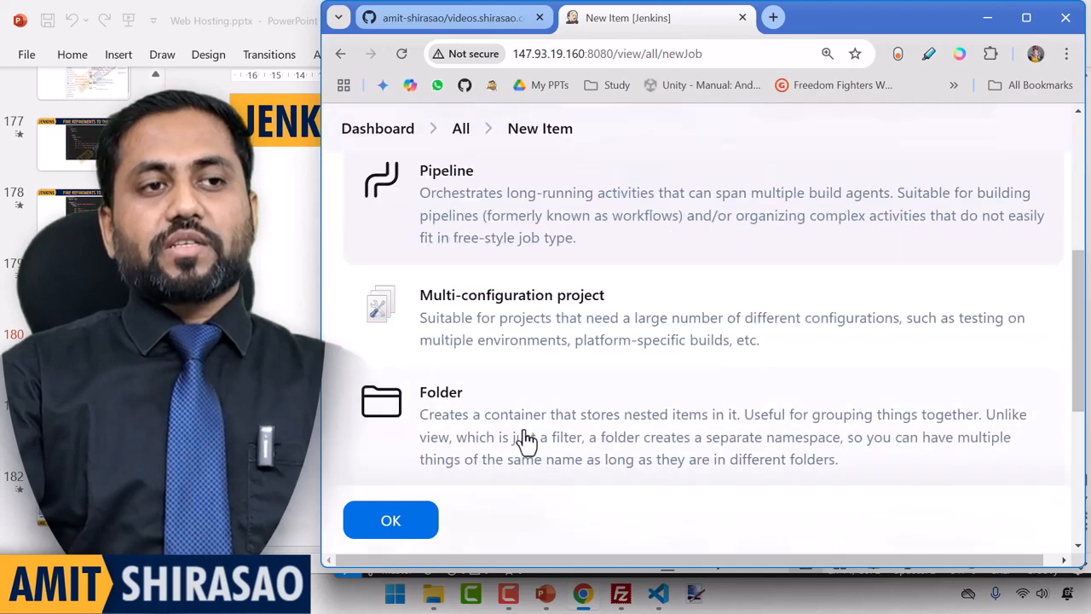
key("ctrl+minus")
key("ctrl+minus")
key("ctrl+minus")
key("ctrl+minus")
key("ctrl+minus")
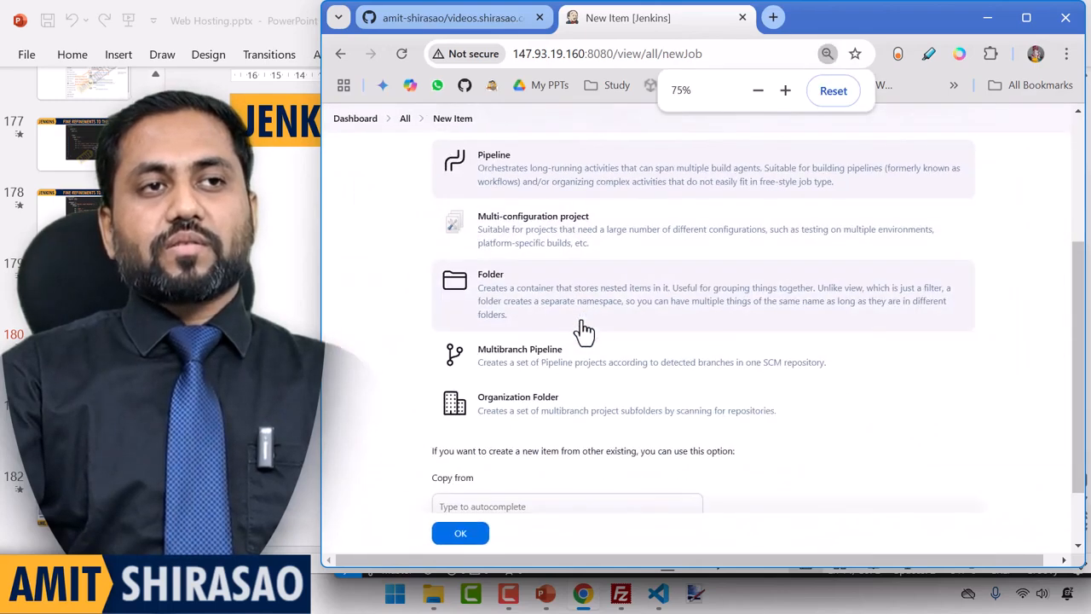
scroll(531, 397, "up", 2)
left_click(457, 532)
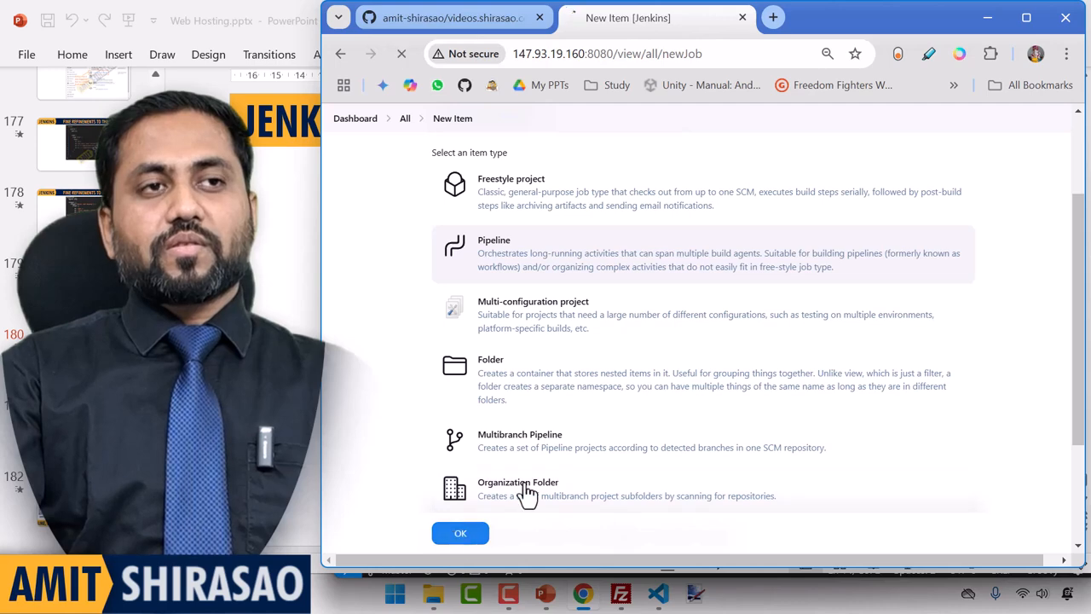
scroll(641, 394, "down", 5)
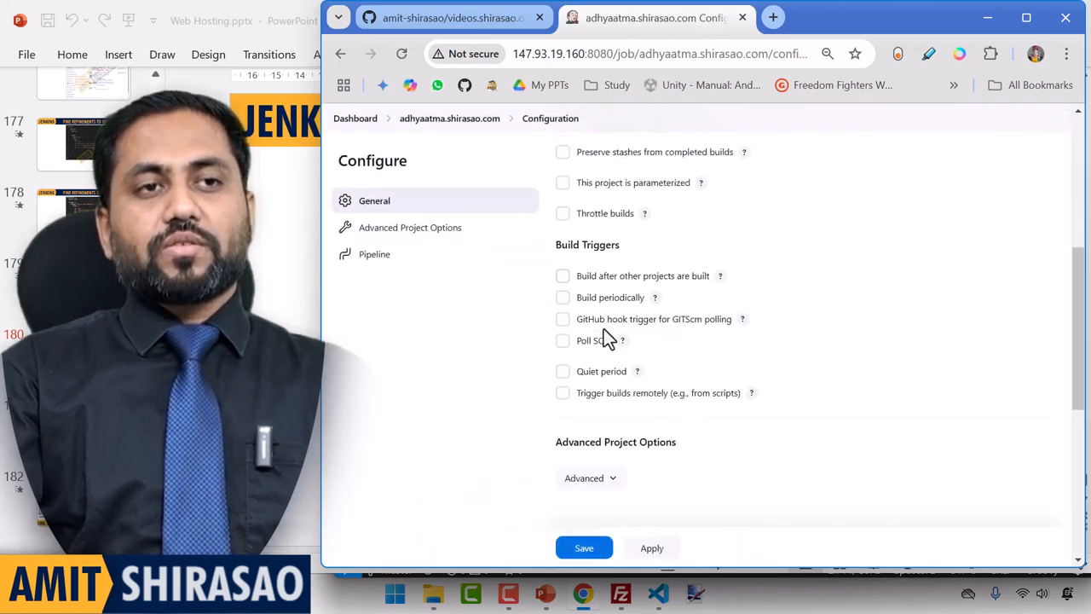
Define the adhyaatma.shirasao.com job's pipeline as Pipeline script from SCM with Git as the SCM
scroll(750, 417, "down", 5)
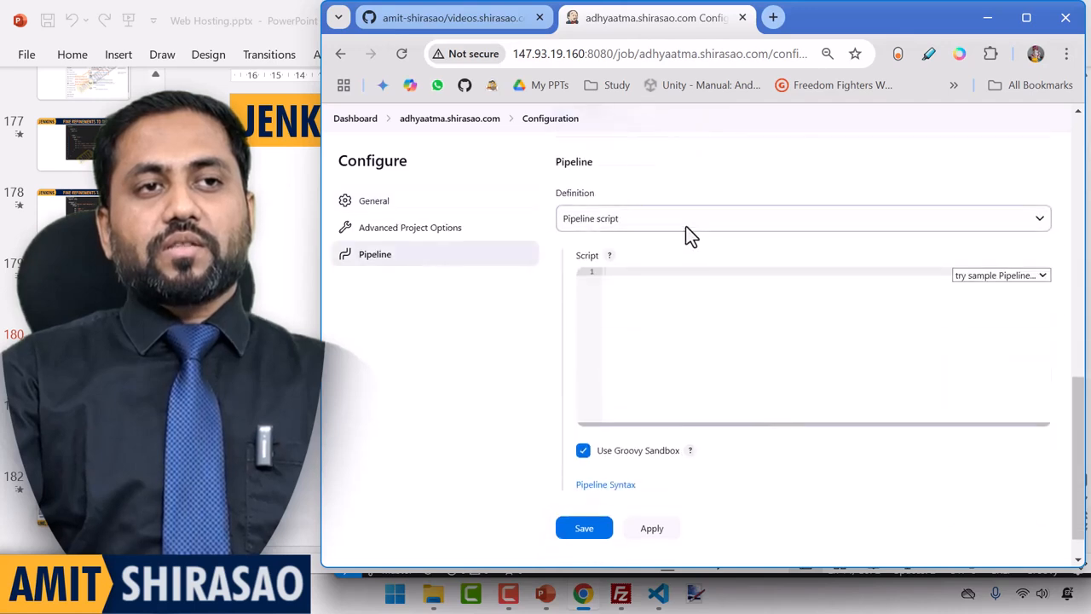
left_click(684, 224)
left_click(678, 264)
left_click(642, 323)
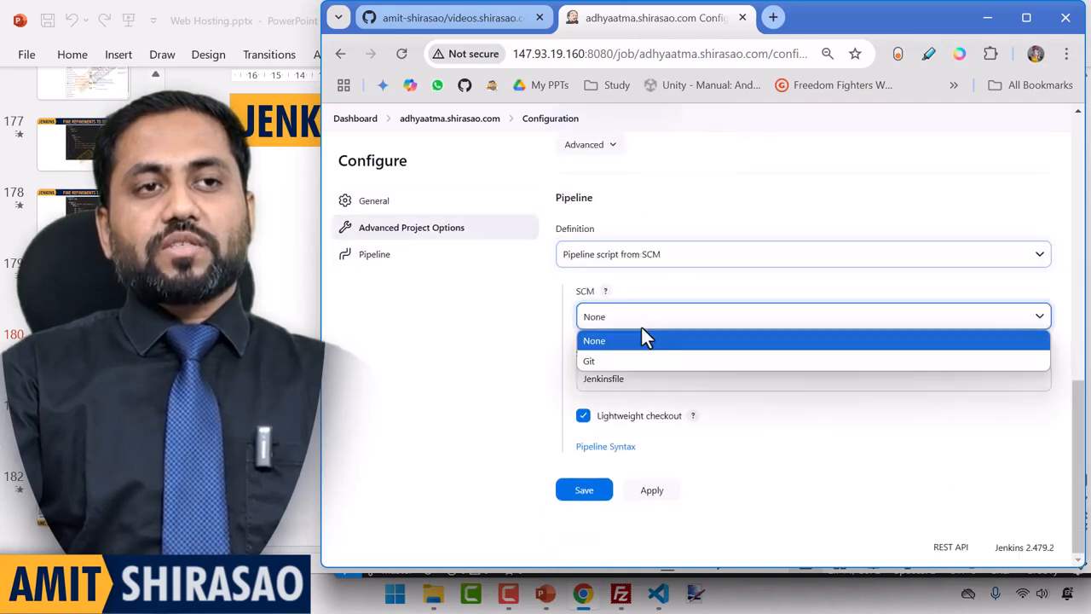
left_click(639, 364)
left_click(655, 412)
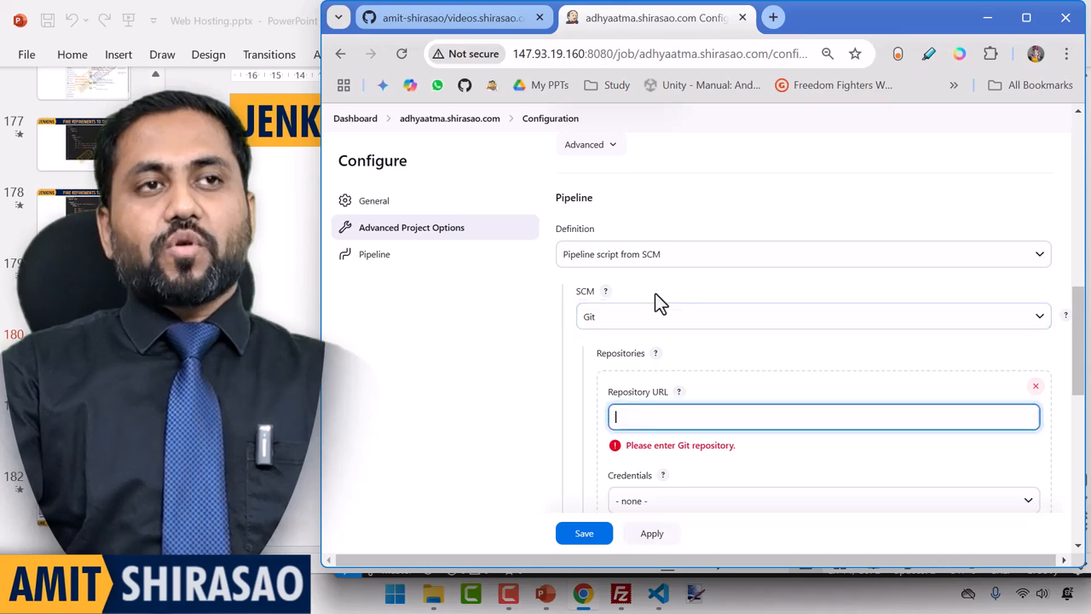
Switch to GitHub, open the adhyaatma.shirasao.com repository and copy its HTTPS clone URL
left_click(445, 19)
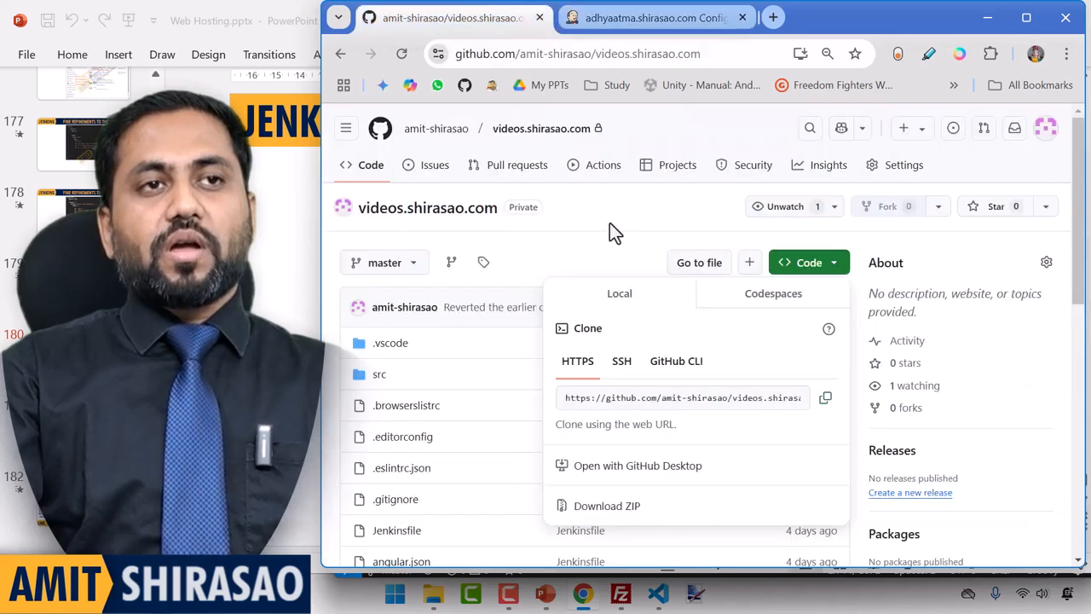
left_click(345, 128)
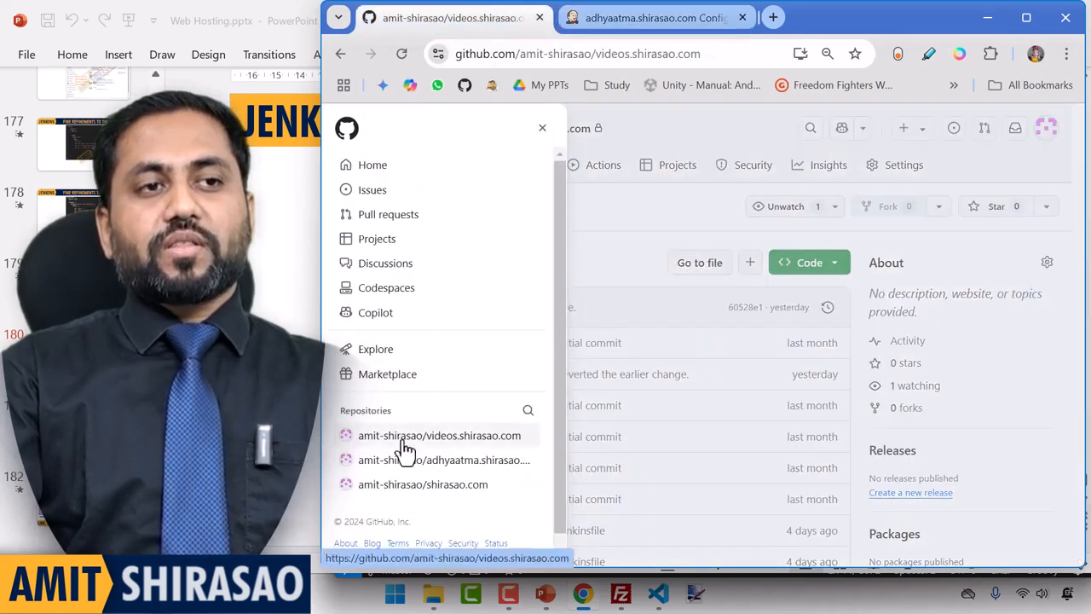
left_click(407, 460)
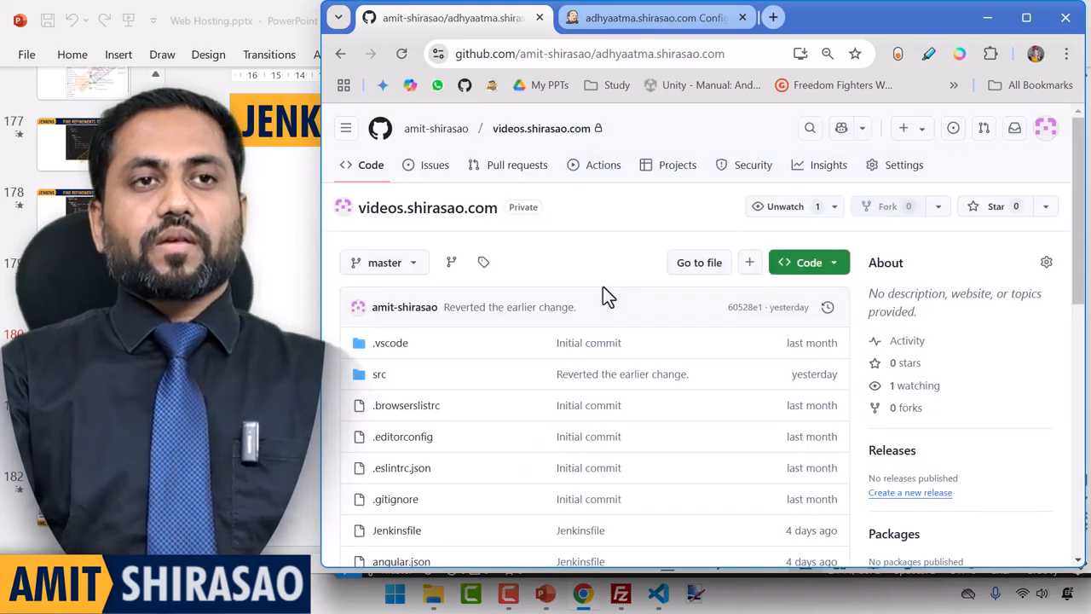
left_click(829, 273)
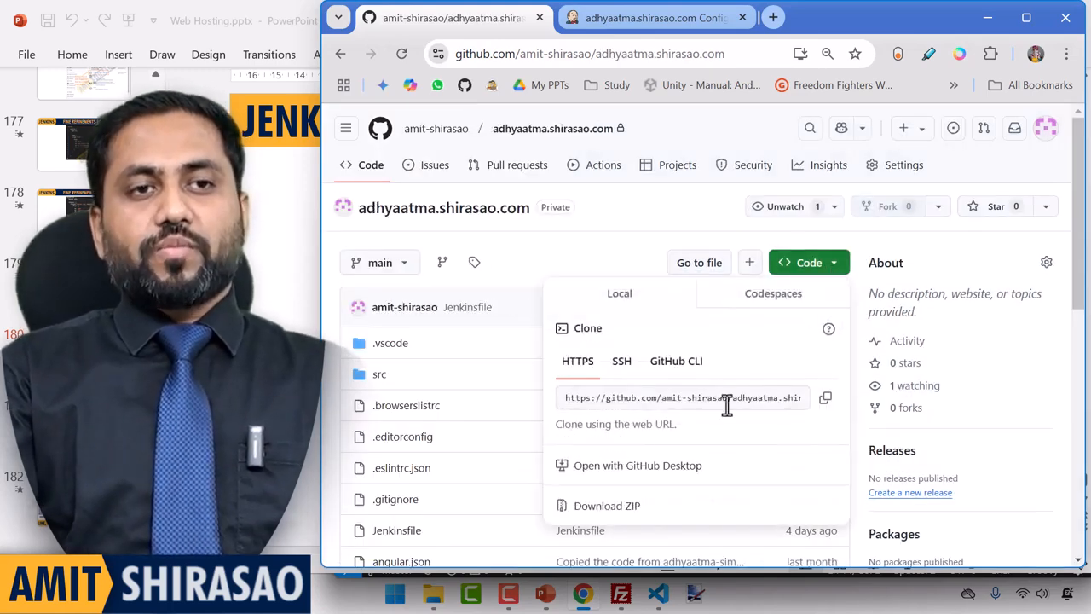
left_click(825, 398)
Return to the Jenkins job configuration and paste the copied clone URL as the repository URL
key("alt+Tab")
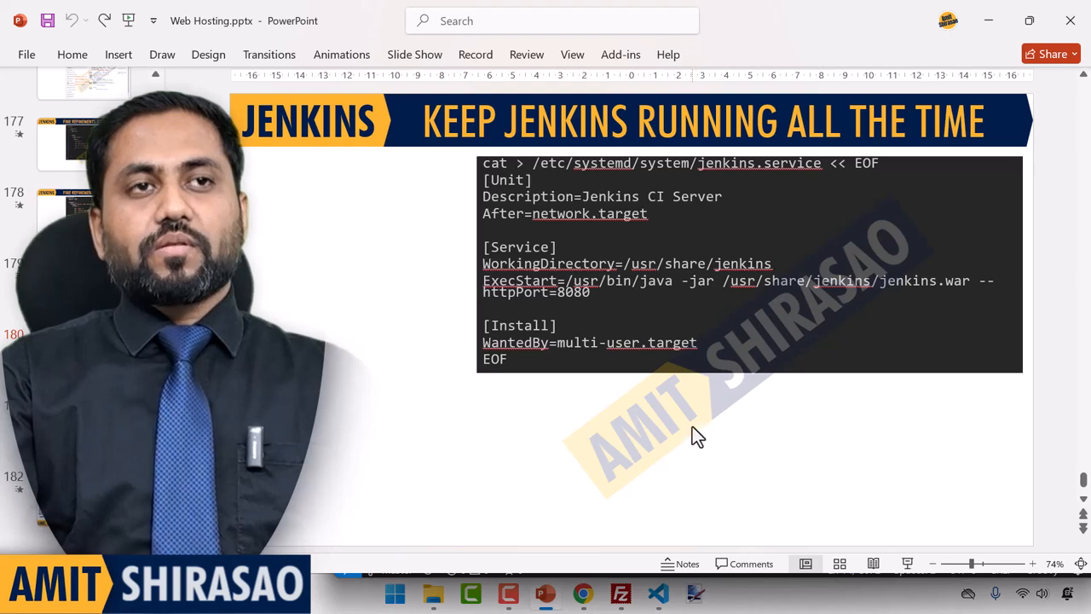
key("alt+Tab")
left_click(658, 19)
left_click(677, 416)
key("ctrl+v")
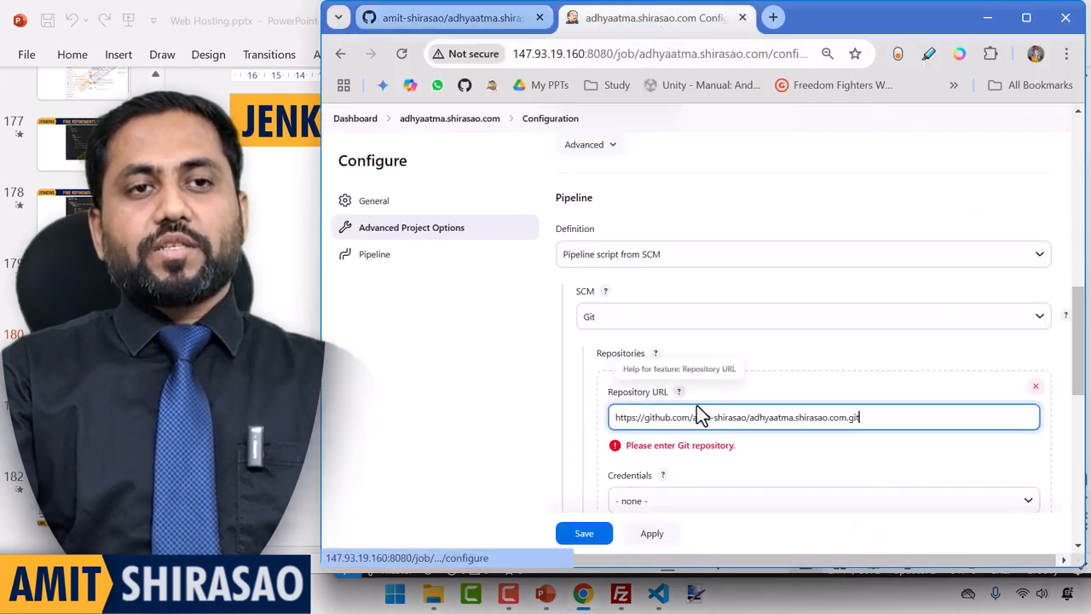
scroll(836, 433, "down", 2)
key("Tab")
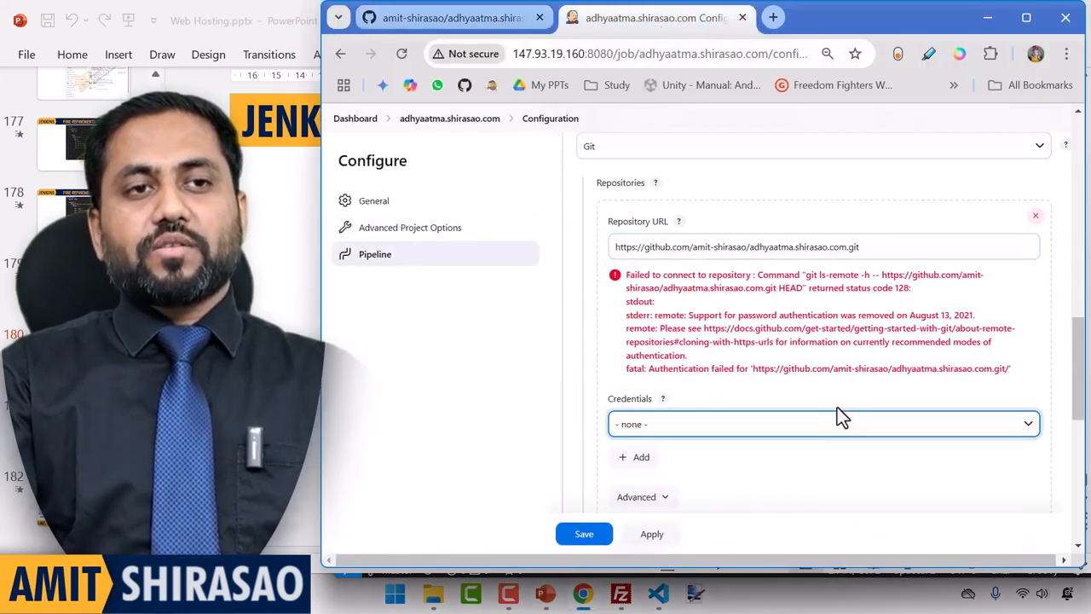
Select the My Github PAT credentials for the repository and save the adhyaatma.shirasao.com job configuration
left_click(755, 430)
left_click(748, 465)
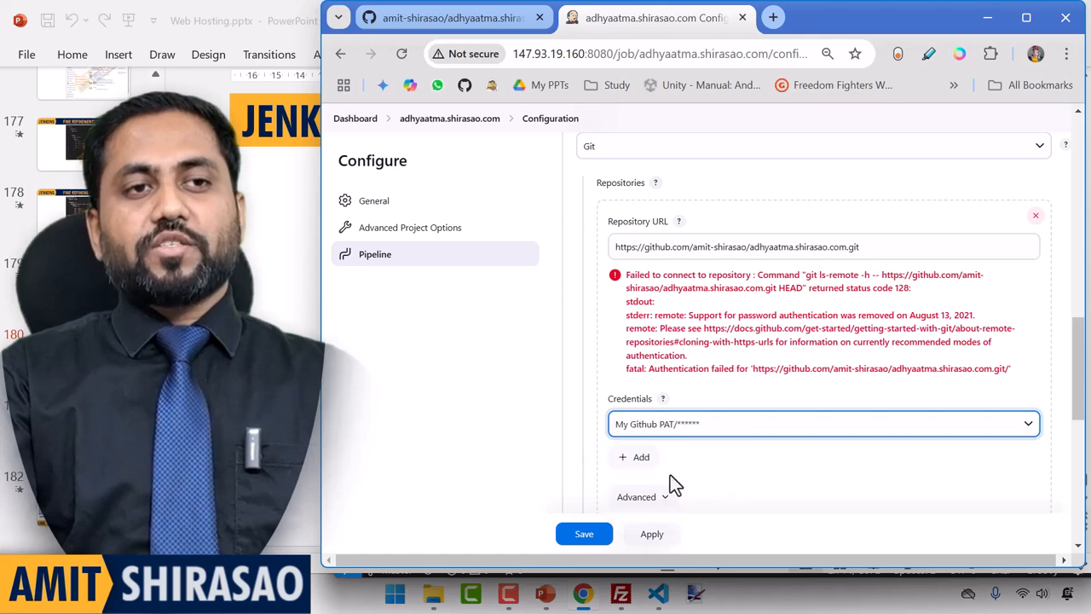
scroll(670, 474, "down", 2)
left_click(594, 535)
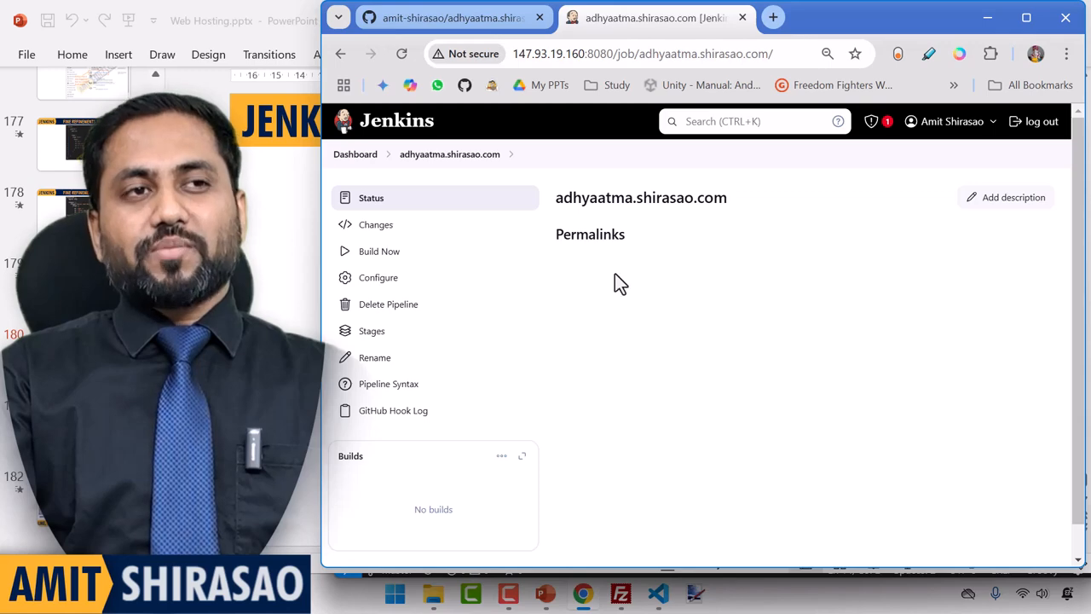
Reopen the adhyaatma.shirasao.com job configuration, check its credentials, branch specifier and script path, and save it again
left_click(377, 280)
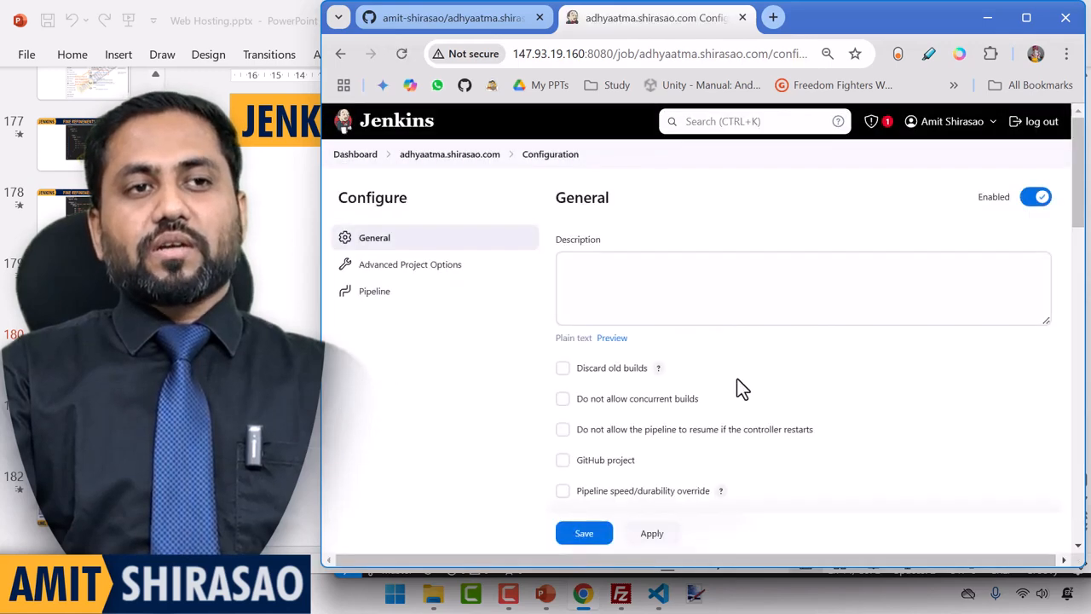
scroll(738, 384, "down", 15)
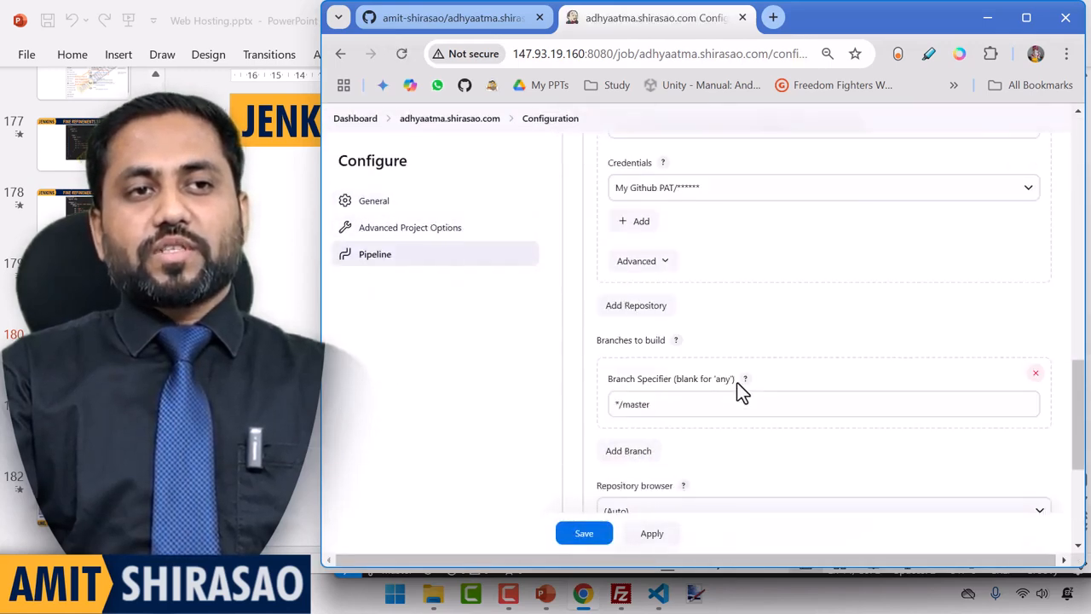
scroll(736, 381, "down", 2)
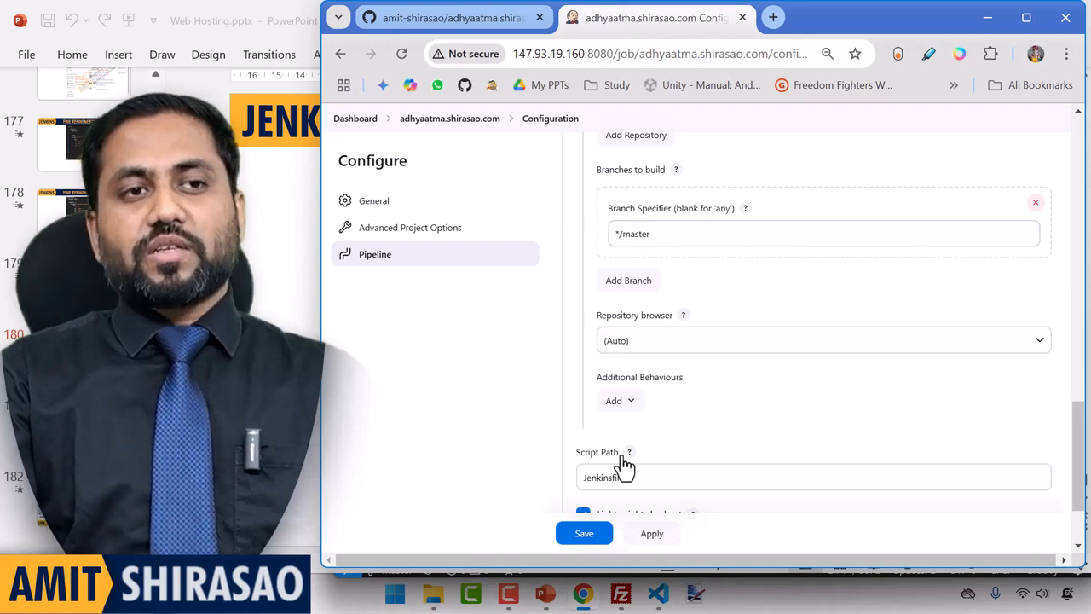
scroll(660, 478, "down", 2)
left_click(588, 479)
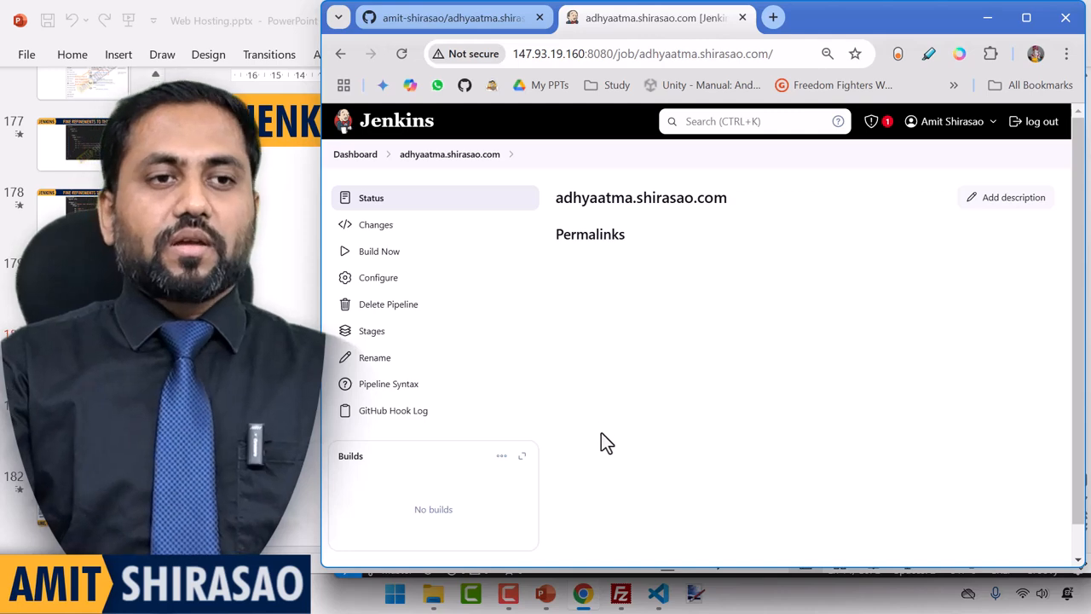
Log out of Jenkins and close its browser tab
mouse_move(658, 592)
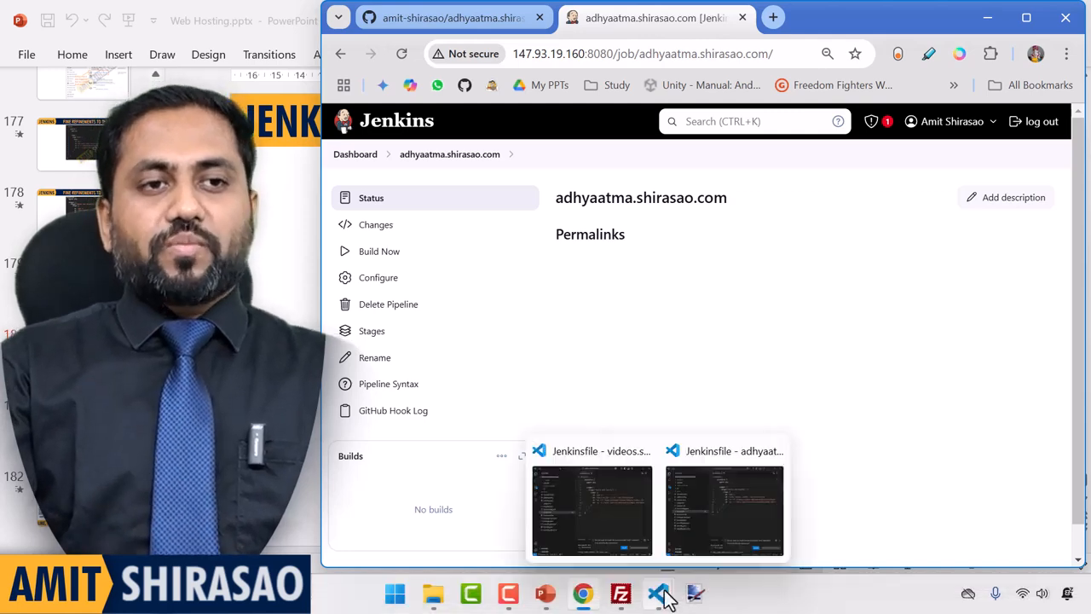
left_click(645, 543)
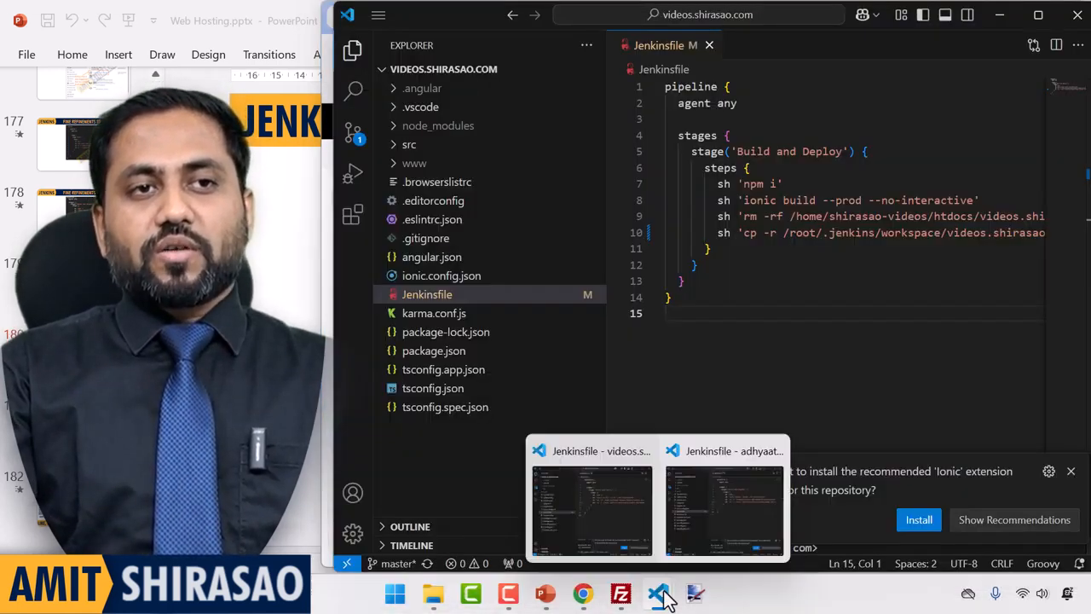
key("alt+Tab")
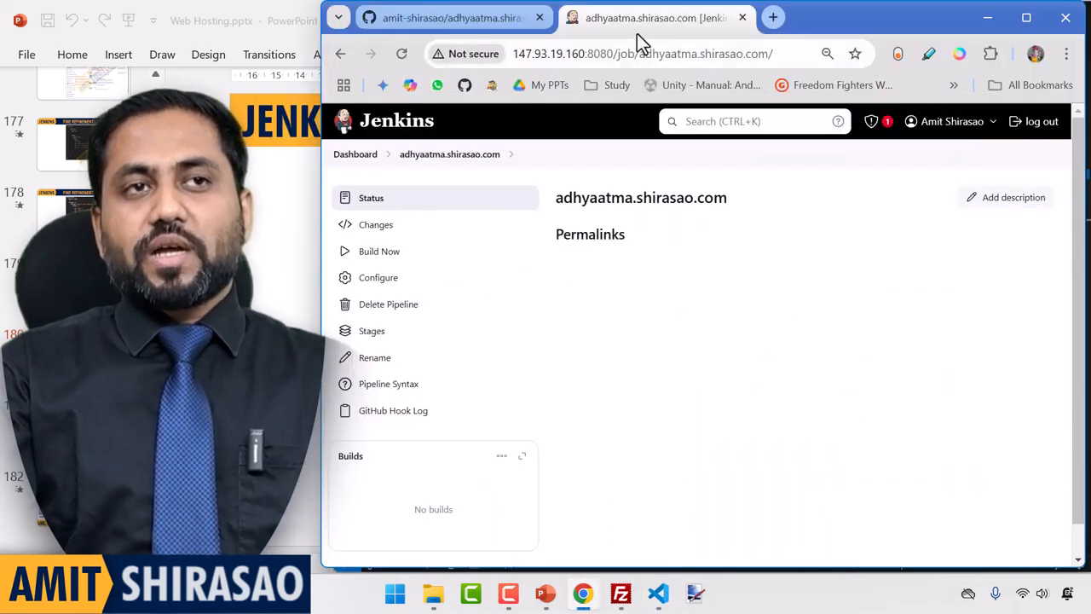
left_click(1033, 122)
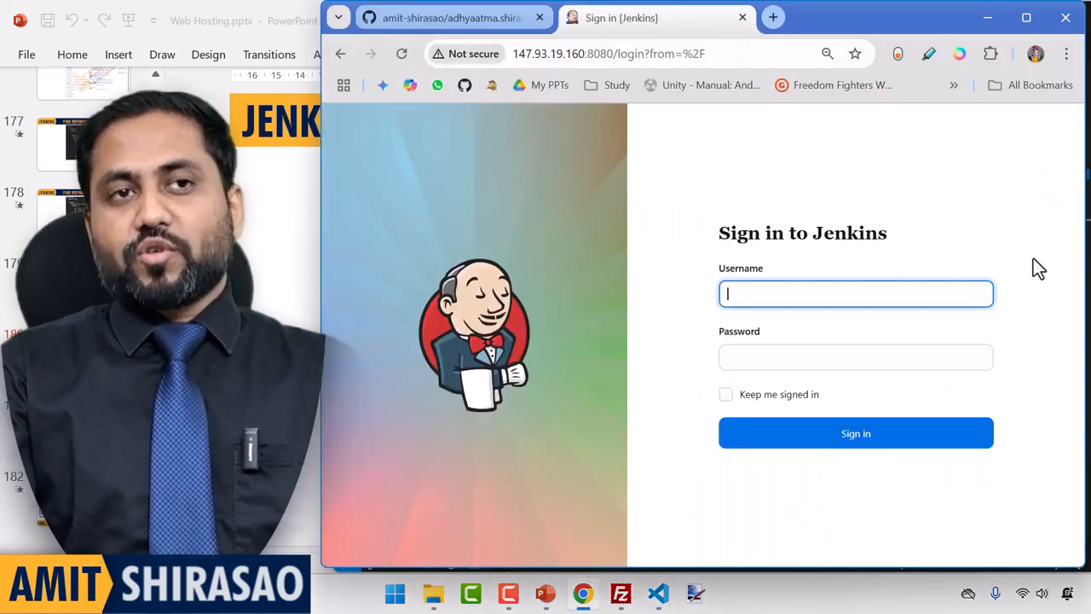
middle_click(647, 23)
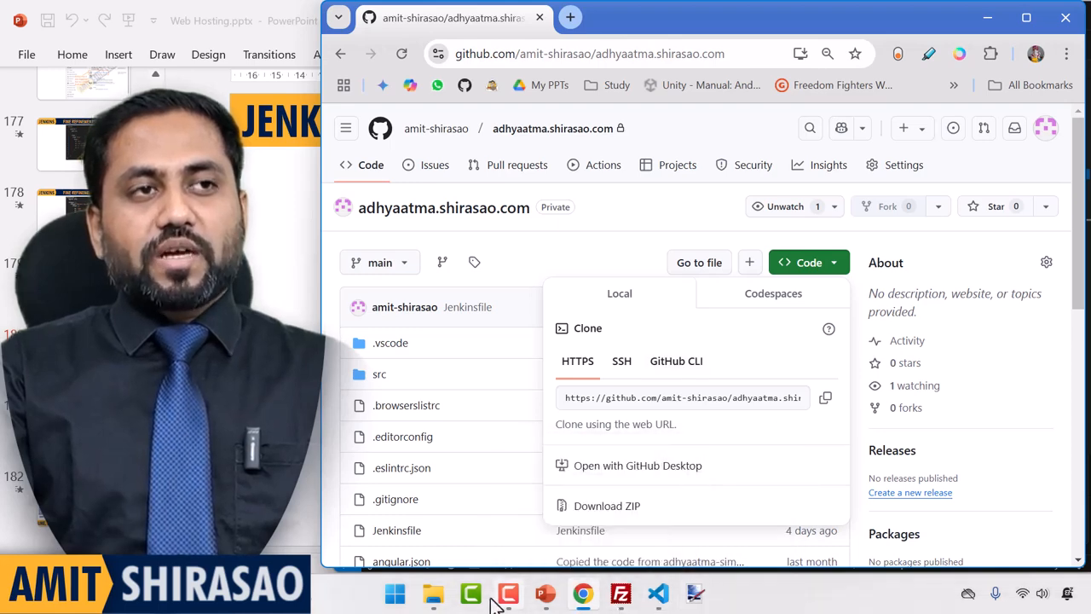
Switch to the PowerPoint presentation and examine the slide with the systemctl commands that enable and start jenkins.service
key("alt+Tab")
key("alt+Tab")
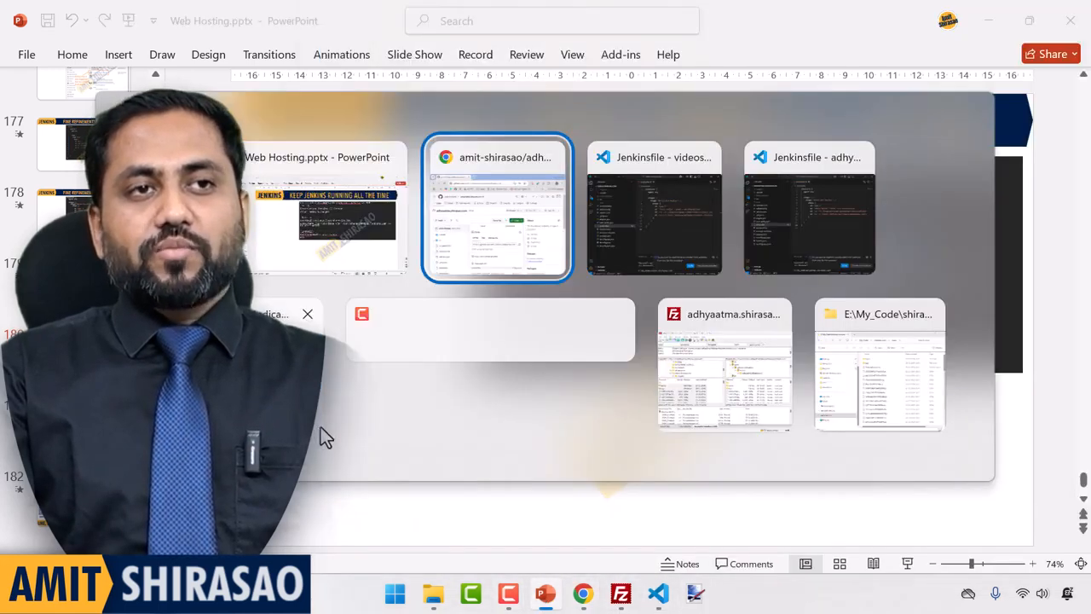
key("alt+shift+Tab")
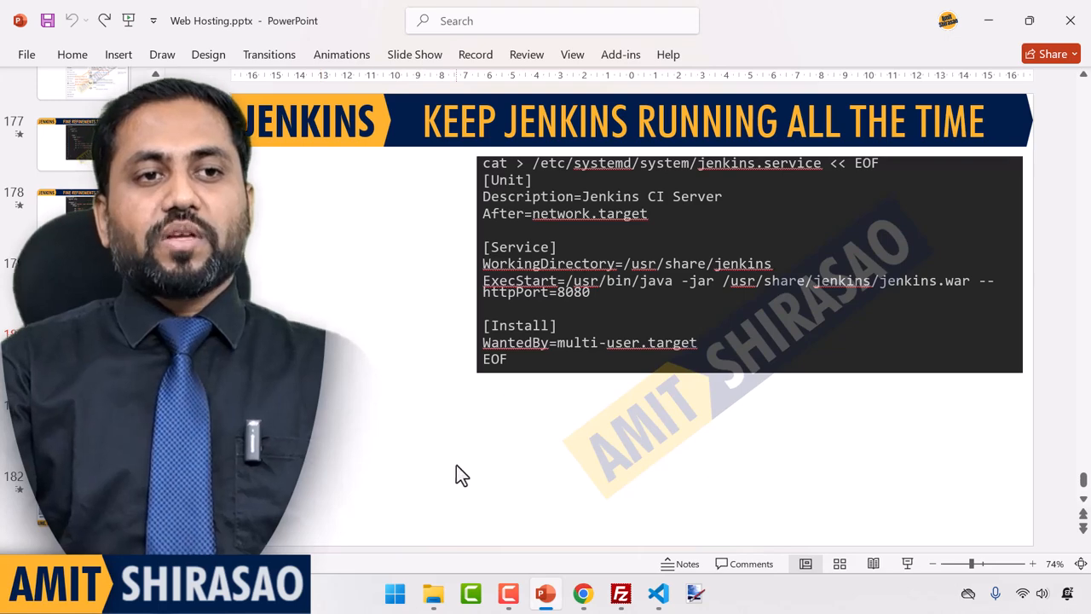
left_click(662, 593)
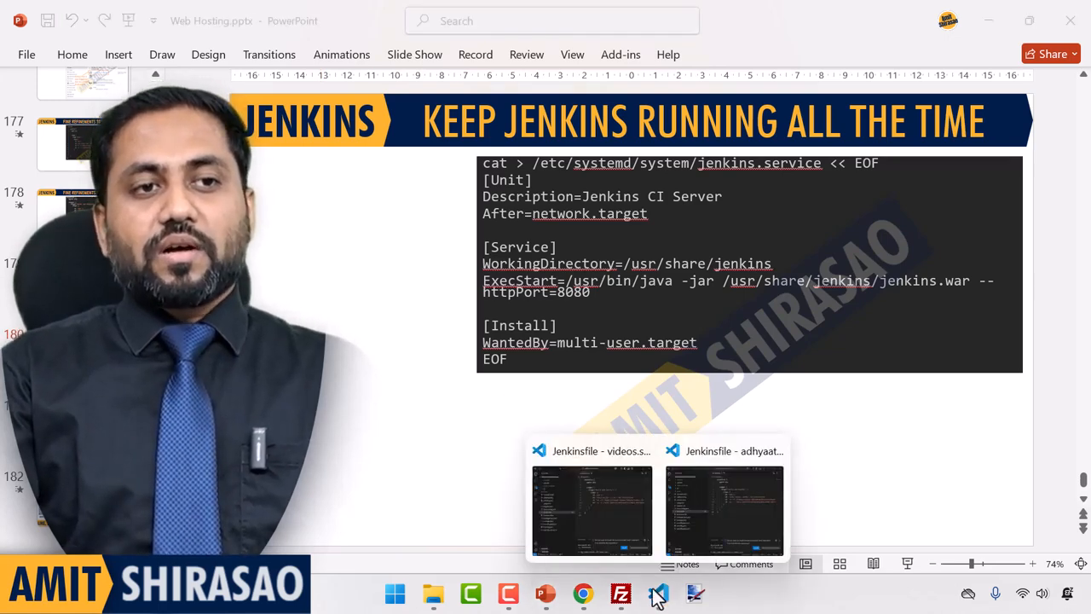
left_click(595, 589)
left_click(595, 590)
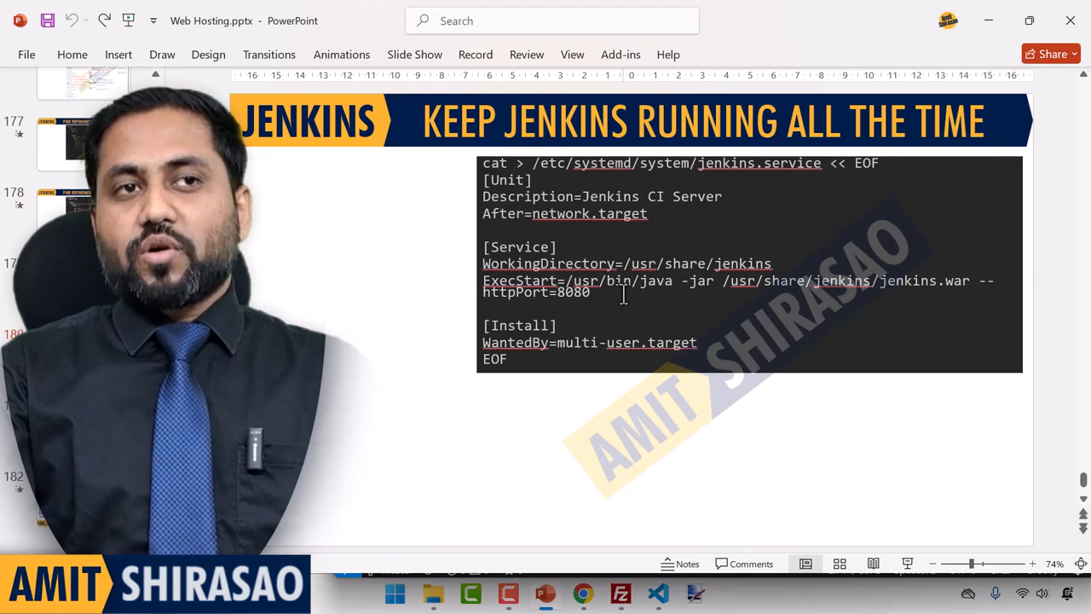
key("Page_Down")
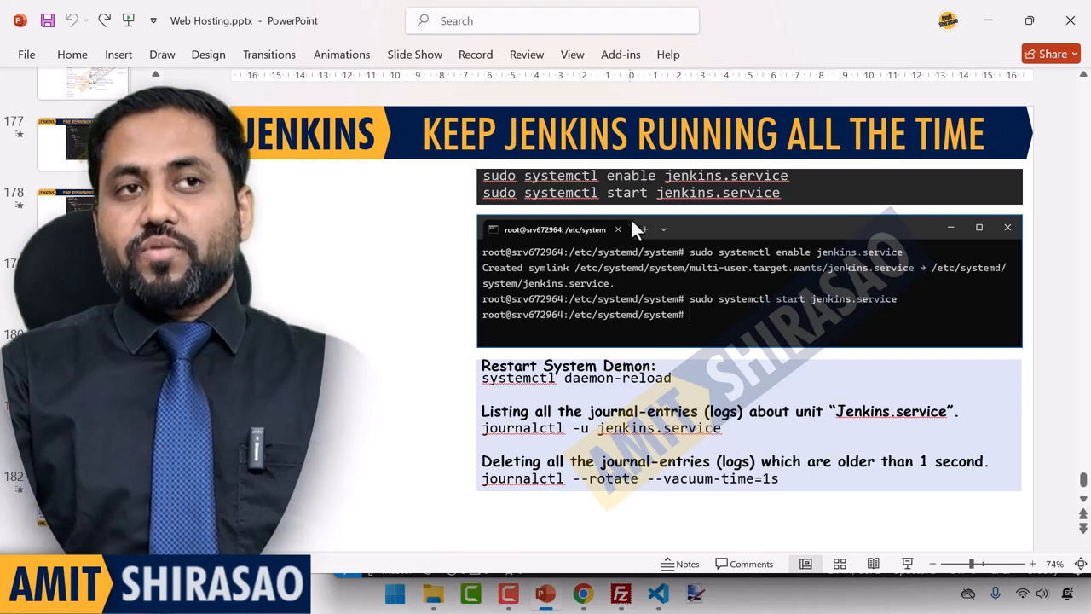
double_click(647, 174)
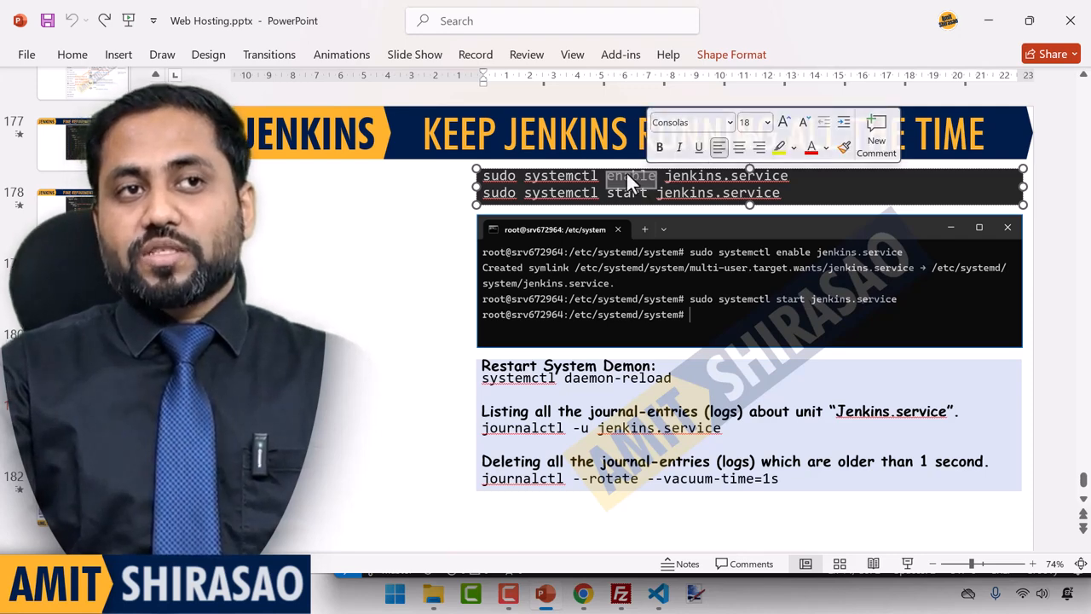
left_click(626, 175)
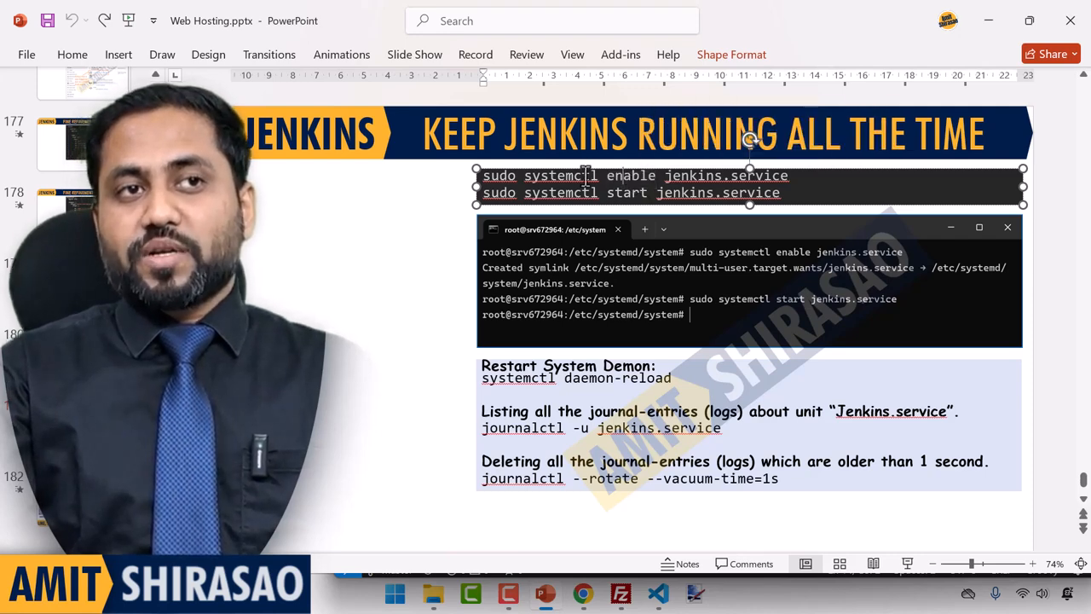
left_click(403, 246)
left_click(638, 181)
left_click(441, 321)
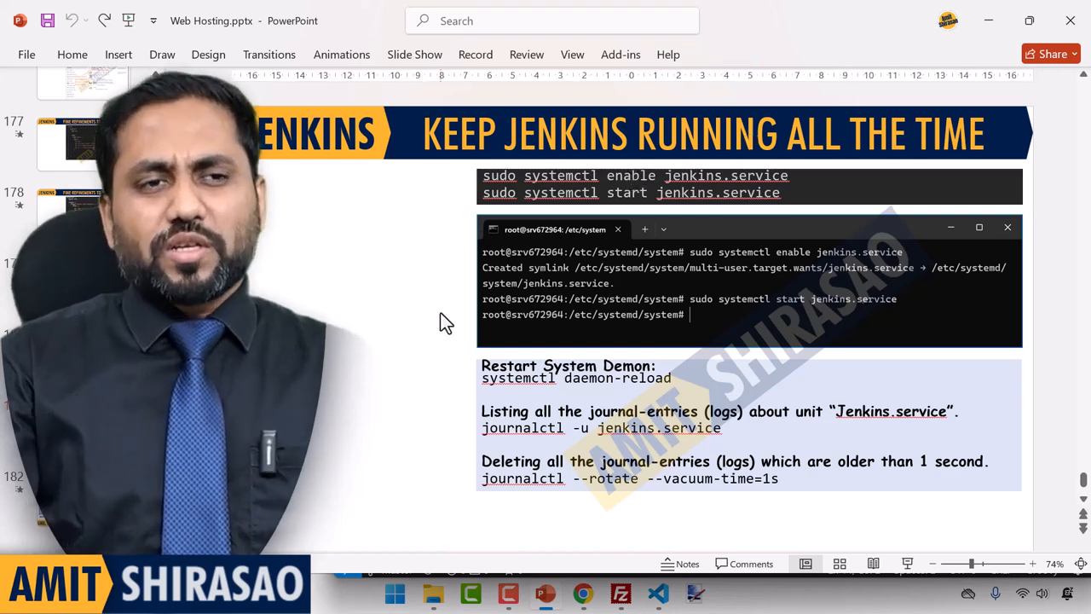
Switch back to Chrome and close the browser window showing the adhyaatma.shirasao.com repository
key("alt+Tab")
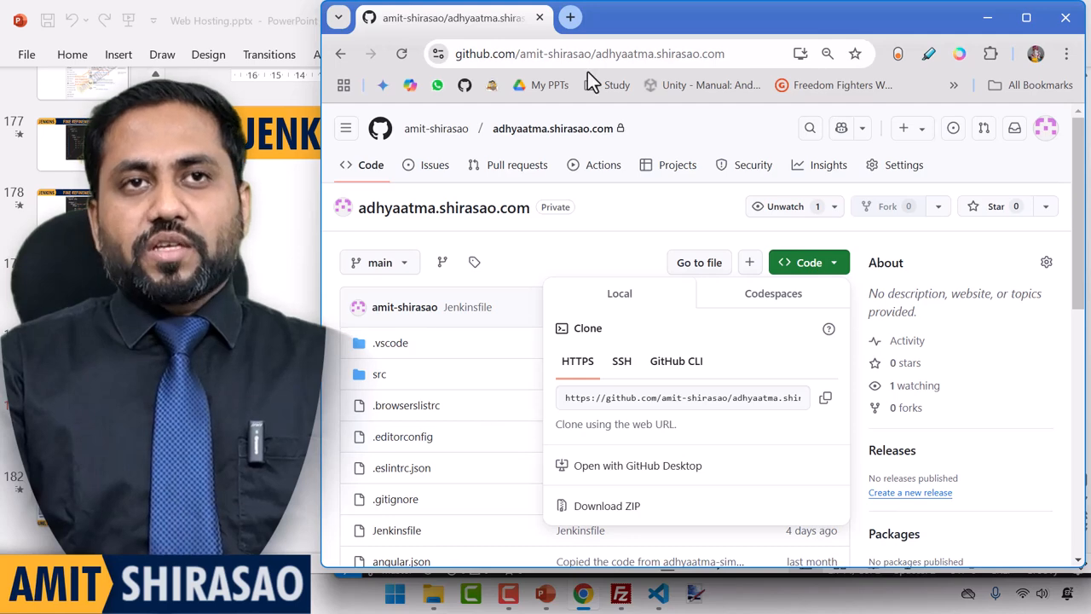
left_click(1065, 17)
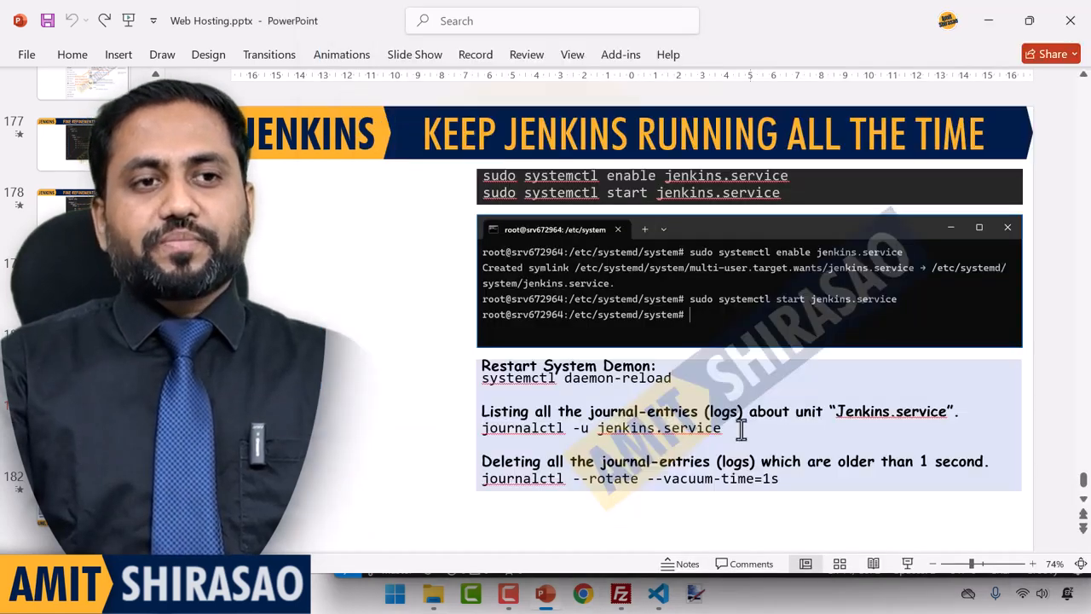
Switch to the videos.shirasao.com project in VS Code, open landing-page.html and place the cursor after "creator" on line 3
mouse_move(657, 597)
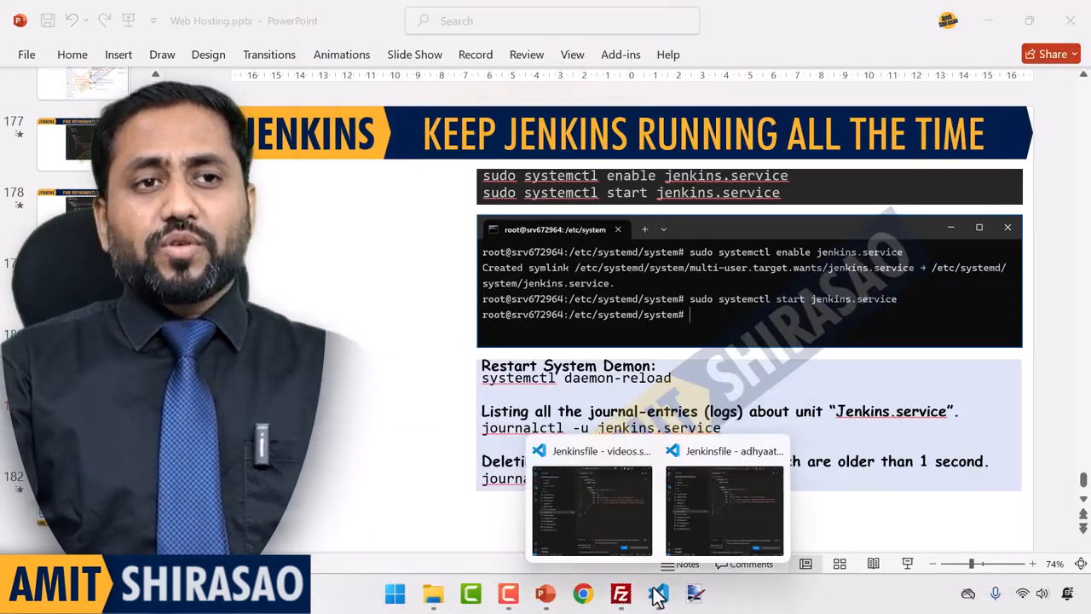
left_click(625, 515)
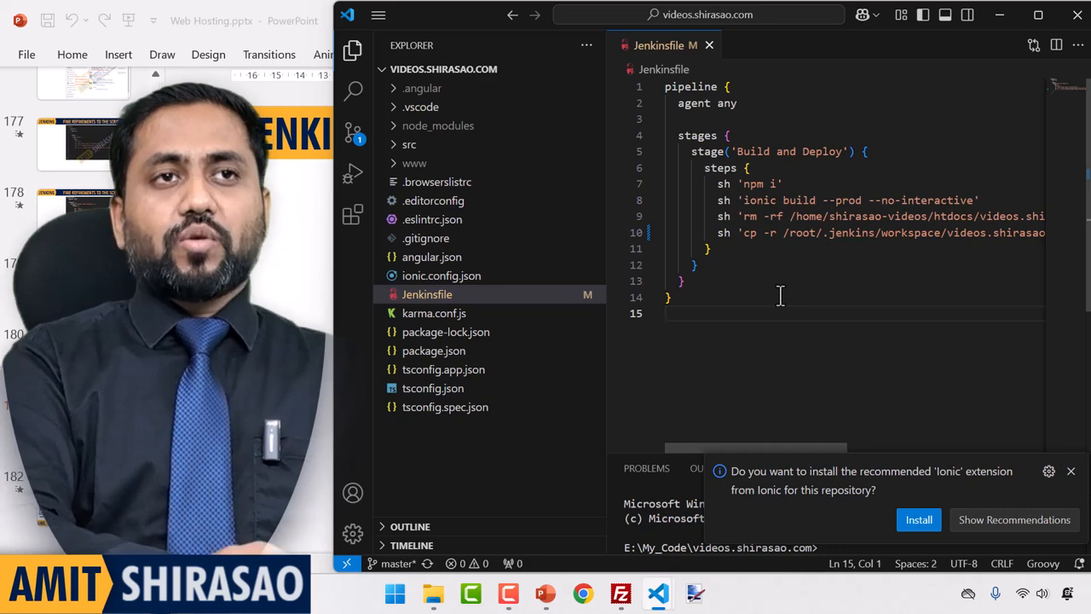
key("ctrl+p")
type("land")
key("Return")
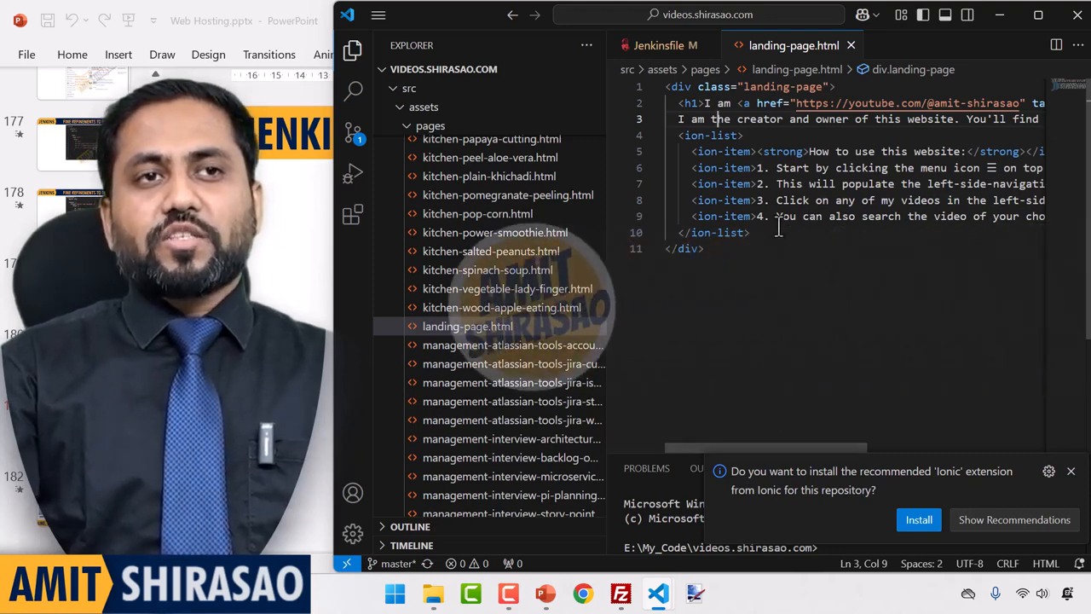
left_click(782, 119)
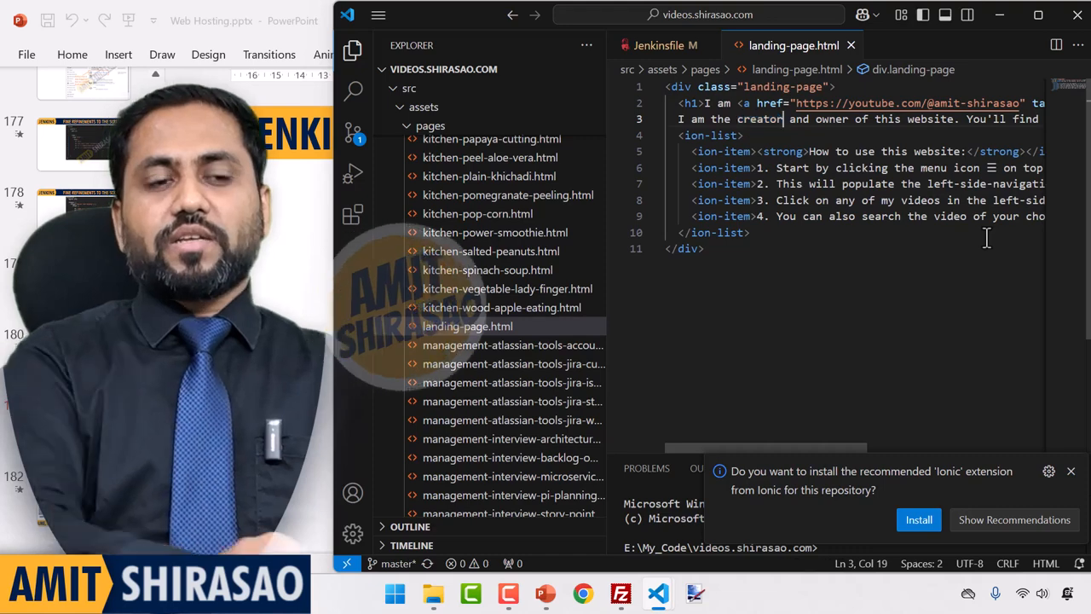
Insert "(builder)" after "creator" on line 3 of landing-page.html and save the file
type("(builder")
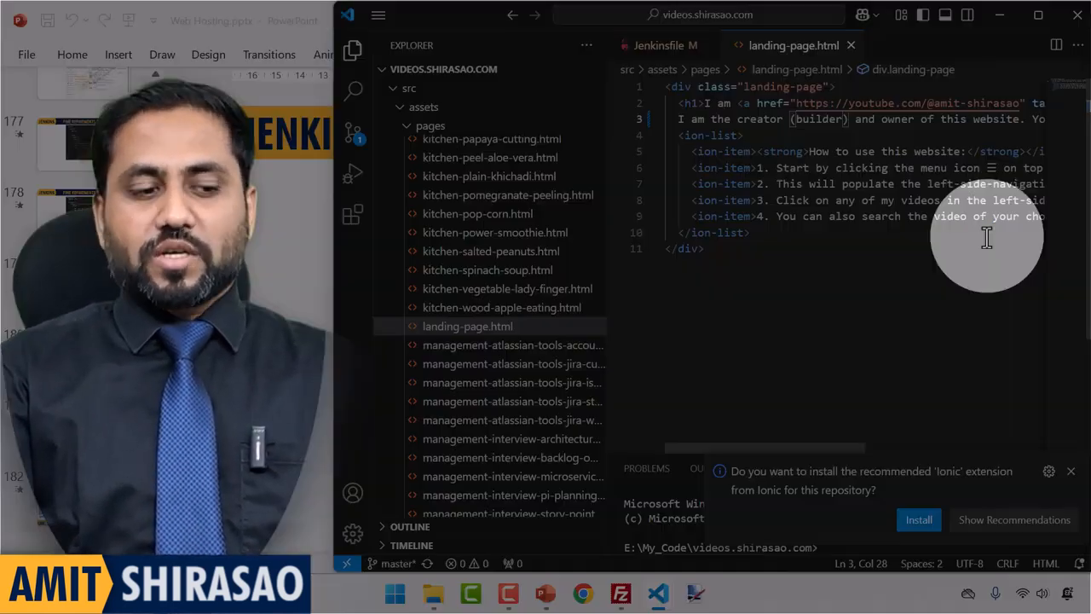
left_click(819, 268)
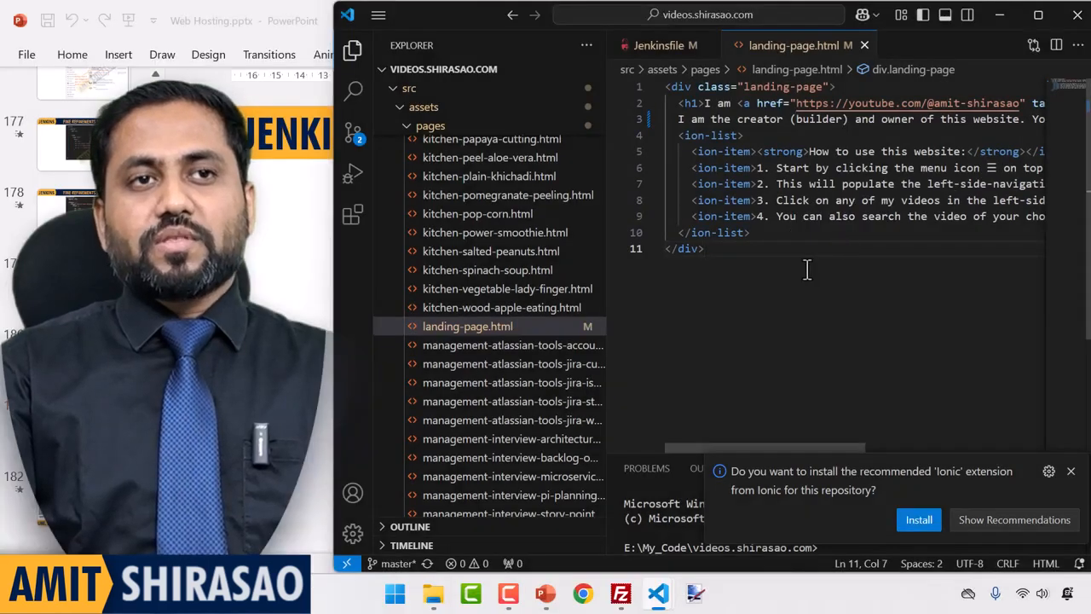
Commit the videos.shirasao.com changes with the message "[Jenkins] final test change" and sync them to the remote repository
left_click(354, 136)
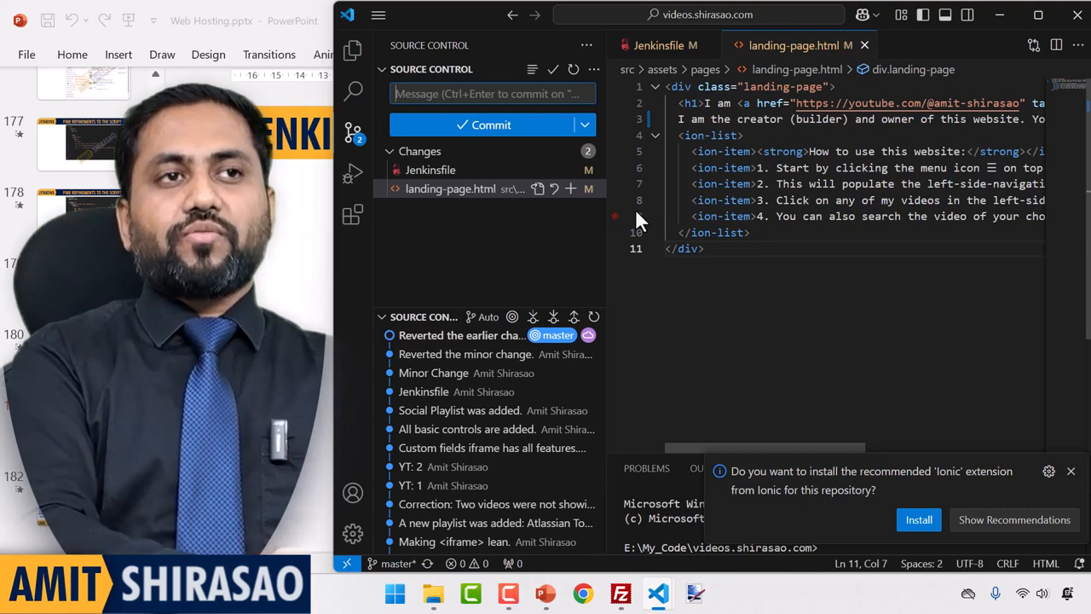
type("final test change")
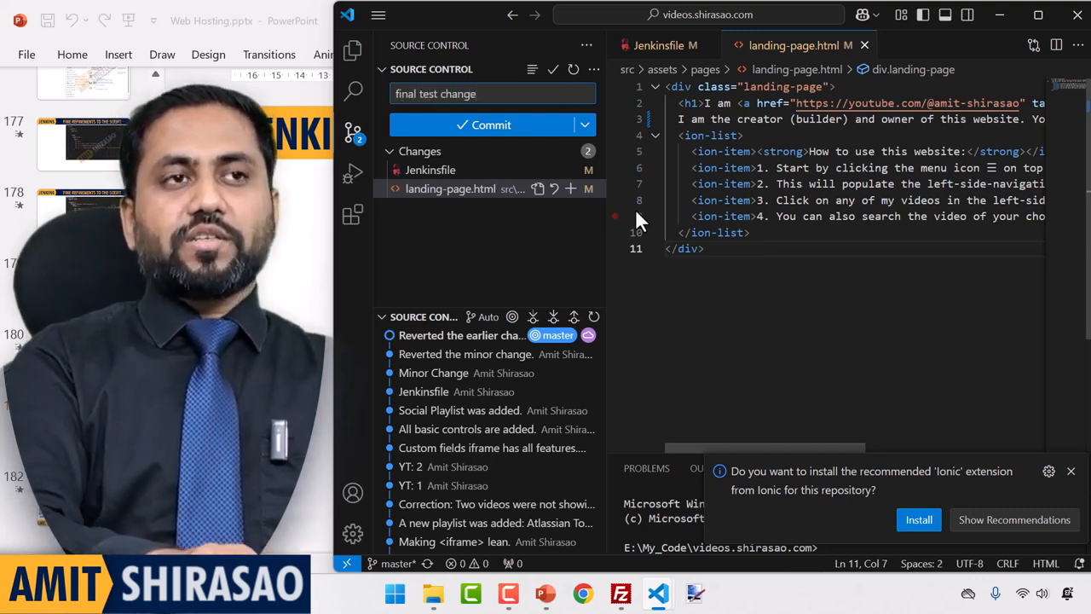
type("[] Jenkins")
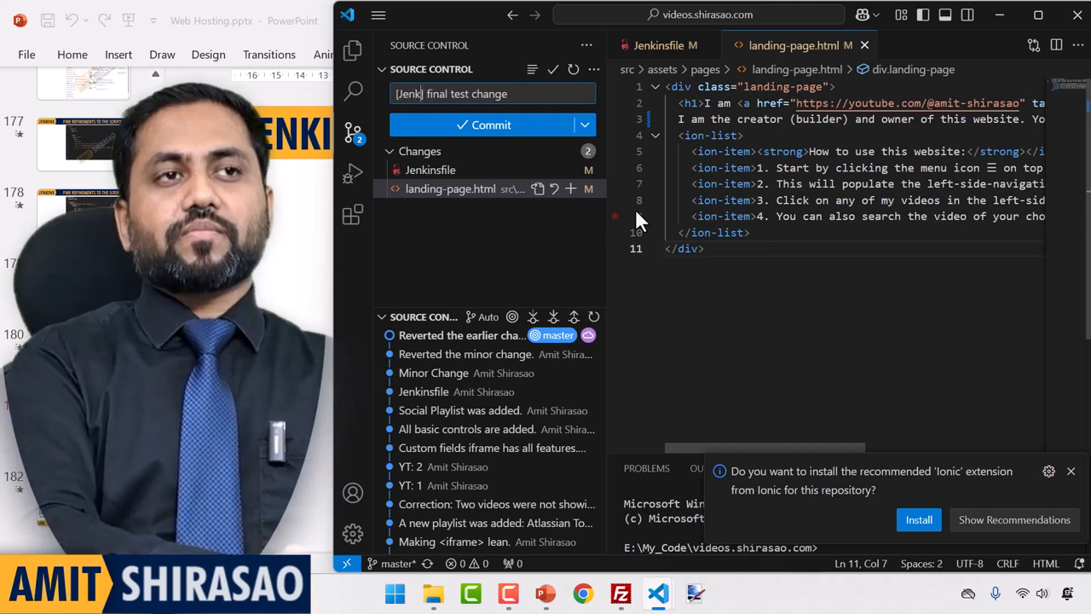
left_click(514, 125)
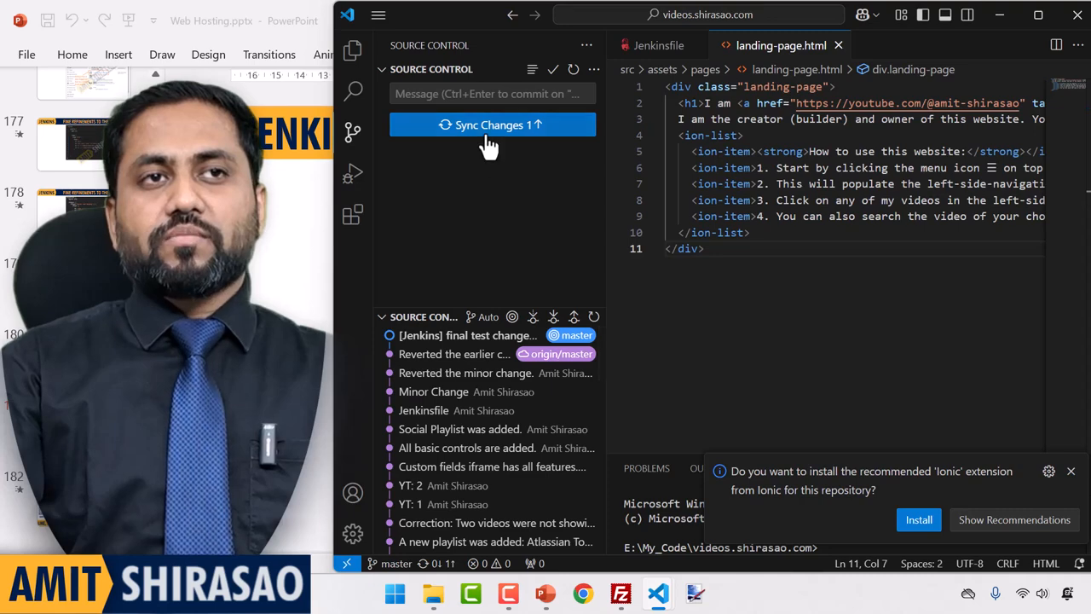
left_click(491, 128)
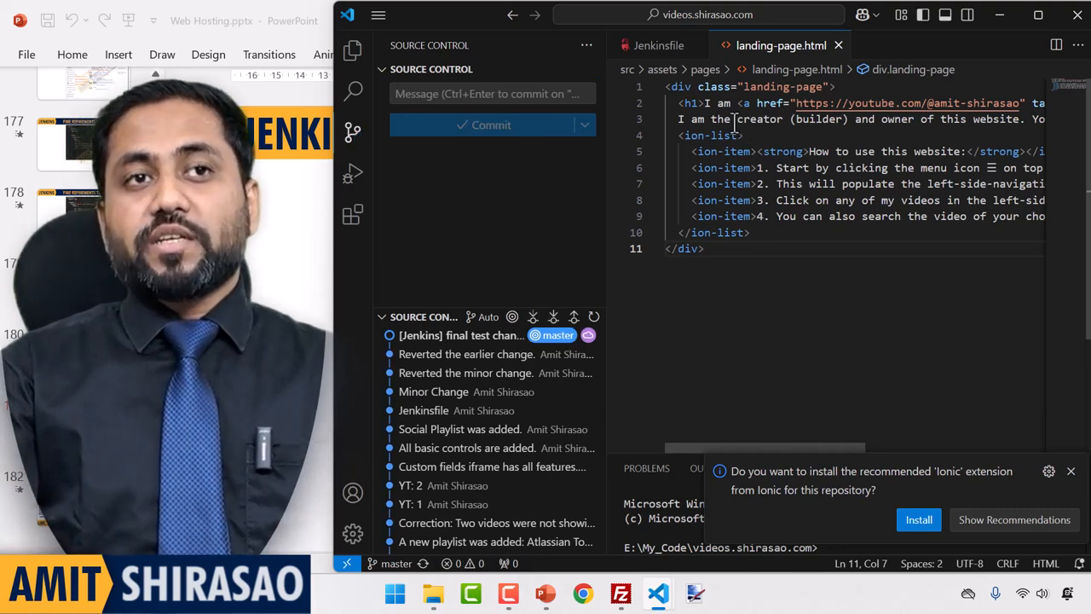
left_click_drag(734, 119, 830, 124)
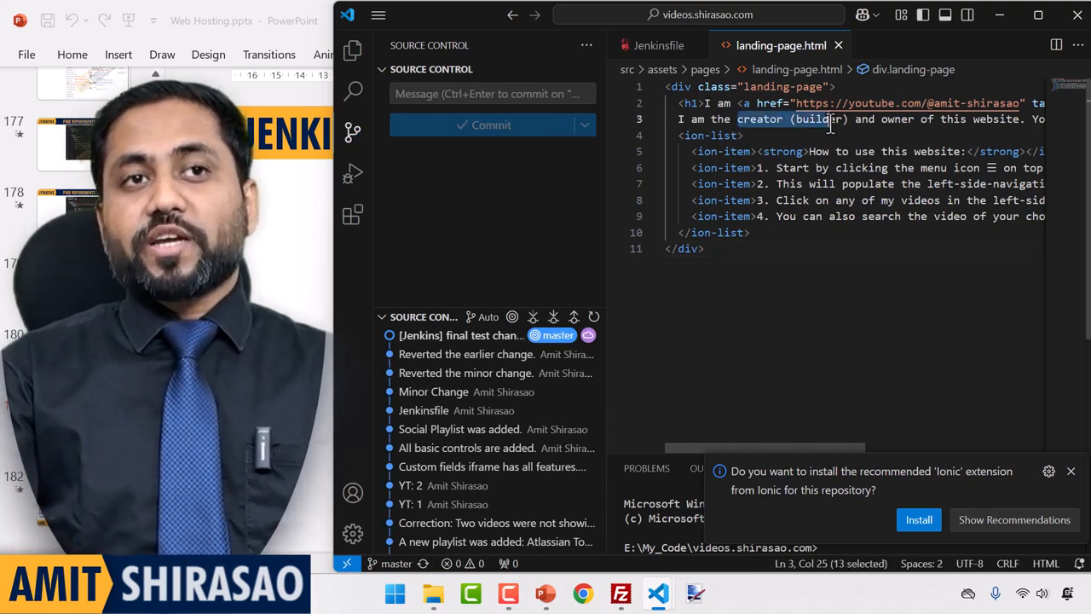
left_click(832, 295)
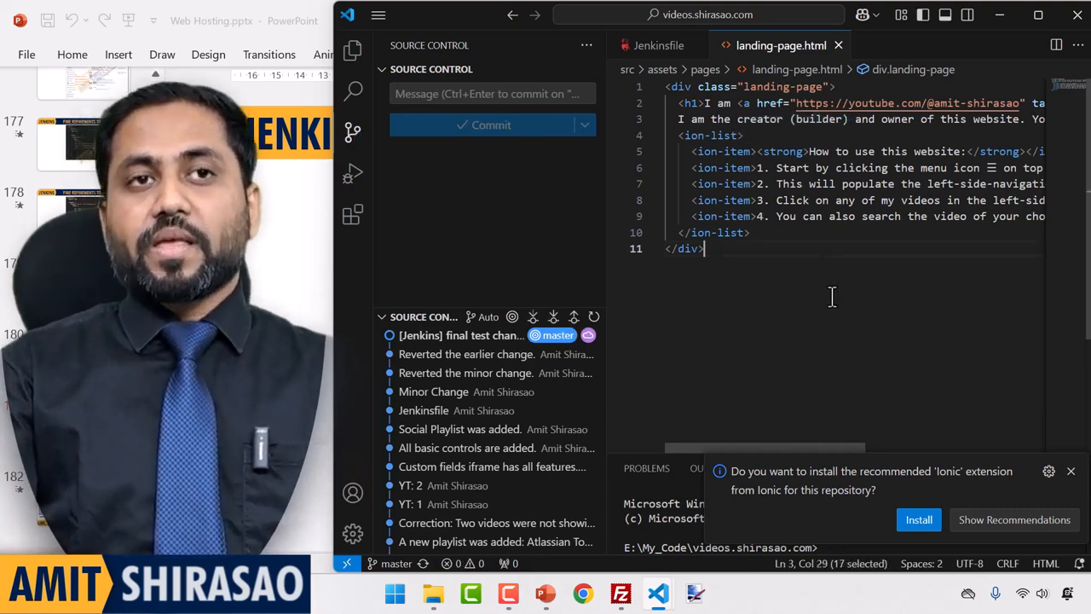
Switch to the adhyaatma.shirasao.com project window and open landing-page.html
left_click(1006, 22)
mouse_move(658, 590)
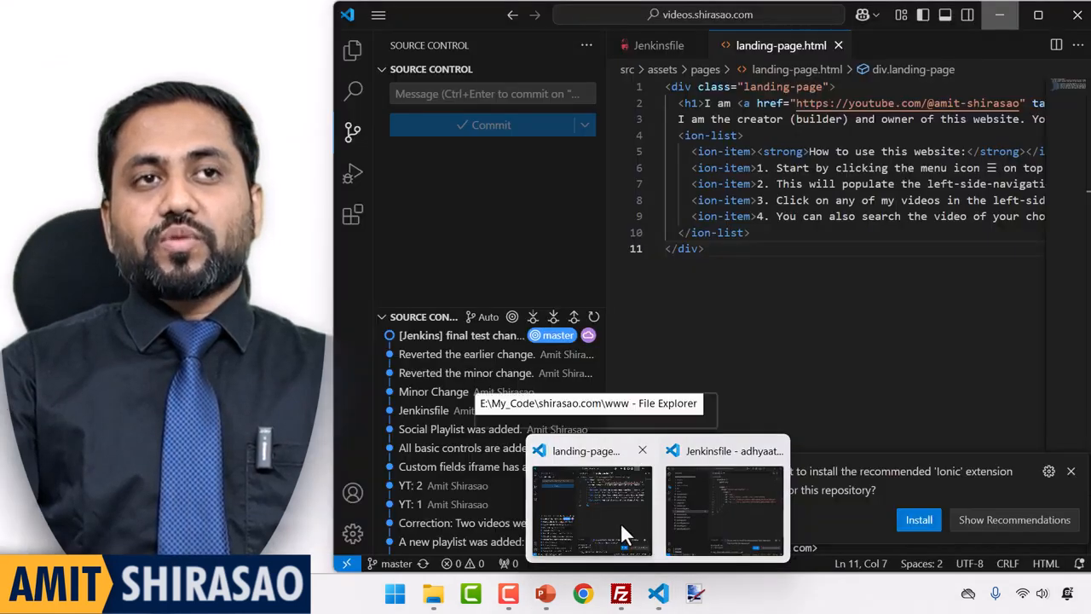
left_click(708, 510)
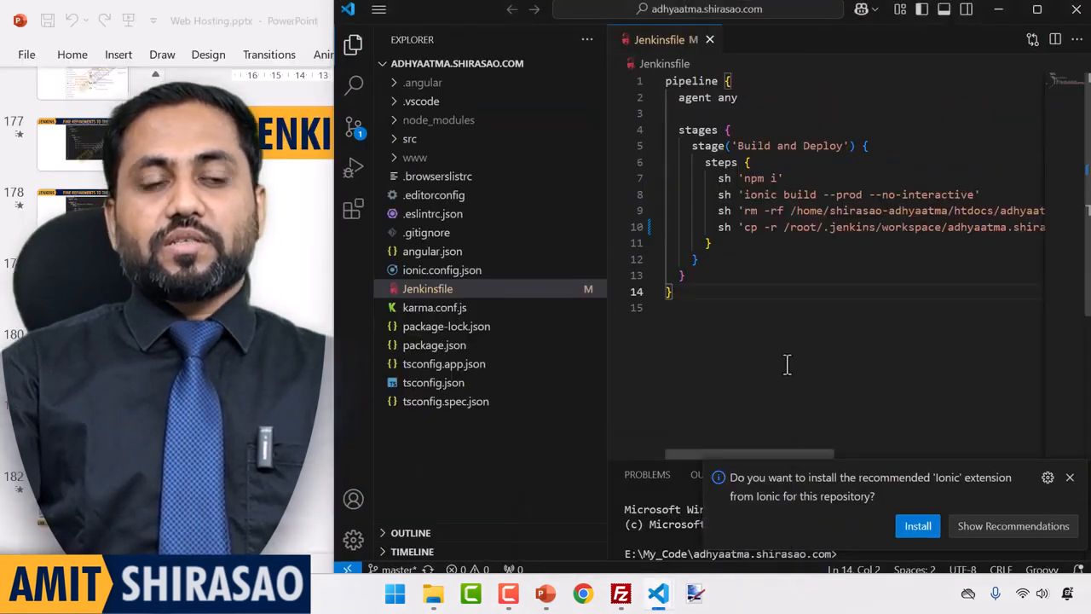
left_click(787, 364)
key("ctrl+p")
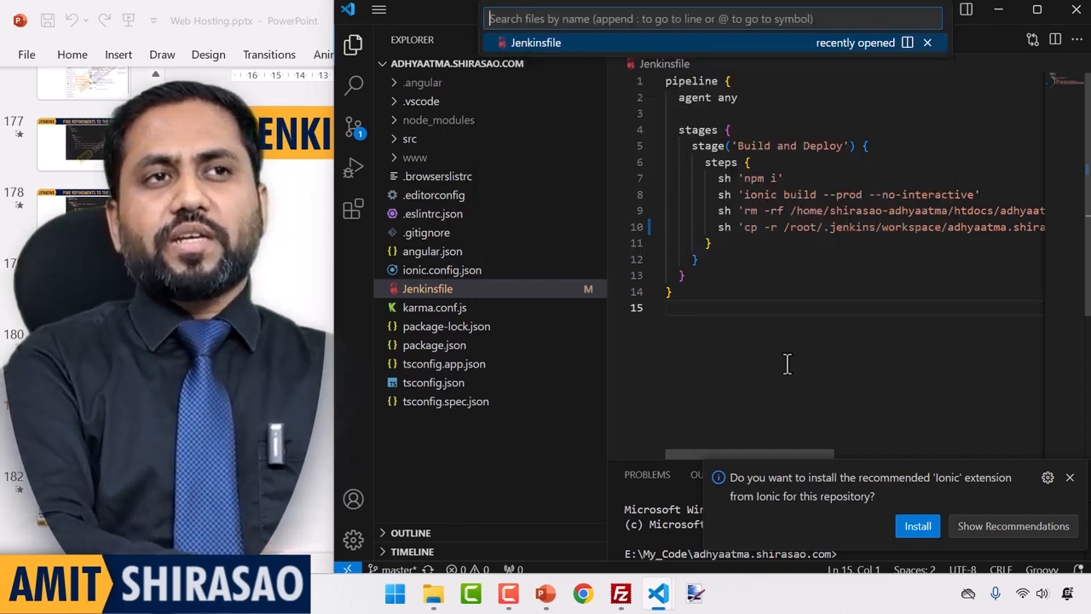
type("land")
key("Return")
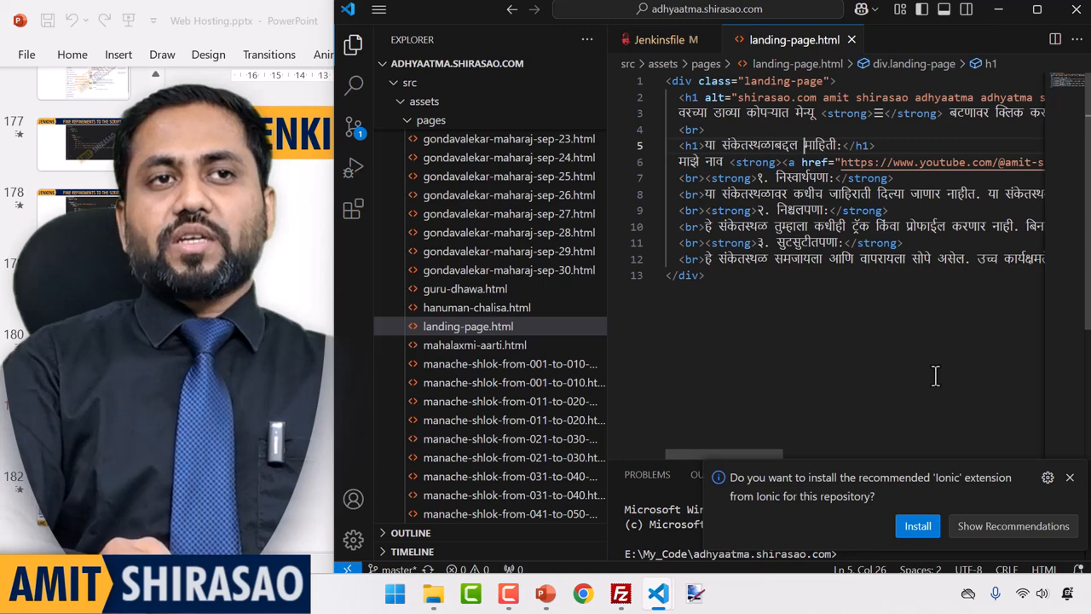
Add an h1 heading reading "Information about this website:" on a new line below the line 5 heading and save the file
key("Return")
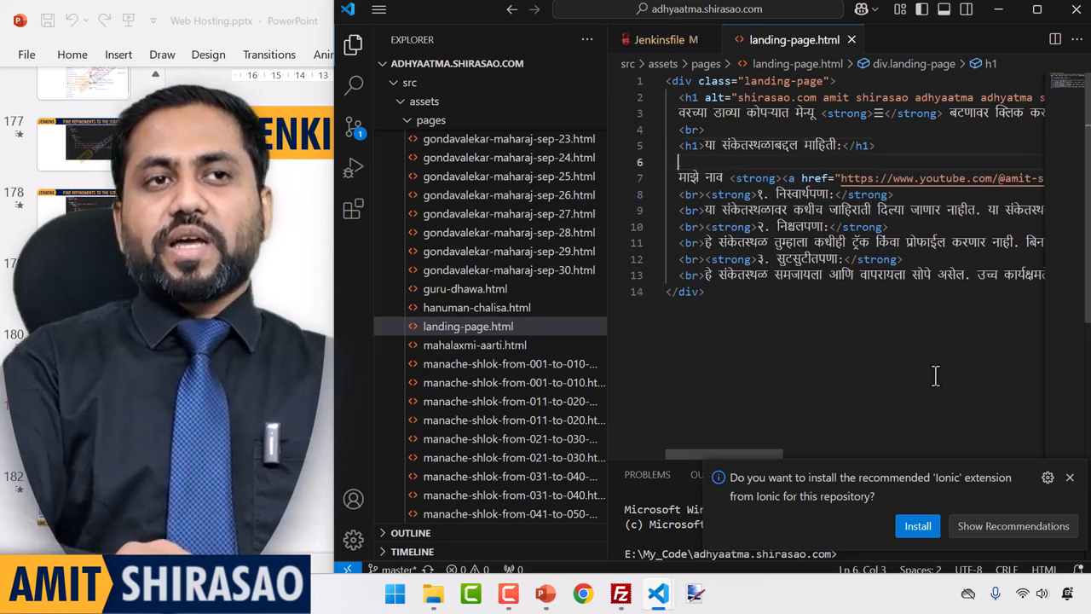
type("h1")
key("Tab")
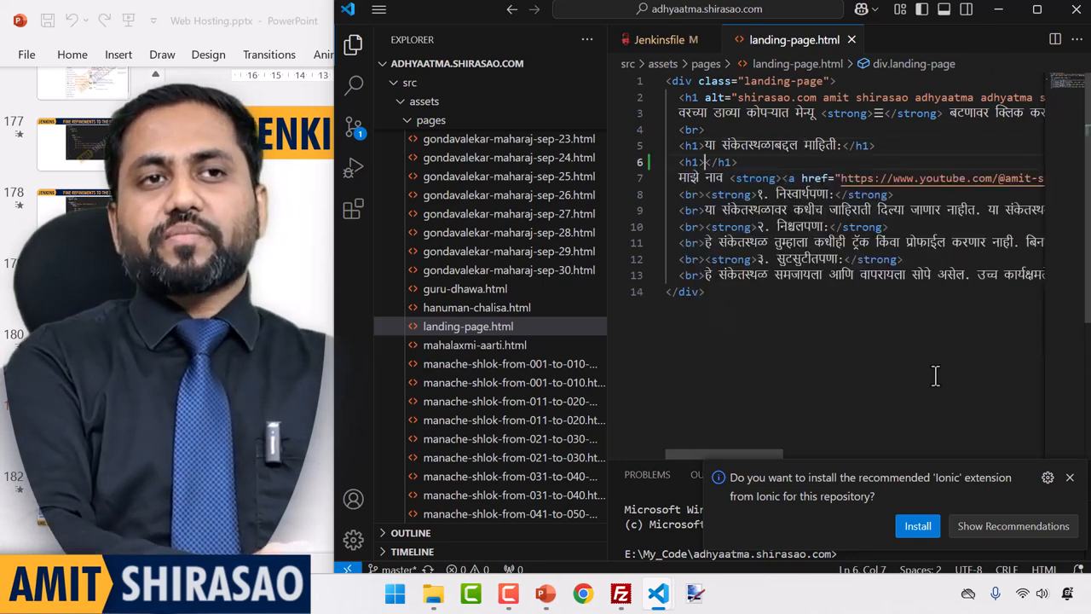
type("(Informa")
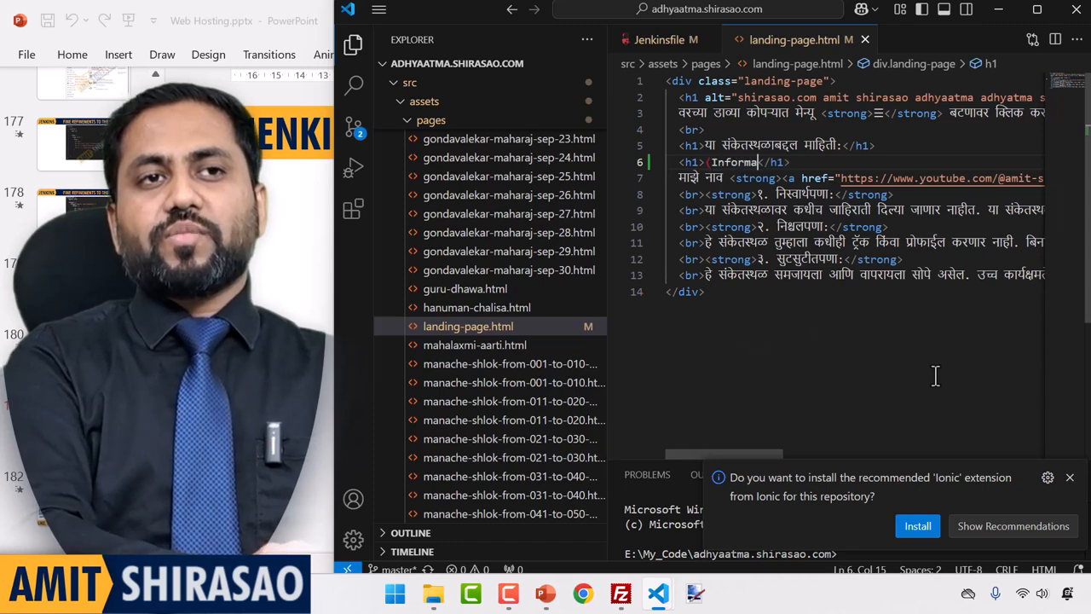
type("tion about this")
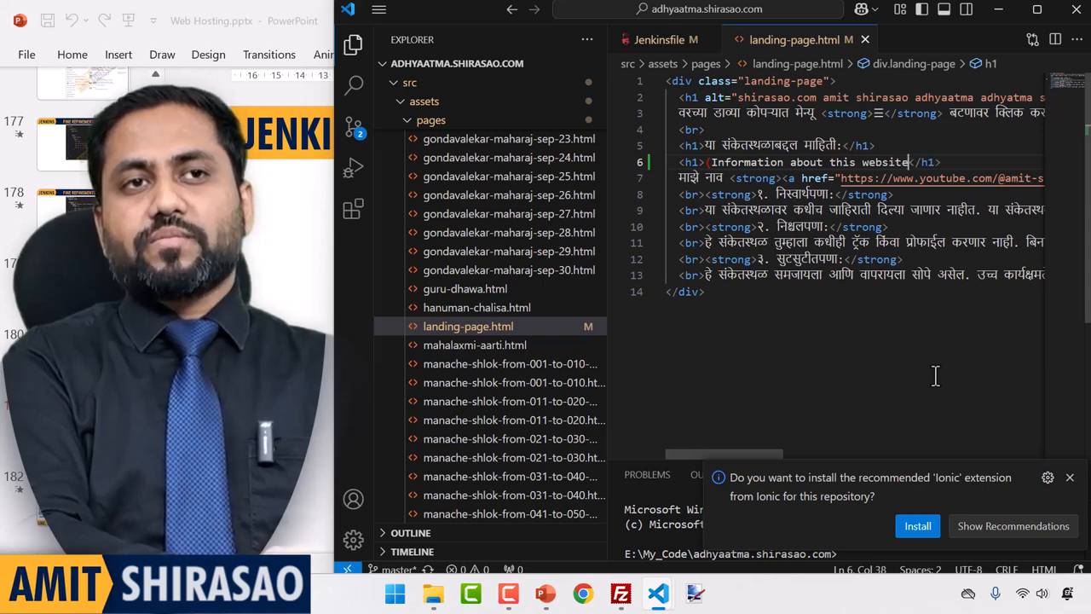
type("website:)")
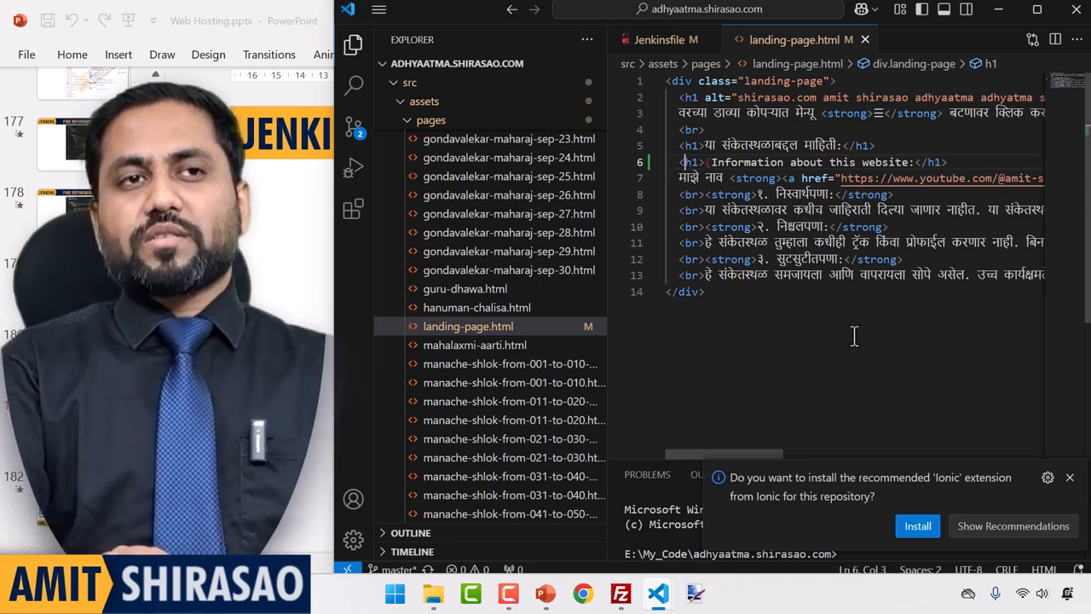
key("Delete")
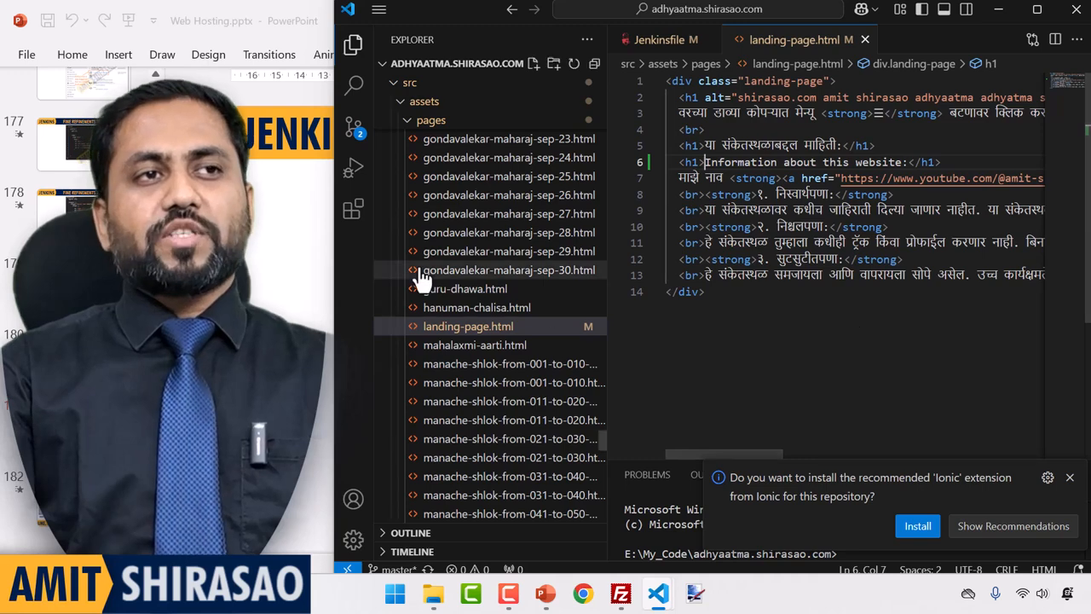
Commit the adhyaatma.shirasao.com changes with the message "[Jenkins] Final change test." and sync them to the remote repository
left_click(354, 130)
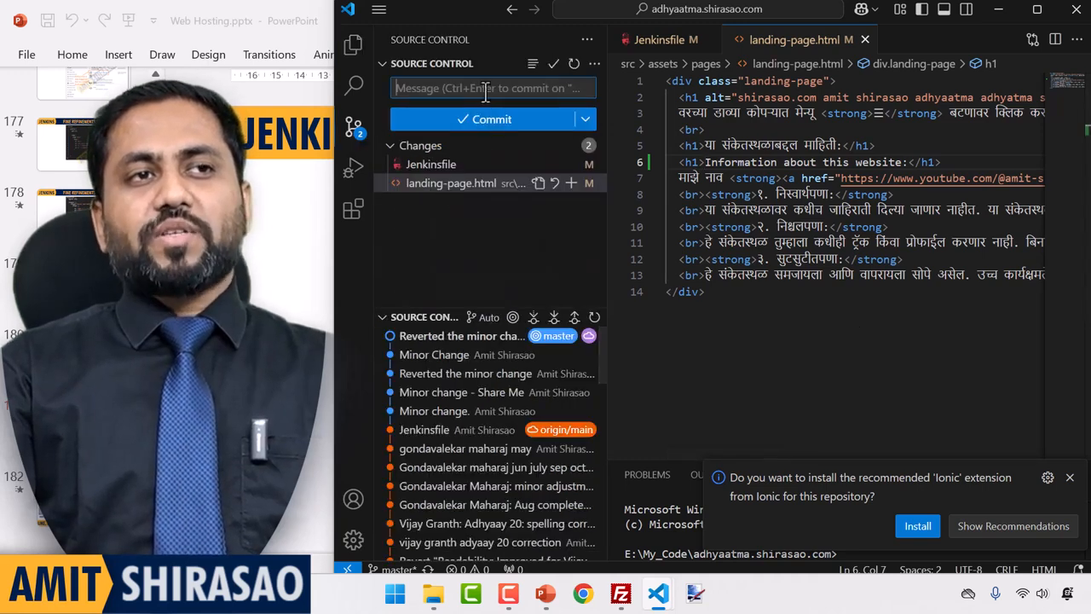
type("(")
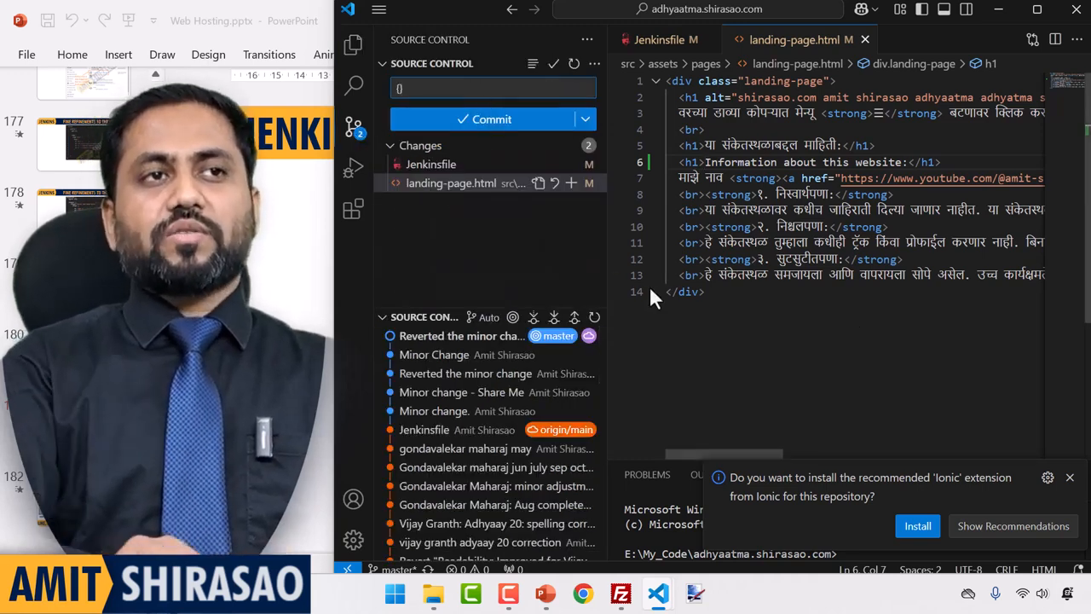
key("BackSpace")
type("(")
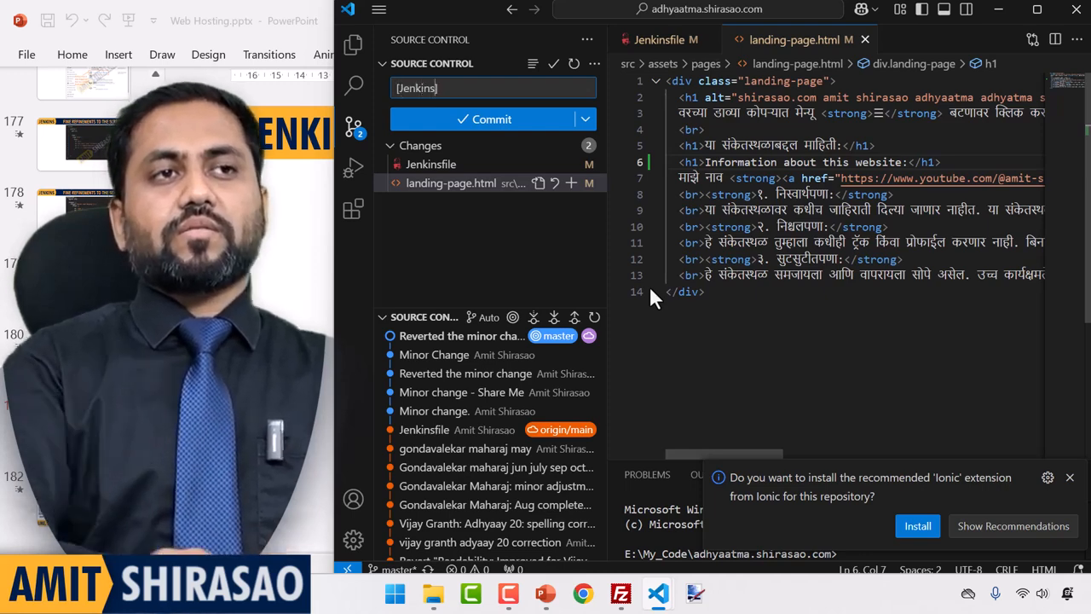
type("l cha")
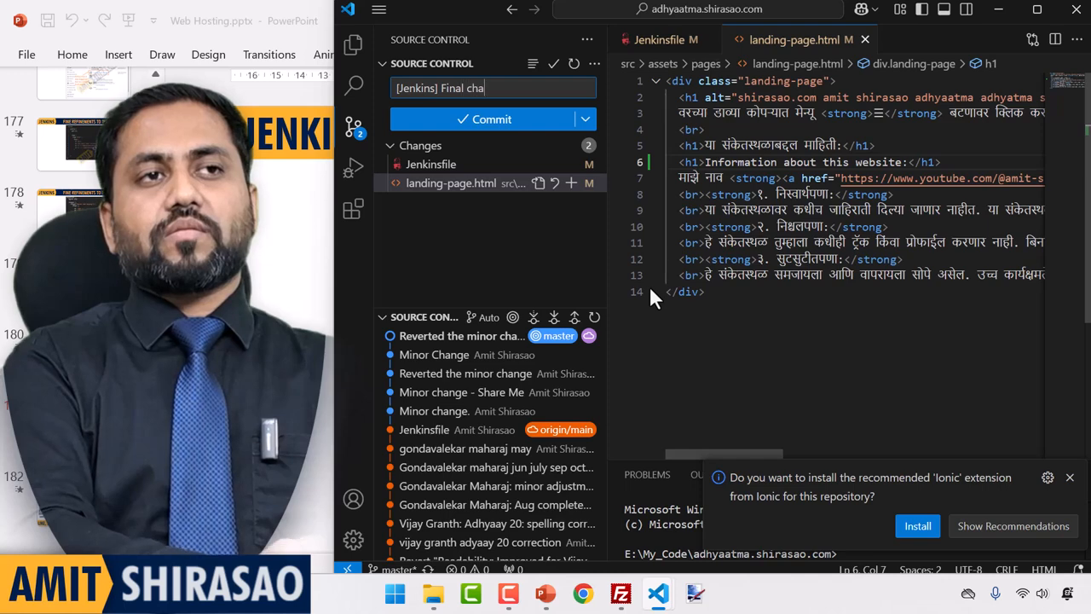
type("nge test.")
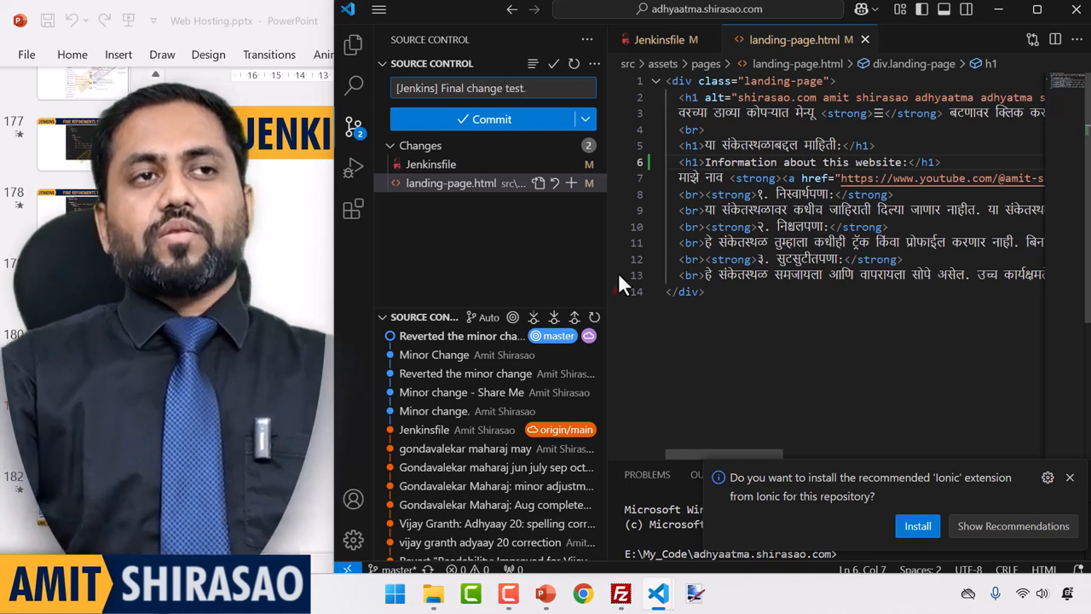
left_click(493, 120)
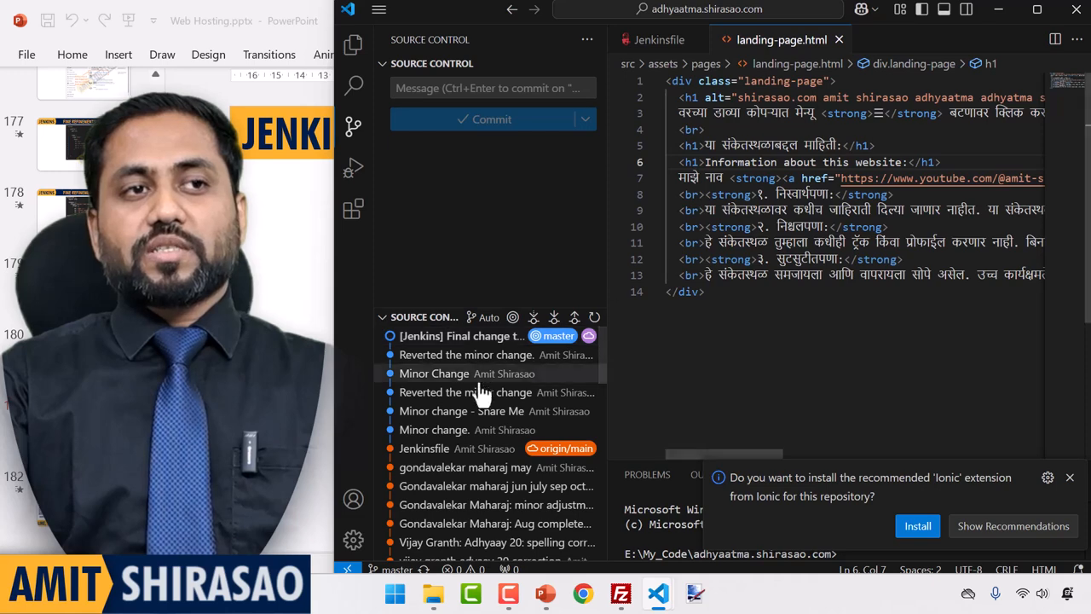
Examine the latest commit in the history of both the adhyaatma.shirasao.com and videos.shirasao.com projects, and minimize both VS Code windows
mouse_move(422, 345)
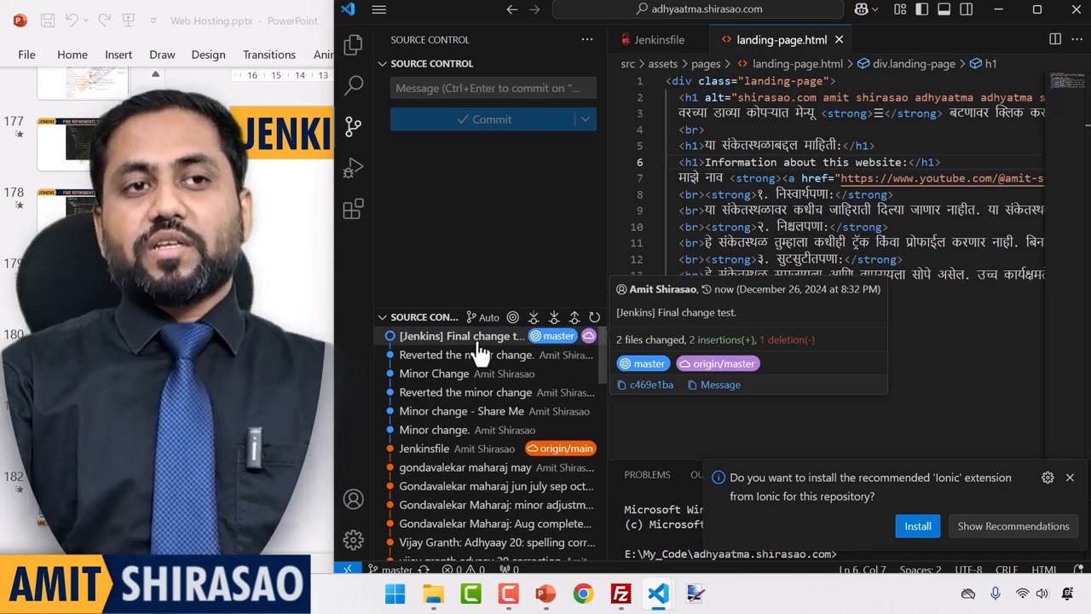
mouse_move(657, 599)
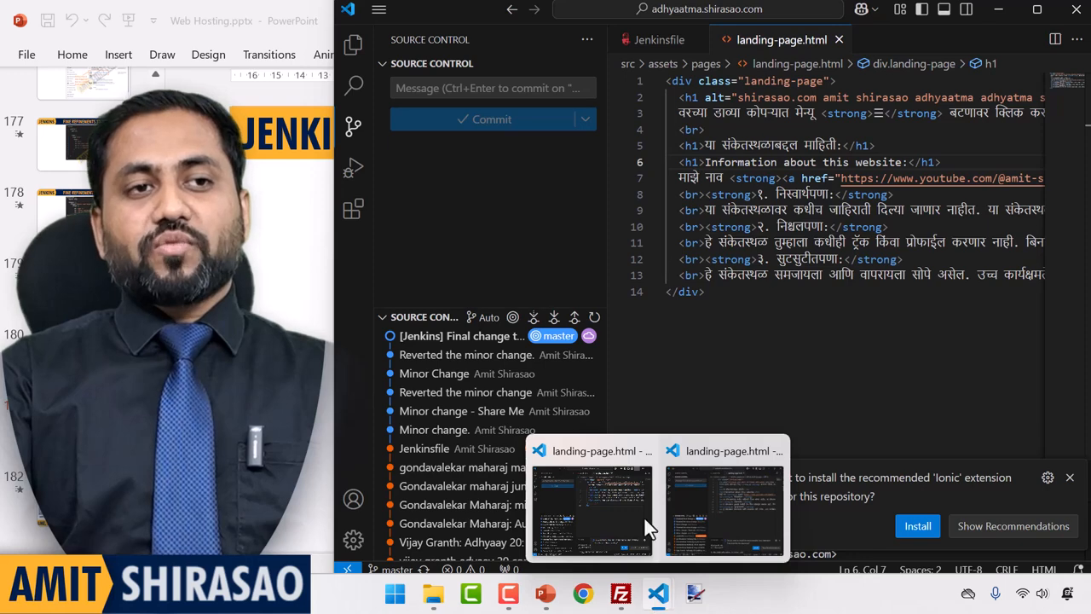
left_click(602, 500)
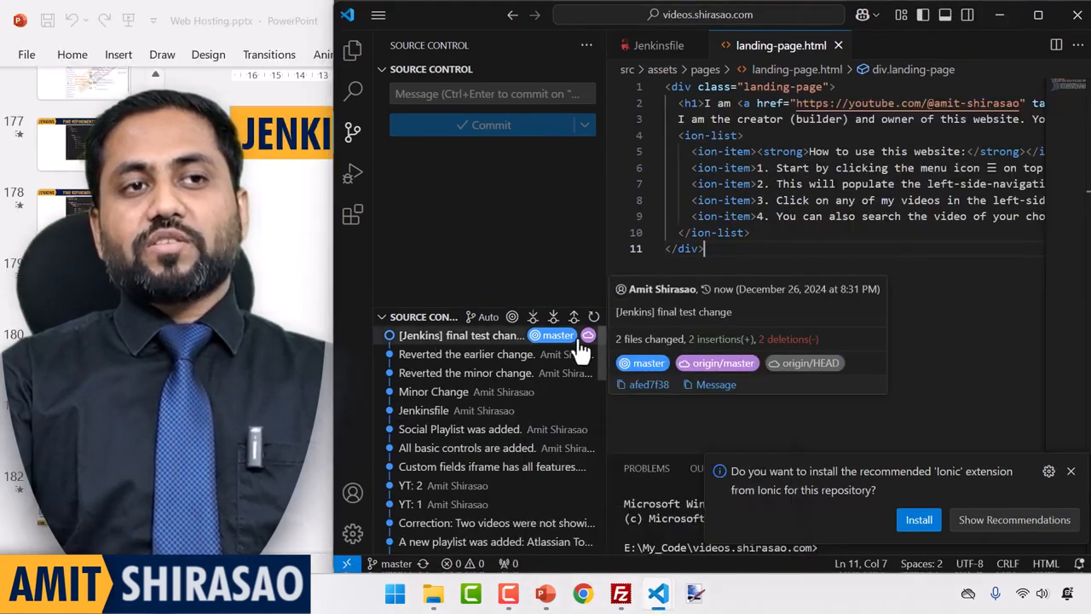
left_click(999, 14)
left_click(997, 12)
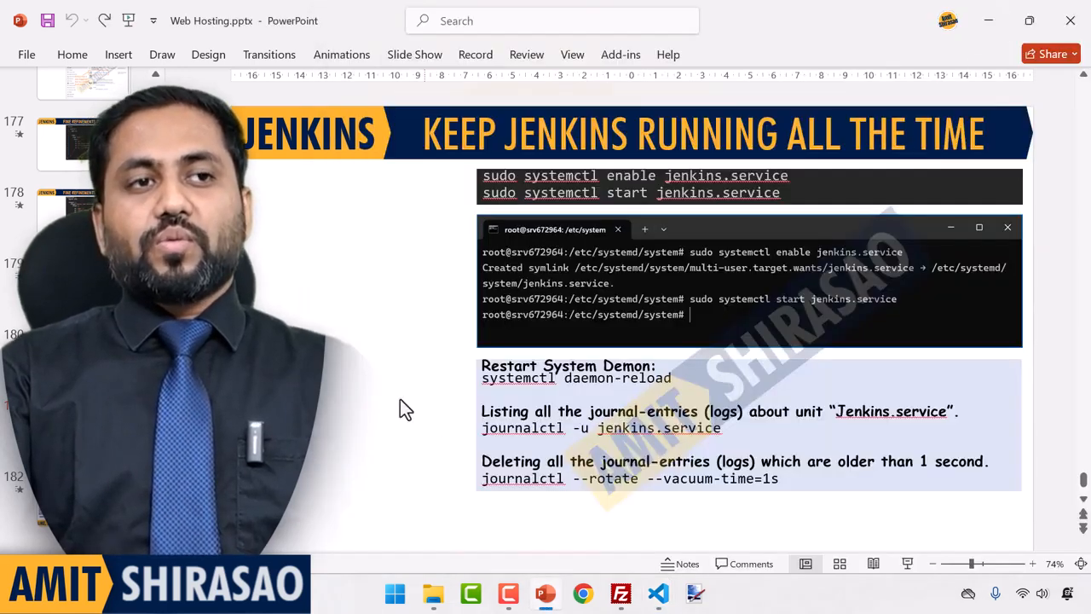
Switch to Chrome and open the Jenkins sign-in page at 147.93.19.160:8080
left_click(583, 593)
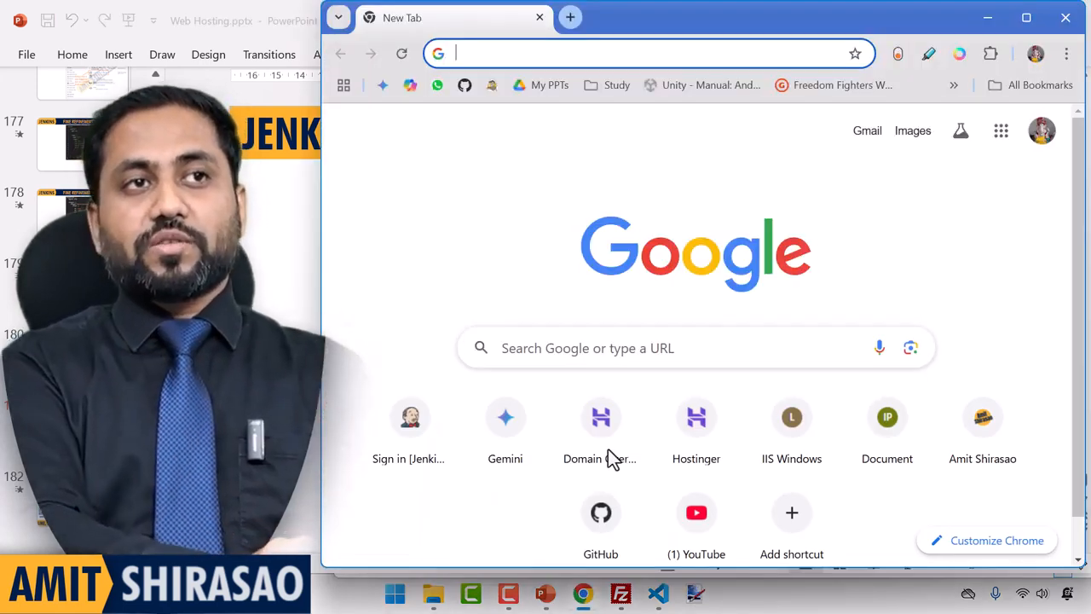
type("147.93.19.160:8080")
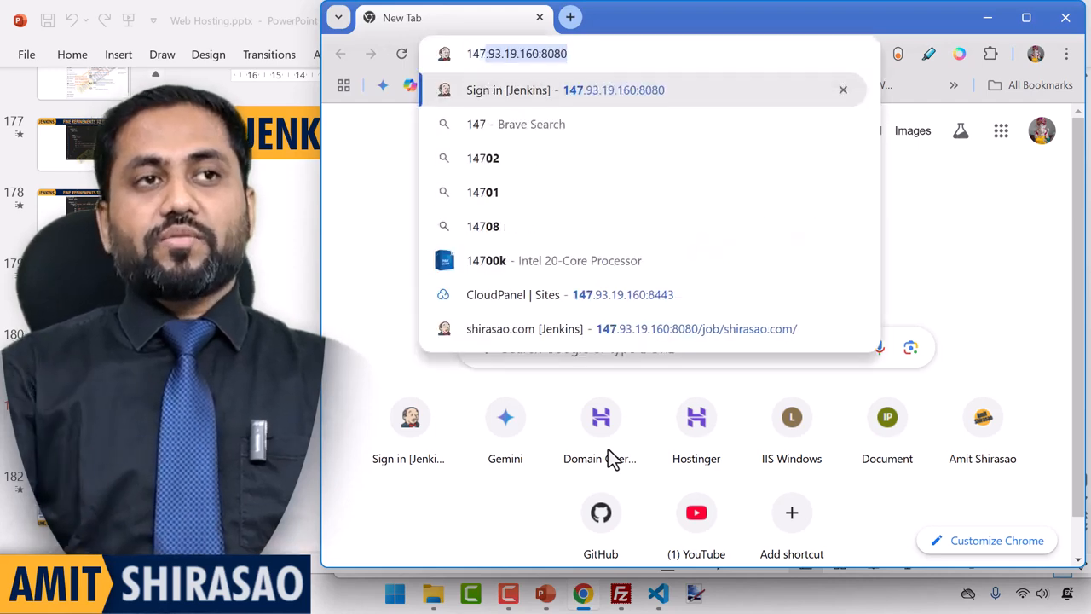
key("Return")
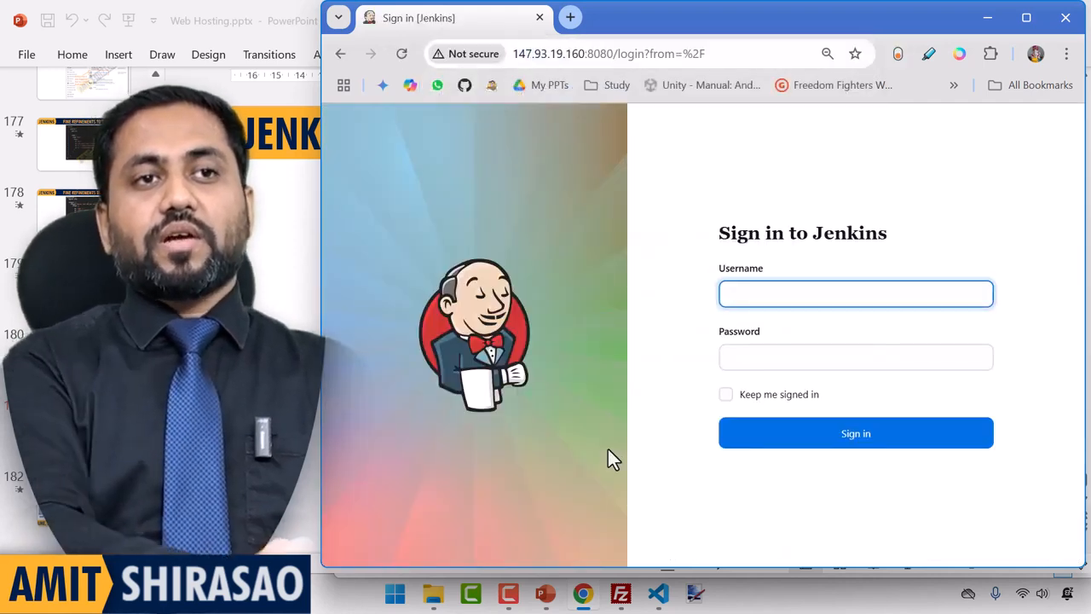
Sign in to Jenkins with the account username and password
type("amit-shirasao")
key("Tab")
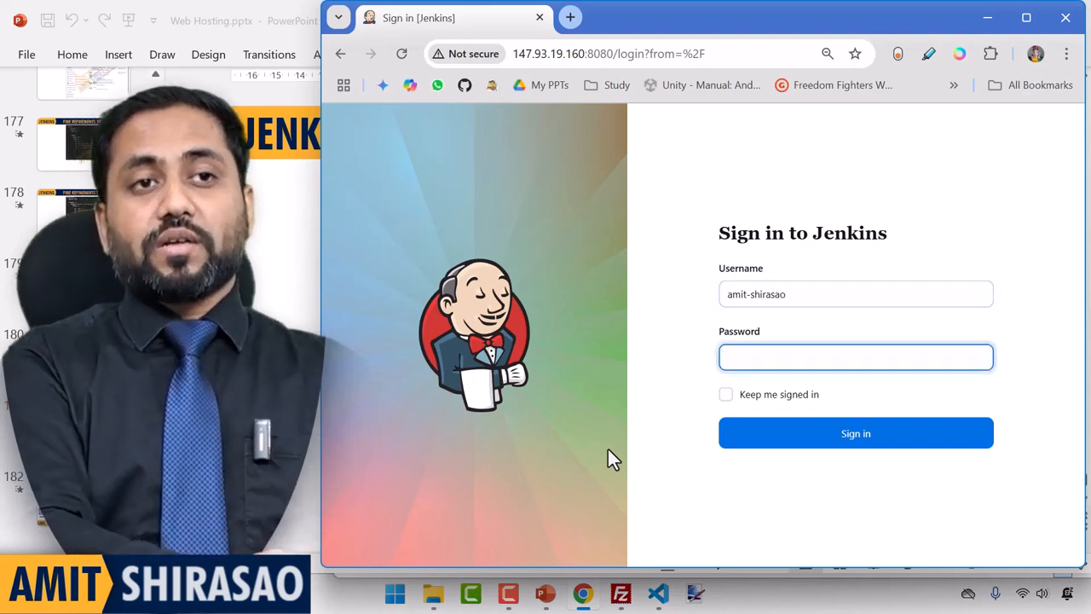
type("••••••••")
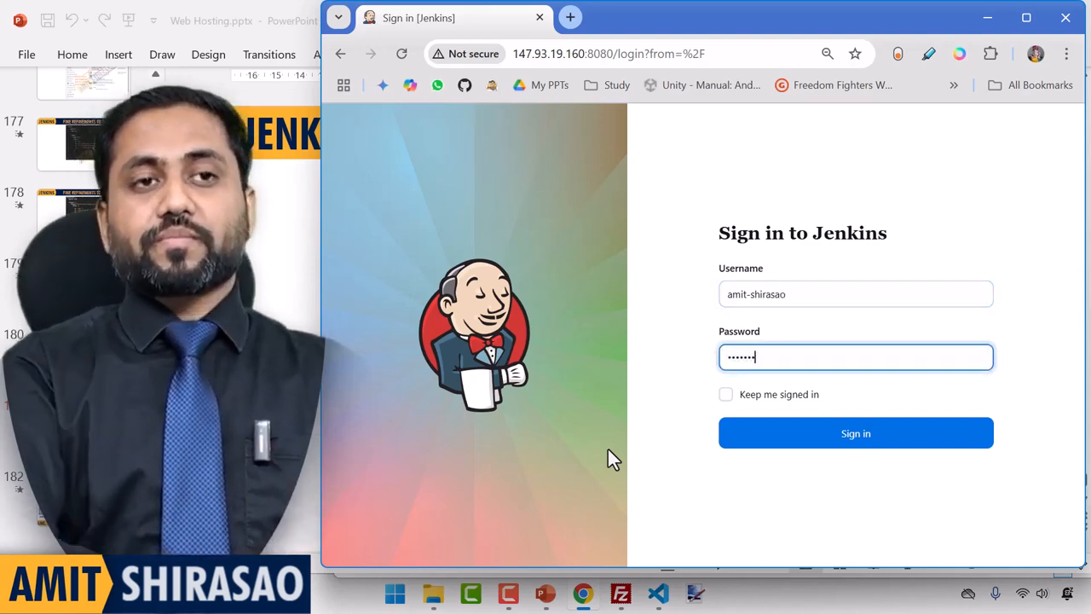
key("Return")
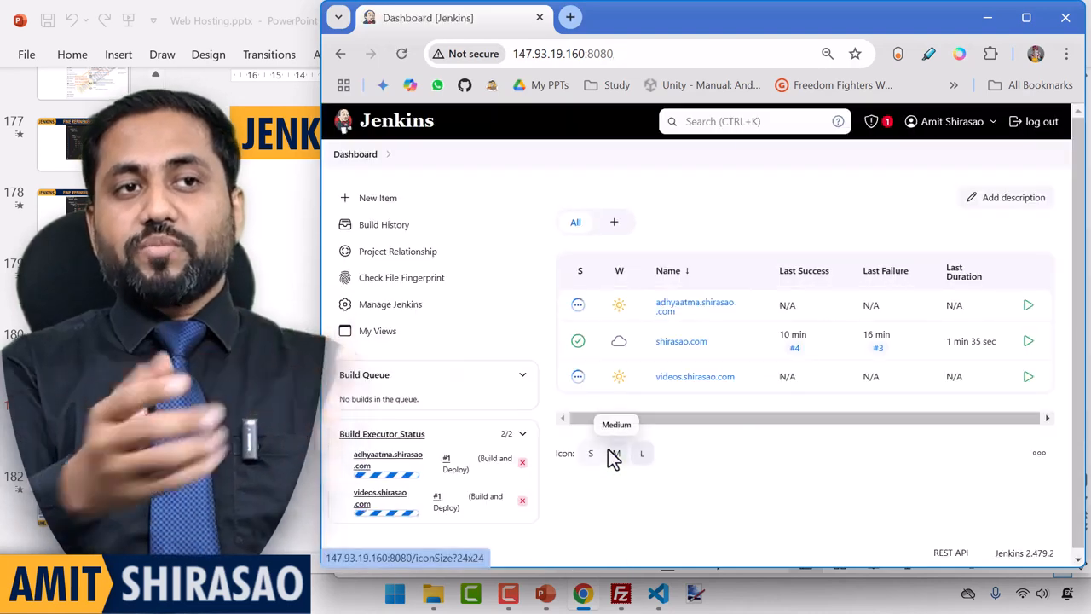
Open the adhyaatma.shirasao.com job from the Jenkins build executor status
scroll(455, 494, "down", 1)
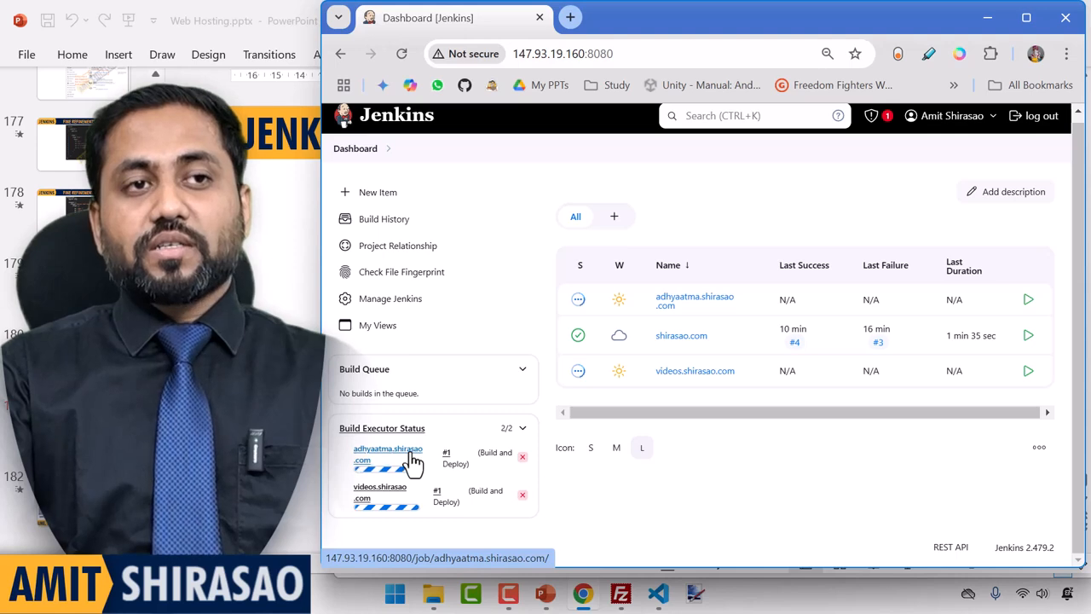
left_click(388, 449)
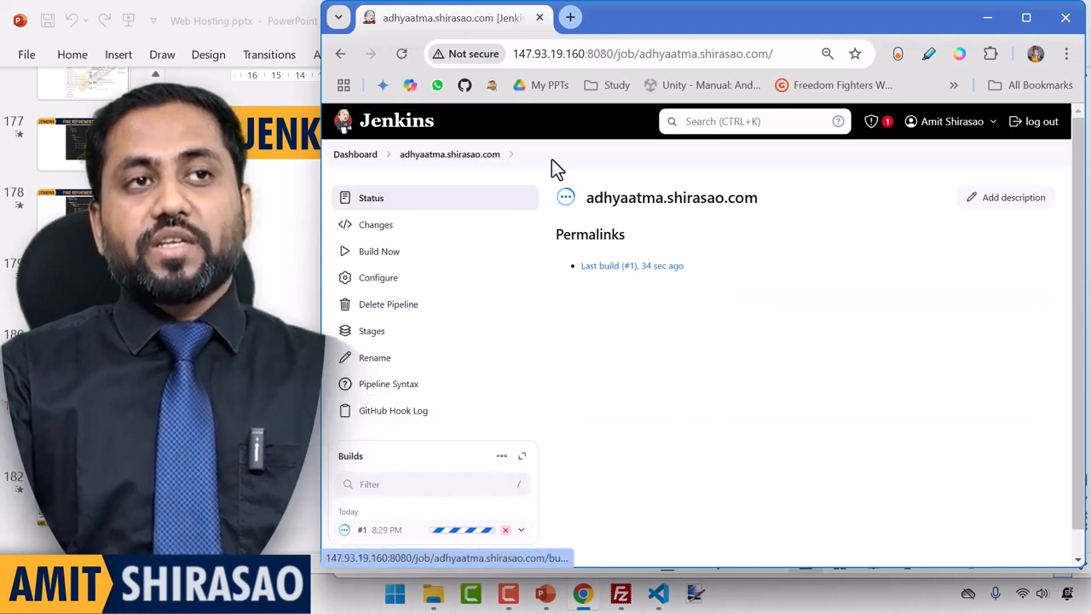
Search Google for "time" in a new tab, and open build #1 of the adhyaatma.shirasao.com job in Jenkins
left_click(566, 21)
type("time")
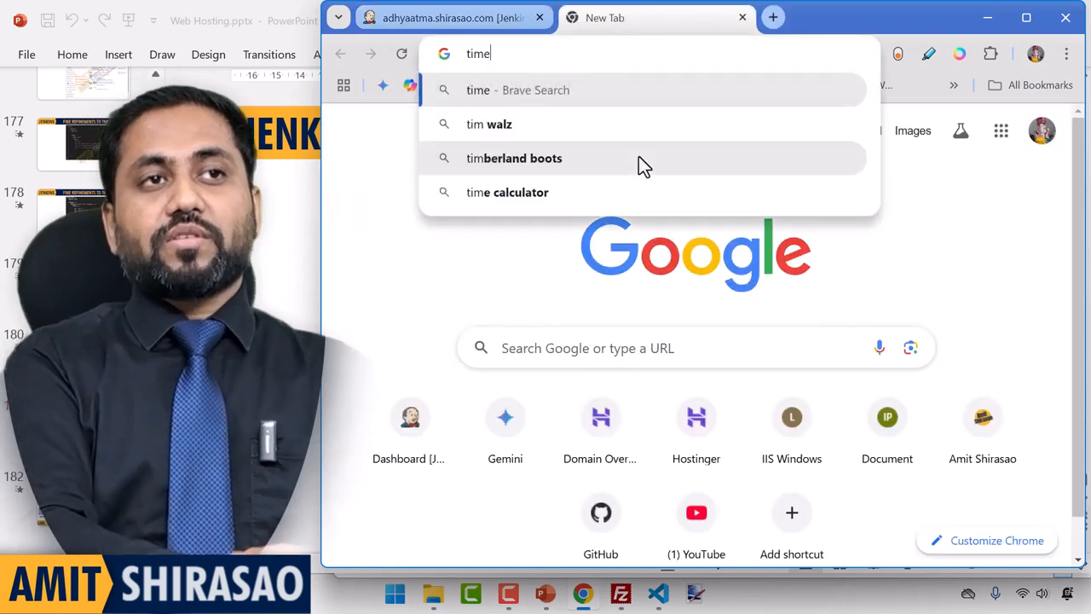
key("Return")
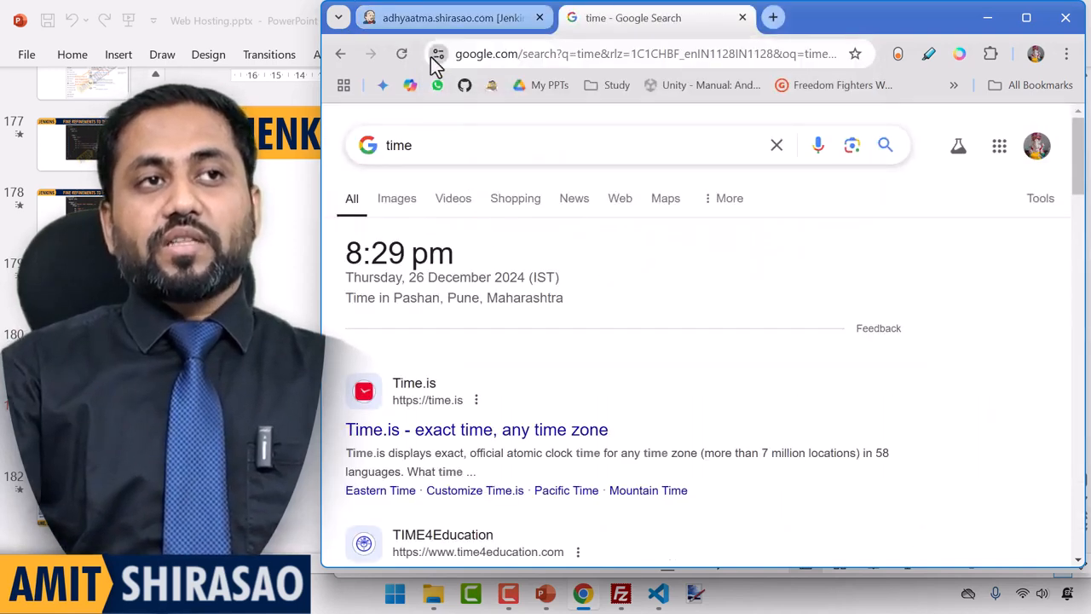
left_click(435, 18)
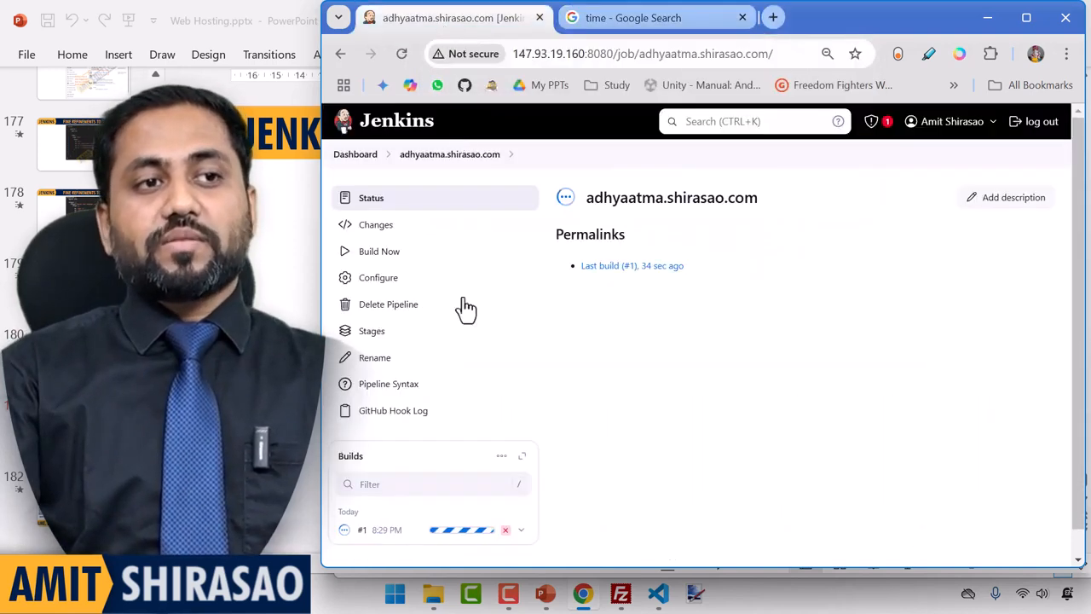
left_click(379, 529)
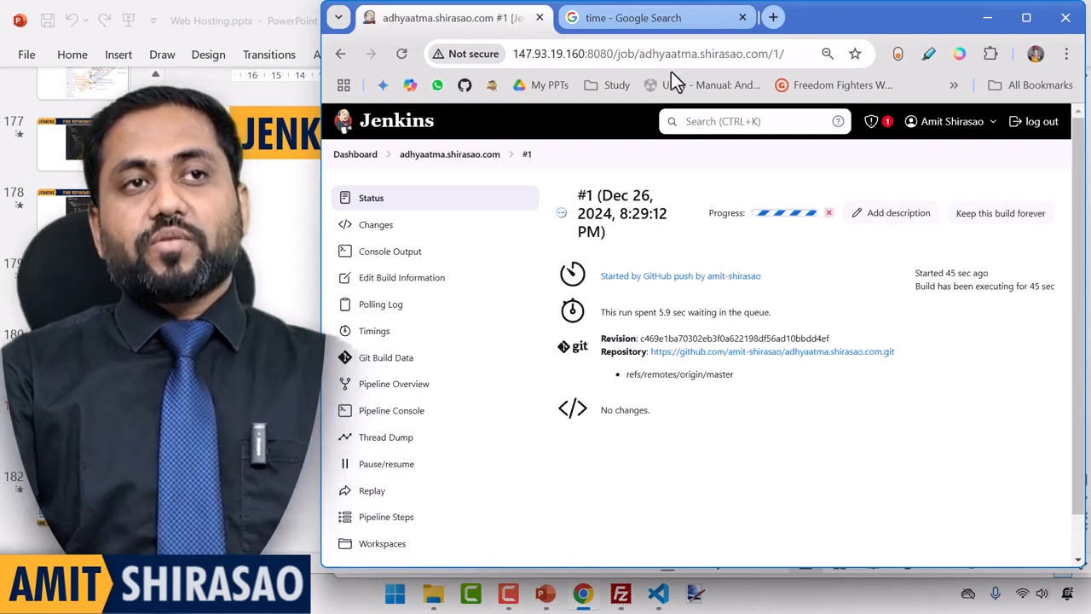
Search Google for "time with milliseconds" and open the Clock.Zone exact time clock
left_click(657, 21)
left_click(588, 148)
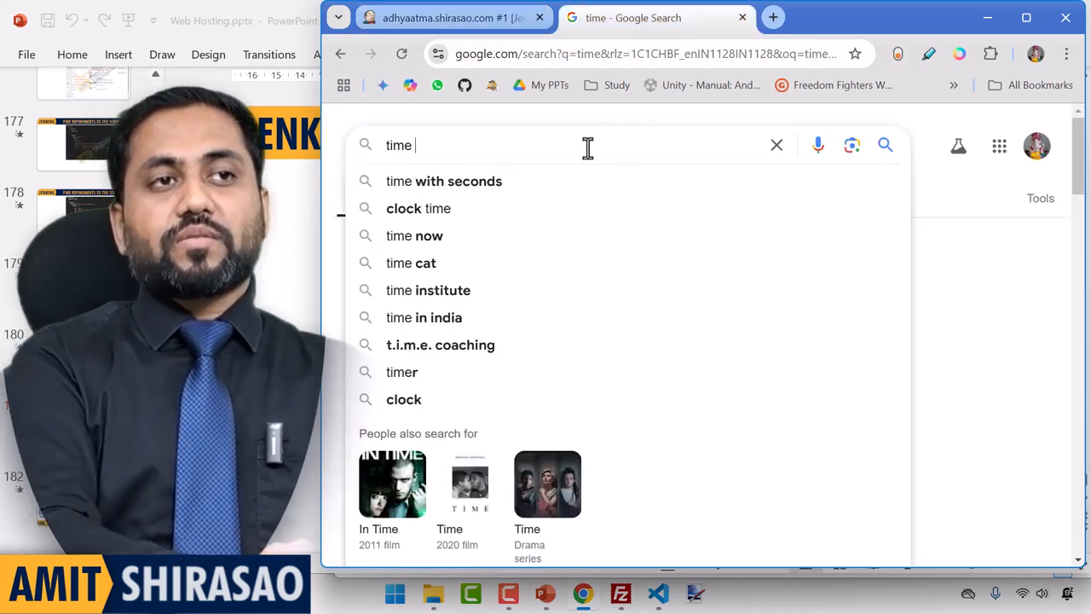
type("with milli")
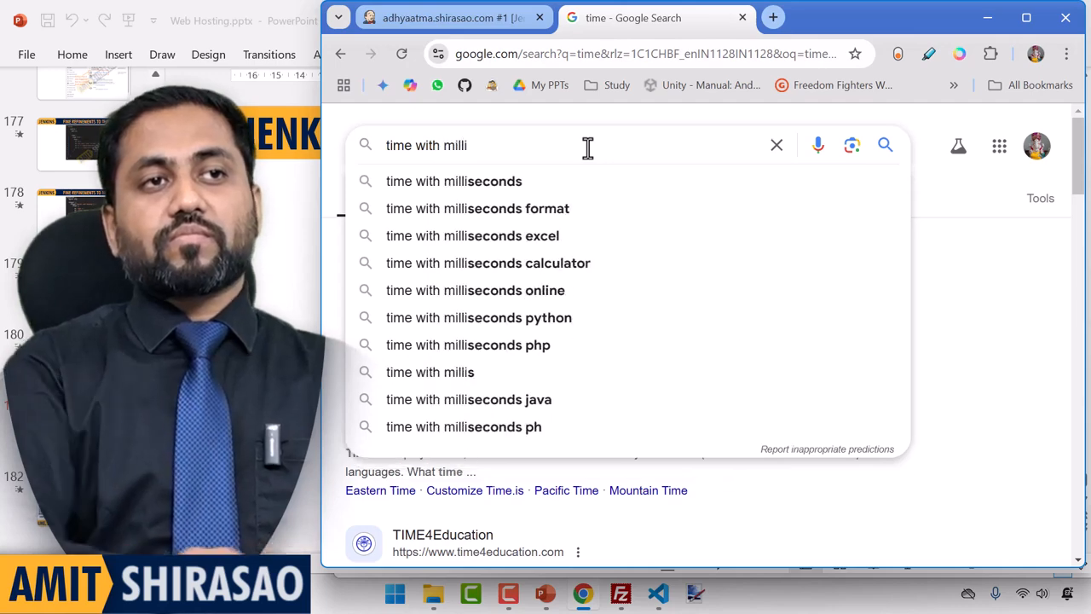
type("seconds")
key("Return")
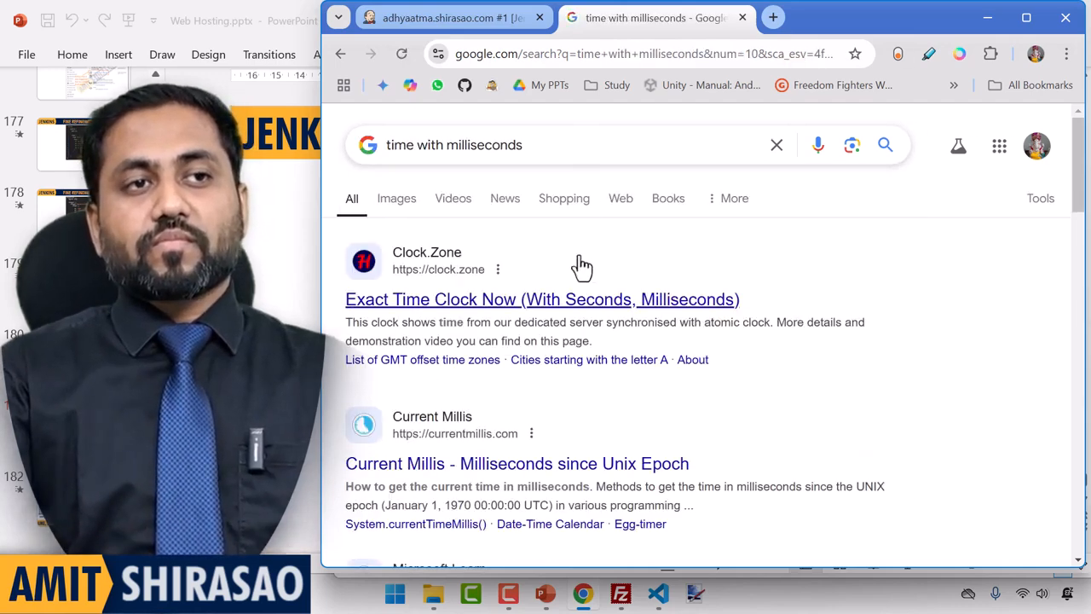
left_click(570, 298)
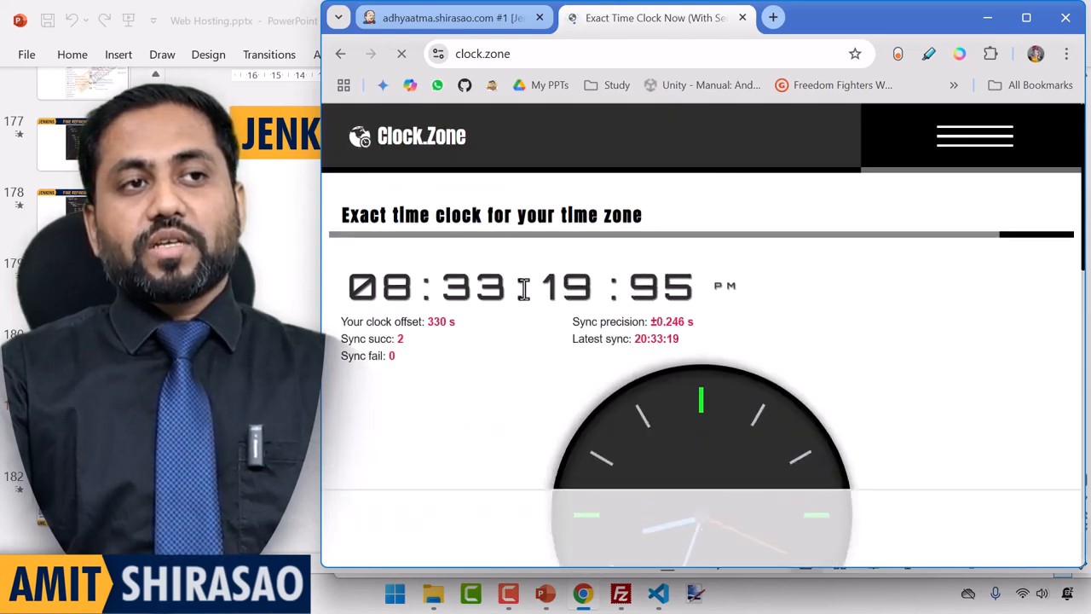
Search for "ist time now" to look up the current Indian Standard Time
left_click(687, 54)
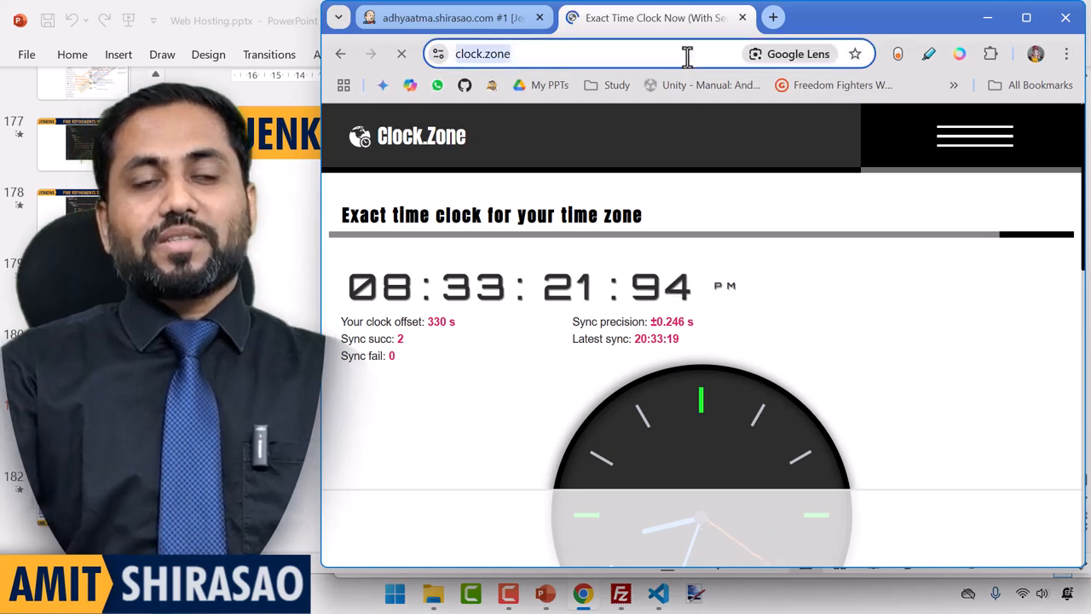
type("is time")
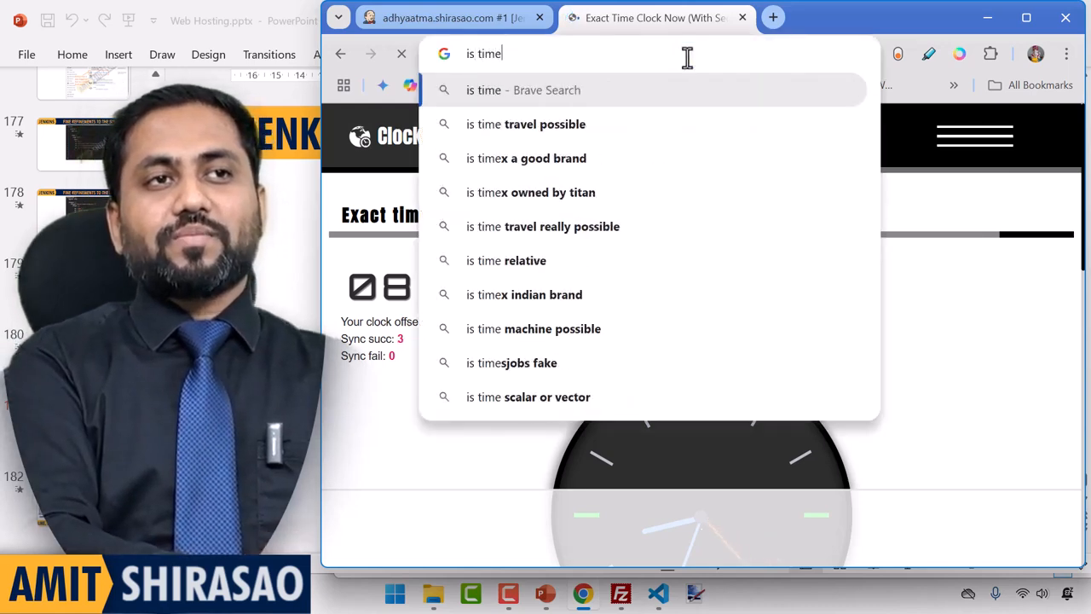
key("BackSpace")
key("BackSpace")
key("BackSpace")
key("BackSpace")
type("t time now")
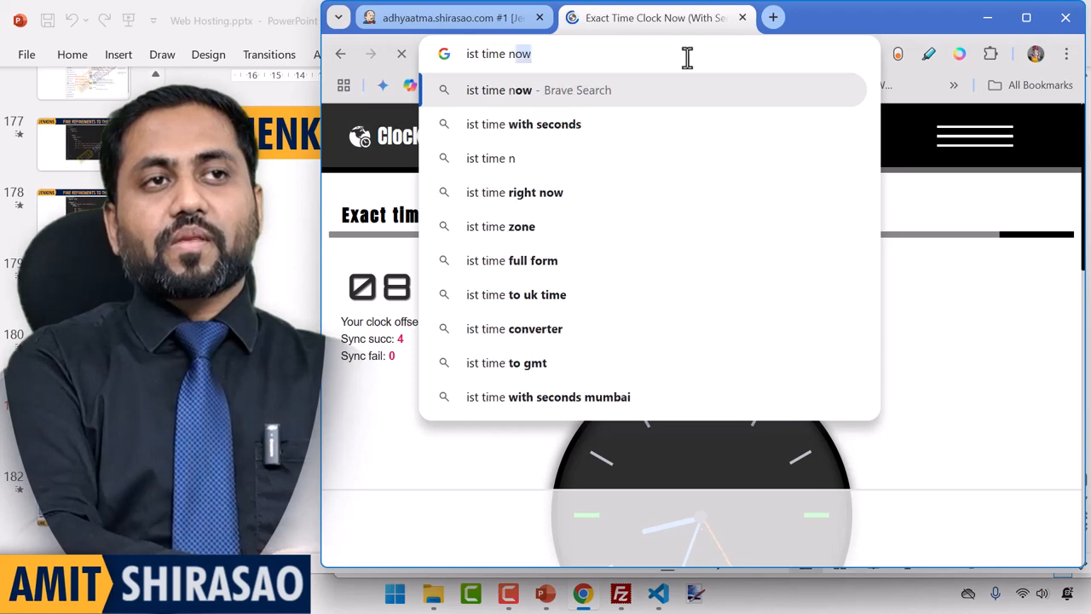
key("Return")
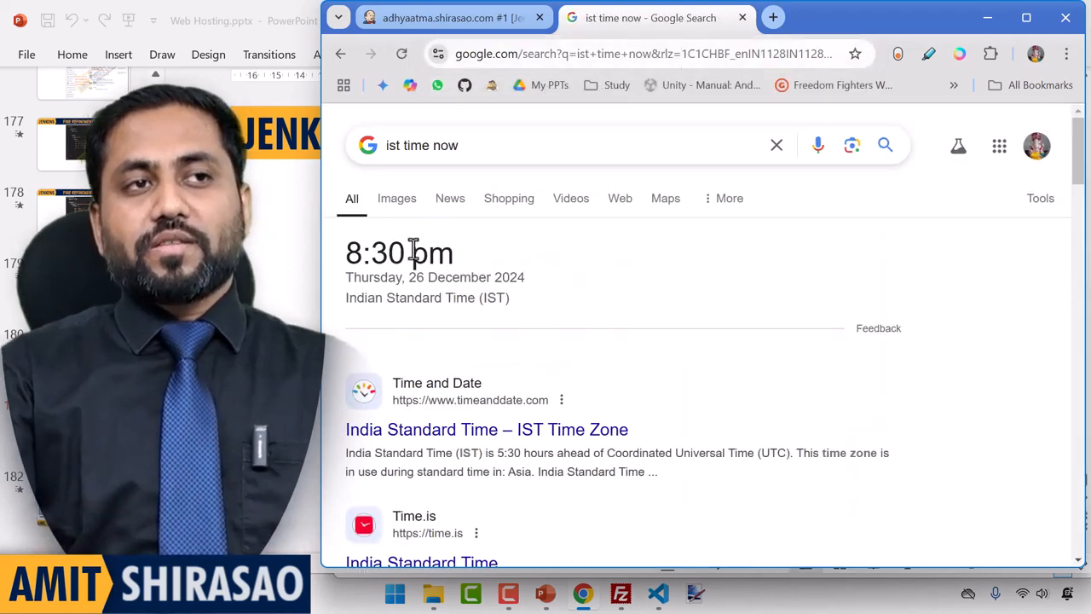
Return to build #1 of adhyaatma.shirasao.com in Jenkins and check the start time in its heading
left_click(447, 24)
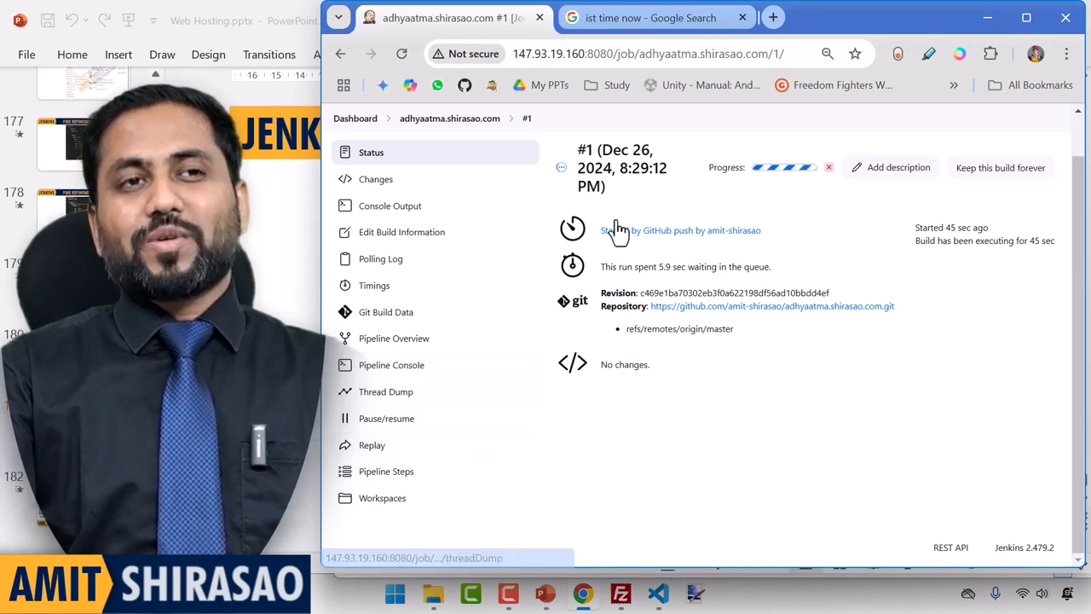
left_click_drag(633, 169, 663, 168)
scroll(700, 469, "up", 1)
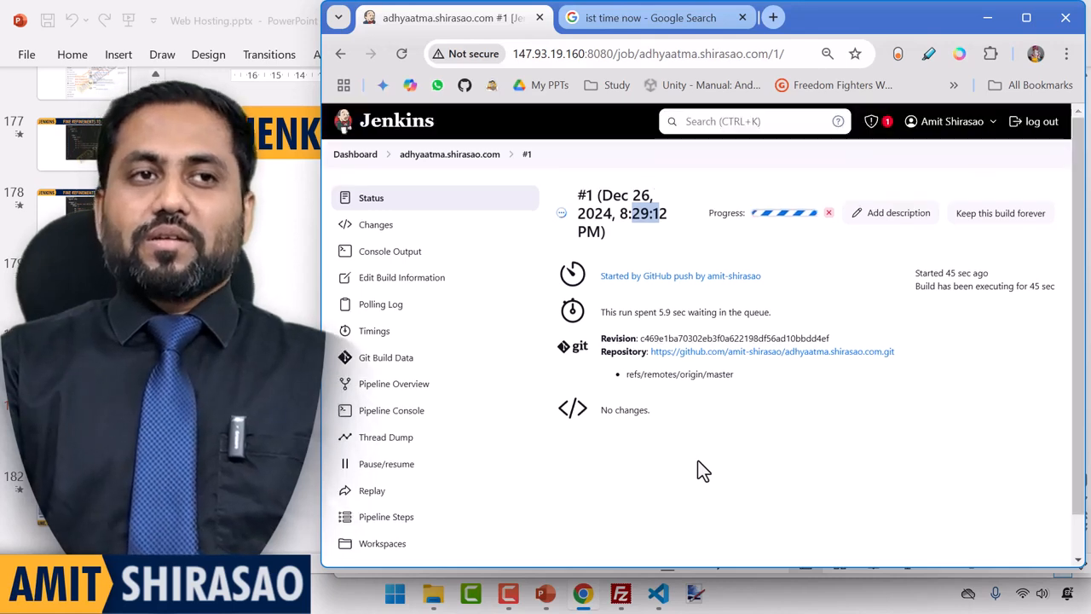
left_click(701, 469)
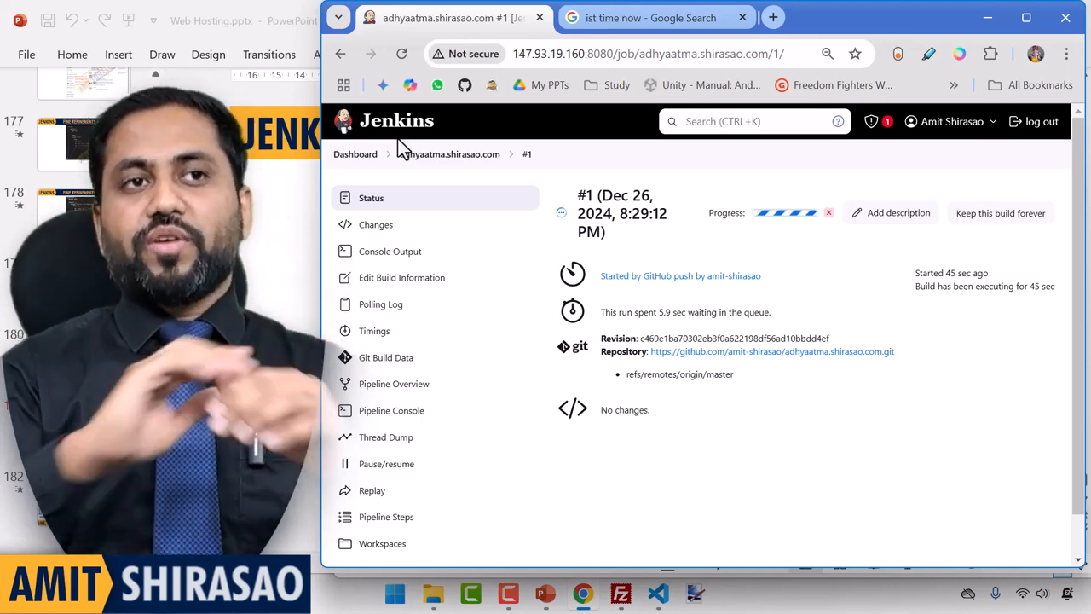
Log out of Jenkins and close its browser tab
left_click(1038, 122)
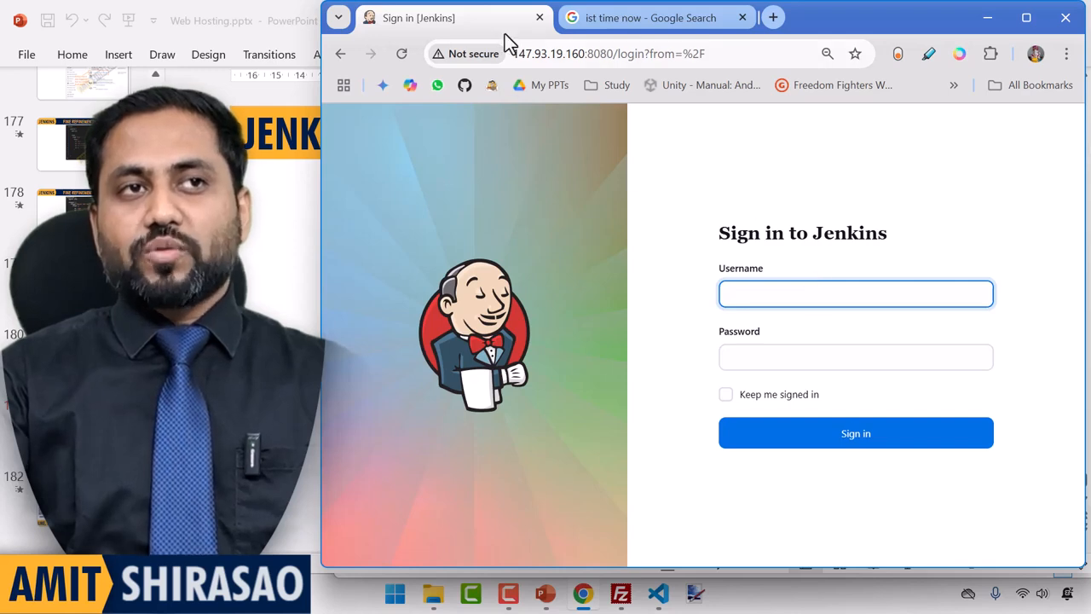
left_click(540, 17)
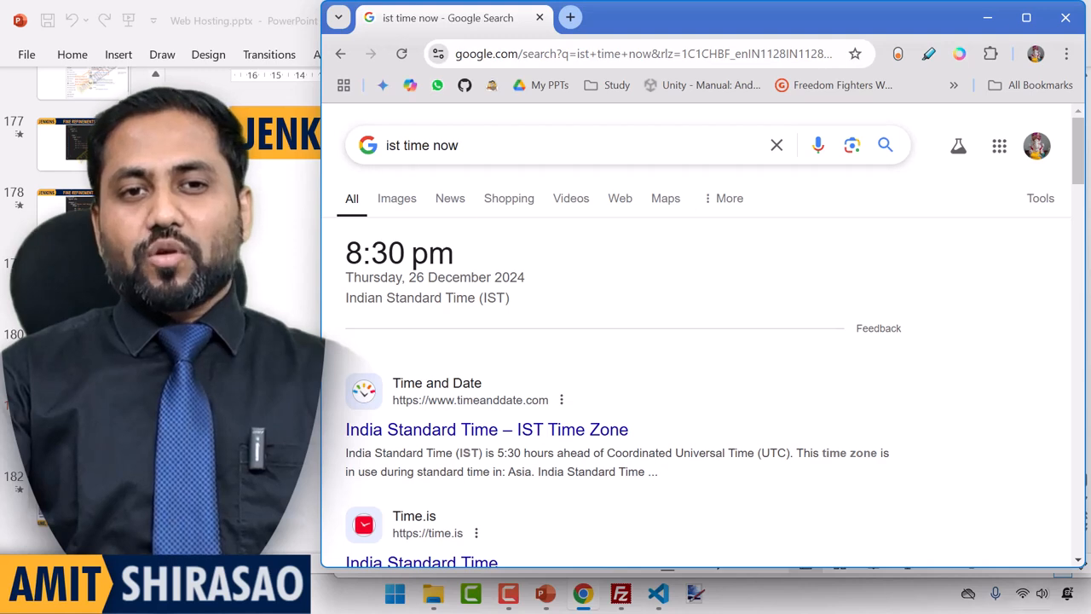
Search for "live ist clock", then open the timeanddate.com page for New Delhi's current local time with its clock enlarged
left_click(678, 56)
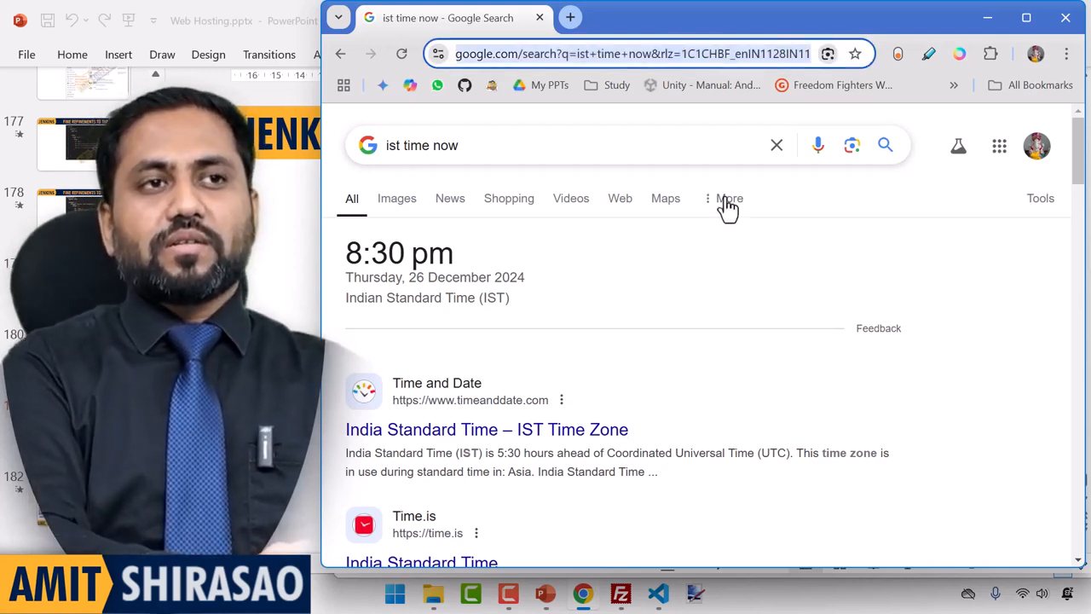
type("live ")
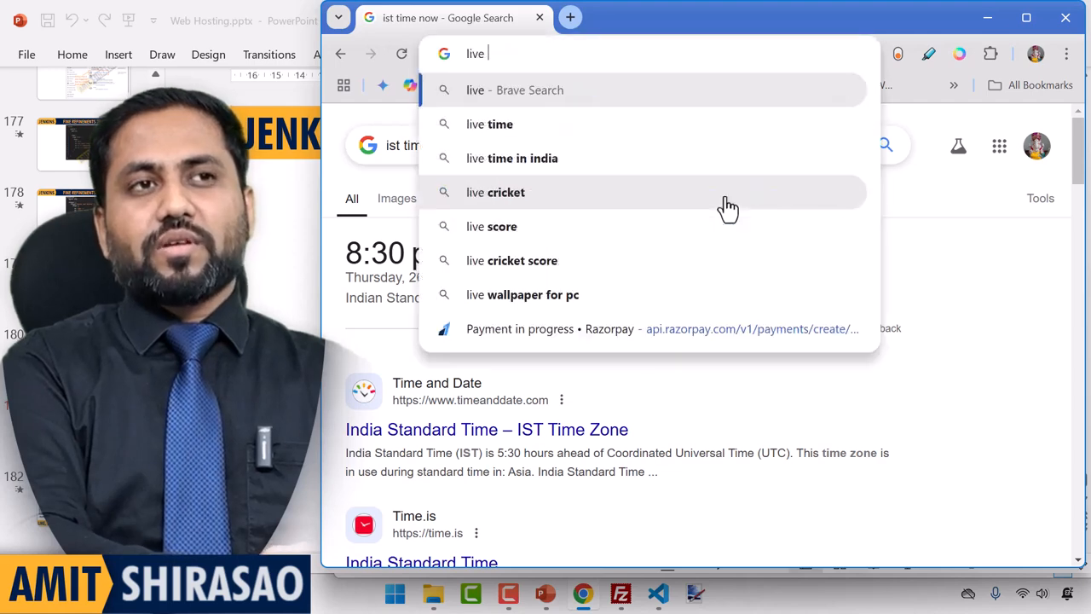
type("ist clock")
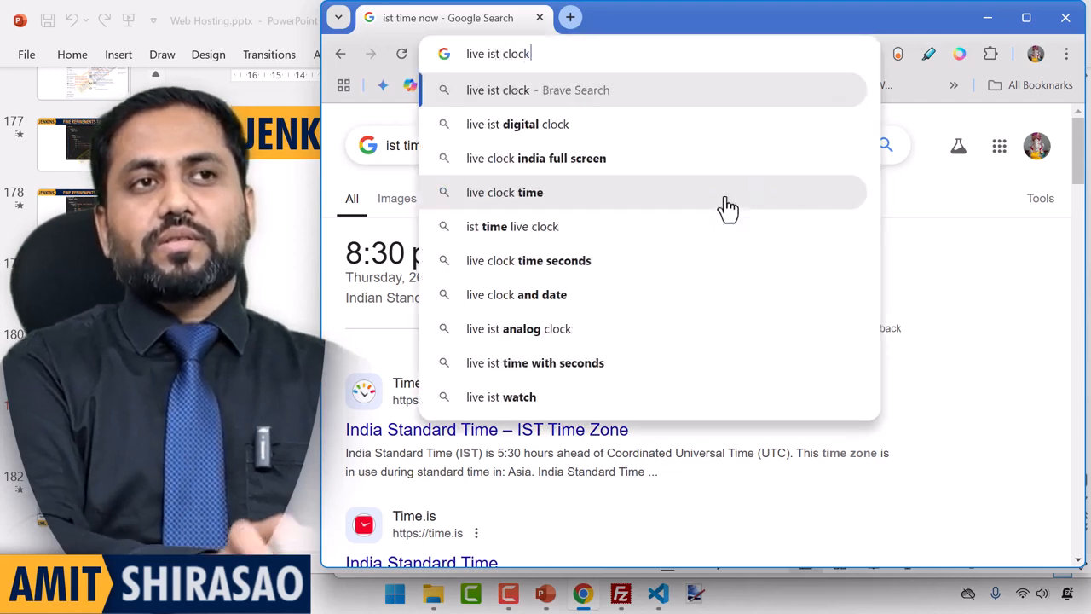
key("Return")
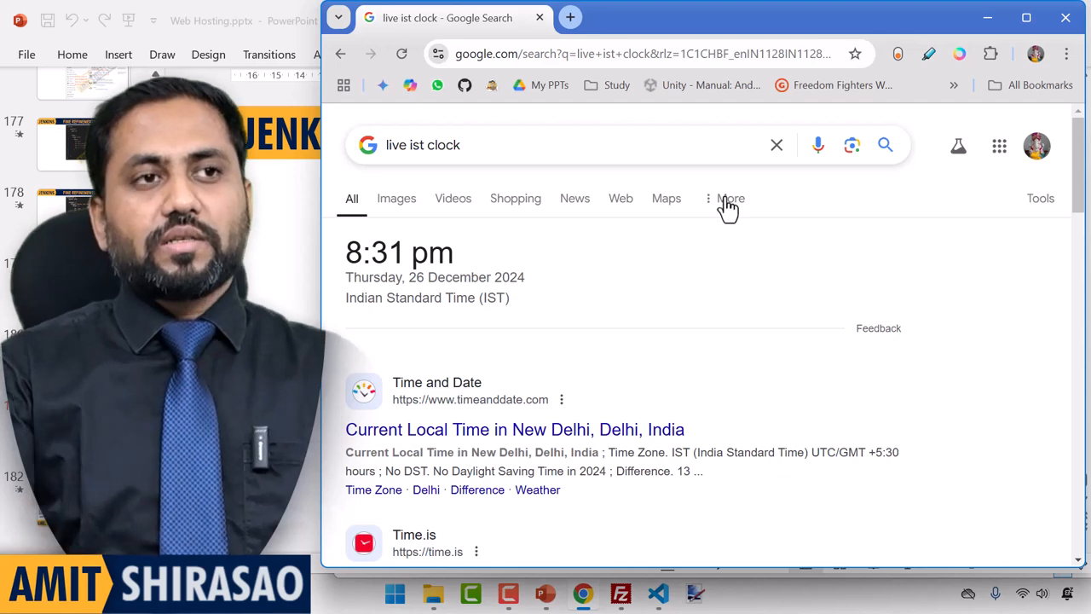
left_click(487, 432)
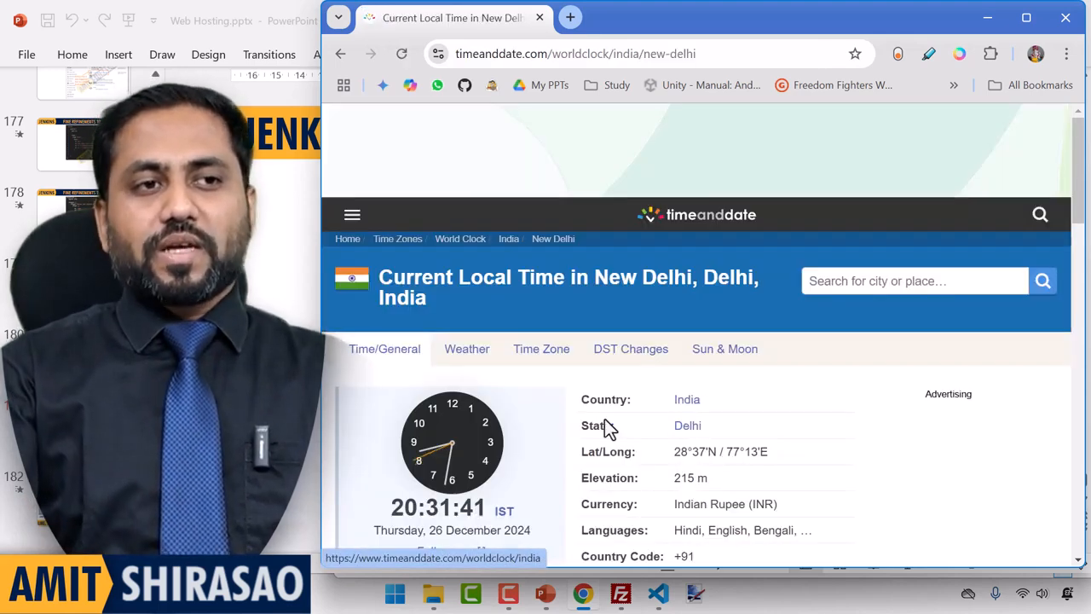
scroll(579, 422, "down", 1)
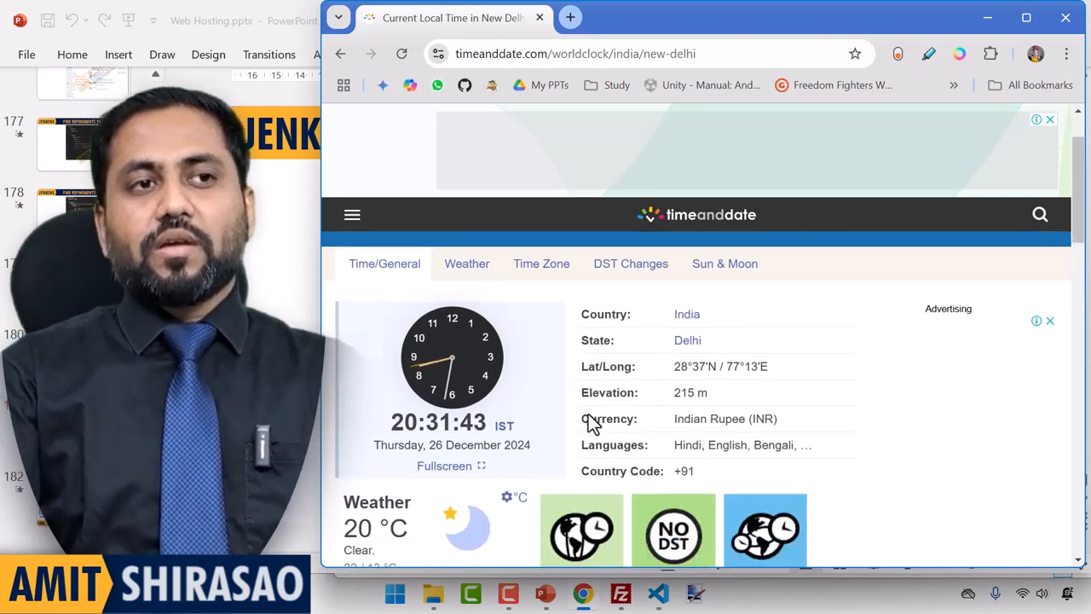
key("ctrl+plus")
key("ctrl+plus")
scroll(660, 416, "down", 2)
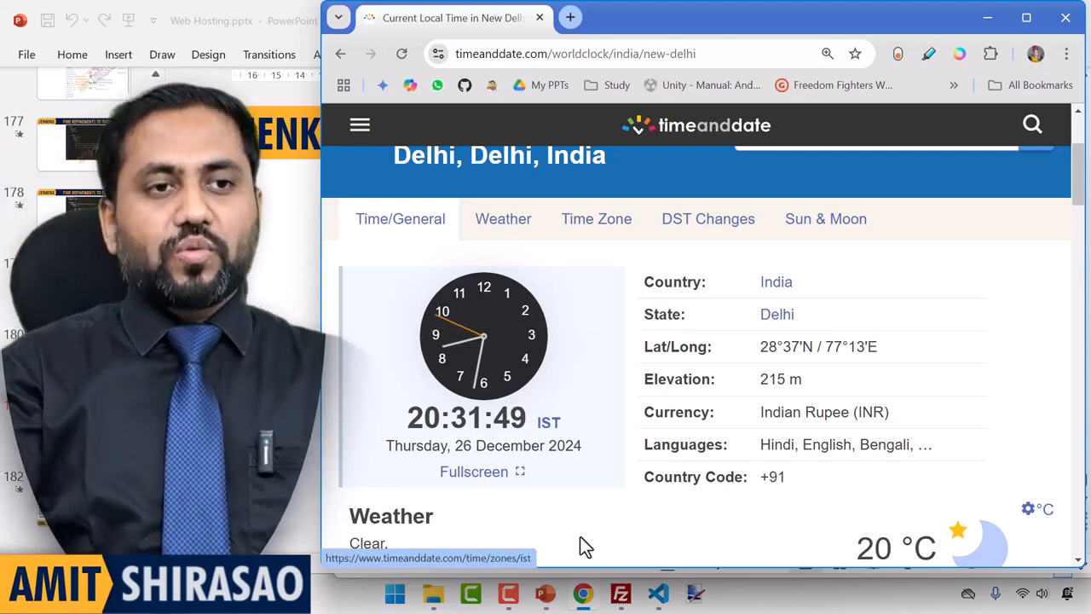
Switch to the videos.shirasao.com window in VS Code and place the cursor after "builder" on line 3 of landing-page.html
left_click(658, 593)
left_click(597, 514)
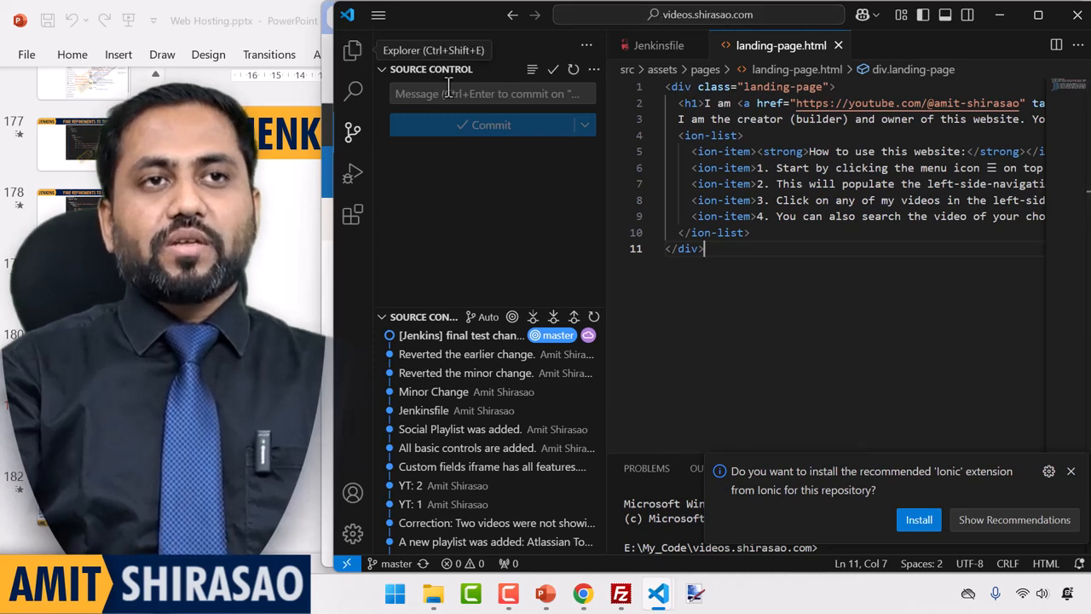
left_click(845, 120)
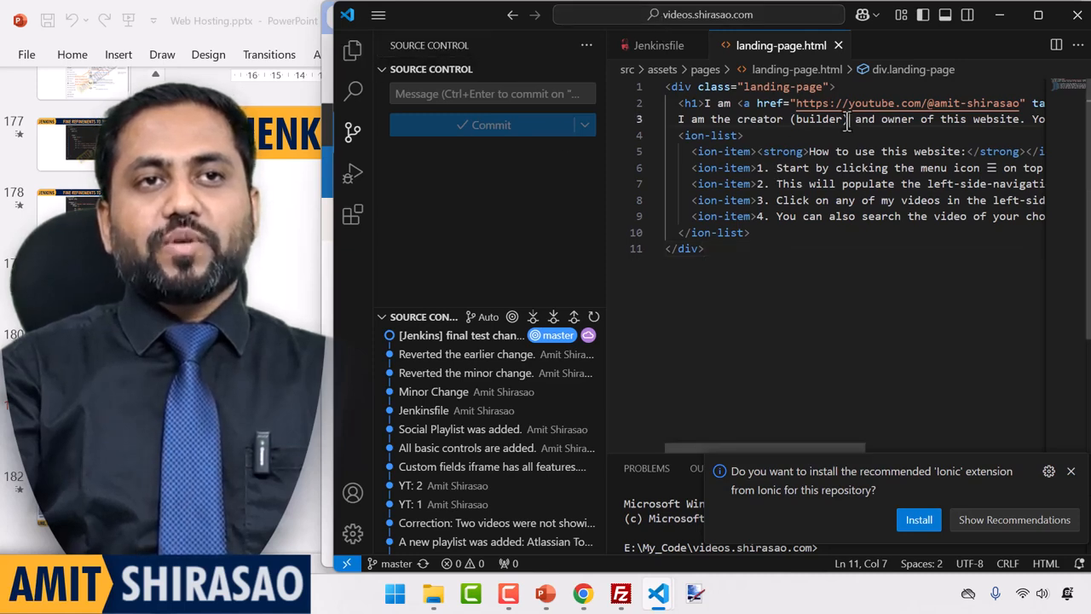
key("BackSpace")
key("BackSpace")
key("BackSpace")
key("BackSpace")
key("BackSpace")
key("BackSpace")
key("BackSpace")
key("BackSpace")
key("BackSpace")
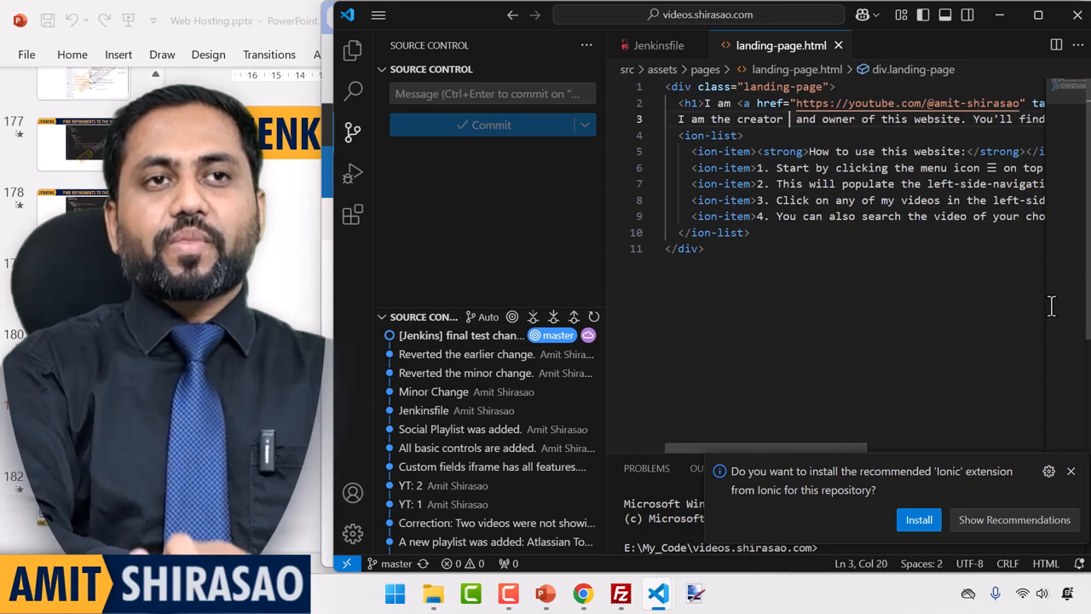
key("BackSpace")
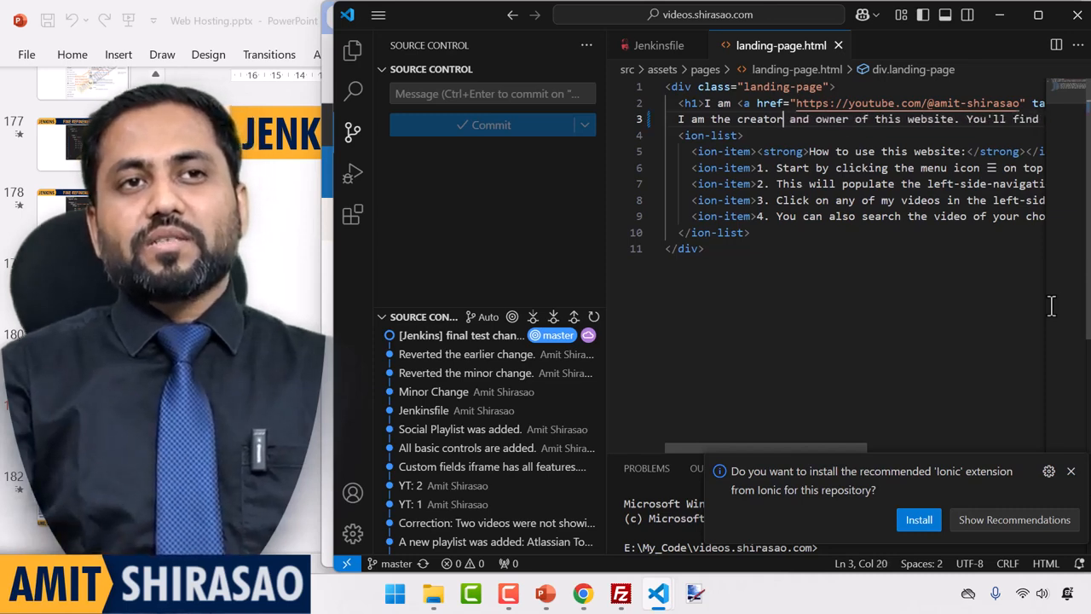
key("ctrl+z")
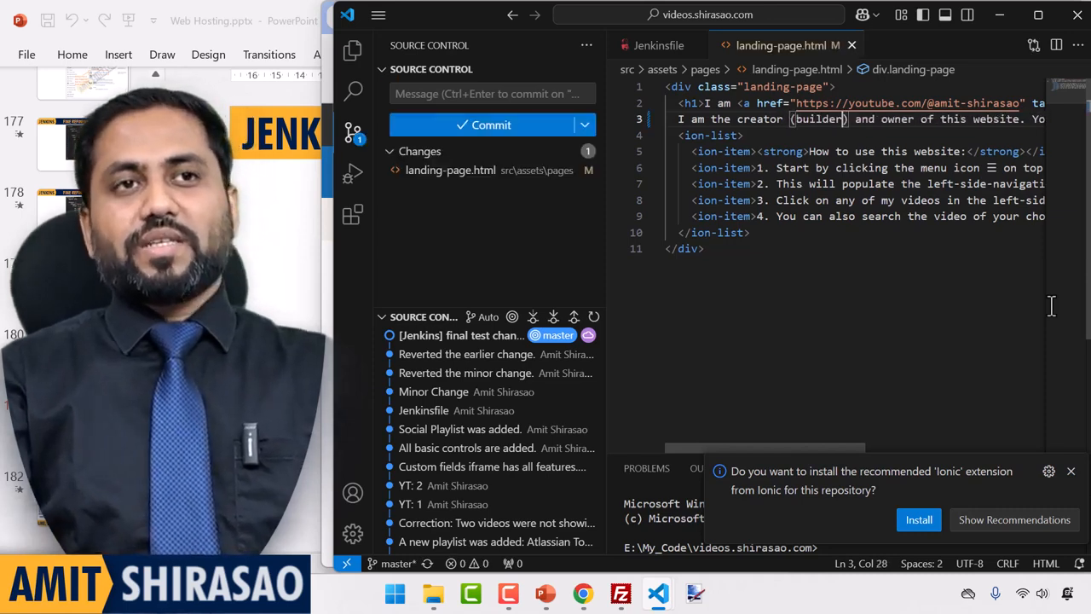
key("ctrl+y")
key("ctrl+z")
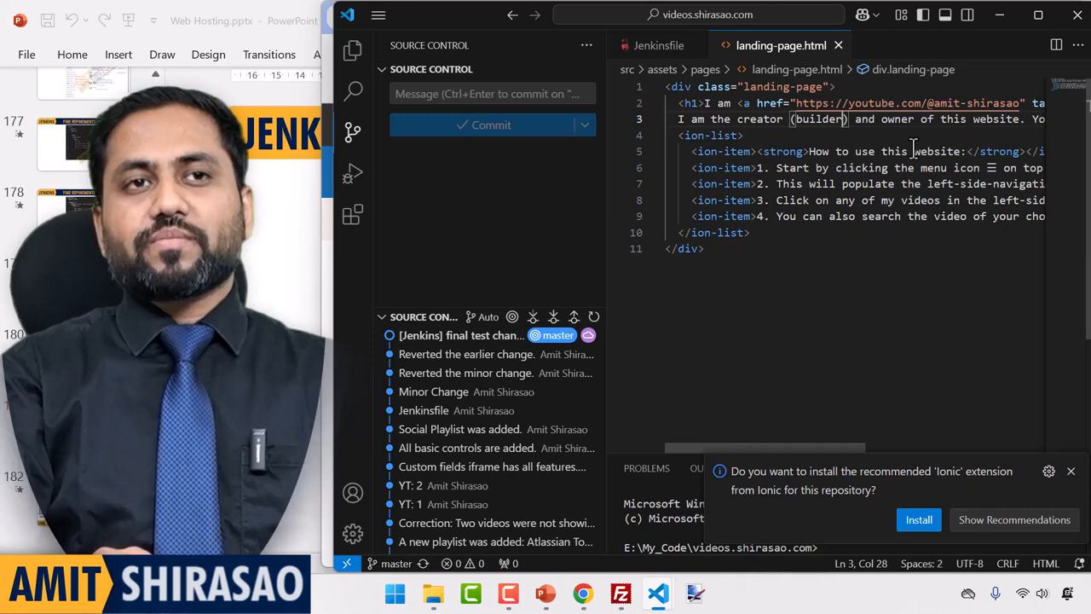
Extend "(builder)" on line 3 of landing-page.html to read "(builder/maker)"
type("/mak")
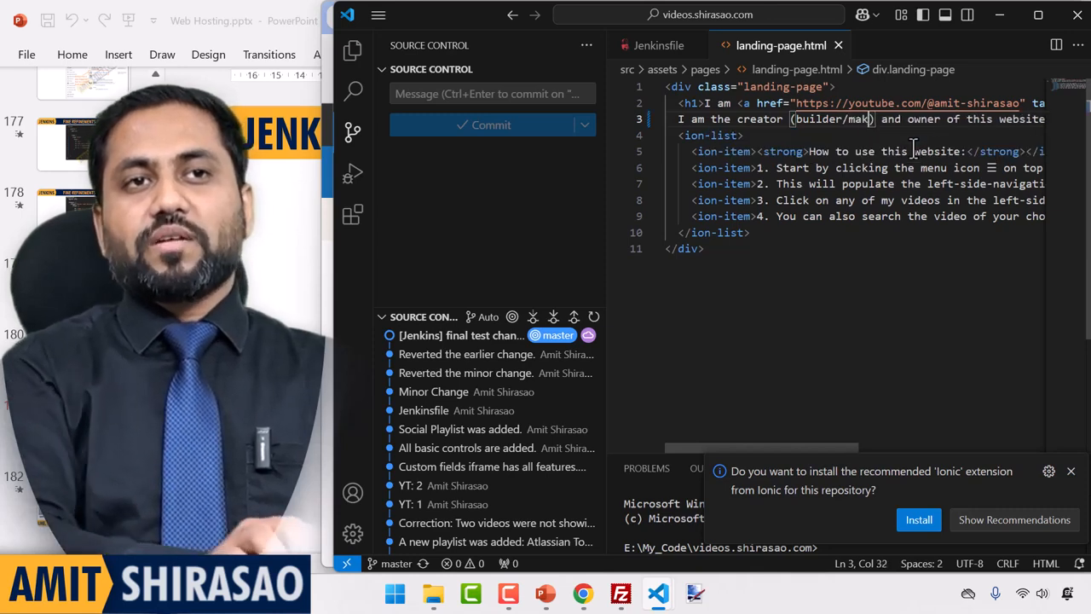
type("er")
Commit the landing-page.html change with the message "builder / maker"
left_click(420, 94)
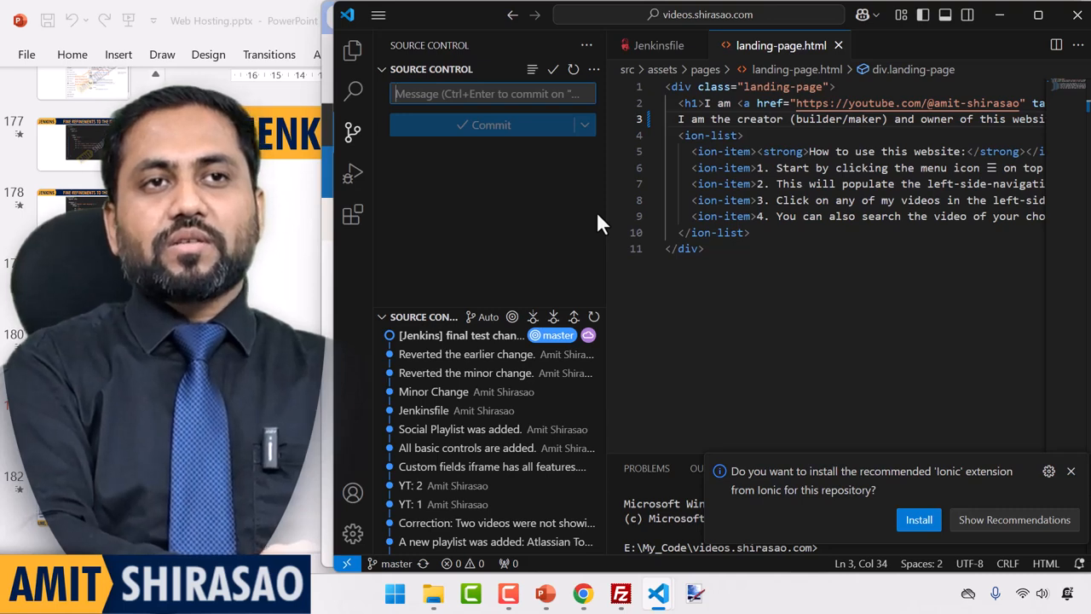
type("builder /")
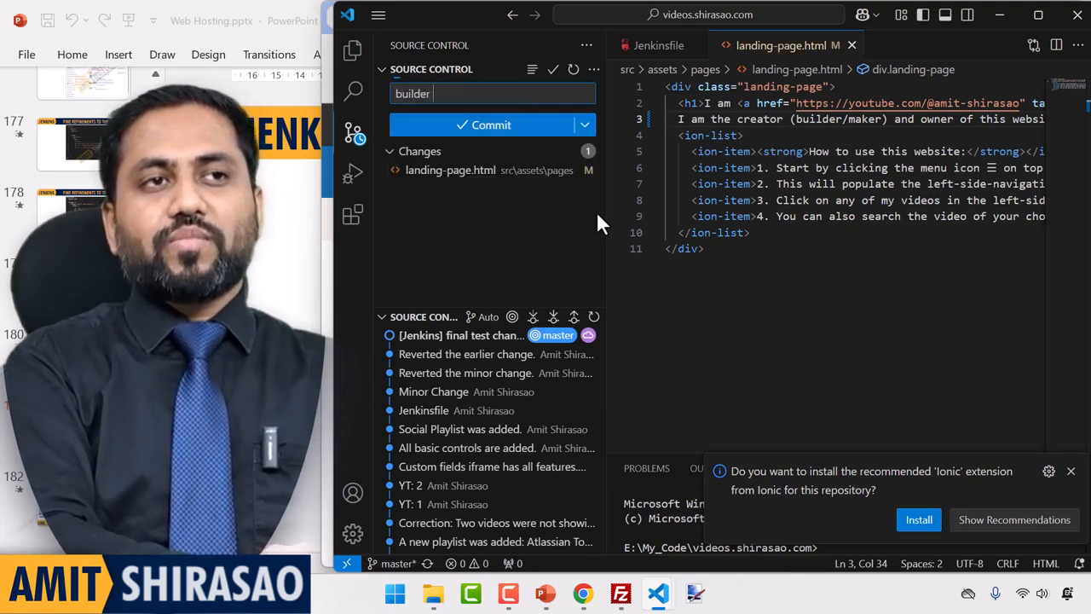
type(" maker")
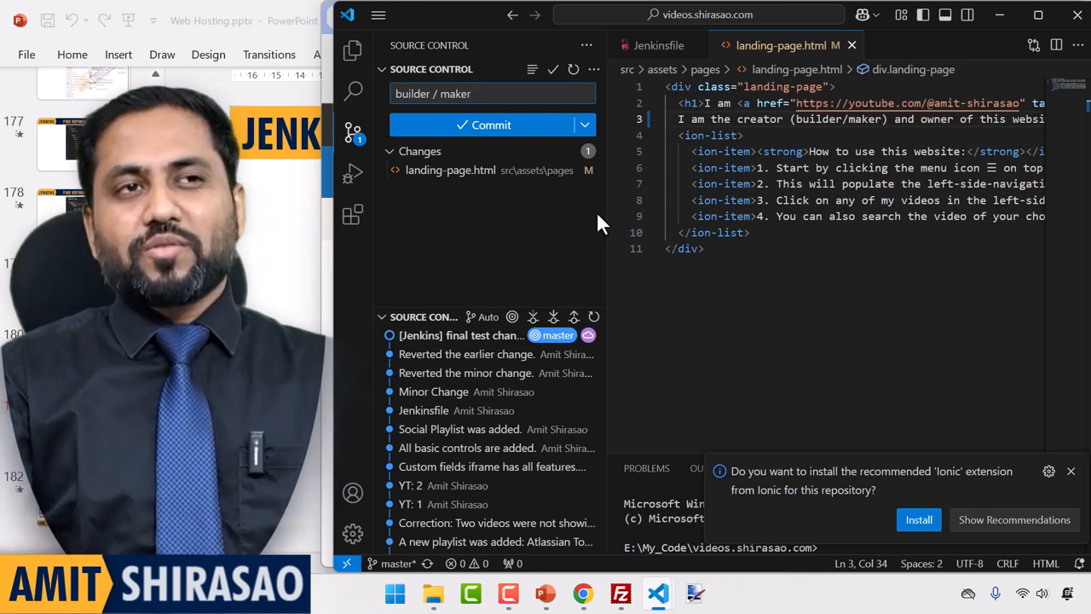
left_click(490, 127)
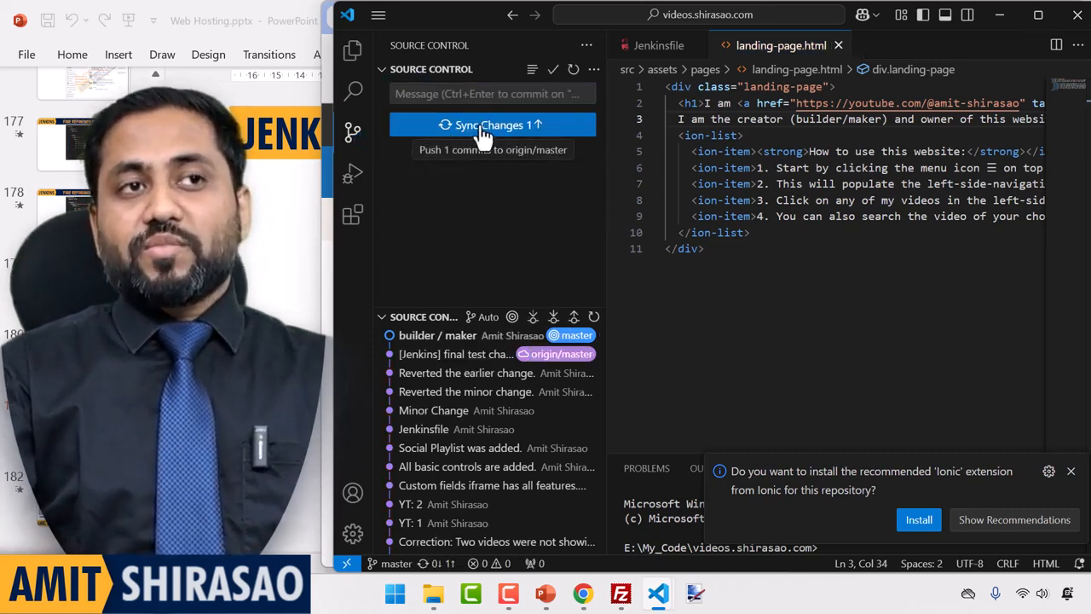
Move the VS Code window aside so the New Delhi clock shows beside it, and sync the "builder / maker" commit to origin/master
key("alt+Tab")
key("alt+Tab")
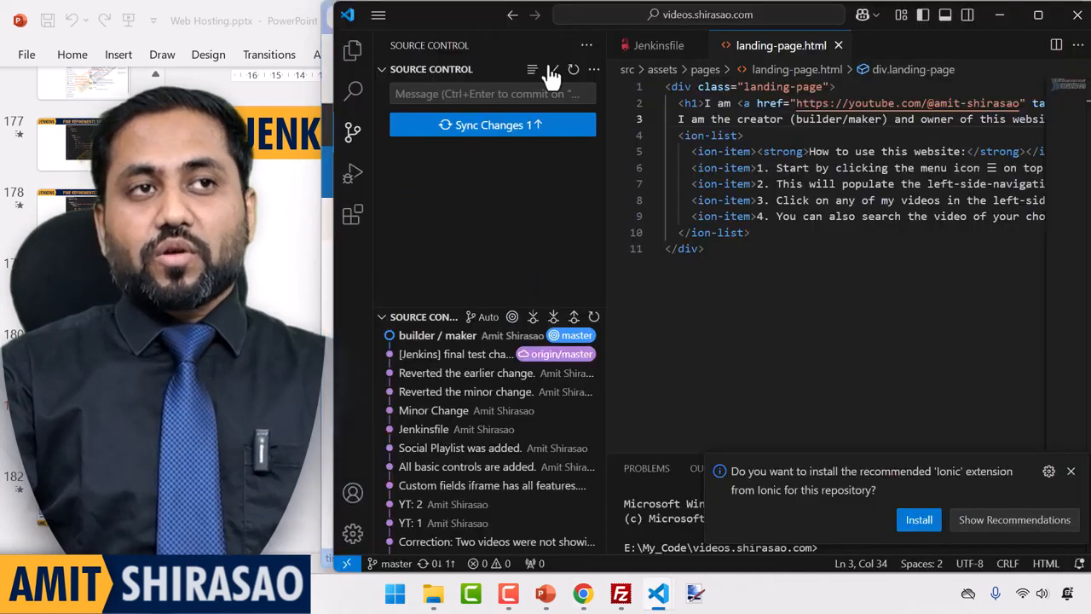
left_click_drag(472, 15, 811, 30)
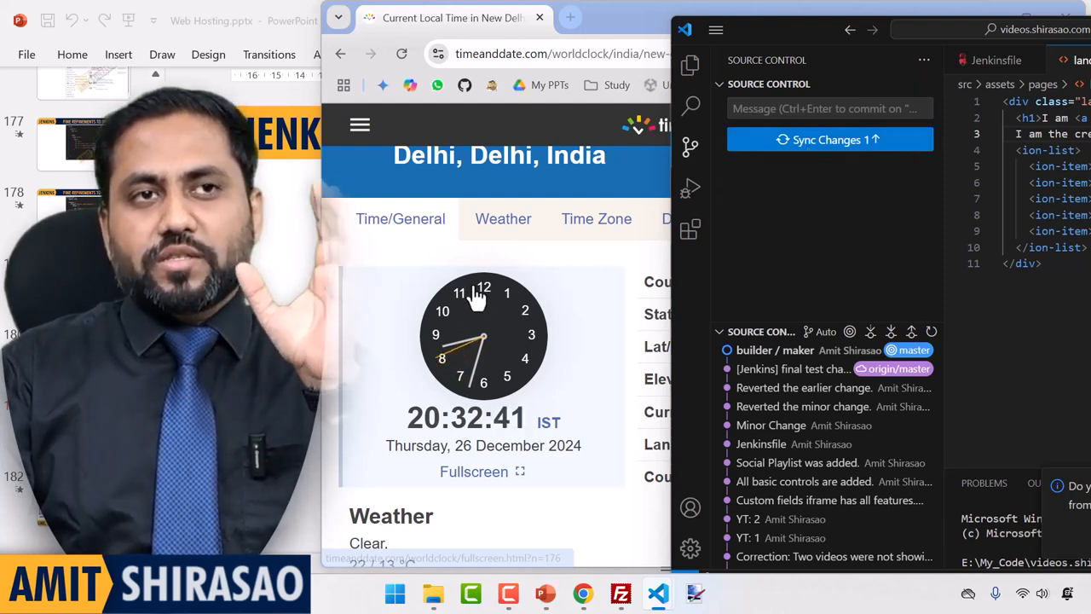
left_click(784, 148)
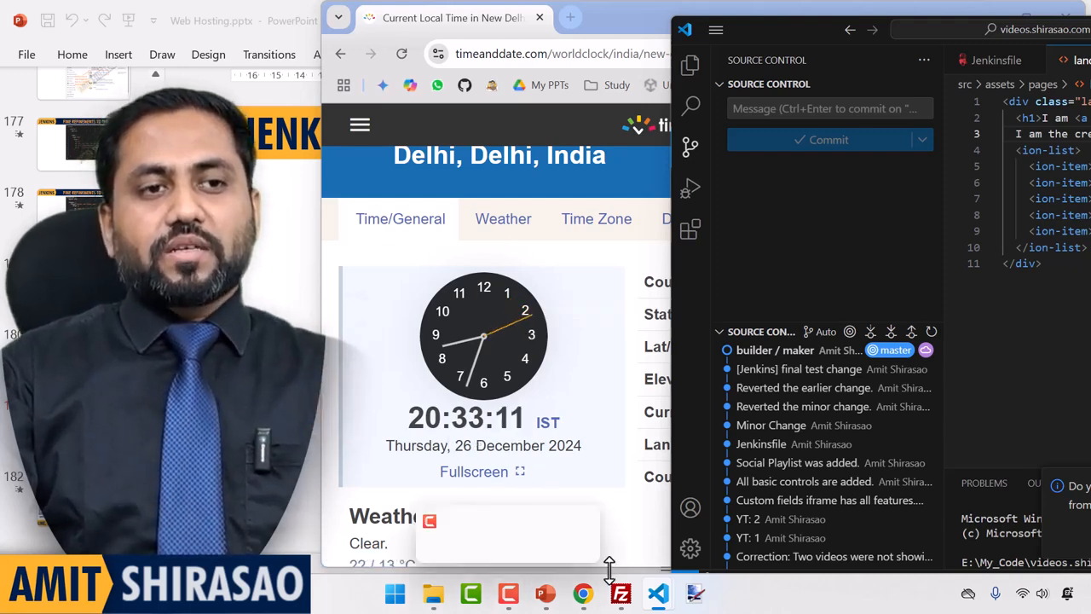
Open Notepad and write "push started 8:33" on the first line
key("super")
type("notepad")
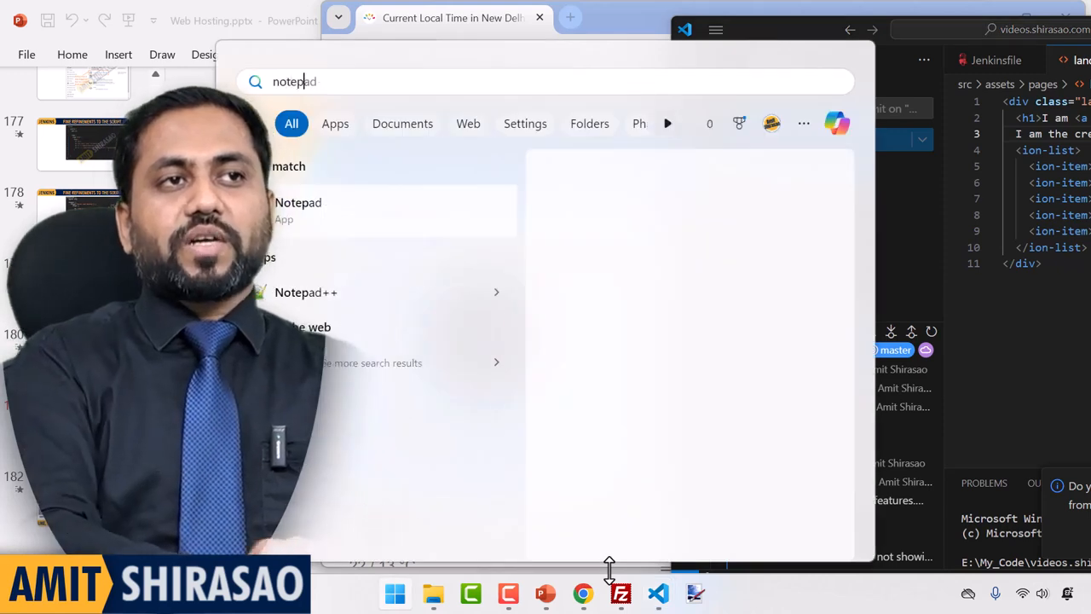
key("Return")
type("co")
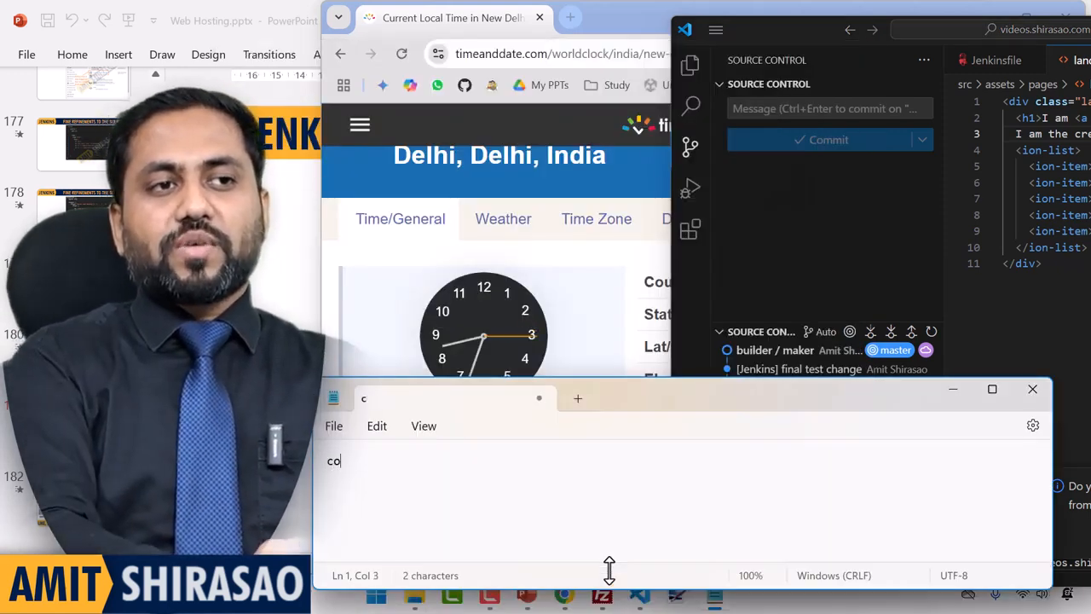
key("BackSpace")
key("BackSpace")
type("push star")
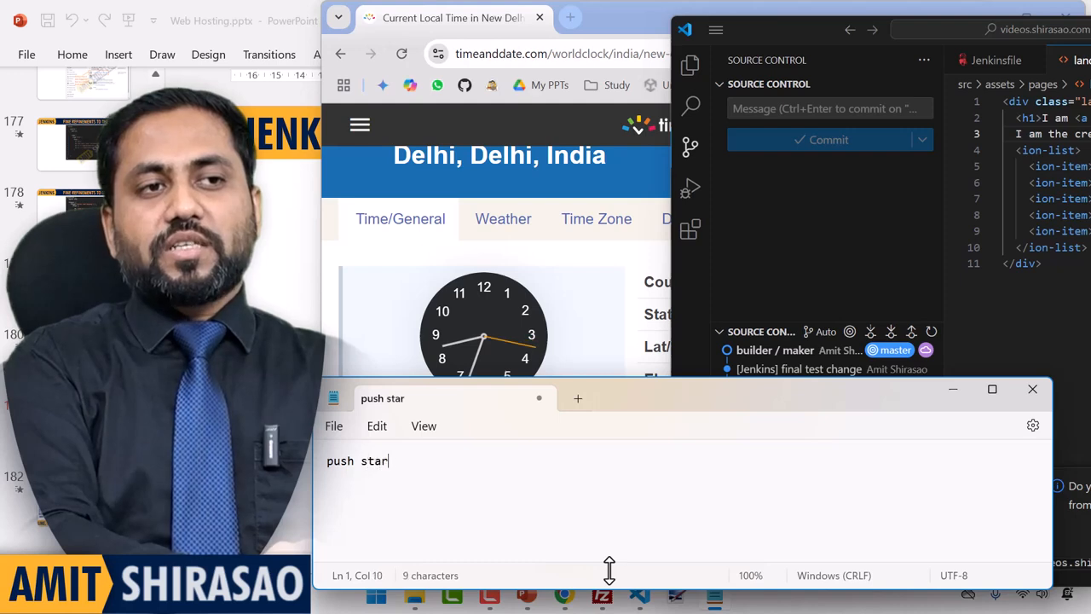
type("ted 8:33")
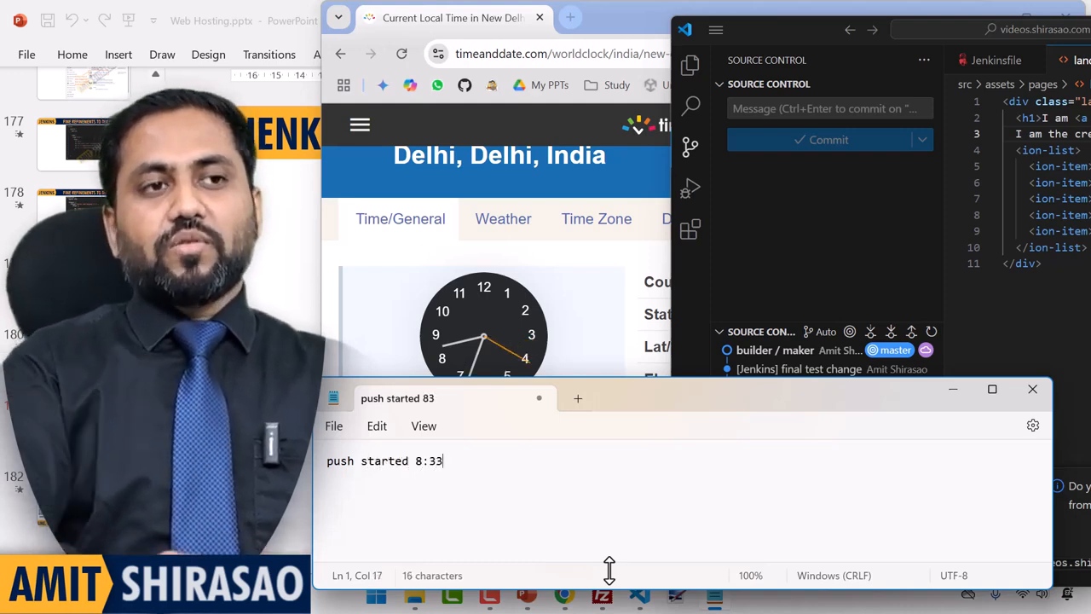
Add a second line to the Notepad note reading "push ended at 8:33:05"
key("Return")
type("p")
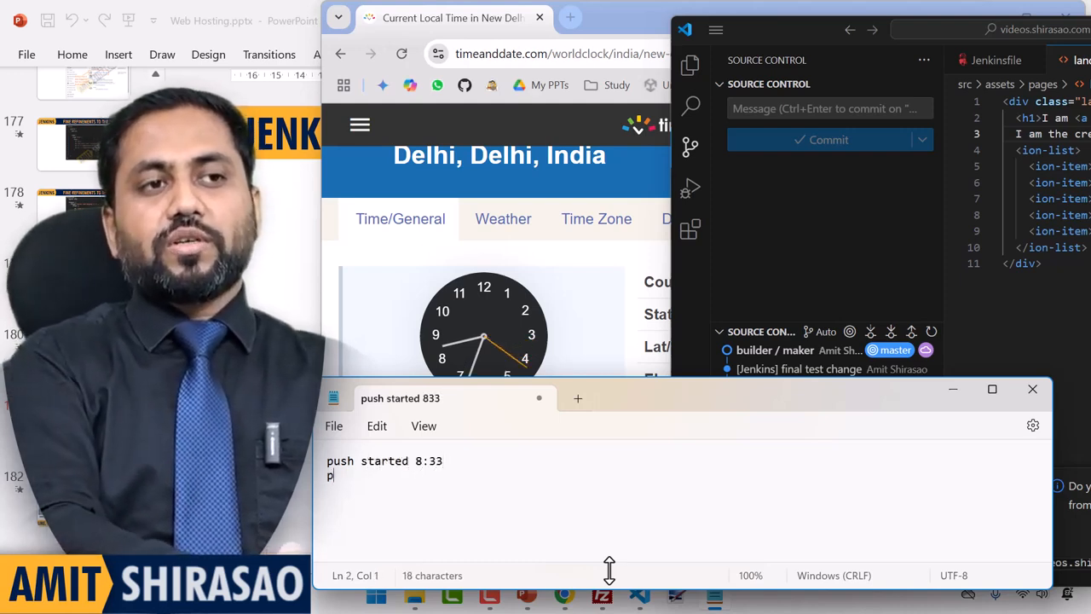
type("ush ended")
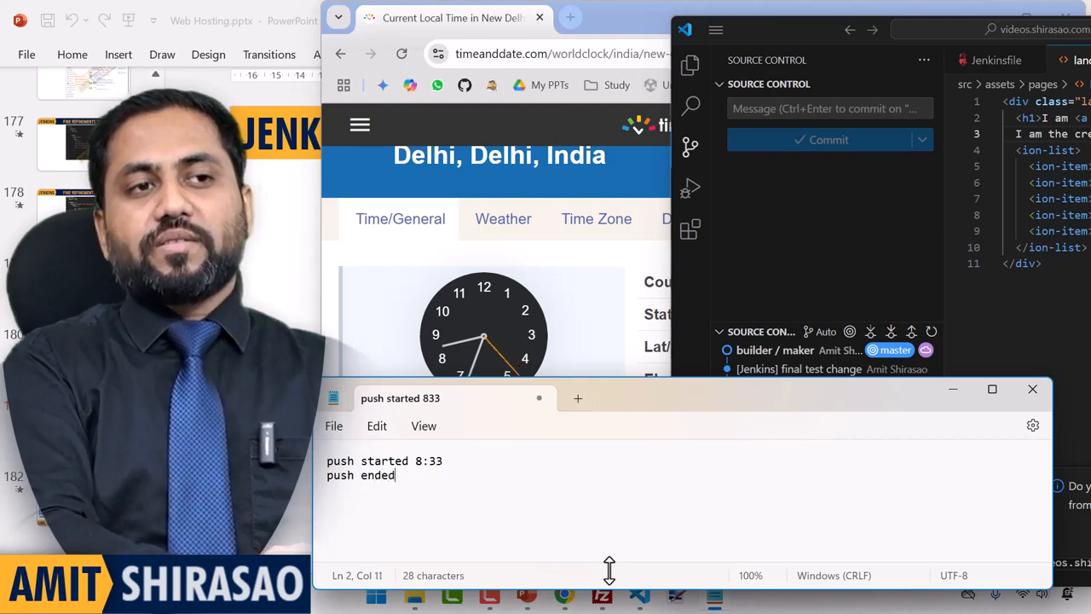
type(" at 8:33:")
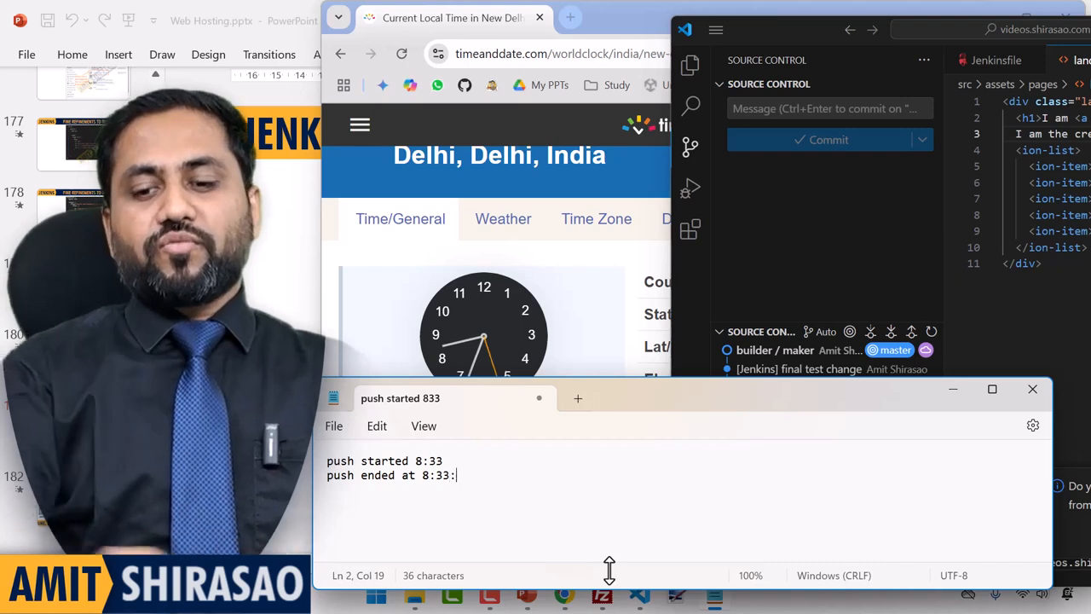
type("063")
key("BackSpace")
key("BackSpace")
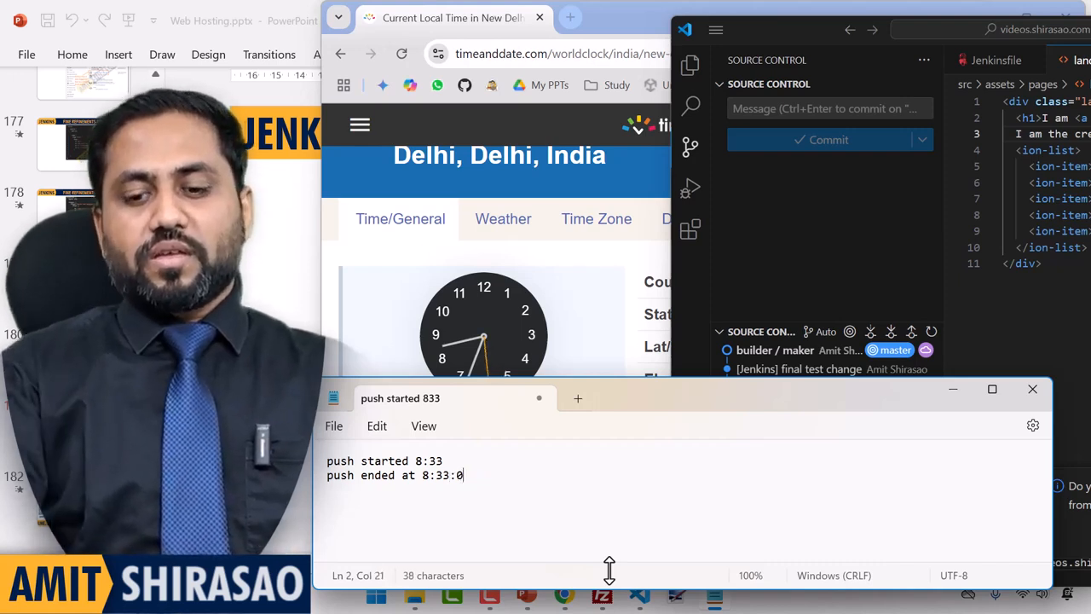
Complete the first line of the note to read "push started 8:33:05 PM IST"
key("Up")
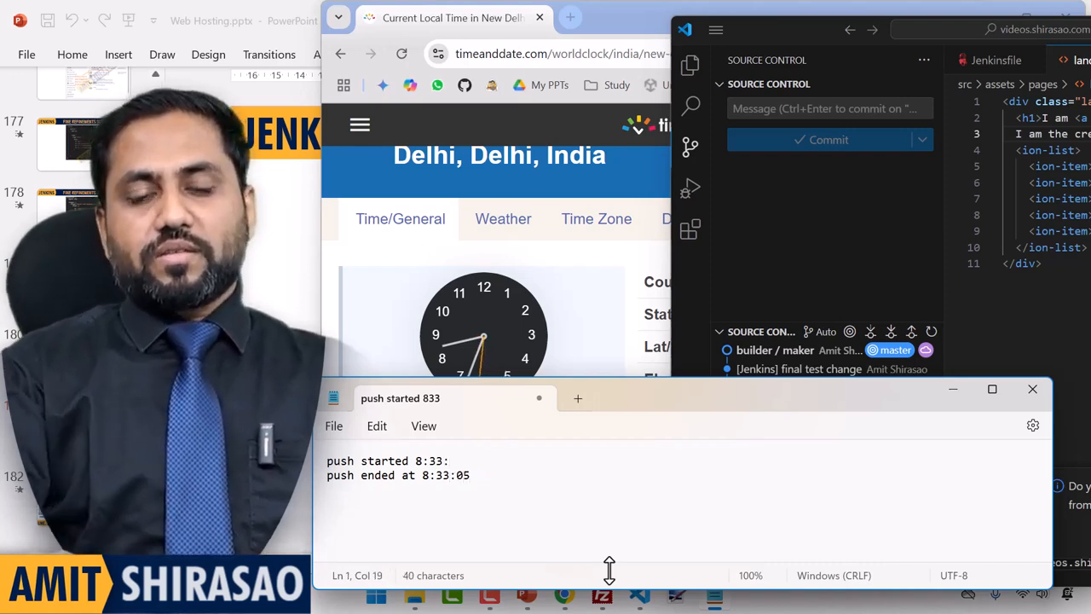
type("05")
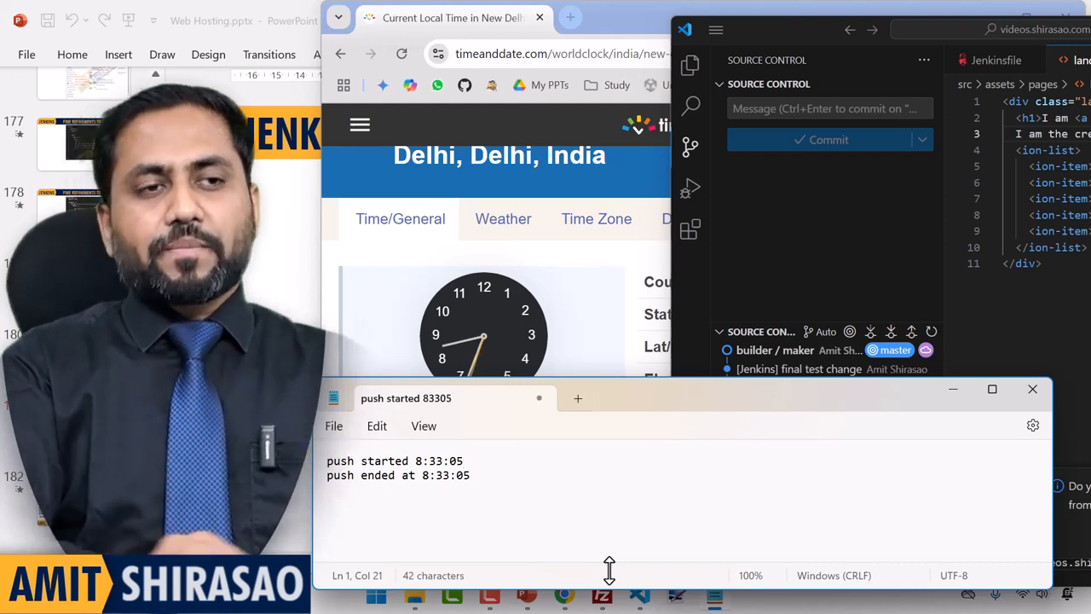
type(" PM IST")
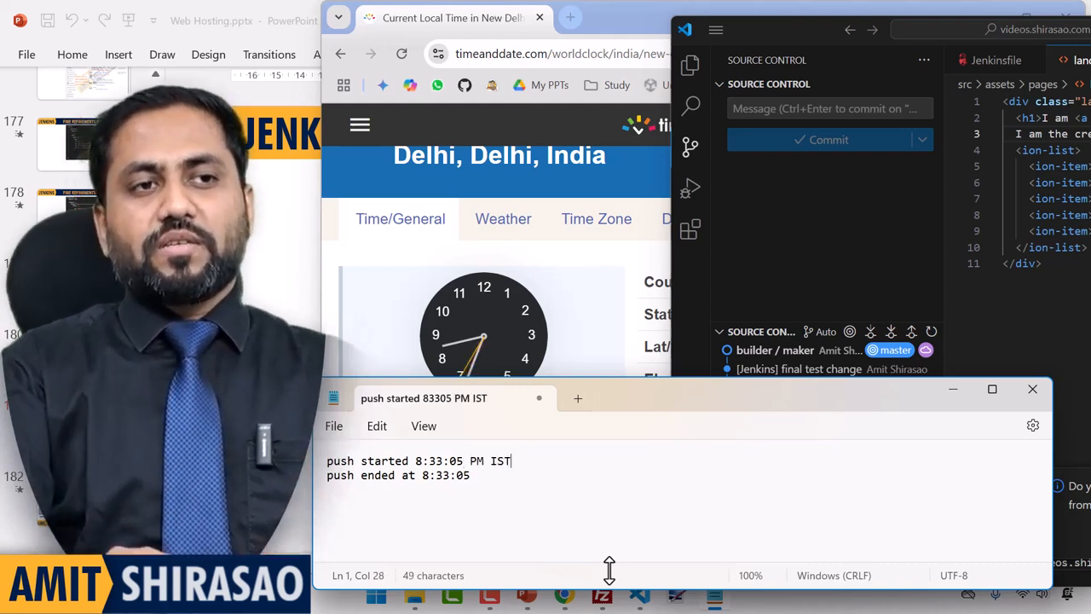
Copy "PM IST" onto the end of the "push ended" line, and bring the New Delhi clock page in Chrome to the front
key("shift+Left")
key("shift+Left")
key("shift+Left")
key("shift+Left")
key("shift+Left")
key("Down")
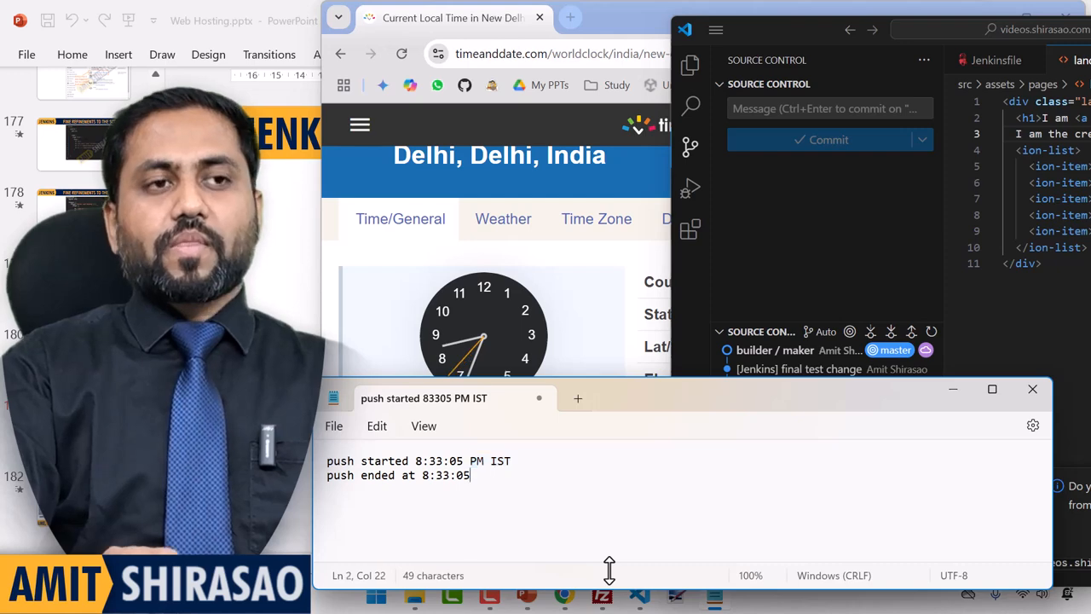
type("PM IST")
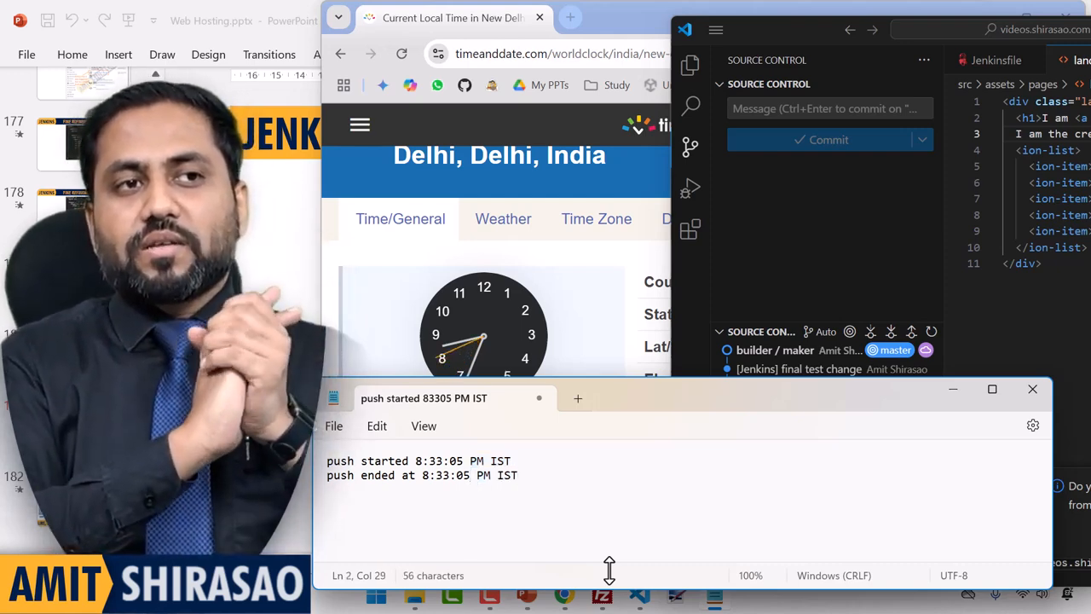
left_click(620, 17)
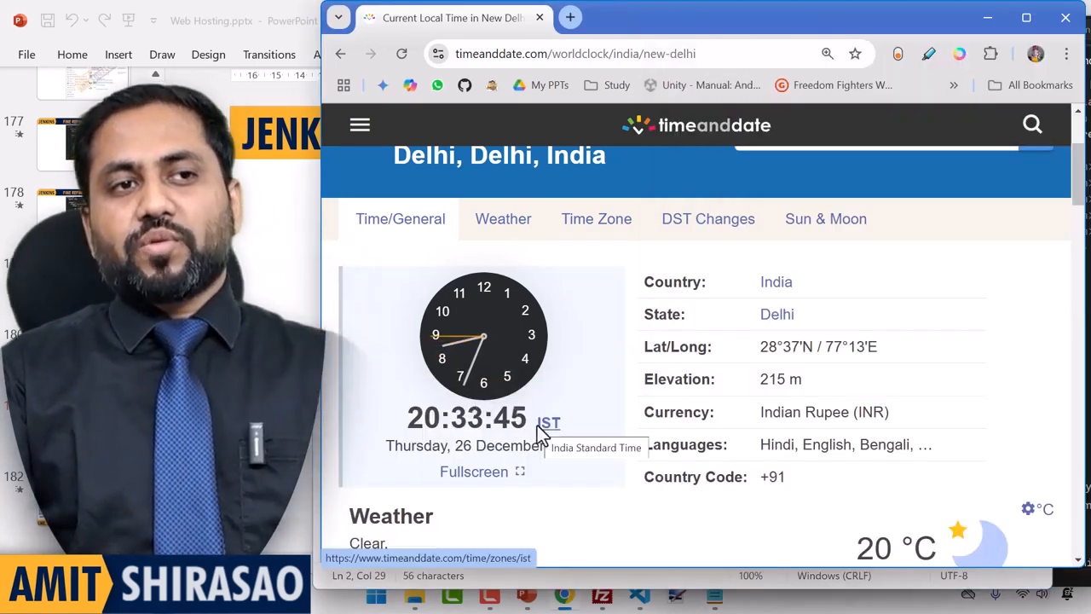
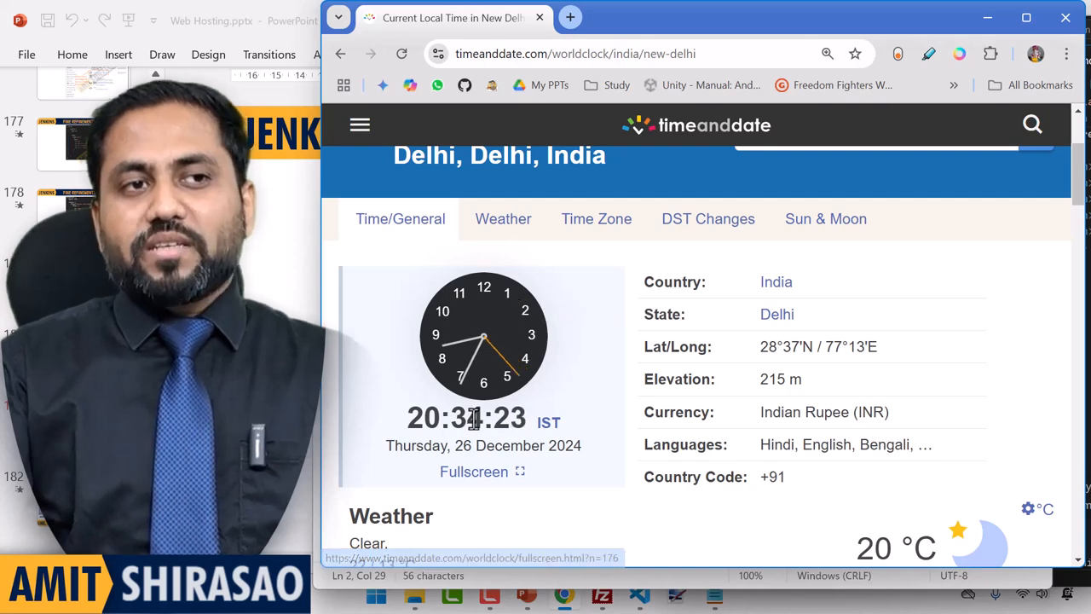
Open the Jenkins server at 147.93.19.160:8080 in a new browser tab
key("alt+Tab")
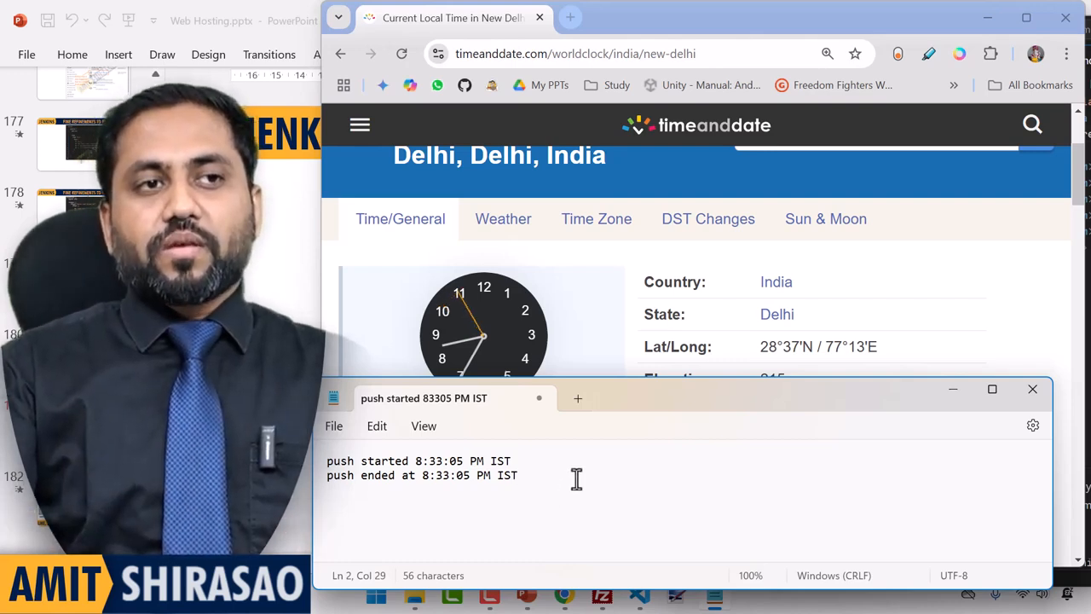
key("alt+Tab")
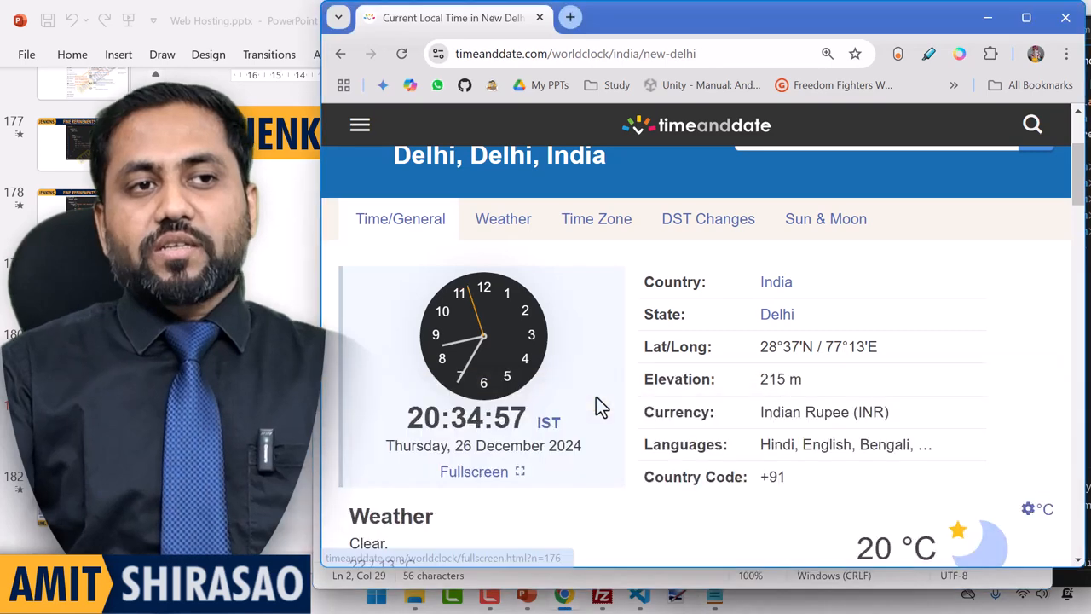
left_click(574, 23)
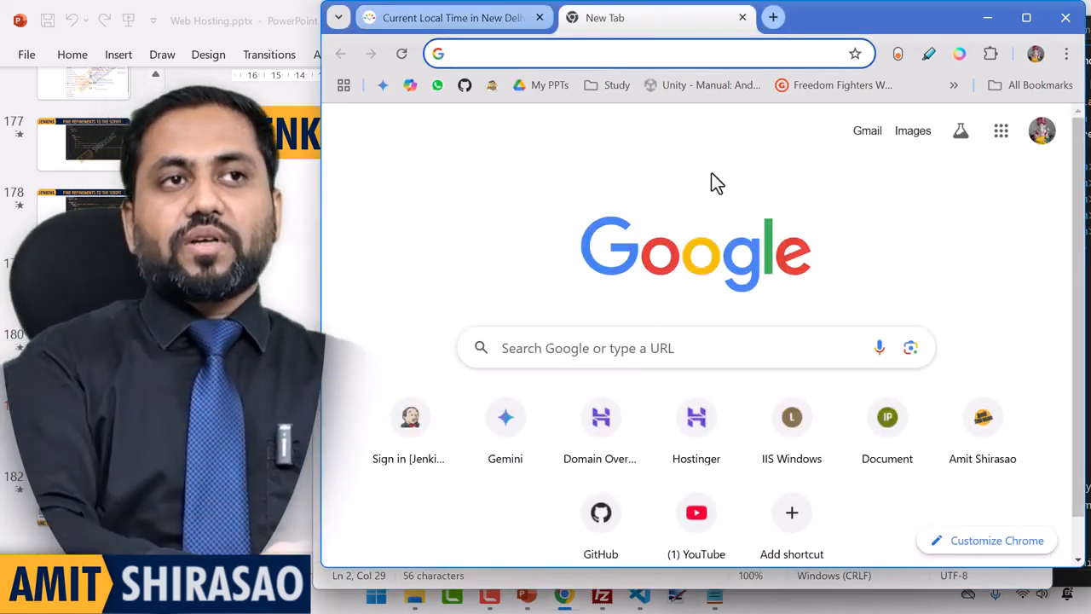
type("jen")
key("BackSpace")
key("BackSpace")
key("BackSpace")
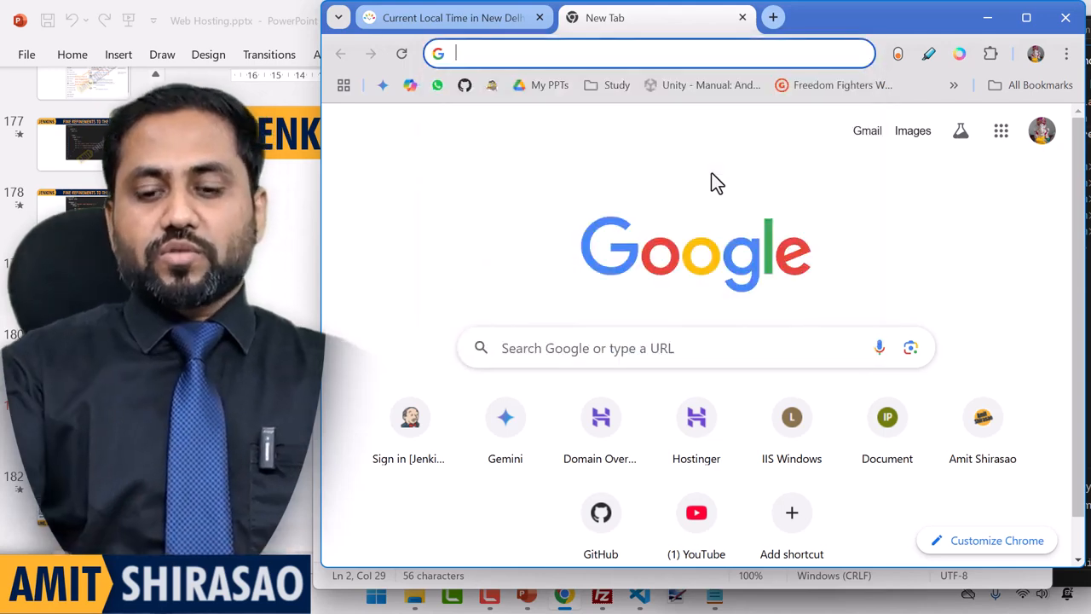
type("147.93.19.160:8080")
key("Return")
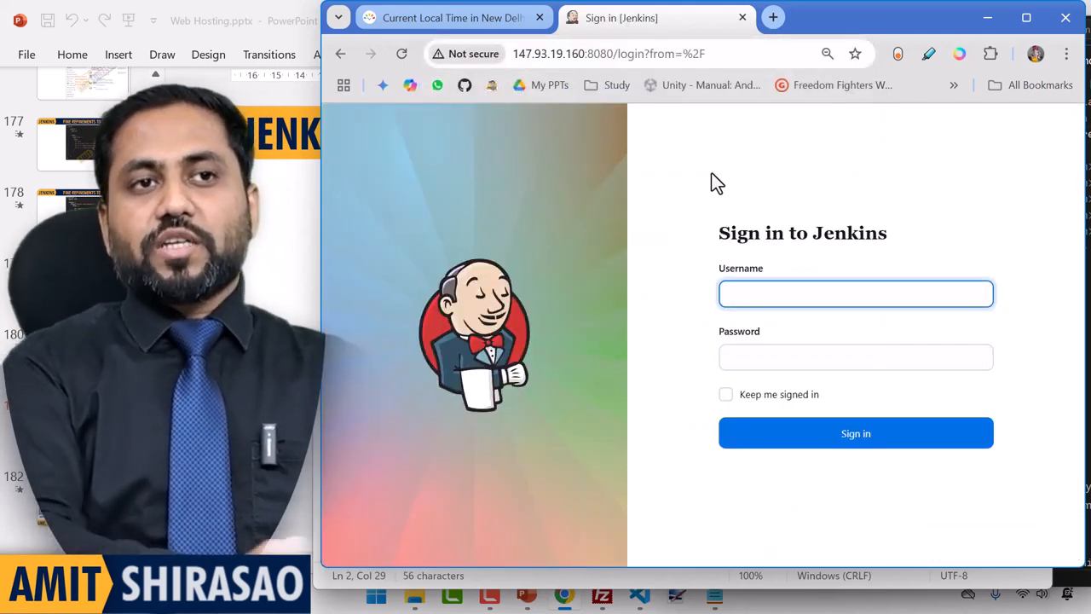
Sign in to Jenkins with the username and account password, with its page separated into its own maximized window
type("amit-")
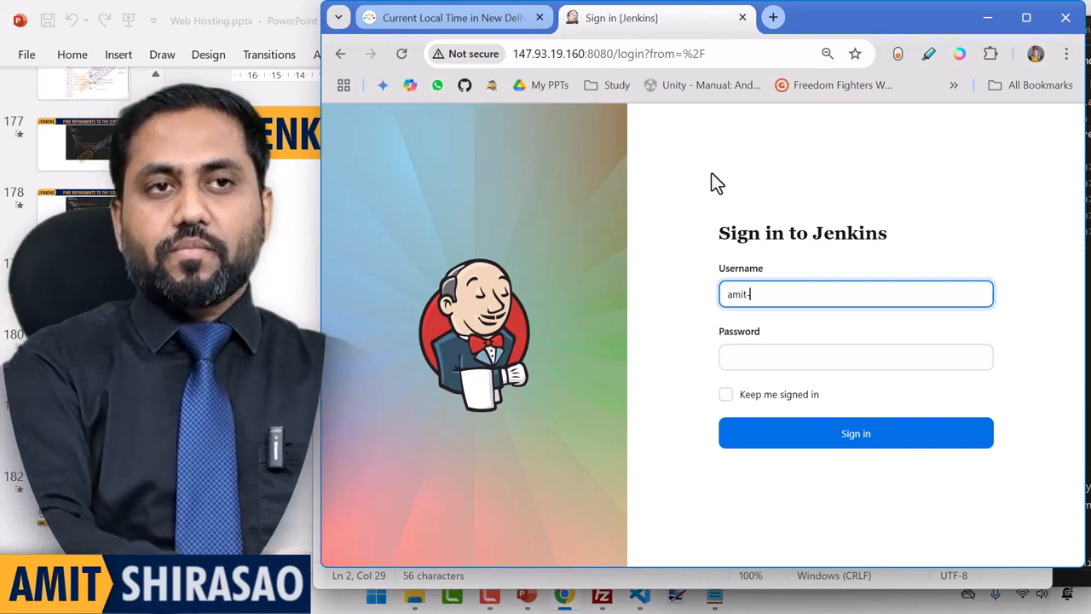
type("shirasao")
key("Tab")
type("******")
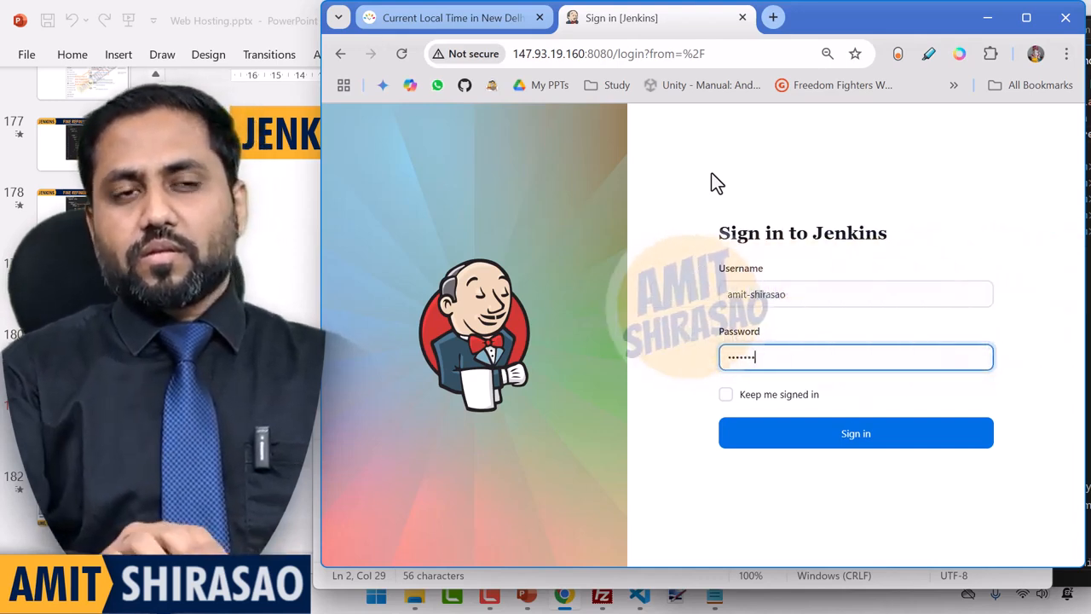
type("*")
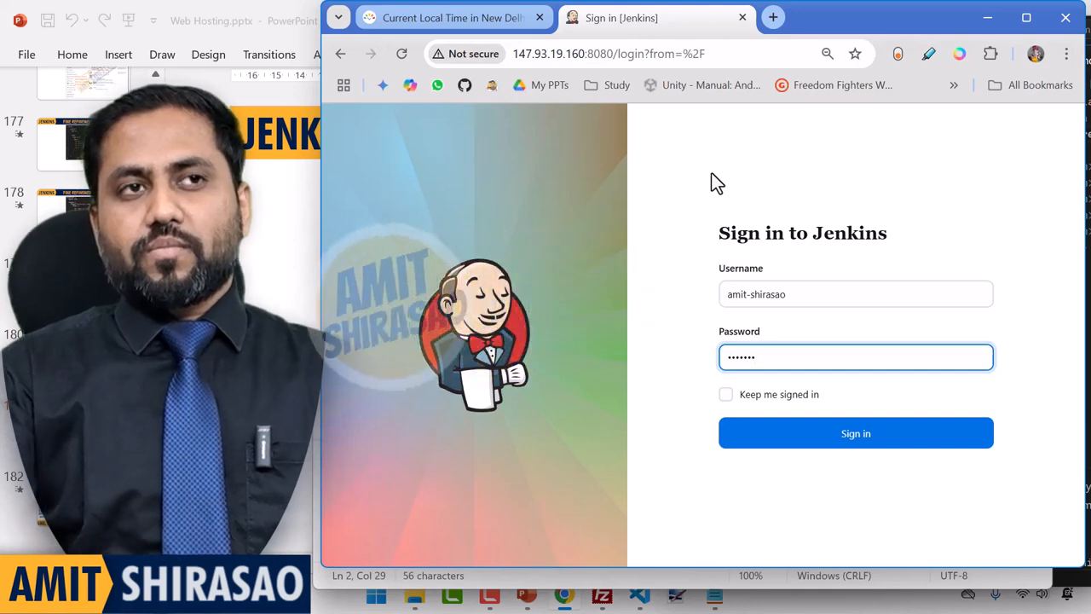
left_click_drag(609, 20, 905, 48)
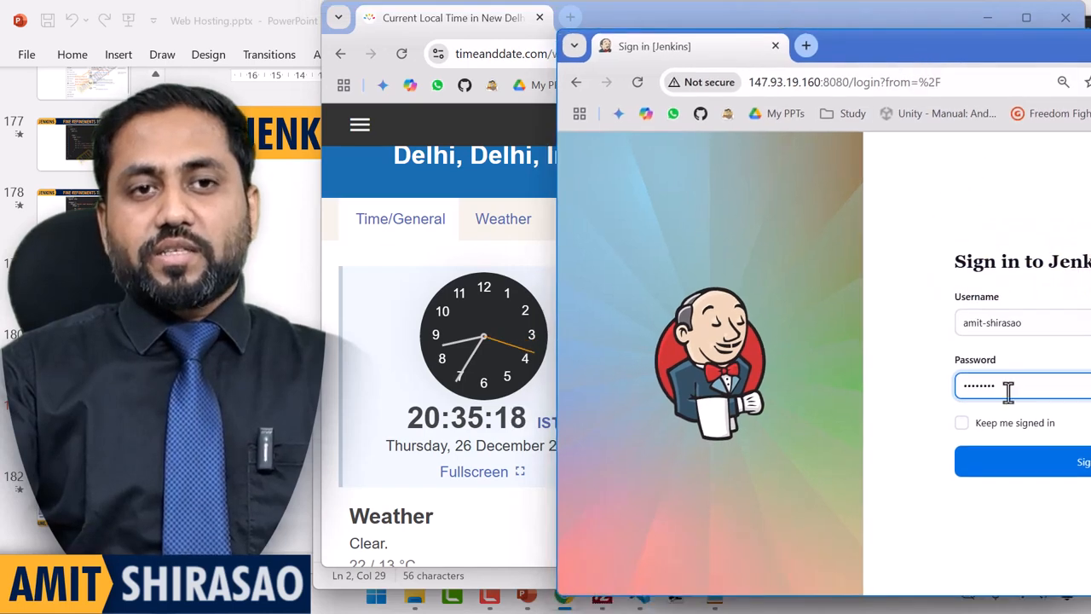
left_click(1019, 462)
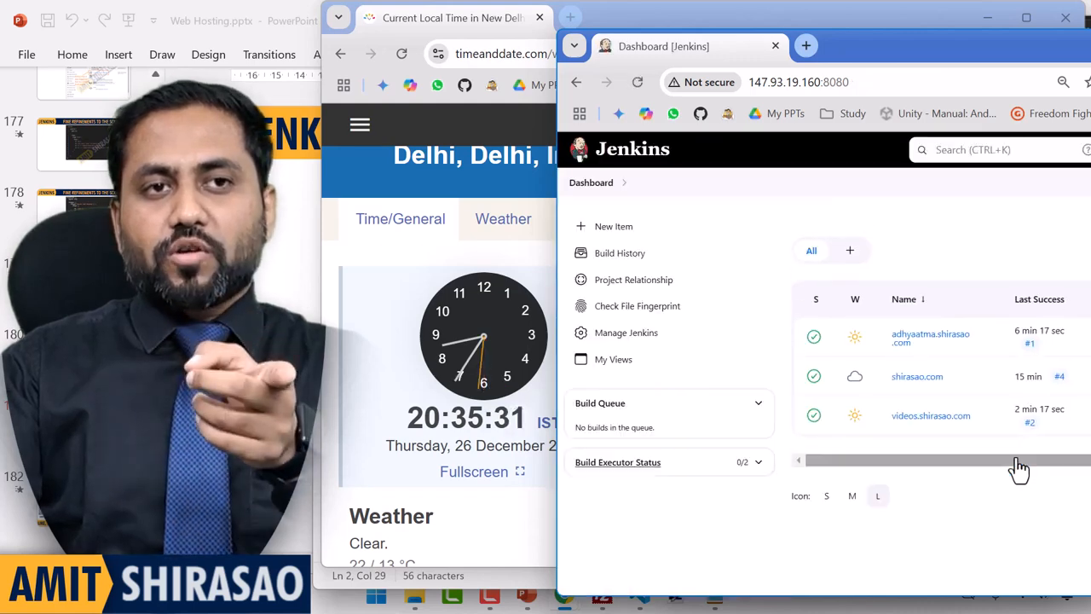
double_click(934, 50)
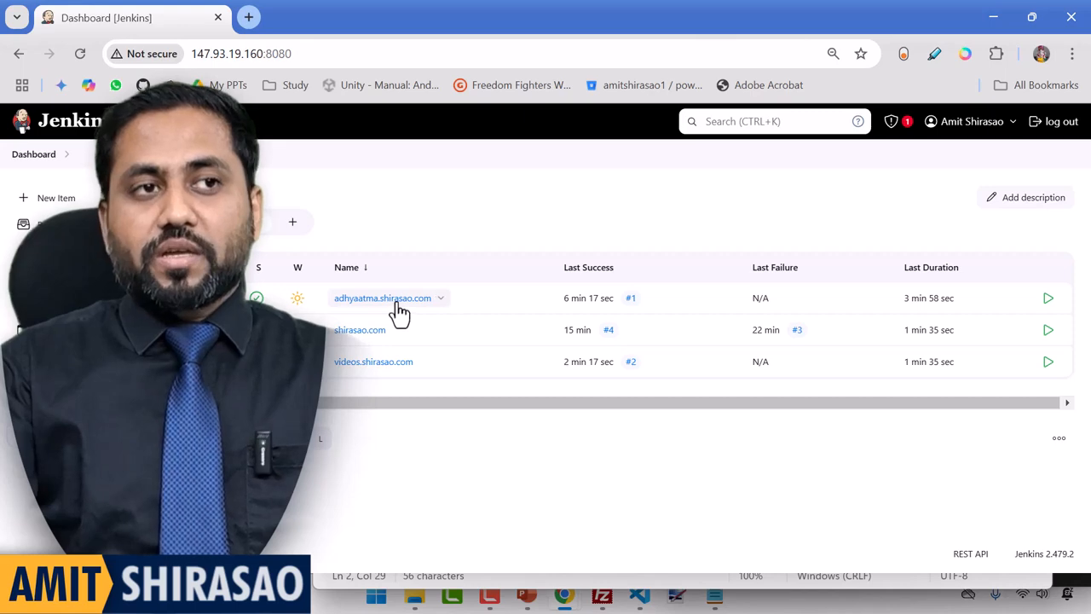
Switch to Notepad and duplicate the "push ended" line, leaving a blank line between the two
key("alt+Tab")
key("alt+Tab")
key("alt+Tab")
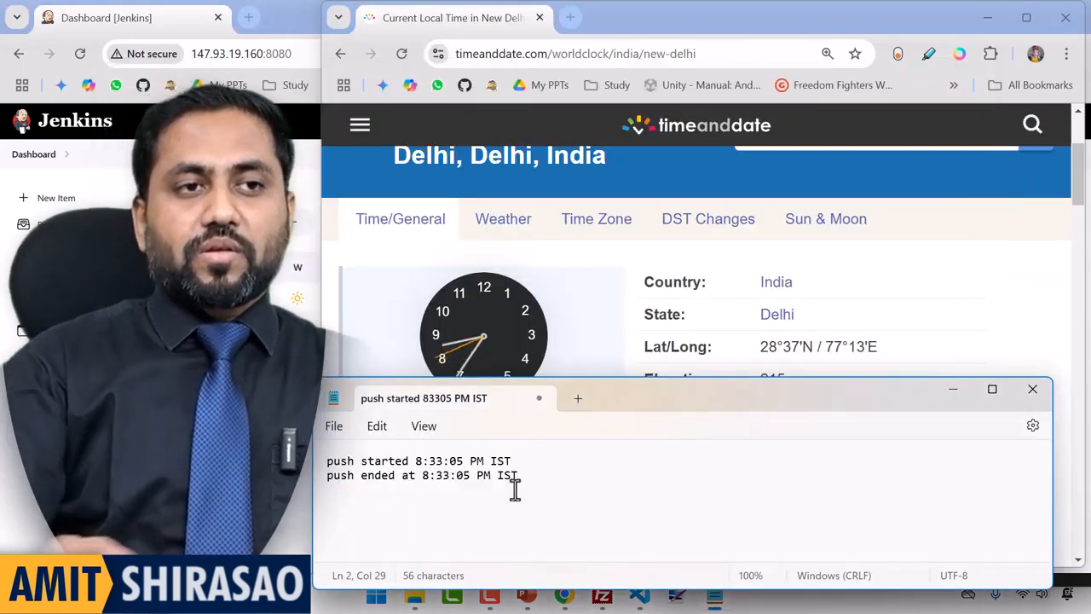
triple_click(590, 486)
key("ctrl+c")
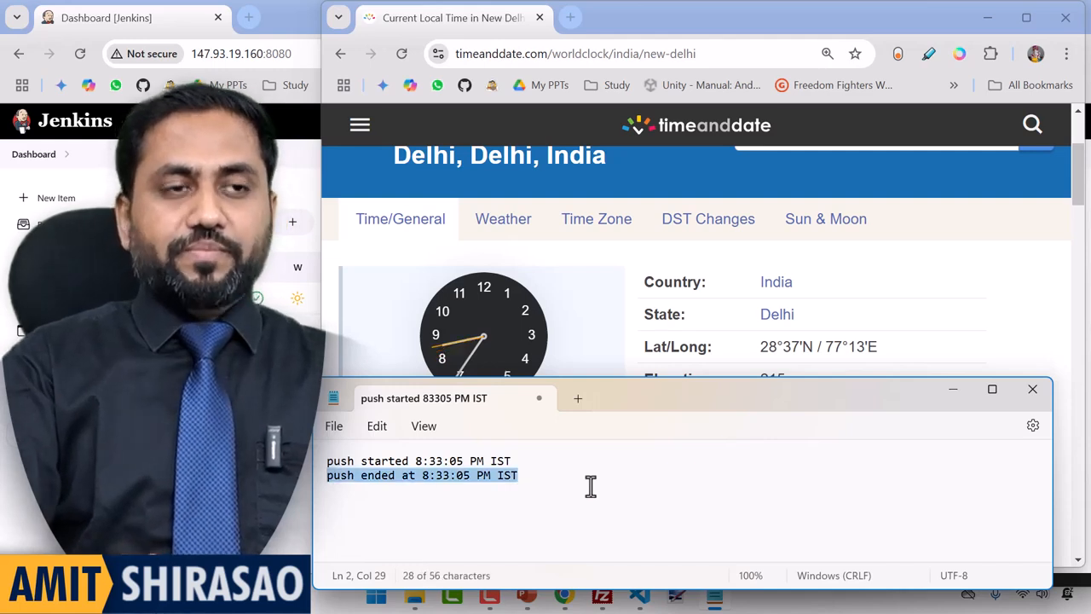
left_click(590, 486)
key("Return")
key("ctrl+v")
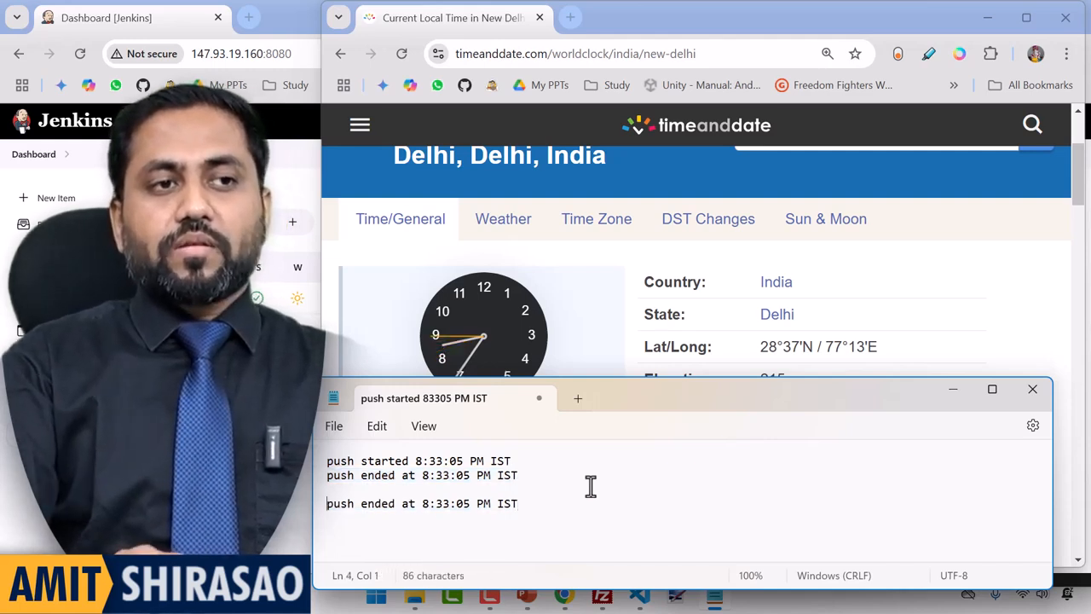
Replace "push ended" in the duplicated line with "Jenkins Login completed"
key("ctrl+shift+Right")
key("ctrl+shift+Right")
type("Jenkins ")
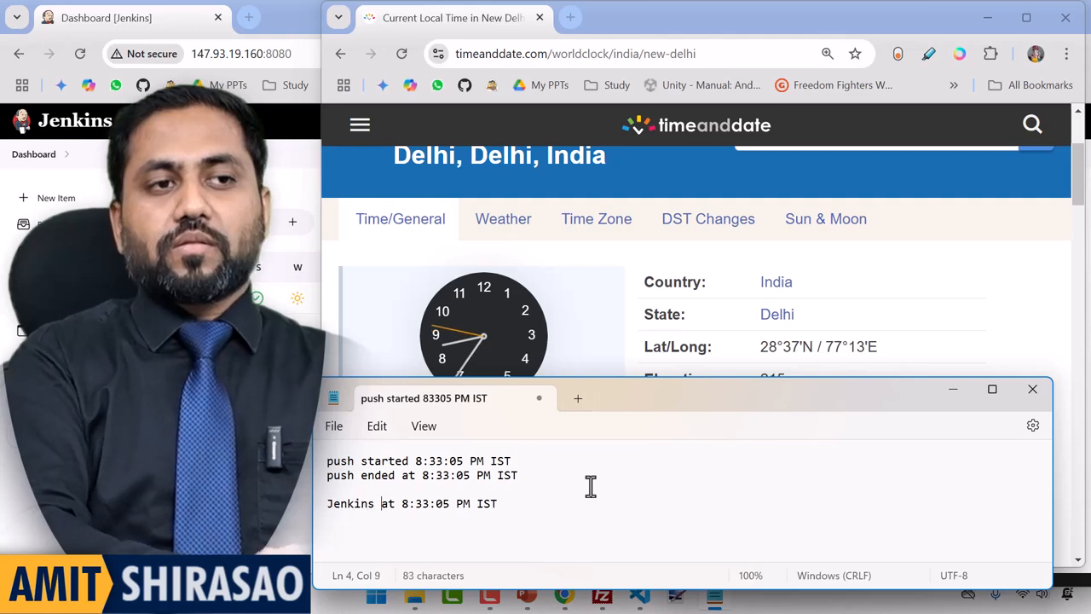
type("Login ")
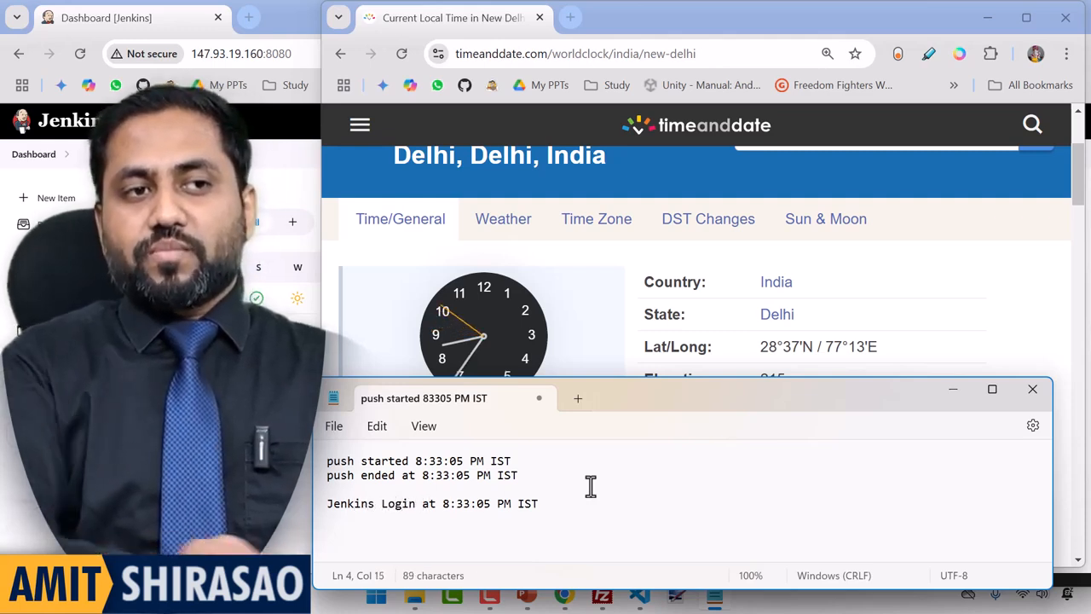
type("compplet")
key("BackSpace")
key("BackSpace")
key("BackSpace")
key("BackSpace")
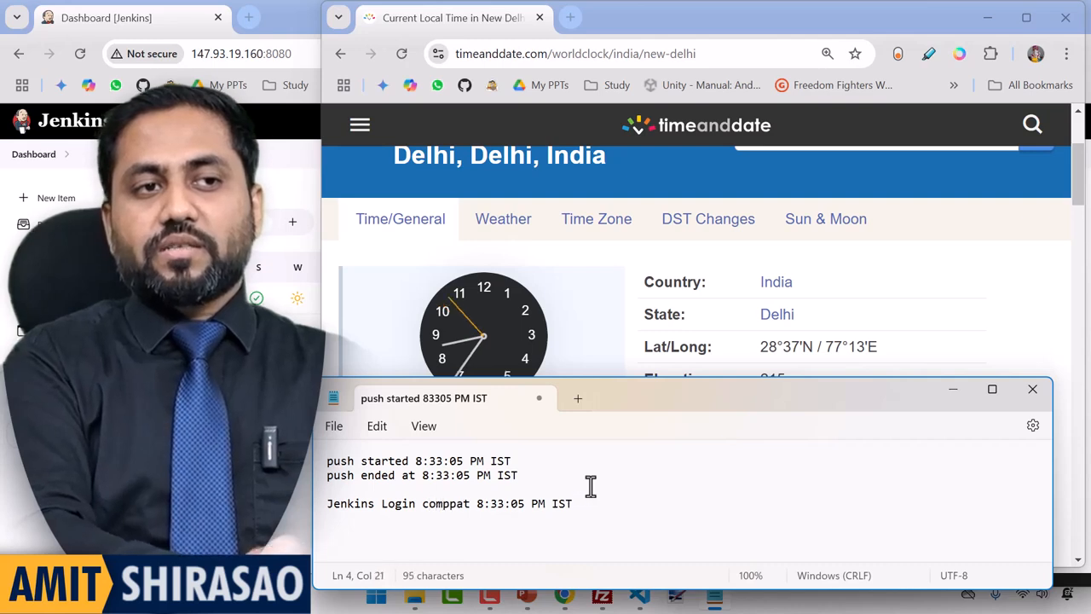
type("leted")
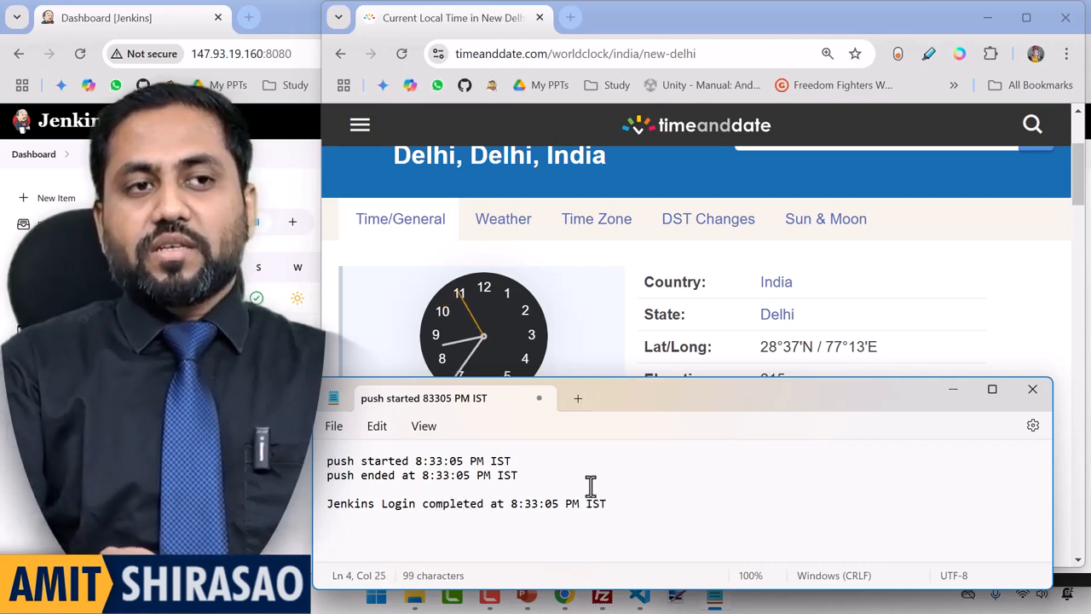
Set the Jenkins login completion time in the notes to 8:35:30
key("shift+Right")
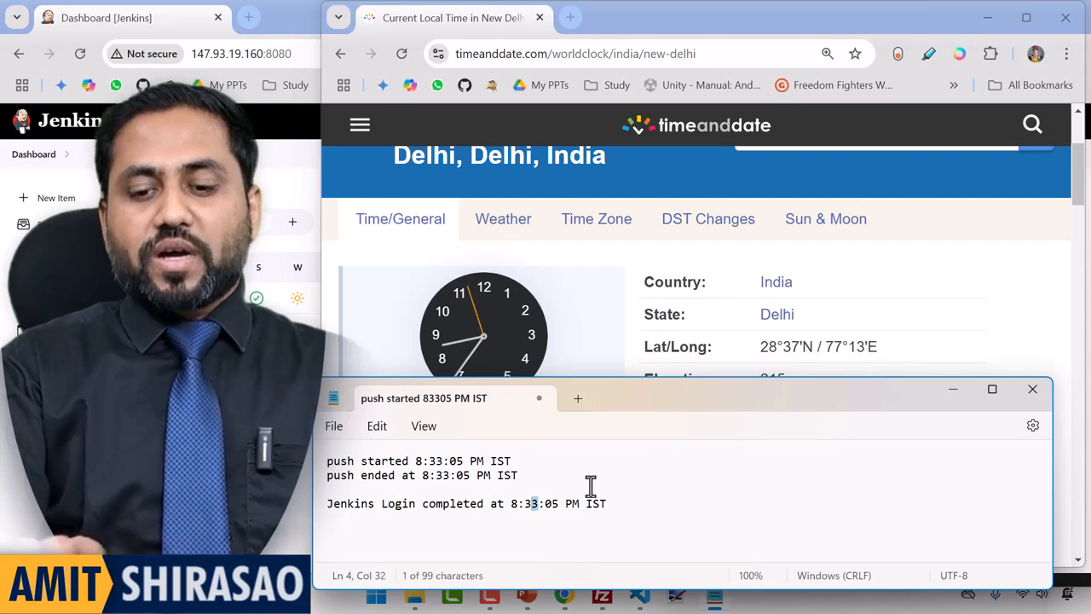
type("5")
key("Right")
key("Right")
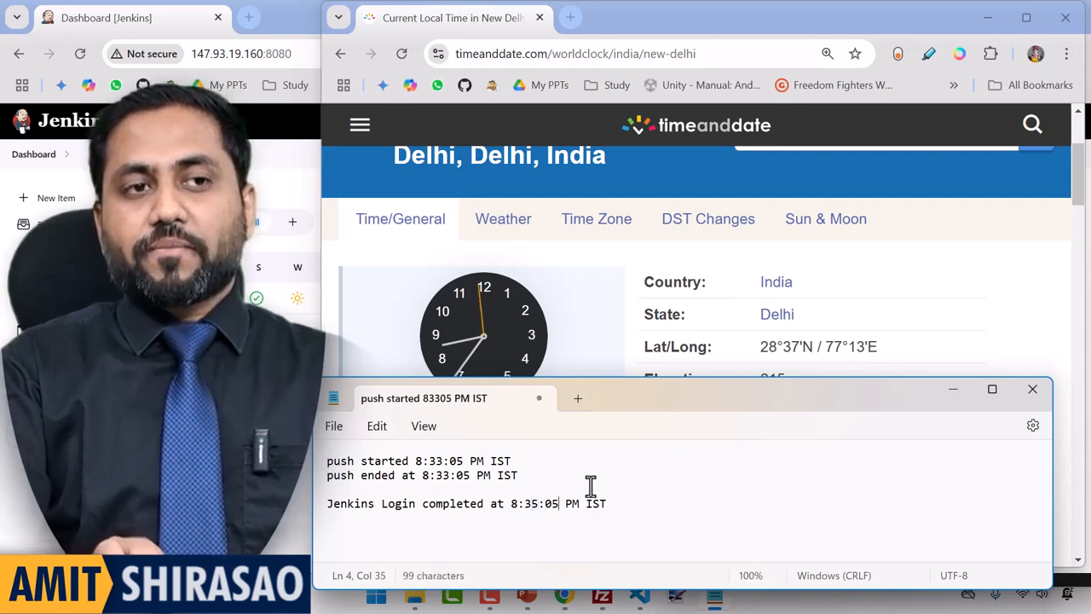
key("Left")
key("shift+Right")
key("shift+Right")
type("30")
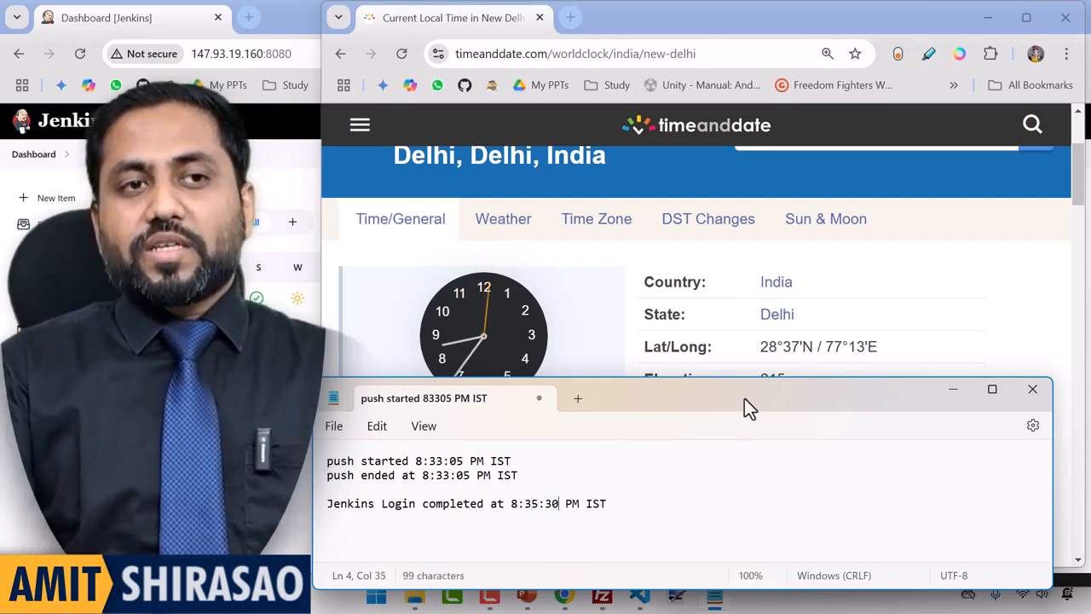
Move Notepad off the clock, close the New Delhi time page, and restore the Jenkins window to a smaller size
left_click_drag(744, 397, 858, 49)
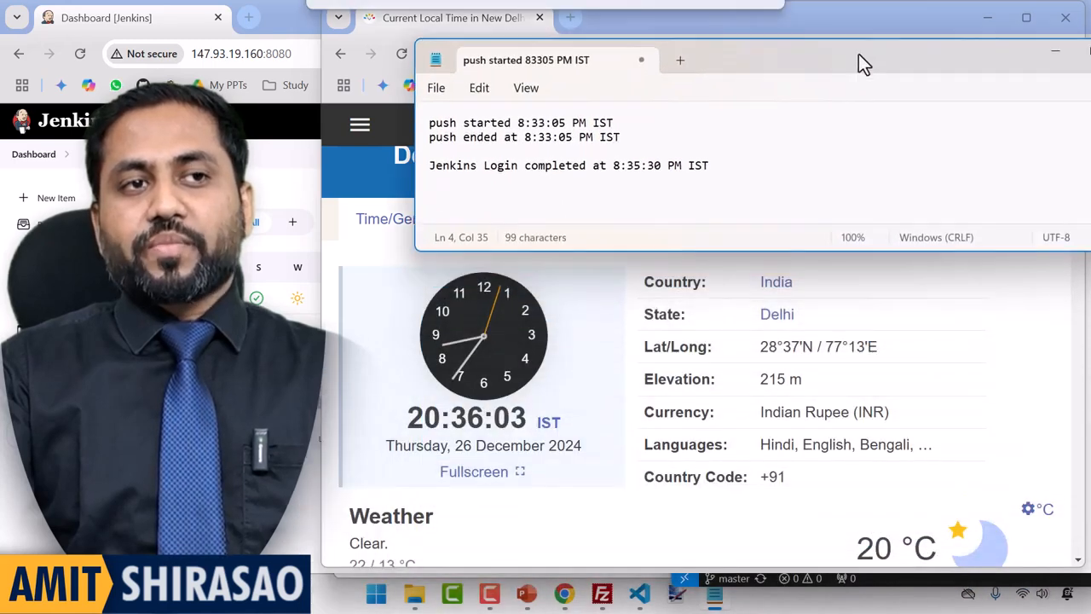
left_click(538, 18)
key("alt+Tab")
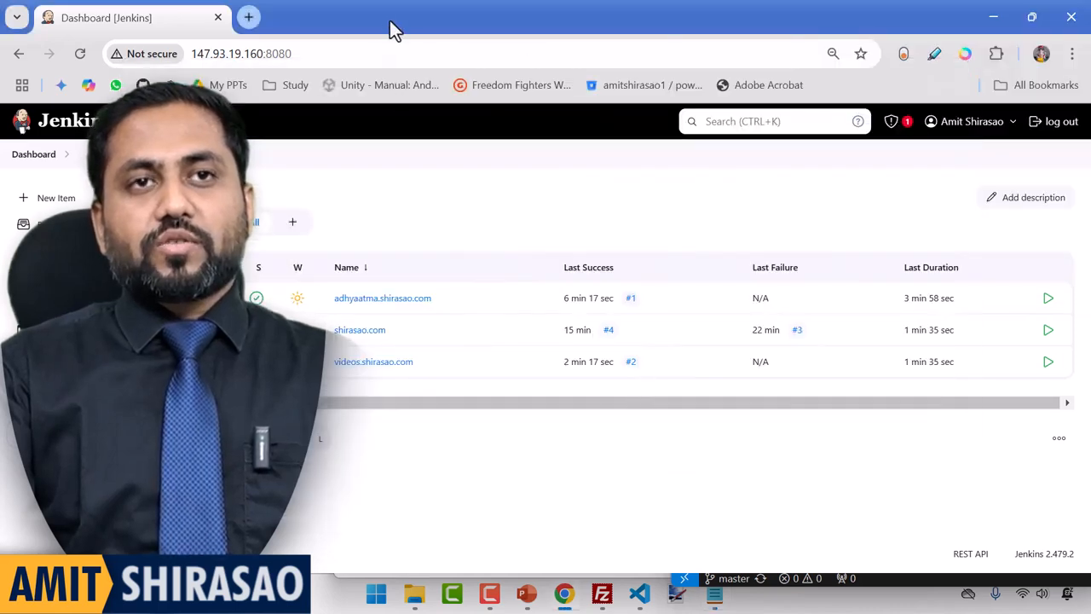
double_click(389, 20)
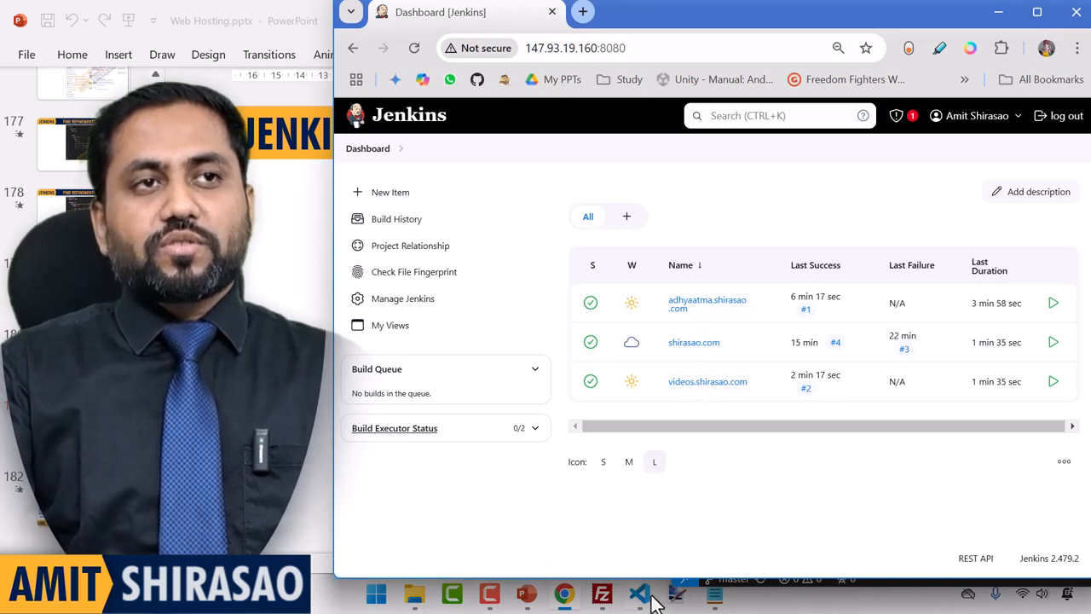
Open the details of build #2 of the videos.shirasao.com job in Jenkins
key("alt+Tab")
key("alt+Tab")
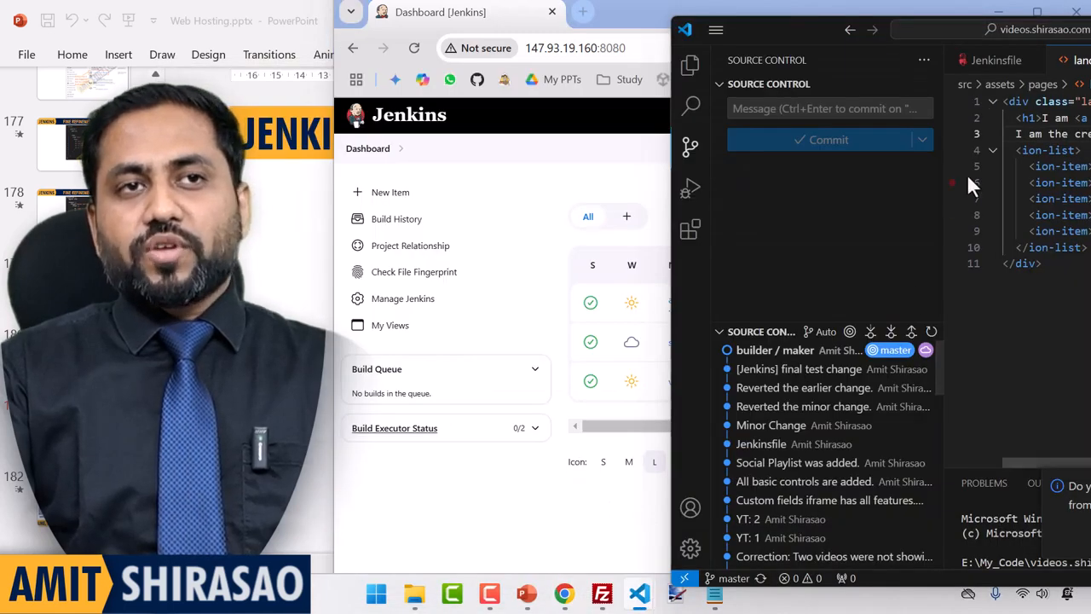
key("alt+Tab")
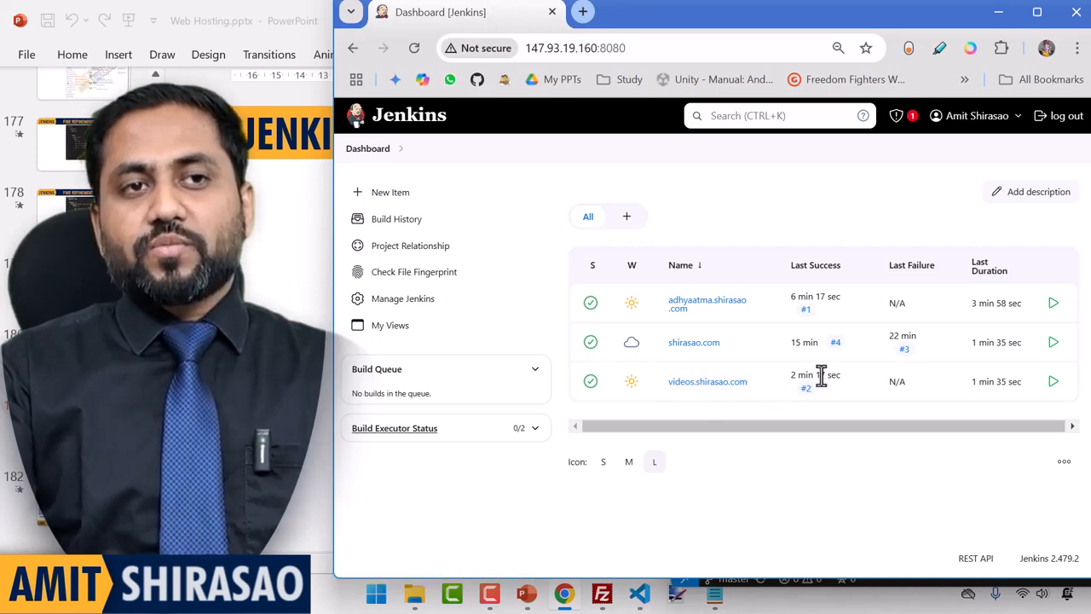
left_click(719, 385)
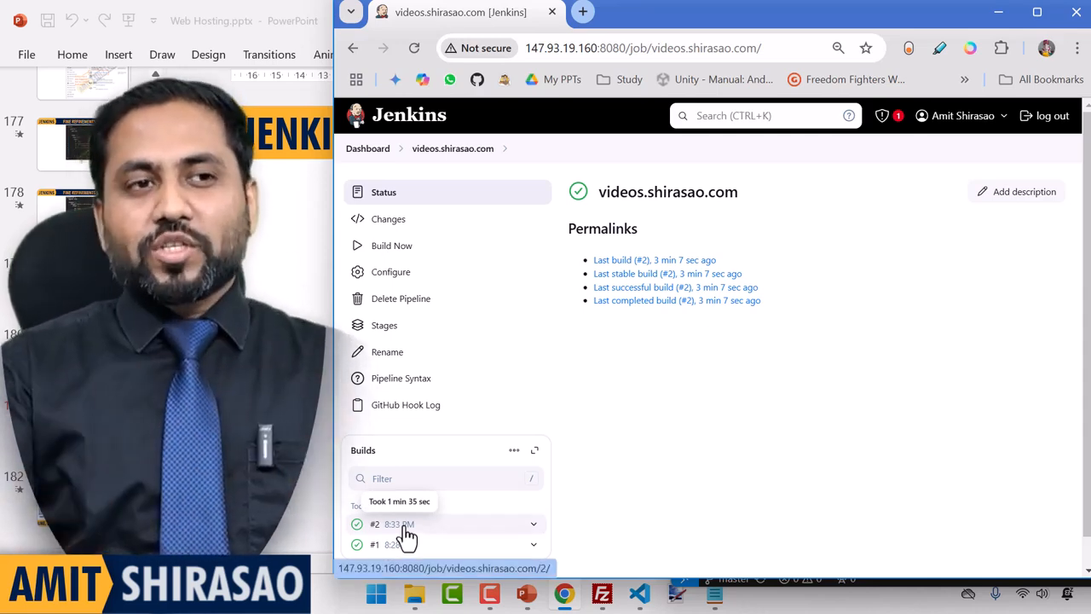
left_click(405, 530)
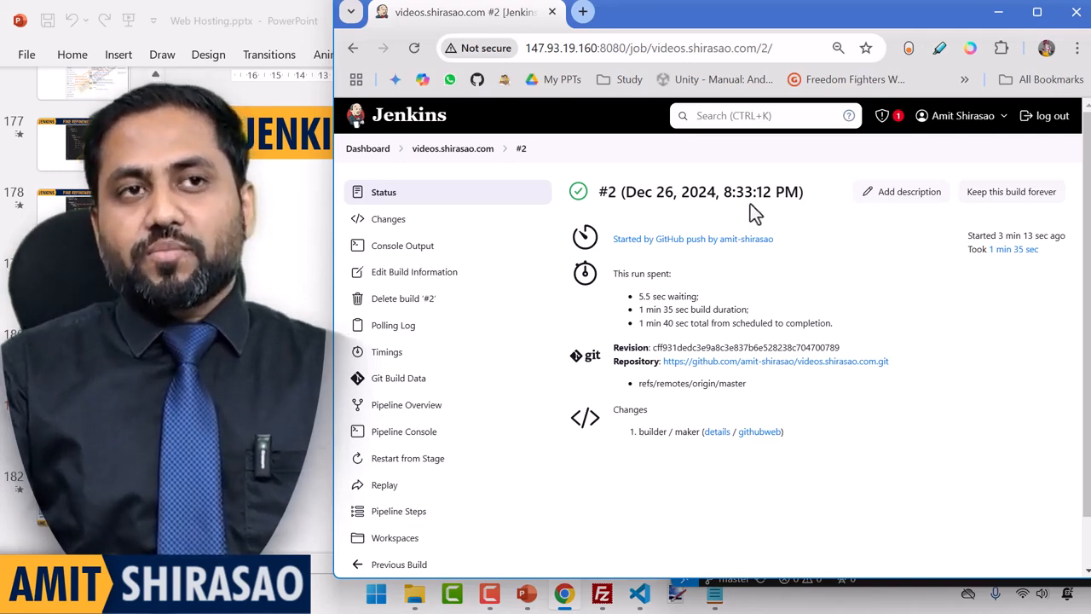
Place the Notepad window below the build's heading and set the push start time to 8:33:00
key("alt+Tab")
key("Tab")
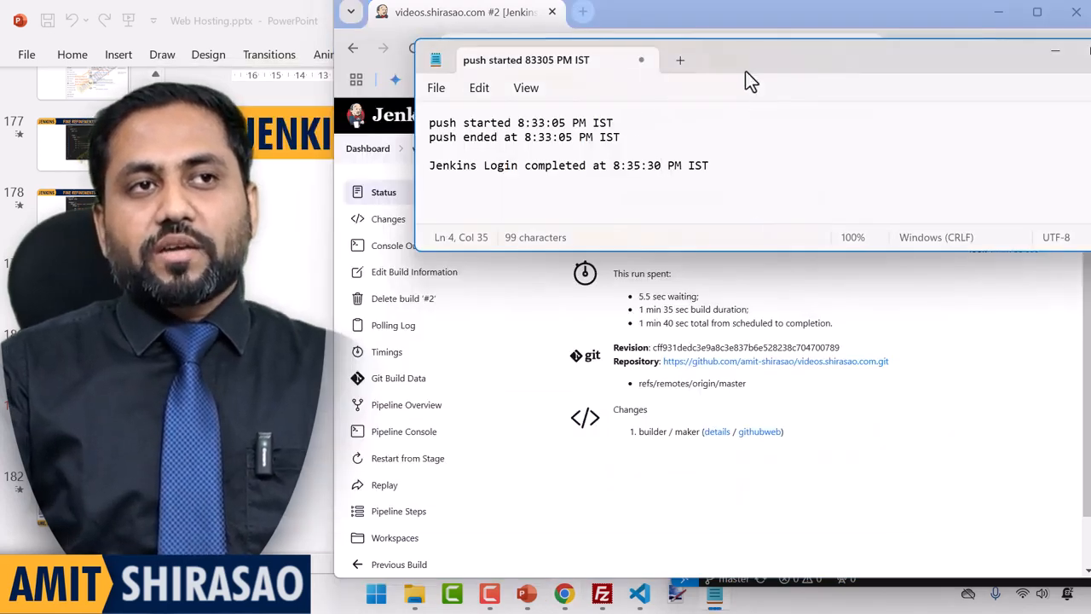
left_click_drag(745, 72, 752, 311)
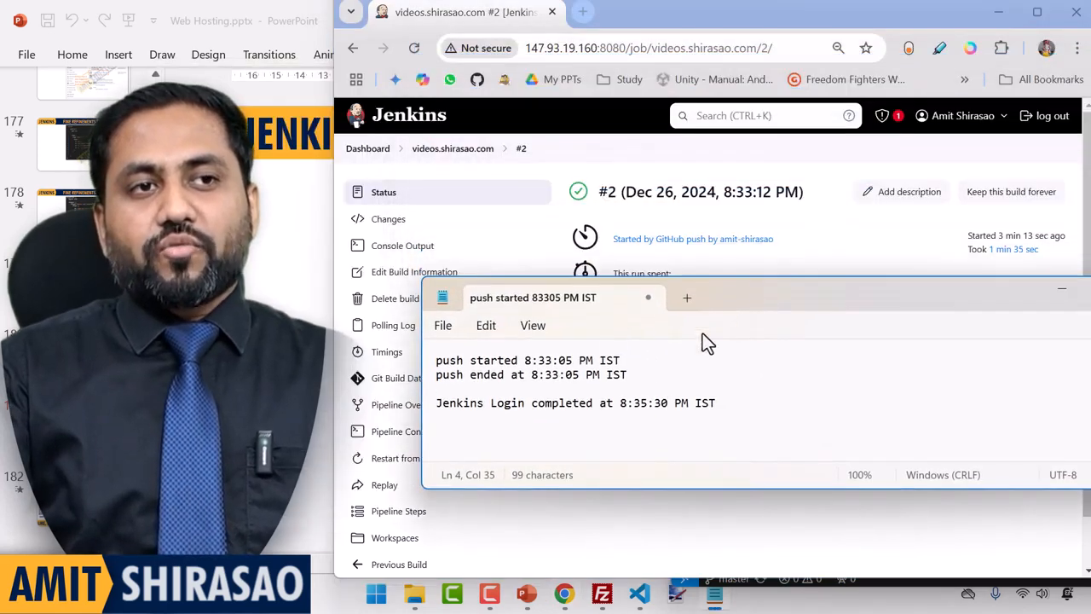
left_click_drag(524, 361, 560, 367)
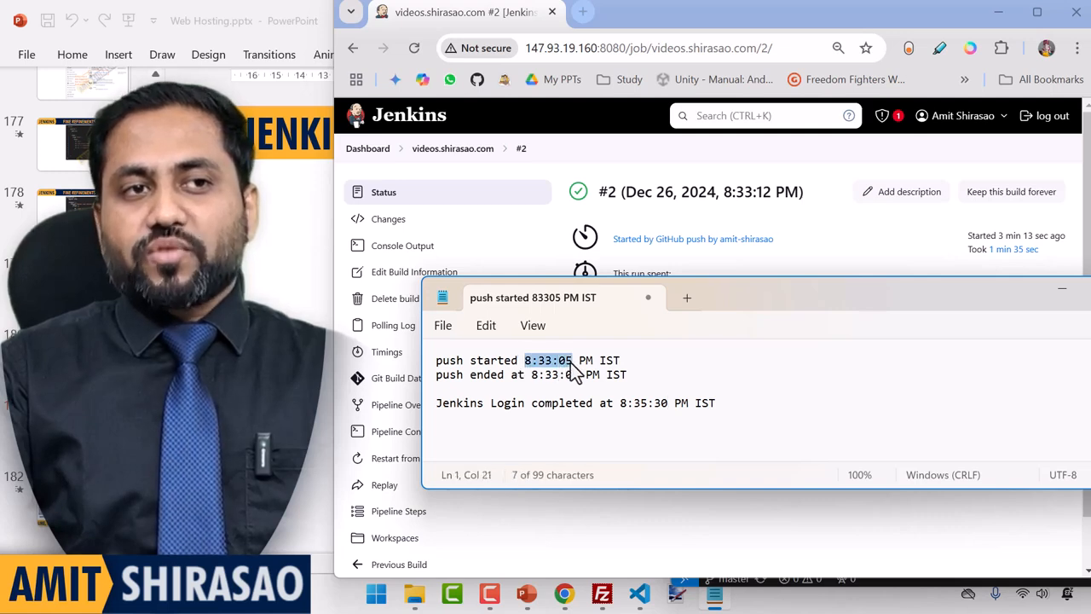
left_click(579, 376)
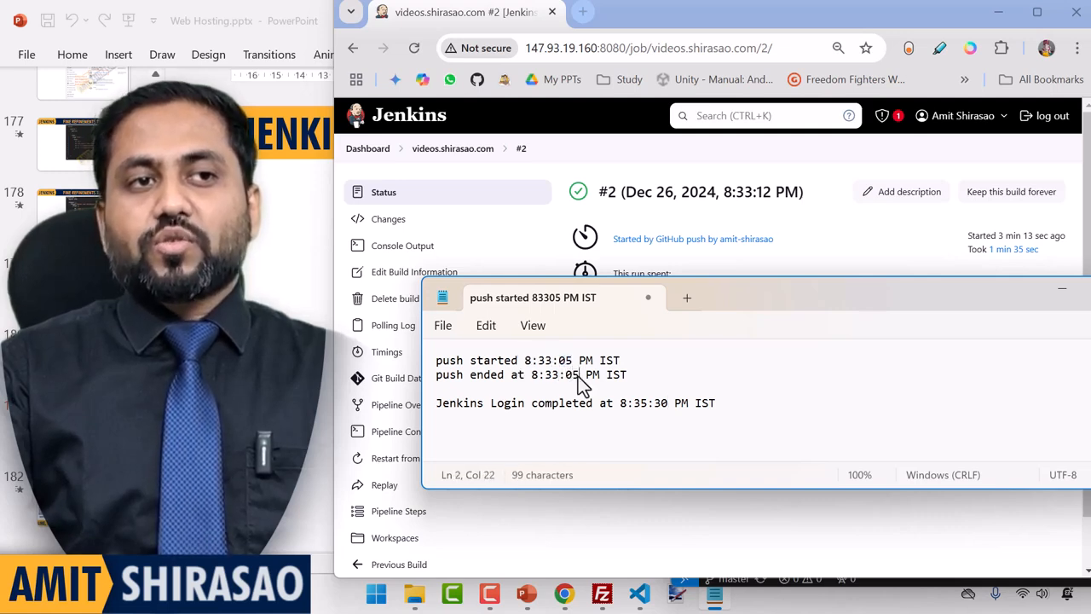
left_click(568, 362)
key("shift+Right")
type("0")
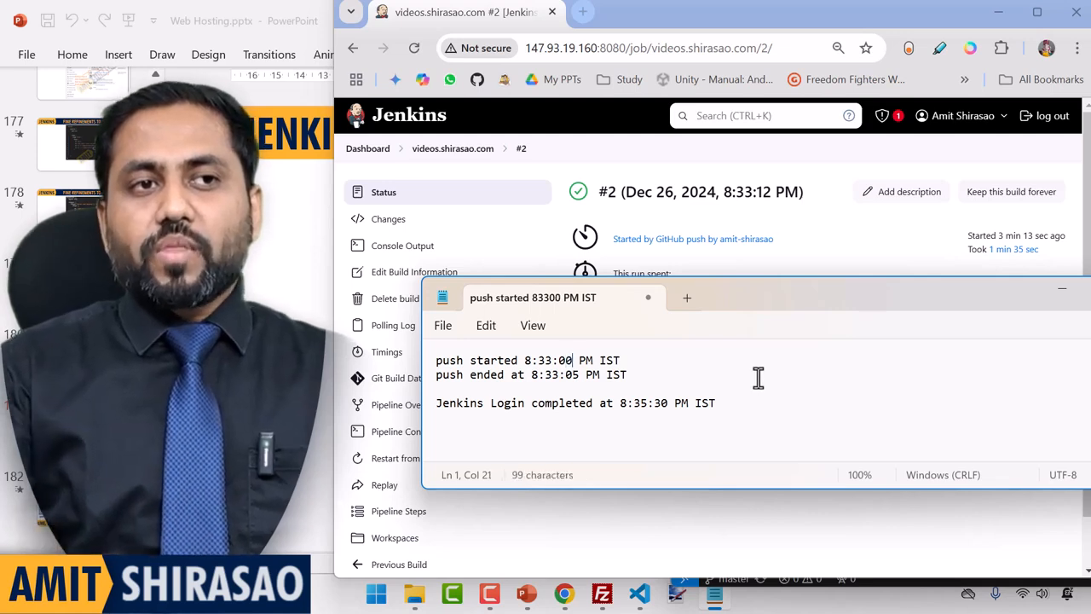
Compare the seconds of the noted push end time with those in the build #2 heading by highlighting each
left_click(567, 377)
key("shift+Right")
key("shift+Right")
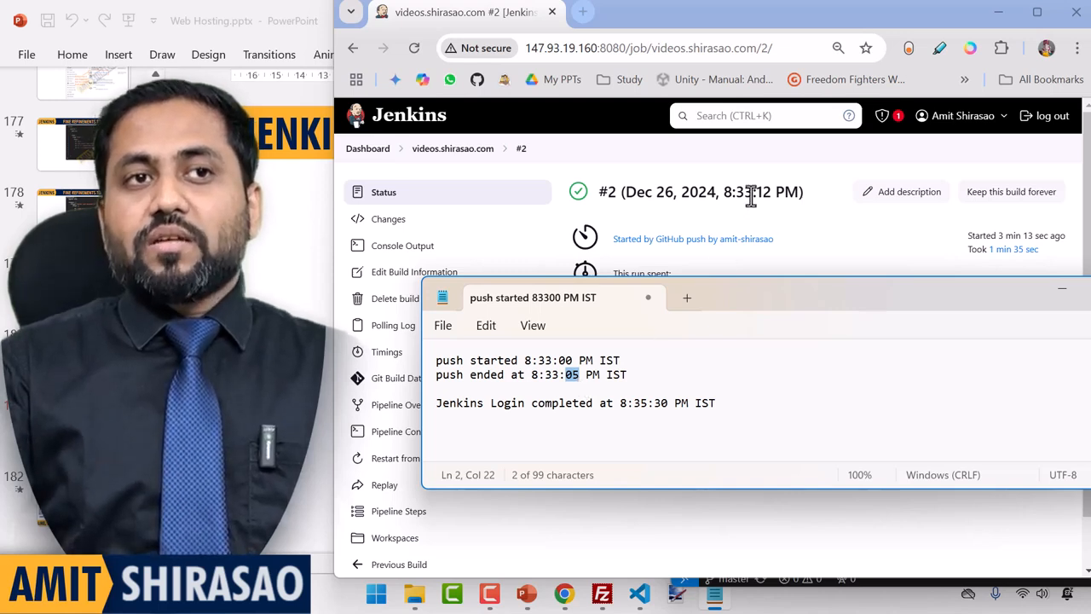
left_click_drag(754, 194, 762, 194)
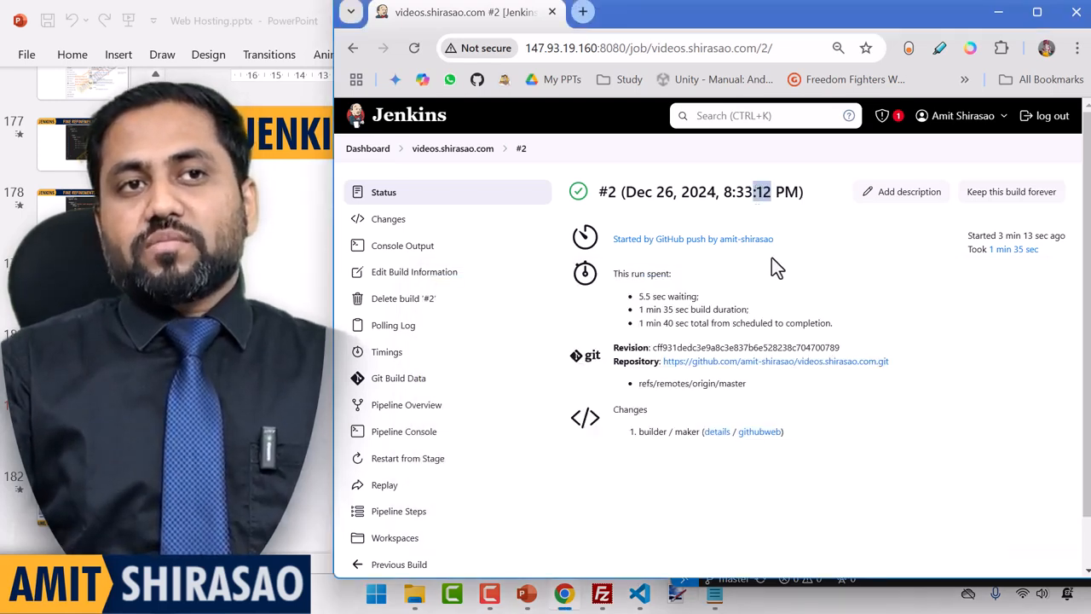
Highlight the noted Jenkins login completion time in Notepad for comparison with the build time, and return to the build page
key("alt+Tab")
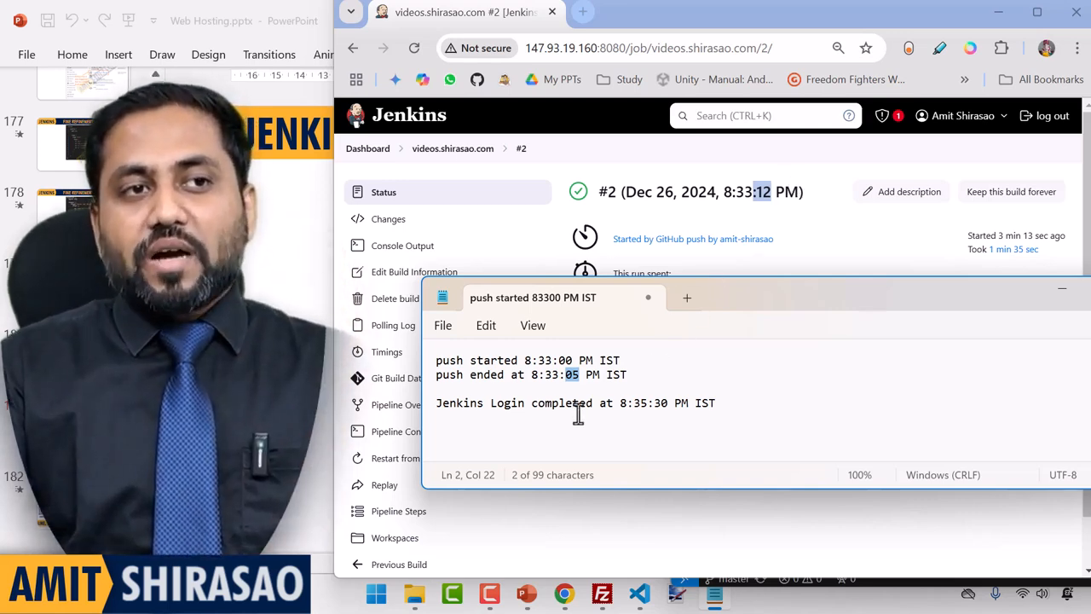
left_click_drag(497, 413, 667, 404)
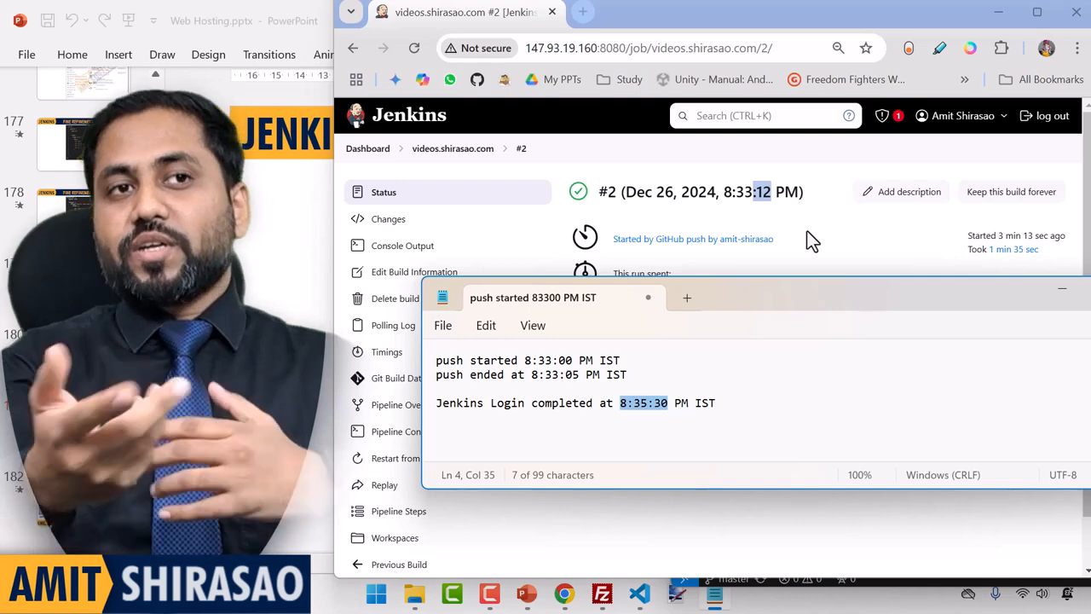
left_click(809, 240)
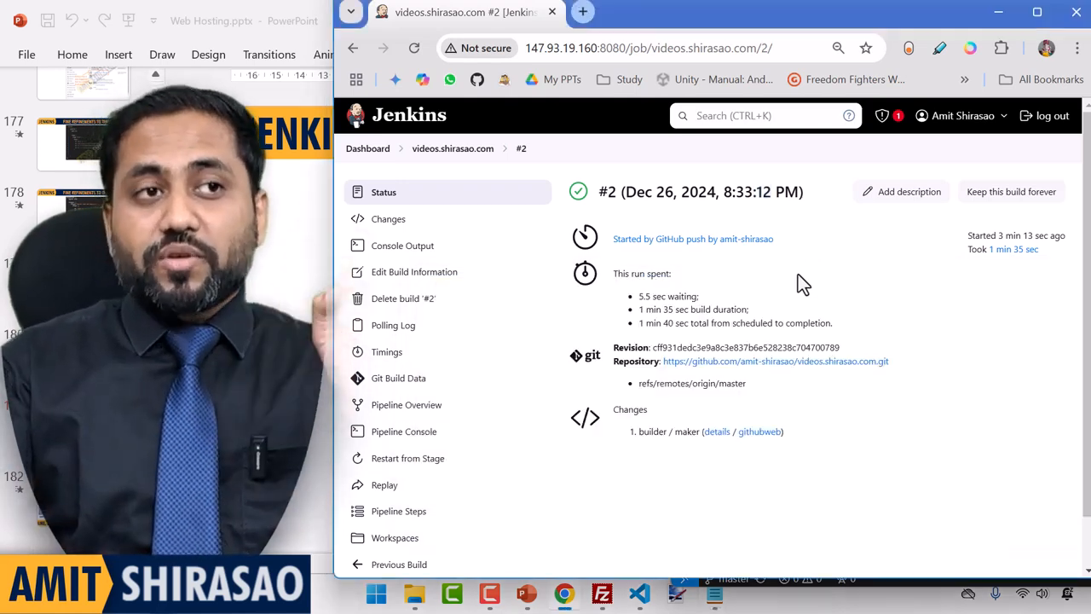
Open build #2's console output, highlight the GitHub push trigger line, and read through the Git checkout log at 100% zoom
left_click(434, 248)
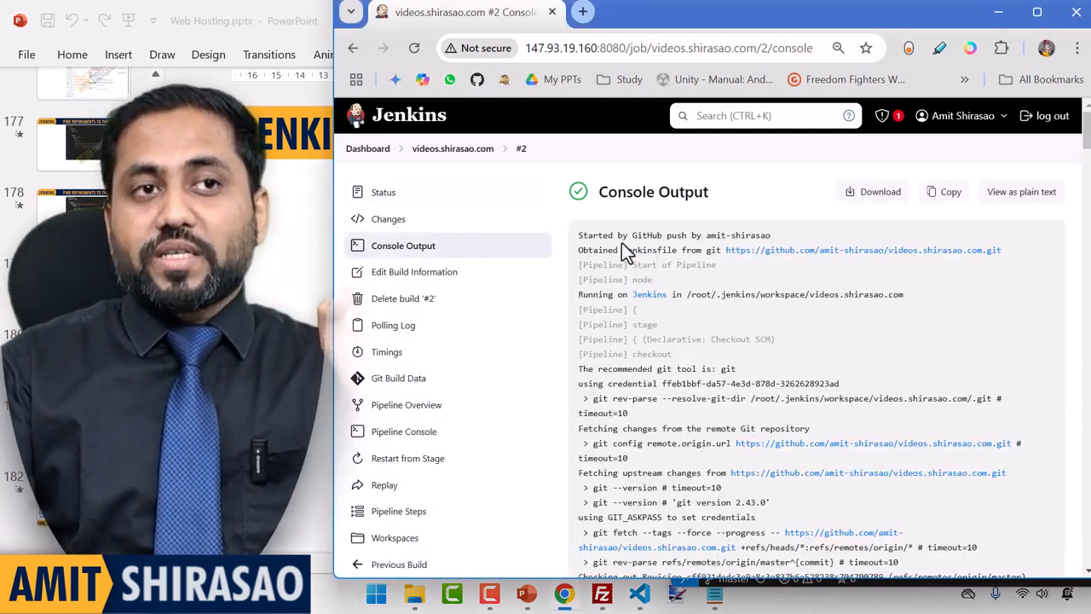
left_click_drag(622, 236, 771, 236)
key("ctrl+plus")
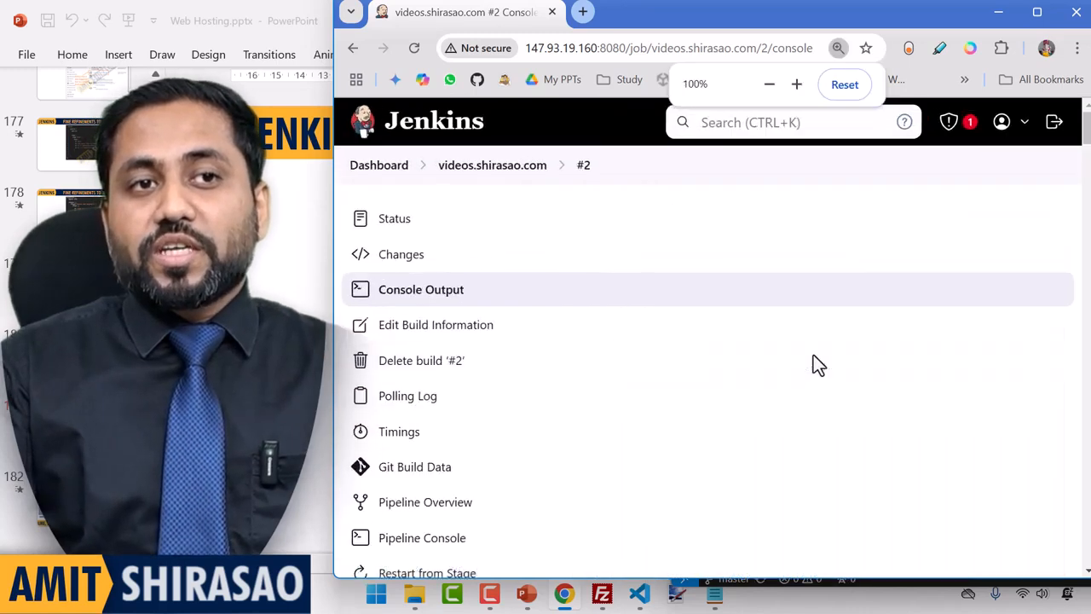
scroll(813, 354, "down", 6)
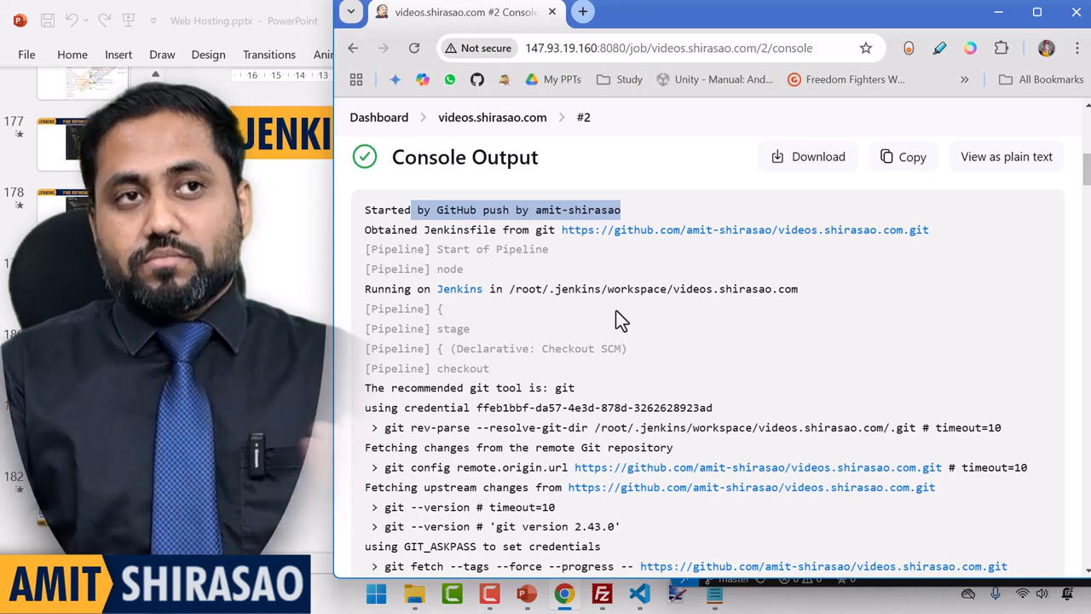
scroll(615, 309, "down", 1)
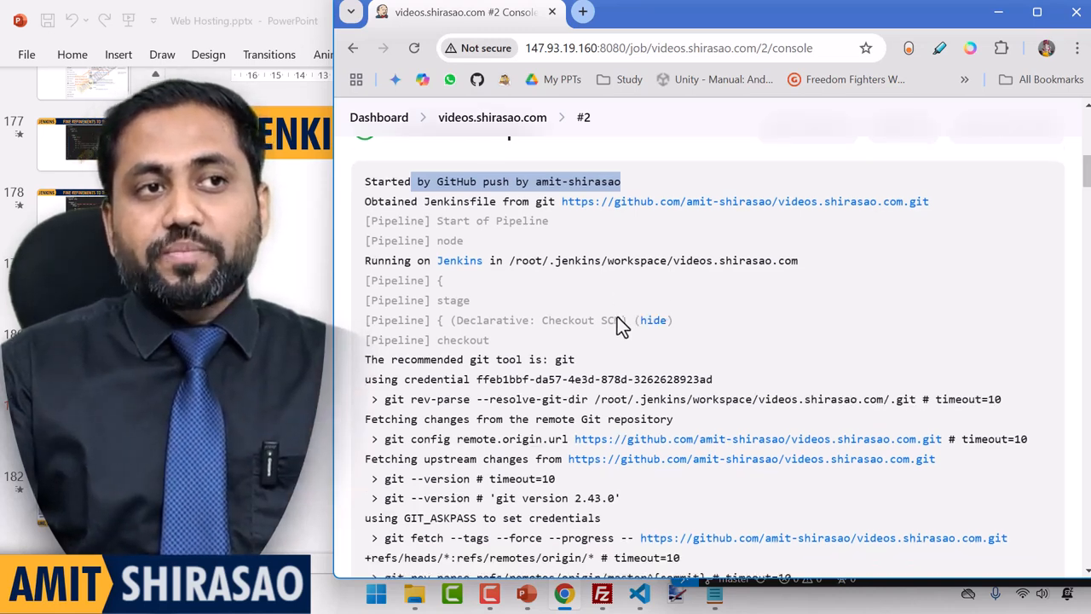
scroll(617, 322, "down", 1)
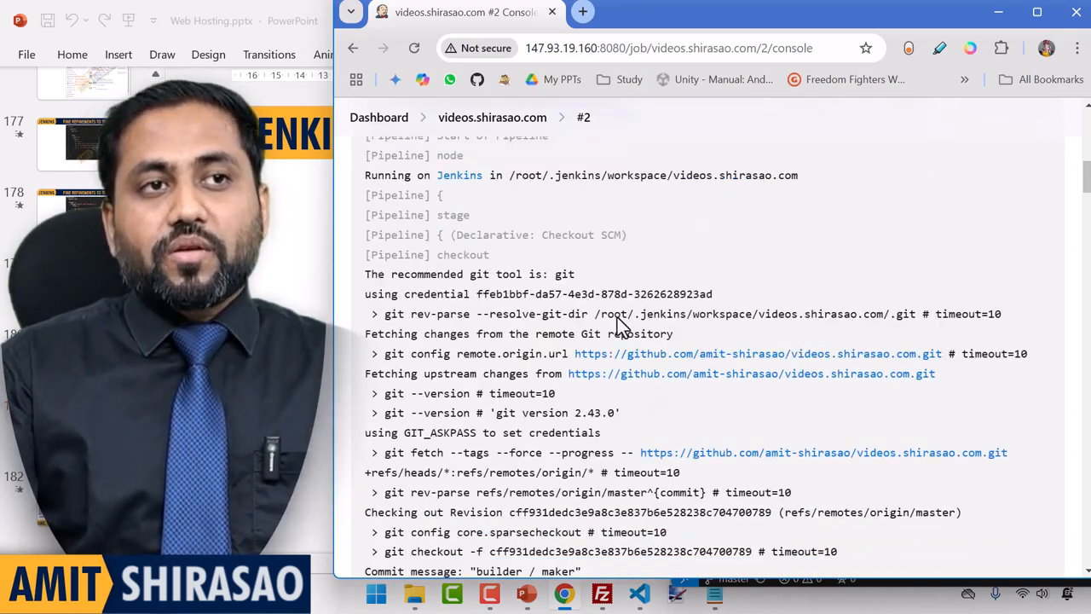
scroll(620, 324, "down", 3)
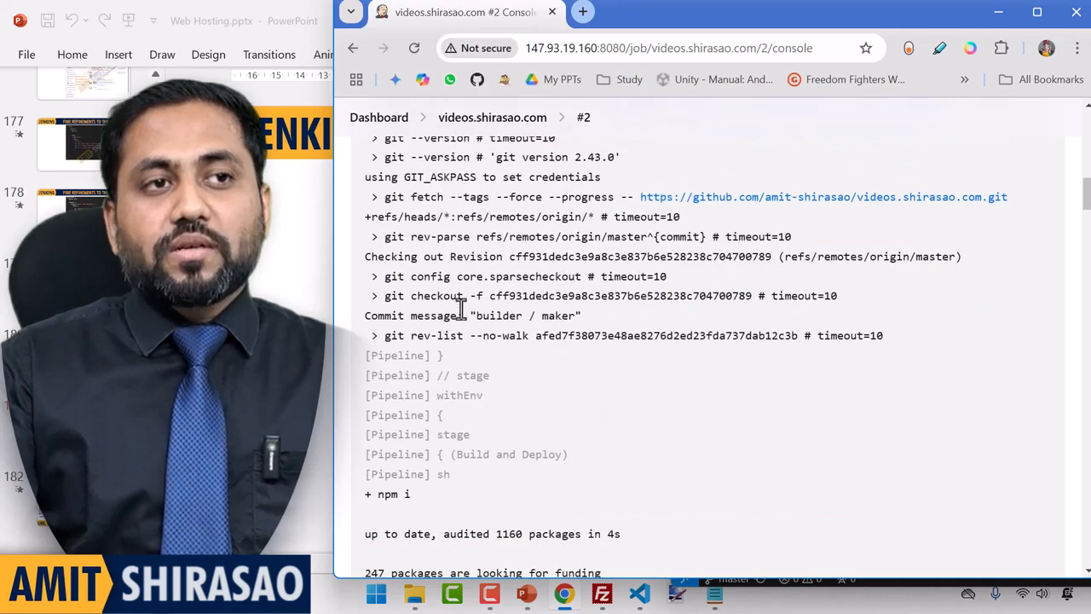
Compare the commit message and hash in the console output with the latest commit's details in VS Code, and return to Jenkins
left_click_drag(471, 315, 560, 323)
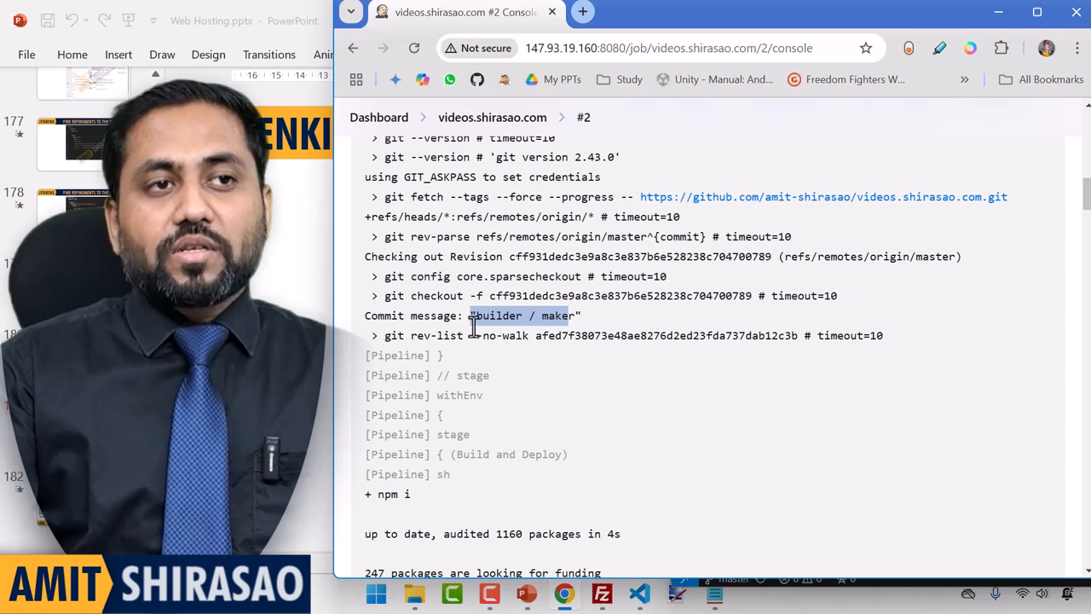
left_click_drag(490, 298, 555, 296)
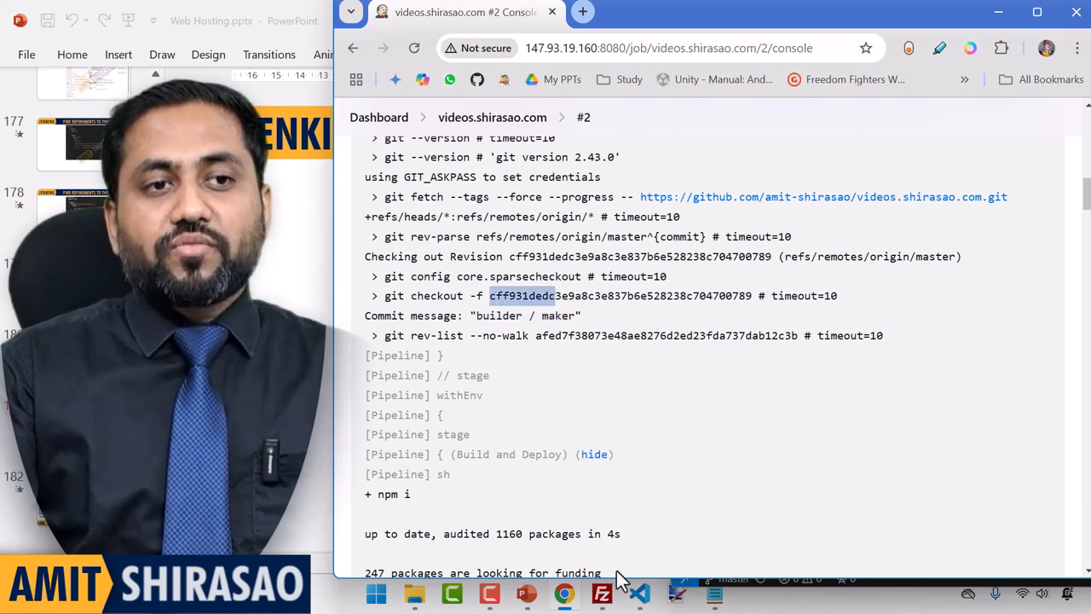
mouse_move(641, 597)
left_click(601, 536)
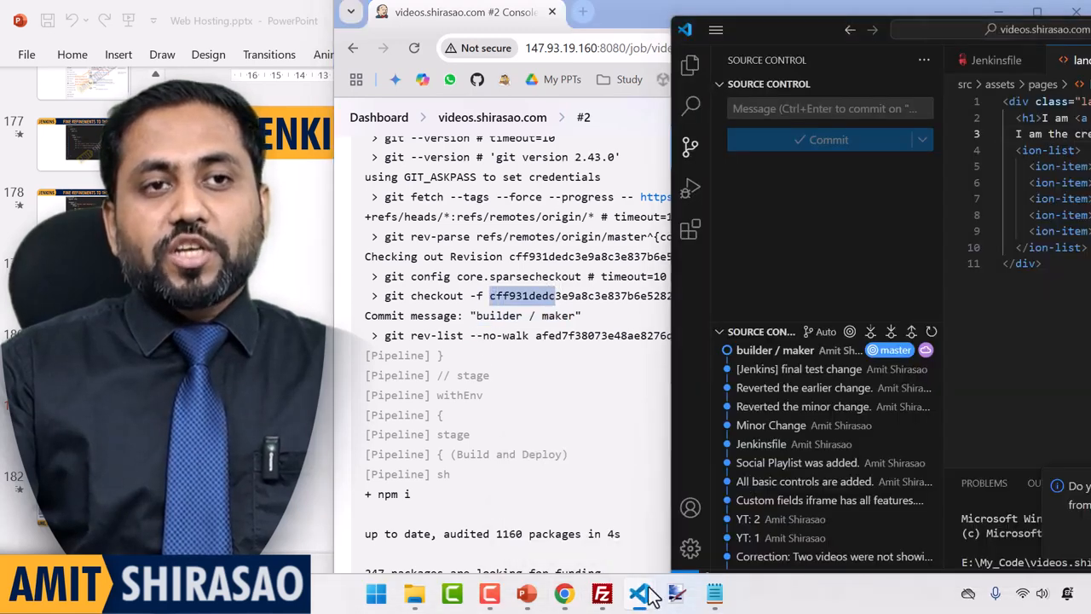
left_click_drag(810, 39, 767, 43)
mouse_move(480, 348)
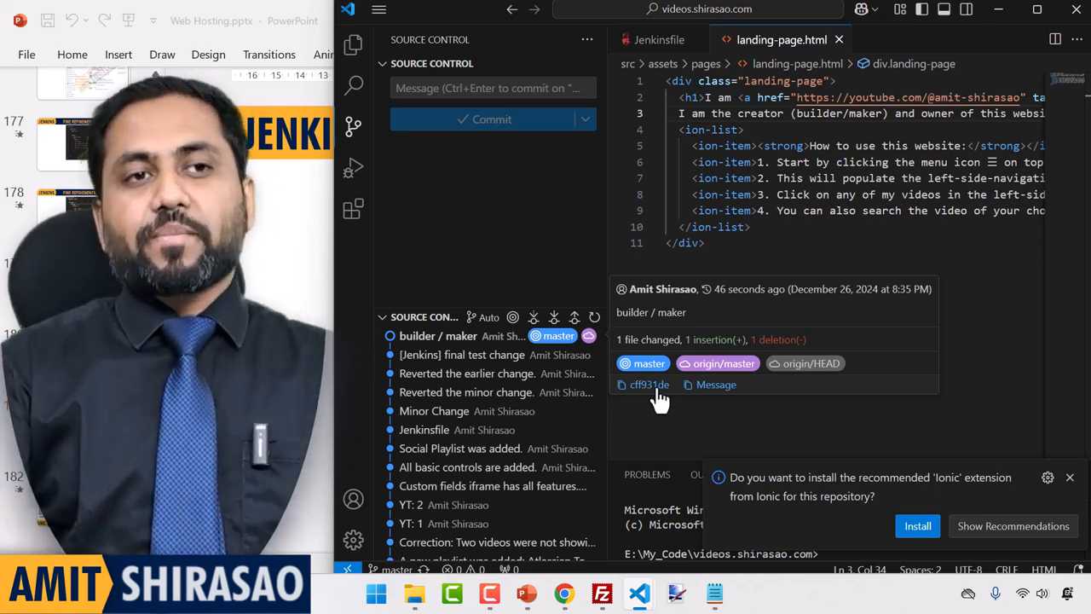
key("alt+Tab")
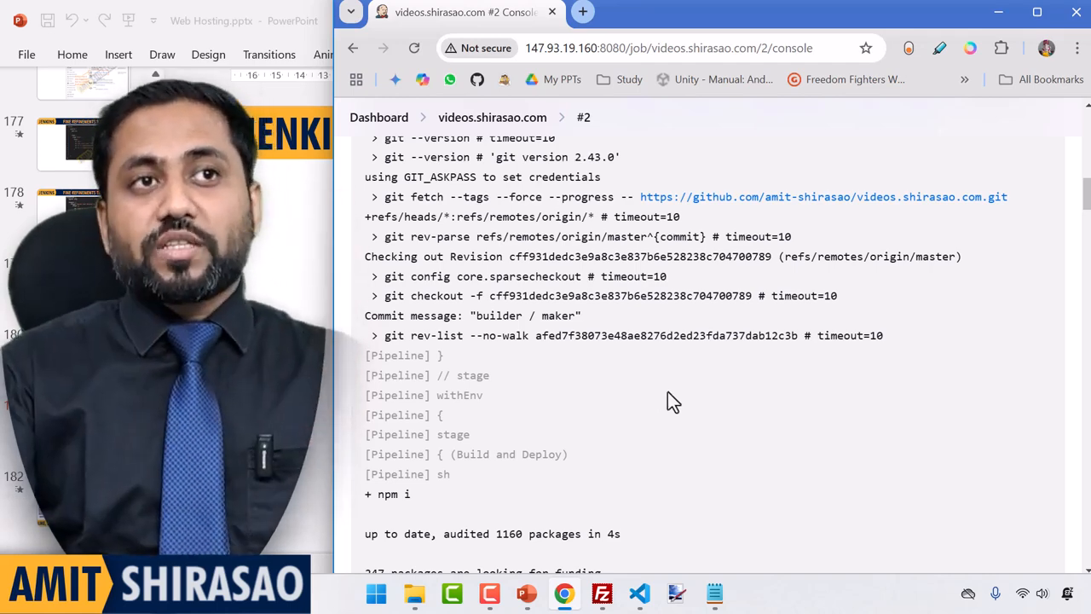
Open the Jenkins dashboard at 147.93.19.160:8080 in a new browser tab
left_click(583, 12)
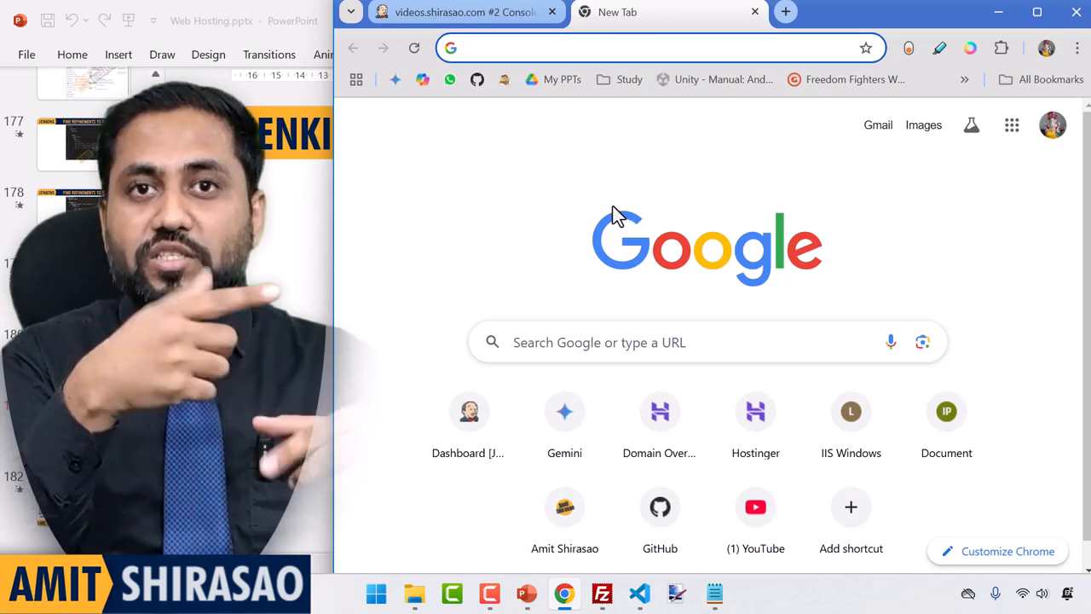
type("147")
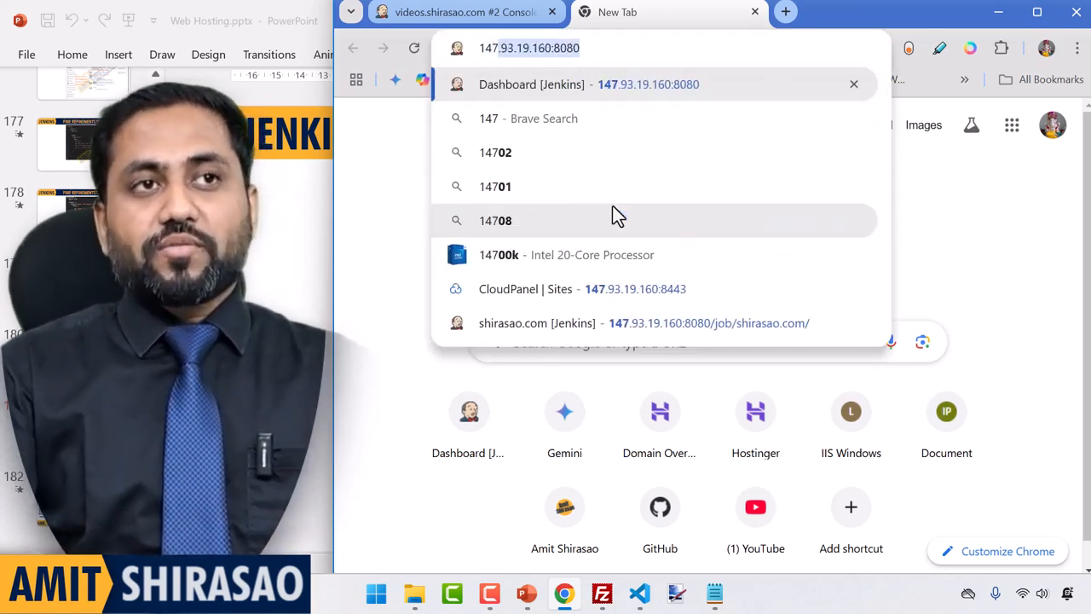
key("Return")
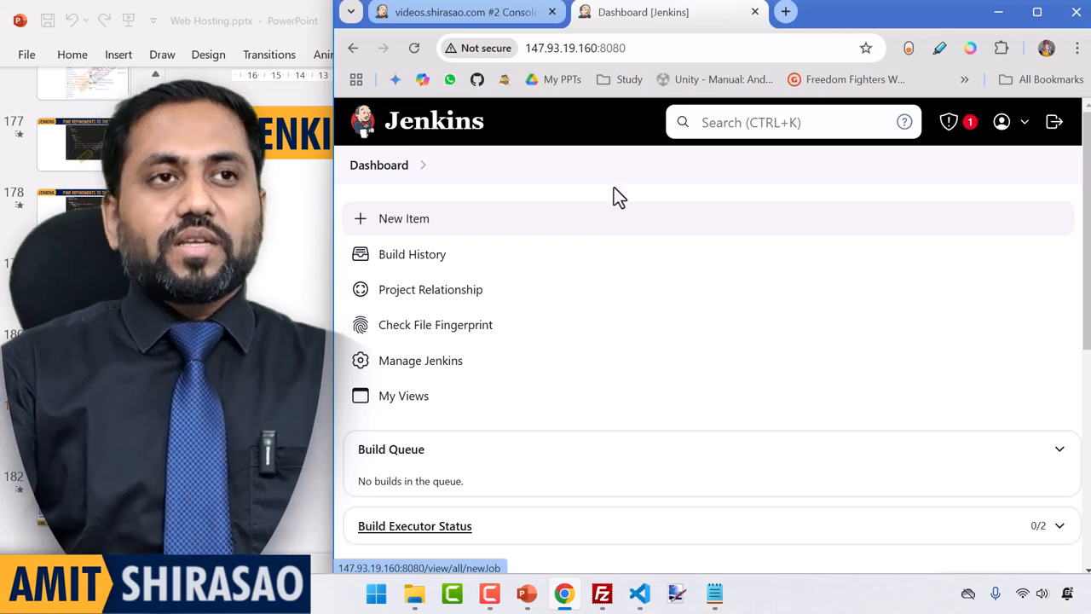
Replace the dashboard address with hostinger.com and open the Hostinger account home page
left_click(597, 49)
left_click(604, 49)
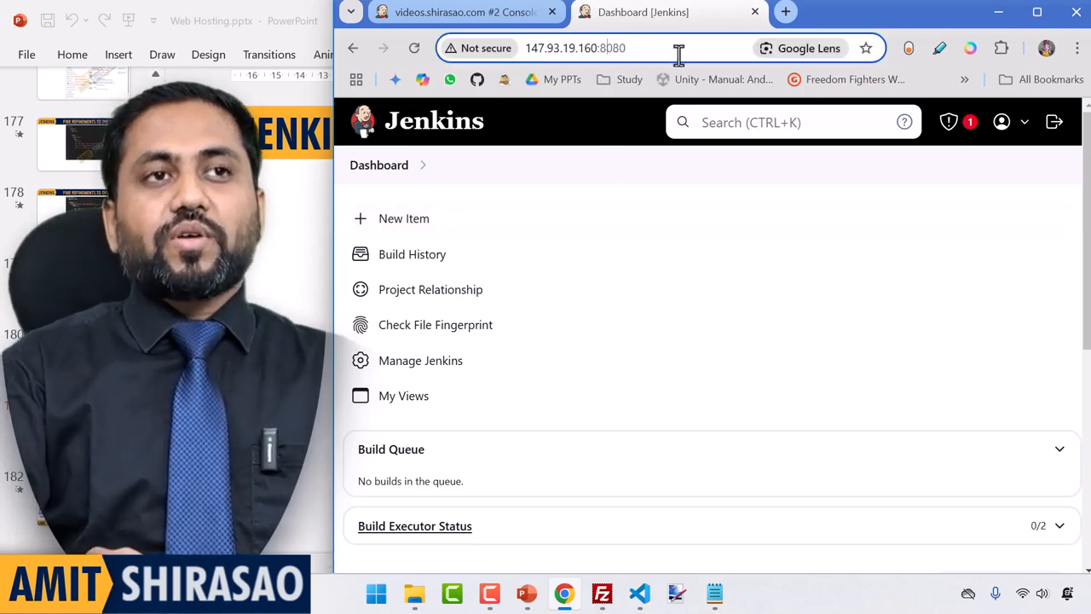
key("shift+End")
key("BackSpace")
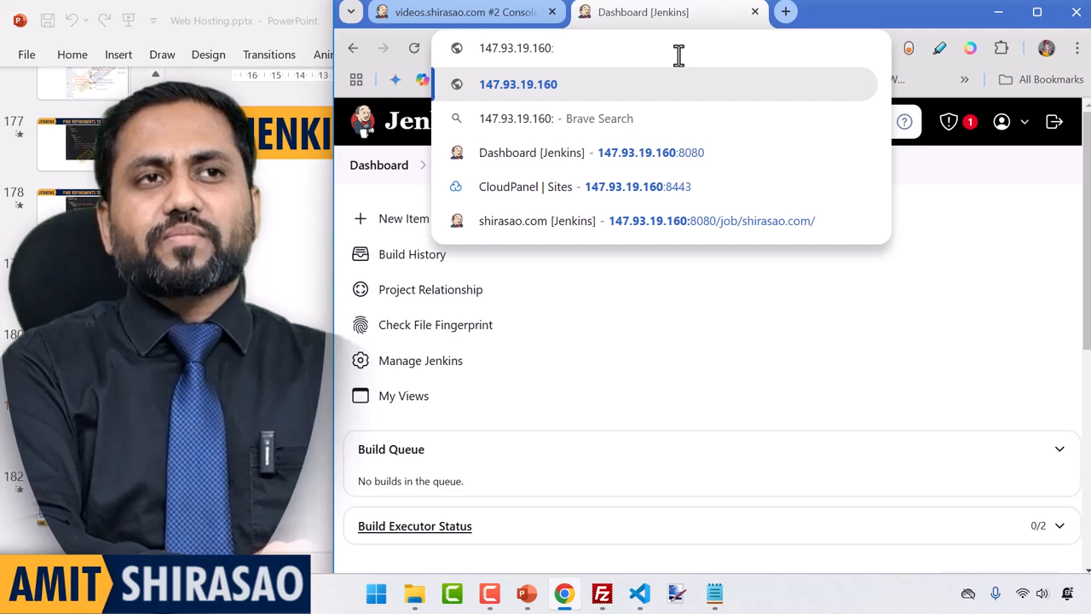
key("BackSpace")
key("BackSpace")
key("BackSpace")
key("BackSpace")
key("BackSpace")
key("BackSpace")
key("BackSpace")
key("BackSpace")
key("BackSpace")
key("BackSpace")
key("BackSpace")
key("BackSpace")
key("BackSpace")
key("BackSpace")
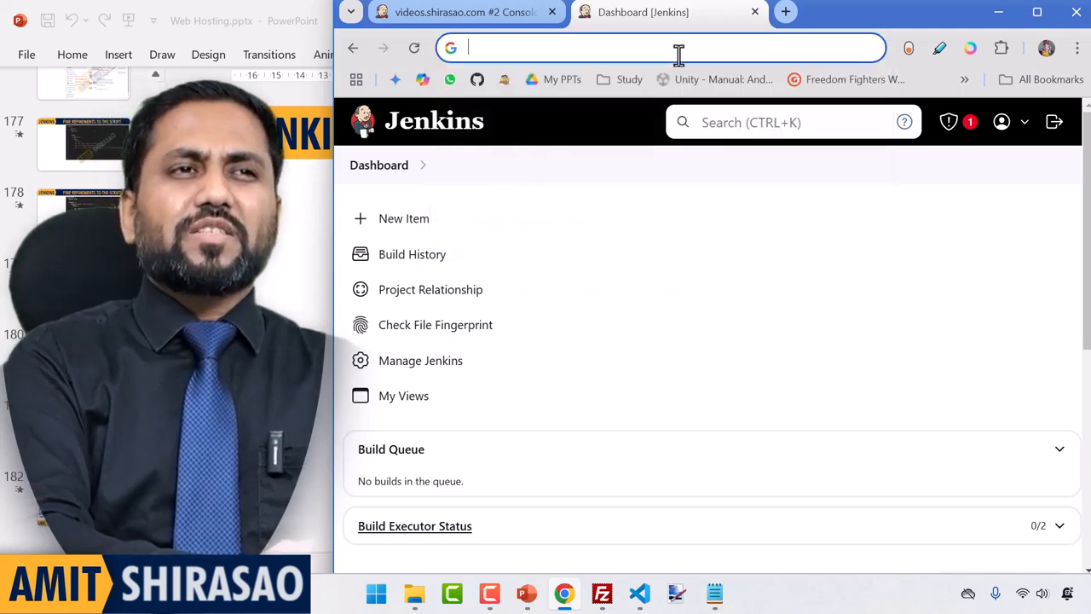
type("h")
key("Return")
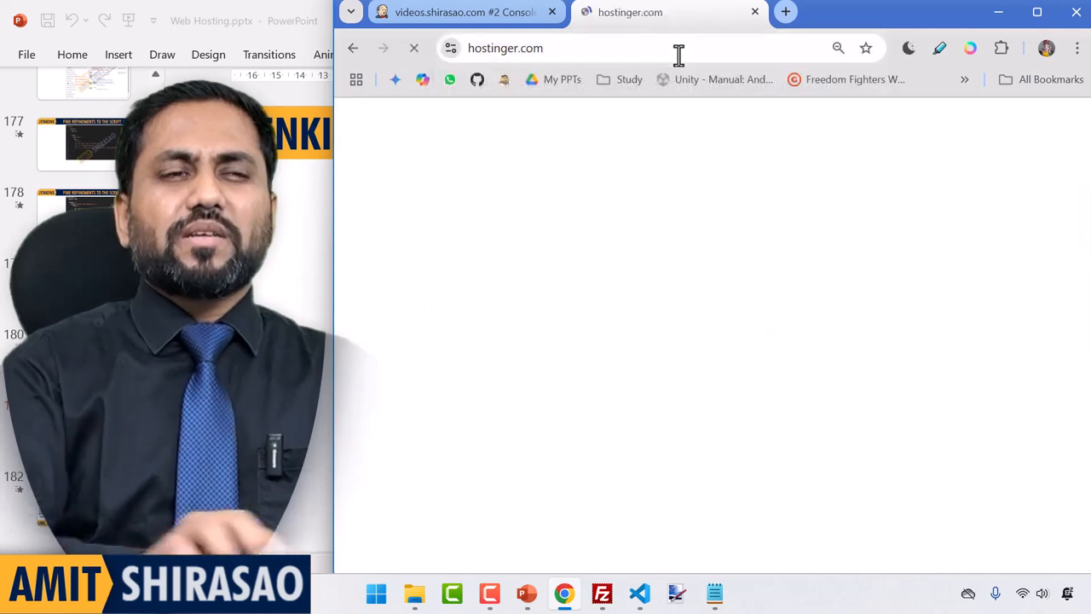
left_click(1025, 129)
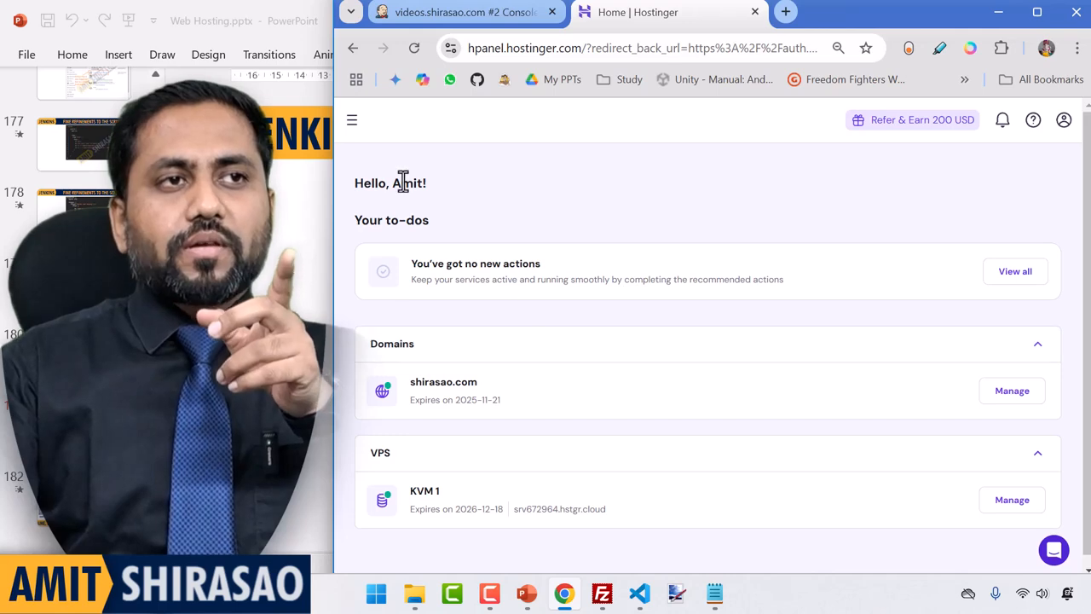
Open the management overview of the KVM 1 VPS in Hostinger
left_click(352, 120)
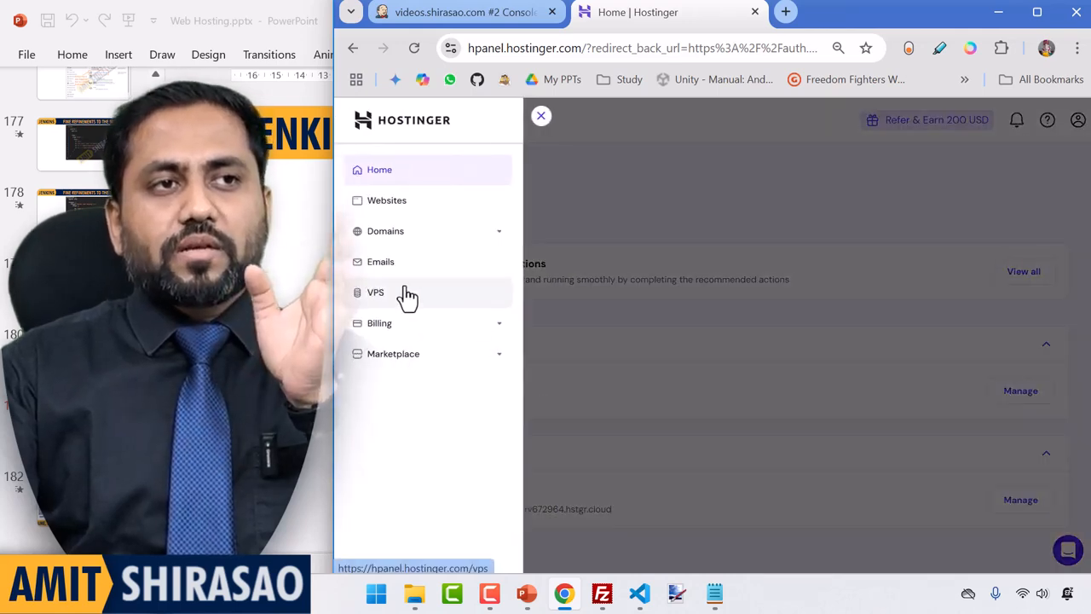
left_click(650, 207)
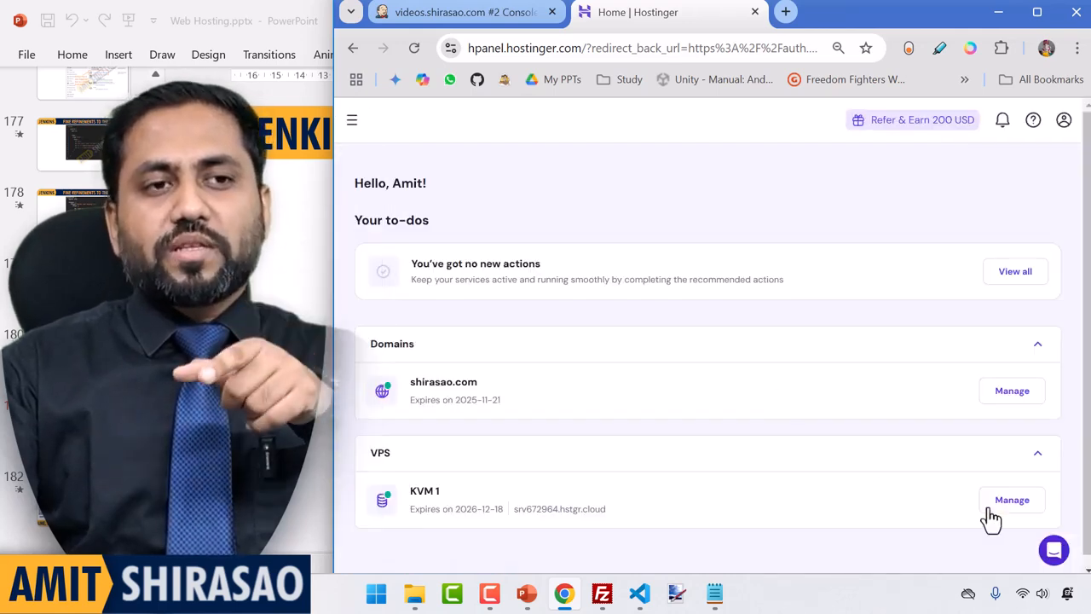
left_click(1025, 510)
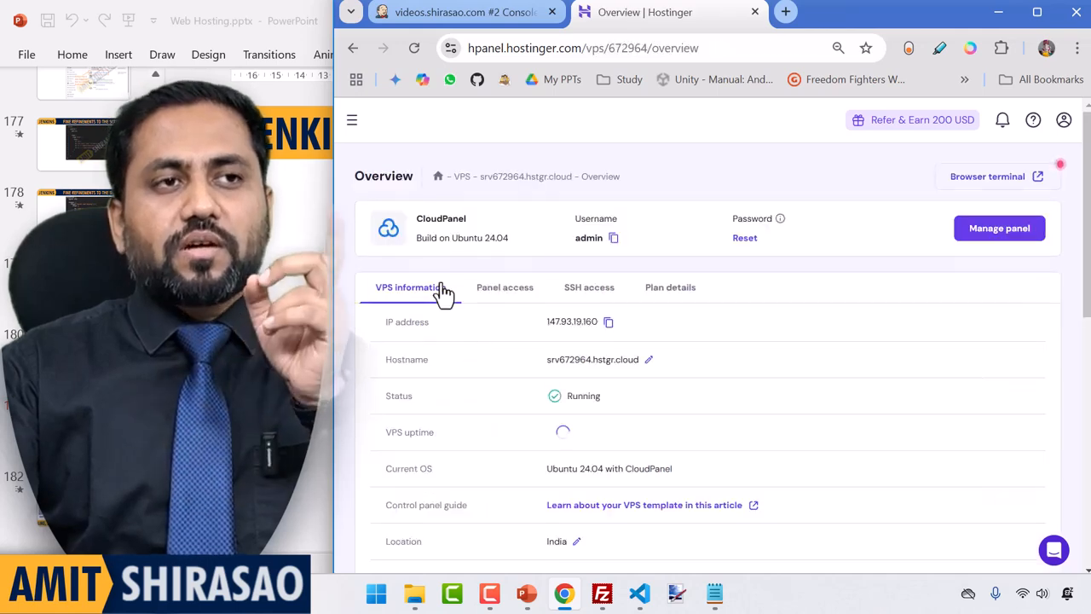
left_click(352, 120)
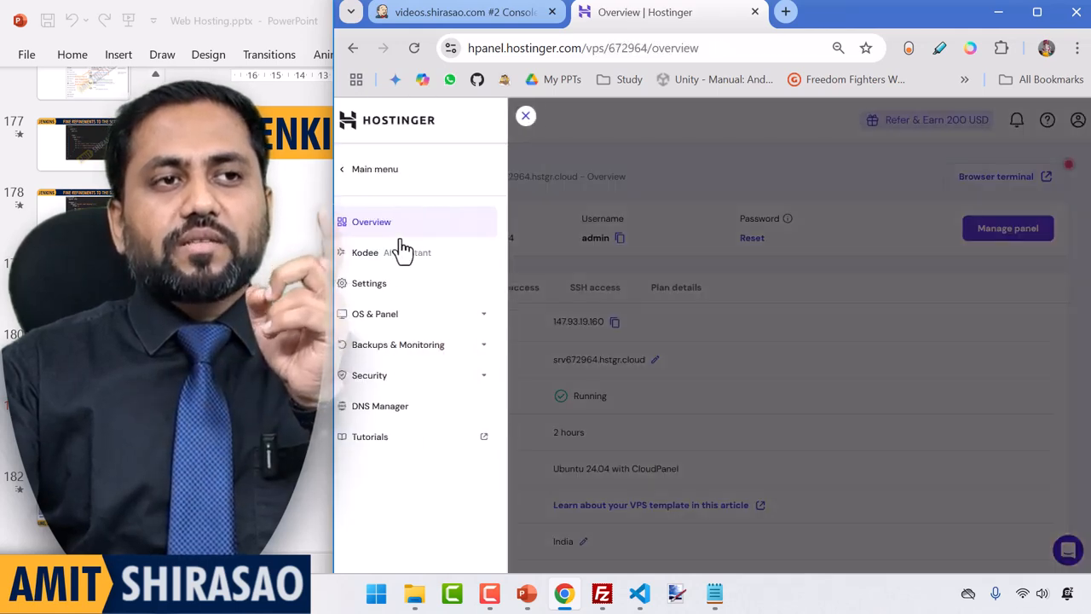
left_click(417, 319)
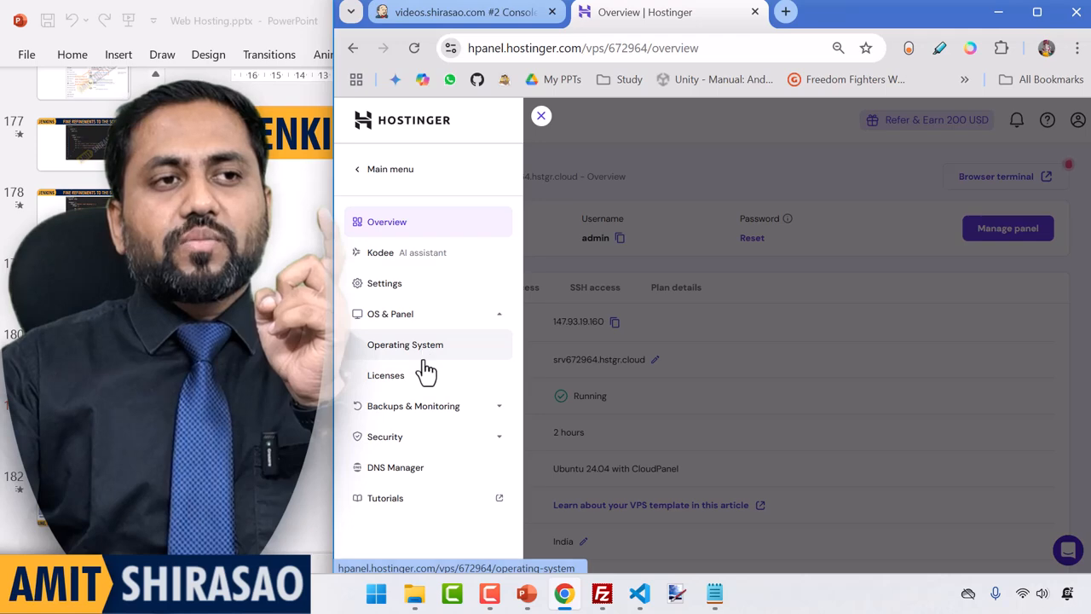
left_click(794, 309)
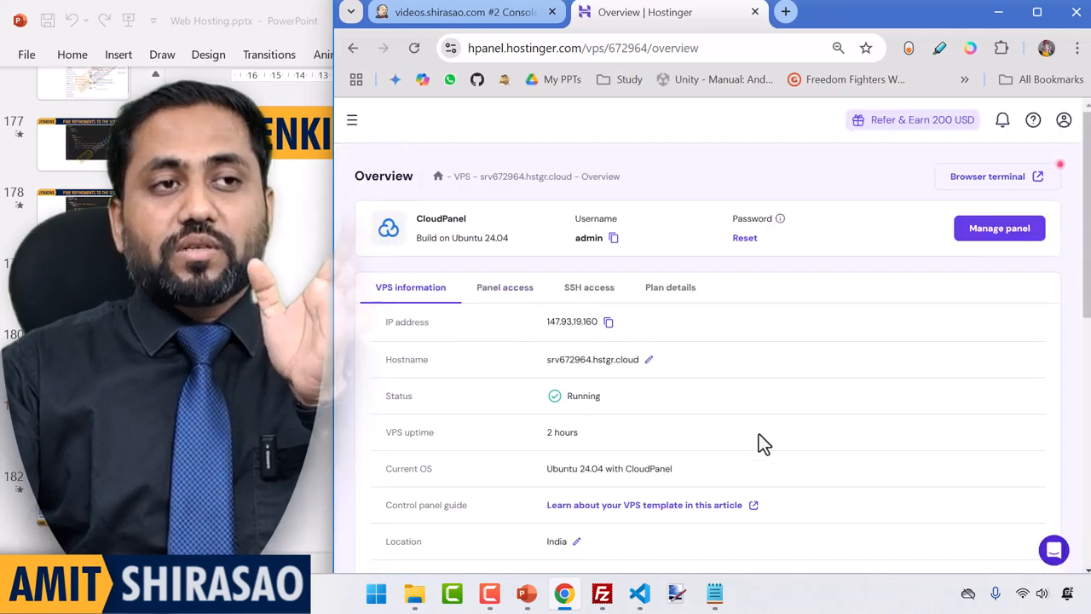
Stop the KVM 1 VPS from its overview page, and start it again once it has stopped
scroll(761, 441, "down", 3)
left_click(495, 439)
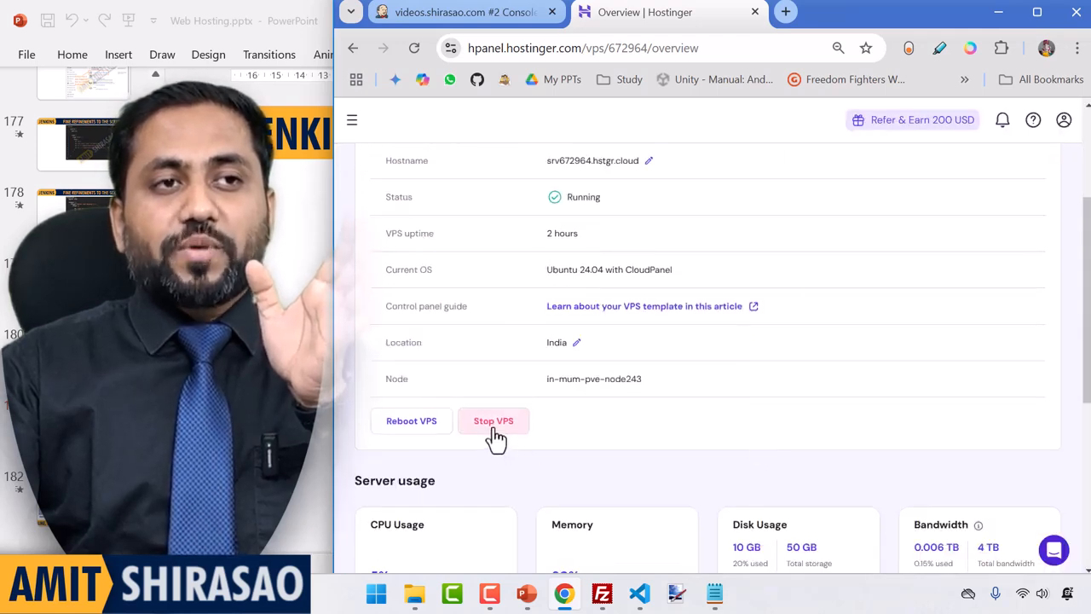
scroll(657, 468, "up", 3)
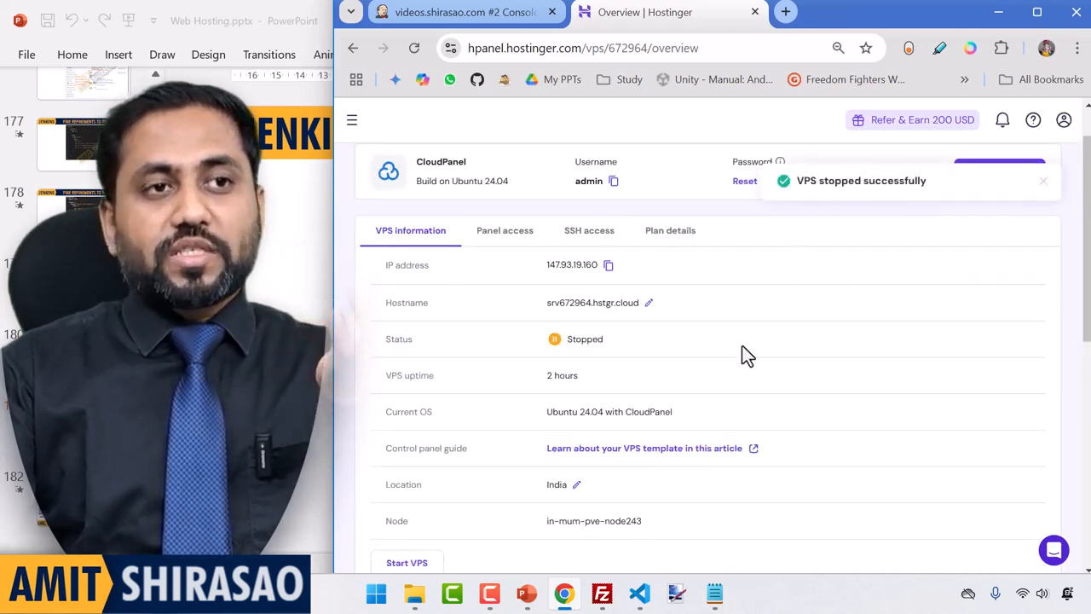
scroll(742, 352, "down", 3)
left_click(430, 425)
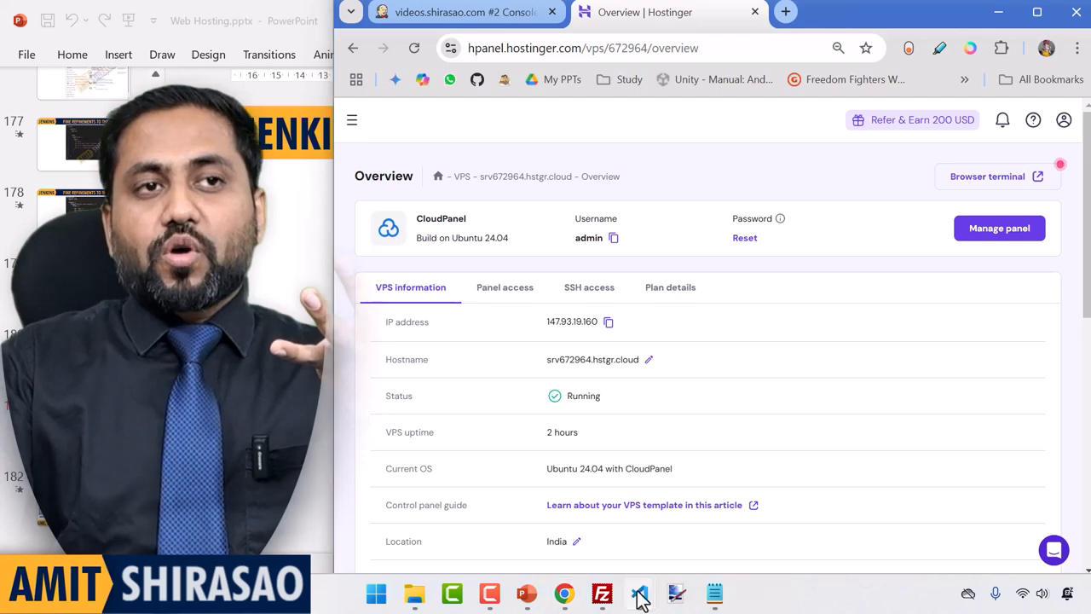
Return to the build #2 console page and shorten its address to load 147.93.19.160:8080
mouse_move(639, 592)
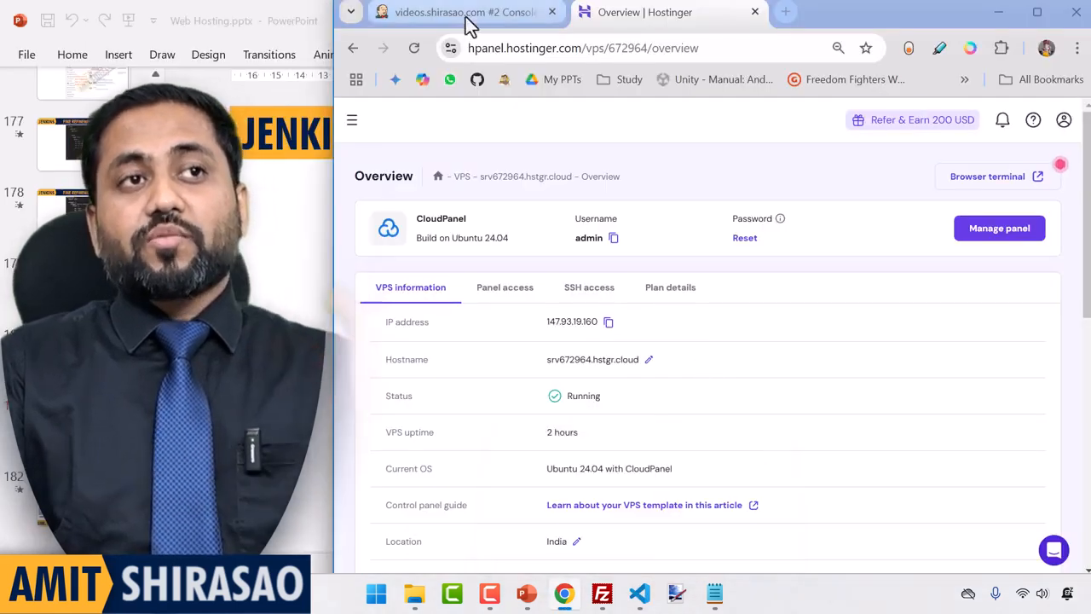
left_click(467, 12)
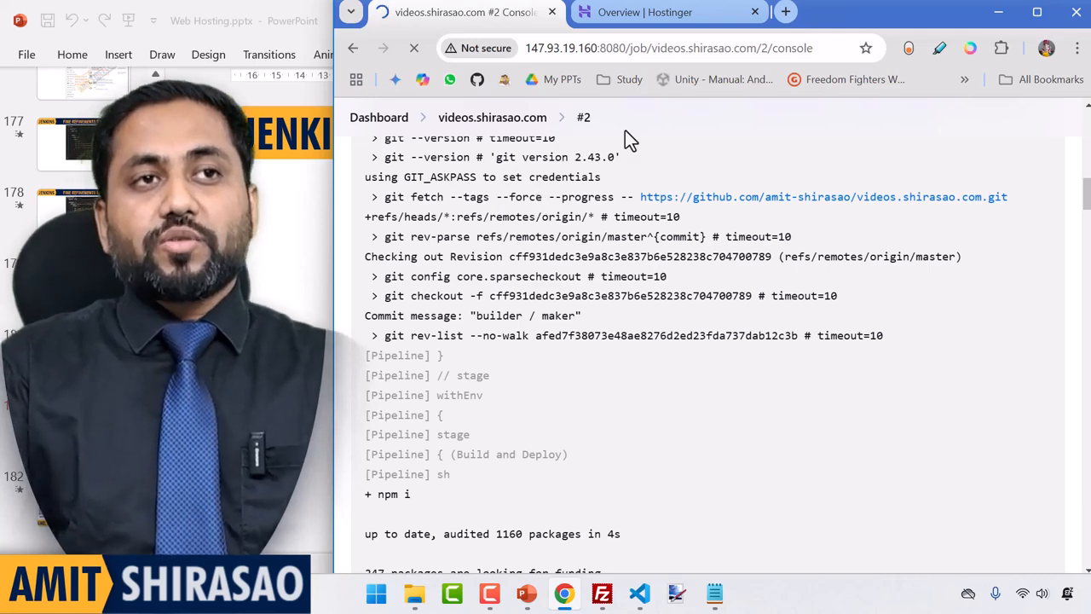
left_click_drag(628, 49, 849, 47)
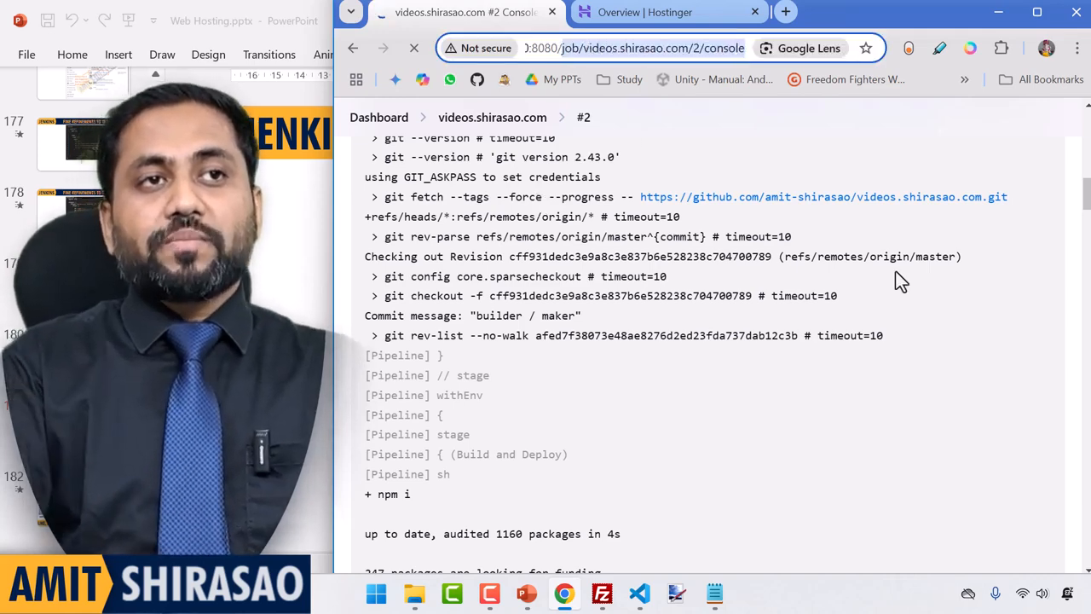
key("BackSpace")
key("Return")
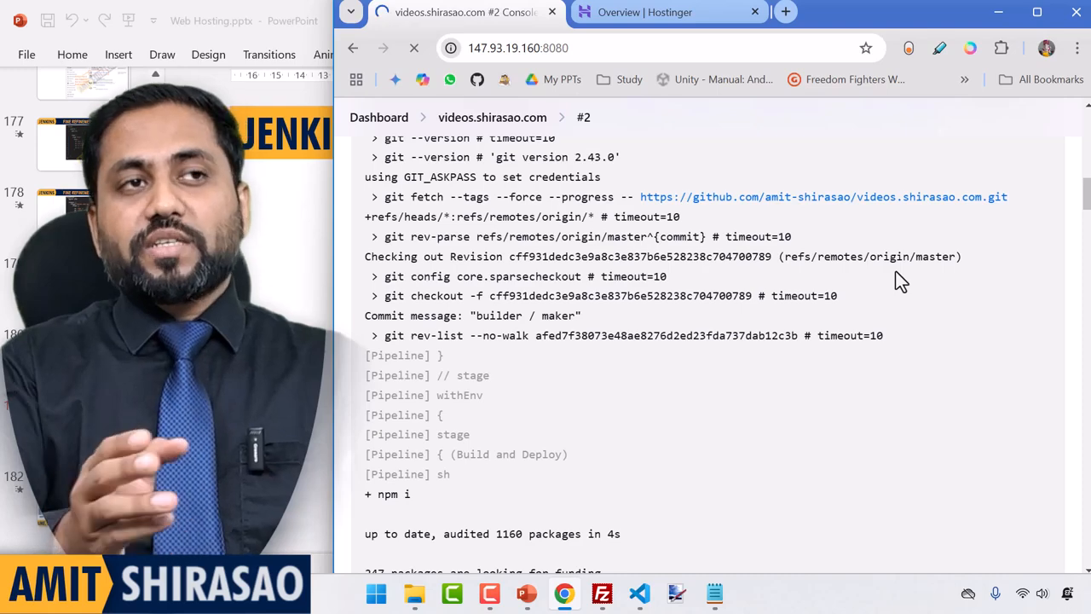
Copy the terminal SSH command from the VPS's SSH access details in Hostinger
scroll(863, 505, "up", 10)
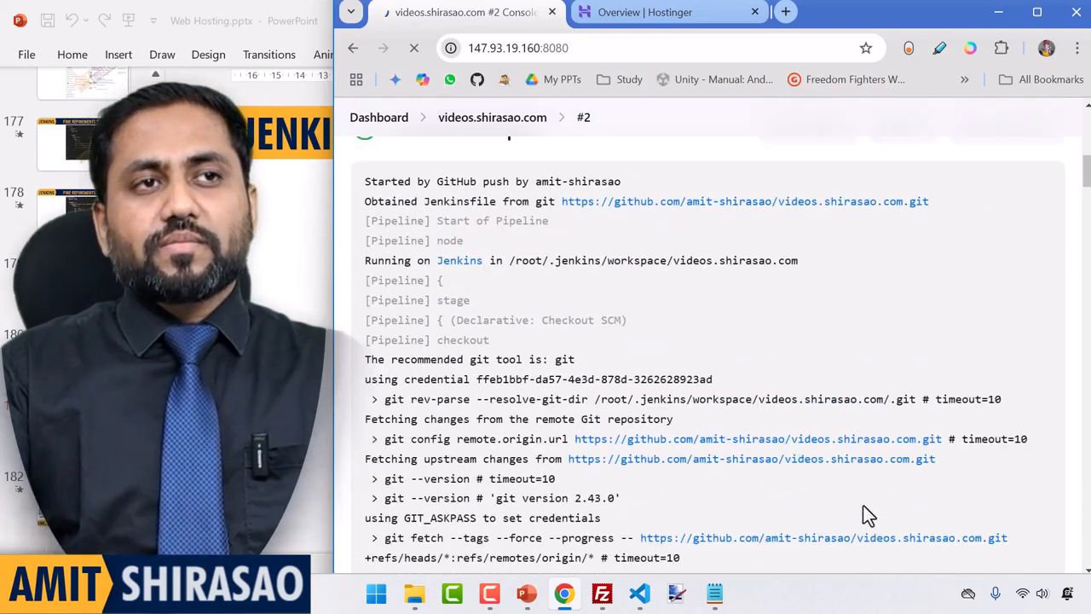
scroll(863, 510, "up", 3)
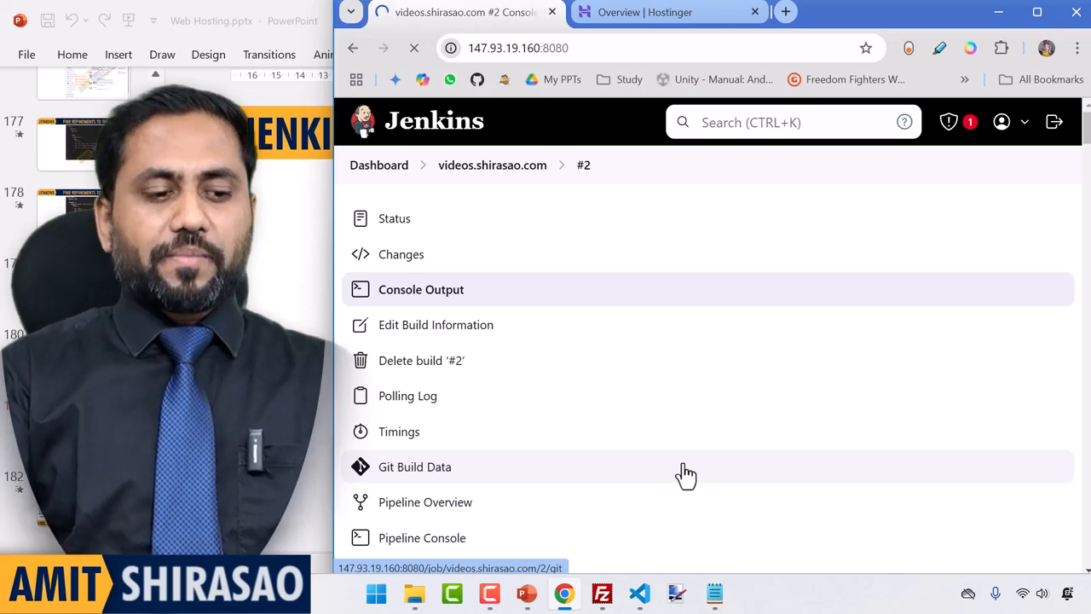
left_click(660, 32)
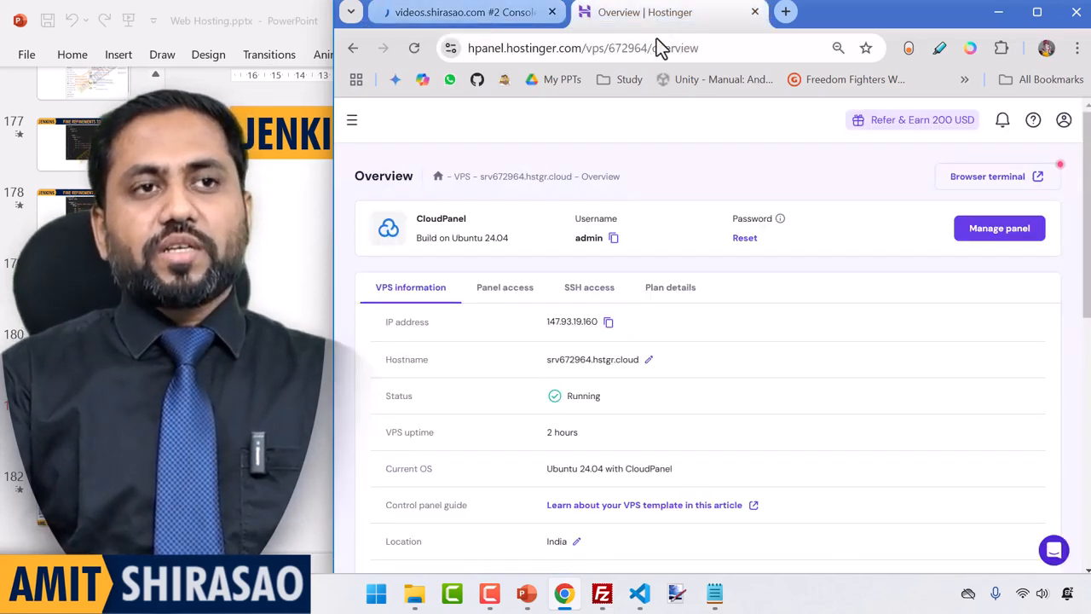
left_click(607, 294)
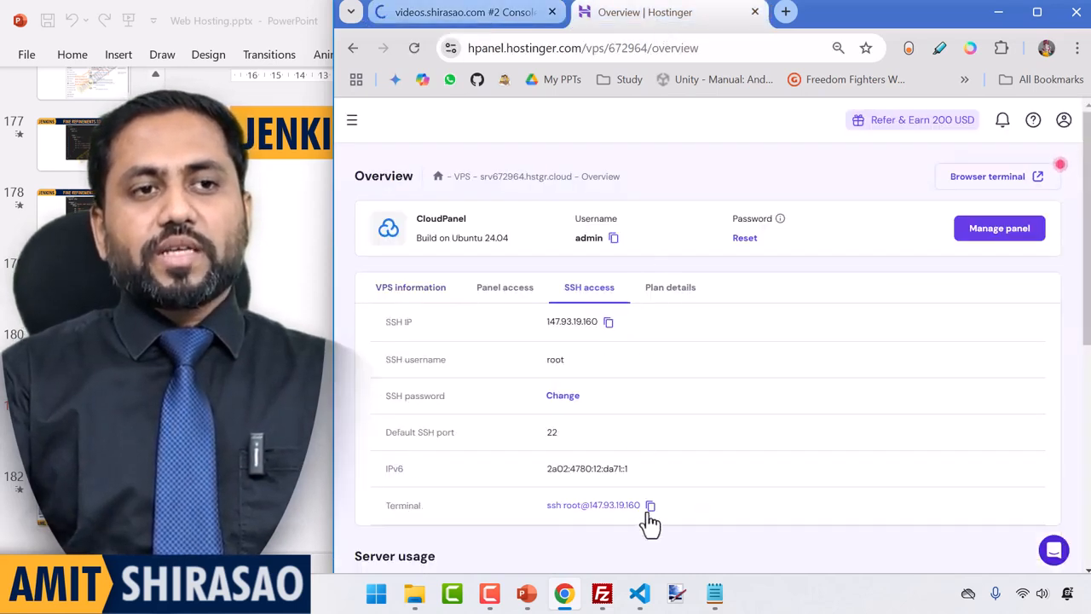
left_click(650, 505)
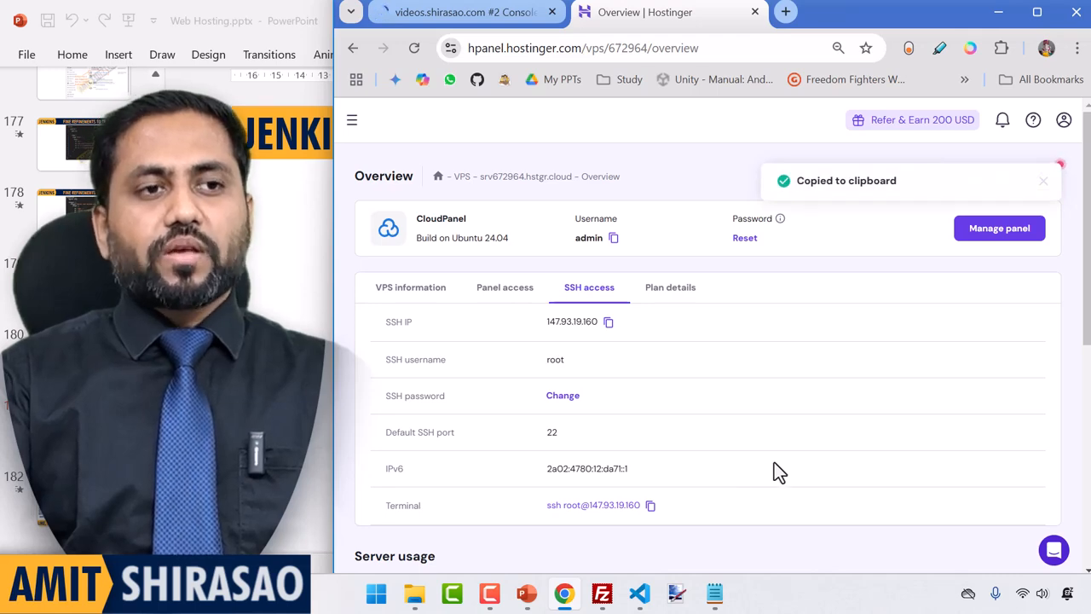
Open Terminal, check the 147.93.19.160:8080 page in Chrome, and return to the PowerShell prompt
key("super")
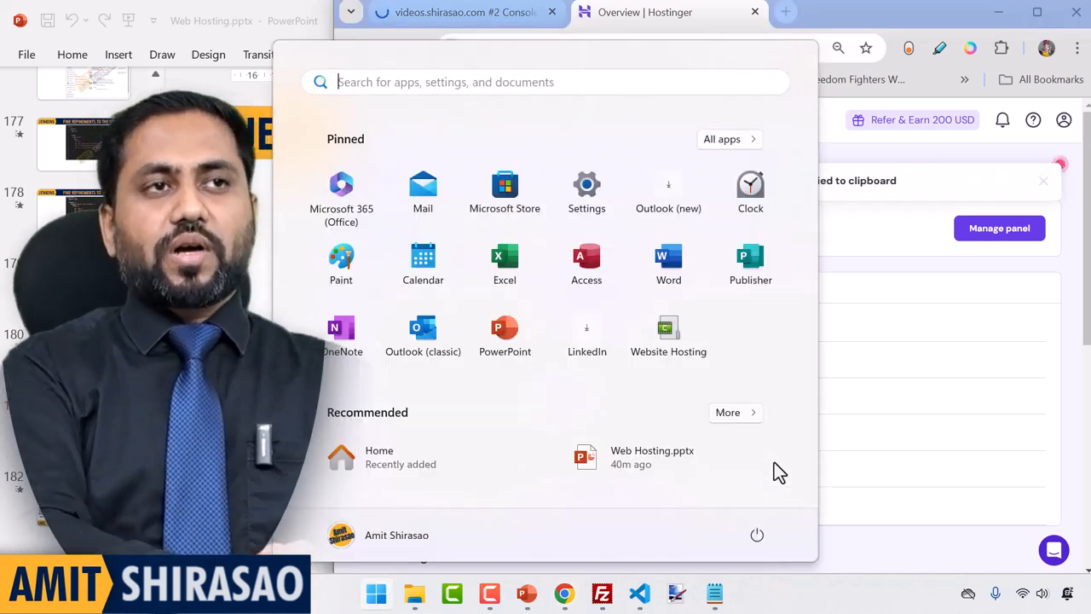
type("ter")
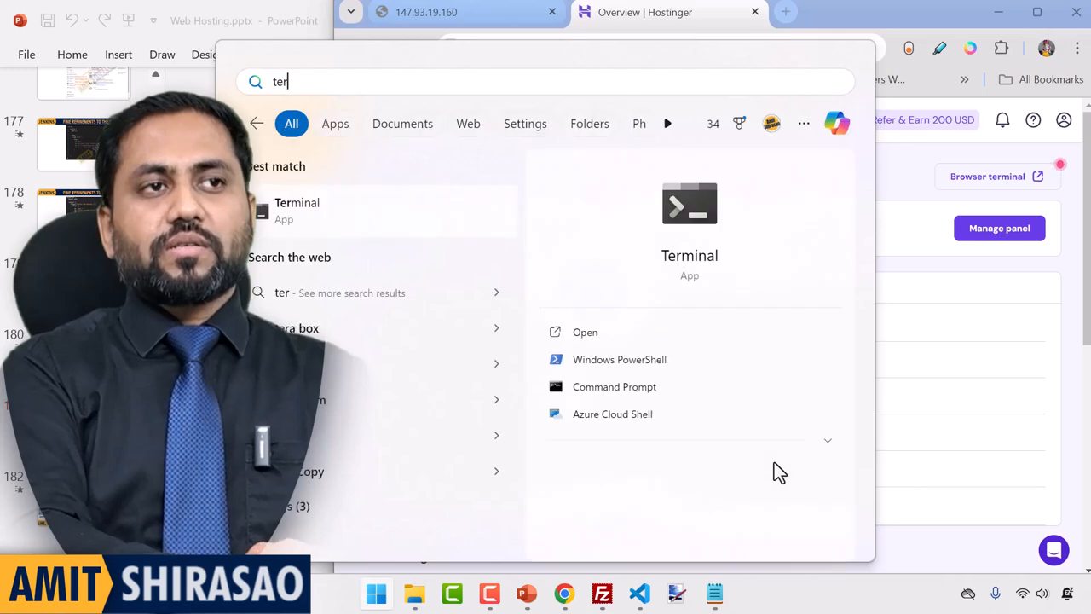
key("Return")
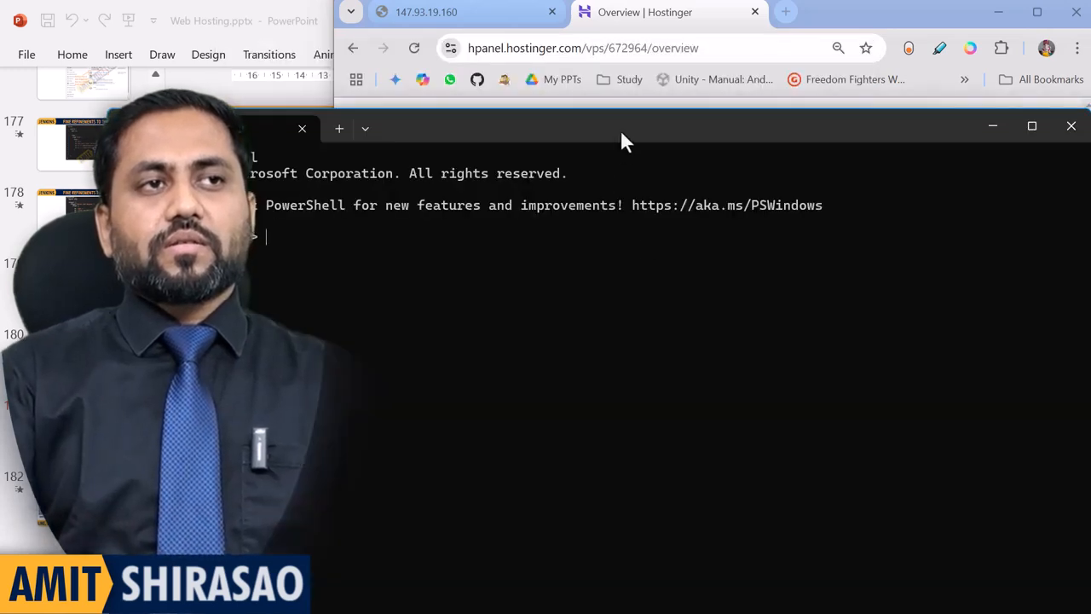
key("alt+Tab")
left_click(475, 7)
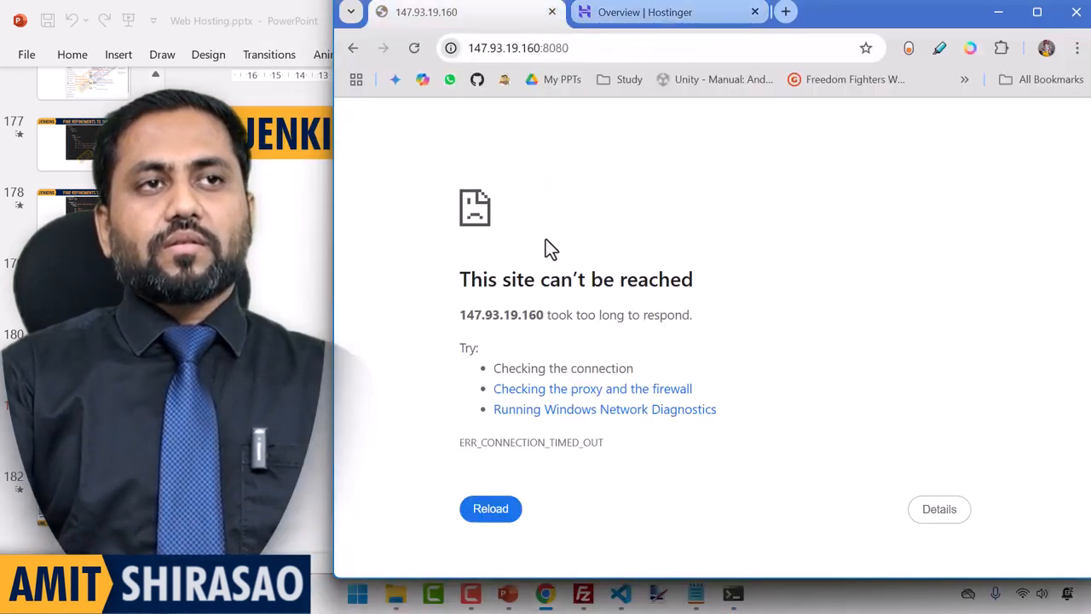
key("alt+Tab")
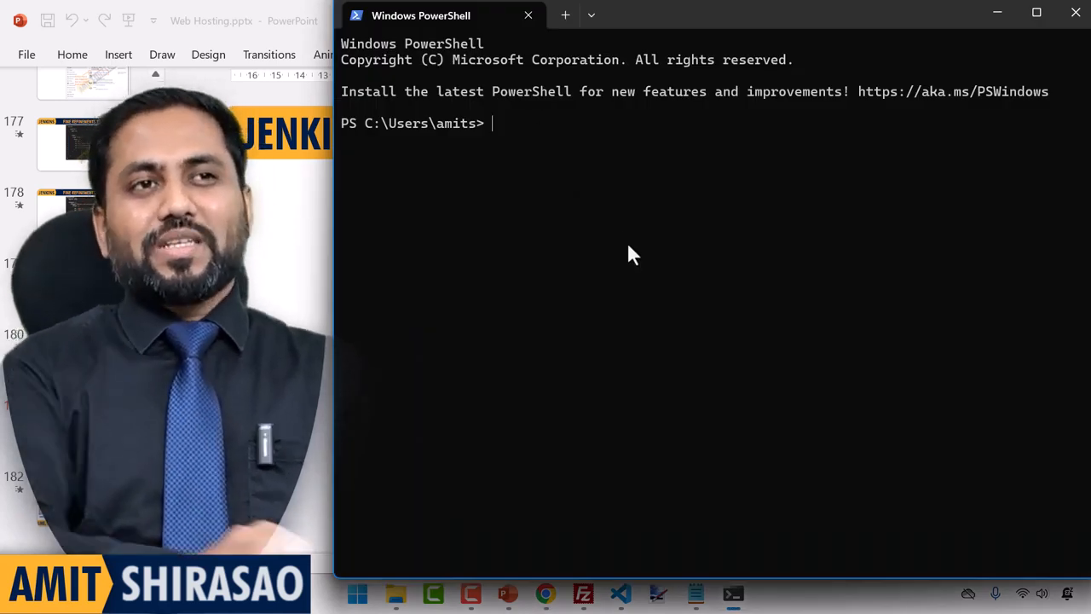
key("ctrl+v")
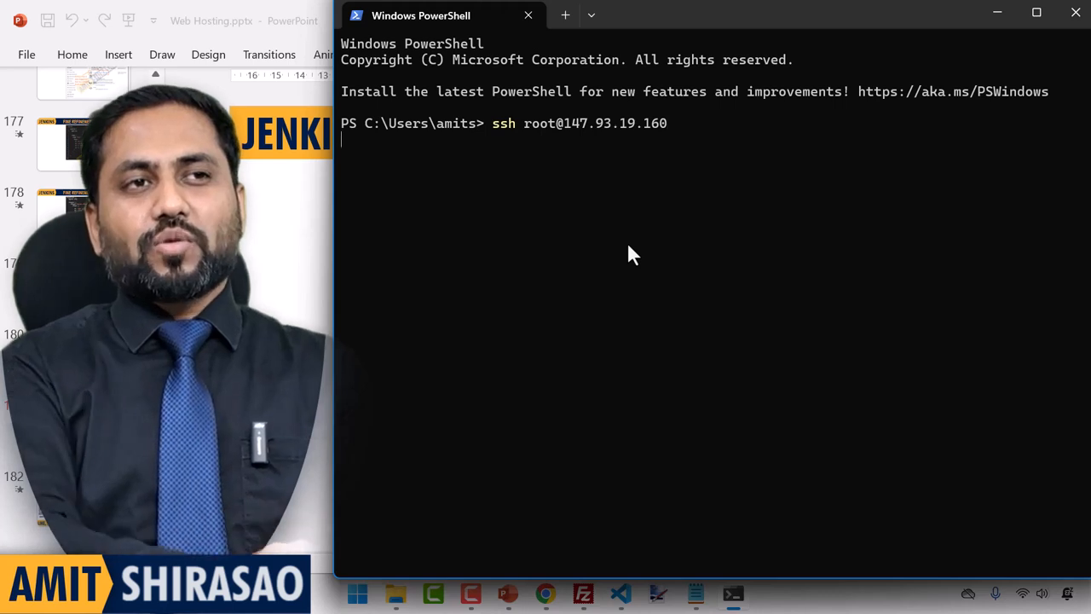
key("Return")
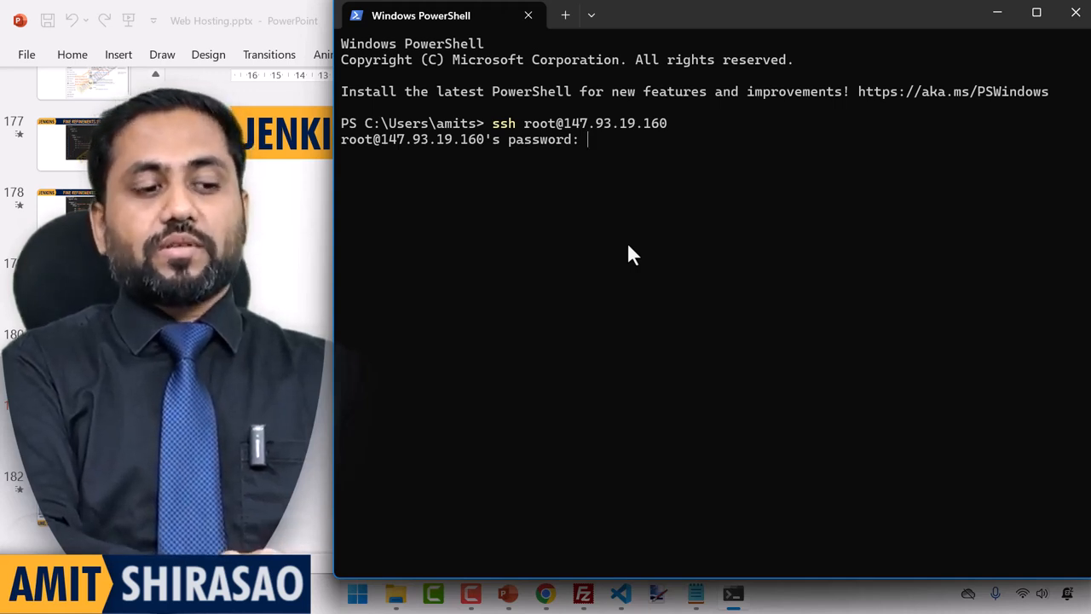
key("Return")
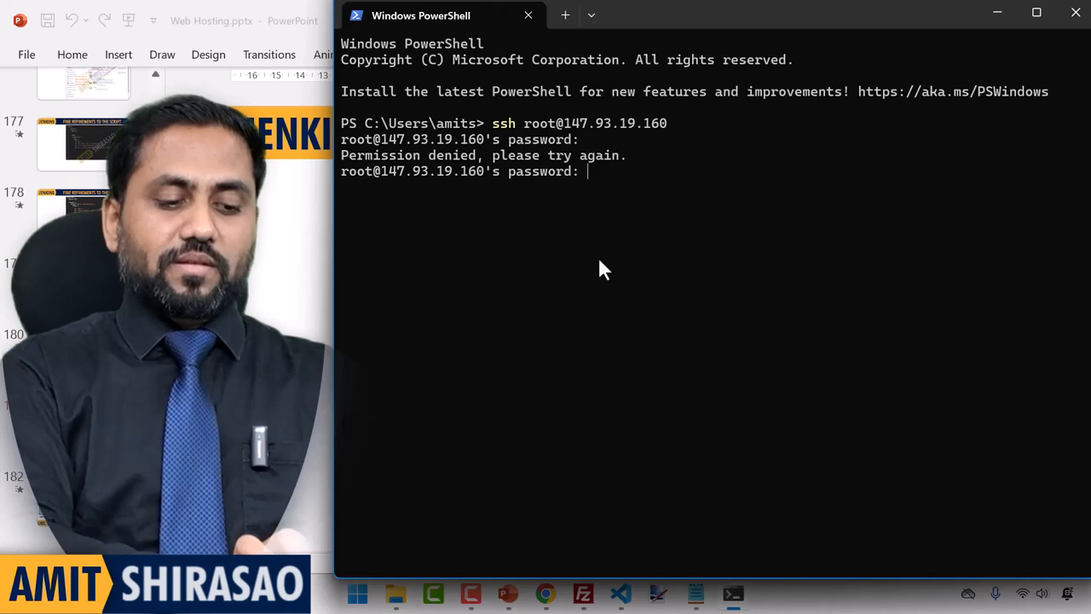
key("Return")
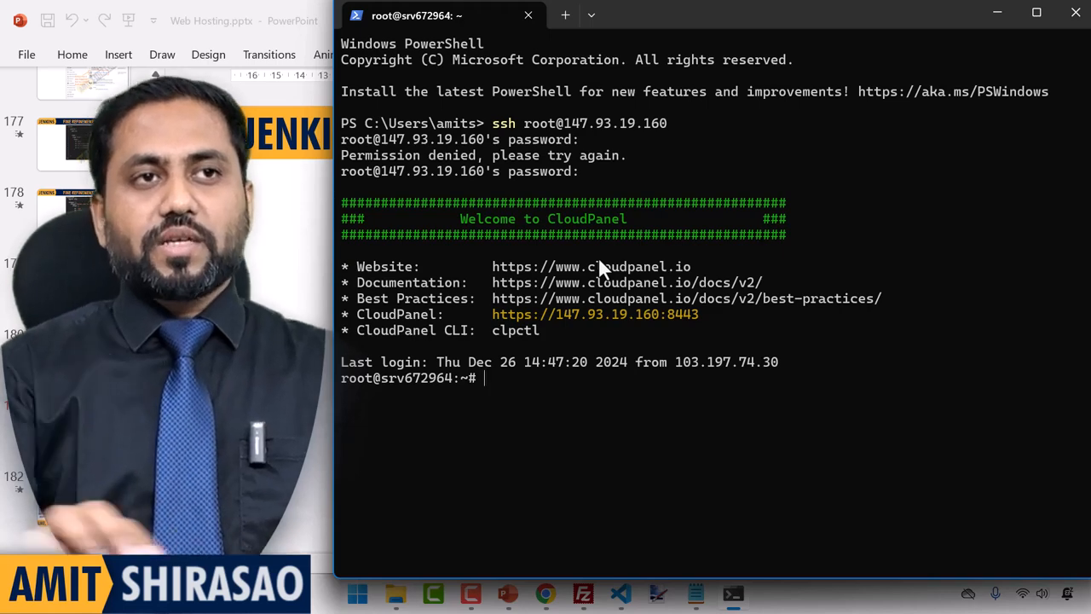
Switch to PowerPoint and copy the command sudo systemctl enable jenkins.service from the "Keep Jenkins running all the time" slide
key("alt+Tab")
key("Tab")
left_click(366, 311)
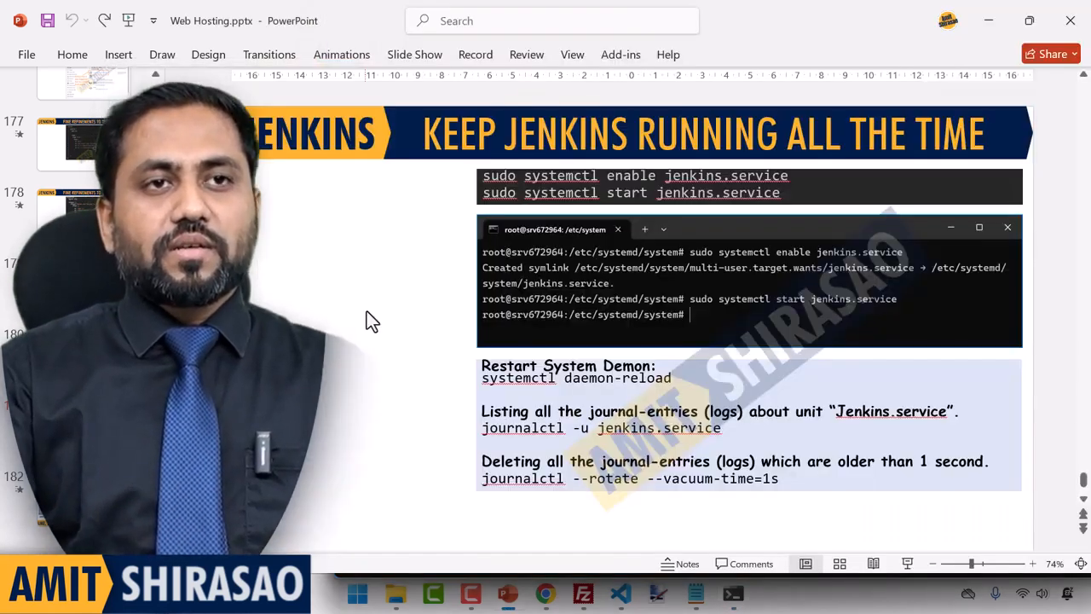
left_click(633, 182)
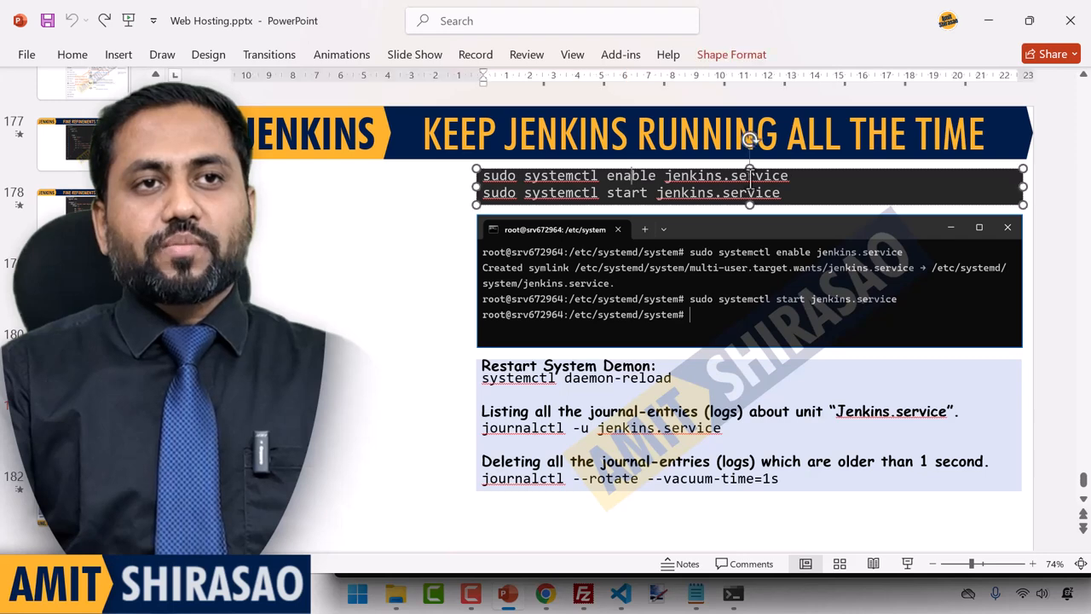
left_click_drag(785, 175, 483, 178)
key("ctrl+c")
Run sudo systemctl enable jenkins.service in the VPS terminal session, and exit the SSH connection
key("alt+Tab")
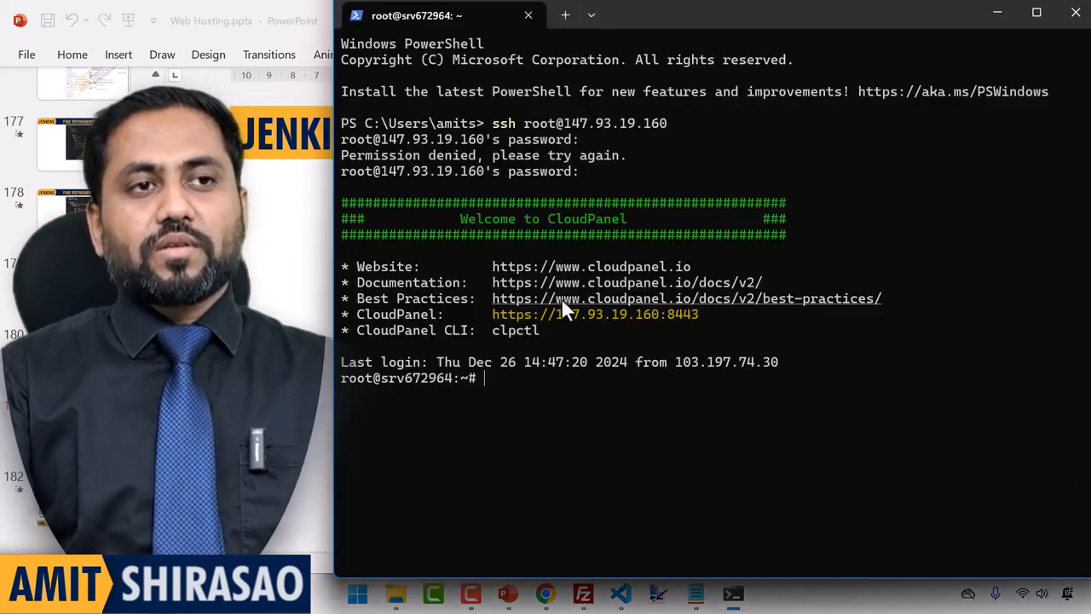
key("ctrl+v")
key("Return")
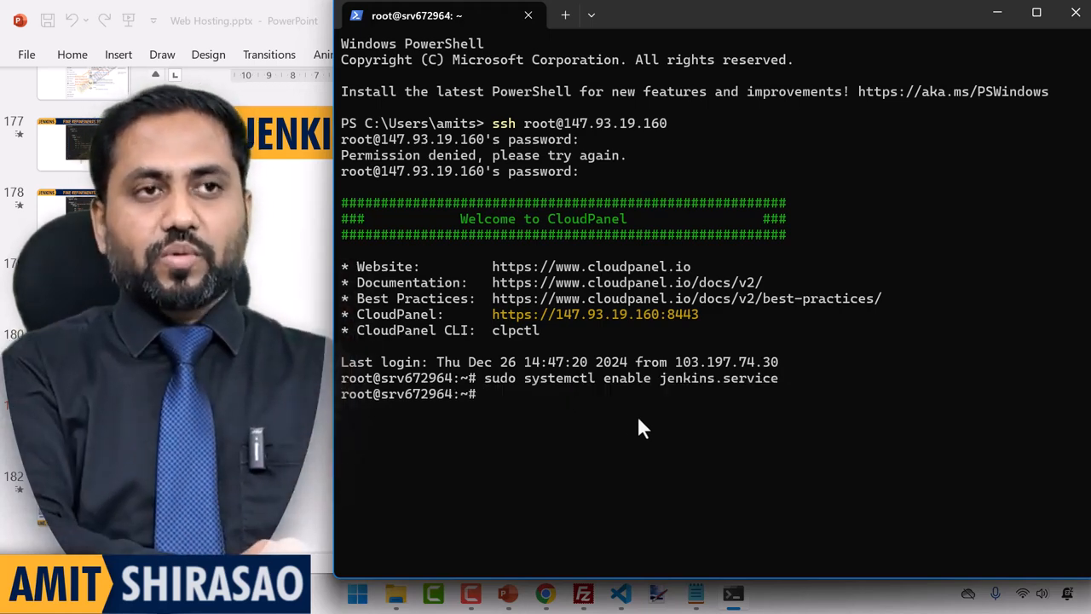
type("exit")
key("Return")
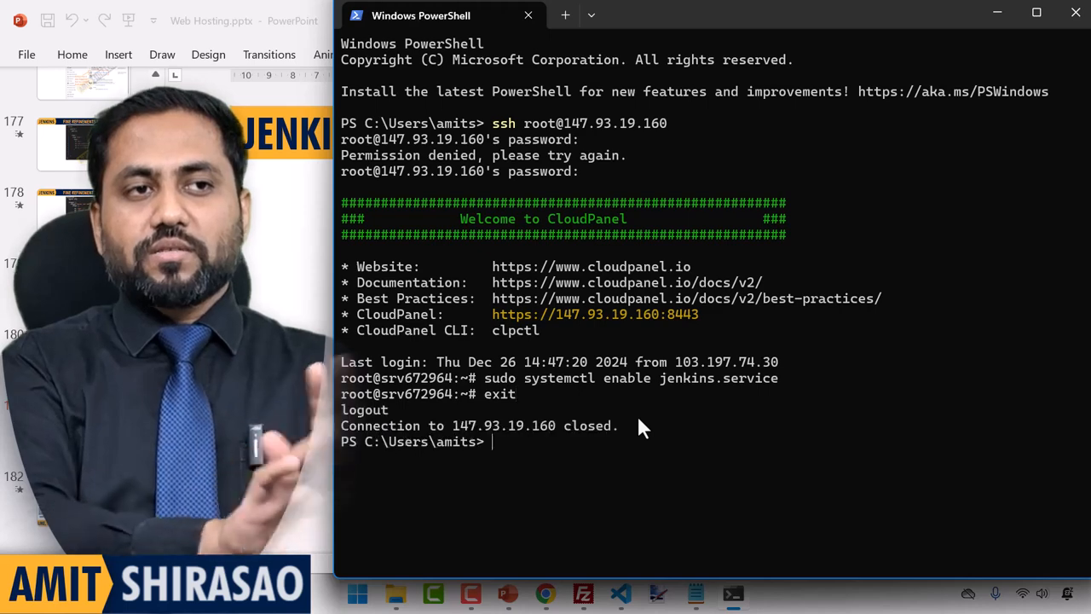
Close the PowerShell terminal and switch to the Jenkins sign-in page in Chrome
middle_click(493, 12)
key("alt+Tab")
key("alt+Tab")
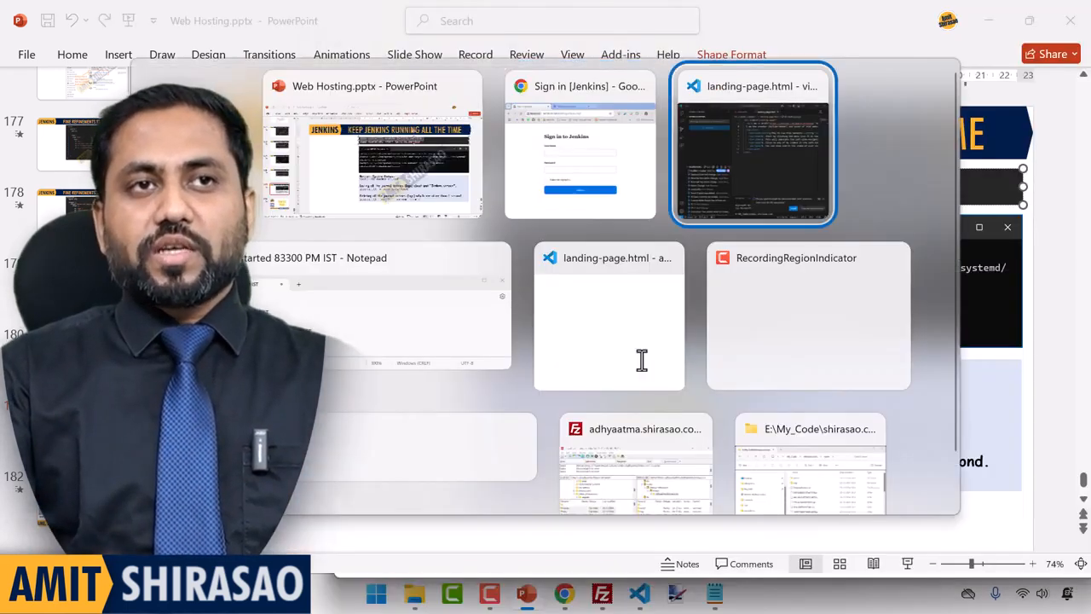
key("alt+Tab")
key("alt+Tab")
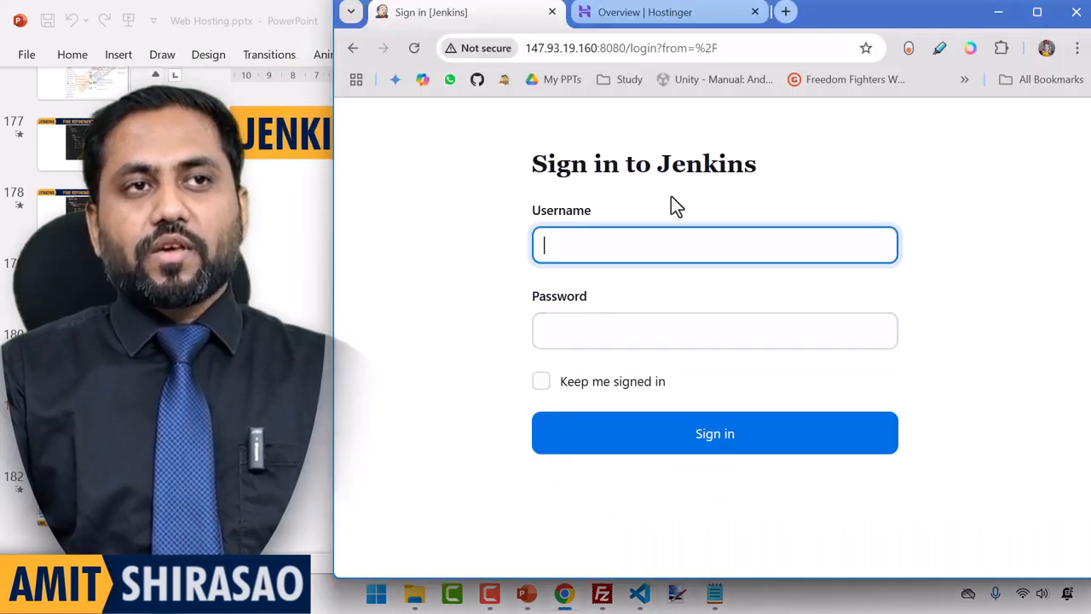
Sign in to Jenkins with the account's username and password
key("ctrl+minus")
key("ctrl+minus")
key("ctrl+minus")
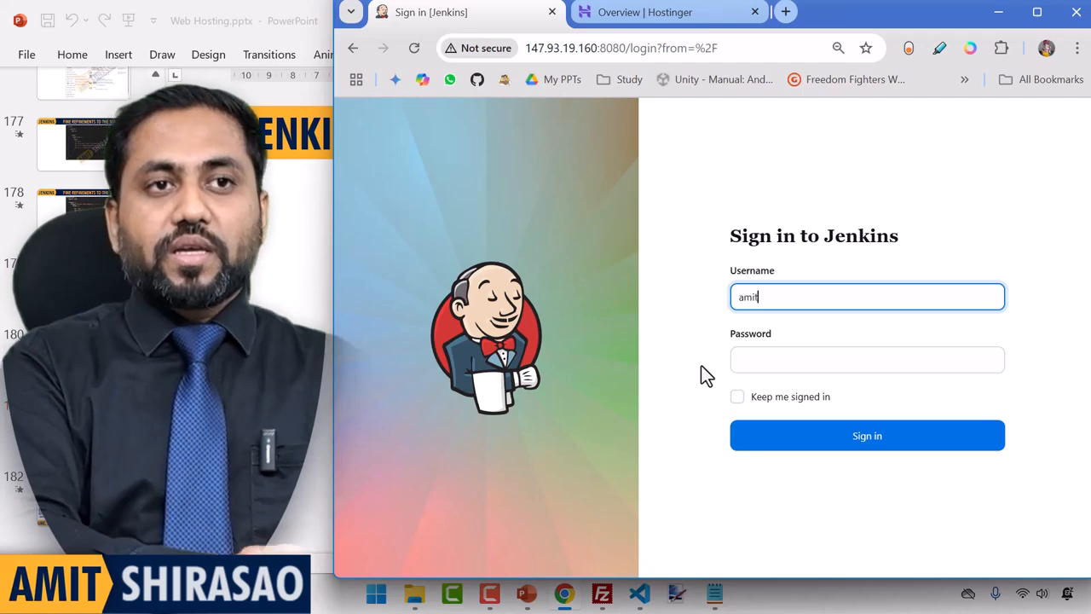
key("Tab")
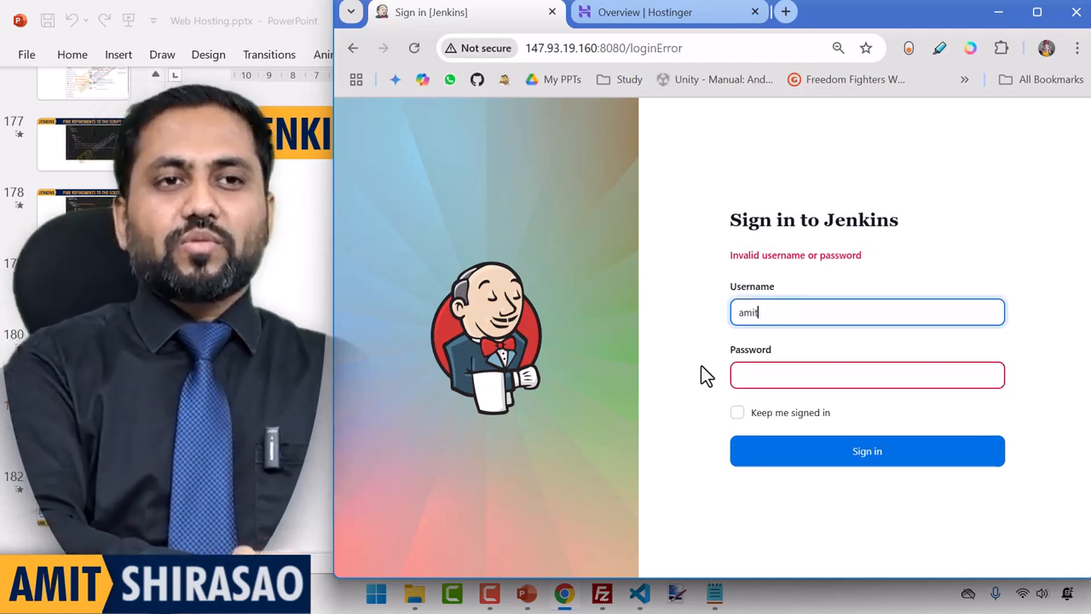
type("amit-shirasao")
key("Tab")
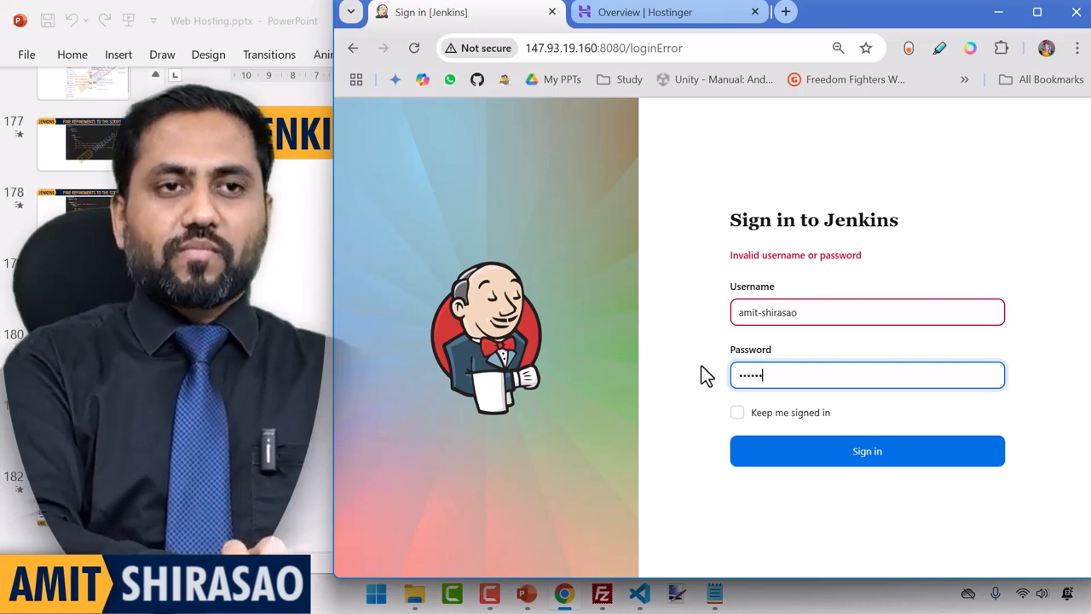
key("Return")
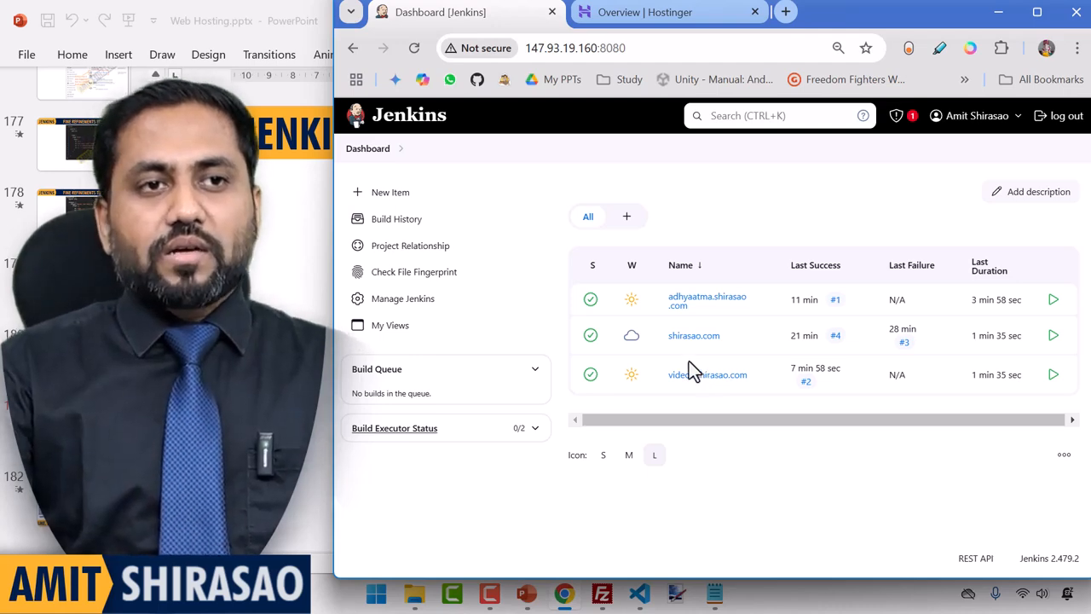
Open the videos.shirasao.com project from the Jenkins dashboard and start a new build
left_click(698, 378)
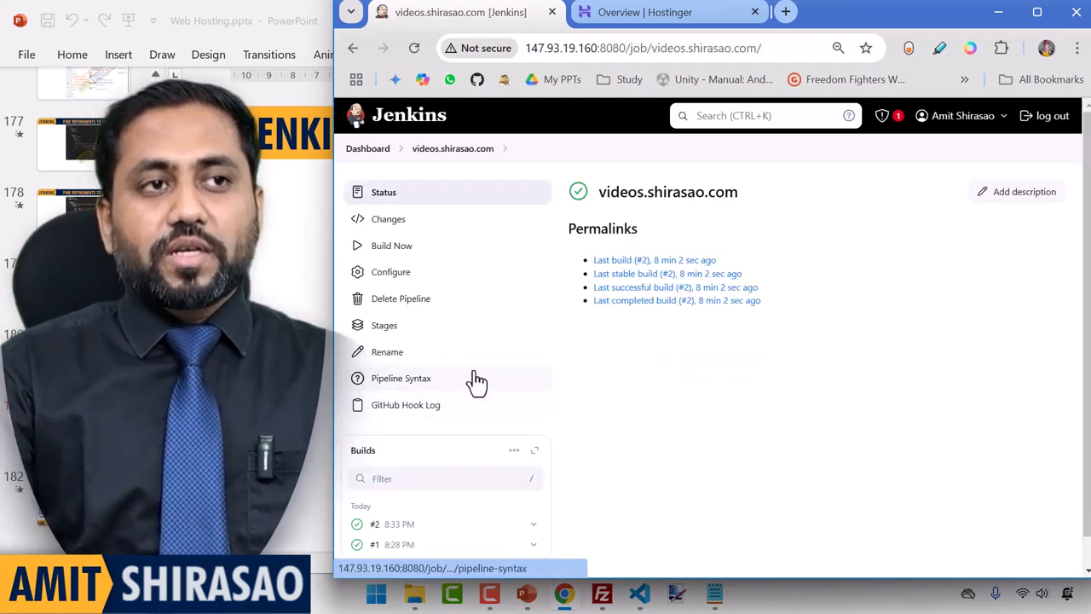
left_click(413, 256)
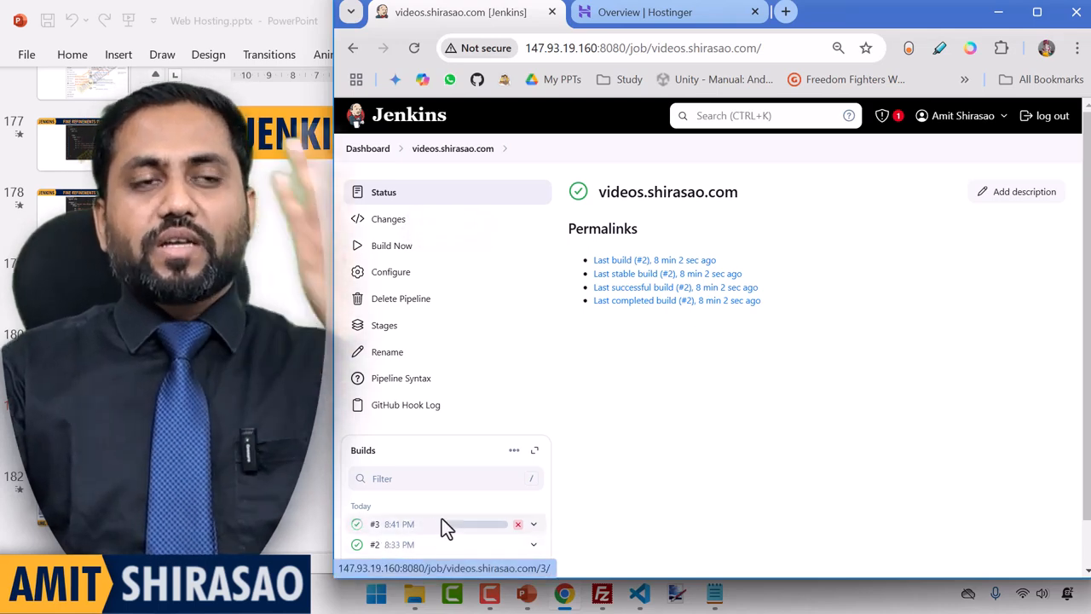
Look at the commit history of videos.shirasao.com in VS Code, and return to the Jenkins project page in Chrome
key("alt+Tab")
key("alt+Tab")
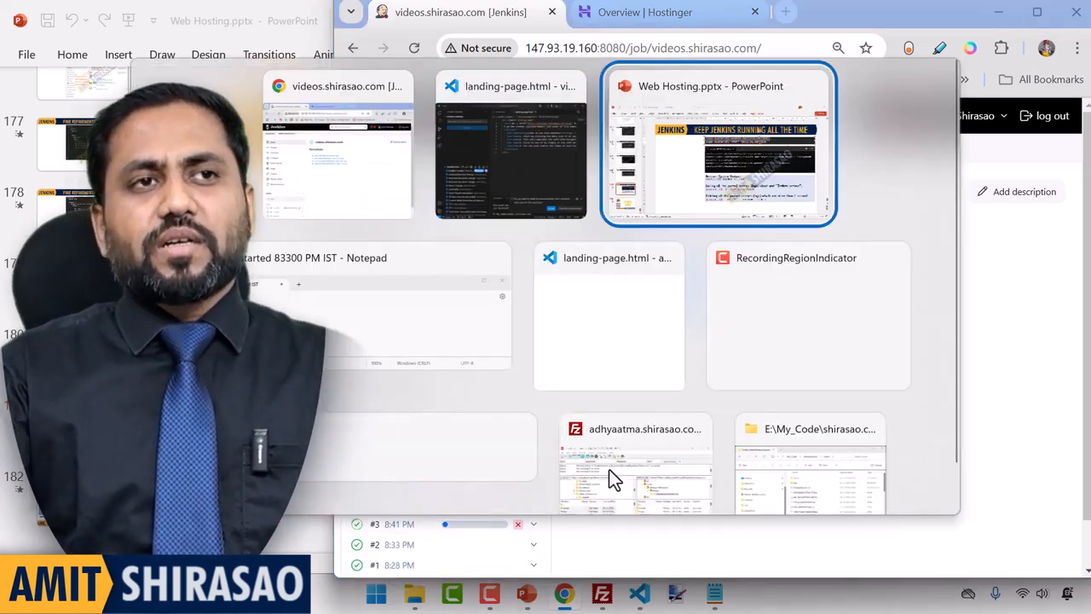
key("alt+shift+Tab")
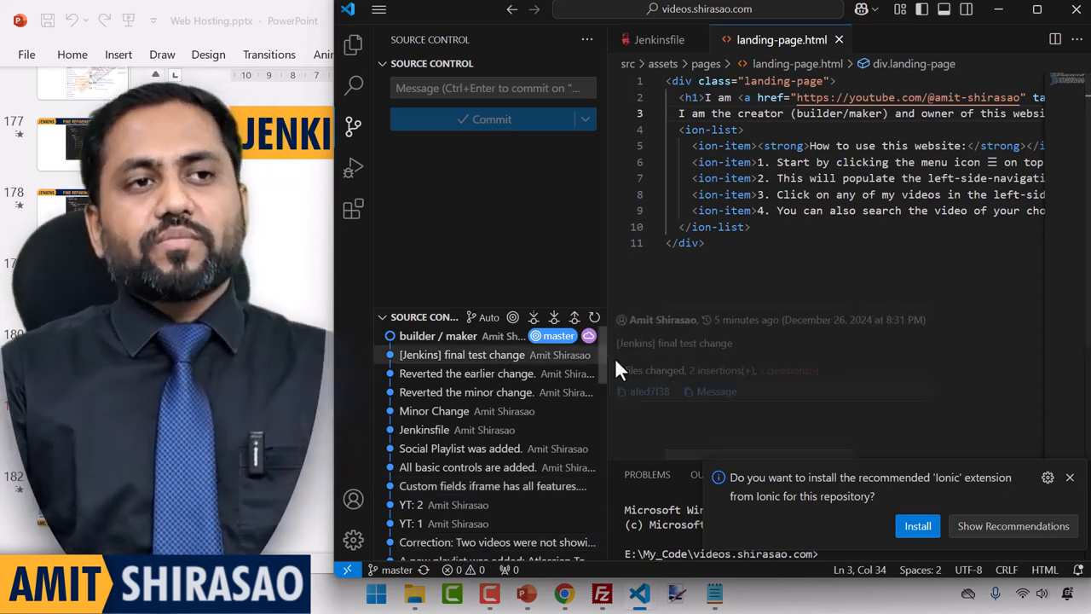
key("alt+Tab")
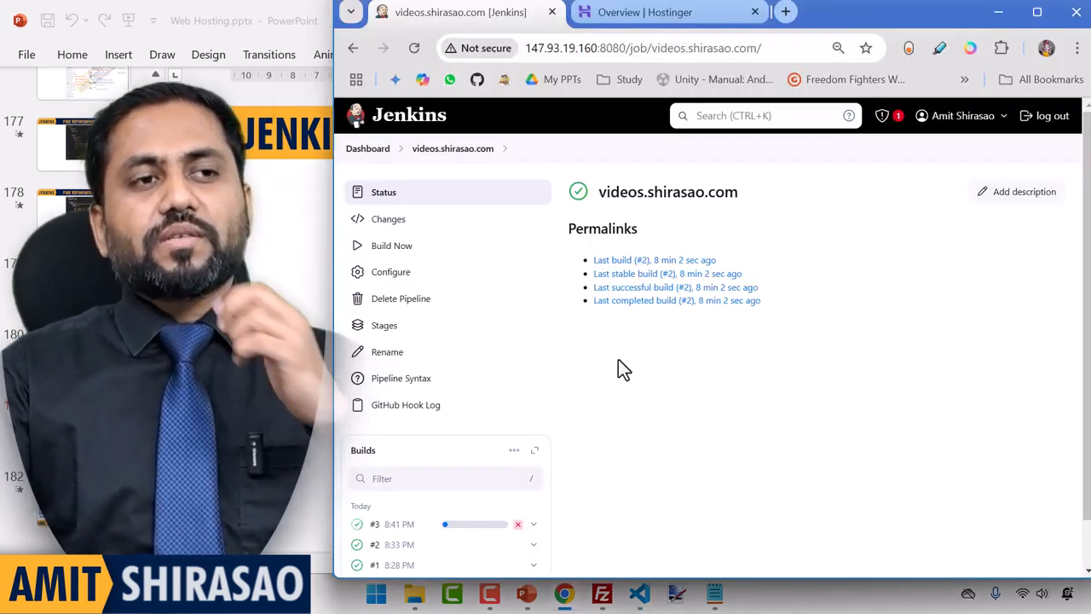
Open build #2 of videos.shirasao.com and examine its start time
left_click(376, 525)
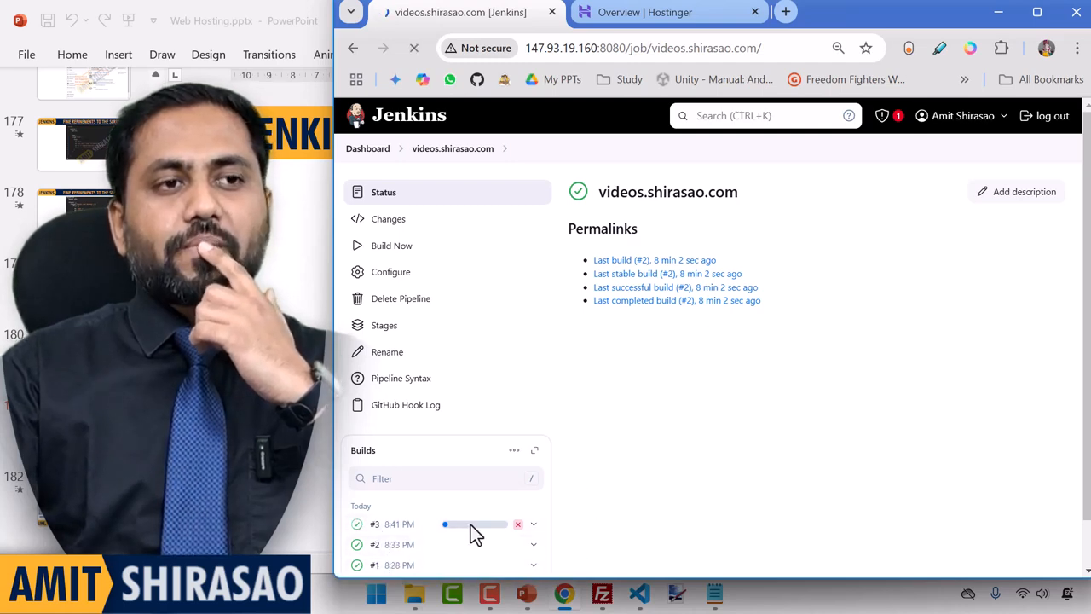
left_click(381, 545)
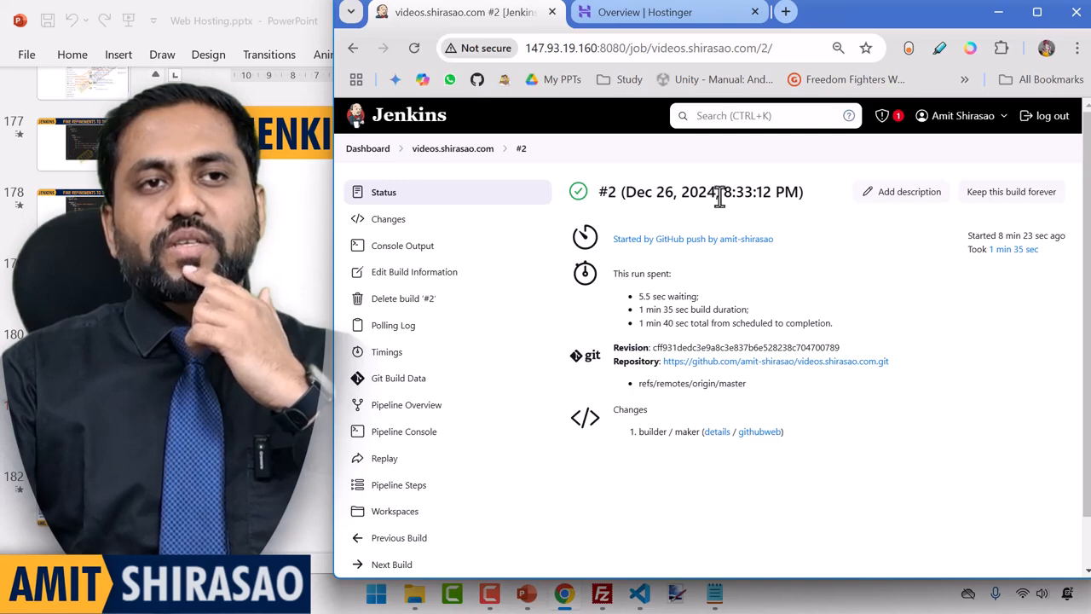
left_click_drag(722, 192, 805, 195)
left_click(927, 505)
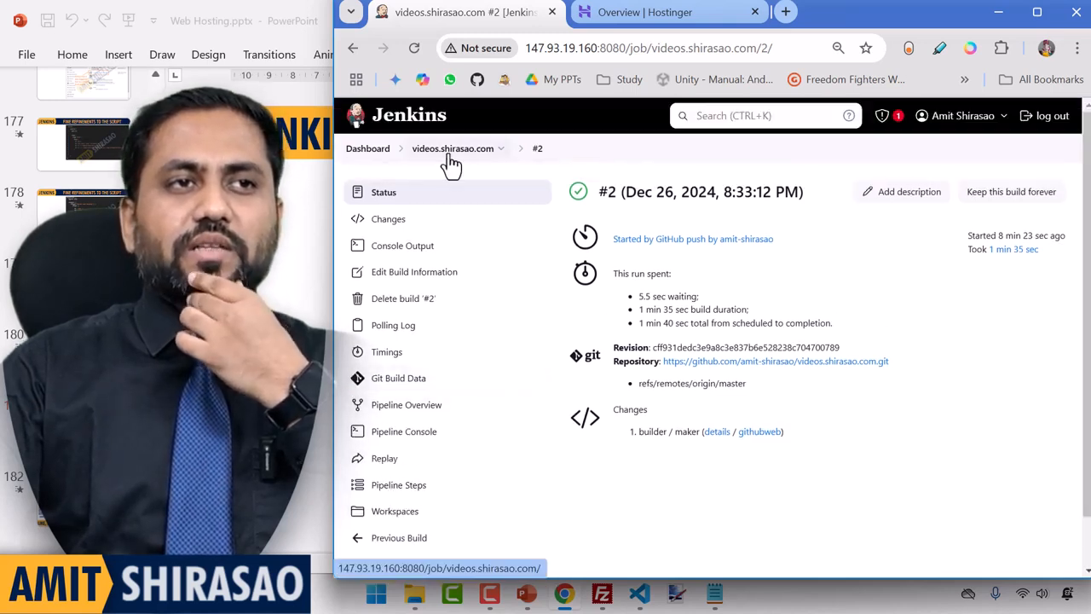
Return to the videos.shirasao.com project page and cancel the running build #3
left_click(451, 150)
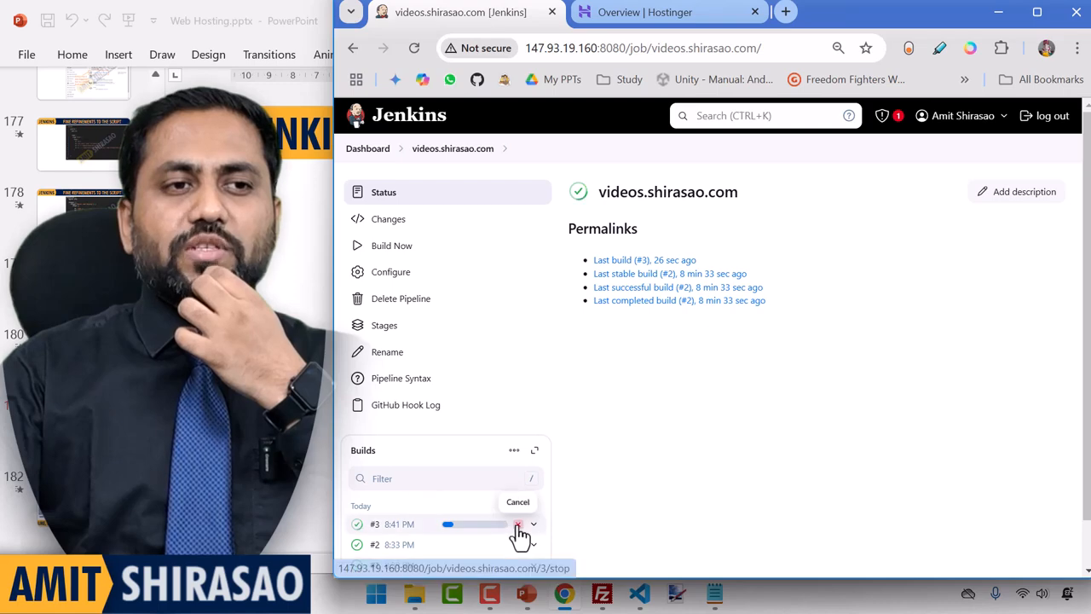
left_click(518, 523)
left_click(810, 370)
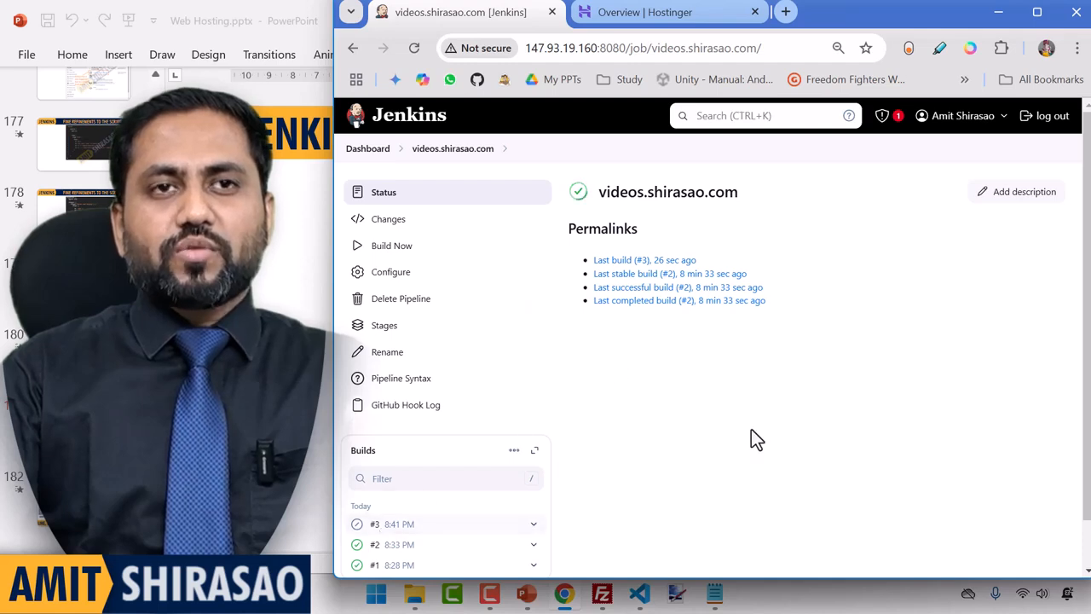
Log out of Jenkins and return to the Hostinger VPS overview
left_click(1048, 116)
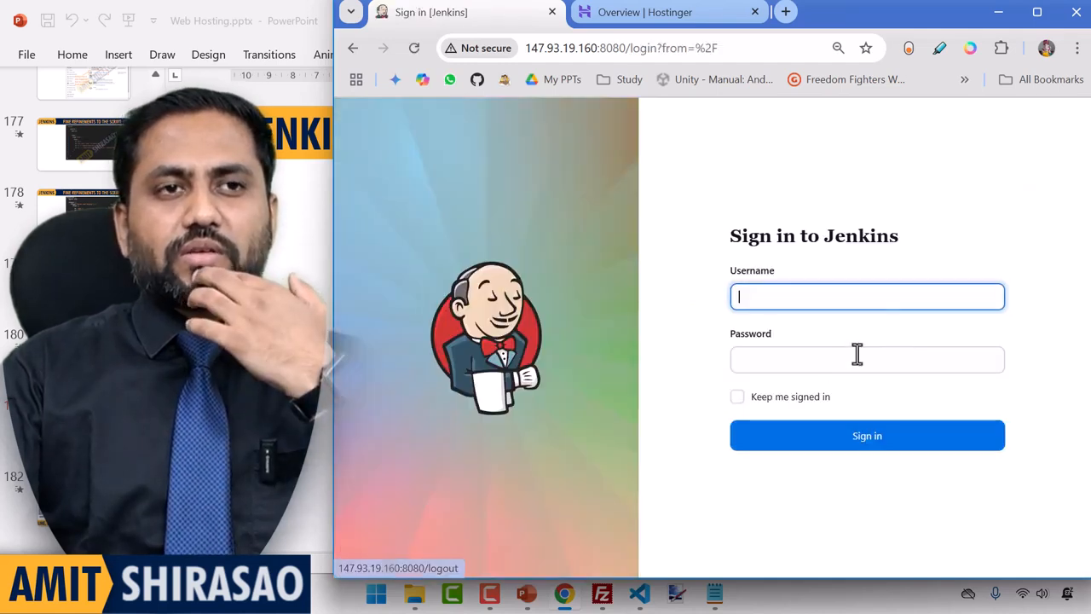
left_click(647, 12)
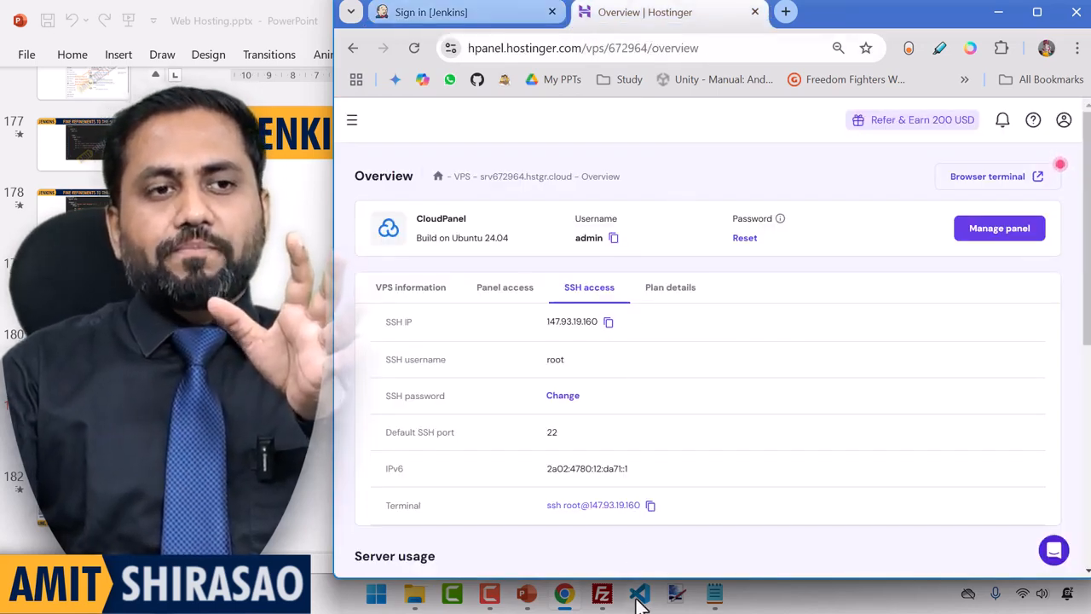
mouse_move(640, 604)
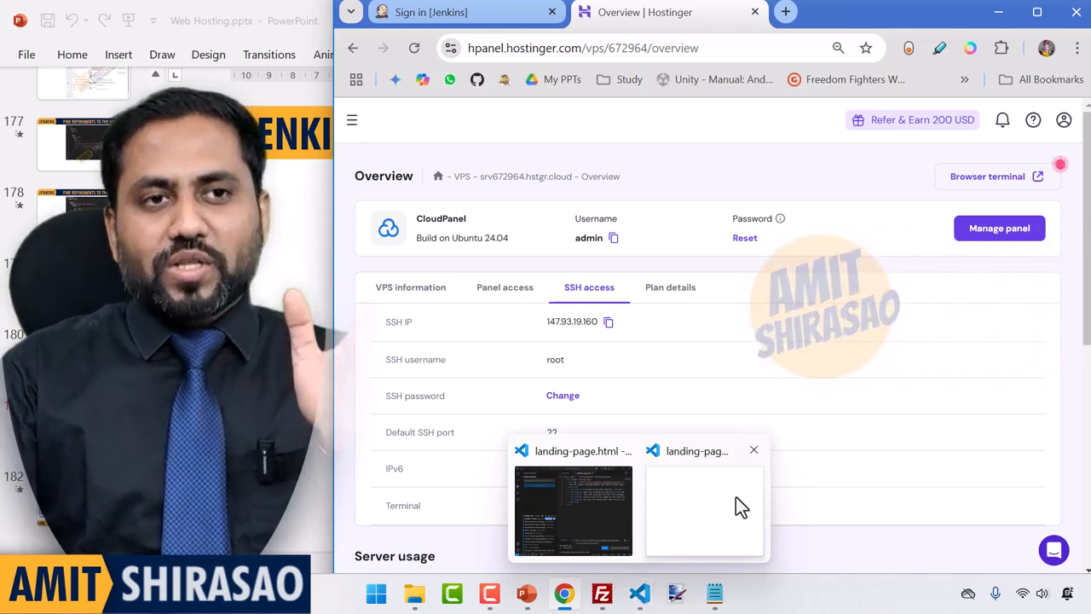
scroll(820, 452, "down", 2)
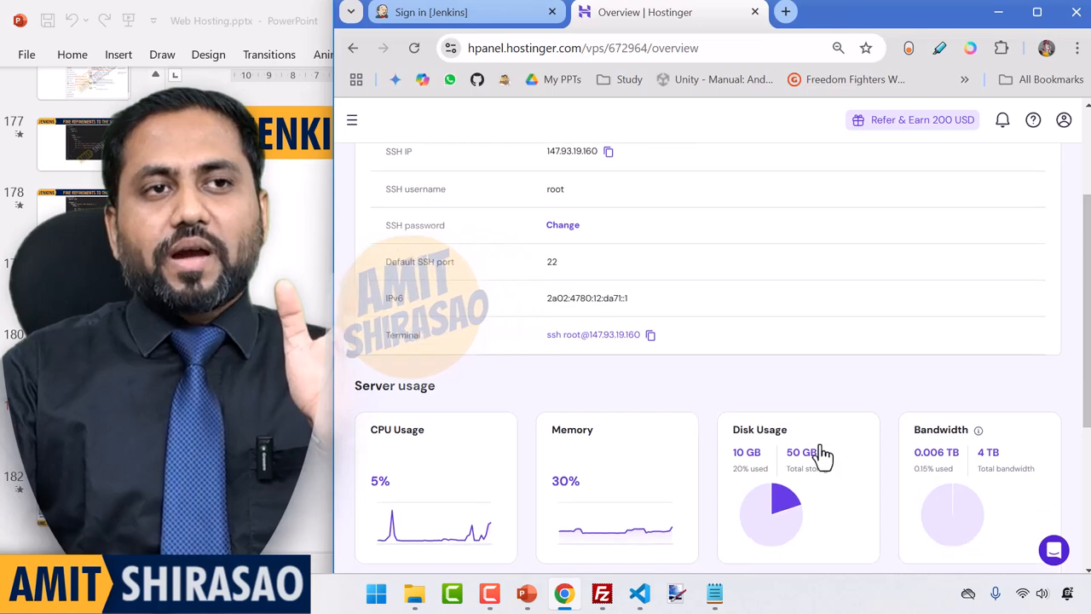
scroll(665, 392, "up", 2)
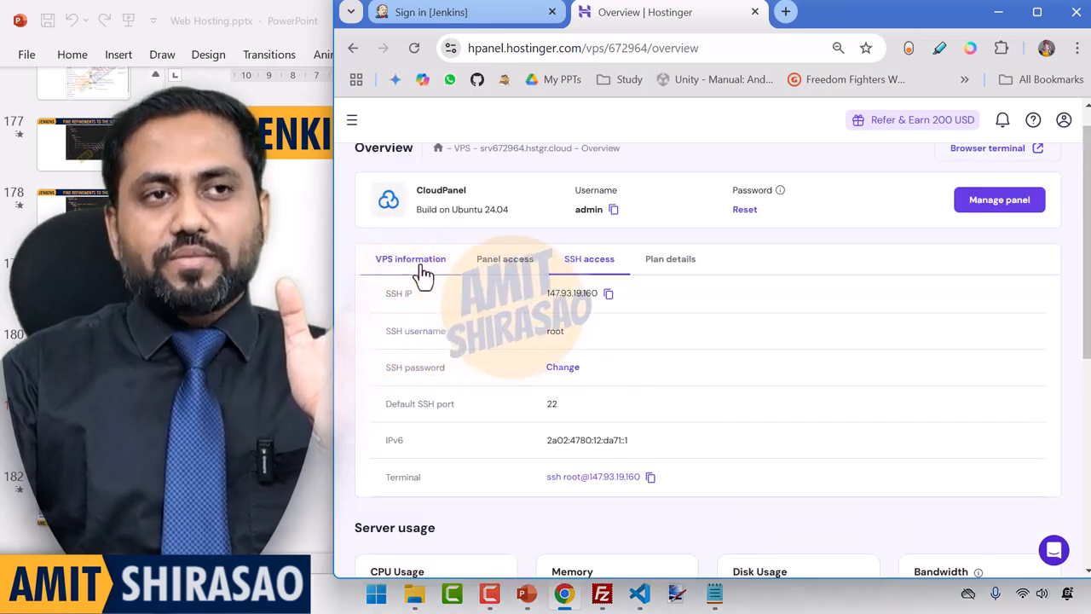
Stop the VPS from its VPS information and start it again
left_click(411, 259)
scroll(755, 477, "down", 2)
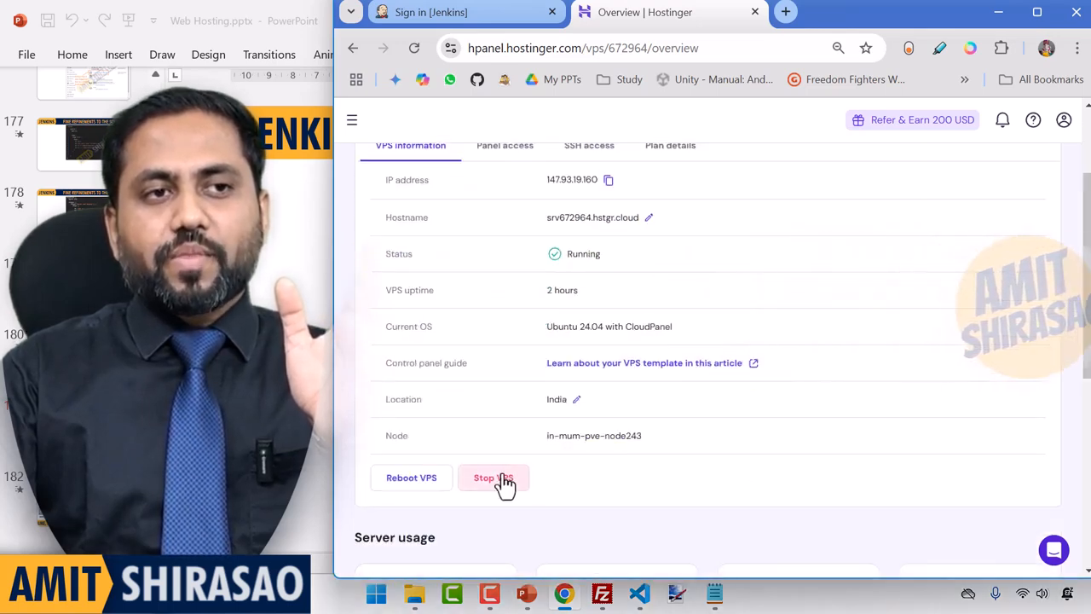
left_click(503, 479)
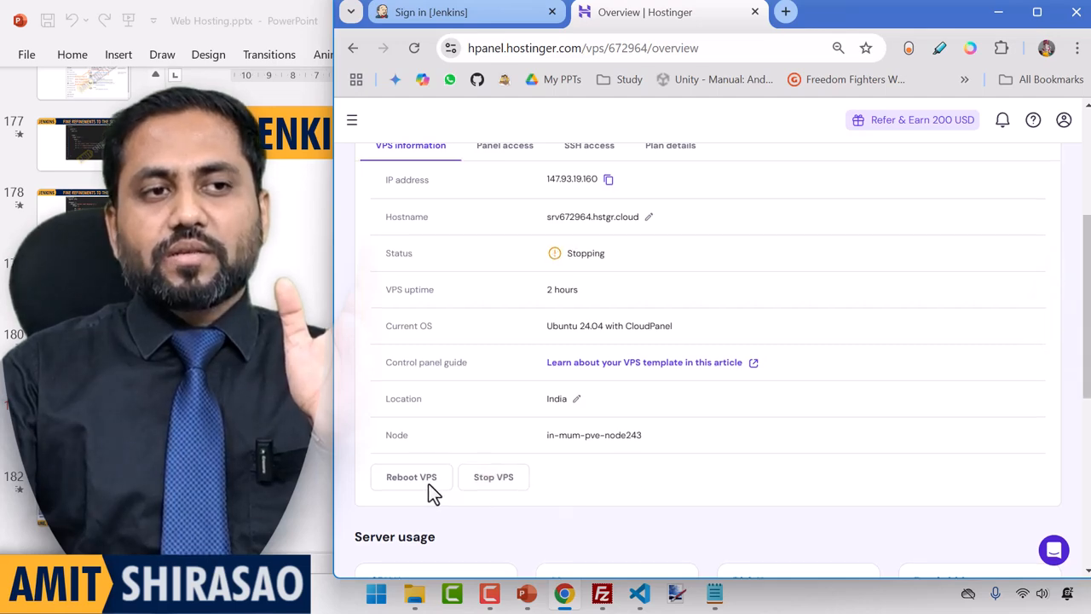
scroll(432, 492, "up", 1)
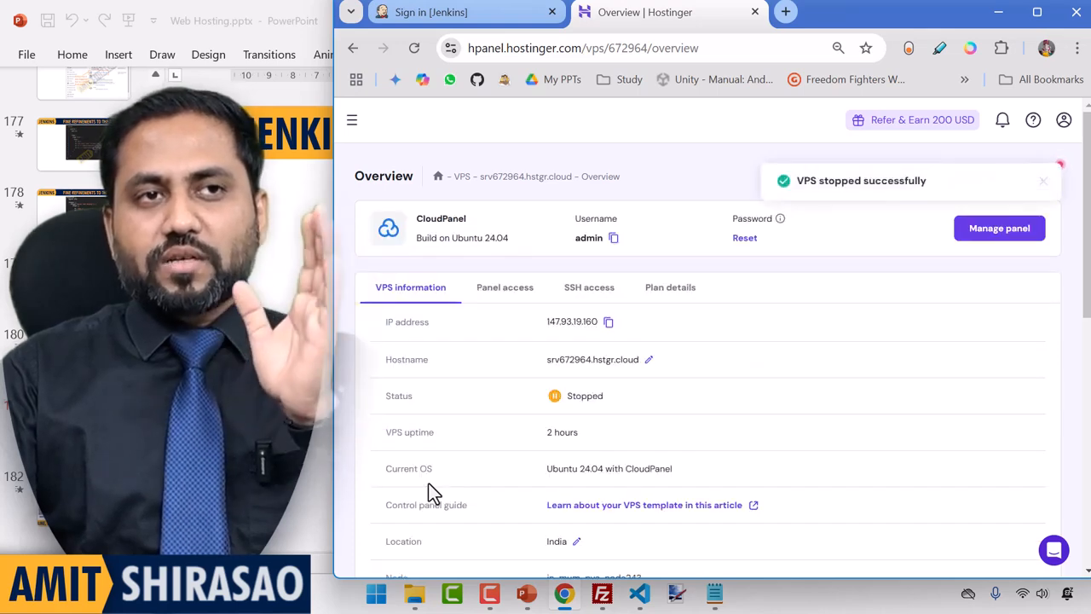
scroll(433, 493, "down", 4)
left_click(424, 364)
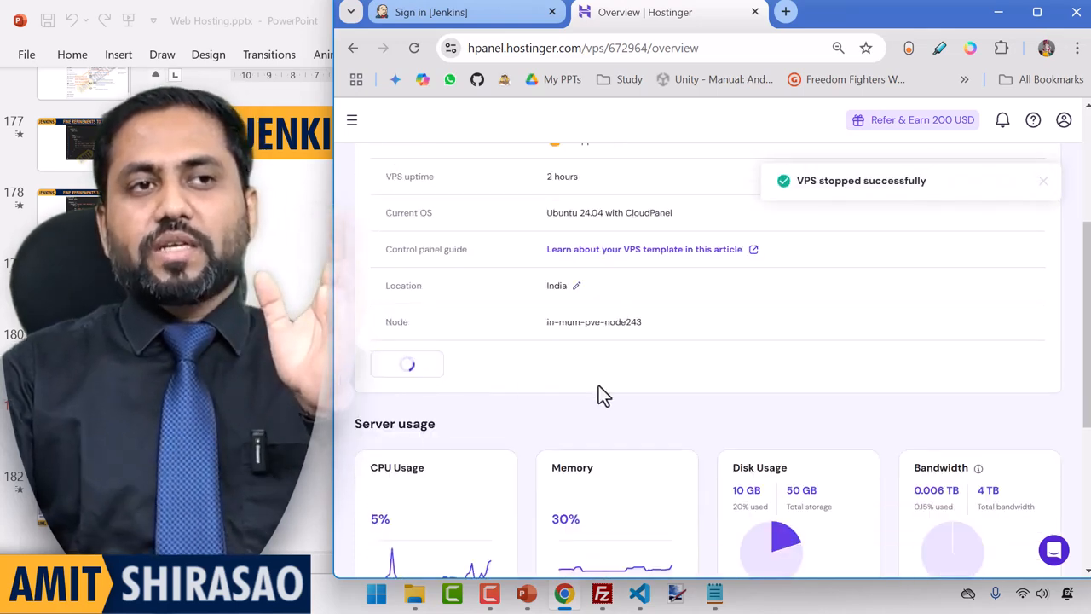
scroll(599, 395, "up", 5)
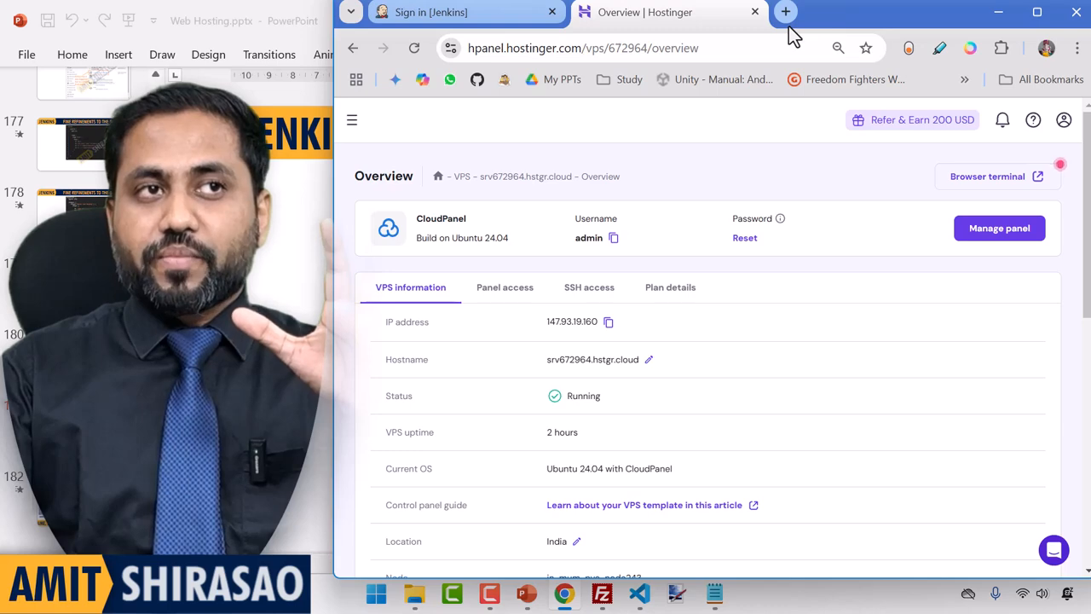
Try to load Jenkins at 147.93.19.160:8080 in its existing browser tab, and close that tab
left_click(482, 18)
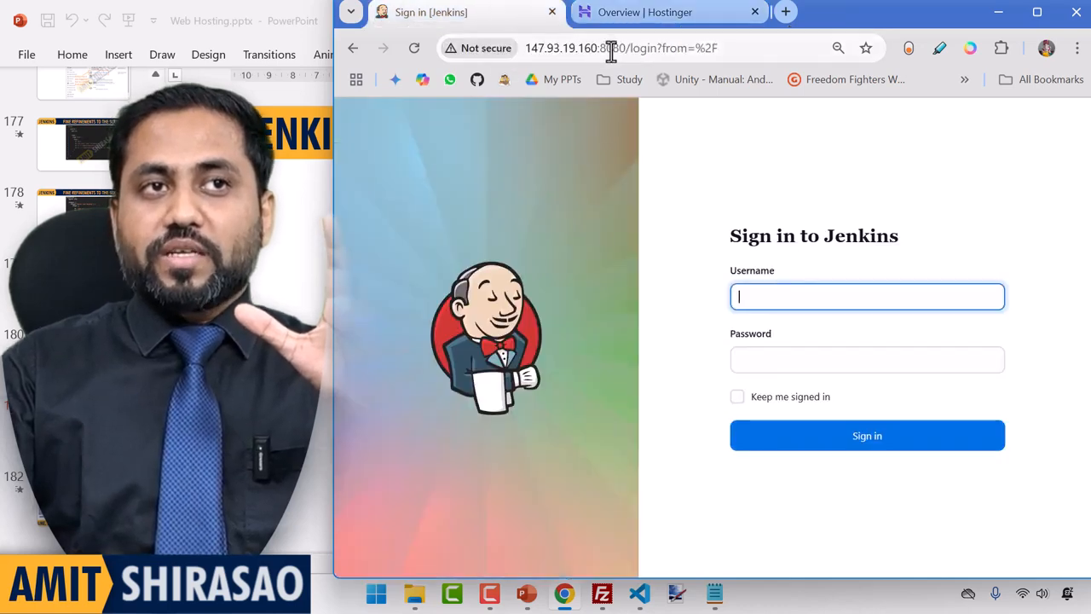
left_click_drag(631, 48, 748, 48)
key("BackSpace")
key("Return")
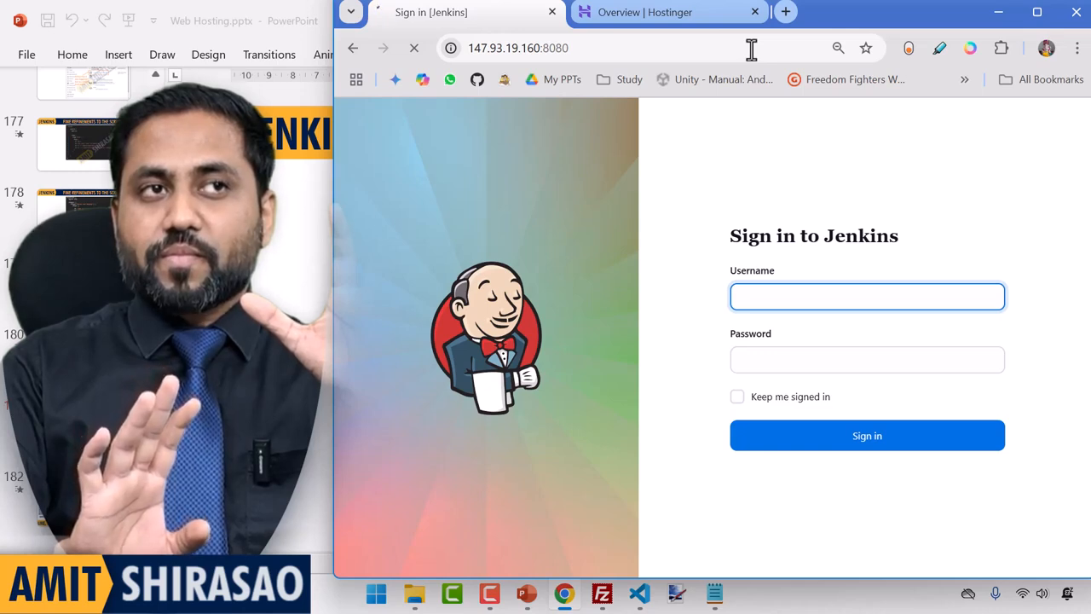
left_click(642, 48)
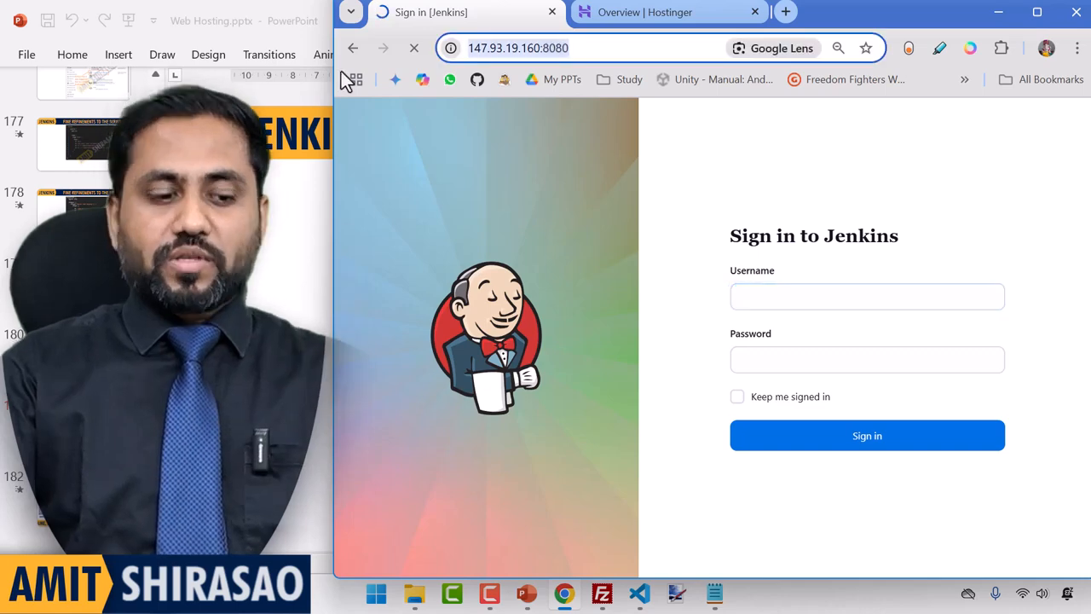
key("BackSpace")
left_click(551, 12)
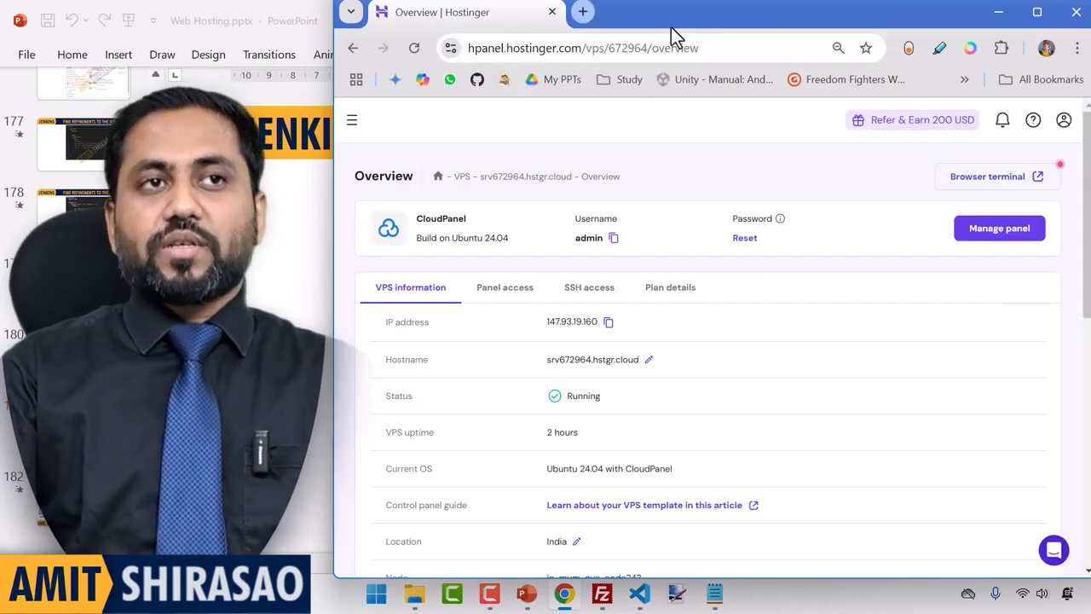
Open Jenkins at 147.93.19.160:8080 in a new browser tab to check that it is reachable
left_click(583, 12)
type("147.93.19.160:8080")
key("Return")
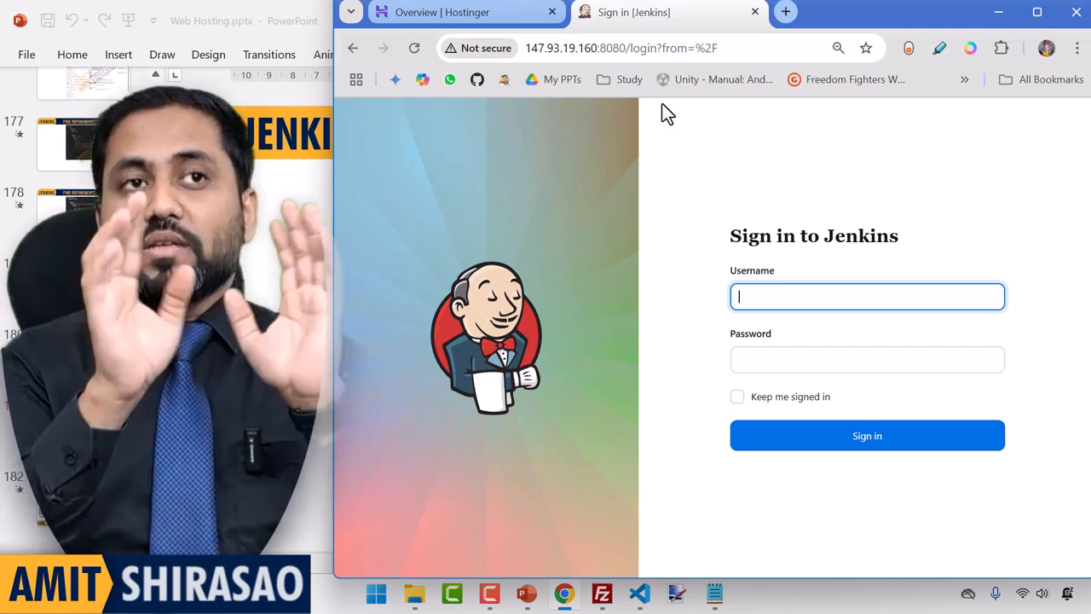
Open a blank browser tab and close the Jenkins sign-in tab
left_click(786, 16)
left_click(635, 28)
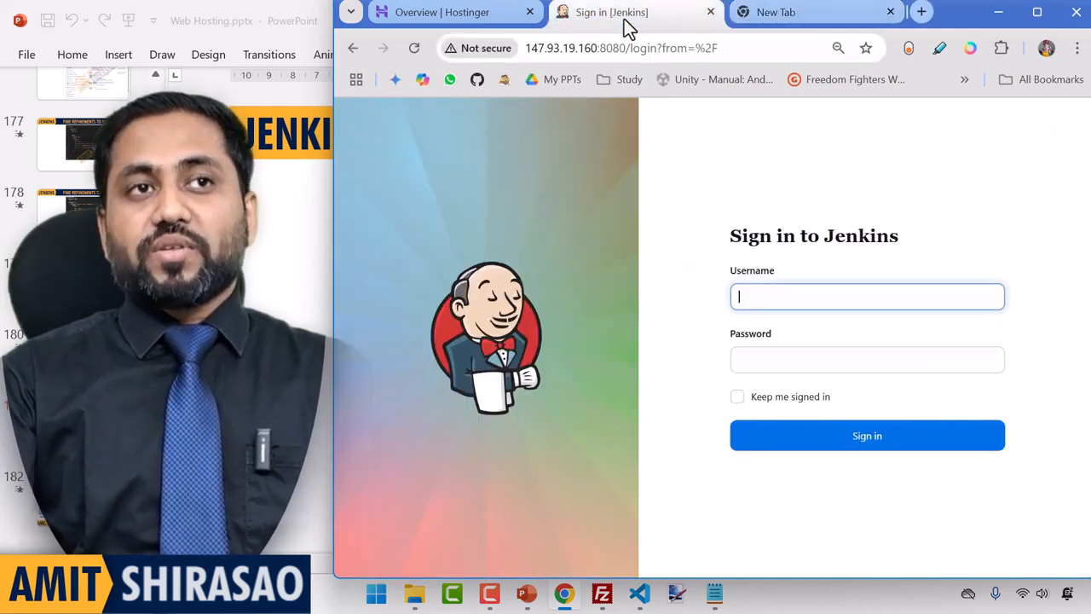
key("ctrl+w")
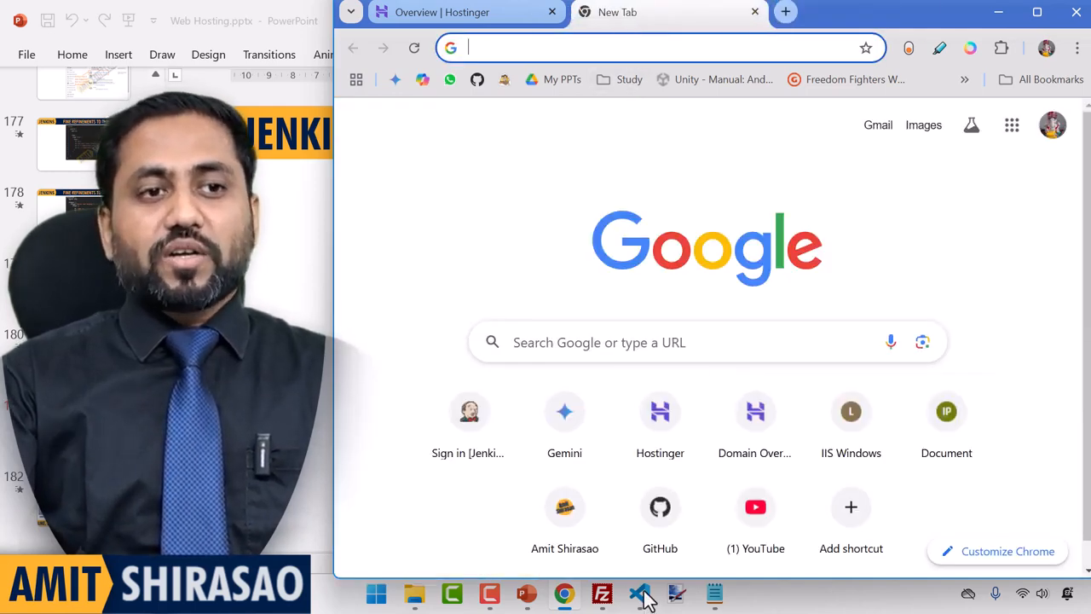
Switch to VS Code and delete "(builder/maker)" after "creator" on line 3 of landing-page.html
key("alt+Tab")
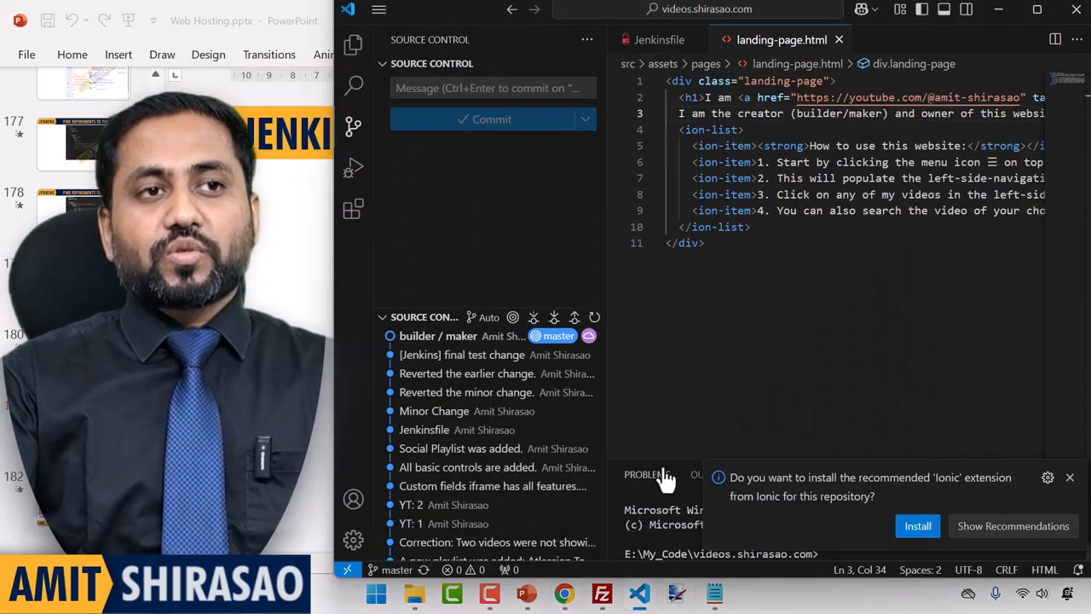
left_click(743, 298)
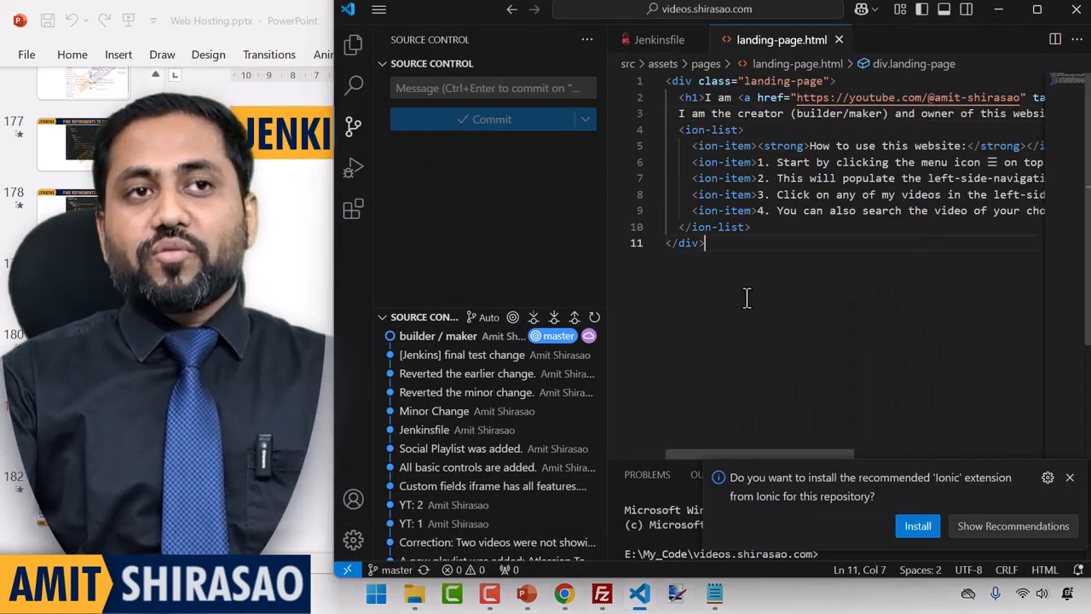
left_click(781, 113)
key("Delete")
key("Delete")
key("Delete")
key("Delete")
key("Delete")
key("Delete")
key("Delete")
key("Delete")
key("Delete")
key("Delete")
key("Delete")
key("Delete")
key("Delete")
key("Delete")
key("Delete")
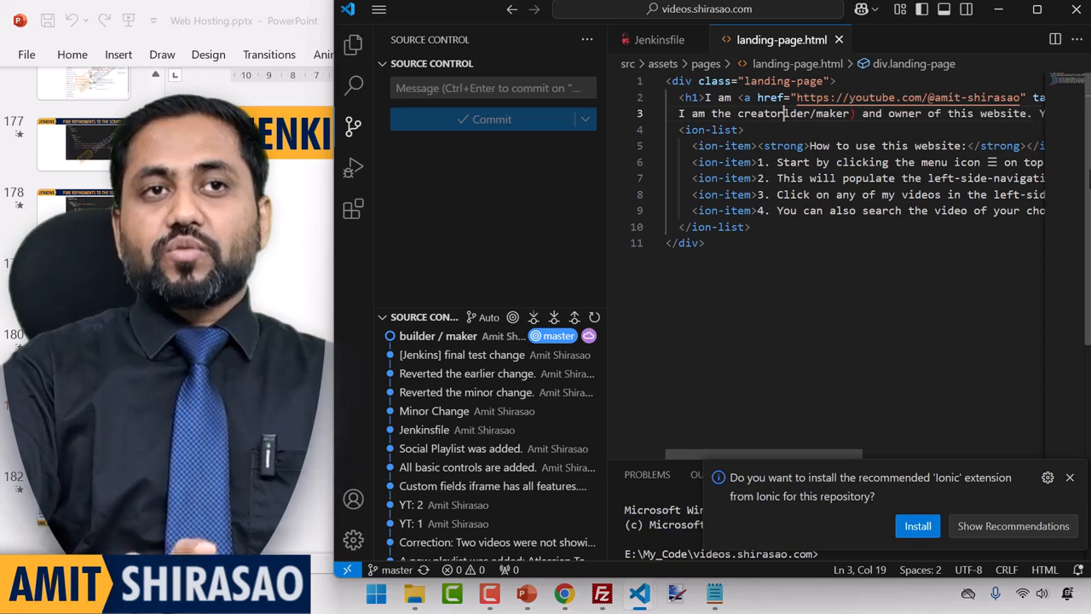
key("Delete")
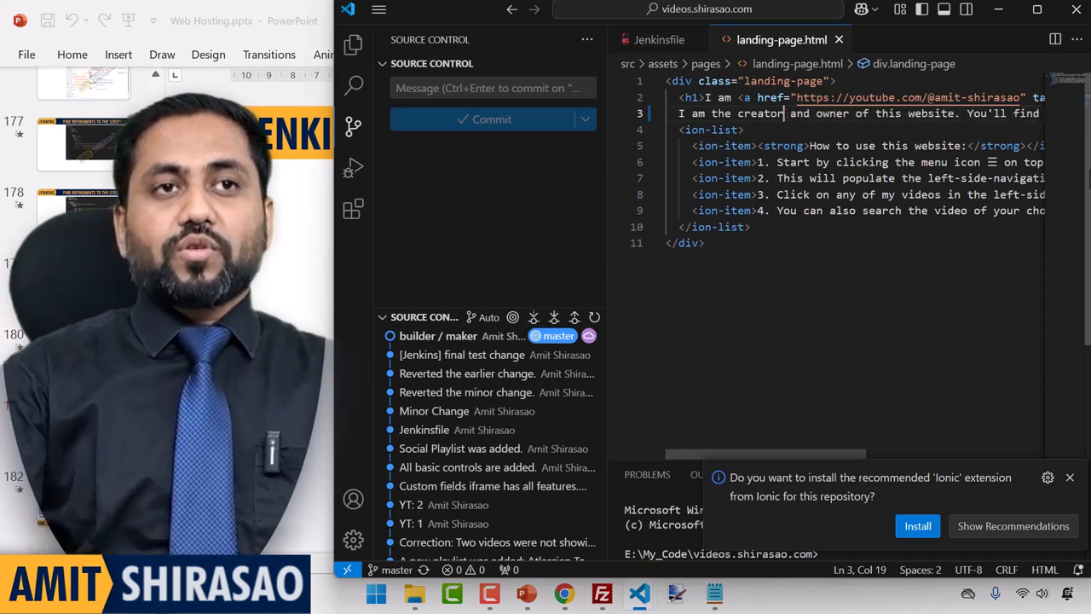
Commit the landing-page.html change with the message "reverted everything in the test commit" and sync it to the remote repository
left_click(450, 86)
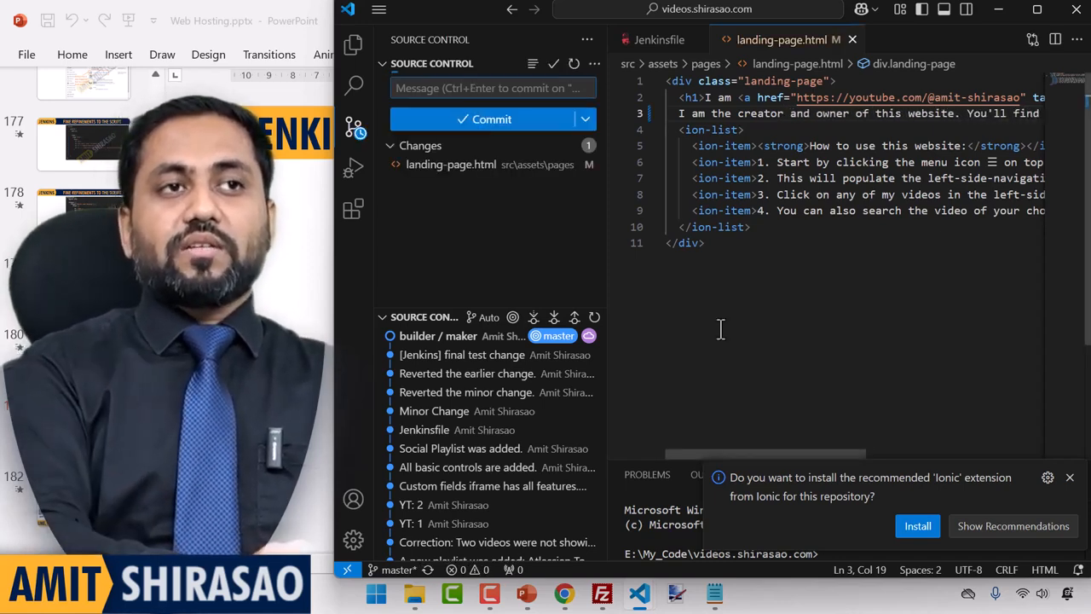
type("reverted everyon")
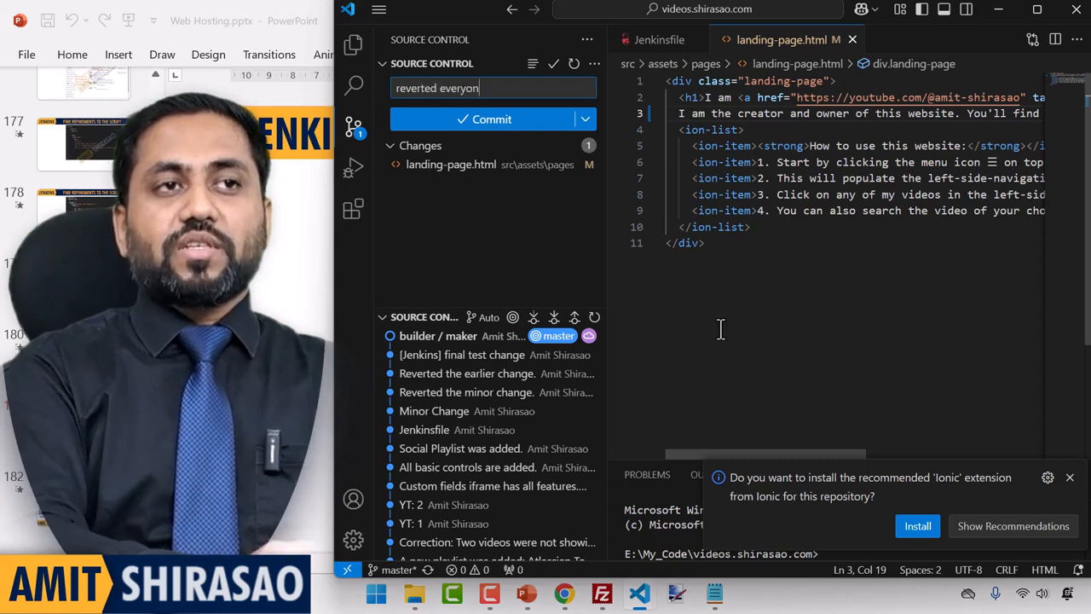
key("BackSpace")
key("BackSpace")
type("thing ins")
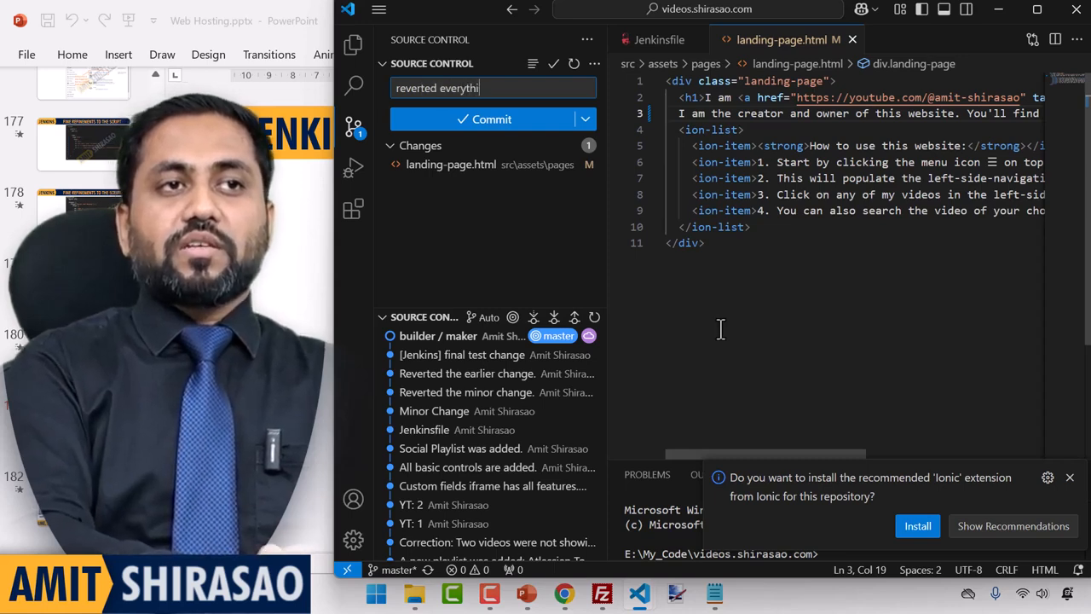
key("BackSpace")
key("BackSpace")
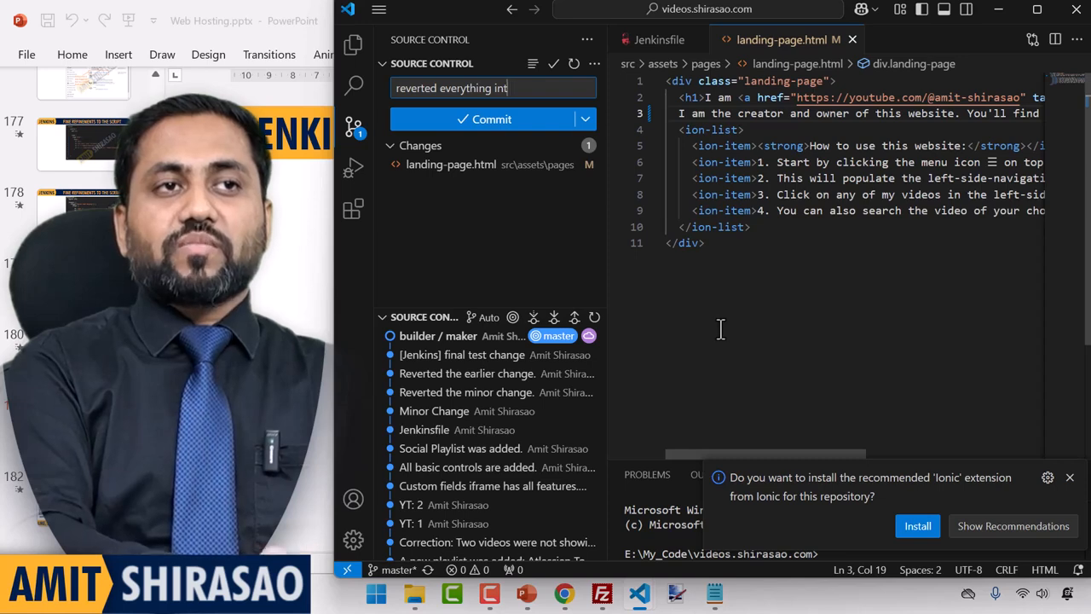
type("the test commit")
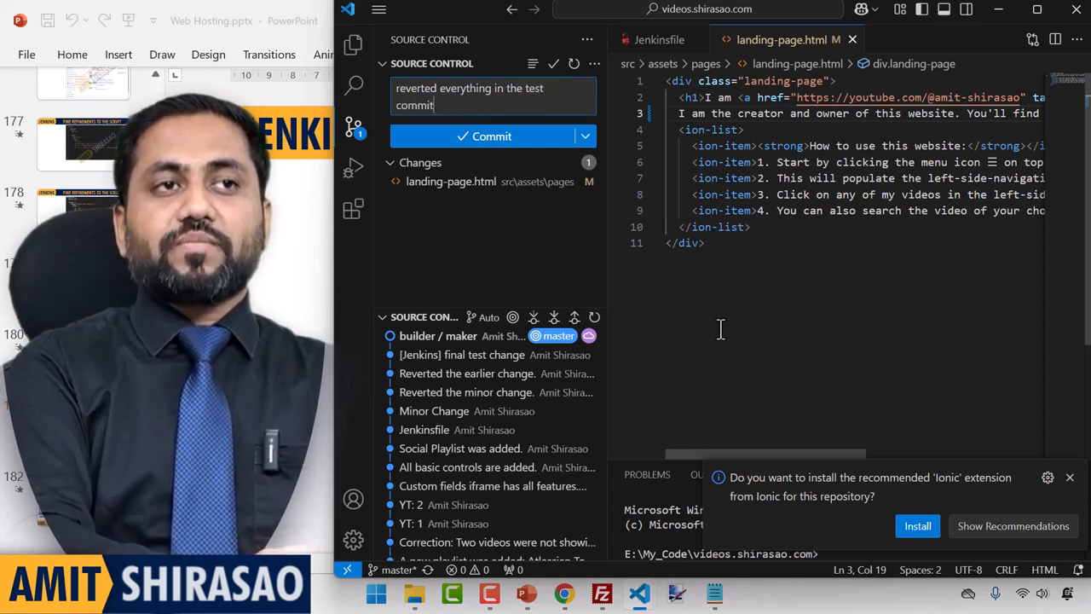
left_click(506, 137)
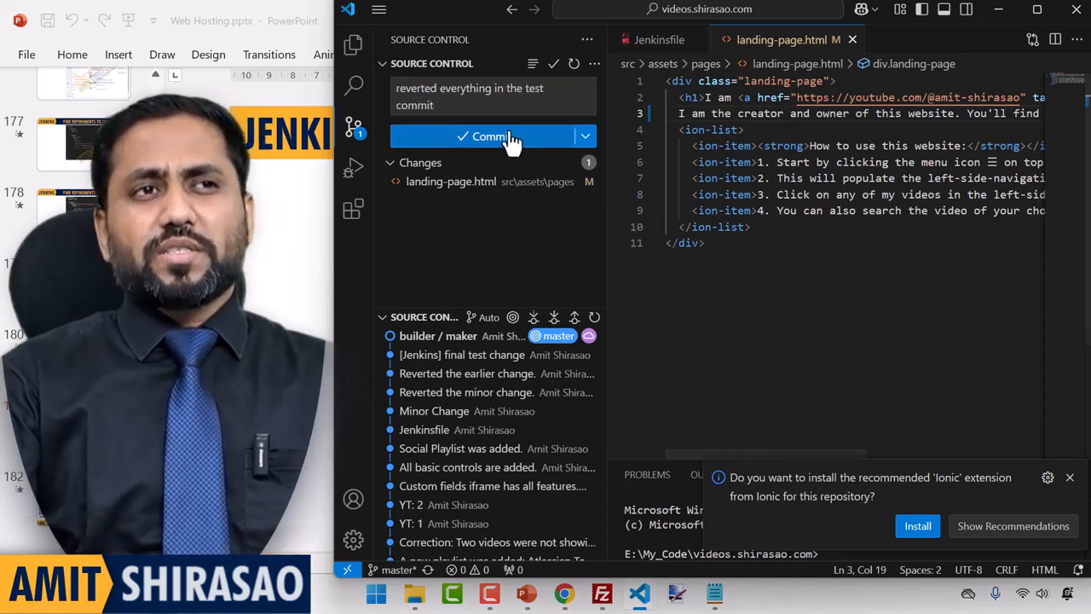
left_click(508, 133)
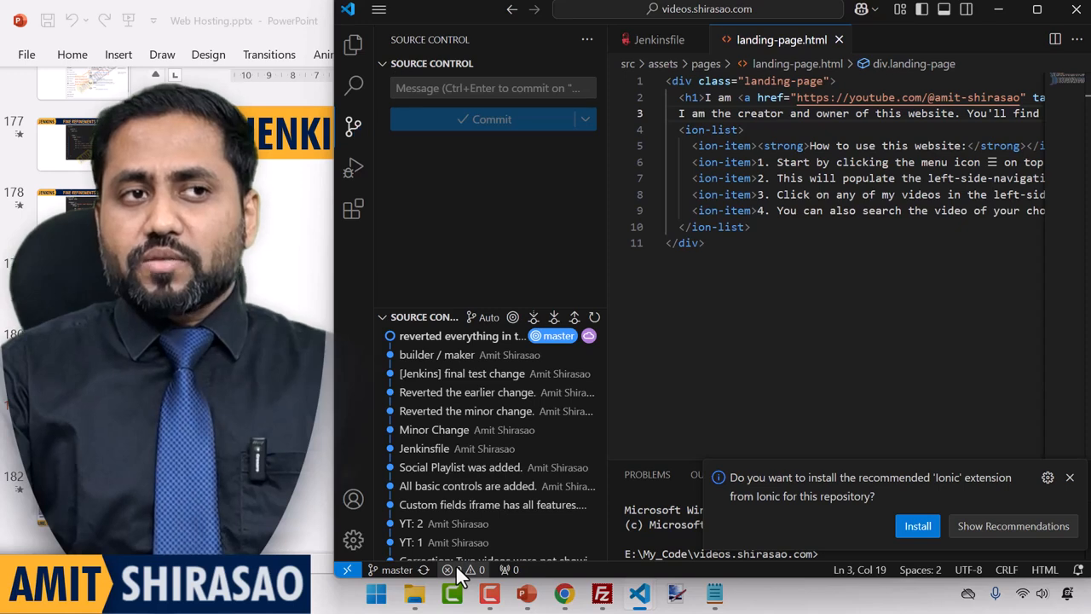
mouse_move(533, 545)
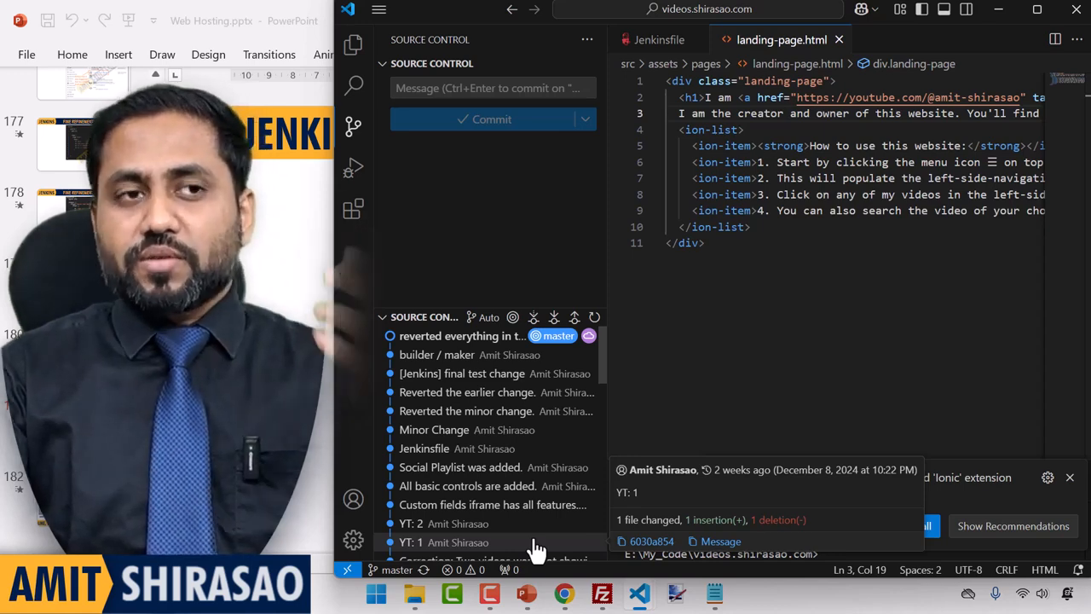
Switch back to Chrome and open the Jenkins sign-in page at 147.93.19.160:8080 in the blank tab
left_click(564, 594)
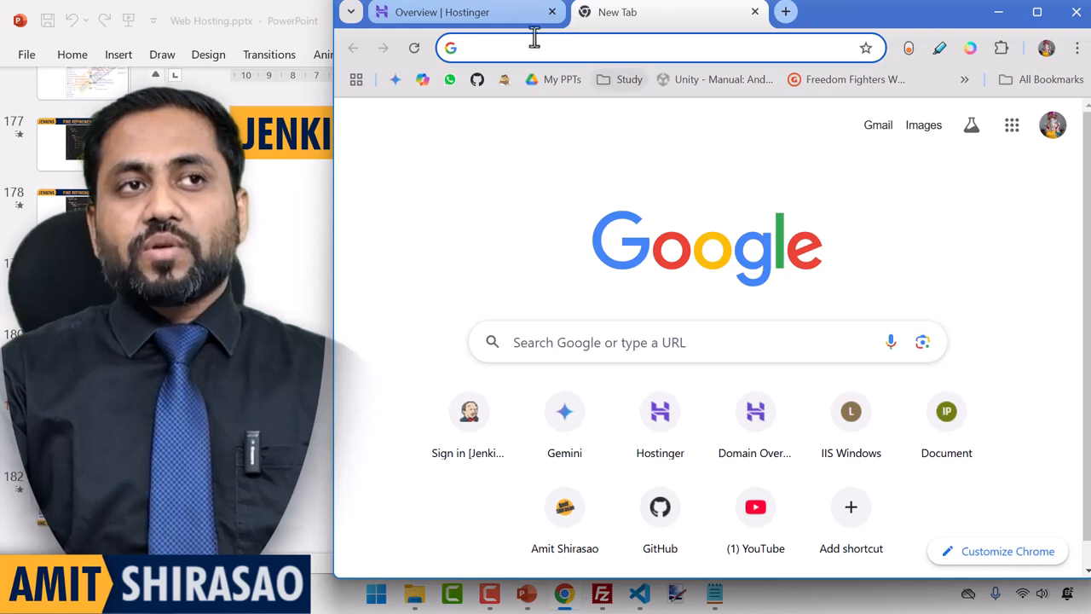
left_click(476, 13)
left_click(651, 13)
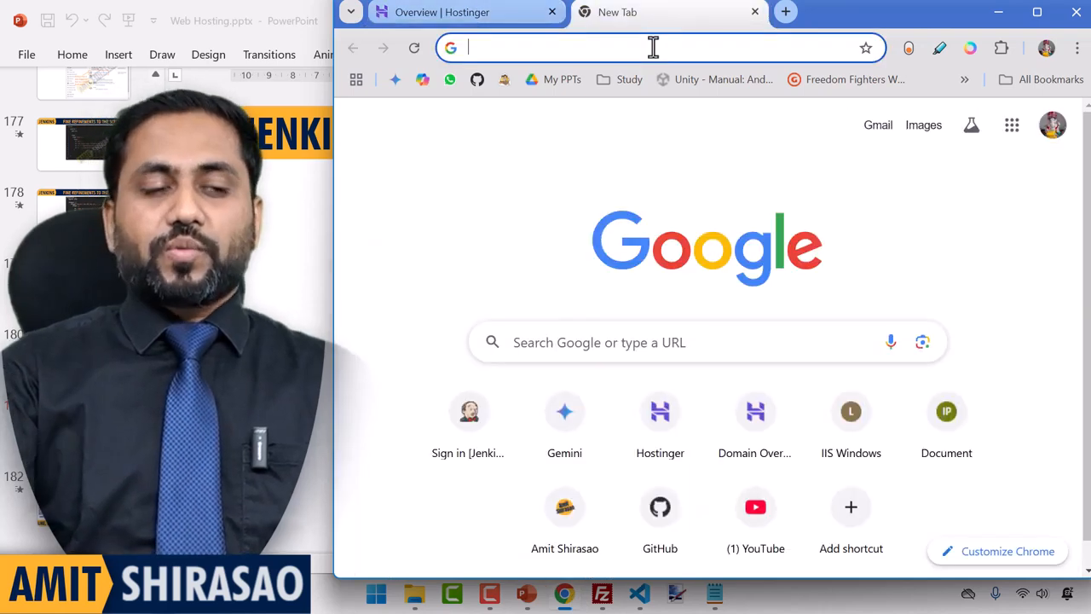
type("147.93.19.160:8080")
key("Return")
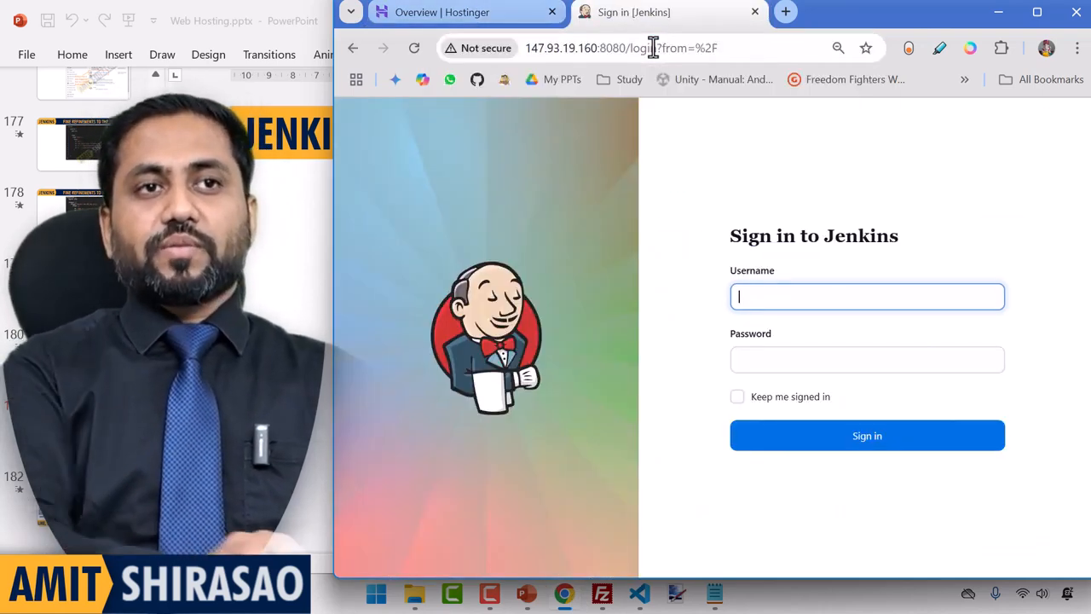
Sign in to Jenkins with the account's username and password
type("amit-shirasao")
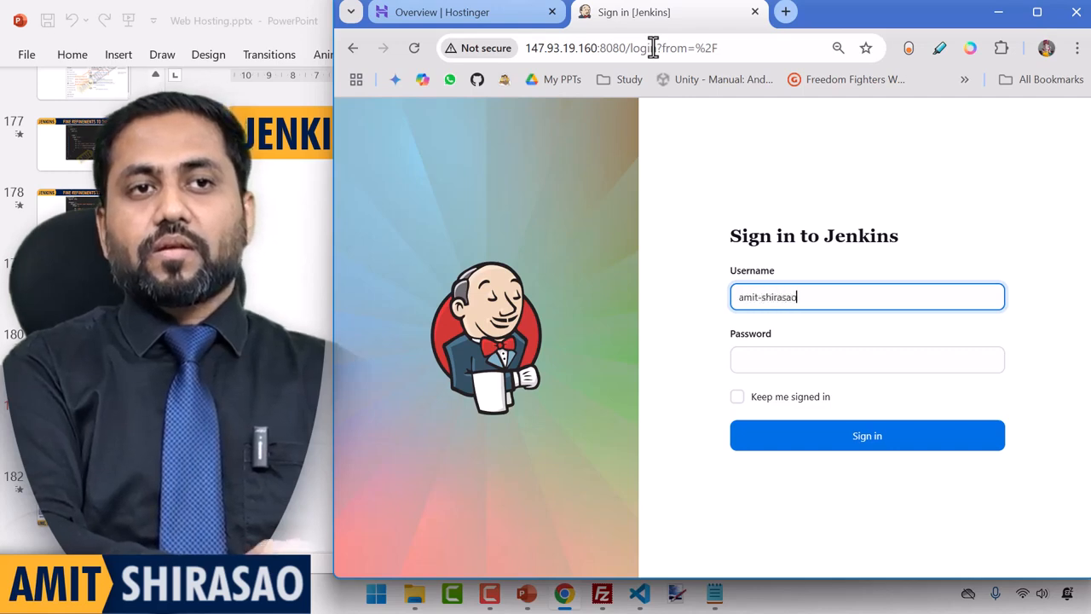
key("Tab")
type("*******")
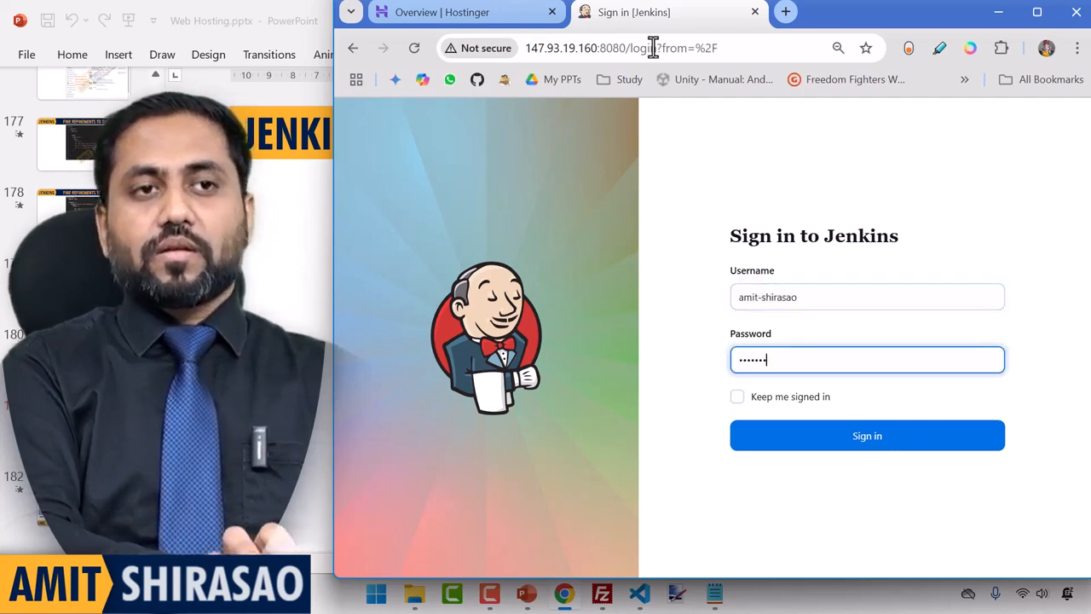
type("*")
key("Return")
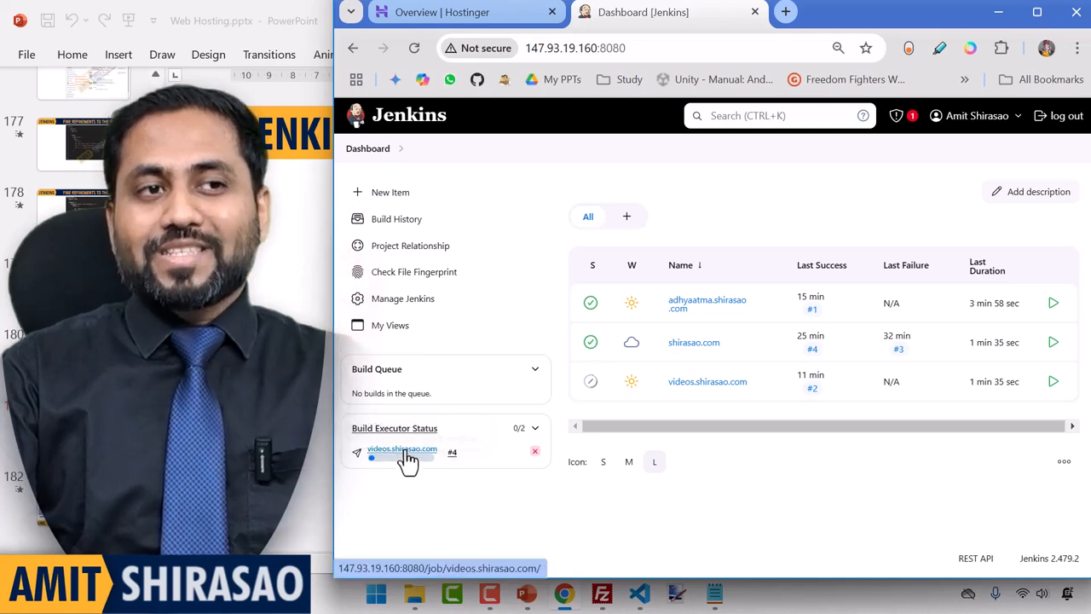
Open build #4 of videos.shirasao.com and look up "ist time now" in a new browser tab
left_click(407, 458)
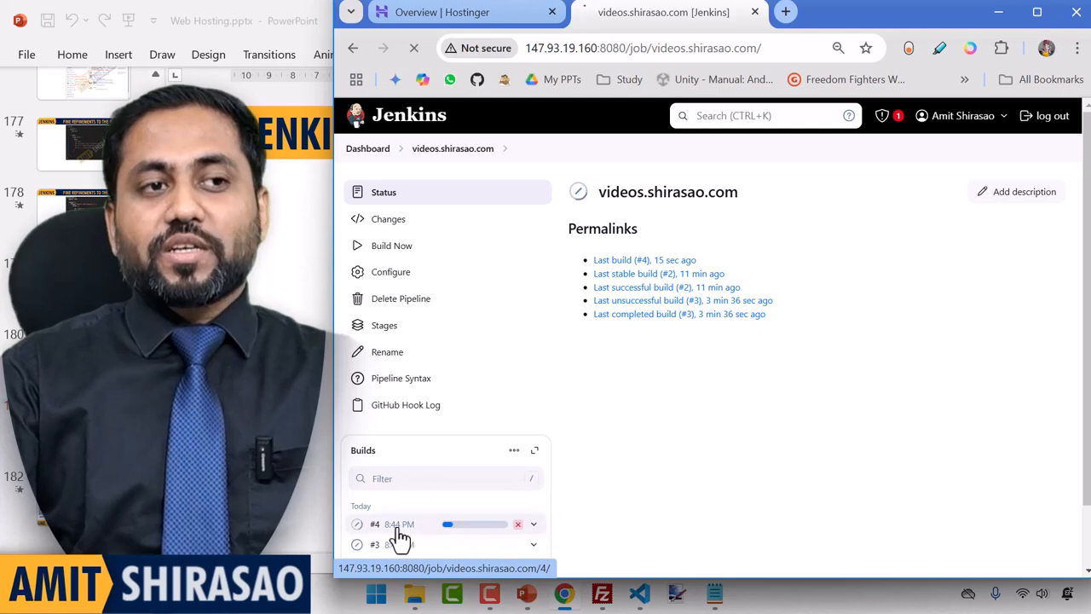
left_click(397, 530)
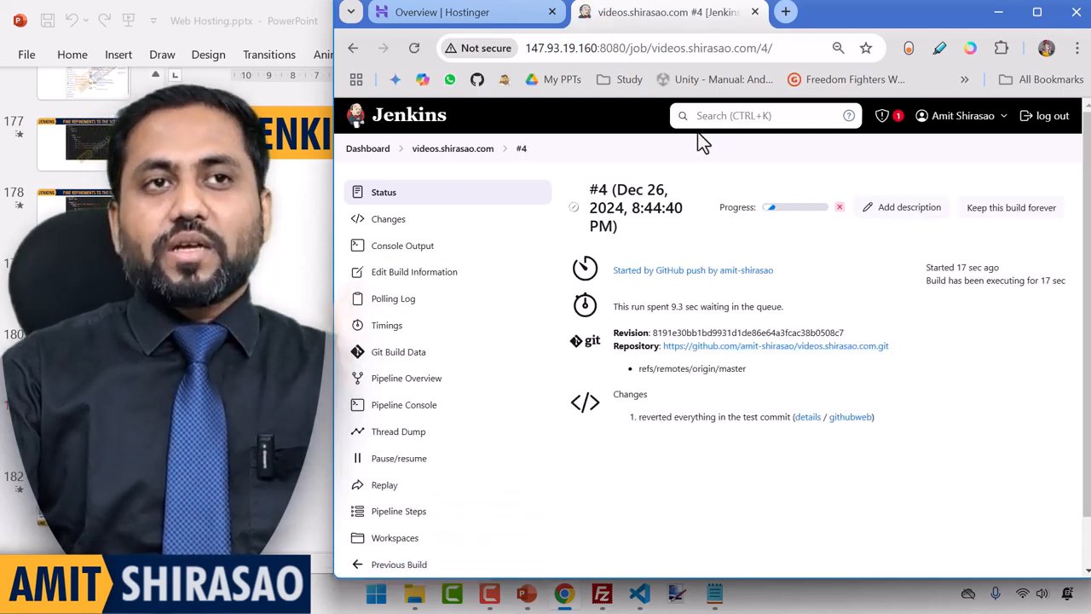
left_click(785, 11)
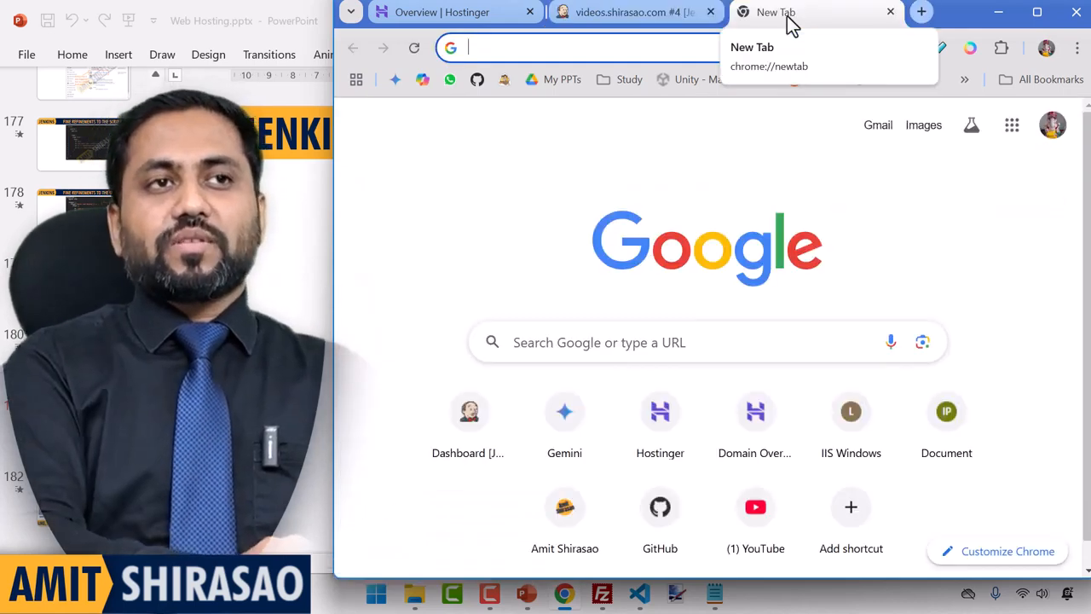
type("i")
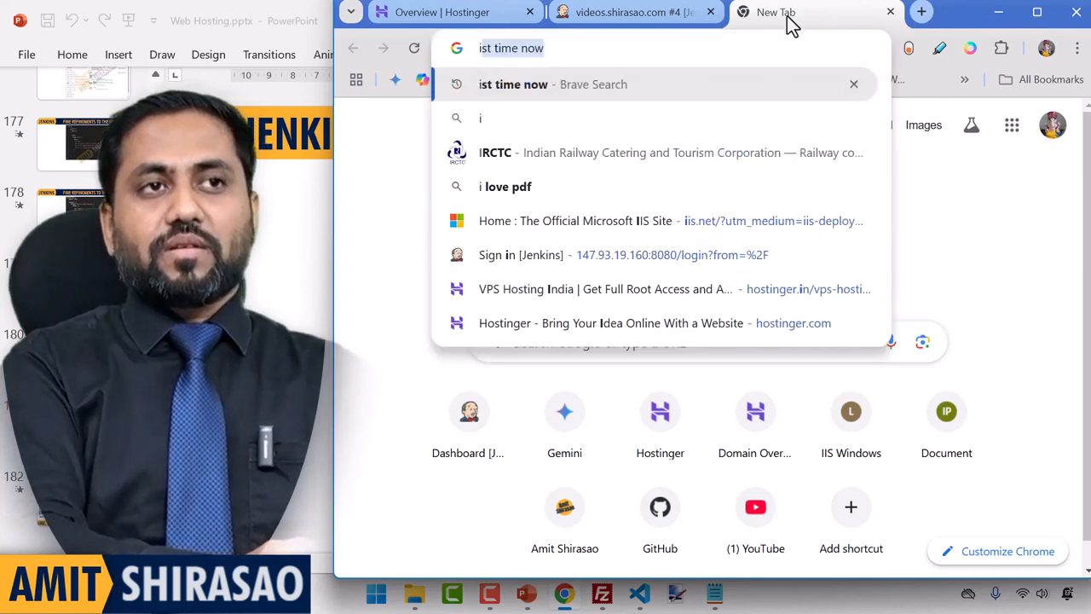
key("Return")
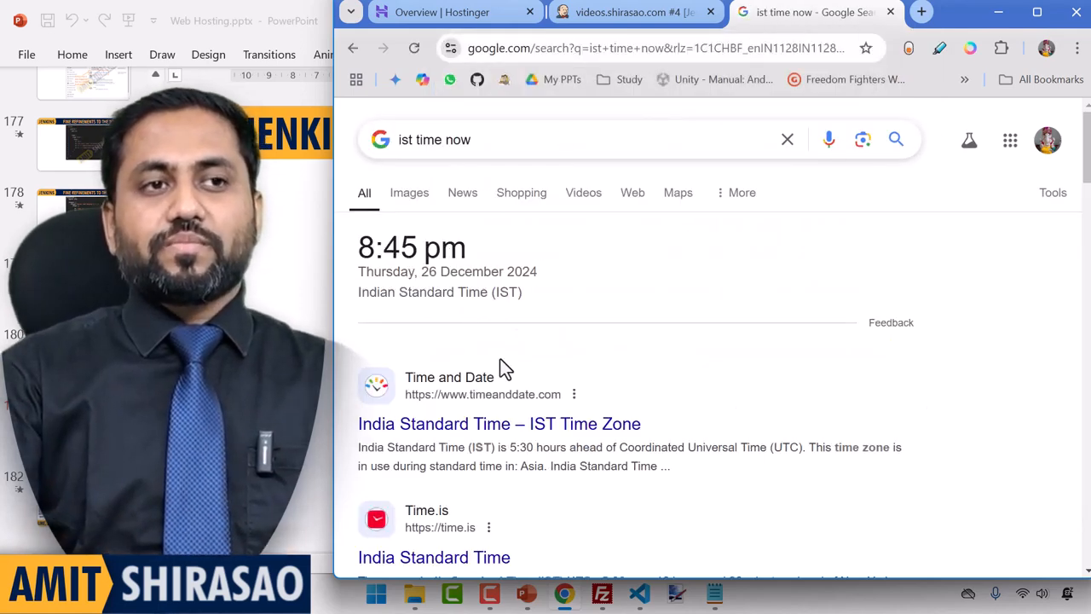
Return to build #4 in Jenkins and check its console output for what started the build
left_click(636, 19)
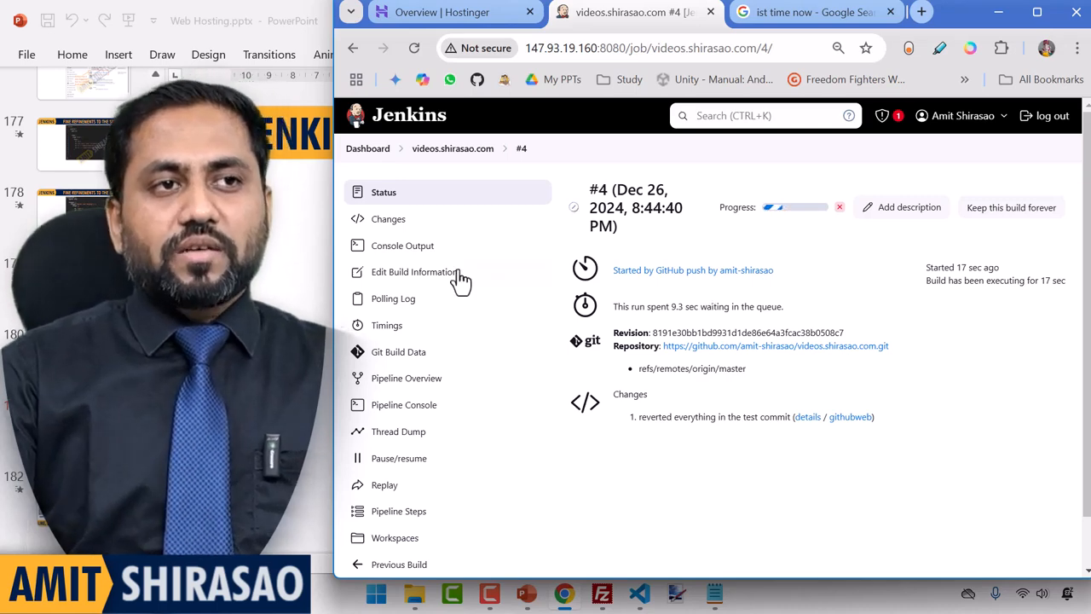
left_click(429, 249)
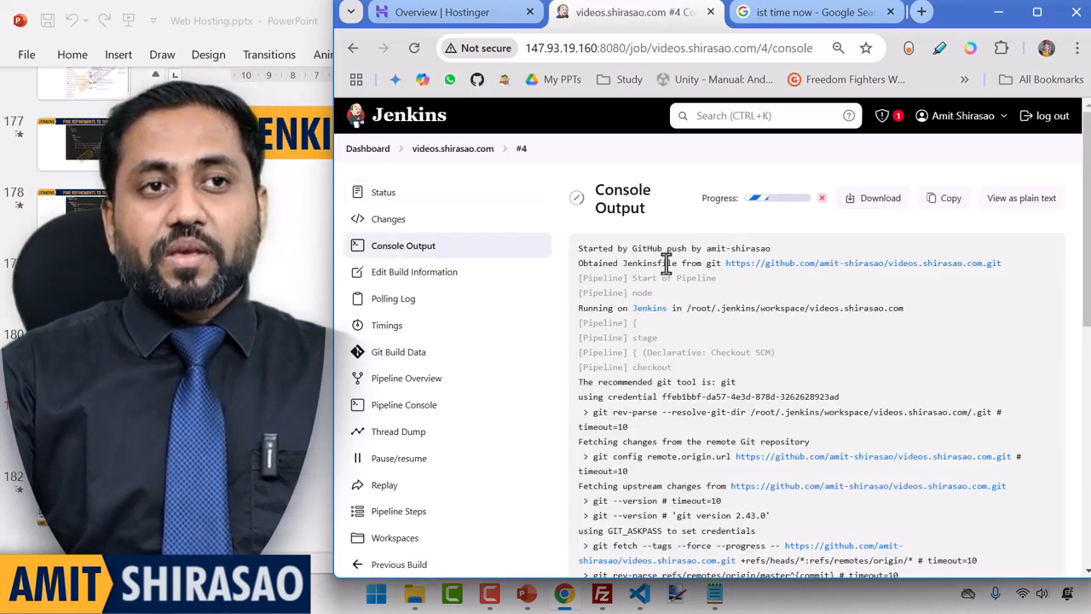
left_click_drag(632, 248, 770, 249)
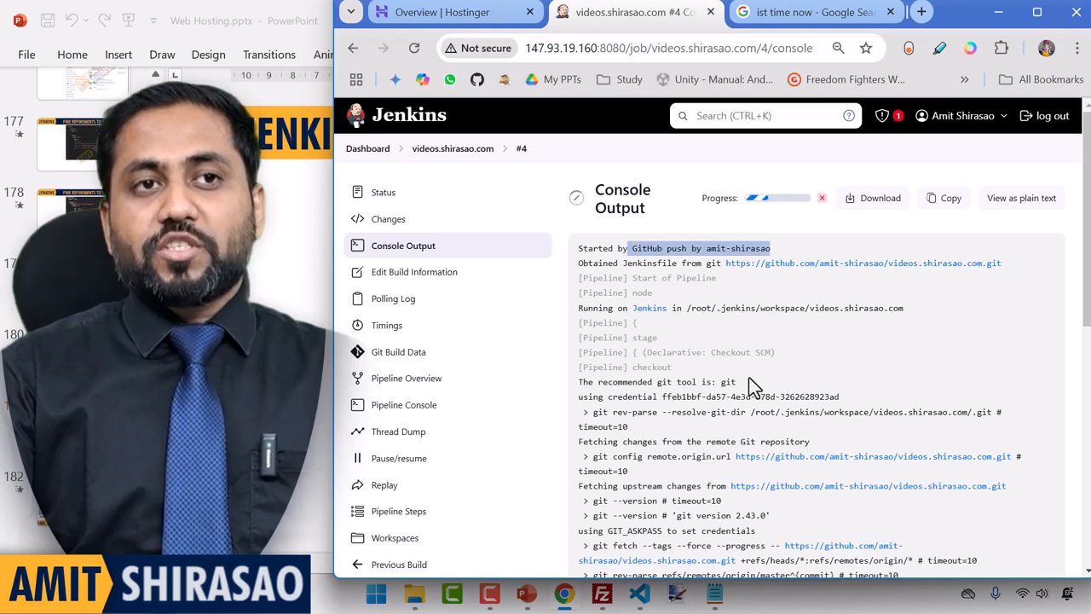
left_click(749, 386)
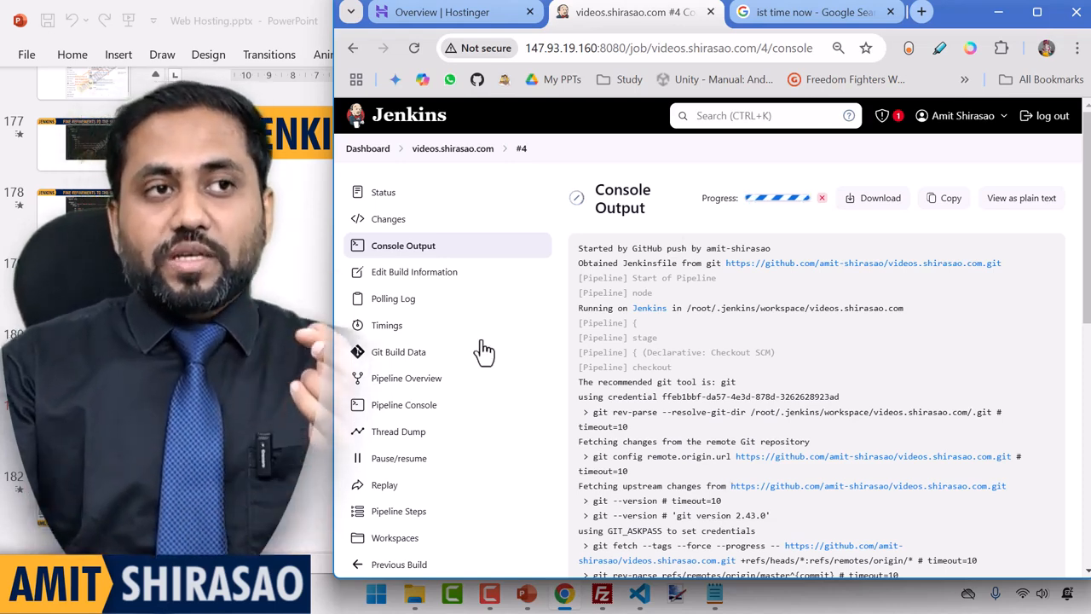
Open the configuration of the videos.shirasao.com pipeline at its Build Triggers section
left_click(475, 148)
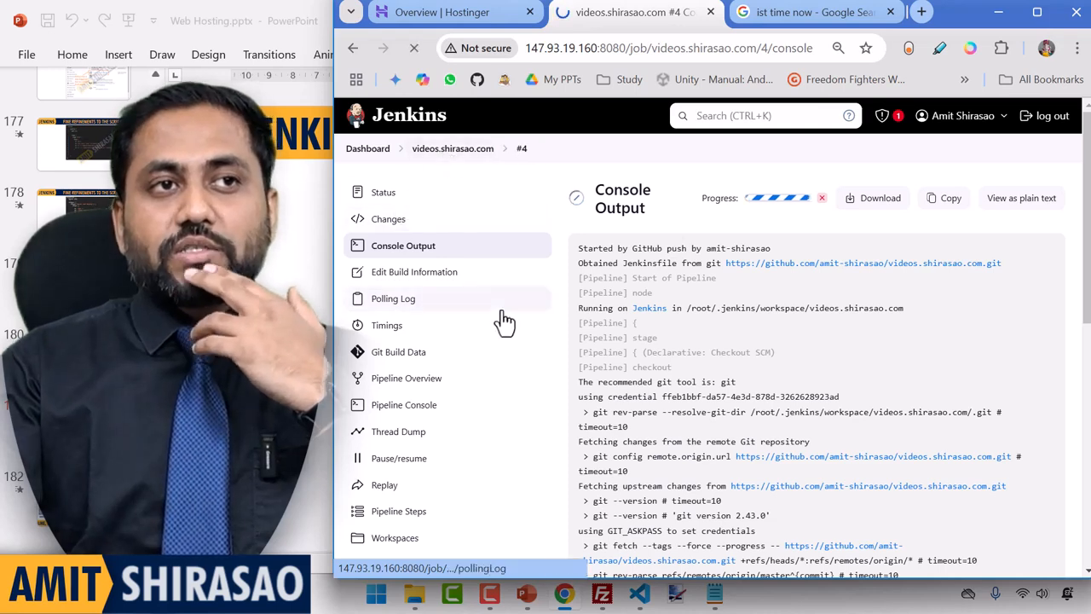
left_click(400, 275)
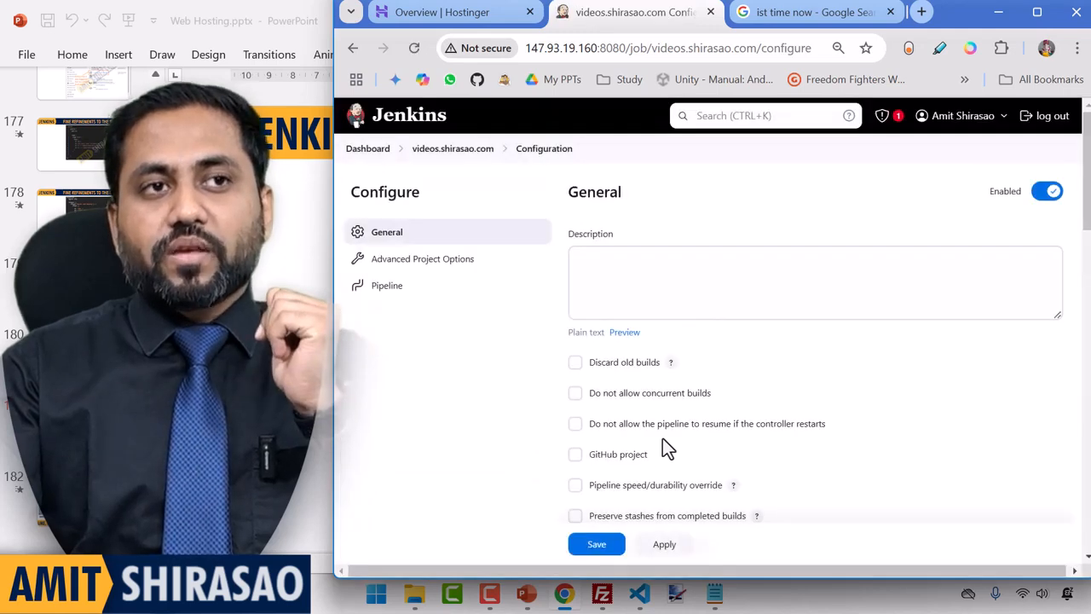
scroll(662, 439, "down", 4)
scroll(664, 447, "down", 1)
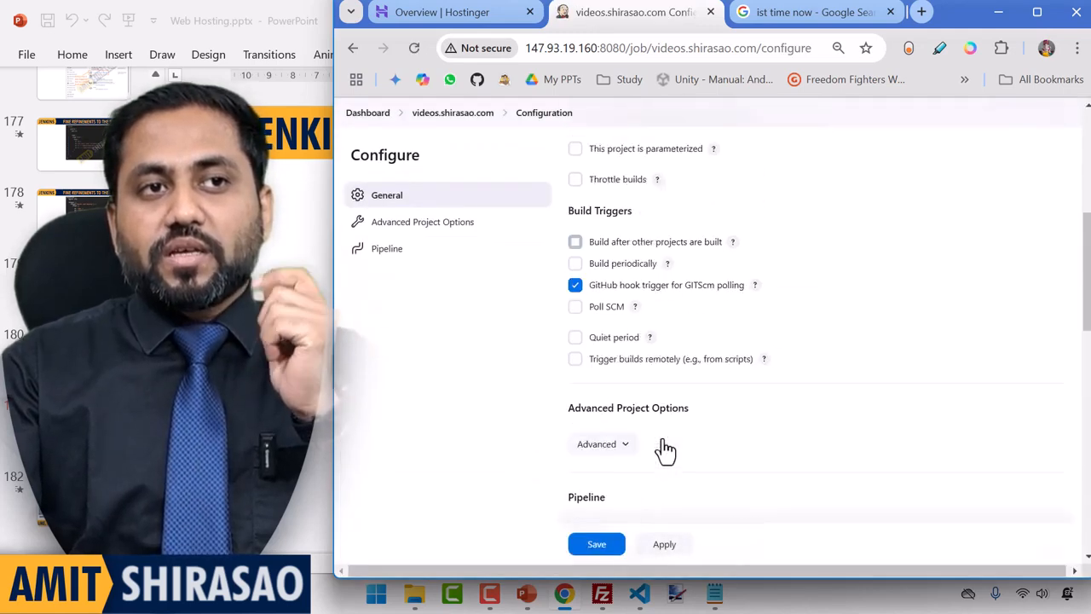
Enable the Poll SCM trigger to look at its schedule field, and disable it again
left_click(575, 308)
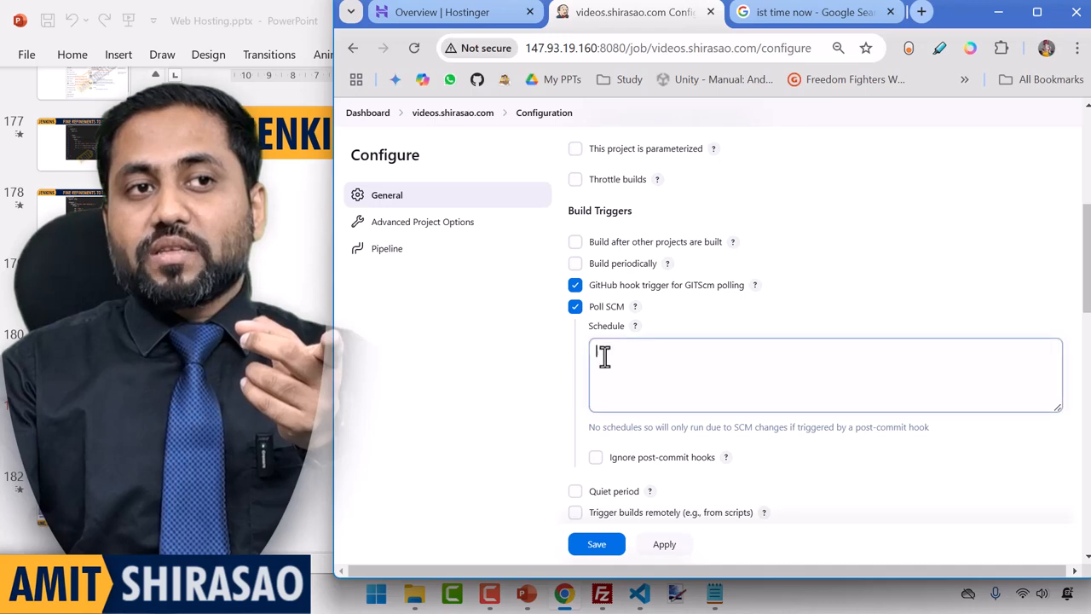
left_click(607, 357)
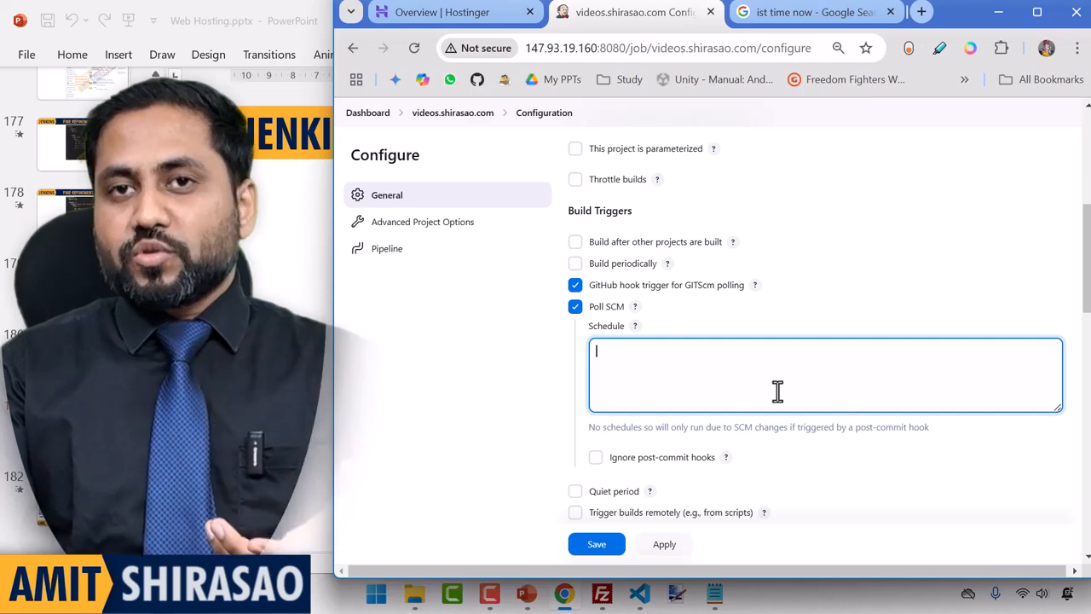
left_click(576, 308)
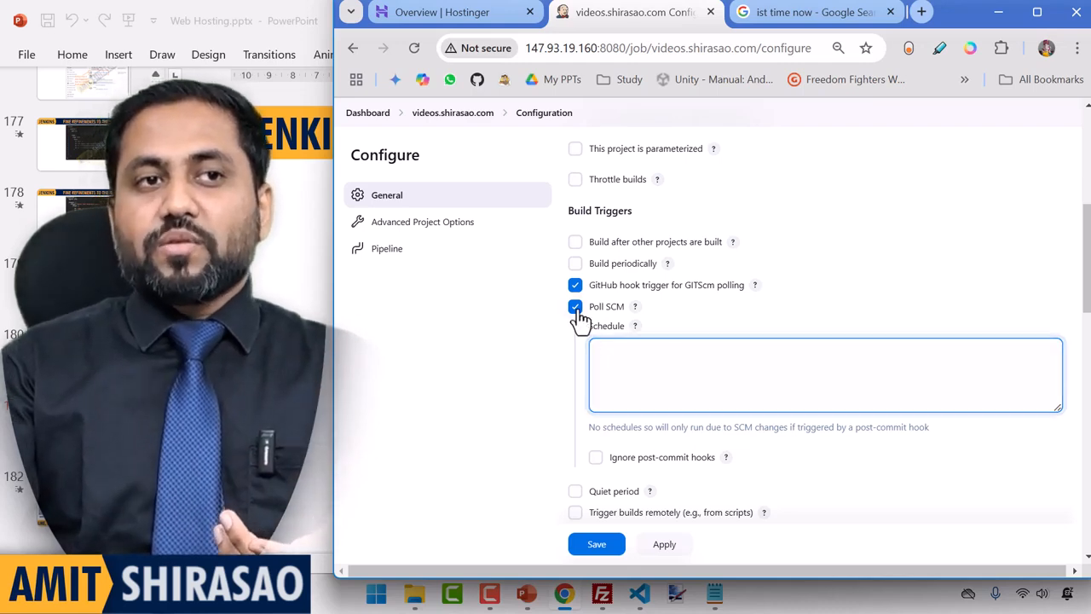
Enable the Build periodically trigger and read the cron syntax help for its schedule
left_click(575, 264)
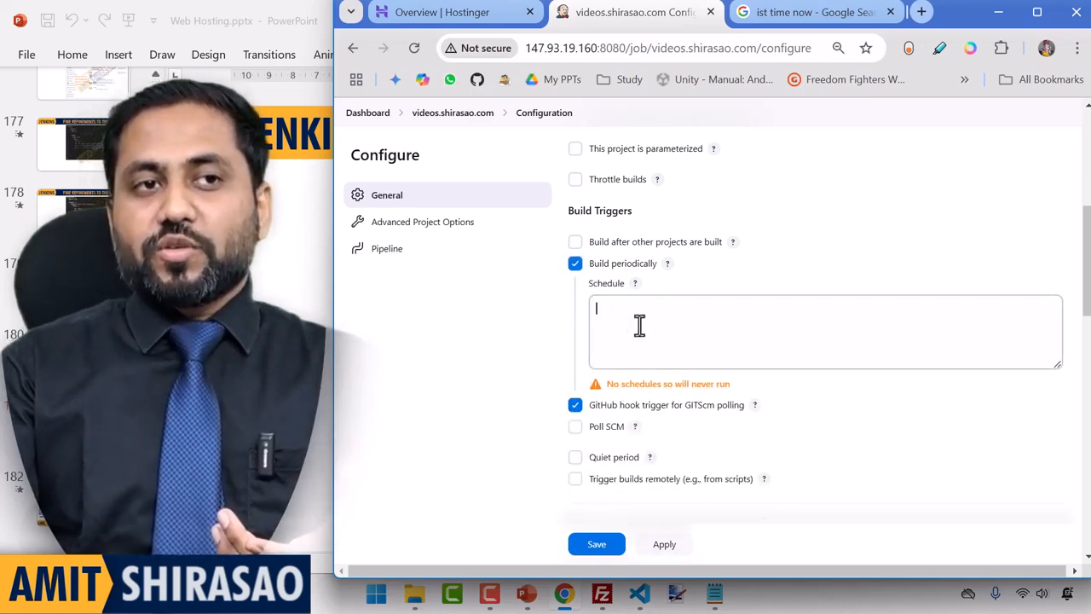
left_click(635, 283)
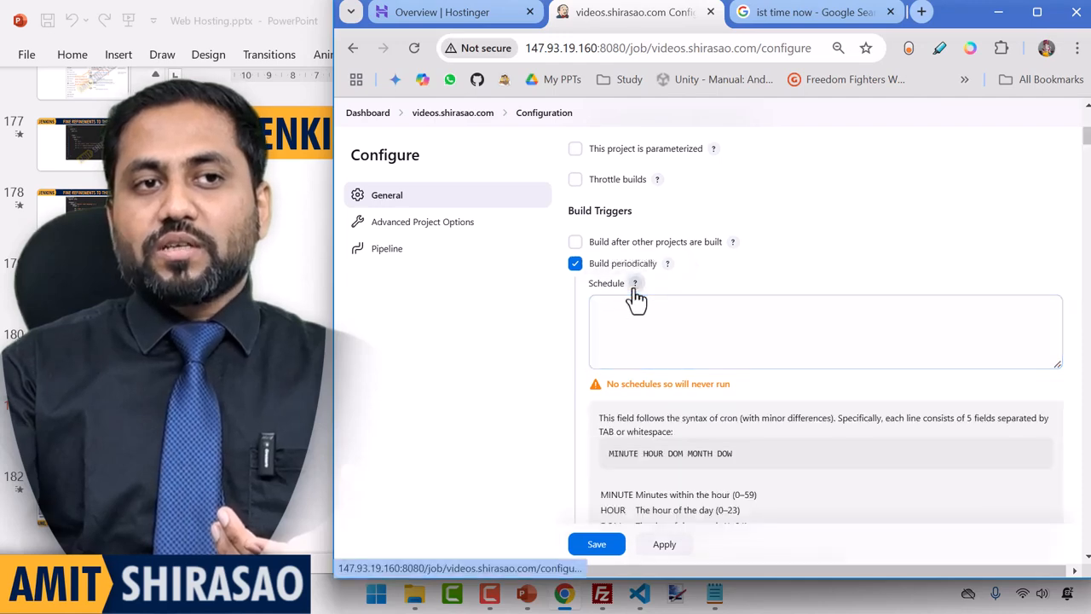
scroll(744, 470, "down", 2)
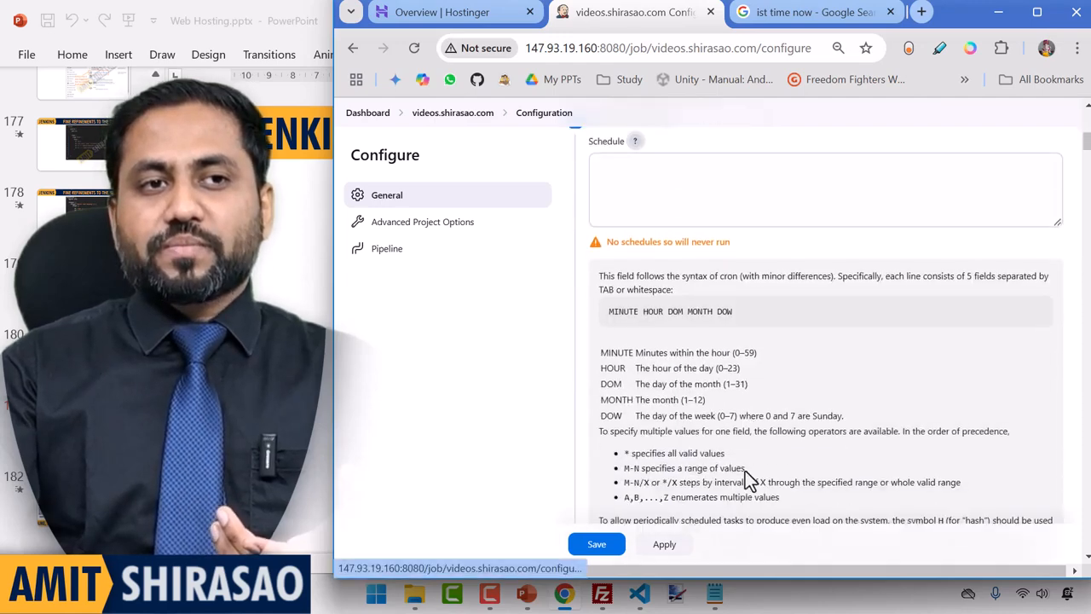
scroll(745, 470, "down", 1)
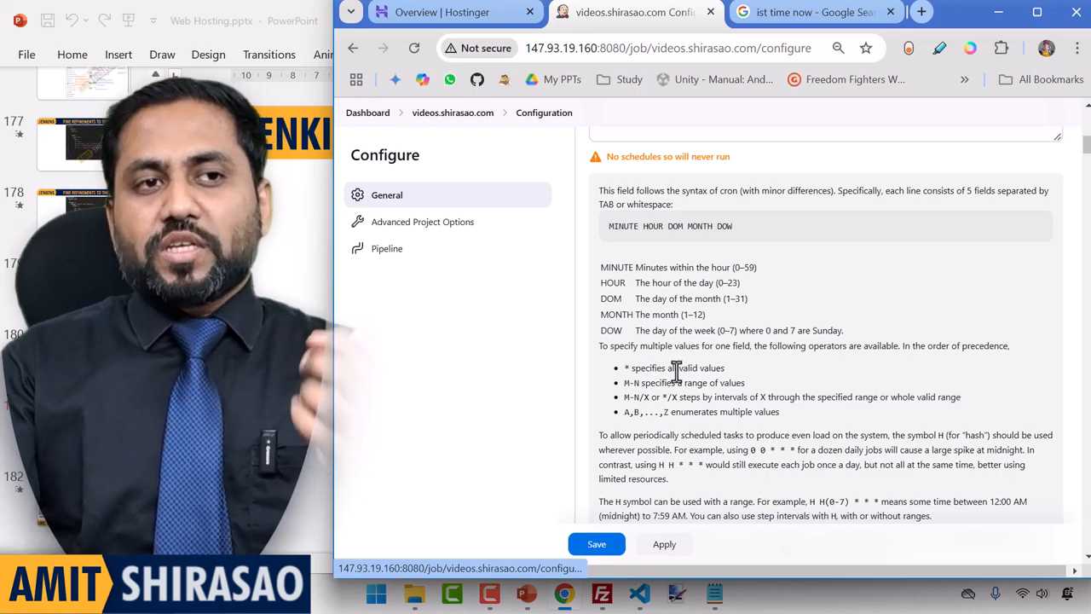
scroll(726, 418, "up", 1)
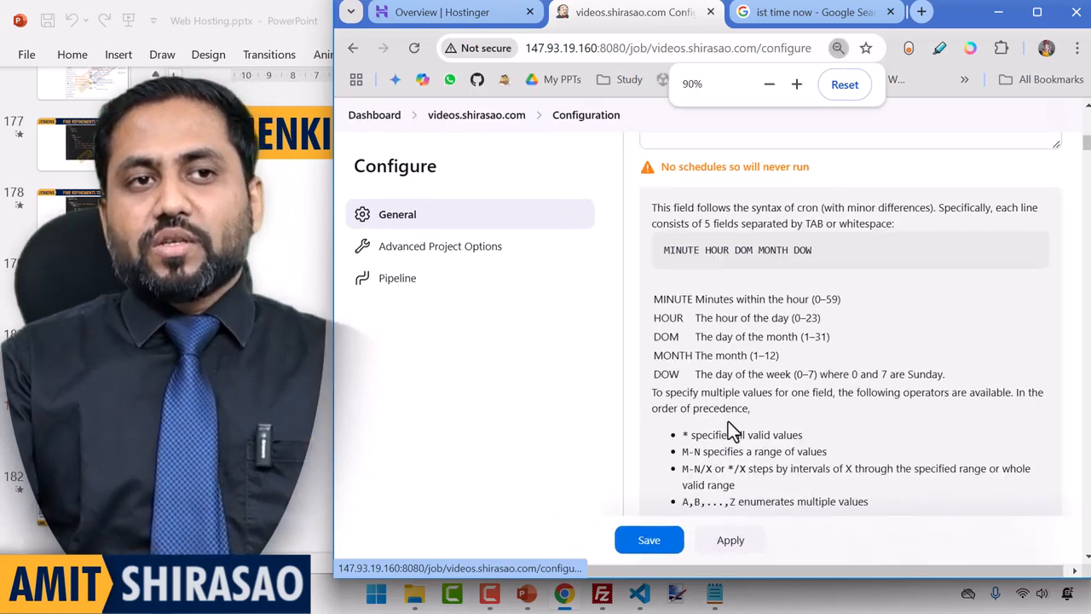
scroll(731, 431, "down", 2)
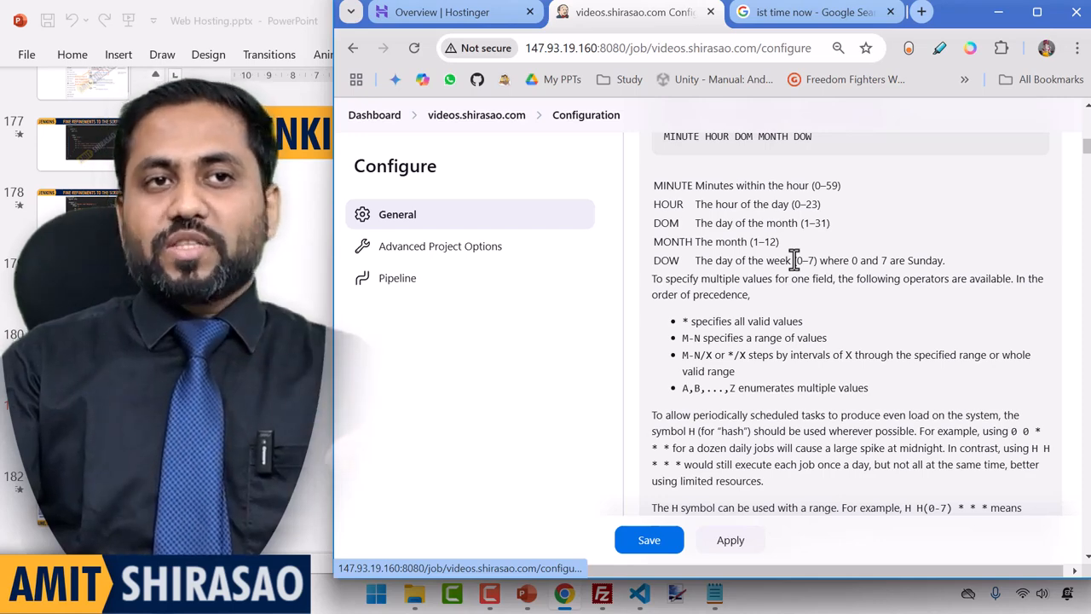
left_click_drag(807, 223, 830, 224)
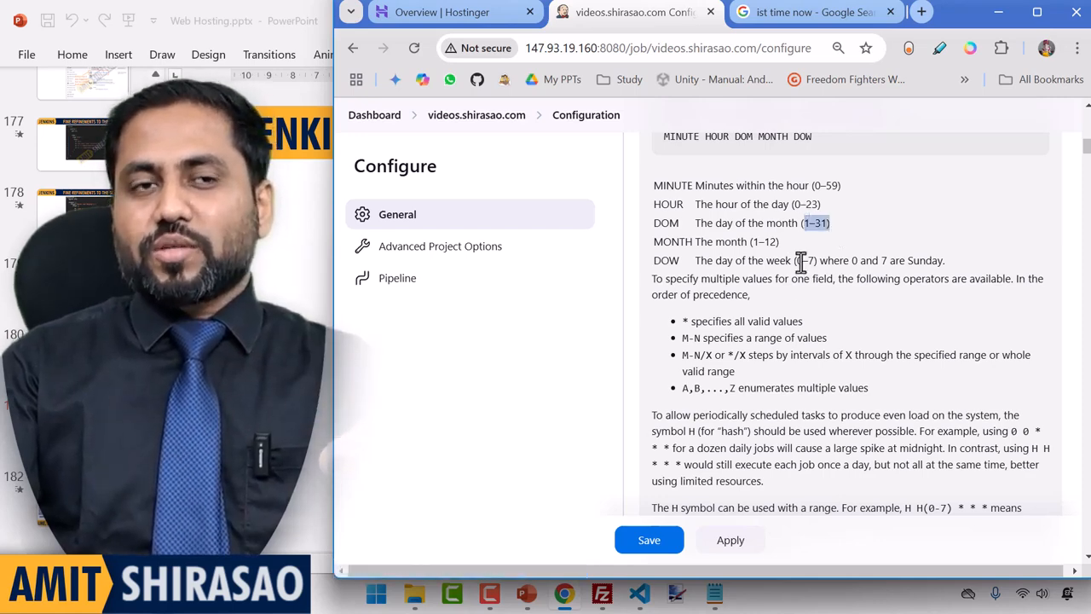
scroll(798, 358, "up", 1)
scroll(788, 441, "up", 2)
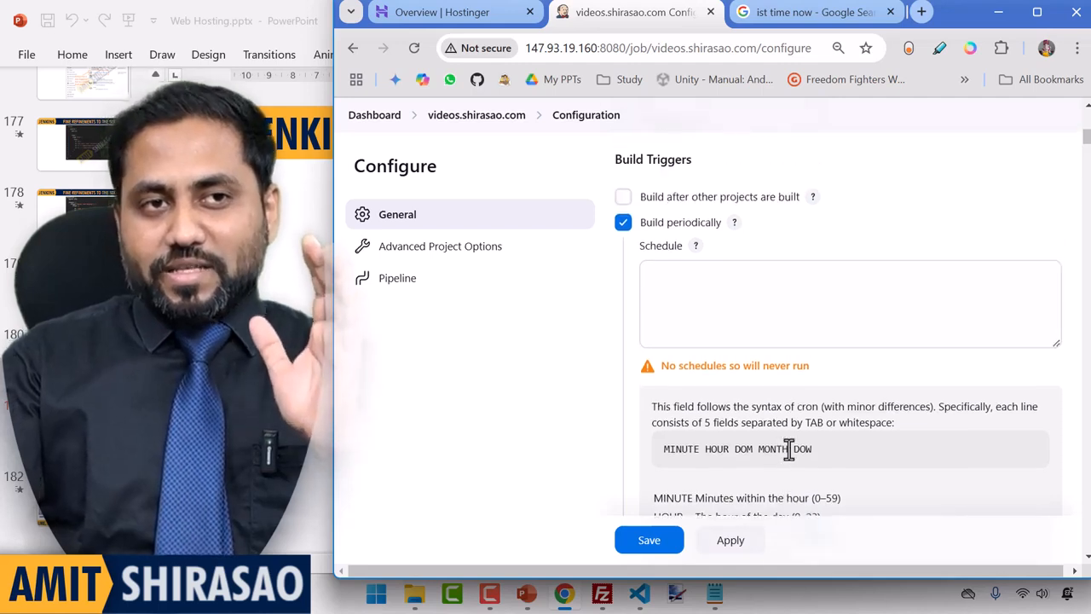
Set the periodic build schedule to "*/1 * * * *"
left_click(763, 322)
type("*")
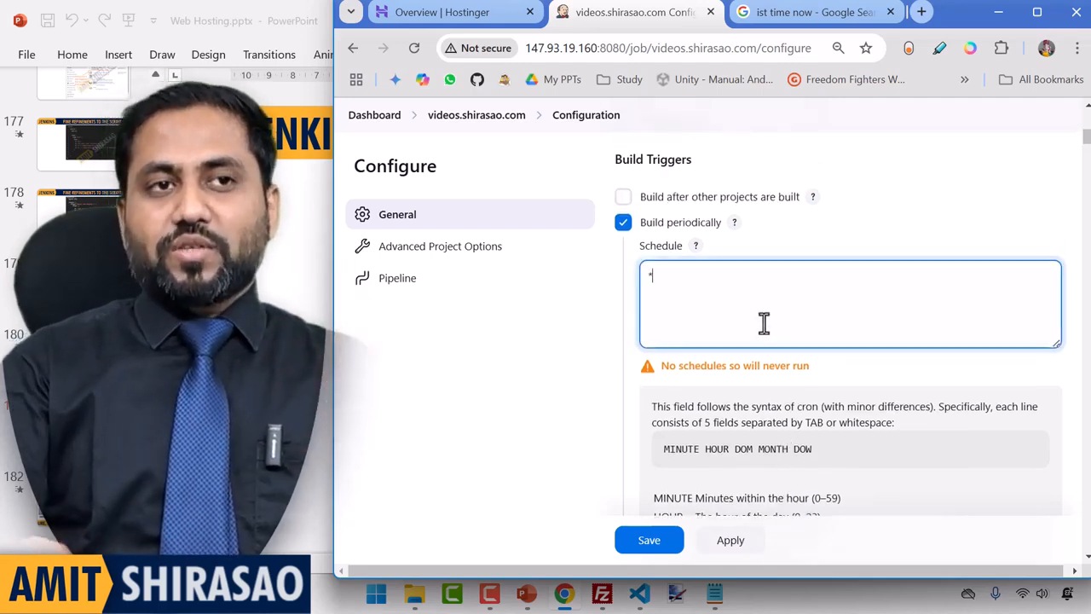
type(" * *")
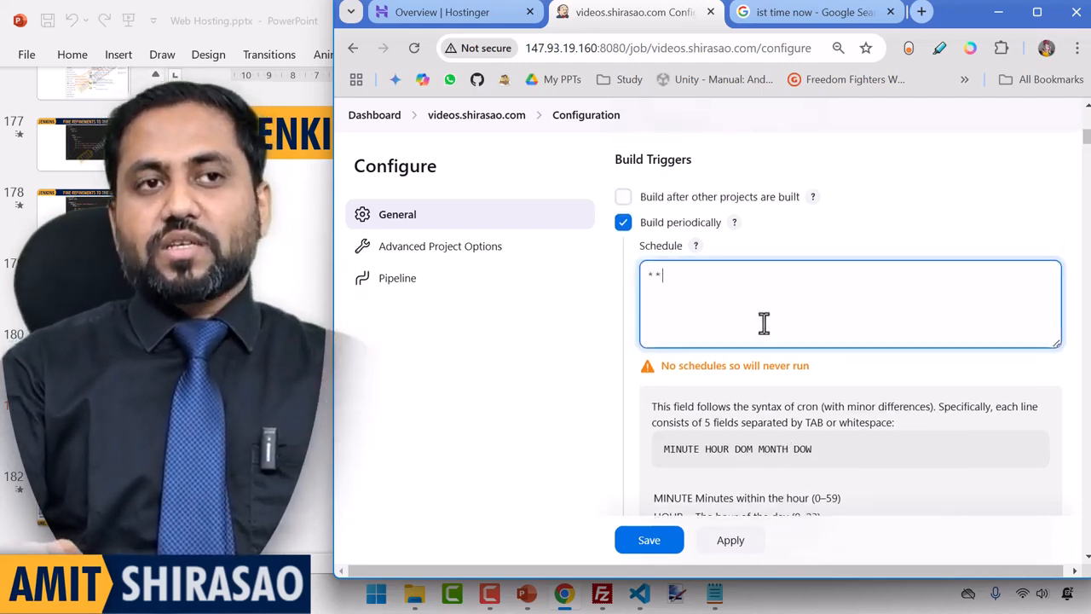
type(" * *")
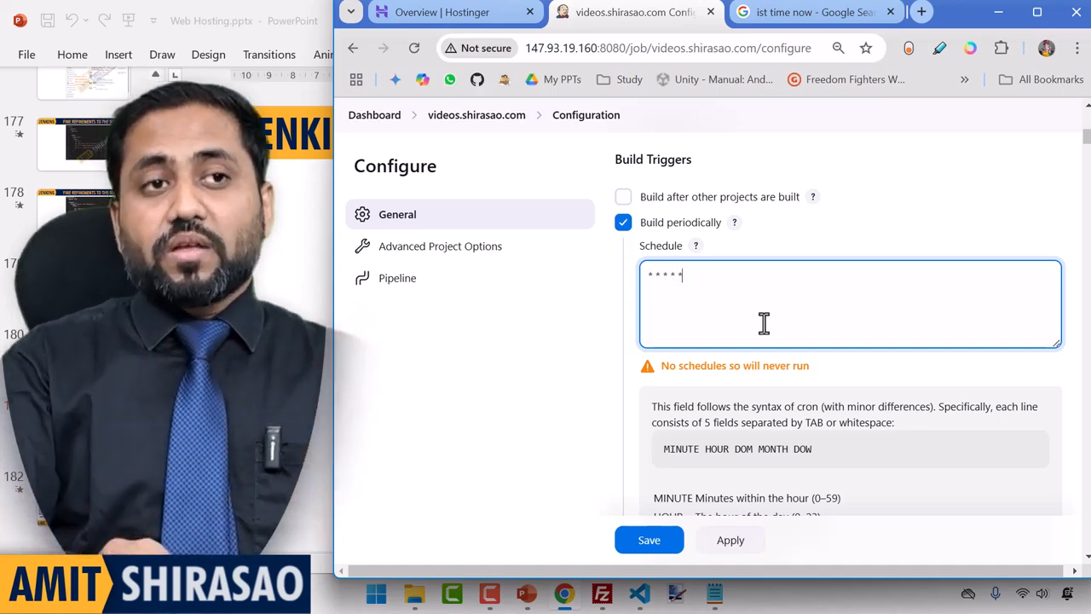
key("Home")
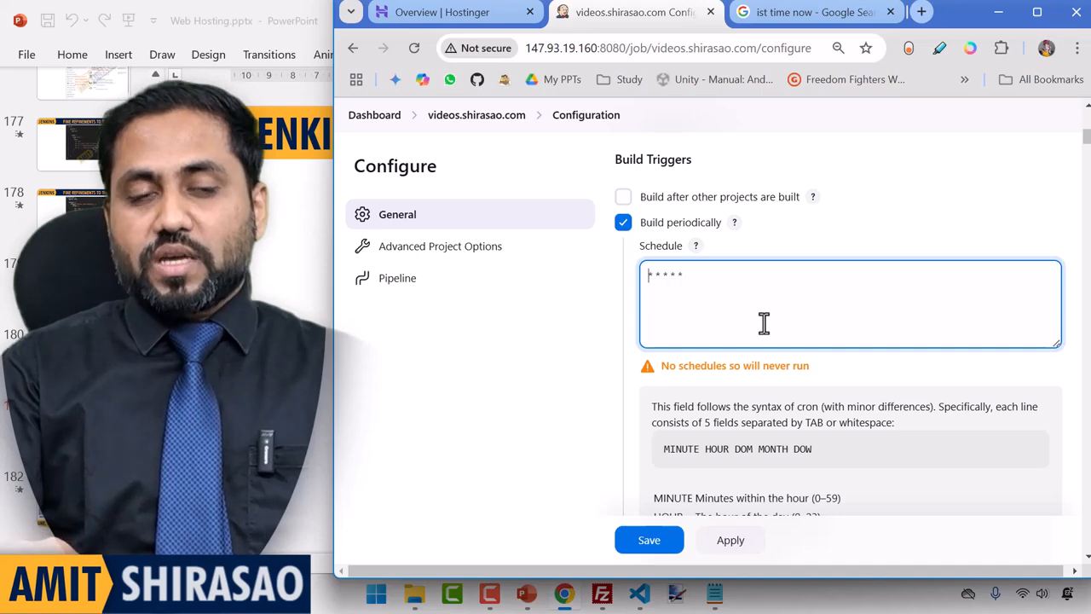
key("Right")
type("/1")
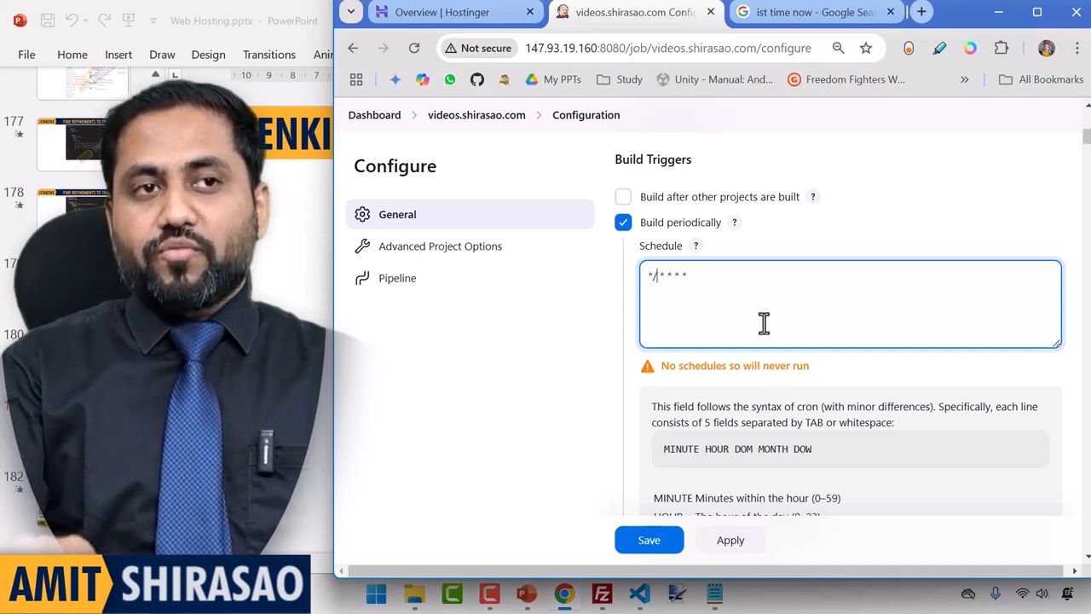
Move the step value from the minute field to the hour field, making the periodic build schedule "* */1 * * *"
scroll(763, 323, "down", 20)
scroll(813, 511, "up", 8)
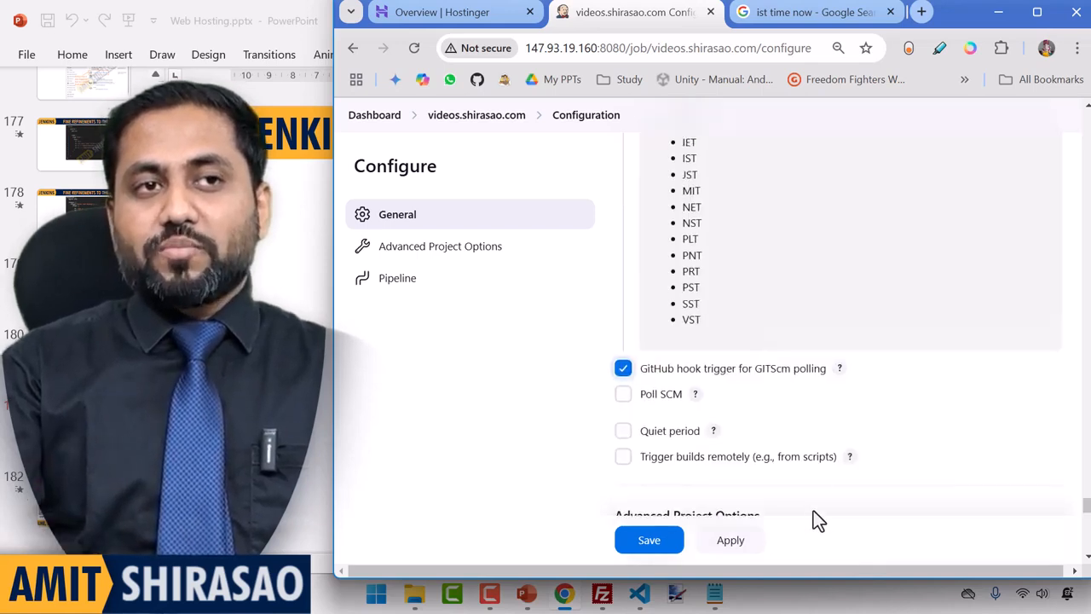
scroll(813, 512, "up", 12)
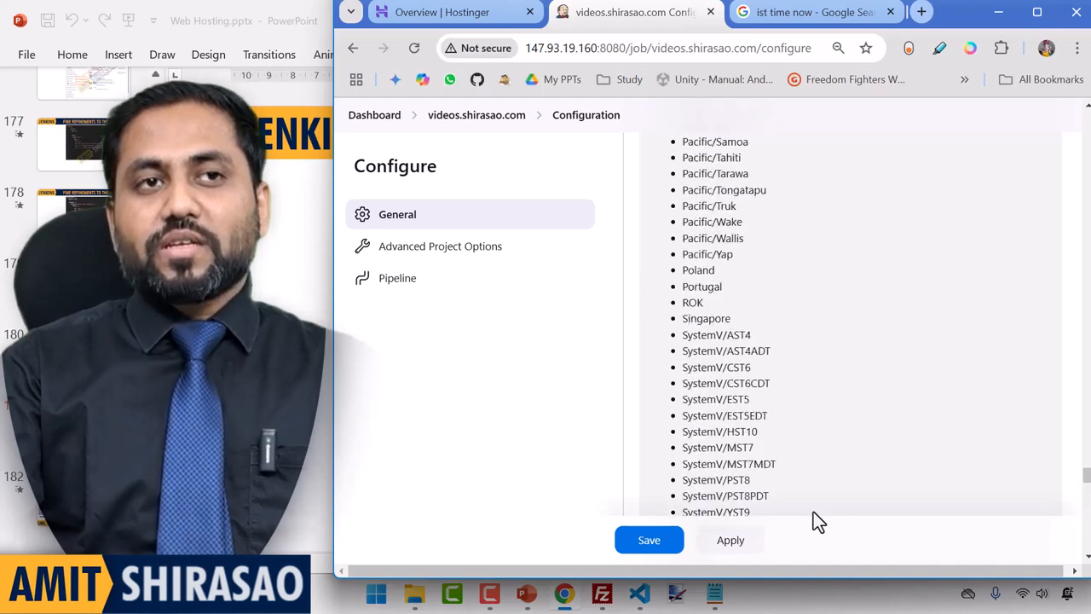
scroll(815, 508, "up", 3)
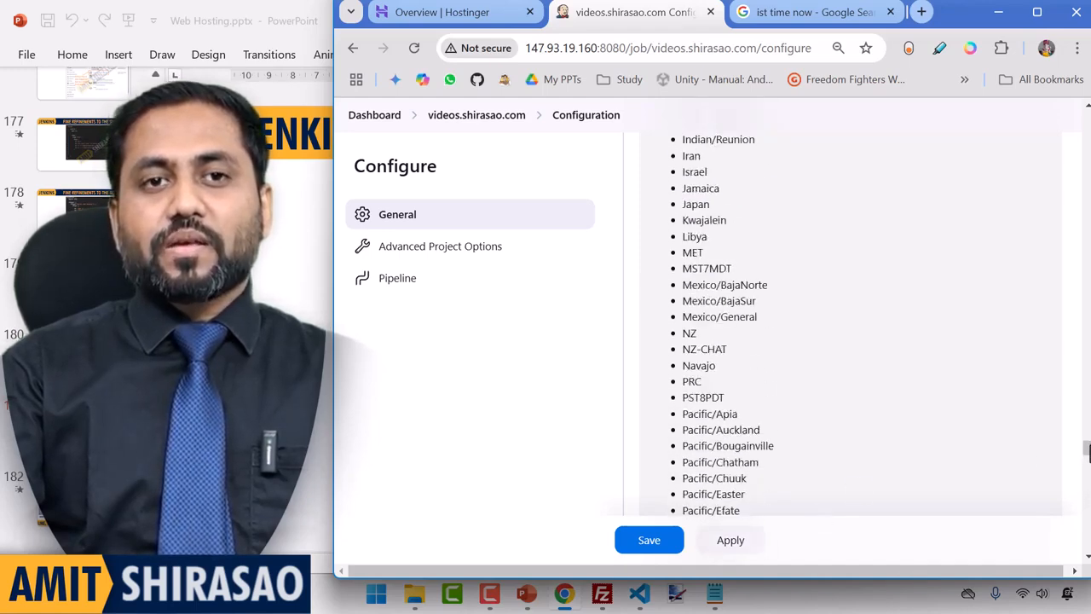
left_click_drag(1088, 459, 1088, 150)
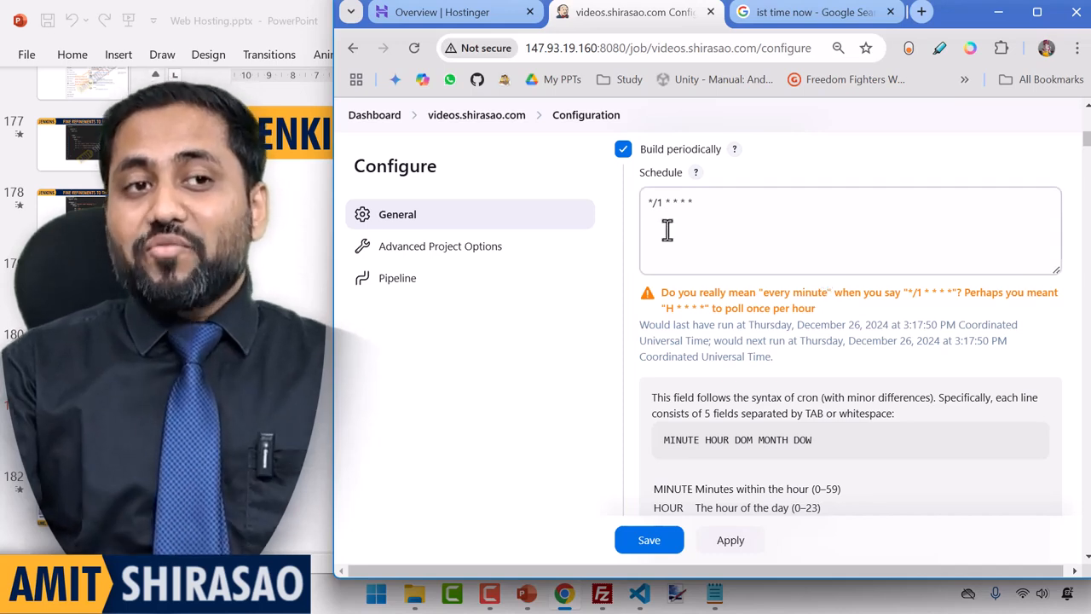
left_click(652, 205)
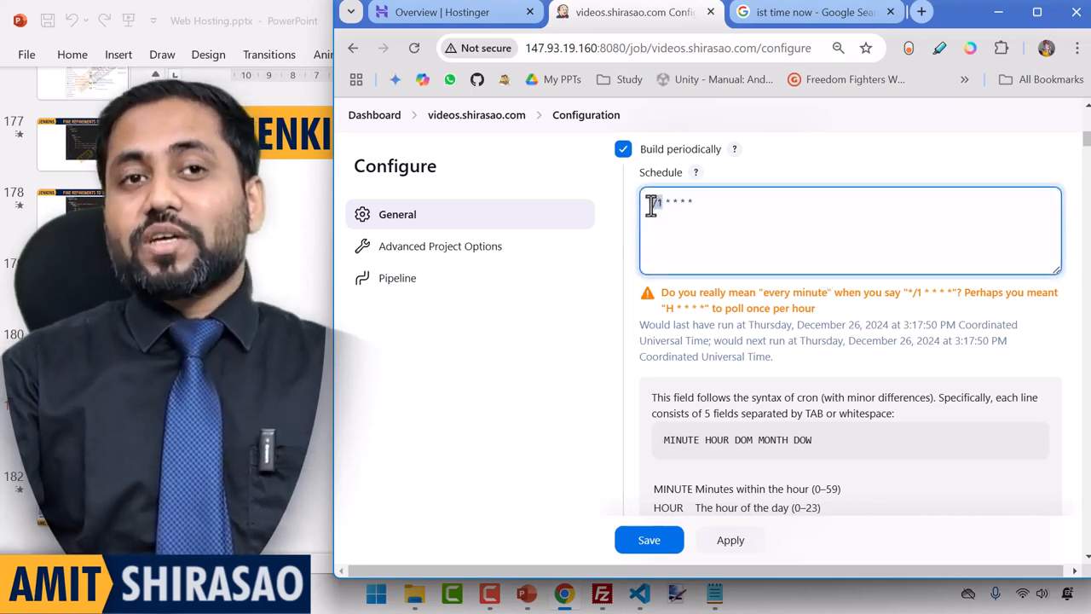
key("Delete")
key("Delete")
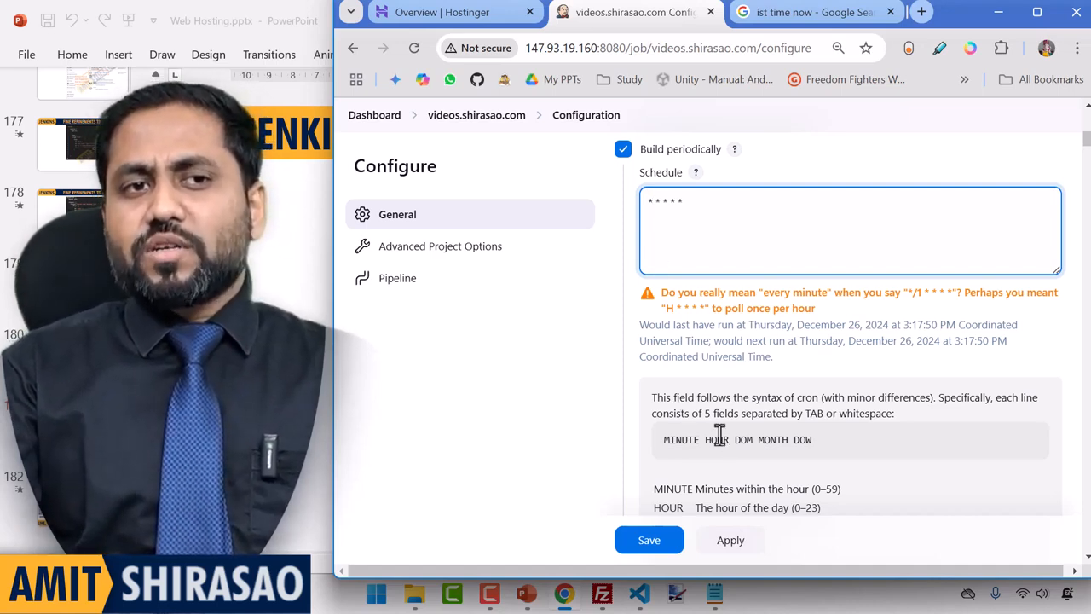
type("/1")
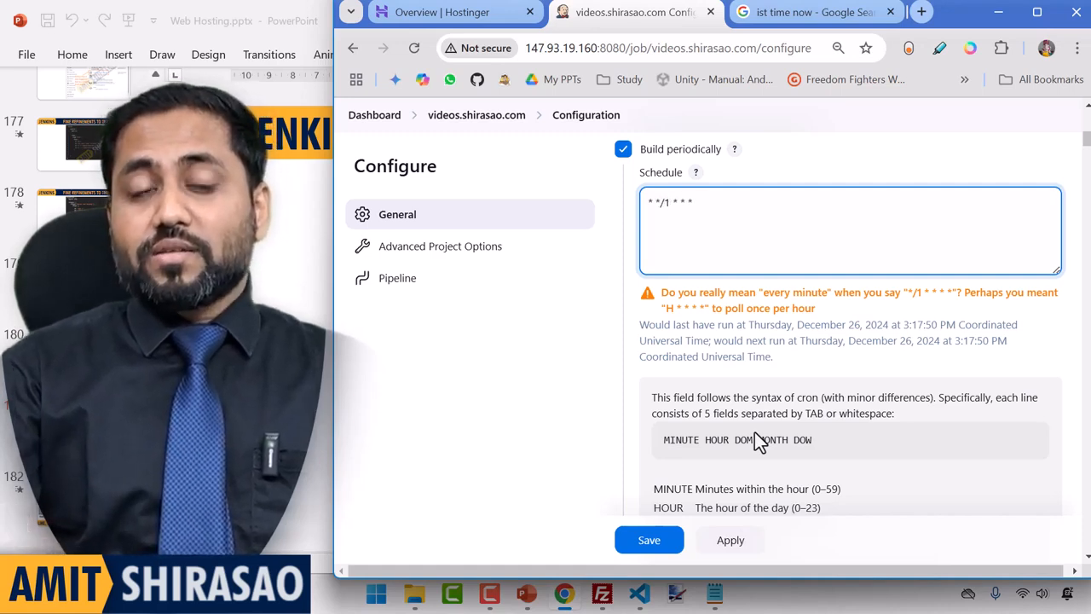
Validate the "* */1 * * *" schedule entry and disable the Build periodically trigger
left_click(635, 314)
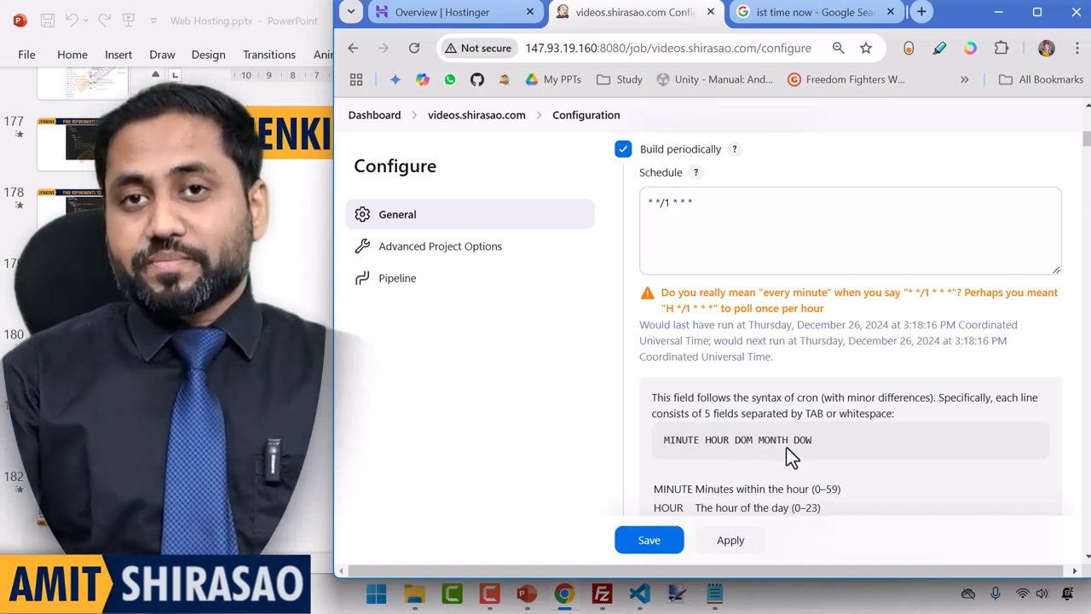
scroll(694, 324, "up", 1)
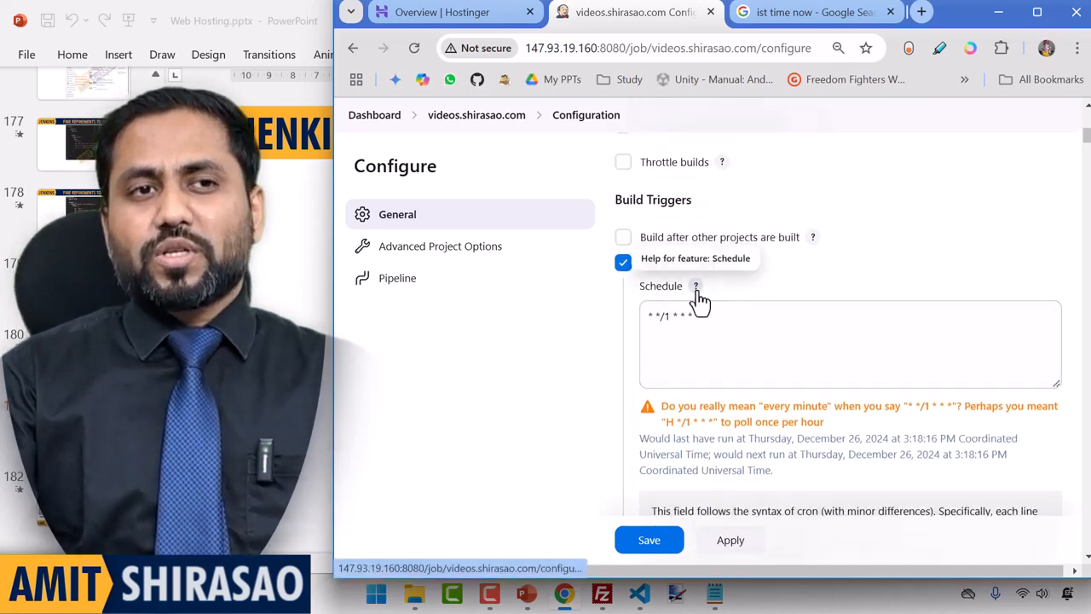
scroll(726, 426, "down", 1)
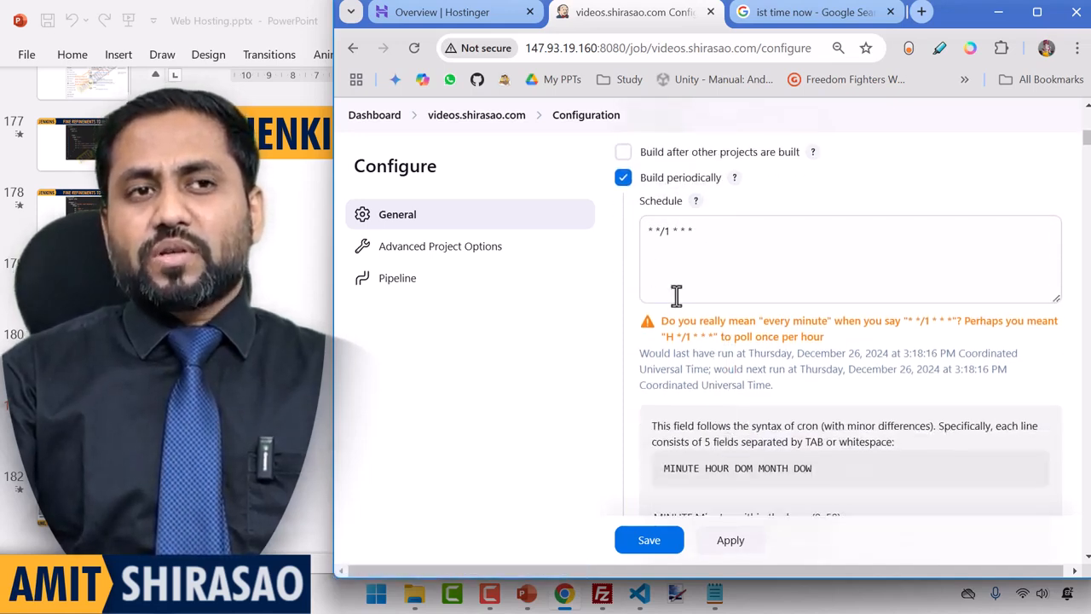
scroll(739, 407, "up", 1)
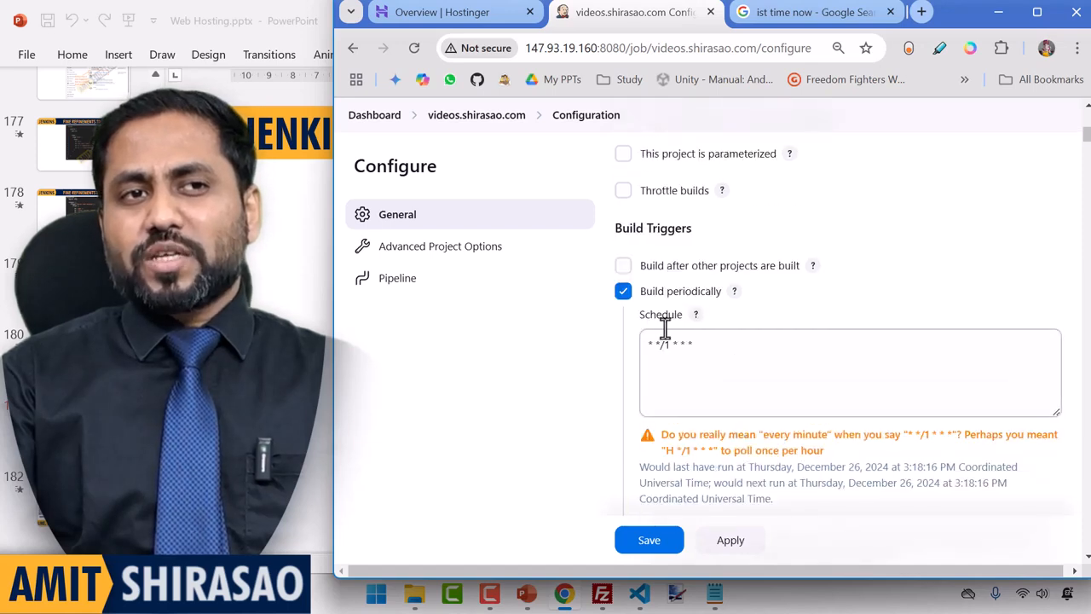
left_click(623, 291)
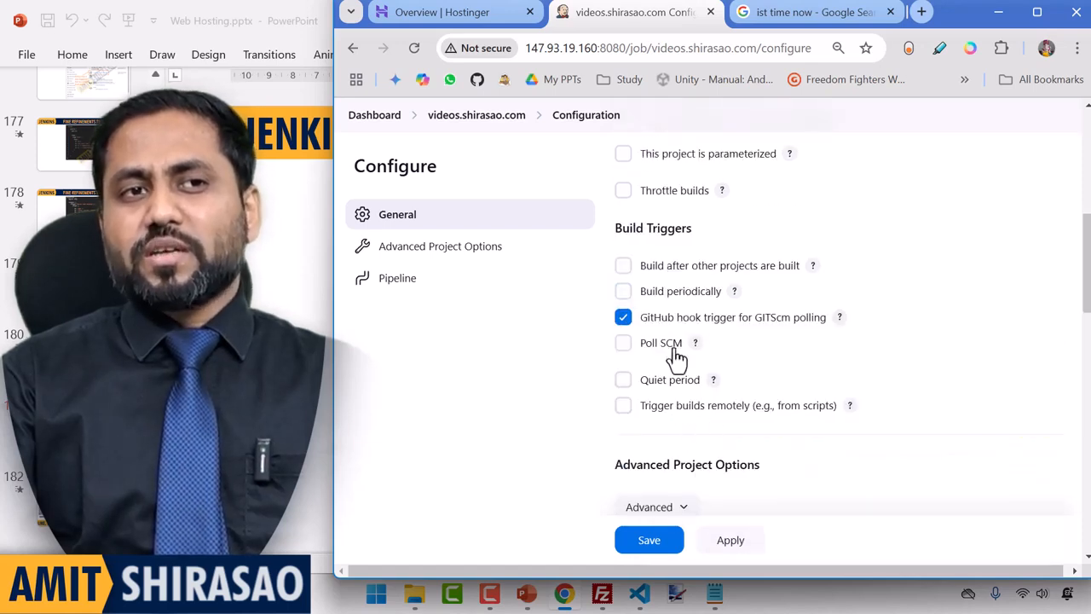
Enable the Poll SCM trigger, read the note and cron syntax help for its schedule, and disable the trigger again
left_click(623, 343)
scroll(721, 455, "down", 1)
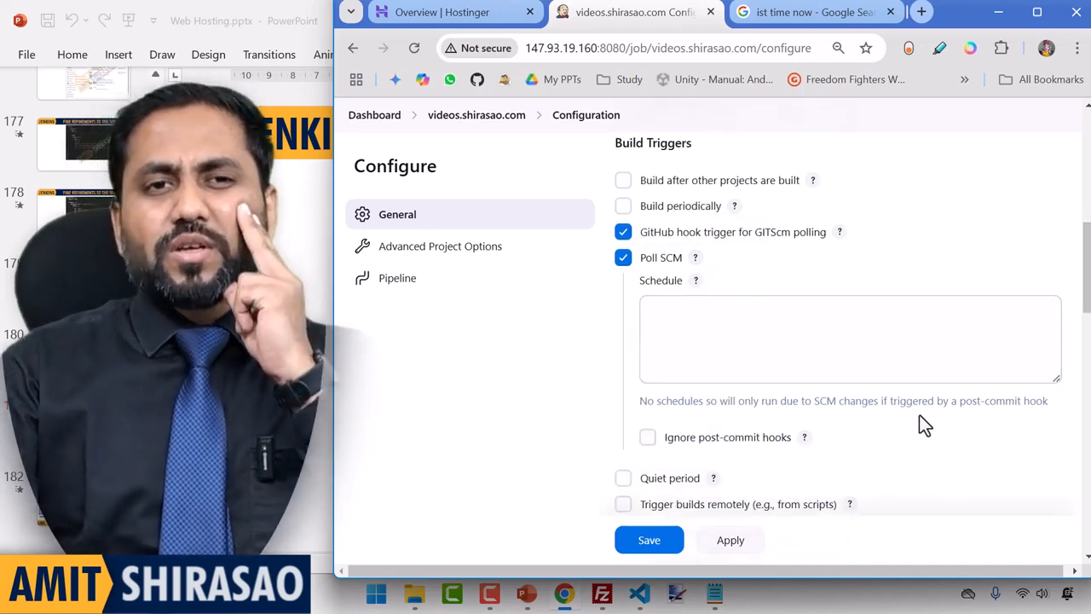
left_click_drag(951, 404, 1033, 403)
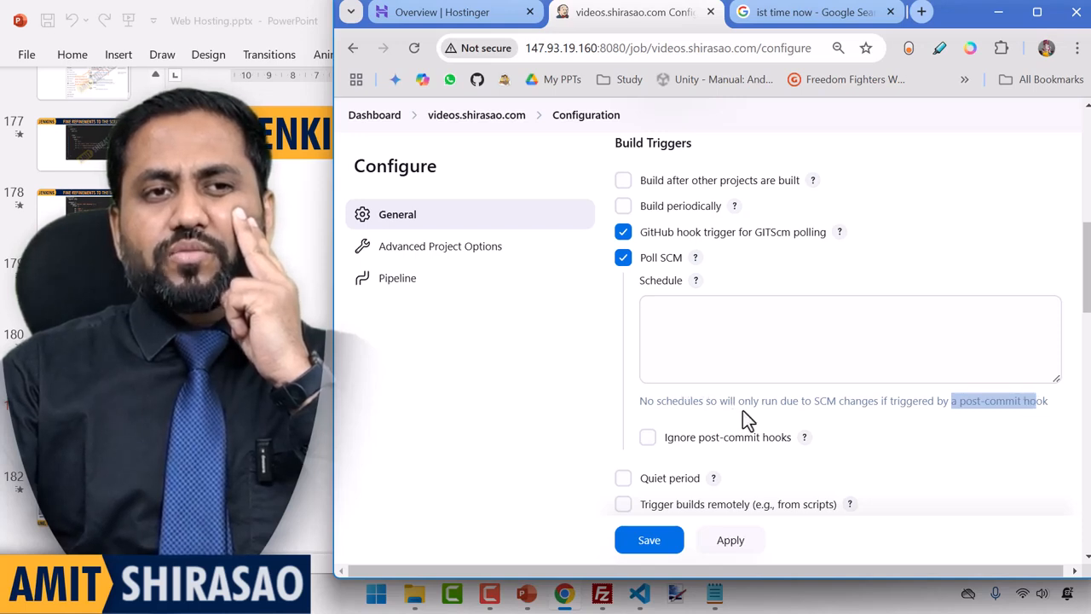
left_click(696, 280)
scroll(745, 436, "down", 3)
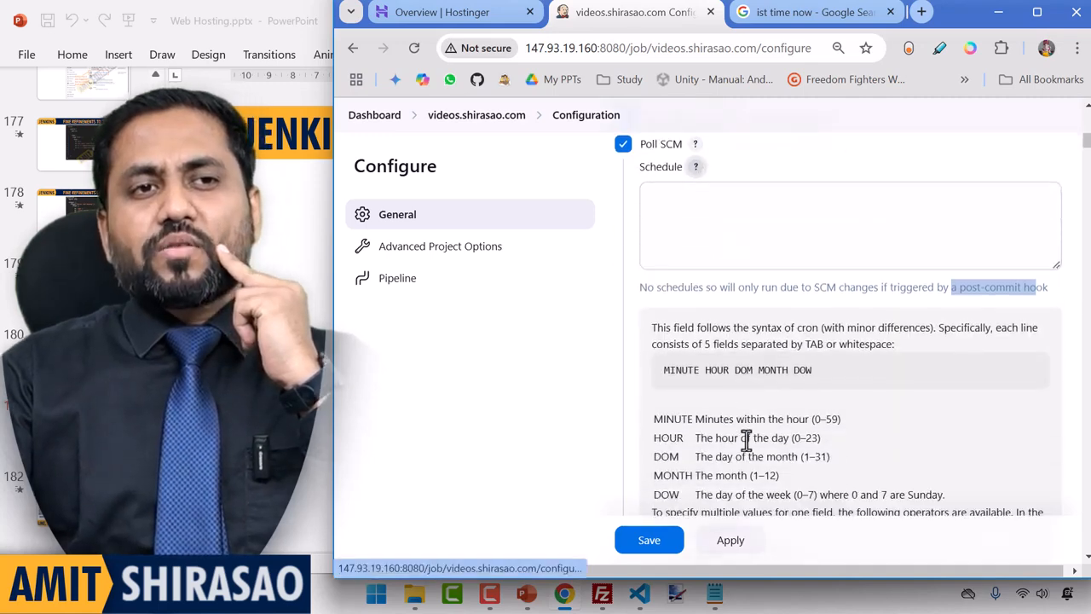
scroll(745, 415, "up", 5)
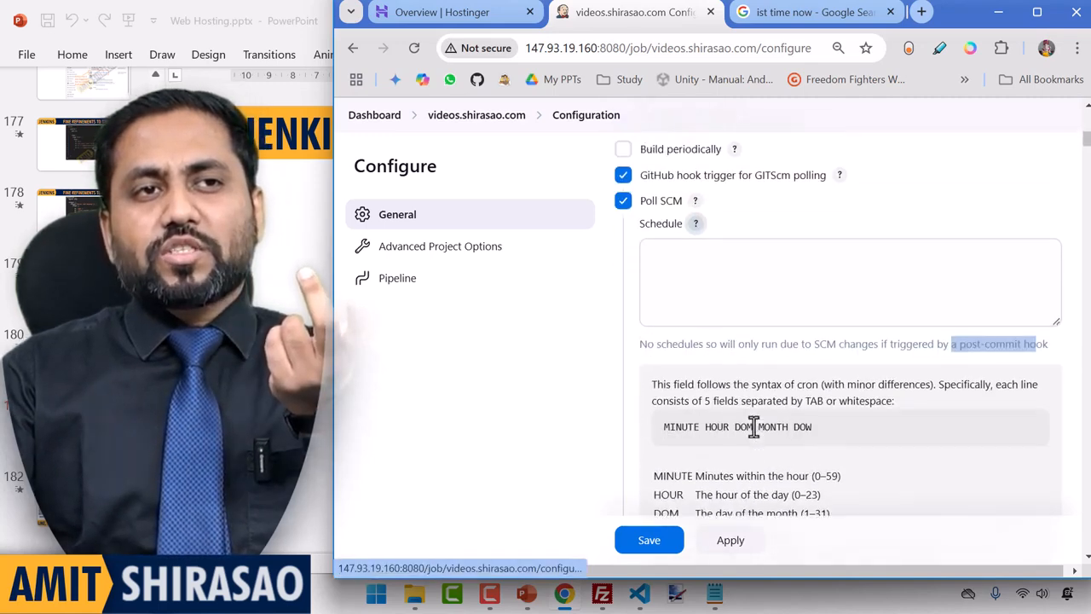
left_click(695, 337)
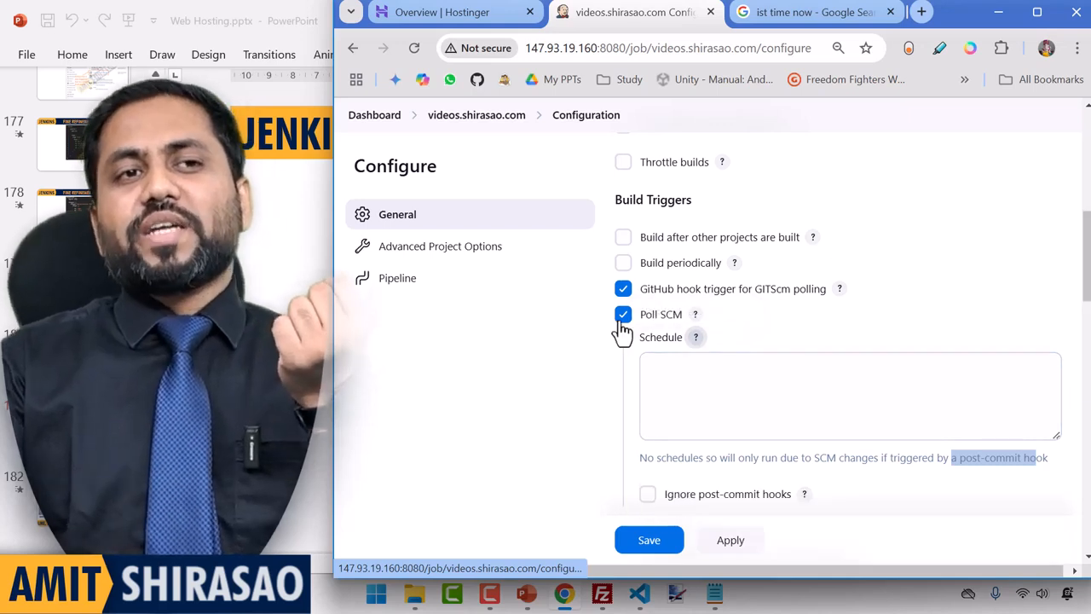
left_click(623, 316)
left_click(623, 314)
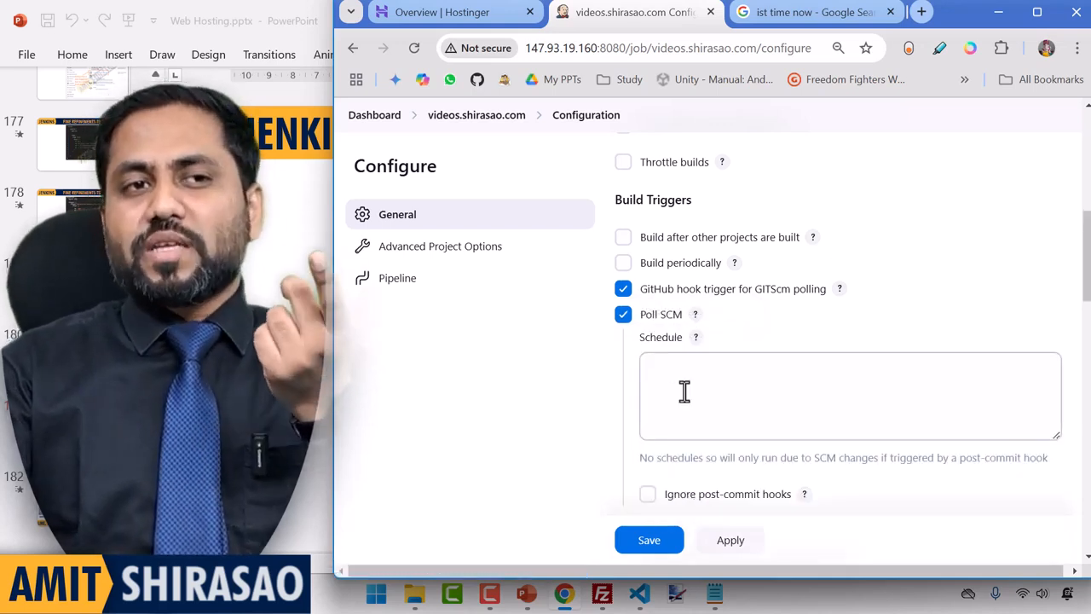
left_click(817, 383)
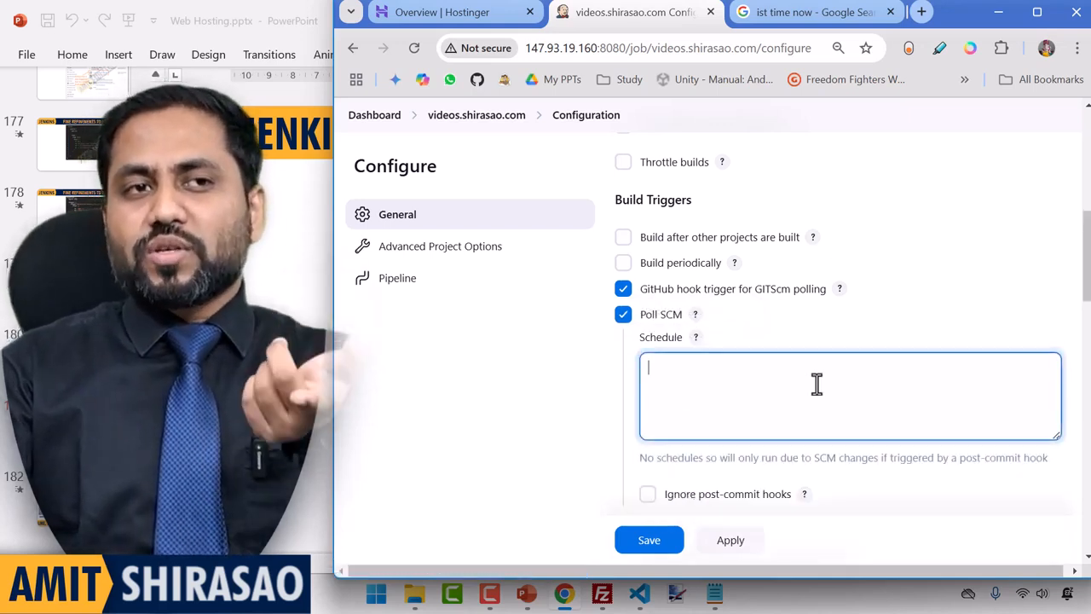
left_click(625, 315)
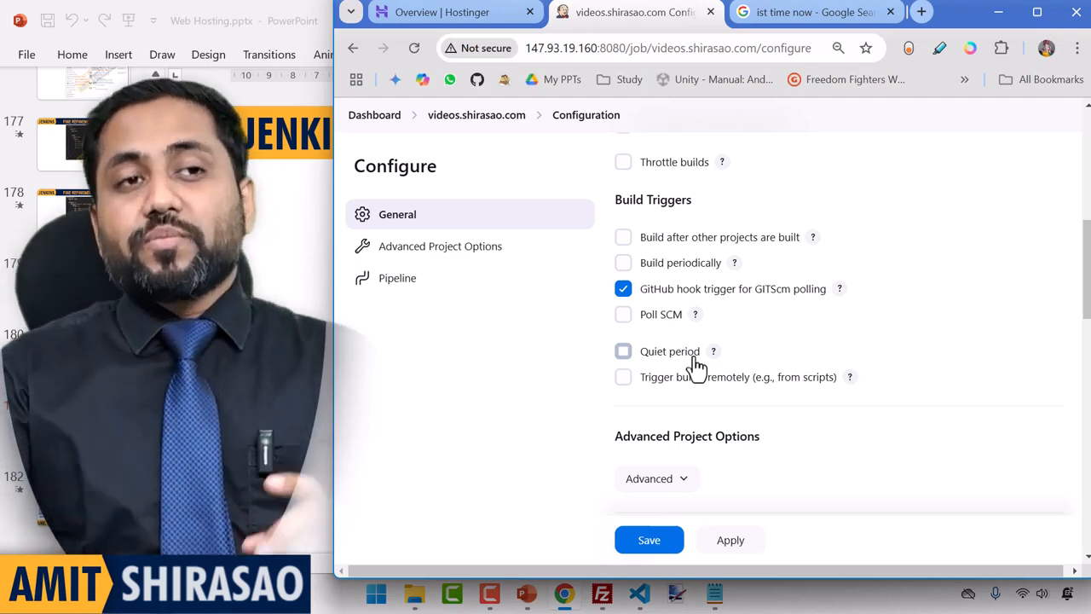
Re-enable Build periodically, clear its schedule, and disable the trigger again
left_click(622, 263)
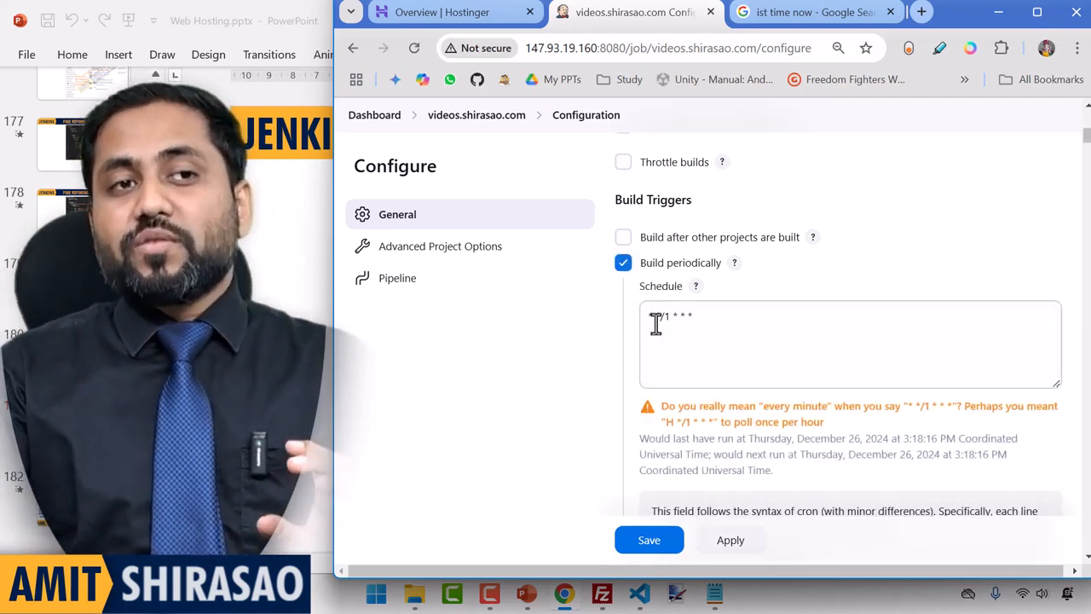
left_click_drag(656, 321, 676, 321)
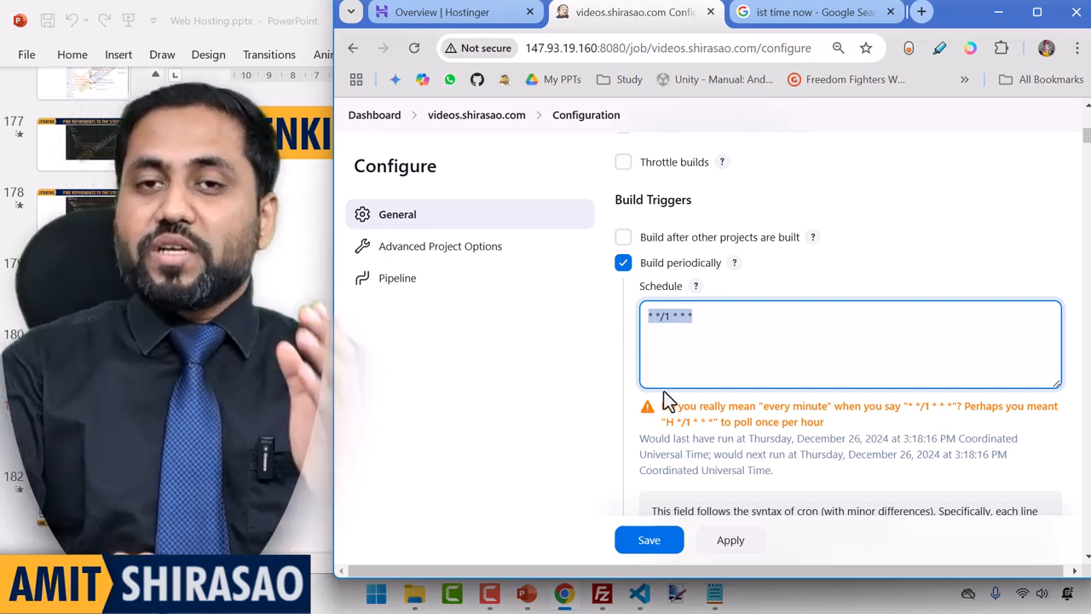
key("BackSpace")
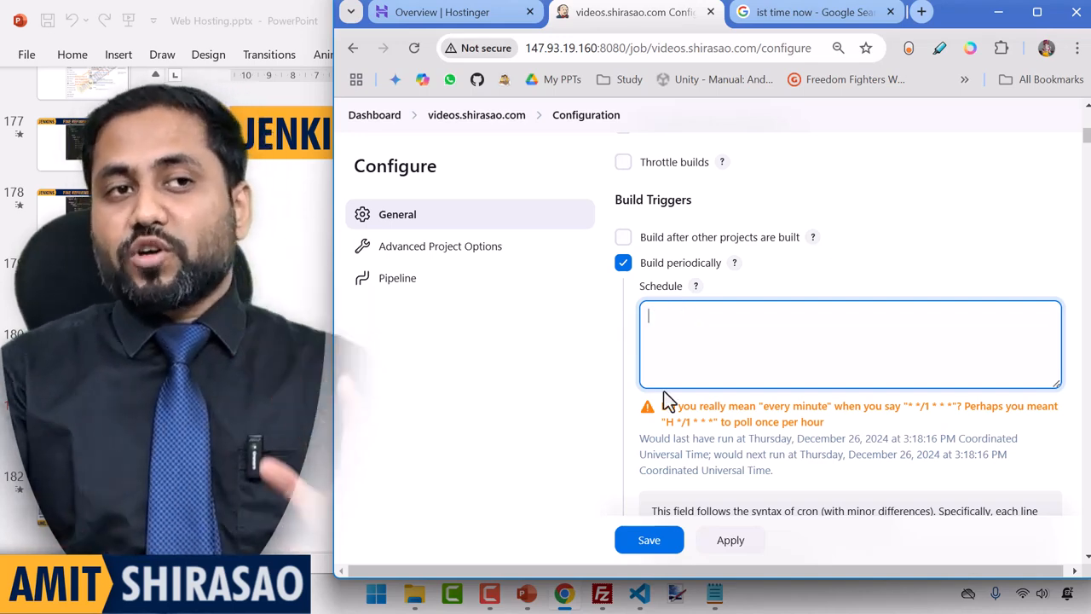
left_click(623, 262)
Enable Poll SCM once more to show its schedule field, and disable it again
left_click(626, 317)
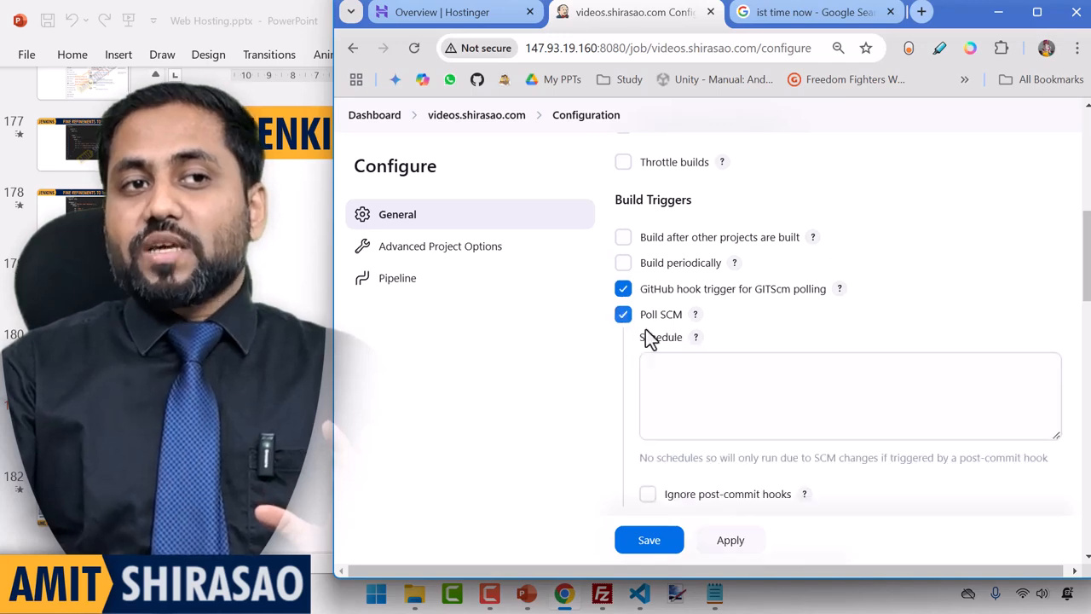
left_click(689, 399)
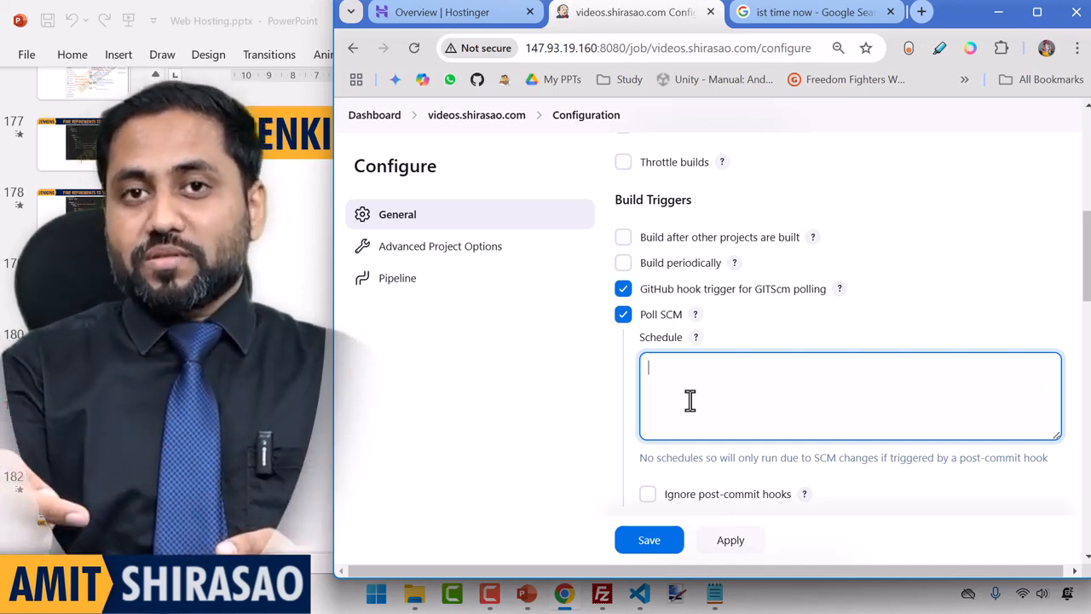
left_click(623, 315)
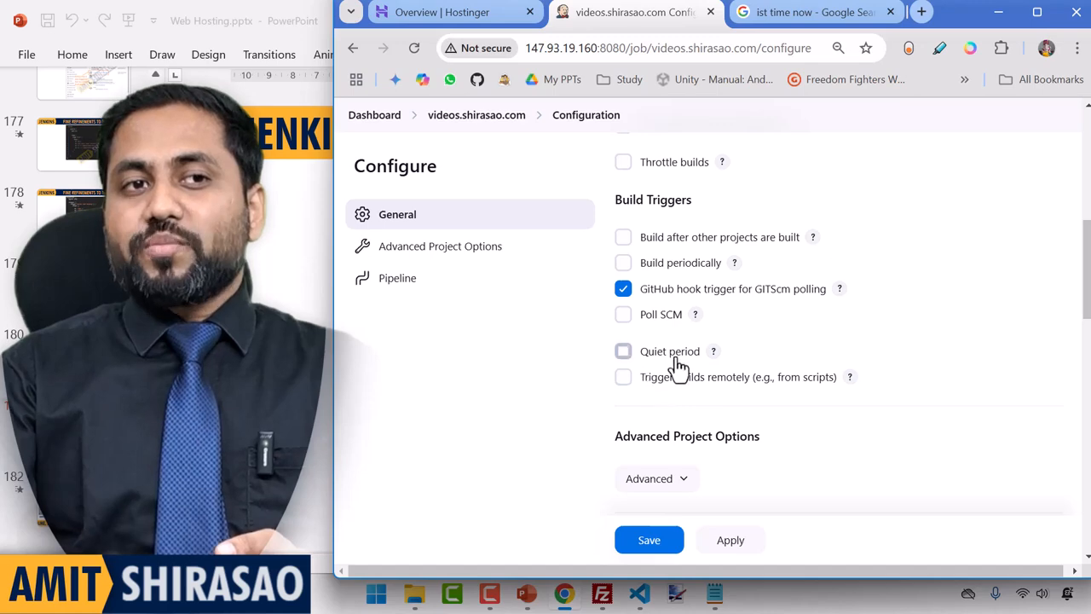
Open the help for the Quiet period option and read how it delays newly triggered builds
left_click(714, 352)
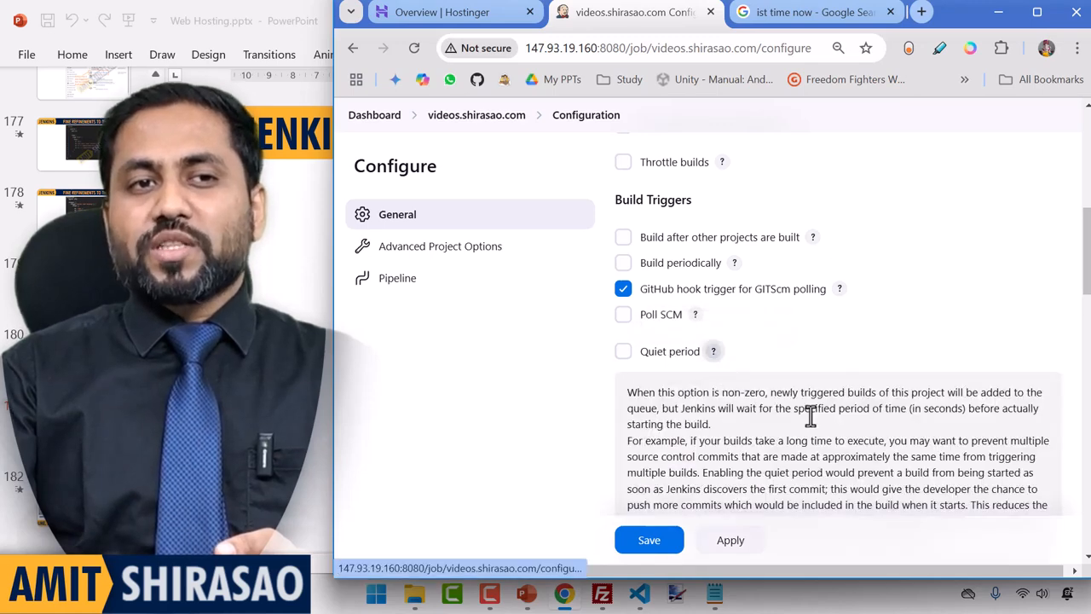
scroll(811, 437, "down", 1)
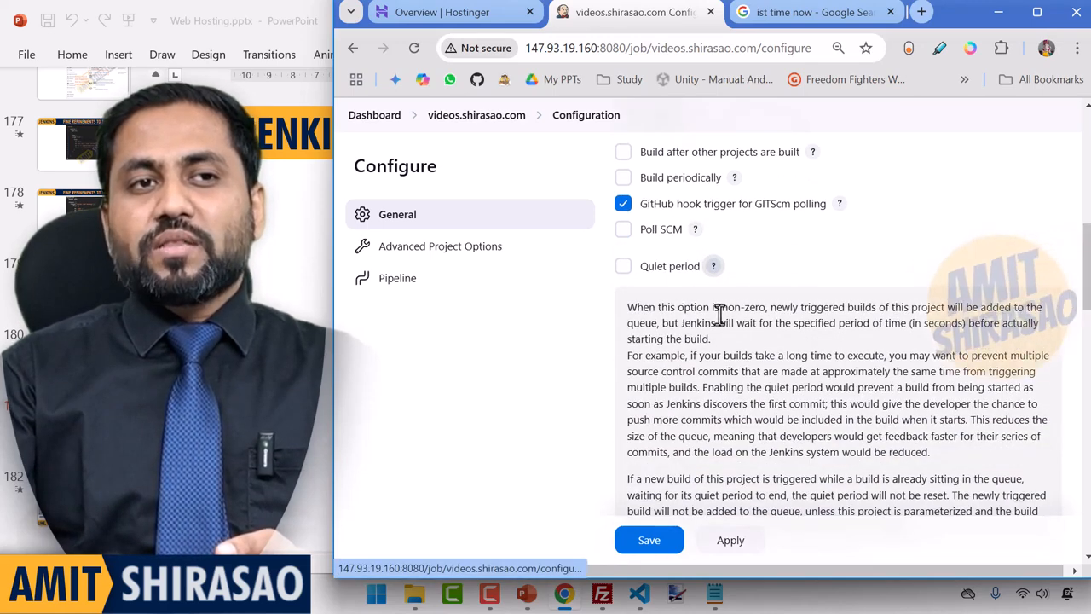
left_click_drag(772, 308, 773, 344)
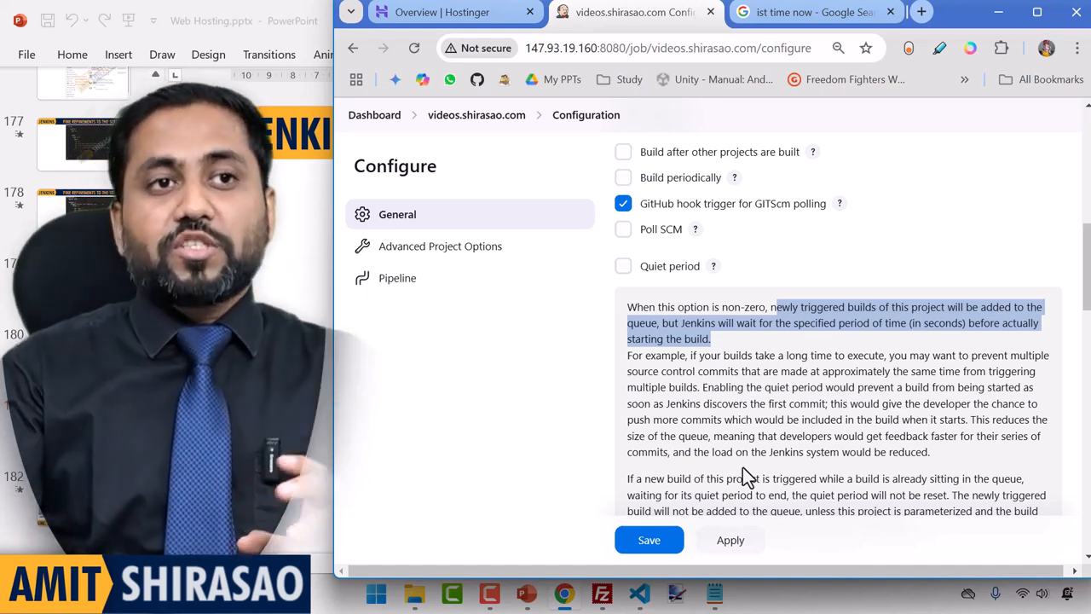
Enable the Quiet period option to look at its number-of-seconds field, and disable the option again
left_click(624, 267)
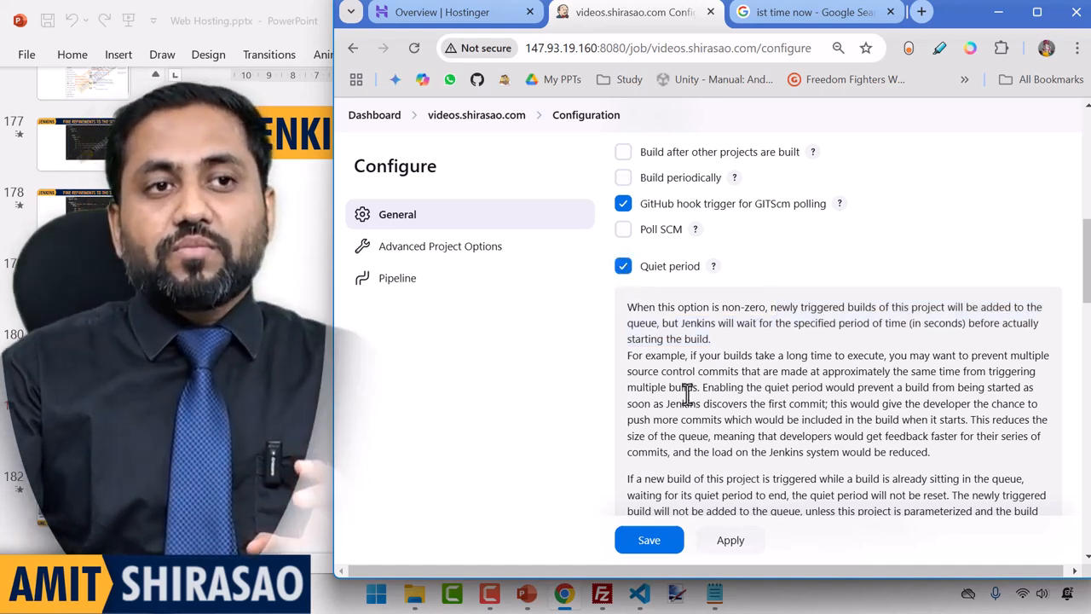
scroll(687, 394, "down", 3)
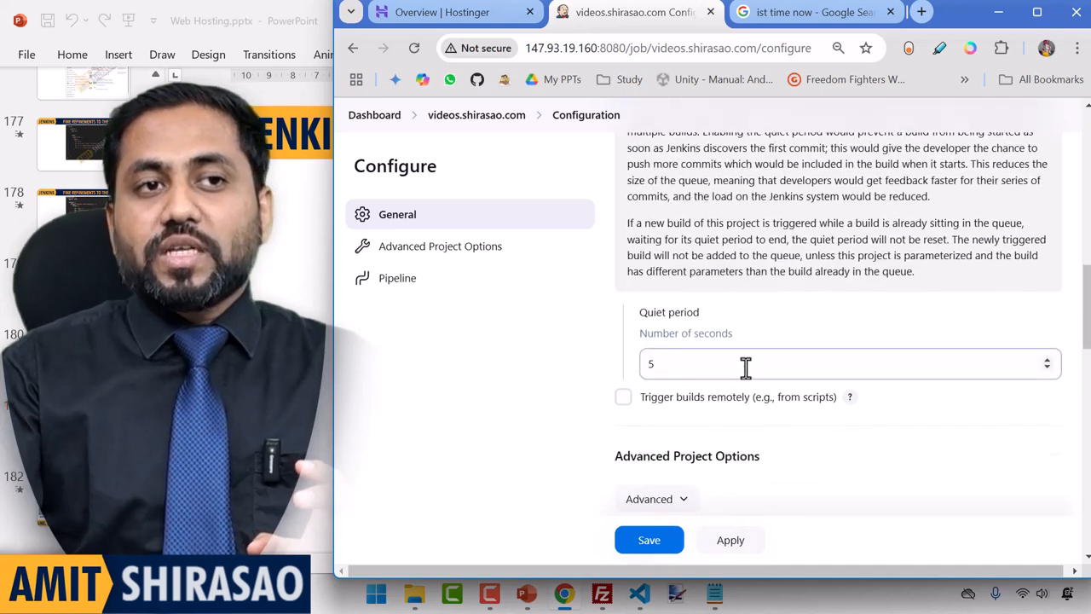
left_click(746, 366)
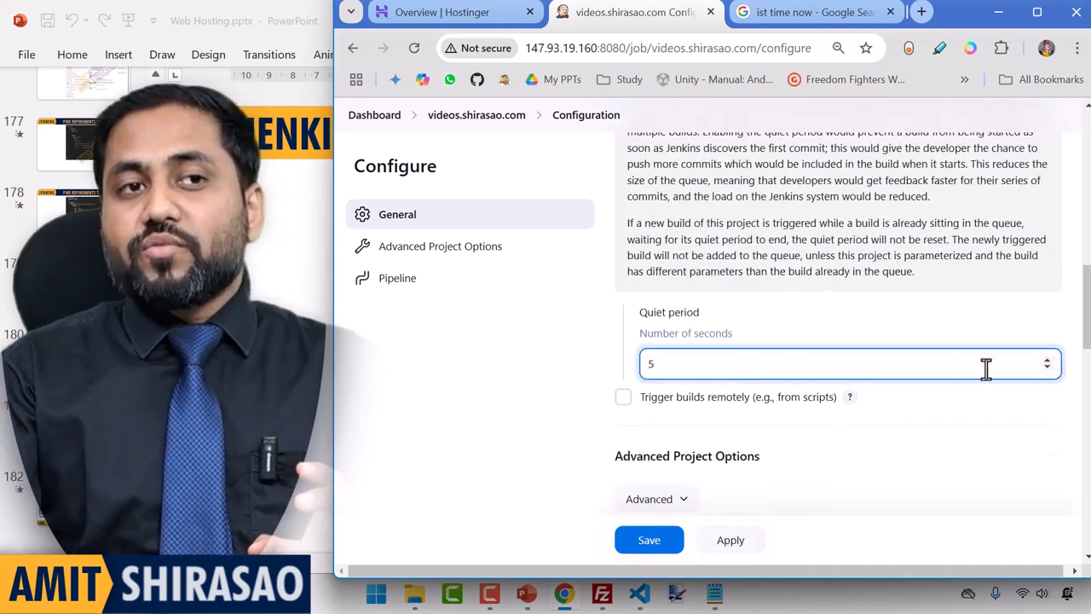
left_click(612, 369)
scroll(616, 385, "up", 3)
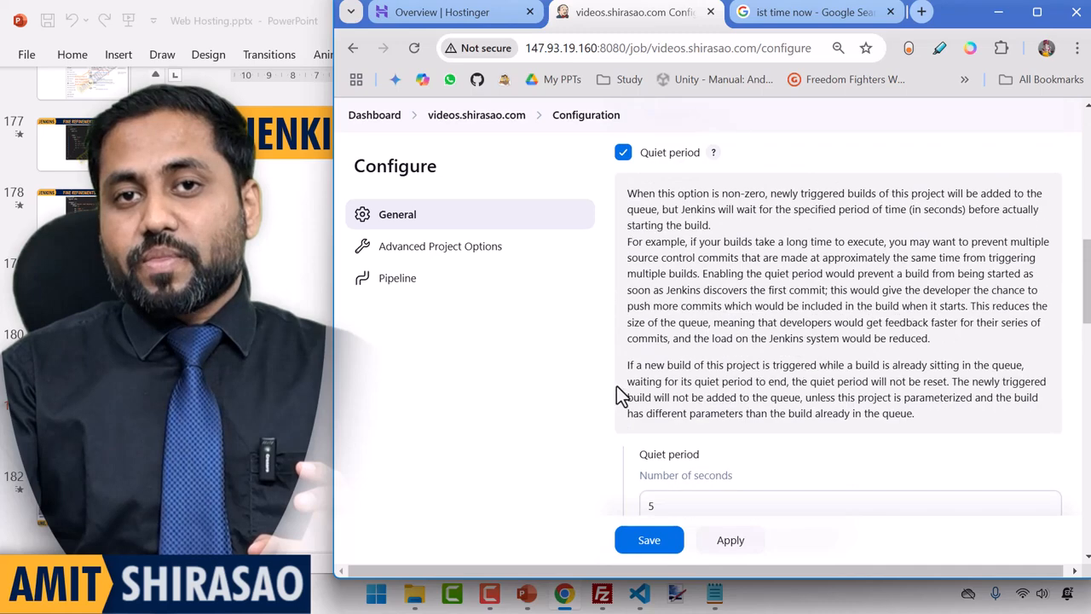
scroll(642, 420, "down", 2)
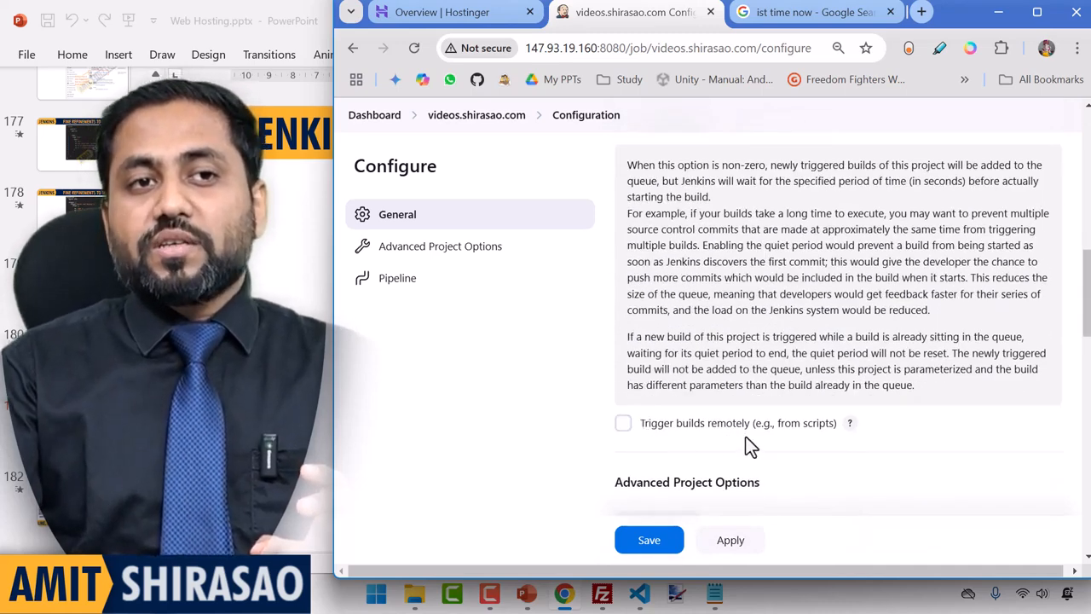
Review the selected build triggers and the general options of the videos.shirasao.com job configuration
scroll(801, 438, "up", 4)
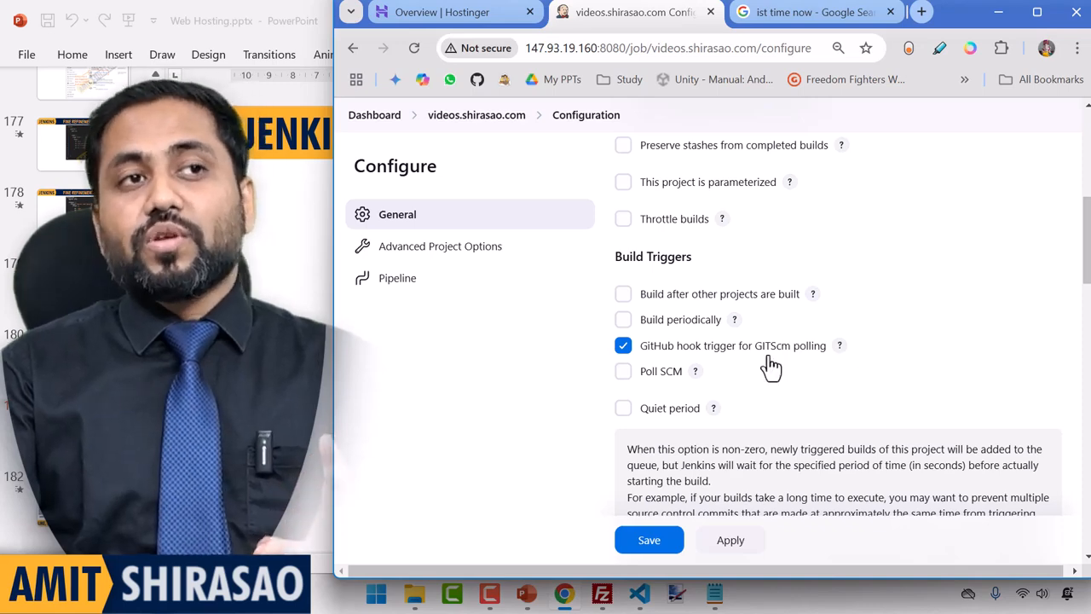
scroll(542, 389, "up", 6)
scroll(536, 388, "down", 6)
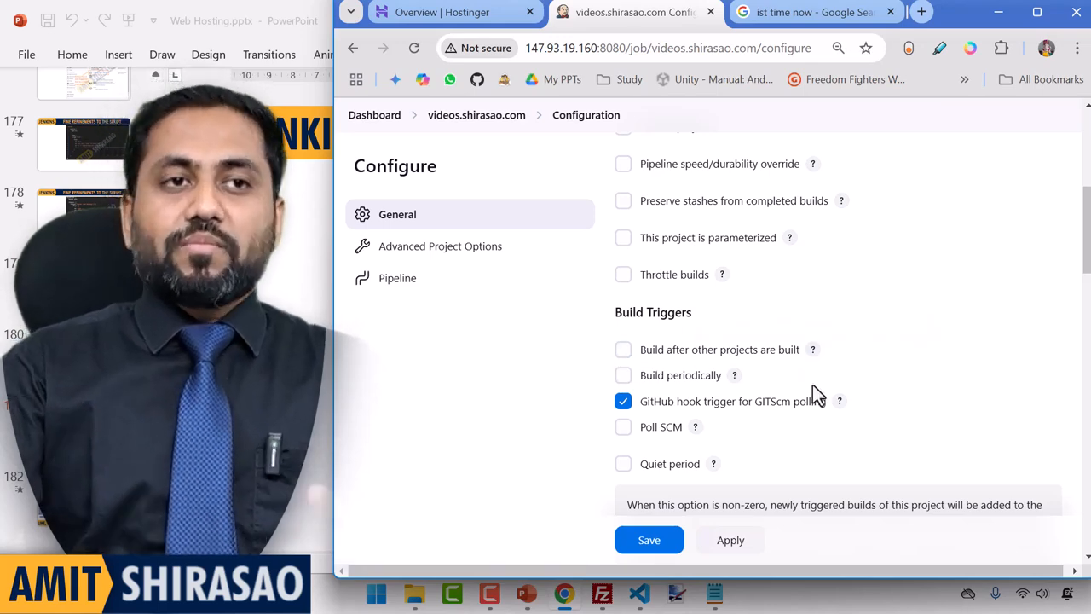
scroll(808, 380, "down", 2)
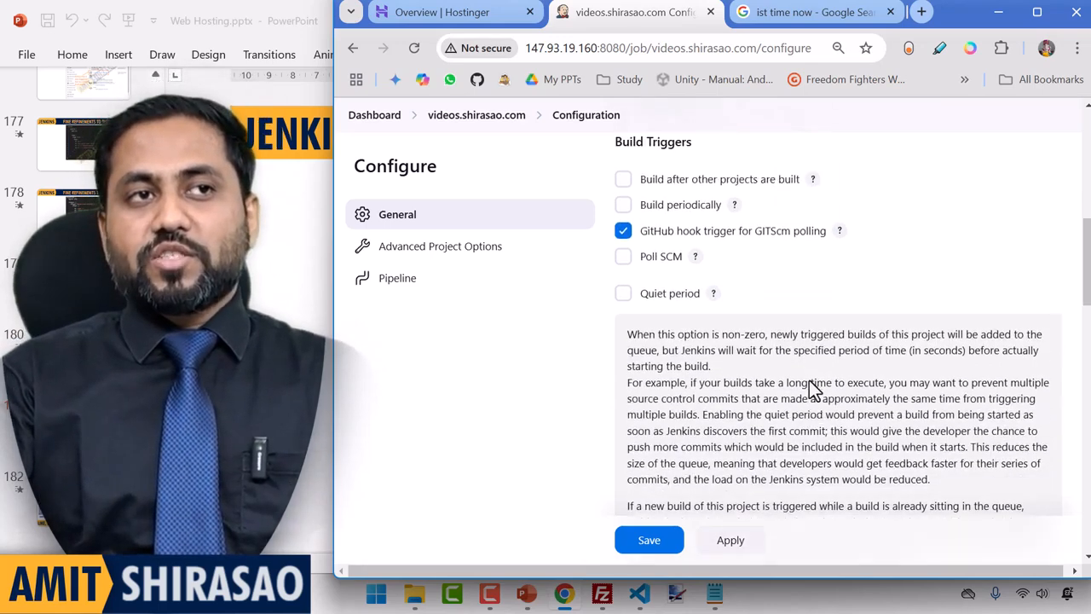
scroll(809, 380, "up", 5)
scroll(809, 380, "up", 2)
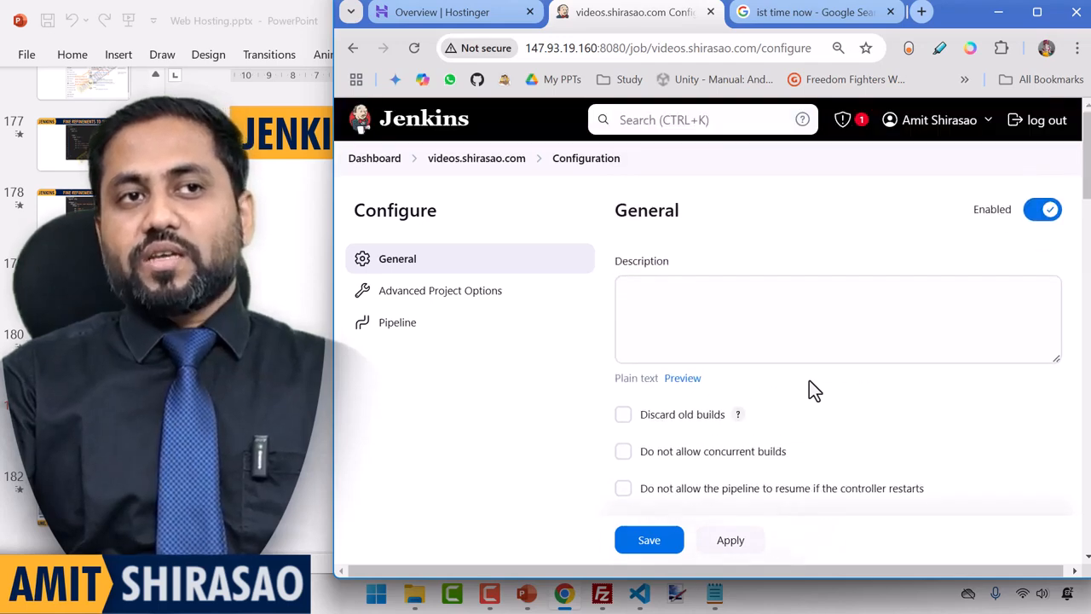
key("ctrl+minus")
key("ctrl+minus")
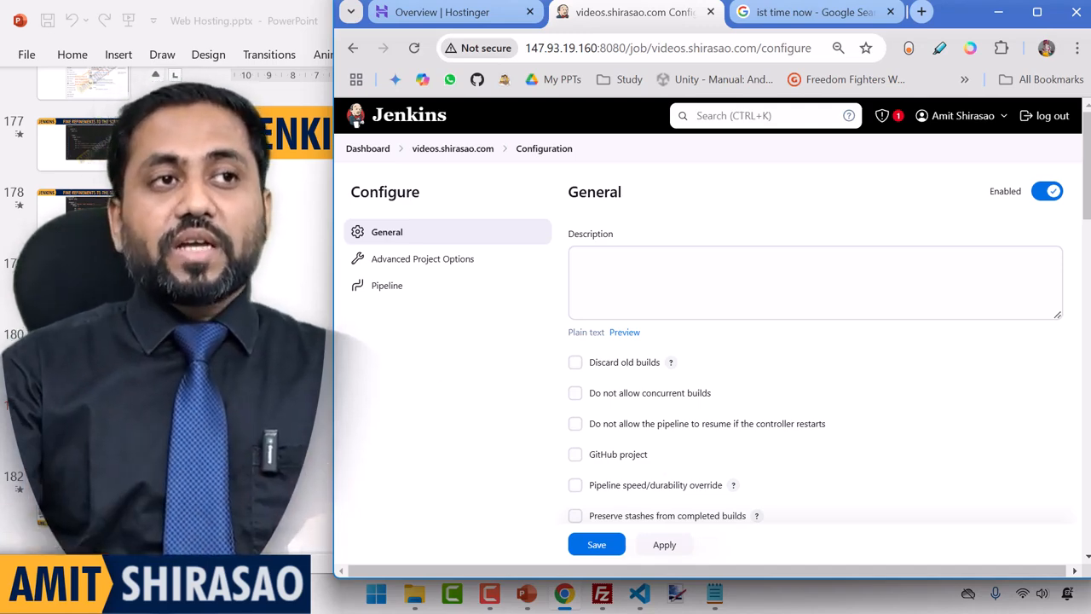
Minimise the PowerPoint presentation and close the browser, discarding the unsaved Jenkins configuration changes
key("alt+Tab")
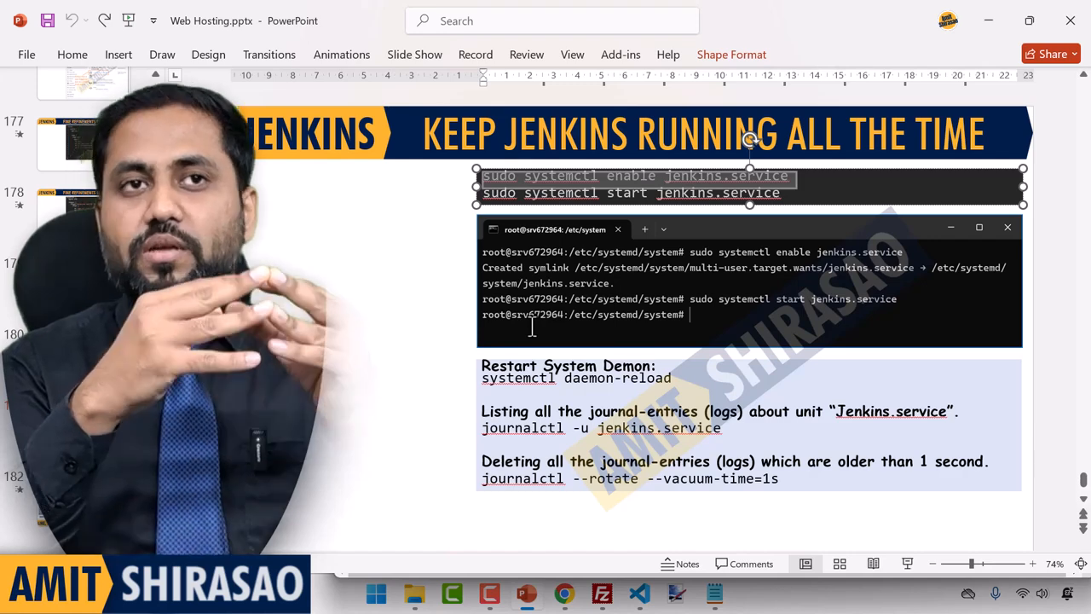
left_click(992, 25)
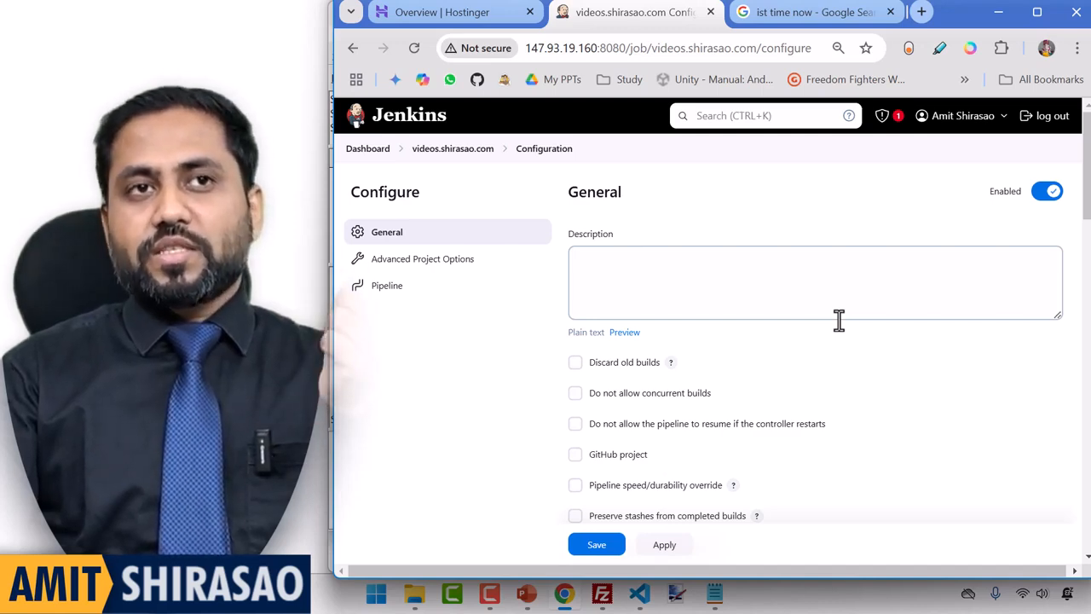
left_click(1078, 13)
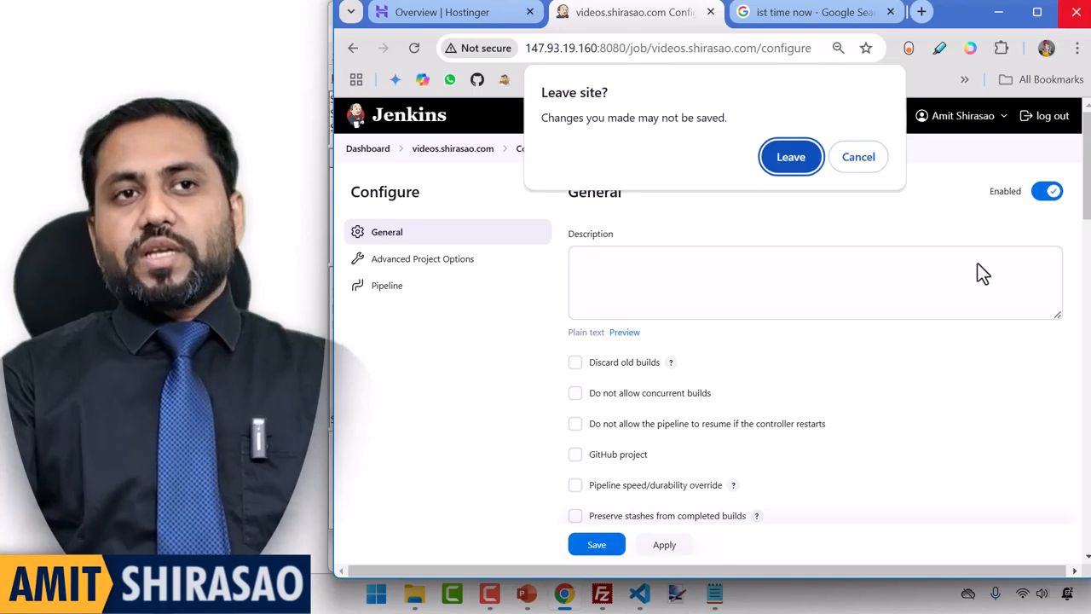
left_click(811, 159)
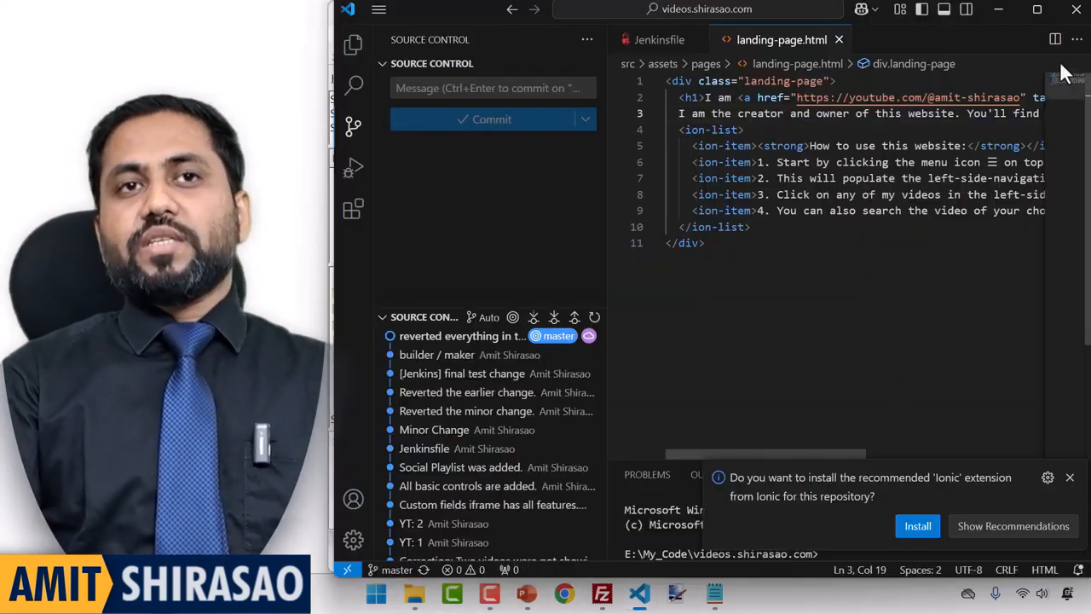
Close the VS Code and File Explorer windows and minimise the Notepad window with the push timing notes
left_click(1075, 9)
left_click(1077, 10)
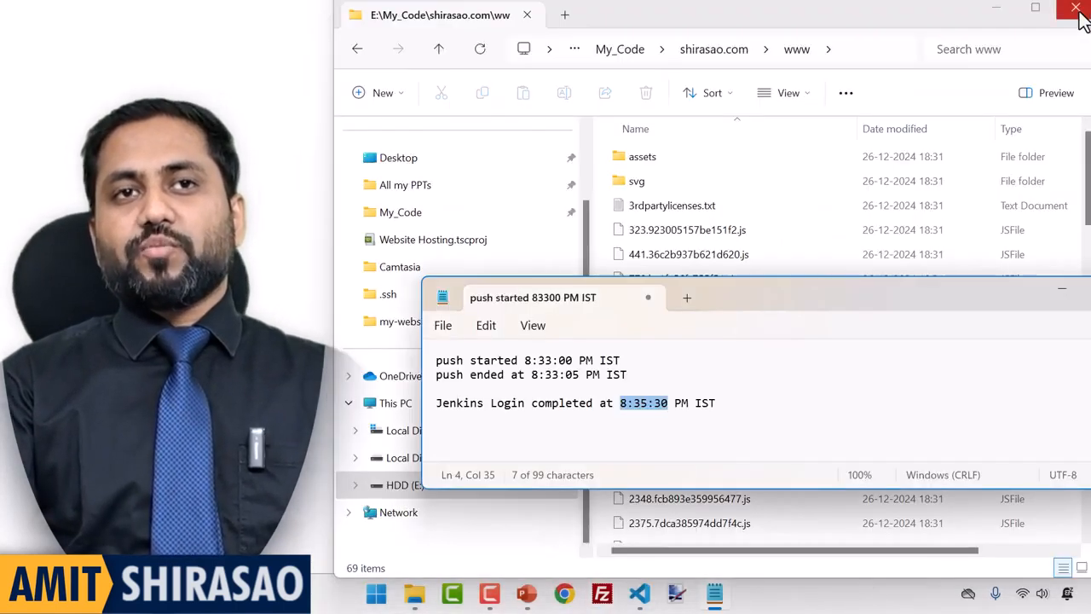
left_click(1075, 10)
left_click(1071, 290)
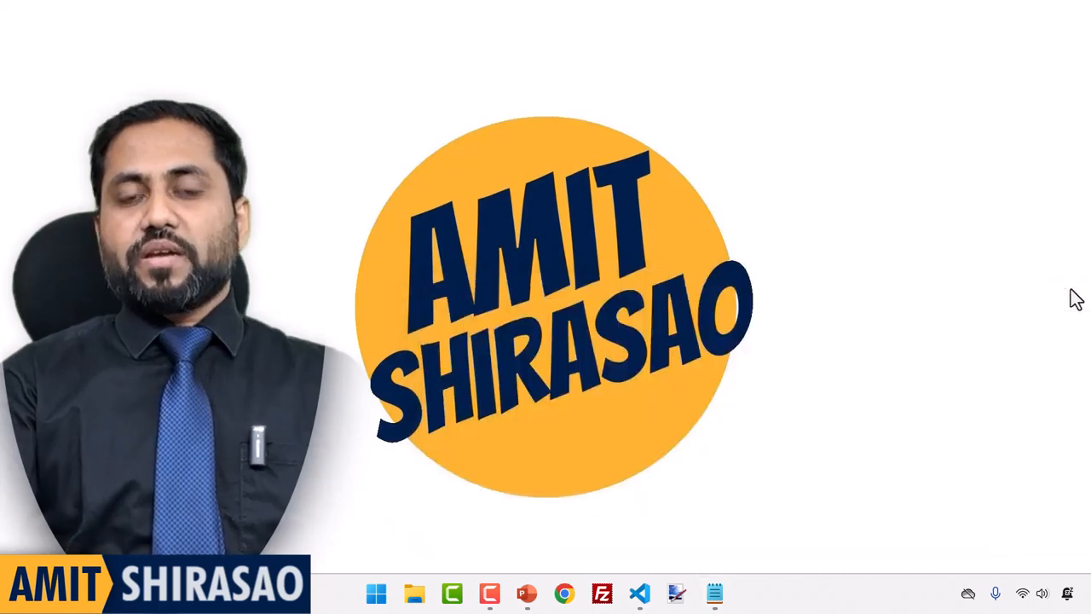